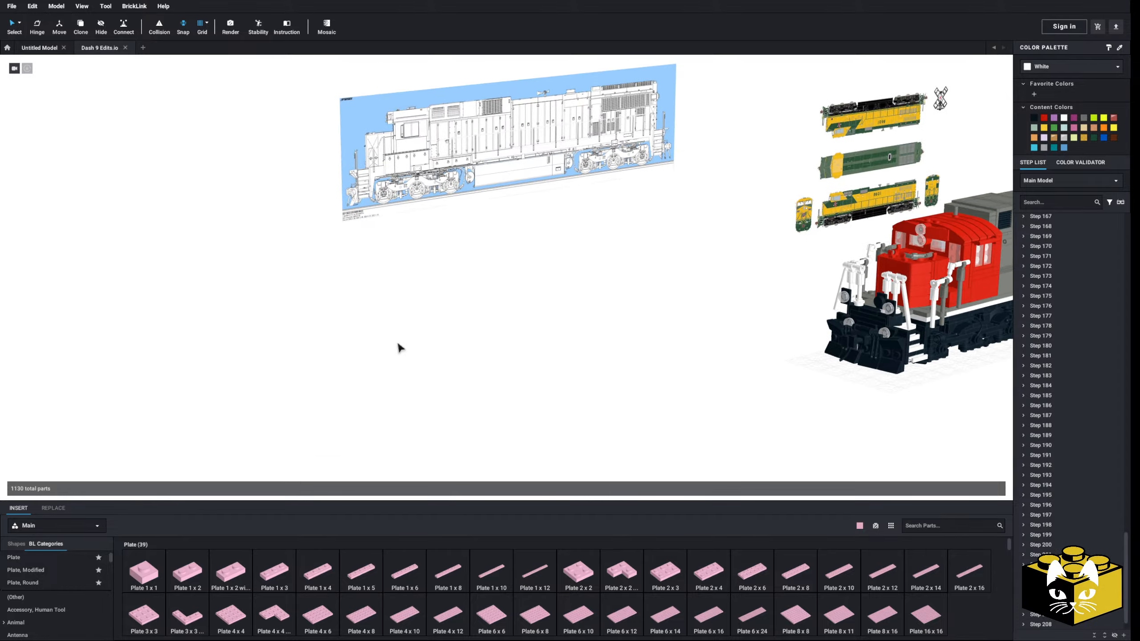
Import the front-view photo of red locomotive 899 as a reference image and place it beside the other reference photos
scroll(396, 342, "down", 5)
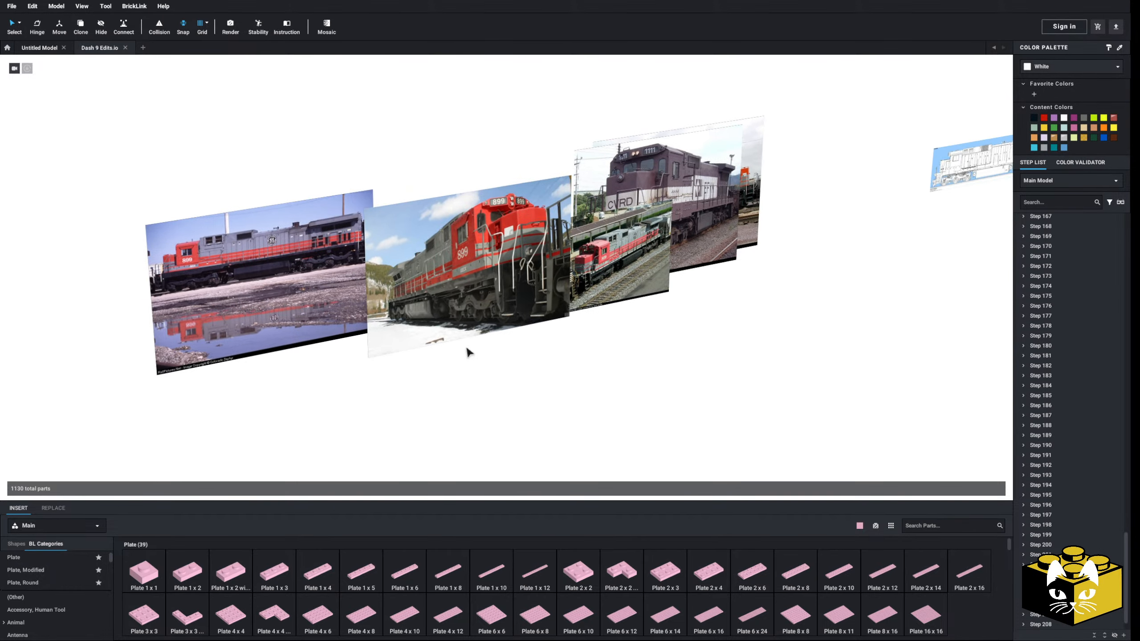
scroll(467, 349, "up", 3)
scroll(466, 348, "down", 2)
right_click_drag(467, 348, 434, 352)
middle_click_drag(433, 353, 389, 368)
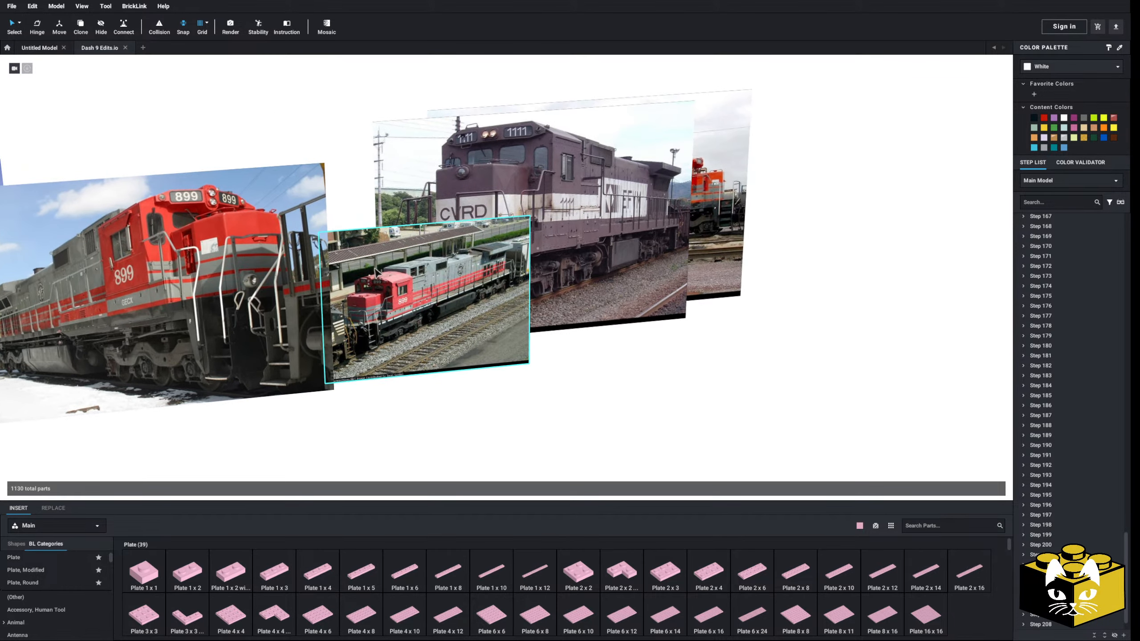
left_click(56, 6)
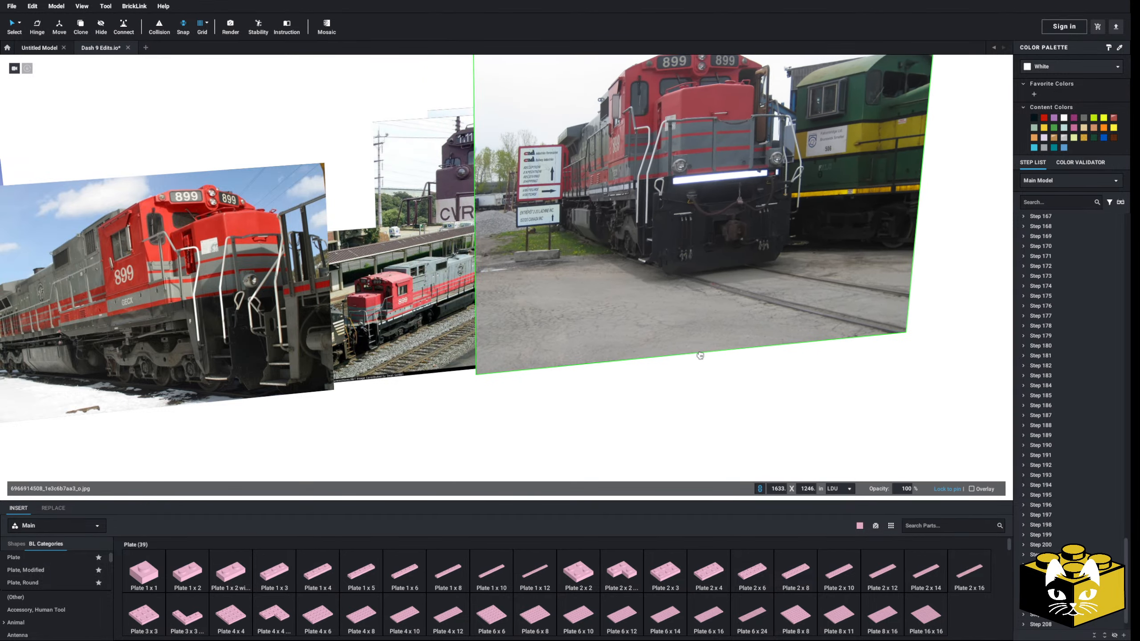
middle_click_drag(700, 355, 317, 371)
left_click(427, 406)
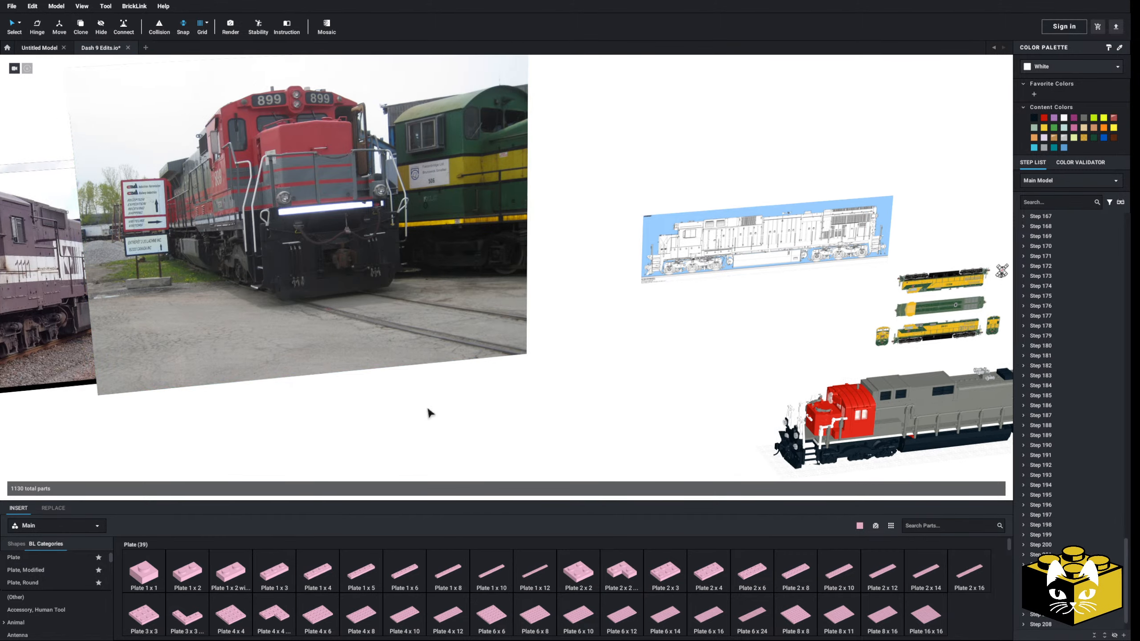
Examine the pilot and handrails in the newly added front-view photo of locomotive 899
middle_click_drag(427, 407, 530, 445)
scroll(490, 416, "up", 5)
middle_click_drag(487, 414, 465, 387)
scroll(464, 378, "up", 4)
scroll(478, 385, "down", 5)
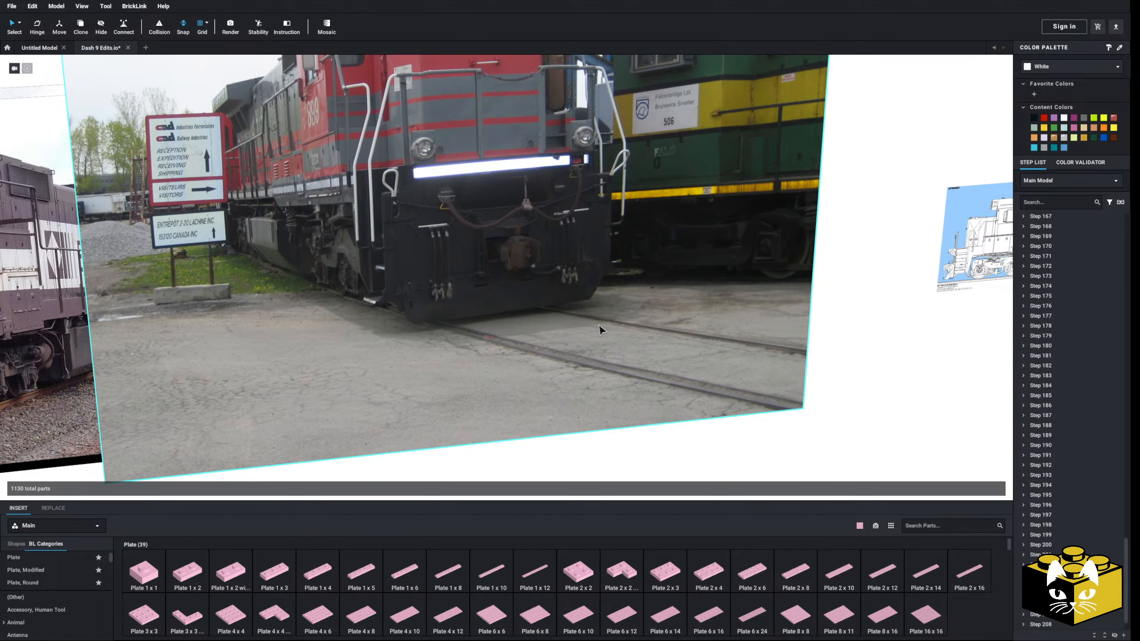
scroll(592, 405, "down", 3)
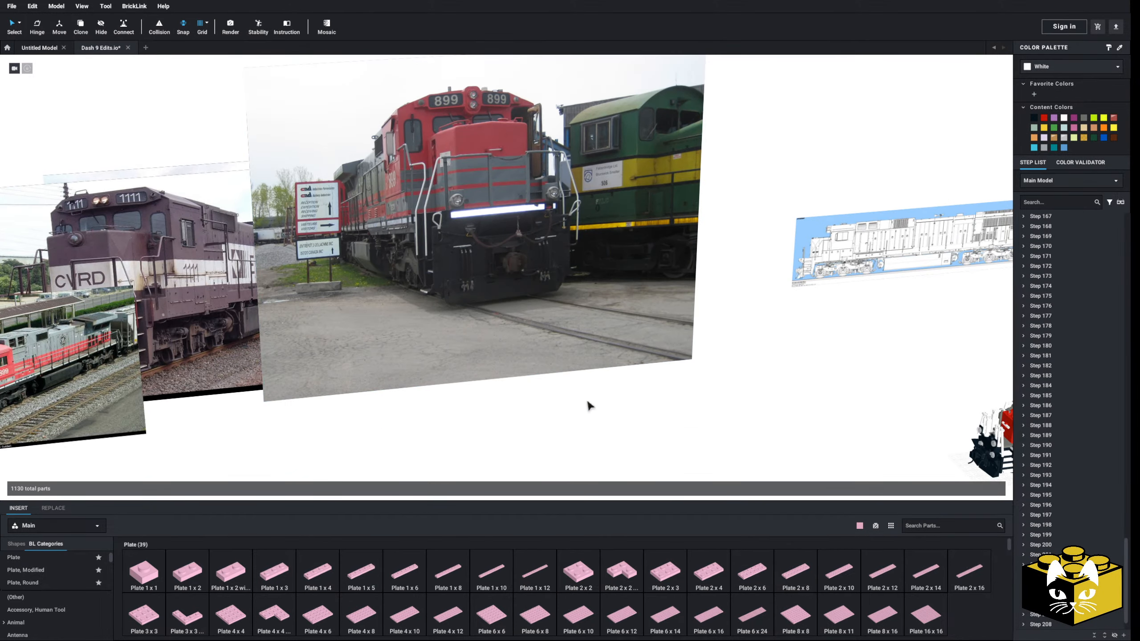
scroll(511, 326, "down", 2)
scroll(489, 293, "down", 3)
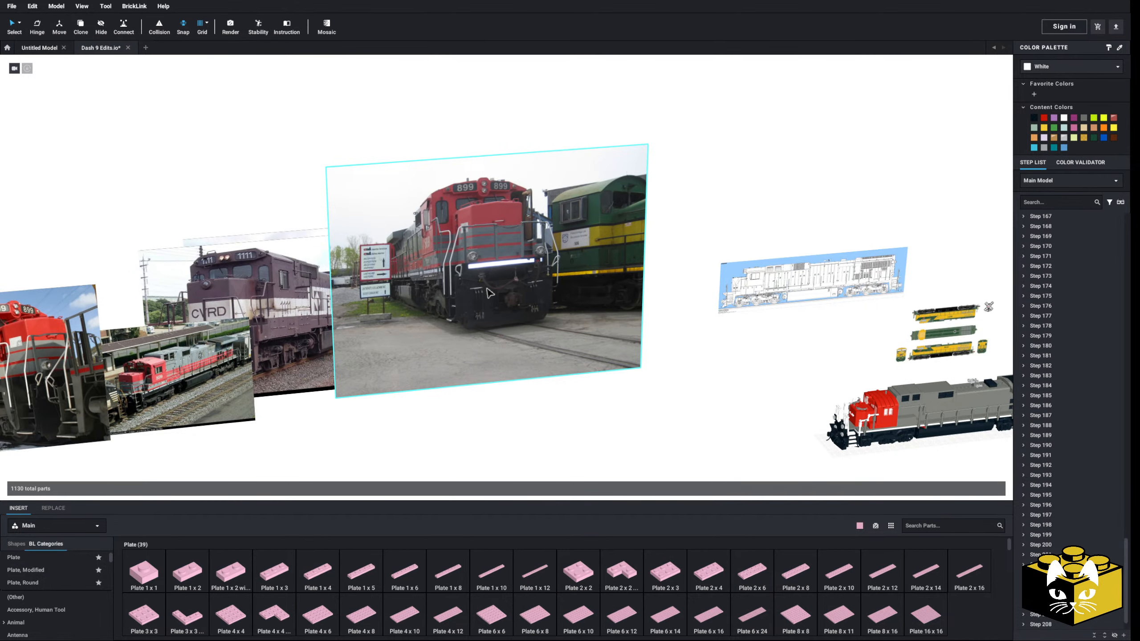
Compare the other reference photos of locomotive 899, looking at its side, steps and pilot
left_click(639, 403)
left_click_drag(465, 355, 544, 312)
left_click(497, 402)
middle_click_drag(224, 434, 544, 380)
scroll(544, 380, "up", 4)
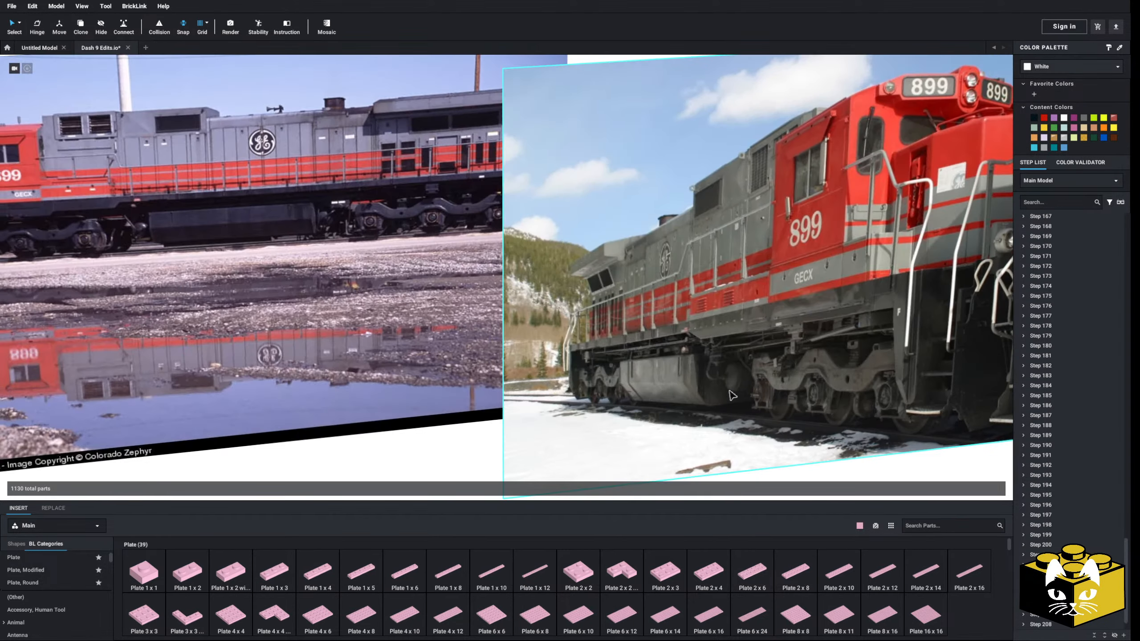
middle_click_drag(404, 372, 406, 333)
scroll(706, 370, "down", 4)
scroll(453, 345, "up", 4)
scroll(406, 337, "down", 4)
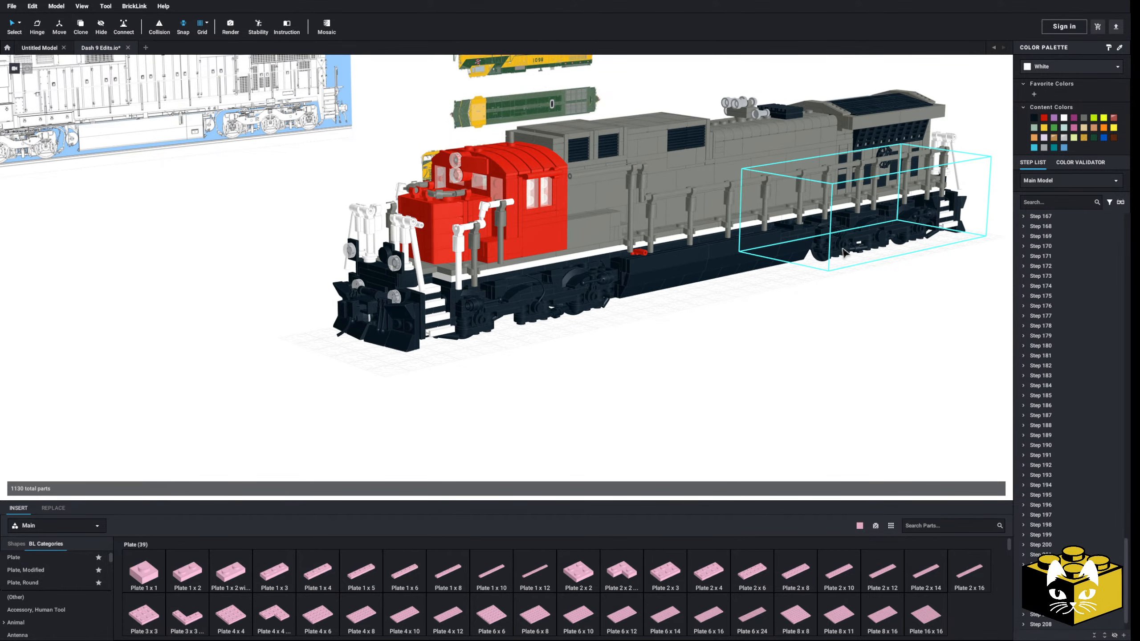
Move the front truck submodel out from under the locomotive and clear of the body
middle_click_drag(835, 260, 755, 272)
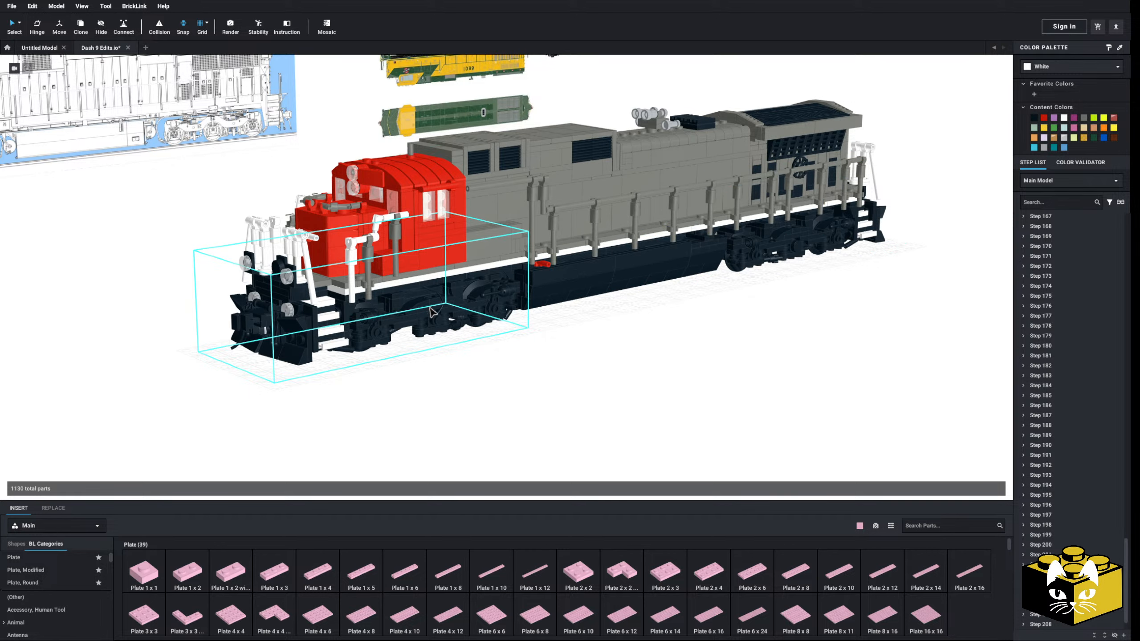
left_click_drag(401, 325, 328, 376)
left_click(510, 401)
Examine the front steps, pilot and truck in the GE C39-8 side-view line drawing
middle_click_drag(442, 316, 604, 377)
scroll(555, 357, "up", 7)
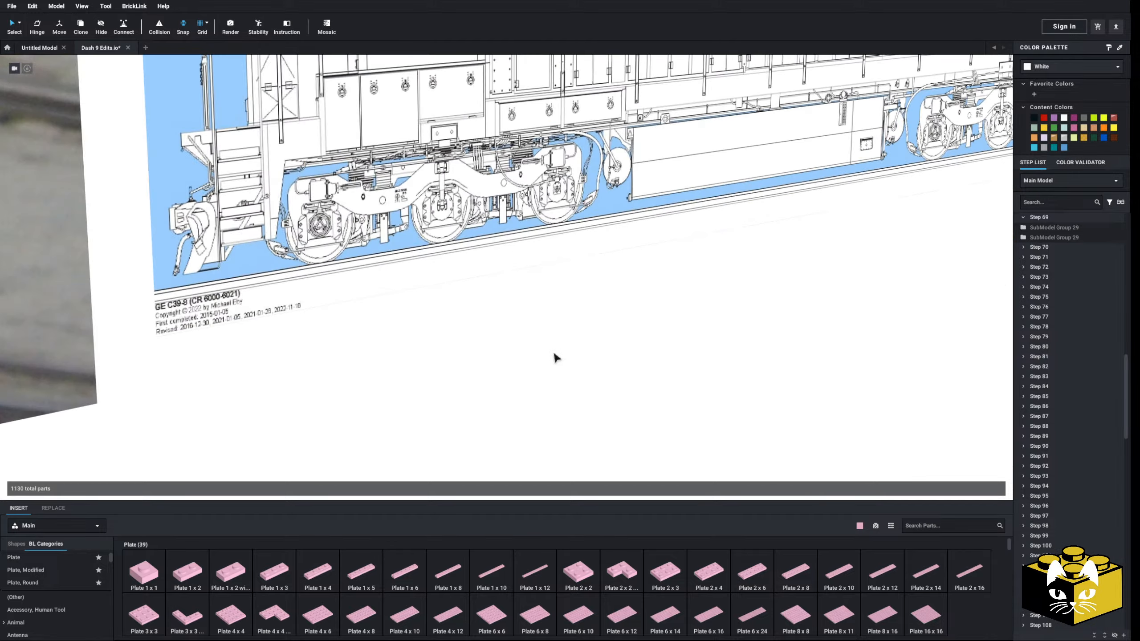
scroll(557, 379, "up", 6)
middle_click_drag(554, 317, 557, 377)
scroll(558, 380, "down", 6)
scroll(558, 377, "up", 5)
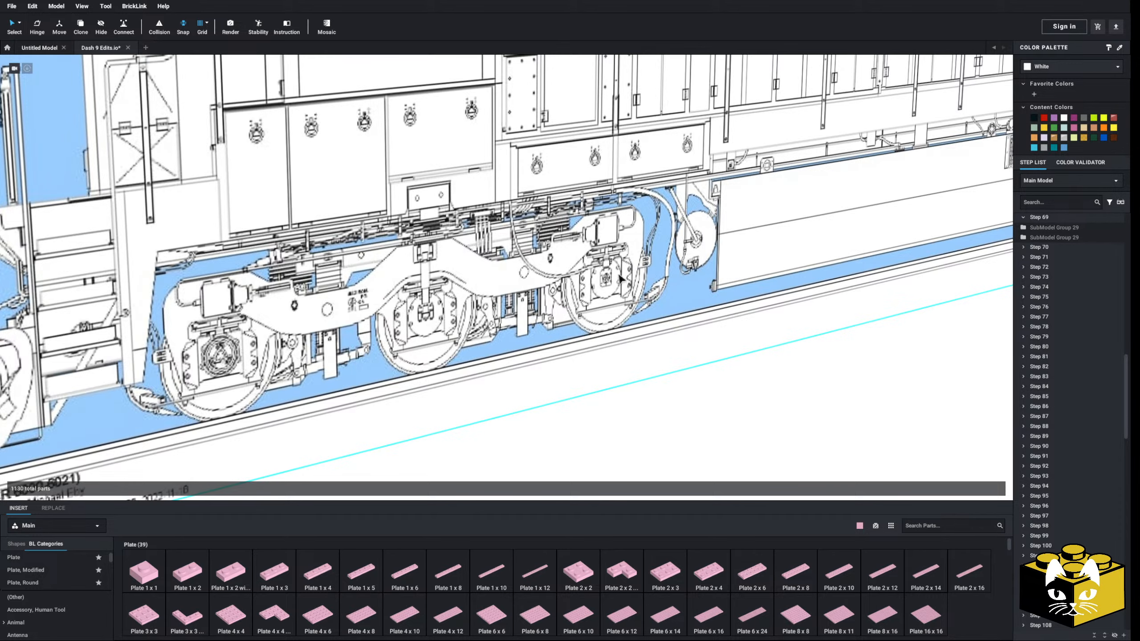
scroll(574, 411, "down", 10)
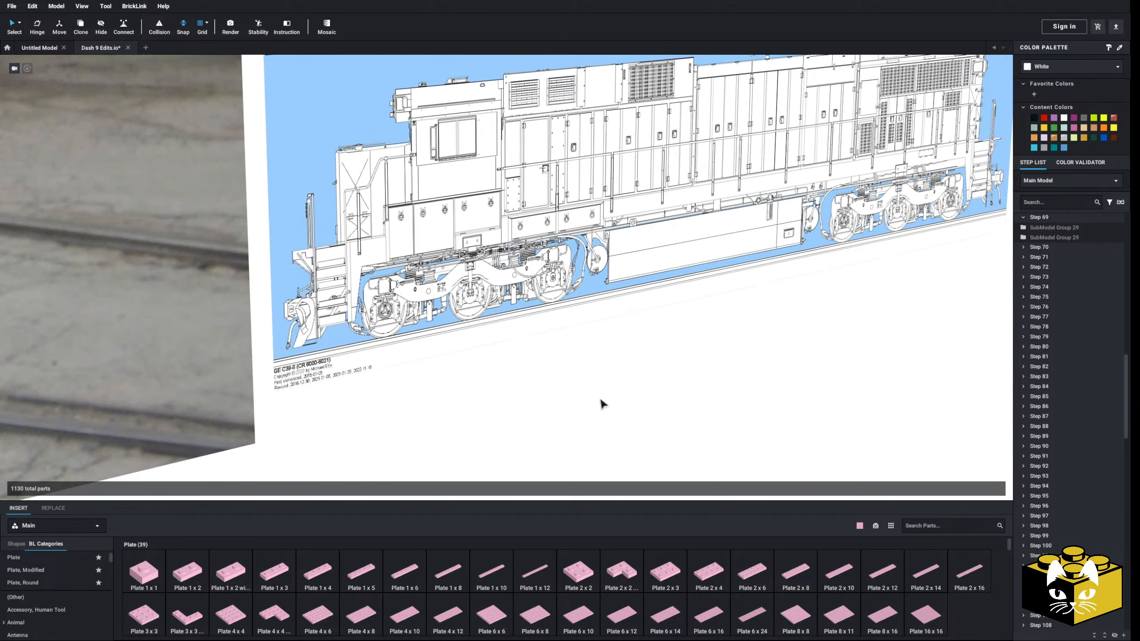
middle_click_drag(601, 401, 471, 321)
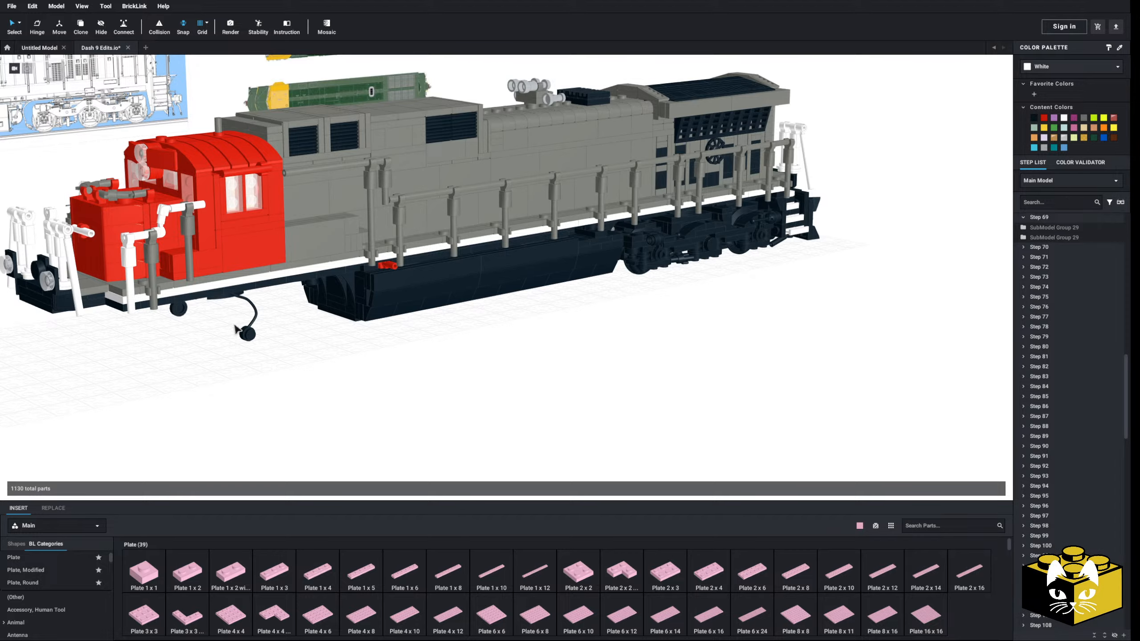
Open the detached front truck submodel for editing, accepting that all linked submodels are affected
right_click_drag(184, 311, 334, 297)
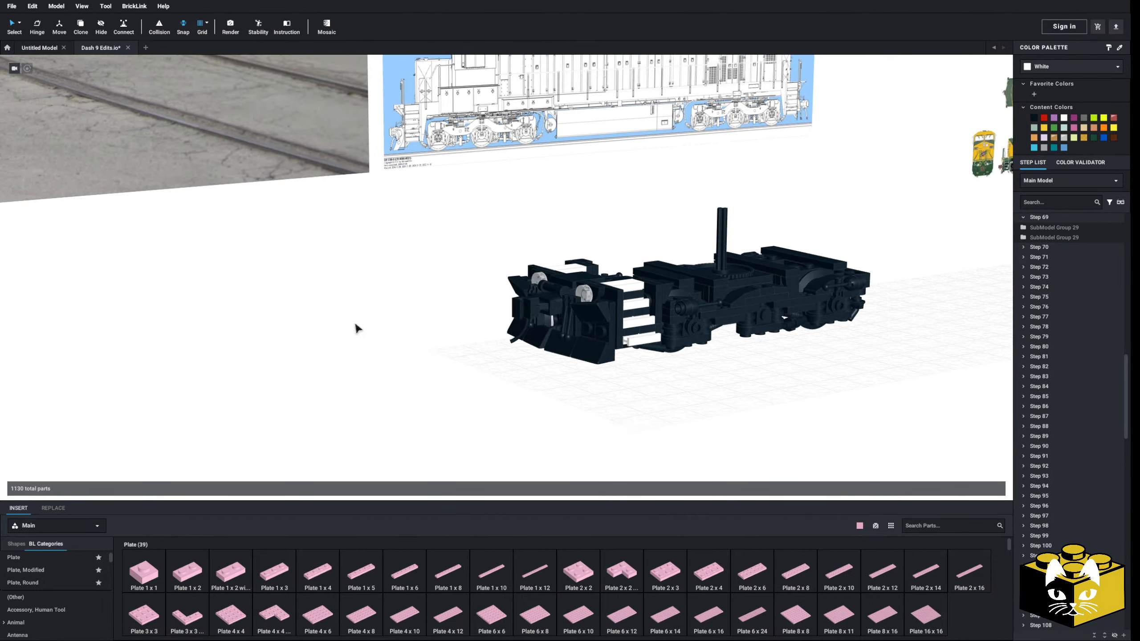
right_click_drag(356, 326, 318, 269)
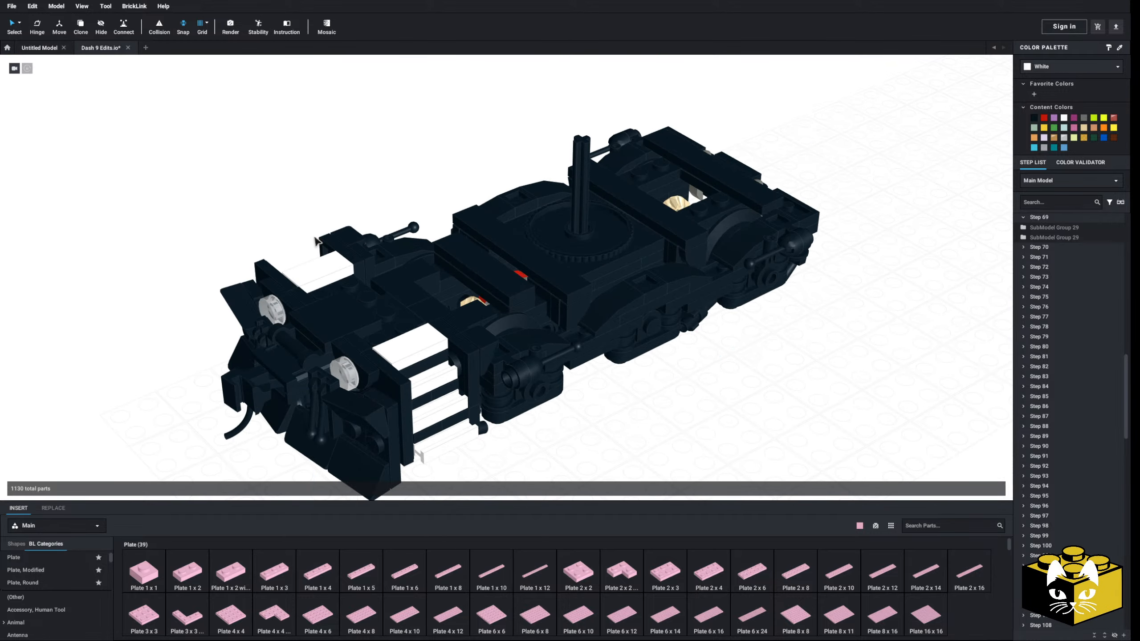
left_click(503, 304)
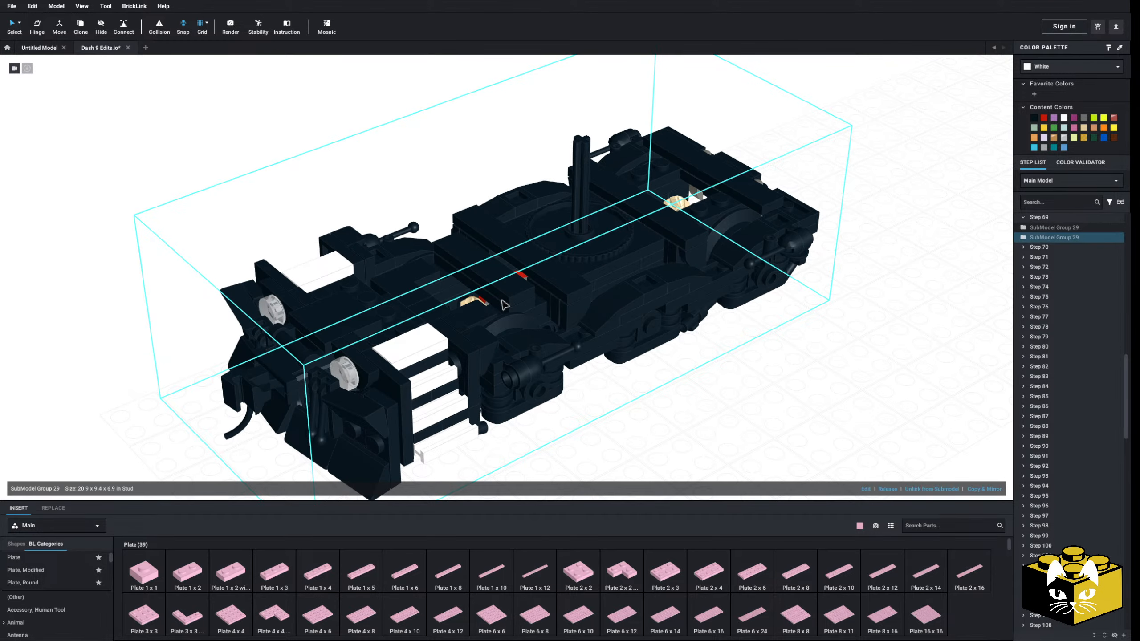
left_click(865, 489)
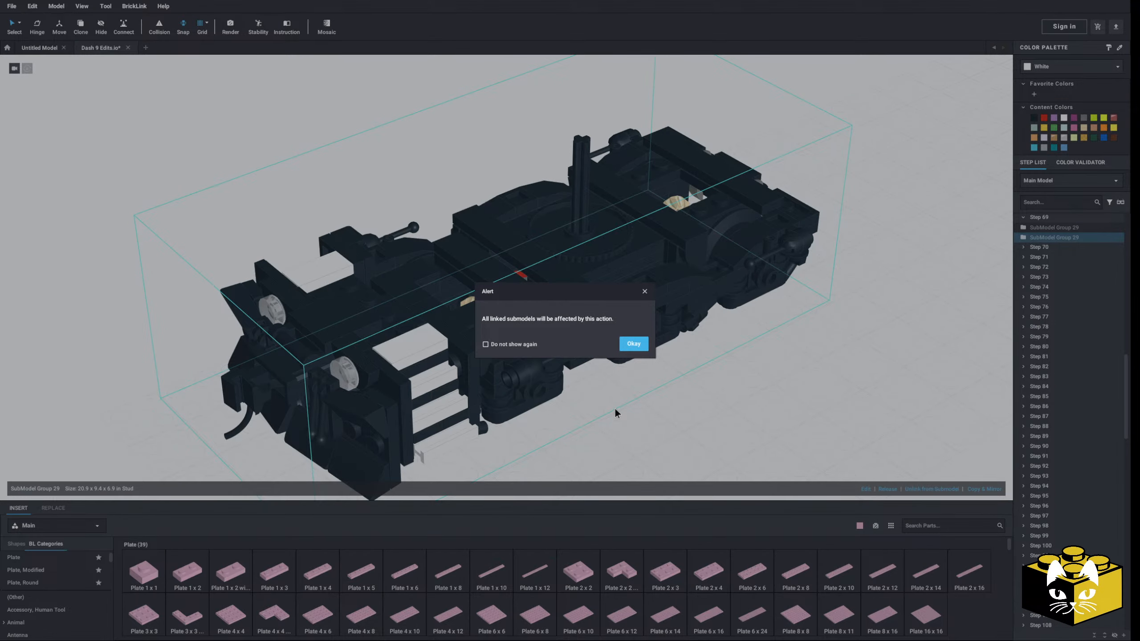
left_click(634, 344)
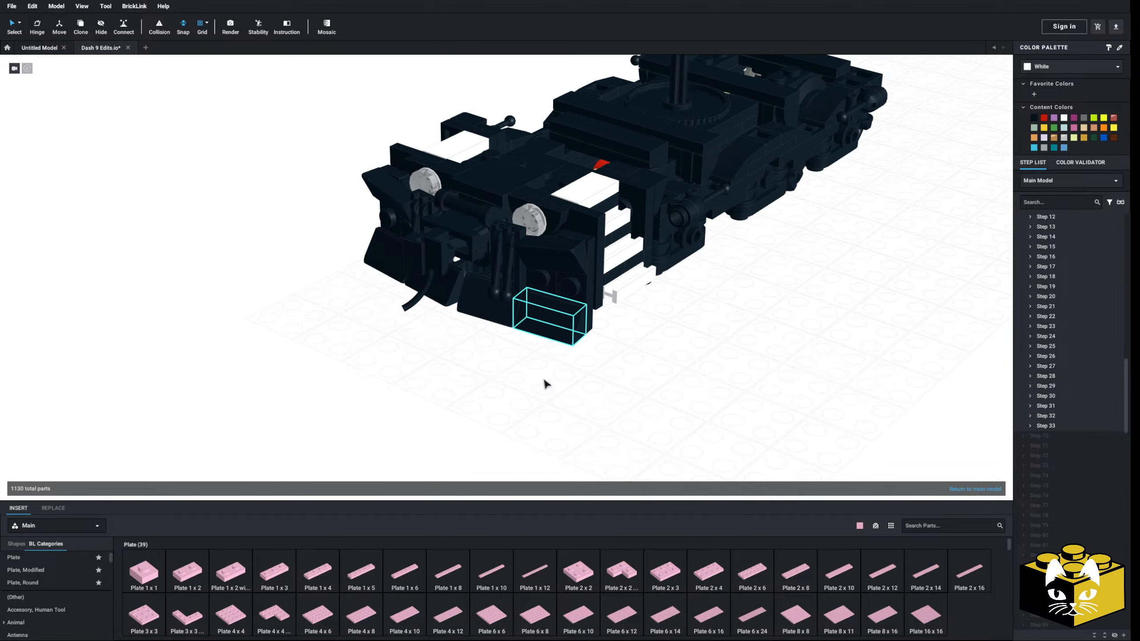
Move both grille-tile and small-lever assemblies off the pilot's front and park them beside the truck
left_click(520, 272)
left_click(508, 265, "ctrl")
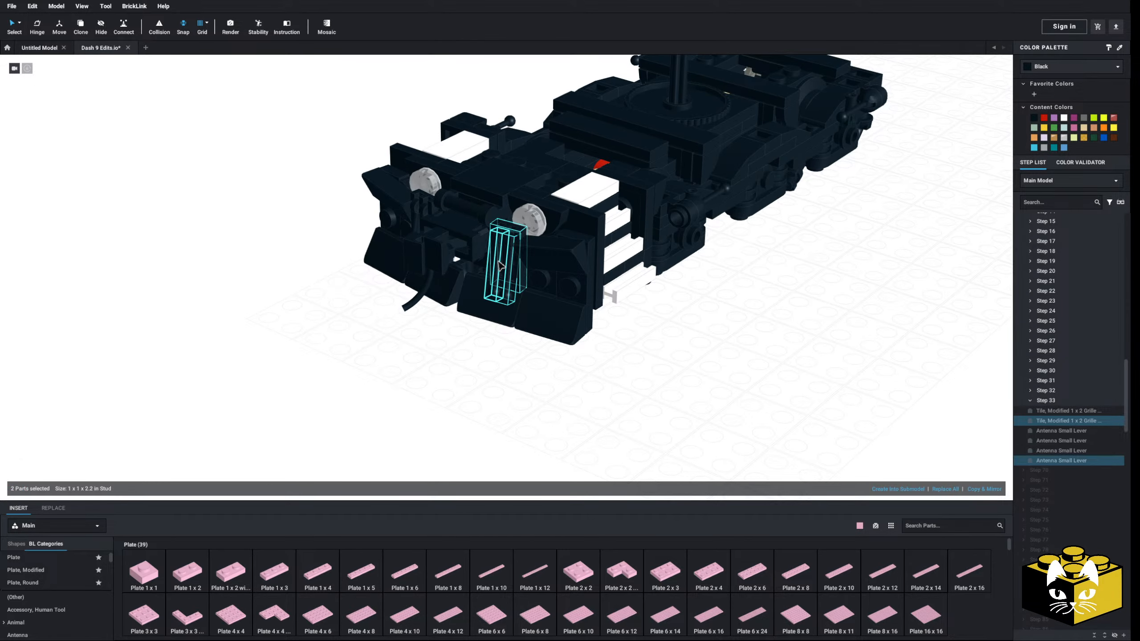
left_click(498, 262, "ctrl")
left_click_drag(516, 236, 193, 269)
left_click(303, 179)
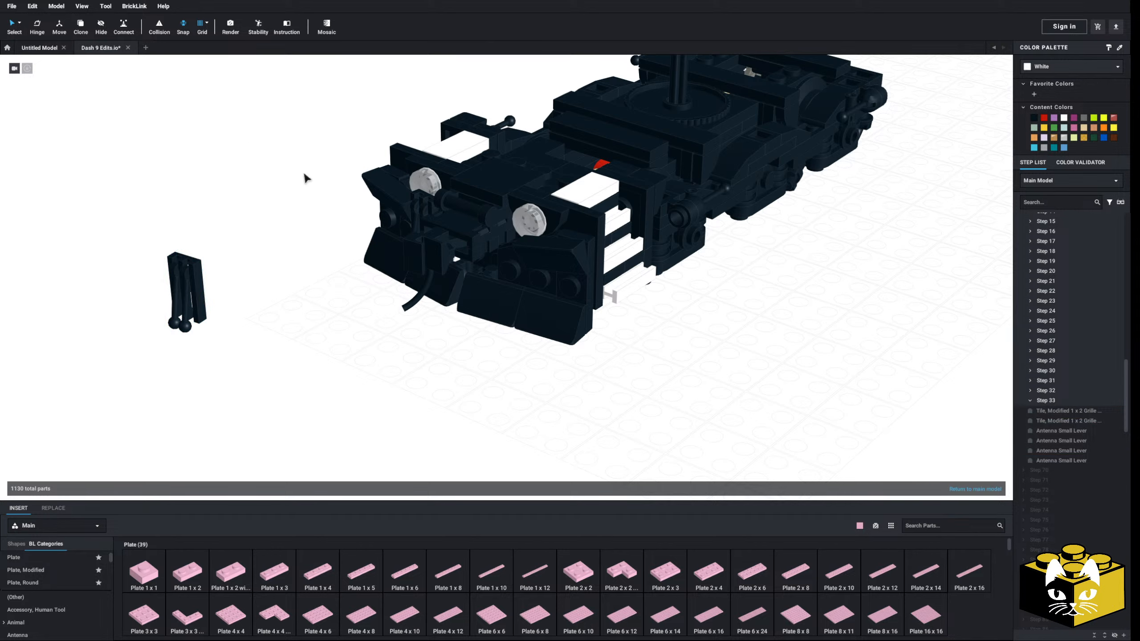
left_click(421, 211)
double_click(178, 245)
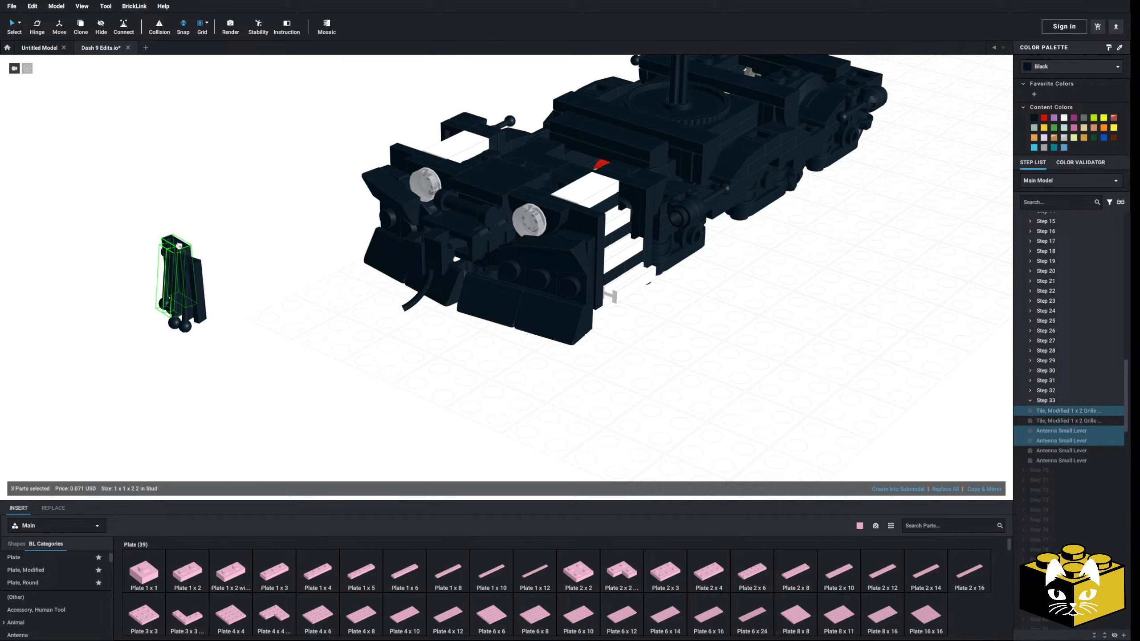
left_click(246, 238)
Delete the slopes and the round headlight from the near half of the pilot
left_click(528, 320)
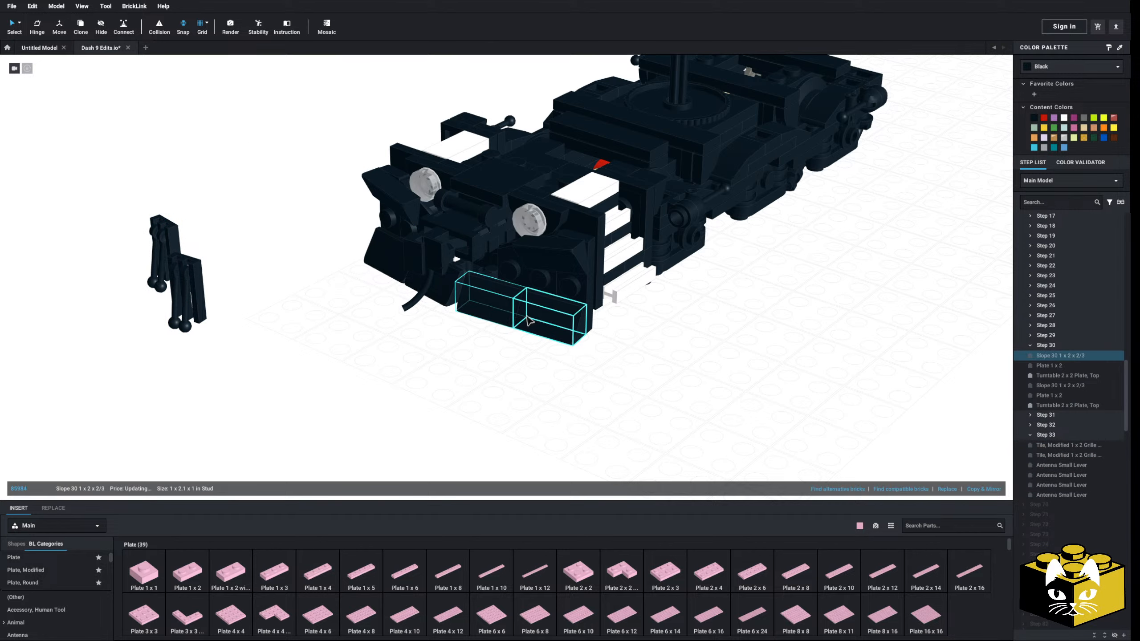
left_click(565, 288, "ctrl")
key("Delete")
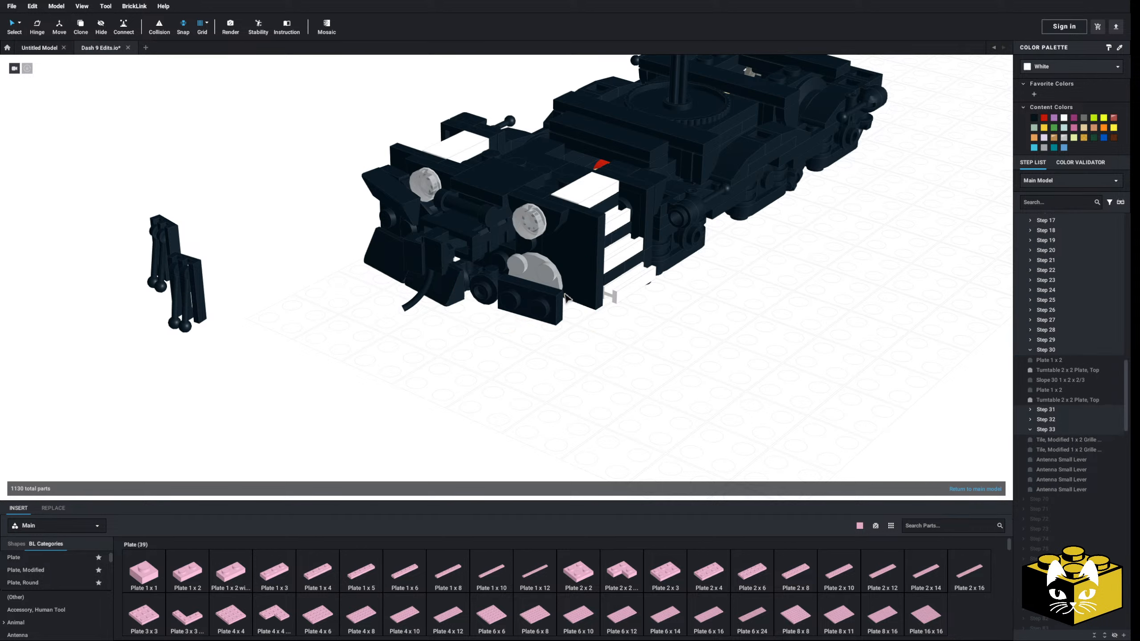
middle_click_drag(525, 282, 543, 345)
left_click(555, 336)
key("Delete")
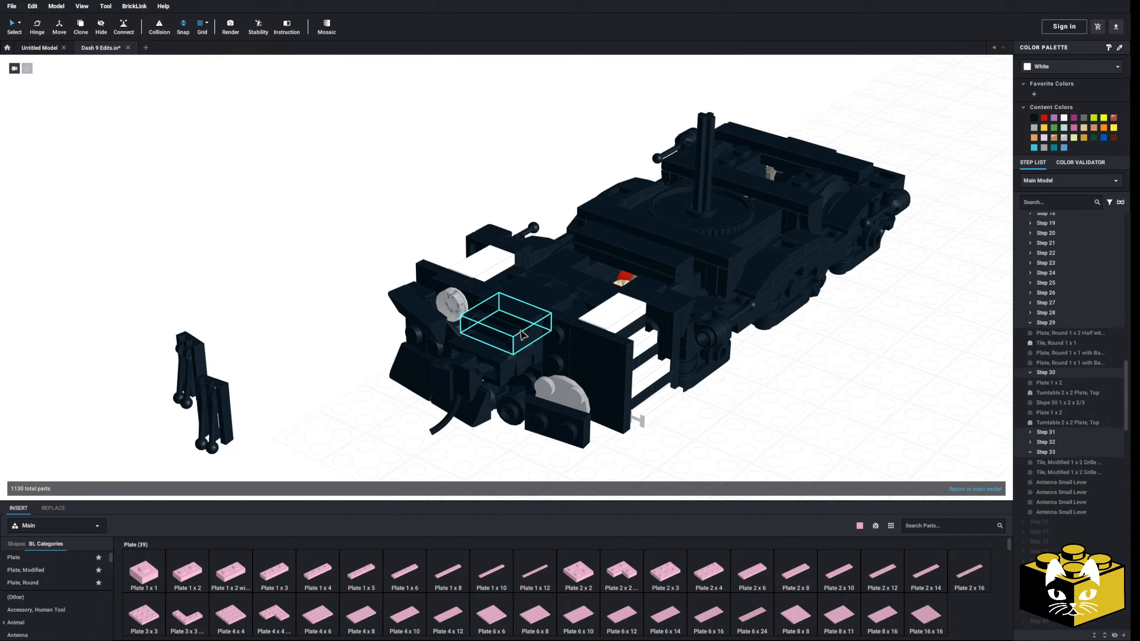
Delete the remaining headlight parts and the outer slopes from the far half of the pilot
left_click(459, 302)
key("Delete")
left_click(472, 303)
key("Delete")
left_click(415, 311)
key("Delete")
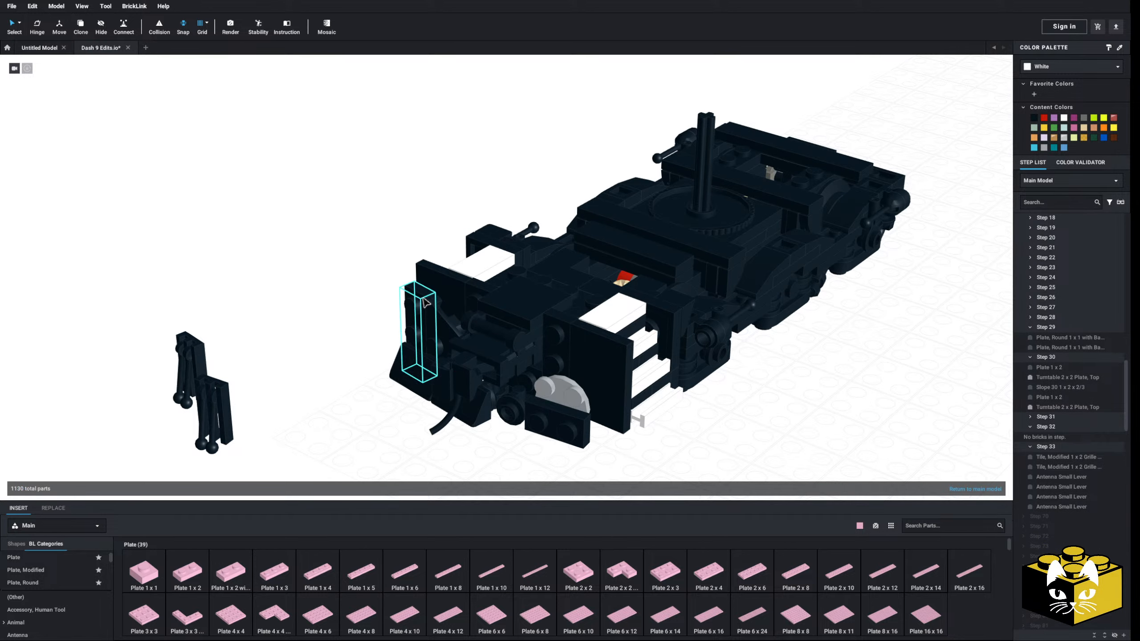
left_click(418, 331)
key("Delete")
left_click(440, 337)
key("Delete")
Delete the 1 x 2 plate, 2 x 2 turntable plate and round 1 x 1 plate from the near half of the pilot
left_click(440, 392)
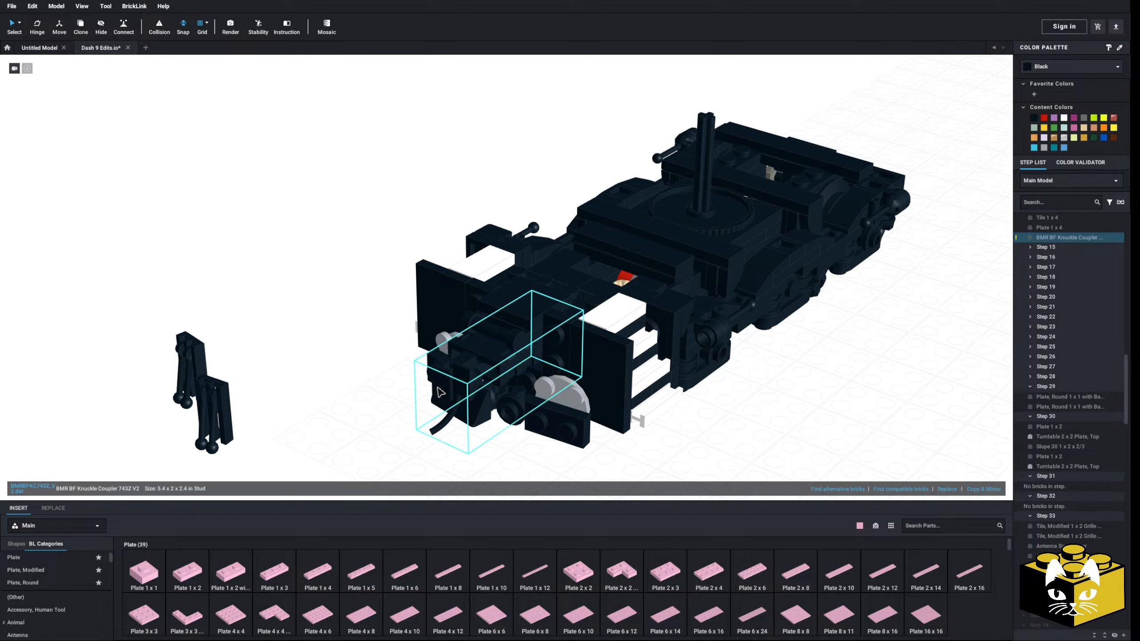
left_click(573, 436)
key("Delete")
left_click(579, 411)
key("Delete")
left_click(520, 415)
key("Delete")
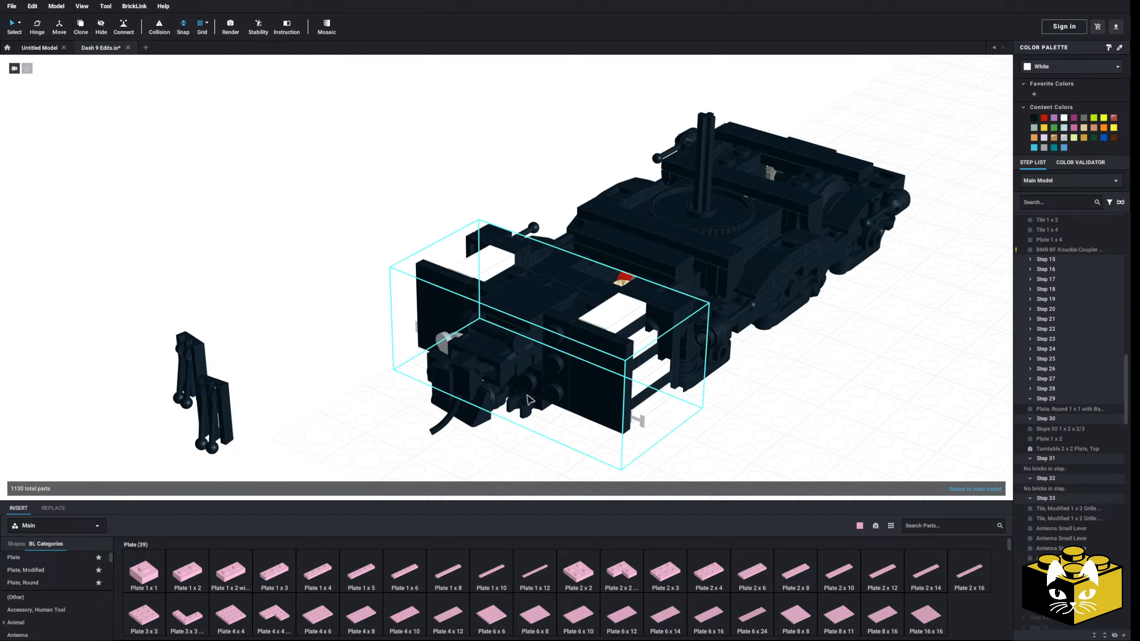
Delete the last slope, 1 x 2 plate, turntable plate and round 1 x 1 plate from the pilot's other half
right_click_drag(500, 418, 349, 343)
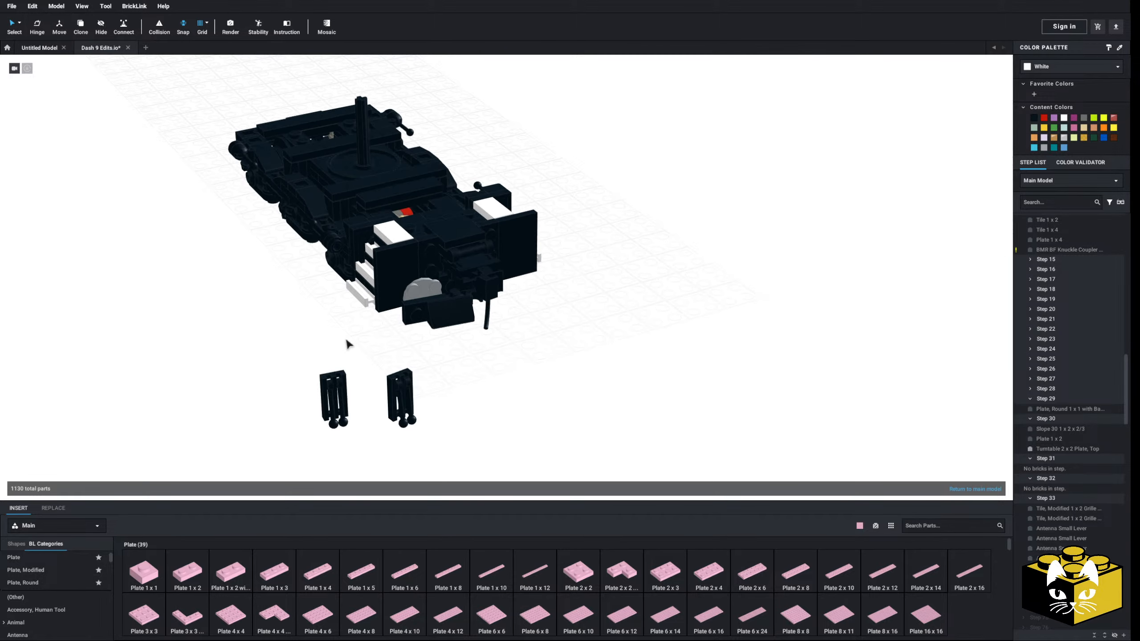
scroll(359, 355, "up", 5)
key("Delete")
left_click(234, 384)
key("Delete")
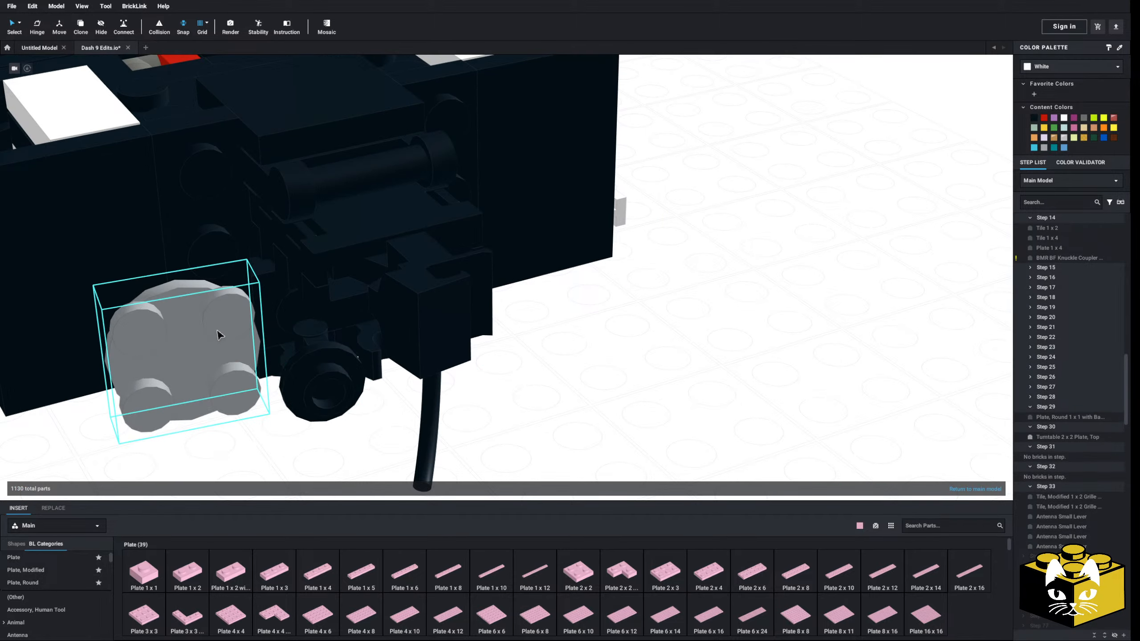
left_click(220, 334)
key("Delete")
left_click(343, 368)
key("Delete")
Open the nested pilot submodel and delete both 1 x 1 open O clip plates beneath the coupler
scroll(398, 361, "down", 5)
right_click(406, 324)
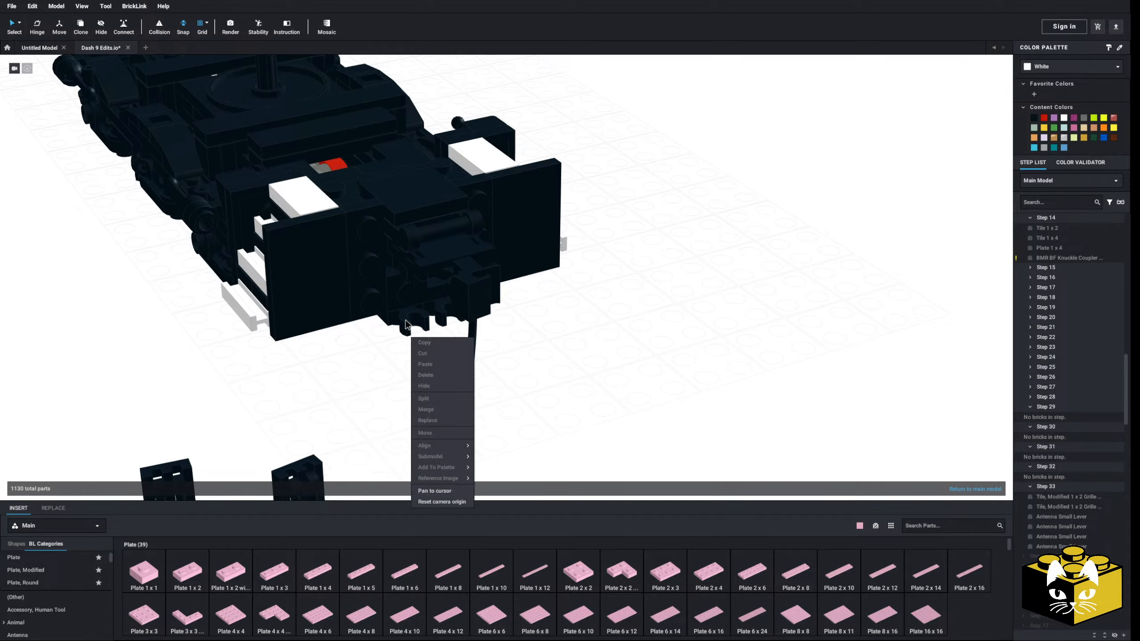
left_click(365, 355)
double_click(410, 325)
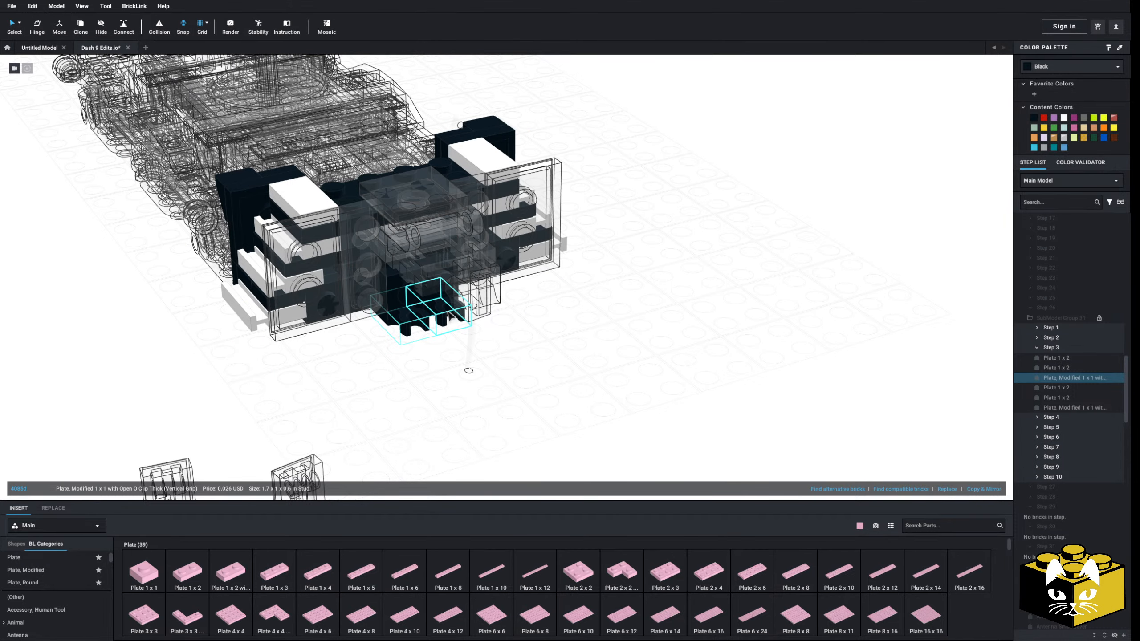
left_click(449, 312, "ctrl")
key("Delete")
mouse_move(410, 367)
right_mouse_down()
mouse_move(424, 389)
mouse_move(466, 299)
mouse_move(396, 453)
mouse_move(372, 426)
mouse_move(456, 272)
mouse_move(487, 295)
mouse_move(476, 351)
mouse_move(412, 352)
mouse_move(516, 407)
mouse_move(492, 414)
mouse_move(450, 336)
mouse_move(429, 367)
right_mouse_up()
key("Delete")
scroll(429, 368, "up", 2)
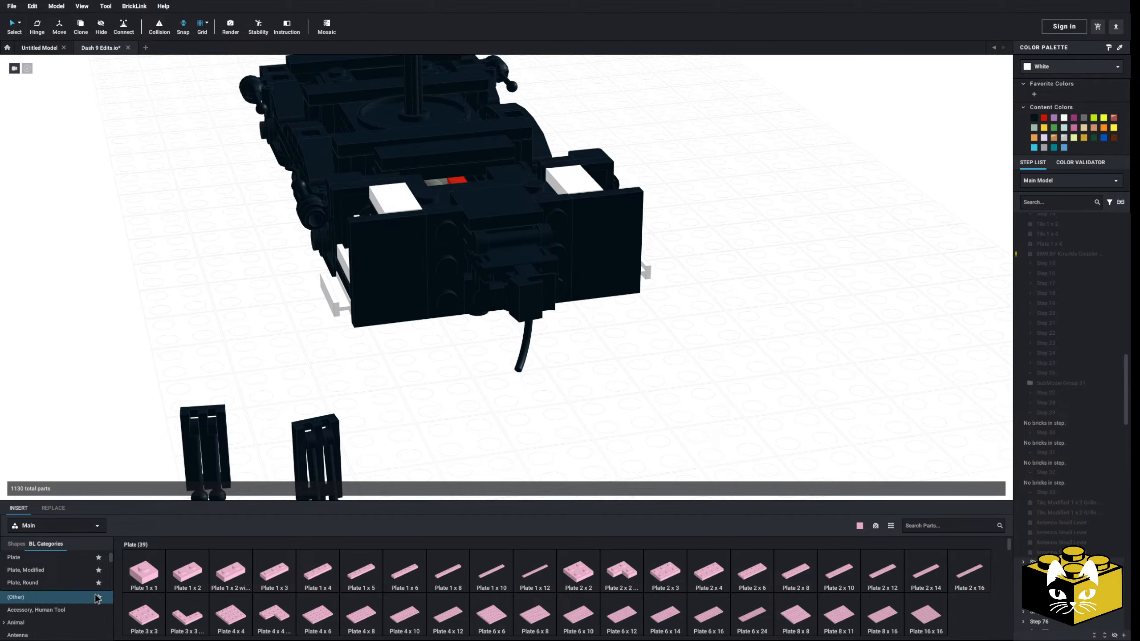
Add a Plate, Modified 1 x 8 with Door Rail across the pilot's lower front, behind the coupler, and select it
left_click(25, 570)
scroll(471, 579, "down", 5)
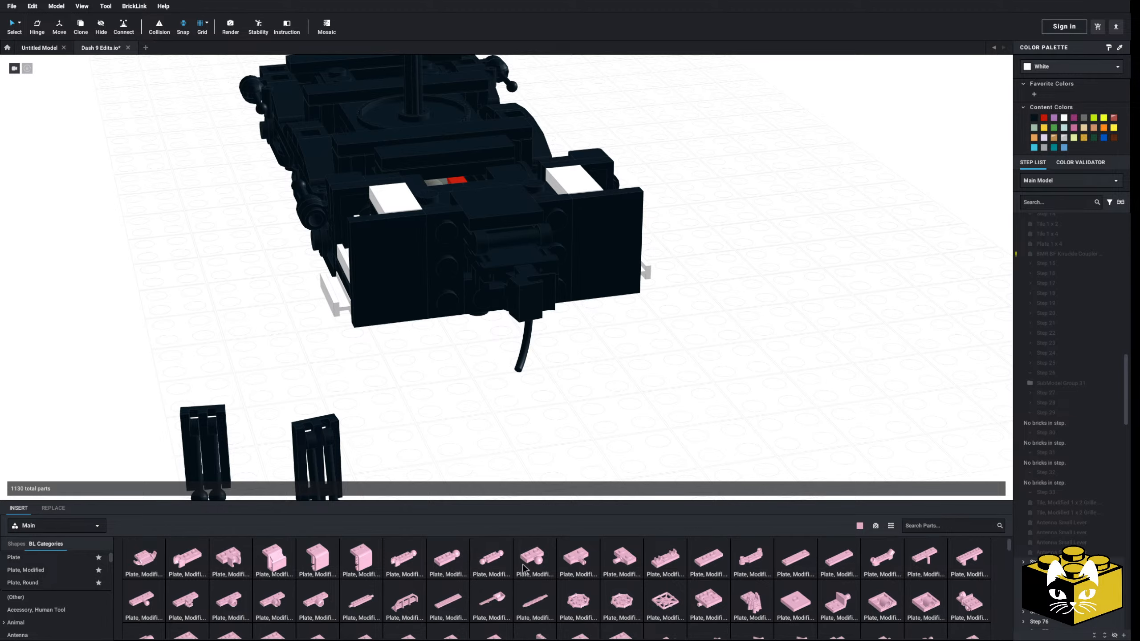
left_click_drag(459, 563, 503, 309)
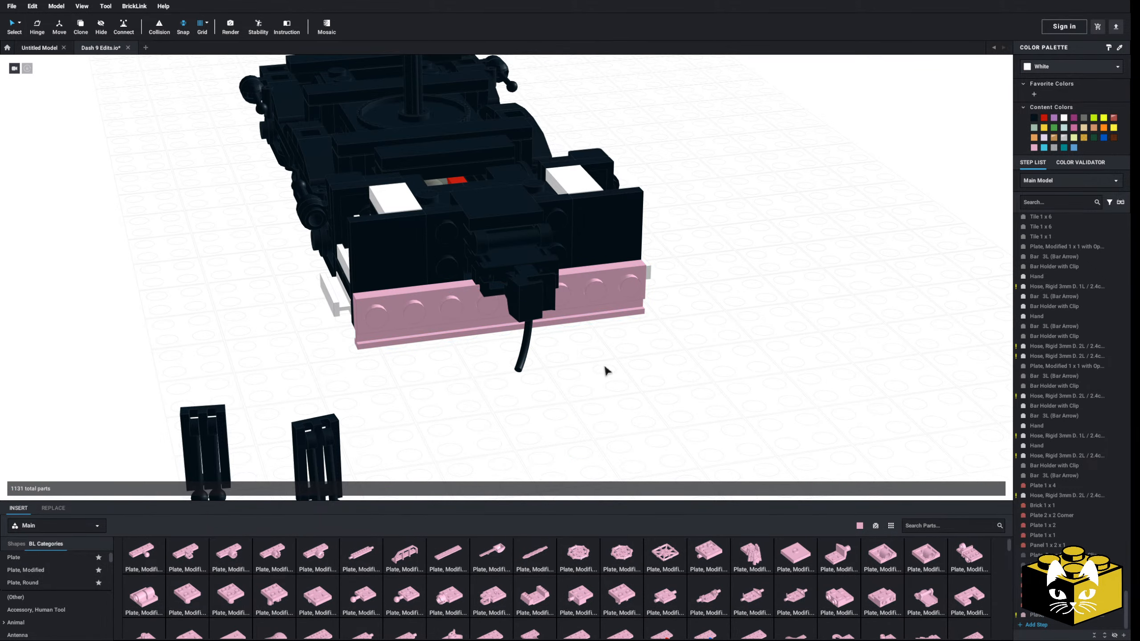
right_click_drag(606, 371, 517, 387)
left_click(502, 313)
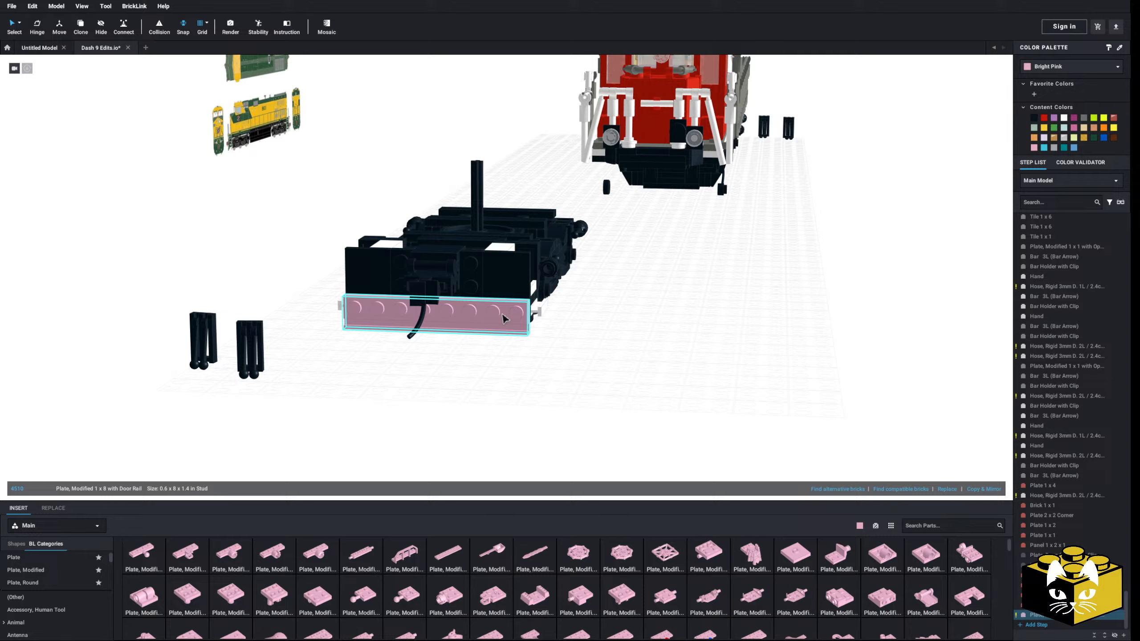
Color the selected 1 x 8 door rail plate on the pilot's lower front black
left_click(1033, 118)
left_click(657, 354)
Examine the pilot and coupler area in the reference photo of locomotive 899
right_click_drag(657, 354, 619, 397)
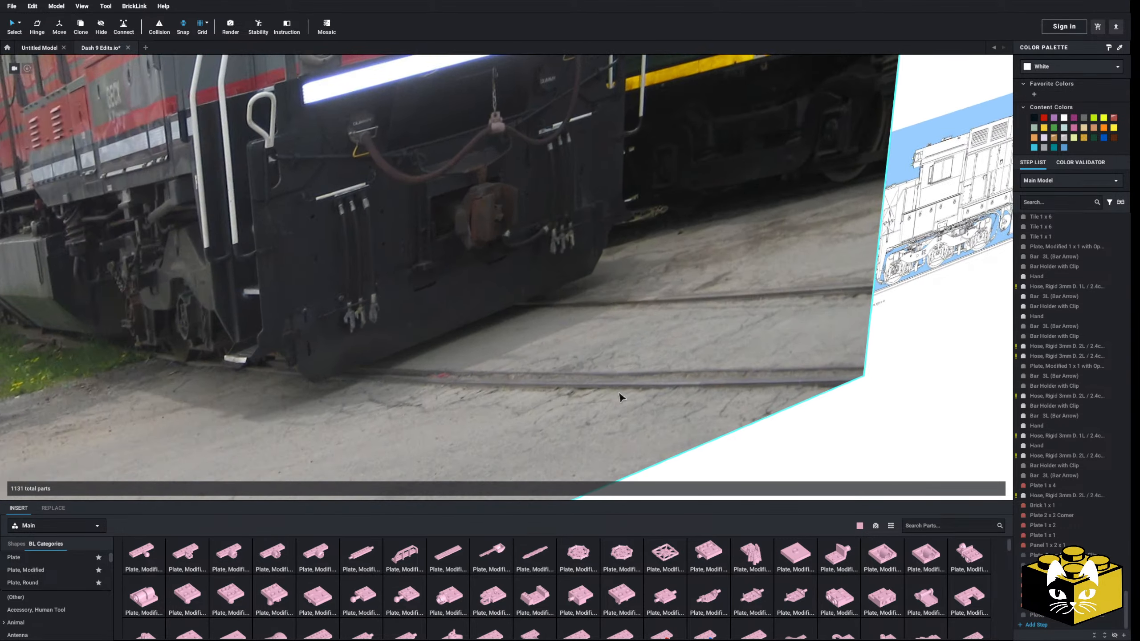
scroll(620, 396, "up", 1)
scroll(621, 399, "down", 1)
middle_click_drag(594, 394, 573, 467)
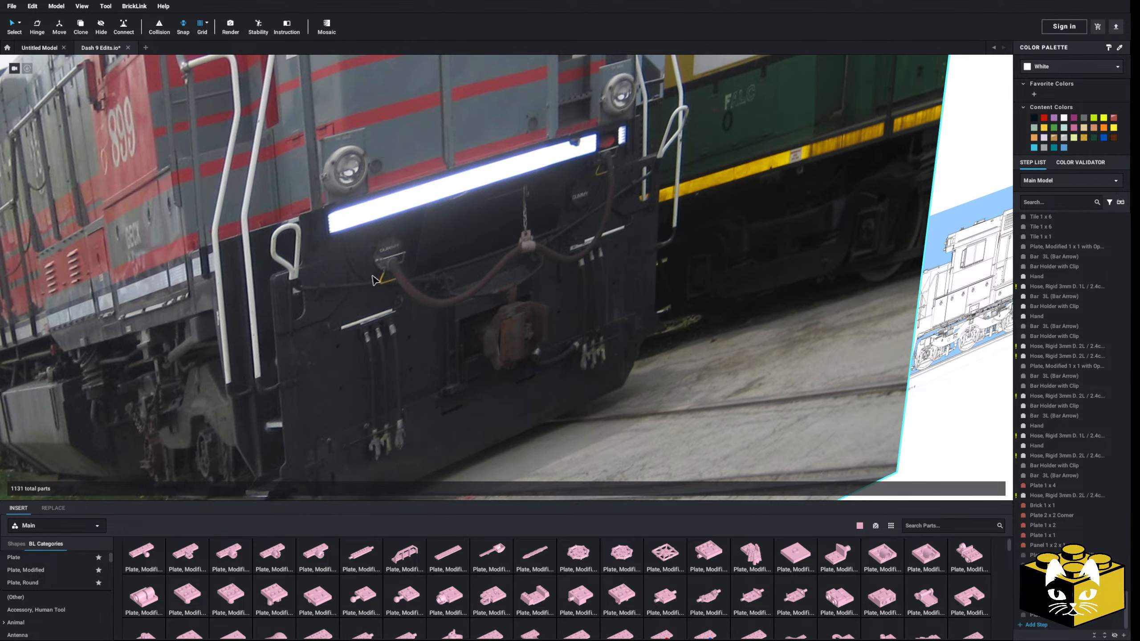
scroll(373, 279, "up", 1)
scroll(618, 205, "down", 10)
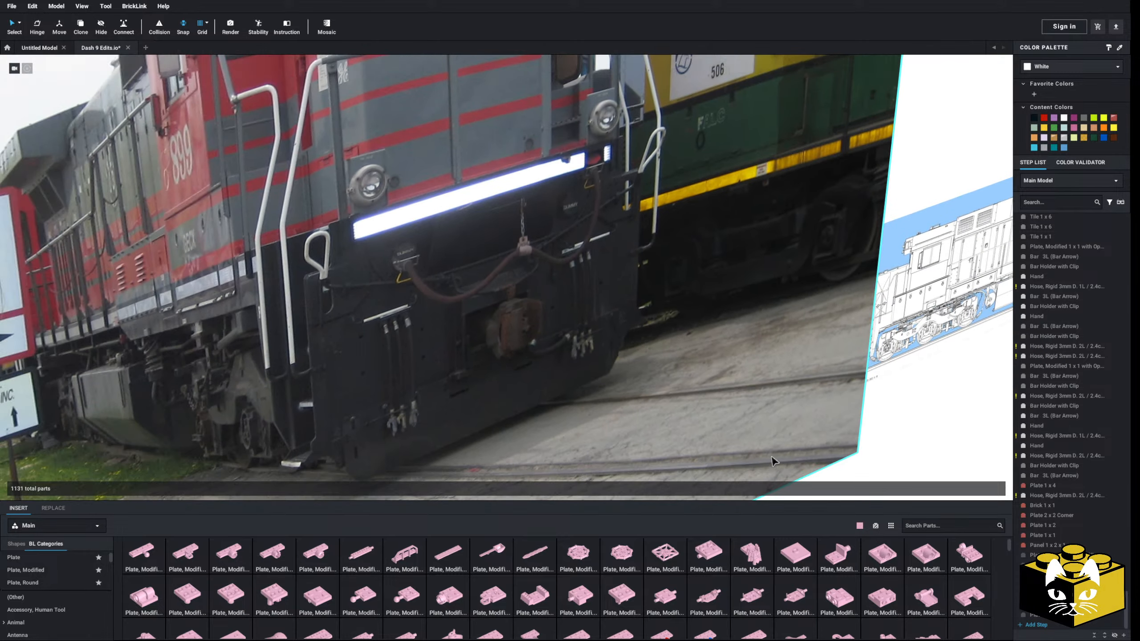
scroll(584, 330, "up", 10)
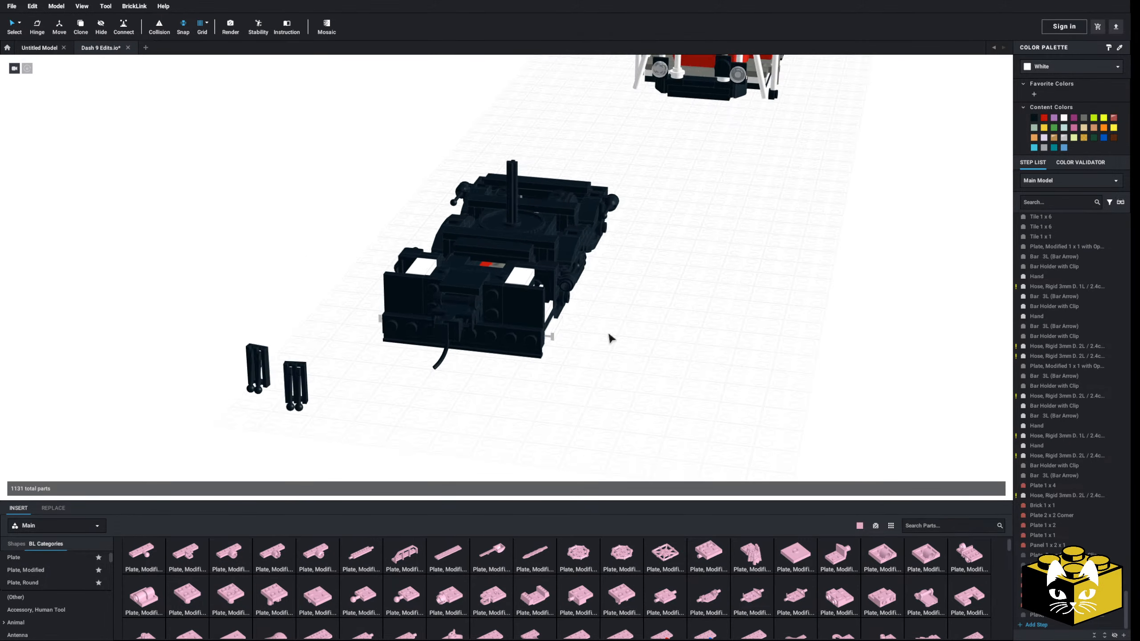
Open the front truck submodel and delete the smooth 2 x 3 tiles from both sides of the pilot face
left_click(354, 296)
double_click(385, 276)
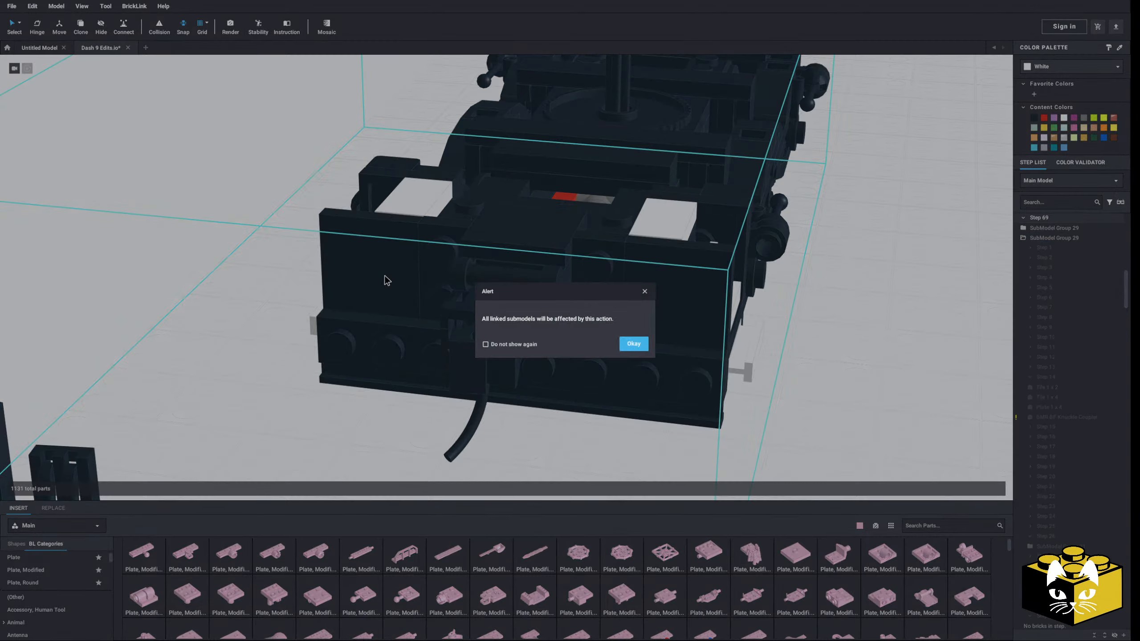
left_click(634, 344)
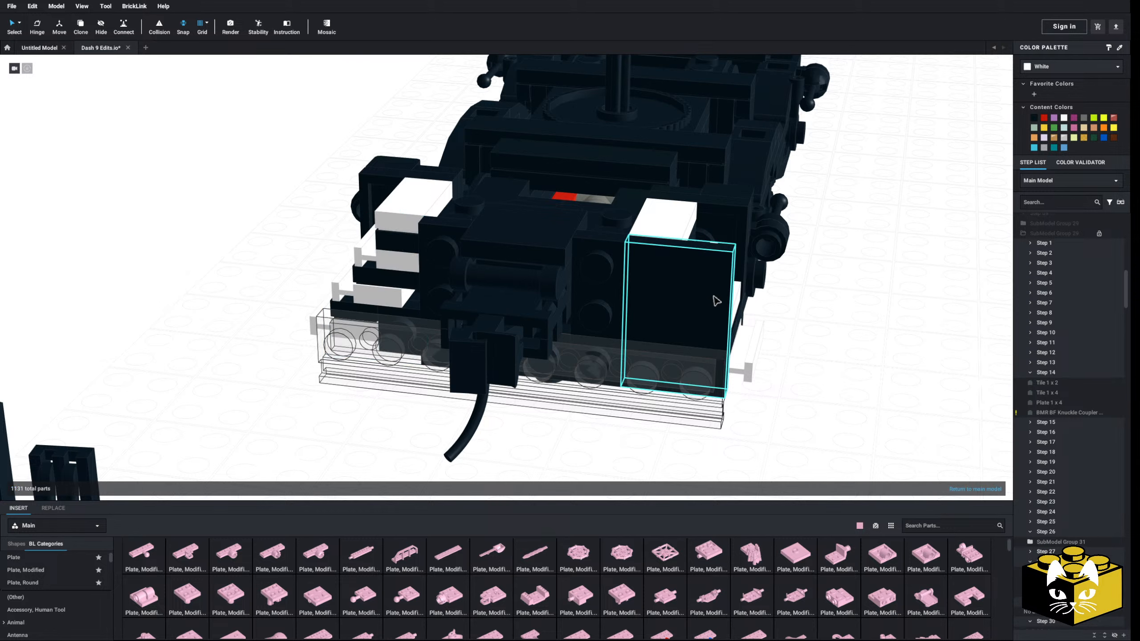
Add a Plate 2 x 3 on each outer side of the pilot face and color both plates black
left_click(85, 560)
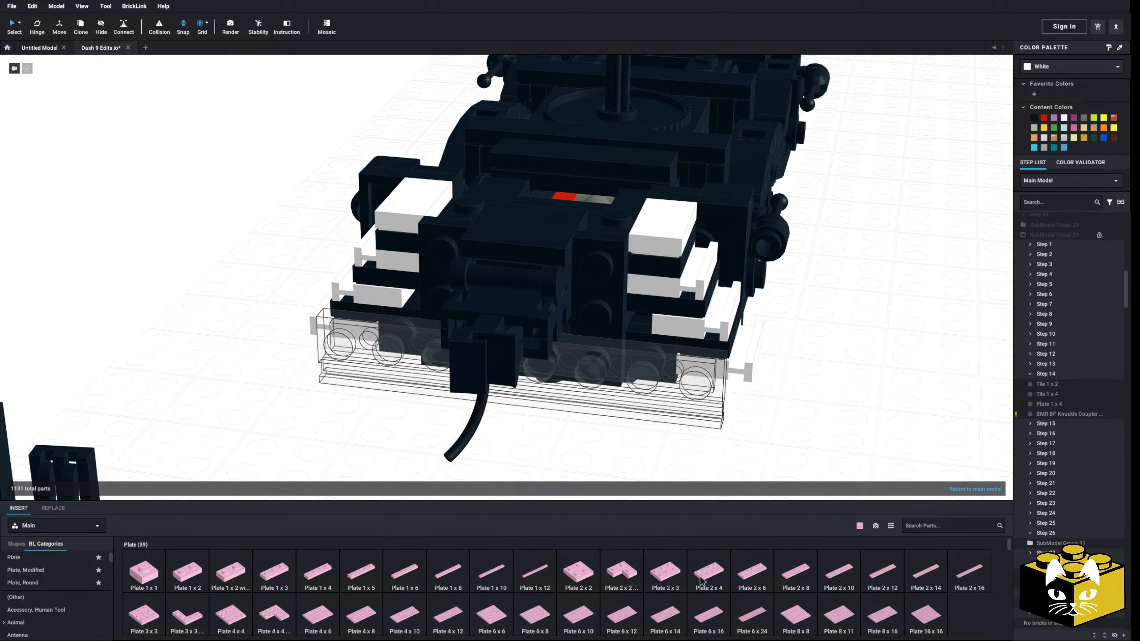
left_click(665, 573)
left_click(685, 320)
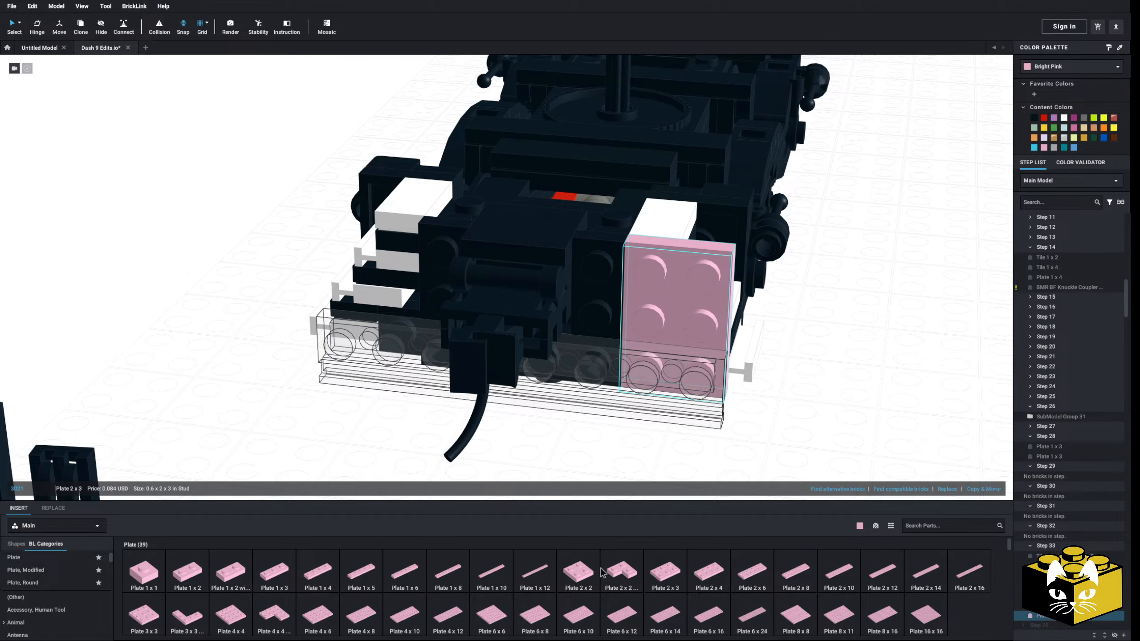
left_click(661, 571)
left_click(378, 283)
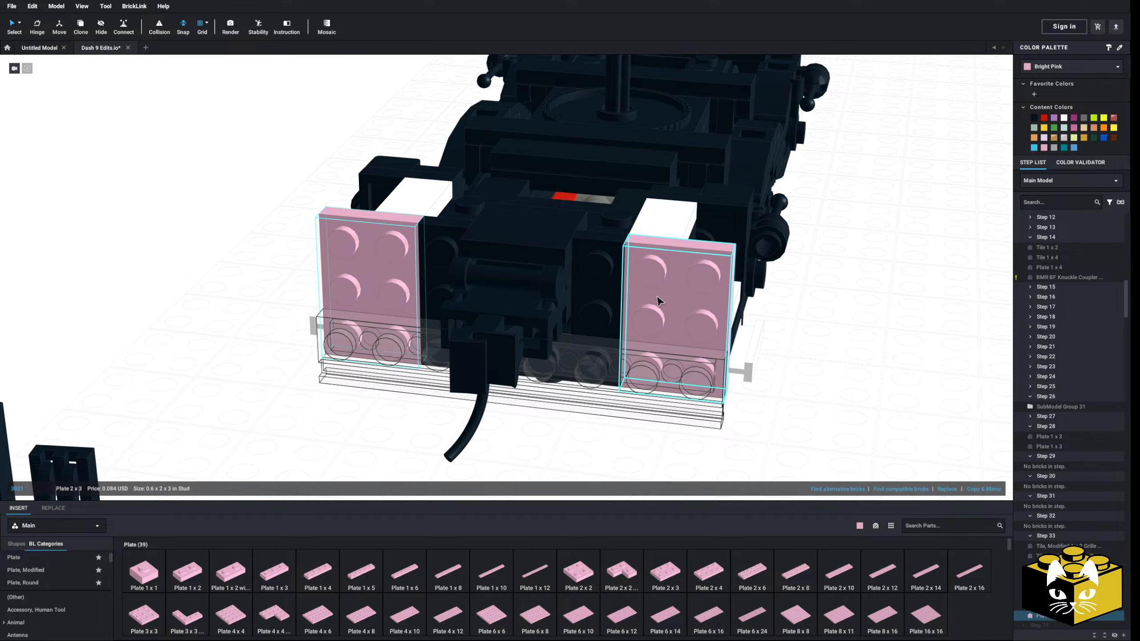
left_click(1035, 118)
left_click(954, 288)
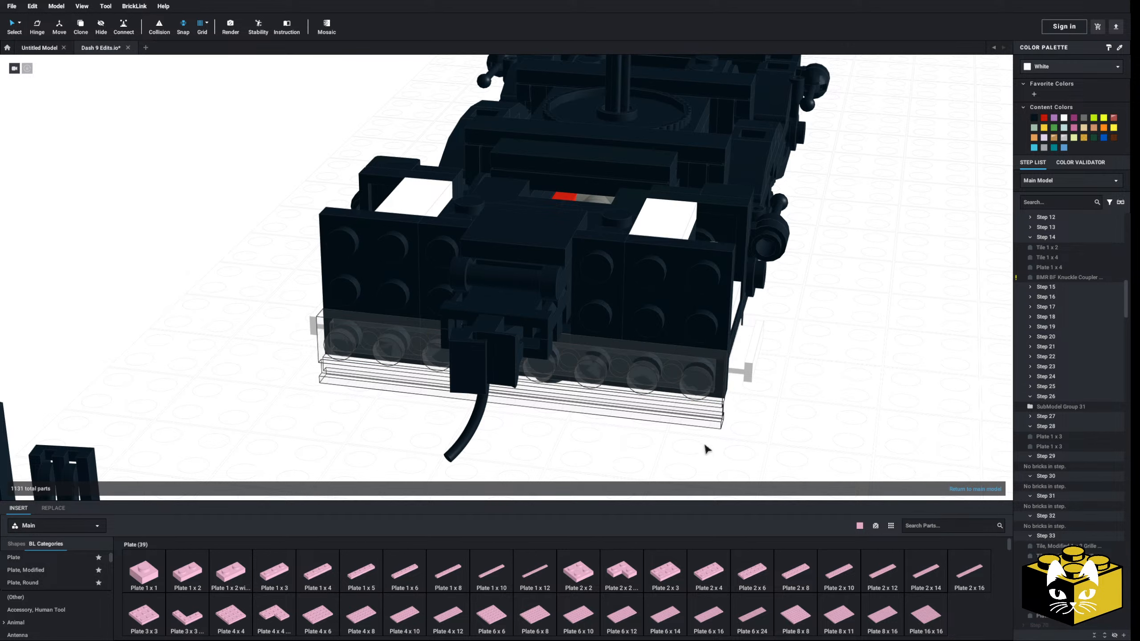
Return to the main model and delete the 1 x 8 door rail plate from the pilot's lower front
scroll(42, 591, "down", 3)
scroll(42, 589, "down", 5)
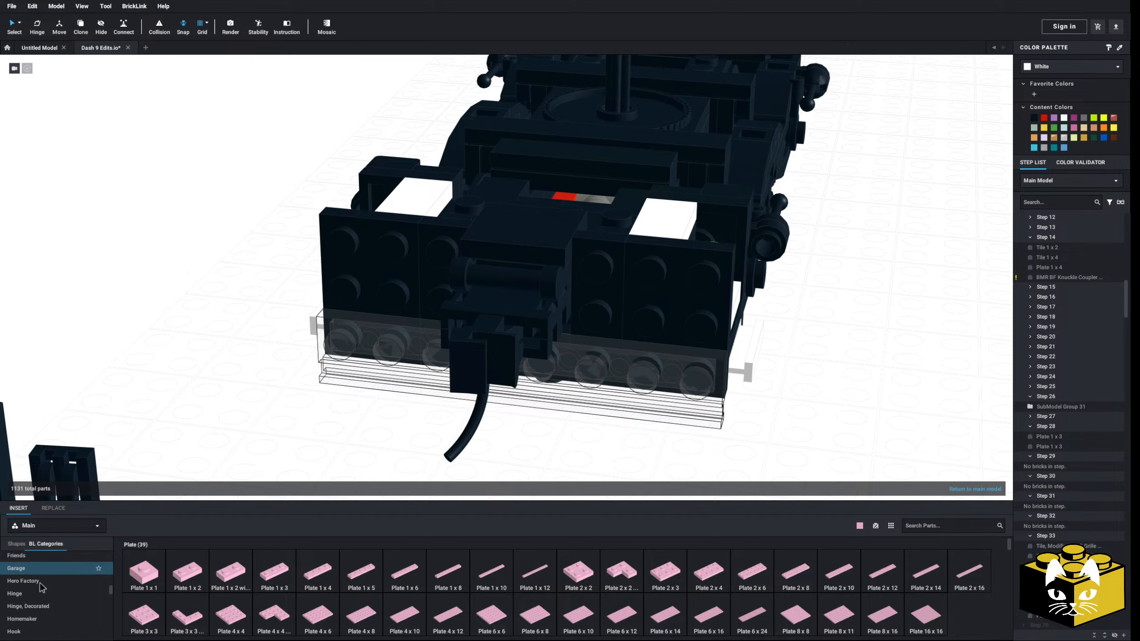
double_click(312, 431)
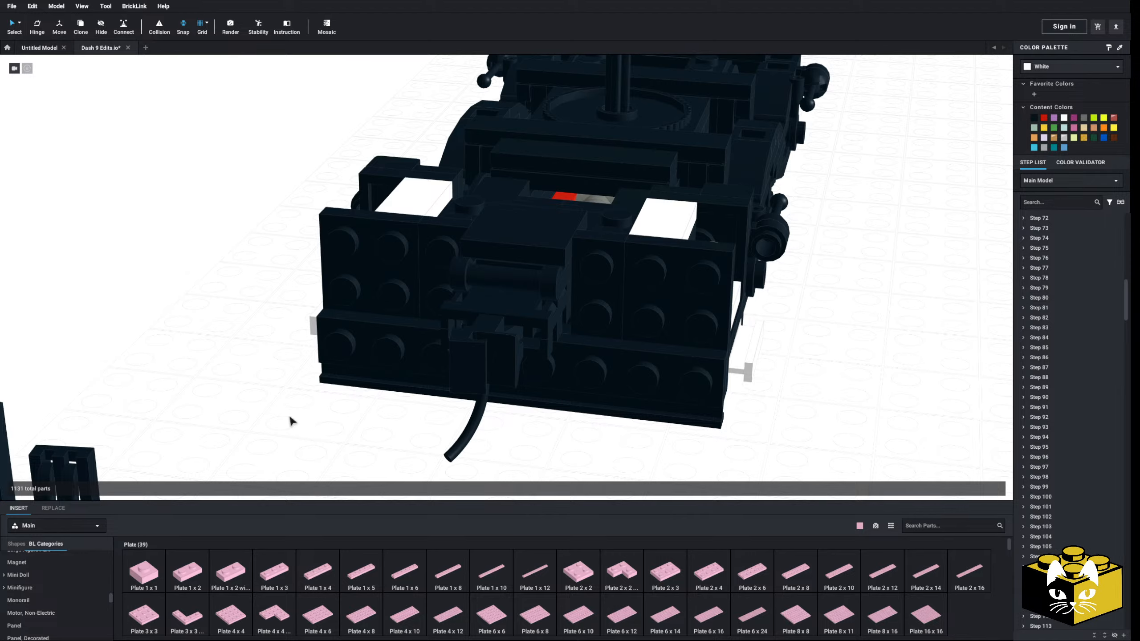
scroll(290, 417, "down", 5)
right_click_drag(289, 417, 377, 359)
scroll(336, 359, "up", 4)
scroll(394, 353, "up", 3)
right_click_drag(449, 246, 274, 352)
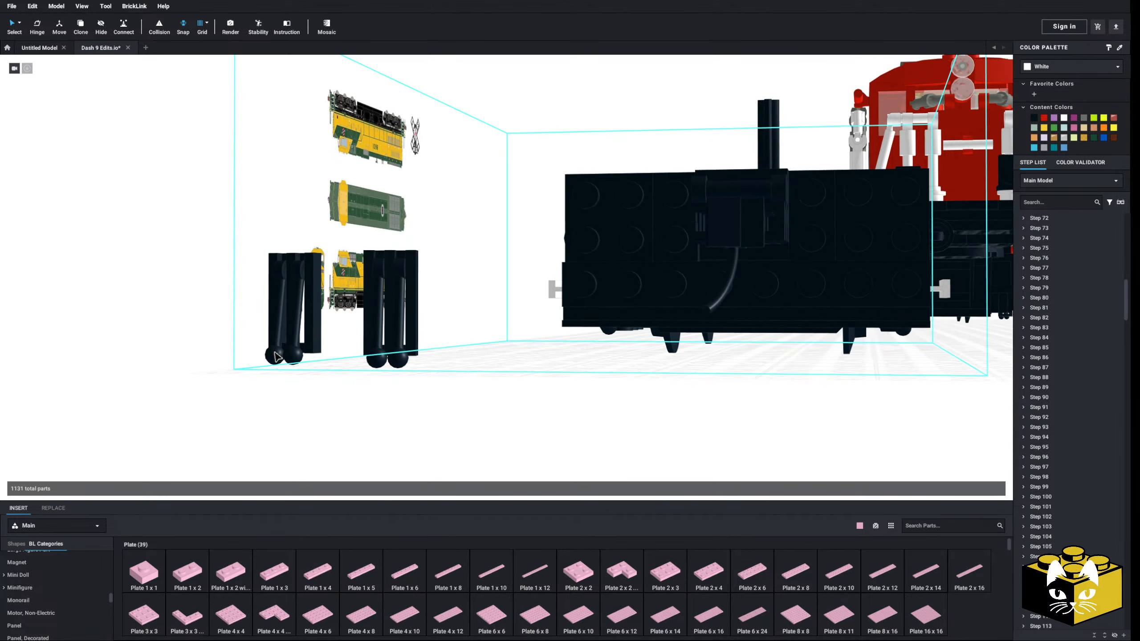
right_click_drag(603, 305, 449, 290)
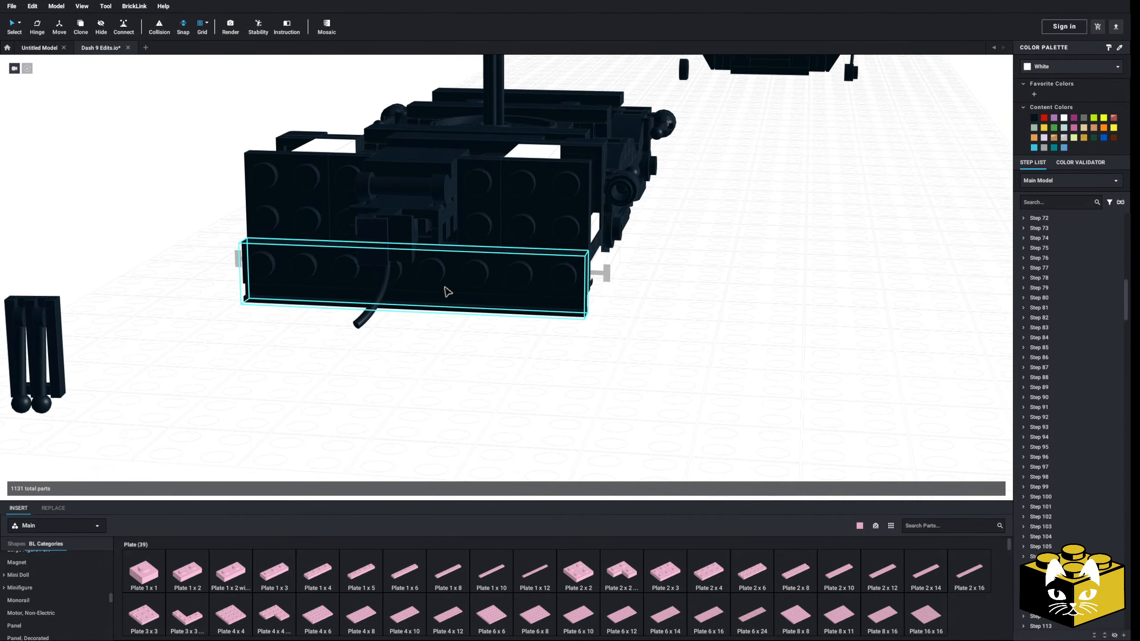
left_click(444, 295)
key("Delete")
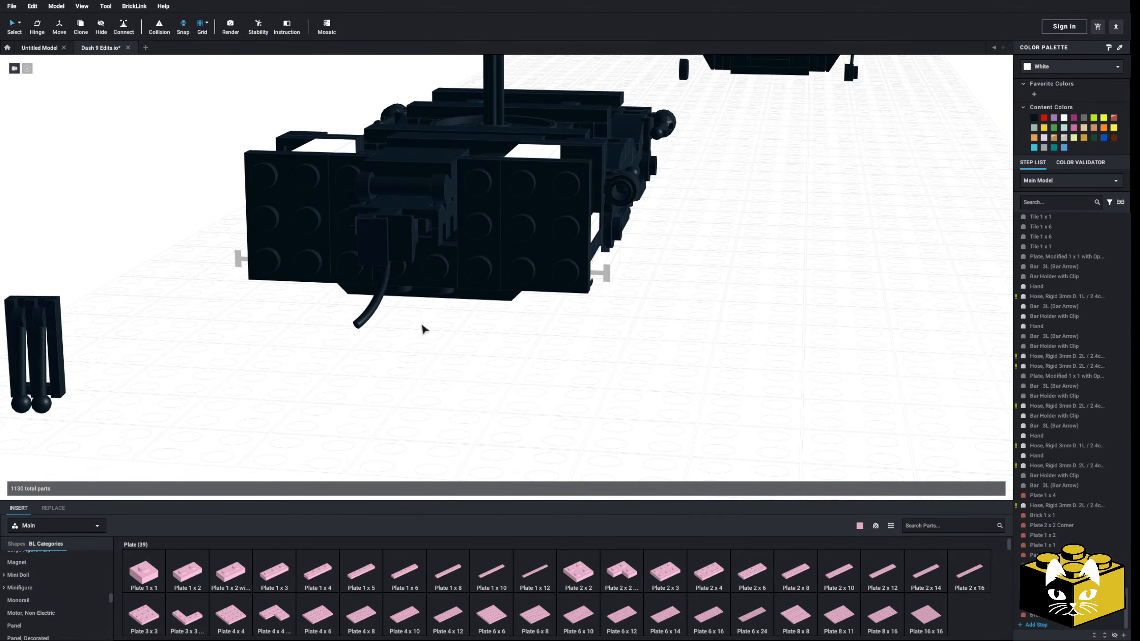
double_click(428, 269)
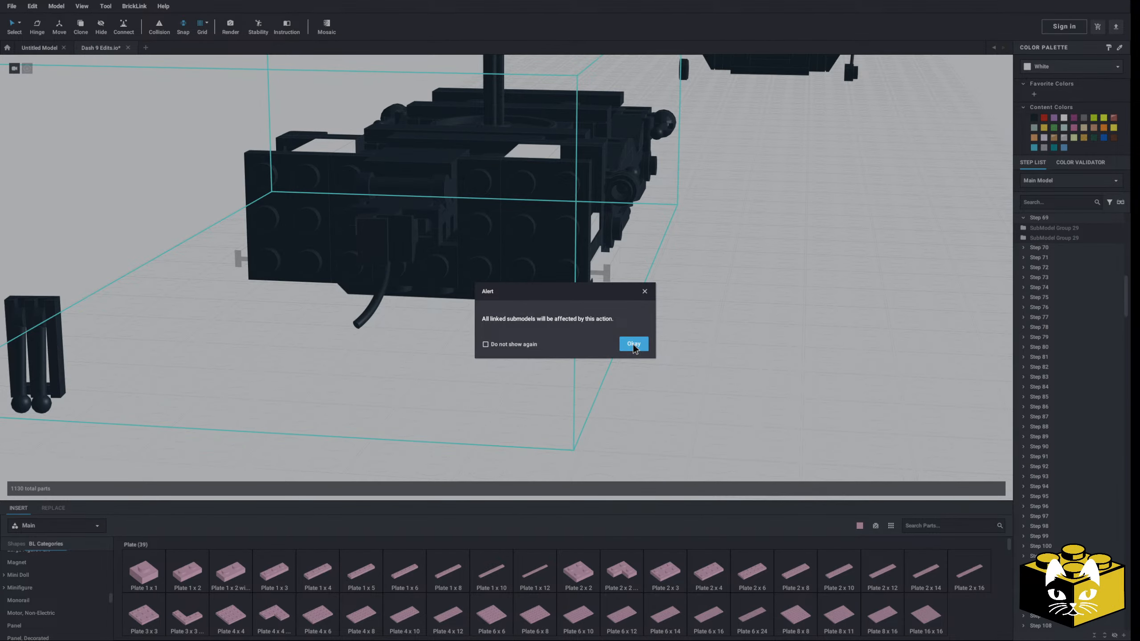
left_click(633, 343)
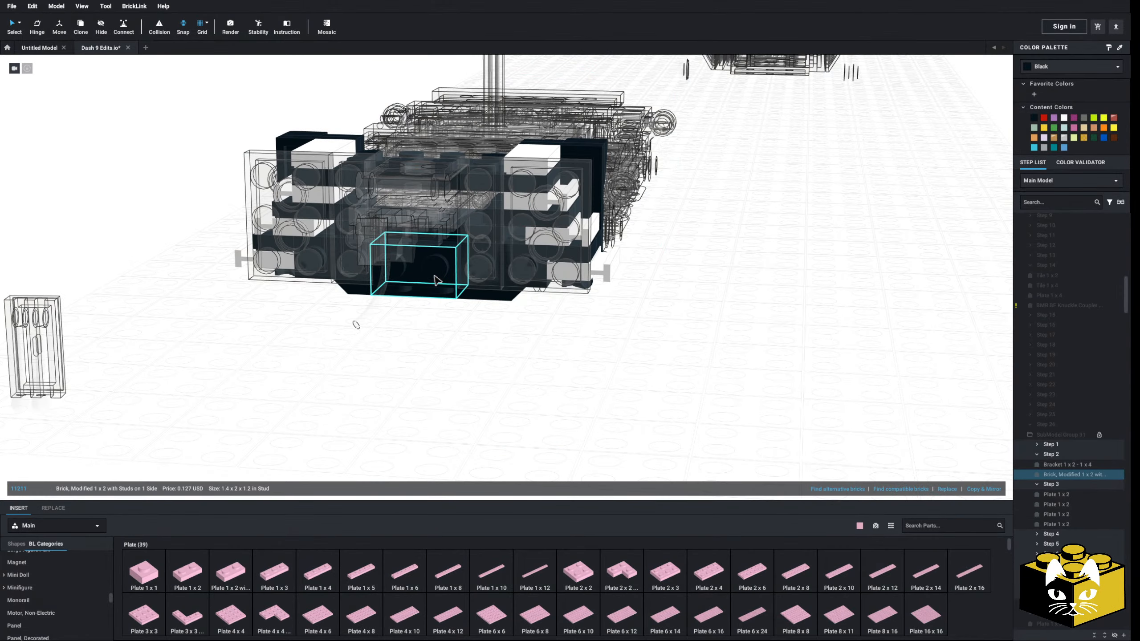
double_click(406, 338)
Reopen the front truck submodel and move the 2 x 3 and 1 x 3 plates of the pilot face off beside the truck
right_click_drag(406, 338, 300, 329)
scroll(362, 358, "up", 2)
scroll(364, 355, "up", 2)
scroll(364, 358, "down", 3)
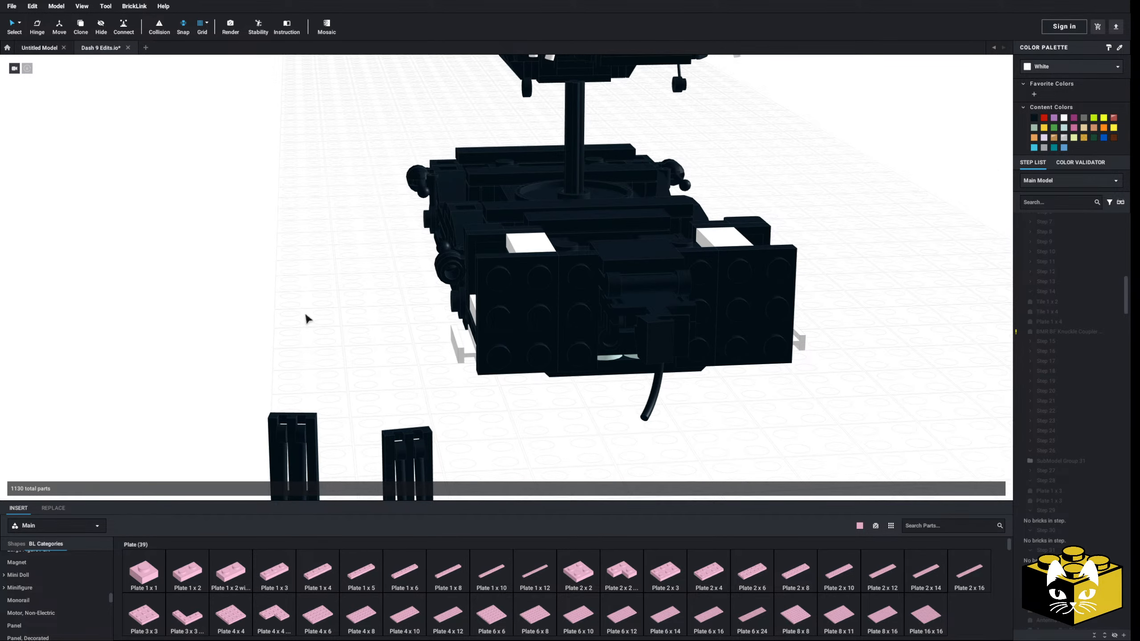
double_click(555, 356)
left_click(633, 344)
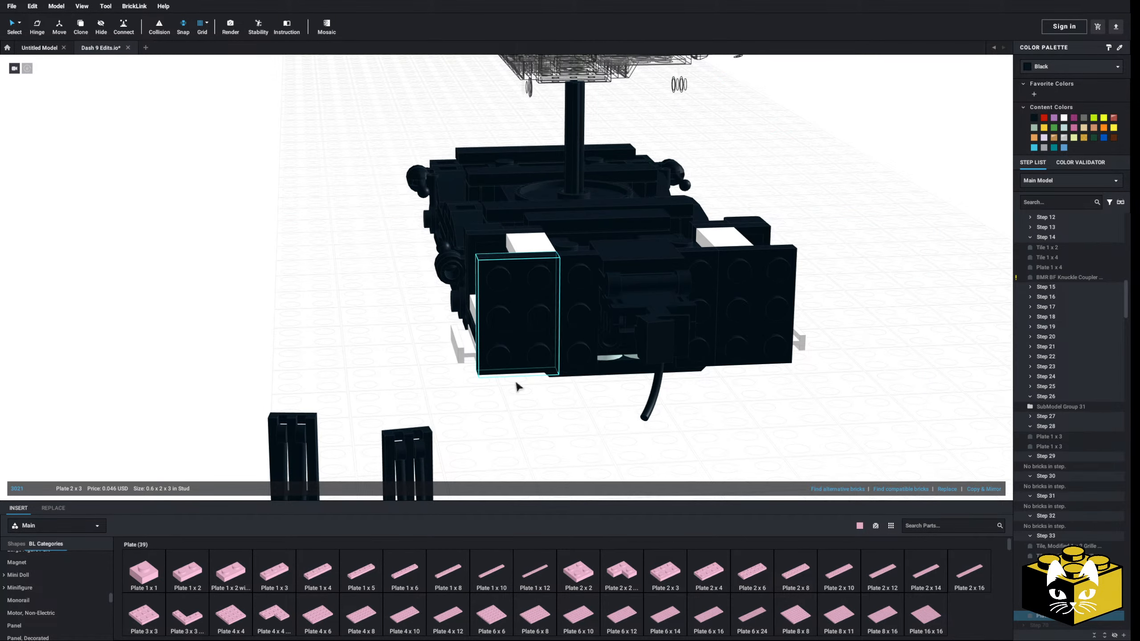
left_click(718, 343, "ctrl")
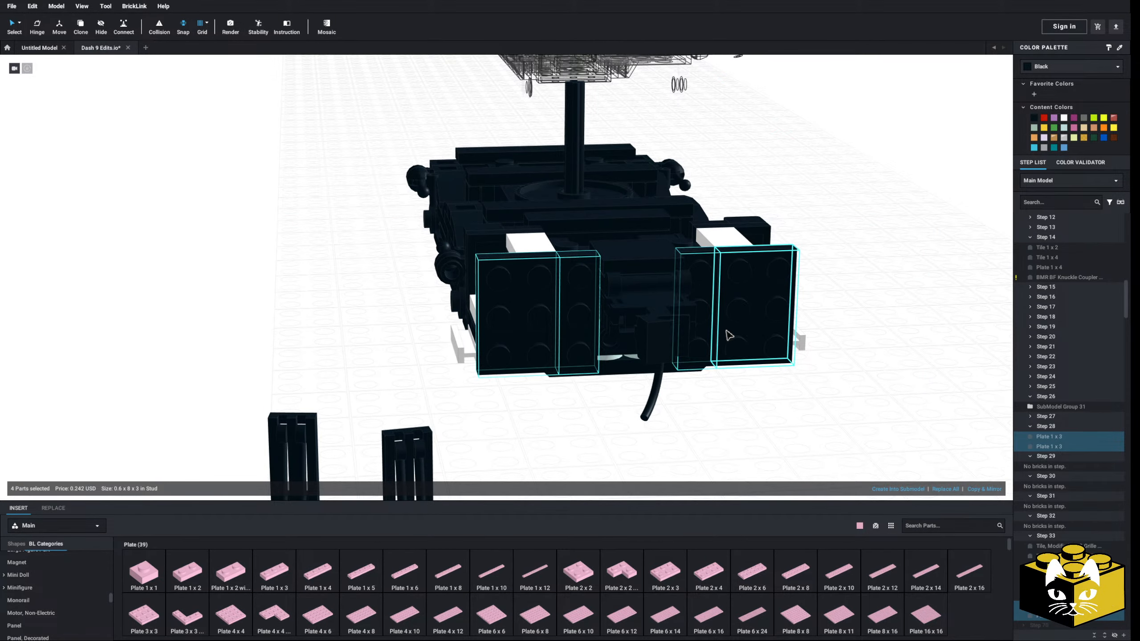
left_click_drag(730, 335, 303, 311)
Rotate one of the set-aside plate pairs so its 1 x 3 plate lies along the bottom edge
left_click(353, 378)
left_click(232, 371)
key("Left")
key("Up")
key("Up")
left_click(379, 376)
Try a Tile, Modified 2 x 2 with Studs on Edge on each side of the pilot's lower front
scroll(377, 366, "up", 5)
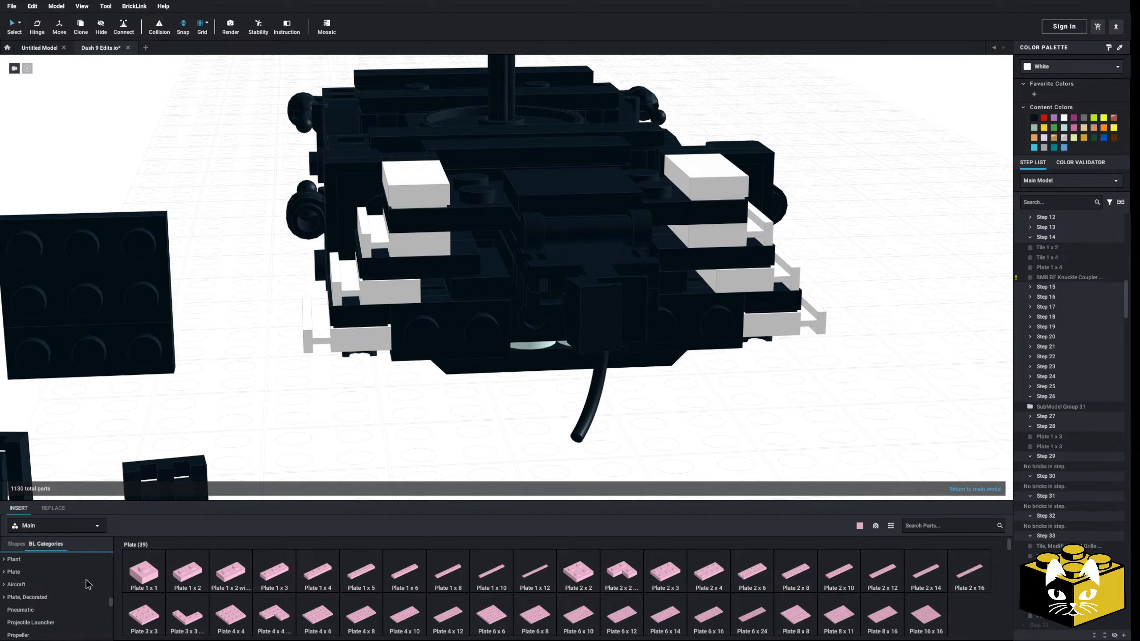
scroll(87, 584, "down", 5)
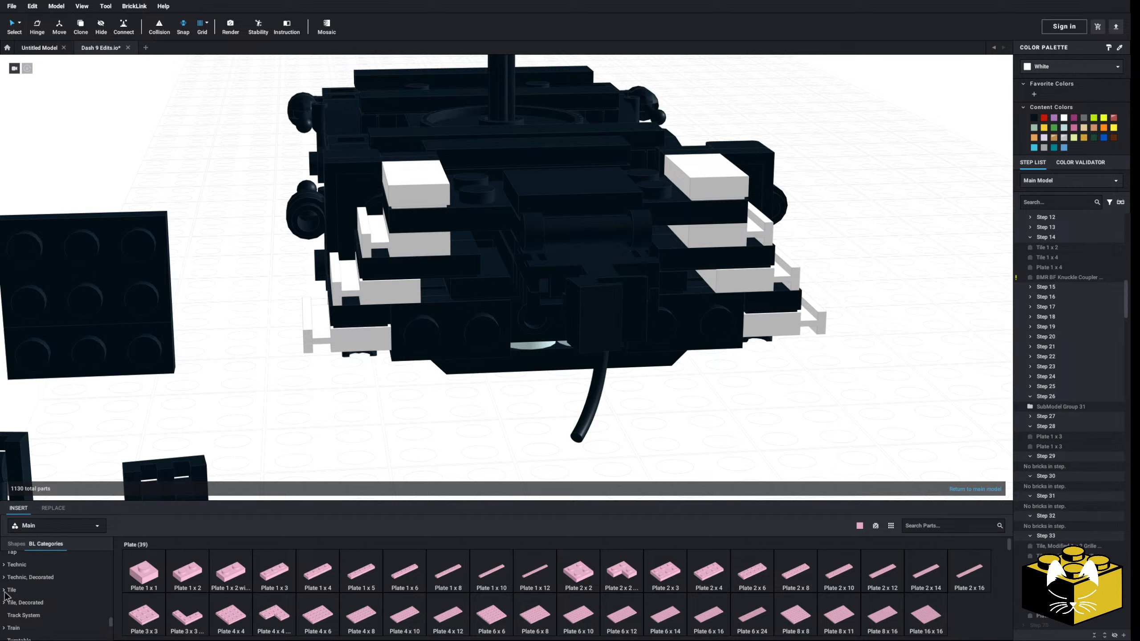
left_click(45, 628)
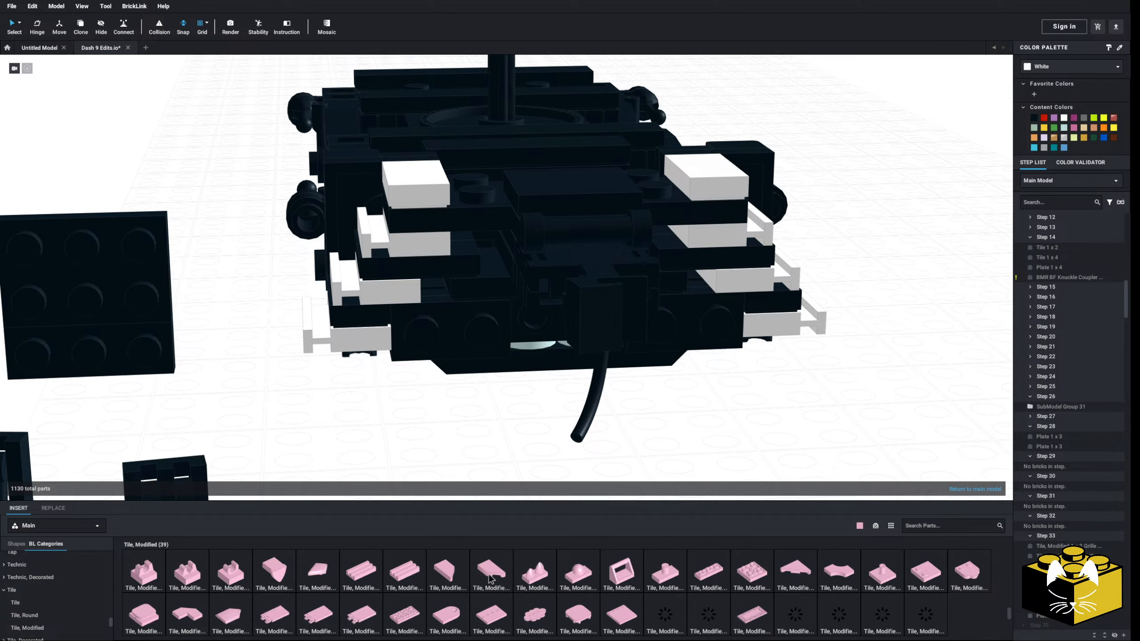
left_click_drag(901, 572, 390, 310)
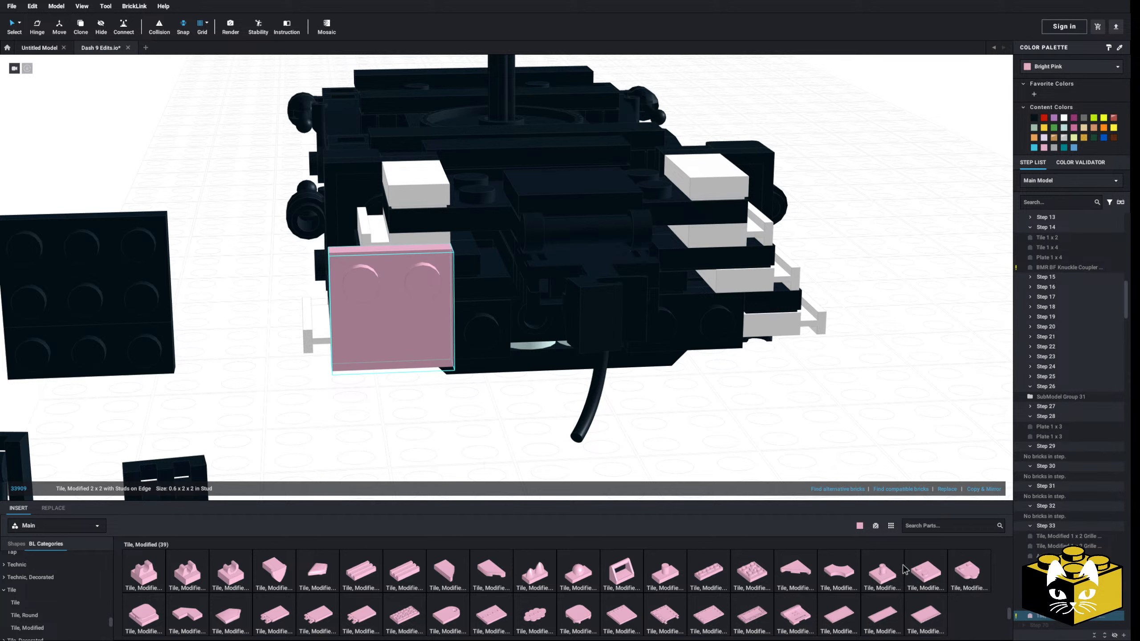
left_click_drag(905, 570, 753, 298)
scroll(679, 426, "down", 3)
right_click_drag(530, 427, 537, 400)
middle_click_drag(517, 444, 530, 423)
left_click(521, 357)
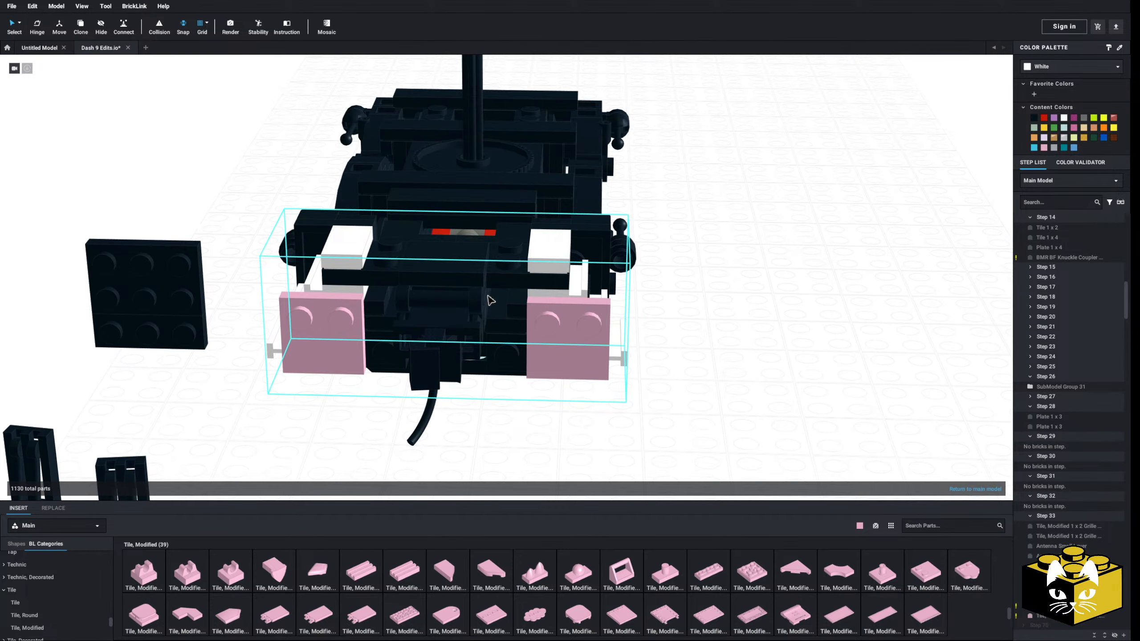
Delete both 2 x 2 studs-on-edge tiles from the pilot's lower front
left_click(352, 327)
key("Delete")
left_click(556, 352)
key("Delete")
Try out a Tile, Modified 3 x 4 with 4 Studs in Center in front of the truck, delete it and browse the other modified tiles
middle_click_drag(326, 486, 508, 482)
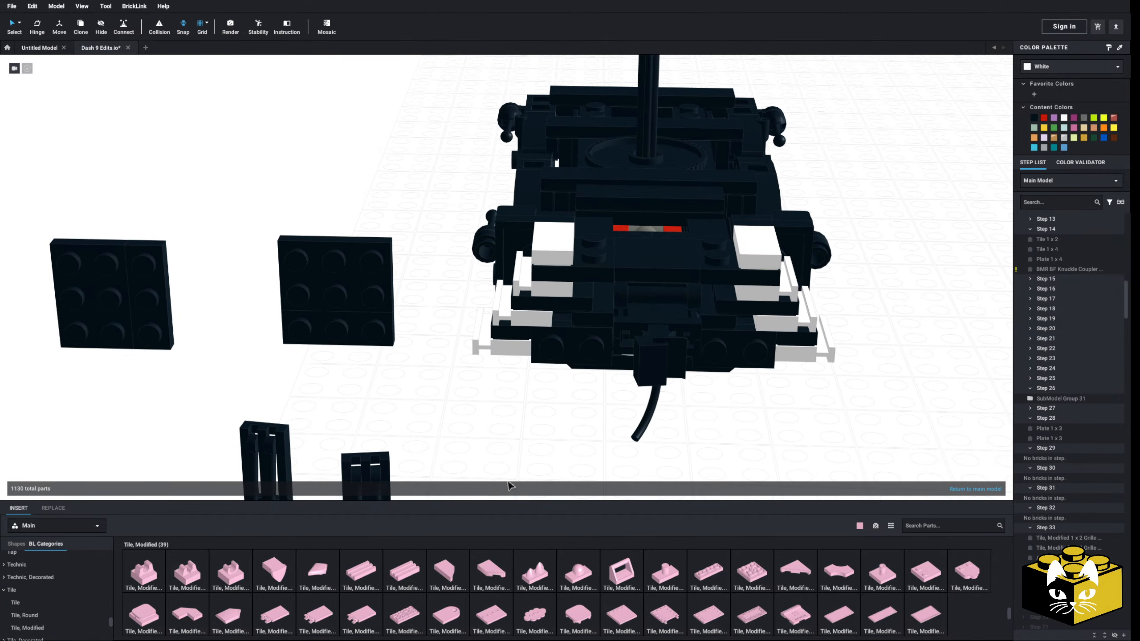
left_click_drag(498, 619, 496, 373)
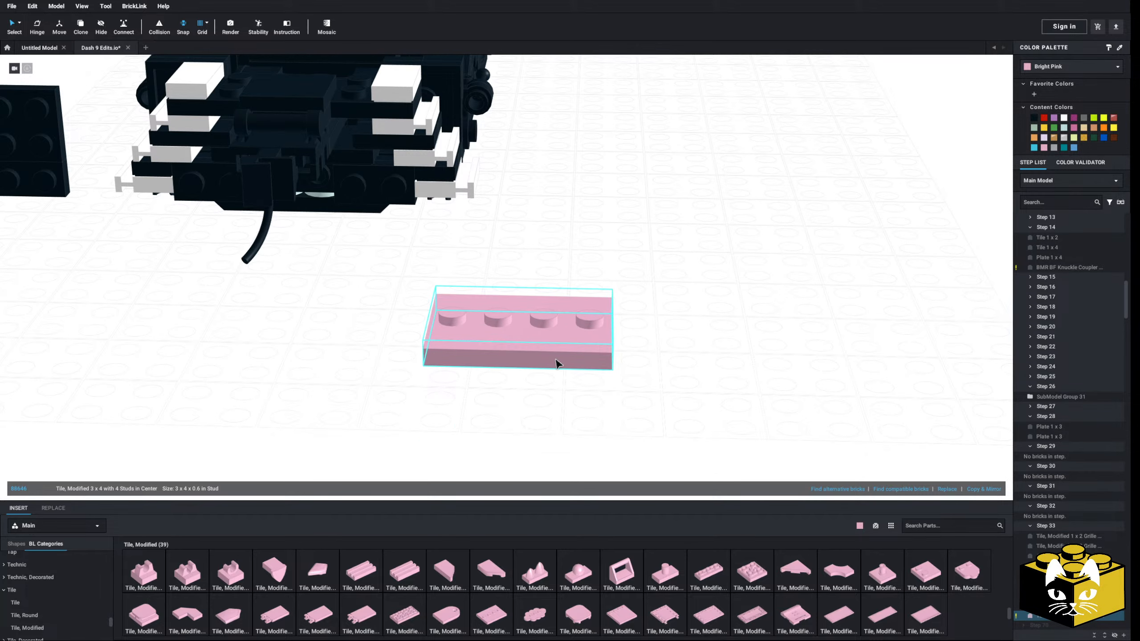
key("Delete")
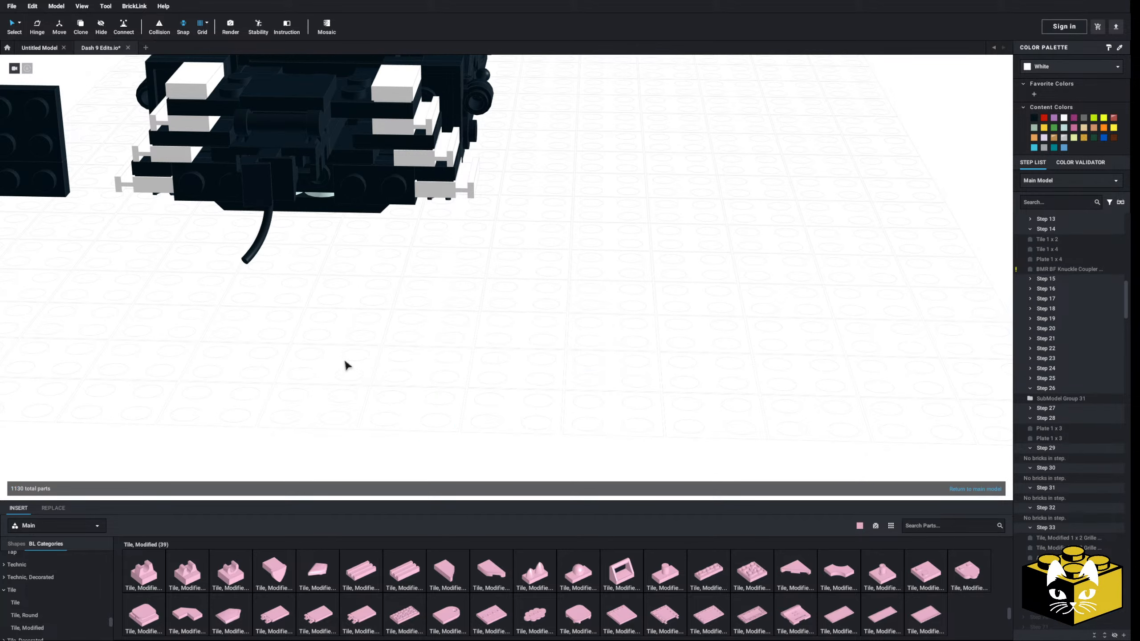
middle_click_drag(344, 362, 425, 409)
scroll(380, 592, "up", 1)
scroll(380, 592, "down", 2)
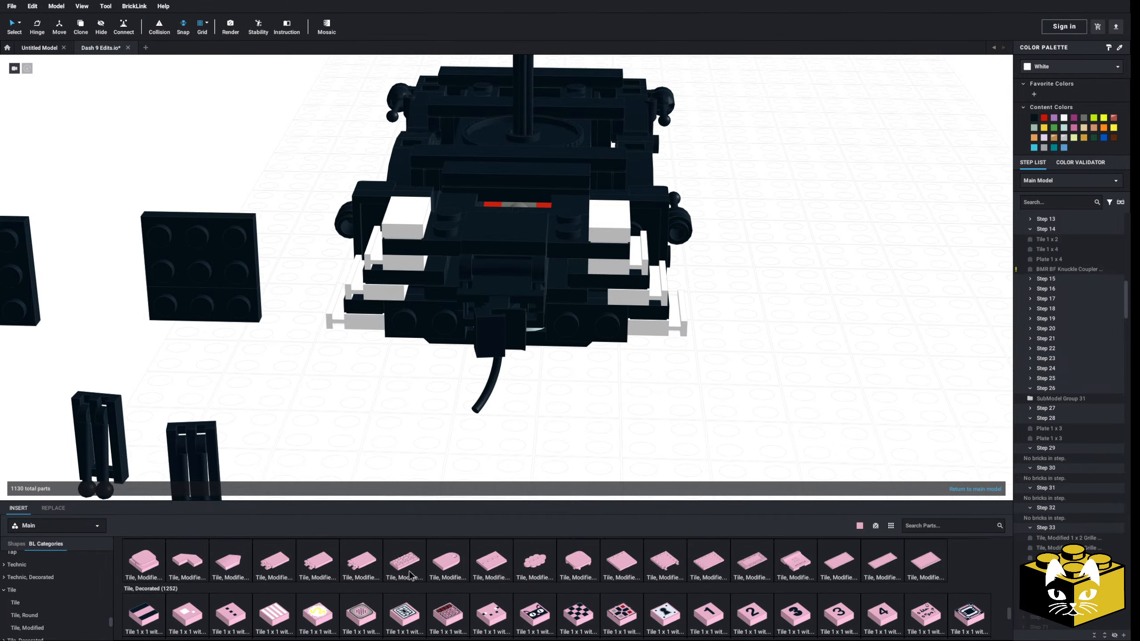
scroll(535, 579, "up", 3)
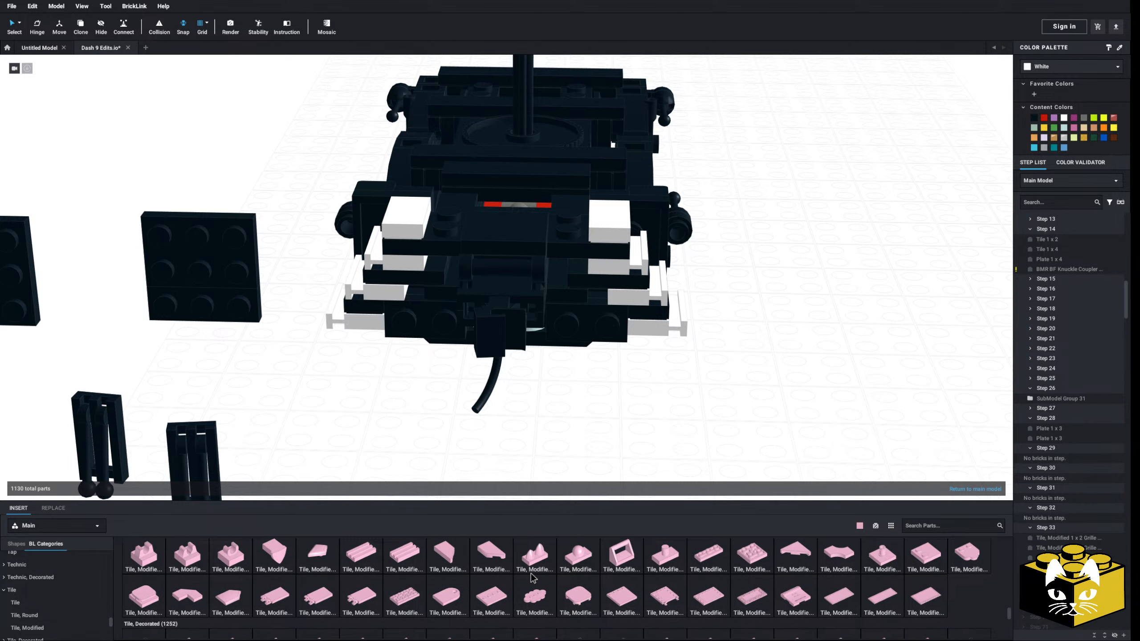
Rotate the first 2 x 3 and 1 x 3 plate pair and refit it beside the coupler with the 1 x 3 plate outermost
middle_click_drag(181, 373, 337, 405)
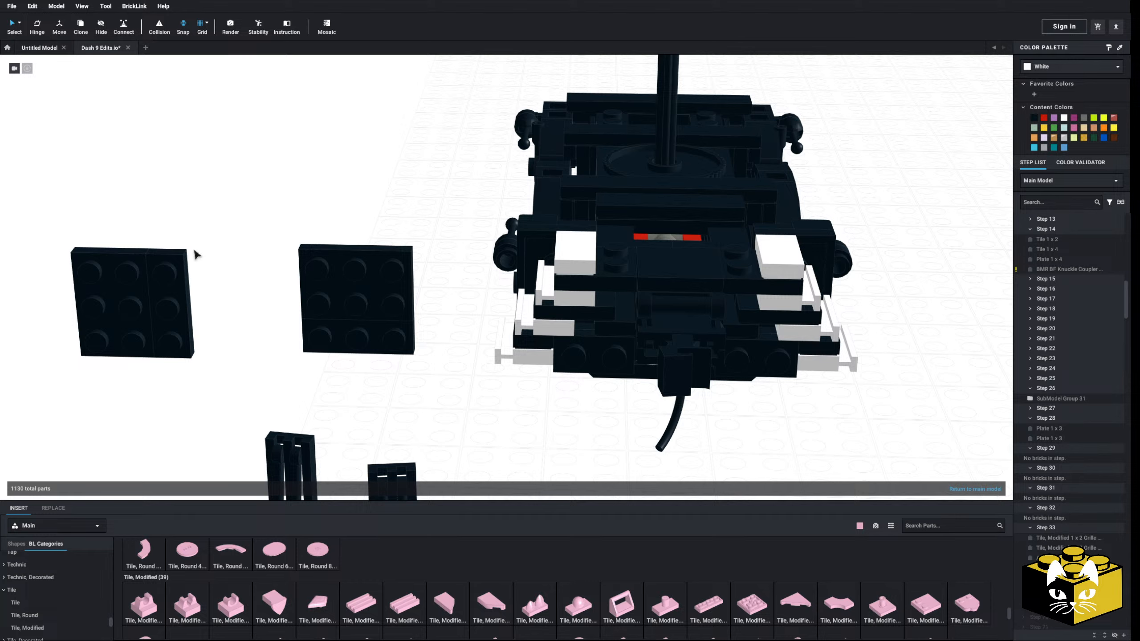
left_click_drag(127, 312, 449, 385)
key("Left")
key("Up")
key("Up")
key("Left")
key("Left")
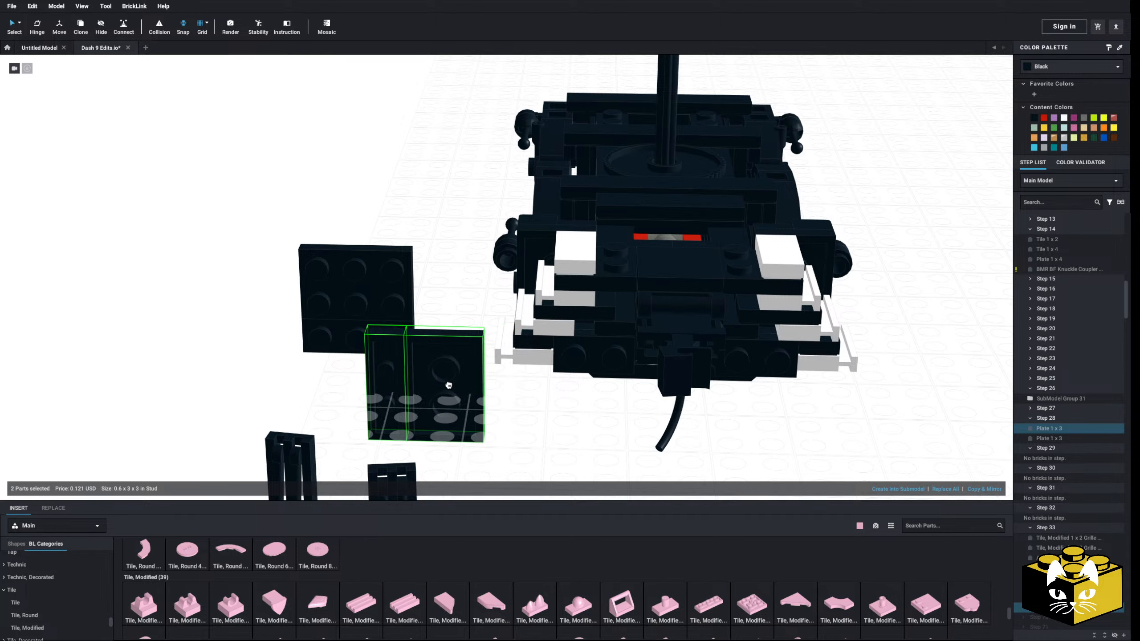
key("Left")
key("Up")
key("Left")
left_click_drag(449, 385, 612, 310)
Rotate the remaining 2 x 3 and 1 x 3 plate pair and refit it on the other side of the coupler
left_click(293, 336)
left_click_drag(253, 250, 352, 327)
left_click_drag(357, 298, 312, 321)
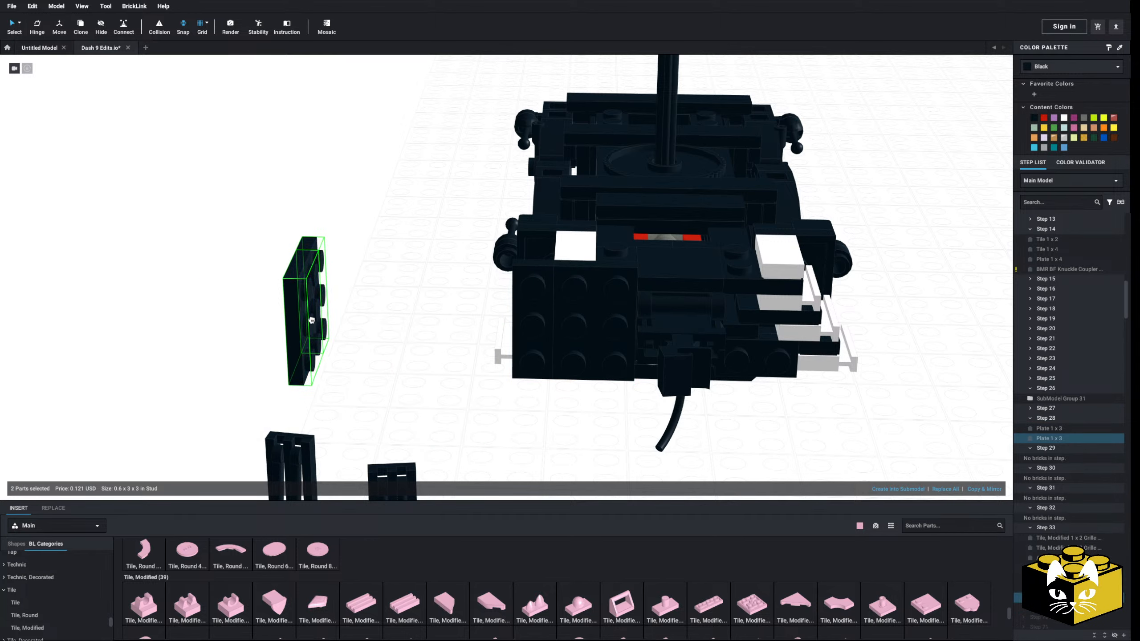
middle_click_drag(312, 320, 98, 308)
key("Left")
left_click_drag(98, 309, 561, 311)
left_click(698, 395)
Add a Bright Pink Plate 1 x 2 with its studs facing forward in the gap below the coupler
scroll(636, 383, "up", 2)
middle_click_drag(628, 459, 626, 391)
scroll(624, 408, "up", 2)
scroll(56, 580, "up", 8)
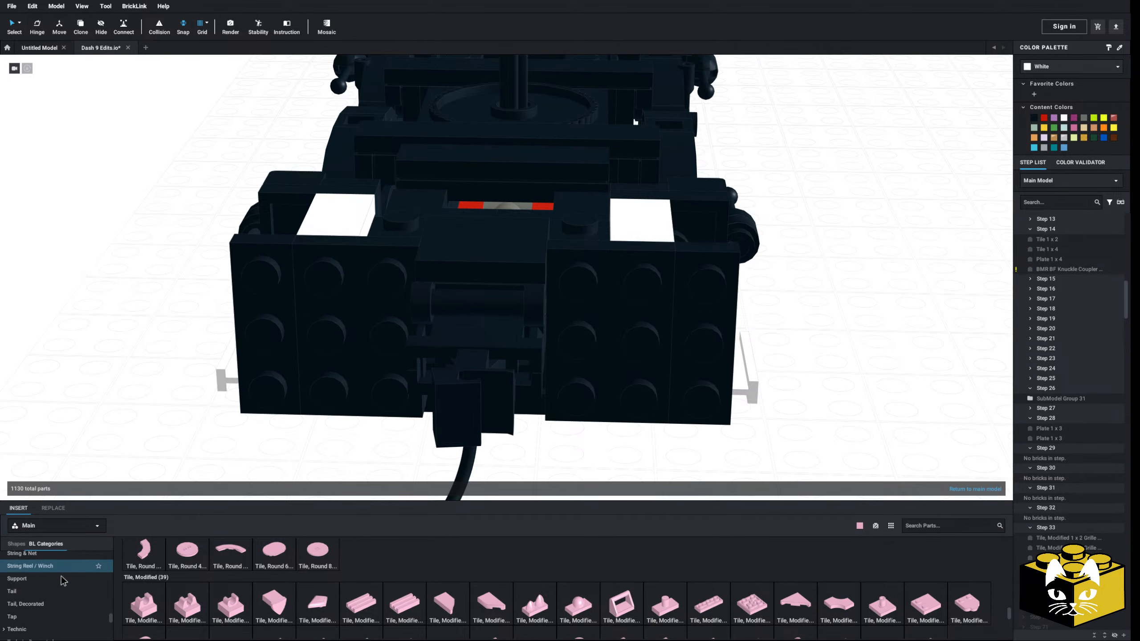
scroll(61, 570, "up", 3)
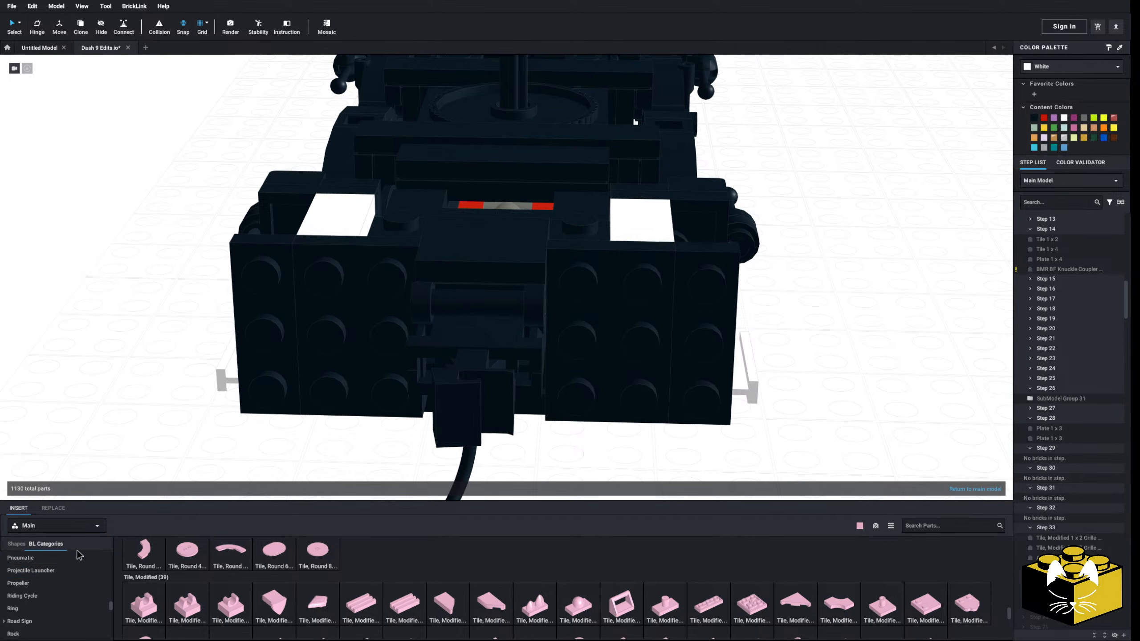
scroll(41, 593, "down", 2)
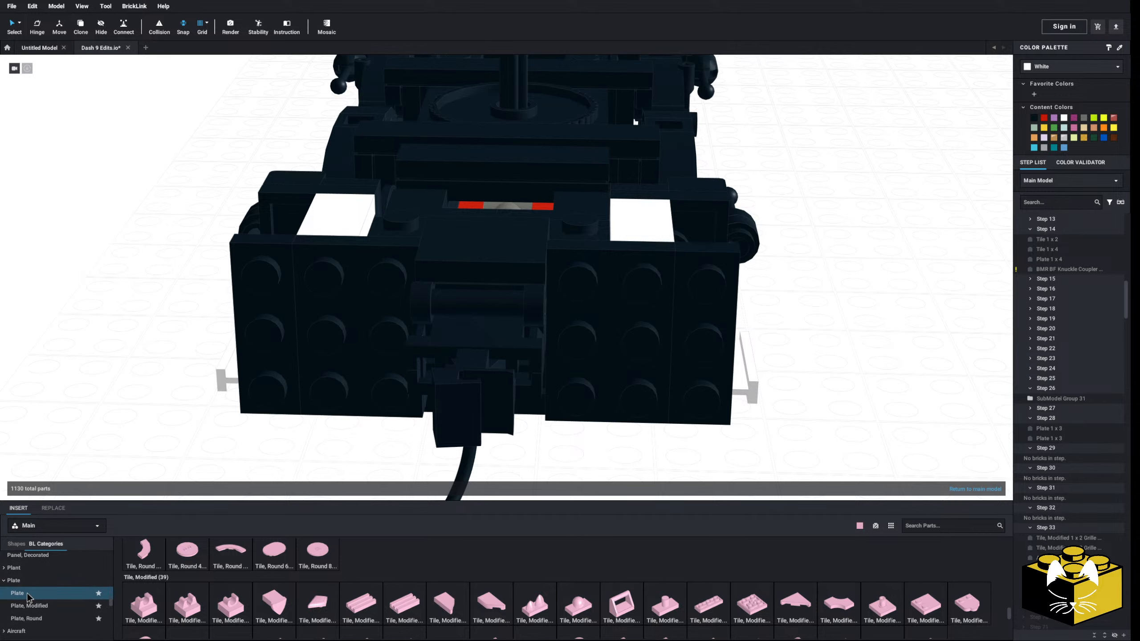
left_click(27, 595)
left_click(197, 578)
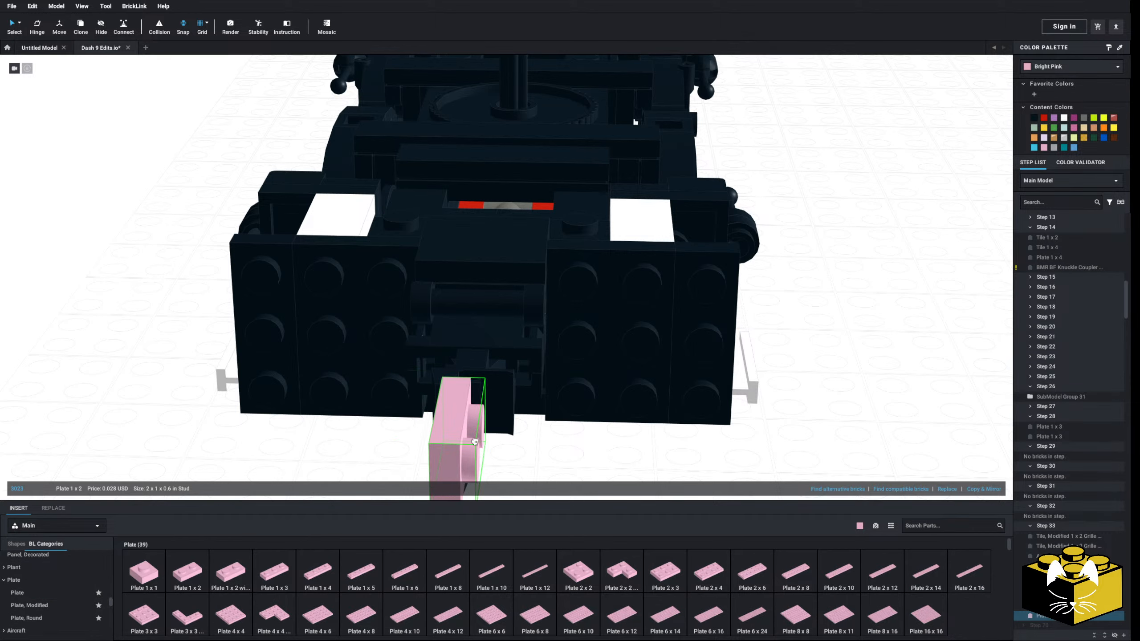
key("Right")
right_click_drag(479, 406, 398, 418)
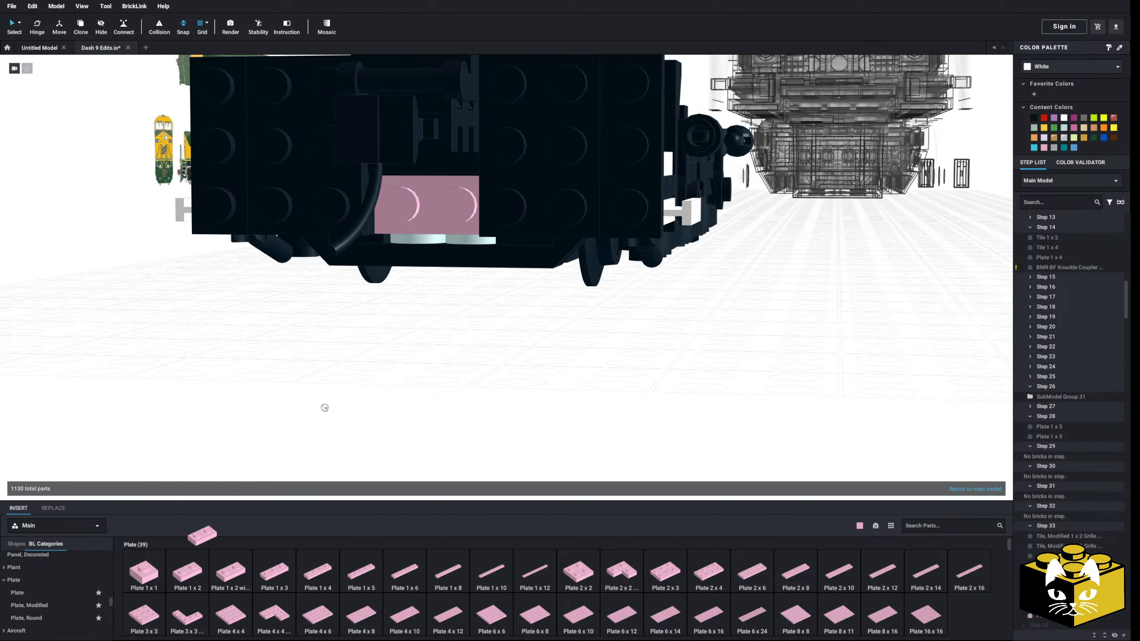
Stack a second Plate 1 x 2 on the one below the coupler and delete the spare copy
key("Right")
left_click(433, 216)
left_click(190, 576)
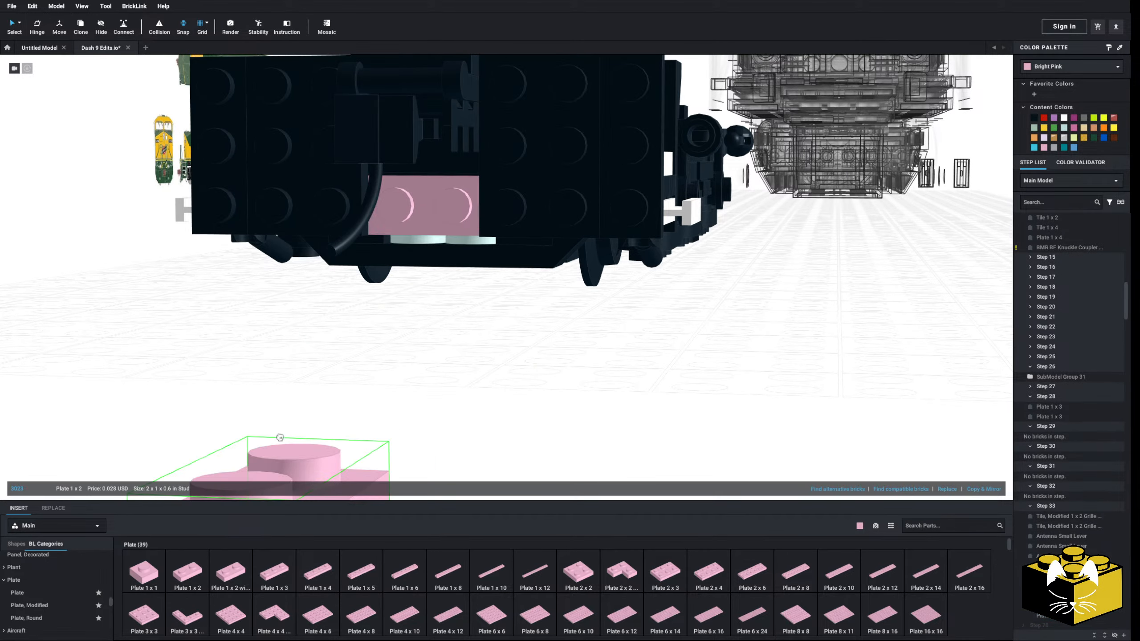
key("Right")
left_click(419, 220)
left_click(323, 383)
mouse_move(323, 383)
right_mouse_down()
mouse_move(352, 398)
mouse_move(312, 411)
mouse_move(348, 375)
mouse_move(313, 410)
mouse_move(337, 397)
right_mouse_up()
left_click(313, 411)
key("Delete")
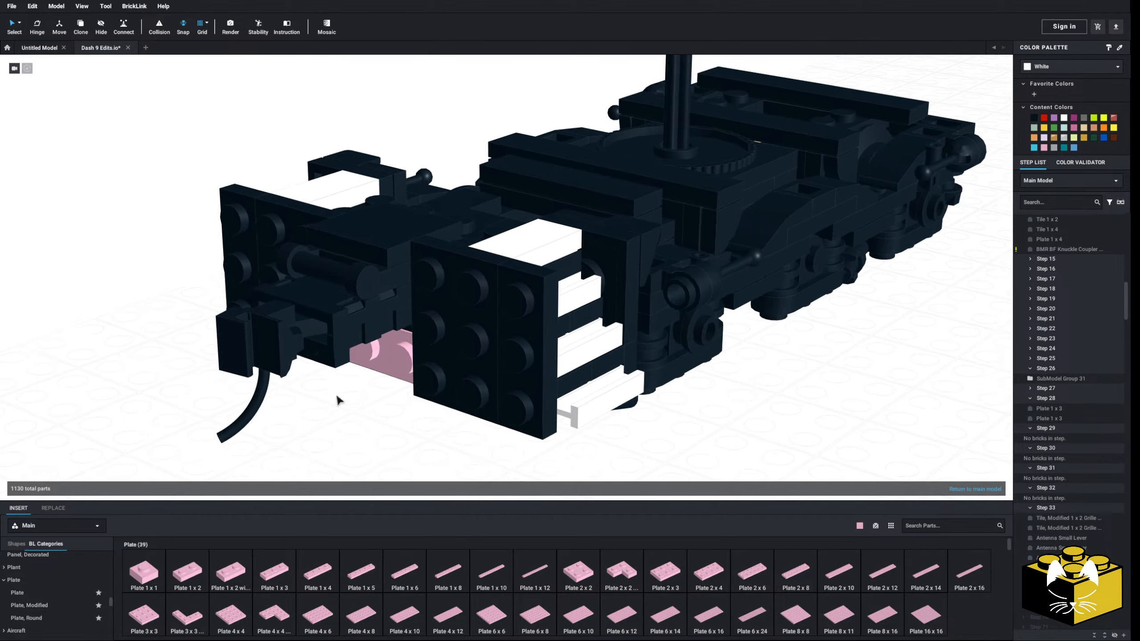
Fit two Tile, Modified 1 x 1 clip tiles side by side on the pink plate's studs below the coupler
middle_click_drag(338, 396, 422, 320)
scroll(68, 579, "down", 1)
scroll(69, 569, "down", 3)
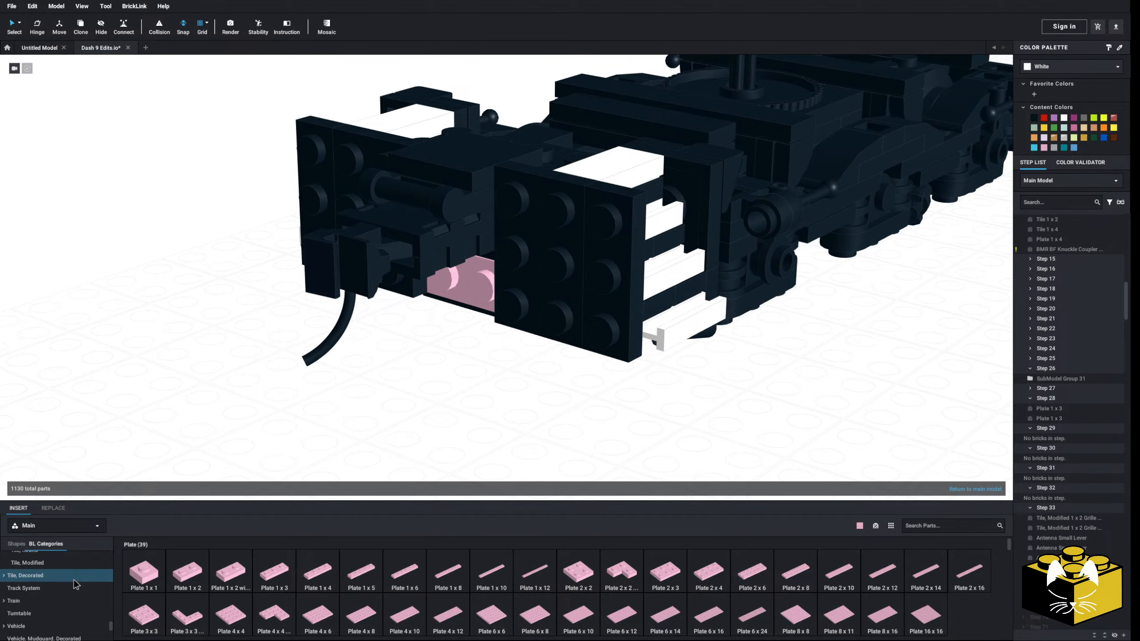
left_click(91, 610)
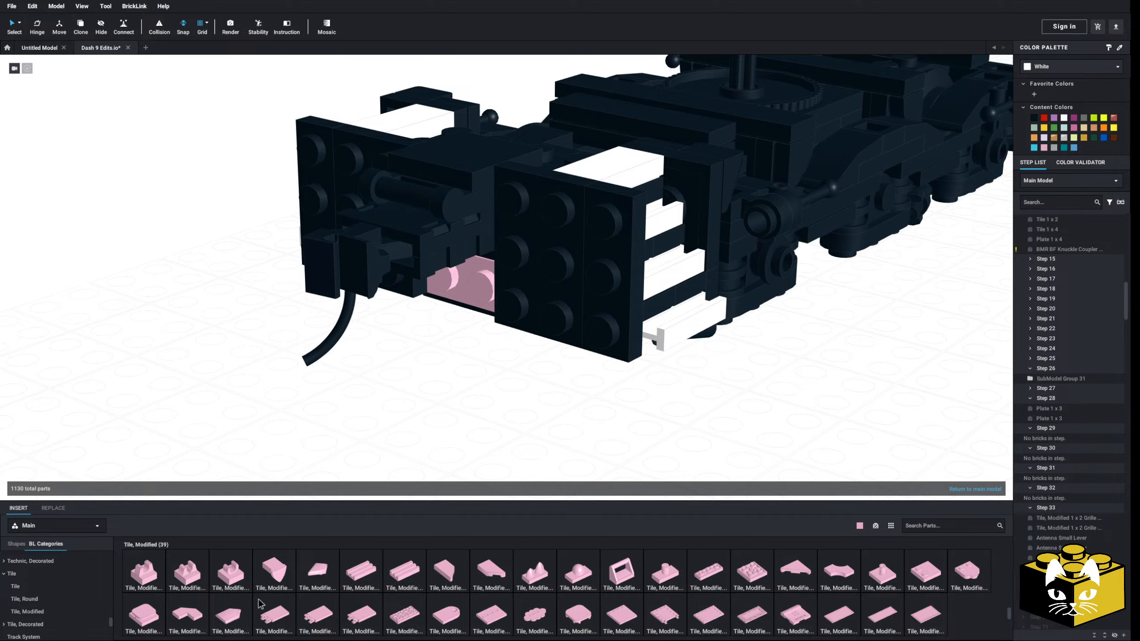
left_click(23, 586)
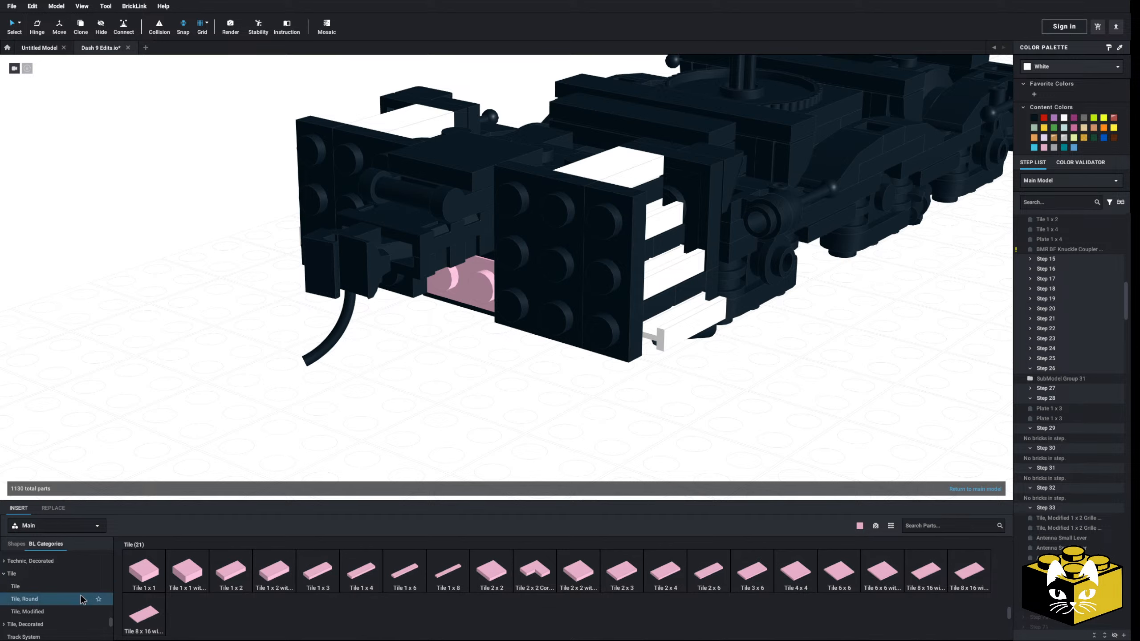
left_click(45, 599)
left_click(45, 612)
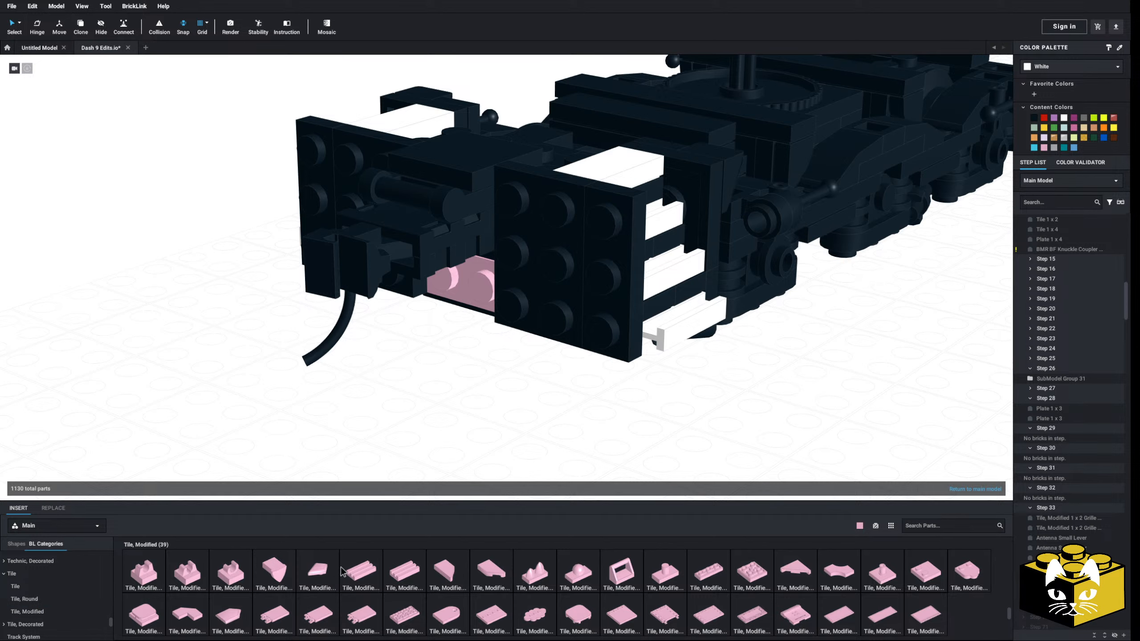
left_click(231, 576)
left_click(441, 287)
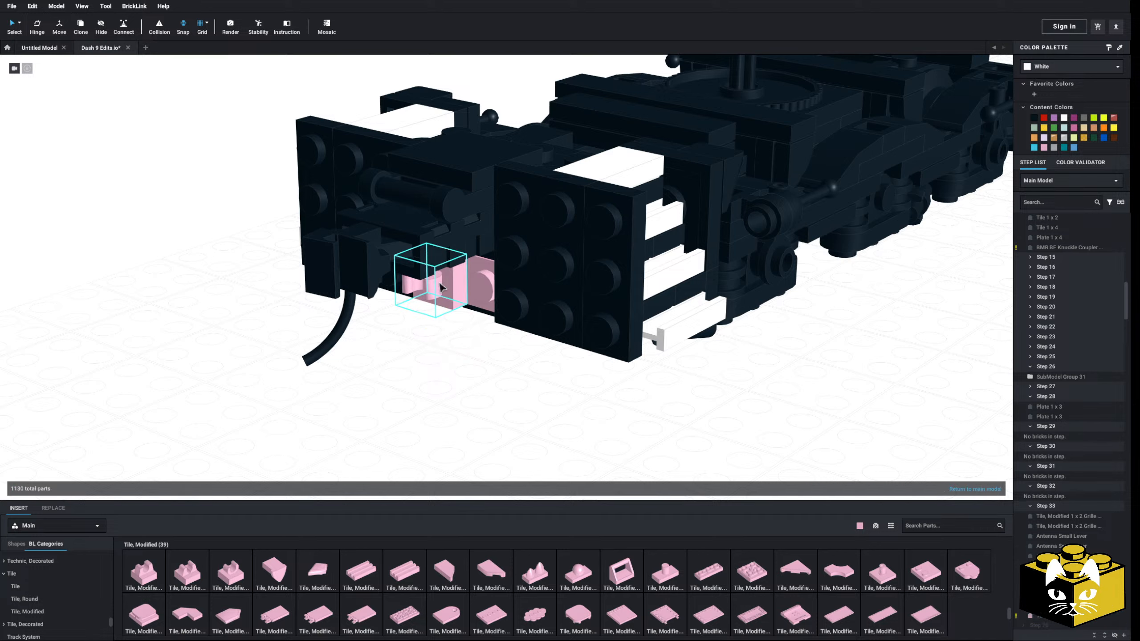
left_click_drag(289, 503, 475, 299)
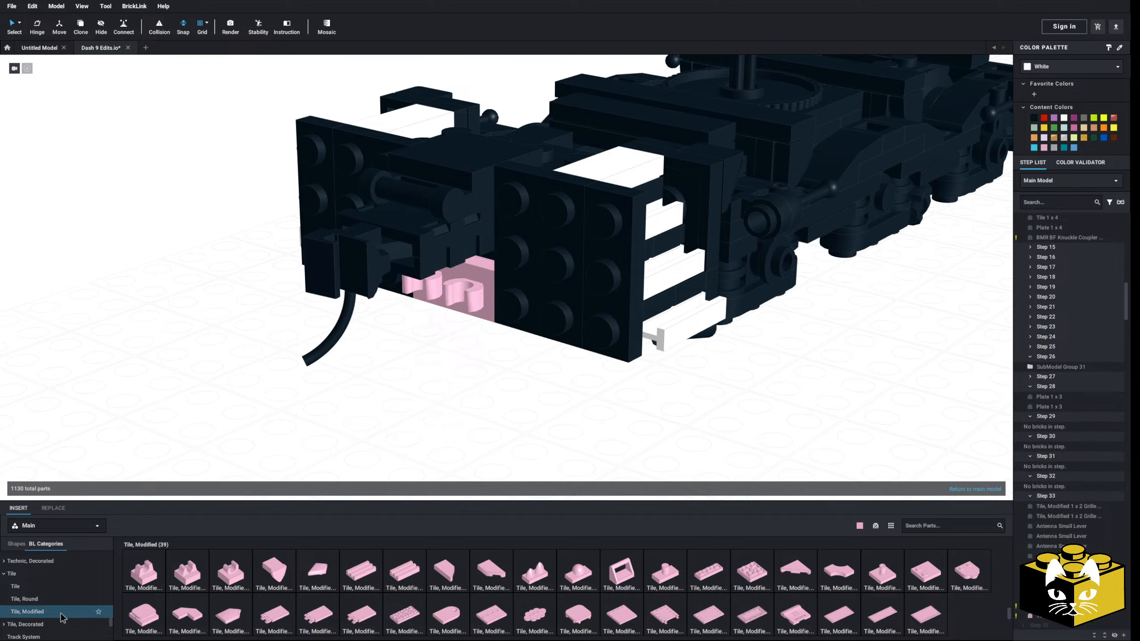
Insert a Plate, Modified 1 x 2 with 1 Stud (Jumper) in front of the truck and turn it to suit the pilot face
scroll(42, 590, "up", 5)
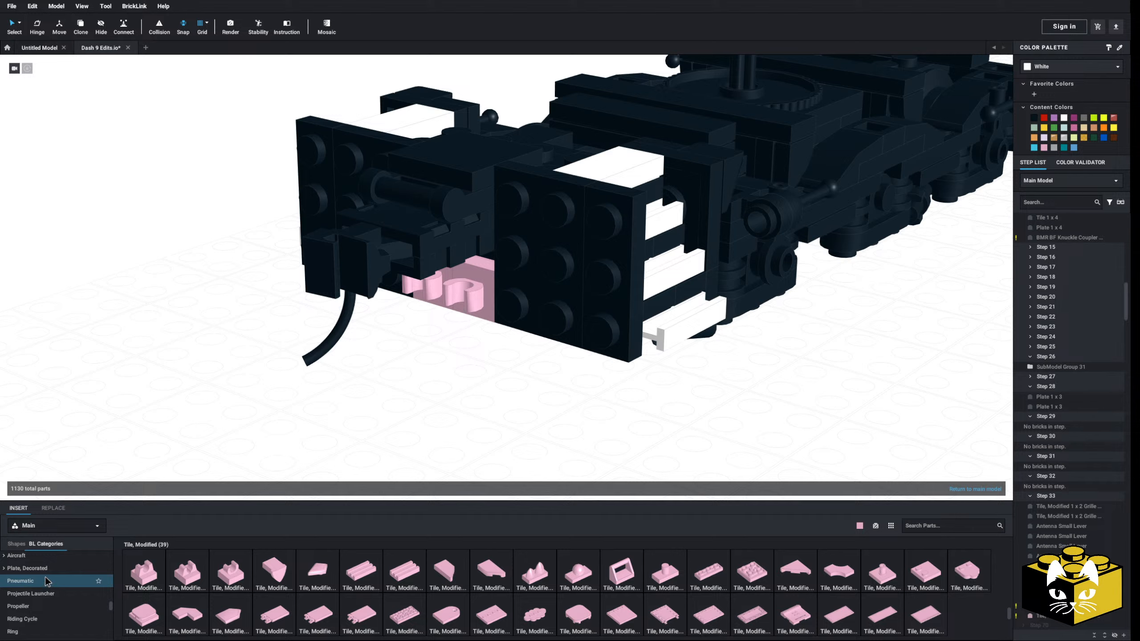
scroll(45, 593, "up", 4)
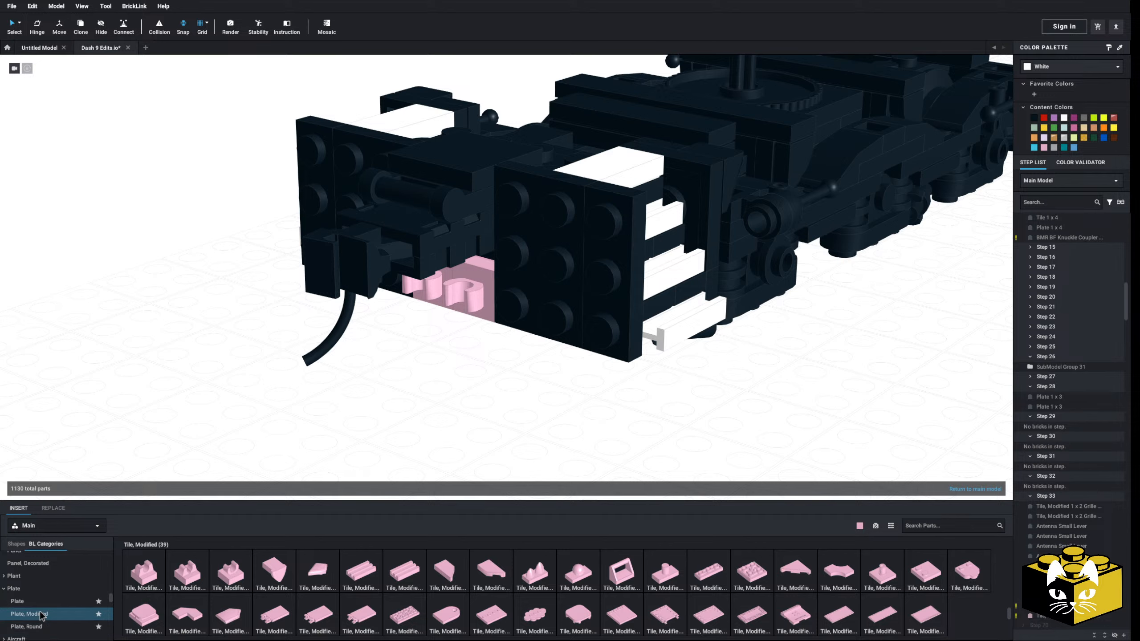
left_click(41, 614)
left_click(665, 573)
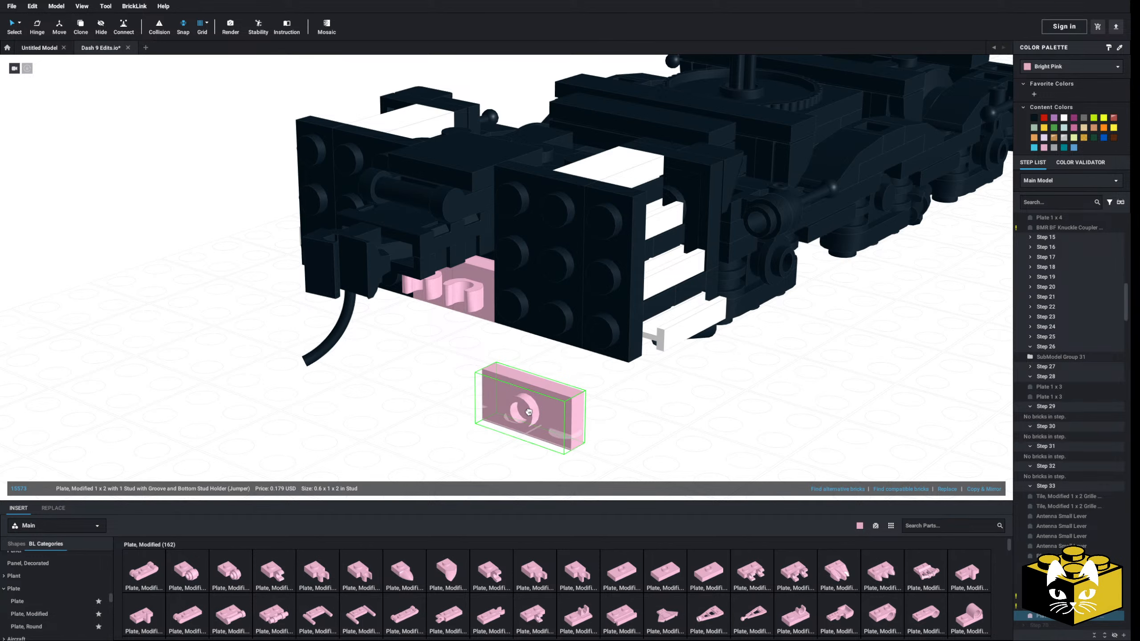
left_click(562, 317)
left_click(602, 310, "ctrl")
left_click_drag(580, 305, 585, 271)
key("Right")
key("Right")
Seat the 1 x 2 jumper plate horizontally on the pilot's lowest stud row, directly beside the coupler
left_click(550, 367)
right_click_drag(550, 371, 525, 359)
left_click(530, 354)
left_click_drag(529, 353, 602, 319)
left_click(489, 396)
middle_click_drag(488, 396, 375, 325)
left_click_drag(692, 382, 696, 285)
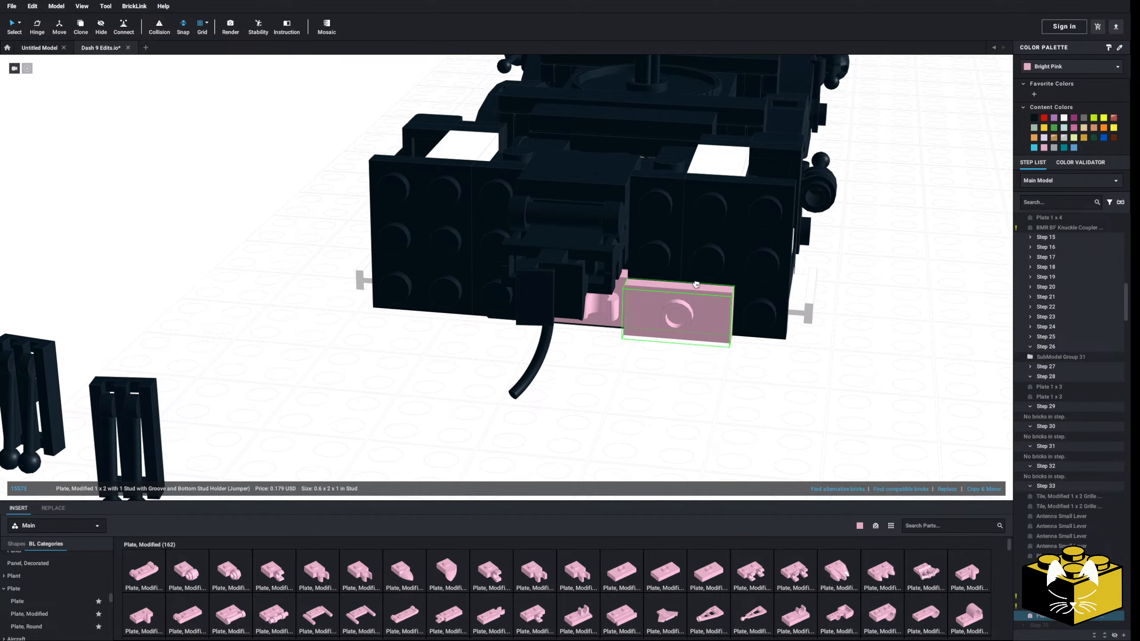
left_click(673, 397)
right_click_drag(673, 398, 623, 415)
middle_click_drag(622, 415, 629, 353)
left_click_drag(562, 374, 562, 377)
left_click(572, 442)
middle_click_drag(574, 444, 619, 393)
Copy the jumper plate and attach the duplicate directly above it on the pilot face
right_click(522, 335)
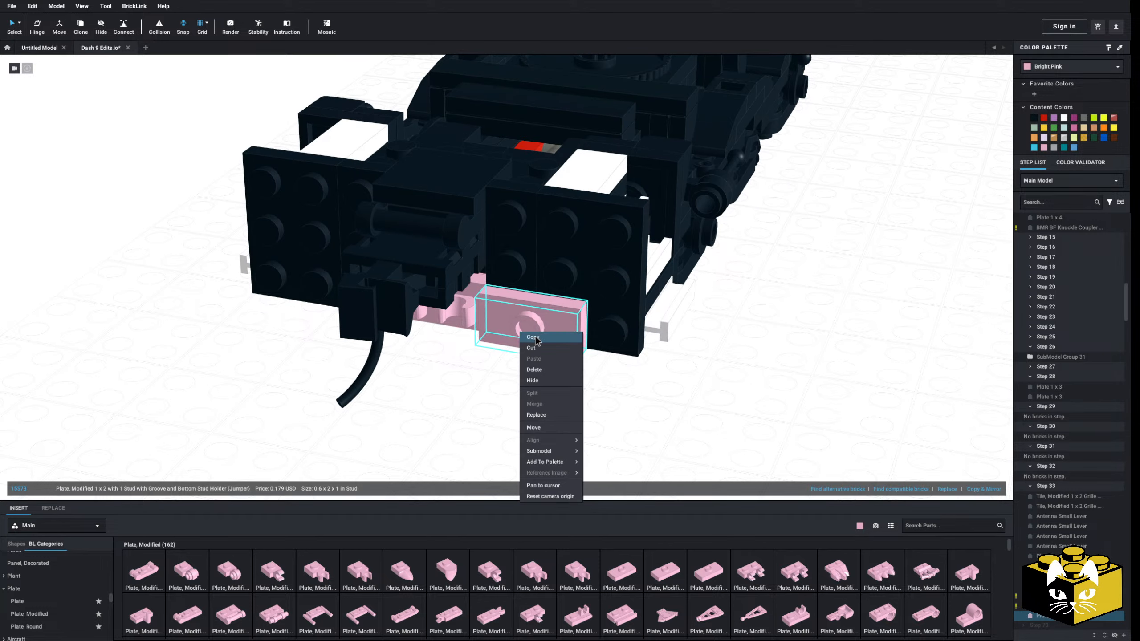
right_click(507, 375)
left_click(519, 400)
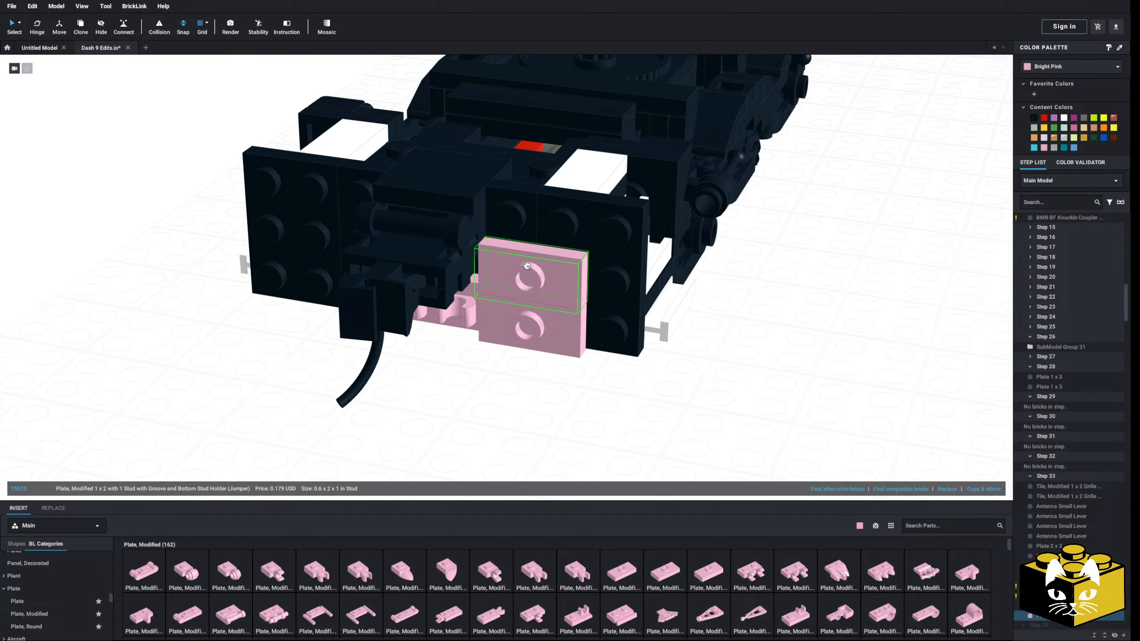
left_click(529, 302)
left_click(524, 319)
left_click(532, 297, "ctrl")
Paste two more jumper plates, one above the other, on the other side of the coupler
right_click(479, 371)
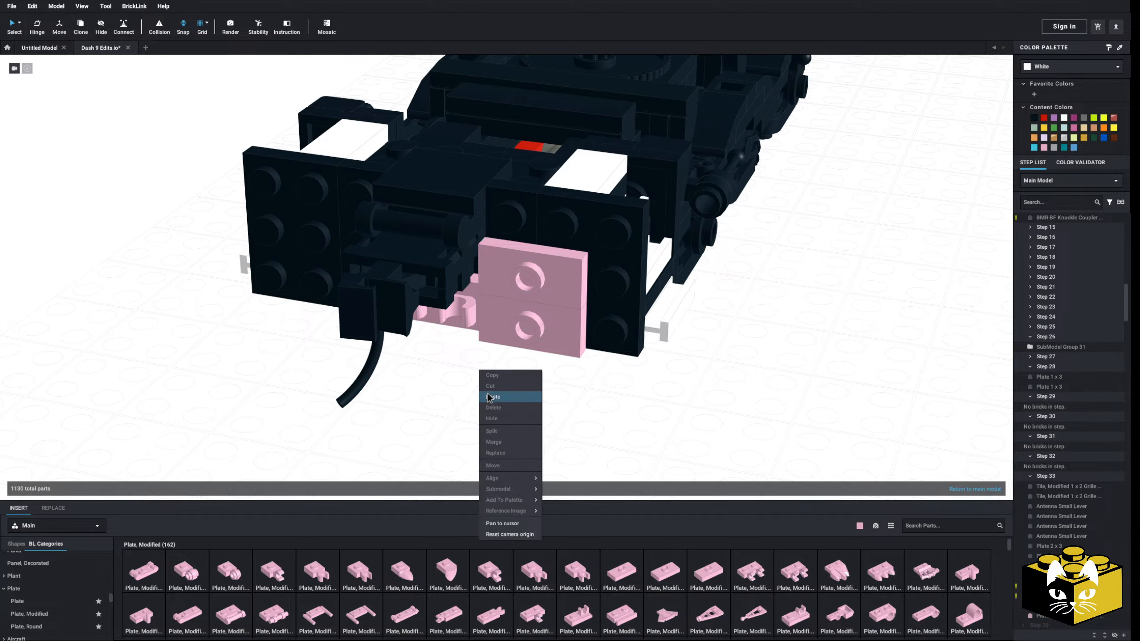
left_click(489, 397)
left_click(317, 288)
left_click(288, 368)
middle_click_drag(287, 368, 538, 355)
Move both grille tile and antenna lever assemblies onto the jumper plates, one on each side of the coupler
left_click_drag(267, 319, 230, 449)
left_click_drag(311, 325, 202, 418)
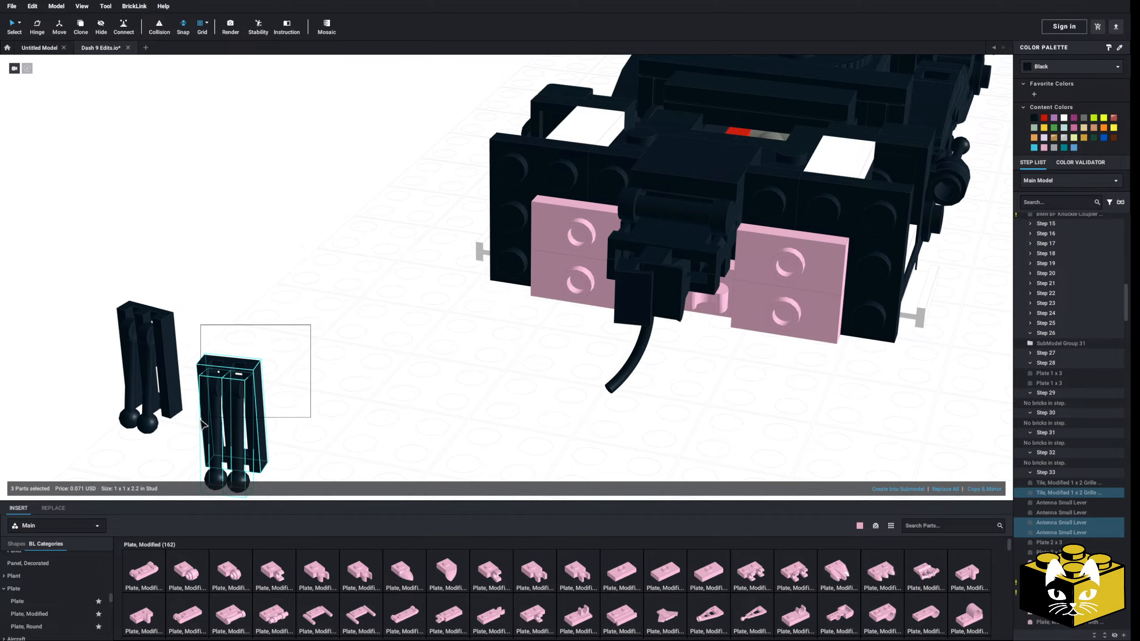
left_click_drag(222, 371, 781, 249)
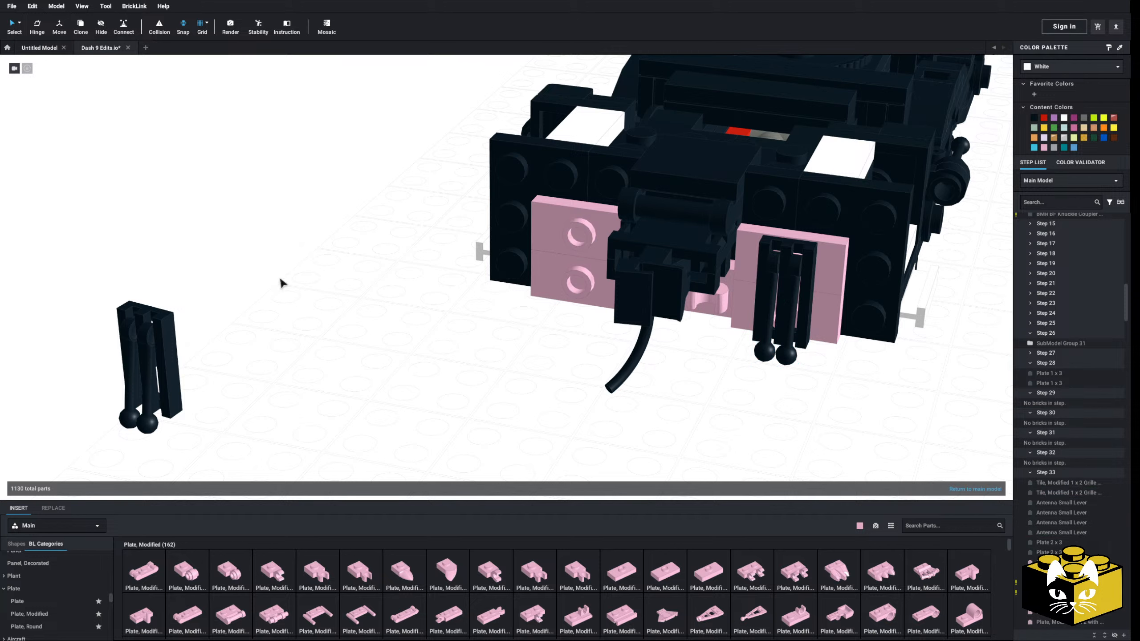
left_click(121, 375)
left_click_drag(120, 373, 548, 276)
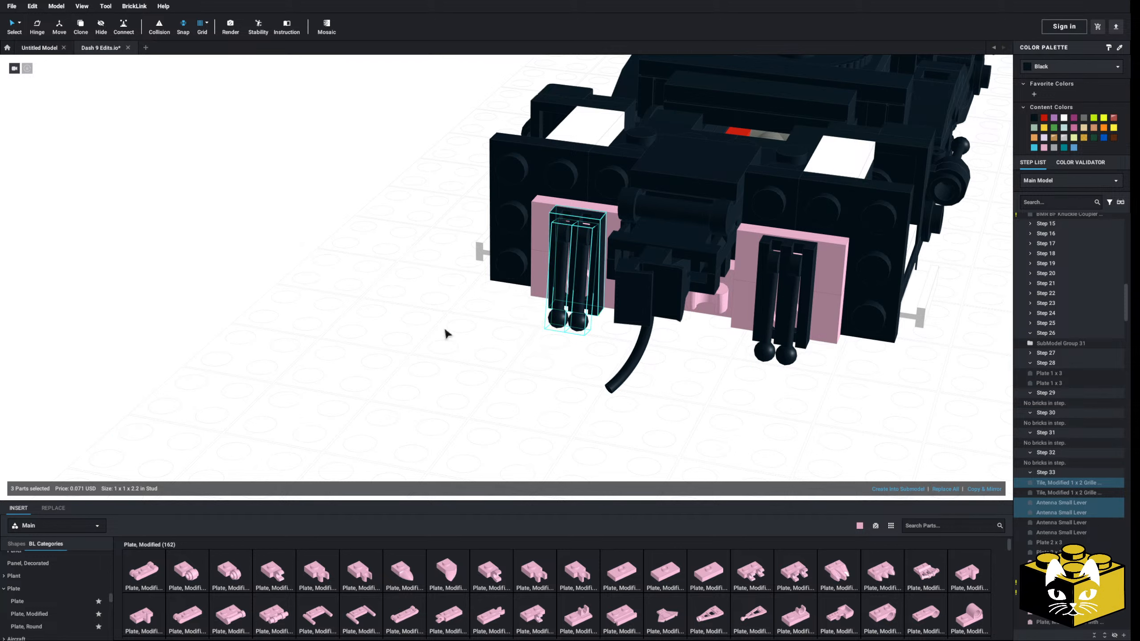
left_click(445, 333)
Cover the outermost stud column at each end of the pilot face with an upright Tile 1 x 3
middle_click_drag(454, 331, 396, 384)
scroll(90, 587, "down", 3)
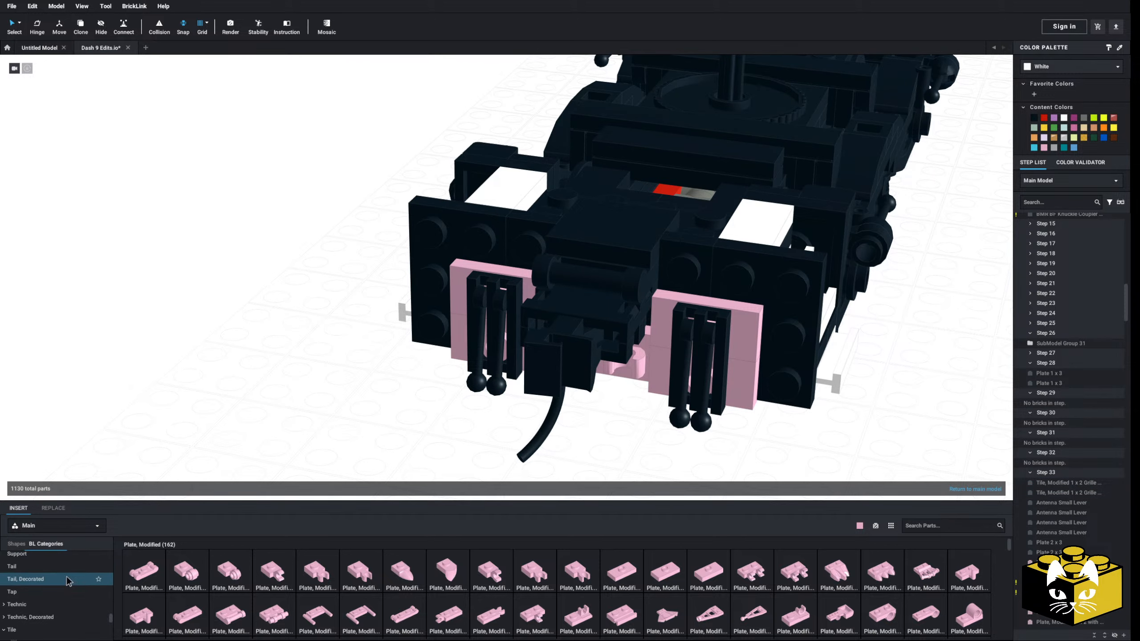
scroll(68, 581, "down", 2)
left_click(54, 598)
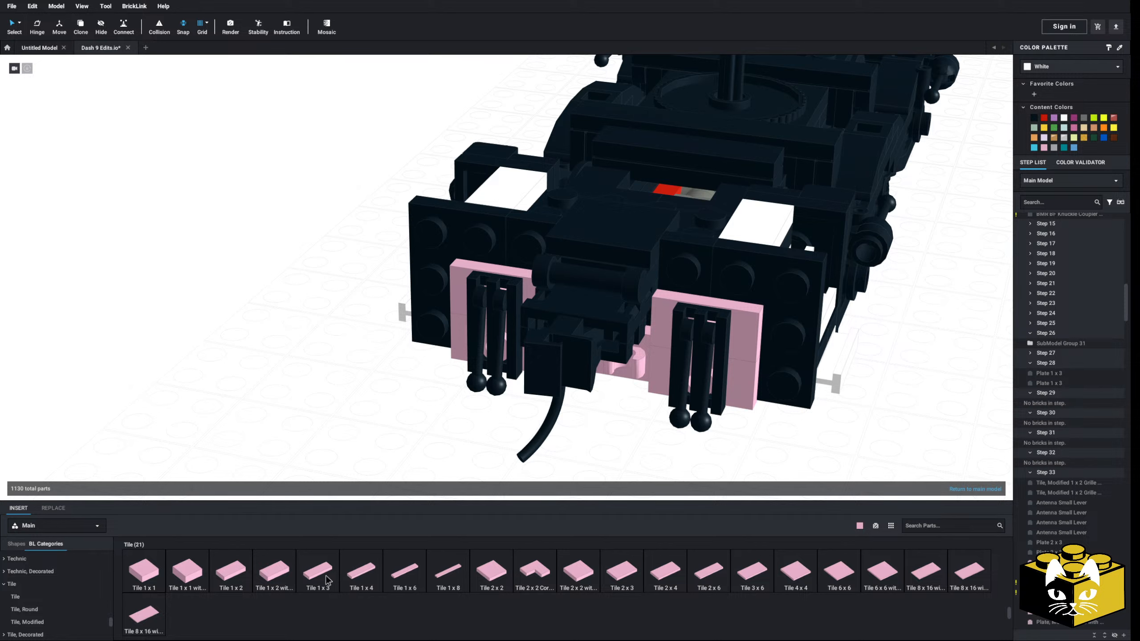
left_click_drag(327, 579, 430, 279)
middle_click_drag(310, 455, 210, 422)
left_click_drag(323, 576, 685, 299)
Display the basic plates in the parts library and examine the pilot and coupler area from several angles
scroll(47, 583, "up", 10)
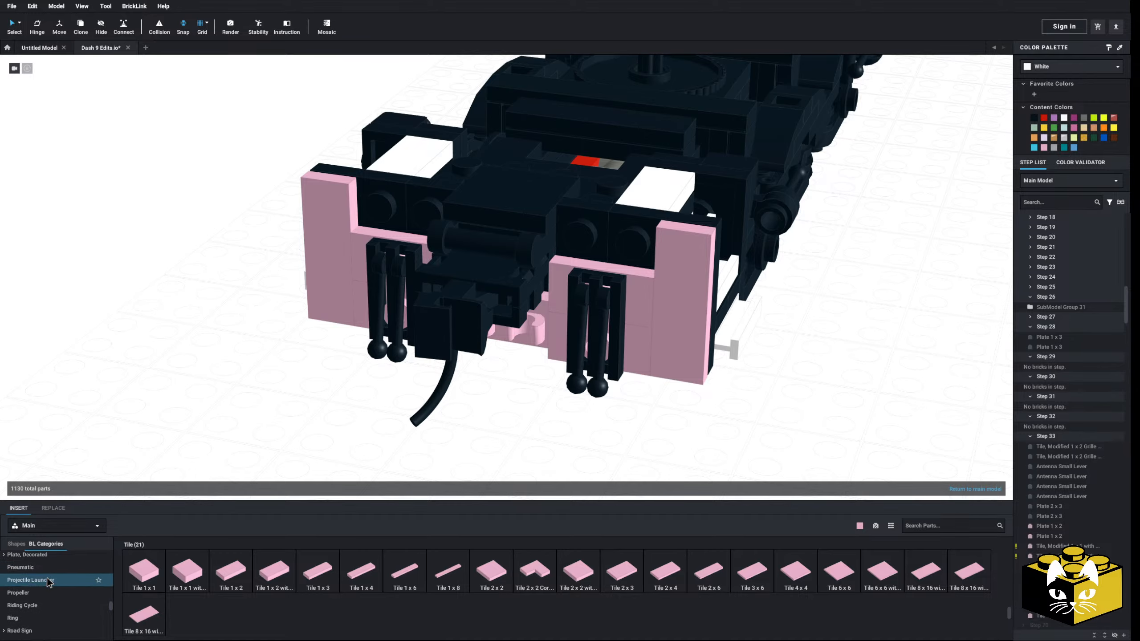
left_click(44, 585)
scroll(415, 428, "down", 6)
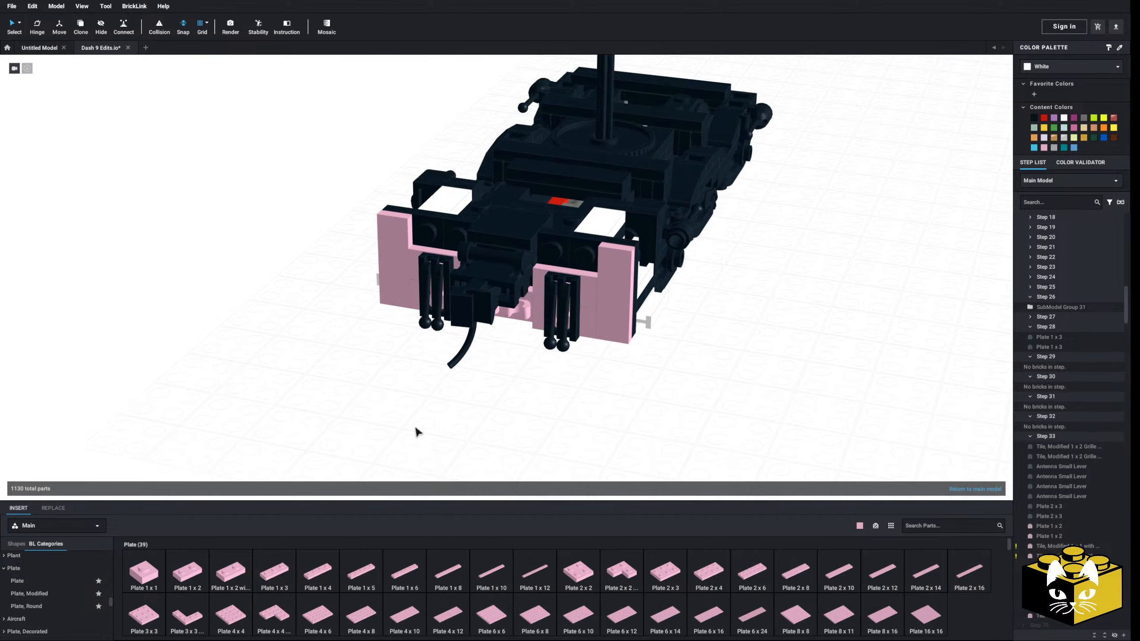
right_click_drag(415, 428, 270, 320)
scroll(380, 450, "up", 3)
scroll(380, 453, "down", 5)
scroll(271, 320, "up", 3)
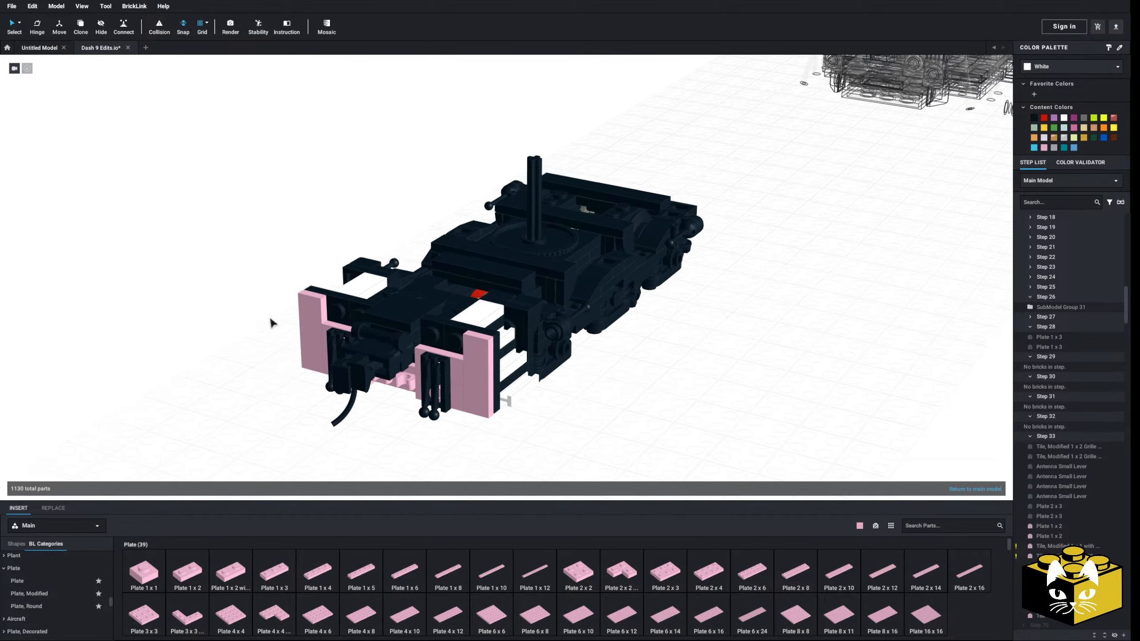
scroll(271, 320, "up", 2)
scroll(246, 349, "up", 3)
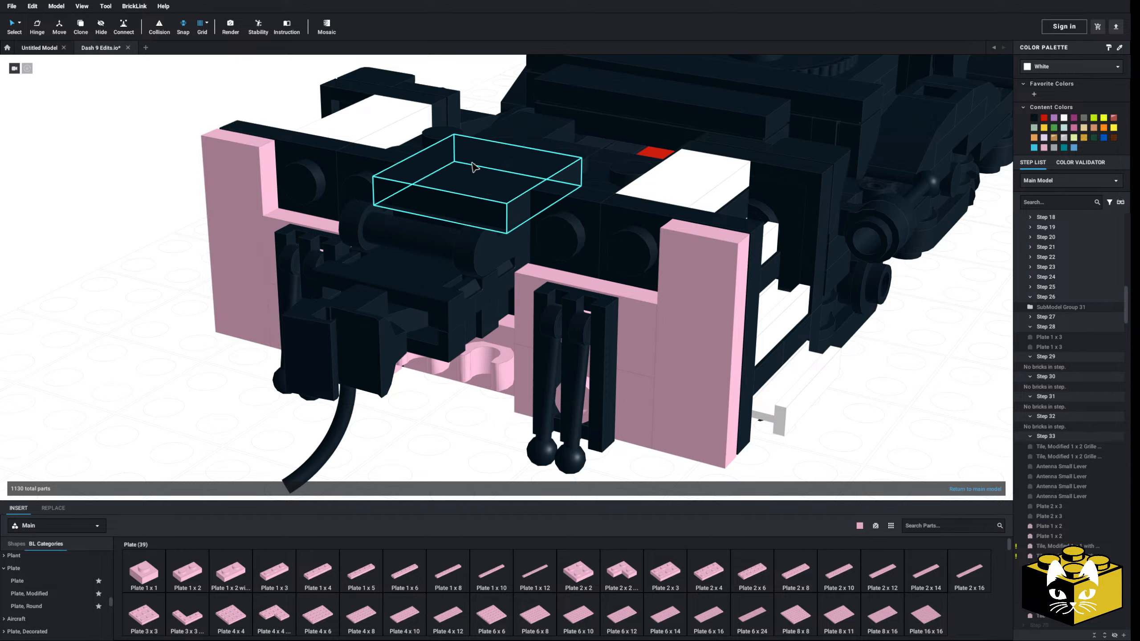
scroll(140, 293, "up", 5)
scroll(49, 287, "down", 3)
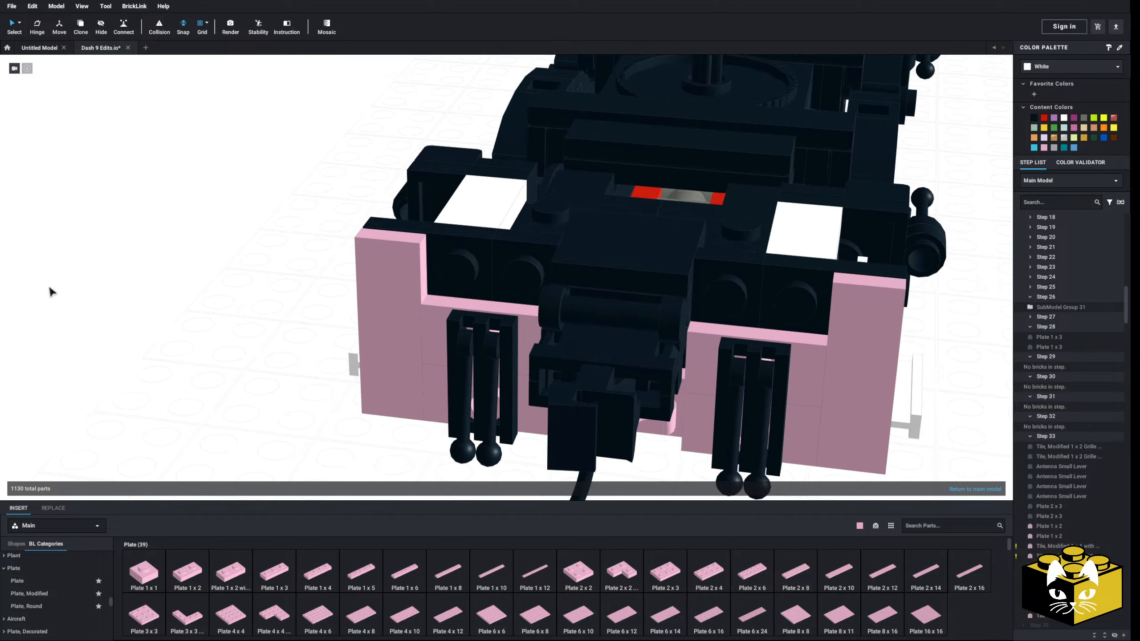
scroll(140, 296, "down", 2)
scroll(163, 323, "up", 2)
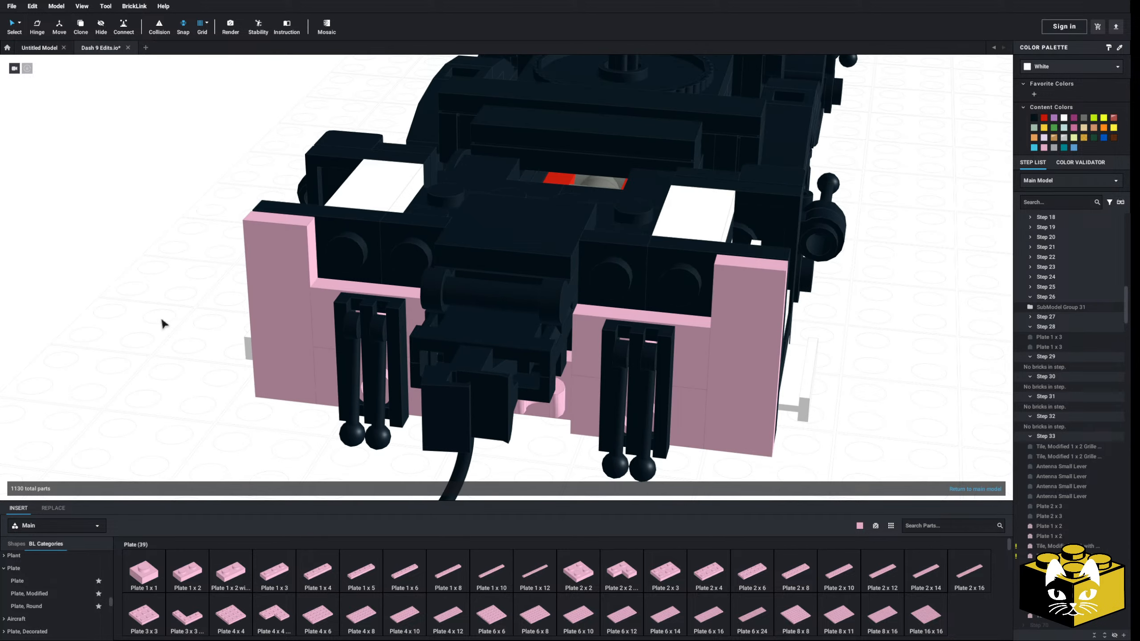
Replace the cylinder-shaped part under the 2 x 2 tile above the coupler with a two-stud-wide plate and color it Black
left_click(458, 290)
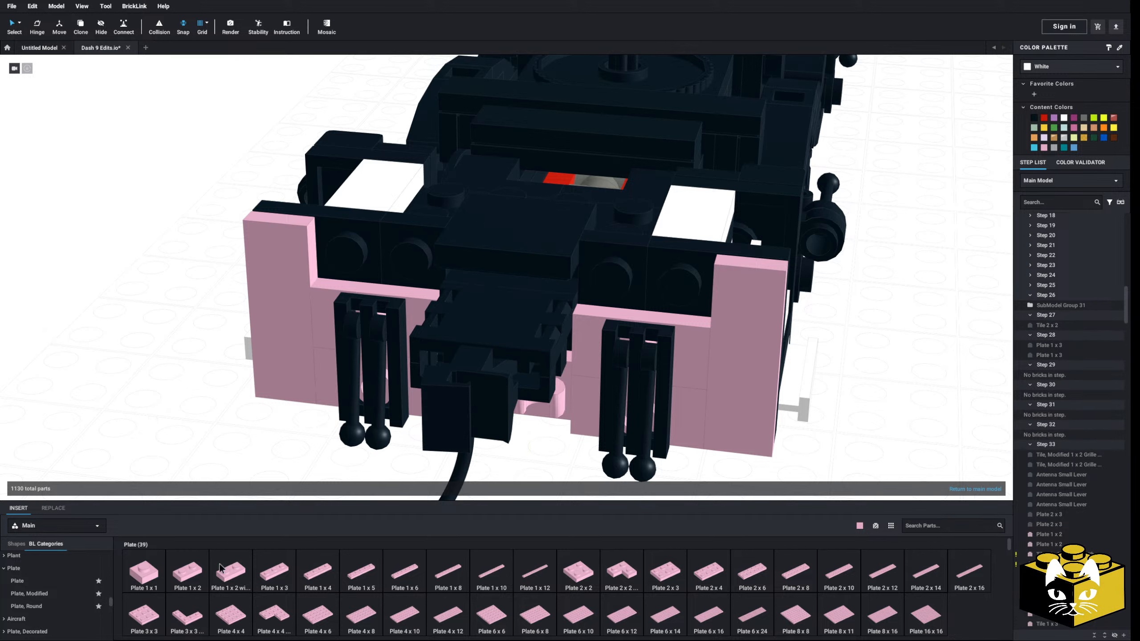
left_click(507, 269)
left_click(1034, 118)
left_click(893, 251)
right_click_drag(893, 251, 883, 268)
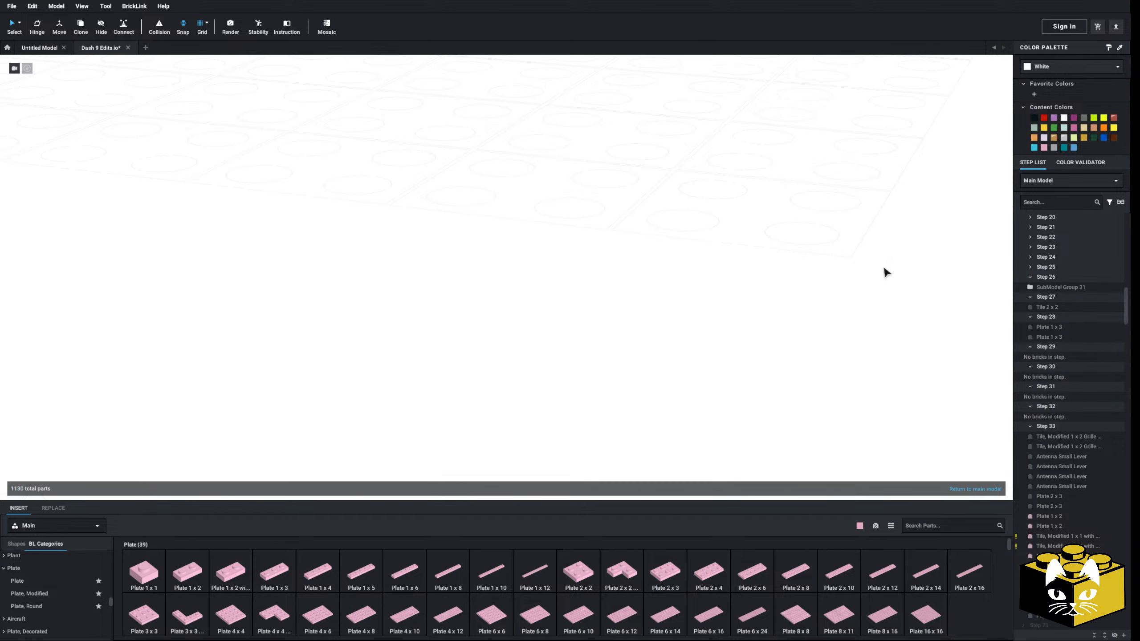
right_click_drag(589, 335, 444, 352)
scroll(527, 390, "down", 5)
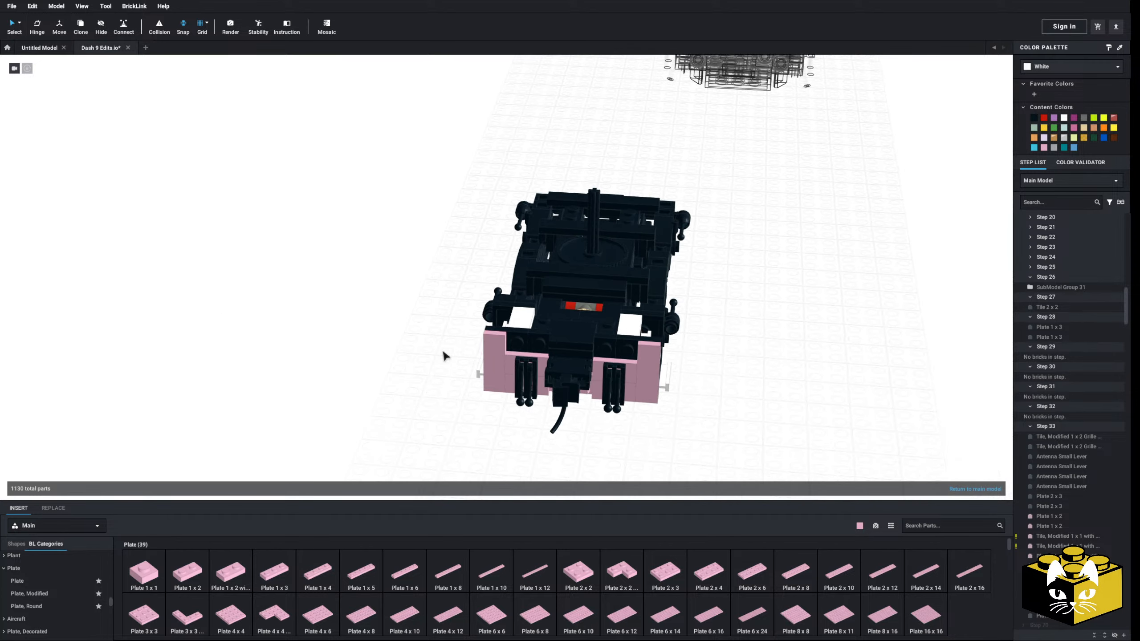
middle_click_drag(444, 352, 391, 330)
scroll(450, 365, "up", 8)
middle_click_drag(377, 416, 352, 417)
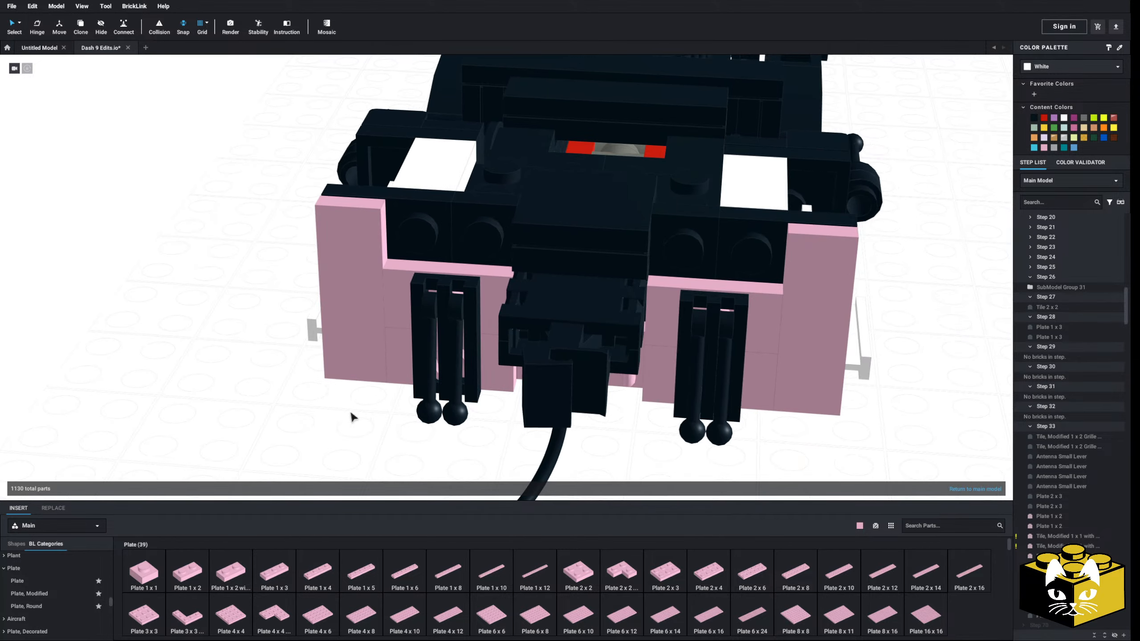
Add a Plate 1 x 2 on each side of the coupler, beside the upright Tile 1 x 3 along the pilot face's upper edge
left_click_drag(197, 579, 439, 245)
left_click_drag(199, 582, 718, 256)
left_click(186, 410)
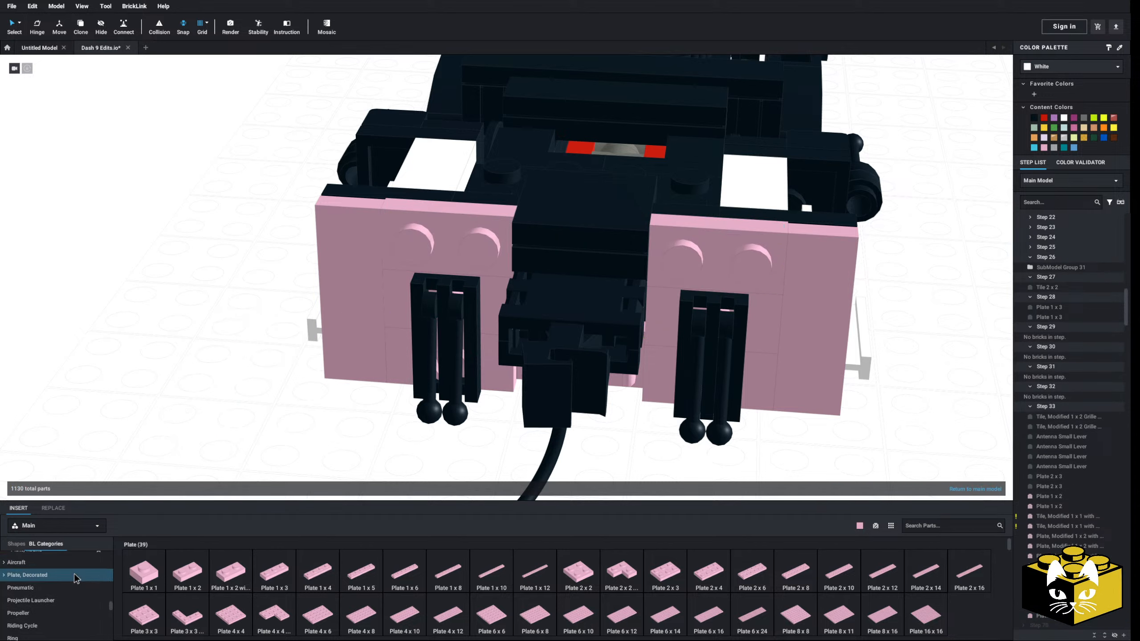
Place a Plate, Round 1 x 2 Half with 1 Stud (Jumper) above one lever assembly and cover its stud with a Tile, Round 1 x 1
scroll(75, 578, "up", 2)
left_click(26, 575)
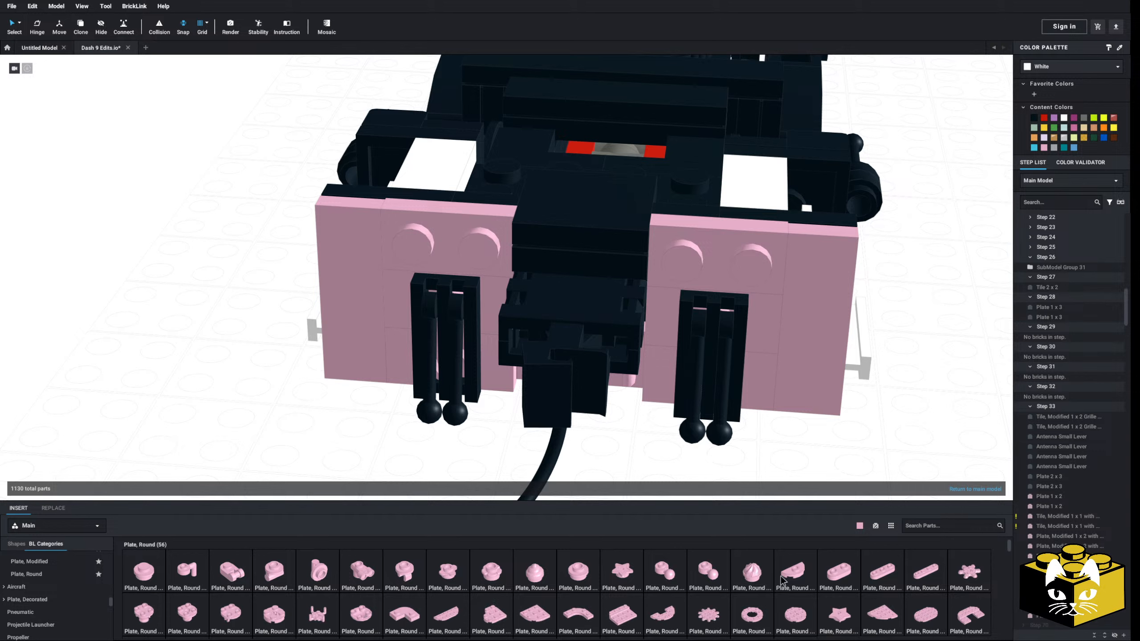
left_click_drag(805, 579, 439, 266)
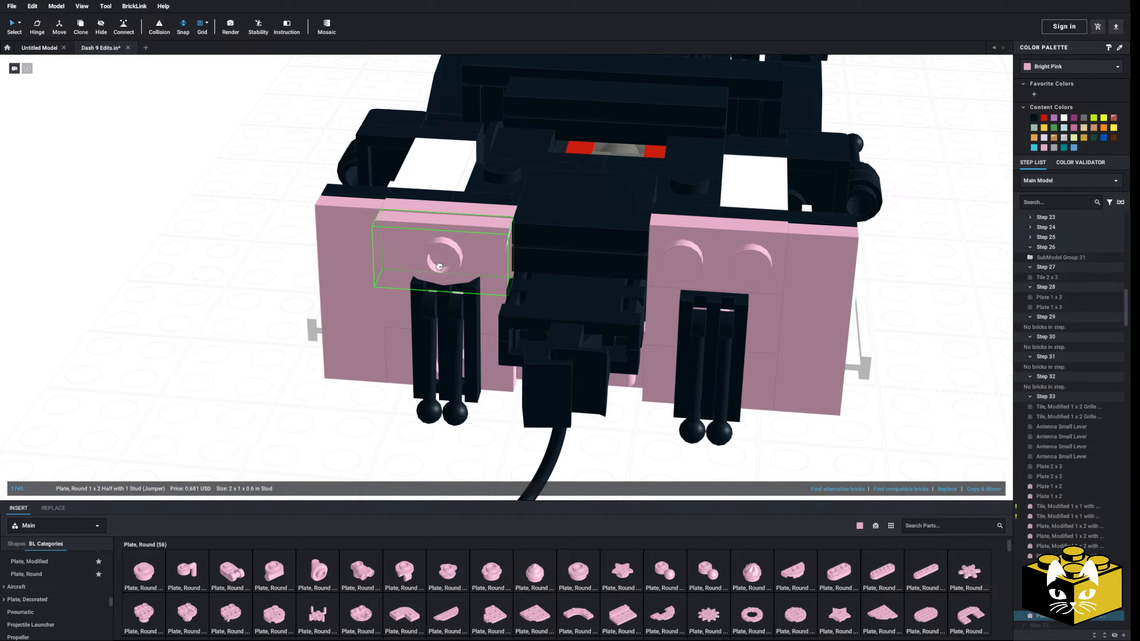
left_click(264, 317)
scroll(53, 572, "down", 8)
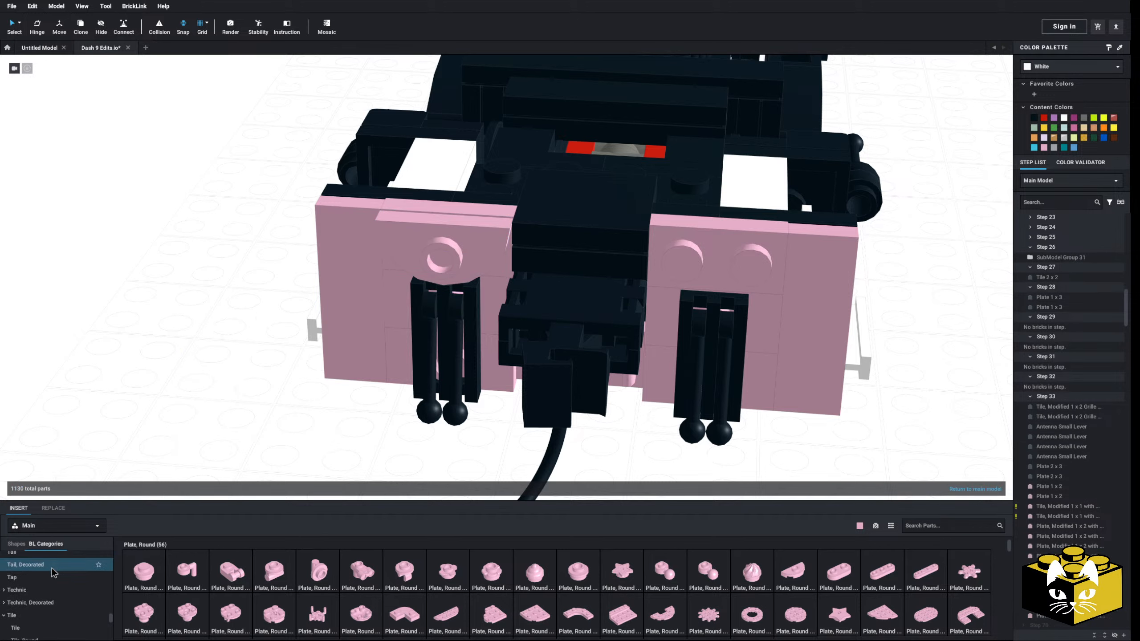
left_click(53, 573)
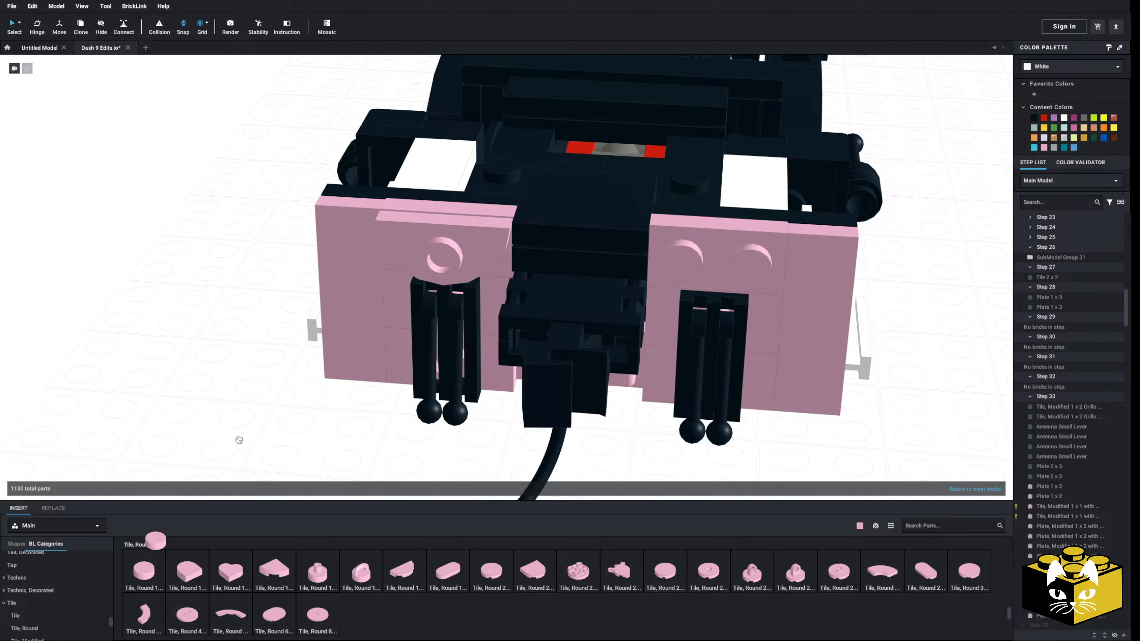
left_click_drag(240, 440, 450, 268)
Copy the round jumper plate and its round tile onto the Plate 1 x 2 on the other side of the coupler
left_click(477, 250, "ctrl")
right_click(476, 249)
left_click(485, 255)
left_click(200, 261)
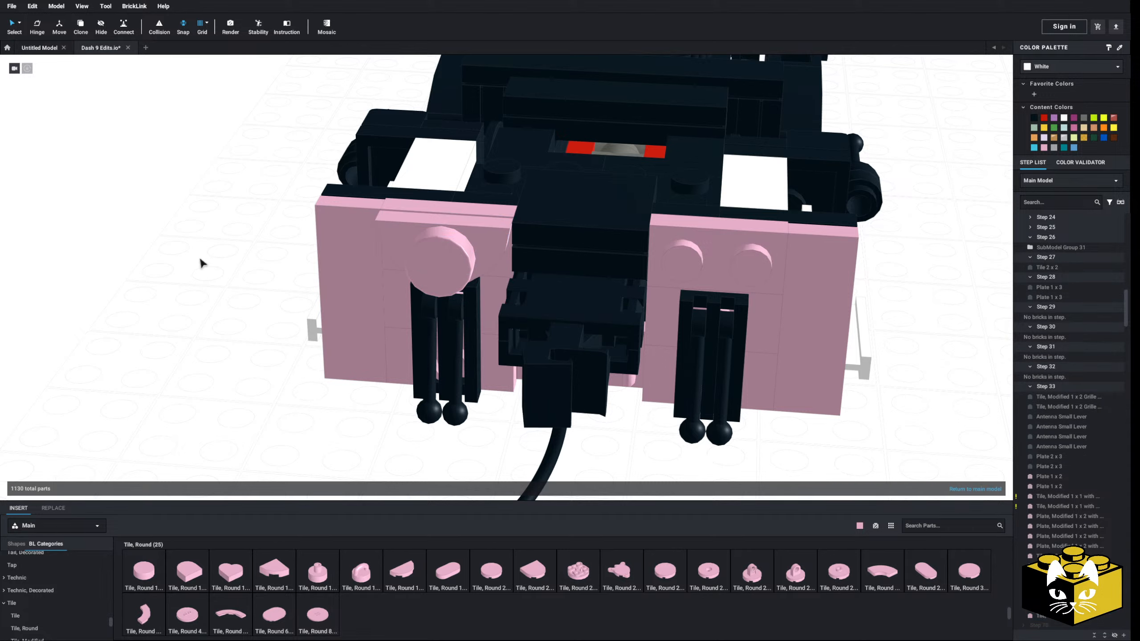
right_click(199, 260)
left_click(211, 290)
left_click(716, 273)
left_click(179, 333)
Attach two Plate, Round 1 x 1 with Bar Handle on Long Stem pieces side by side to the open O clips below the coupler
scroll(179, 333, "down", 10)
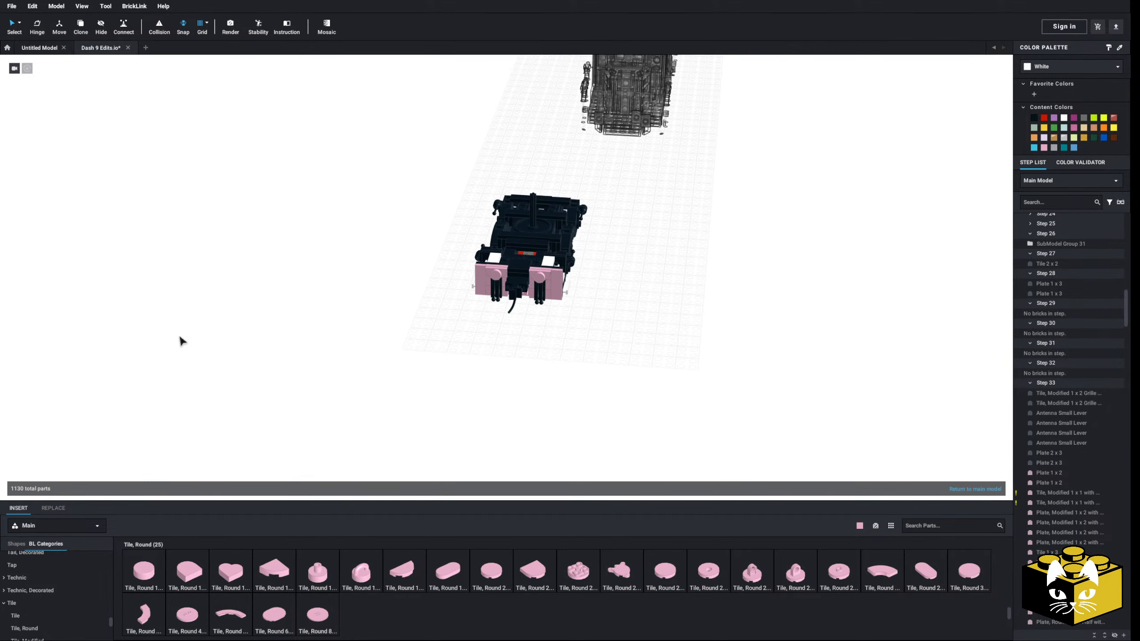
right_click_drag(179, 333, 190, 355)
scroll(151, 327, "up", 5)
middle_click_drag(190, 355, 238, 408)
scroll(215, 412, "up", 6)
scroll(239, 411, "down", 6)
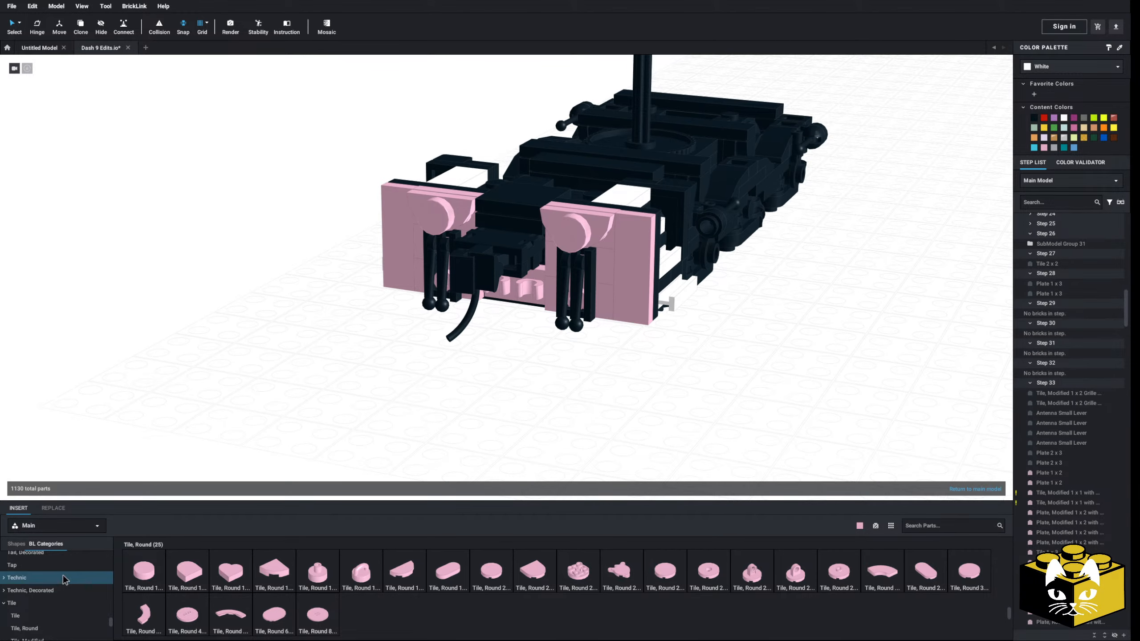
scroll(64, 579, "up", 3)
left_click(53, 602)
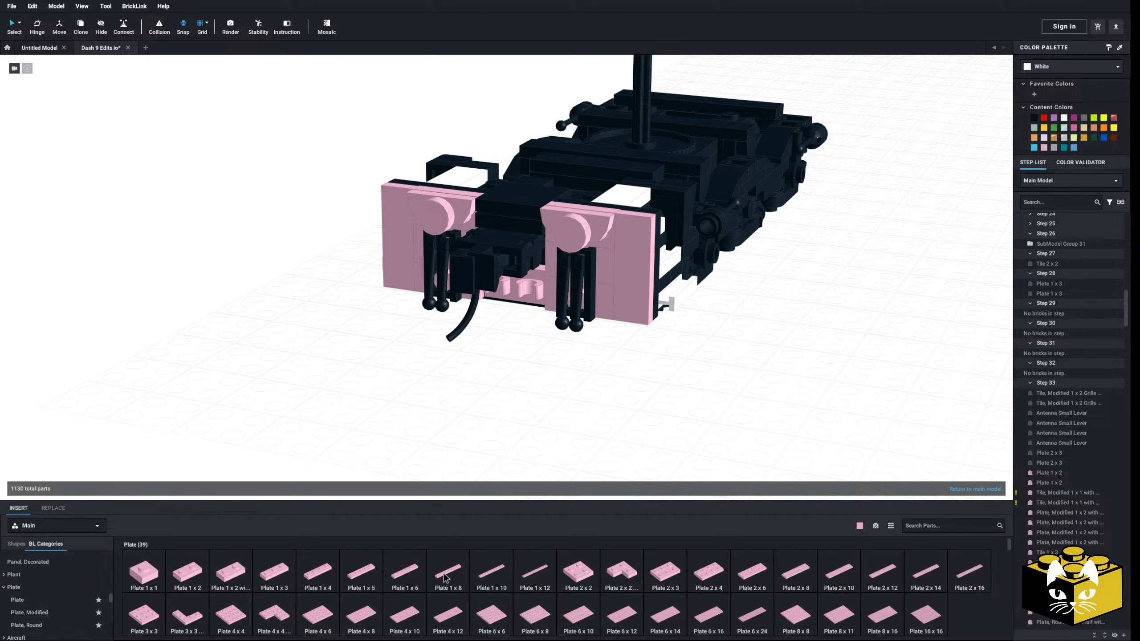
left_click(47, 626)
left_click(316, 579)
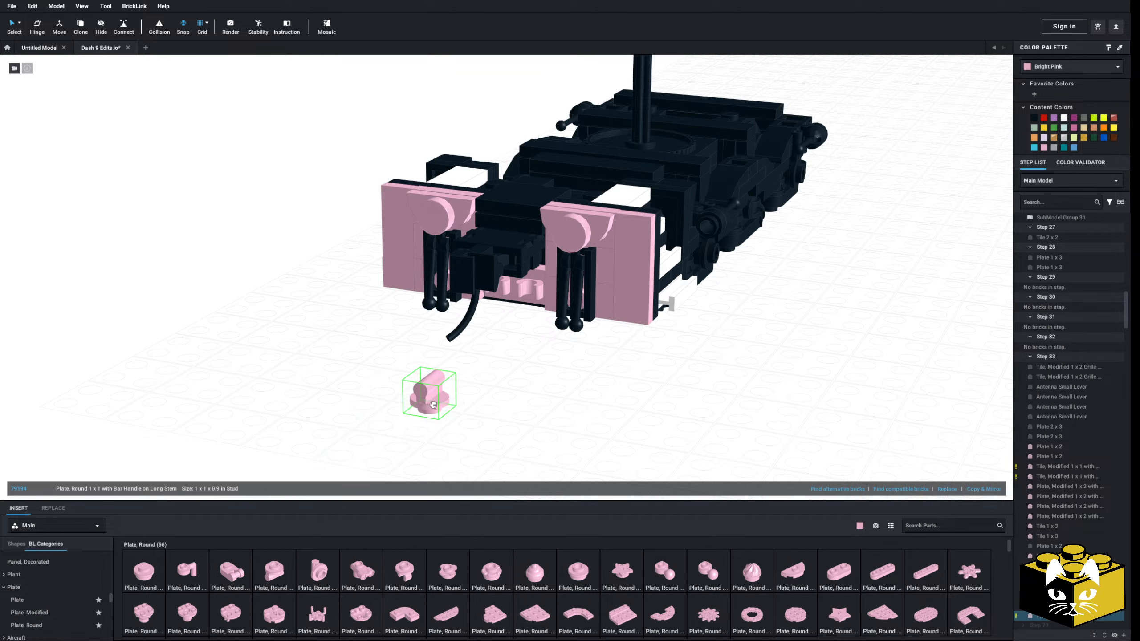
scroll(436, 395, "up", 6)
scroll(432, 421, "down", 4)
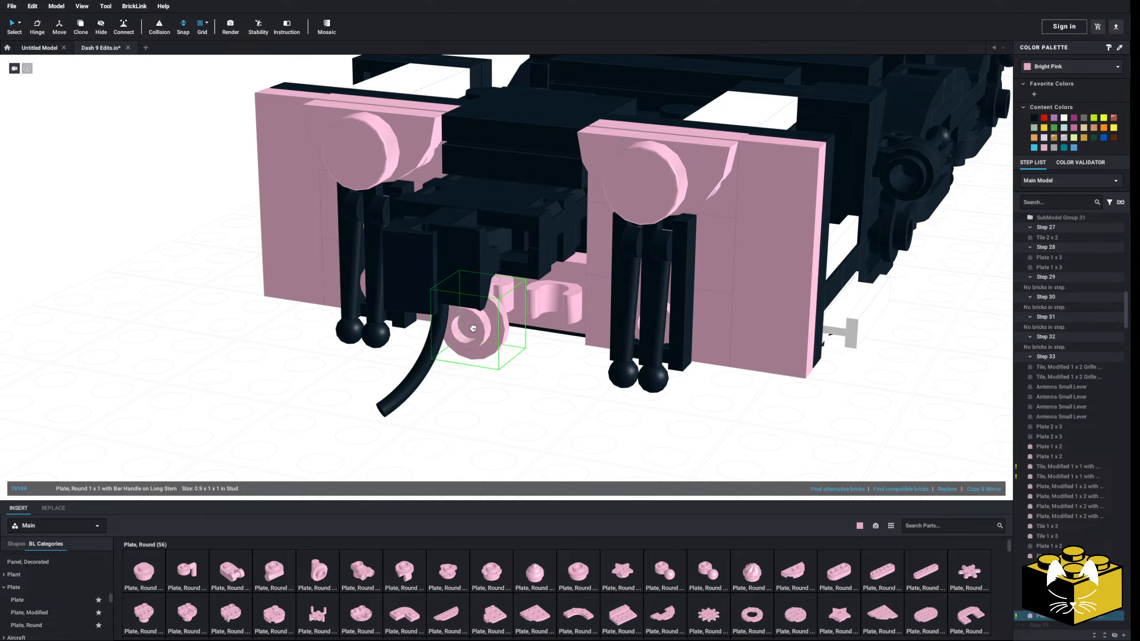
left_click(477, 343)
left_click(285, 573)
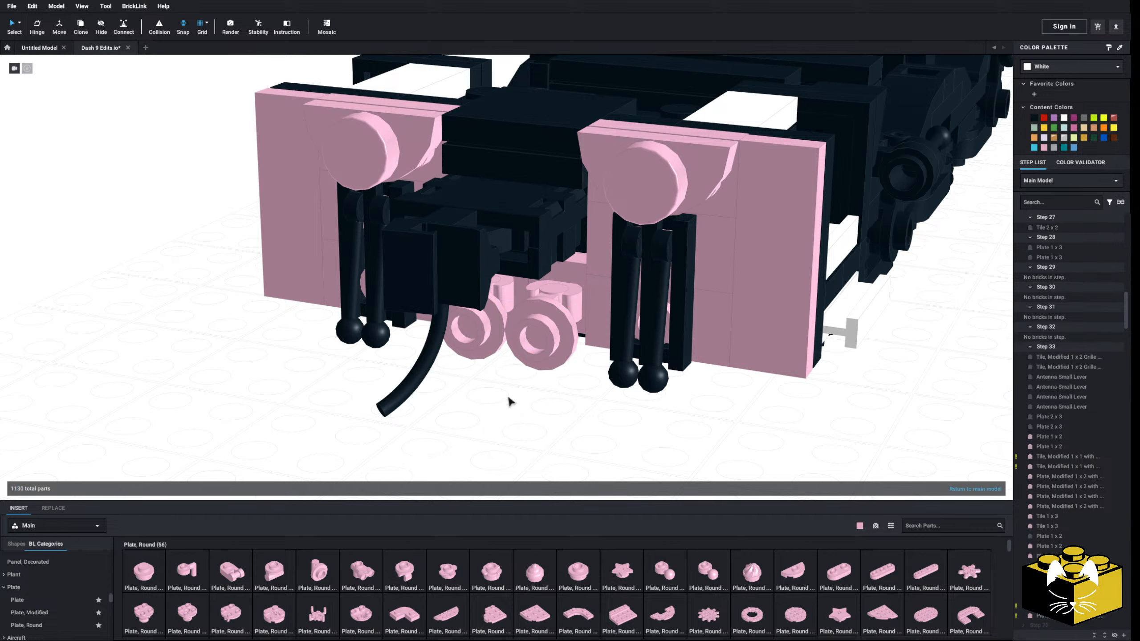
Place a Plate 1 x 3 across the two round plates below the coupler, with its studs facing forward
right_click_drag(516, 395, 405, 352)
scroll(527, 383, "up", 3)
scroll(514, 375, "down", 3)
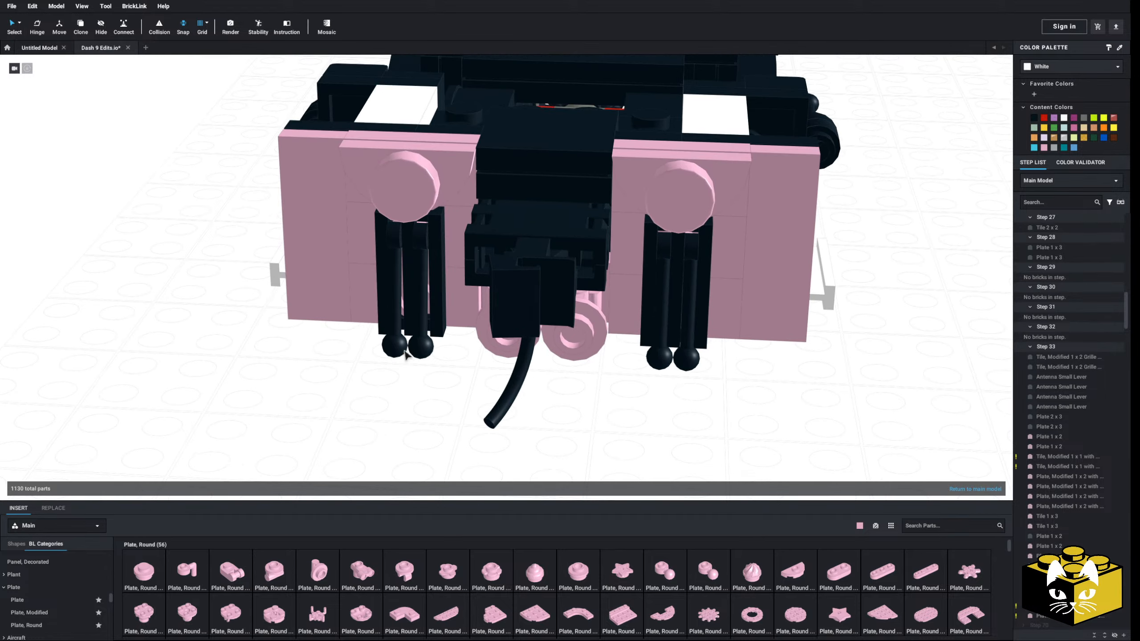
left_click(59, 600)
left_click(274, 573)
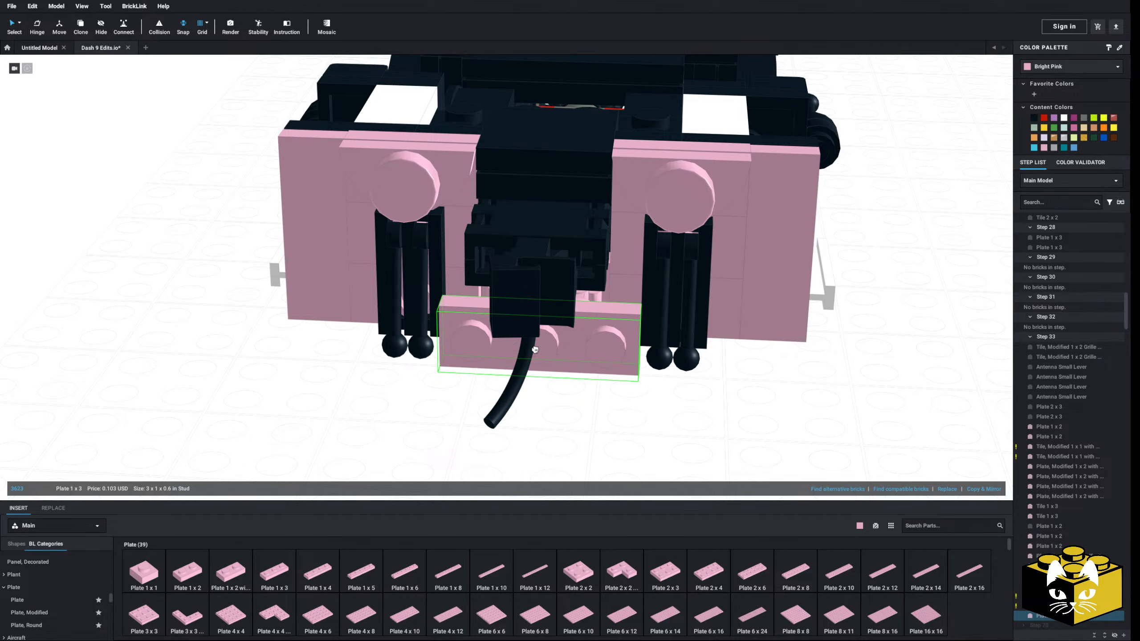
left_click(534, 350)
Attach a horizontal Tile 1 x 3 to one end stud of the Plate 1 x 3, extending outward in front of the levers
scroll(489, 431, "down", 3)
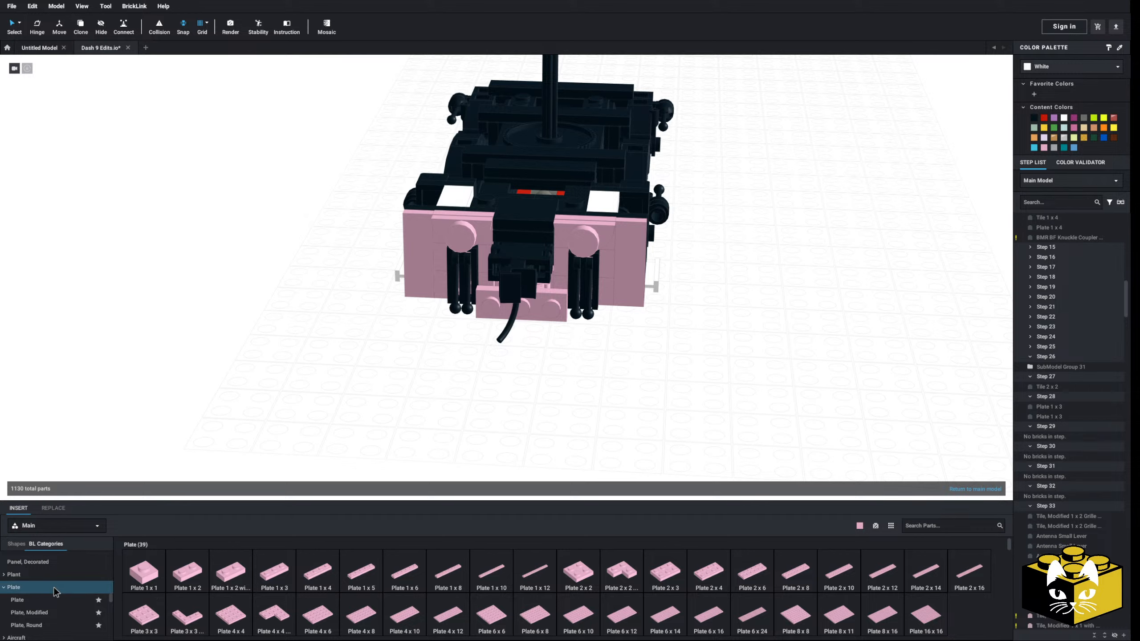
scroll(54, 591, "down", 5)
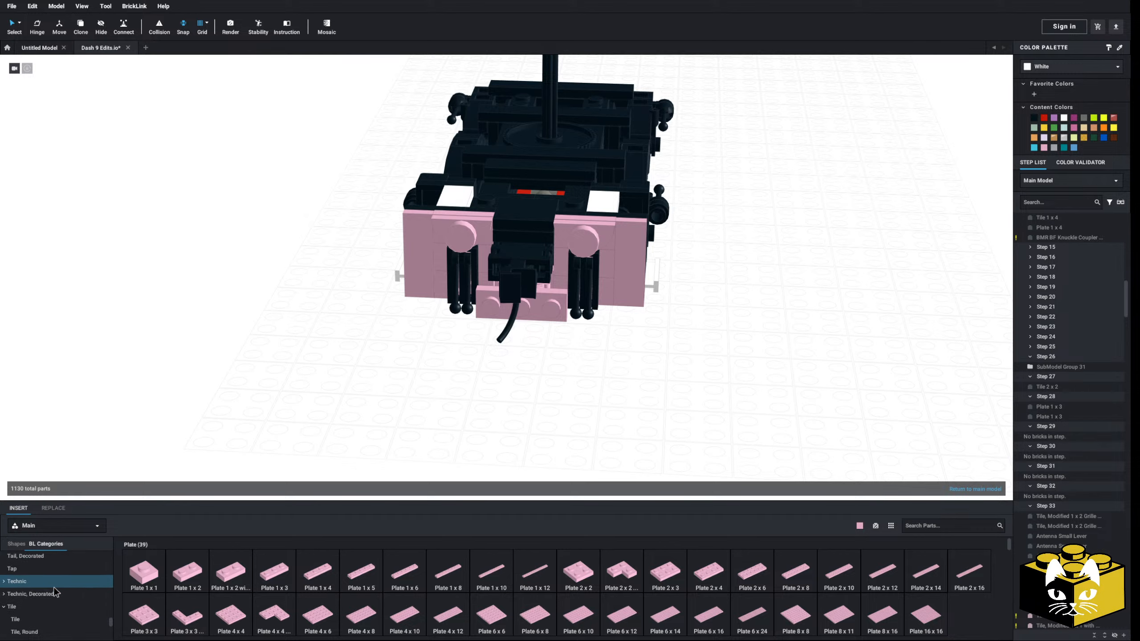
left_click(18, 587)
left_click(345, 574)
key("Down")
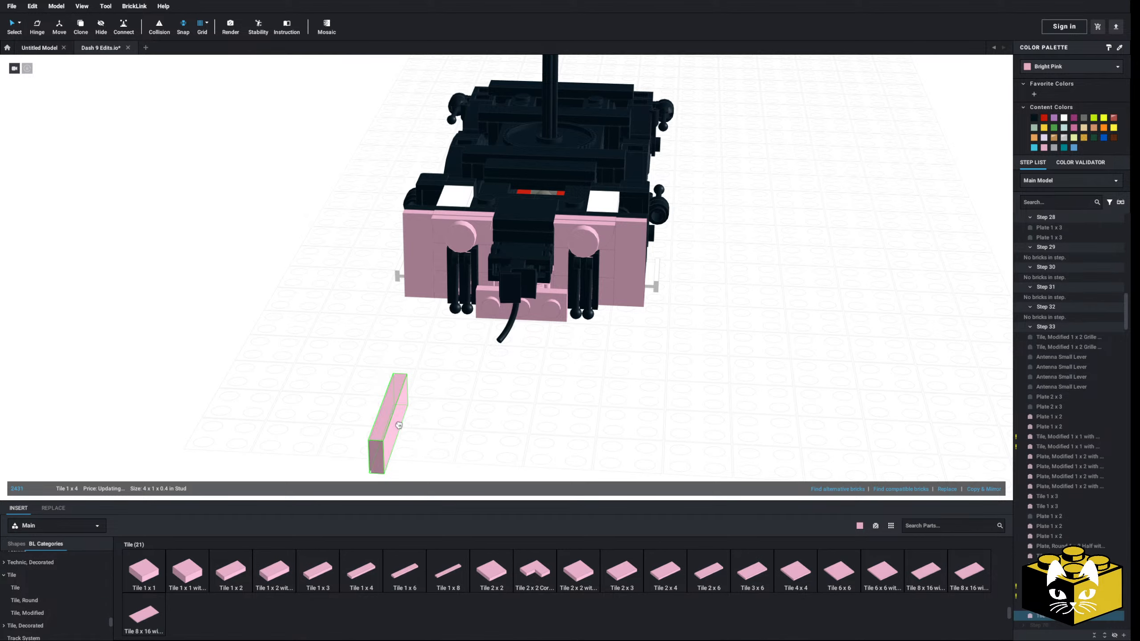
key("Right")
left_click(321, 575)
scroll(377, 427, "up", 3)
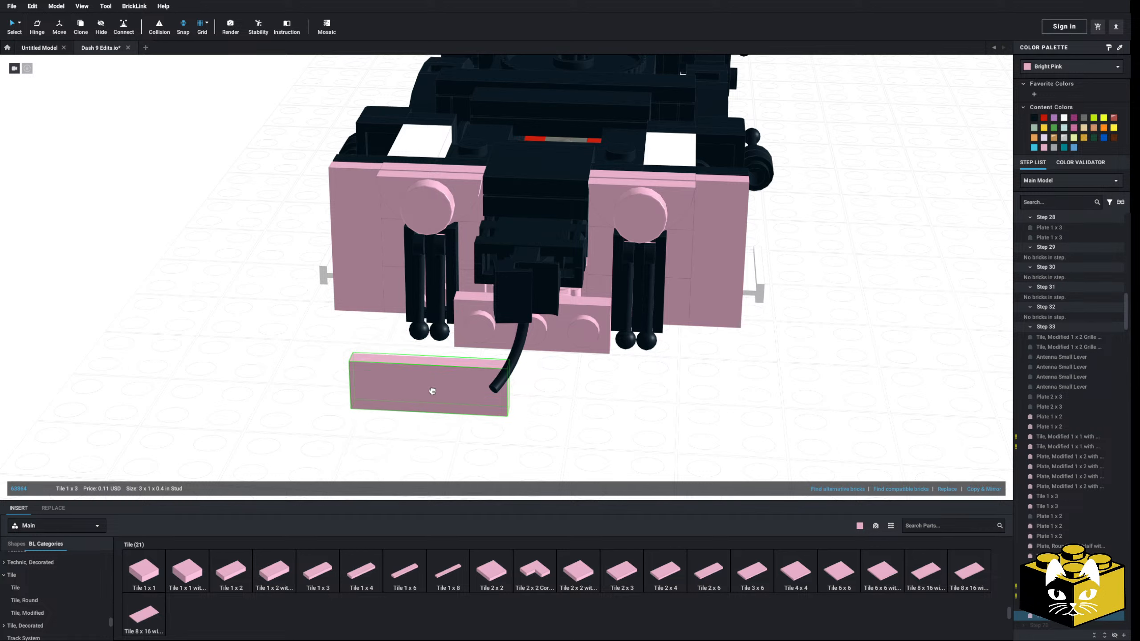
left_click(426, 328)
Attach a second Tile 1 x 3 extending outward from the opposite end stud and fill the middle stud with a Tile 1 x 1
left_click(303, 576)
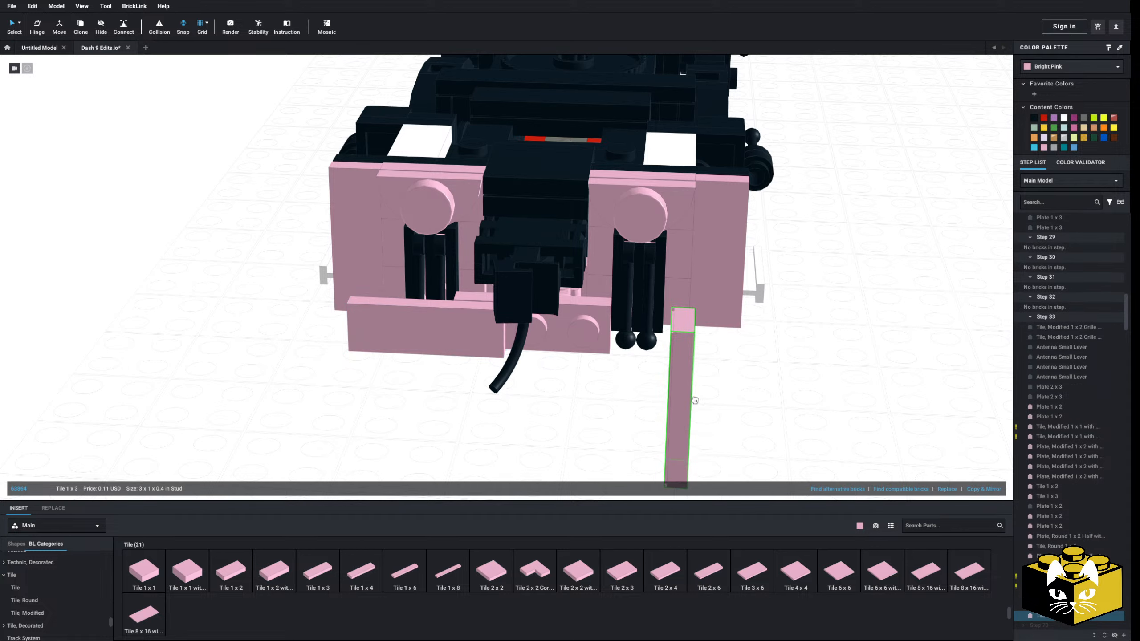
left_click(638, 339)
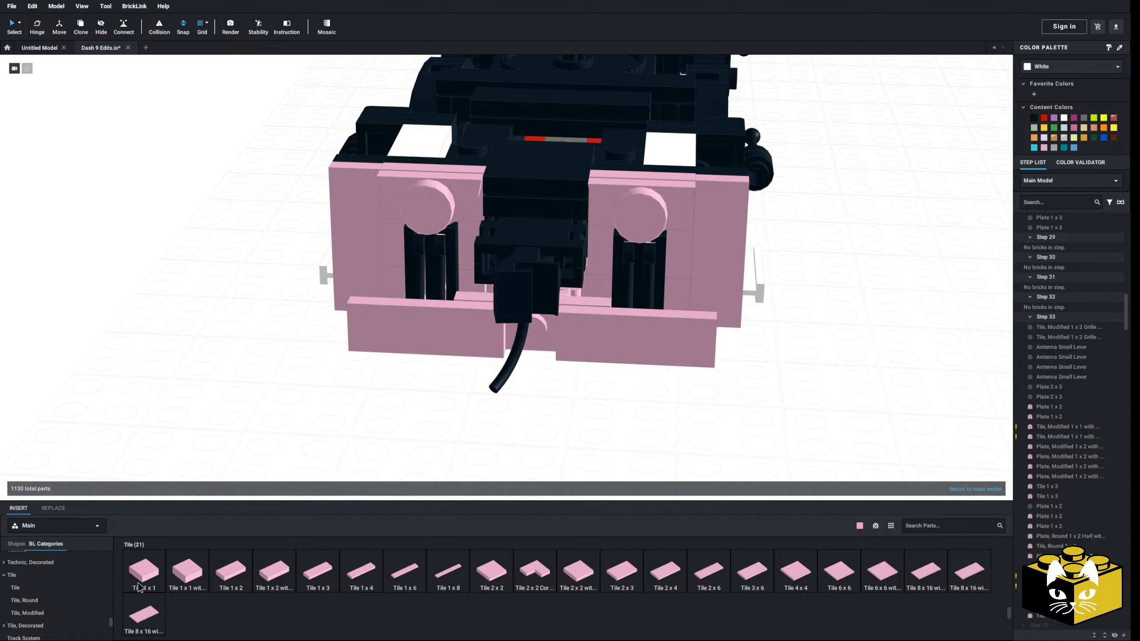
left_click_drag(139, 586, 539, 354)
left_click(516, 420)
Delete the Plate 1 x 2 directly behind the two open O clip tiles on the truck's underside
scroll(516, 420, "down", 5)
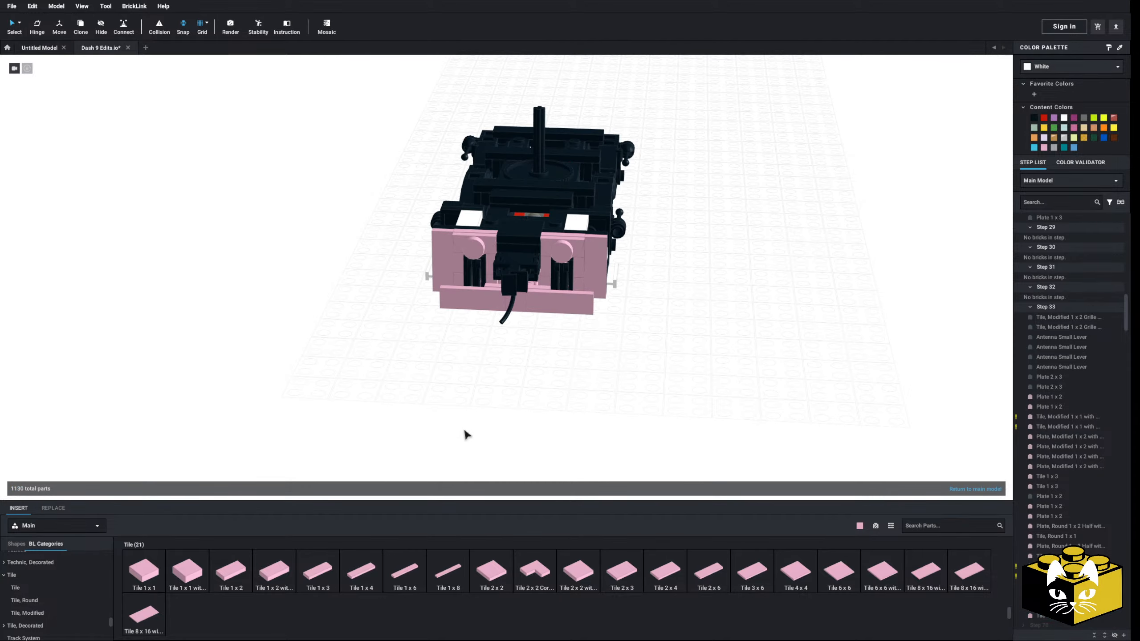
right_click_drag(464, 430, 420, 423)
scroll(453, 453, "up", 10)
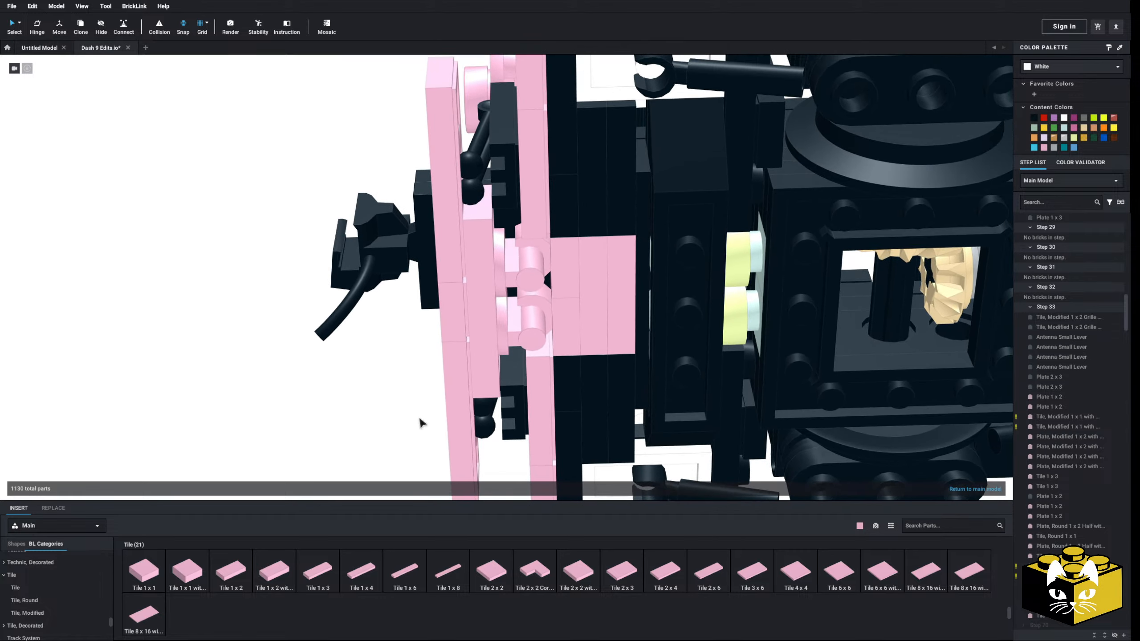
left_click(572, 281)
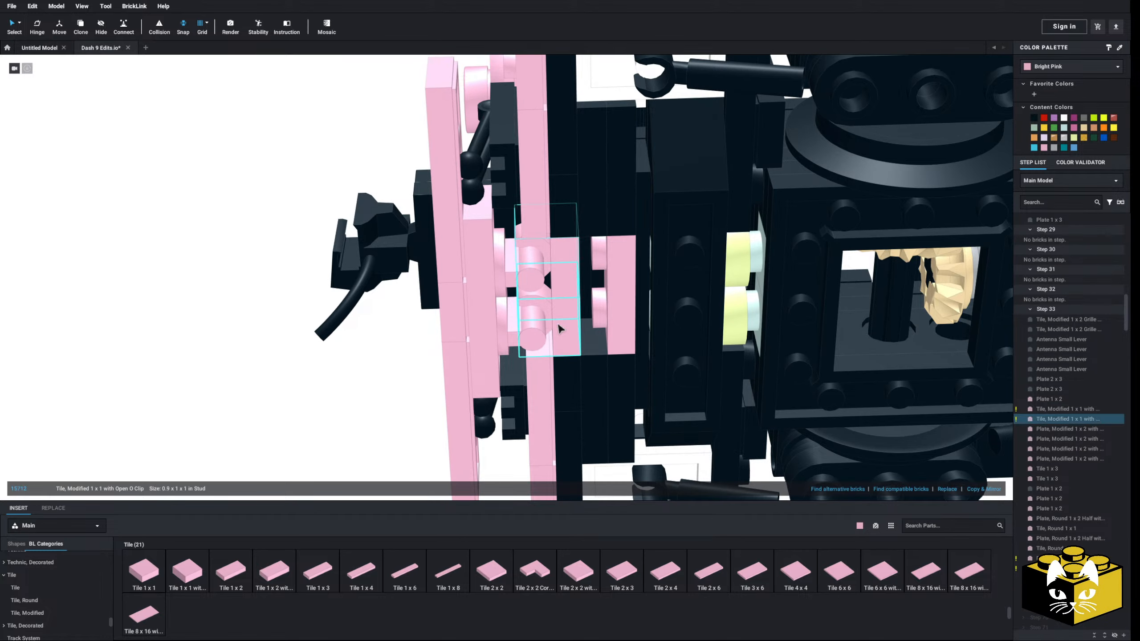
Move the two clip tiles, two round bar-handle plates and three front tiles back together to close the gap under the truck
left_click(560, 327, "ctrl")
left_click(533, 326, "ctrl")
left_click(507, 268, "ctrl")
left_click(467, 274, "ctrl")
right_click_drag(466, 274, 453, 308)
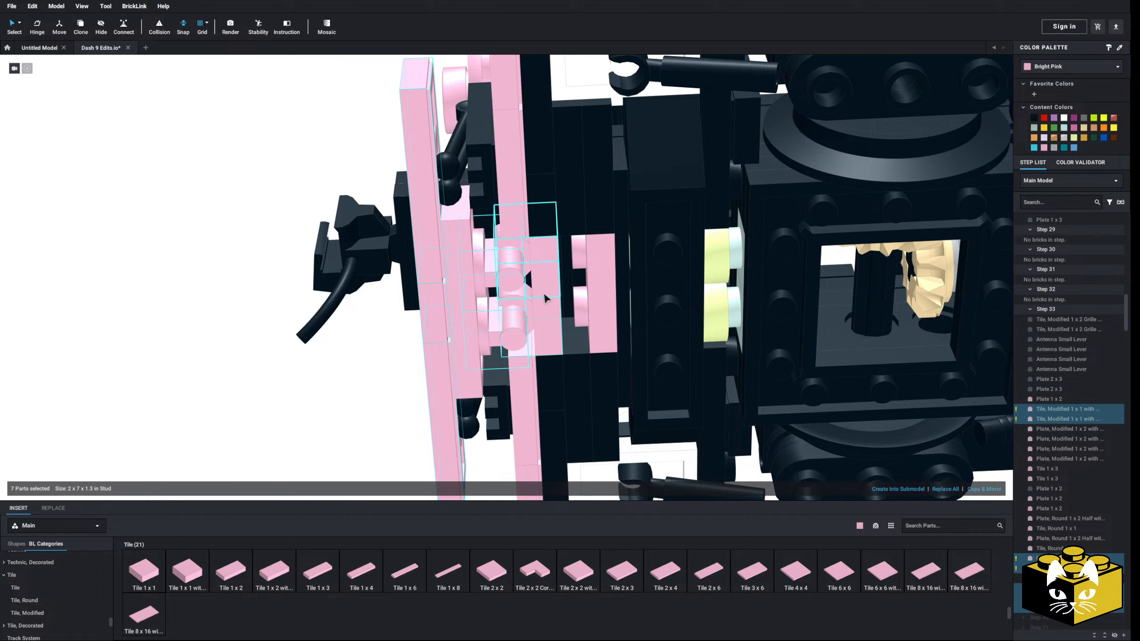
left_click_drag(544, 296, 575, 295)
Move the Plate 1 x 3 back between the lower tile row and the round bar-handle plates
left_click(323, 355)
right_click_drag(323, 355, 438, 222)
left_click(439, 219)
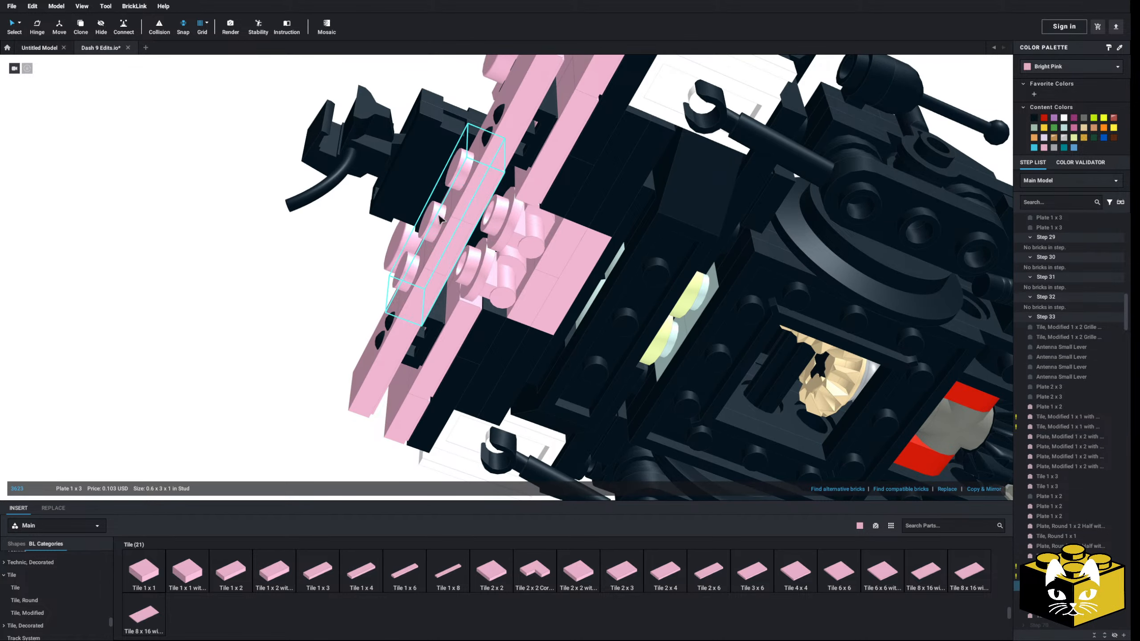
left_click_drag(439, 219, 467, 234)
Try an Antenna Small Base from the Antenna category on the lever nearest the coupler
right_click_drag(297, 287, 300, 347)
scroll(365, 297, "up", 3)
scroll(269, 388, "up", 2)
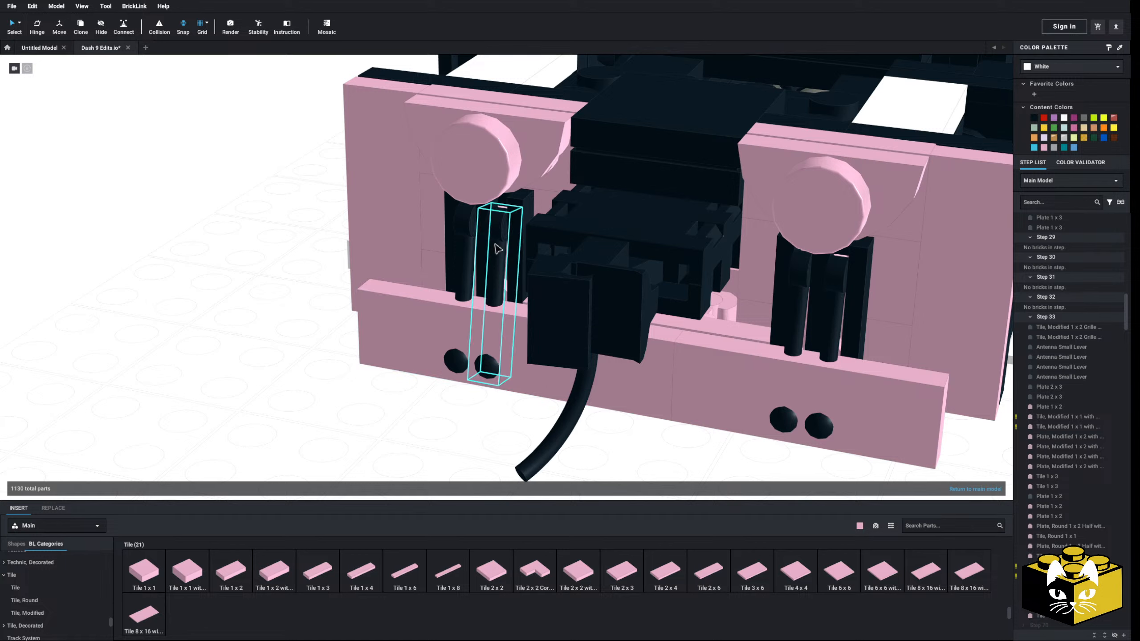
left_click_drag(111, 624, 108, 562)
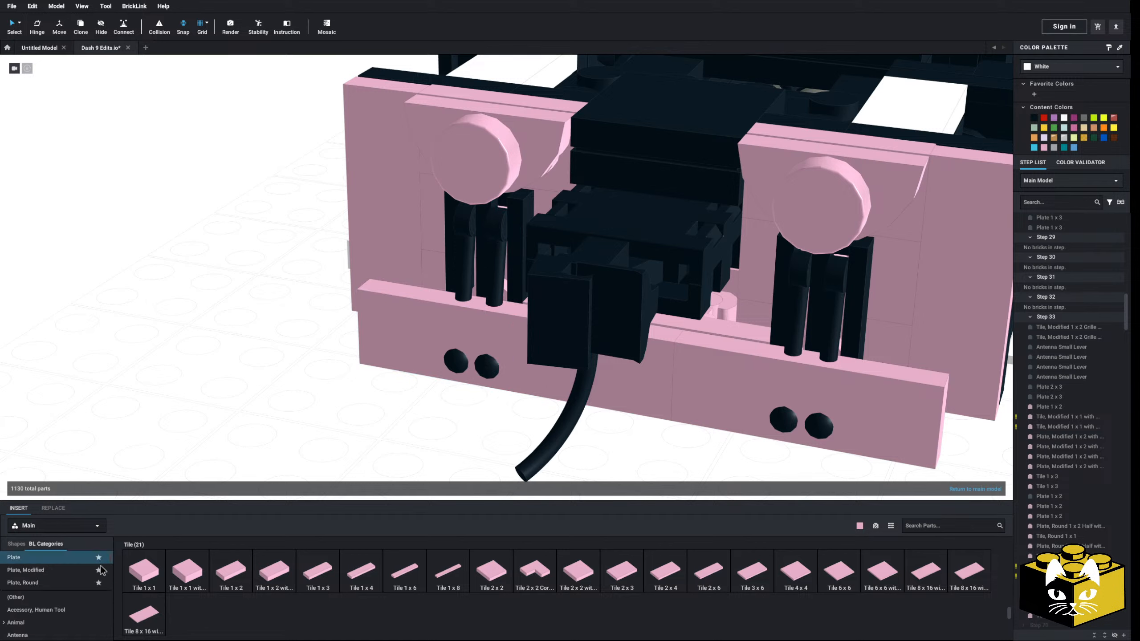
scroll(75, 578, "down", 1)
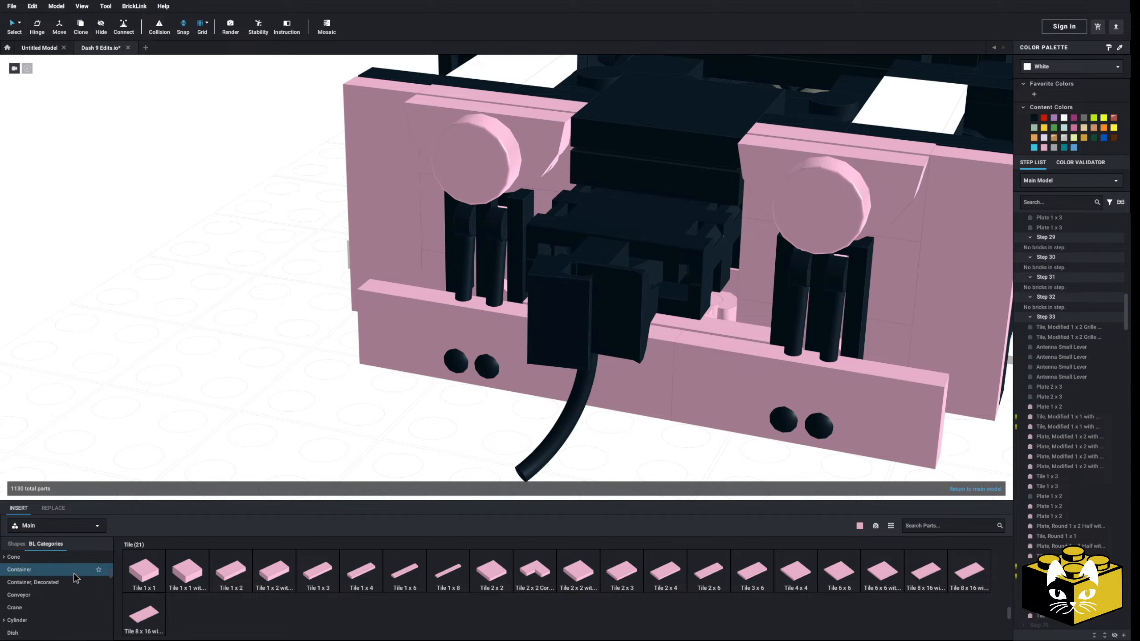
scroll(75, 578, "up", 6)
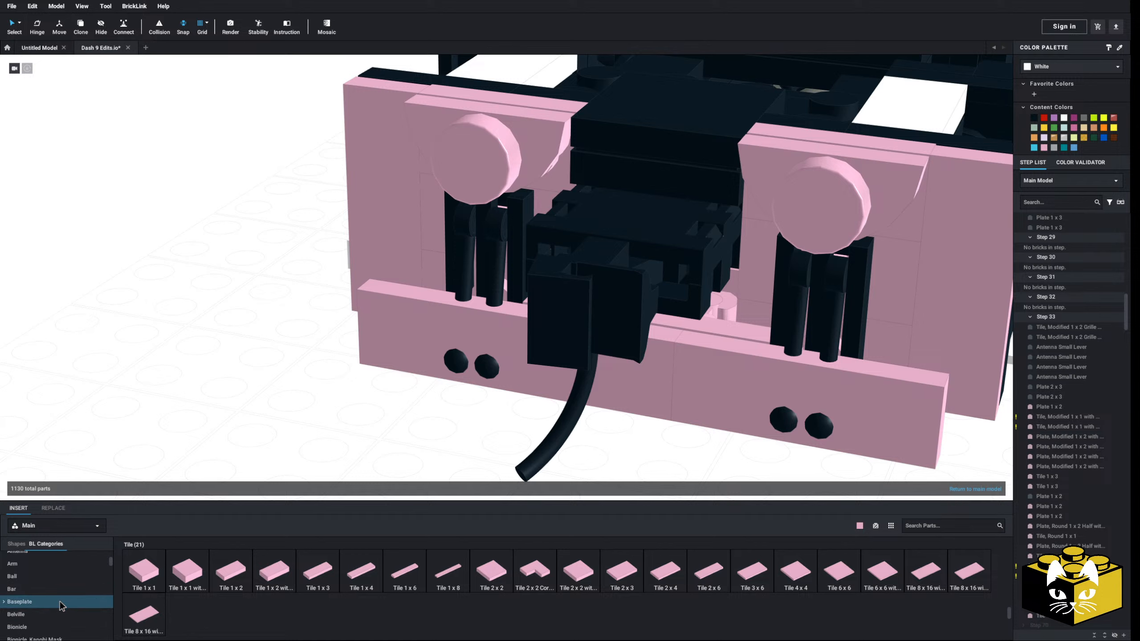
scroll(61, 603, "up", 1)
left_click(57, 580)
left_click(274, 571)
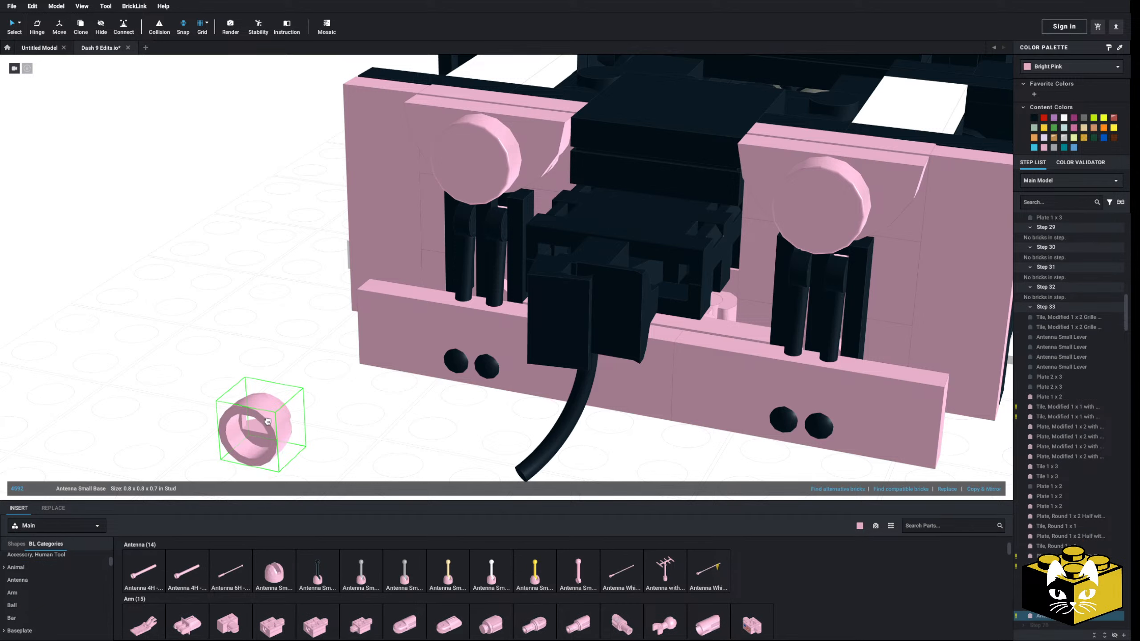
left_click(516, 222)
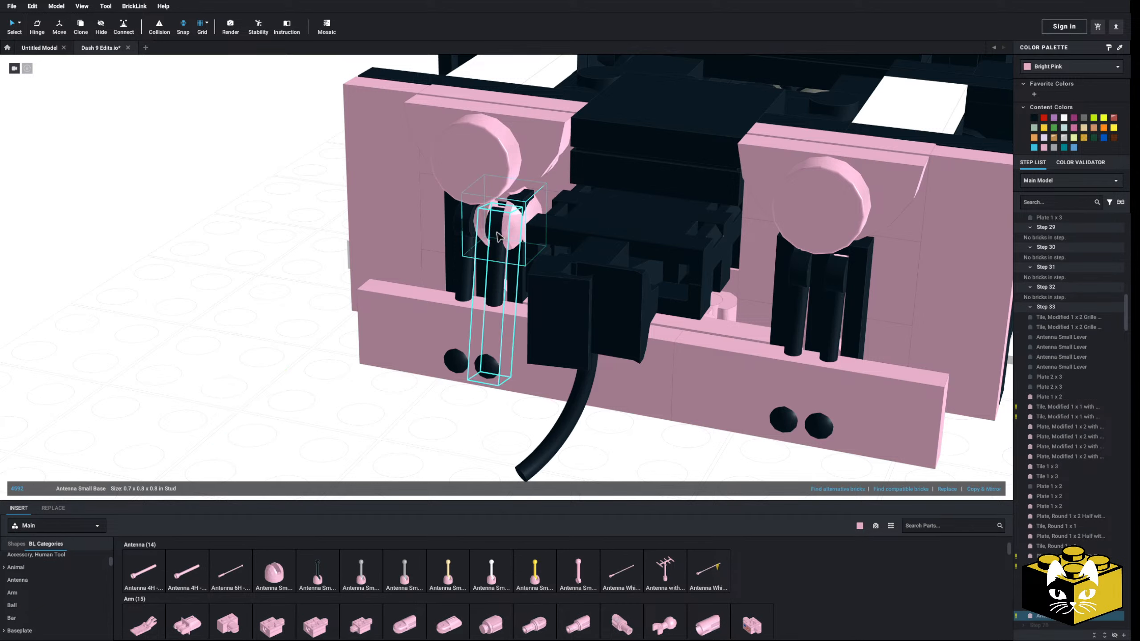
Hinge the first pair of antenna levers forward so they clear the lower tile row, and delete the pink Antenna Small Base
left_click(461, 220)
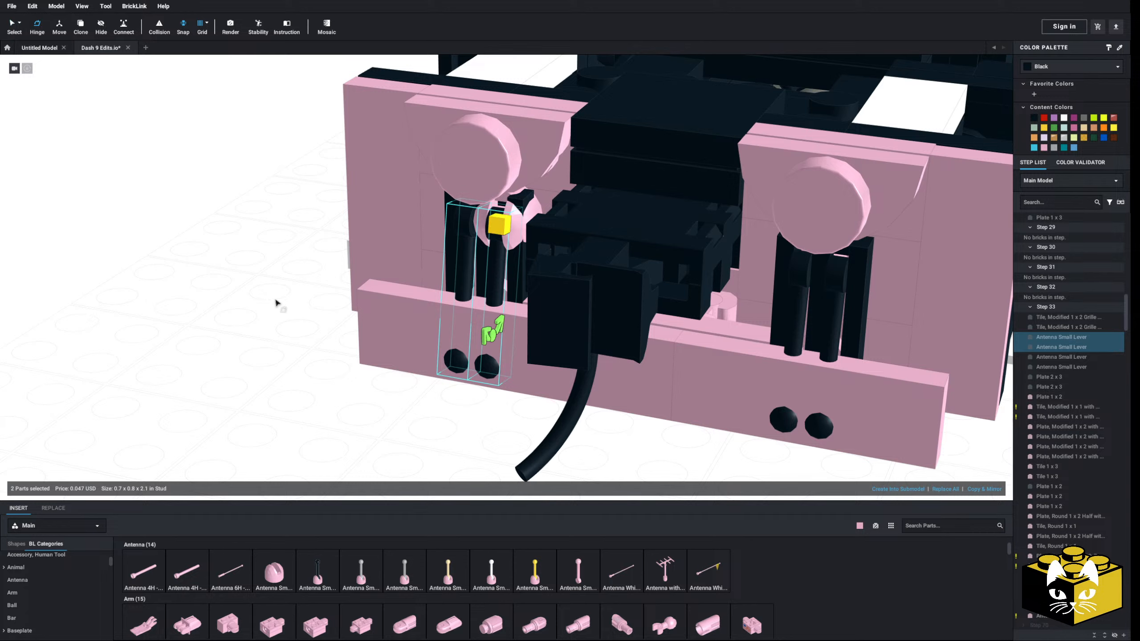
middle_click_drag(277, 303, 242, 326)
left_click_drag(456, 355, 460, 353)
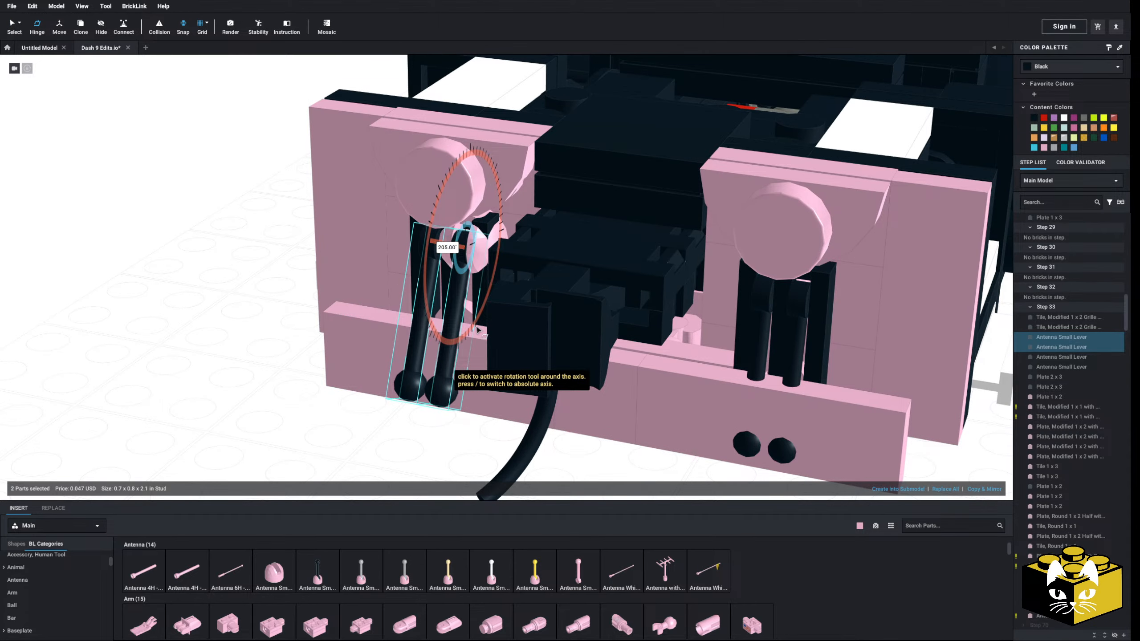
left_click(292, 361)
middle_click_drag(367, 372, 262, 352)
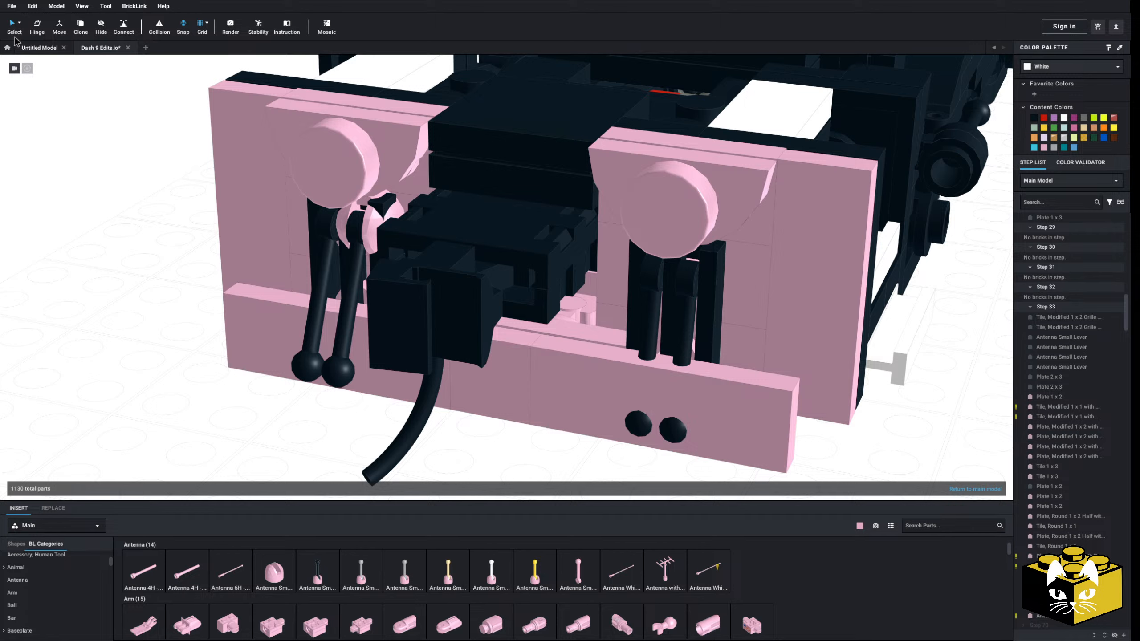
left_click(372, 226)
key("Delete")
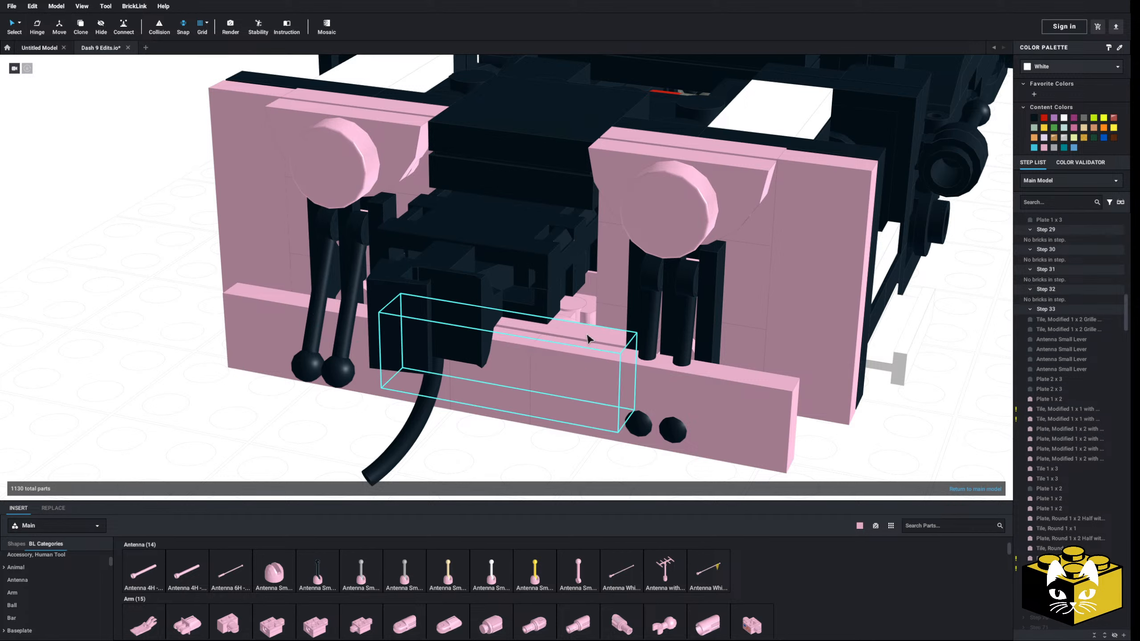
left_click(797, 354)
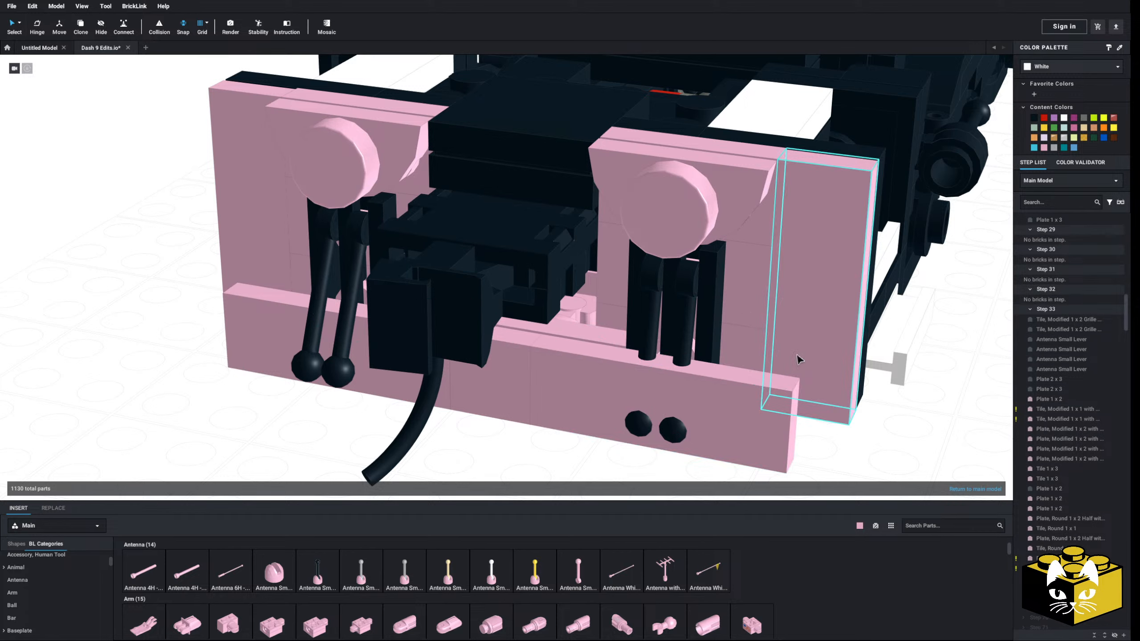
key("Delete")
middle_click_drag(758, 367, 741, 361)
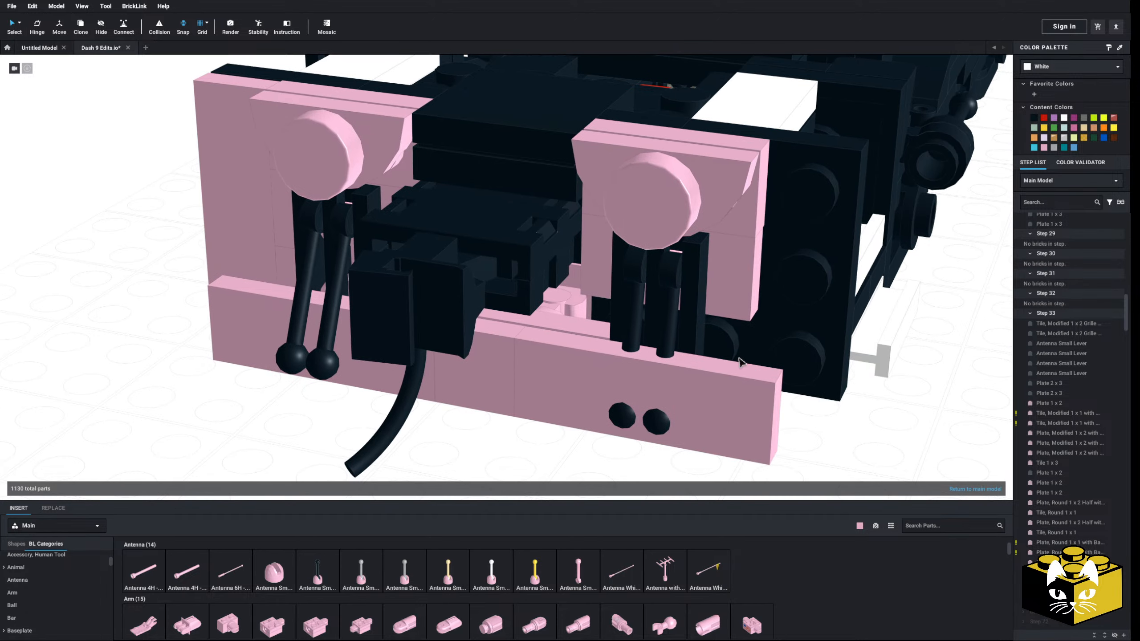
scroll(67, 584, "up", 2)
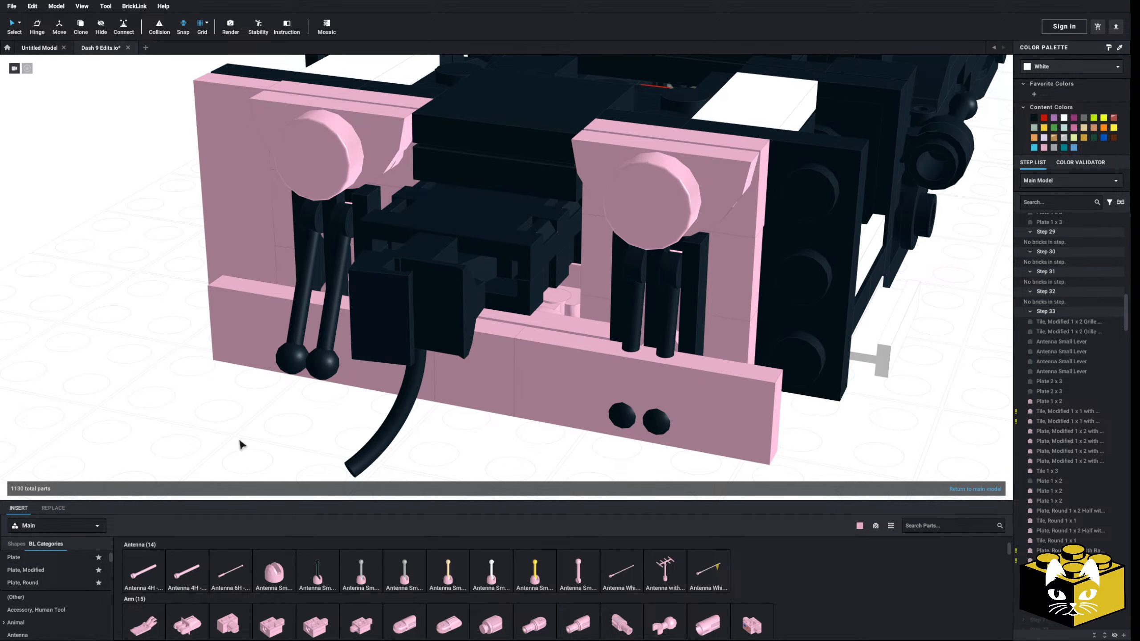
key("ctrl+z")
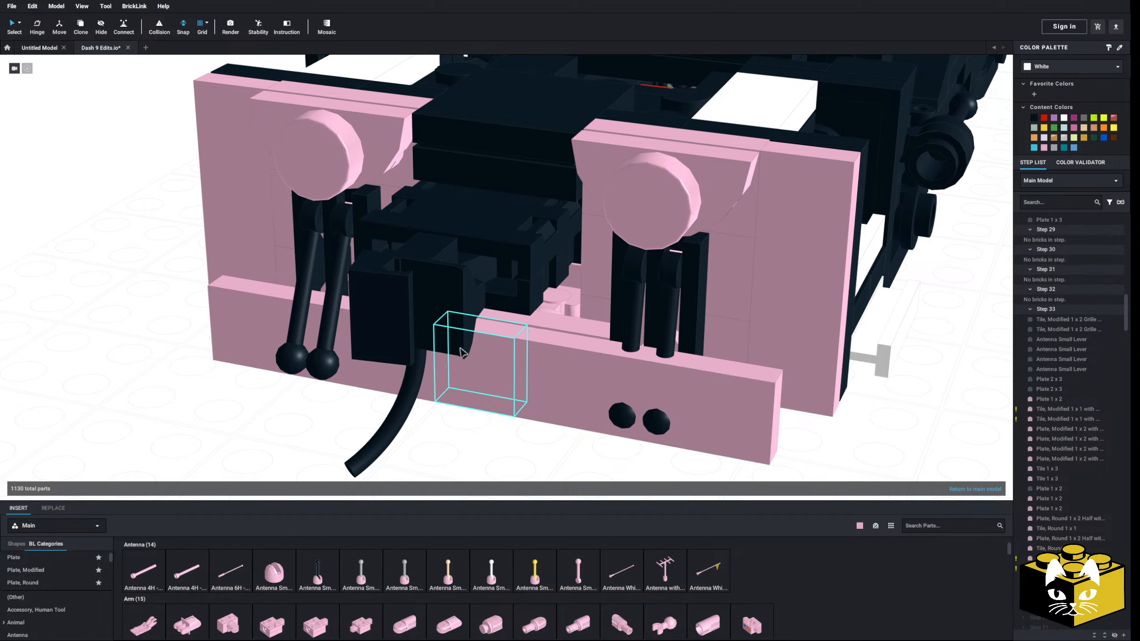
Replace the second lever pair and its grille tile with a copy of the grille tile and forward-hinged antenna levers from across the coupler
left_click(643, 269)
key("Delete")
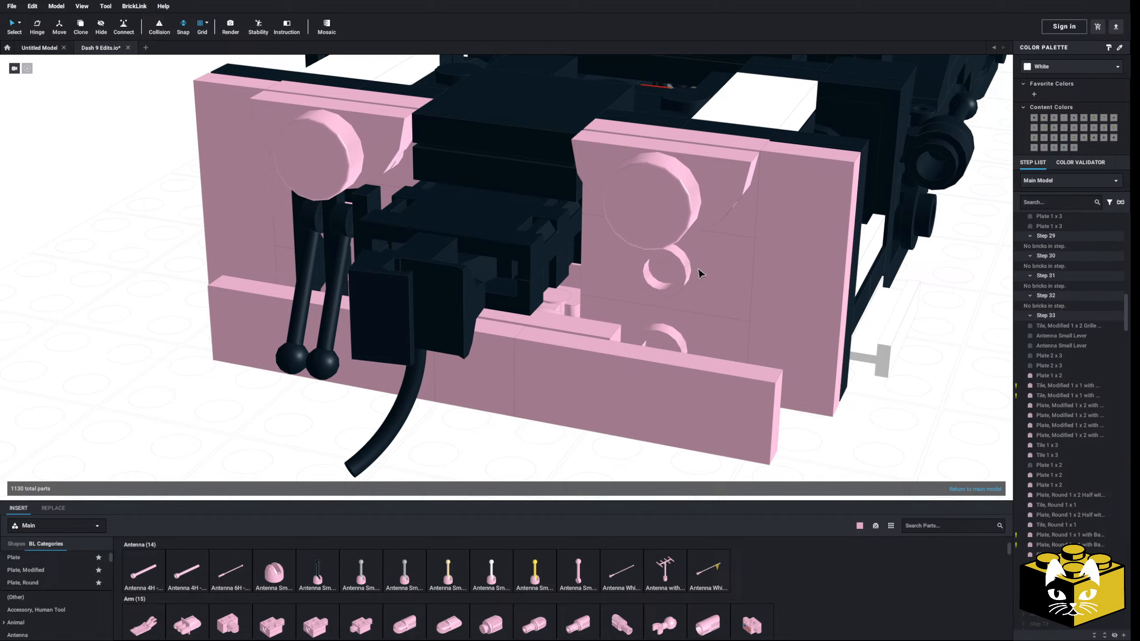
left_click(362, 214)
left_click(308, 224, "ctrl")
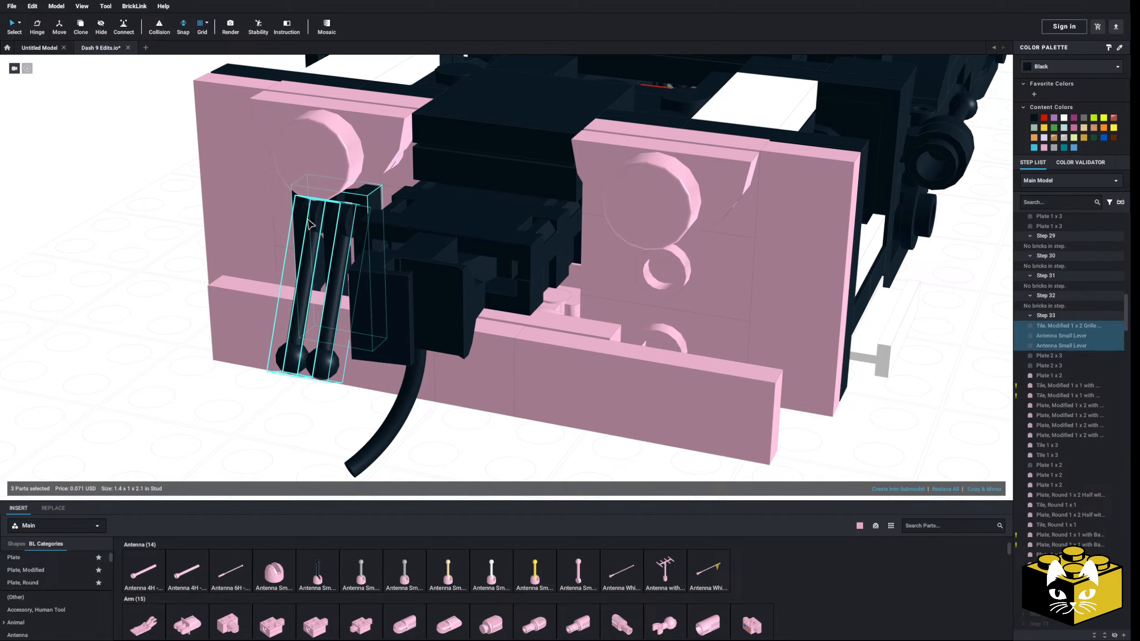
right_click(307, 220)
left_click(320, 238)
right_click(151, 229)
left_click(164, 258)
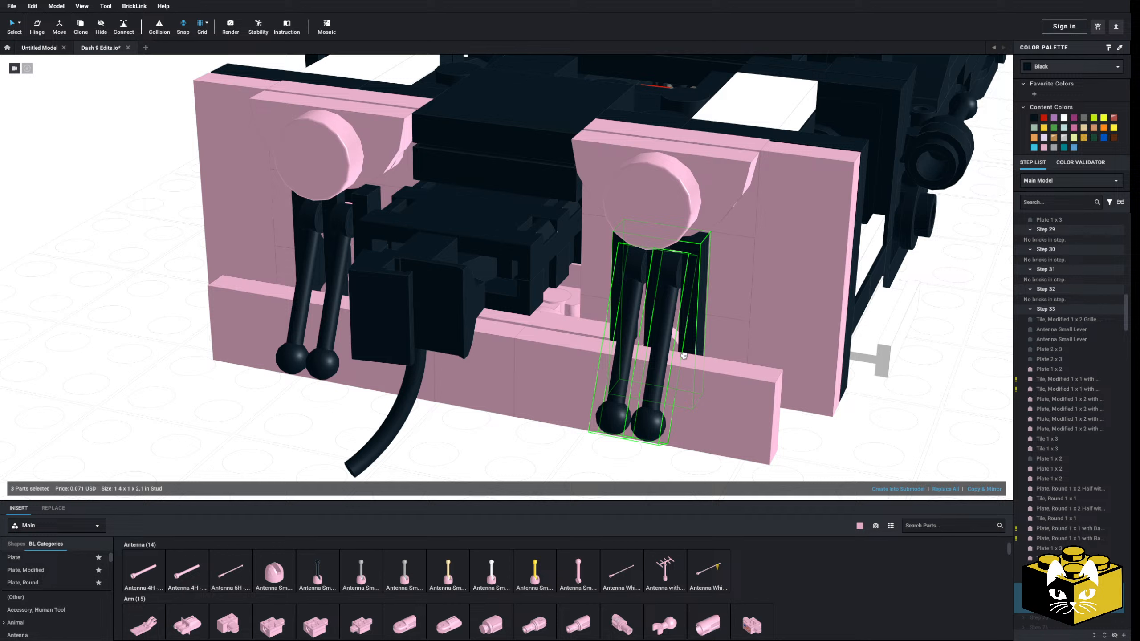
left_click(668, 329)
Select all bright pink parts of the pilot face by color and recolor them black
scroll(667, 329, "down", 5)
left_click(485, 403)
left_click(479, 332)
left_click(108, 72)
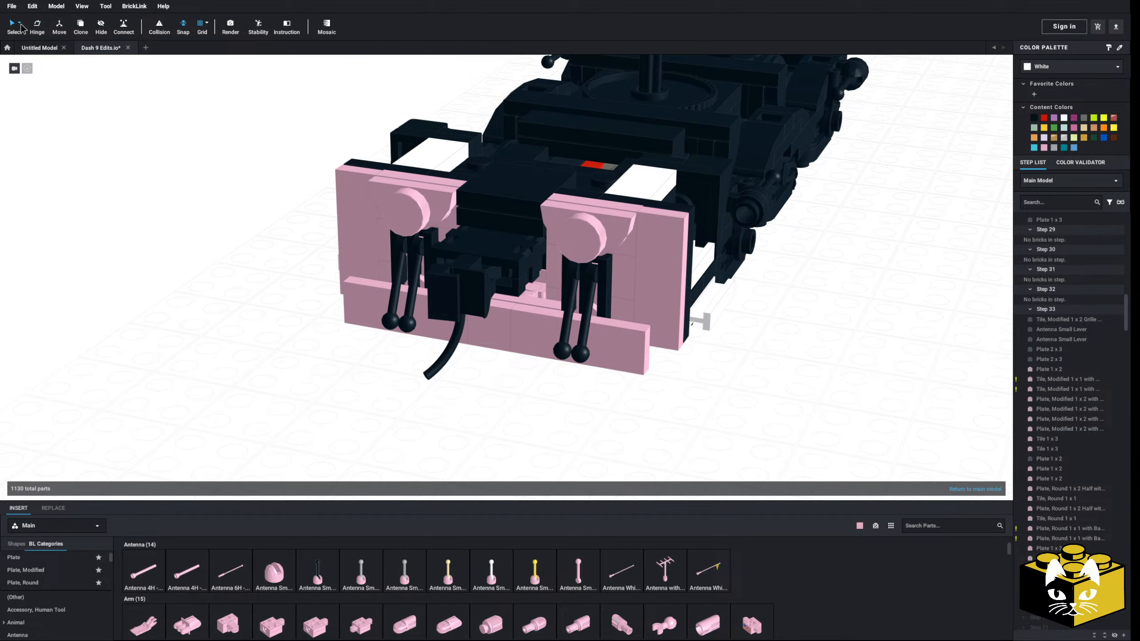
left_click(21, 24)
left_click(40, 36)
left_click(580, 210)
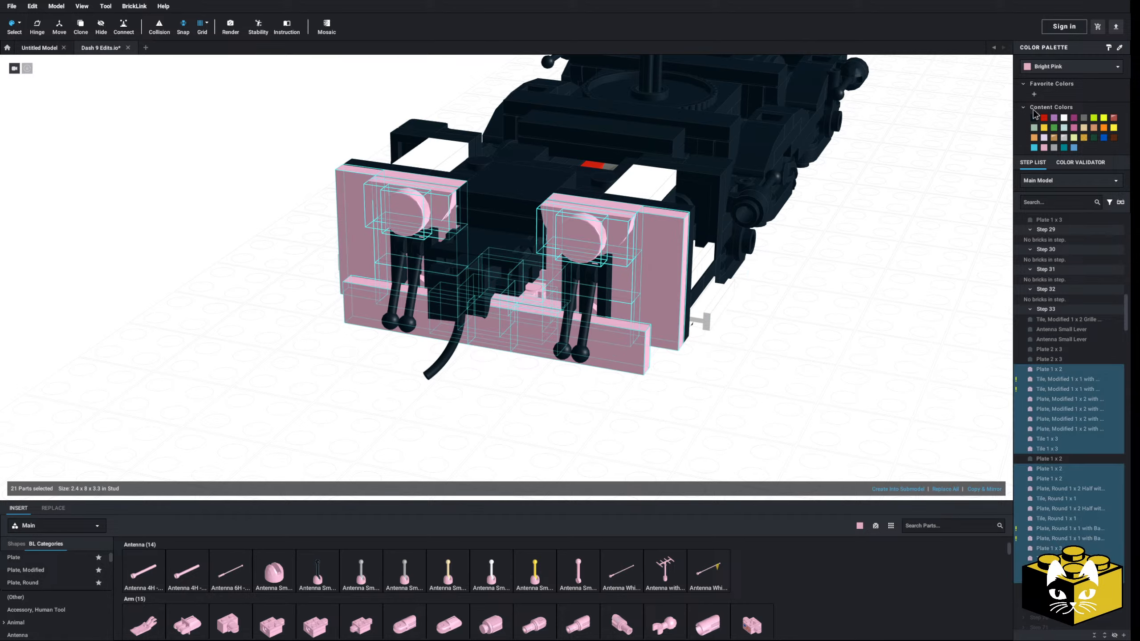
left_click(1034, 117)
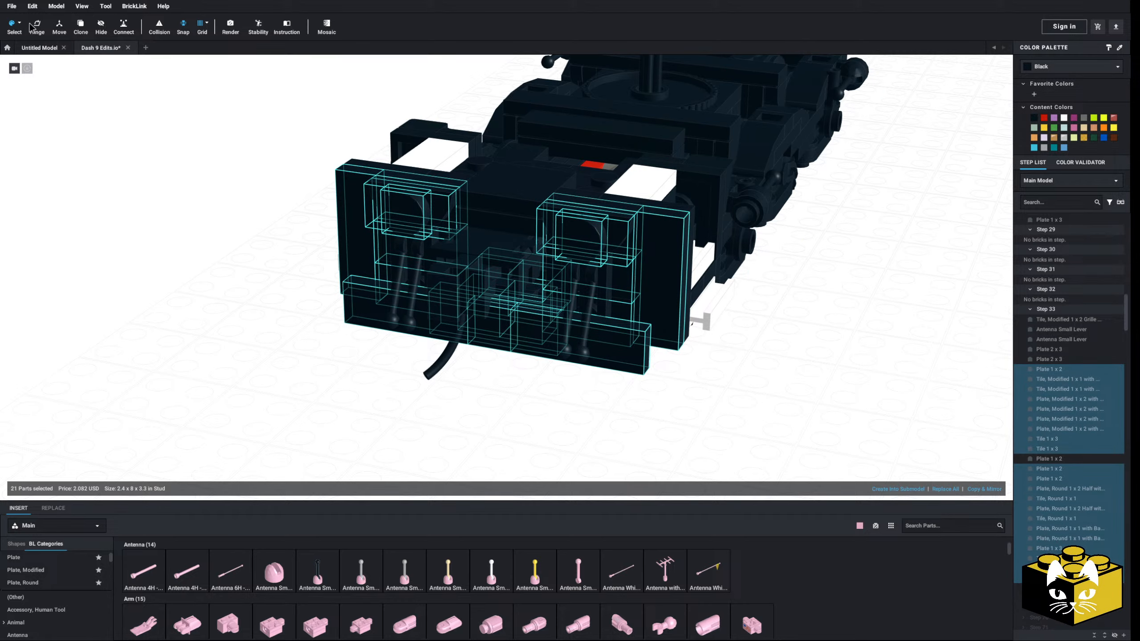
left_click(19, 24)
left_click(22, 37)
left_click(134, 148)
Examine the black pilot face and the whole truck from the front, the side and above
scroll(193, 220, "down", 8)
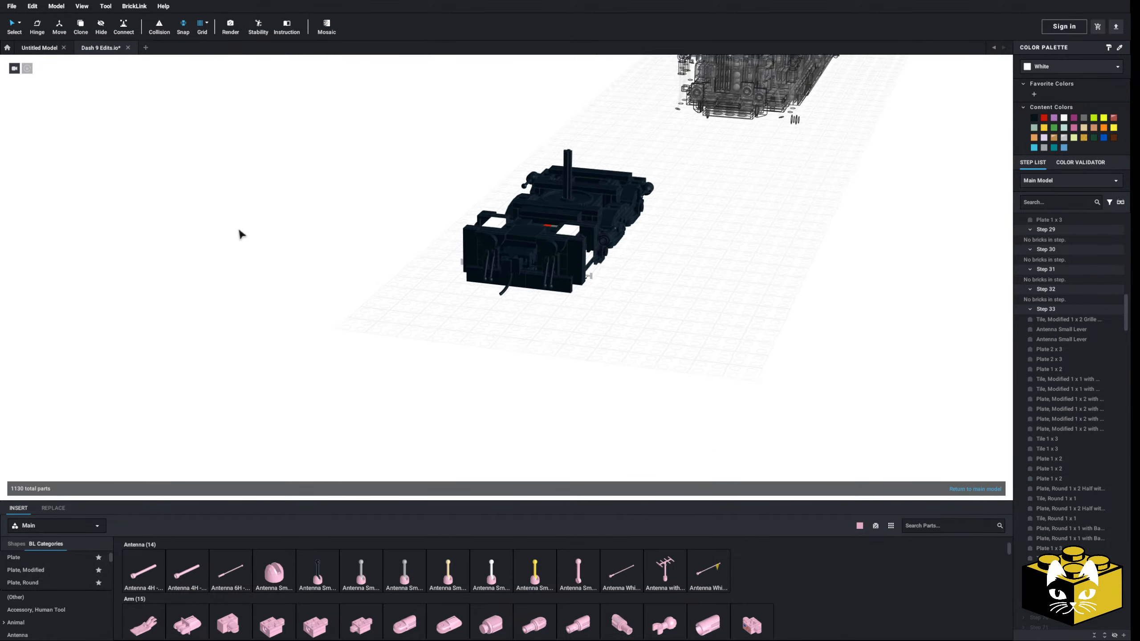
mouse_move(239, 232)
right_mouse_down()
mouse_move(248, 224)
mouse_move(227, 229)
right_mouse_up()
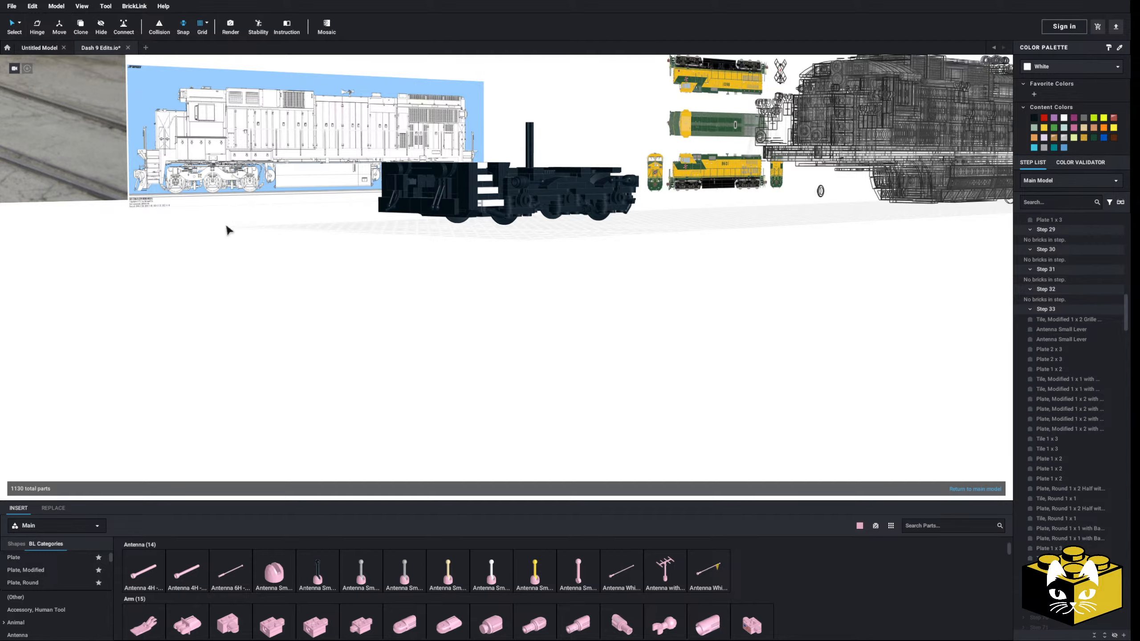
scroll(221, 286, "up", 5)
middle_click_drag(227, 227, 228, 287)
mouse_move(228, 286)
right_mouse_down()
mouse_move(260, 285)
mouse_move(228, 290)
right_mouse_up()
scroll(229, 290, "up", 3)
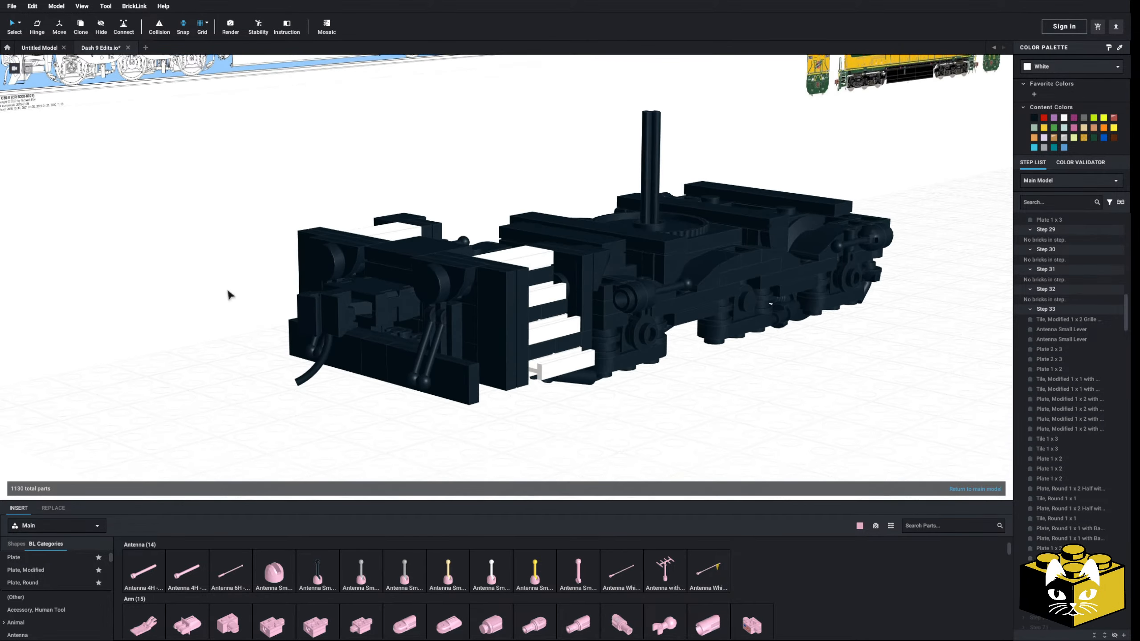
scroll(228, 290, "down", 5)
mouse_move(210, 288)
middle_mouse_down()
mouse_move(580, 393)
mouse_move(604, 493)
mouse_move(191, 278)
middle_mouse_up()
right_click_drag(192, 278, 213, 290)
middle_click_drag(213, 290, 133, 279)
scroll(219, 250, "up", 5)
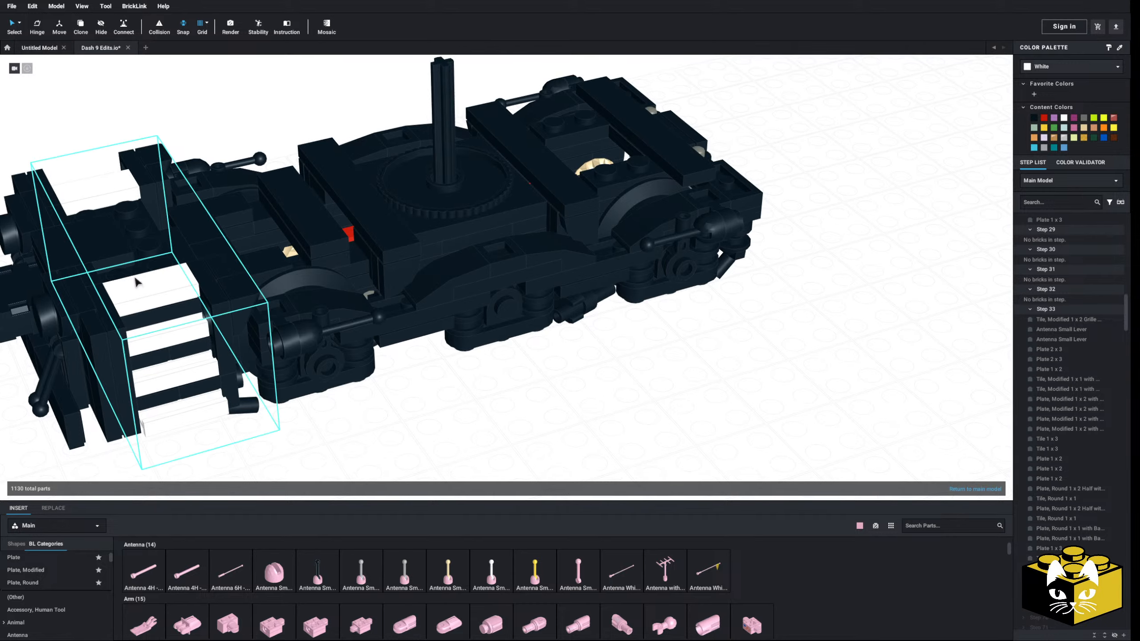
scroll(136, 279, "down", 4)
right_click_drag(137, 278, 97, 283)
scroll(96, 283, "up", 5)
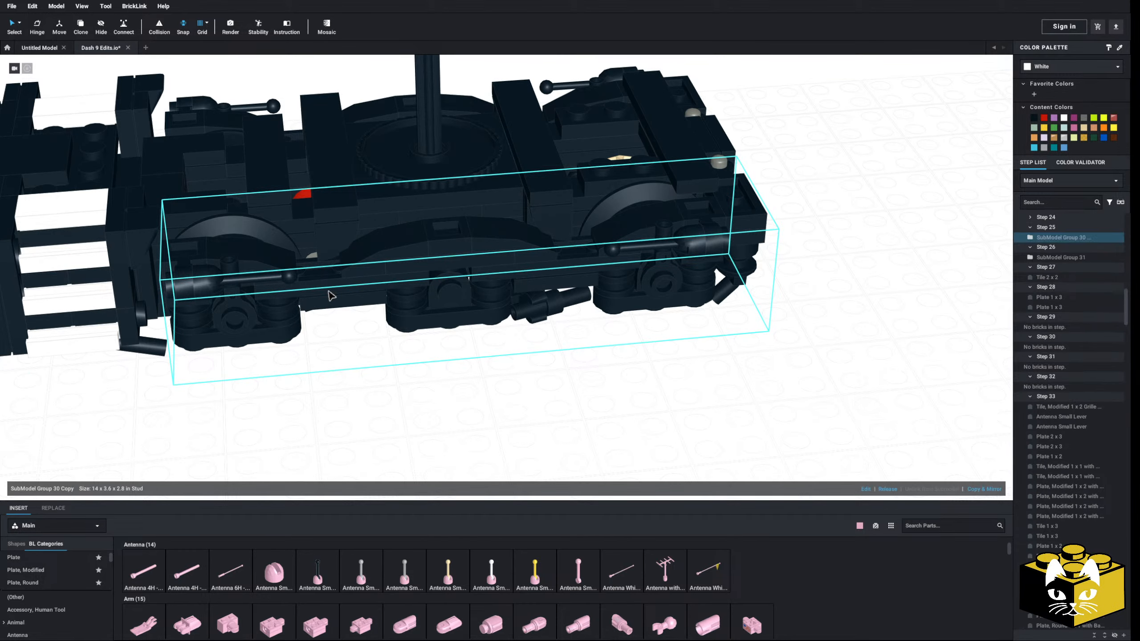
Check behind the near side-frame submodel, and delete it from the truck to expose the wheels and inner frame
left_click_drag(328, 302, 365, 399)
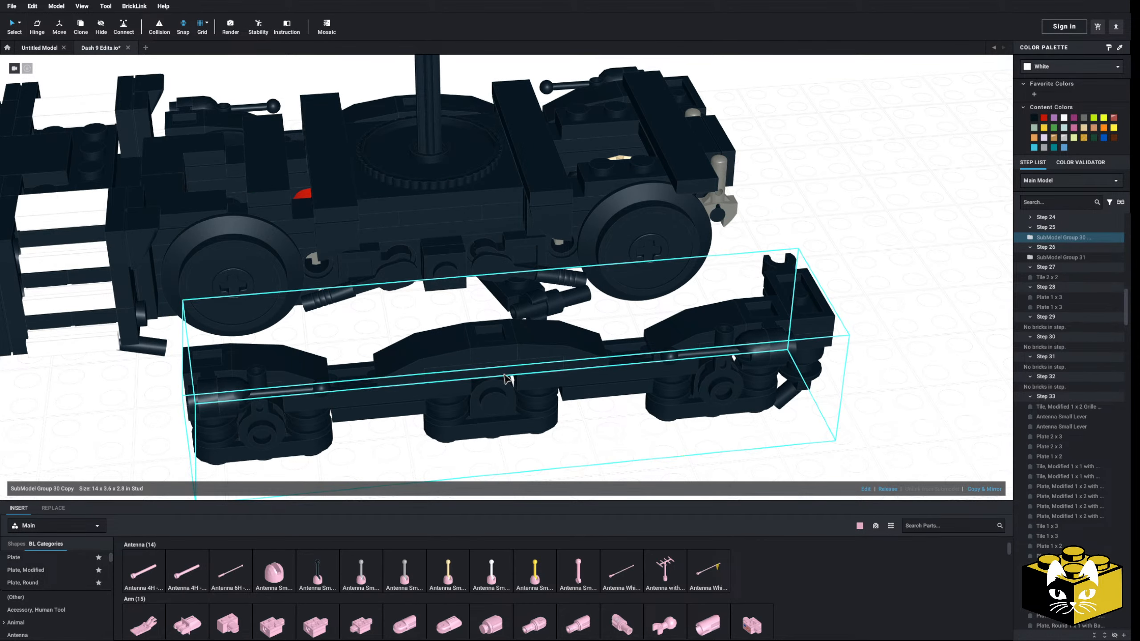
left_click_drag(500, 377, 444, 251)
left_click(399, 380)
right_click_drag(399, 380, 518, 318)
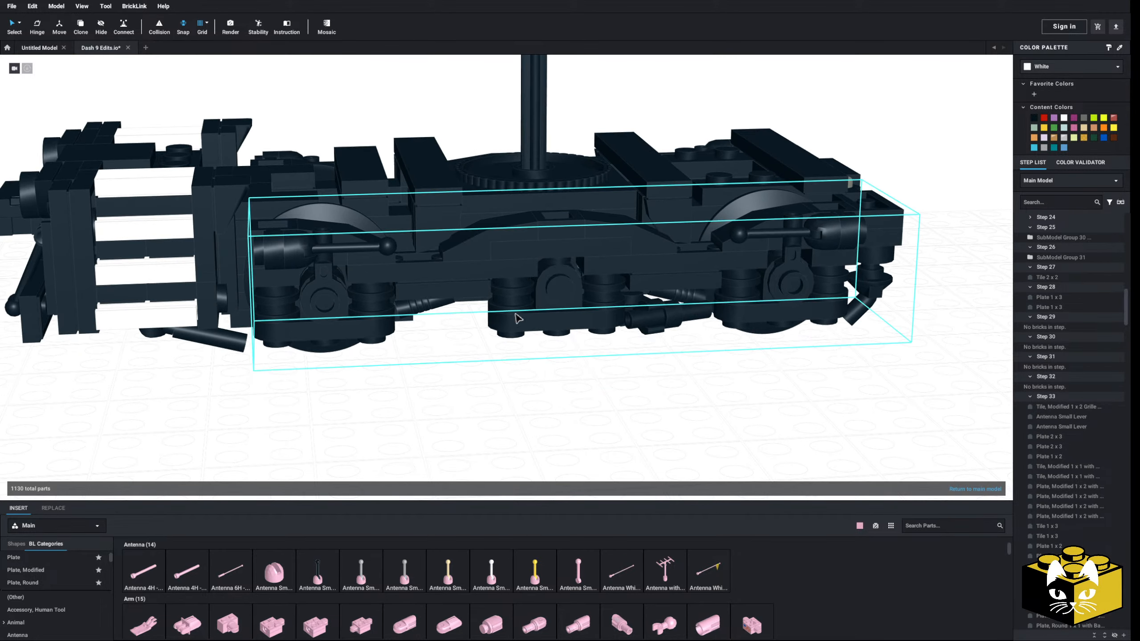
key("Delete")
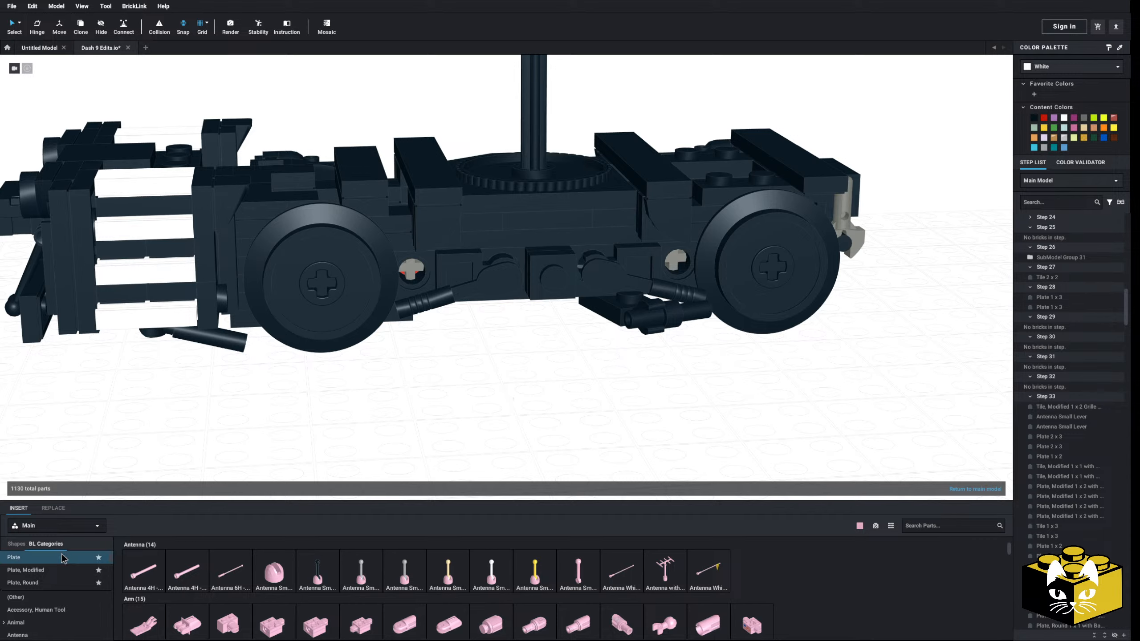
Add a pink Brick, Round 1 x 1 x 2/3 Half Circle Extended with Stud on Side at the middle of the truck's exposed side
scroll(54, 576, "down", 5)
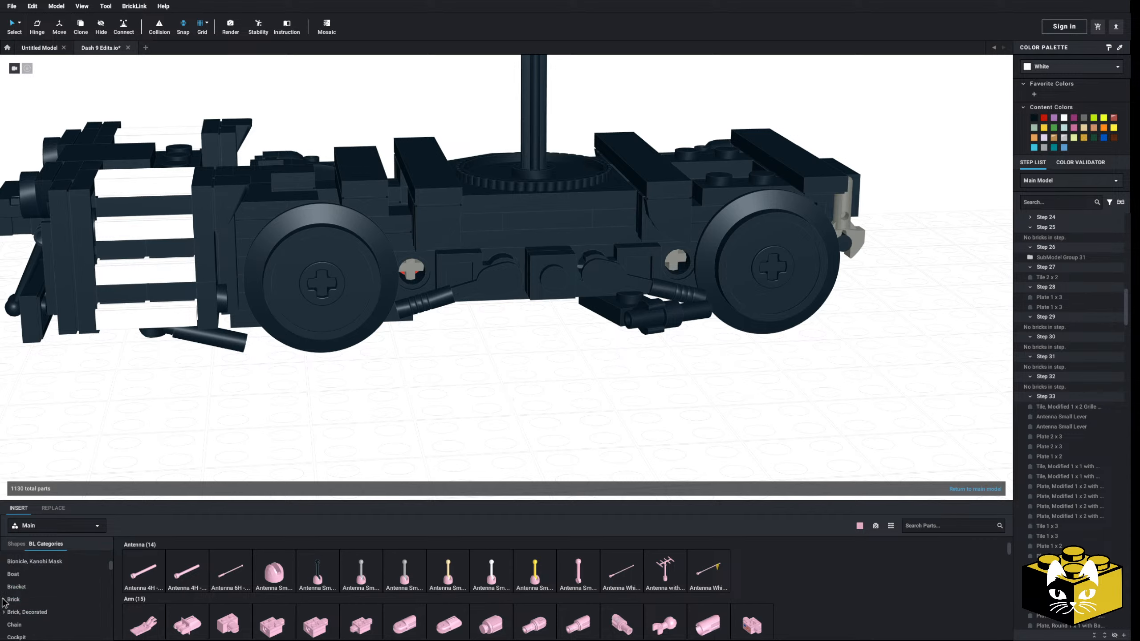
left_click(14, 599)
left_click(26, 624)
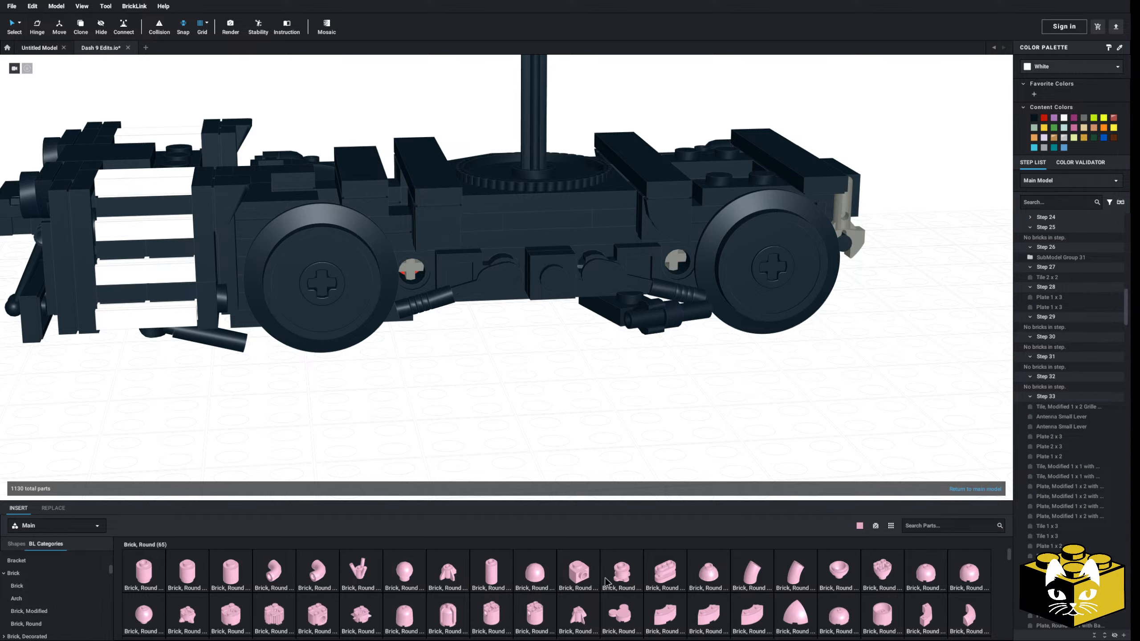
left_click(622, 575)
left_click(563, 298)
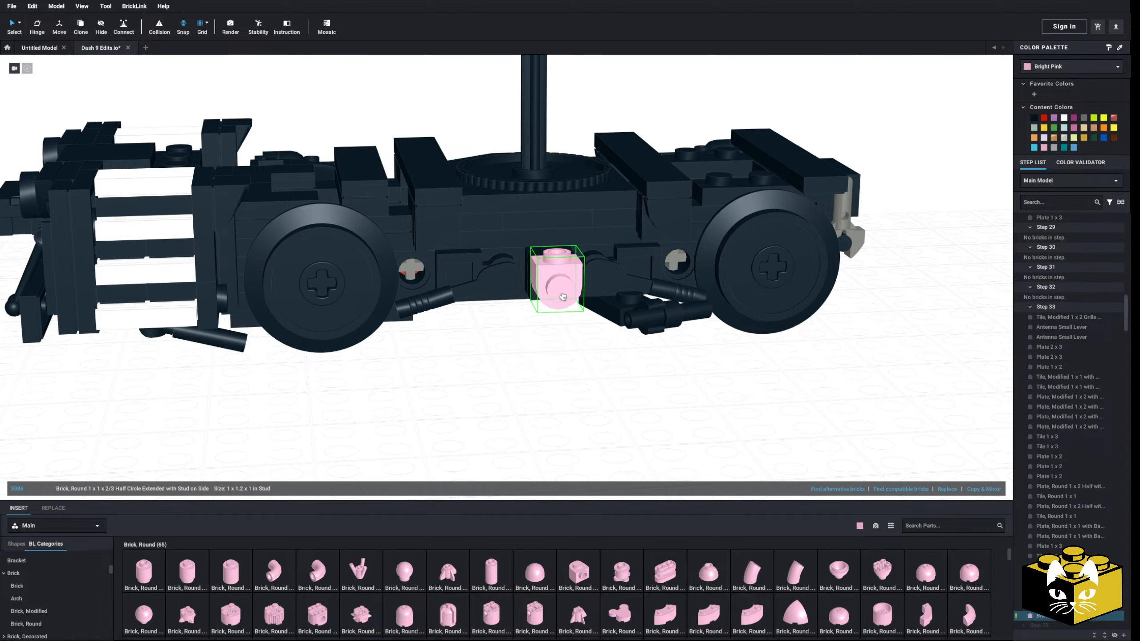
left_click(513, 388)
Compare the exposed truck side with the side-frame shape in the locomotive's side-view reference drawing
scroll(512, 387, "down", 5)
middle_click_drag(399, 202, 475, 375)
right_click_drag(474, 376, 479, 388)
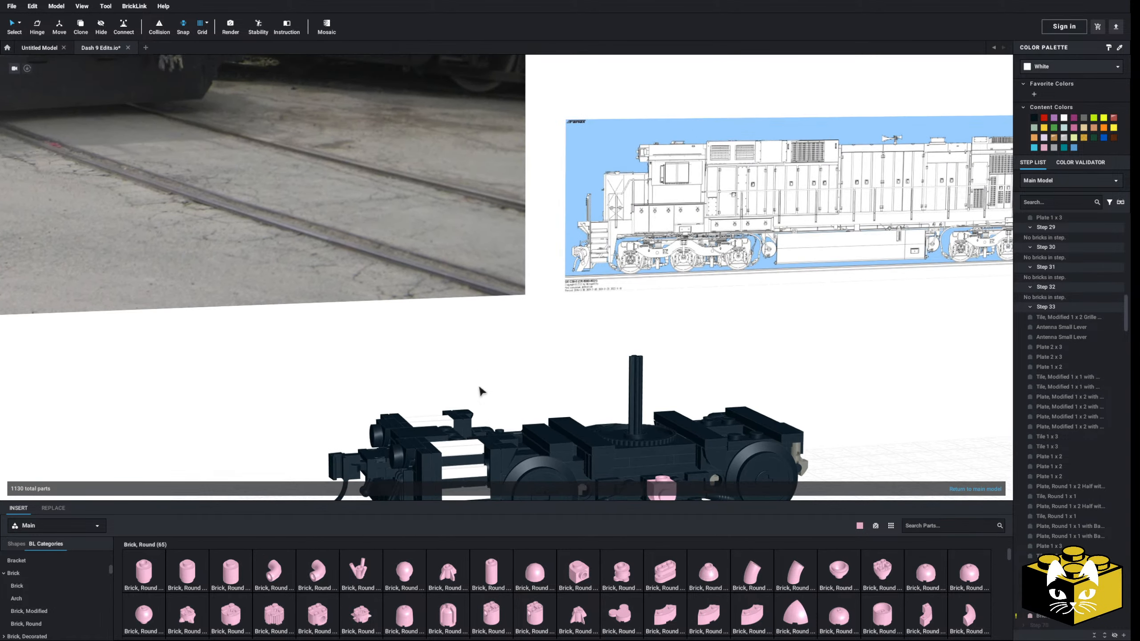
scroll(428, 361, "down", 3)
middle_click_drag(449, 378, 354, 343)
scroll(358, 355, "up", 8)
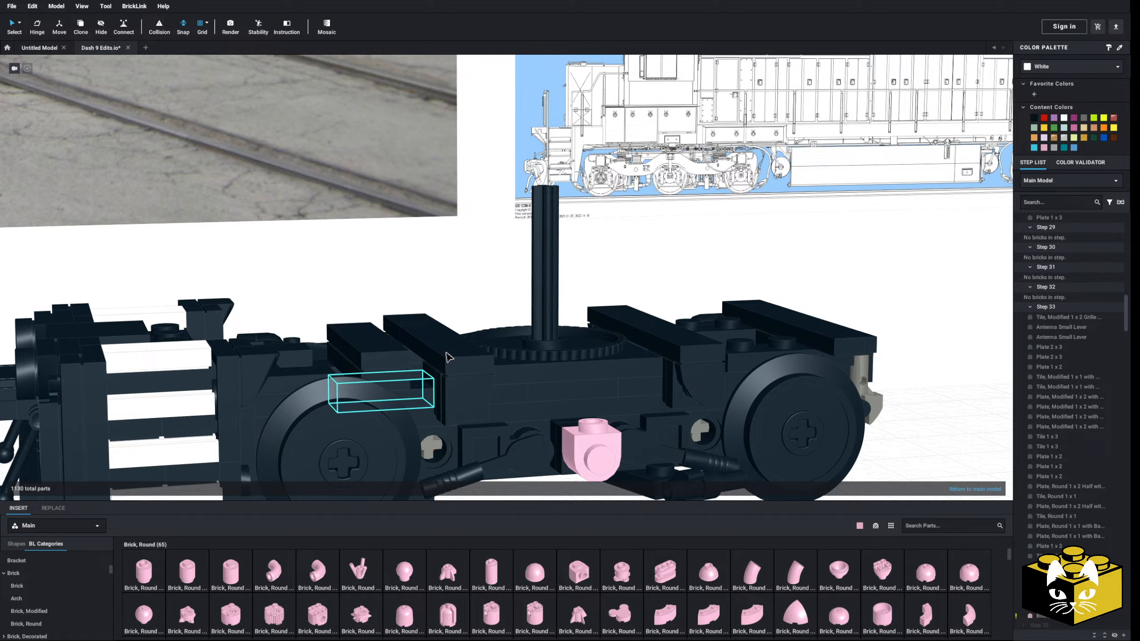
scroll(466, 357, "up", 5)
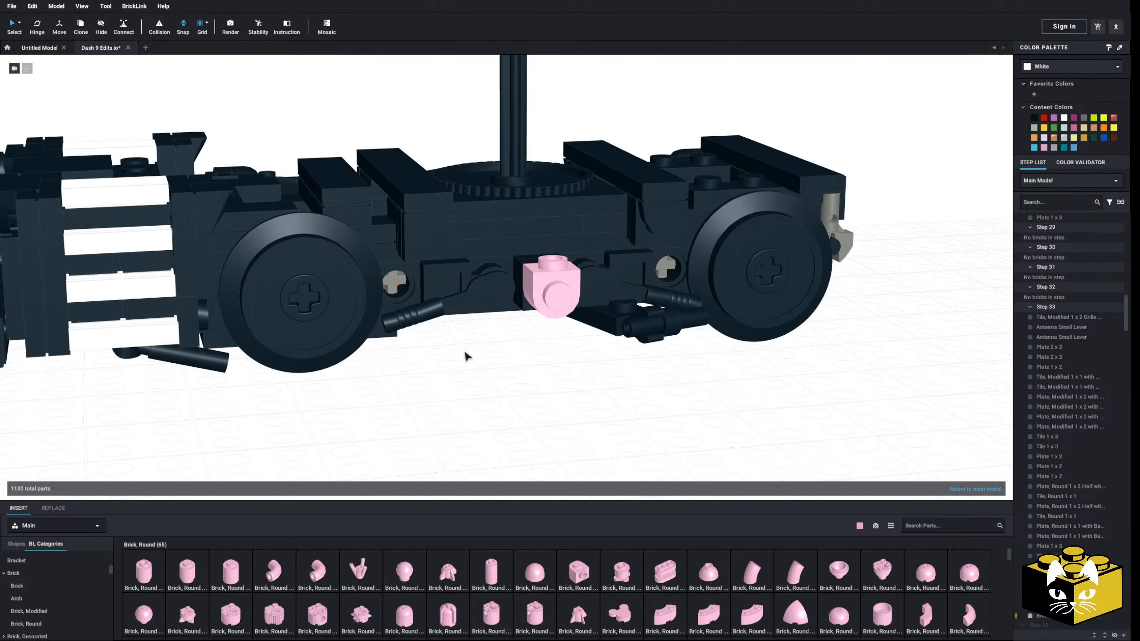
scroll(22, 581, "up", 5)
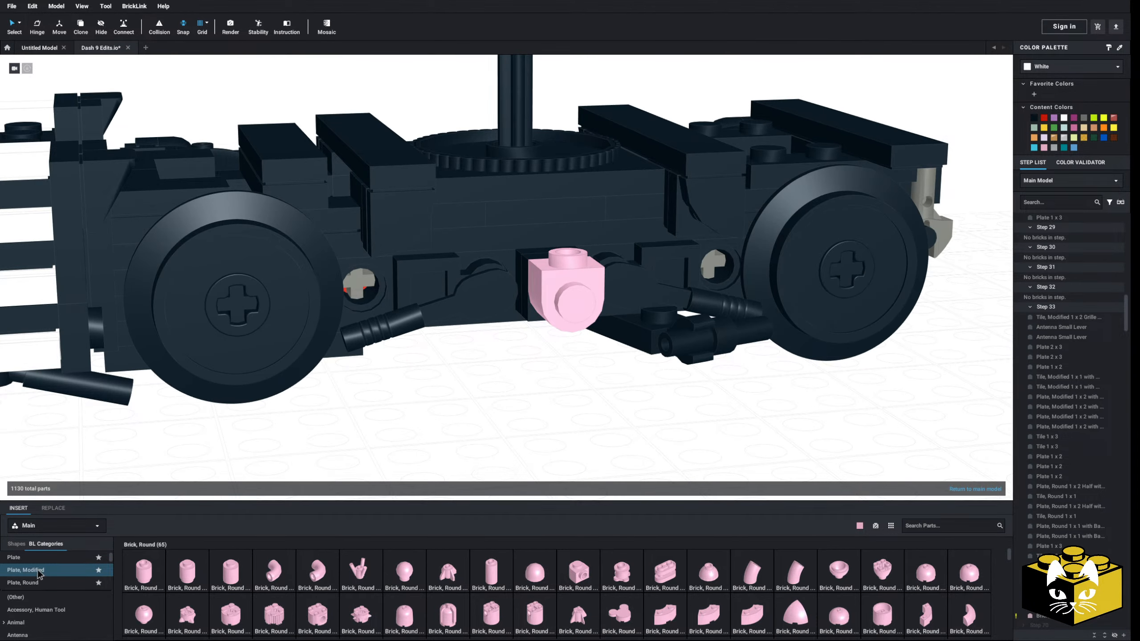
scroll(453, 403, "down", 5)
middle_click_drag(452, 403, 381, 513)
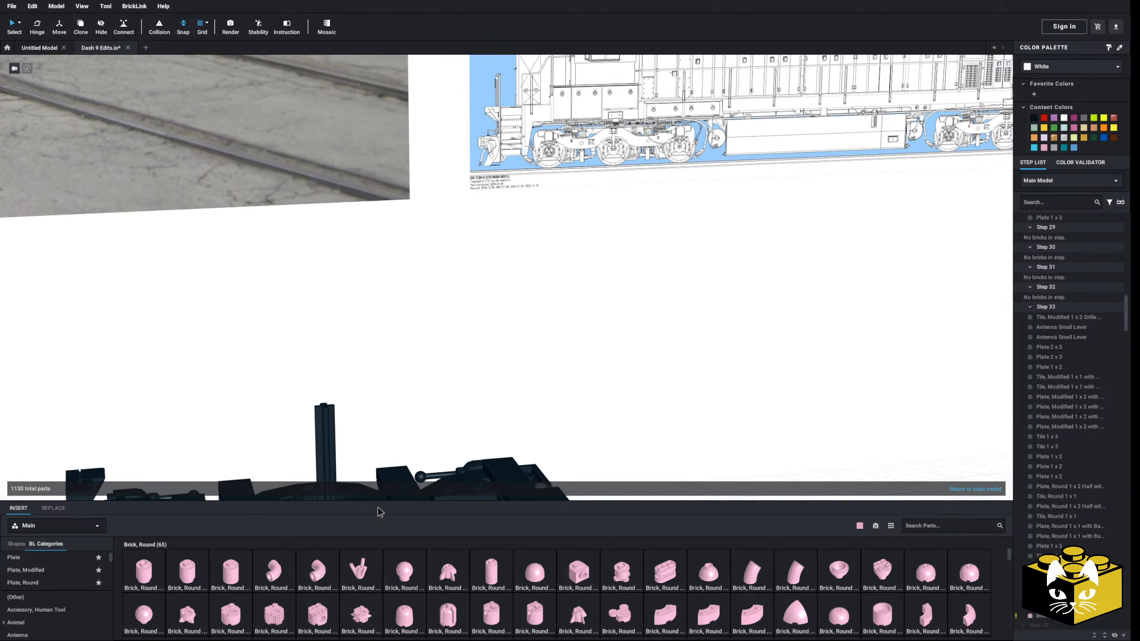
scroll(414, 445, "up", 10)
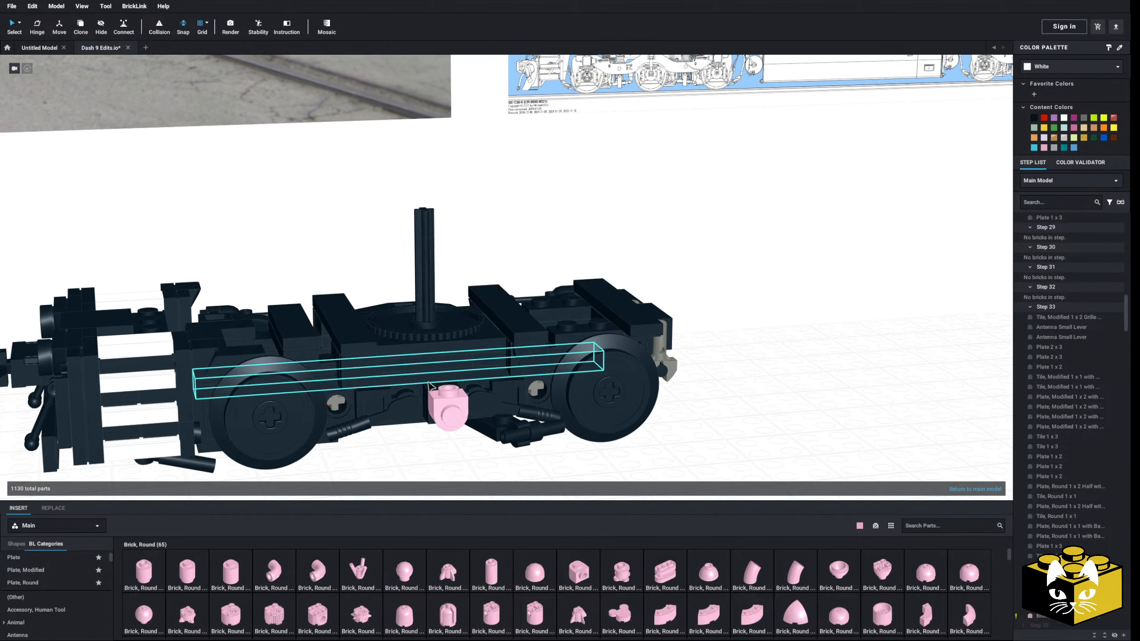
Center a pink Plate 1 x 5 on top of the half-circle round brick between the wheels
left_click(26, 570)
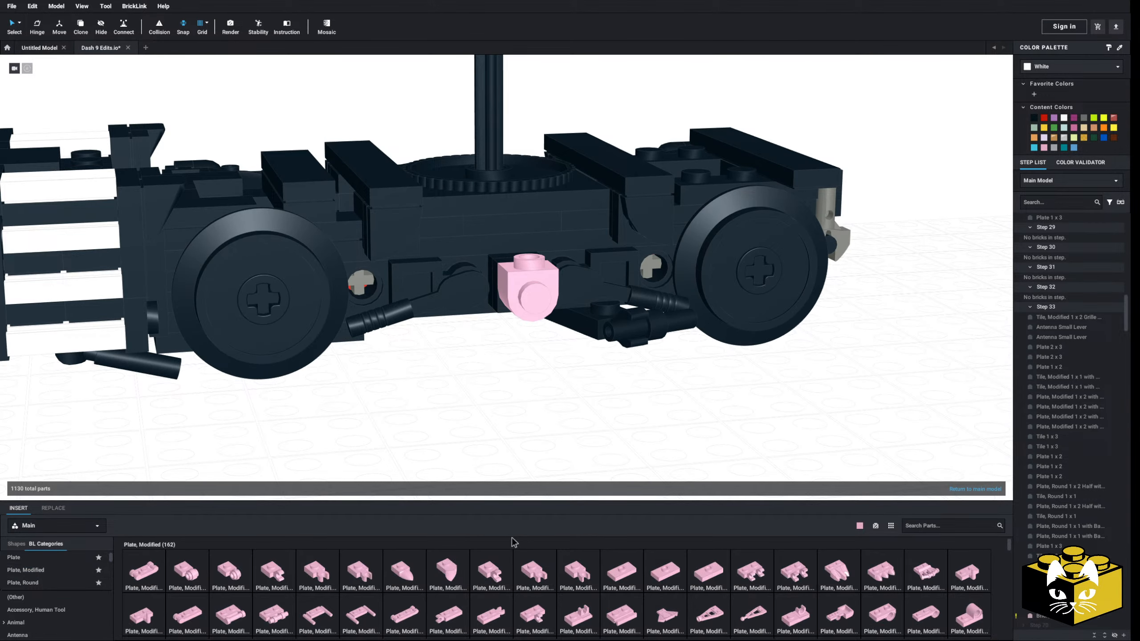
left_click(11, 561)
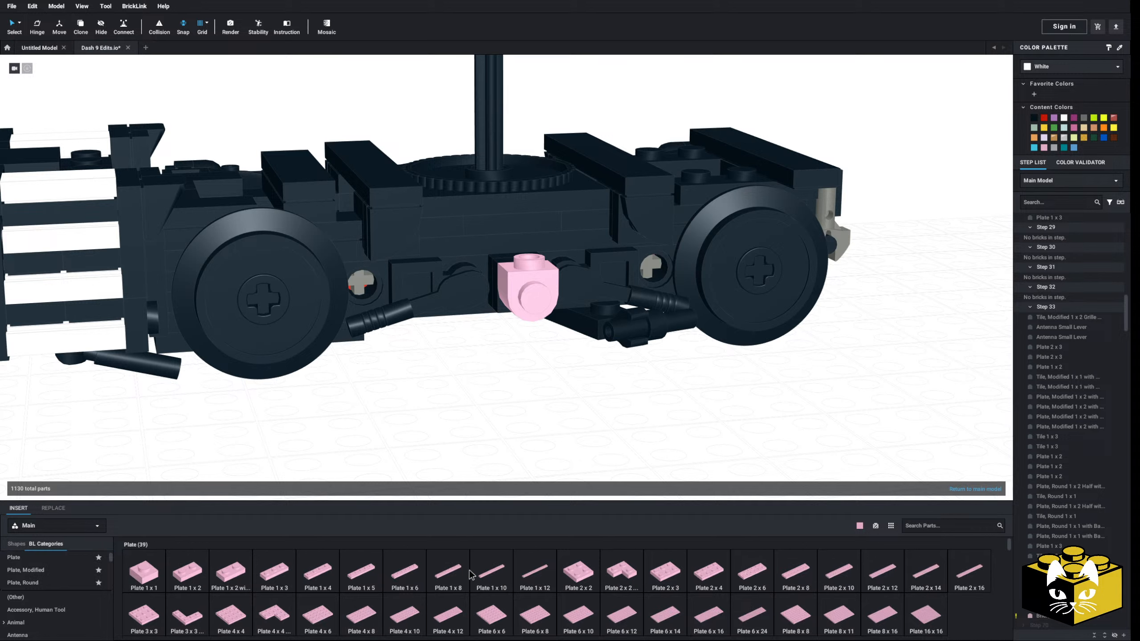
left_click_drag(356, 581, 529, 265)
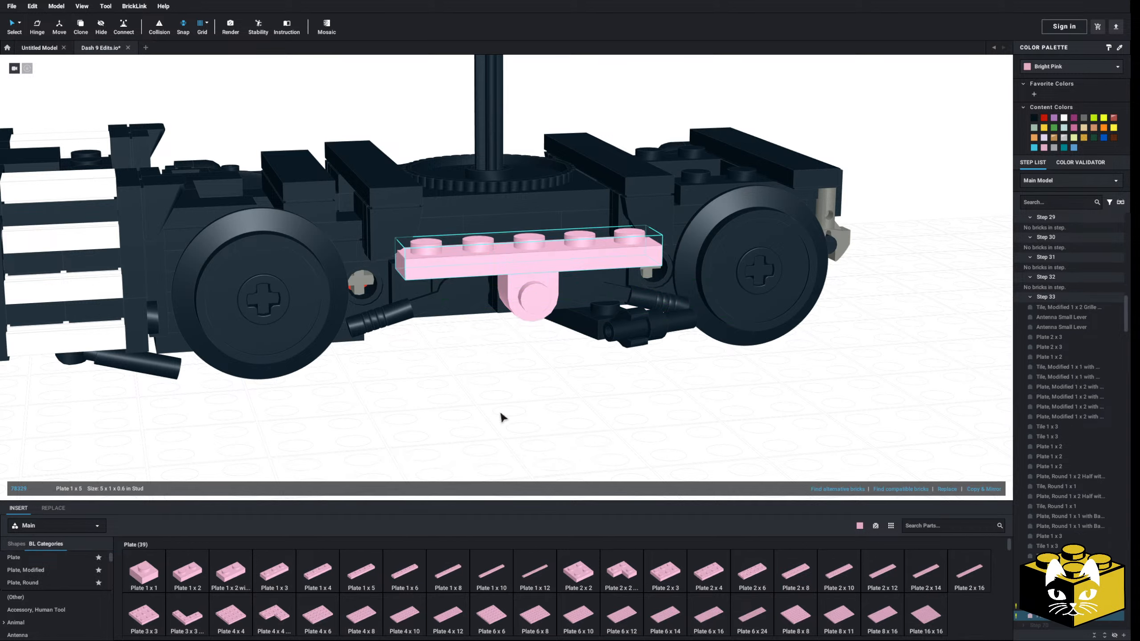
Attach a pink 1 x 1 bracket under the Plate 1 x 5 on each side of the round brick, studs facing outward
scroll(74, 579, "down", 3)
left_click(17, 587)
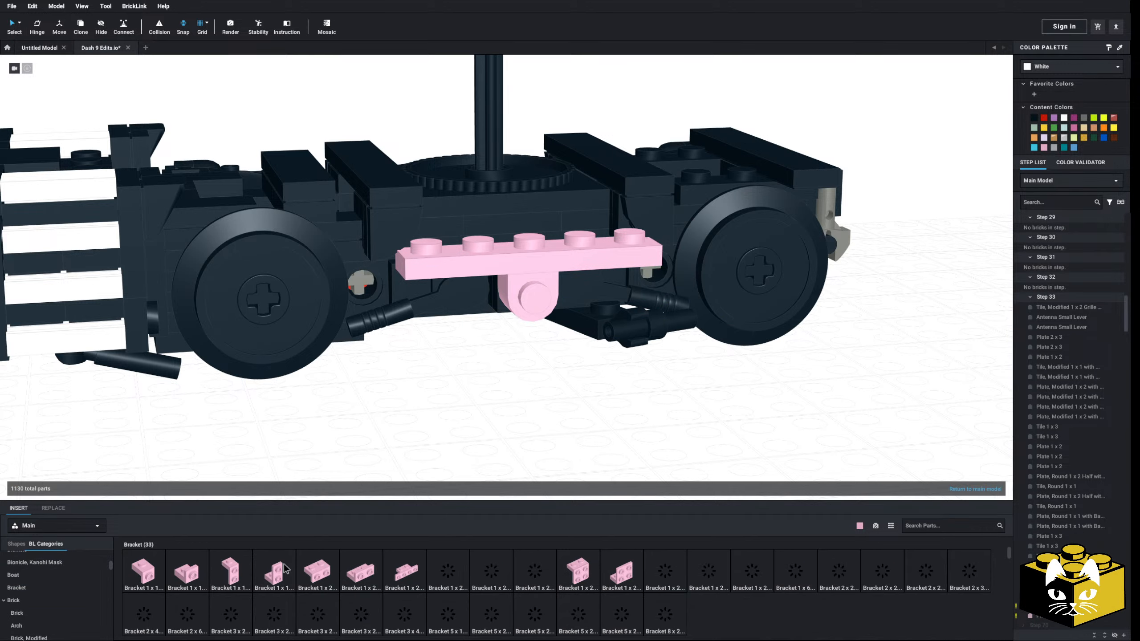
left_click_drag(188, 580, 554, 340)
Put a pink Slope 30 1 x 1 x 2/3 on the outward stud of each bracket so both taper down toward the center
scroll(45, 597, "down", 10)
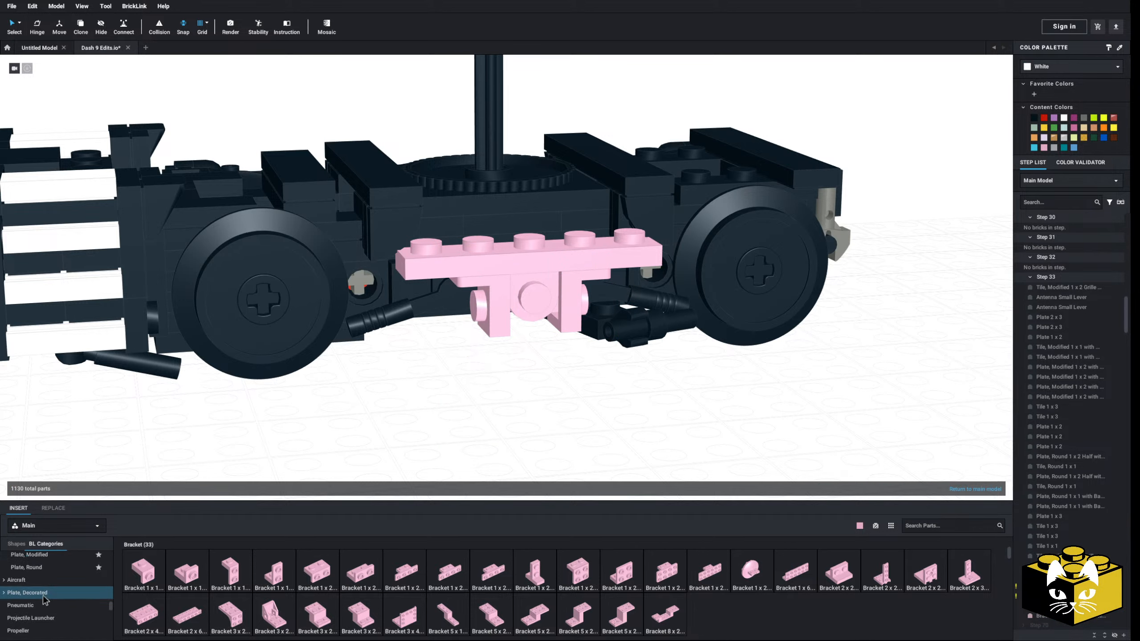
left_click(41, 563)
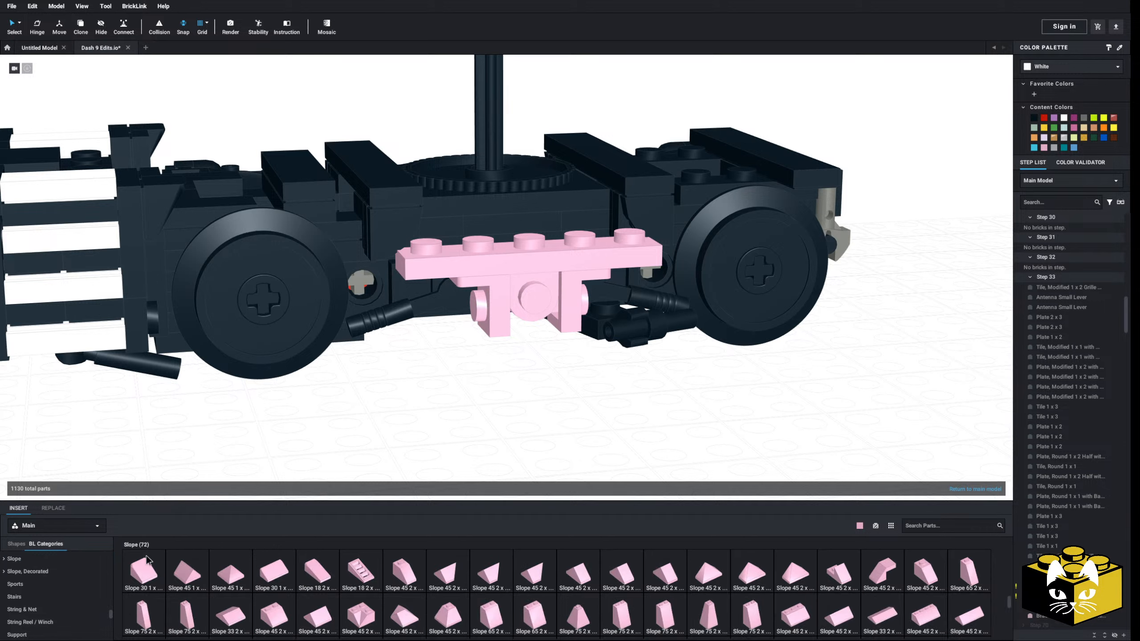
left_click_drag(371, 449, 479, 306)
left_click_drag(163, 574, 582, 305)
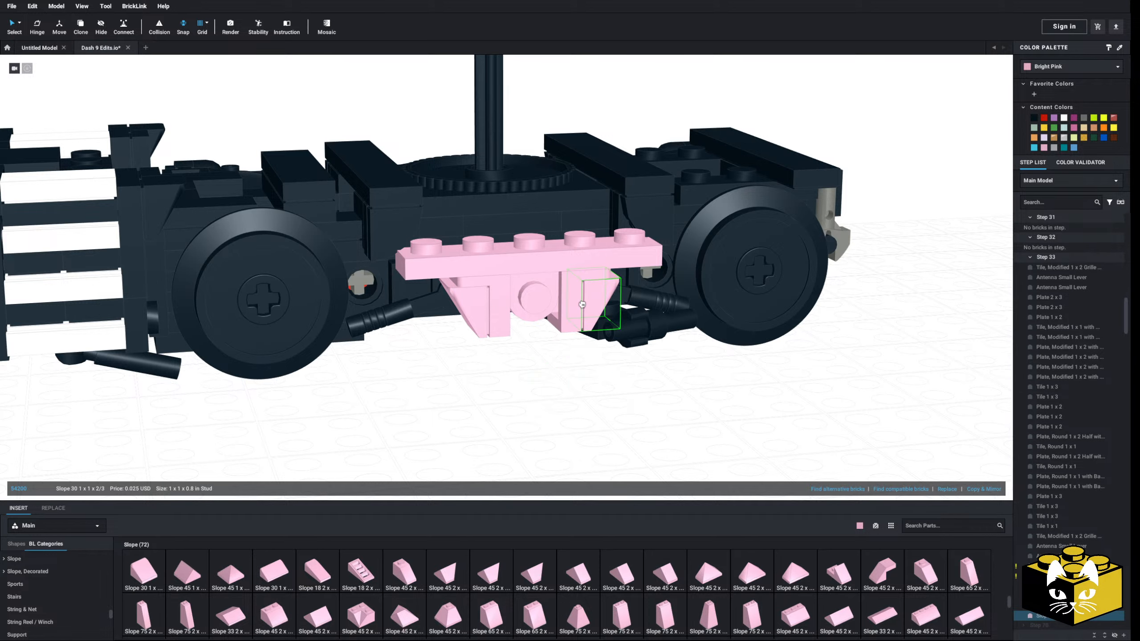
scroll(59, 580, "down", 6)
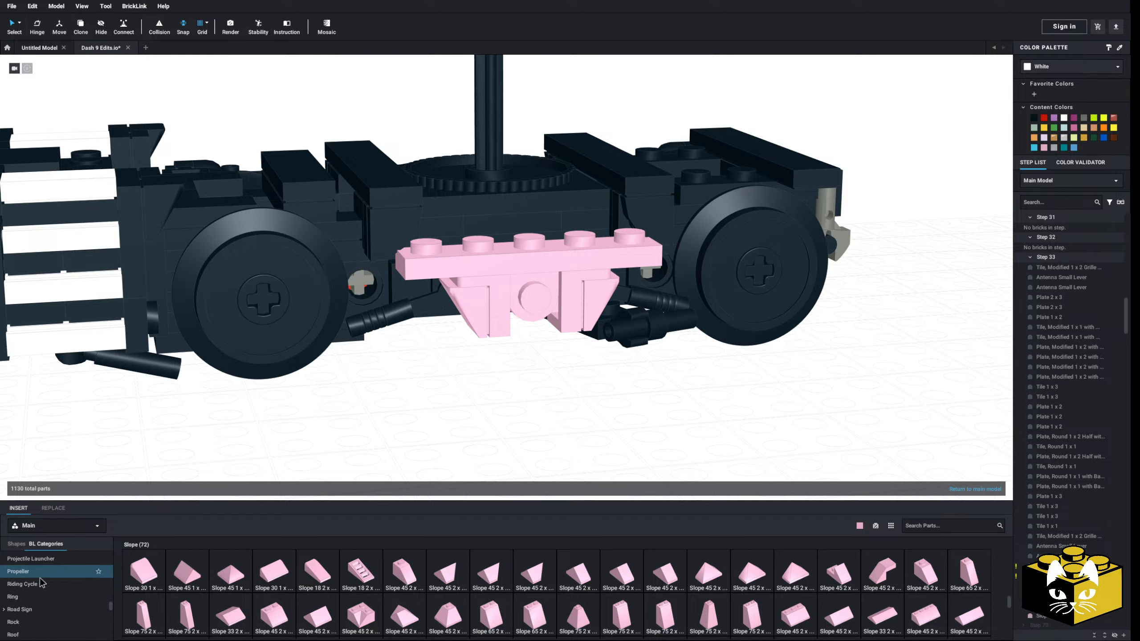
Cover the outward stud of the half-circle round brick with a pink Tile, Round 1 x 1
left_click(27, 575)
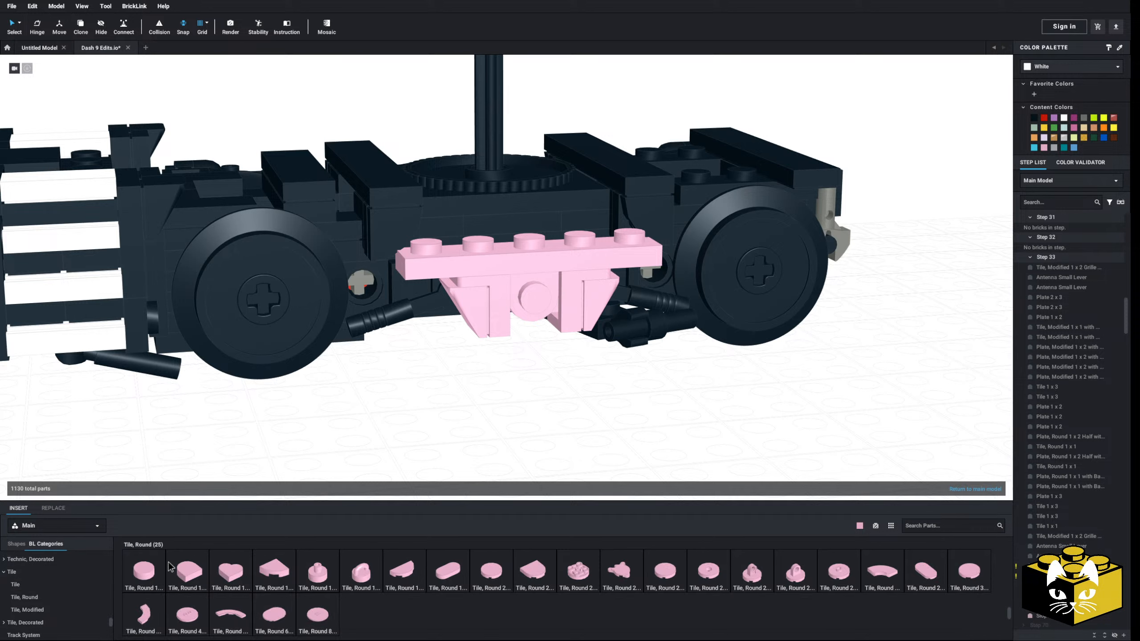
left_click_drag(144, 570, 542, 308)
left_click(513, 359)
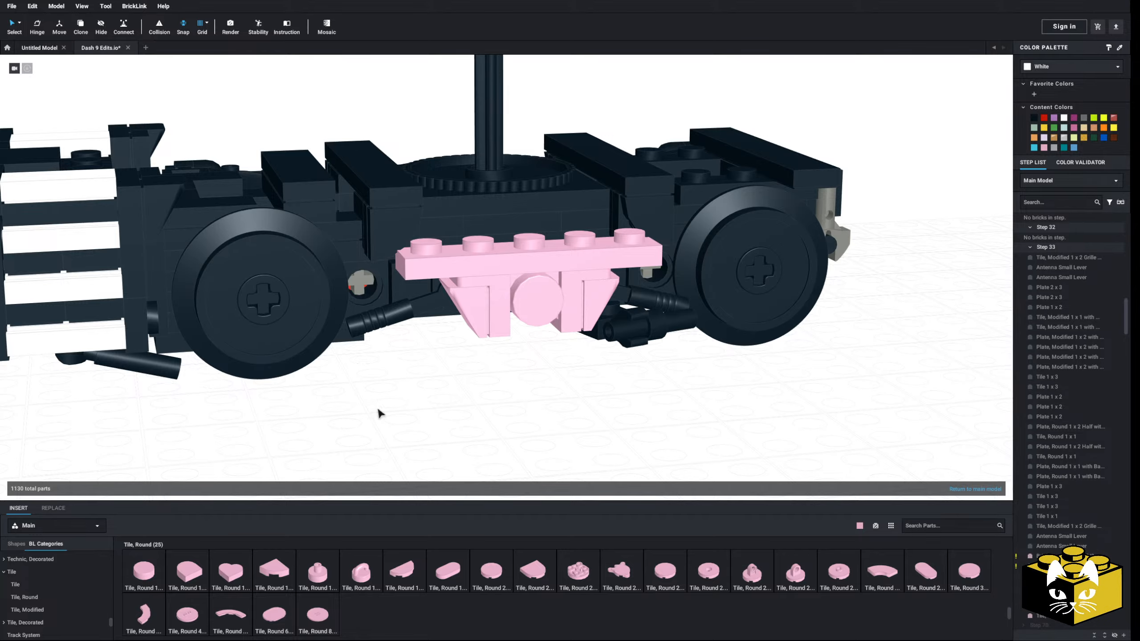
Compare the pink side-frame assembly with the truck in the side-view reference drawing and check how far it protrudes
scroll(378, 409, "down", 5)
right_click_drag(425, 398, 414, 441)
middle_click_drag(463, 375, 346, 454)
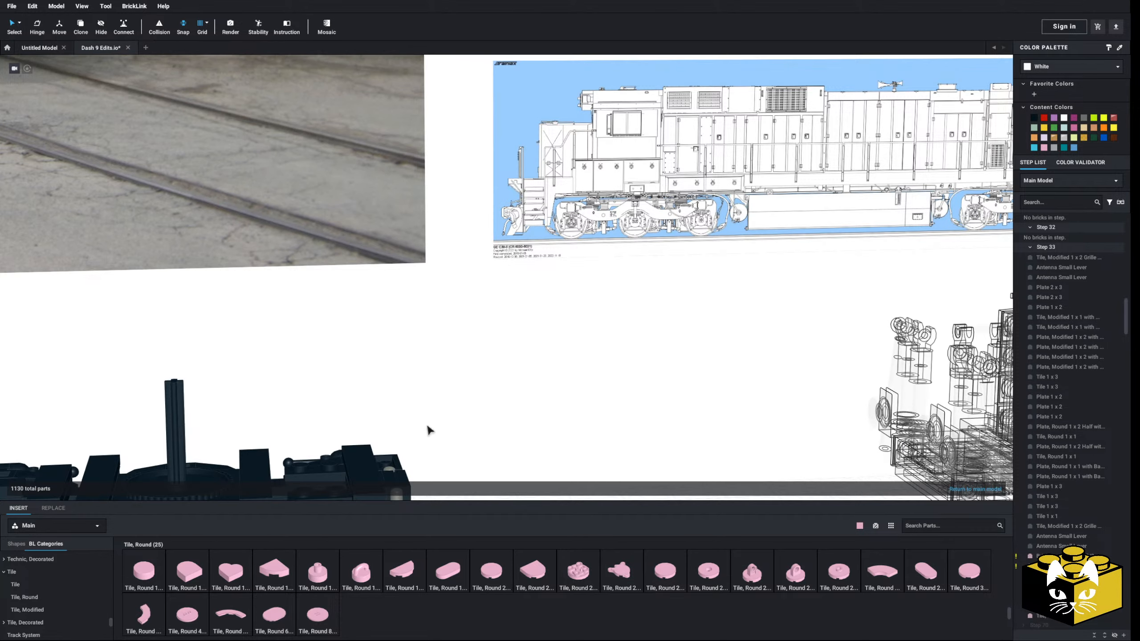
scroll(378, 459, "up", 5)
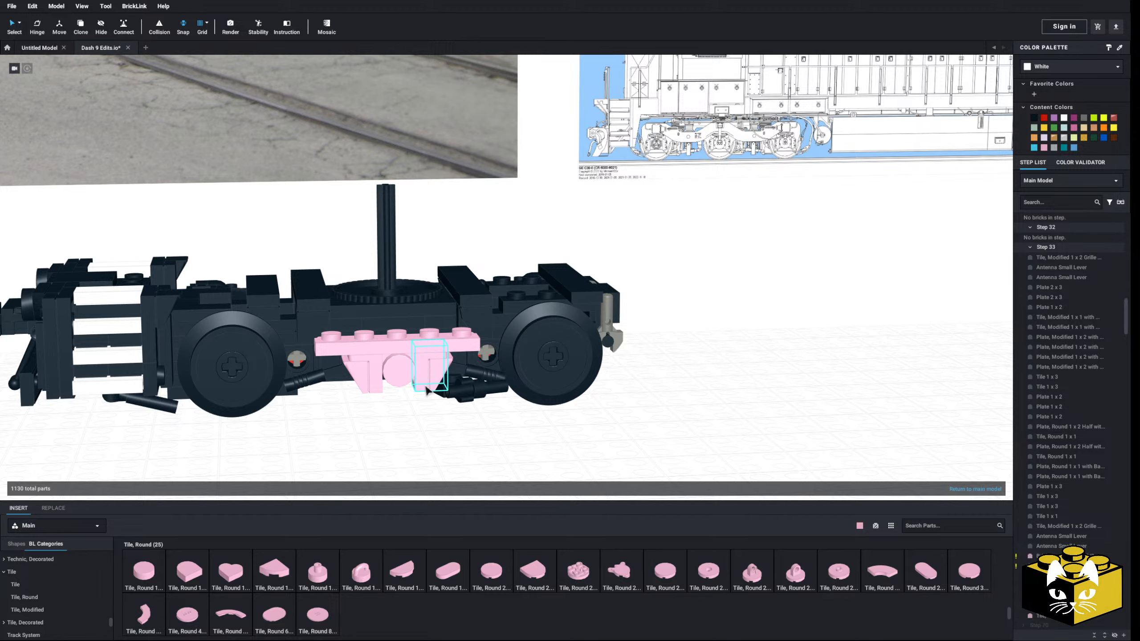
scroll(276, 444, "up", 5)
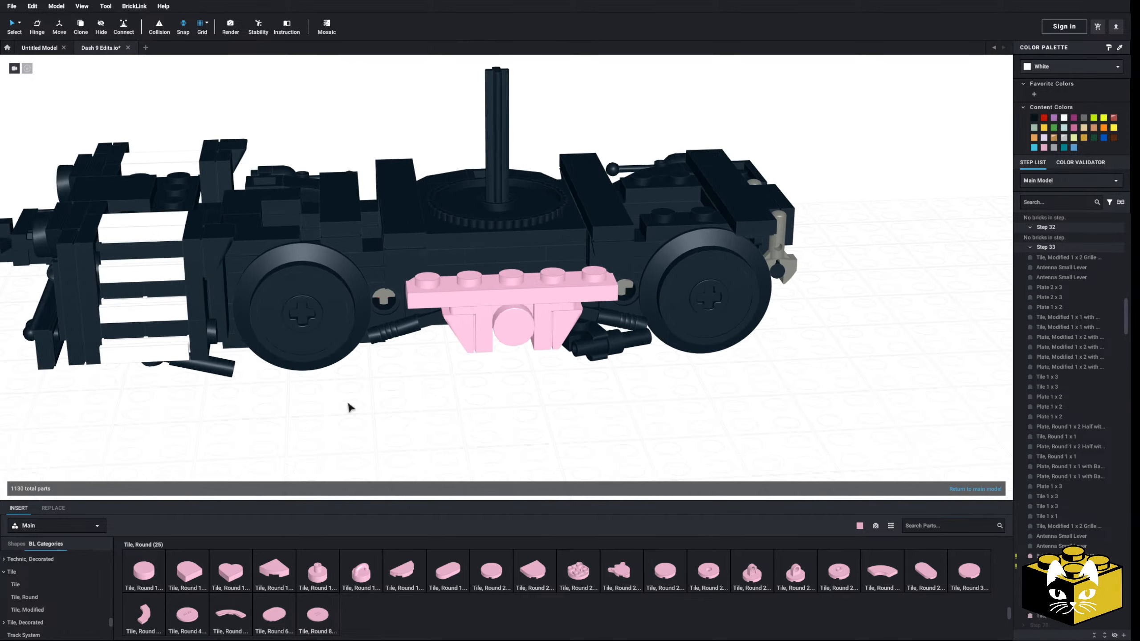
mouse_move(375, 419)
right_mouse_down()
mouse_move(353, 426)
mouse_move(354, 437)
mouse_move(338, 395)
mouse_move(338, 433)
mouse_move(364, 440)
mouse_move(395, 420)
right_mouse_up()
scroll(502, 395, "up", 4)
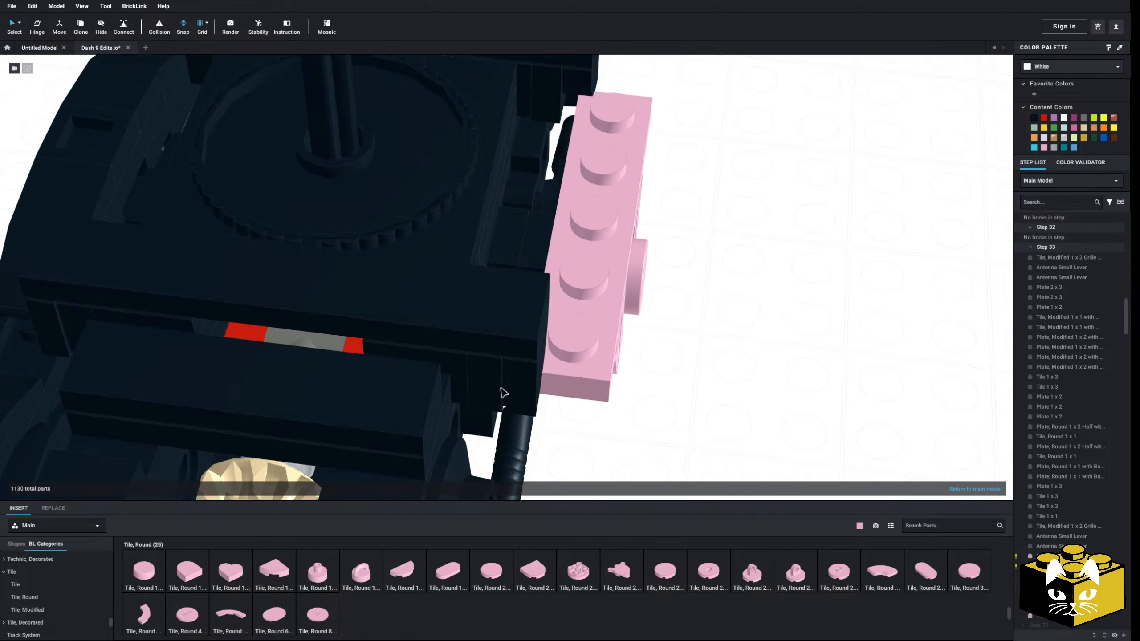
right_click_drag(501, 395, 382, 452)
scroll(382, 452, "down", 2)
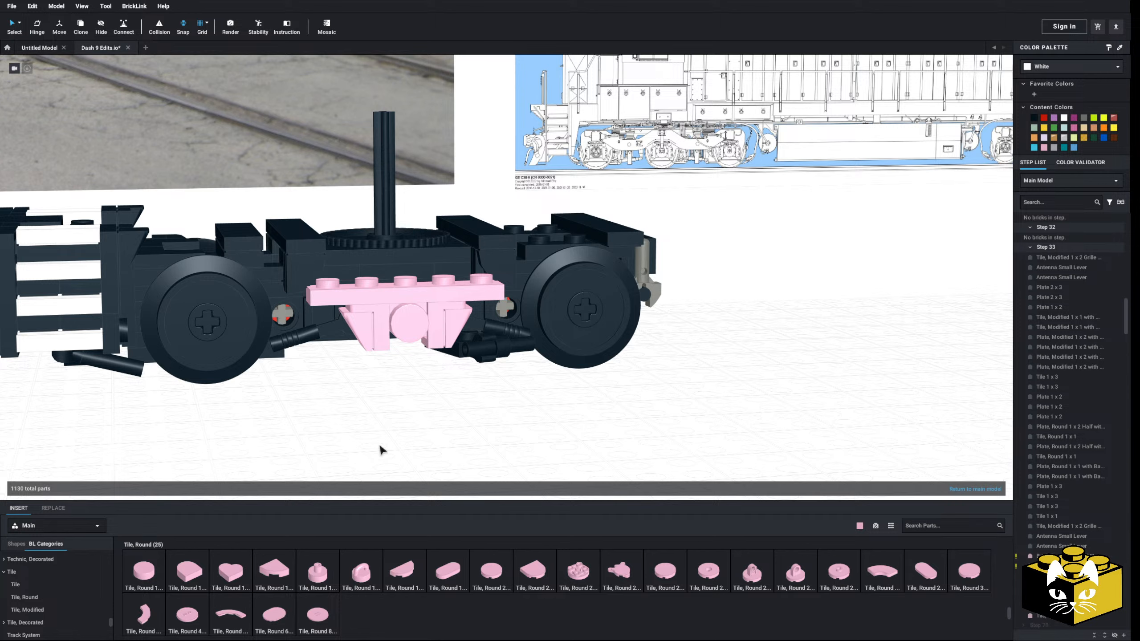
scroll(381, 451, "up", 3)
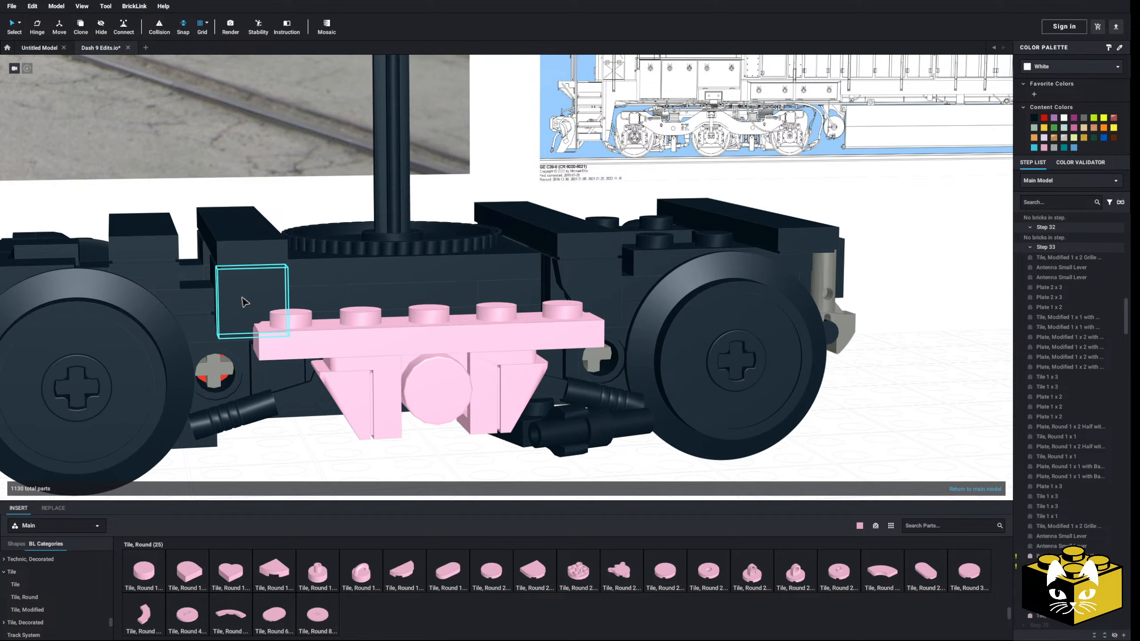
Delete the black cross tiles on either side of the turntable and the quarter-round tiles below them on the truck's near side
key("Delete")
left_click(241, 257)
key("Delete")
key("Delete")
left_click(568, 271)
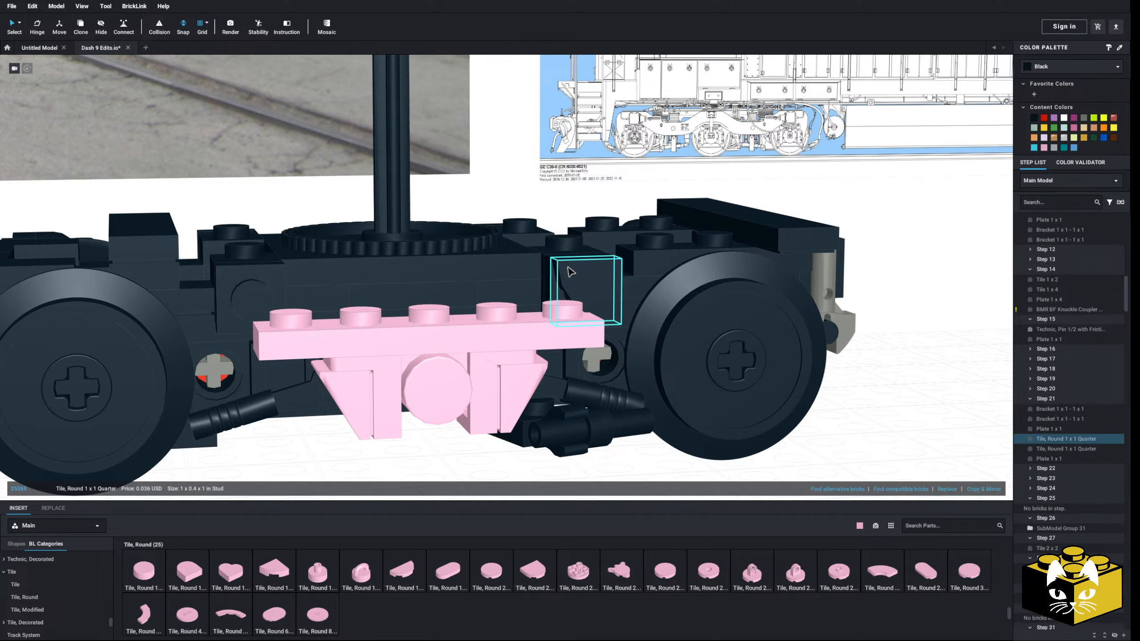
right_click_drag(568, 270, 575, 373)
key("Delete")
left_click(563, 346)
Delete the 1 x 1 brackets and the small plates they hold on the truck's near side
key("Delete")
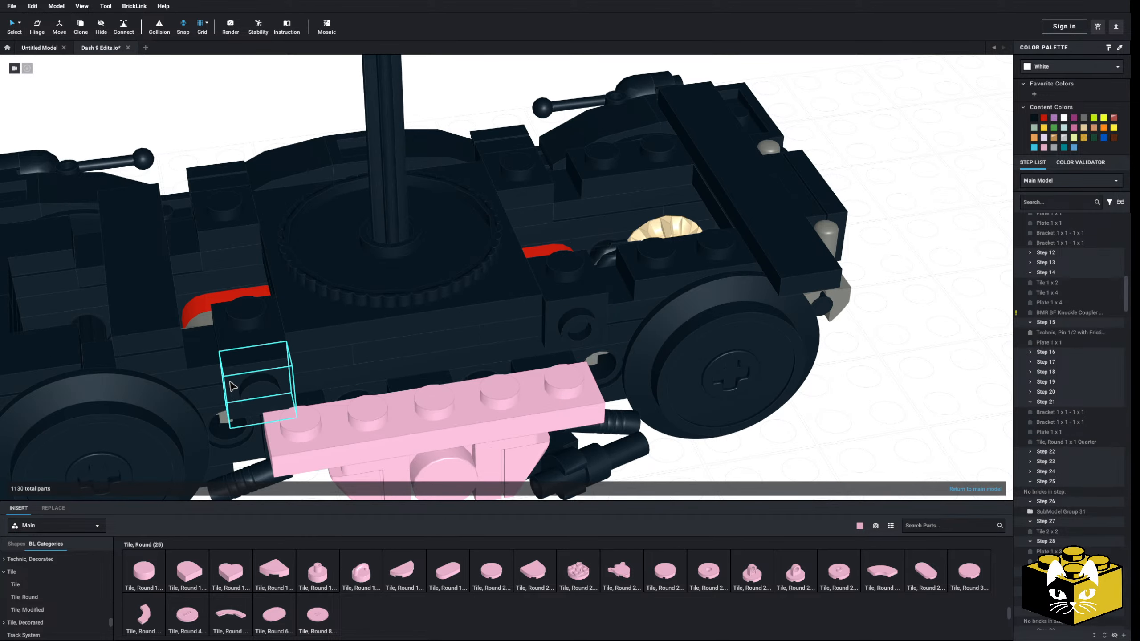
left_click(246, 389)
key("Delete")
left_click(251, 345)
key("Delete")
left_click(567, 292)
Delete the matching brackets and quarter-round tiles on the truck's far side
key("Delete")
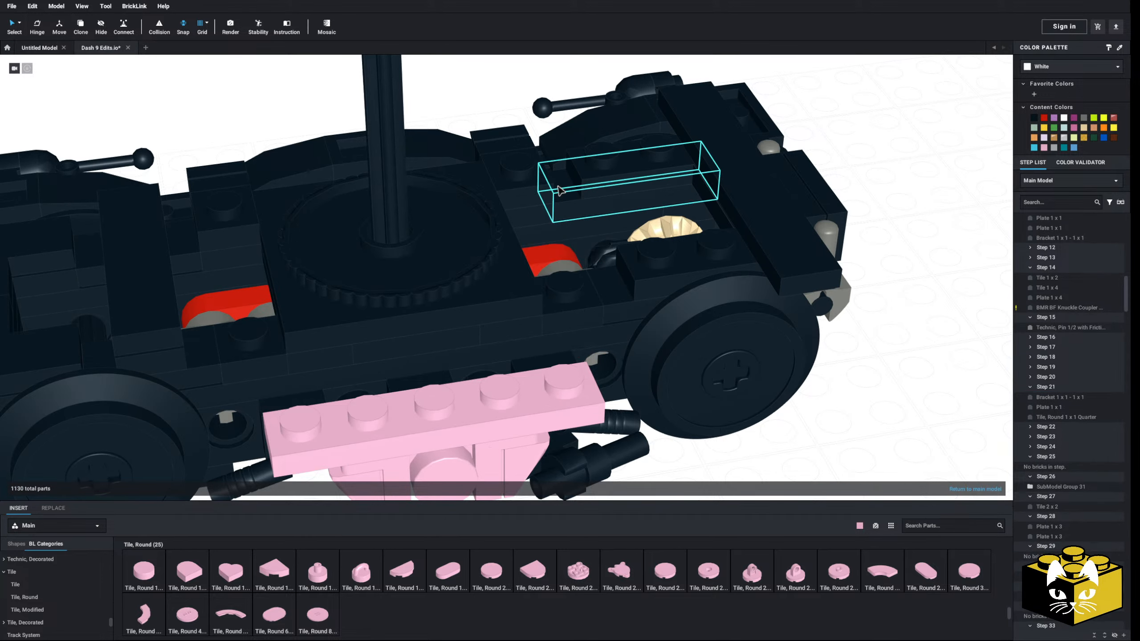
key("Delete")
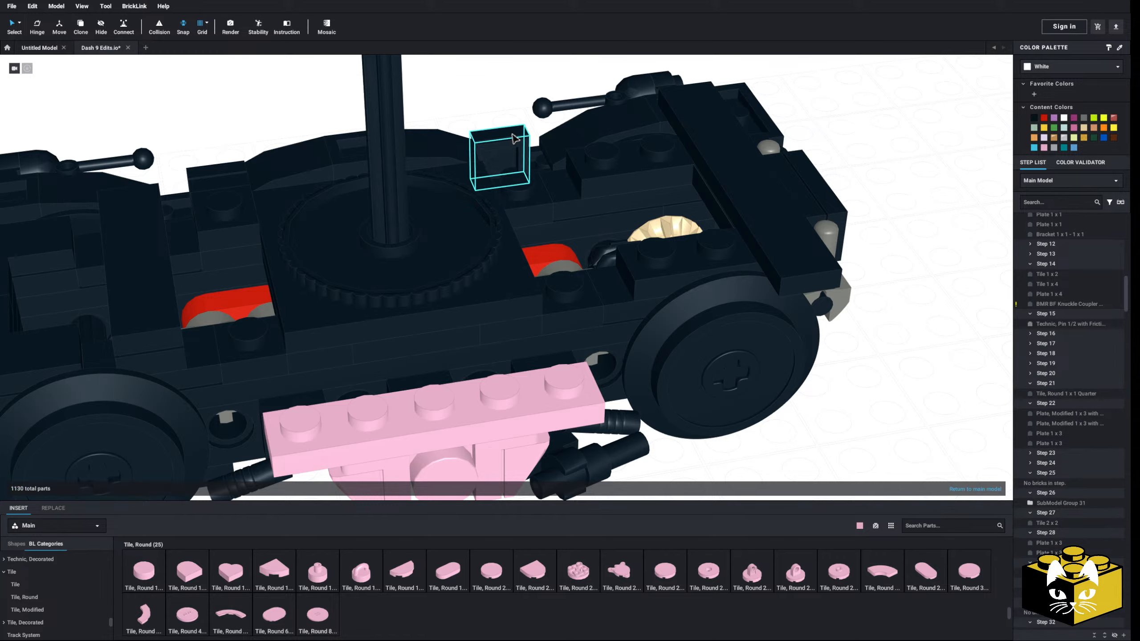
left_click(229, 184)
key("Delete")
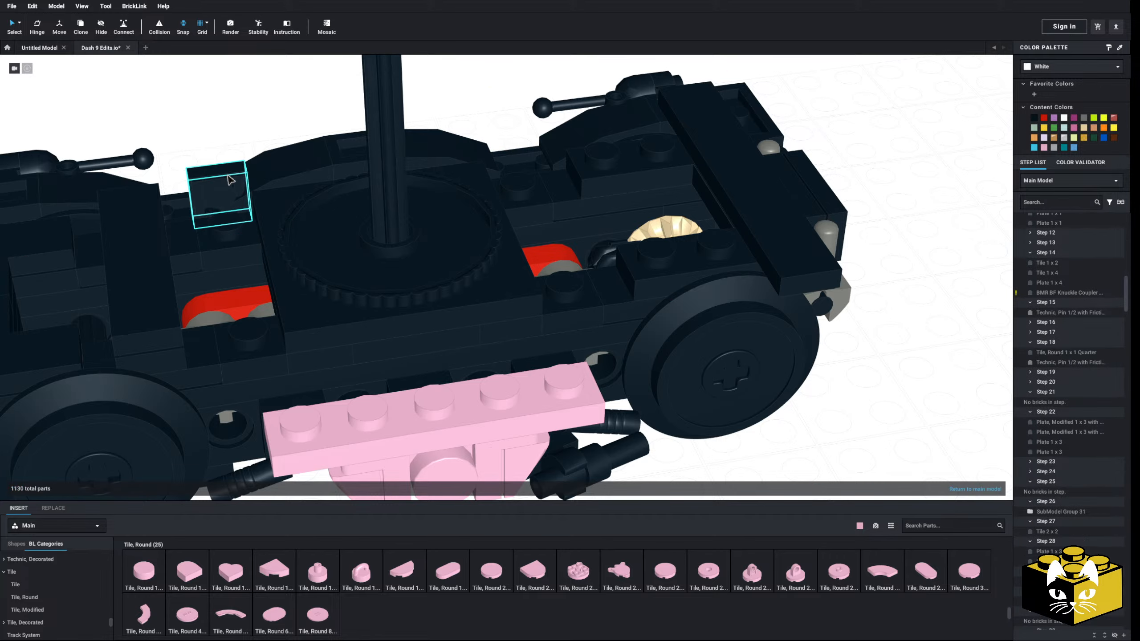
middle_click_drag(305, 354, 314, 283)
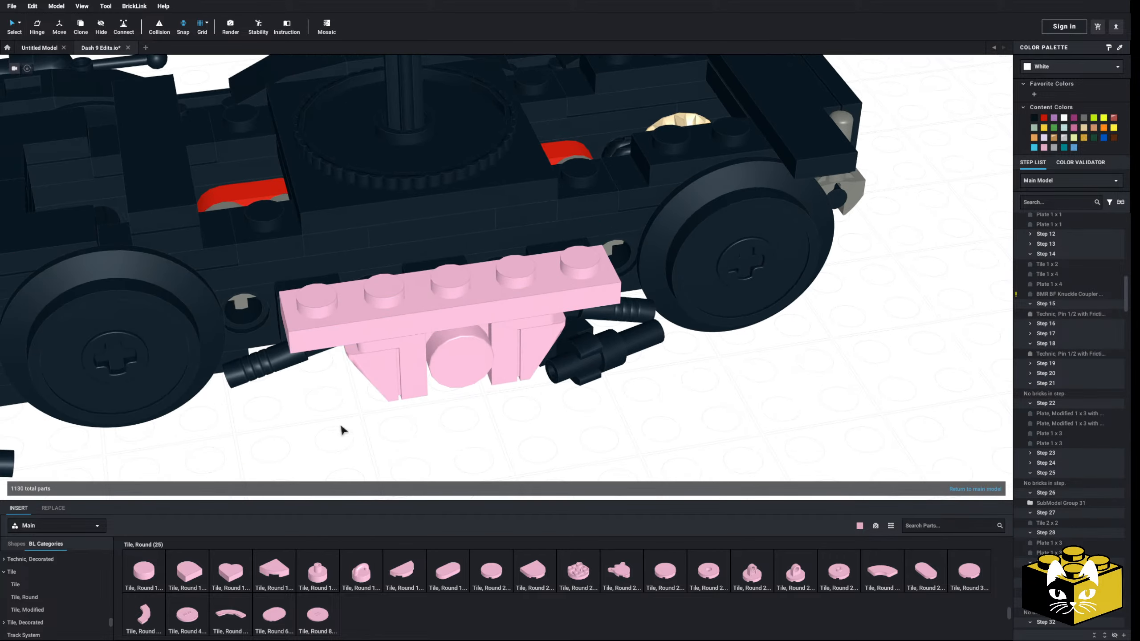
Copy the pink Slope 30 1 x 1 x 2/3 onto the second and fourth studs of the Plate 1 x 5, sloping down outward
right_click_drag(348, 434, 352, 420)
scroll(314, 407, "down", 3)
mouse_move(313, 407)
middle_mouse_down()
mouse_move(262, 424)
mouse_move(328, 410)
middle_mouse_up()
right_click_drag(328, 410, 330, 418)
scroll(330, 417, "up", 3)
right_click(351, 349)
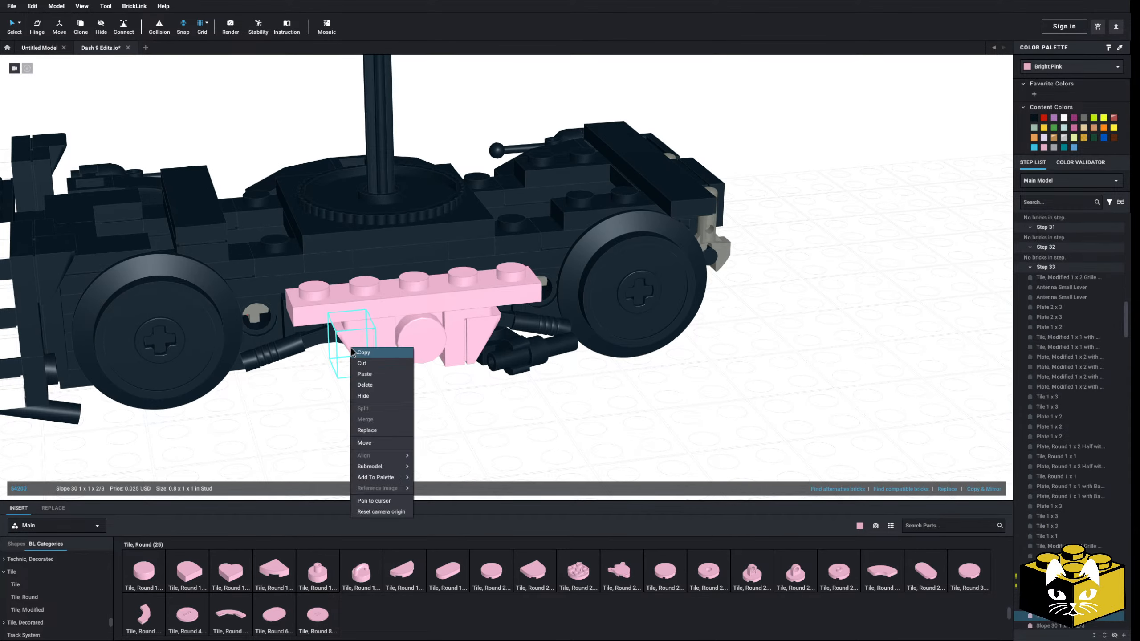
left_click(354, 353)
right_click(326, 408)
left_click(343, 432)
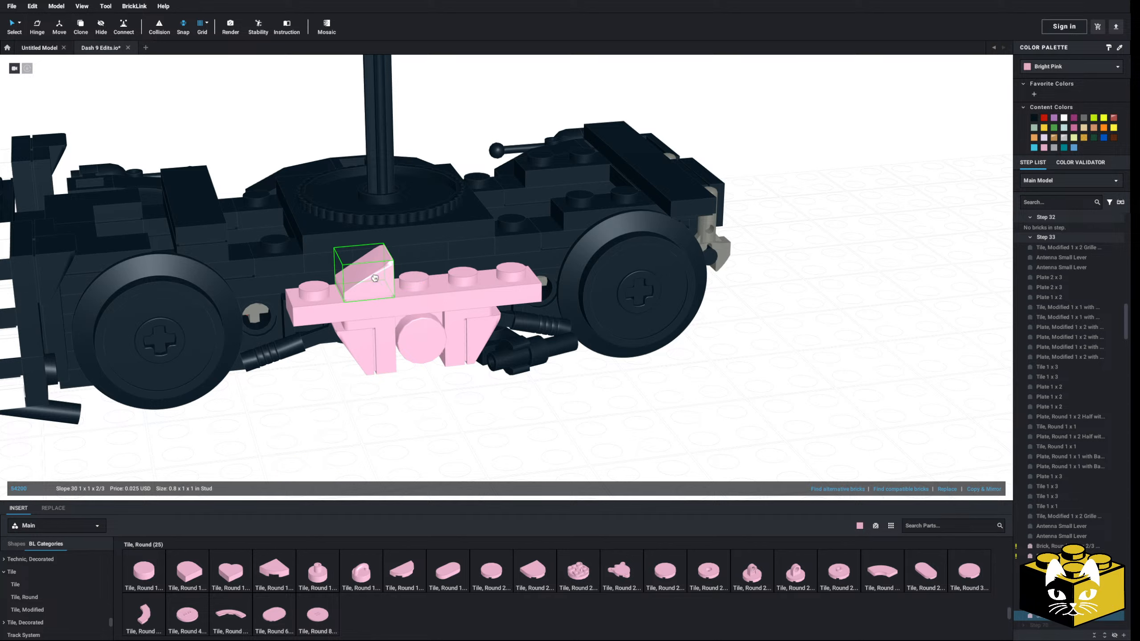
left_click(375, 278)
right_click(379, 416)
left_click(397, 440)
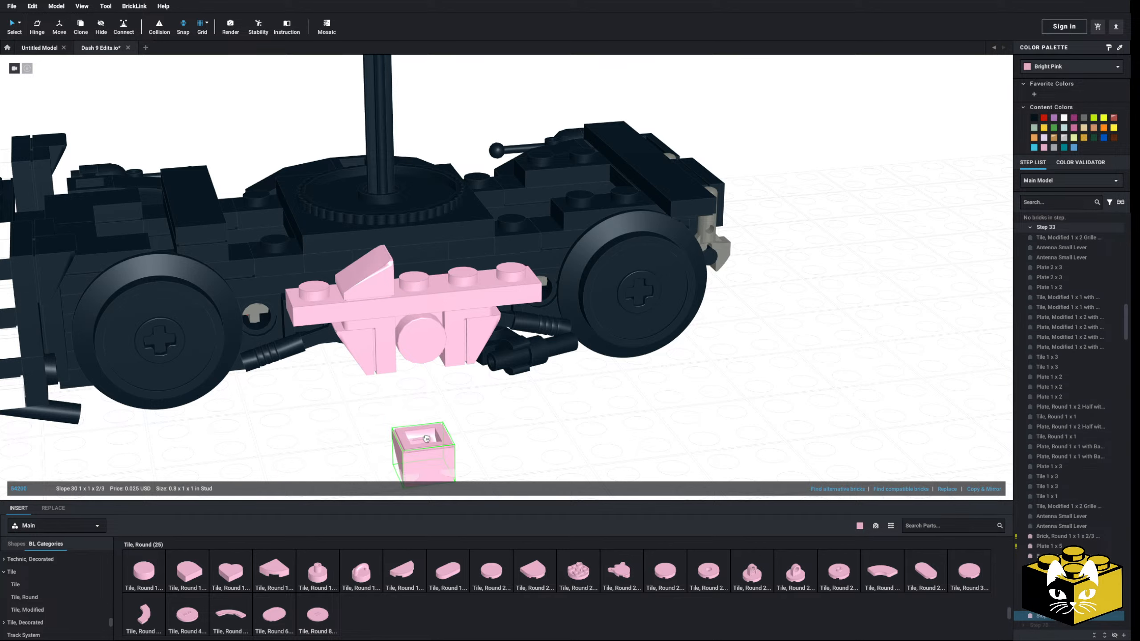
left_click(464, 269)
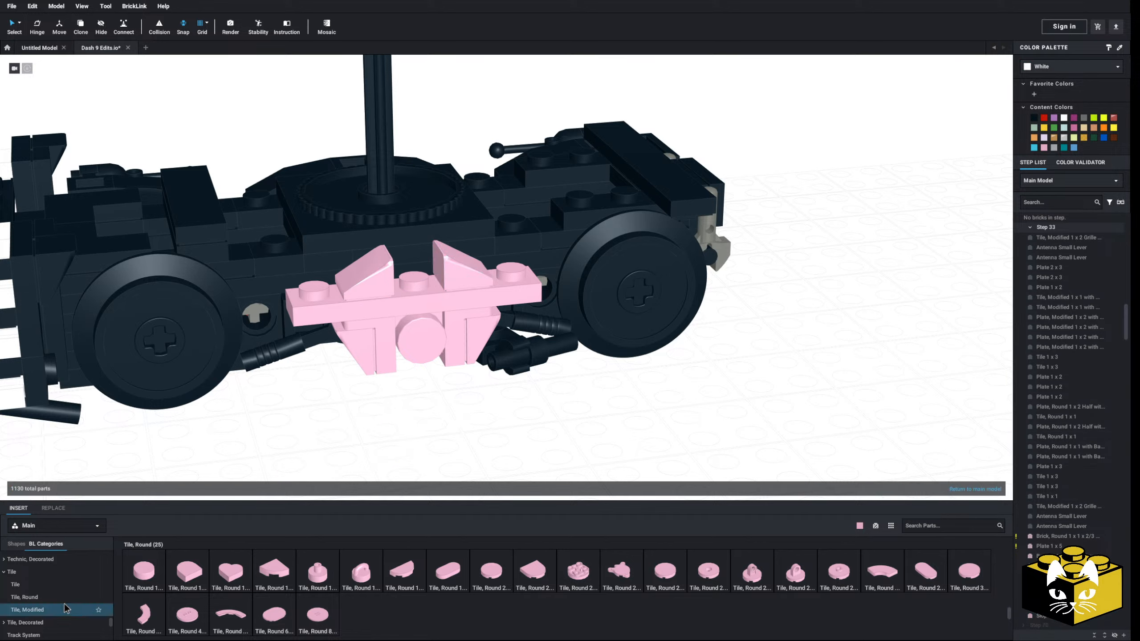
Place a pink Plate 1 x 1 on the middle stud of the Plate 1 x 5, between the two slopes
scroll(66, 609, "up", 10)
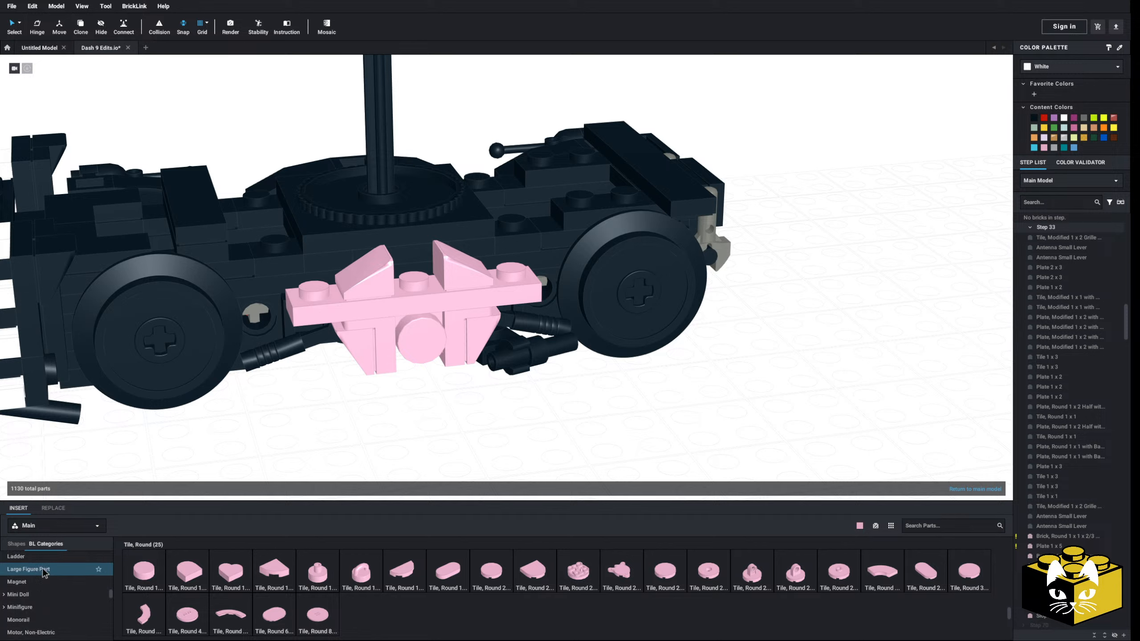
scroll(43, 572, "up", 10)
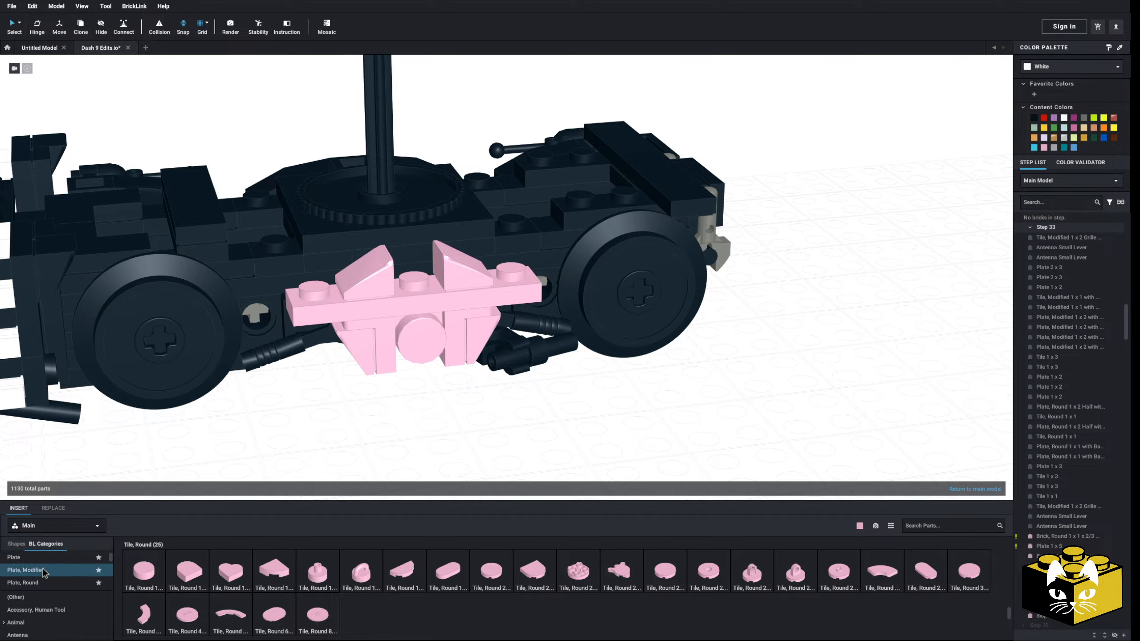
left_click(14, 557)
left_click(144, 571)
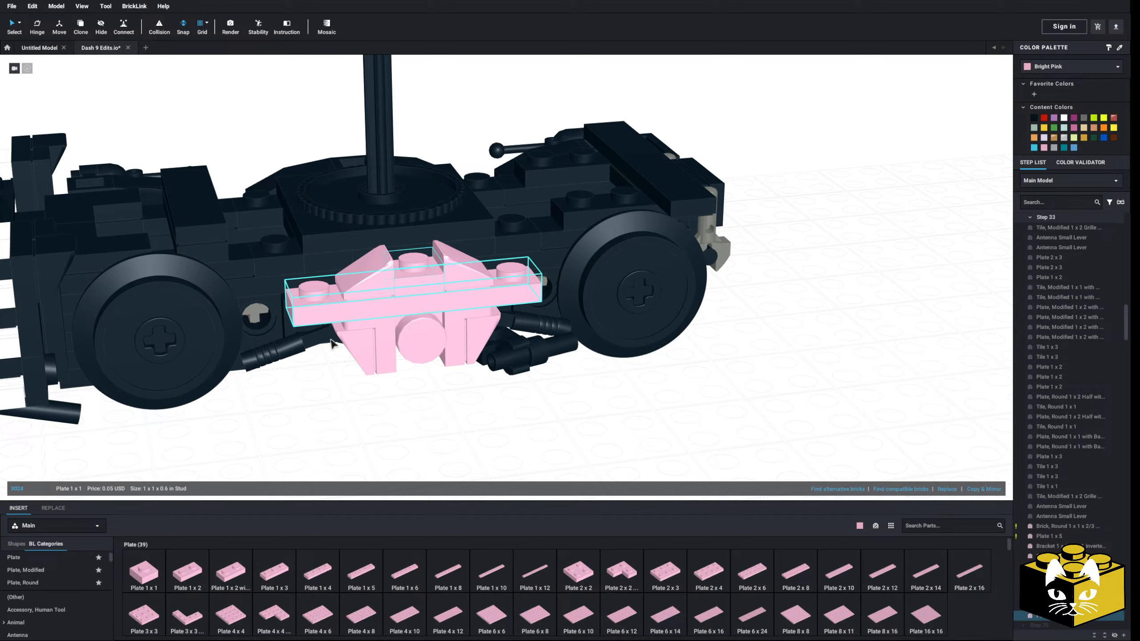
Top the Plate 1 x 1 between the slopes with a pink Tile 1 x 1
scroll(36, 584, "down", 20)
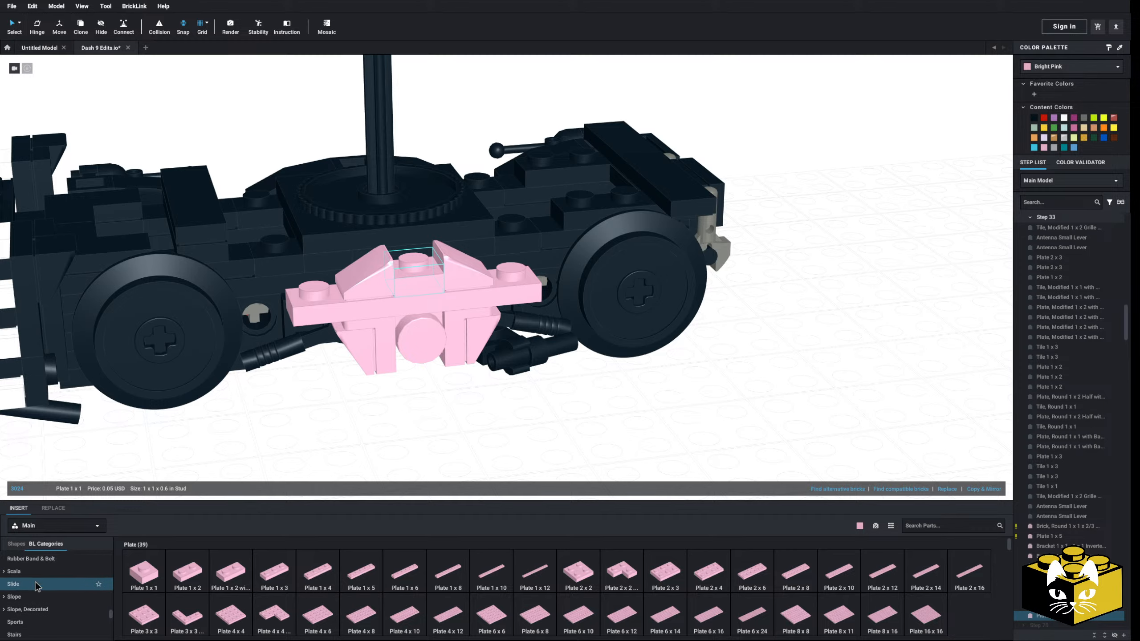
scroll(36, 584, "down", 10)
left_click(12, 575)
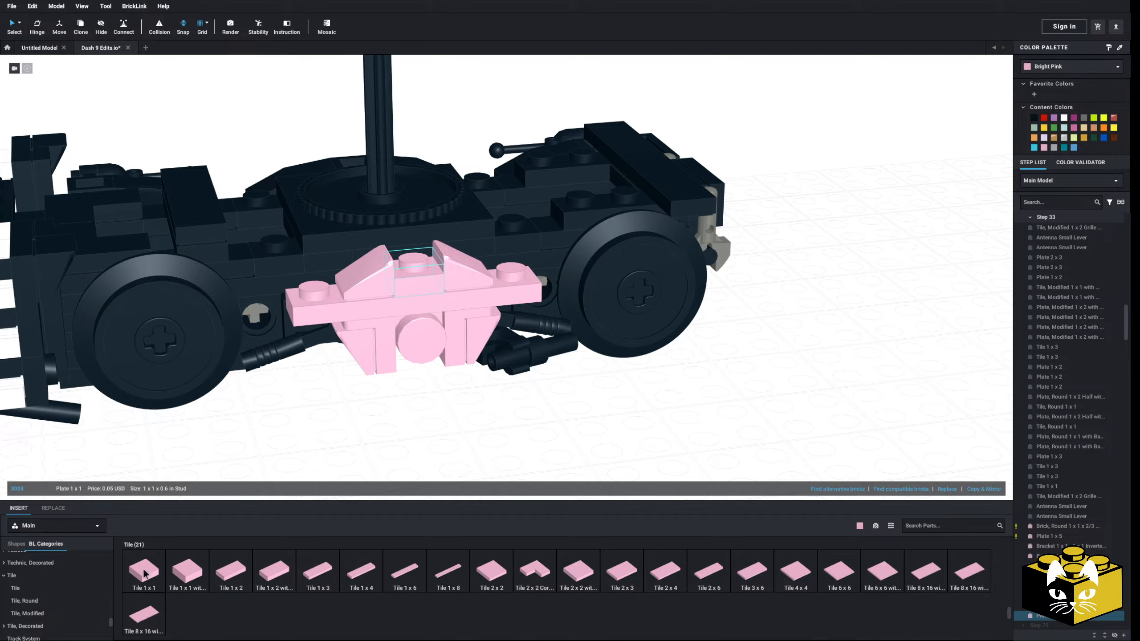
left_click(144, 574)
left_click(415, 266)
left_click(455, 425)
Try a pink Slope, Curved 2 x 1 x 2/3 Inverted under the pilot-side end of the Plate 1 x 5, reaching toward the wheel
scroll(468, 454, "down", 3)
mouse_move(468, 456)
right_mouse_down()
mouse_move(468, 435)
mouse_move(448, 446)
right_mouse_up()
scroll(439, 452, "up", 3)
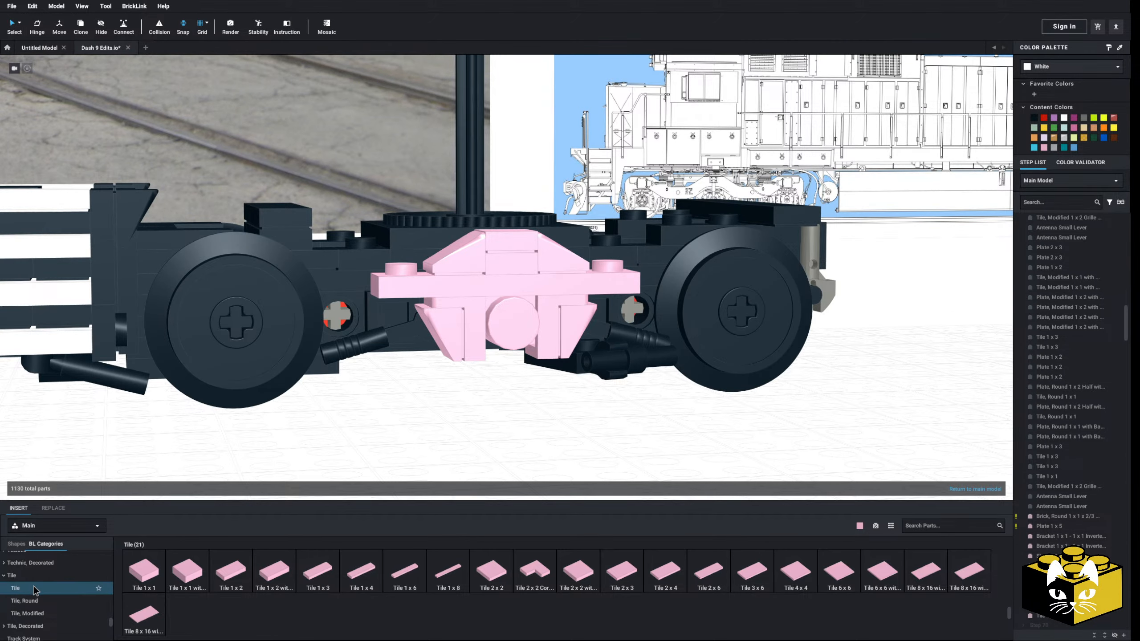
scroll(37, 591, "up", 5)
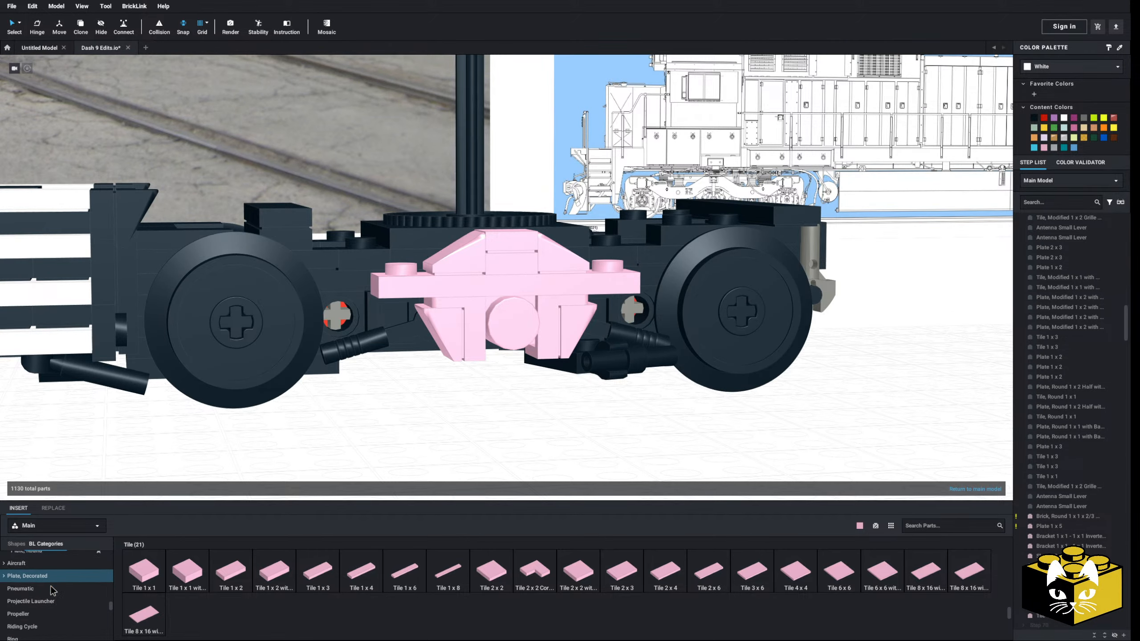
scroll(51, 590, "up", 5)
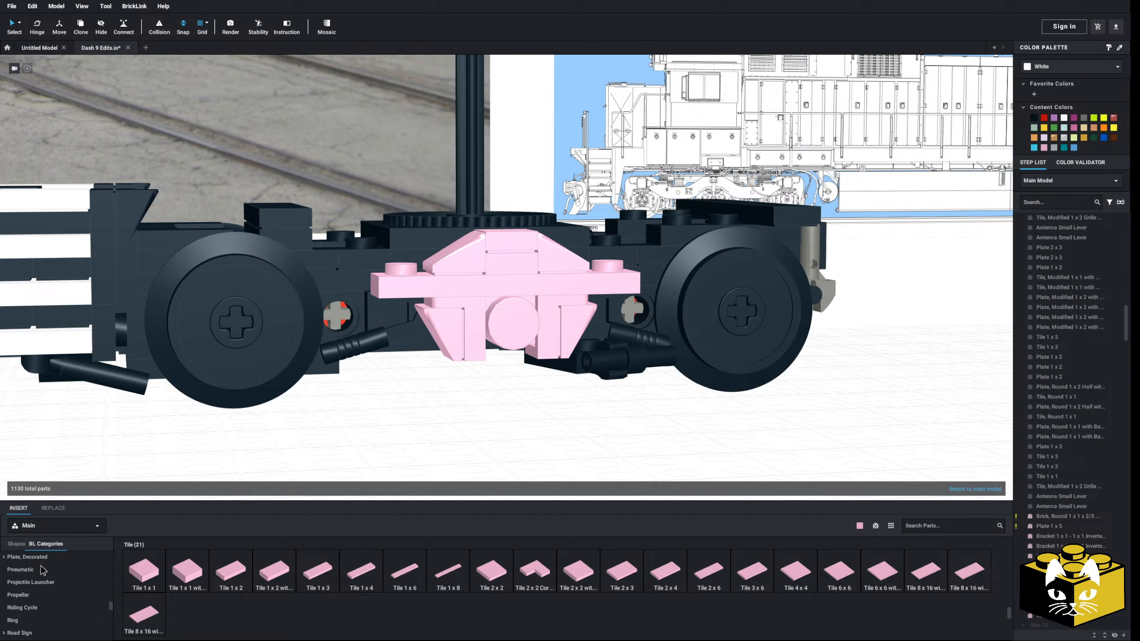
scroll(43, 571, "down", 5)
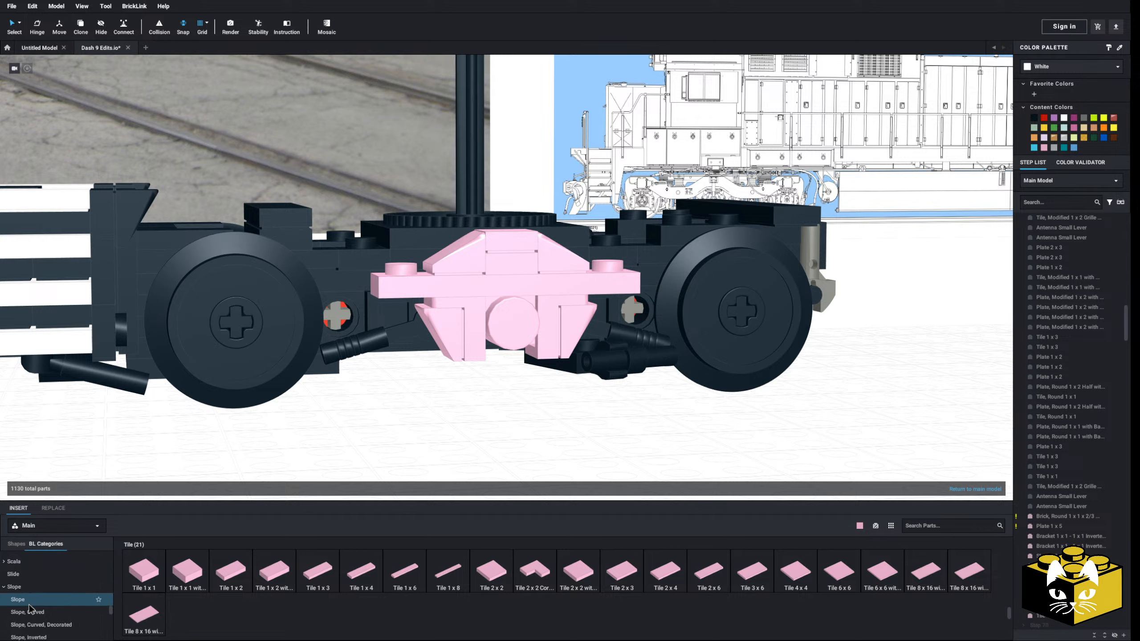
left_click(30, 611)
left_click(704, 571)
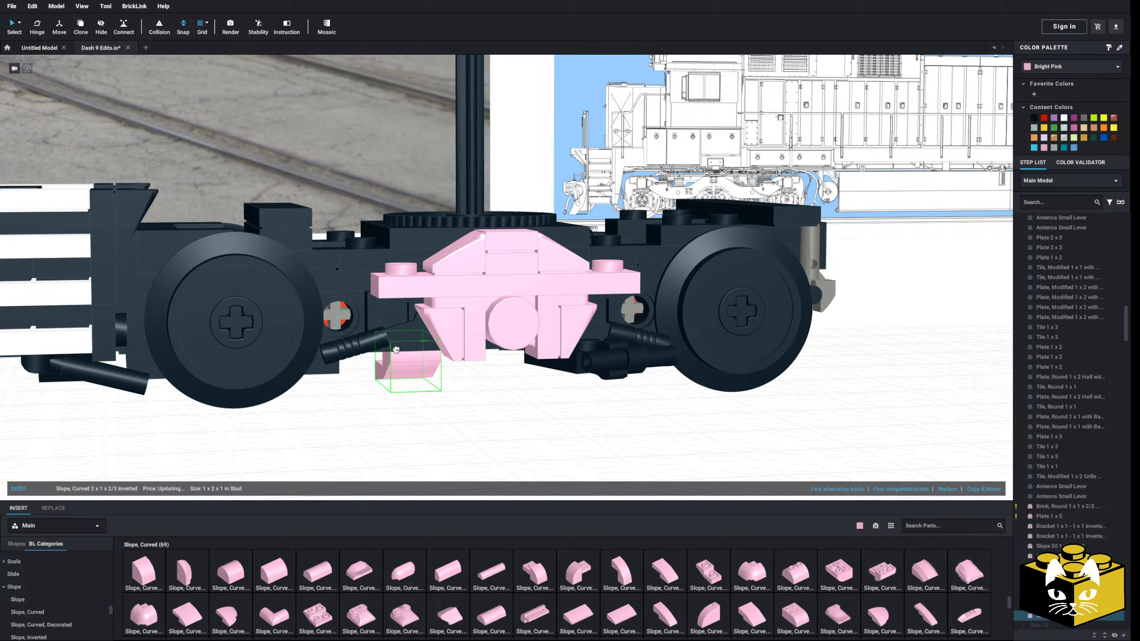
key("Right")
left_click(389, 311)
left_click(427, 446)
Check the inverted curved slope against the reference drawing and delete it from the side frame
right_click_drag(428, 446, 423, 443)
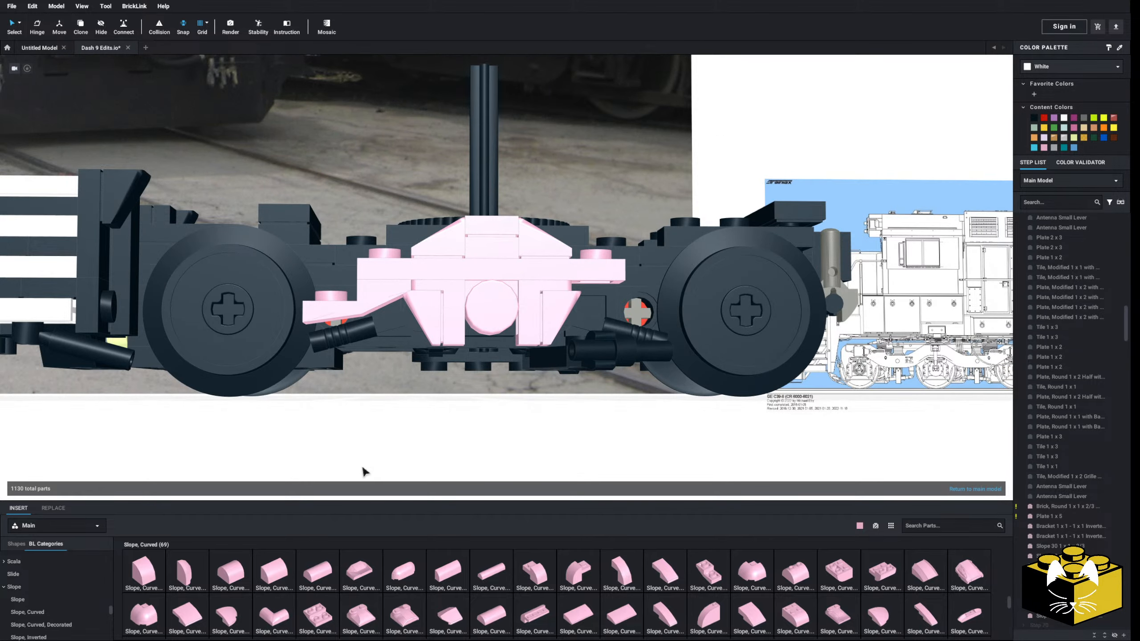
right_click_drag(361, 447, 364, 453)
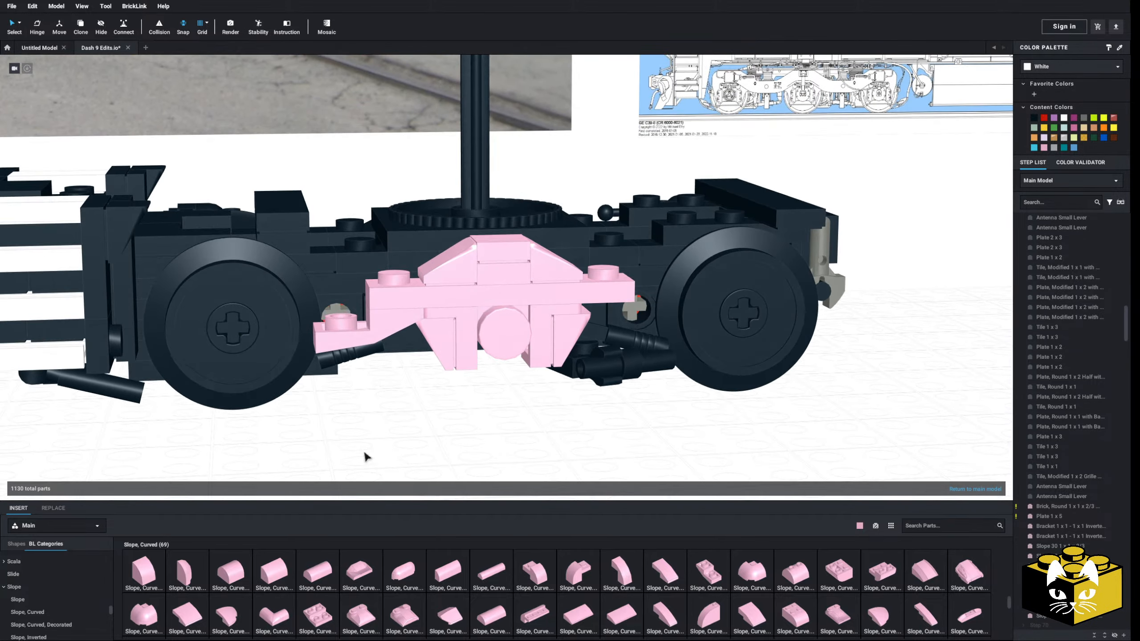
middle_click_drag(358, 463, 426, 446)
right_click_drag(425, 446, 442, 408)
scroll(427, 450, "down", 3)
middle_click_drag(442, 408, 440, 451)
right_click_drag(440, 450, 439, 453)
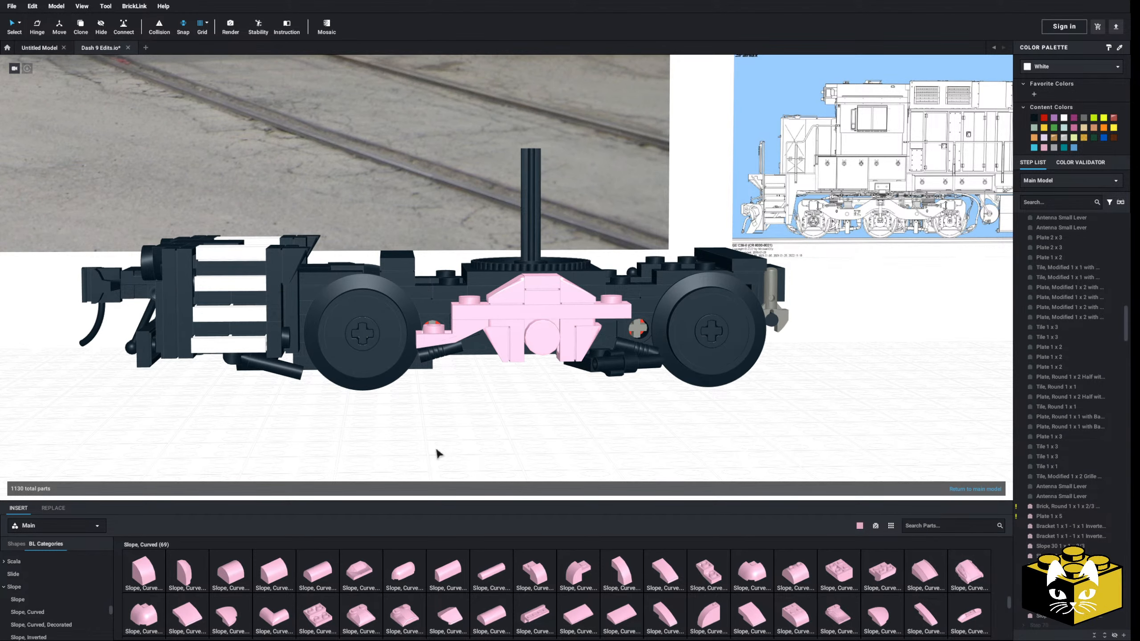
scroll(396, 459, "up", 2)
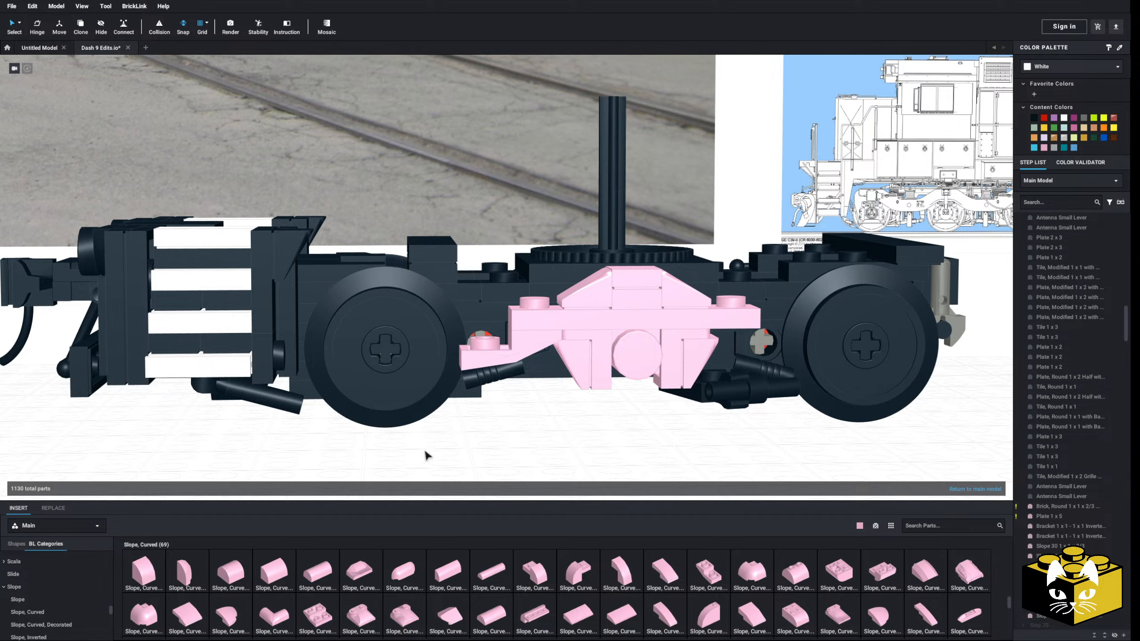
left_click(499, 345)
key("Delete")
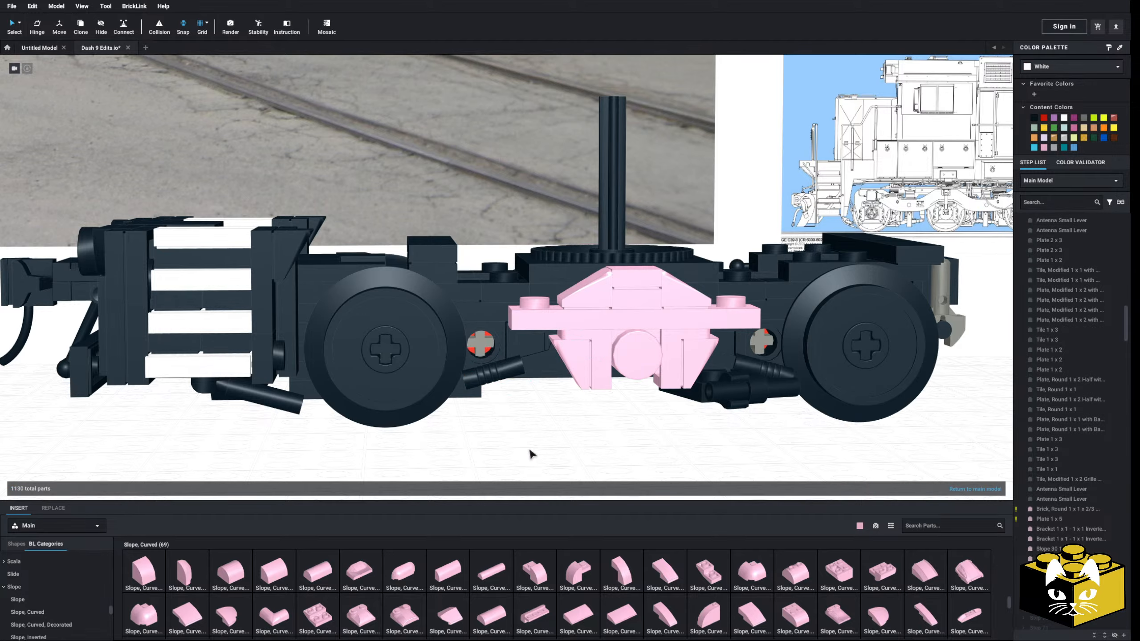
Compare the pink side frame between the wheels with the trucks on the side-view reference drawing, from several angles
middle_click_drag(529, 451, 470, 446)
right_click_drag(470, 448, 498, 447)
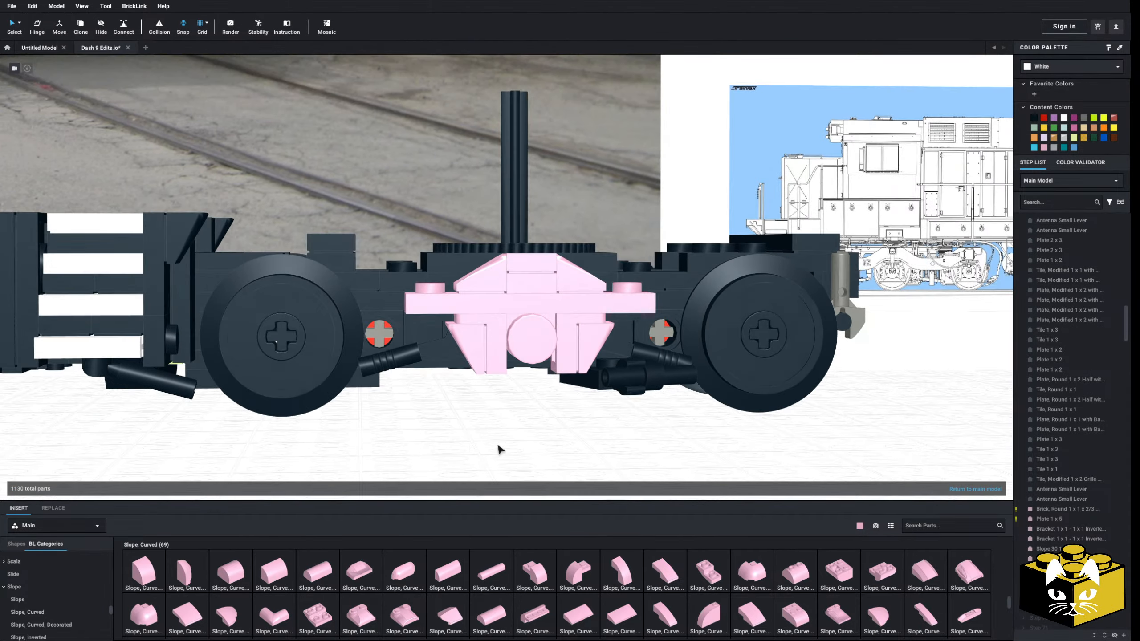
scroll(354, 447, "up", 3)
middle_click_drag(497, 447, 66, 379)
scroll(361, 450, "down", 3)
scroll(298, 391, "down", 5)
scroll(325, 436, "up", 10)
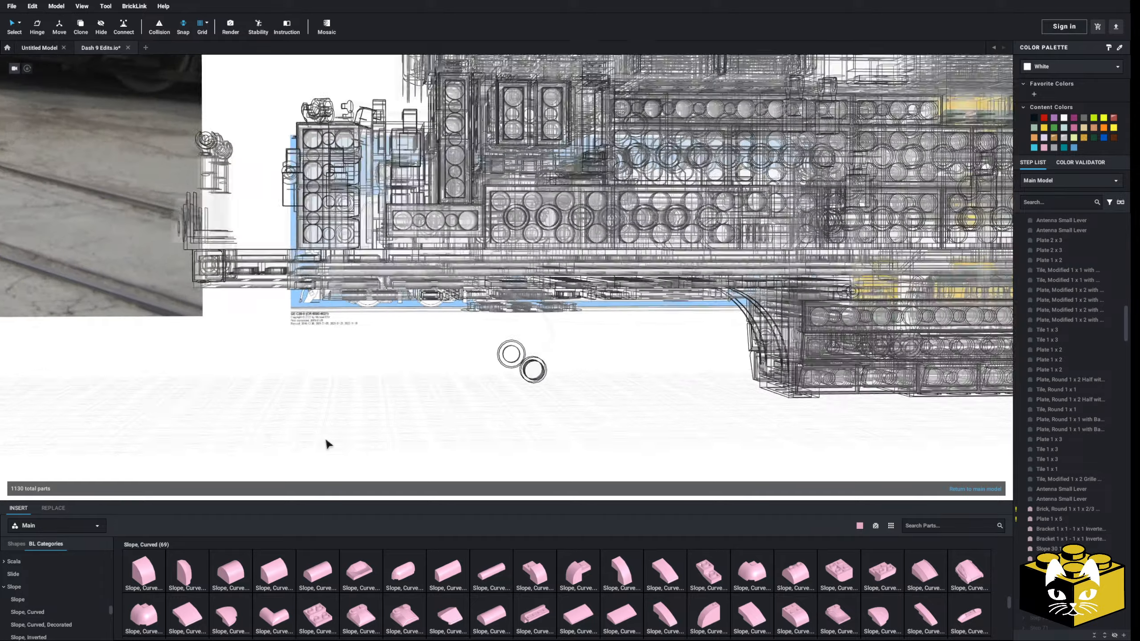
scroll(427, 382, "up", 3)
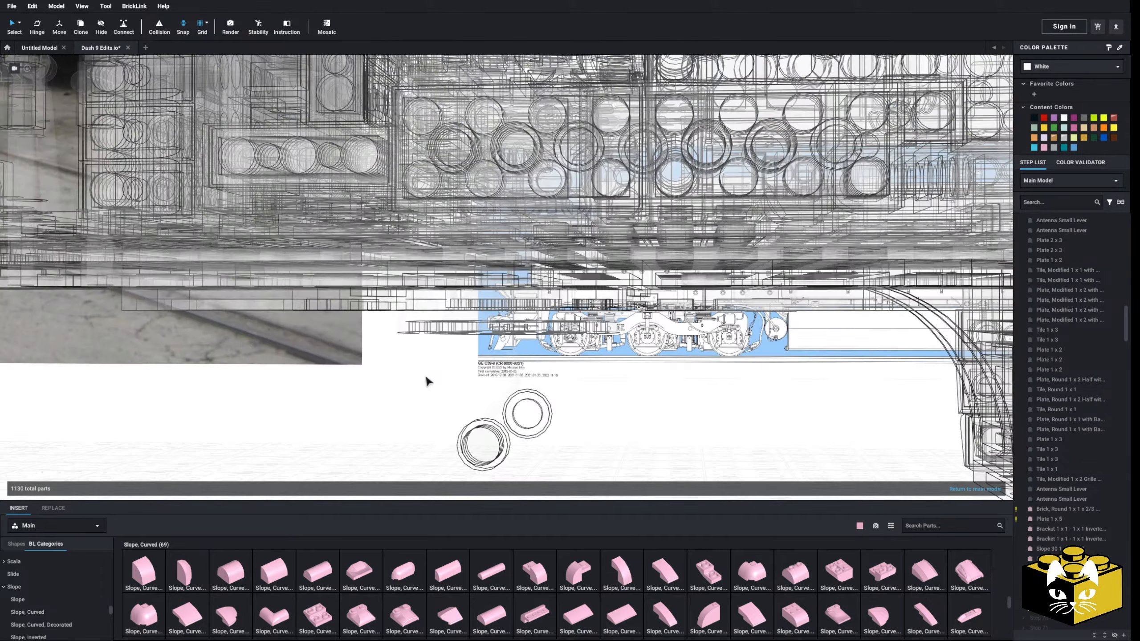
double_click(500, 324)
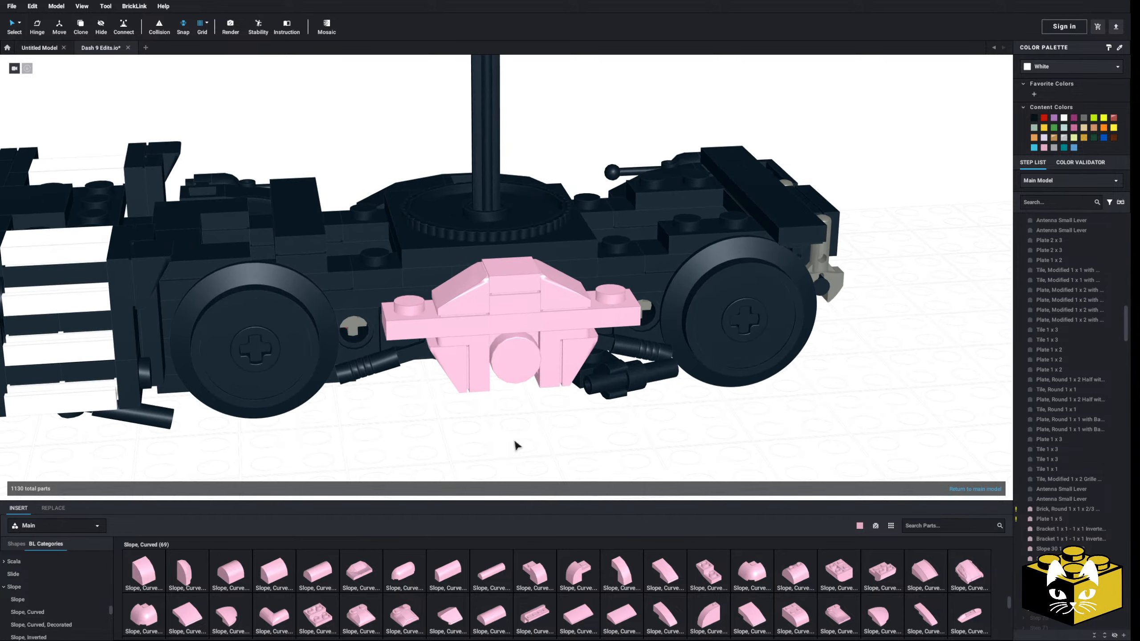
Detach the Plate 1 x 5 together with its slopes, plate and tile, and set it on the ground in front of the truck
left_click(538, 451)
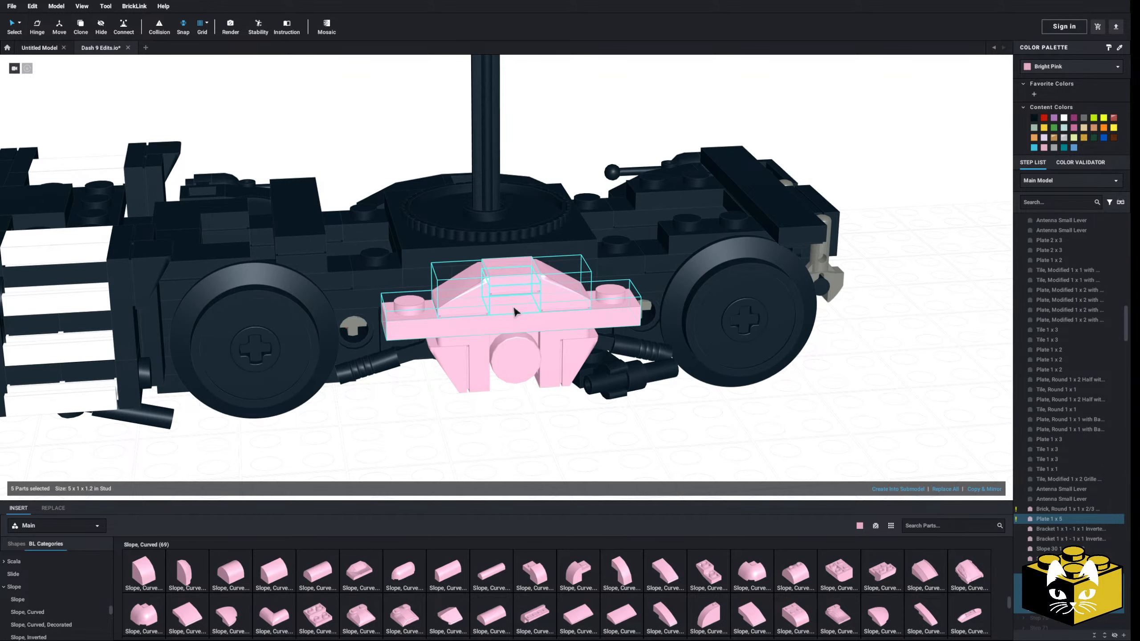
left_click_drag(520, 316, 526, 397)
left_click(697, 381)
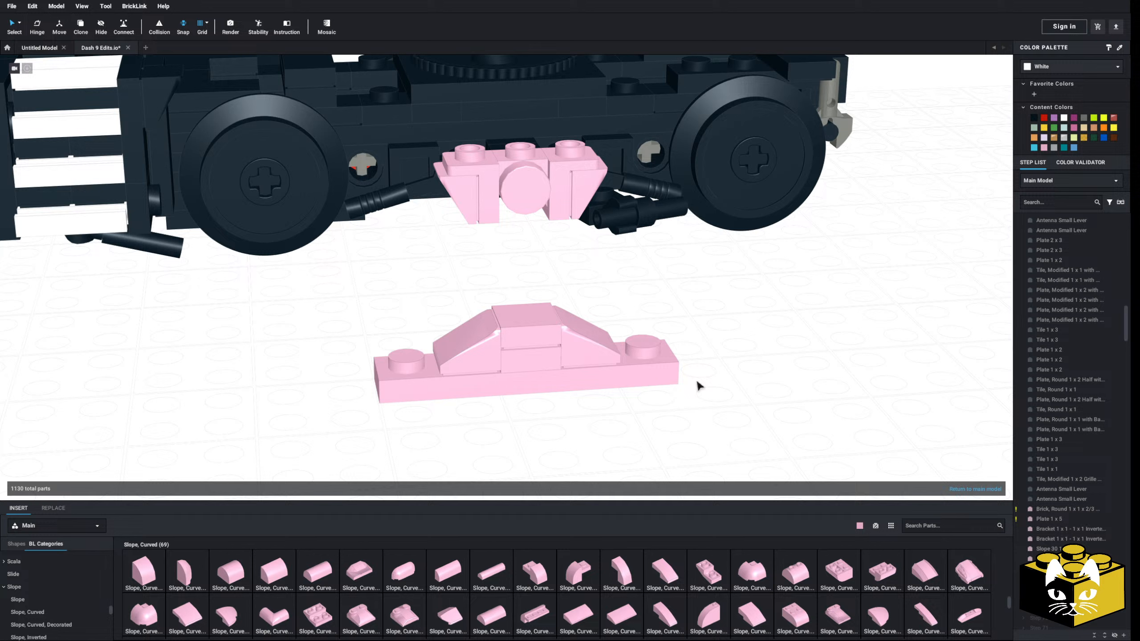
Copy the pink Plate 1 x 5 and try one copy under each end of the detached slope section
left_click(594, 373)
right_click(594, 373)
left_click(607, 389)
left_click(739, 371)
right_click(739, 371)
left_click(752, 396)
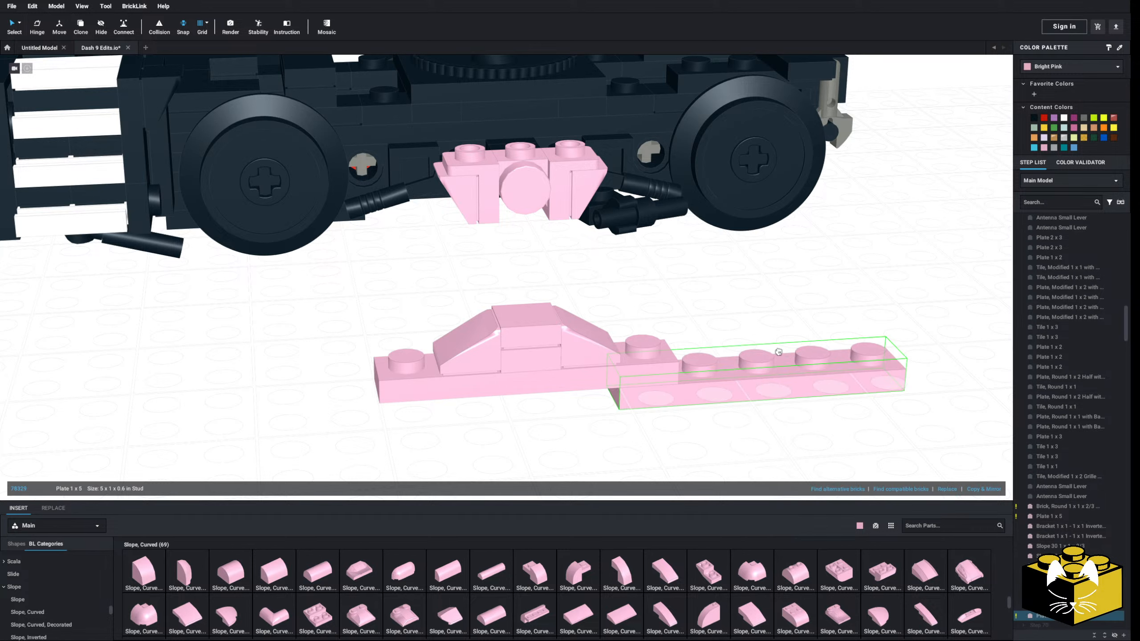
right_click(754, 313)
left_click(768, 341)
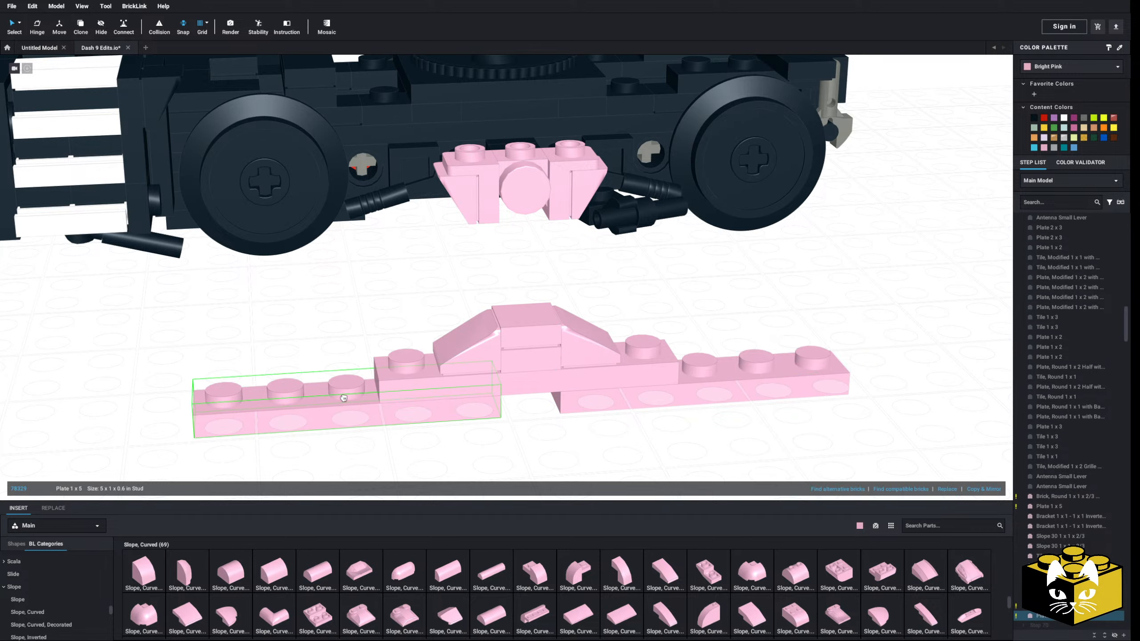
left_click(321, 400)
Delete the two Plate 1 x 5 copies from under the ends of the detached slope section
left_click(300, 363)
left_click(314, 402)
key("Delete")
key("Delete")
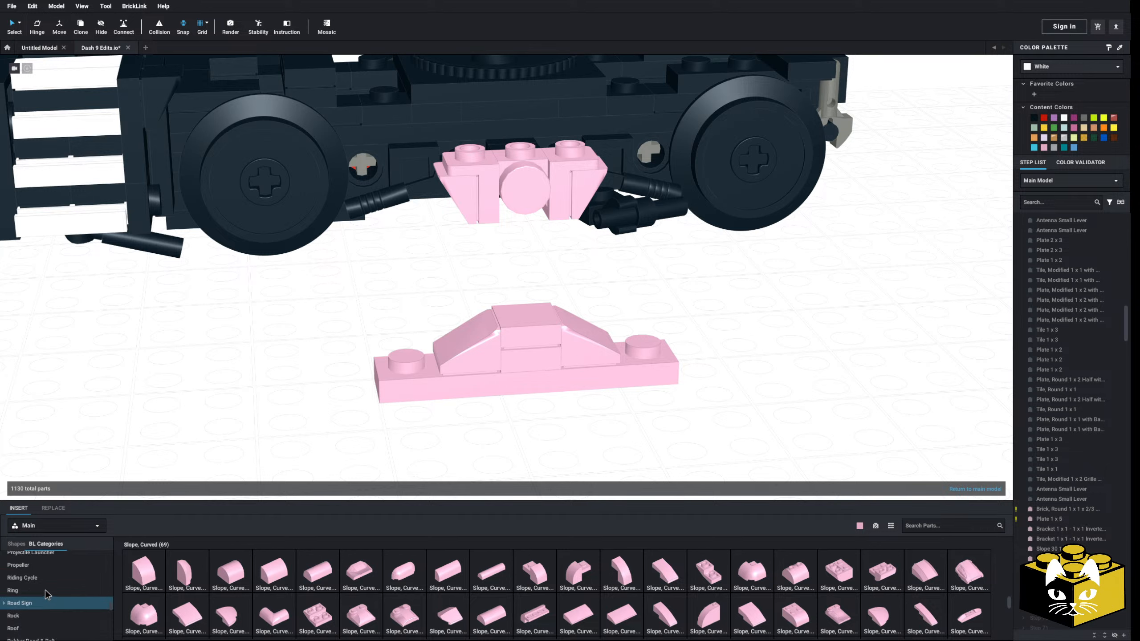
Place a pink Plate 1 x 6 under each end of the detached Plate 1 x 5, extending outward on both sides
scroll(48, 593, "up", 5)
left_click(49, 583)
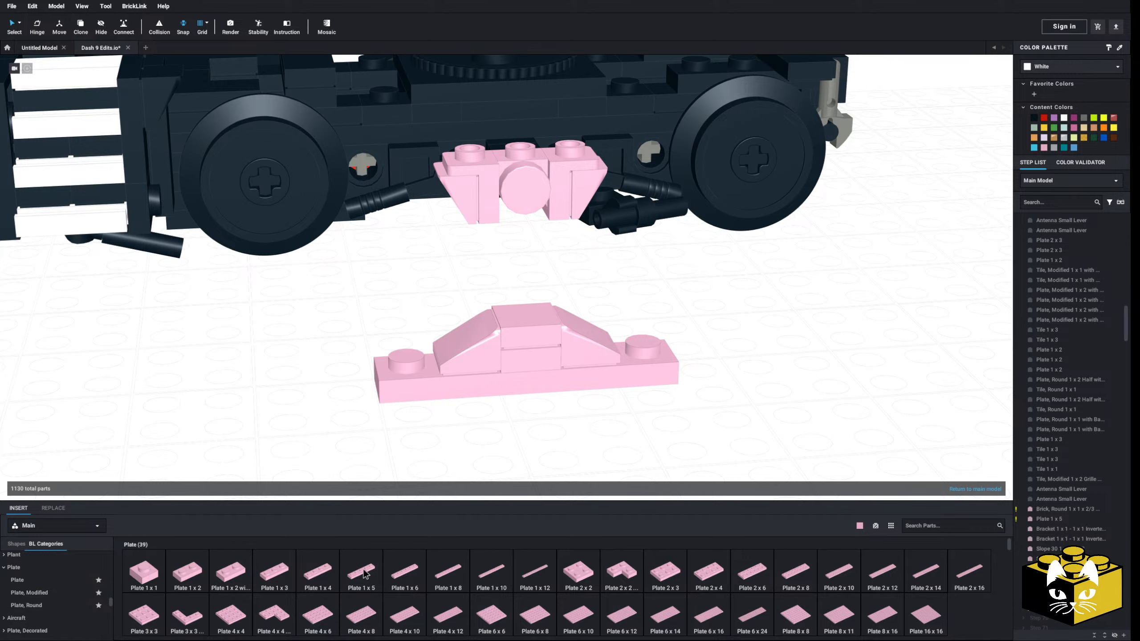
left_click(417, 578)
left_click(399, 574)
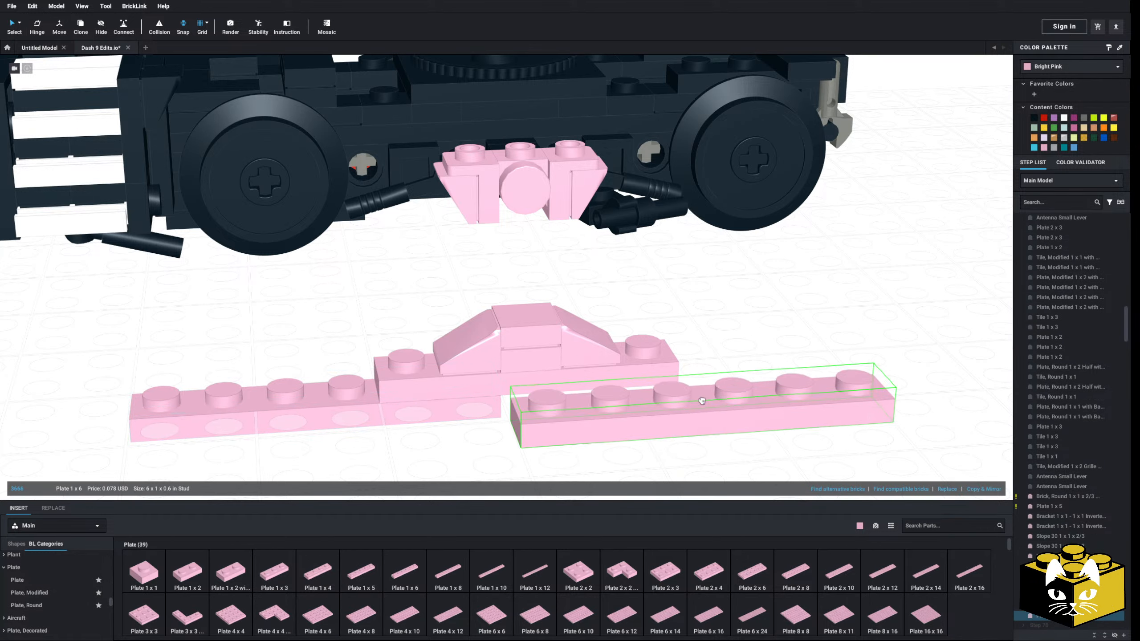
left_click(700, 399)
left_click(577, 440)
Fill the gap between the two Plate 1 x 6 parts with a pink Plate 1 x 1
scroll(575, 439, "down", 3)
right_click_drag(575, 439, 546, 482)
left_click(151, 567)
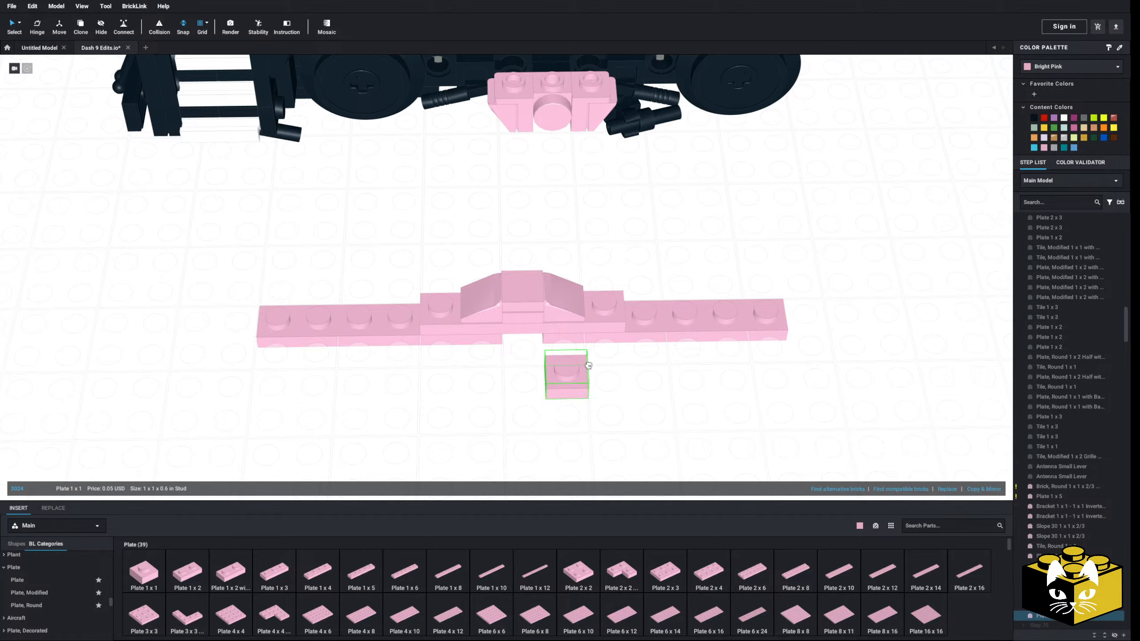
Move the whole extended plate-and-slope assembly back onto the pink brackets in the middle of the truck side
left_click_drag(653, 254, 389, 379)
left_click_drag(530, 339, 548, 285)
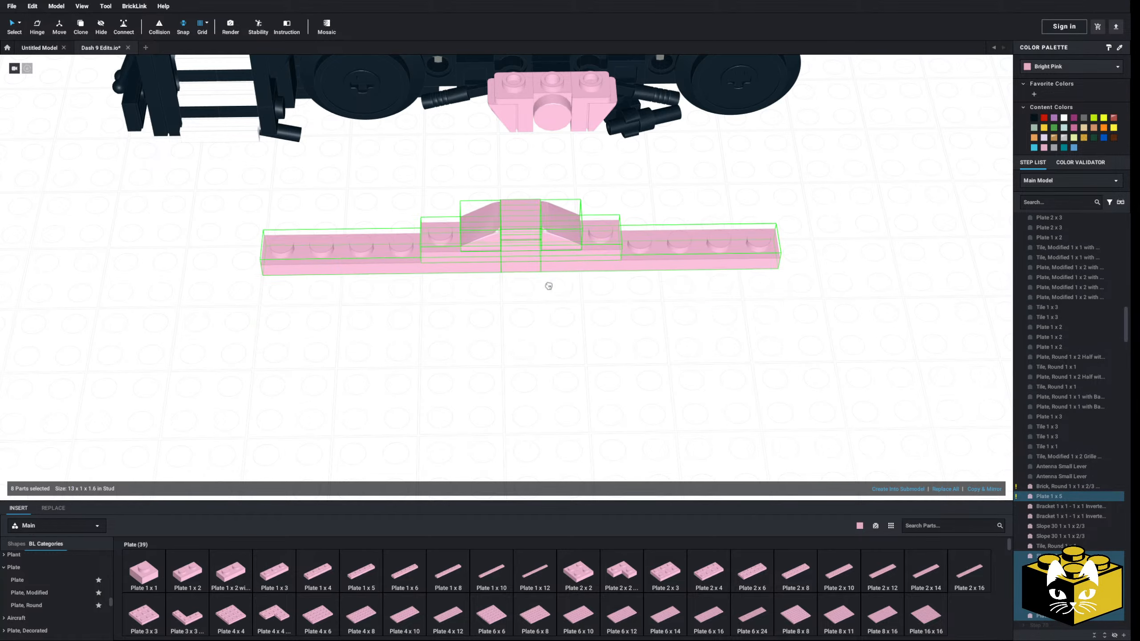
middle_click_drag(547, 285, 522, 494)
left_click_drag(547, 285, 541, 324)
left_click(520, 424)
right_click_drag(522, 435, 498, 421)
scroll(507, 424, "up", 3)
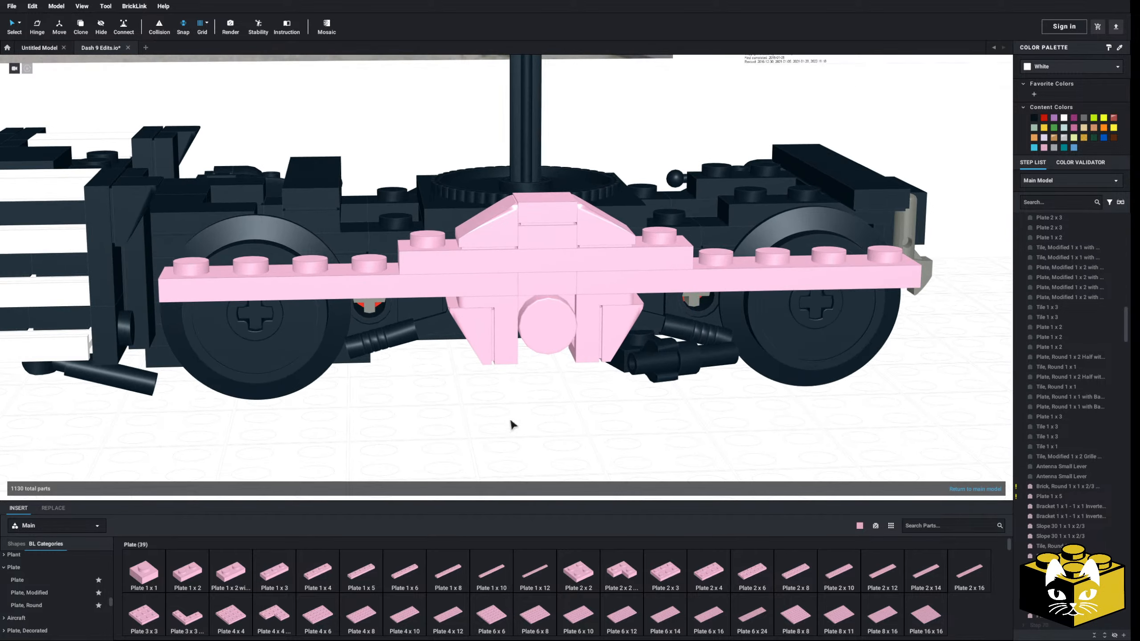
Copy the middle assembly's round brick, brackets, slopes, round tile, Plate 1 x 1 and Tile 1 x 1, leaving out the long plates
left_click(478, 329)
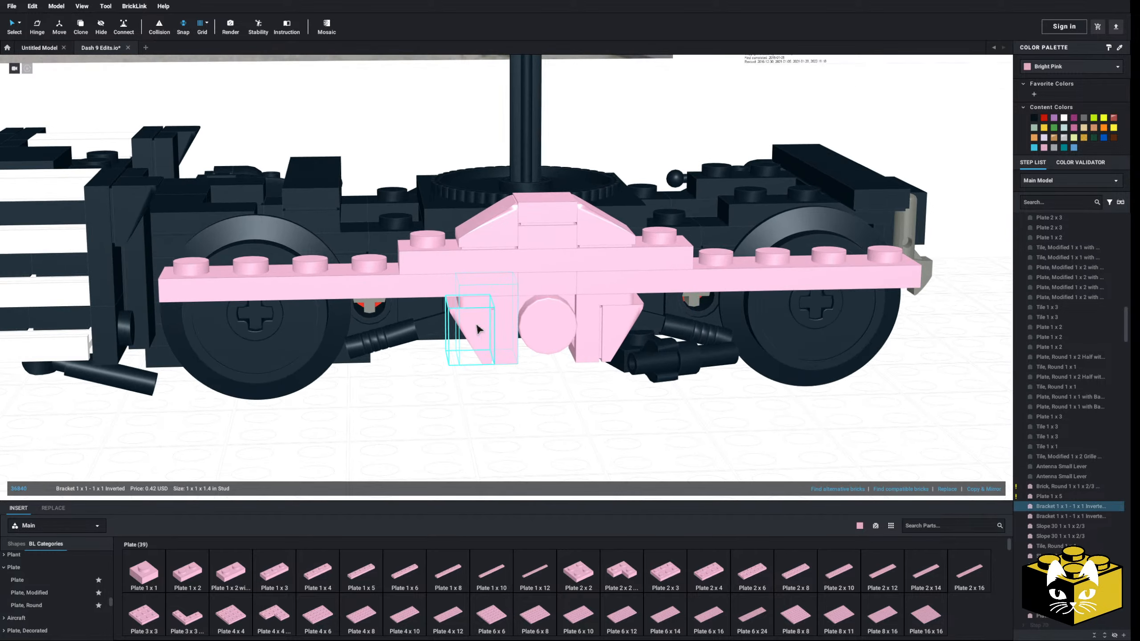
left_click(540, 318, "ctrl")
left_click(592, 320, "ctrl")
left_click(613, 320, "ctrl")
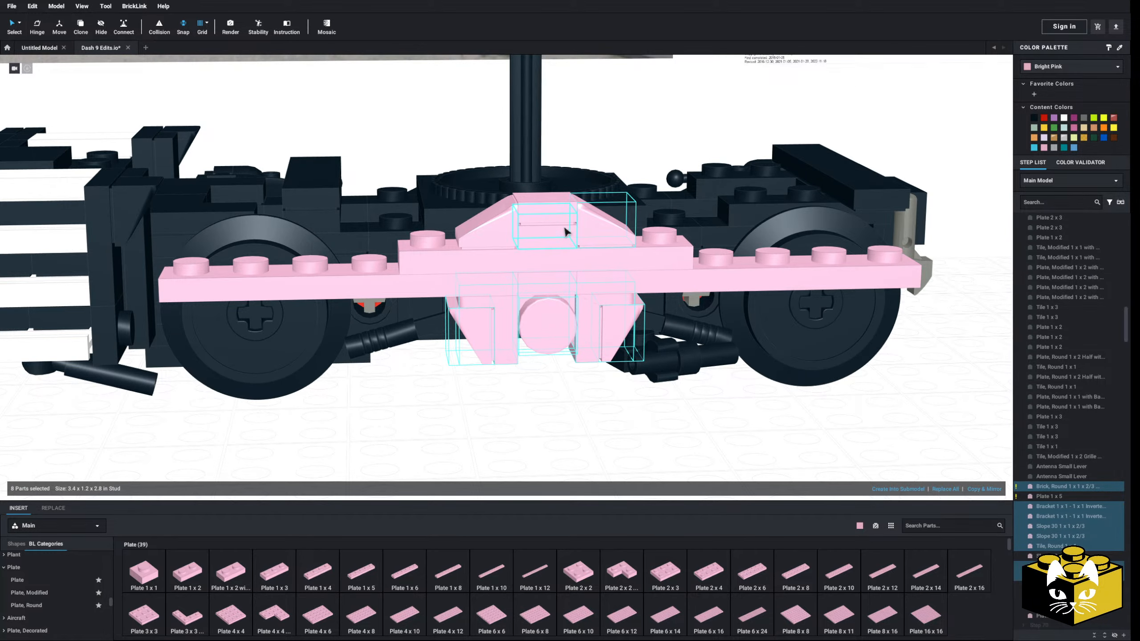
left_click(510, 221, "ctrl")
right_click(509, 221)
left_click(526, 224)
Paste the copied bracket and slope parts onto the pilot-side end of the long plates, centred over the wheel
scroll(476, 337, "down", 3)
left_click(455, 366)
right_click(454, 367)
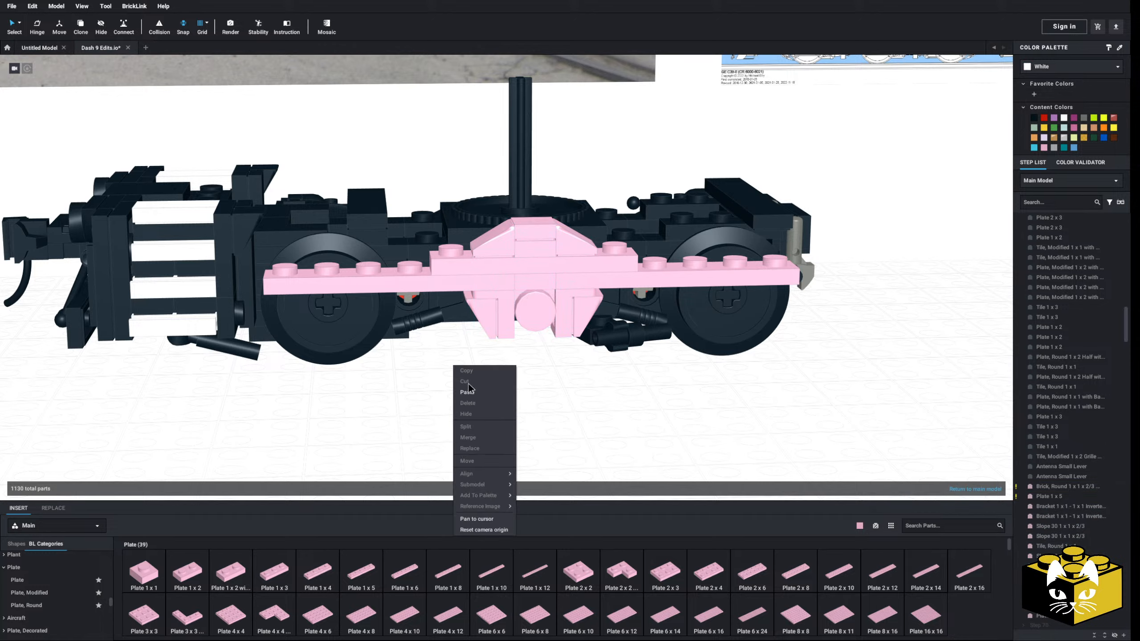
left_click(465, 393)
left_click(328, 315)
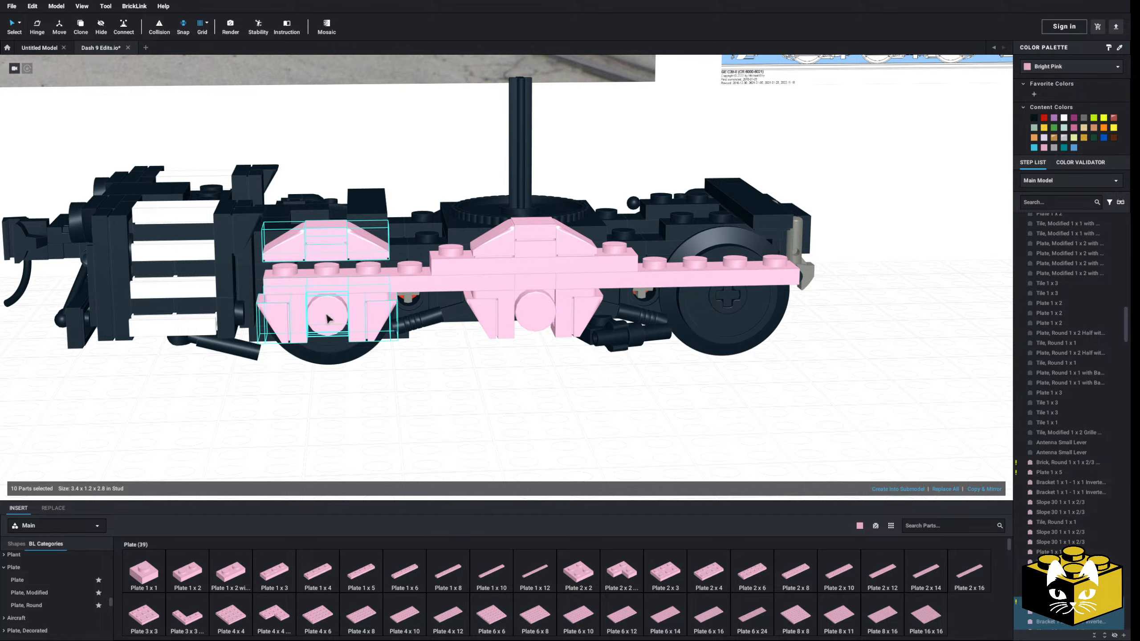
Paste a second copy of the bracket and slope parts over the wheel at the end away from the pilot
left_click(459, 385)
right_click(460, 385)
left_click(475, 408)
left_click(738, 308)
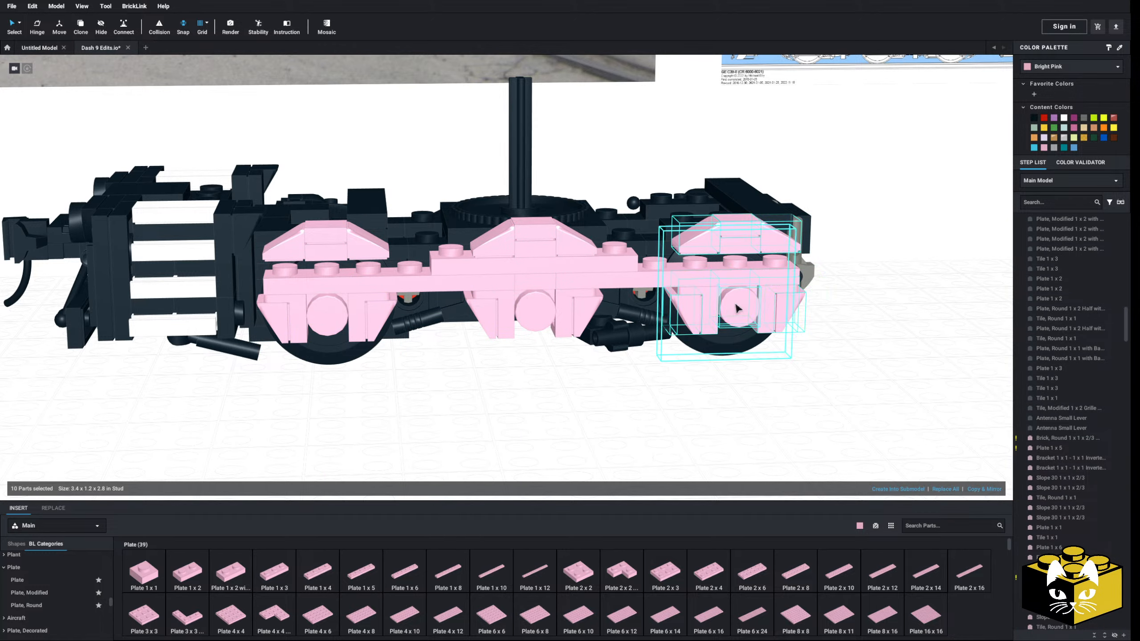
left_click(546, 408)
Put a pink Plate 1 x 3 under each of the three slope peaks, replacing the Plate 1 x 5 under the middle one
right_click_drag(546, 408, 555, 408)
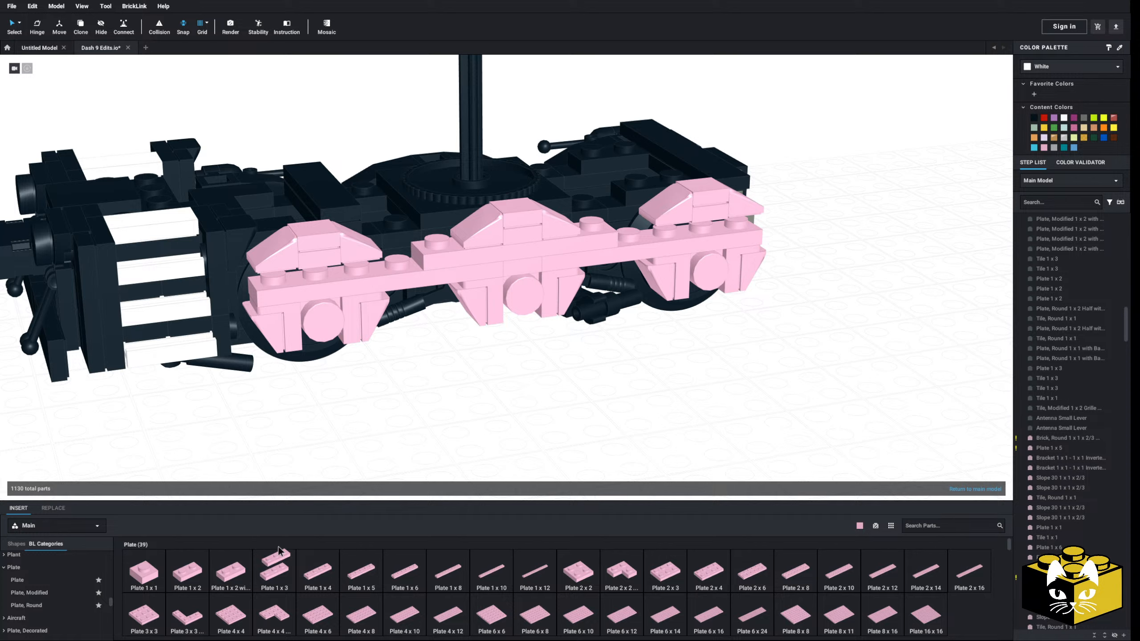
left_click_drag(278, 551, 314, 259)
left_click_drag(281, 577, 727, 236)
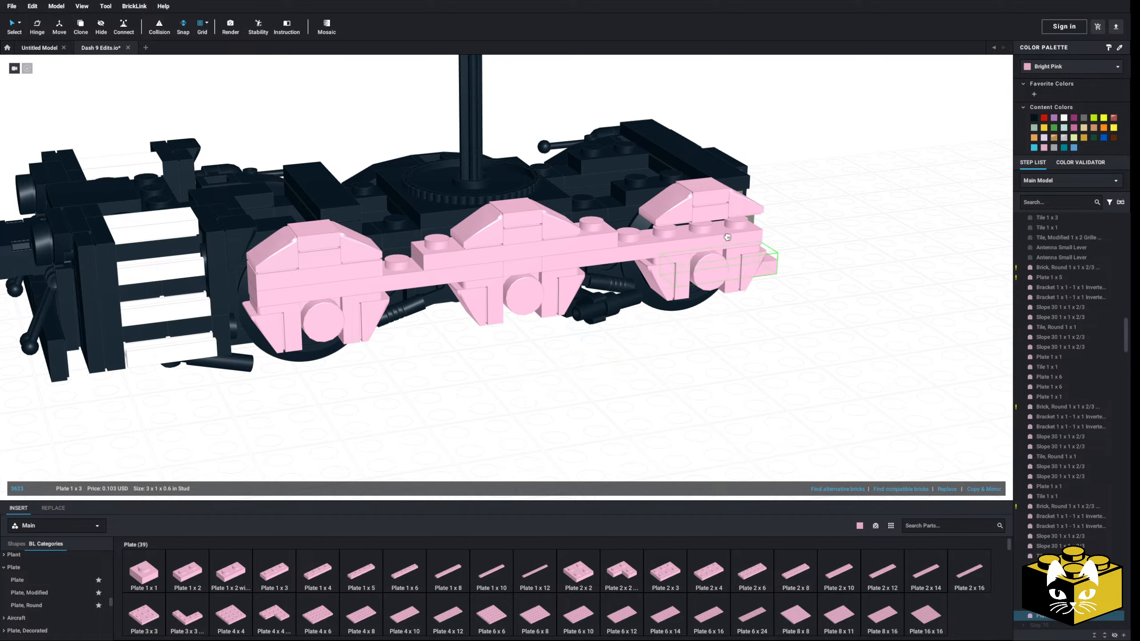
left_click_drag(559, 255, 559, 256)
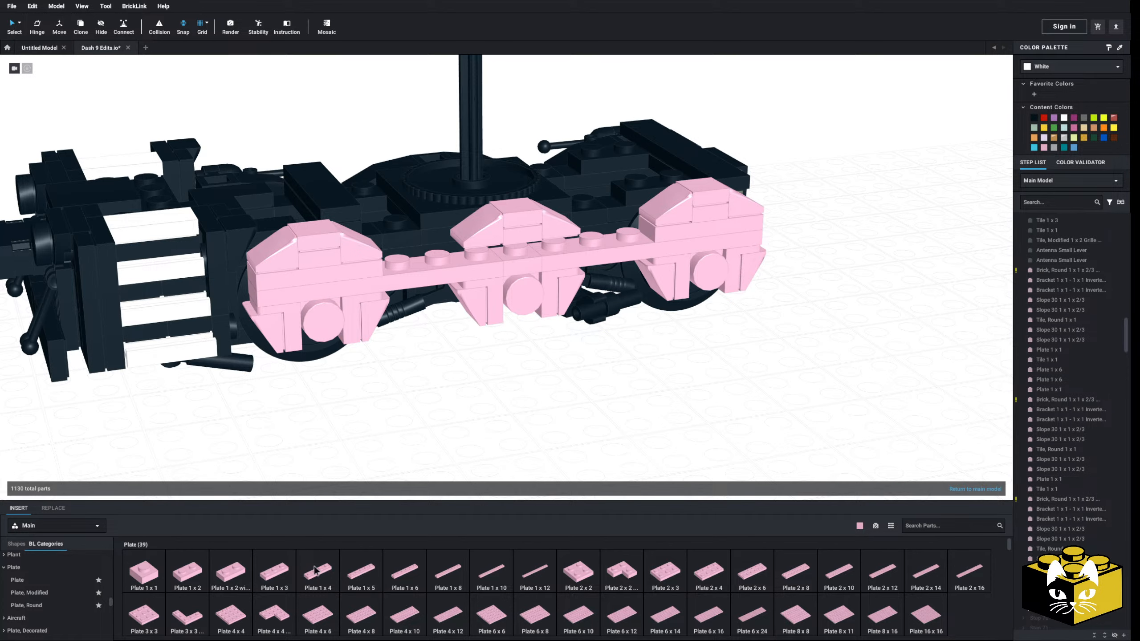
left_click_drag(278, 573, 508, 255)
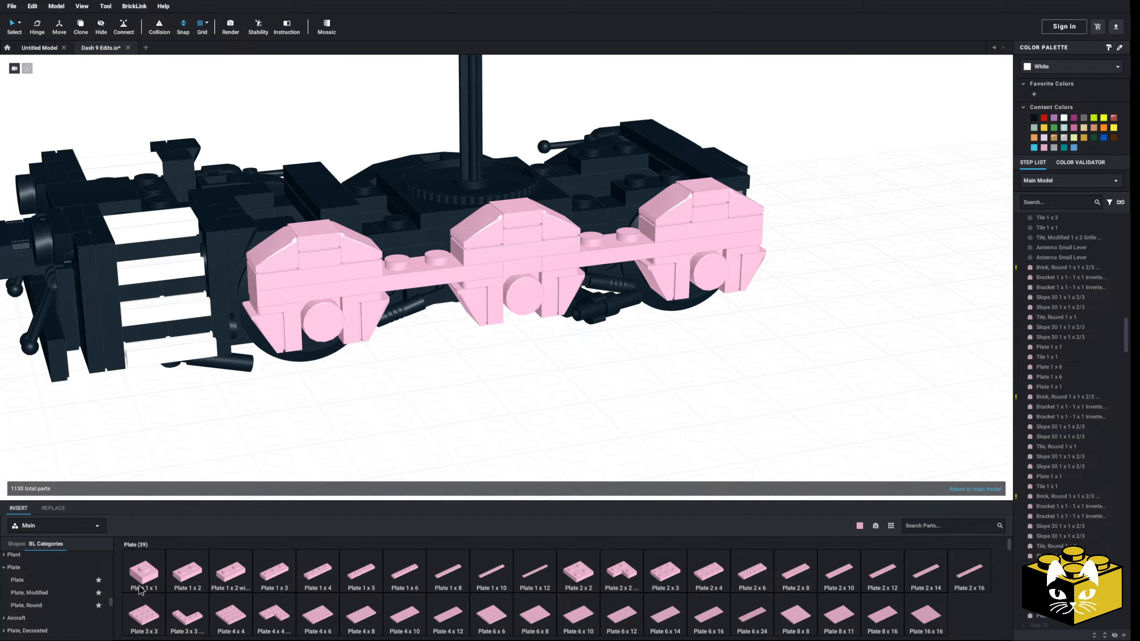
Cover the exposed studs in both gaps between the slope peaks with a pink Tile 1 x 2 each
scroll(69, 584, "down", 5)
scroll(54, 579, "up", 2)
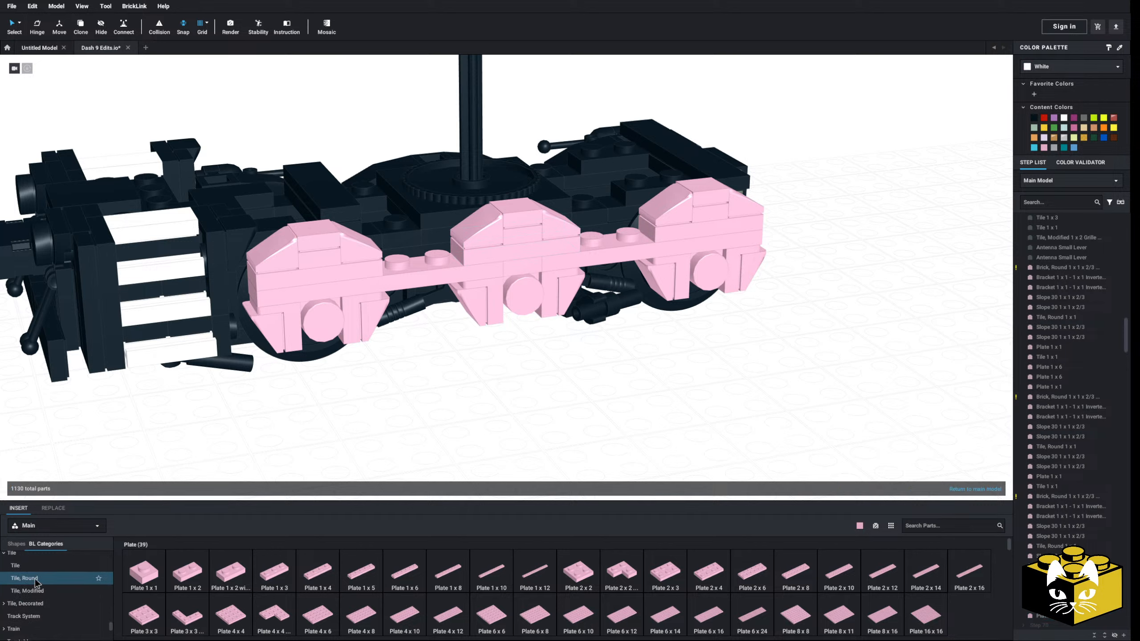
left_click(37, 575)
left_click_drag(237, 578, 424, 252)
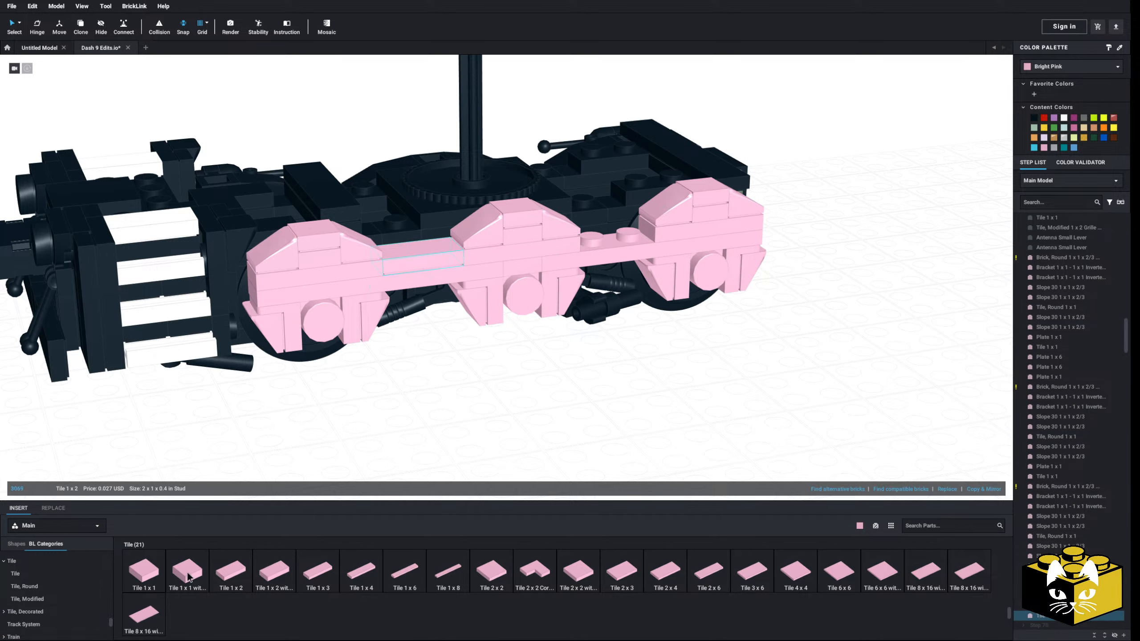
left_click_drag(231, 573, 611, 236)
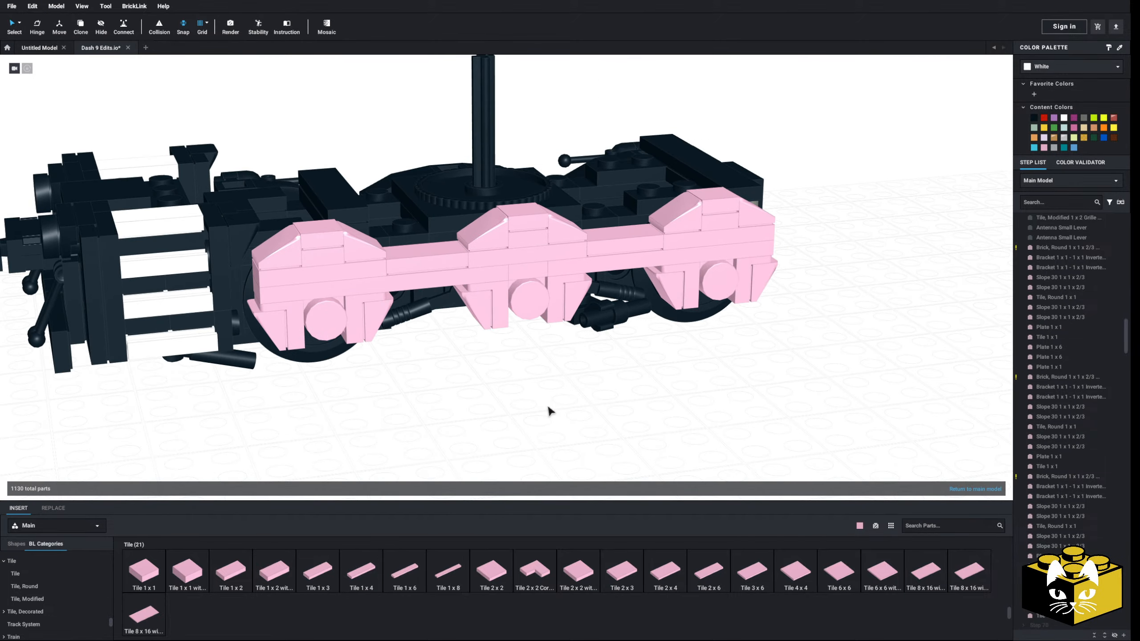
Inspect the three-peaked side frame from several angles and compare its outline with the truck on the reference drawing
scroll(549, 408, "down", 3)
middle_click_drag(510, 421, 512, 460)
right_click_drag(511, 461, 518, 444)
scroll(514, 459, "up", 5)
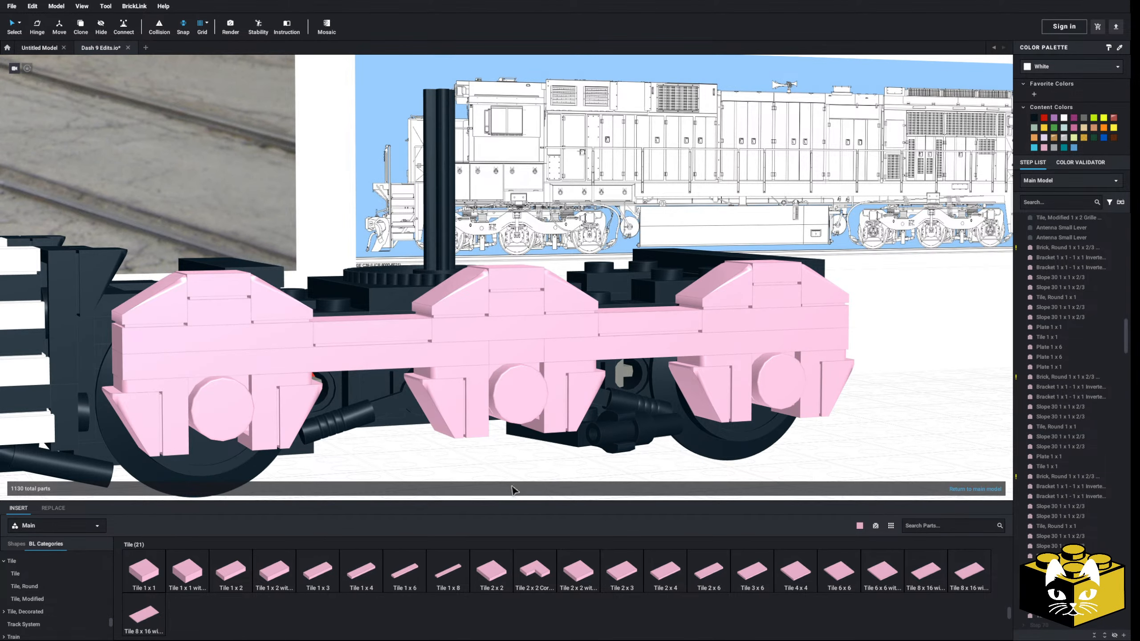
right_click_drag(512, 487, 512, 471)
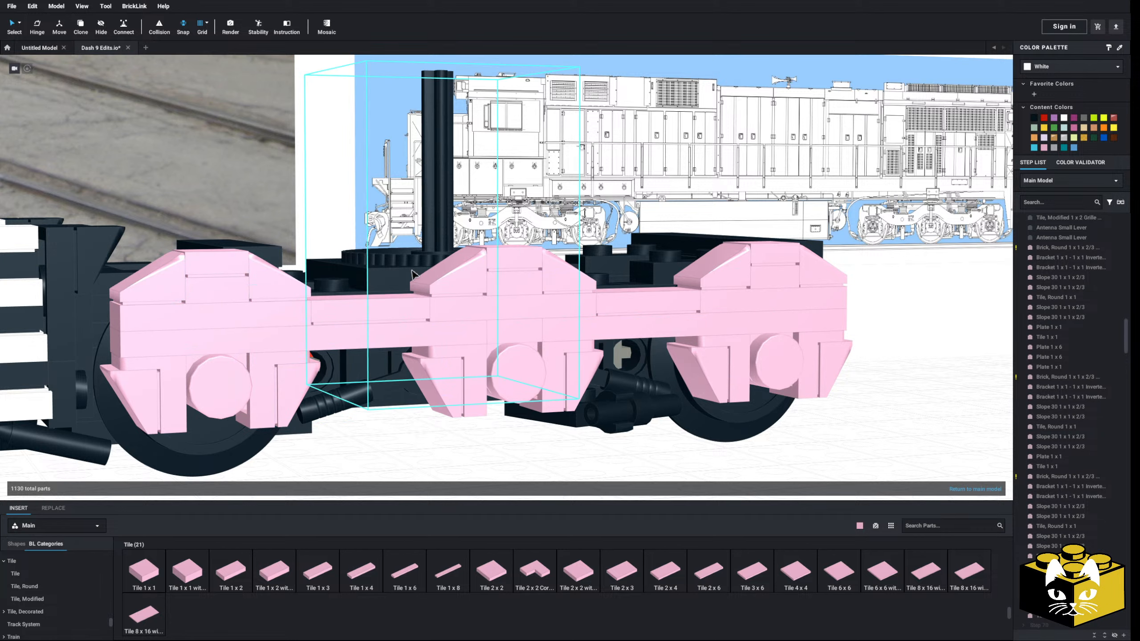
scroll(413, 429, "down", 3)
right_click_drag(413, 428, 414, 430)
scroll(412, 440, "up", 4)
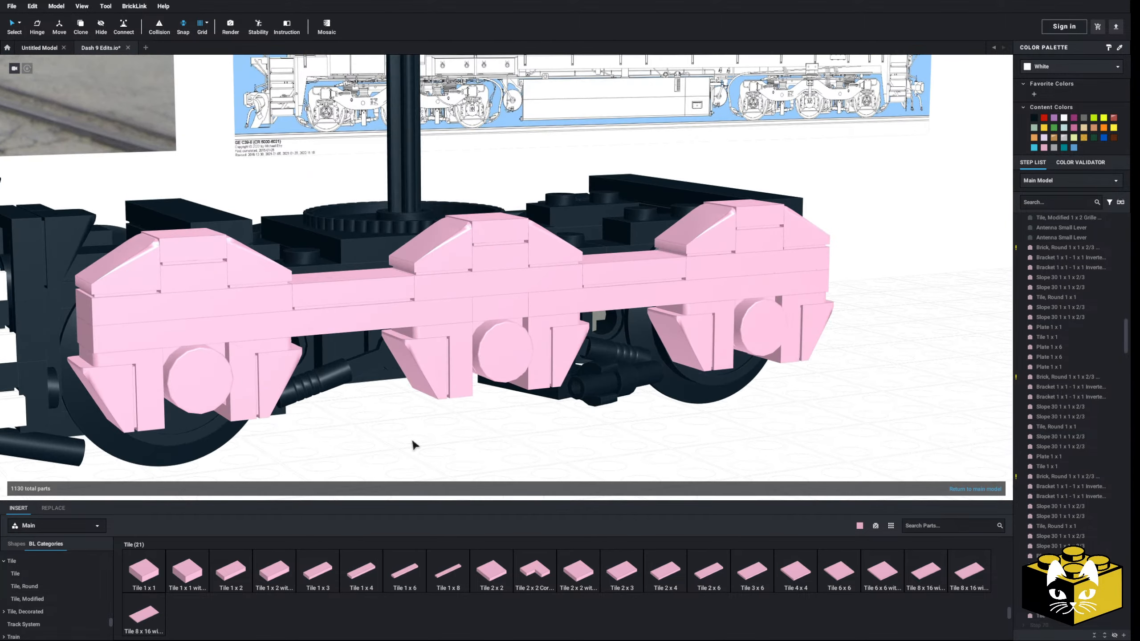
scroll(410, 453, "down", 3)
scroll(410, 453, "up", 4)
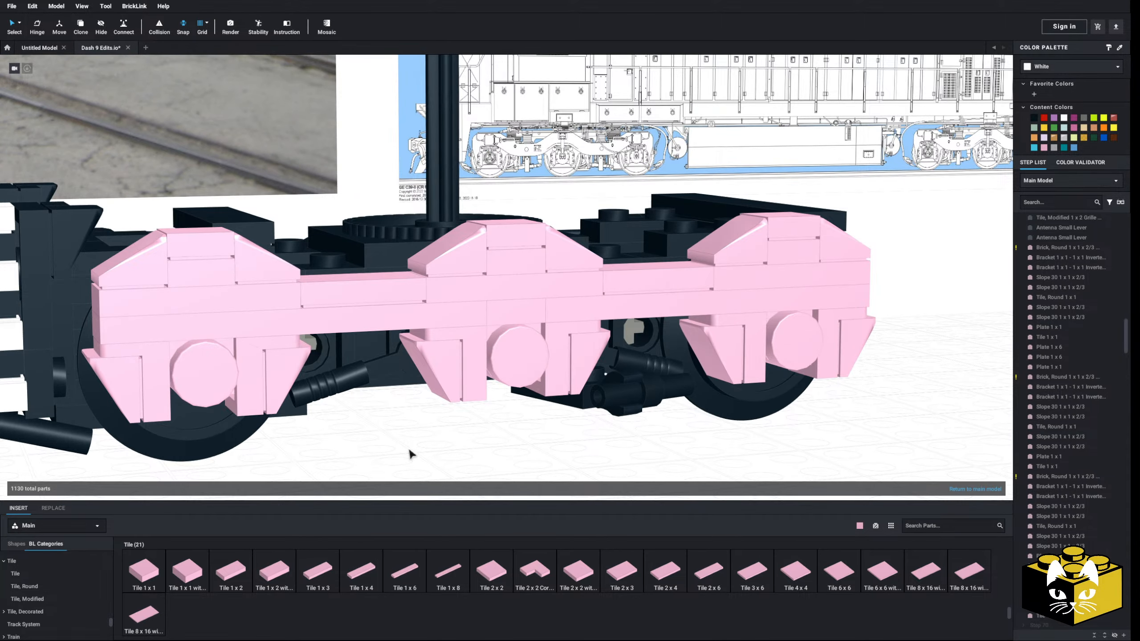
Delete both pink Tile 1 x 2 parts from the gaps between the slope peaks
right_click_drag(409, 455, 352, 279)
key("Delete")
left_click(682, 235)
key("Delete")
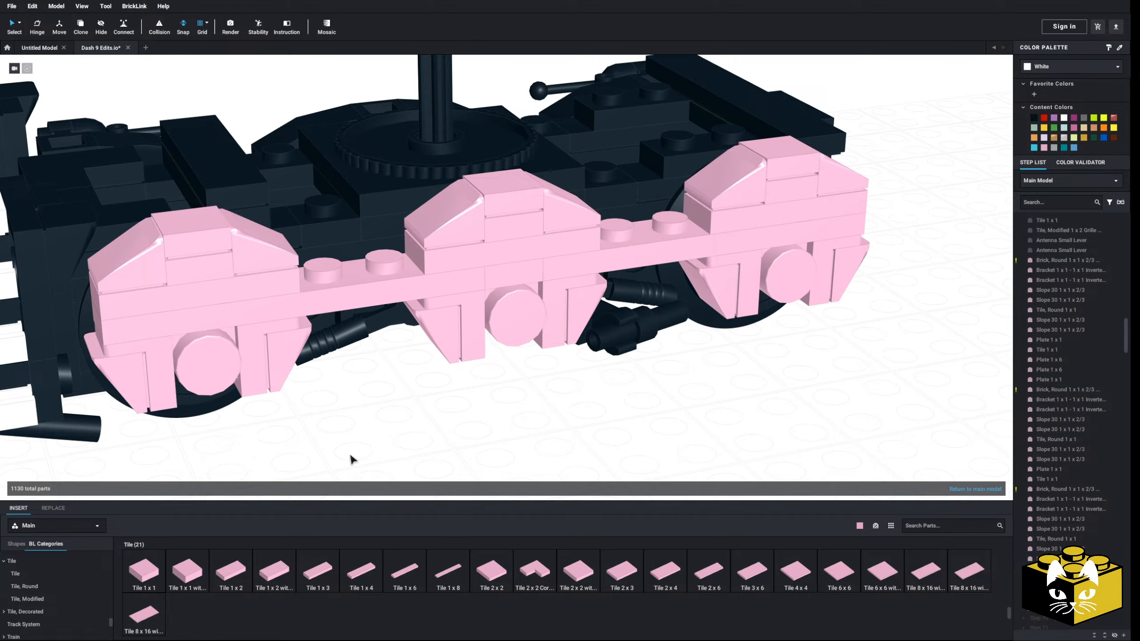
Place a pink Plate, Modified 1 x 2 with 1 Stud (Jumper) in the gap between the pilot-side and middle slope peaks
left_click(46, 599)
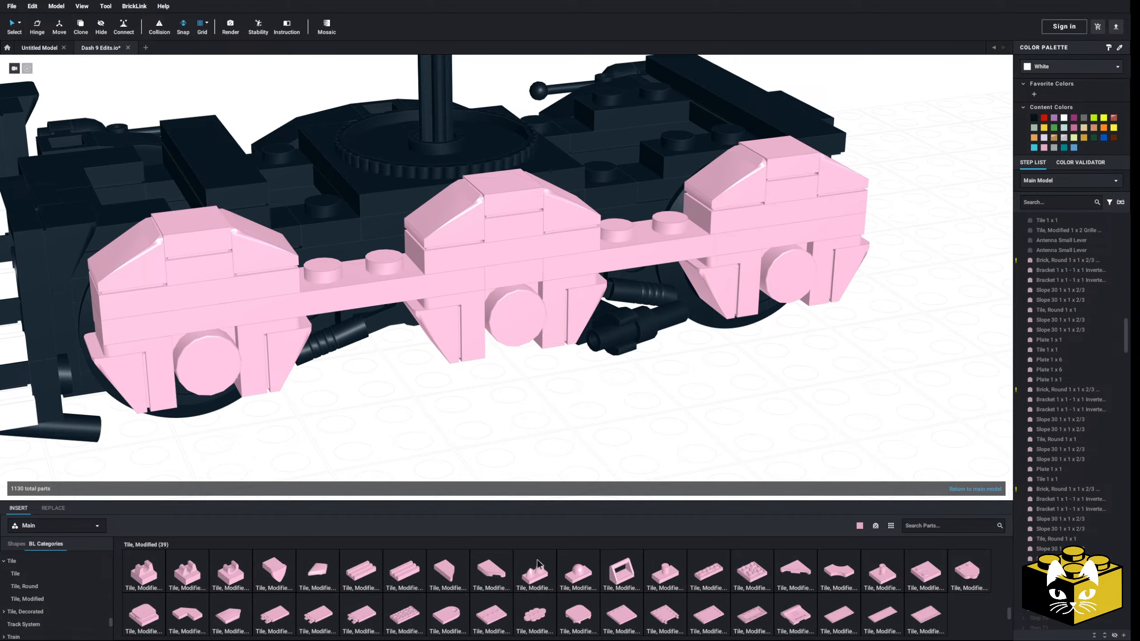
scroll(69, 592, "up", 10)
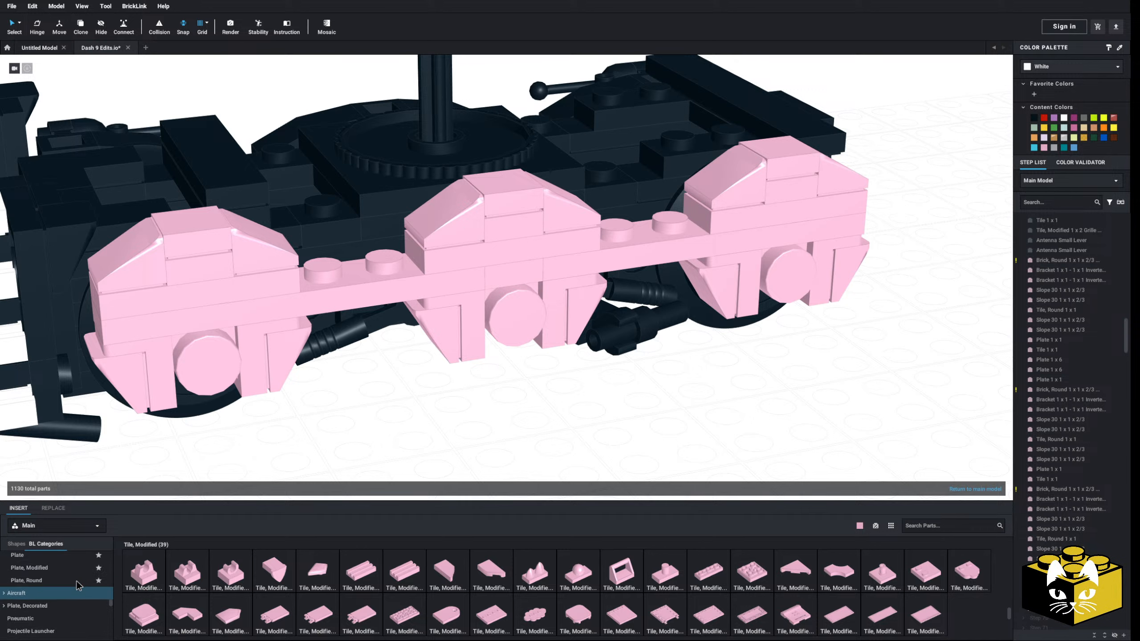
scroll(57, 615, "down", 3)
left_click(47, 615)
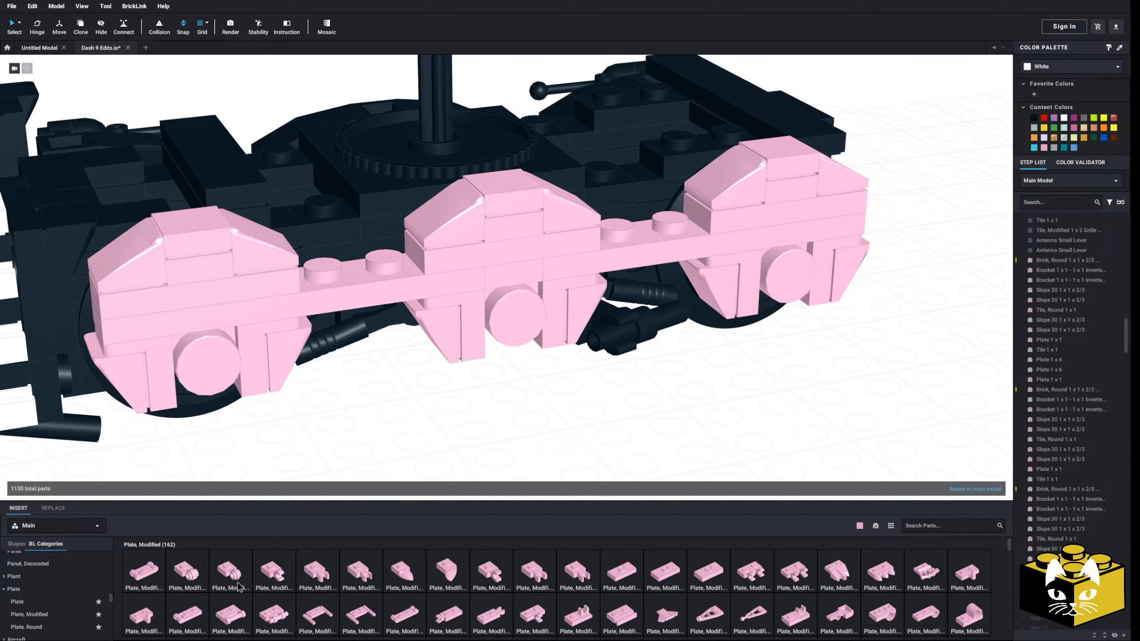
left_click(702, 571)
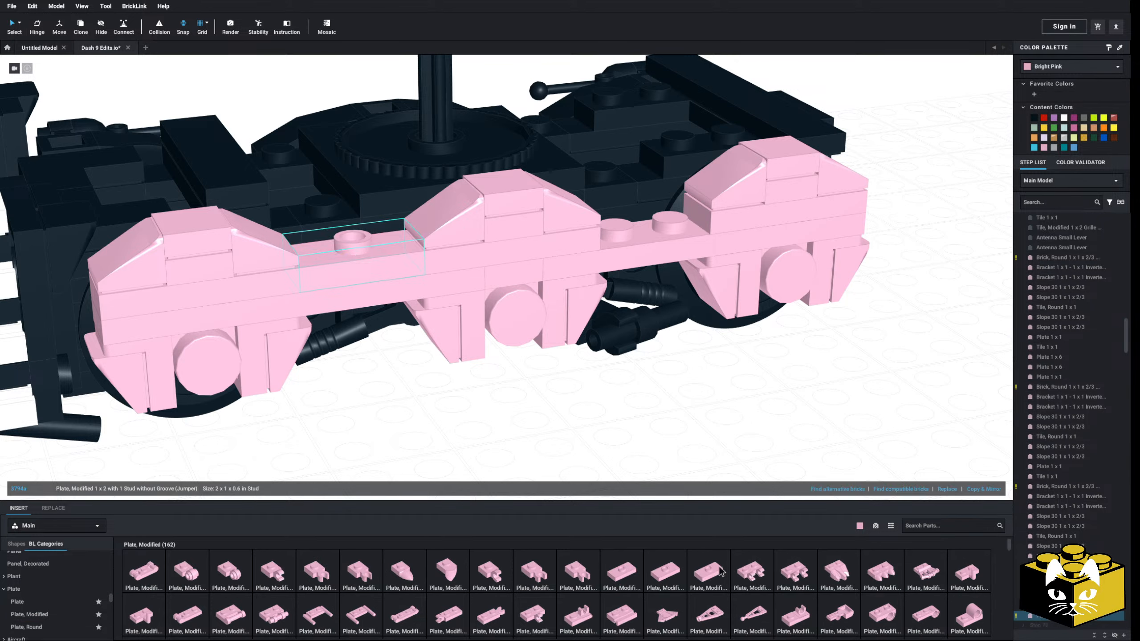
Replace the jumper in the gap between the pilot-side and middle slope peaks with the grooved Plate, Modified 1 x 2 with Bottom Stud Holder
left_click(625, 219)
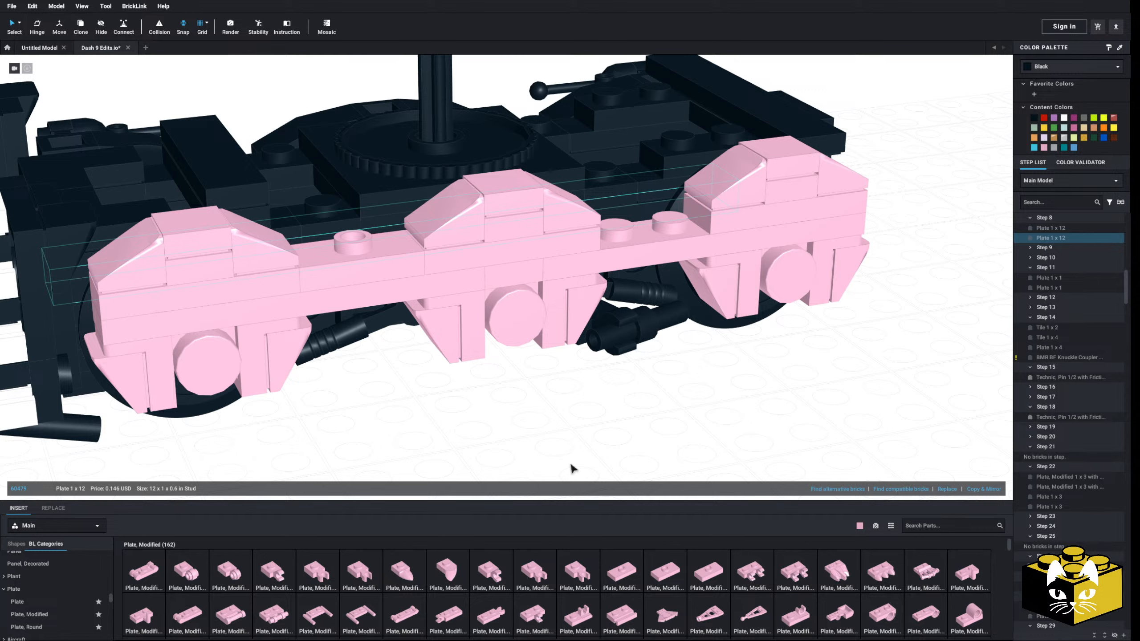
left_click(570, 465)
left_click(337, 267)
key("Delete")
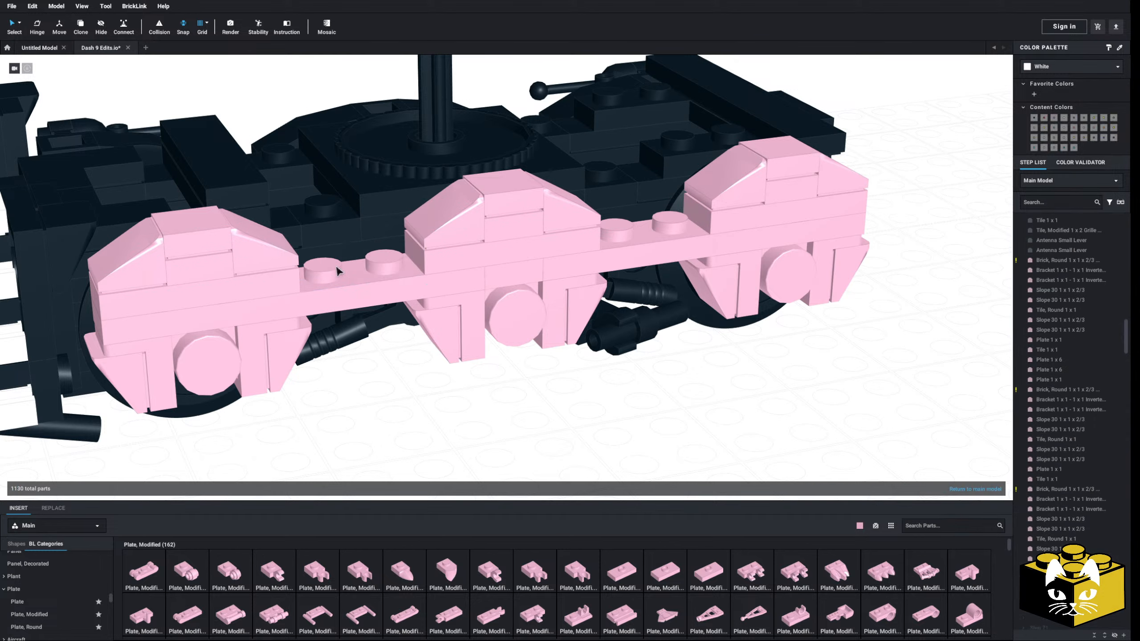
key("ctrl+z")
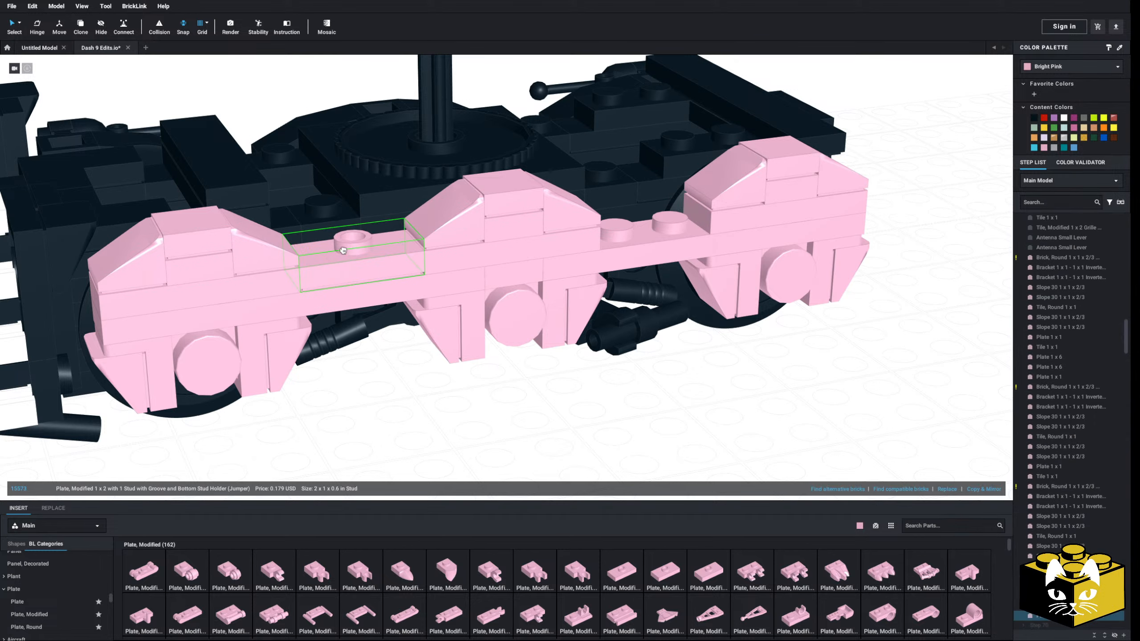
Place a second pink grooved 1 x 2 jumper with Bottom Stud Holder in the gap between the middle and far-end slope peaks
left_click(670, 573)
left_click(646, 220)
left_click(586, 429)
middle_click_drag(586, 428, 570, 451)
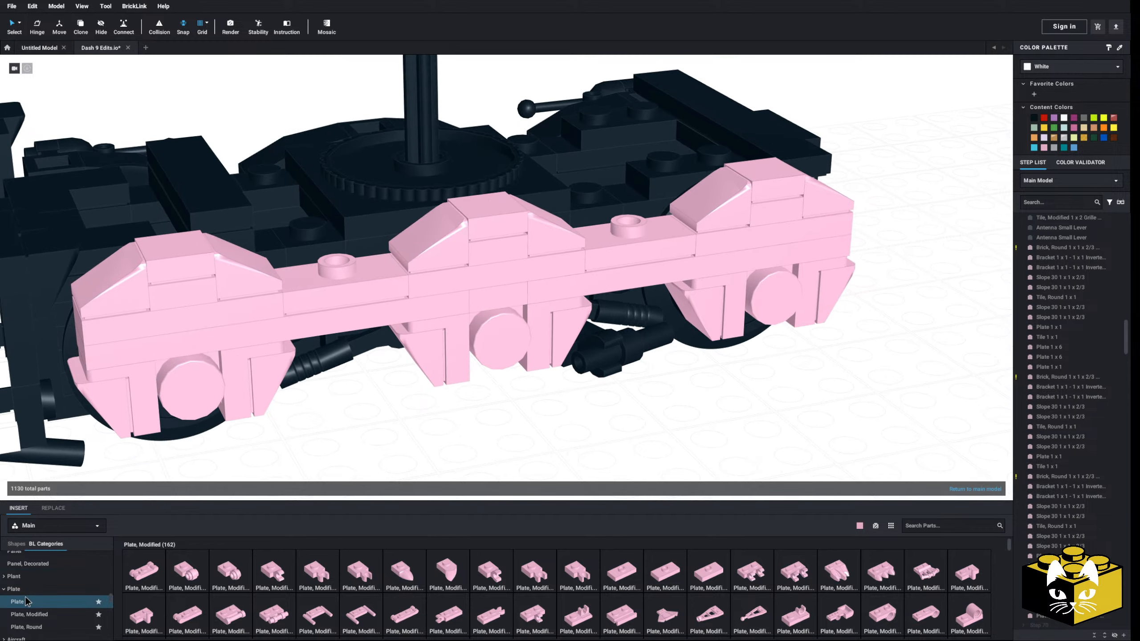
Place a pink Plate 1 x 1 on the stud of each jumper in the two gaps between the slope peaks
left_click(25, 601)
left_click(144, 573)
left_click(346, 269)
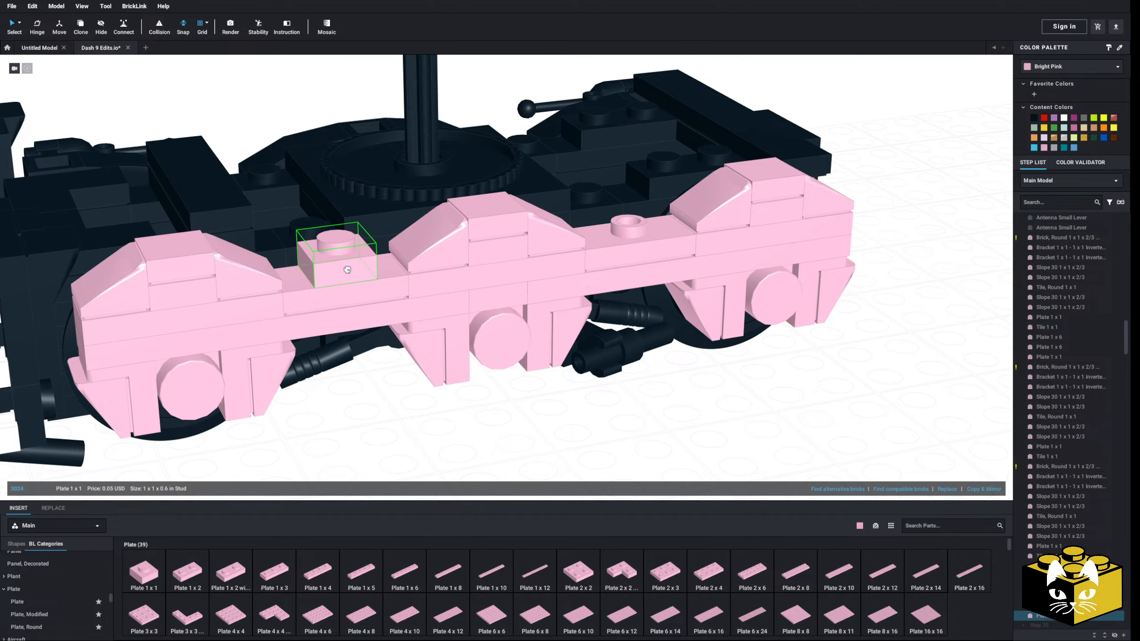
left_click(145, 573)
left_click(638, 220)
right_click_drag(615, 471, 616, 463)
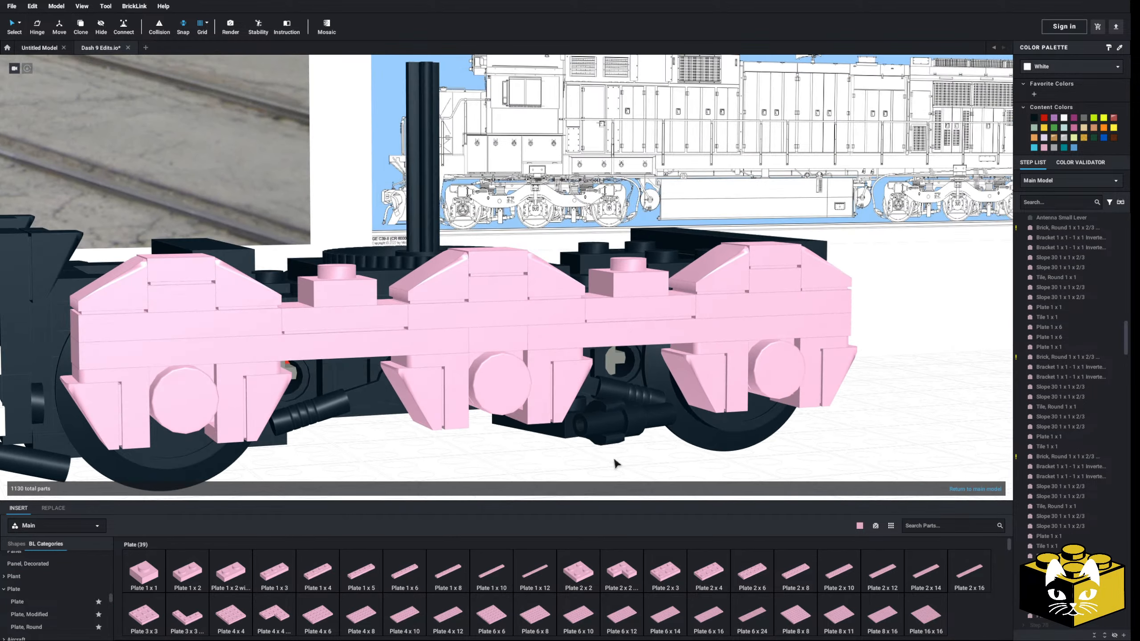
Place a pink modified tile with an upright clip on the black truck deck behind the gap between the middle and far-end peaks
right_click_drag(579, 197, 402, 367)
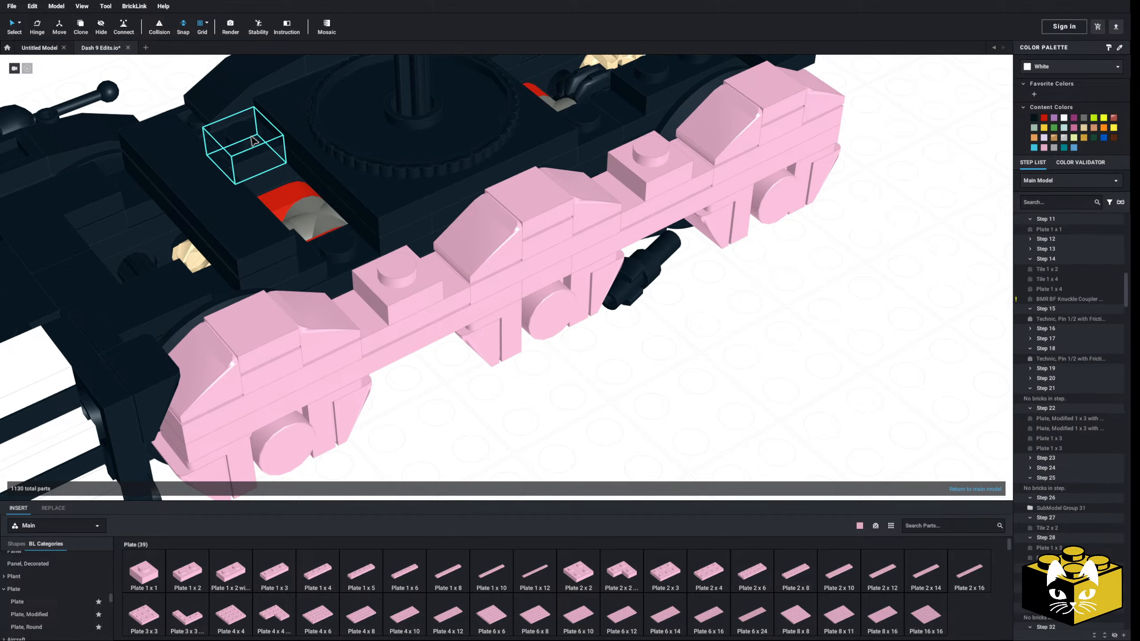
right_click_drag(587, 130, 550, 201)
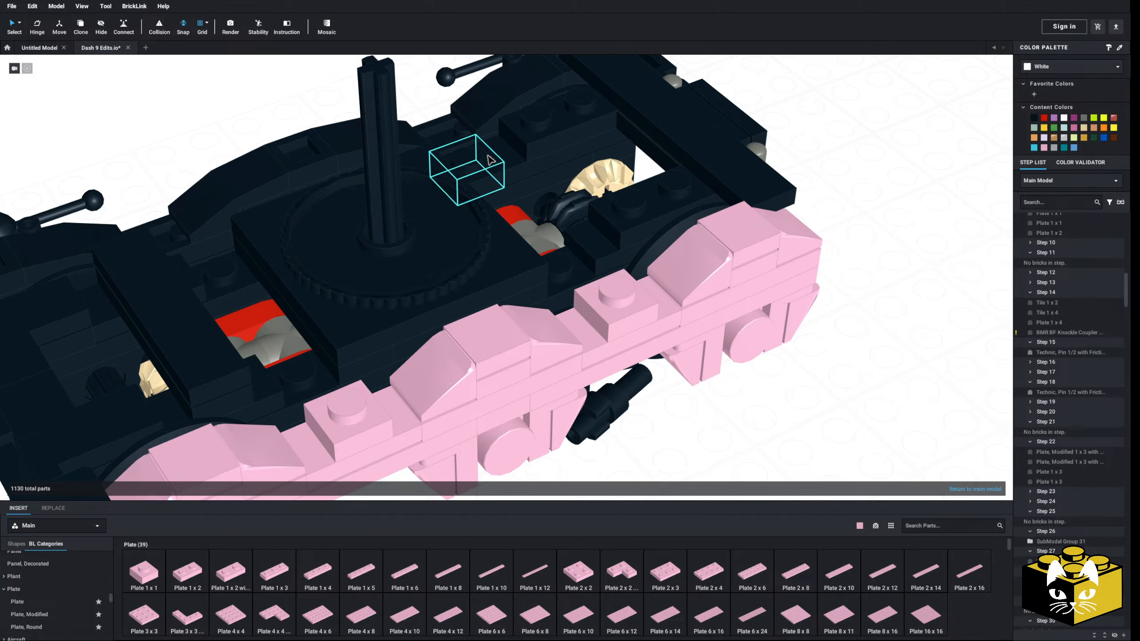
scroll(82, 565, "down", 3)
scroll(67, 570, "up", 1)
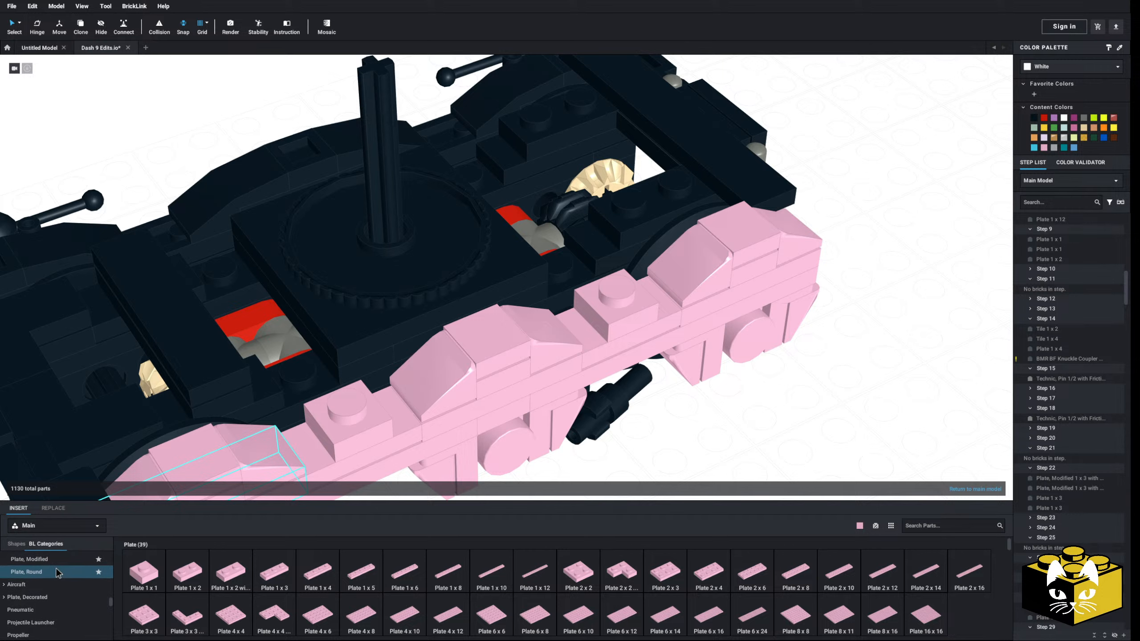
left_click(89, 563)
scroll(40, 586, "down", 15)
scroll(42, 584, "down", 3)
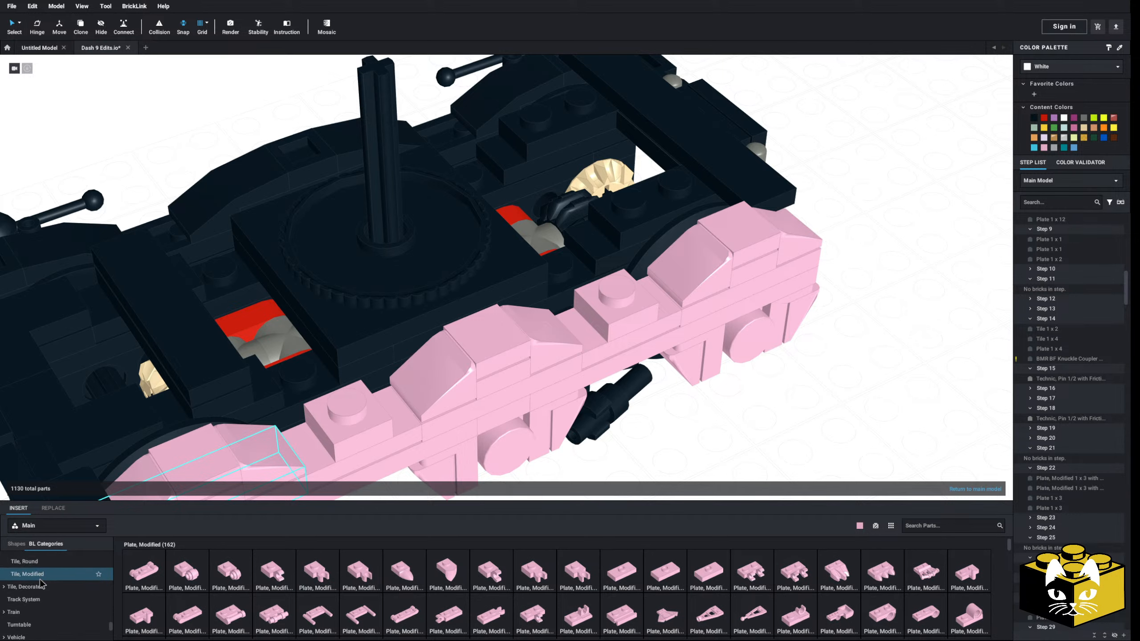
left_click(27, 588)
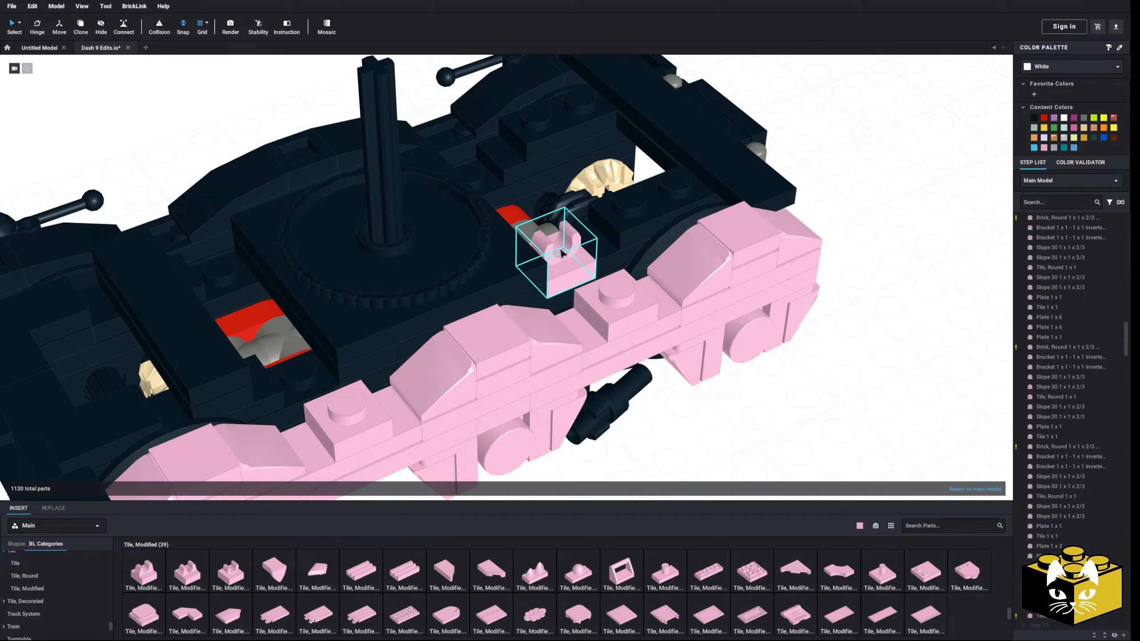
left_click(543, 243)
middle_click_drag(619, 466, 596, 452)
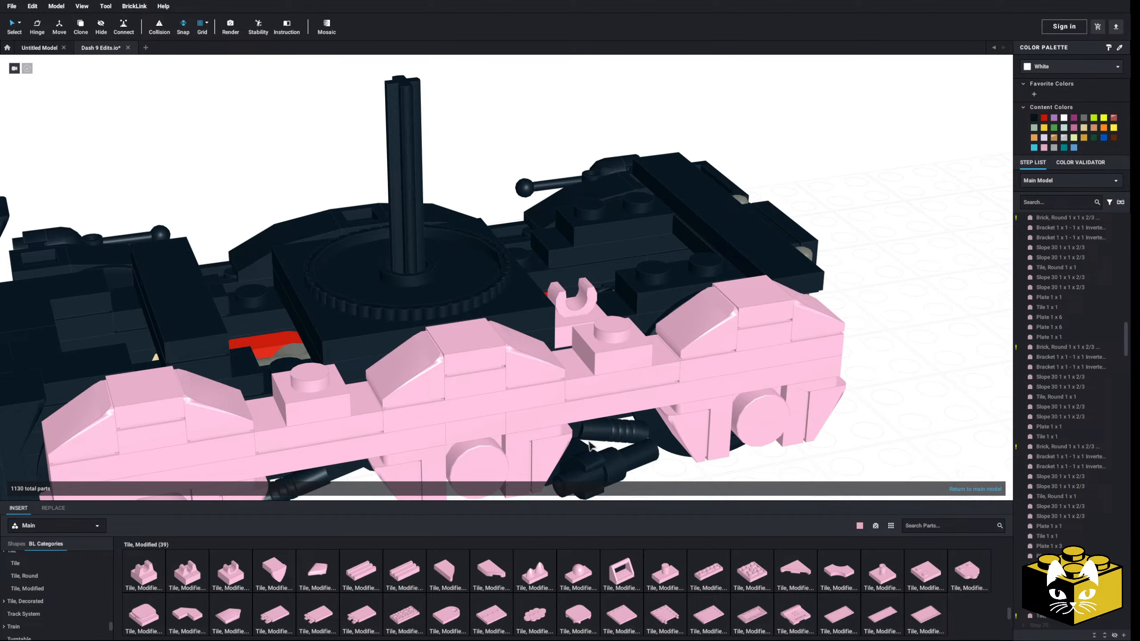
Swap the Plate 1 x 1 in the far-end gap for a pink Bar 1L with 1 x 1 Round Plate with Hollow Stud, its bar in the clip
middle_click_drag(589, 446, 530, 342)
scroll(57, 607, "up", 20)
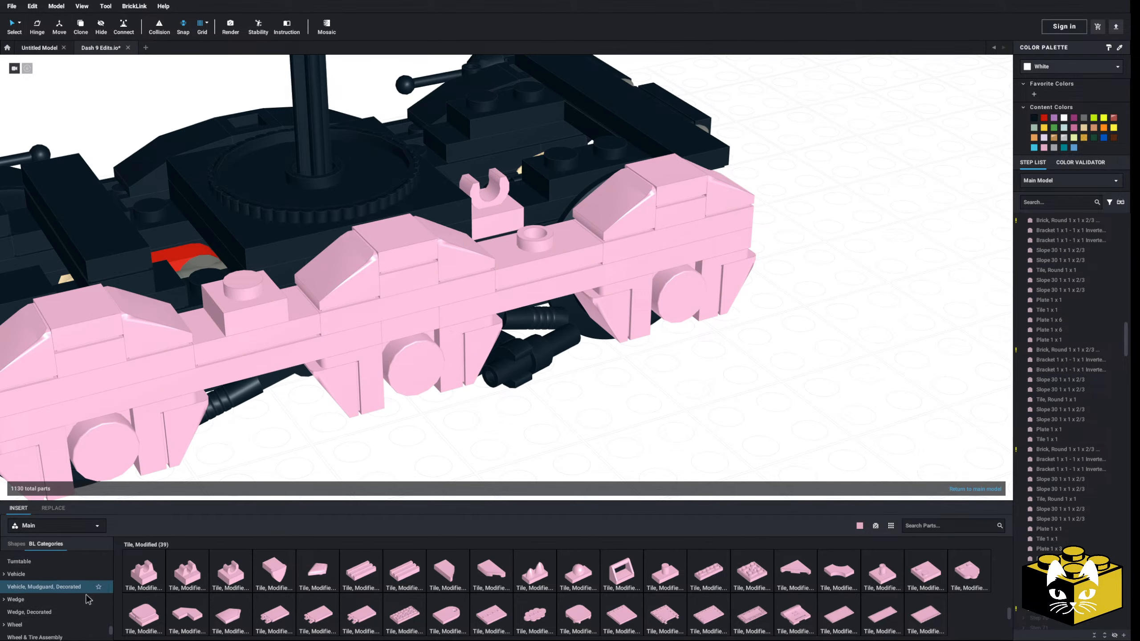
left_click(49, 620)
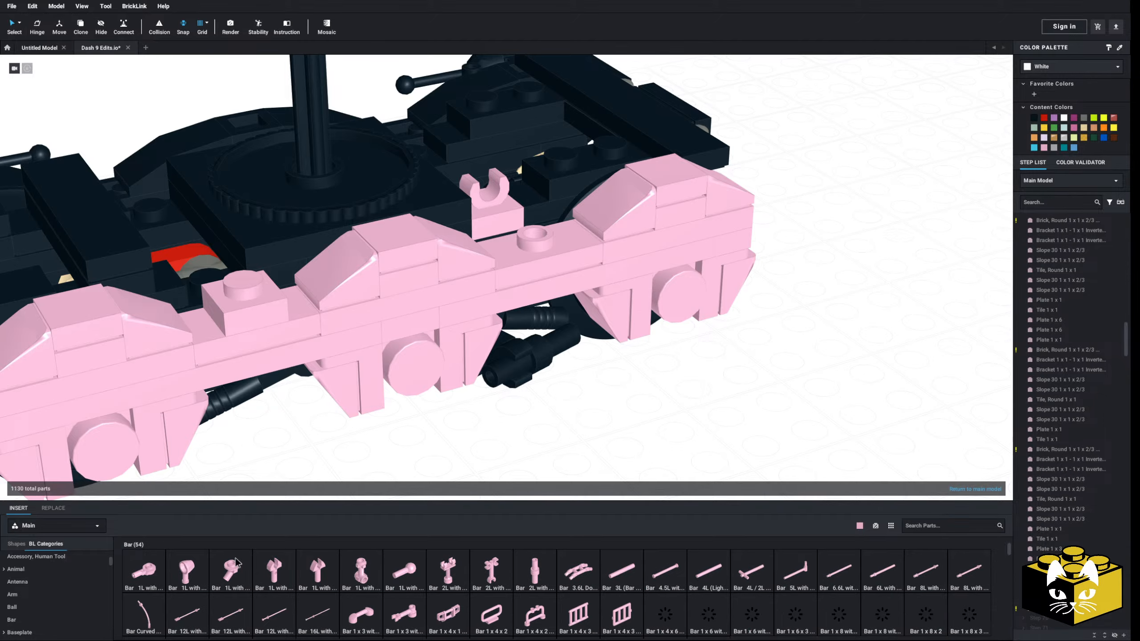
left_click(159, 570)
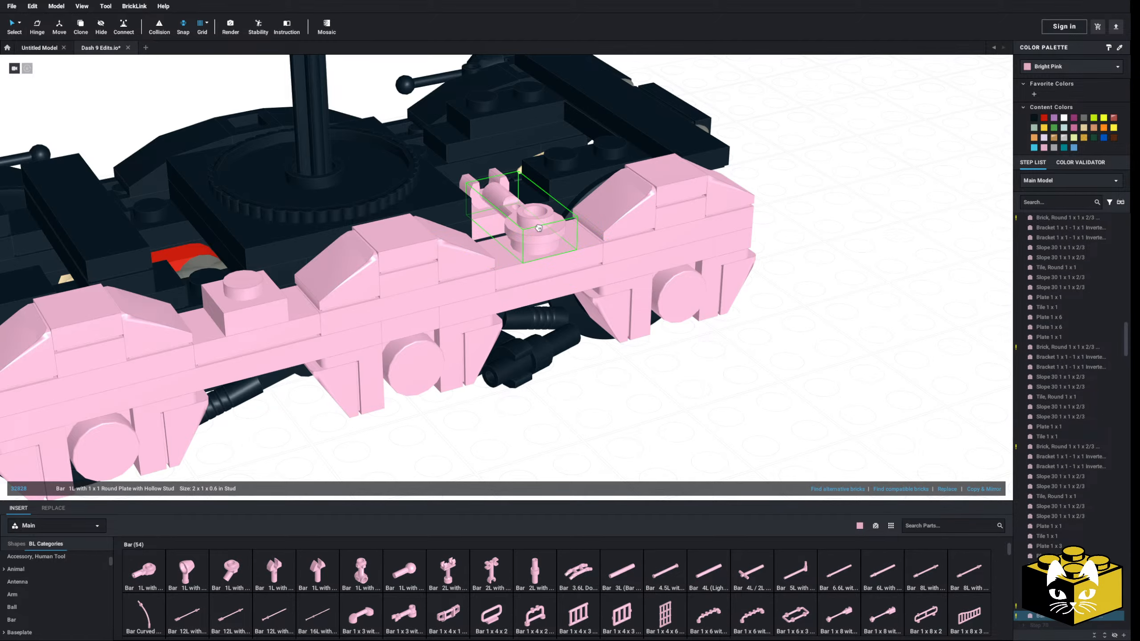
left_click(534, 223)
left_click(543, 337)
Inspect the bar-and-clip connection between the side frame and the black truck deck from several angles
right_click_drag(543, 337, 458, 348)
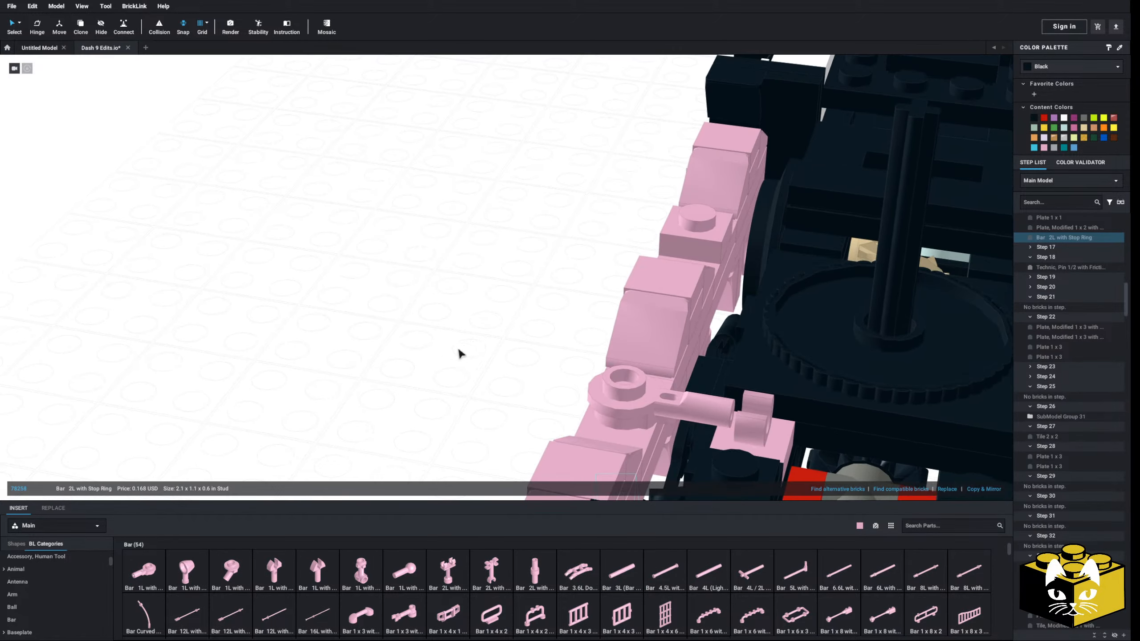
middle_click_drag(458, 348, 325, 339)
right_click_drag(302, 357, 302, 359)
middle_click_drag(301, 360, 239, 358)
right_click_drag(233, 366, 265, 360)
middle_click_drag(569, 338, 579, 359)
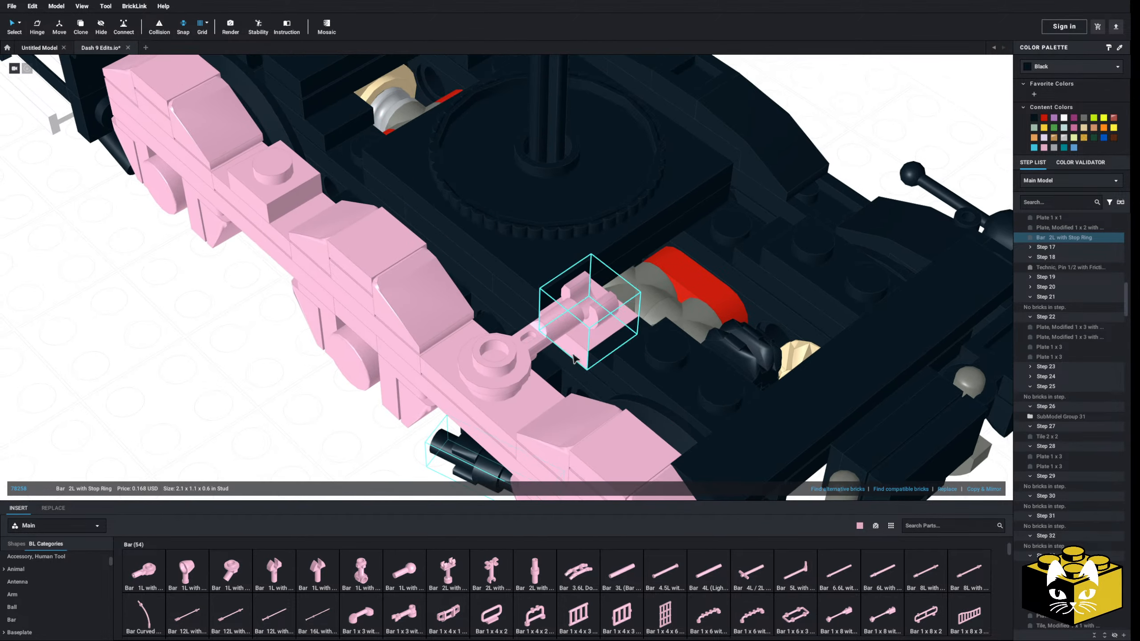
mouse_move(579, 359)
right_mouse_down()
mouse_move(554, 350)
mouse_move(597, 333)
mouse_move(592, 347)
right_mouse_up()
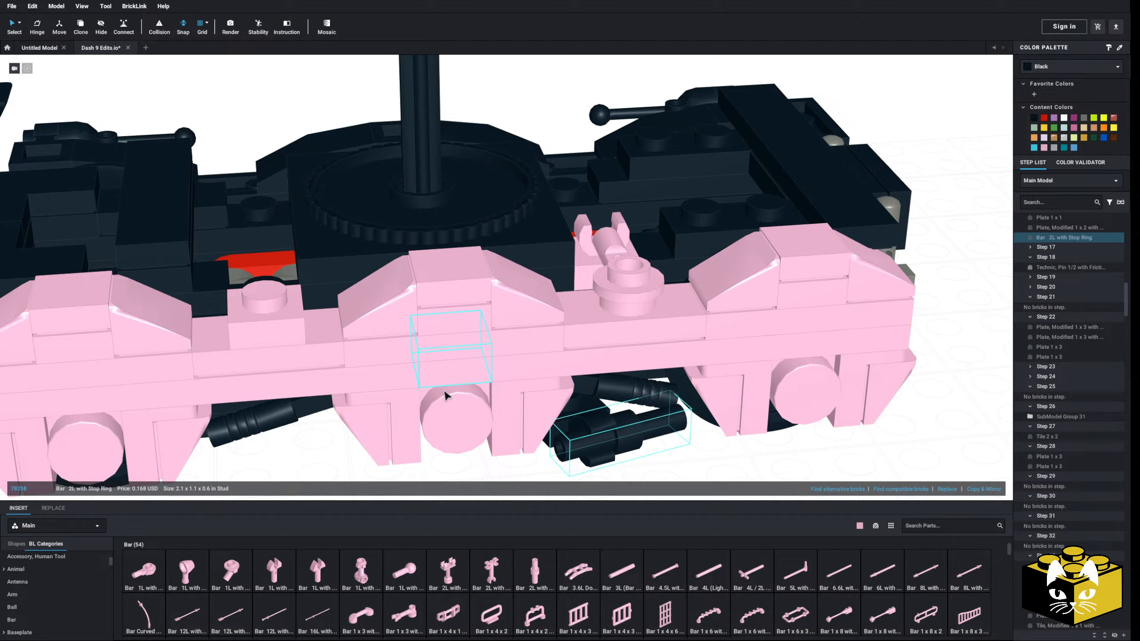
Delete the pink Plate 1 x 1 from the jumper between the pilot-side and middle slope peaks
left_click(285, 314)
key("Delete")
right_click_drag(375, 420, 359, 414)
Examine the clip connection from behind the side frame and browse the part categories beyond Bar for another connecting part
right_click_drag(299, 400, 172, 379)
right_click_drag(395, 348, 216, 322)
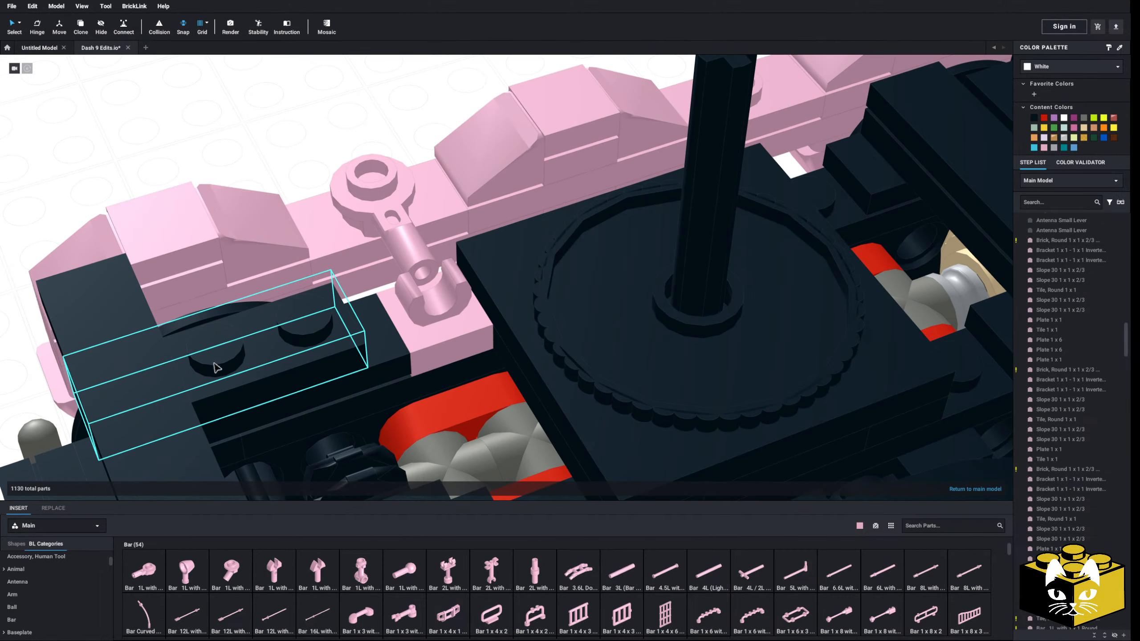
scroll(61, 584, "down", 5)
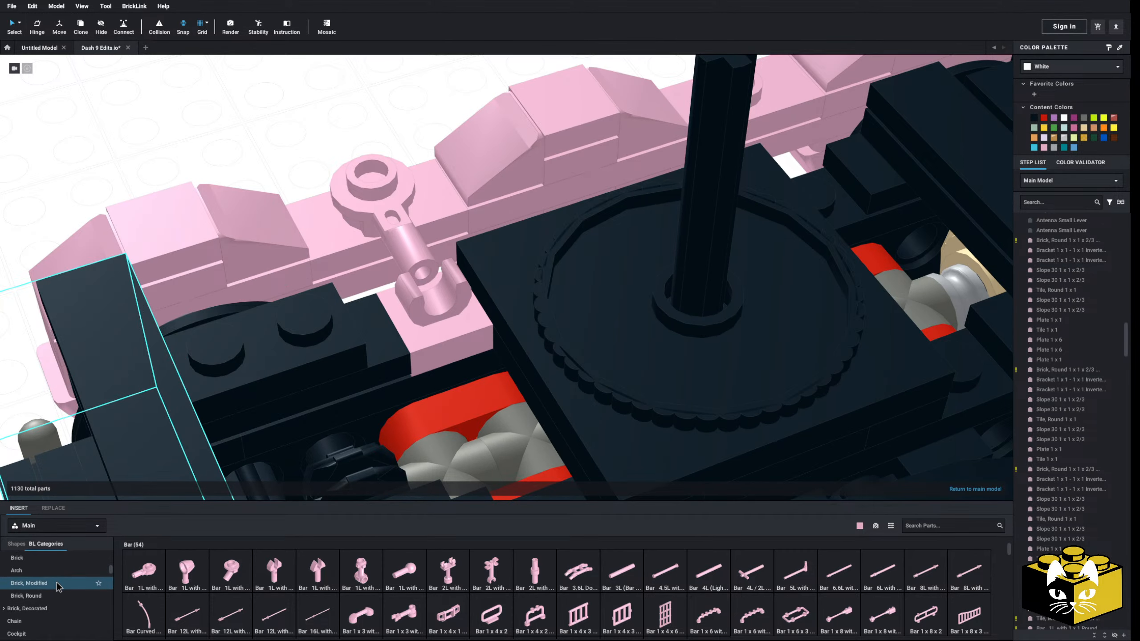
scroll(57, 584, "down", 5)
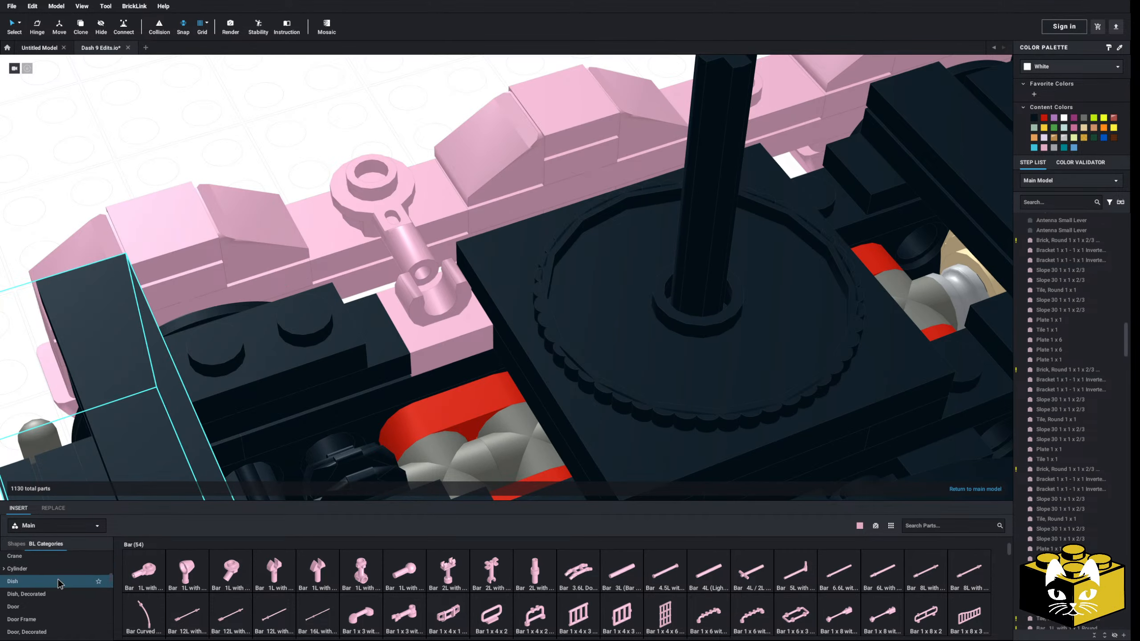
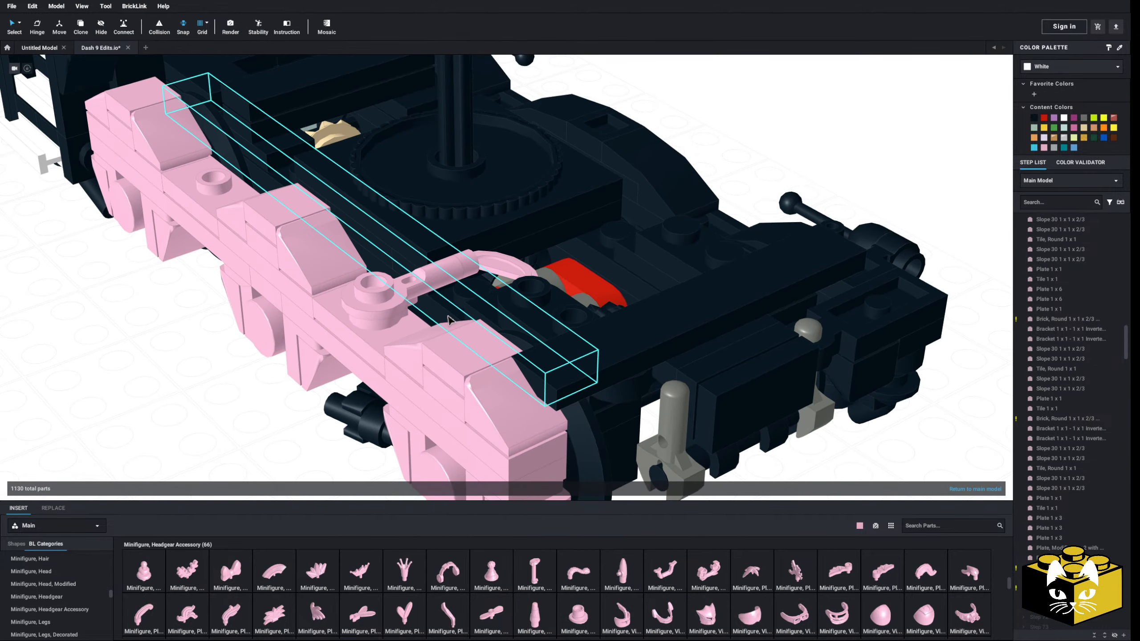
Try a pink Plate, Modified 1 x 1 with Open O Clip Thick (Vertical Grip) on the deck beside the bar connection
scroll(476, 341, "up", 4)
right_click_drag(475, 342, 486, 373)
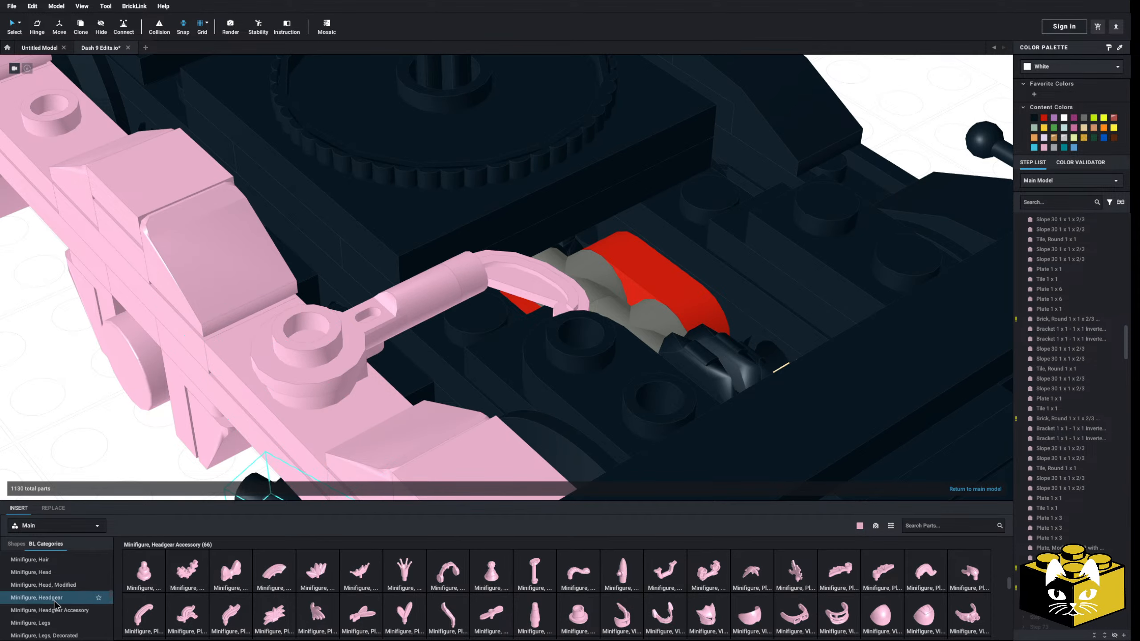
scroll(67, 594, "up", 5)
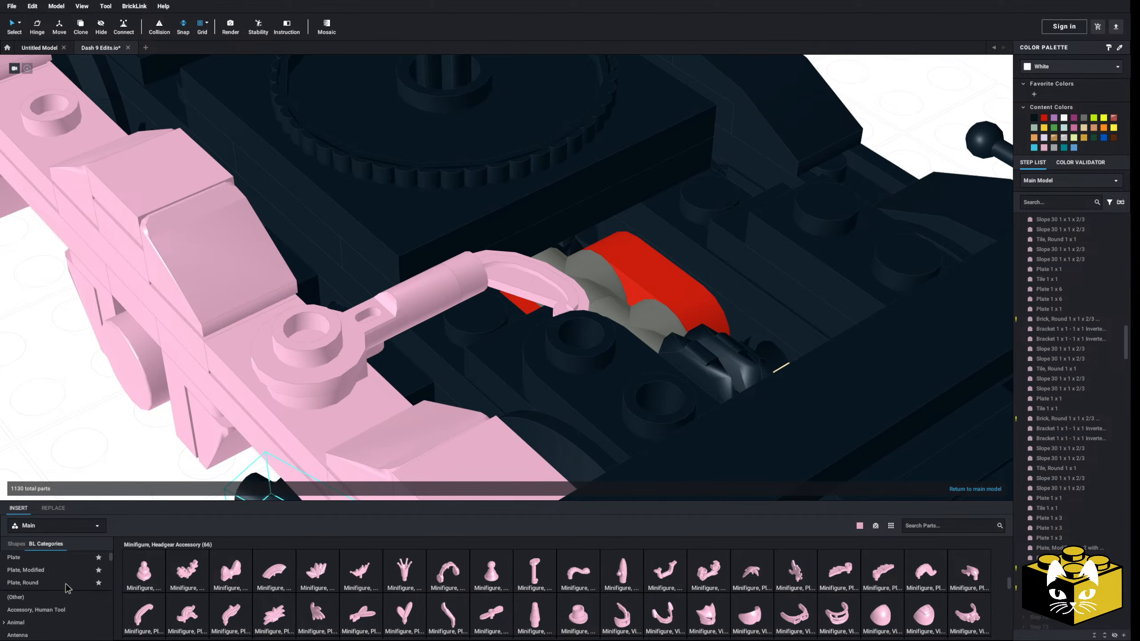
left_click(103, 571)
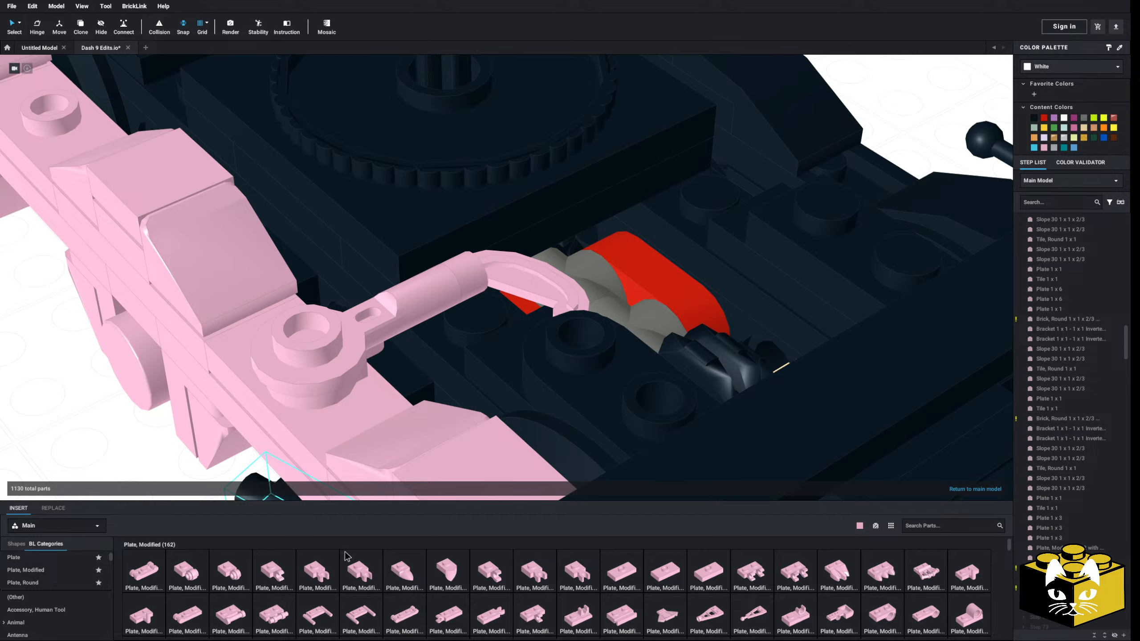
left_click(327, 577)
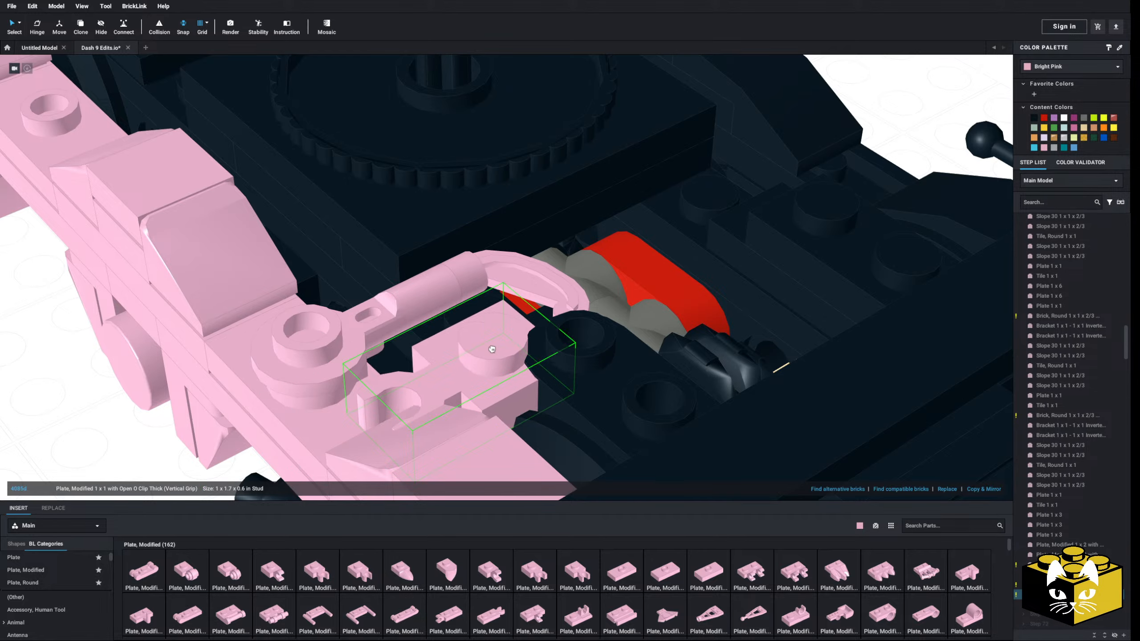
left_click(494, 343)
left_click(482, 339)
right_click_drag(483, 339, 460, 298)
key("Delete")
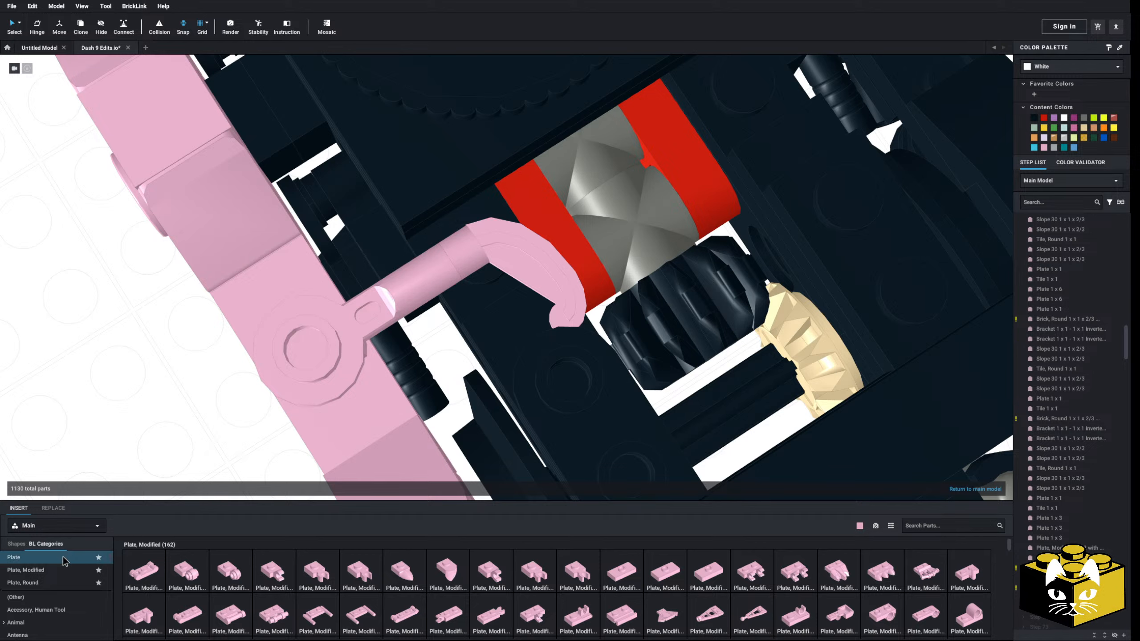
Try a pink Bar 1 x 3 with Clip and Stud Holder (Robot Arm) beside the round-plate bar on the side frame
scroll(68, 607, "down", 2)
left_click(45, 589)
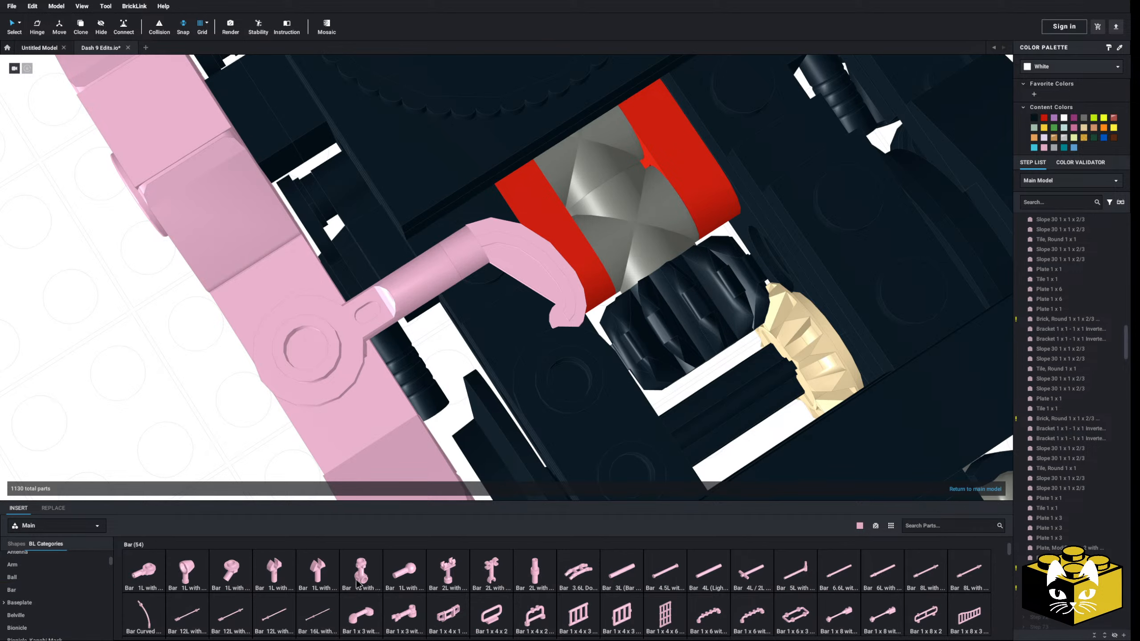
scroll(543, 568, "down", 1)
scroll(543, 569, "down", 2)
scroll(479, 575, "up", 3)
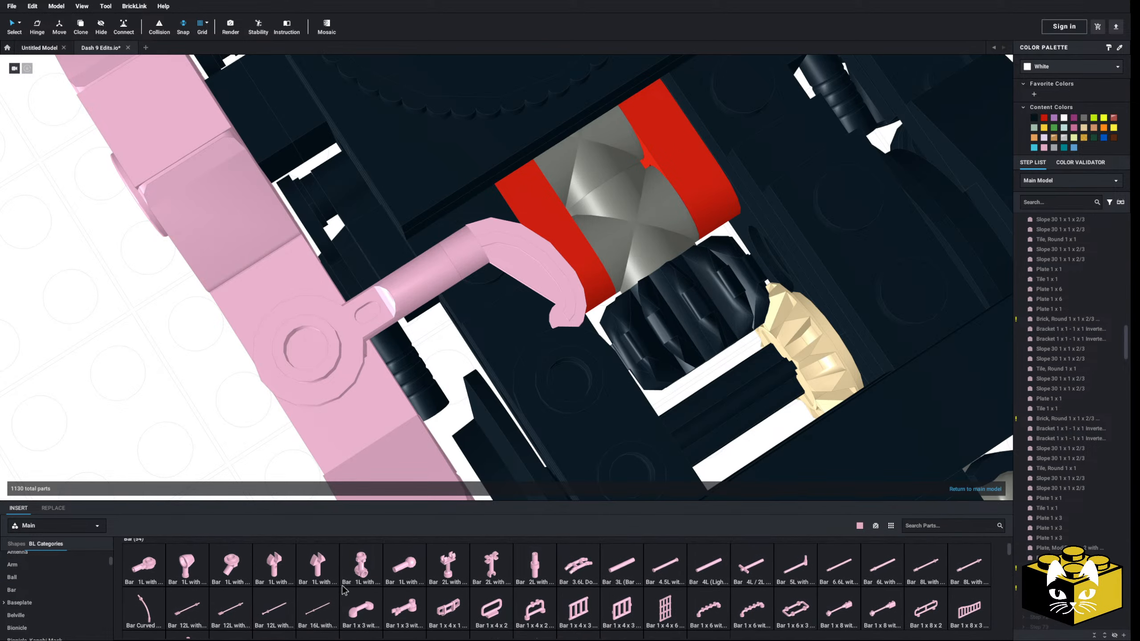
scroll(361, 583, "down", 1)
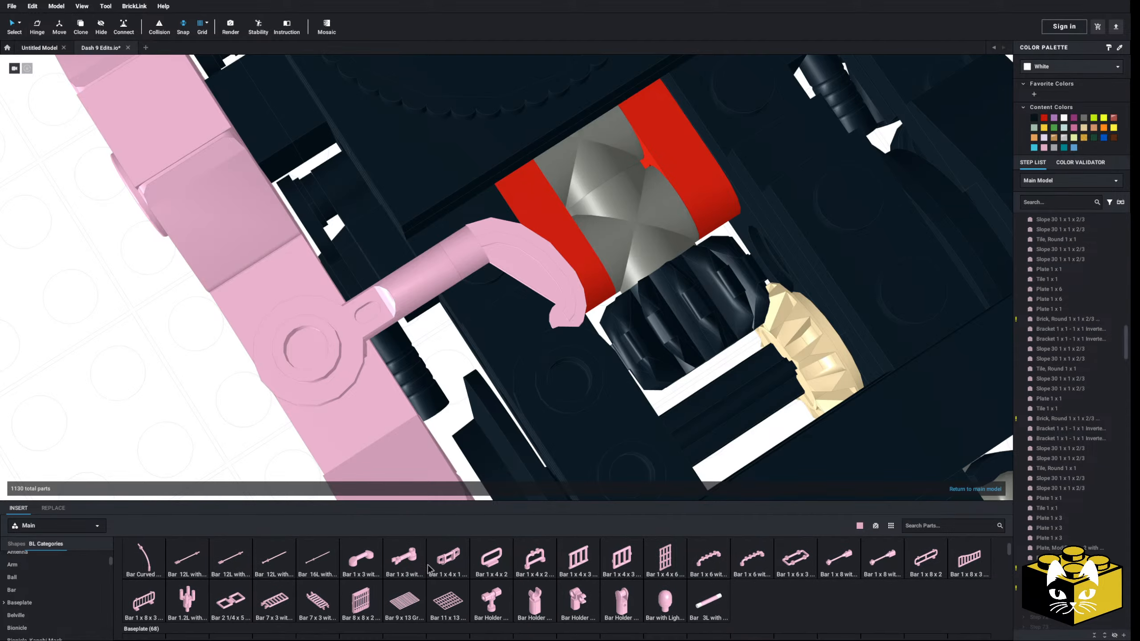
left_click(403, 559)
key("Down")
key("Left")
key("Down")
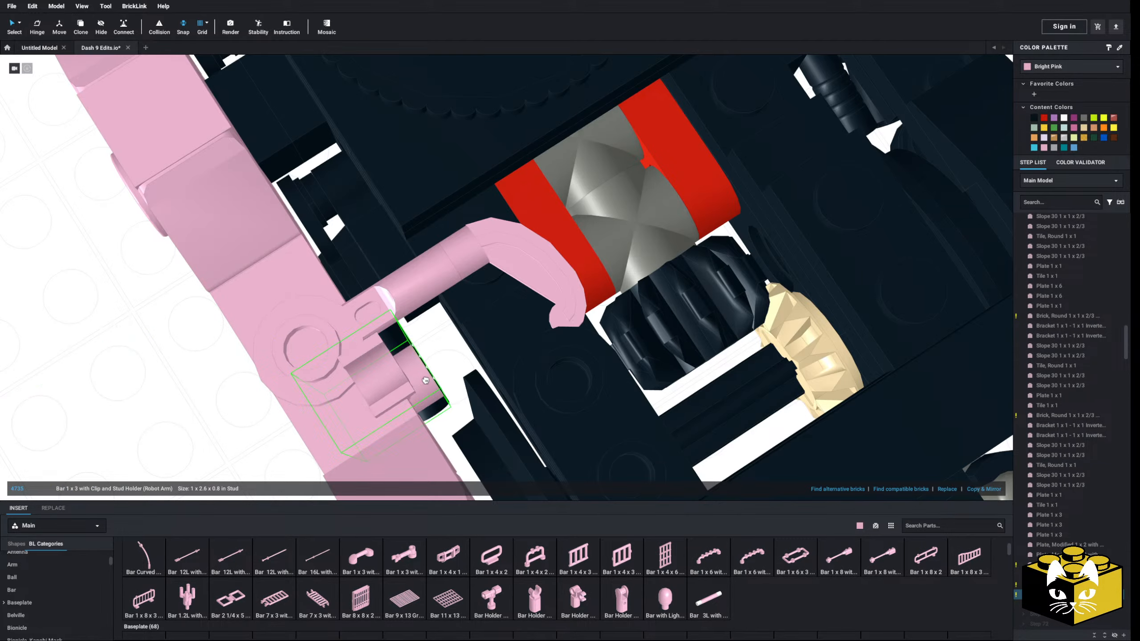
left_click(408, 324)
Try tilting the robot arm about its lower end with the Hinge tool, and delete the arm
right_click_drag(408, 324, 483, 398)
left_click(489, 386)
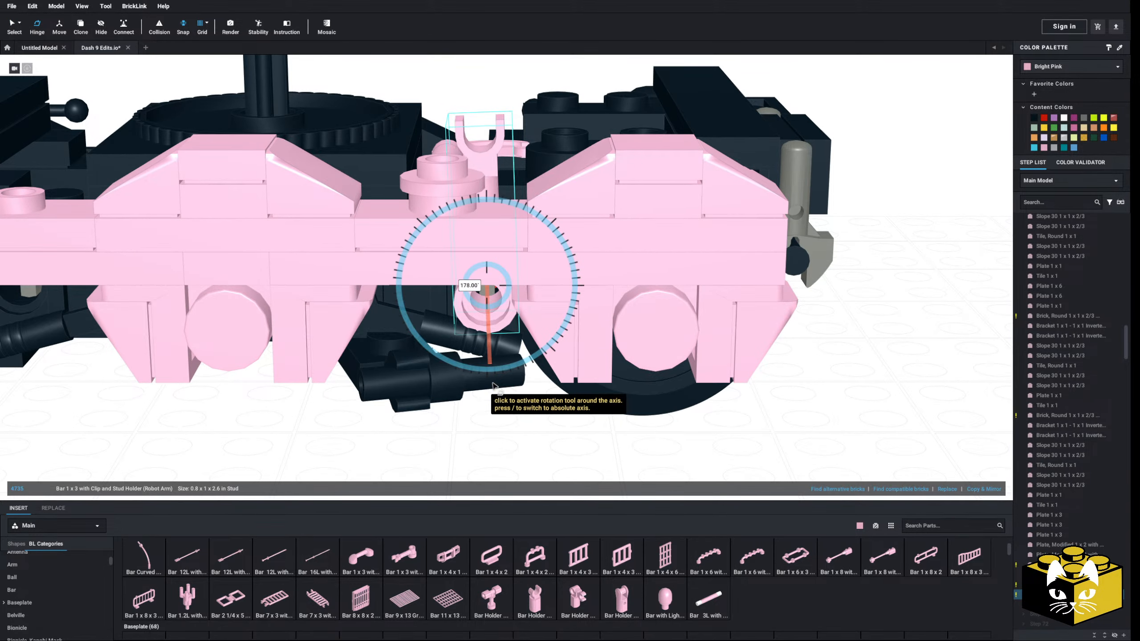
left_click_drag(494, 385, 516, 379)
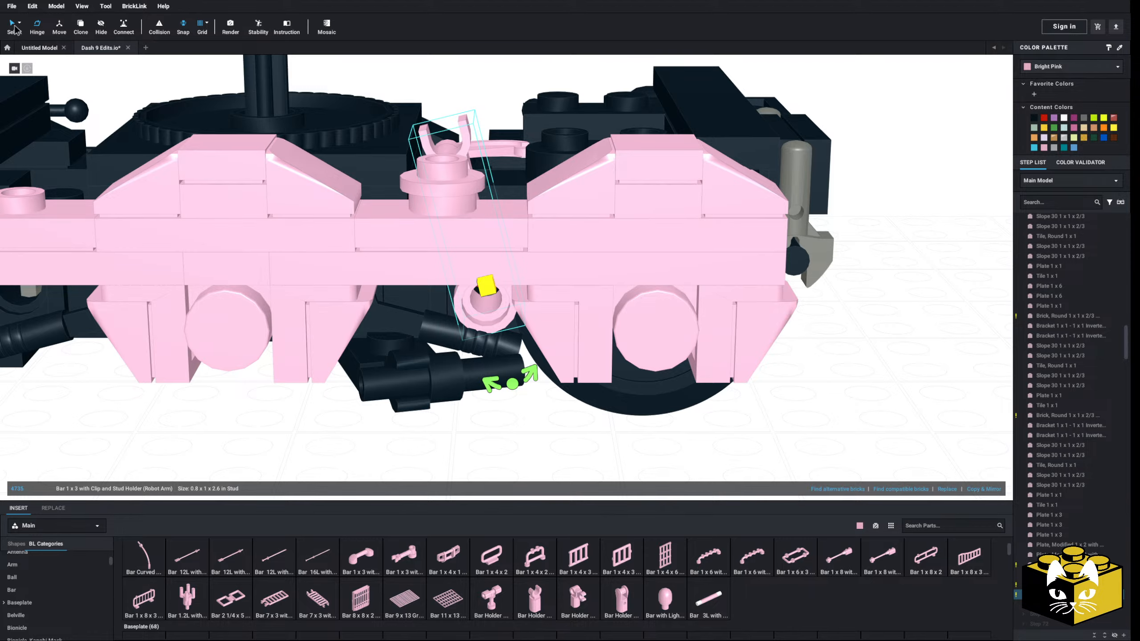
scroll(209, 437, "down", 5)
right_click_drag(209, 436, 132, 417)
scroll(173, 472, "up", 5)
key("Delete")
Delete the curved pink part and the Bar 1L with 1 x 1 Round Plate from the side frame's jumper
left_click(348, 316)
key("Delete")
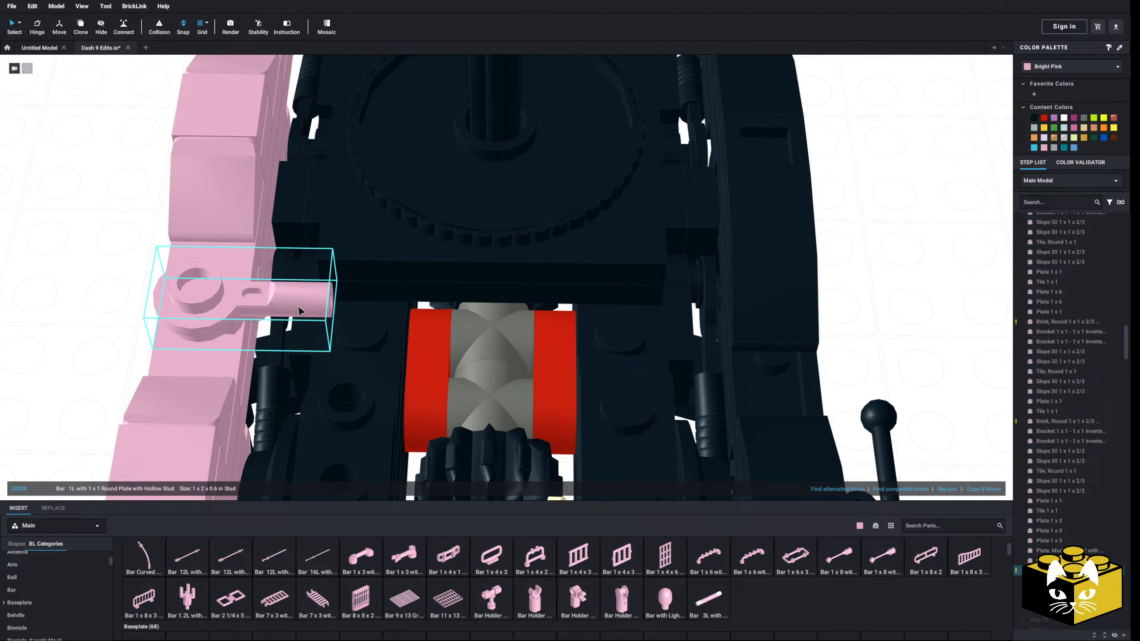
key("Delete")
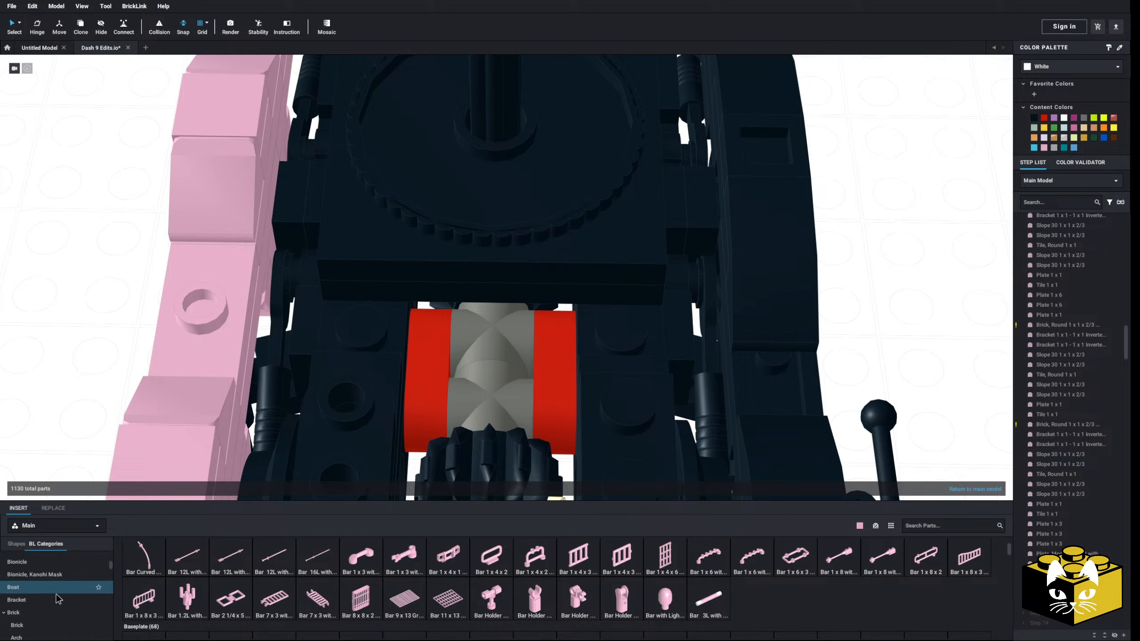
Try a pink Bracket 1 x 1 on the side frame's jumper and check its fit against the deck from several angles
left_click(57, 600)
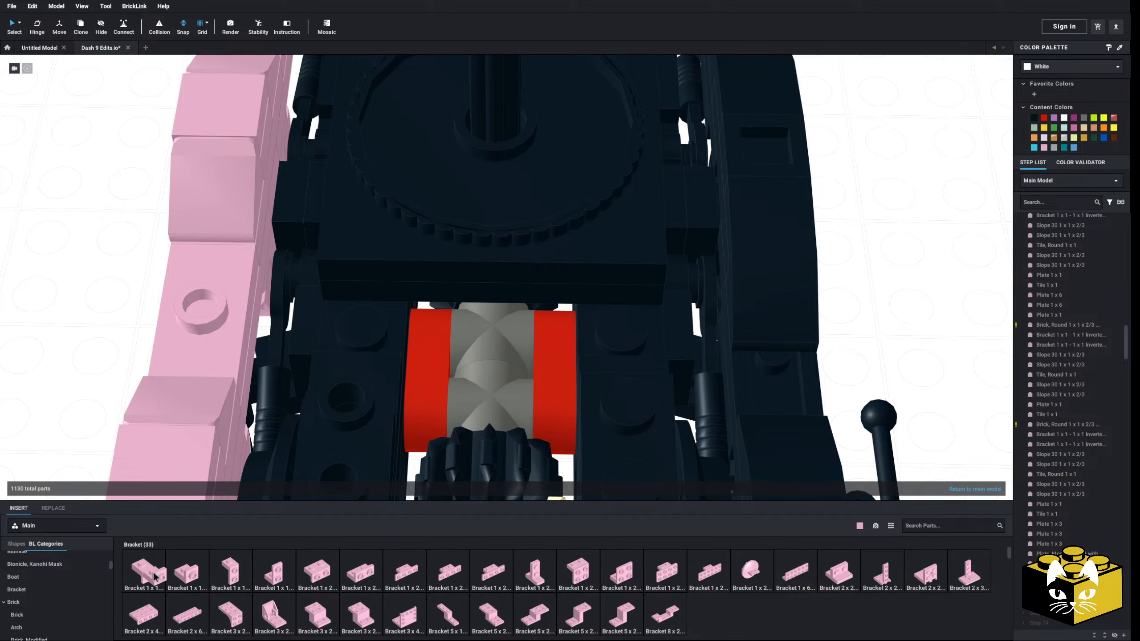
left_click_drag(154, 577, 196, 272)
right_click_drag(52, 334, 13, 312)
middle_click_drag(278, 414, 303, 435)
scroll(303, 435, "up", 3)
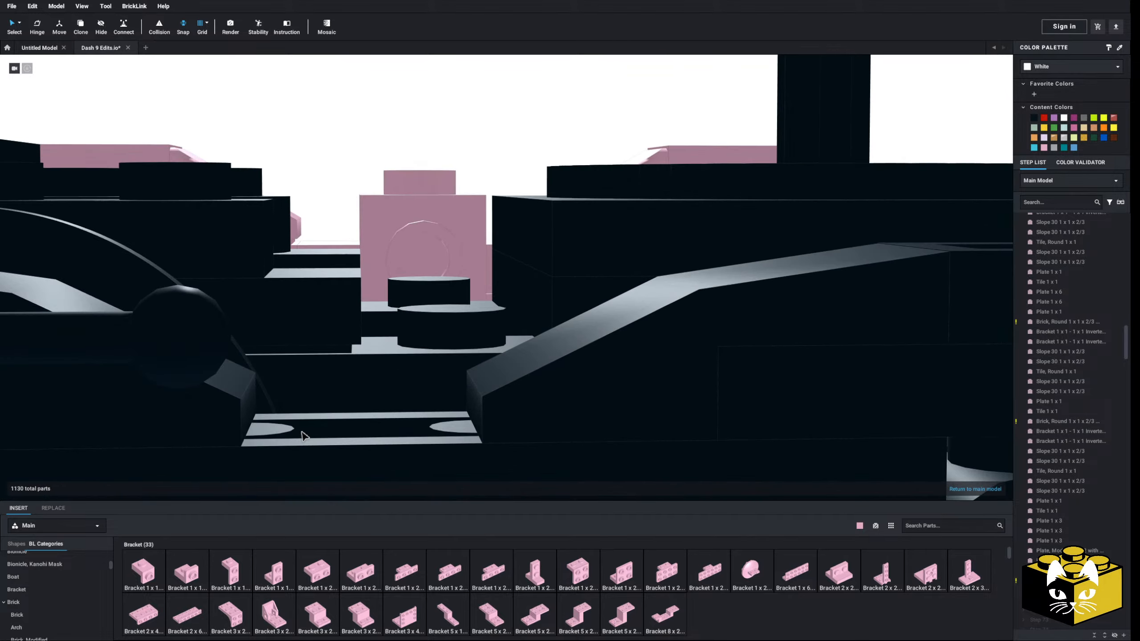
right_click_drag(303, 435, 304, 450)
scroll(305, 450, "down", 3)
scroll(448, 219, "down", 5)
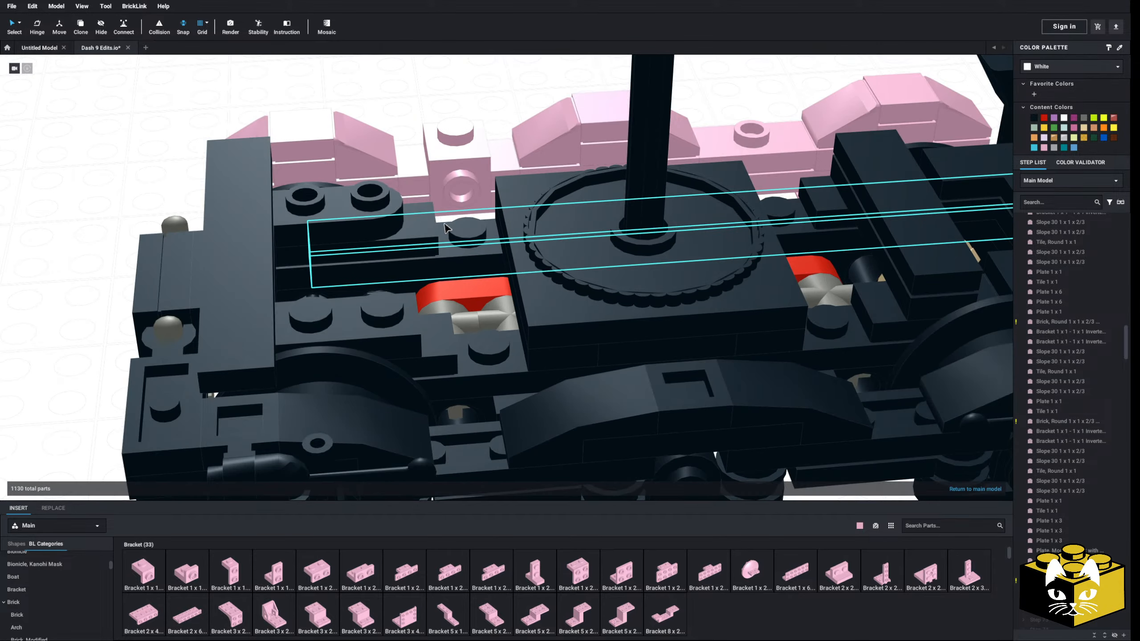
scroll(348, 230, "up", 5)
key("Delete")
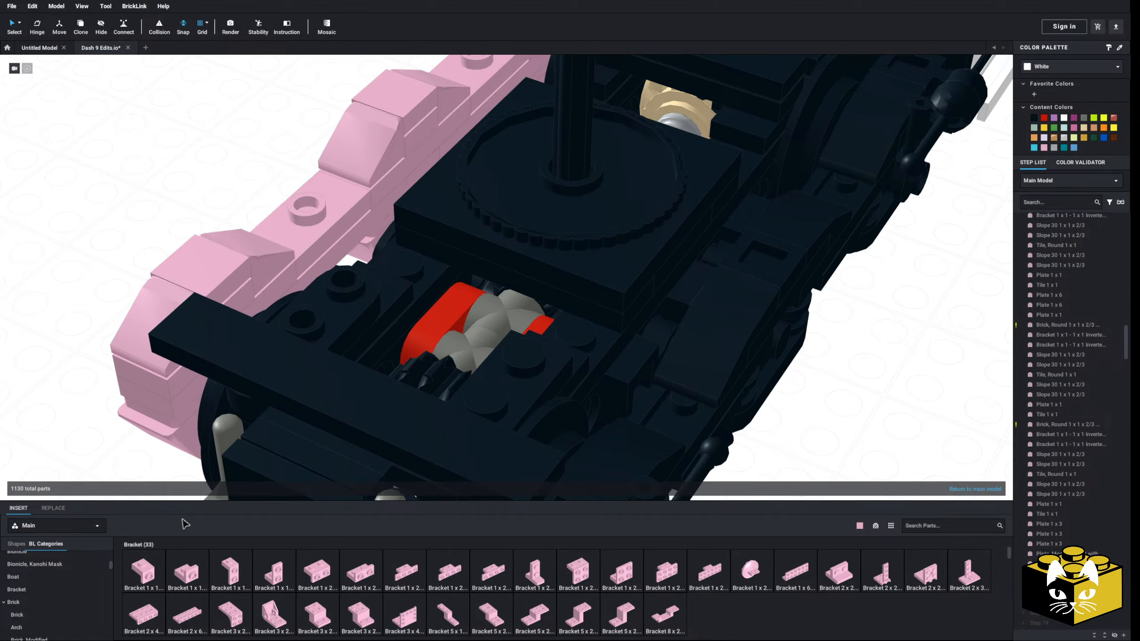
Place a pink Plate, Modified 1 x 2 with Clip on End (Horizontal Grip) from the side frame's jumper across to the deck
scroll(48, 597, "up", 5)
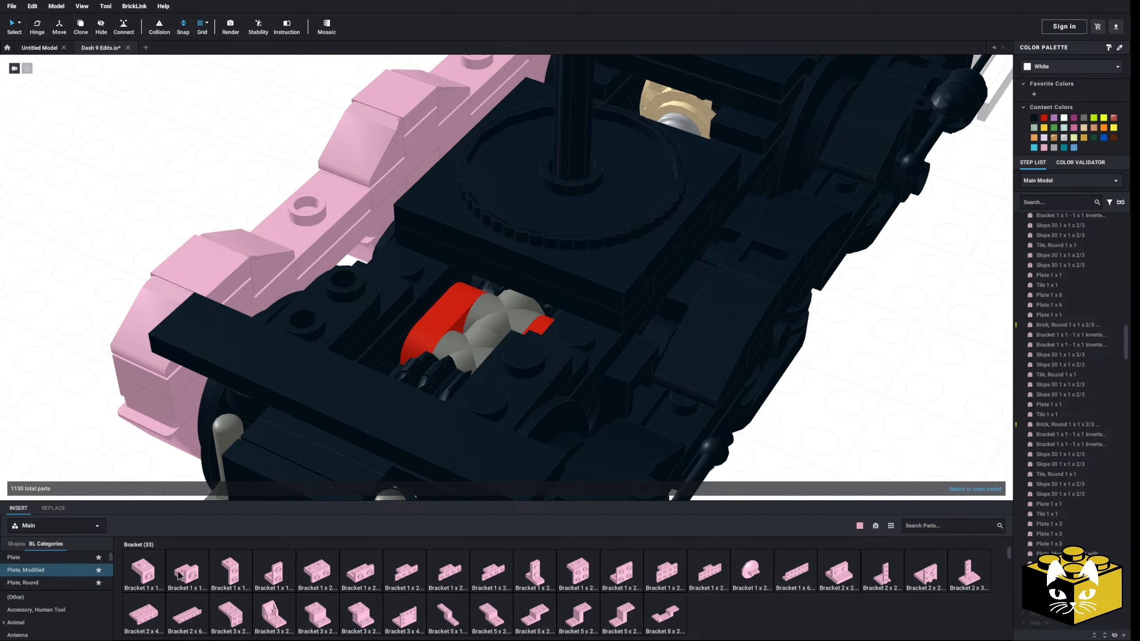
left_click(9, 559)
left_click(72, 578)
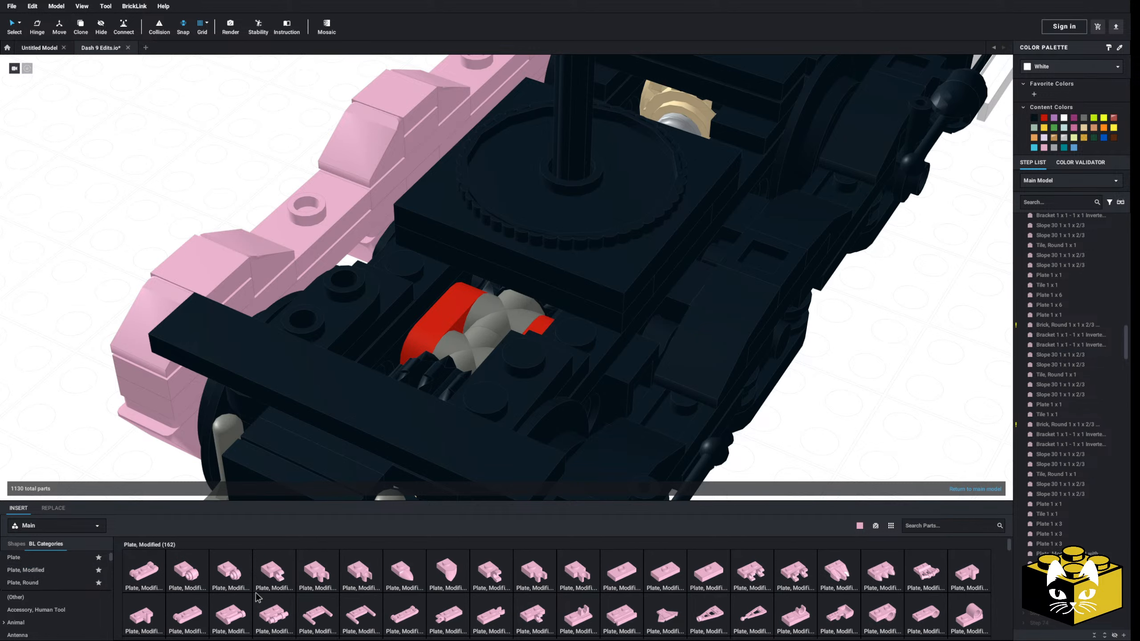
left_click(439, 615)
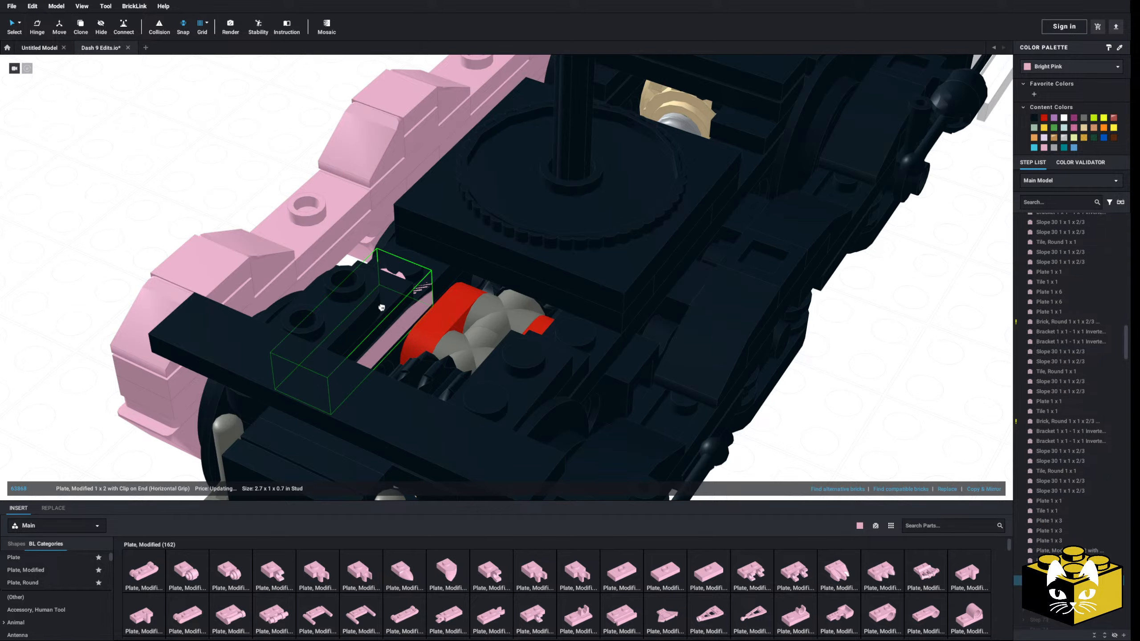
left_click(185, 189)
right_click_drag(185, 189, 201, 206)
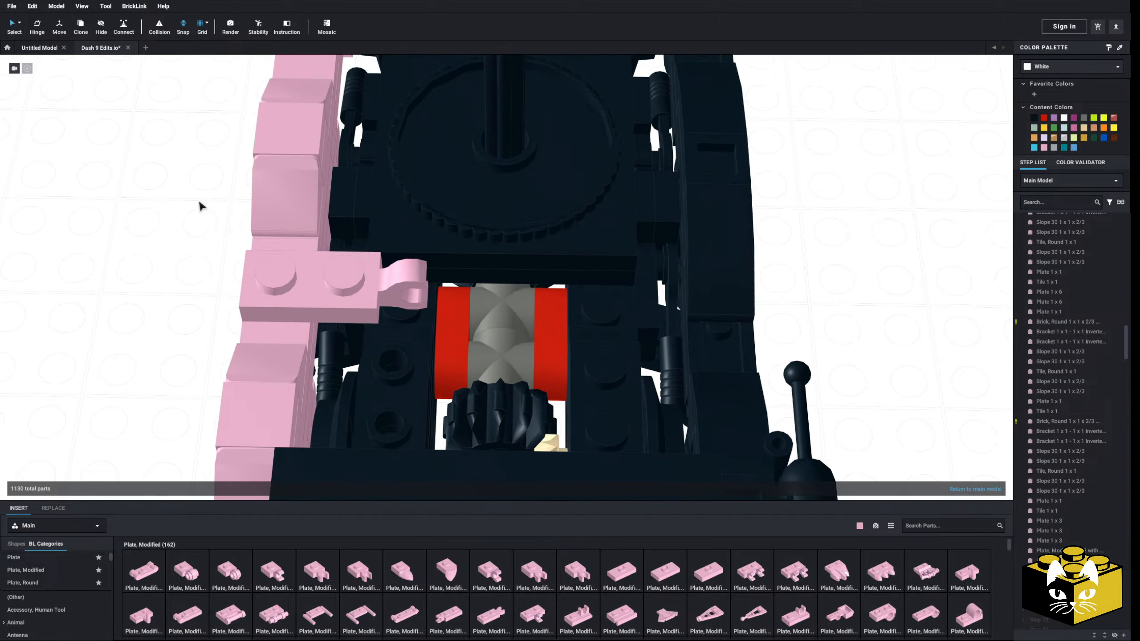
Search the parts for "bino" and try the pink minifigure binoculars in the clip of the 1 x 2 plate
scroll(81, 583, "down", 3)
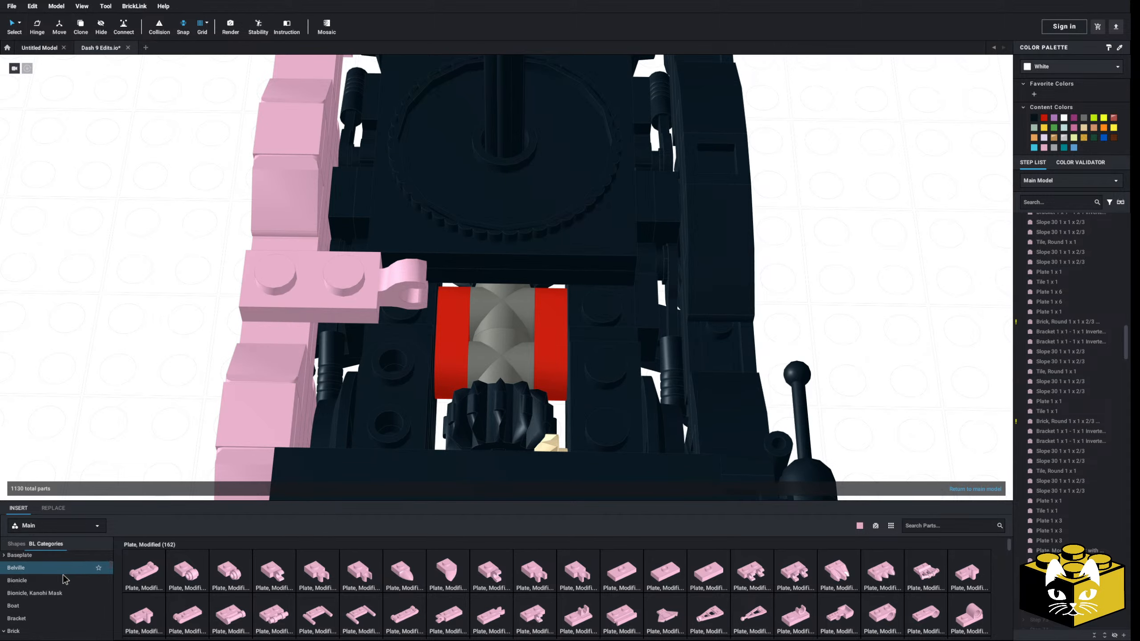
scroll(64, 580, "down", 2)
scroll(64, 580, "up", 2)
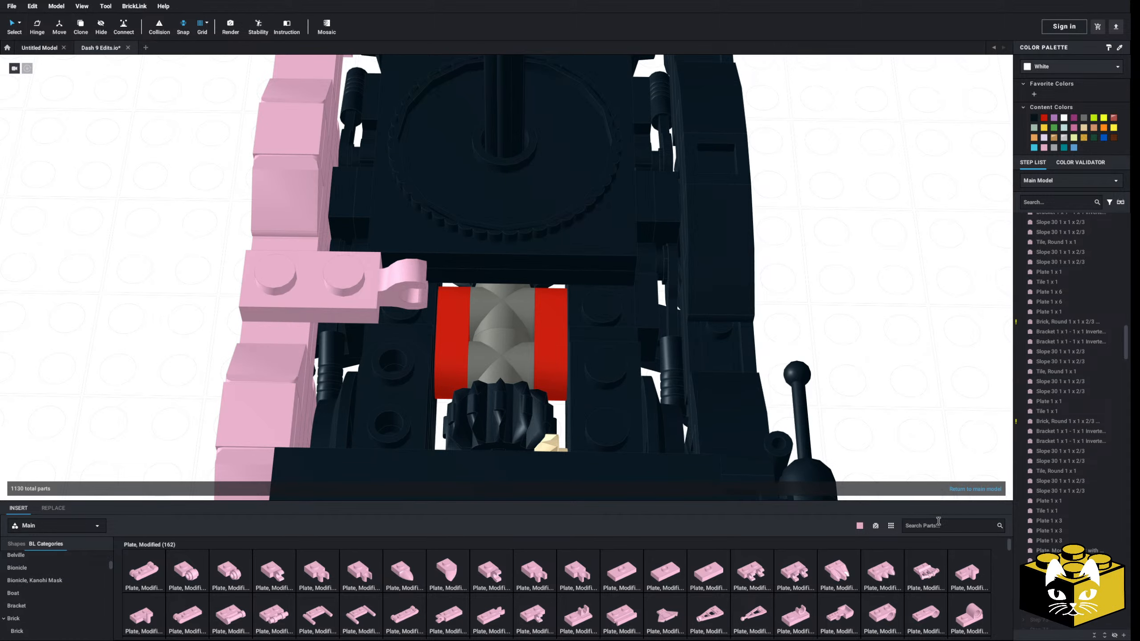
type("n")
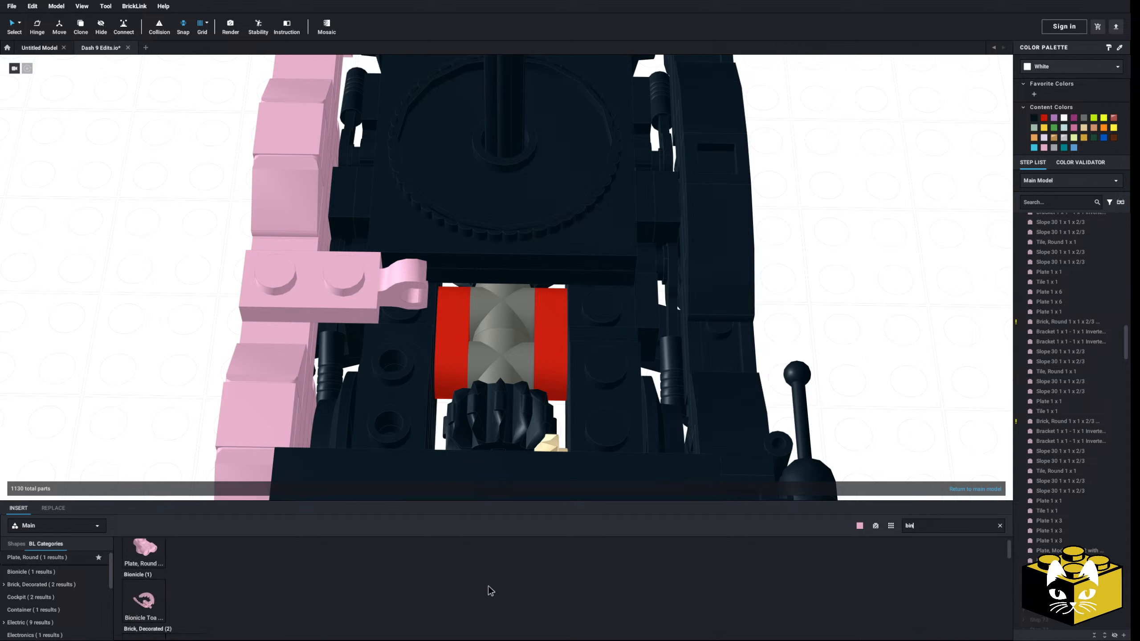
scroll(488, 587, "down", 8)
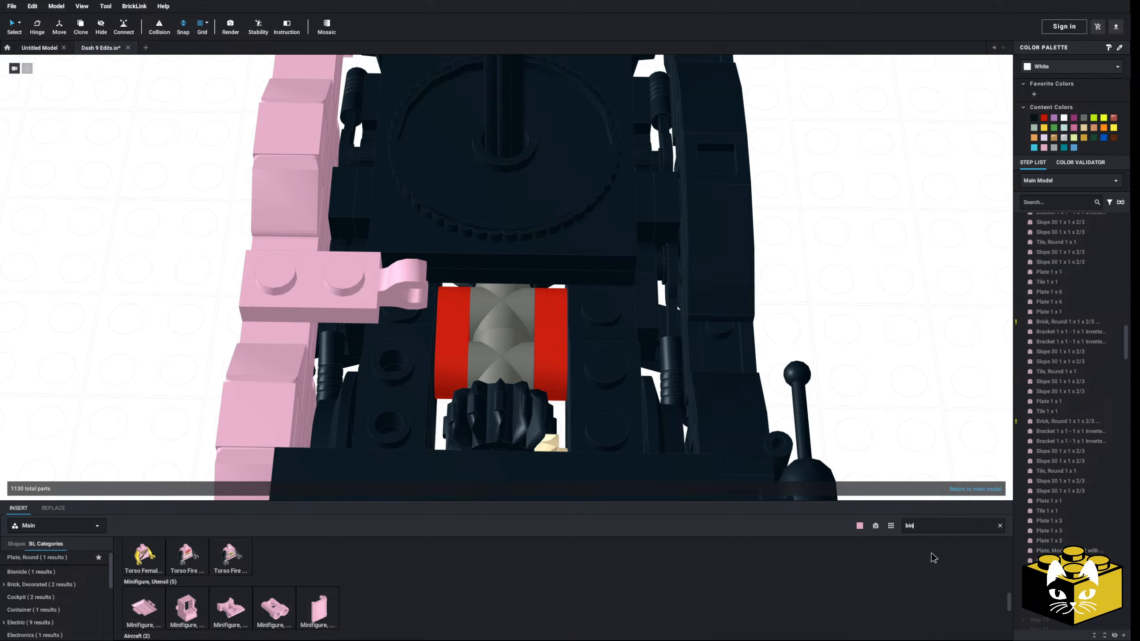
type("o")
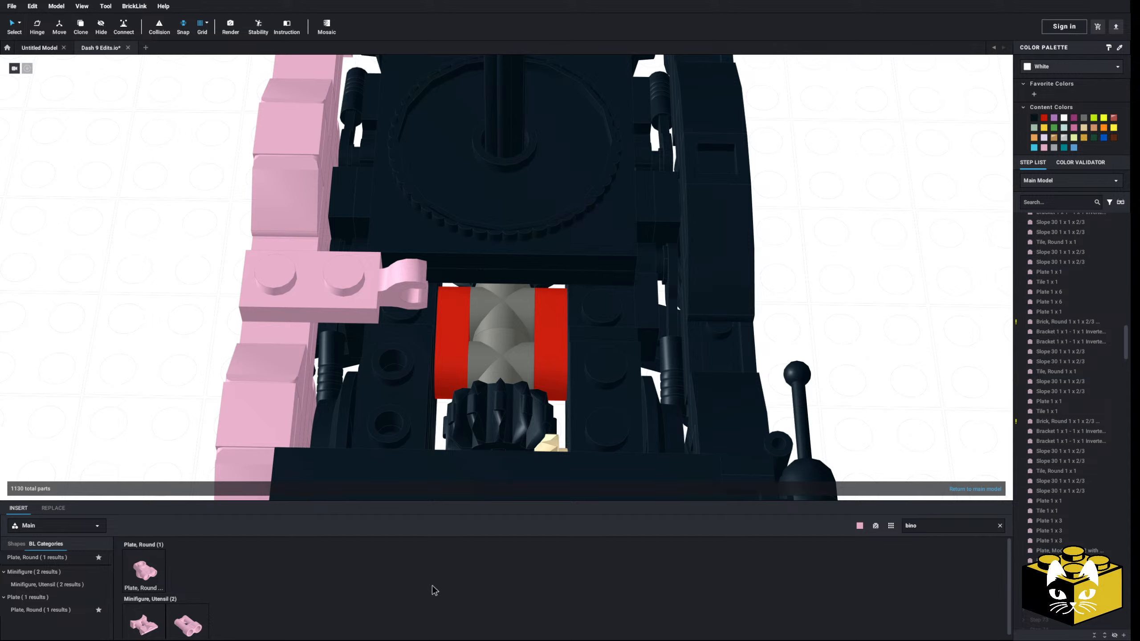
left_click_drag(90, 345, 440, 277)
mouse_move(441, 276)
right_mouse_down()
mouse_move(438, 307)
mouse_move(439, 290)
right_mouse_up()
left_click(116, 281)
right_click_drag(117, 281, 103, 269)
middle_click_drag(104, 274, 158, 280)
scroll(162, 350, "up", 3)
right_click_drag(166, 358, 227, 384)
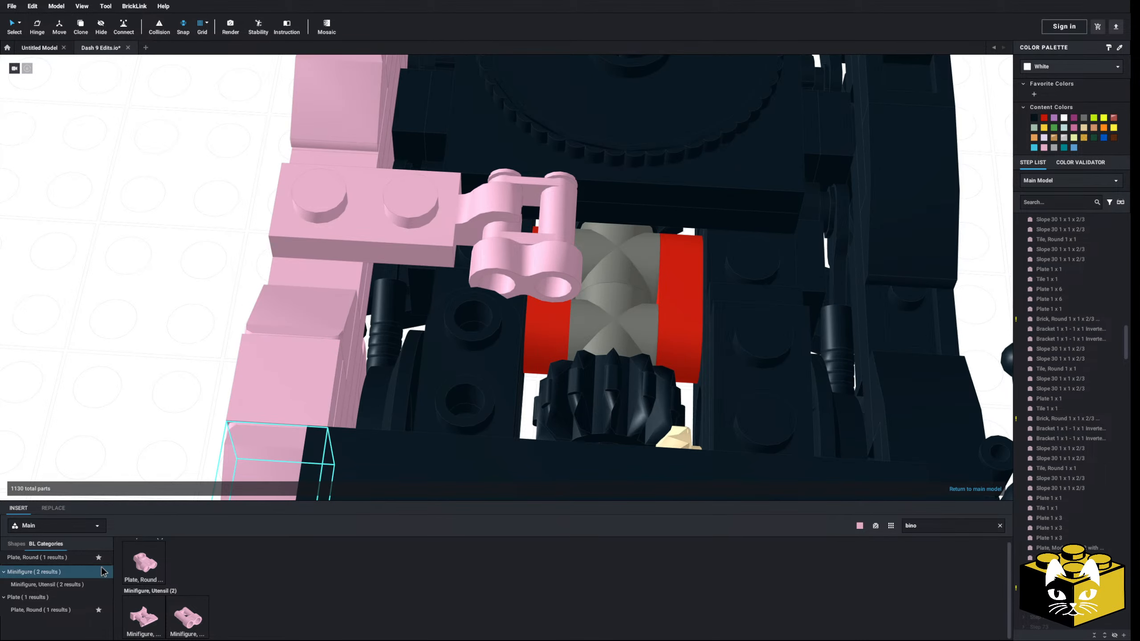
Clear the part search and try a pink Plate, Modified 1 x 1 with Open O Clip (Horizontal Grip) on the deck near the binoculars
left_click(1001, 527)
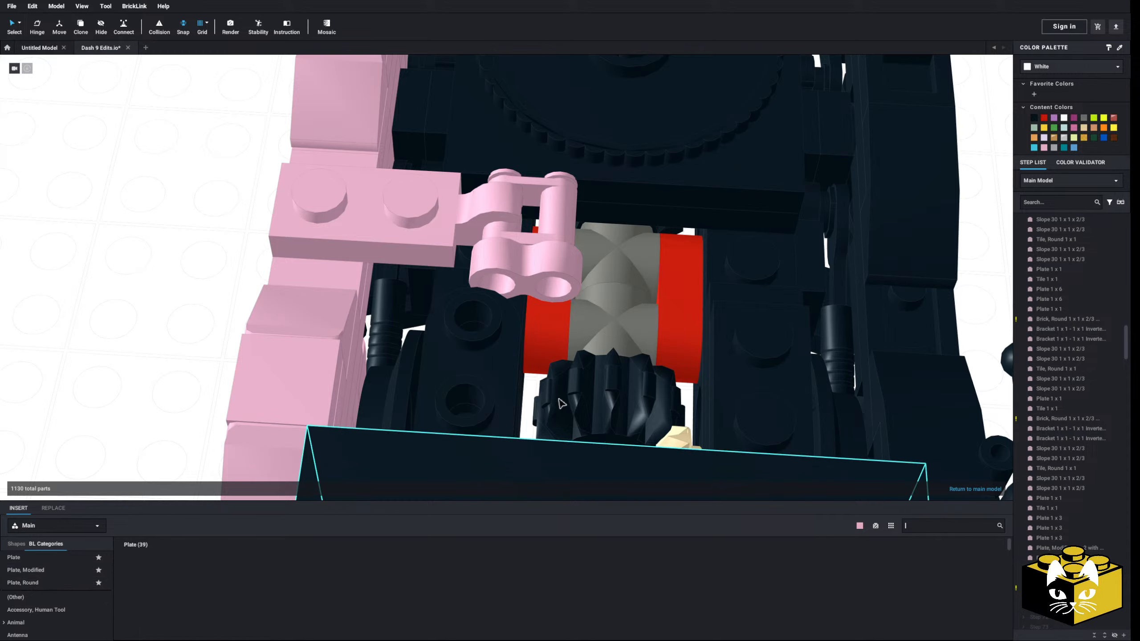
left_click(63, 575)
left_click(269, 579)
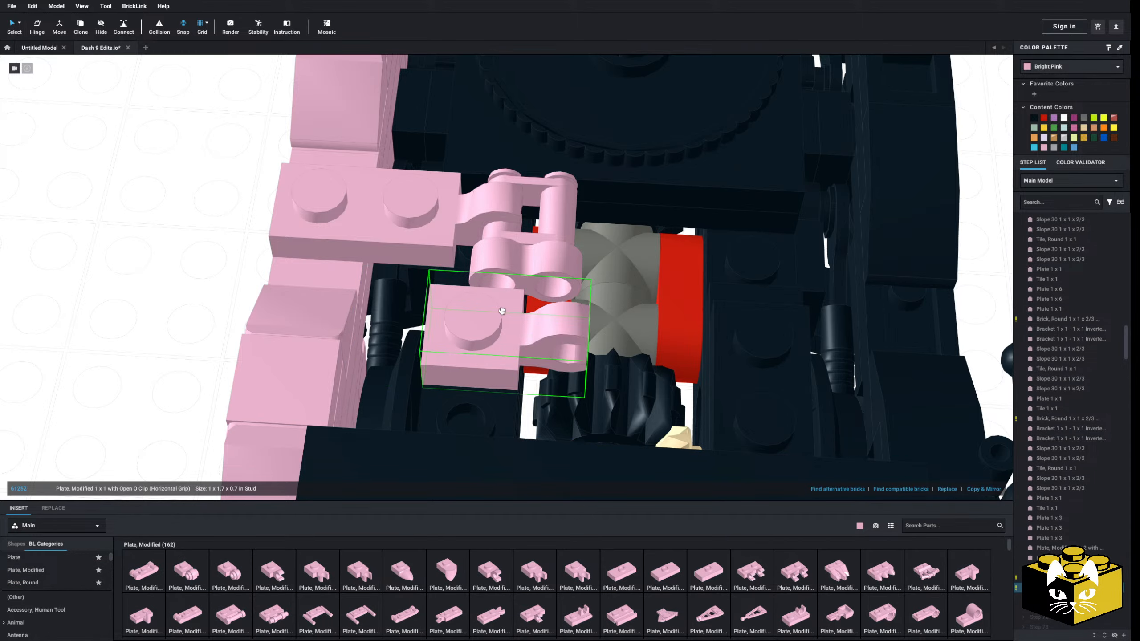
left_click(164, 322)
mouse_move(164, 321)
right_mouse_down()
mouse_move(168, 289)
mouse_move(106, 299)
mouse_move(158, 320)
right_mouse_up()
Delete the pink binoculars and the 1 x 1 Open O Clip plate from the deck
left_click(542, 287)
key("Delete")
right_click_drag(479, 350, 497, 374)
left_click(443, 312)
key("Delete")
right_click_drag(449, 322, 514, 273)
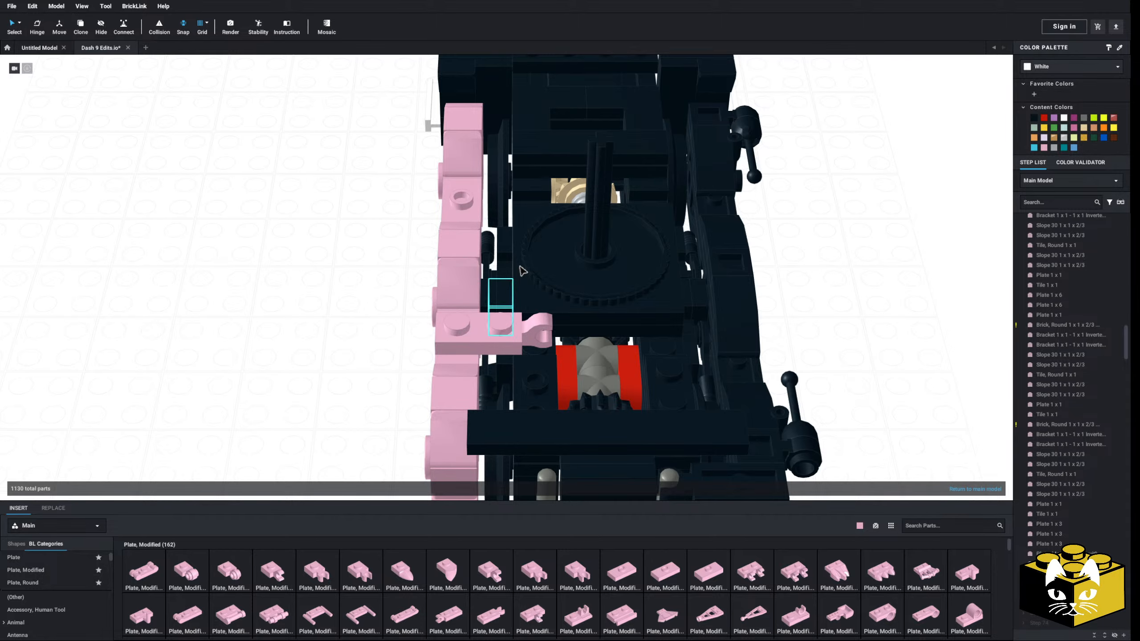
Delete the pink 1 x 2 plate with clip that spans the side frame's jumper and the deck
right_click_drag(302, 349, 409, 210)
scroll(278, 339, "up", 4)
left_click(462, 176)
key("Delete")
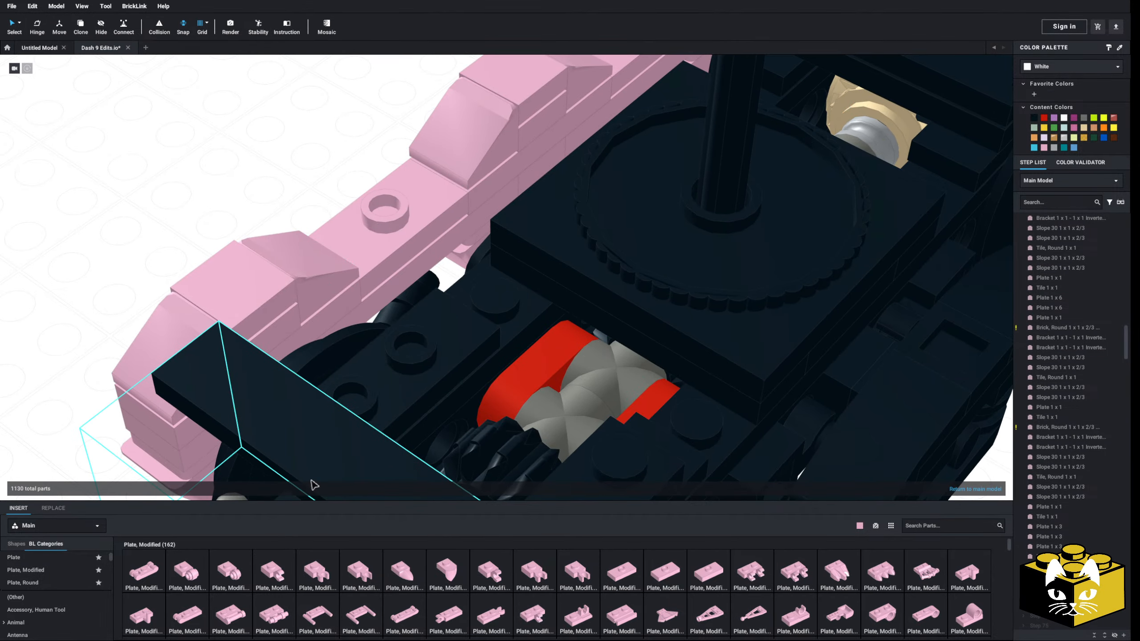
Place a pink Tile 1 x 1 on the deck stud beside the turntable base, next to the side frame's jumper
scroll(41, 580, "down", 2)
scroll(43, 580, "down", 5)
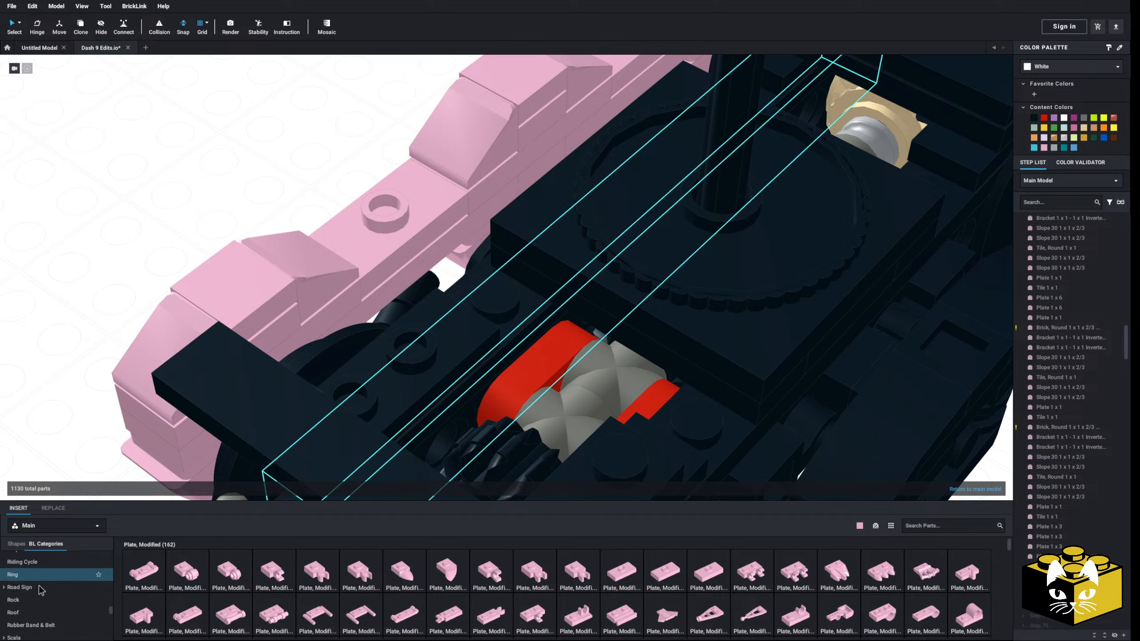
scroll(42, 590, "down", 4)
left_click(42, 583)
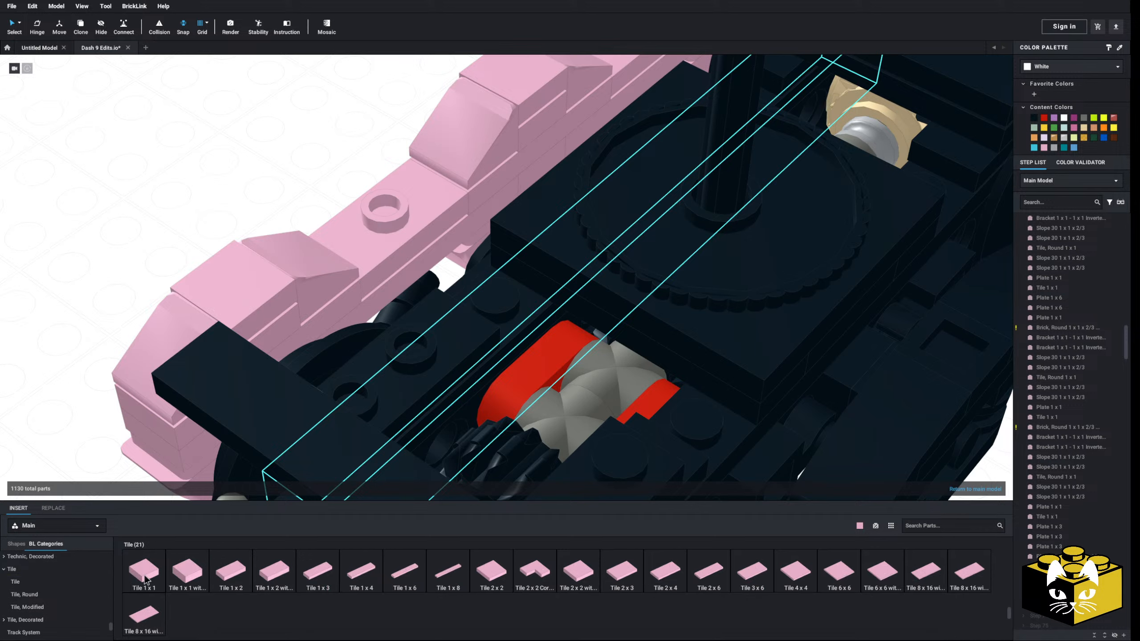
left_click(144, 571)
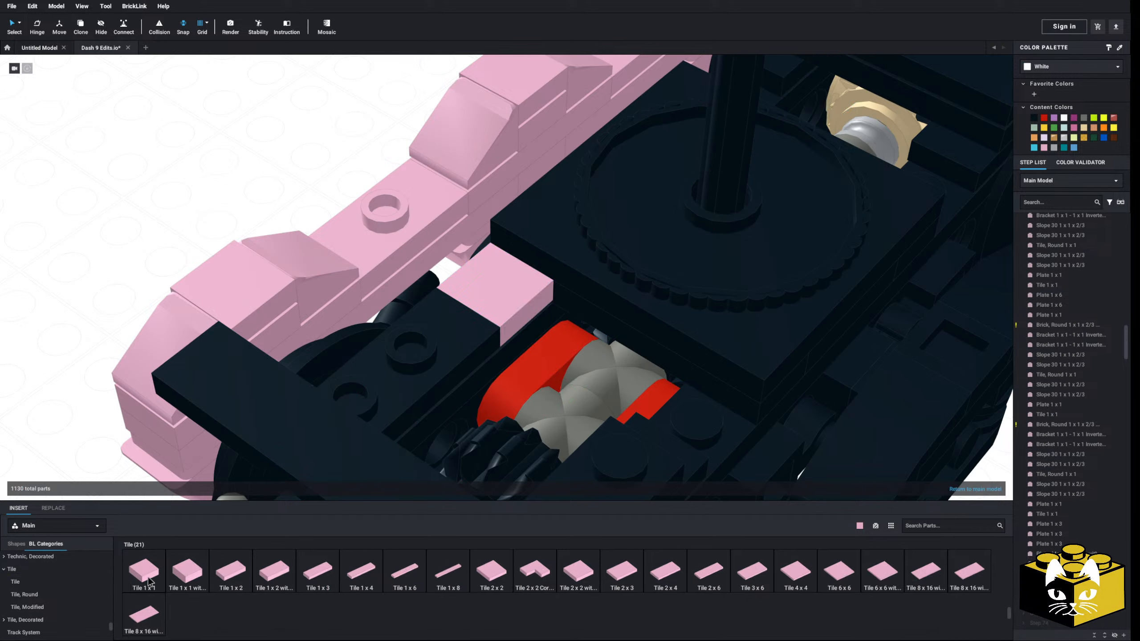
scroll(88, 578, "up", 10)
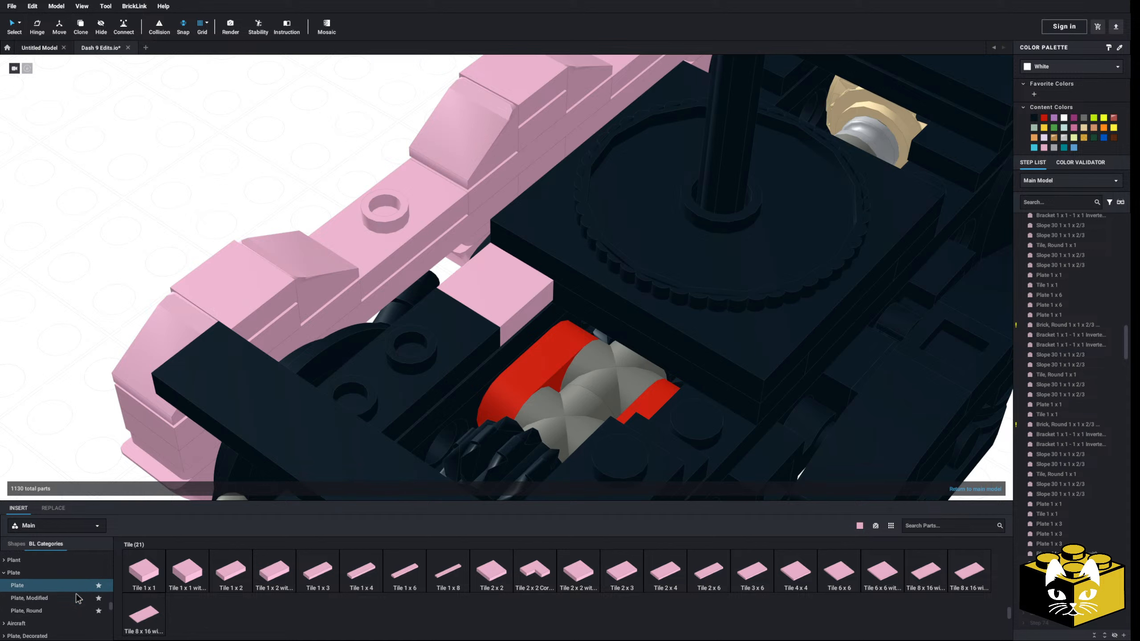
Try a pink Plate 1 x 3 spanning the side frame's jumper stud and the pink Tile 1 x 1 on the deck
left_click(60, 579)
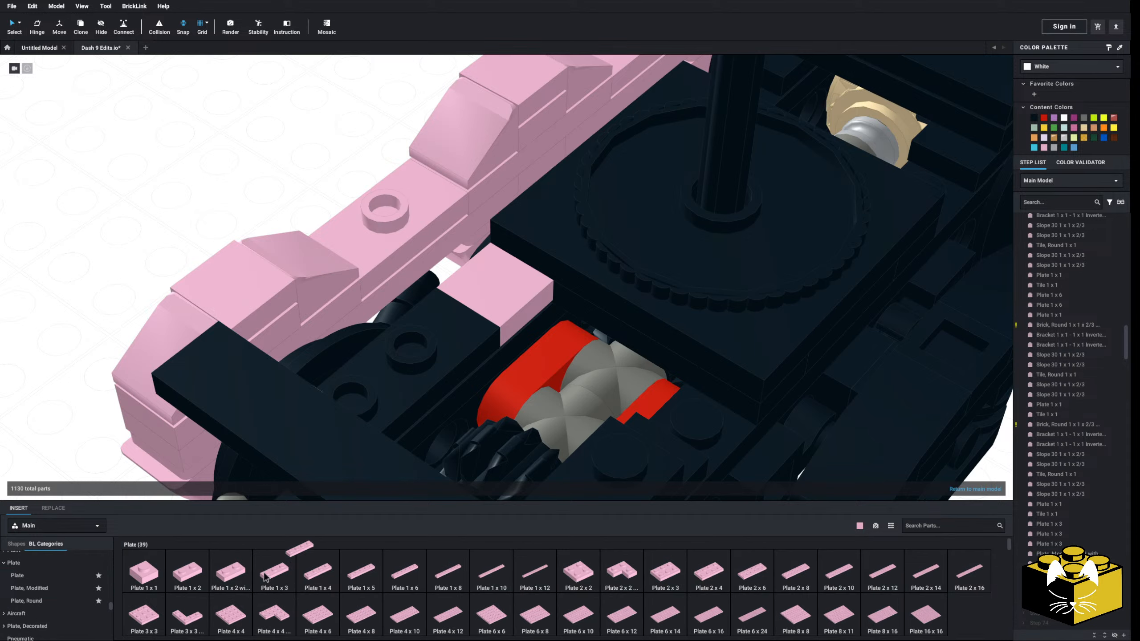
left_click_drag(265, 577, 465, 229)
left_click(219, 211)
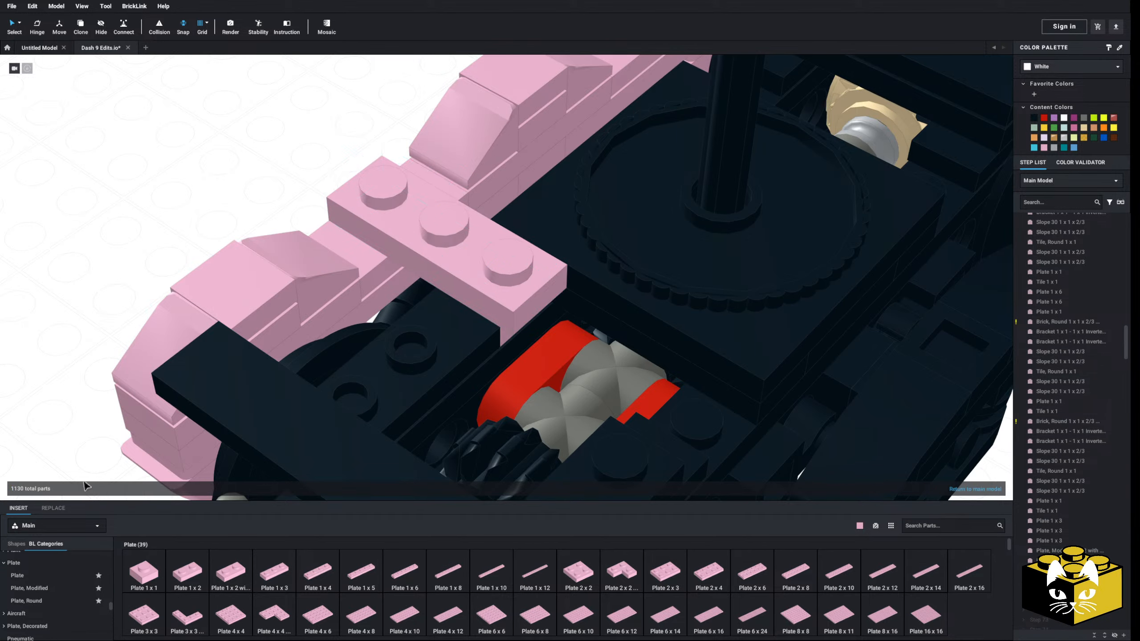
Try a pink Tile 1 x 4 on top of the Plate 1 x 3 that bridges the side frame and the deck
scroll(75, 602, "down", 10)
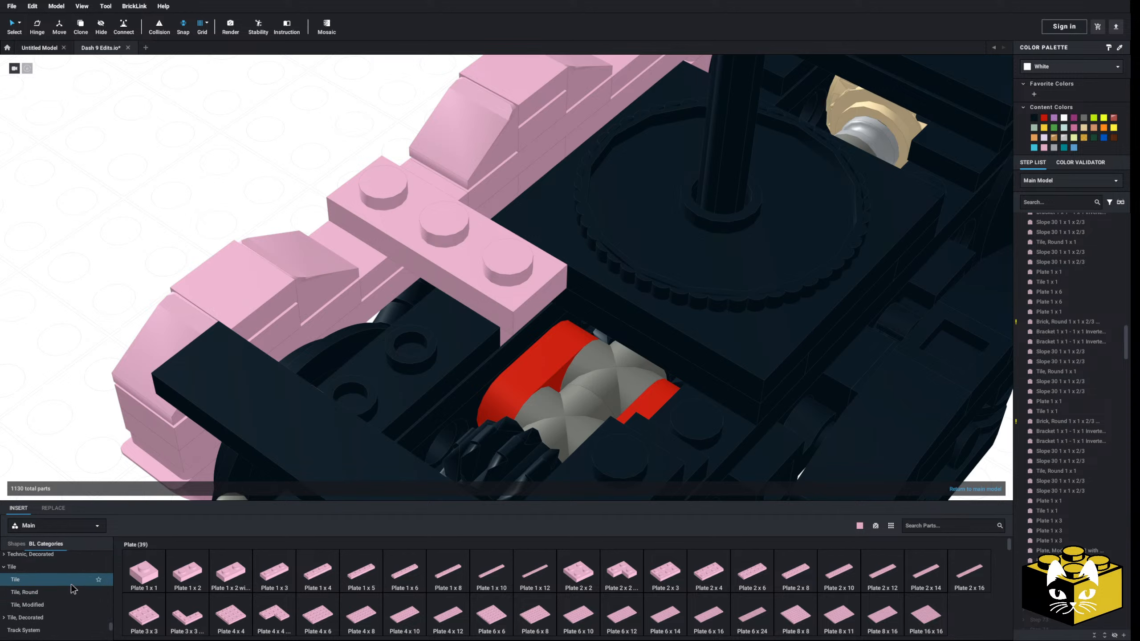
left_click(64, 593)
left_click(58, 580)
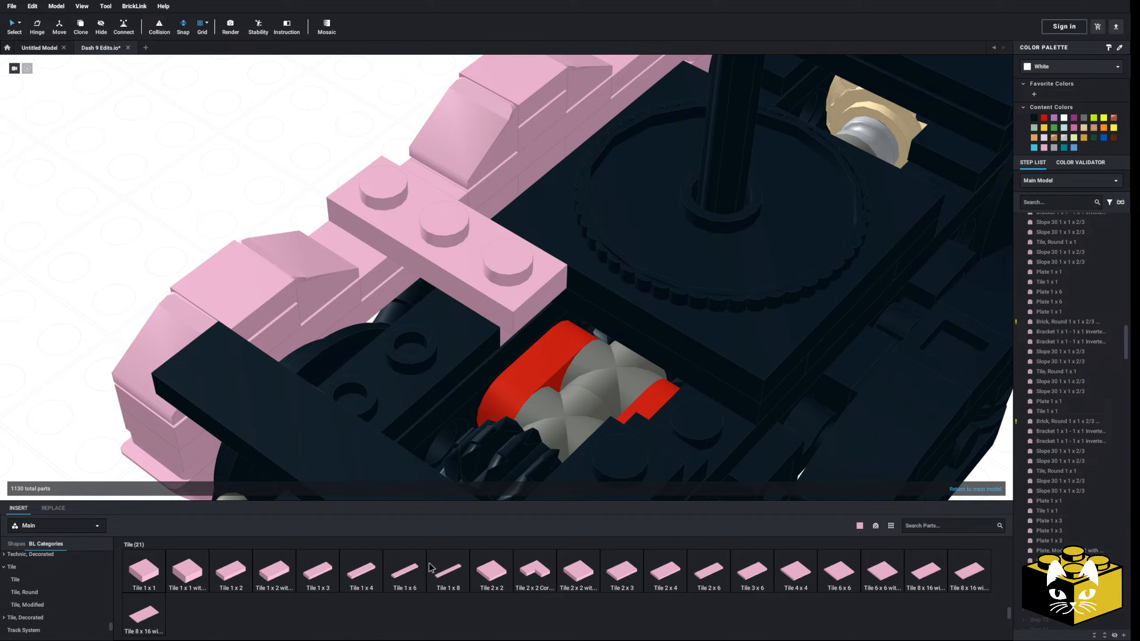
left_click(361, 572)
left_click(215, 248)
mouse_move(215, 249)
right_mouse_down()
mouse_move(242, 262)
mouse_move(233, 256)
right_mouse_up()
left_click(482, 256)
mouse_move(482, 255)
right_mouse_down()
mouse_move(520, 268)
mouse_move(478, 264)
right_mouse_up()
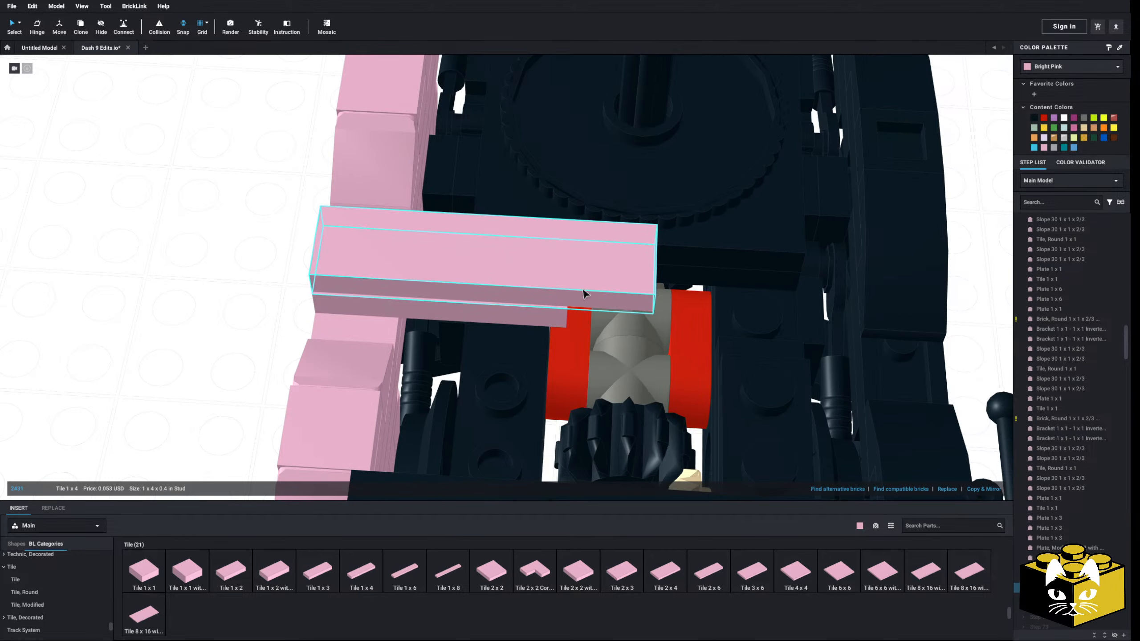
Delete the pink Tile 1 x 4 and the Plate 1 x 3 beneath it
key("Delete")
right_click_drag(577, 299, 498, 282)
left_click(486, 277)
key("Delete")
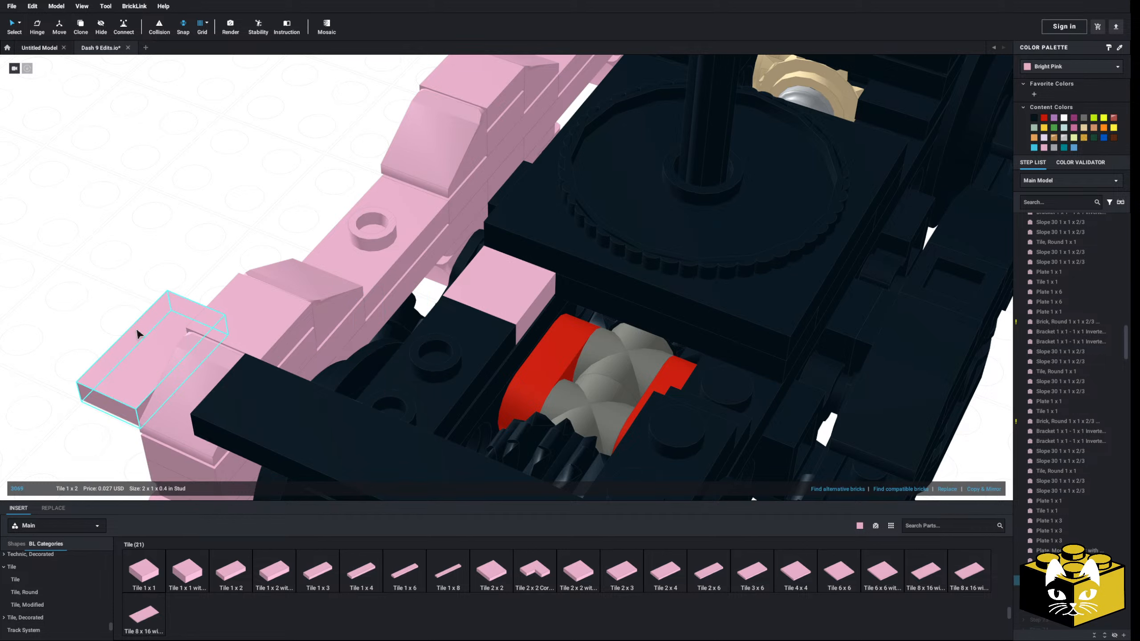
Place a pink Plate 1 x 2 crosswise on the side frame's jumper stud, reaching inward toward the Tile 1 x 1
scroll(76, 589, "up", 5)
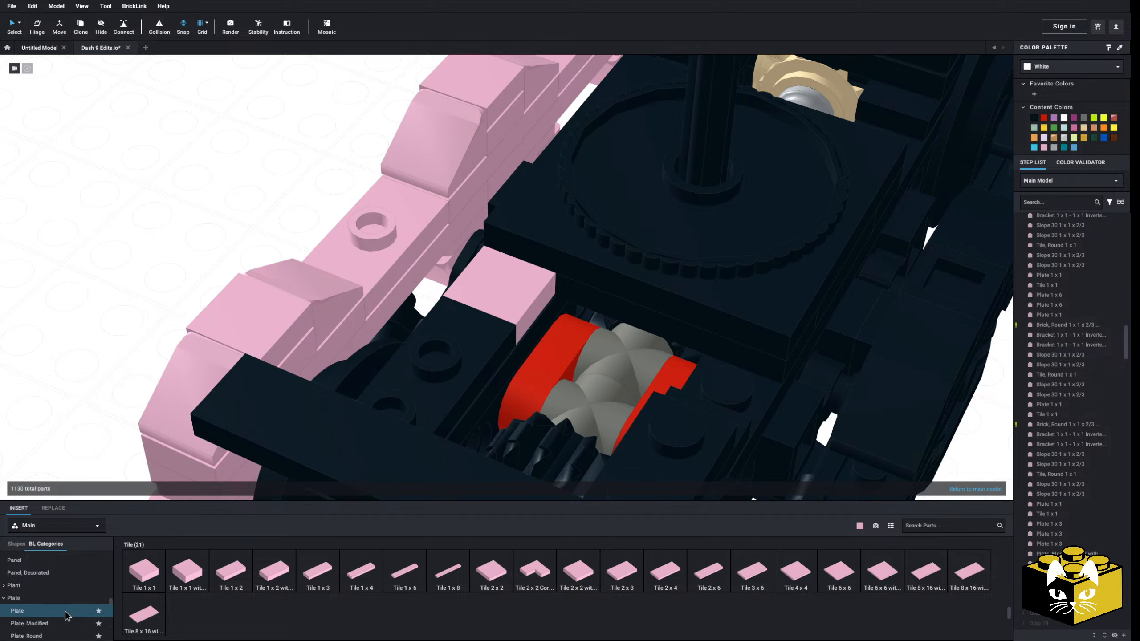
left_click(69, 609)
left_click(66, 624)
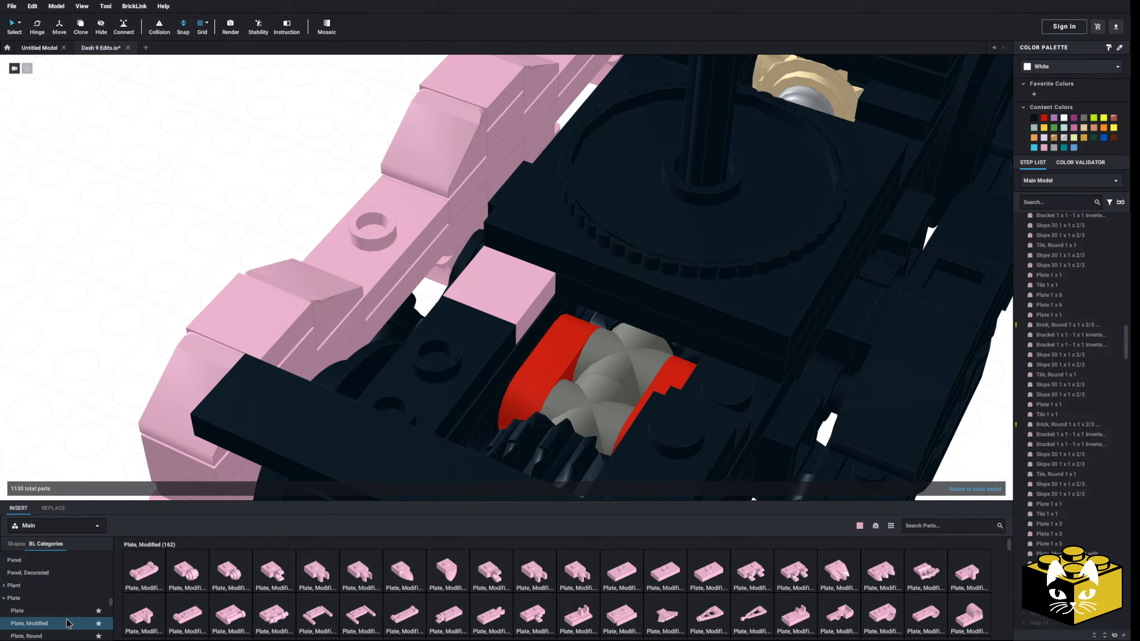
left_click(74, 611)
left_click(187, 573)
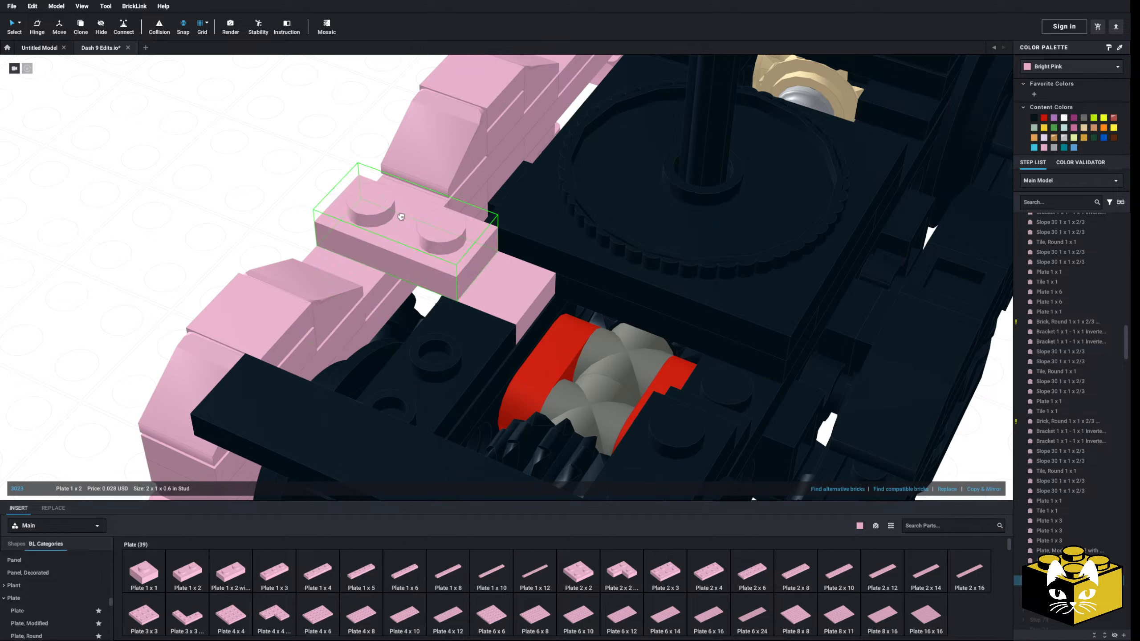
Add a pink Plate, Modified 1 x 1 with Open O Clip (Horizontal Grip) beside the frame and cover the Plate 1 x 2 with a Tile 1 x 2
left_click(76, 624)
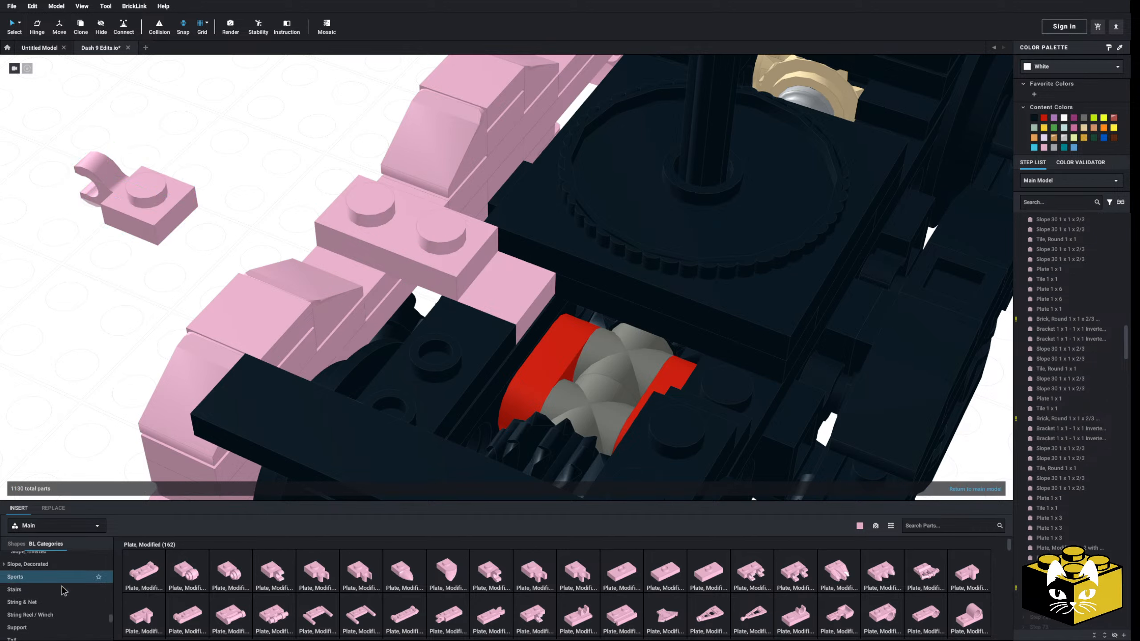
left_click(51, 600)
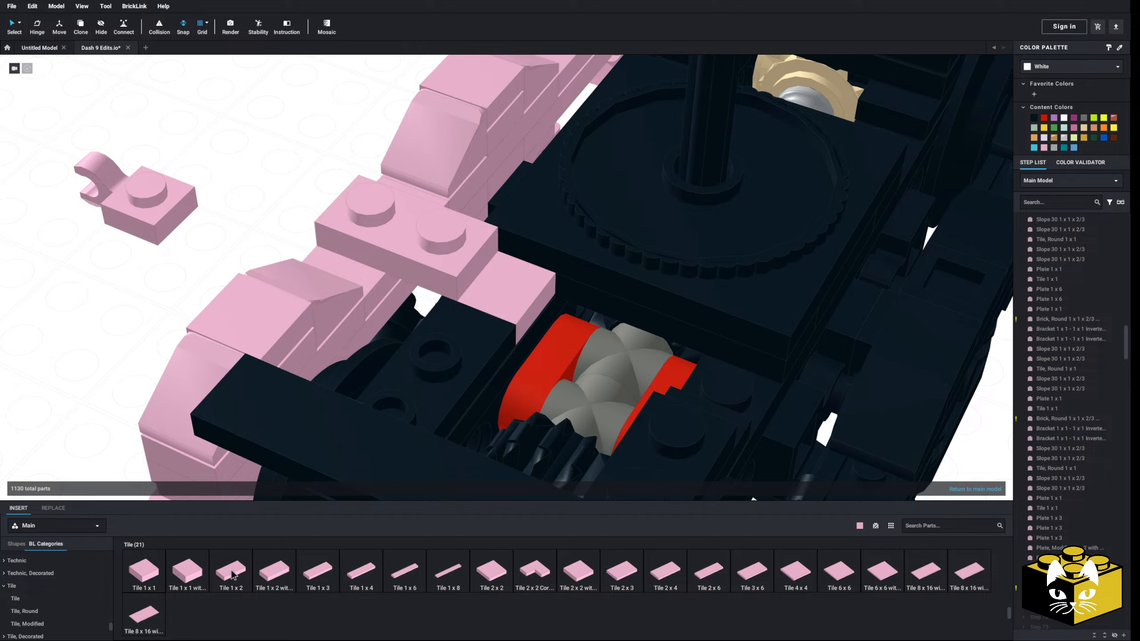
left_click_drag(232, 577, 403, 200)
key("Right")
key("Right")
left_click_drag(148, 195, 190, 163)
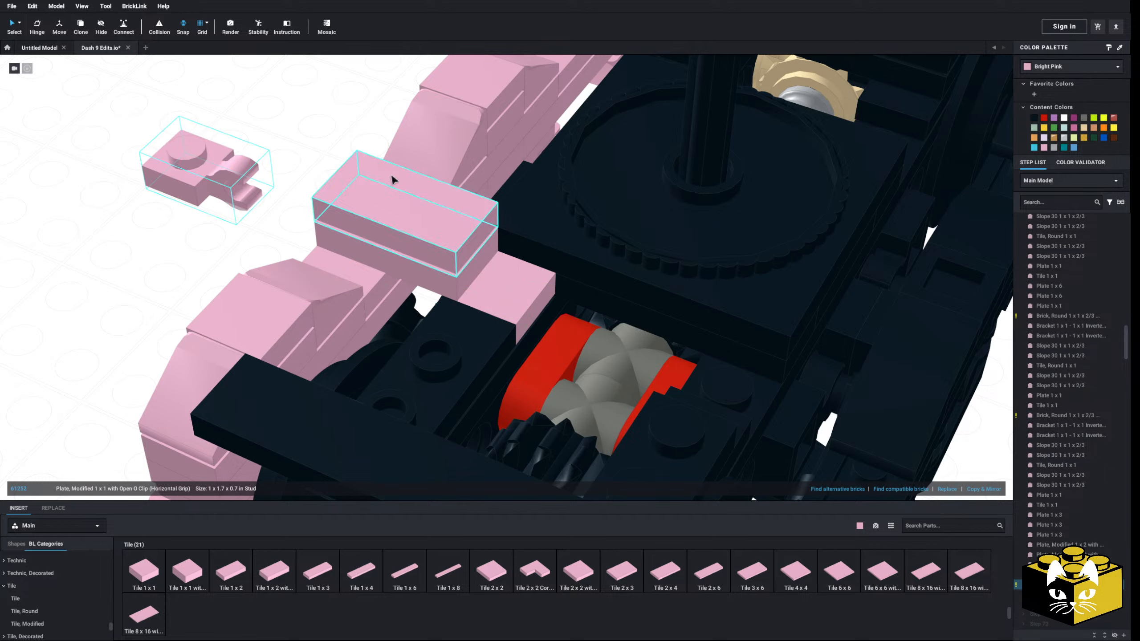
Replace the Tile 1 x 2 with a pink Tile 1 x 3 and attach the Open O Clip plate under its inner end
left_click(391, 199)
key("Delete")
left_click_drag(317, 574, 442, 216)
key("Right")
left_click(320, 156)
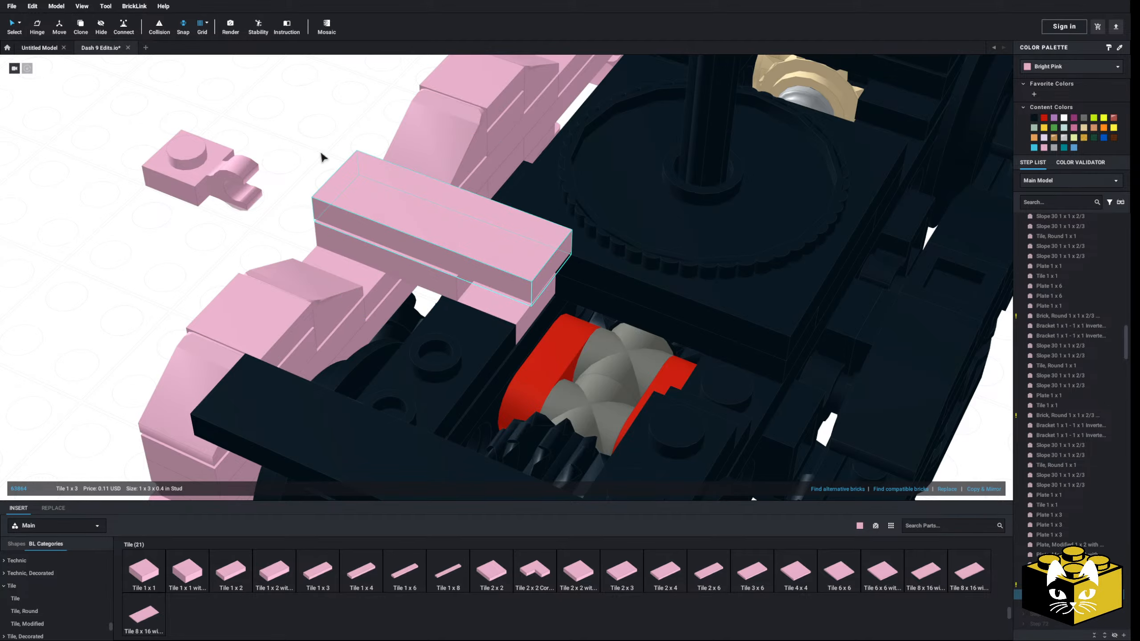
left_click_drag(193, 166, 522, 298)
left_click(220, 215)
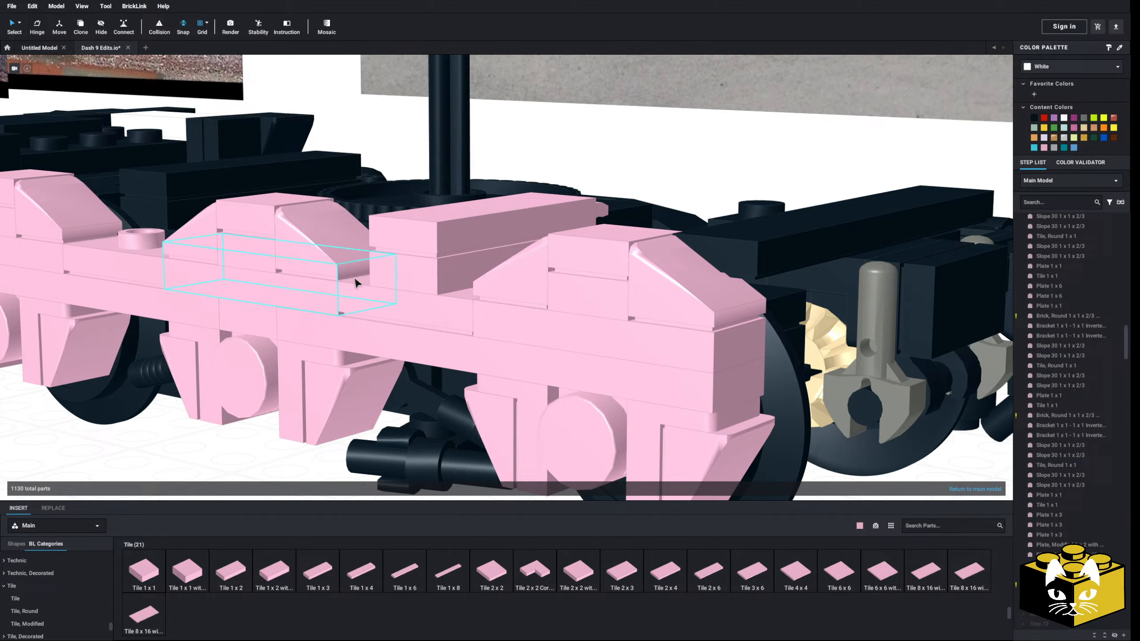
Remove the Plate 1 x 2 under the Tile 1 x 3 and put a pink 1 x 1 round plate on the jumper stud instead
right_click(355, 281)
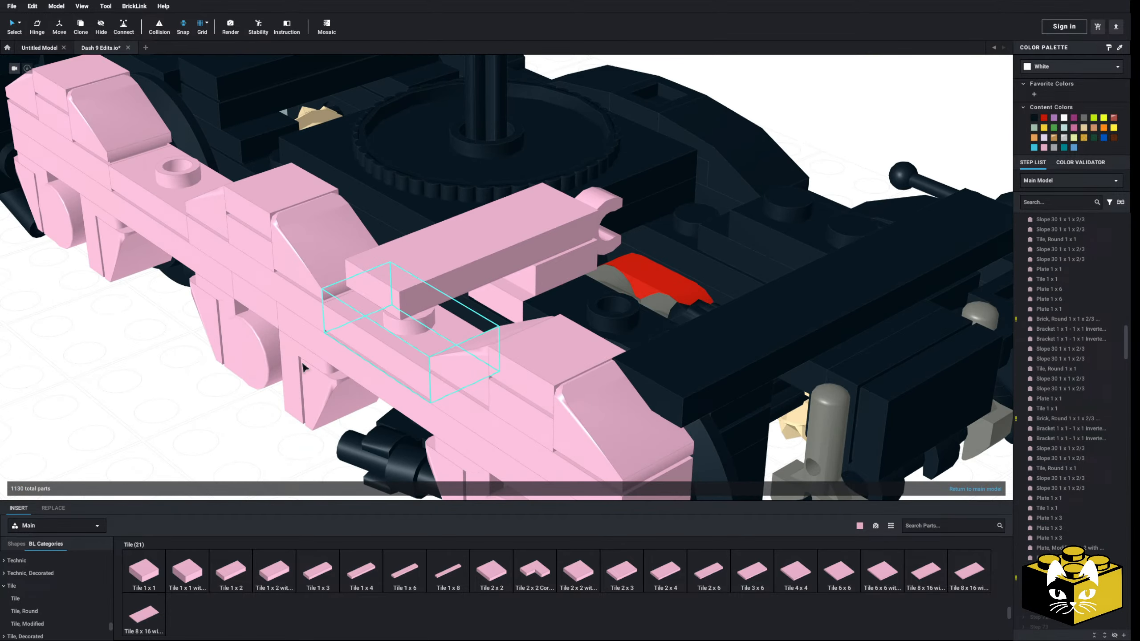
scroll(66, 576, "up", 1)
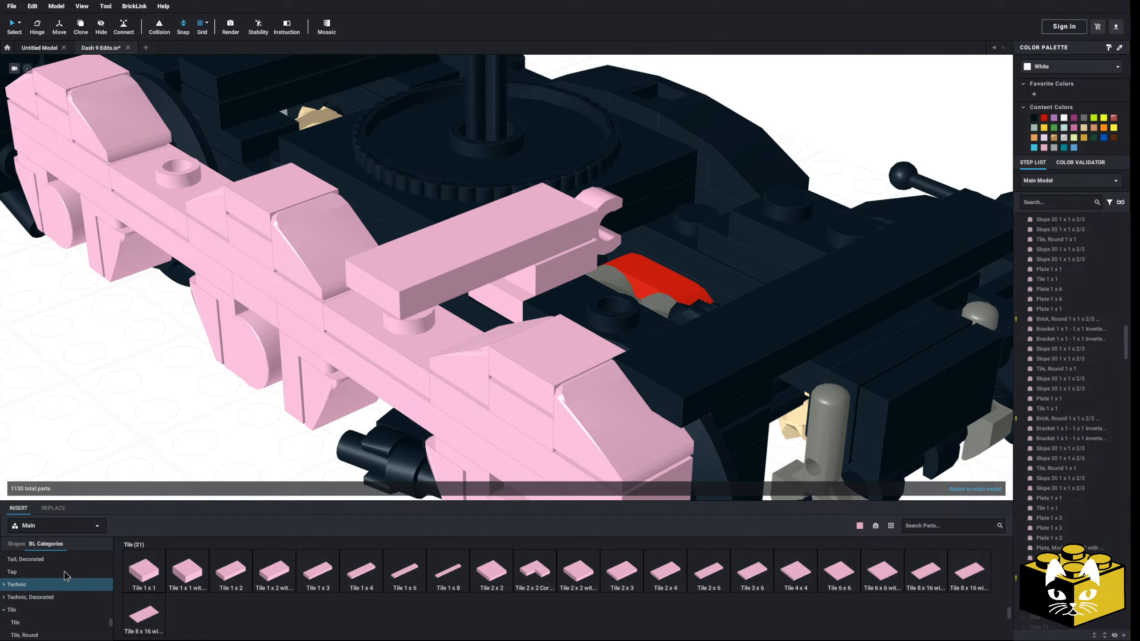
scroll(73, 581, "up", 15)
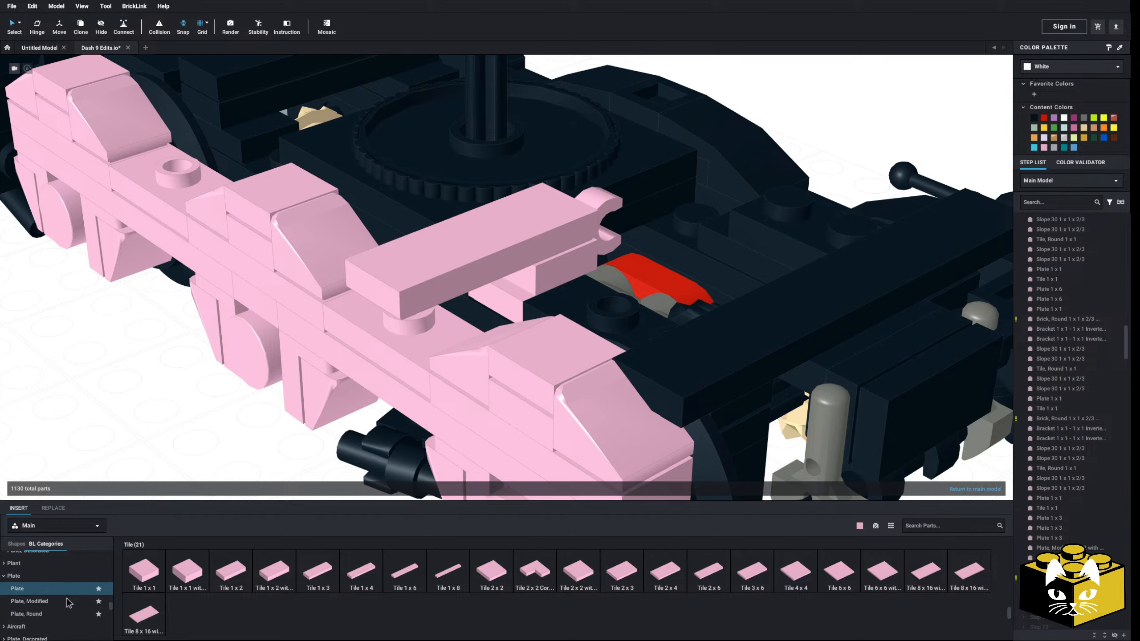
scroll(69, 603, "down", 1)
left_click(69, 604)
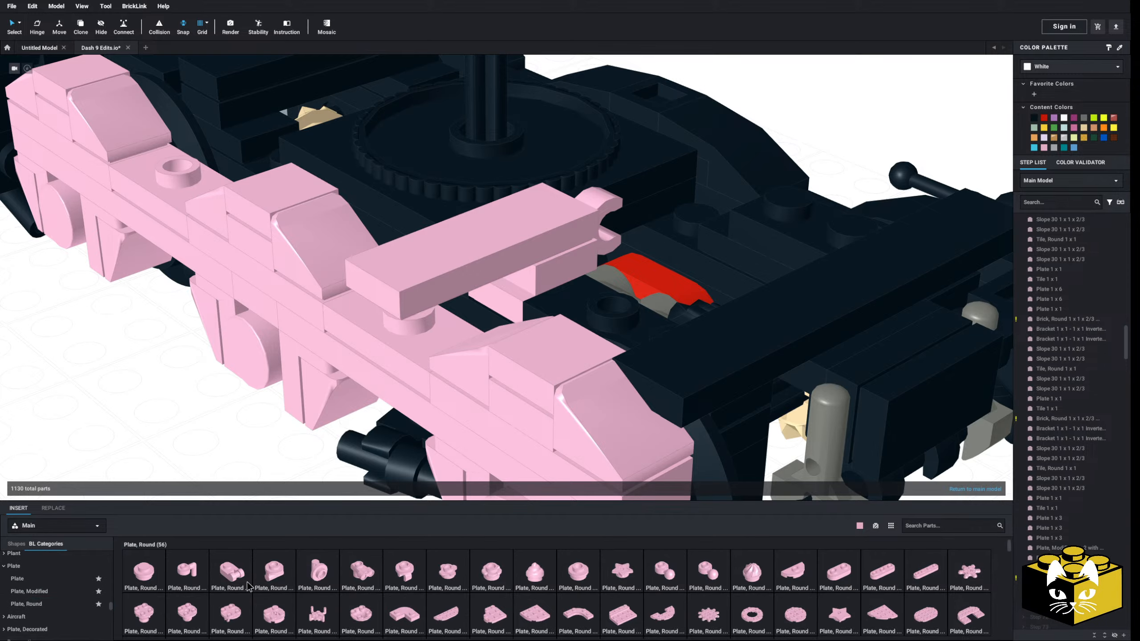
left_click(579, 572)
left_click(423, 299)
Examine the side frame's profile against the truck in the locomotive reference drawing
left_click(204, 417)
right_click_drag(204, 417, 223, 413)
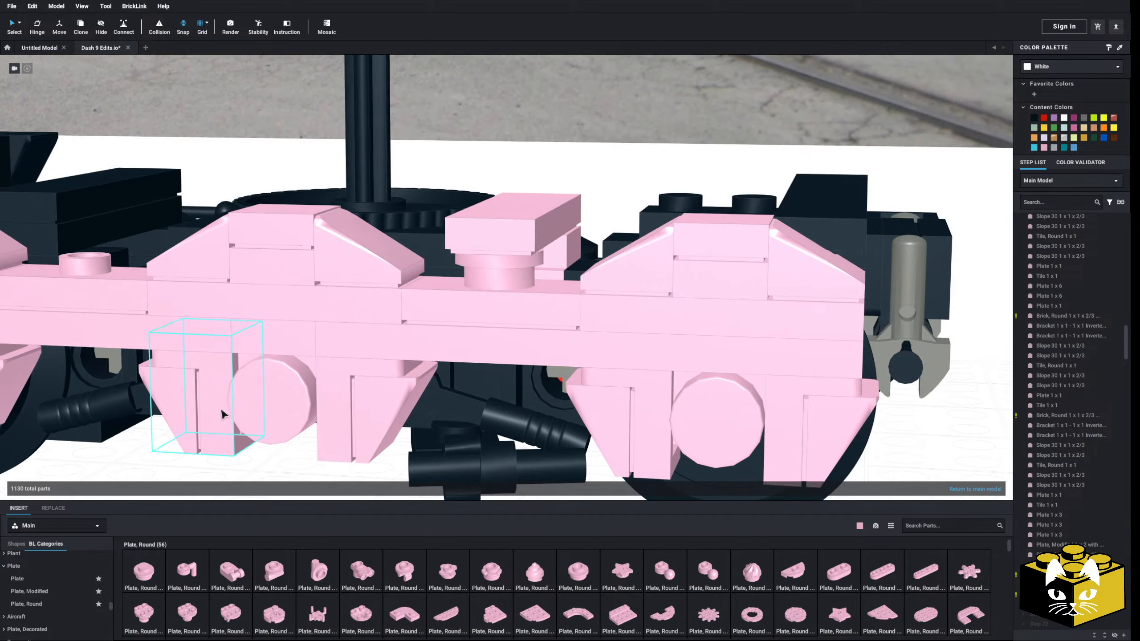
scroll(224, 414, "down", 4)
middle_click_drag(359, 292, 305, 471)
scroll(305, 471, "down", 4)
right_click_drag(305, 471, 390, 413)
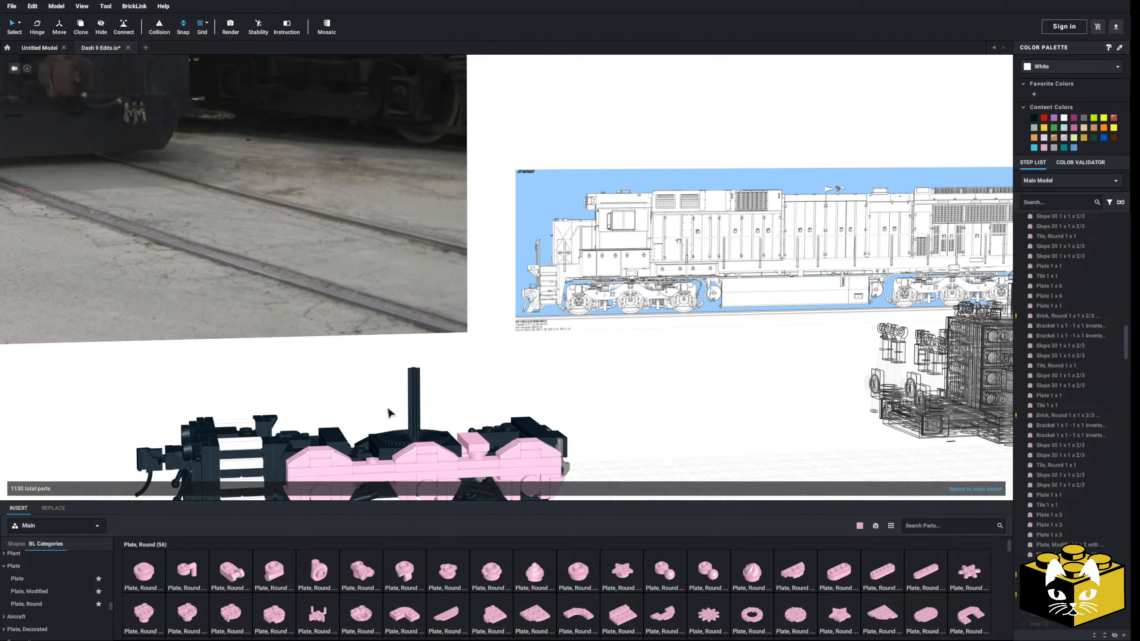
middle_click_drag(389, 413, 313, 417)
scroll(312, 418, "up", 5)
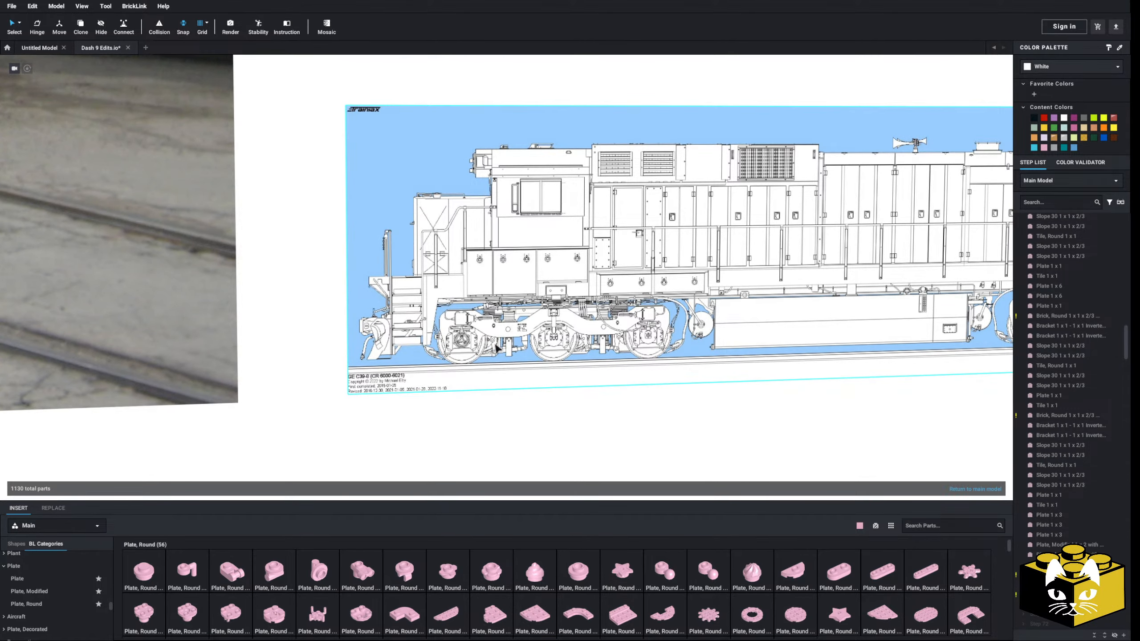
scroll(433, 456, "down", 5)
middle_click_drag(423, 453, 673, 252)
mouse_move(454, 425)
right_mouse_down()
mouse_move(406, 405)
mouse_move(326, 431)
mouse_move(247, 386)
right_mouse_up()
scroll(405, 407, "up", 3)
scroll(298, 396, "up", 2)
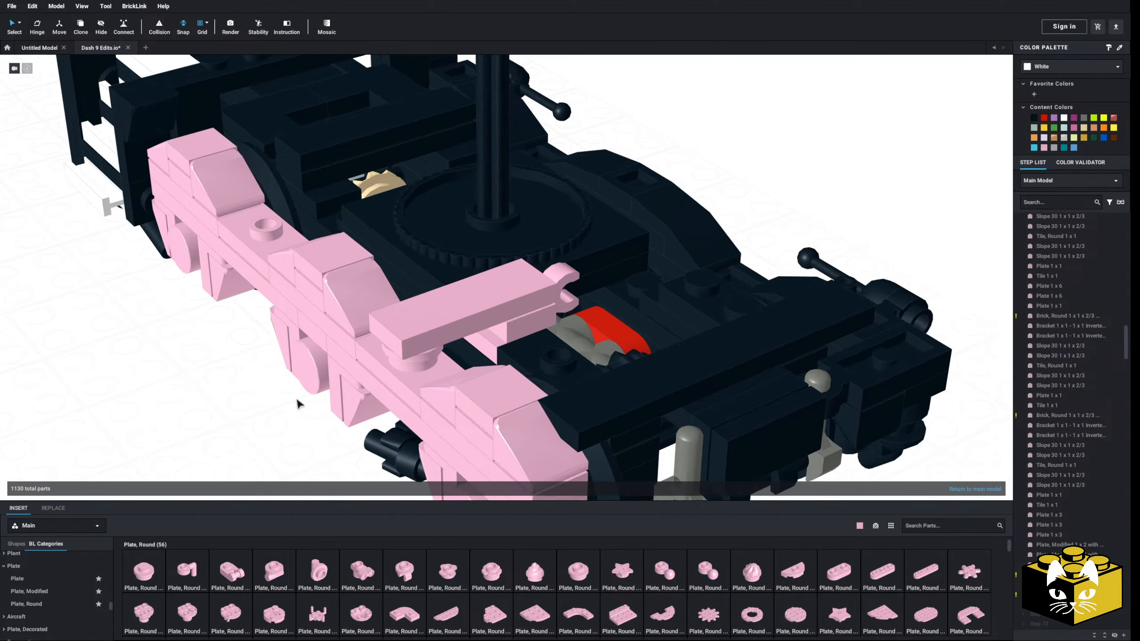
Paste a second Open O Clip plate over the deck beside the first and support it with a pink Plate, Round 1 x 2 with Open Studs
right_click_drag(296, 398, 259, 424)
middle_click_drag(259, 424, 233, 389)
right_click_drag(233, 393, 237, 386)
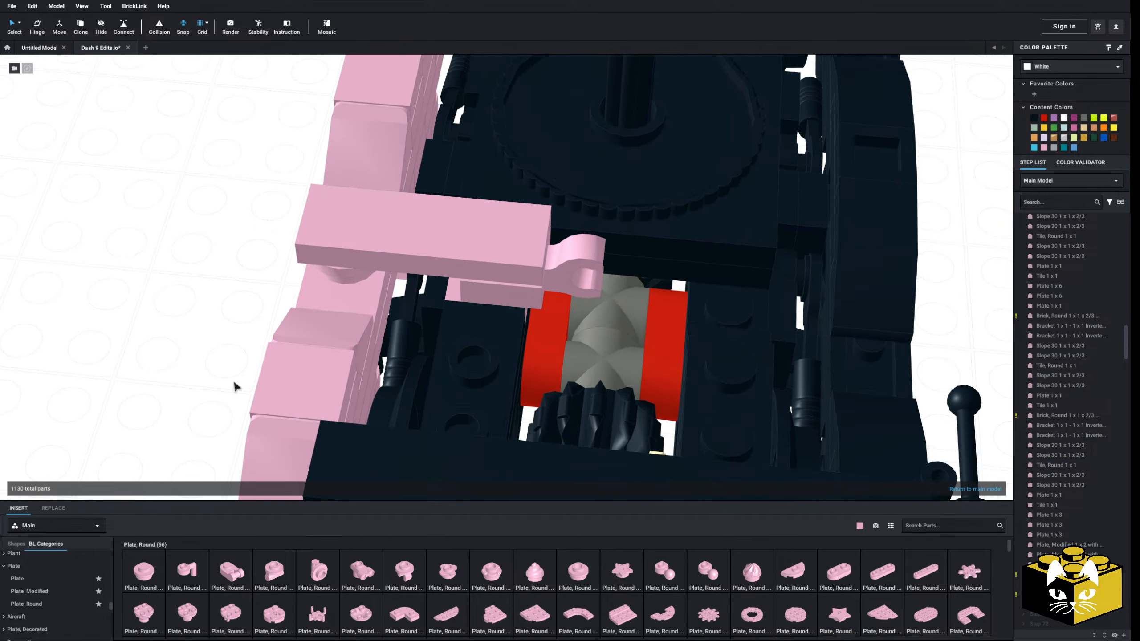
key("ctrl+v")
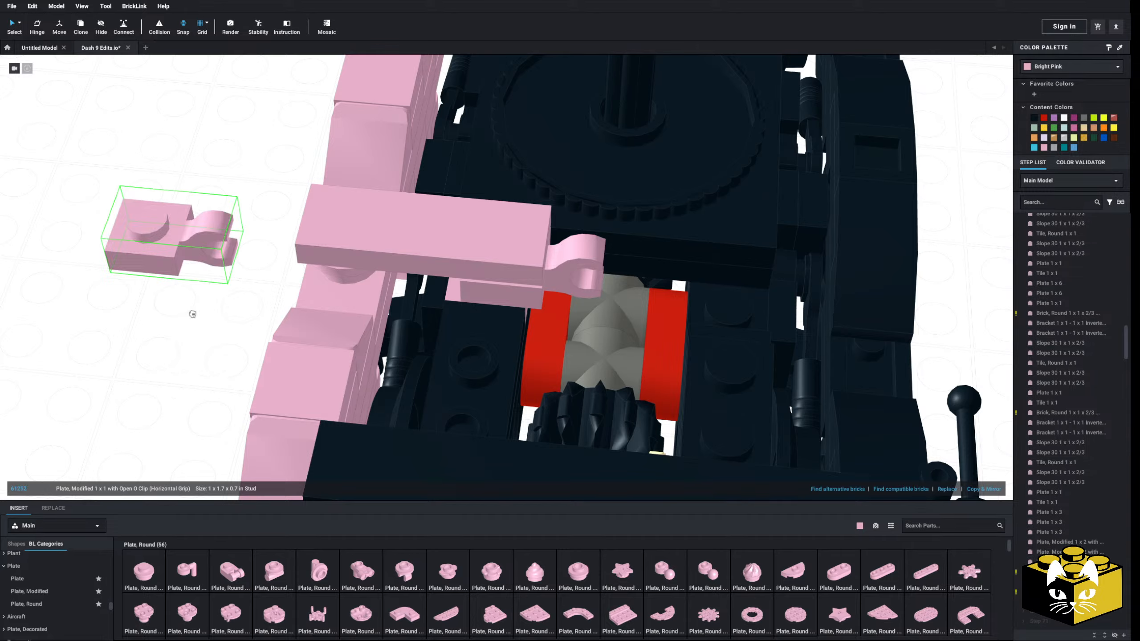
right_click_drag(239, 312, 198, 308)
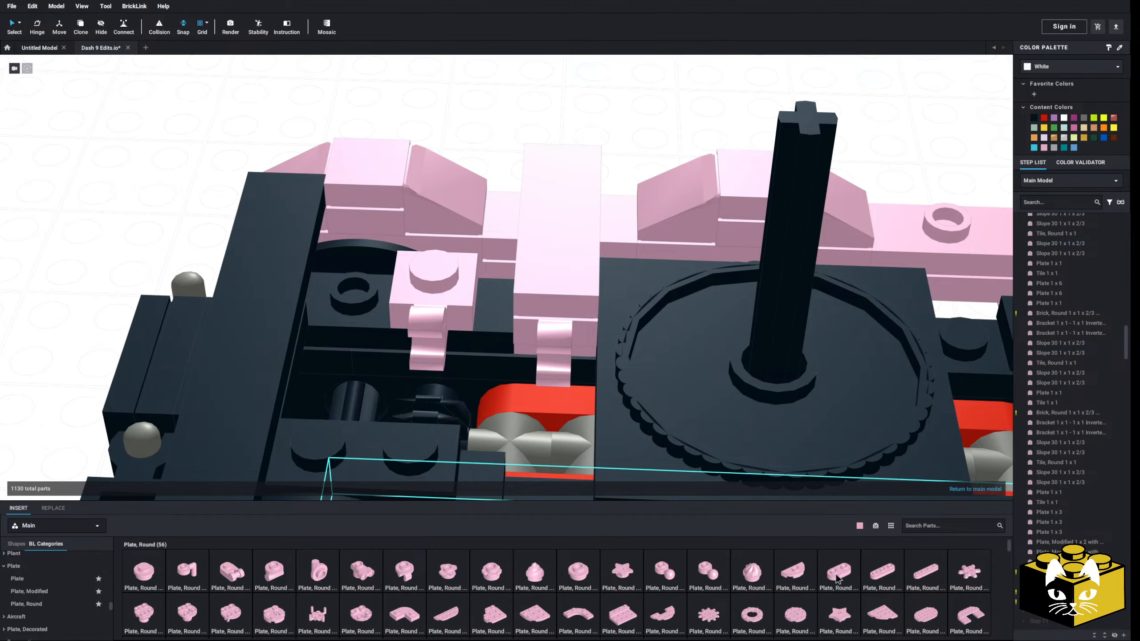
left_click_drag(839, 580, 290, 292)
right_click_drag(97, 265, 184, 265)
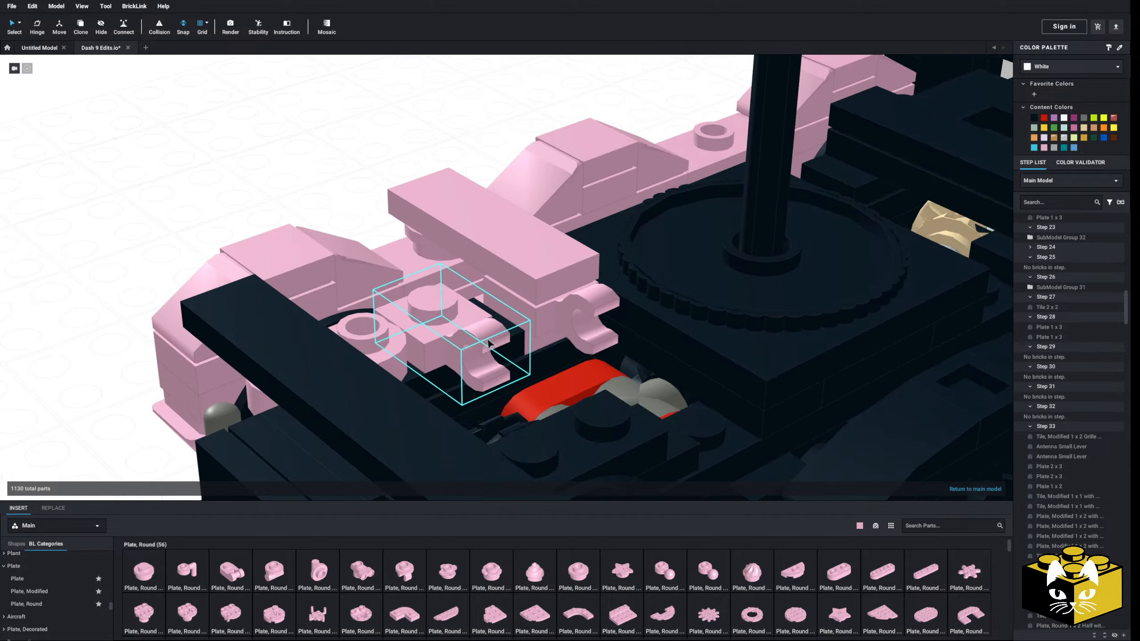
Rotate the second Open O Clip plate around its stud to about 355° with the Hinge tool
left_click(489, 343)
right_click_drag(490, 343, 458, 339)
scroll(459, 339, "up", 2)
middle_click_drag(458, 340, 466, 303)
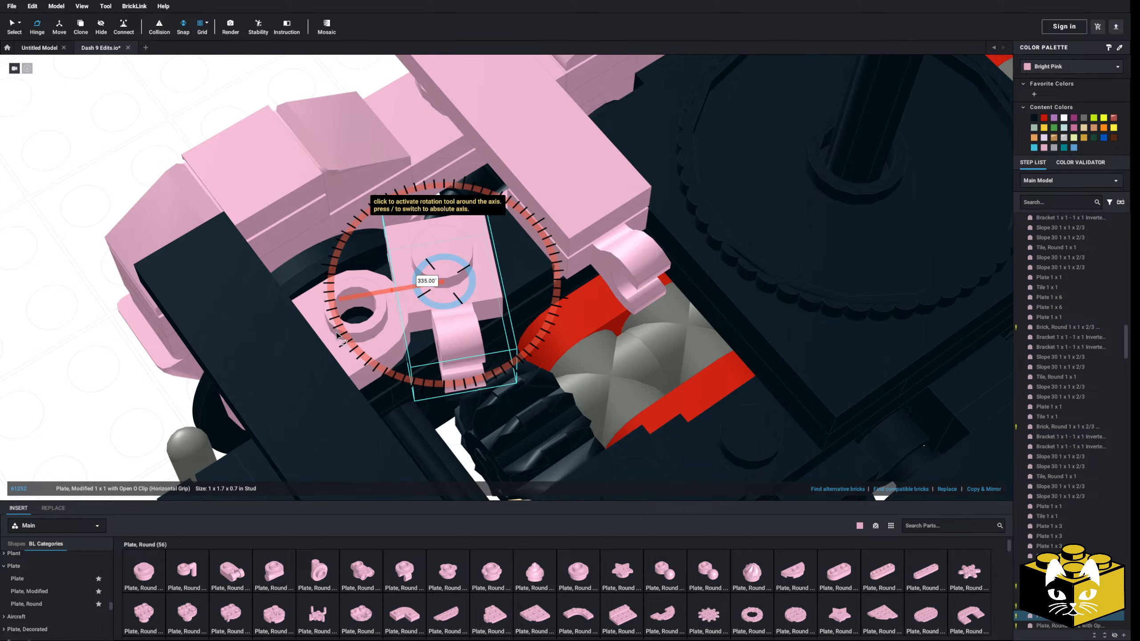
left_click_drag(334, 331, 347, 340)
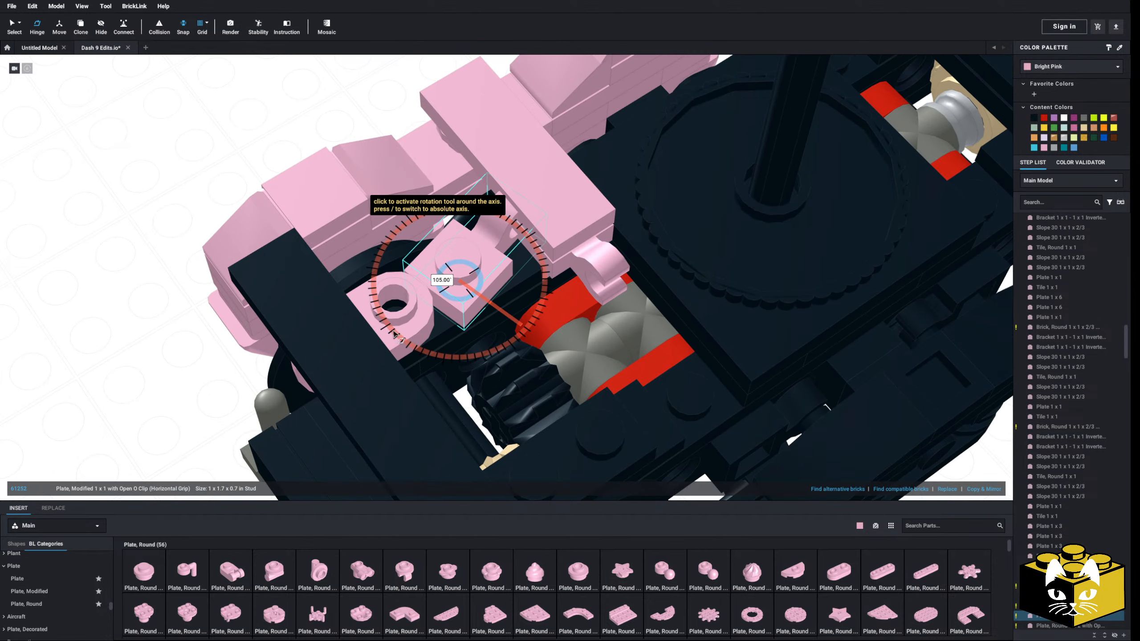
scroll(408, 317, "down", 5)
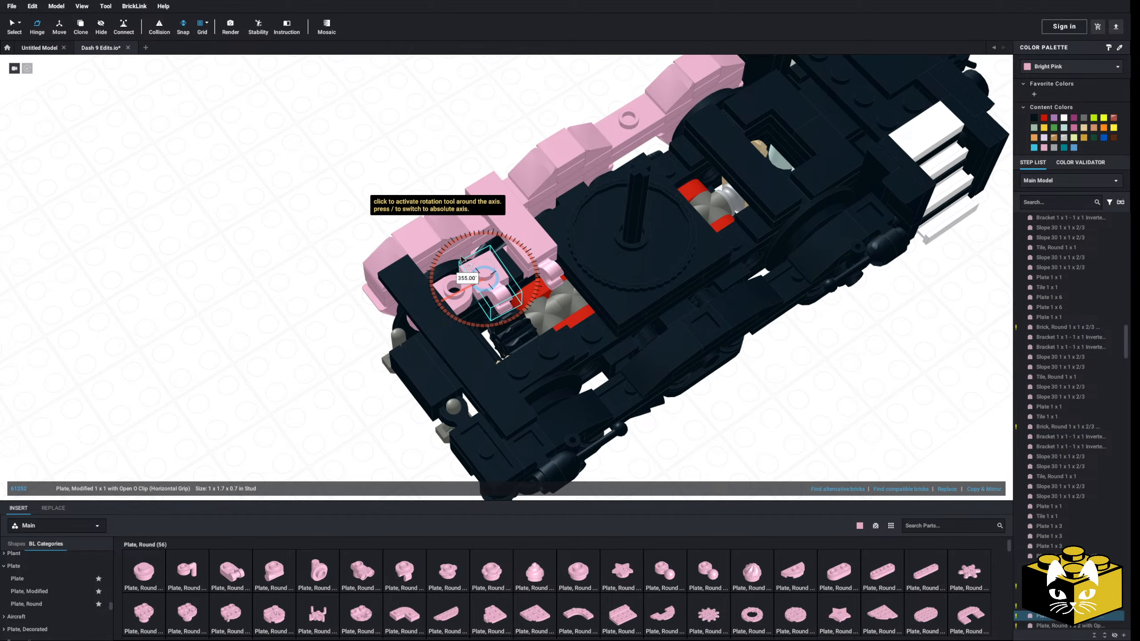
left_click_drag(457, 260, 459, 261)
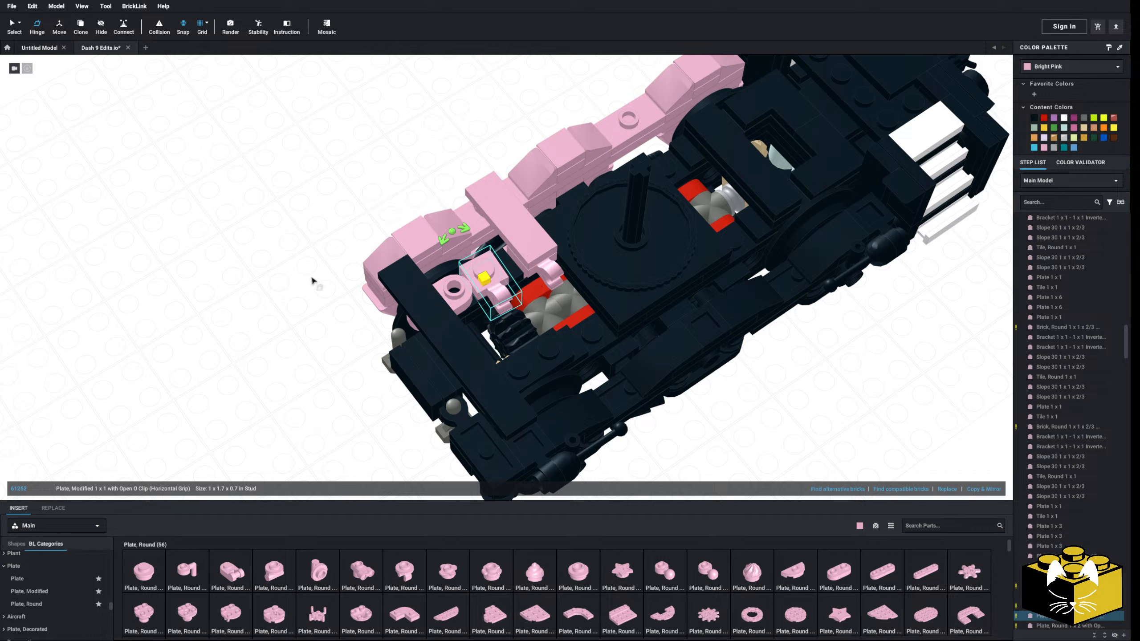
left_click(350, 297)
Rotate the Open O Clip plate under the Tile 1 x 3 slightly so its clip lines up with the second clip
left_click(553, 277)
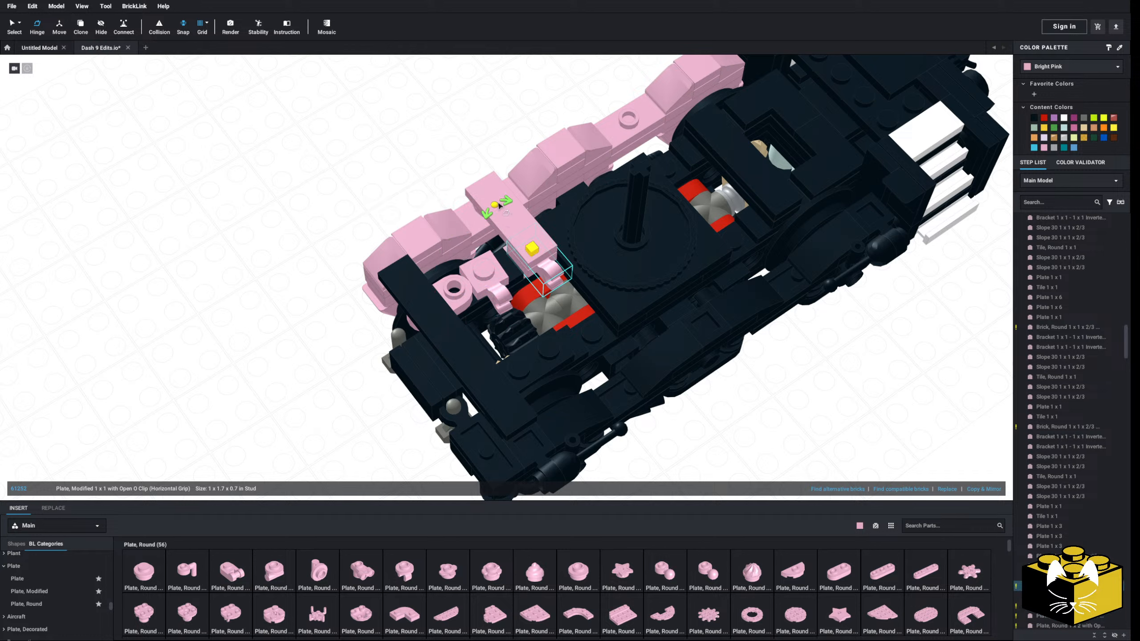
left_click_drag(496, 205, 504, 206)
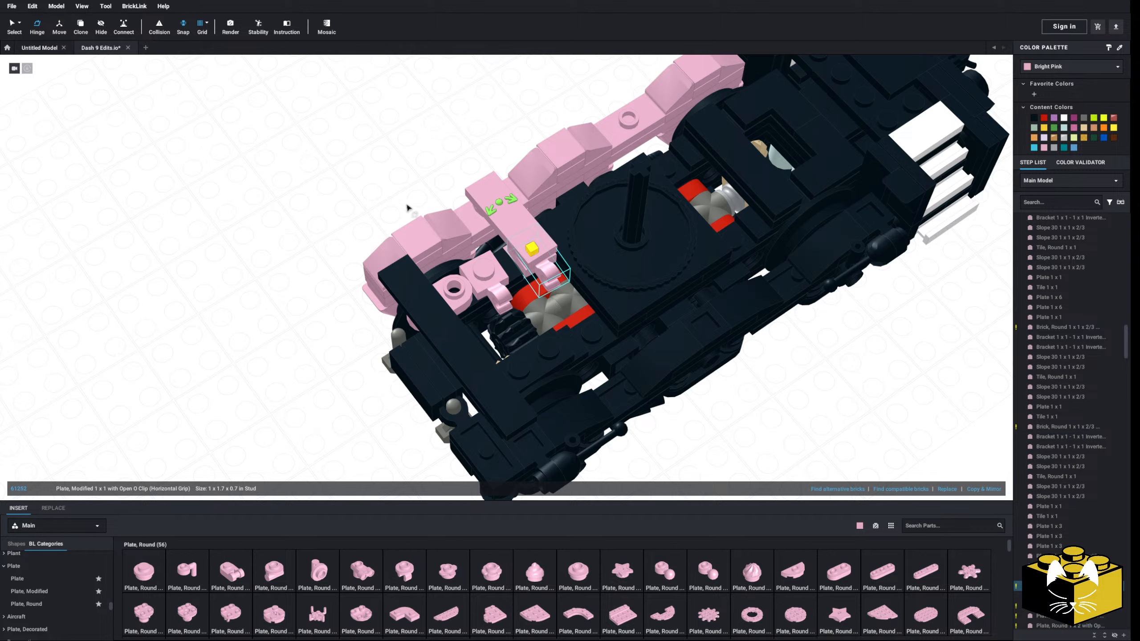
scroll(332, 203, "up", 3)
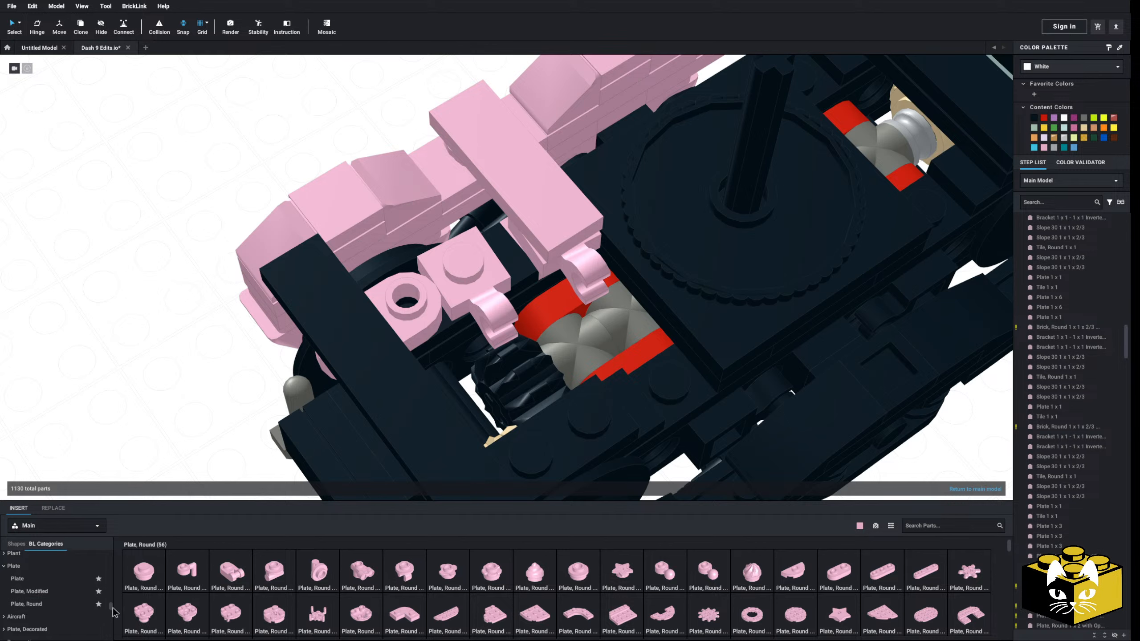
Insert a pink Bar 2L with Stop Ring through both Open O Clips to link them
scroll(41, 588, "down", 3)
left_click(41, 564)
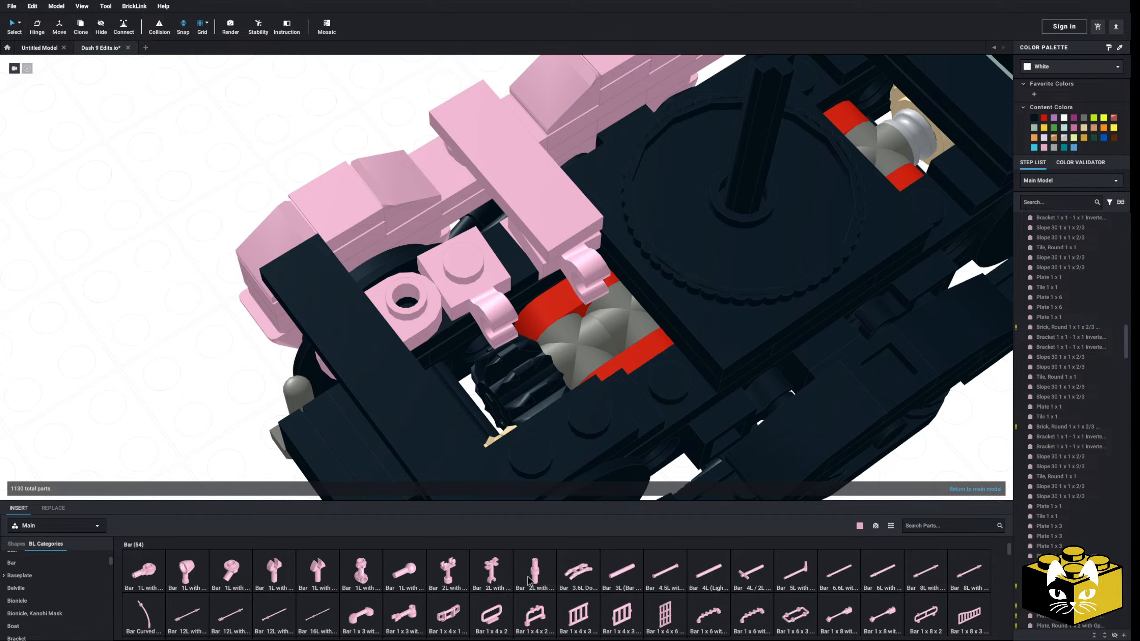
left_click(534, 570)
left_click(547, 307)
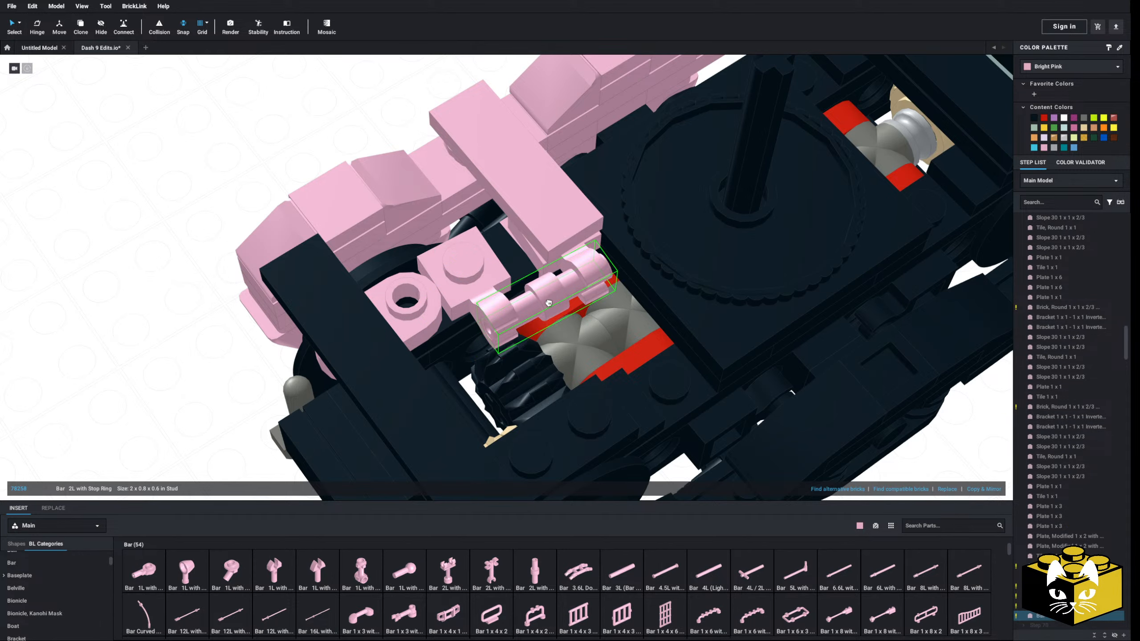
Pull the Bar 2L with Stop Ring out of both clips and set it aside next to the truck
right_click_drag(547, 306, 557, 301)
left_click(172, 232)
mouse_move(172, 233)
right_mouse_down()
mouse_move(204, 241)
mouse_move(148, 234)
mouse_move(125, 247)
mouse_move(158, 248)
right_mouse_up()
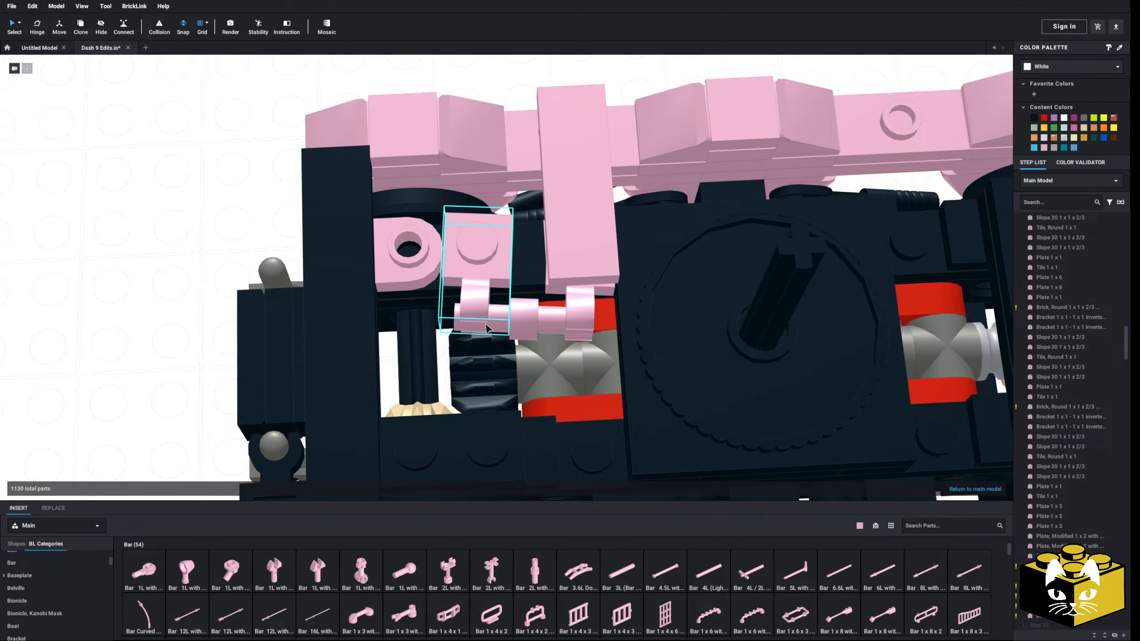
left_click_drag(526, 313, 131, 244)
left_click(179, 175)
Rotate both Open O Clip plates slightly about their studs with the Hinge tool so their clips line up
left_click(602, 294)
scroll(521, 284, "down", 2)
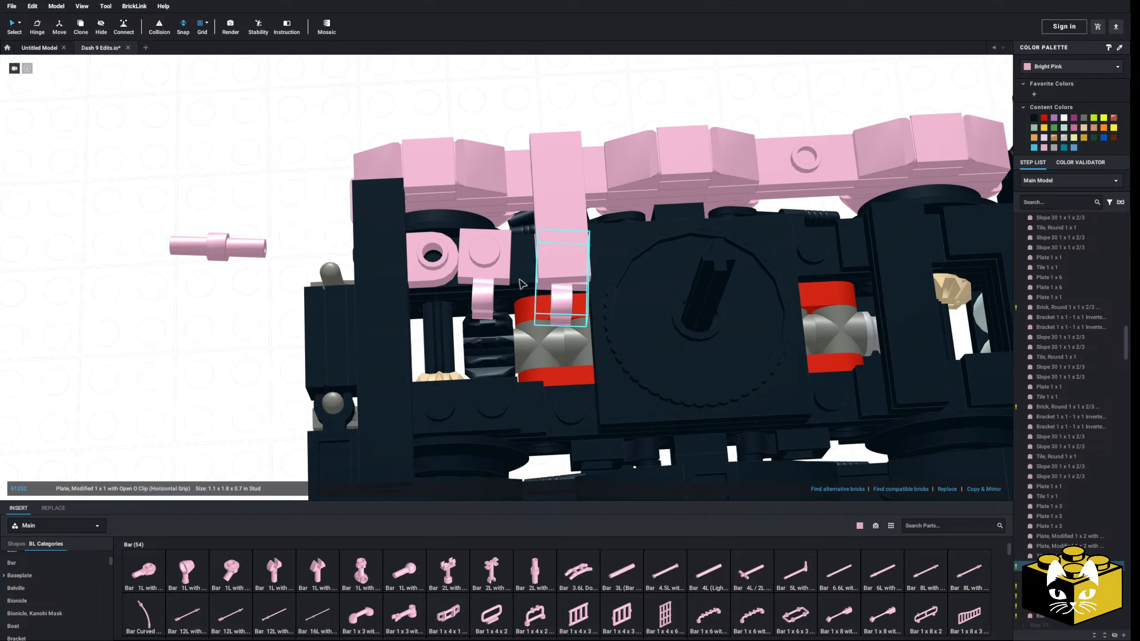
left_click(570, 189)
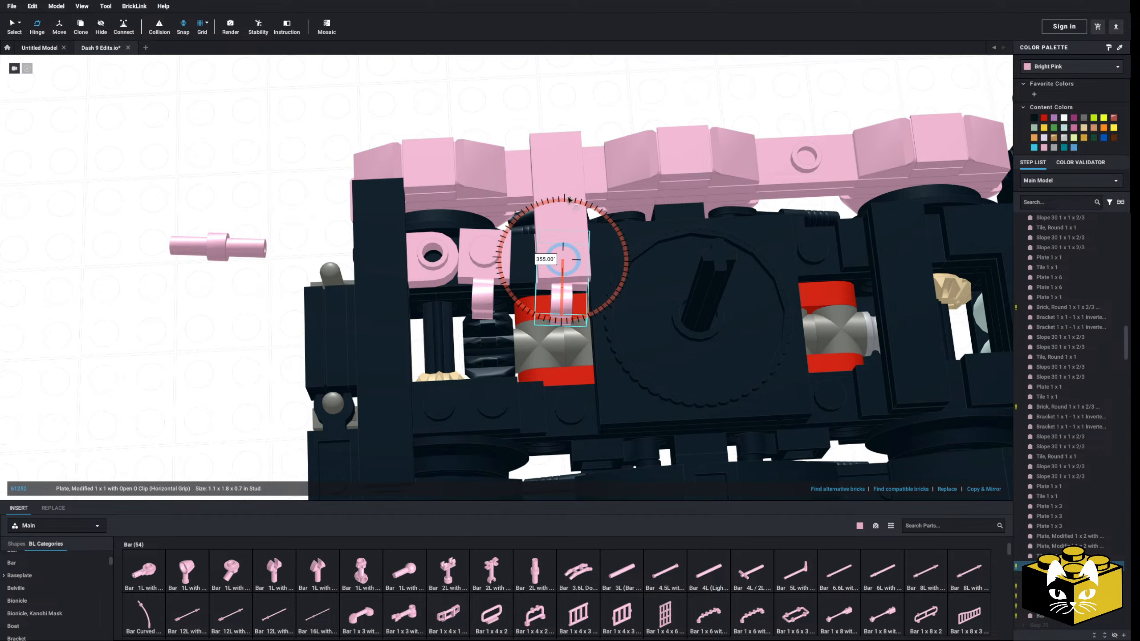
left_click_drag(572, 199, 572, 199)
left_click(486, 264)
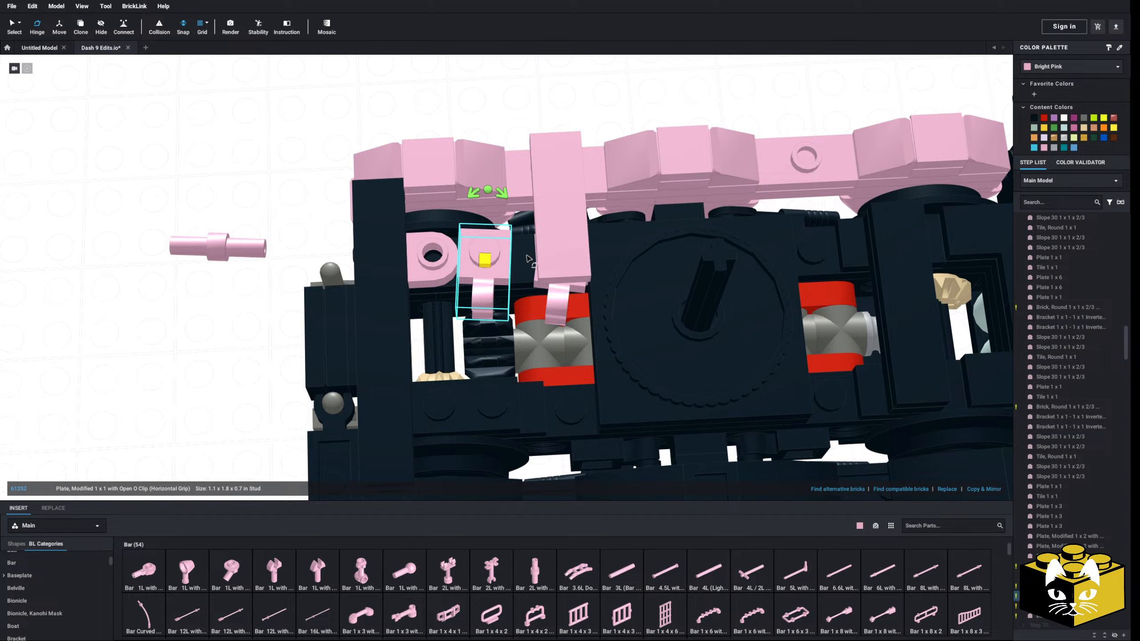
left_click_drag(494, 189, 497, 193)
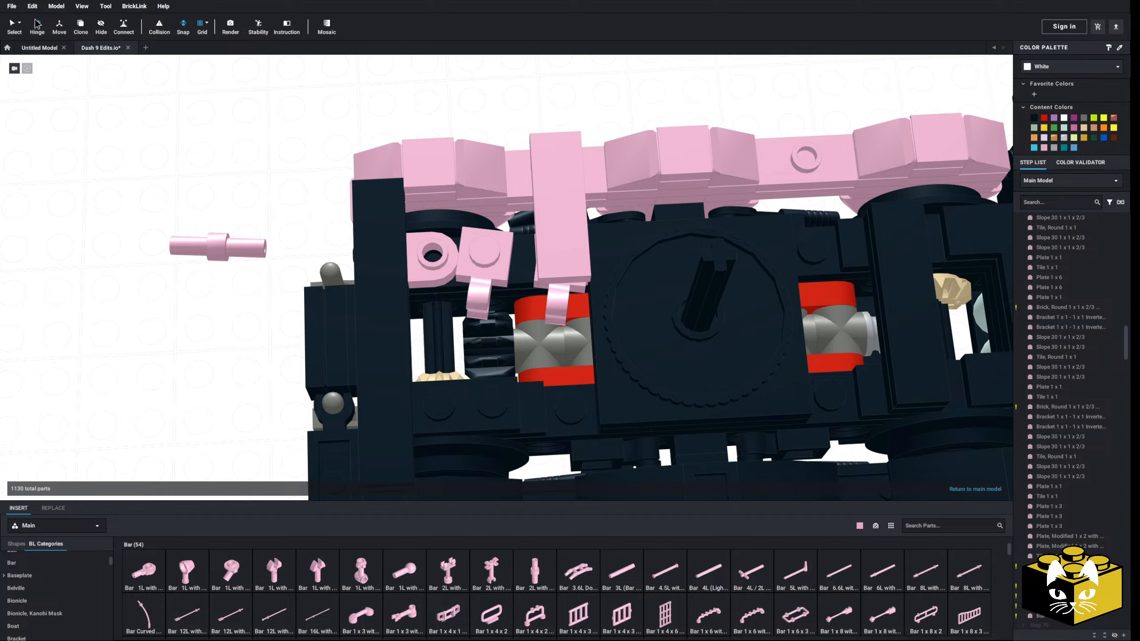
Put the Bar 2L with Stop Ring back through both Open O Clips and slide it so its ring sits between them
left_click(545, 305)
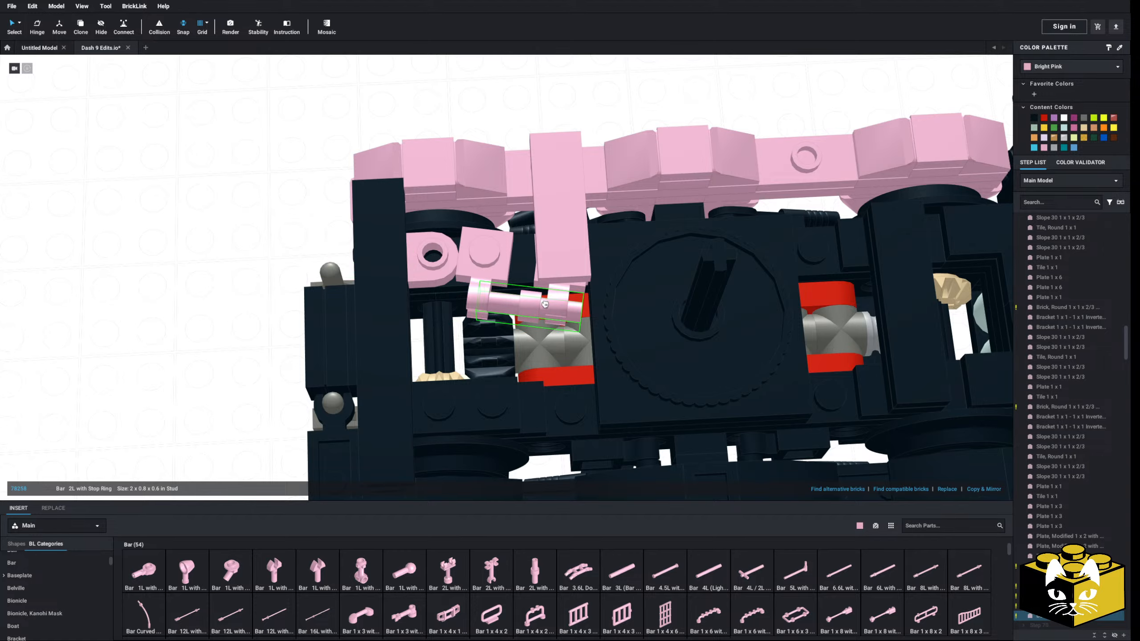
right_click_drag(536, 307, 516, 301)
left_click(243, 184)
right_click_drag(242, 184, 287, 202)
scroll(232, 178, "up", 3)
left_click(530, 315)
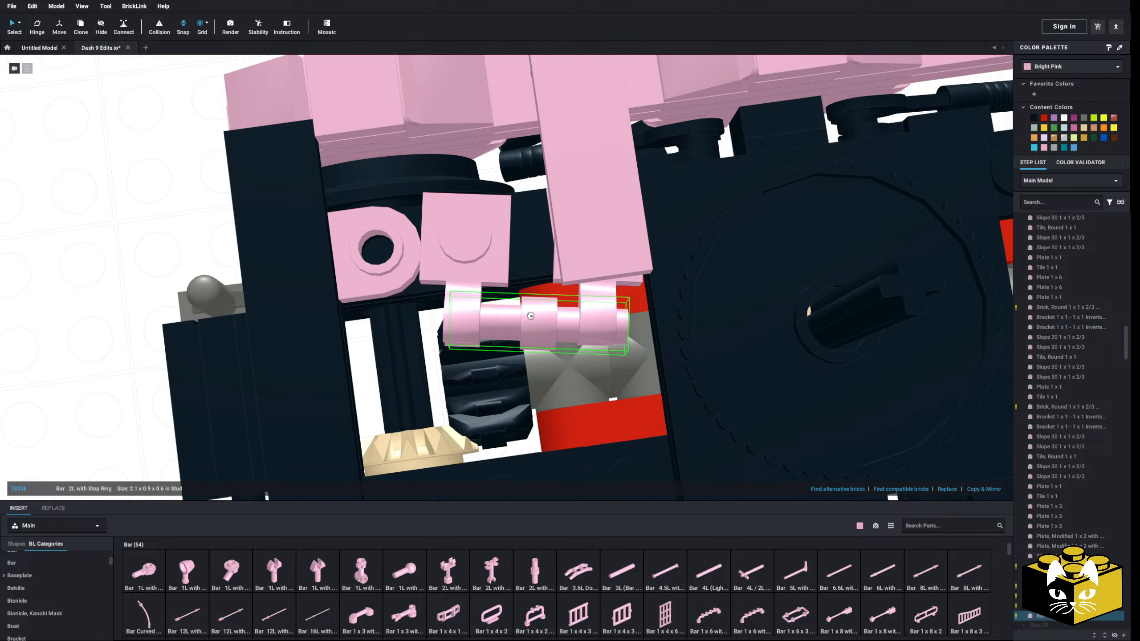
left_click_drag(529, 316, 524, 312)
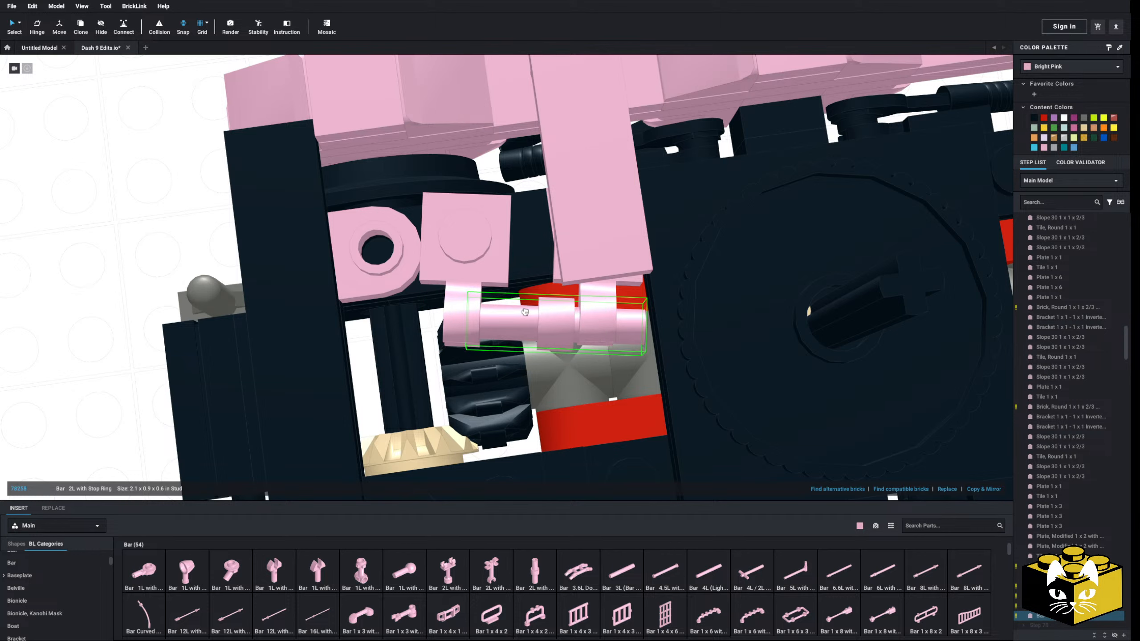
right_click_drag(521, 313, 518, 323)
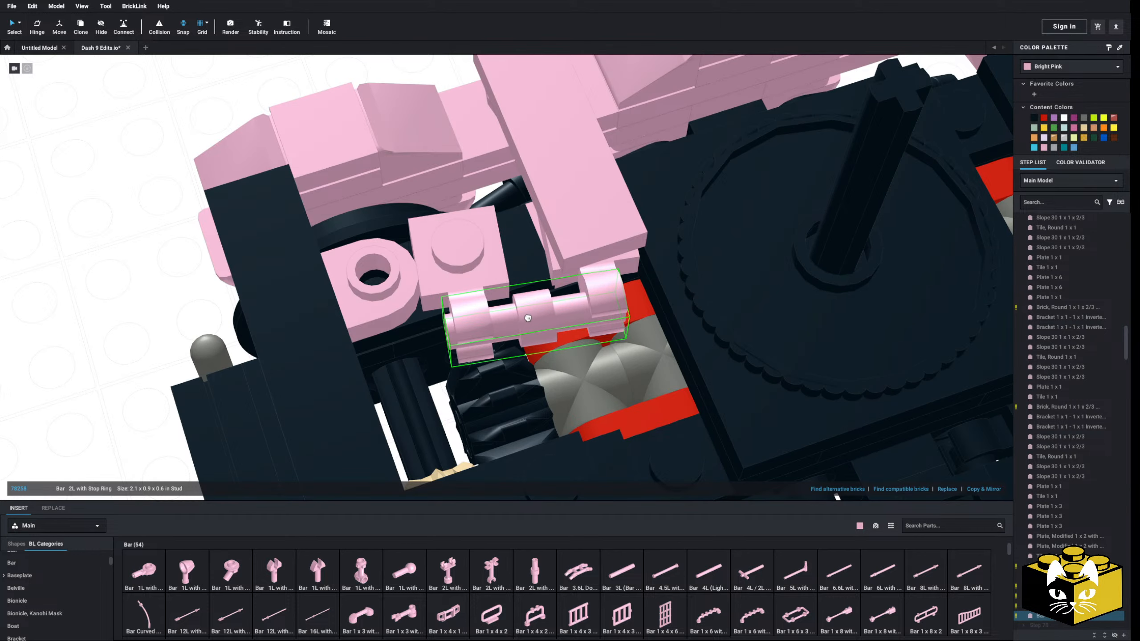
Insert a pink Tile 1 x 2 over the studs of the round plate and the neighbouring Open O Clip plate
scroll(526, 315, "down", 3)
left_click(224, 272)
mouse_move(224, 272)
right_mouse_down()
mouse_move(310, 267)
mouse_move(233, 292)
right_mouse_up()
scroll(41, 592, "down", 10)
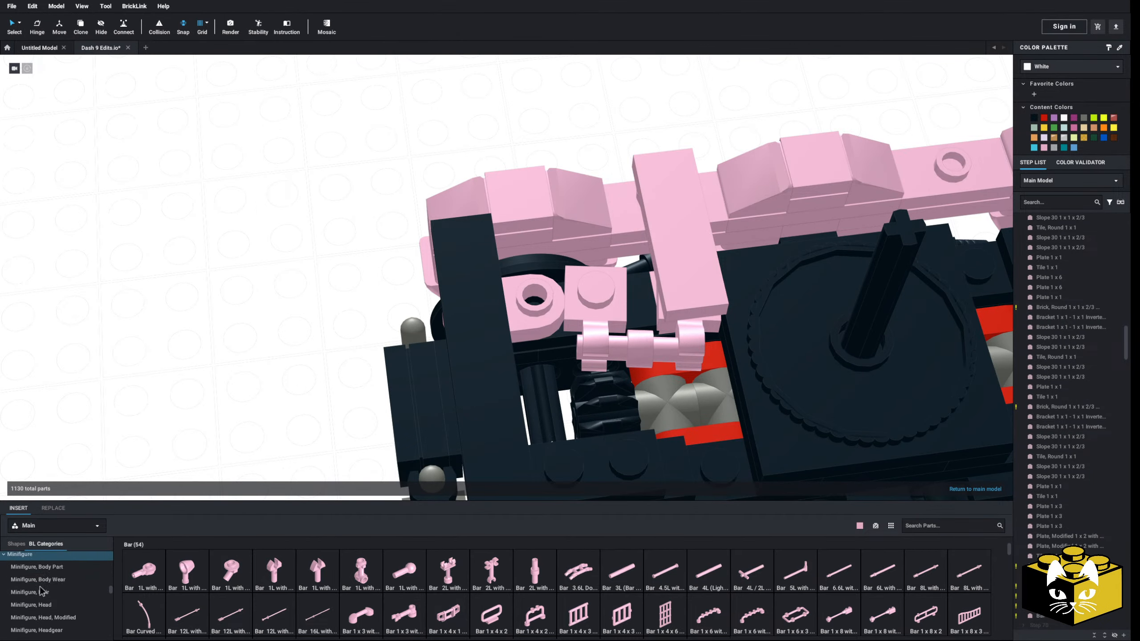
scroll(41, 592, "down", 6)
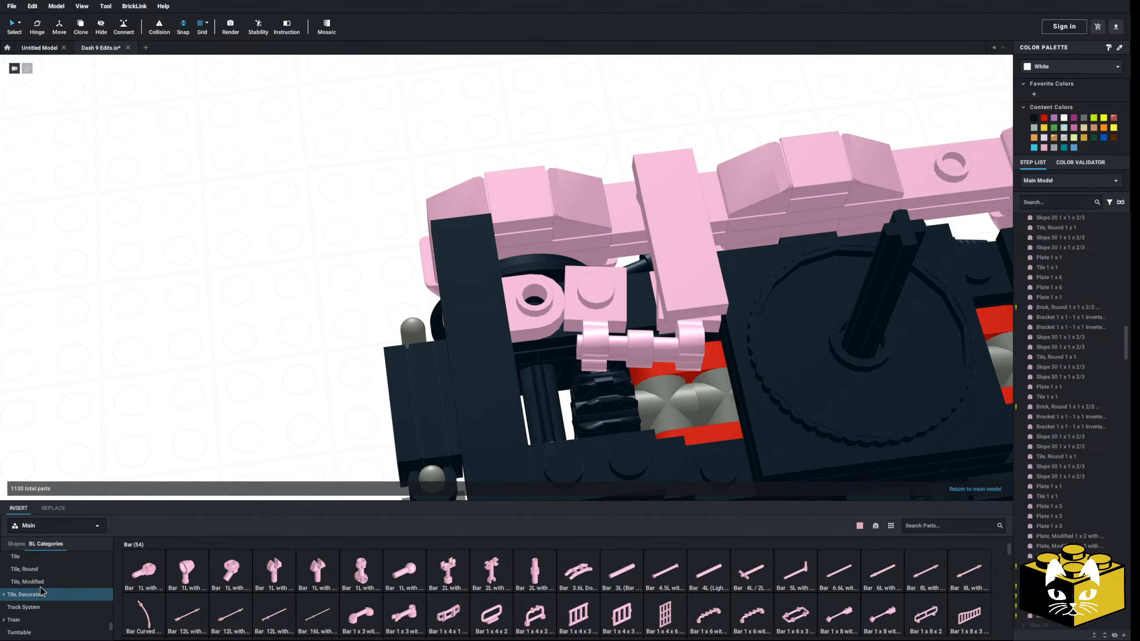
left_click(12, 570)
left_click(234, 574)
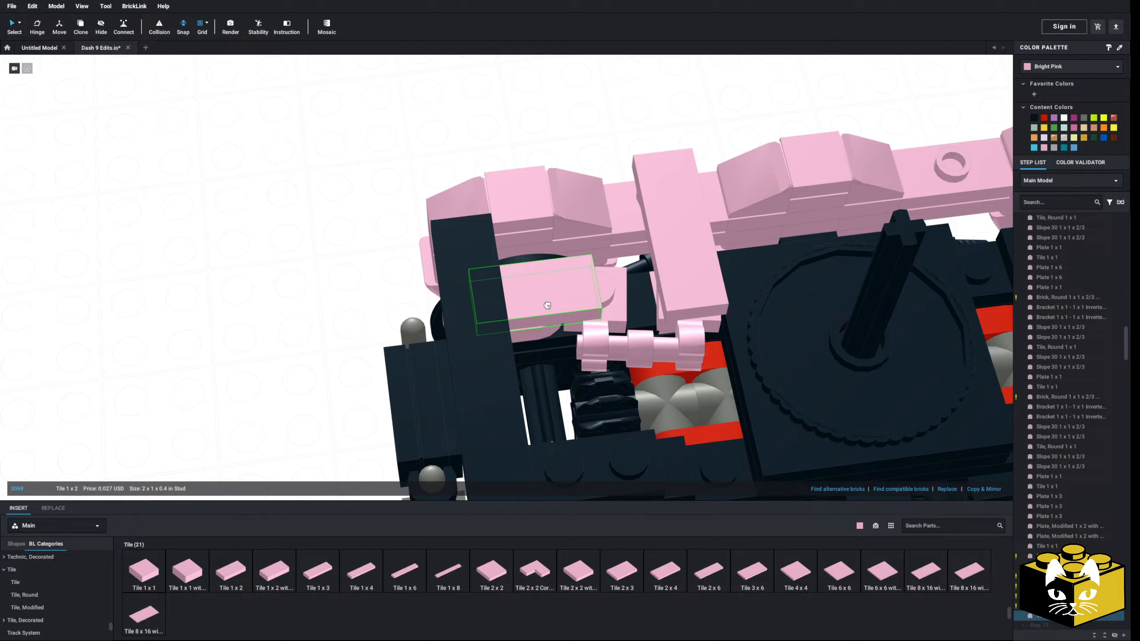
left_click(574, 303)
Delete the black Tile 1 x 4 that crosses the deck on the other side of the turntable
left_click(242, 308)
right_click_drag(242, 308, 203, 296)
scroll(204, 296, "down", 3)
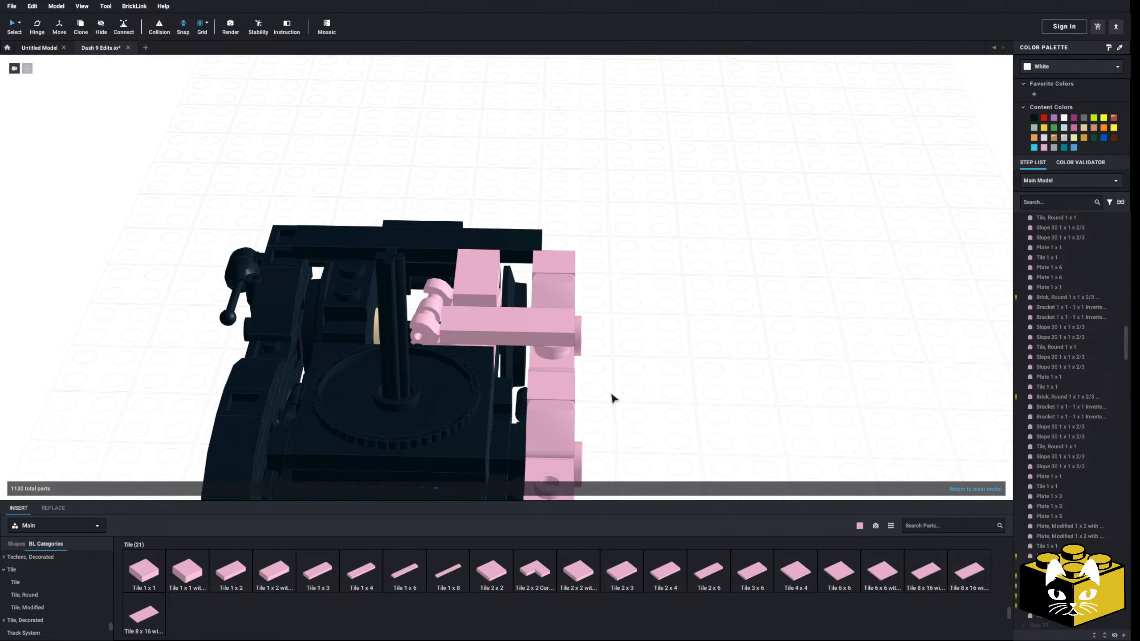
right_click_drag(612, 397, 470, 425)
scroll(471, 426, "up", 5)
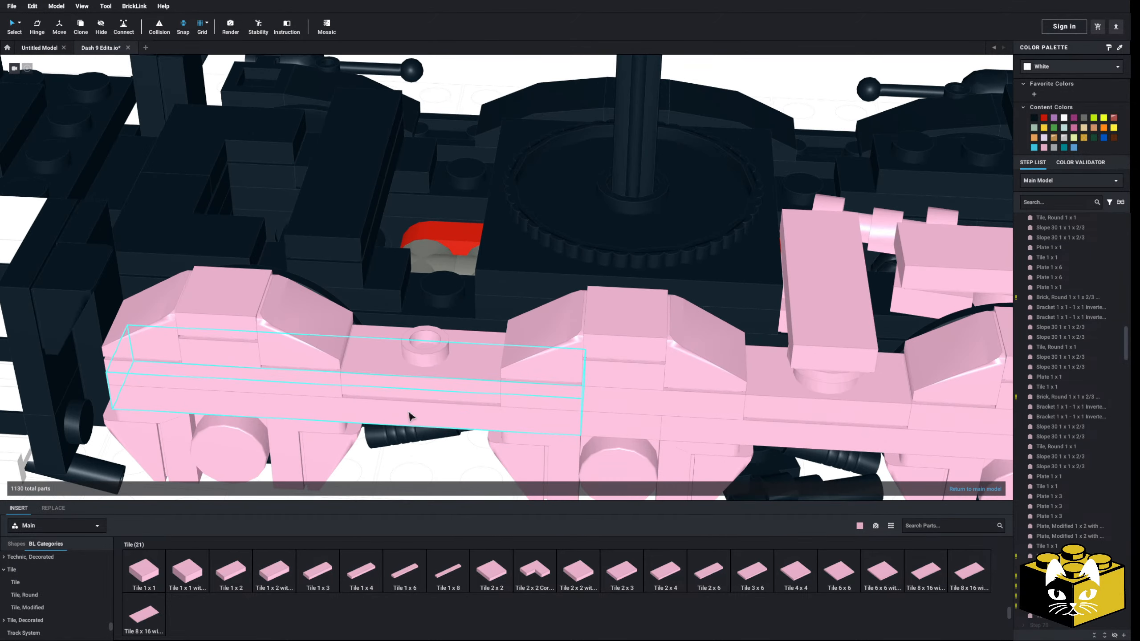
scroll(409, 417, "down", 5)
right_click_drag(352, 353, 338, 363)
left_click(310, 285)
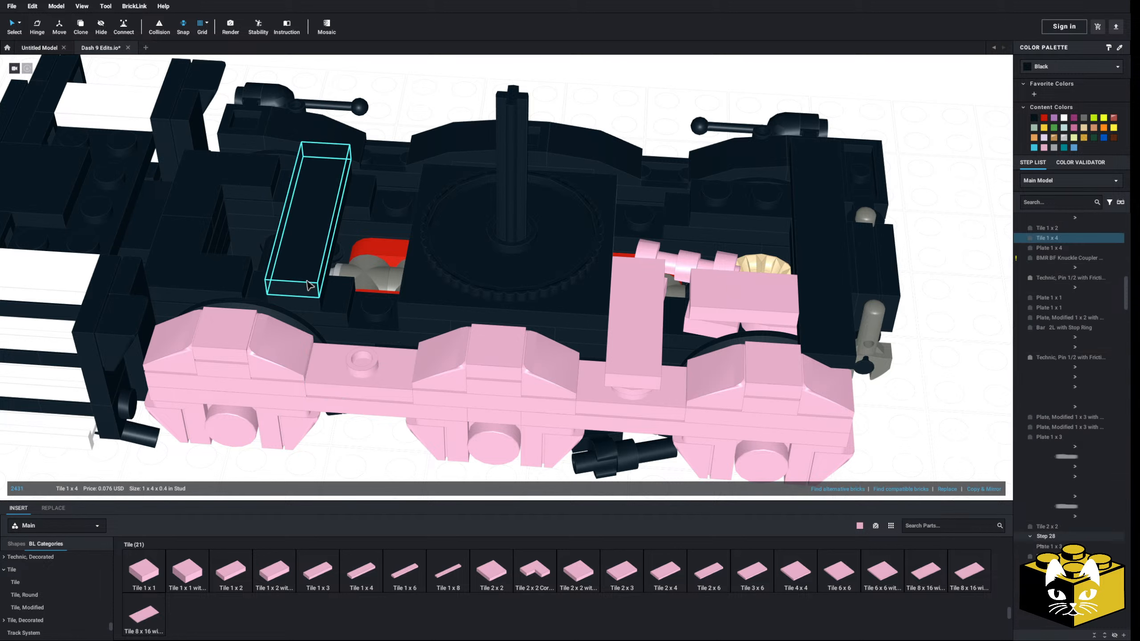
key("Delete")
Place a mirrored copy of the pink Tile 1 x 3, both Open O Clip plates and their bar on the other side of the turntable
left_click(320, 292)
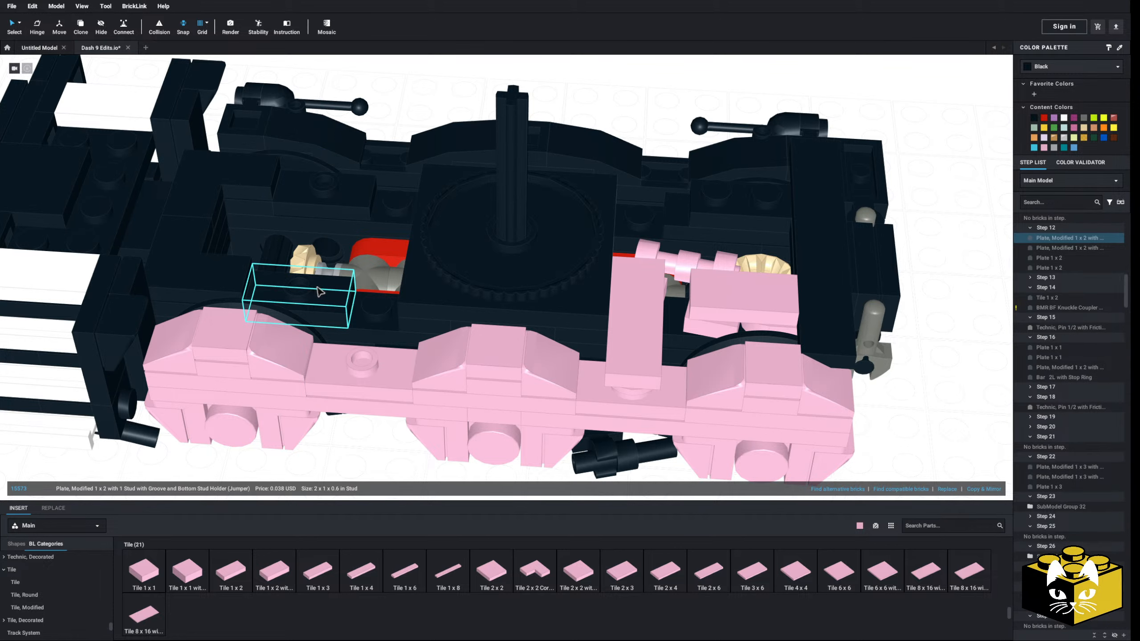
left_click_drag(320, 292, 314, 204)
left_click(979, 258)
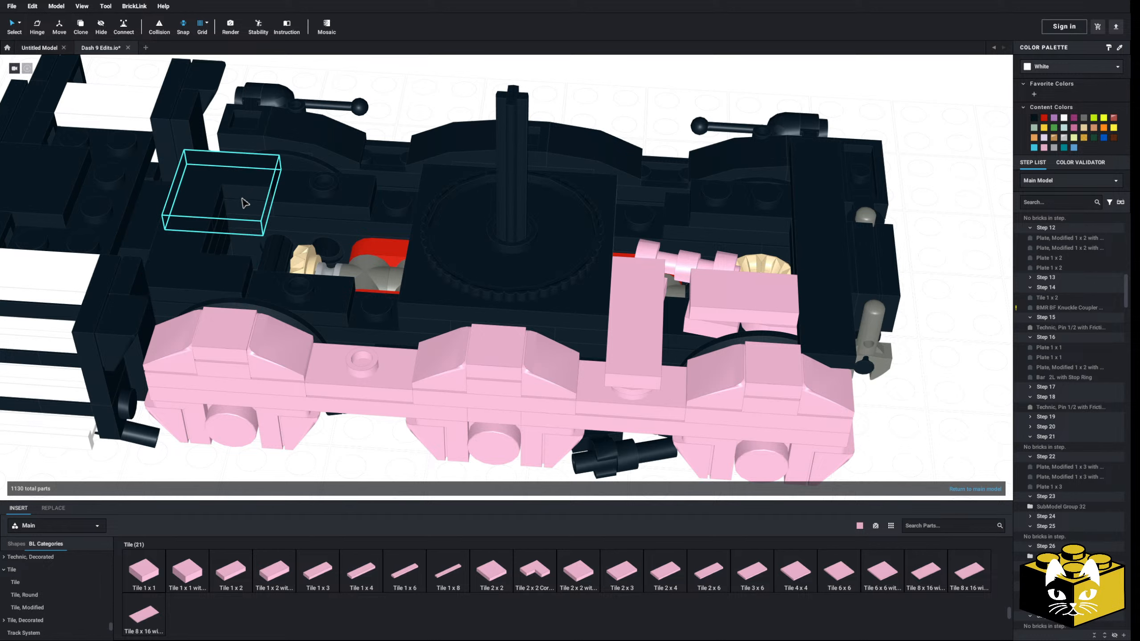
middle_click_drag(195, 245, 323, 272)
scroll(324, 273, "up", 3)
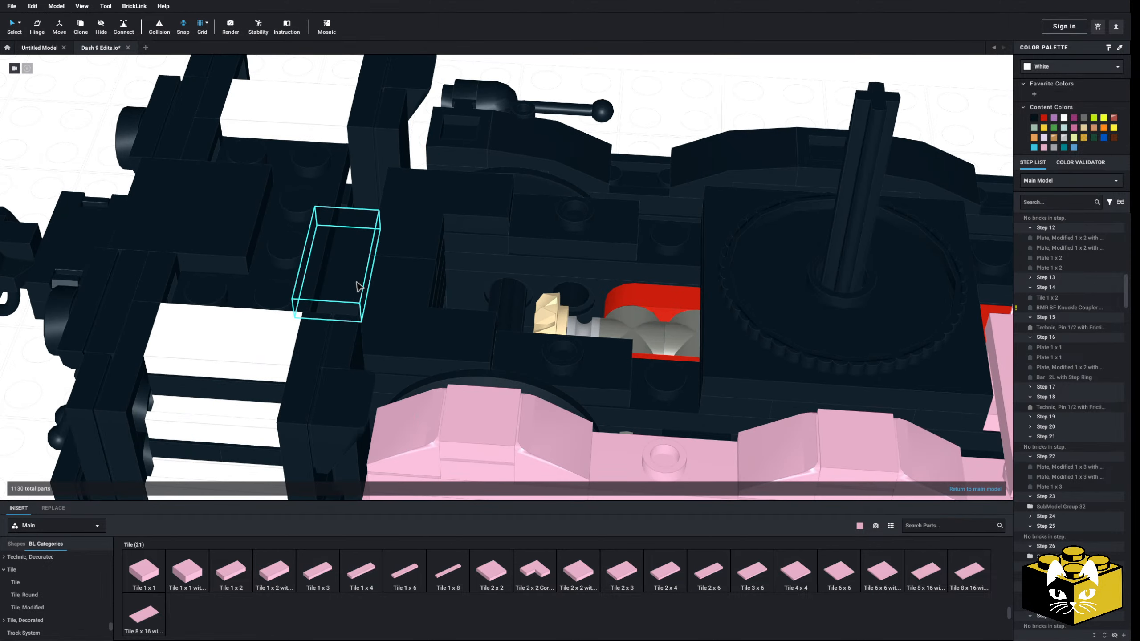
right_click_drag(472, 304, 375, 263)
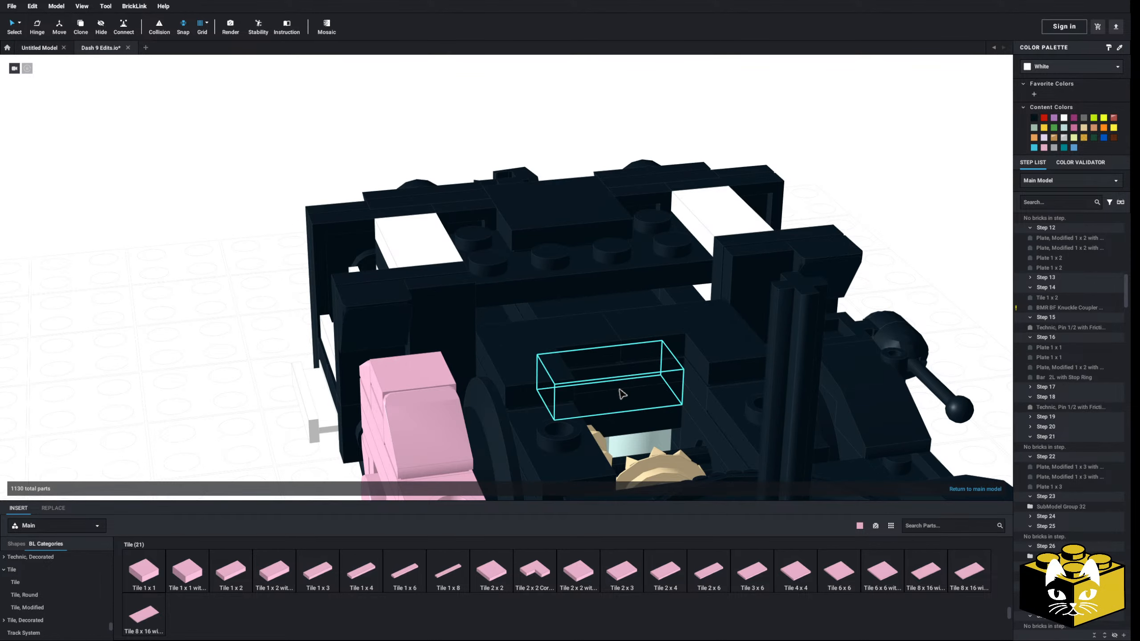
right_click_drag(574, 397, 650, 325)
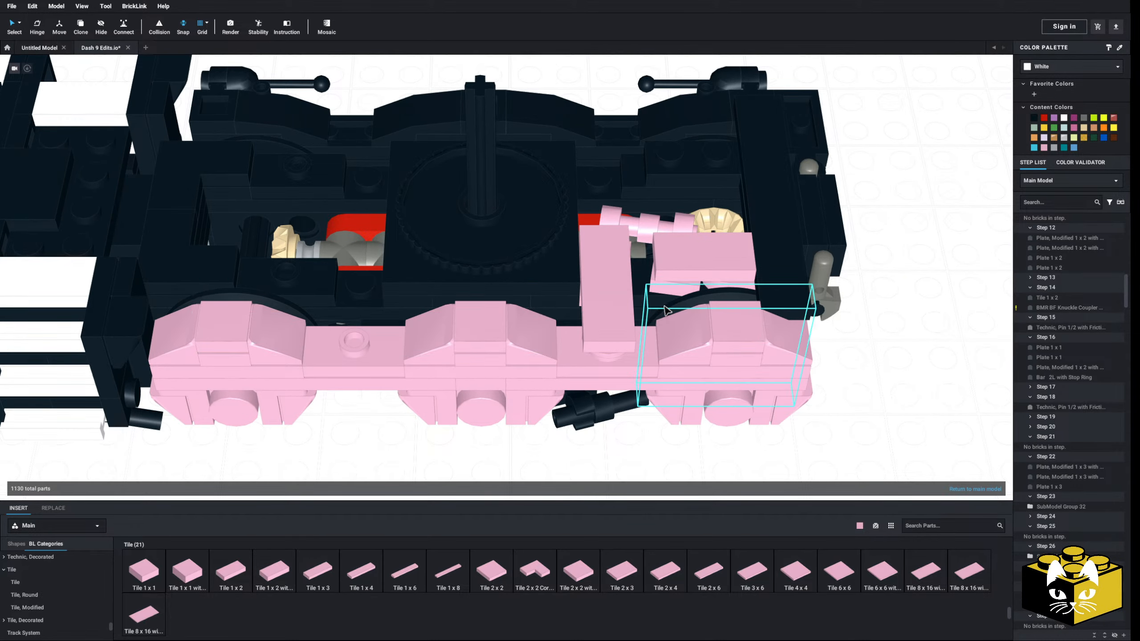
left_click(615, 361)
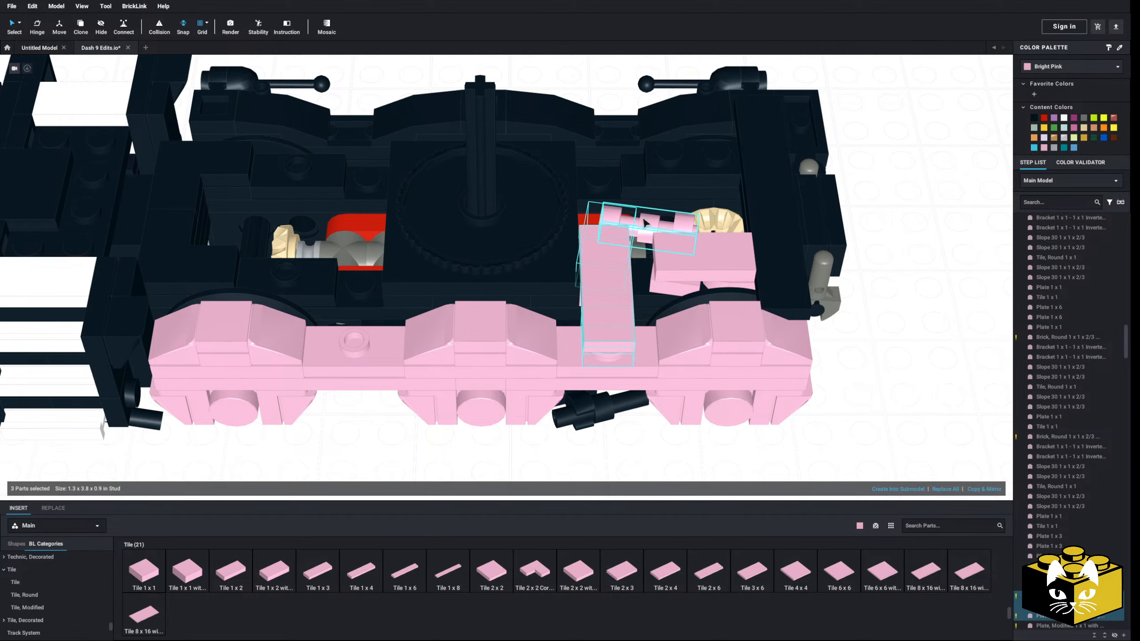
key("ctrl+v")
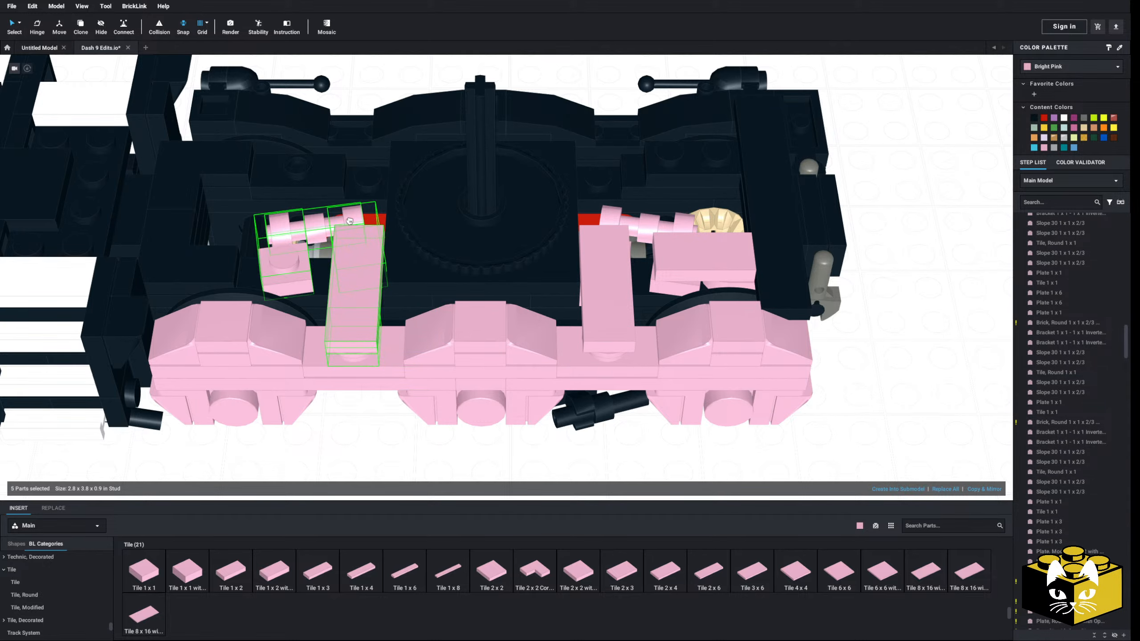
Examine how closely the clip and bar linkages sit beside the turntable block, from above and from a low angle
right_click_drag(327, 434, 539, 380)
scroll(453, 385, "up", 5)
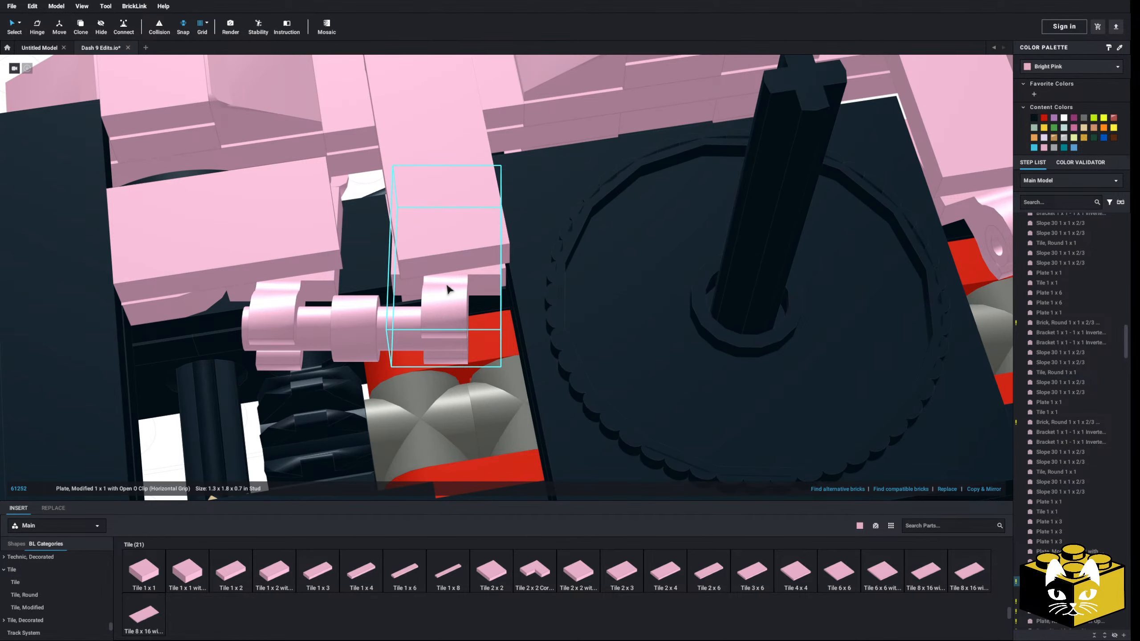
left_click(569, 185)
scroll(538, 243, "down", 5)
mouse_move(537, 244)
right_mouse_down()
mouse_move(544, 225)
mouse_move(533, 216)
mouse_move(540, 226)
right_mouse_up()
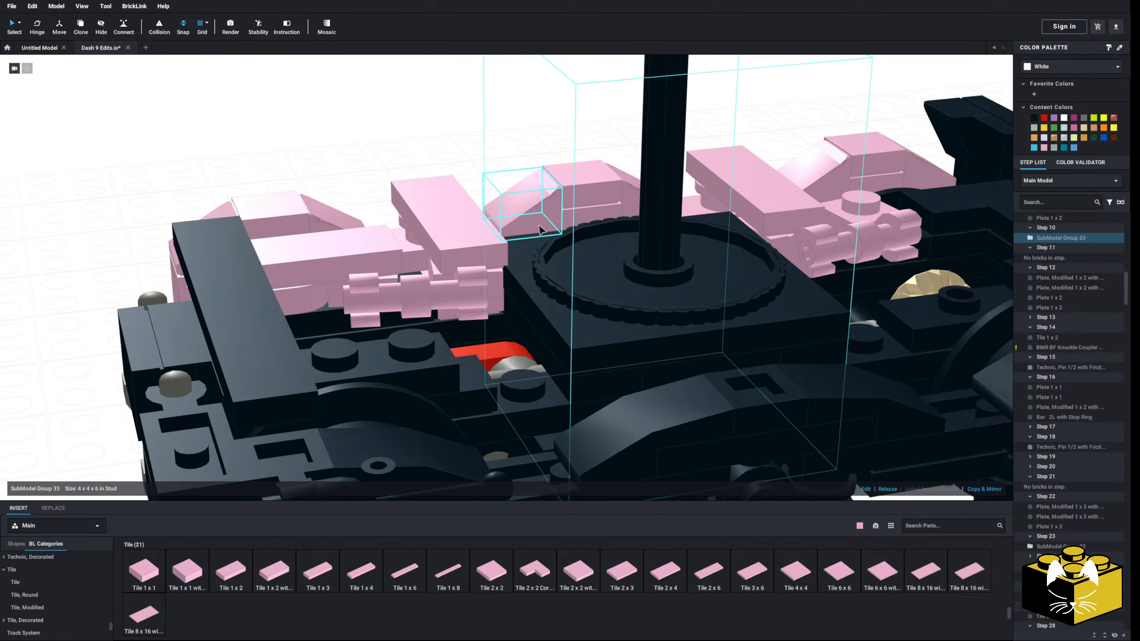
scroll(559, 302, "down", 3)
scroll(530, 308, "down", 10)
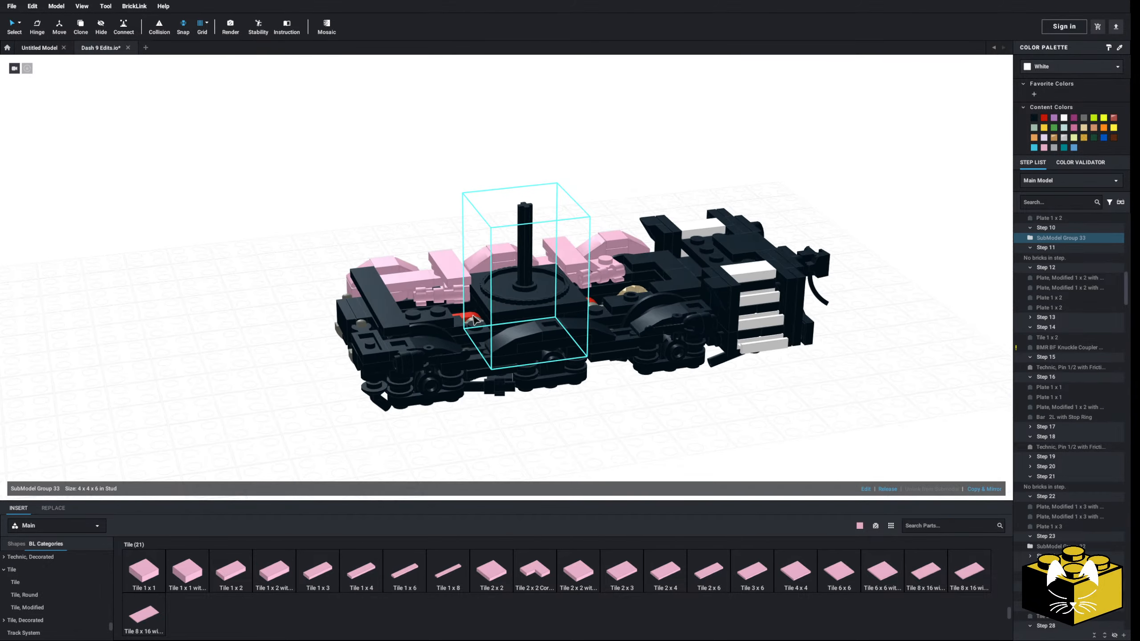
Examine the locomotive's underside above the truck and compare it with the linkages on both sides of the turntable
left_click(534, 394)
middle_click_drag(534, 394, 526, 380)
double_click(517, 382)
mouse_move(526, 380)
right_mouse_down()
mouse_move(528, 358)
mouse_move(520, 402)
mouse_move(521, 377)
right_mouse_up()
scroll(528, 358, "up", 7)
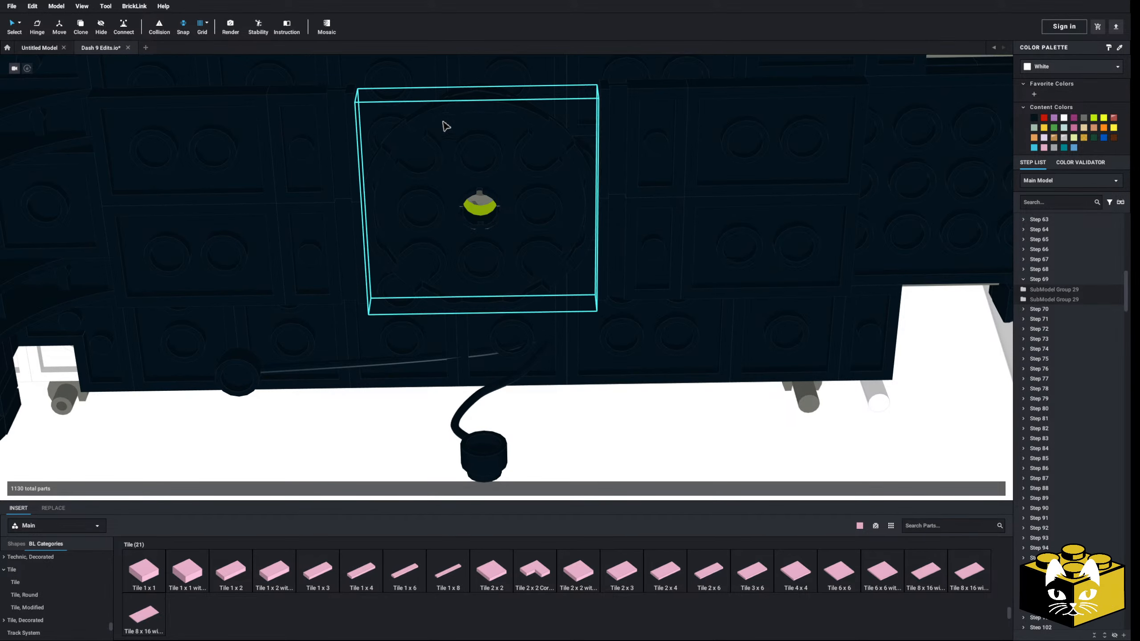
scroll(496, 255, "down", 5)
middle_click_drag(611, 389, 428, 397)
right_click_drag(428, 397, 443, 373)
middle_click_drag(443, 377, 320, 338)
scroll(320, 338, "up", 6)
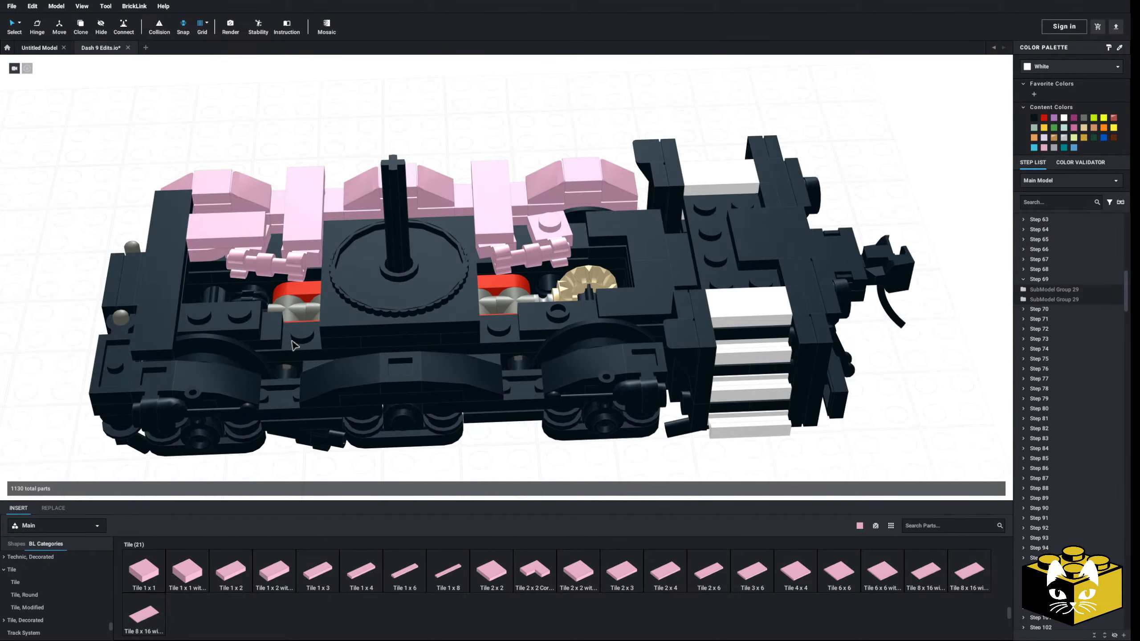
scroll(352, 355, "down", 5)
scroll(387, 343, "up", 5)
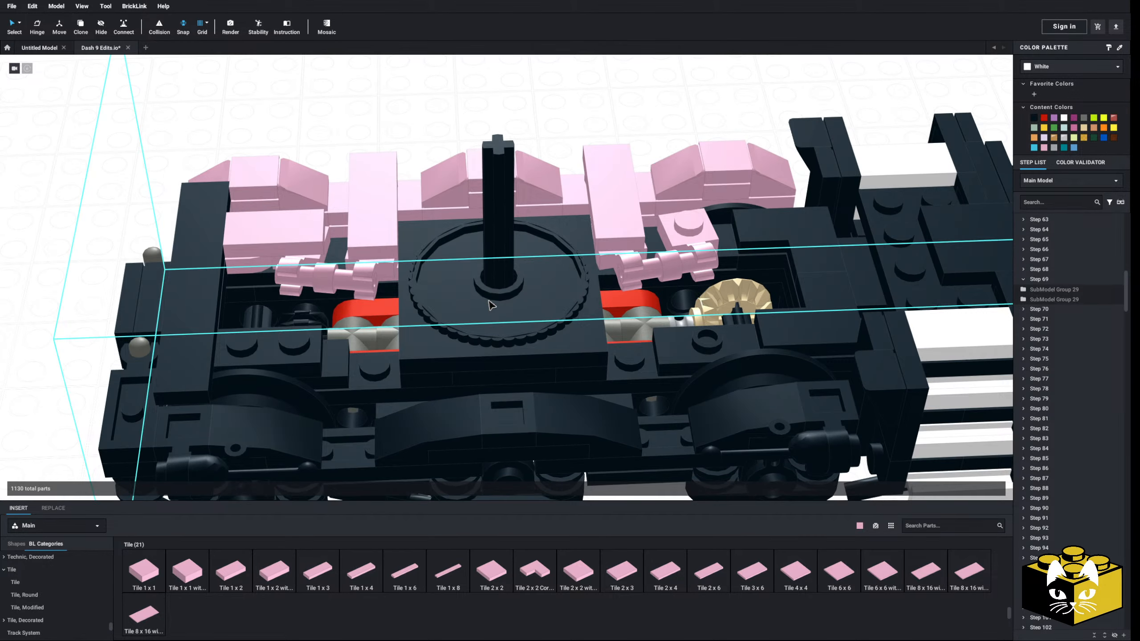
middle_click_drag(489, 292, 498, 307)
right_click_drag(497, 307, 514, 302)
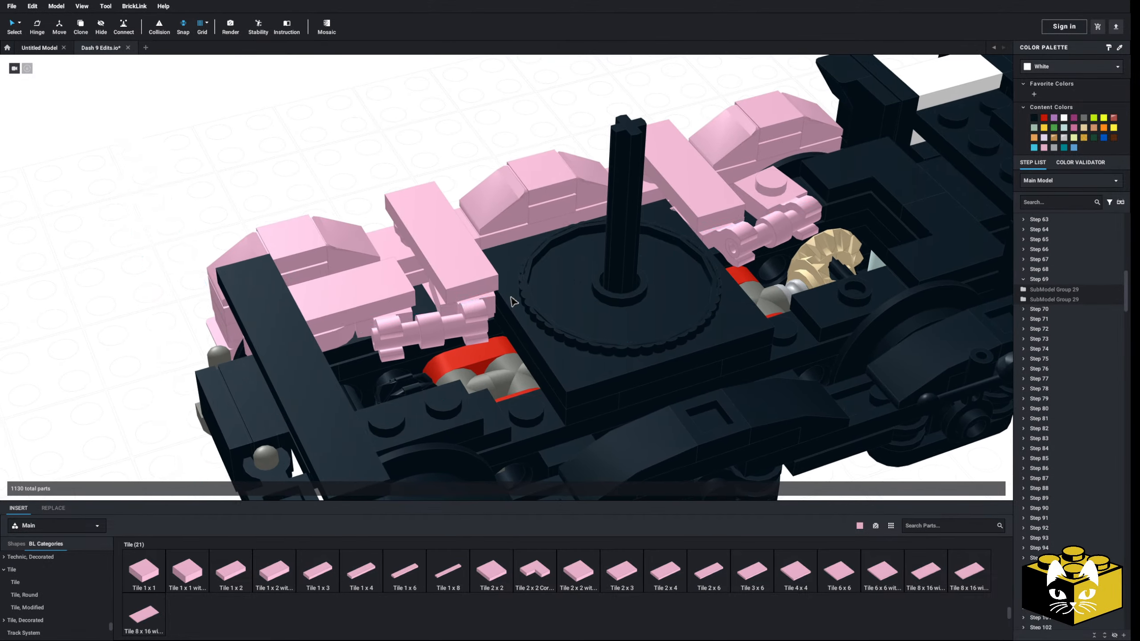
Delete both linking bars and the Open O Clip plates underneath the two pink Tile 1 x 3 parts
double_click(471, 314)
left_click(640, 342)
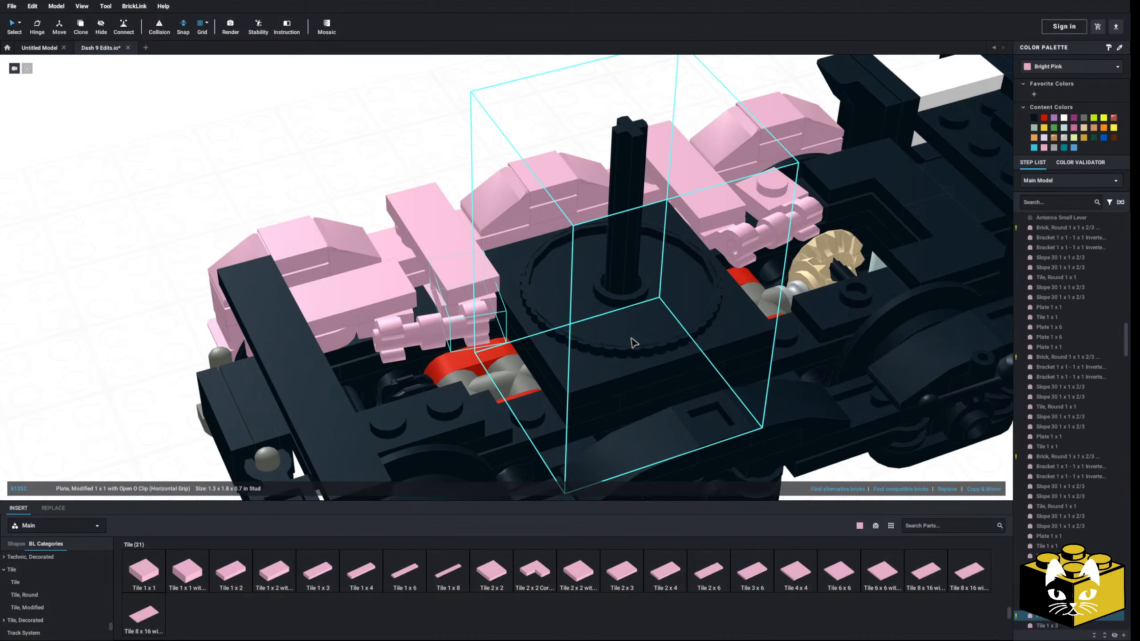
left_click(462, 305)
right_click_drag(466, 308, 466, 326)
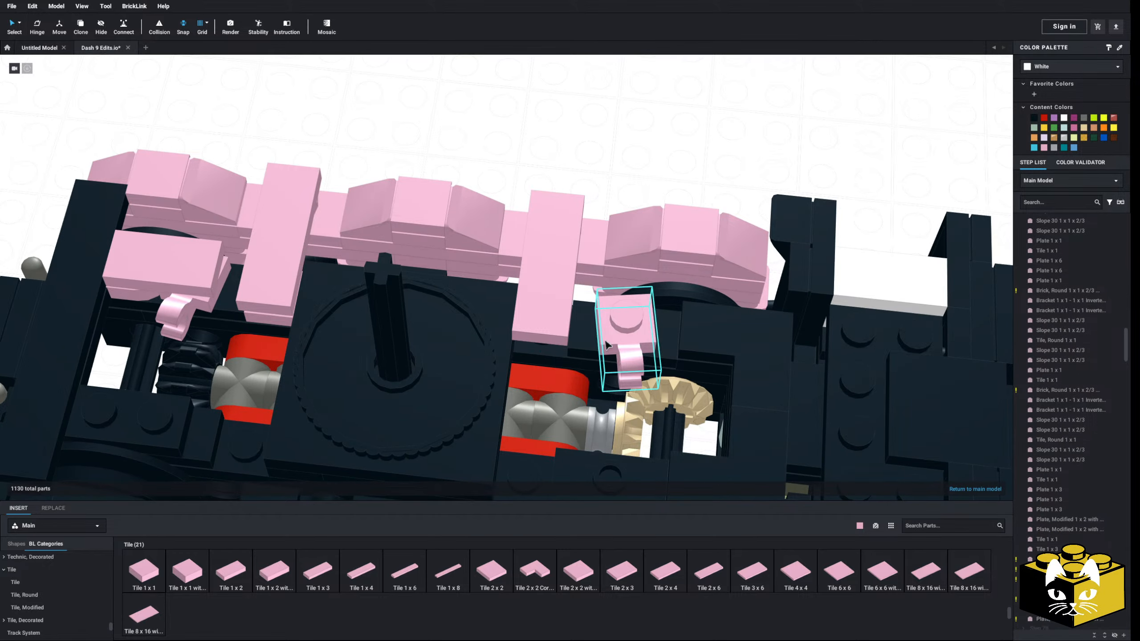
Insert a pink Bar 1L with 1 x 1 Round Plate with Hollow Stud under the inner end of the Tile 1 x 3 beside the Tile 1 x 2
scroll(407, 330, "up", 6)
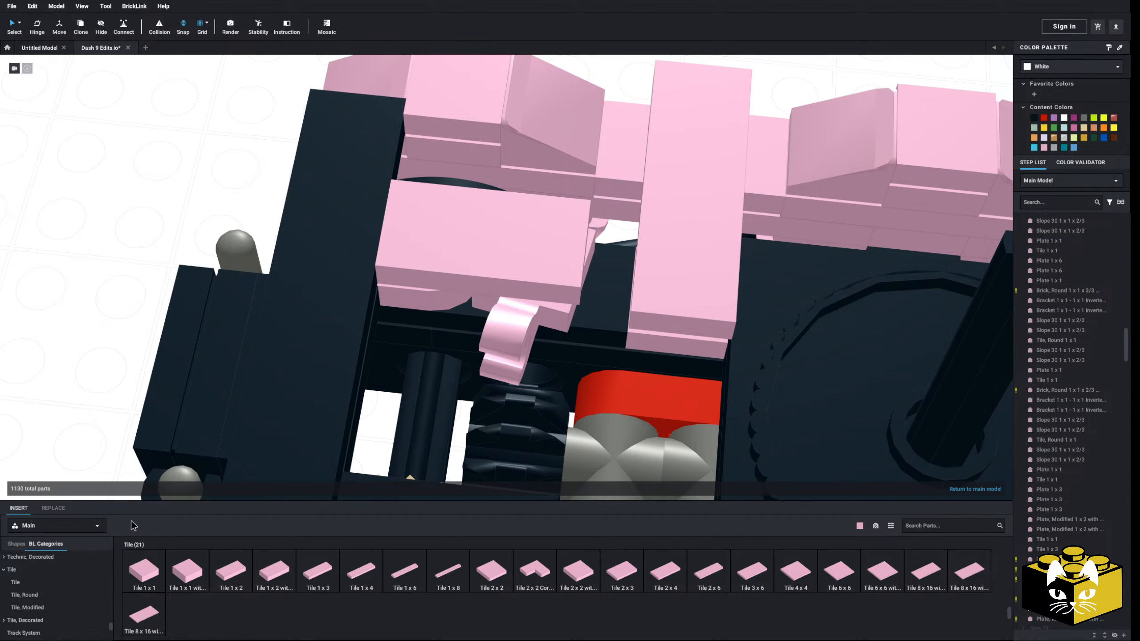
left_click_drag(112, 627, 110, 556)
scroll(58, 591, "down", 2)
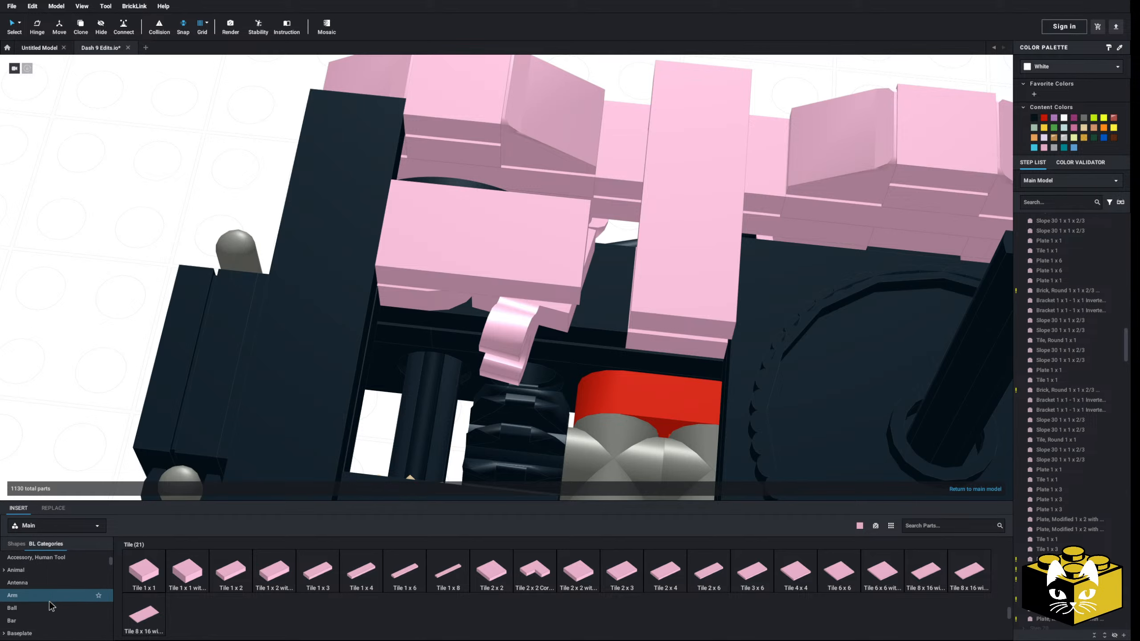
left_click(43, 618)
left_click(141, 572)
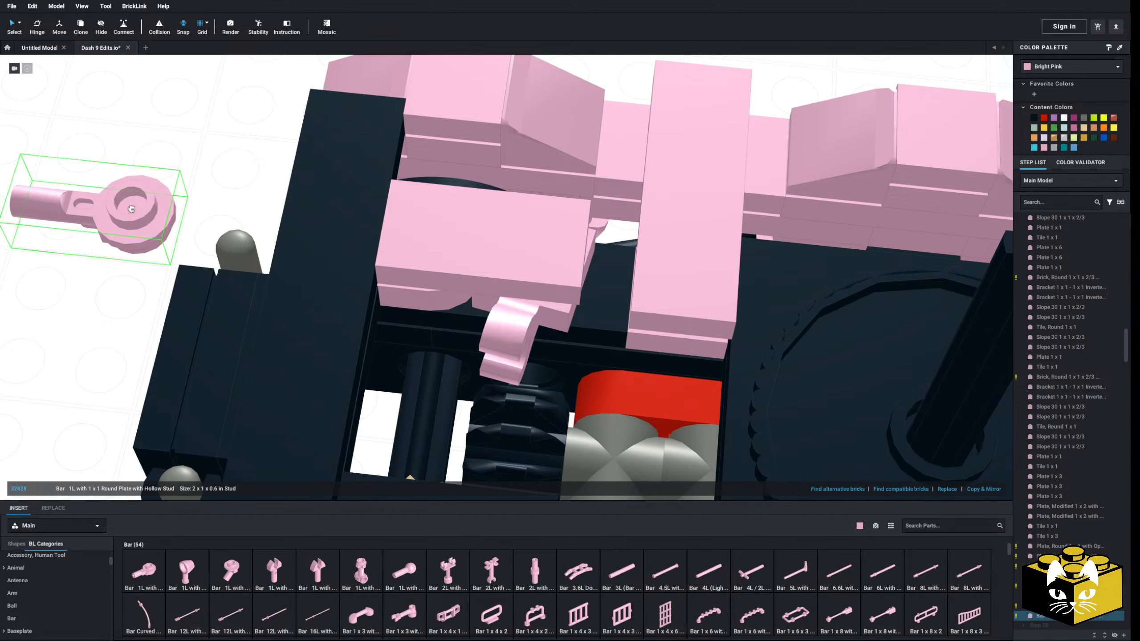
left_click(693, 285)
left_click(555, 258)
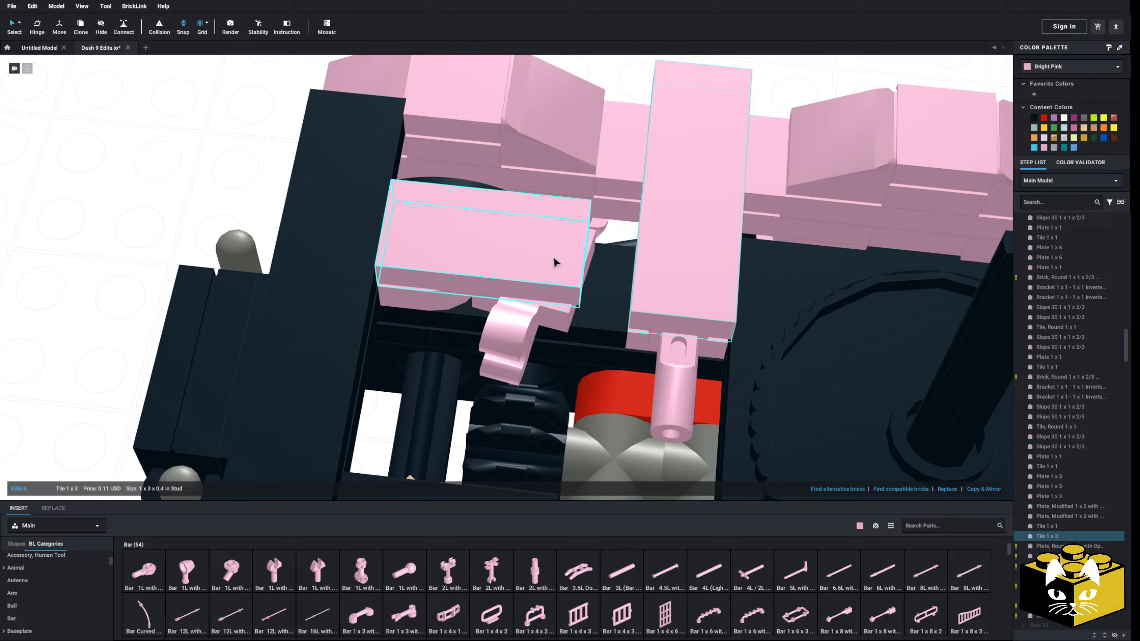
Delete the pink tile covering the Open O Clip plate and its neighbouring round plate
key("Delete")
right_click_drag(557, 258, 566, 235)
middle_click_drag(566, 235, 445, 402)
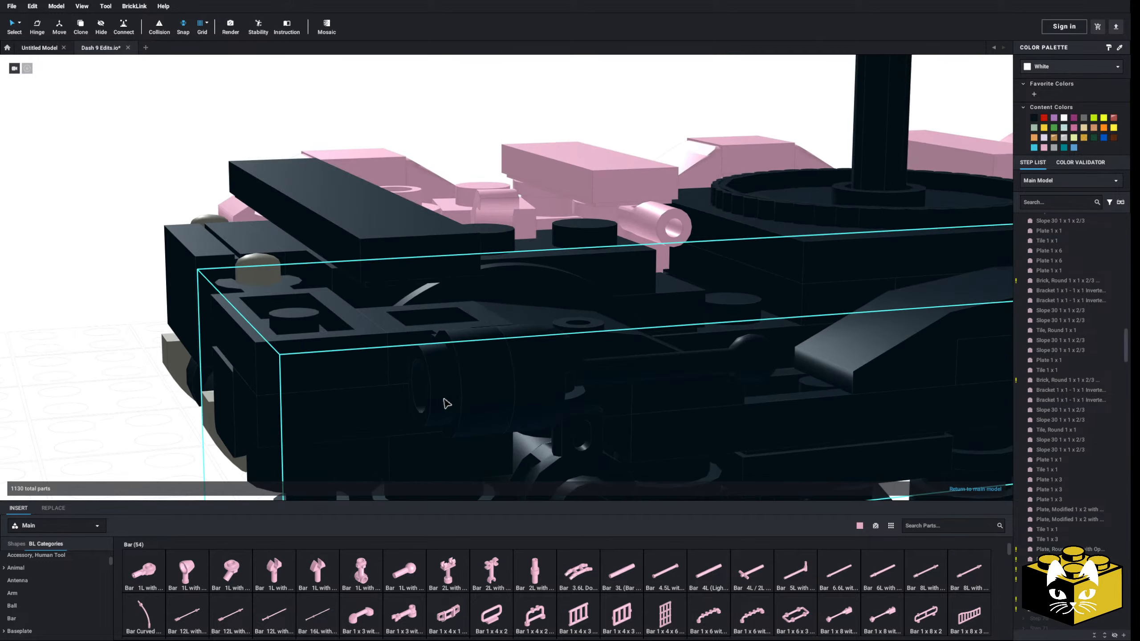
mouse_move(445, 401)
right_mouse_down()
mouse_move(433, 399)
mouse_move(441, 422)
right_mouse_up()
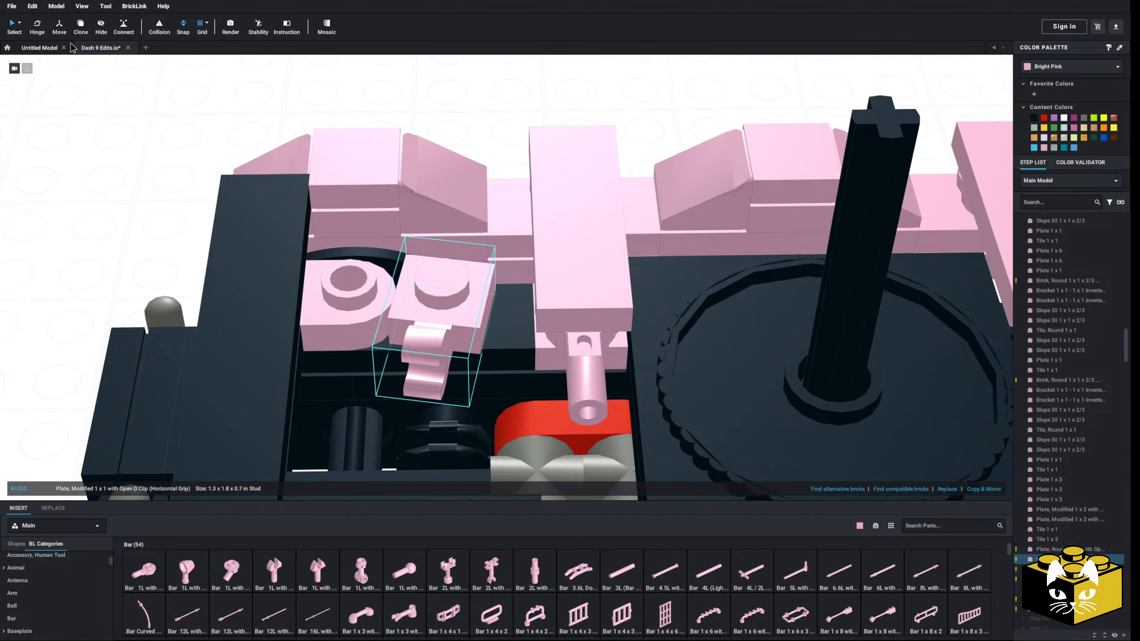
Hinge the pink Open O Clip plate and the Bar 1L round plate toward each other so the clip grips the bar
left_click_drag(465, 243, 356, 264)
key("Escape")
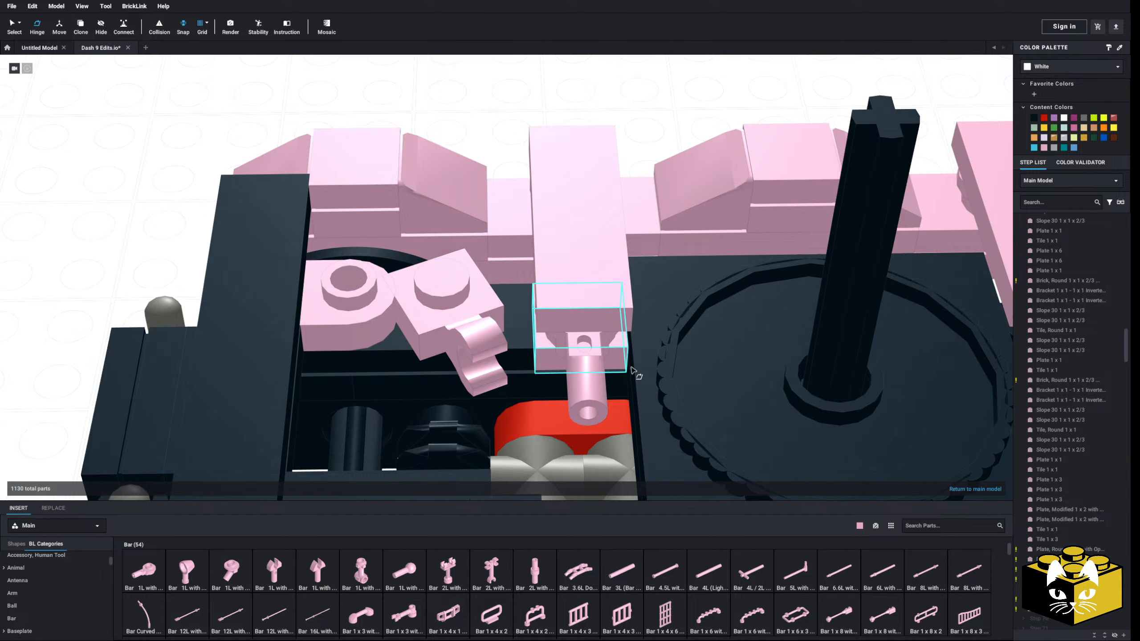
left_click(588, 354)
left_click_drag(582, 224, 656, 276)
left_click(134, 238)
right_click_drag(130, 235, 202, 306)
middle_click_drag(358, 341, 287, 315)
right_click_drag(288, 316, 300, 306)
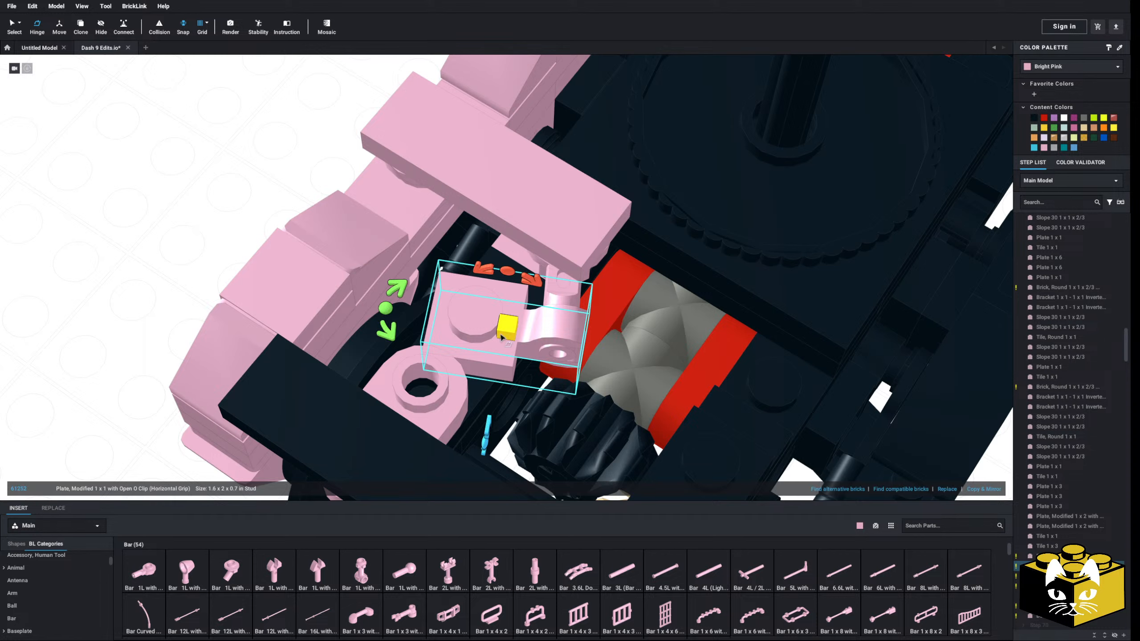
Try rotating the Open O Clip plate with the Hinge tool and check its fit against the bar and deck
left_click(387, 310)
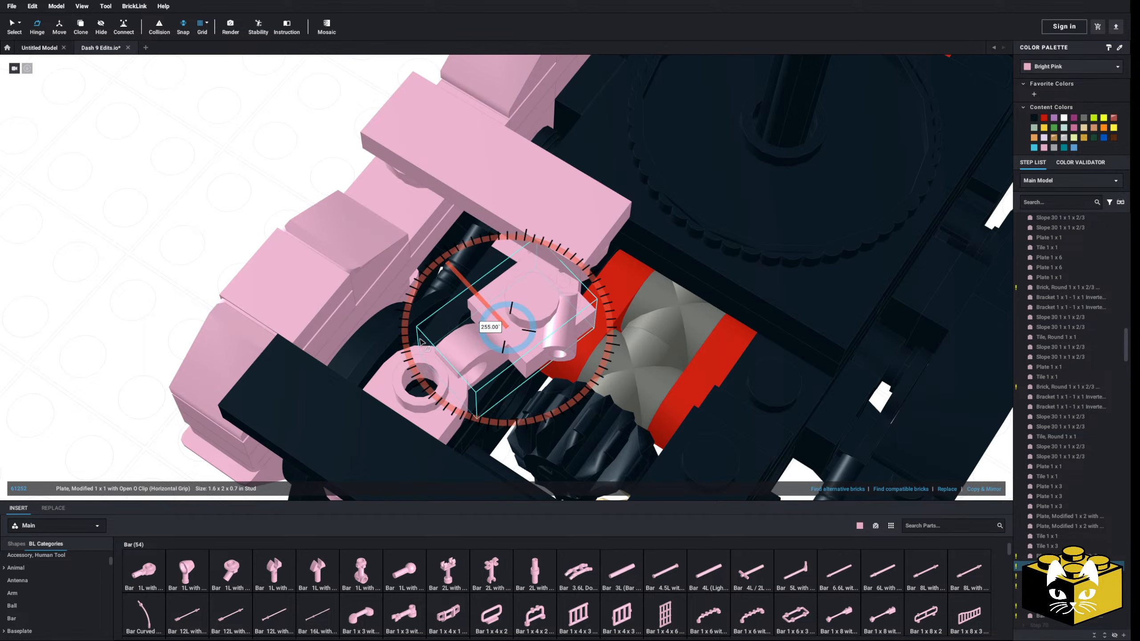
scroll(423, 343, "down", 4)
left_click_drag(422, 343, 498, 344)
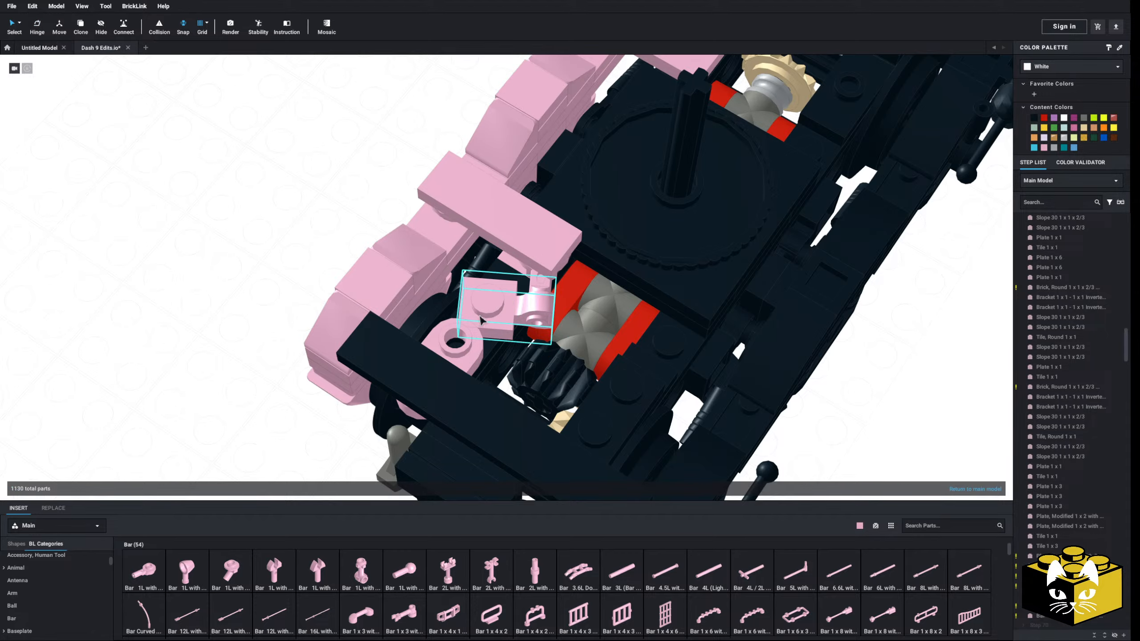
right_click_drag(184, 336, 222, 344)
left_click(532, 368)
right_click_drag(152, 301, 130, 292)
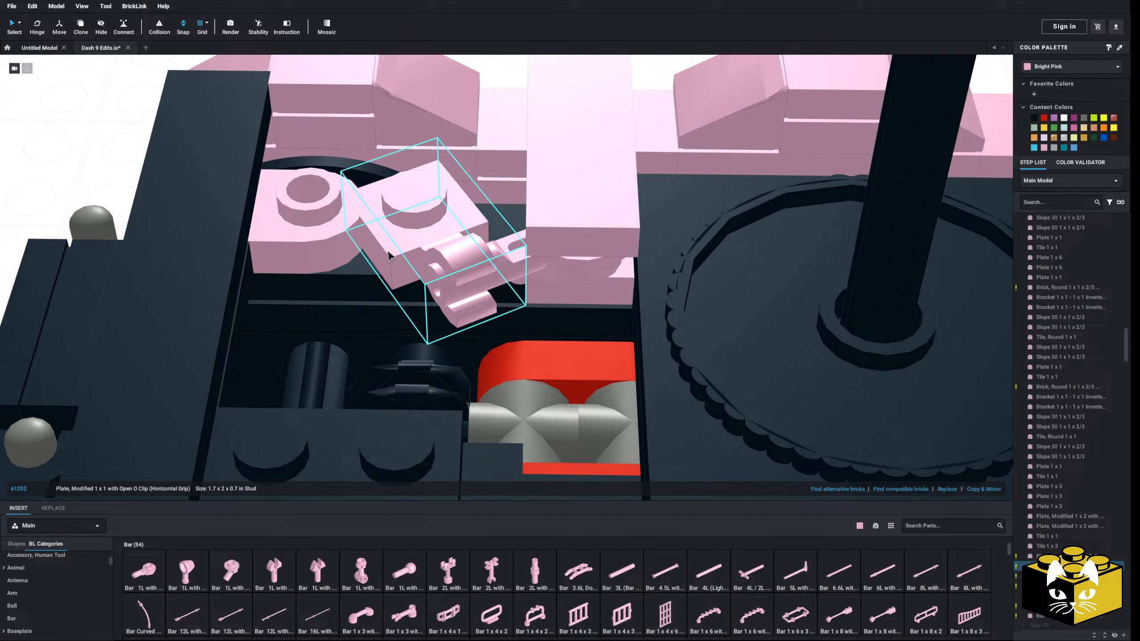
right_click_drag(389, 256, 521, 304)
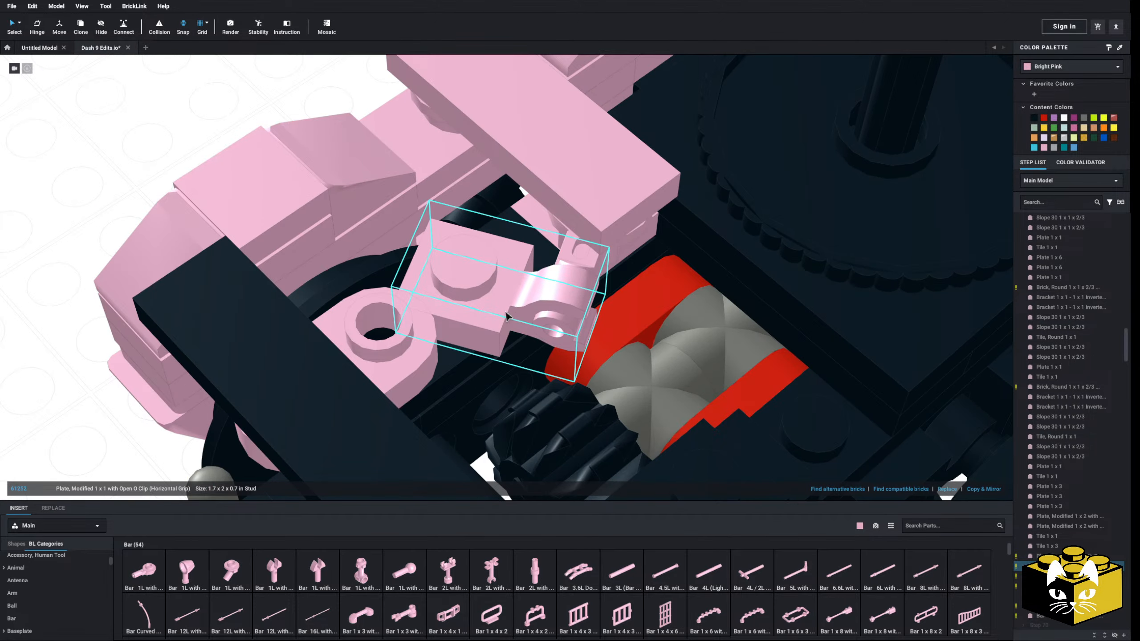
Delete the Open O Clip plate and the pink Tile 1 x 3 above the bar
key("Delete")
right_click_drag(504, 307, 426, 310)
key("Delete")
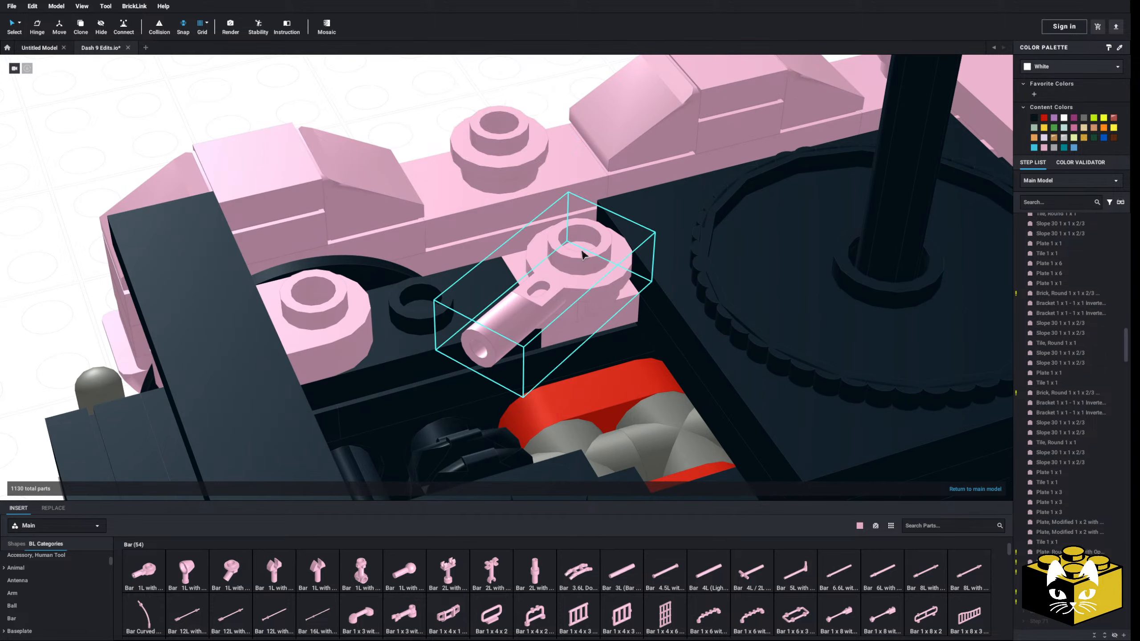
Insert a pink Tile 1 x 2 joining the side frame's round plate to the Bar 1L plate, and turn the bar inward
scroll(72, 586, "down", 5)
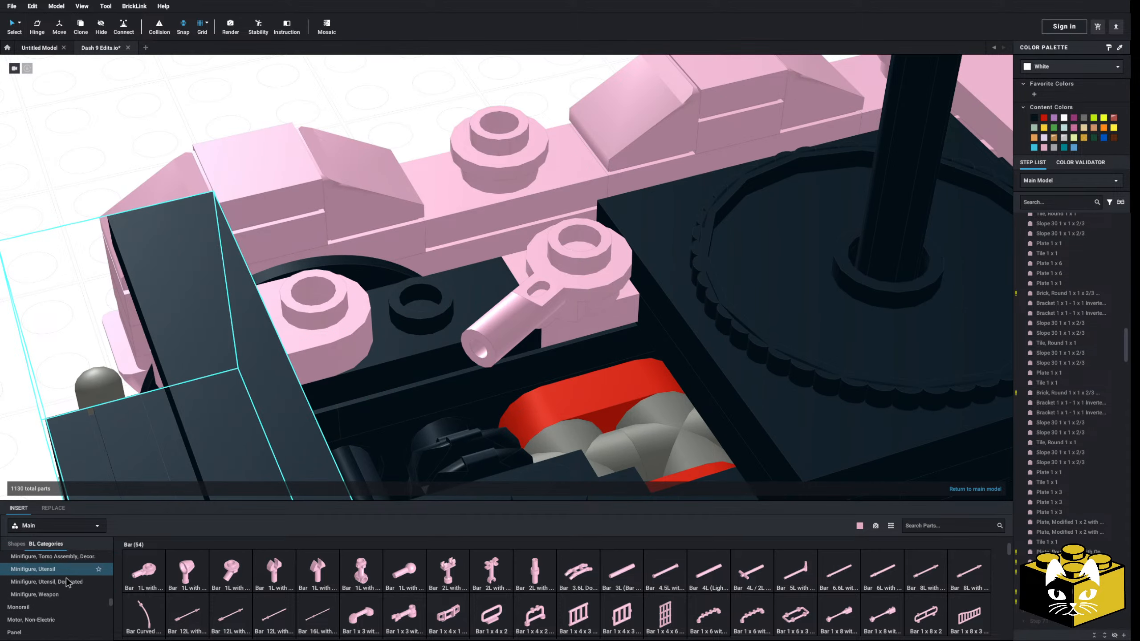
scroll(68, 583, "down", 3)
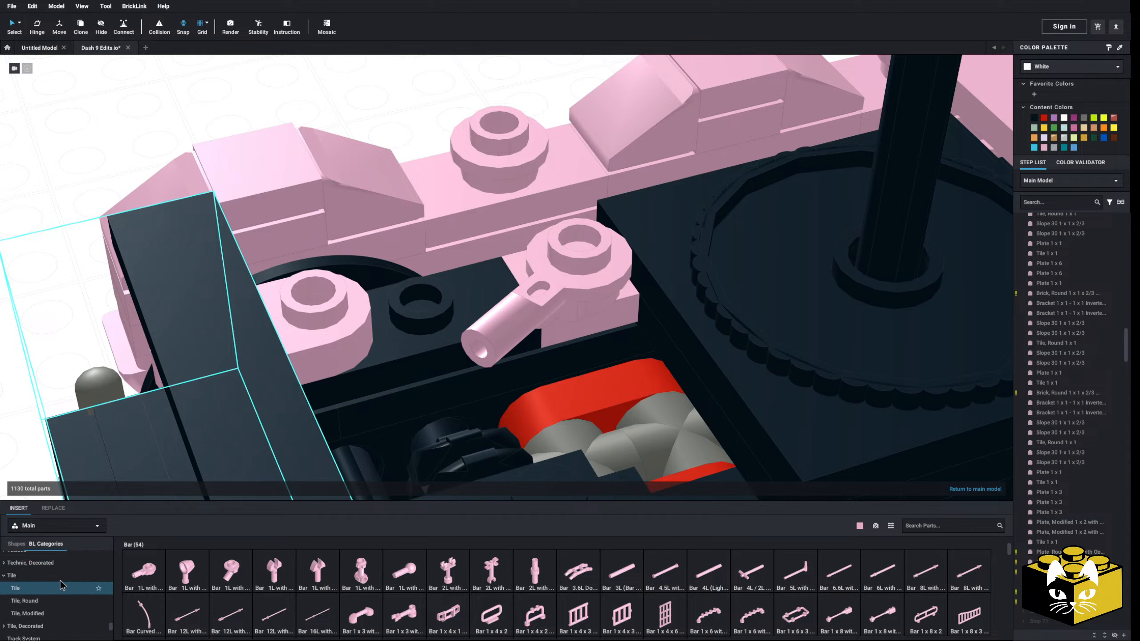
left_click(35, 620)
left_click_drag(248, 568, 499, 194)
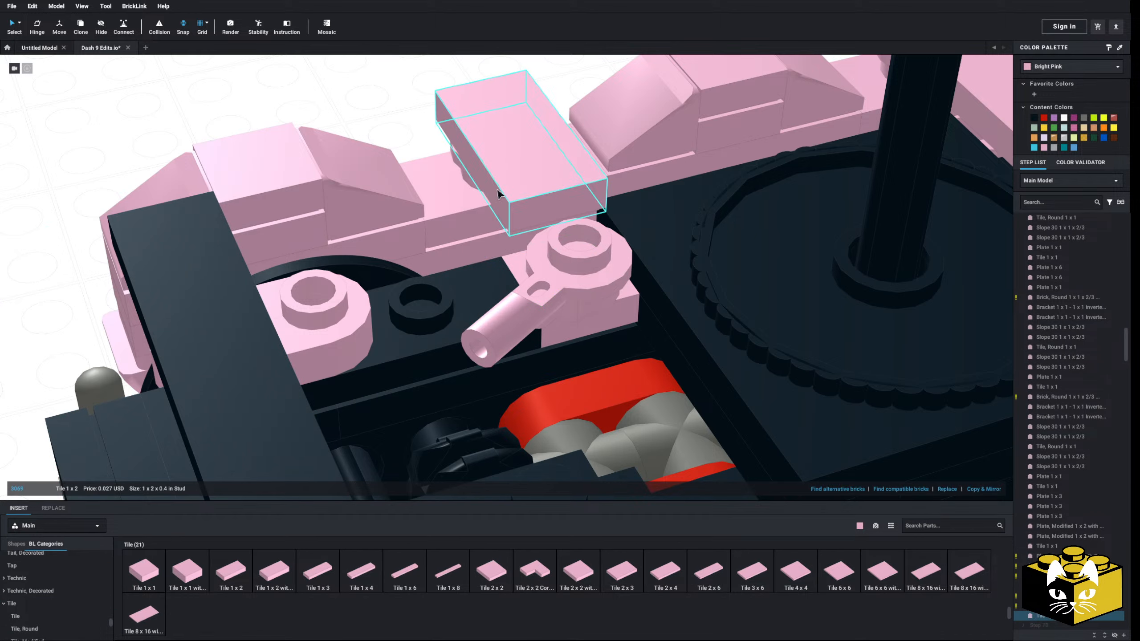
left_click_drag(576, 266, 548, 230)
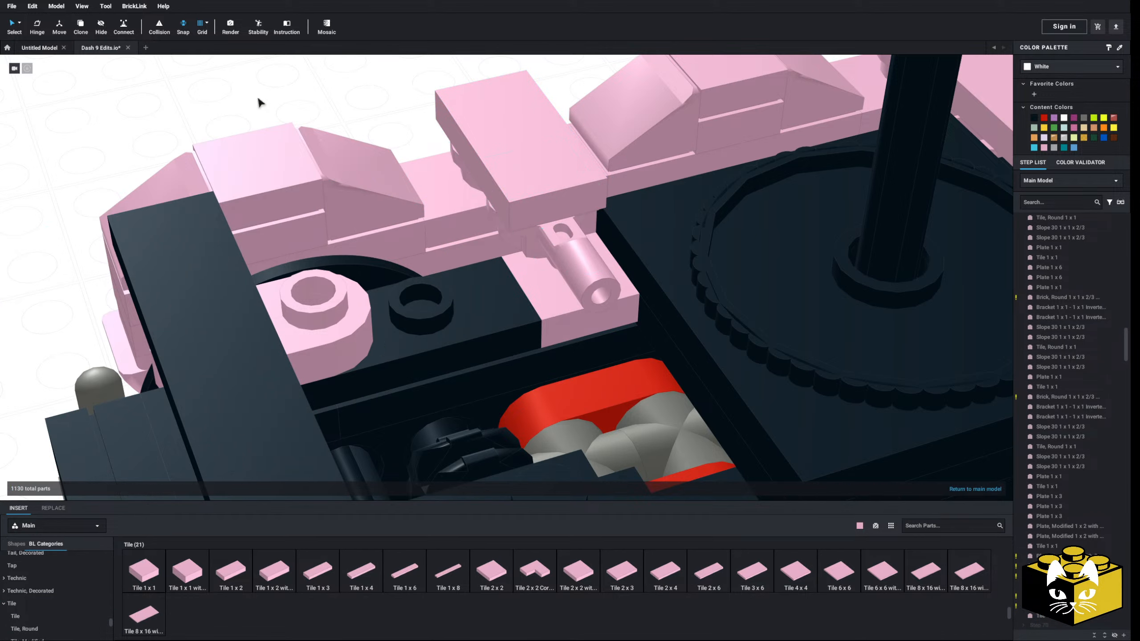
mouse_move(258, 100)
right_mouse_down()
mouse_move(280, 97)
mouse_move(273, 109)
right_mouse_up()
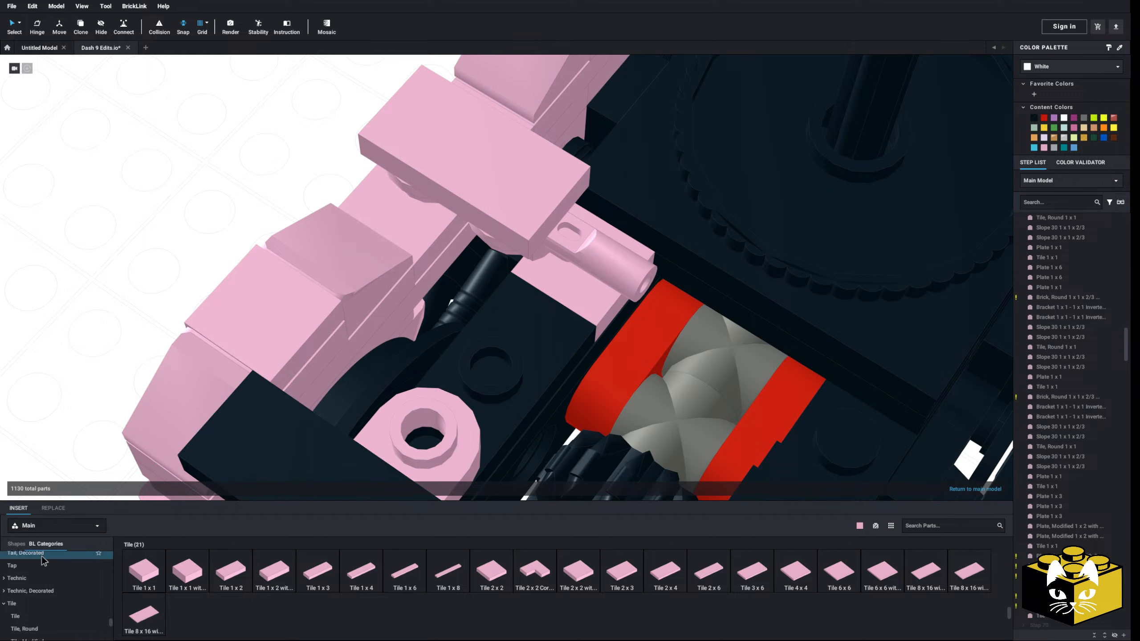
Try a pink Plate, Modified 1 x 1 with Open O Clip on the deck stud next to the bar
left_click(58, 588)
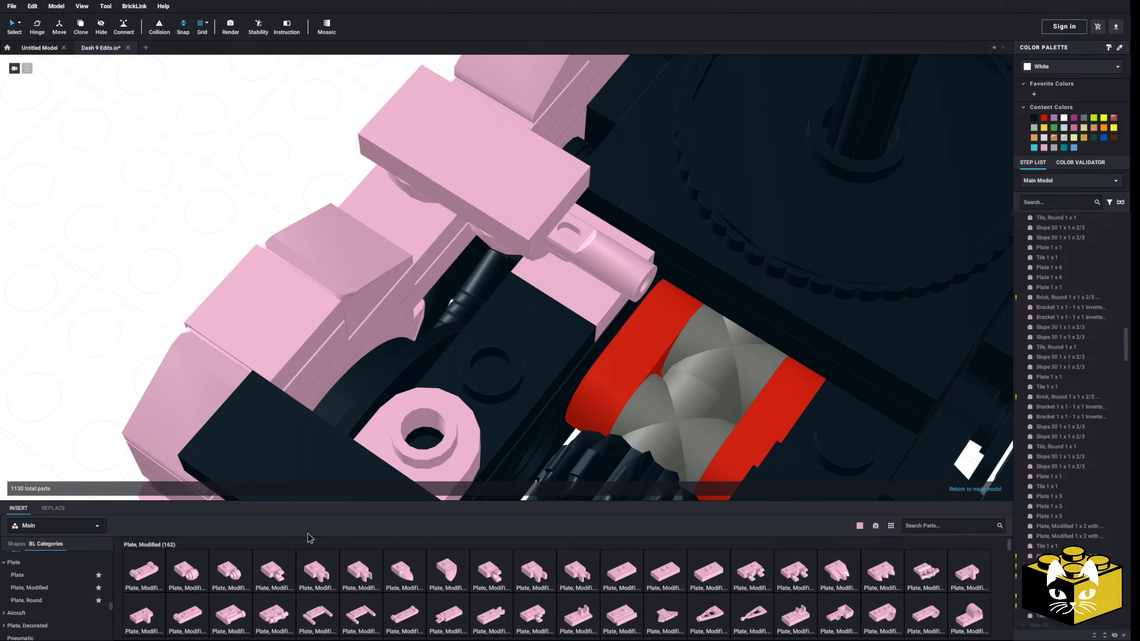
left_click_drag(273, 581, 508, 351)
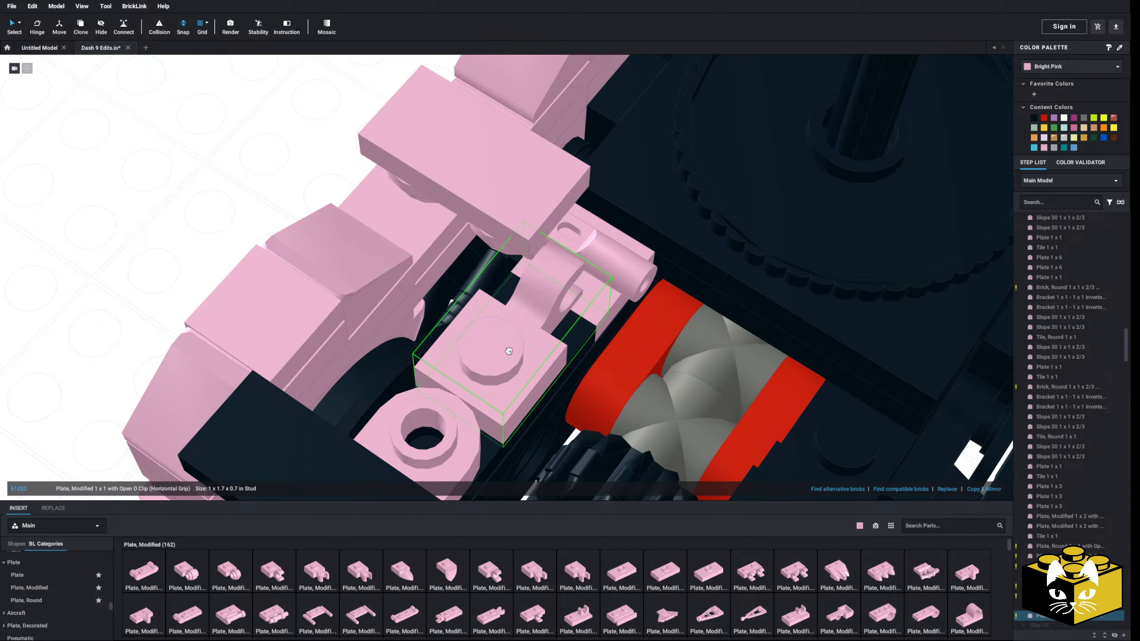
left_click(218, 199)
right_click_drag(218, 198, 237, 207)
middle_click_drag(238, 208, 207, 241)
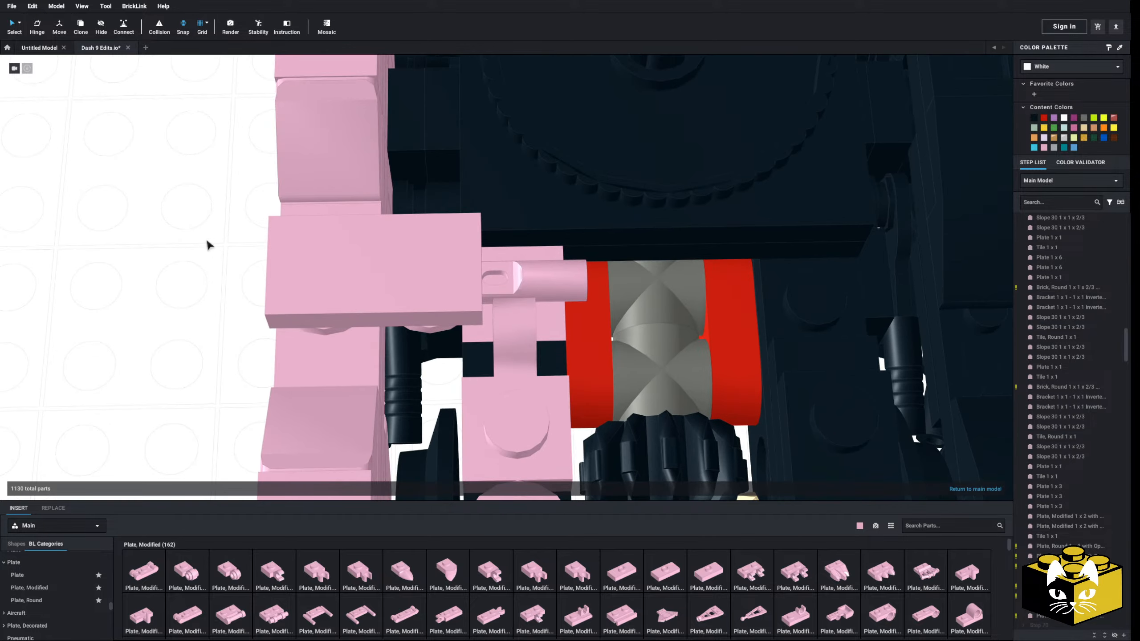
left_click(520, 434)
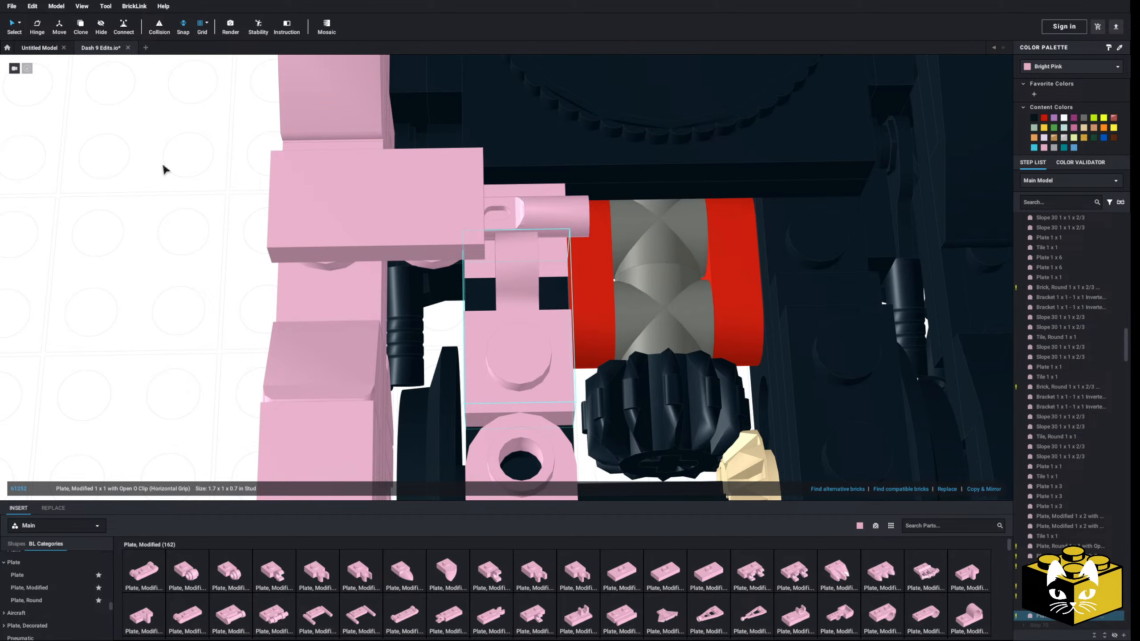
right_click_drag(136, 202, 131, 268)
left_click(134, 223)
key("Delete")
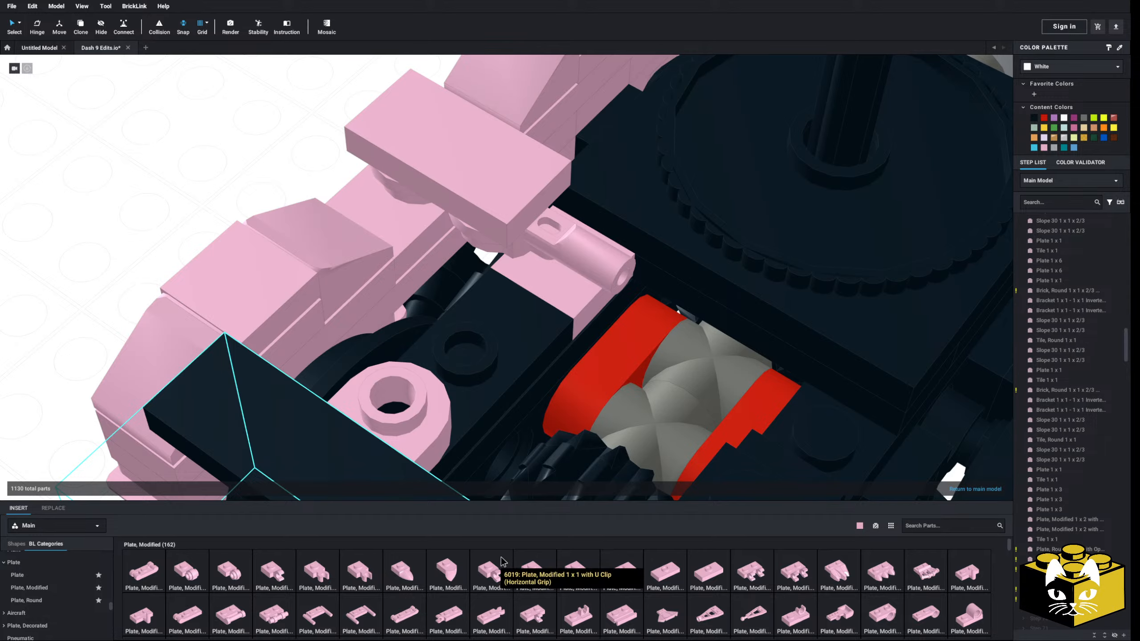
Delete the black plate with the hollow stud beneath the pink round plate on the deck
right_click_drag(516, 323, 485, 310)
right_click_drag(405, 325, 470, 327)
left_click(437, 335)
key("Delete")
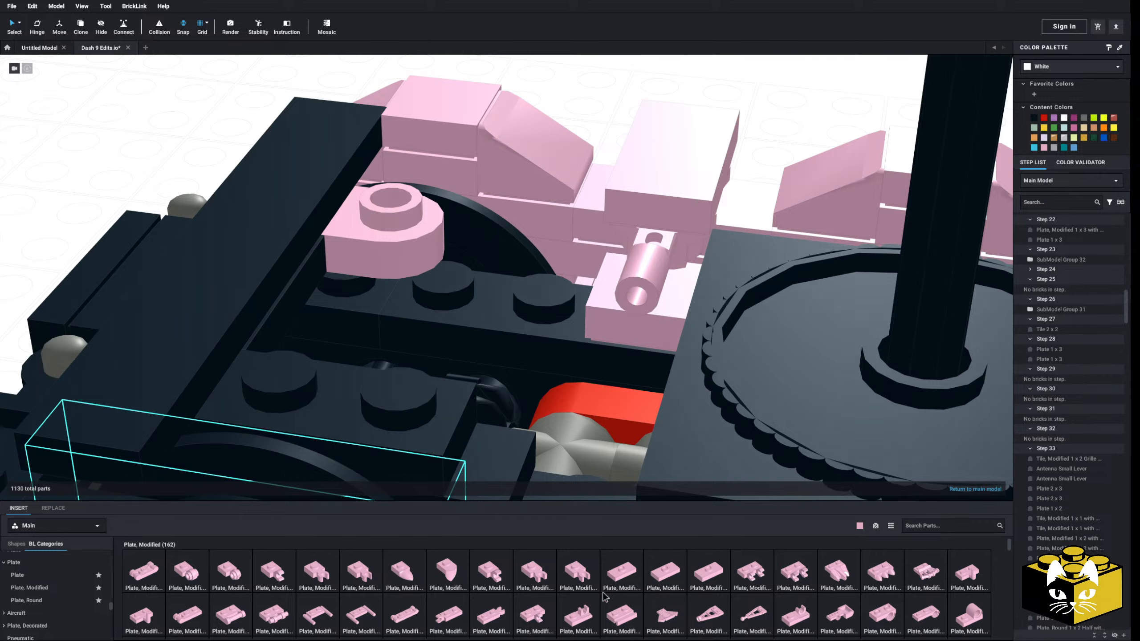
Insert a pink modified plate two studs long between the deck and the pink round plate
left_click(674, 576)
left_click(390, 265)
left_click(188, 151)
scroll(186, 210, "down", 3)
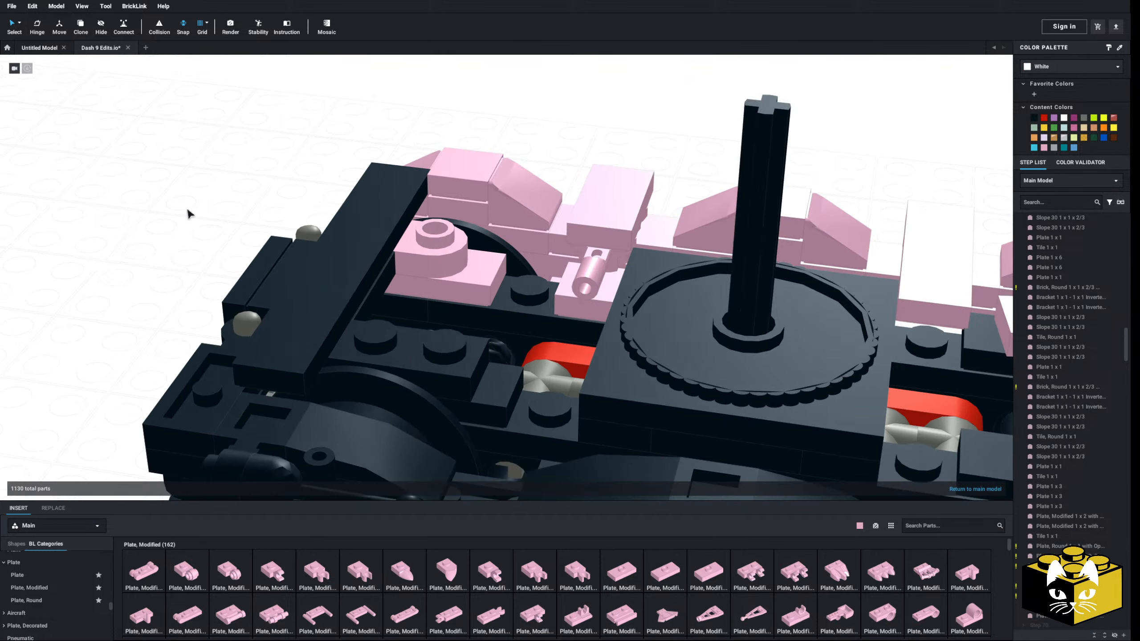
Place a matching pink modified plate and round plate on the opposite side of the deck
right_click_drag(180, 261, 382, 369)
left_click(452, 390)
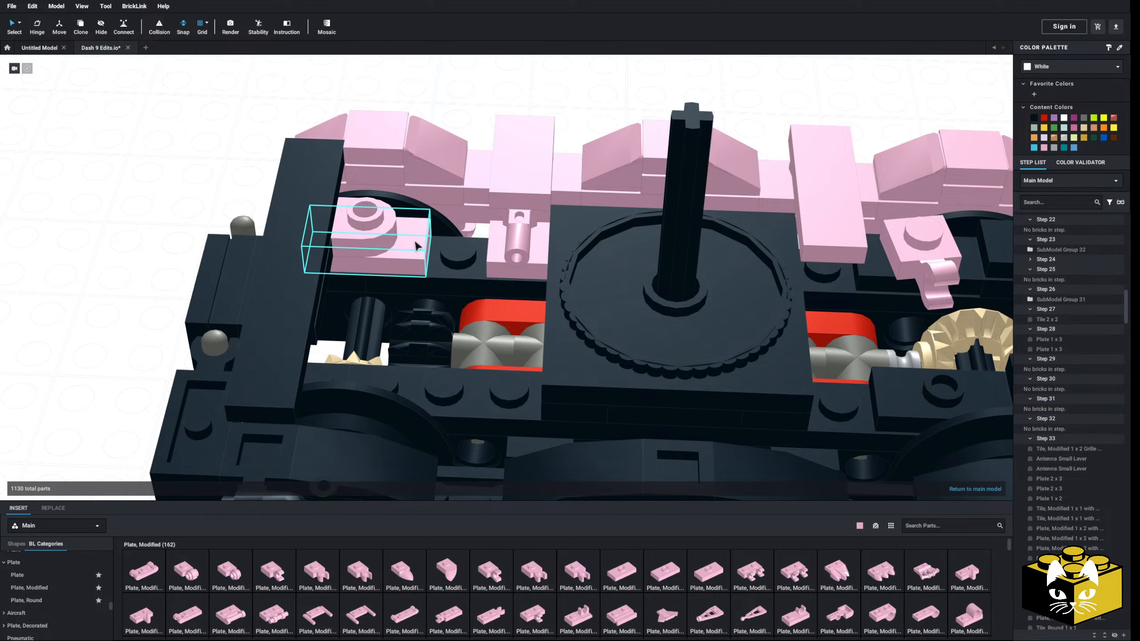
right_click(396, 253)
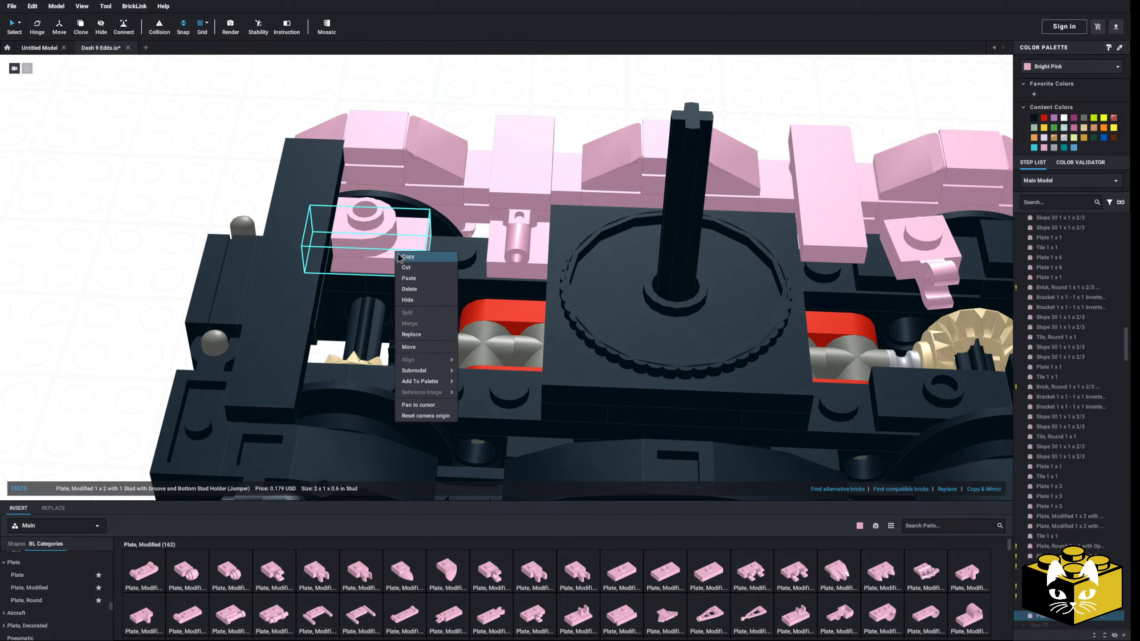
right_click(138, 185)
left_click(171, 216)
left_click(327, 354)
right_click_drag(99, 351, 251, 265)
Delete the black crossbar, the coupler assembly and the pink plates beneath them at the truck's end
mouse_move(445, 261)
right_mouse_down()
mouse_move(432, 247)
mouse_move(449, 242)
right_mouse_up()
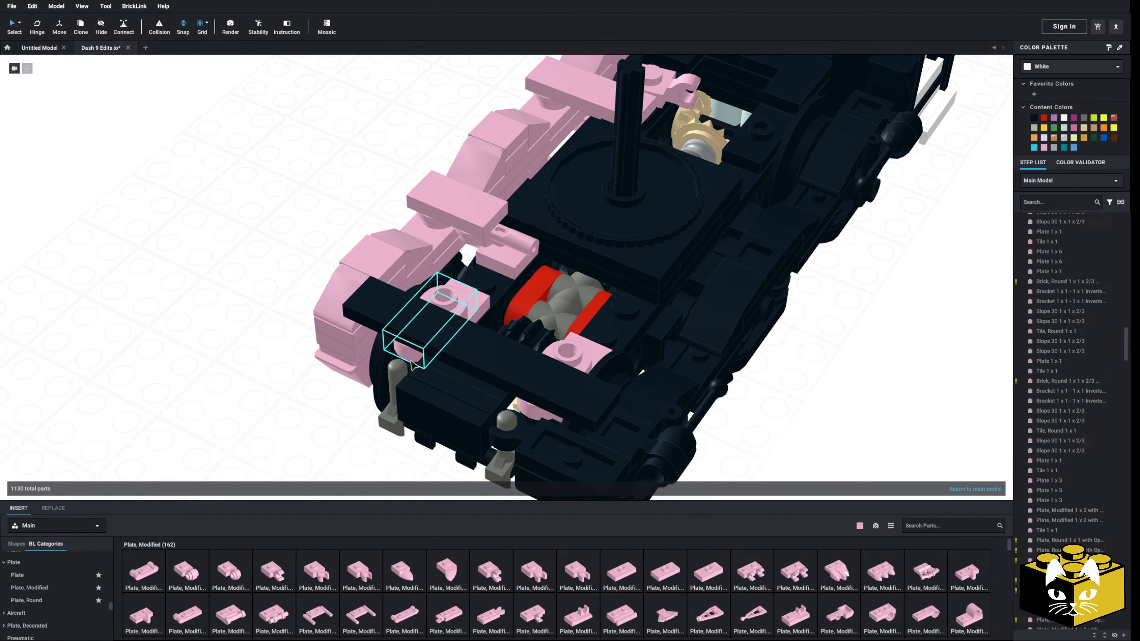
left_click(438, 349)
key("Delete")
left_click(439, 350)
key("Delete")
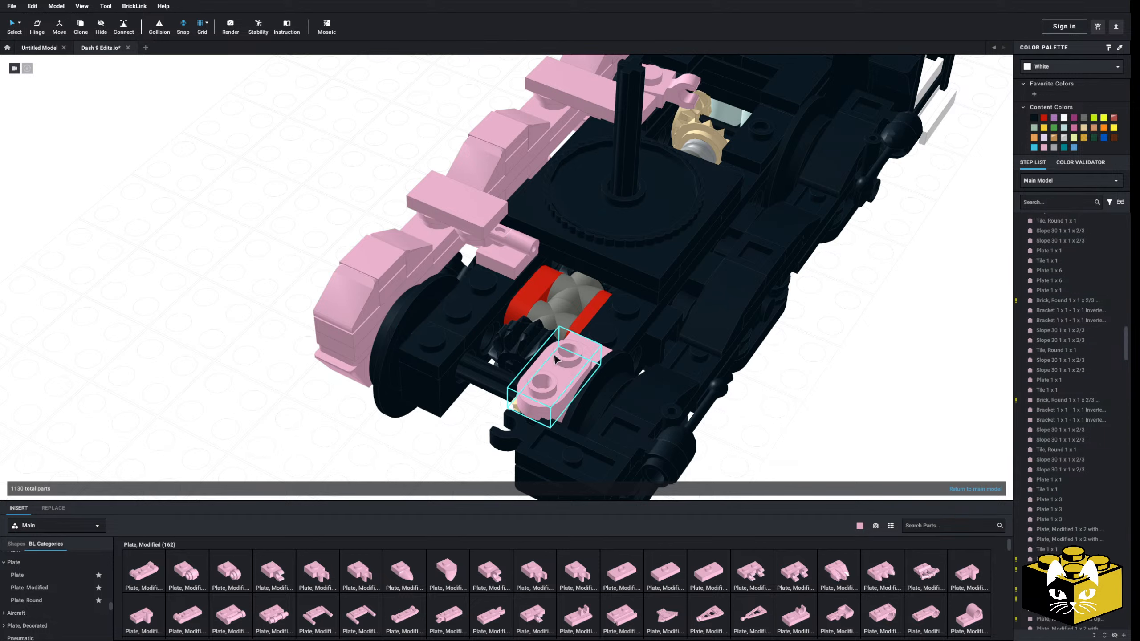
scroll(276, 404, "up", 2)
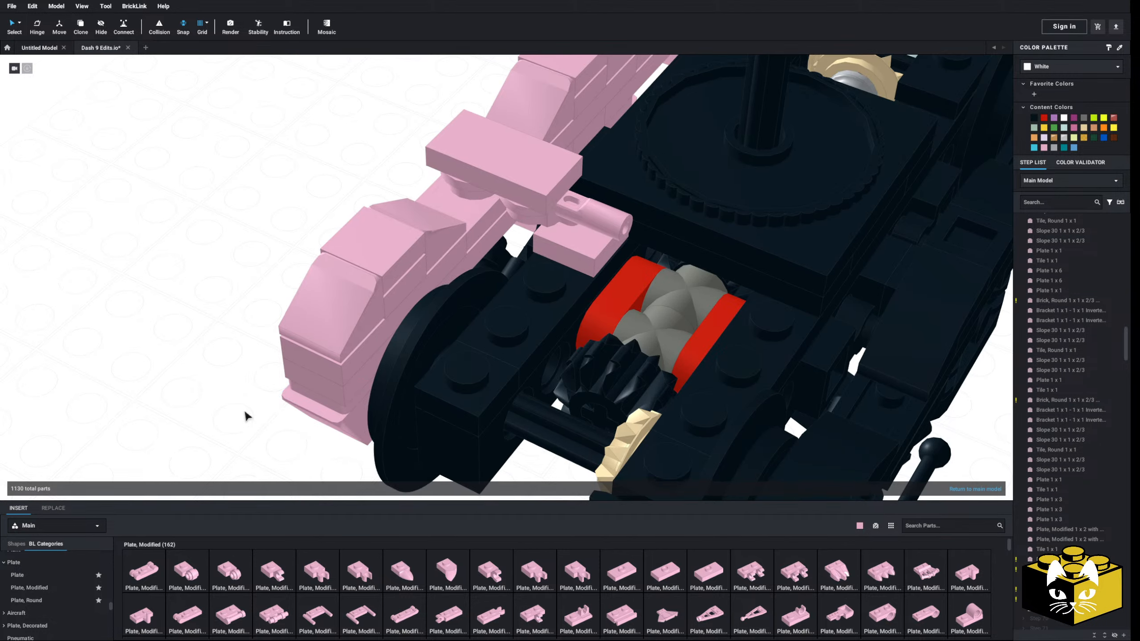
Insert a pink Plate 1 x 4 across the deck in front of the turntable block and delete the pink plate beneath the bar
scroll(237, 415, "up", 4)
scroll(202, 400, "down", 2)
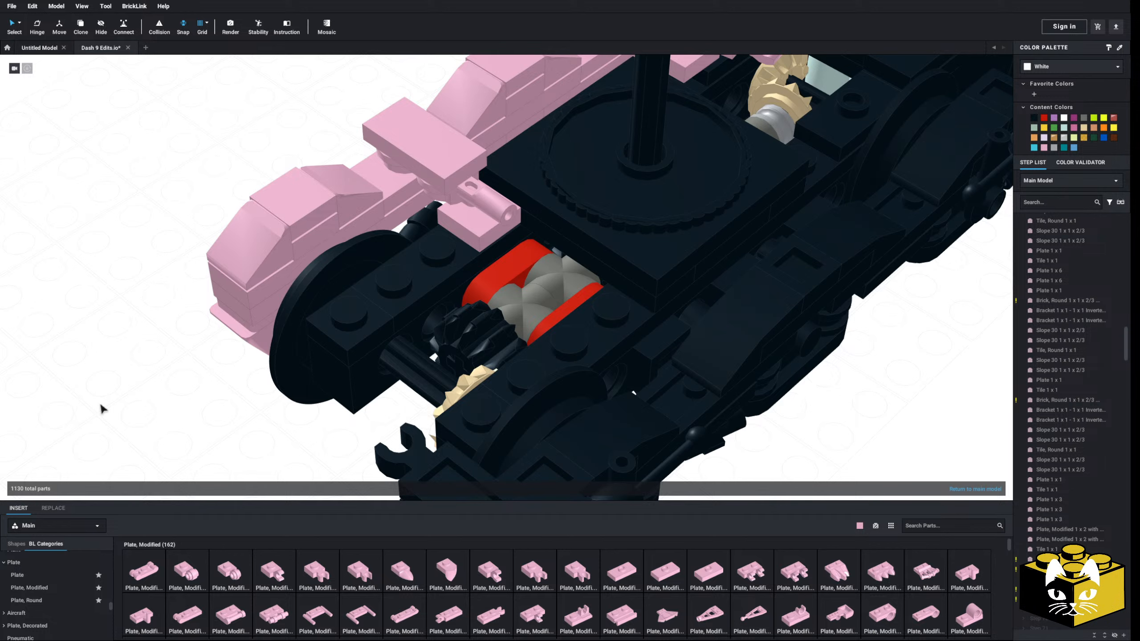
right_click_drag(101, 405, 145, 434)
scroll(110, 406, "up", 4)
right_click_drag(420, 488, 418, 464)
left_click(27, 576)
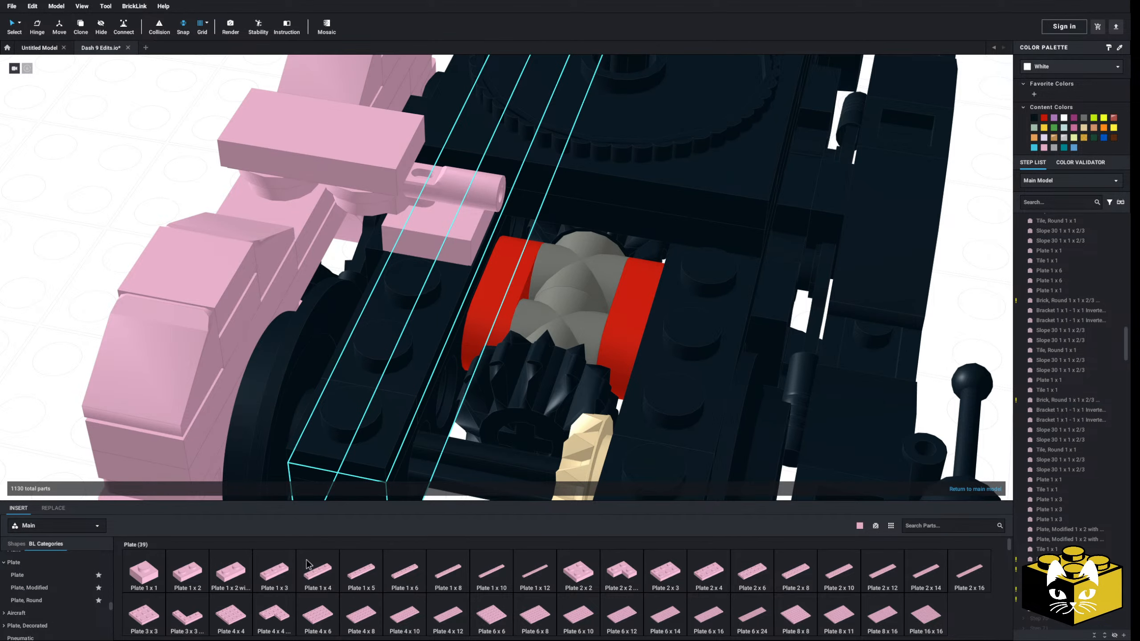
left_click(313, 577)
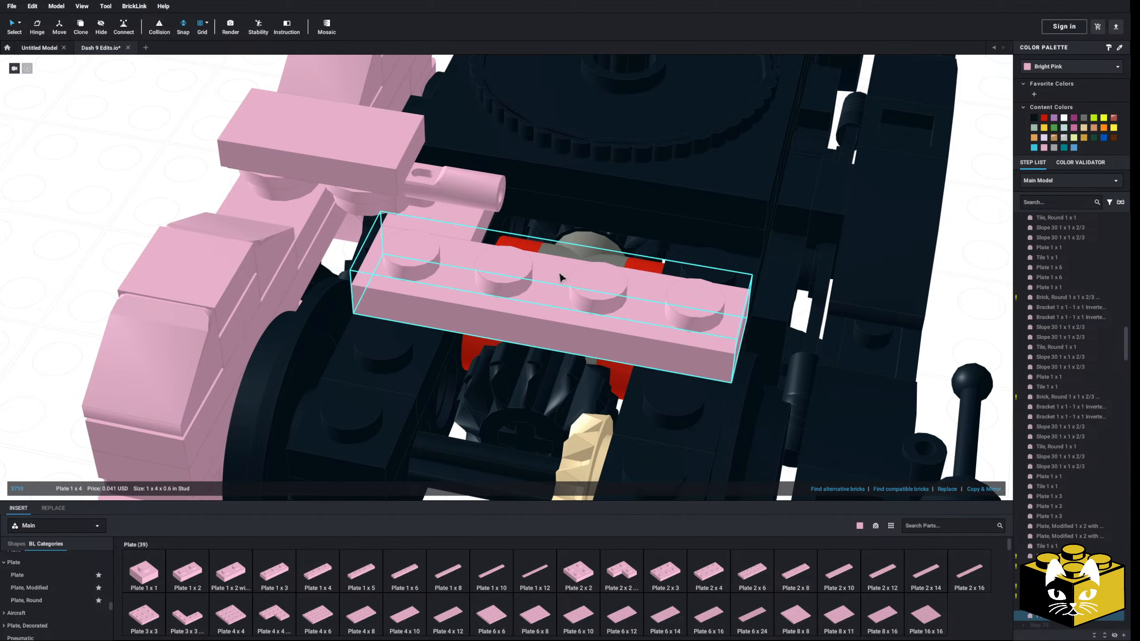
key("Delete")
middle_click_drag(439, 220, 464, 274)
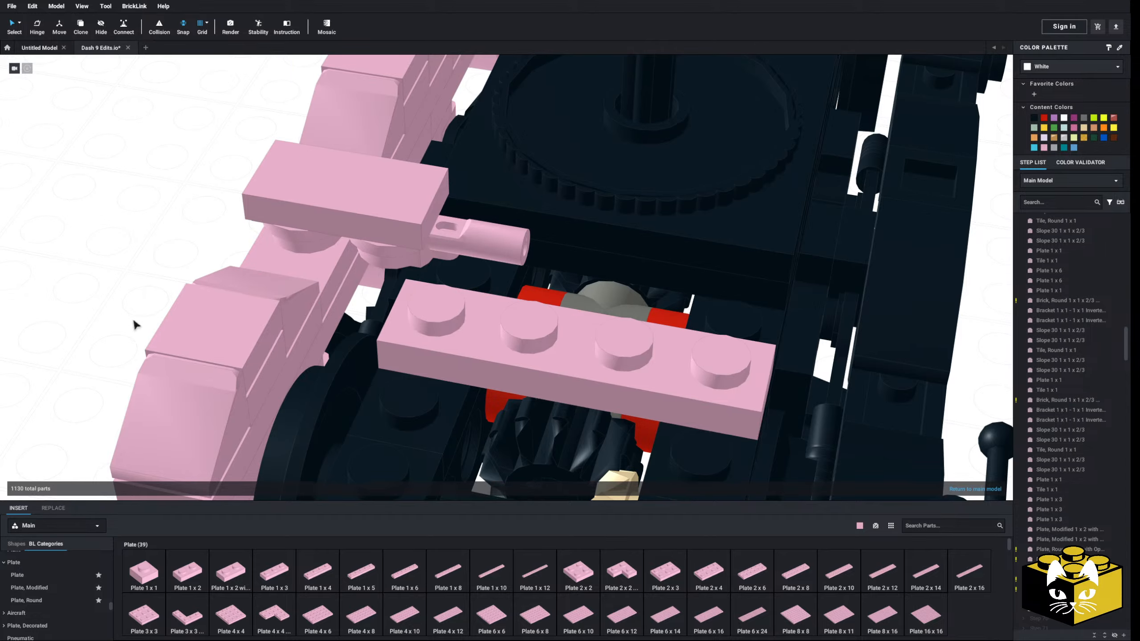
Insert a pink Plate, Modified 1 x 2 with Clip on Side on the Plate 1 x 4 with its clip around the bar
left_click(45, 588)
scroll(534, 584, "down", 1)
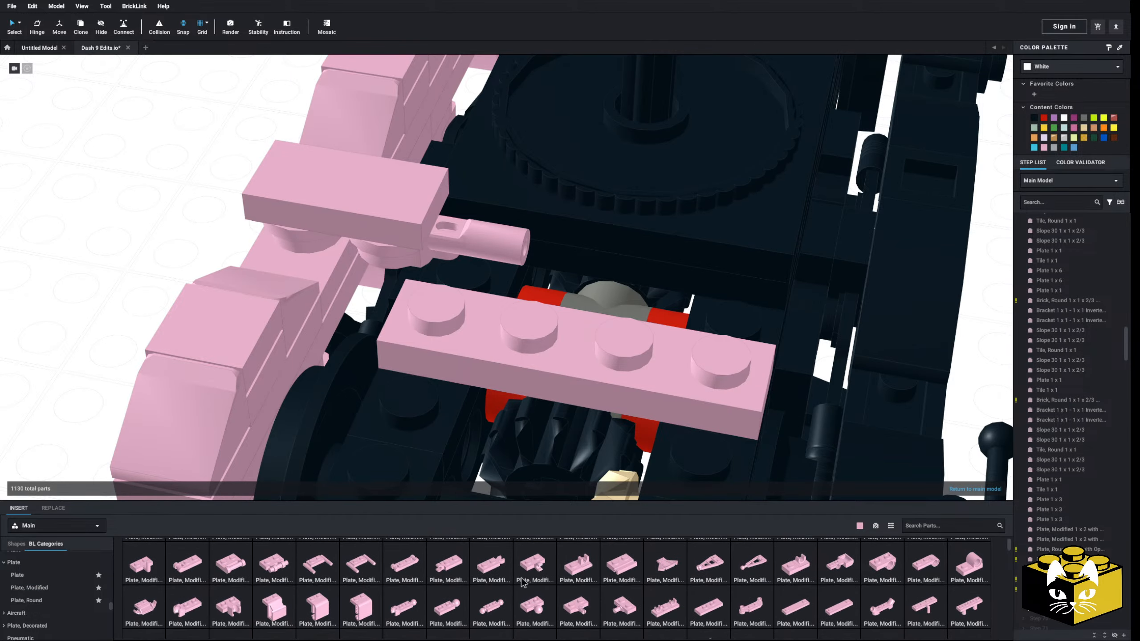
left_click(534, 565)
mouse_move(507, 310)
right_mouse_down()
mouse_move(514, 333)
mouse_move(478, 301)
mouse_move(524, 307)
right_mouse_up()
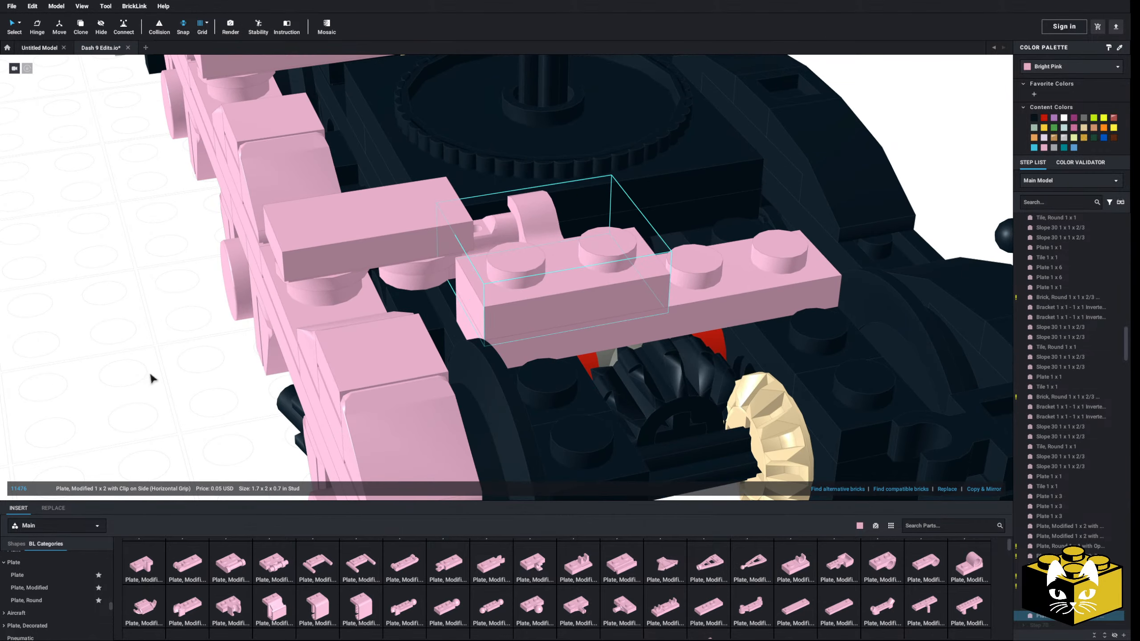
left_click(151, 376)
right_click_drag(151, 376, 150, 376)
left_click(55, 576)
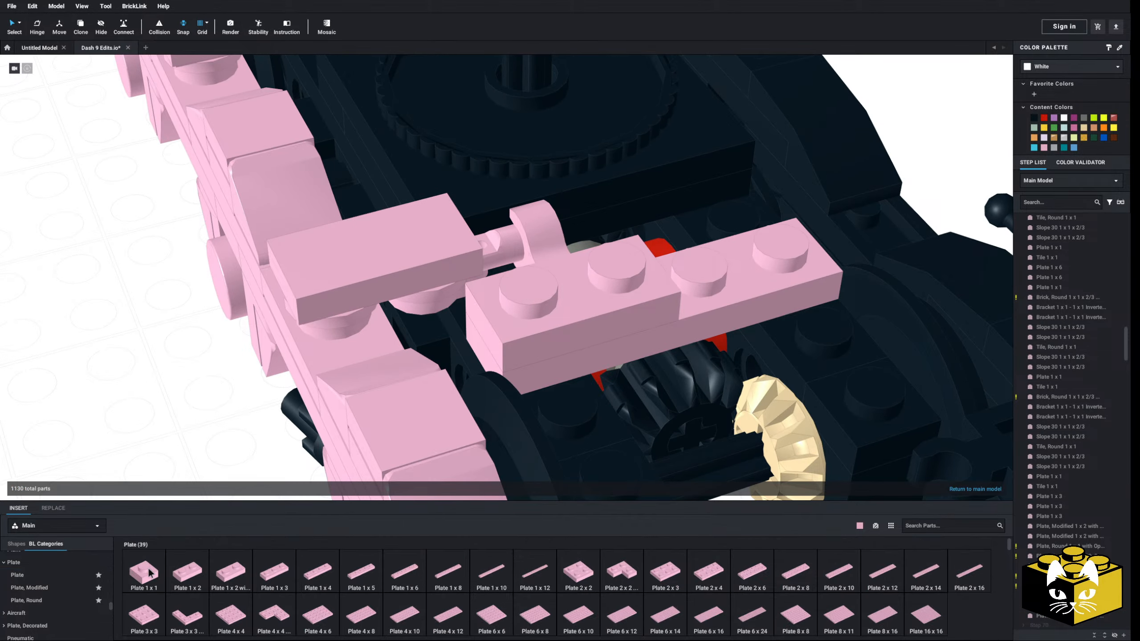
left_click(49, 601)
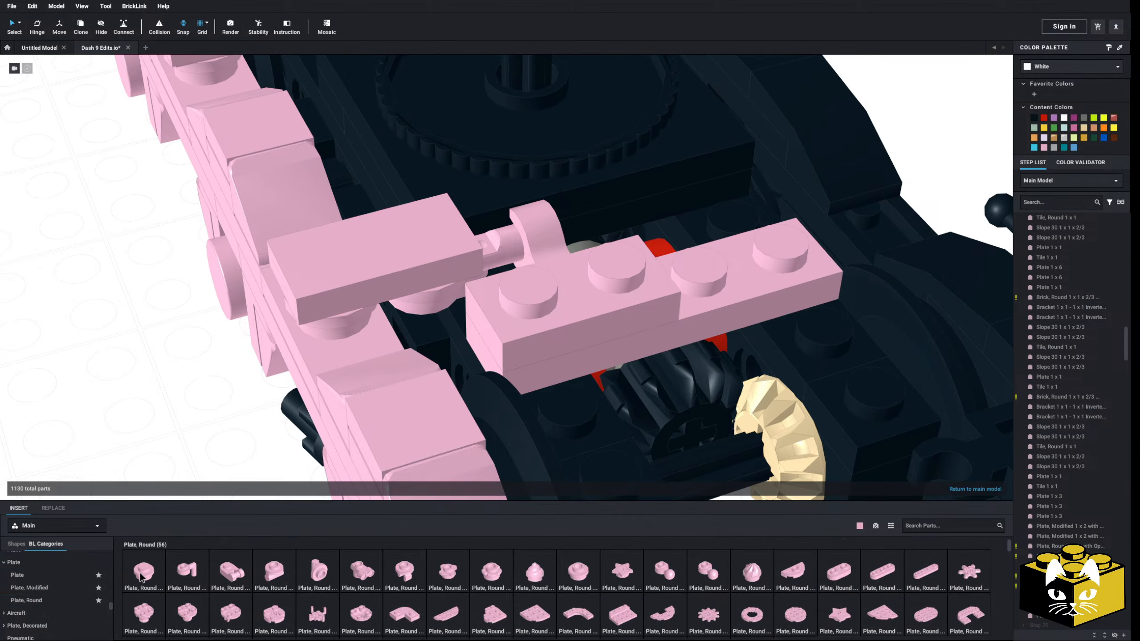
left_click(183, 336)
right_click_drag(183, 336, 132, 334)
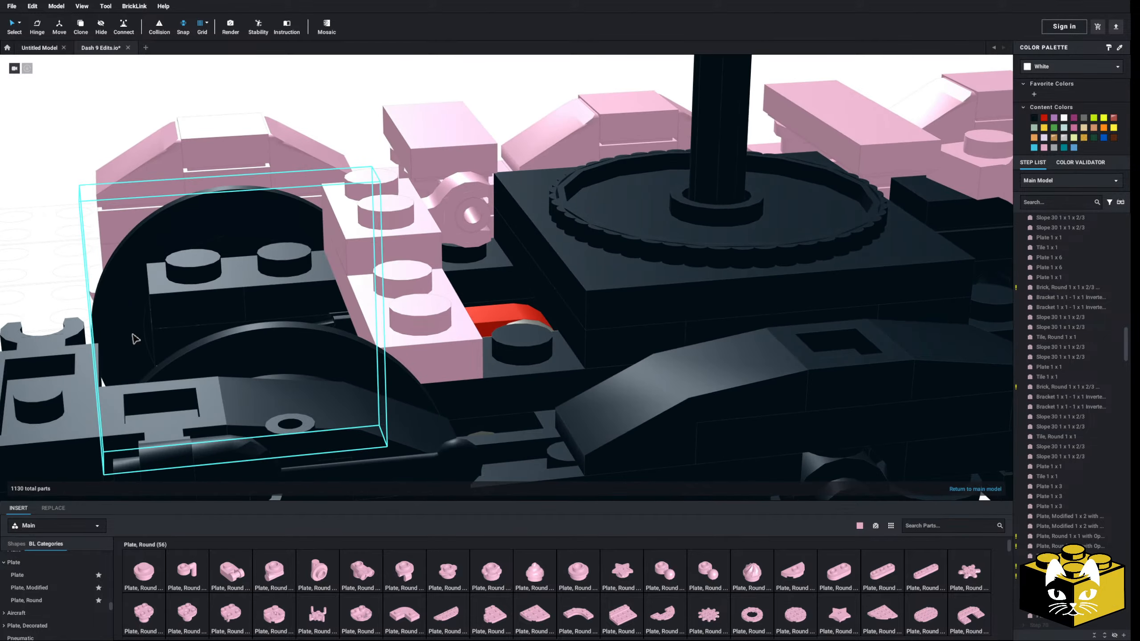
Delete the black pieces covering the deck studs beside the tan gear, on the turntable's opposite side from the Plate 1 x 4
scroll(363, 346, "up", 5)
right_click_drag(364, 346, 306, 260)
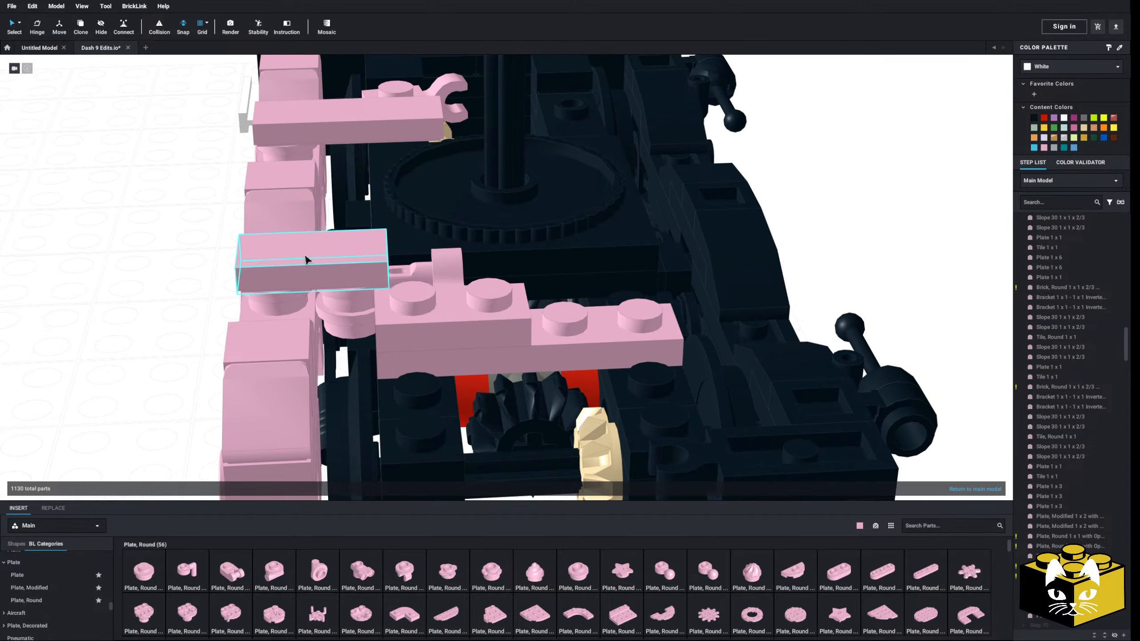
right_click_drag(354, 299, 336, 305)
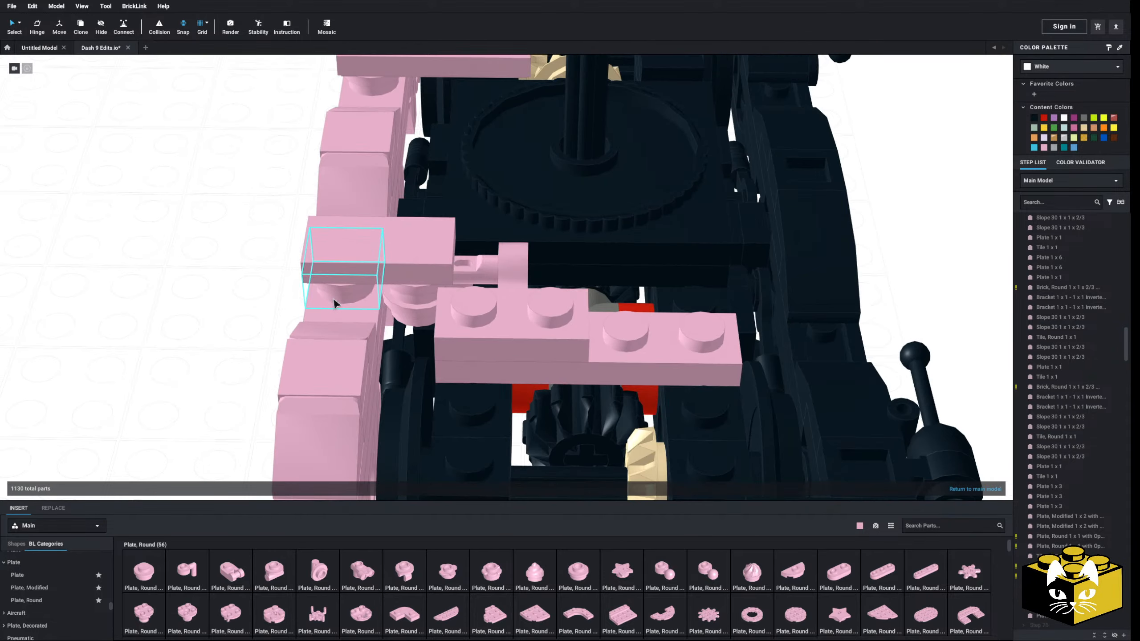
right_click_drag(333, 300, 333, 306)
scroll(333, 306, "down", 4)
middle_click_drag(335, 314, 332, 361)
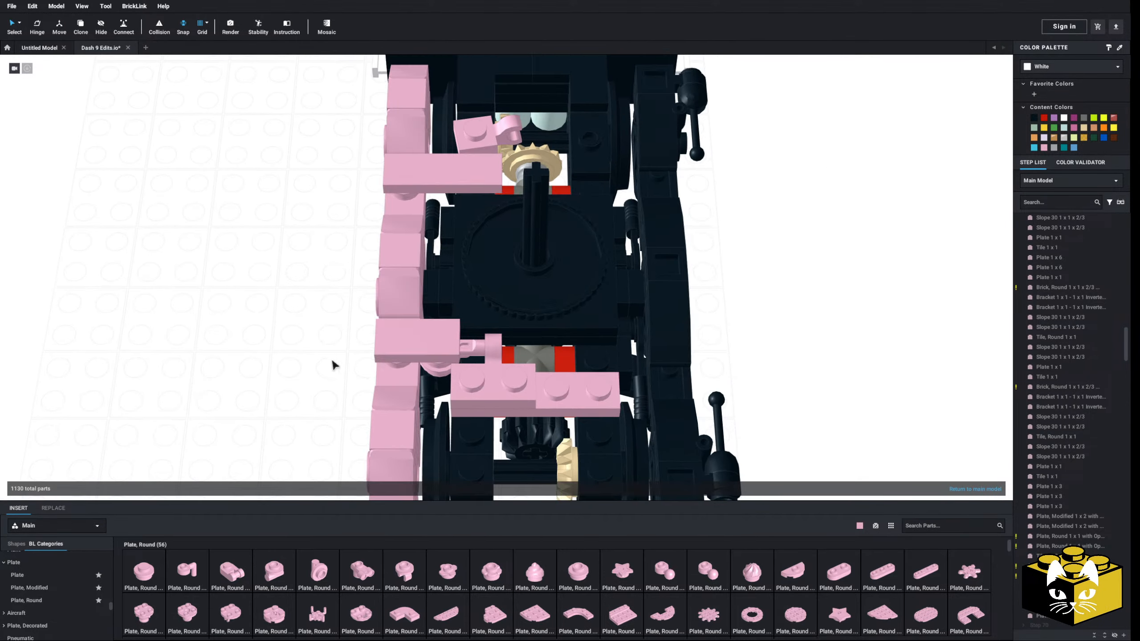
right_click_drag(325, 337, 287, 330)
scroll(292, 327, "up", 4)
left_click(357, 342)
key("Delete")
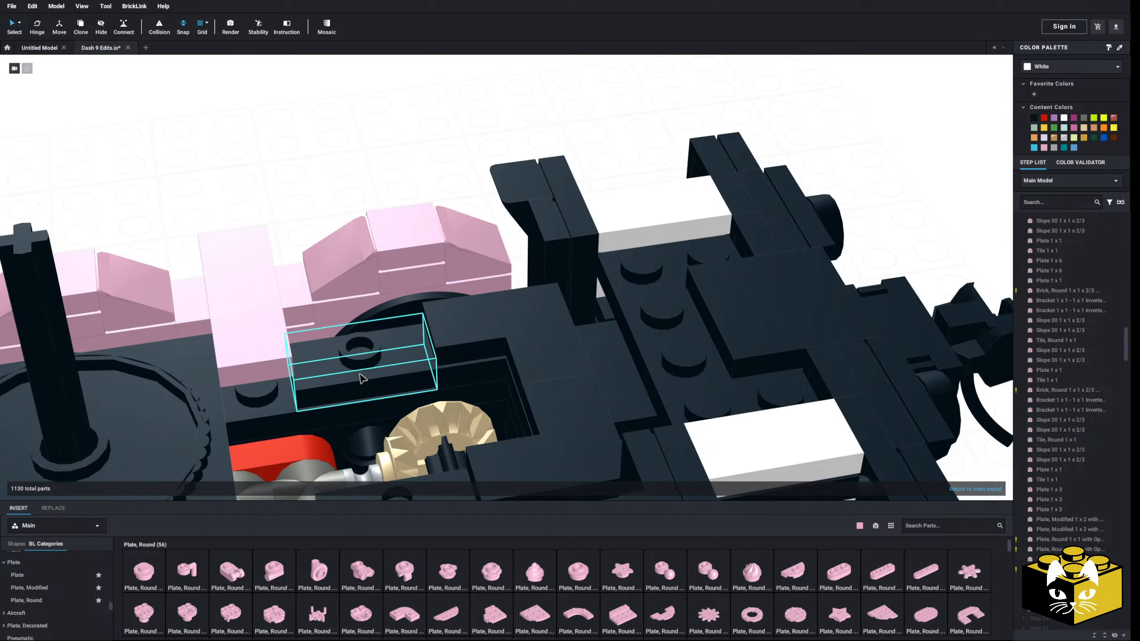
left_click(361, 375)
key("Delete")
middle_click_drag(362, 375, 391, 317)
key("Delete")
middle_click_drag(363, 395, 516, 366)
scroll(494, 368, "down", 4)
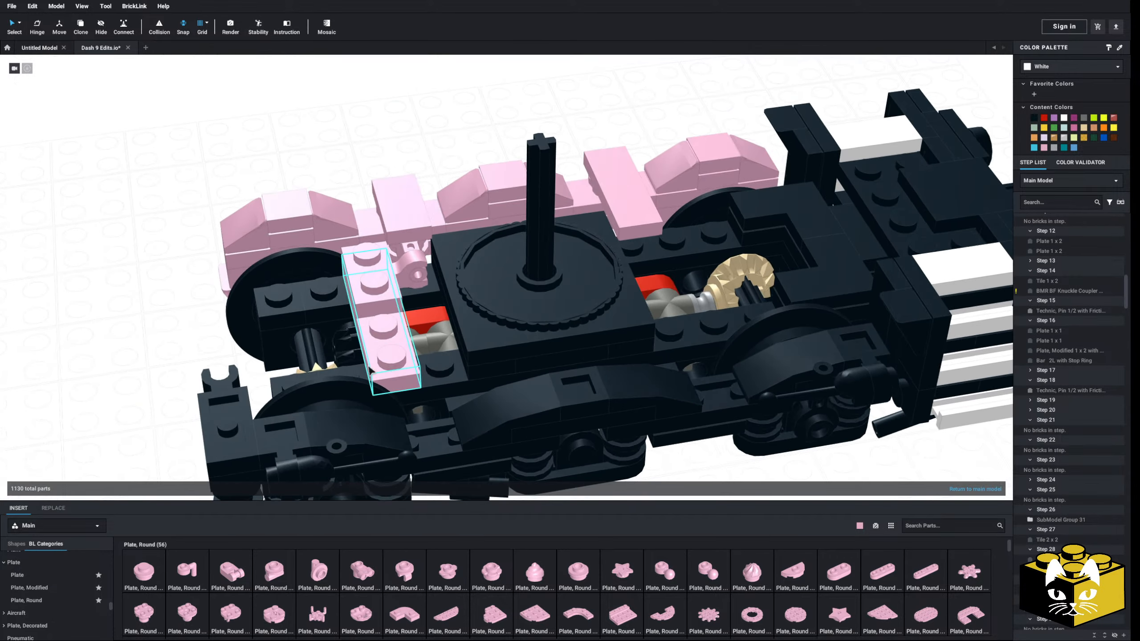
Create a mirrored copy of the pink clip plate, bar piece and round plate assembly beside the truck
right_click_drag(449, 335, 496, 343)
left_click(500, 337)
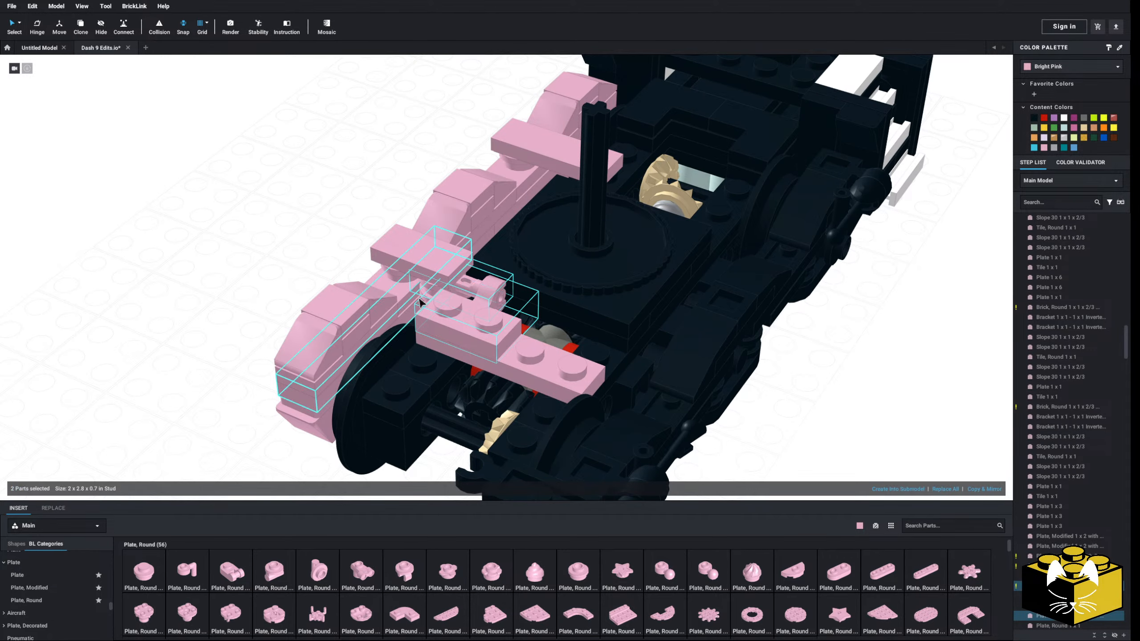
right_click_drag(425, 298, 439, 306)
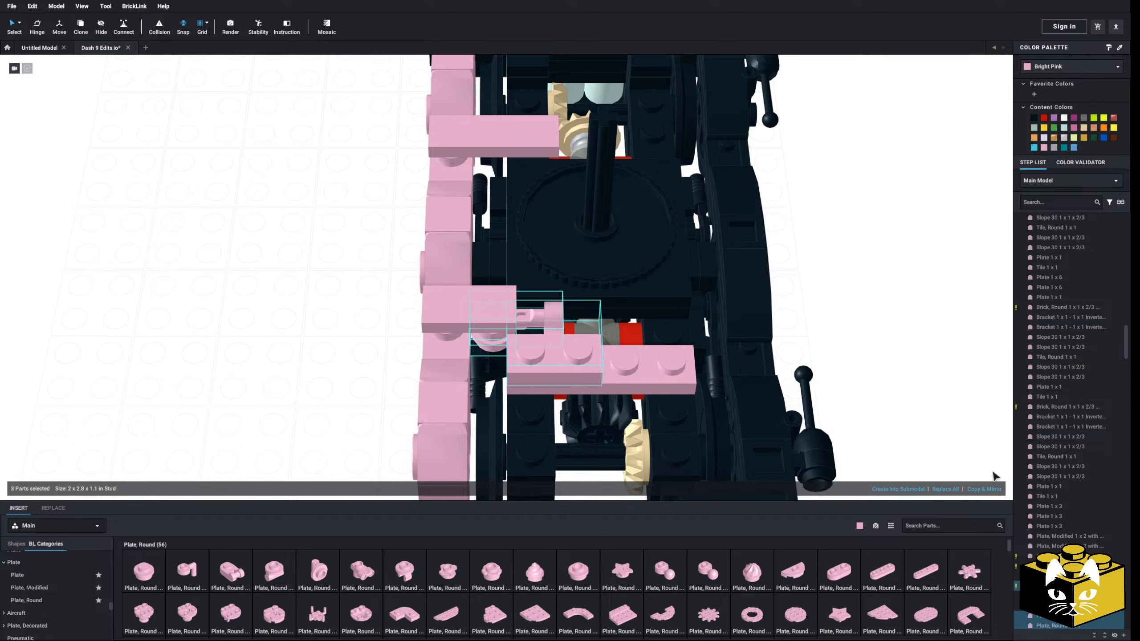
left_click(985, 489)
left_click_drag(359, 345, 256, 298)
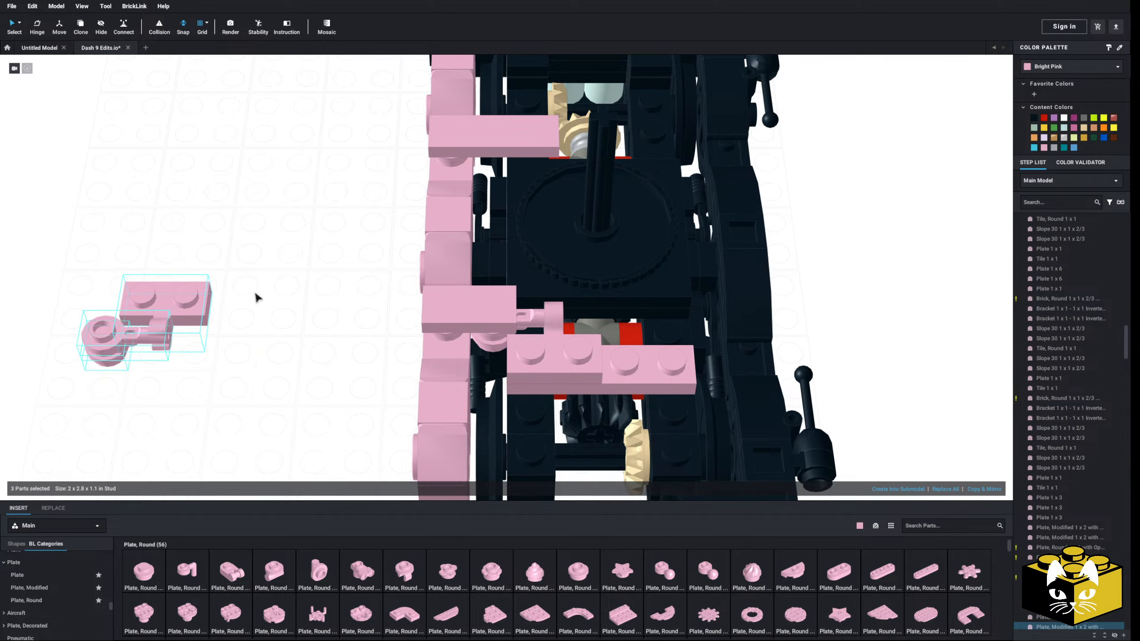
Copy the pink Plate 1 x 4 and place the copy across the deck on the other side of the turntable
right_click(653, 379)
left_click(665, 393)
right_click(300, 291)
left_click(327, 319)
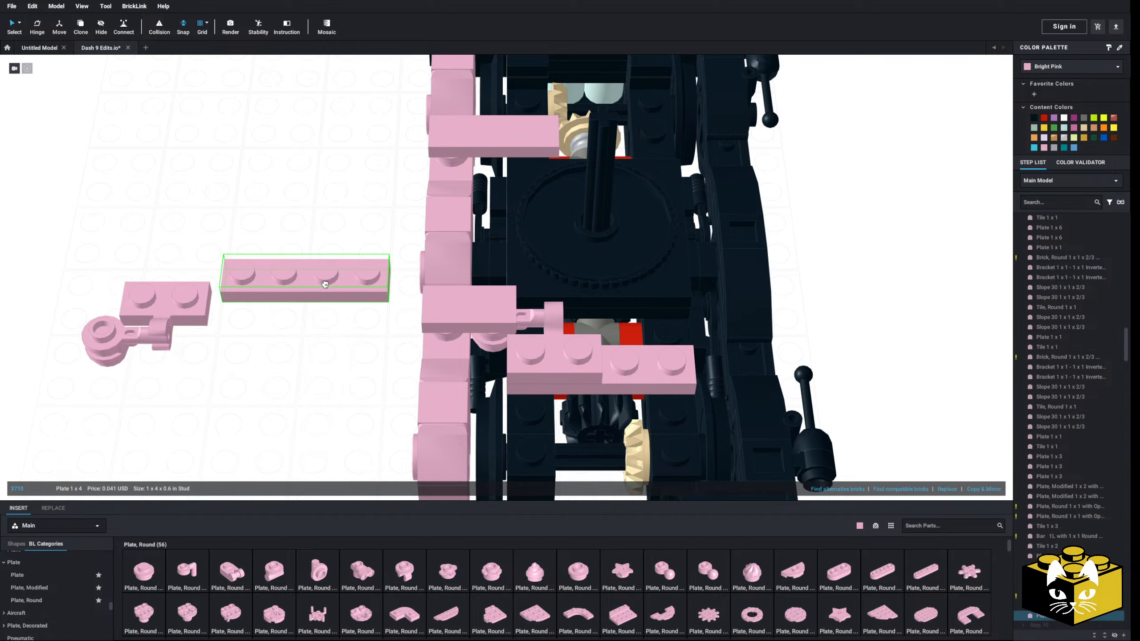
right_click_drag(327, 280, 242, 332)
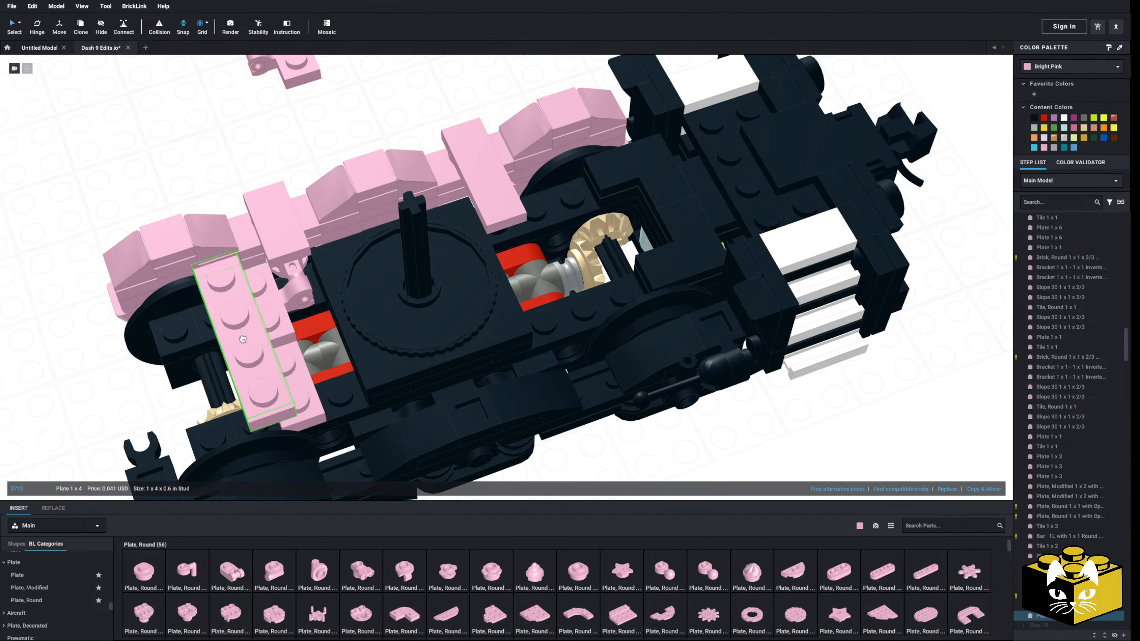
Place the mirrored clip assembly on the second Plate 1 x 4, with its round plate beside the pink side frame
left_click(301, 109)
middle_click_drag(301, 103, 328, 197)
left_click_drag(379, 108, 224, 196)
left_click_drag(327, 159, 584, 343)
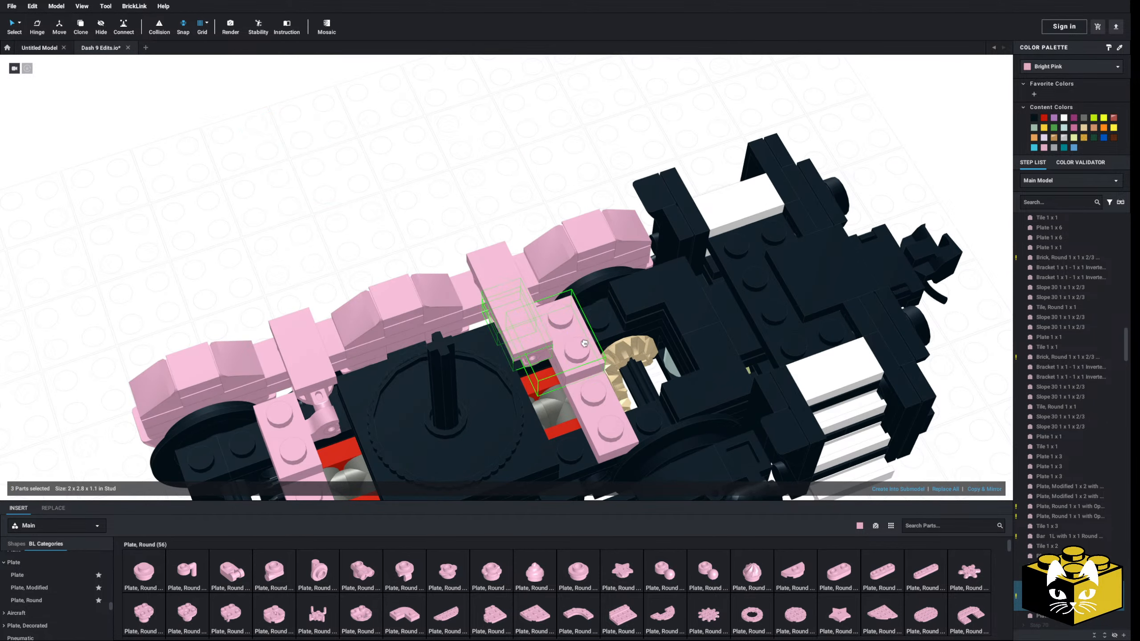
left_click(458, 197)
right_click_drag(458, 197, 517, 258)
Delete the two pink cross tiles that cover the round plates between the side frame and the clips
left_click(487, 308)
key("Delete")
right_click_drag(488, 308, 283, 283)
left_click(355, 283)
key("Delete")
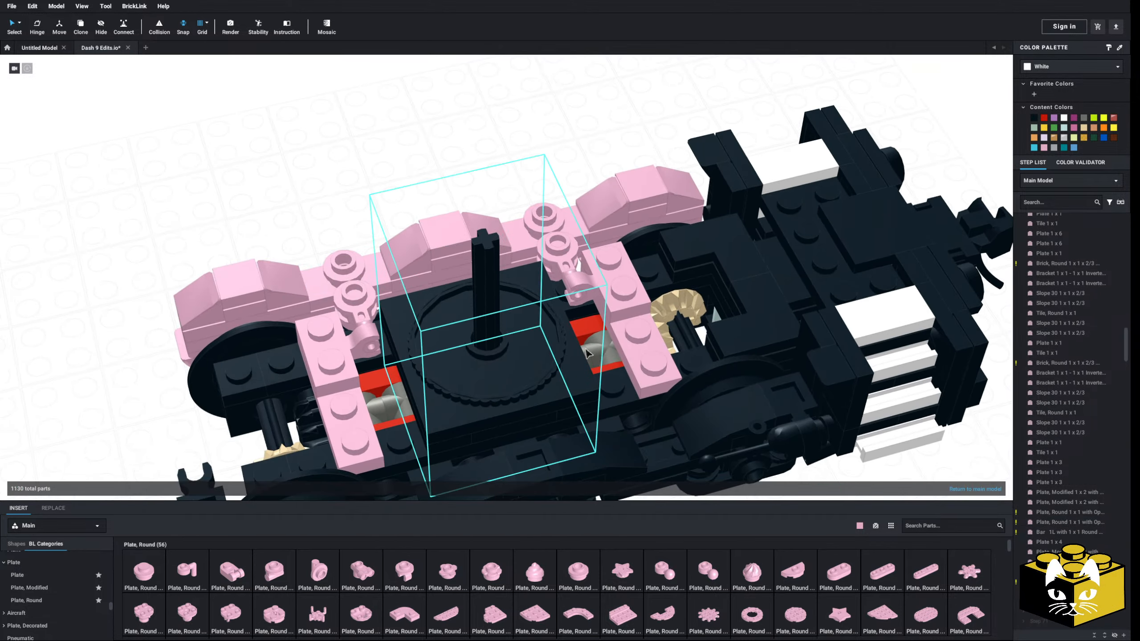
Search the parts for "ingot" and place a pink Minifigure, Utensil Ingot 1 x 2 over each pair of round plates
left_click(927, 524)
type("ingot")
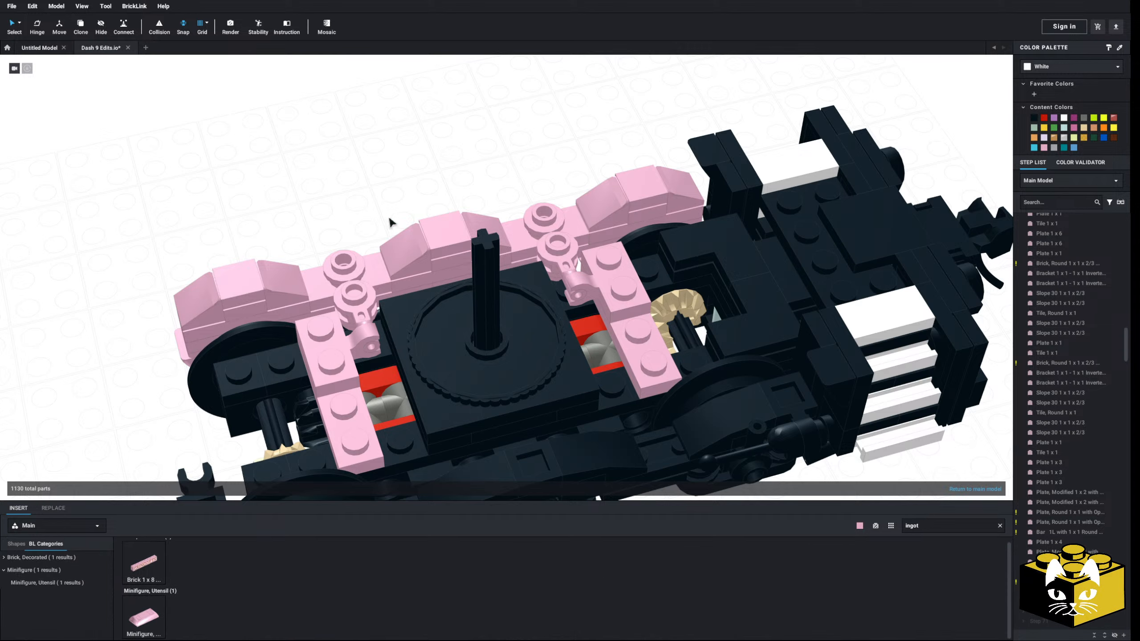
left_click_drag(127, 629, 336, 331)
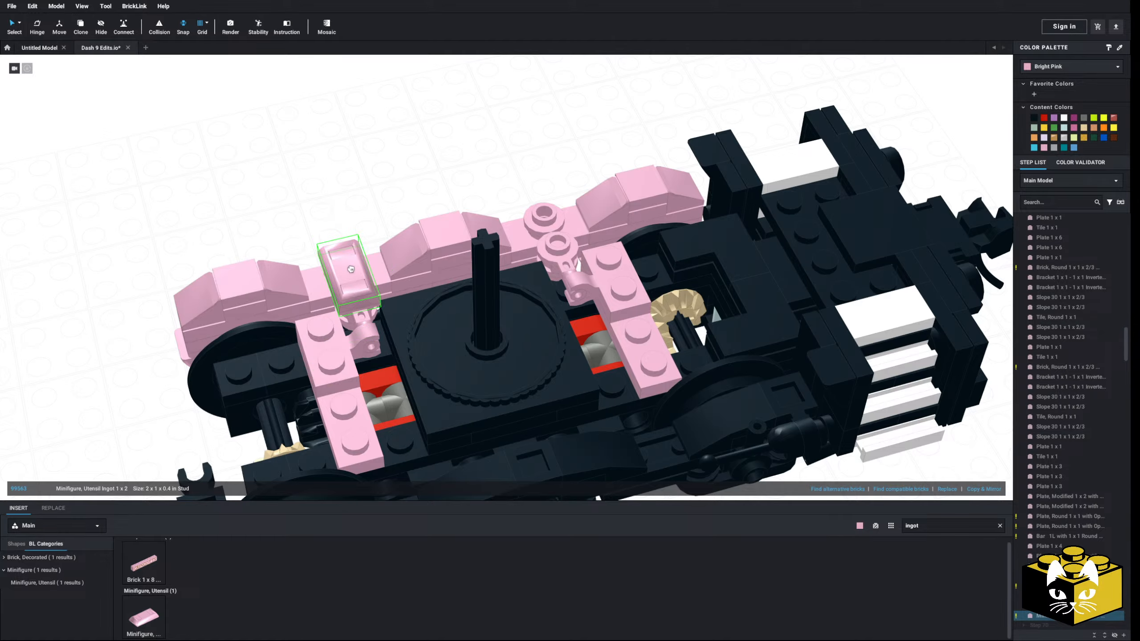
left_click_drag(144, 619, 691, 286)
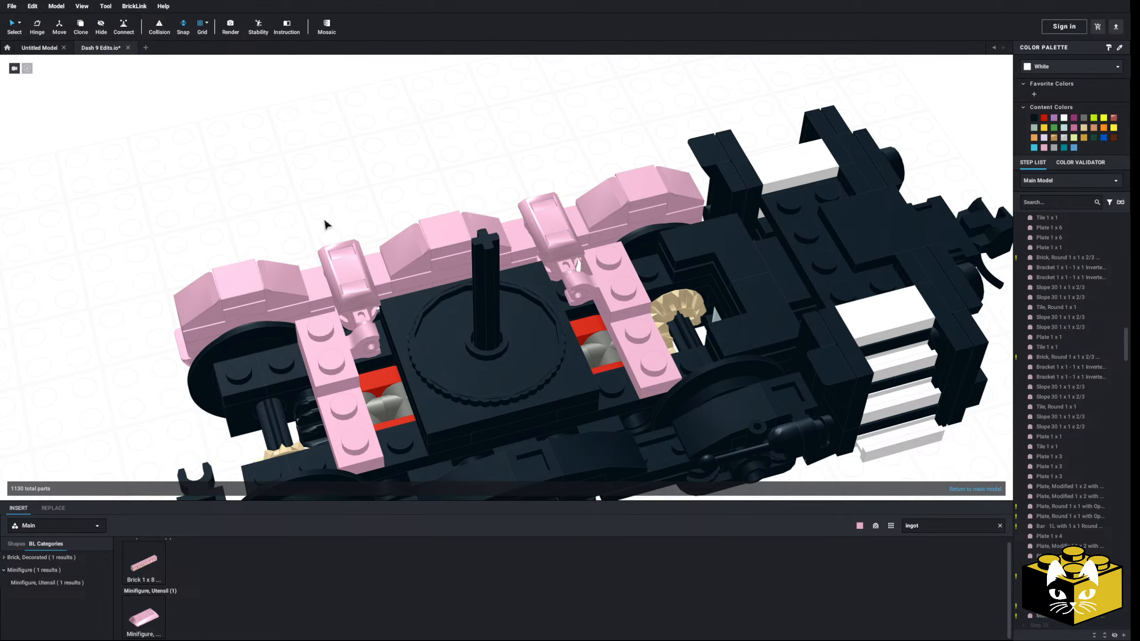
Examine the truck side frame and its suspension details in the locomotive reference drawing
scroll(325, 221, "down", 4)
right_click_drag(325, 220, 408, 220)
scroll(409, 224, "up", 4)
right_click_drag(414, 279, 459, 314)
scroll(460, 320, "up", 4)
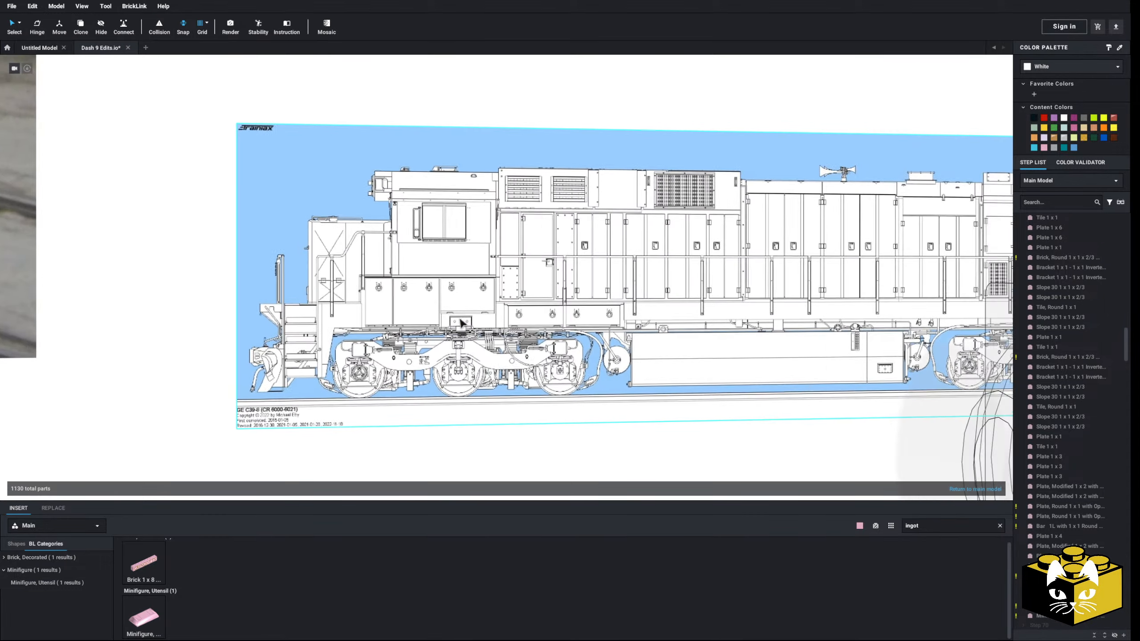
scroll(461, 322, "up", 1)
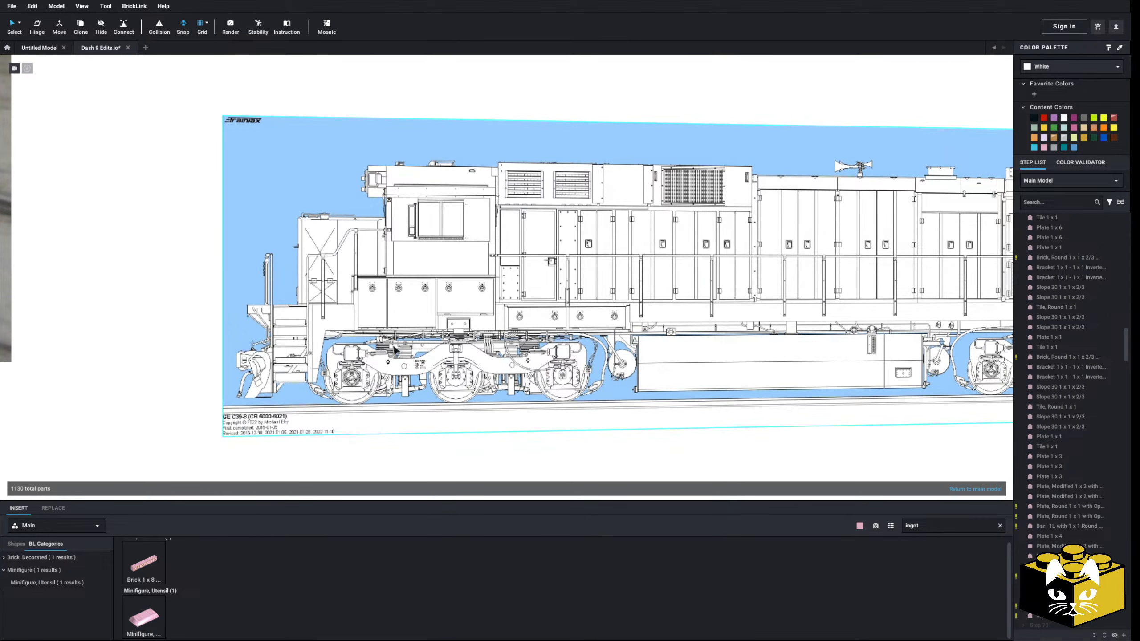
scroll(401, 385, "down", 7)
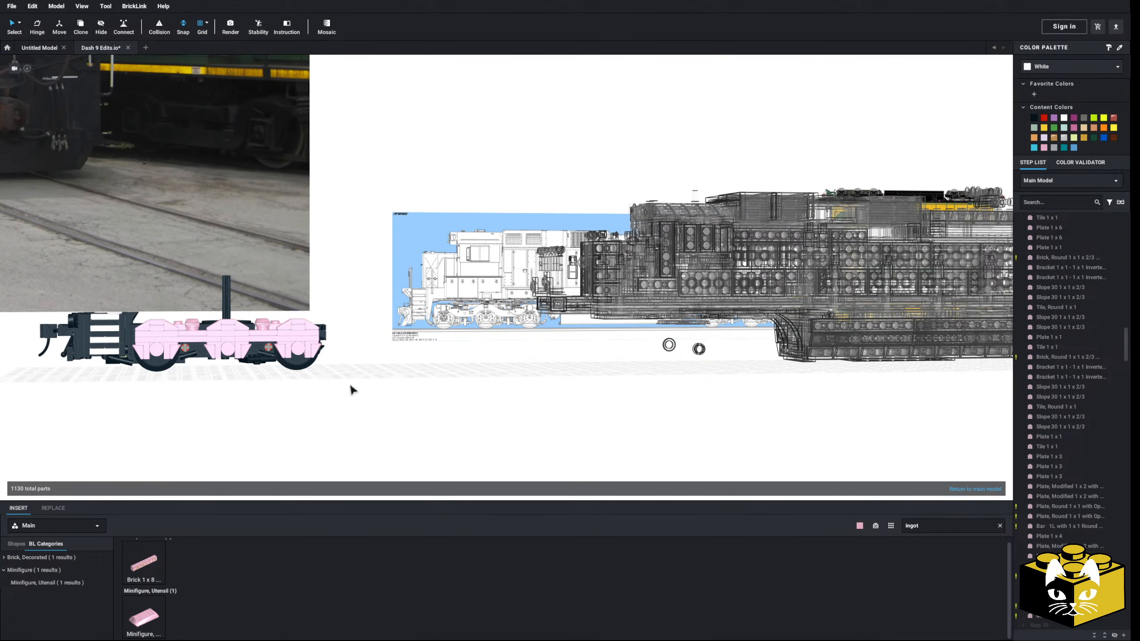
scroll(463, 425, "up", 3)
middle_click_drag(351, 390, 435, 420)
scroll(459, 422, "up", 3)
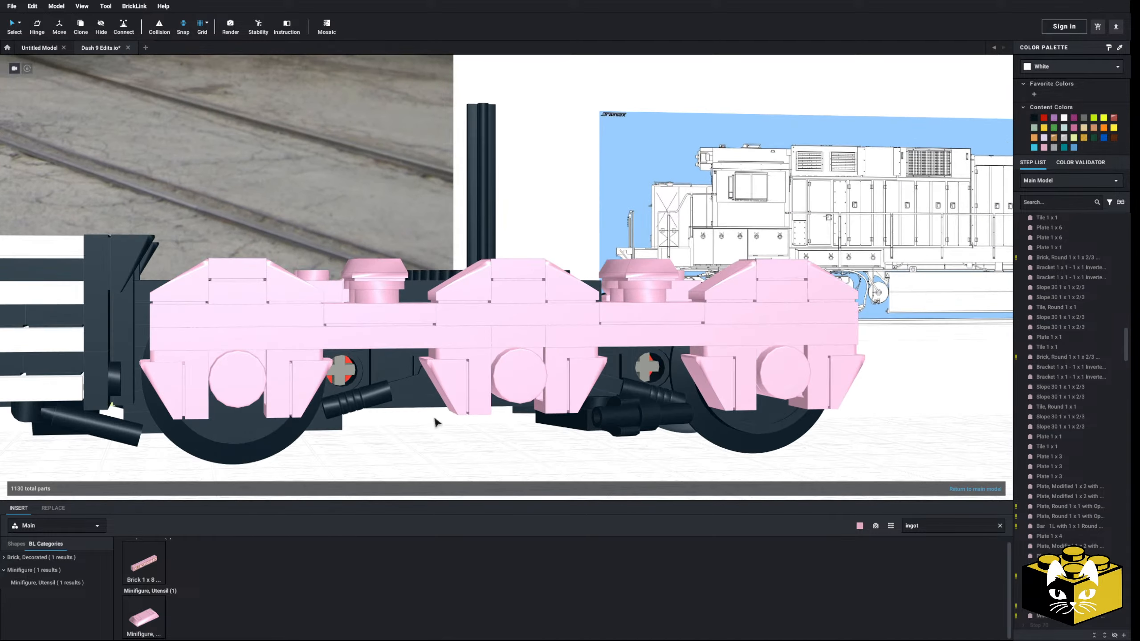
Inspect the rebuilt pink side frame with its ingot pieces from the side and from the truck's end
right_click_drag(435, 420, 413, 425)
middle_click_drag(412, 425, 476, 390)
right_click_drag(475, 389, 442, 377)
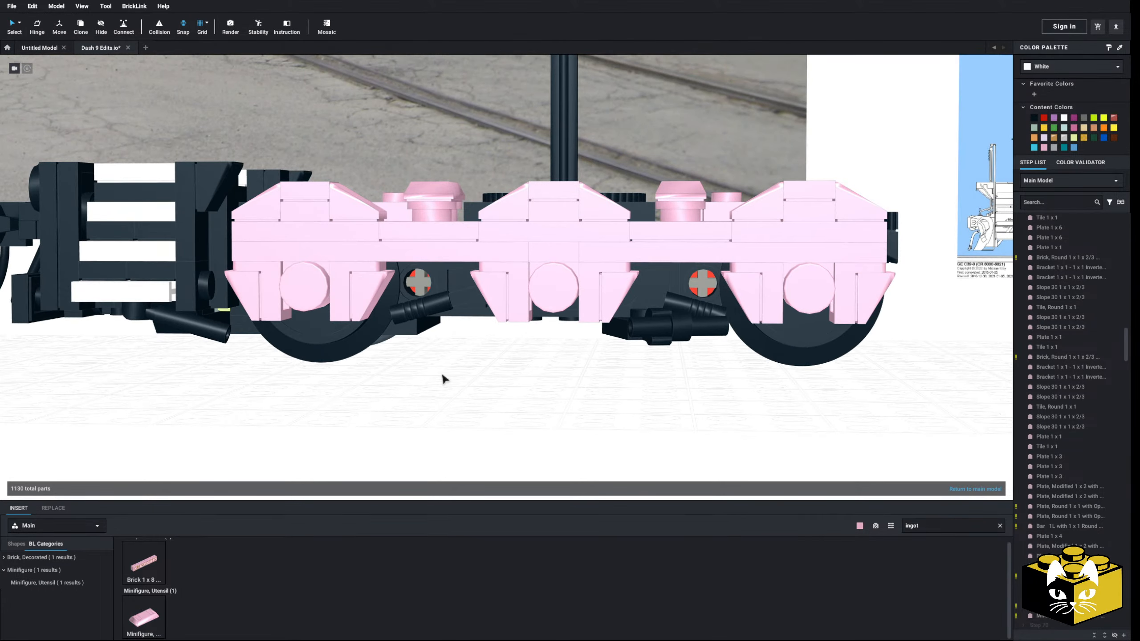
middle_click_drag(441, 377, 378, 378)
scroll(378, 377, "down", 3)
right_click_drag(378, 378, 397, 377)
scroll(397, 376, "up", 3)
middle_click_drag(270, 391, 361, 407)
scroll(361, 407, "down", 3)
right_click_drag(361, 407, 298, 416)
middle_click_drag(299, 415, 404, 382)
right_click_drag(404, 382, 186, 346)
Insert a pink Plate 2 x 4 across the truck's end deck, next to the Plate 1 x 4 carrying the clip
scroll(199, 336, "up", 3)
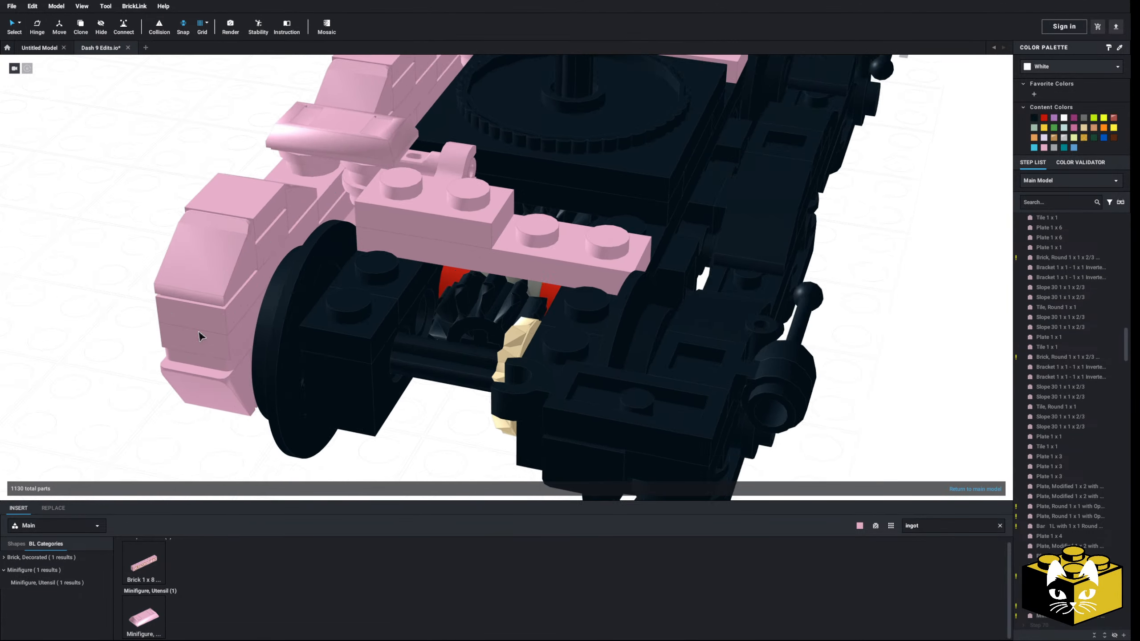
scroll(198, 332, "up", 1)
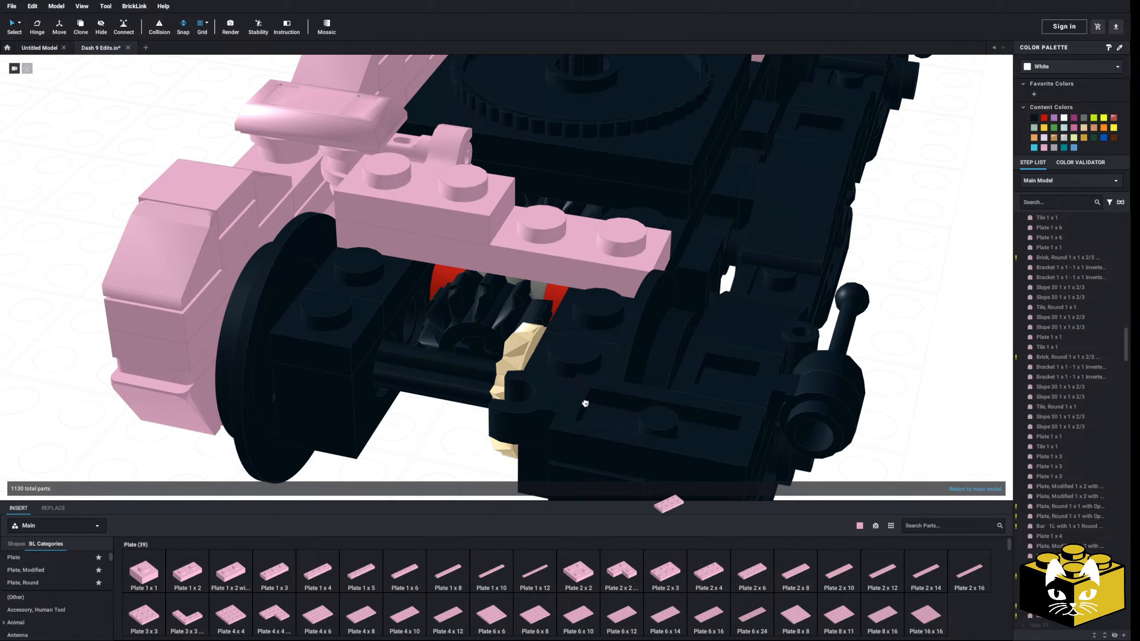
left_click_drag(585, 404, 463, 299)
left_click(65, 383)
scroll(351, 431, "down", 3)
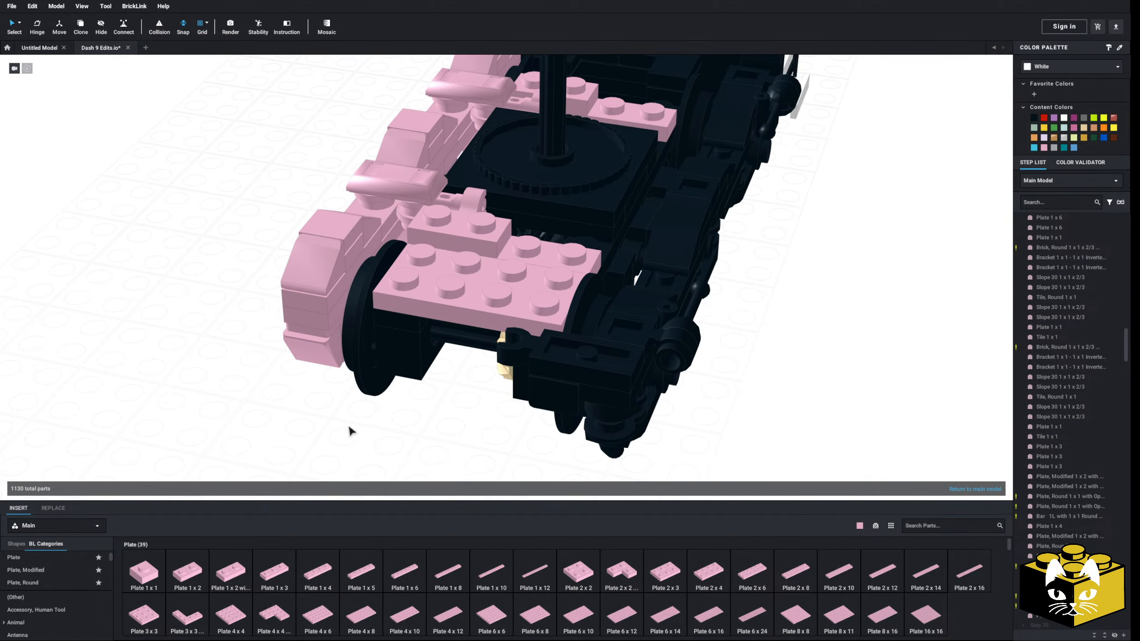
Delete the old black side frame on the side of the truck opposite the pink frame
right_click_drag(352, 431, 218, 425)
left_click(512, 456)
key("Delete")
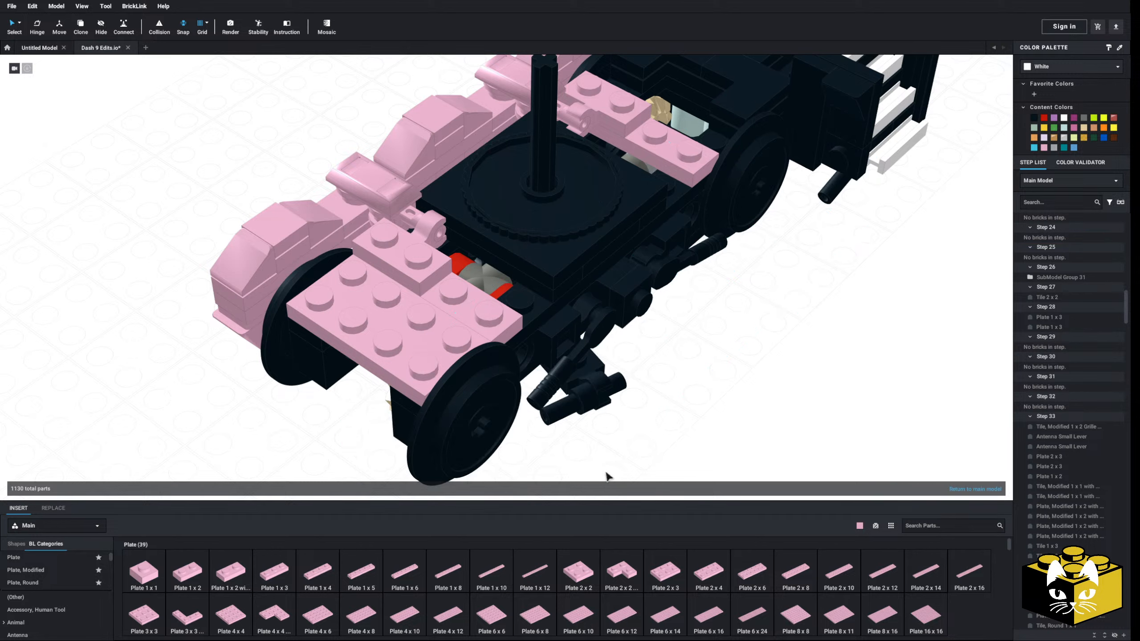
right_click_drag(586, 435, 581, 439)
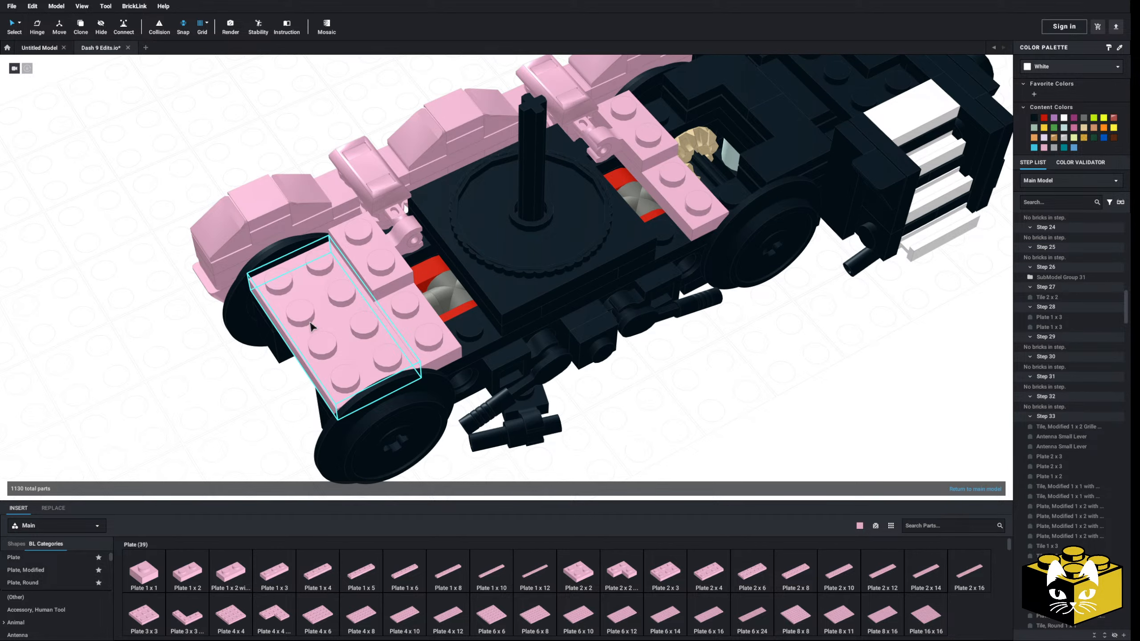
Replace the Plate 1 x 4 under the clip plate nearest the ladder steps with a copy of the pink Plate 2 x 4
middle_click_drag(313, 327, 281, 362)
left_click(677, 251)
key("Delete")
right_click(309, 344)
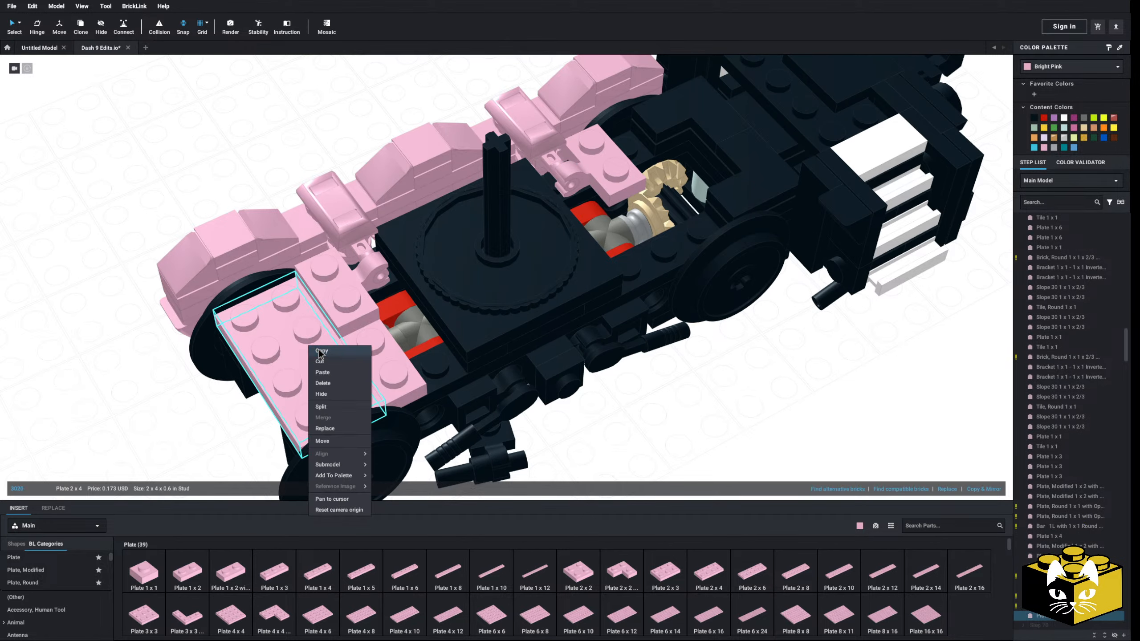
left_click(316, 353)
right_click(113, 337)
left_click(126, 366)
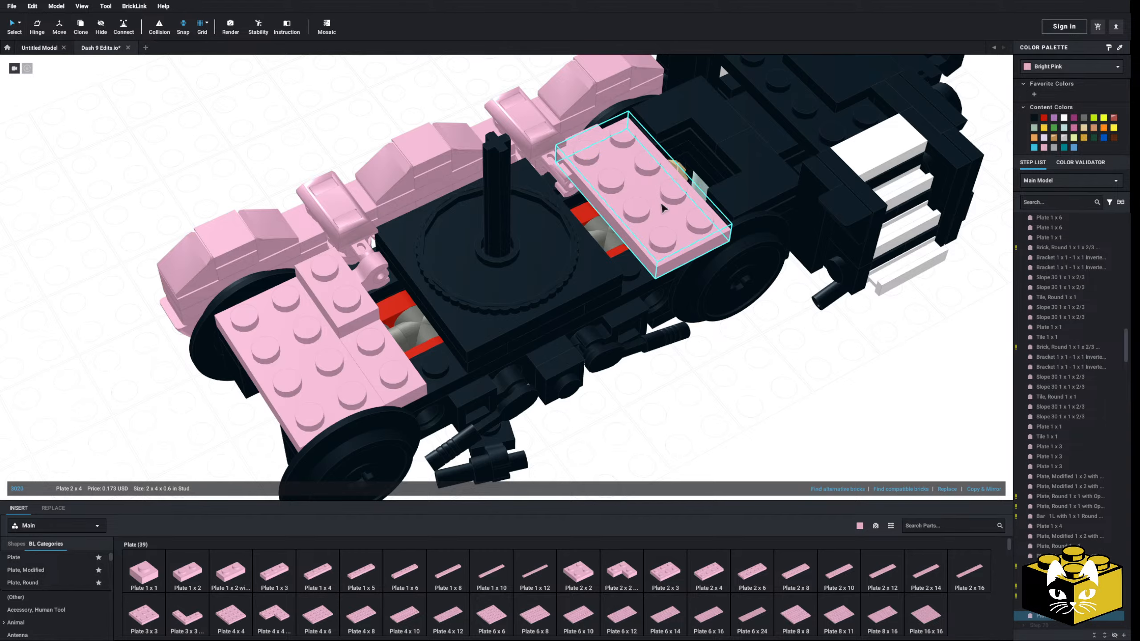
left_click(663, 206)
Open the Tile, Round parts and inspect the pink axle-box covers on the side frame from the side and below
right_click_drag(719, 382, 731, 374)
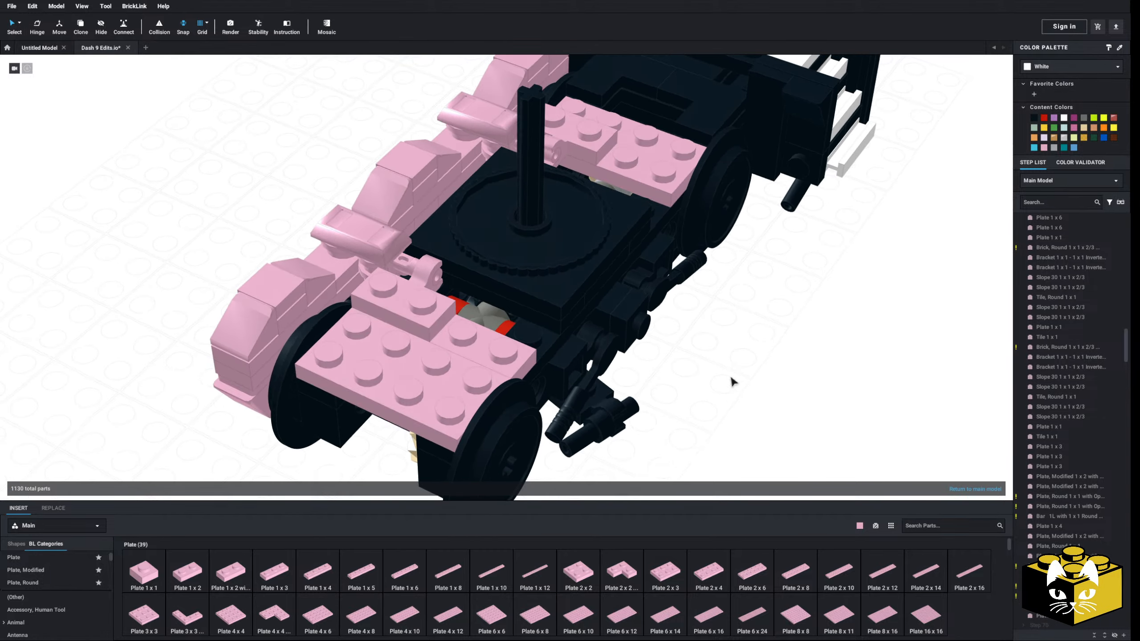
mouse_move(622, 453)
right_mouse_down()
mouse_move(635, 437)
mouse_move(622, 451)
right_mouse_up()
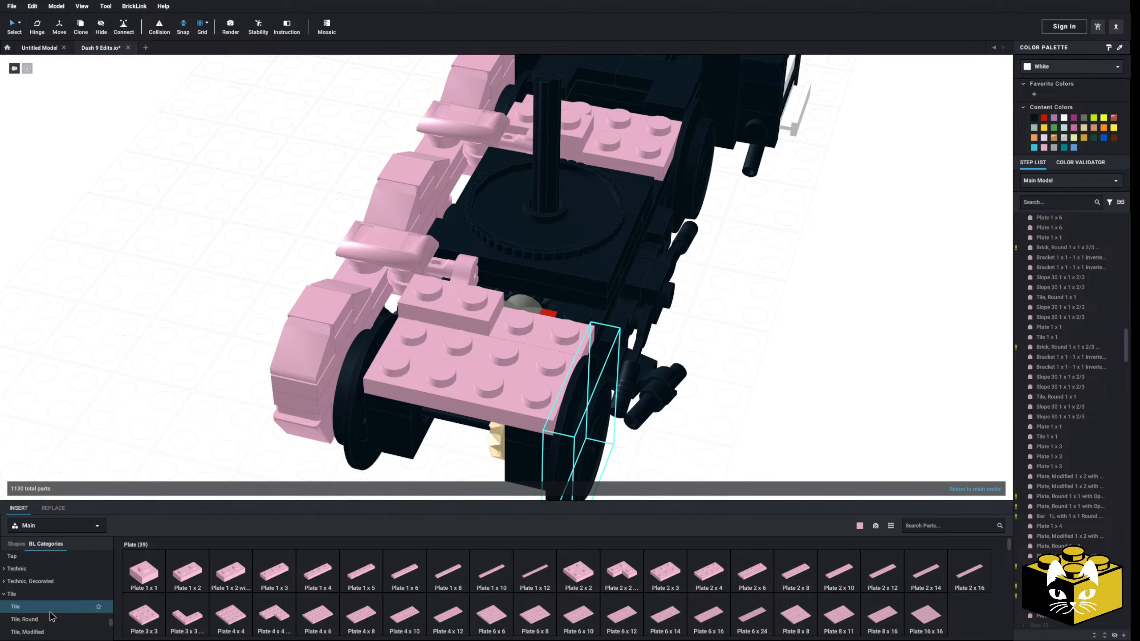
left_click(52, 622)
right_click_drag(187, 414, 255, 342)
right_click_drag(178, 369, 364, 385)
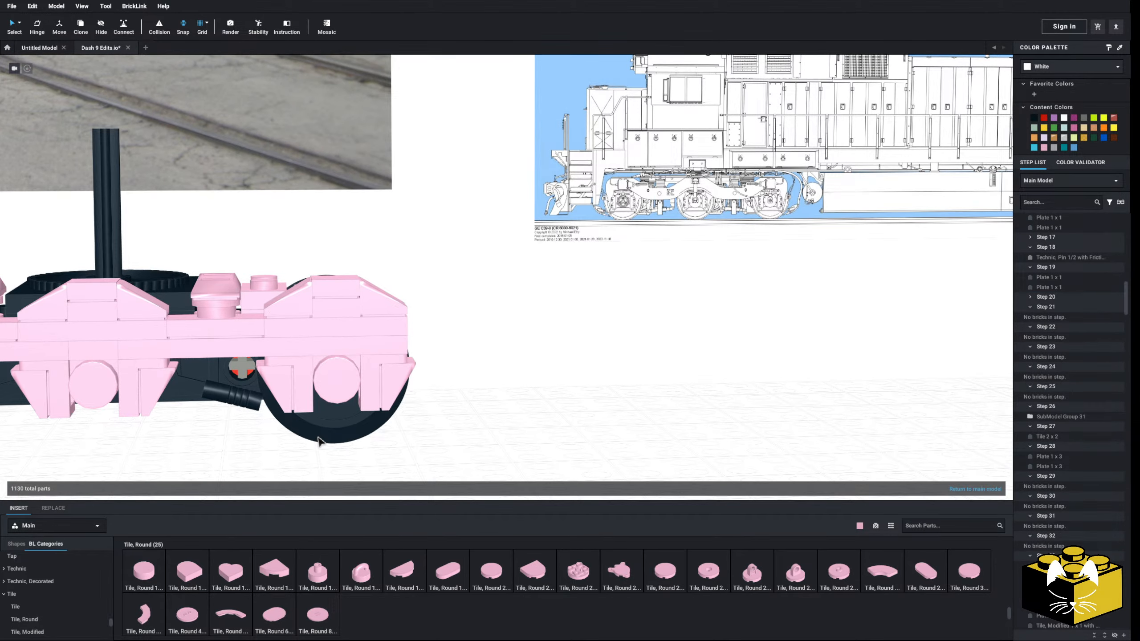
middle_click_drag(318, 438, 494, 403)
right_click_drag(494, 403, 508, 369)
scroll(477, 417, "up", 3)
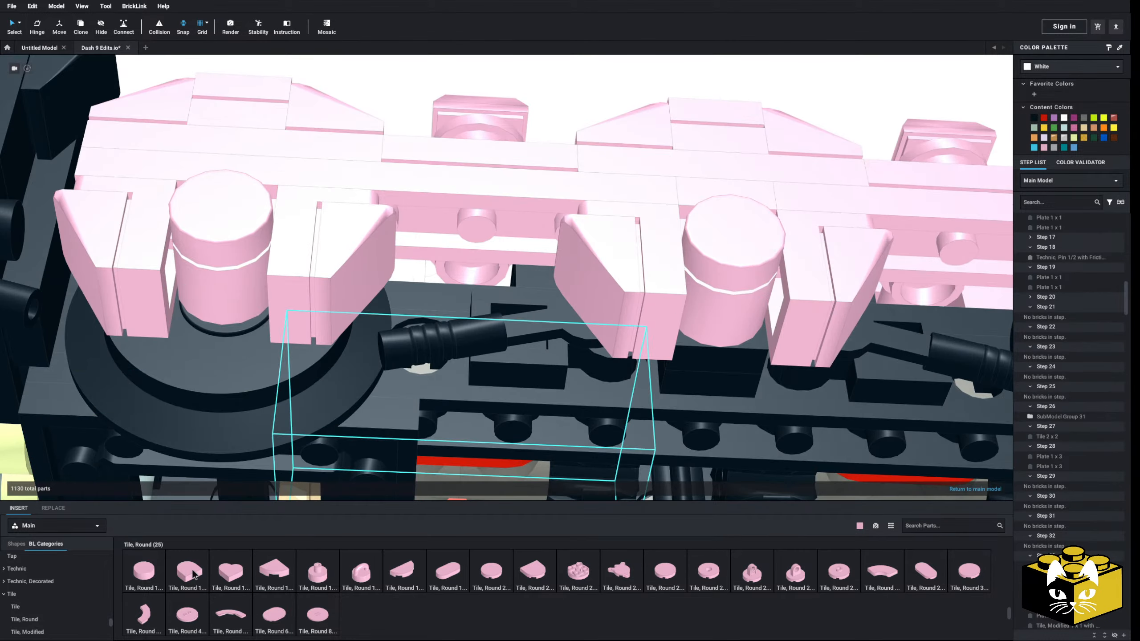
Insert a pink hilt-shaped Minifigure, Weapon part hanging under the side frame, in the gap between the middle axle box and the one nearest the ladder steps
scroll(114, 623, "up", 10)
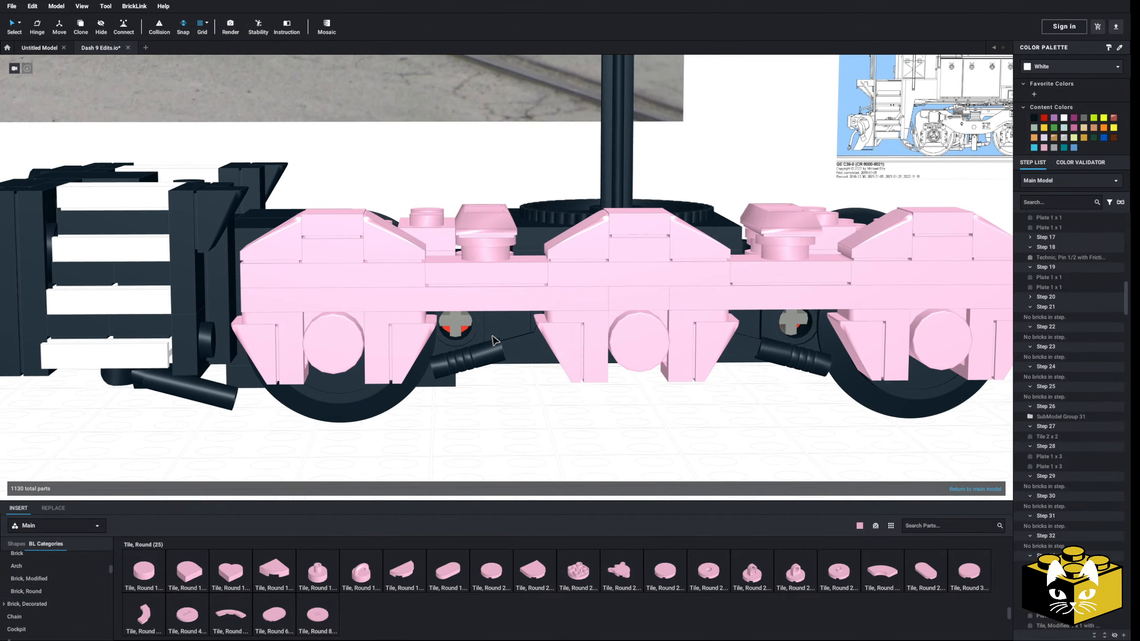
scroll(493, 335, "down", 5)
middle_click_drag(482, 378, 353, 400)
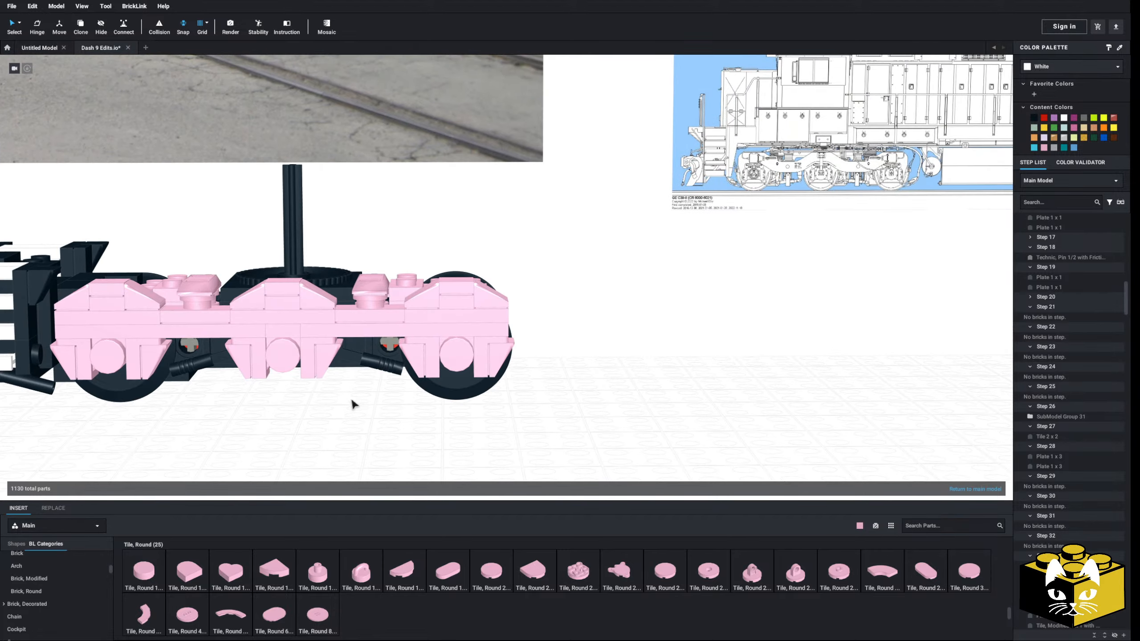
right_click_drag(353, 401, 324, 417)
middle_click_drag(324, 416, 423, 416)
scroll(423, 417, "up", 1)
scroll(423, 420, "up", 6)
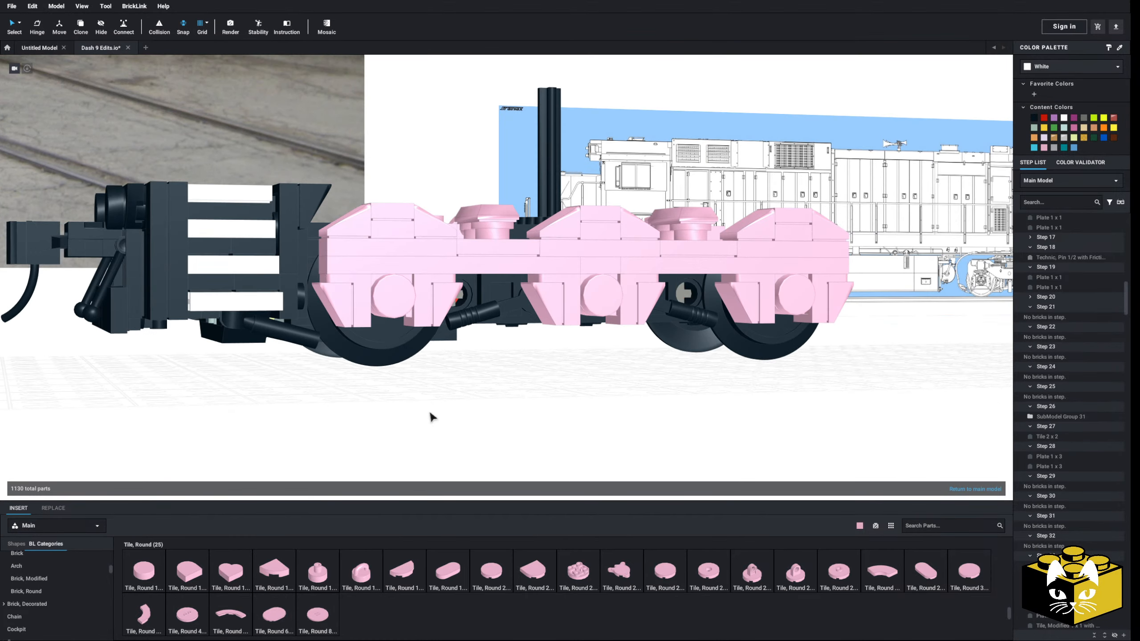
scroll(90, 571, "down", 1)
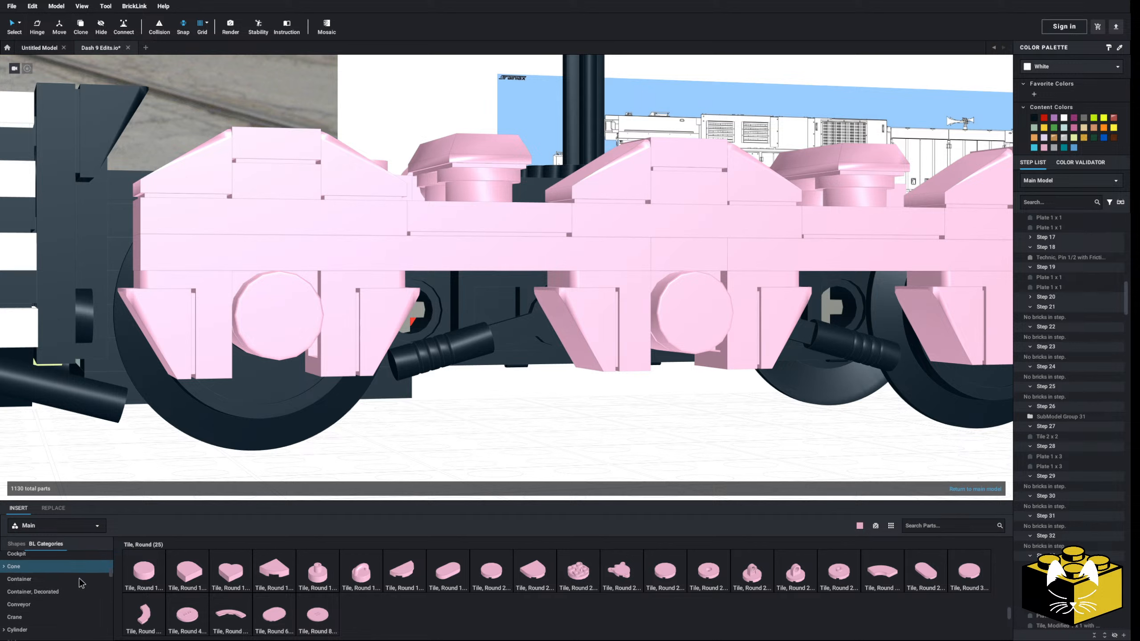
scroll(81, 583, "down", 15)
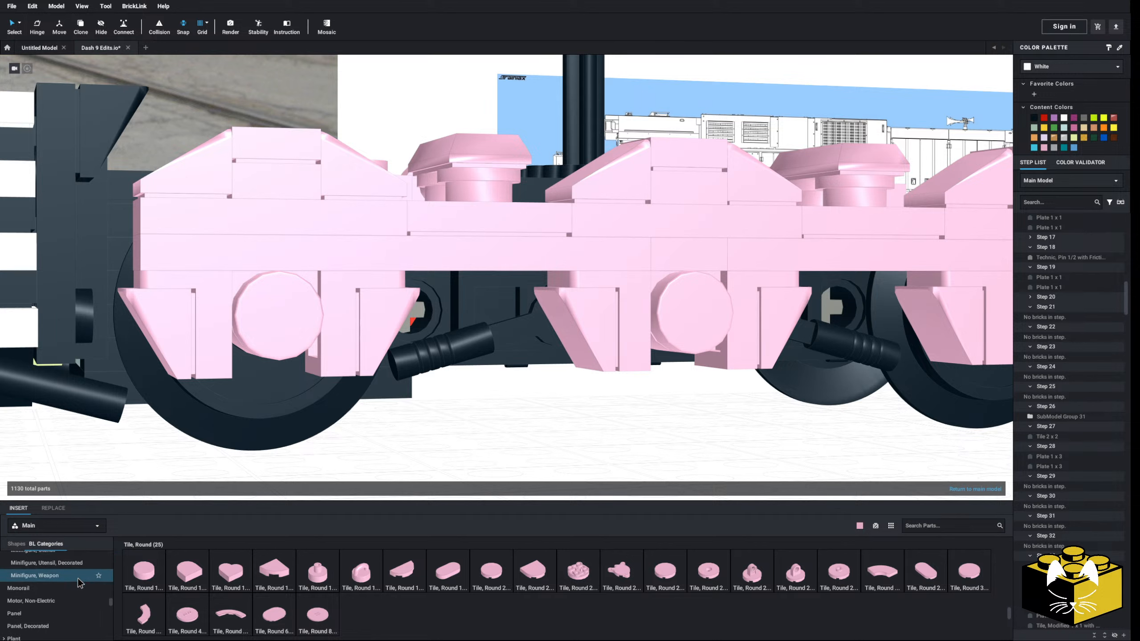
left_click(80, 579)
scroll(375, 593, "down", 1)
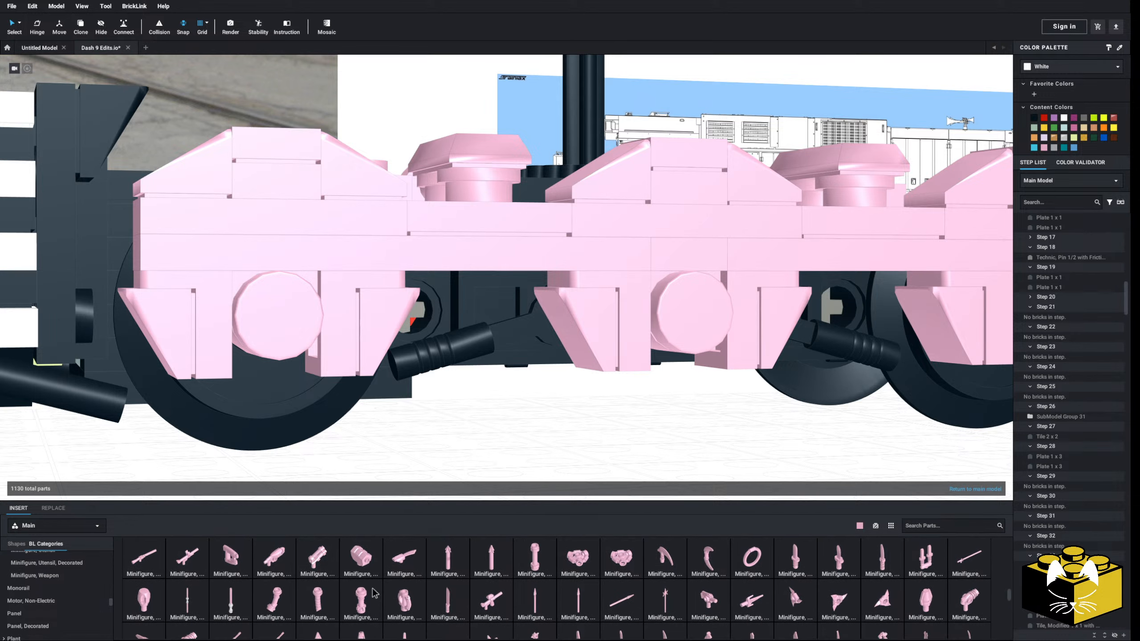
left_click(364, 597)
left_click(558, 463)
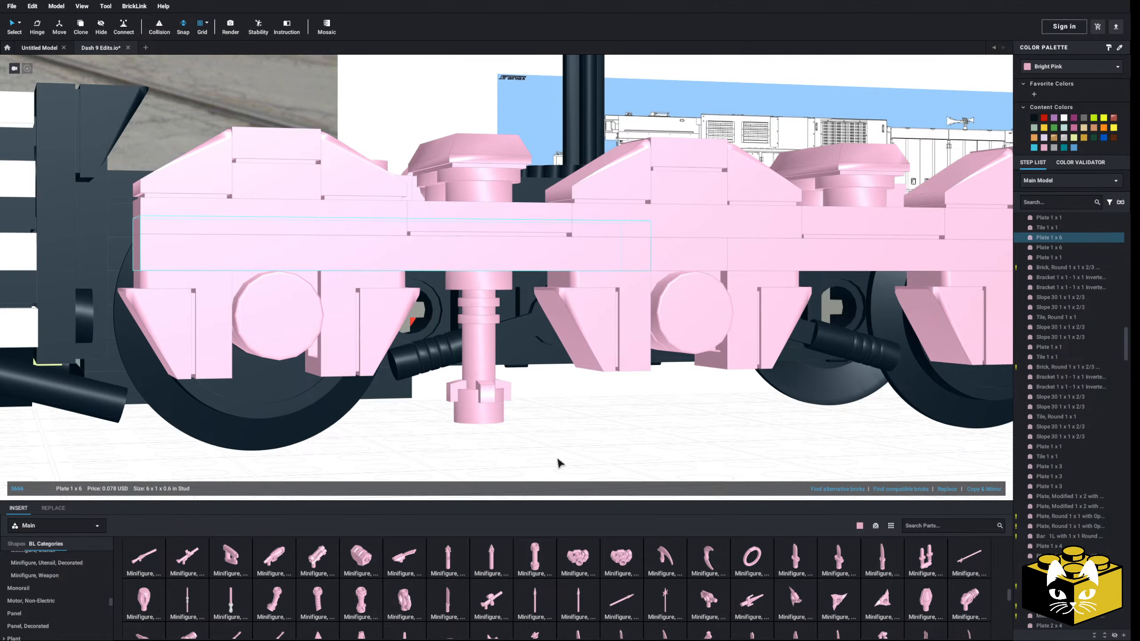
Insert a second pink hilt-shaped weapon part under the side frame, in the gap between the middle axle box and the one farthest from the ladder steps
left_click(350, 593)
middle_click_drag(672, 414, 566, 447)
left_click(759, 290)
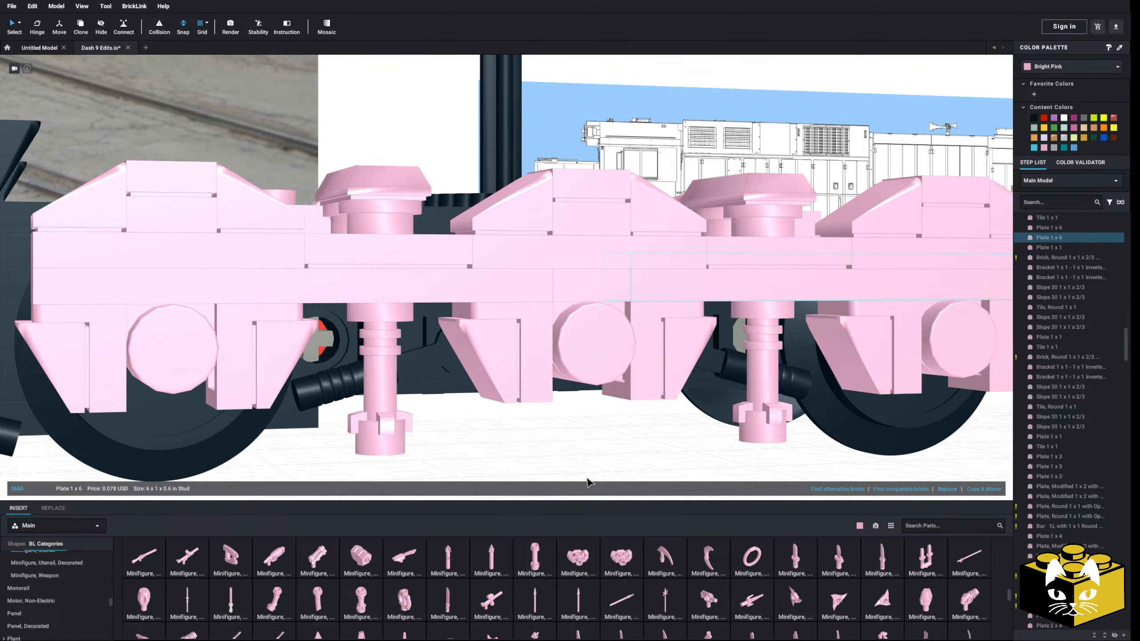
left_click(587, 479)
scroll(583, 473, "down", 5)
right_click_drag(524, 469, 469, 482)
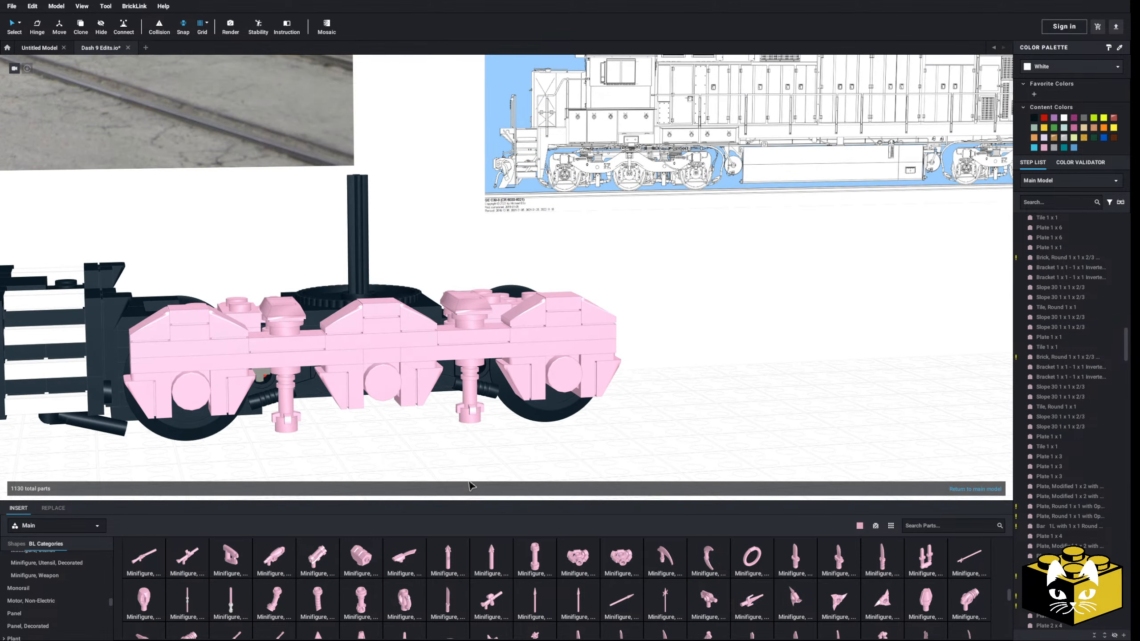
scroll(424, 474, "up", 5)
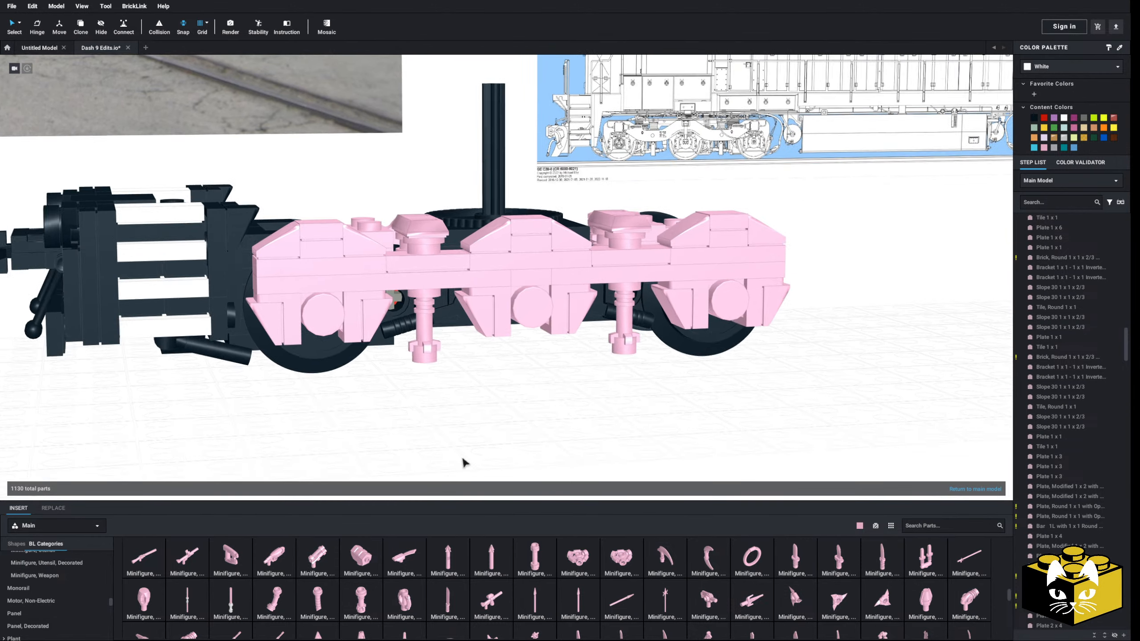
left_click(90, 600)
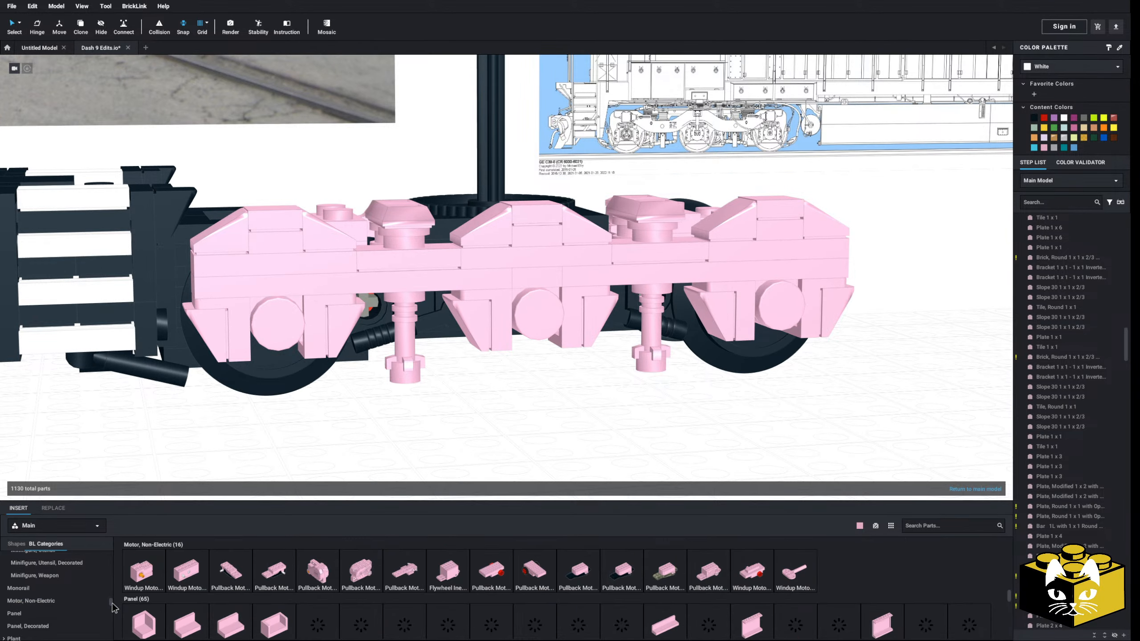
scroll(86, 588, "up", 10)
left_click(66, 594)
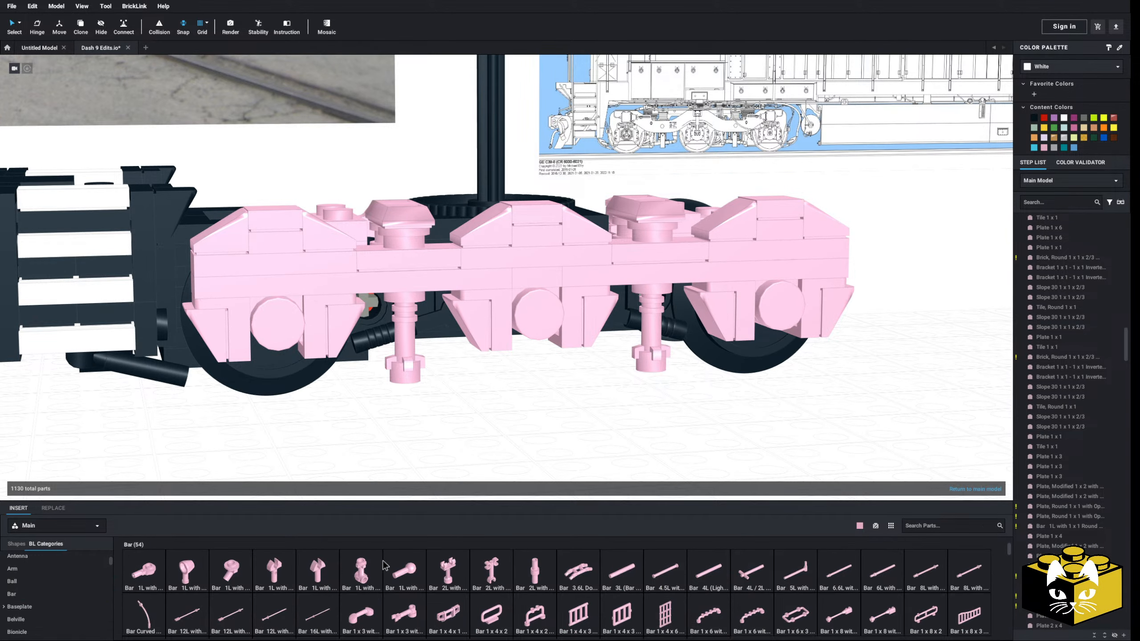
scroll(451, 581, "down", 3)
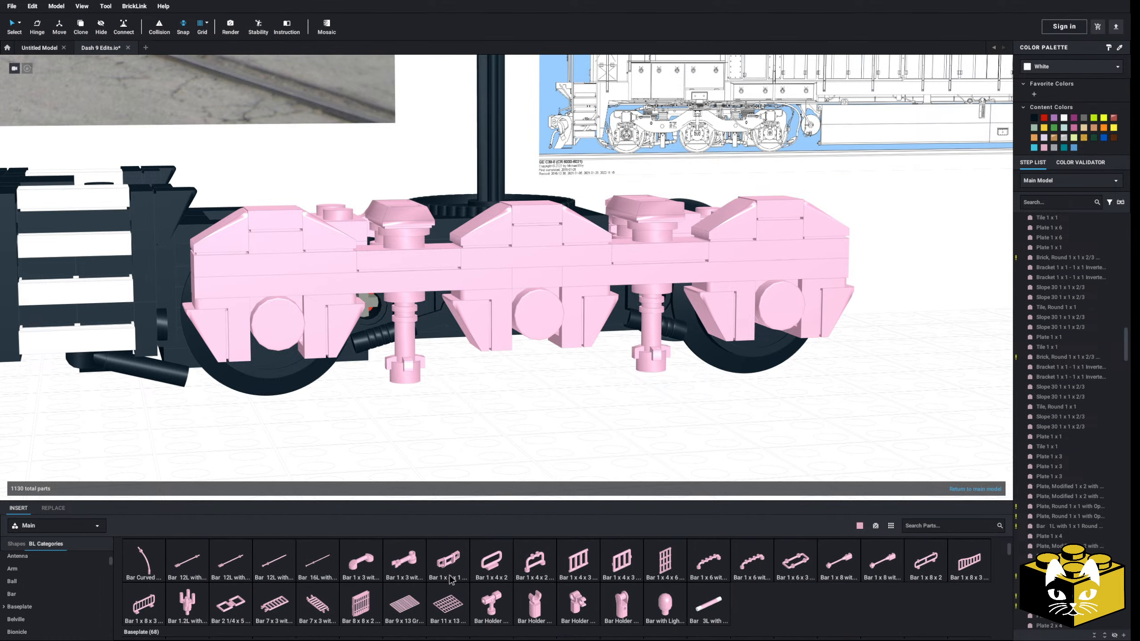
left_click(411, 366)
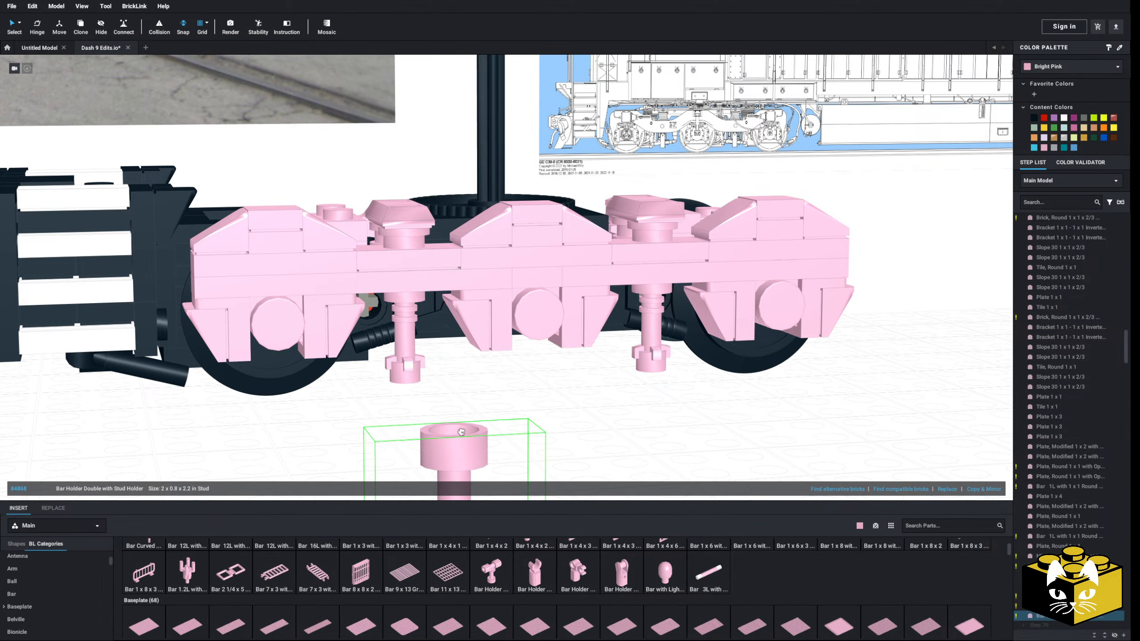
key("Escape")
Compare the pink side frame and its two hanging parts with the truck in the reference line drawing
scroll(519, 449, "down", 1)
scroll(446, 427, "down", 5)
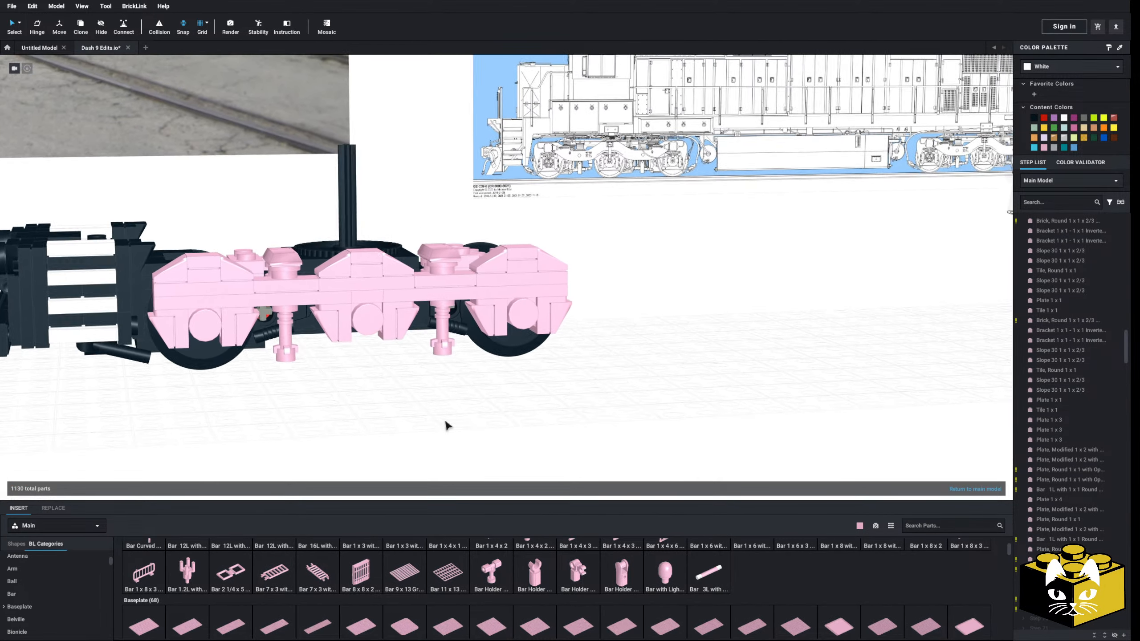
scroll(413, 445, "up", 4)
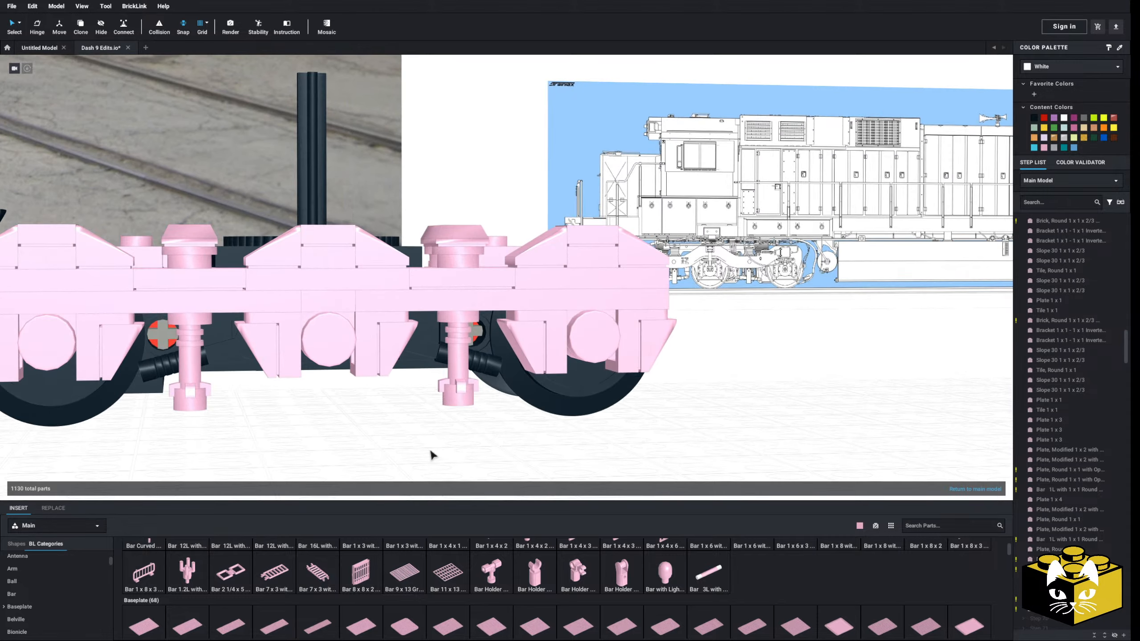
mouse_move(392, 448)
middle_mouse_down()
mouse_move(375, 448)
mouse_move(565, 453)
mouse_move(387, 460)
middle_mouse_up()
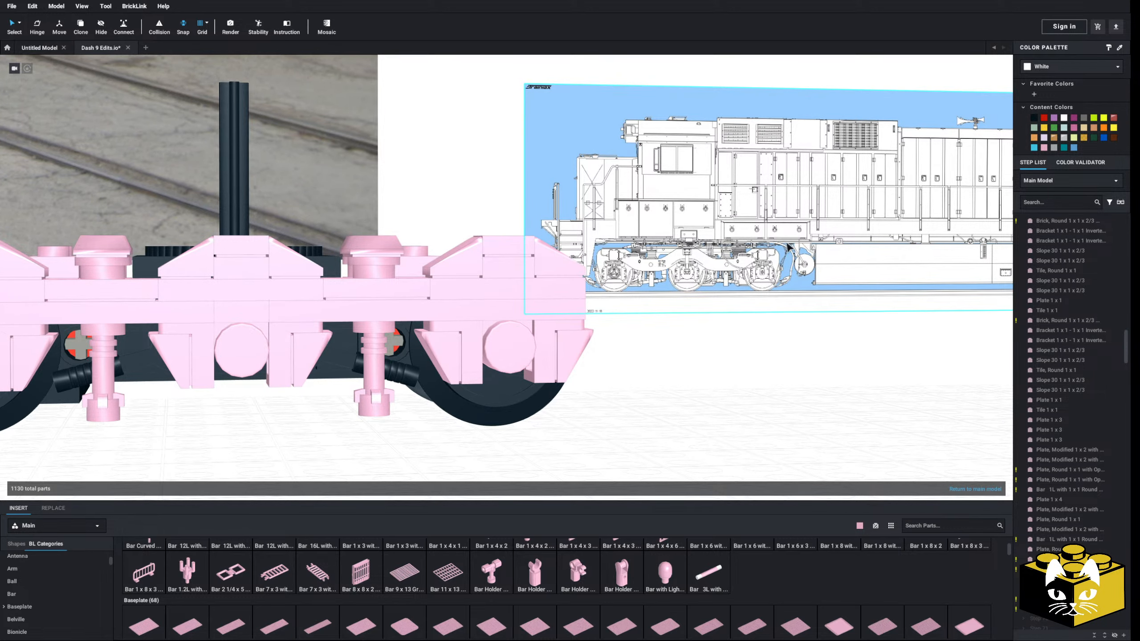
scroll(534, 438, "down", 6)
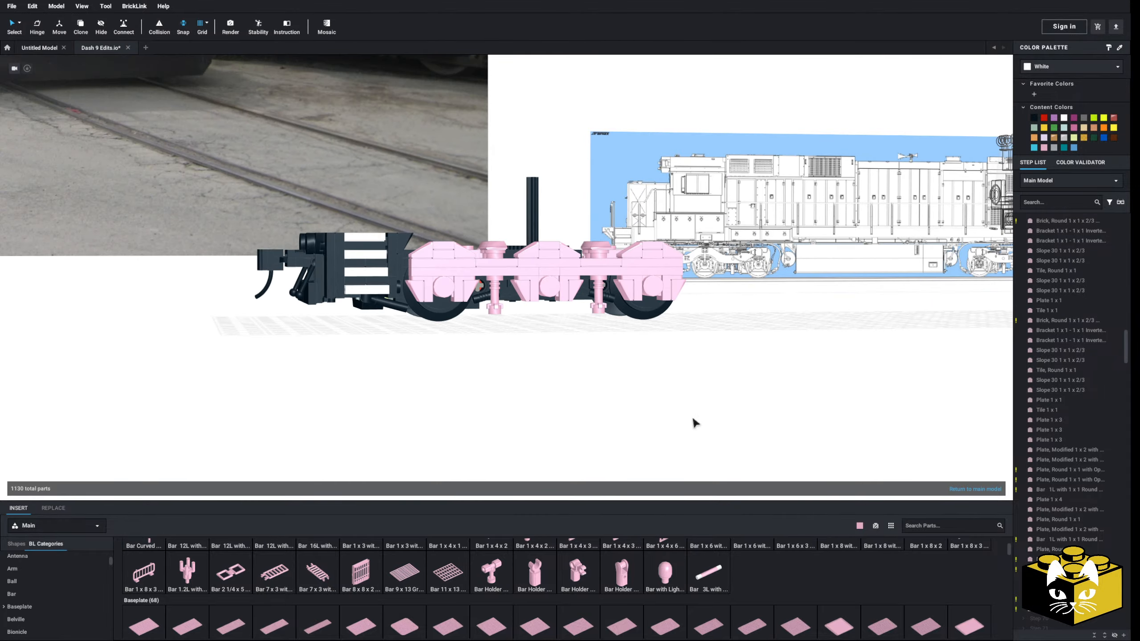
middle_click_drag(686, 417, 409, 434)
scroll(588, 443, "up", 6)
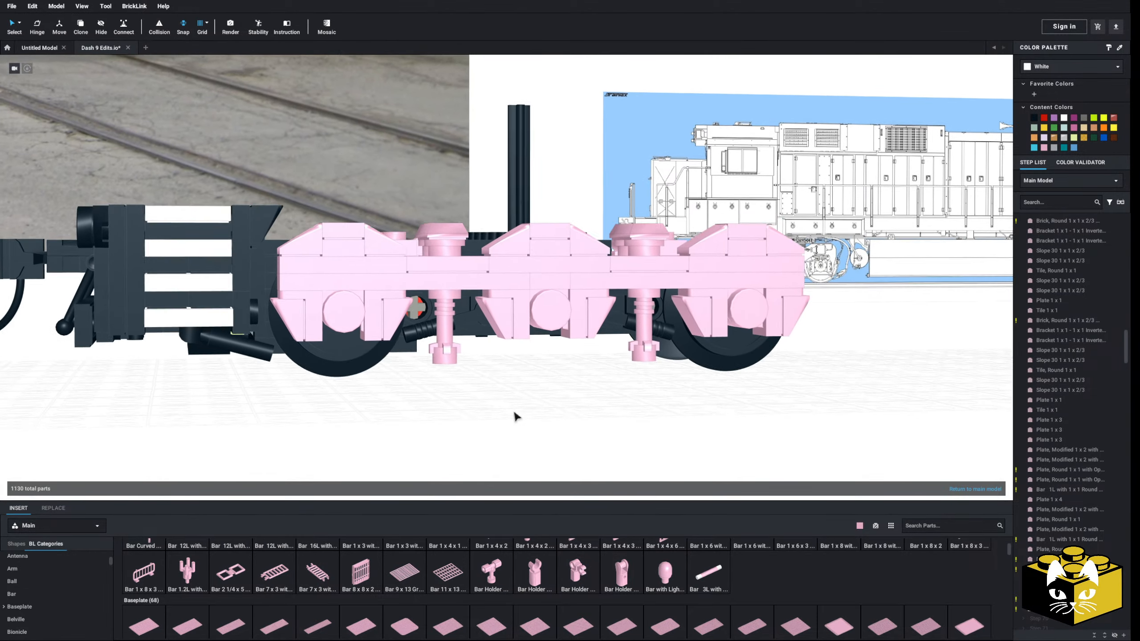
Examine the truck side frames in the reference photos of the red and grey locomotive 899
middle_click_drag(437, 321, 772, 388)
middle_click_drag(279, 351, 693, 320)
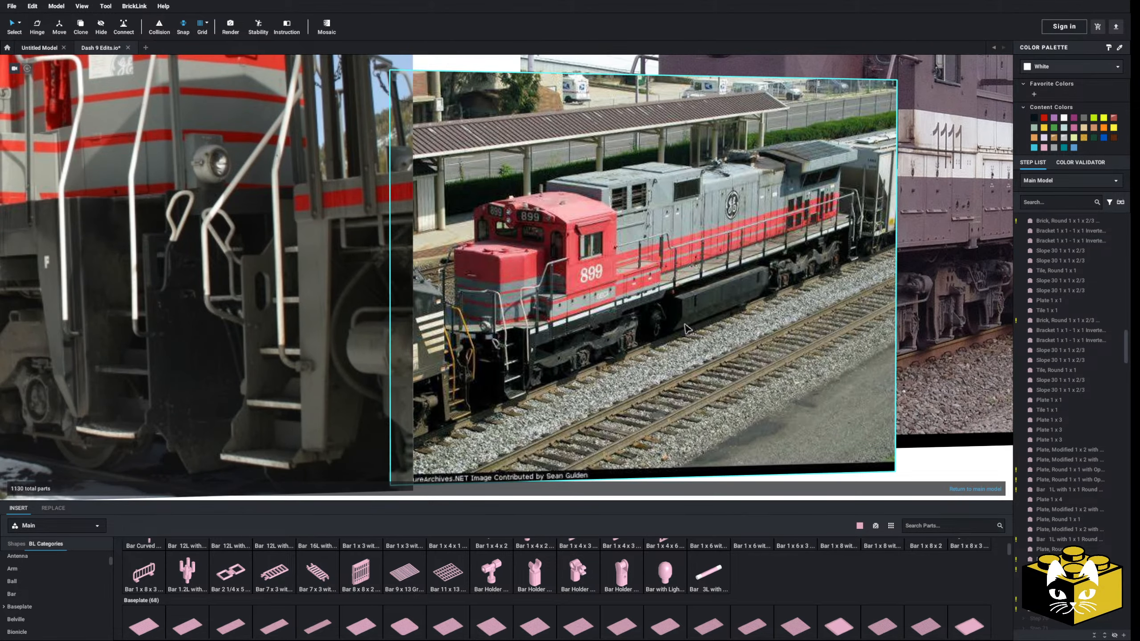
scroll(687, 329, "up", 4)
scroll(625, 319, "down", 5)
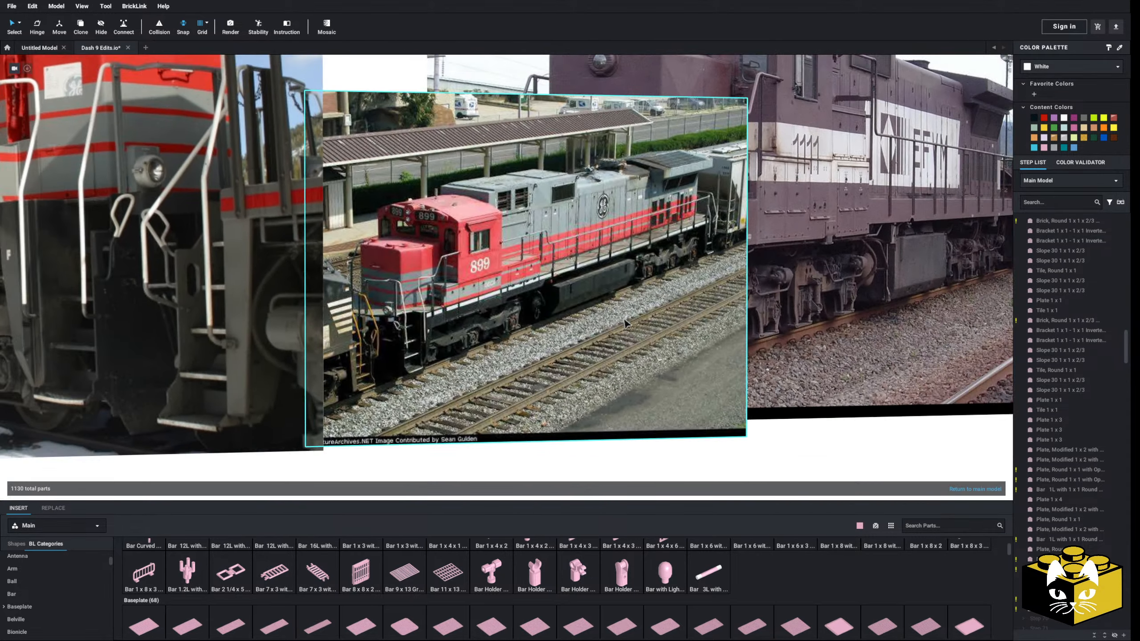
middle_click_drag(424, 328, 637, 330)
middle_click_drag(462, 330, 622, 332)
scroll(624, 334, "up", 2)
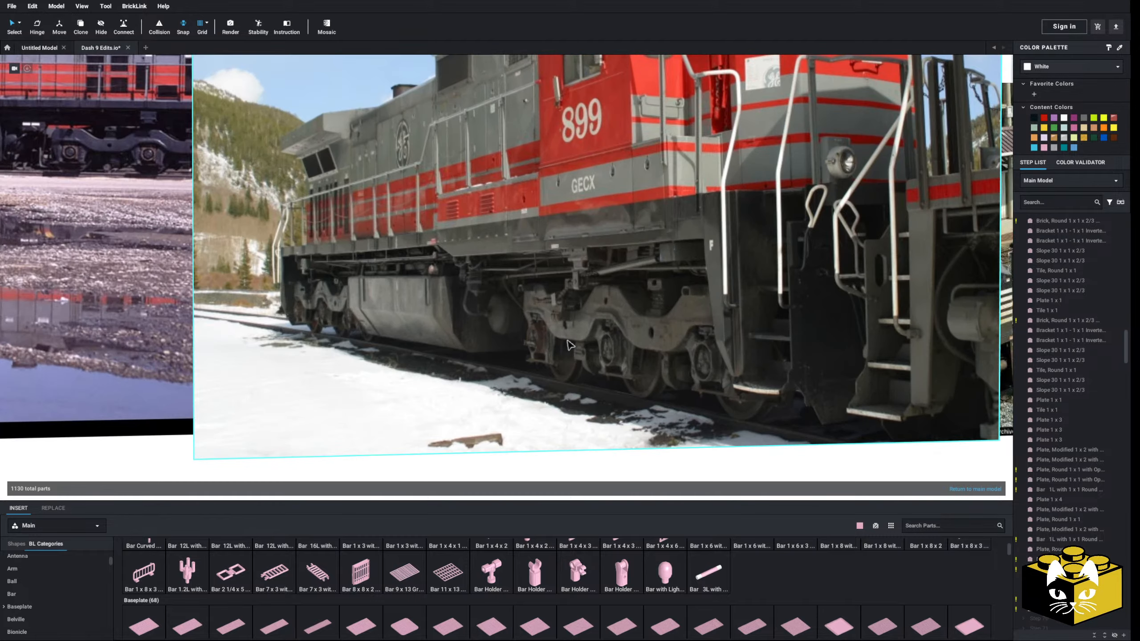
scroll(624, 334, "down", 5)
middle_click_drag(486, 320, 332, 336)
middle_click_drag(718, 379, 328, 345)
middle_click_drag(741, 400, 438, 381)
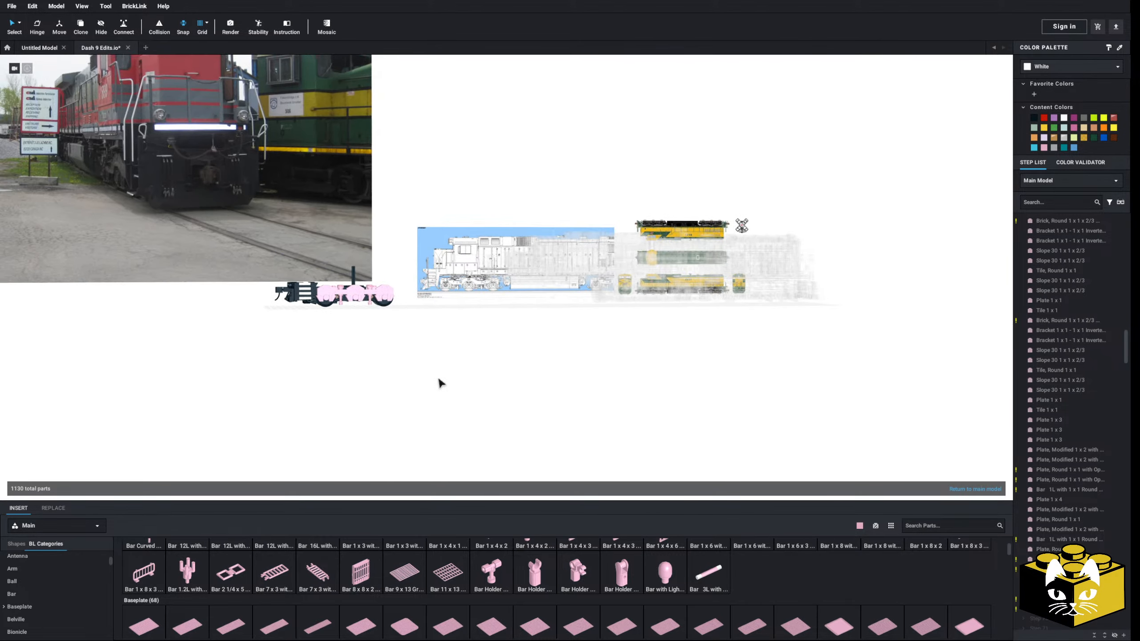
Compare the trucks in the line drawing and in the photos of locomotives 1111 and 899
scroll(439, 385, "up", 6)
scroll(510, 373, "up", 4)
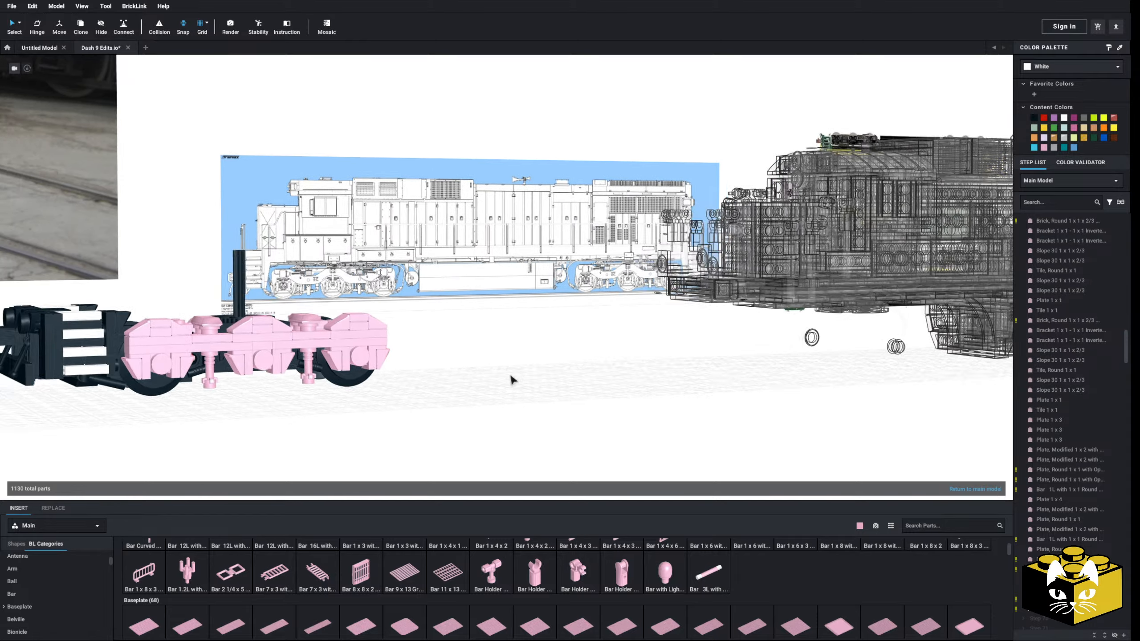
scroll(511, 376, "down", 8)
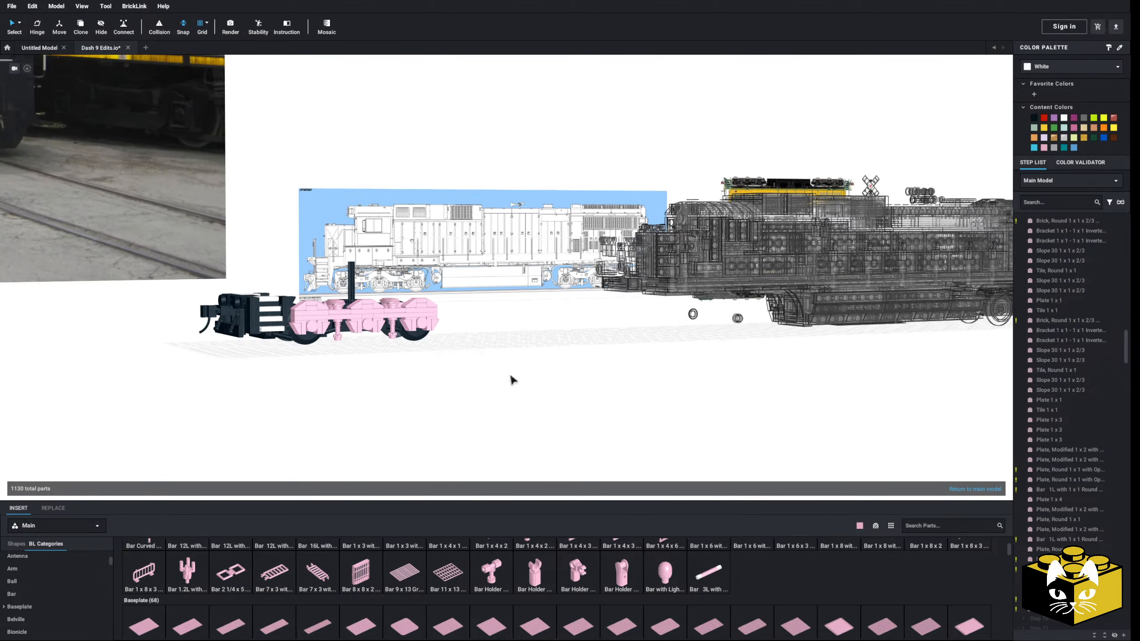
middle_click_drag(500, 374, 348, 361)
mouse_move(349, 361)
right_mouse_down()
mouse_move(357, 328)
mouse_move(352, 369)
right_mouse_up()
middle_click_drag(354, 374, 674, 390)
middle_click_drag(269, 380, 673, 395)
middle_click_drag(270, 351, 665, 382)
middle_click_drag(391, 359, 568, 371)
scroll(567, 375, "up", 2)
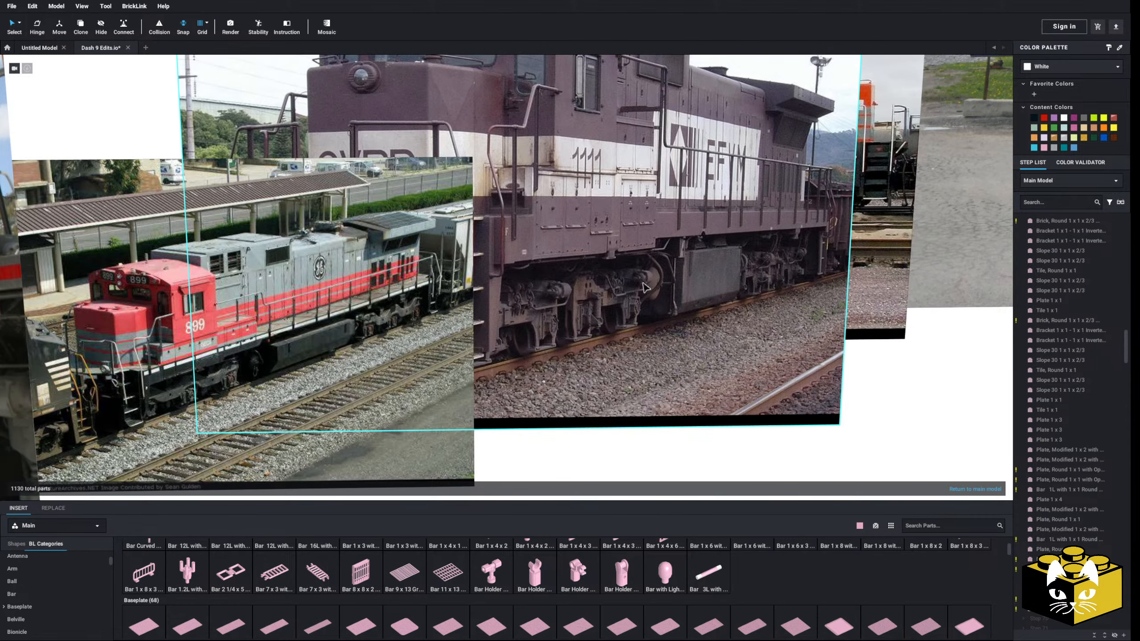
middle_click_drag(207, 390, 621, 377)
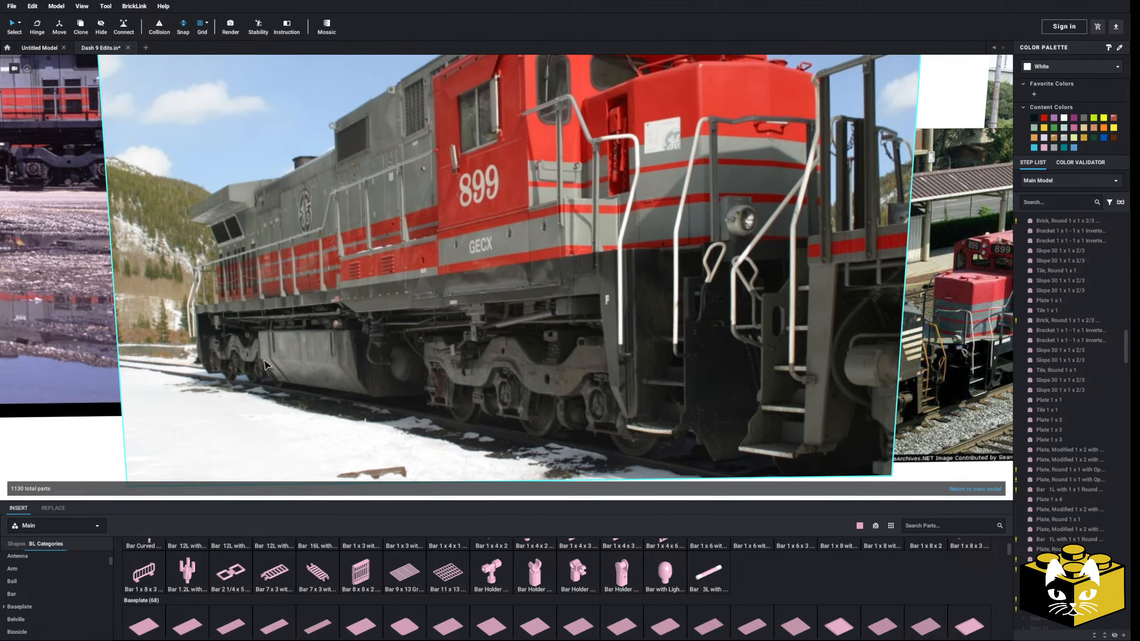
scroll(719, 396, "down", 2)
Examine the truck details in the front-view photo of locomotive 899 and in its snowy trackside photo
middle_click_drag(720, 396, 205, 405)
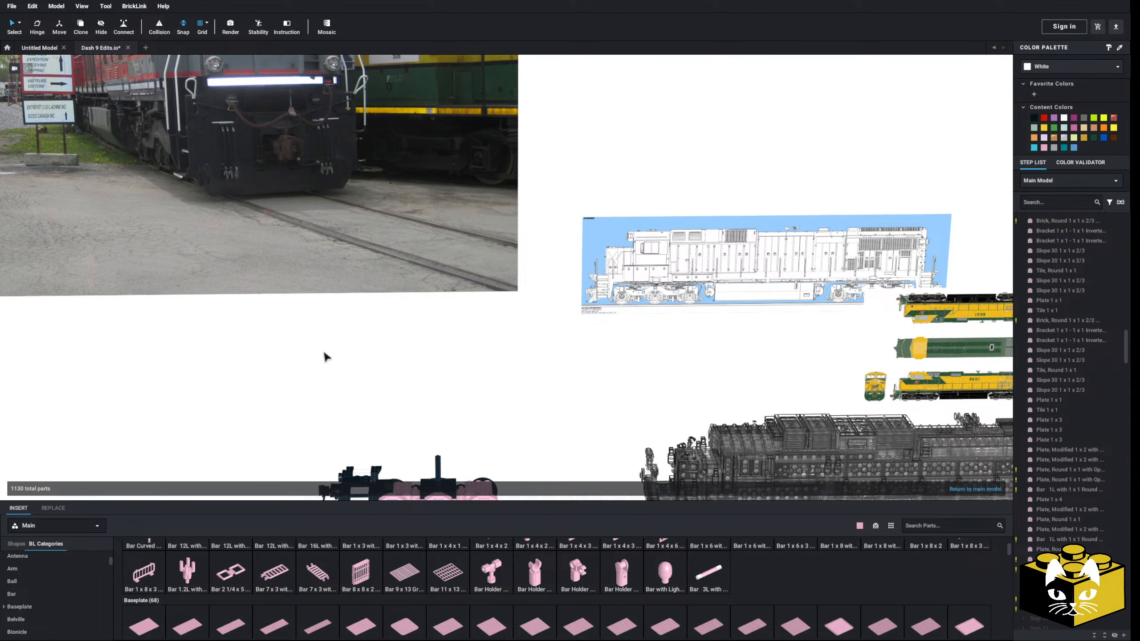
middle_click_drag(229, 354, 323, 369)
scroll(429, 398, "up", 3)
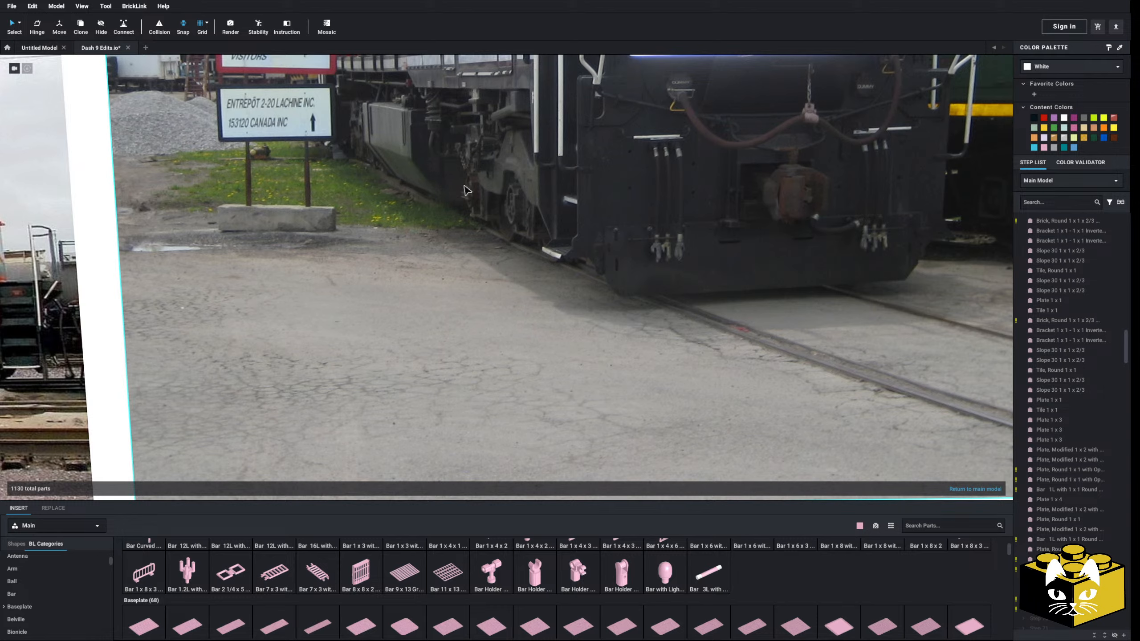
scroll(426, 304, "down", 8)
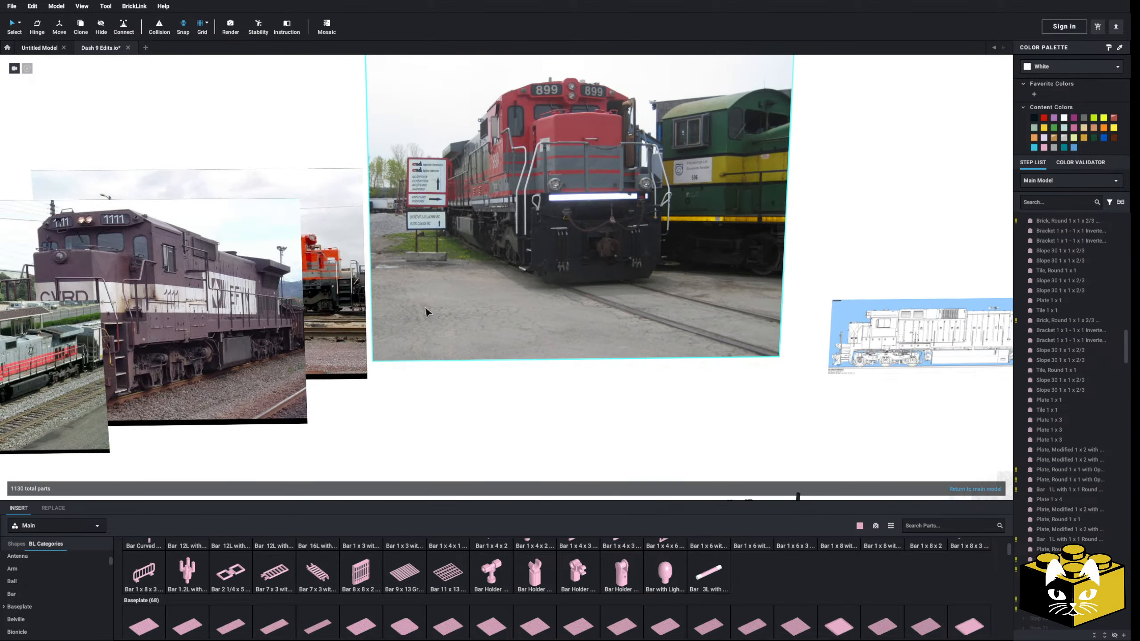
middle_click_drag(426, 307, 598, 290)
middle_click_drag(386, 310, 593, 313)
scroll(596, 318, "up", 5)
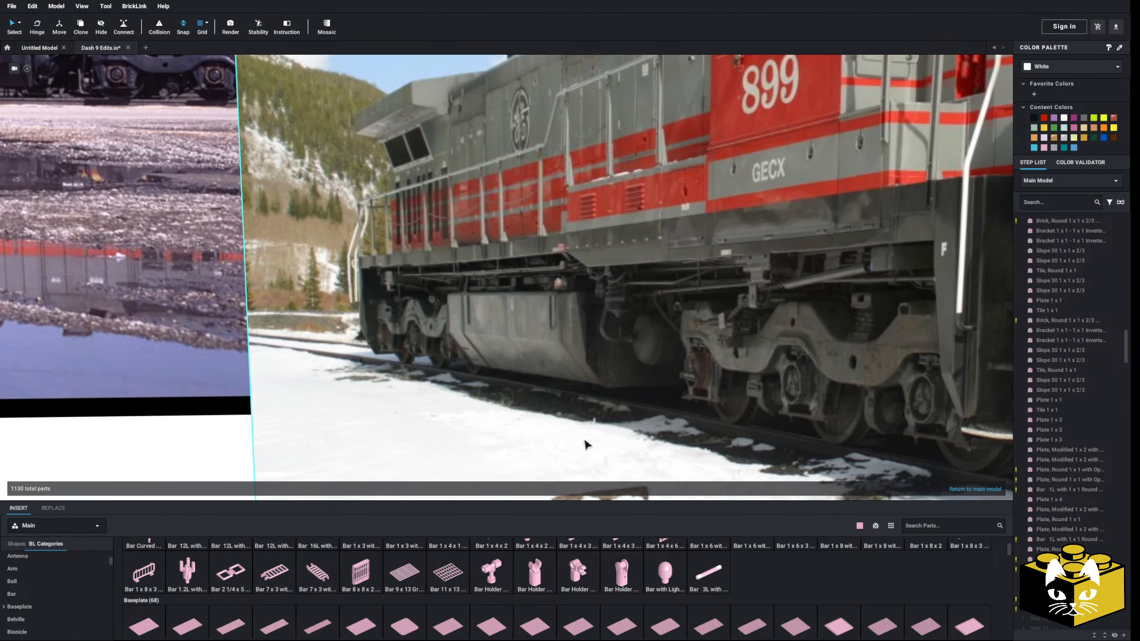
scroll(652, 349, "down", 10)
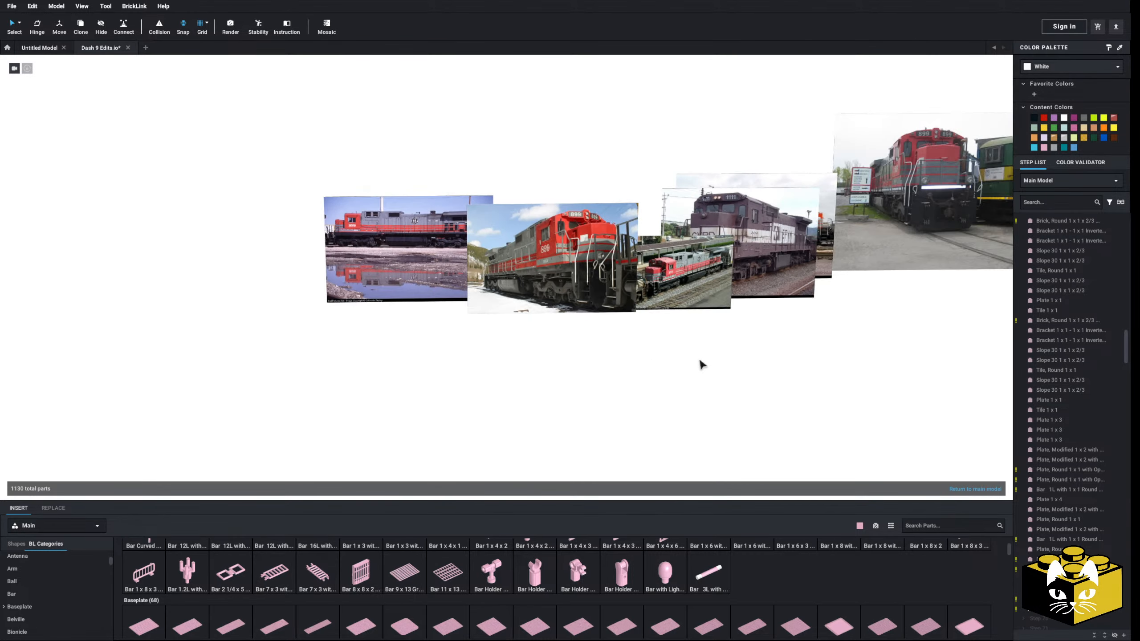
Inspect the truck model from above and from the side, comparing the pink side frame with the line drawing
middle_click_drag(700, 359, 497, 351)
scroll(497, 351, "up", 5)
middle_click_drag(584, 298, 497, 373)
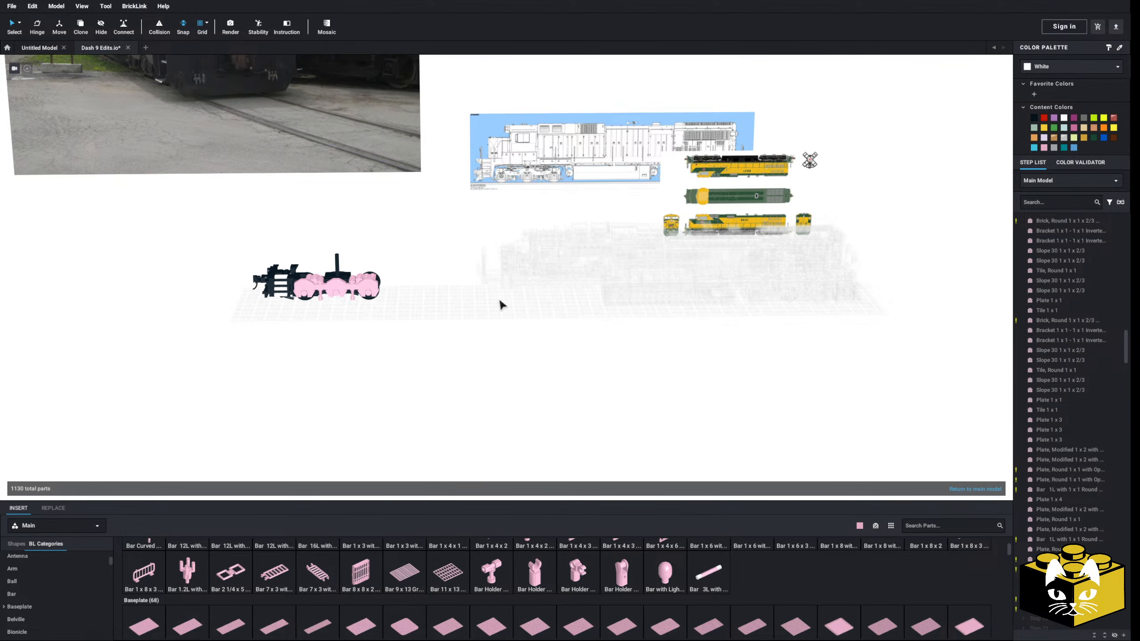
middle_click_drag(502, 306, 555, 328)
scroll(582, 323, "up", 8)
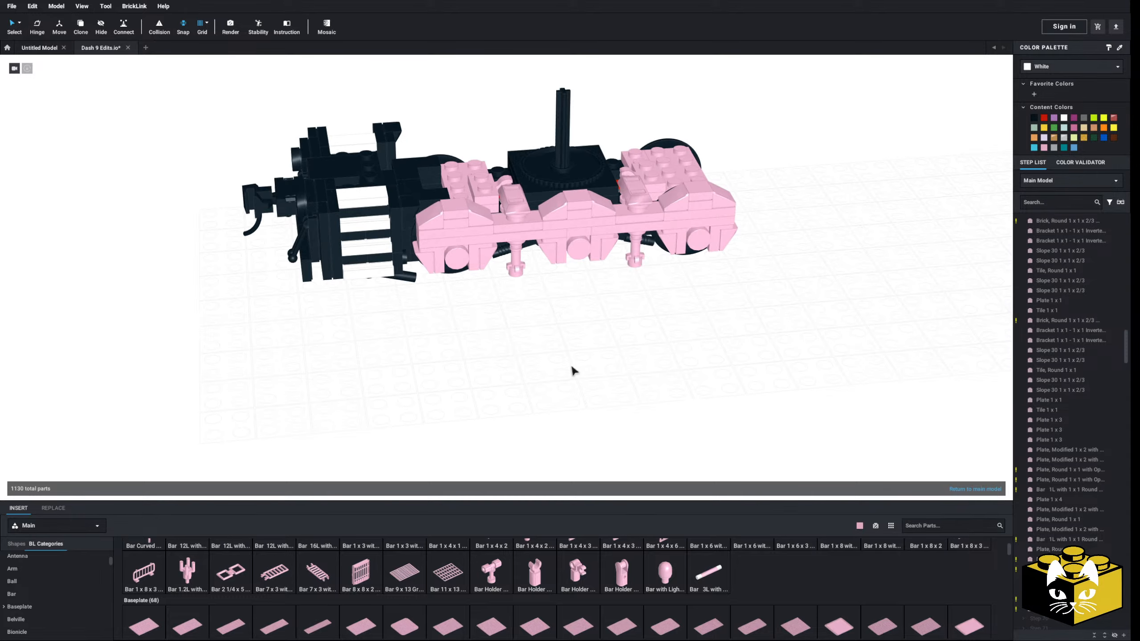
middle_click_drag(572, 366, 561, 380)
scroll(555, 378, "up", 4)
right_click_drag(554, 376, 558, 354)
middle_click_drag(621, 299, 402, 397)
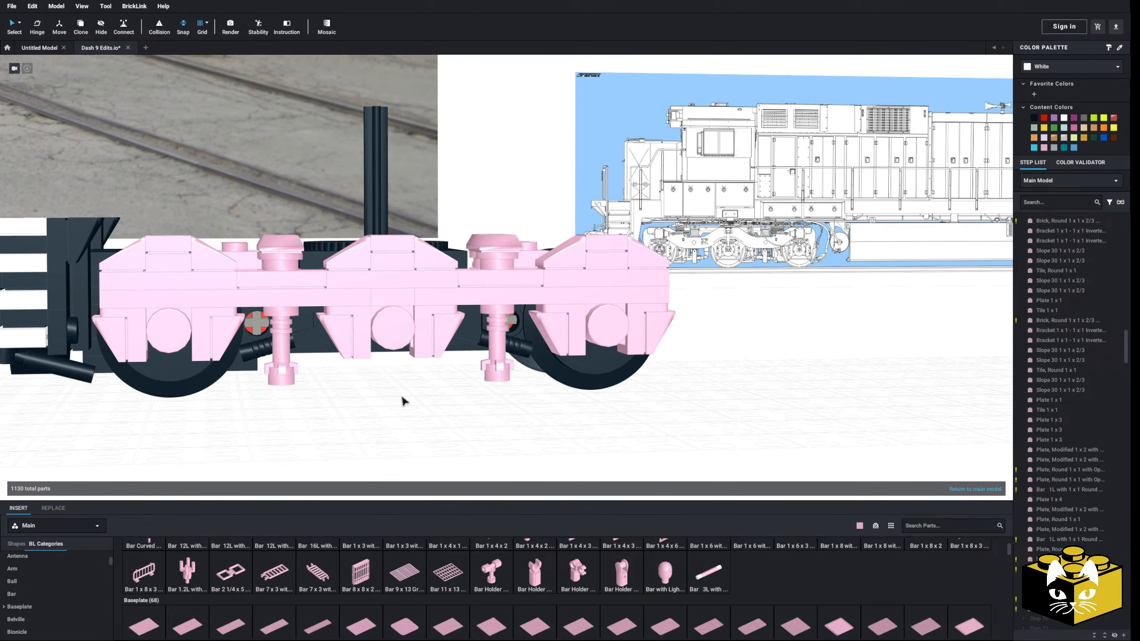
Select every bright pink part of the truck side frame by type and color, and recolor them black
right_click_drag(402, 400, 74, 156)
left_click(19, 22)
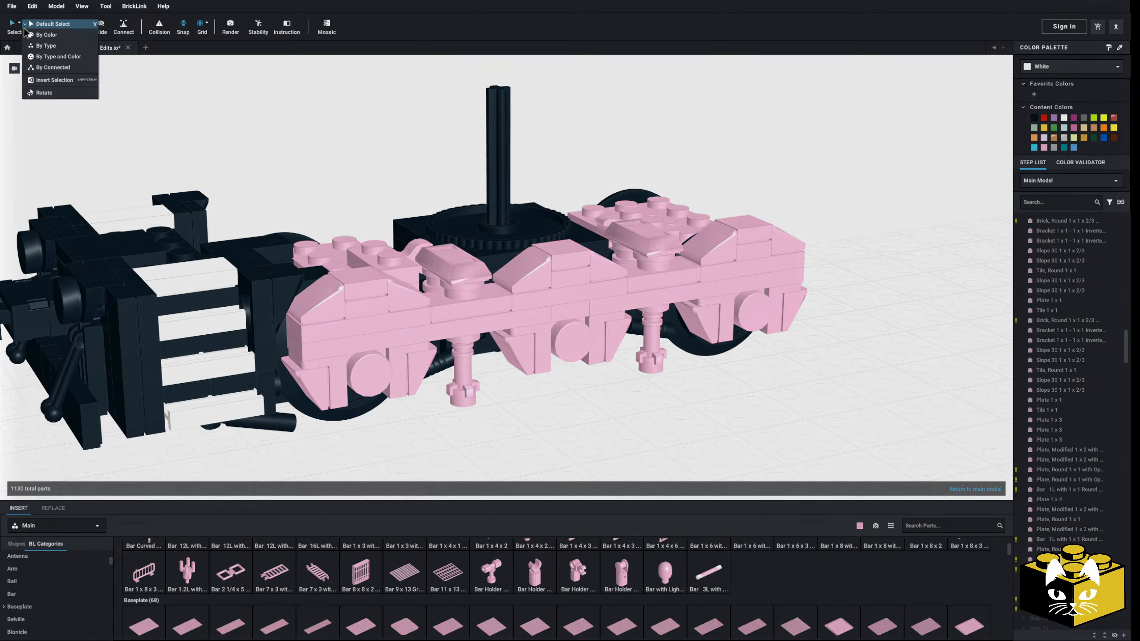
left_click(49, 58)
left_click(444, 293)
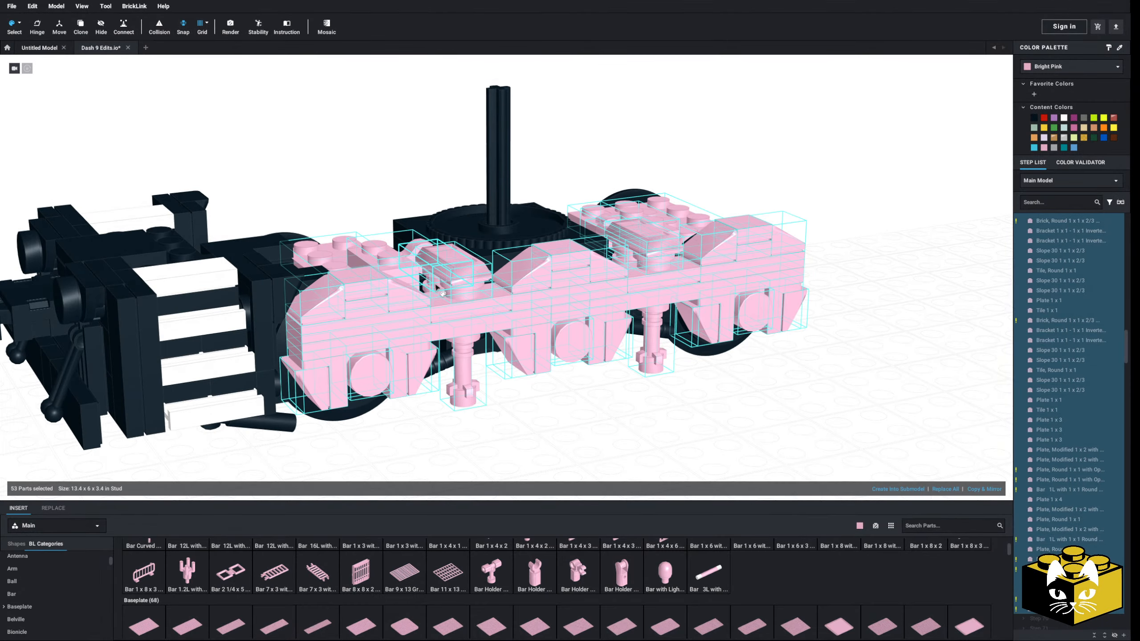
left_click(1034, 120)
Copy and mirror the black side frame, without its duplicate deck plates, onto the truck's opposite side
mouse_move(780, 341)
right_mouse_down()
mouse_move(781, 361)
mouse_move(770, 359)
right_mouse_up()
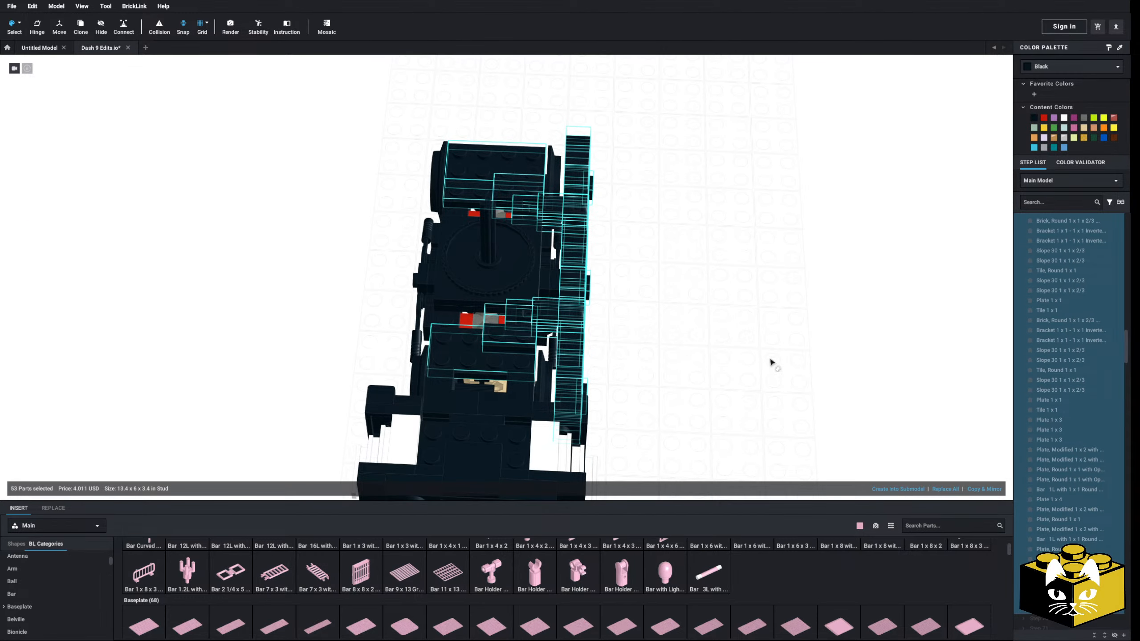
left_click(999, 490)
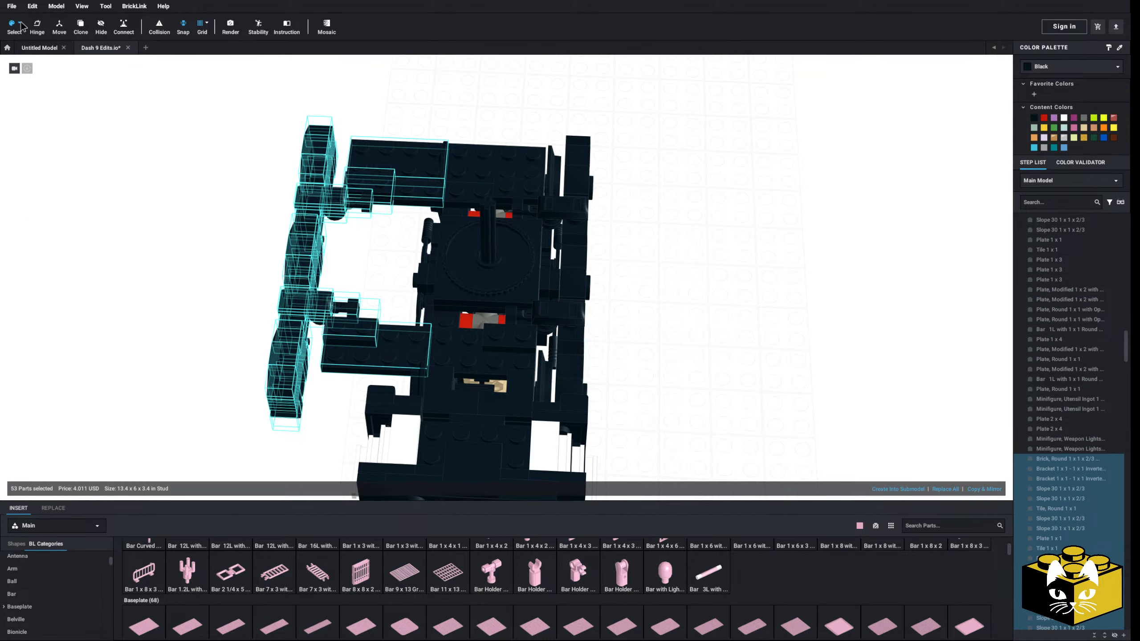
key("Escape")
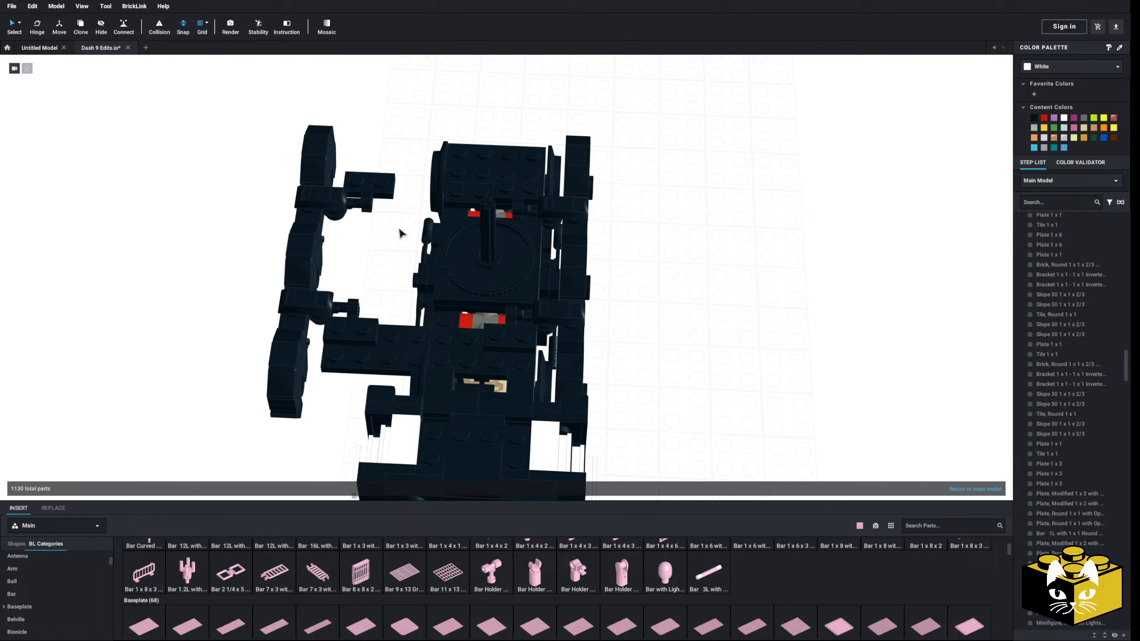
right_click_drag(390, 360, 294, 232)
left_click_drag(289, 209, 444, 420)
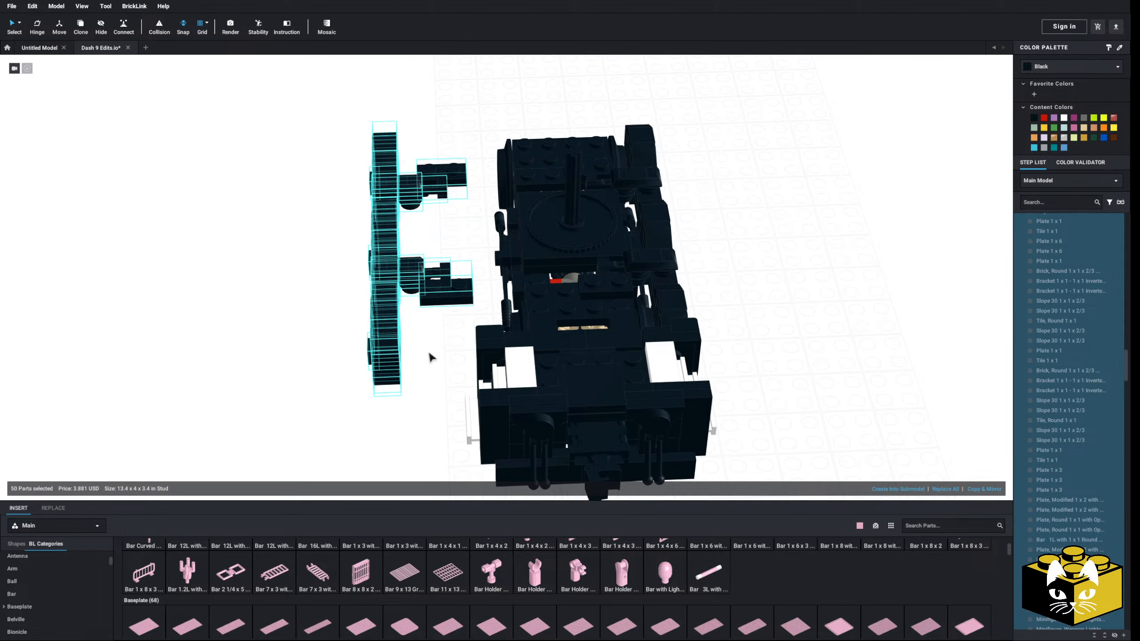
left_click_drag(391, 351, 494, 341)
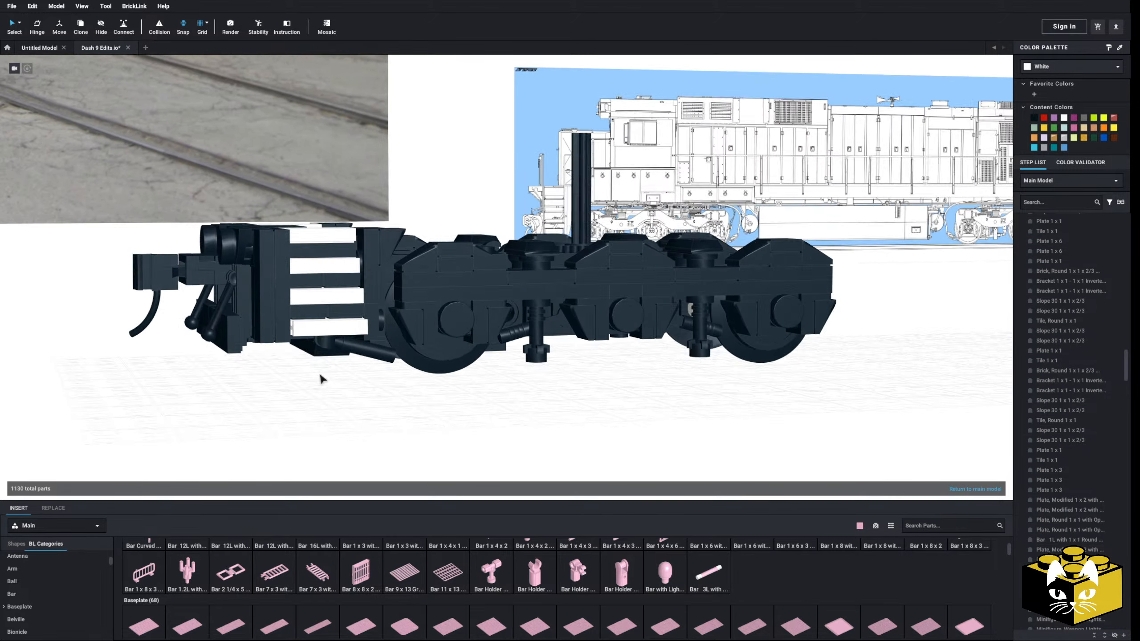
mouse_move(320, 375)
right_mouse_down()
mouse_move(311, 380)
mouse_move(322, 377)
right_mouse_up()
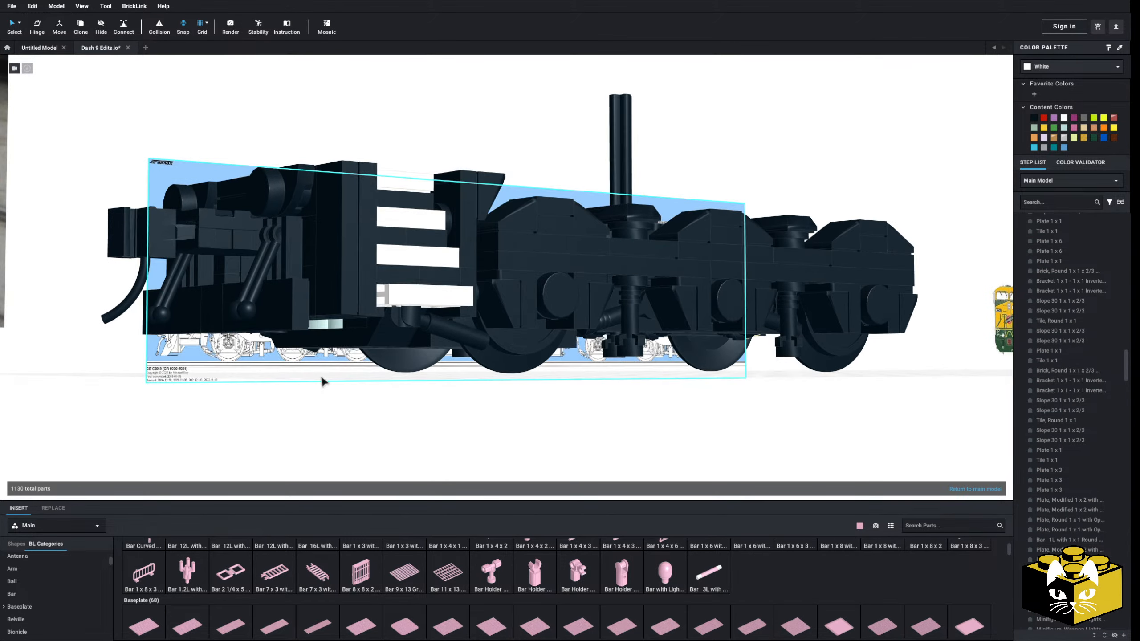
scroll(468, 440, "up", 5)
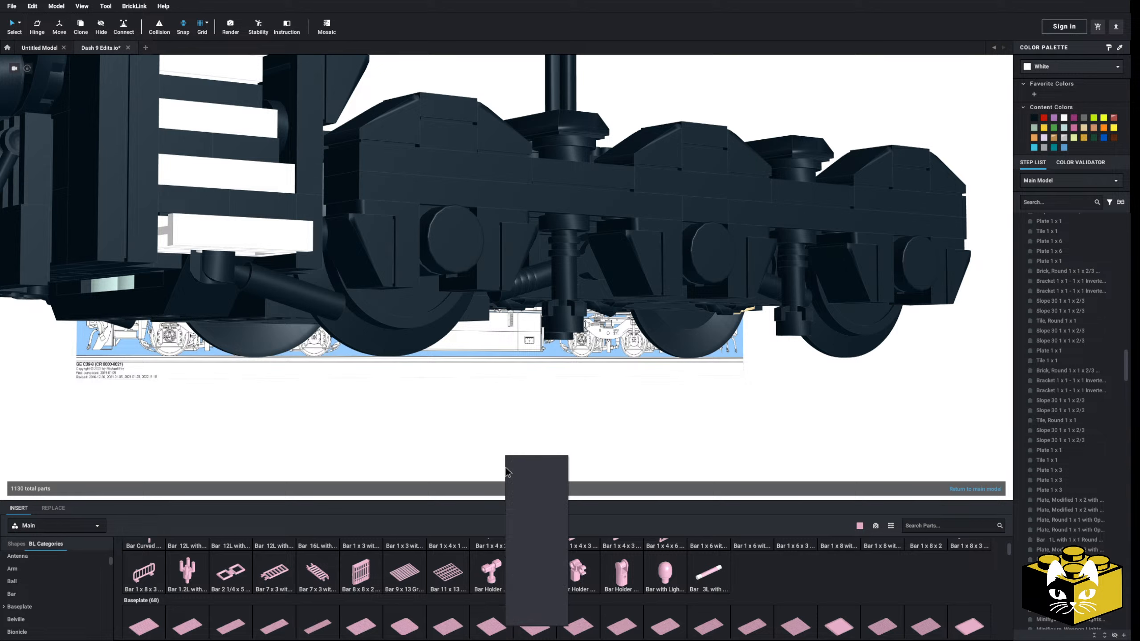
right_click_drag(473, 445, 468, 428)
Insert a Train, Track 9V Straight piece from the Train, Track category and place it beneath the truck
scroll(468, 427, "up", 3)
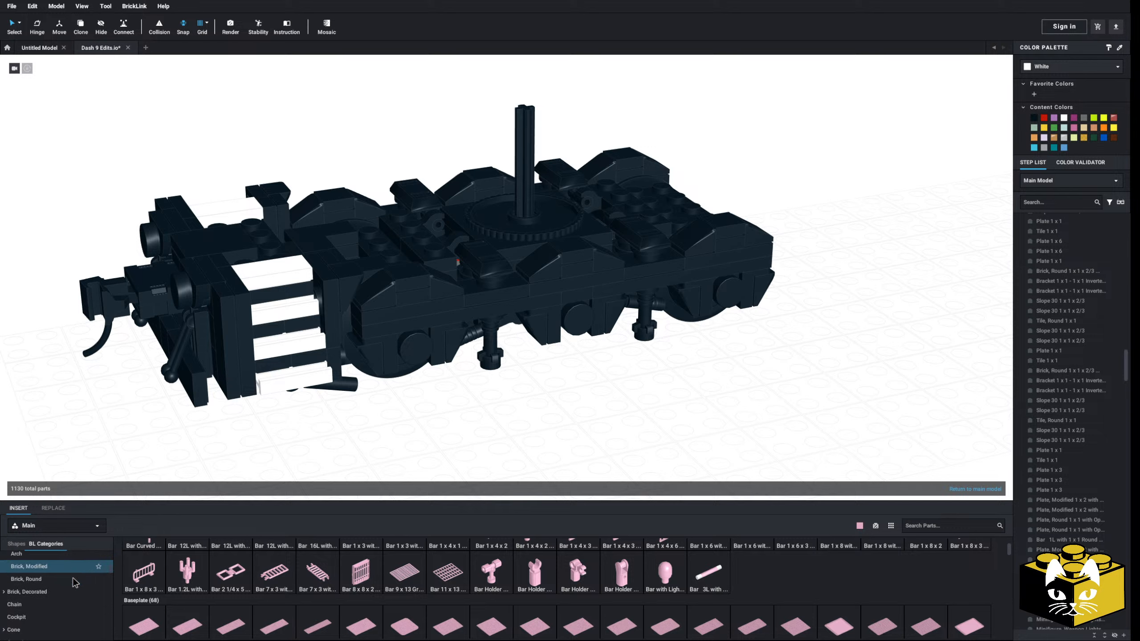
scroll(66, 589, "down", 5)
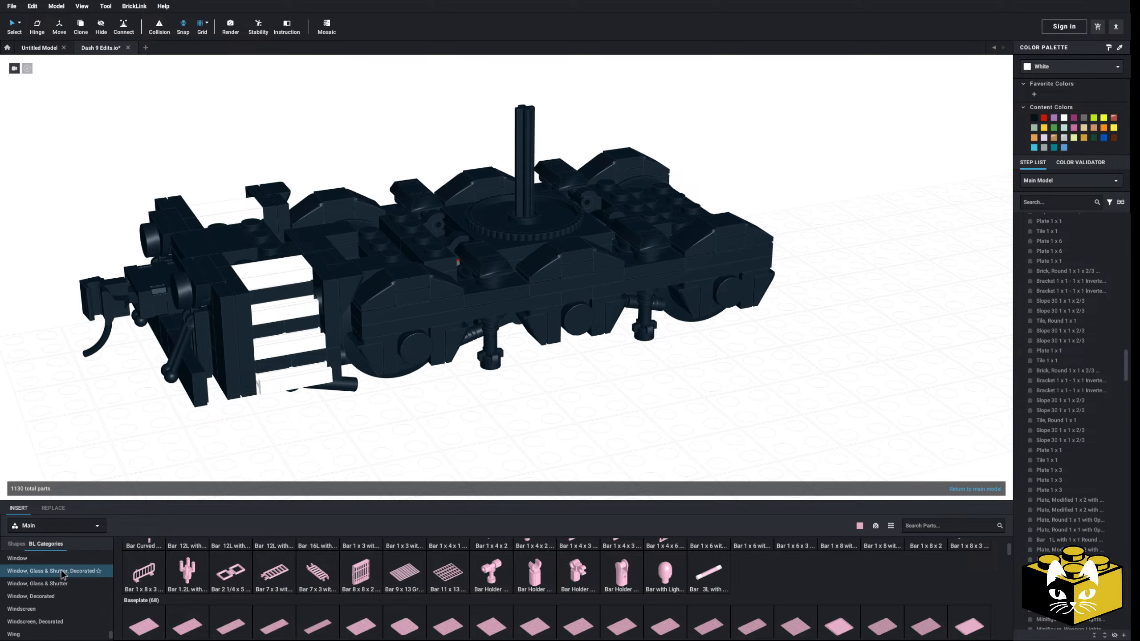
scroll(62, 579, "up", 3)
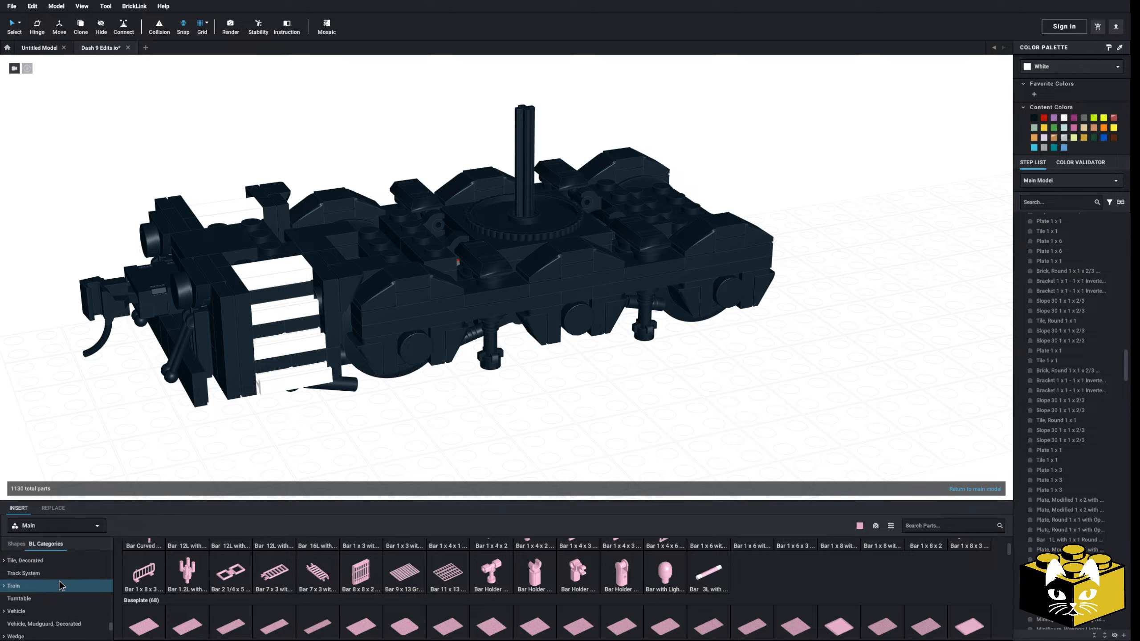
scroll(62, 586, "up", 1)
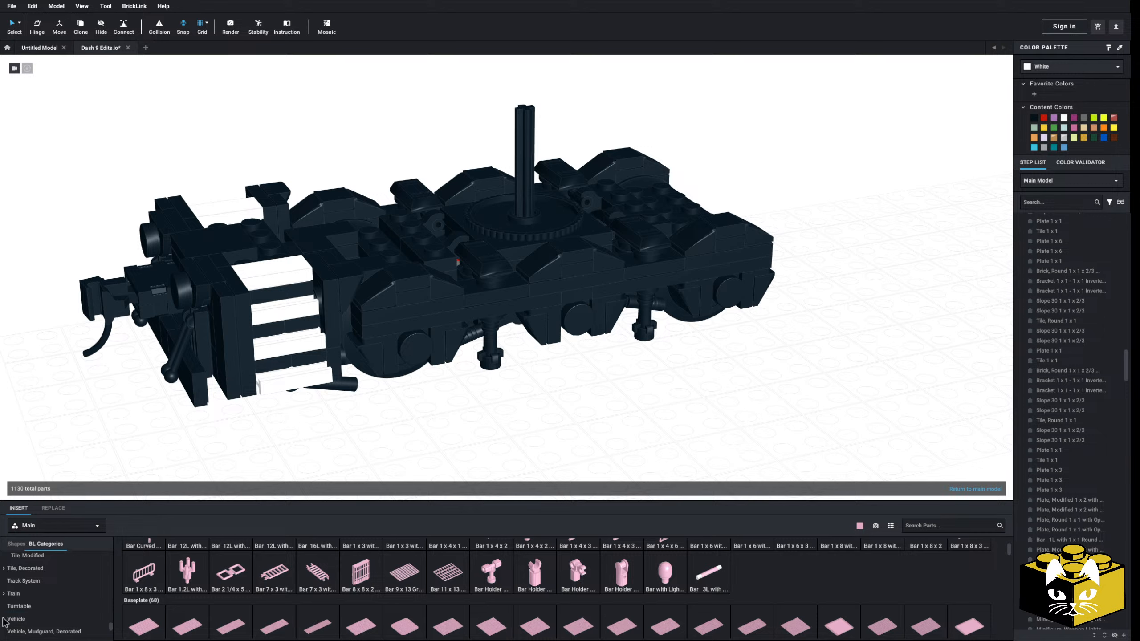
left_click(31, 623)
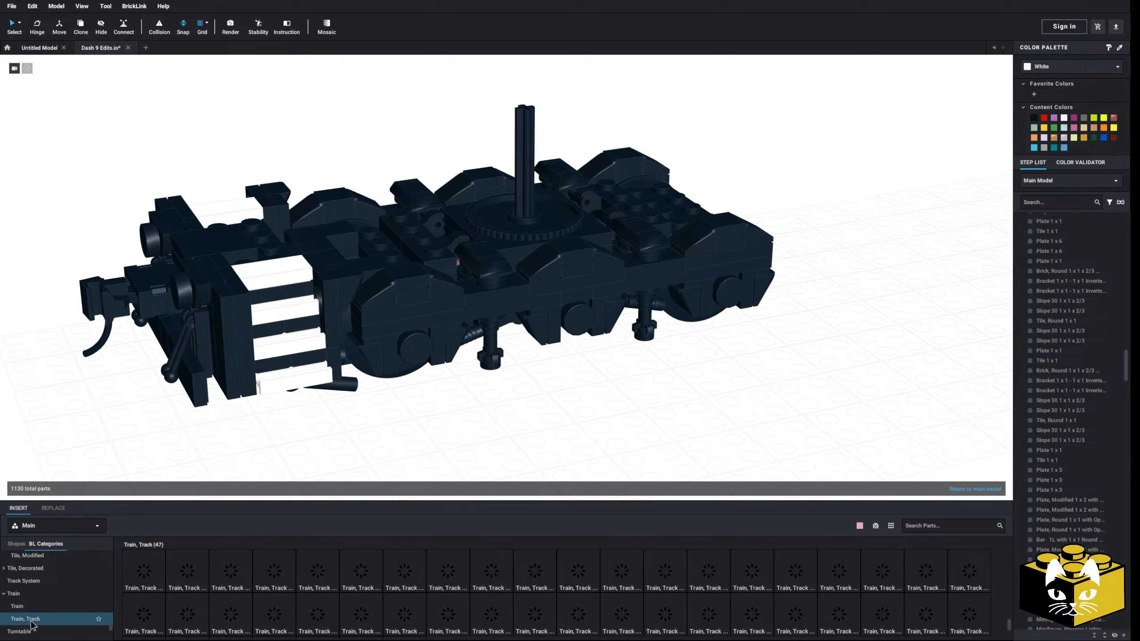
scroll(212, 441, "down", 1)
middle_click_drag(212, 442, 534, 350)
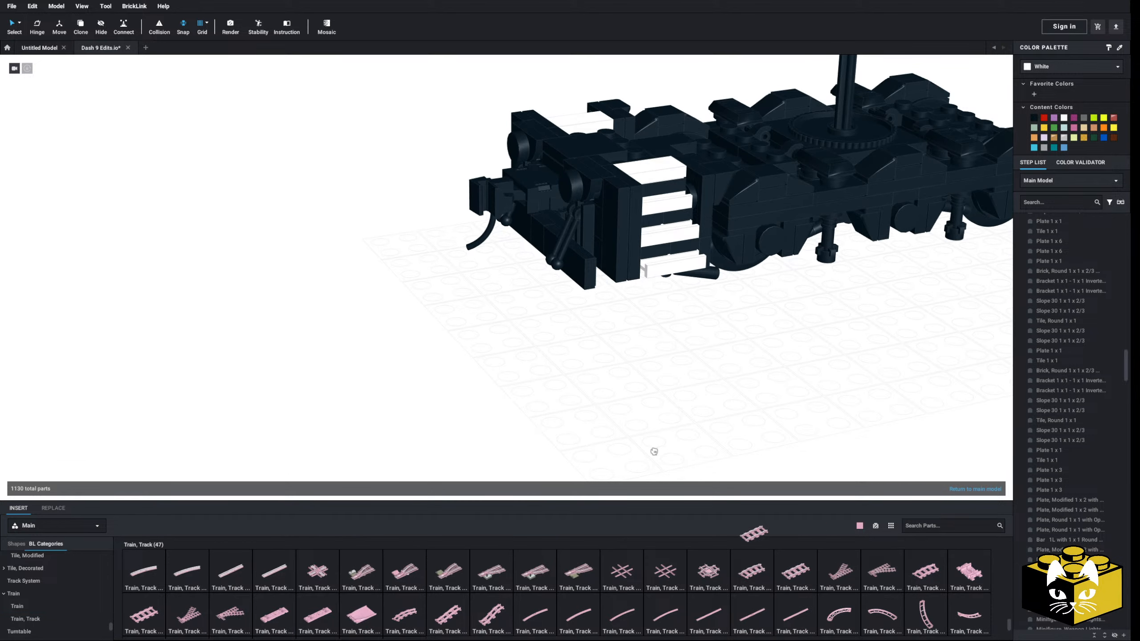
left_click_drag(654, 451, 786, 253)
Adjust the height of the straight track piece so its rails line up with the truck's wheels
middle_click_drag(881, 272, 628, 301)
right_click_drag(628, 301, 604, 189)
middle_click_drag(604, 189, 568, 283)
scroll(568, 283, "up", 5)
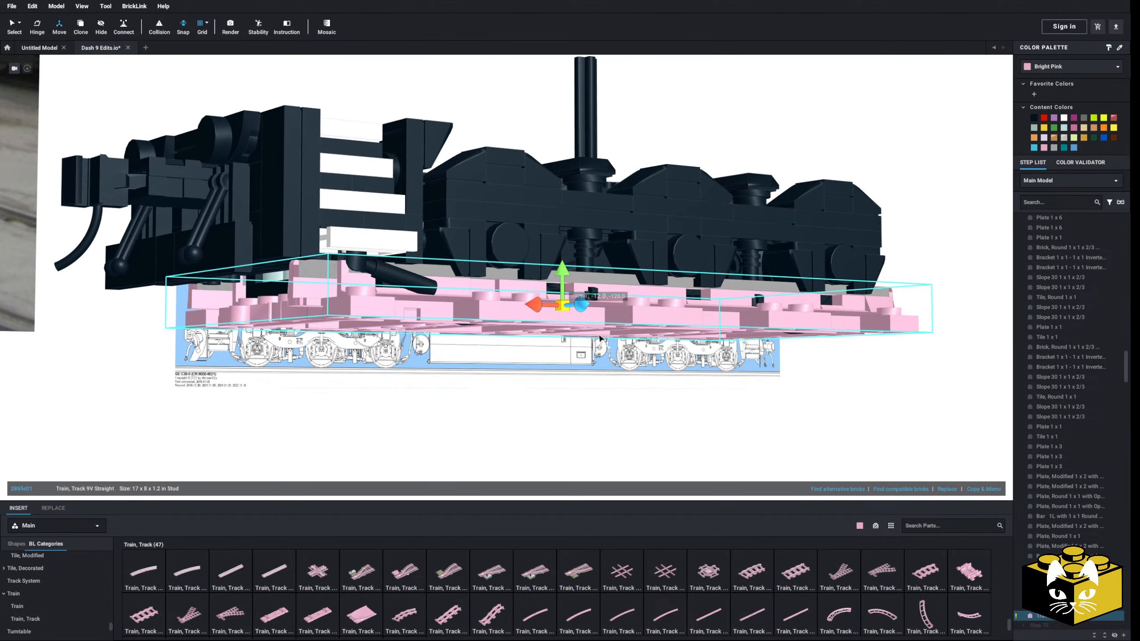
left_click_drag(605, 280, 601, 345)
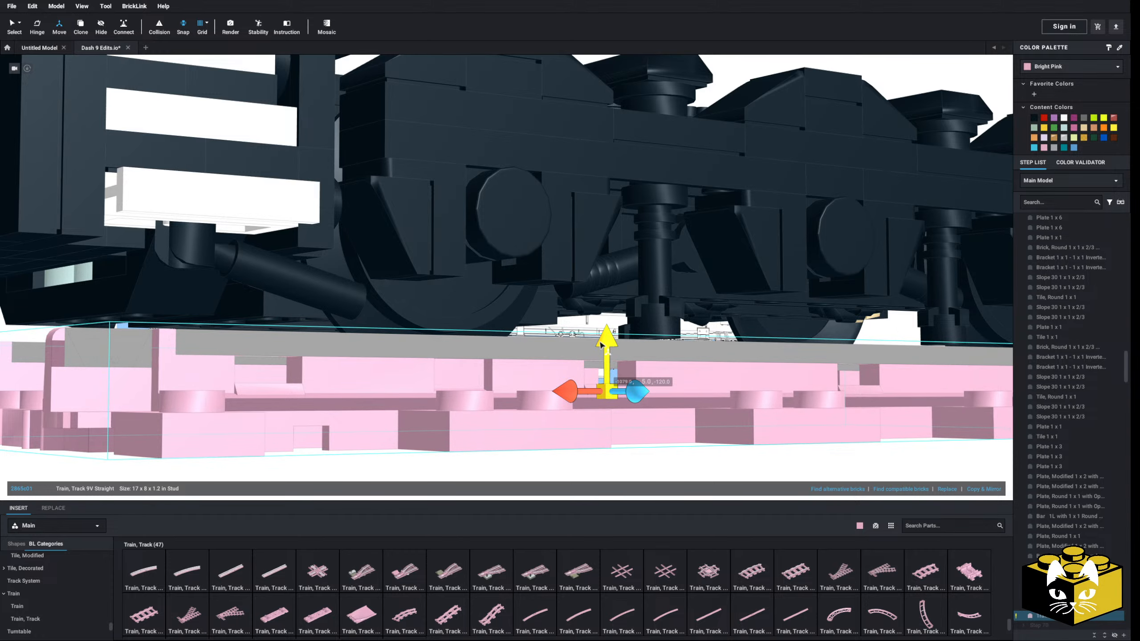
scroll(602, 345, "up", 5)
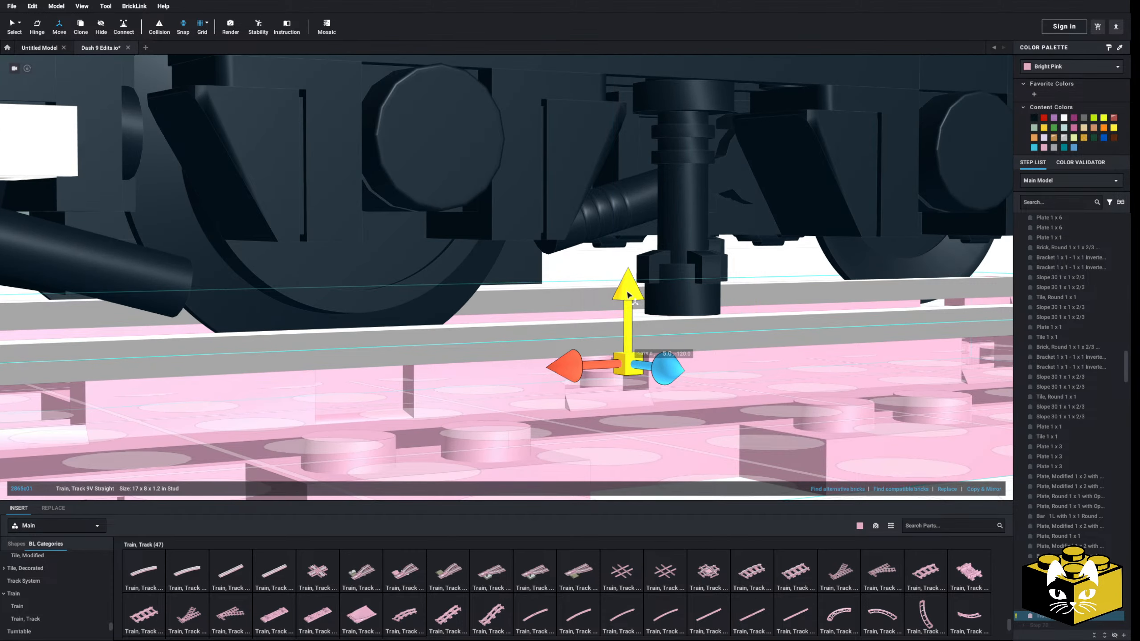
left_click_drag(628, 295, 625, 277)
scroll(612, 308, "down", 5)
Shift the straight track piece sideways to center it beneath the truck and lower it slightly
mouse_move(595, 315)
right_mouse_down()
mouse_move(612, 326)
mouse_move(592, 301)
right_mouse_up()
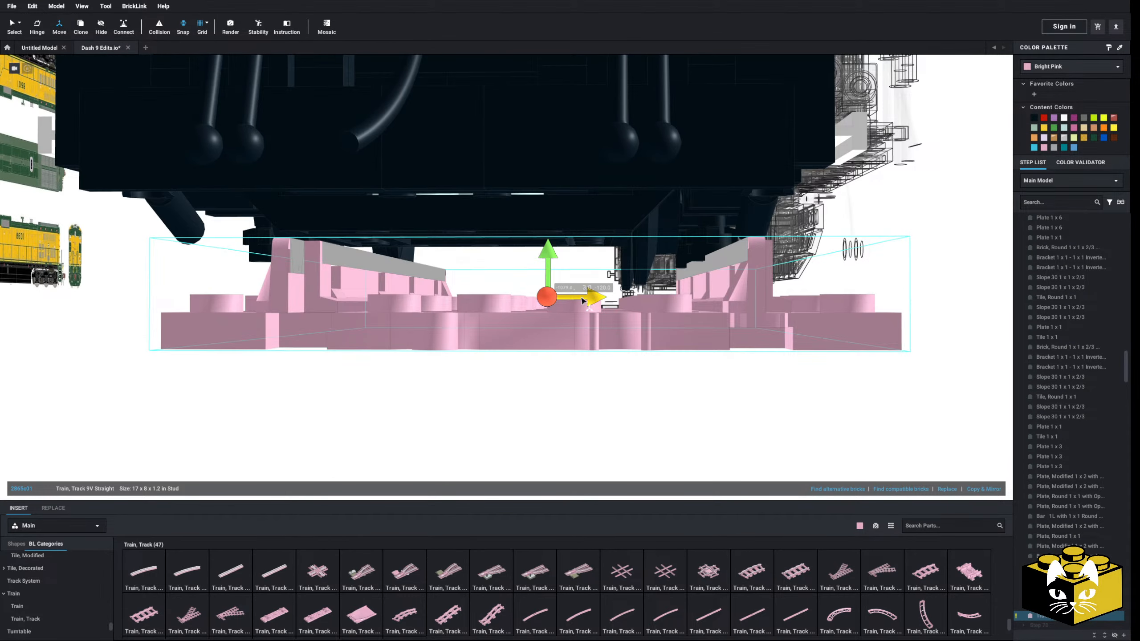
left_click_drag(582, 300, 534, 307)
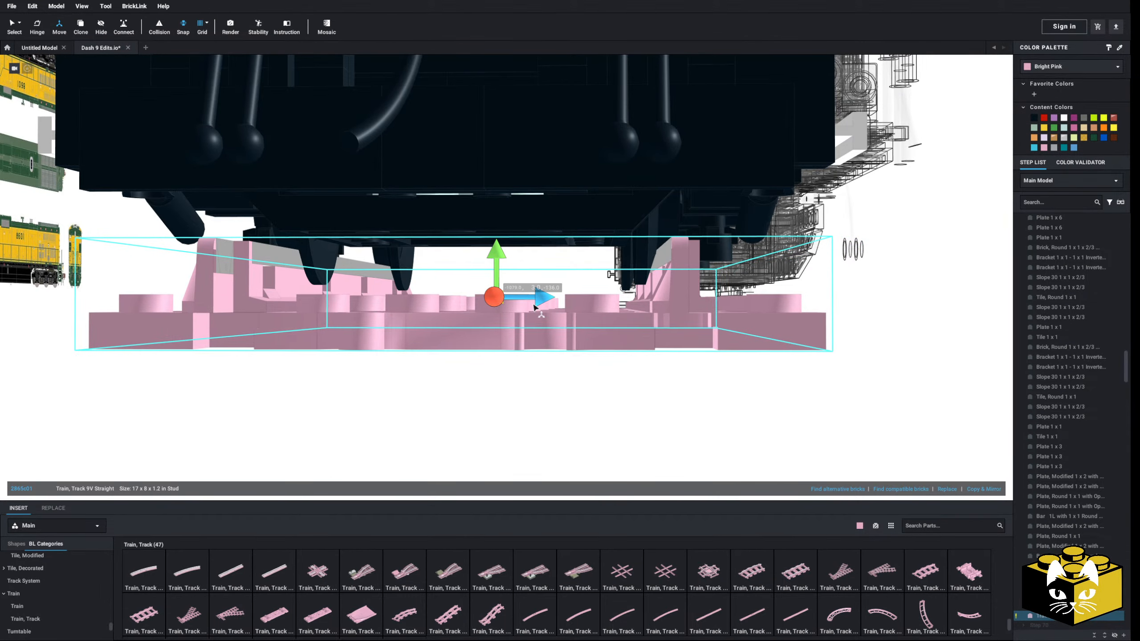
mouse_move(534, 307)
right_mouse_down()
mouse_move(501, 315)
mouse_move(549, 294)
right_mouse_up()
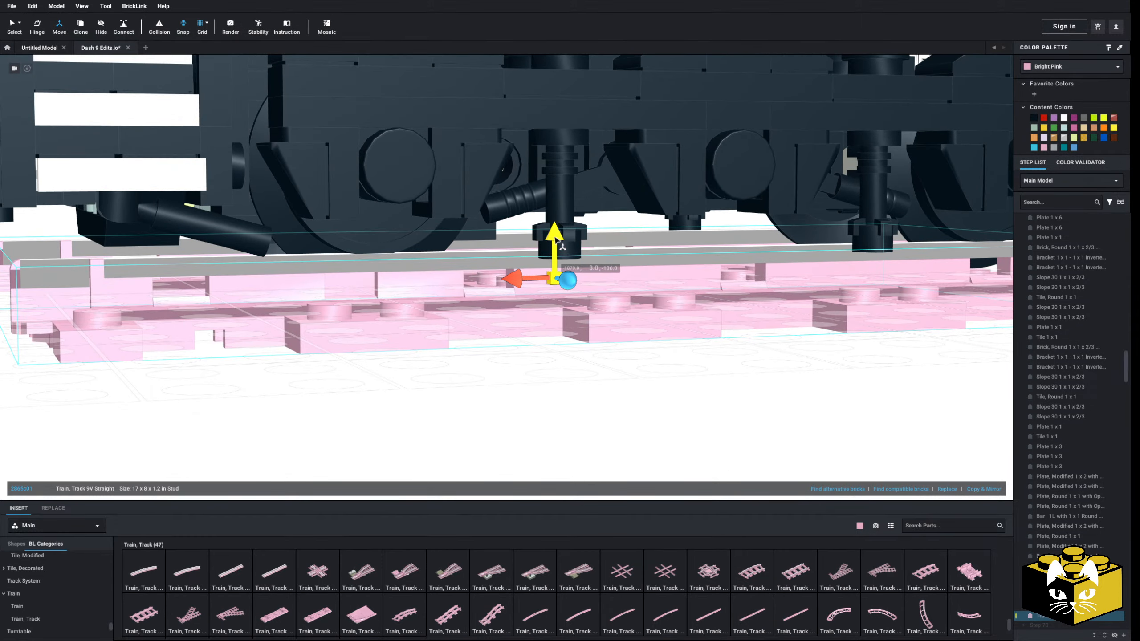
left_click_drag(555, 234, 555, 238)
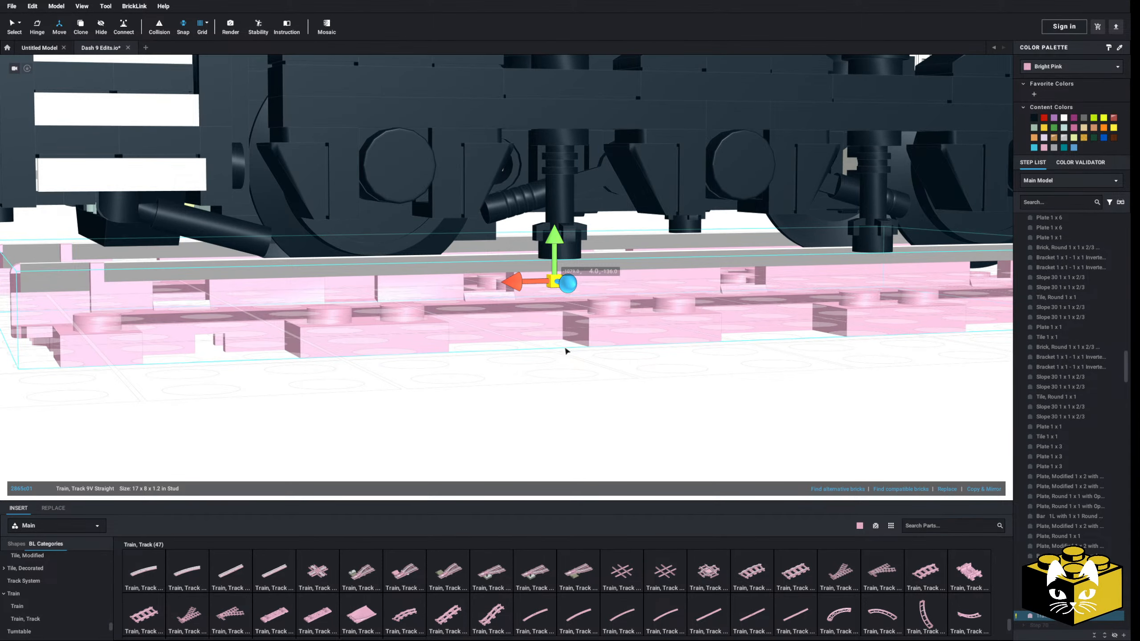
left_click(556, 374)
Delete the two vertical struts hanging between the wheels on the truck's near side frame
scroll(556, 374, "up", 3)
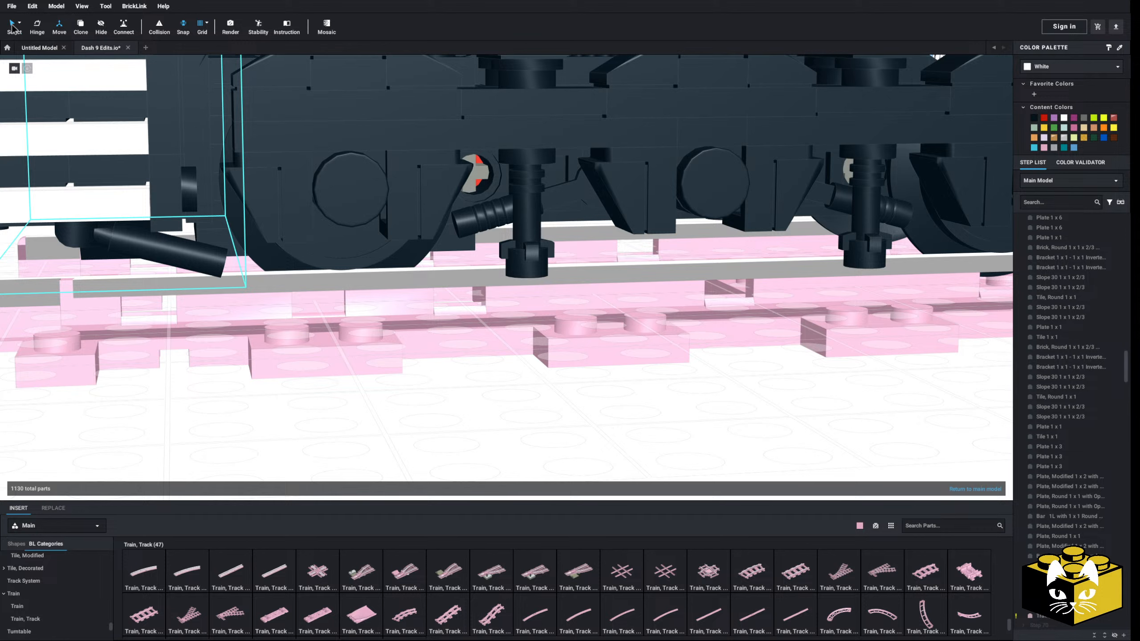
left_click(524, 243)
key("Delete")
middle_click_drag(525, 243, 344, 265)
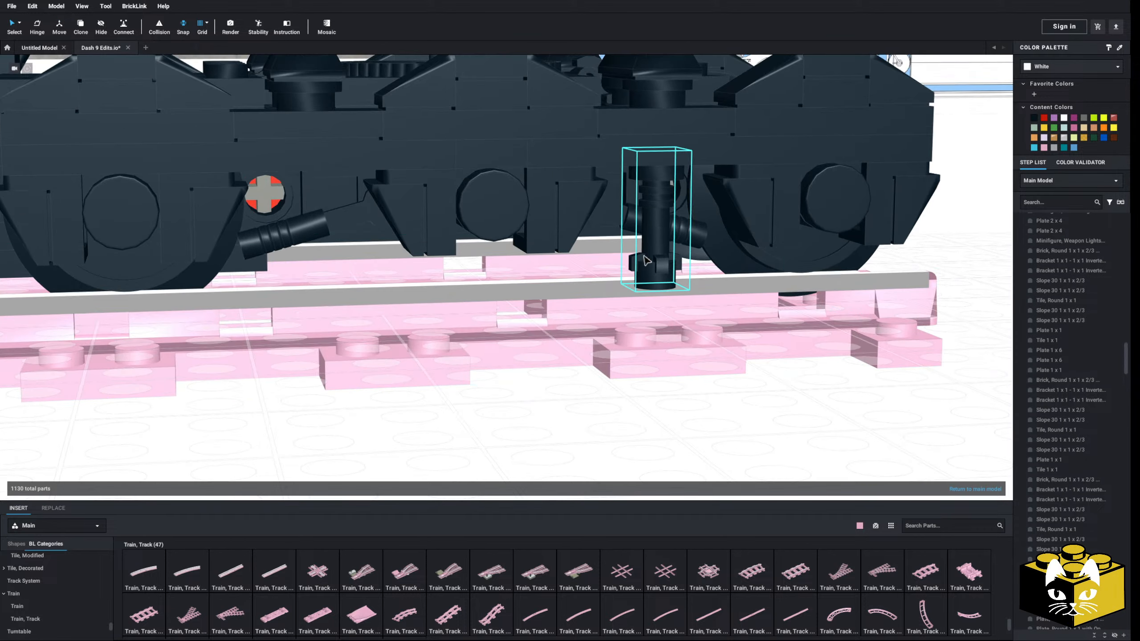
left_click(661, 258)
key("Delete")
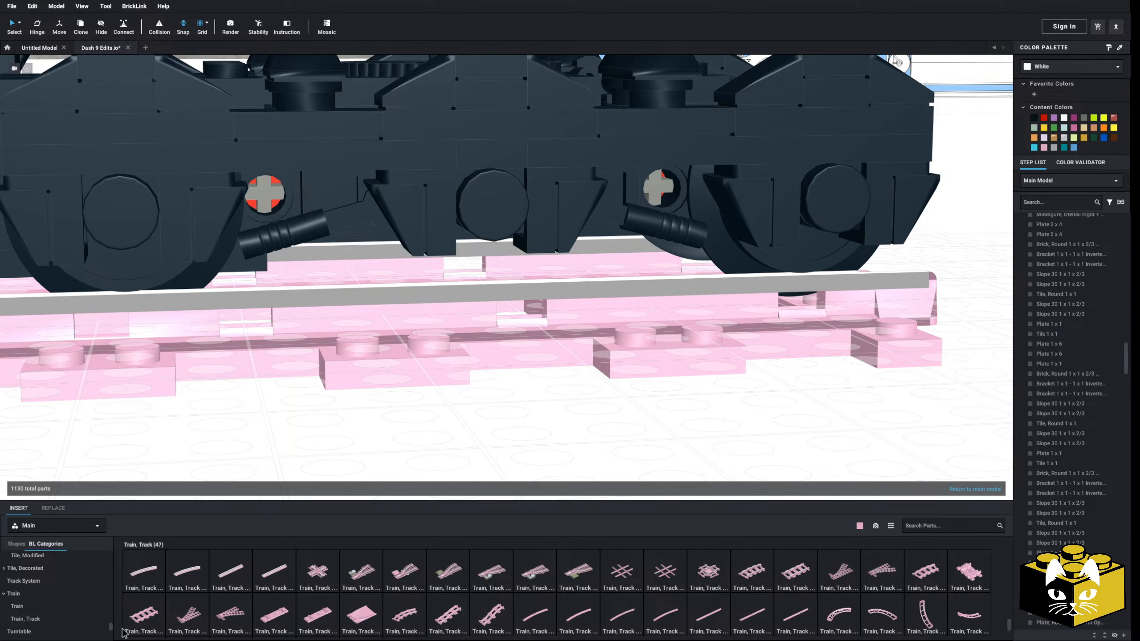
Insert a bar holder with a clip from the Bar category onto the open grid beside the track
scroll(65, 601, "up", 15)
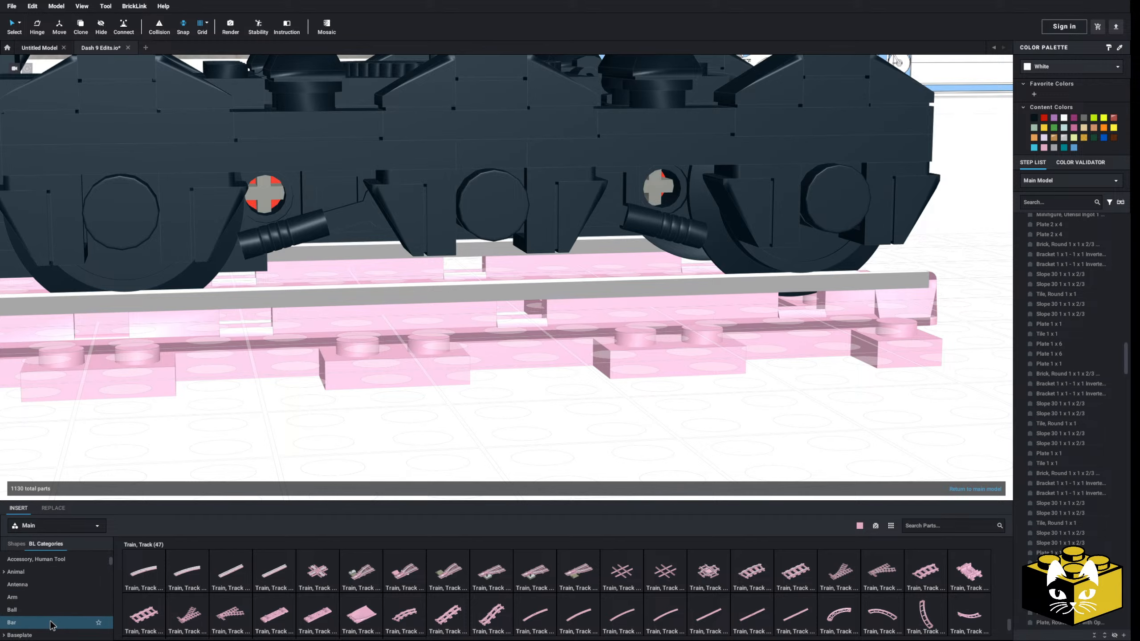
left_click(52, 625)
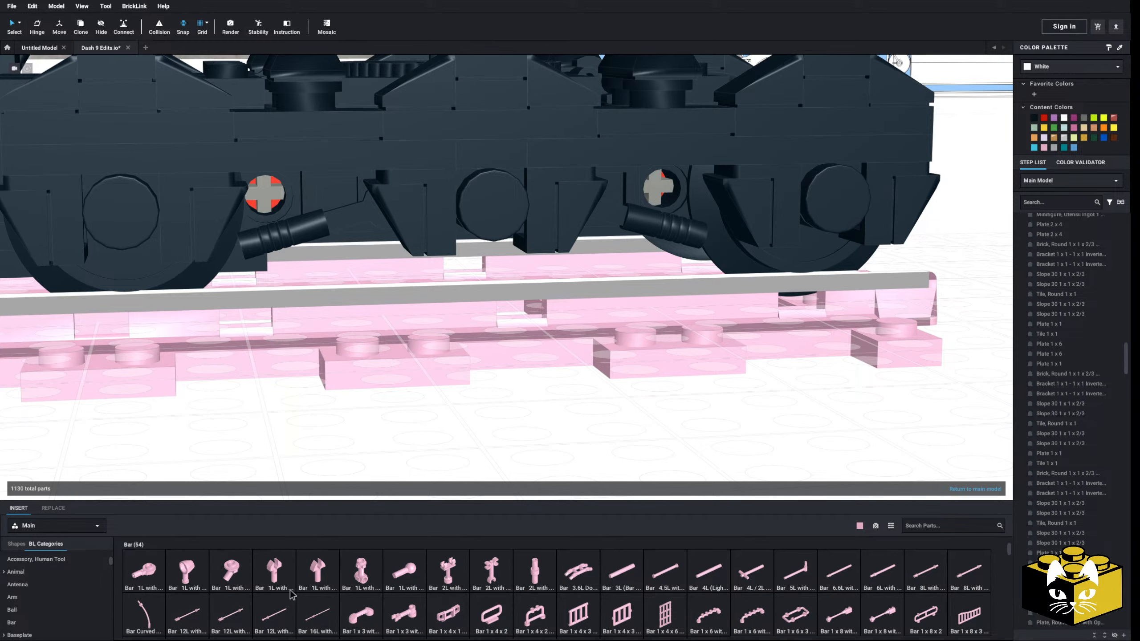
scroll(292, 595, "down", 3)
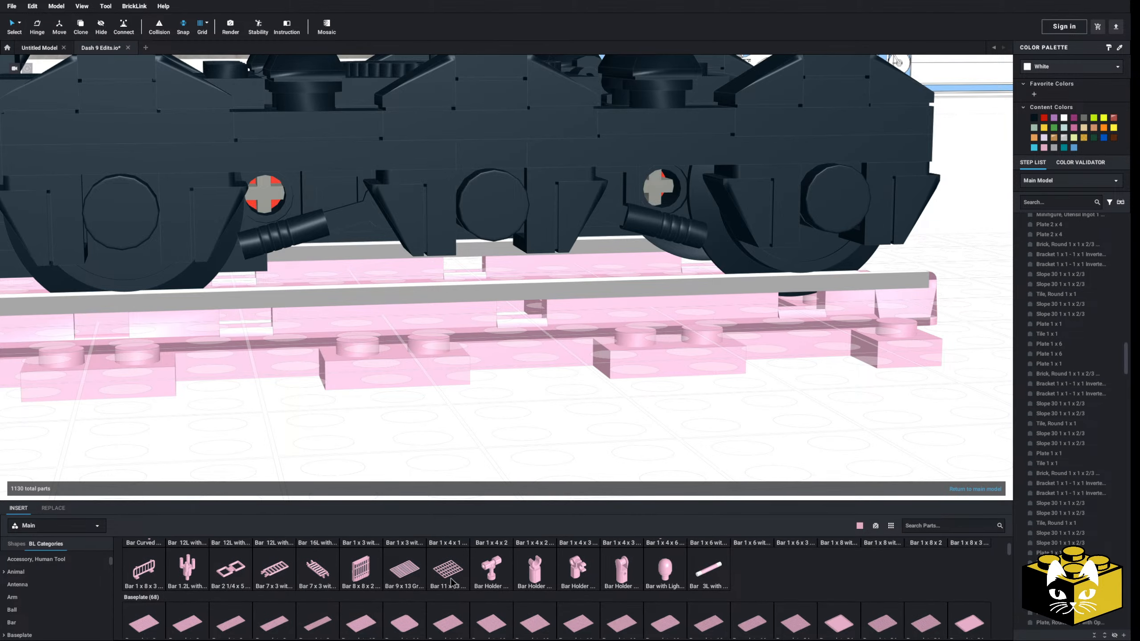
right_click_drag(390, 412, 380, 387)
middle_click_drag(380, 387, 383, 428)
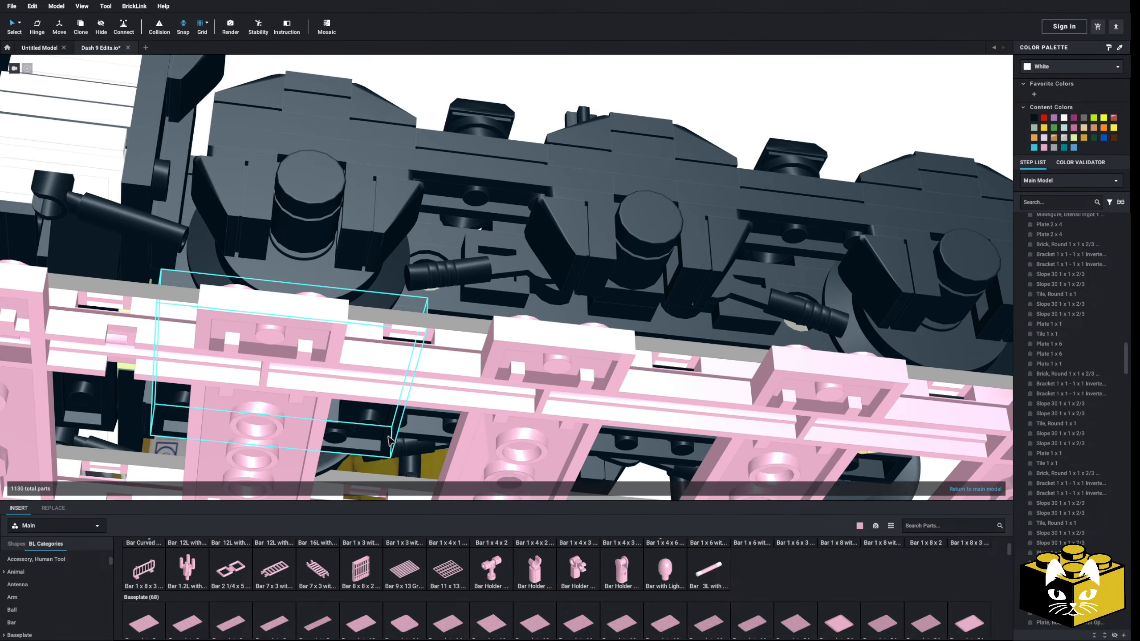
right_click_drag(382, 429, 394, 433)
left_click_drag(534, 576, 655, 422)
mouse_move(559, 414)
right_mouse_down()
mouse_move(550, 367)
mouse_move(566, 375)
mouse_move(567, 425)
mouse_move(559, 415)
right_mouse_up()
scroll(567, 410, "up", 3)
middle_click_drag(567, 410, 447, 330)
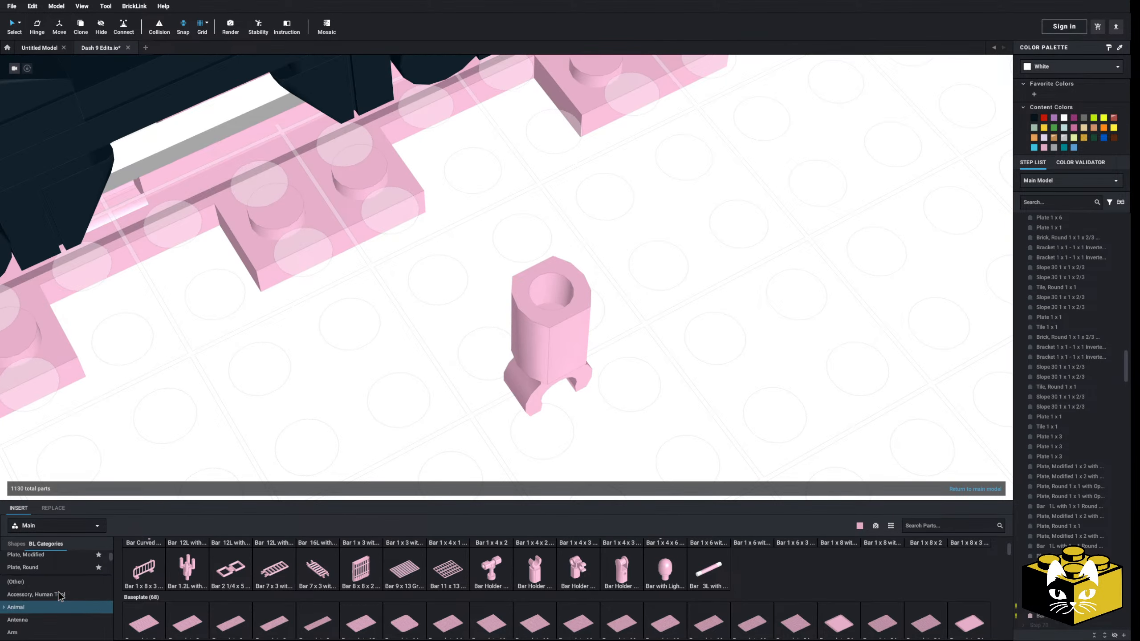
Try a Plate, Round 1 x 1 with Clip on Bottom beside the bar holder, and delete both loose parts
scroll(58, 592, "up", 1)
left_click(54, 582)
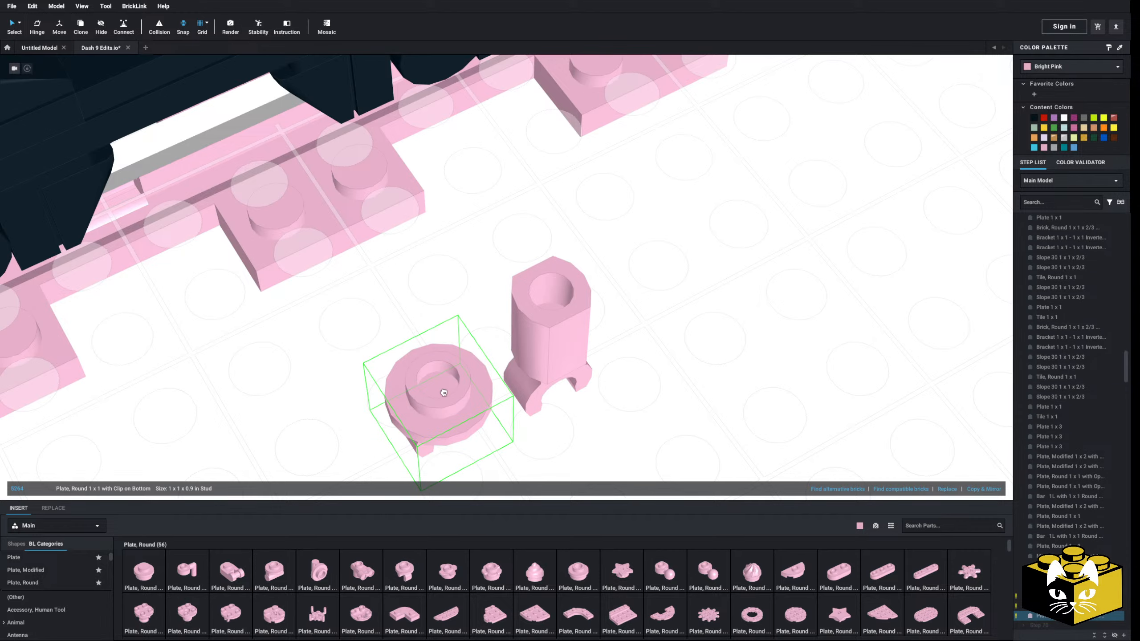
left_click(443, 393)
key("Delete")
left_click(520, 362)
key("Delete")
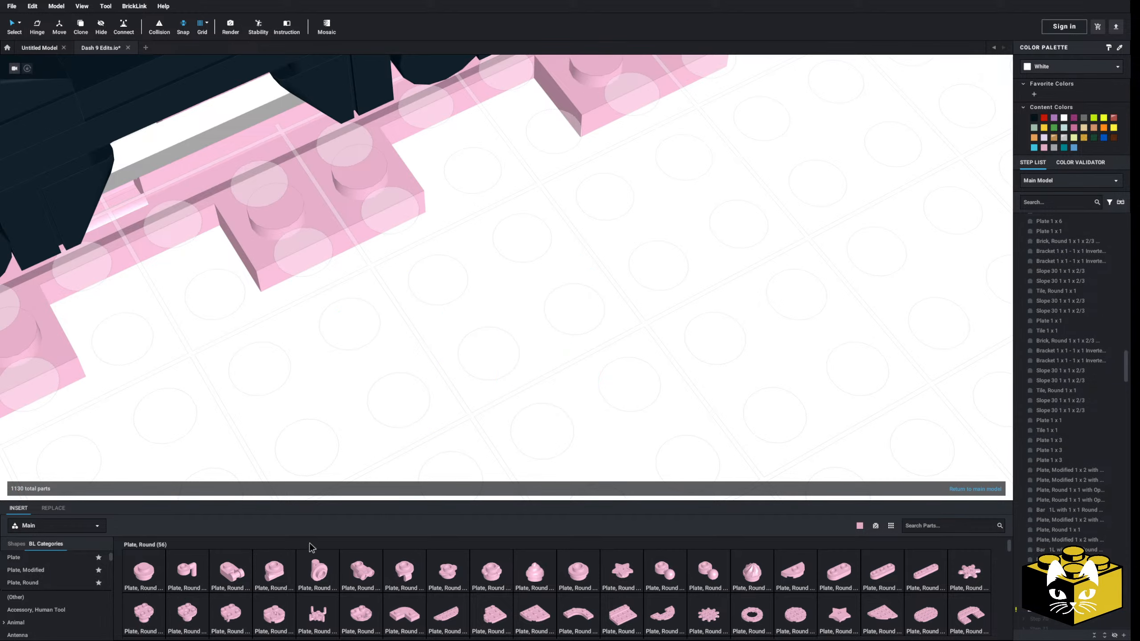
Attach a Plate, Round 1 x 1 with Clip on Bottom beneath the near side frame, between the first and middle wheels
right_click_drag(313, 472, 317, 394)
middle_click_drag(317, 393, 451, 483)
right_click_drag(451, 483, 359, 455)
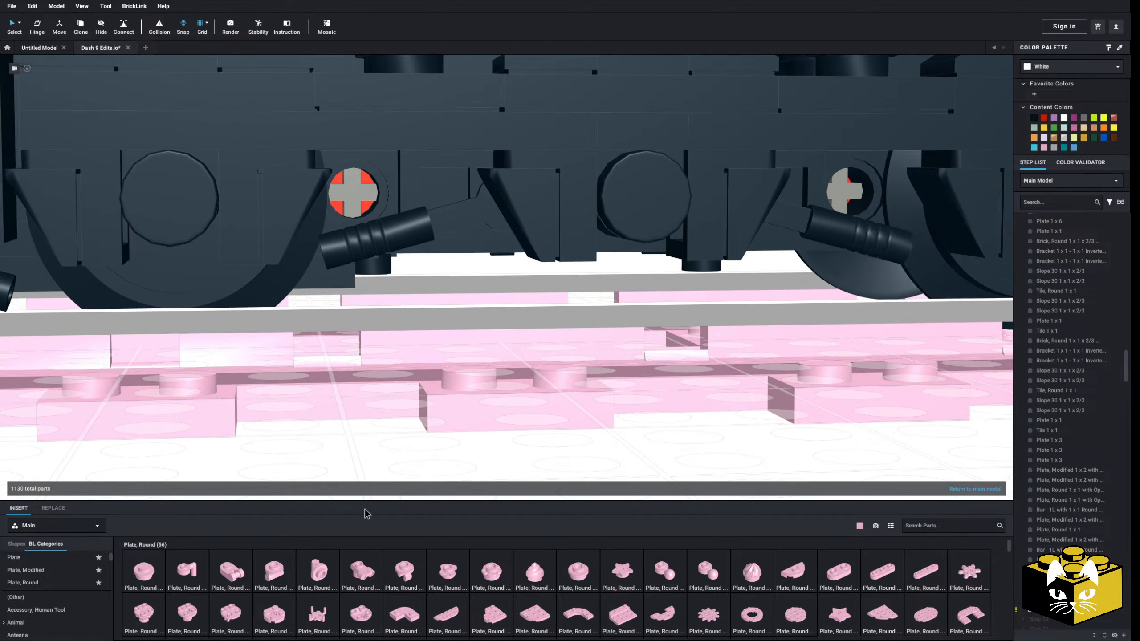
left_click_drag(411, 575, 406, 186)
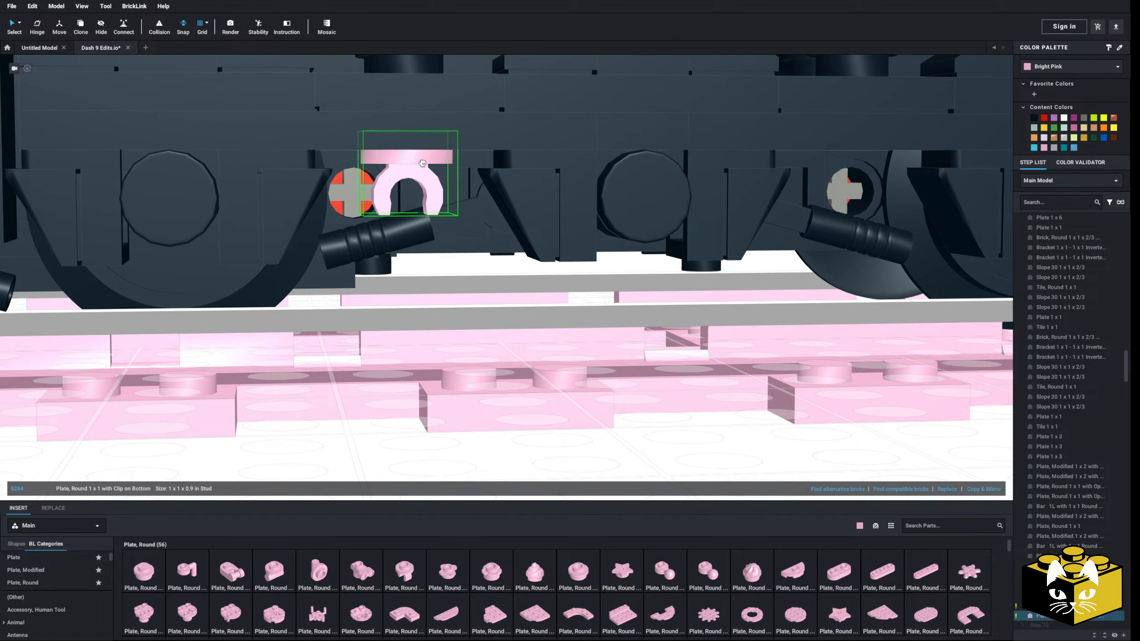
scroll(81, 568, "down", 3)
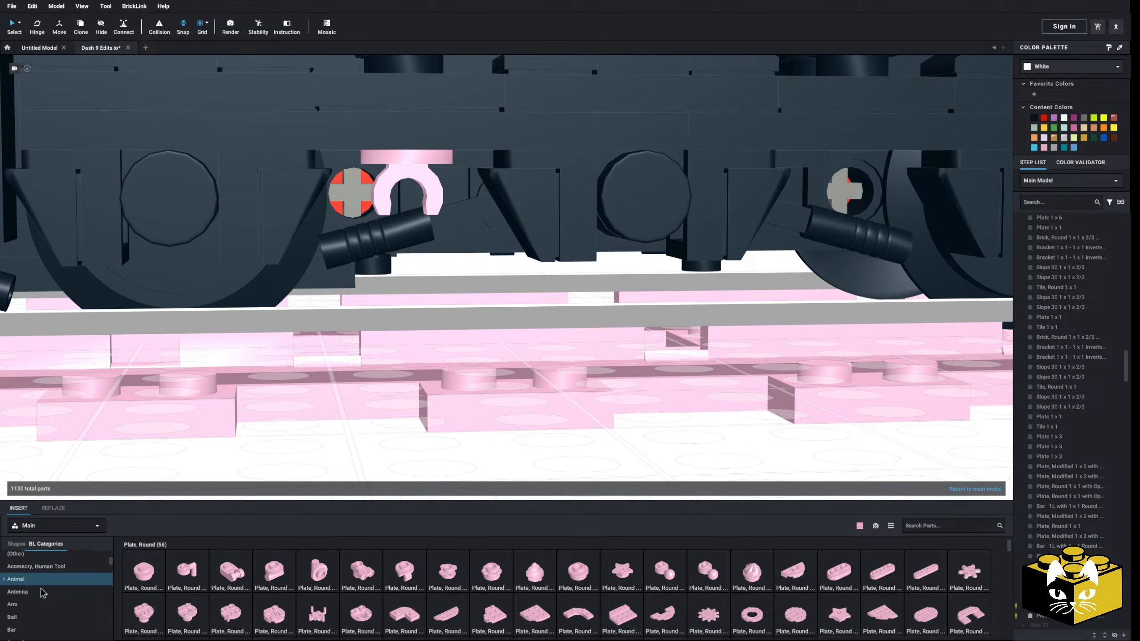
Try a bar holder from the Bar category in the clip beneath the truck's near side frame
left_click(13, 619)
scroll(410, 583, "down", 1)
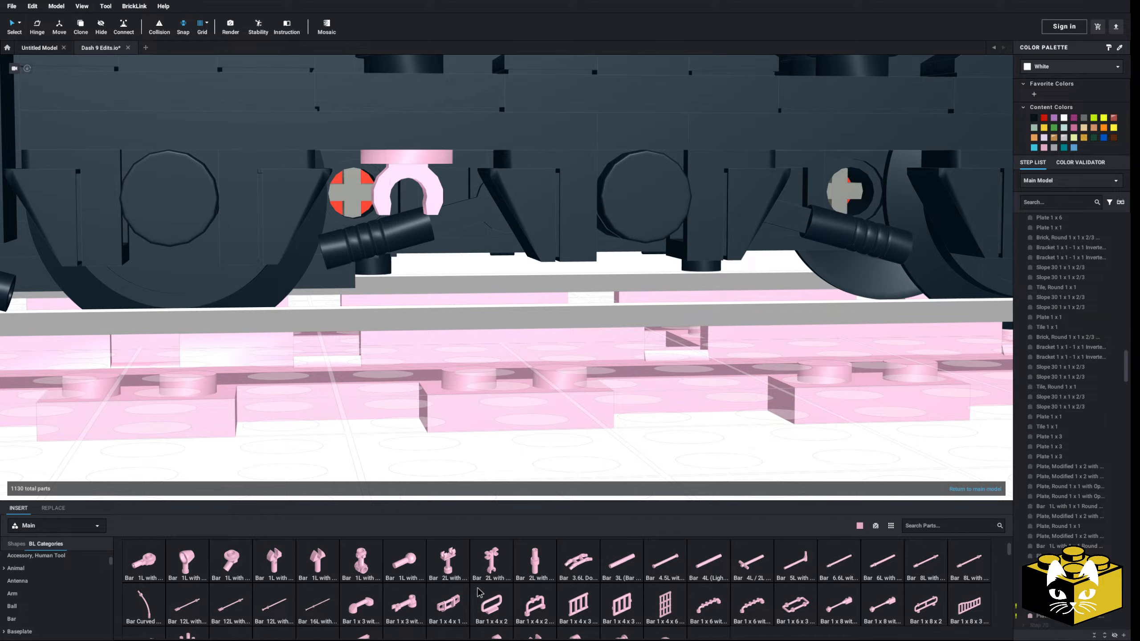
left_click_drag(622, 608, 410, 193)
left_click(410, 194)
right_click_drag(410, 194, 402, 369)
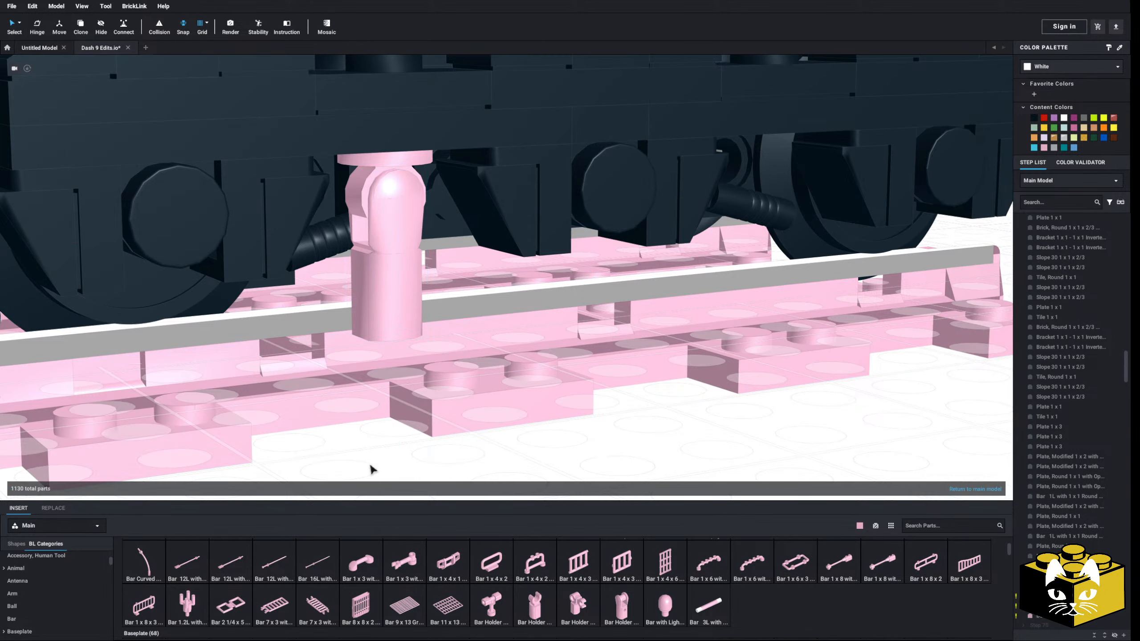
Delete the bar holder and the round clip plate hanging beneath the near side frame
scroll(370, 466, "down", 5)
left_click(425, 204)
key("Delete")
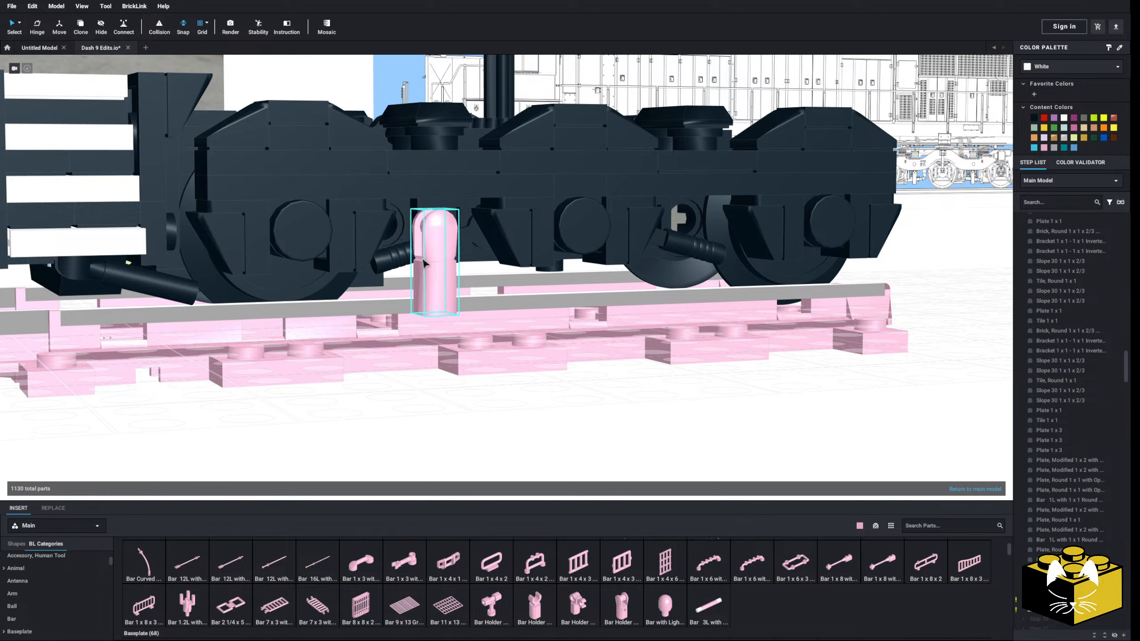
left_click(426, 263)
key("Delete")
Browse the parts library and display the Plate, Round category
scroll(438, 274, "up", 3)
scroll(338, 556, "down", 5)
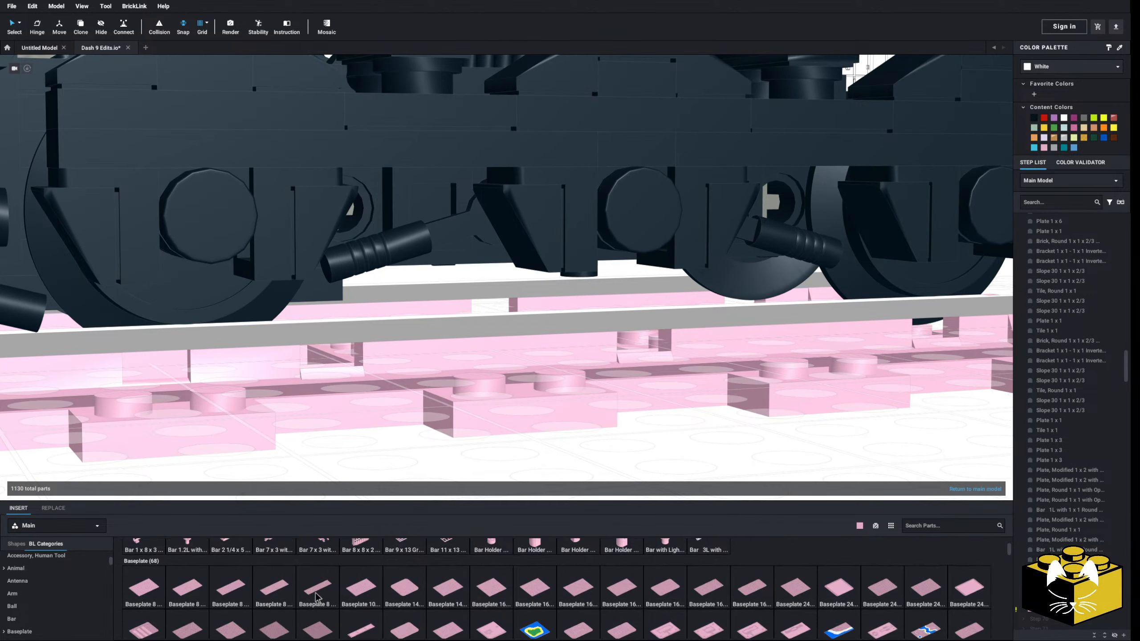
scroll(42, 582, "down", 5)
scroll(42, 583, "down", 5)
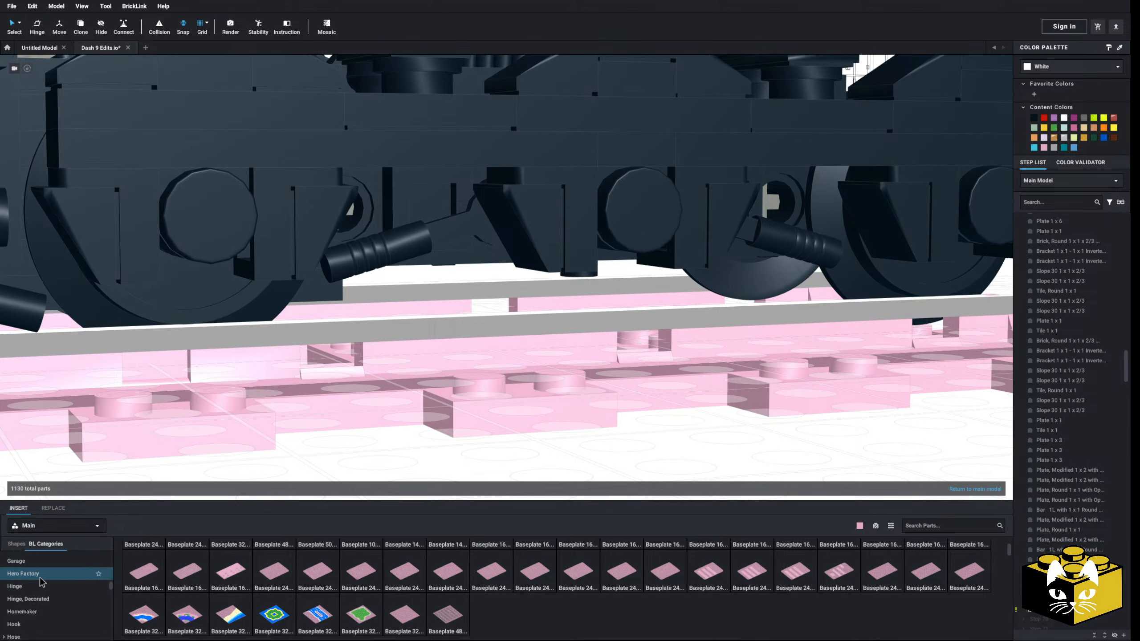
scroll(40, 582, "up", 8)
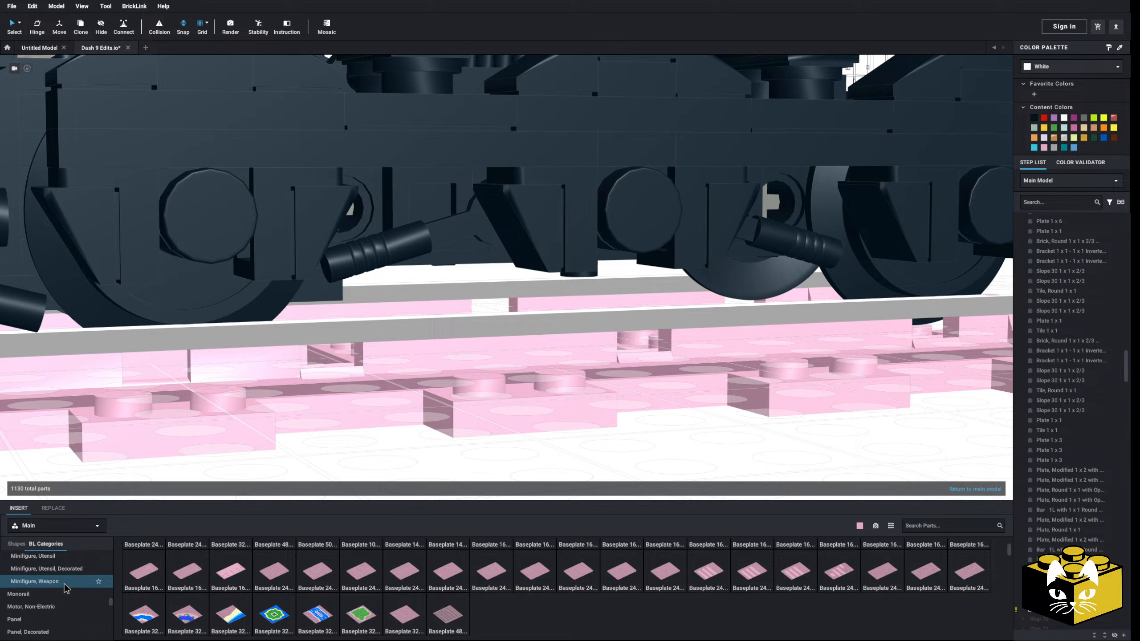
scroll(66, 584, "up", 10)
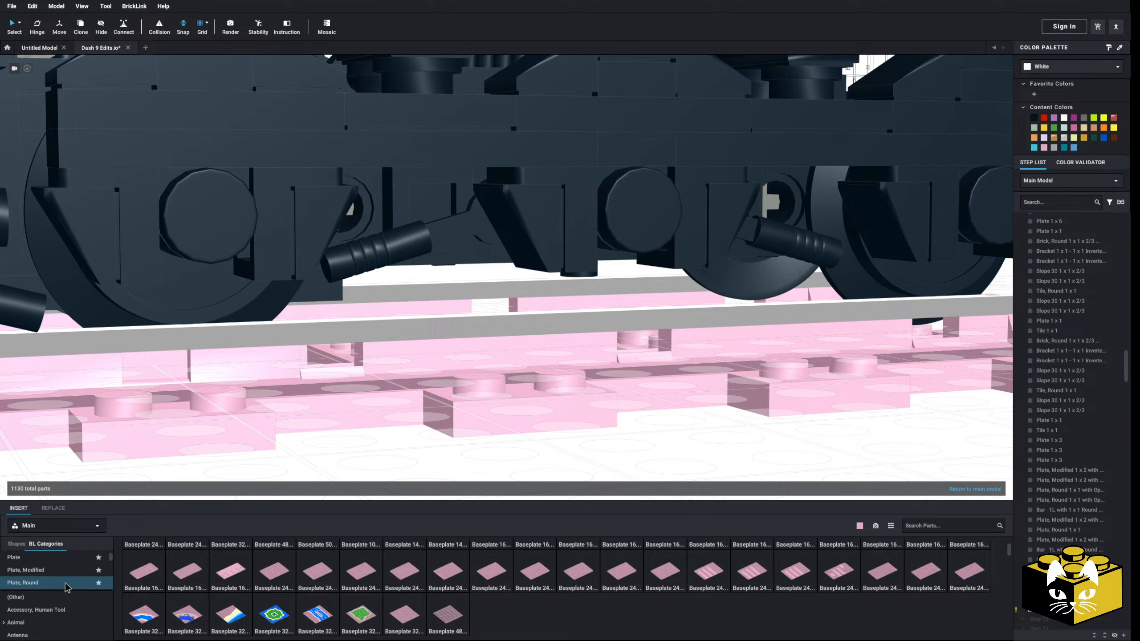
left_click(51, 557)
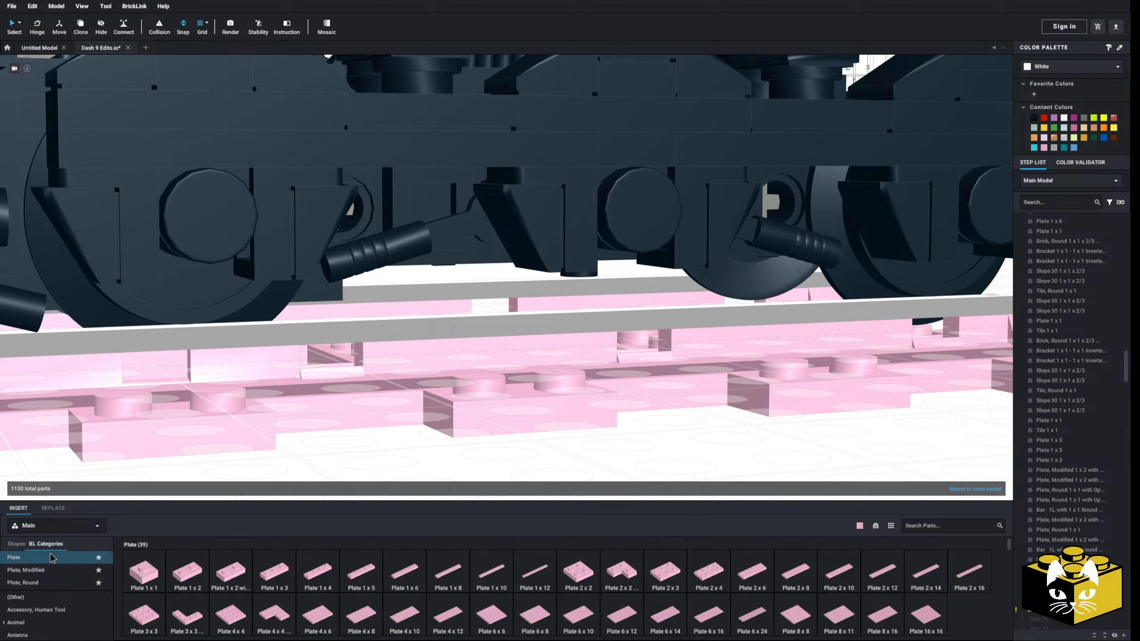
left_click(50, 582)
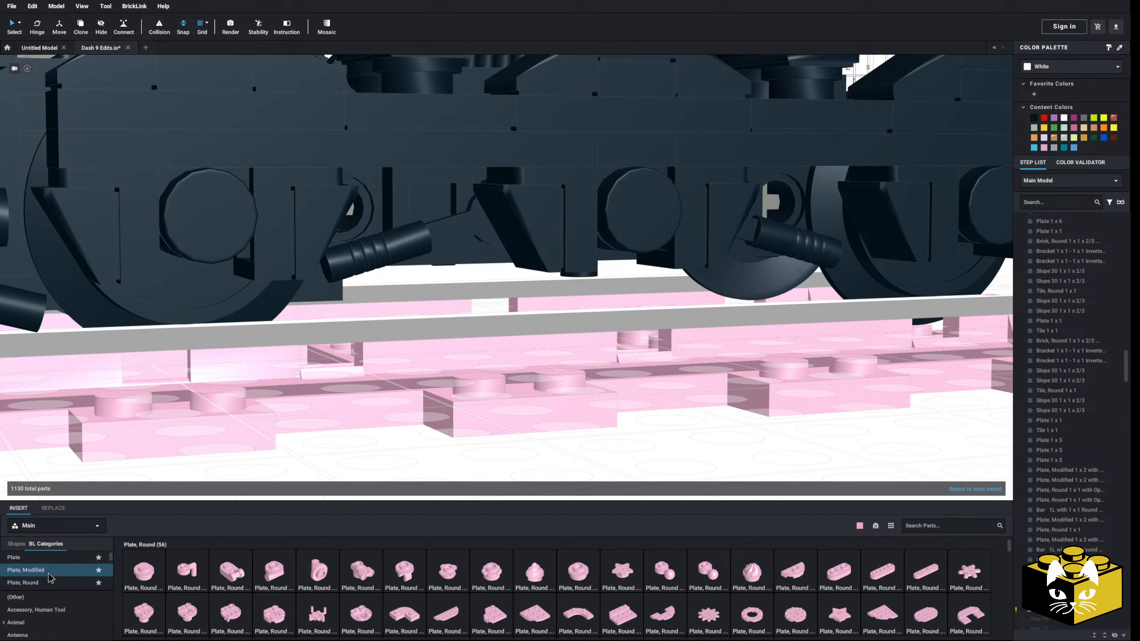
Attach a Plate, Round 1 x 1 Open Stud with Bar Arm Down beneath the near side frame between the first and middle wheels, arm turned inward
left_click(186, 575)
right_click_drag(293, 281, 290, 224)
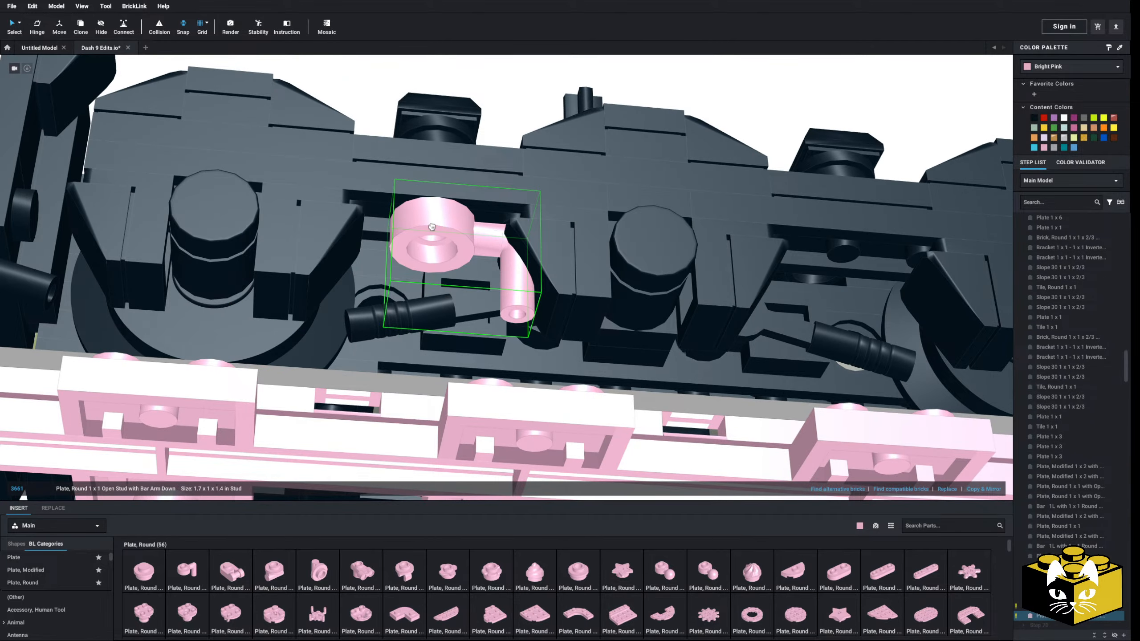
key("Right")
key("Right")
key("Right")
left_click(432, 227)
right_click_drag(433, 228, 370, 421)
left_click(345, 423)
scroll(436, 423, "up", 3)
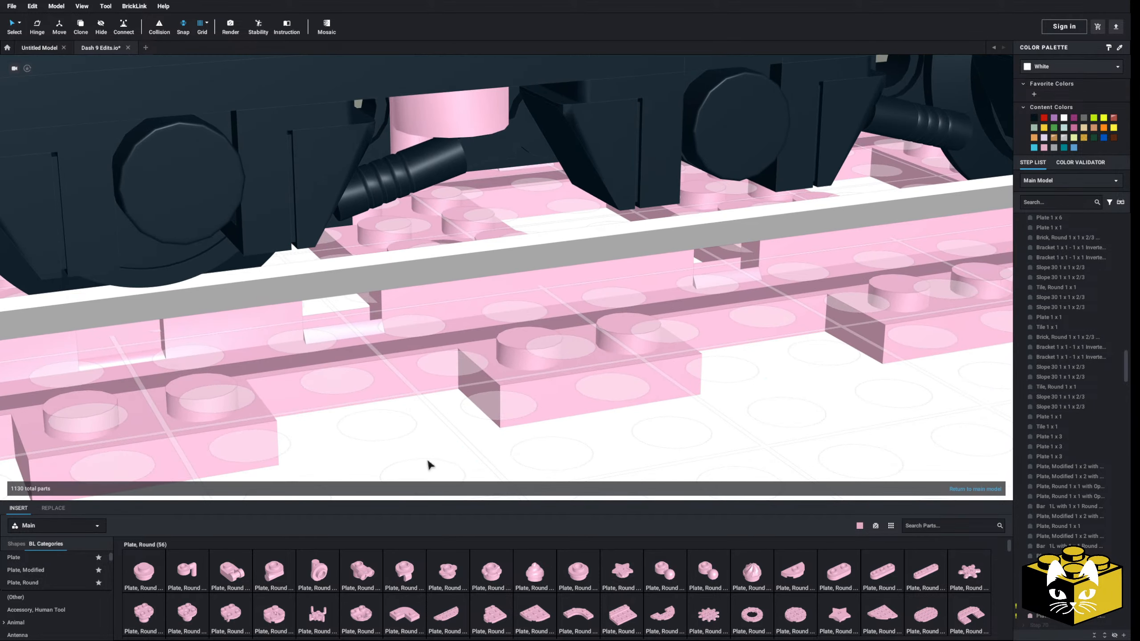
scroll(364, 476, "down", 3)
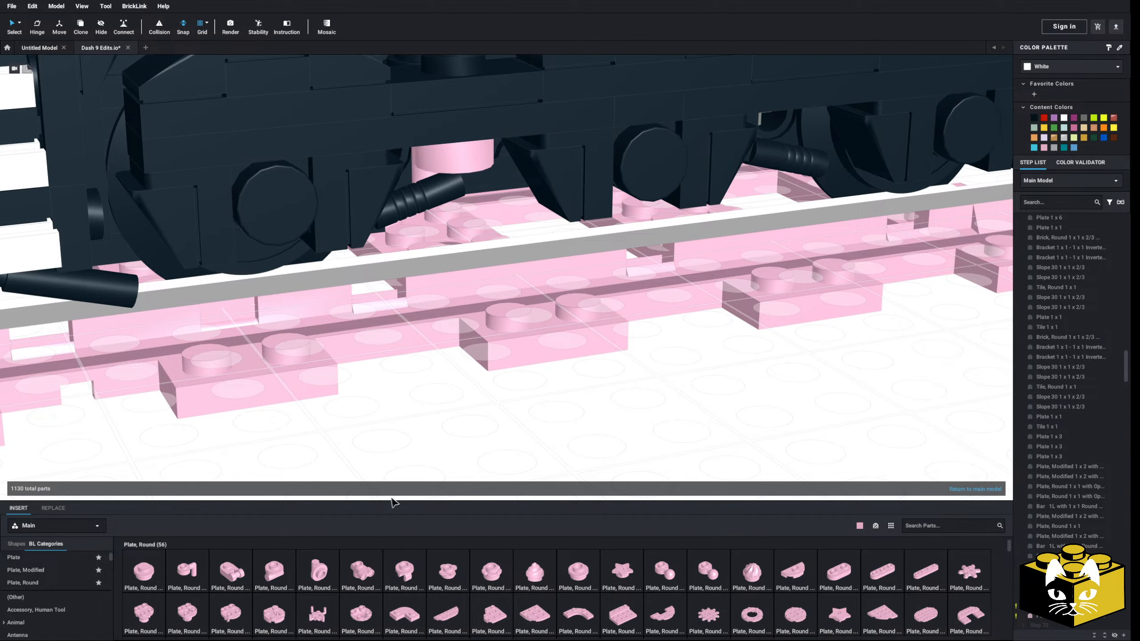
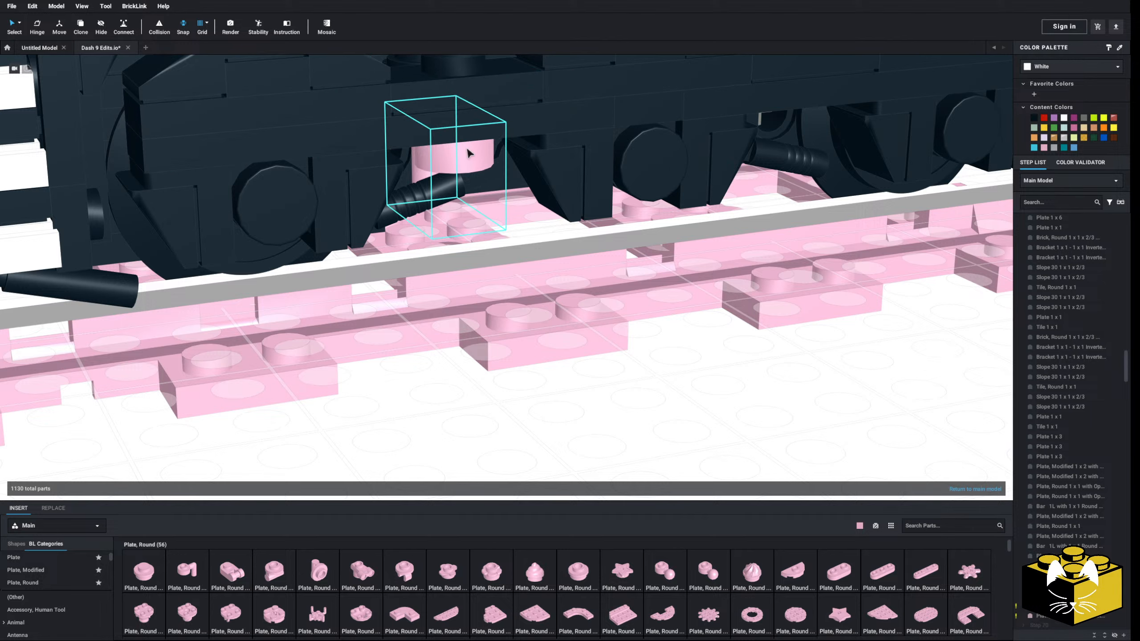
Set the bar-arm plate aside and attach a Plate, Round 1 x 1 with Bar Handle on Short Stem beneath the near side frame
left_click_drag(467, 151, 688, 392)
left_click(450, 441)
left_click(319, 577)
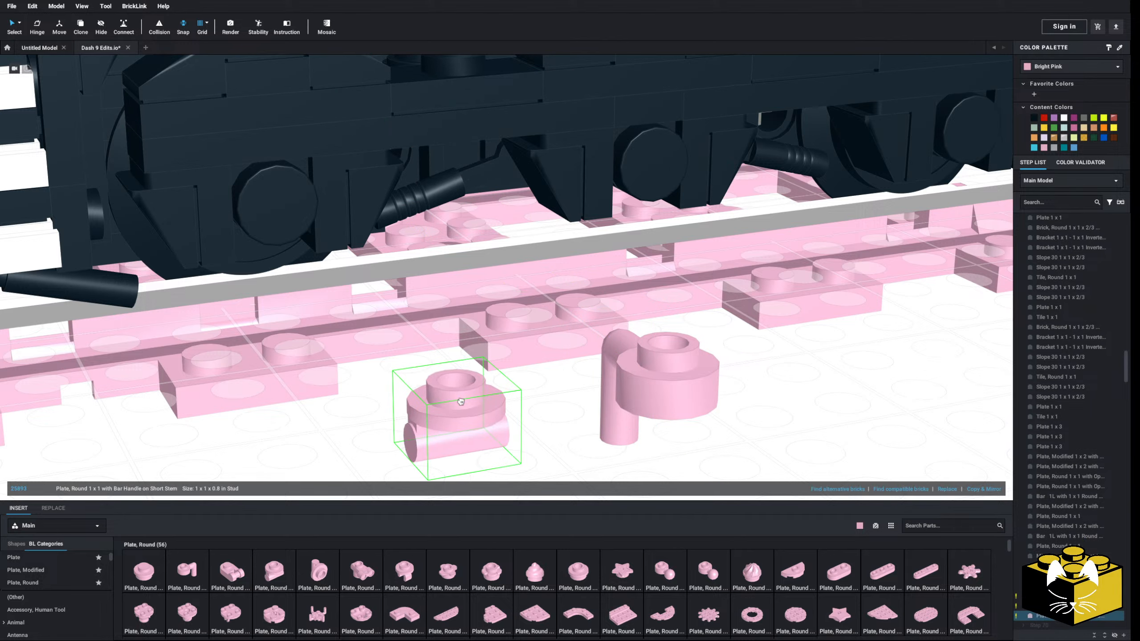
left_click(461, 155)
left_click(494, 410)
mouse_move(493, 410)
right_mouse_down()
mouse_move(480, 399)
mouse_move(494, 402)
right_mouse_up()
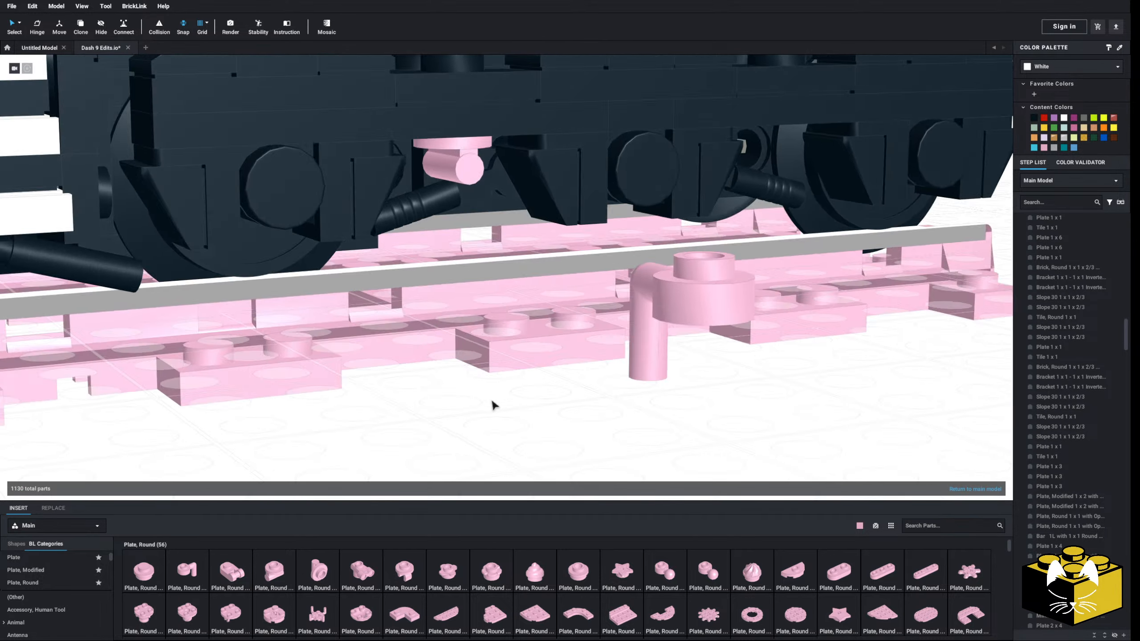
Try a Bar 1L part from the Bar category on the handle plate beneath the near side frame
scroll(90, 579, "down", 1)
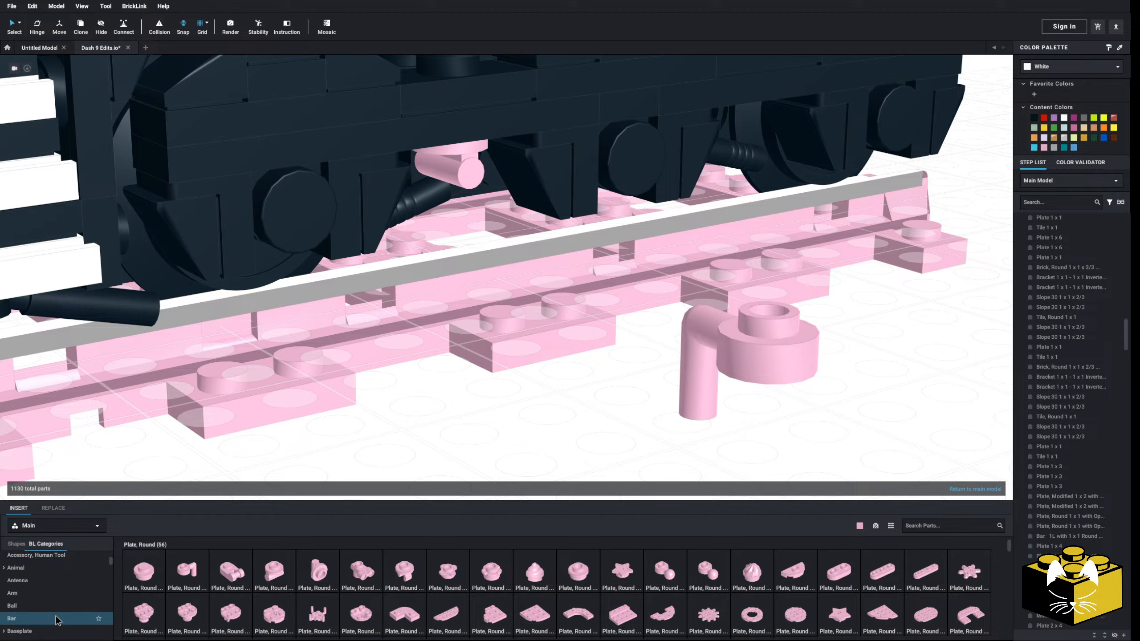
left_click(56, 620)
left_click_drag(283, 581, 431, 198)
right_click_drag(431, 197, 427, 214)
Delete the trial bar part and the round bar-handle plate beneath the near side frame
left_click(446, 209)
key("Delete")
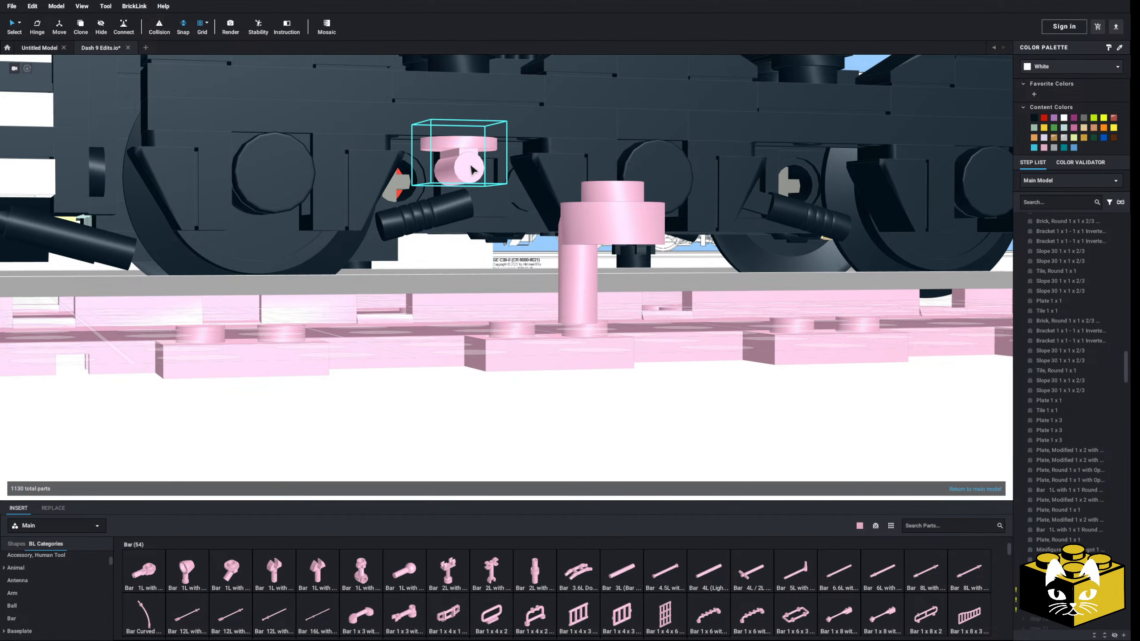
left_click(471, 168)
key("Delete")
right_click_drag(471, 170, 479, 211)
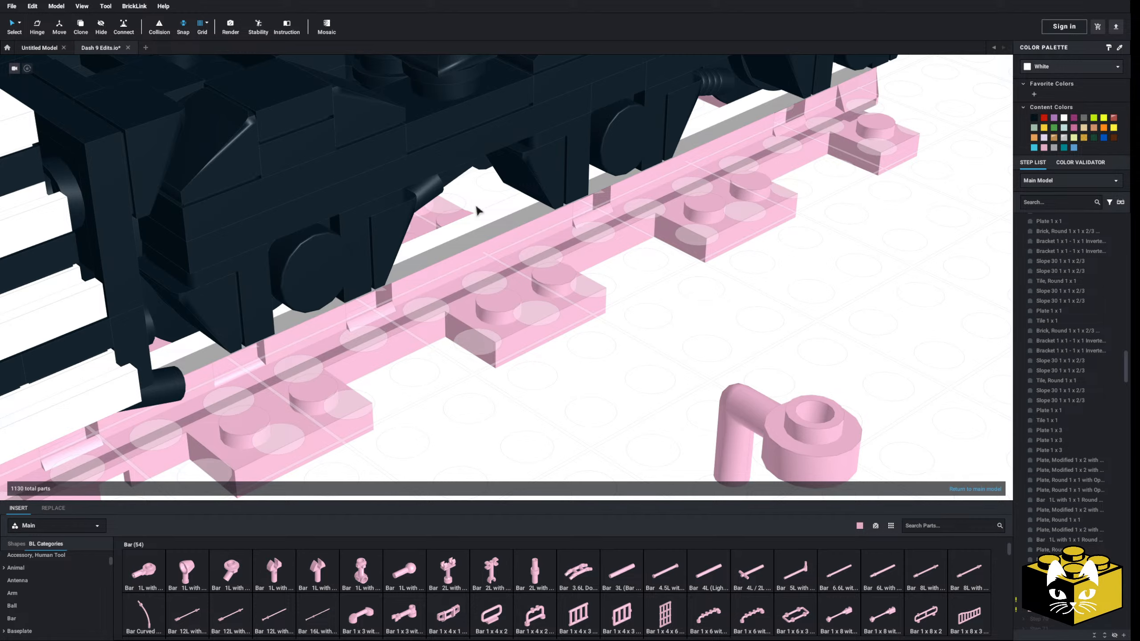
Reattach the Plate, Round 1 x 1 Open Stud with Bar Arm Down beneath the near side frame between the first and middle wheels
left_click_drag(803, 442, 644, 366)
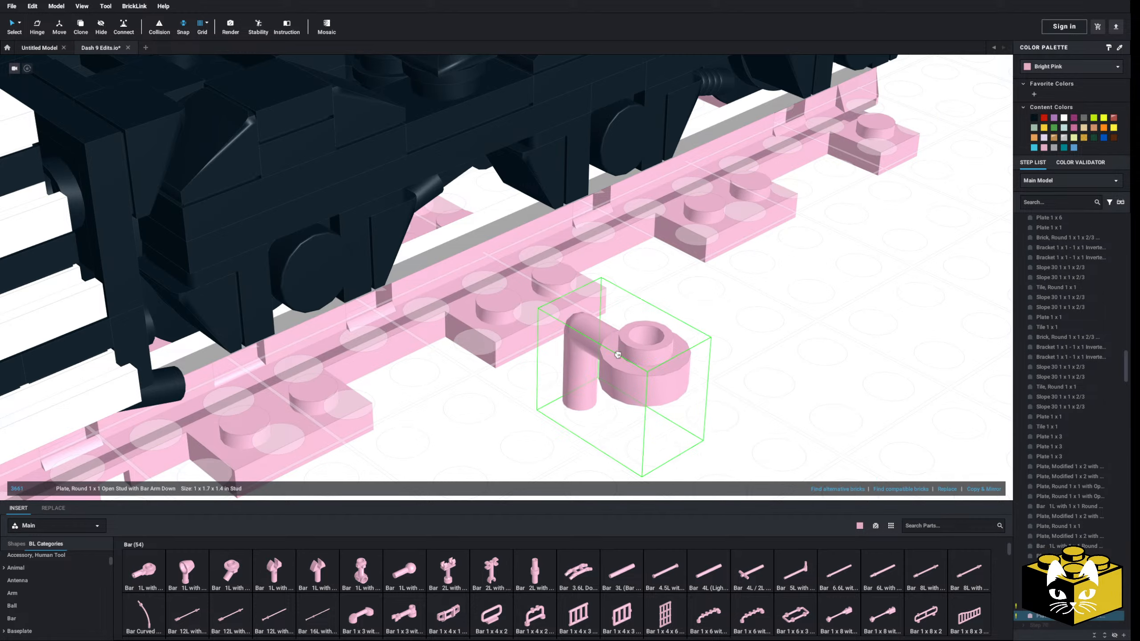
right_click_drag(644, 366, 516, 202)
left_click_drag(516, 202, 475, 186)
right_click_drag(474, 187, 447, 409)
left_click(447, 410)
Attach a round 1 x 1 plate with open stud from the Plate, Round category beneath the bar-arm plate
scroll(76, 579, "up", 2)
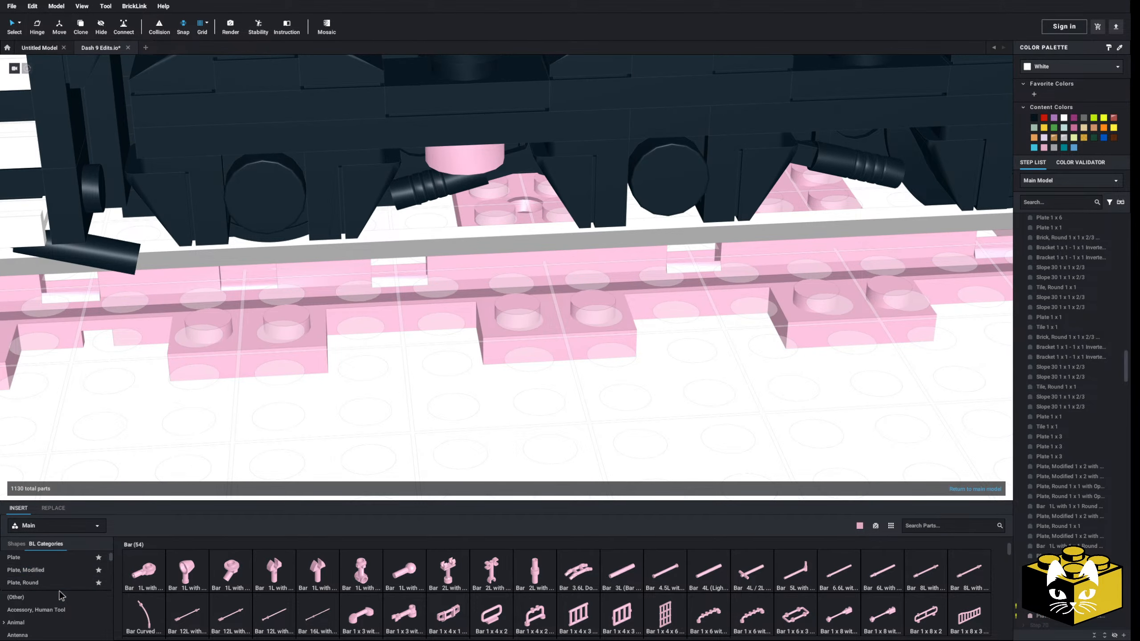
left_click(45, 583)
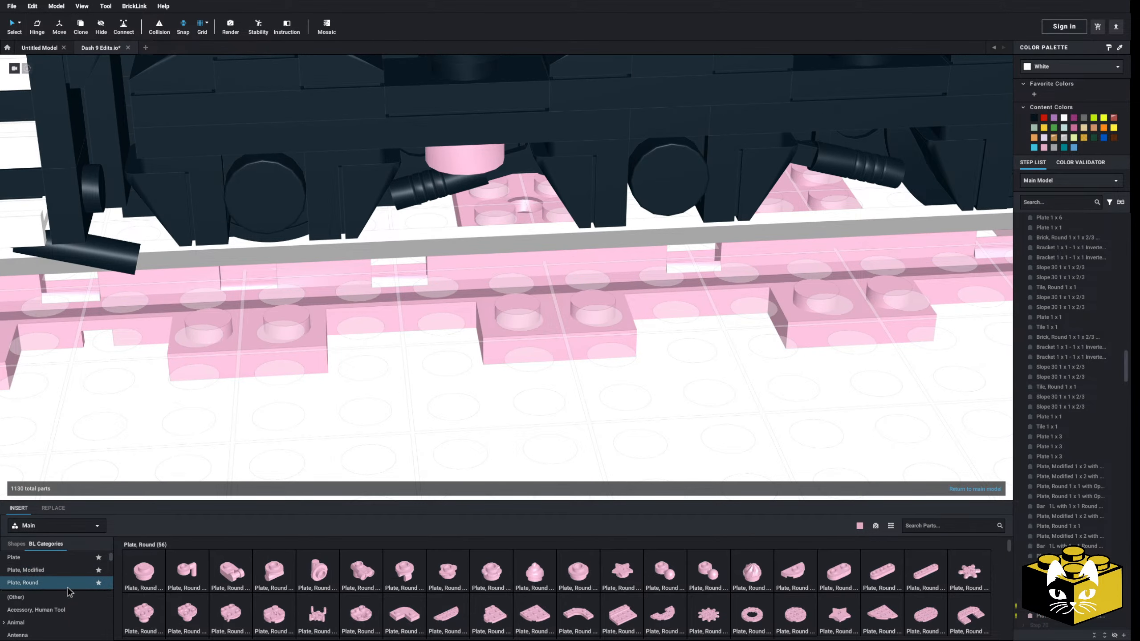
left_click(577, 570)
right_click_drag(462, 449, 498, 394)
left_click(468, 193)
right_click_drag(467, 193, 422, 447)
left_click(412, 450)
Switch the parts library to the Custom Parts palette and search it for "hose"
left_click(91, 525)
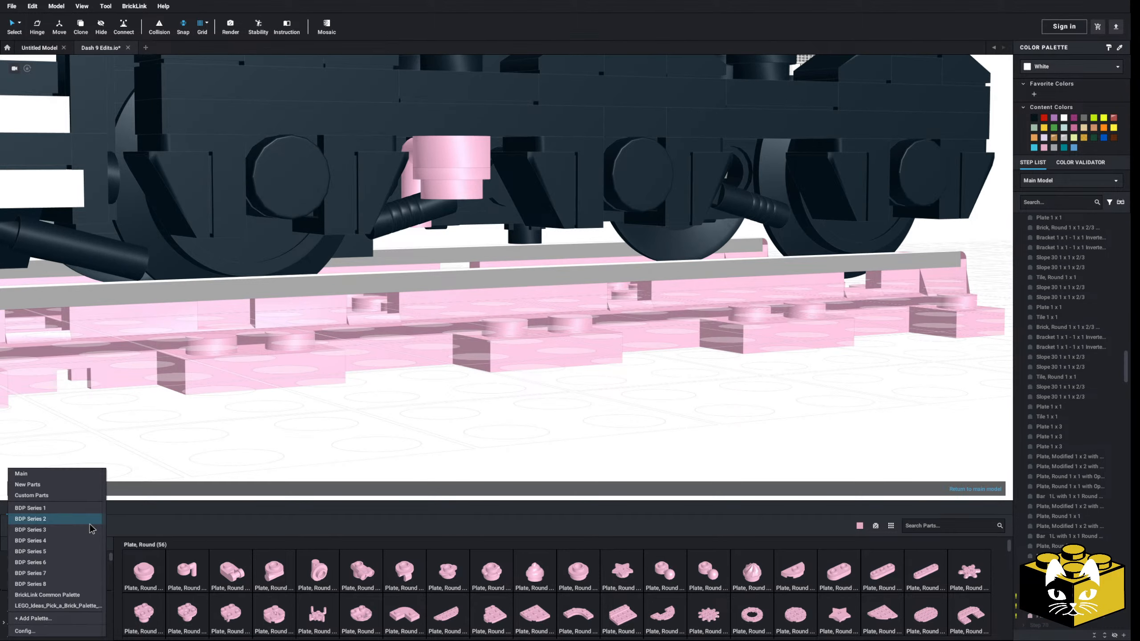
left_click(69, 496)
left_click(917, 525)
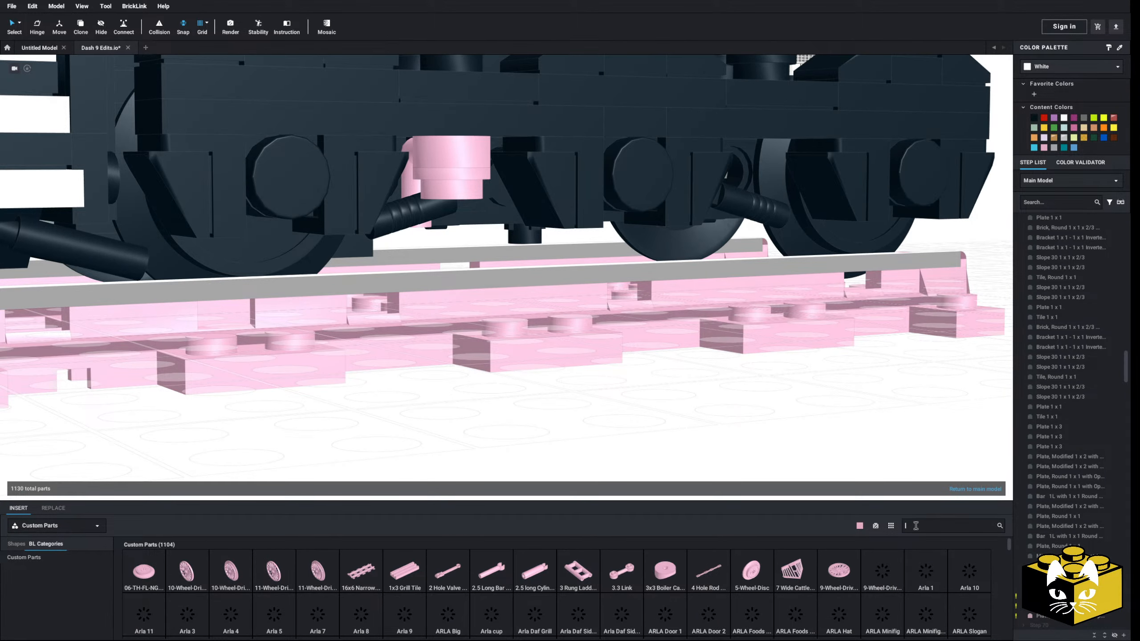
type("hose")
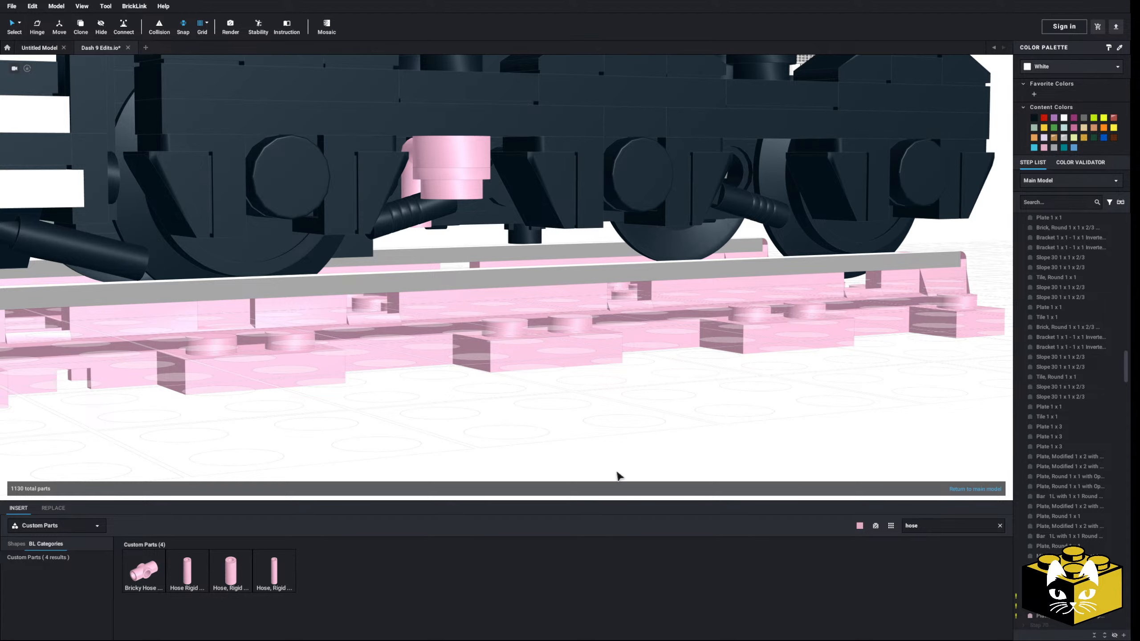
Insert a Hose Rigid 3mm 1.5 upright into the round plates beneath the side frame and raise it to clear the rail
right_click_drag(523, 420, 499, 430)
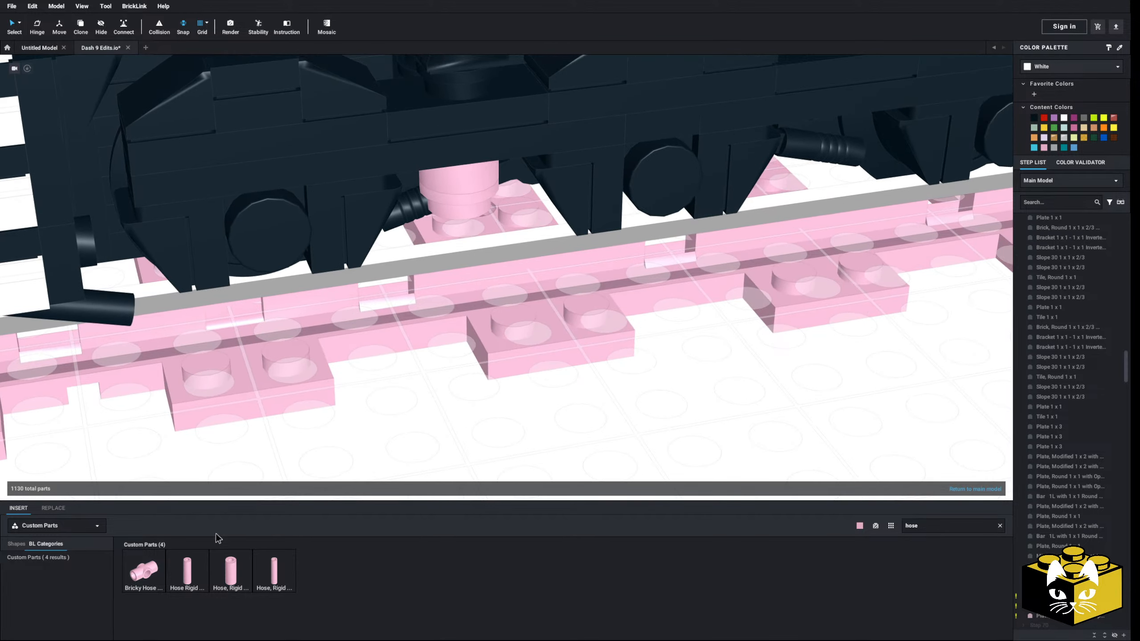
left_click(190, 568)
right_click_drag(465, 182, 465, 182)
left_click(465, 168)
left_click(457, 225)
right_click_drag(457, 226, 465, 233)
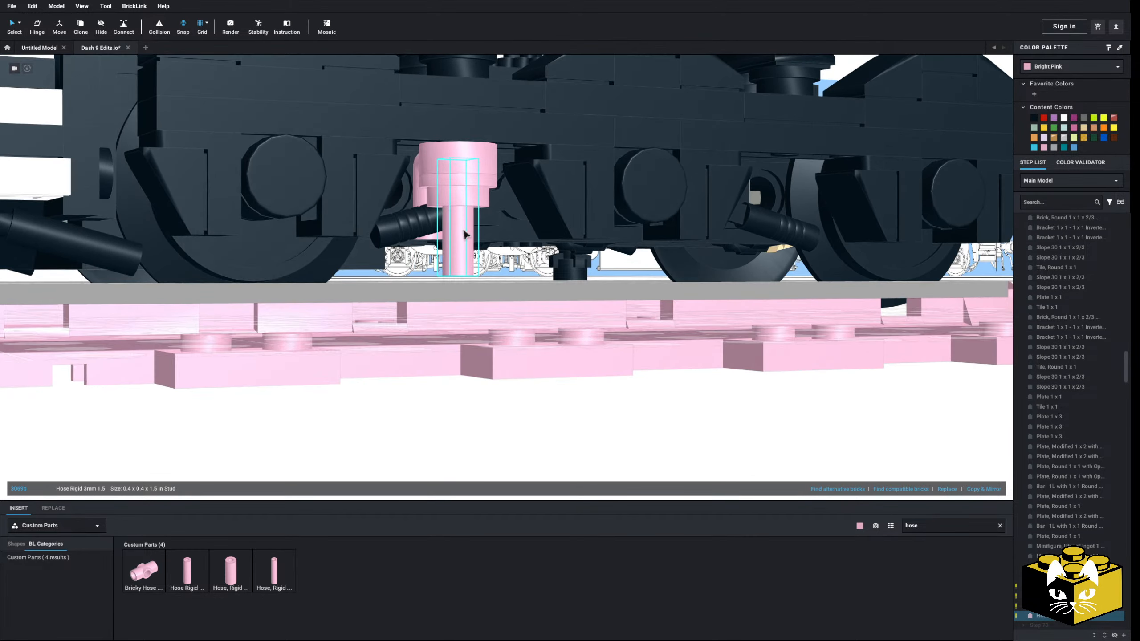
left_click_drag(467, 227, 468, 221)
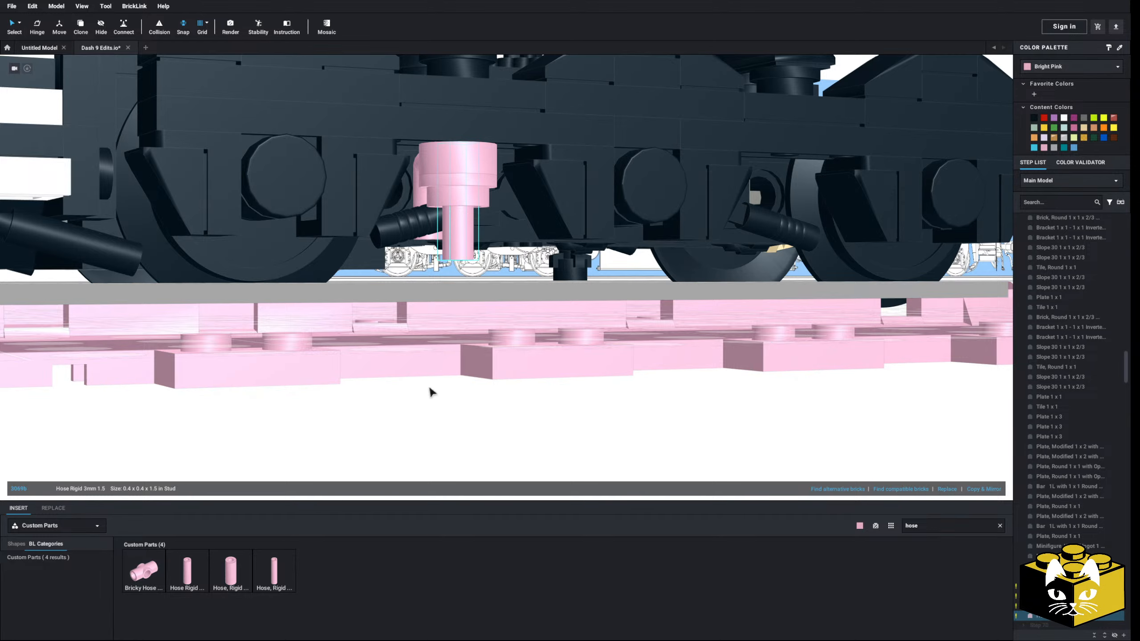
Paste a copy of the pink hanger assembly beneath the near side frame between the middle and third wheels
right_click_drag(430, 388, 366, 408)
scroll(366, 408, "down", 3)
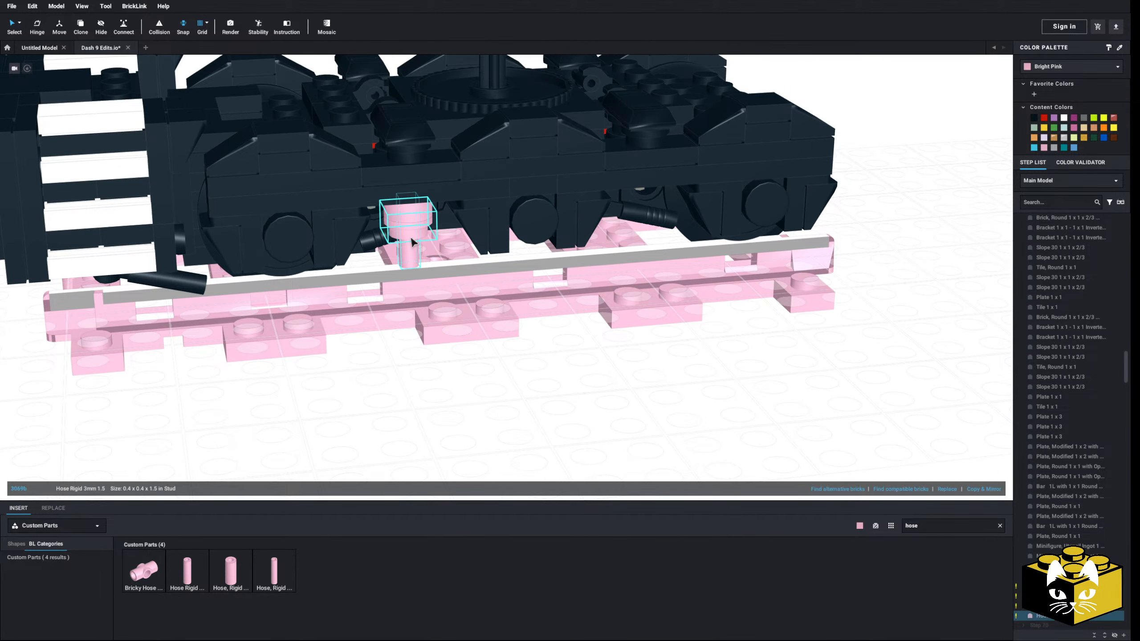
right_click(627, 367)
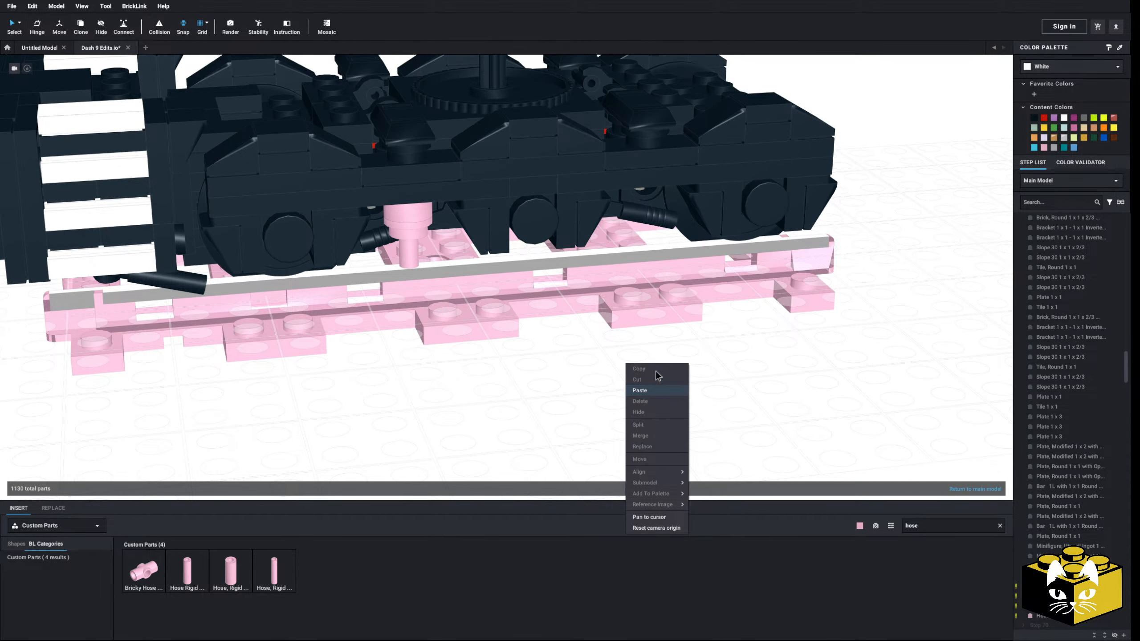
left_click(641, 390)
right_click_drag(656, 207, 695, 193)
Recolor all parts of both pink hanger assemblies Black
left_click(414, 251, "ctrl")
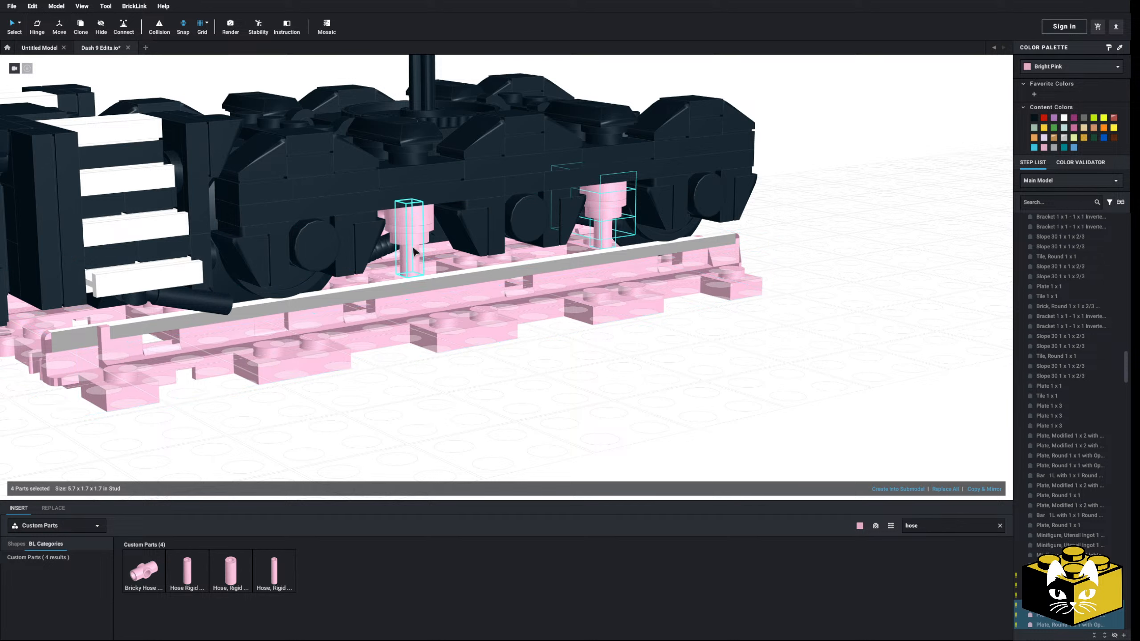
left_click(1034, 118)
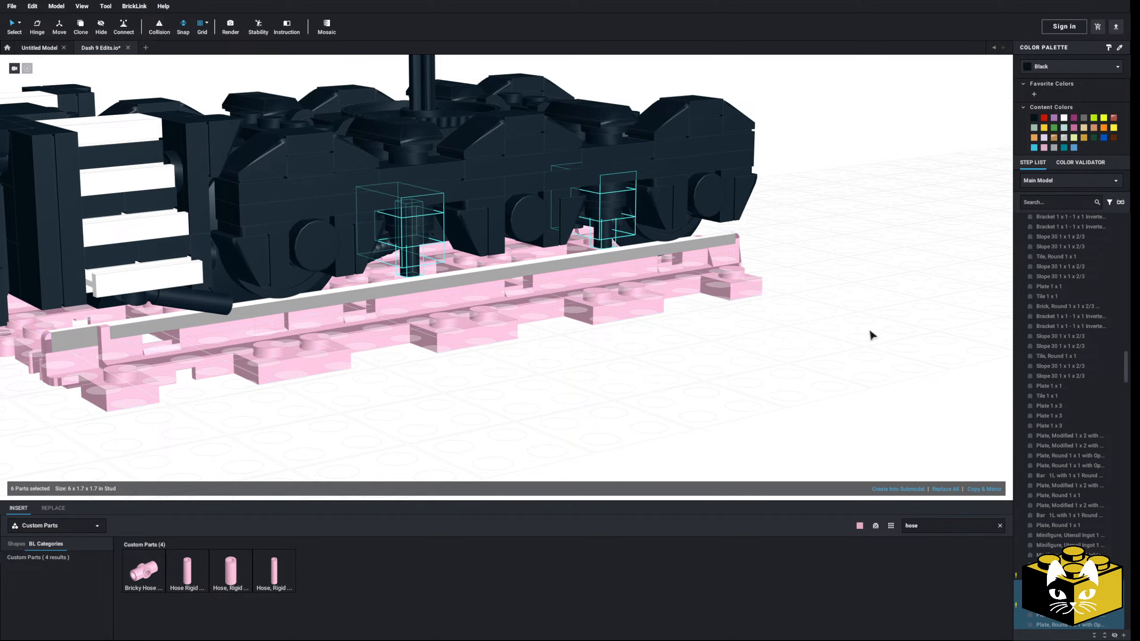
left_click(792, 372)
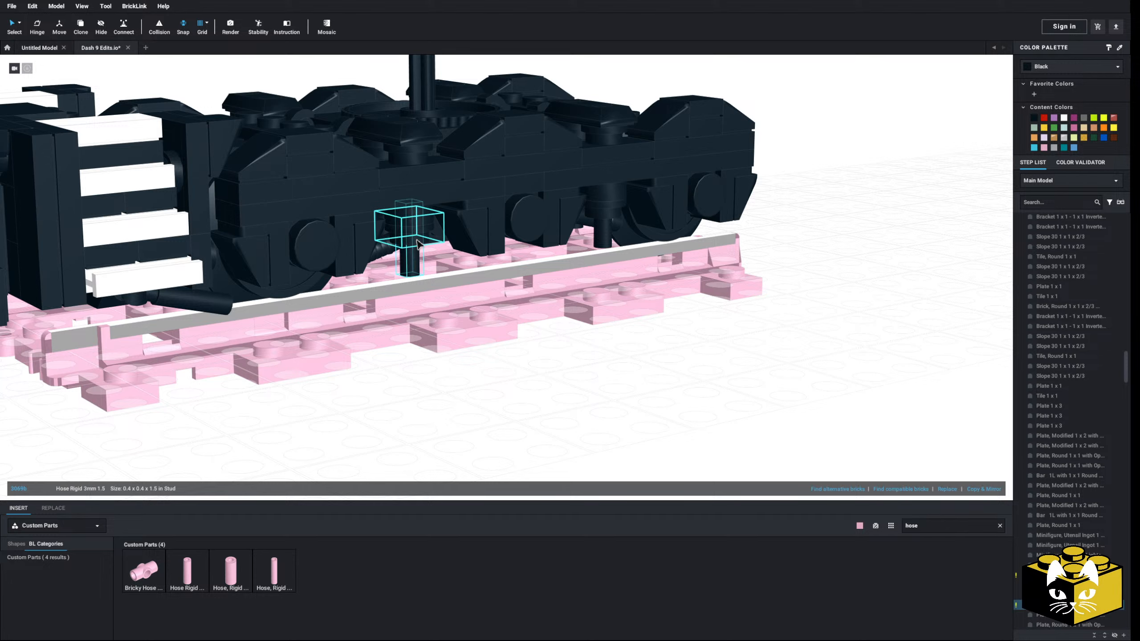
Select the six parts of both black hanger assemblies on the near side frame and copy them
left_click(626, 227, "ctrl")
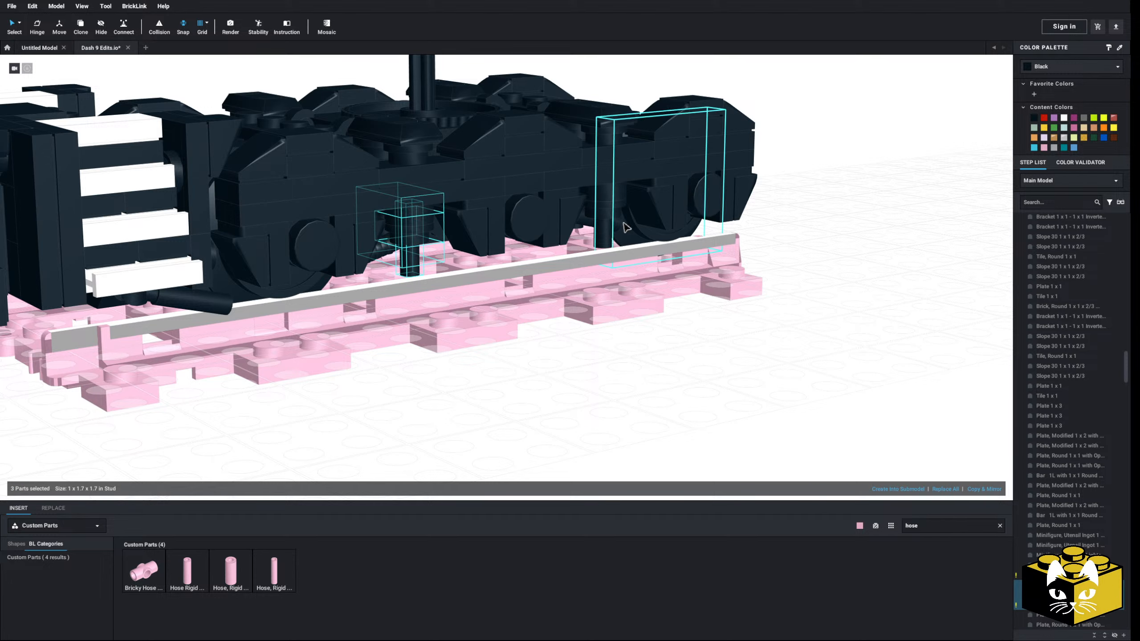
left_click(616, 204, "ctrl")
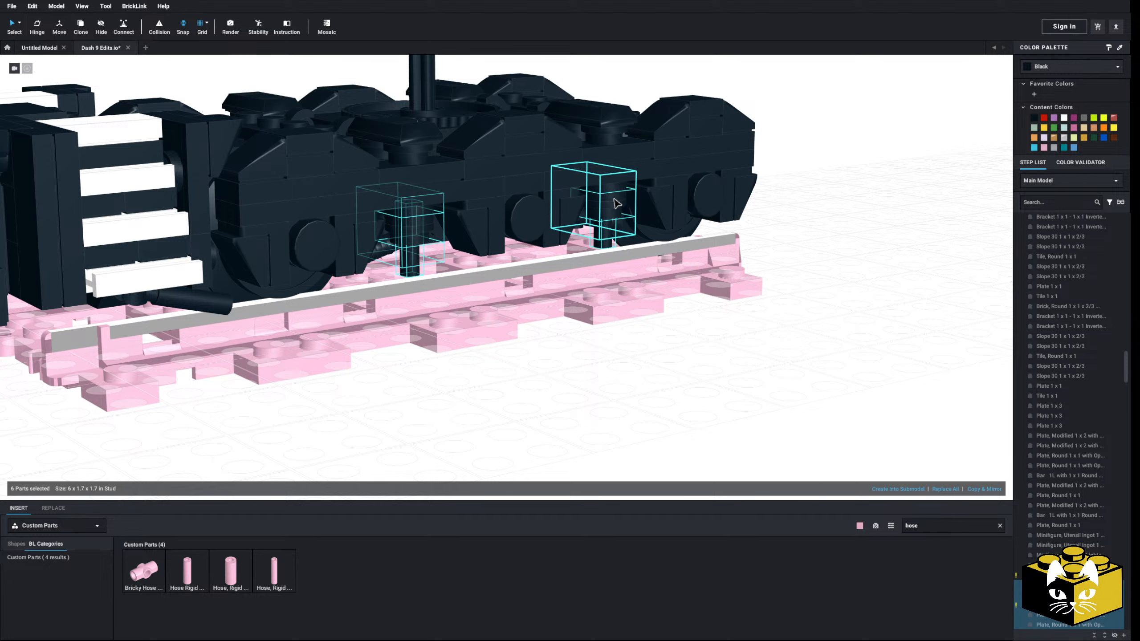
scroll(619, 211, "down", 3)
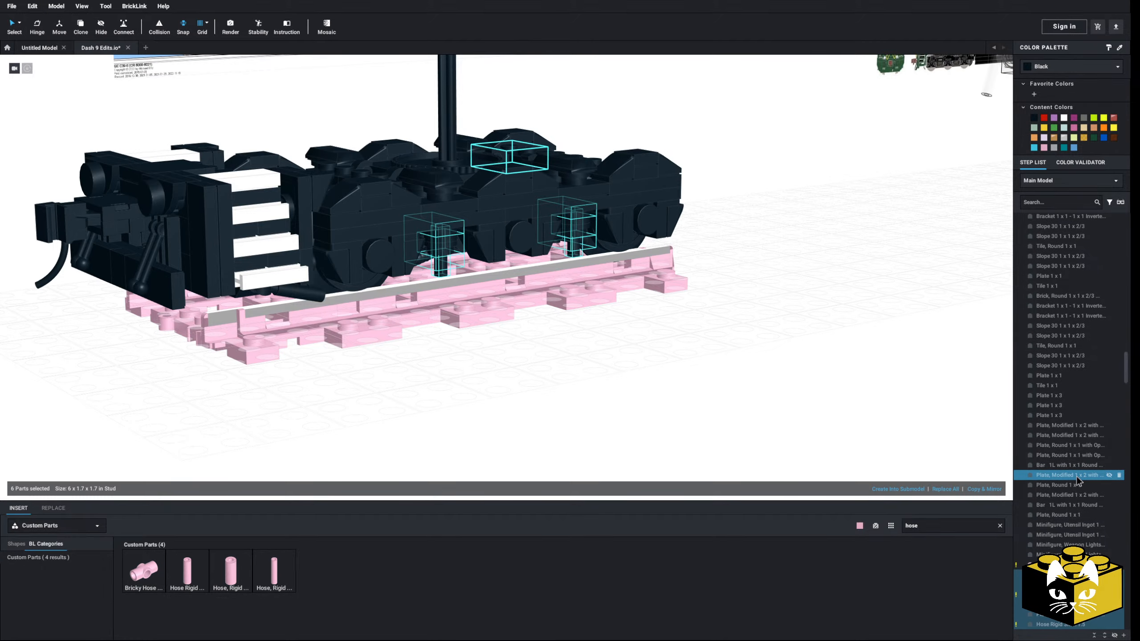
scroll(572, 415, "up", 6)
right_click(636, 175)
left_click(641, 411)
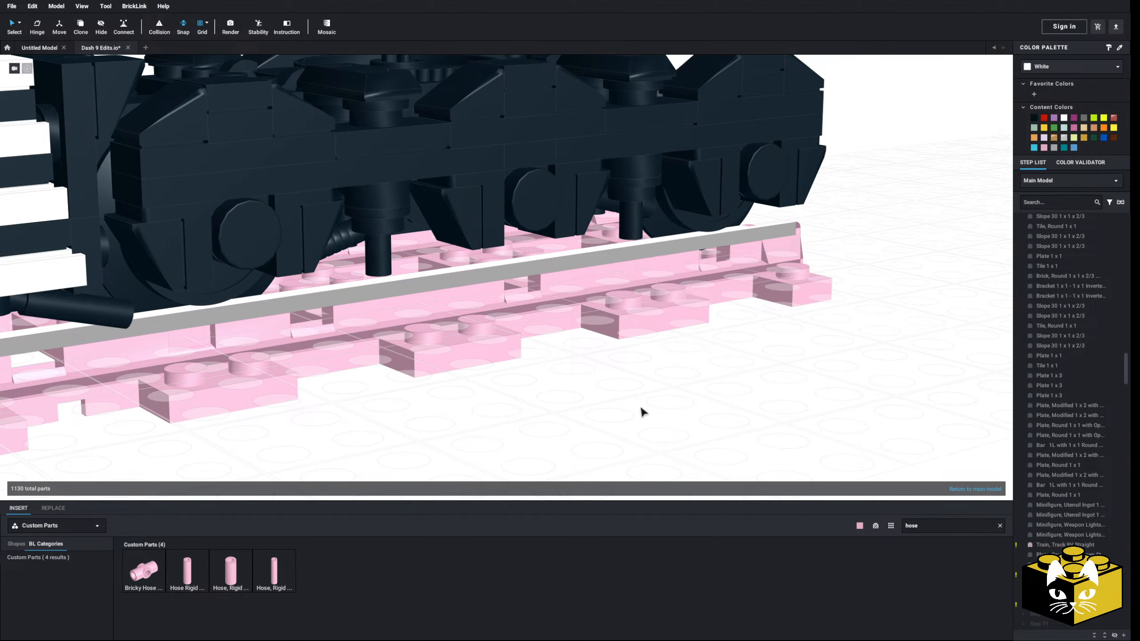
Delete the two old hanging details beneath the truck's opposite side frame
scroll(640, 411, "down", 6)
right_click_drag(626, 416, 672, 426)
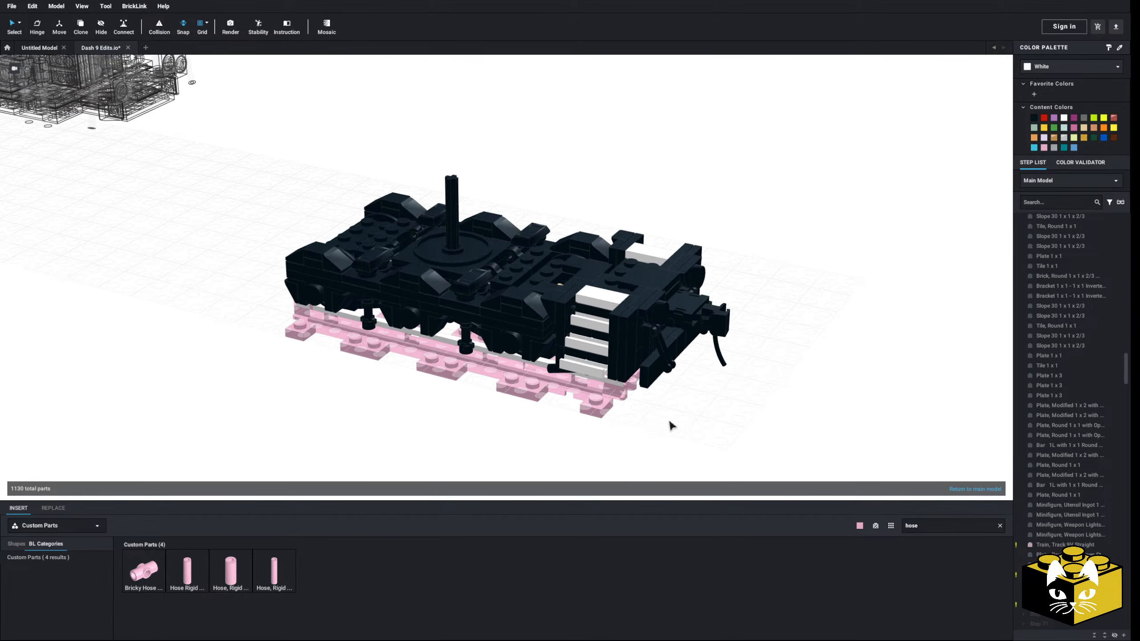
scroll(616, 412, "up", 5)
left_click(657, 297)
key("Delete")
left_click(481, 254)
key("Delete")
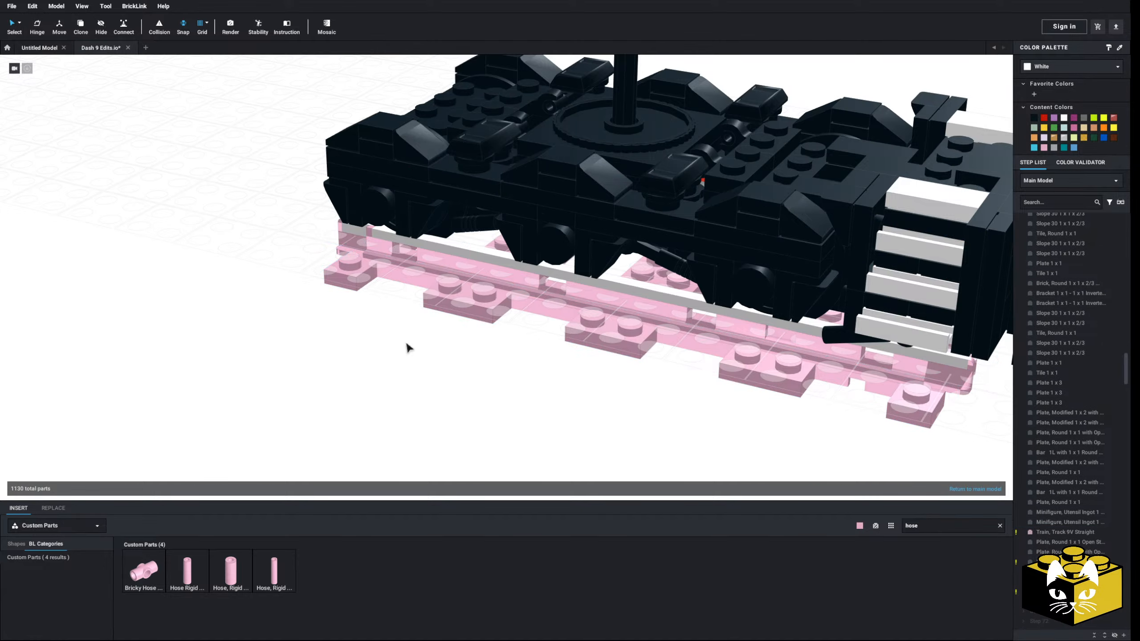
Paste the copied hanger assemblies, rotate them, and attach them beneath the opposite side frame between the wheels
right_click(388, 376)
left_click(399, 402)
key("Right")
right_click_drag(362, 416, 397, 412)
left_click(495, 273)
Examine the truck from several angles and leave its submodel to return to the full model
left_click(512, 439)
right_click_drag(512, 439, 467, 430)
scroll(467, 430, "down", 3)
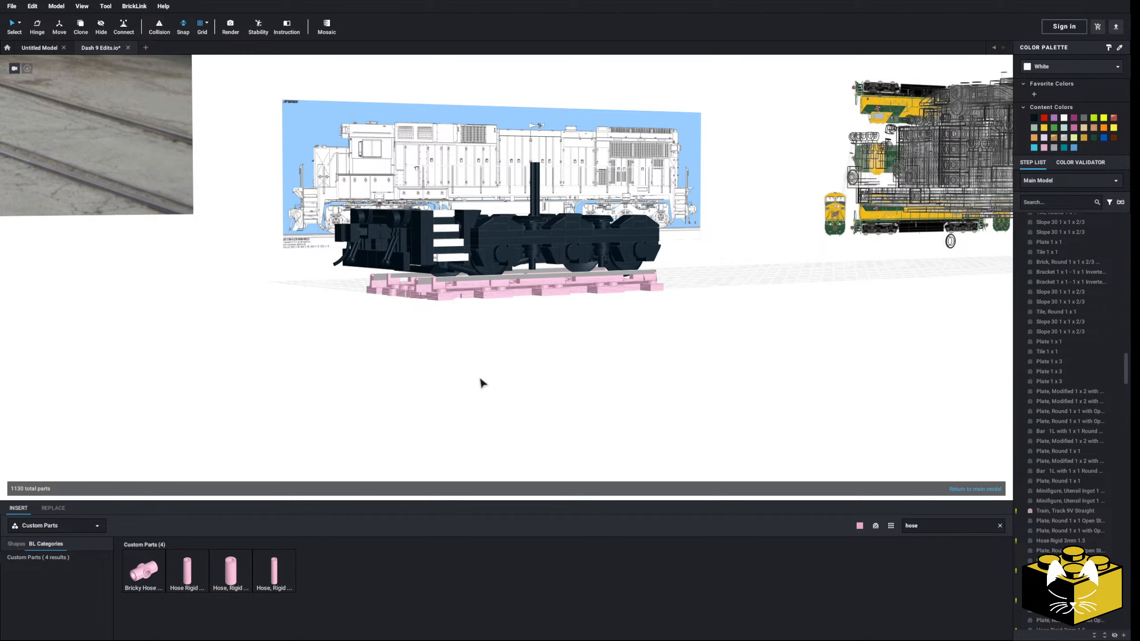
mouse_move(480, 380)
right_mouse_down()
mouse_move(411, 413)
mouse_move(451, 416)
mouse_move(483, 374)
right_mouse_up()
double_click(450, 412)
scroll(483, 373, "up", 5)
Reopen the truck submodel for editing and delete the three Tile, Round 1 x 1 axle caps from the near side frame
double_click(573, 301)
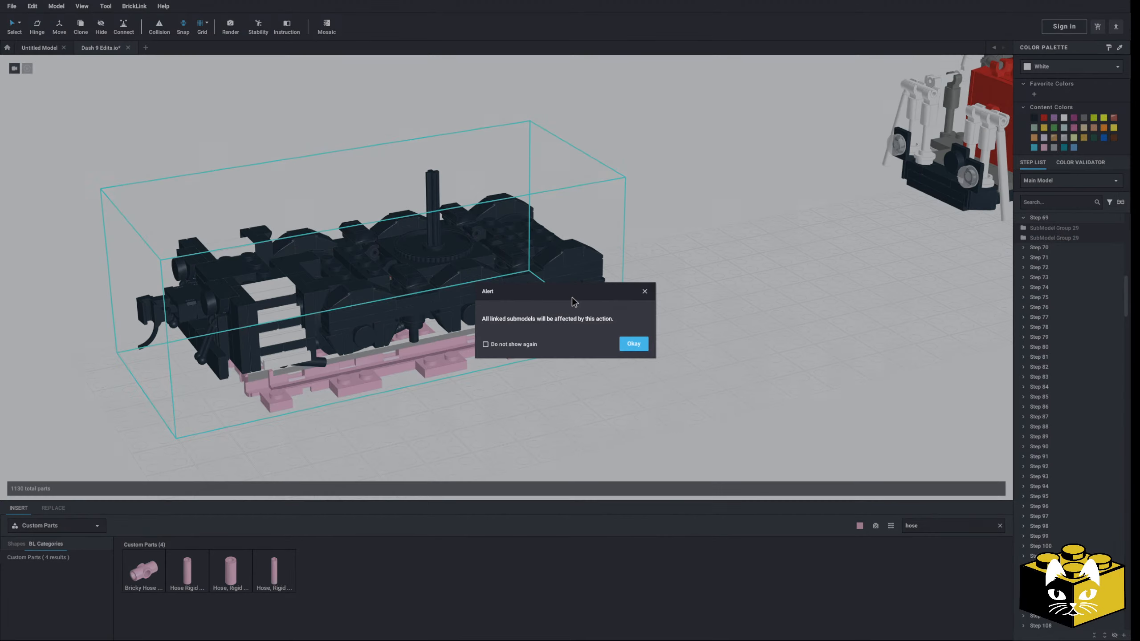
left_click(628, 342)
scroll(615, 338, "up", 3)
left_click(452, 337, "ctrl")
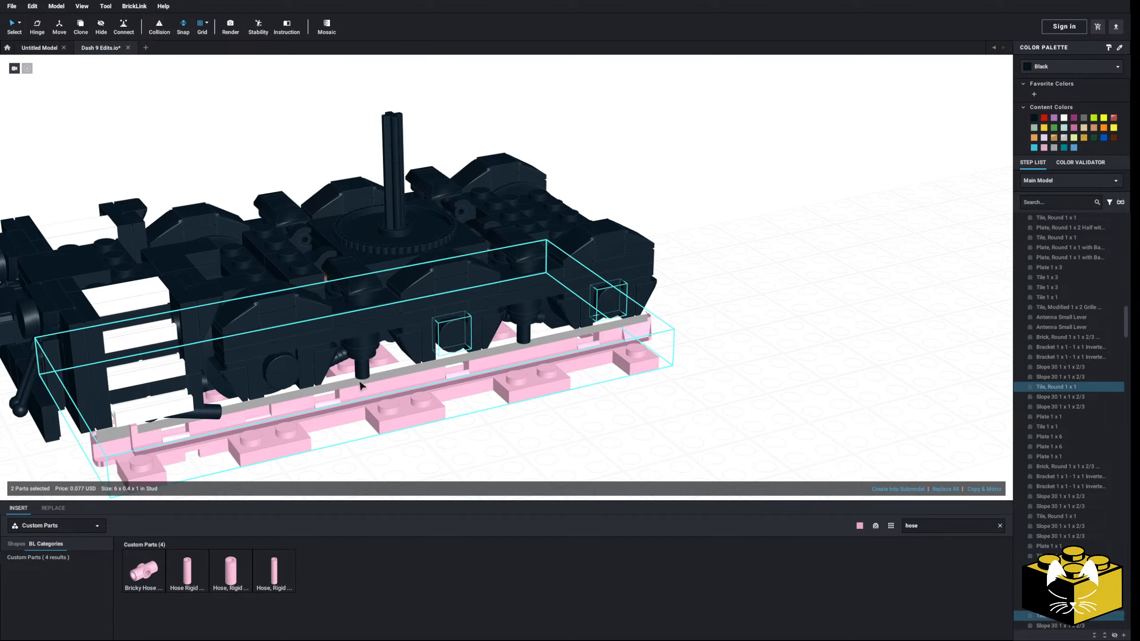
left_click(280, 373, "ctrl")
key("Delete")
Remove the three Tile, Round 1 x 1 axle caps from the truck's opposite side frame
right_click_drag(455, 454, 576, 338)
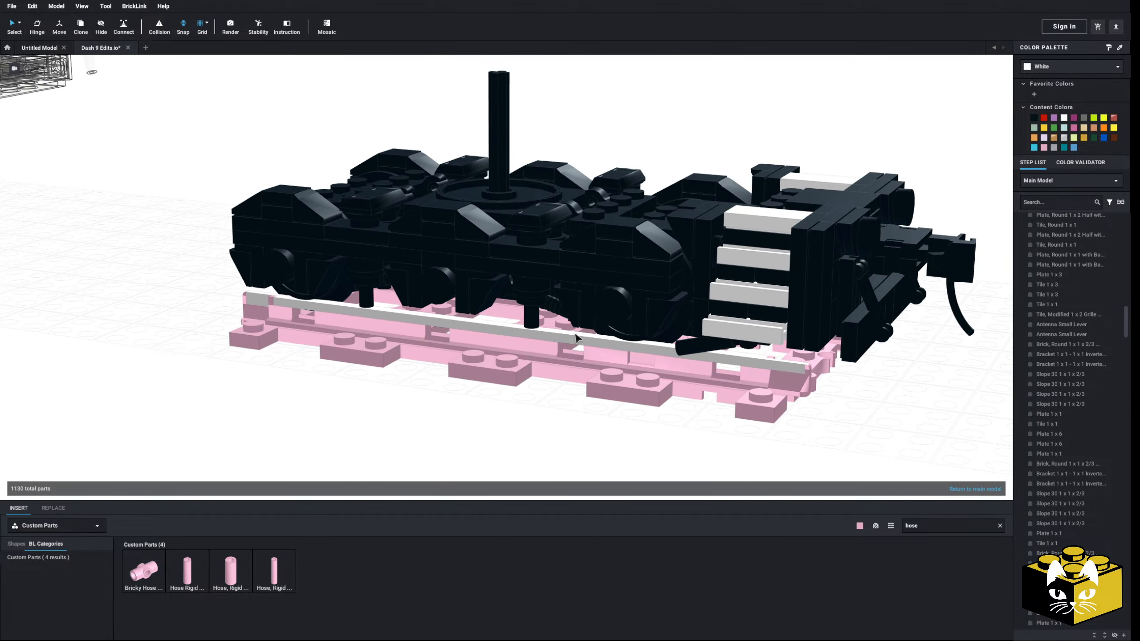
left_click(625, 313)
left_click(440, 292, "ctrl")
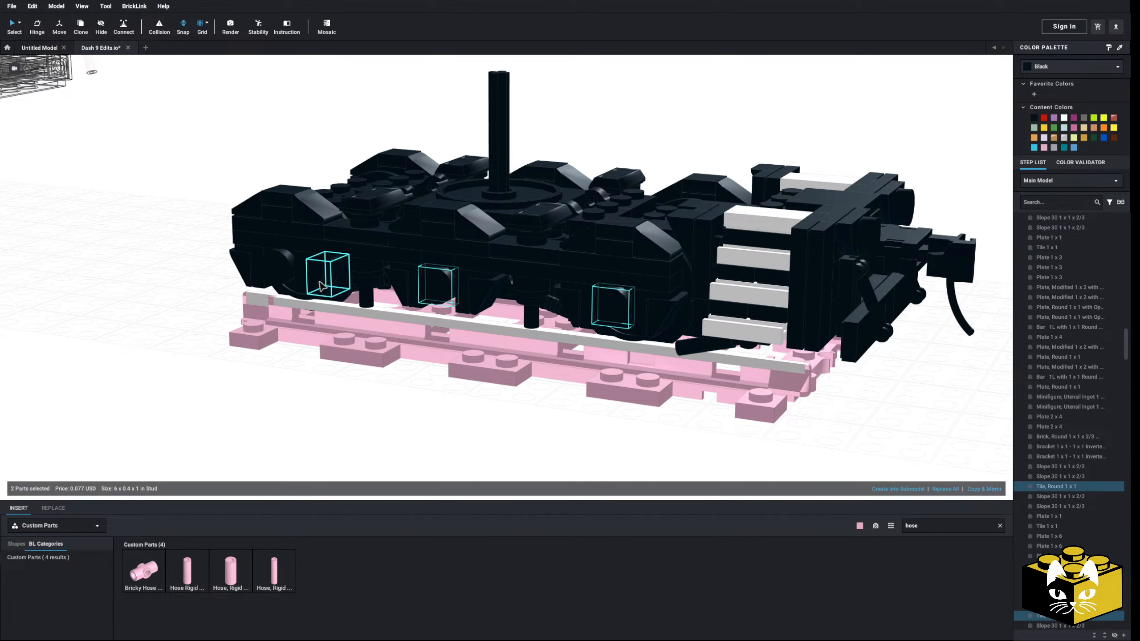
right_click(287, 275)
left_click(301, 295)
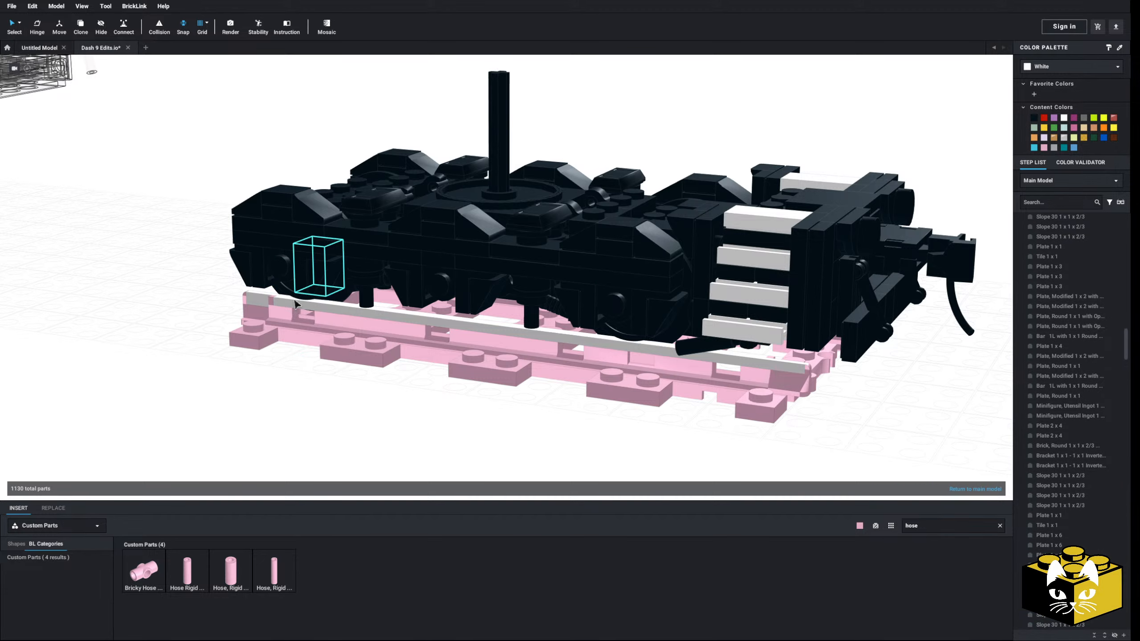
Try to delete the track beneath the truck from outside its submodel, and undo the deletion
double_click(209, 394)
left_click(388, 349)
key("Delete")
scroll(378, 381, "down", 3)
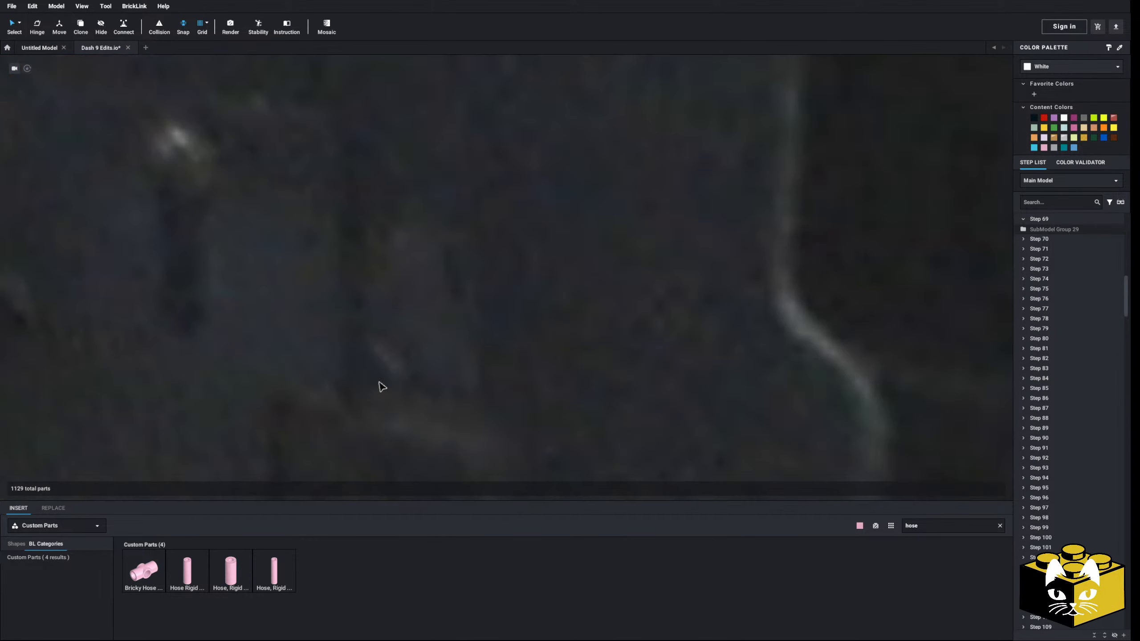
key("ctrl+z")
Reopen the truck submodel, delete the straight track section beneath the wheels, and leave the submodel
double_click(484, 351)
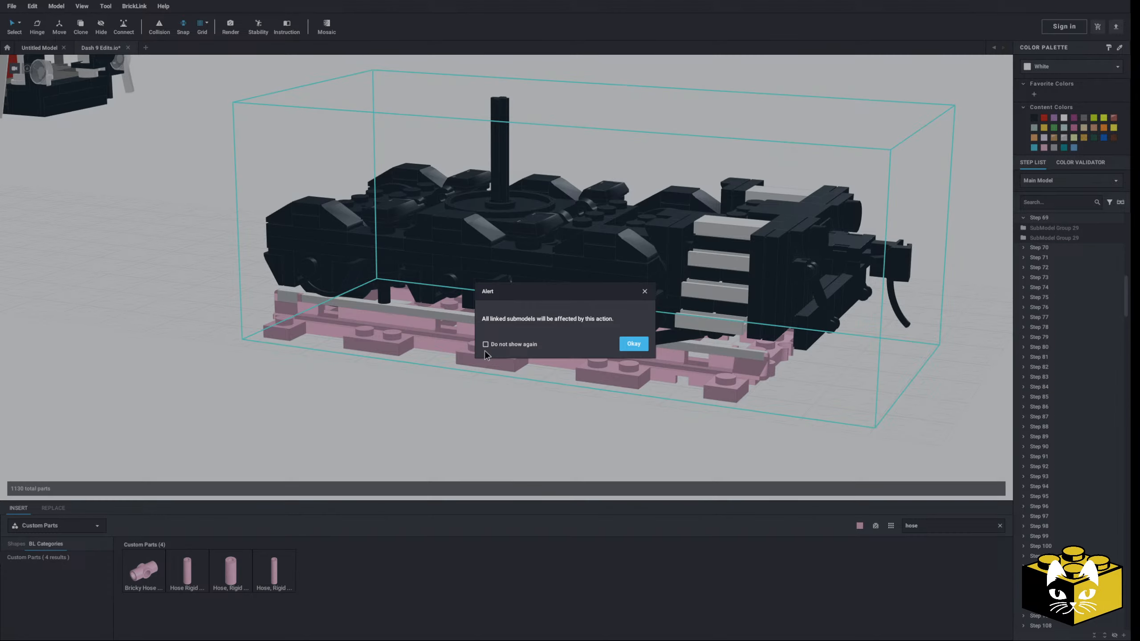
left_click(632, 345)
left_click(534, 350)
key("Delete")
double_click(433, 411)
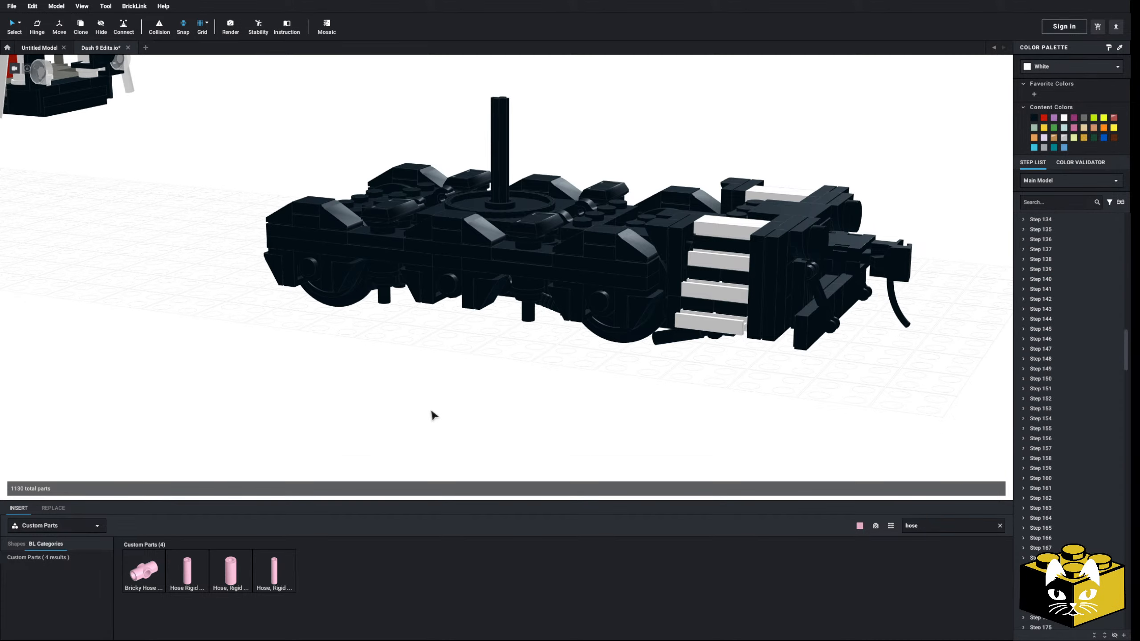
Paste three Tile, Round 1 x 1 axle caps beside the truck and fit them onto one side frame's wheel positions
scroll(448, 386, "down", 3)
right_click_drag(441, 372, 464, 395)
middle_click_drag(464, 395, 442, 394)
right_click(442, 394)
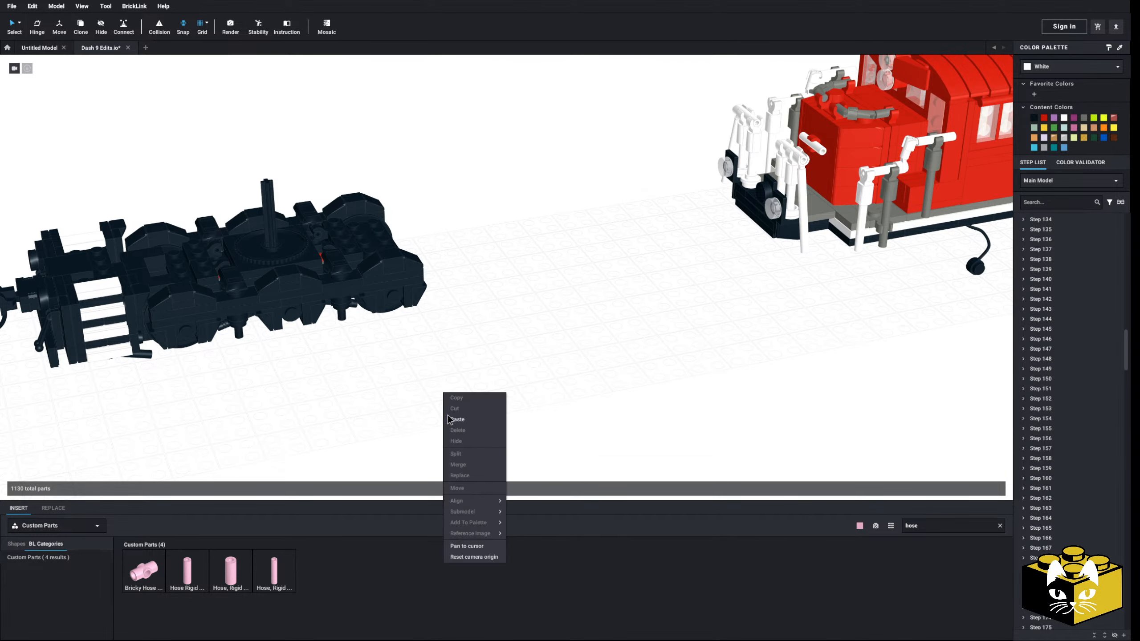
left_click(450, 421)
left_click(375, 418)
left_click(443, 404)
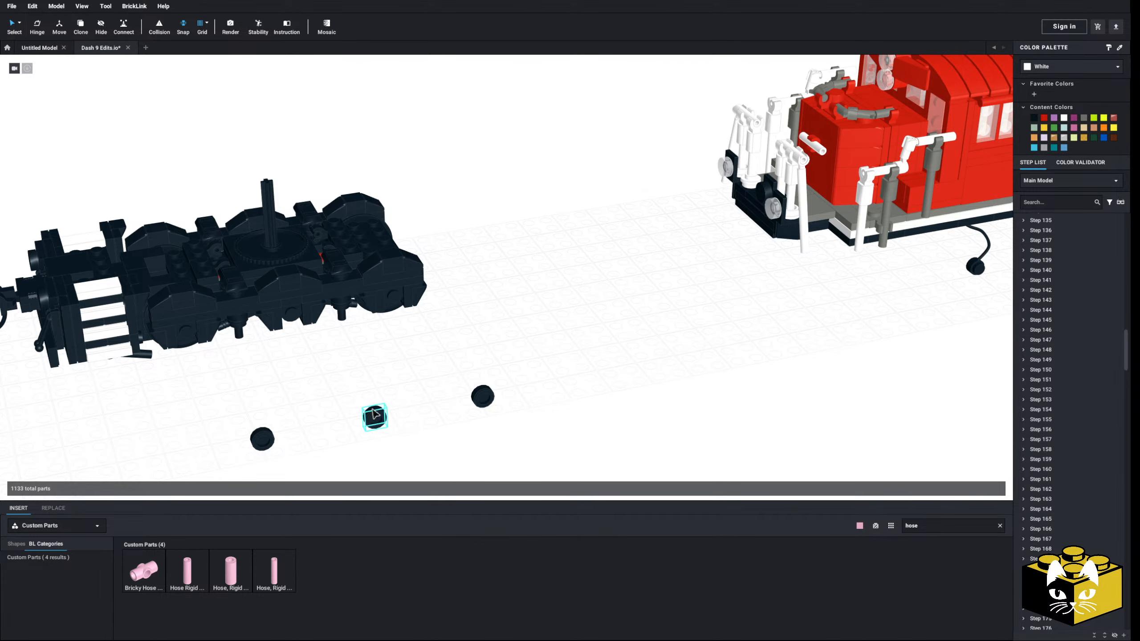
left_click_drag(526, 370, 255, 471)
right_click_drag(389, 394, 344, 352)
left_click_drag(344, 352, 779, 409)
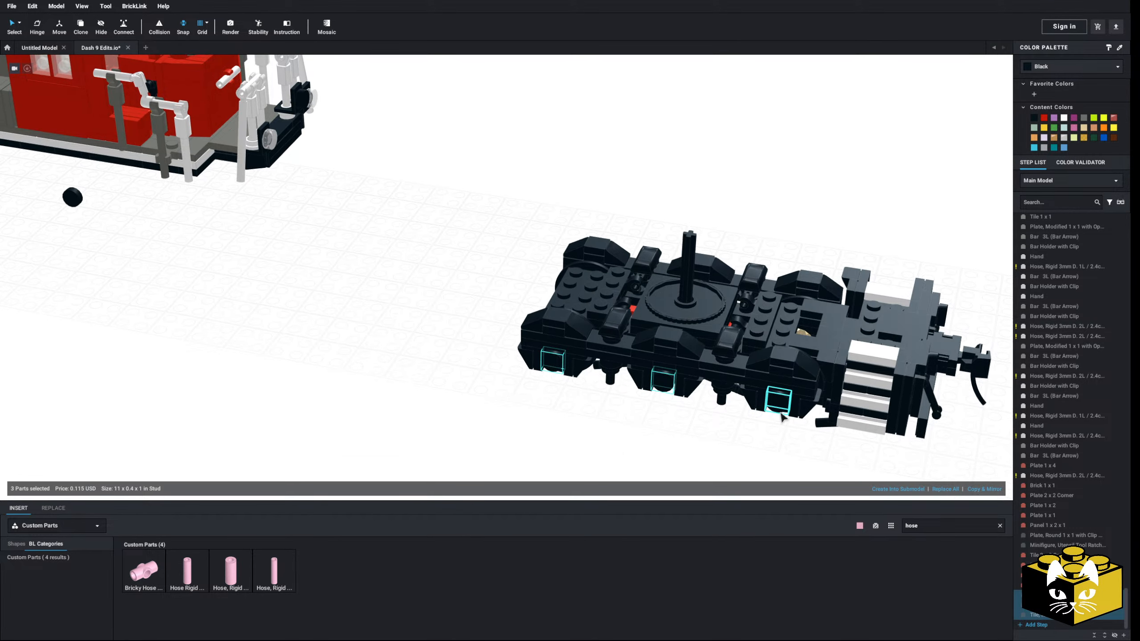
Copy the three caps to the truck's opposite side, delete the cap farthest from the coupler, and fit the other two onto the side frame
right_click(780, 403)
left_click(791, 410)
left_click(678, 428)
right_click(679, 427)
left_click(691, 455)
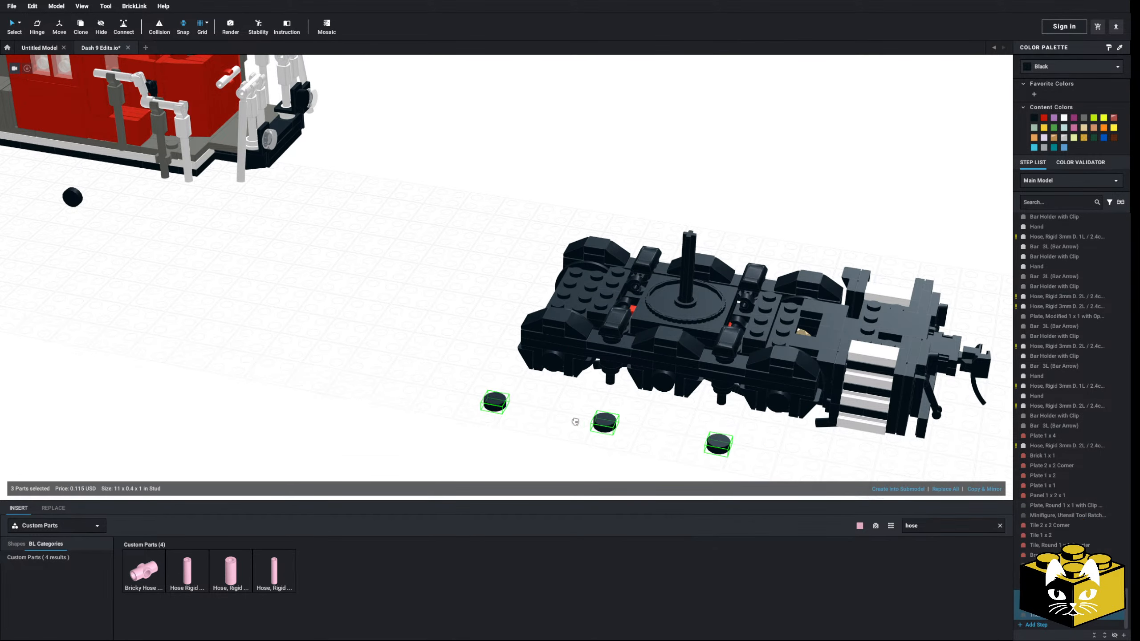
right_click_drag(575, 423, 495, 430)
left_click_drag(486, 338, 451, 381)
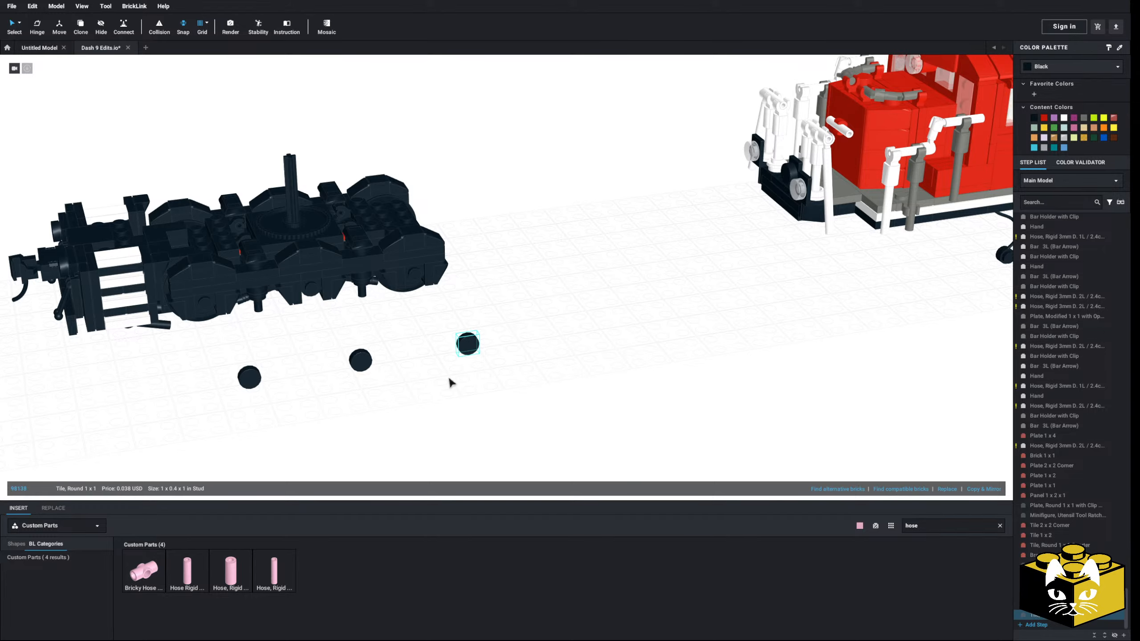
key("Delete")
left_click_drag(424, 334, 255, 411)
left_click(322, 410)
left_click(249, 377)
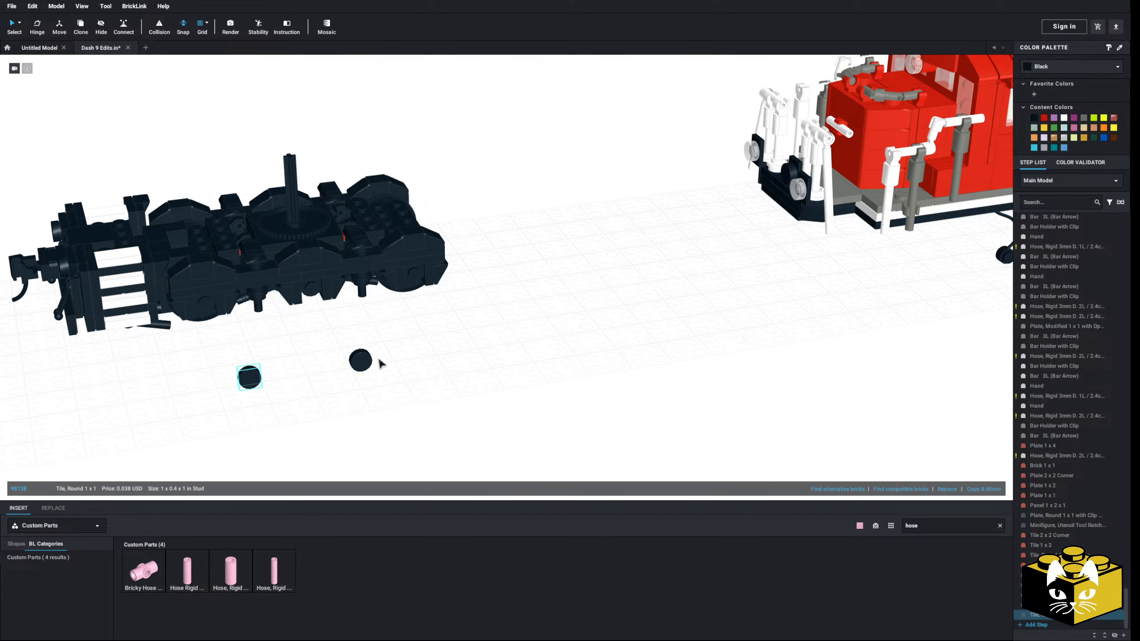
middle_click_drag(577, 391, 436, 405)
Delete the leftover loose part beneath the cab end of the locomotive
scroll(436, 405, "up", 3)
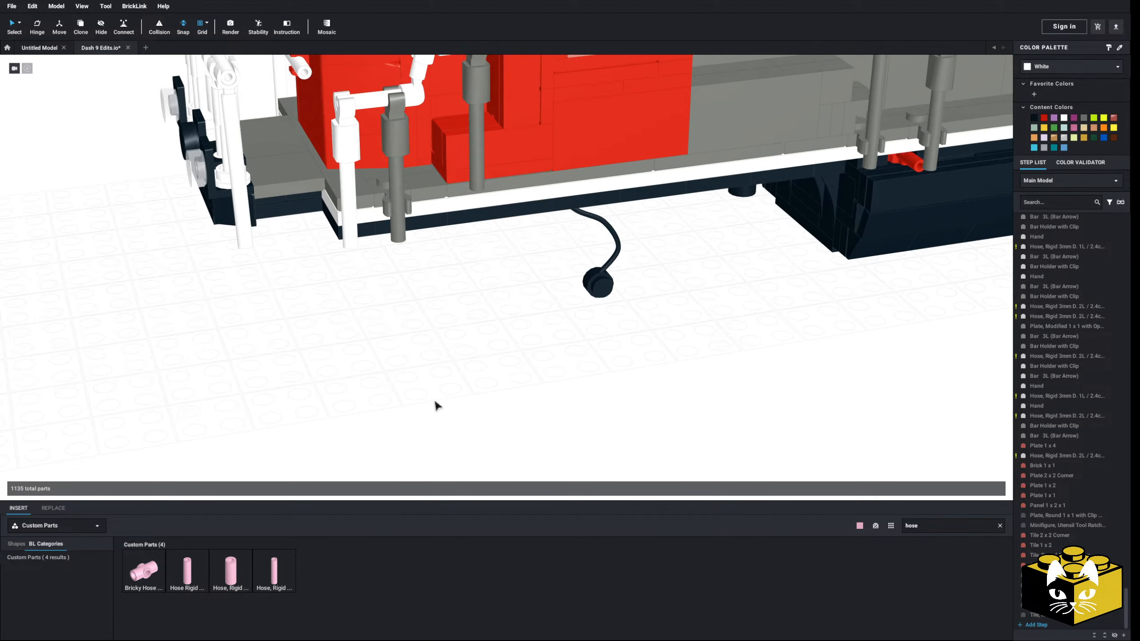
right_click_drag(436, 405, 436, 390)
left_click(511, 335)
key("Delete")
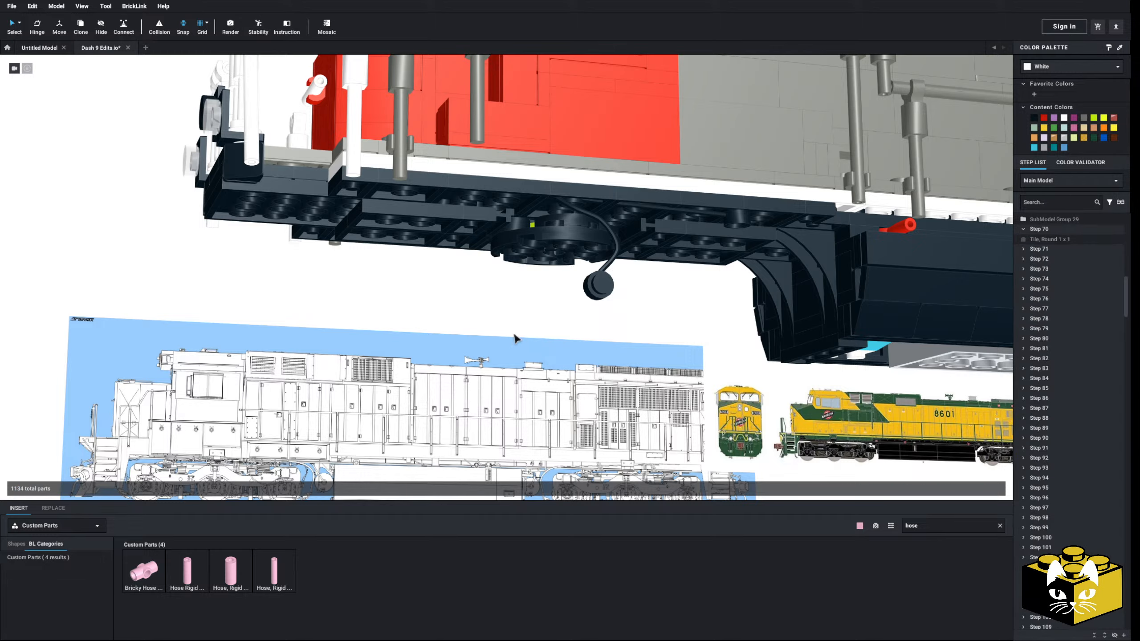
Move the hanging hose out from under the locomotive, create a mirrored copy of it, and delete the original
right_click_drag(448, 441, 320, 453)
left_click_drag(649, 302, 308, 406)
left_click(993, 492)
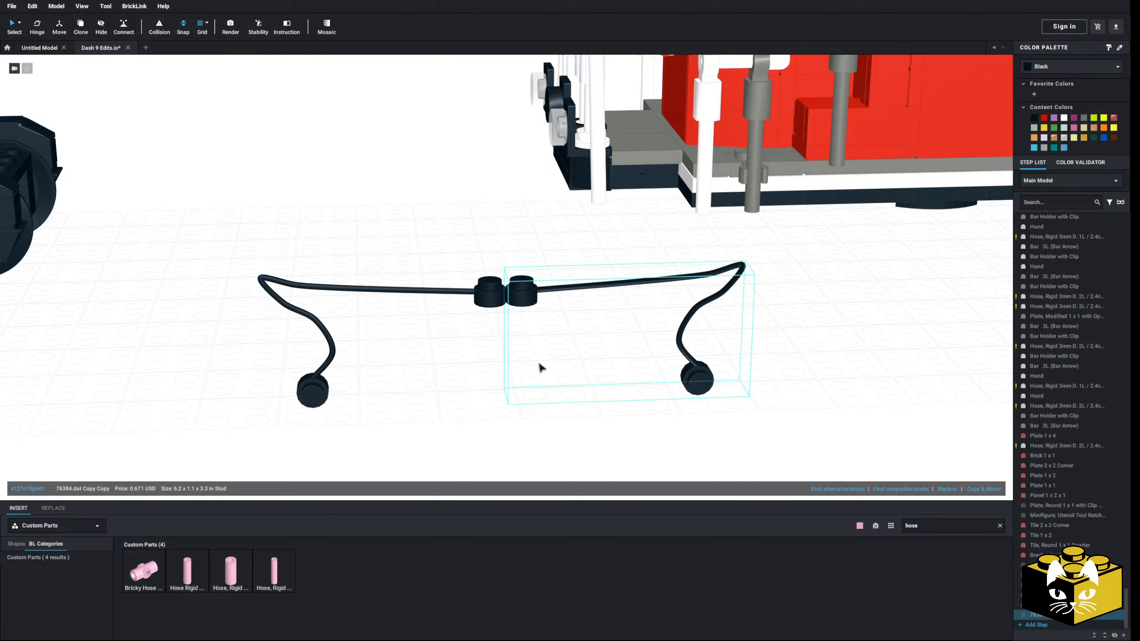
left_click(490, 294)
key("Delete")
Attach the mirrored hose to the truck so its round end covers the uncapped wheel position
left_click_drag(697, 379, 399, 410)
middle_click_drag(399, 410, 629, 458)
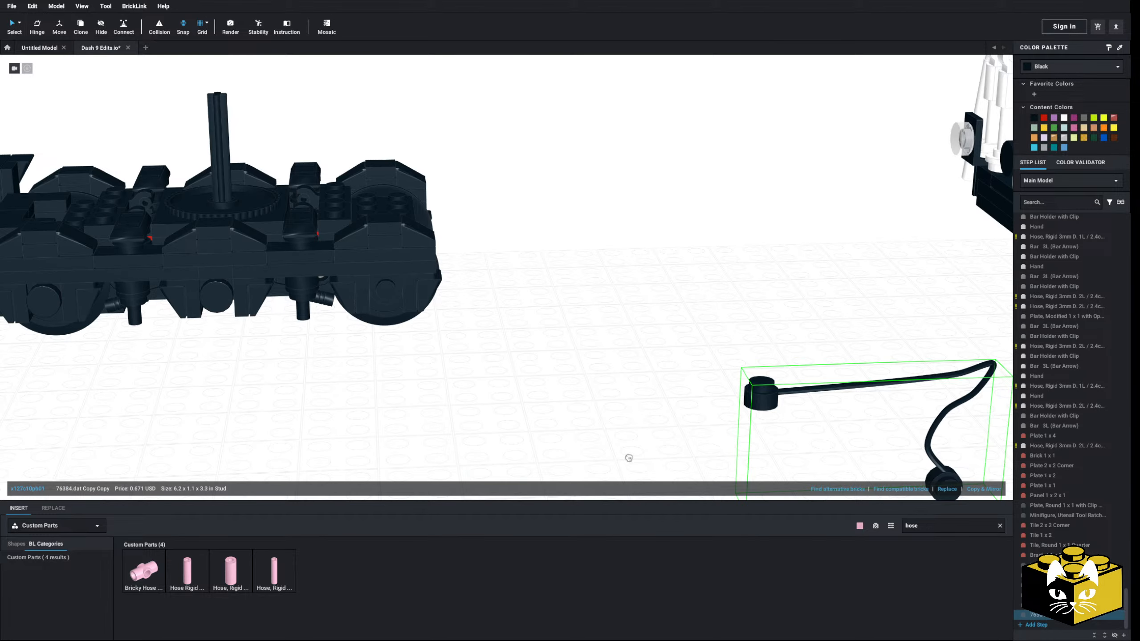
left_click_drag(943, 481, 395, 300)
left_click(502, 377)
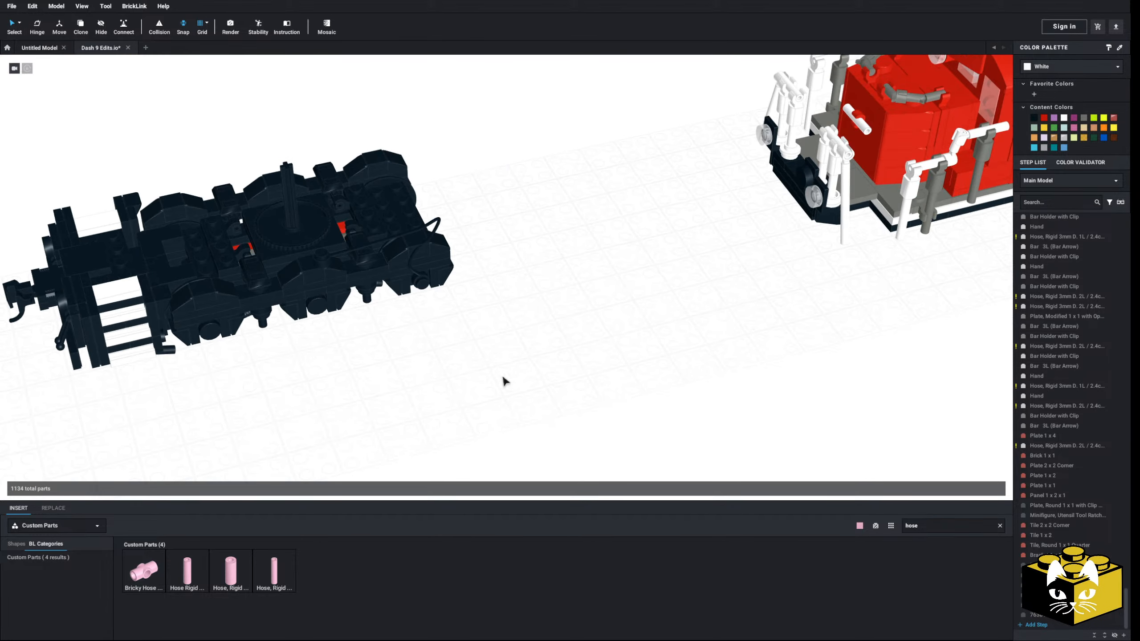
Select the truck with its caps and hose, and choose the turntable's centre as the Connect tool's starting point
right_click_drag(501, 380, 622, 382)
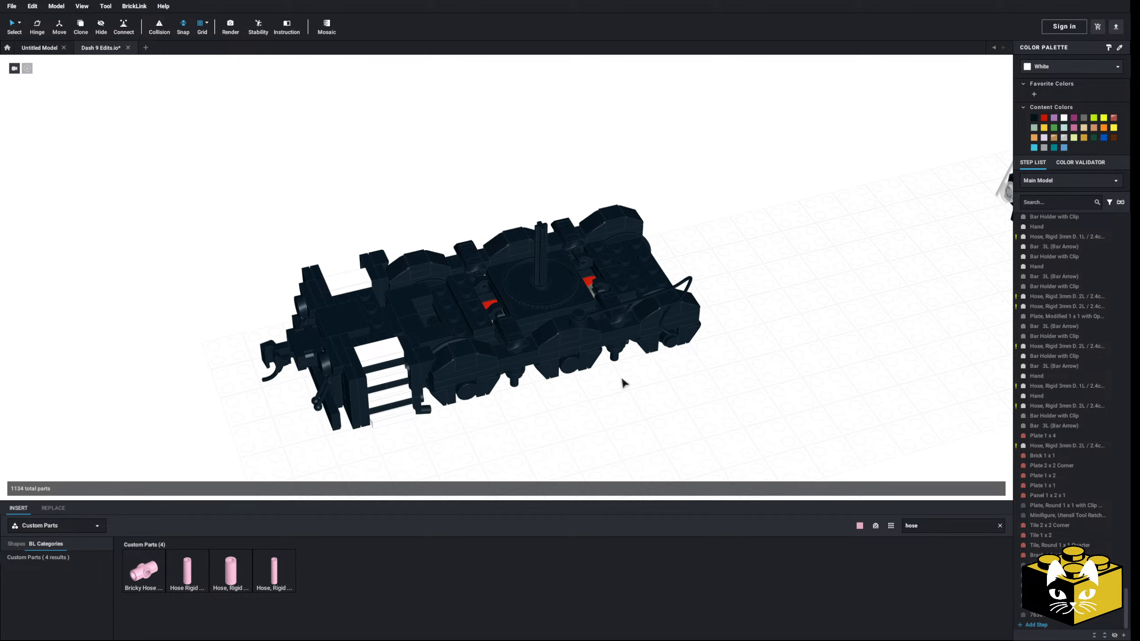
right_click_drag(722, 368, 720, 382)
left_click_drag(759, 151, 187, 452)
left_click_drag(513, 357, 407, 281)
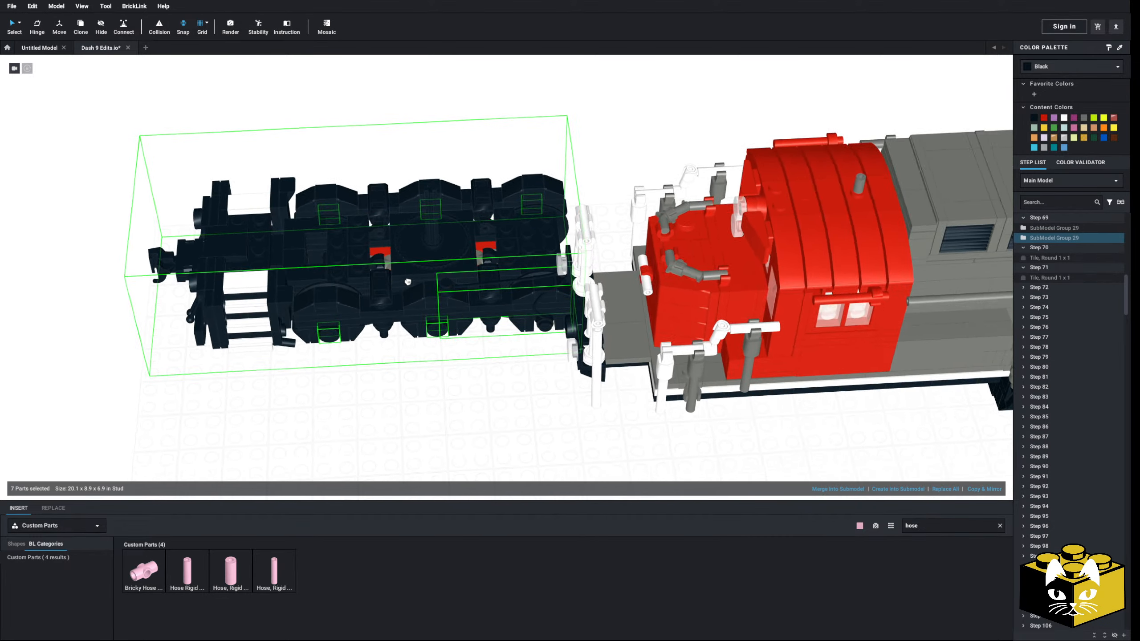
right_click_drag(407, 281, 511, 350)
scroll(511, 350, "up", 5)
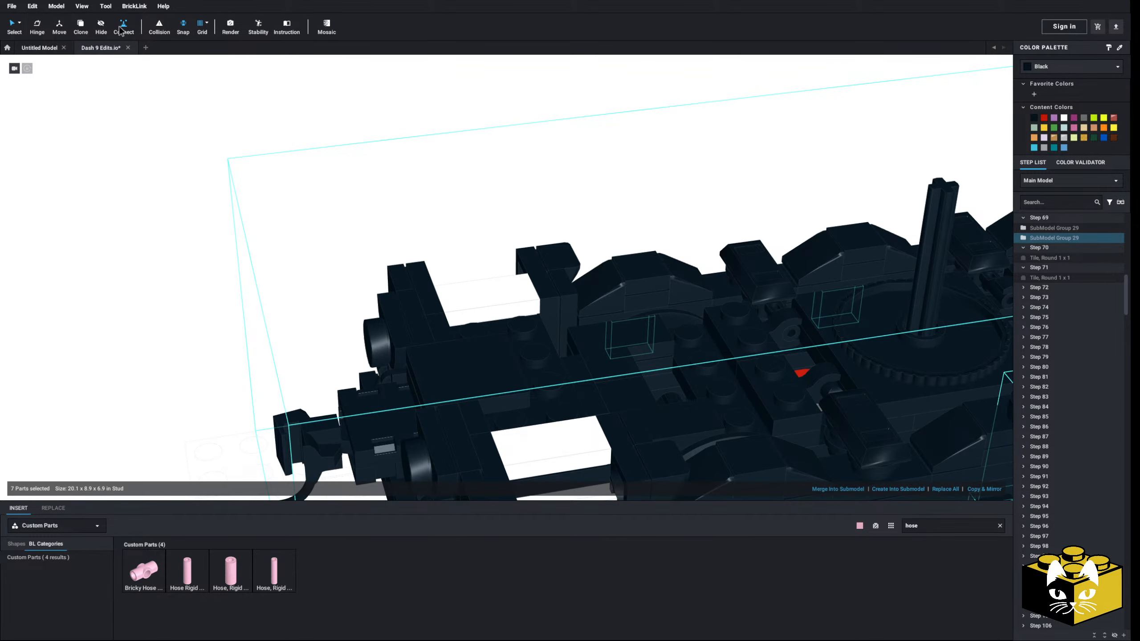
left_click(121, 30)
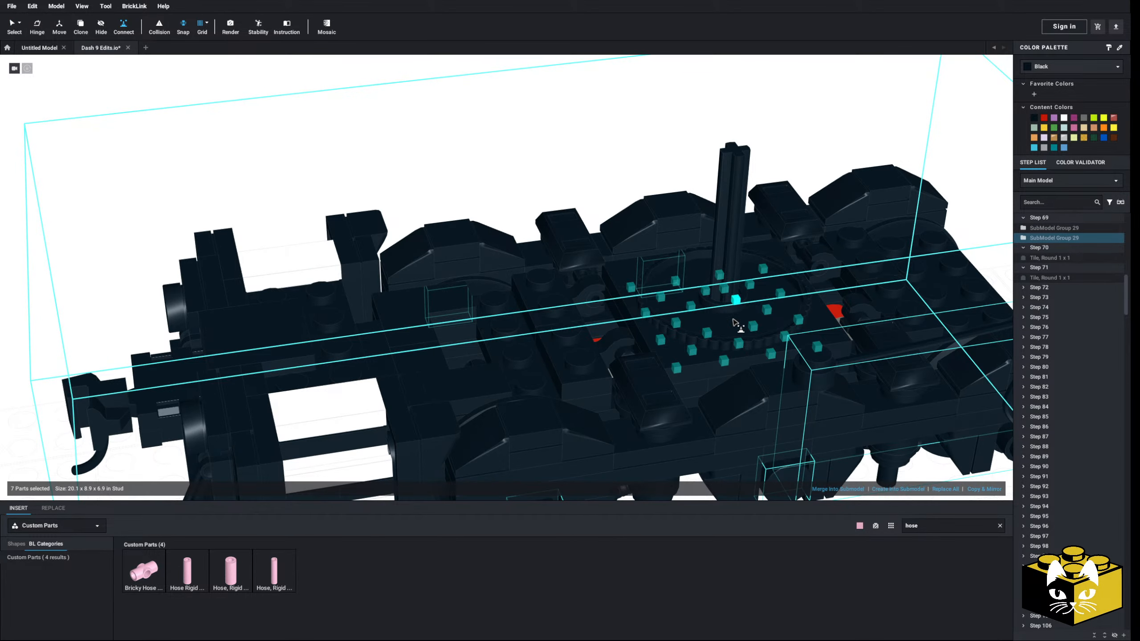
scroll(717, 325, "up", 6)
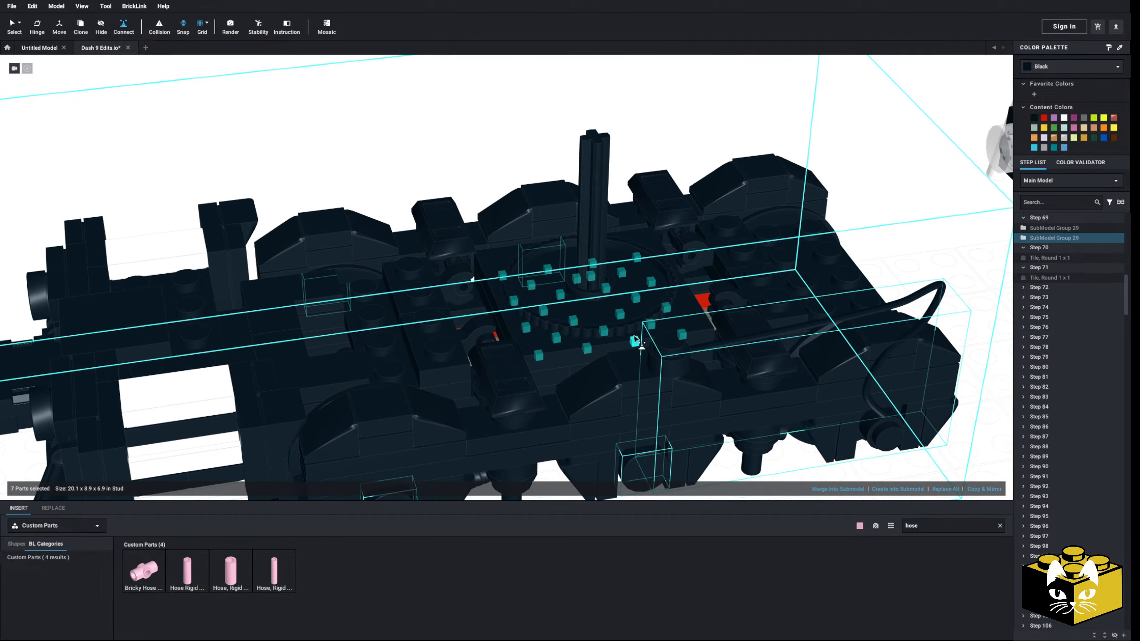
mouse_move(643, 340)
right_mouse_down()
mouse_move(667, 319)
mouse_move(660, 305)
mouse_move(662, 336)
right_mouse_up()
left_click(660, 350)
scroll(666, 351, "down", 4)
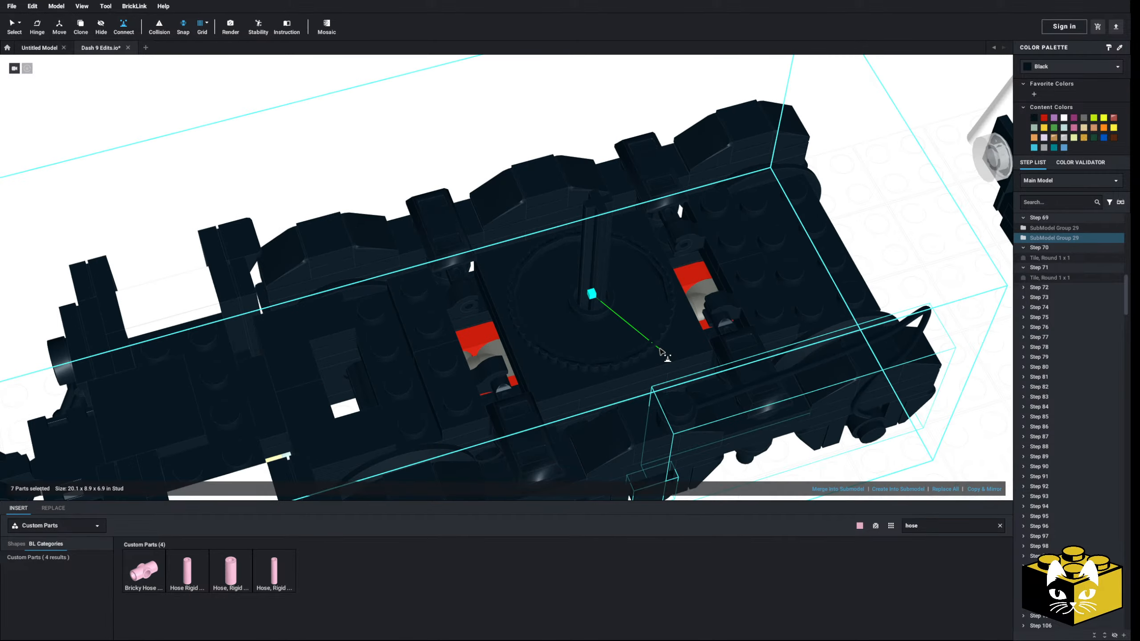
Connect the truck to the round mounting plate under the cab end of the locomotive, and clear the selection
middle_click_drag(667, 352, 506, 349)
right_click_drag(507, 349, 590, 310)
middle_click_drag(590, 310, 428, 335)
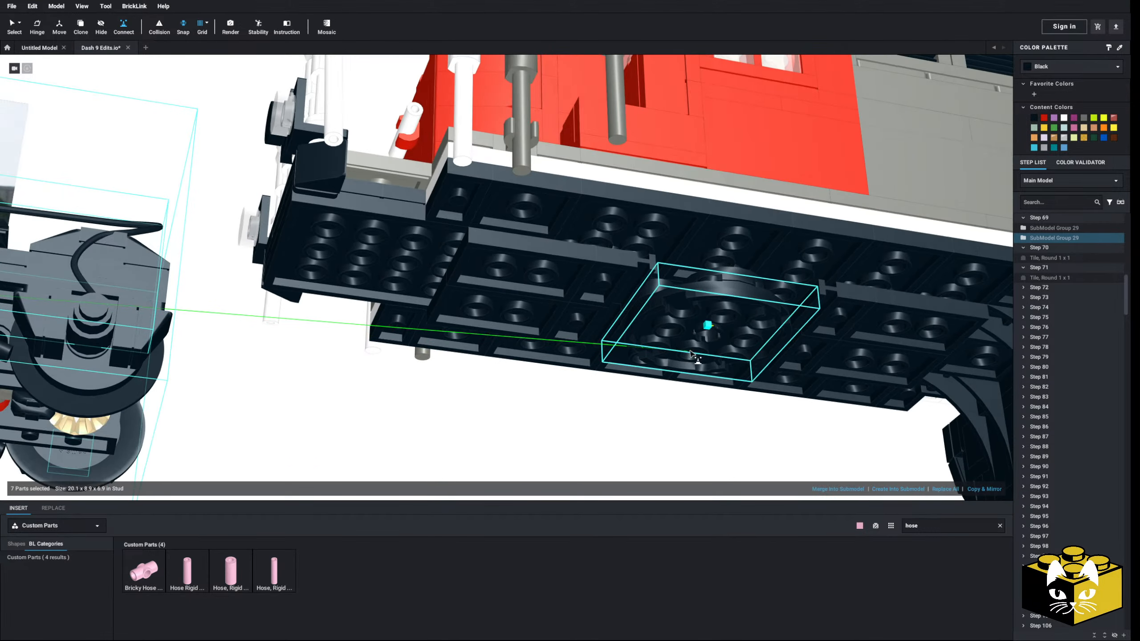
left_click(708, 340)
scroll(707, 340, "down", 5)
right_click_drag(708, 341, 628, 372)
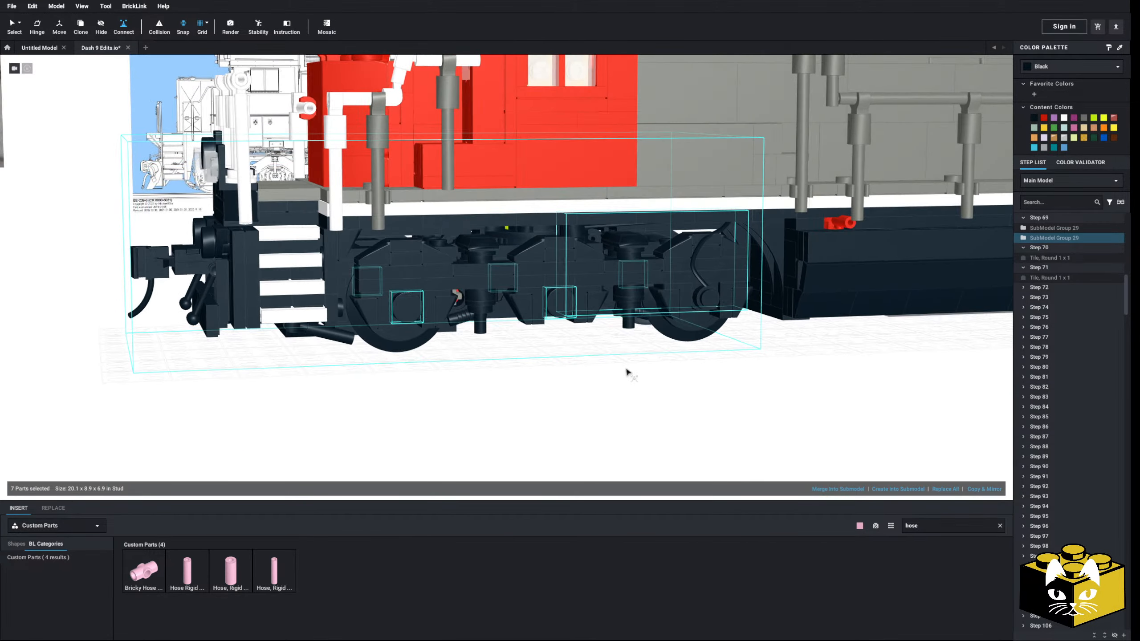
scroll(629, 372, "down", 3)
middle_click_drag(628, 372, 582, 379)
scroll(582, 380, "down", 3)
mouse_move(582, 379)
right_mouse_down()
mouse_move(605, 382)
mouse_move(580, 395)
mouse_move(584, 407)
mouse_move(590, 382)
right_mouse_up()
left_click(12, 25)
left_click(292, 332)
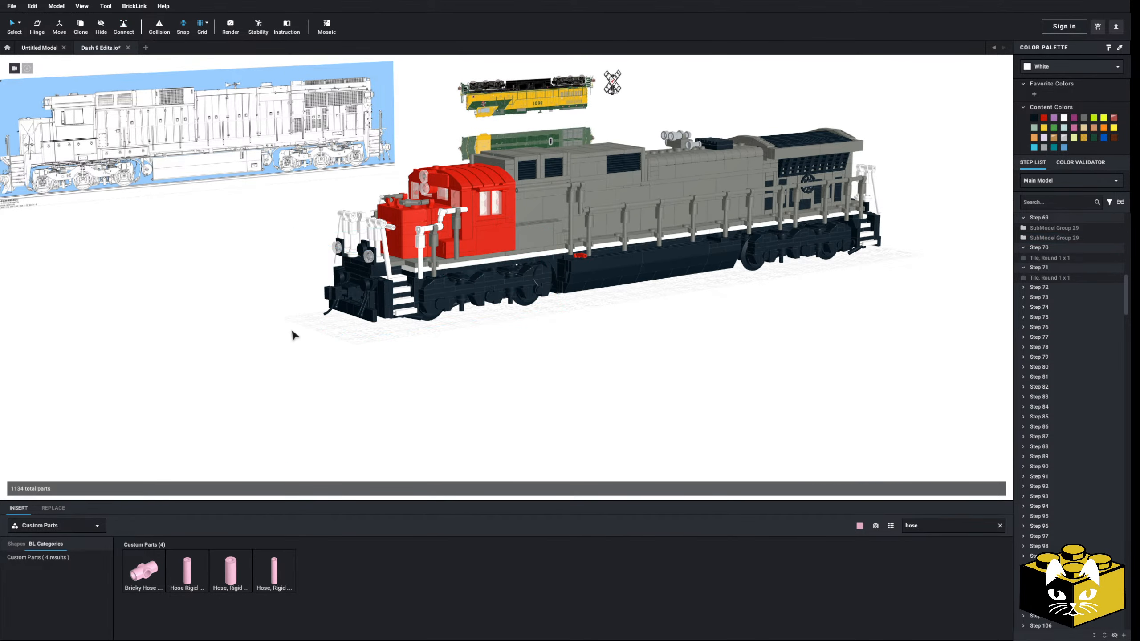
Check the real locomotive reference photo and recolor the Plate 1 x 4 above the front coupler white
scroll(292, 333, "up", 4)
middle_click_drag(292, 333, 417, 423)
right_click_drag(417, 423, 449, 422)
middle_click_drag(449, 421, 358, 384)
right_click_drag(358, 387, 467, 474)
scroll(350, 387, "up", 2)
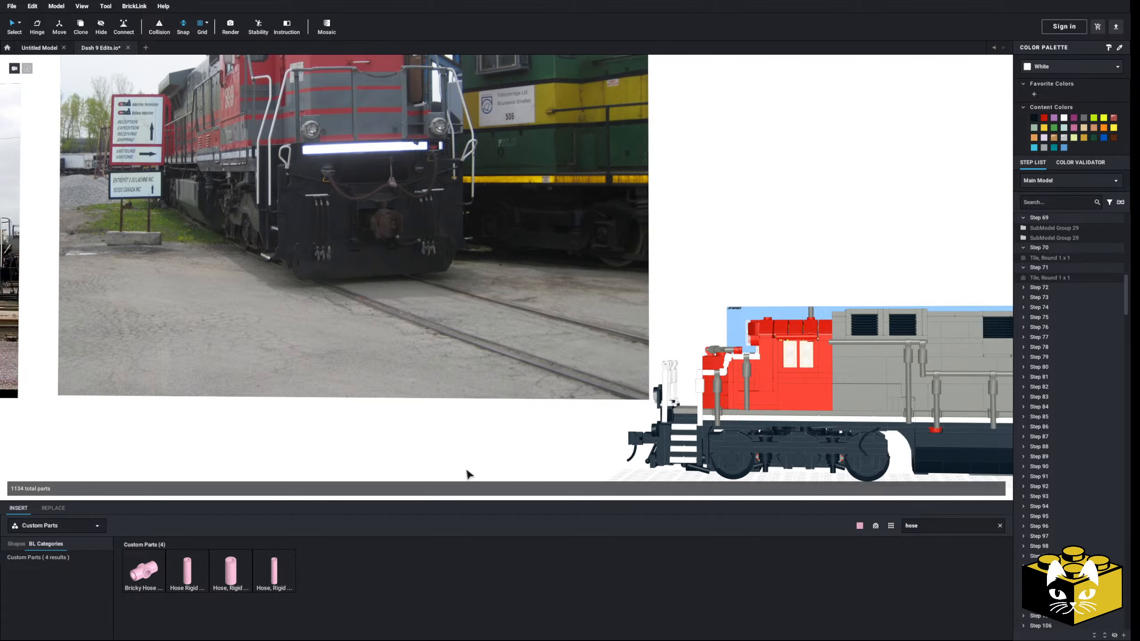
middle_click_drag(466, 470, 337, 391)
right_click_drag(337, 391, 372, 399)
scroll(372, 399, "up", 5)
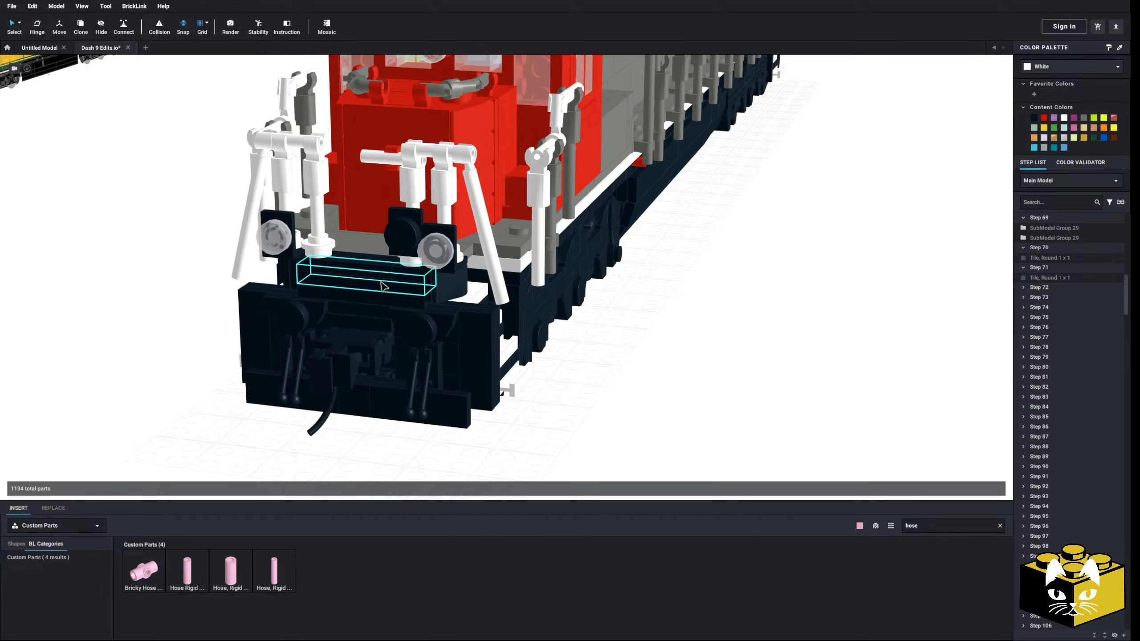
left_click(383, 286)
left_click(1067, 118)
left_click(877, 267)
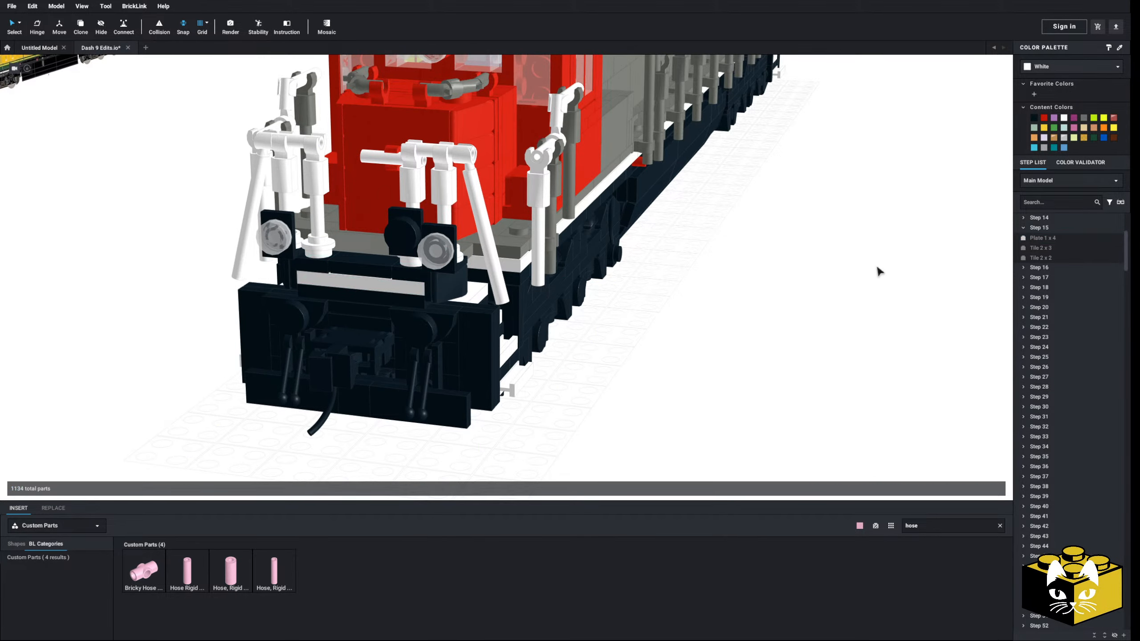
Recolor the matching Plate 1 x 4 above the rear coupler white
scroll(807, 299, "down", 5)
right_click_drag(807, 298, 507, 275)
scroll(811, 295, "up", 3)
scroll(508, 266, "up", 5)
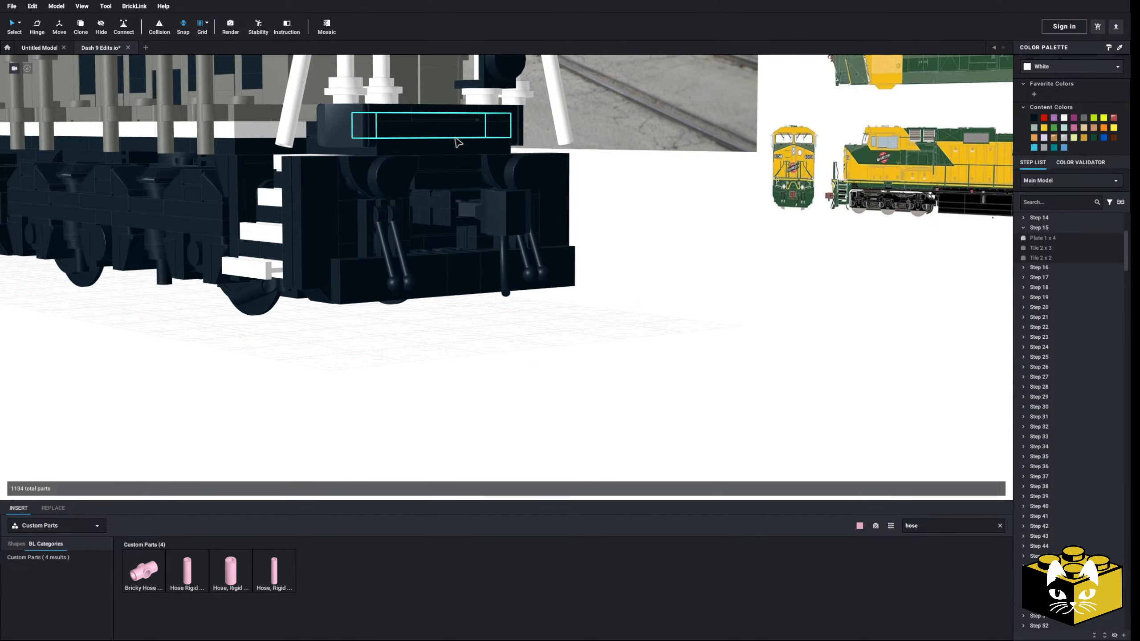
left_click(473, 142)
left_click(1065, 118)
left_click(669, 387)
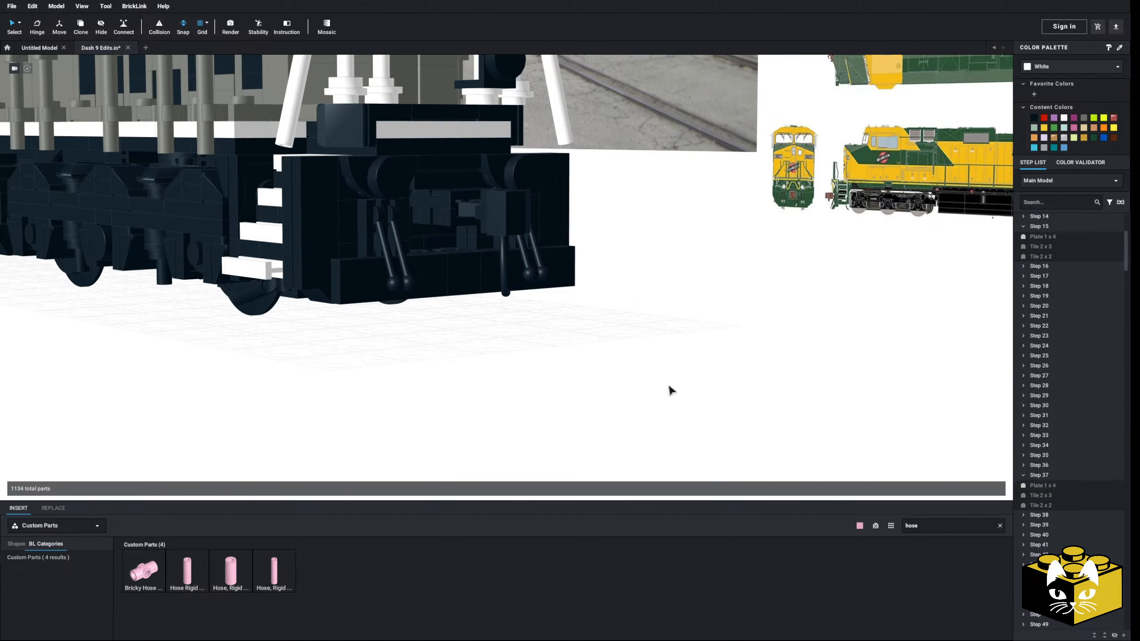
Copy the rear truck's middle Tile, Round 1 x 1 axle cap onto the two outer wheel positions of the same side frame
scroll(669, 387, "down", 5)
mouse_move(670, 387)
right_mouse_down()
mouse_move(750, 400)
mouse_move(677, 400)
right_mouse_up()
scroll(636, 387, "up", 6)
right_click_drag(588, 366, 573, 364)
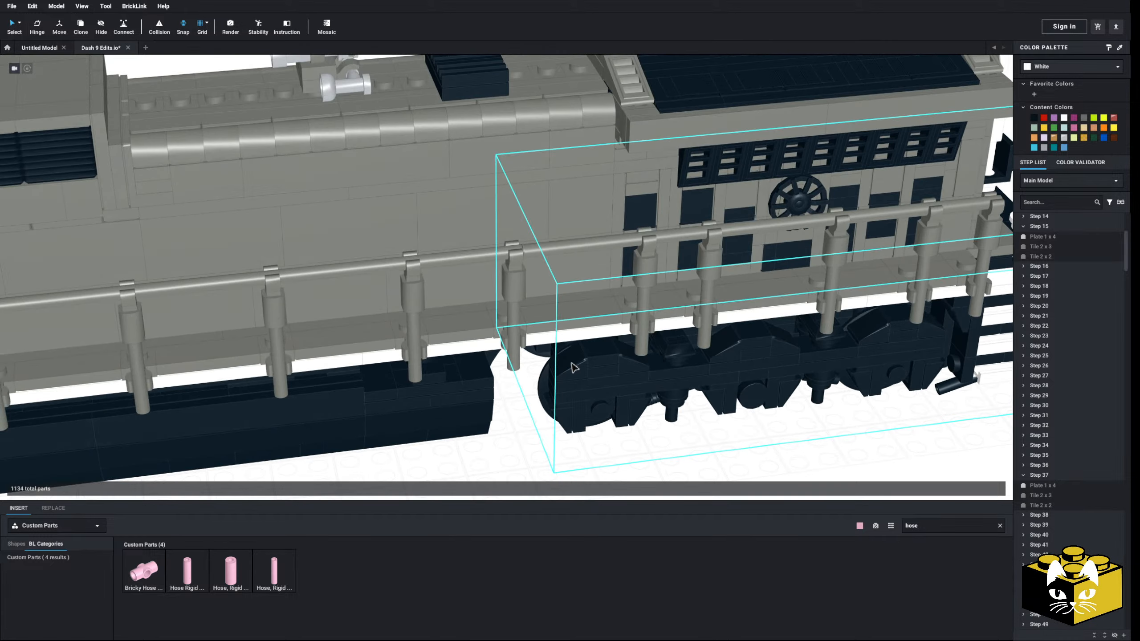
left_click(751, 397)
right_click_drag(751, 397, 704, 357)
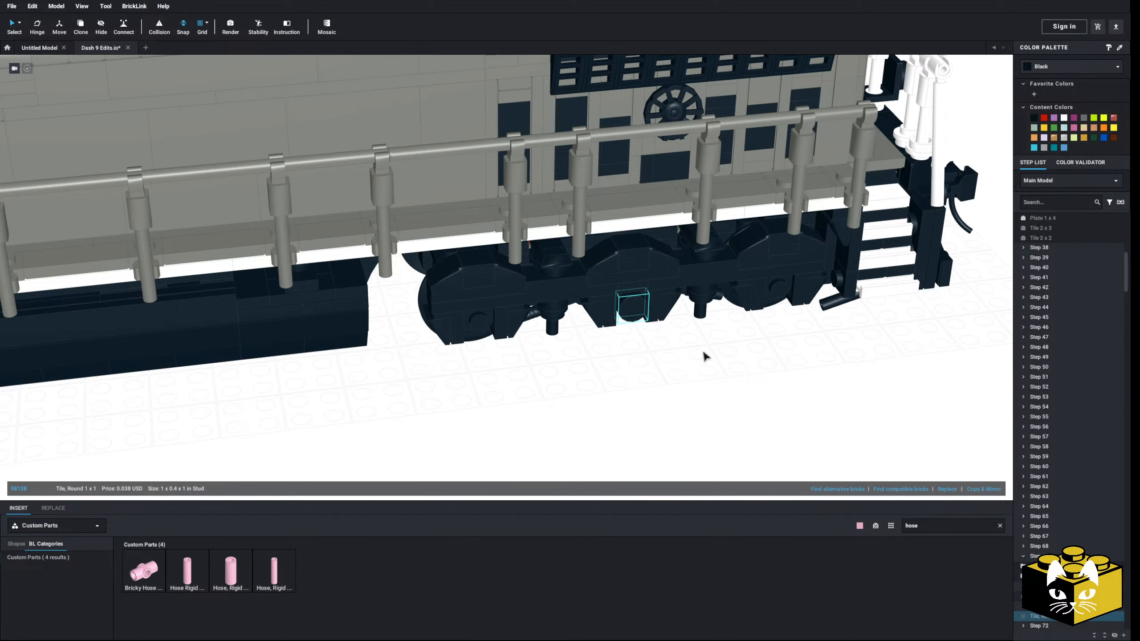
right_click(629, 312)
left_click(646, 327)
right_click(653, 364)
left_click(686, 392)
left_click(477, 326)
right_click(572, 372)
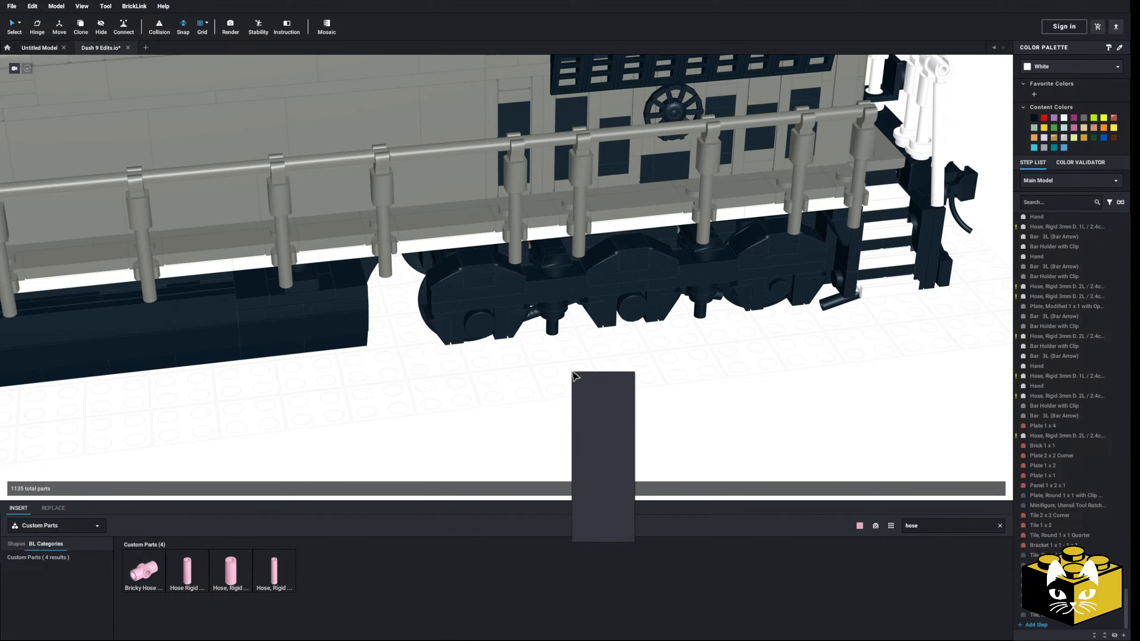
left_click(598, 399)
left_click(786, 293)
Paste two more round tile axle caps onto the outer wheel positions of the rear truck's opposite side frame
right_click_drag(718, 372, 623, 369)
right_click(624, 373)
left_click(646, 395)
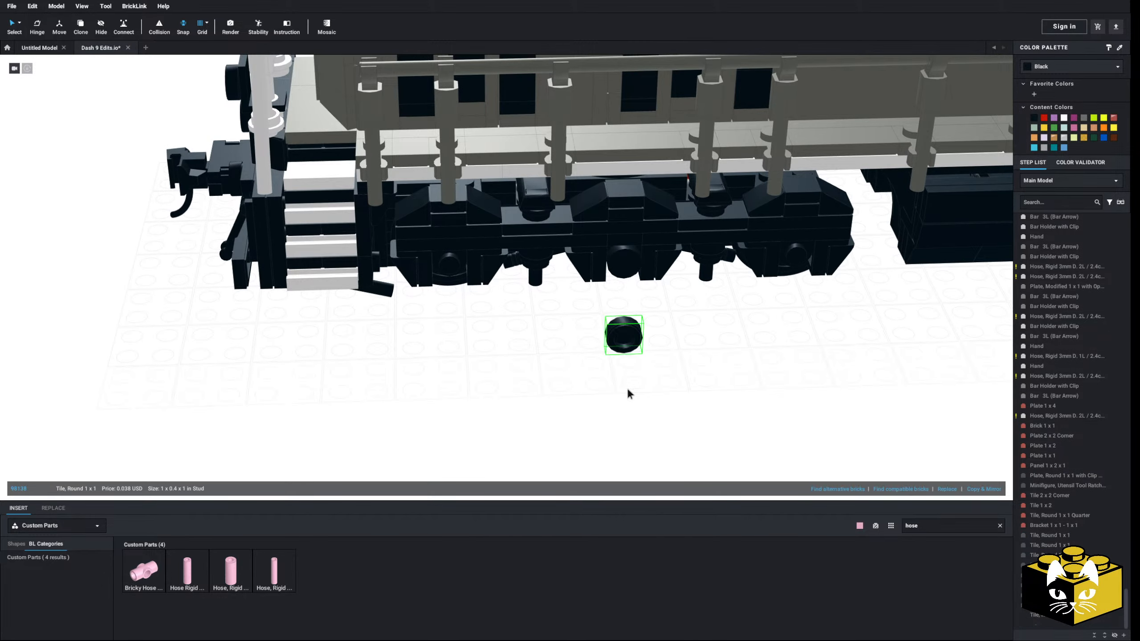
right_click(649, 365)
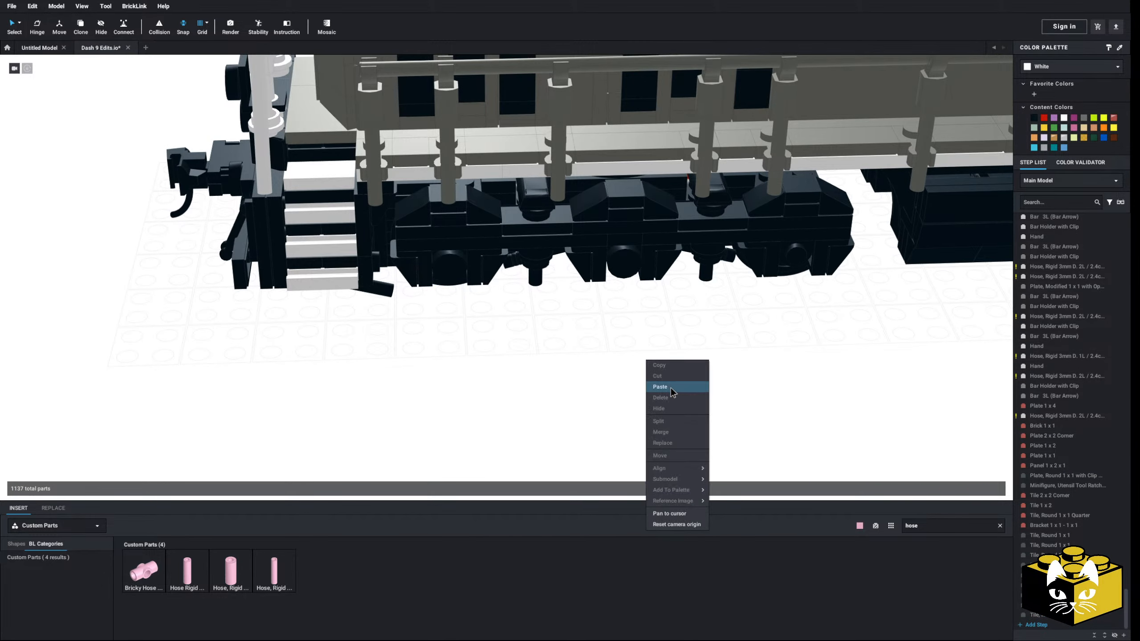
left_click(670, 387)
scroll(648, 361, "down", 5)
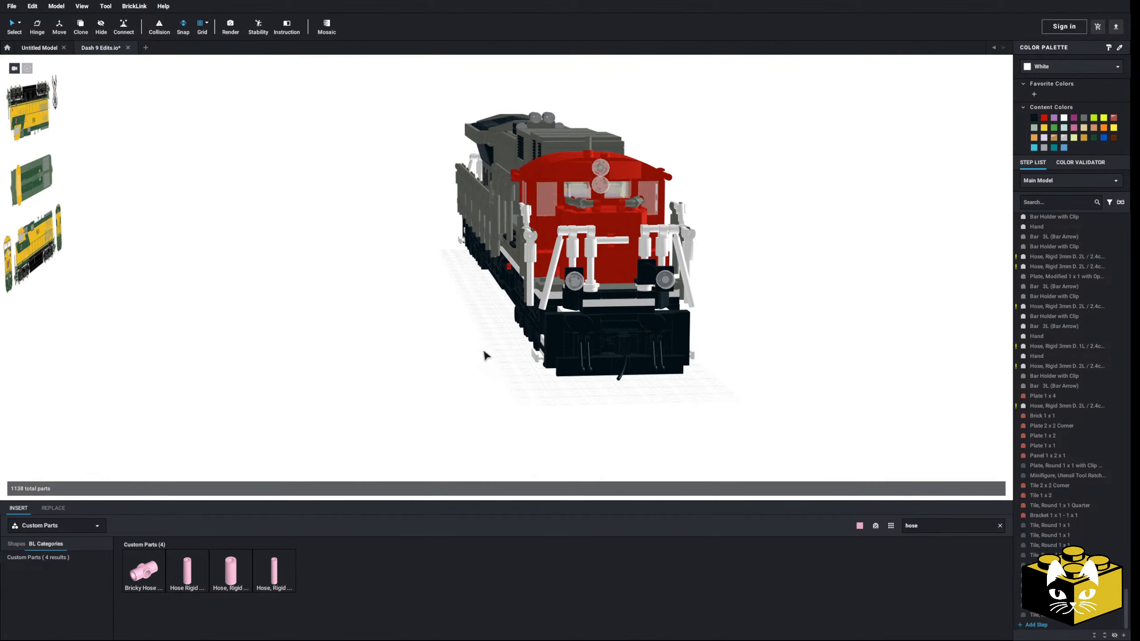
Select the whole locomotive, flip it upside down to expose the fuel tank's underside, and clear the selection
scroll(442, 373, "down", 5)
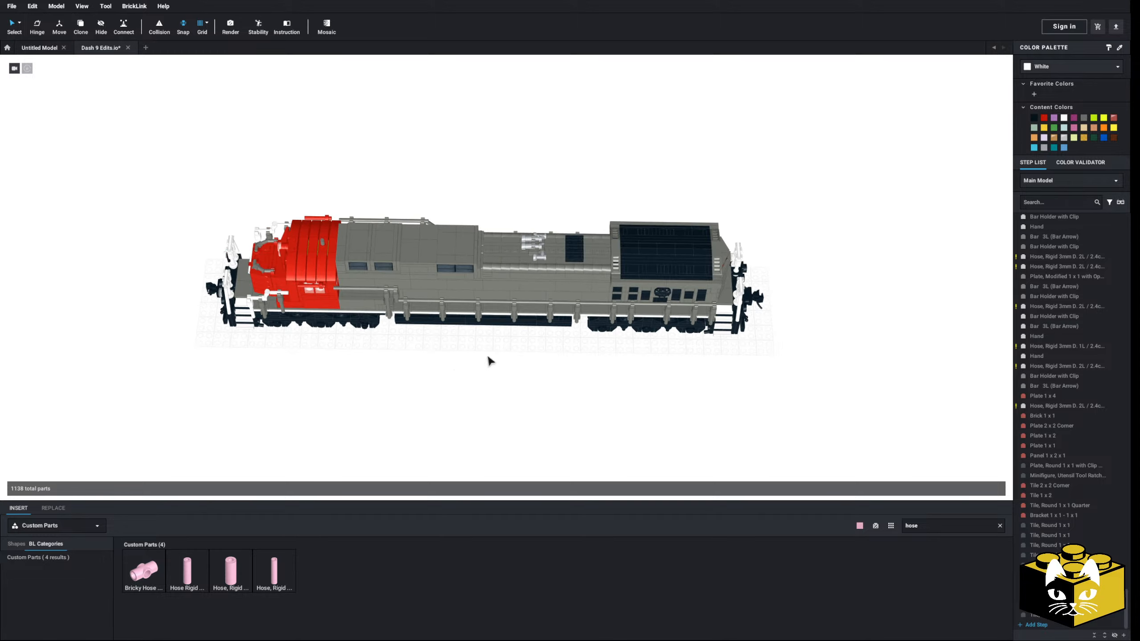
right_click_drag(517, 361, 554, 358)
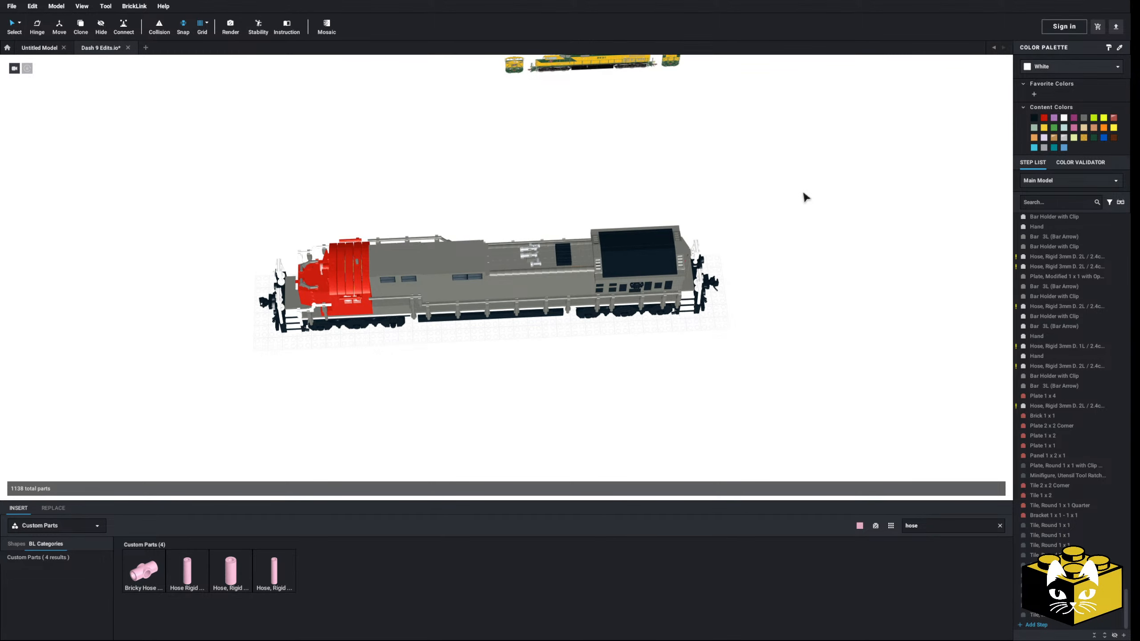
left_click_drag(804, 197, 222, 374)
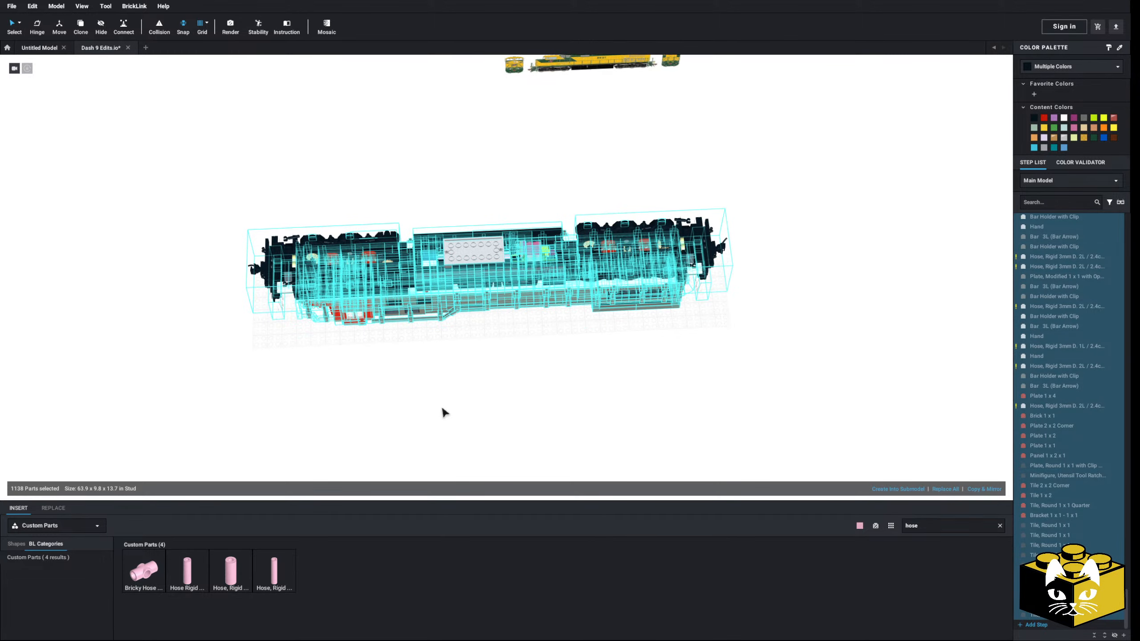
left_click(466, 401)
scroll(483, 401, "up", 6)
right_click_drag(485, 402, 391, 225)
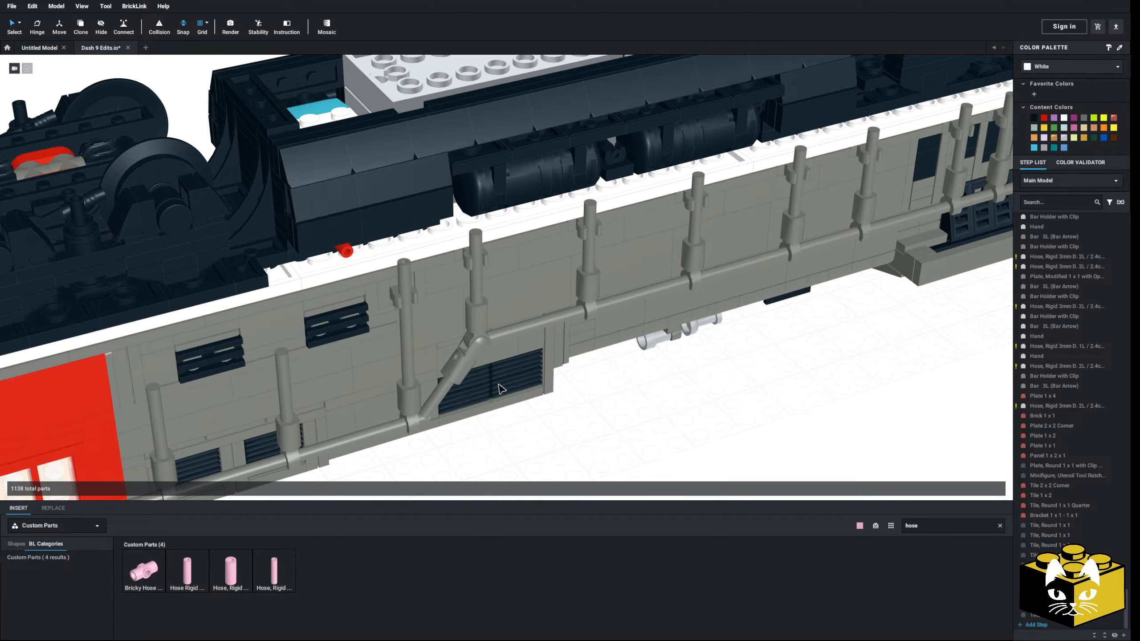
middle_click_drag(388, 210, 358, 318)
middle_click_drag(330, 265, 391, 302)
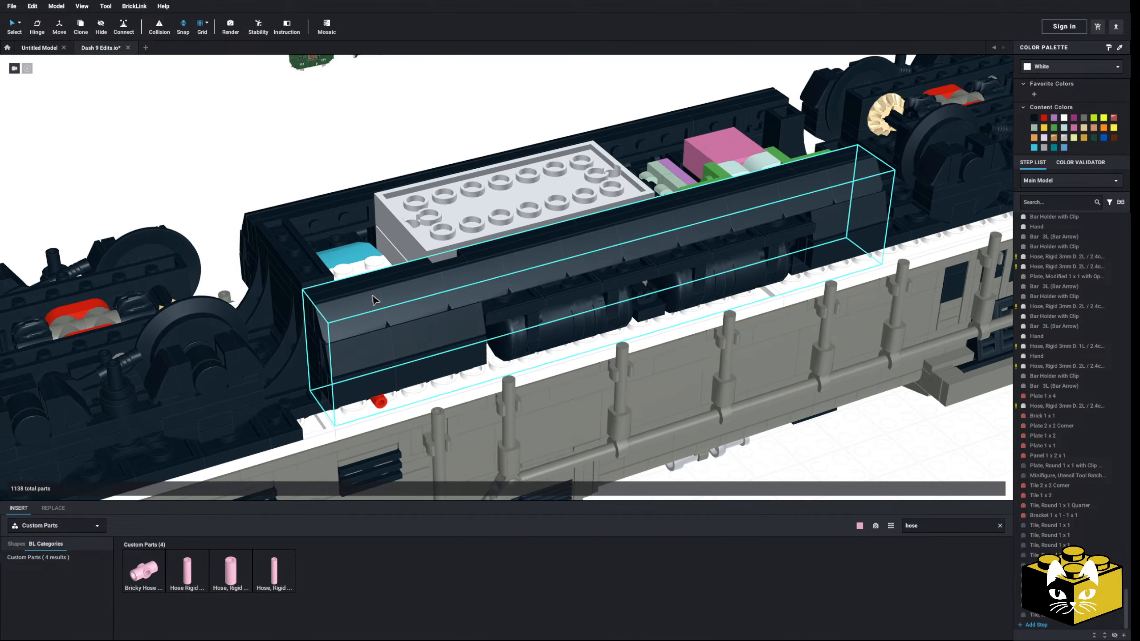
Delete the curved side panel and adjoining air-tank assembly along the near side of the fuel tank
right_click_drag(391, 288, 372, 310)
middle_click_drag(373, 310, 342, 207)
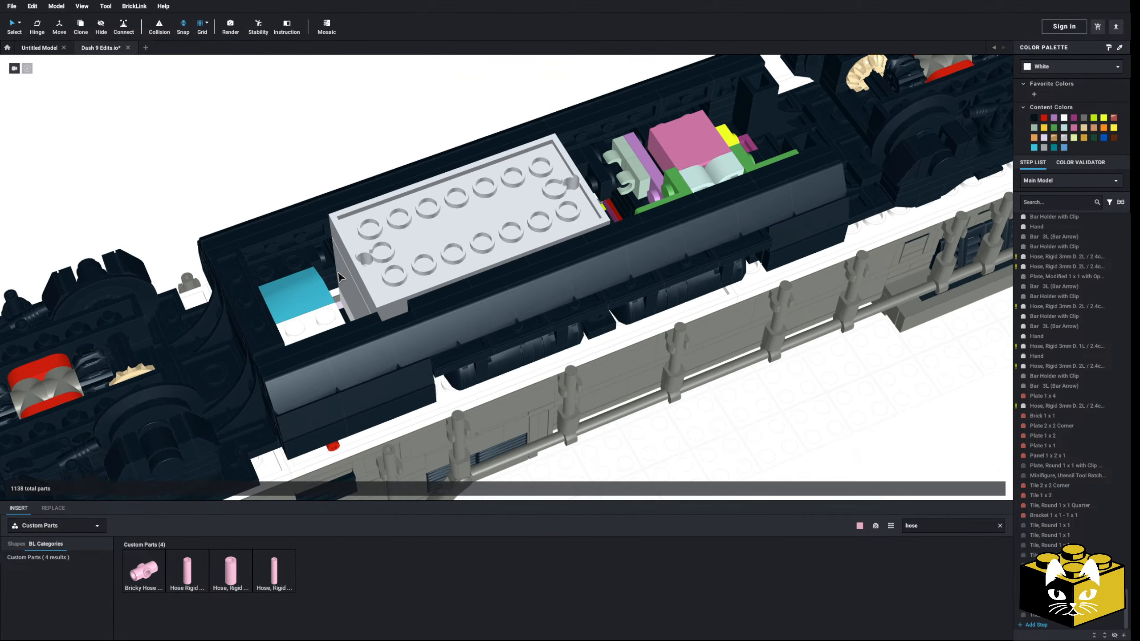
left_click(429, 316)
key("Delete")
left_click(648, 105)
key("Delete")
right_click_drag(663, 172, 628, 166)
right_click_drag(583, 221, 586, 204)
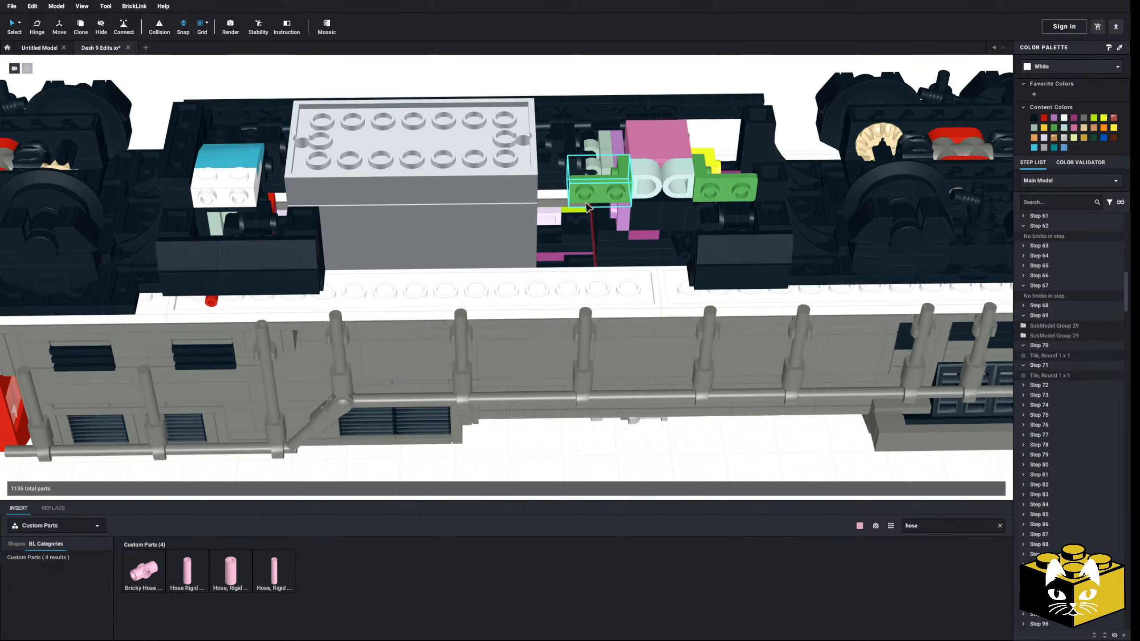
Delete the blue and white brick block at the end of the light grey box in the fuel tank
scroll(579, 224, "down", 5)
scroll(458, 207, "up", 5)
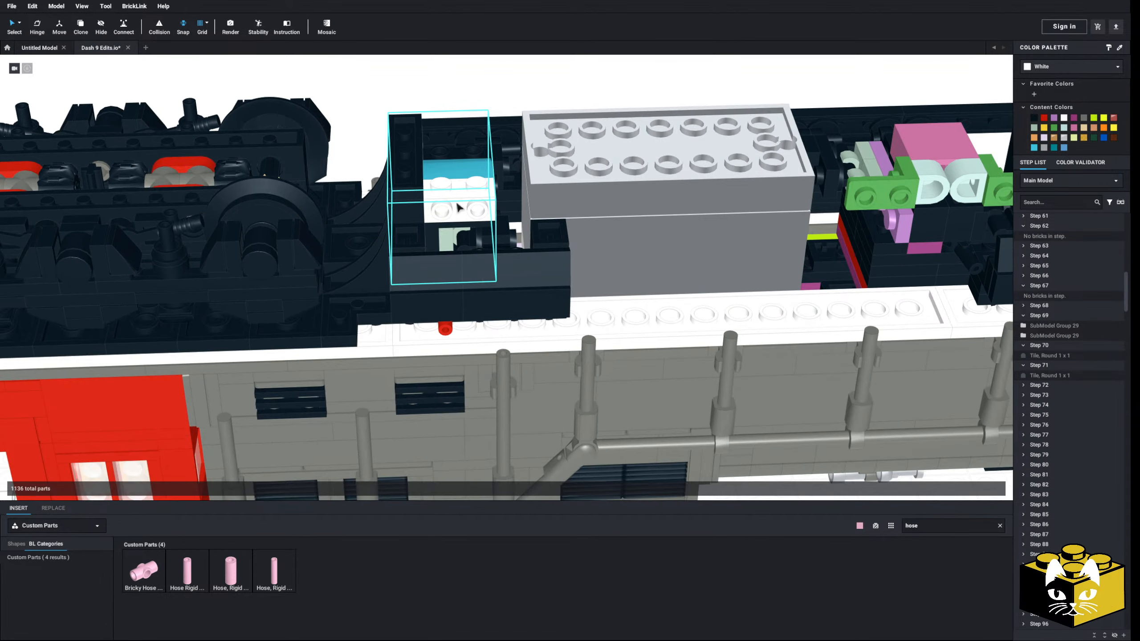
left_click(458, 207)
key("Delete")
right_click_drag(458, 207, 400, 227)
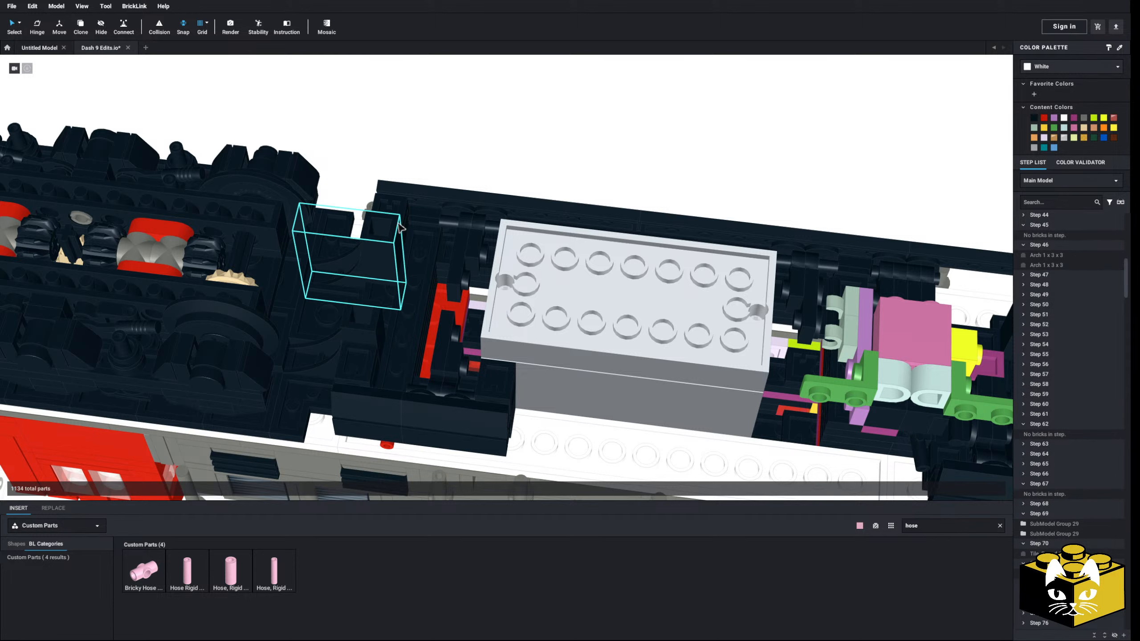
Delete the black clip plates and small tank details behind the grey box's far corner
left_click(472, 240)
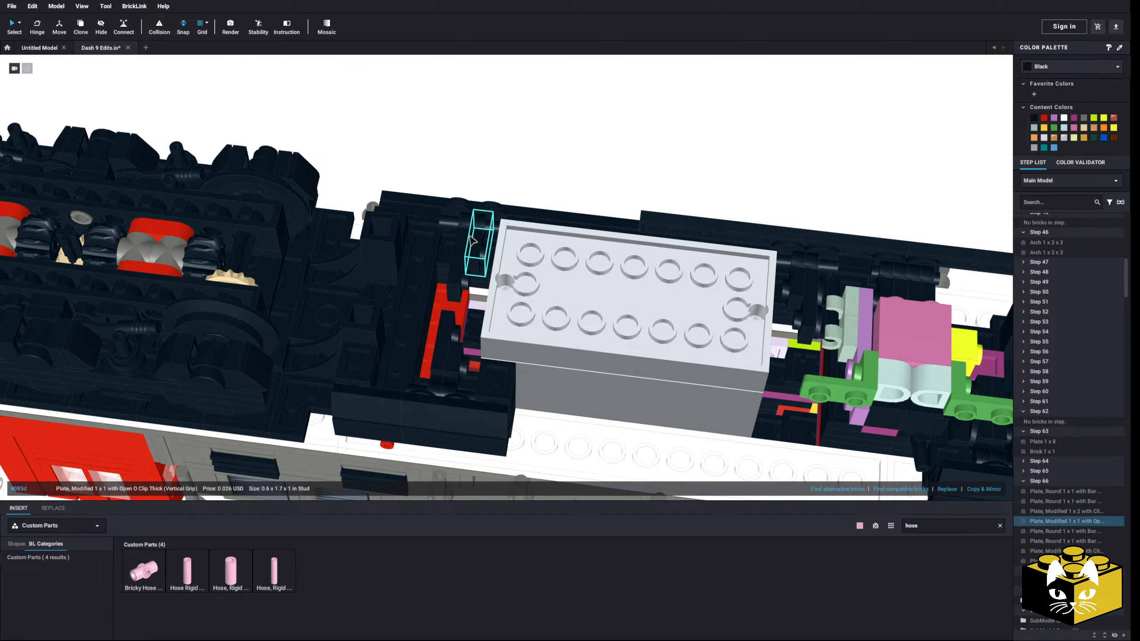
key("Delete")
left_click(462, 256)
key("Delete")
left_click(476, 229)
left_click(490, 217)
key("Delete")
Delete the two Tile 1 x 8 strips along the far edge of the fuel tank
left_click(464, 221)
key("Delete")
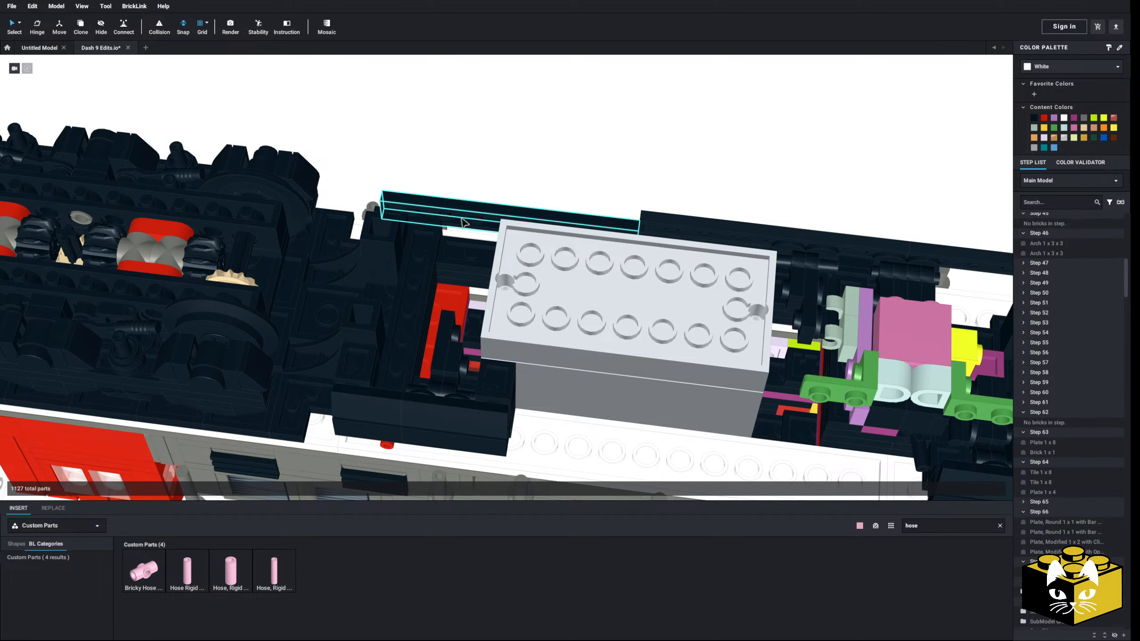
left_click(464, 222)
key("Delete")
right_click_drag(465, 222, 556, 205)
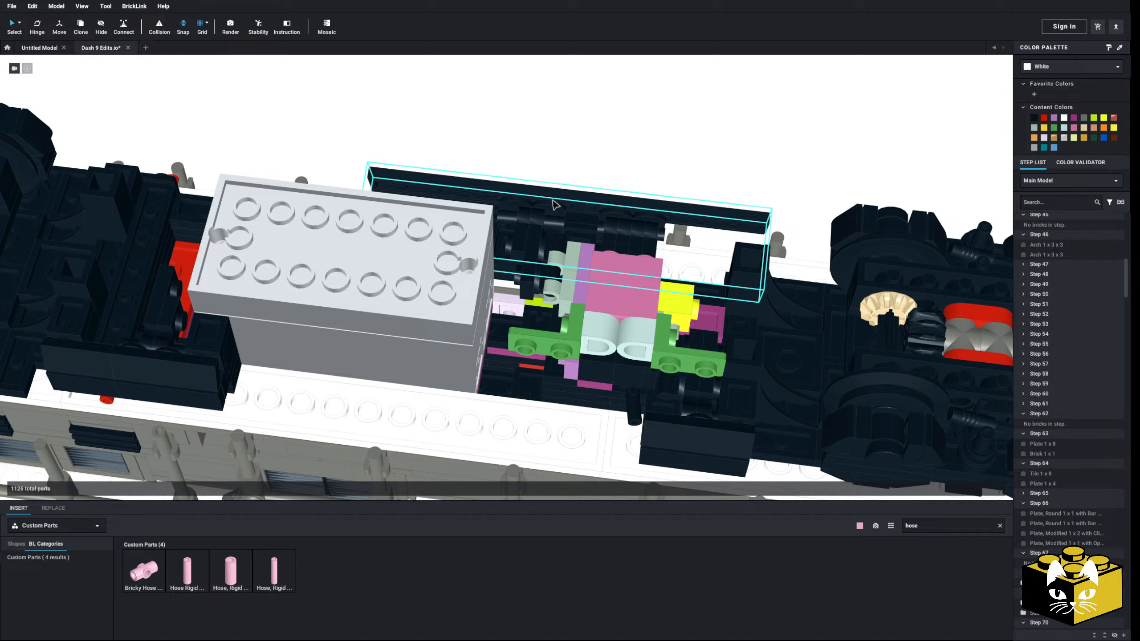
left_click(514, 196)
key("Delete")
Delete the black clip and bar details on the far side of the tank beside the pink and green bricks
left_click(523, 202)
key("Delete")
left_click(531, 212)
key("Delete")
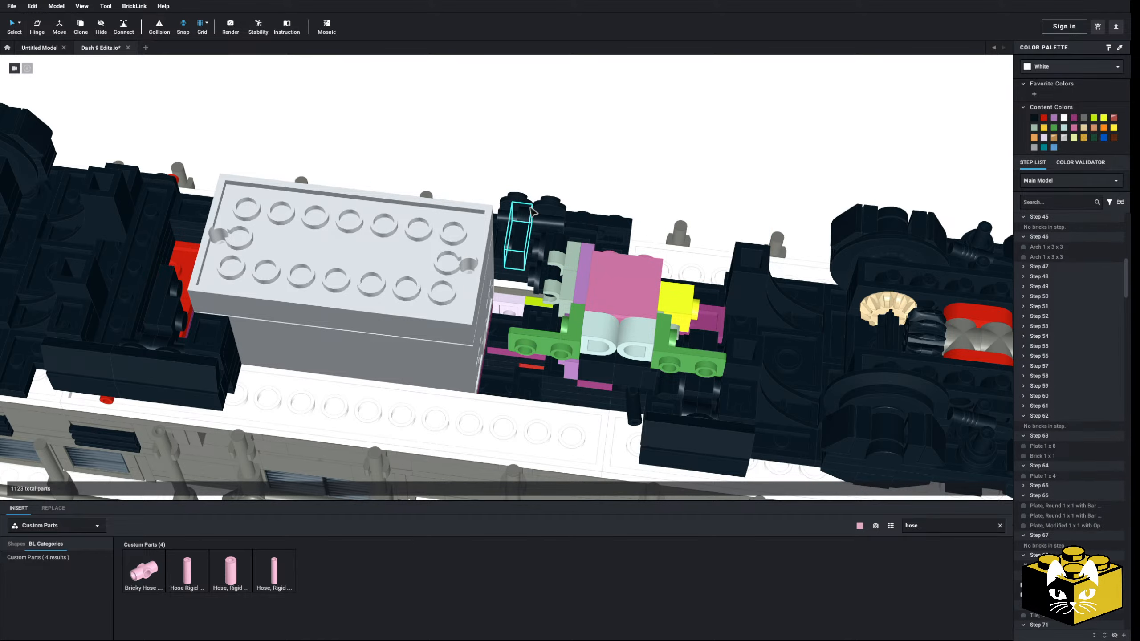
left_click(533, 212)
key("Delete")
left_click(548, 214)
key("Delete")
Move the yellow and green locomotive reference image well away from the model, past the nose end
right_click_drag(548, 215, 588, 293)
scroll(497, 244, "down", 4)
scroll(502, 221, "up", 4)
scroll(509, 265, "down", 8)
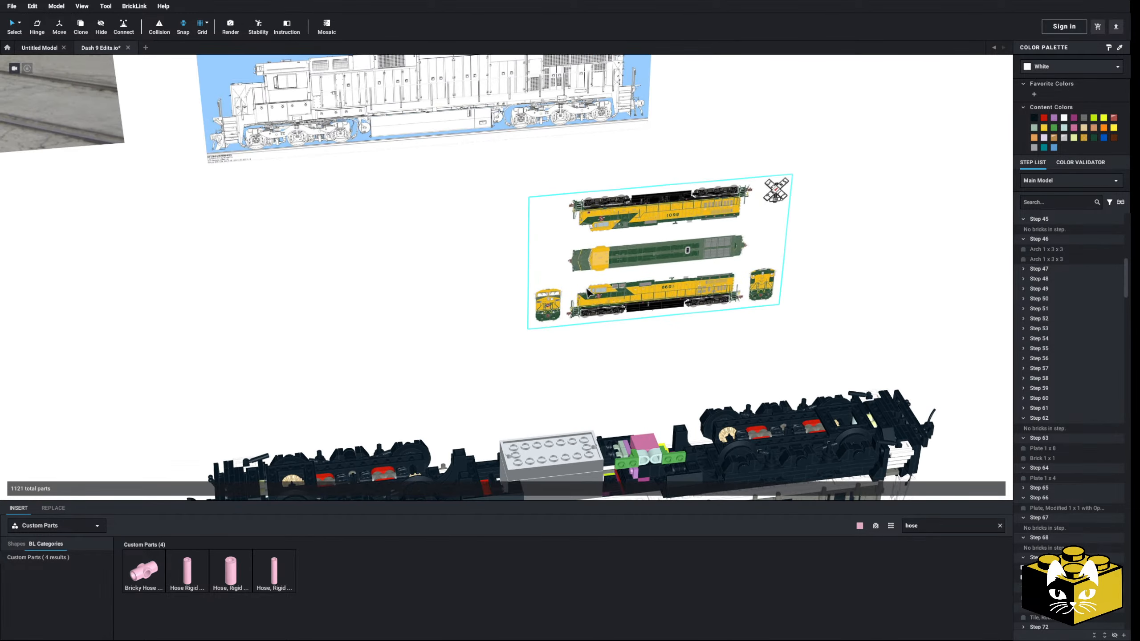
right_click_drag(631, 247, 546, 315)
left_click_drag(545, 315, 189, 288)
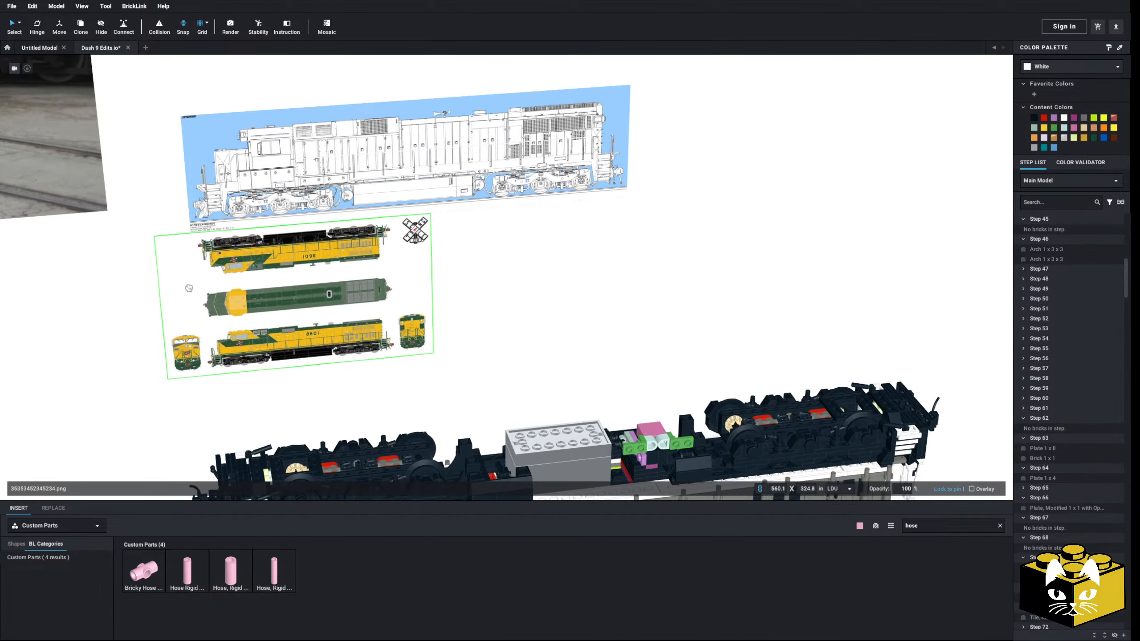
middle_click_drag(189, 288, 665, 301)
left_click_drag(665, 301, 395, 287)
middle_click_drag(395, 287, 693, 274)
left_click_drag(694, 273, 179, 270)
left_click(619, 315)
middle_click_drag(620, 314, 254, 274)
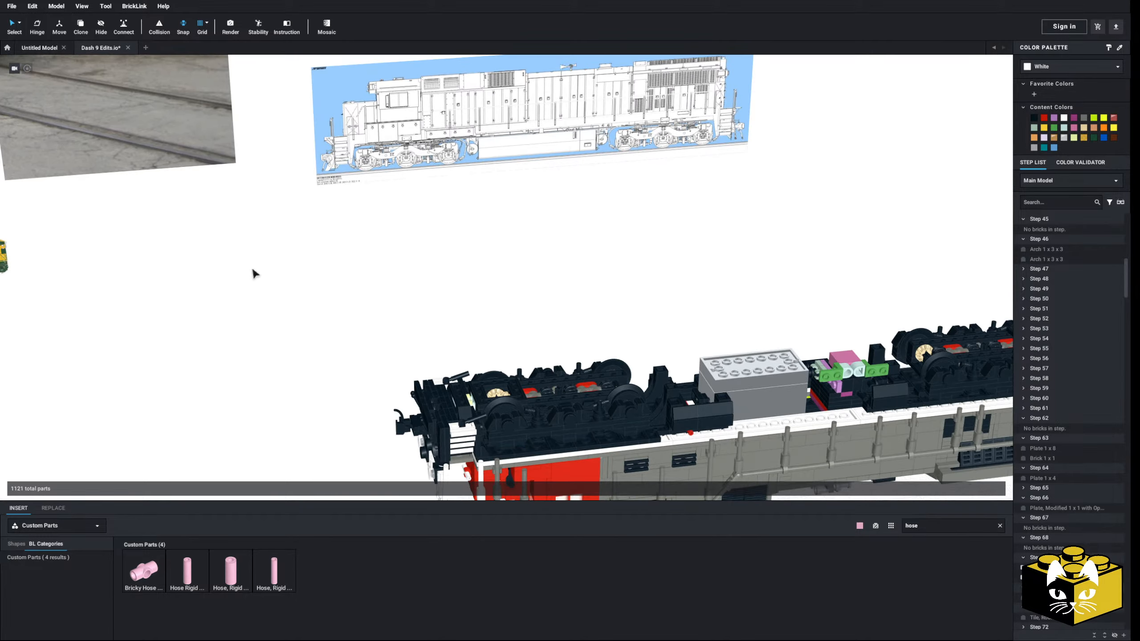
Select the remaining fuel tank parts around the grey box, including the colored bricks and black plates
right_click_drag(254, 274, 359, 255)
scroll(369, 241, "up", 5)
left_click_drag(410, 275, 747, 332)
right_click_drag(557, 256, 631, 297)
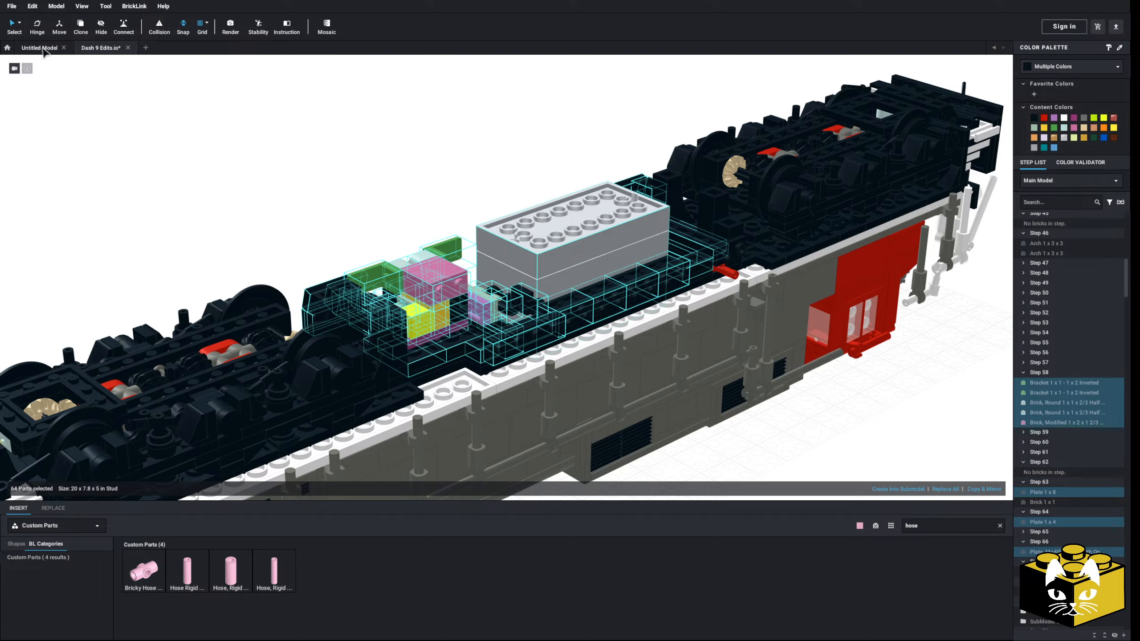
left_click(12, 6)
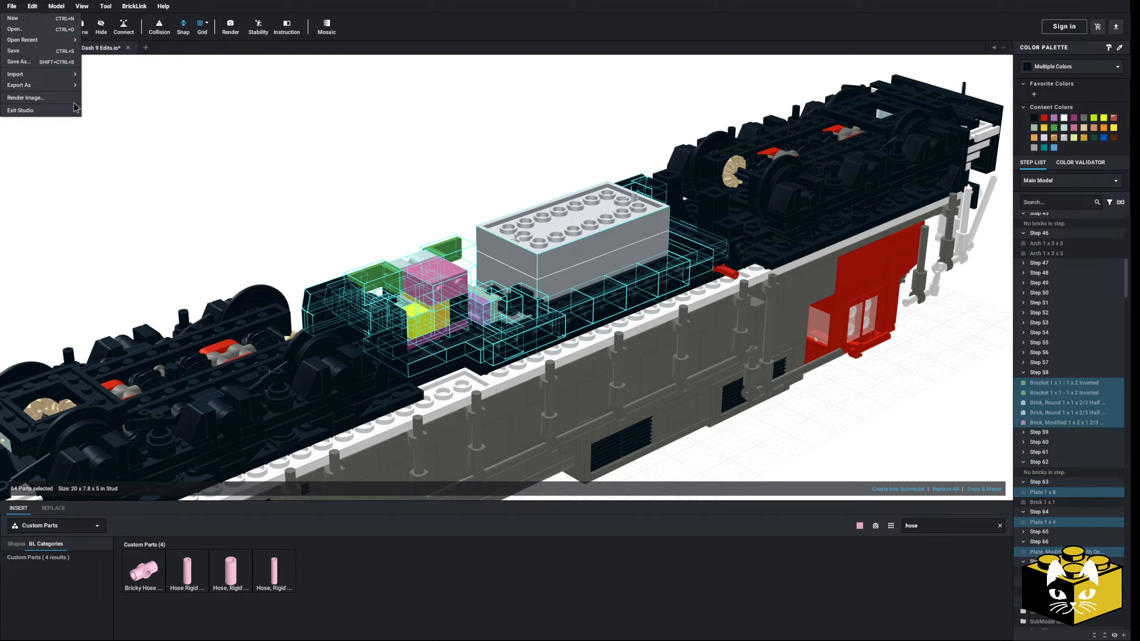
mouse_move(51, 87)
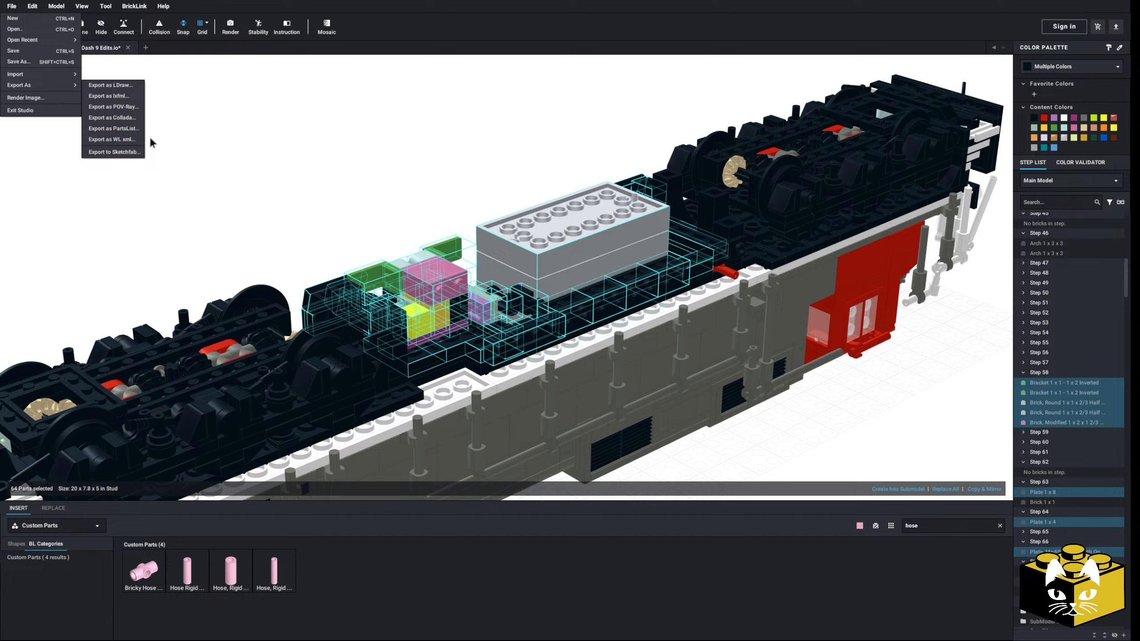
left_click(333, 158)
Move the selected tank frame and colored bricks off the chassis, leaving the grey box in place, and clear the selection
right_click_drag(333, 158, 350, 184)
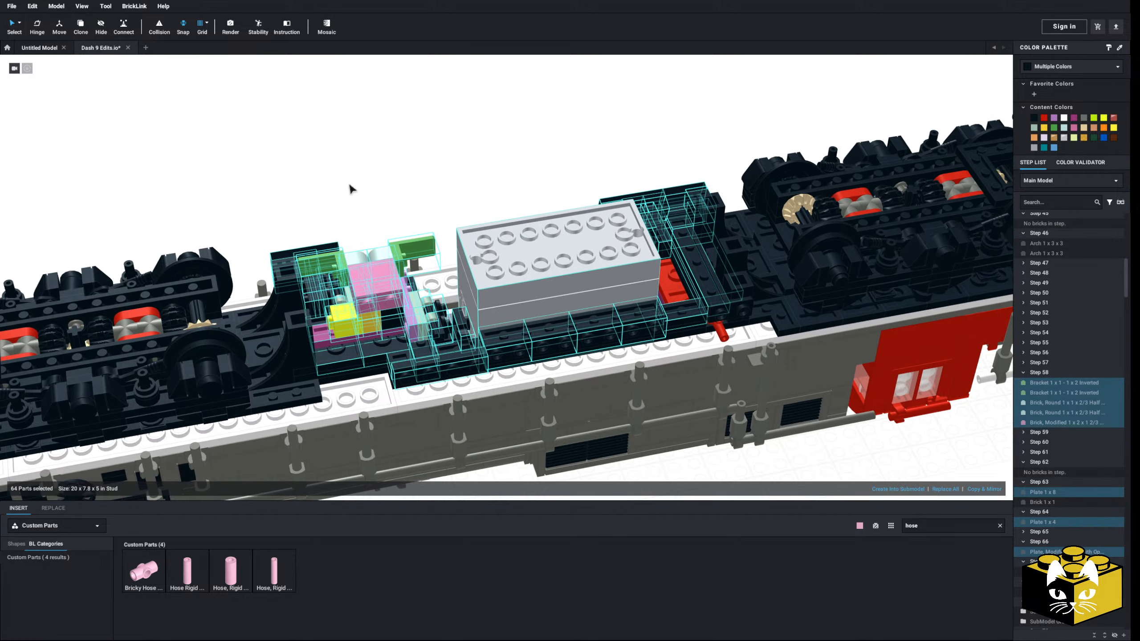
left_click_drag(370, 288, 359, 173)
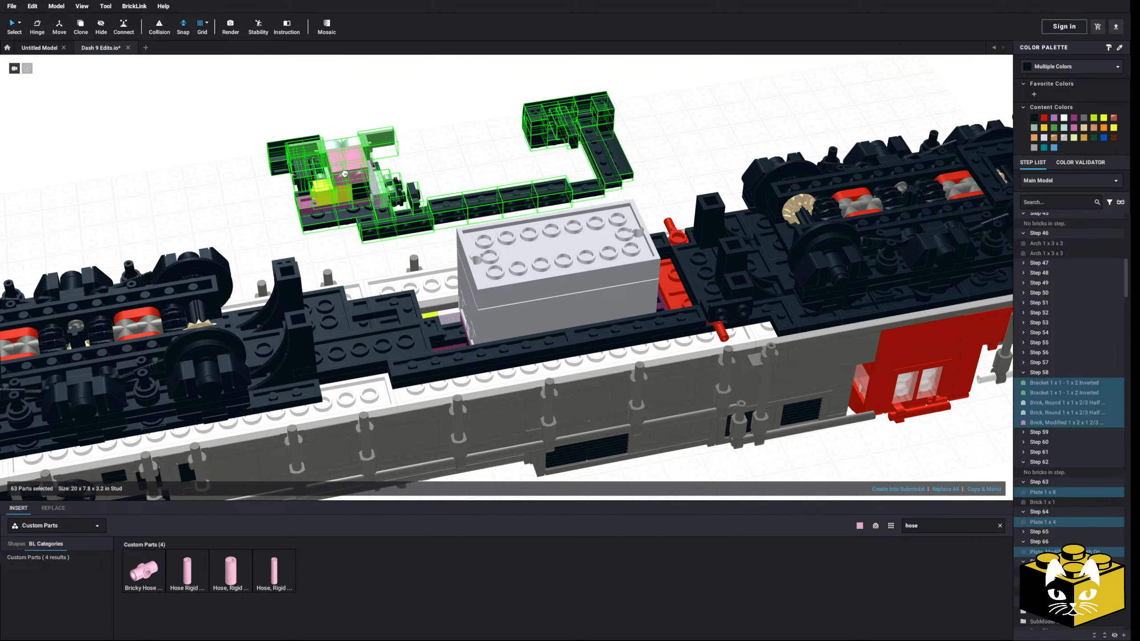
middle_click_drag(359, 173, 386, 254)
left_click_drag(359, 173, 351, 194)
left_click(270, 288)
Select the chassis layer with Plate 3 x 3, Plate 2 x 6, Plate 2 x 2 Corner and Plate 1 x 1, and move it beside the removed frame
middle_click_drag(265, 281, 219, 207)
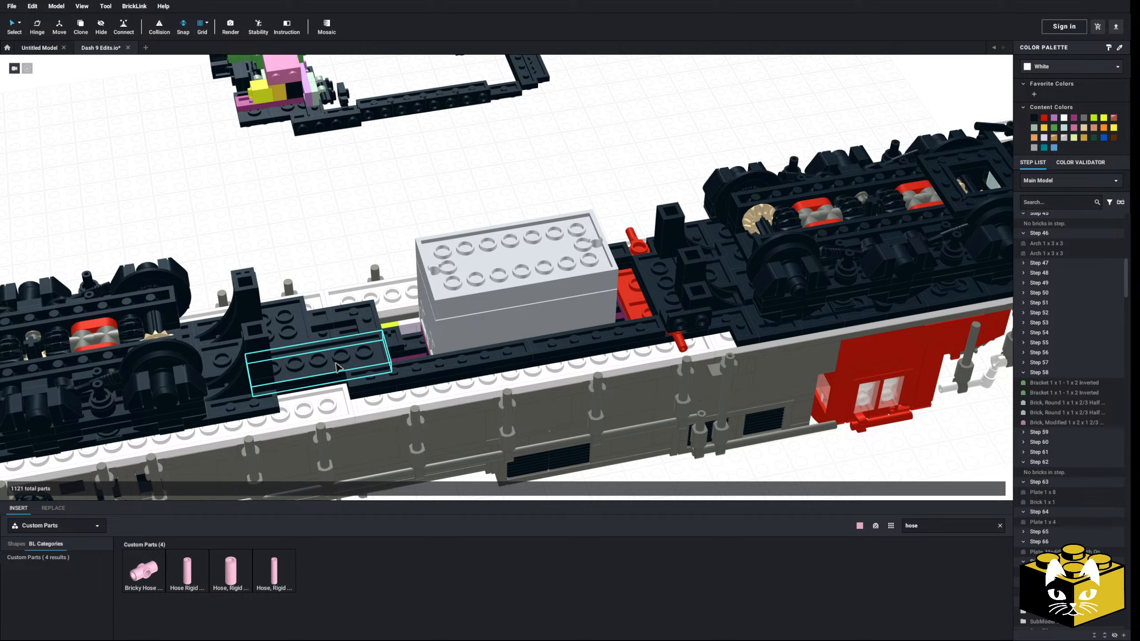
left_click(292, 338)
left_click(351, 317, "ctrl")
left_click(323, 330, "ctrl")
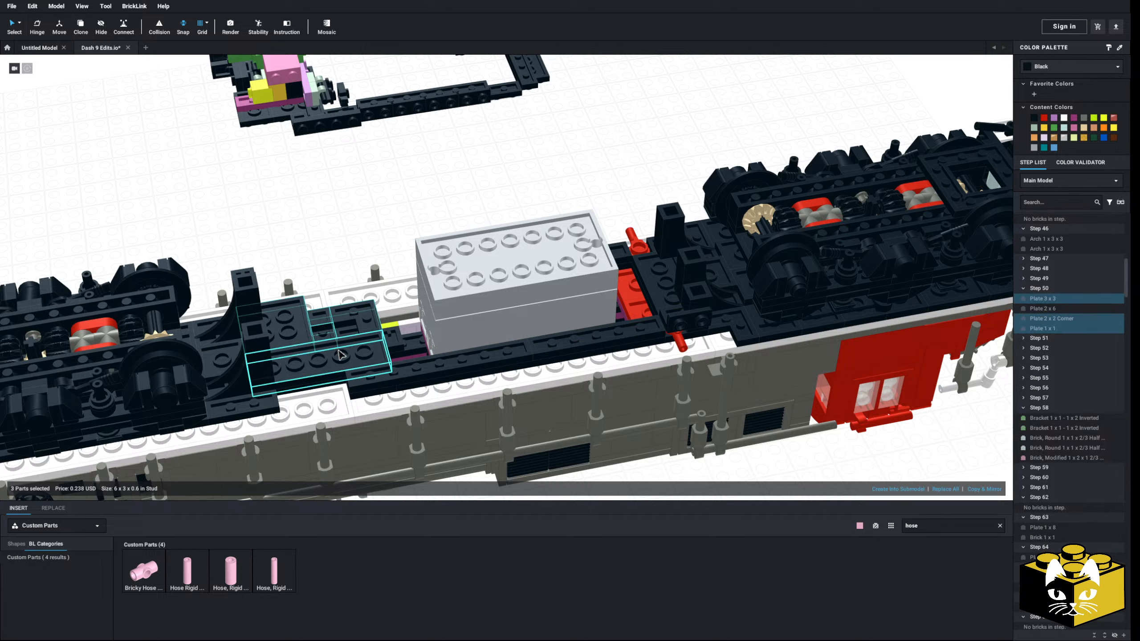
left_click(340, 352, "ctrl")
left_click(452, 364, "ctrl")
left_click(567, 347, "ctrl")
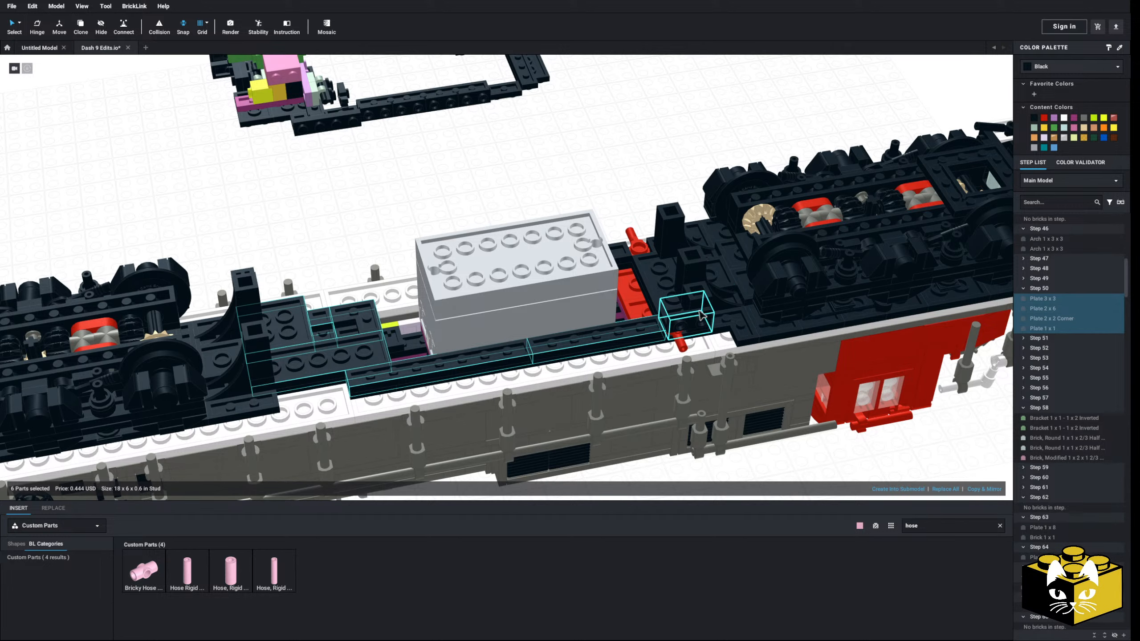
left_click_drag(706, 326, 632, 261)
middle_click_drag(633, 261, 610, 352)
left_click_drag(611, 353, 539, 246)
middle_click_drag(539, 246, 645, 291)
left_click_drag(645, 290, 390, 281)
middle_click_drag(391, 281, 393, 324)
left_click_drag(393, 324, 550, 149)
left_click(268, 289)
middle_click_drag(267, 290, 234, 236)
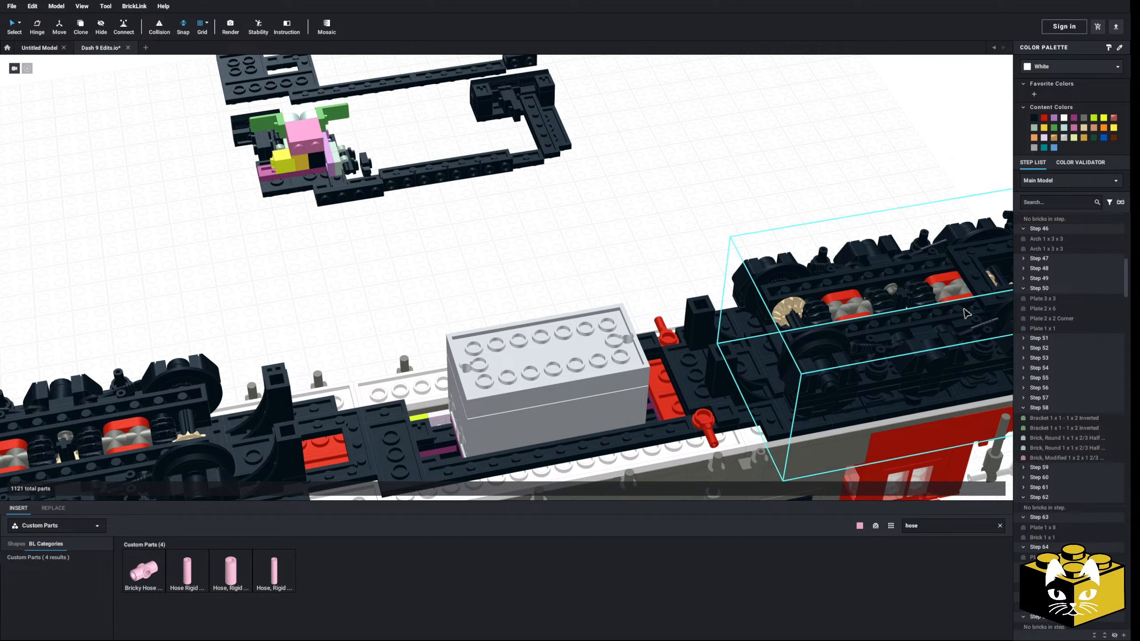
Open the model information's parts list to check the part quantities and prices, and move the dialog clear of the tank
left_click(56, 6)
left_click(63, 122)
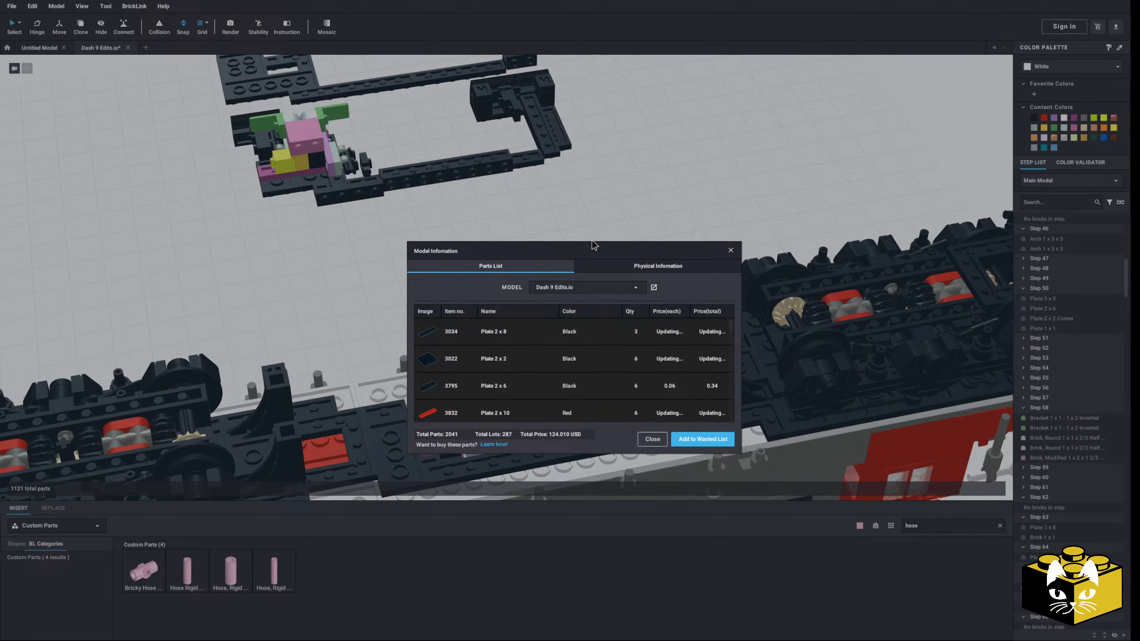
left_click_drag(586, 256, 560, 142)
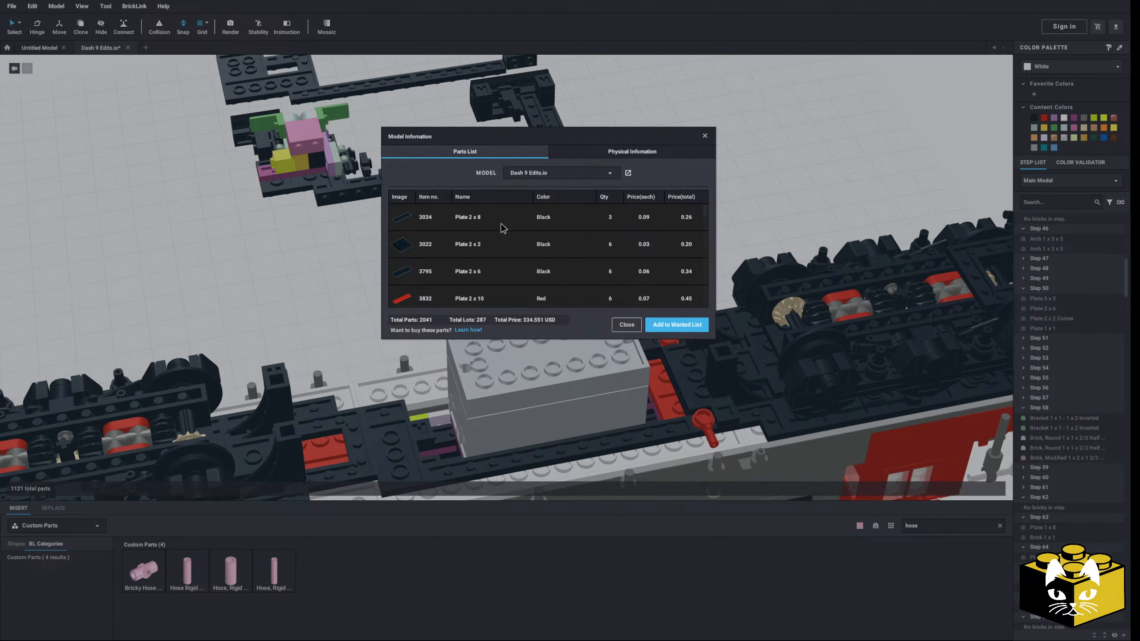
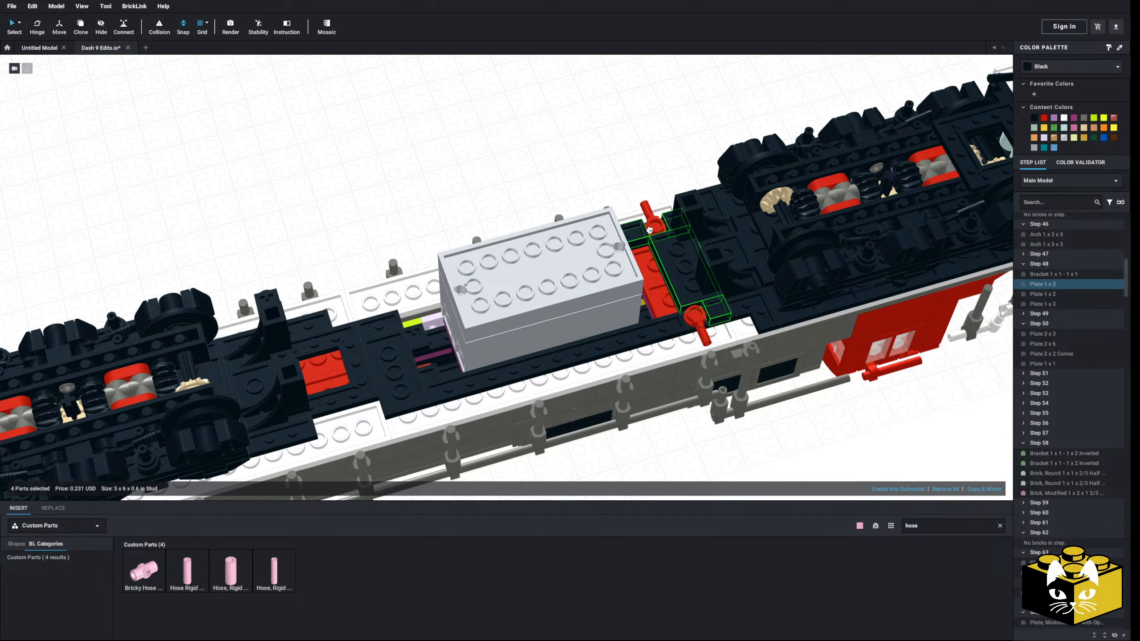
Move the two black Arch 1 x 3 x 3 parts at the rear truck off the chassis, beside the removed frame
left_click_drag(649, 230, 452, 74)
middle_click_drag(451, 75, 497, 250)
left_click_drag(497, 250, 345, 222)
left_click(519, 268)
middle_click_drag(519, 267, 462, 139)
mouse_move(463, 224)
right_mouse_down()
mouse_move(503, 240)
mouse_move(463, 220)
right_mouse_up()
left_click(424, 252)
left_click(468, 204, "ctrl")
left_click_drag(468, 205, 646, 89)
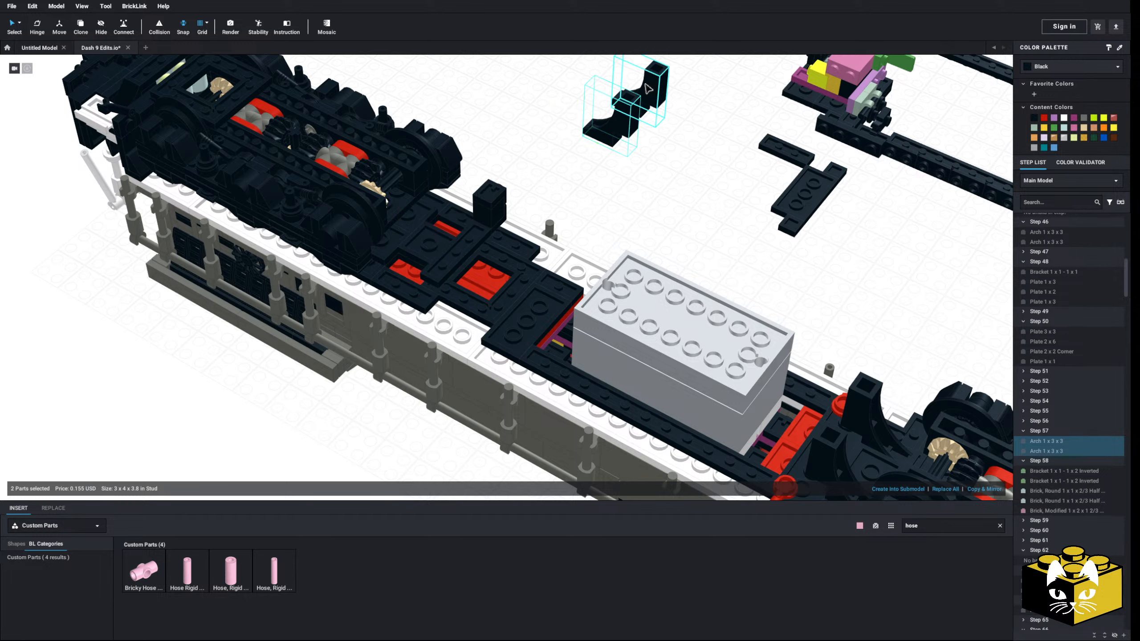
Move the black brick column with its plate, and a black Plate 2 x 2, off the chassis beside the arches
left_click(492, 214)
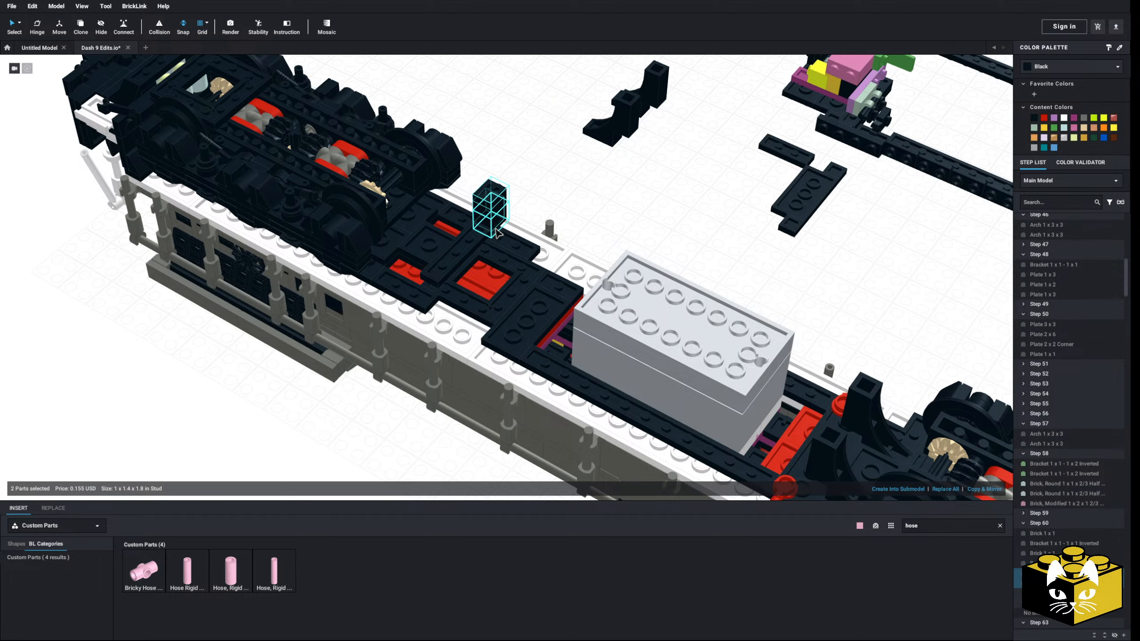
left_click_drag(485, 247, 615, 160)
middle_click_drag(615, 160, 470, 257)
left_click_drag(469, 257, 585, 216)
left_click(548, 269)
middle_click_drag(467, 327, 656, 245)
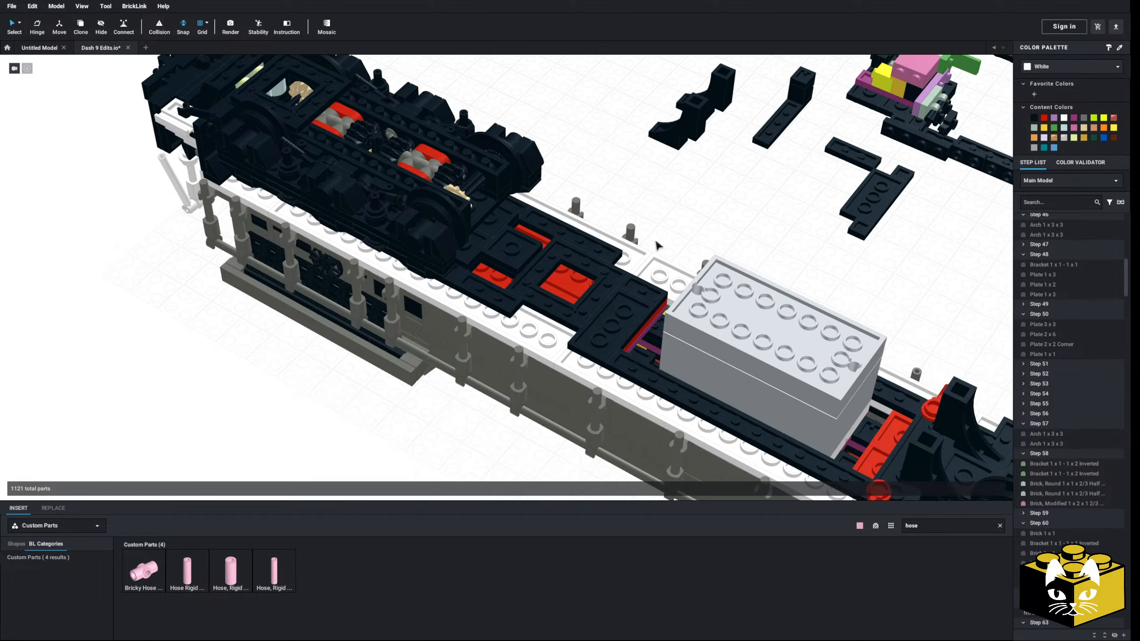
scroll(532, 259, "up", 3)
left_click(531, 258)
left_click_drag(531, 258, 857, 149)
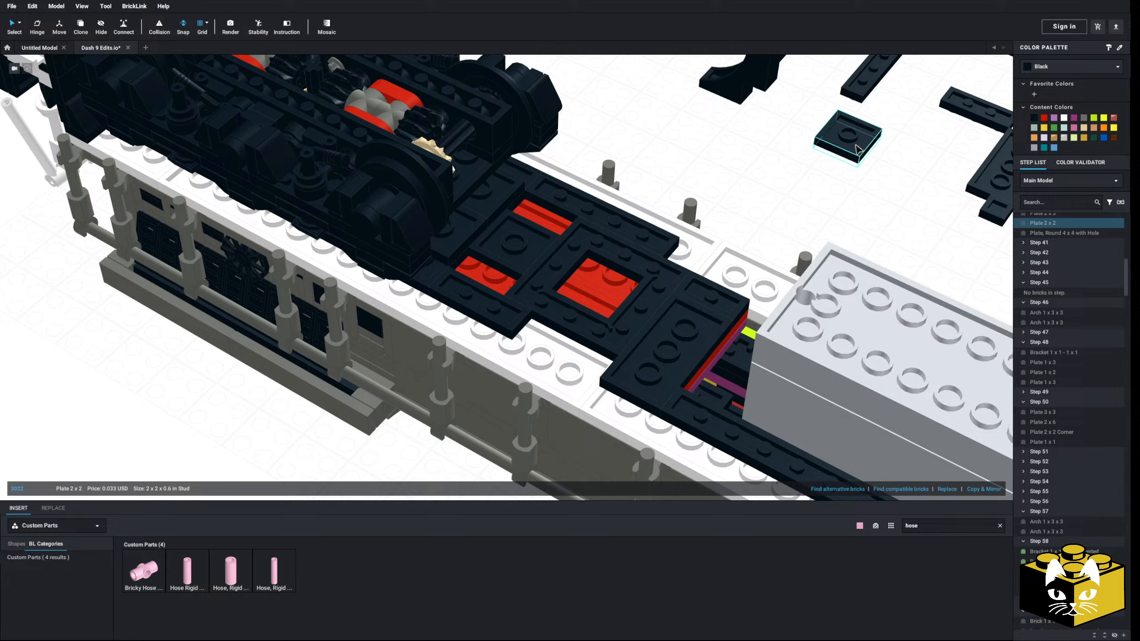
Delete the black plates covering the red plates between the rear truck and the grey tank box
left_click(526, 252)
key("Delete")
left_click(583, 246)
key("Delete")
left_click(579, 210)
key("Delete")
left_click(489, 307)
Delete the remaining black plates at the rear end and along the near side of the grey tank box
key("Delete")
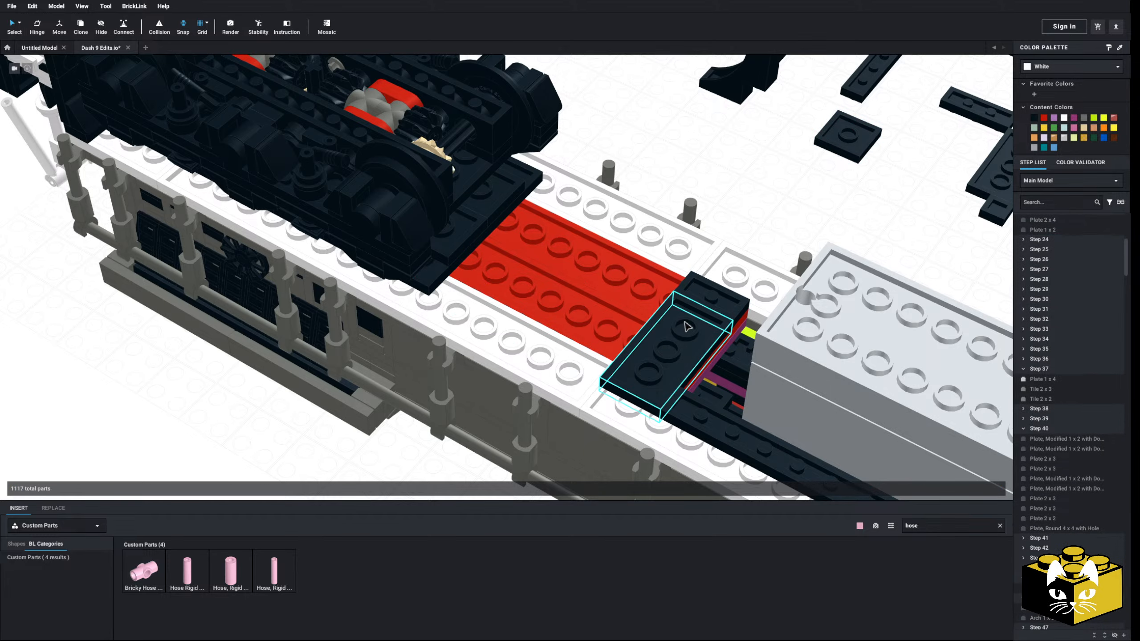
left_click(716, 300)
key("Delete")
left_click(683, 328)
key("Delete")
middle_click_drag(784, 377, 569, 275)
left_click(556, 358)
key("Delete")
Move the two red Bar 1L with 1 x 1 Round Plate parts off the chassis, clear of the model
middle_click_drag(737, 427, 500, 297)
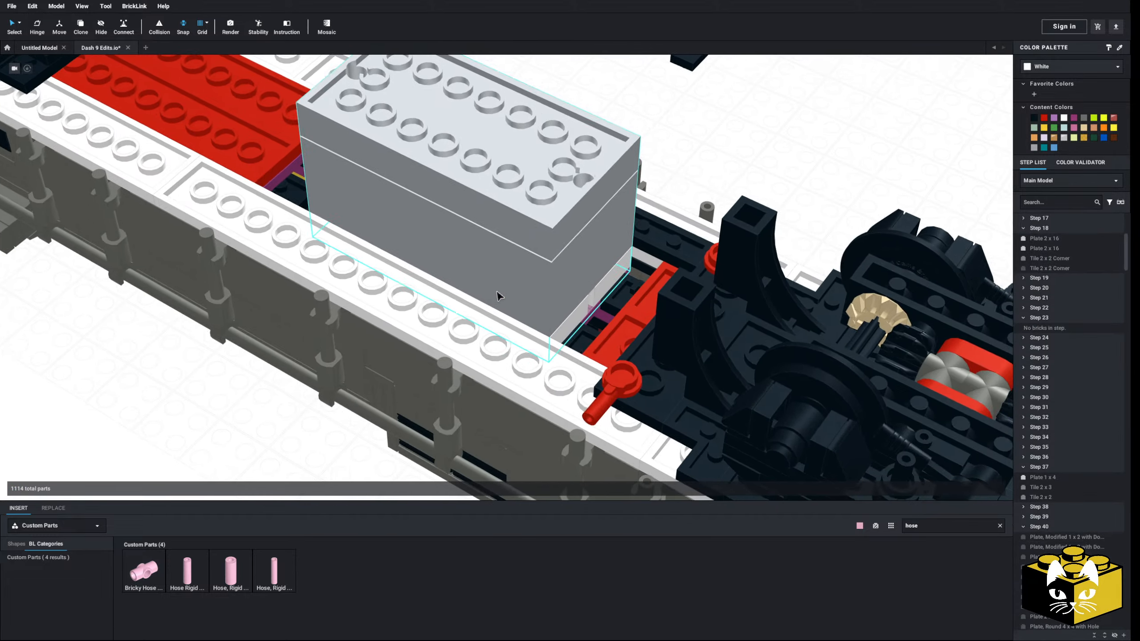
right_click_drag(498, 292, 583, 277)
middle_click_drag(583, 277, 528, 352)
left_click(526, 375)
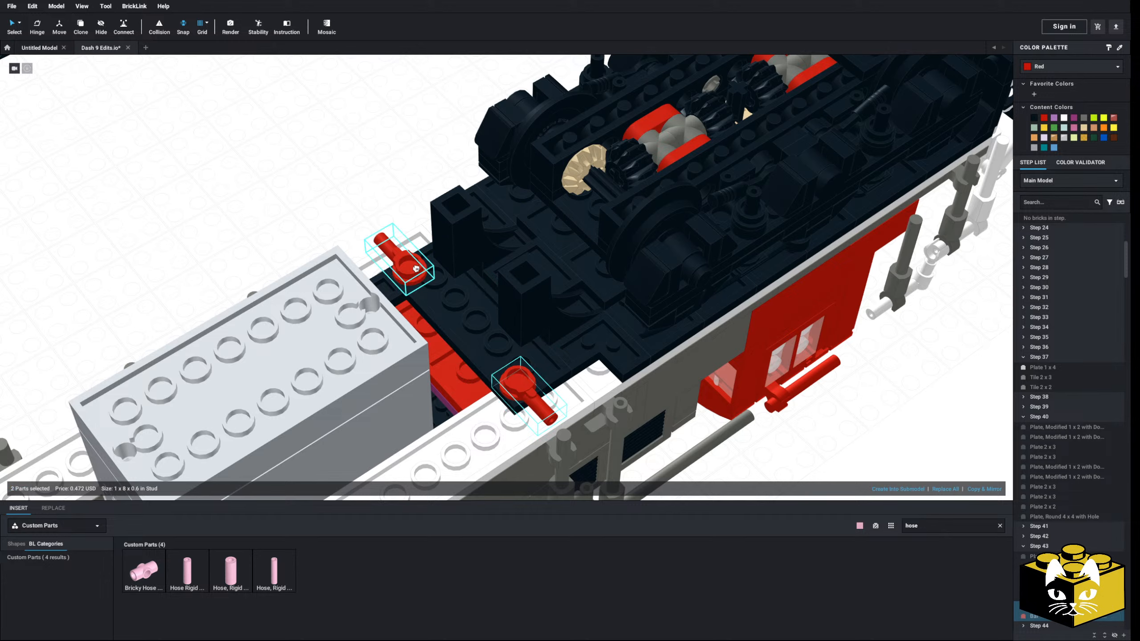
left_click_drag(417, 269, 387, 219)
scroll(395, 234, "down", 5)
middle_click_drag(387, 219, 534, 370)
left_click_drag(533, 371, 468, 248)
left_click(444, 288)
Move the two detached Arch 1 x 3 x 3 parts from below the removed frame to a spot near the red bars
middle_click_drag(377, 385, 498, 174)
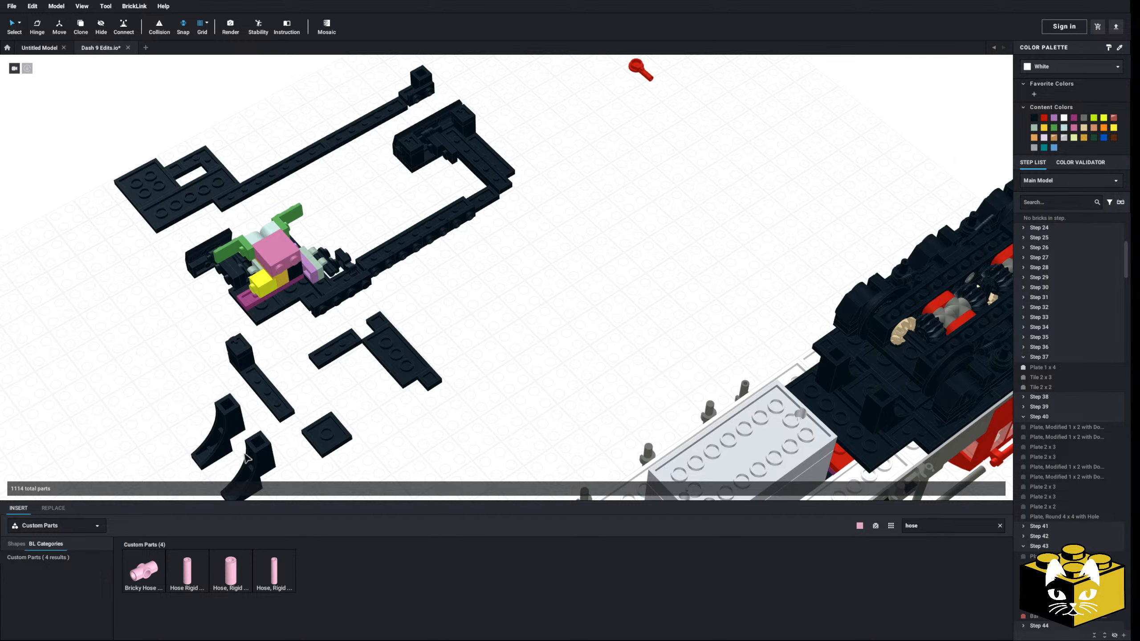
left_click(224, 432)
left_click(258, 462, "ctrl")
left_click_drag(258, 462, 668, 117)
left_click(683, 278)
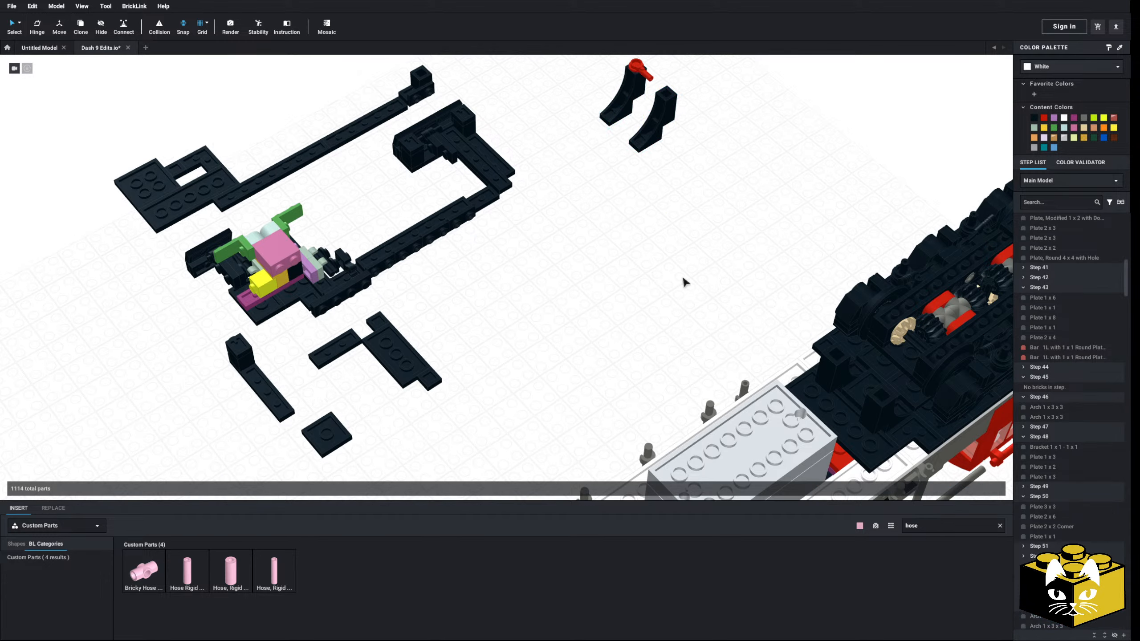
middle_click_drag(683, 279, 635, 259)
middle_click_drag(609, 152, 537, 229)
left_click(503, 142)
left_click(531, 158, "ctrl")
left_click_drag(531, 159, 619, 115)
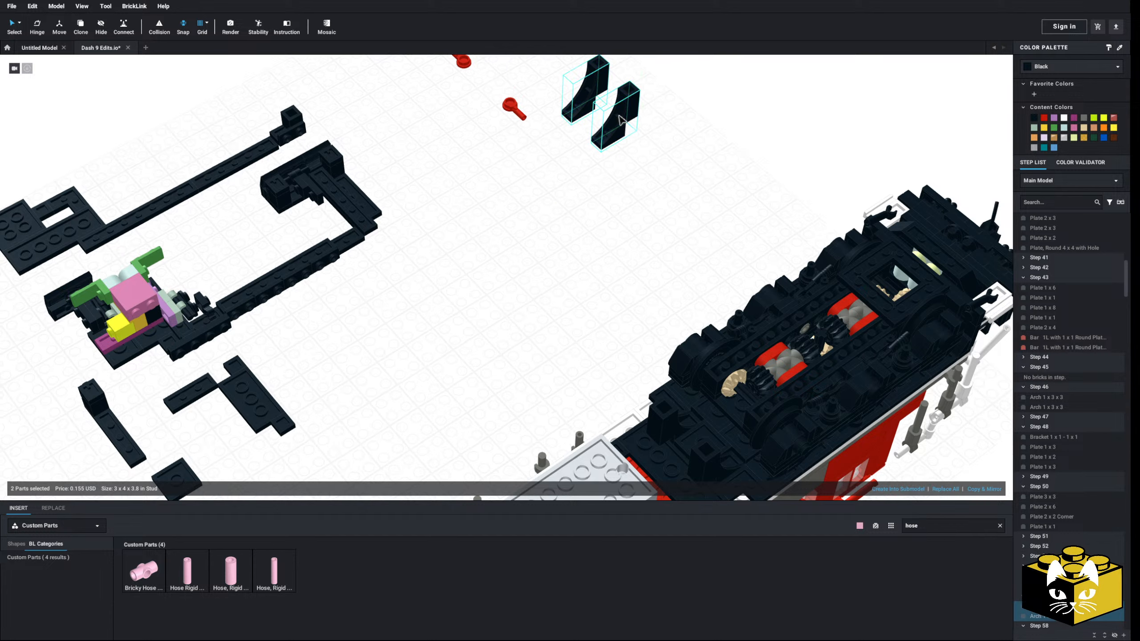
left_click(602, 297)
Move the other two black arches from the cab-side truck to the free area near the red bars
middle_click_drag(601, 308, 584, 228)
left_click(653, 327)
left_click(691, 367, "ctrl")
left_click_drag(692, 368, 583, 269)
middle_click_drag(584, 269, 524, 416)
left_click_drag(524, 416, 407, 216)
middle_click_drag(494, 291, 425, 67)
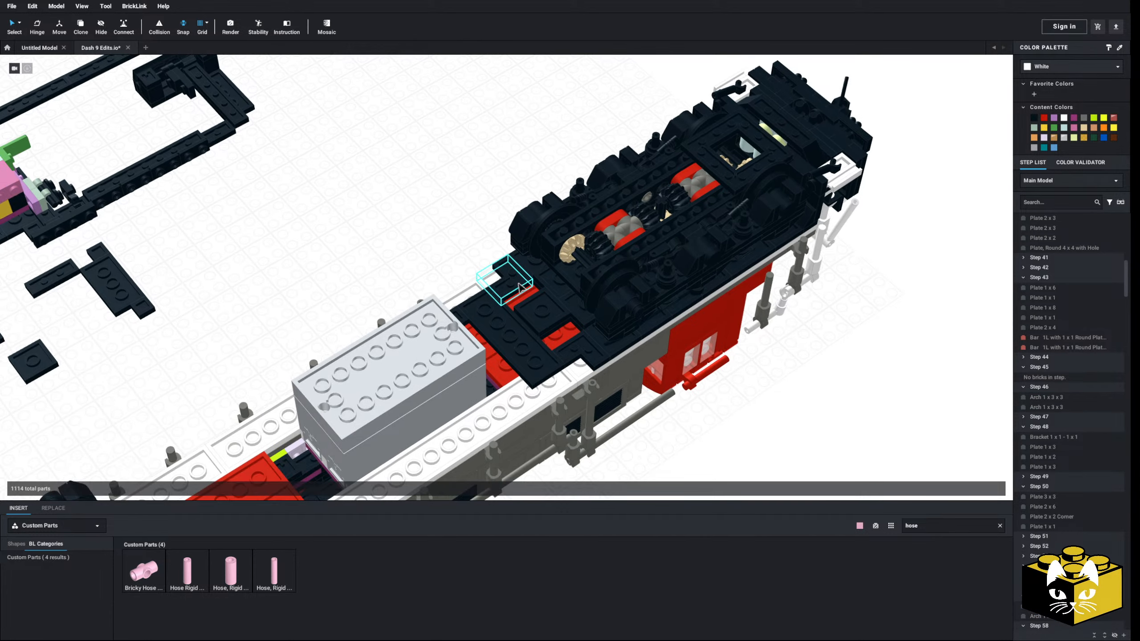
Delete the black plates covering the chassis between the grey tank box and the cab-side truck
left_click(511, 271)
key("Delete")
left_click(542, 310)
key("Delete")
left_click(581, 346)
key("Delete")
left_click(544, 317)
key("Delete")
left_click(526, 342)
key("Delete")
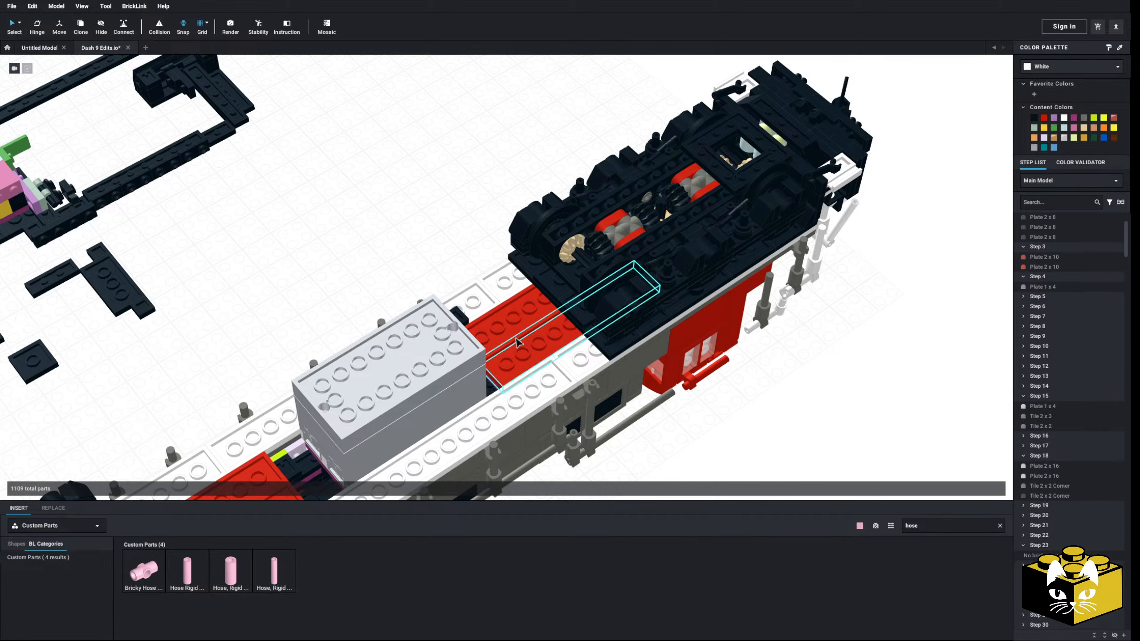
right_click_drag(520, 343, 442, 335)
left_click(457, 261)
Compare the trucks and fuel tank in the side-view drawing with the model seen from the side
right_click_drag(456, 262, 398, 233)
middle_click_drag(435, 265, 386, 271)
right_click_drag(386, 272, 498, 334)
scroll(397, 287, "down", 6)
scroll(499, 335, "up", 8)
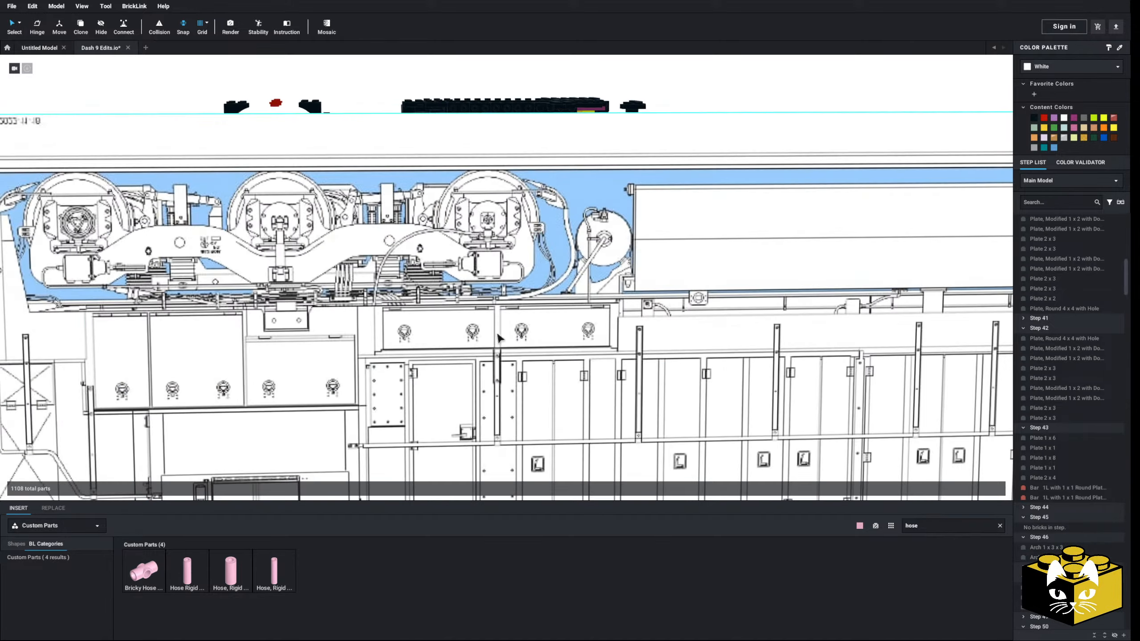
scroll(504, 333, "down", 2)
middle_click_drag(505, 334, 520, 374)
scroll(519, 374, "down", 2)
mouse_move(519, 373)
right_mouse_down()
mouse_move(532, 368)
mouse_move(503, 370)
right_mouse_up()
scroll(504, 370, "down", 1)
scroll(505, 374, "up", 2)
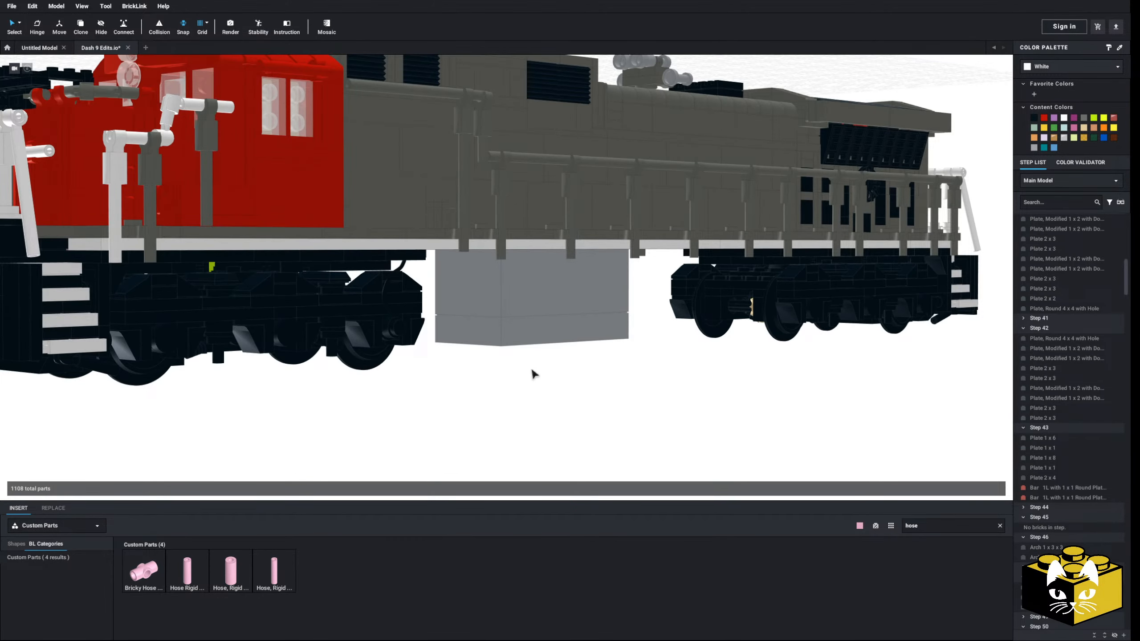
middle_click_drag(567, 378, 632, 382)
scroll(631, 382, "down", 4)
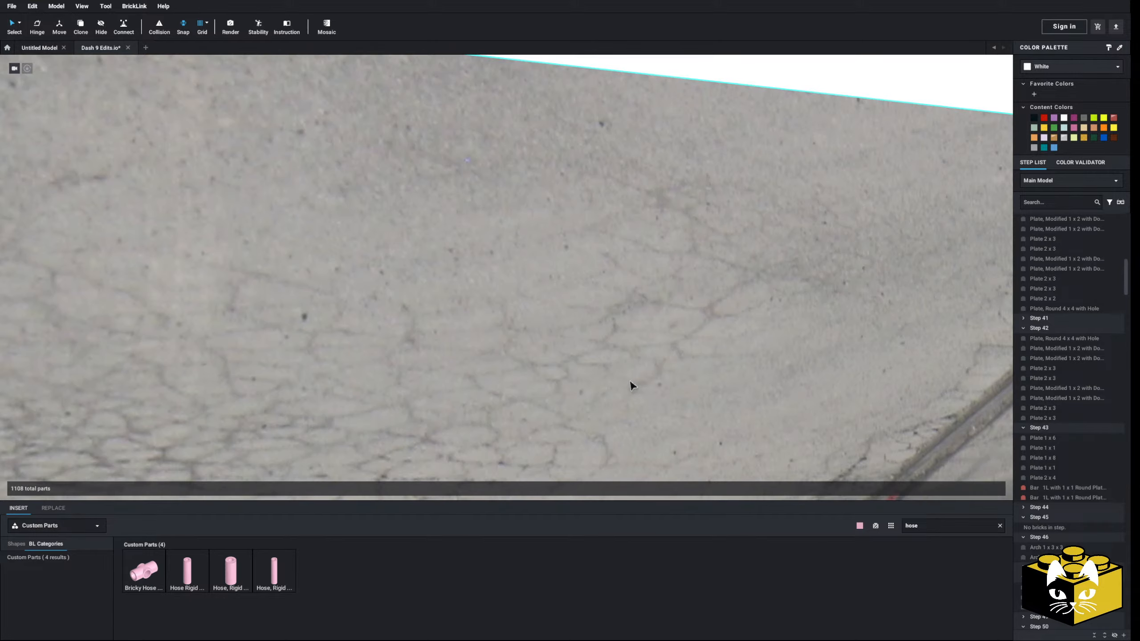
Examine the fuel tank's length and the round reservoirs at its ends in the side-view drawing next to the model
right_click_drag(632, 383, 567, 321)
scroll(624, 382, "up", 2)
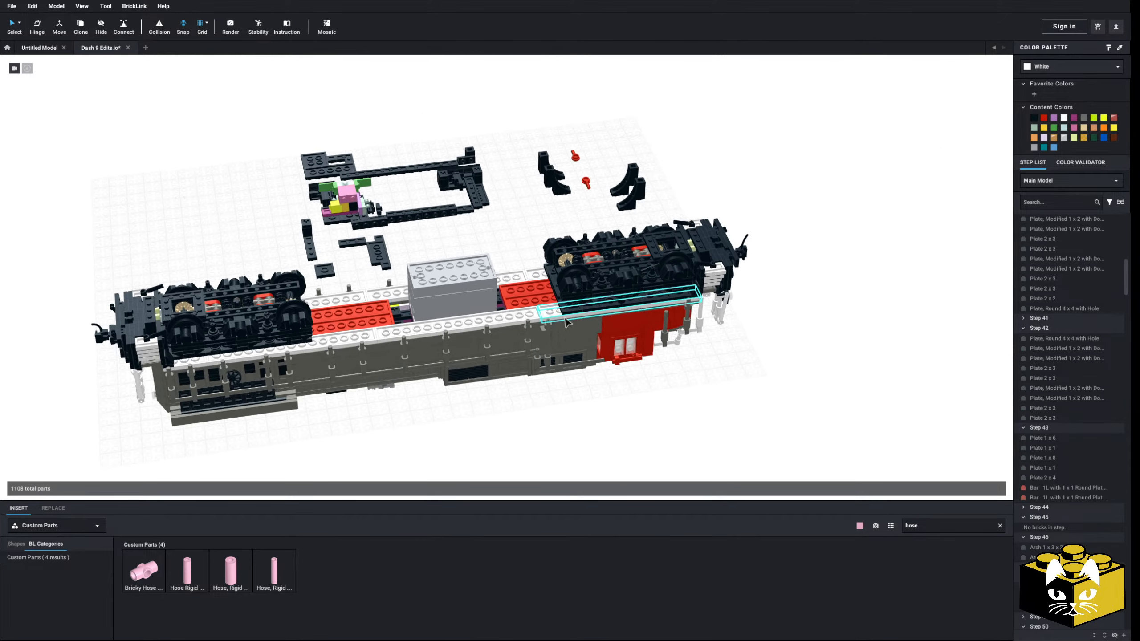
scroll(566, 322, "up", 5)
scroll(497, 255, "down", 9)
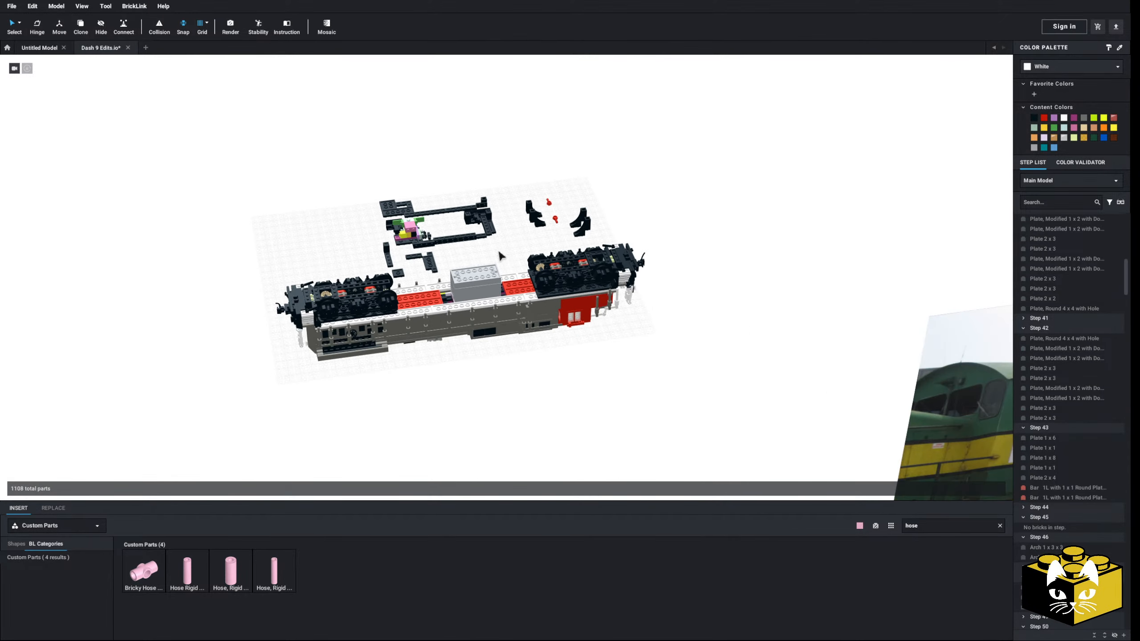
right_click_drag(507, 265, 438, 243)
scroll(437, 243, "up", 8)
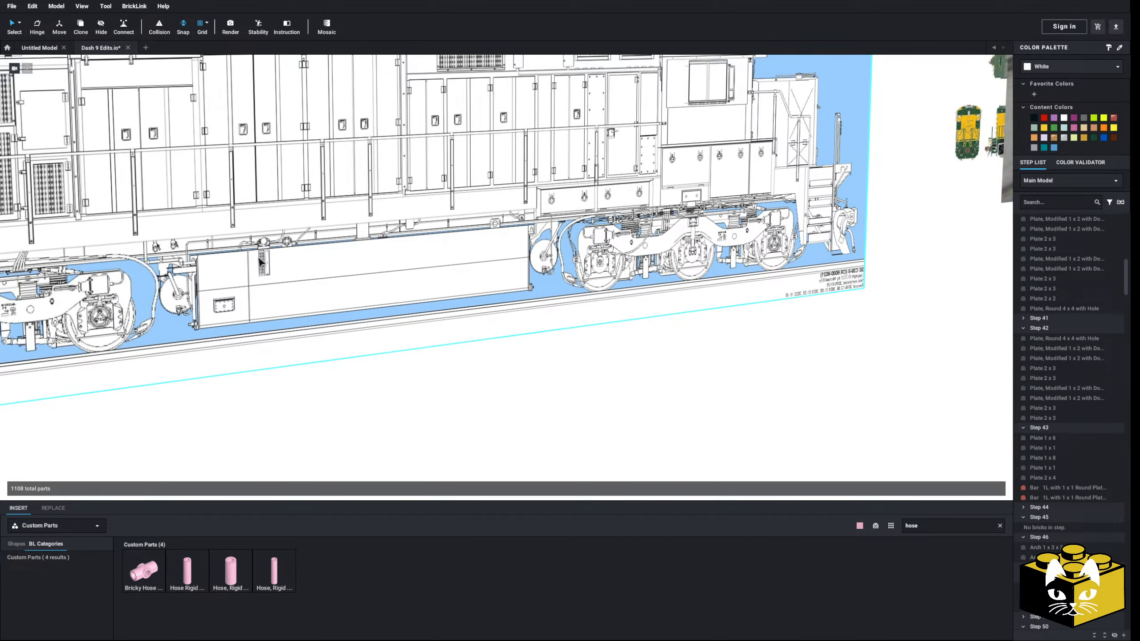
scroll(260, 262, "down", 6)
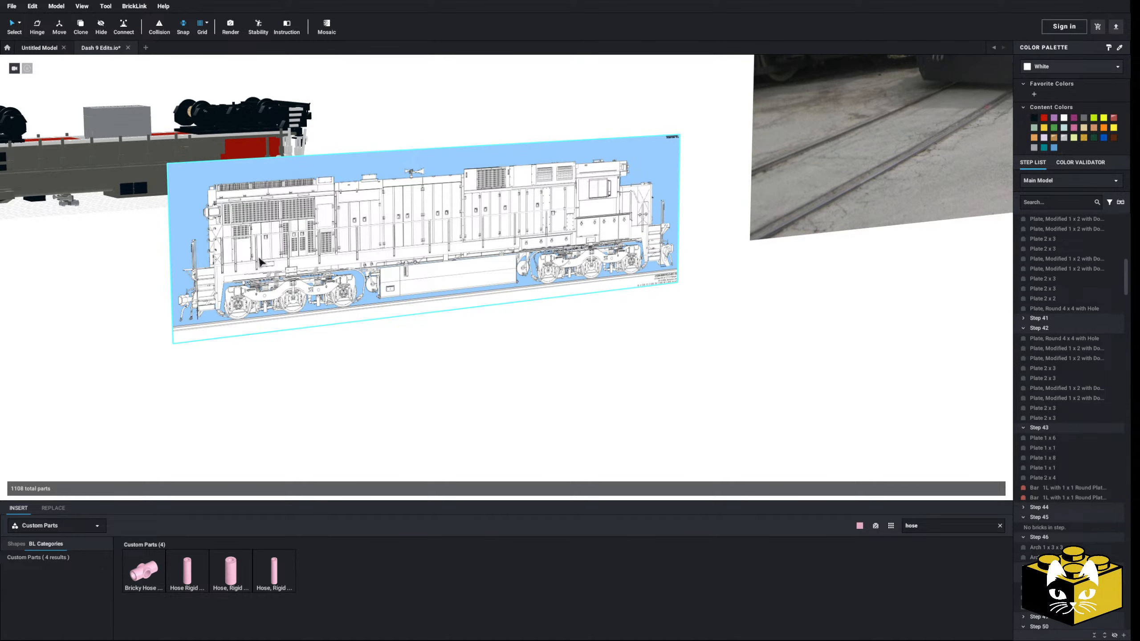
middle_click_drag(762, 202, 188, 277)
middle_click_drag(302, 175, 247, 316)
middle_click_drag(94, 326, 537, 232)
middle_click_drag(656, 190, 530, 271)
middle_click_drag(171, 324, 666, 250)
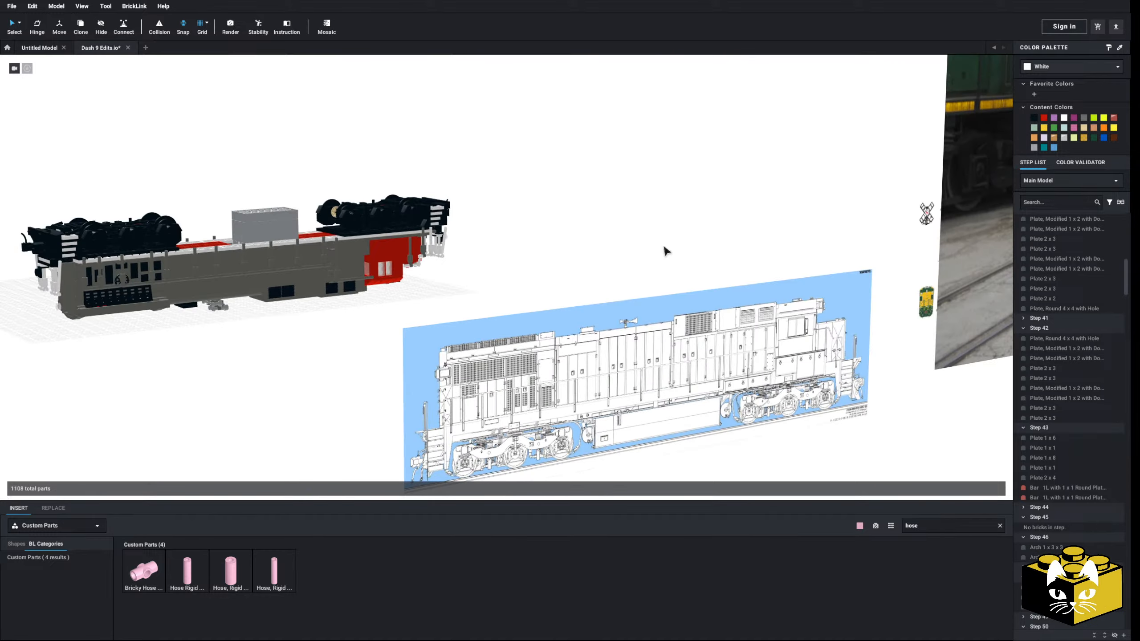
Examine the fuel tank and the area behind the front truck in the red and grey locomotive reference photos
middle_click_drag(956, 193, 139, 332)
middle_click_drag(737, 279, 544, 286)
scroll(544, 288, "up", 8)
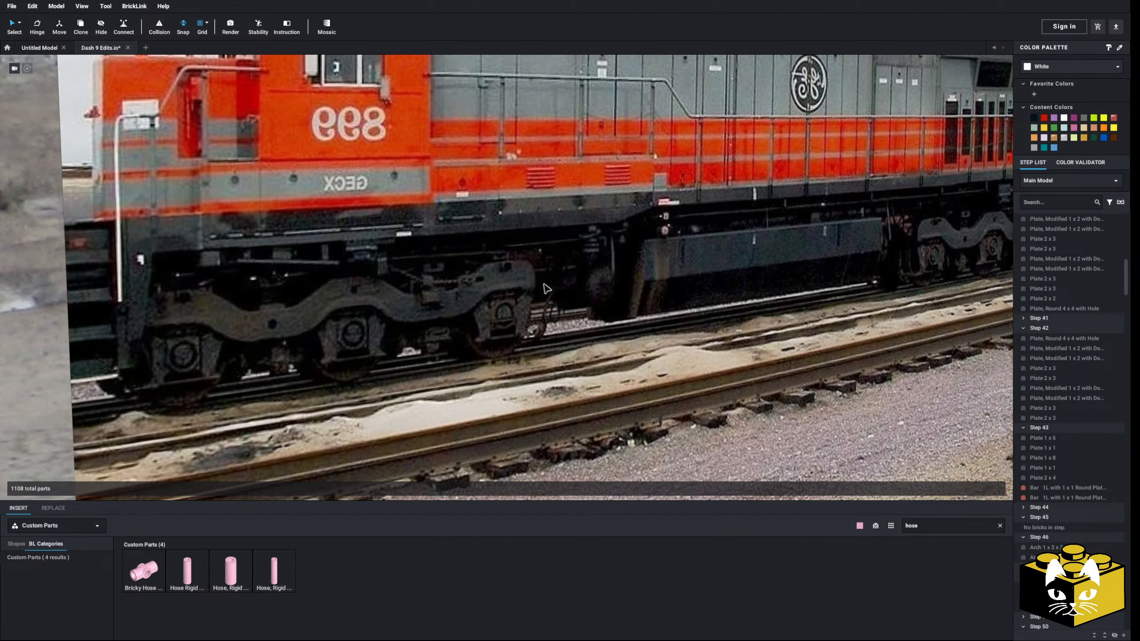
scroll(547, 288, "down", 8)
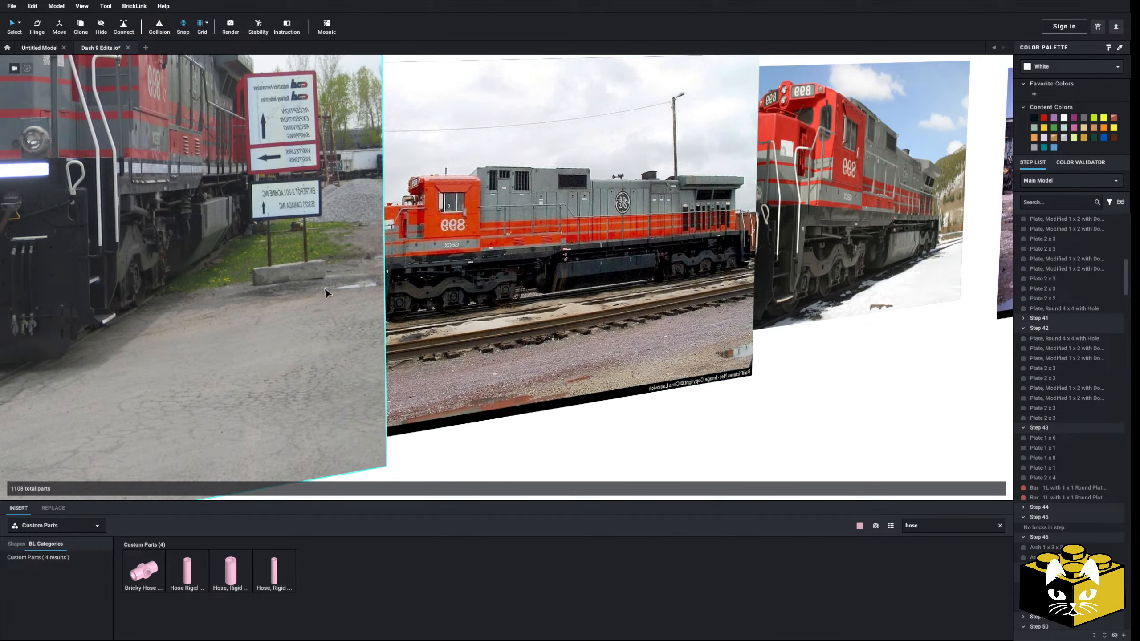
scroll(326, 292, "up", 5)
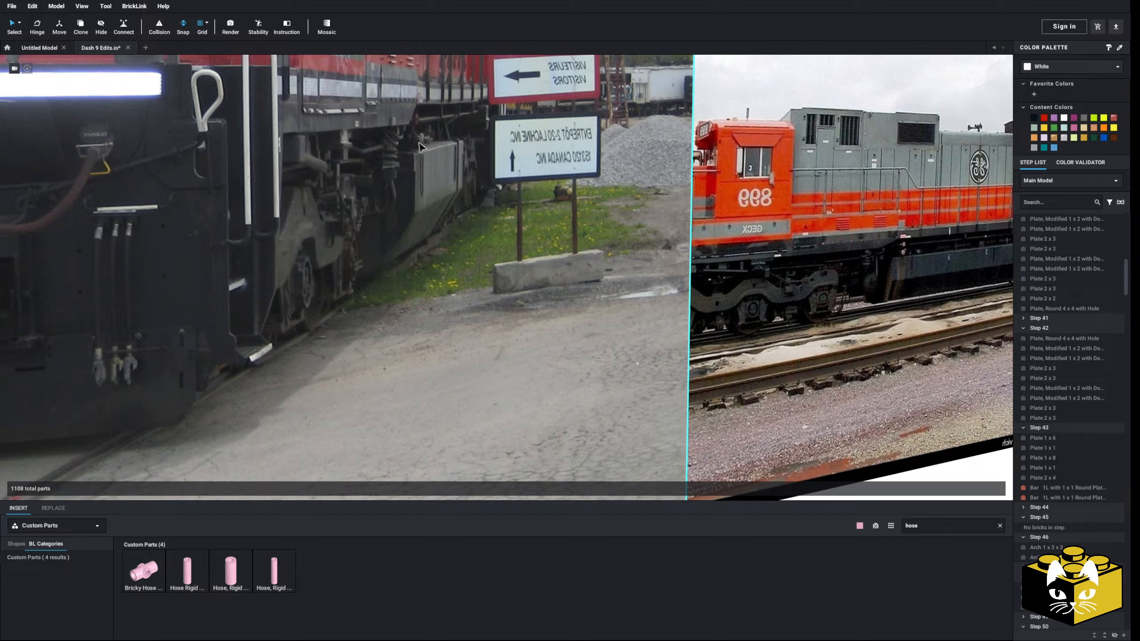
scroll(420, 147, "down", 8)
Look over the stripped underside and the detached parts laid out beside the locomotive
middle_click_drag(179, 189, 503, 242)
scroll(504, 242, "down", 5)
right_click_drag(504, 242, 525, 305)
scroll(480, 263, "up", 4)
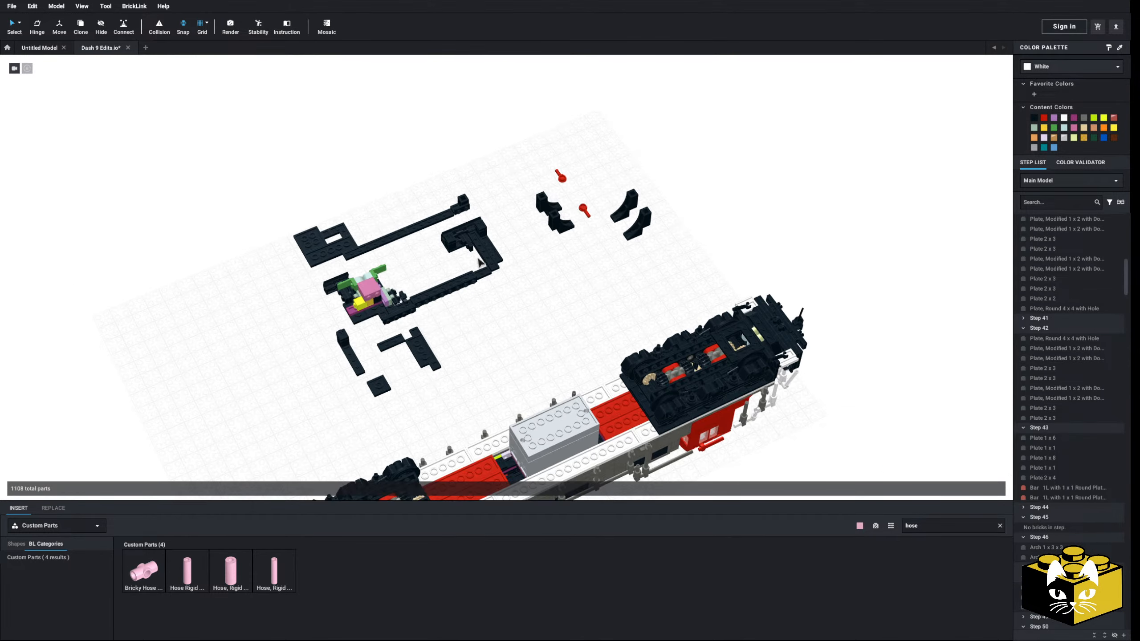
middle_click_drag(478, 262, 474, 211)
scroll(474, 212, "up", 4)
right_click_drag(473, 211, 448, 275)
scroll(449, 275, "down", 3)
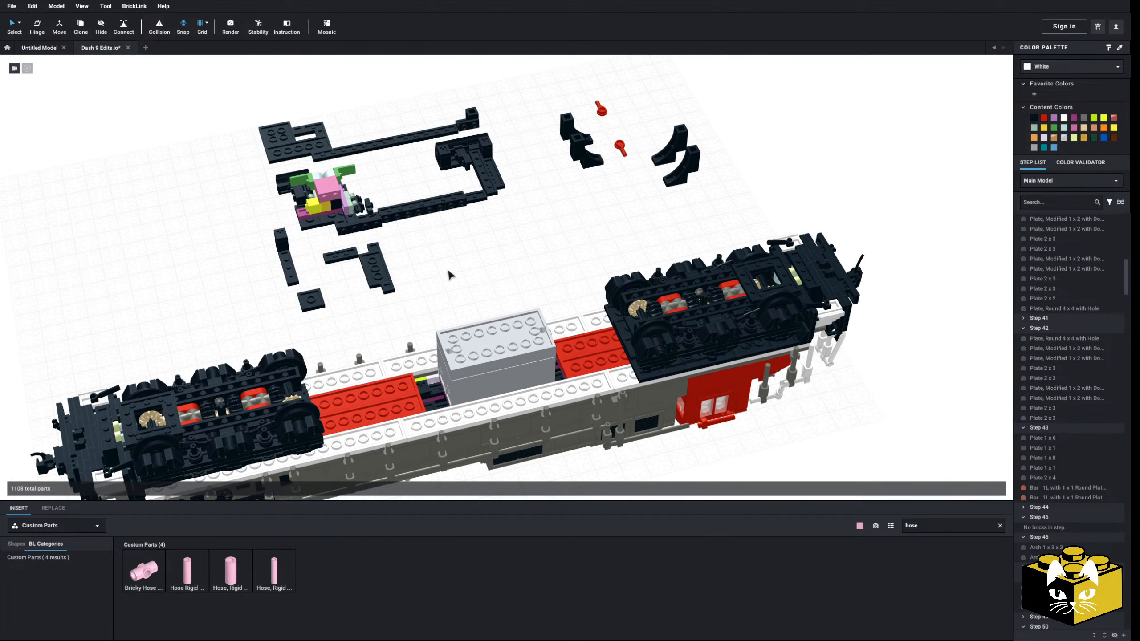
middle_click_drag(506, 266, 516, 245)
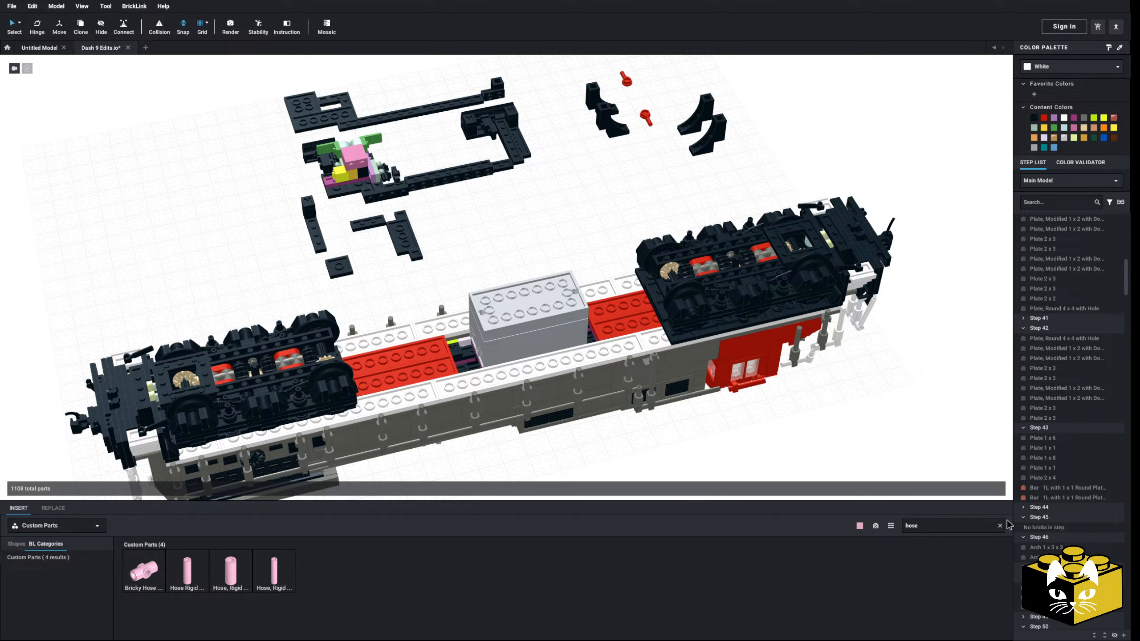
Switch the part library from Custom Parts to Main without the hose search, and list the Brick, Modified parts
left_click(98, 556)
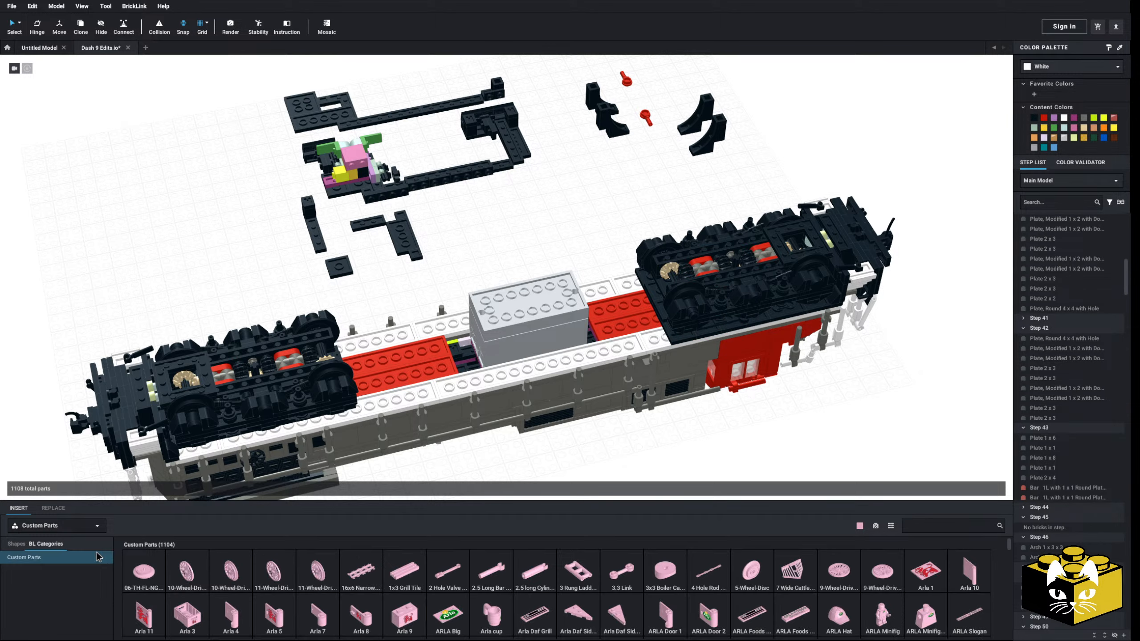
left_click(96, 528)
middle_click_drag(334, 488, 374, 461)
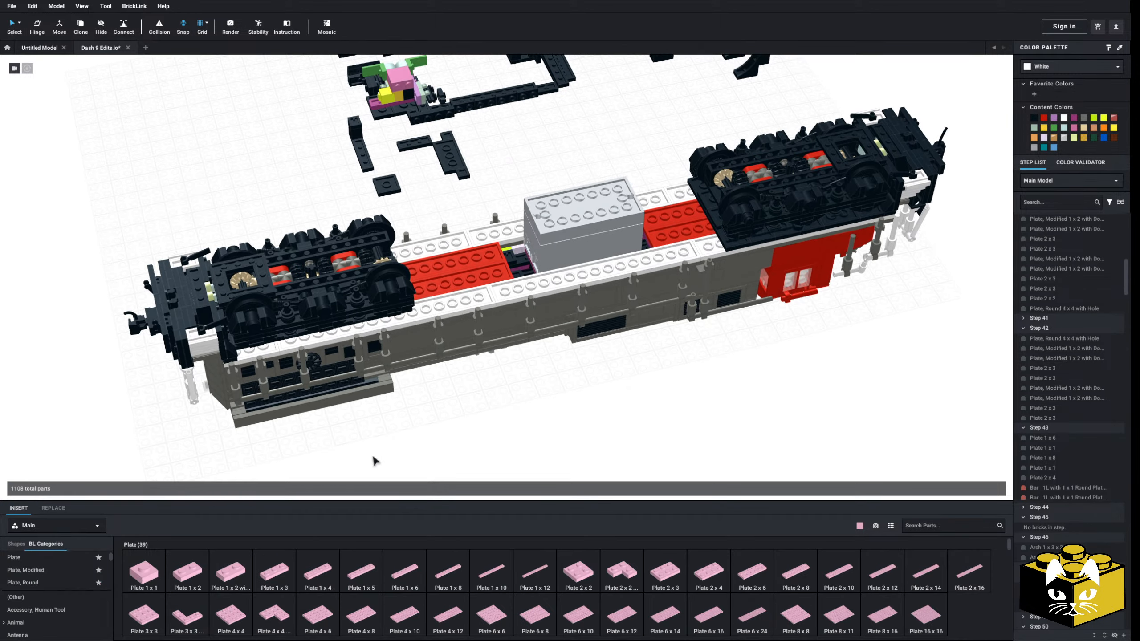
scroll(374, 461, "up", 4)
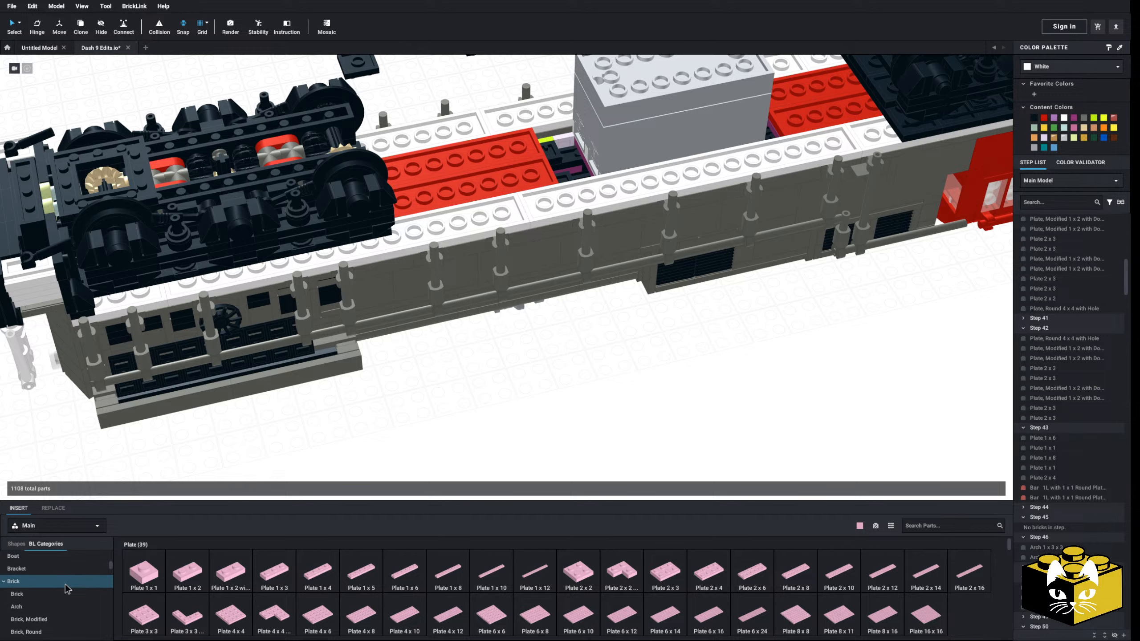
left_click(52, 614)
scroll(398, 585, "down", 2)
Delete the black plate at the inner edge of the rear truck, next to the red chassis plates
right_click_drag(497, 471, 424, 435)
scroll(403, 490, "up", 4)
middle_click_drag(425, 436, 353, 488)
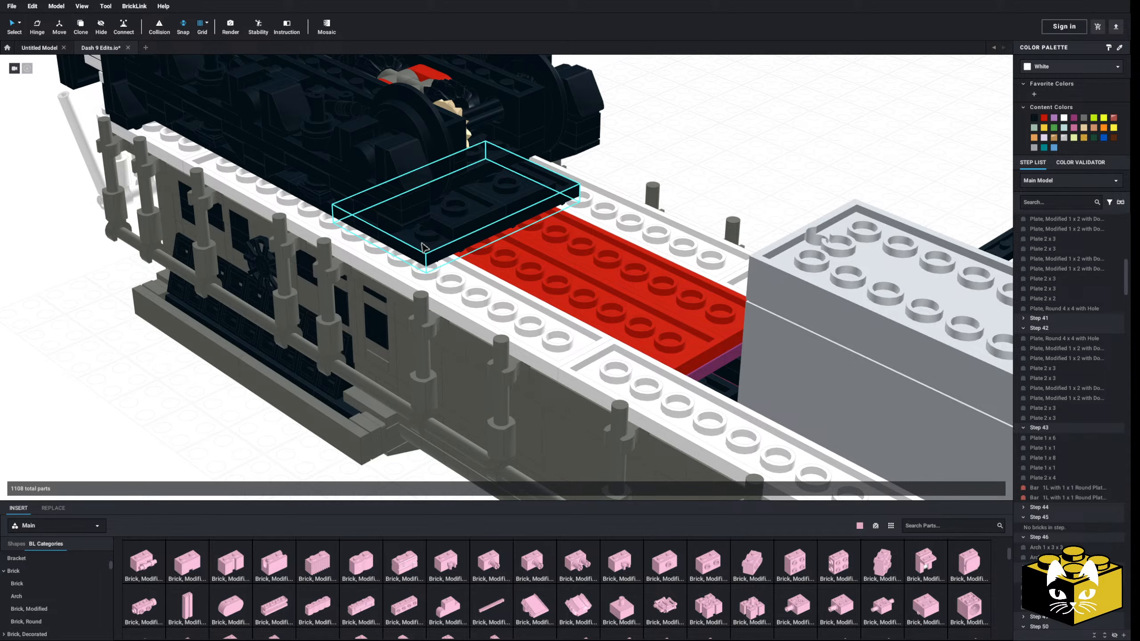
right_click_drag(424, 247, 538, 252)
middle_click_drag(538, 253, 404, 245)
right_click_drag(404, 245, 344, 345)
scroll(415, 280, "down", 3)
left_click(422, 293)
key("Delete")
scroll(424, 297, "up", 3)
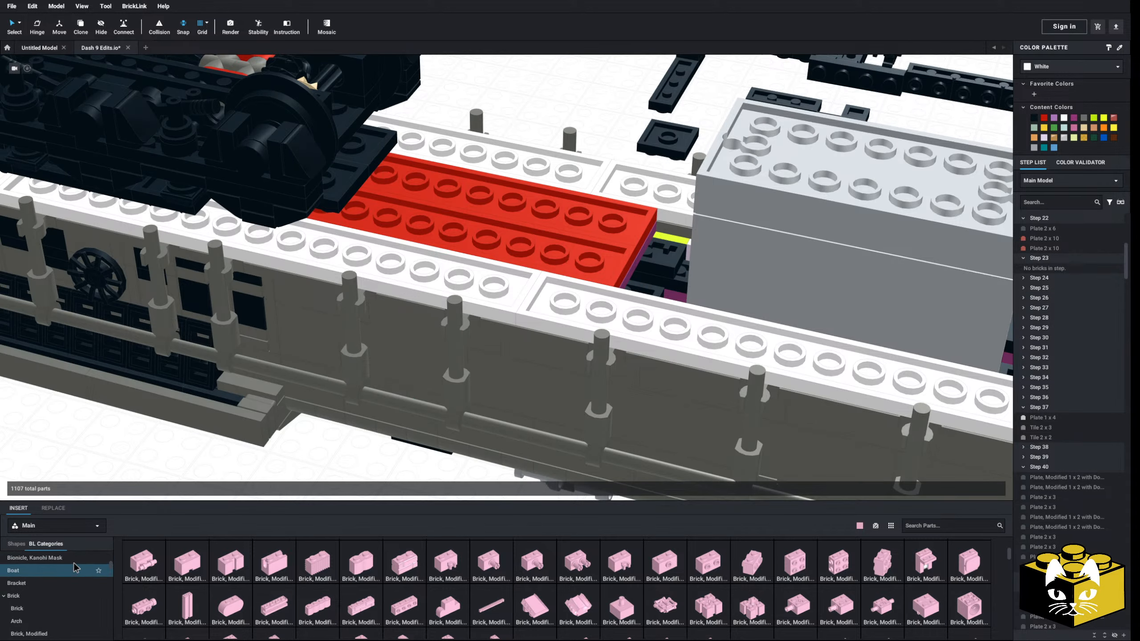
Insert a bright pink Plate 6 x 6 and place it on the ground beside the locomotive's hull
left_click(64, 562)
scroll(243, 576, "down", 2)
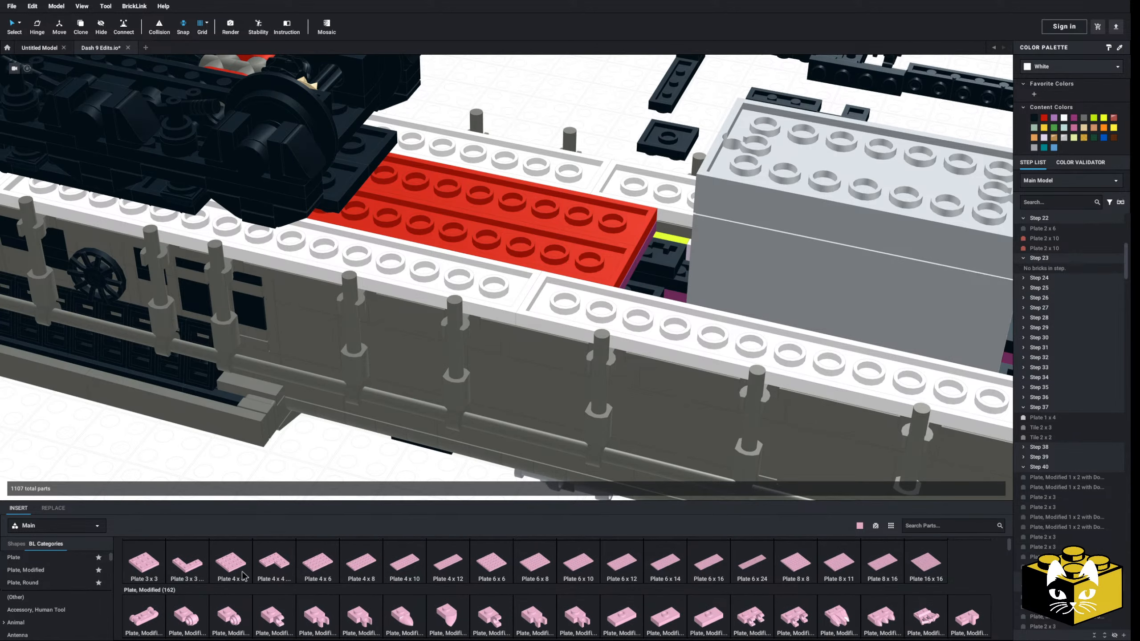
left_click(480, 563)
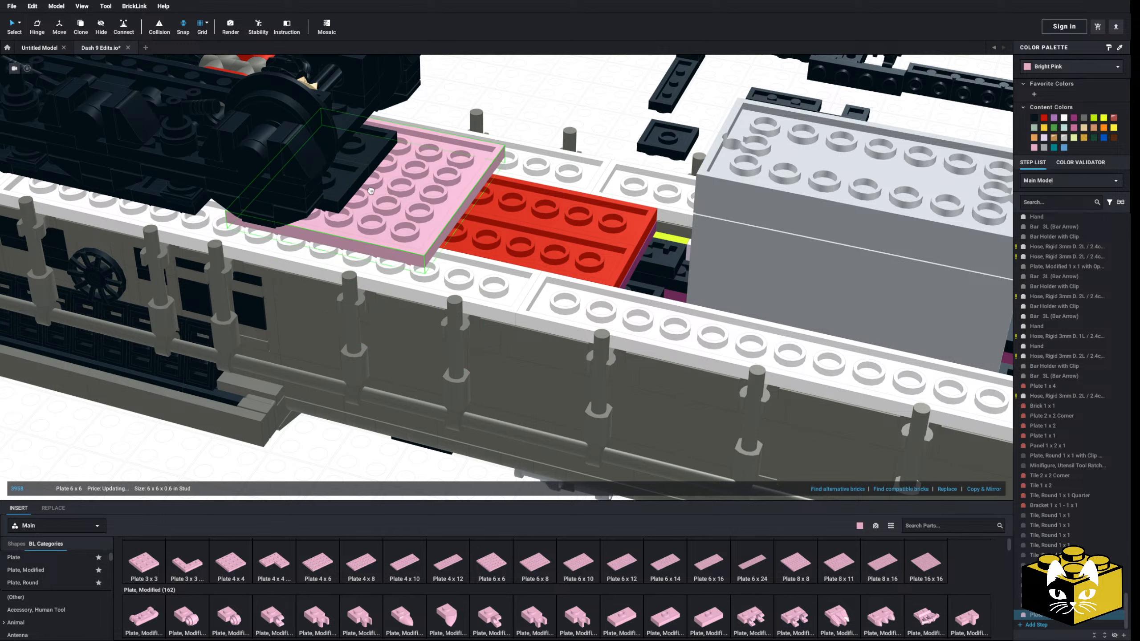
right_click_drag(353, 191, 361, 134)
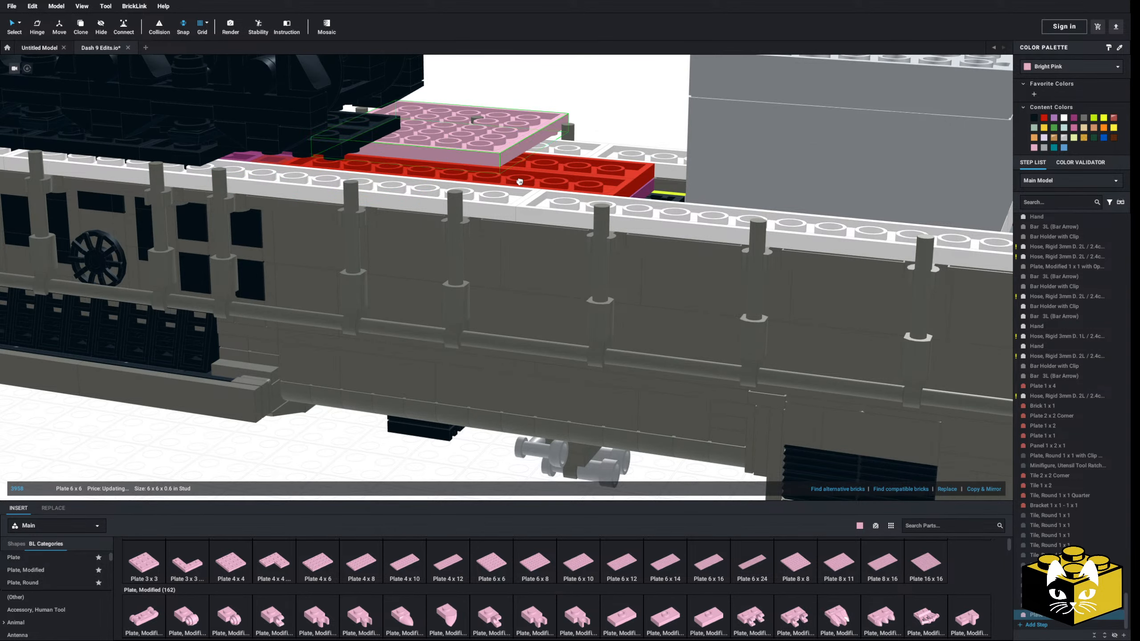
middle_click_drag(335, 393, 458, 298)
left_click(334, 347)
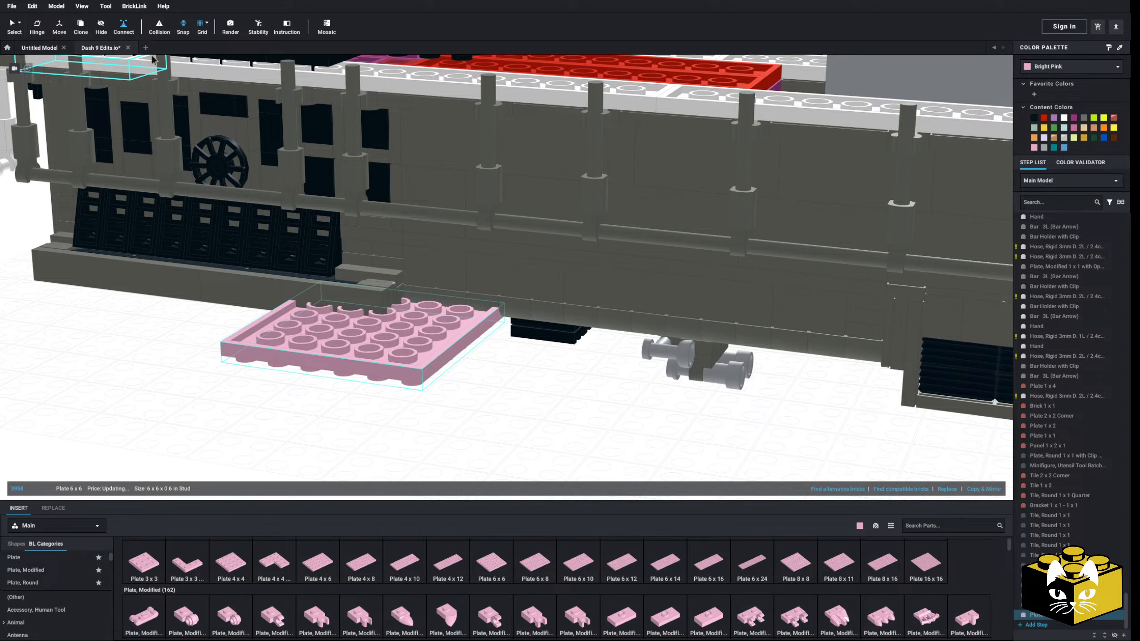
Place the bright pink Plate 6 x 6 across the underside, against the inner edge of the rear truck
left_click(246, 352)
middle_click_drag(325, 220, 310, 349)
right_click_drag(337, 265, 353, 280)
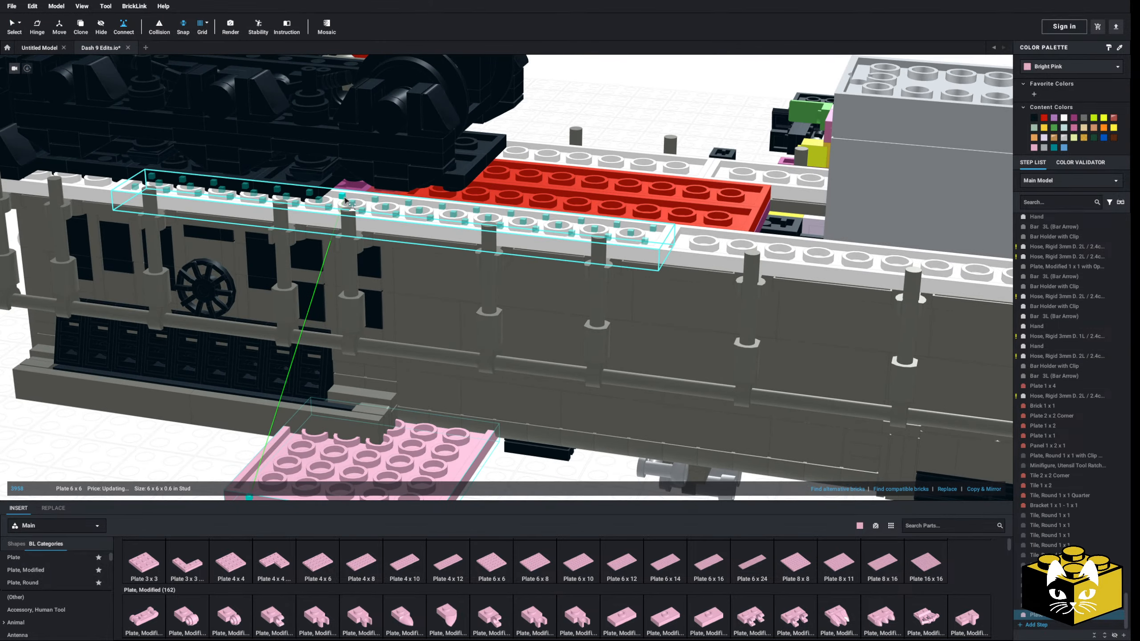
left_click(345, 199)
left_click(11, 25)
scroll(522, 274, "down", 6)
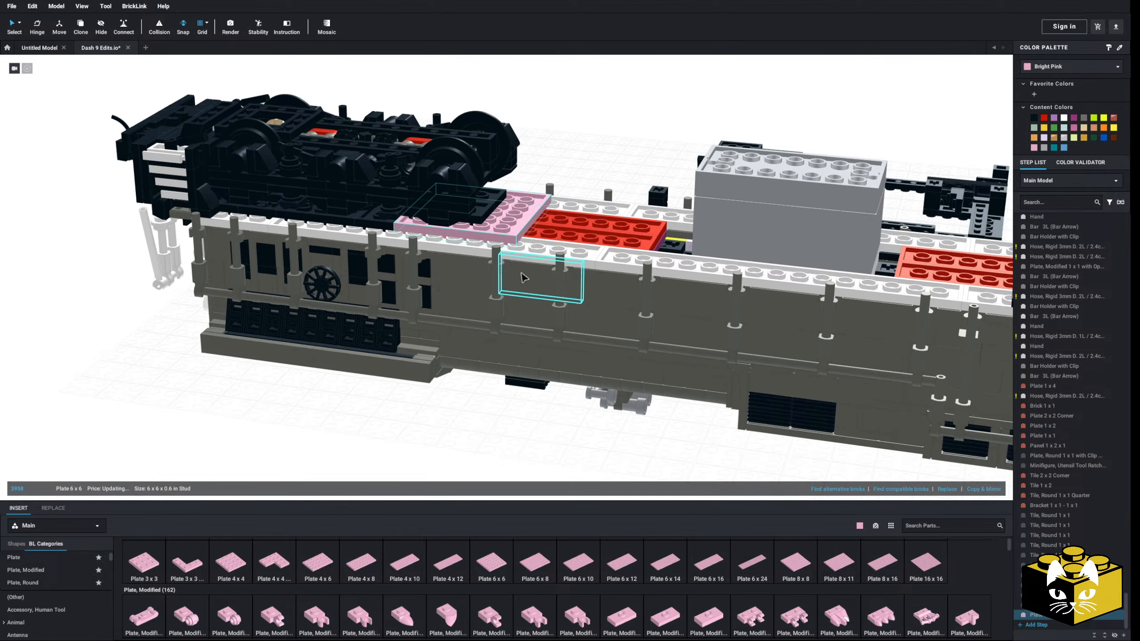
middle_click_drag(561, 195, 474, 217)
left_click(473, 217)
right_click_drag(473, 217, 508, 227)
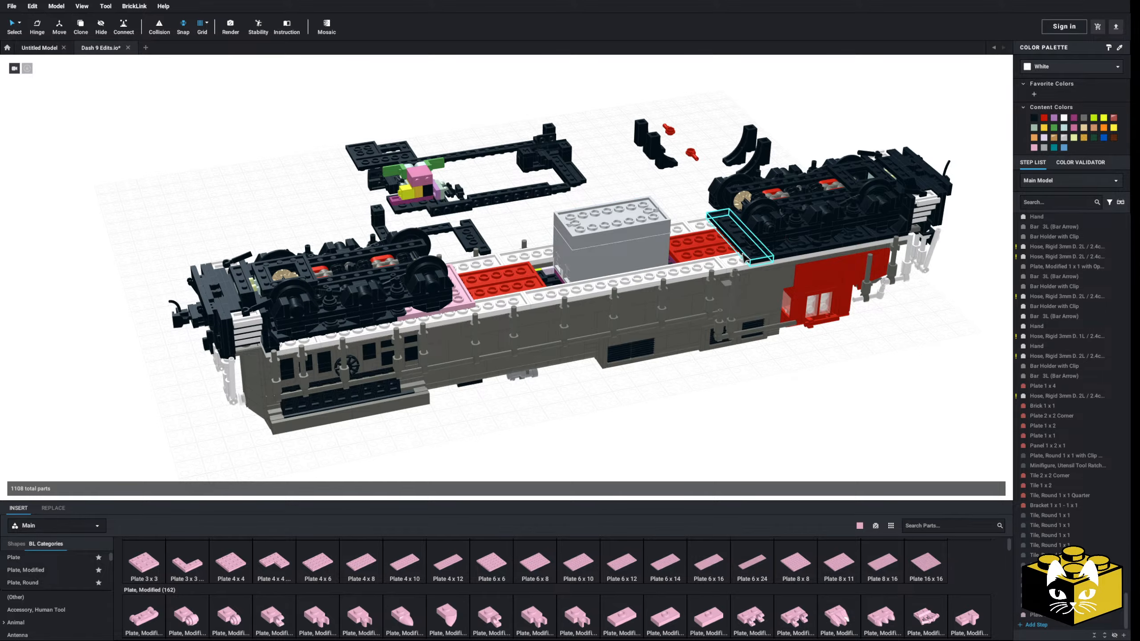
Insert a bright pink Plate 2 x 6 and place it across the underside at the inner edge of the cab-end truck
left_click(743, 257)
right_click_drag(743, 256, 700, 308)
scroll(700, 301, "up", 3)
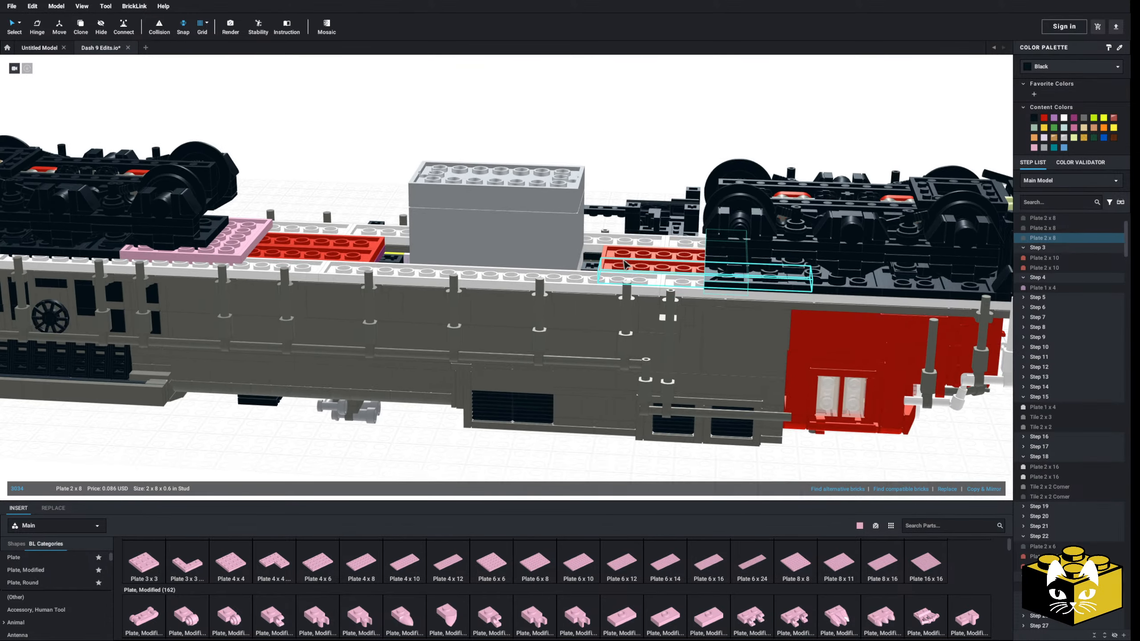
middle_click_drag(626, 265, 689, 273)
right_click_drag(689, 273, 808, 306)
middle_click_drag(808, 306, 521, 292)
scroll(522, 292, "up", 4)
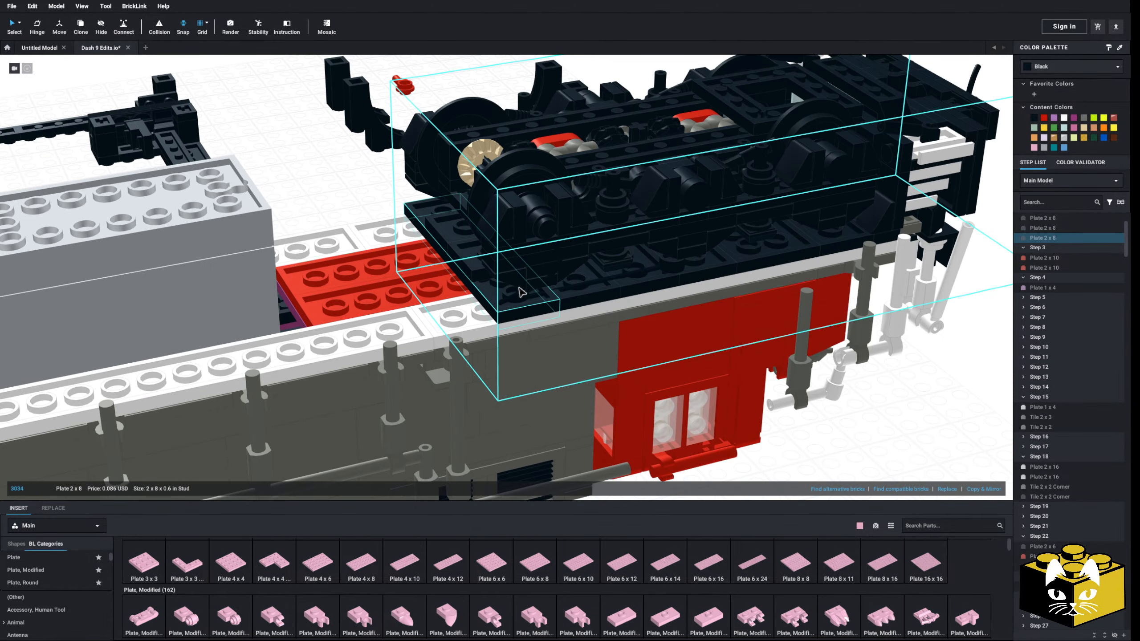
right_click_drag(421, 355, 462, 440)
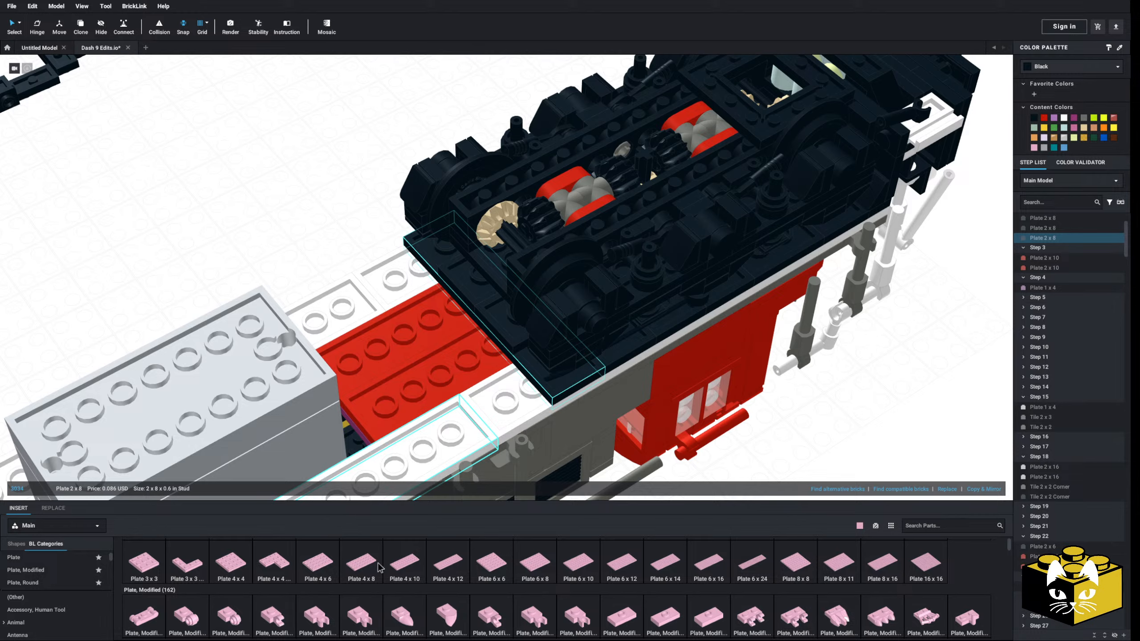
scroll(380, 569, "up", 2)
left_click_drag(657, 507, 446, 331)
scroll(325, 217, "down", 3)
right_click_drag(325, 217, 309, 210)
middle_click_drag(309, 210, 405, 252)
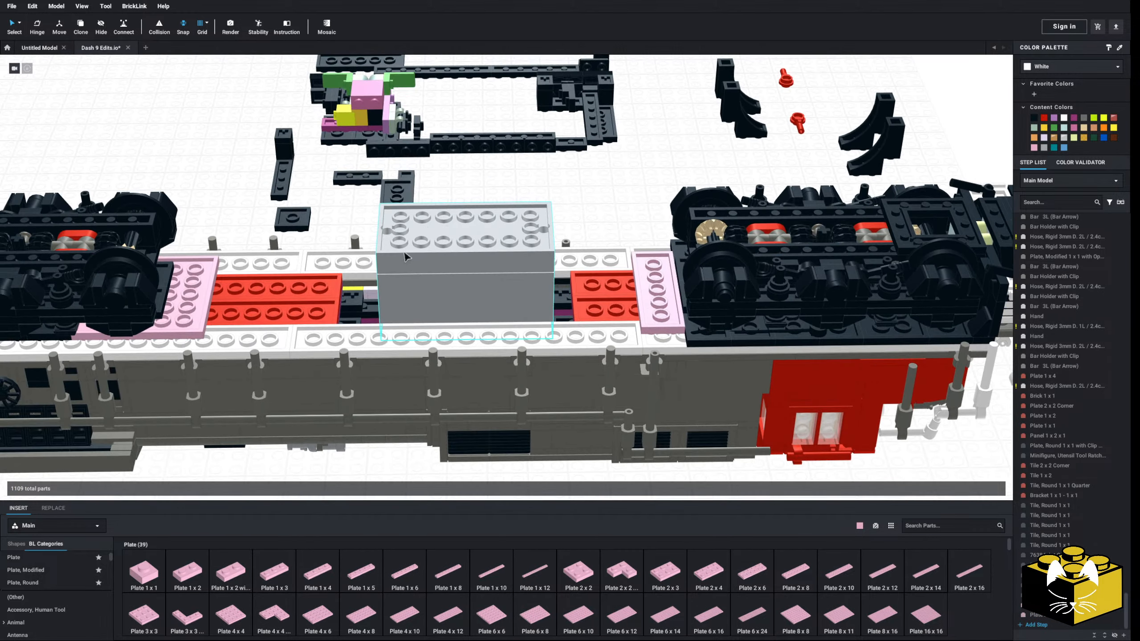
right_click_drag(353, 263, 352, 229)
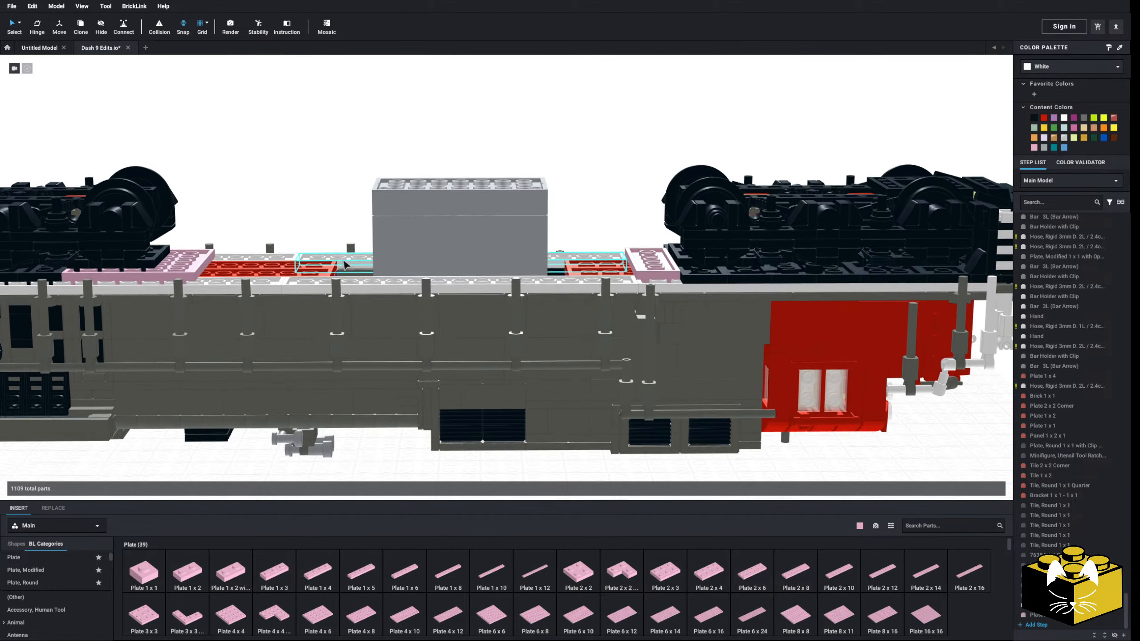
scroll(424, 261, "up", 1)
middle_click_drag(424, 262, 324, 282)
scroll(325, 283, "up", 2)
right_click_drag(322, 280, 397, 530)
left_click(409, 581)
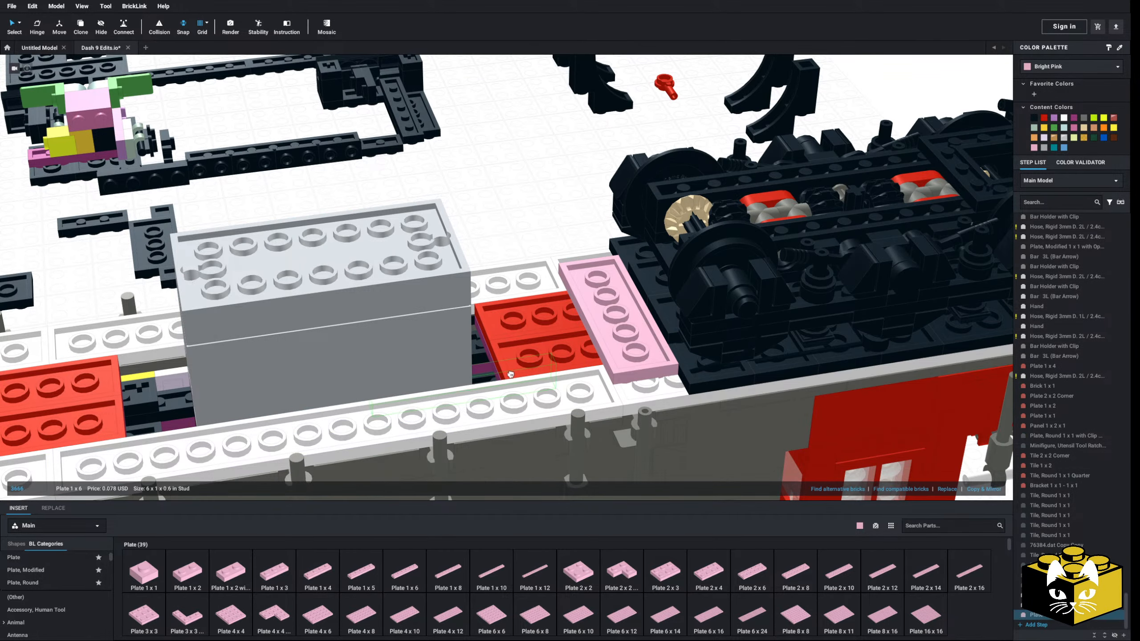
key("Escape")
Move the pair of detached black Arch 1 x 3 x 3 parts onto the chassis between the grey tank and the cab-end Plate 2 x 6
left_click(753, 94)
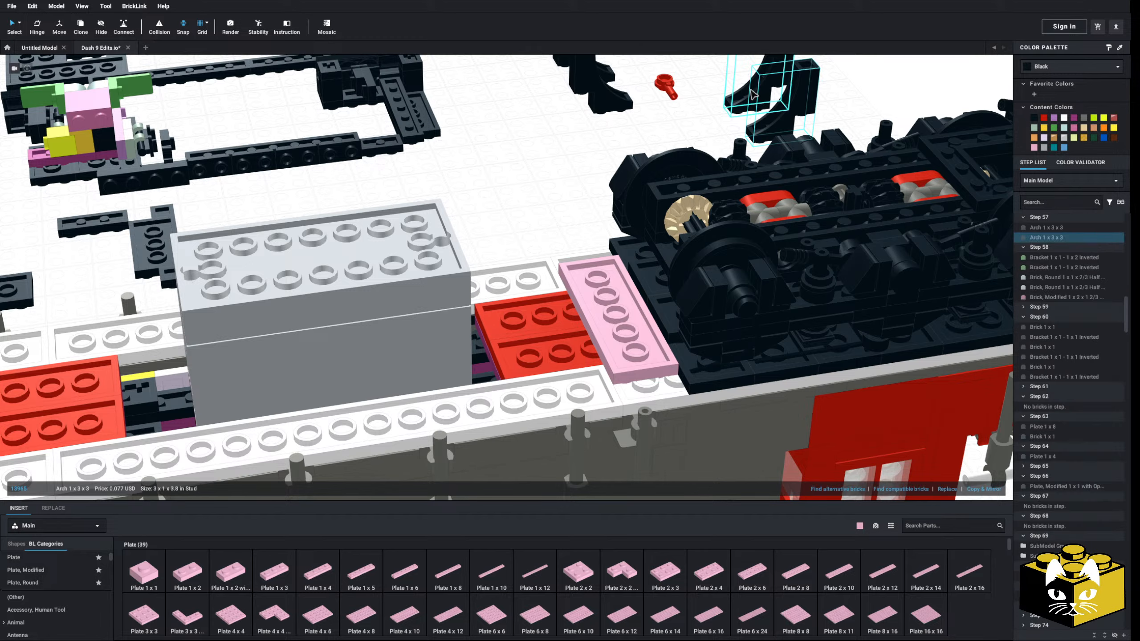
left_click_drag(775, 118, 500, 313)
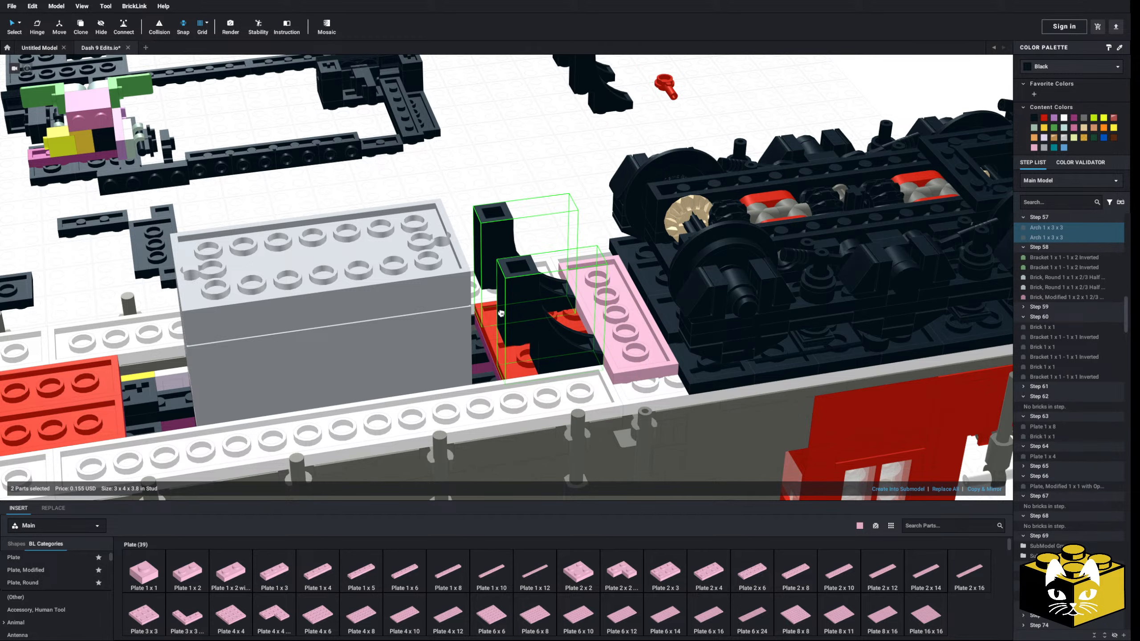
left_click(589, 211)
right_click_drag(589, 211, 609, 175)
scroll(608, 175, "down", 3)
Move the other pair of black Arch 1 x 3 x 3 parts onto the chassis beside the pink Plate 6 x 6
left_click_drag(665, 76, 382, 207)
key("Right")
key("Right")
middle_click_drag(157, 229, 382, 207)
left_click_drag(381, 206, 305, 219)
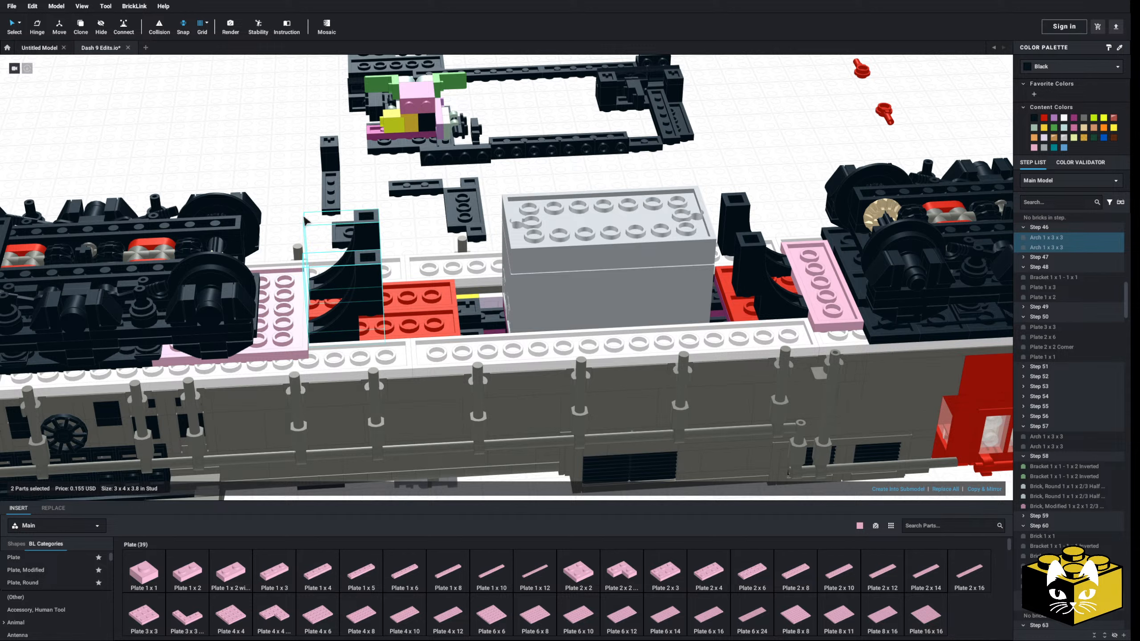
left_click(305, 219)
mouse_move(305, 218)
right_mouse_down()
mouse_move(296, 206)
mouse_move(297, 238)
right_mouse_up()
middle_click_drag(298, 261, 305, 237)
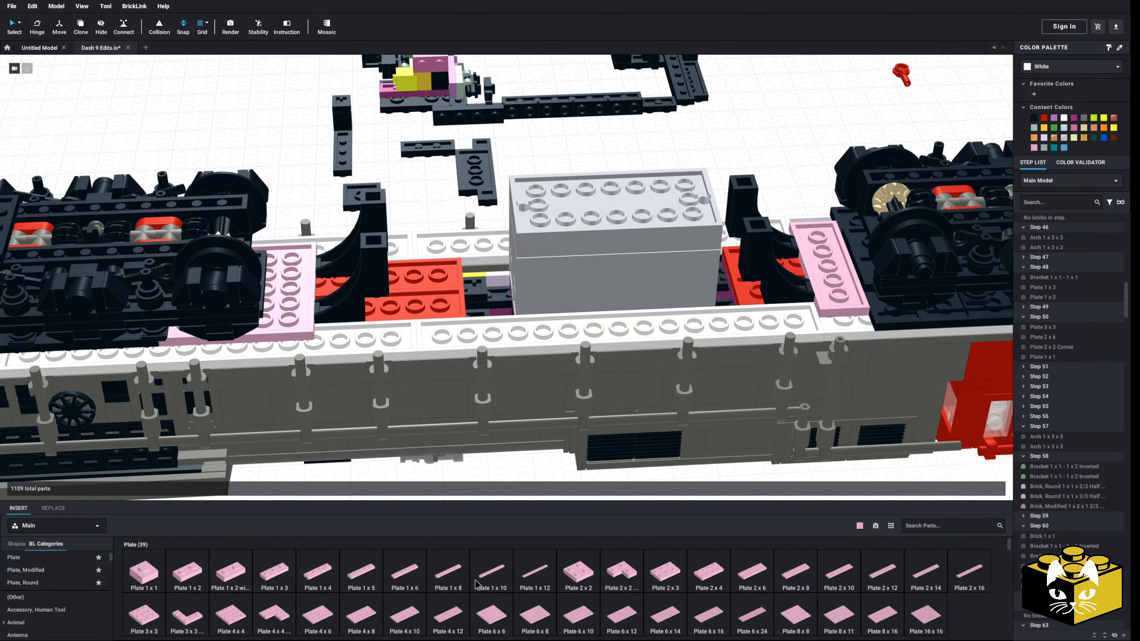
Insert bright pink Plate 1 x 2 parts on both outer sides of the rear arches and a Plate 4 x 6 between them and the tank
left_click(181, 577)
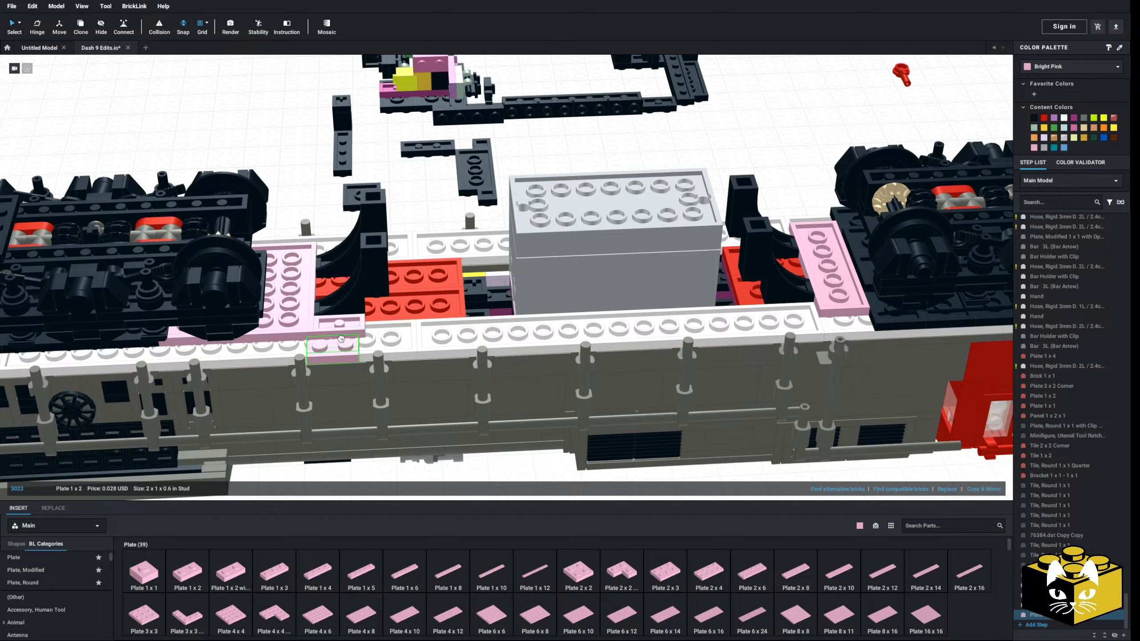
left_click(341, 250)
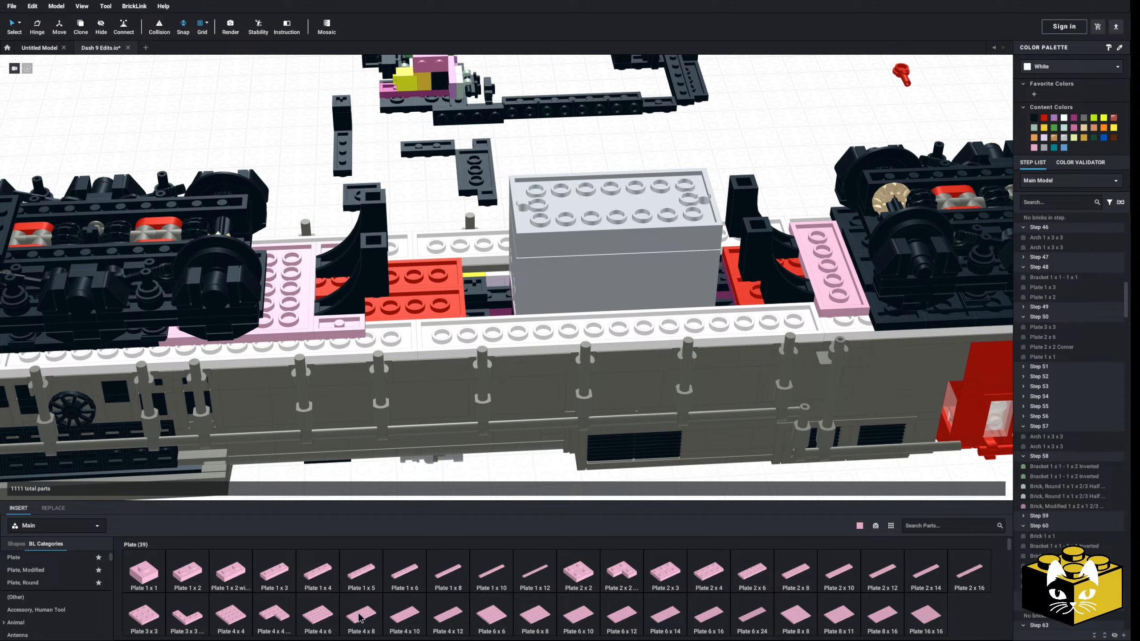
left_click(310, 625)
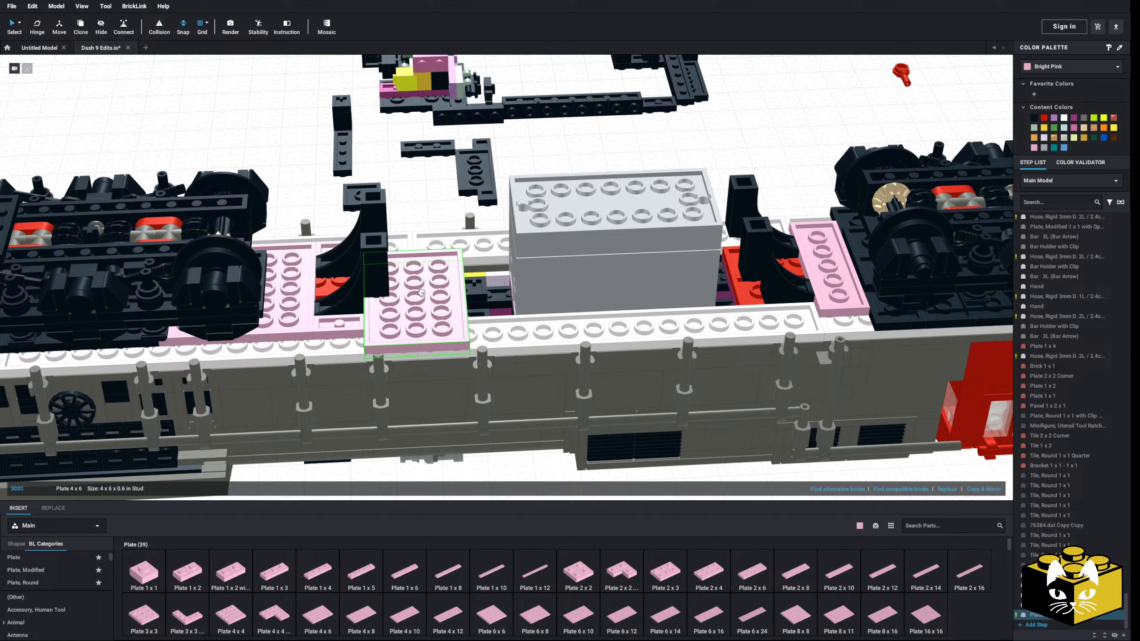
left_click(418, 289)
left_click(274, 179)
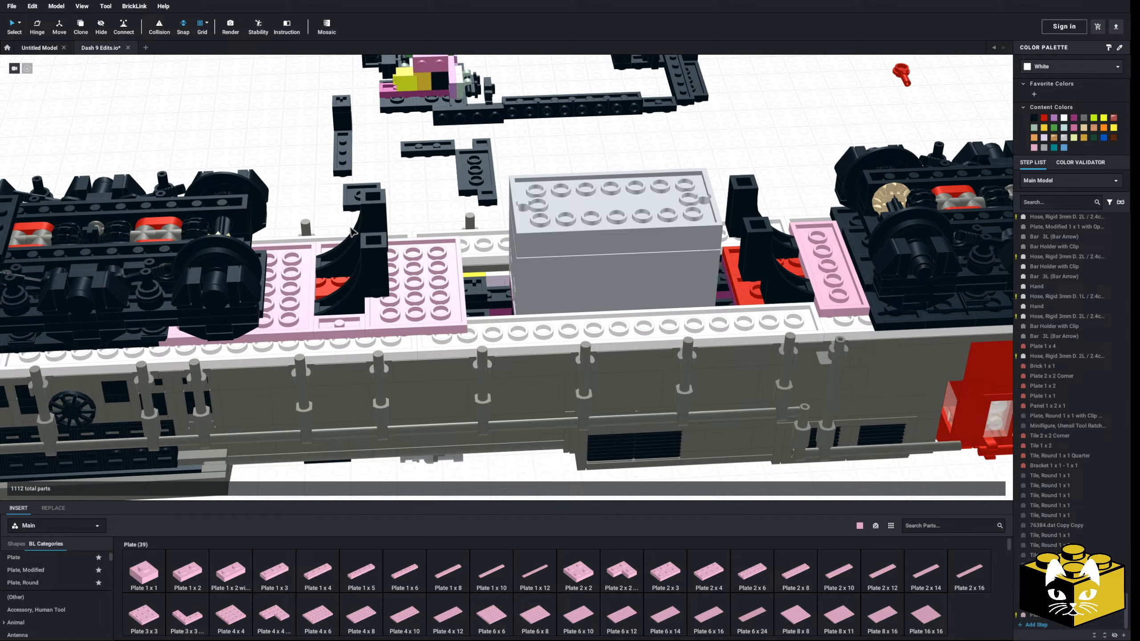
Reposition the rear-side black arches in the gap between the pink 6 x 6 and 4 x 6 plates
left_click(380, 249)
middle_click_drag(379, 250, 296, 274)
mouse_move(297, 274)
left_mouse_down()
mouse_move(328, 301)
mouse_move(284, 284)
left_mouse_up()
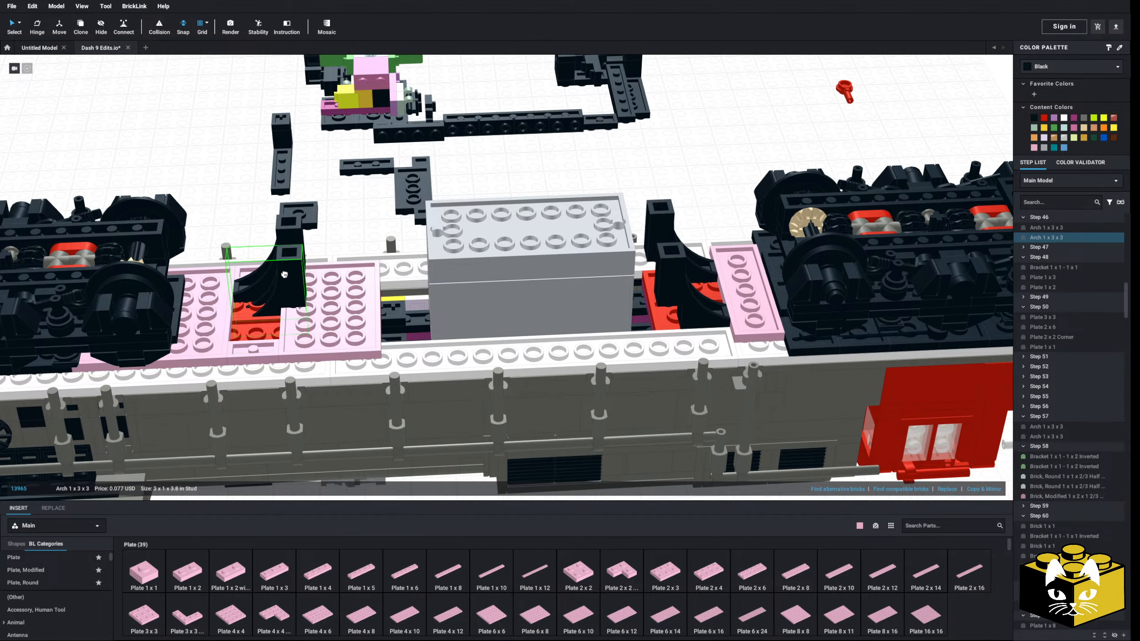
right_click_drag(280, 279, 317, 292)
left_click_drag(317, 292, 466, 386)
left_click(397, 288)
right_click_drag(397, 288, 372, 258)
Delete all the detached old frame parts laid out beside the locomotive, except the two small red pieces
scroll(372, 258, "down", 3)
middle_click_drag(372, 259, 356, 368)
right_click(354, 367)
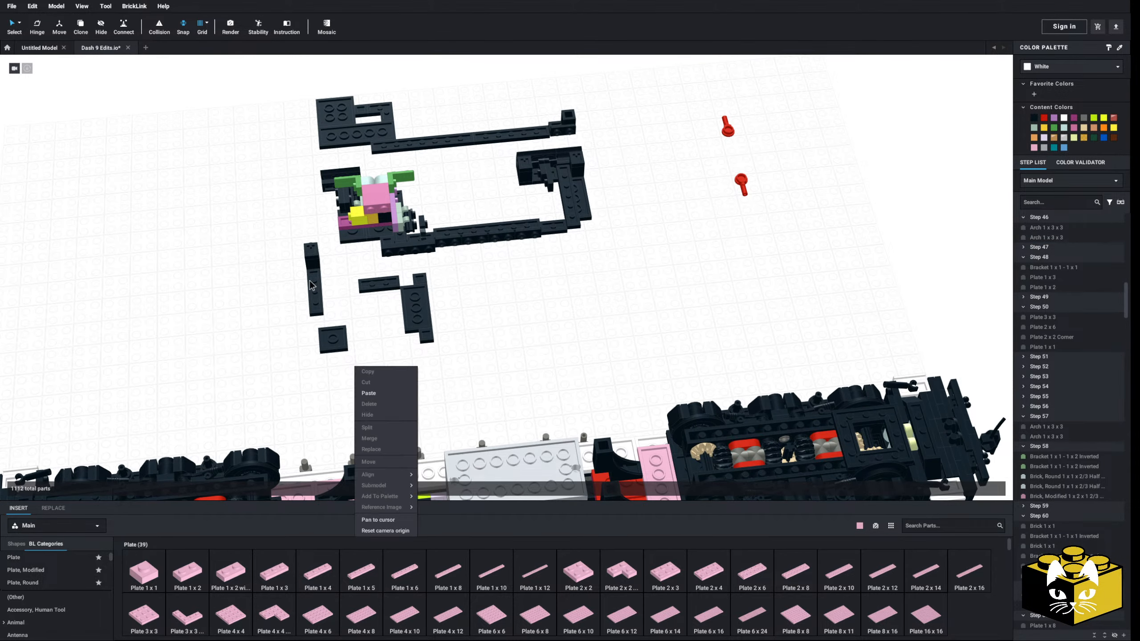
right_click_drag(271, 271, 299, 238)
scroll(314, 193, "down", 2)
left_click_drag(336, 141, 622, 311)
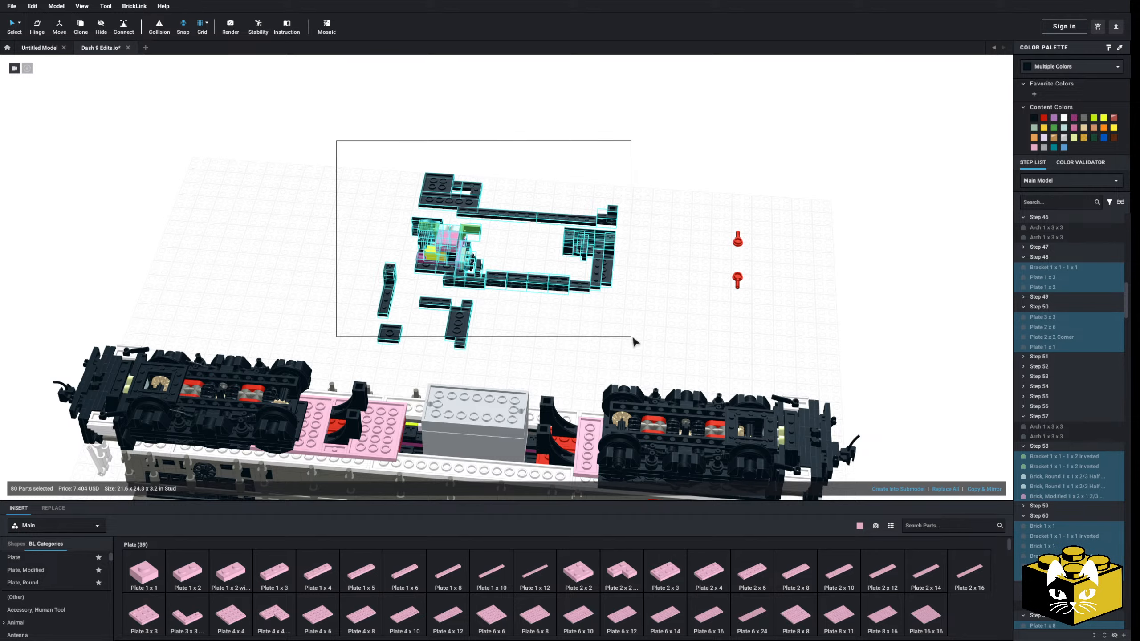
key("Delete")
scroll(524, 407, "up", 6)
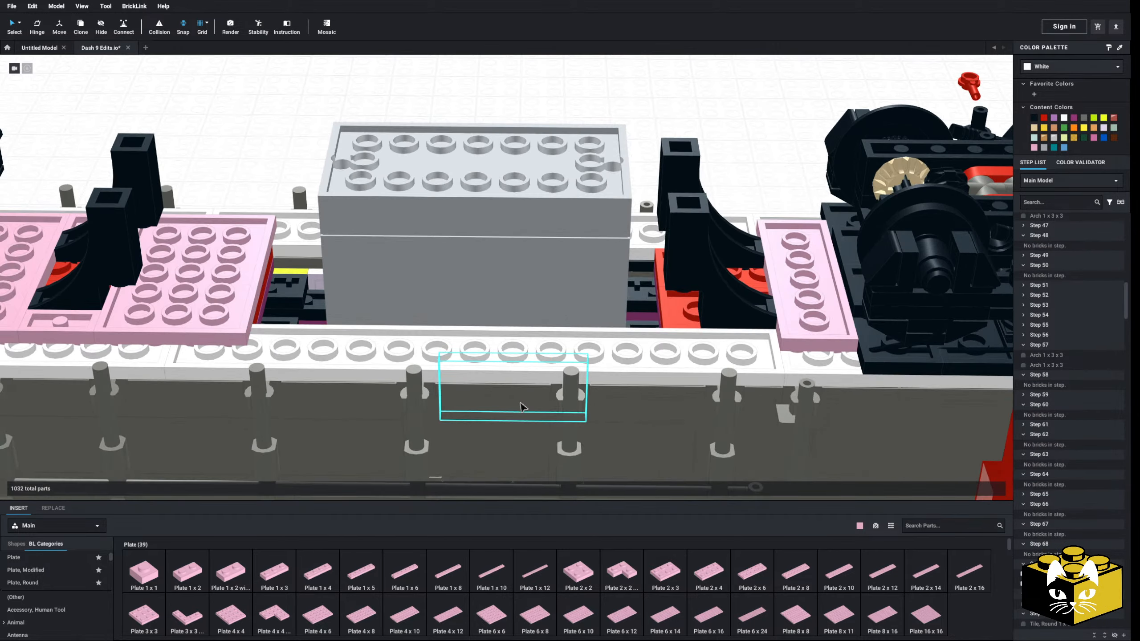
Insert a bright pink Plate 1 x 6 and place it across the underside under the tank-facing ends of the cab-end arches
right_click_drag(524, 404, 522, 397)
right_click_drag(456, 358, 353, 375)
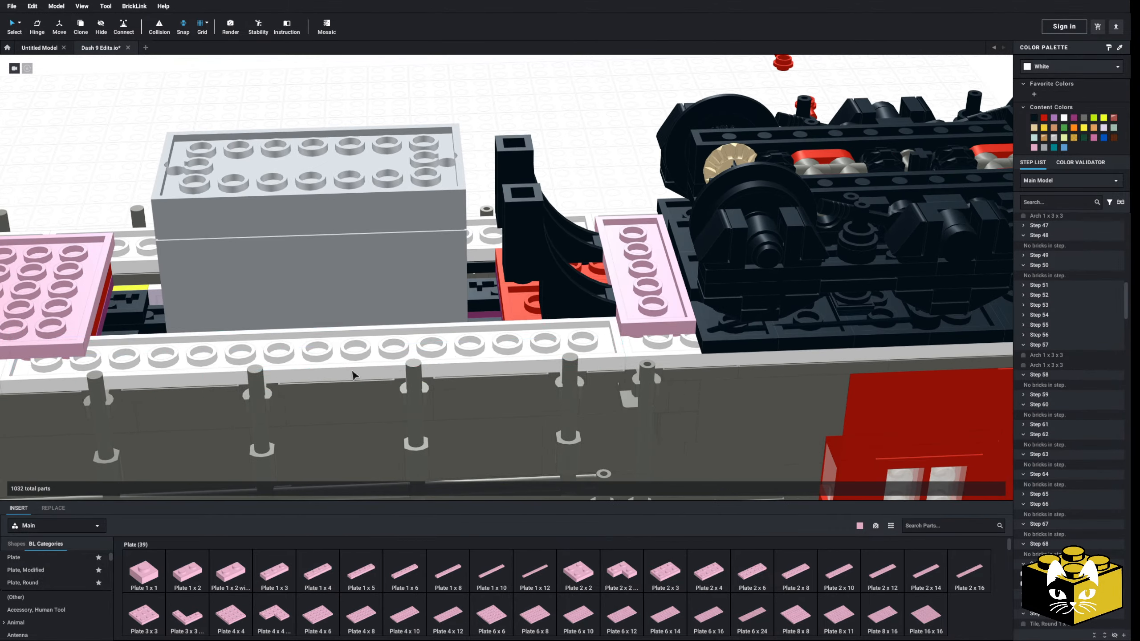
left_click(399, 583)
left_click(516, 279)
left_click(515, 279)
right_click_drag(515, 279, 507, 368)
left_click(593, 321)
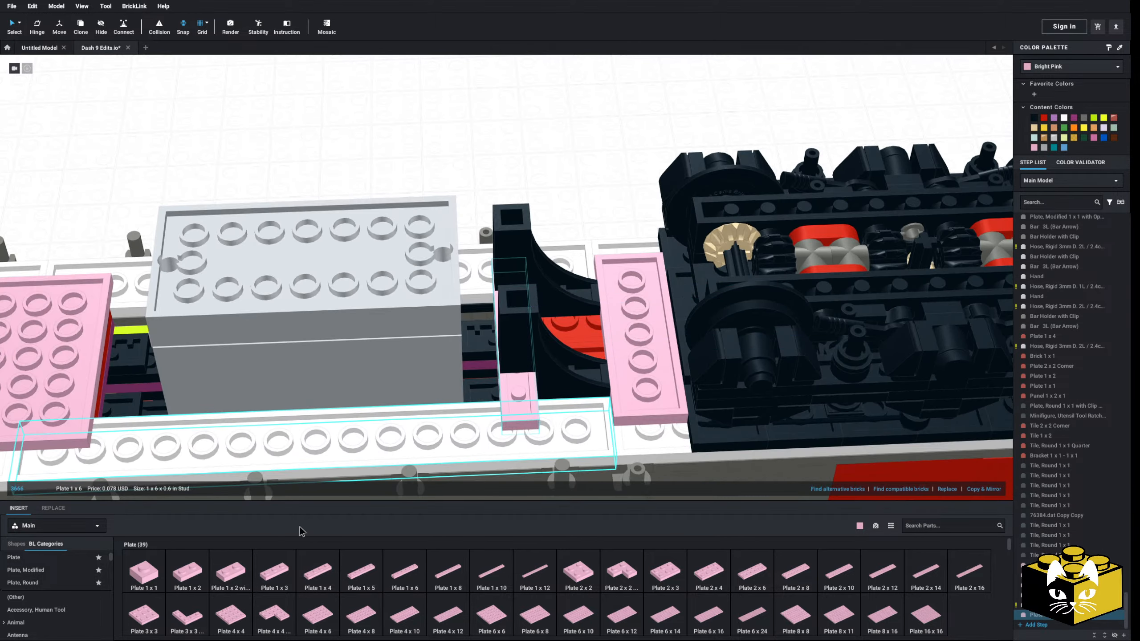
Insert two bright pink Plate 1 x 2 parts beside the cab-end arches, filling the outer gaps between the 1 x 6 and 2 x 6 plates
left_click(196, 570)
left_click(577, 403)
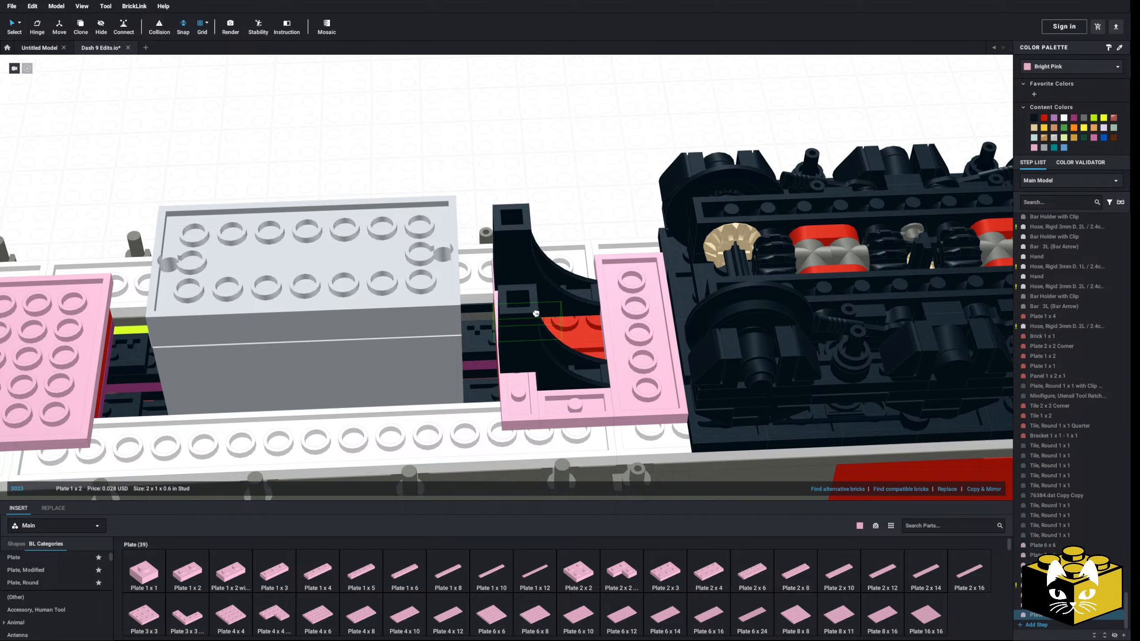
right_click_drag(562, 286, 577, 339)
left_click(578, 338)
key("Escape")
right_click_drag(524, 249, 530, 209)
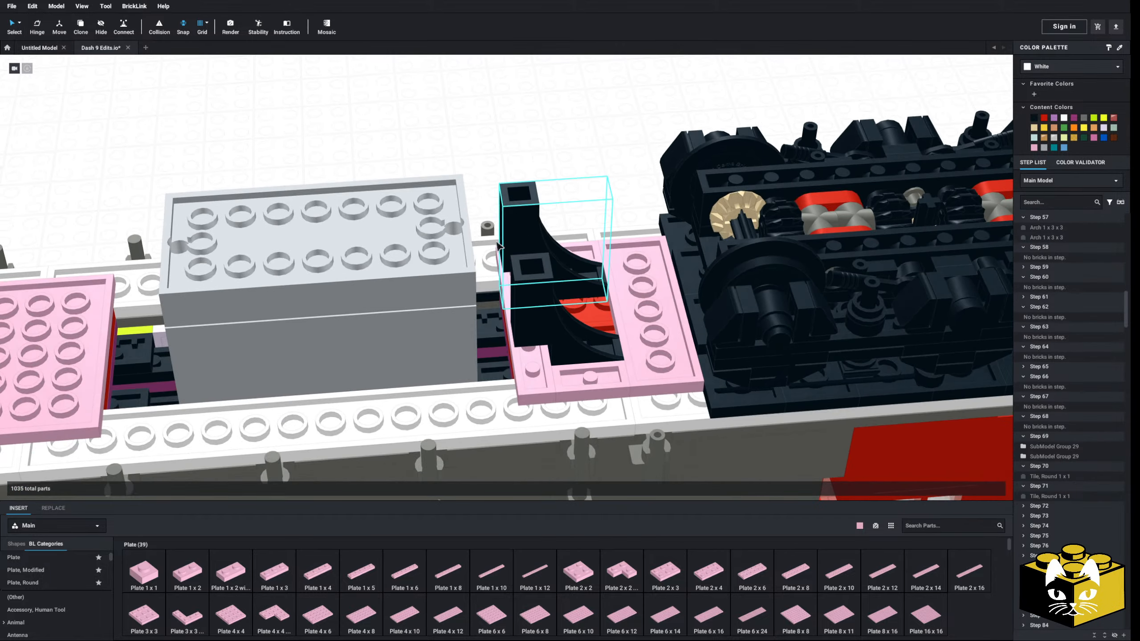
Insert two bright pink Plate 1 x 10 parts and lay one along each long side of the grey tank
scroll(481, 257, "down", 3)
middle_click_drag(403, 270, 486, 244)
right_click_drag(465, 242, 471, 235)
left_click_drag(537, 534, 489, 320)
key("Delete")
left_click_drag(492, 573, 472, 334)
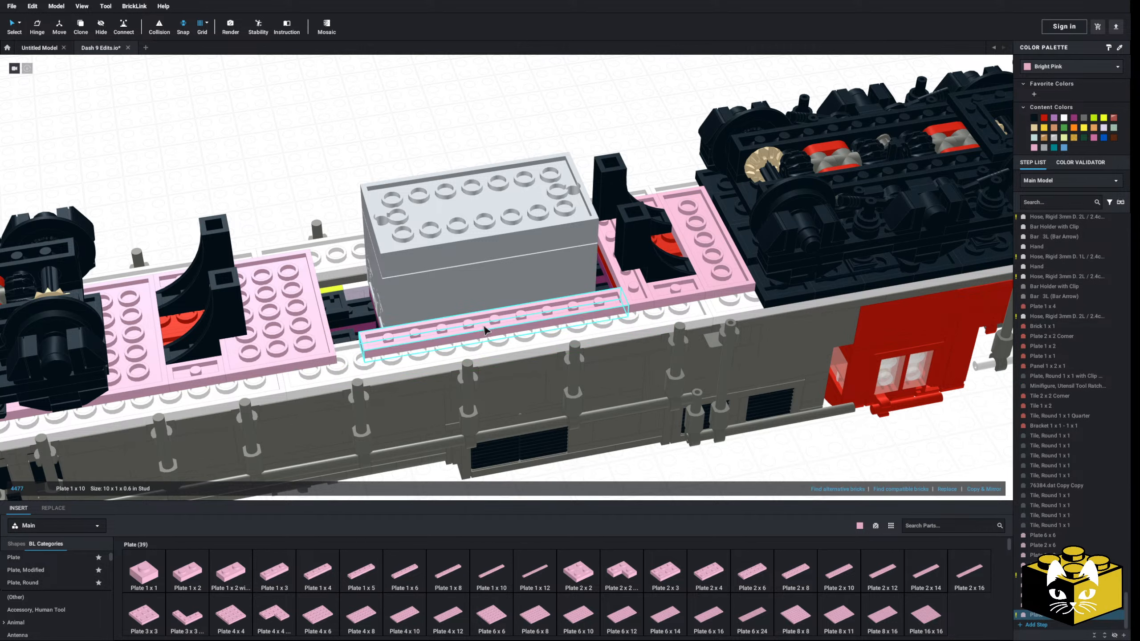
left_click_drag(486, 331, 458, 333)
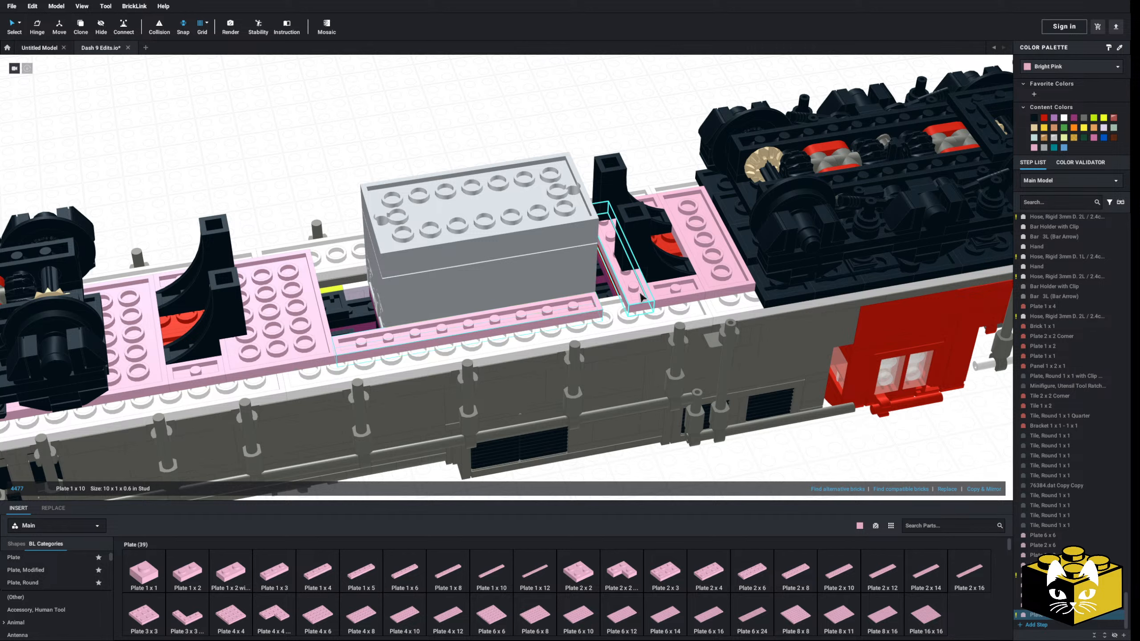
left_click(499, 586)
right_click_drag(467, 233, 434, 317)
right_click_drag(393, 214, 267, 538)
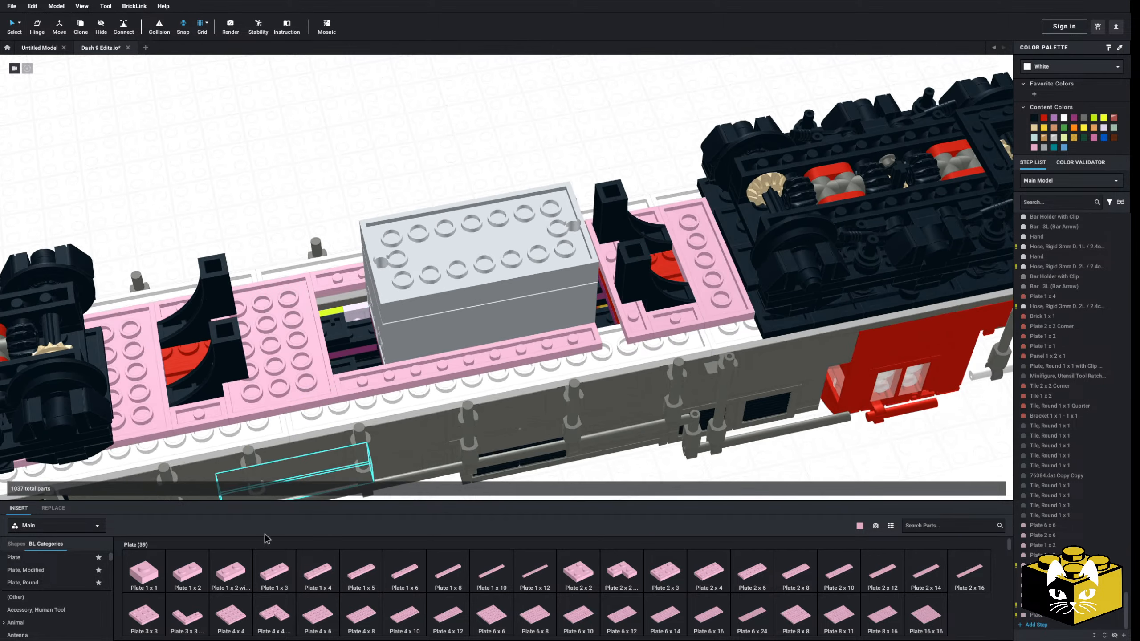
Insert two bright pink Plate 1 x 1 parts to fill the gaps between the 1 x 10 plates and the cab-end Plate 1 x 6
left_click(159, 576)
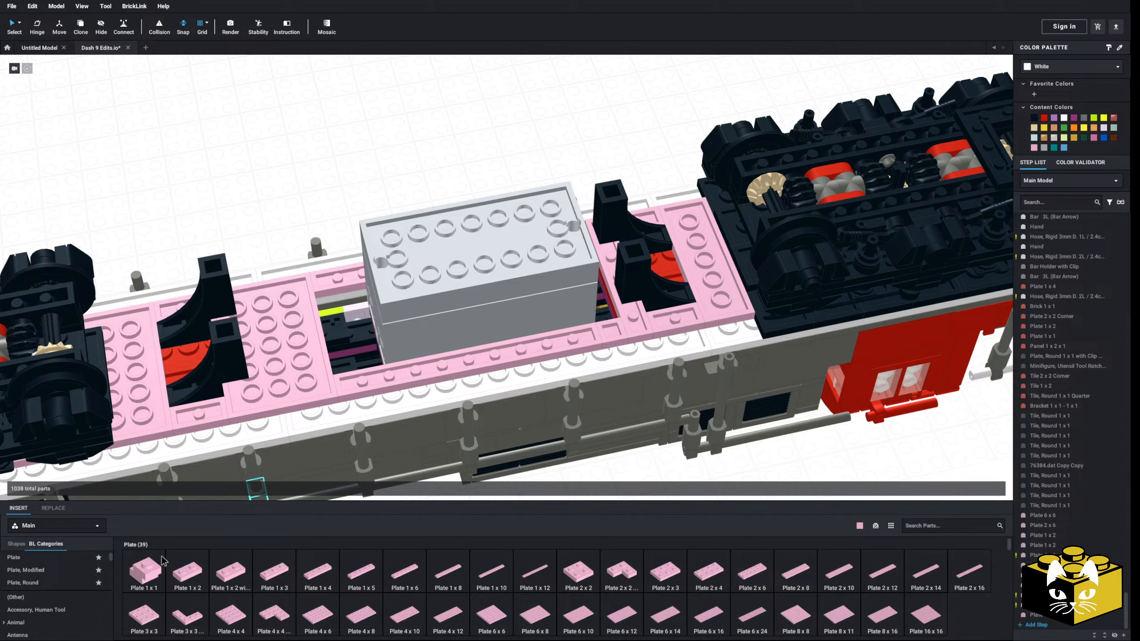
left_click(157, 569)
right_click_drag(467, 267, 467, 295)
right_click_drag(546, 250, 514, 263)
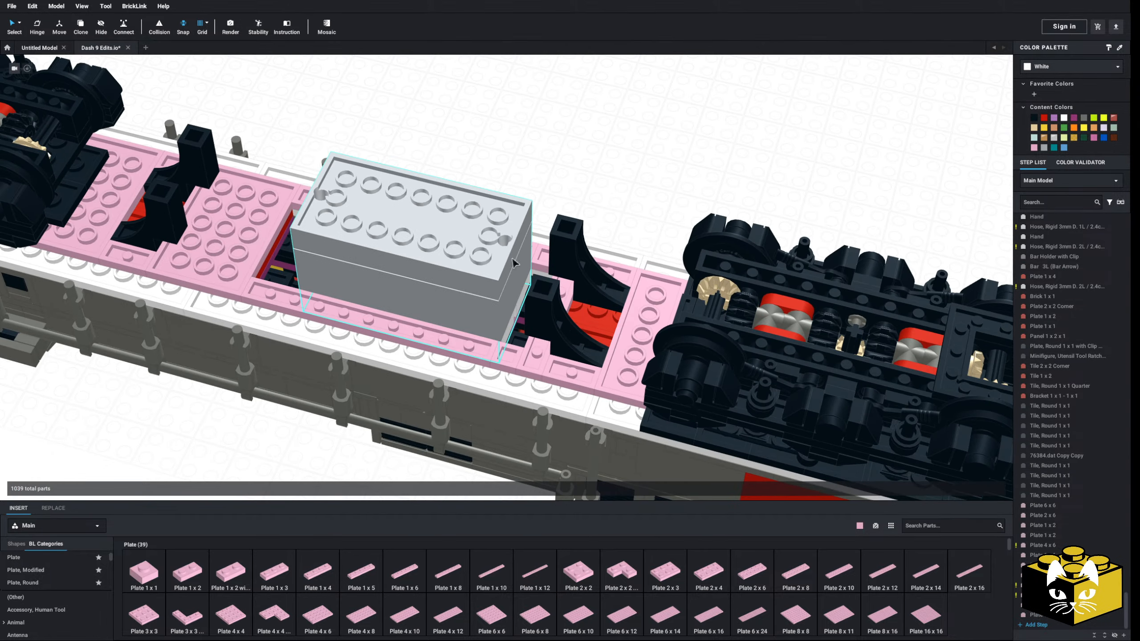
Insert two bright pink Plate 2 x 2 parts, placing one between each pair of black arches
left_click(577, 575)
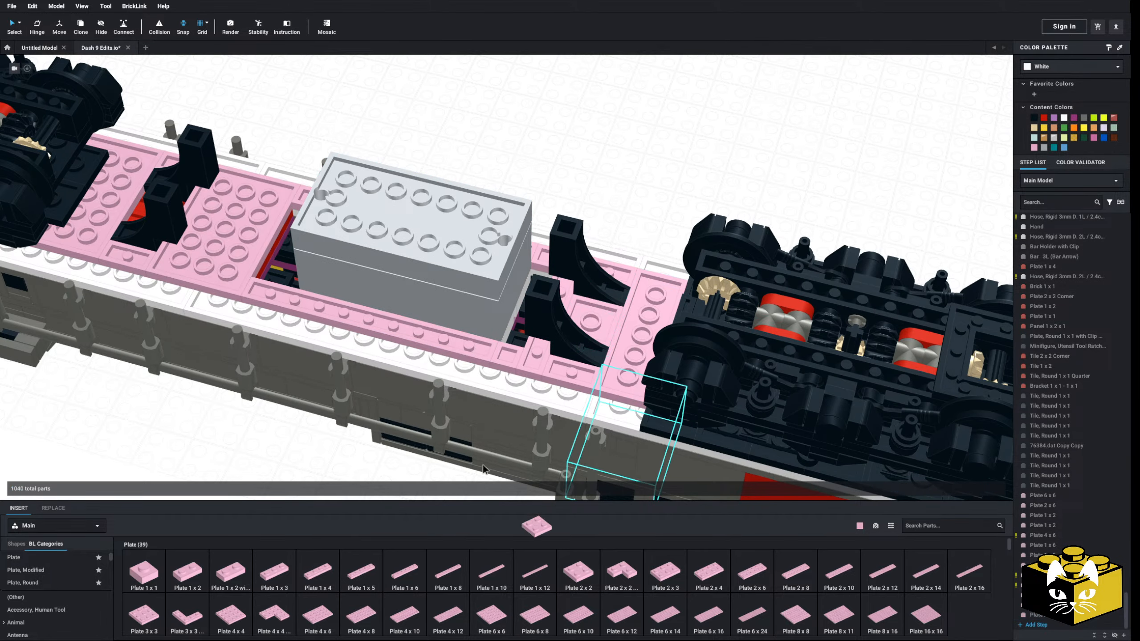
right_click_drag(483, 469, 384, 249)
right_click_drag(389, 299, 586, 505)
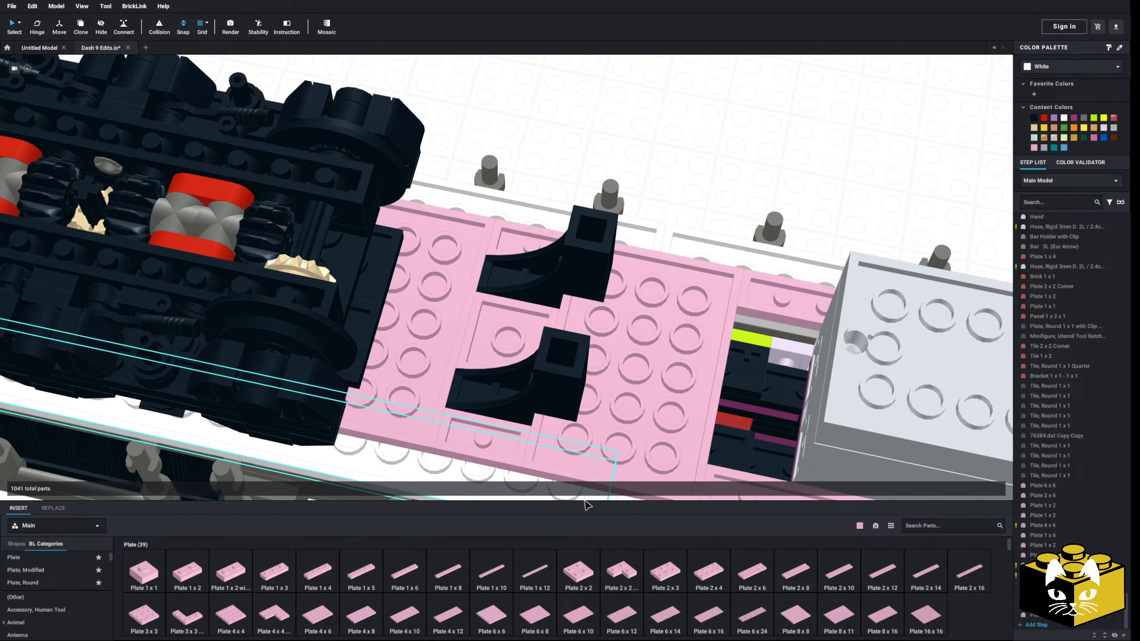
Insert a bright pink Plate 2 x 6 lengthwise between the rear arches, bridging the 6 x 6, 2 x 2 and 4 x 6 plates
left_click(752, 572)
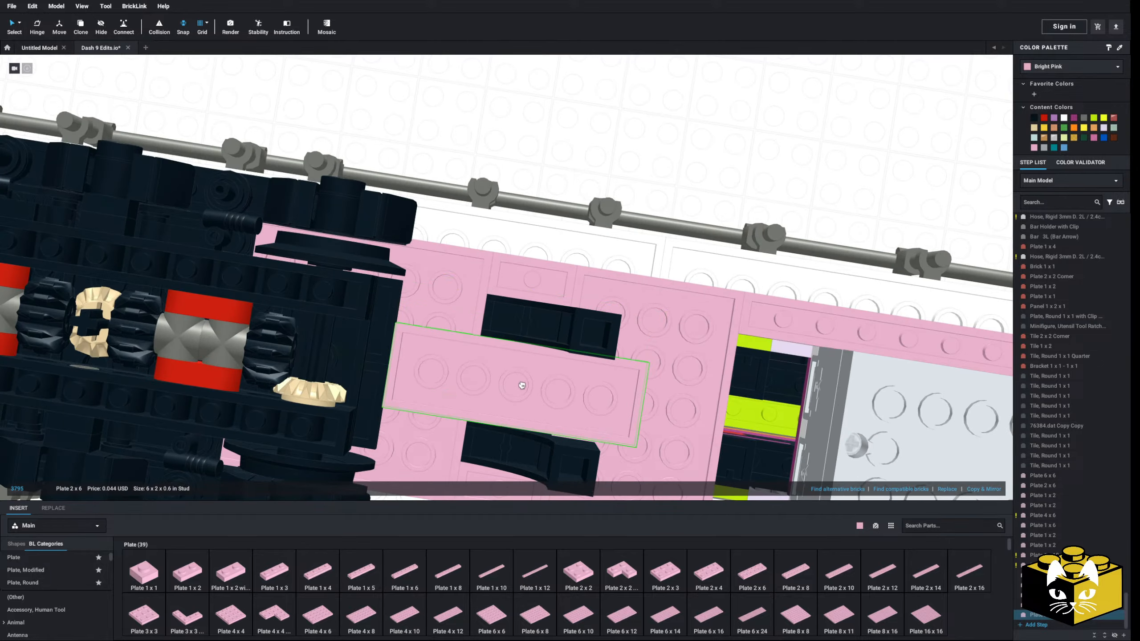
left_click(532, 194)
right_click_drag(532, 194, 557, 163)
scroll(558, 163, "down", 3)
middle_click_drag(558, 163, 448, 234)
scroll(516, 337, "up", 3)
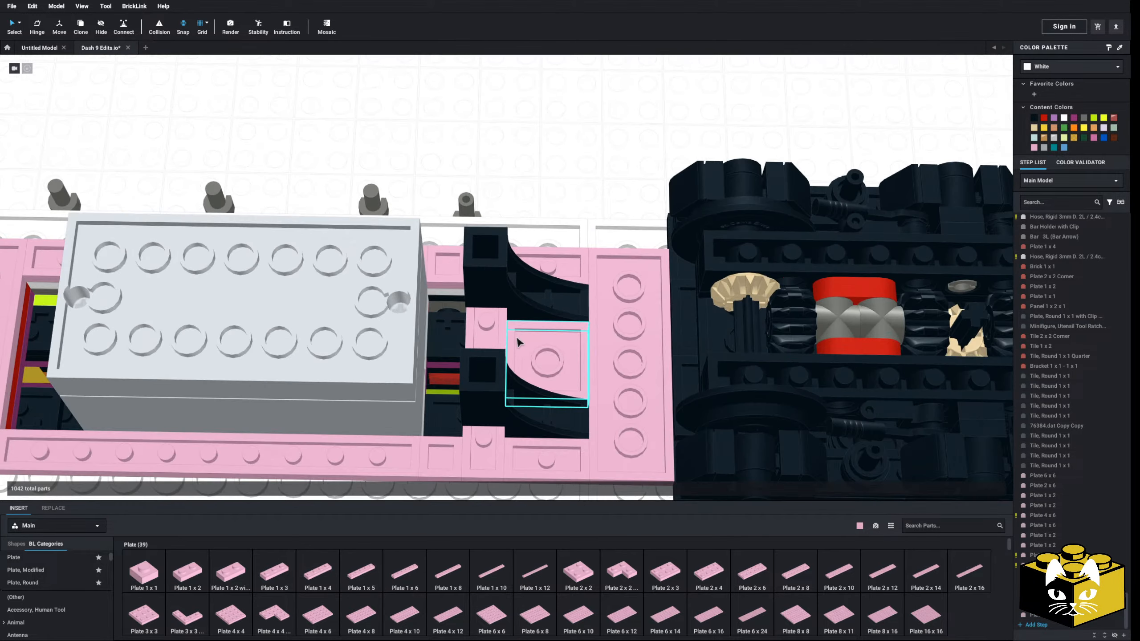
middle_click_drag(518, 331, 470, 249)
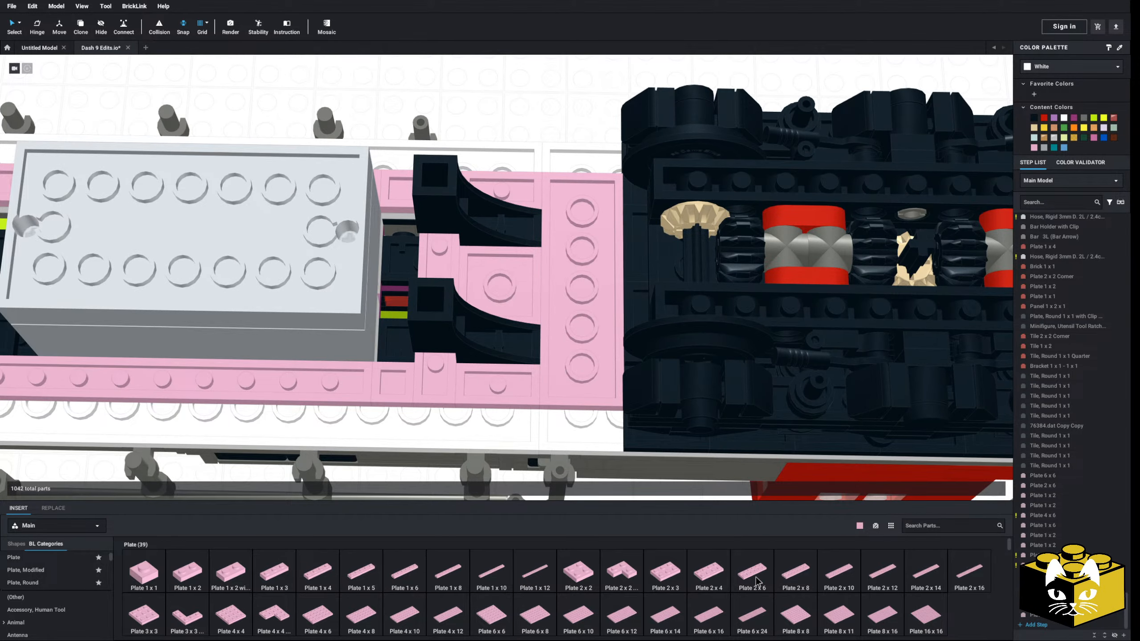
Insert a bright pink Plate 2 x 4 lengthwise between the cab-end arches and a Plate 1 x 2 beside it
mouse_move(556, 418)
right_mouse_down()
mouse_move(534, 409)
mouse_move(583, 397)
mouse_move(565, 421)
mouse_move(557, 404)
mouse_move(566, 420)
right_mouse_up()
left_click(697, 580)
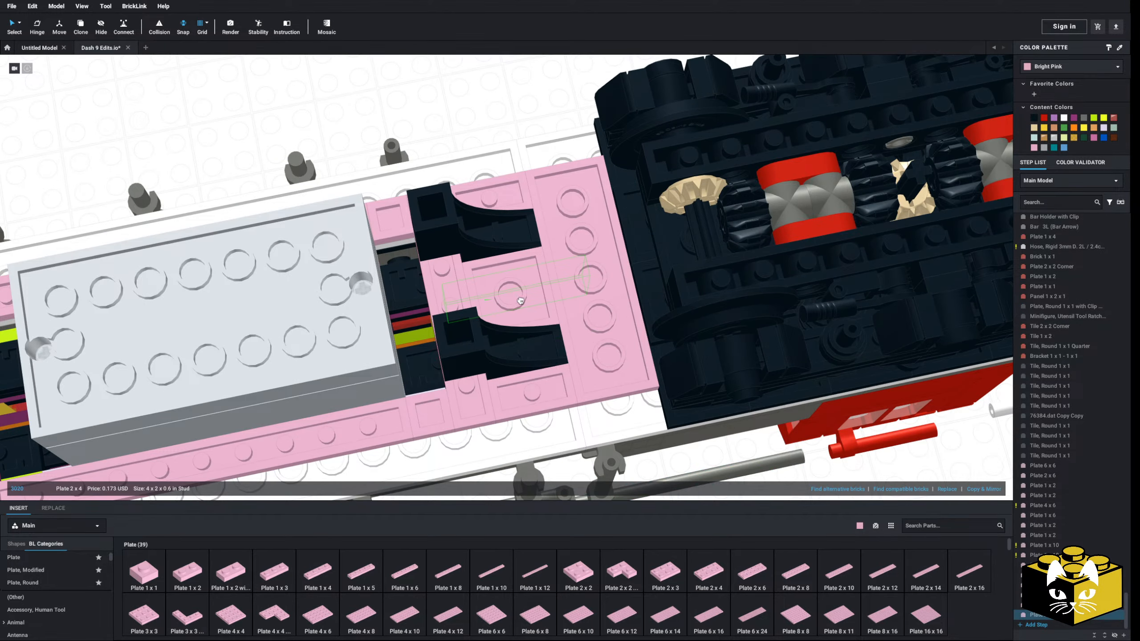
right_click_drag(489, 92, 494, 45)
left_click(507, 97)
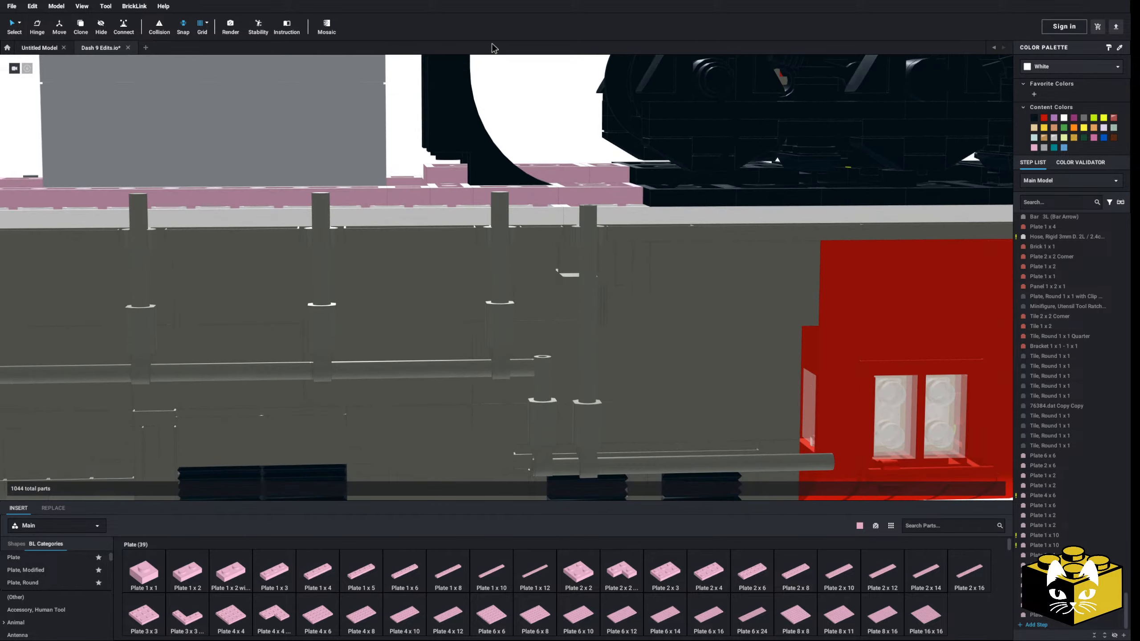
middle_click_drag(503, 202, 463, 286)
scroll(464, 285, "up", 4)
right_click_drag(463, 286, 469, 300)
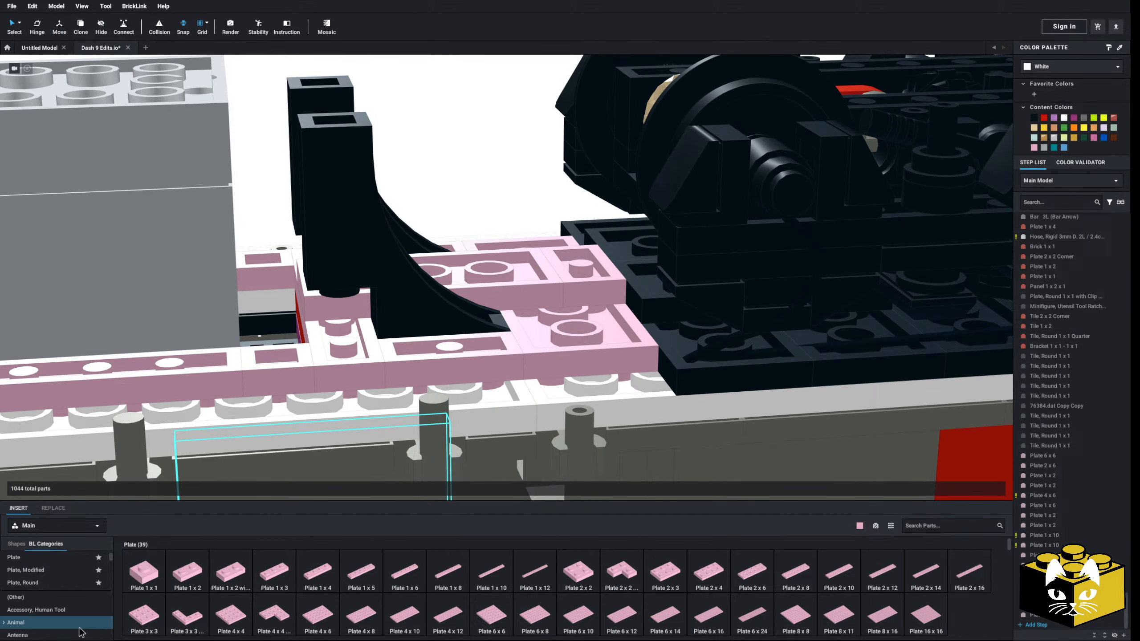
Insert a bright pink Brick, Modified 1 x 2 x 1 2/3 with Studs on Side beside the cab-end arches and add its mirrored copy
left_click(50, 609)
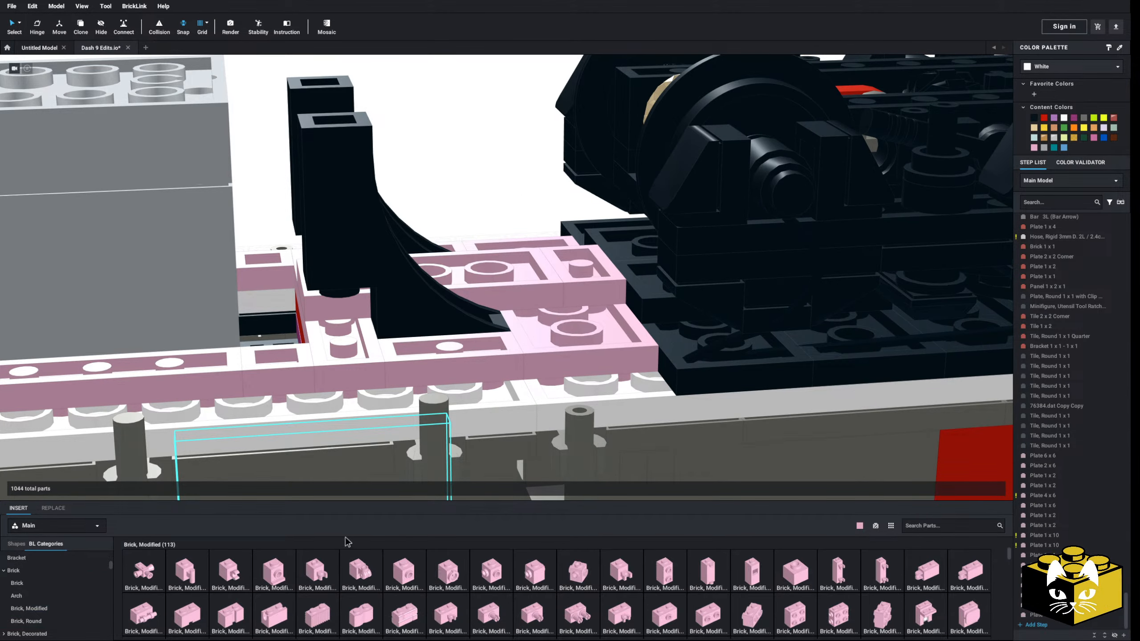
scroll(606, 579, "down", 3)
left_click(796, 567)
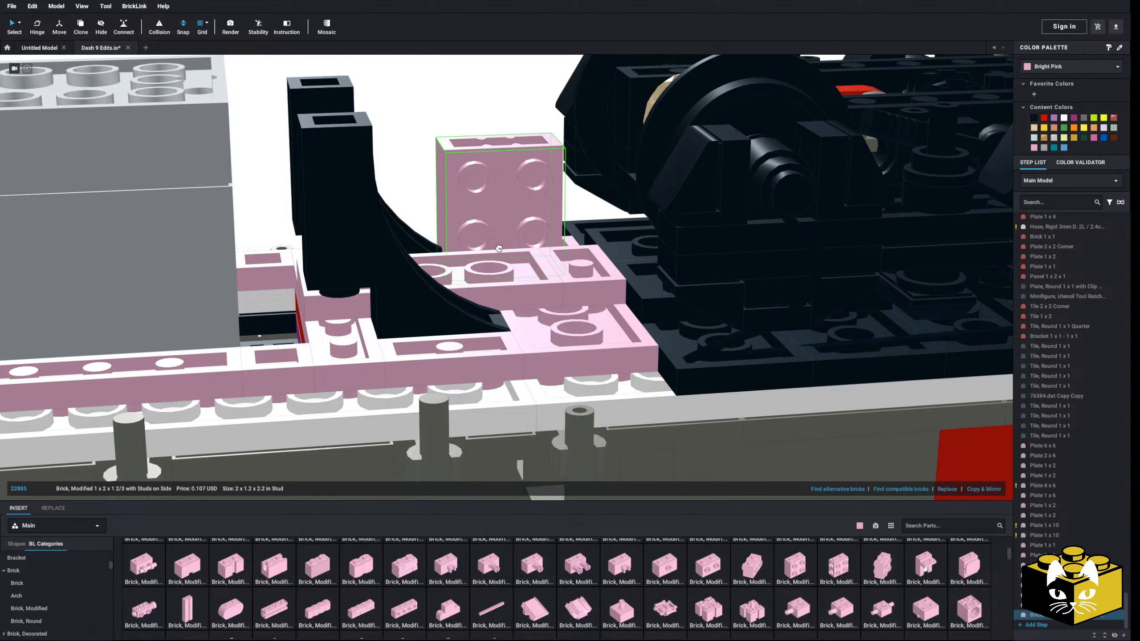
left_click(501, 270)
scroll(501, 271, "down", 3)
right_click_drag(501, 271, 491, 260)
left_click(488, 153)
right_click_drag(488, 154, 430, 224)
left_click(426, 206)
left_click(991, 492)
left_click(746, 377)
right_click_drag(745, 376, 565, 329)
middle_click_drag(566, 329, 597, 359)
right_click_drag(598, 360, 626, 319)
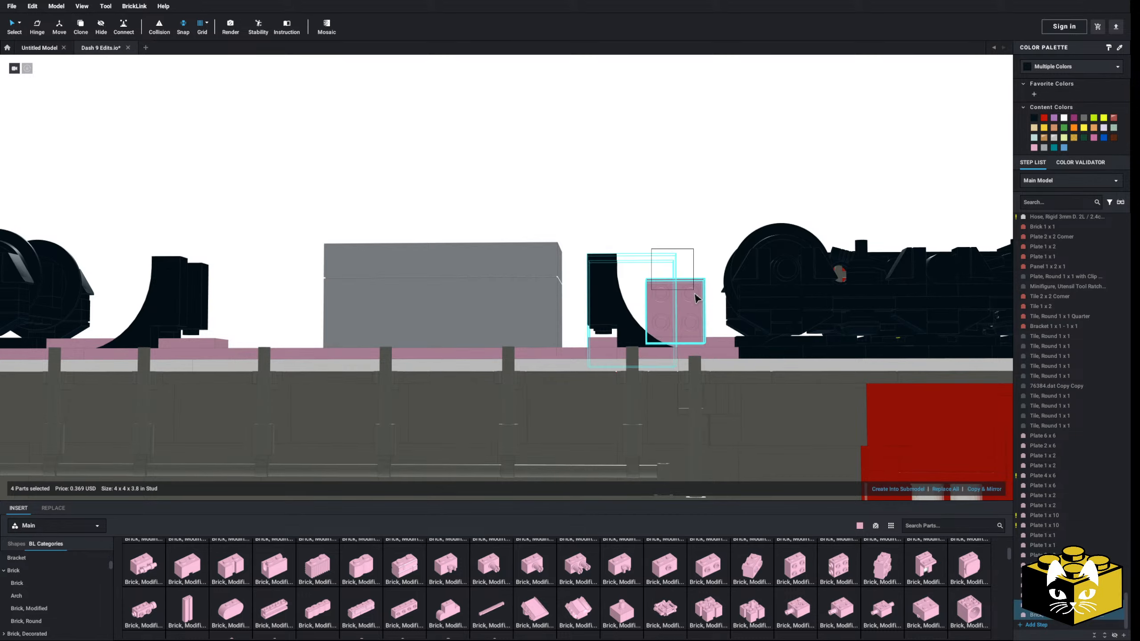
right_click(687, 307)
left_click(666, 220)
right_click_drag(666, 215, 666, 246)
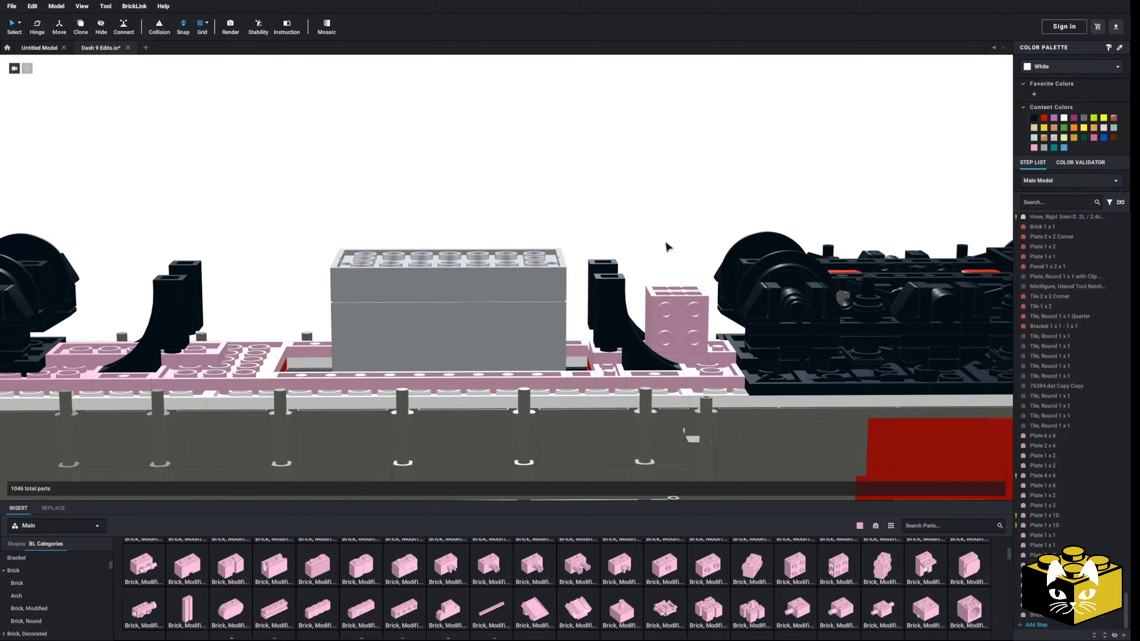
Attach a bright pink Brick, Round 2 x 2 with axle hole to the side studs of the cab-end modified bricks
middle_click_drag(666, 246, 489, 238)
scroll(506, 266, "up", 3)
right_click_drag(507, 265, 469, 349)
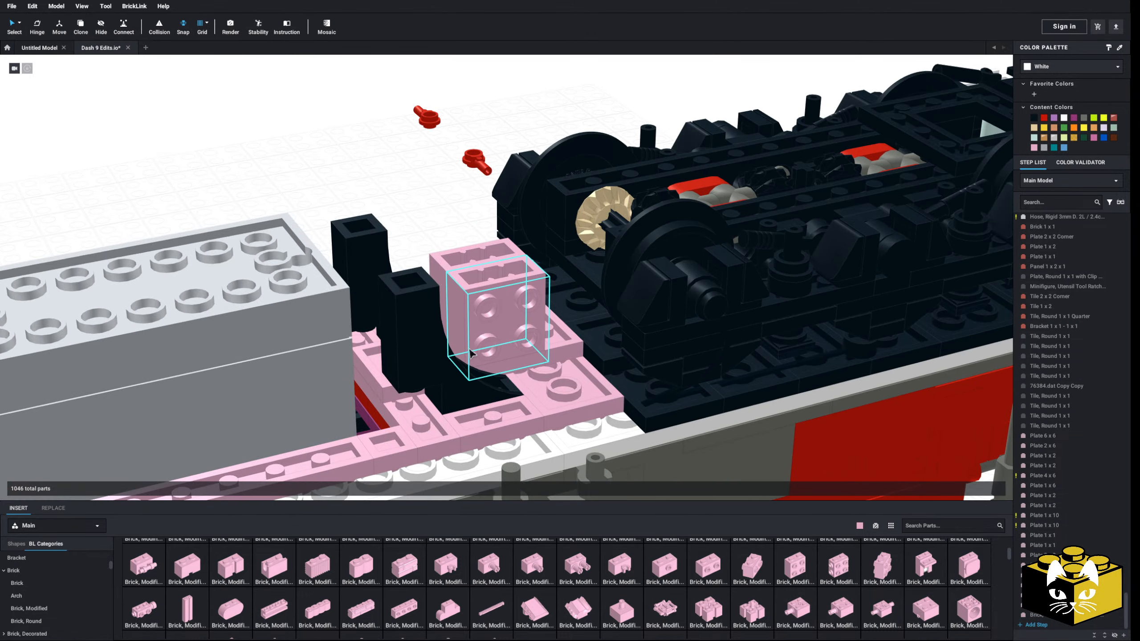
left_click(52, 623)
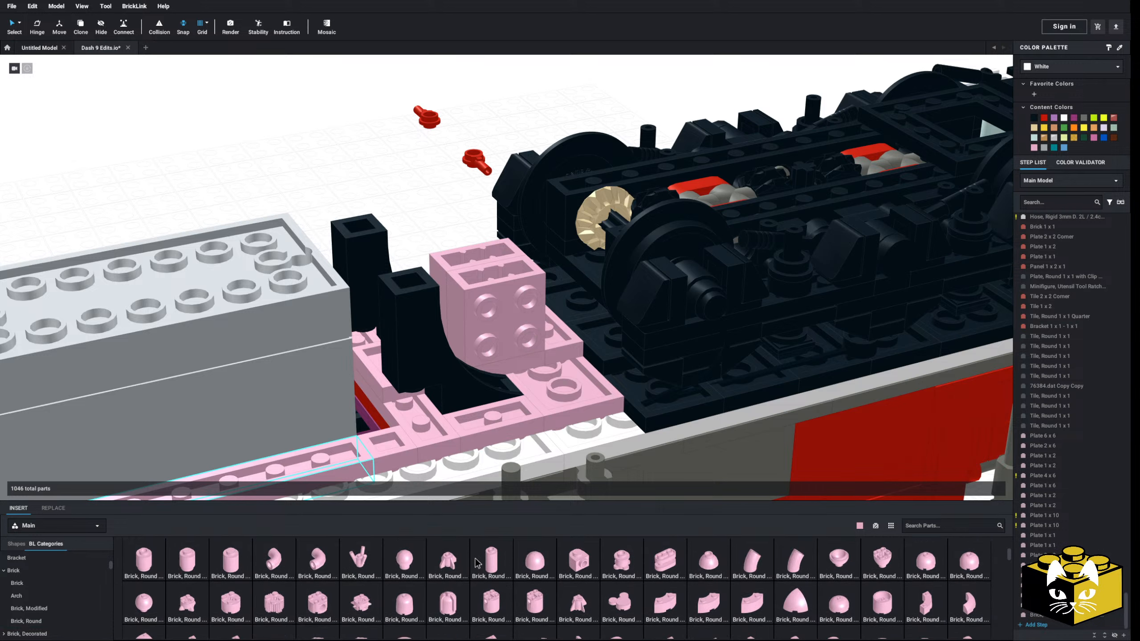
left_click_drag(232, 575, 536, 346)
right_click_drag(409, 214, 517, 269)
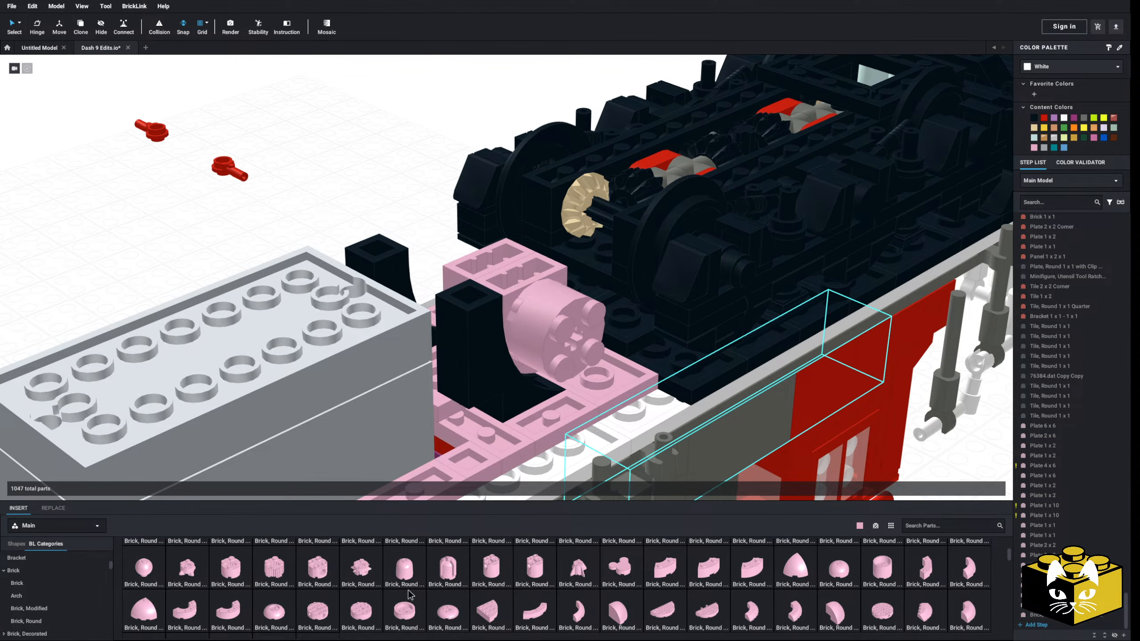
Cap the sideways round brick with a bright pink Brick, Round 2 x 2 Dome Top
scroll(410, 595, "up", 2)
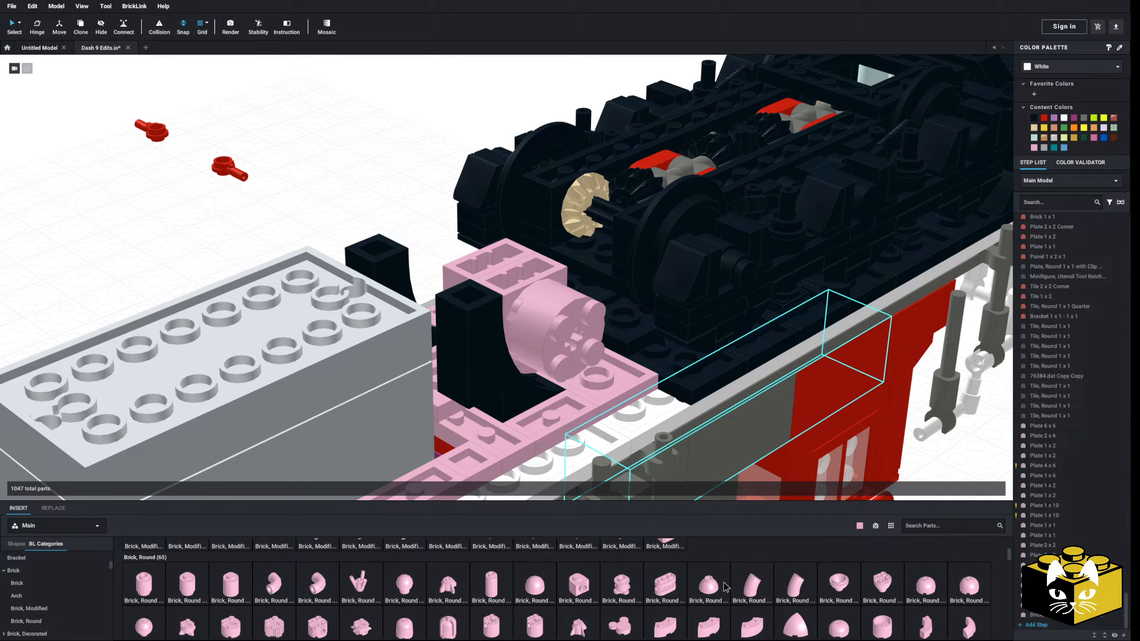
left_click_drag(924, 581, 572, 339)
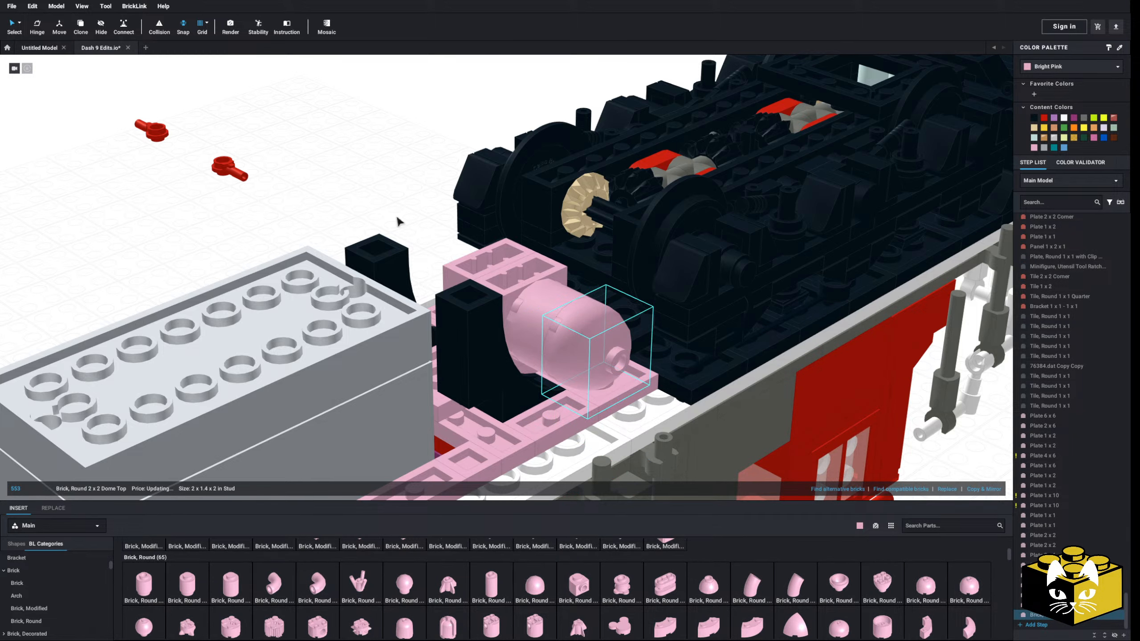
left_click(396, 217)
Compare the round tank's size and position beside the cab-end truck with the reference locomotive drawing
right_click_drag(396, 216, 368, 178)
scroll(641, 390, "down", 5)
scroll(516, 361, "down", 5)
middle_click_drag(646, 397, 412, 333)
right_click_drag(412, 333, 262, 326)
middle_click_drag(262, 326, 583, 370)
right_click_drag(583, 370, 414, 350)
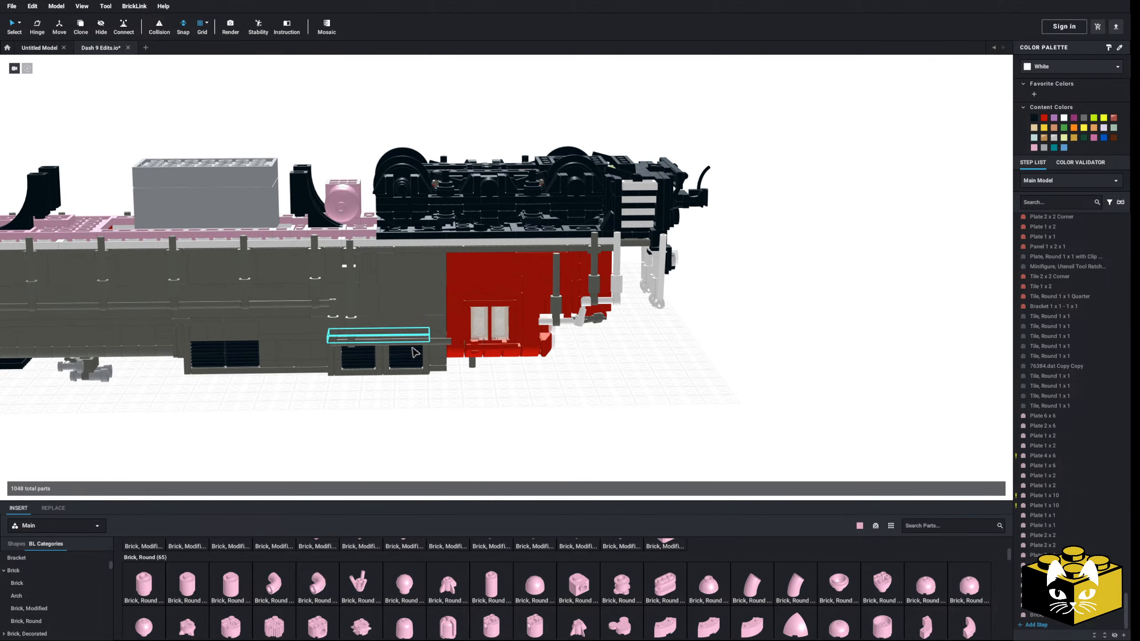
scroll(414, 348, "up", 4)
middle_click_drag(414, 348, 409, 316)
scroll(436, 359, "down", 5)
scroll(409, 317, "up", 2)
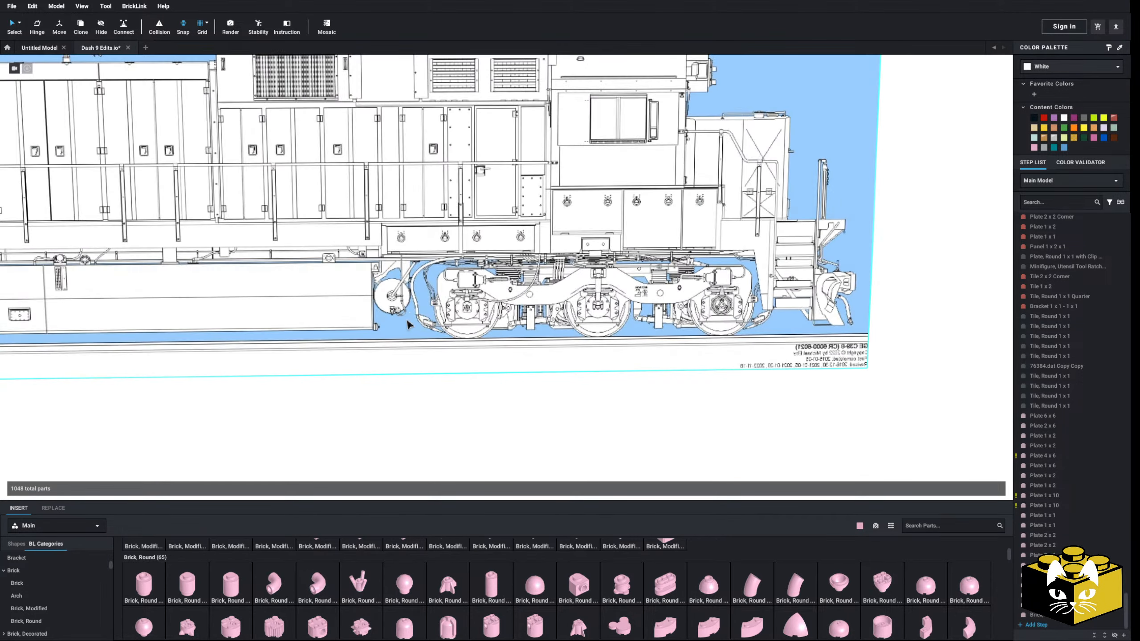
scroll(433, 264, "down", 3)
middle_click_drag(433, 264, 451, 311)
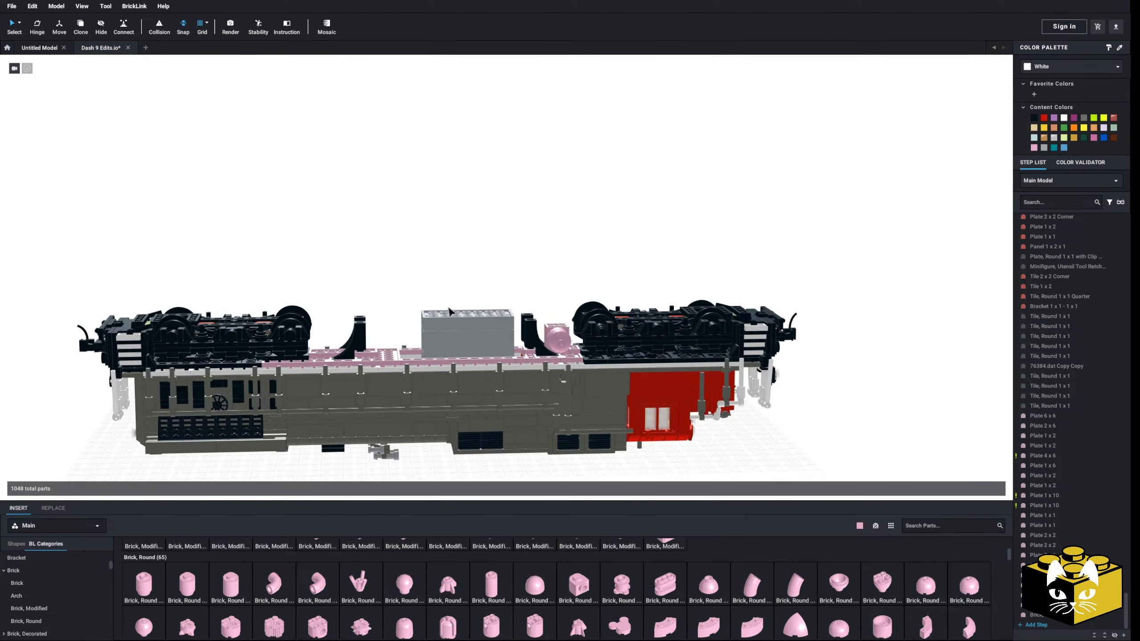
scroll(452, 311, "up", 3)
middle_click_drag(575, 414, 465, 369)
scroll(465, 369, "up", 1)
scroll(466, 369, "down", 2)
scroll(464, 366, "down", 3)
right_click_drag(464, 366, 462, 375)
scroll(462, 375, "up", 4)
scroll(27, 578, "up", 2)
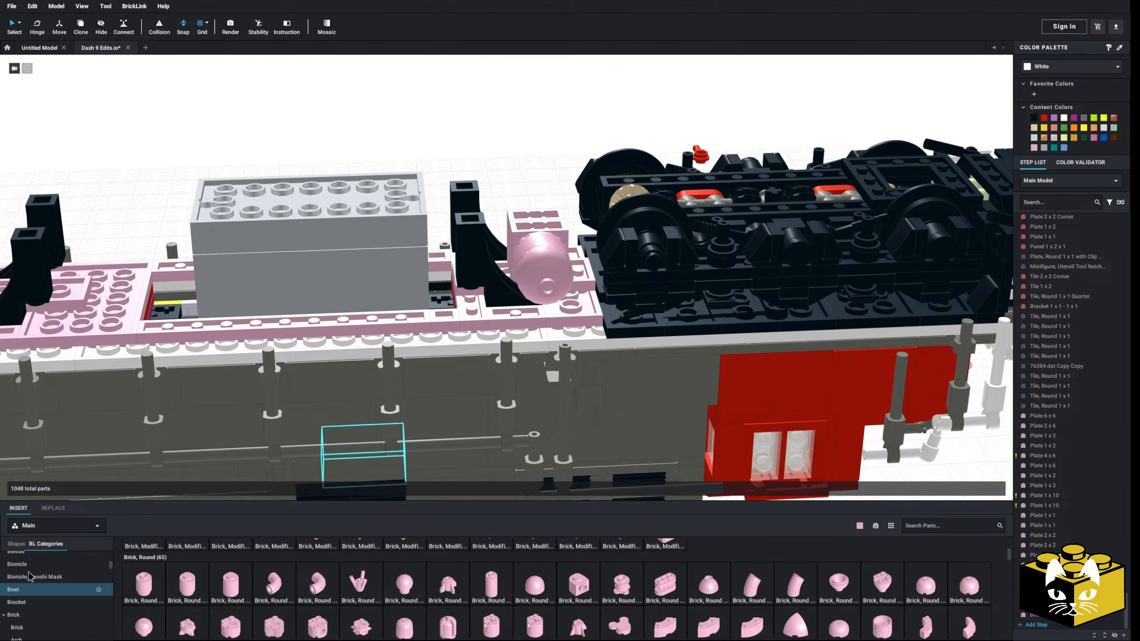
Insert a bright pink Antenna Small Base with its lever, turn it sideways, and mount it on the end of the dome
left_click(33, 615)
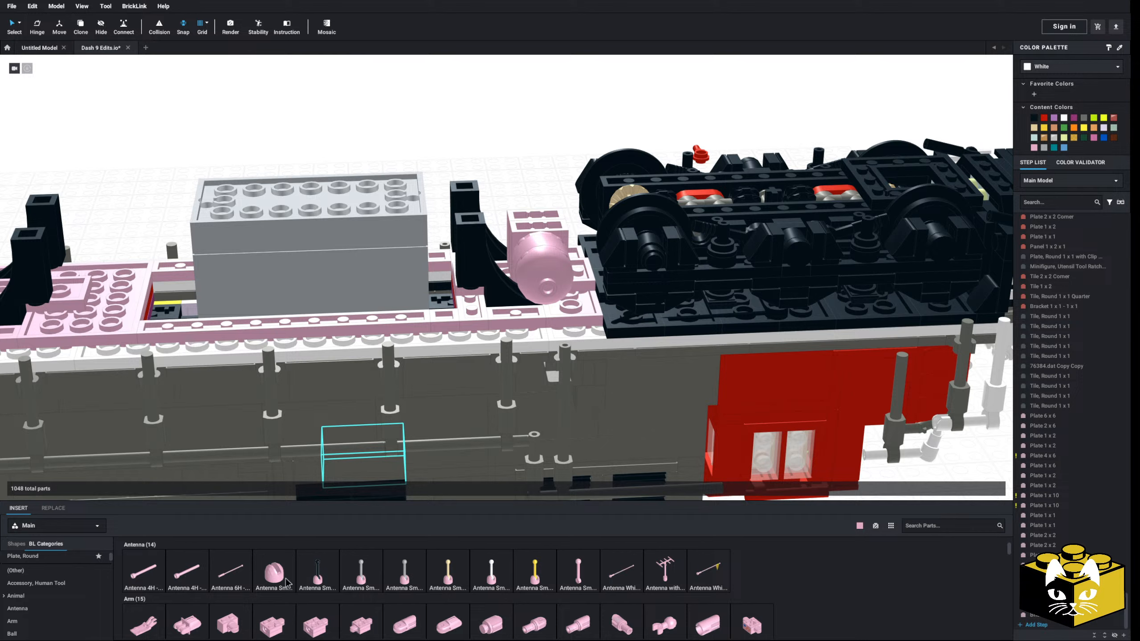
left_click_drag(287, 583, 461, 202)
middle_click_drag(481, 425, 447, 337)
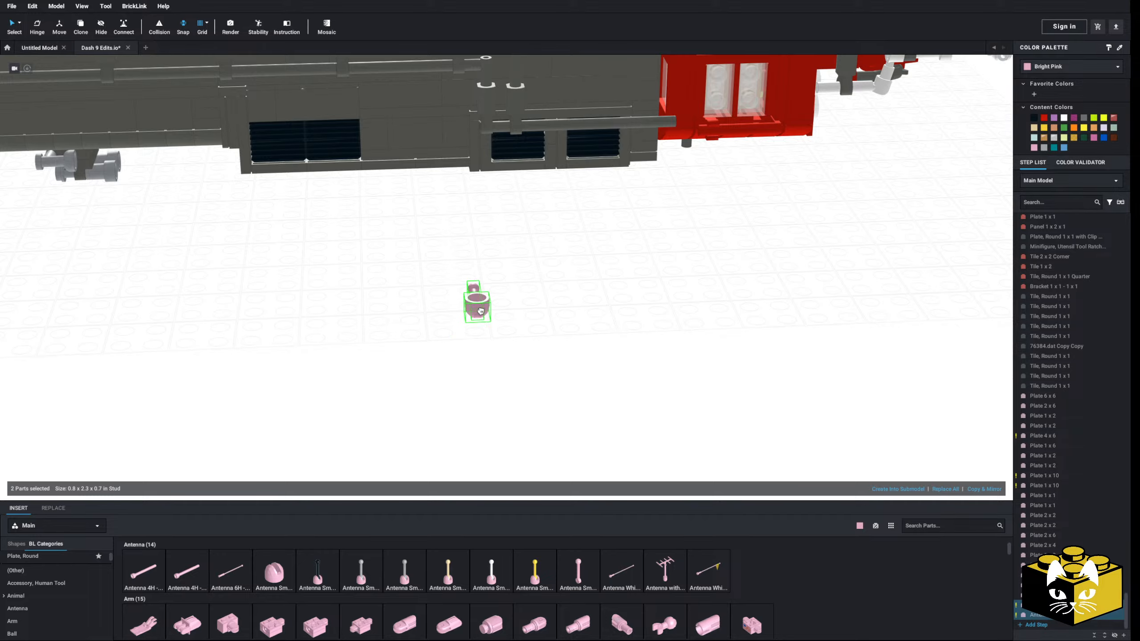
key("Up")
middle_click_drag(515, 287, 570, 476)
scroll(570, 476, "up", 4)
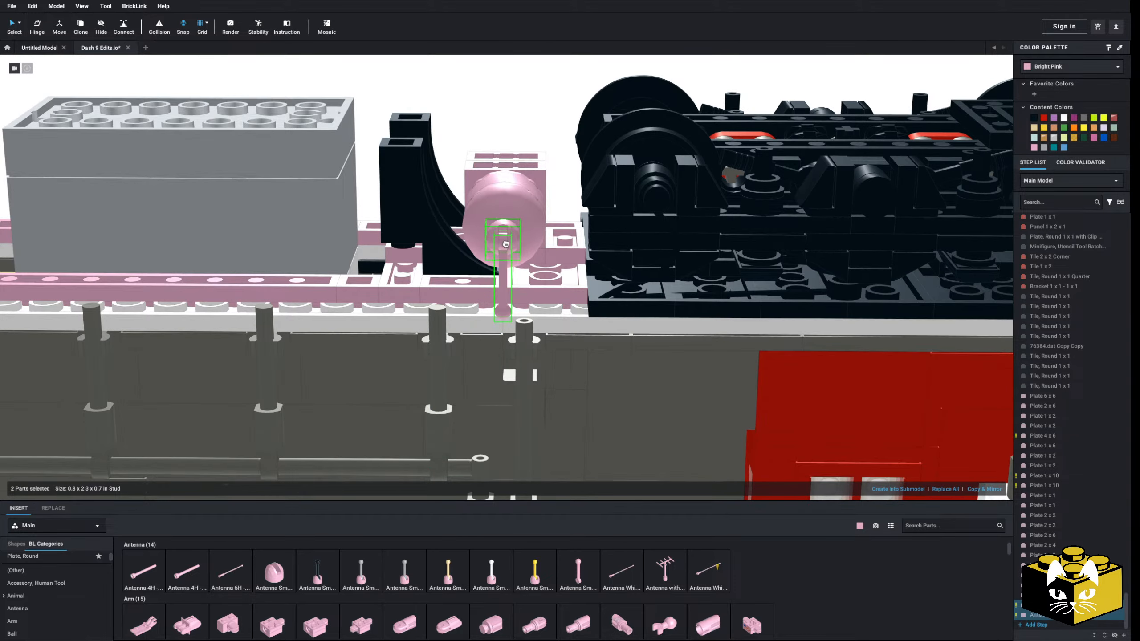
left_click(506, 244)
right_click_drag(506, 244, 569, 160)
middle_click_drag(568, 160, 505, 245)
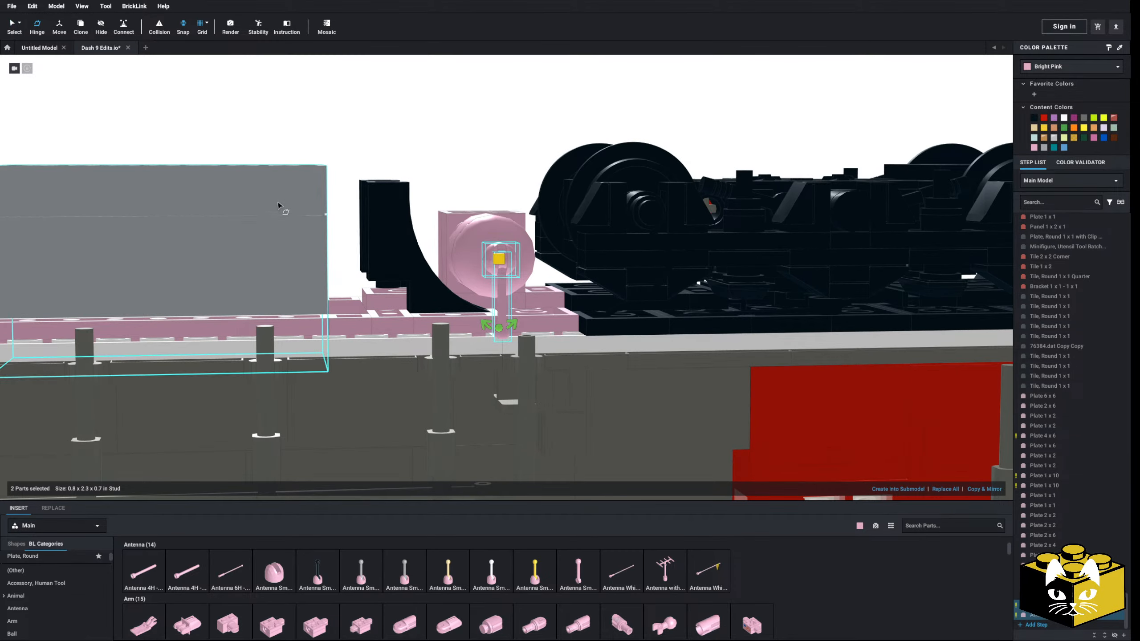
Rotate the antenna base and lever on the dome to 205° with the Hinge tool
right_click_drag(278, 205, 282, 207)
left_click_drag(481, 313, 491, 313)
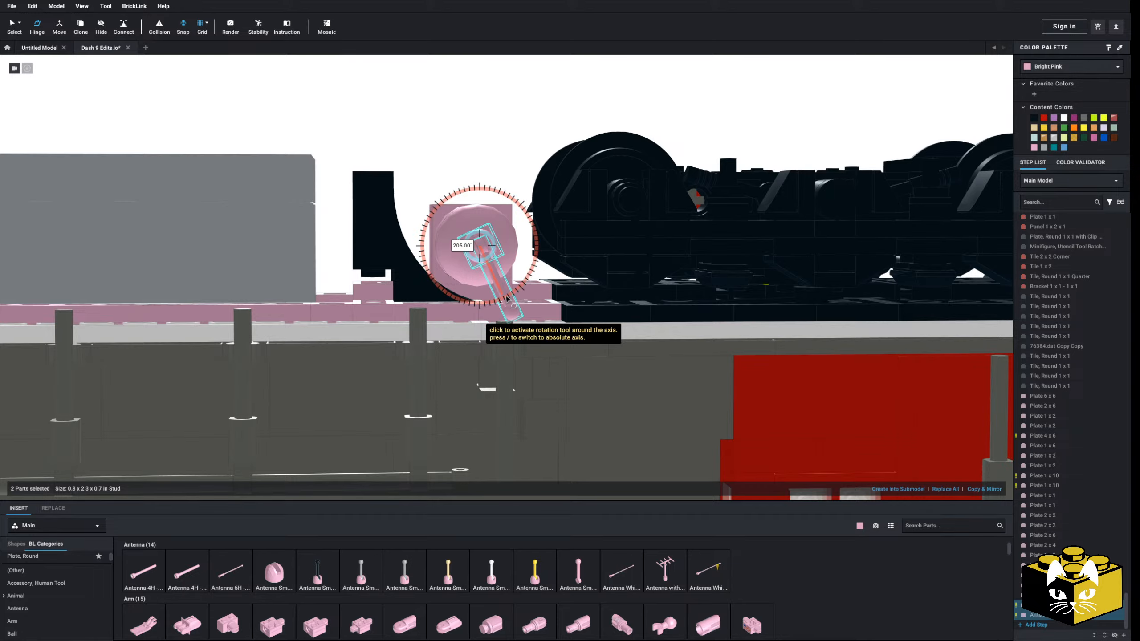
left_click(473, 153)
right_click_drag(473, 152, 442, 209)
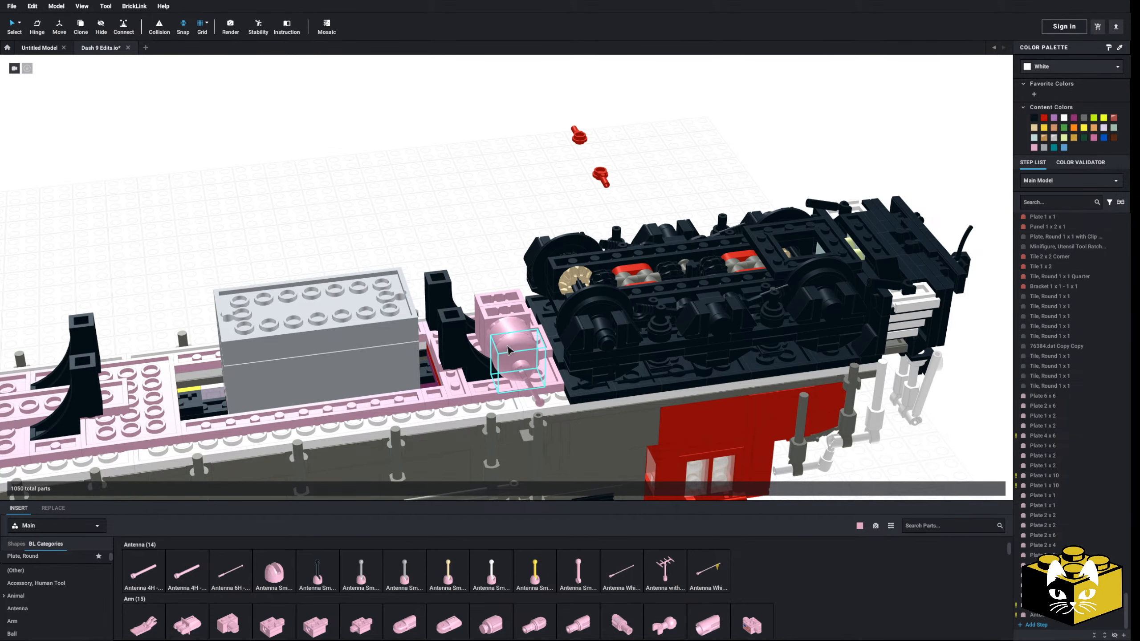
Create a mirrored copy of the round brick, dome, antenna base and lever on the opposite side of the modified bricks
left_click(527, 381, "ctrl")
right_click_drag(528, 381, 558, 388)
scroll(558, 378, "up", 3)
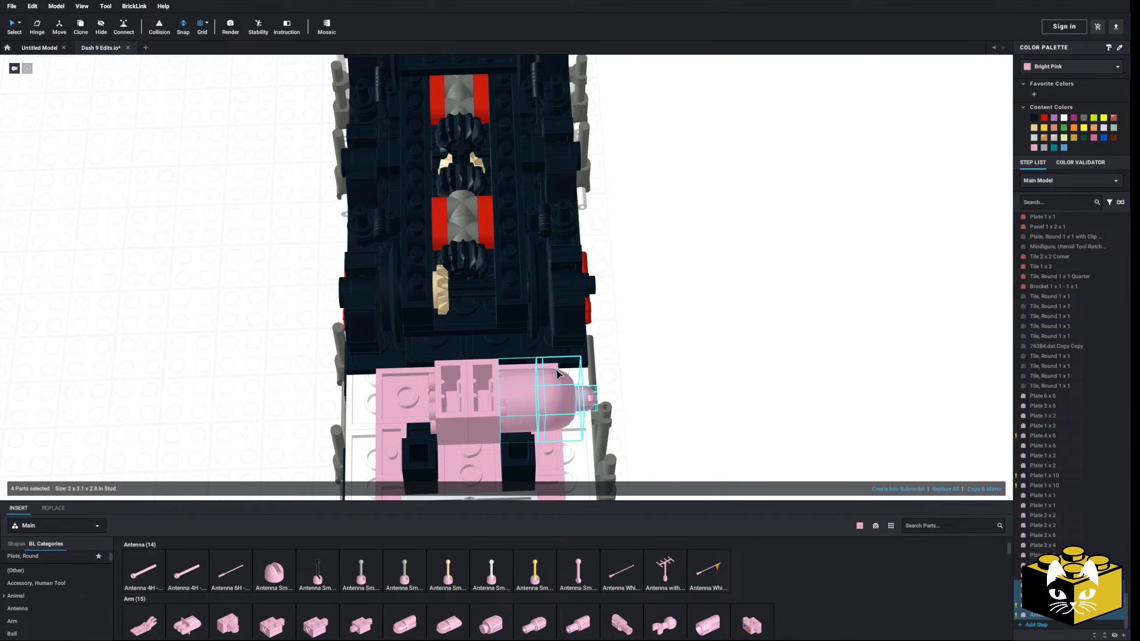
left_click(986, 490)
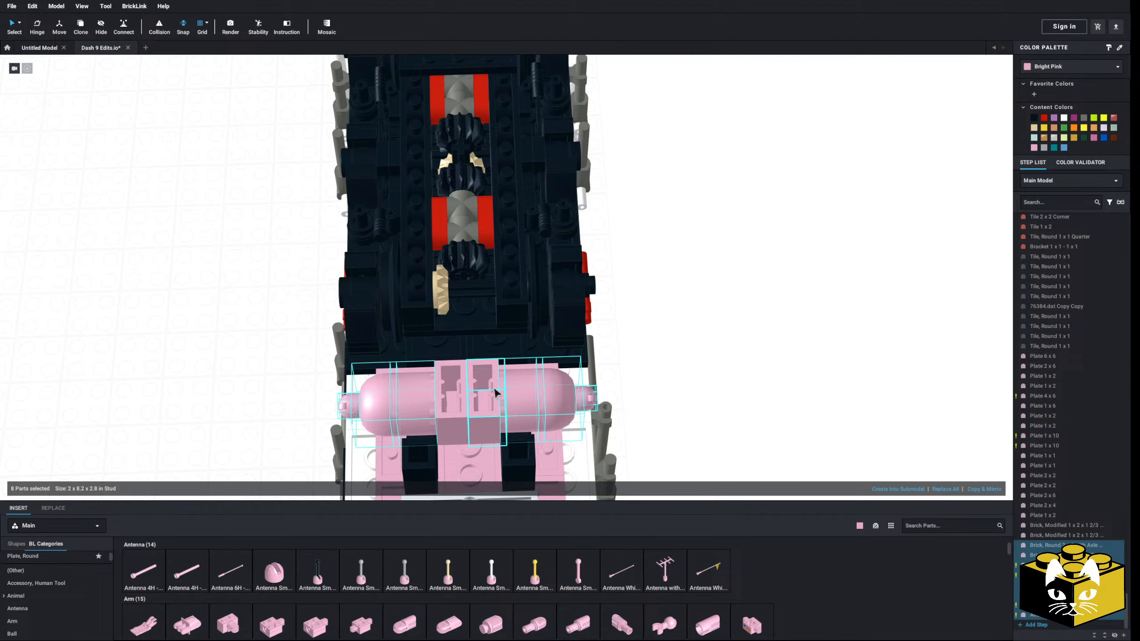
Duplicate the complete ten-part round tank assembly, turn the copy around, and place it between the rear arches and the rear truck
right_click(450, 395)
left_click(469, 414)
right_click(671, 350)
left_click(697, 380)
key("Right")
key("Right")
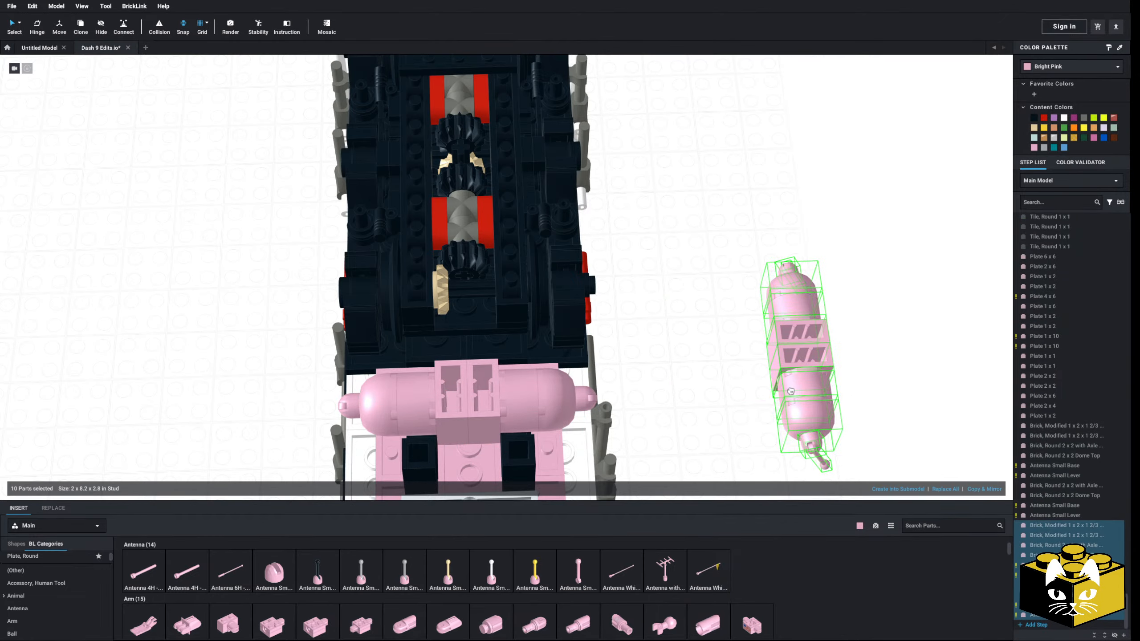
middle_click_drag(770, 395, 775, 256)
middle_click_drag(747, 301, 743, 198)
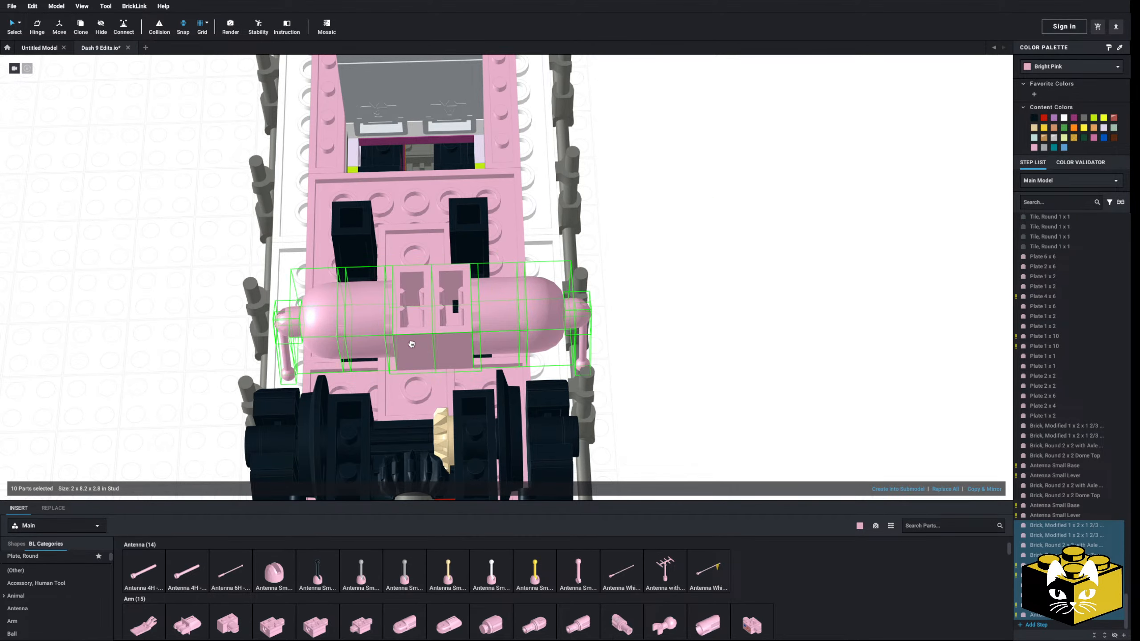
left_click(393, 350)
Compare the placement of both round tank assemblies around the fuel tank with the reference locomotive drawing
right_click_drag(393, 346, 359, 333)
middle_click_drag(359, 333, 436, 427)
mouse_move(436, 428)
right_mouse_down()
mouse_move(427, 416)
mouse_move(453, 446)
mouse_move(463, 439)
right_mouse_up()
left_click(430, 420)
scroll(453, 438, "down", 5)
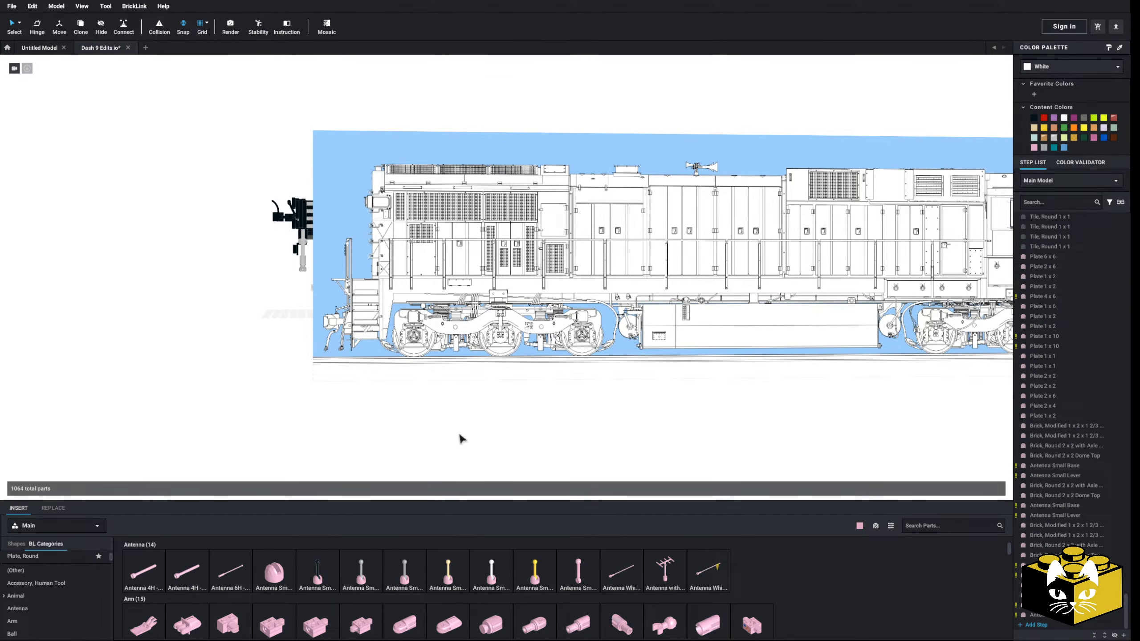
scroll(460, 435, "up", 3)
scroll(460, 435, "down", 2)
right_click_drag(460, 435, 459, 441)
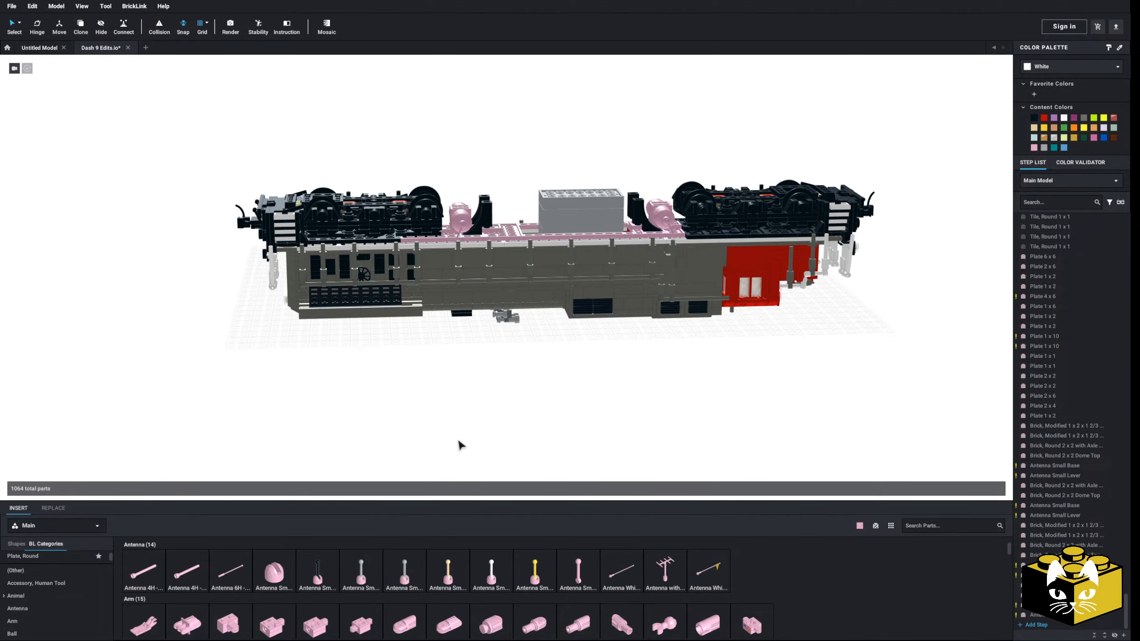
scroll(463, 454, "up", 10)
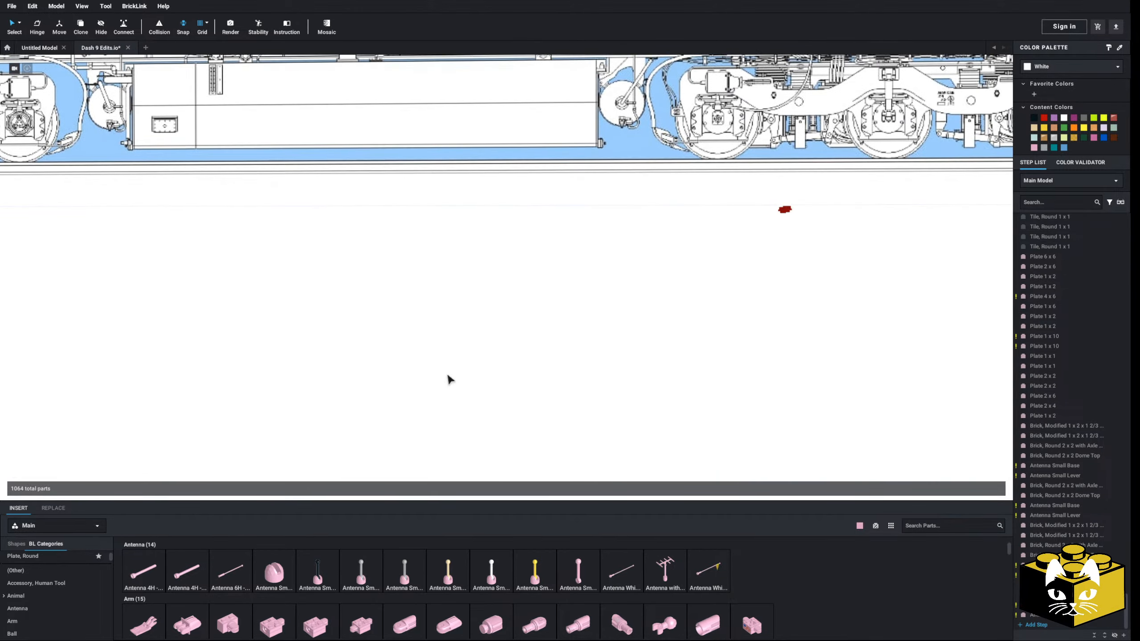
right_click_drag(448, 377, 492, 412)
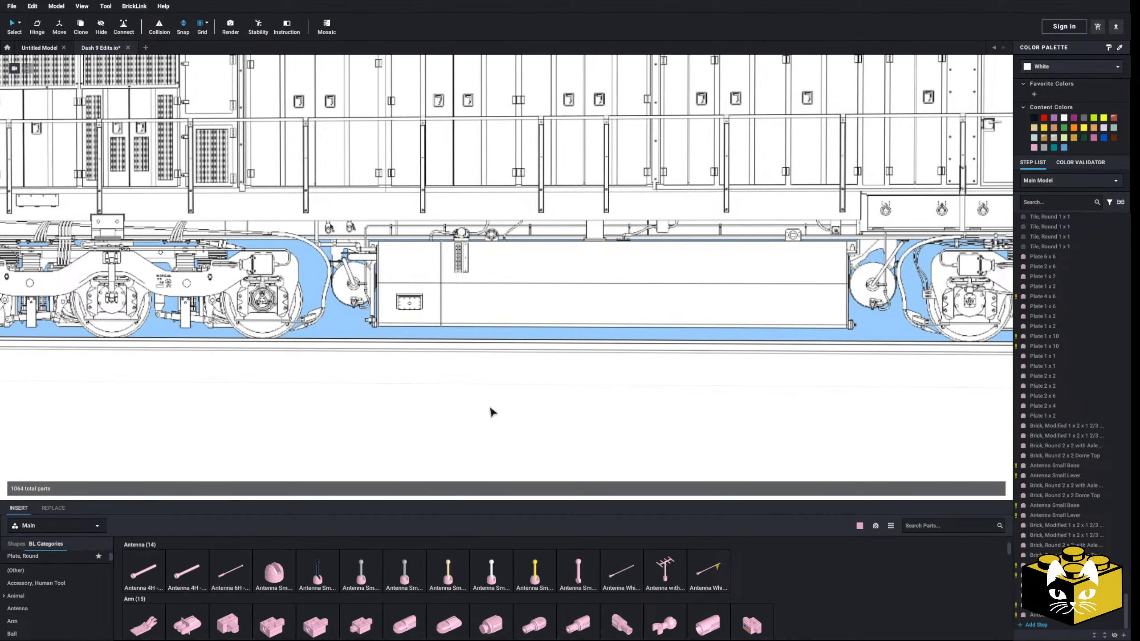
scroll(471, 410, "down", 10)
scroll(449, 420, "up", 5)
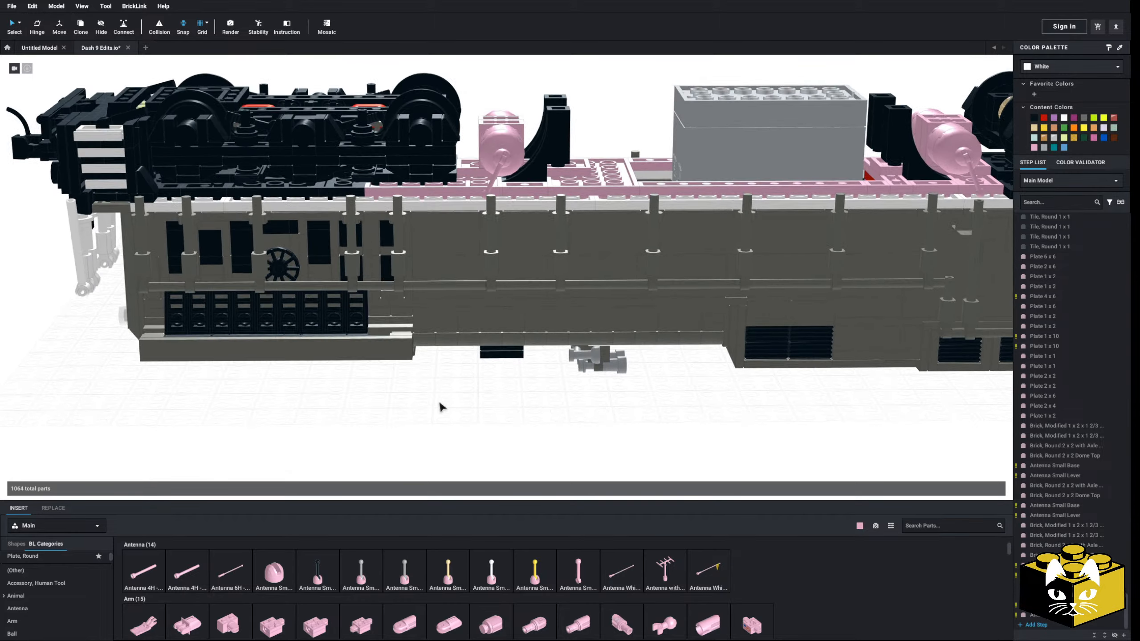
middle_click_drag(445, 288, 439, 429)
right_click_drag(439, 428, 462, 323)
scroll(460, 288, "up", 4)
middle_click_drag(447, 233, 442, 305)
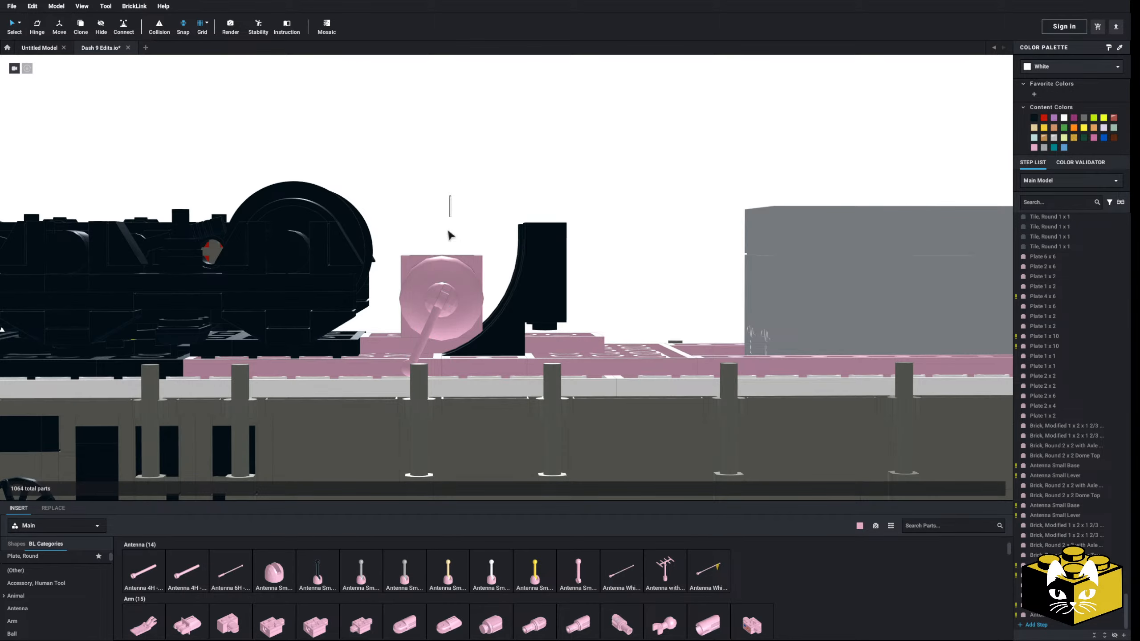
left_click_drag(451, 234, 429, 313)
Move the rear round tank assembly off the underside to the empty area beside the locomotive
left_click(543, 287, "ctrl")
mouse_move(542, 287)
right_mouse_down()
mouse_move(551, 305)
mouse_move(523, 278)
right_mouse_up()
middle_click_drag(523, 278, 516, 107)
left_click_drag(462, 271, 509, 191)
middle_click_drag(526, 81, 509, 191)
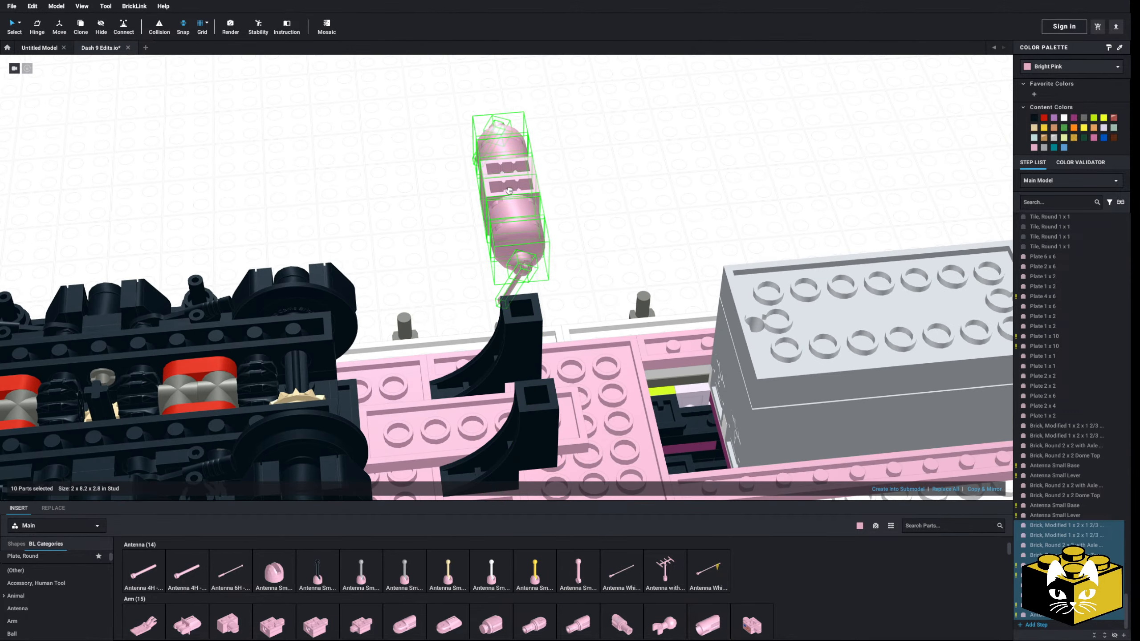
left_click_drag(509, 191, 506, 185)
left_click(659, 211)
Insert a bright pink Plate 2 x 2 on top of the Plate 2 x 6 between the rear arches and the rear truck
scroll(53, 587, "up", 1)
left_click(32, 558)
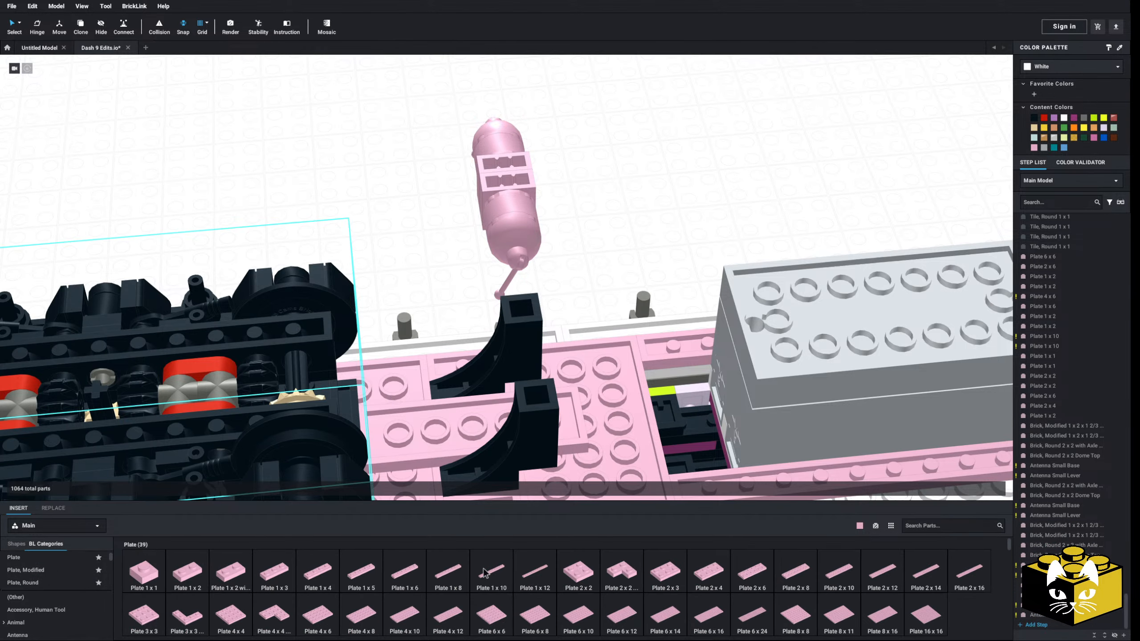
left_click(593, 582)
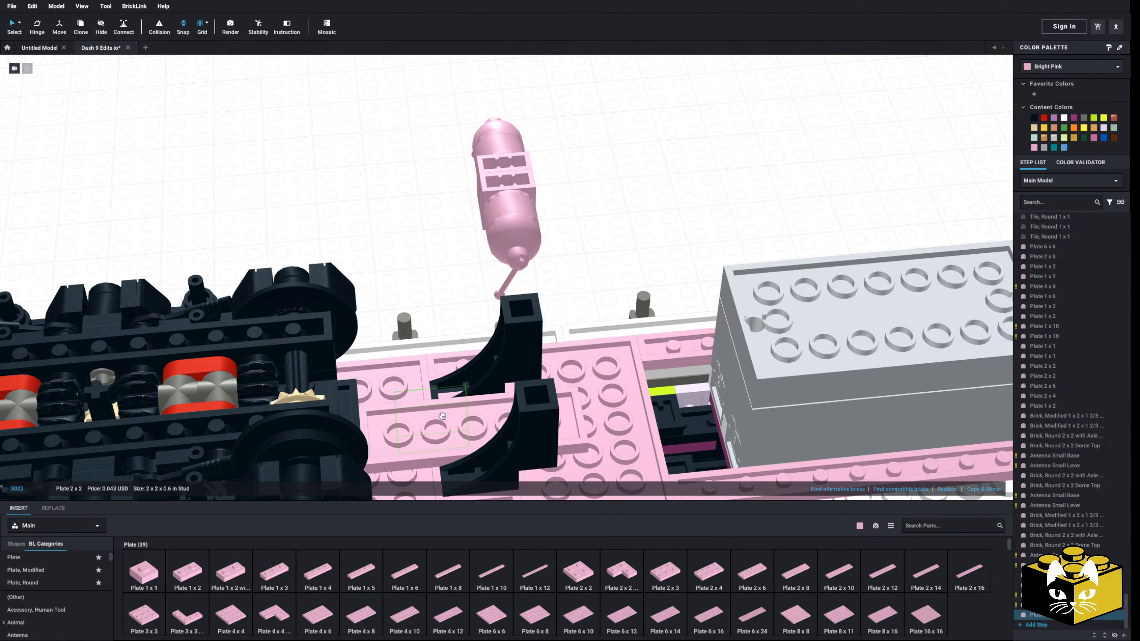
Insert a bright pink Plate 1 x 4 spanning the two rear arches
left_click(328, 581)
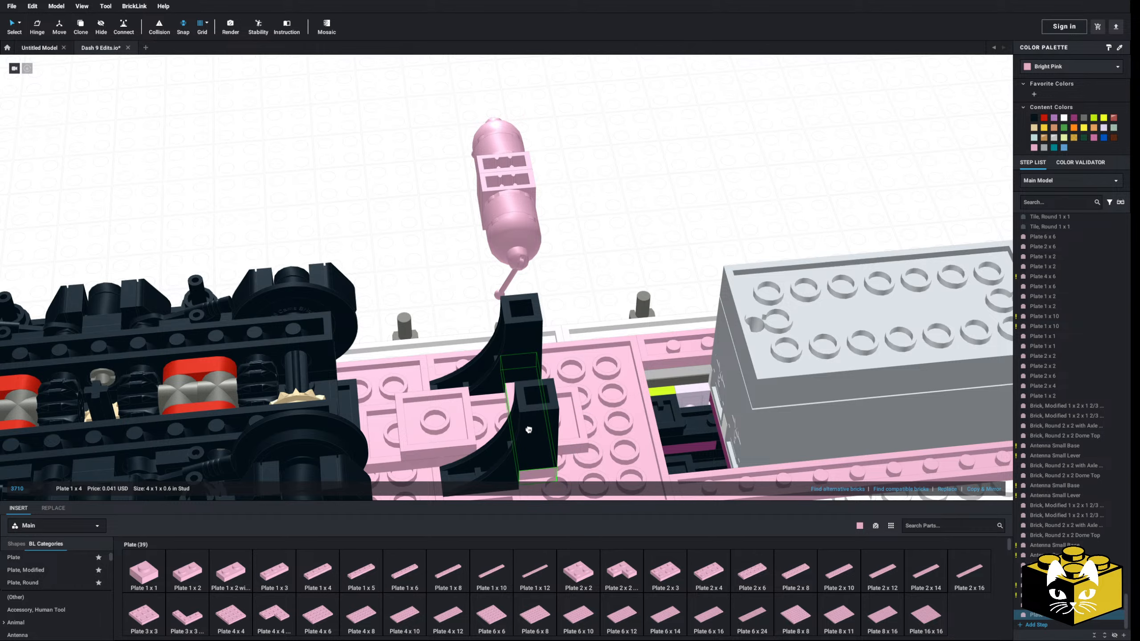
key("Escape")
left_click(529, 429)
left_click(611, 290)
Select the ten-part front round tank assembly and move it off the underside to the empty area beside the locomotive
middle_click_drag(611, 290, 409, 275)
right_click_drag(410, 275, 529, 239)
left_click_drag(561, 174, 515, 242)
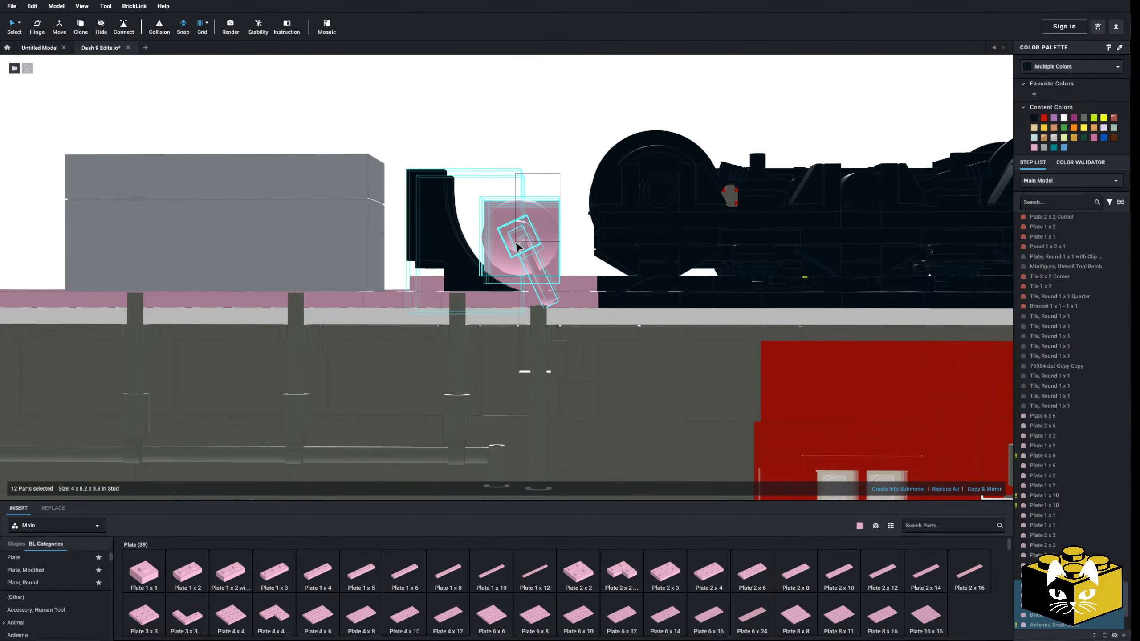
right_click_drag(515, 242, 519, 257)
right_click_drag(458, 297, 512, 319)
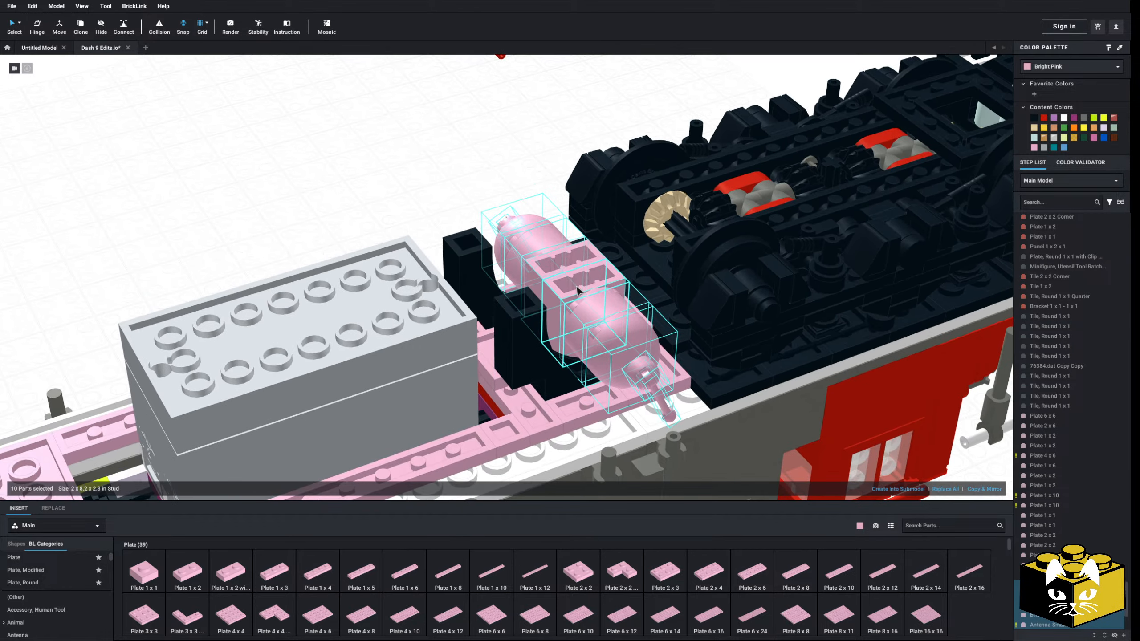
left_click_drag(578, 294, 369, 158)
left_click(487, 158)
right_click_drag(494, 157, 466, 170)
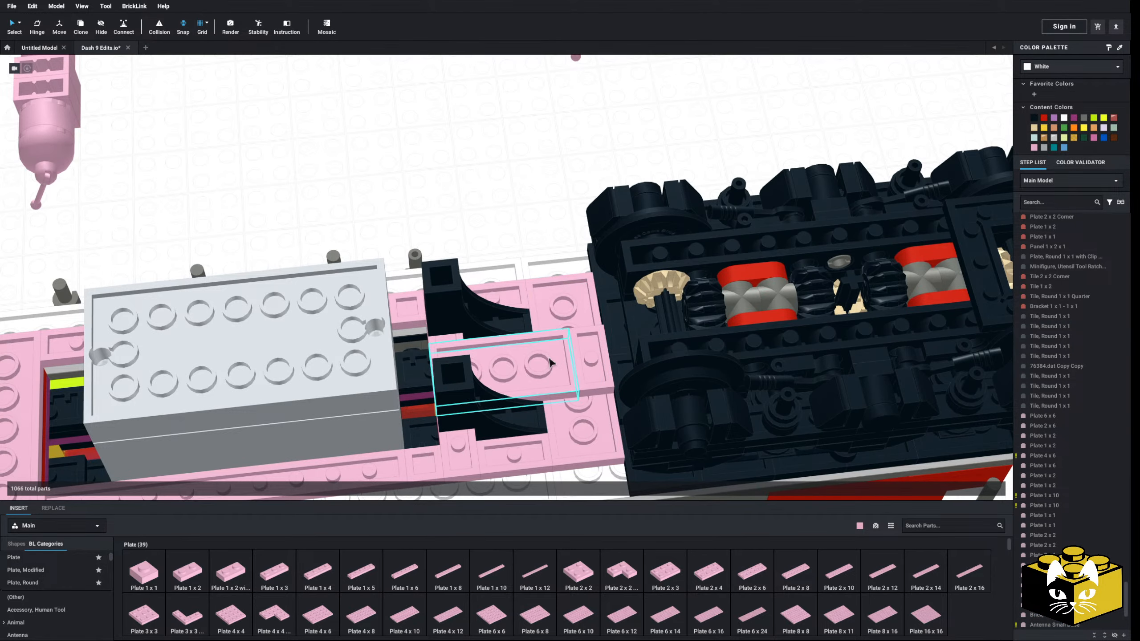
Insert a bright pink Plate 2 x 2 between the front arches and the front truck, and a Plate 1 x 4 spanning the two front arches
left_click(578, 580)
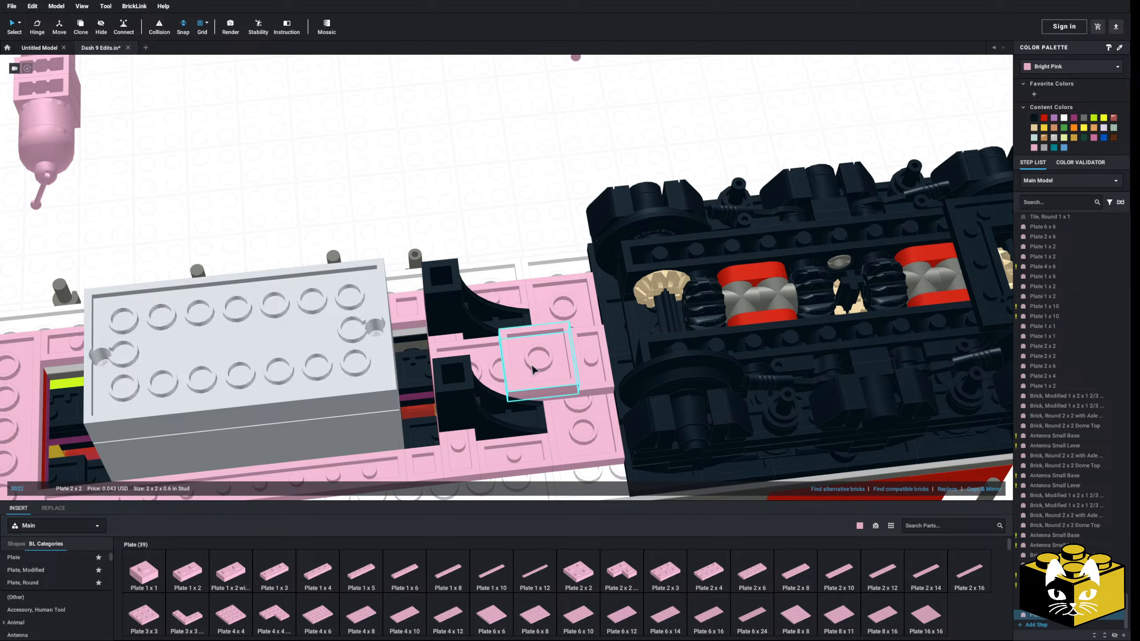
key("Right")
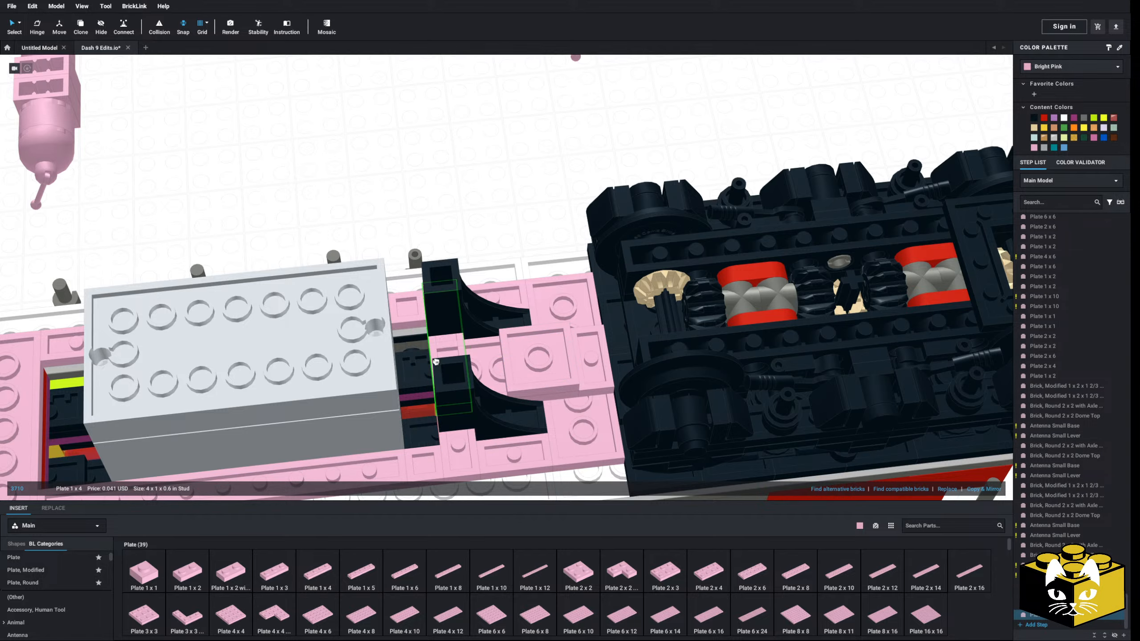
right_click_drag(451, 387, 480, 361)
left_click(480, 362)
Move the rear round tank assembly onto the Plate 2 x 2 between the rear arches and the rear truck
scroll(342, 185, "down", 4)
middle_click_drag(342, 185, 395, 245)
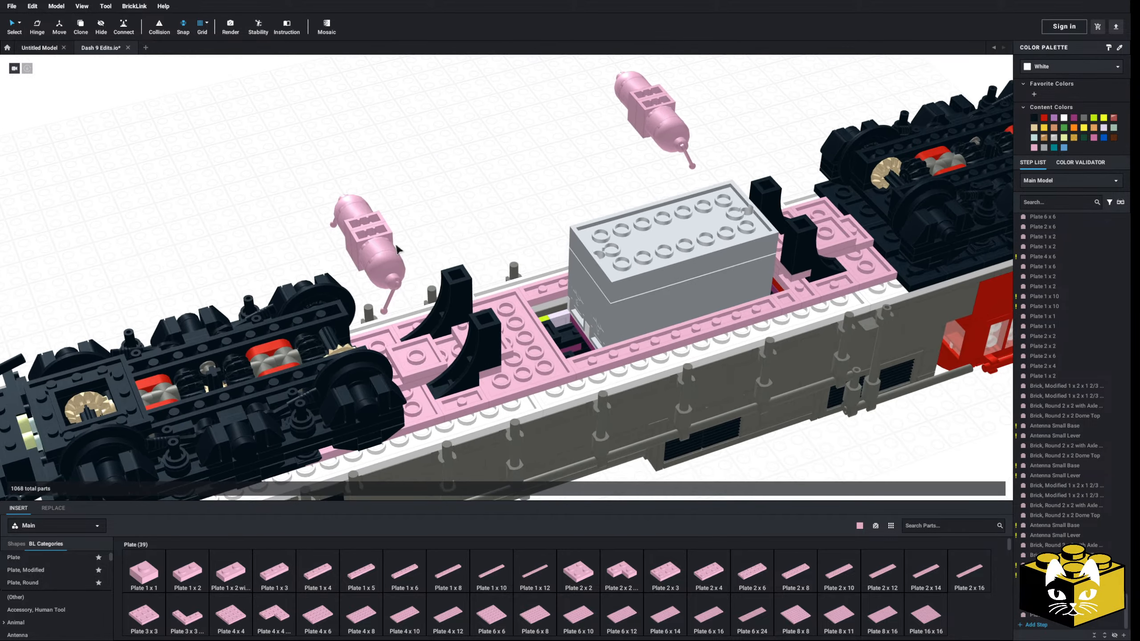
right_click_drag(395, 245, 389, 267)
left_click_drag(472, 76, 396, 225)
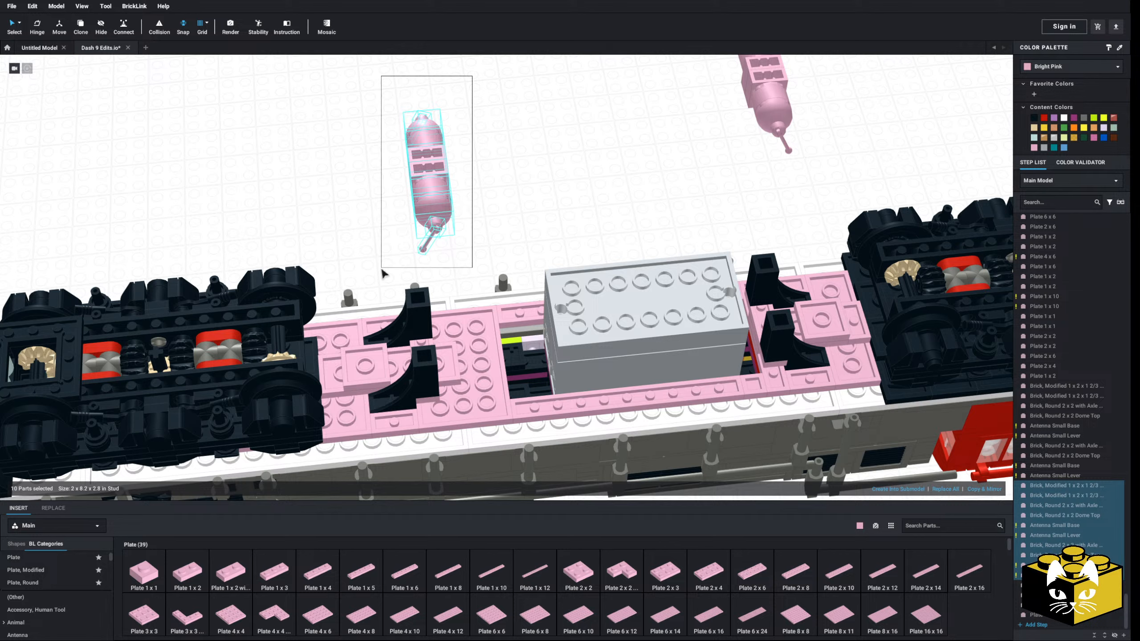
left_click_drag(437, 174, 369, 349)
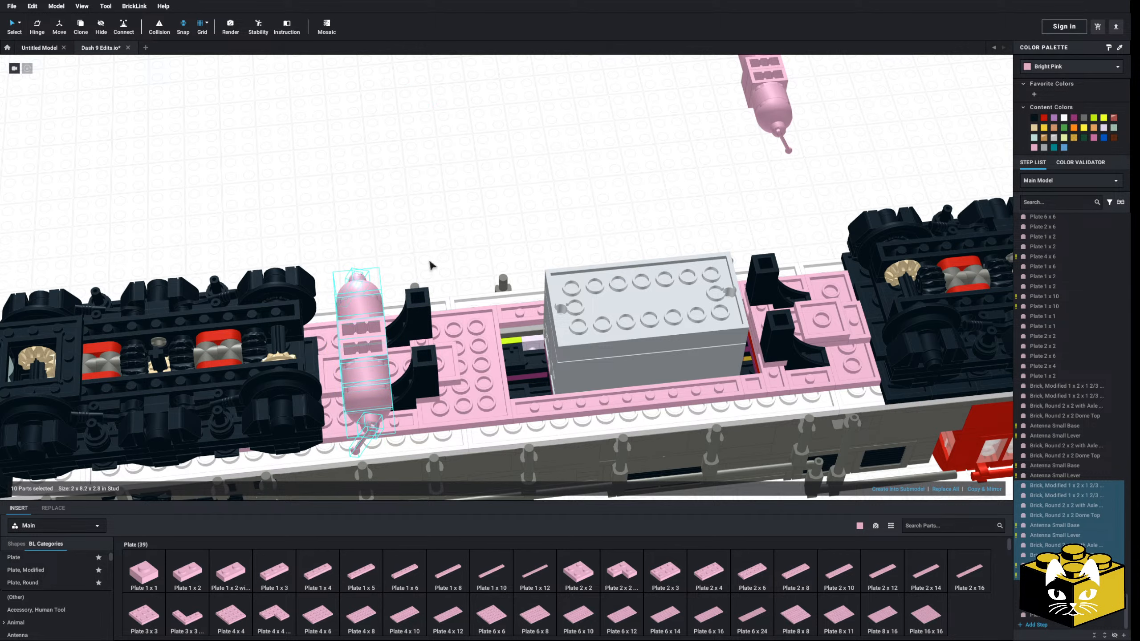
left_click(431, 264)
Move the front round tank assembly onto the Plate 2 x 2 between the front arches and the front truck
right_click_drag(431, 264, 409, 301)
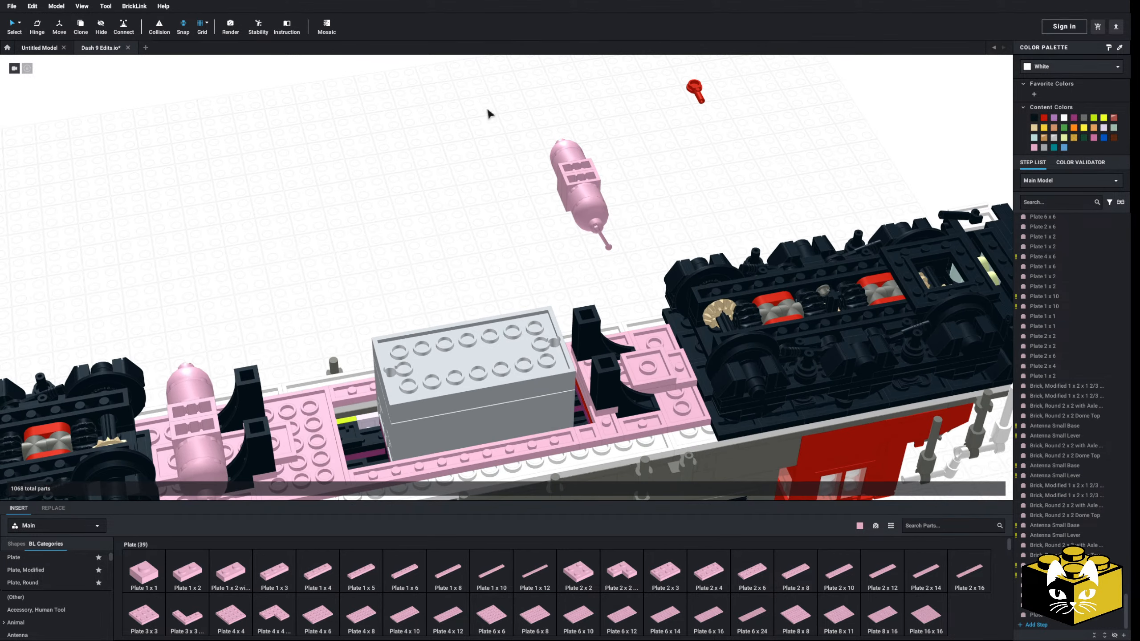
left_click_drag(488, 108, 607, 243)
left_click_drag(575, 173, 652, 352)
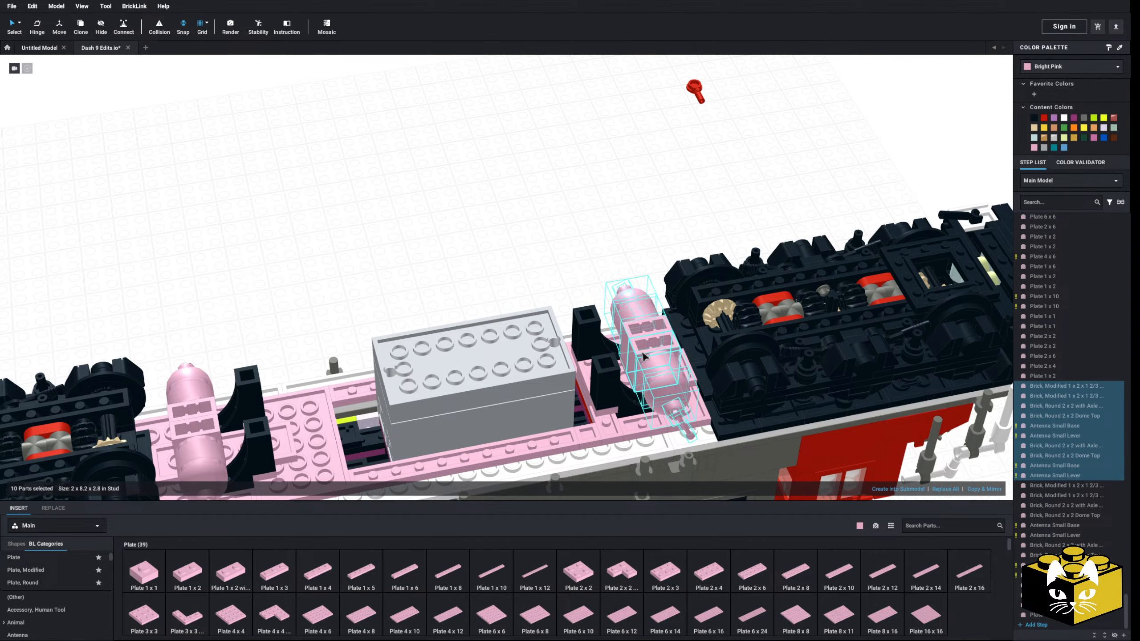
left_click(537, 285)
Compare the height and position of both raised round tank assemblies with the reference locomotive drawing
right_click_drag(537, 285, 432, 338)
scroll(491, 277, "down", 5)
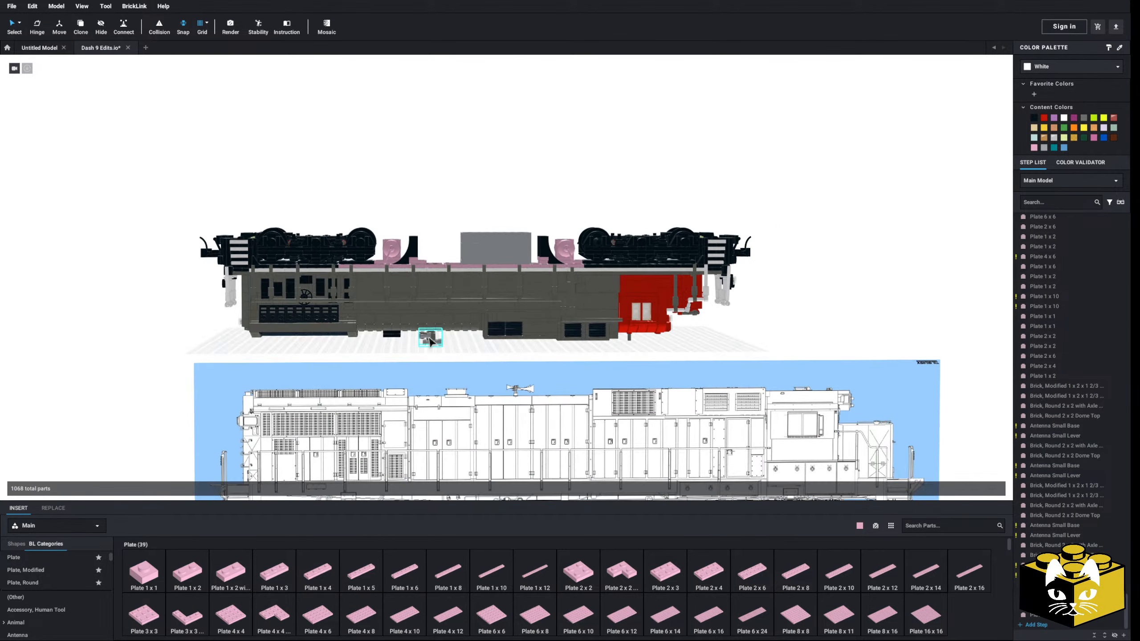
middle_click_drag(432, 338, 438, 301)
right_click_drag(437, 300, 437, 310)
scroll(435, 320, "up", 2)
scroll(432, 350, "up", 4)
middle_click_drag(437, 311, 327, 392)
right_click_drag(327, 393, 329, 385)
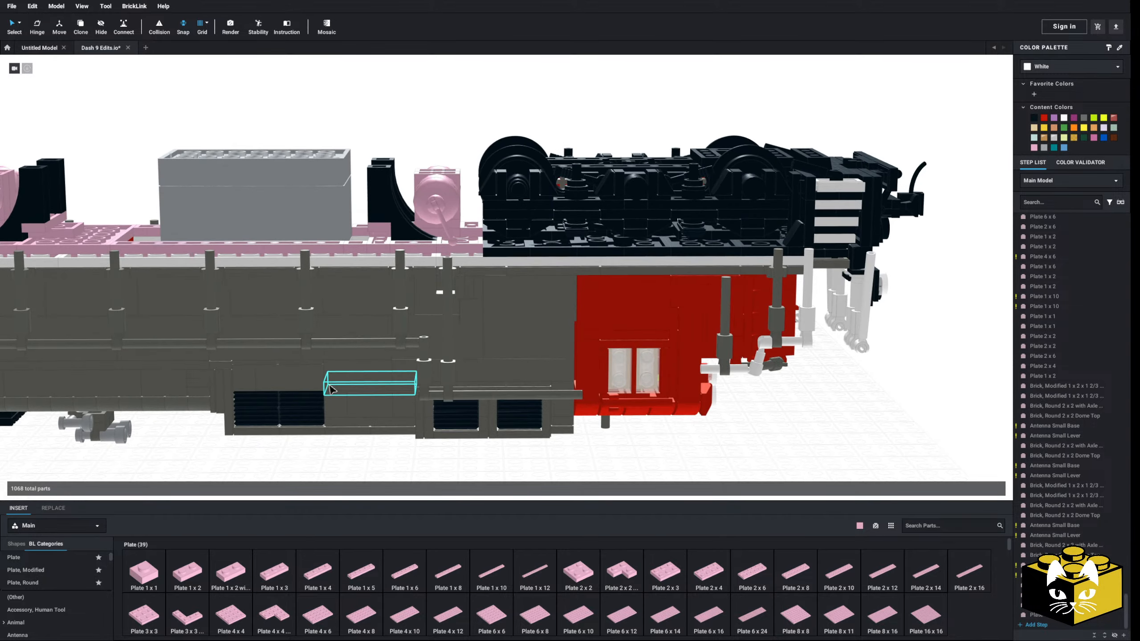
Delete the Plate 2 x 2 under the front round tank and list the Plate, Modified parts in the library
scroll(330, 360, "up", 3)
middle_click_drag(326, 310, 366, 410)
right_click_drag(366, 410, 368, 415)
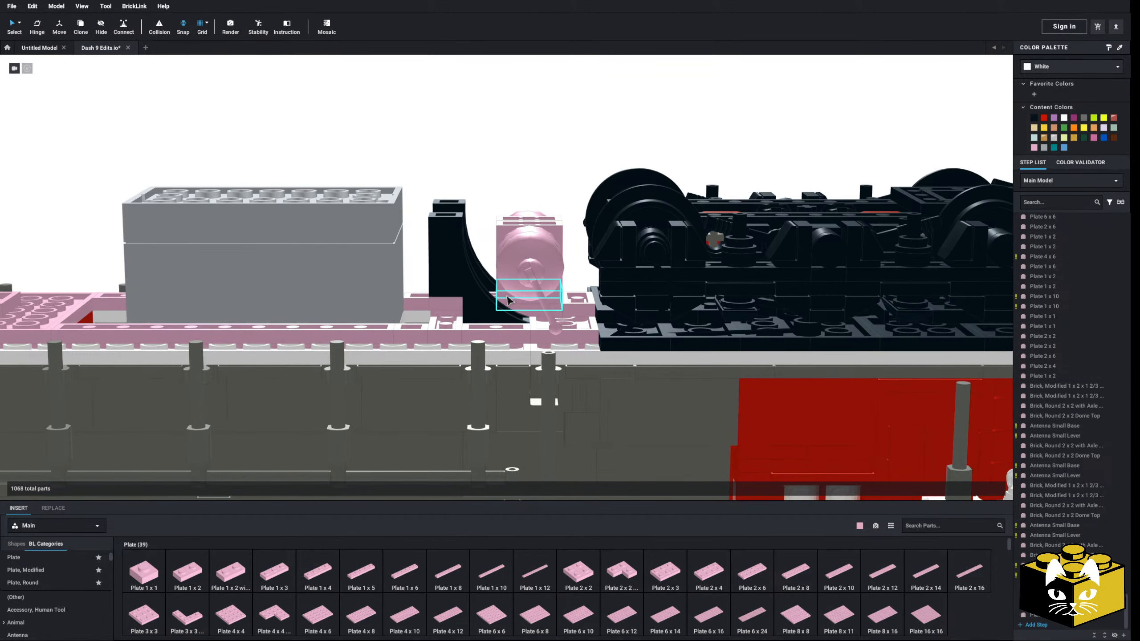
key("Delete")
right_click_drag(507, 296, 509, 309)
left_click(57, 581)
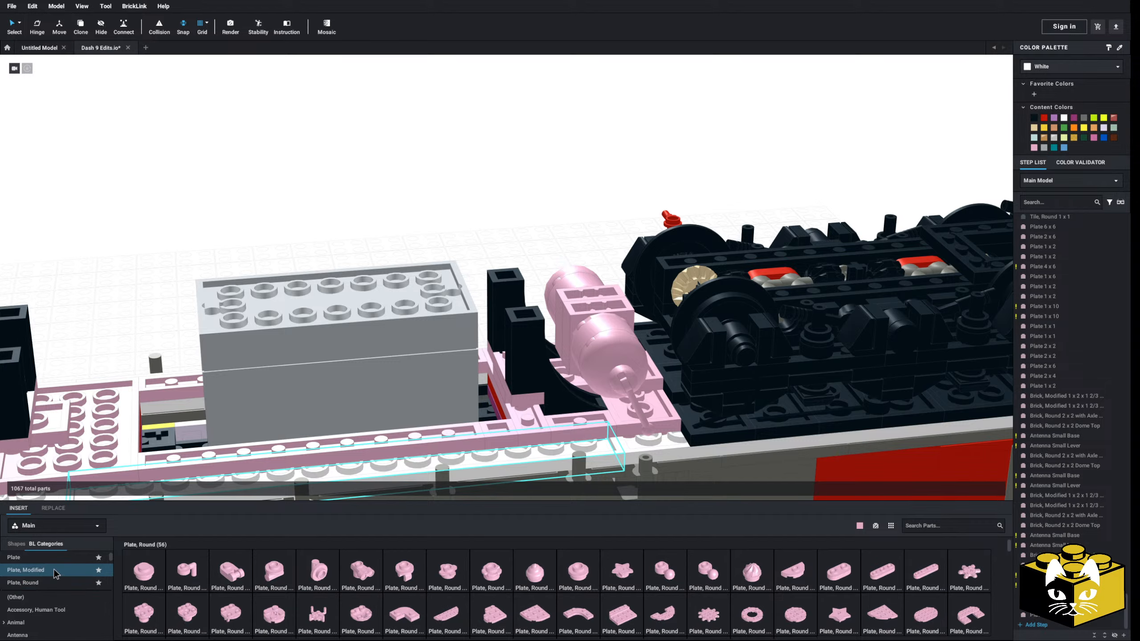
left_click(57, 571)
scroll(287, 584, "down", 3)
Delete the rear round tank assembly together with the Plate 2 x 2 beneath it, keeping the two rear arches
middle_click_drag(90, 402, 292, 378)
right_click_drag(292, 379, 323, 372)
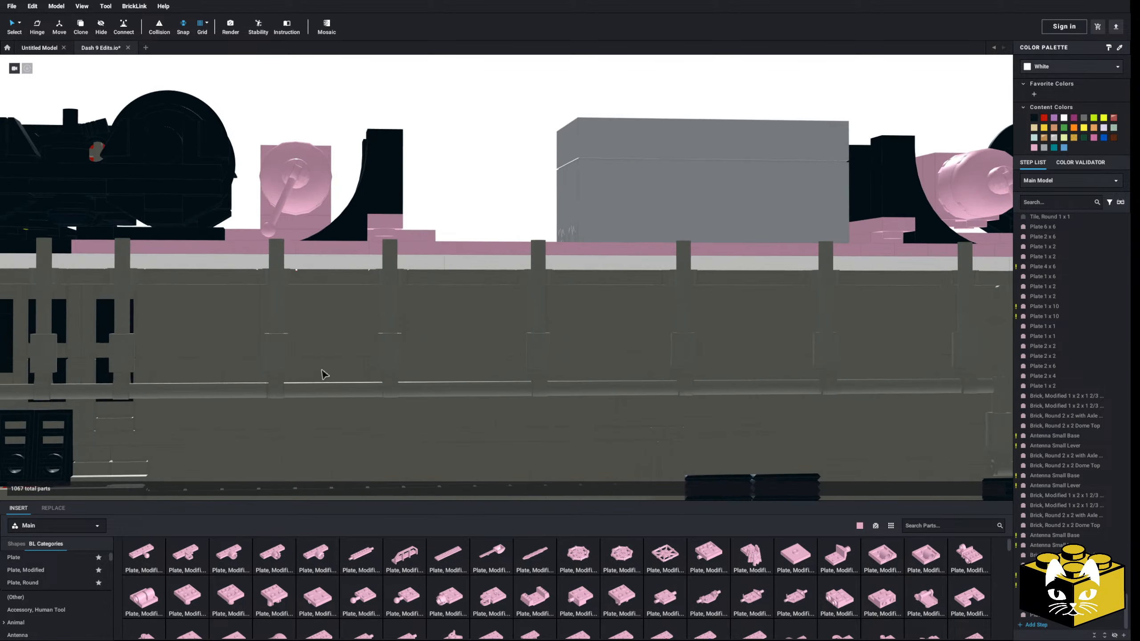
middle_click_drag(322, 371, 457, 419)
right_click_drag(406, 184, 379, 187)
left_click_drag(379, 186, 421, 256)
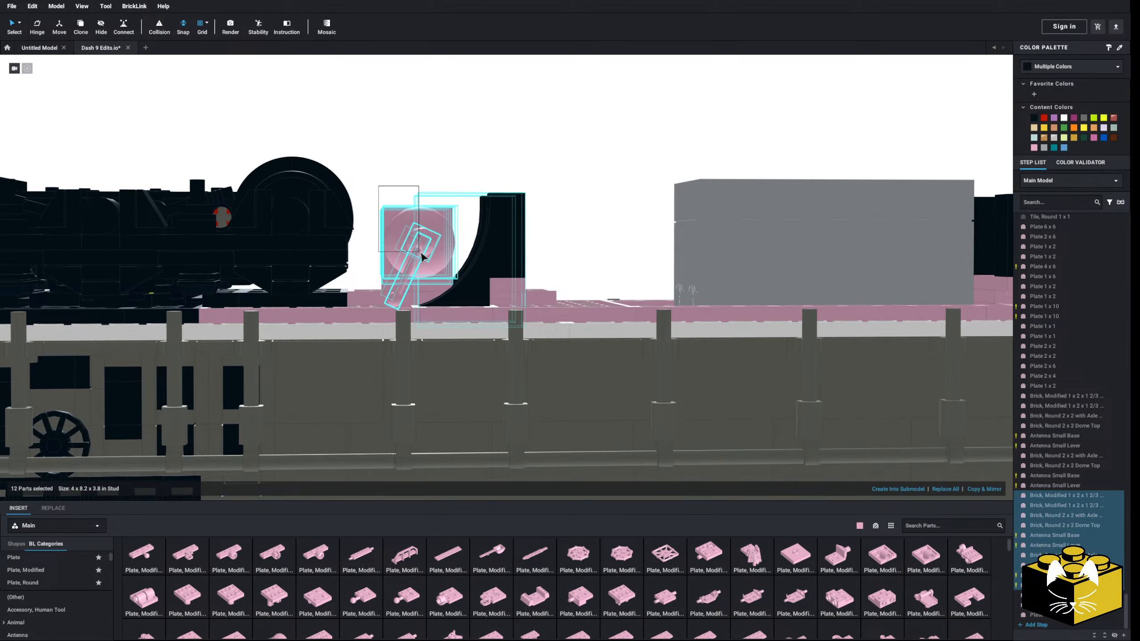
left_click(492, 242, "ctrl")
right_click_drag(475, 242, 406, 451)
key("Delete")
middle_click_drag(413, 451, 279, 322)
Move the front round tank assembly away from the underside to expose the plates between the front arches and truck
right_click_drag(468, 291, 530, 199)
left_click(541, 158)
left_click(464, 301, "ctrl")
left_click(469, 342, "ctrl")
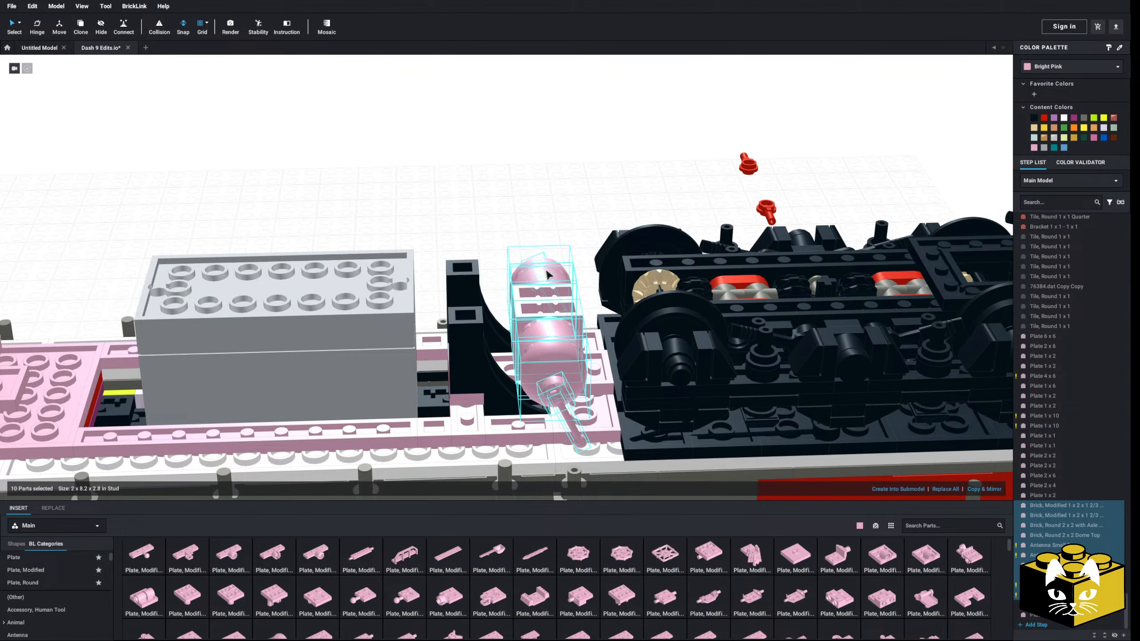
left_click_drag(547, 274, 479, 133)
left_click(565, 191)
right_click_drag(505, 146, 489, 158)
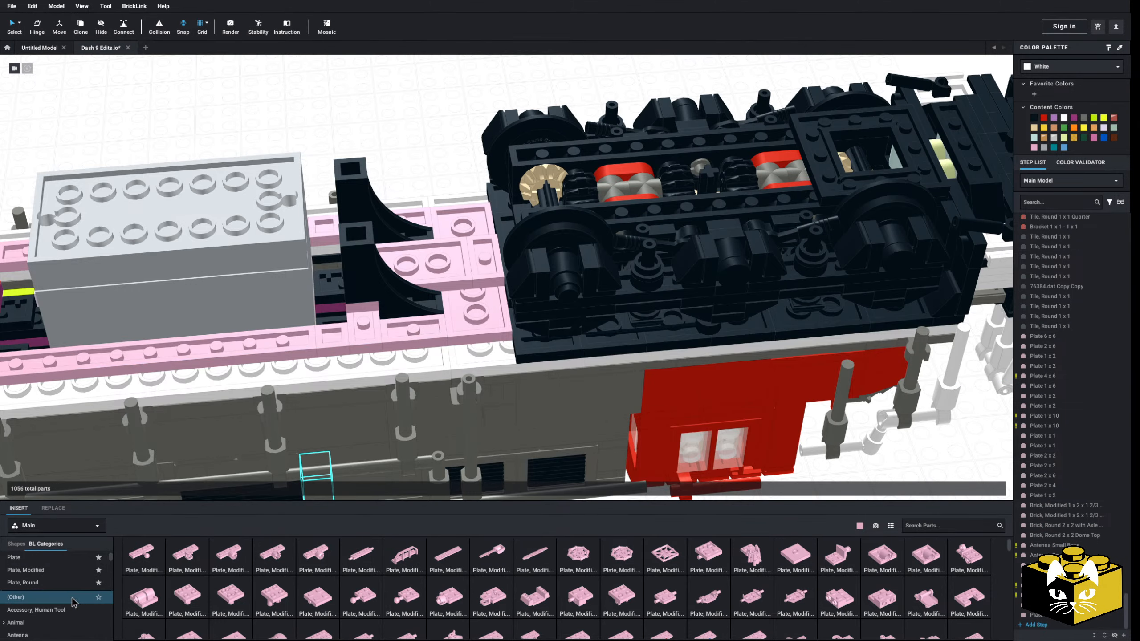
Insert two bright pink Plate, Modified 1 x 3 with 2 Studs (Double Jumper) side by side between the front arches and the front truck
scroll(449, 593, "up", 3)
left_click_drag(708, 603, 441, 250)
left_click_drag(611, 432, 440, 262)
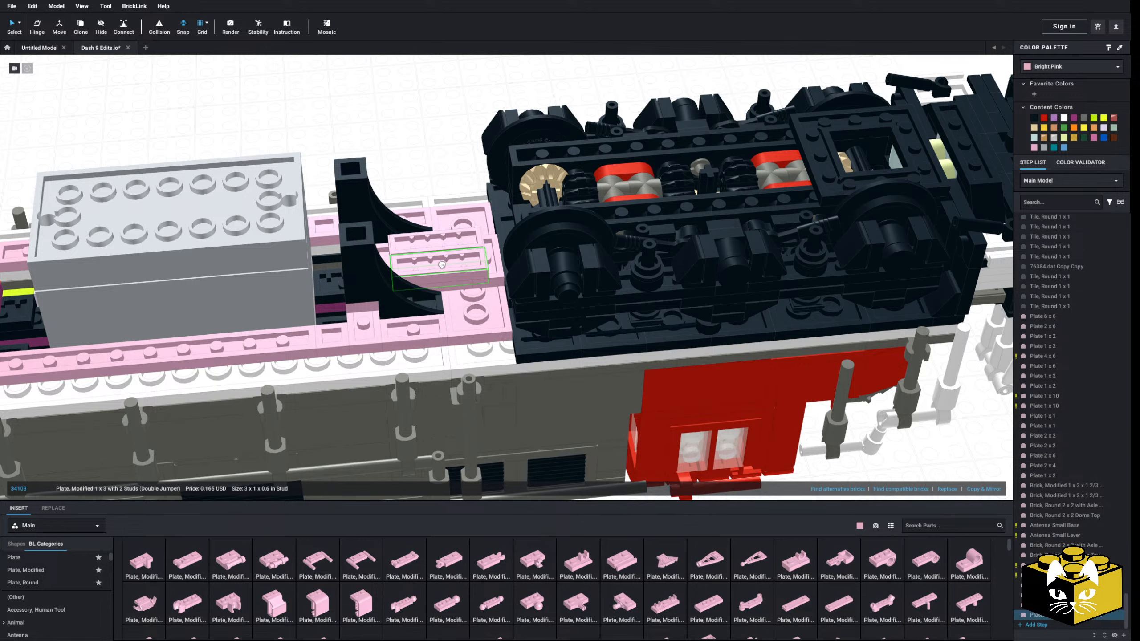
left_click(412, 153)
Select the front round tank assembly and place it on the two double jumper plates, close to the front arches
right_click_drag(412, 153, 449, 232)
left_click_drag(479, 249, 440, 336)
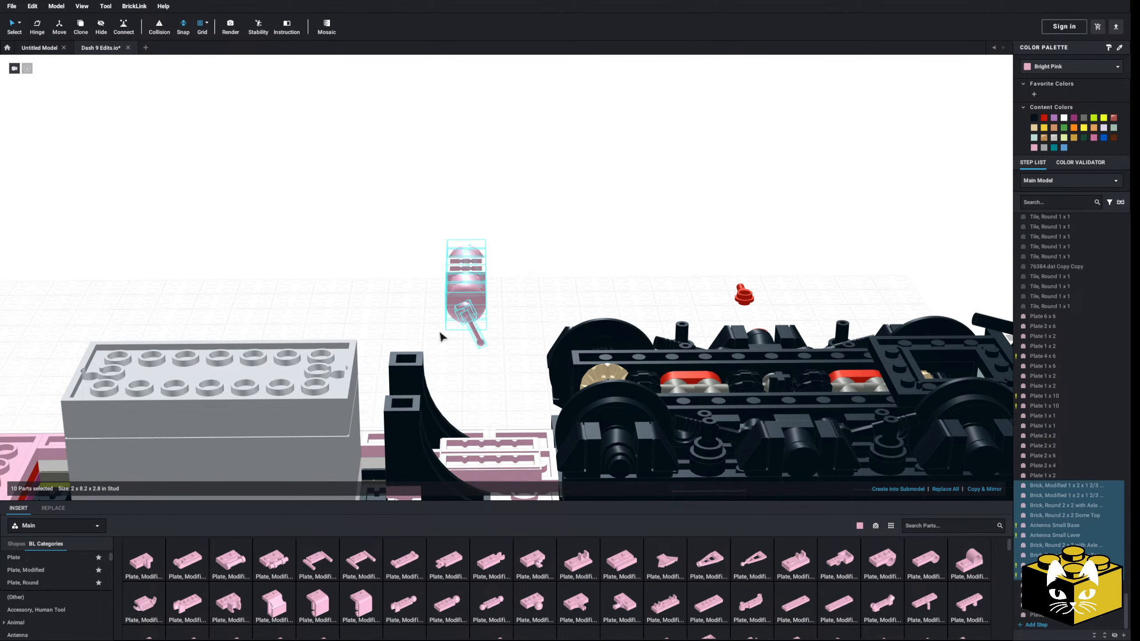
left_click_drag(465, 231, 433, 269)
right_click_drag(434, 269, 507, 287)
left_click_drag(507, 287, 643, 198)
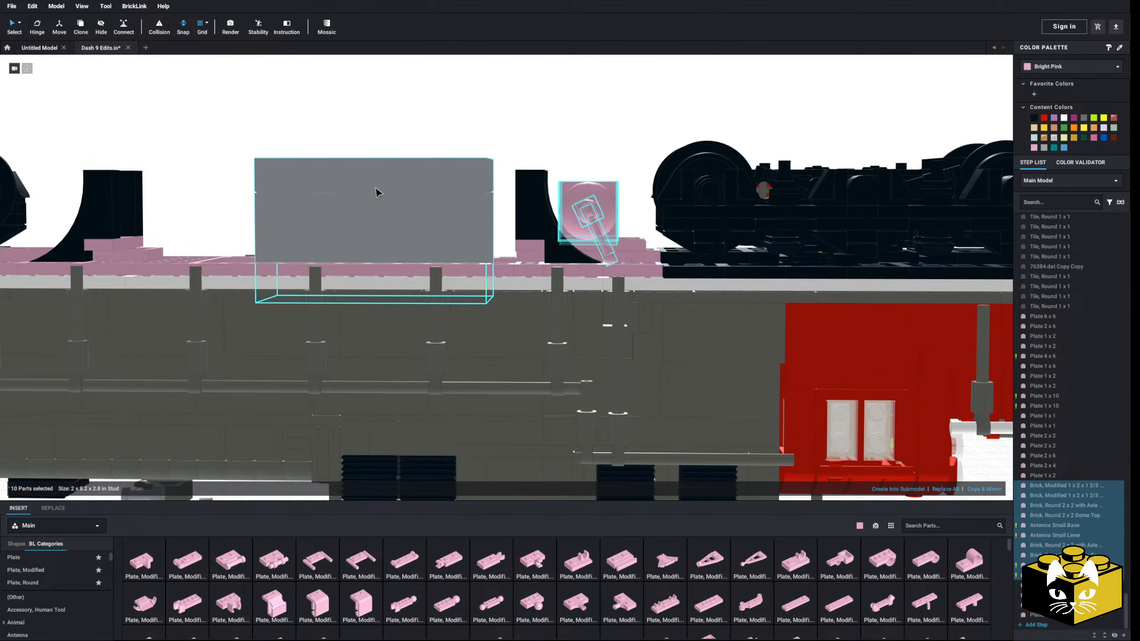
Add the two double jumper plates to the selected front tank assembly and paste a copy of all twelve parts
right_click_drag(376, 189, 365, 261)
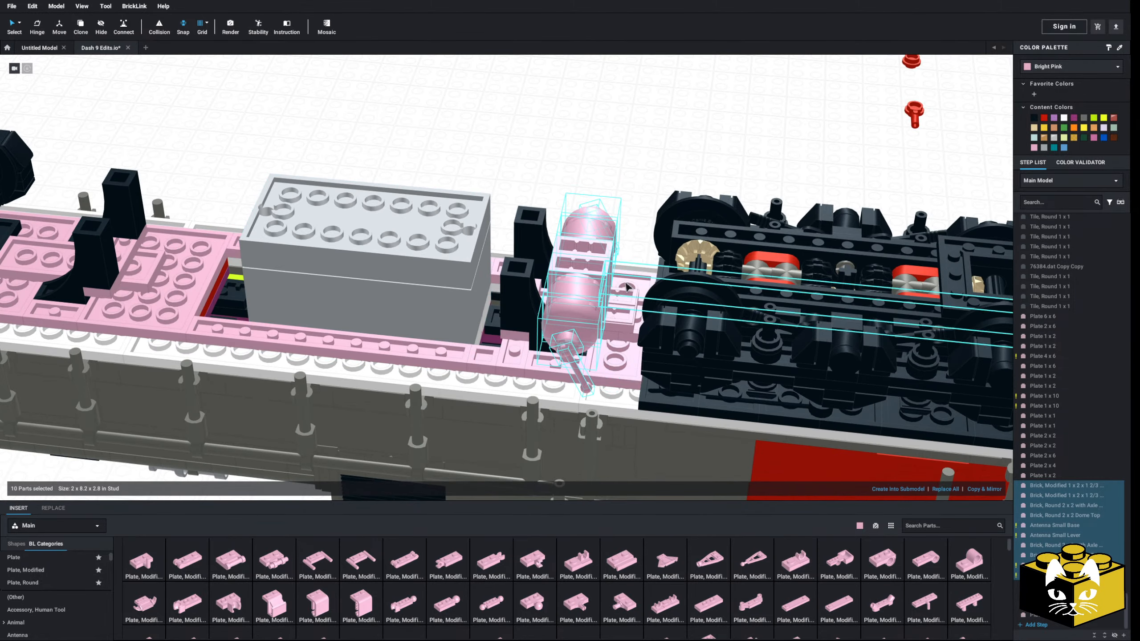
left_click(626, 295, "ctrl")
left_click(620, 314, "ctrl")
right_click(616, 313)
left_click(630, 332)
right_click(559, 145)
left_click(569, 175)
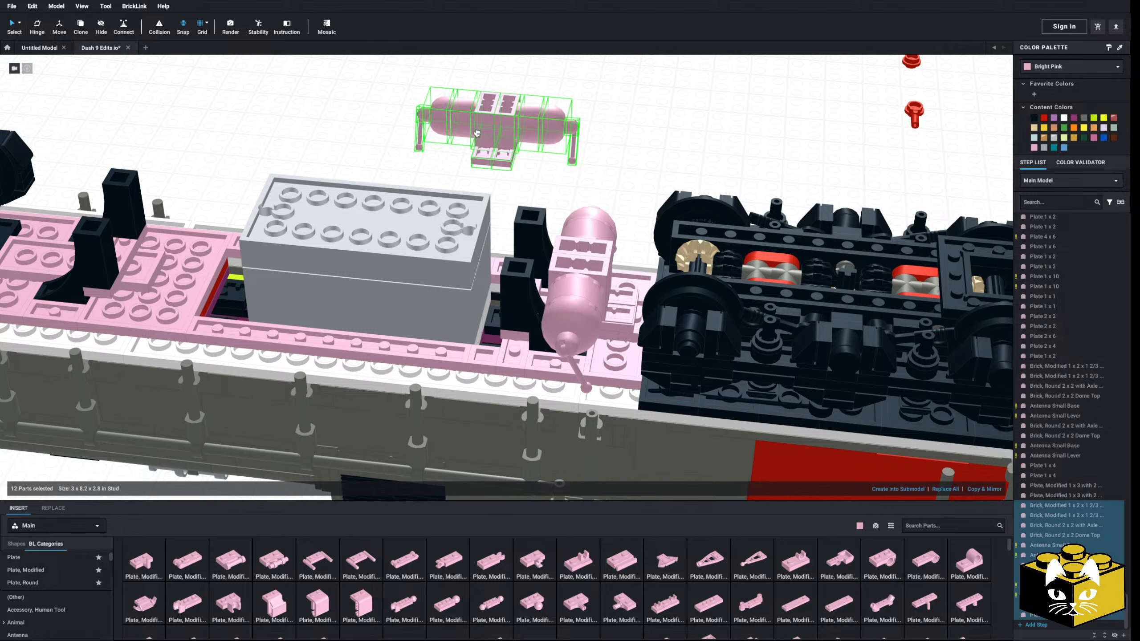
Turn the copied tank assembly around and place it with its jumper plates between the rear arches and the rear truck
key("Right")
middle_click_drag(317, 128, 446, 166)
right_click_drag(446, 166, 489, 180)
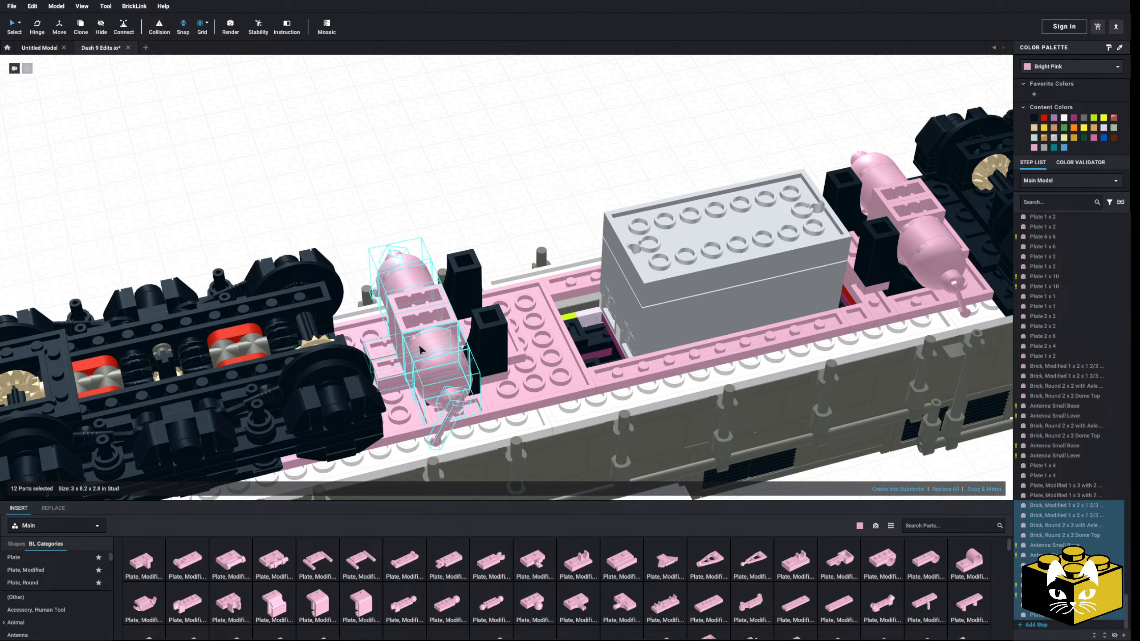
right_click_drag(415, 310, 412, 240)
left_click(536, 189)
Compare both round tank assemblies and the fuel tank with the reference drawing, examining the drawn fuel tank's shape closely
scroll(524, 228, "down", 6)
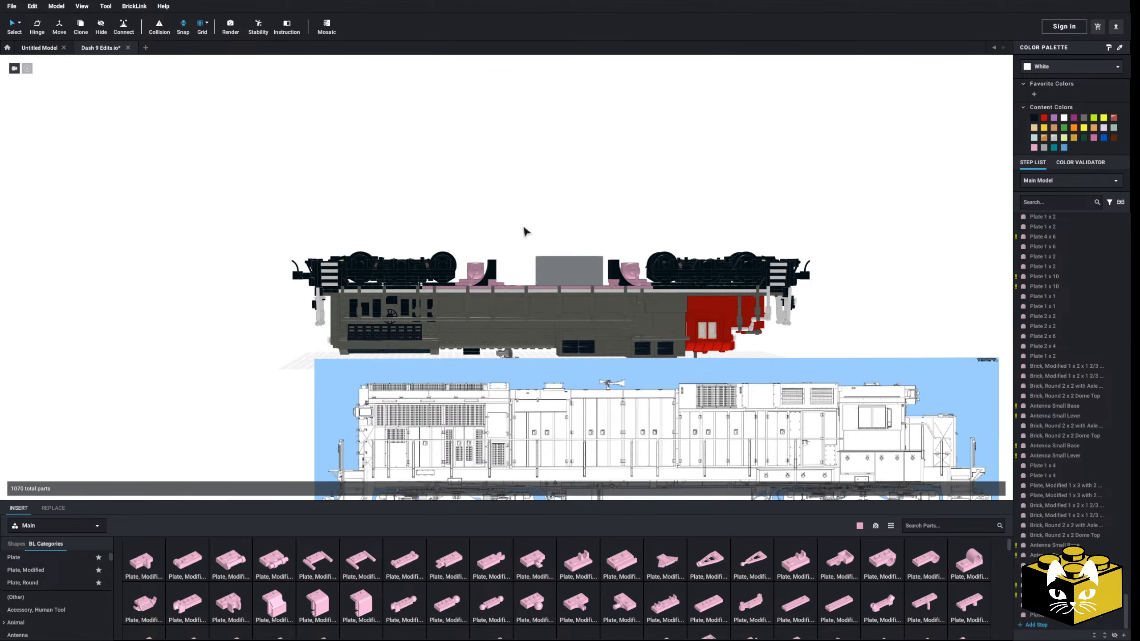
middle_click_drag(526, 231, 501, 201)
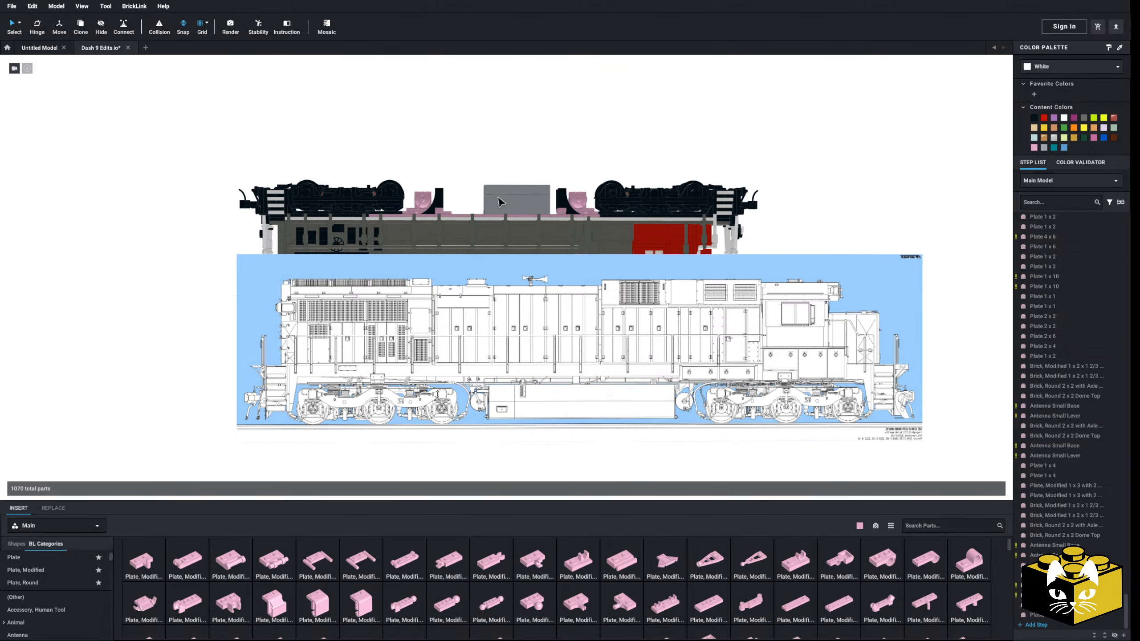
middle_click_drag(501, 202, 504, 238)
scroll(504, 239, "up", 2)
mouse_move(475, 232)
right_mouse_down()
mouse_move(485, 262)
mouse_move(469, 247)
right_mouse_up()
scroll(486, 262, "up", 7)
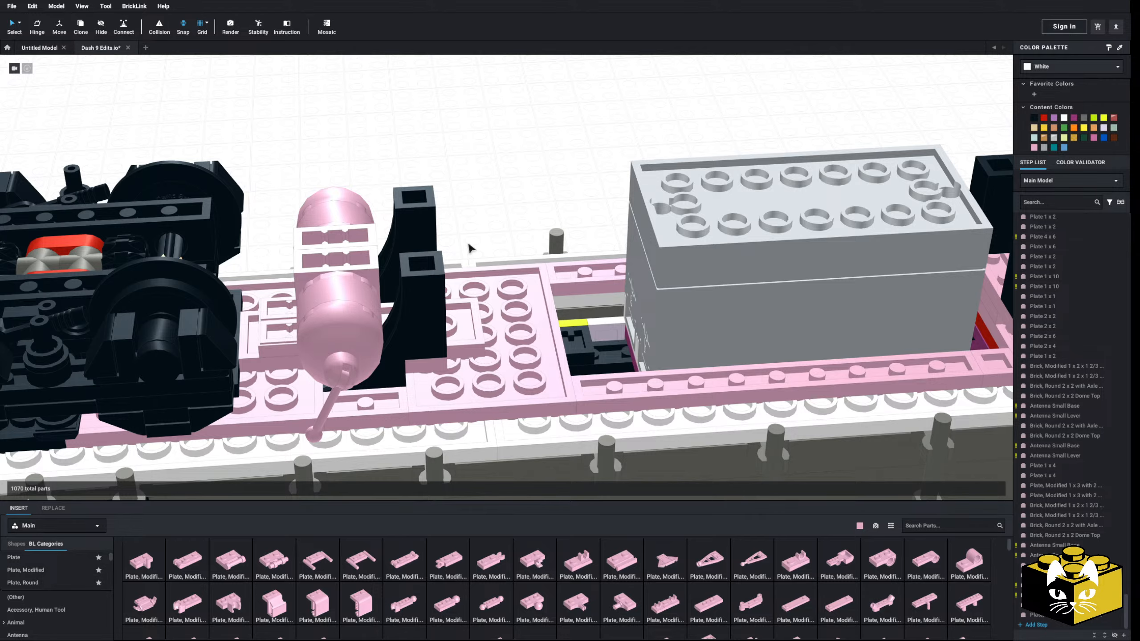
scroll(470, 251, "down", 10)
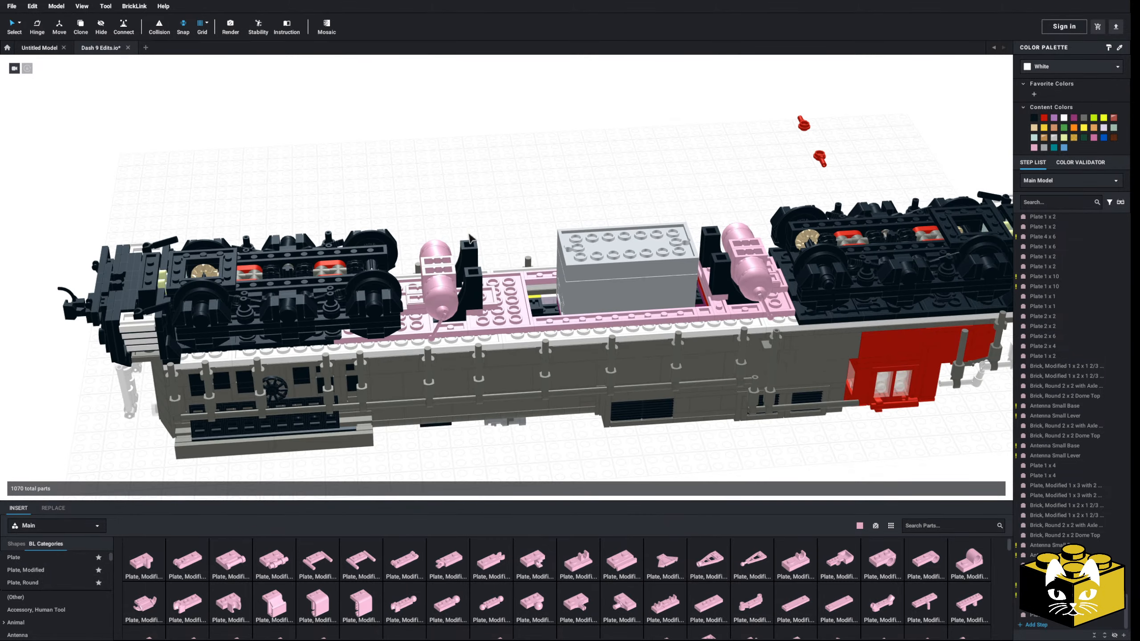
right_click_drag(471, 240, 402, 290)
scroll(400, 202, "down", 3)
scroll(388, 181, "up", 6)
scroll(402, 289, "up", 5)
left_click(44, 556)
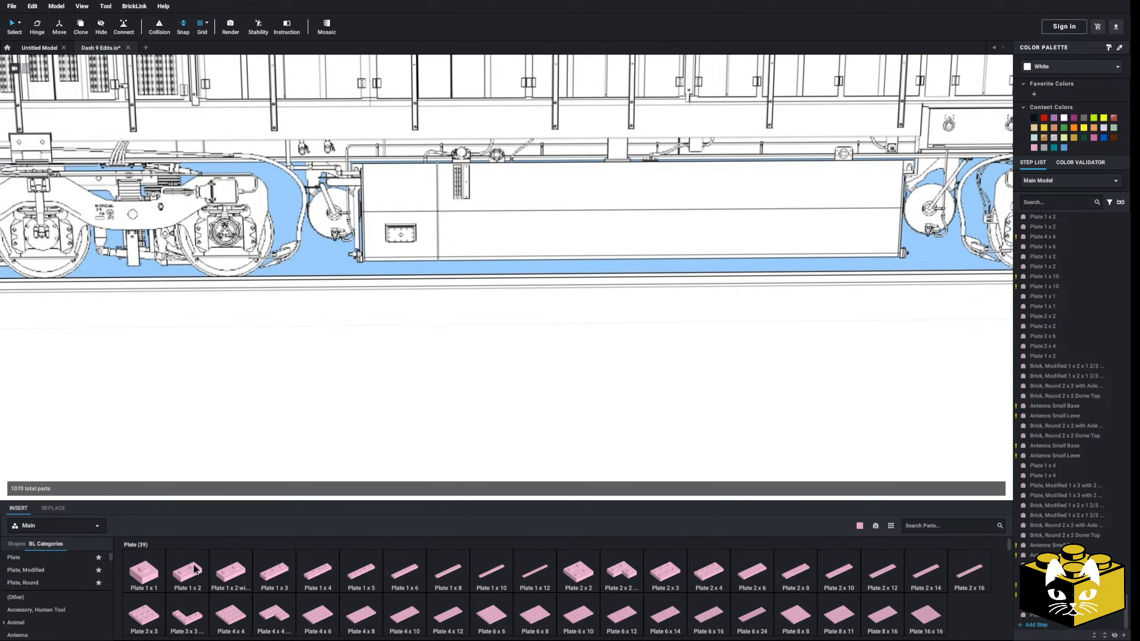
left_click_drag(188, 573, 486, 254)
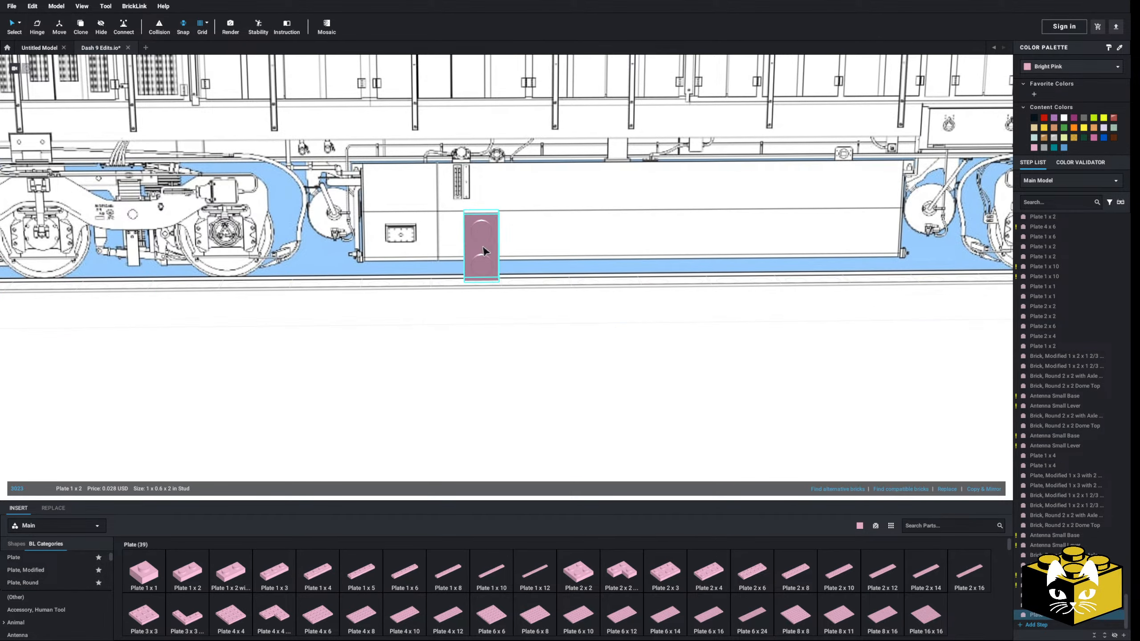
key("Delete")
Try a bright pink Slope 30 1 x 1 x 2/3 against the lower edge of the drawn fuel tank
scroll(62, 570, "down", 3)
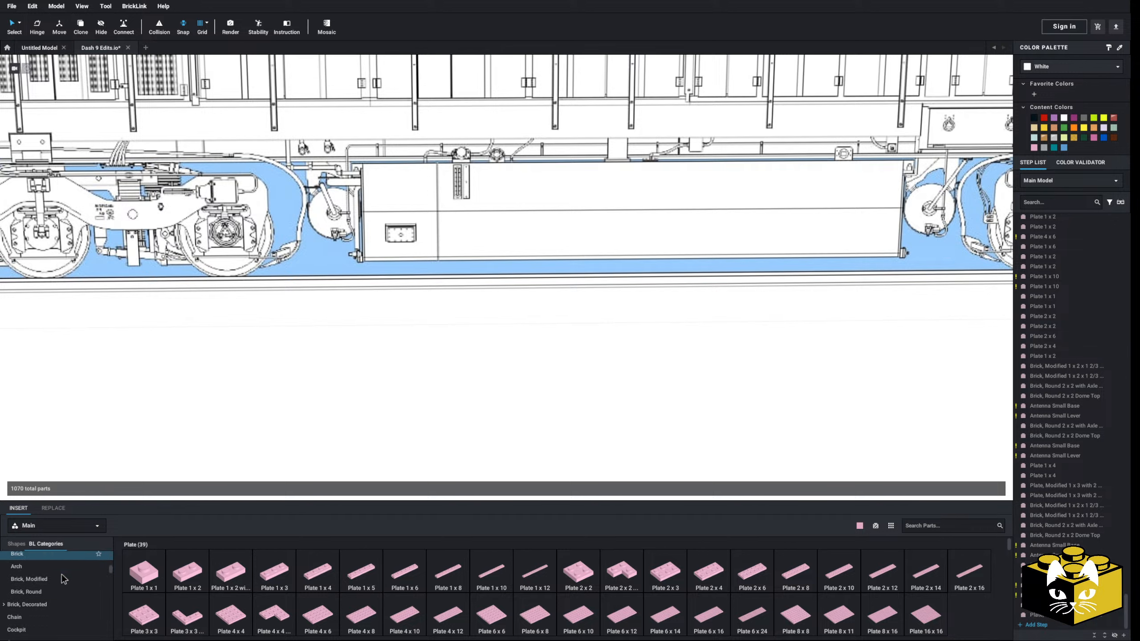
scroll(62, 574, "down", 10)
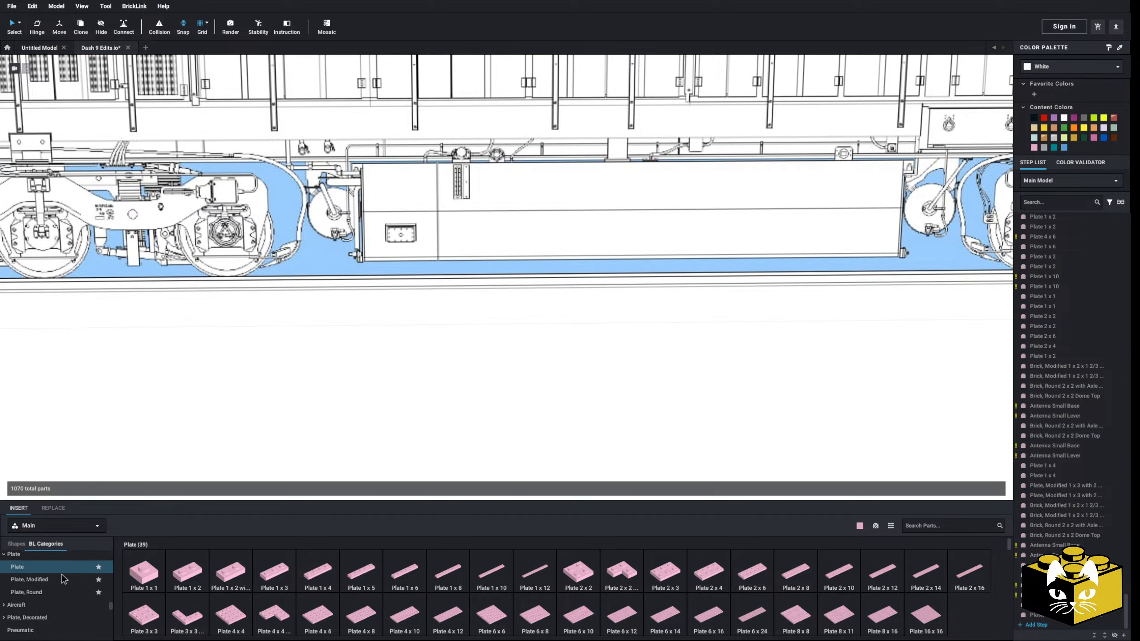
scroll(61, 574, "down", 5)
left_click(31, 601)
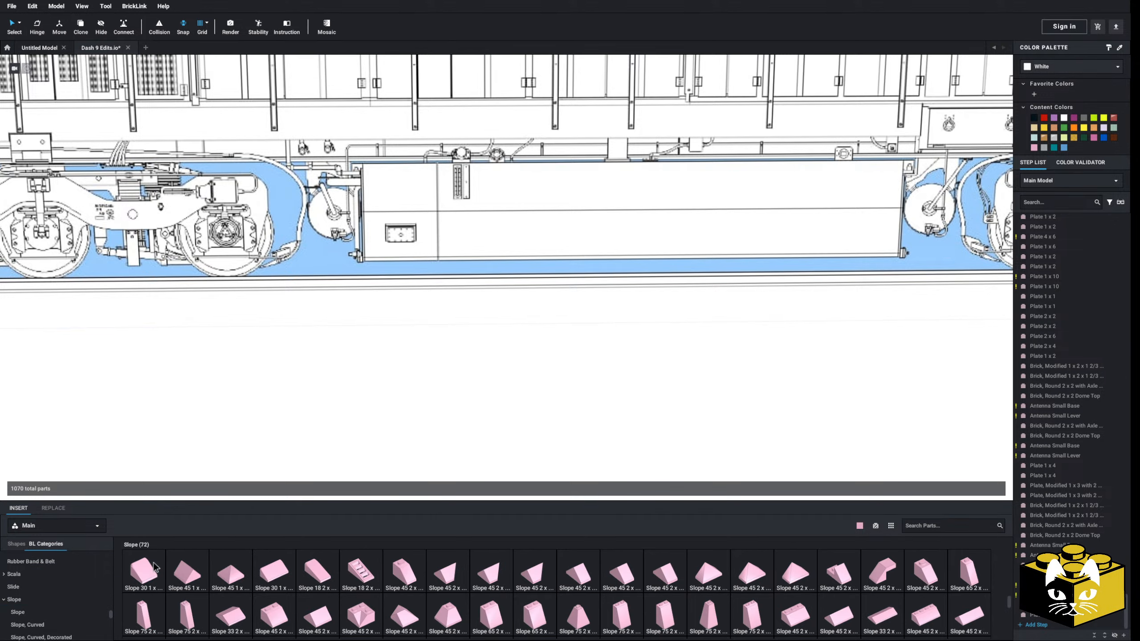
left_click_drag(150, 576, 461, 245)
right_click_drag(461, 245, 285, 231)
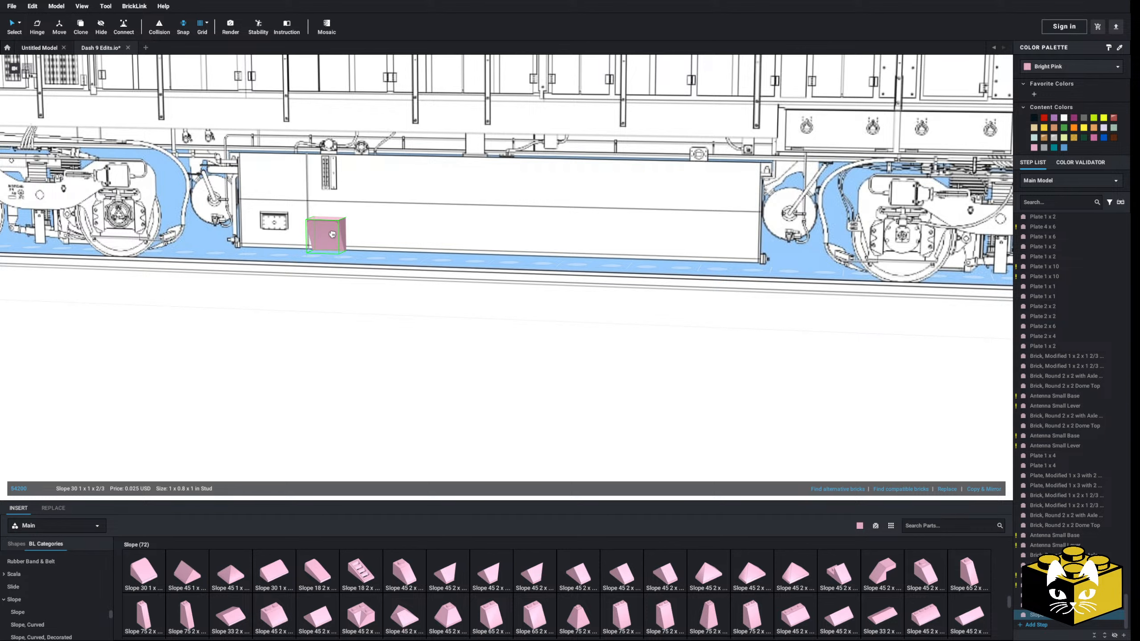
key("Delete")
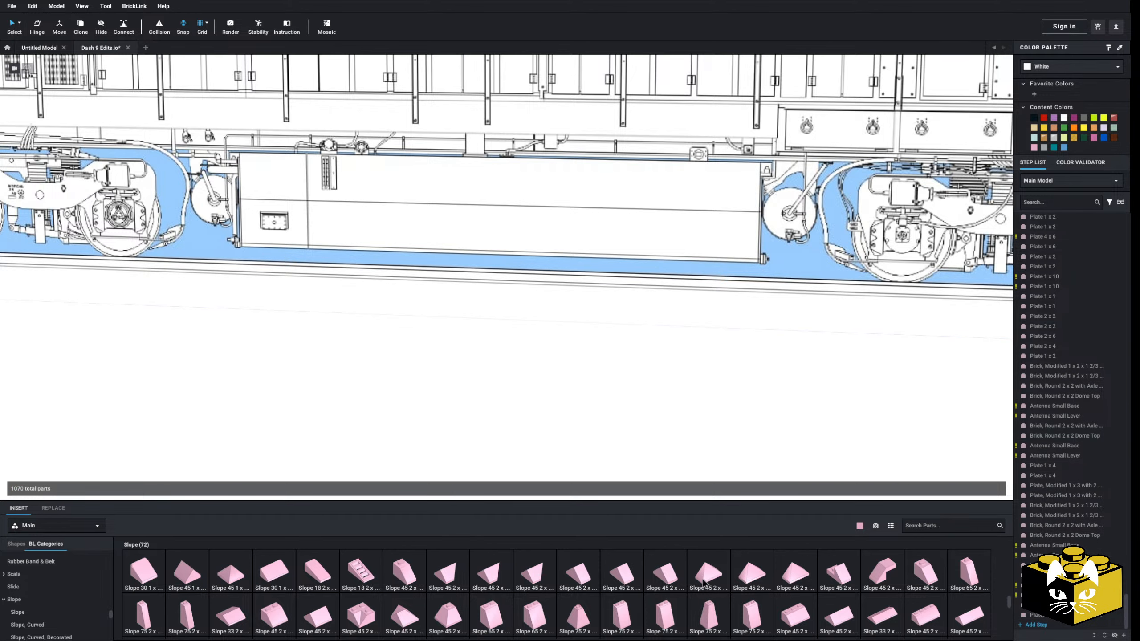
Try a Slope 45 2 x 1 with Cutout without Stud, turned upright, against the side of the drawn fuel tank
left_click(882, 574)
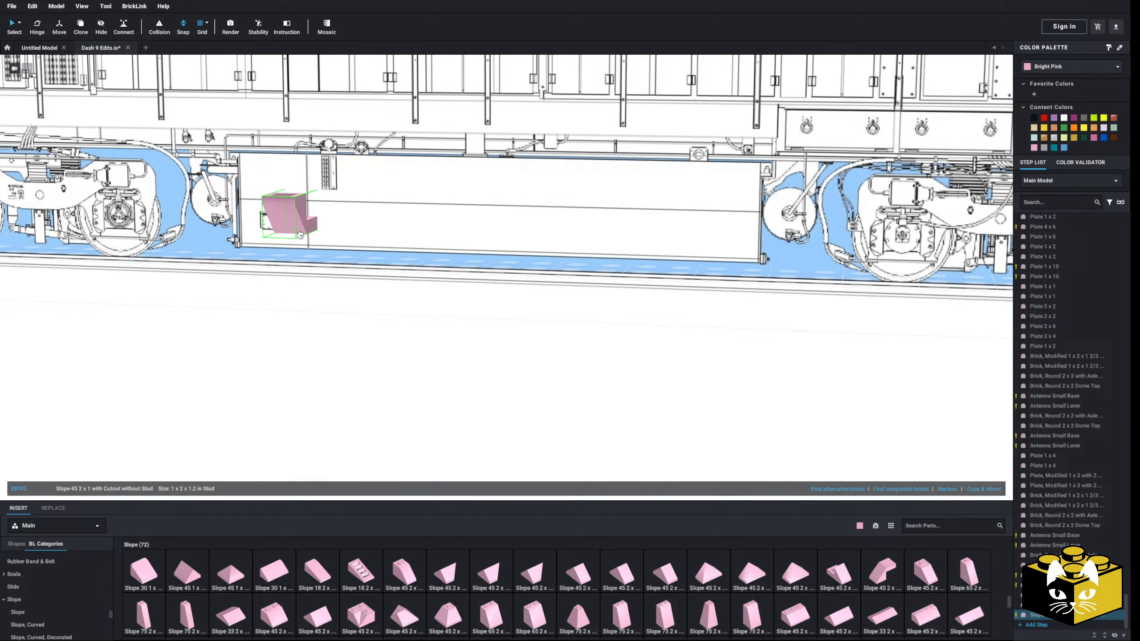
left_click(318, 224)
key("Left")
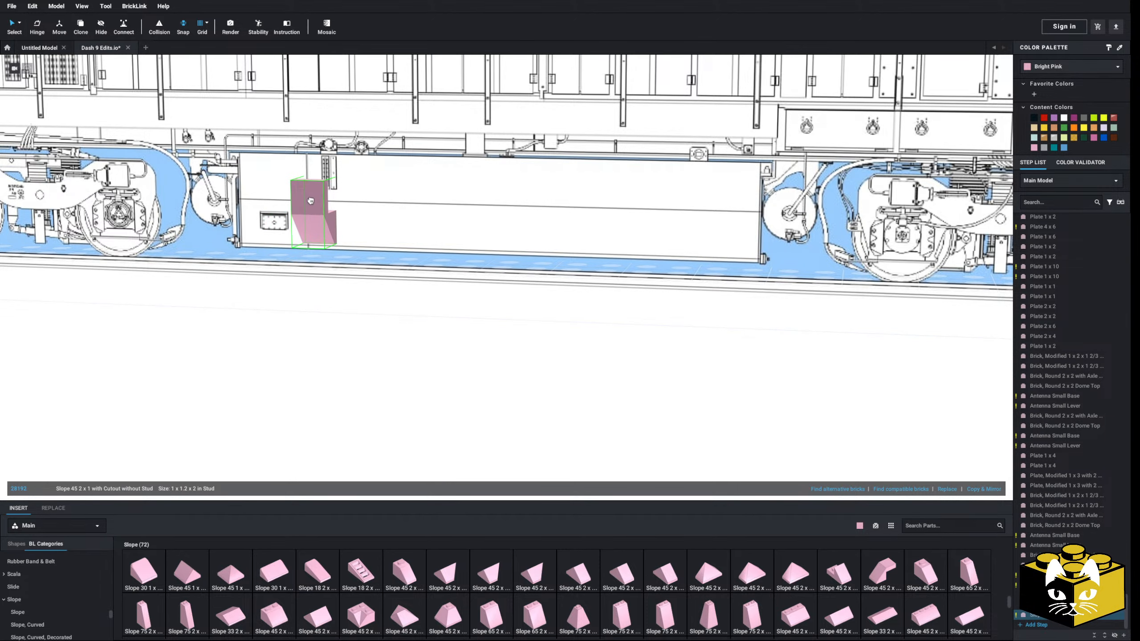
left_click(311, 201)
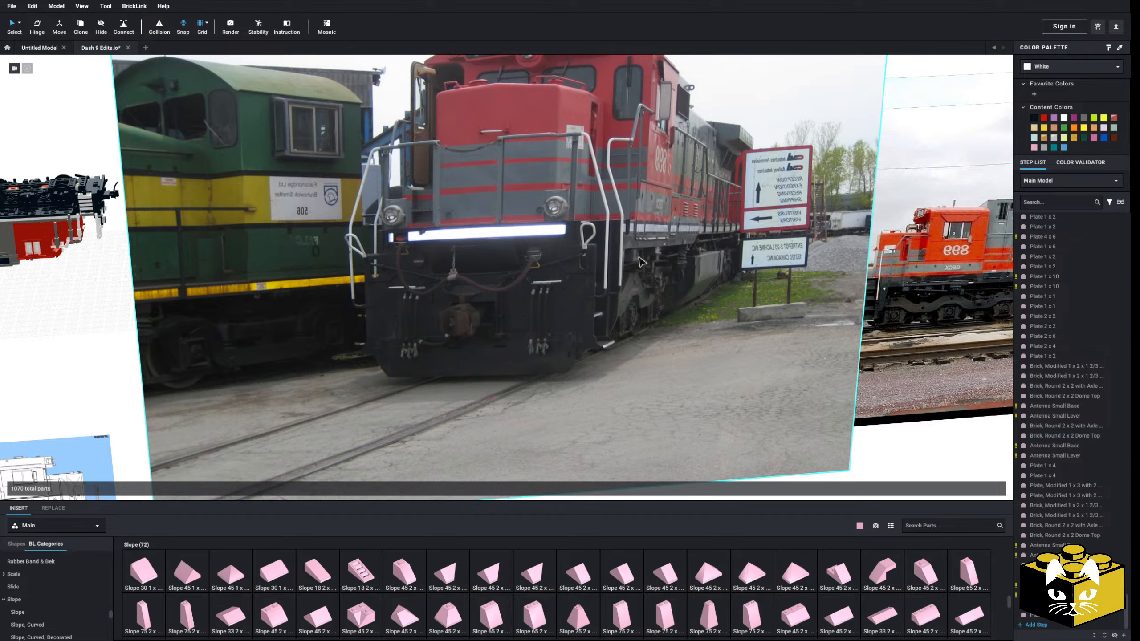
middle_click_drag(108, 469, 359, 319)
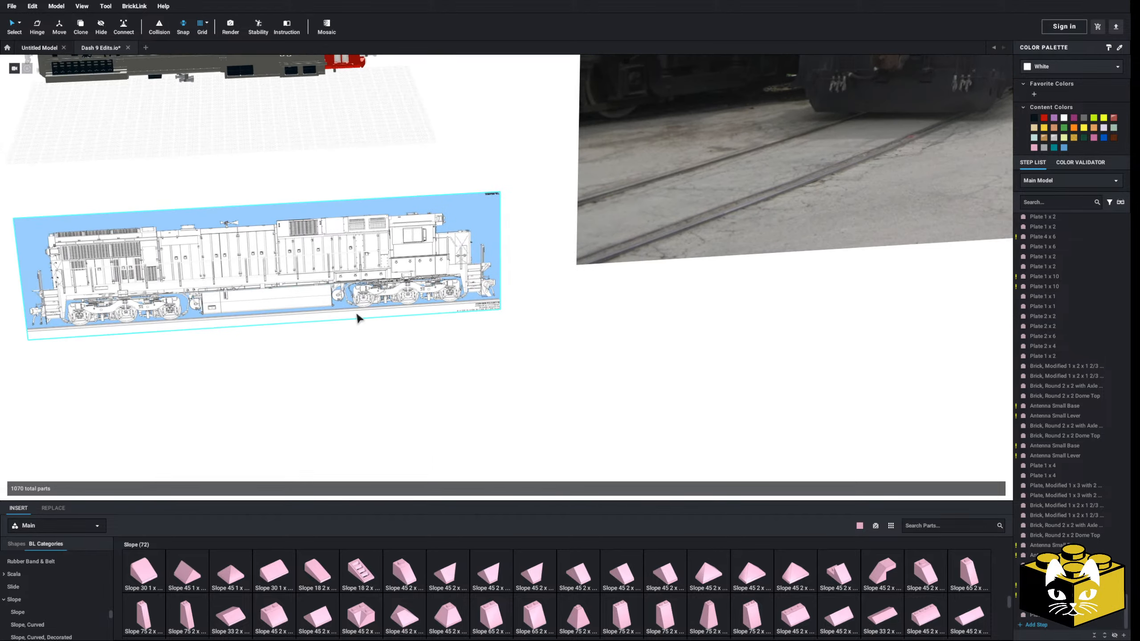
left_click(926, 571)
scroll(466, 404, "up", 10)
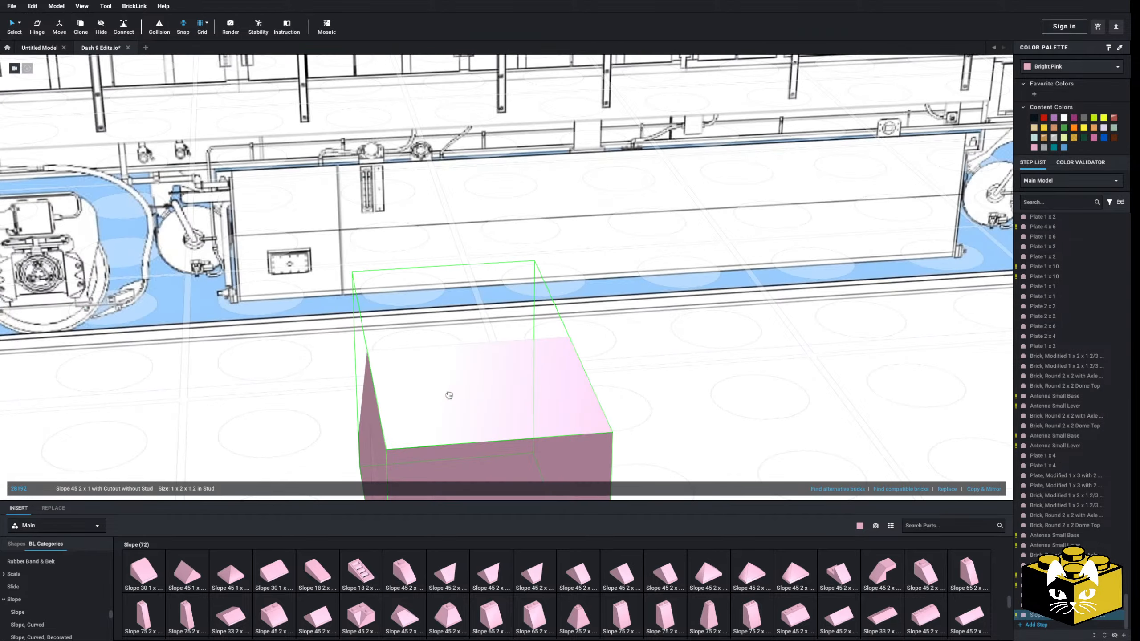
scroll(421, 414, "down", 10)
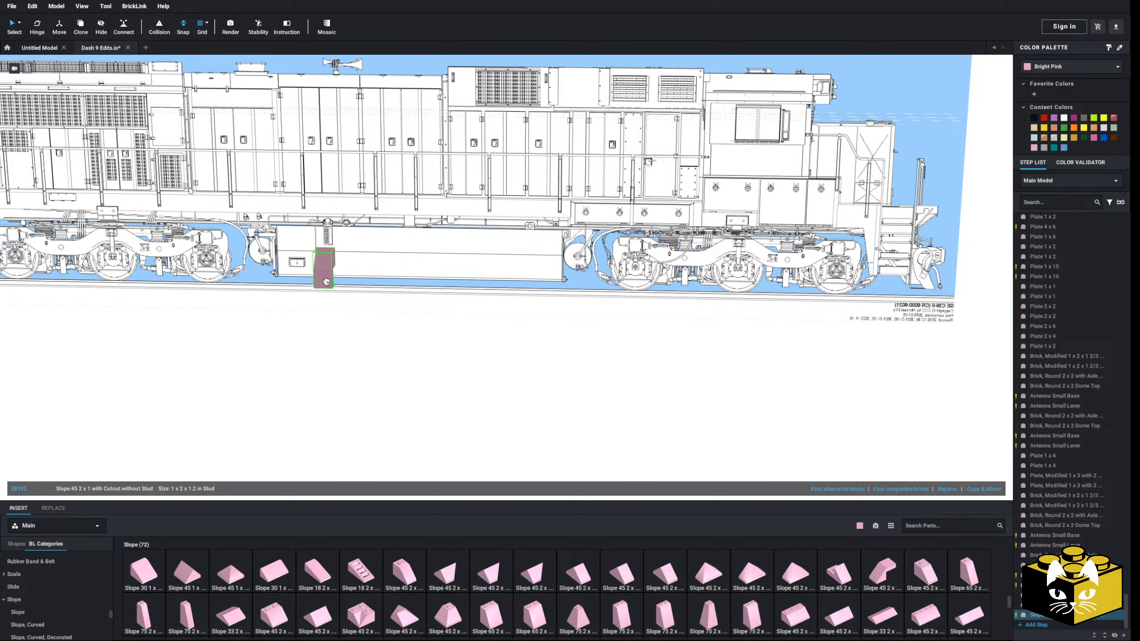
left_click(323, 251)
scroll(356, 303, "up", 5)
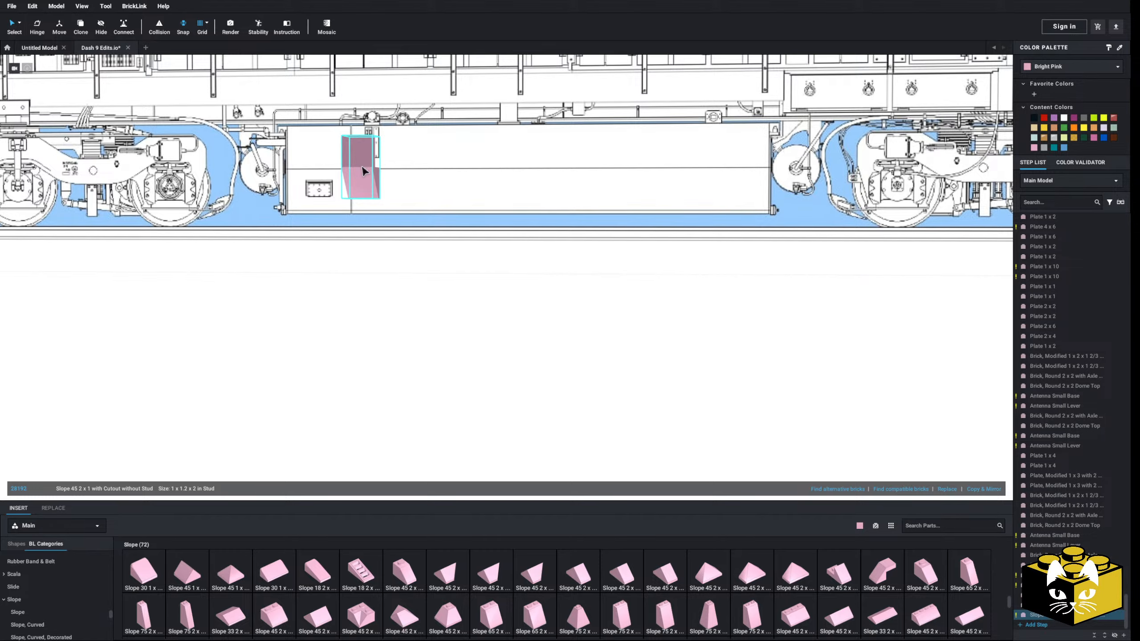
key("Delete")
Select the two loose red Bar 1L with 1 x 1 Round Plate parts and place them between the fuel tank and the front arches
scroll(375, 158, "down", 8)
middle_click_drag(377, 155, 359, 250)
right_click_drag(359, 250, 395, 291)
middle_click_drag(395, 292, 444, 334)
scroll(444, 334, "up", 5)
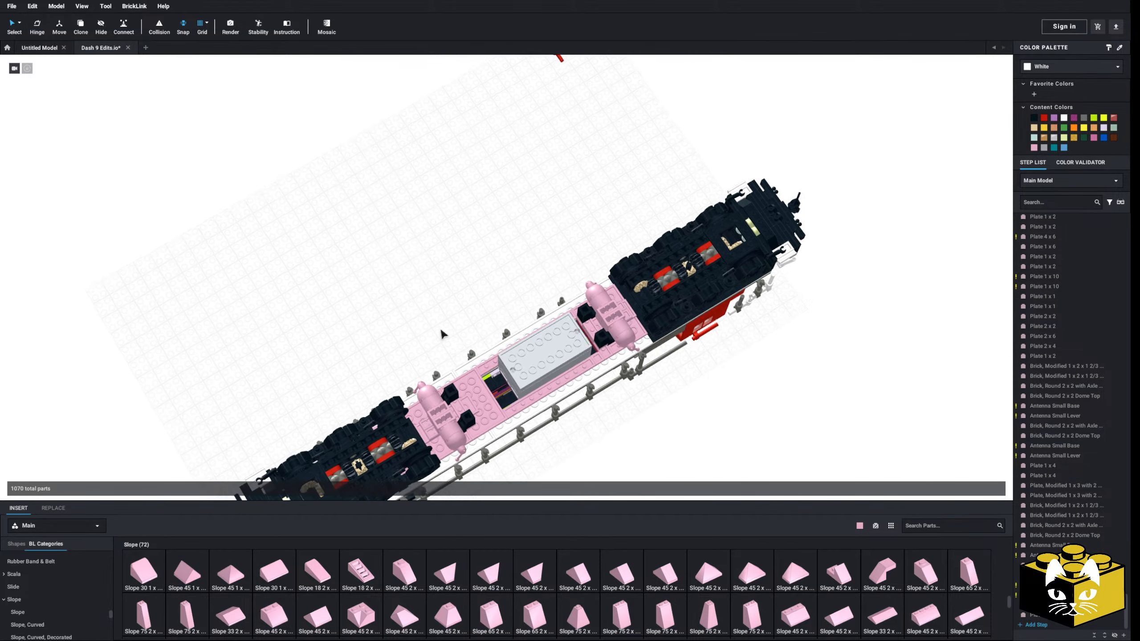
right_click_drag(441, 330, 563, 331)
middle_click_drag(563, 332, 395, 243)
scroll(395, 243, "up", 5)
left_click_drag(719, 149, 647, 232)
left_click(646, 234)
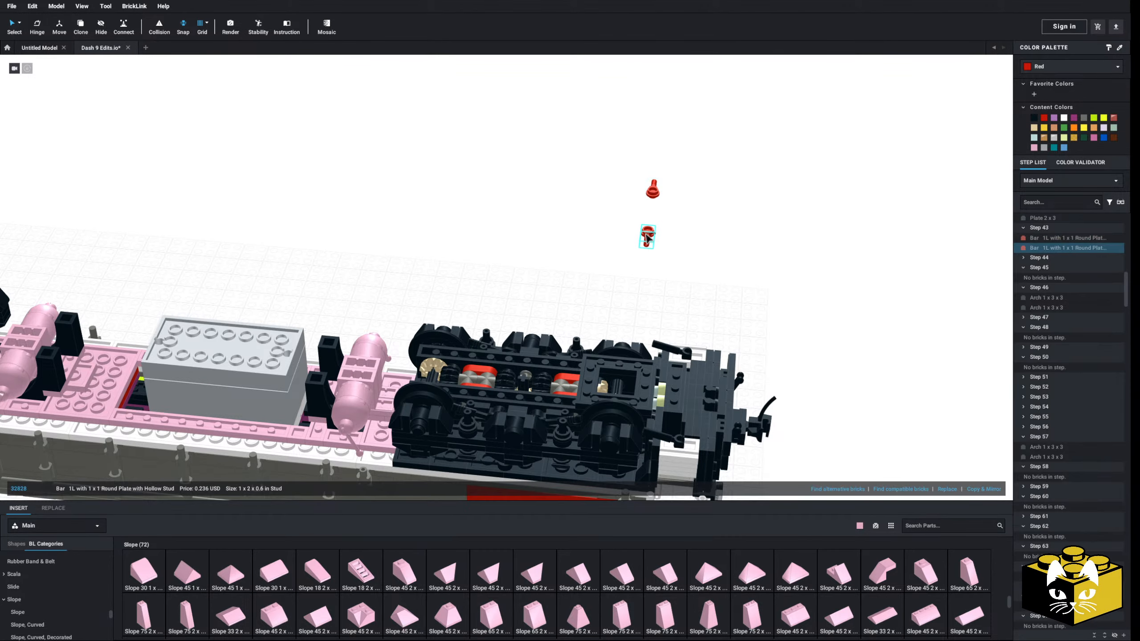
left_click(652, 191, "ctrl")
scroll(652, 198, "up", 5)
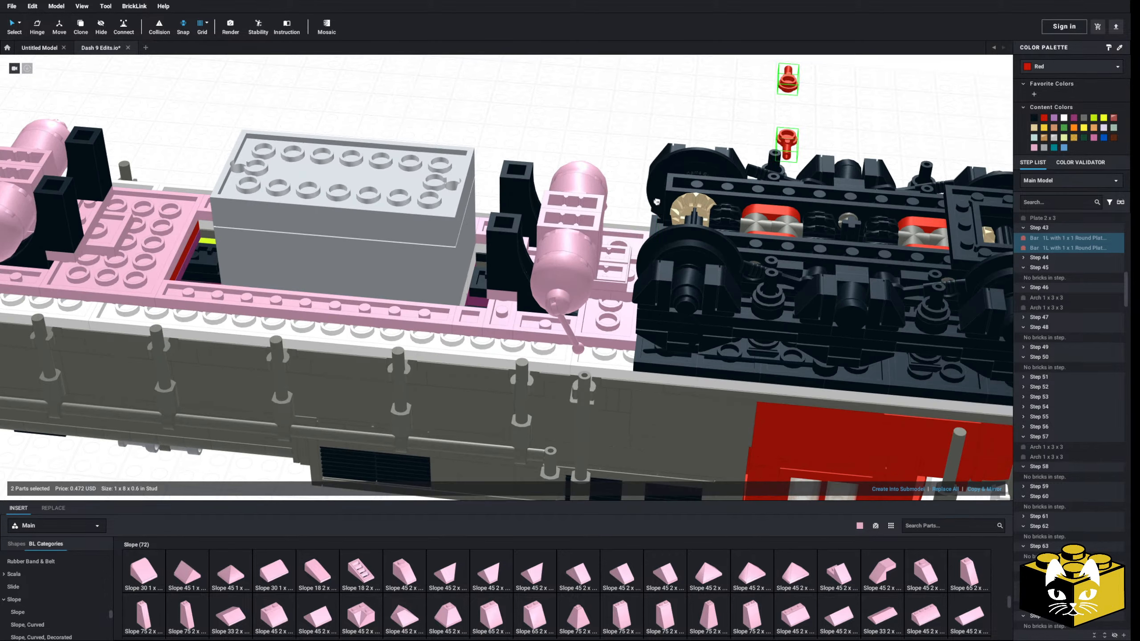
left_click_drag(657, 202, 476, 316)
left_click(609, 123)
mouse_move(610, 123)
right_mouse_down()
mouse_move(616, 109)
mouse_move(595, 122)
right_mouse_up()
Compare the red bars with the reference drawing and try a Plate 1 x 1 beside the front arches
scroll(575, 197, "down", 8)
scroll(574, 199, "up", 2)
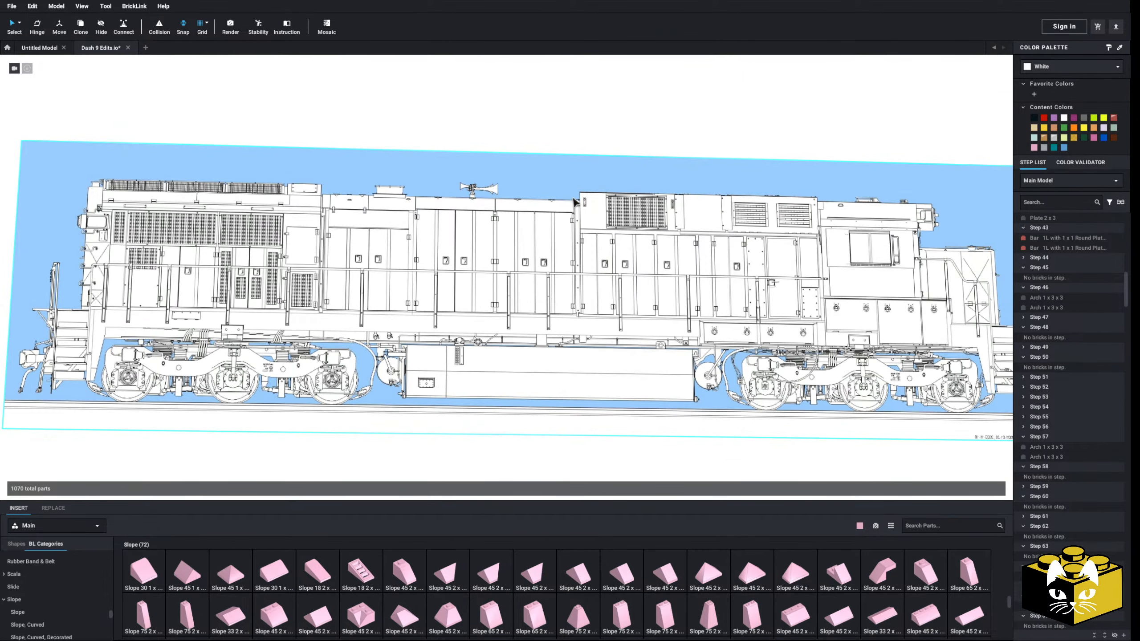
scroll(574, 203, "up", 2)
scroll(574, 203, "up", 6)
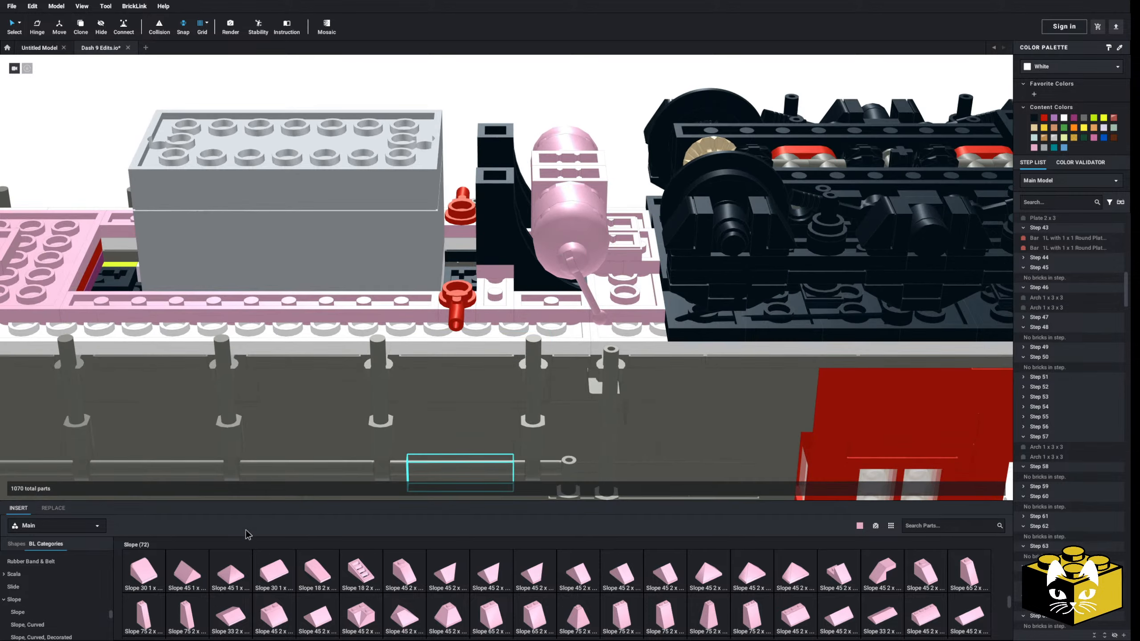
scroll(35, 615, "up", 5)
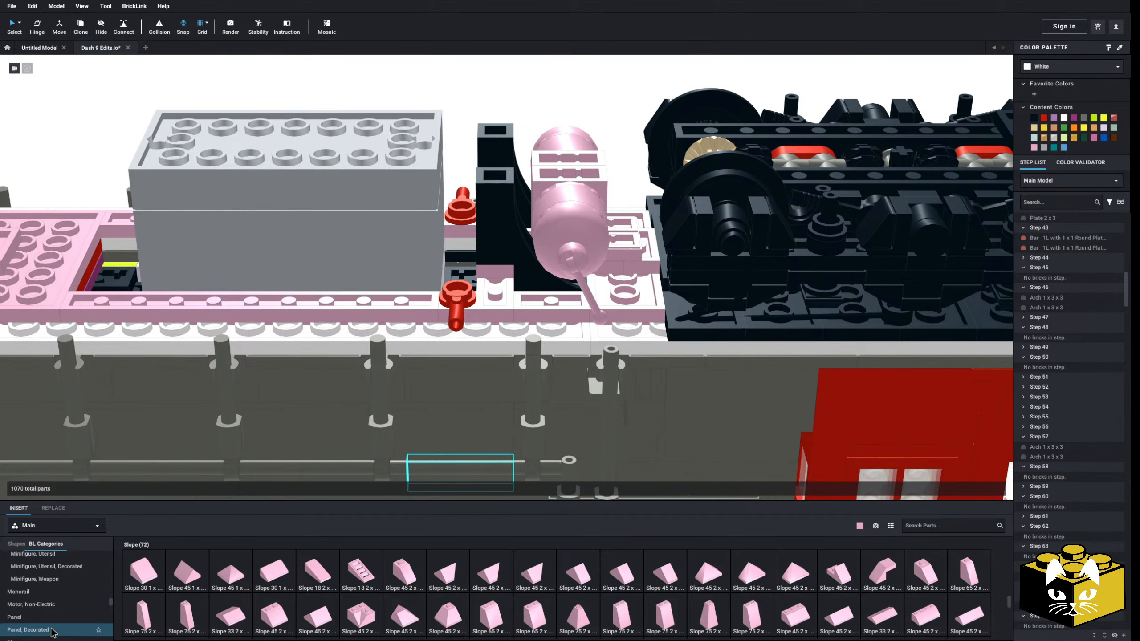
left_click(61, 601)
left_click(490, 303)
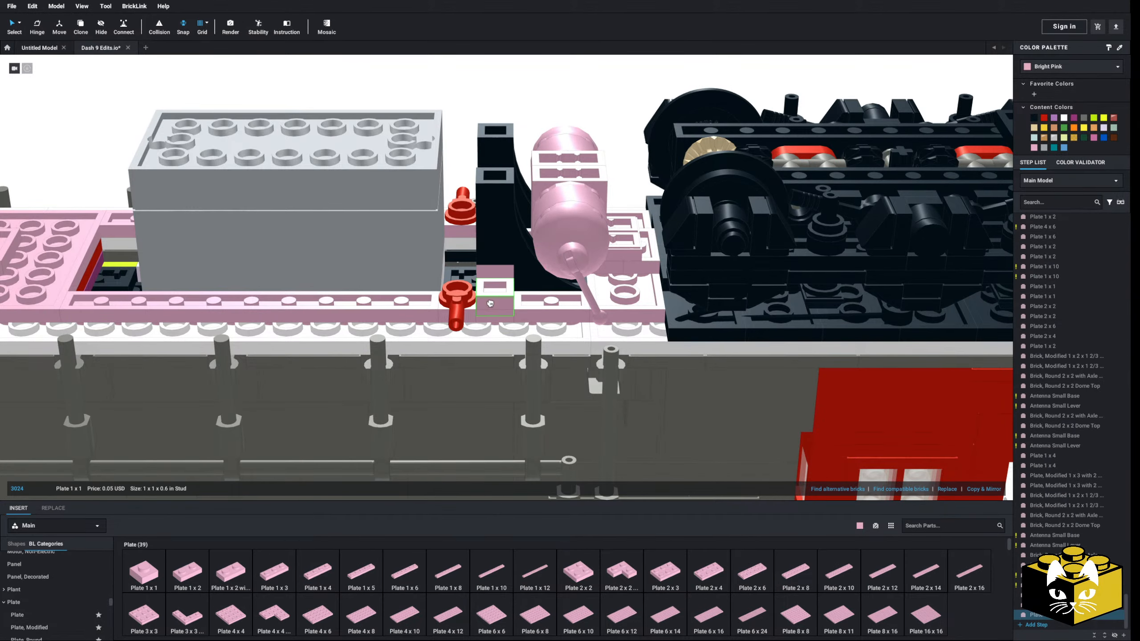
right_click_drag(502, 296, 524, 314)
key("Delete")
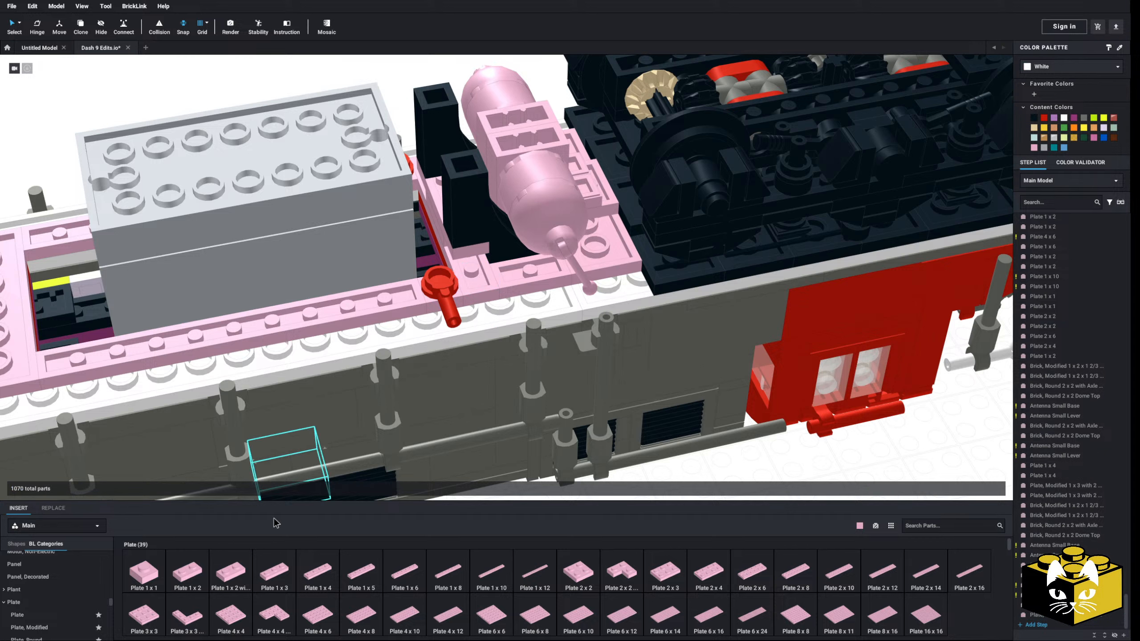
Place one bright pink Plate 2 x 2 Corner around the front arch and another around the rear arch on the same side
left_click(633, 581)
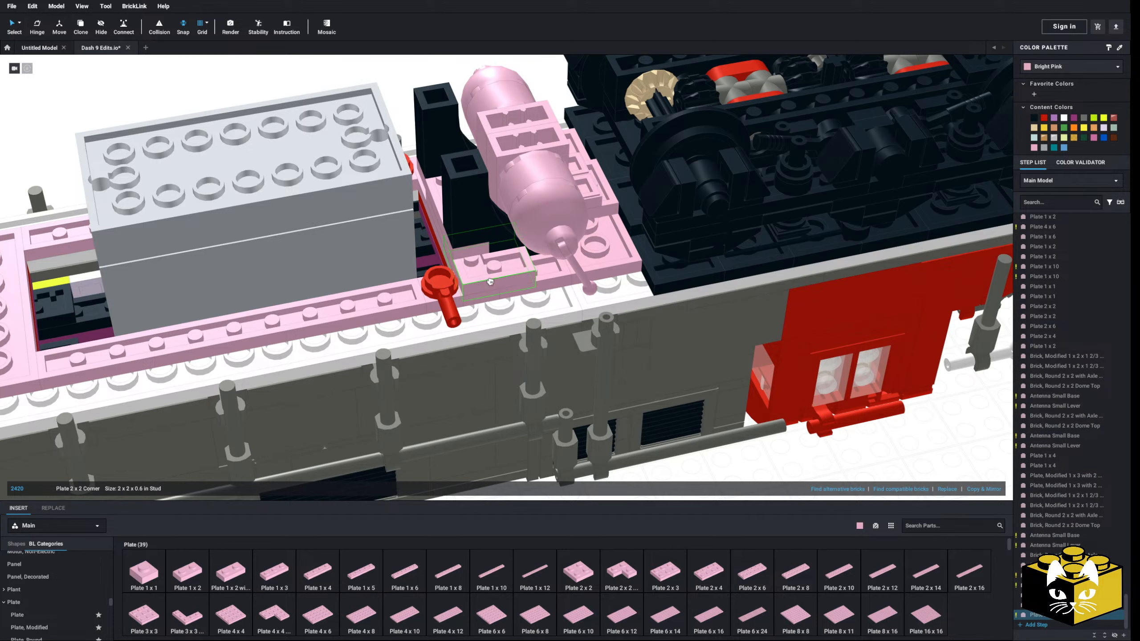
left_click(637, 573)
middle_click_drag(173, 439, 384, 393)
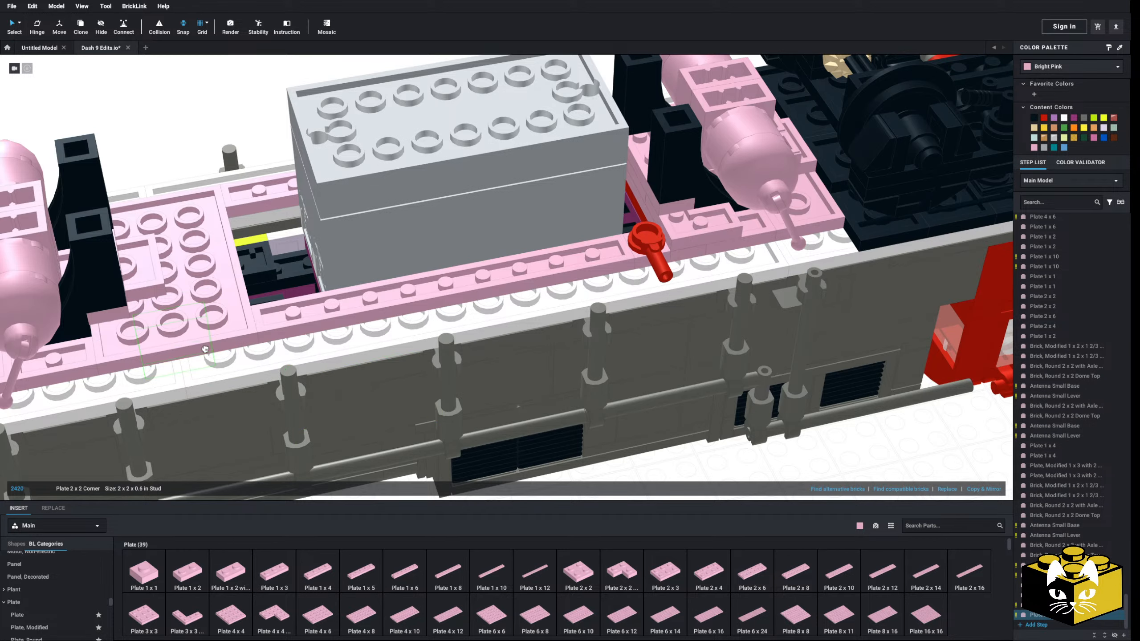
left_click(111, 344)
Copy the two corner plates and place the pasted pair around the arches on the opposite side of the frame
right_click(697, 226)
scroll(691, 226, "down", 4)
right_click(353, 175)
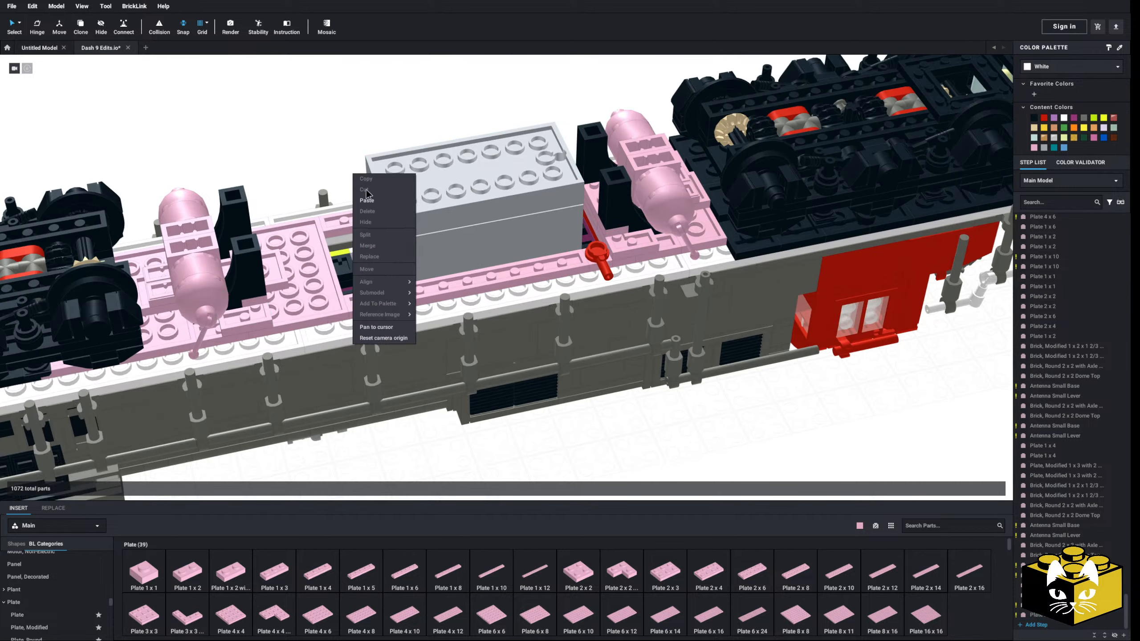
left_click(366, 200)
right_click_drag(346, 189, 520, 198)
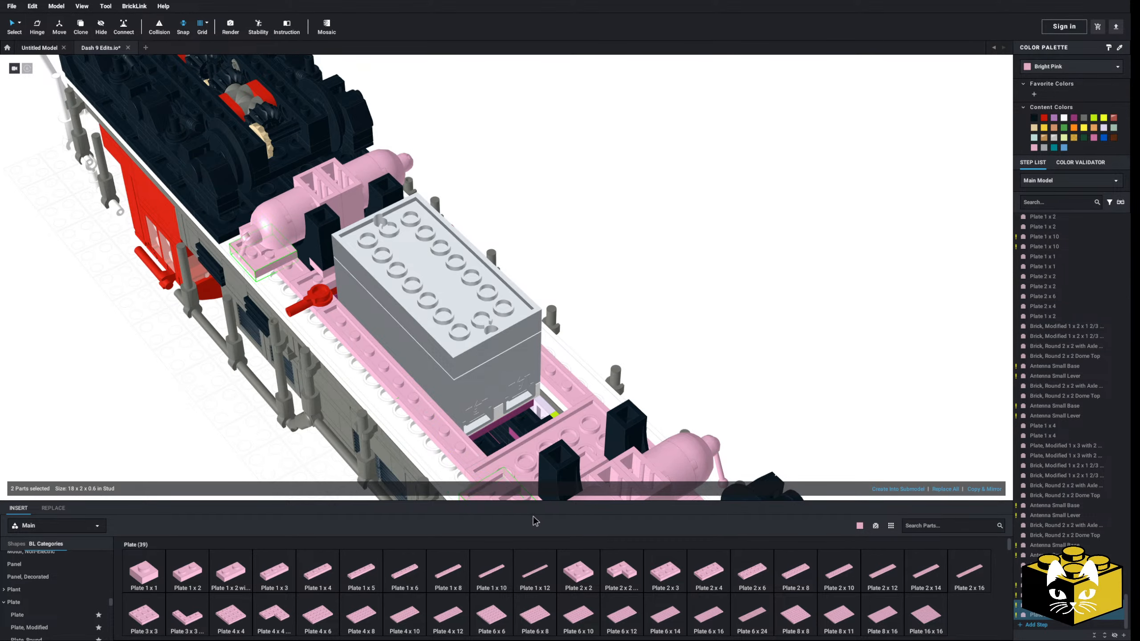
middle_click_drag(552, 418, 553, 309)
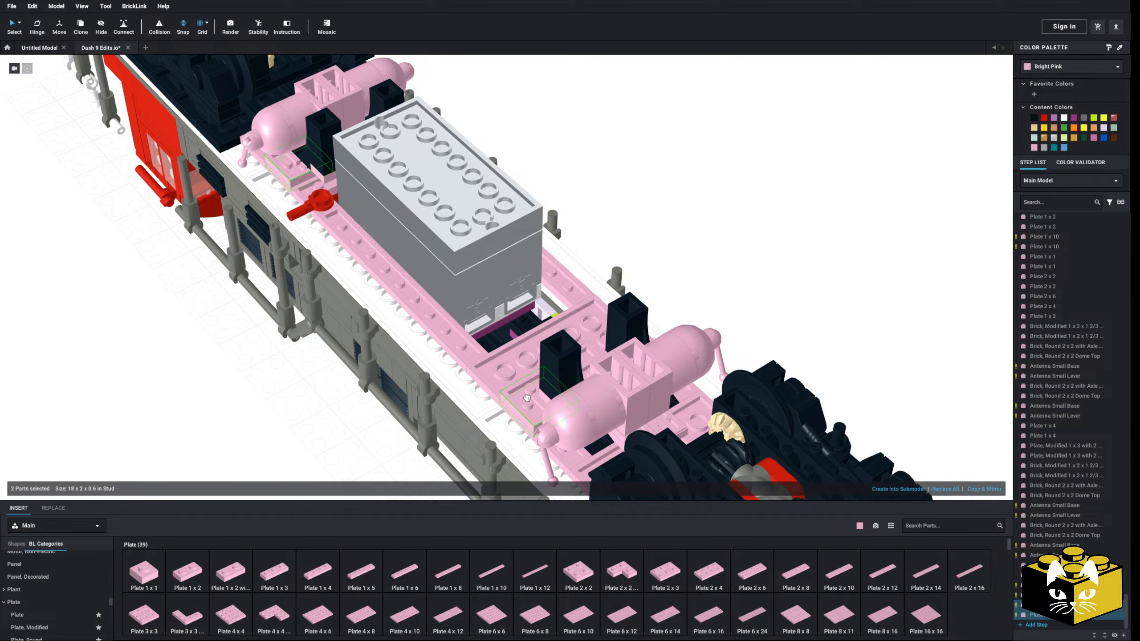
right_click_drag(527, 398, 589, 398)
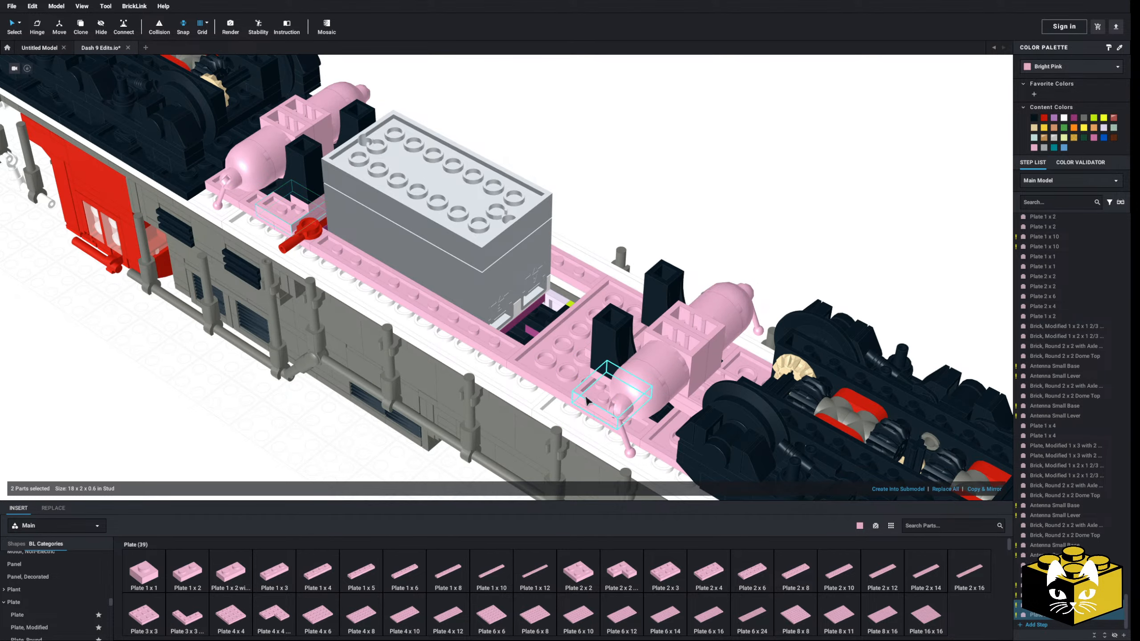
left_click(182, 401)
right_click_drag(182, 401, 290, 430)
Place a bright pink Plate 1 x 12 along each side of the fuel tank, starting behind the red bars
left_click(549, 582)
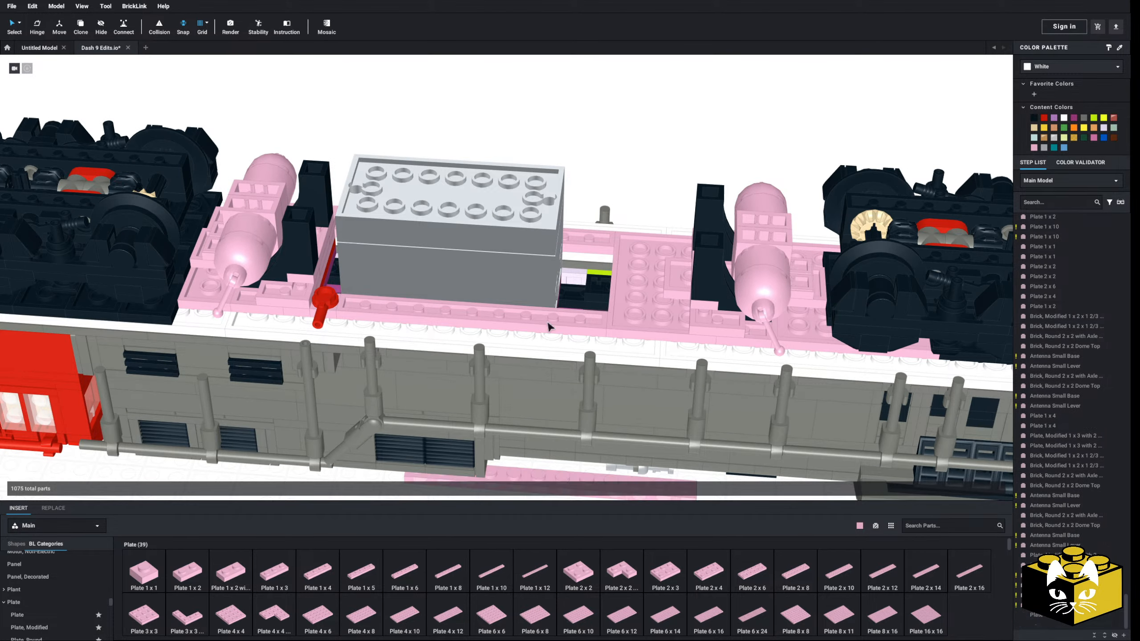
left_click(510, 314)
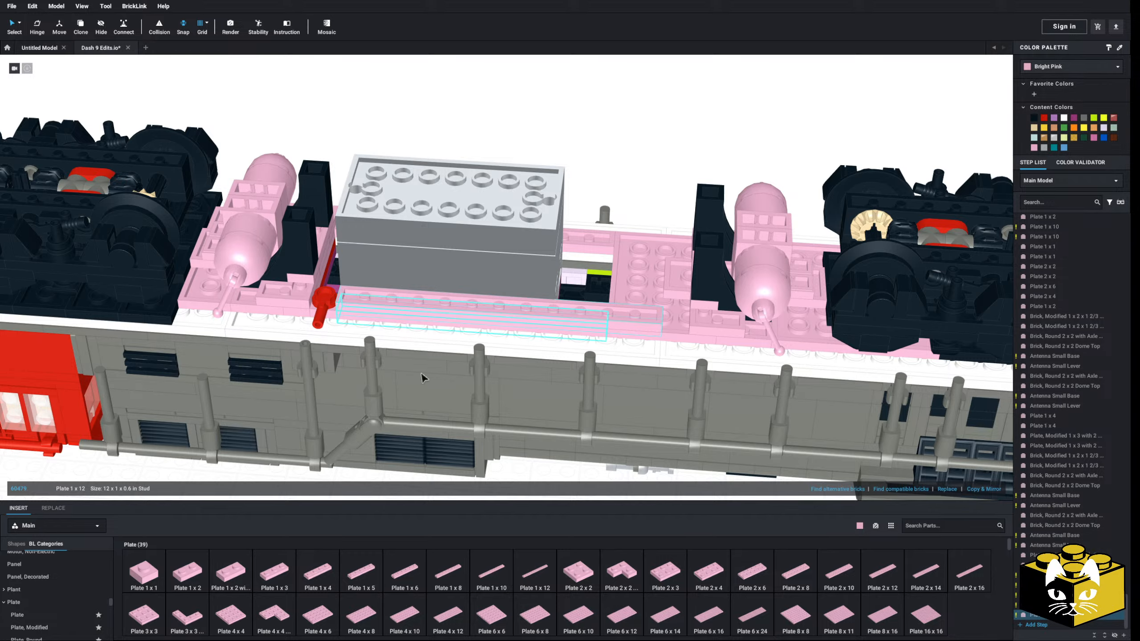
left_click(545, 580)
right_click_drag(534, 260, 579, 310)
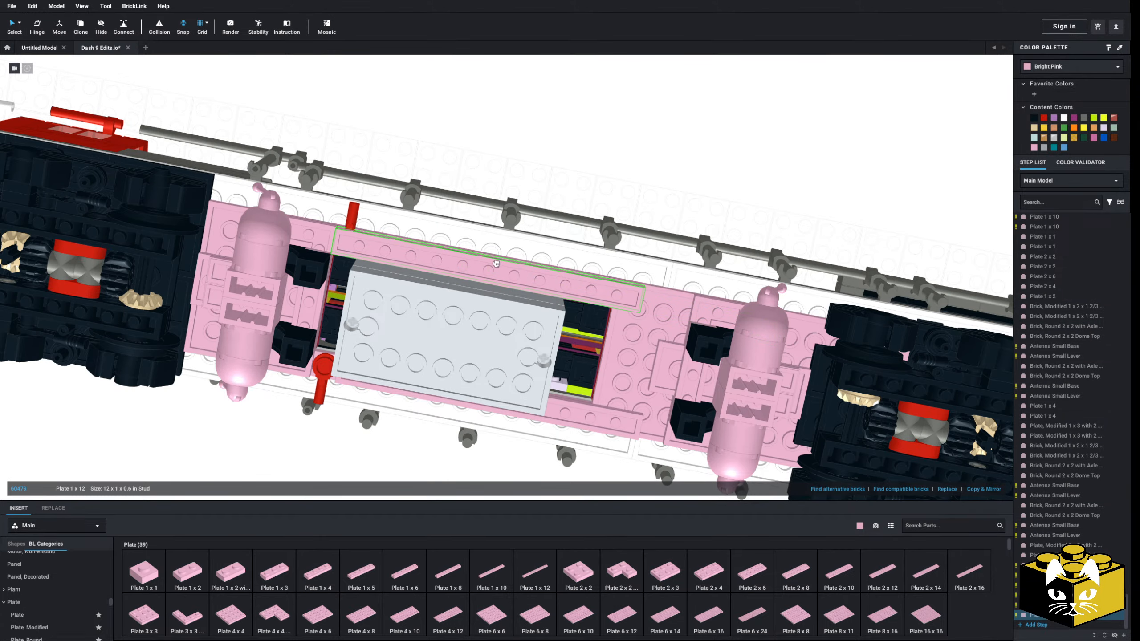
left_click(518, 270)
left_click_drag(517, 272, 521, 281)
left_click(570, 155)
right_click_drag(570, 155, 509, 159)
Fill the gap between each Plate 1 x 12 and the rear corner plate with a bright pink Plate 1 x 1
right_click_drag(484, 311, 595, 275)
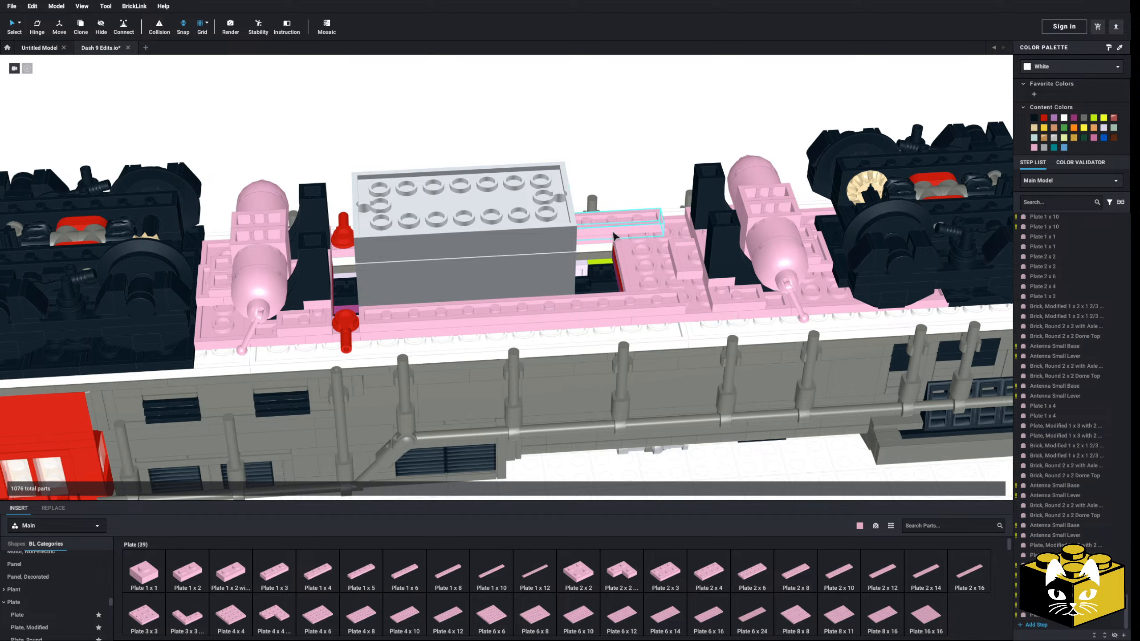
right_click_drag(677, 254, 536, 301)
scroll(536, 302, "up", 3)
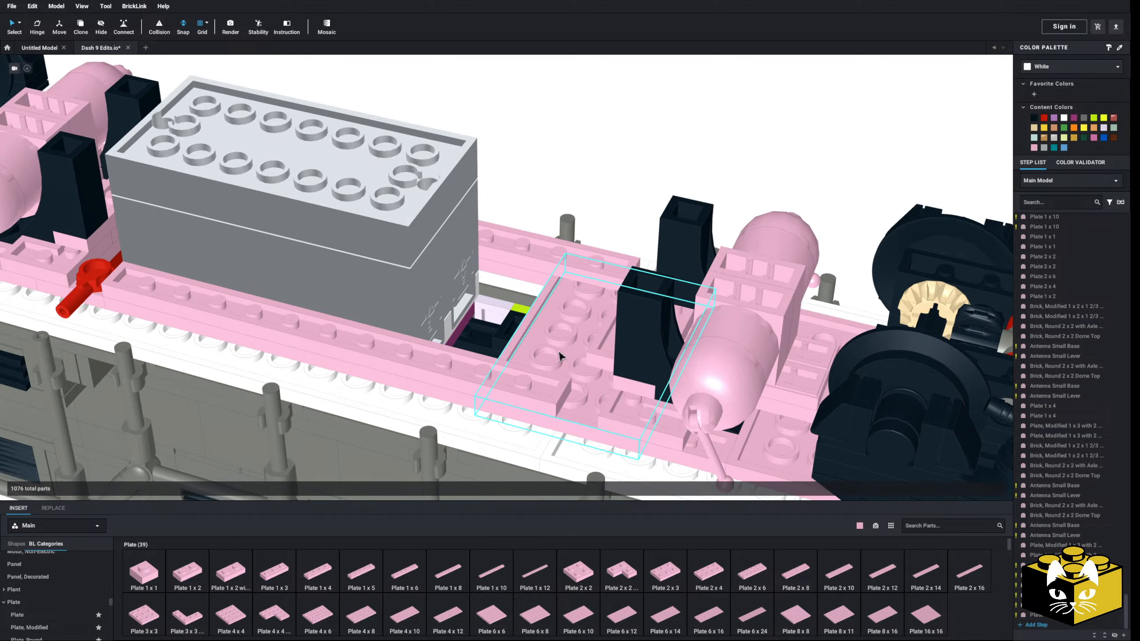
left_click(564, 389)
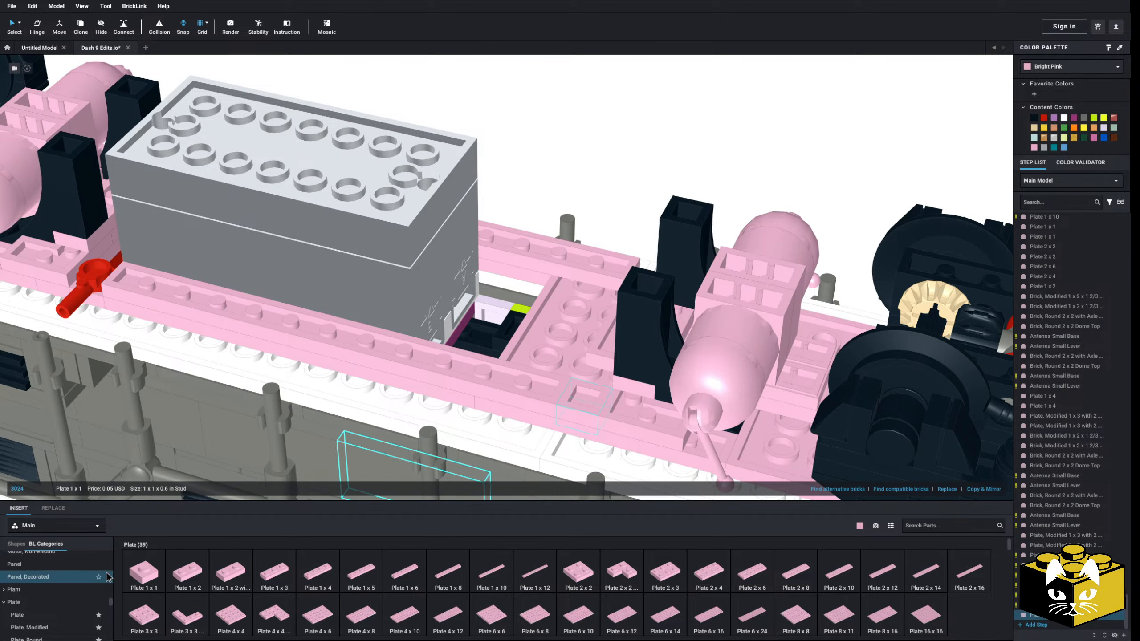
left_click(156, 575)
right_click_drag(598, 275, 678, 273)
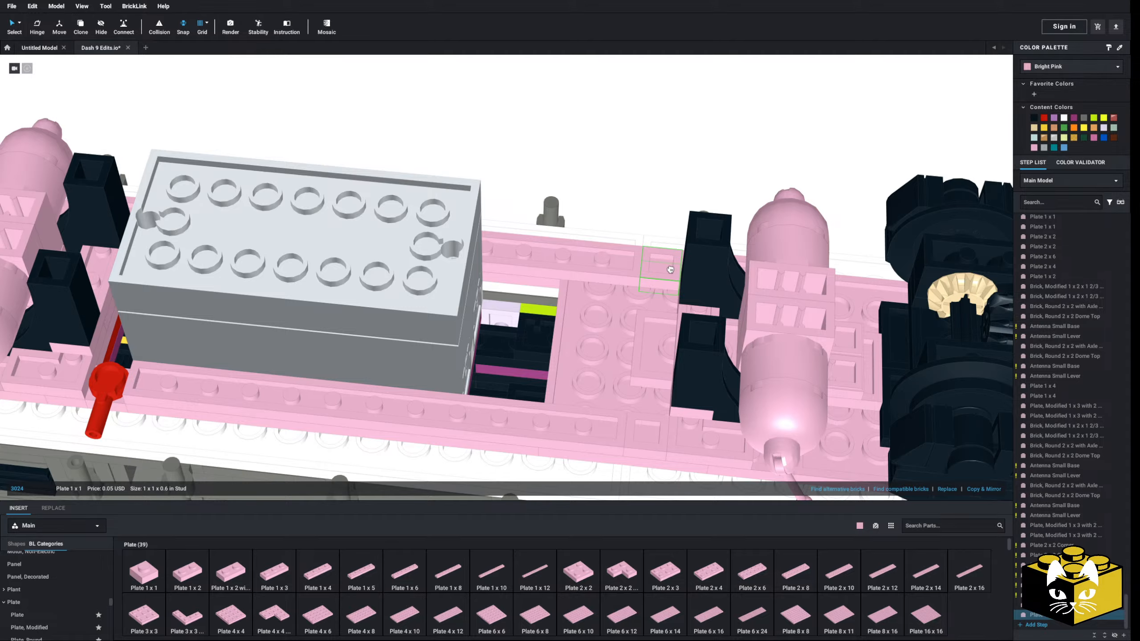
left_click(670, 269)
left_click(580, 153)
scroll(580, 153, "down", 3)
right_click_drag(580, 153, 450, 265)
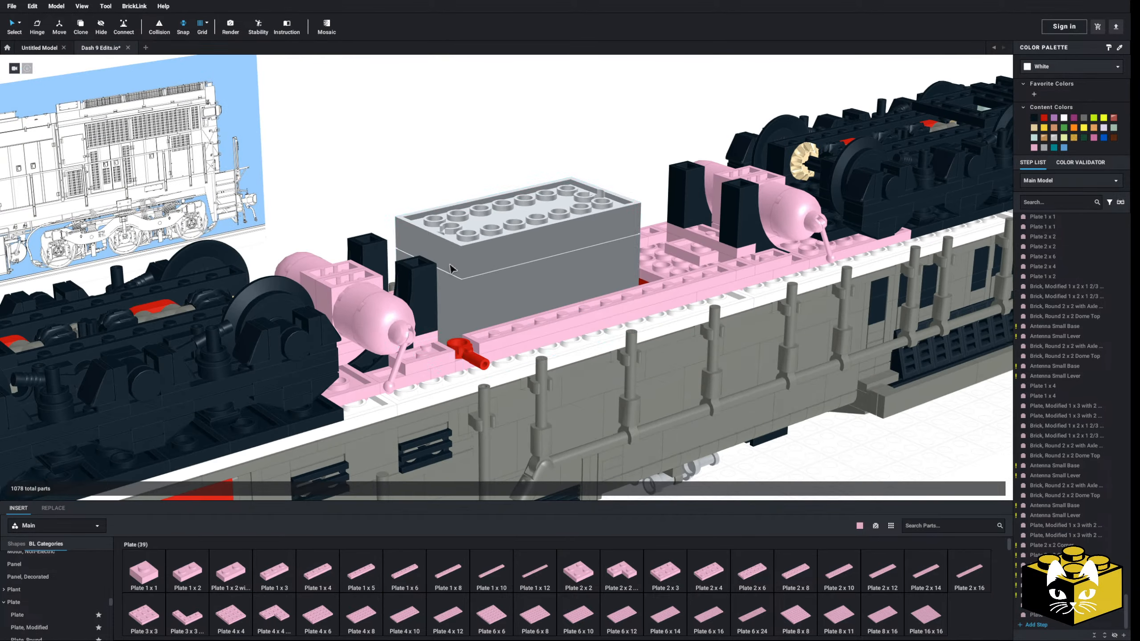
scroll(450, 264, "down", 5)
scroll(450, 265, "up", 6)
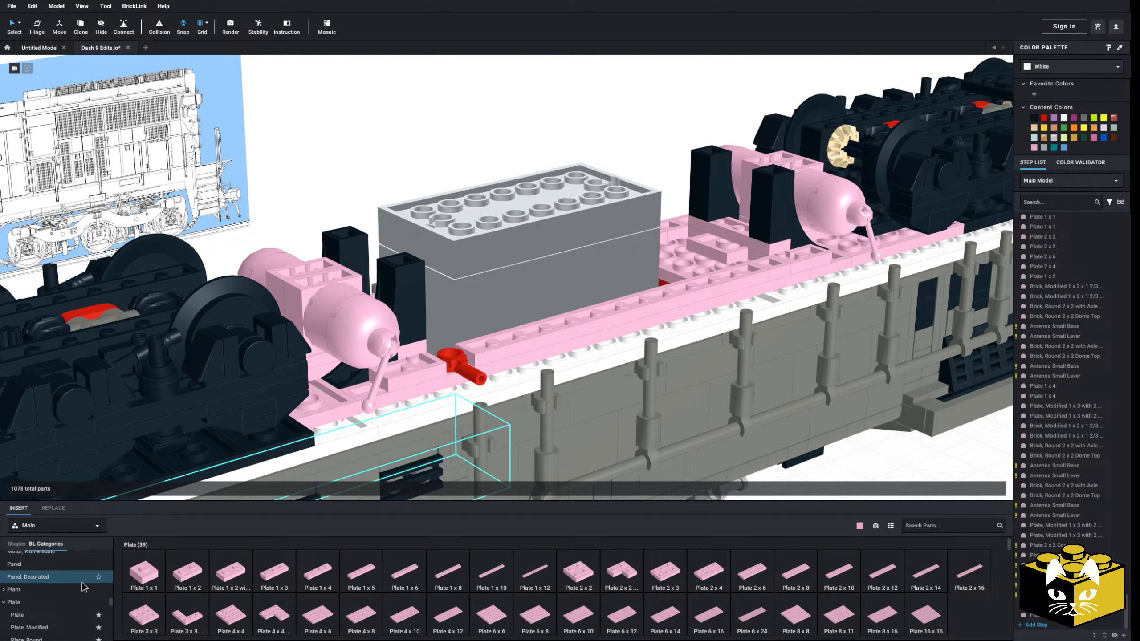
Place a bright pink Tile, Modified 2 x 2 with Studs on Edge over the front end of one side's raised frame, above the red bar
scroll(83, 587, "down", 3)
scroll(69, 585, "up", 15)
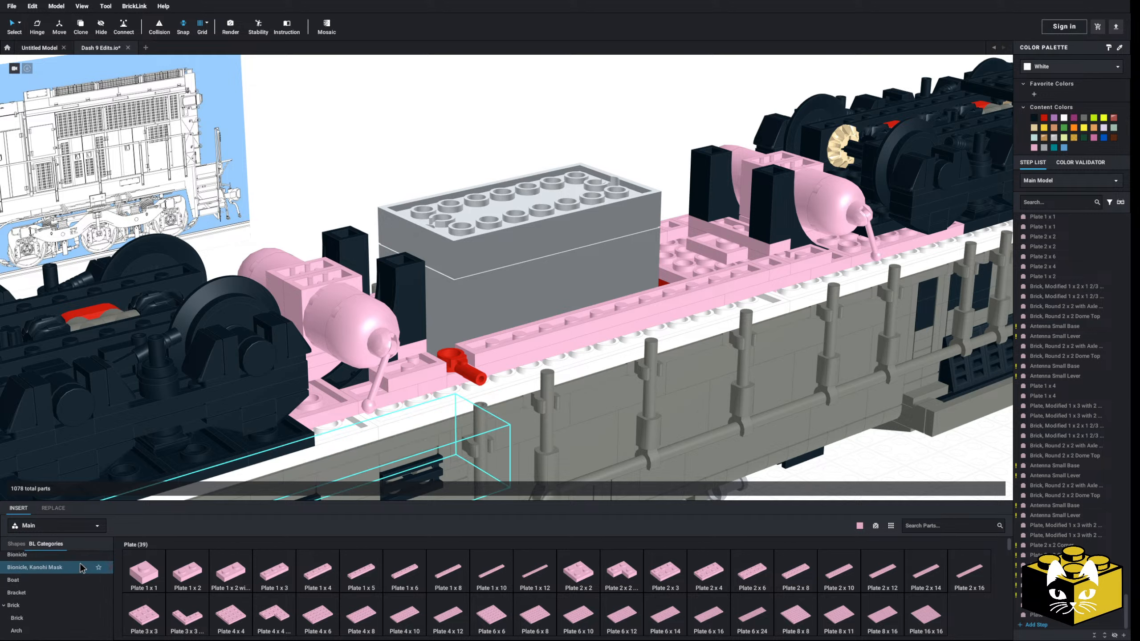
scroll(76, 571, "down", 10)
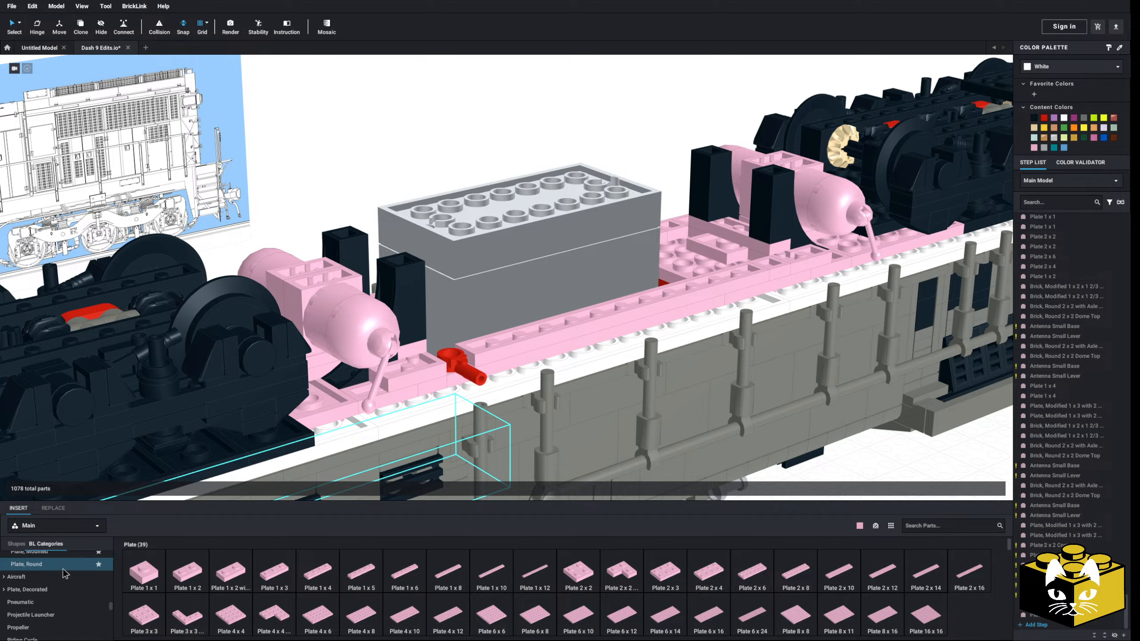
scroll(63, 574, "down", 8)
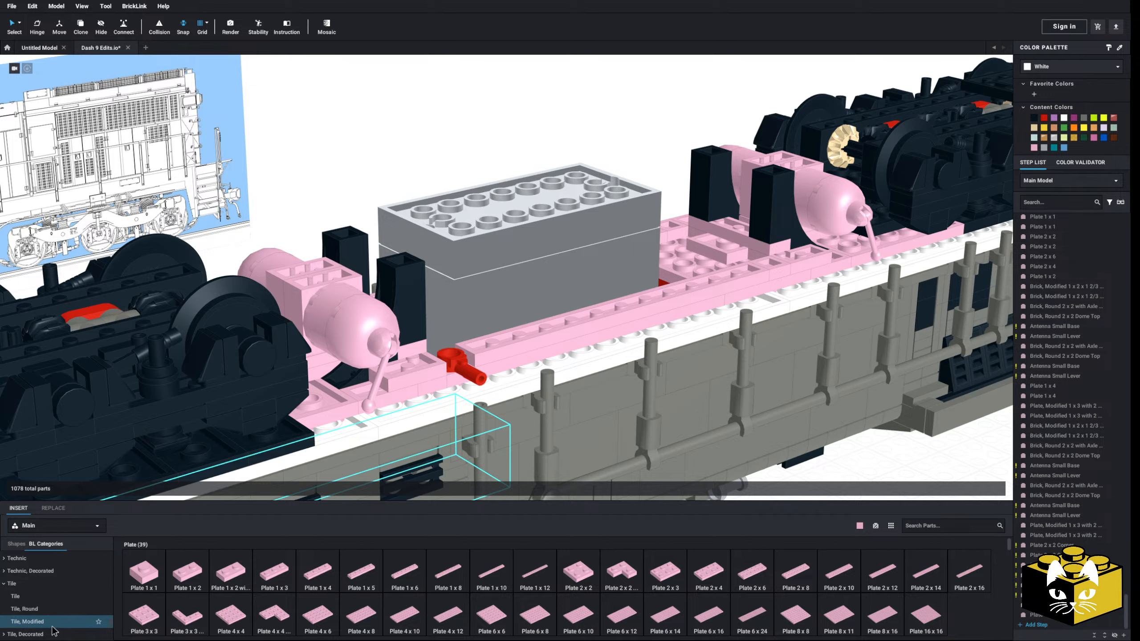
left_click(52, 625)
left_click(927, 577)
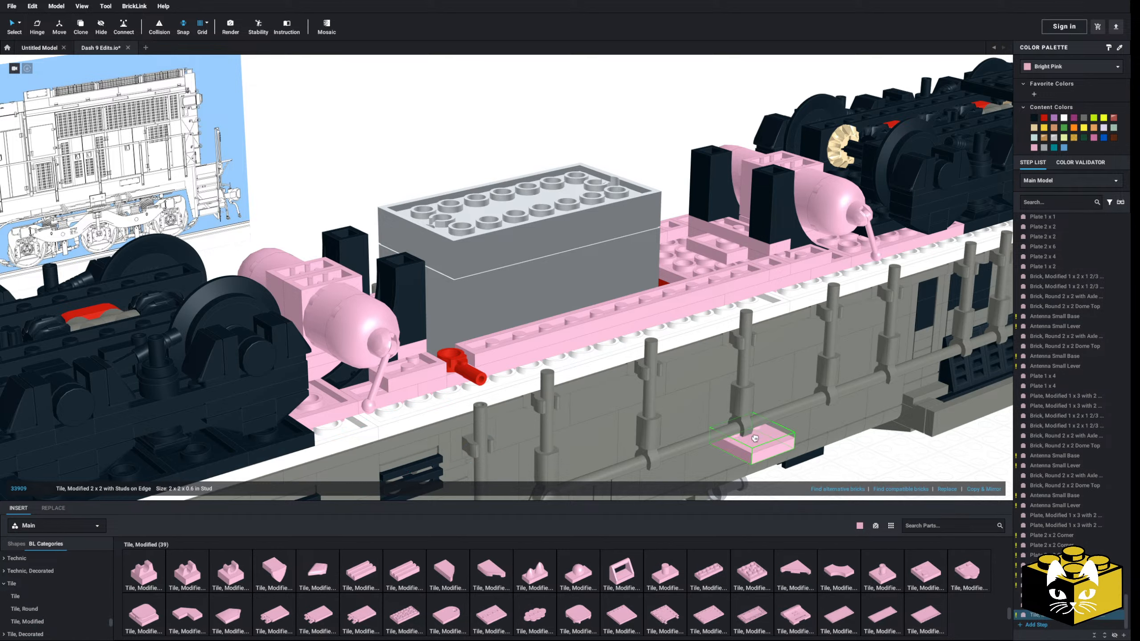
right_click_drag(727, 288, 655, 342)
key("Down")
key("Down")
mouse_move(487, 373)
right_mouse_down()
mouse_move(487, 315)
mouse_move(476, 355)
right_mouse_up()
left_click(225, 142)
left_click(223, 141)
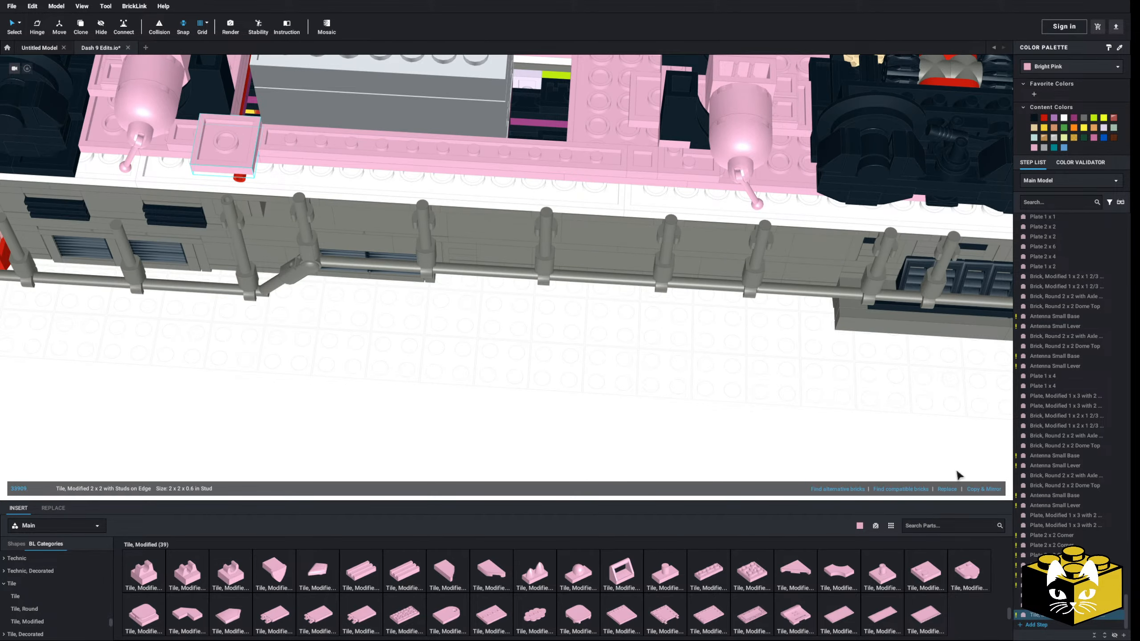
Repeat the modified tile along that side of the frame to form a row of eight
left_click(985, 490)
left_click(985, 491)
left_click(985, 490)
left_click(986, 490)
left_click(986, 490)
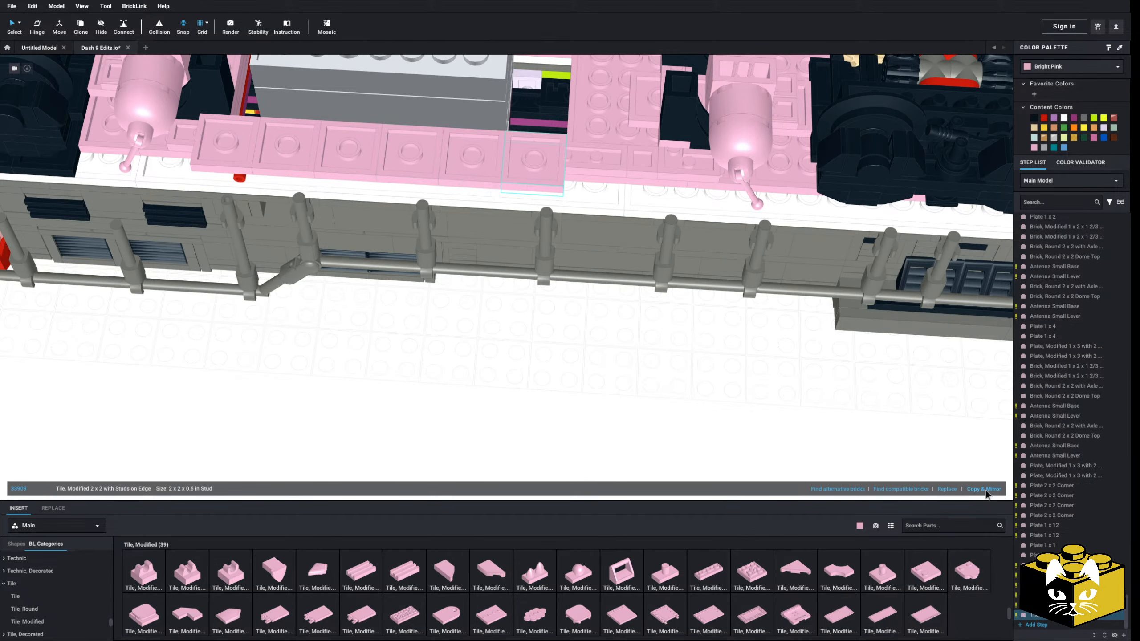
left_click(985, 490)
left_click(985, 491)
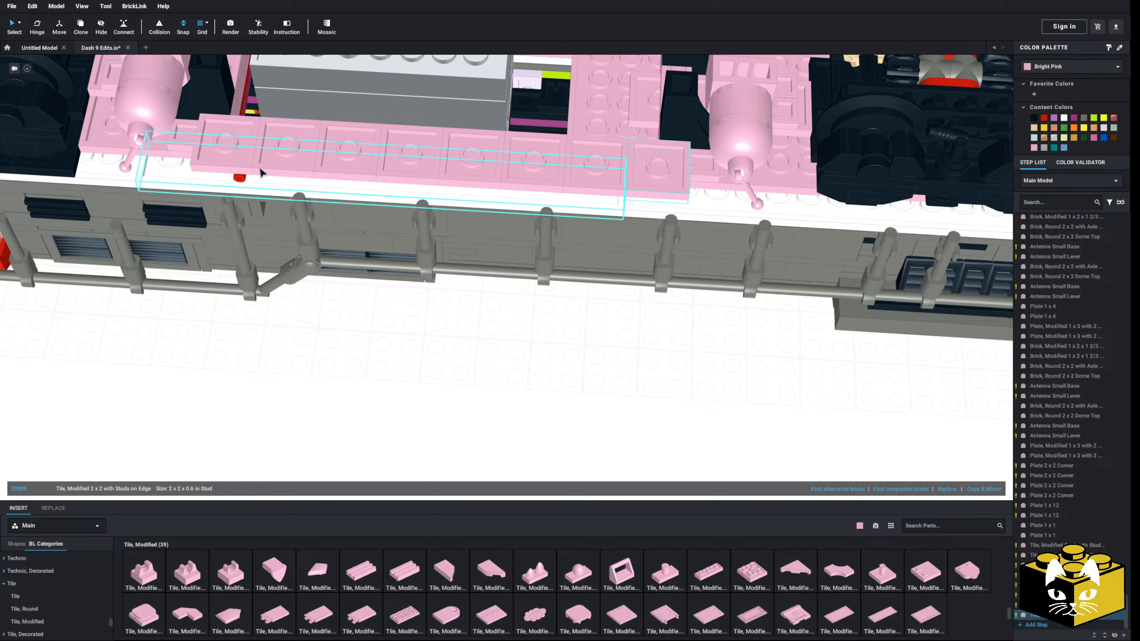
Copy the whole row of eight modified tiles and place the pasted row on the opposite side of the frame
left_click(238, 146, "ctrl")
left_click(290, 147, "ctrl")
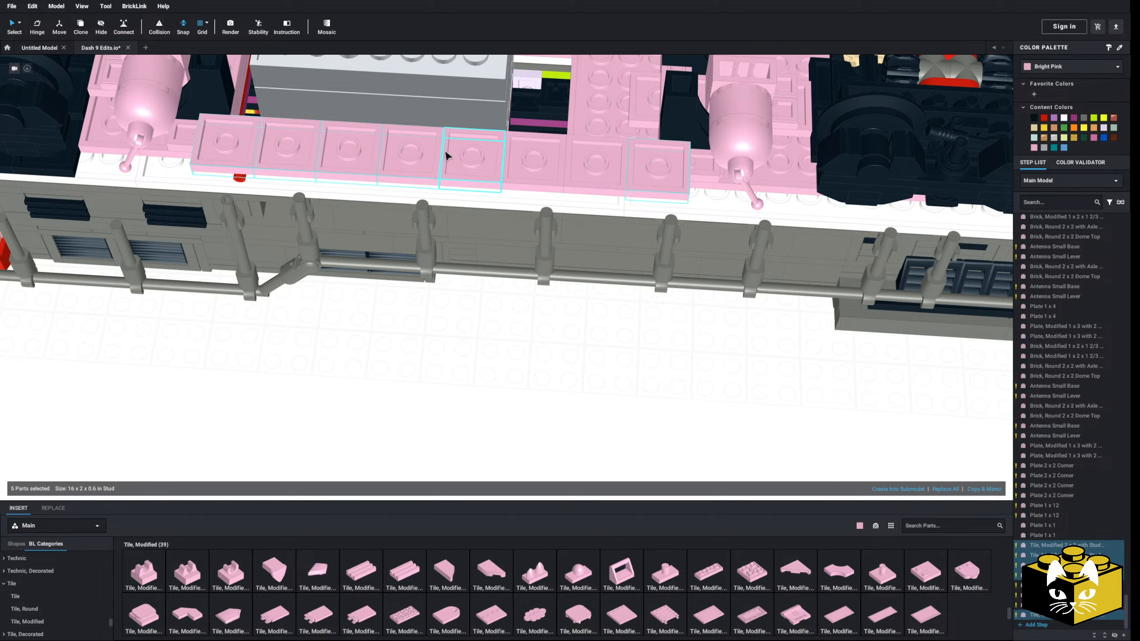
right_click(624, 159)
left_click(527, 343)
right_click(527, 342)
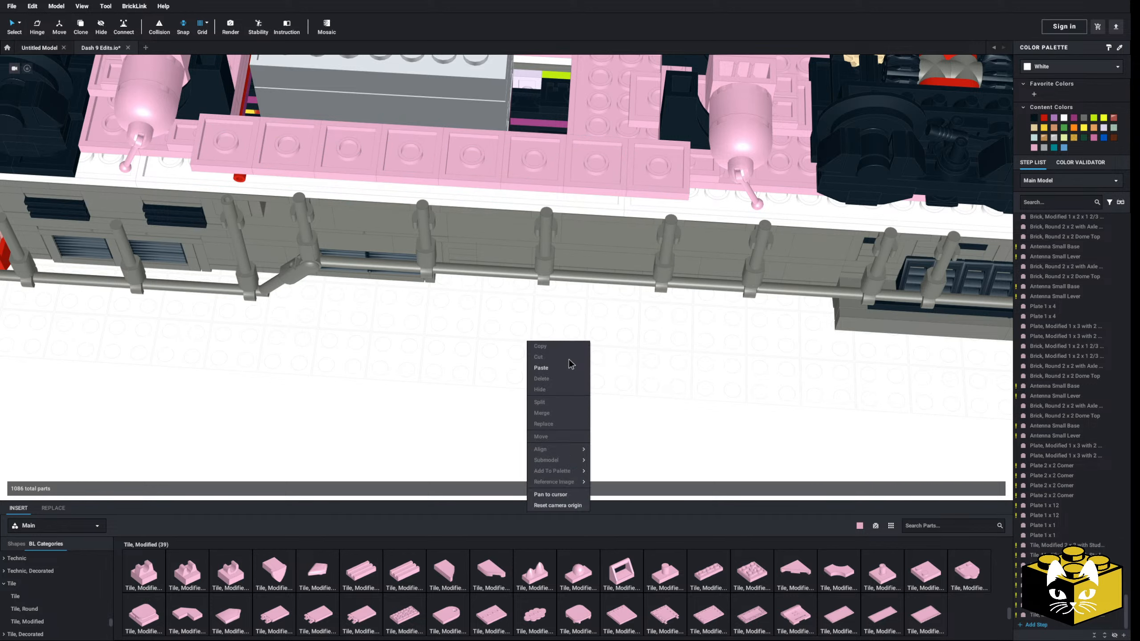
left_click(566, 368)
right_click_drag(562, 370, 457, 386)
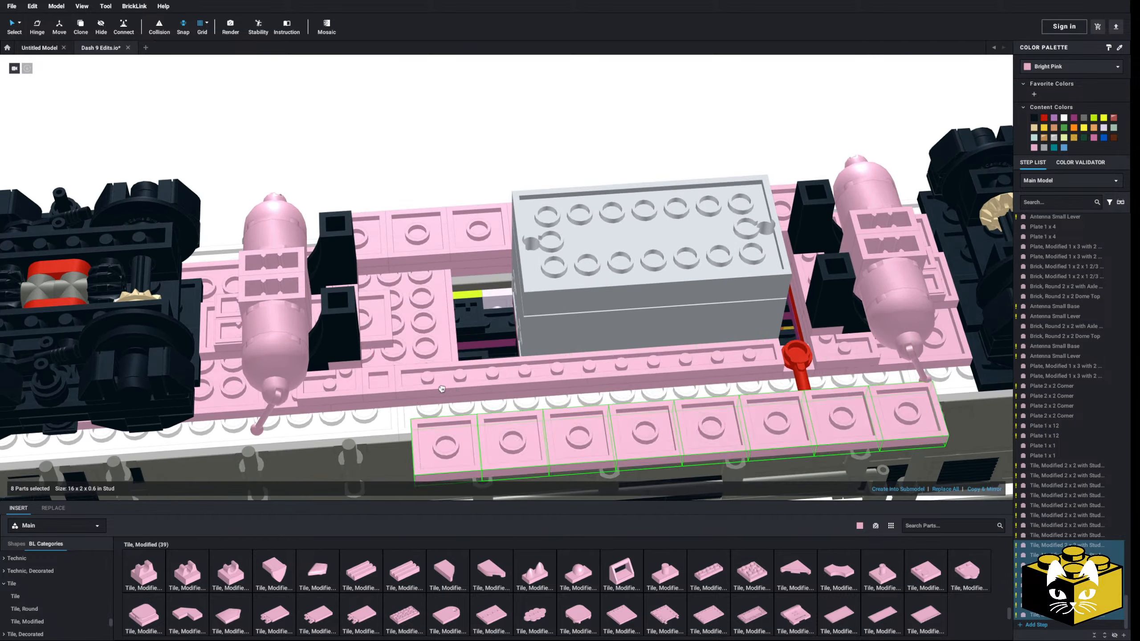
mouse_move(413, 129)
right_mouse_down()
mouse_move(414, 92)
mouse_move(414, 115)
right_mouse_up()
scroll(460, 173, "down", 5)
middle_click_drag(532, 224, 452, 252)
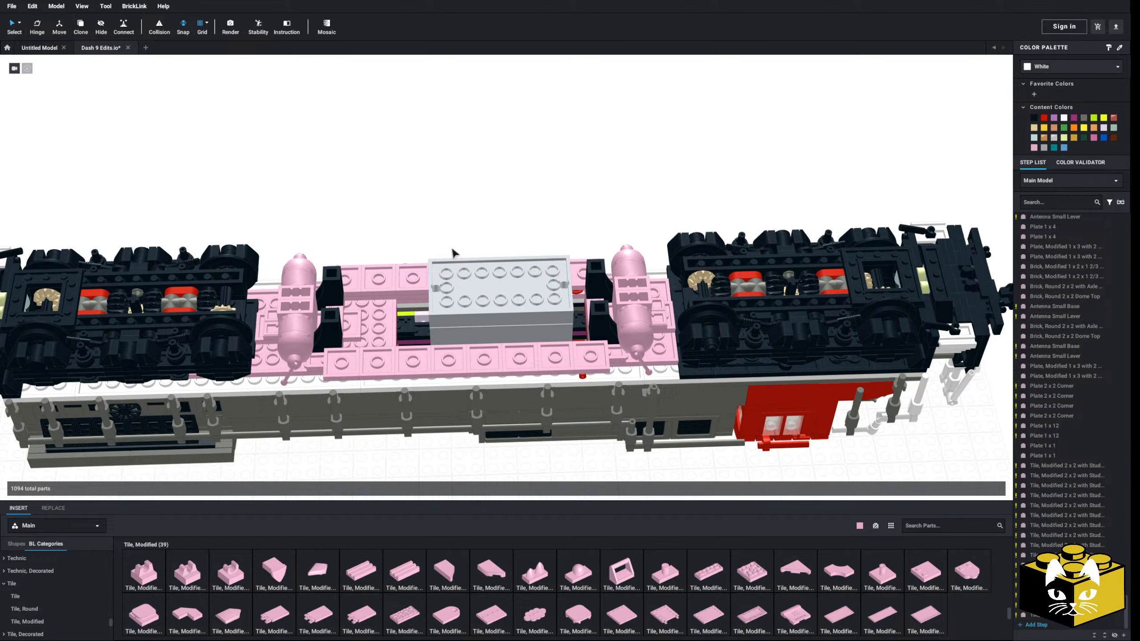
mouse_move(453, 252)
right_mouse_down()
mouse_move(450, 229)
mouse_move(380, 251)
mouse_move(438, 256)
mouse_move(457, 230)
mouse_move(454, 245)
right_mouse_up()
Select all bright pink parts by colour, recolour them black, and return to the normal selection mode
left_click(19, 22)
left_click(50, 58)
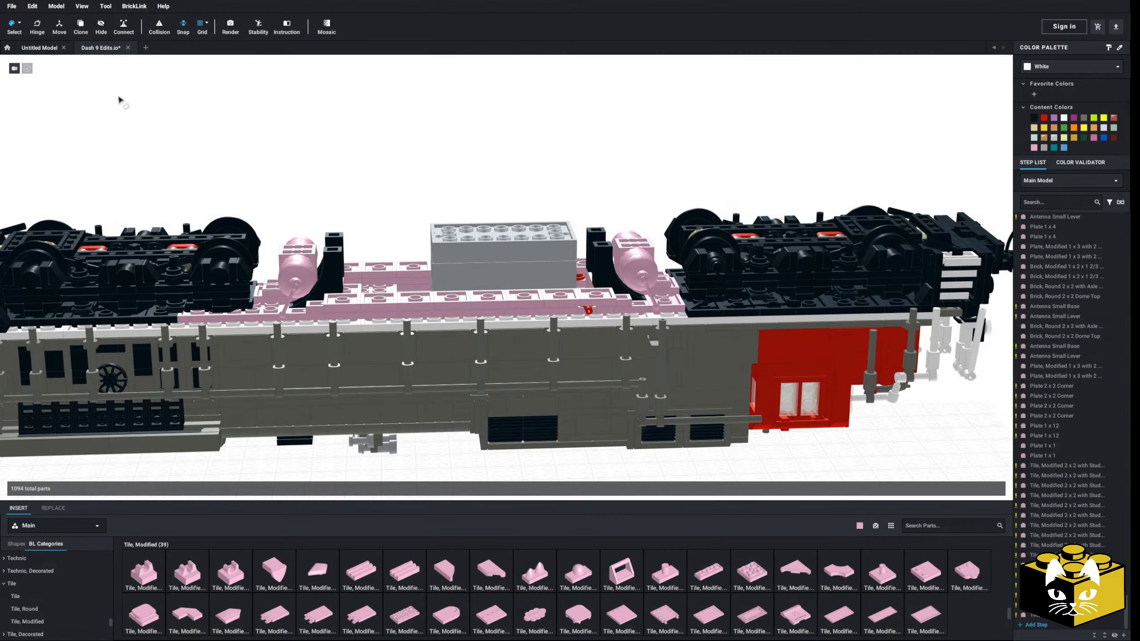
left_click(289, 256)
left_click(1035, 119)
left_click(667, 135)
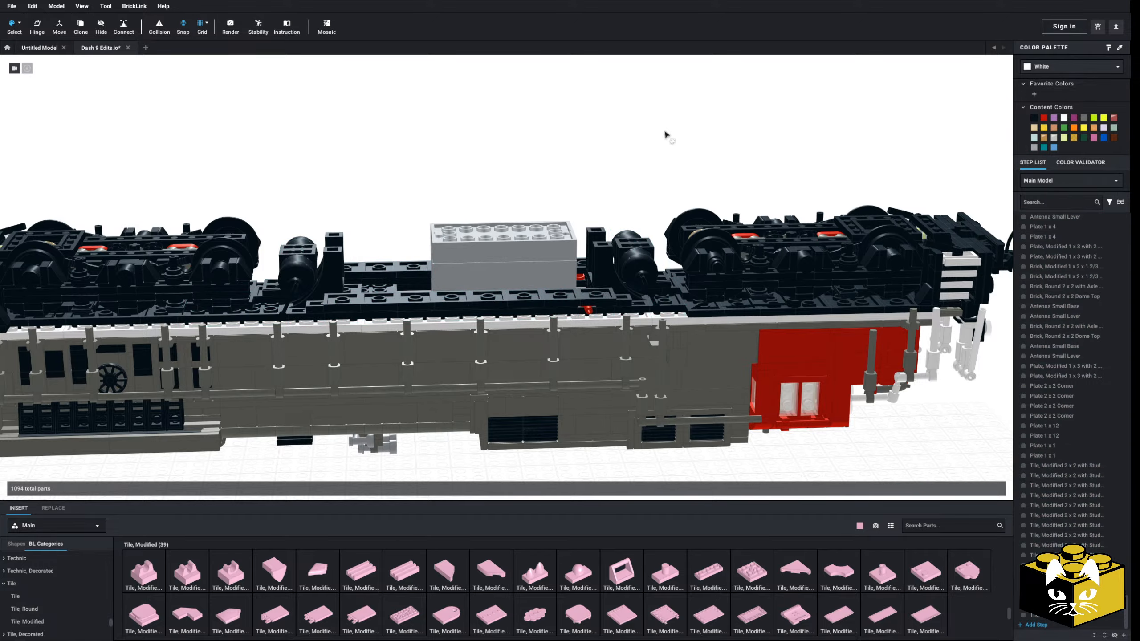
left_click(20, 23)
left_click(50, 25)
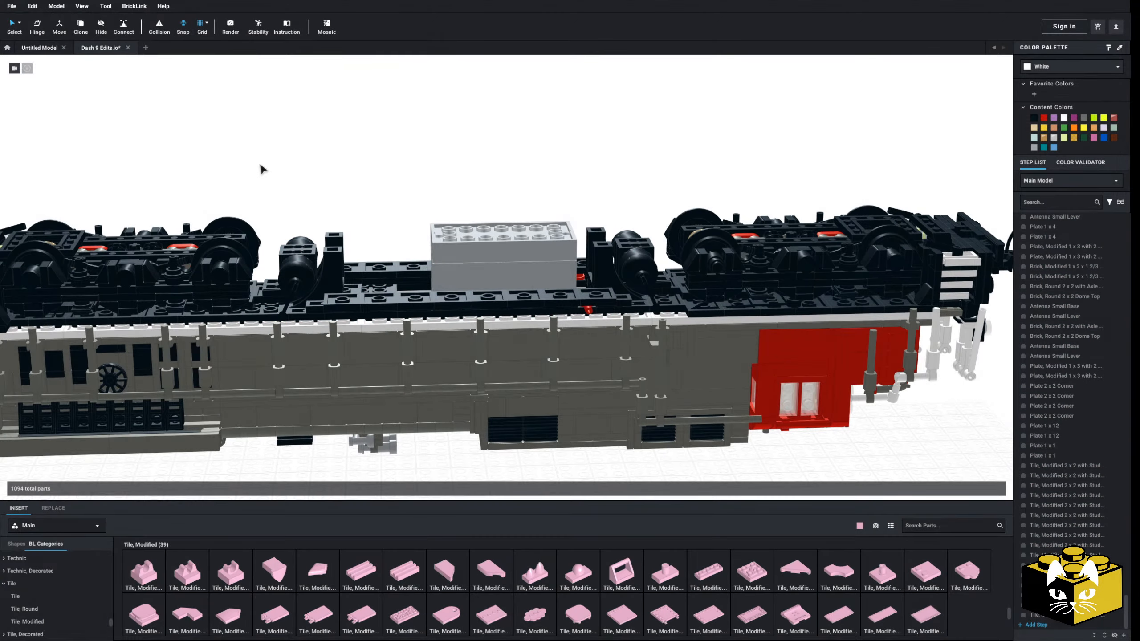
Place a bright pink Bracket 1 x 2 - 2 x 2 upright on the front end of one modified tile row, studs facing outward
right_click_drag(259, 164, 211, 191)
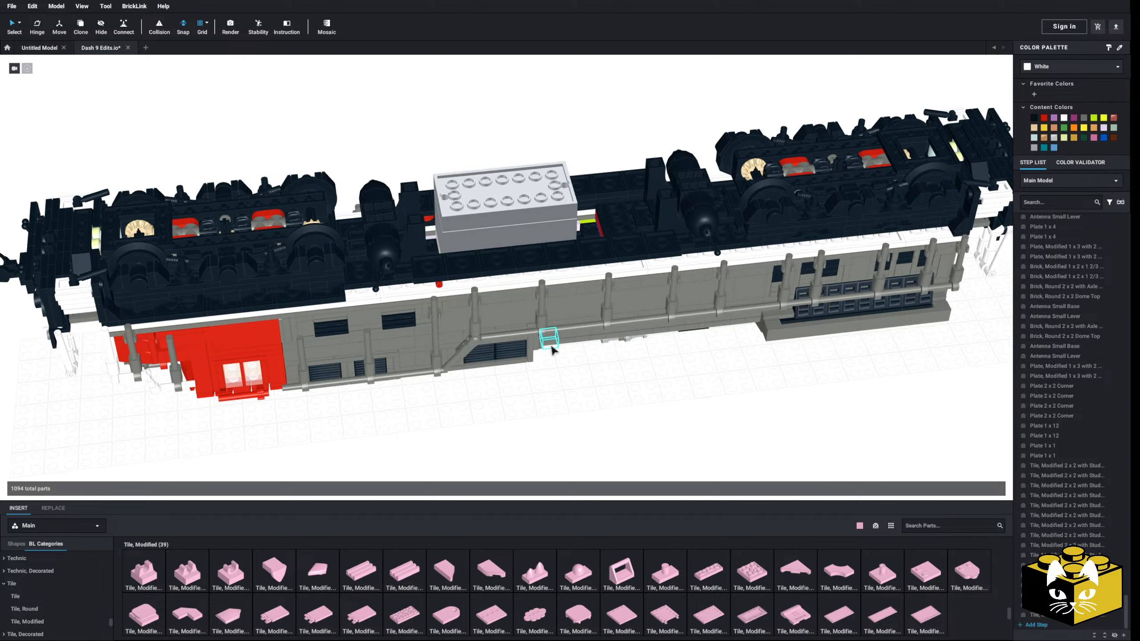
scroll(551, 350, "up", 5)
right_click_drag(530, 354, 596, 314)
scroll(58, 593, "up", 10)
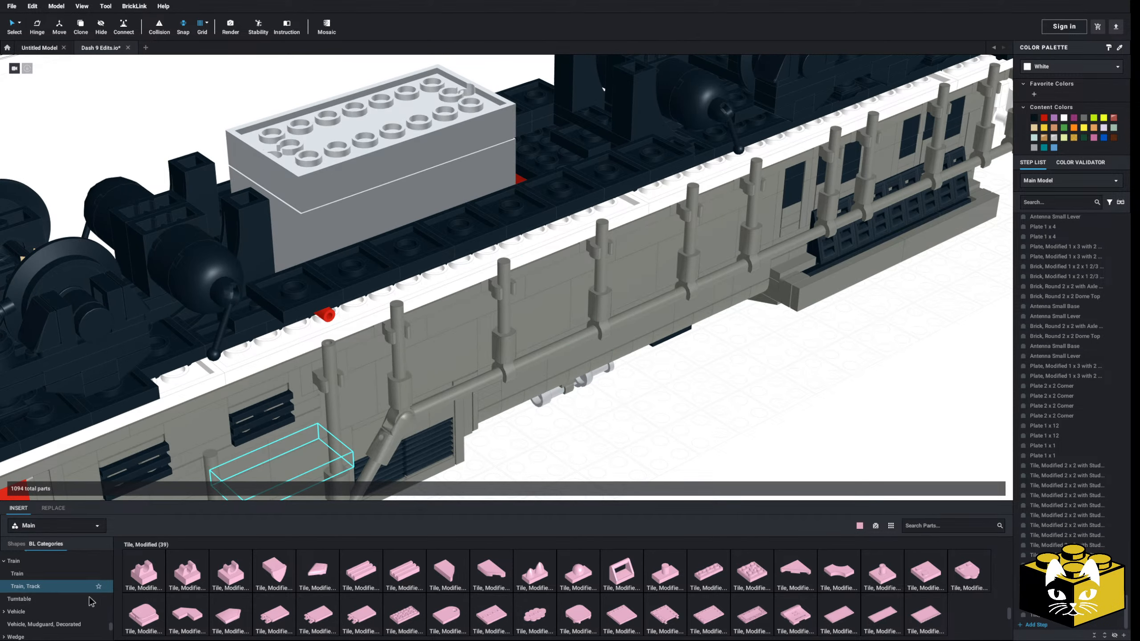
scroll(68, 588, "down", 3)
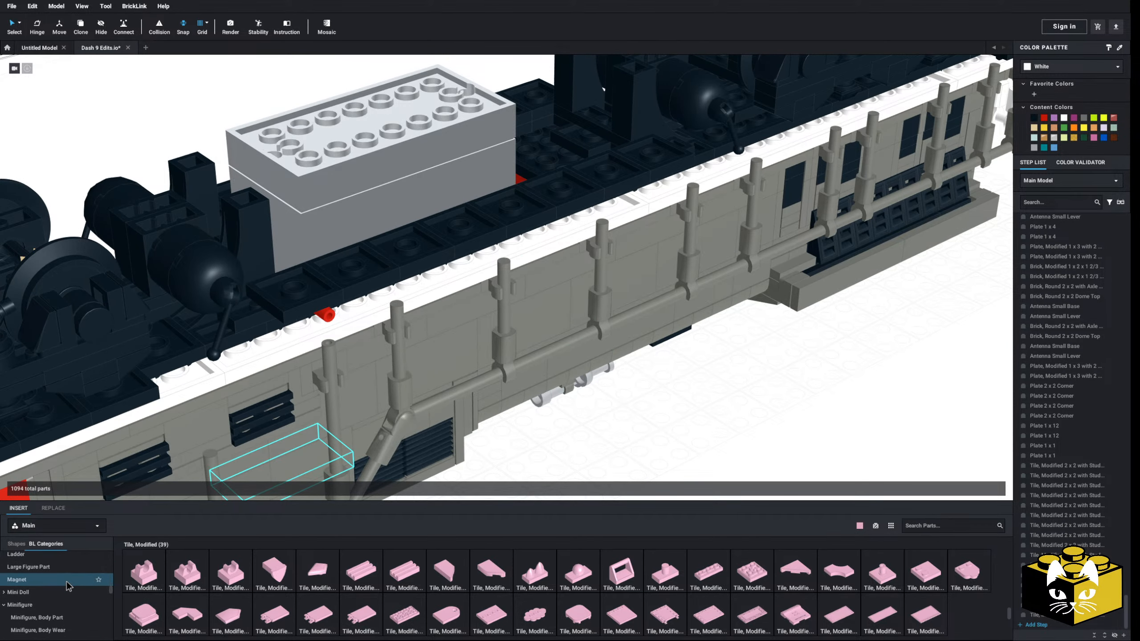
scroll(63, 588, "up", 10)
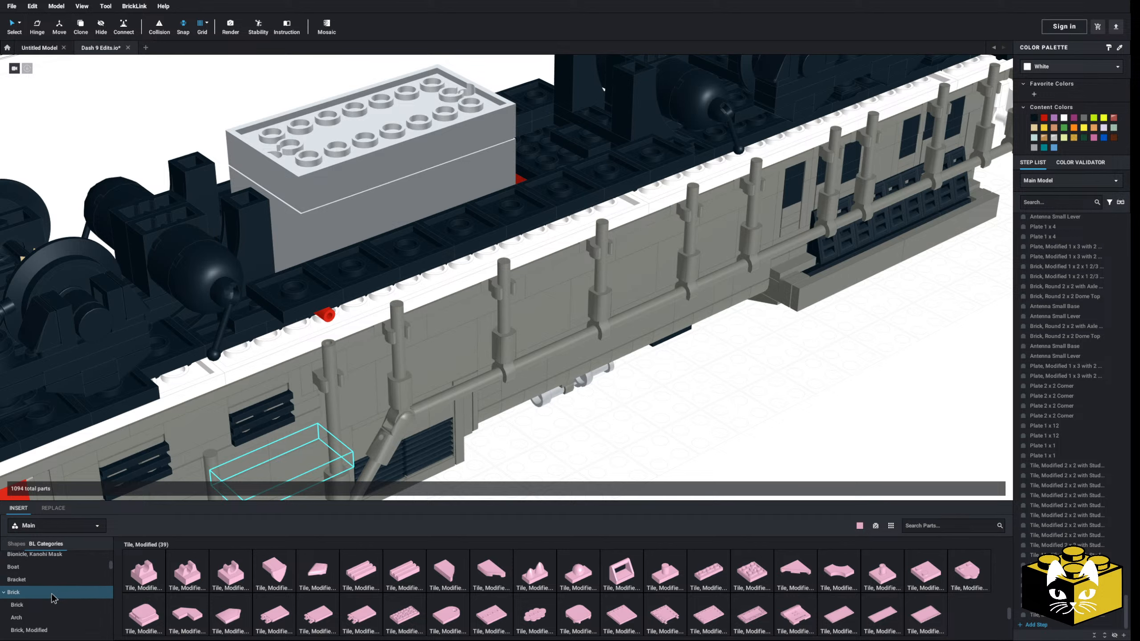
left_click(40, 578)
left_click(590, 576)
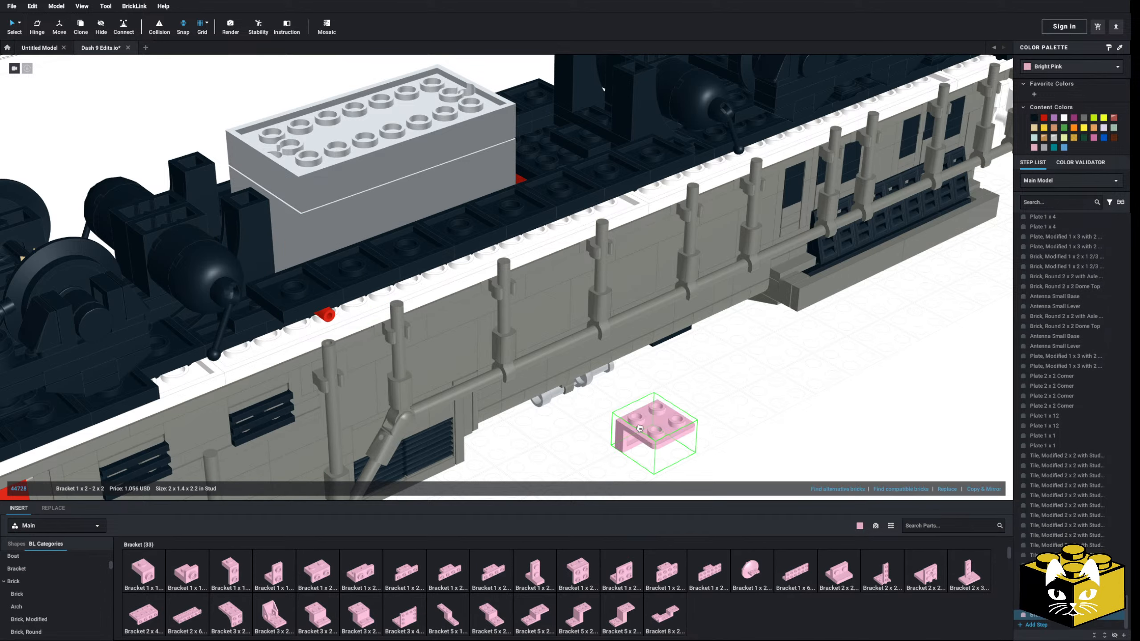
left_click(282, 282)
scroll(284, 299, "down", 4)
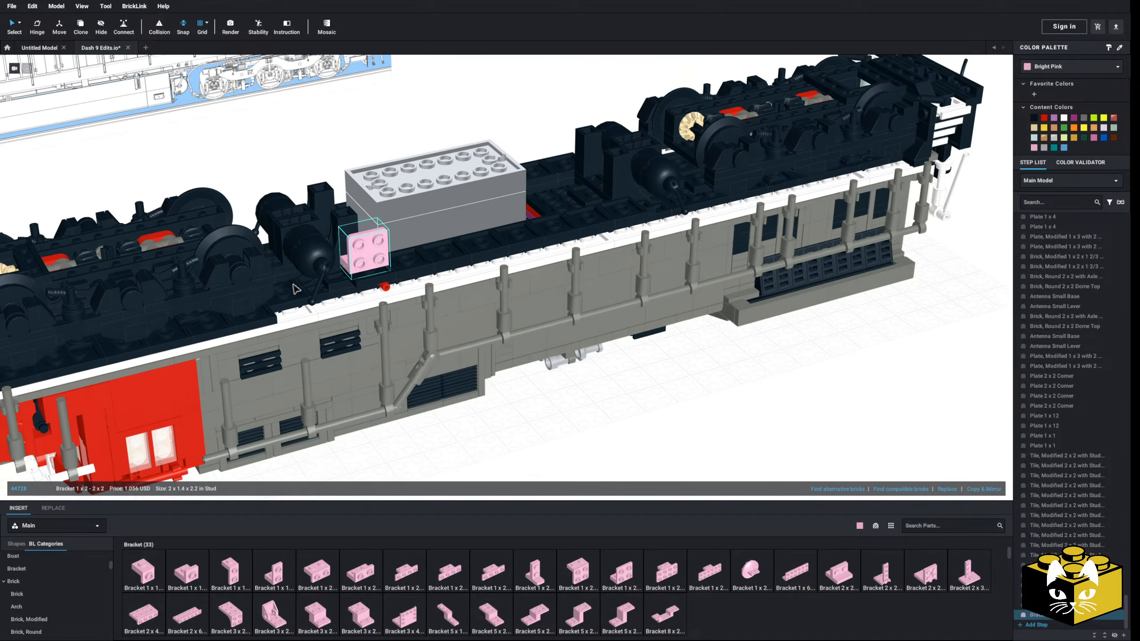
Repeat the bracket along the tile row to form a continuous wall of eight brackets
right_click_drag(284, 299, 181, 282)
left_click(979, 489)
left_click(980, 489)
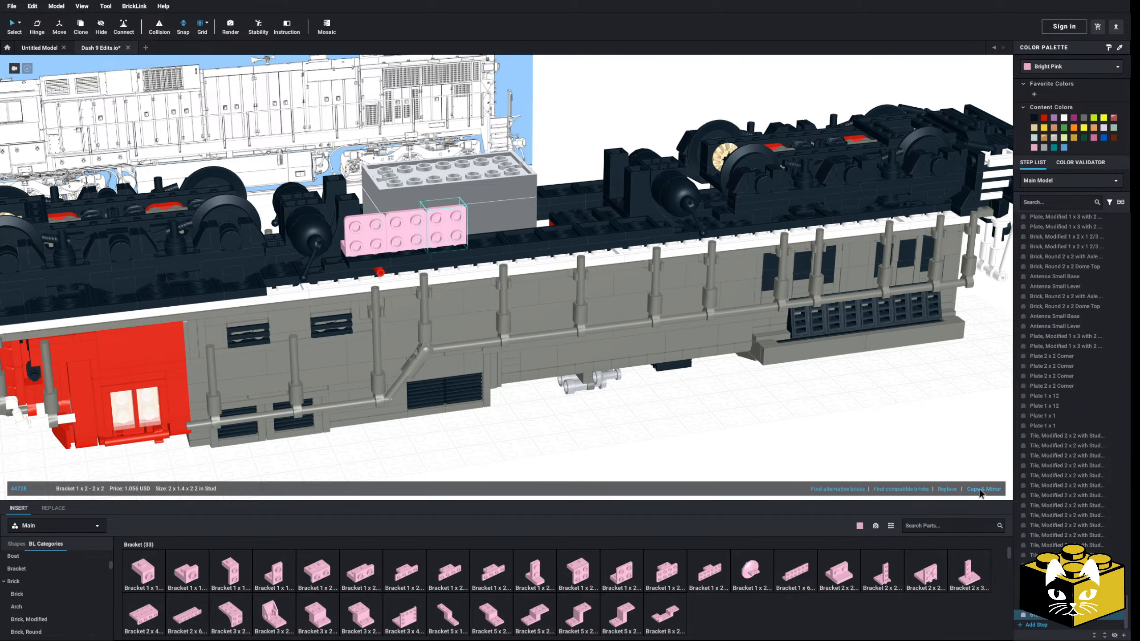
left_click(980, 489)
left_click(979, 489)
left_click(980, 489)
left_click(979, 489)
left_click(980, 489)
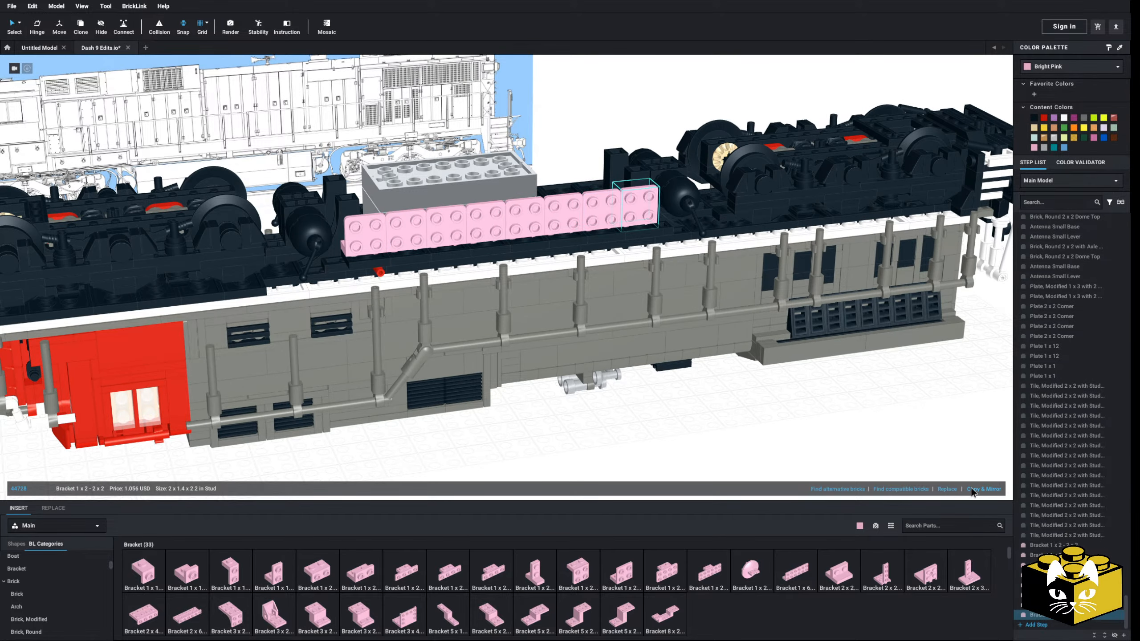
left_click(721, 435)
right_click_drag(722, 435, 765, 439)
Place a bright pink Brick 1 x 1 behind the bracket wall at each of its two ends
scroll(765, 439, "up", 2)
scroll(58, 584, "down", 2)
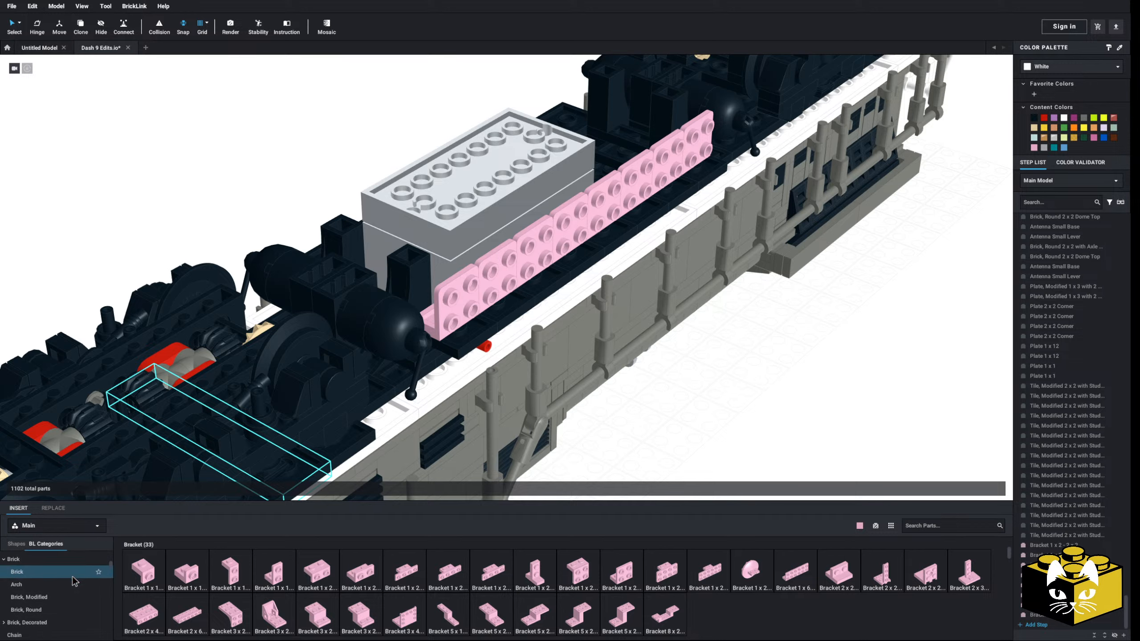
left_click(17, 566)
left_click(144, 573)
left_click(433, 307)
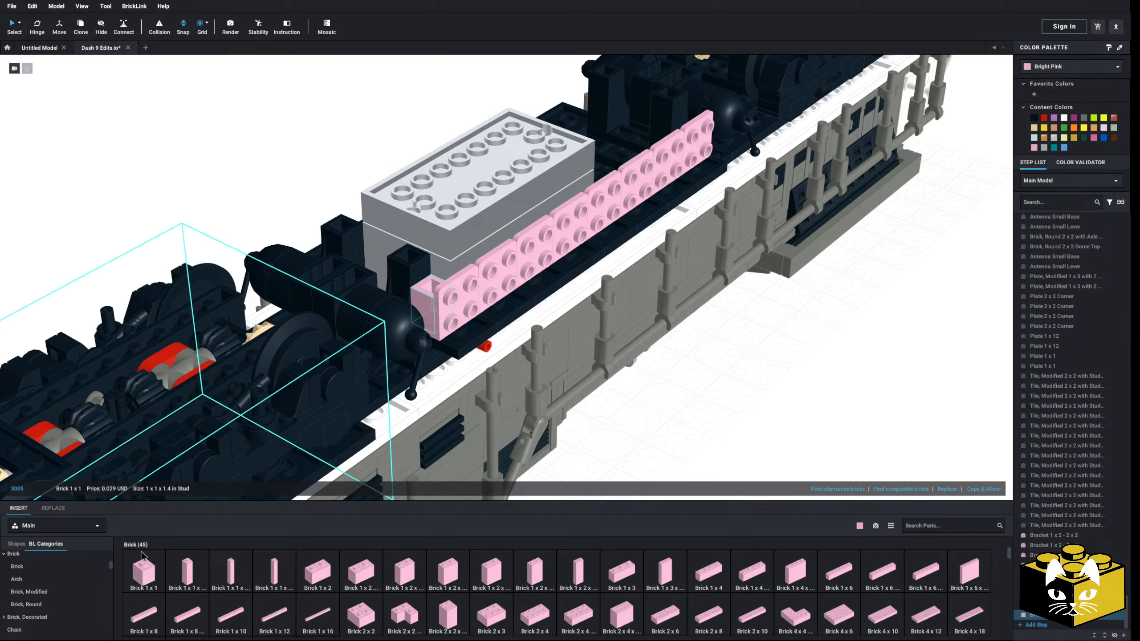
right_click_drag(633, 294, 580, 280)
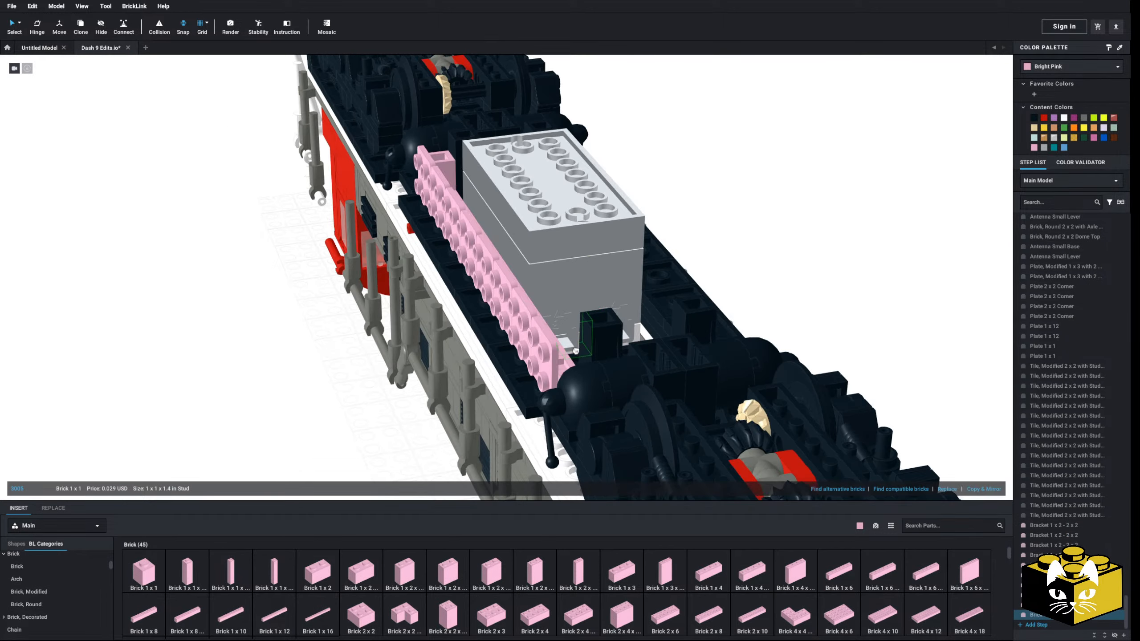
left_click(563, 369)
key("Escape")
right_click_drag(573, 398, 186, 291)
Stack a bright pink Plate 1 x 1 on top of each of the two Brick 1 x 1 end posts
scroll(49, 572, "up", 5)
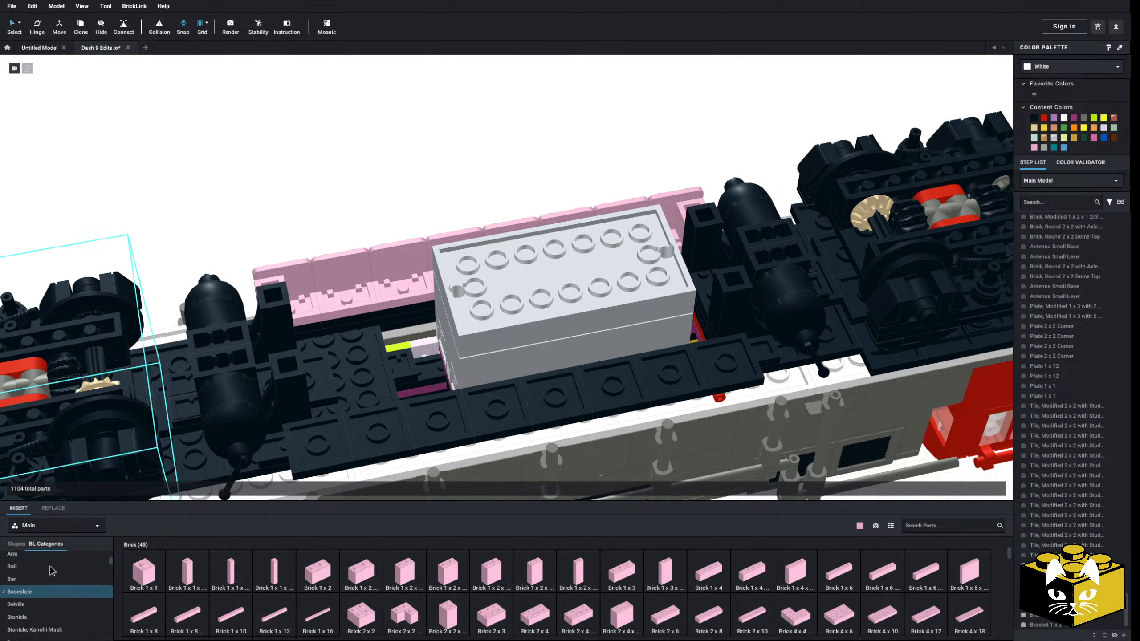
left_click(35, 569)
left_click(18, 557)
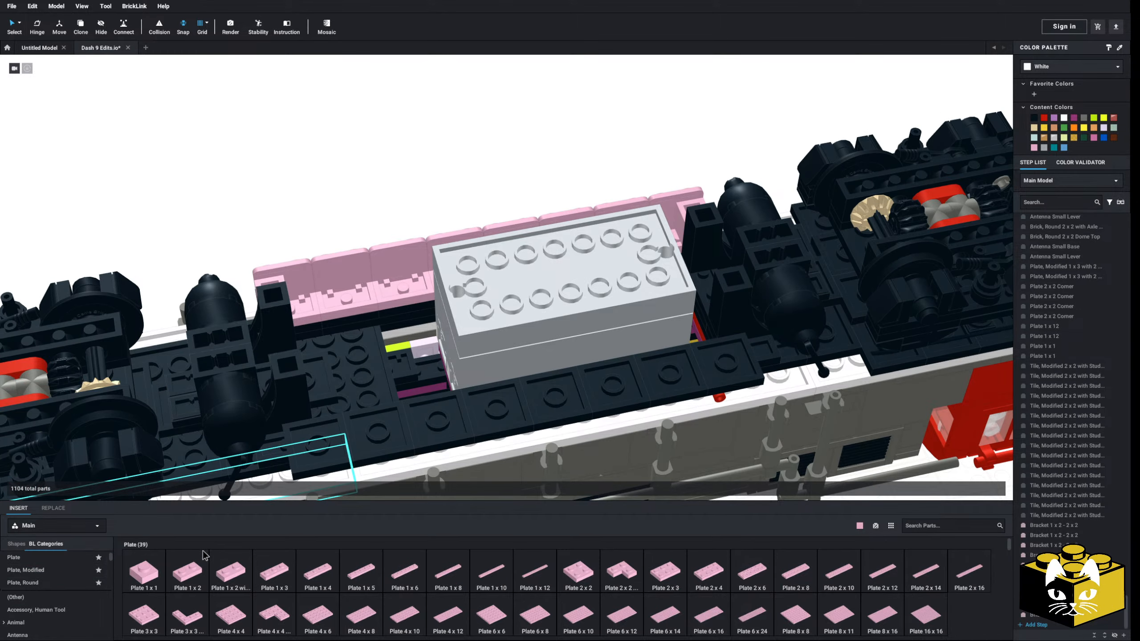
left_click(144, 572)
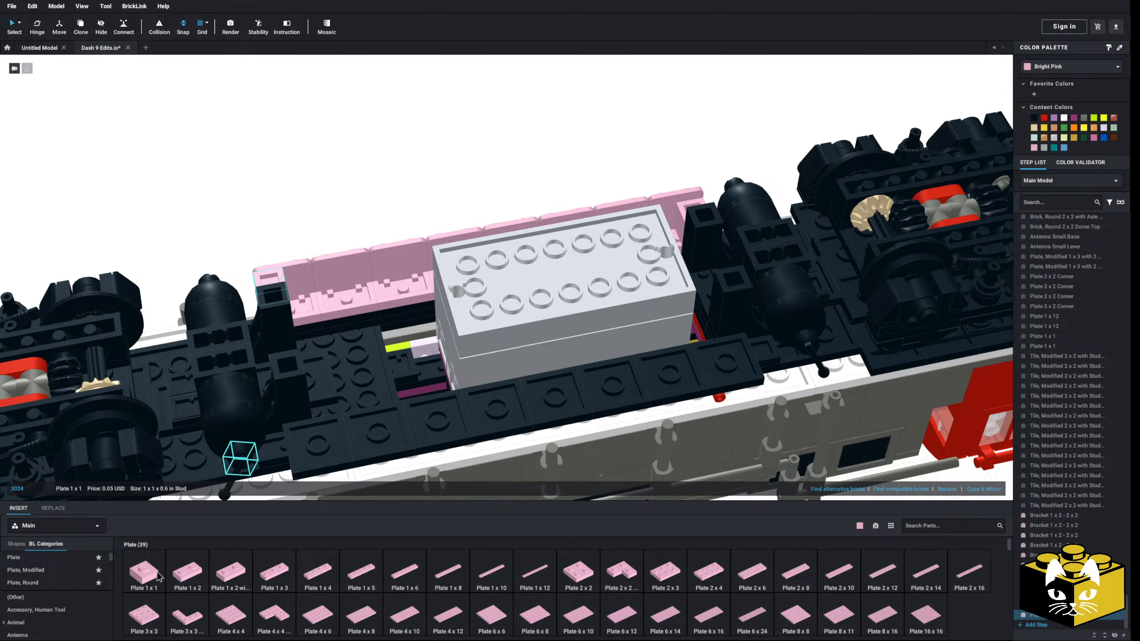
left_click(698, 213)
left_click(576, 185)
right_click_drag(575, 185, 533, 228)
scroll(403, 286, "up", 3)
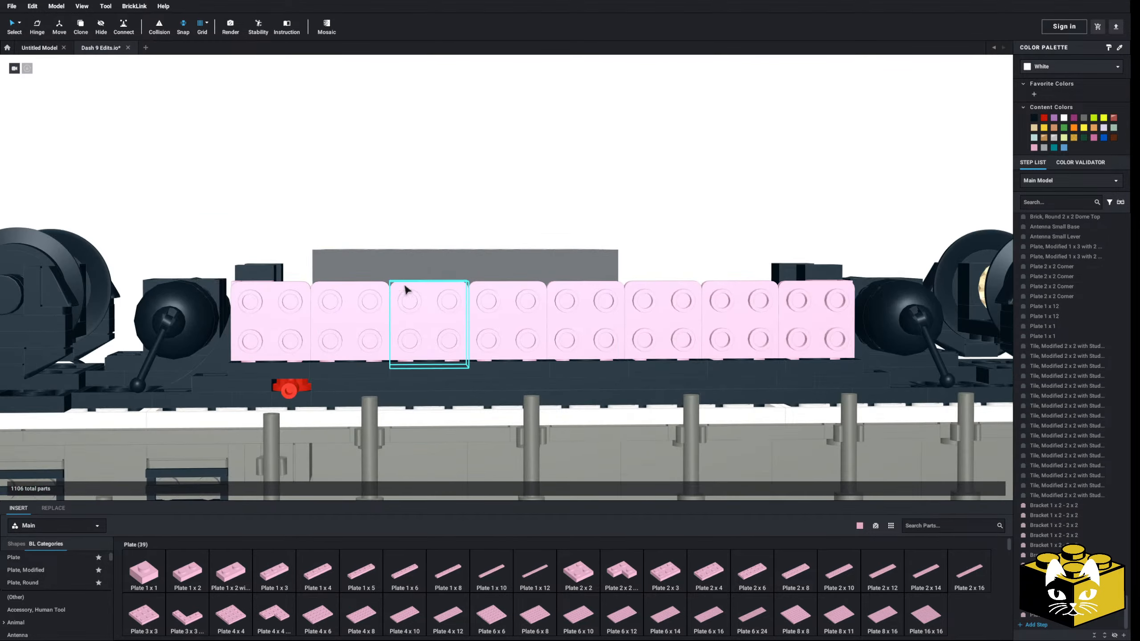
Select all eight brackets in the row and delete them, leaving the stacked end posts in place
middle_click_drag(402, 285, 532, 269)
mouse_move(449, 321)
right_mouse_down()
mouse_move(396, 330)
mouse_move(392, 297)
right_mouse_up()
scroll(406, 325, "down", 2)
left_click(453, 308, "ctrl")
left_click(512, 311, "ctrl")
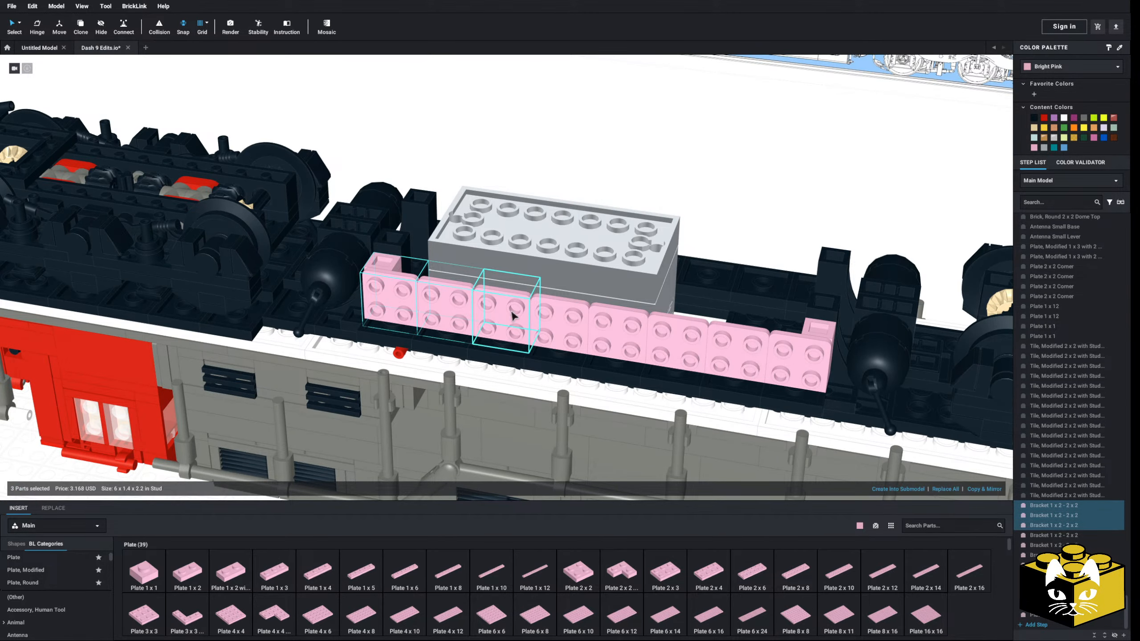
left_click(558, 320, "ctrl")
left_click(597, 325, "ctrl")
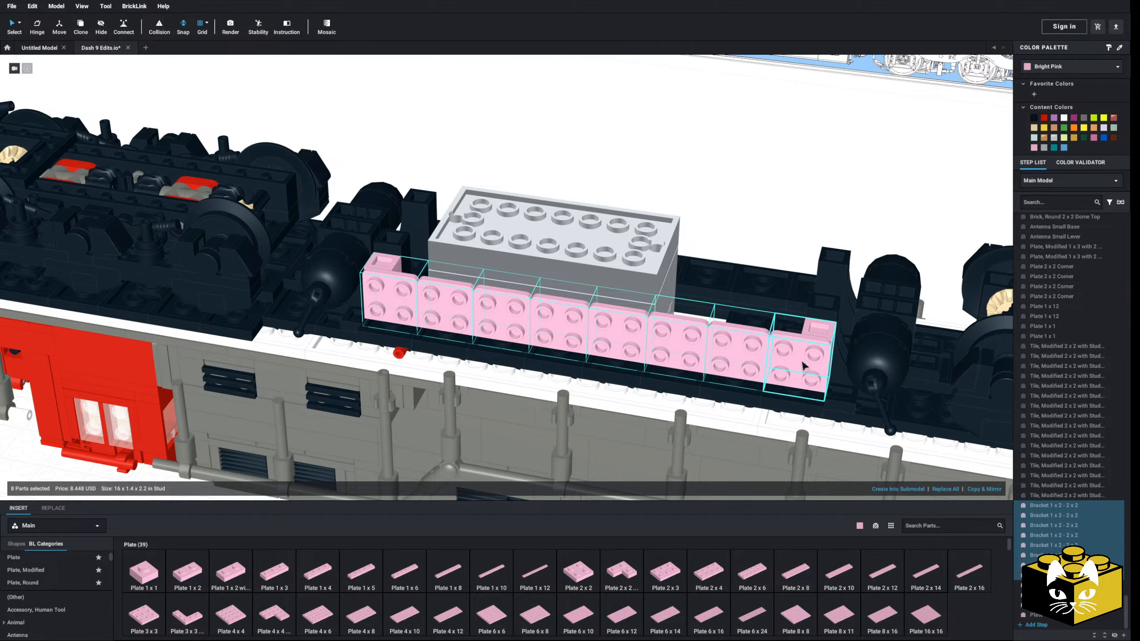
key("Delete")
Try a bright pink Plate 1 x 1 against the fuel tank's end in the reference drawing, and delete it
middle_click_drag(802, 362, 547, 386)
right_click_drag(548, 386, 552, 375)
scroll(553, 375, "up", 3)
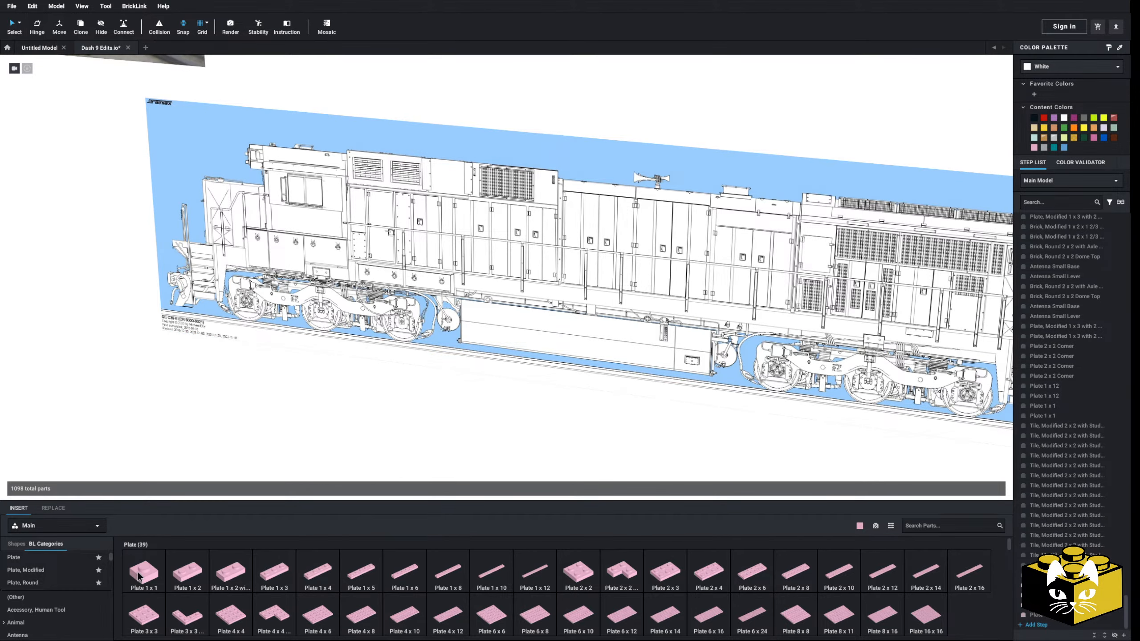
left_click_drag(138, 578, 482, 337)
middle_click_drag(476, 341, 453, 369)
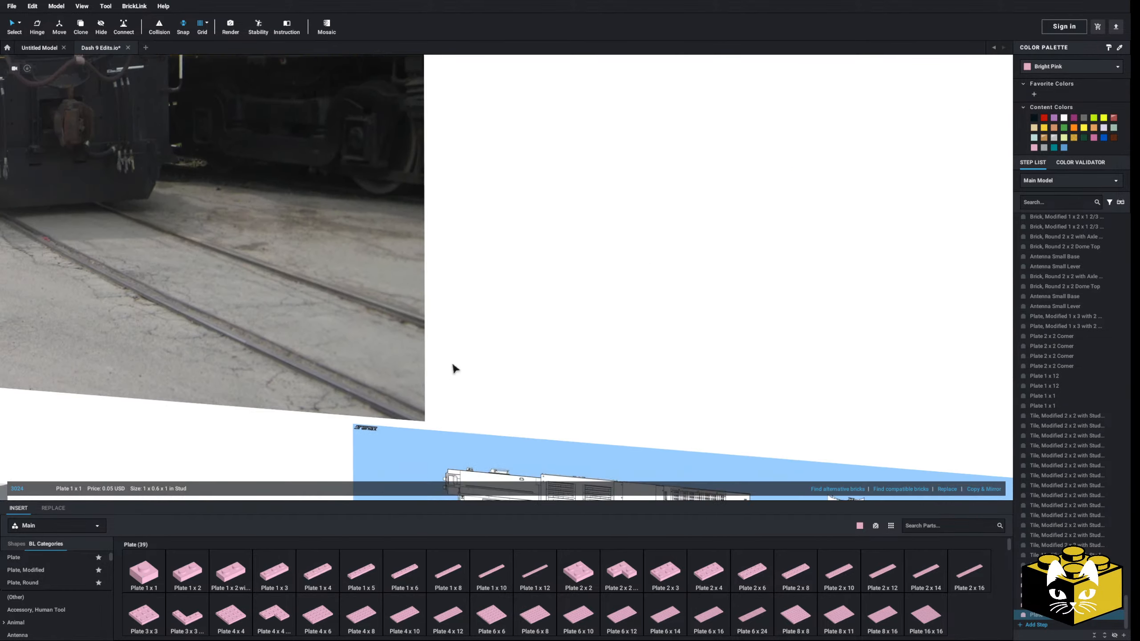
scroll(427, 298, "down", 5)
right_click_drag(427, 297, 418, 300)
scroll(417, 296, "down", 5)
mouse_move(425, 303)
middle_mouse_down()
mouse_move(382, 321)
mouse_move(285, 257)
middle_mouse_up()
middle_click_drag(660, 350, 480, 288)
scroll(479, 289, "down", 1)
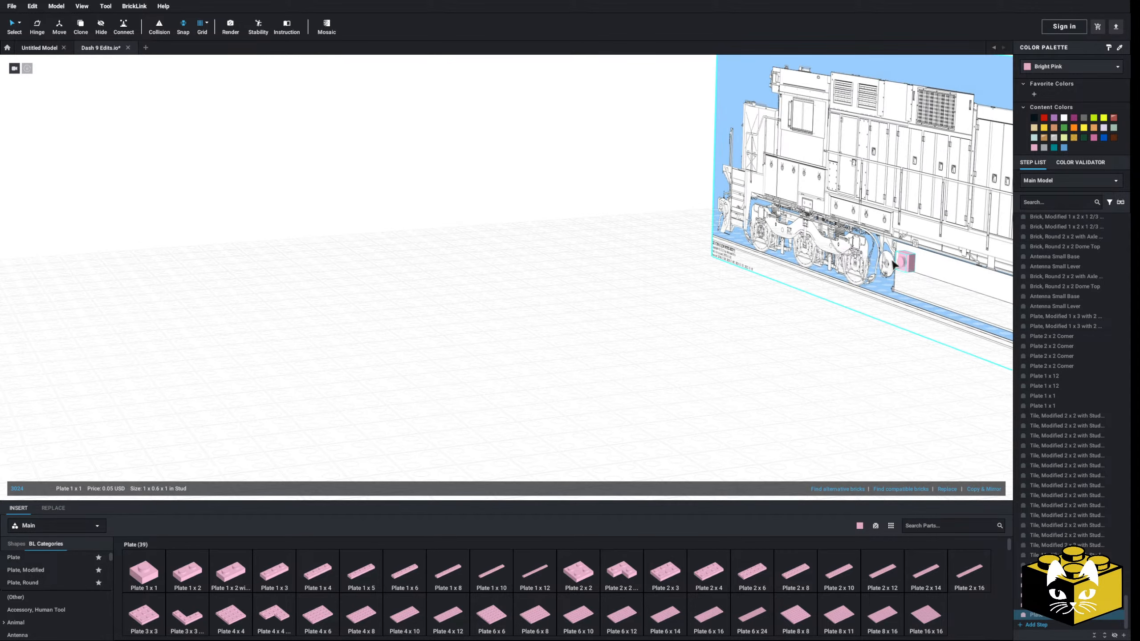
key("Delete")
scroll(909, 266, "down", 2)
middle_click_drag(420, 346, 529, 399)
scroll(530, 400, "up", 4)
middle_click_drag(315, 288, 483, 369)
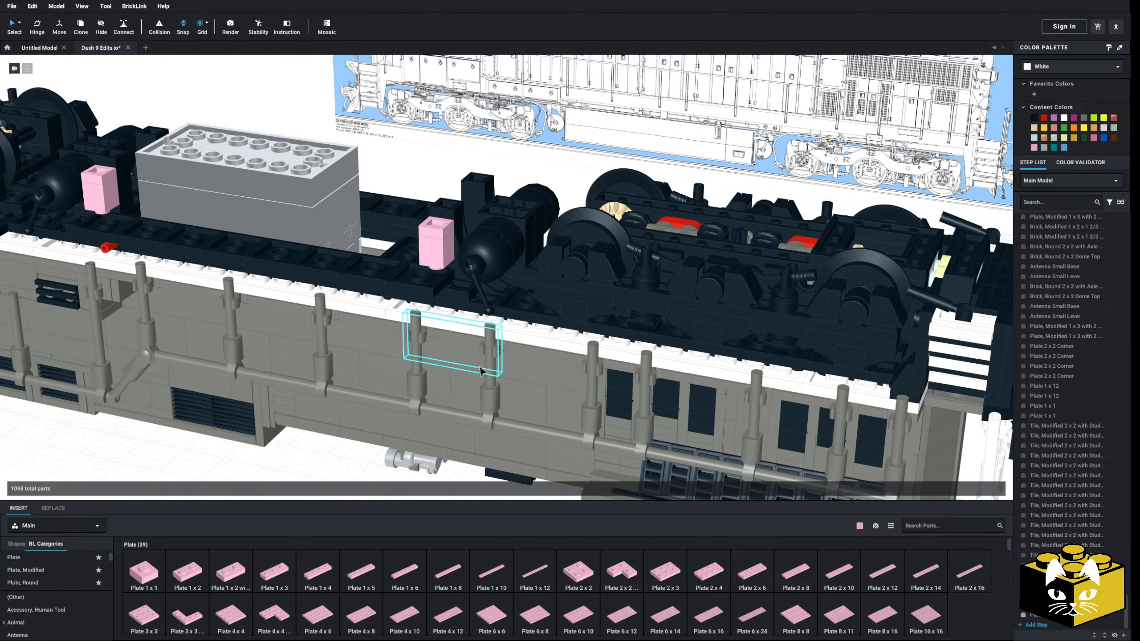
Try two stacked bright pink Plate 1 x 1 at each end of the frame in place of the Brick 1 x 1 posts
middle_click_drag(341, 269, 475, 397)
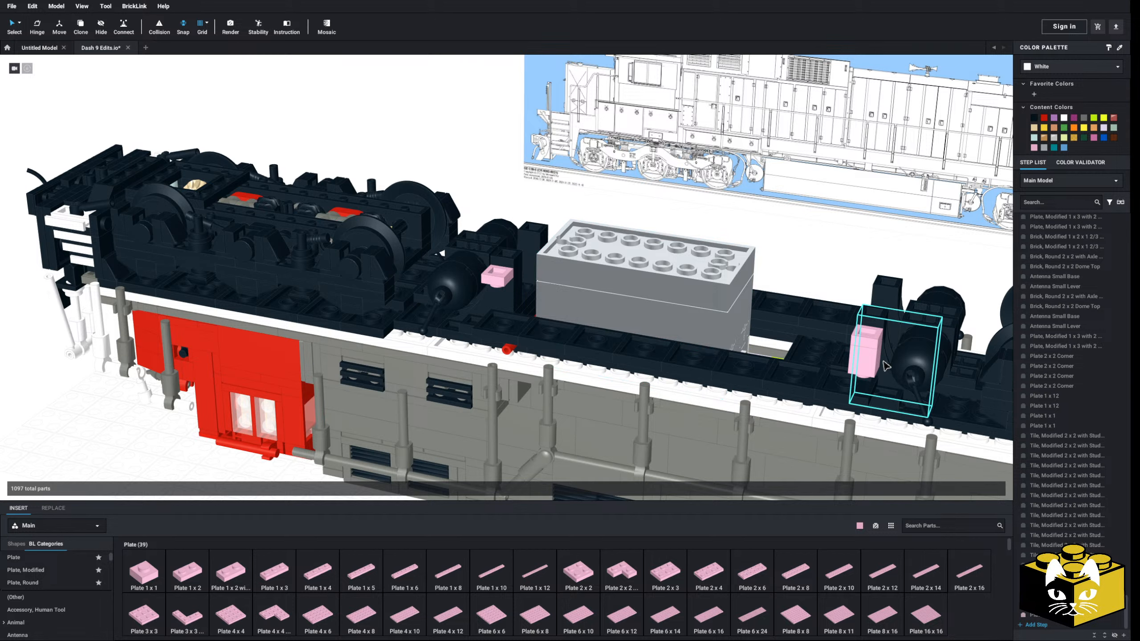
left_click_drag(864, 345, 865, 374)
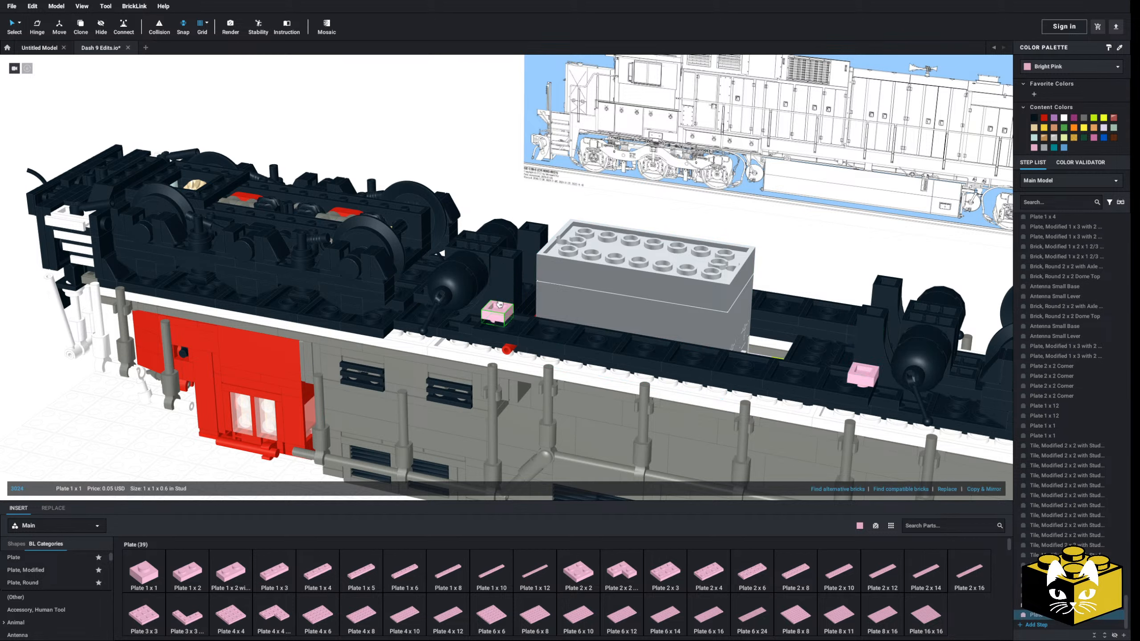
right_click(873, 369)
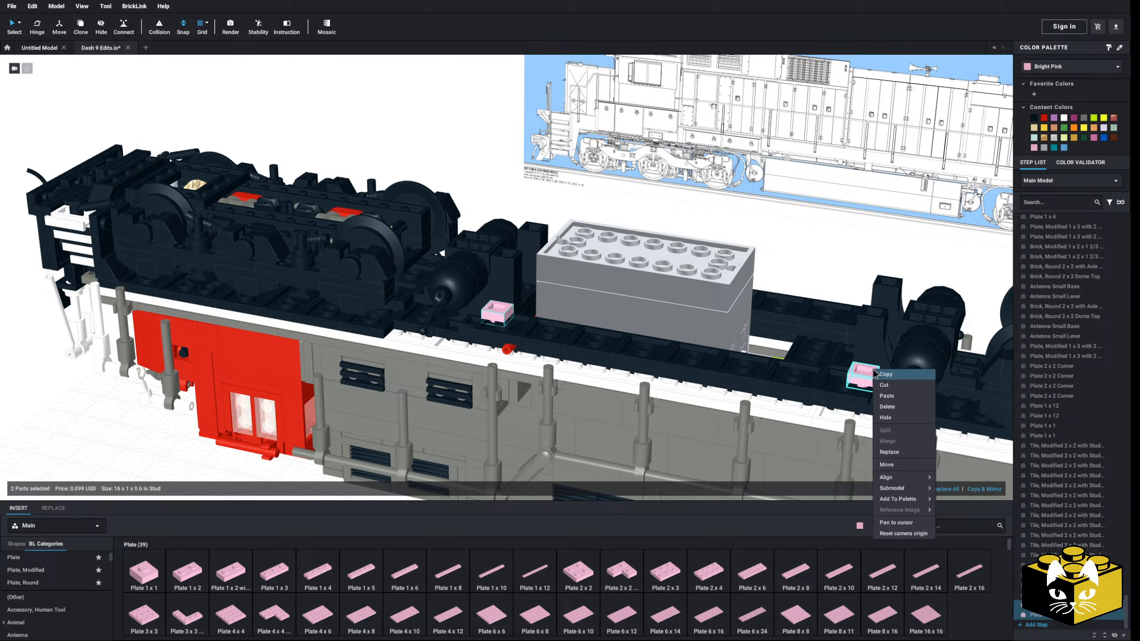
right_click(748, 248)
left_click(833, 270)
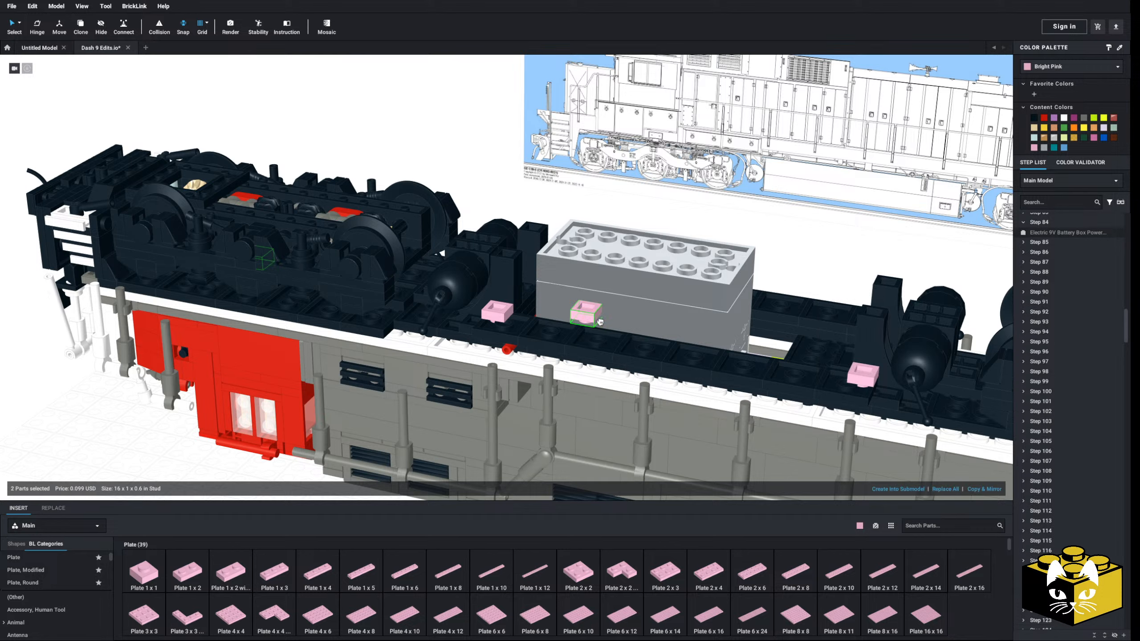
left_click(789, 263)
middle_click_drag(789, 263, 732, 286)
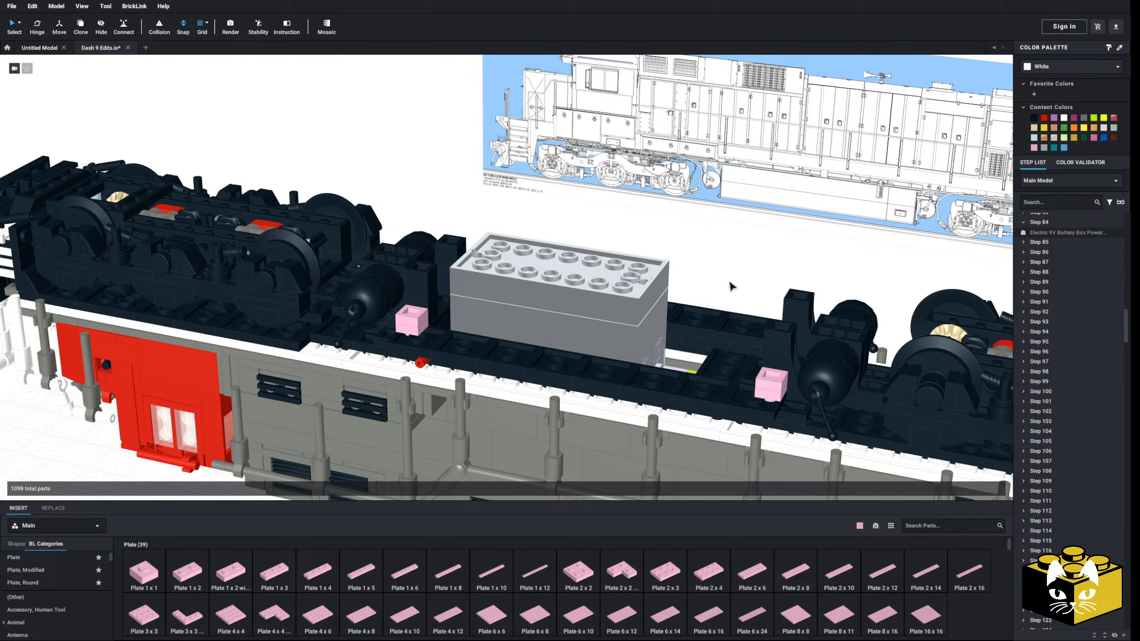
Delete the stacked bright pink Plate 1 x 1 pieces at both ends of the frame
left_click(412, 322)
key("Delete")
left_click(771, 387)
key("Delete")
left_click(771, 390)
key("Delete")
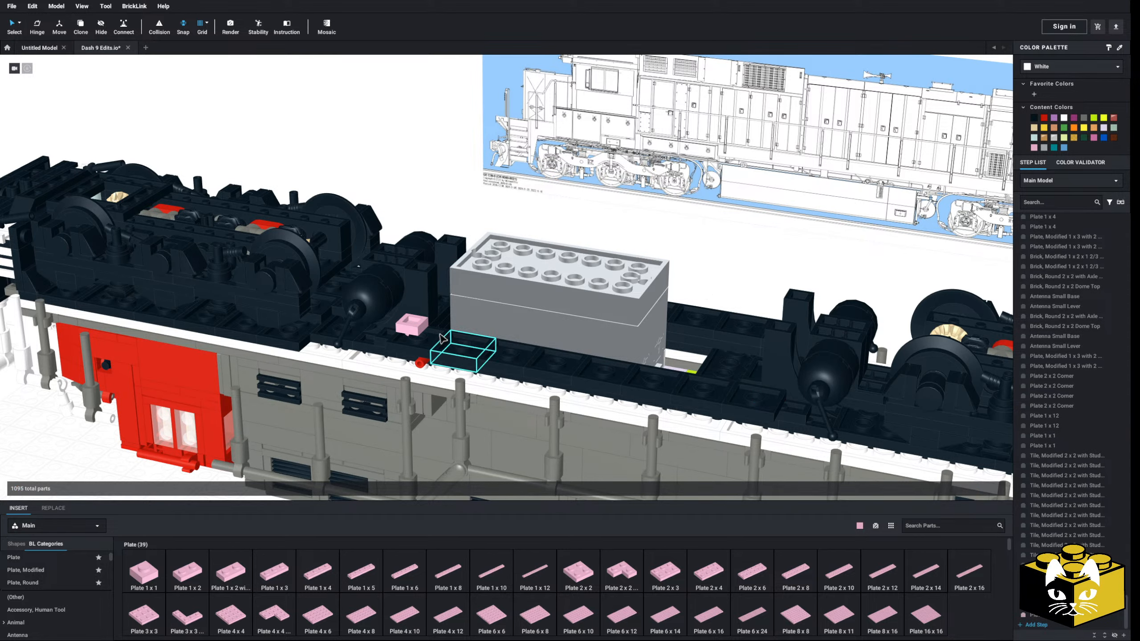
left_click(412, 323)
key("Delete")
Place a bright pink Bracket 1 x 2 - 1 x 2 on the black frame beside the grey battery box, studs facing outward
scroll(503, 274, "up", 5)
scroll(67, 592, "down", 3)
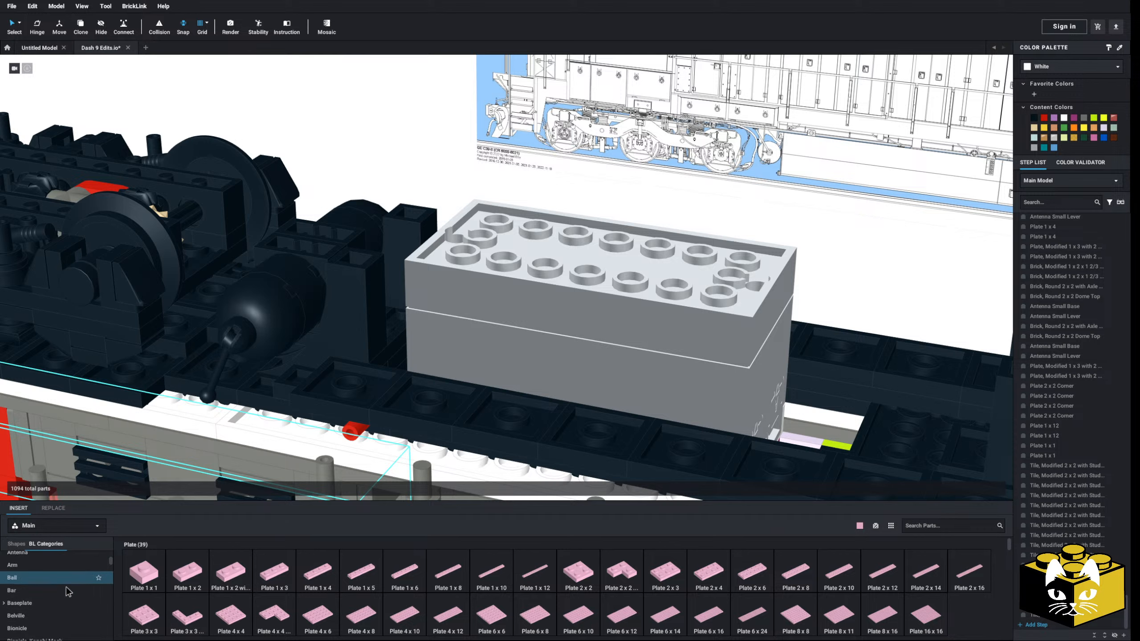
scroll(67, 591, "down", 2)
left_click(67, 591)
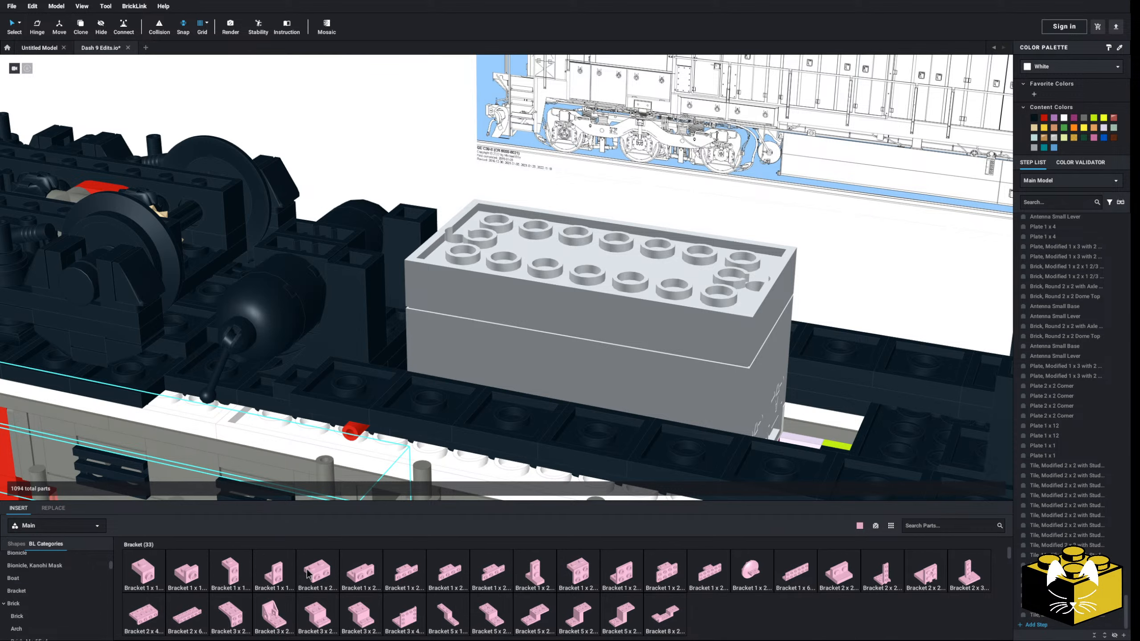
left_click_drag(374, 583, 403, 374)
right_click_drag(404, 373, 360, 404)
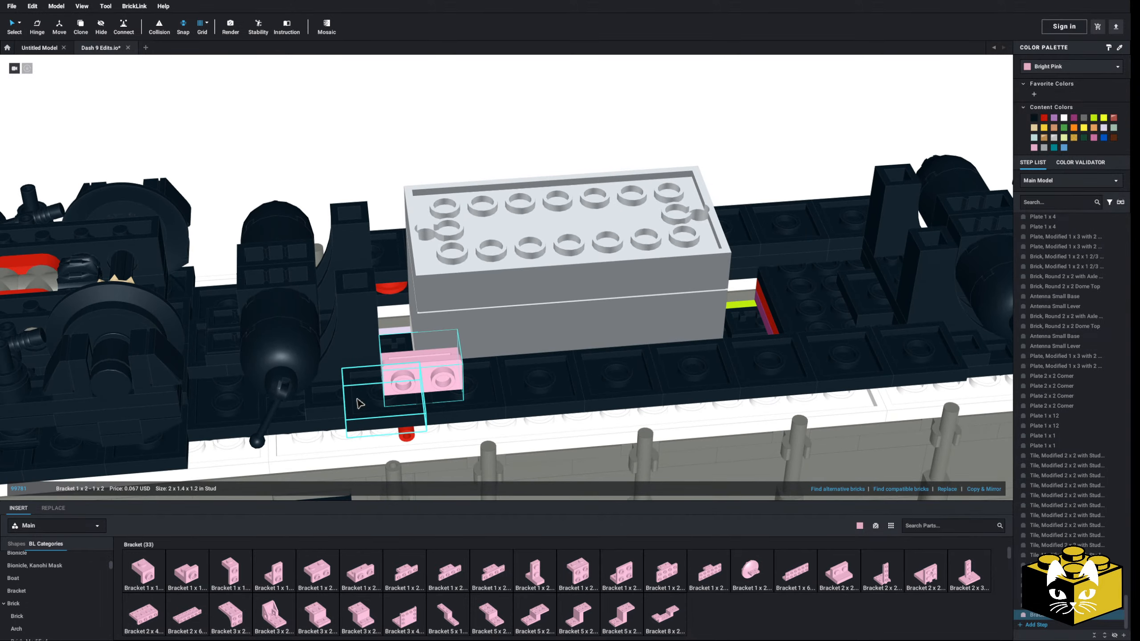
Copy the bracket along the frame beside the battery box and delete the surplus one, leaving a continuous row of seven
left_click(989, 488)
left_click(445, 382, "ctrl")
scroll(445, 382, "down", 3)
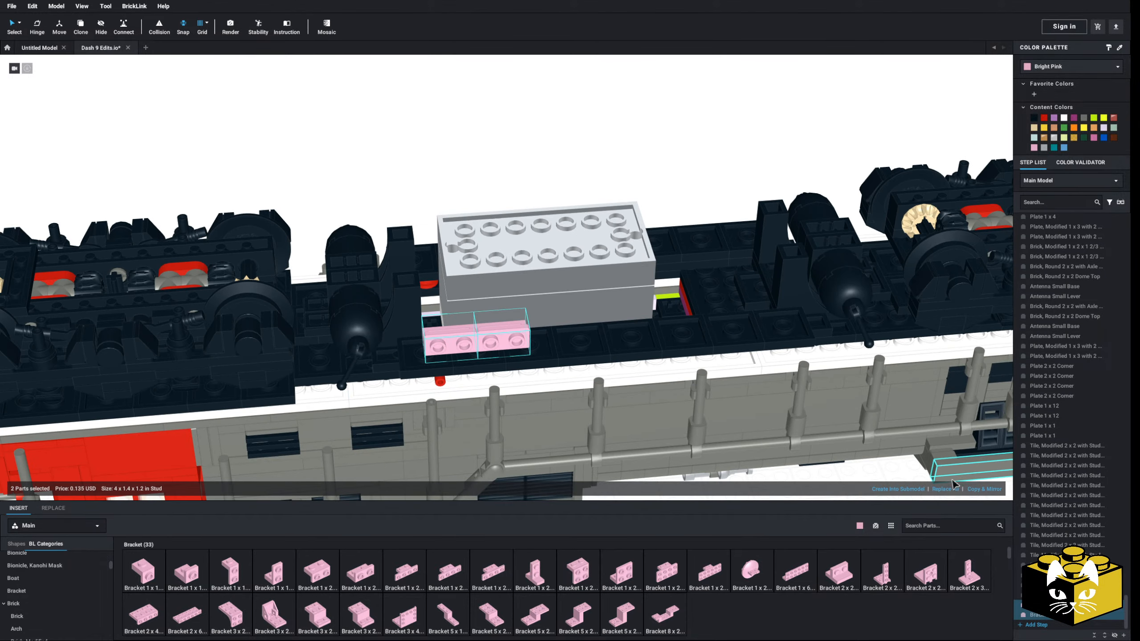
left_click(489, 343)
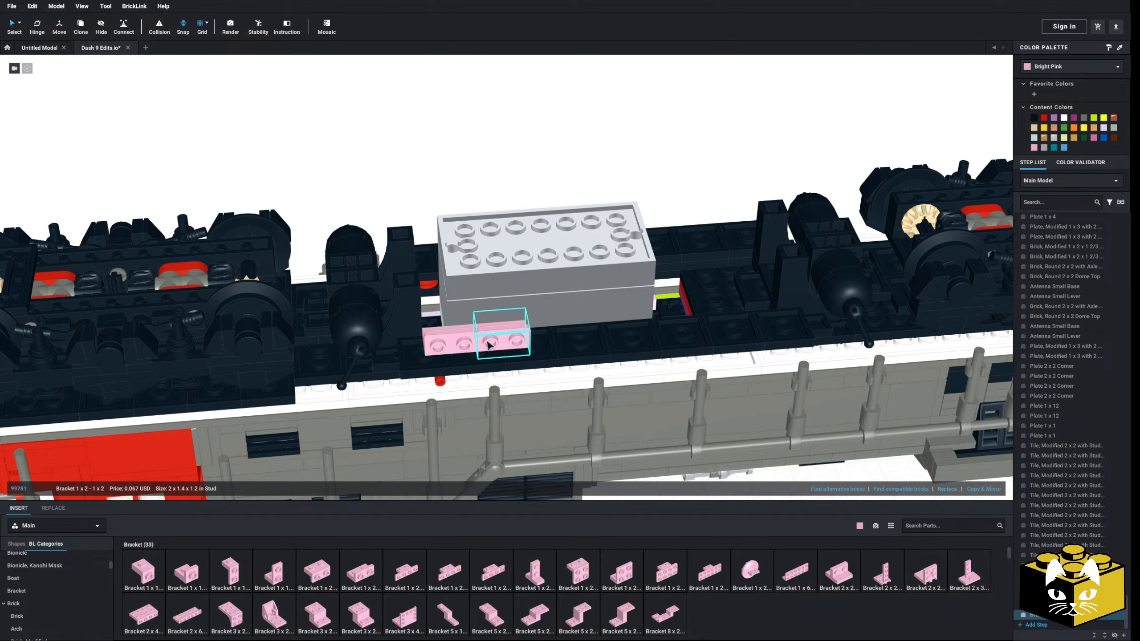
left_click(455, 345, "ctrl")
left_click(985, 490)
left_click(984, 489)
left_click(985, 489)
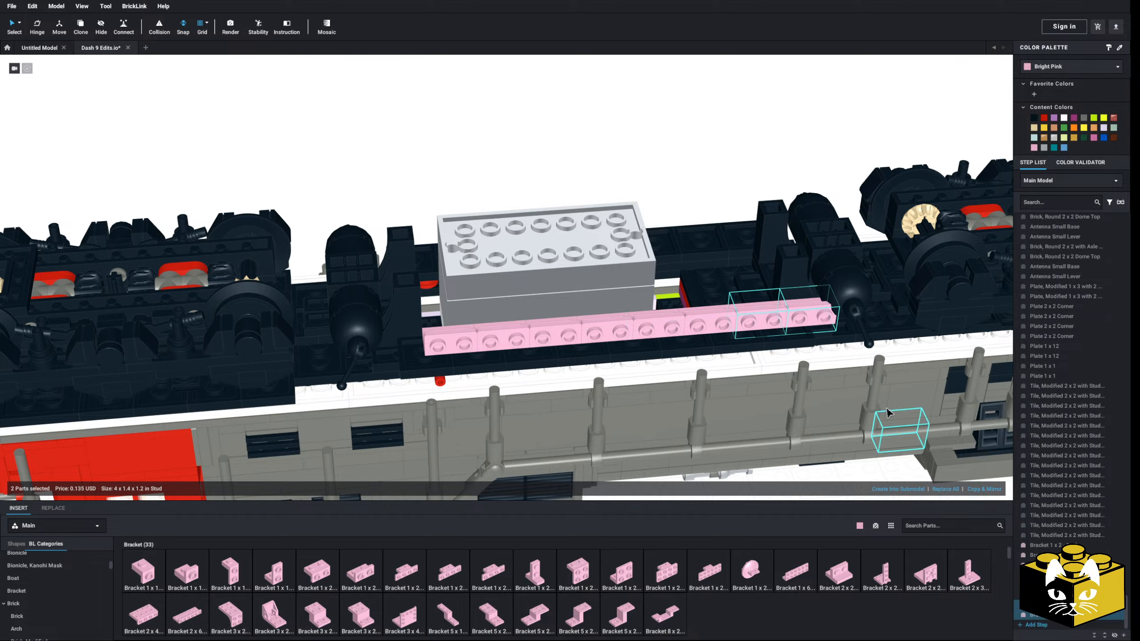
left_click(661, 175)
left_click(813, 312)
key("Delete")
right_click_drag(813, 313, 679, 385)
scroll(678, 385, "up", 3)
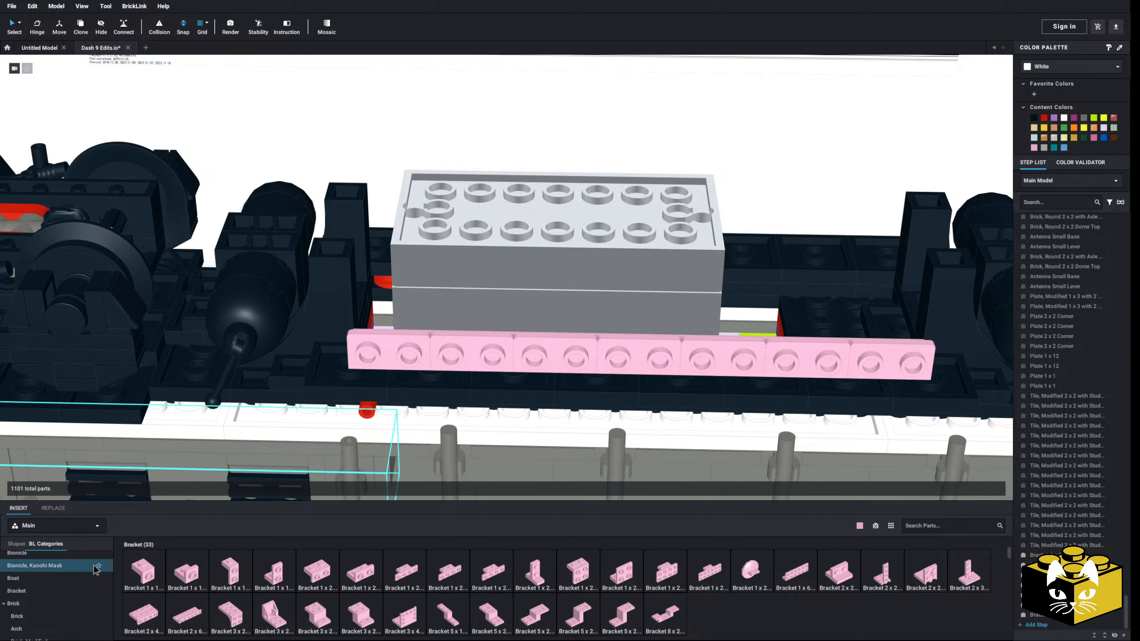
Cover the bracket row's side studs with a bright pink Plate 1 x 6 at each end and a Plate 1 x 4 between them
scroll(54, 580, "up", 6)
left_click(20, 557)
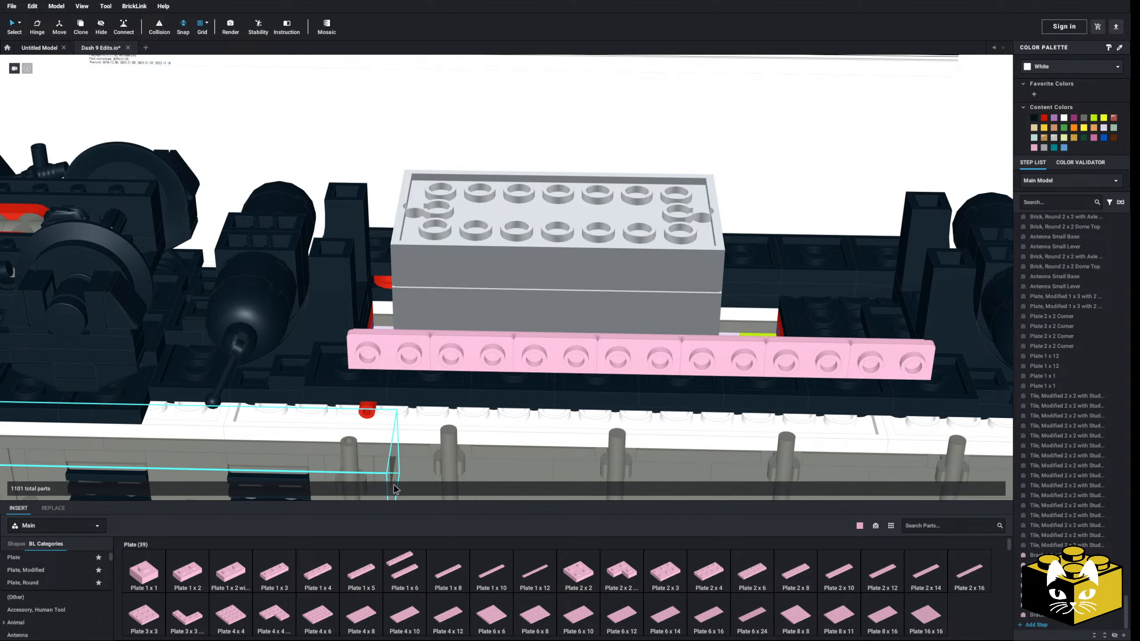
left_click_drag(394, 489, 440, 363)
left_click_drag(430, 576, 855, 367)
left_click(808, 160)
right_click_drag(808, 159, 802, 190)
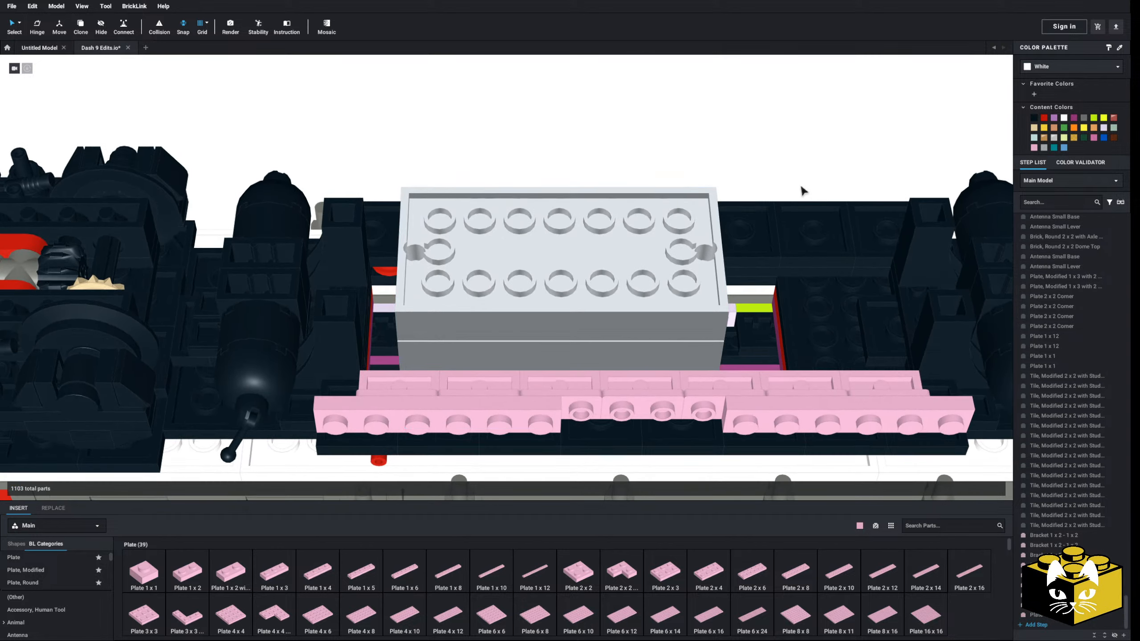
left_click_drag(330, 584, 646, 411)
Place a bright pink Brick 1 x 1 behind the plate row at each of its two ends
scroll(38, 611, "down", 5)
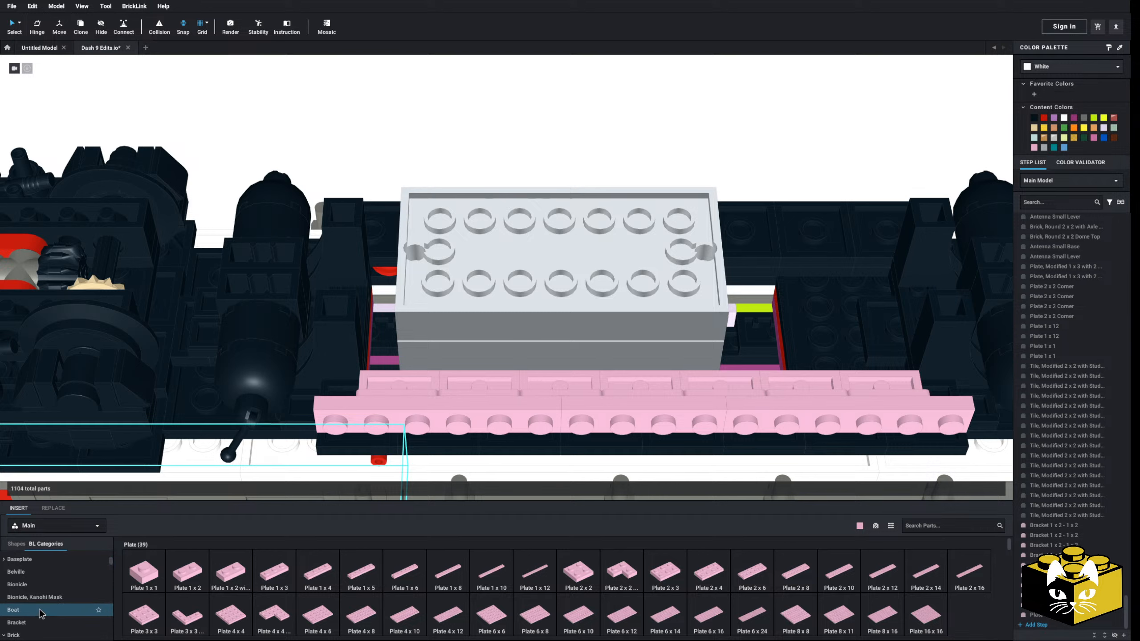
left_click(43, 620)
left_click_drag(144, 571, 634, 413)
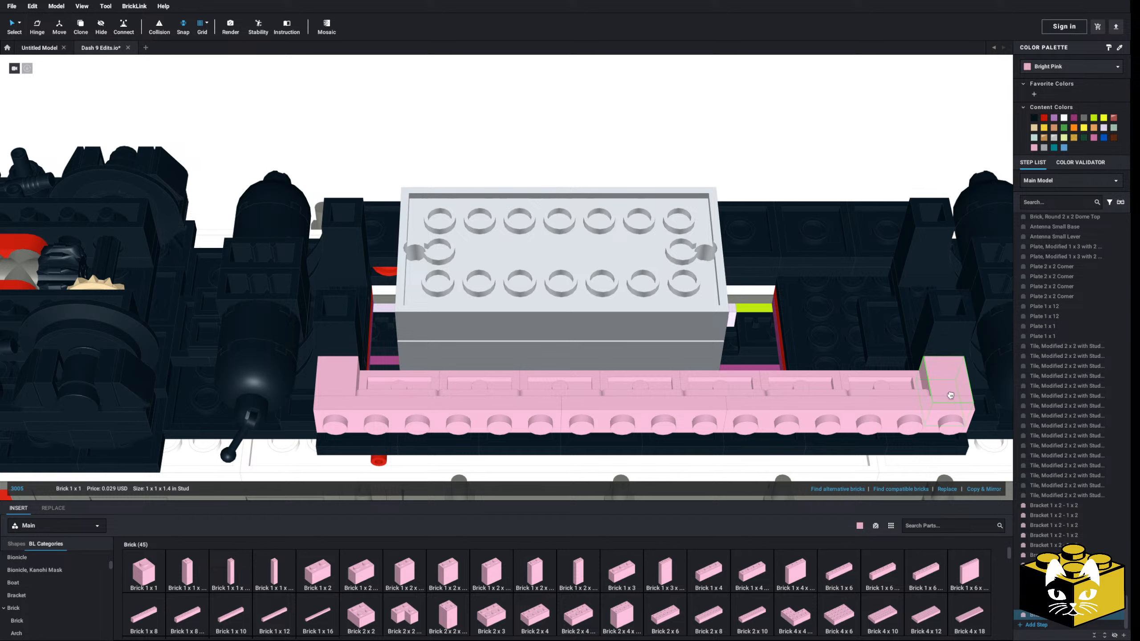
left_click_drag(951, 395, 950, 395)
left_click(778, 171)
Fit a bright pink Slope 45 2 x 1 with Cutout without Stud onto the first side stud at one end of the plate row
scroll(72, 580, "down", 10)
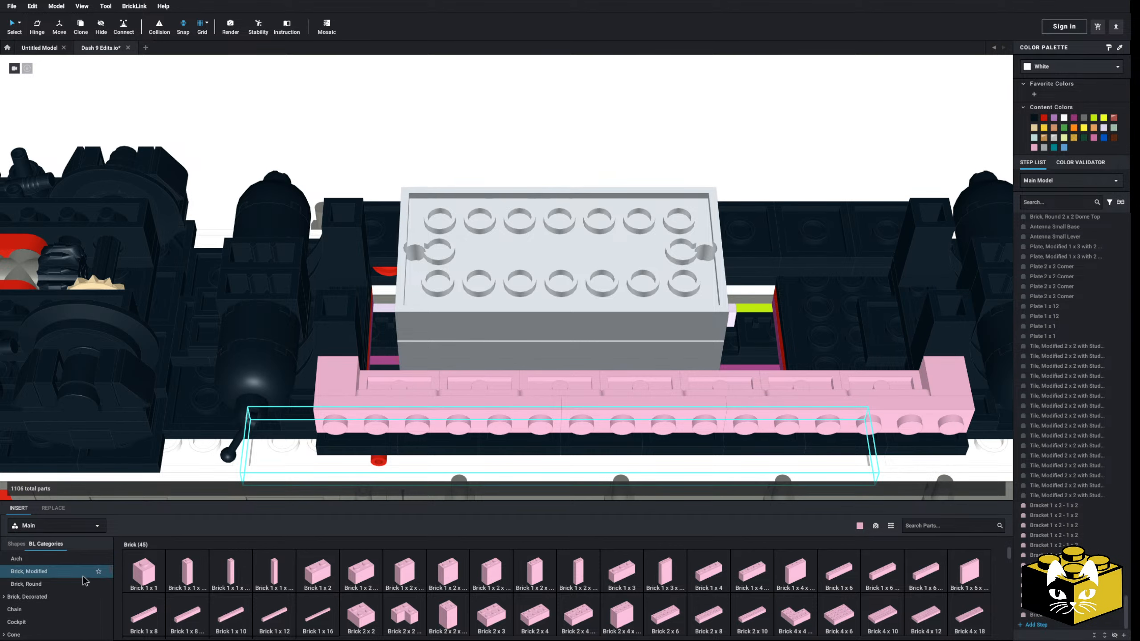
scroll(71, 580, "down", 6)
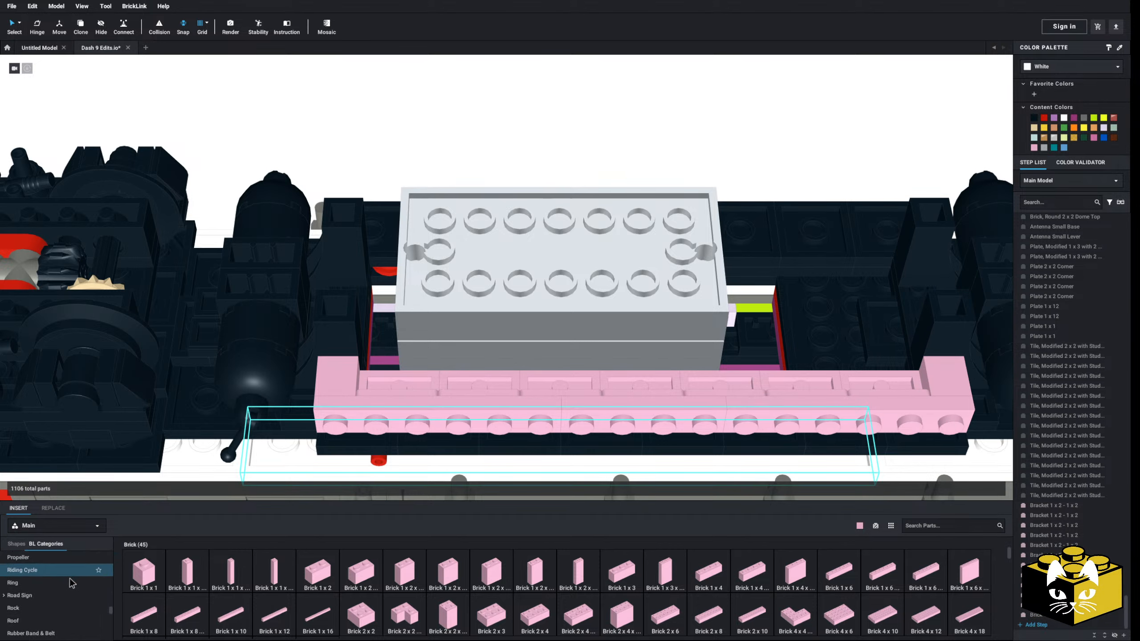
left_click(69, 587)
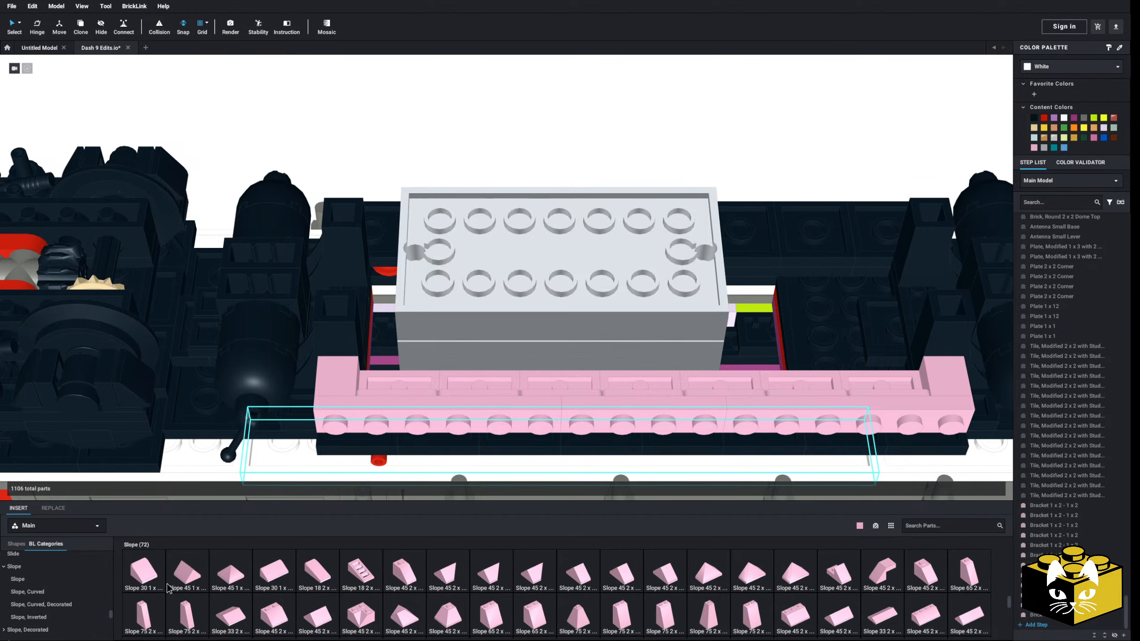
scroll(494, 599, "down", 2)
scroll(494, 600, "up", 2)
left_click(882, 574)
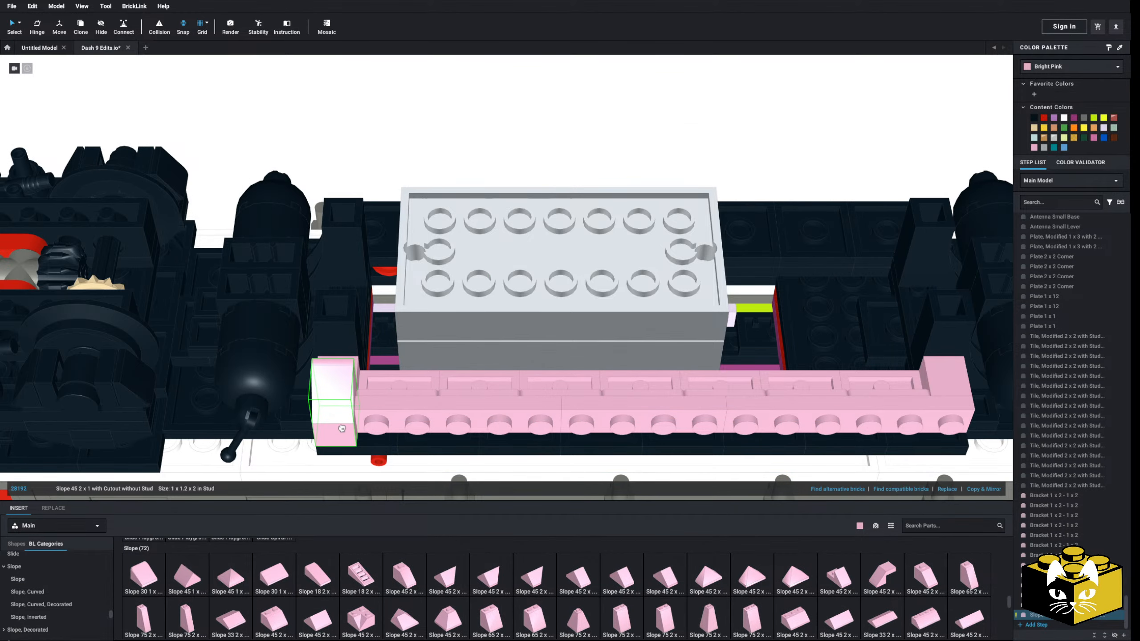
left_click(334, 425)
right_click_drag(334, 424, 455, 401)
Copy the cutout slope along the whole plate row to form a continuous wall of 16 slopes
scroll(455, 400, "down", 2)
left_click(990, 489)
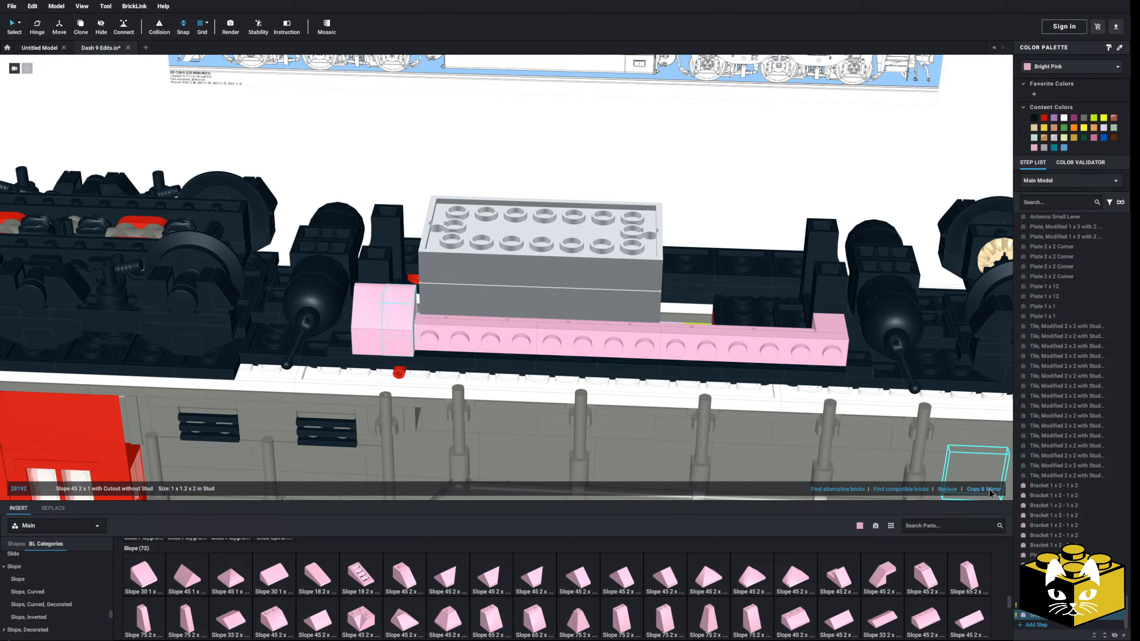
left_click(989, 489)
left_click(989, 489)
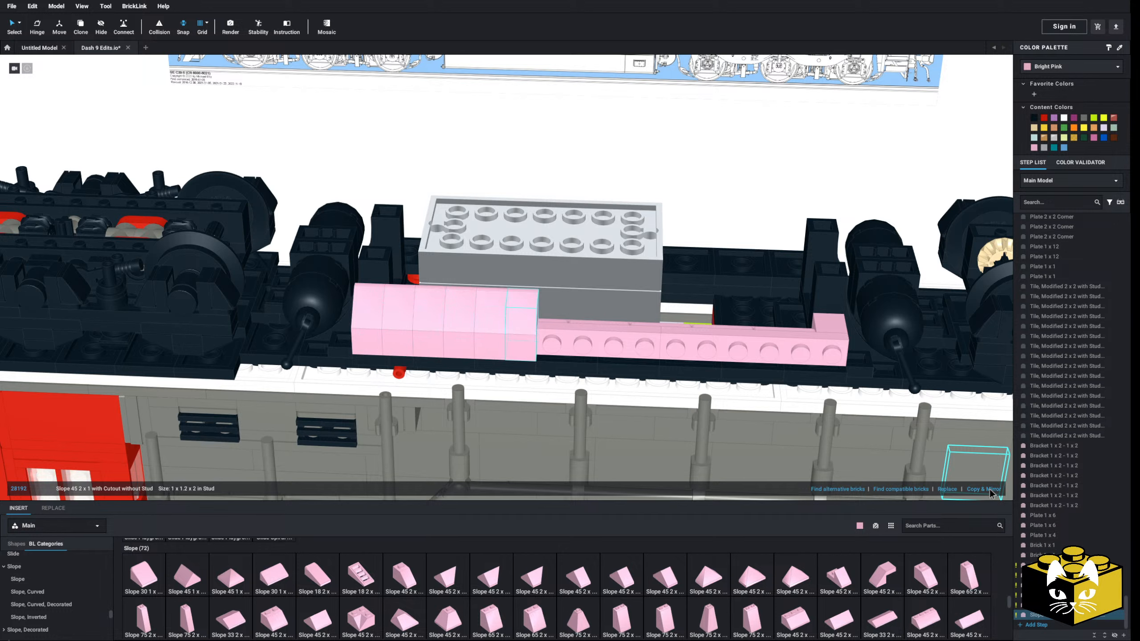
left_click(989, 490)
left_click(990, 489)
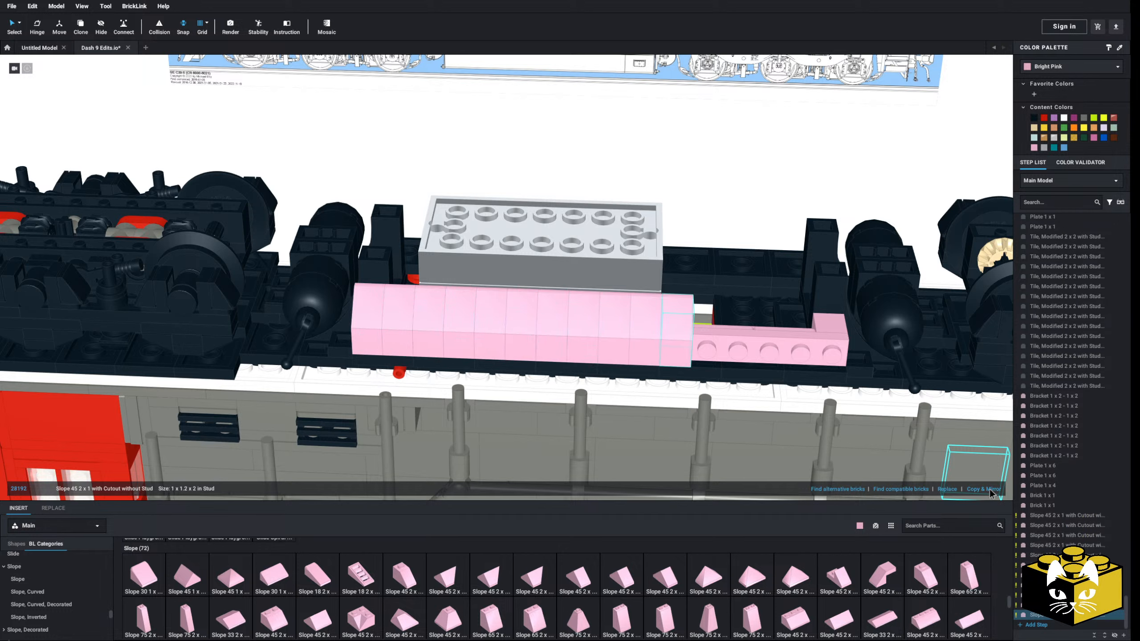
left_click(989, 490)
left_click(989, 489)
left_click(989, 489)
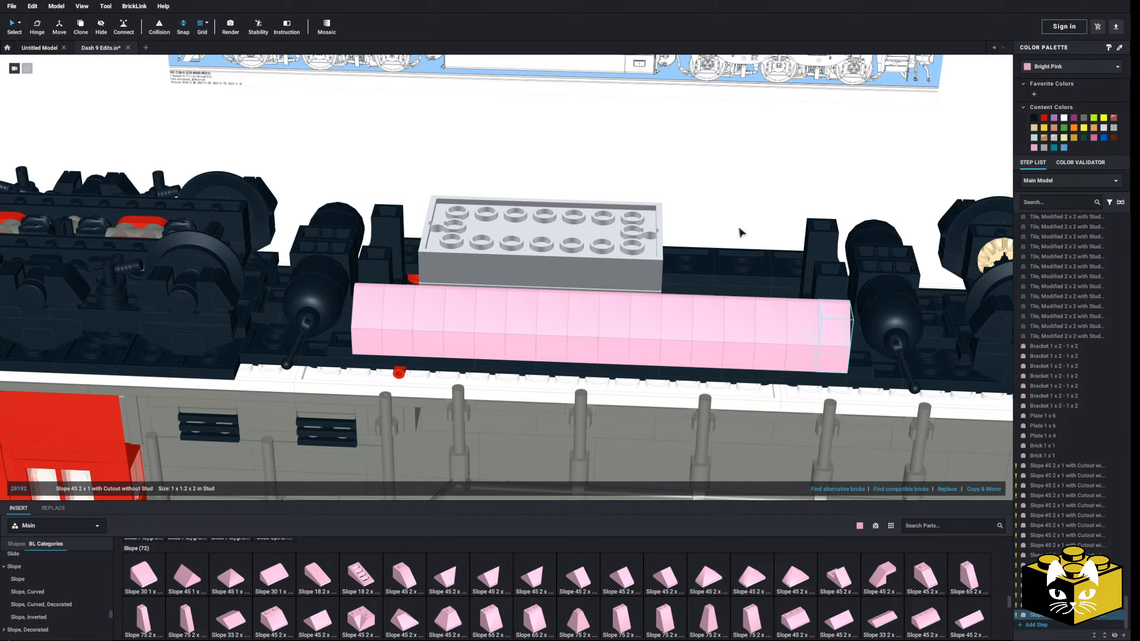
right_click_drag(665, 198, 525, 251)
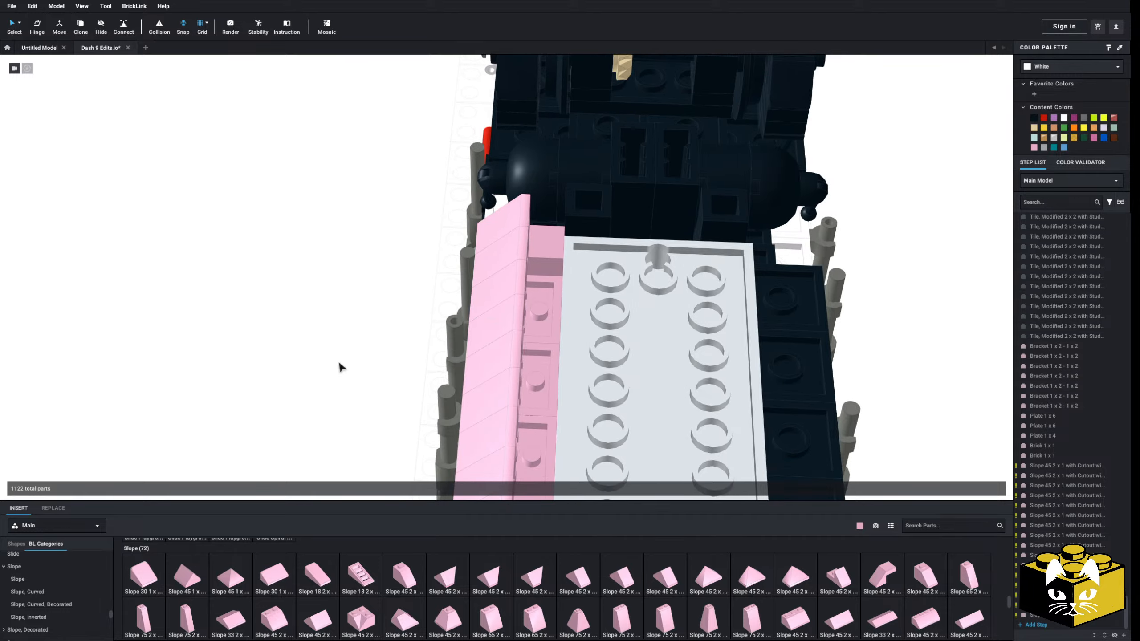
Place a bright pink Brick, Round 1 x 1 x 2/3 Half Circle Extended with Stud on Side on the end post behind the slopes
right_click_drag(341, 368, 352, 340)
scroll(60, 562, "up", 6)
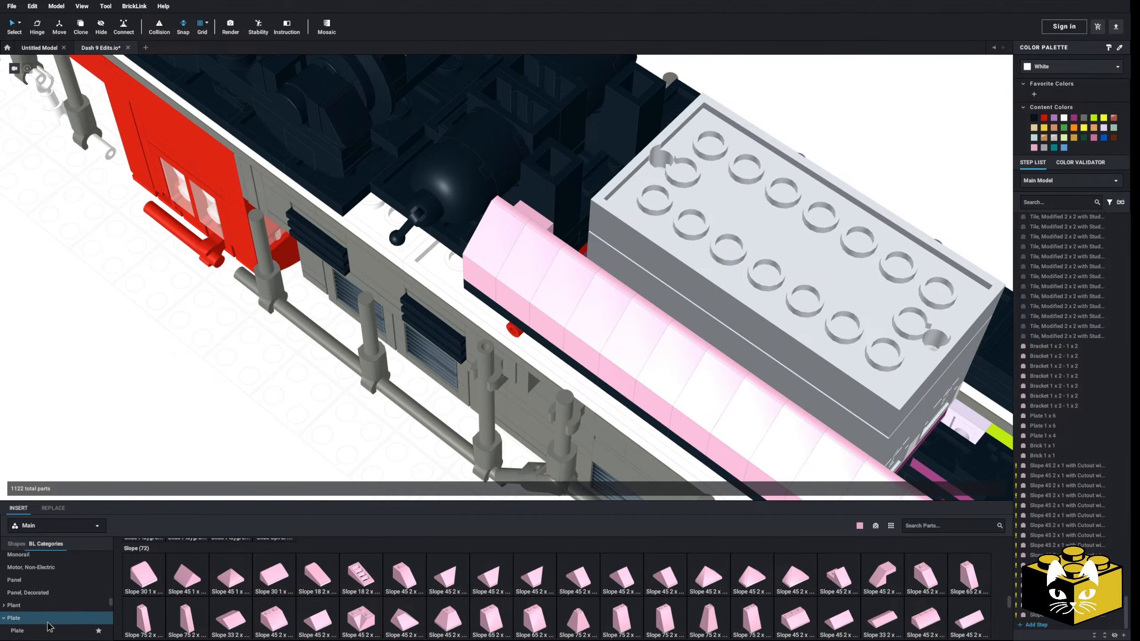
left_click(50, 630)
right_click_drag(200, 442, 150, 481)
scroll(44, 601, "down", 1)
scroll(51, 594, "down", 3)
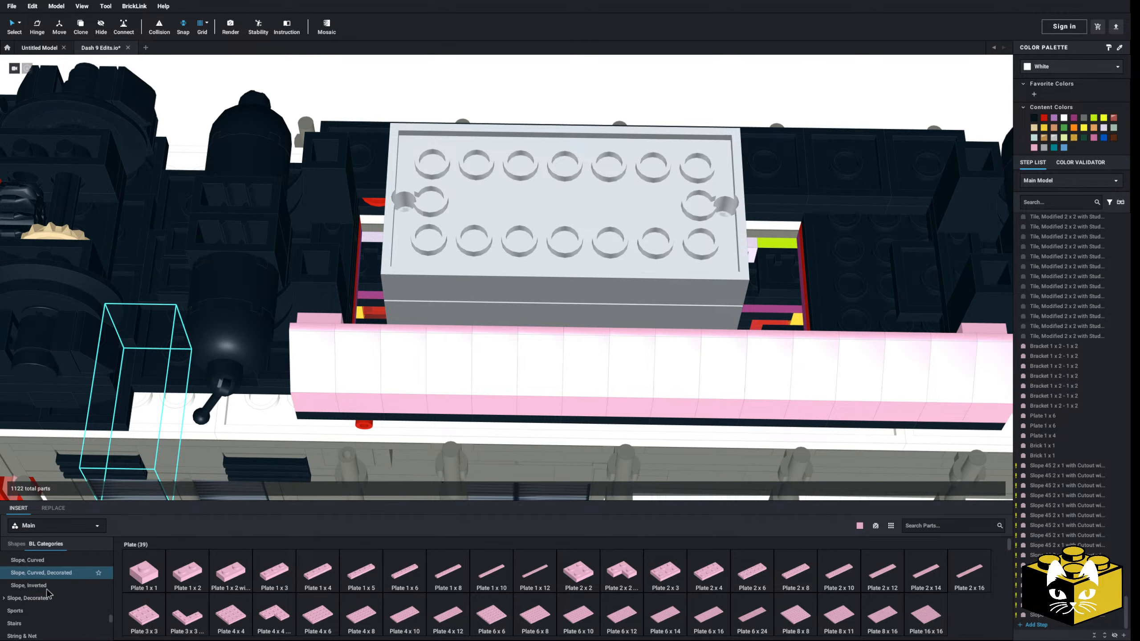
scroll(51, 586, "up", 10)
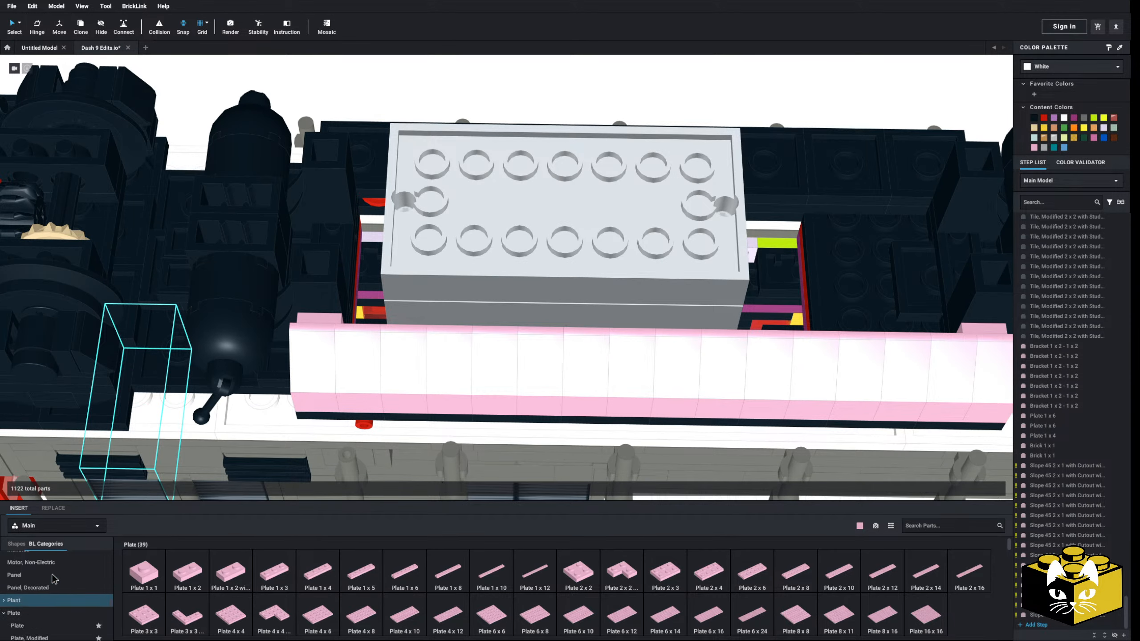
scroll(53, 579, "up", 3)
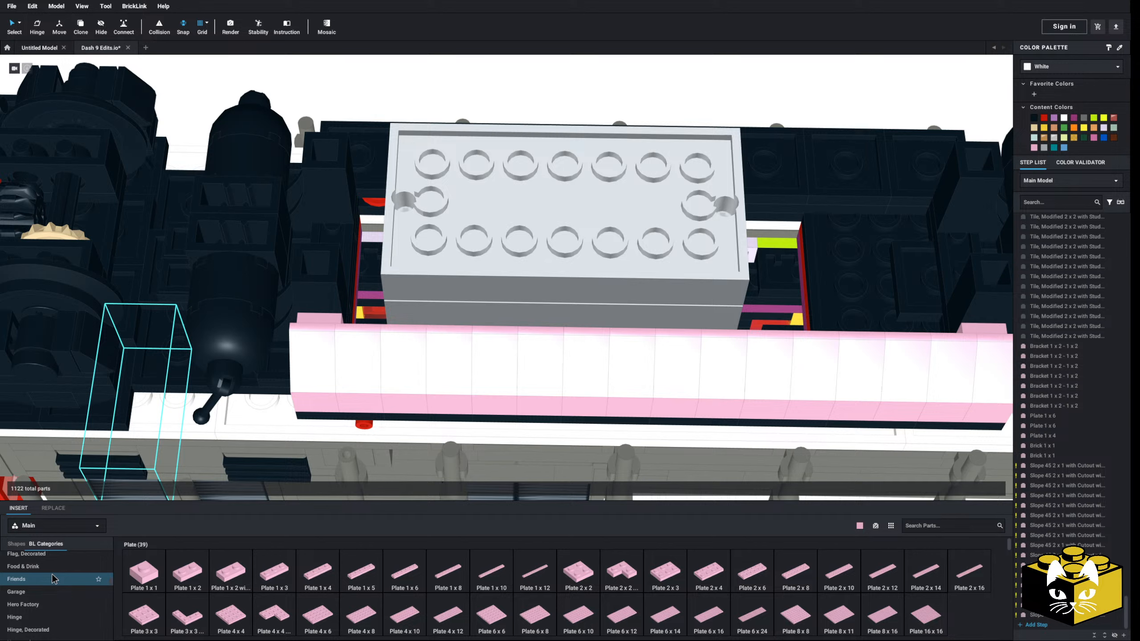
scroll(54, 593, "up", 10)
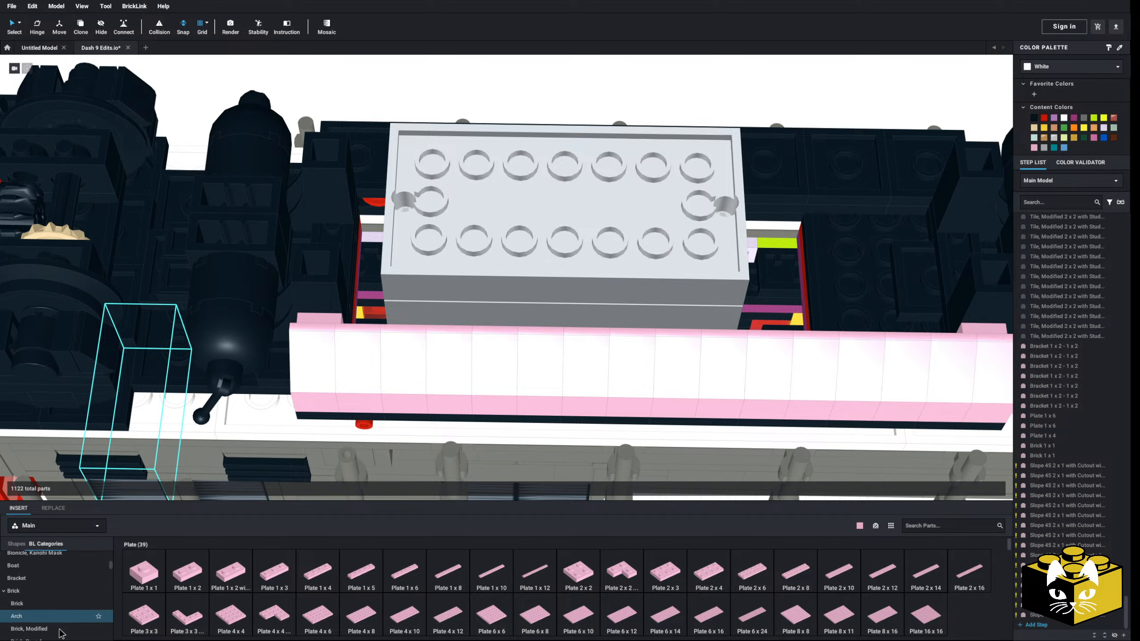
left_click(52, 614)
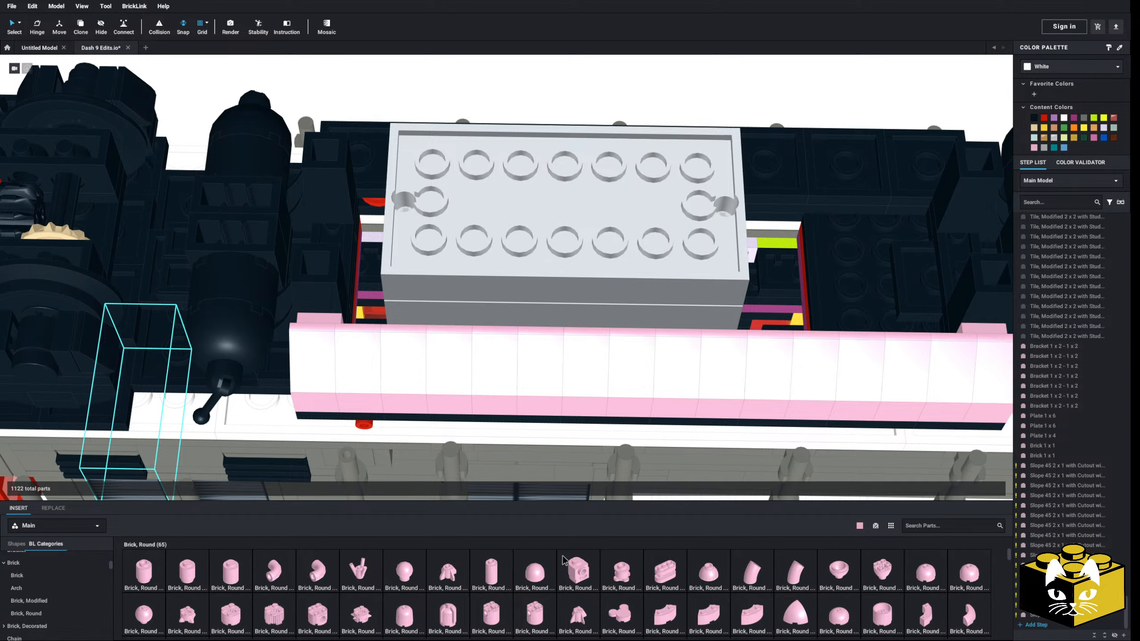
left_click(578, 571)
left_click(327, 322)
Copy the half-circle round brick along the back of the slope wall until the row is 16 bricks long
scroll(330, 322, "down", 4)
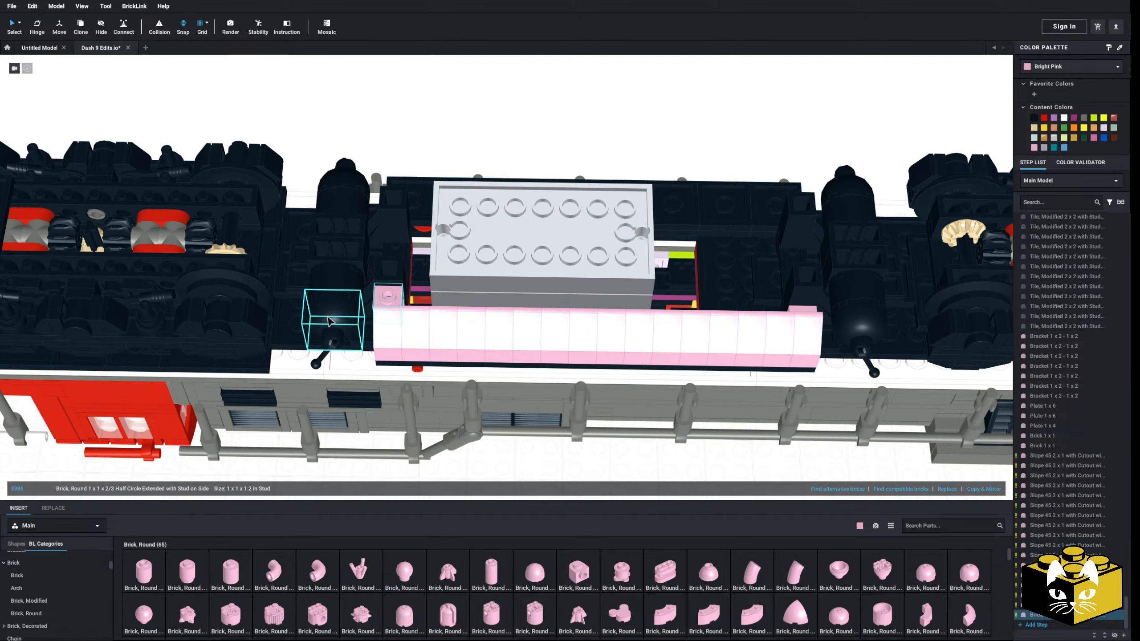
right_click_drag(330, 321, 402, 332)
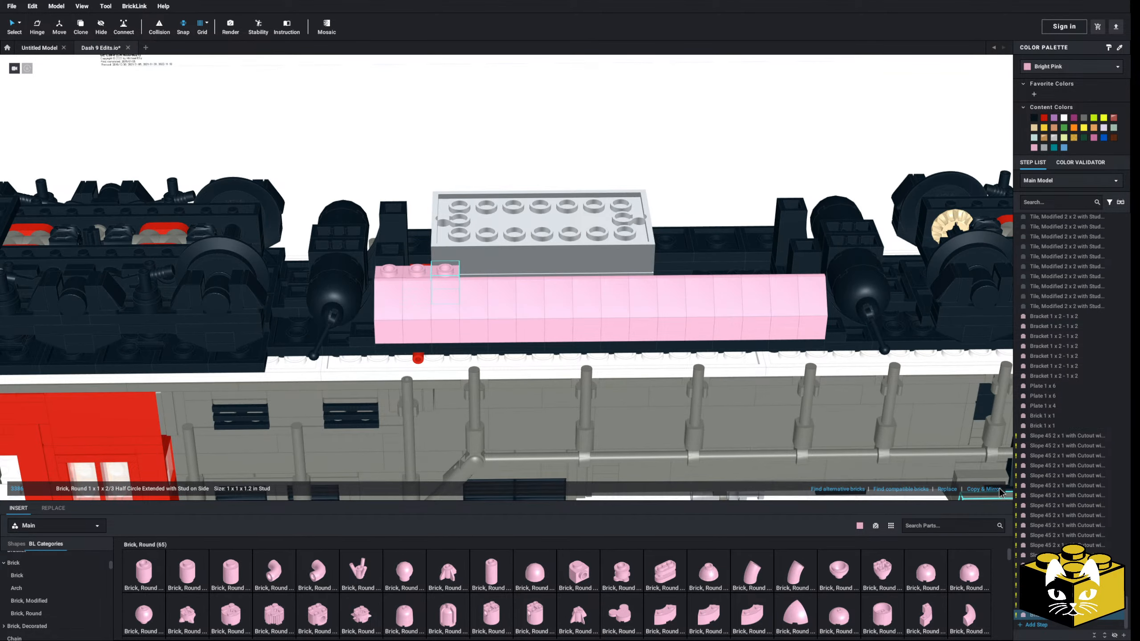
left_click(995, 490)
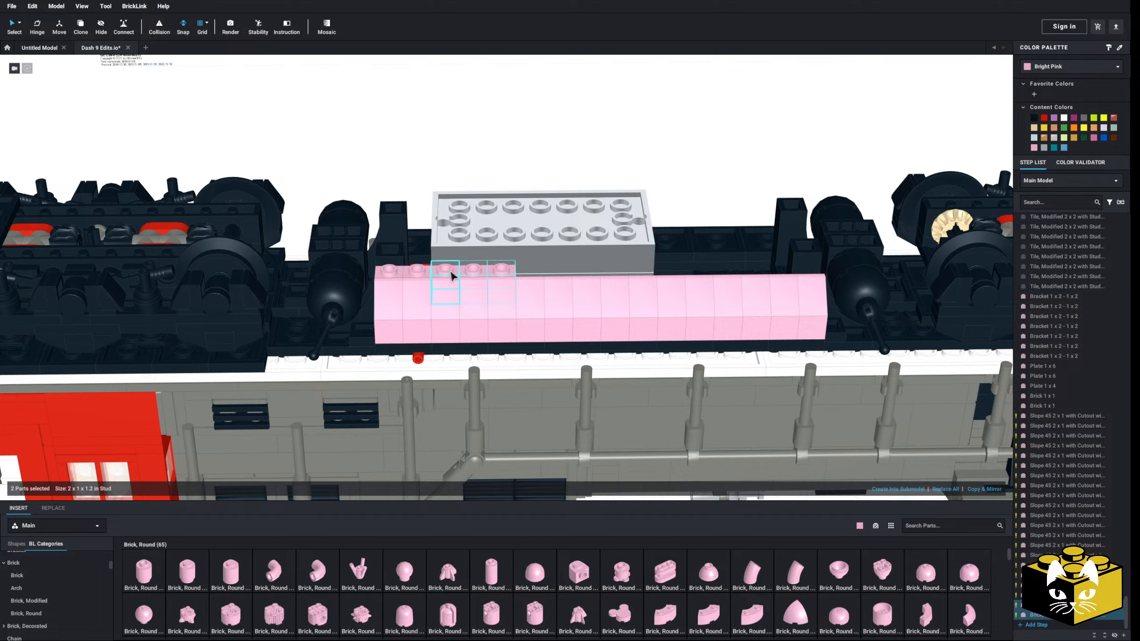
left_click(997, 490)
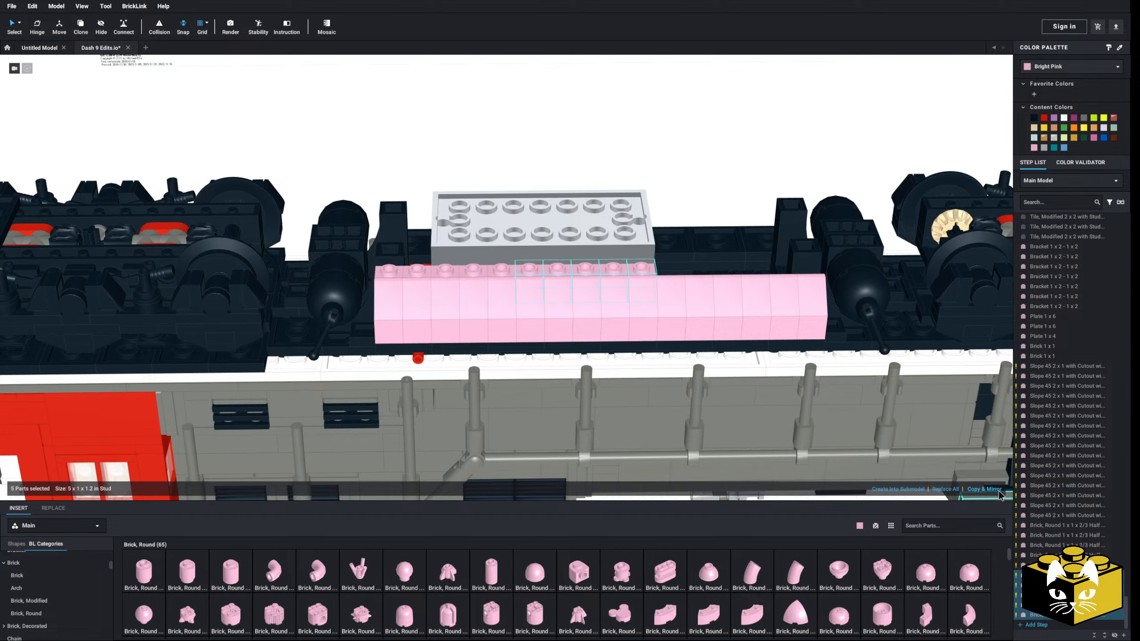
left_click(999, 490)
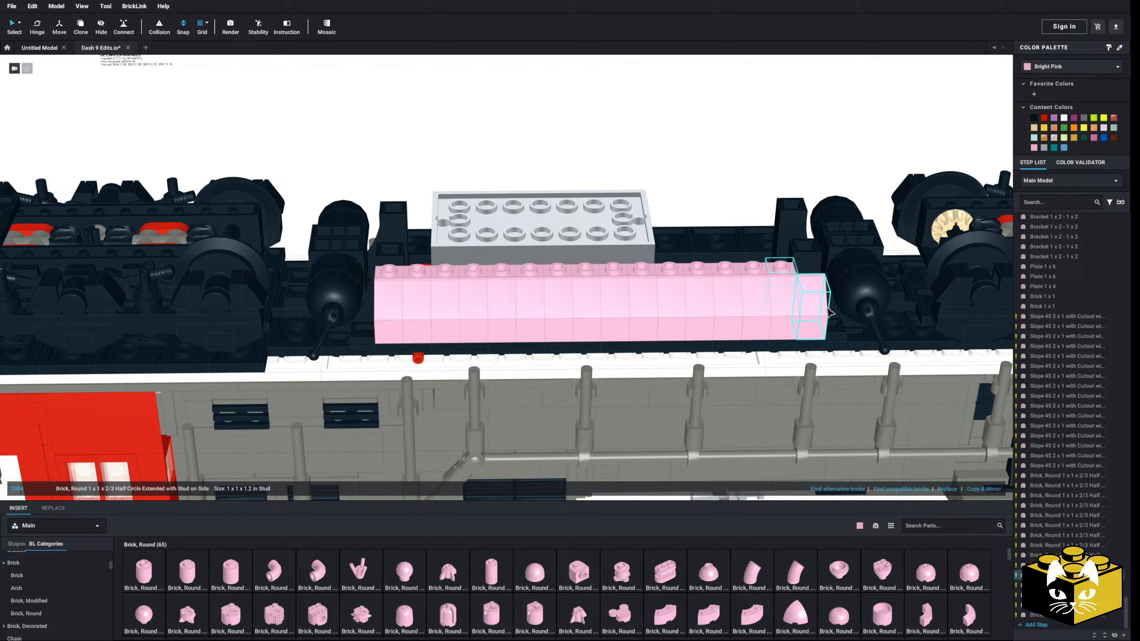
left_click(983, 492)
left_click(708, 182)
Fit a bright pink Slope 30 1 x 2 x 2/3 onto the round-brick studs and copy it into a continuous row of eight
scroll(700, 189, "down", 4)
right_click_drag(694, 193, 620, 348)
scroll(619, 350, "up", 4)
scroll(61, 579, "up", 3)
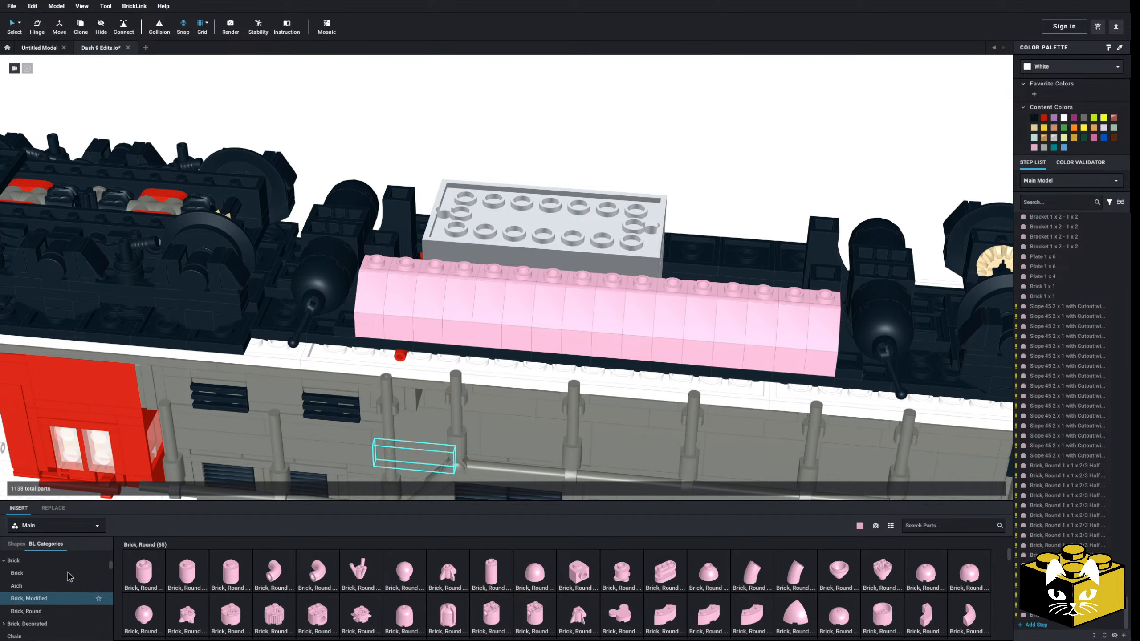
scroll(62, 579, "down", 15)
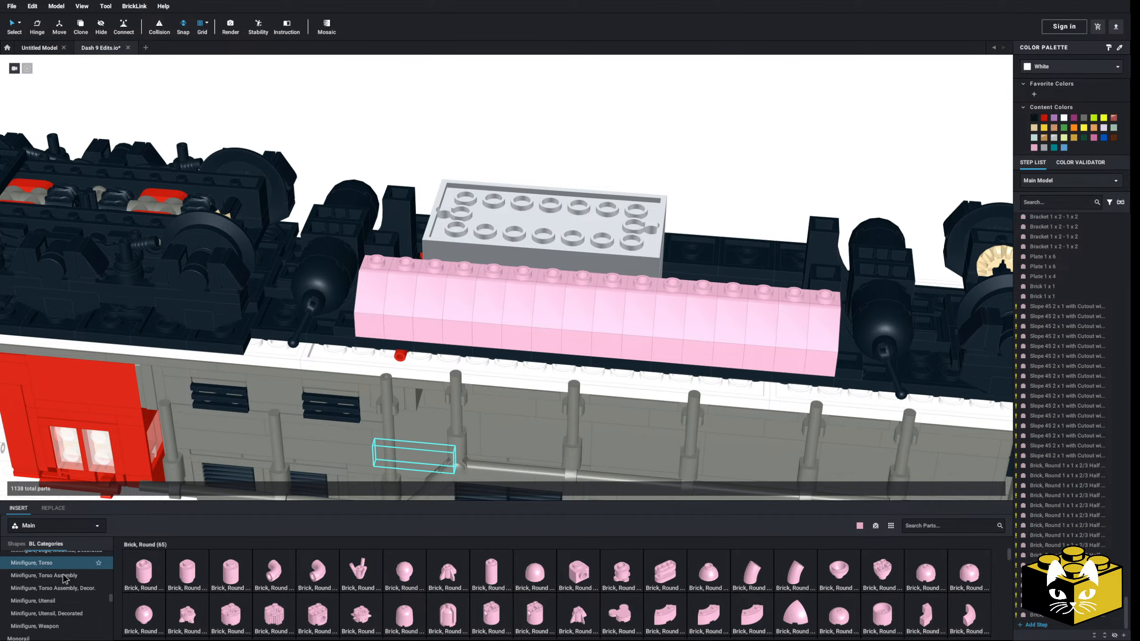
scroll(62, 579, "up", 4)
left_click(14, 606)
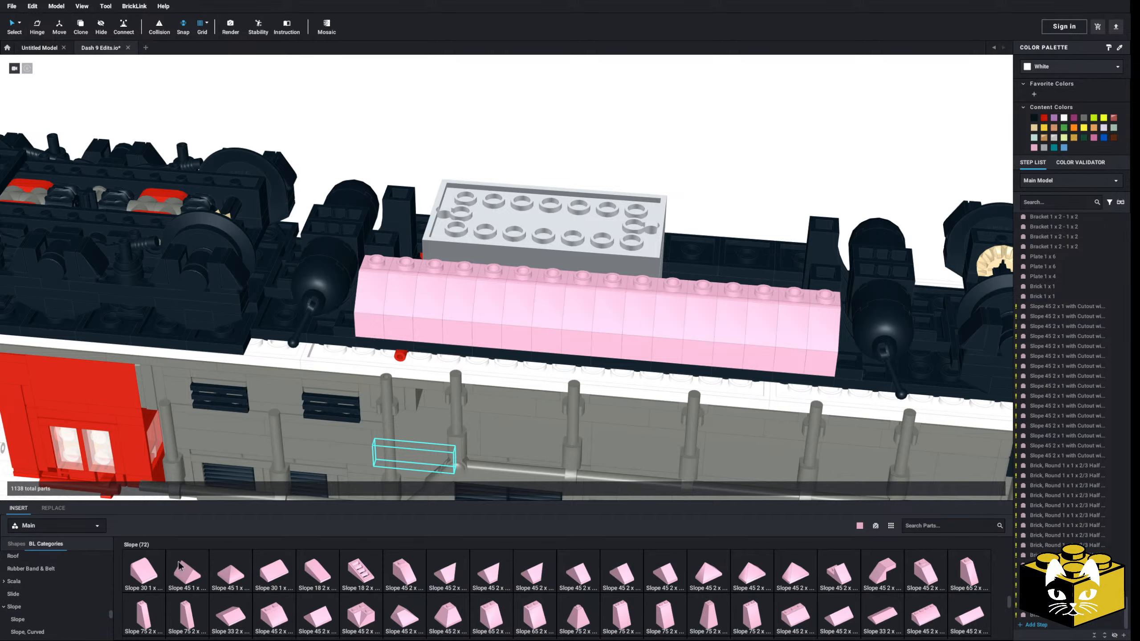
left_click_drag(329, 572, 399, 278)
scroll(394, 264, "down", 4)
mouse_move(394, 264)
right_mouse_down()
mouse_move(375, 254)
mouse_move(396, 254)
right_mouse_up()
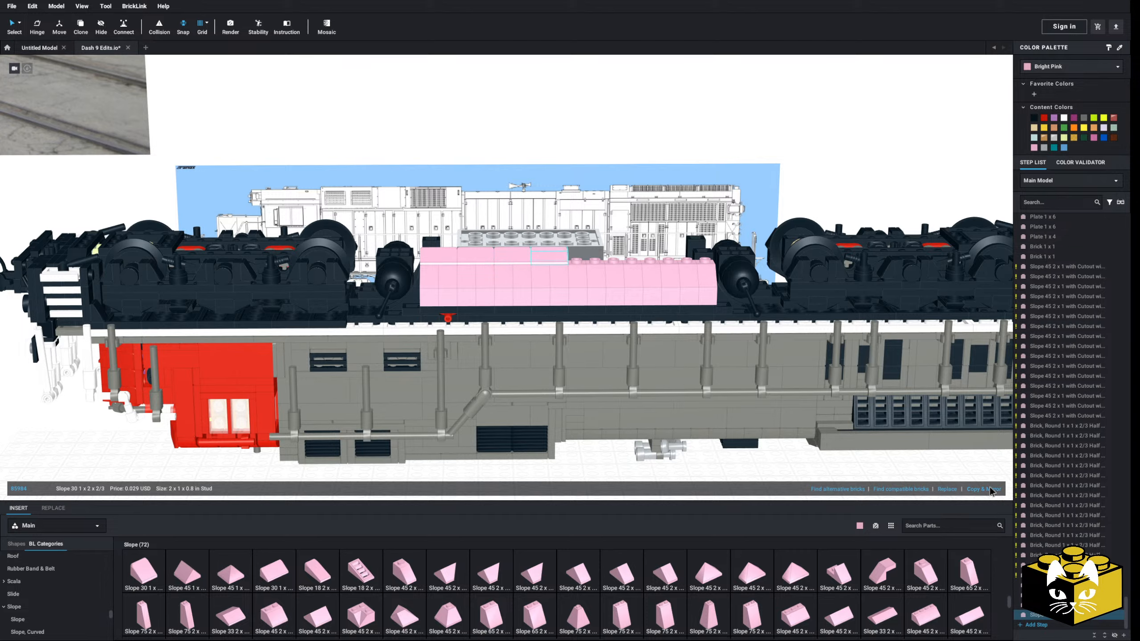
scroll(591, 326, "down", 5)
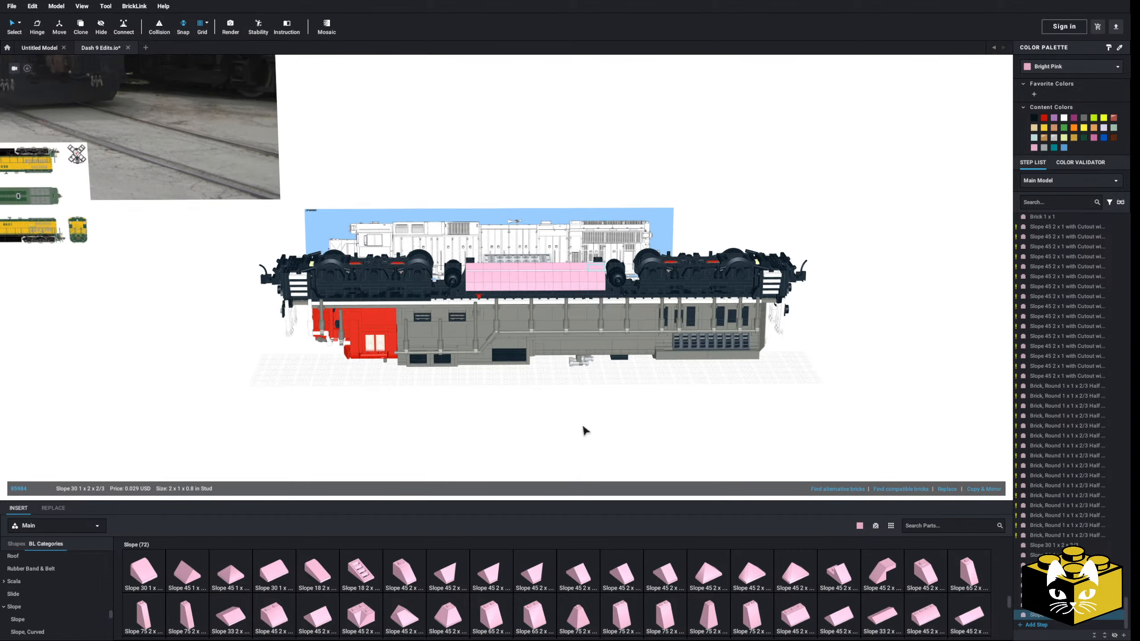
Select all bright pink parts by color and paste a copy of the wall onto the opposite side of the battery box
left_click(582, 425)
right_click_drag(583, 425, 550, 423)
scroll(420, 445, "up", 5)
right_click_drag(420, 444, 332, 438)
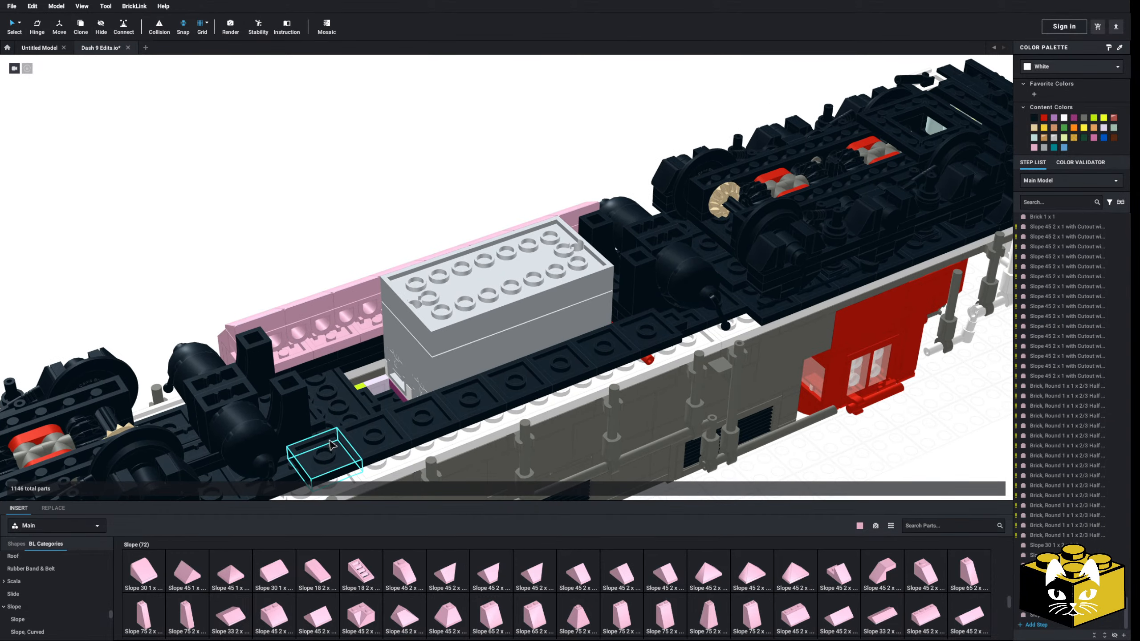
left_click(21, 25)
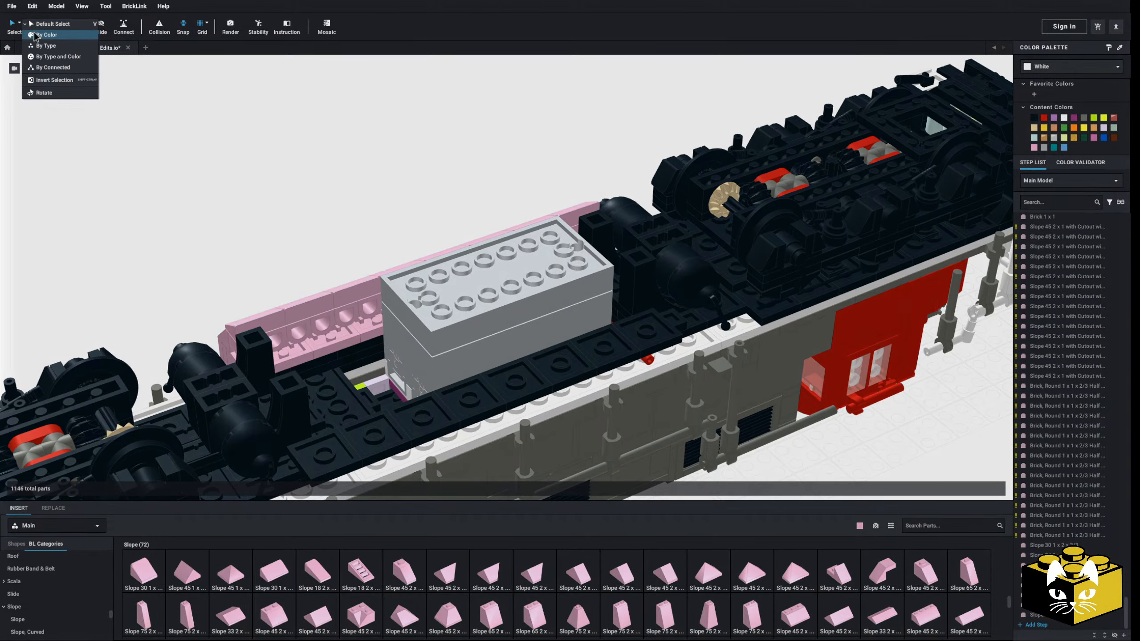
left_click(48, 36)
right_click(305, 308)
left_click(268, 249)
right_click(268, 247)
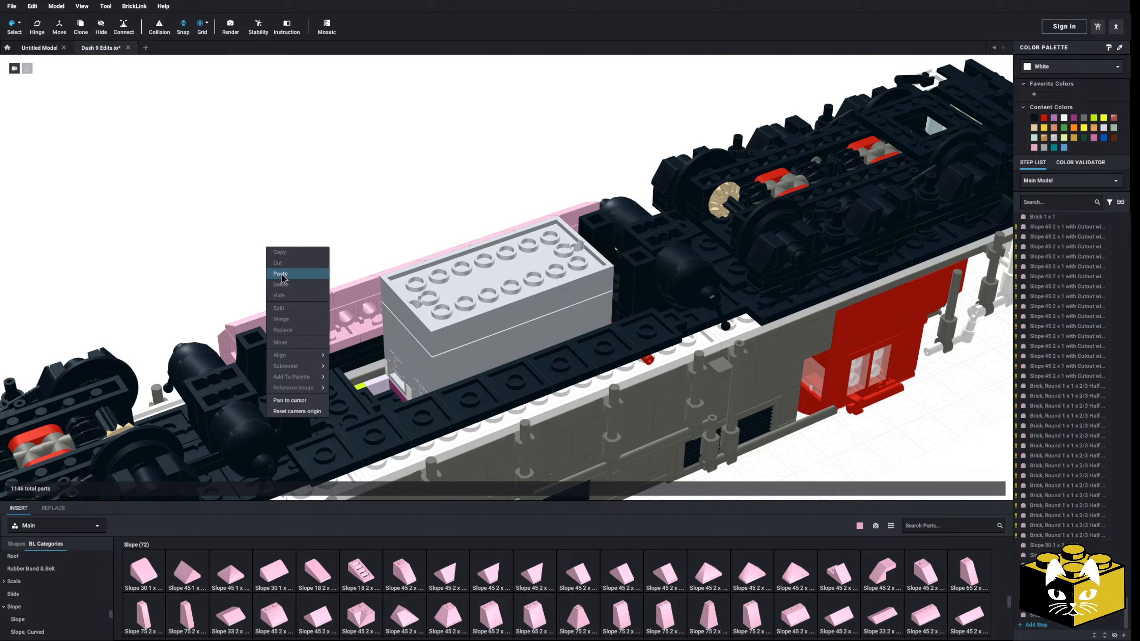
left_click(280, 275)
middle_click_drag(340, 395, 235, 266)
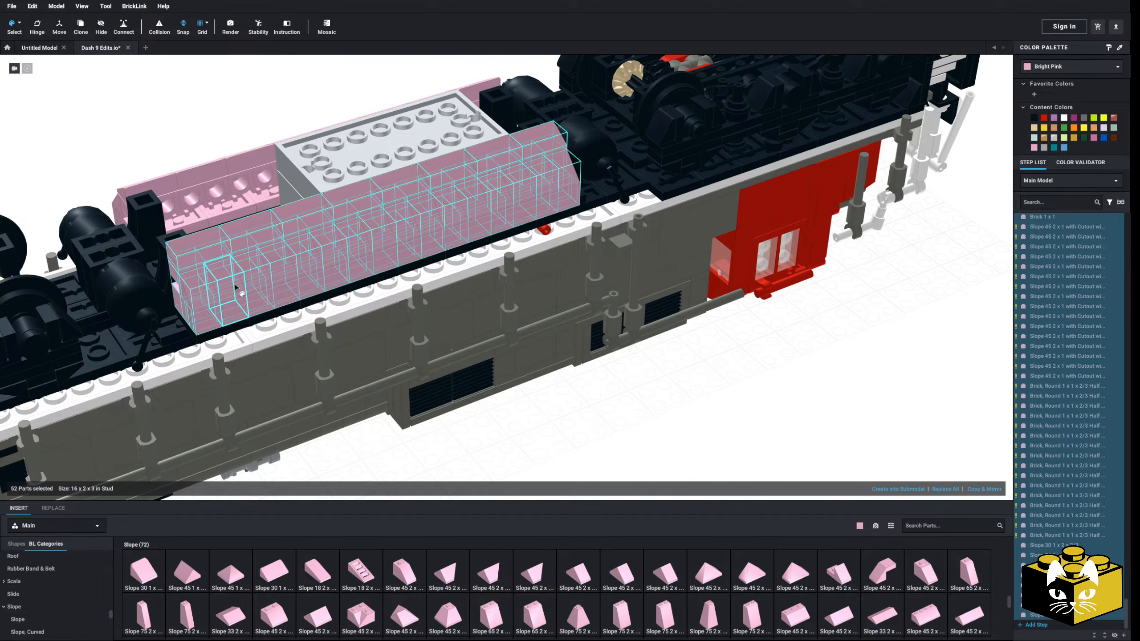
left_click(235, 287)
Recolor all bright pink parts of both side walls to black and return to the default selection mode
scroll(175, 177, "down", 3)
left_click(310, 219)
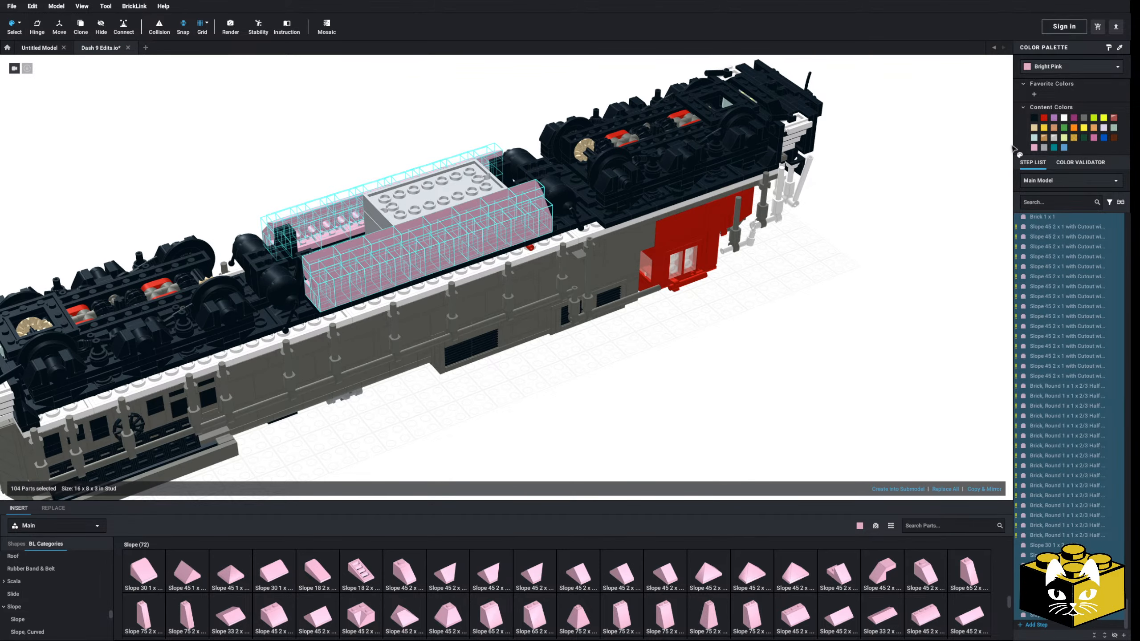
left_click(1037, 118)
left_click(766, 319)
scroll(758, 321, "down", 4)
right_click_drag(714, 326, 490, 341)
scroll(586, 356, "up", 5)
scroll(531, 339, "down", 5)
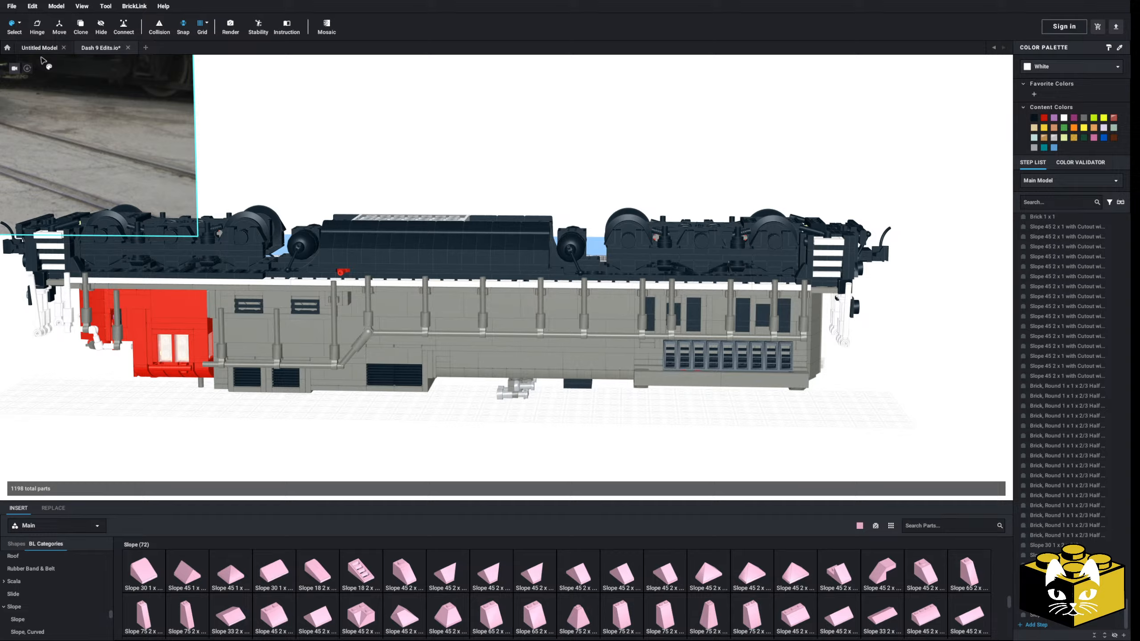
left_click(18, 23)
left_click(27, 26)
Compare the upright locomotive's side profile and fuel tank with the reference drawing
scroll(494, 216, "down", 6)
right_click_drag(533, 254, 808, 317)
left_click_drag(878, 191, 191, 479)
right_click_drag(191, 479, 478, 430)
left_click(572, 436)
scroll(579, 431, "up", 5)
scroll(472, 434, "down", 5)
scroll(476, 432, "up", 5)
middle_click_drag(440, 445, 593, 449)
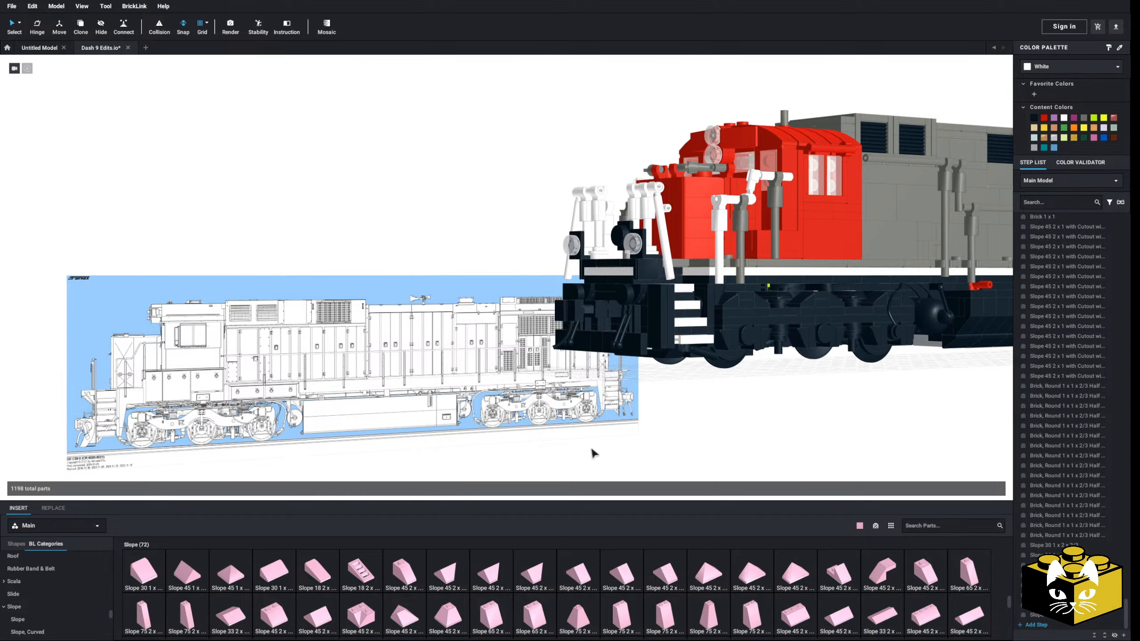
middle_click_drag(637, 452, 462, 450)
scroll(461, 451, "down", 5)
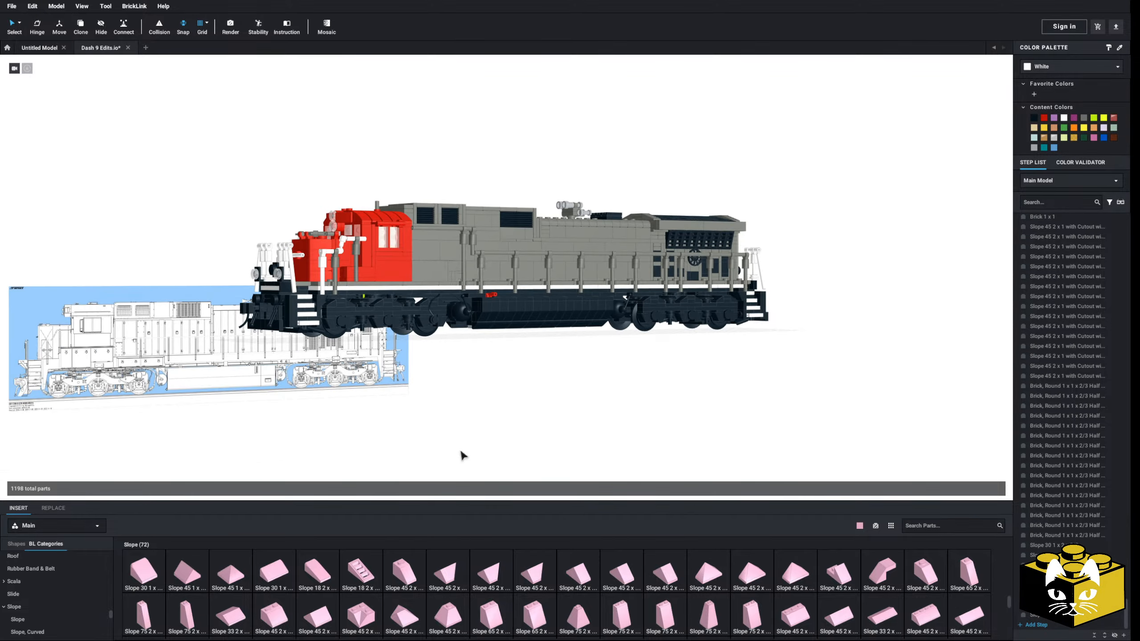
Examine the reference photos of locomotive 899, especially the fuel tank shape between the trucks
right_click_drag(462, 455, 630, 411)
right_click_drag(444, 370, 538, 369)
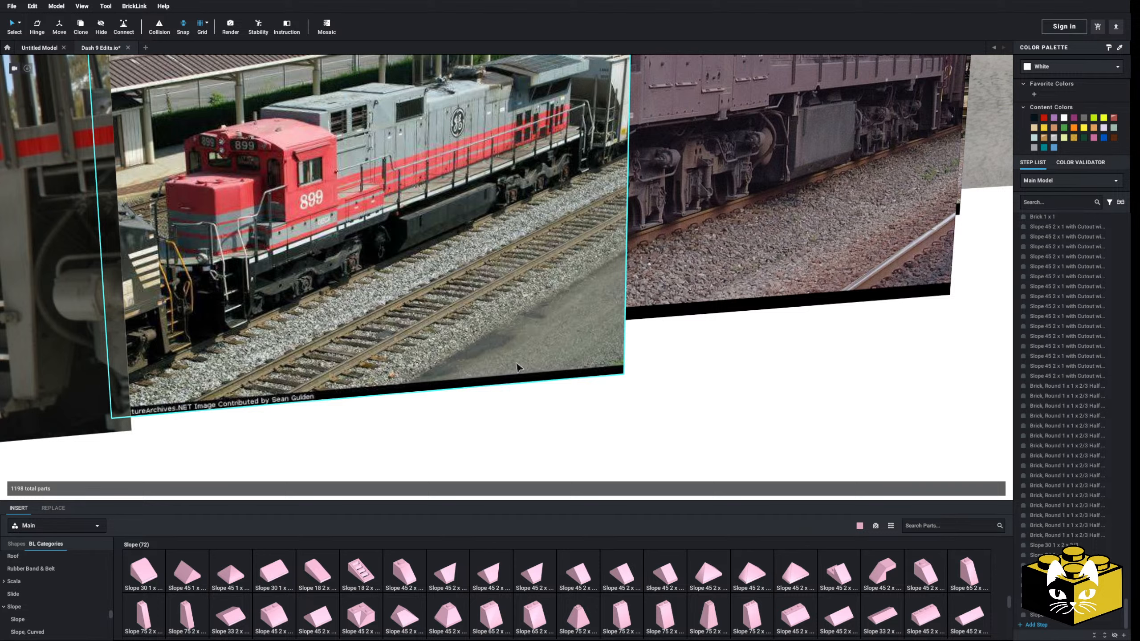
scroll(515, 364, "down", 1)
right_click_drag(381, 370, 676, 198)
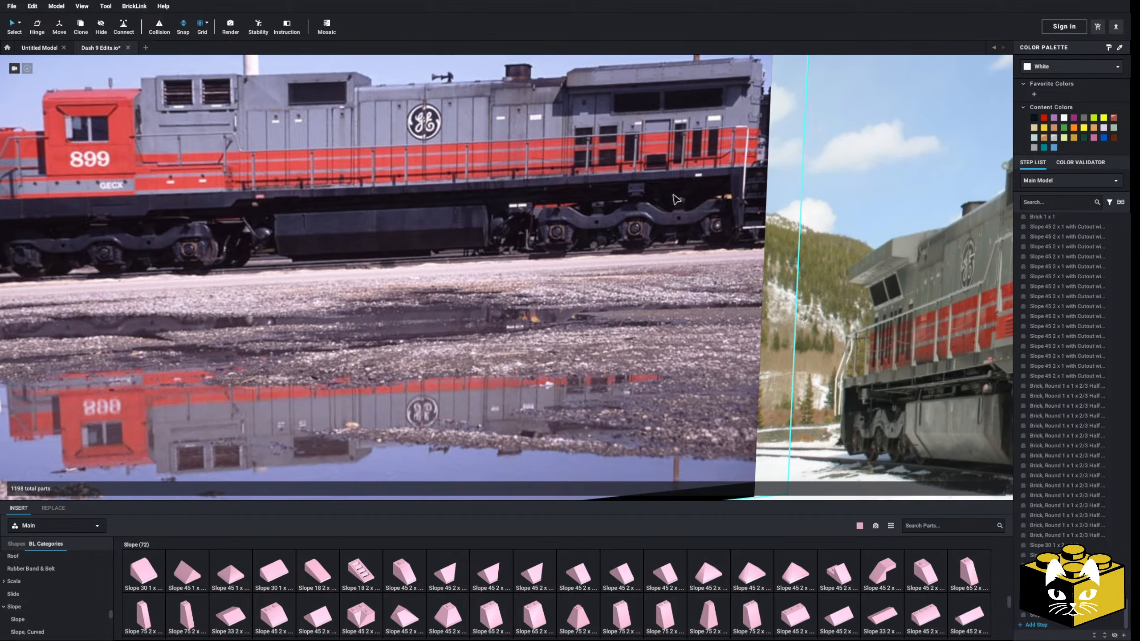
scroll(527, 395, "down", 5)
middle_click_drag(678, 422, 293, 374)
scroll(445, 378, "down", 3)
scroll(308, 362, "up", 10)
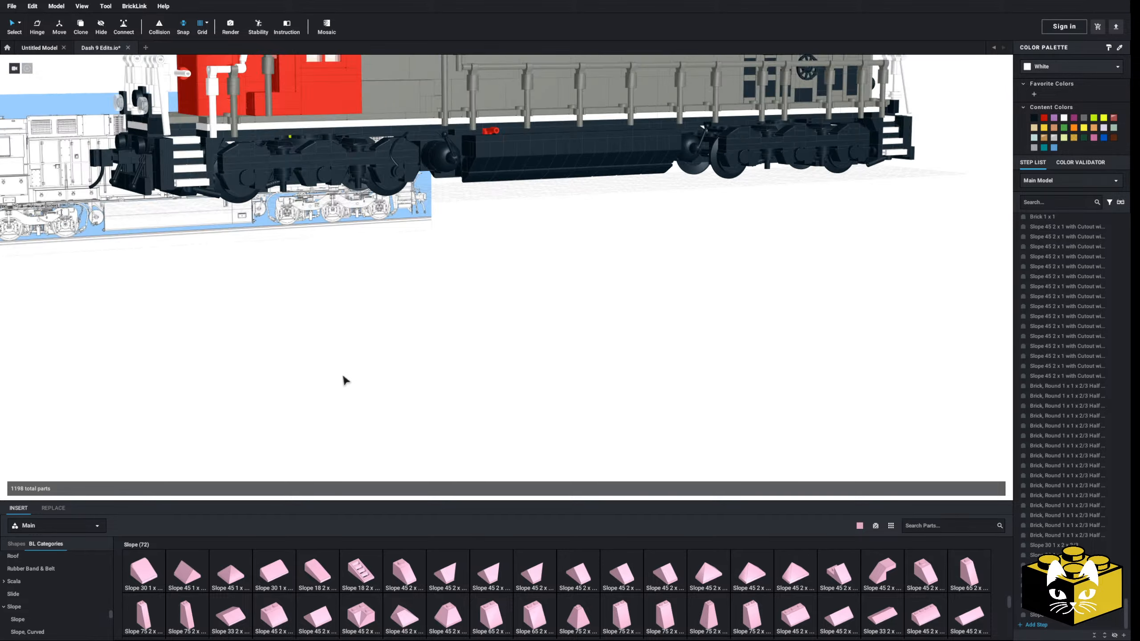
Inspect the whole locomotive from the side and from the cab end to judge the new fuel tank's proportions
right_click_drag(351, 375, 360, 394)
scroll(363, 391, "down", 6)
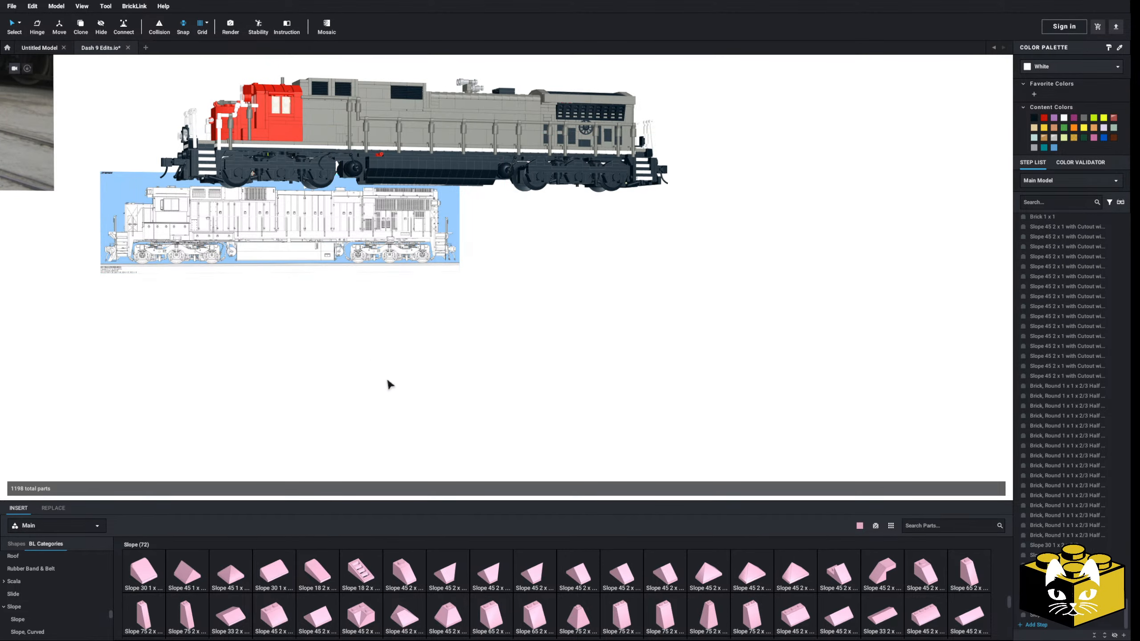
right_click_drag(387, 384, 410, 403)
scroll(455, 403, "up", 4)
scroll(455, 404, "down", 4)
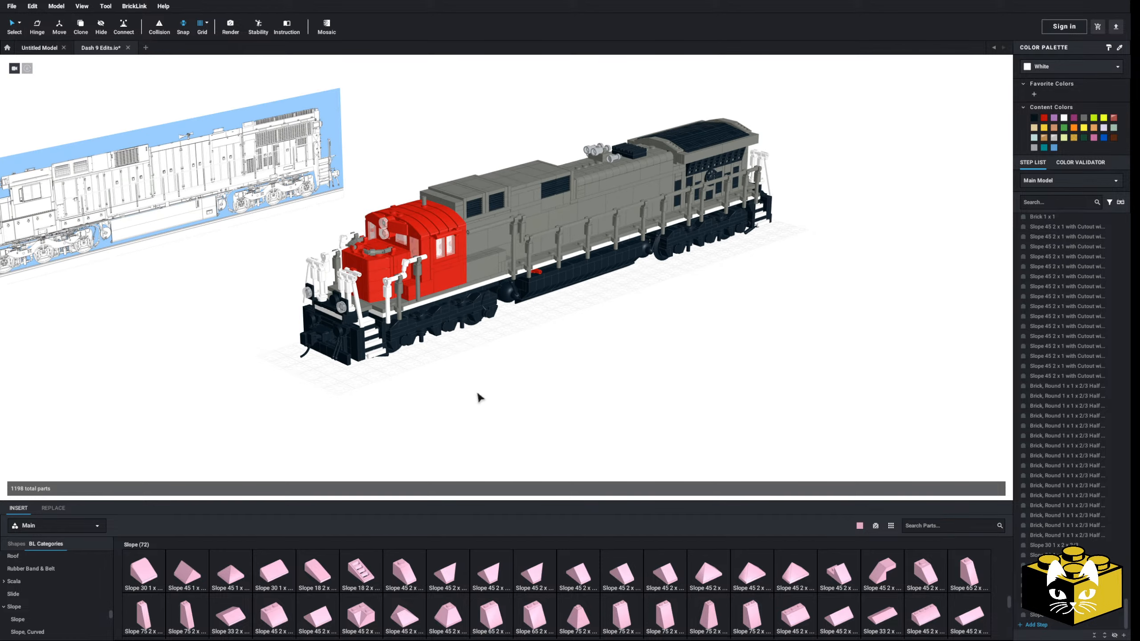
middle_click_drag(478, 393, 445, 421)
right_click_drag(448, 413, 455, 399)
scroll(531, 413, "down", 4)
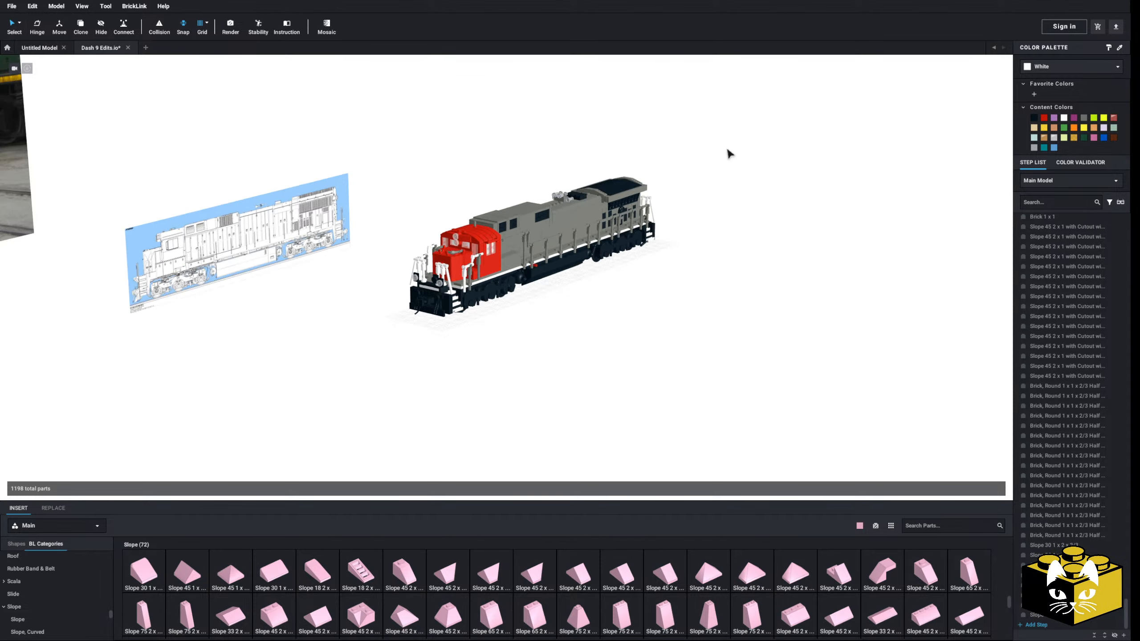
Save the changes to the Dash 9 Edits model
left_click_drag(728, 135, 399, 395)
left_click(129, 73)
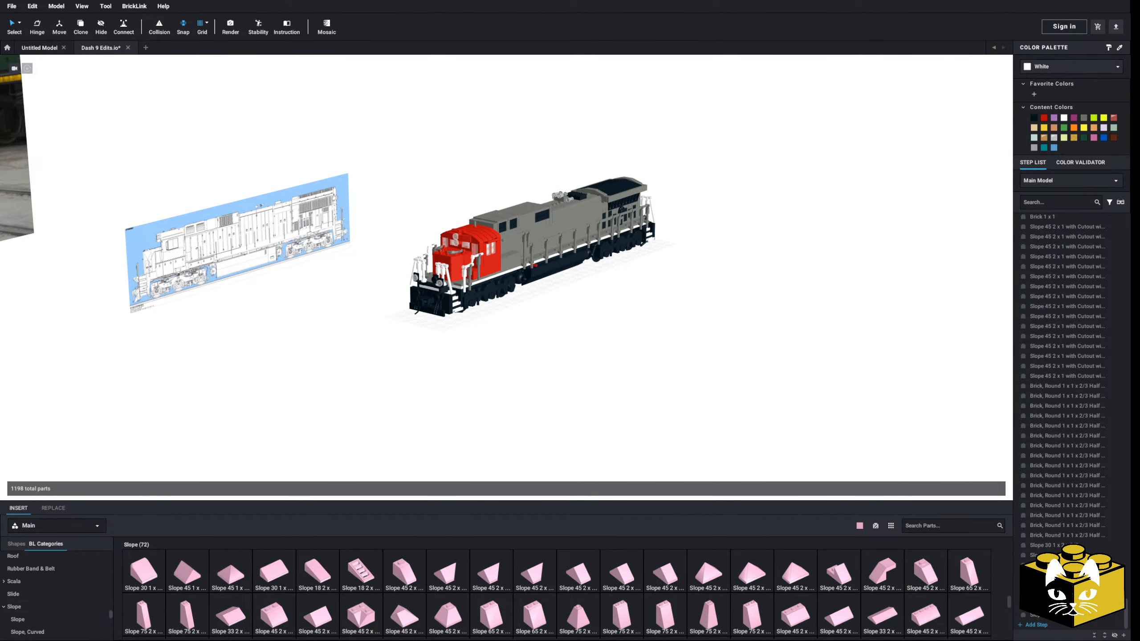
left_click(12, 7)
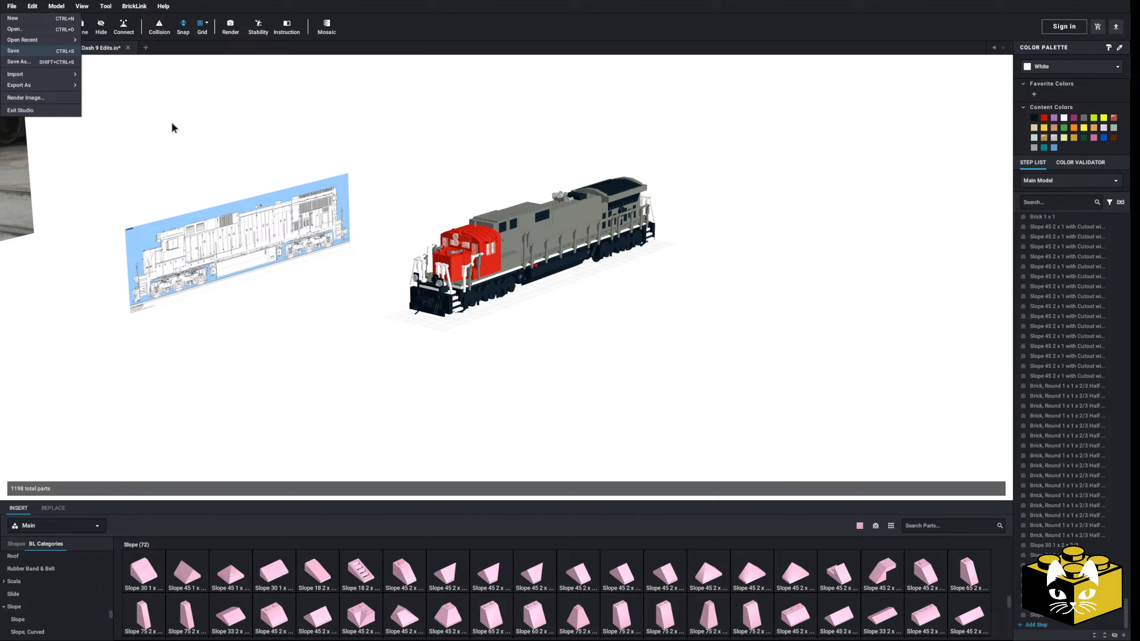
left_click(66, 52)
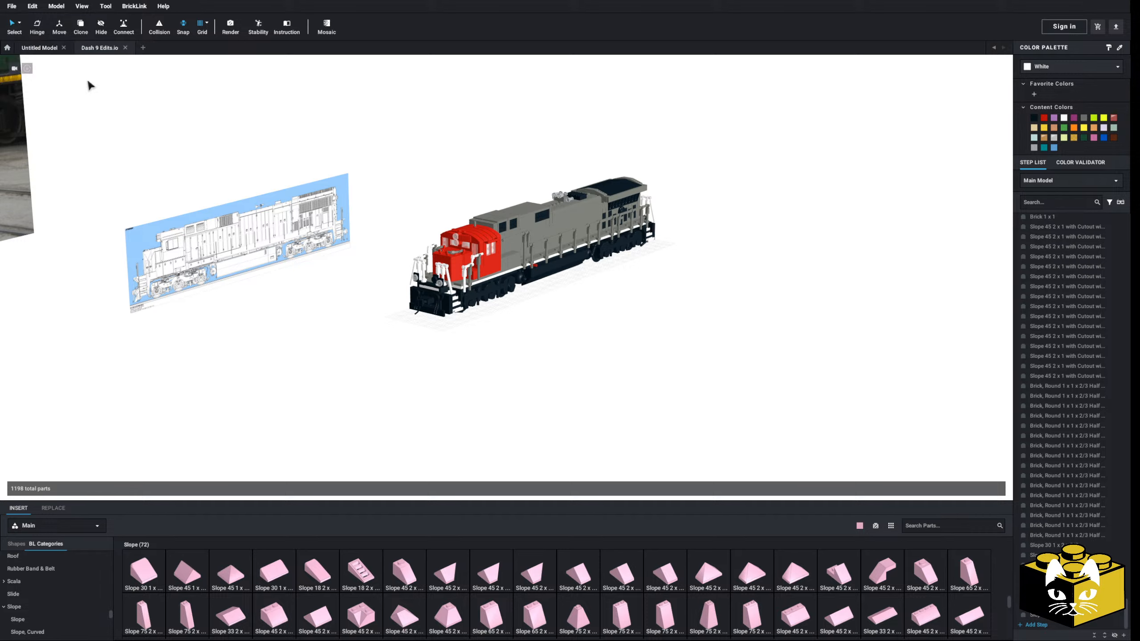
Import the Dash 9 Edits model into the empty Untitled Model and release it from its submodel
left_click(38, 50)
left_click(12, 6)
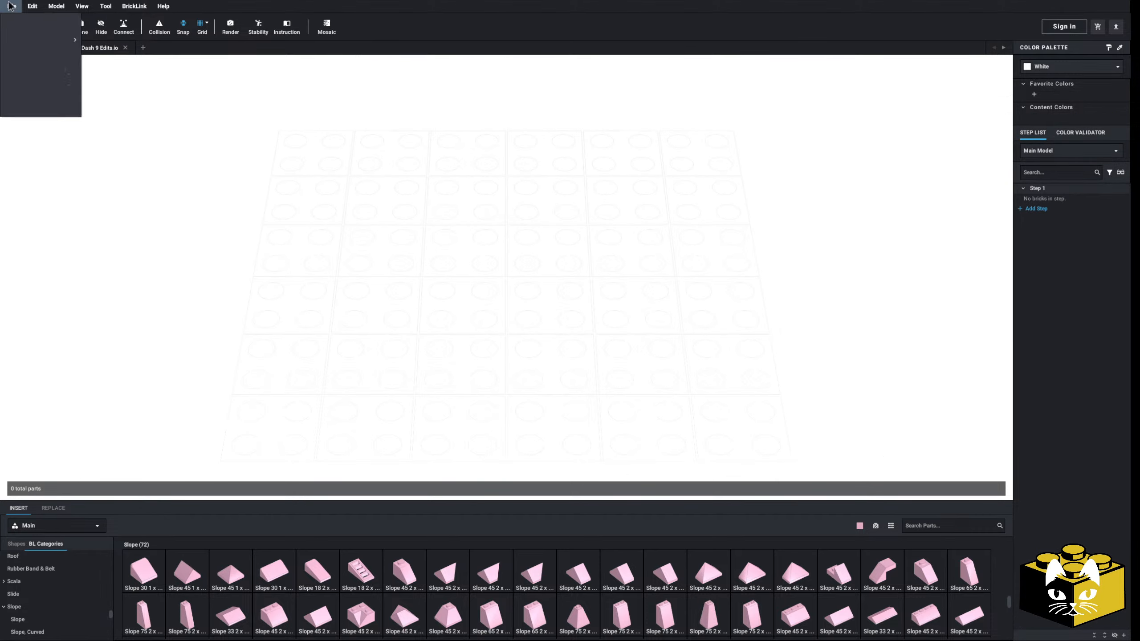
mouse_move(44, 47)
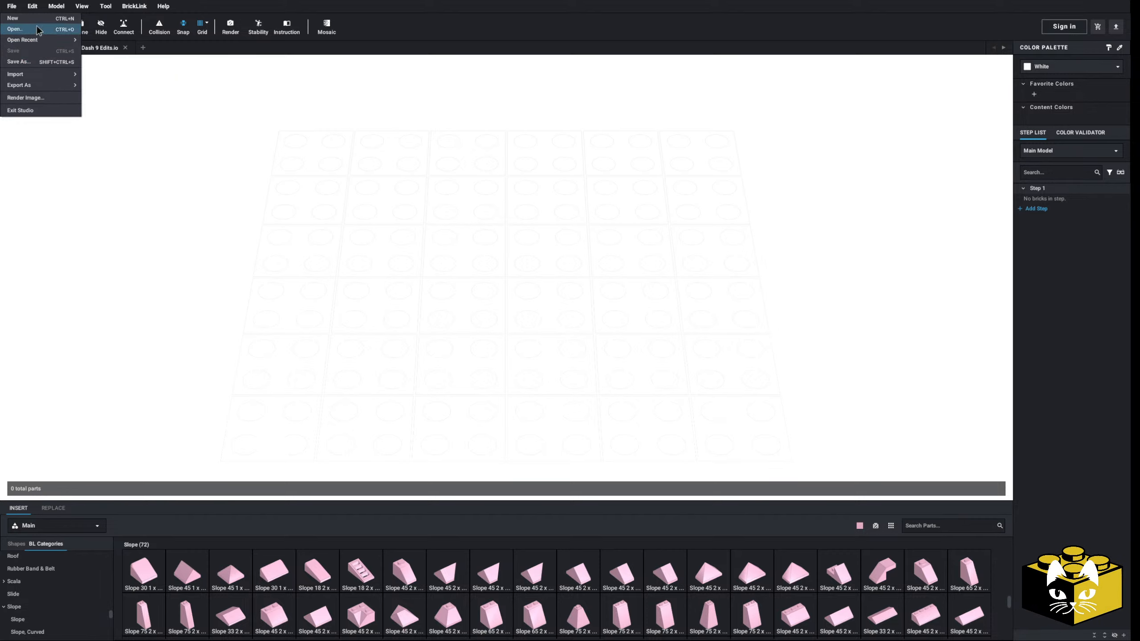
mouse_move(42, 76)
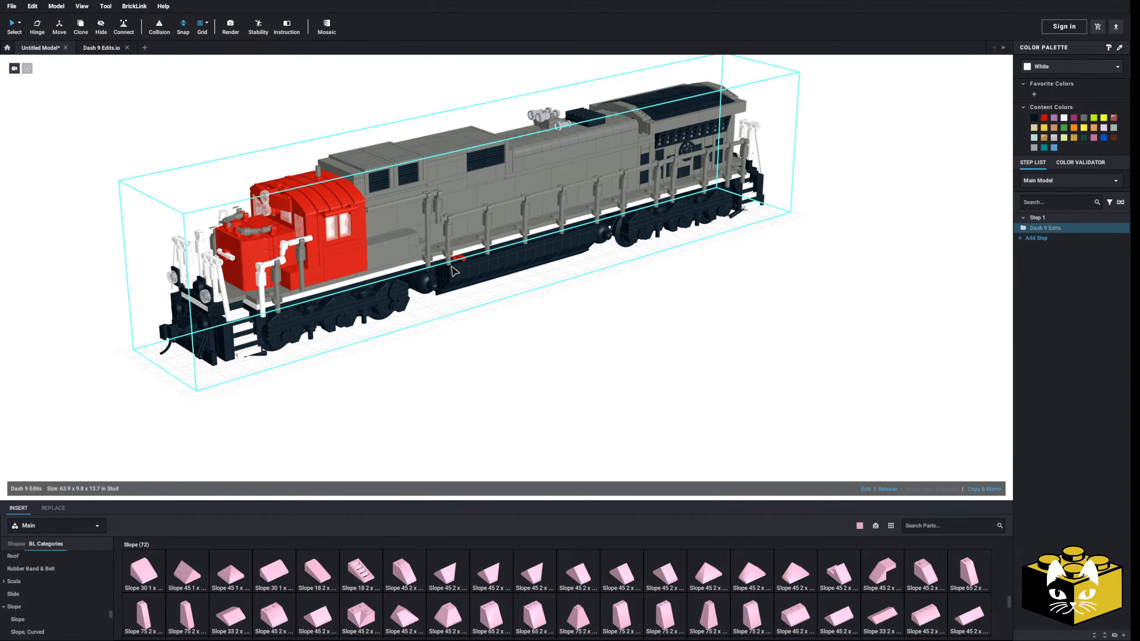
left_click(887, 488)
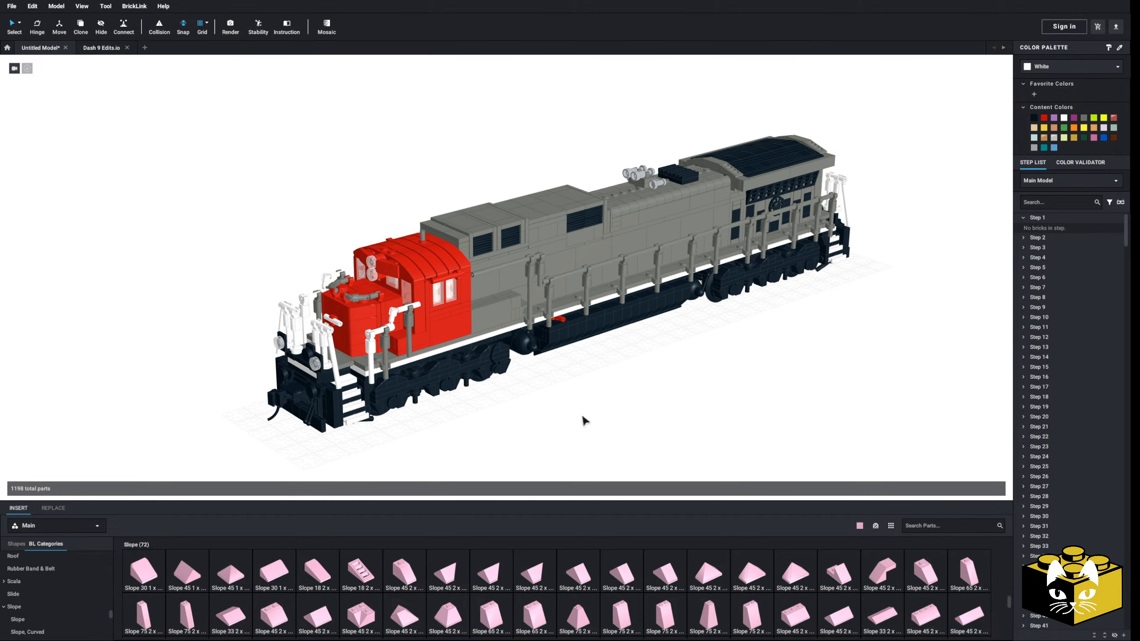
Save the imported locomotive as a new file named C39-9.io
left_click(11, 7)
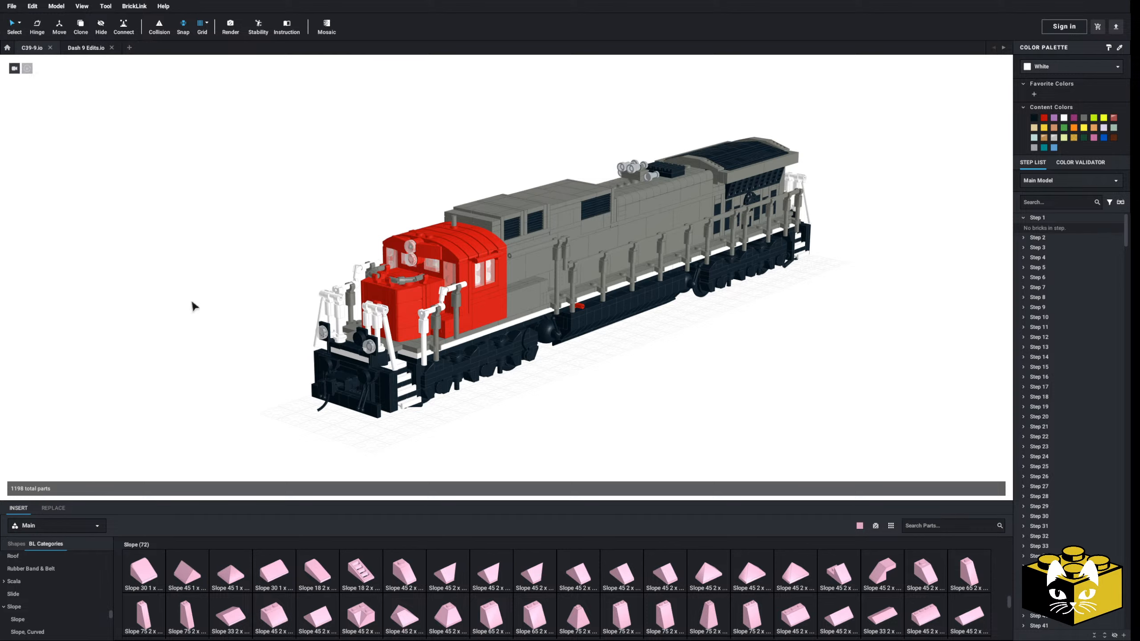
scroll(245, 277, "down", 3)
scroll(245, 277, "up", 3)
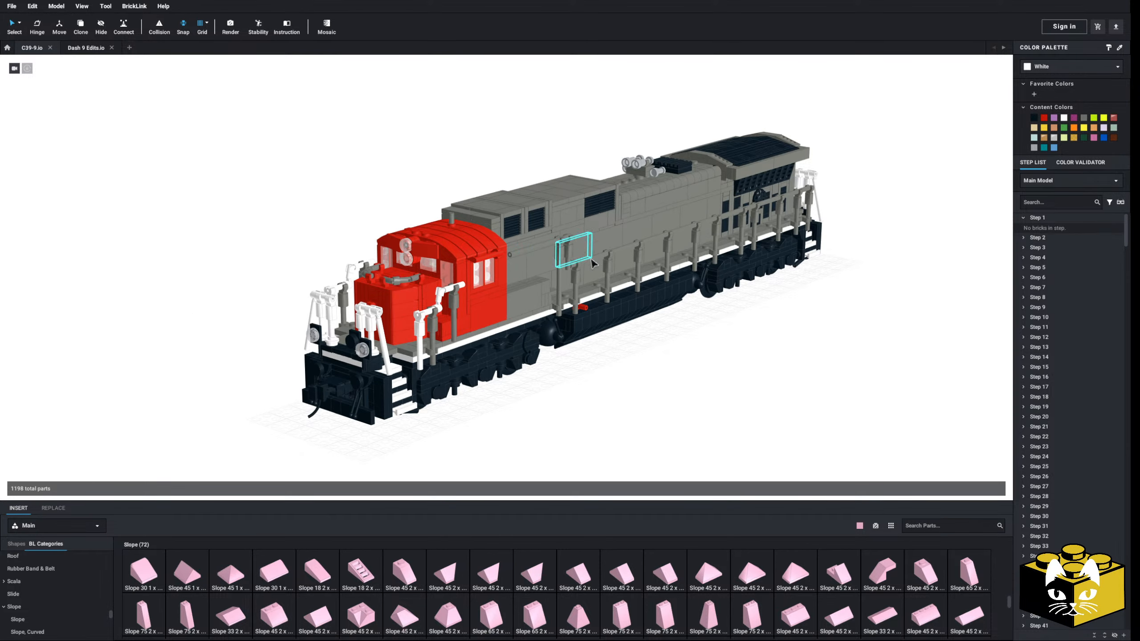
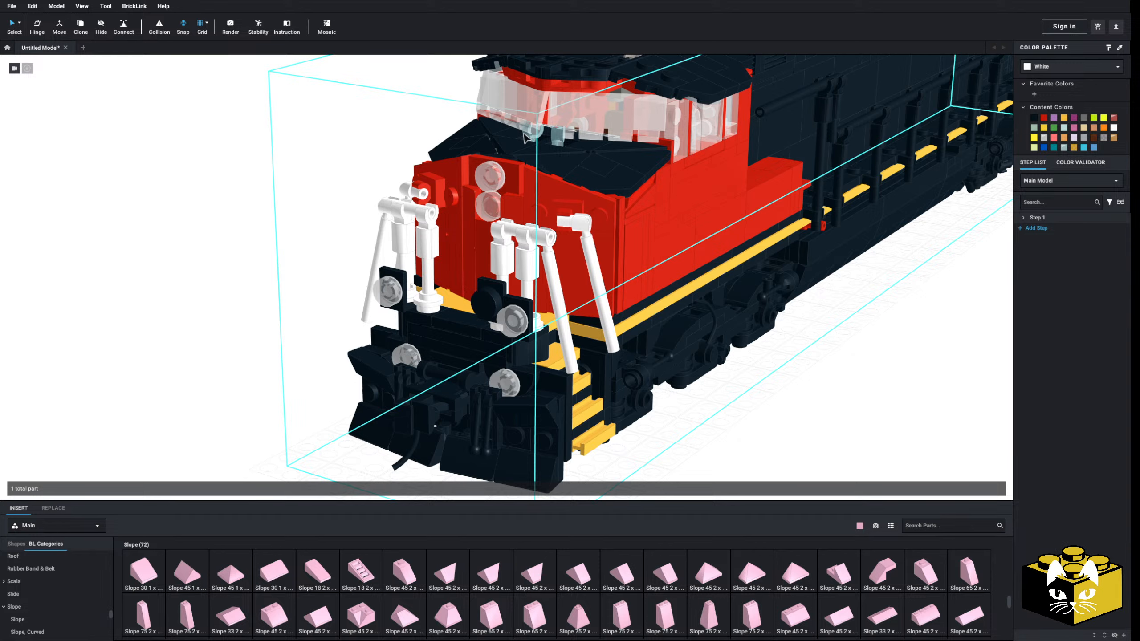
Examine the red and black Dash 9 locomotive from the front and along its side
scroll(365, 253, "down", 4)
right_click_drag(365, 252, 372, 264)
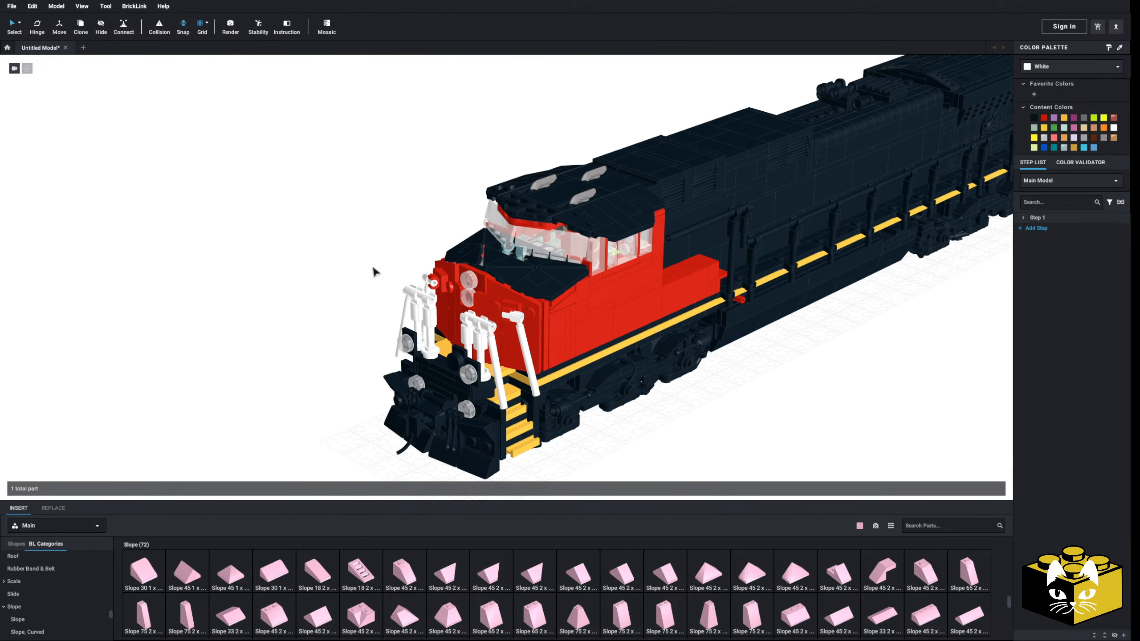
right_click_drag(300, 266, 273, 258)
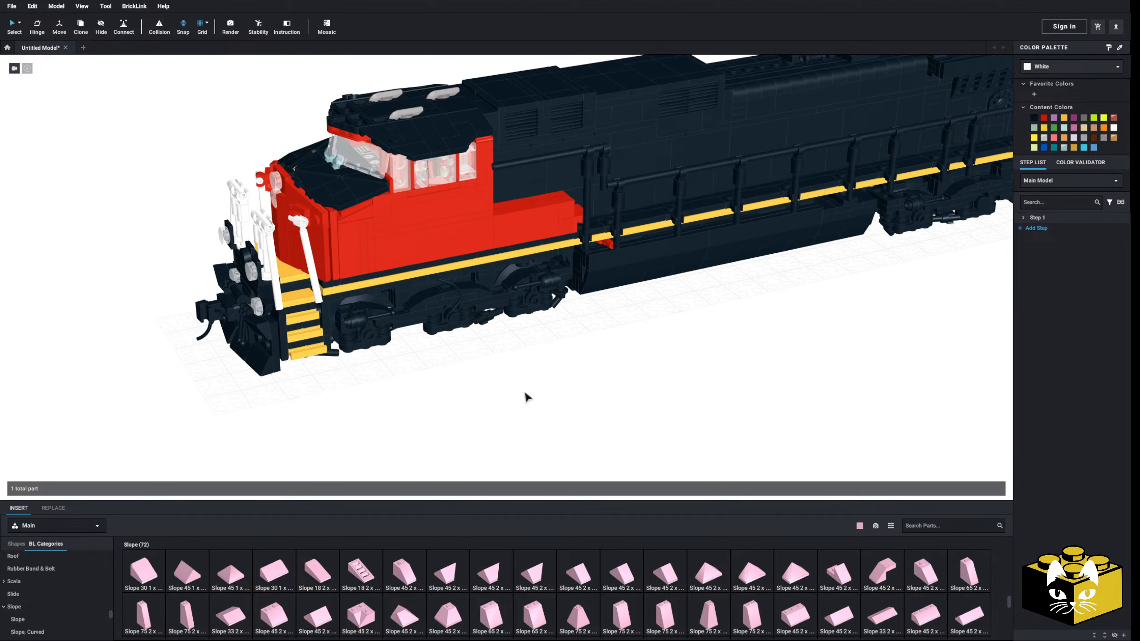
middle_click_drag(579, 380, 615, 398)
right_click_drag(615, 398, 625, 385)
middle_click_drag(624, 386, 572, 392)
right_click_drag(555, 208, 556, 233)
scroll(500, 225, "down", 3)
Release the Dash 9 C44-9W locomotive submodel into its individual parts and building steps
left_click(478, 287)
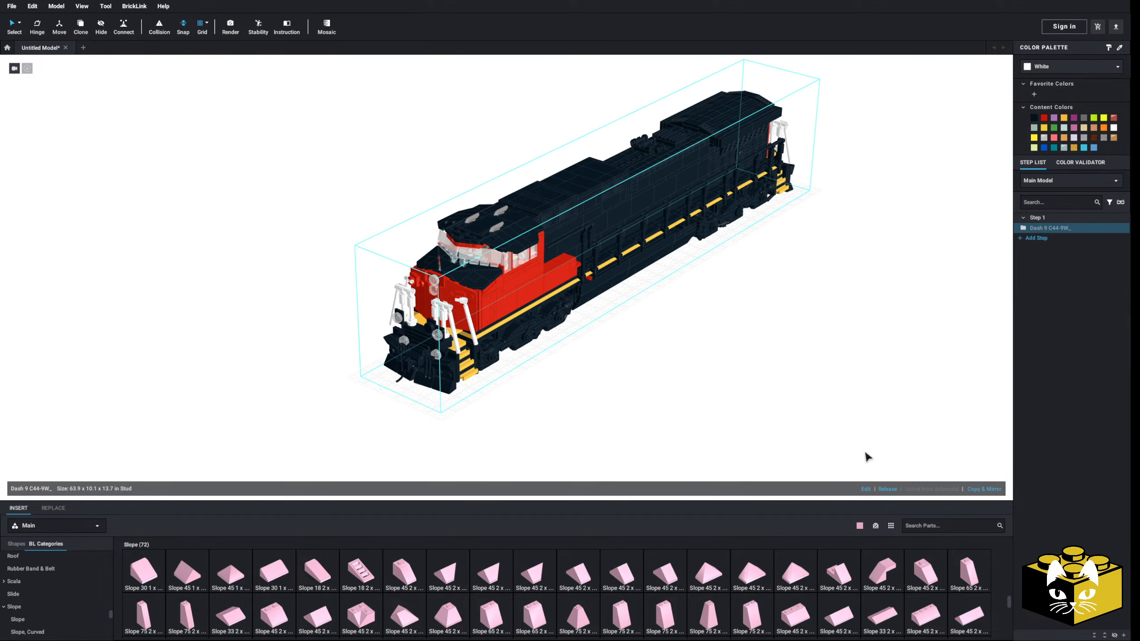
left_click(884, 487)
left_click(567, 350)
scroll(552, 339, "up", 3)
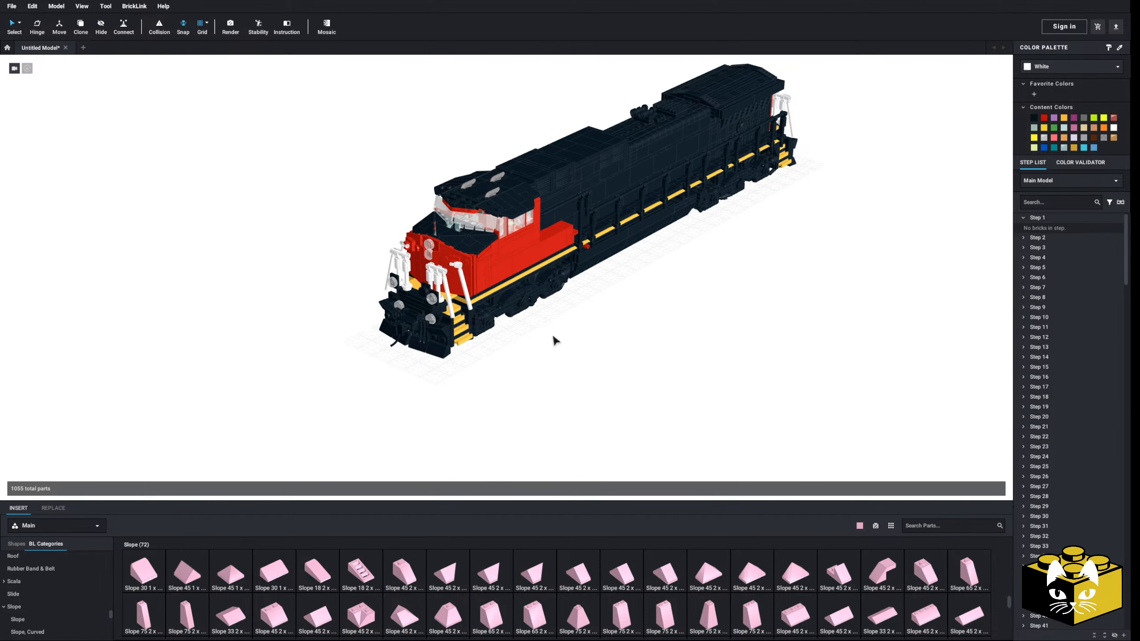
scroll(544, 332, "up", 3)
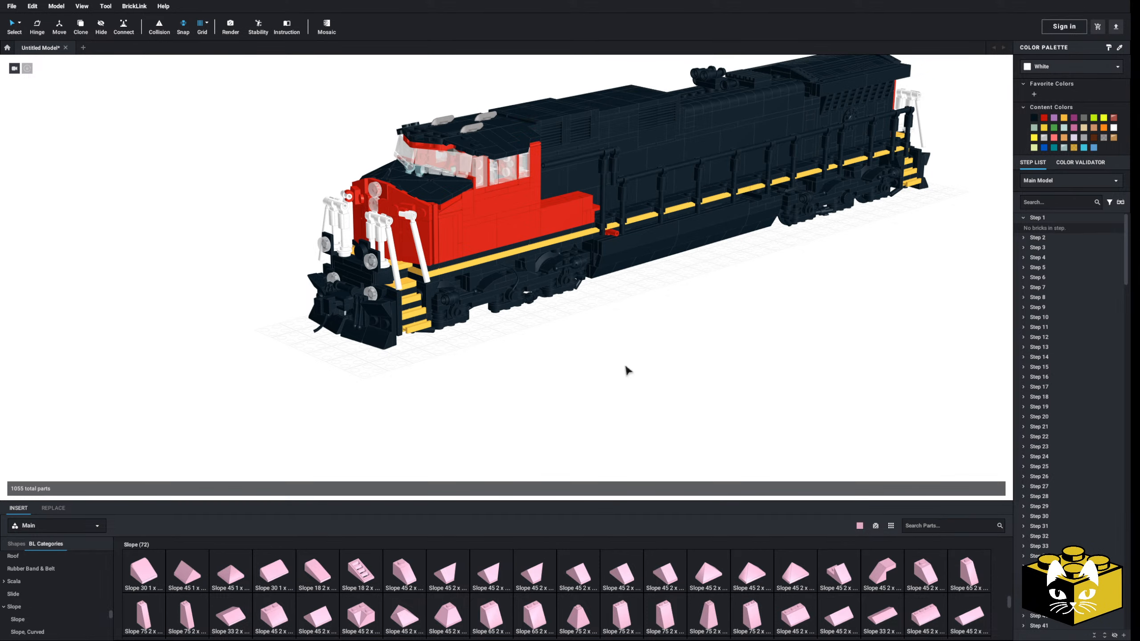
Add 214123412.png as a reference image and place it in the empty space ahead of the locomotive's nose
middle_click_drag(417, 287, 621, 383)
left_click(58, 9)
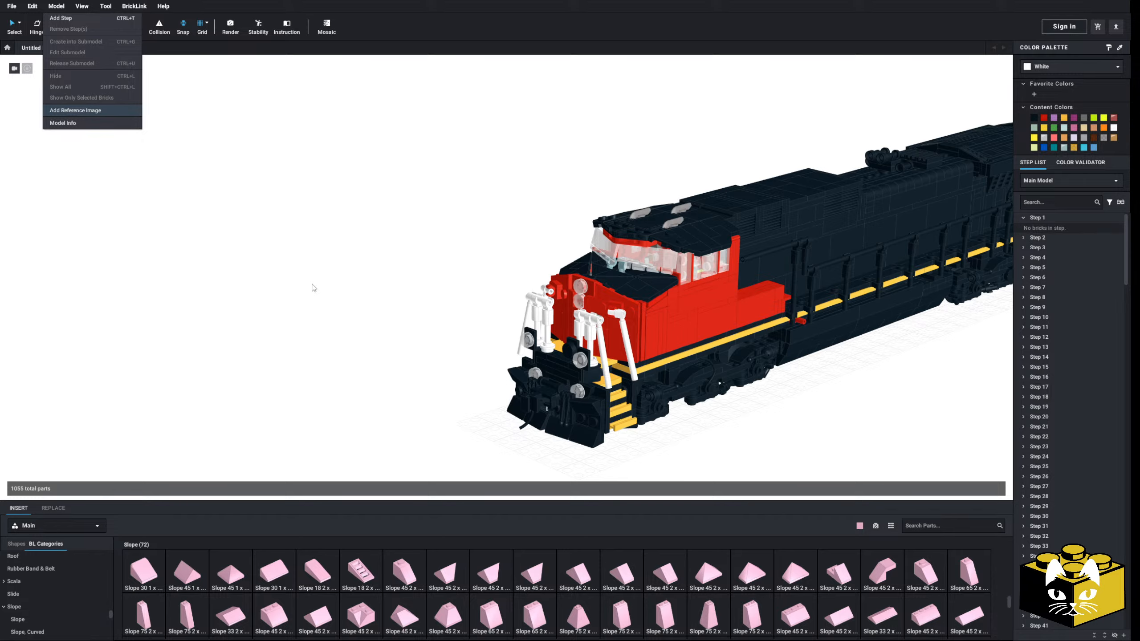
left_click(420, 594)
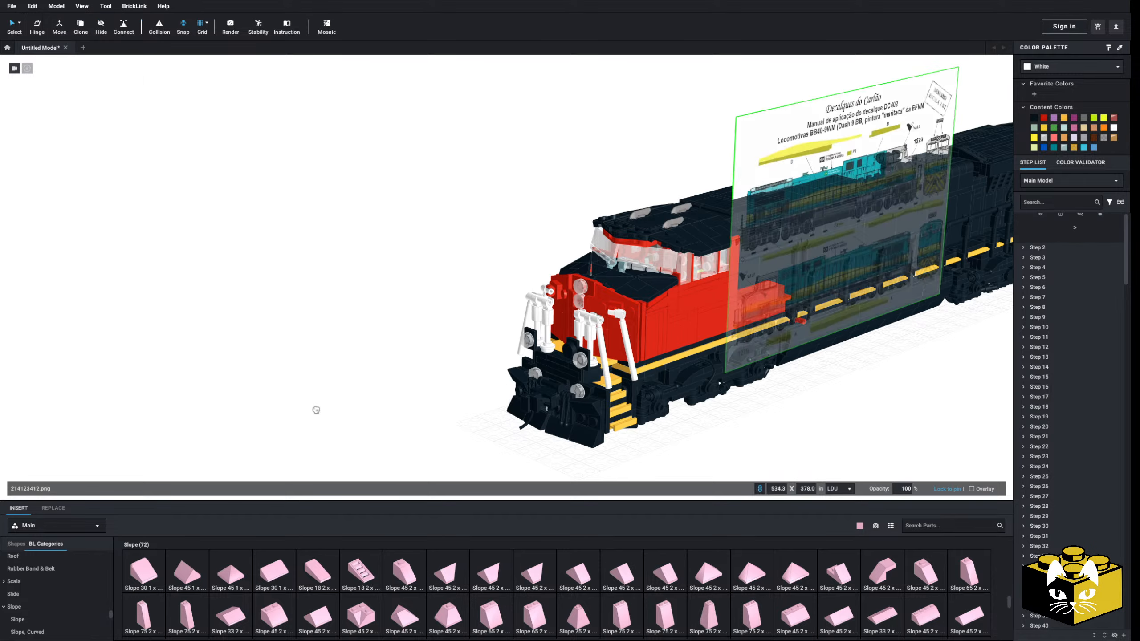
left_click(311, 406)
left_click(424, 490)
Examine the teal and yellow BB40-9WM livery drawings on the reference image, including the wheel trucks and decal placement
scroll(451, 432, "up", 6)
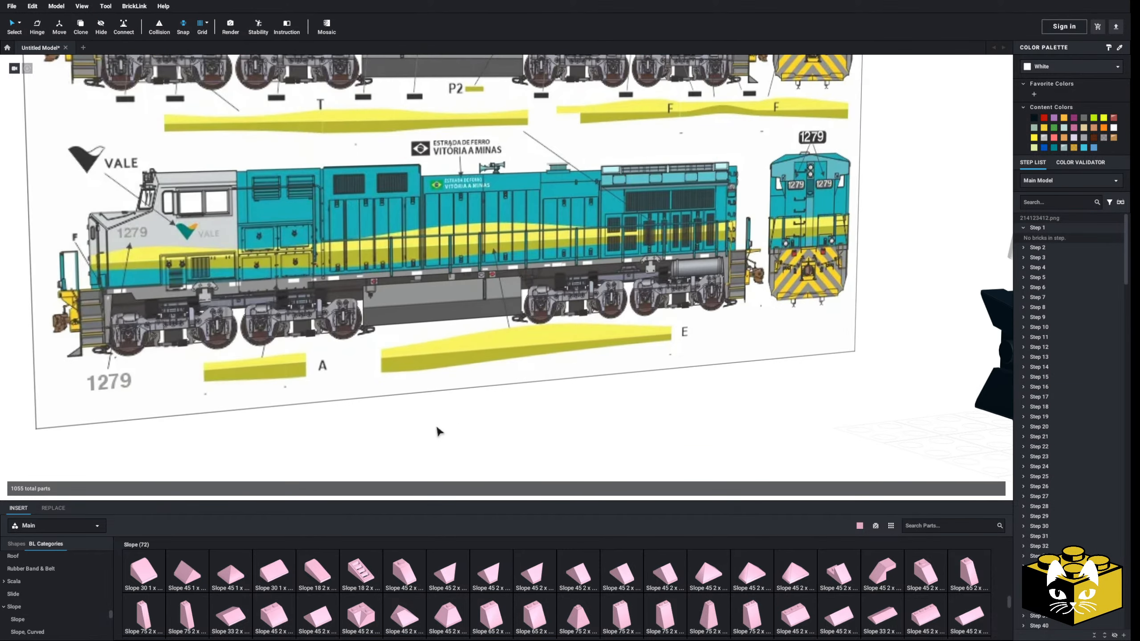
scroll(266, 348, "down", 5)
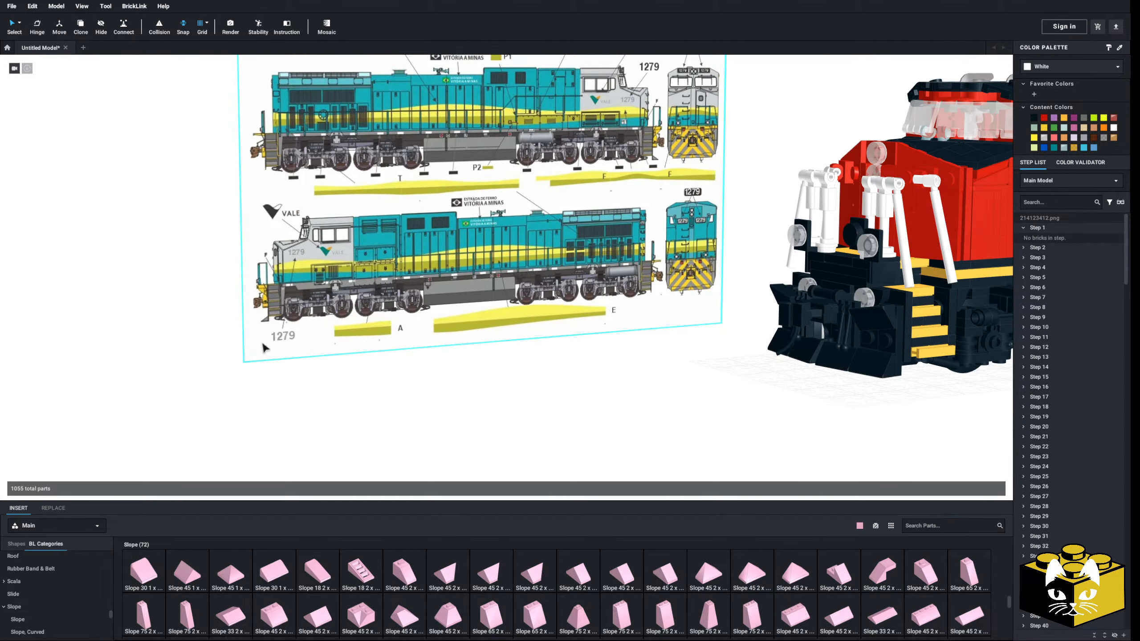
scroll(333, 359, "up", 3)
middle_click_drag(500, 103, 527, 182)
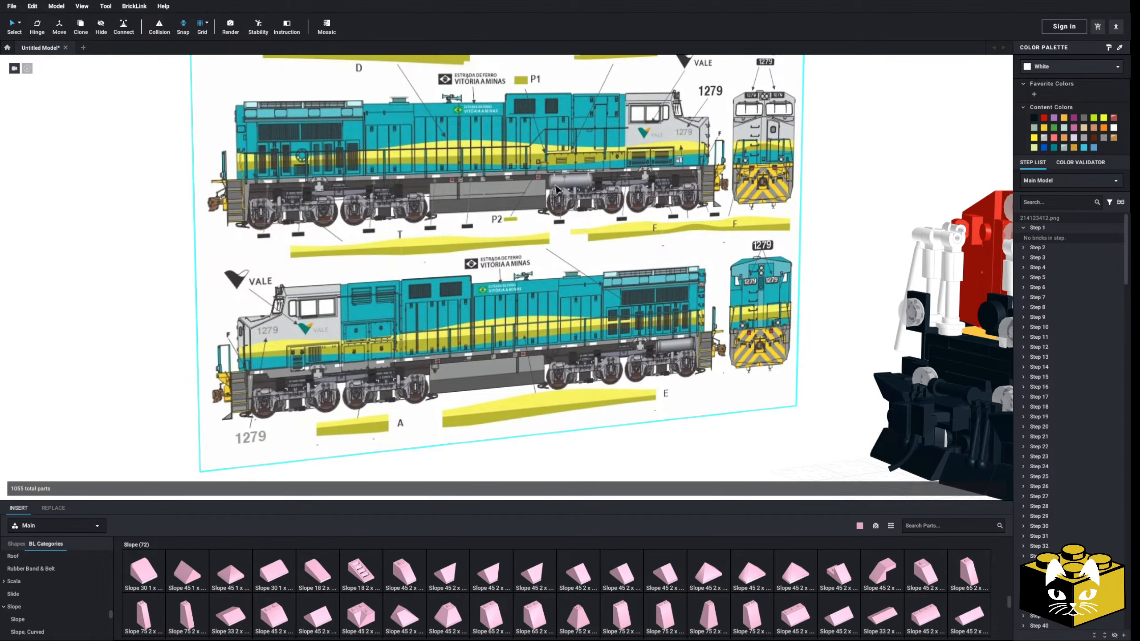
scroll(468, 206, "down", 3)
middle_click_drag(737, 251, 305, 269)
right_click_drag(310, 360, 366, 296)
middle_click_drag(366, 296, 700, 269)
right_click_drag(700, 269, 605, 269)
scroll(605, 270, "up", 3)
middle_click_drag(606, 269, 489, 247)
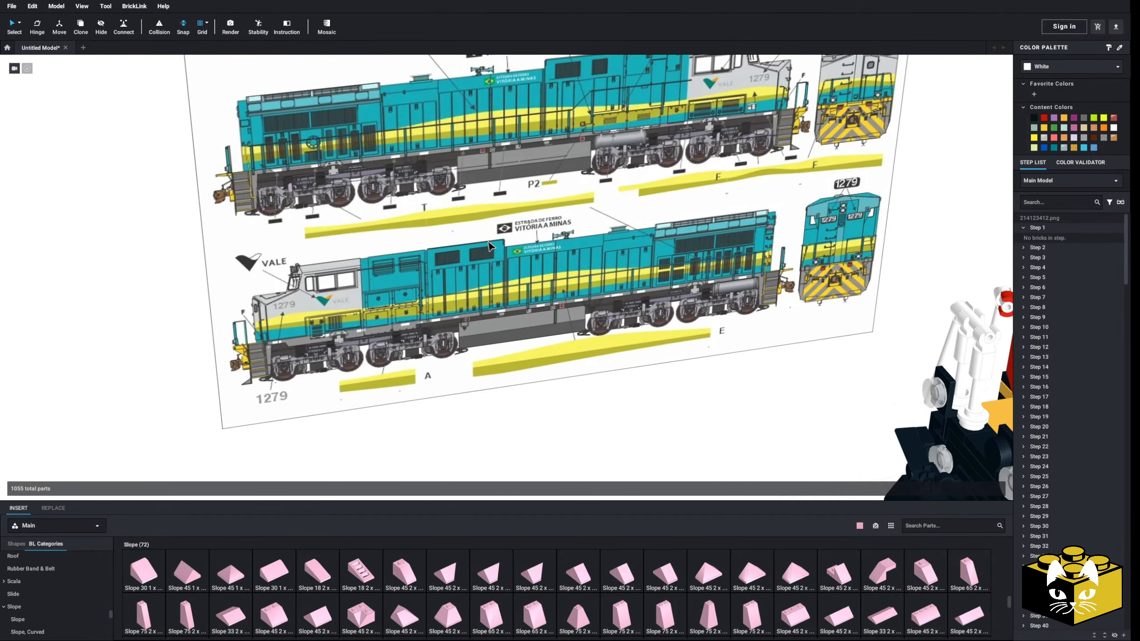
scroll(490, 249, "up", 5)
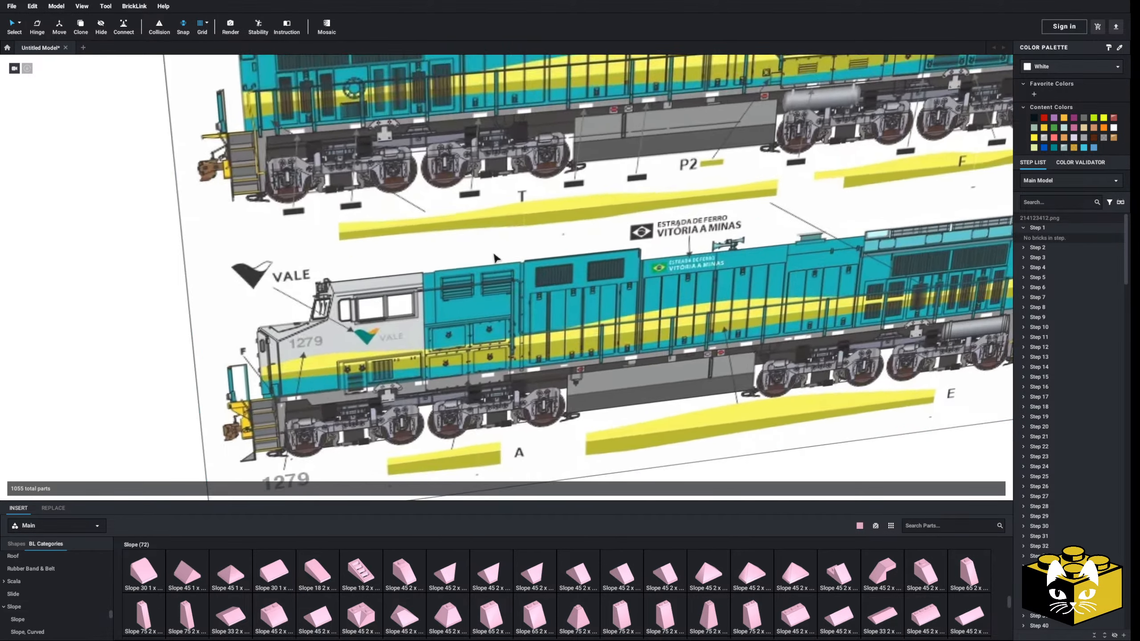
scroll(465, 274, "up", 2)
middle_click_drag(419, 255, 421, 262)
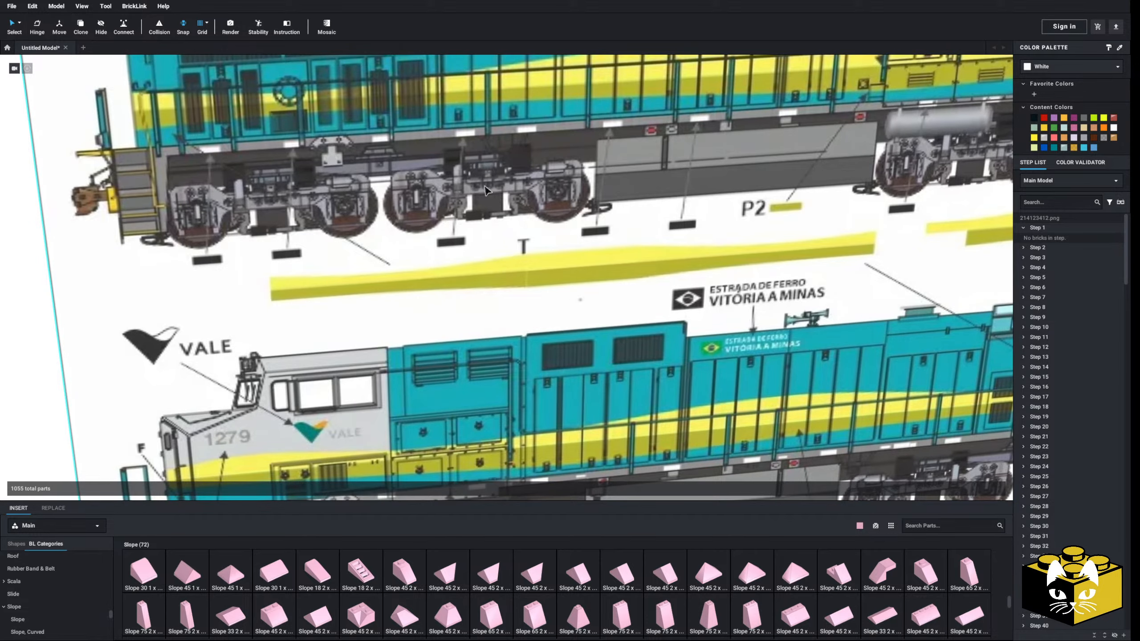
scroll(375, 200, "down", 5)
scroll(389, 261, "down", 5)
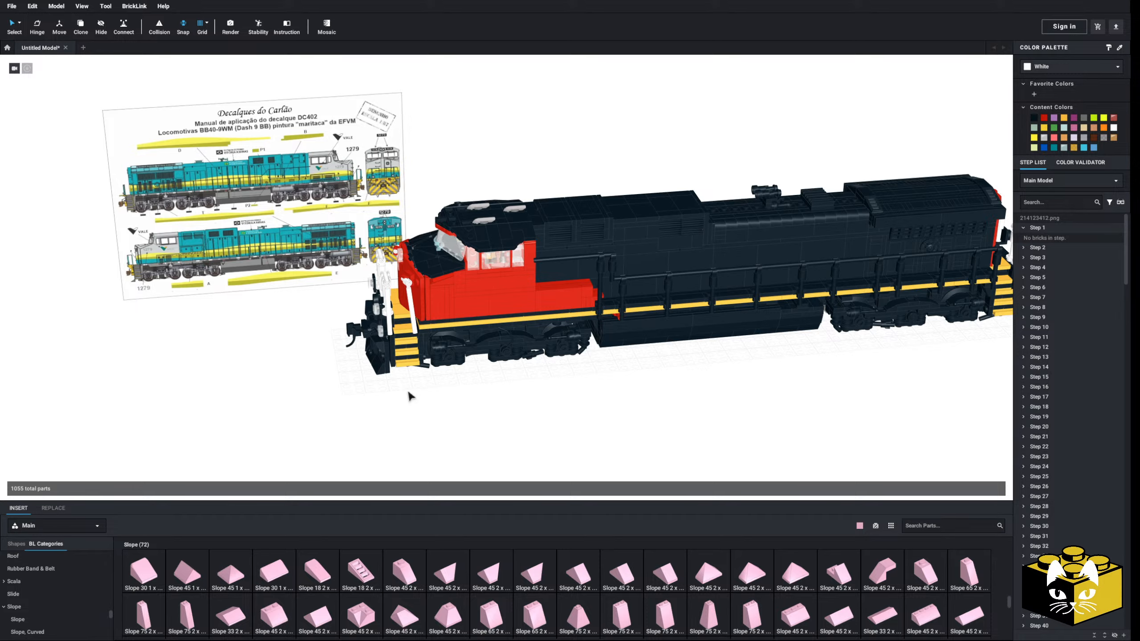
Compare the model's front wheel truck with the trucks and cab shown in the BB40-9WM reference drawing
scroll(404, 391, "up", 6)
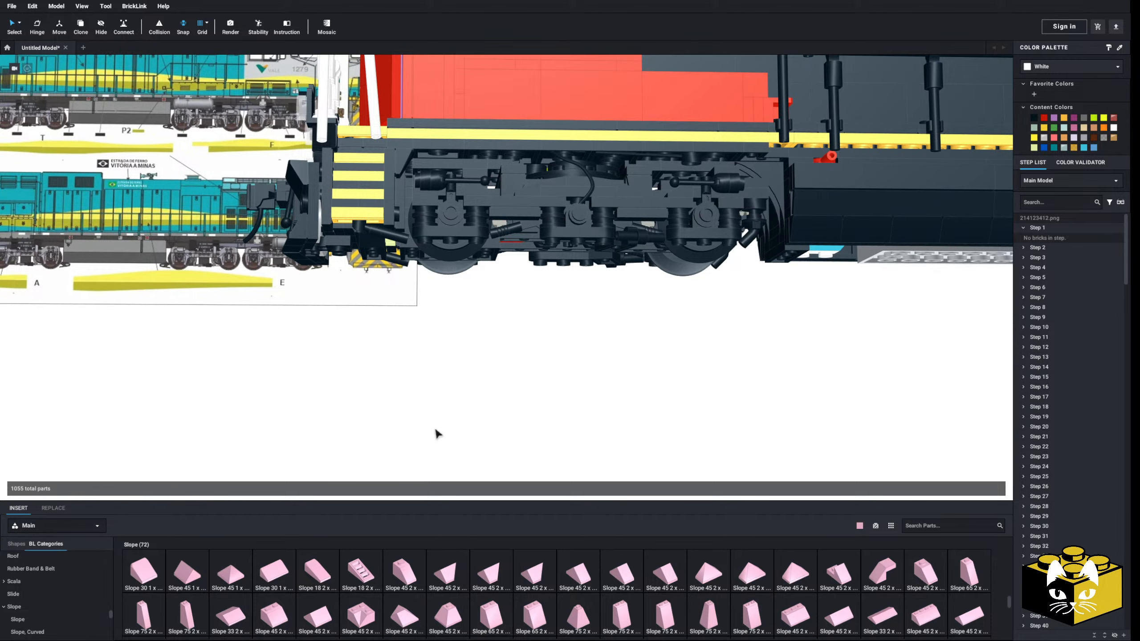
scroll(436, 430, "up", 3)
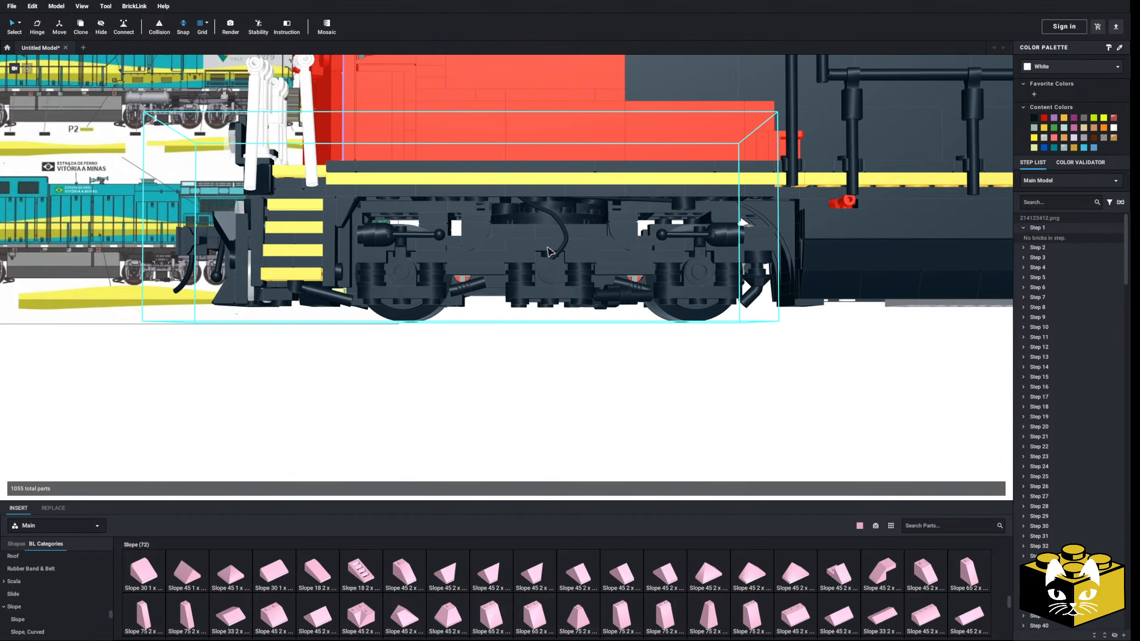
scroll(433, 383, "down", 1)
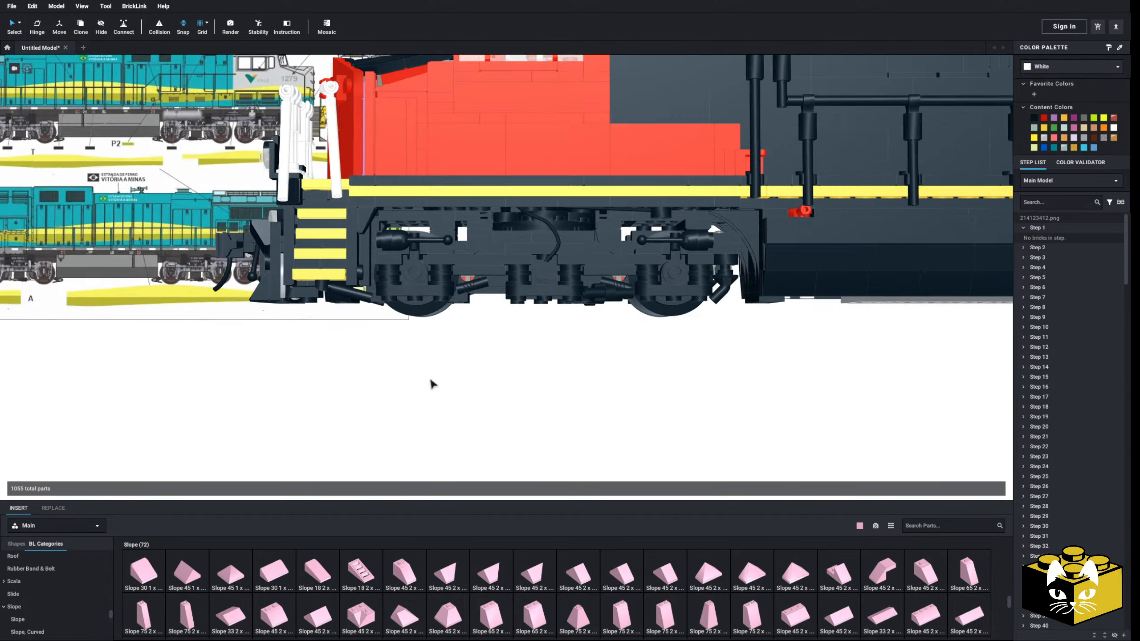
scroll(432, 384, "down", 3)
scroll(494, 381, "up", 6)
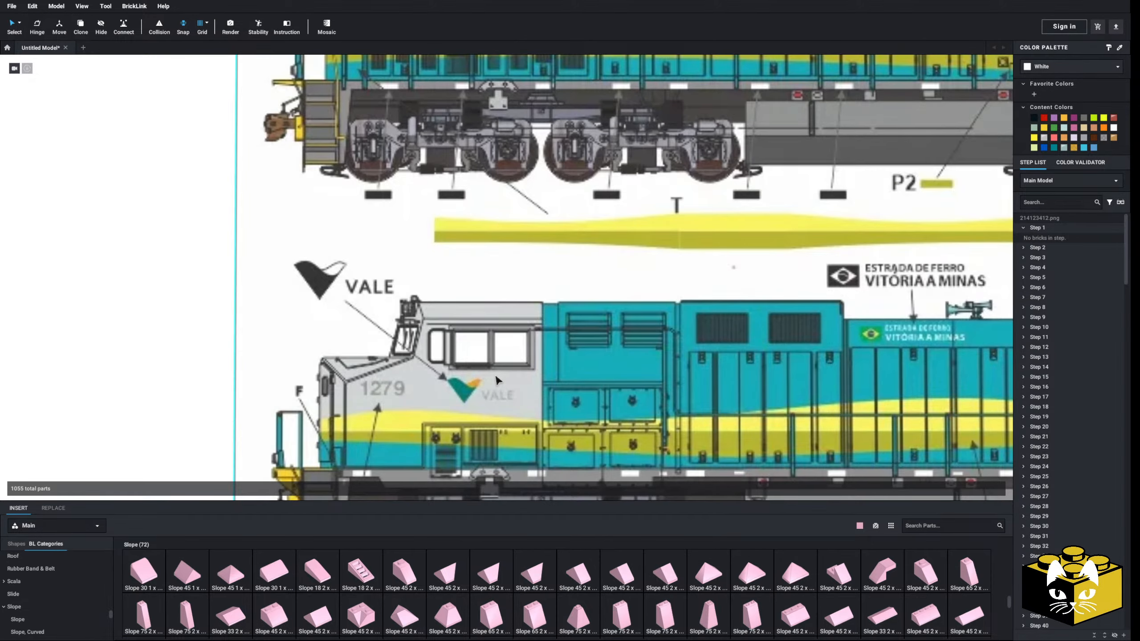
scroll(496, 380, "down", 5)
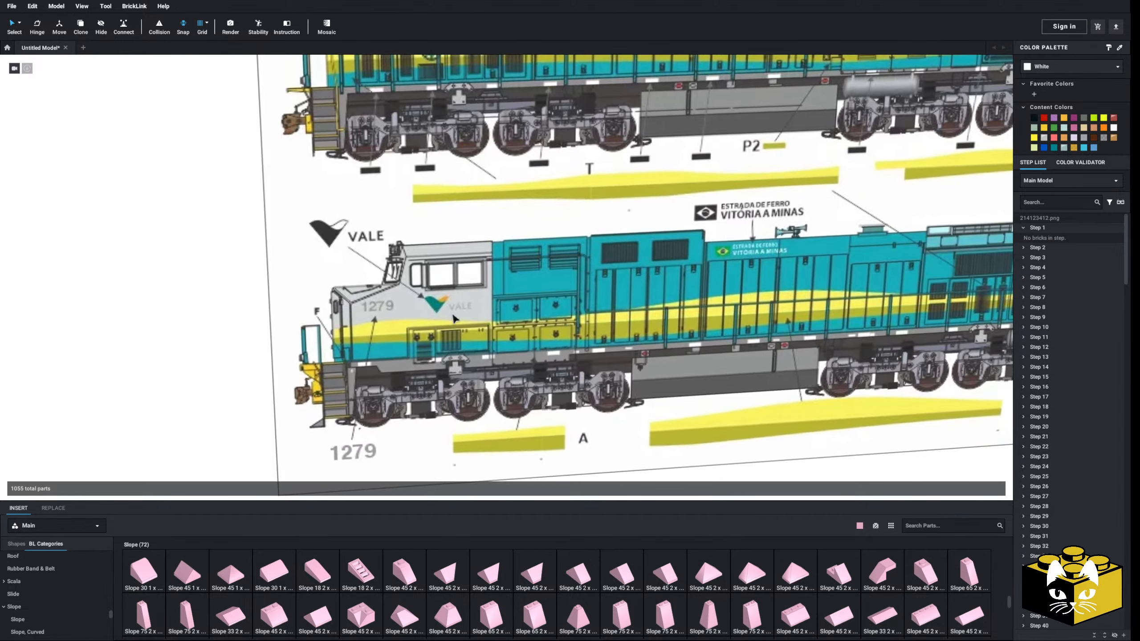
scroll(494, 346, "down", 2)
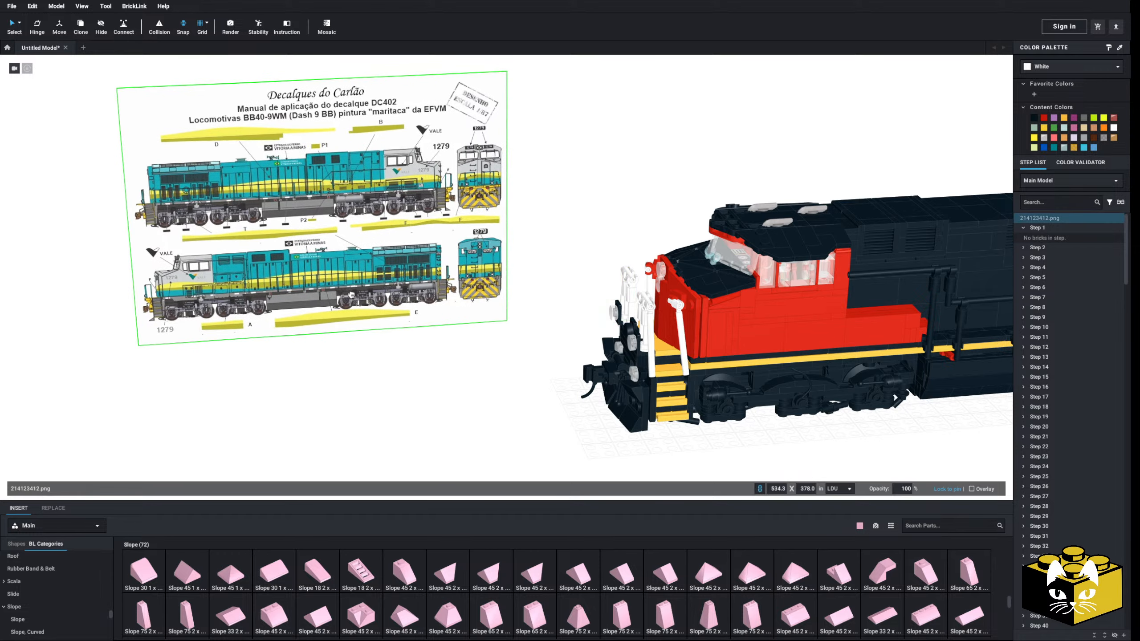
Add the image listing locomotive road numbers, colors and decal levels as a second reference beside the livery drawing
left_click(58, 8)
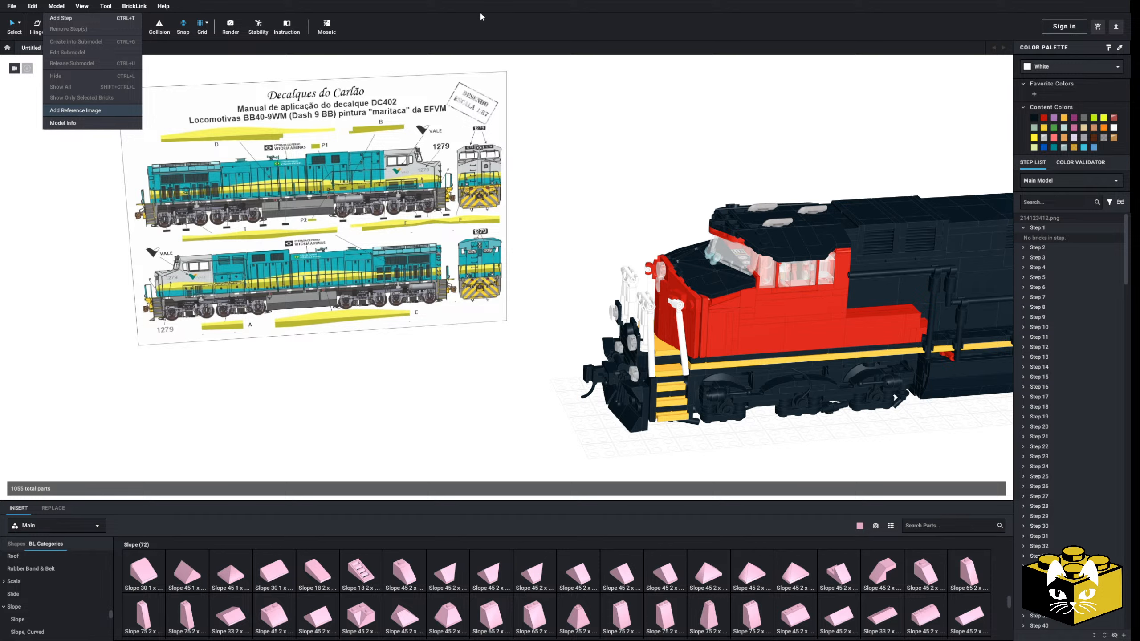
left_click(531, 86)
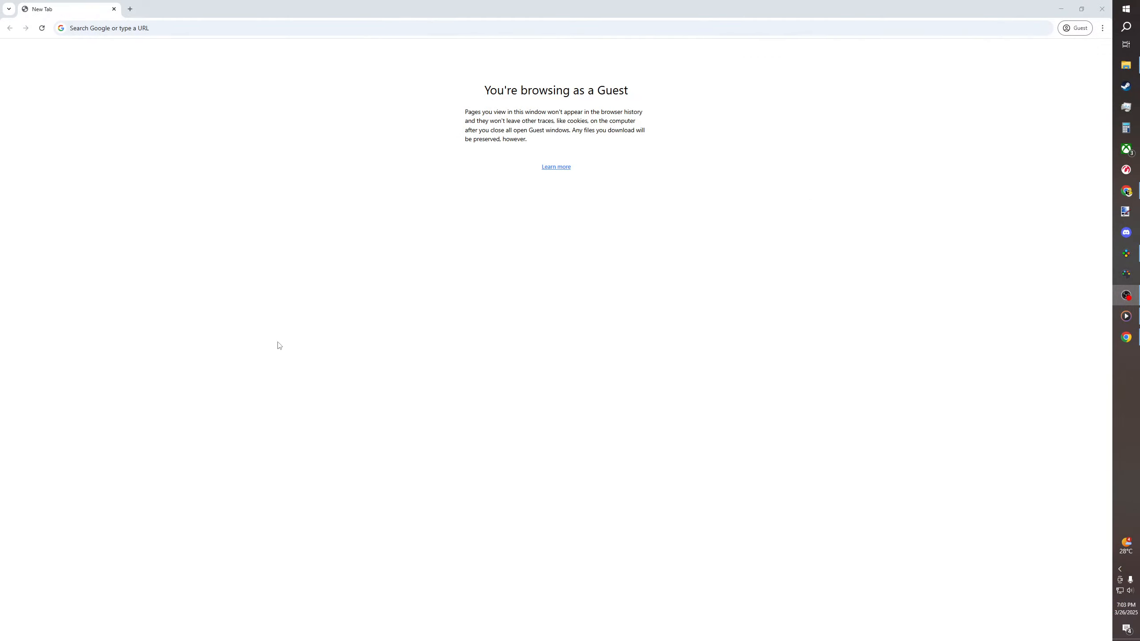
left_click(95, 28)
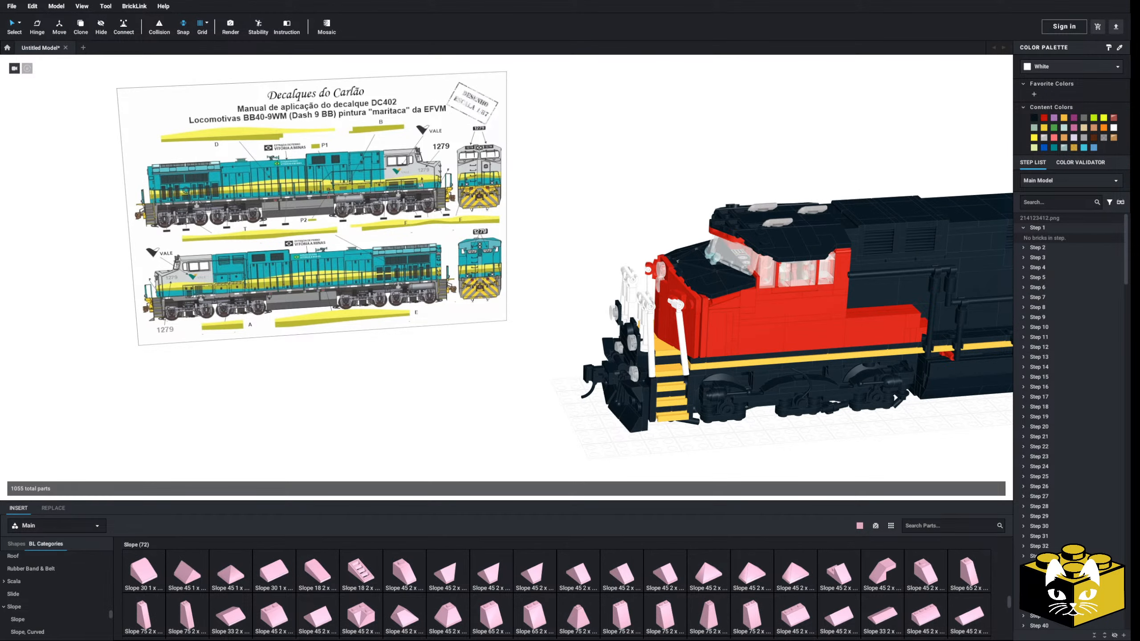
left_click(56, 7)
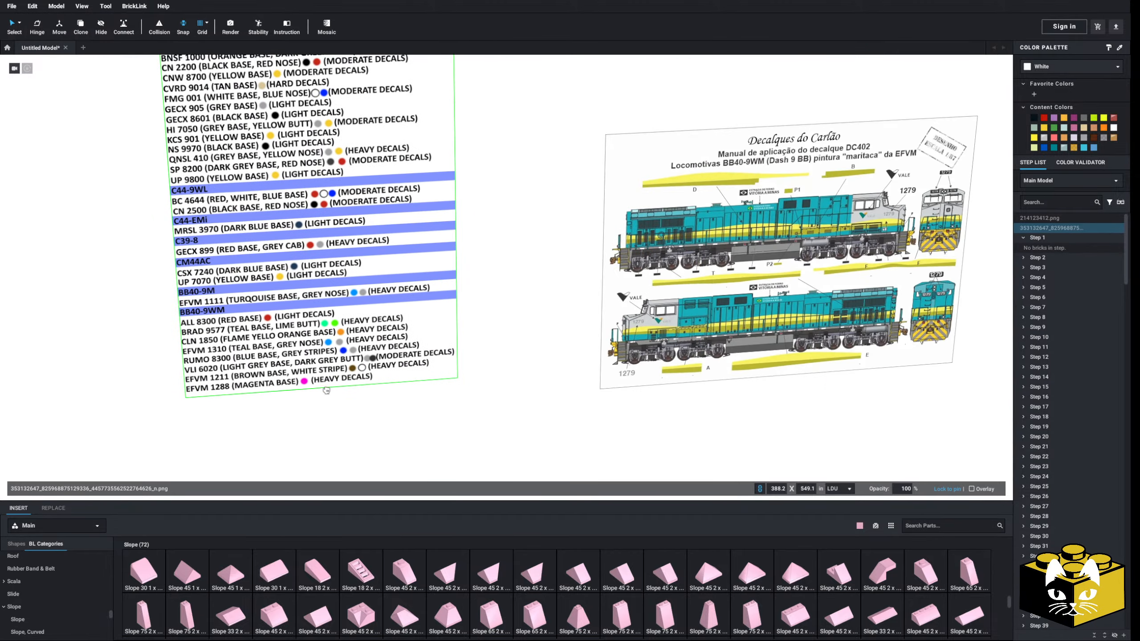
Read the BB40-9M and BB40-9WM entries in the locomotive list alongside the livery drawing, noting base colors and decal levels
scroll(404, 440, "up", 7)
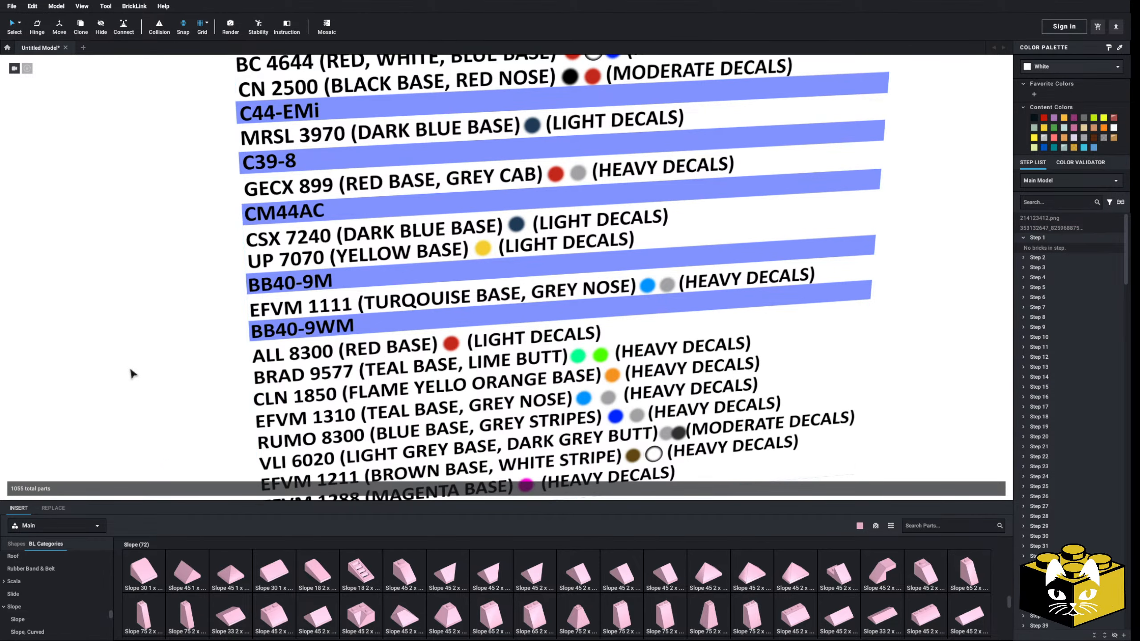
middle_click_drag(131, 371, 132, 344)
left_click(257, 236)
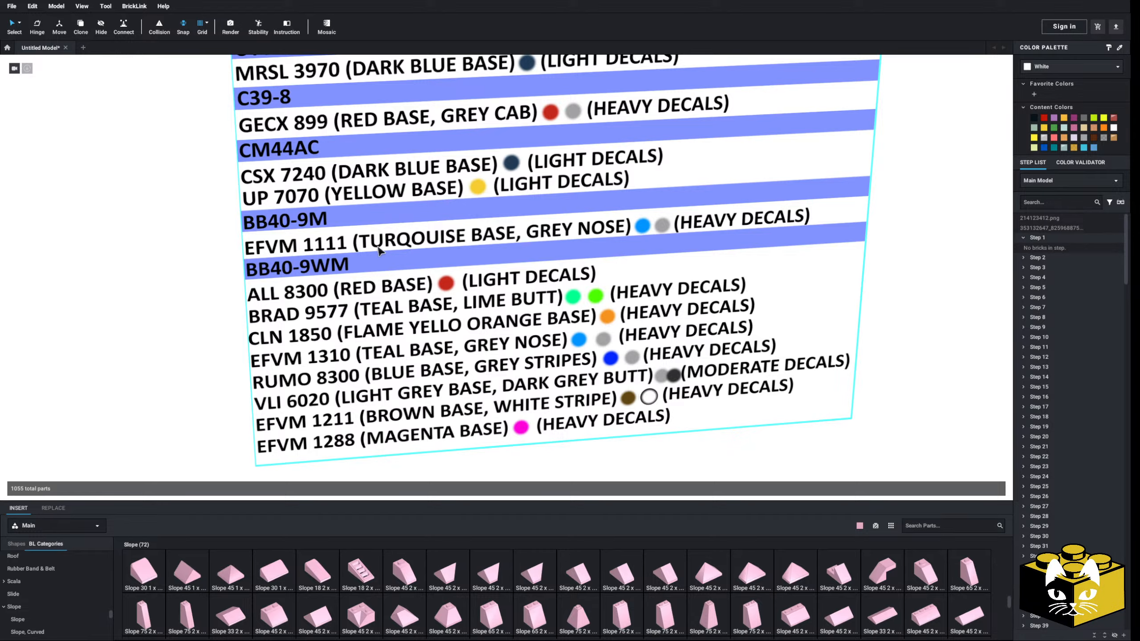
middle_click_drag(166, 307, 129, 296)
scroll(234, 300, "down", 3)
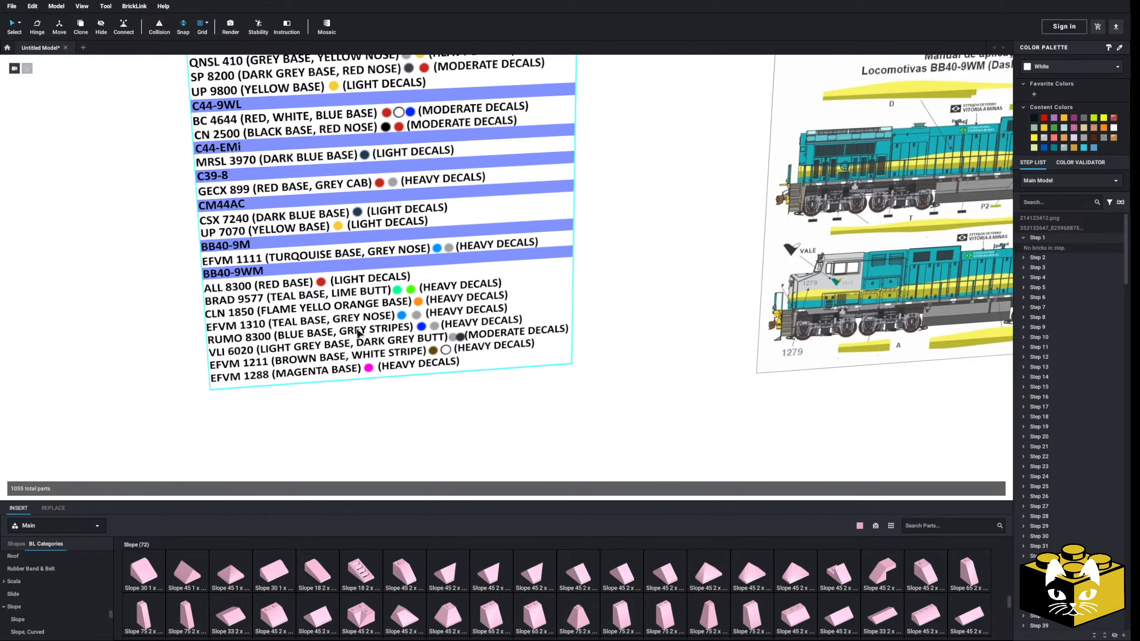
middle_click_drag(361, 332, 335, 336)
left_click(251, 355)
left_click_drag(252, 355, 356, 361)
left_click(504, 444)
middle_click_drag(505, 443, 455, 443)
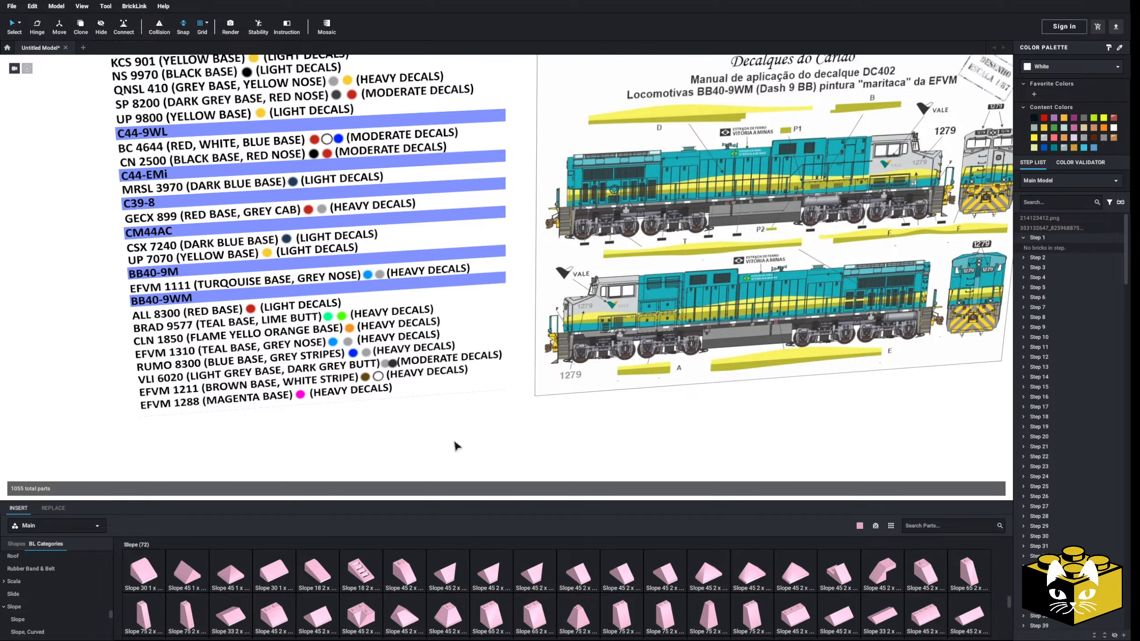
scroll(522, 446, "up", 2)
scroll(521, 446, "up", 3)
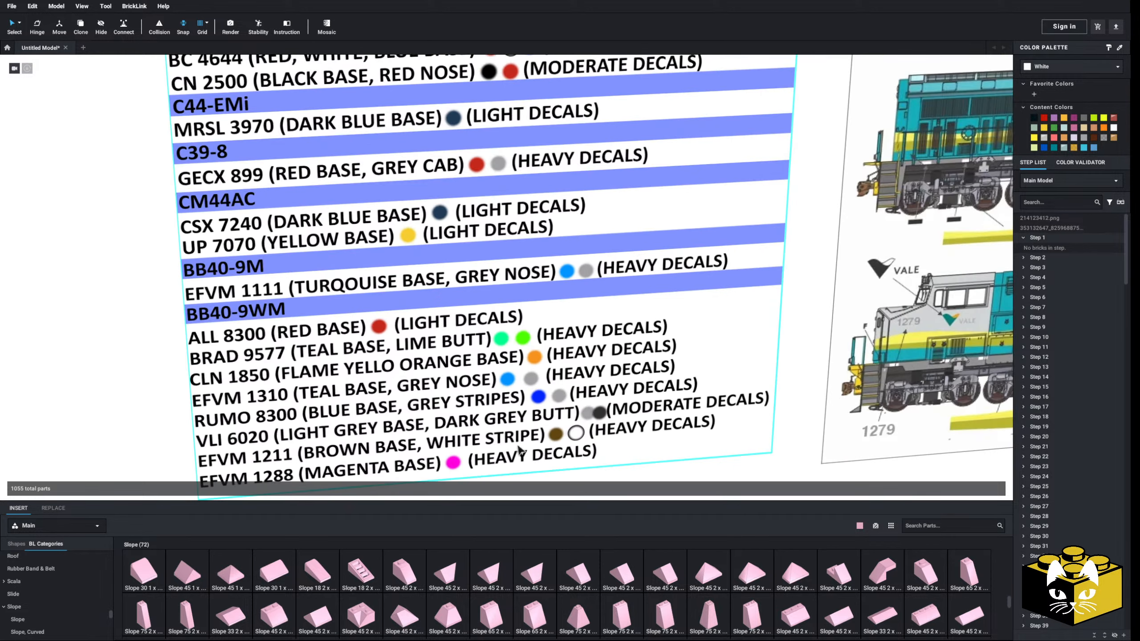
middle_click_drag(520, 448, 517, 420)
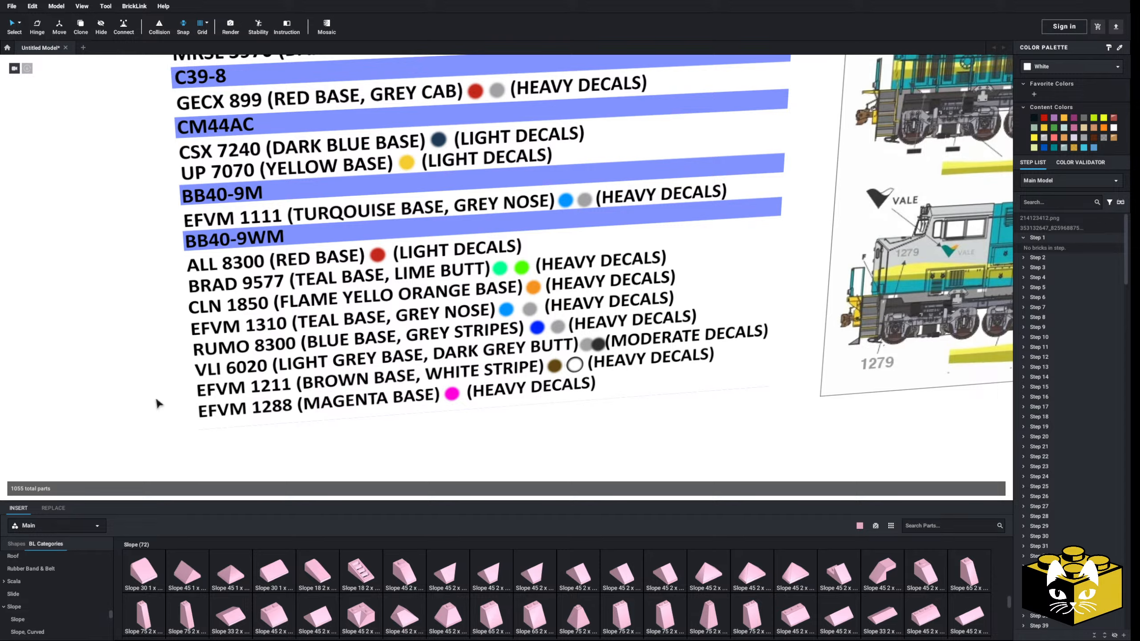
scroll(413, 453, "up", 3)
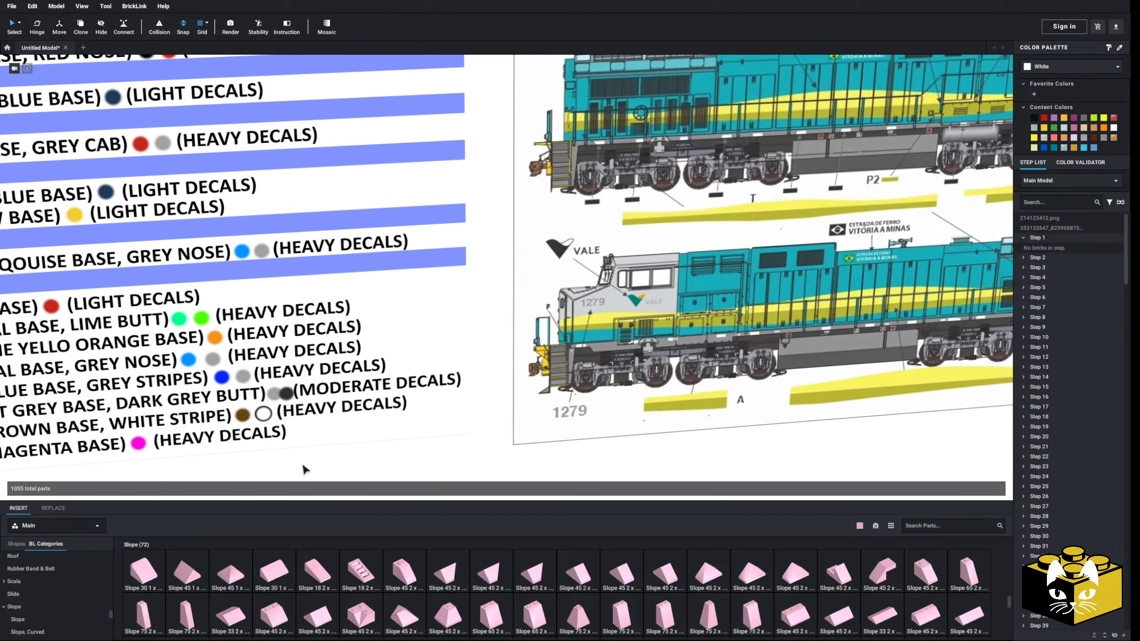
mouse_move(304, 469)
middle_mouse_down()
mouse_move(415, 459)
mouse_move(273, 464)
mouse_move(419, 447)
middle_mouse_up()
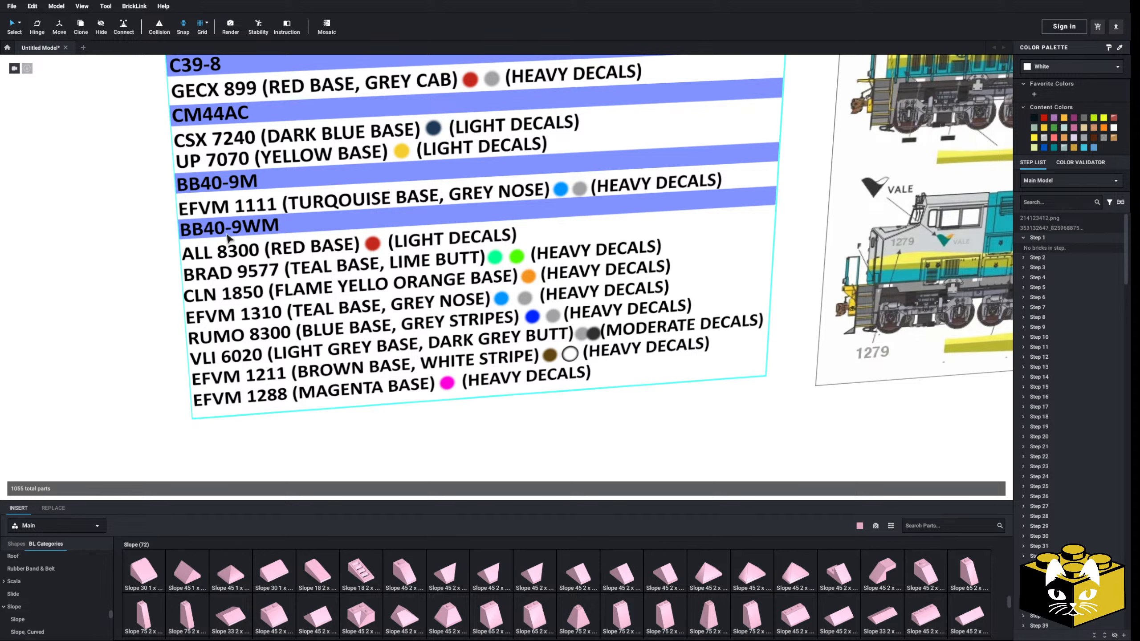
Switch to the Chrome browser and search Google for "all 8300 dash 9"
left_click(126, 293)
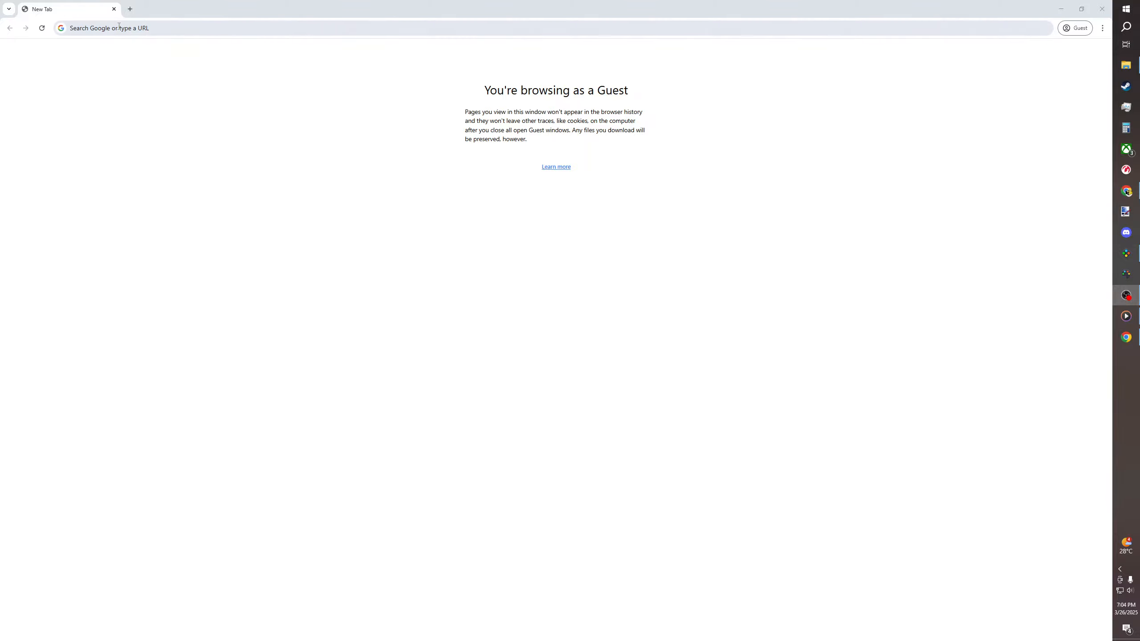
left_click(119, 27)
type("all")
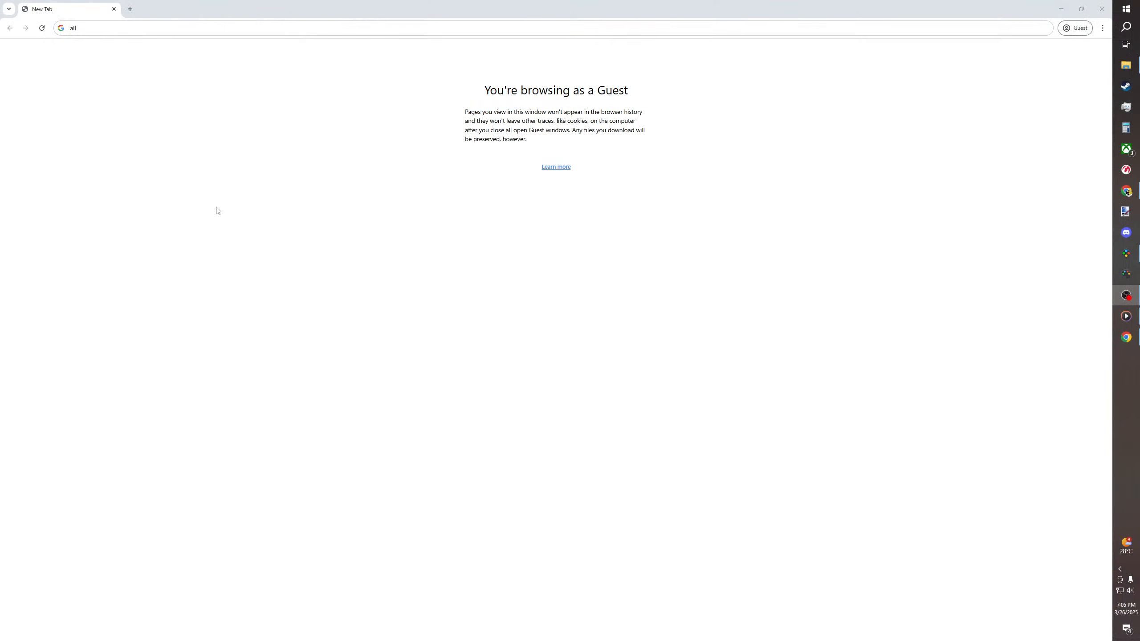
left_click(88, 30)
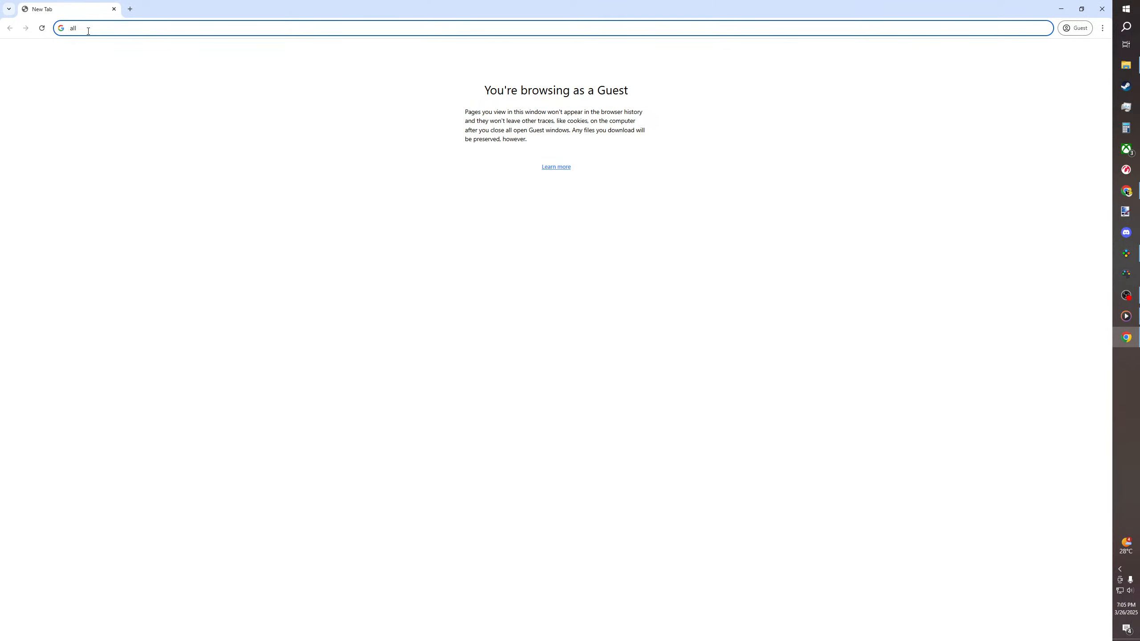
type("8300")
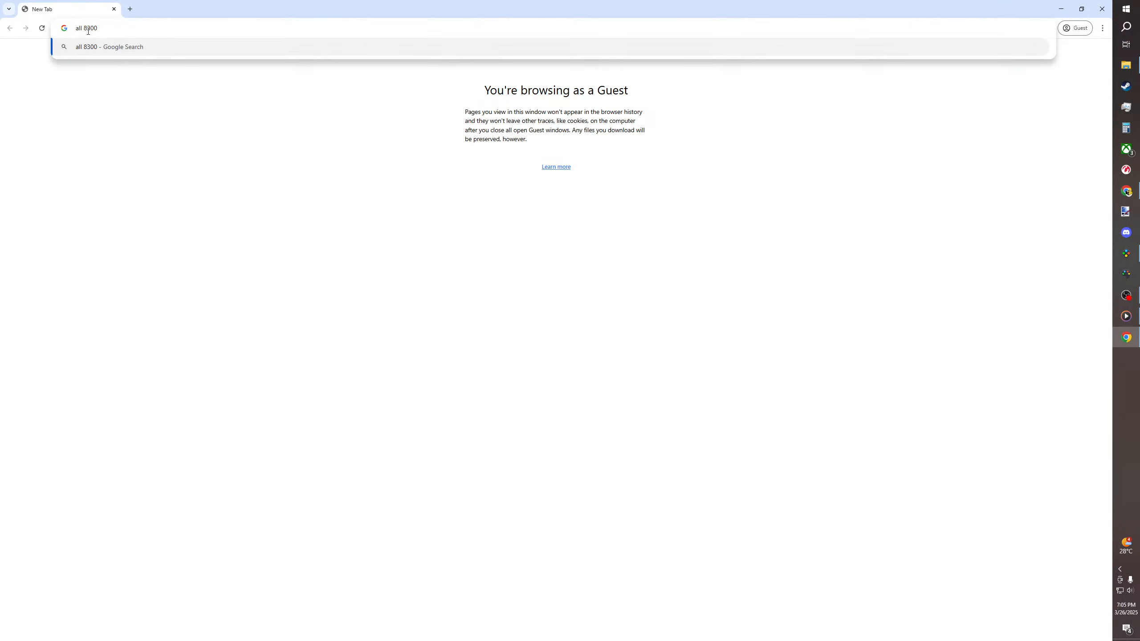
type(" dash 9")
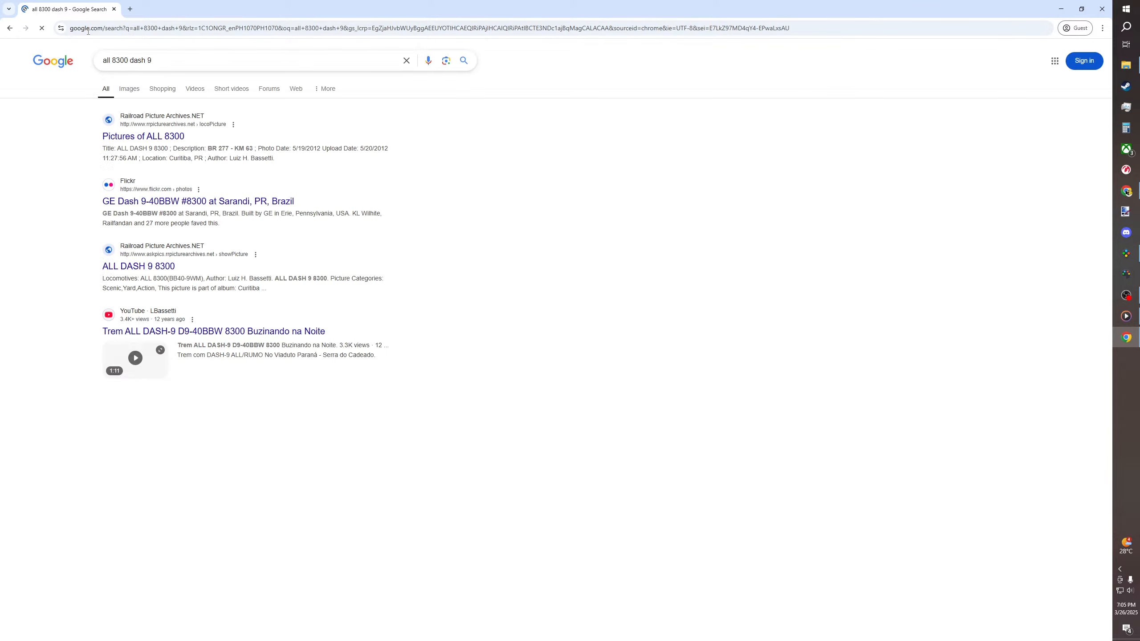
Browse the Railroad Picture Archives page with pictures of ALL 8300 and return to the search results
left_click(128, 89)
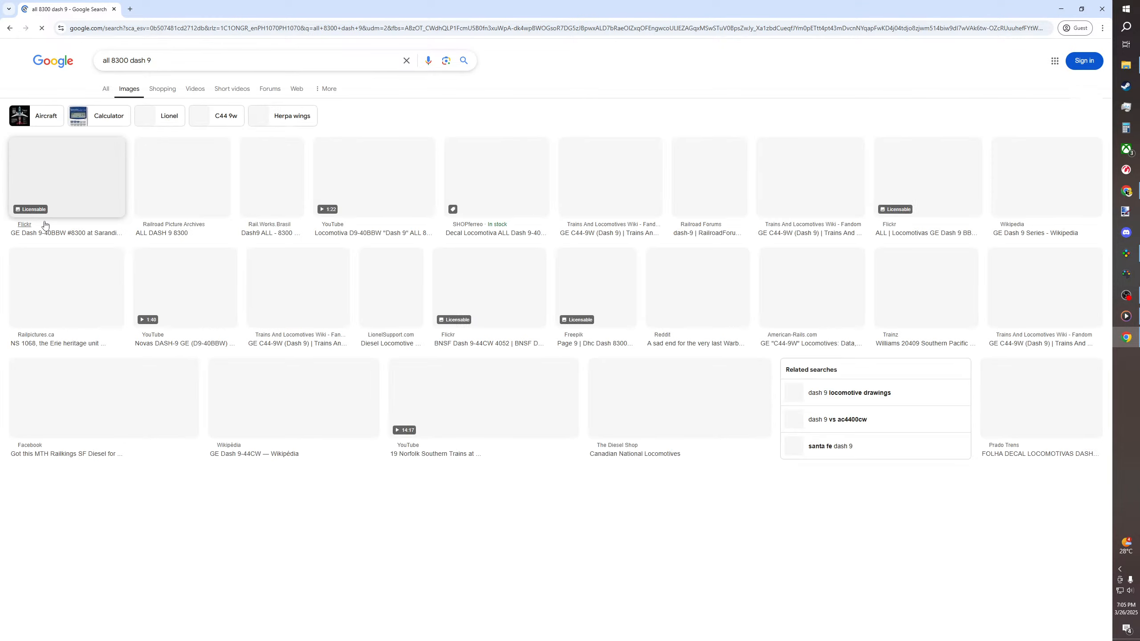
left_click(9, 29)
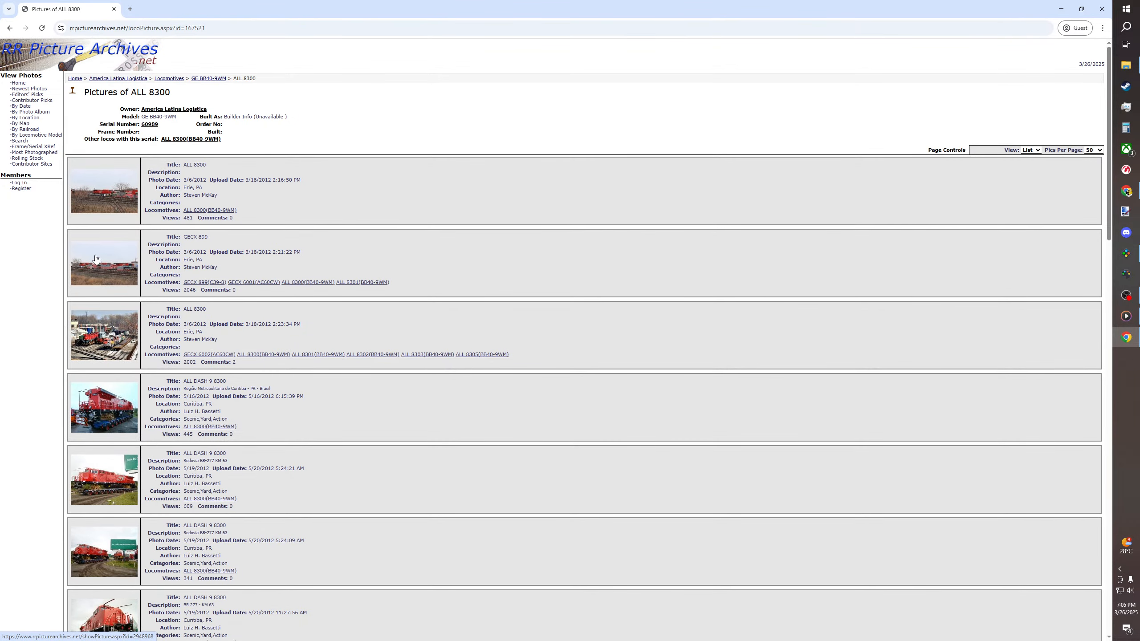
scroll(95, 259, "down", 2)
scroll(96, 258, "down", 20)
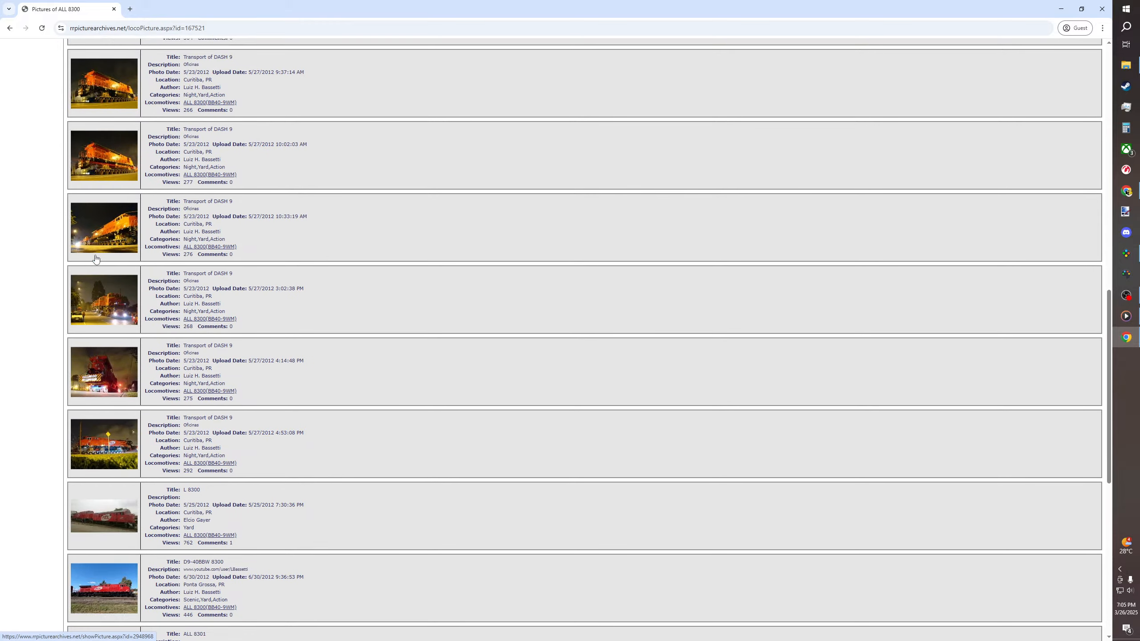
scroll(96, 258, "down", 1)
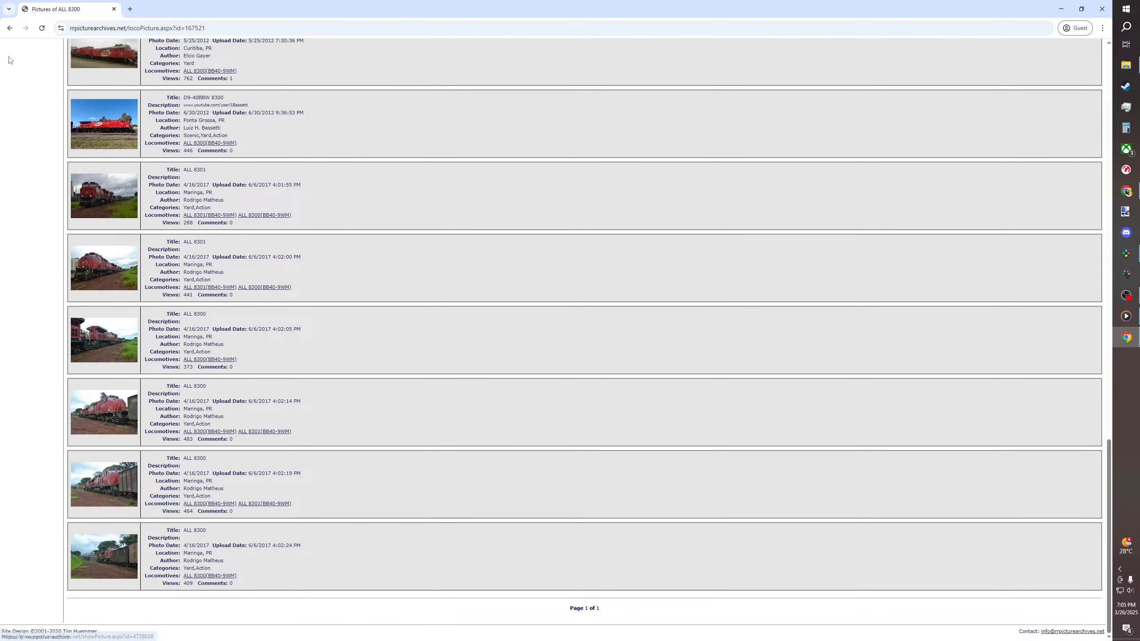
left_click(9, 29)
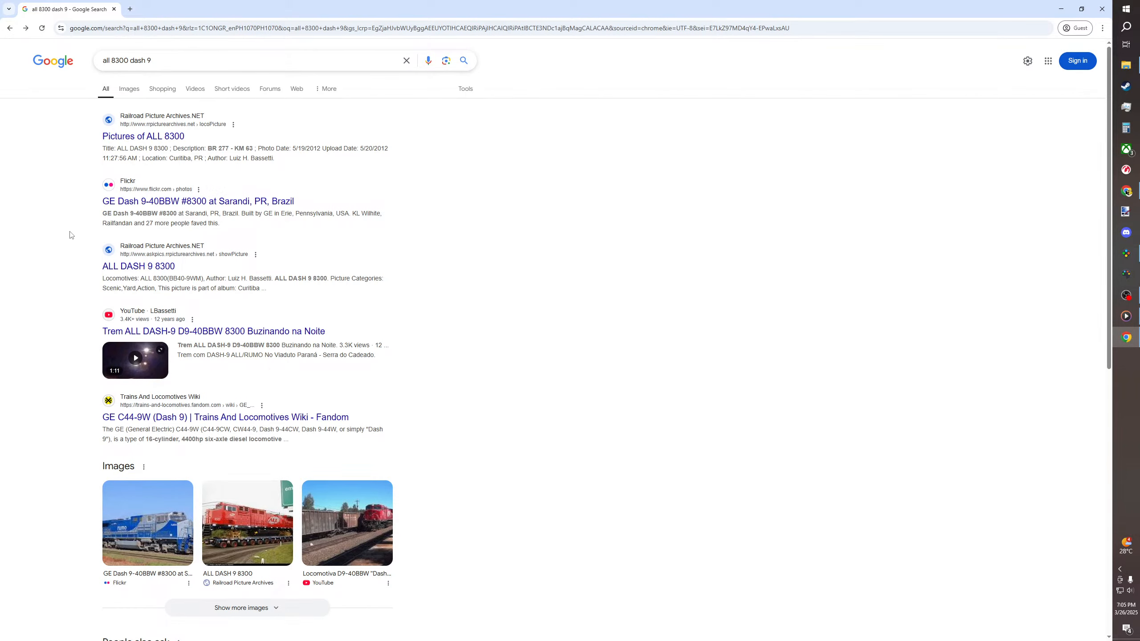
Show the image results for "all 8300 dash 9" and preview the blue Rumo and red ALL photos of locomotive 8300
left_click(129, 89)
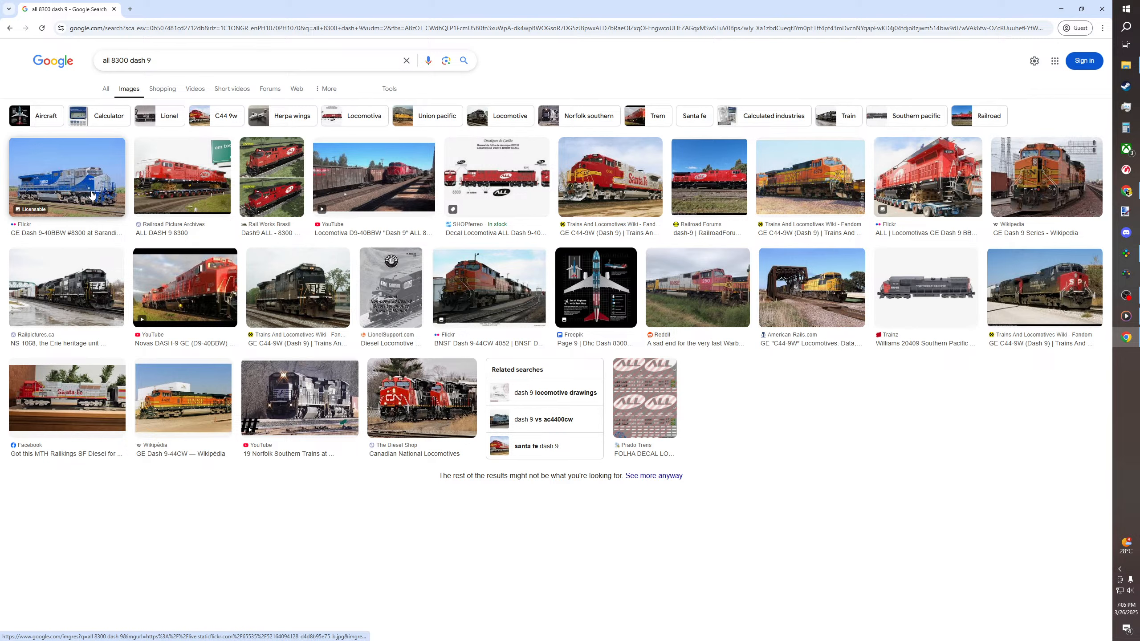
left_click(91, 195)
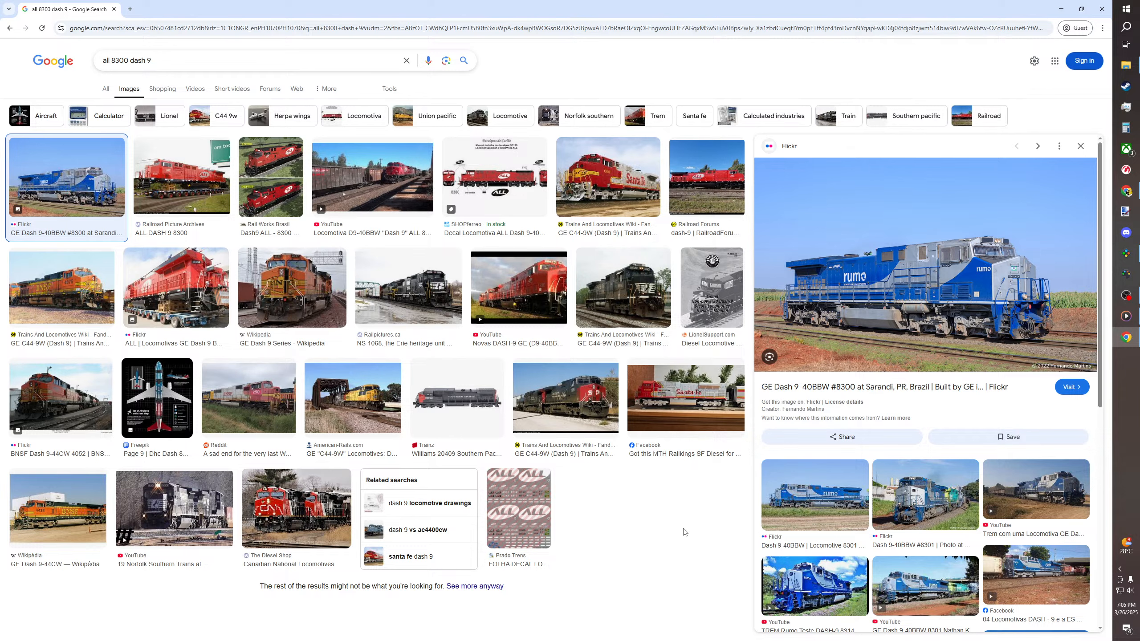
left_click(198, 188)
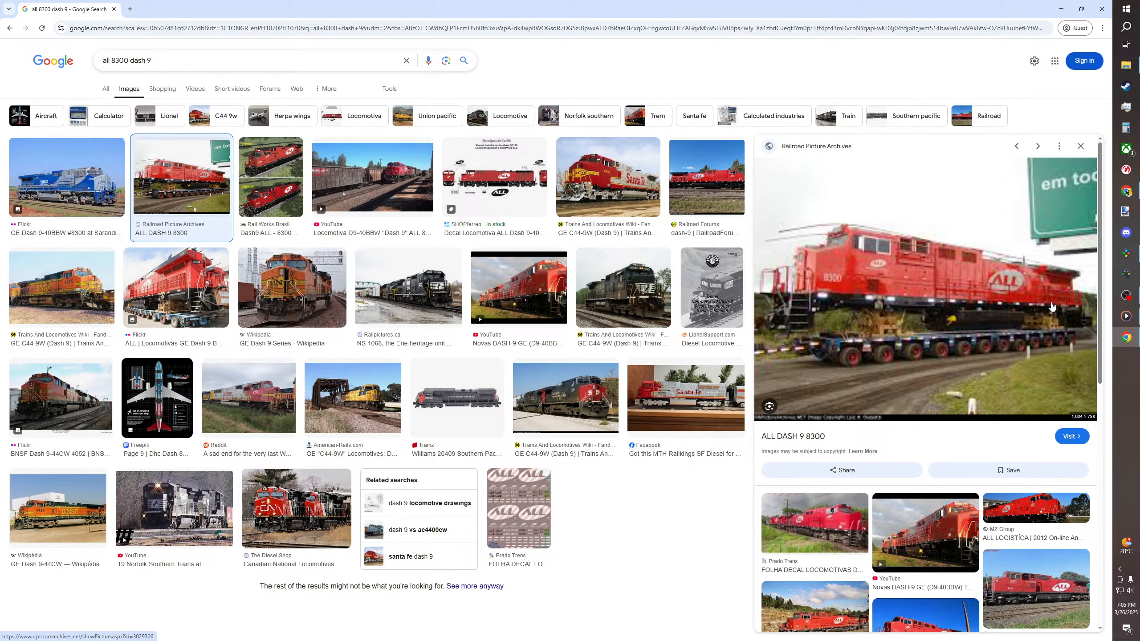
left_click(46, 171)
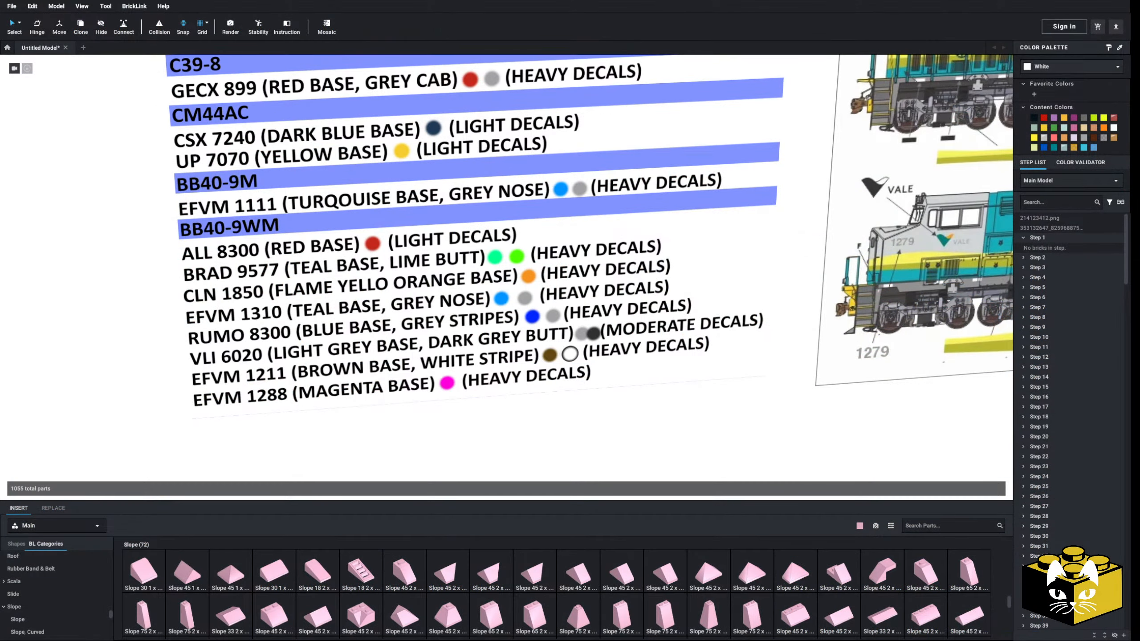
Switch back to Studio and examine the trucks and underframe in the teal and yellow 1279 livery drawings
middle_click_drag(772, 356, 473, 415)
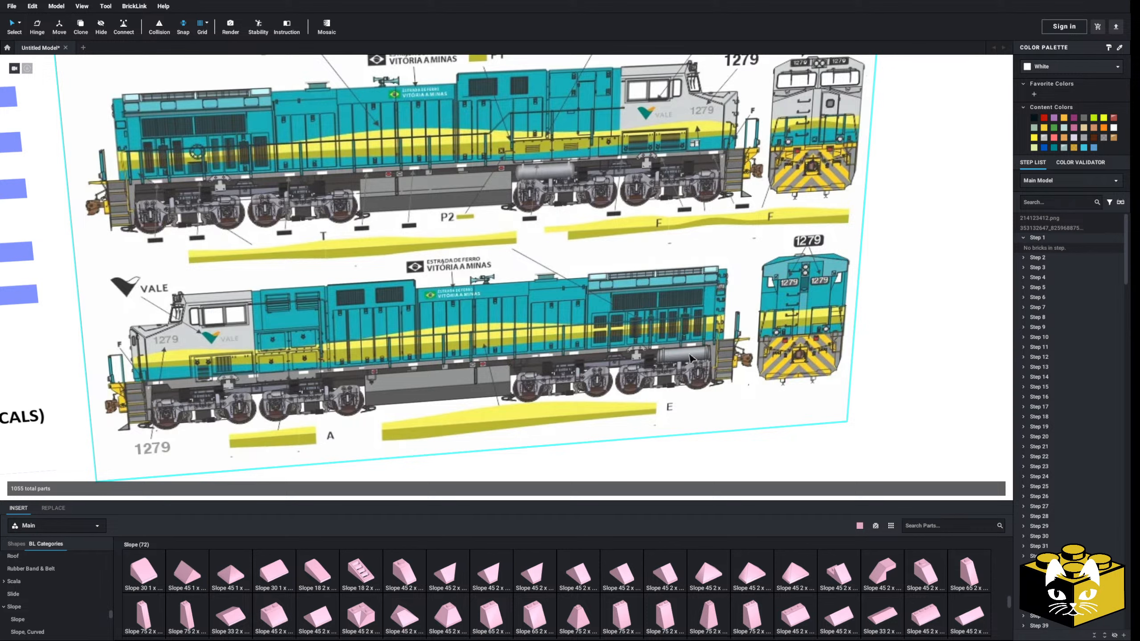
scroll(727, 374, "down", 4)
right_click_drag(728, 375, 613, 320)
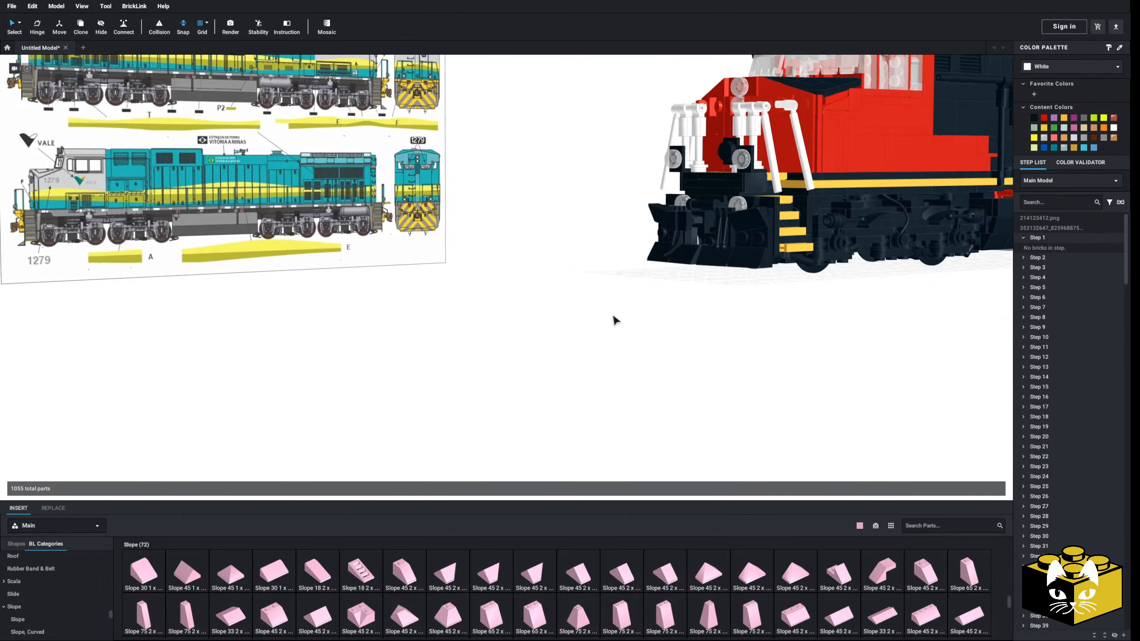
middle_click_drag(613, 321, 552, 356)
scroll(552, 357, "up", 3)
mouse_move(552, 356)
right_mouse_down()
mouse_move(556, 279)
mouse_move(568, 269)
mouse_move(543, 332)
mouse_move(522, 332)
mouse_move(499, 366)
right_mouse_up()
mouse_move(498, 366)
middle_mouse_down()
mouse_move(536, 352)
mouse_move(641, 358)
mouse_move(728, 376)
mouse_move(712, 396)
middle_mouse_up()
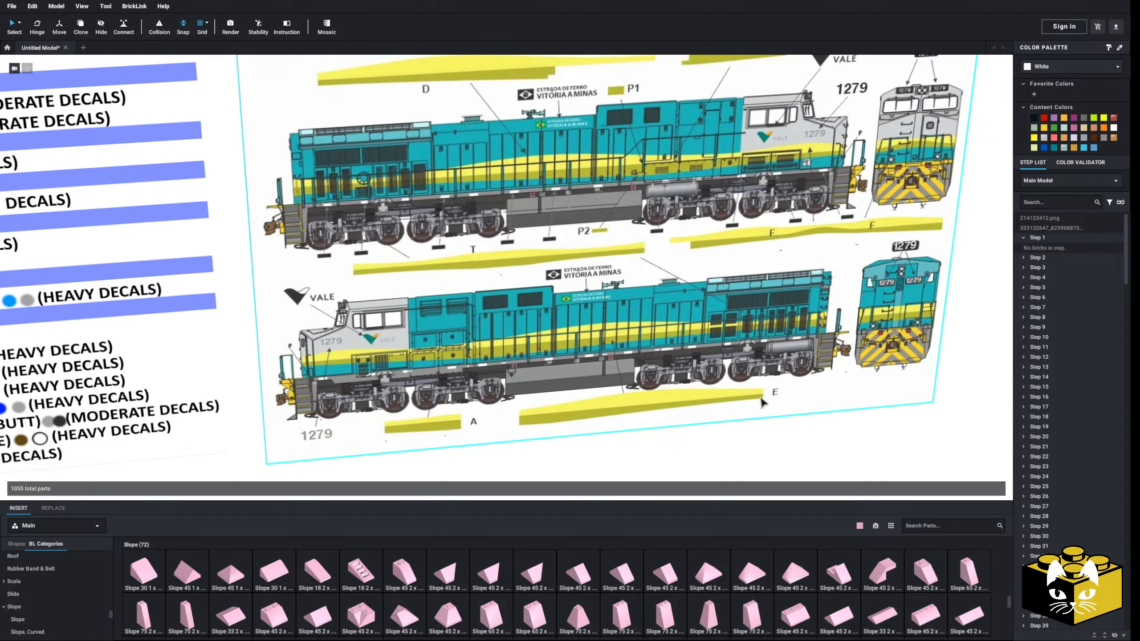
scroll(661, 419, "down", 2)
middle_click_drag(634, 421, 538, 400)
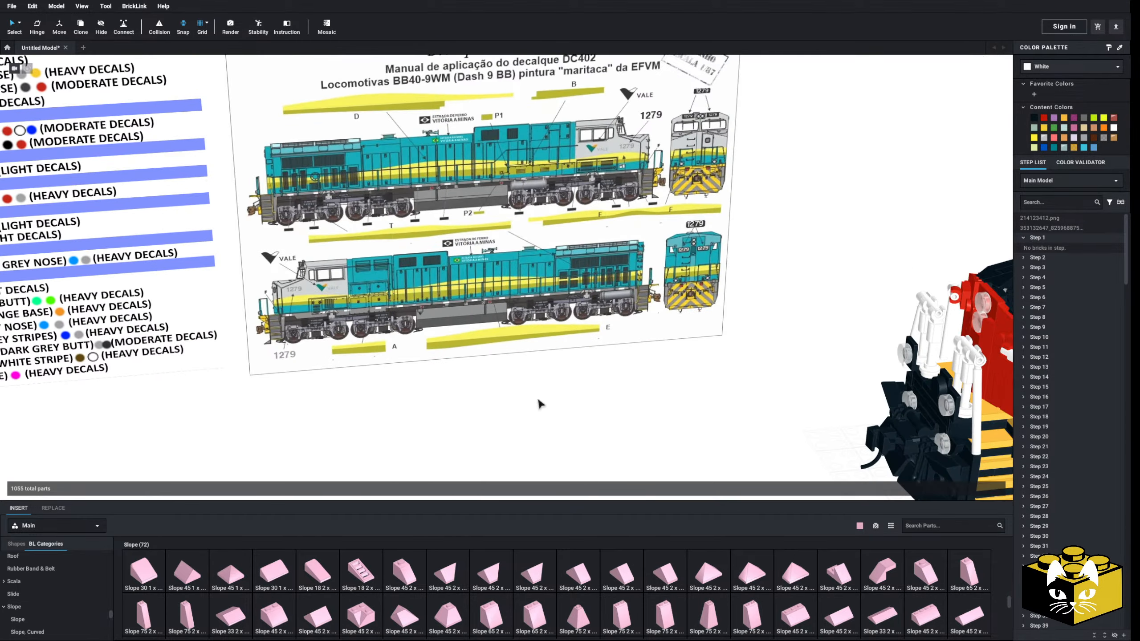
Compare the model's front truck, steps and cab side with those in the 1279 livery drawing
right_click_drag(539, 404, 579, 372)
middle_click_drag(579, 373, 382, 366)
right_click_drag(382, 366, 344, 396)
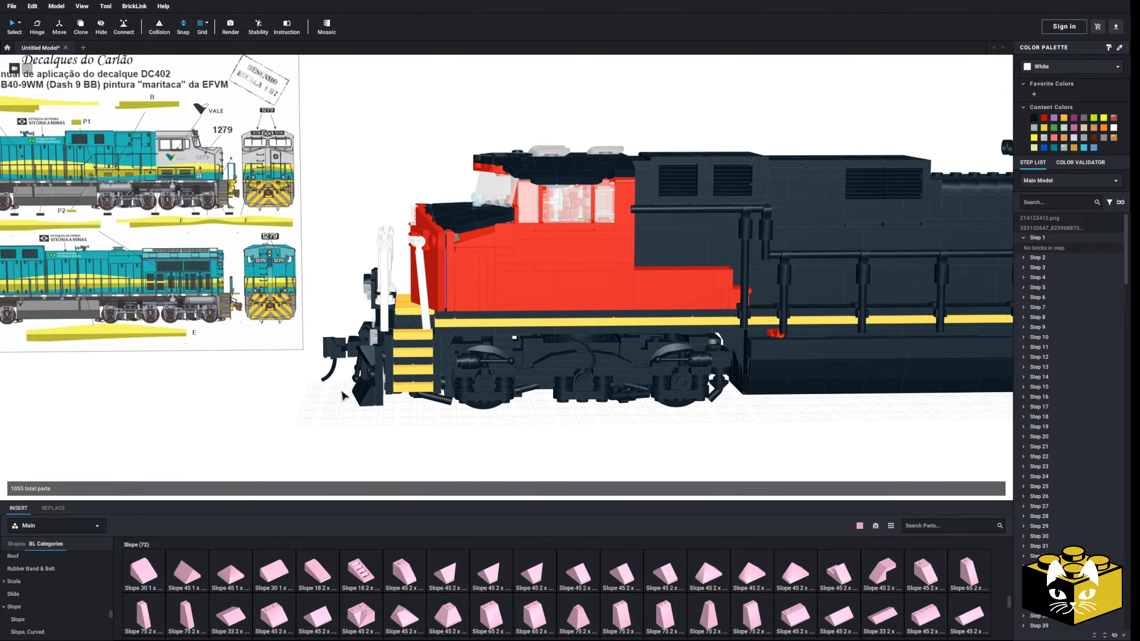
mouse_move(343, 396)
middle_mouse_down()
mouse_move(499, 385)
mouse_move(351, 362)
middle_mouse_up()
scroll(500, 385, "up", 2)
scroll(500, 385, "down", 1)
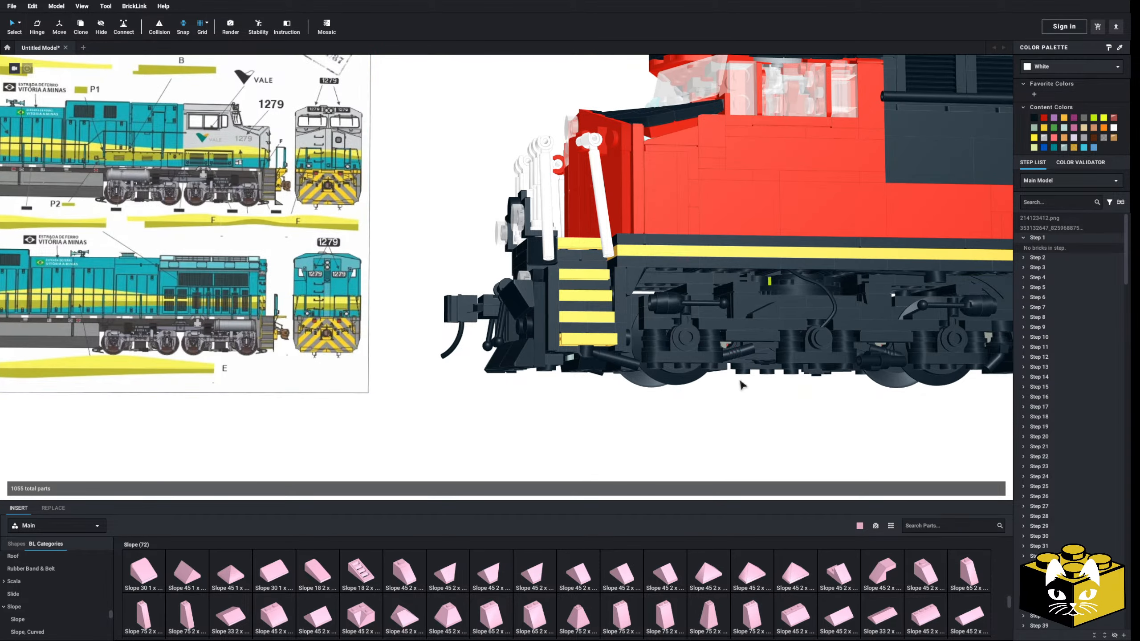
Read the BB40-9WM road numbers, base colors and decal levels in the locomotive list beside the livery drawing
middle_click_drag(93, 382, 561, 394)
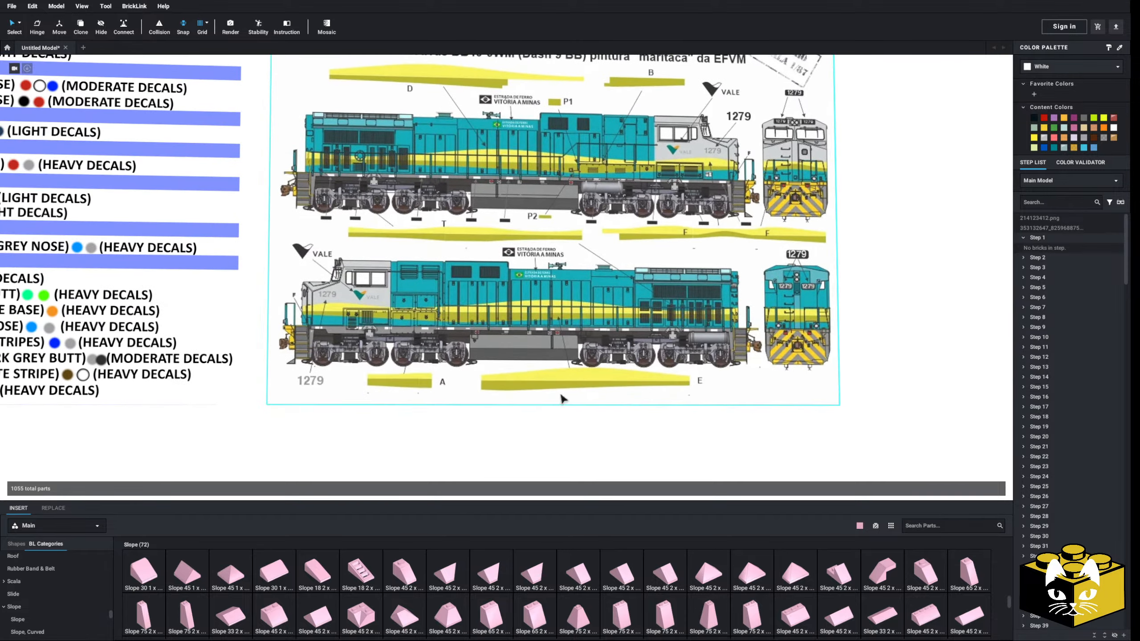
right_click_drag(547, 394, 519, 398)
middle_click_drag(518, 398, 619, 431)
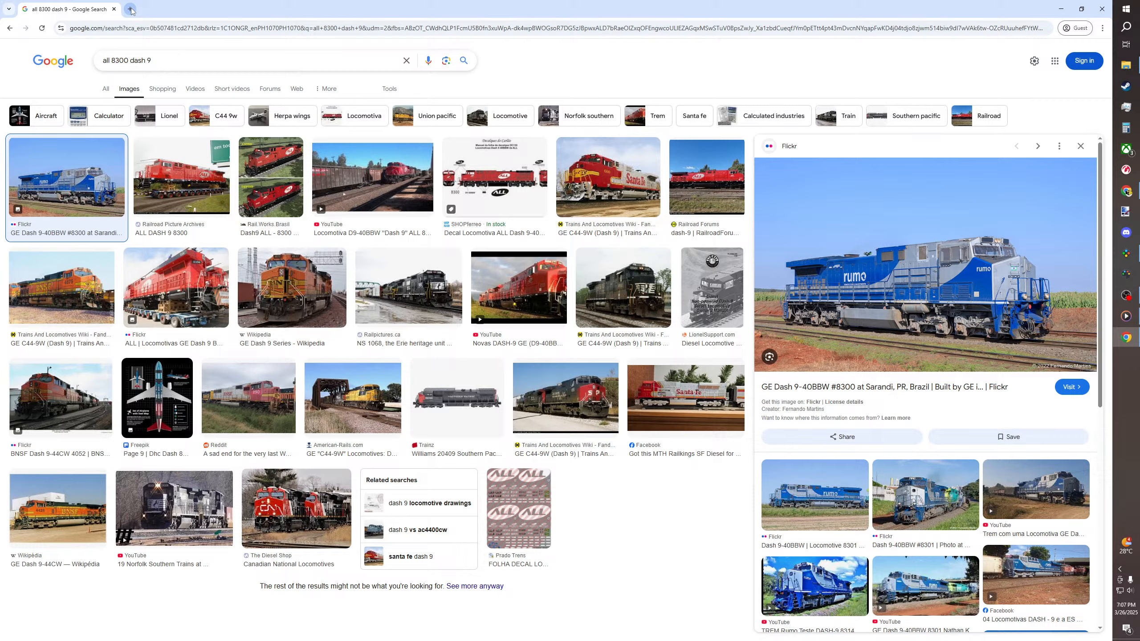
Search Google for "bb40-9wm" in a new browser tab and show the image results
left_click(130, 9)
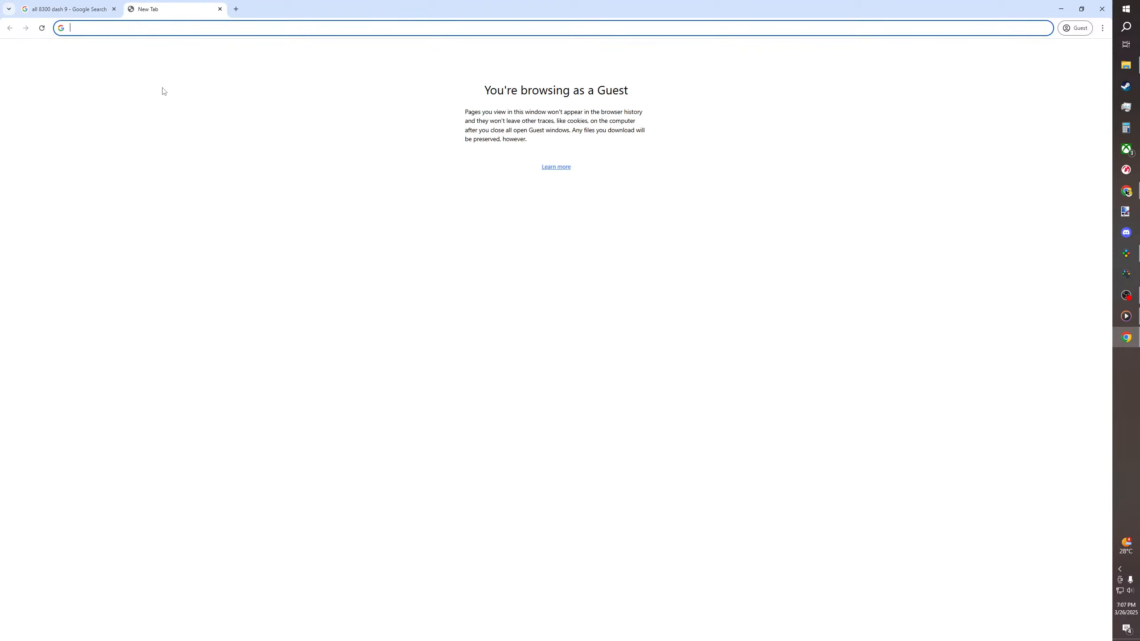
type("bb40")
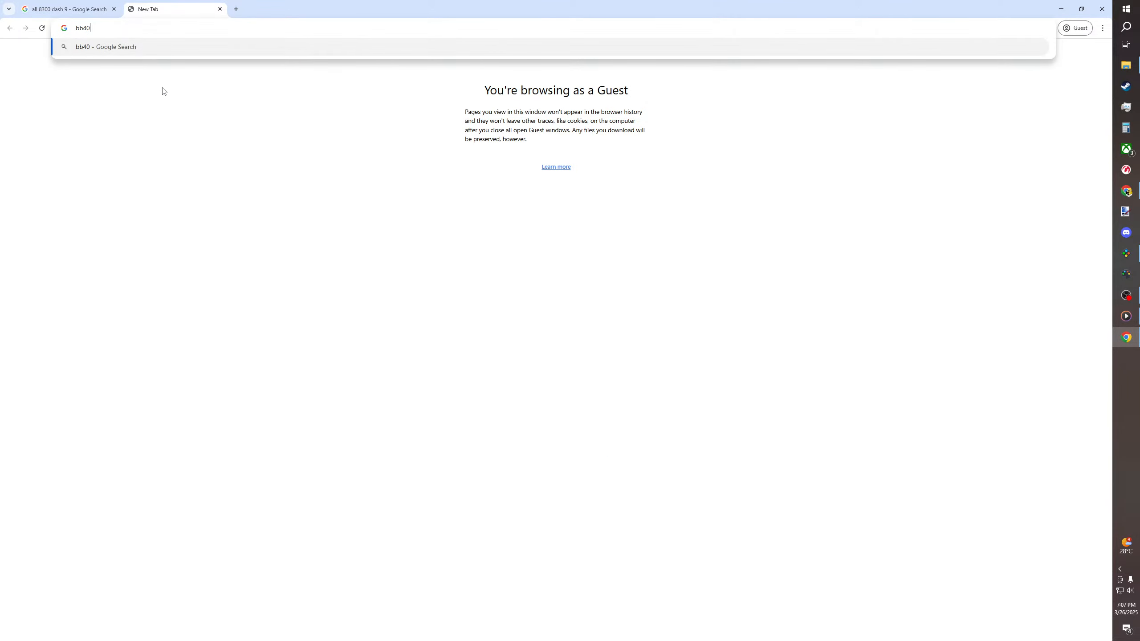
type("-9wm")
key("Return")
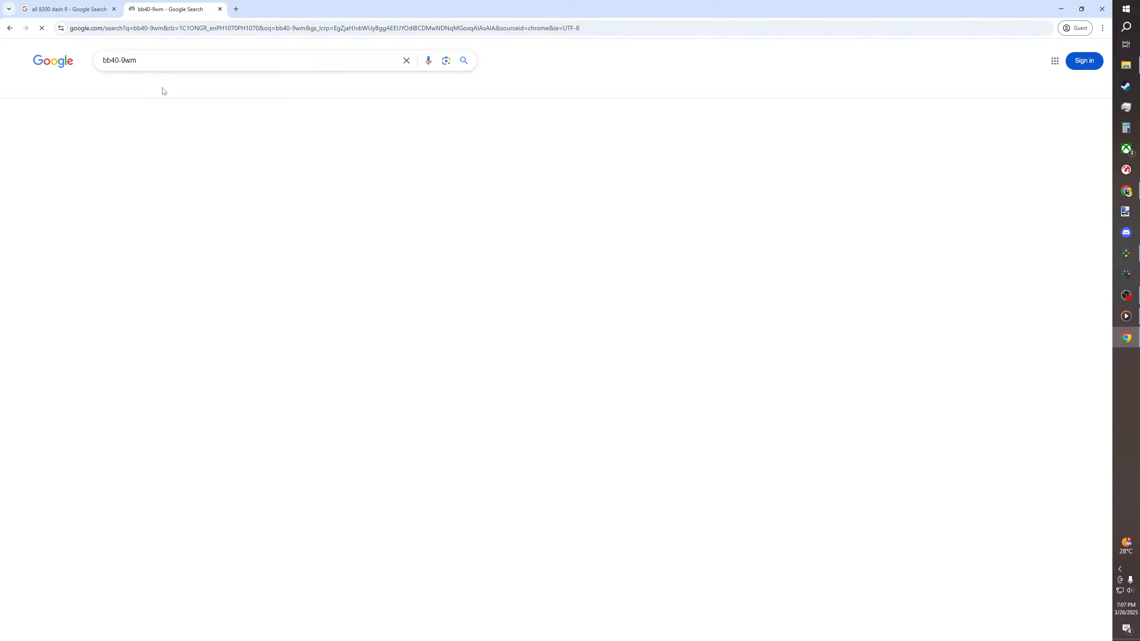
left_click(127, 92)
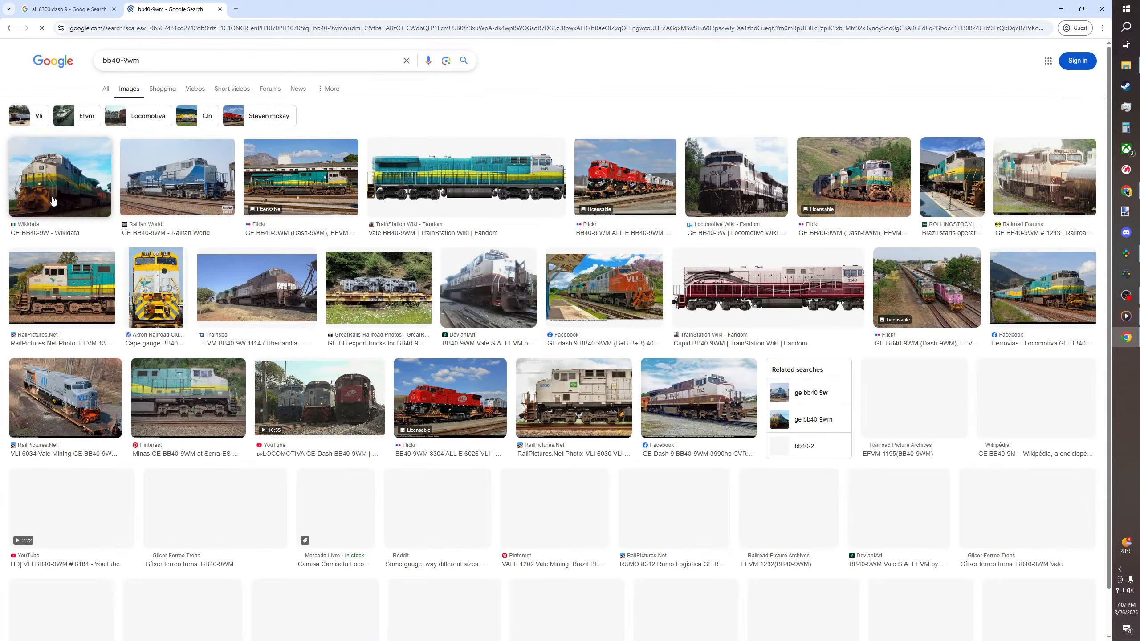
Preview the Vale side view, the brown and white EFVM 1153 and the teal 1151 photos, and look through related images
left_click(453, 179)
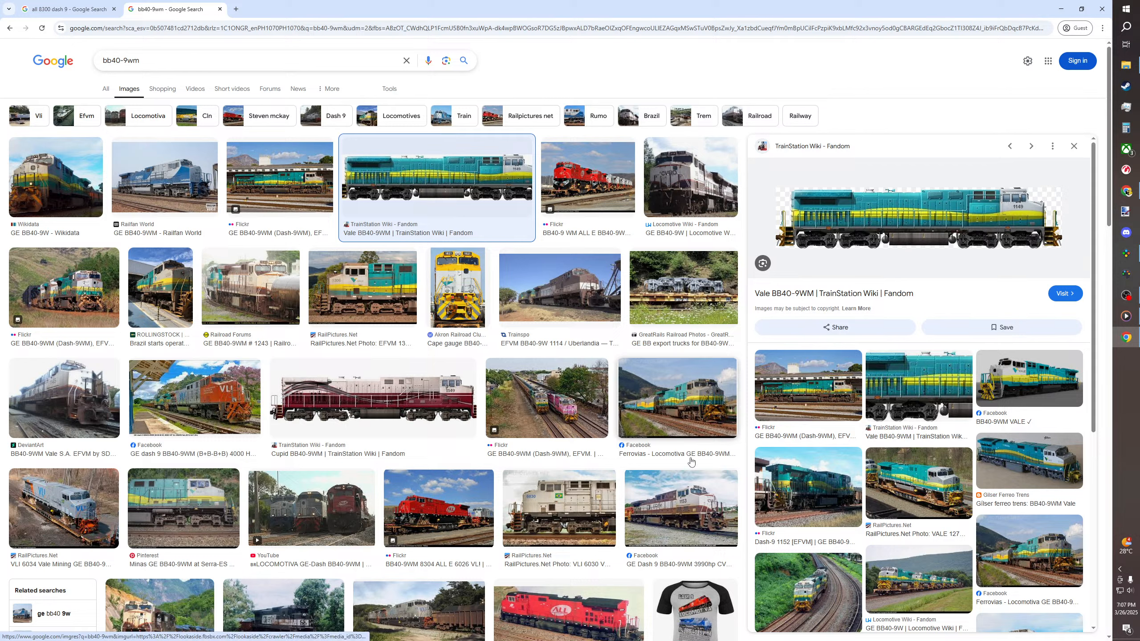
left_click(680, 487)
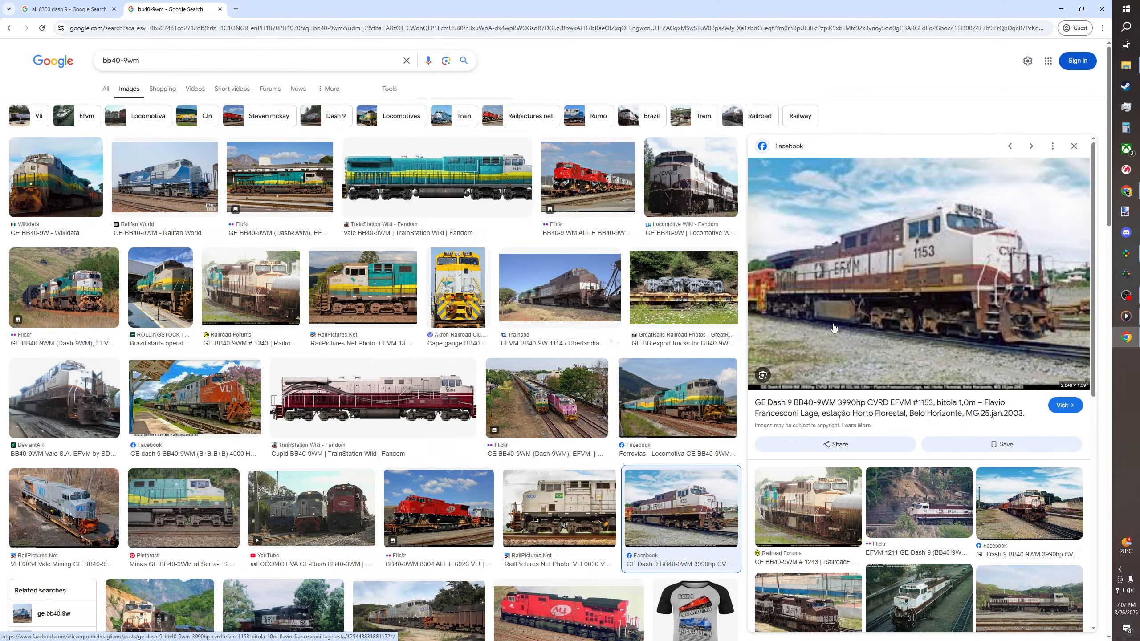
left_click(667, 412)
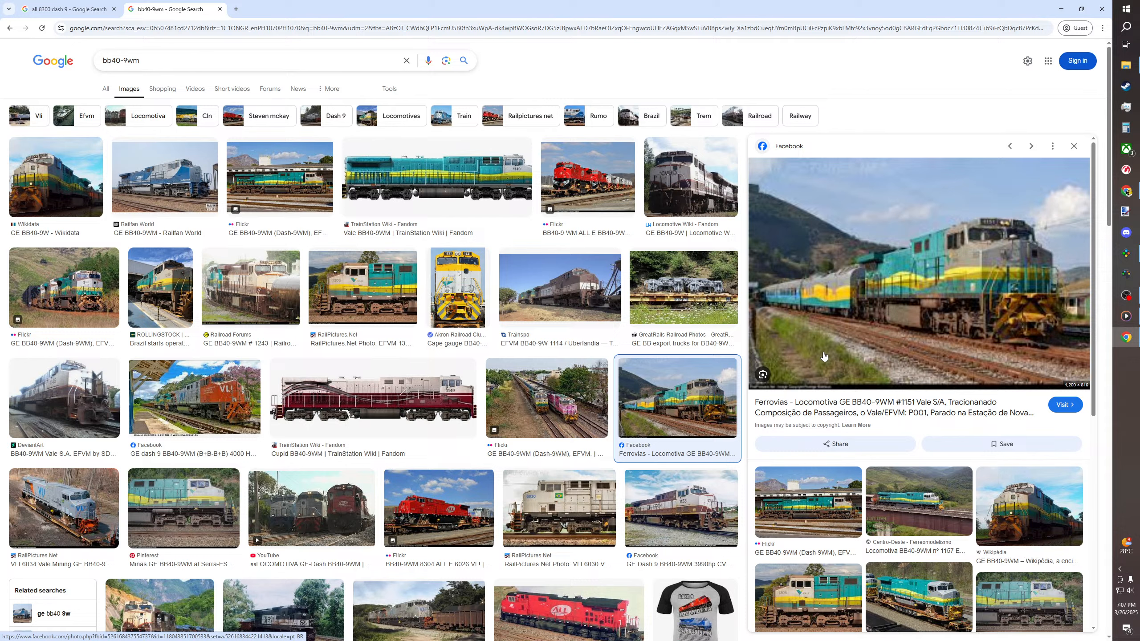
scroll(808, 373, "down", 4)
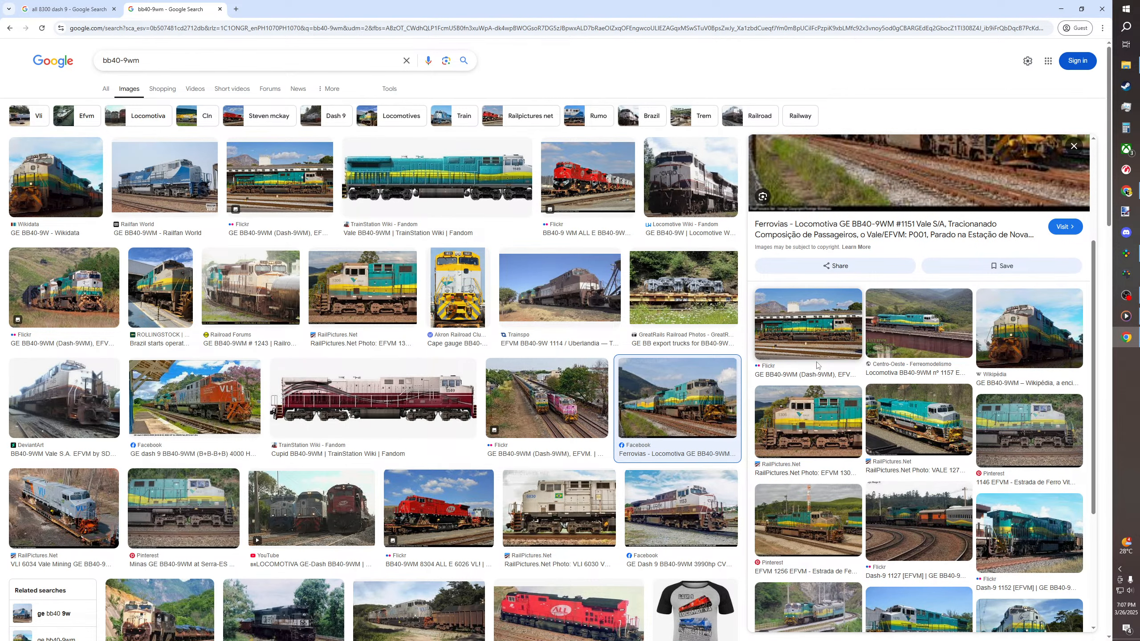
scroll(816, 364, "up", 4)
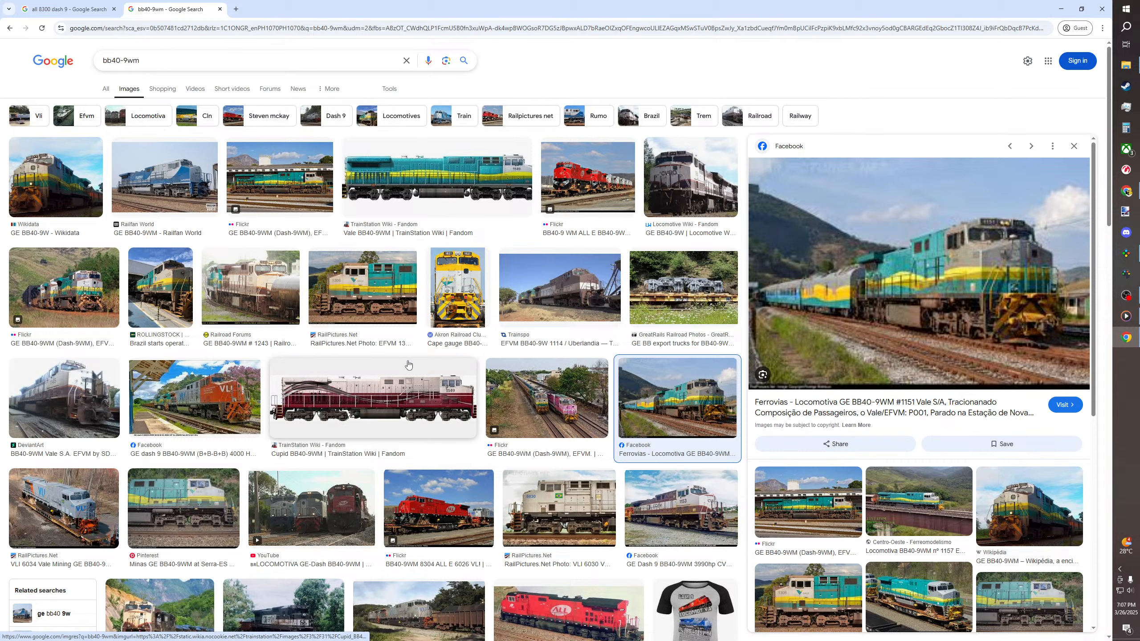
scroll(83, 387, "down", 1)
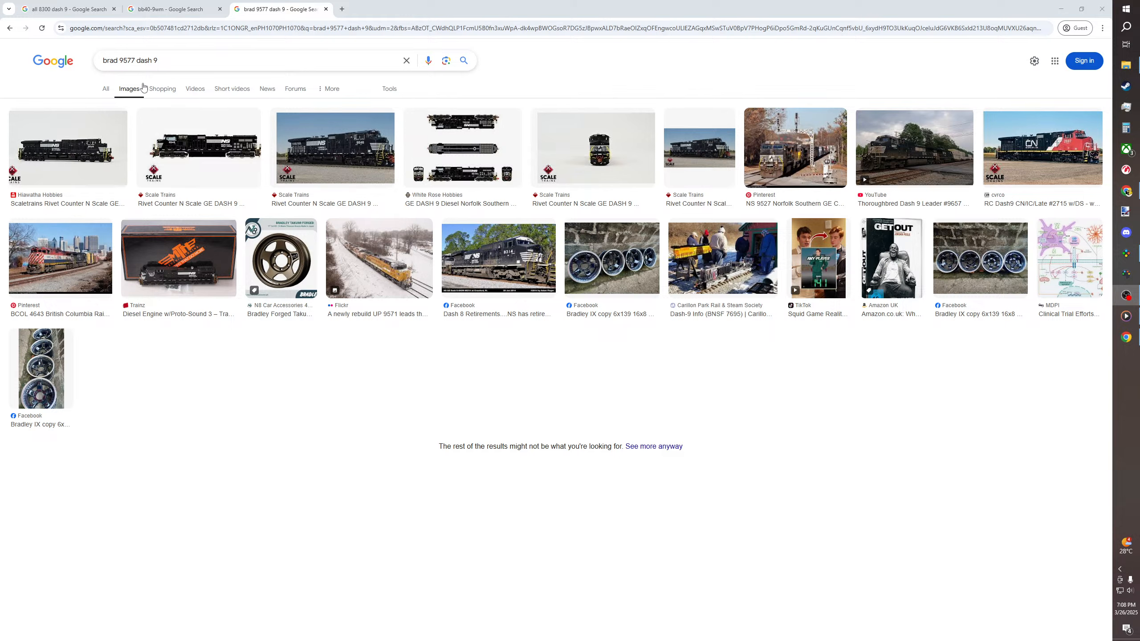
Show all web results for "brad 9577 dash 9" and open the Railroad Picture Archives page with pictures of NS 9577
left_click(104, 90)
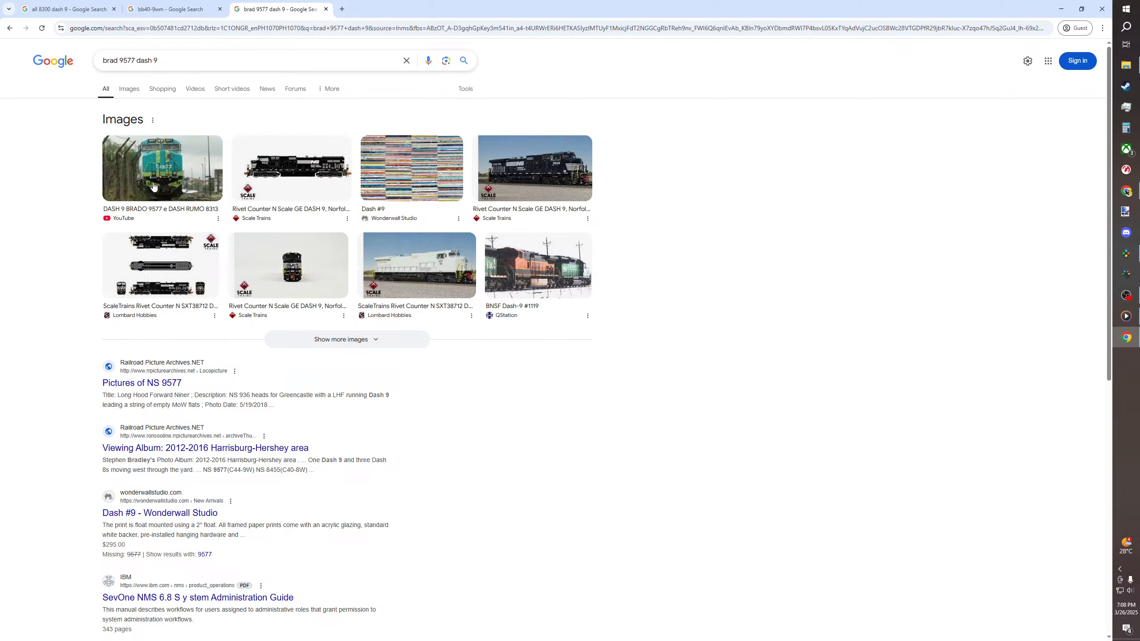
scroll(154, 185, "down", 2)
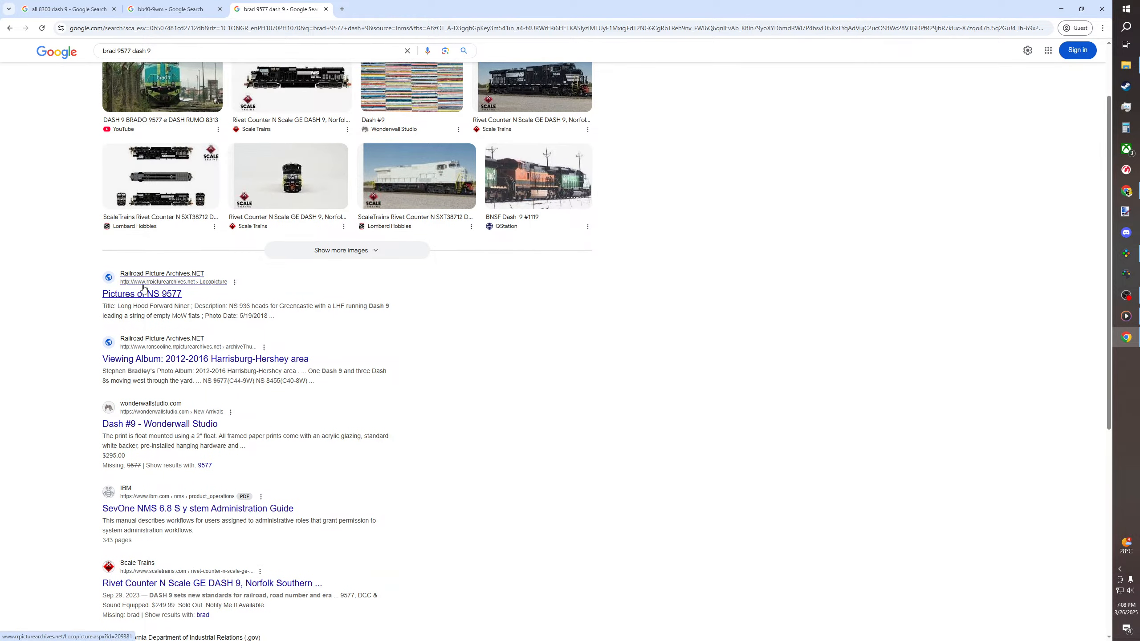
left_click(122, 297)
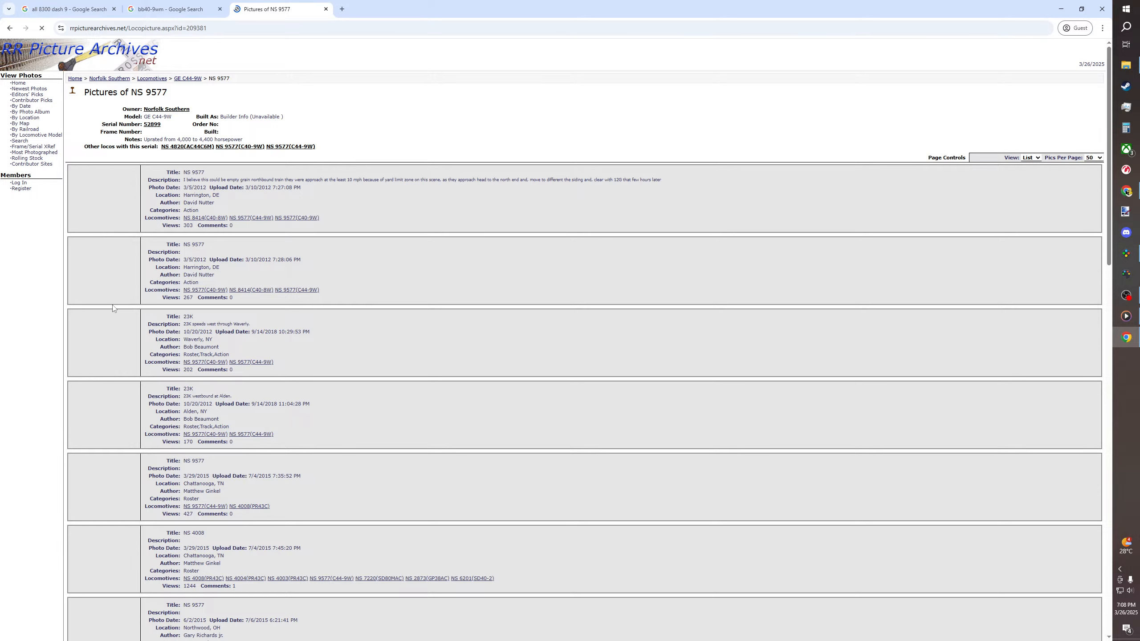
Look through the NS 9577 pictures page, return to the "brad 9577 dash 9" results and scan them for matching locomotives
scroll(300, 280, "down", 20)
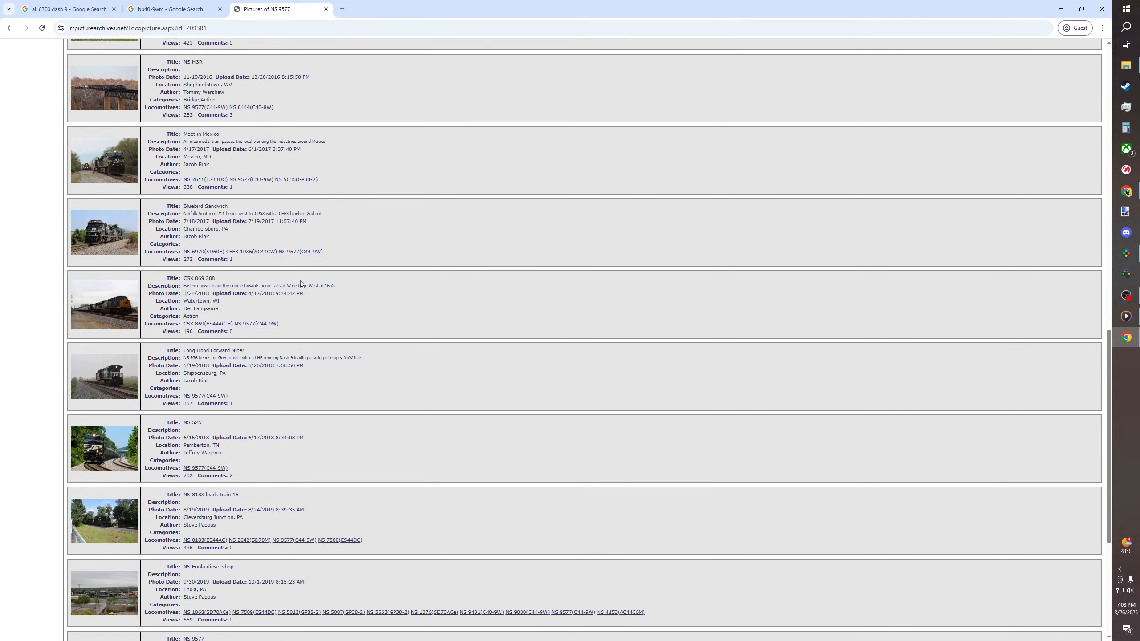
scroll(300, 281, "down", 5)
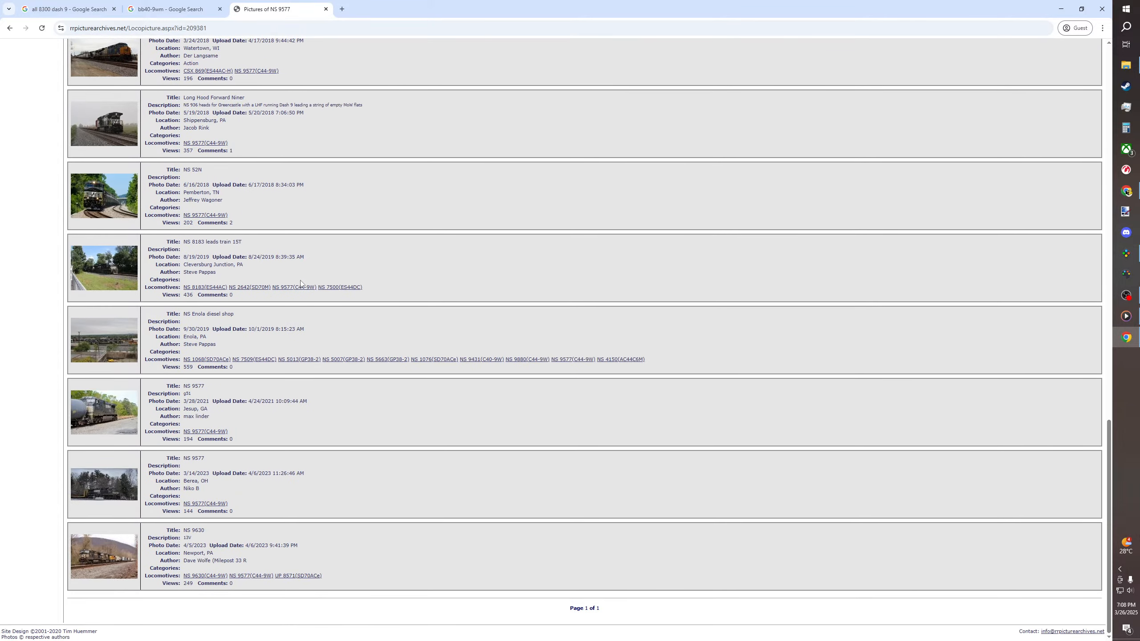
left_click(9, 29)
scroll(65, 248, "up", 2)
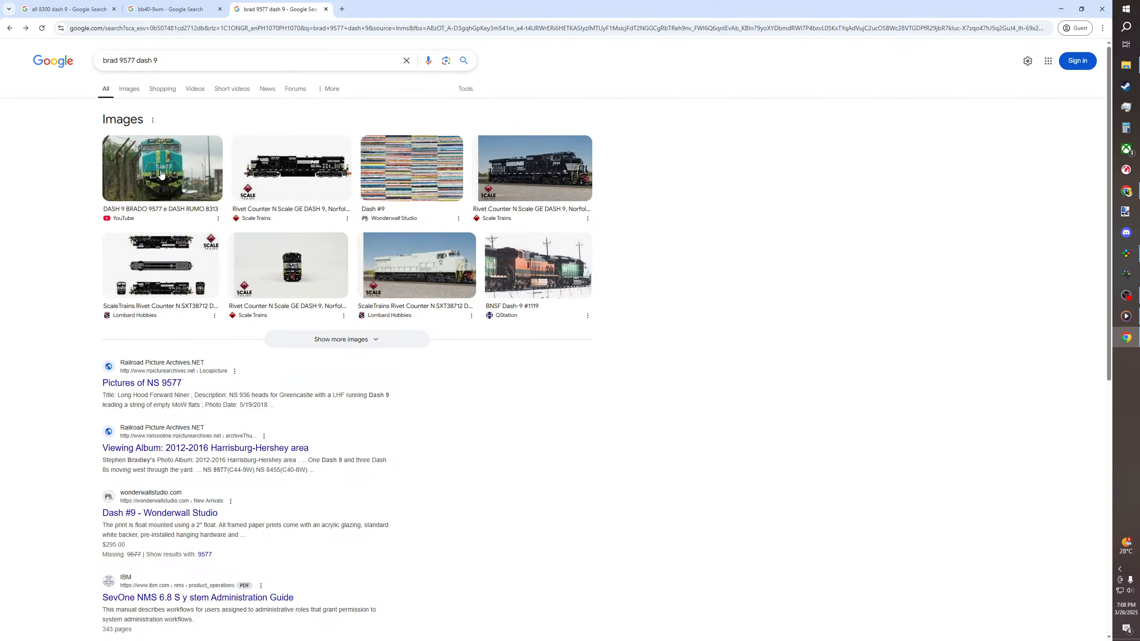
scroll(78, 220, "down", 6)
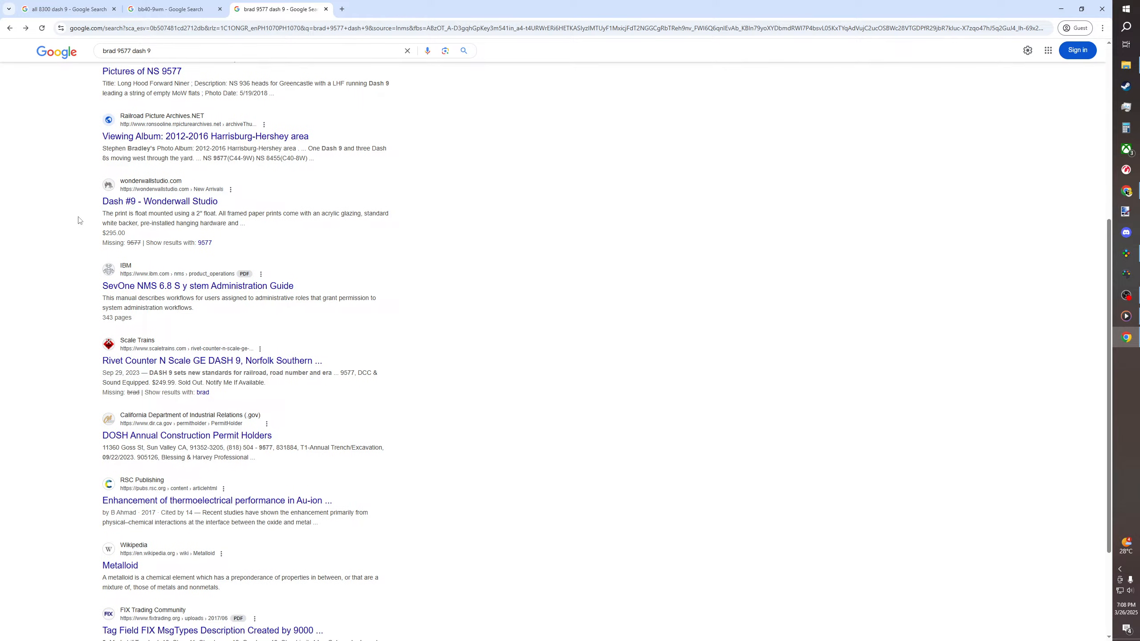
scroll(78, 220, "up", 6)
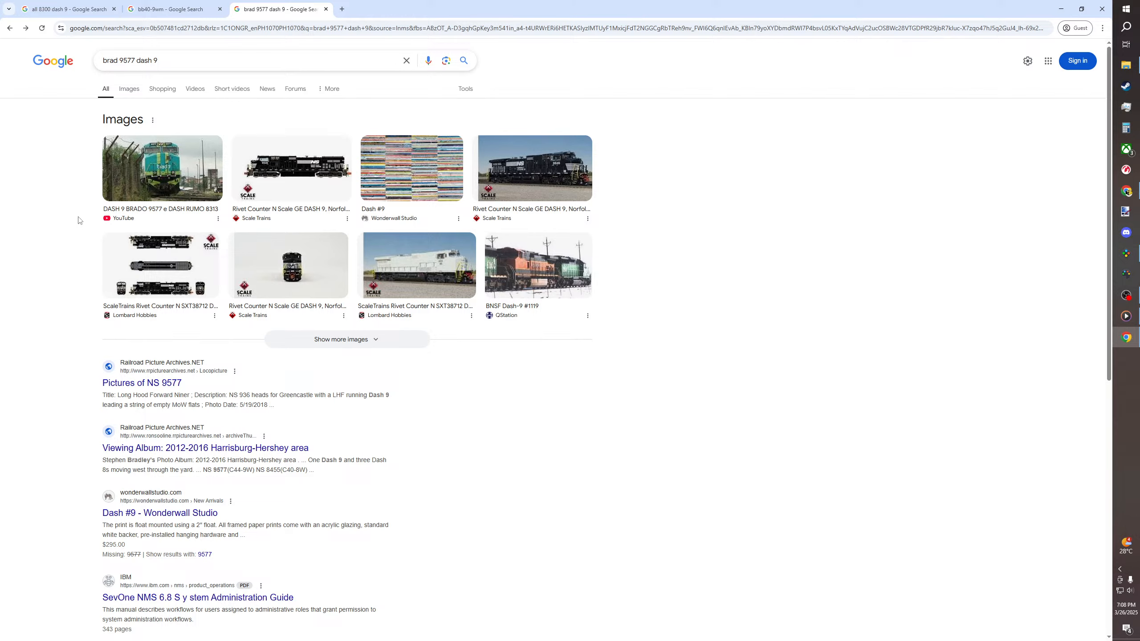
Search Google Images for "brado 9577 dash 9" and preview the Flickr photos of the yard pair and the teal locomotive on the bridge
left_click(117, 61)
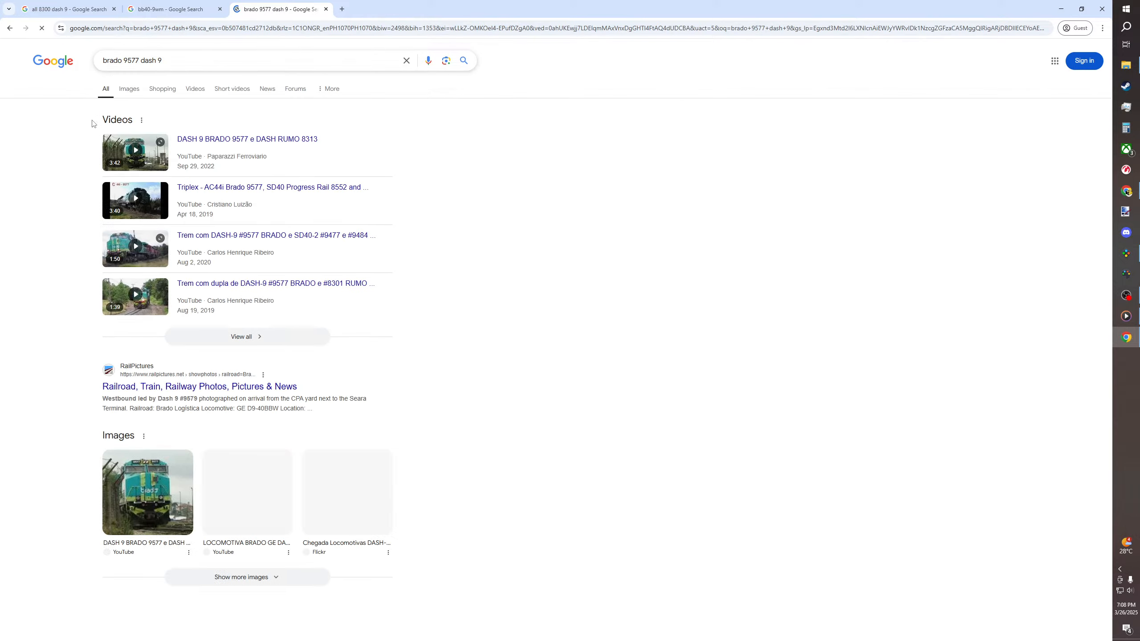
left_click(129, 90)
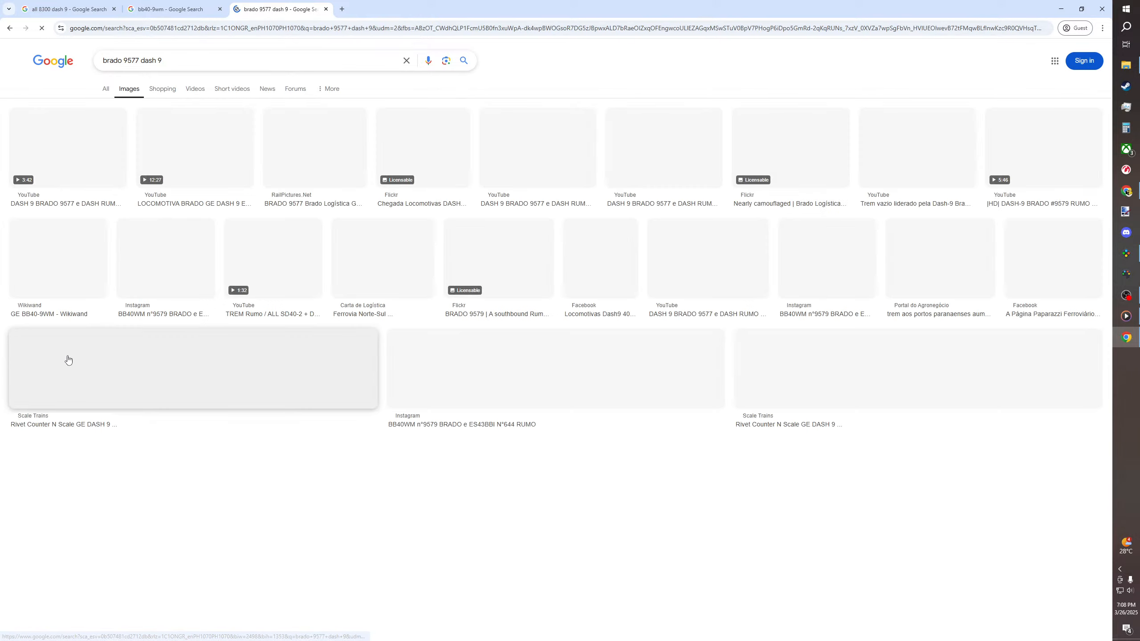
left_click(415, 147)
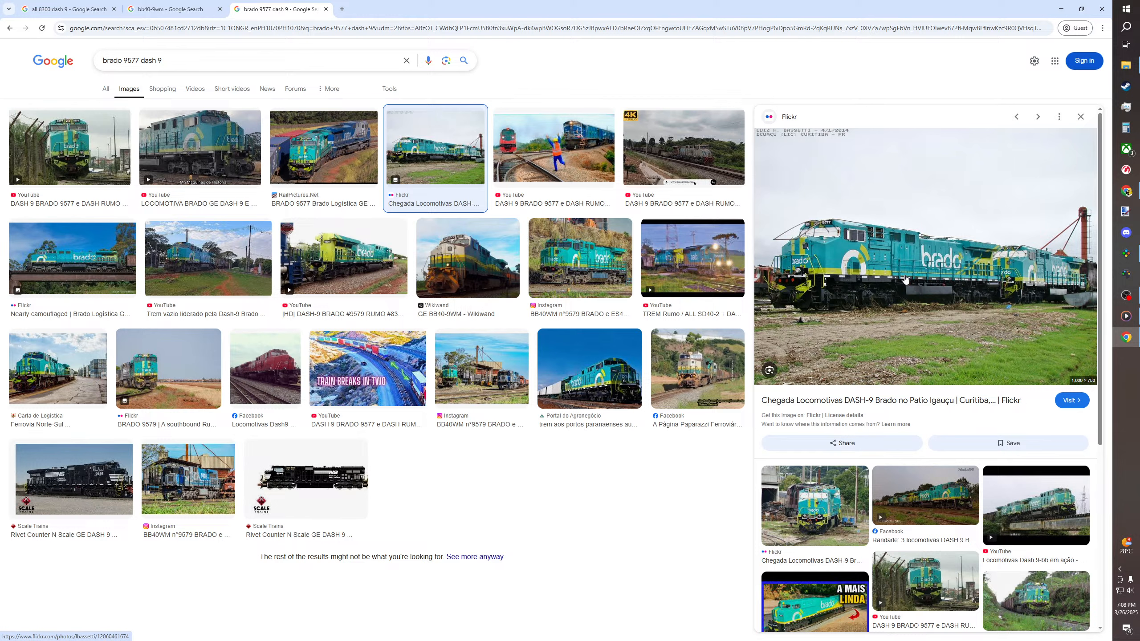
left_click(72, 259)
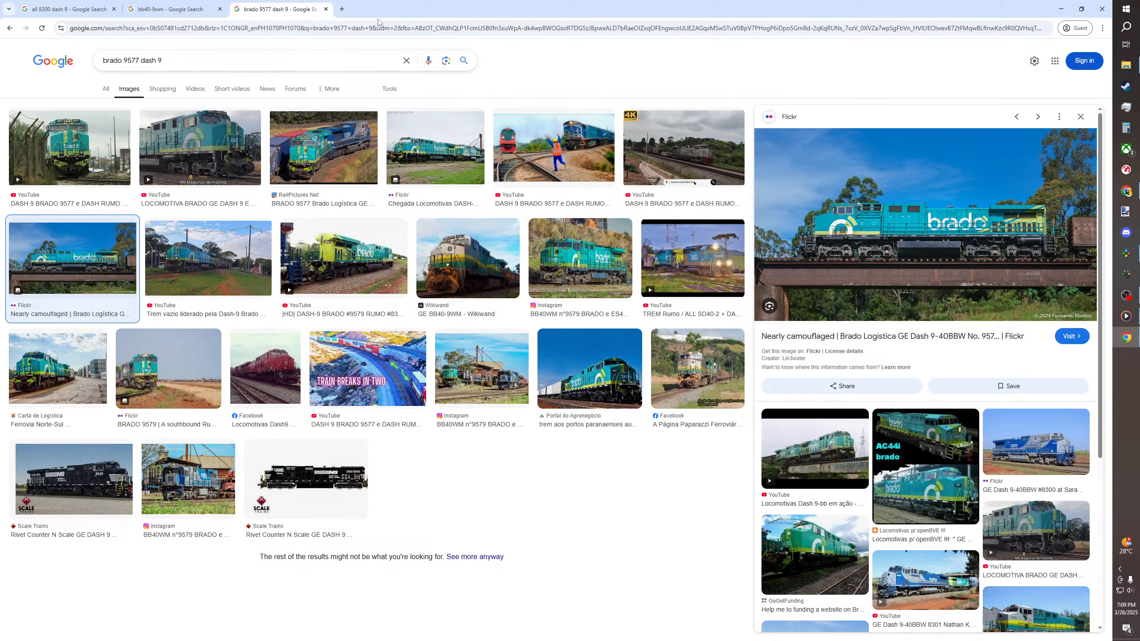
Search Google Images for "cln 1850 dash 9" in a new tab, preview the yellow Export locomotives photo and look through its related images
left_click(342, 9)
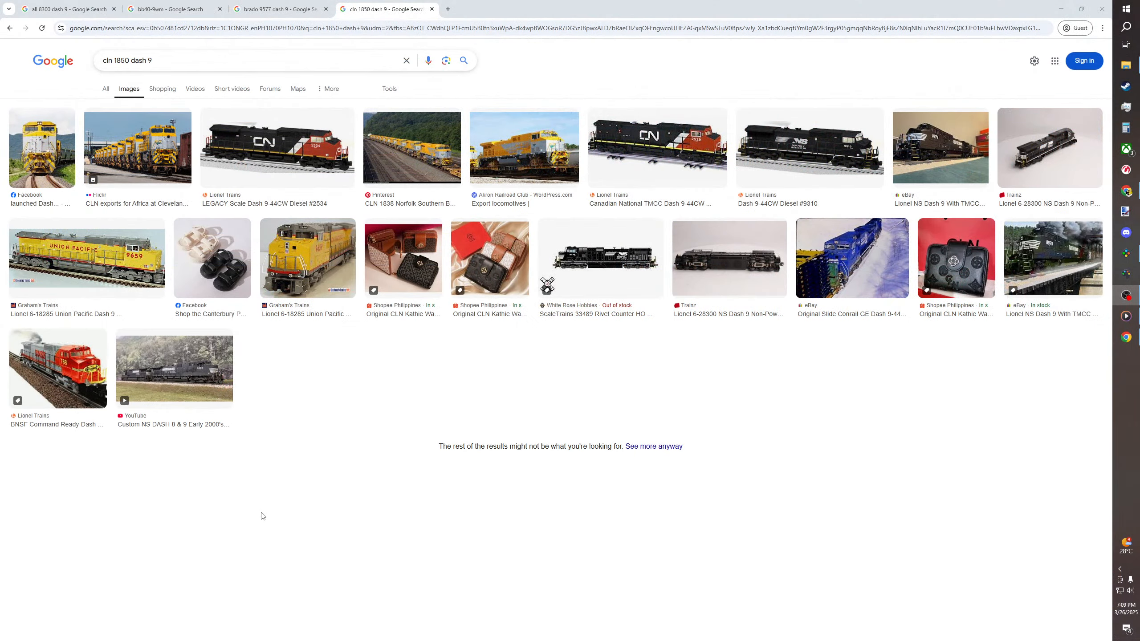
left_click(531, 153)
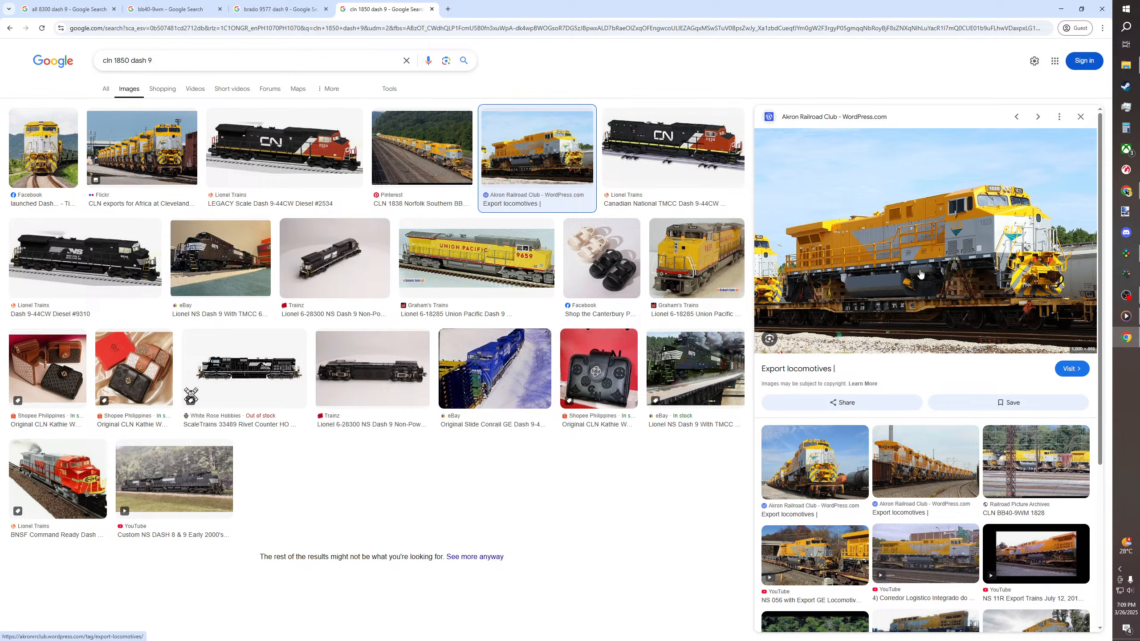
scroll(921, 310, "down", 3)
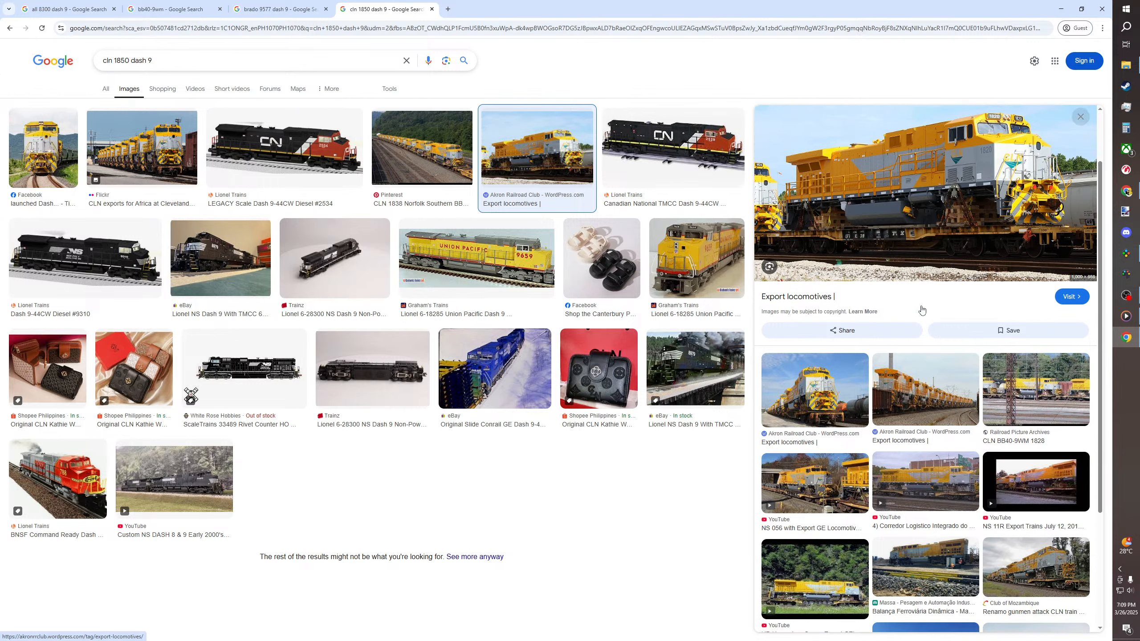
scroll(922, 310, "down", 1)
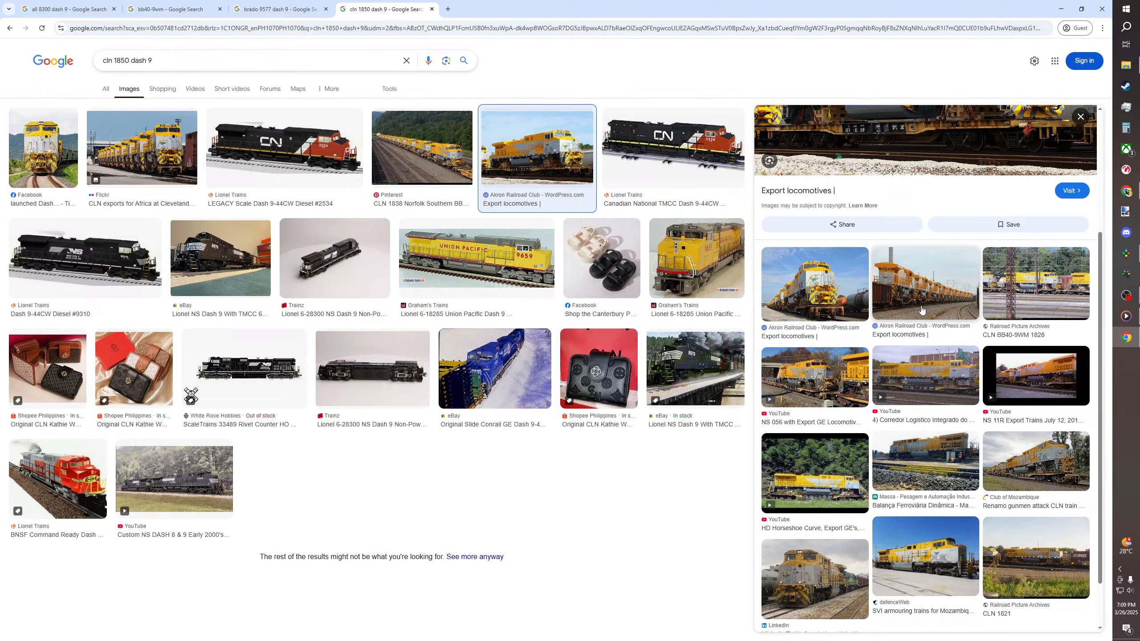
scroll(922, 310, "down", 1)
Preview the related defenceWeb photo of the Mozambique train and the SVI Engineering armoured train photo
left_click(913, 483)
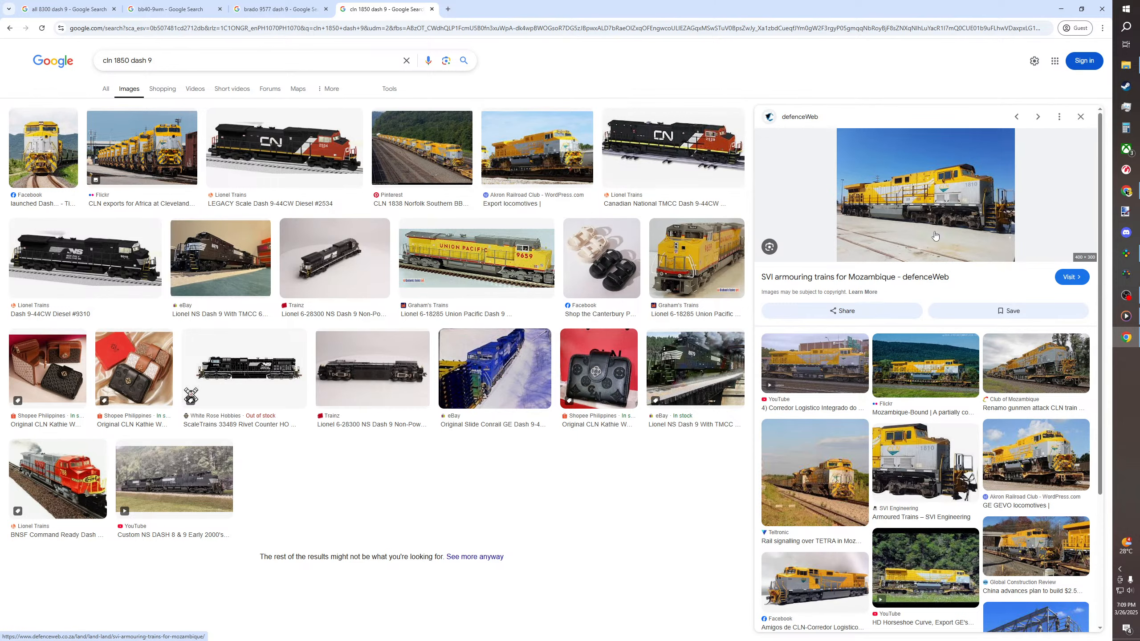
scroll(918, 270, "down", 2)
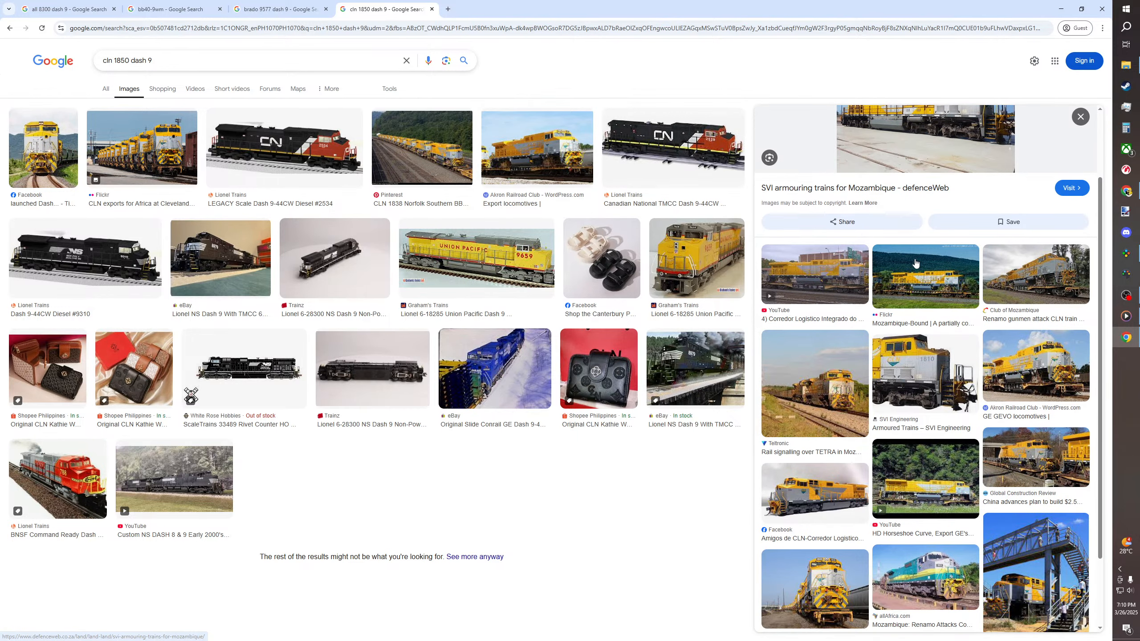
left_click(922, 361)
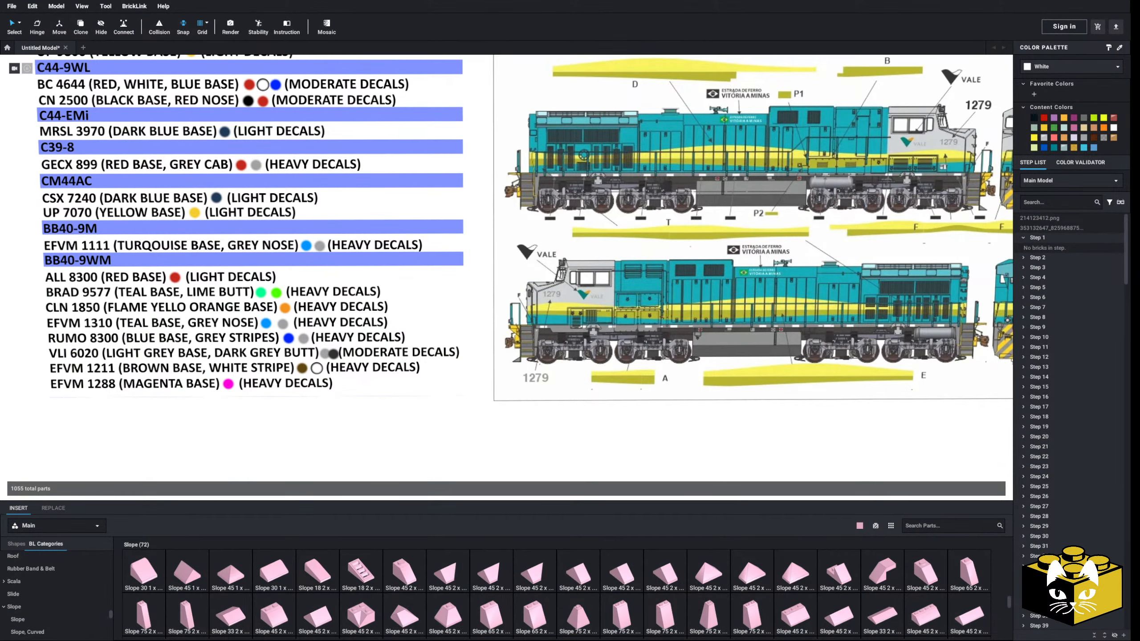
Check the EFVM 1288 entry in the Studio locomotive list and preview the 1289 and 1288 video from Google Images results for "efvm 1288 dash 9"
left_click(97, 353)
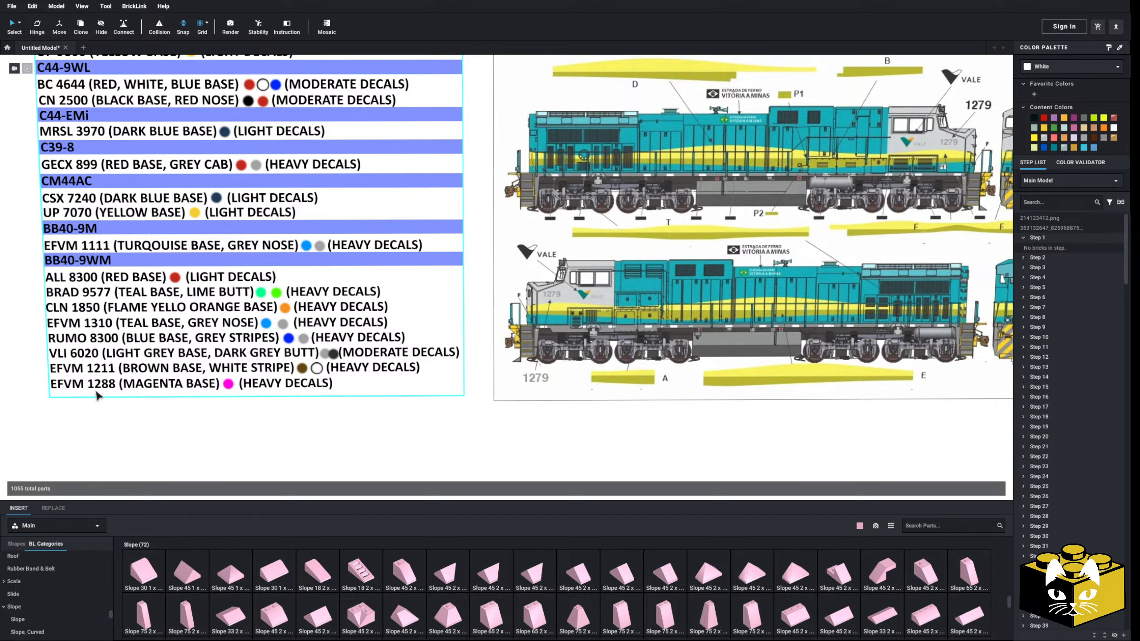
left_click(36, 463)
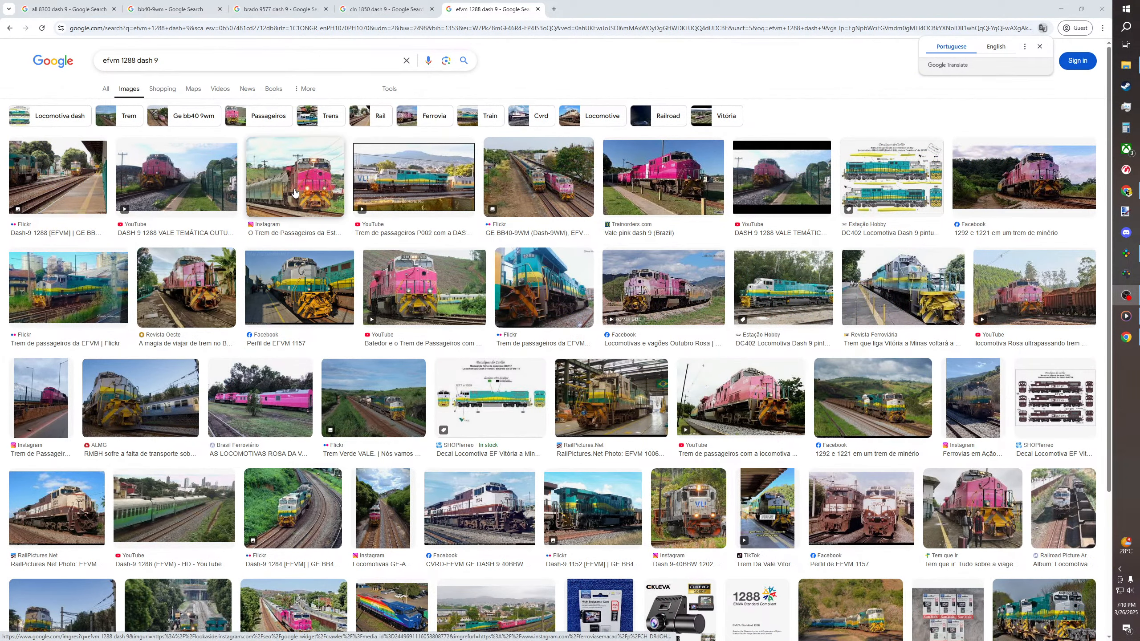
left_click(421, 300)
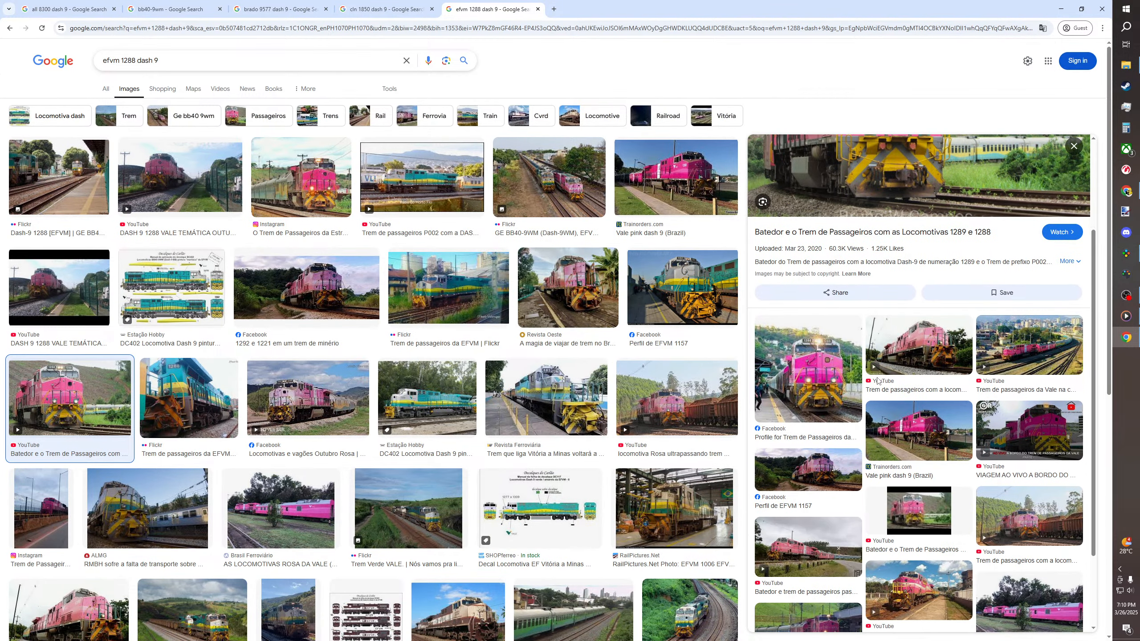
Look through the "efvm 1288 dash 9" image results for clear views of the magenta livery
scroll(557, 412, "down", 6)
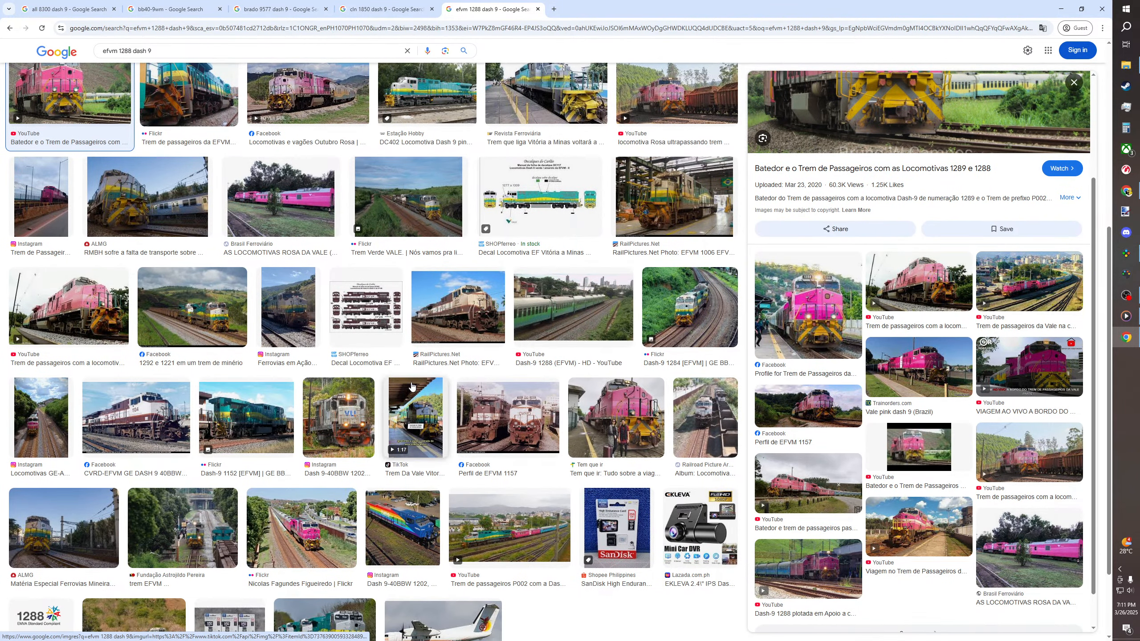
scroll(412, 385, "down", 2)
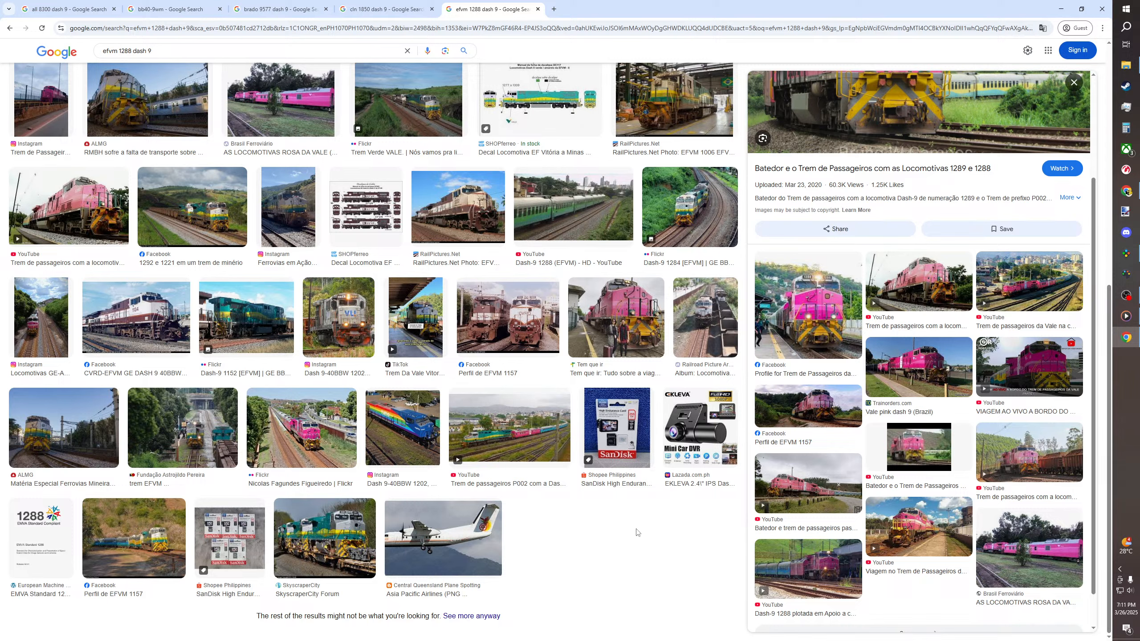
scroll(500, 405, "up", 8)
scroll(501, 405, "up", 1)
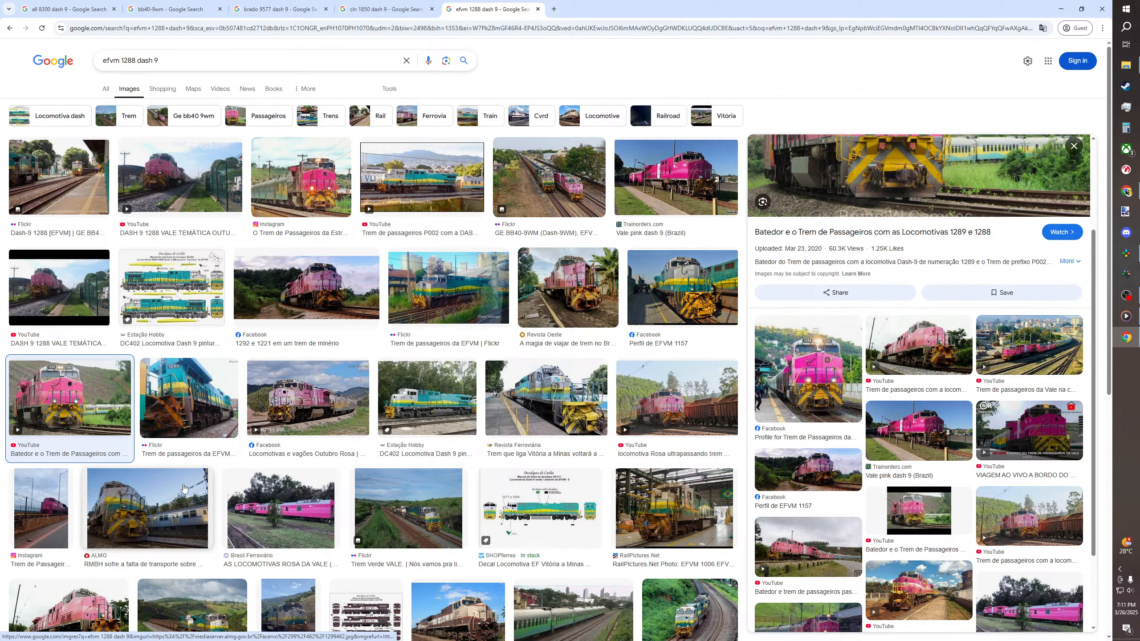
scroll(403, 222, "down", 1)
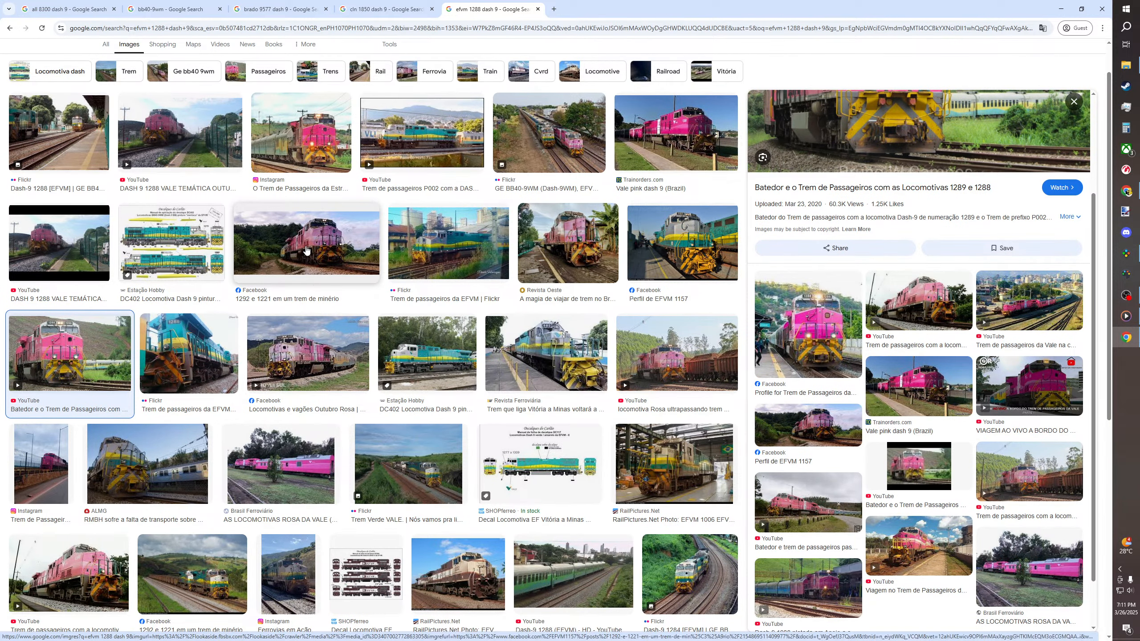
scroll(318, 266, "up", 1)
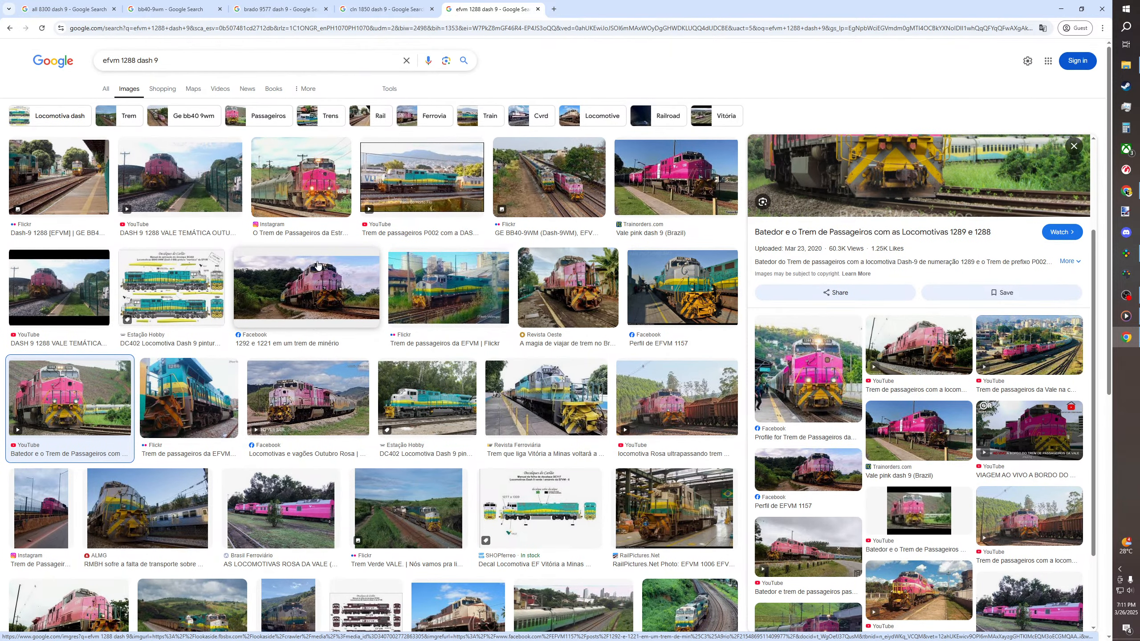
Compare the Trainorders "Vale pink dash 9 (Brazil)" photo with the YouTube image of the pink locomotive passing a freight train
left_click(669, 189)
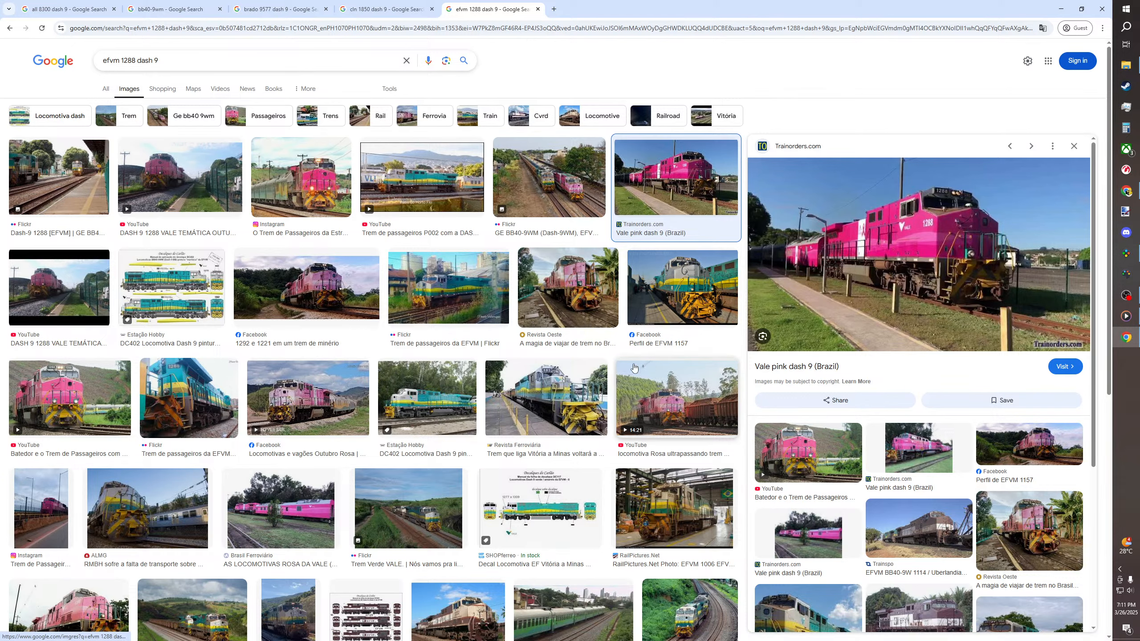
scroll(690, 398, "down", 5)
scroll(690, 398, "down", 1)
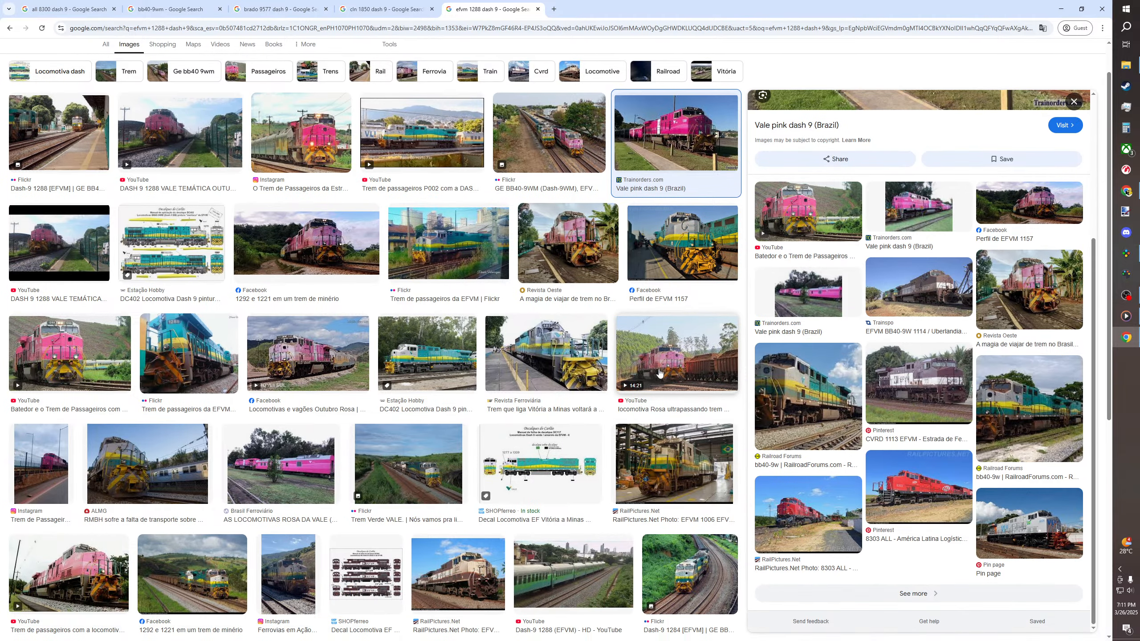
left_click(673, 366)
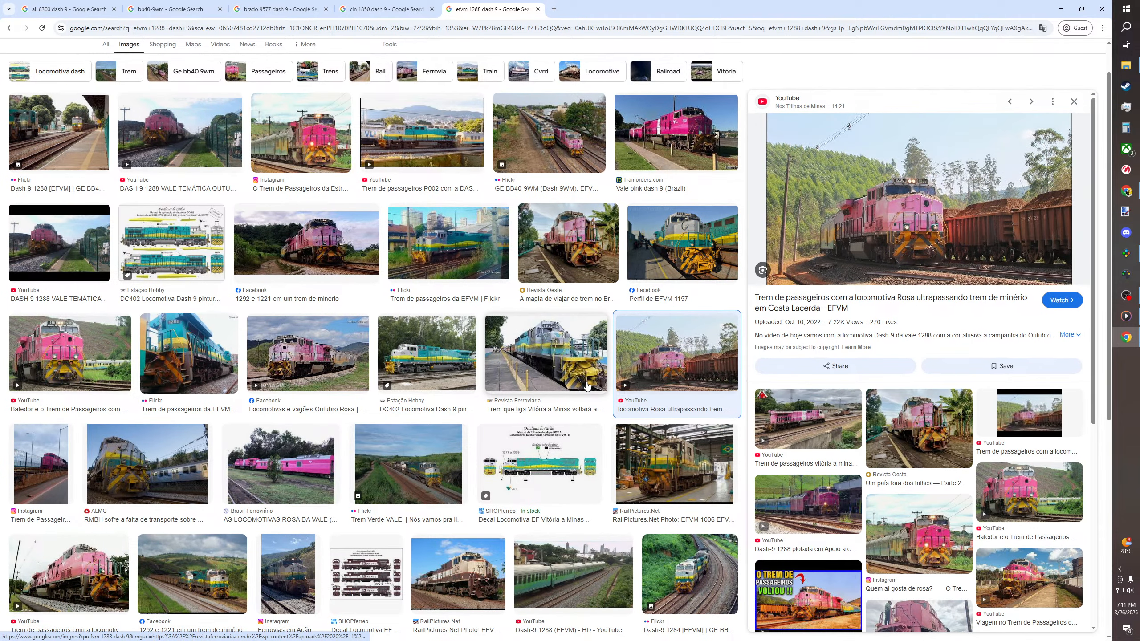
left_click(652, 143)
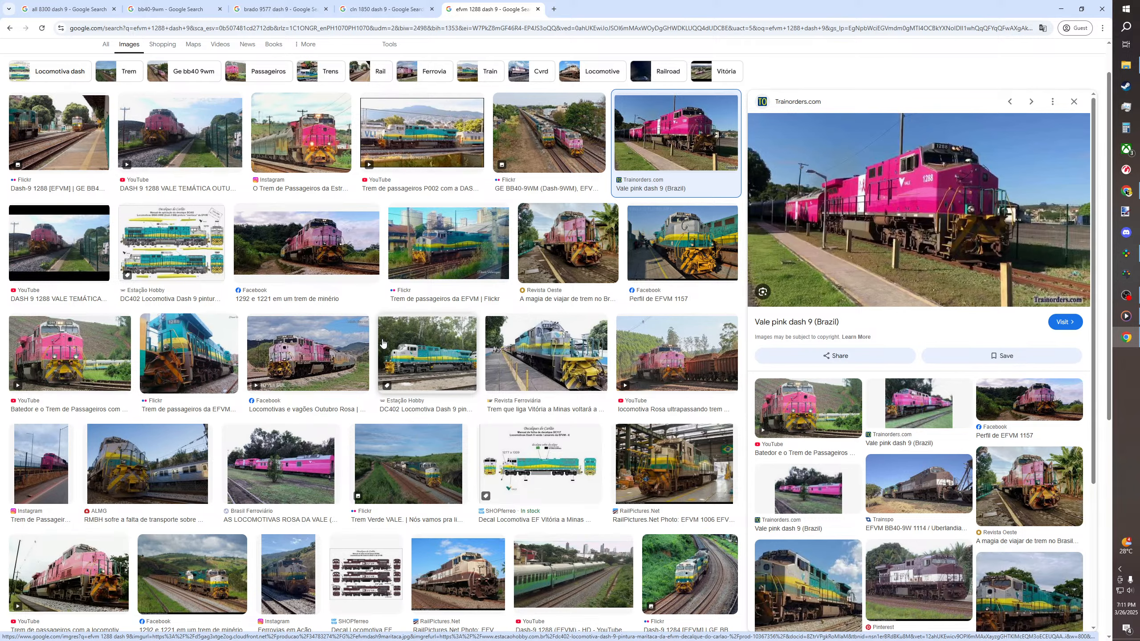
Preview the rainbow-striped blue Rumo locomotive from Instagram among the lower image results and look through its related images
scroll(383, 343, "down", 7)
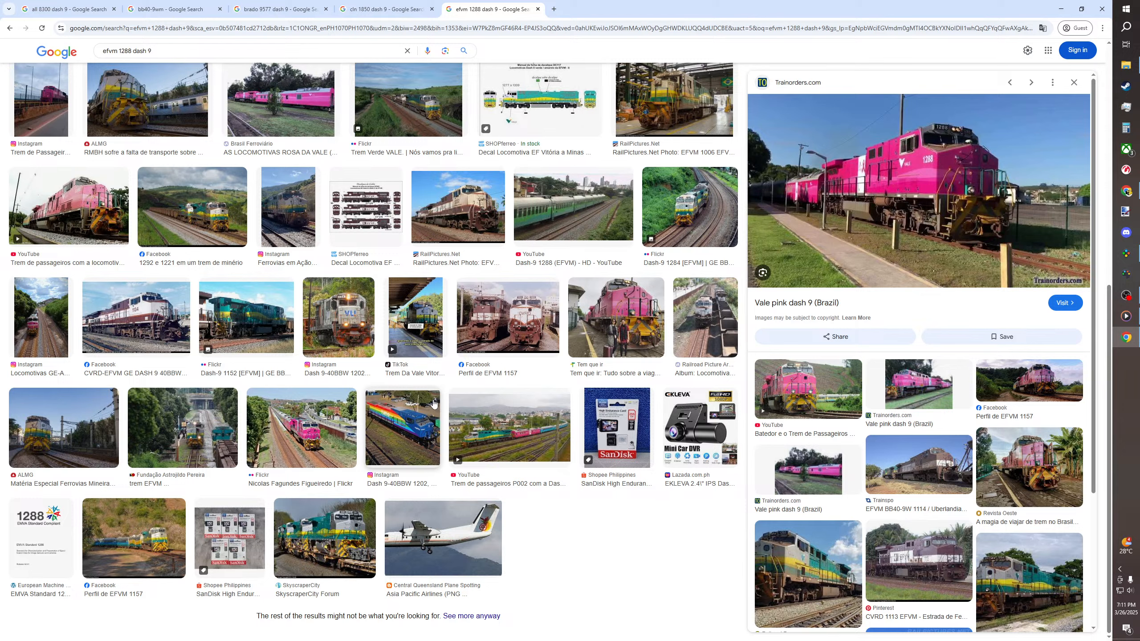
left_click(405, 426)
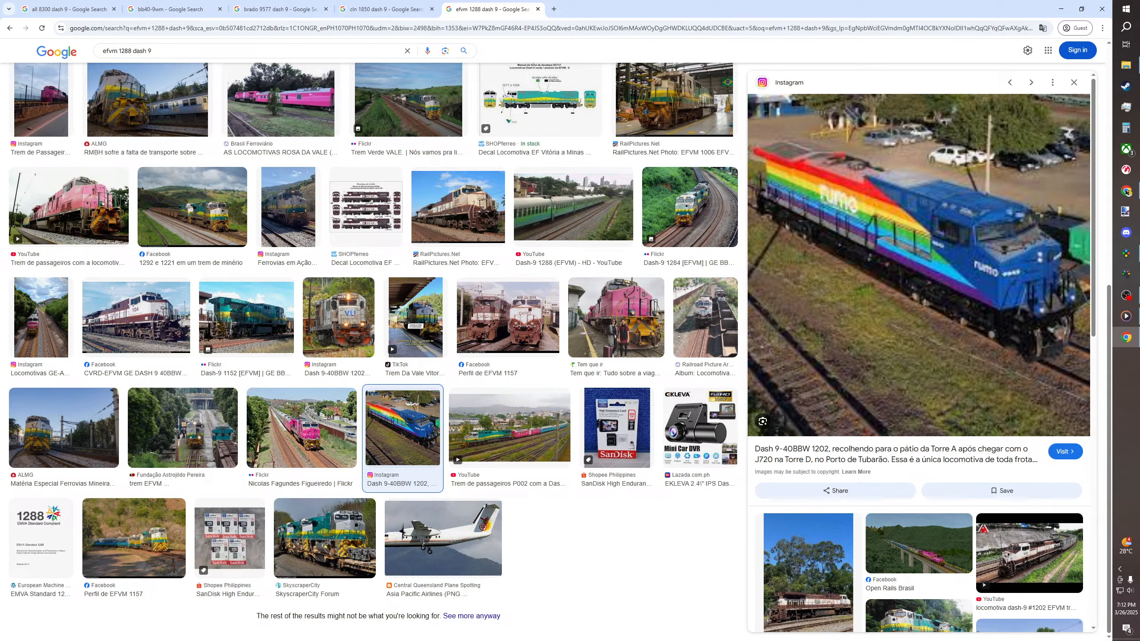
scroll(929, 355, "down", 8)
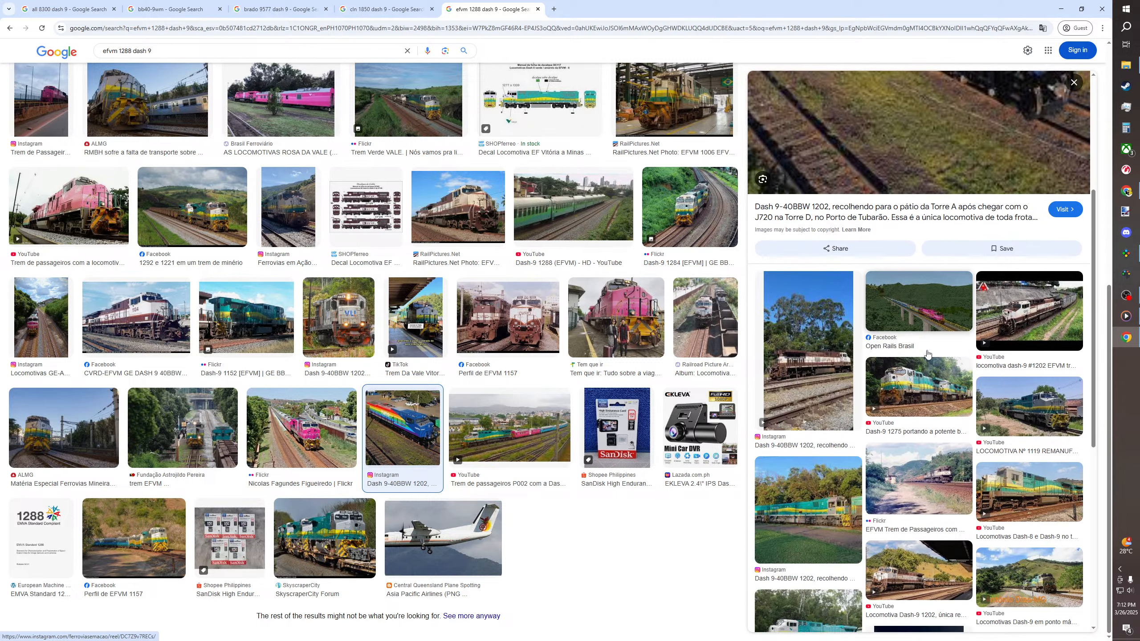
scroll(928, 355, "up", 8)
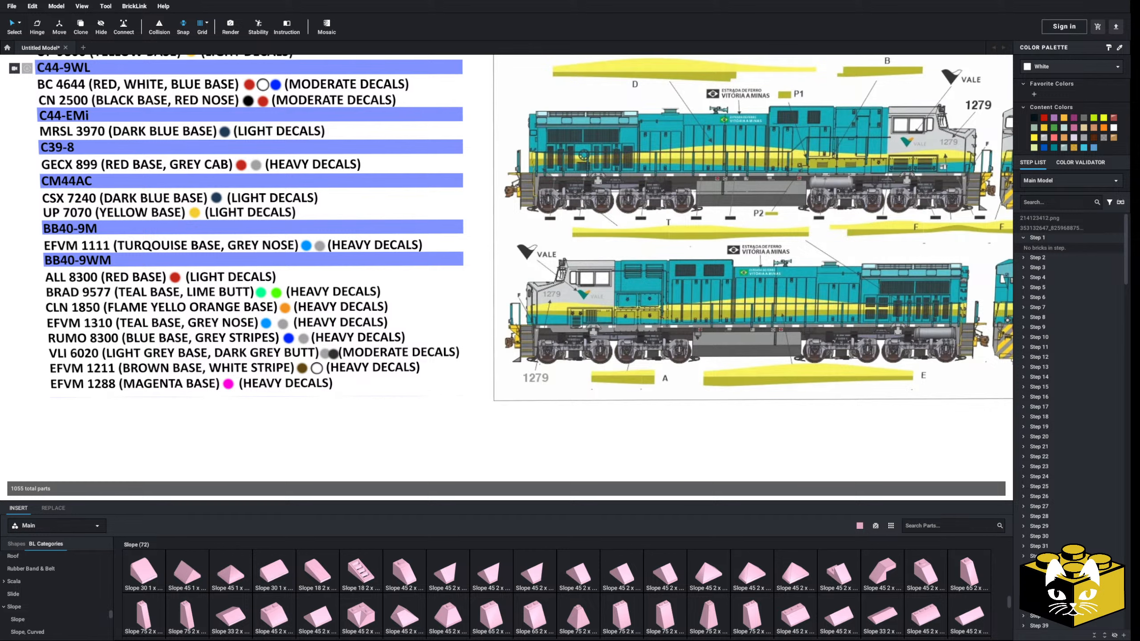
Check the RUMO 8300 entry in the Studio locomotive list and search Google Images for "rumo 8300" in a new browser tab
left_click(229, 391)
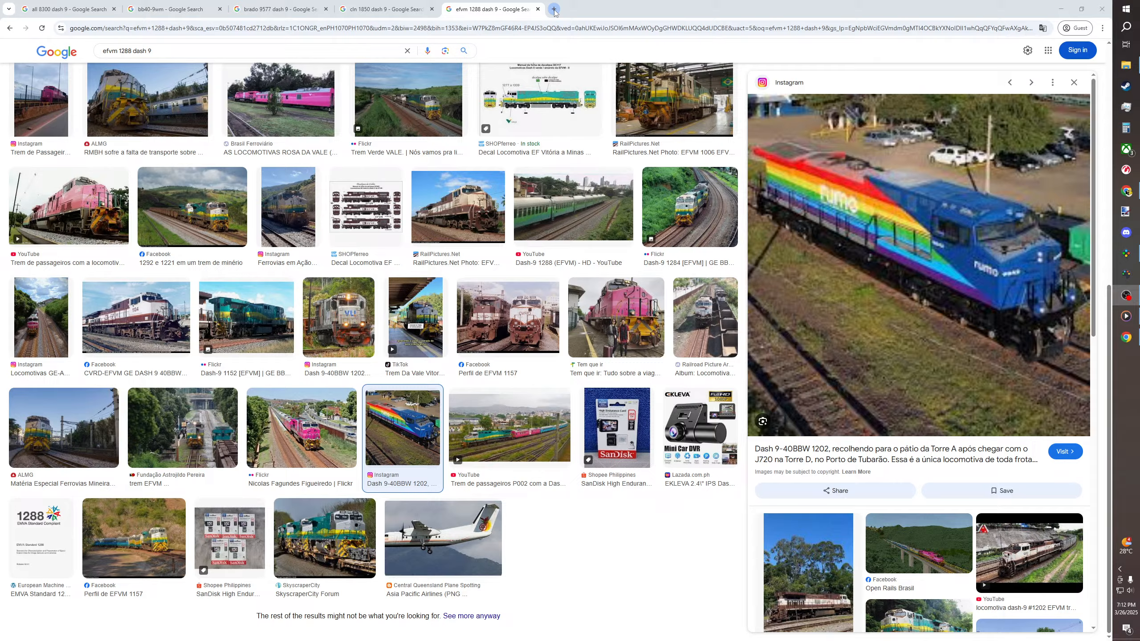
left_click(554, 10)
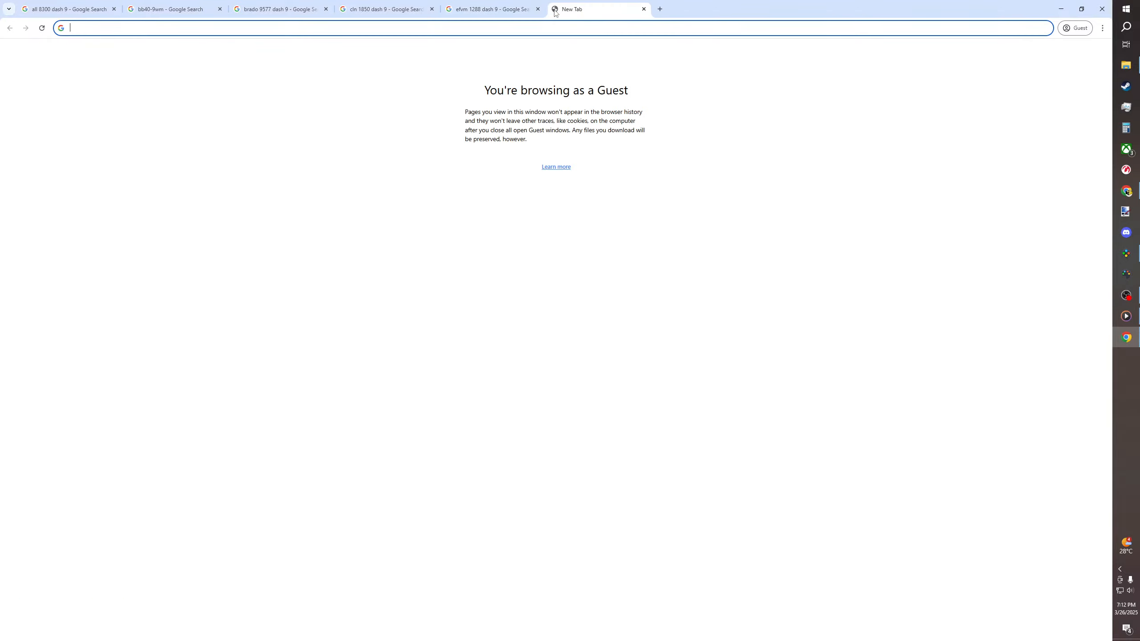
type("rumo")
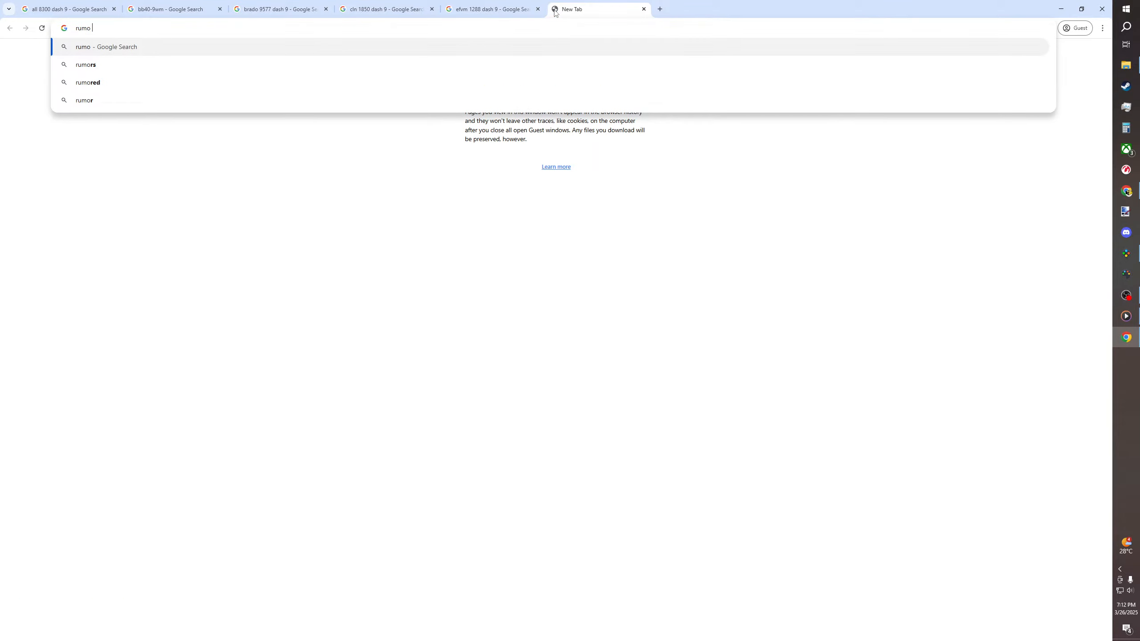
type(" 8300")
key("Return")
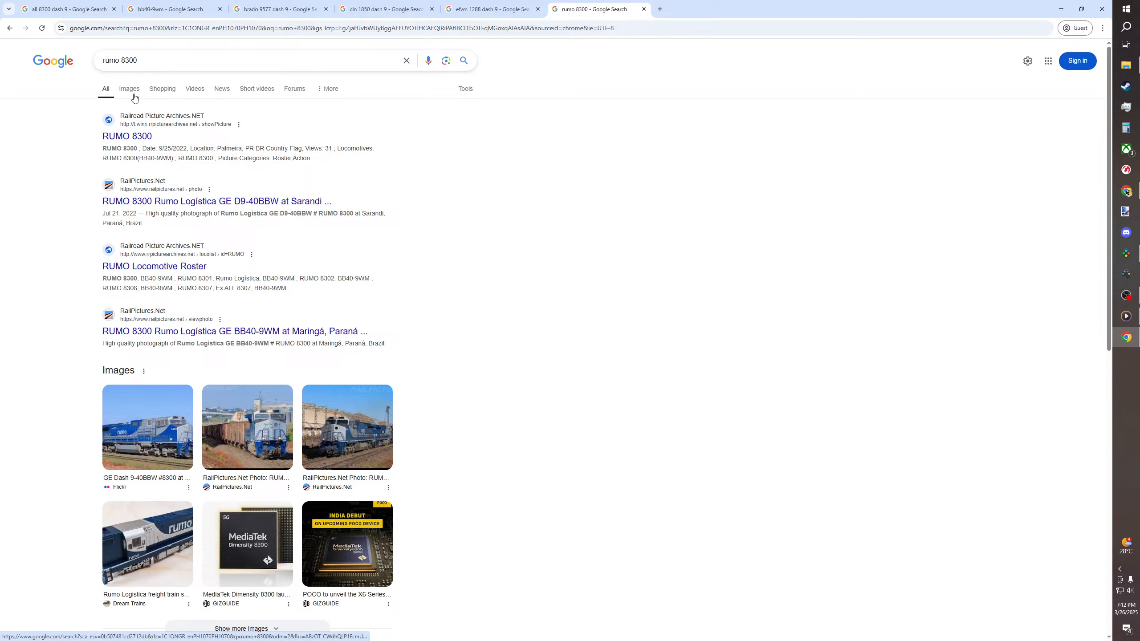
left_click(131, 90)
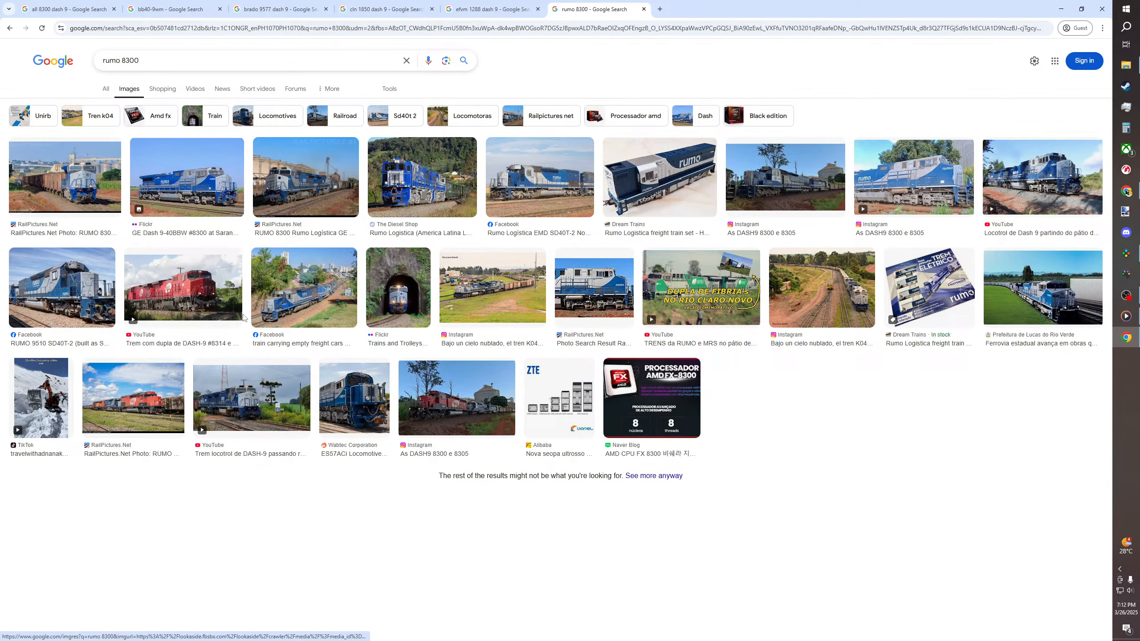
Compare the rainbow-striped Rumo locomotive photo from the "efvm 1288 dash 9" search with the "rumo 8300" image results
left_click(490, 5)
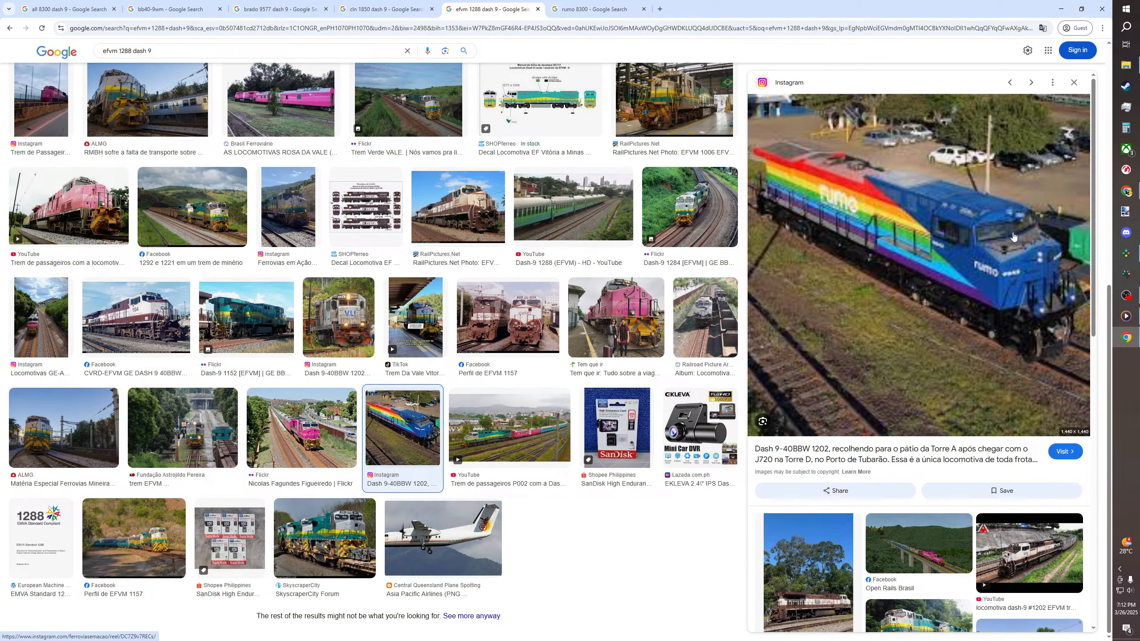
scroll(1013, 236, "down", 3)
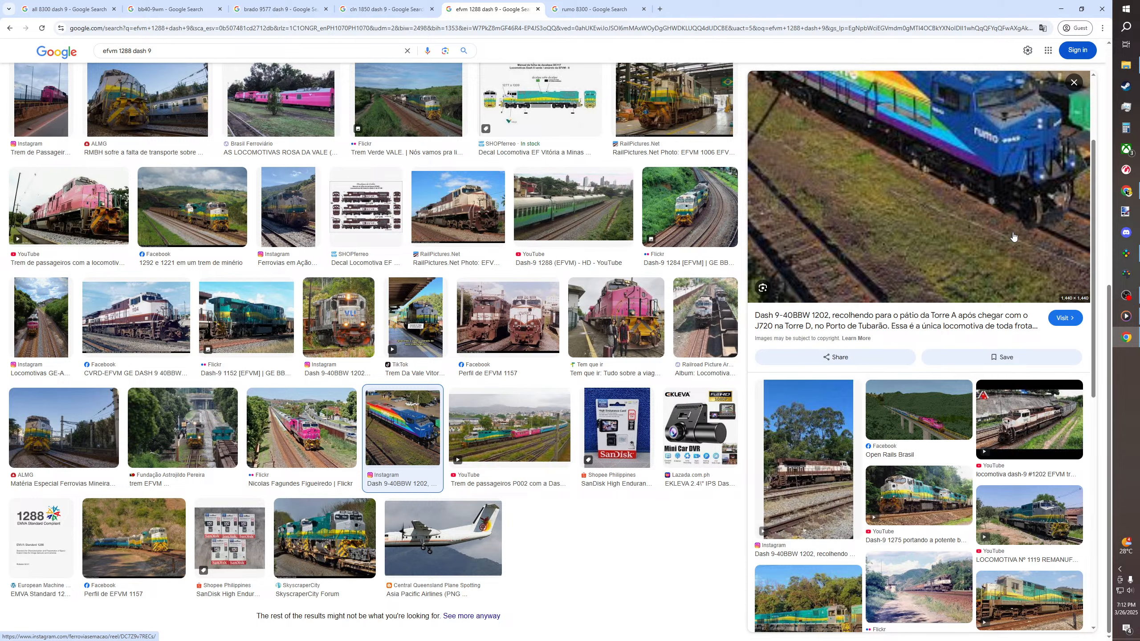
scroll(1013, 236, "down", 5)
scroll(1013, 236, "up", 5)
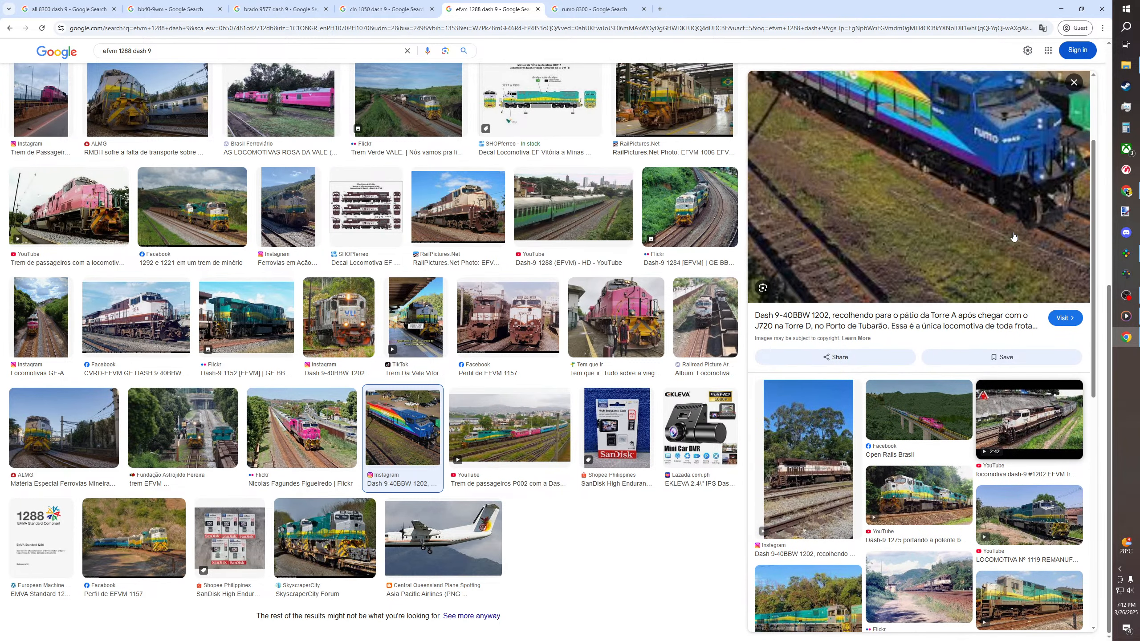
scroll(1014, 236, "up", 3)
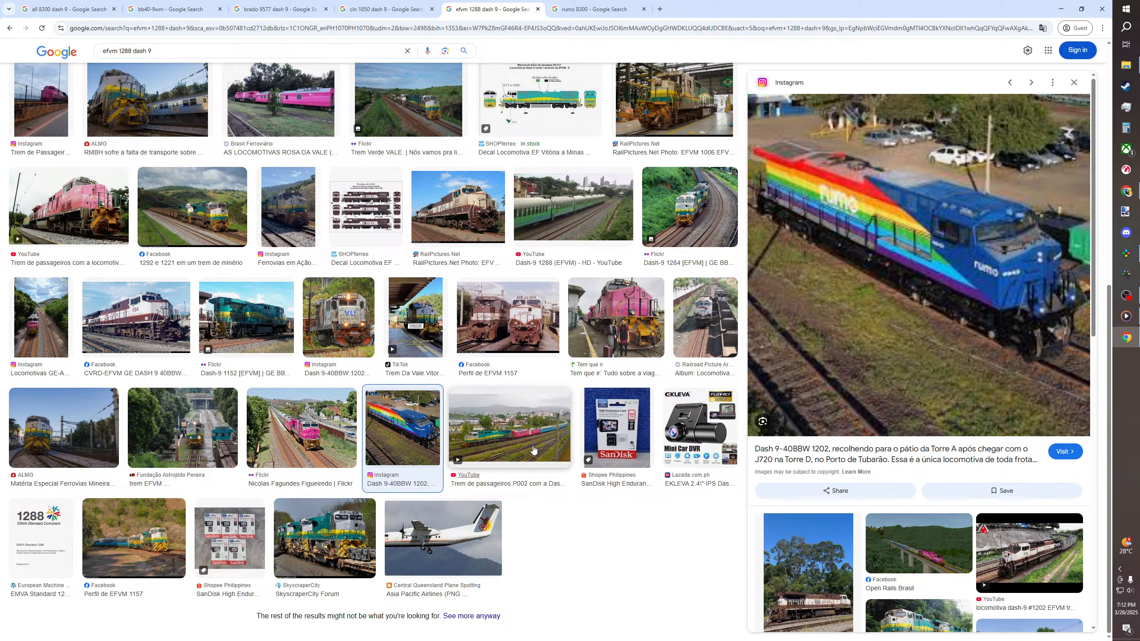
left_click(594, 9)
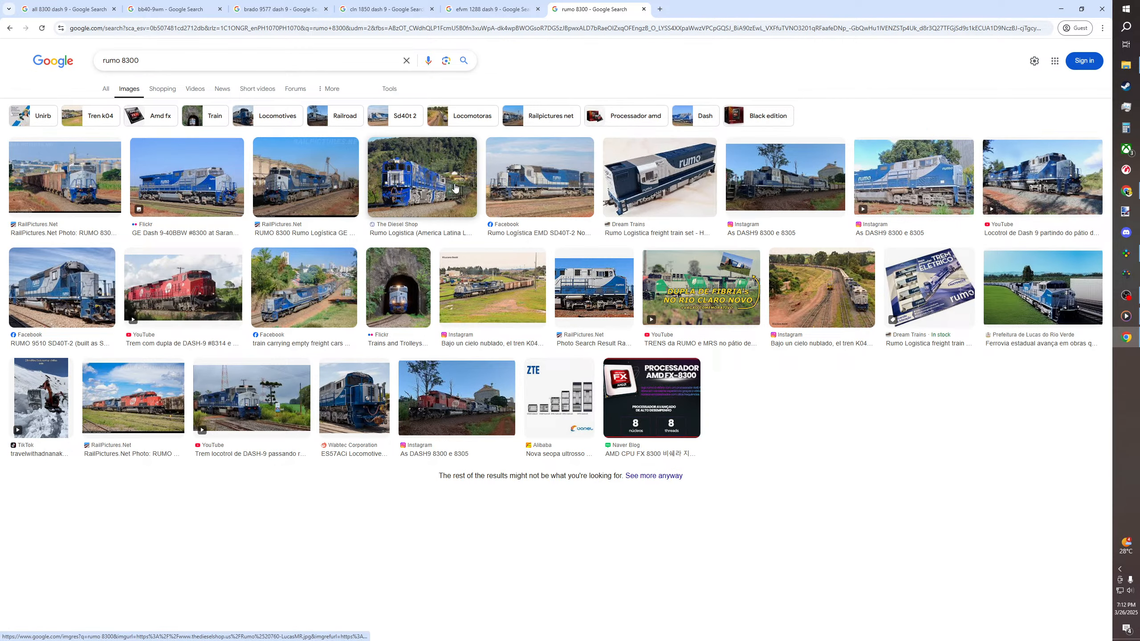
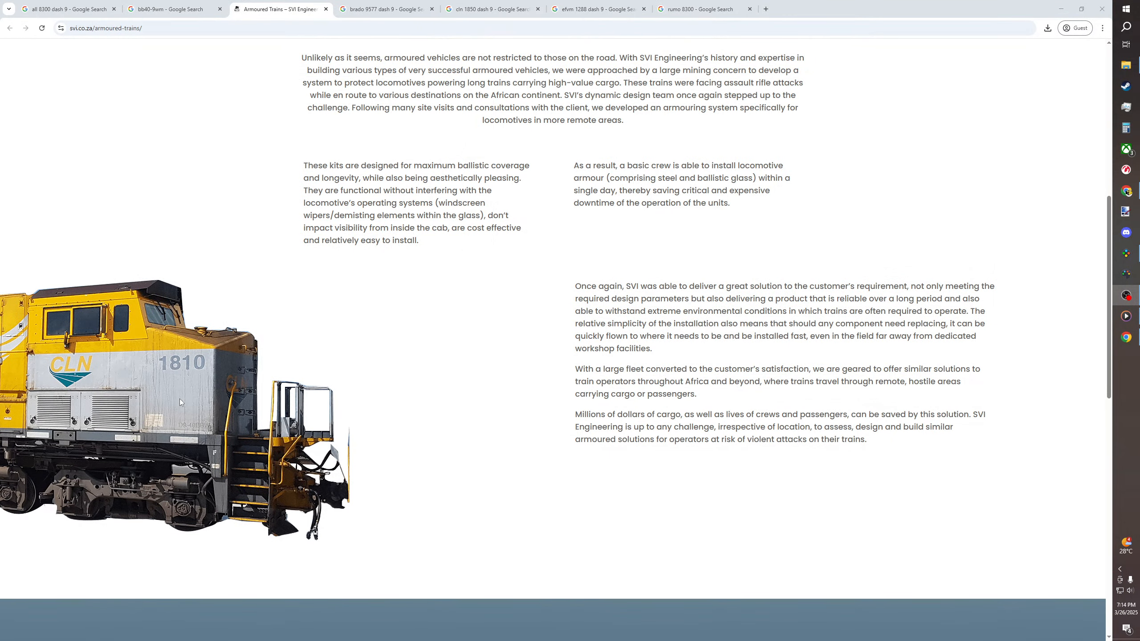
Read through the SVI "Armoured Trains" page and examine its pictures of the armoured CLN locomotives
scroll(180, 399, "up", 1)
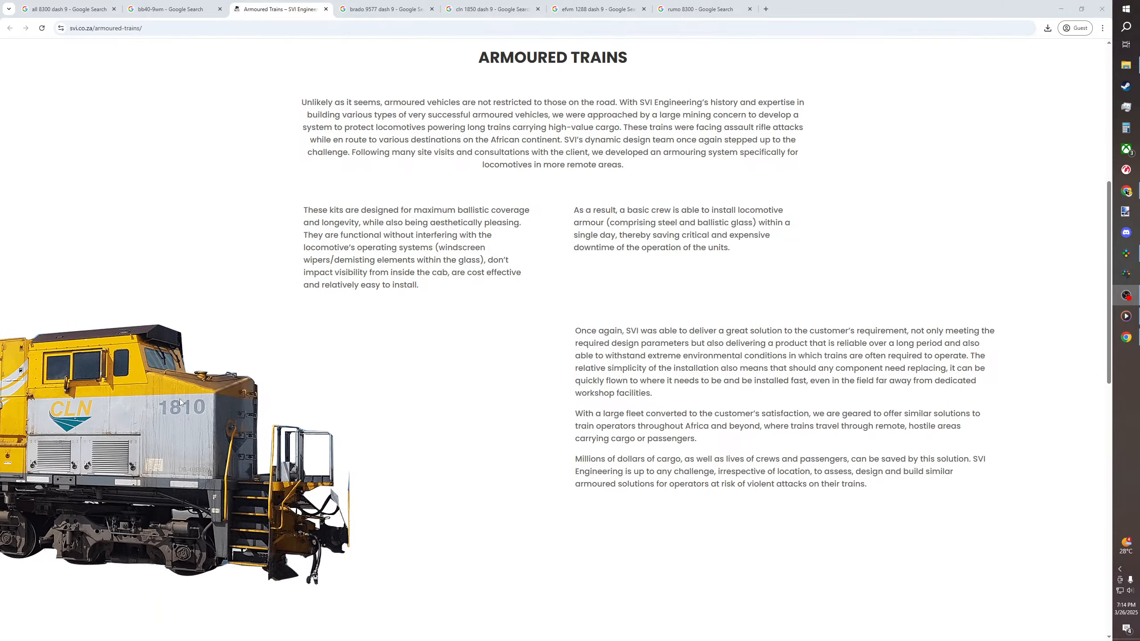
scroll(130, 406, "up", 9)
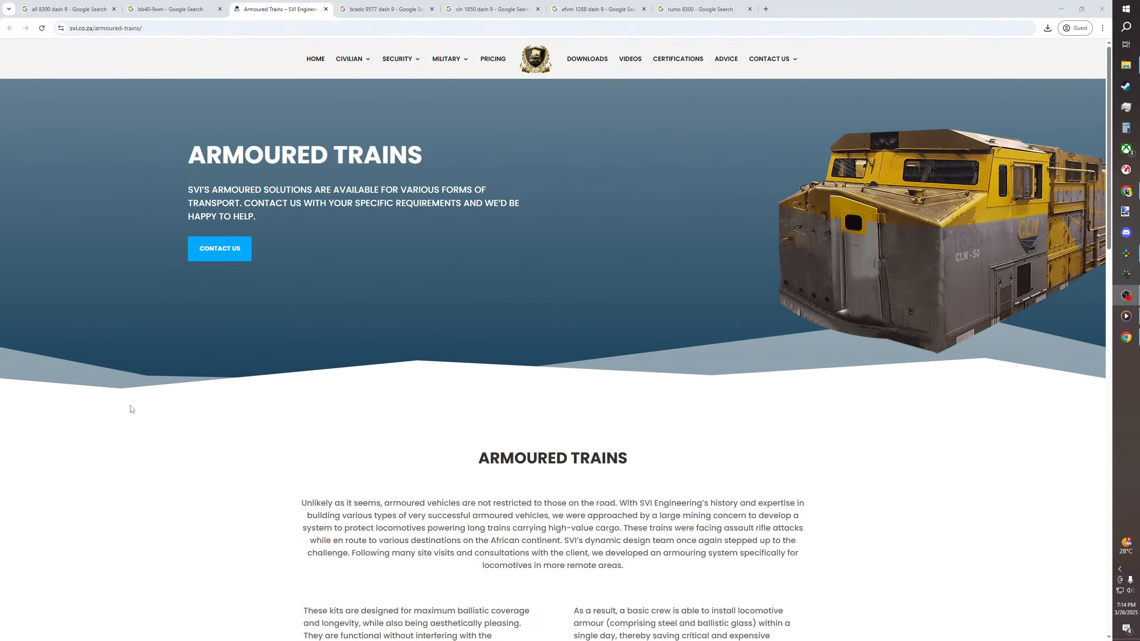
left_click_drag(180, 150, 430, 158)
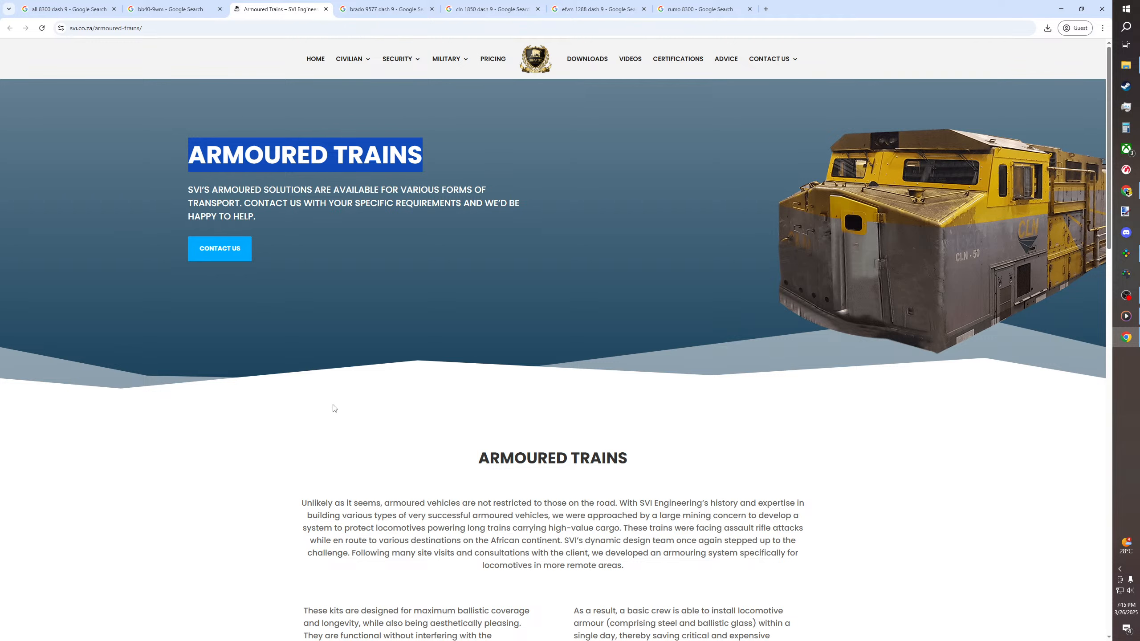
left_click(276, 410)
scroll(276, 410, "down", 7)
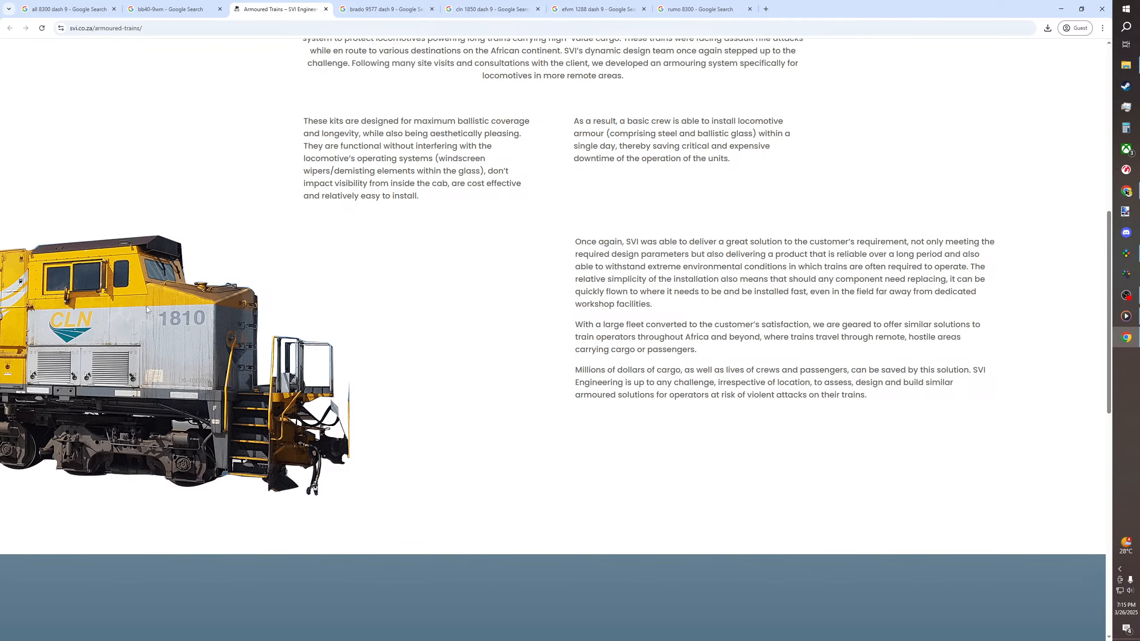
scroll(145, 431, "up", 7)
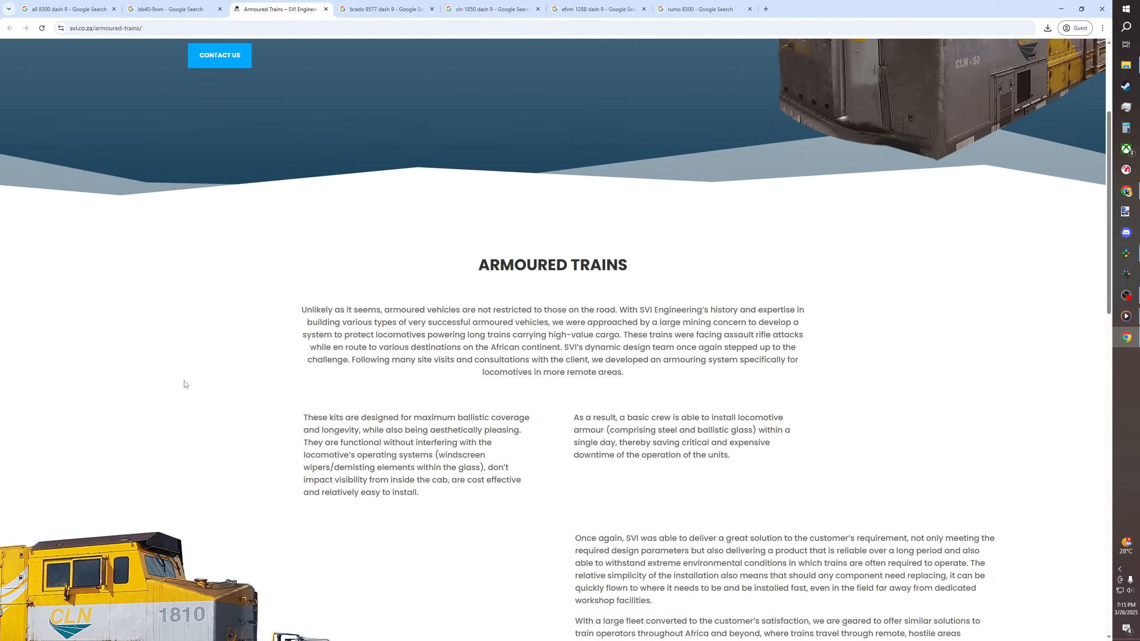
left_click_drag(164, 160, 515, 155)
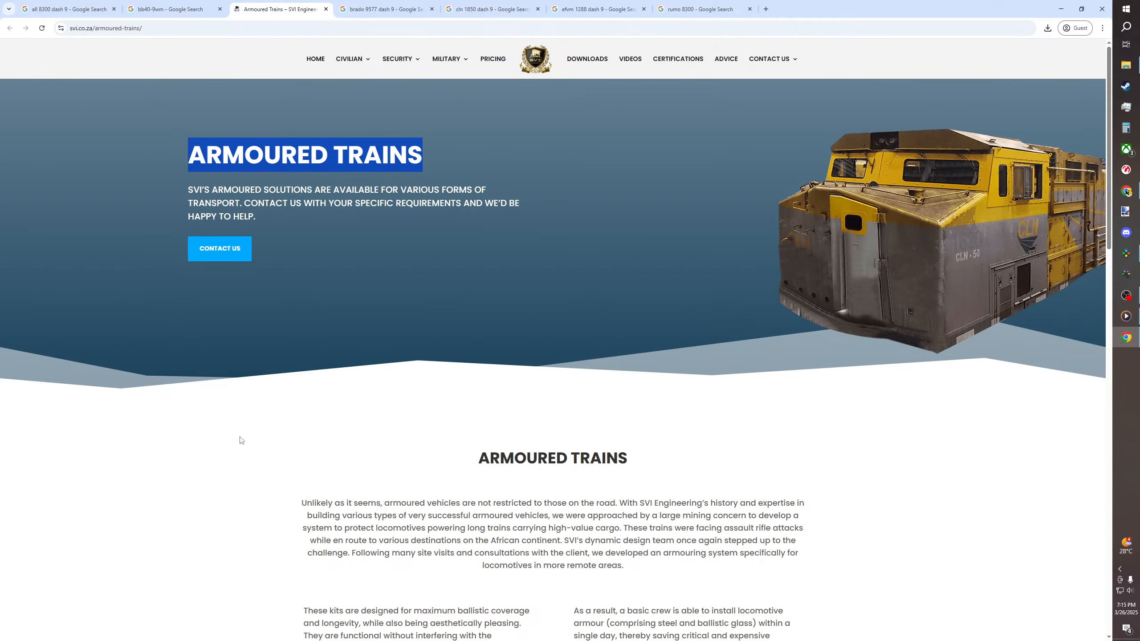
left_click(194, 421)
scroll(207, 443, "down", 5)
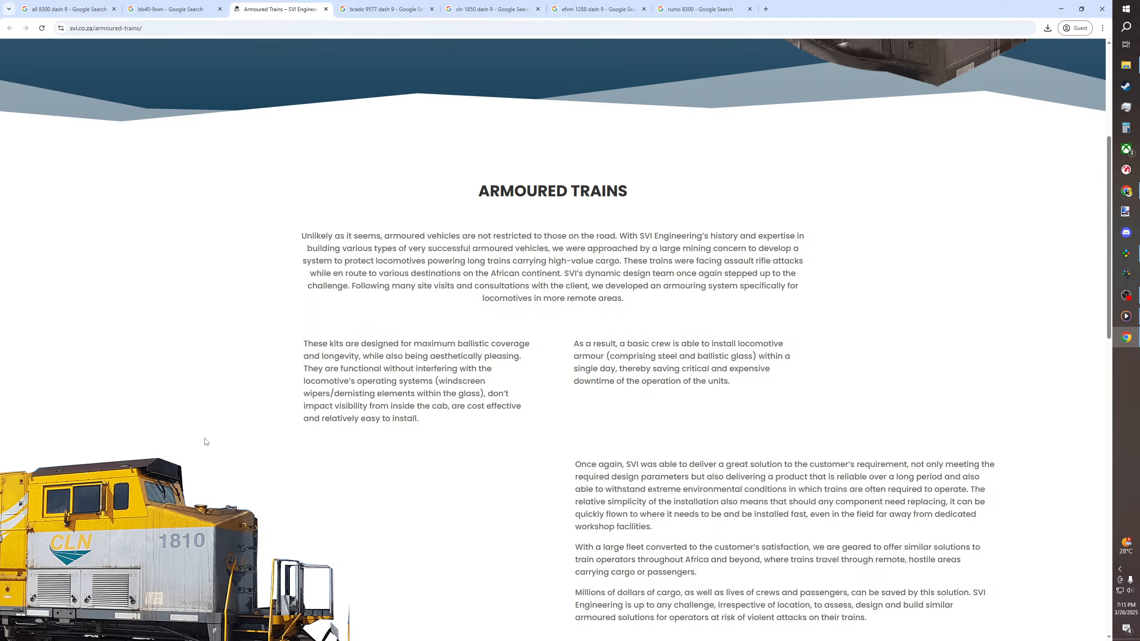
left_click_drag(755, 374, 538, 355)
left_click(539, 355)
scroll(362, 439, "down", 3)
scroll(362, 439, "up", 8)
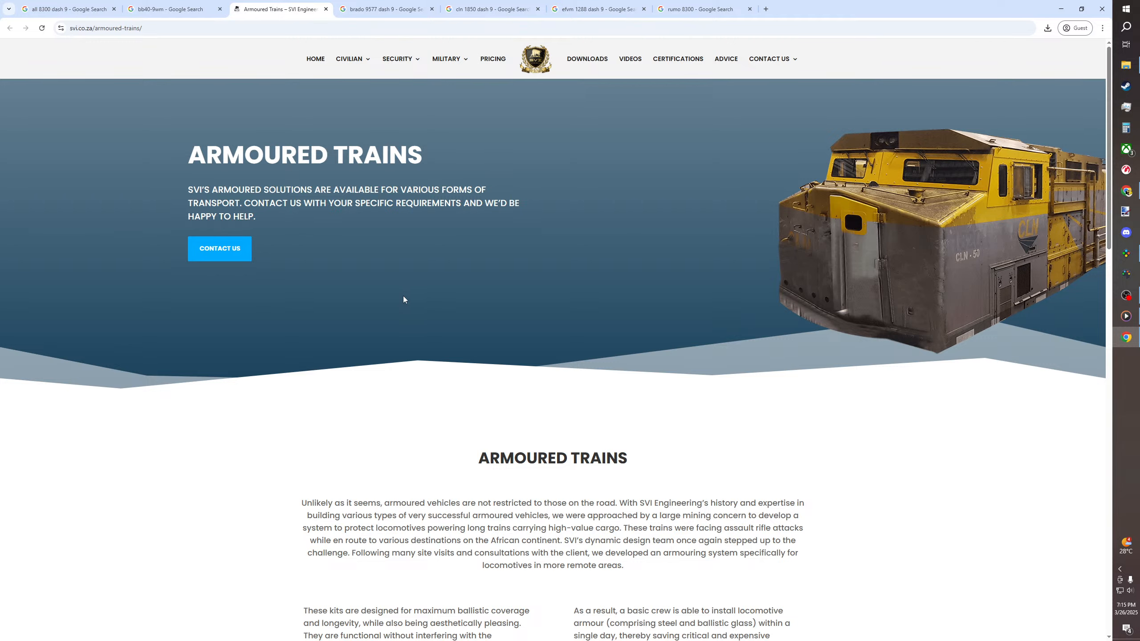
scroll(290, 396, "down", 7)
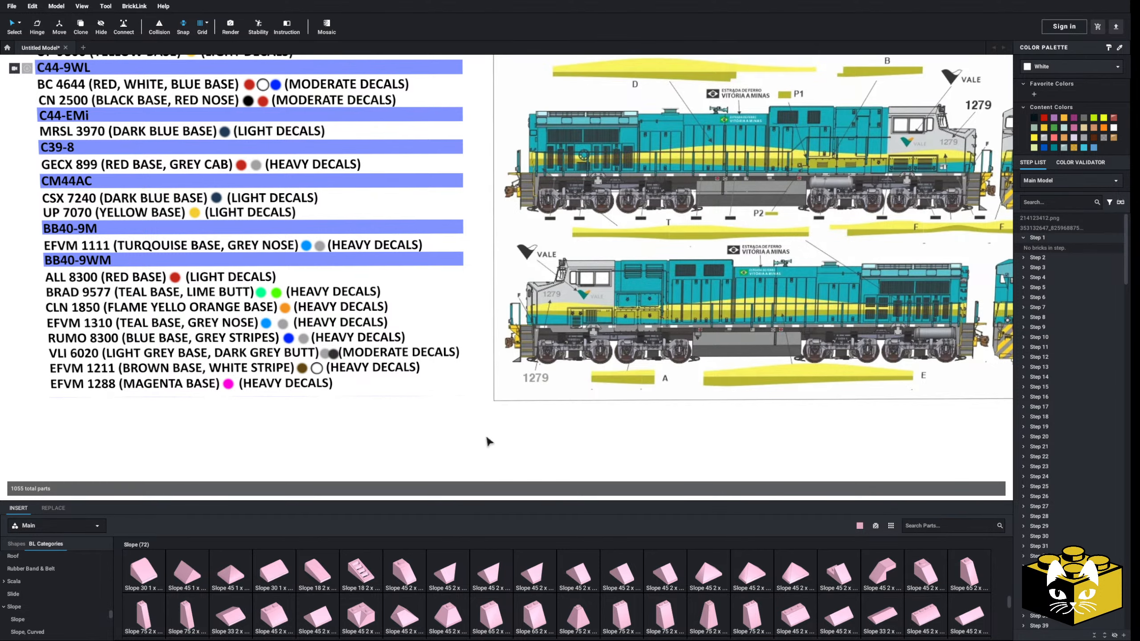
Reposition the livery list and the EFVM decal sheet reference images higher up behind the locomotive model
scroll(490, 436, "down", 8)
middle_click_drag(602, 360, 364, 412)
right_click_drag(364, 413, 400, 402)
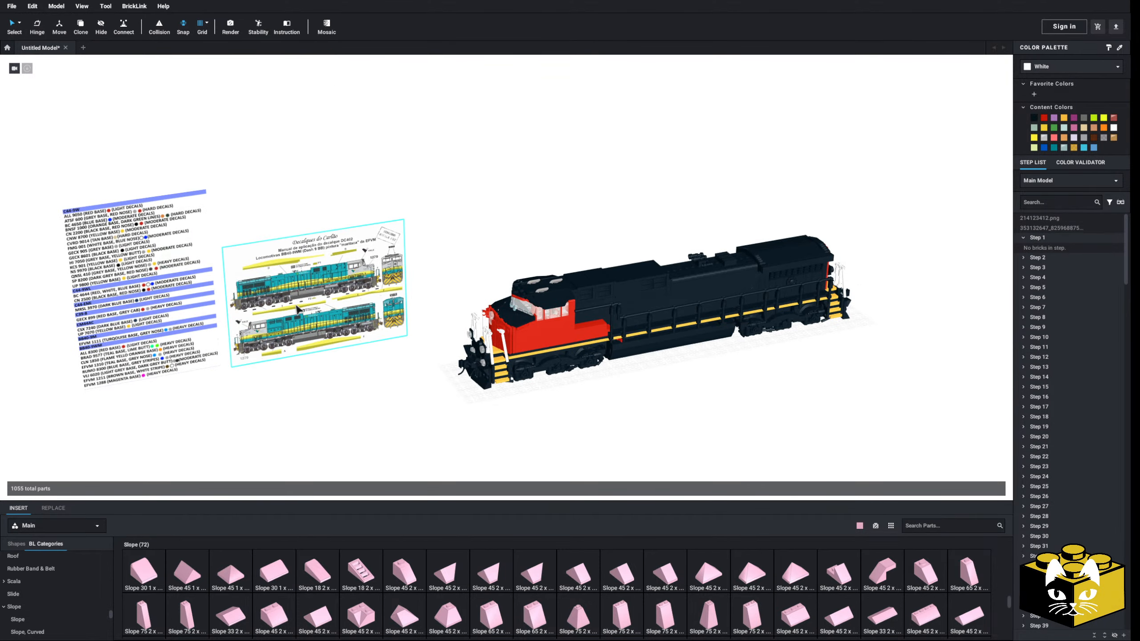
left_click_drag(299, 310, 367, 197)
left_click_drag(166, 291, 249, 173)
left_click(299, 360)
middle_click_drag(608, 407, 639, 395)
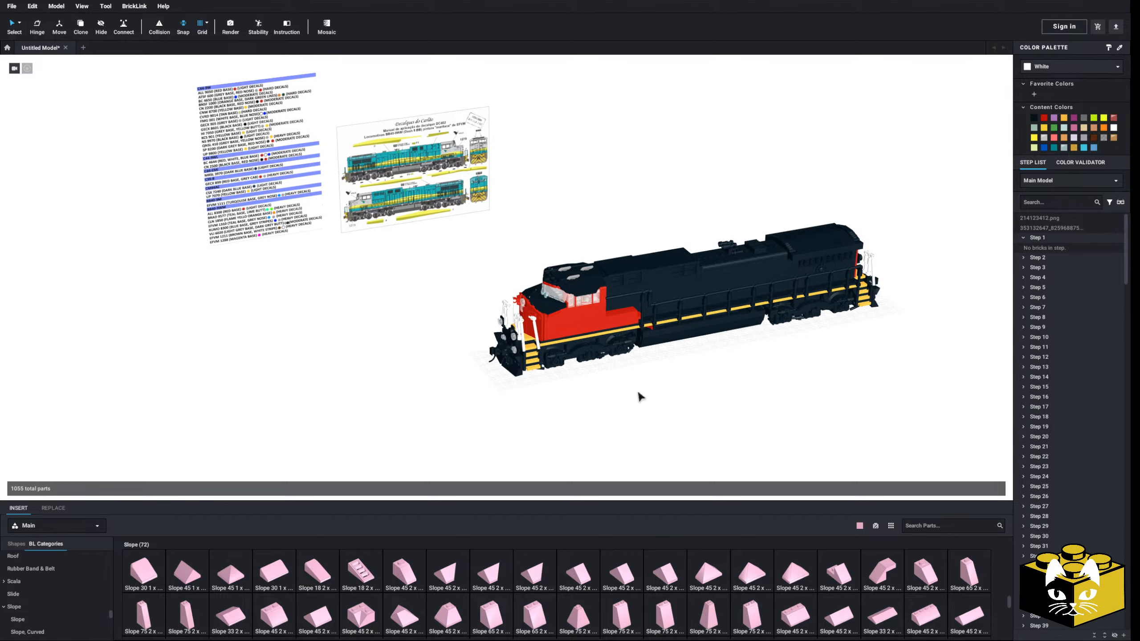
Pull the front truck assembly with its yellow steps out from under the locomotive and place it ahead of the cab
left_click_drag(579, 351, 338, 421)
left_click(516, 411)
middle_click_drag(519, 410, 588, 378)
scroll(524, 409, "up", 4)
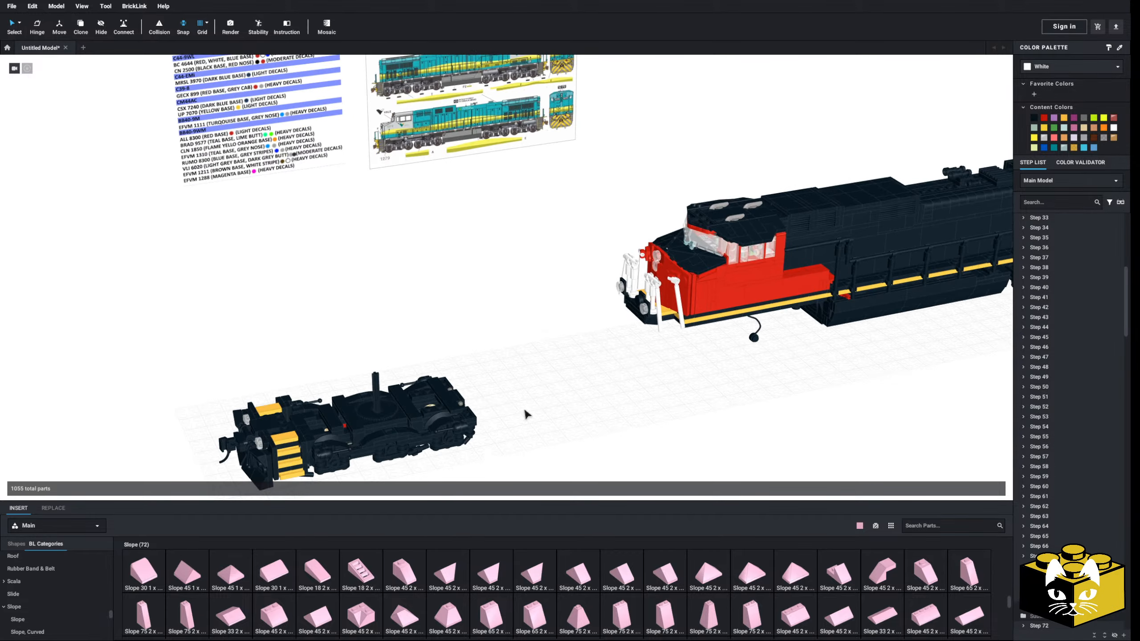
Examine the trucks in the decal sheet's lower EFVM 1279 side view and shift the sheet against the livery list
middle_click_drag(507, 406, 501, 486)
scroll(496, 450, "up", 5)
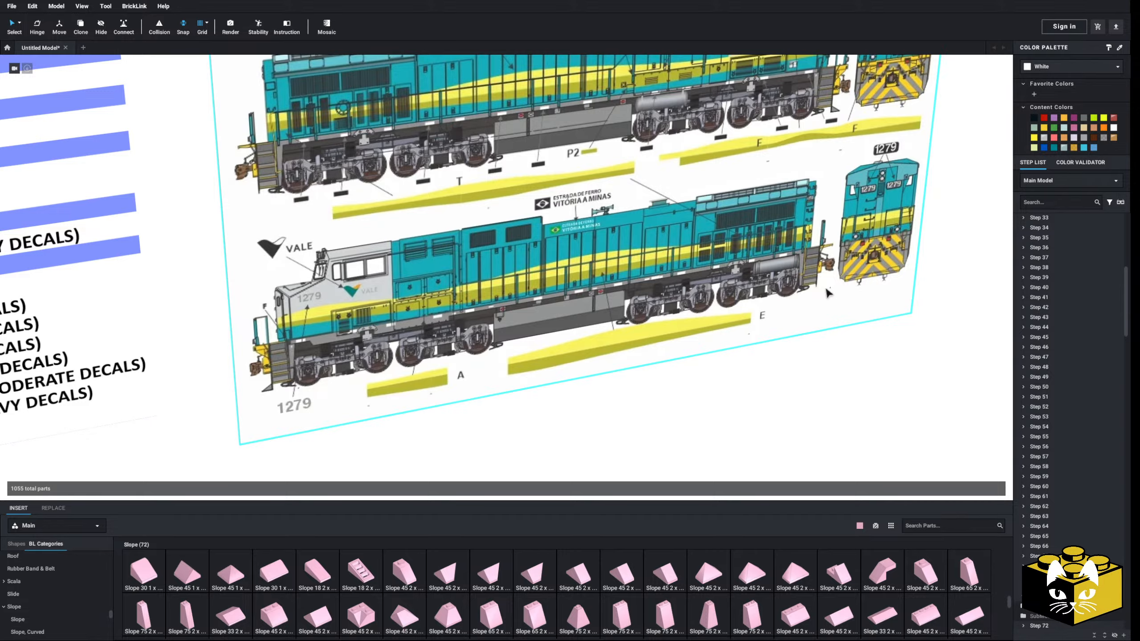
scroll(758, 377, "up", 5)
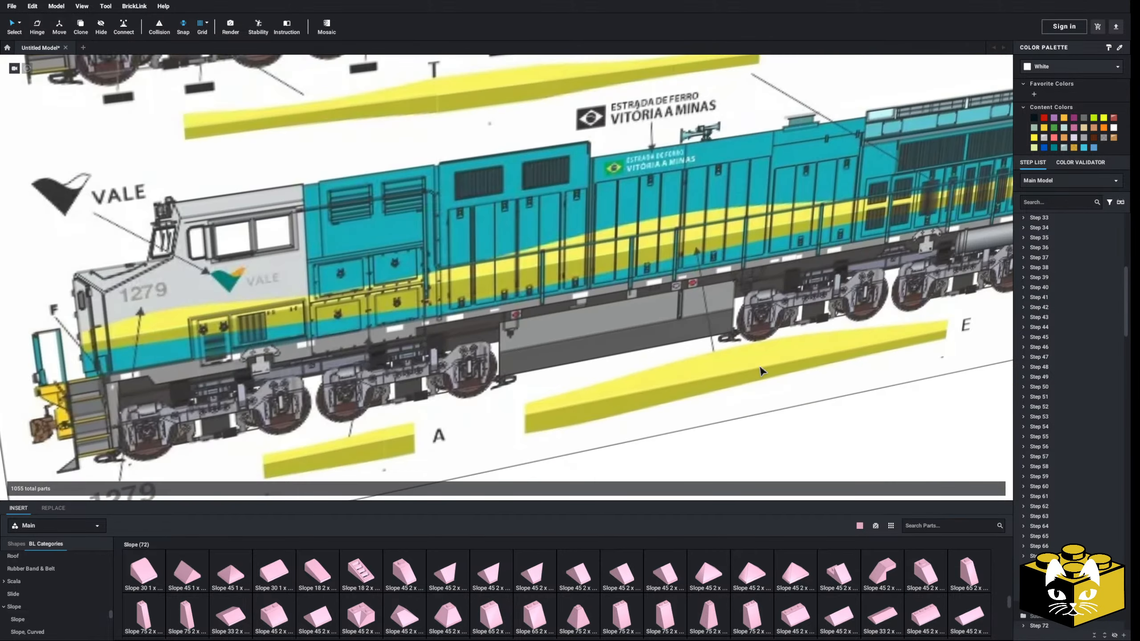
middle_click_drag(761, 369, 713, 412)
scroll(713, 412, "down", 8)
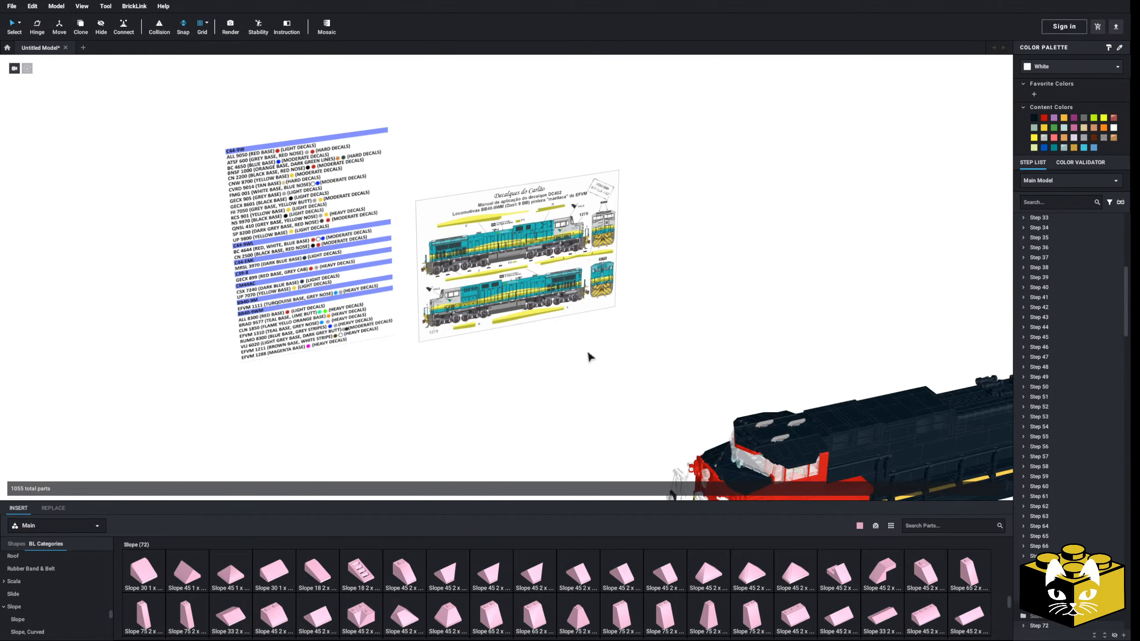
left_click_drag(505, 297, 98, 242)
left_click_drag(383, 306, 255, 304)
scroll(256, 307, "up", 10)
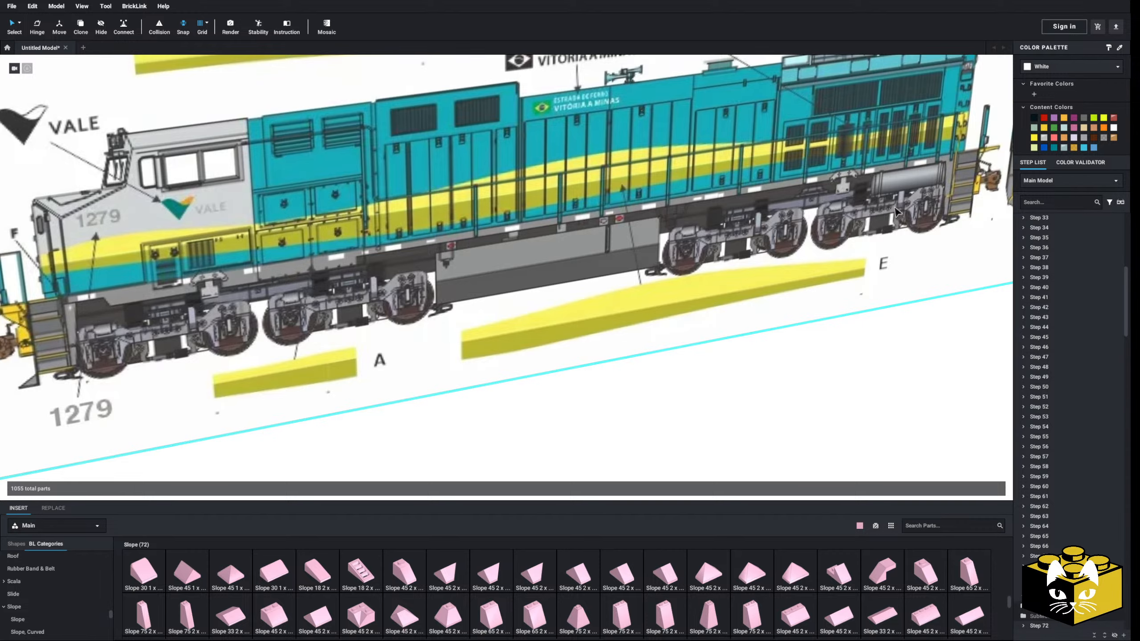
scroll(739, 381, "down", 10)
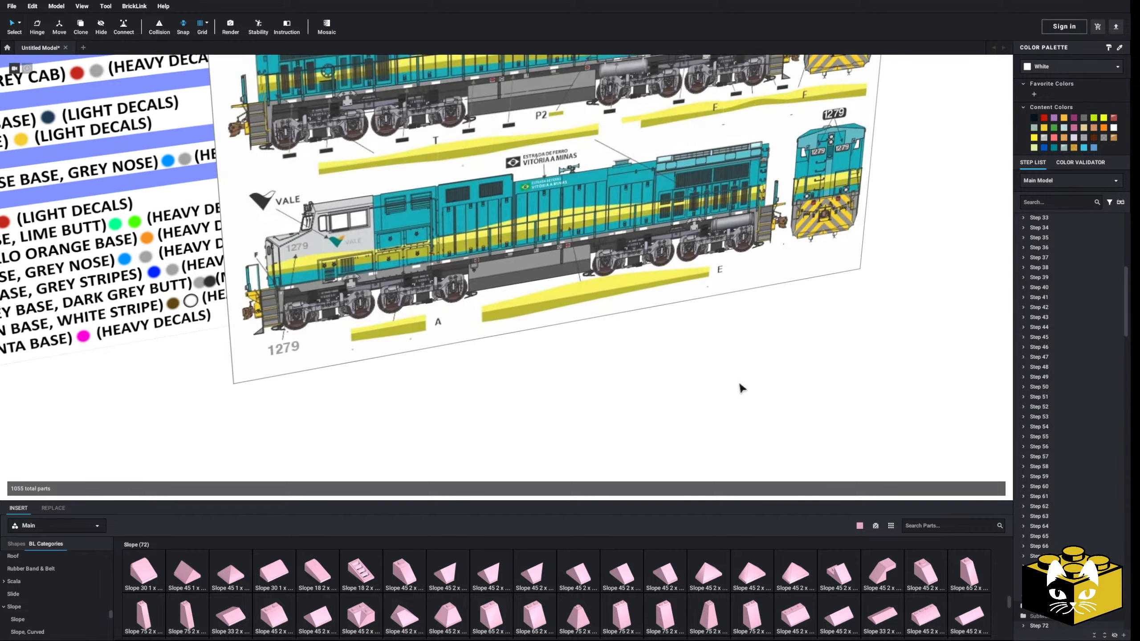
Add the teal Brado locomotive photo as a reference image beside the decal sheet and examine its trucks
middle_click_drag(699, 374, 473, 322)
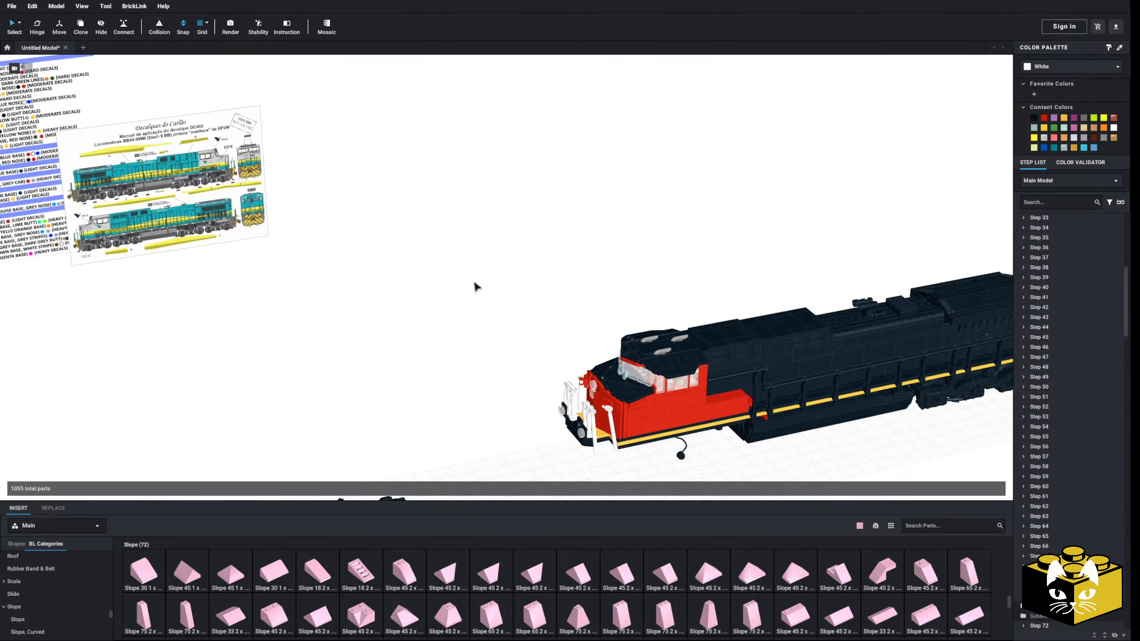
left_click(57, 5)
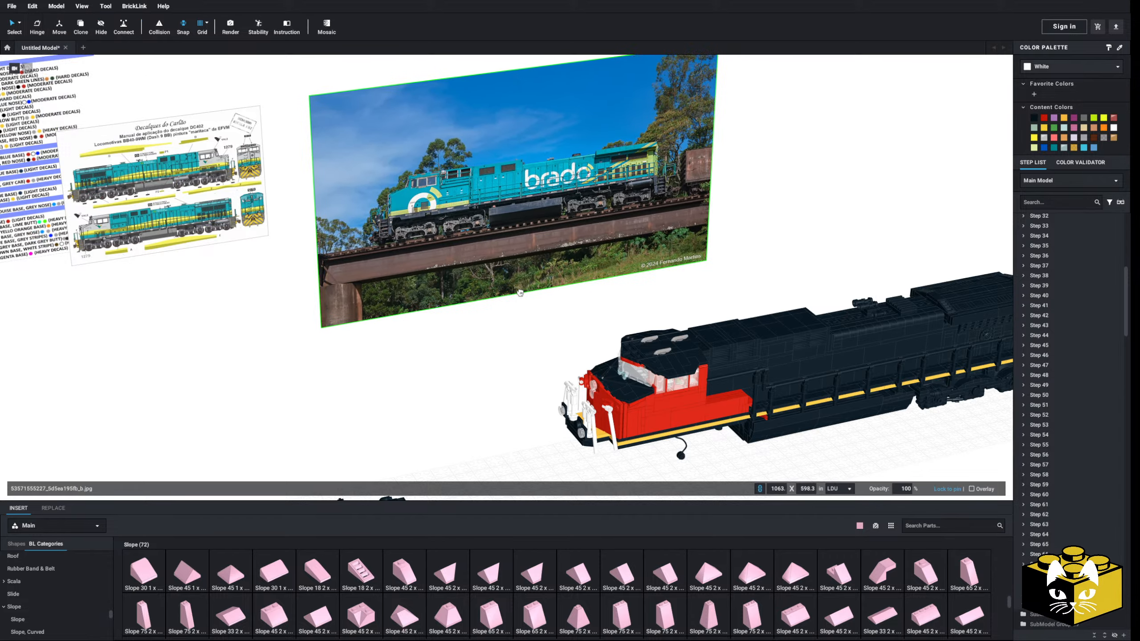
scroll(463, 311, "up", 6)
scroll(493, 384, "up", 5)
middle_click_drag(471, 323, 620, 384)
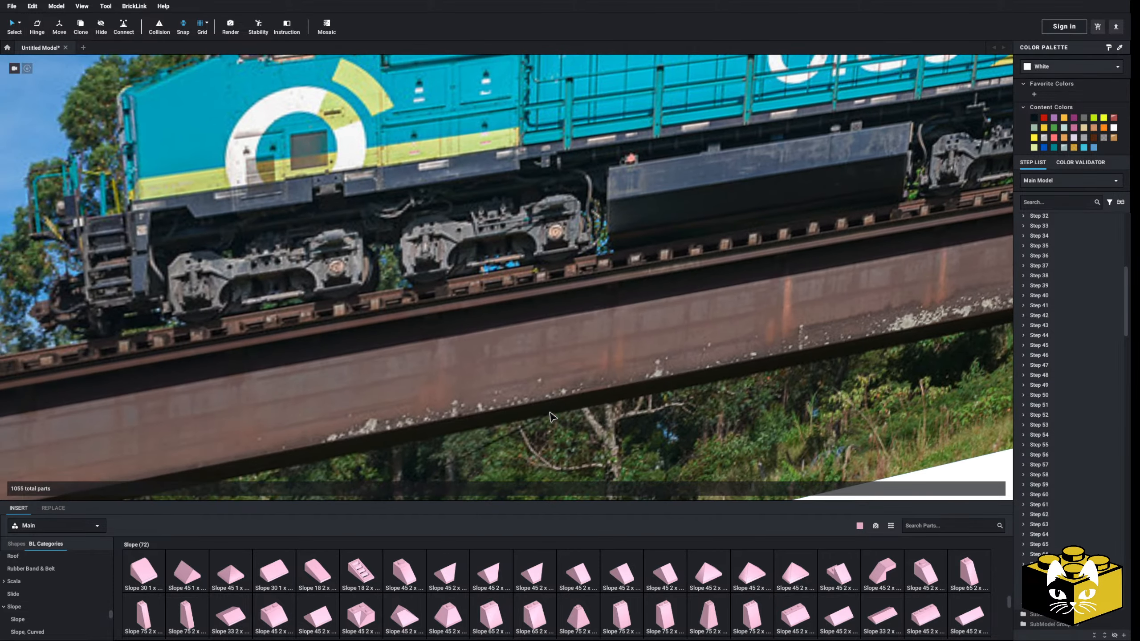
scroll(405, 311, "down", 3)
middle_click_drag(404, 311, 277, 367)
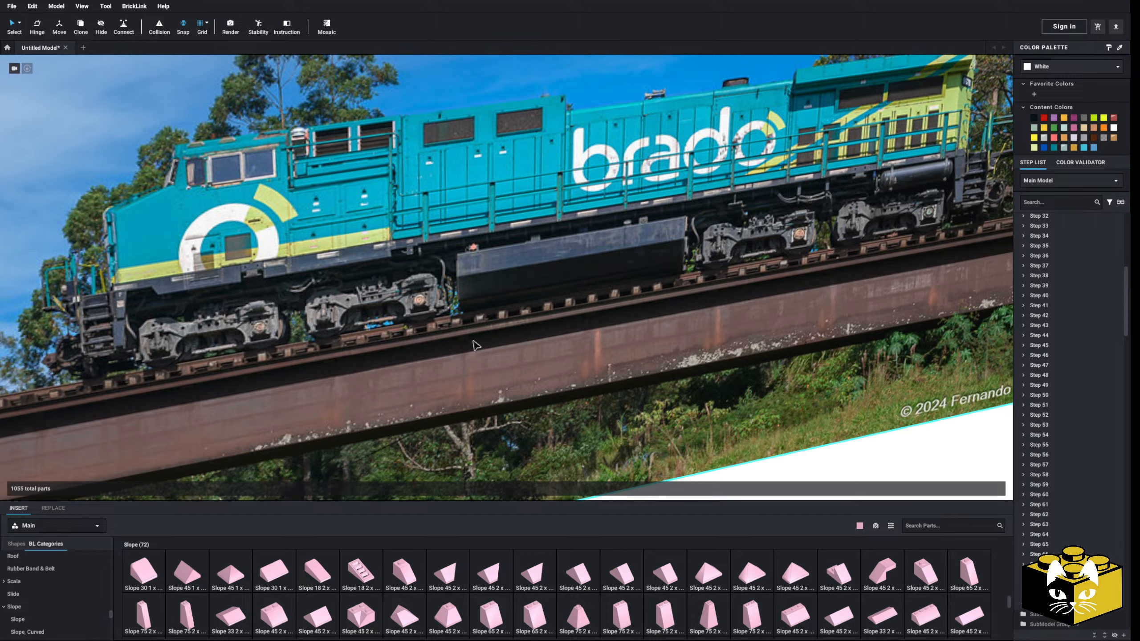
scroll(472, 340, "down", 8)
left_click_drag(455, 331, 443, 288)
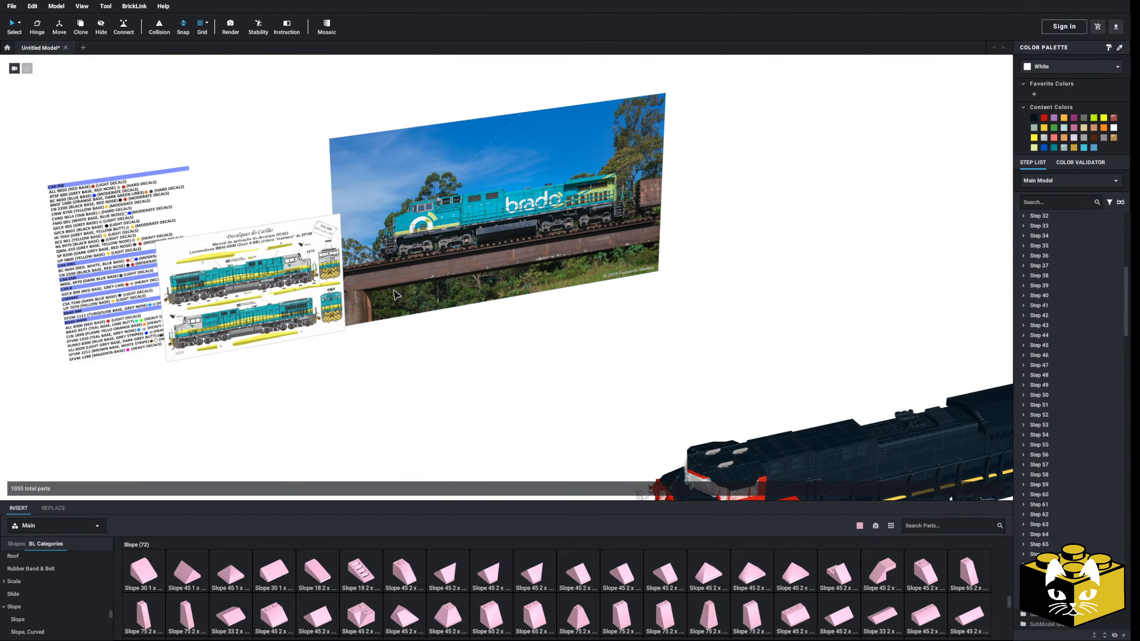
Add the Vale 1306 photo showimage.jpg as a reference image and place it beyond the Brado photo, away from the decal sheet
left_click(56, 6)
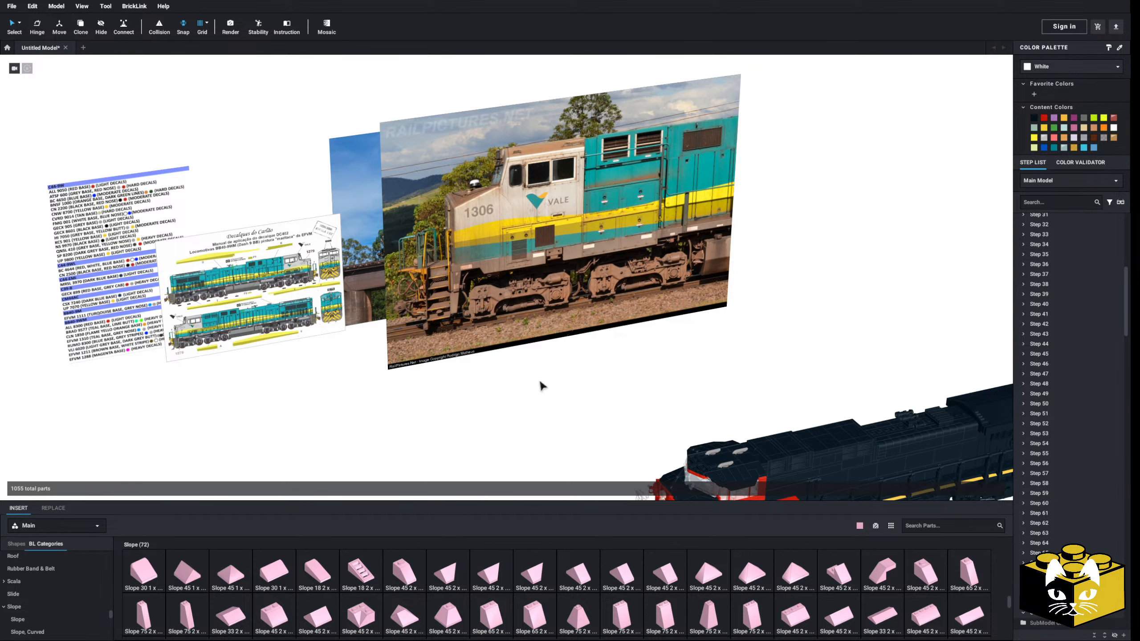
scroll(540, 382, "up", 5)
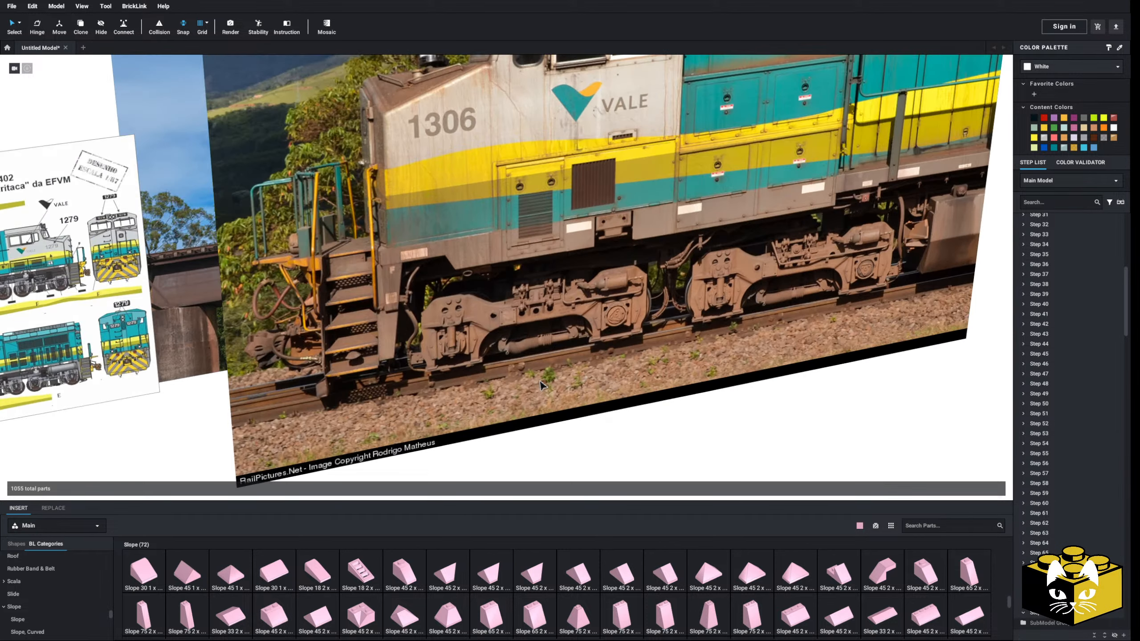
left_click_drag(441, 350, 569, 291)
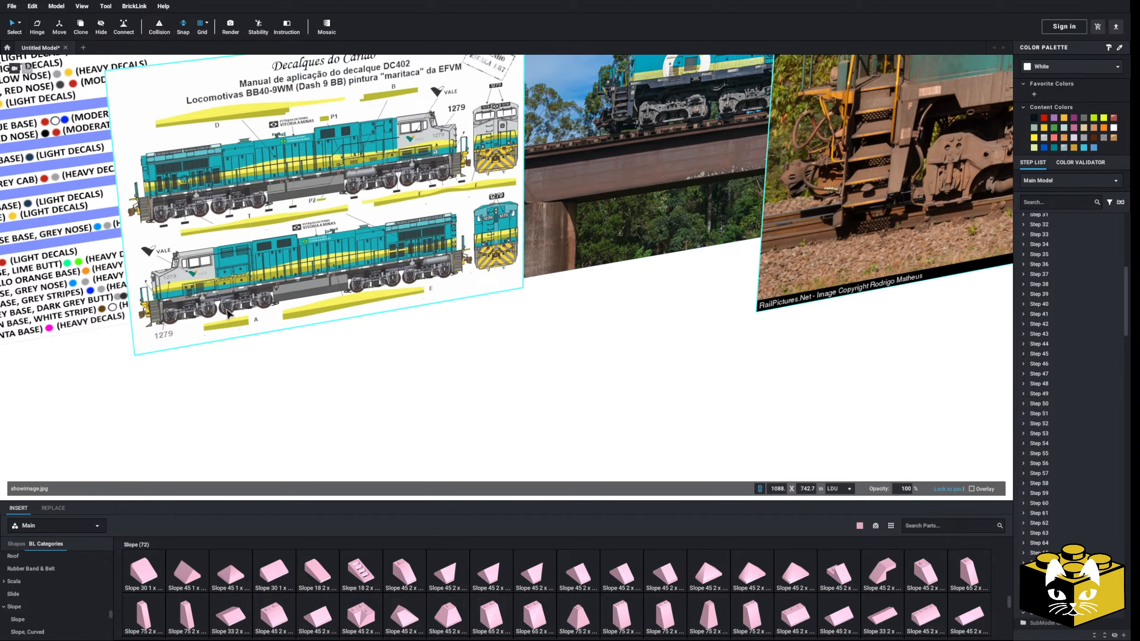
scroll(771, 203, "down", 3)
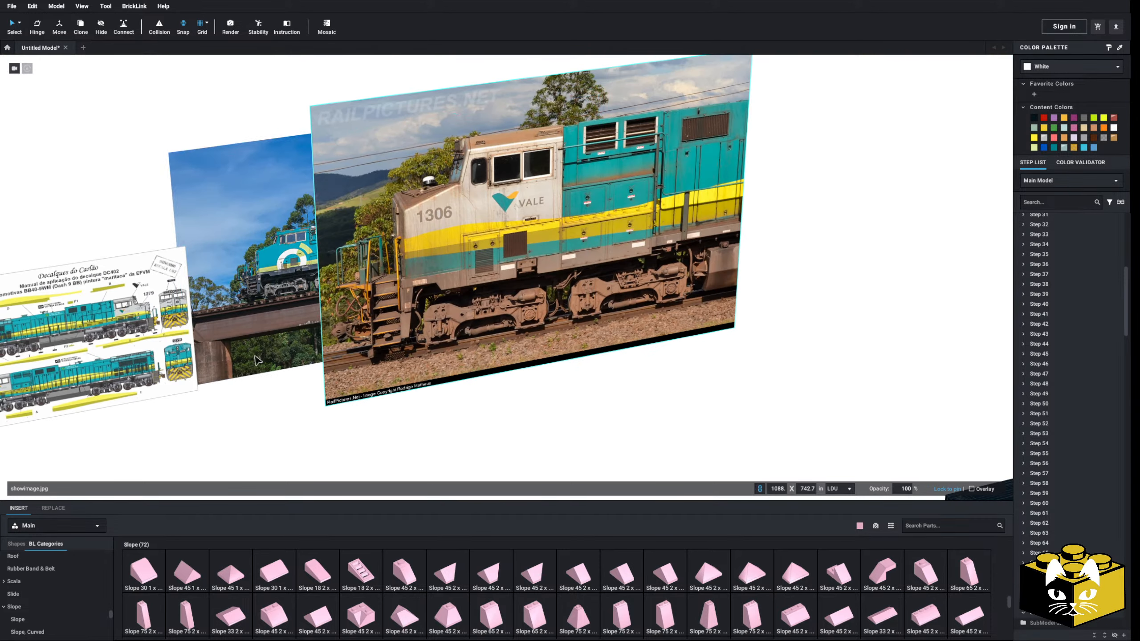
scroll(771, 203, "up", 3)
left_click_drag(771, 203, 744, 220)
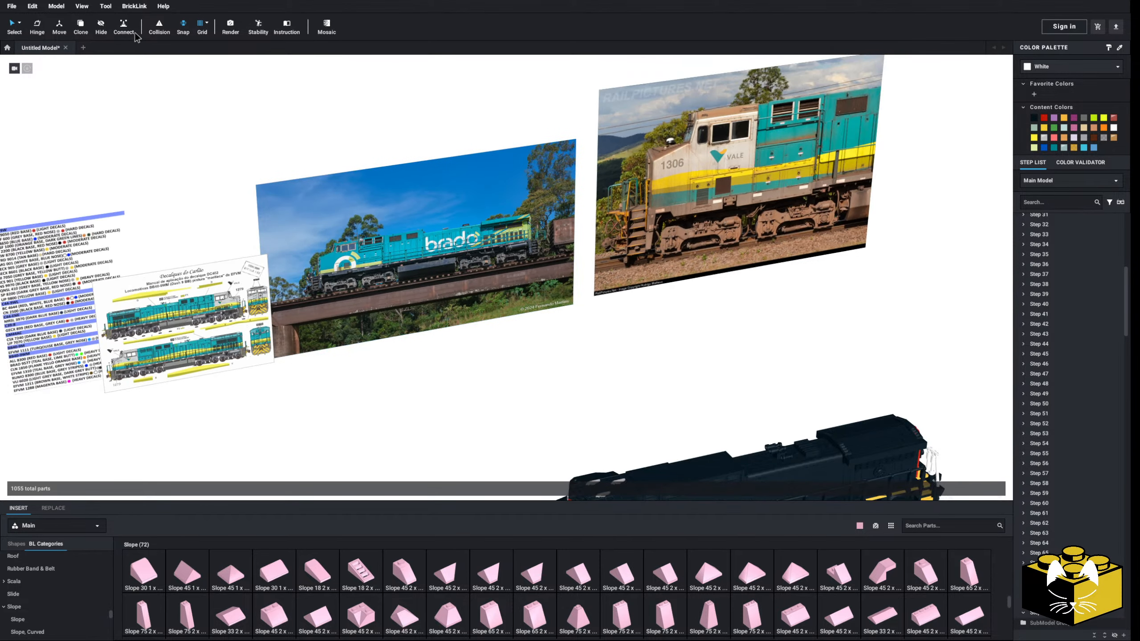
Add the blue and grey Rumo 8300 photo as a reference image and inspect its trucks and fuel tank
left_click(60, 10)
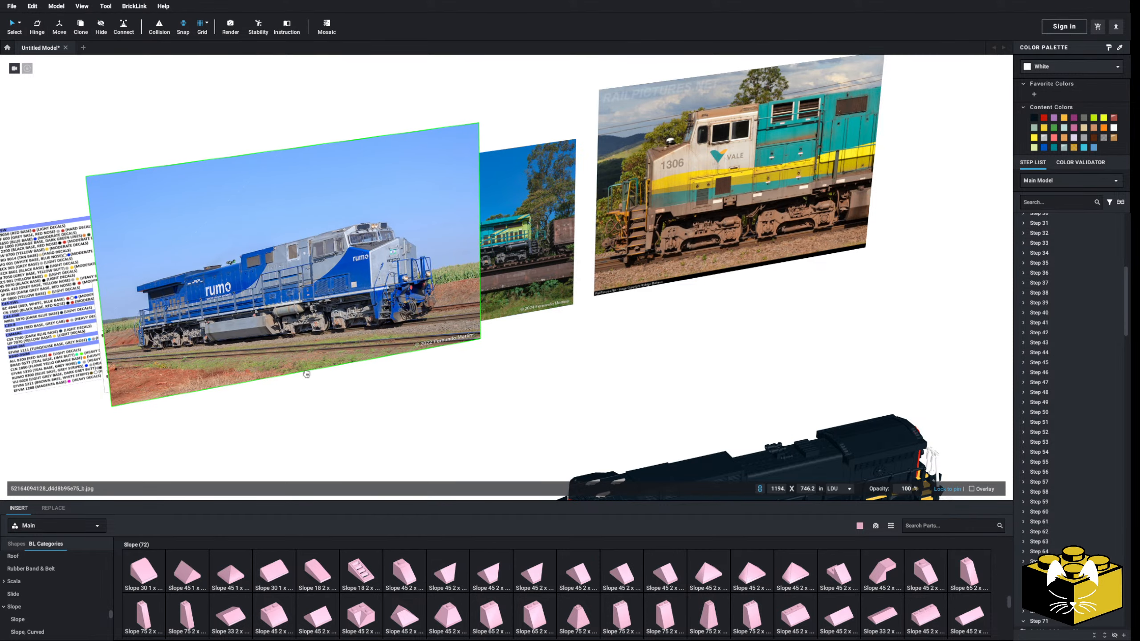
left_click(326, 374)
scroll(326, 374, "up", 5)
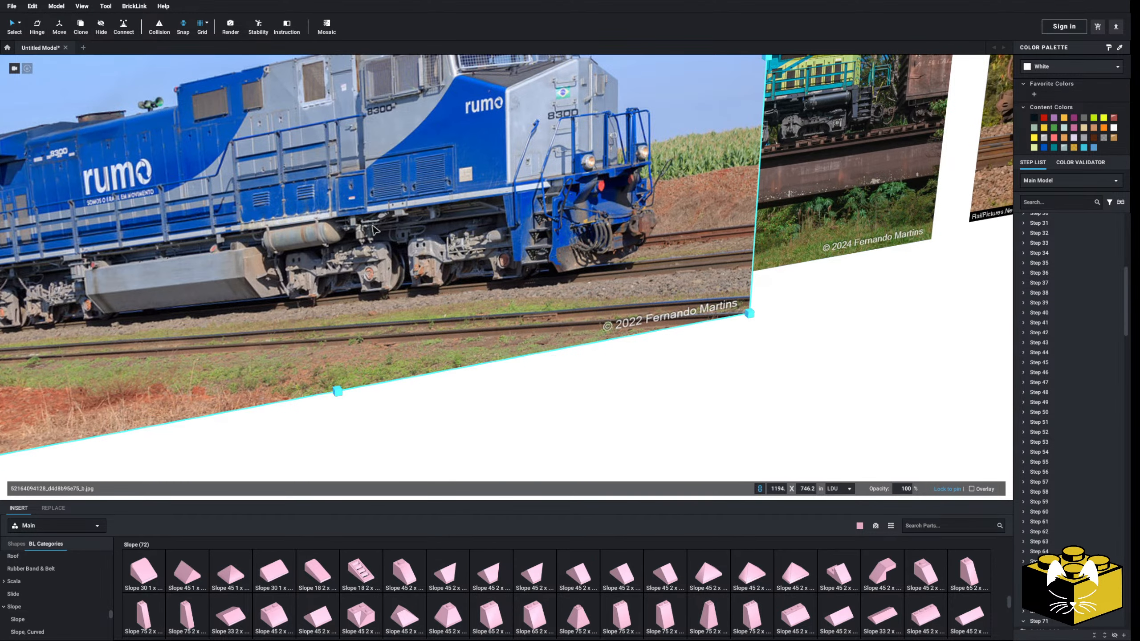
middle_click_drag(58, 312, 283, 297)
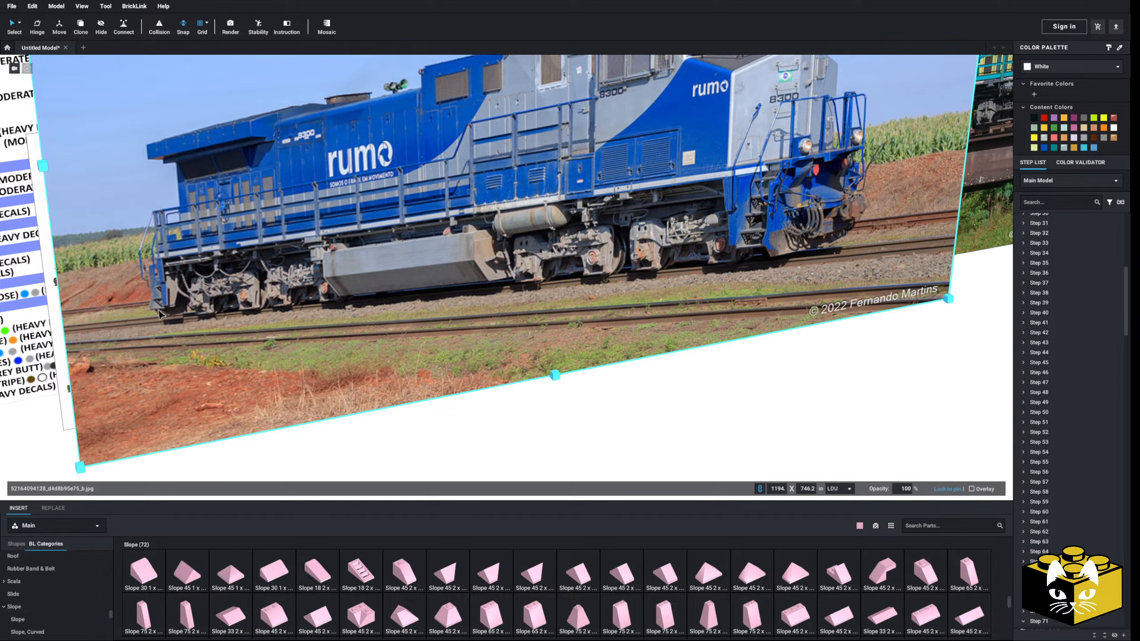
scroll(159, 310, "down", 4)
middle_click_drag(600, 236, 293, 342)
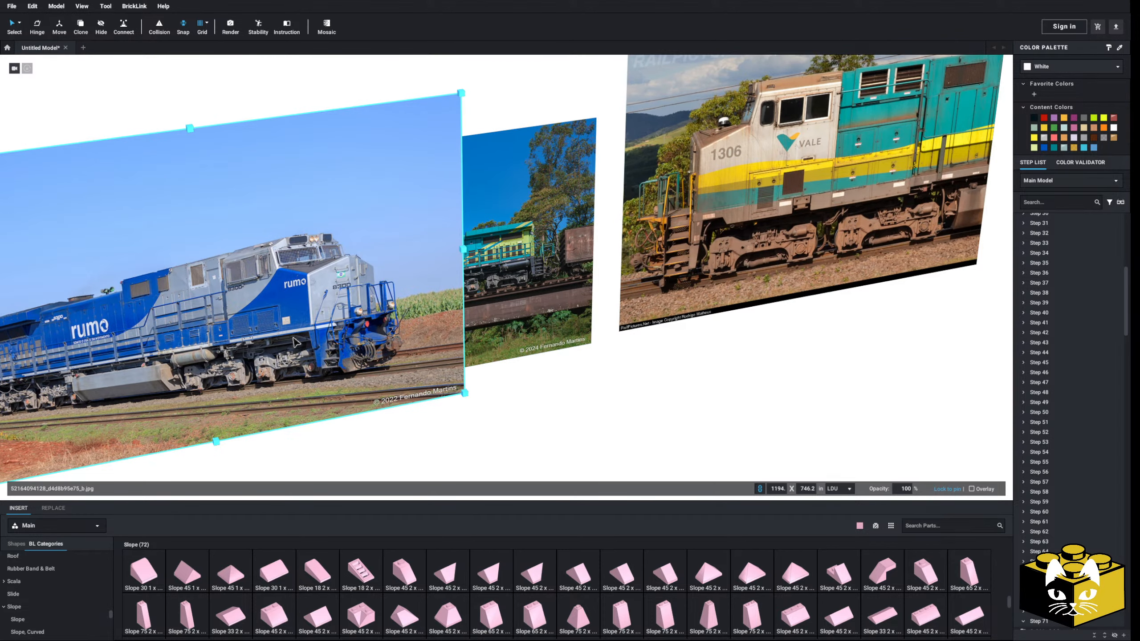
left_click_drag(310, 357, 476, 411)
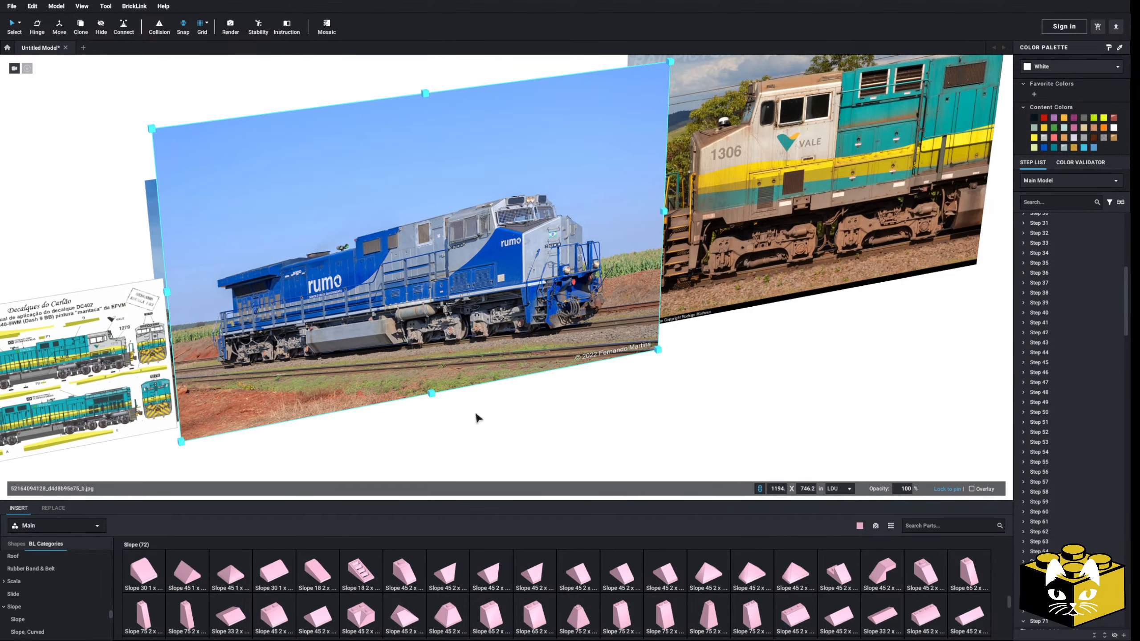
Move the Rumo 8300 photo clear of the Brado photo to the far side of the livery list
scroll(494, 386, "up", 6)
scroll(513, 362, "down", 7)
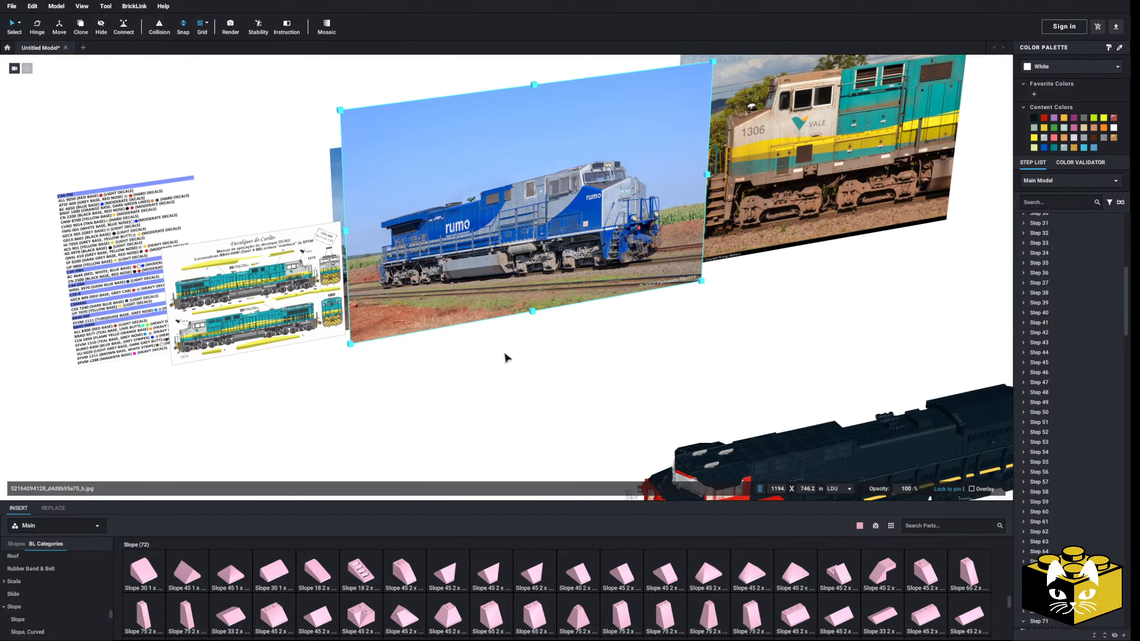
right_click_drag(504, 353, 516, 362)
left_click_drag(536, 319, 188, 358)
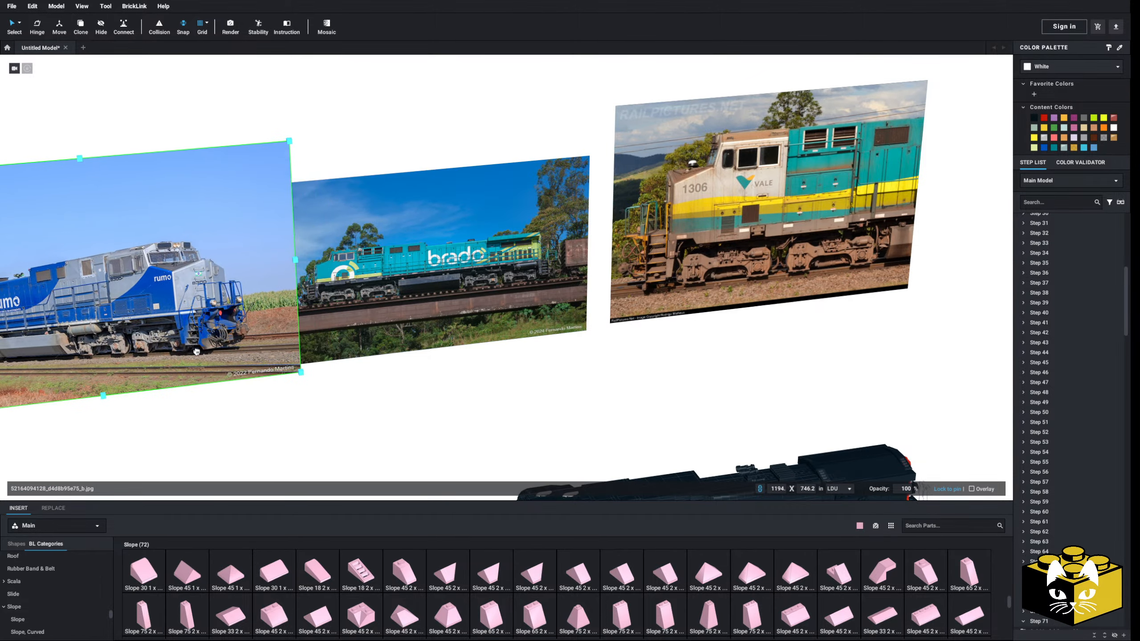
middle_click_drag(188, 357, 583, 355)
left_click_drag(584, 355, 287, 359)
middle_click_drag(463, 423, 435, 389)
Add the yellow and grey CLN 1810 photo armoured_train_section_img.png as a reference image in front of the decal sheet
left_click(435, 389)
scroll(434, 390, "up", 3)
mouse_move(434, 390)
right_mouse_down()
mouse_move(437, 379)
mouse_move(442, 402)
mouse_move(440, 390)
right_mouse_up()
middle_click_drag(440, 390, 345, 340)
left_click(189, 180)
left_click(58, 7)
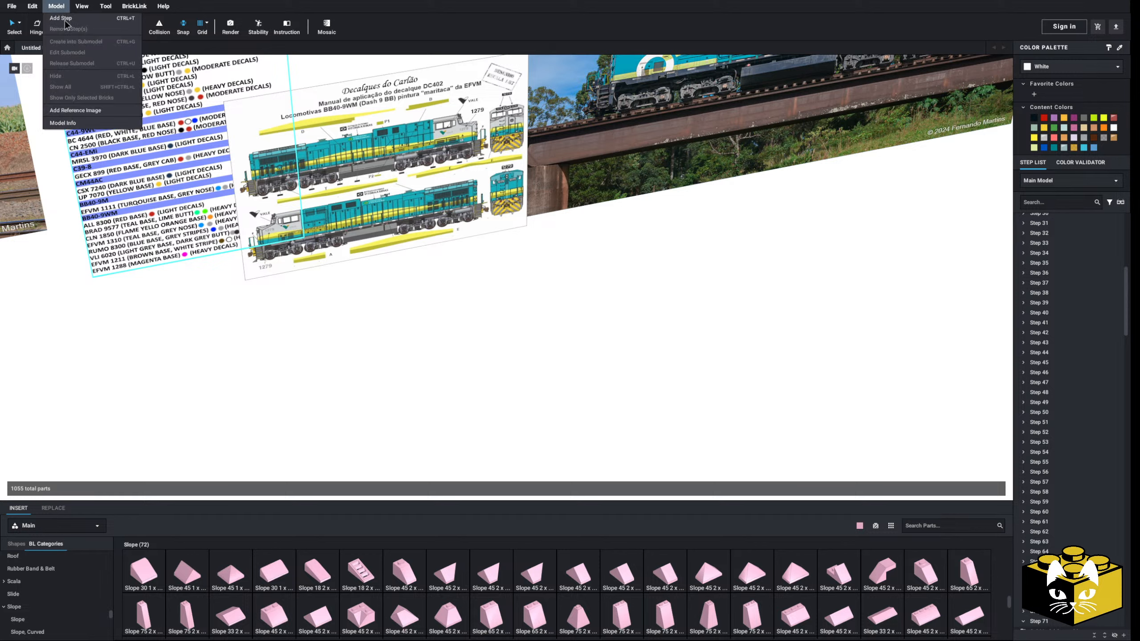
left_click(58, 7)
left_click(58, 7)
left_click(70, 89)
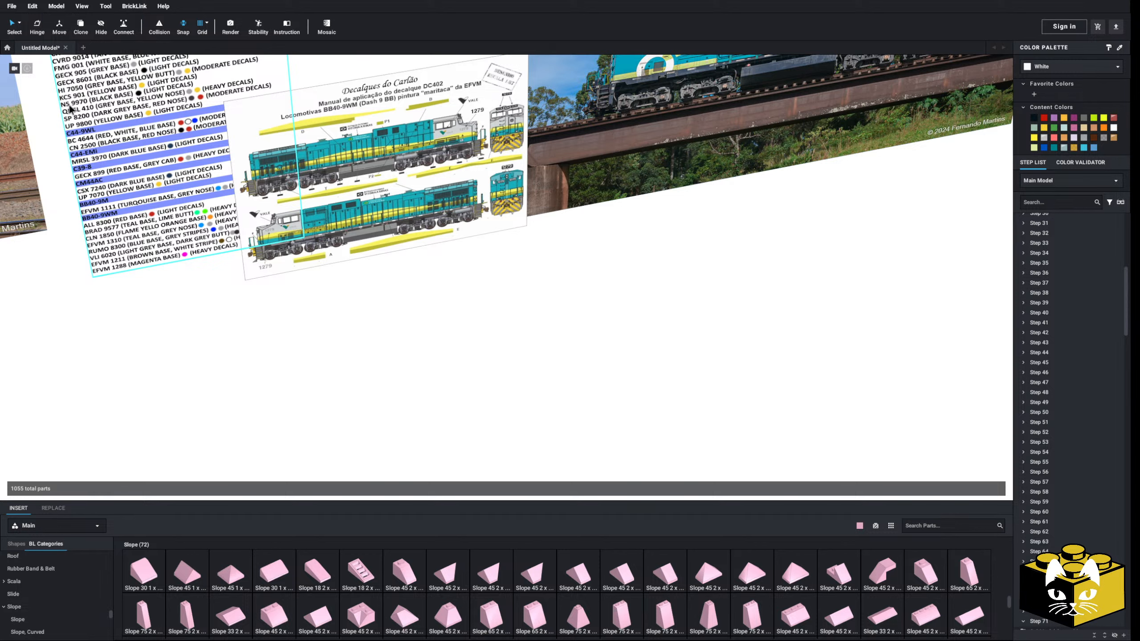
left_click(59, 7)
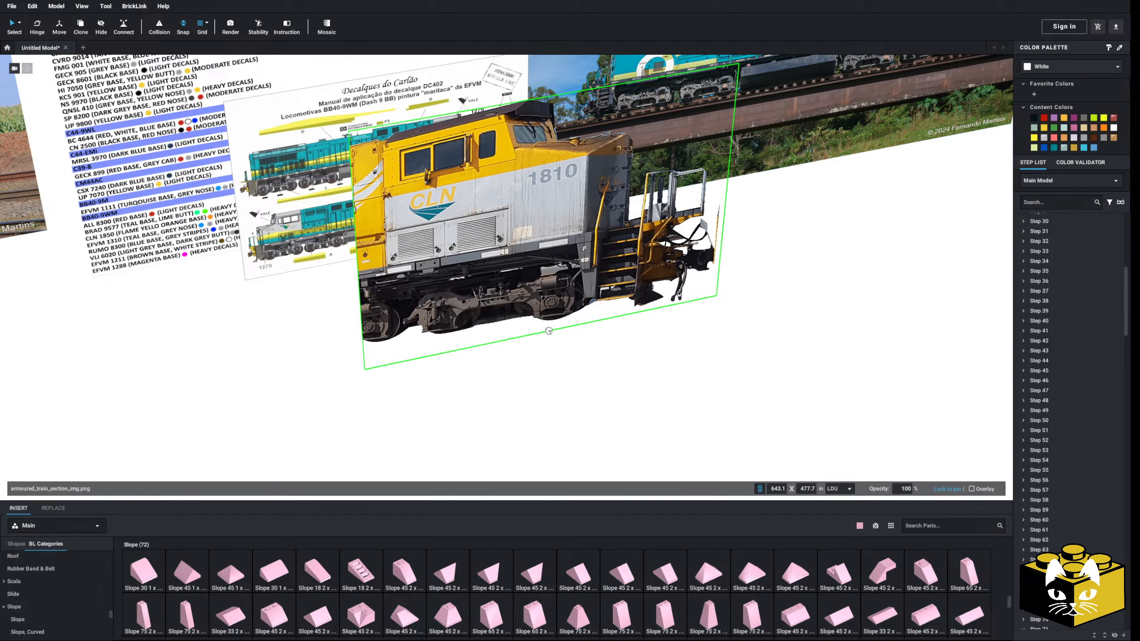
Examine the cab, nose and trucks in the CLN 1810 photo and compare them with the locomotive model's cab
scroll(530, 378, "up", 5)
scroll(477, 404, "down", 3)
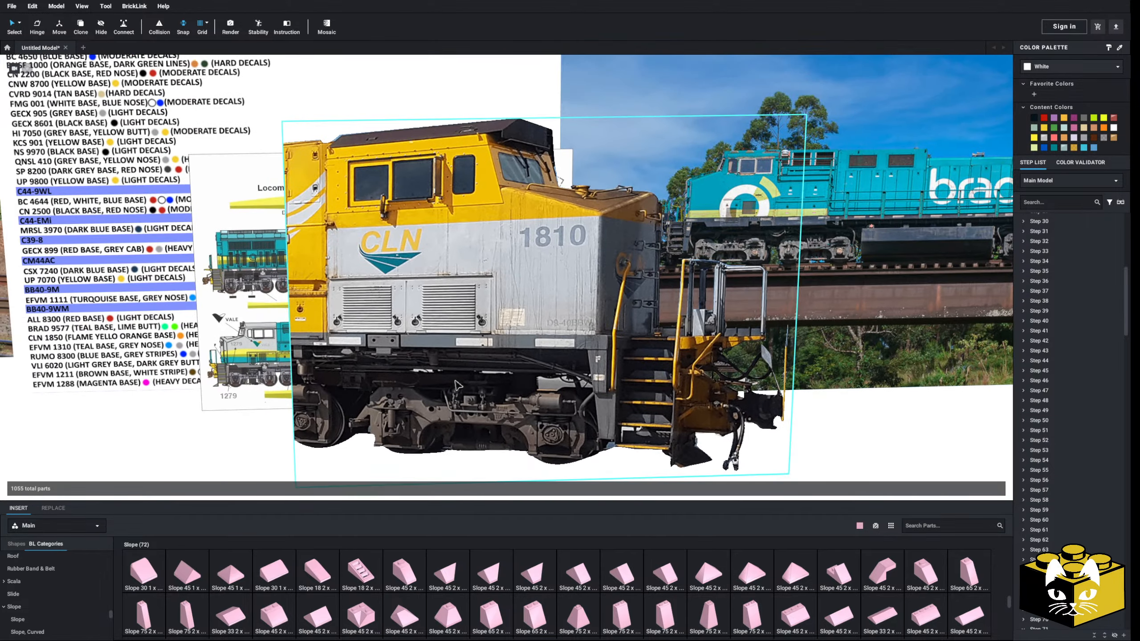
scroll(490, 396, "up", 5)
scroll(492, 394, "down", 3)
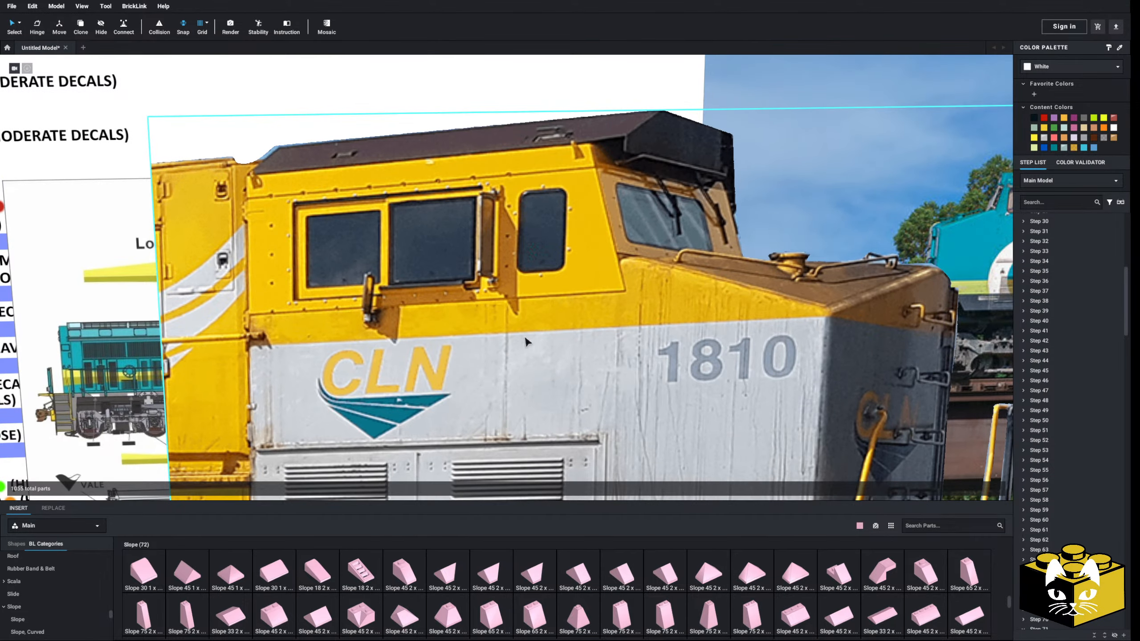
scroll(546, 297, "down", 3)
scroll(546, 297, "down", 2)
middle_click_drag(546, 297, 372, 121)
scroll(381, 148, "down", 3)
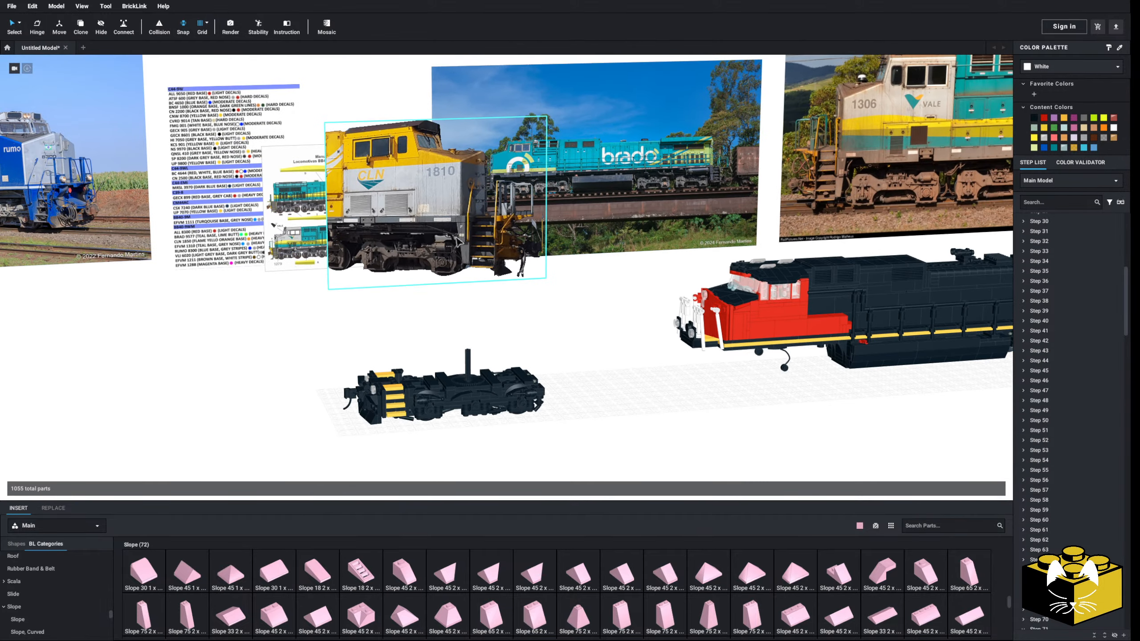
scroll(417, 196, "up", 5)
scroll(417, 196, "down", 3)
middle_click_drag(417, 196, 485, 293)
scroll(485, 293, "up", 3)
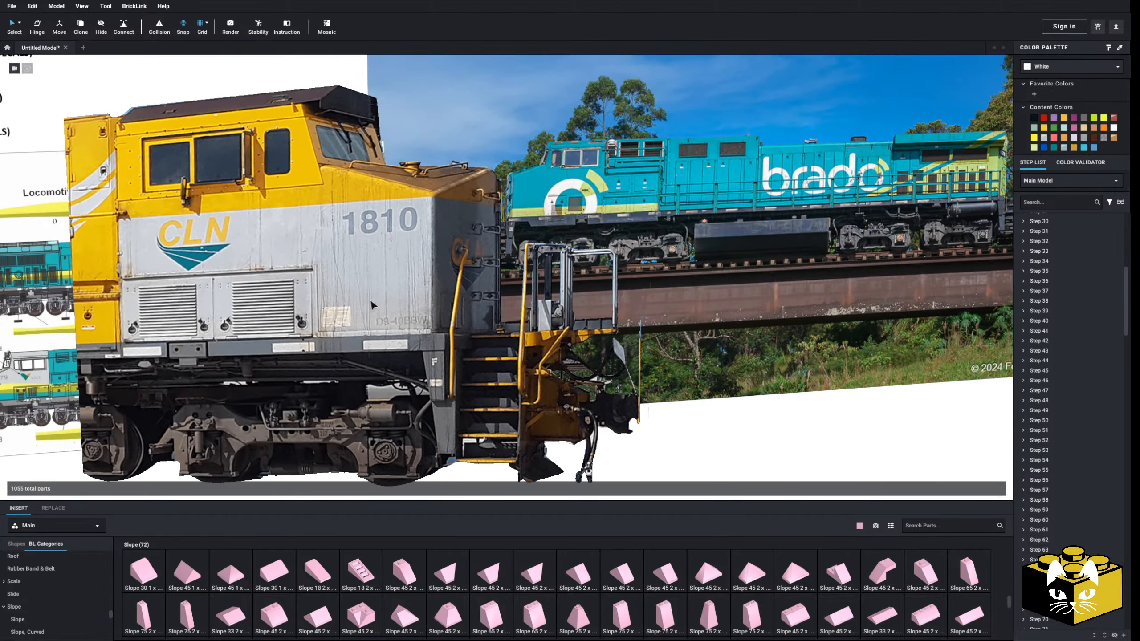
middle_click_drag(530, 429, 104, 154)
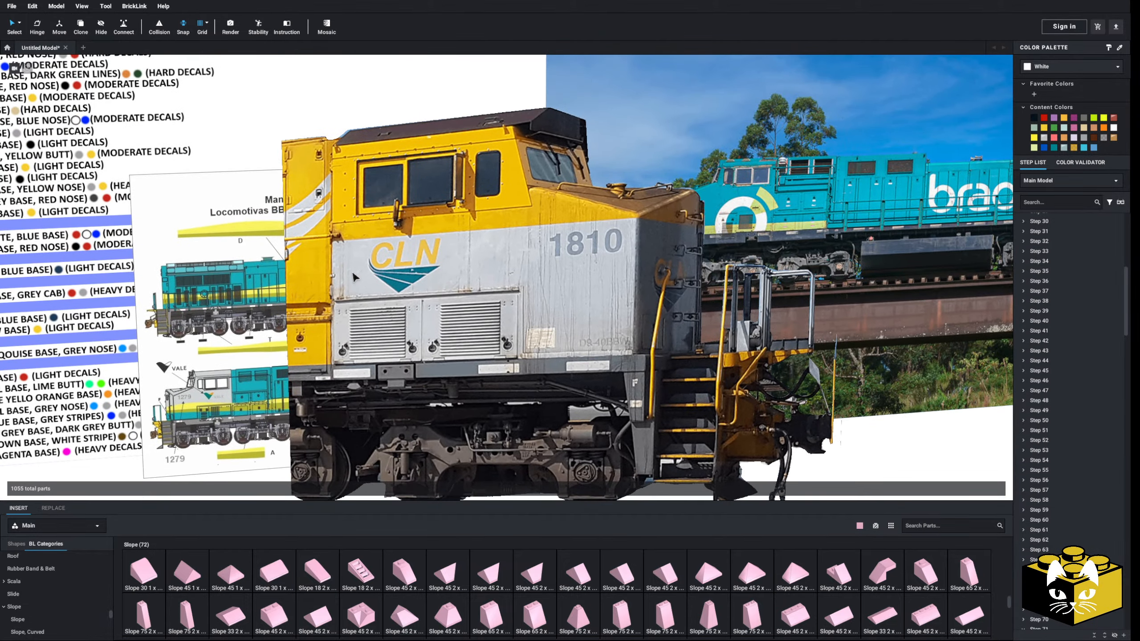
scroll(355, 277, "down", 5)
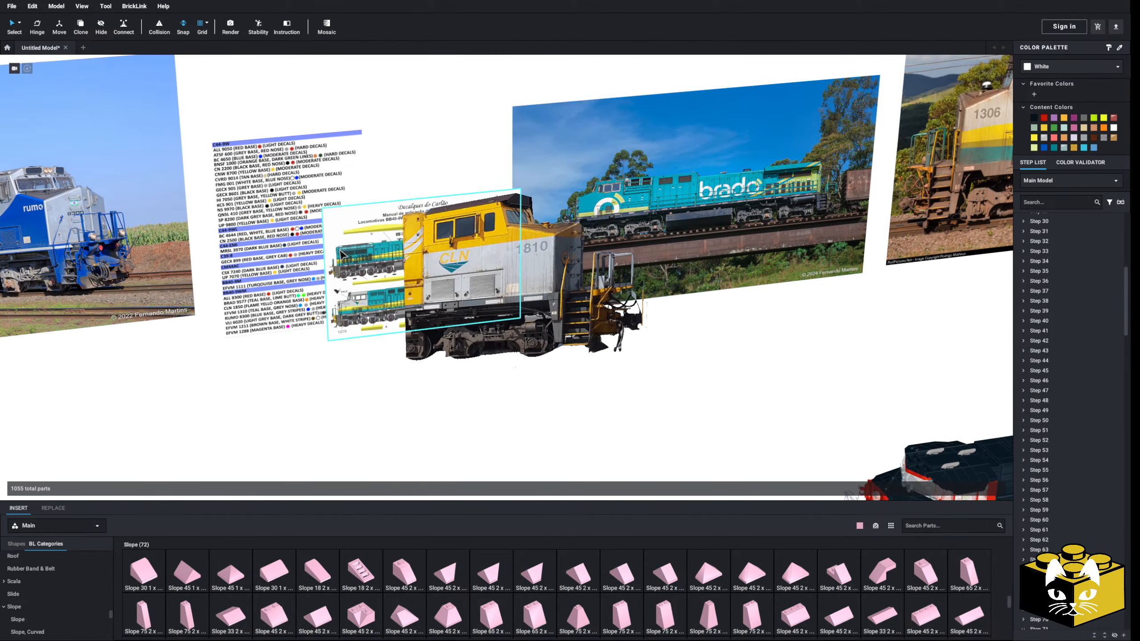
Move the CLN 1810 photo away from the decal sheet, in front of the livery list
right_click_drag(339, 251, 343, 294)
left_click_drag(506, 338, 213, 331)
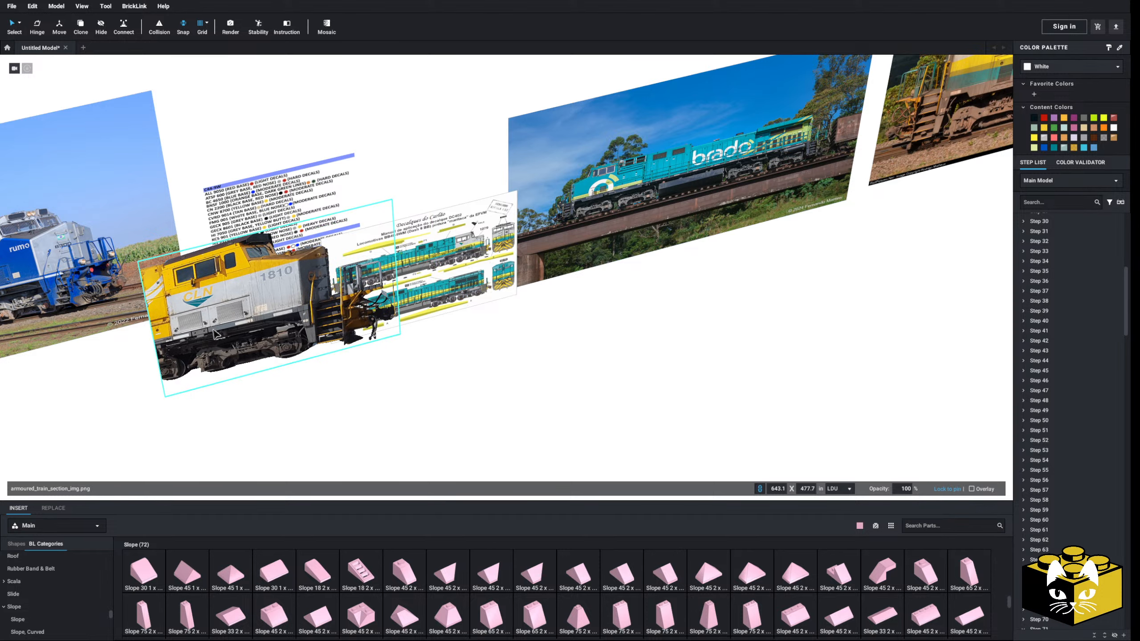
left_click(475, 375)
Open the separate front truck submodel with the yellow steps for editing
mouse_move(488, 382)
right_mouse_down()
mouse_move(504, 369)
mouse_move(495, 355)
mouse_move(466, 386)
right_mouse_up()
scroll(469, 344, "down", 3)
middle_click_drag(467, 387, 479, 238)
scroll(404, 268, "up", 4)
right_click_drag(479, 237, 350, 301)
middle_click_drag(350, 301, 482, 253)
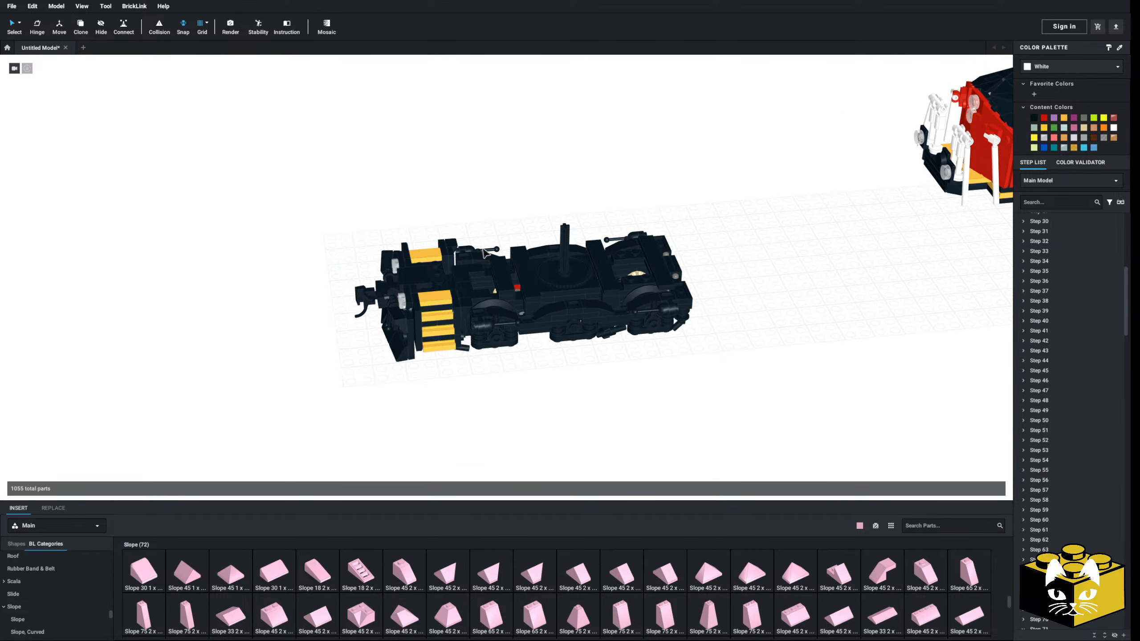
scroll(512, 330, "up", 5)
scroll(516, 338, "down", 4)
scroll(569, 337, "up", 3)
left_click(572, 325)
scroll(573, 320, "down", 4)
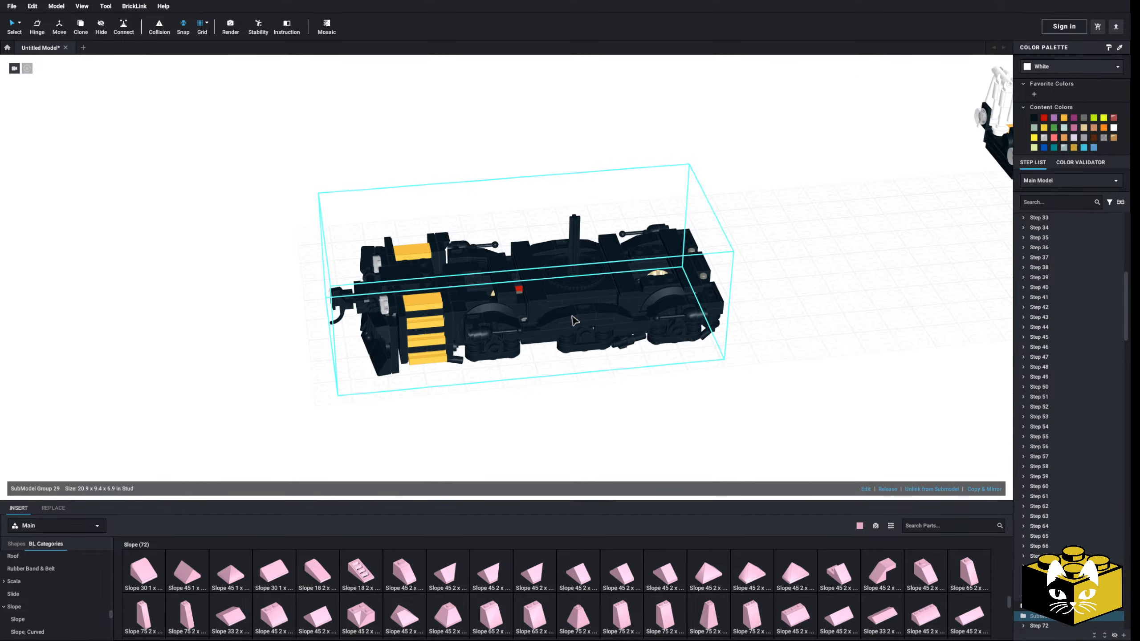
scroll(606, 328, "up", 2)
scroll(707, 359, "down", 3)
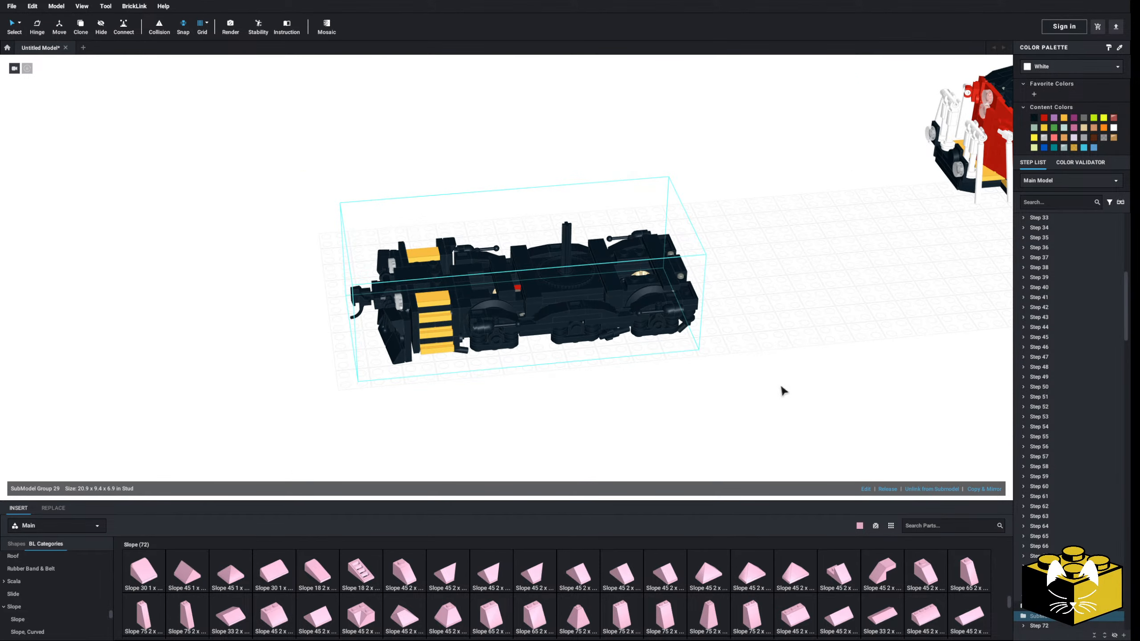
left_click(865, 489)
left_click(643, 347)
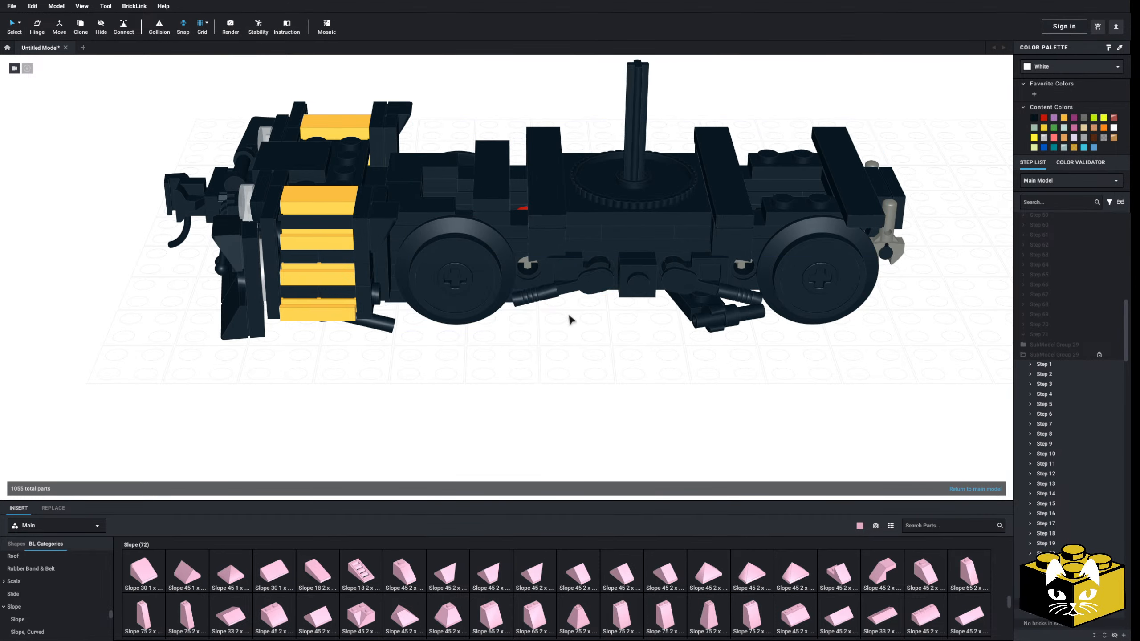
Delete the modified 1 x 1 plates and the minifigure tool pieces from the middle of the truck's near side
left_click(585, 289)
left_click(569, 269, "ctrl")
left_click(636, 270, "ctrl")
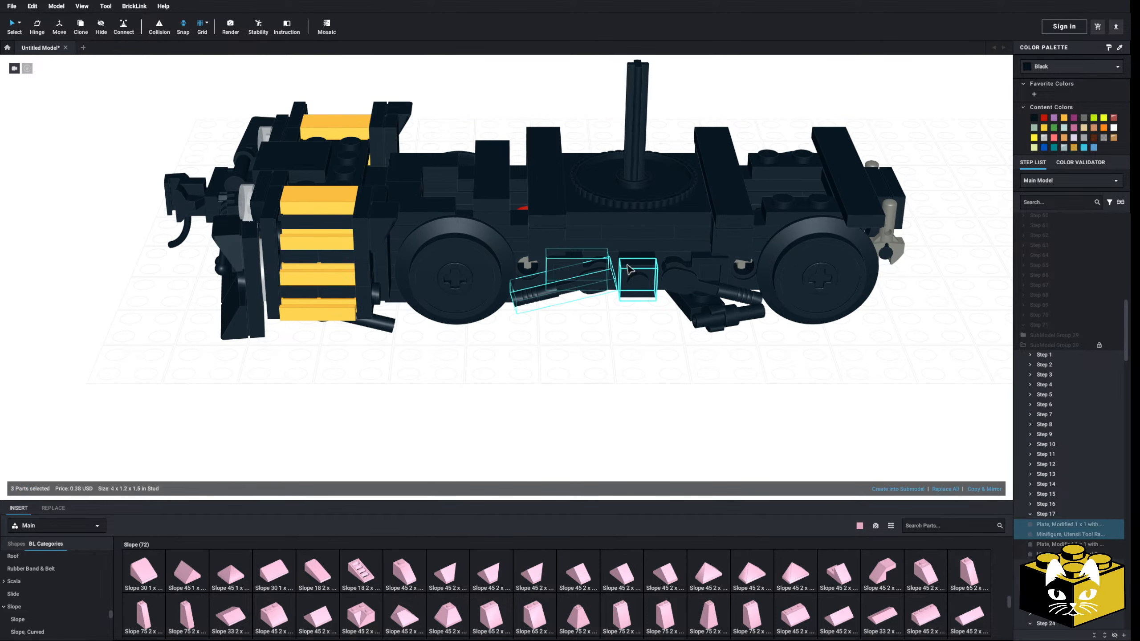
left_click(638, 275, "ctrl")
left_click(685, 266, "ctrl")
left_click(737, 300, "ctrl")
key("Delete")
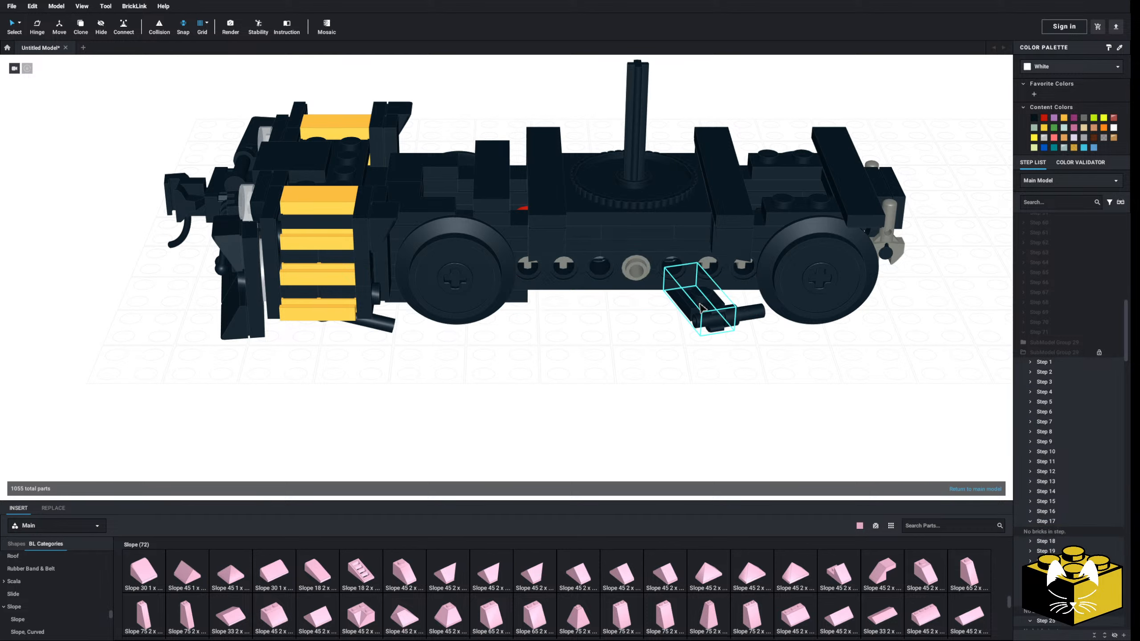
Delete the diagonal arm, its cylinder and the remaining round piece from the middle of the truck's near side
left_click(703, 311)
key("Delete")
left_click(713, 321)
key("Delete")
Delete the two wheels on the near side of the truck
key("Delete")
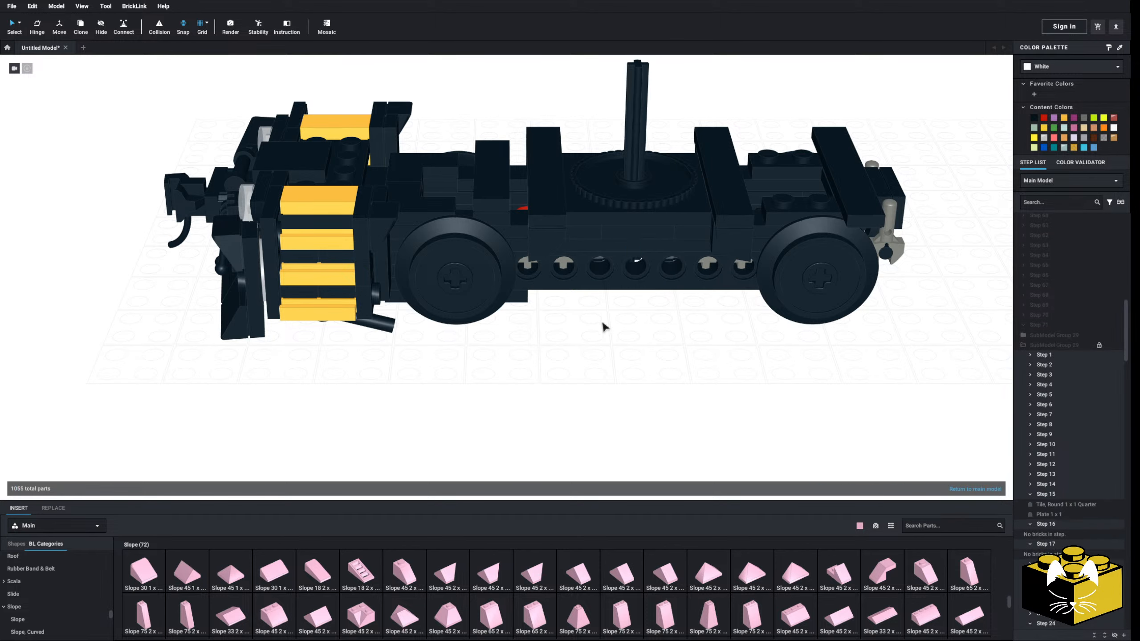
left_click(464, 281)
key("Delete")
left_click(805, 286)
key("Delete")
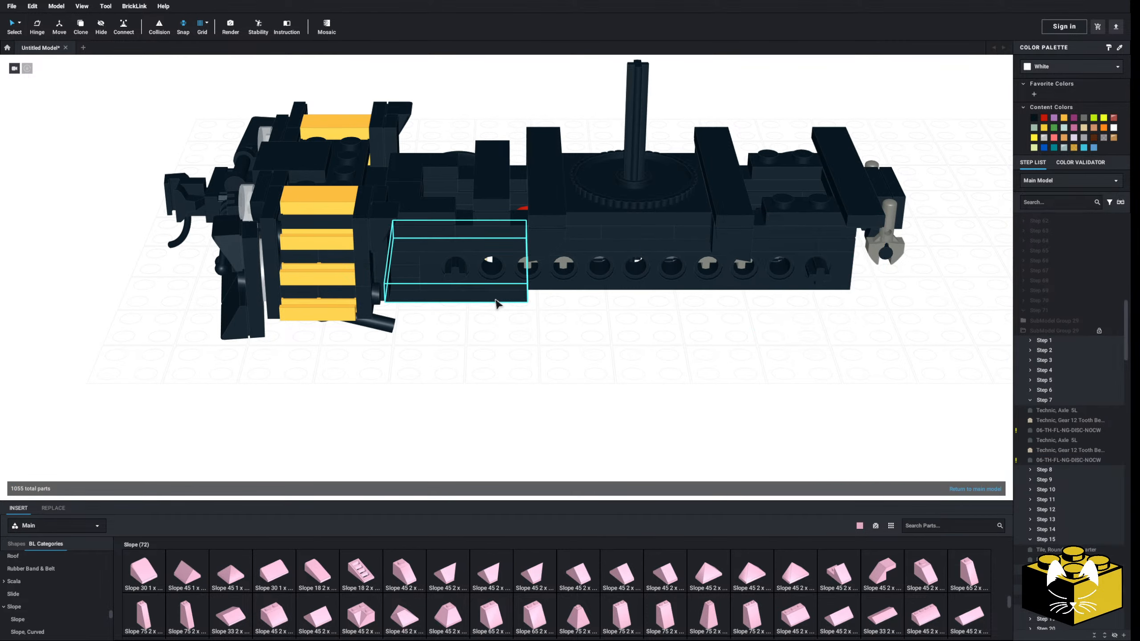
Delete the Plate, Modified 4 x 4 with 2 x 2 Open Center from the truck's underside near the steps
right_click_drag(493, 301, 488, 259)
middle_click_drag(487, 259, 502, 370)
right_click_drag(502, 369, 484, 304)
middle_click_drag(484, 304, 472, 366)
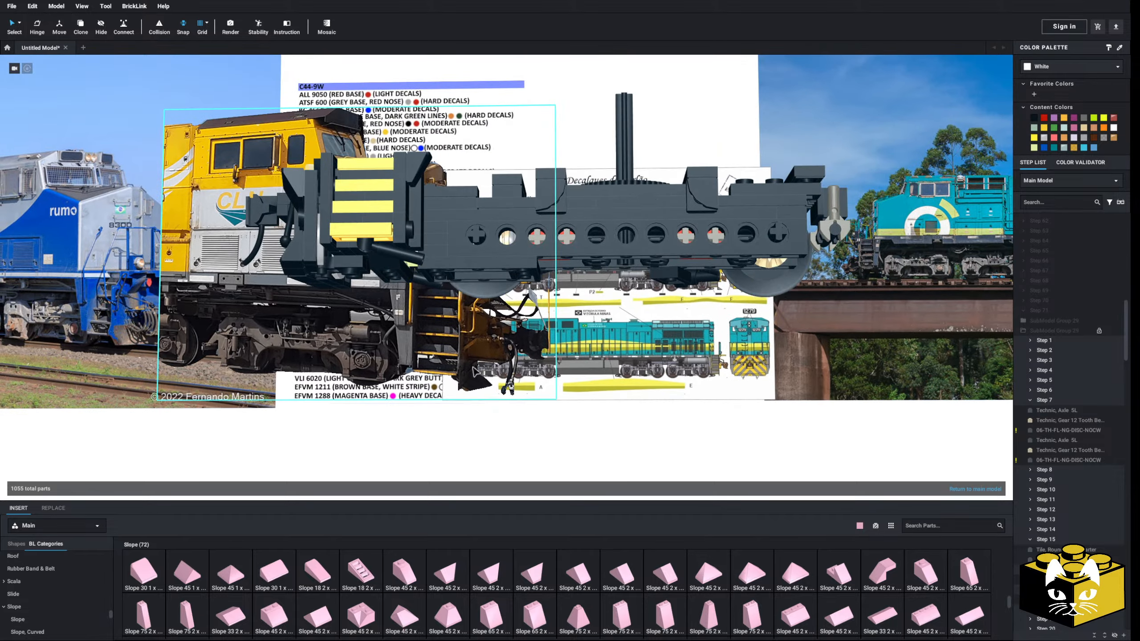
right_click_drag(473, 366, 469, 348)
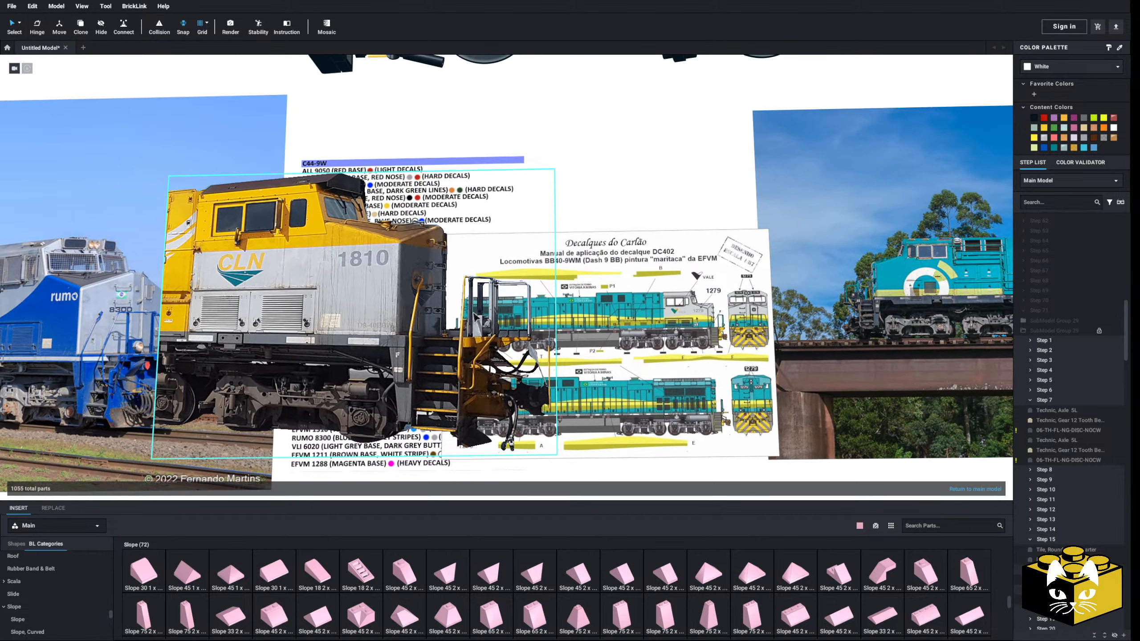
middle_click_drag(476, 318, 448, 365)
left_click(421, 125)
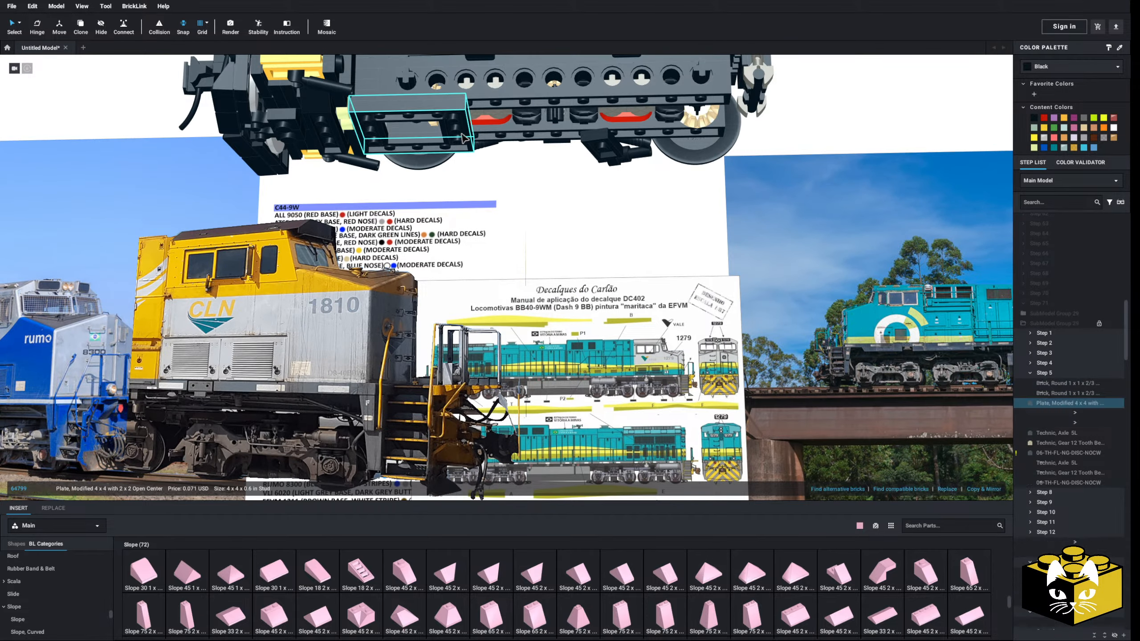
key("Delete")
Delete the grey claw pieces and the cross plates at the truck end opposite the yellow steps
mouse_move(482, 181)
right_mouse_down()
mouse_move(473, 246)
mouse_move(469, 222)
mouse_move(450, 235)
mouse_move(471, 194)
right_mouse_up()
middle_click_drag(471, 194, 530, 276)
right_click_drag(532, 279, 608, 248)
key("Delete")
left_click(521, 306)
key("Delete")
left_click(450, 310)
key("Delete")
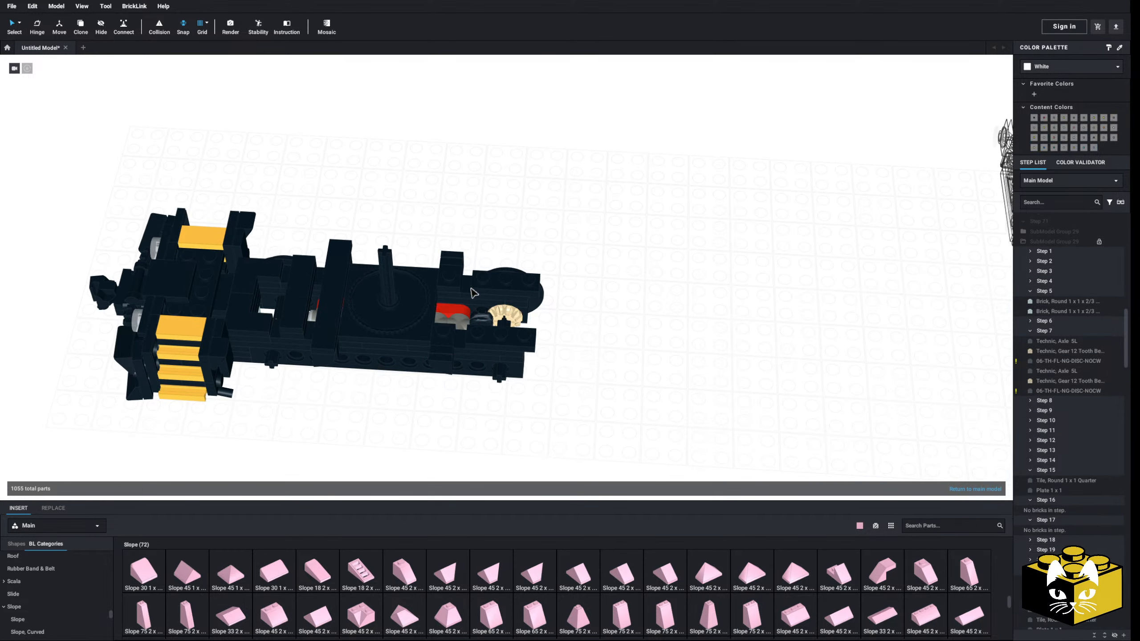
left_click(505, 335)
Delete the small bracket and plate stacks between the turntable and the truck's plain end
key("Delete")
left_click(502, 317)
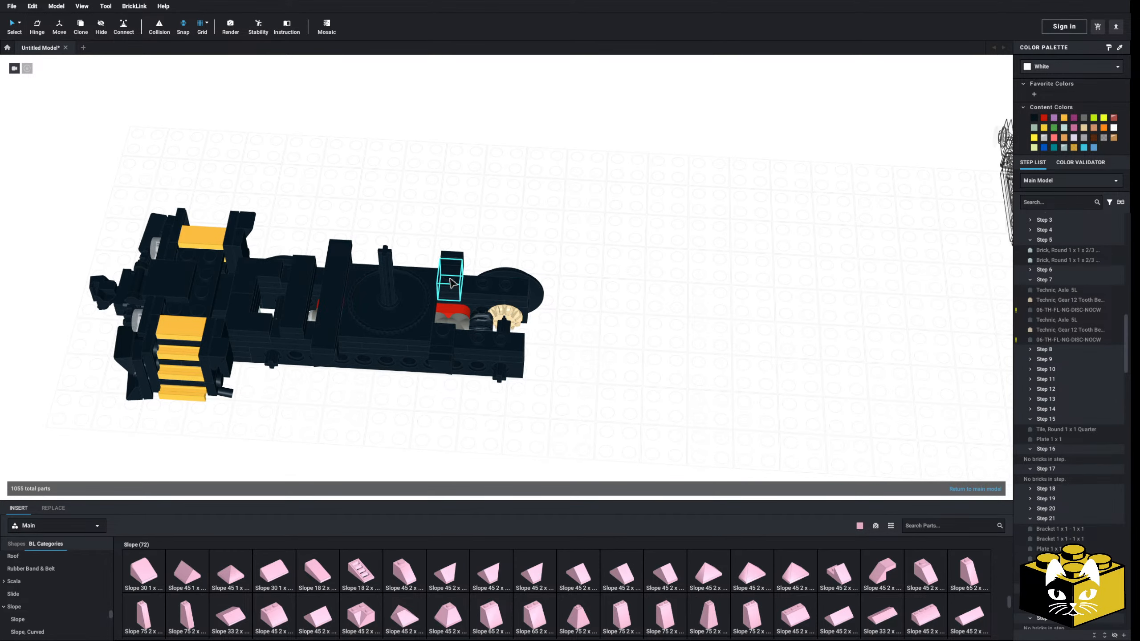
key("Delete")
left_click(449, 335)
key("Delete")
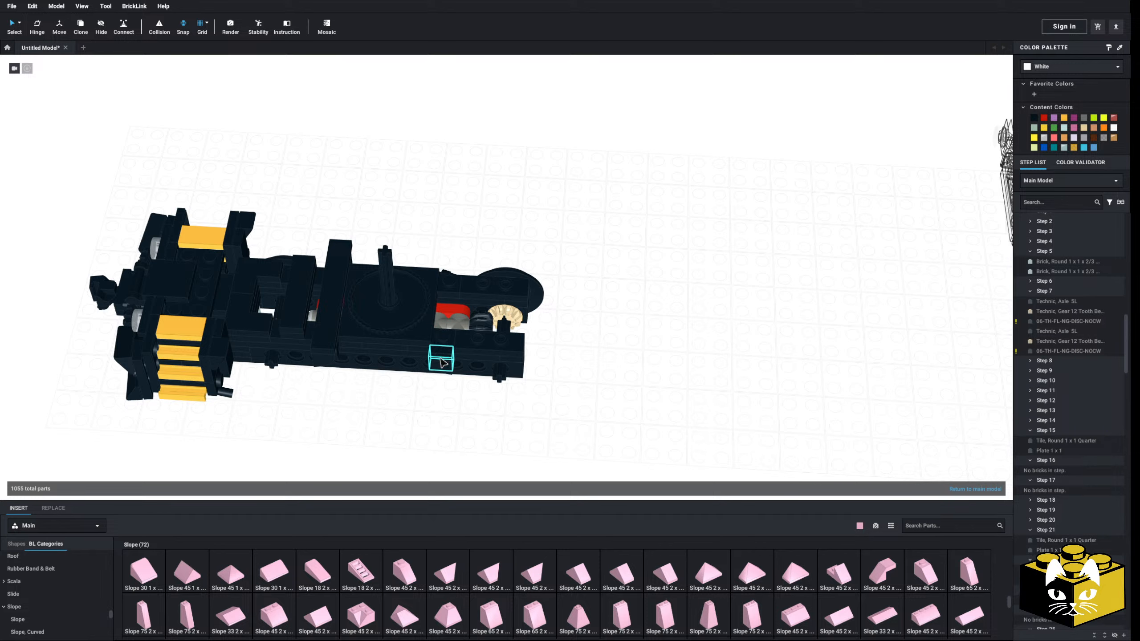
scroll(476, 333, "up", 3)
Delete the brackets, small plates and crosspiece between the turntable and the end with the yellow steps
key("Delete")
left_click(475, 332)
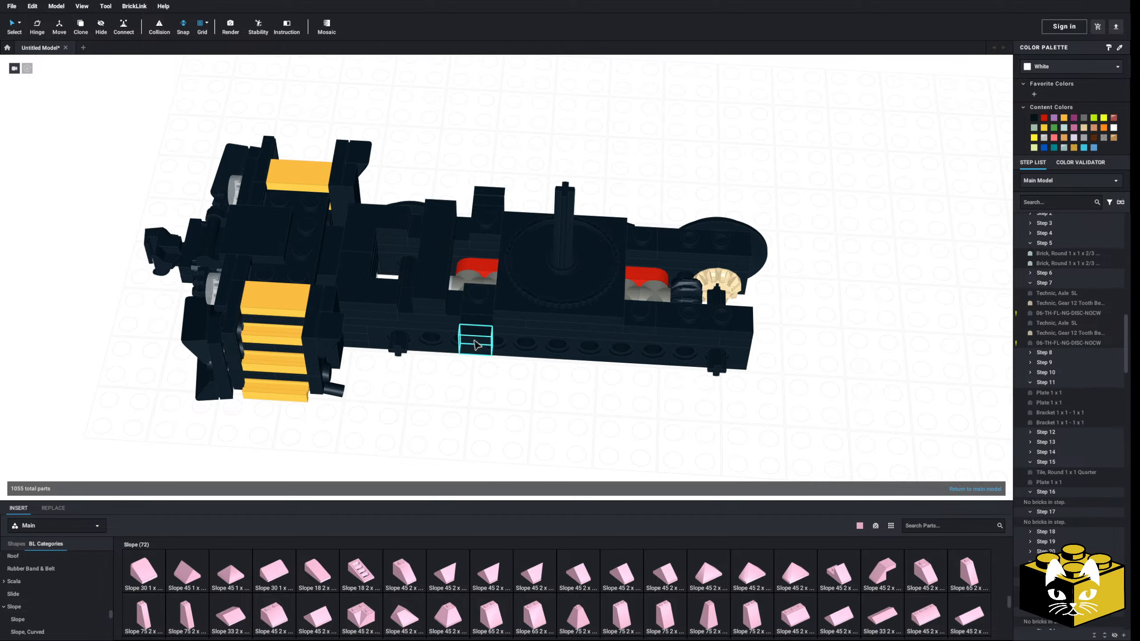
key("Delete")
left_click(490, 238)
key("Delete")
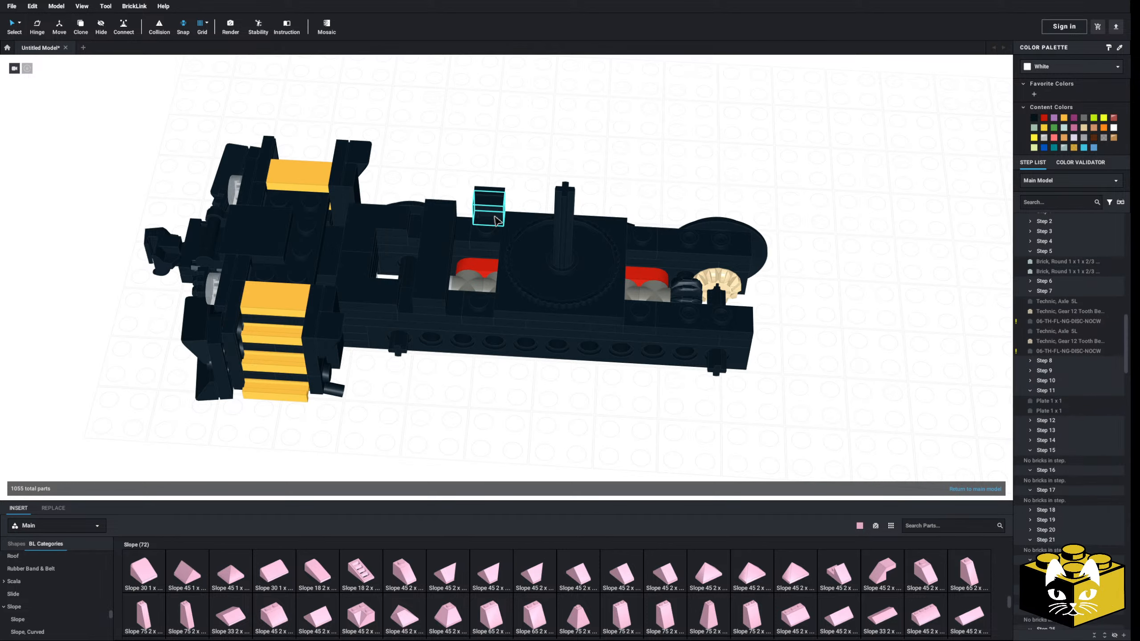
left_click(491, 206)
Delete the 1 x 2 plates and the 2 x 2 corner tile from the frame just behind the yellow steps
key("Delete")
key("Delete")
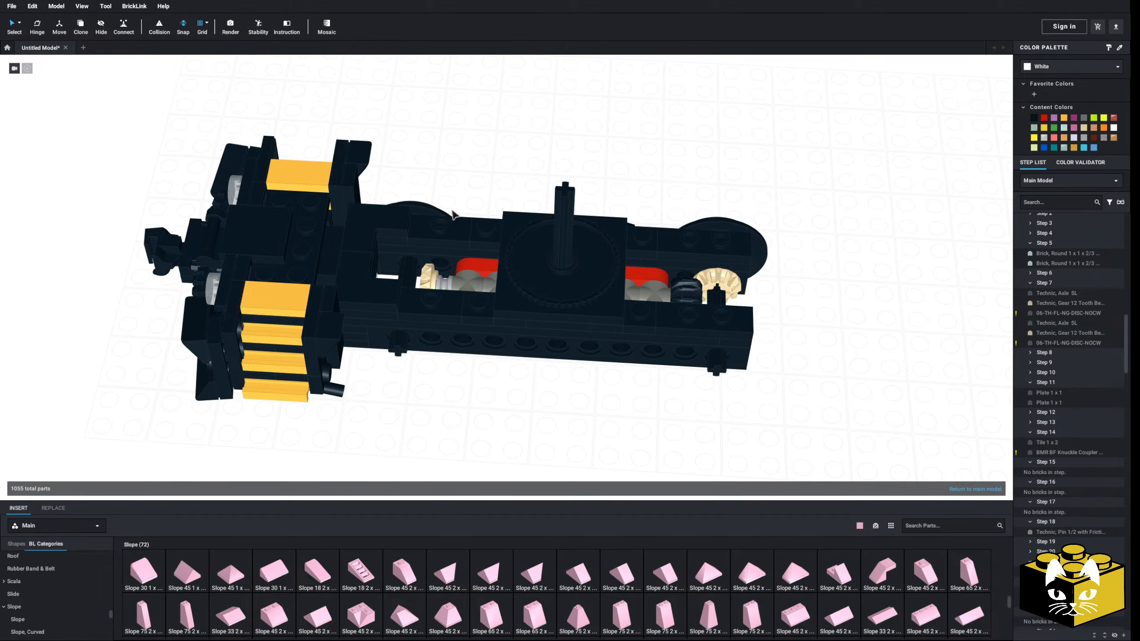
scroll(493, 242, "up", 3)
left_click(502, 244)
left_click(420, 343)
key("Delete")
left_click(391, 317)
key("Delete")
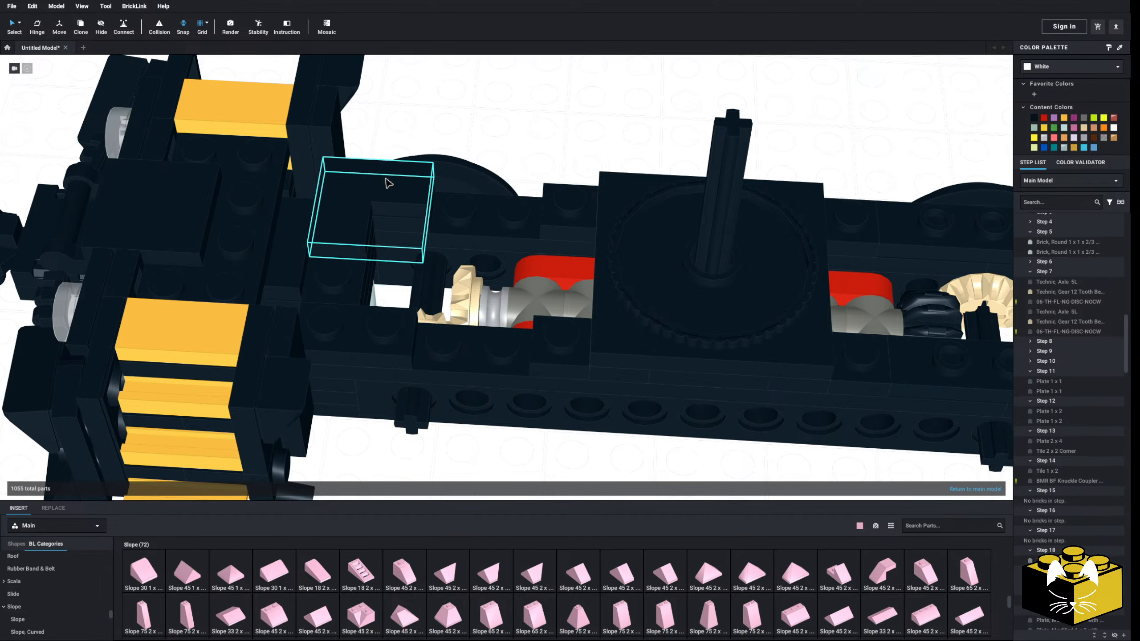
left_click(387, 181)
key("Delete")
left_click(378, 334)
key("Delete")
left_click(389, 204)
key("Delete")
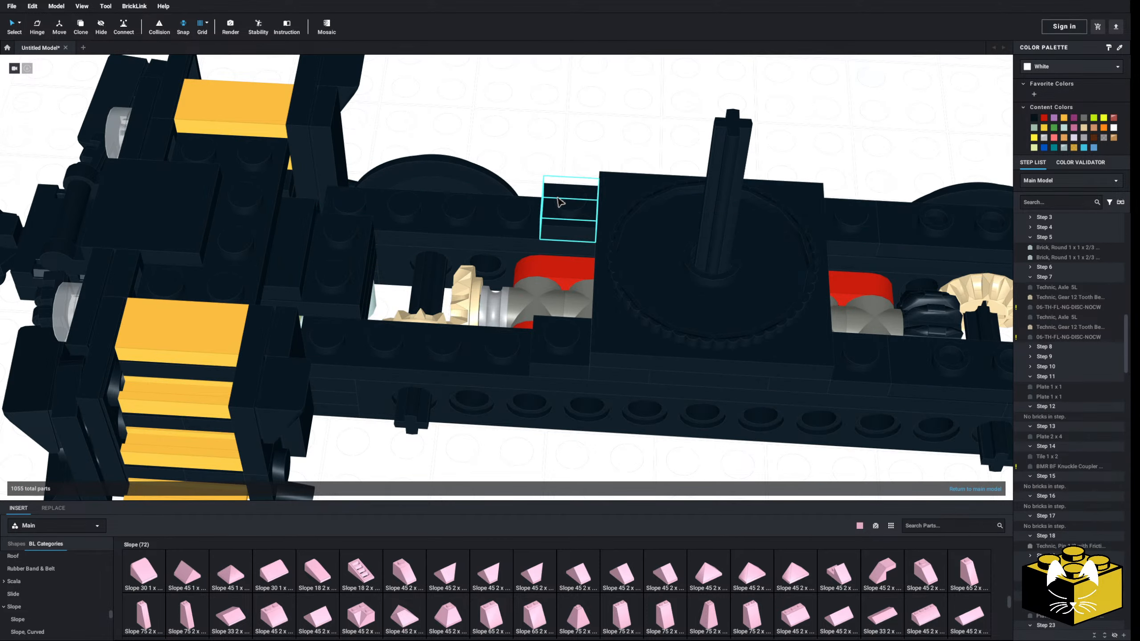
Lift the turntable block with its vertical axle out of the truck frame and set it beyond the far side beam
scroll(559, 203, "down", 3)
right_click_drag(559, 205, 503, 219)
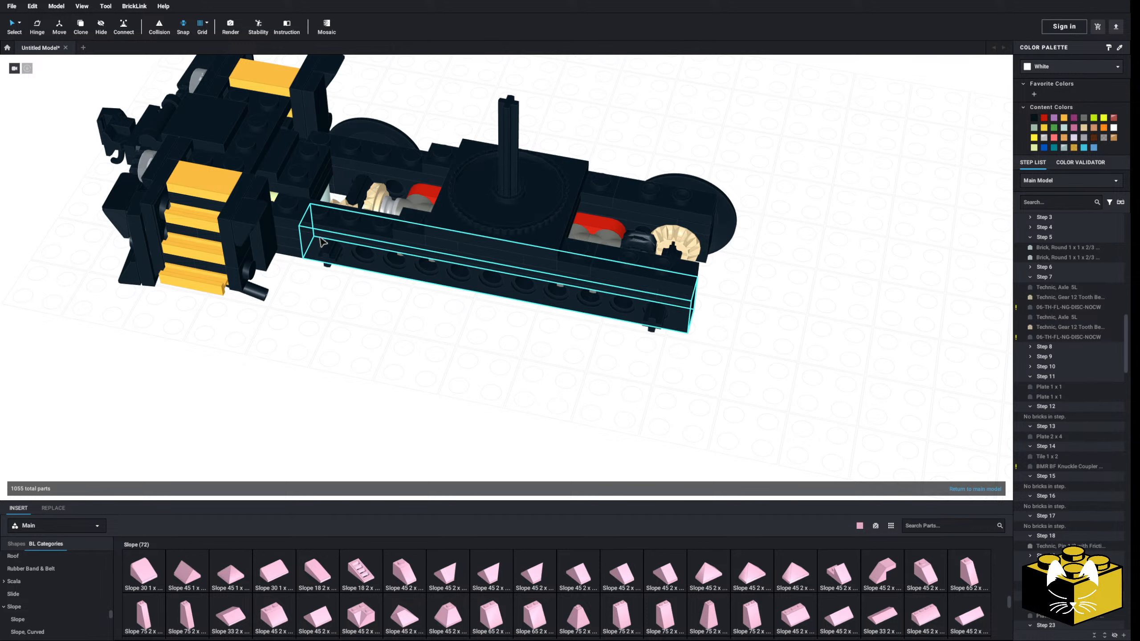
left_click_drag(505, 228, 636, 91)
left_click(481, 102)
middle_click_drag(481, 102, 507, 216)
right_click_drag(507, 216, 502, 172)
scroll(496, 196, "up", 4)
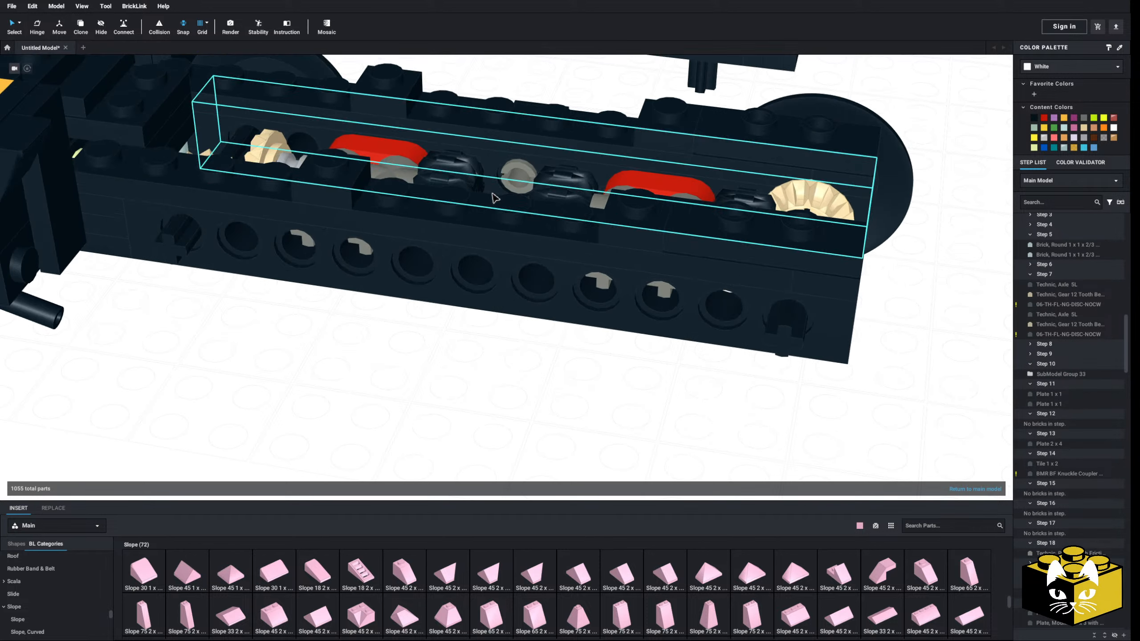
Delete the 1 x 1 and 1 x 12 plates from the tops of the truck's side beams
middle_click_drag(496, 196, 568, 306)
left_click(452, 193)
key("Delete")
left_click(409, 284)
key("Delete")
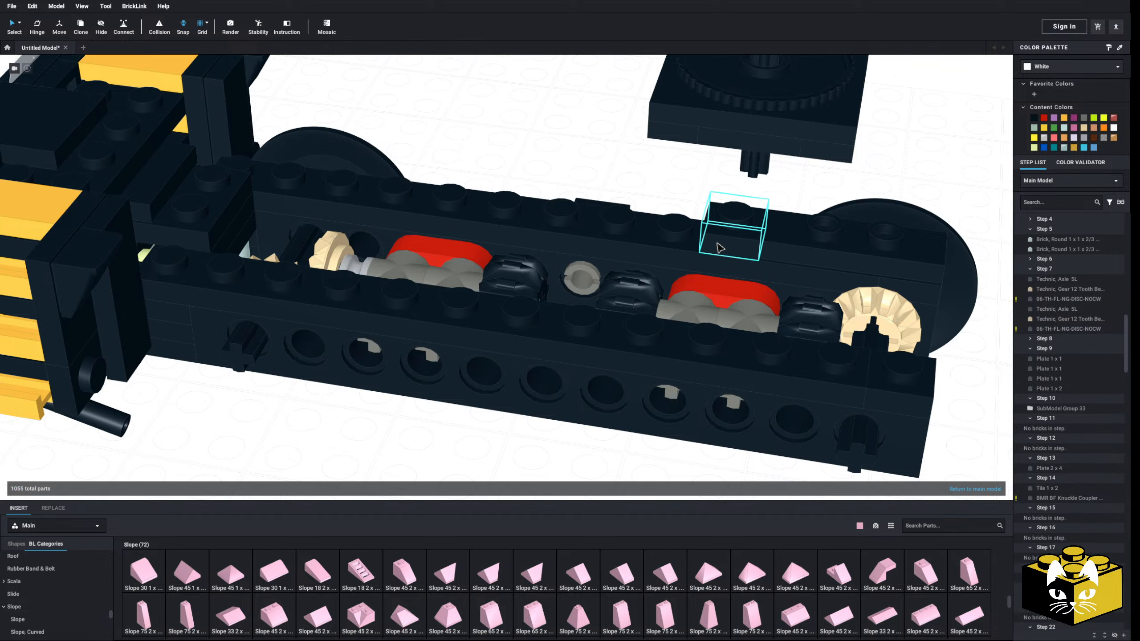
scroll(666, 218, "down", 5)
left_click(678, 265)
key("Delete")
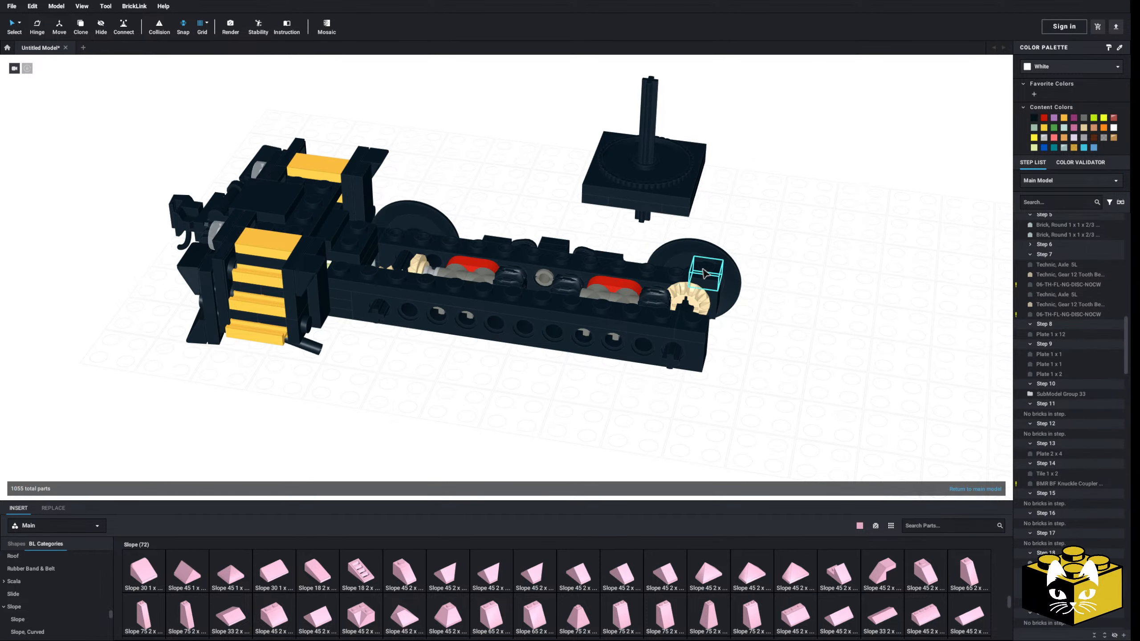
scroll(506, 216, "up", 2)
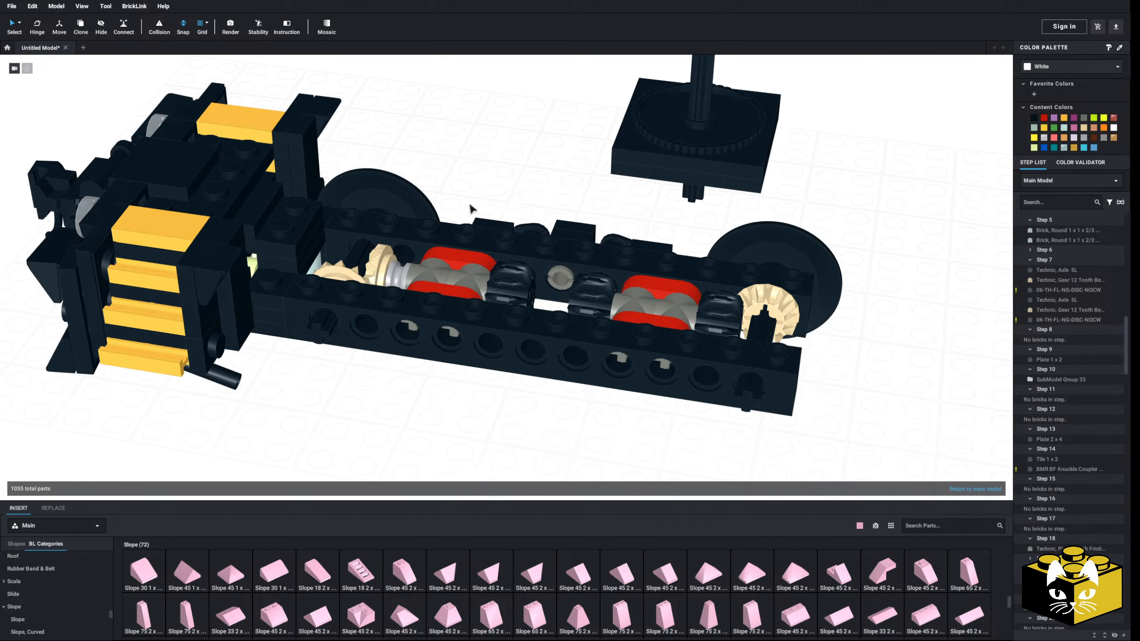
Delete the two wheels on the far side of the truck
key("Delete")
left_click(799, 256)
key("Delete")
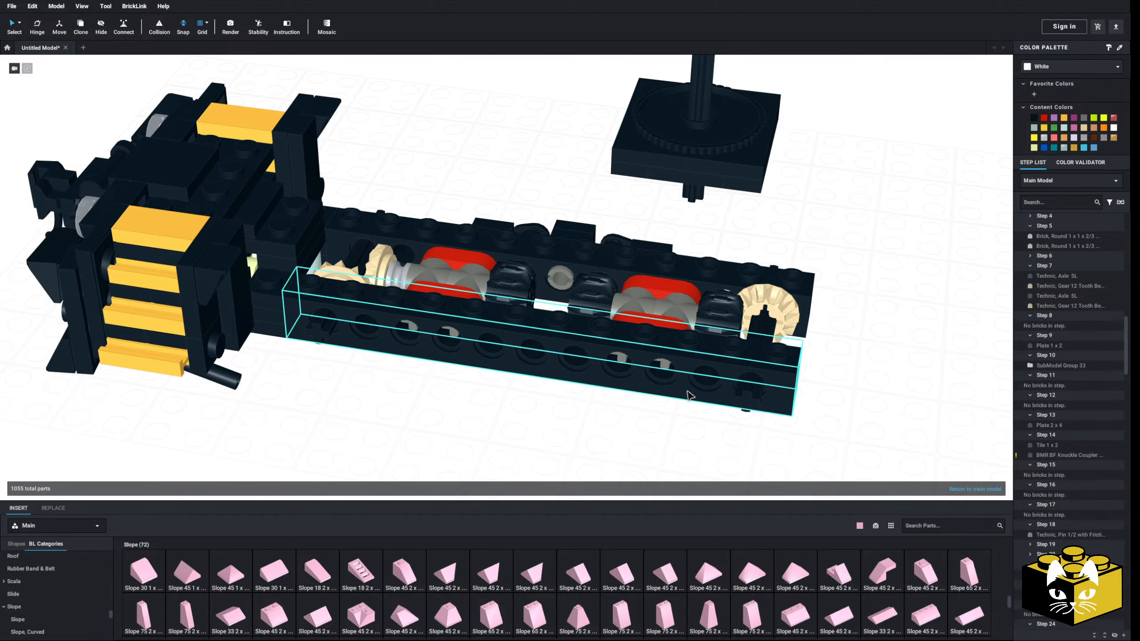
middle_click_drag(507, 446, 562, 397)
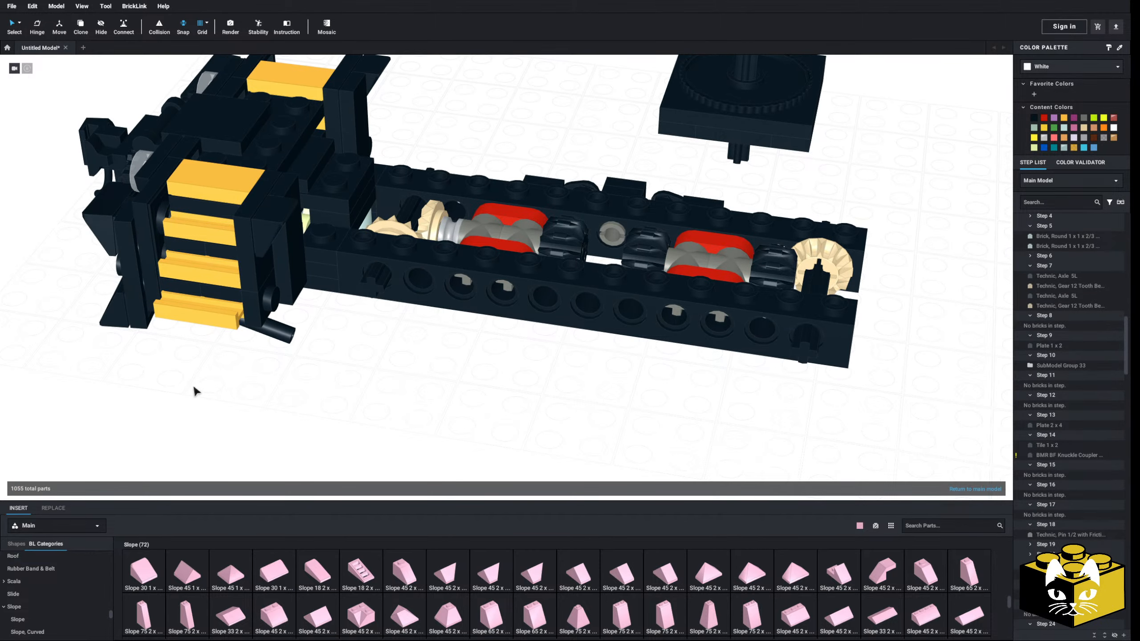
Examine the reference photo of the yellow and grey locomotive's truck, focusing on its sideframe and wheel spacing
scroll(196, 391, "down", 5)
middle_click_drag(265, 397, 197, 485)
right_click_drag(197, 485, 191, 433)
middle_click_drag(191, 433, 218, 509)
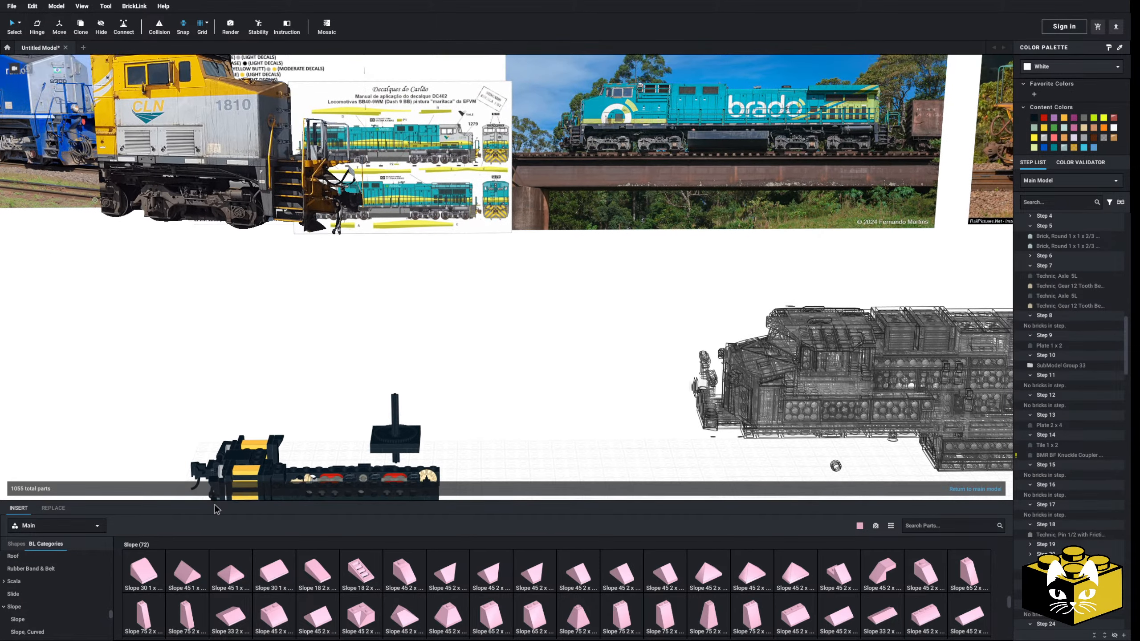
middle_click_drag(279, 414, 530, 466)
scroll(515, 443, "up", 5)
scroll(542, 394, "up", 3)
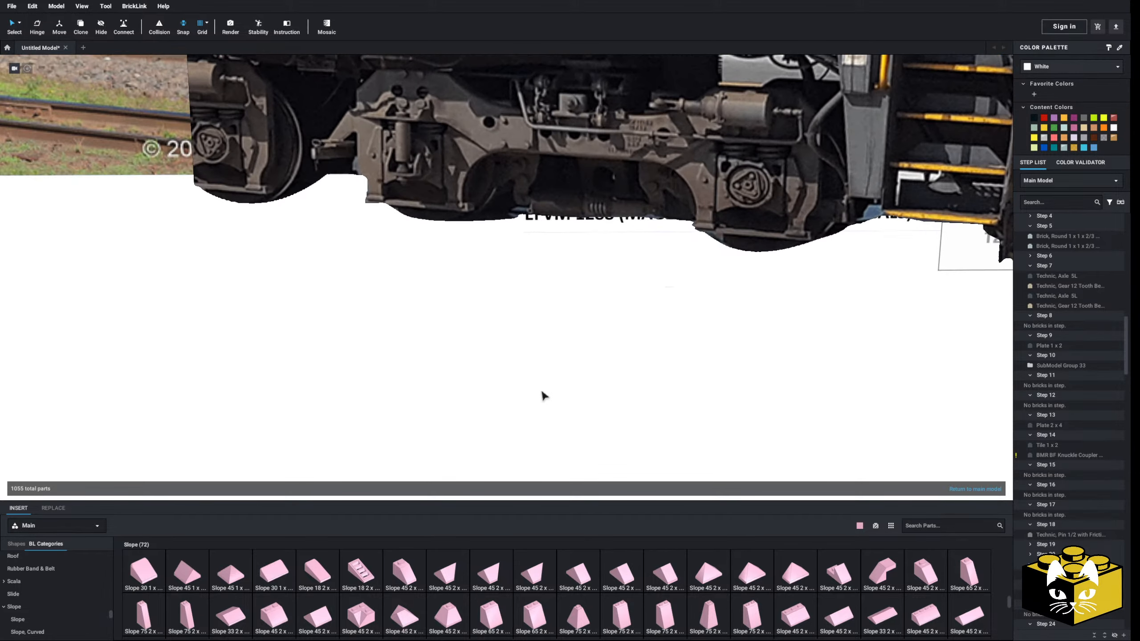
scroll(678, 210, "up", 3)
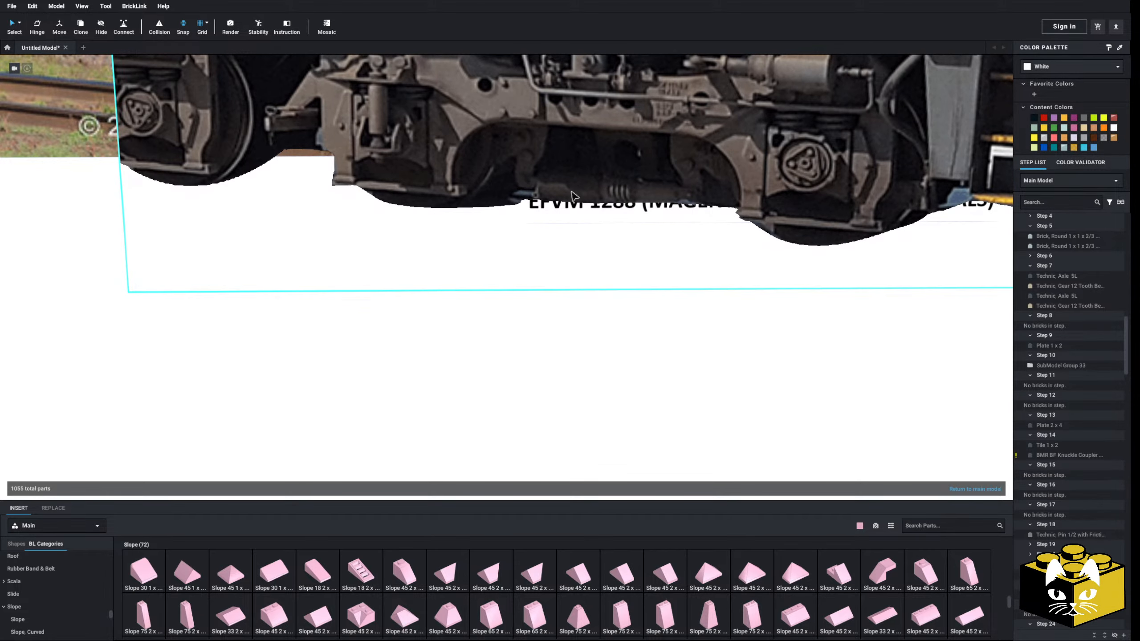
scroll(575, 196, "down", 6)
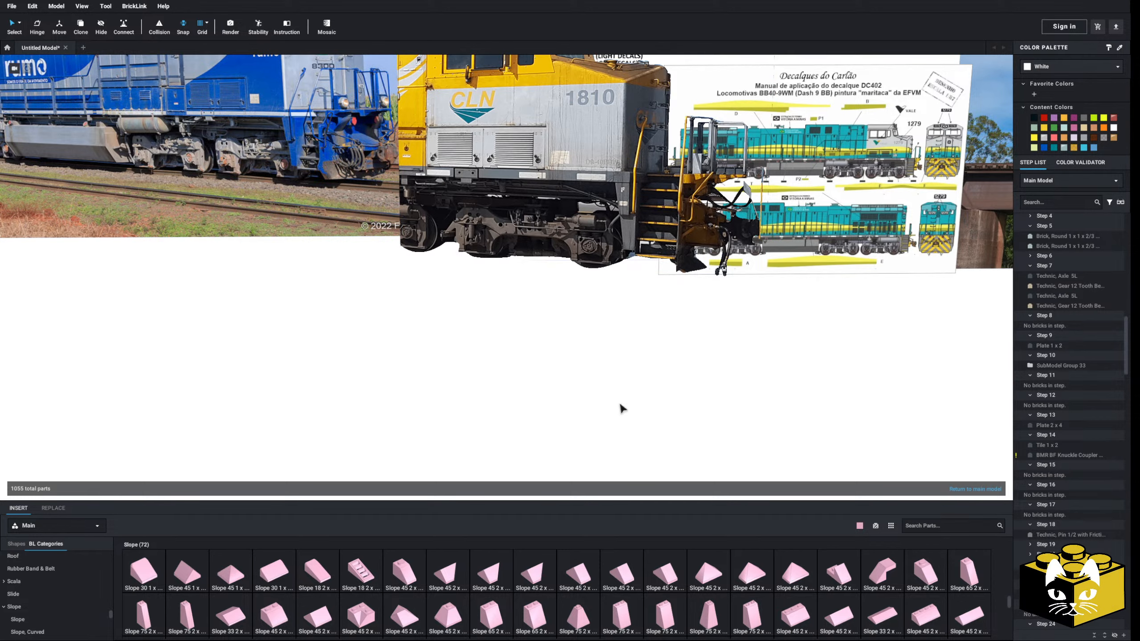
middle_click_drag(642, 415, 429, 356)
scroll(502, 315, "up", 6)
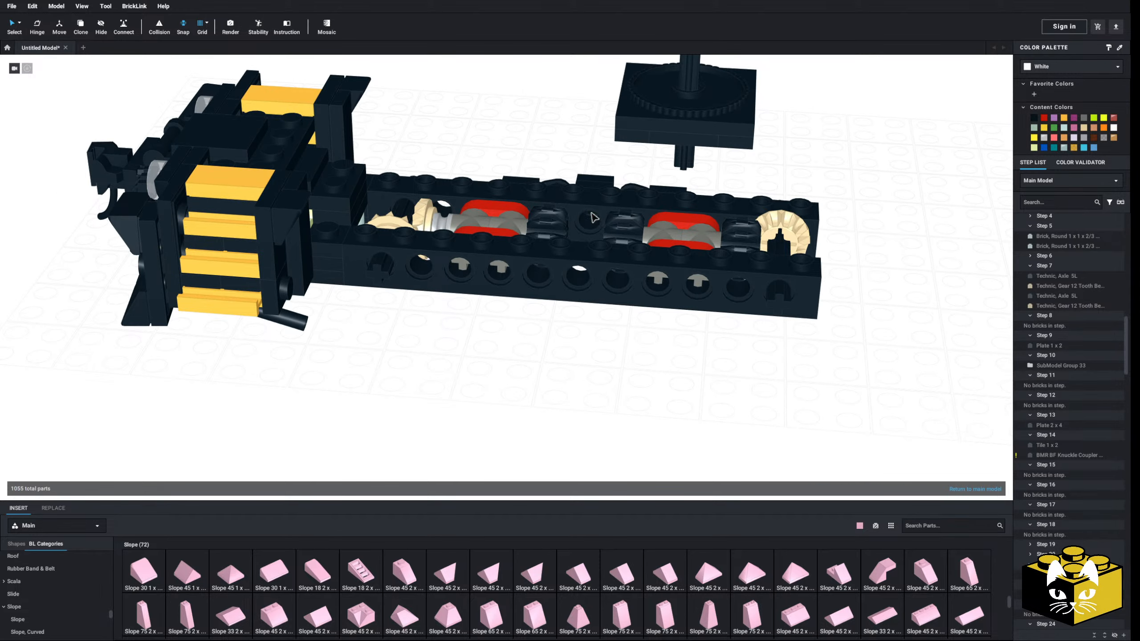
Delete the remaining black detail parts attached to the outside of the truck's far side beam
left_click(593, 217)
right_click_drag(594, 217, 534, 335)
left_click(531, 328, "ctrl")
key("Delete")
left_click(523, 304)
key("Delete")
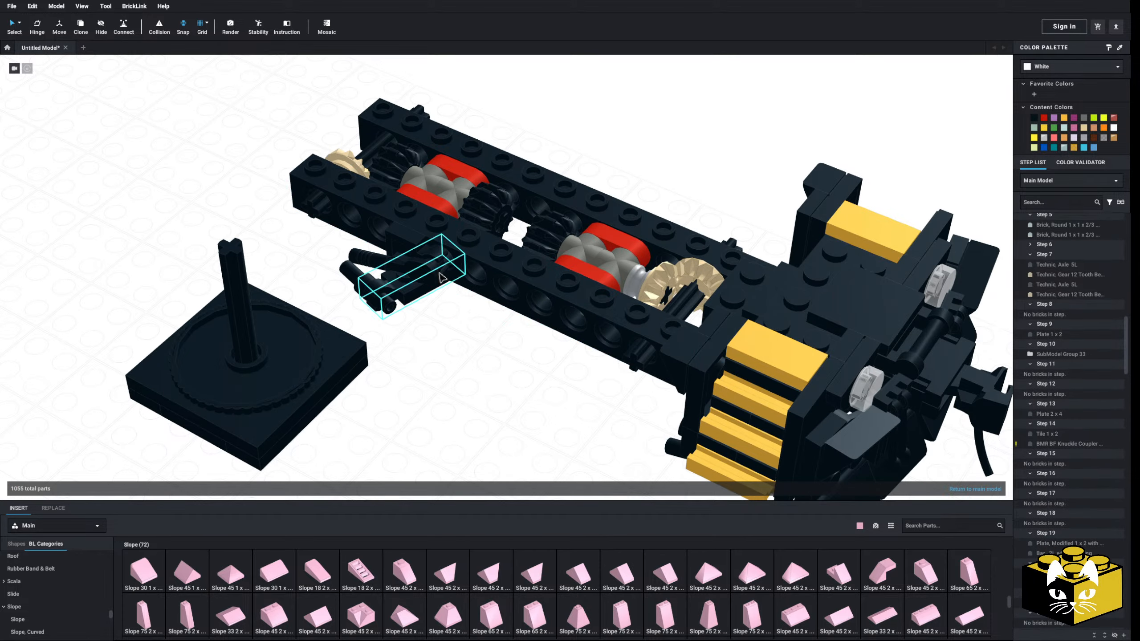
key("Delete")
left_click(411, 284)
key("Delete")
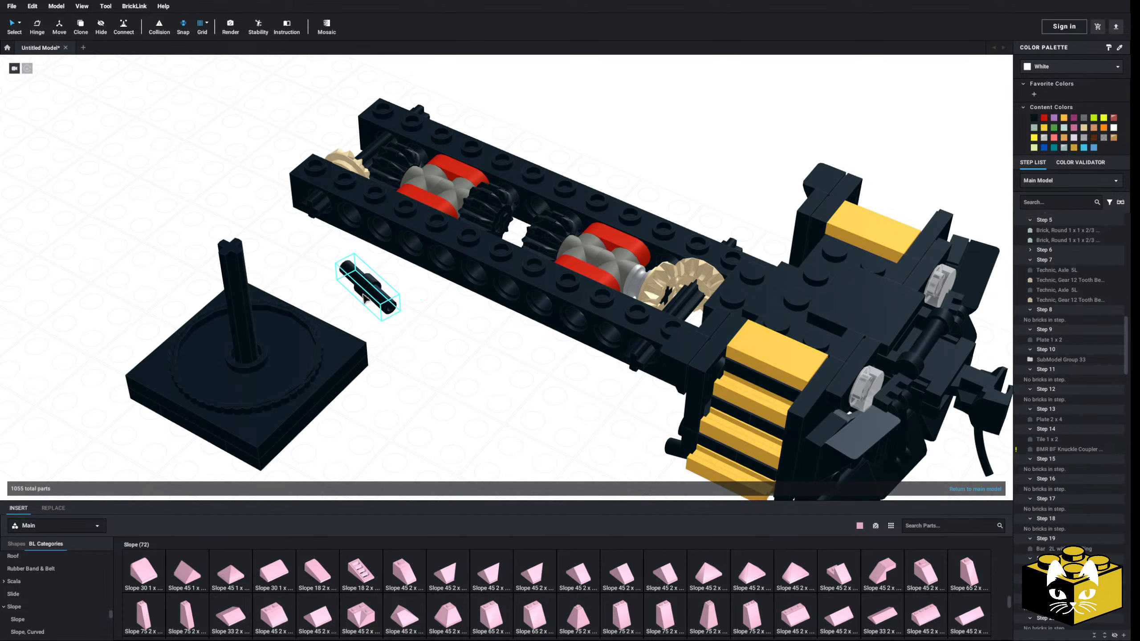
Move the outer 5L axle and its 12-tooth bevel gear inward, between the two worm-drive units
right_click_drag(469, 331, 452, 340)
middle_click_drag(453, 340, 360, 323)
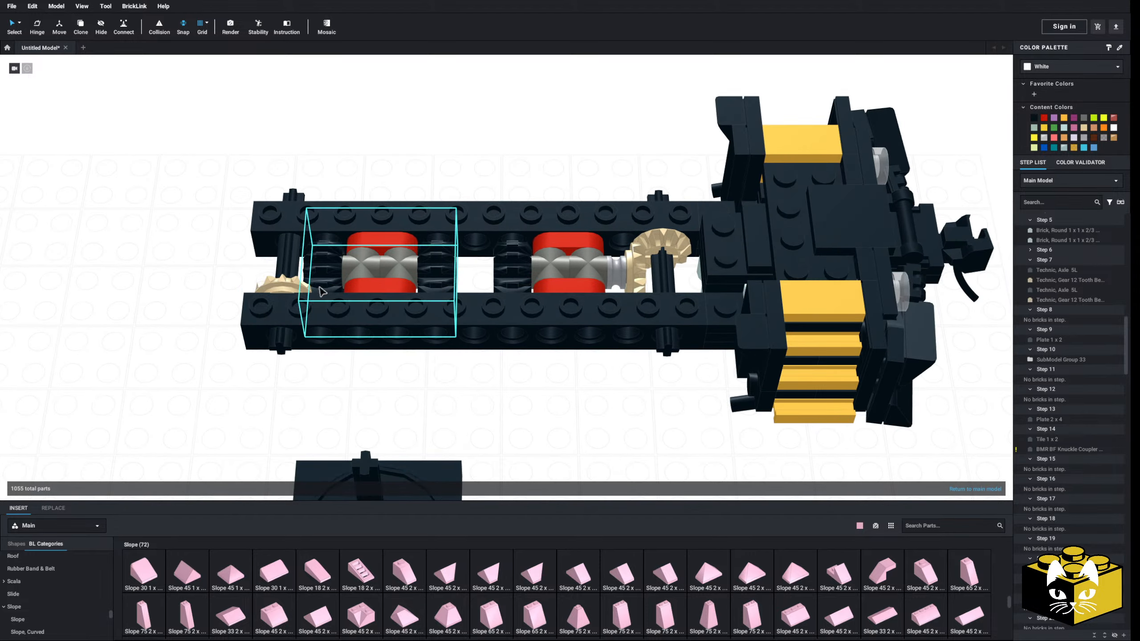
left_click_drag(296, 283, 470, 283)
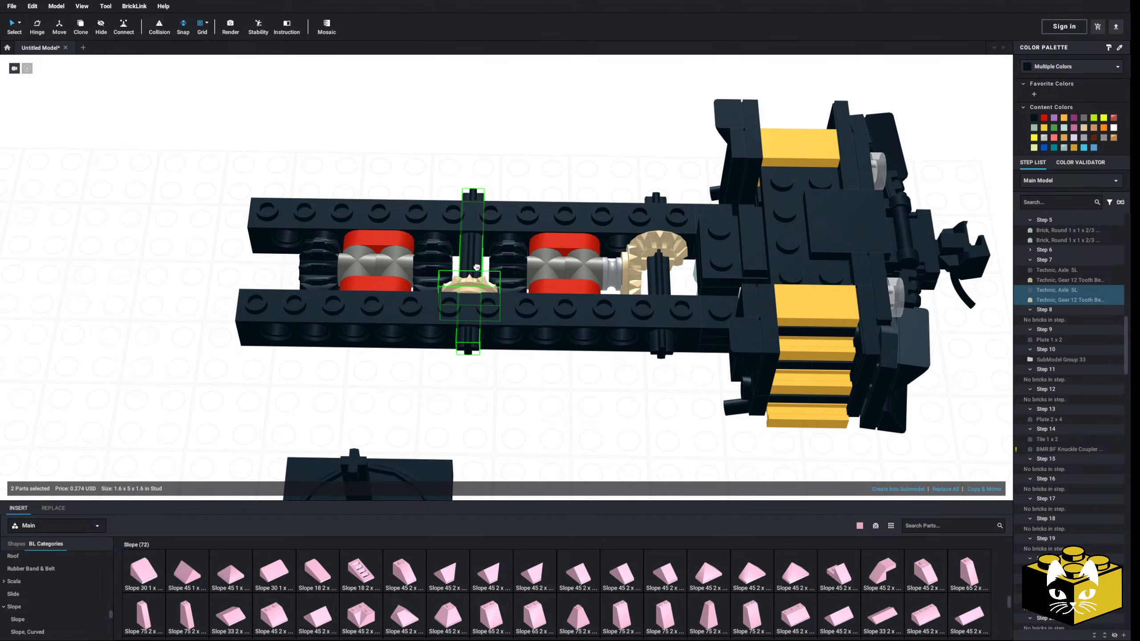
right_click_drag(477, 266, 475, 381)
left_click(476, 245)
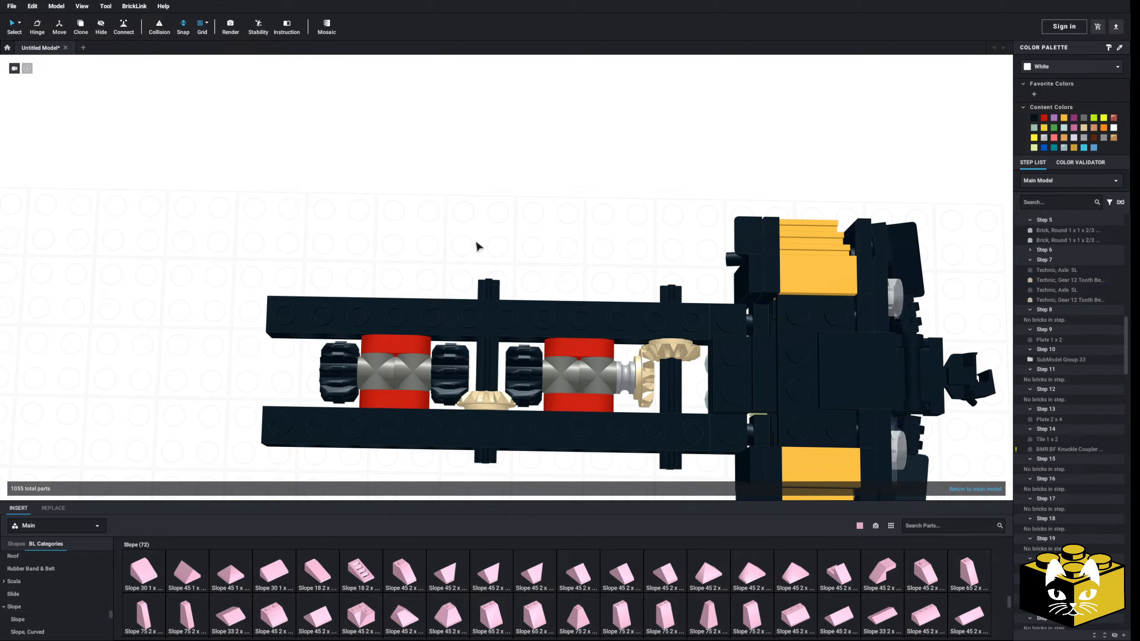
Delete the outer red and grey drive submodel at the open end of the truck
right_click_drag(476, 246, 474, 235)
left_click(404, 354)
key("Delete")
right_click_drag(407, 327, 411, 279)
middle_click_drag(412, 281, 406, 367)
left_click(406, 335)
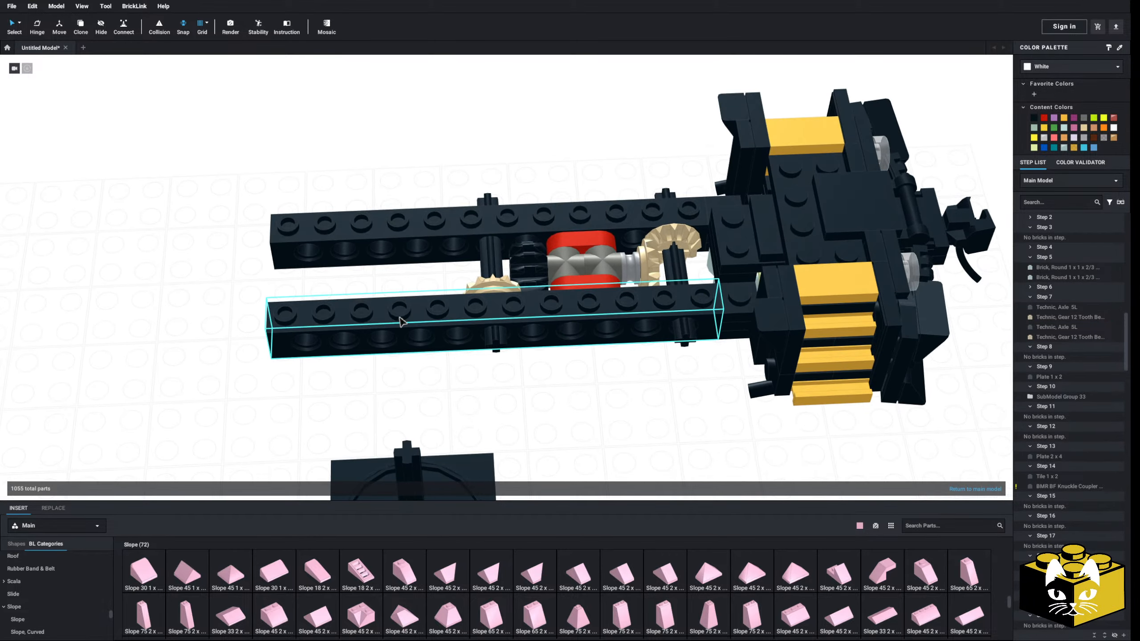
key("Delete")
left_click(412, 252)
key("Delete")
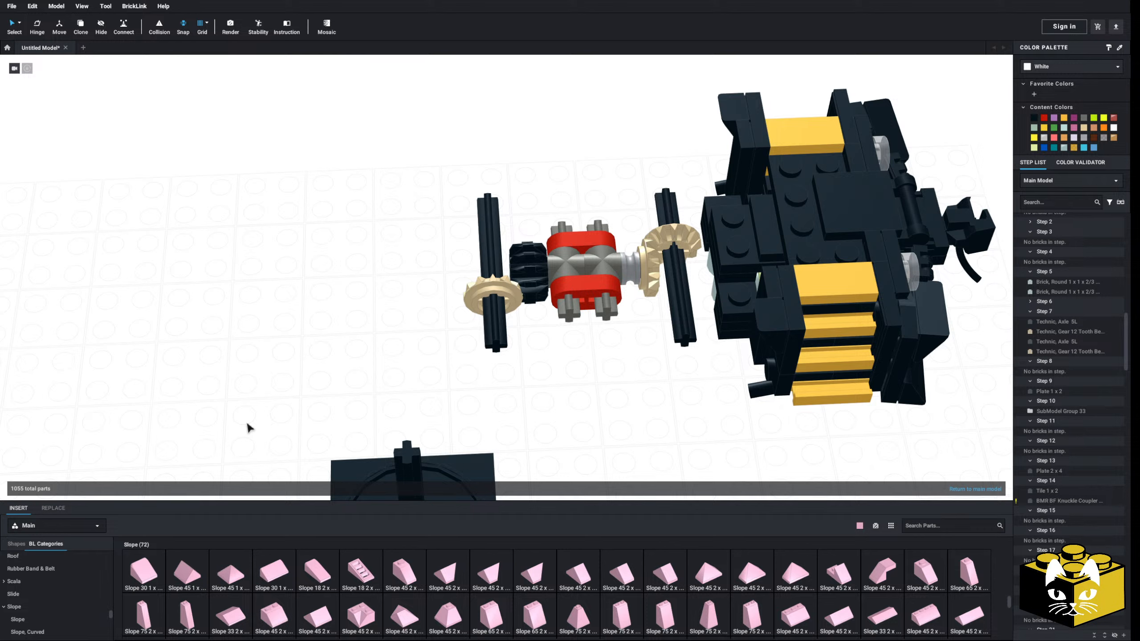
key("ctrl+z")
key("ctrl+z")
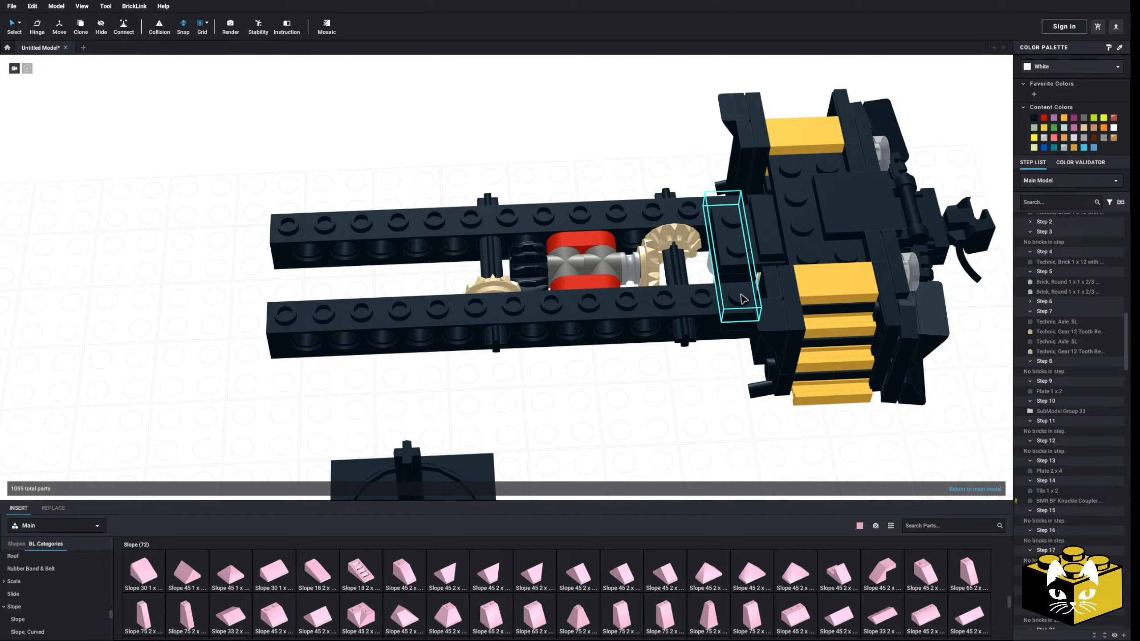
Delete the black plate that bridges the two side beams just behind the yellow steps
right_click_drag(734, 290, 649, 372)
scroll(649, 372, "up", 4)
middle_click_drag(649, 371, 553, 424)
left_click(590, 390)
key("Delete")
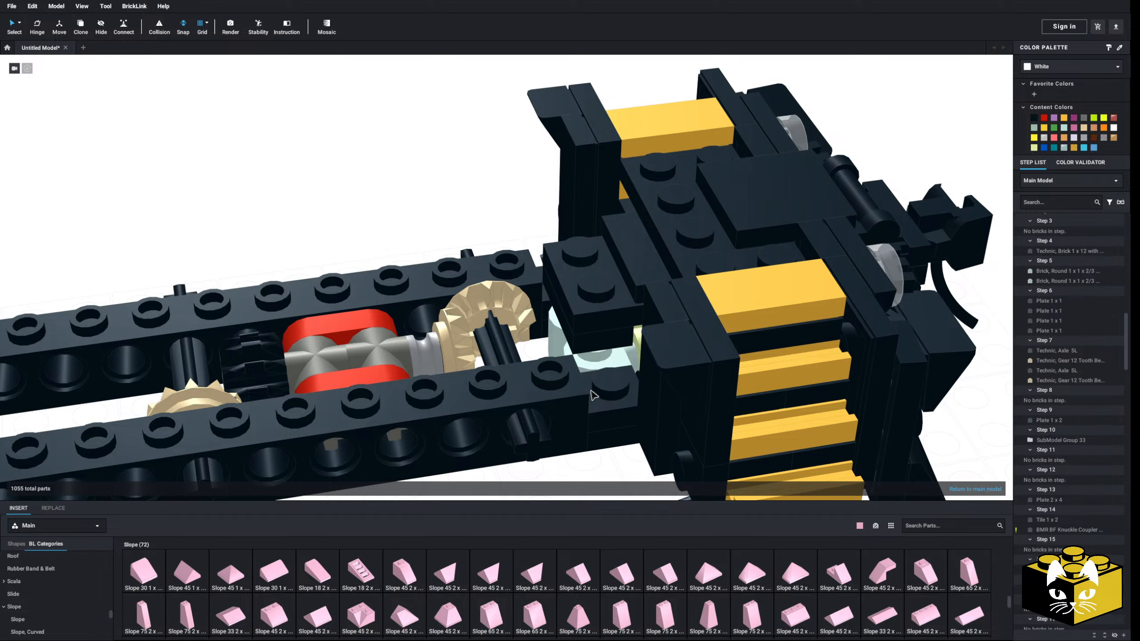
Insert bright pink 2 x 2 corner plates joining the step section to both side beams
scroll(85, 579, "up", 3)
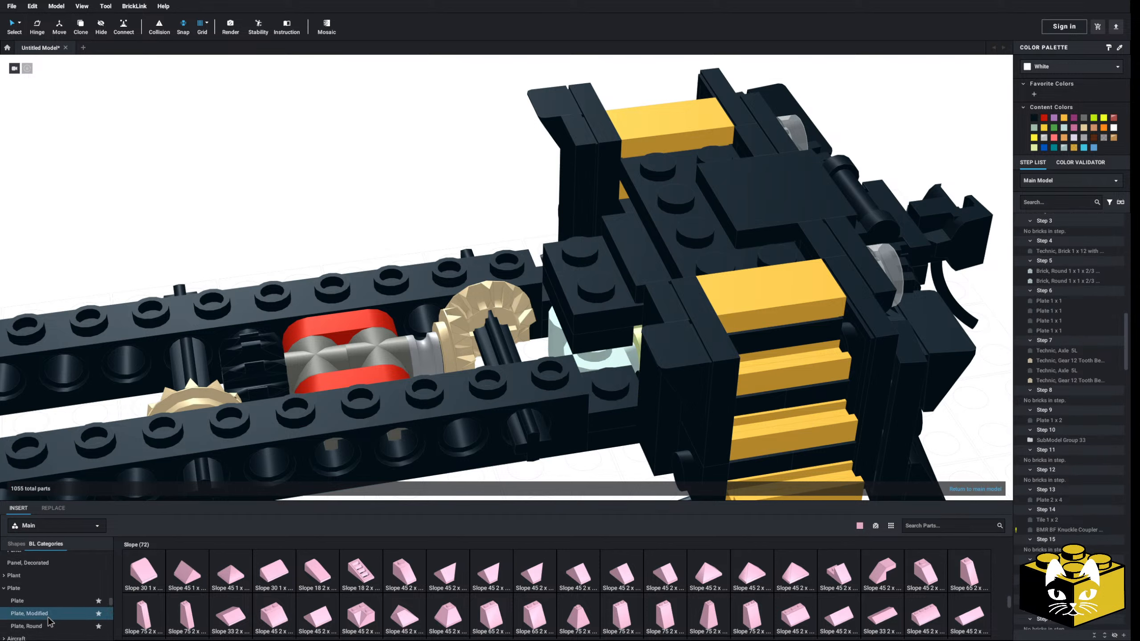
left_click(36, 614)
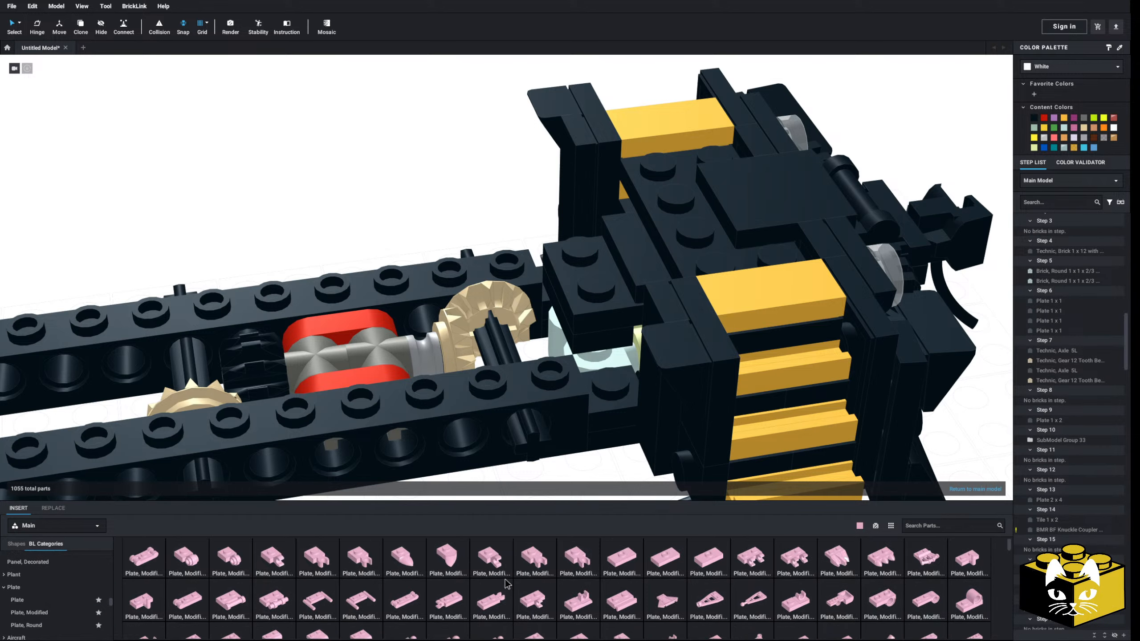
left_click(38, 600)
left_click(615, 556)
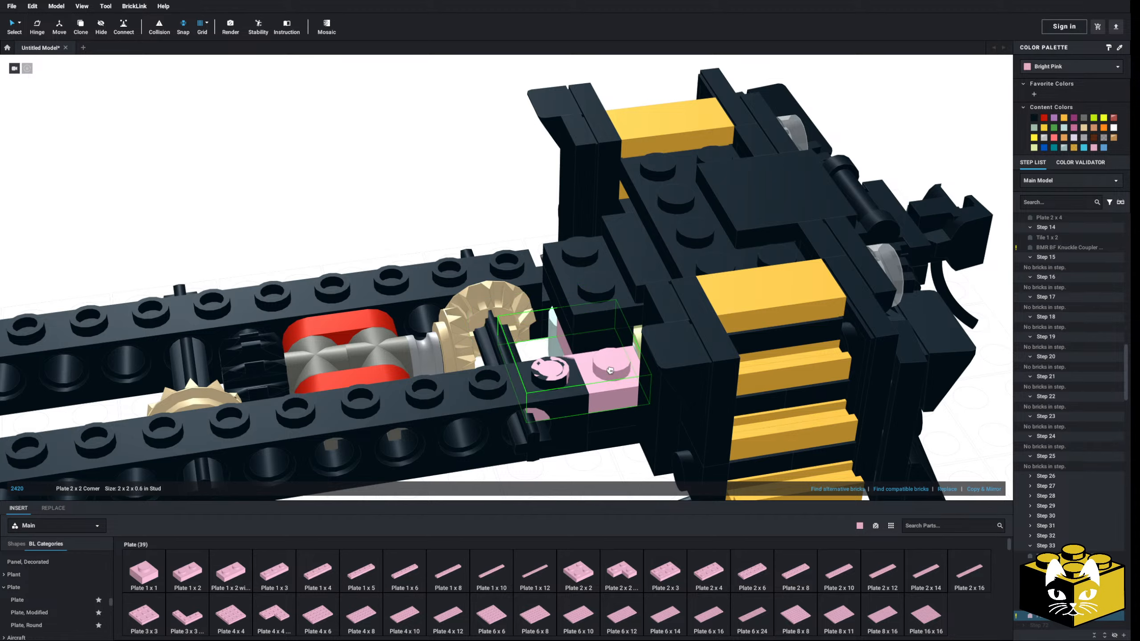
left_click(609, 576)
right_click_drag(570, 405, 418, 389)
left_click(369, 321)
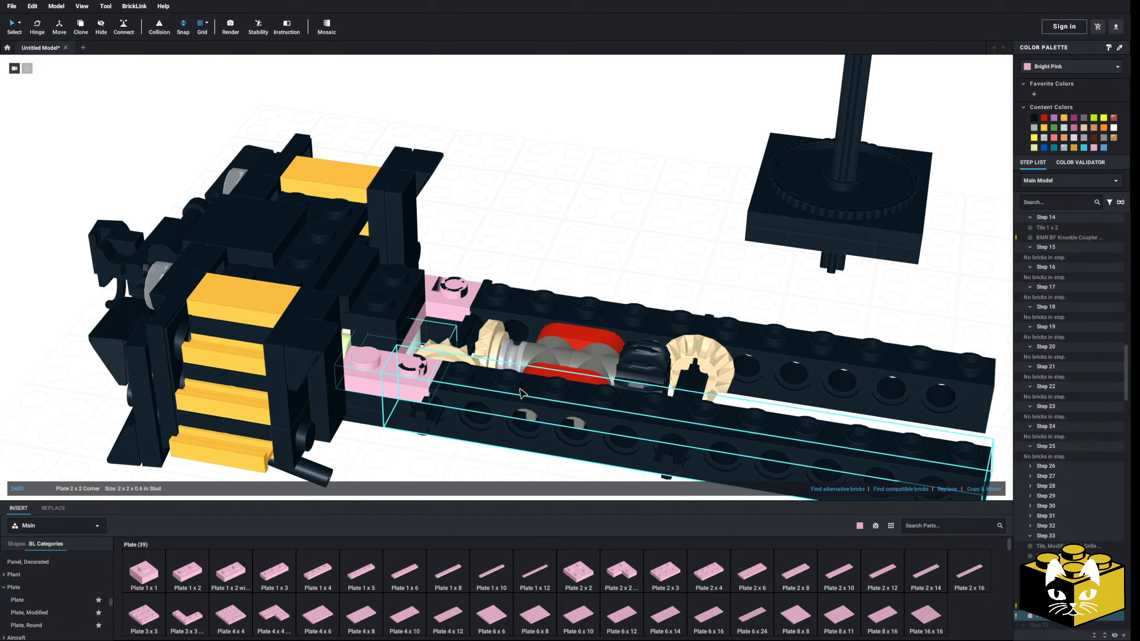
left_click(521, 394)
key("Delete")
left_click(557, 323)
middle_click_drag(534, 356, 533, 321)
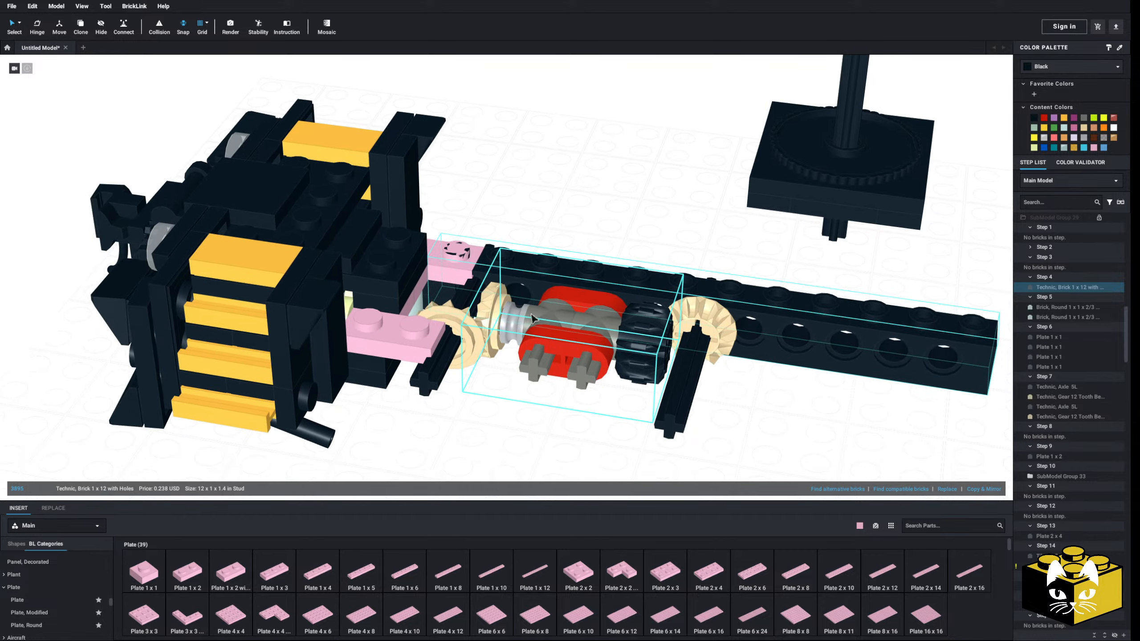
key("Delete")
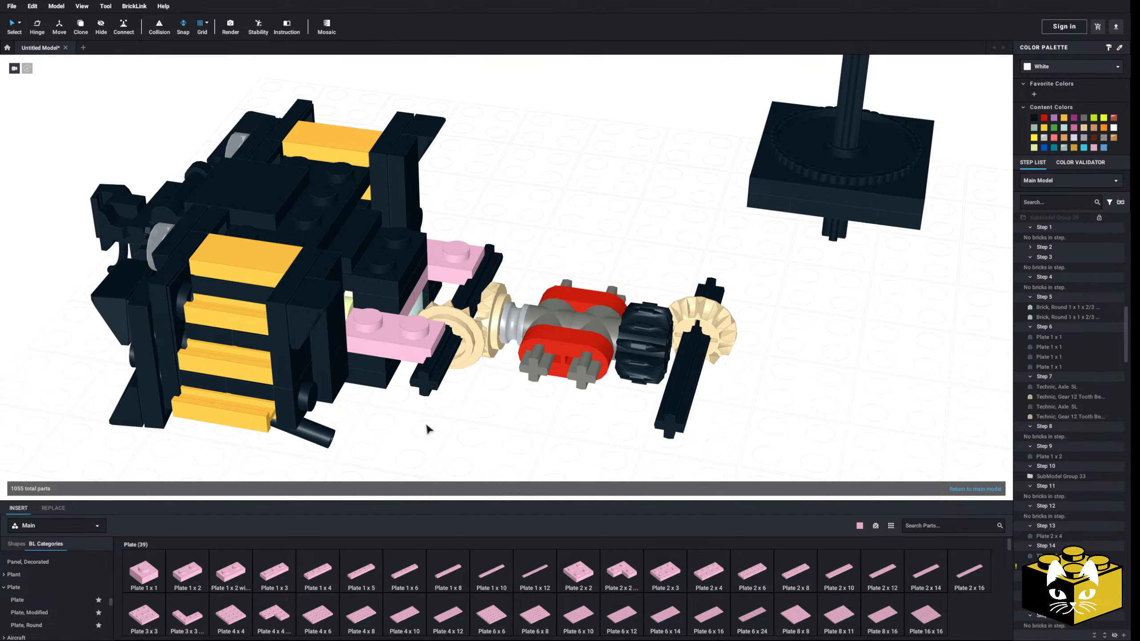
key("ctrl+z")
key("ctrl+z")
Copy the two side beams together with the axles, bevel gears and drive submodel to the clipboard
right_click_drag(467, 414, 466, 407)
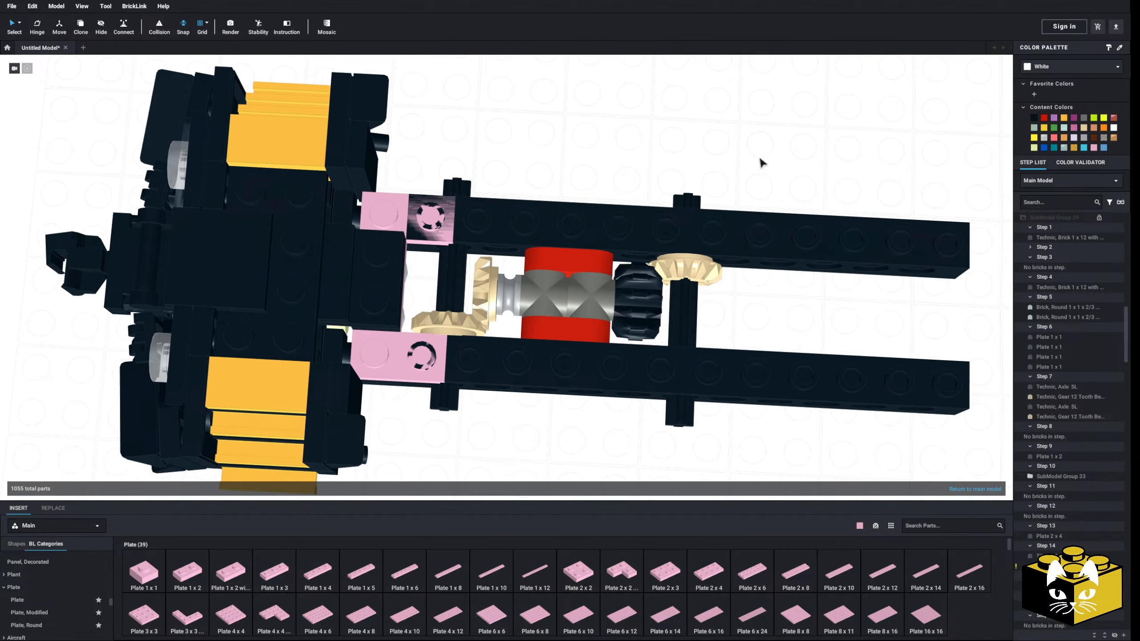
left_click_drag(772, 145, 463, 410)
right_click_drag(463, 411, 491, 320)
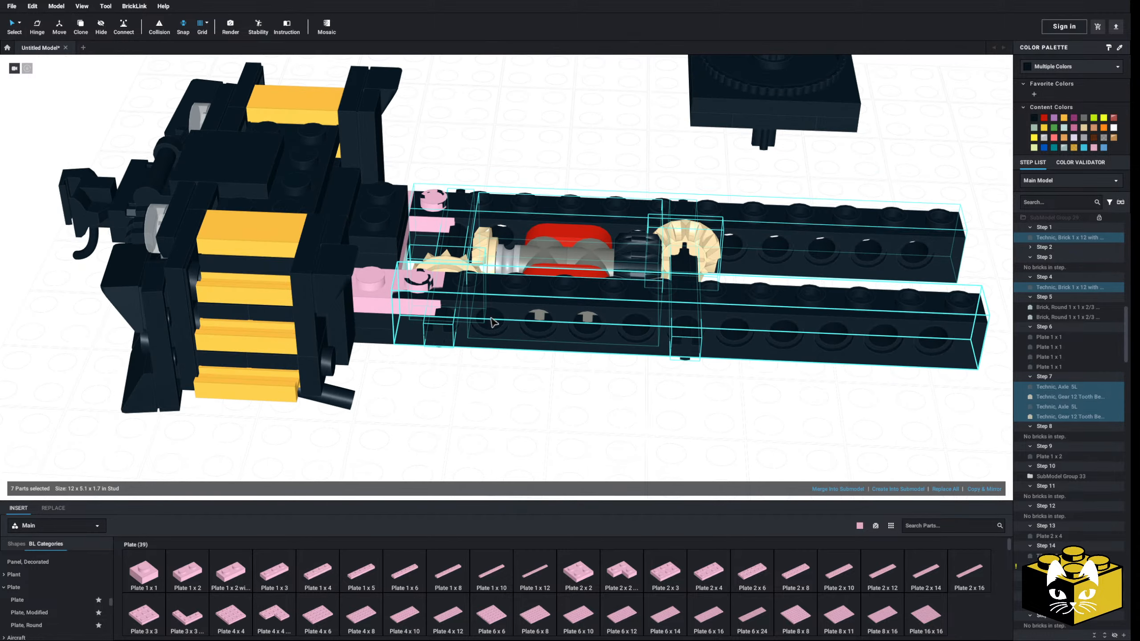
key("ctrl+c")
left_click(460, 413)
Delete both 1 x 12 Technic bricks that form the truck's side beams, keeping the drive submodel
right_click_drag(459, 413, 466, 394)
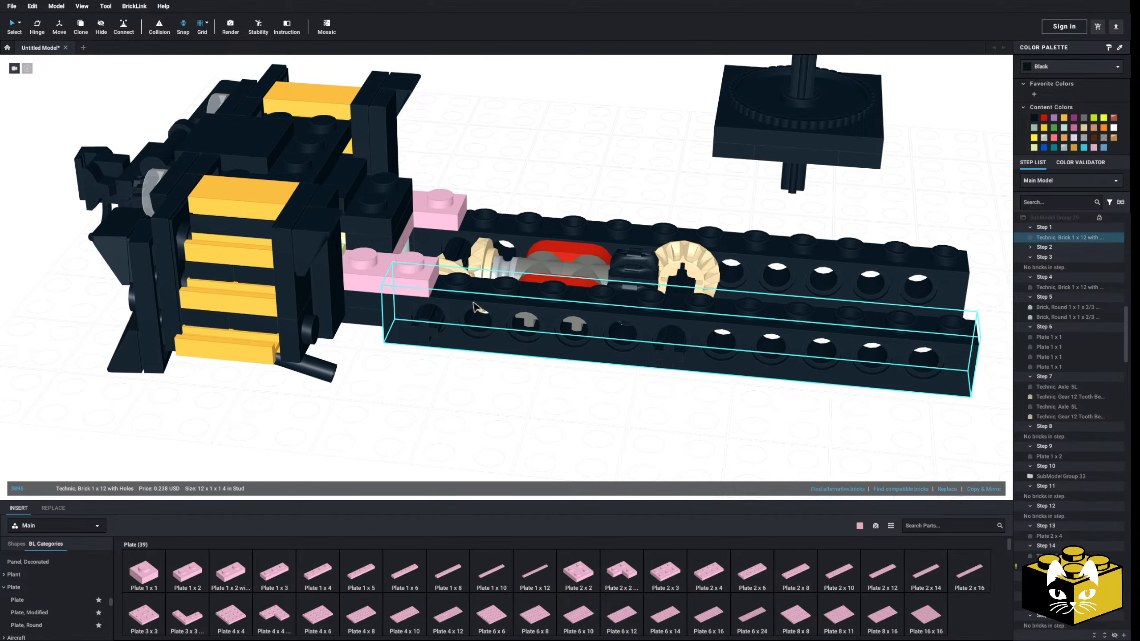
key("Delete")
left_click(542, 244)
key("Delete")
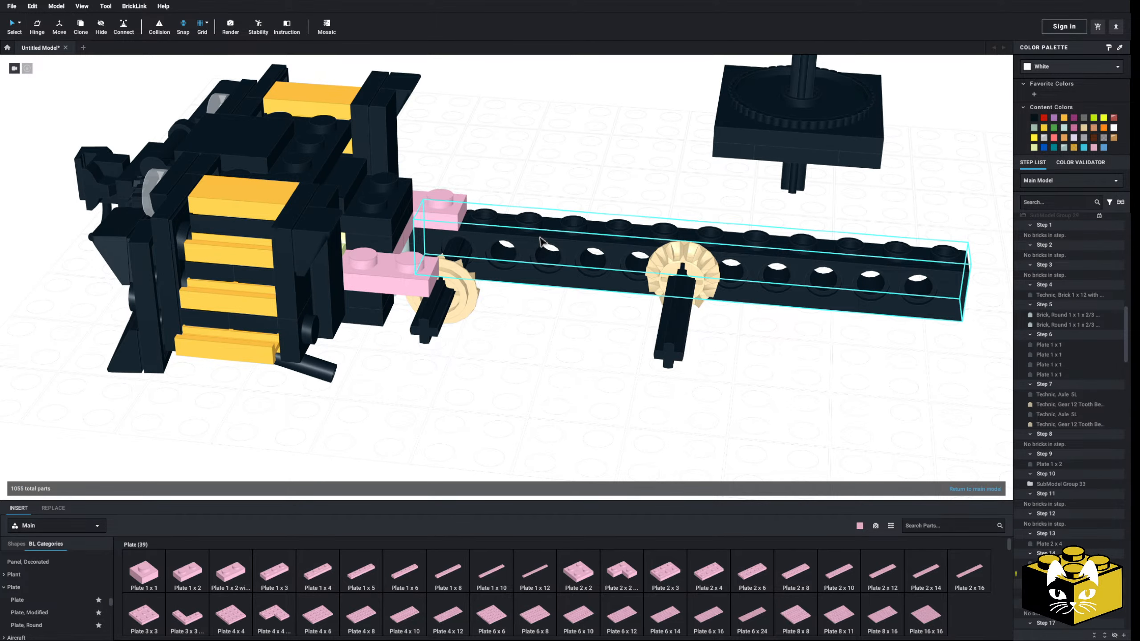
key("ctrl+z")
key("Delete")
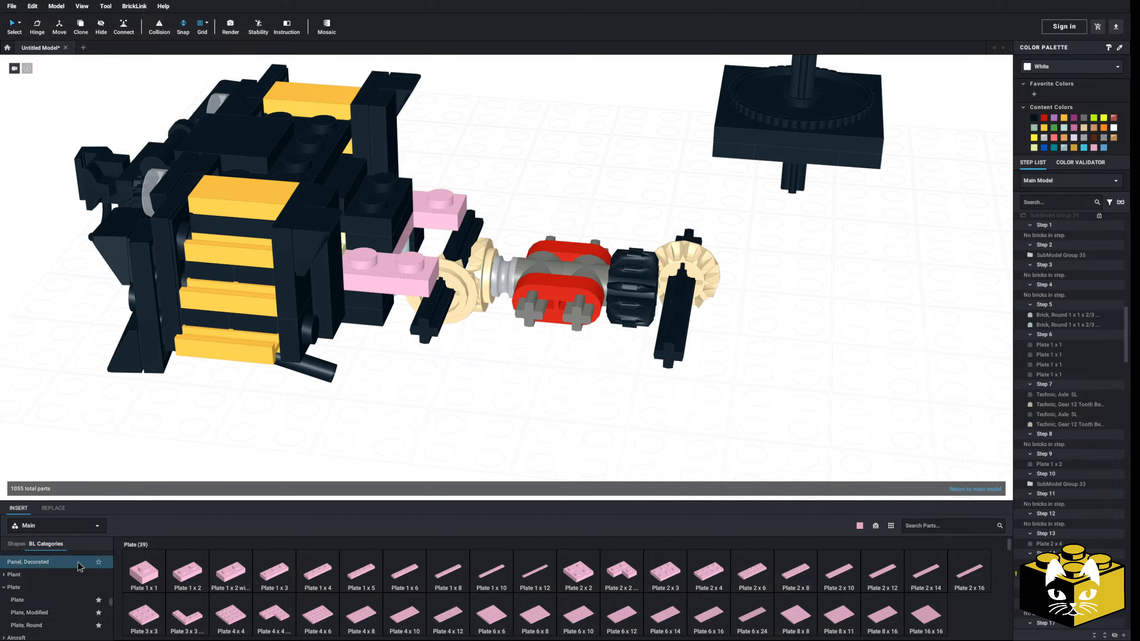
Insert a bright pink Technic Brick 1 x 8 with Holes as the near side beam around the two axles
scroll(78, 567, "down", 5)
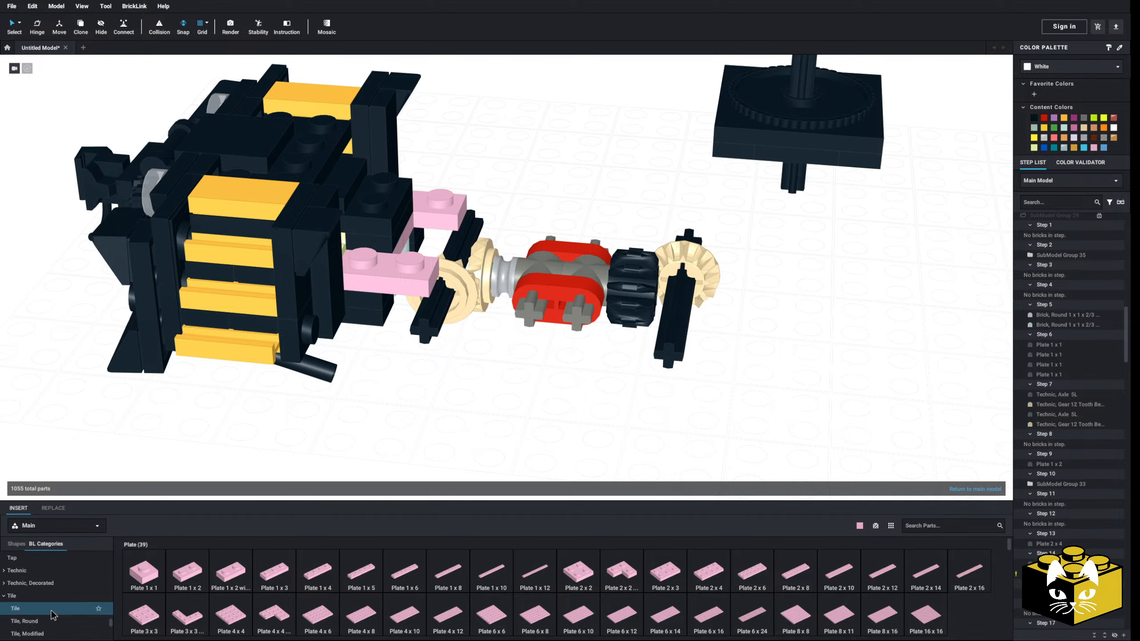
left_click(7, 599)
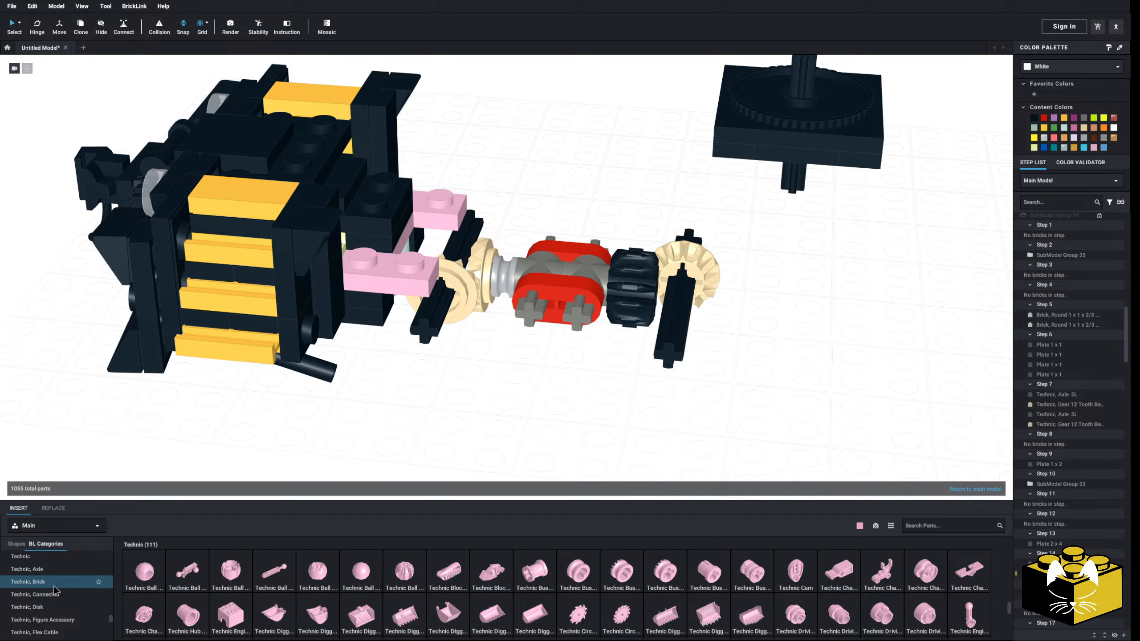
left_click(54, 582)
left_click(796, 571)
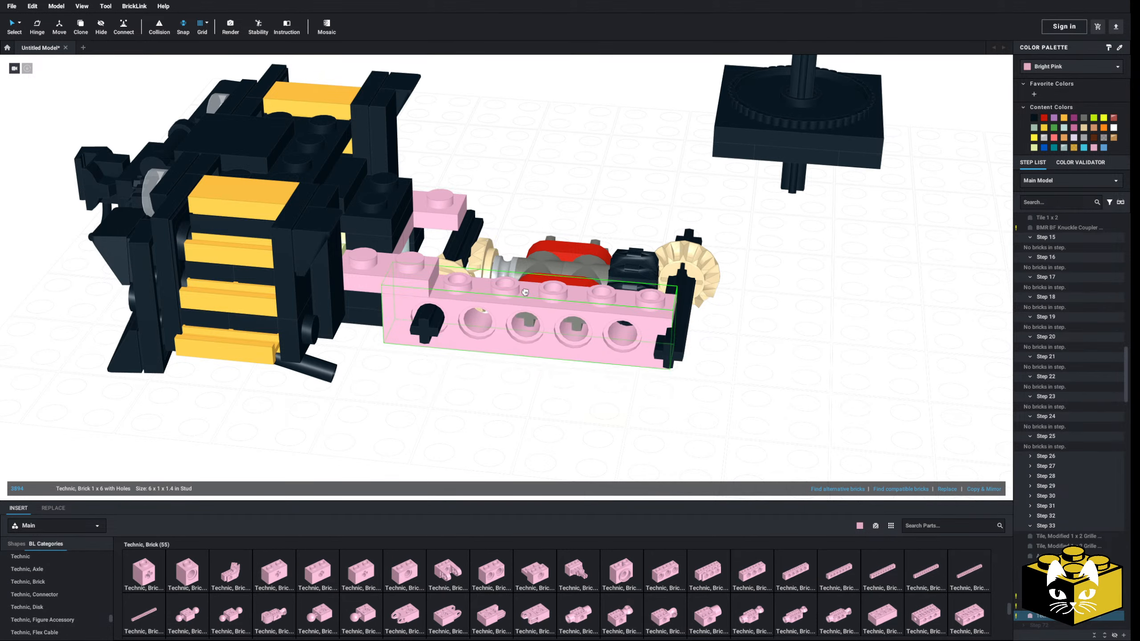
left_click(839, 571)
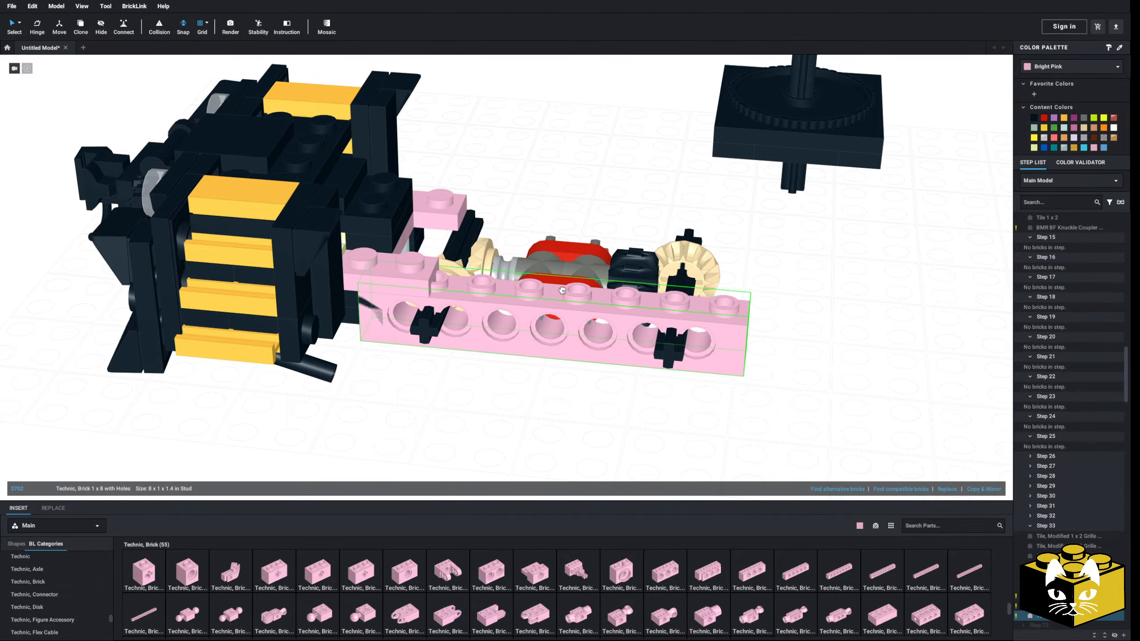
left_click(581, 291)
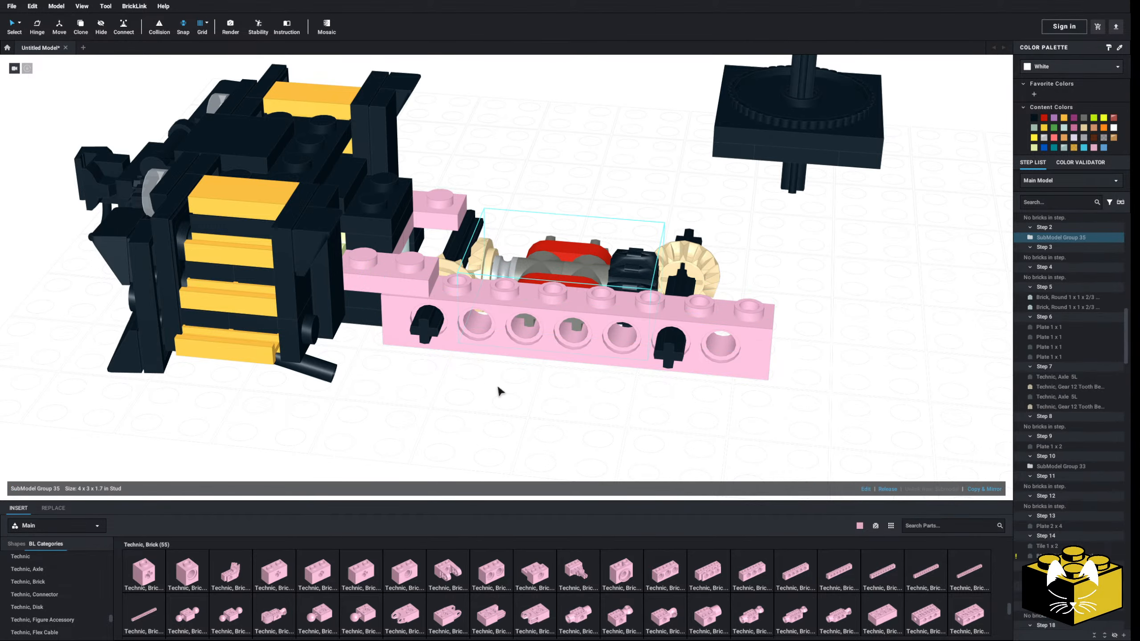
Delete the two black 1 x 1 plates under the near corner plate and shift the 1 x 8 Technic brick one stud towards the steps
right_click_drag(500, 392, 476, 288)
left_click(369, 235)
key("Delete")
left_click(369, 236)
right_click_drag(368, 225, 375, 253)
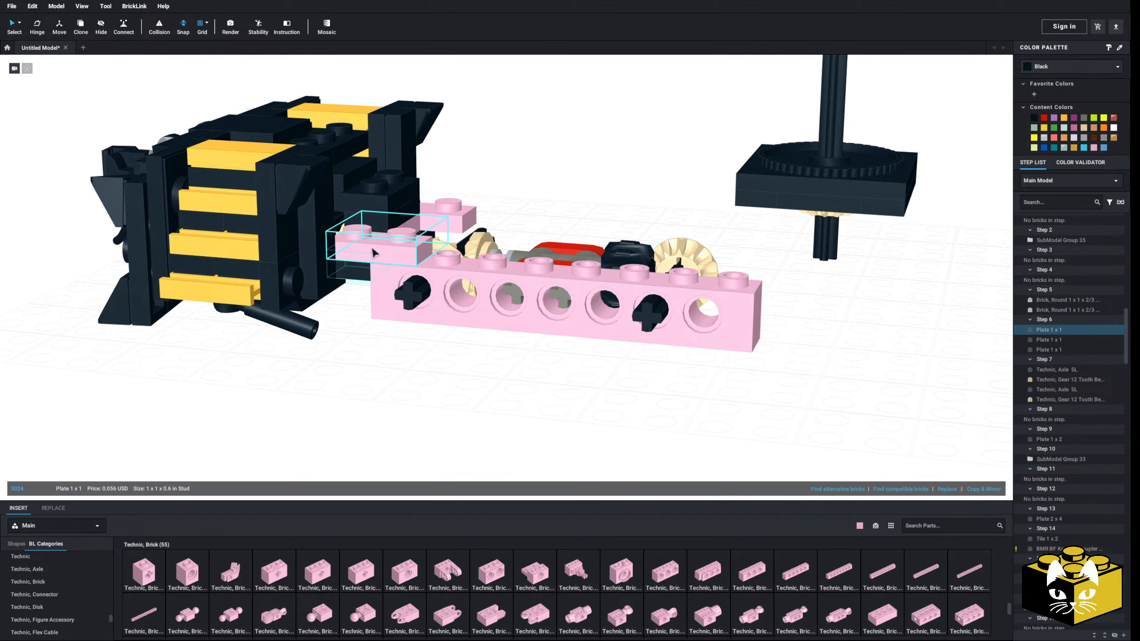
key("Delete")
right_click_drag(366, 326, 369, 362)
left_click_drag(460, 297, 400, 331)
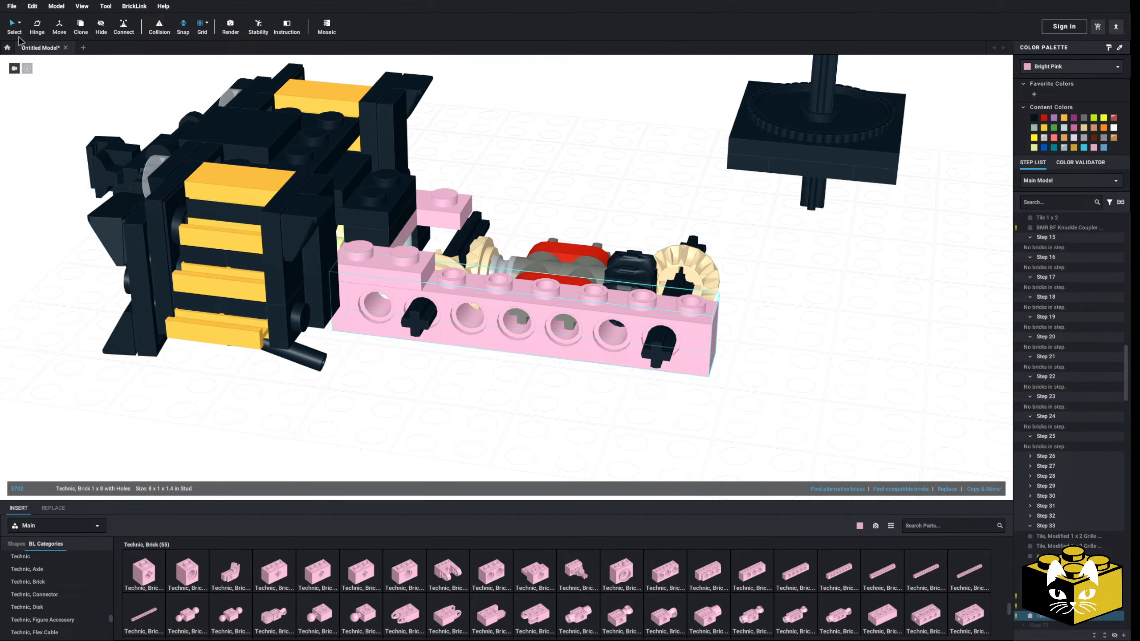
right_click_drag(387, 274, 238, 330)
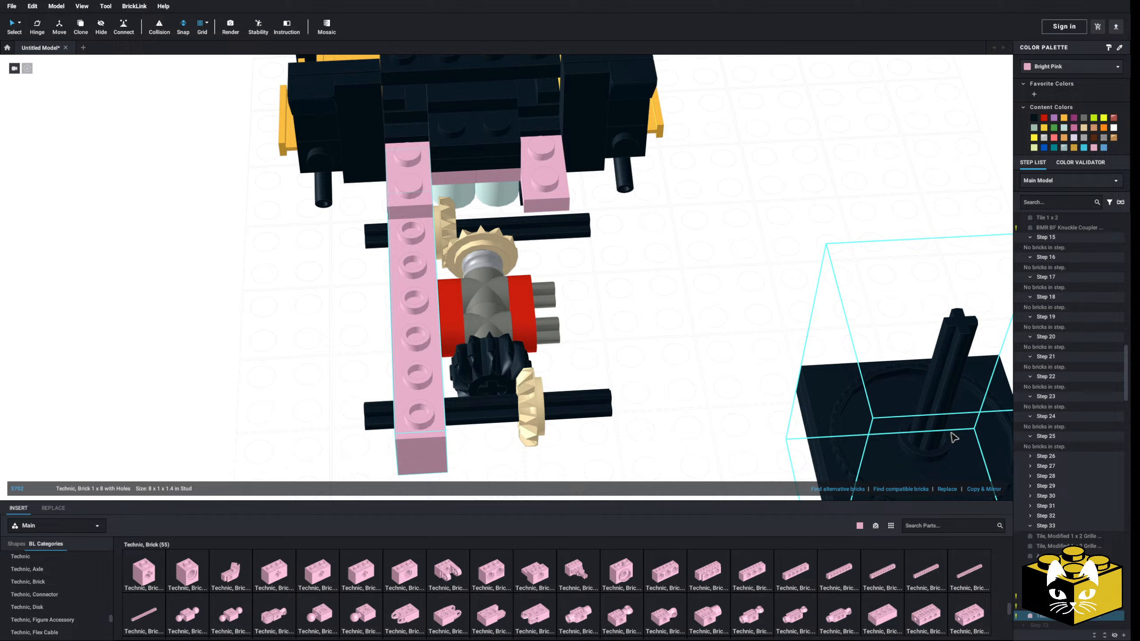
left_click(982, 490)
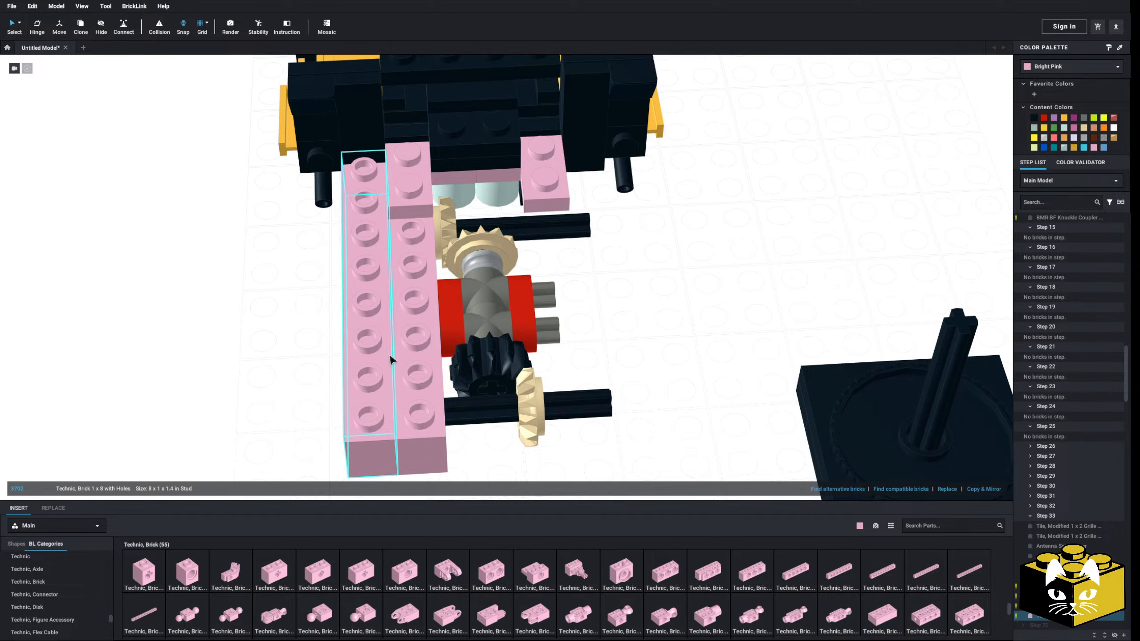
key("Delete")
right_click_drag(390, 358, 299, 356)
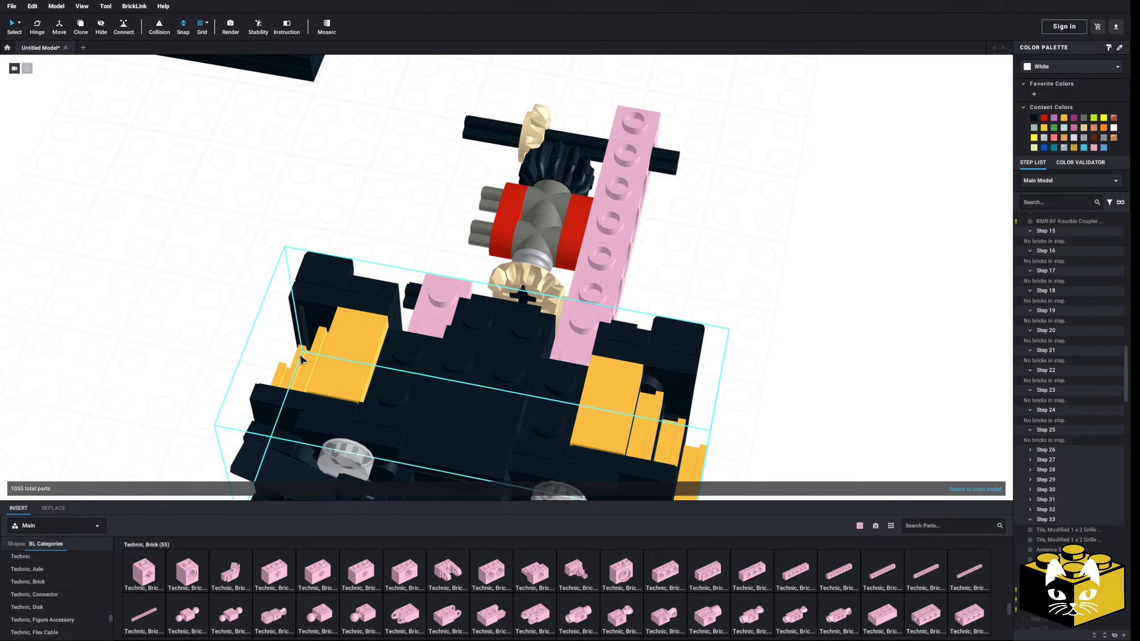
Mirror-copy the 1 x 8 Technic brick to form the far side beam and delete the surplus copy between the beams
left_click(601, 217)
right_click_drag(601, 216, 625, 210)
left_click(984, 489)
left_click(984, 488)
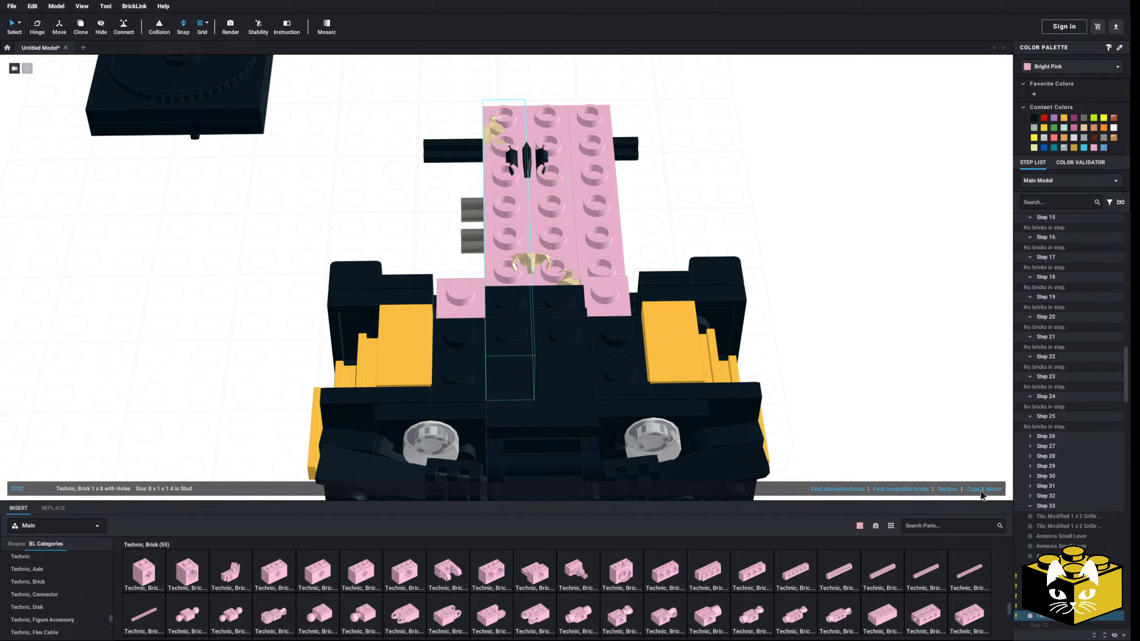
left_click(984, 488)
left_click(878, 321)
right_click_drag(878, 321, 844, 335)
left_click(560, 234)
key("Delete")
left_click(566, 244)
key("Delete")
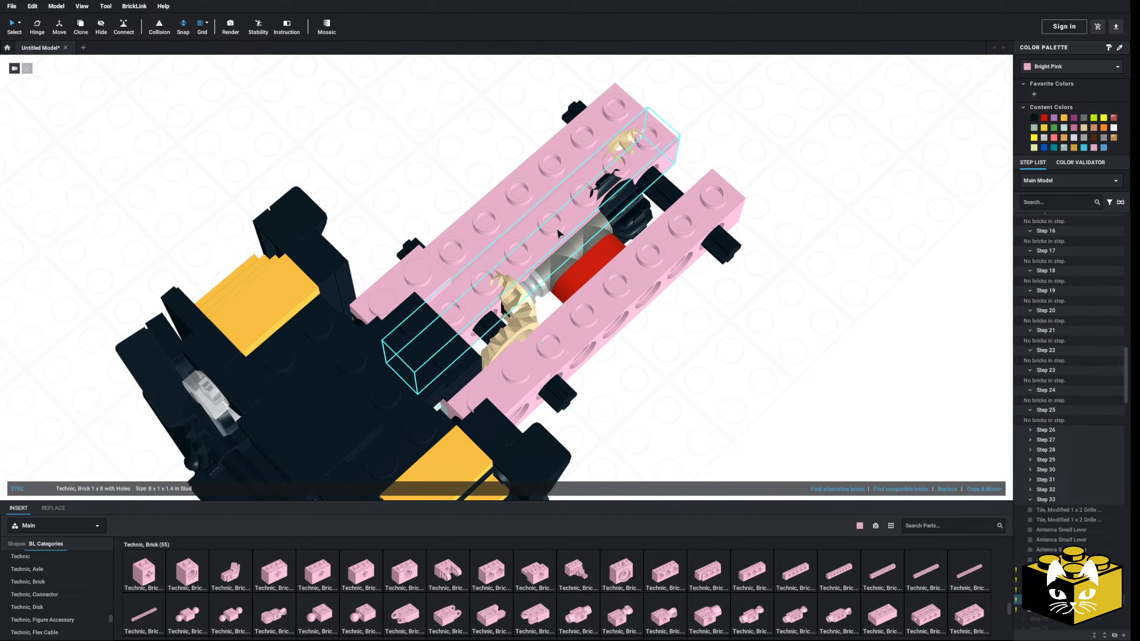
Recolor both 1 x 8 Technic side beams and the two pink 2 x 2 corner plates black
right_click_drag(649, 371, 600, 343)
left_click(641, 357)
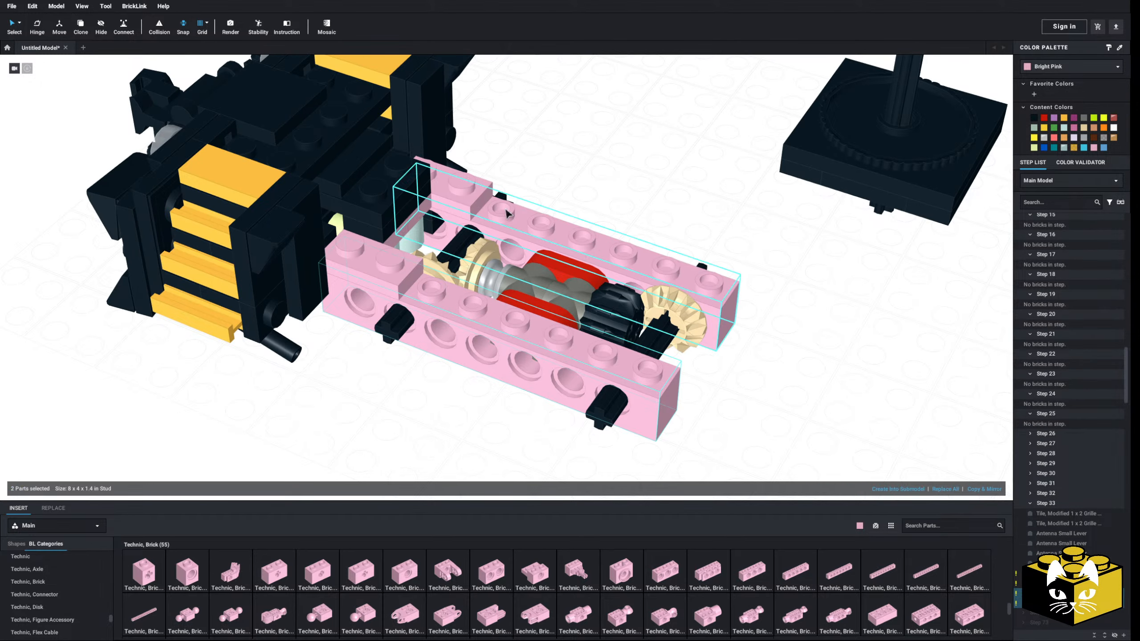
left_click(361, 269, "ctrl")
left_click(1034, 118)
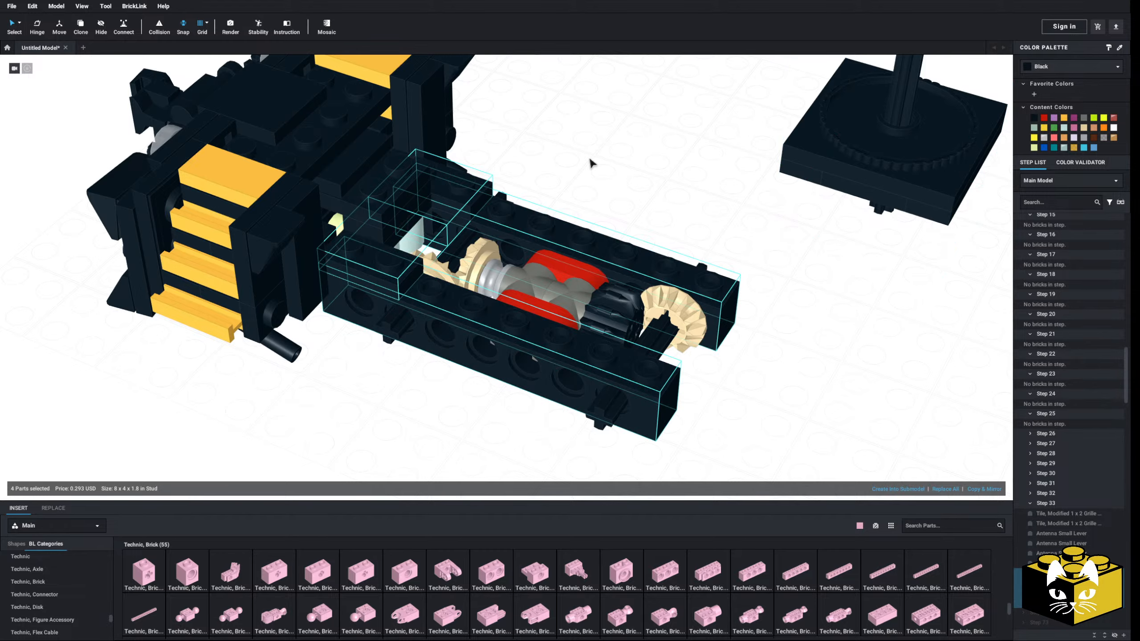
middle_click_drag(590, 161, 611, 179)
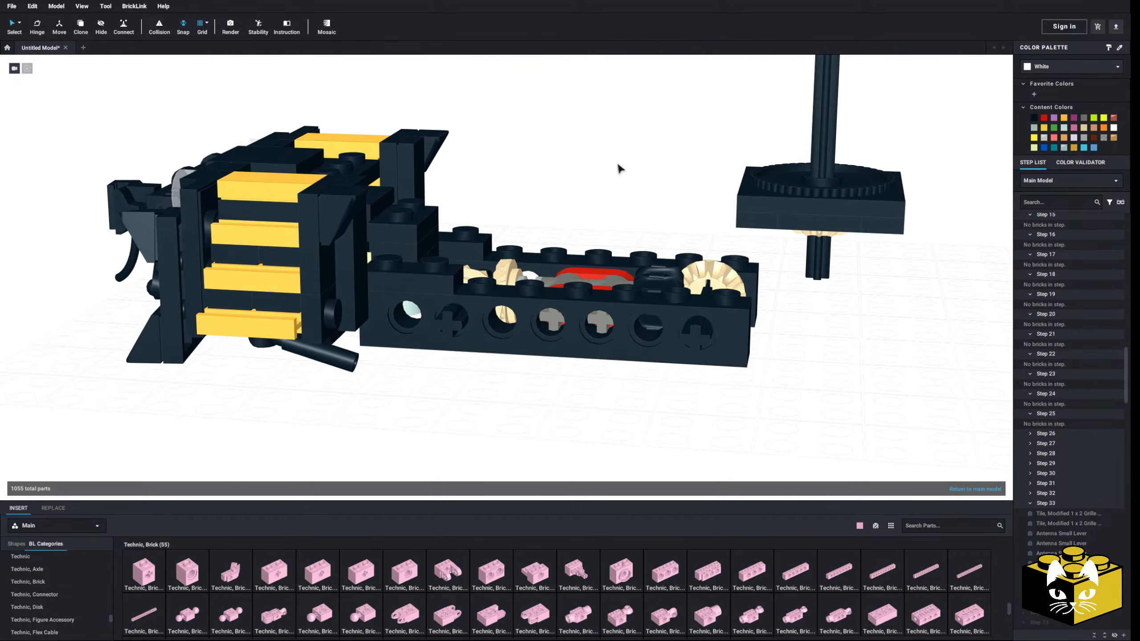
Insert a bright pink Train Wheel RC, Spoked with Technic Axle Hole on the near end of the axle by the steps
scroll(47, 574, "down", 3)
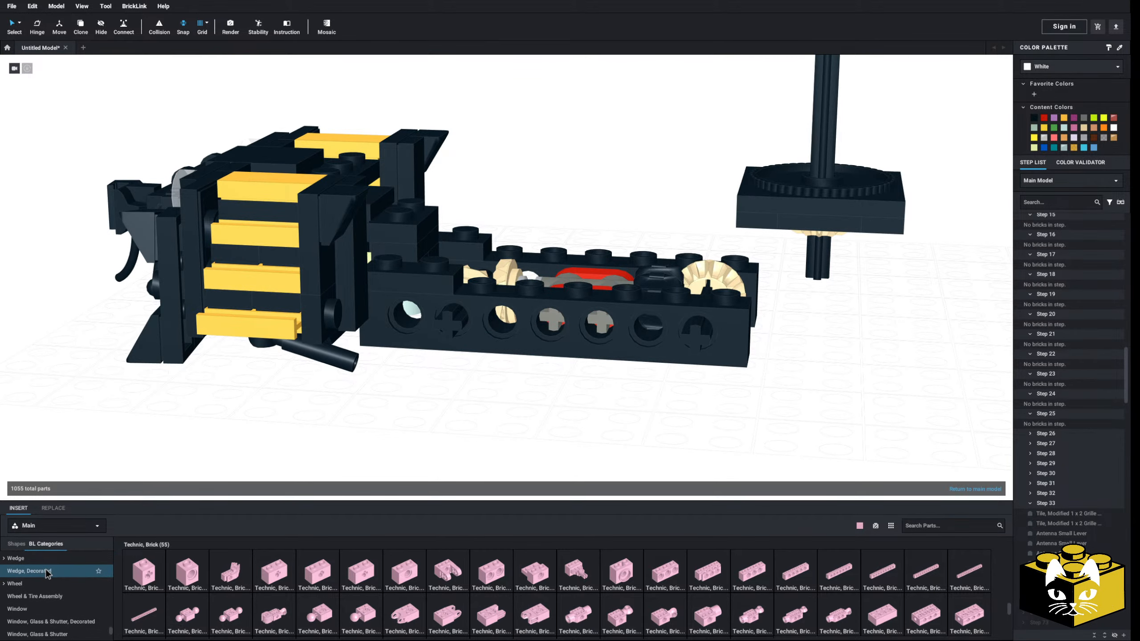
left_click(29, 568)
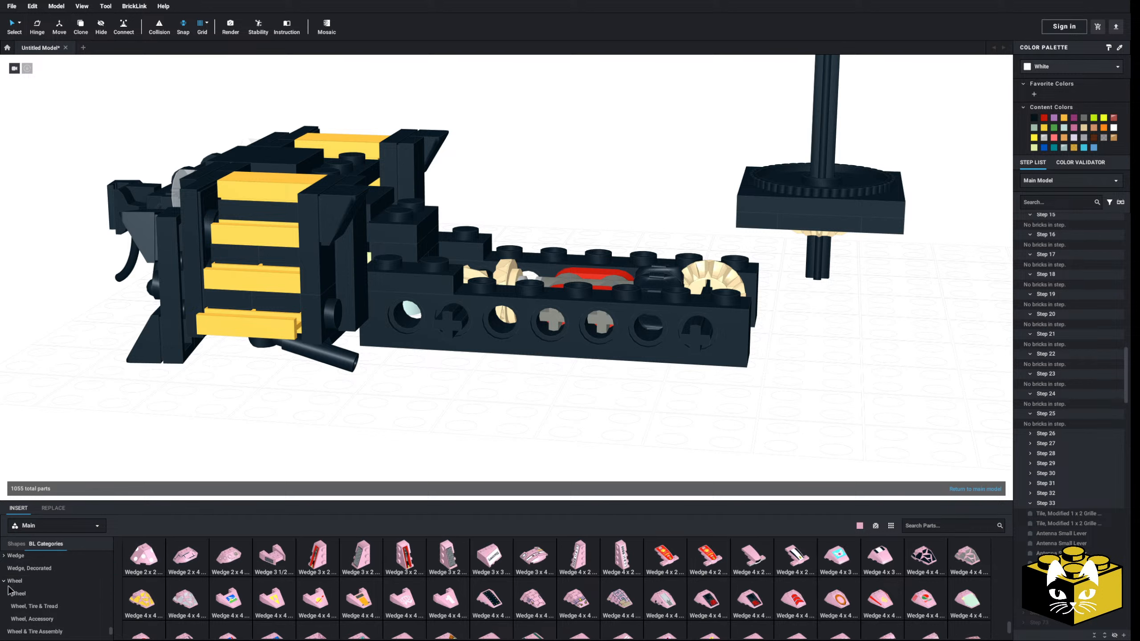
left_click(14, 593)
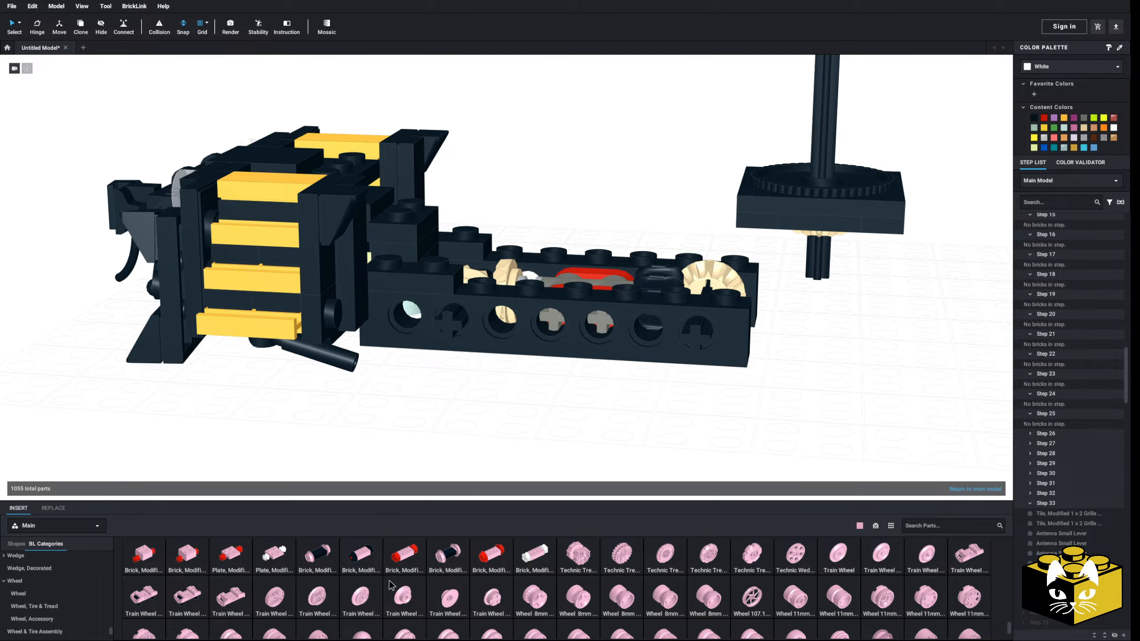
left_click(369, 601)
right_click_drag(420, 409, 384, 425)
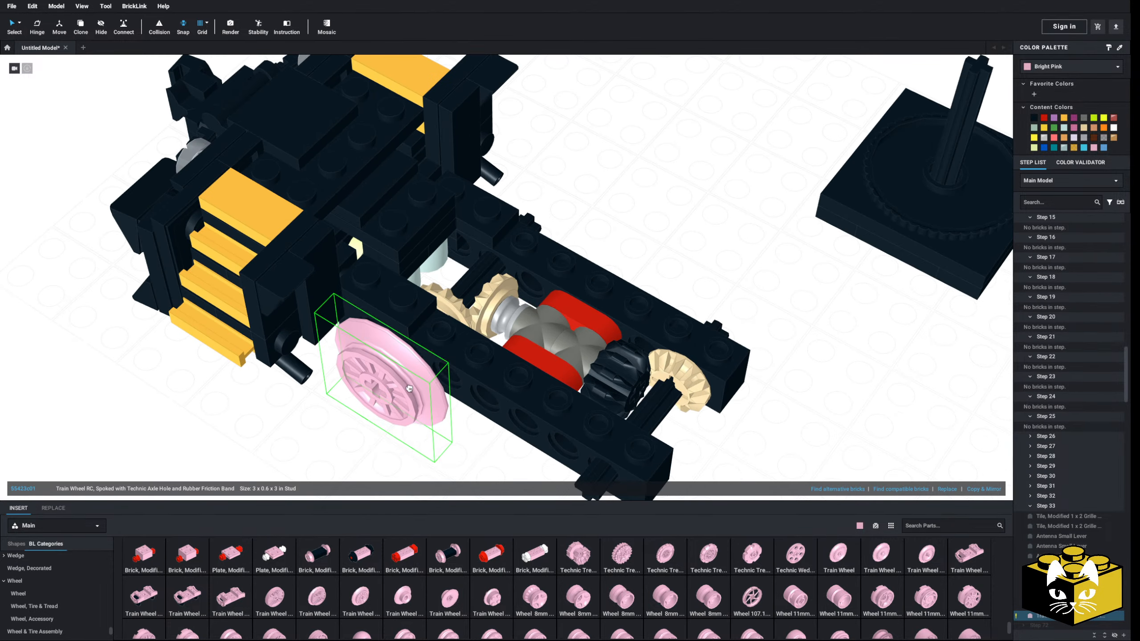
left_click(417, 358)
right_click_drag(417, 358, 364, 297)
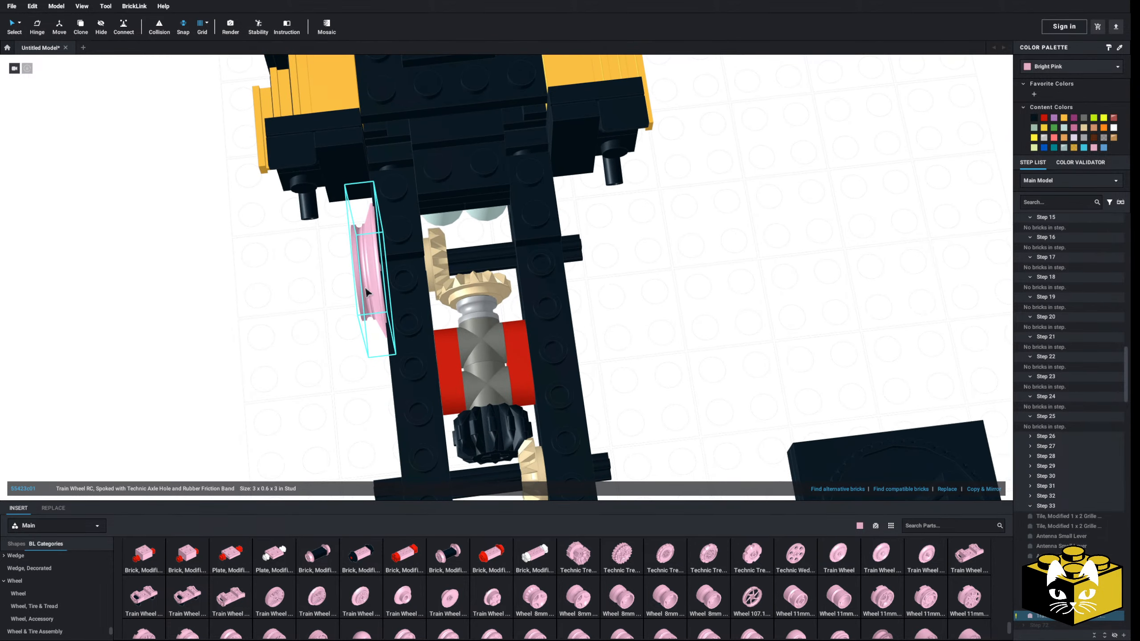
Delete the wrongly pasted bracket and plate assembly and place a second spoked train wheel on the other axle, same side
right_click(369, 290)
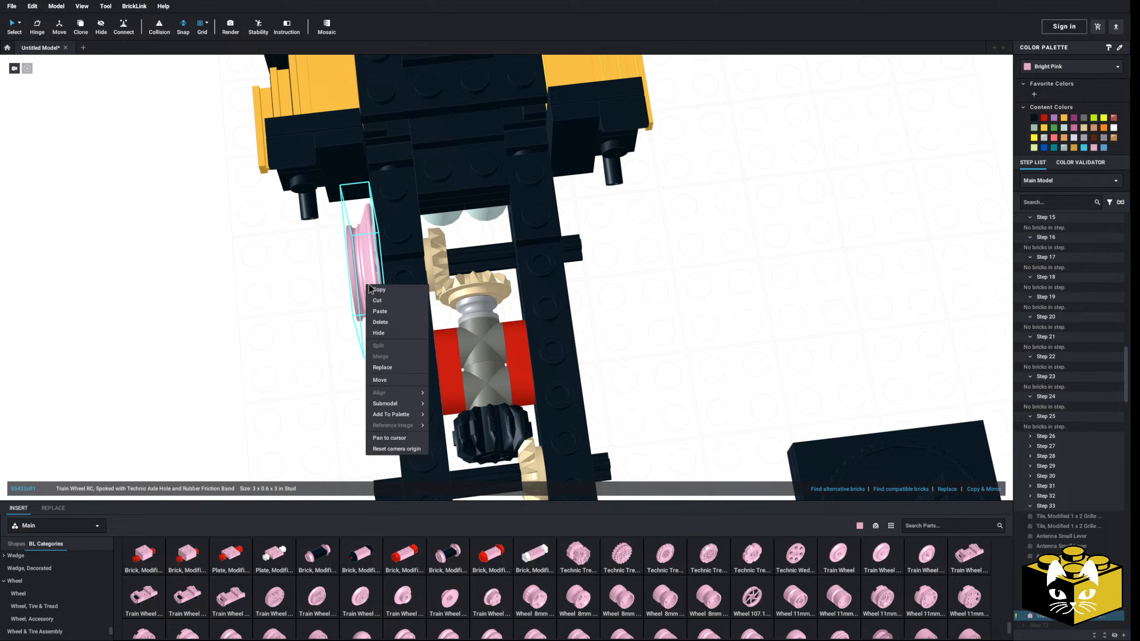
left_click(383, 312)
right_click(328, 330)
left_click(346, 365)
left_click(363, 387)
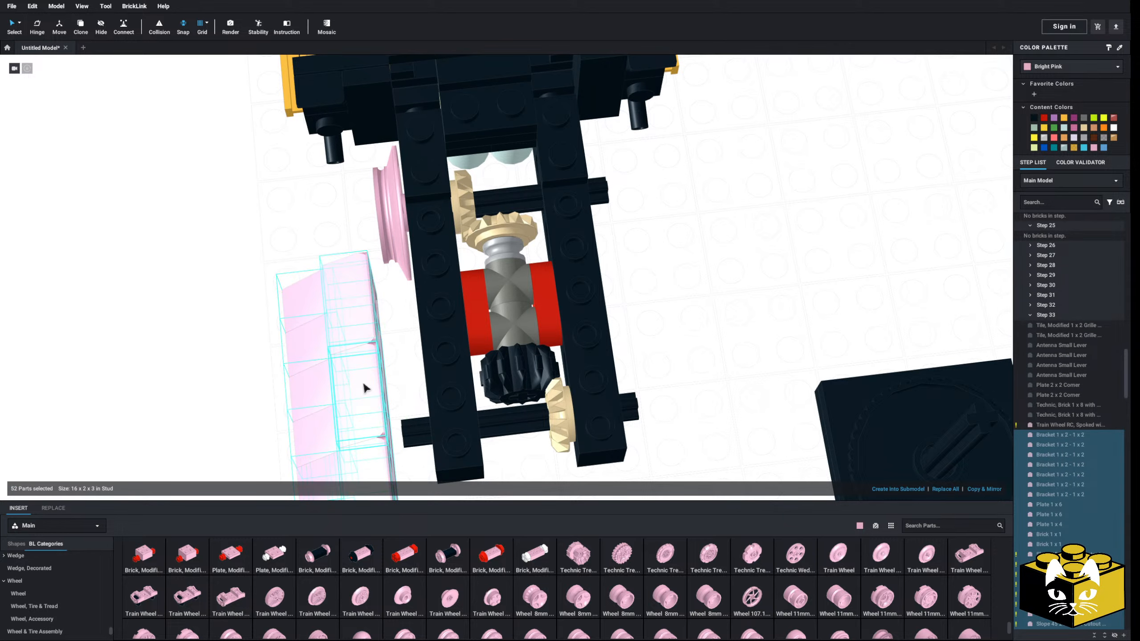
key("Delete")
left_click_drag(338, 475, 427, 436)
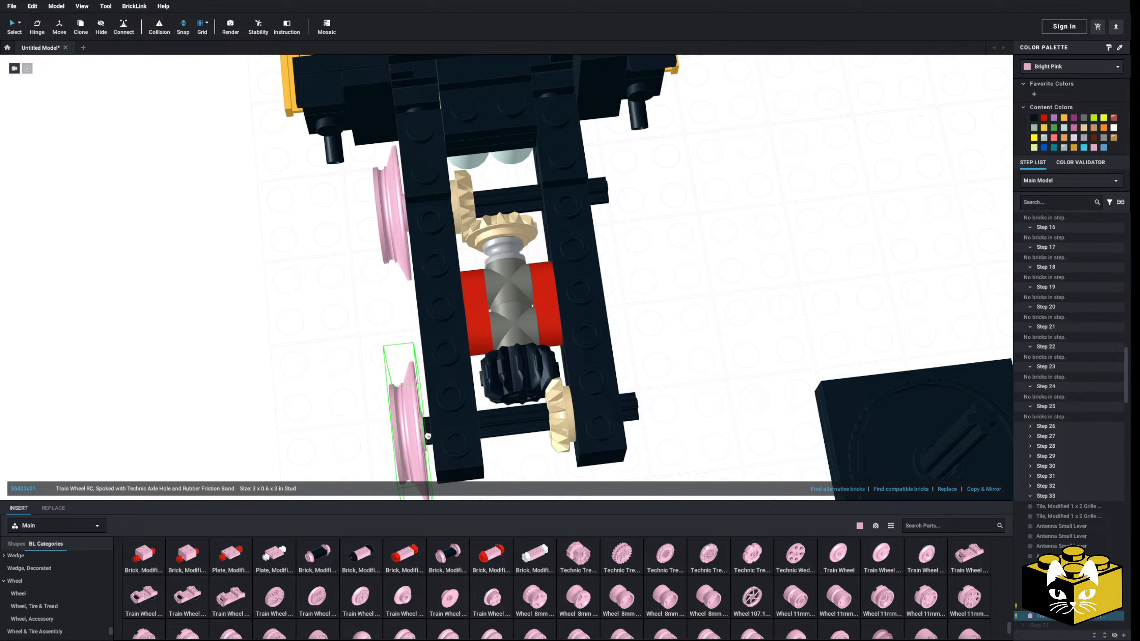
Copy the two spoked train wheels and mount the pair on the axle ends at the opposite side of the truck
left_click(387, 250, "ctrl")
right_click(386, 251)
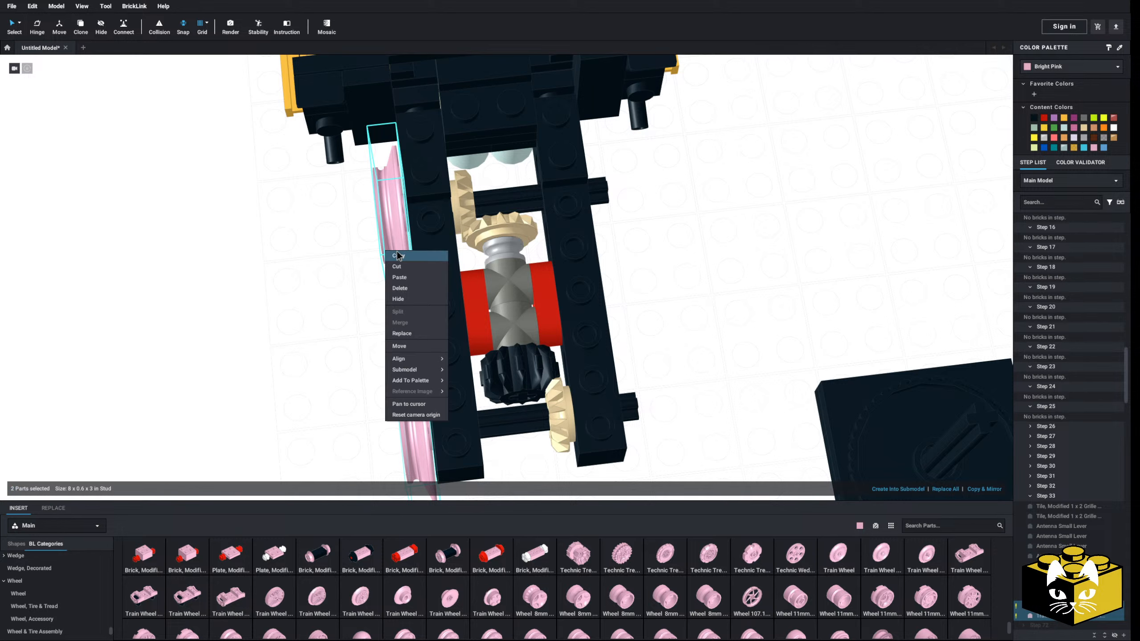
left_click(398, 257)
left_click(356, 275)
right_click(356, 275)
left_click(370, 304)
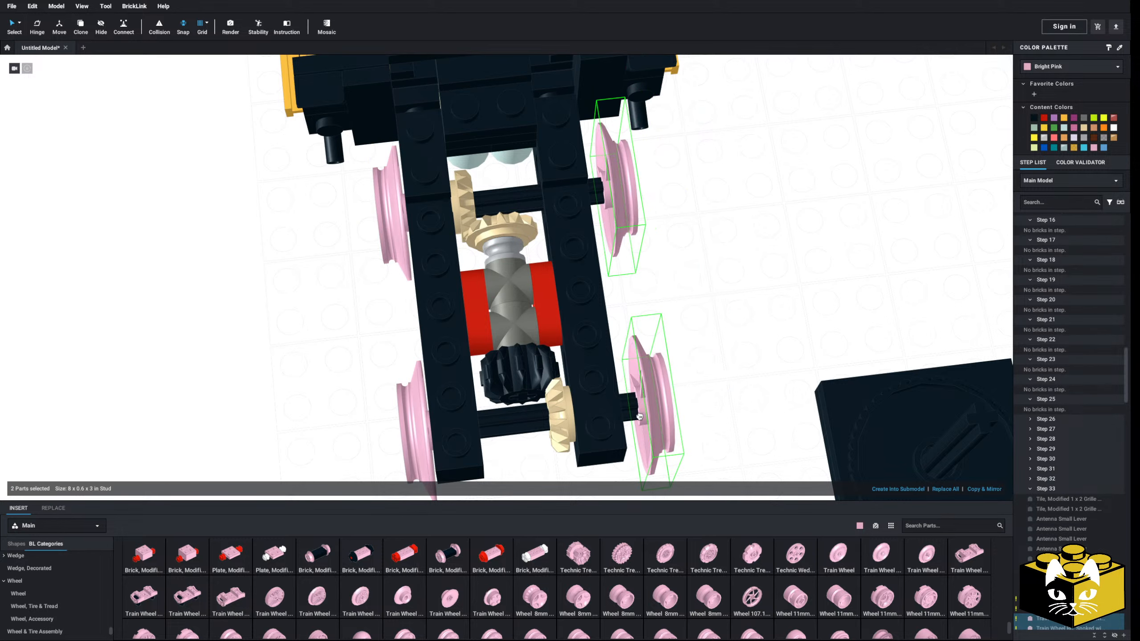
left_click(644, 379)
right_click_drag(643, 380, 615, 384)
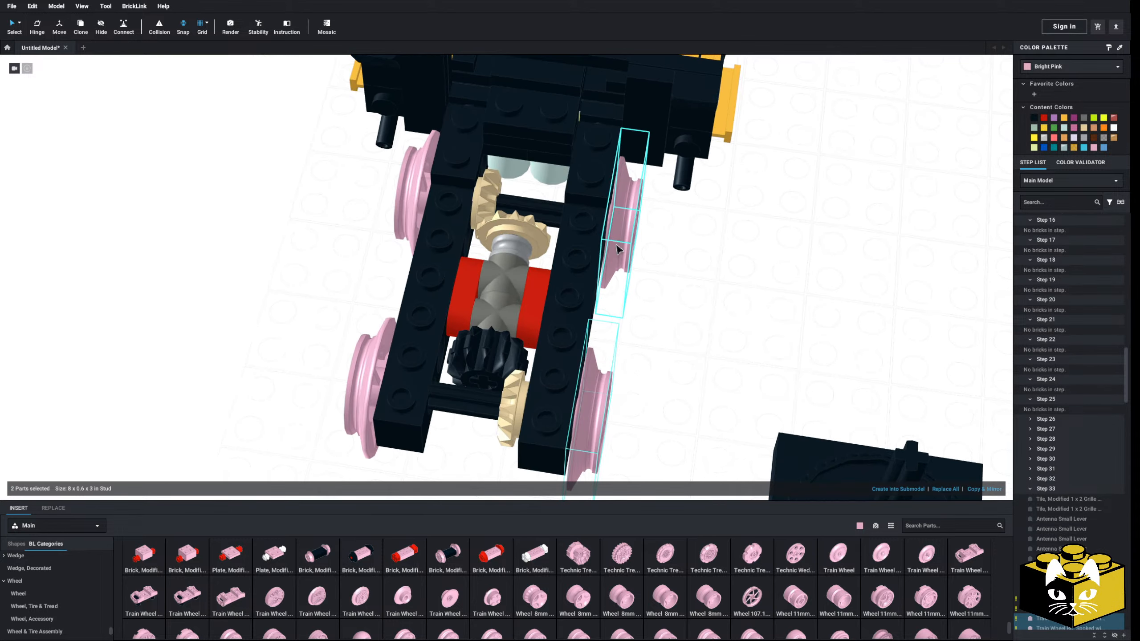
mouse_move(618, 250)
left_mouse_down()
mouse_move(628, 253)
mouse_move(619, 253)
left_mouse_up()
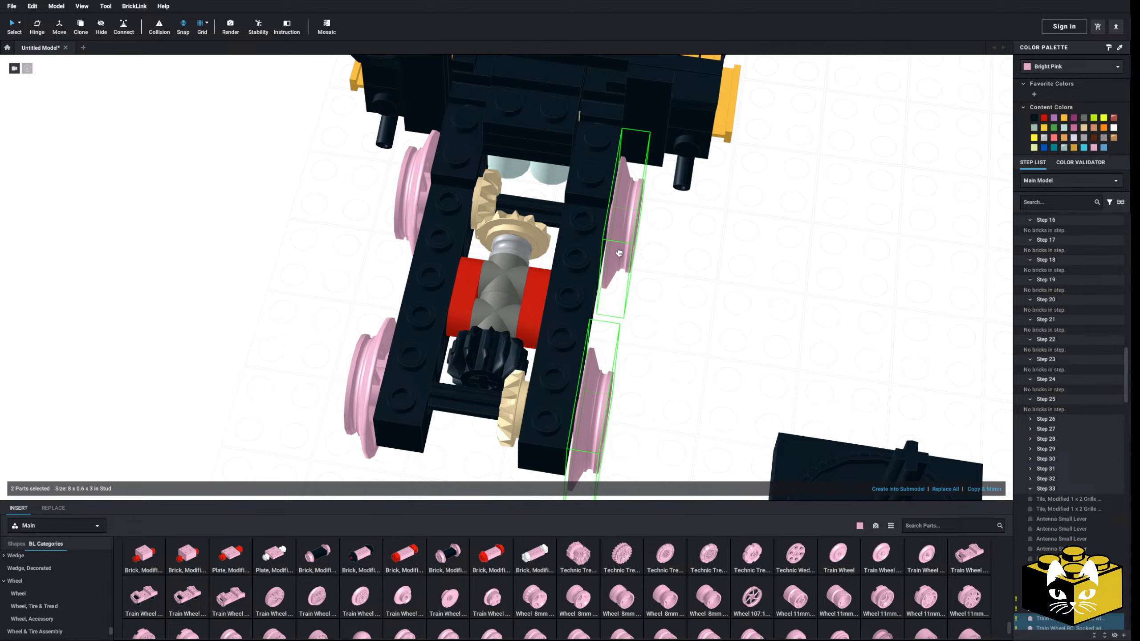
right_click_drag(618, 255, 414, 232)
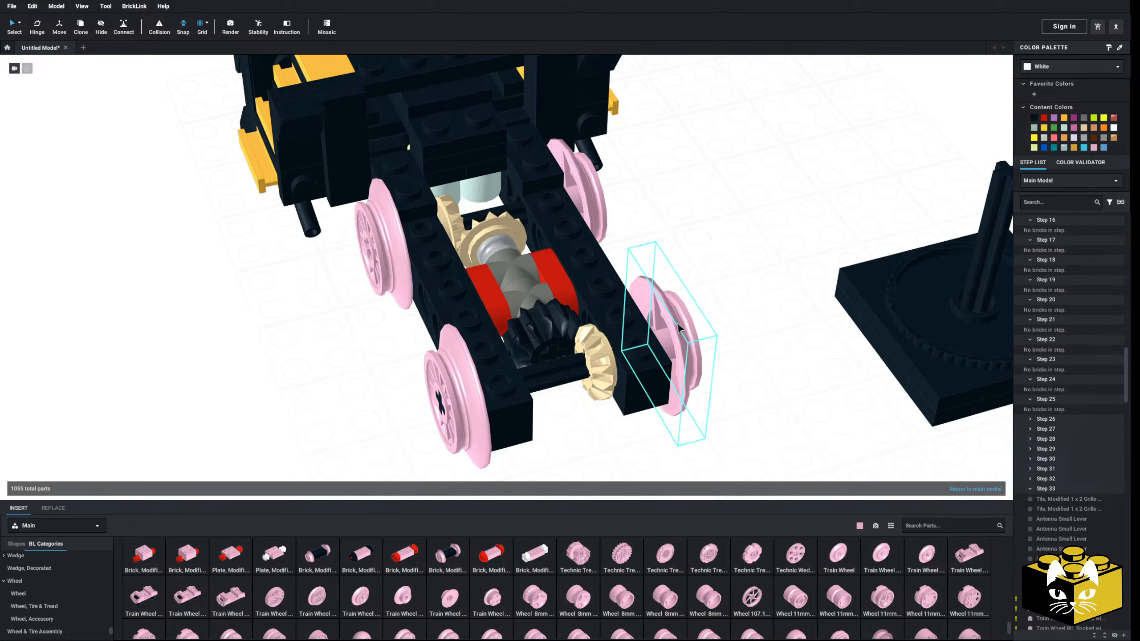
Recolor all four spoked train wheels black
left_click(471, 387, "ctrl")
right_click_drag(470, 387, 514, 382)
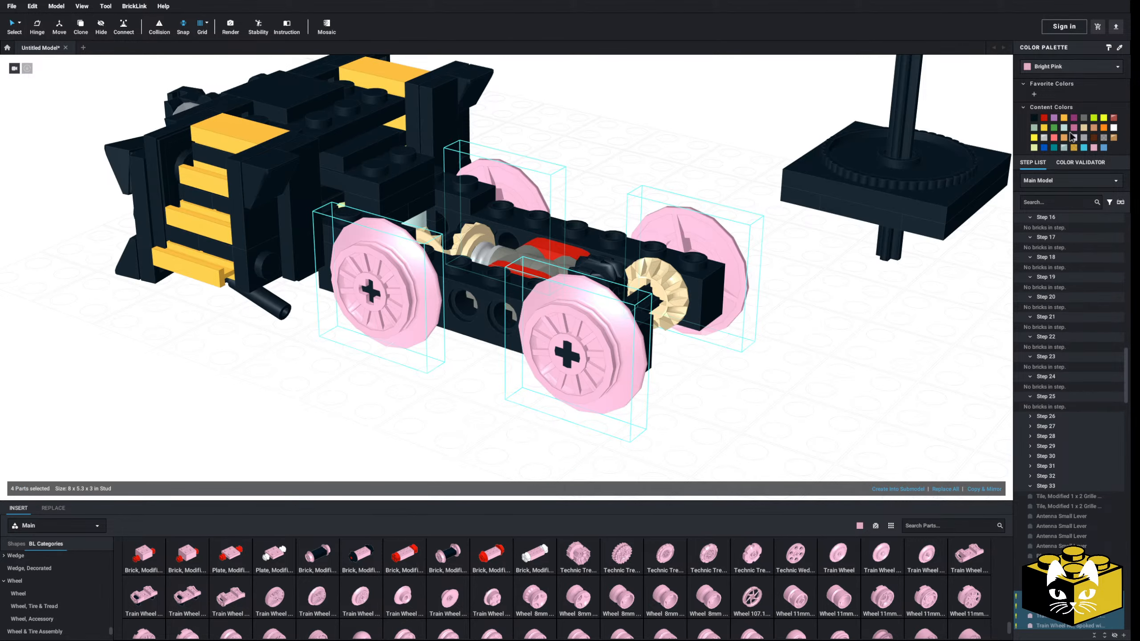
left_click(1035, 119)
Examine the rebuilt two-axle truck from the side and compare it with the locomotive reference photos
left_click(833, 361)
right_click_drag(832, 360, 649, 374)
scroll(649, 375, "up", 4)
right_click_drag(618, 310, 627, 335)
scroll(619, 338, "down", 6)
scroll(627, 335, "up", 4)
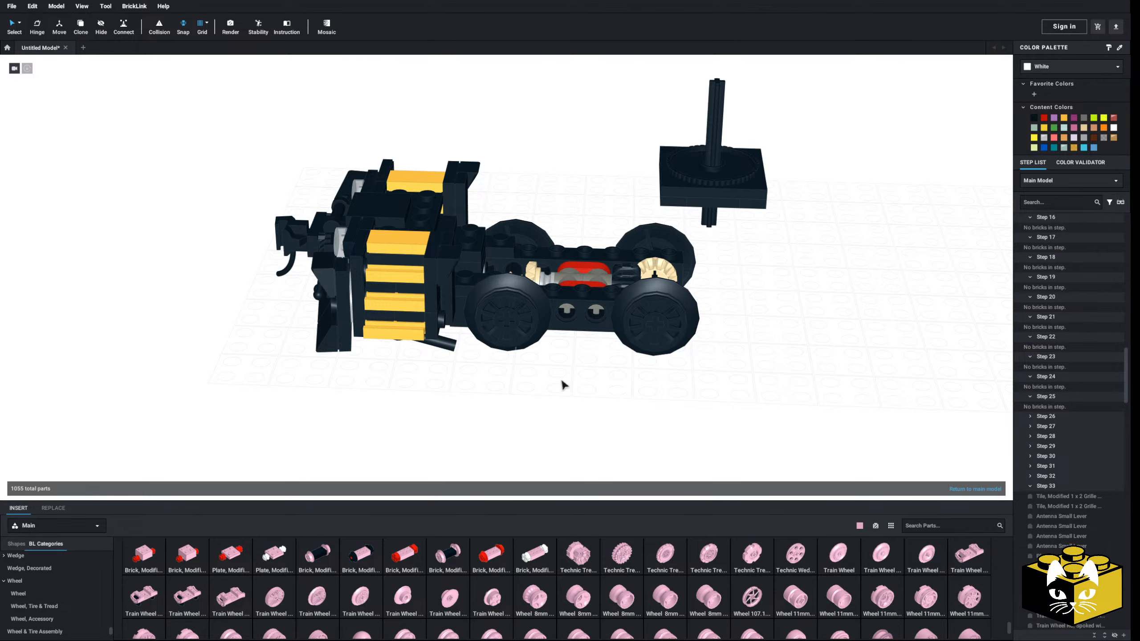
right_click_drag(563, 385, 505, 385)
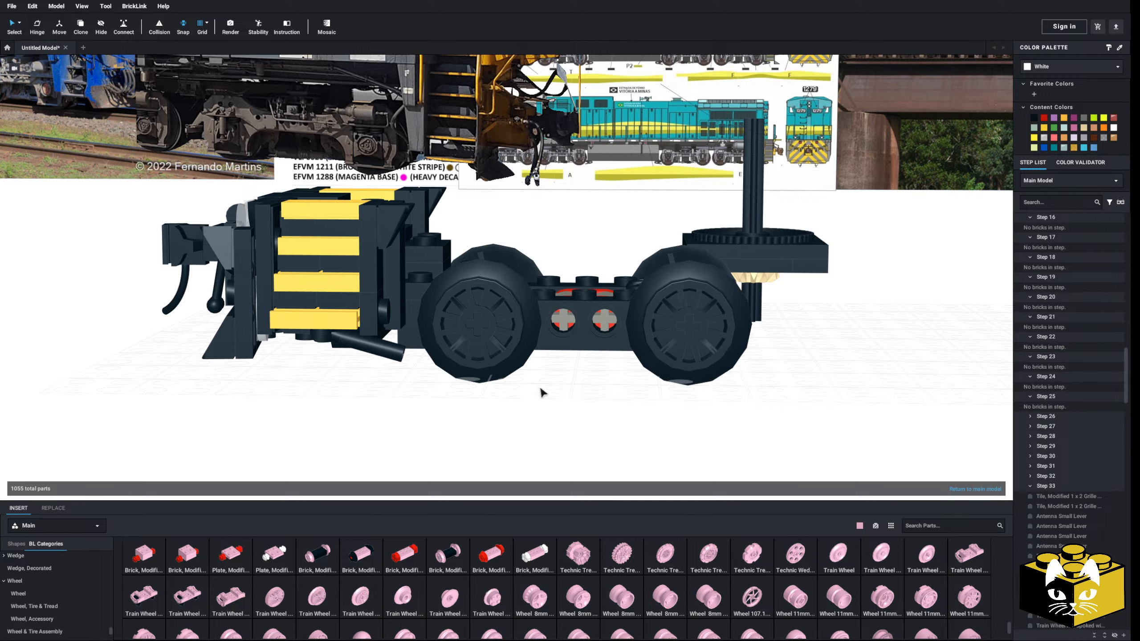
middle_click_drag(540, 388, 617, 440)
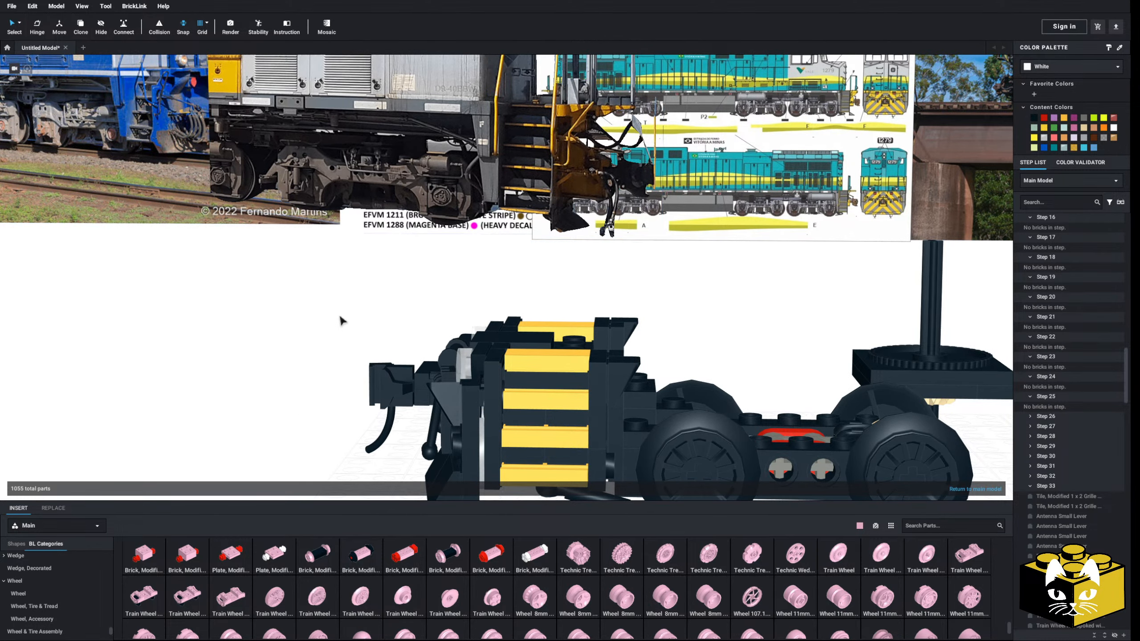
scroll(339, 317, "down", 4)
middle_click_drag(339, 317, 338, 298)
right_click_drag(338, 298, 307, 300)
scroll(307, 301, "up", 5)
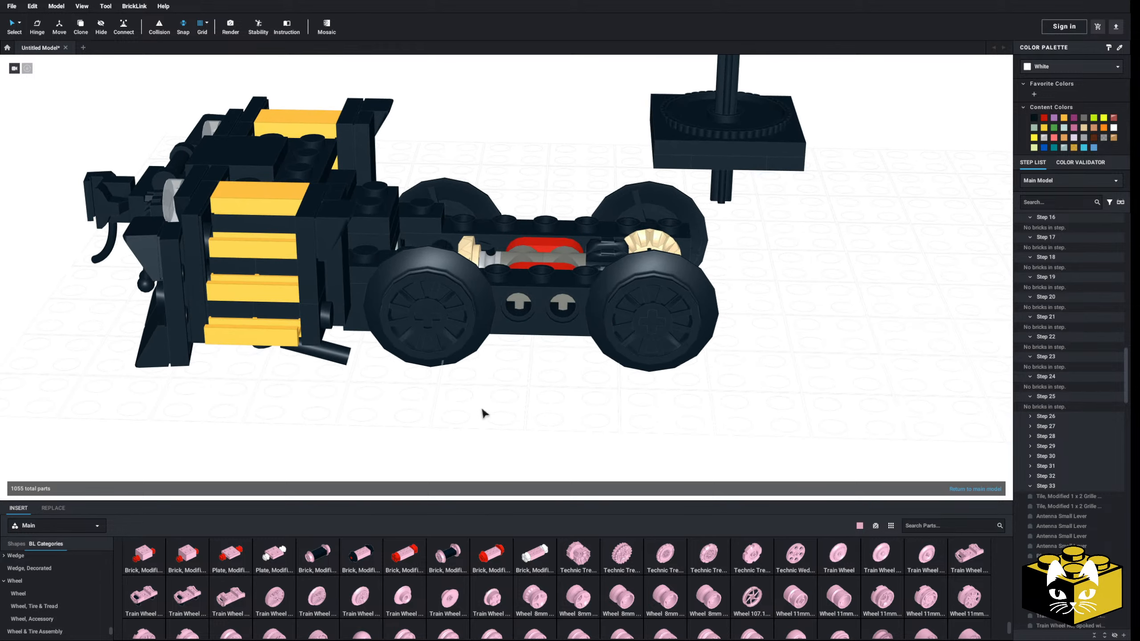
Insert a bright pink Plate 2 x 4 across both side beams, over the middle of the drive unit
right_click_drag(484, 413, 438, 415)
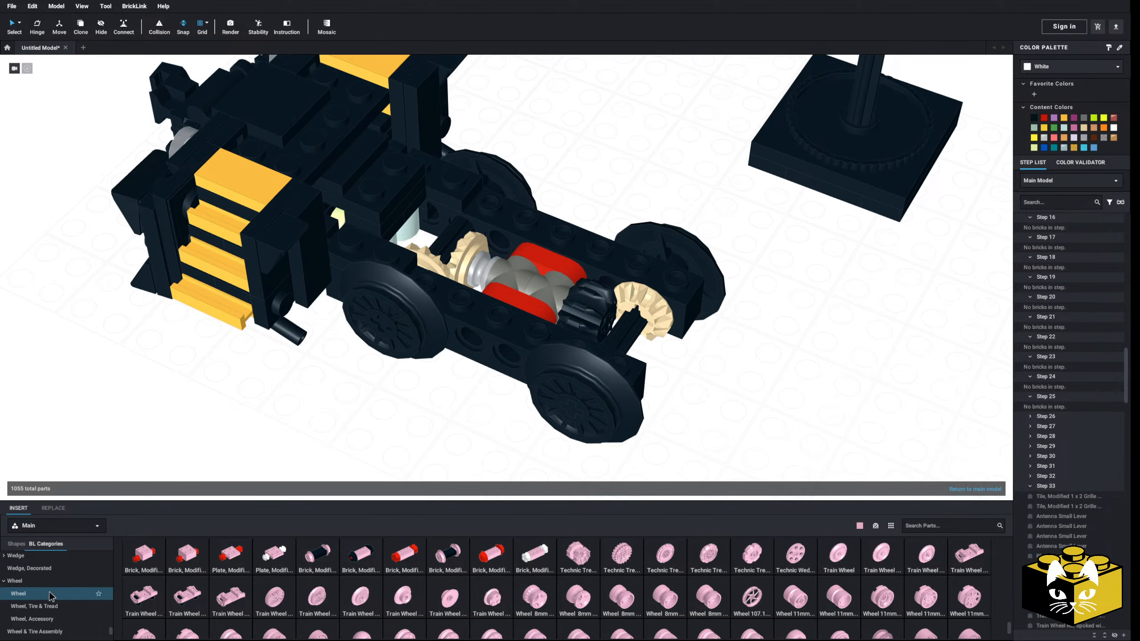
scroll(52, 590, "up", 10)
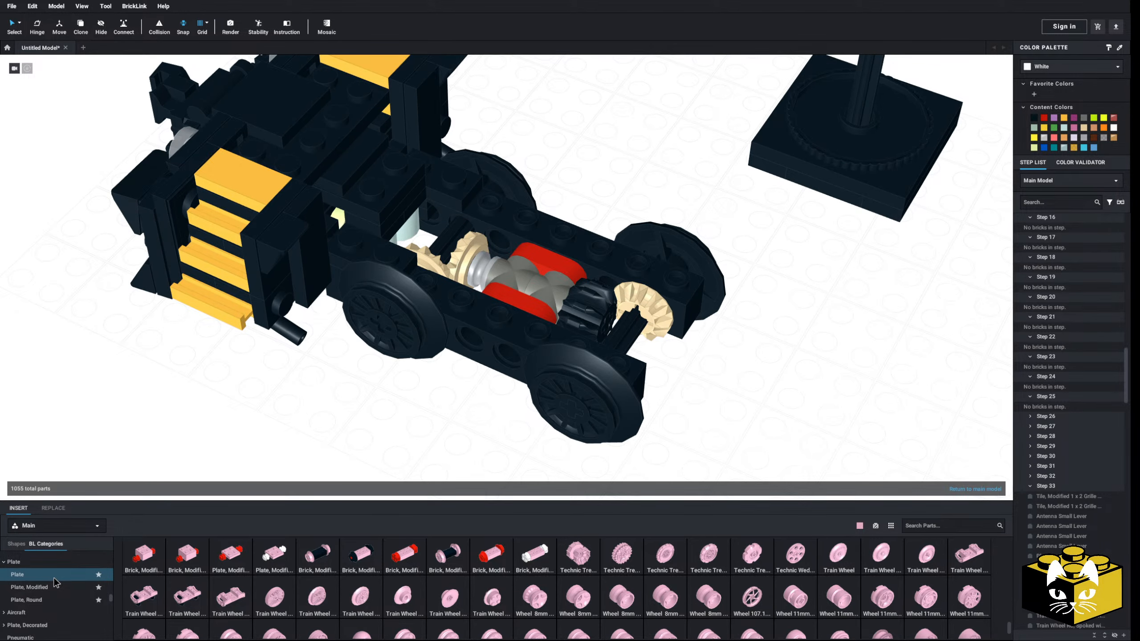
left_click(53, 577)
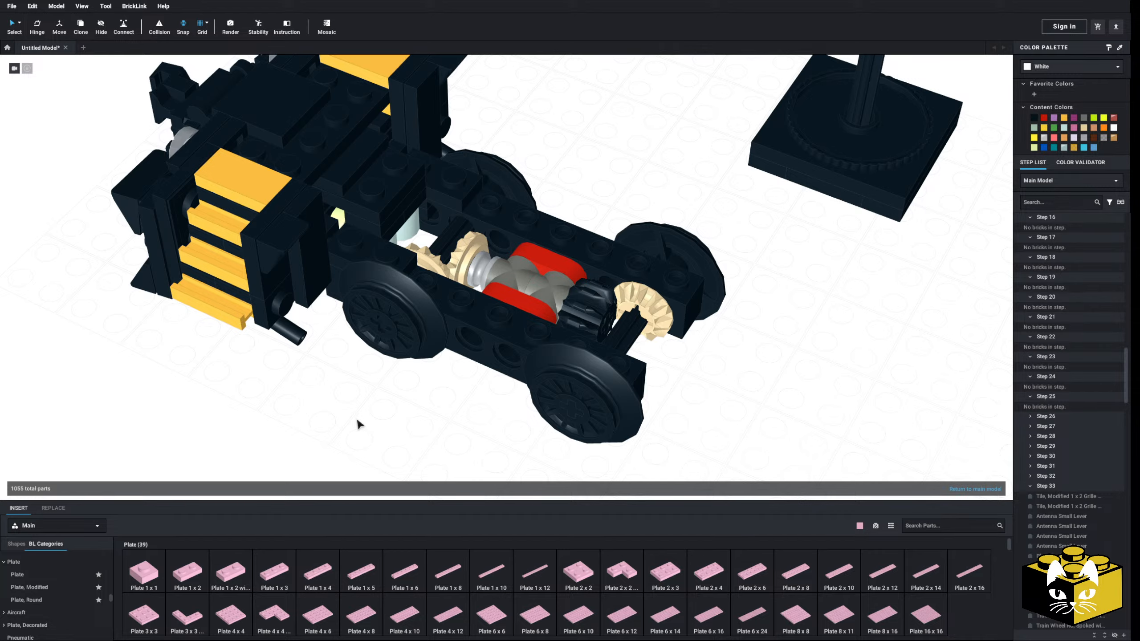
right_click_drag(366, 399, 395, 454)
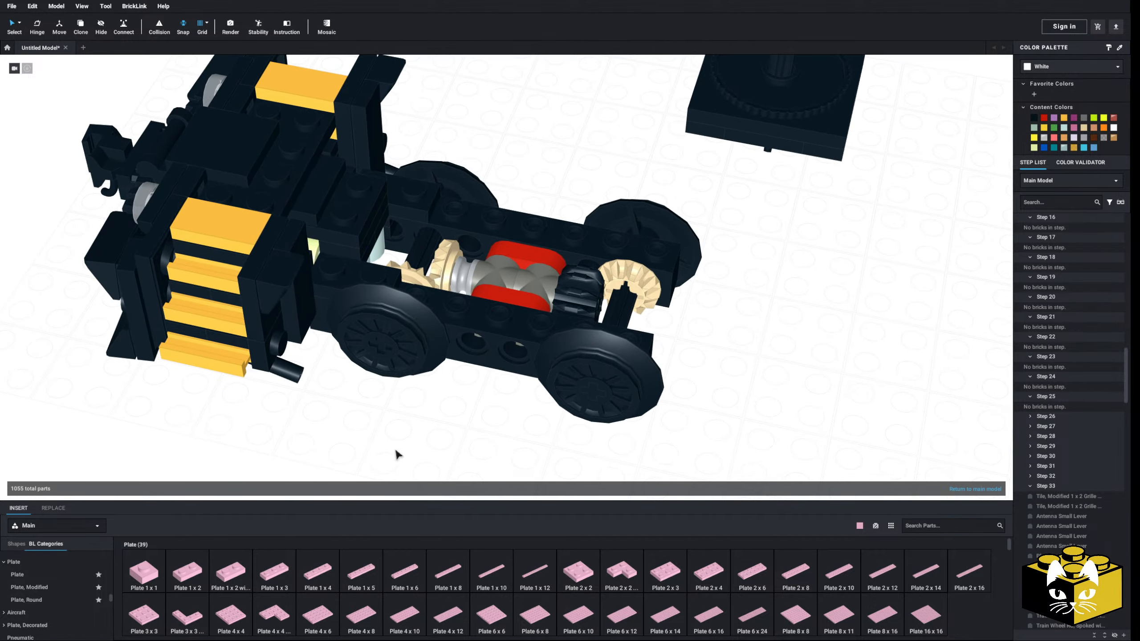
left_click(708, 572)
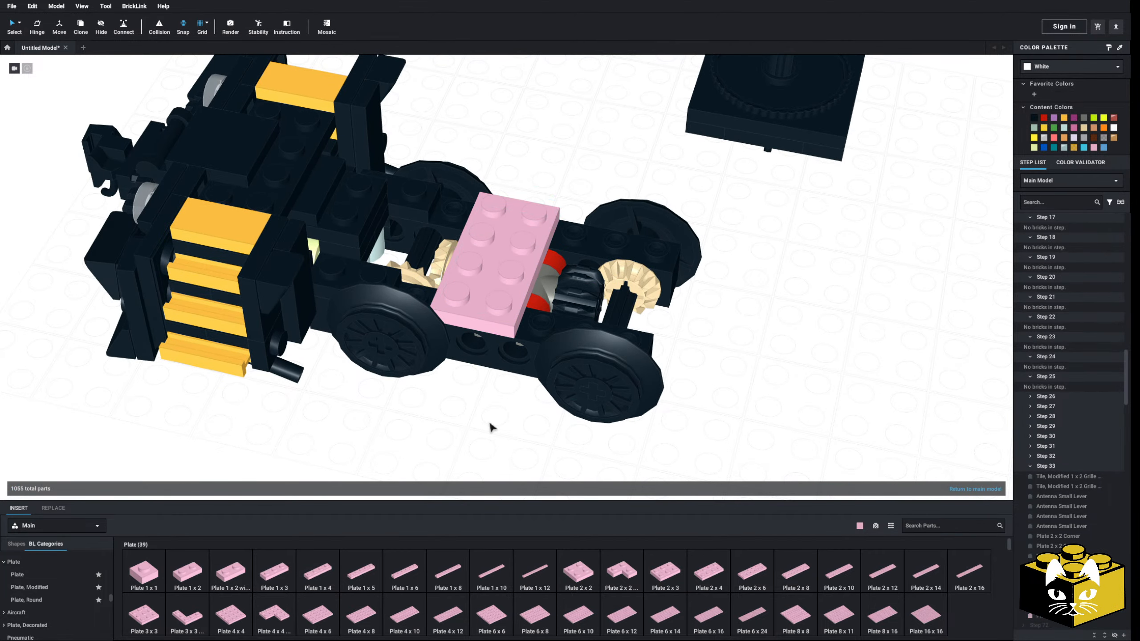
right_click_drag(490, 427, 486, 420)
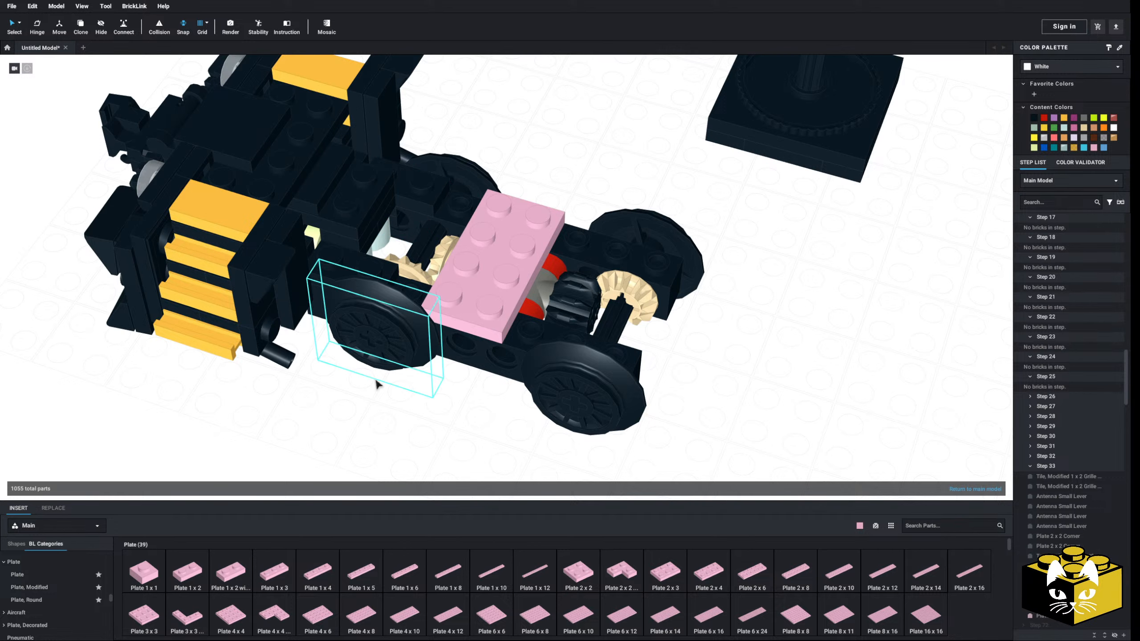
Fill the beam tops beside the 2 x 4 plate with Plate 1 x 1s towards the steps and Plate 1 x 3s towards the free end
left_click(144, 572)
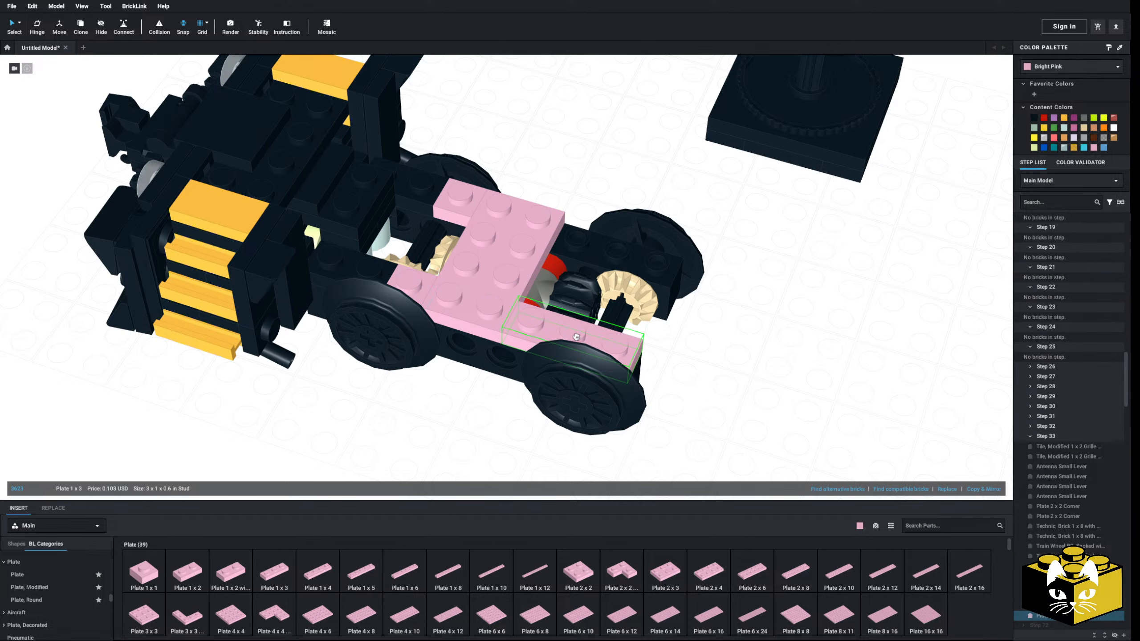
left_click(274, 572)
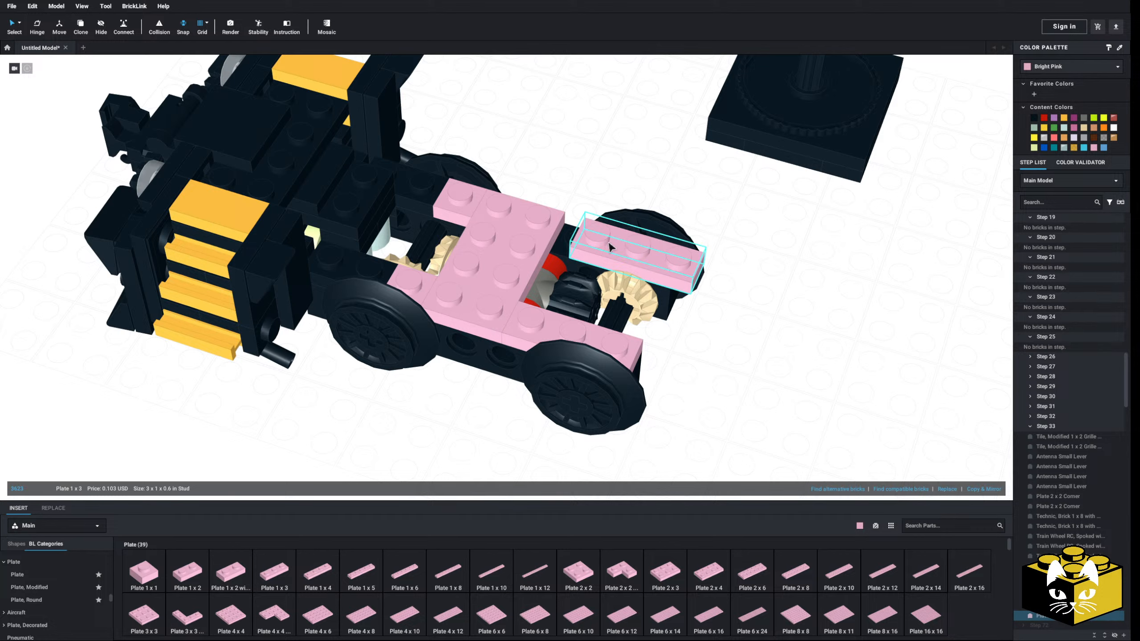
left_click(584, 245)
Recolor the 2 x 4 plate, both 1 x 1 plates and both 1 x 3 plates black
left_click(404, 285, "shift")
left_click(568, 347, "shift")
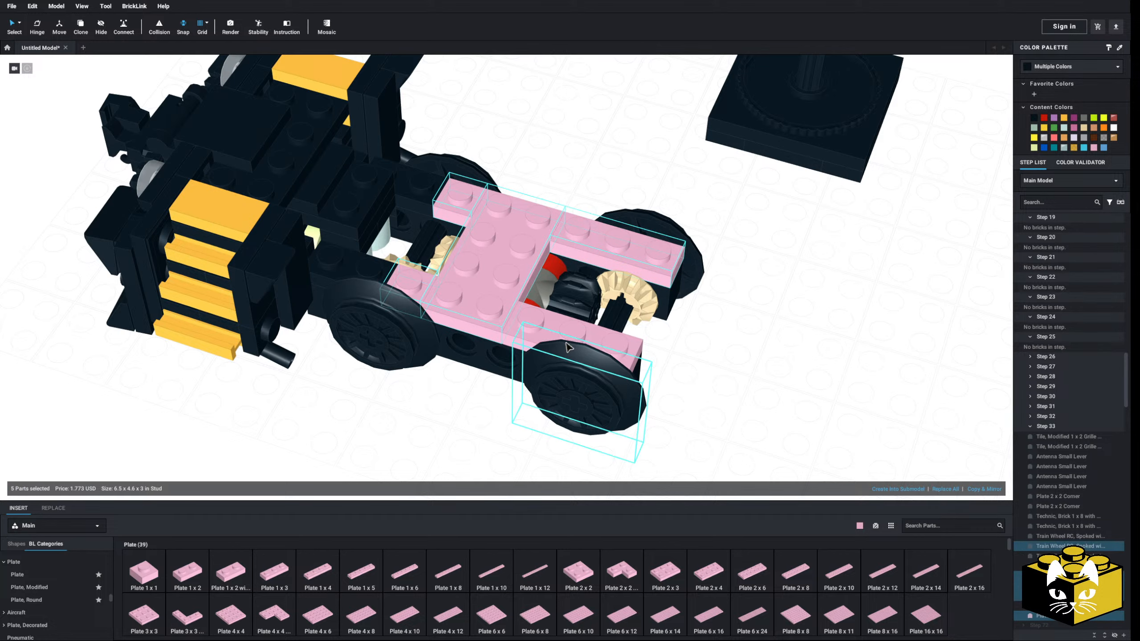
left_click(1033, 117)
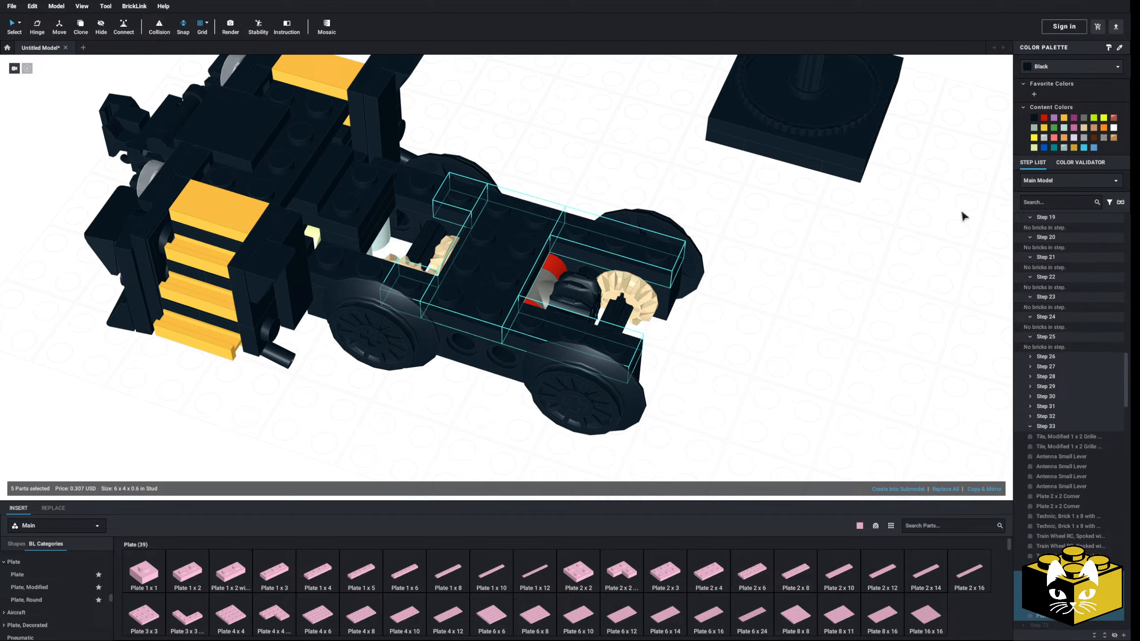
left_click(891, 310)
Insert a Plate 1 x 8 along the top of each side beam and recolor both plates black
right_click_drag(887, 318, 767, 352)
right_click_drag(692, 453, 672, 476)
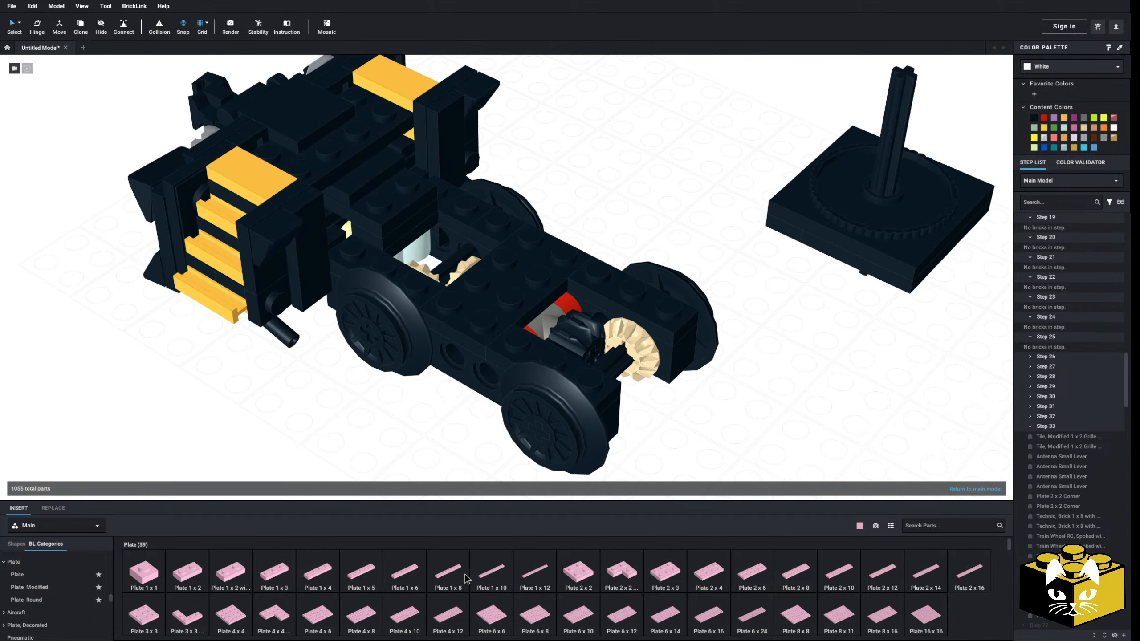
left_click(446, 579)
left_click(557, 247)
left_click(449, 560)
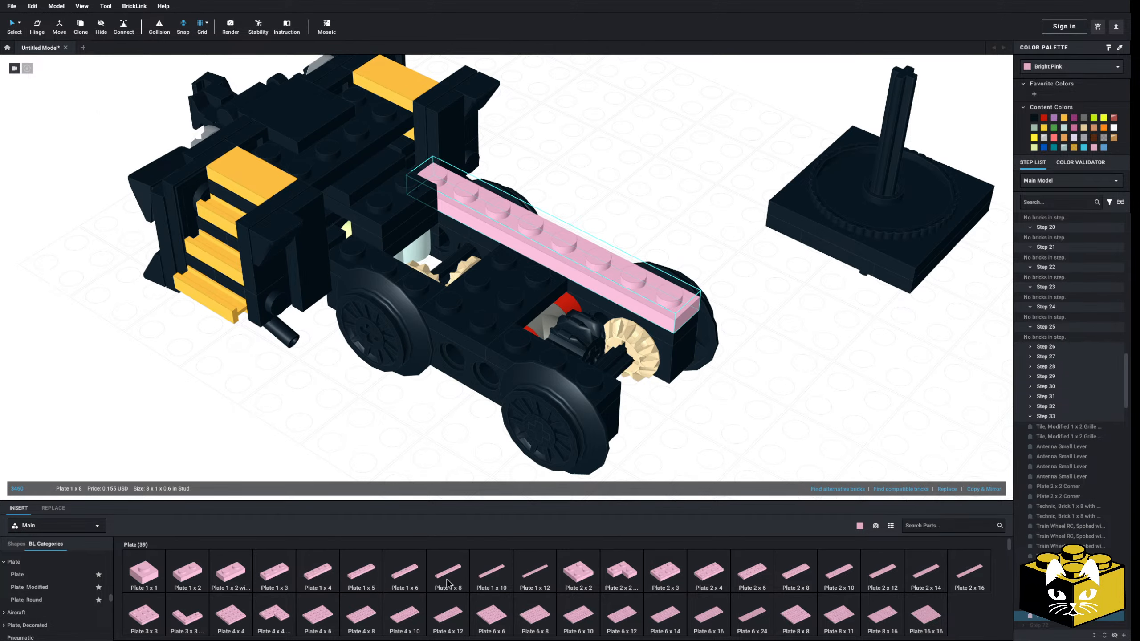
left_click(463, 318)
left_click(526, 233, "shift")
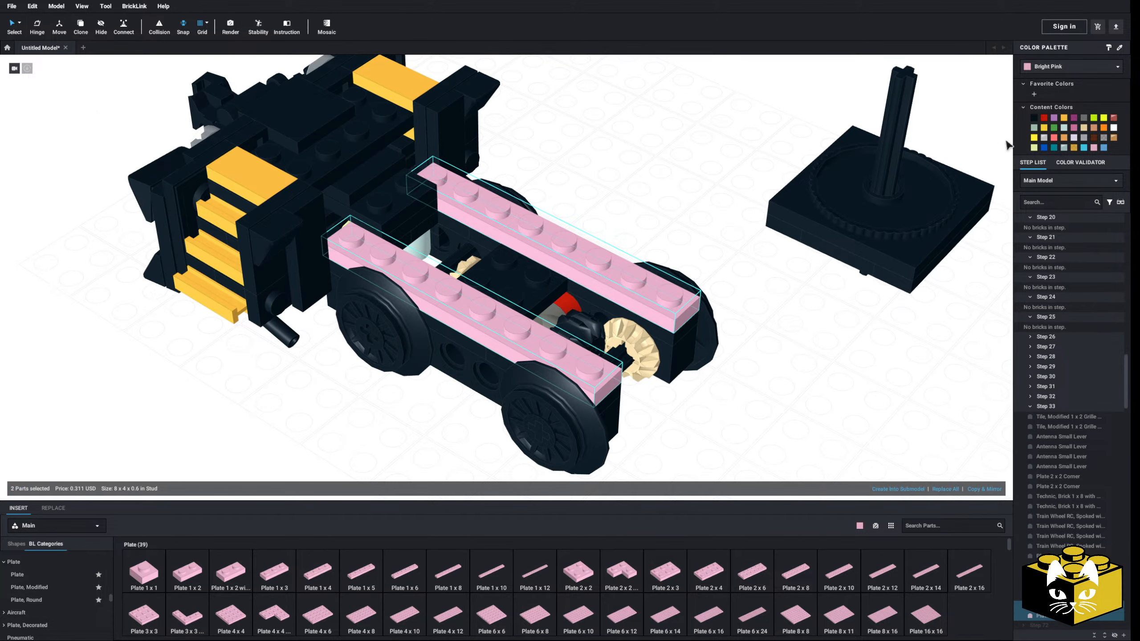
left_click(1034, 117)
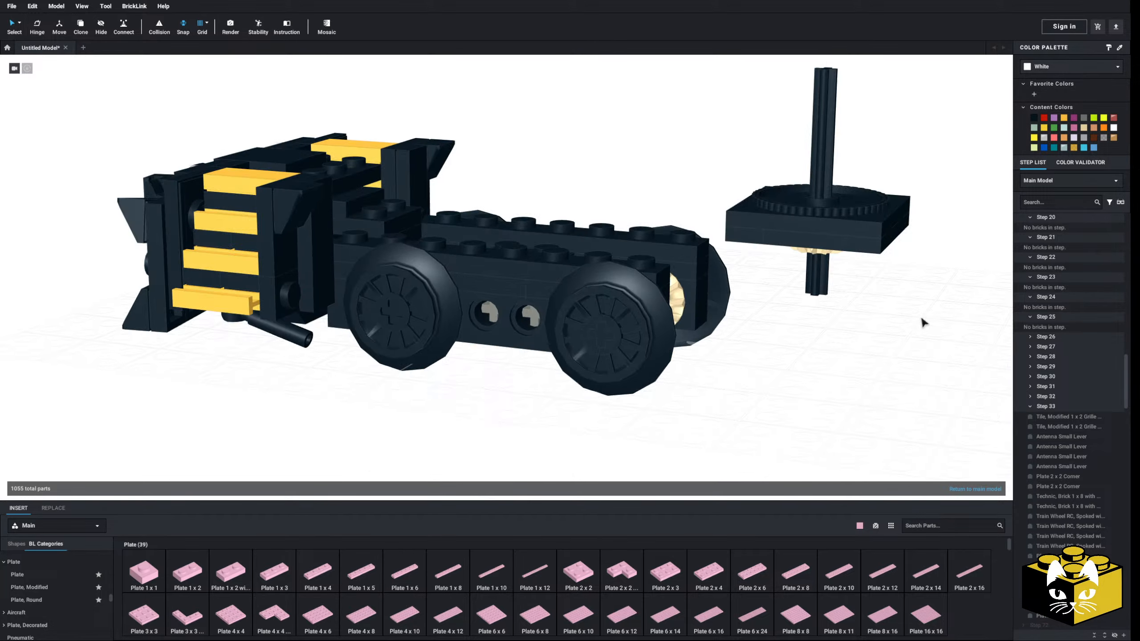
Move the turntable submodel onto the free end of the truck, seated across both side beams
right_click_drag(921, 318, 904, 86)
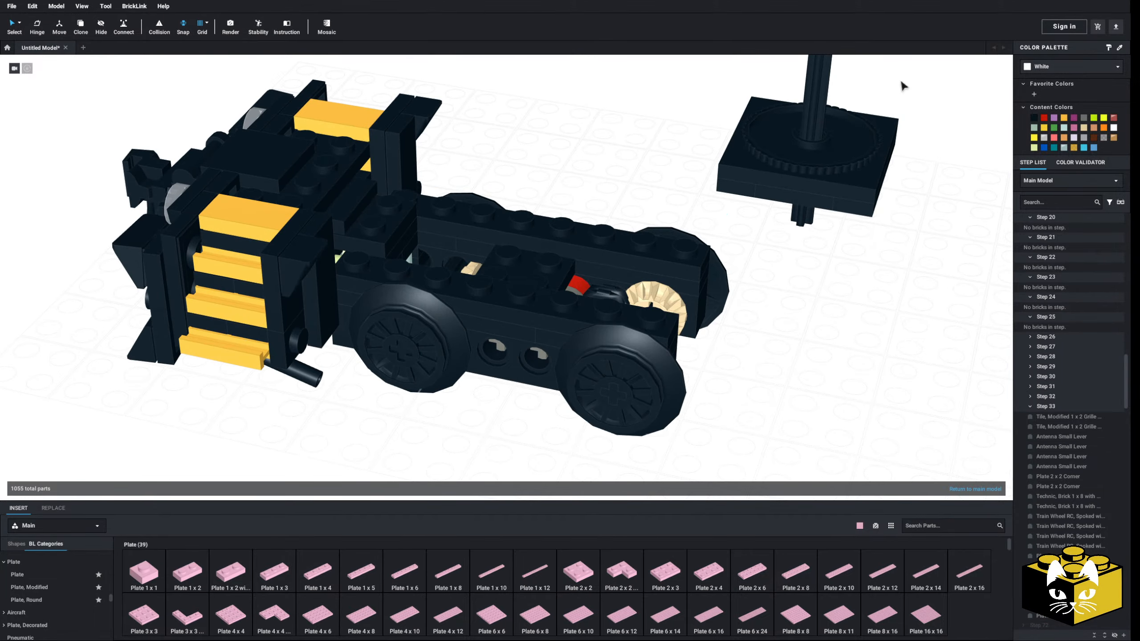
left_click(820, 175)
right_click_drag(820, 175, 717, 273)
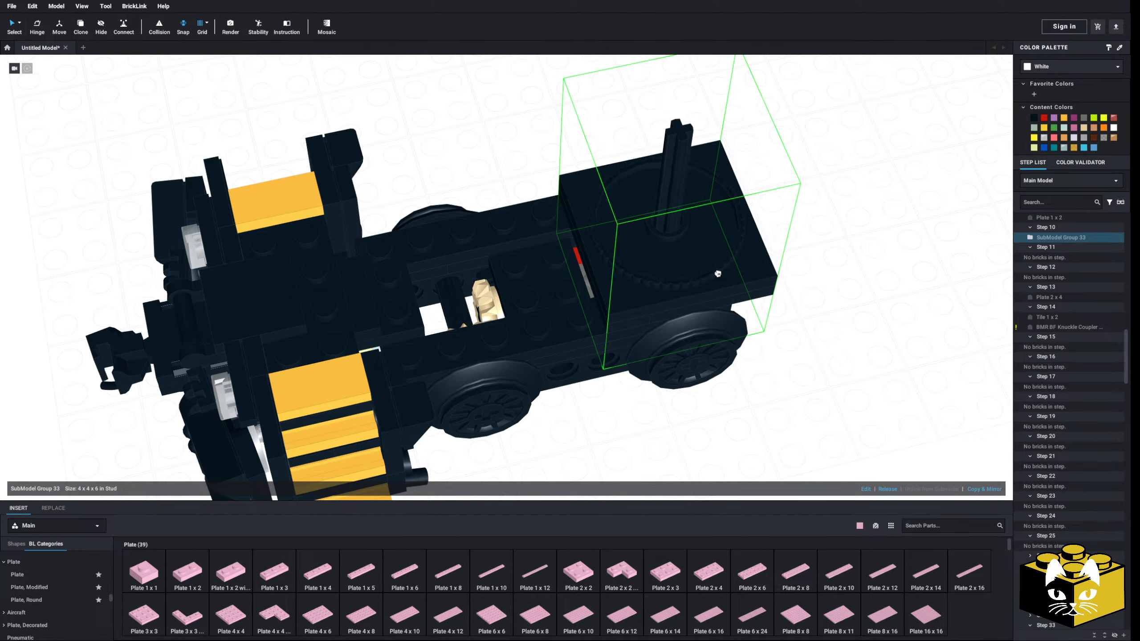
left_click(843, 350)
right_click_drag(844, 350, 700, 310)
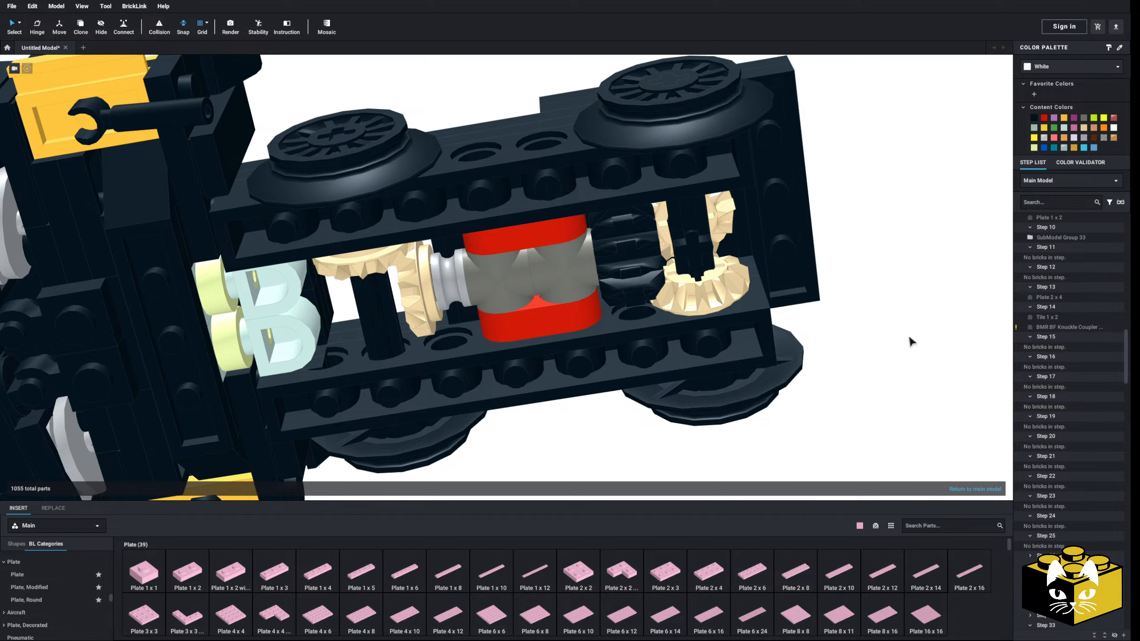
Delete the tan bevel gear from the wheel axle beneath the turntable
right_click_drag(895, 330, 816, 350)
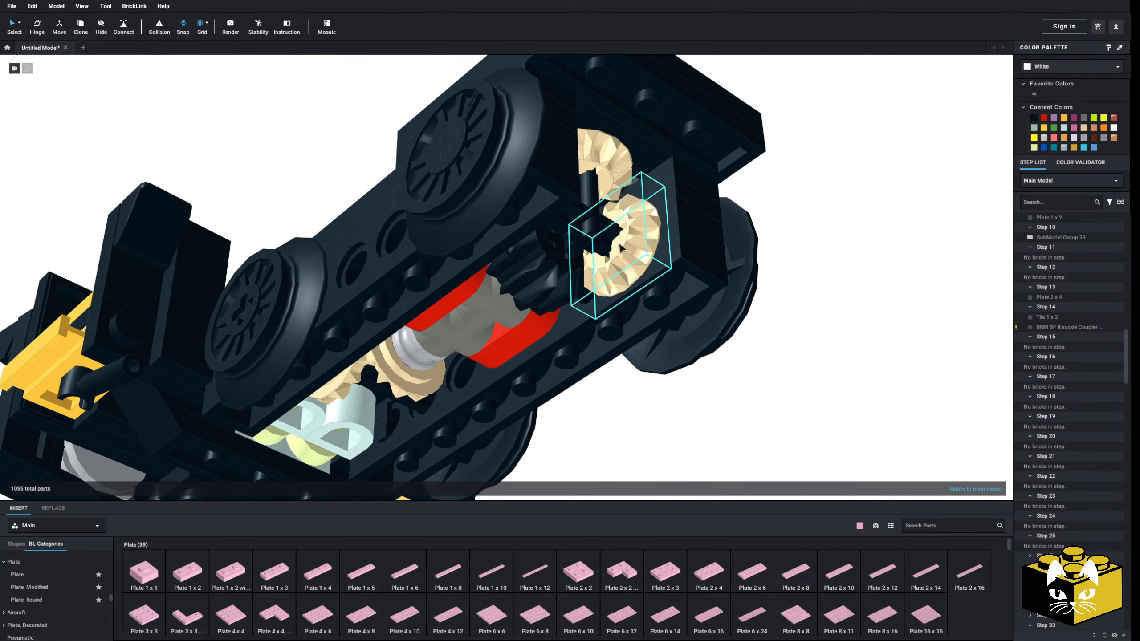
left_click(621, 244)
key("Delete")
right_click_drag(621, 243, 599, 235)
Open the turntable submodel and replace its vertical Technic Axle 6L with a Technic Axle 5L
left_click(518, 191)
scroll(521, 198, "down", 3)
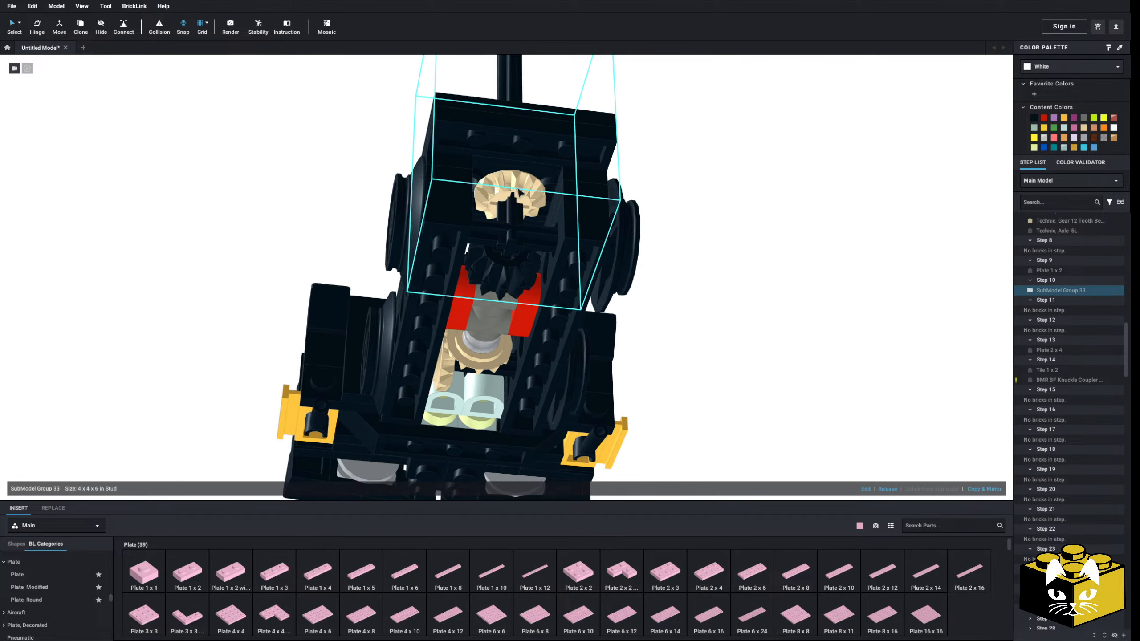
double_click(518, 219)
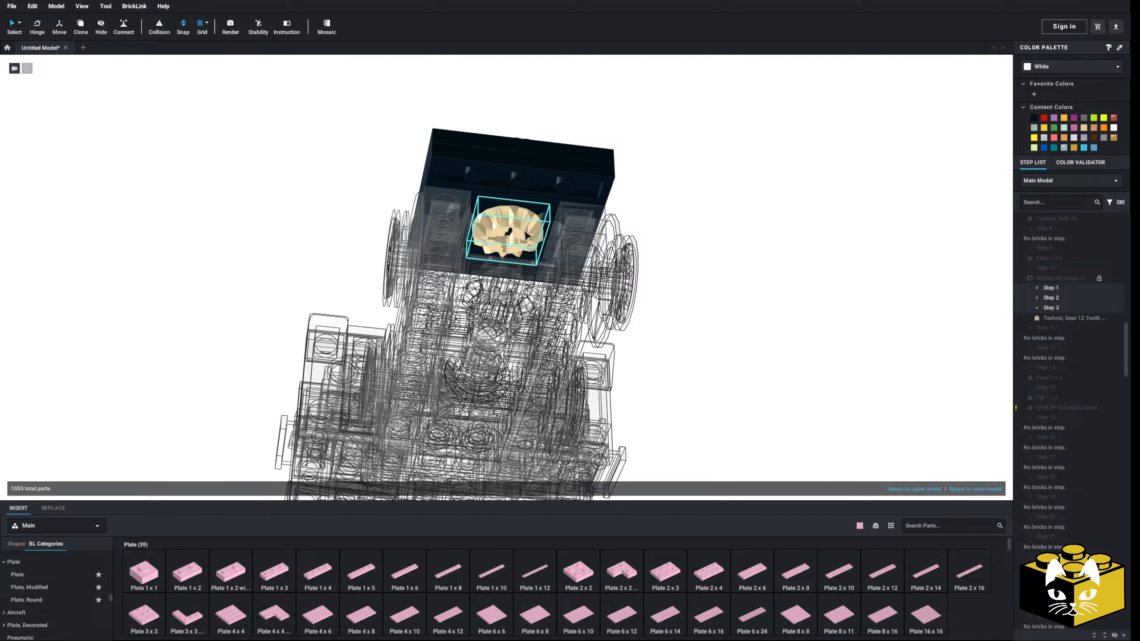
key("ctrl+z")
left_click(513, 260)
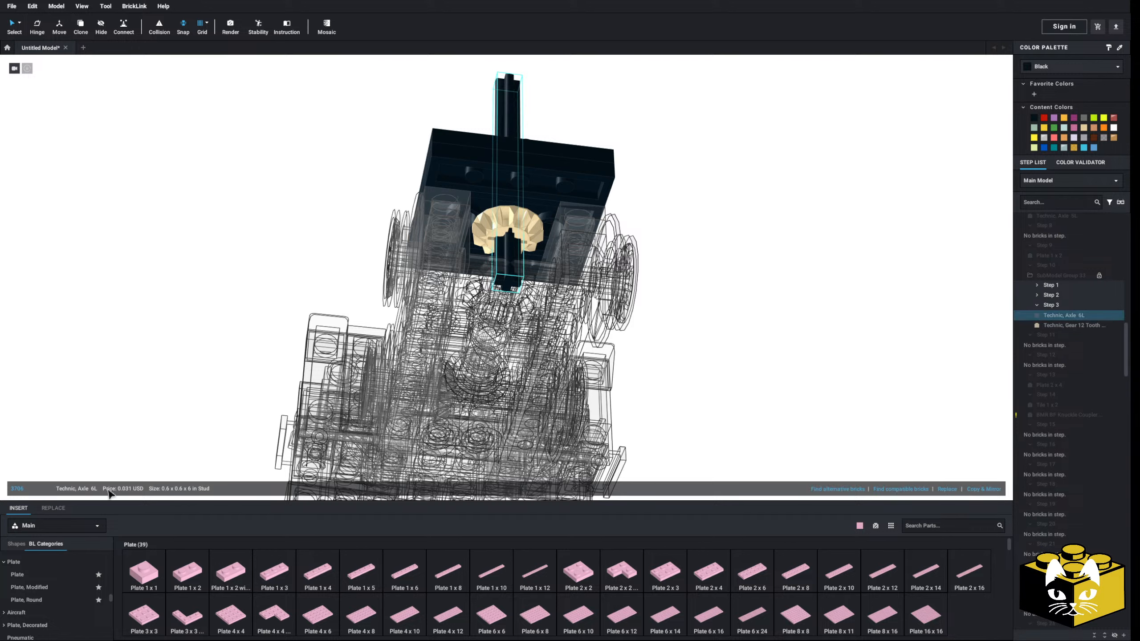
left_click(948, 489)
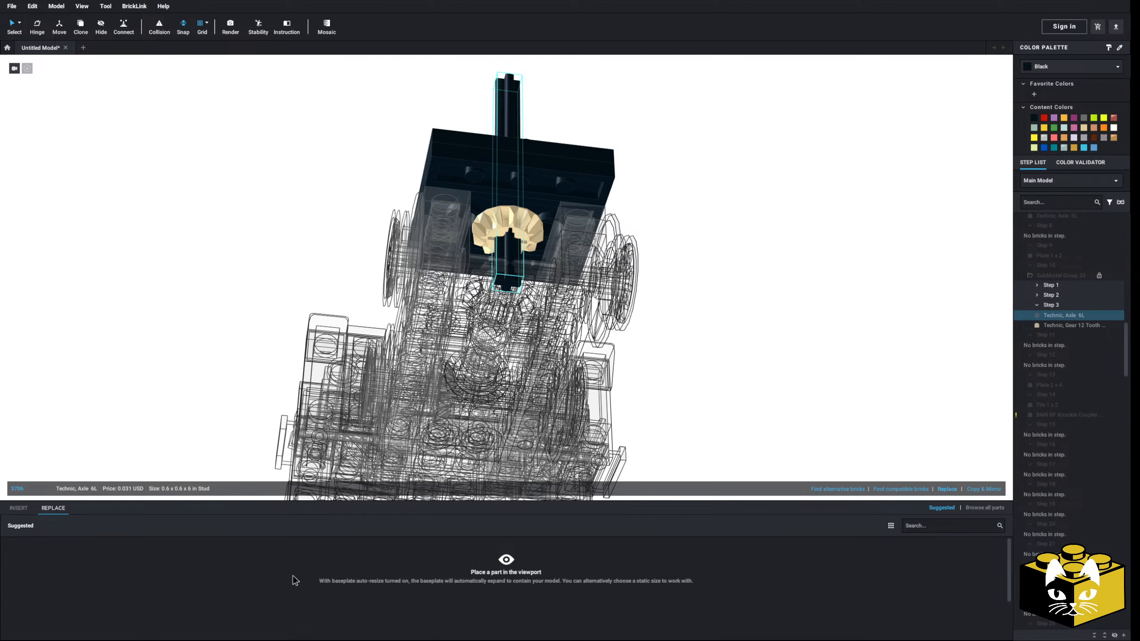
left_click(984, 507)
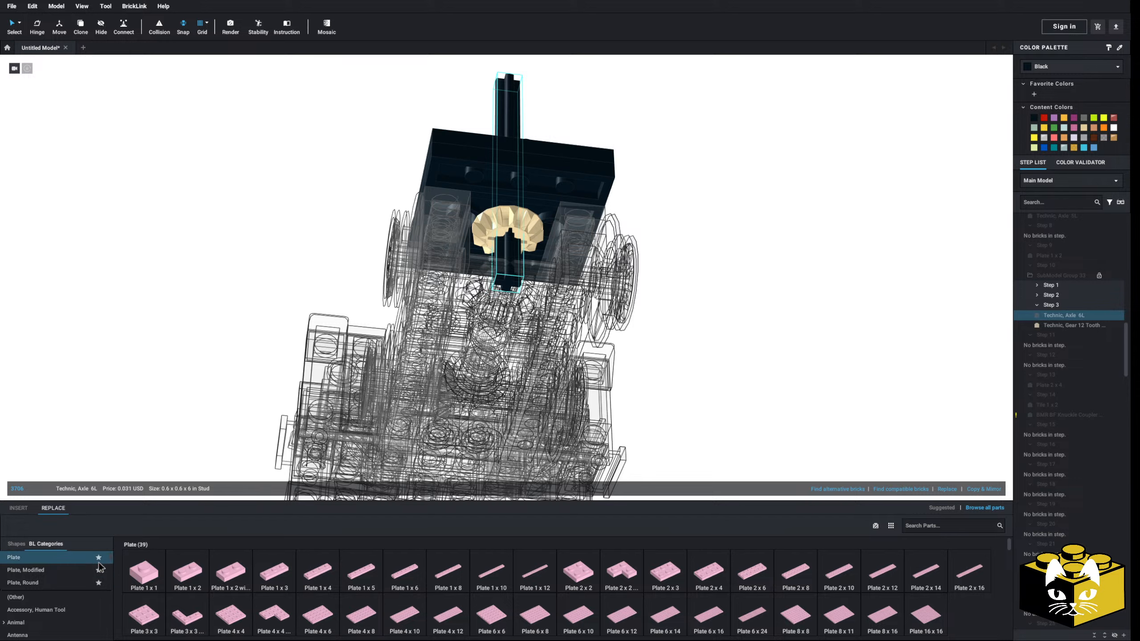
scroll(74, 613, "down", 15)
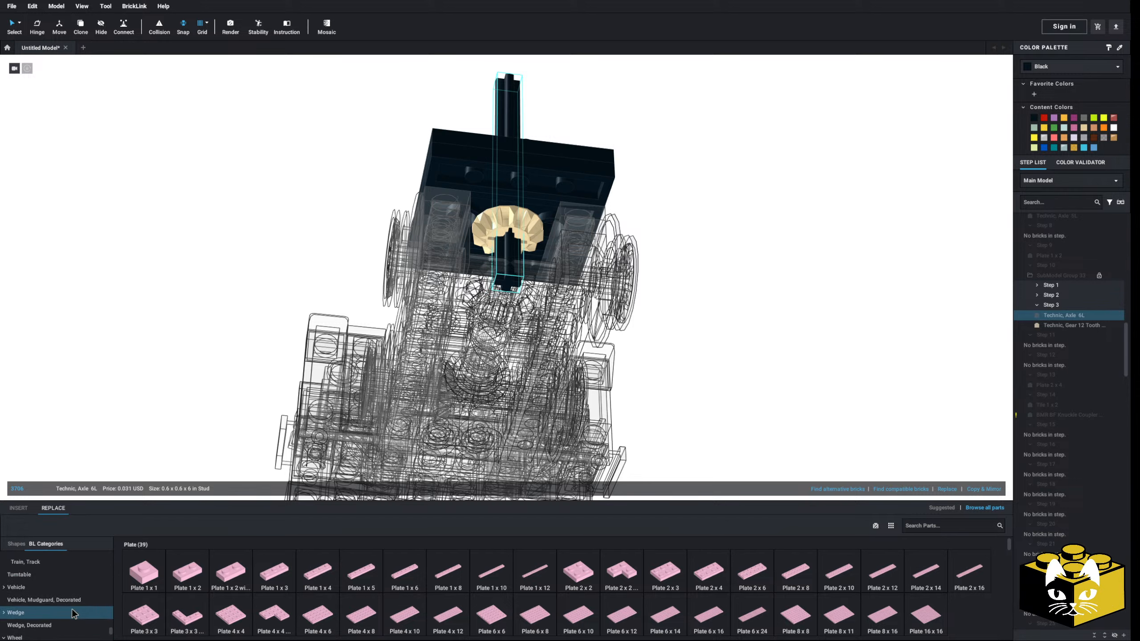
scroll(74, 614, "up", 5)
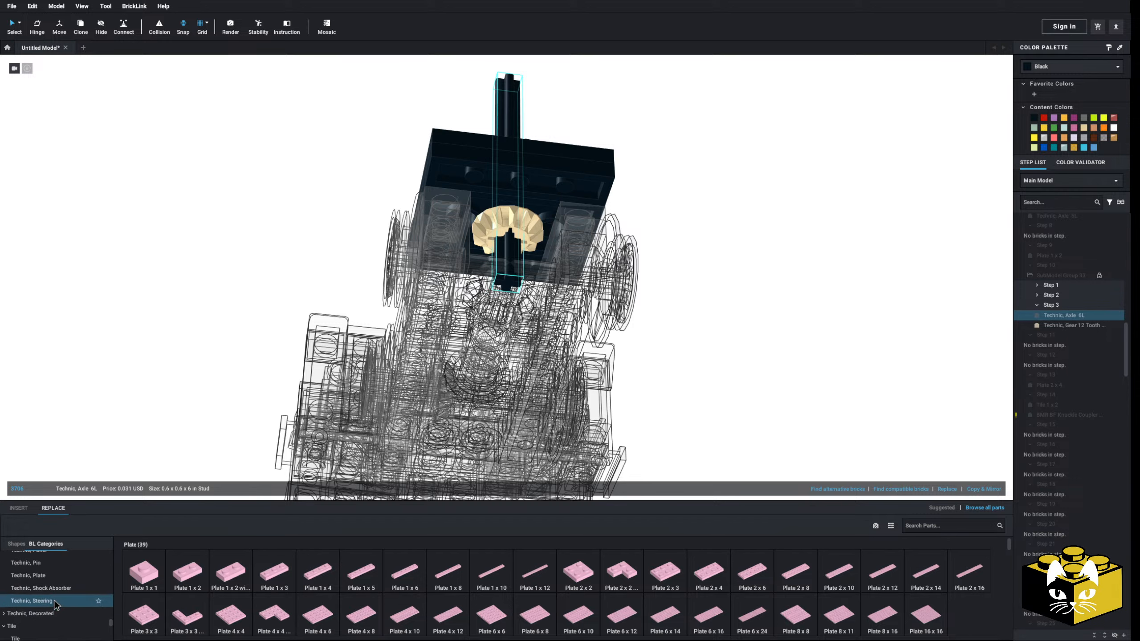
scroll(50, 593, "up", 3)
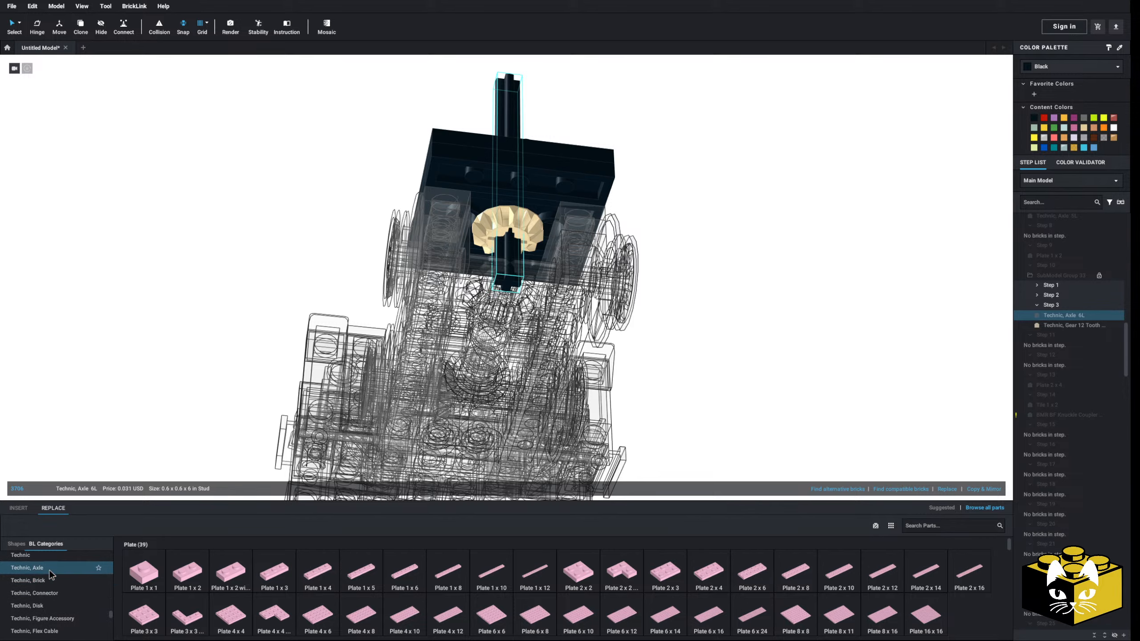
left_click(49, 569)
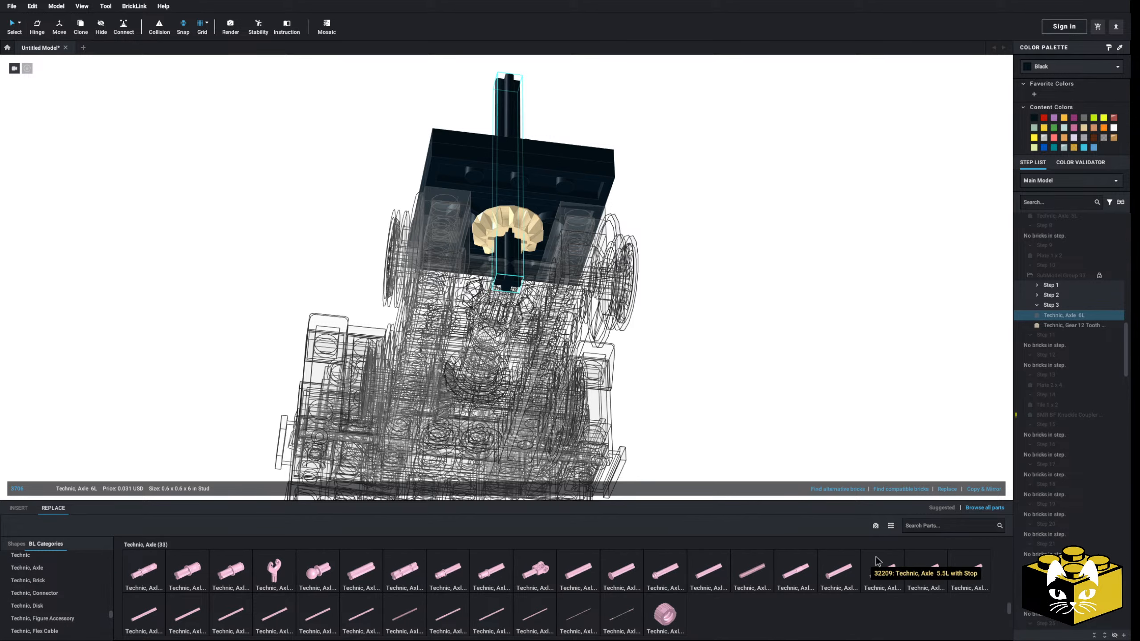
left_click(925, 572)
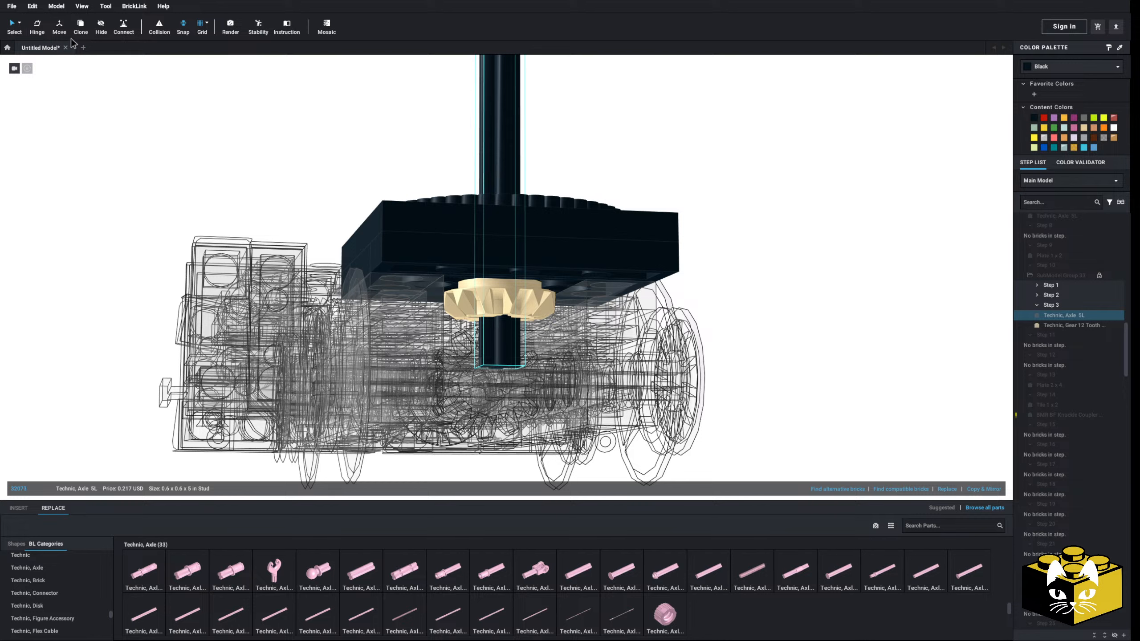
Raise the 5L axle so that only a short end protrudes below the tan bevel gear
key("s")
key("w")
key("w")
key("w")
key("w")
key("w")
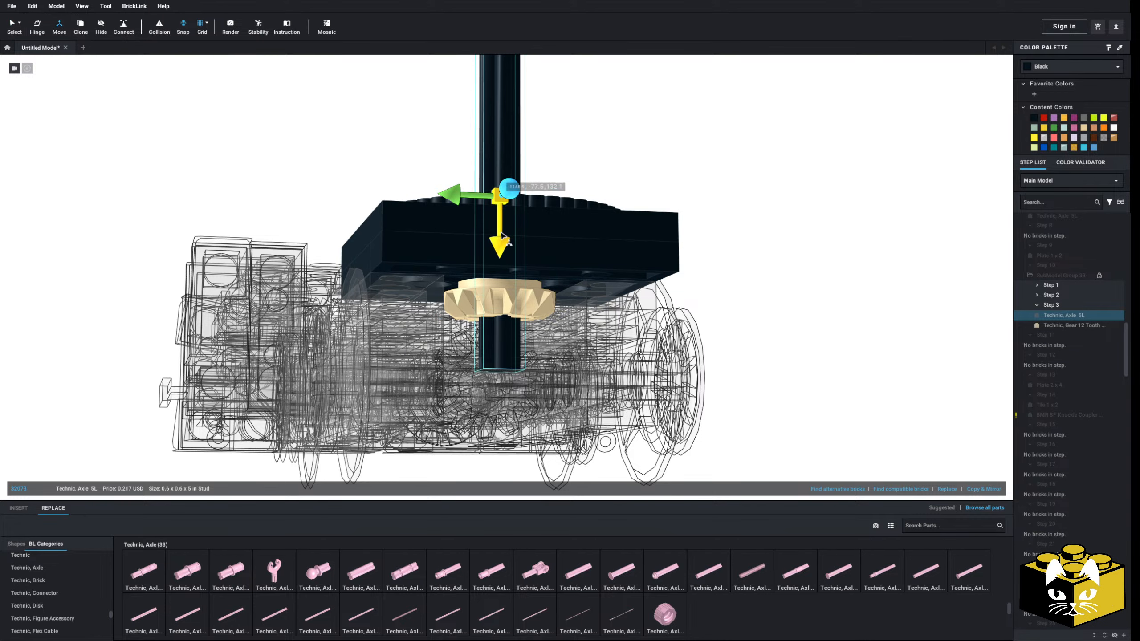
key("w")
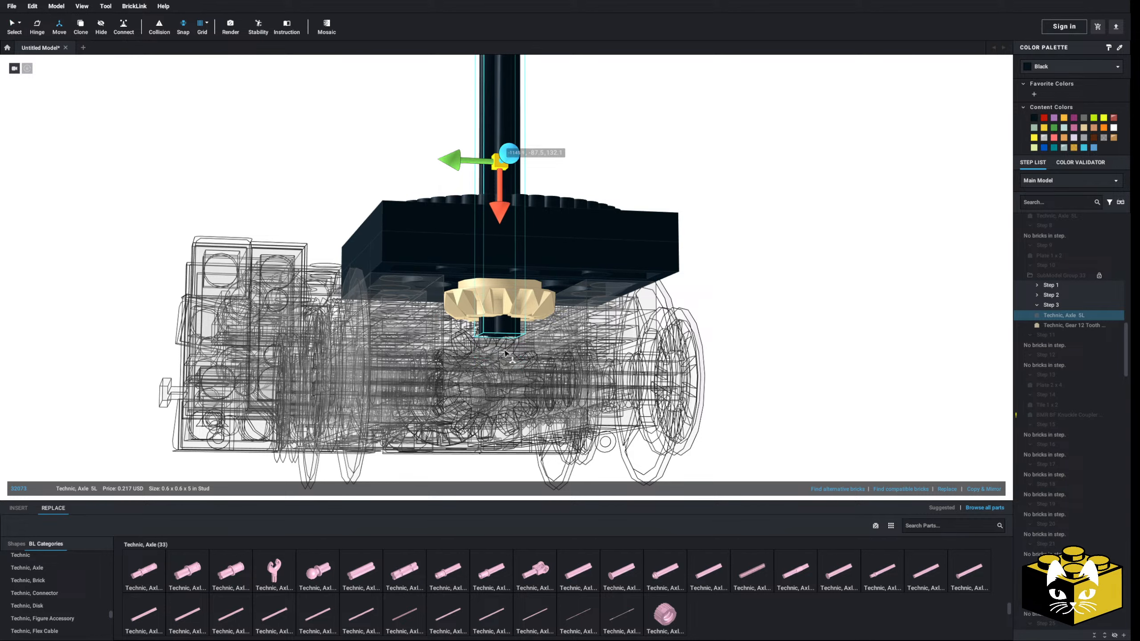
left_click(15, 25)
Lower the tan 12 tooth bevel gear to the bottom end of the 5L axle
left_click(514, 314)
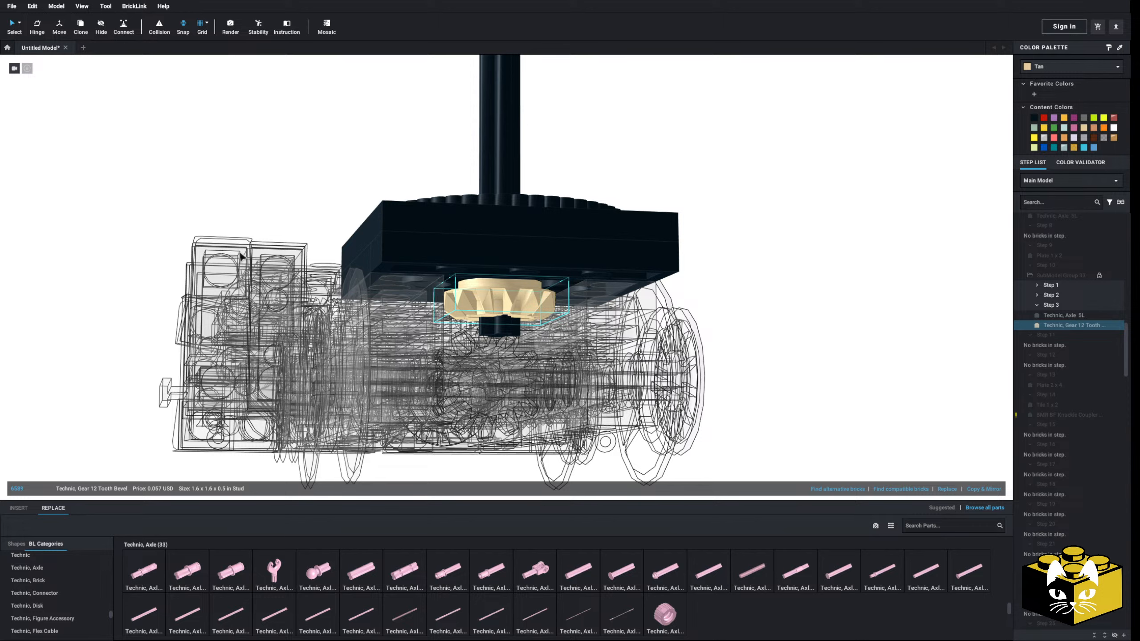
right_click_drag(240, 253, 229, 254)
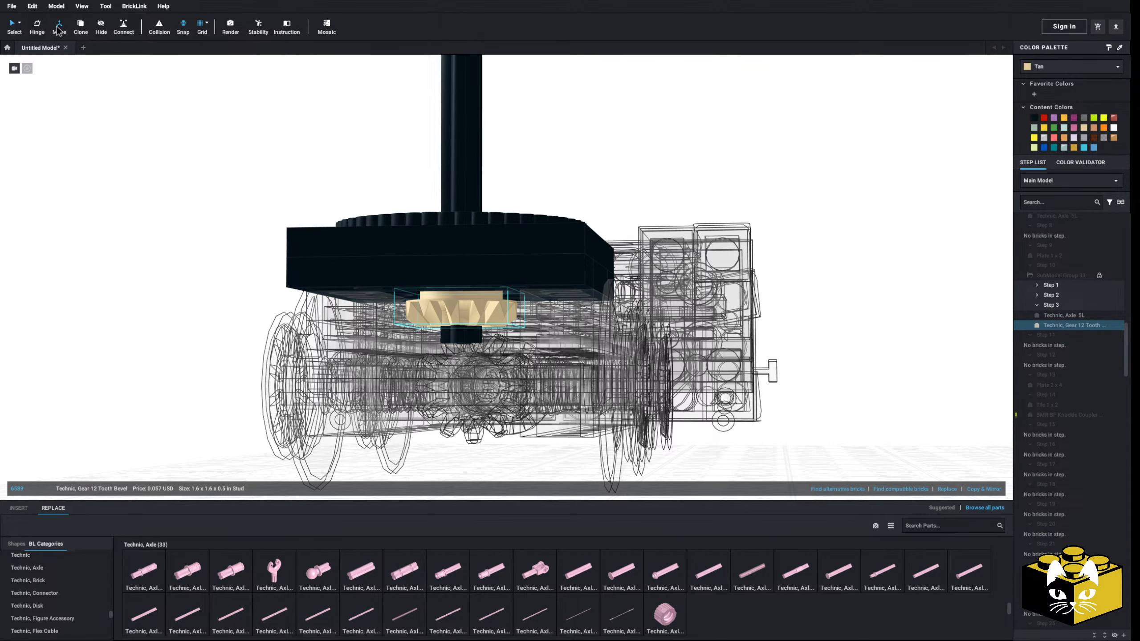
left_click(59, 28)
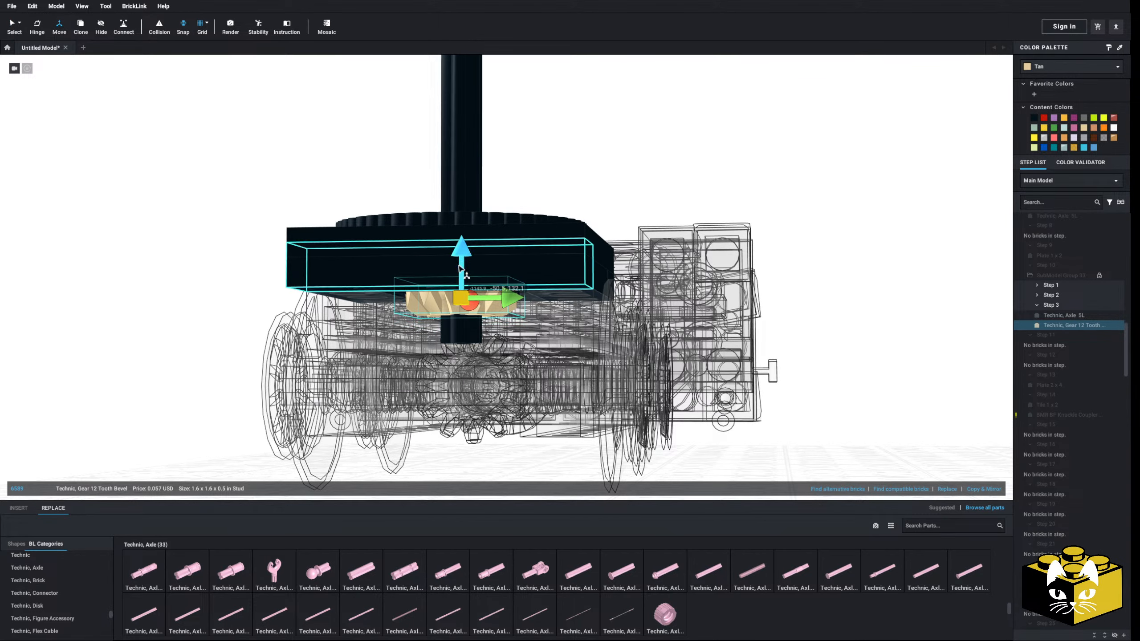
left_click_drag(458, 266, 470, 223)
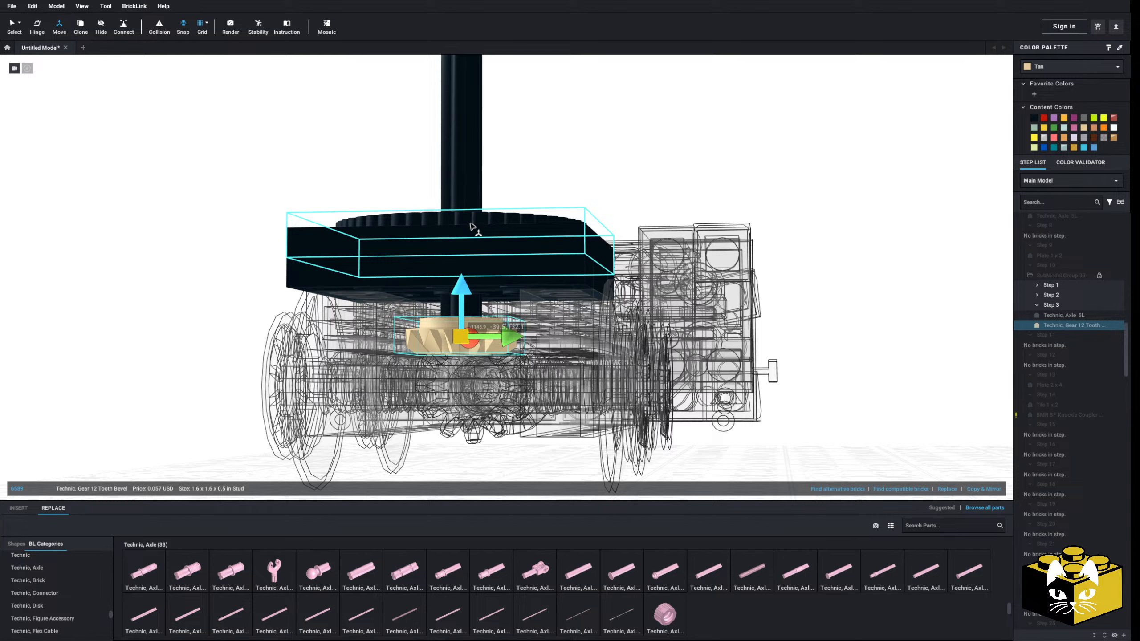
left_click(234, 265)
right_click_drag(222, 258, 225, 268)
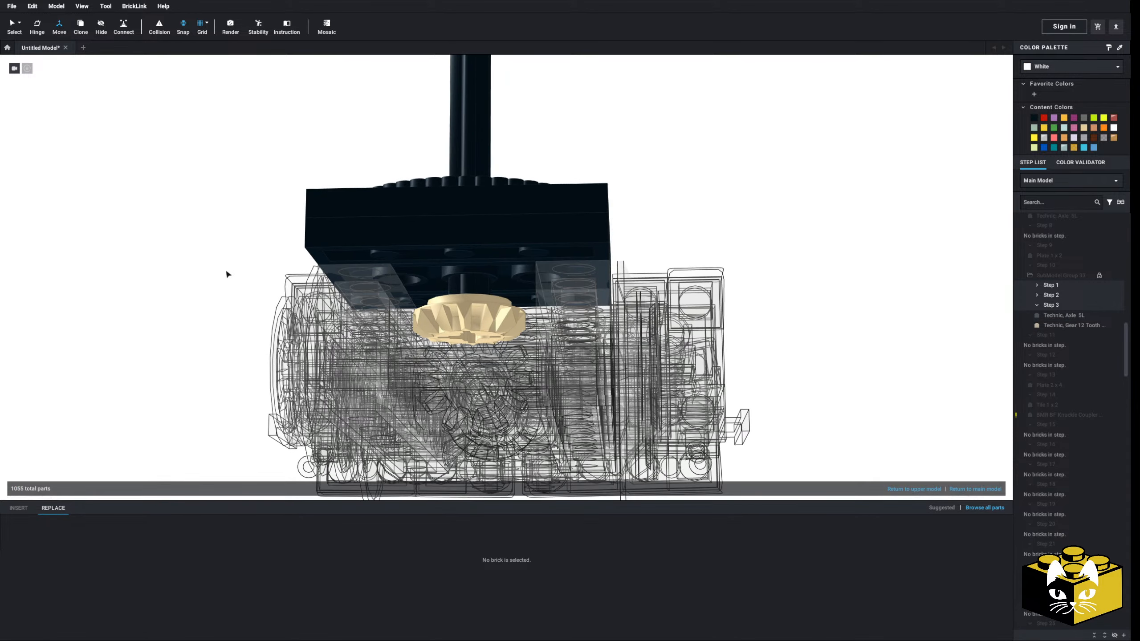
Insert a Tile, Round 2 x 2 with Hole on the axle above the gear, recolor it black and leave the submodel
left_click(18, 510)
scroll(66, 603, "down", 15)
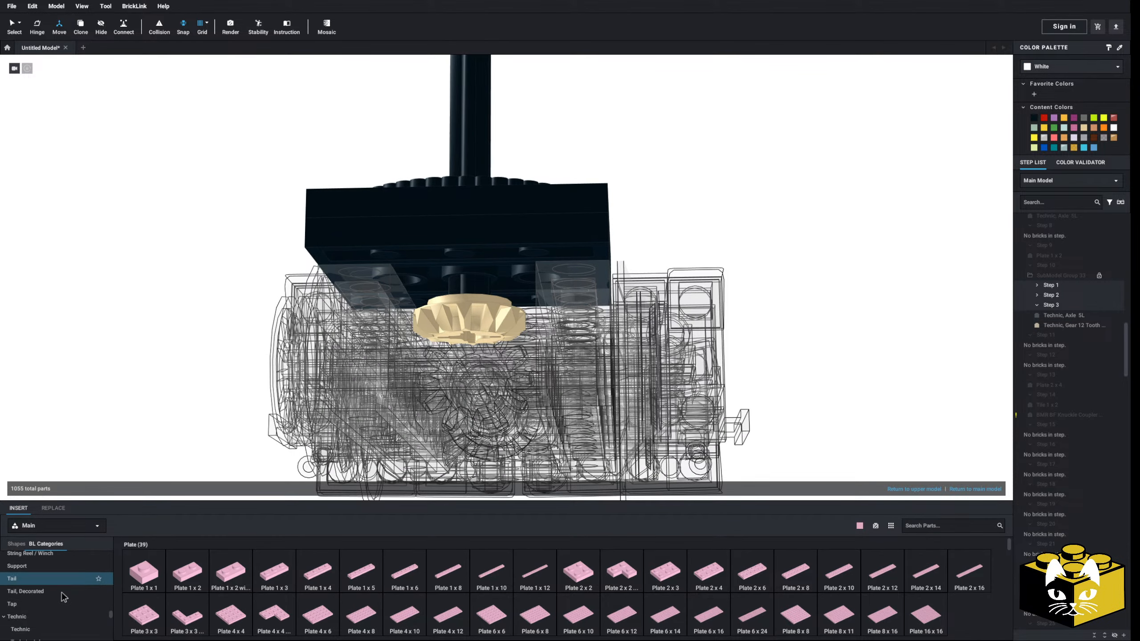
scroll(57, 597, "up", 1)
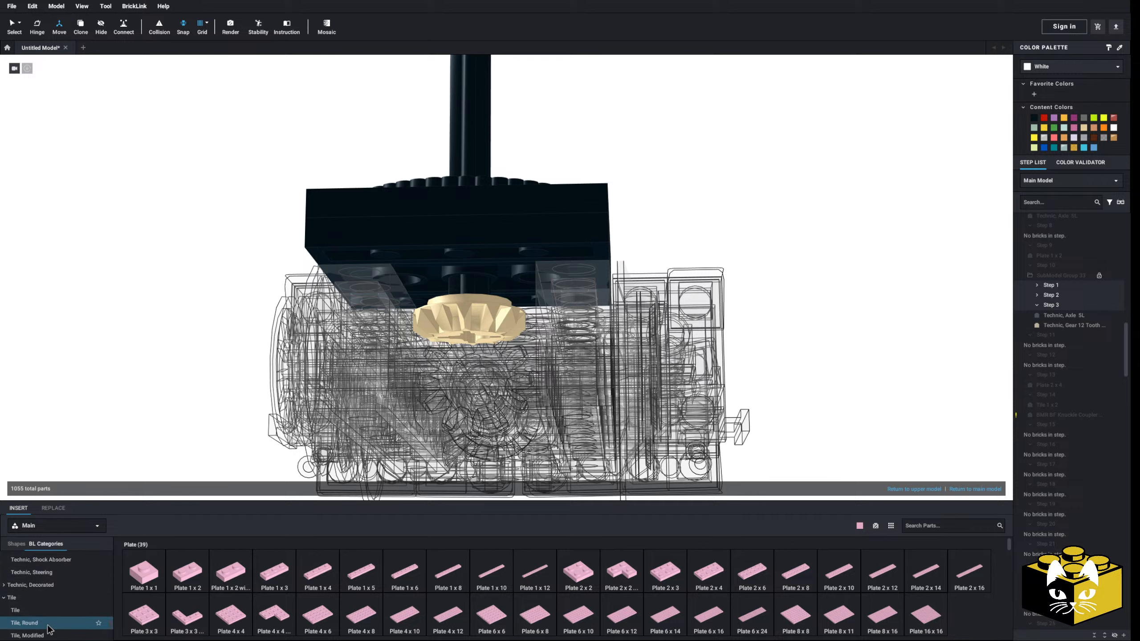
left_click(27, 623)
left_click_drag(701, 579, 472, 283)
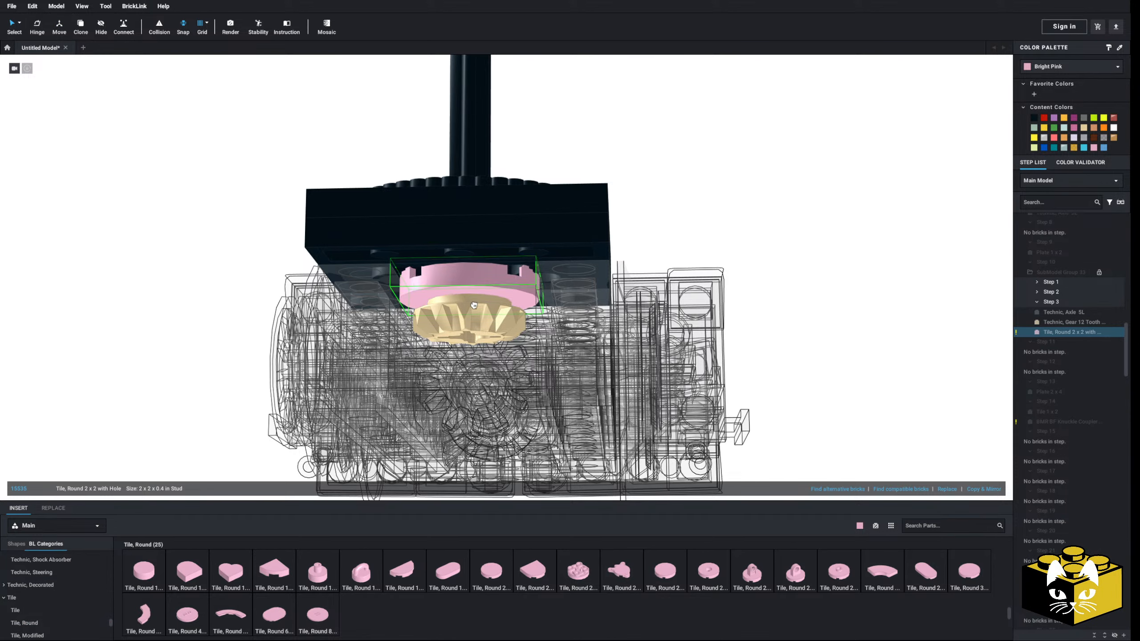
left_click(1034, 118)
double_click(936, 211)
Reopen the truck submodel and examine the space between the turntable and the side beams at the free end
scroll(827, 305, "down", 3)
right_click_drag(827, 306, 640, 417)
scroll(730, 373, "down", 3)
scroll(712, 399, "up", 2)
double_click(475, 321)
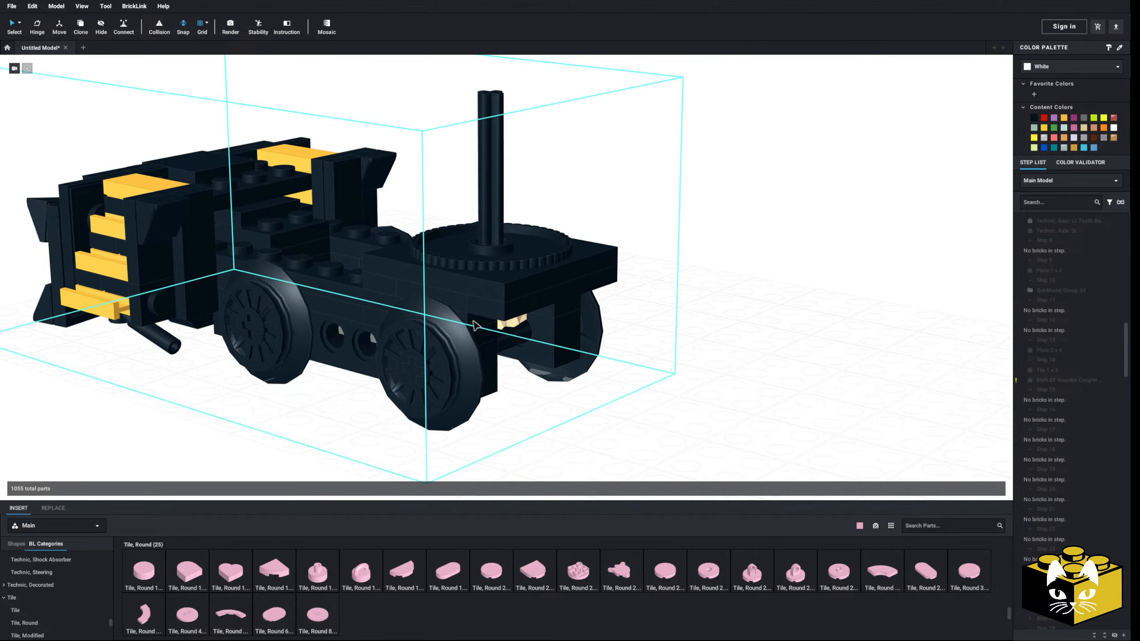
left_click(632, 344)
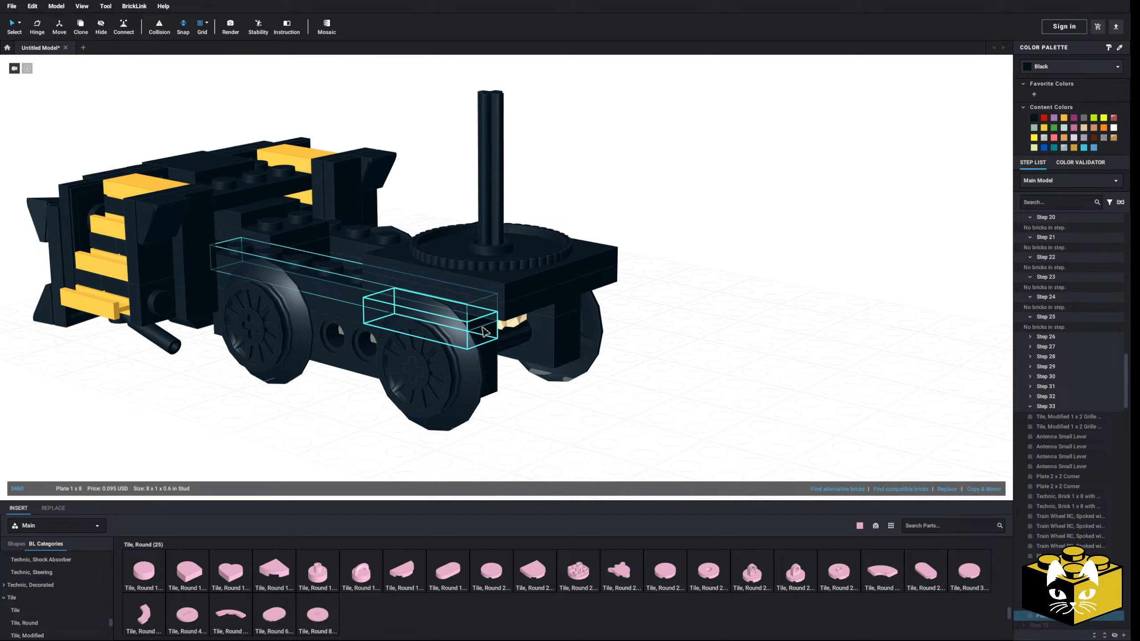
key("Escape")
left_click(571, 316)
key("Escape")
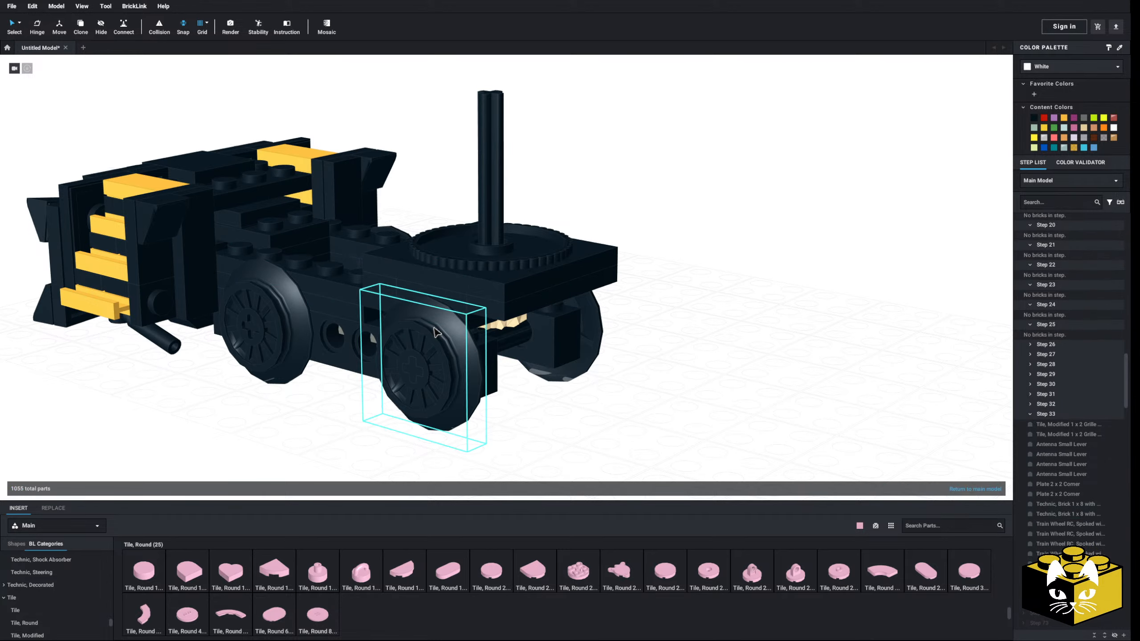
Copy the two Plate 2 x 2 Corners beside the steps and paste the pair at the truck's free end
right_click_drag(404, 341, 424, 381)
left_click(201, 301)
left_click(279, 252, "ctrl")
right_click(280, 253)
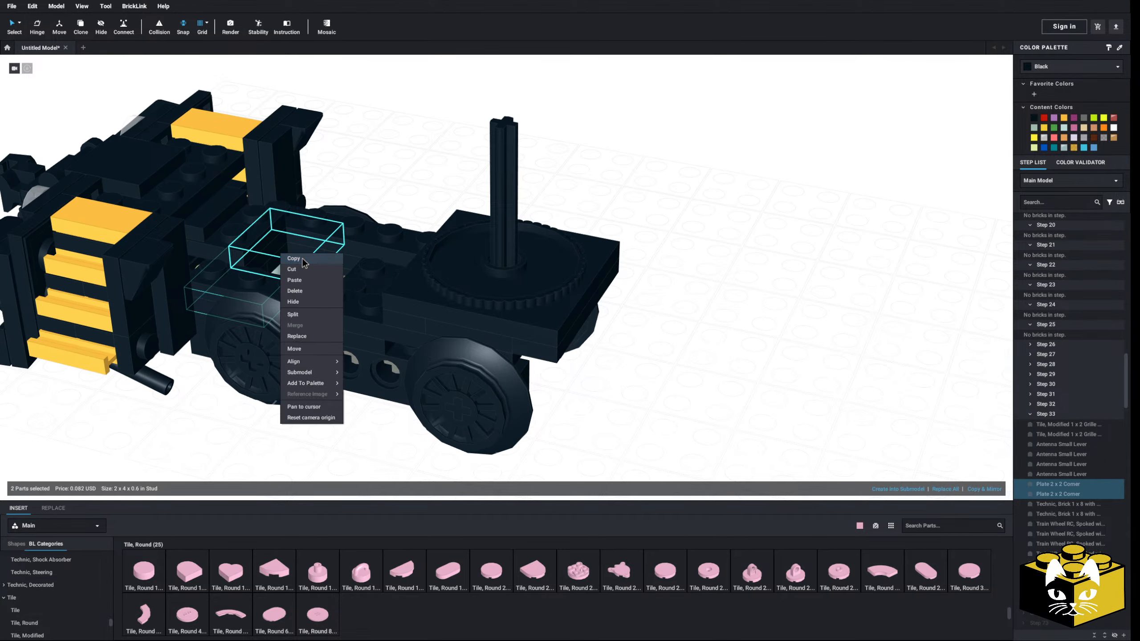
left_click(297, 258)
right_click(702, 307)
left_click(719, 334)
right_click_drag(757, 332, 570, 211)
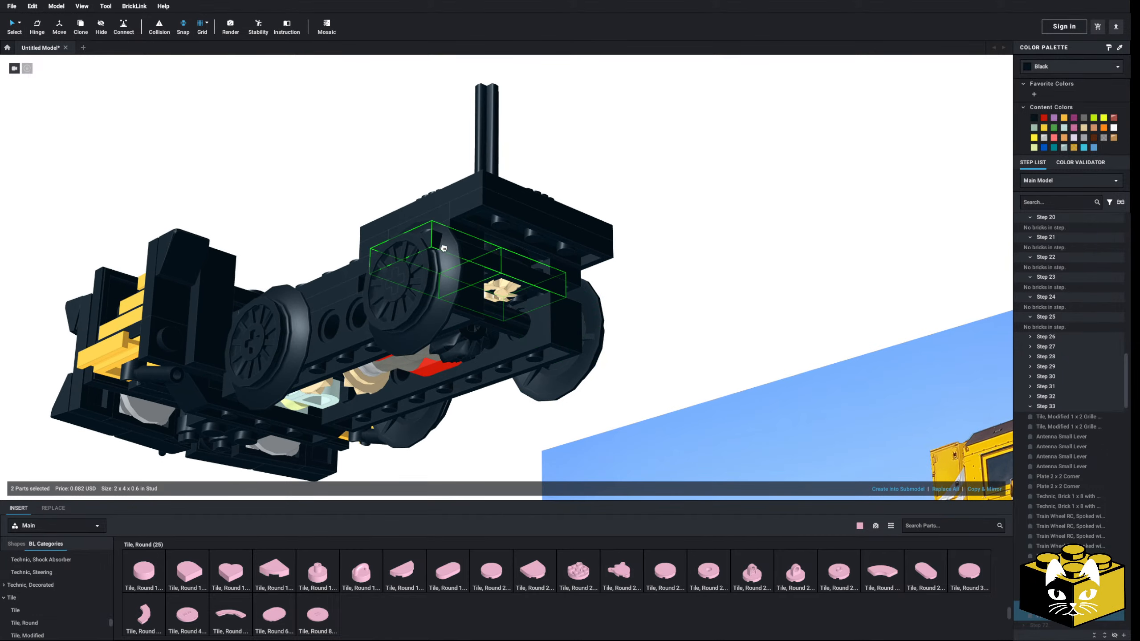
Reposition the pasted pair of corner plates across the beam ends directly beneath the turntable
left_click(717, 347)
right_click_drag(717, 346, 691, 320)
left_click(523, 270)
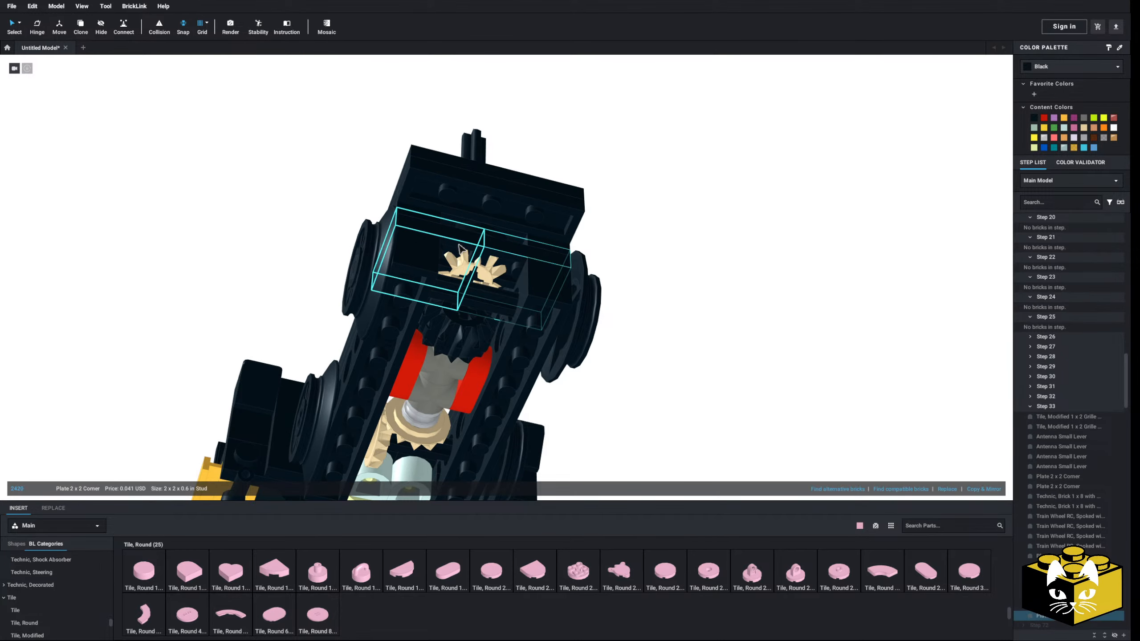
left_click(460, 249, "ctrl")
right_click_drag(669, 247, 485, 216)
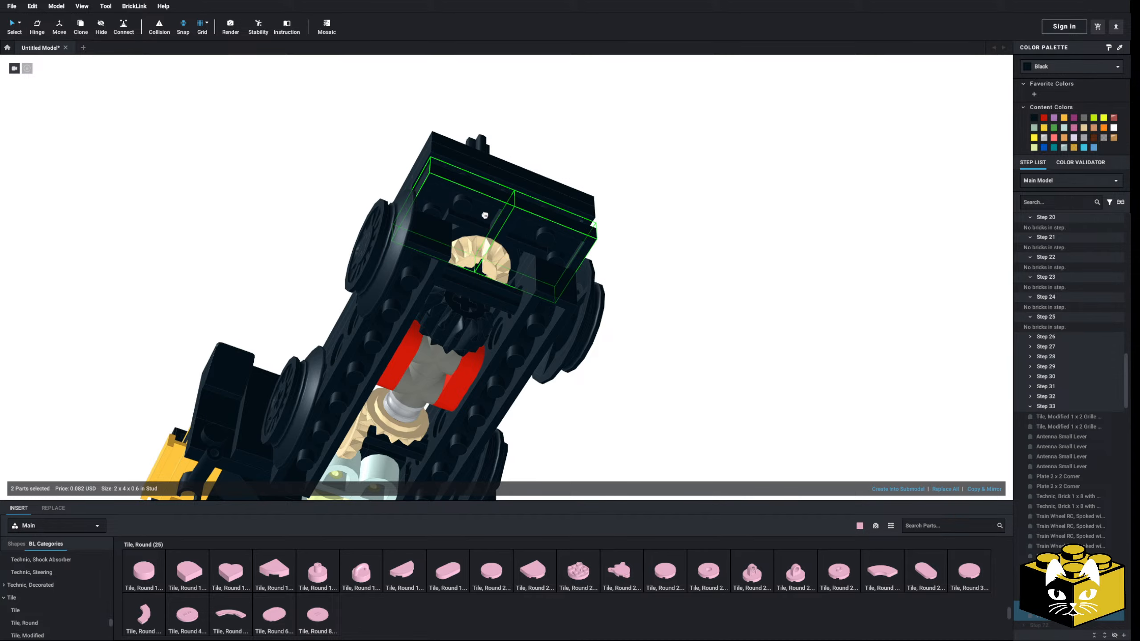
right_click_drag(624, 233, 629, 375)
left_click(629, 374)
scroll(531, 426, "up", 1)
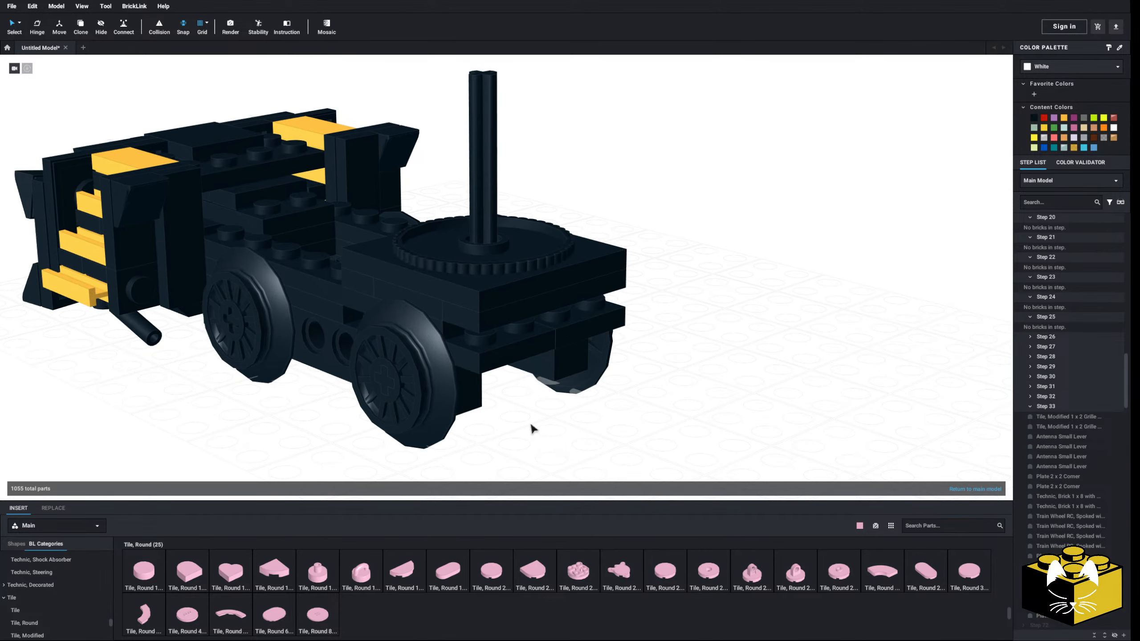
Insert a Plate 1 x 4 across the truck's free end, on the corner plates beneath the turntable
scroll(73, 591, "up", 10)
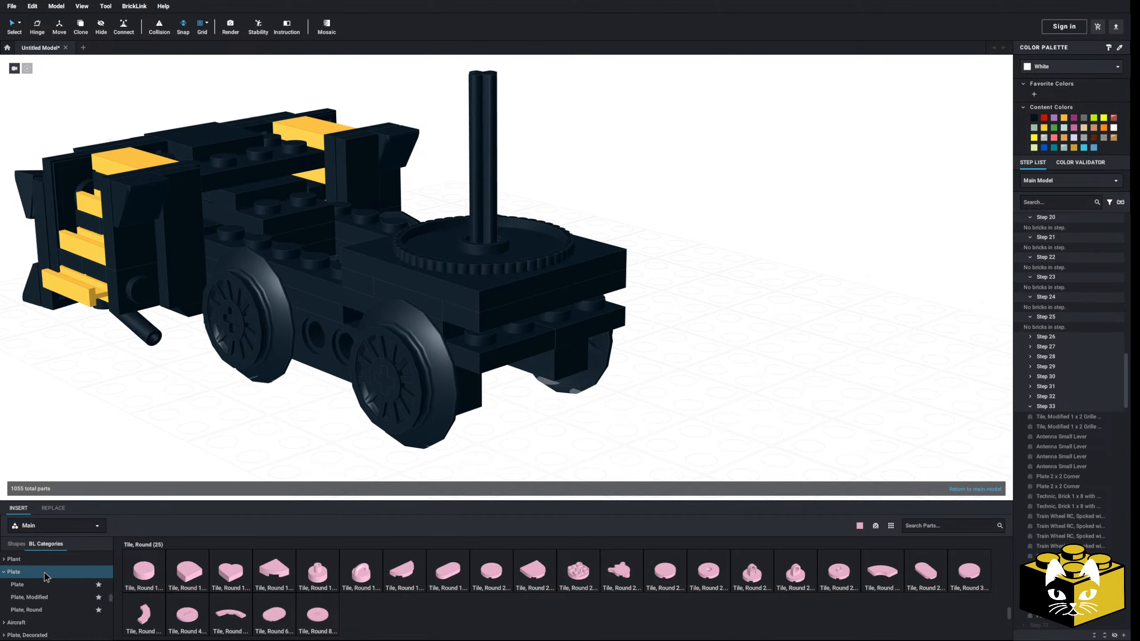
left_click(318, 573)
left_click(546, 314)
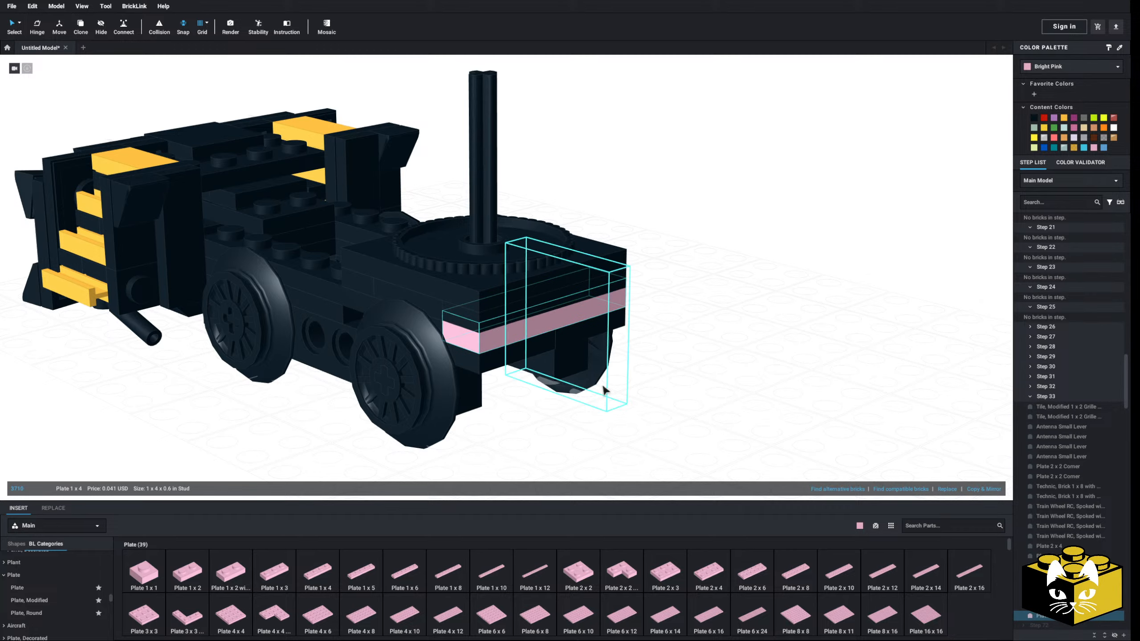
left_click(607, 445)
right_click_drag(607, 453, 584, 405)
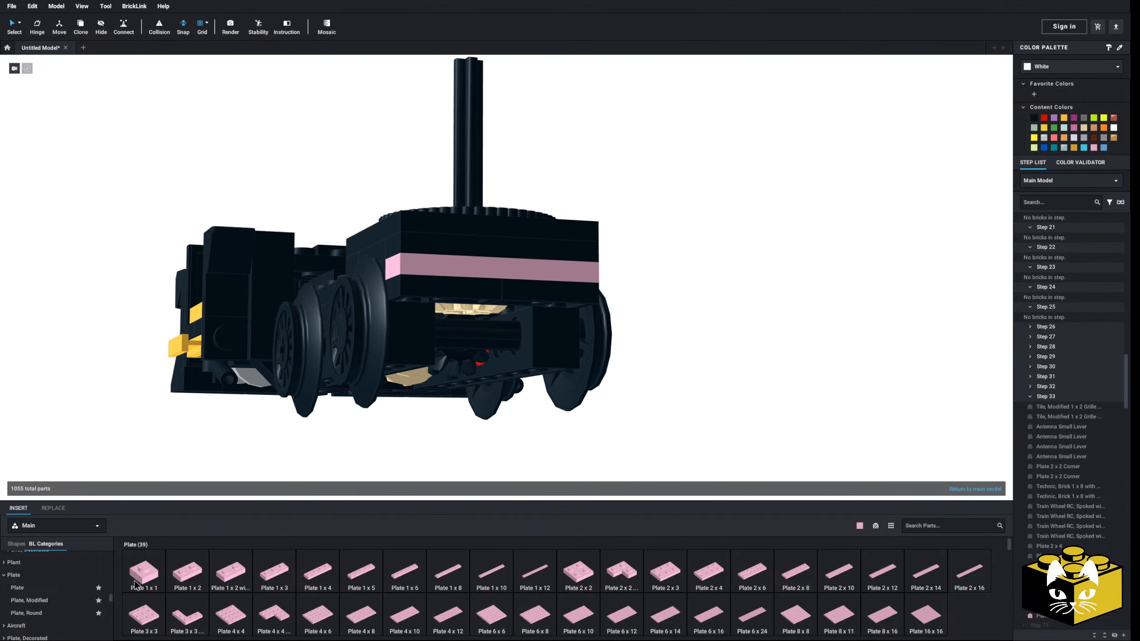
Insert a Technic, Brick 1 x 4 with Holes below the end plates and recolor it and the Plate 1 x 4 black
scroll(55, 576, "down", 4)
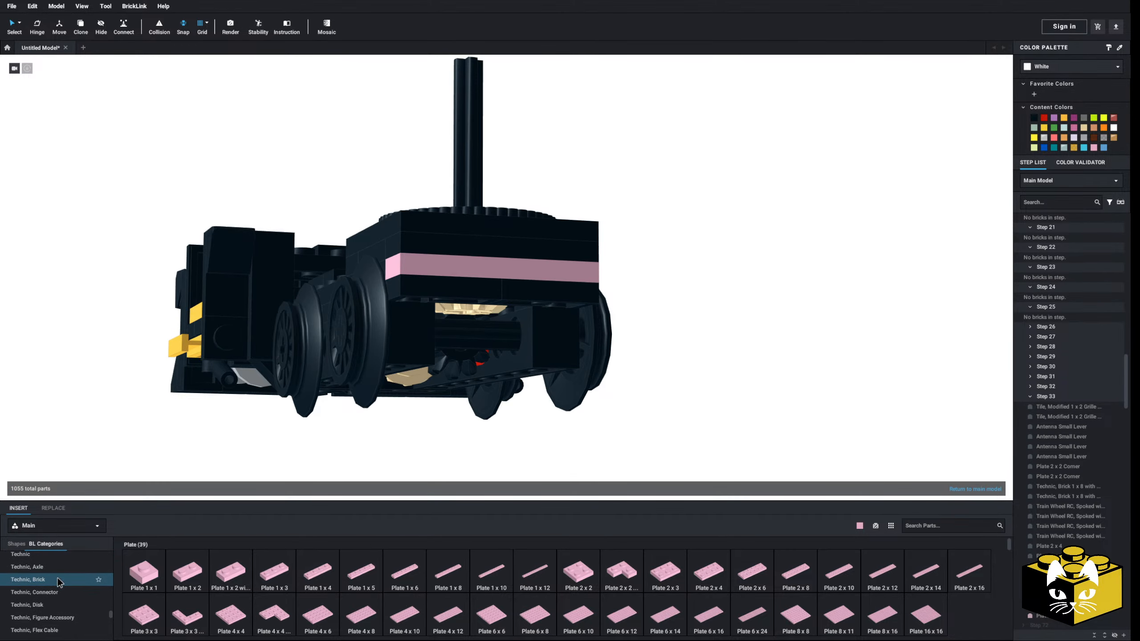
left_click(58, 582)
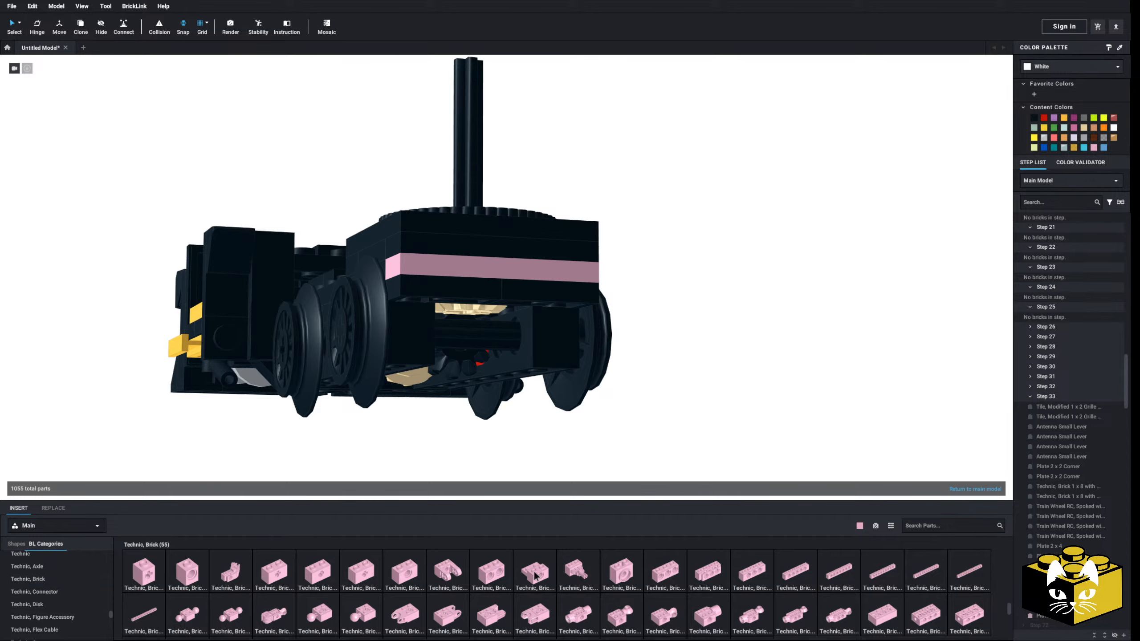
left_click(741, 573)
left_click(493, 323)
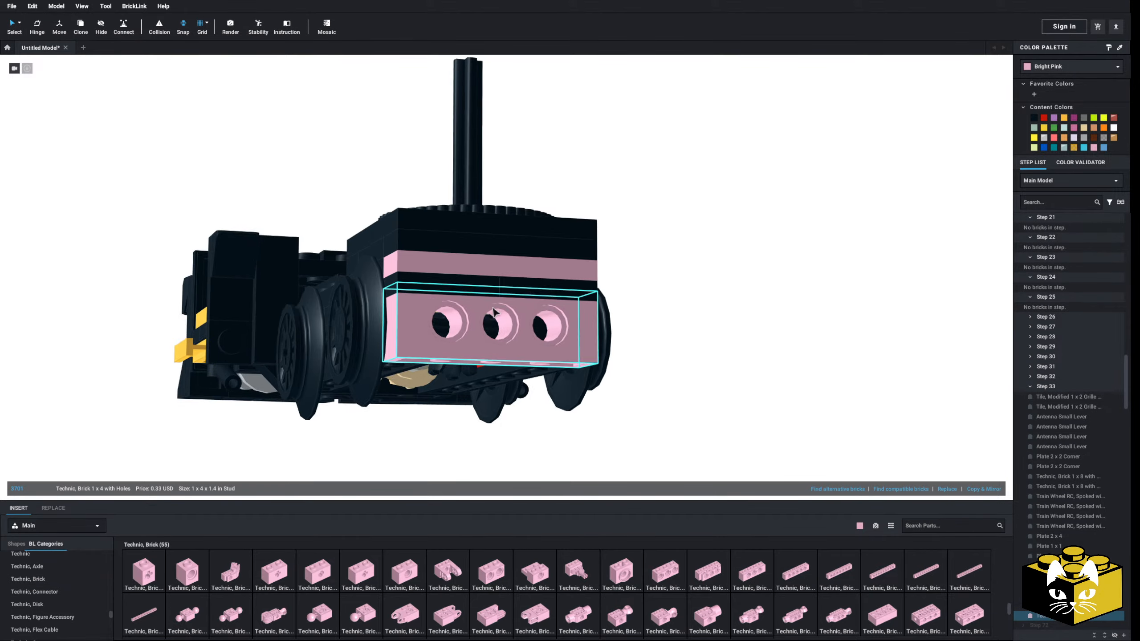
right_click_drag(493, 323, 694, 325)
left_click(528, 324, "ctrl")
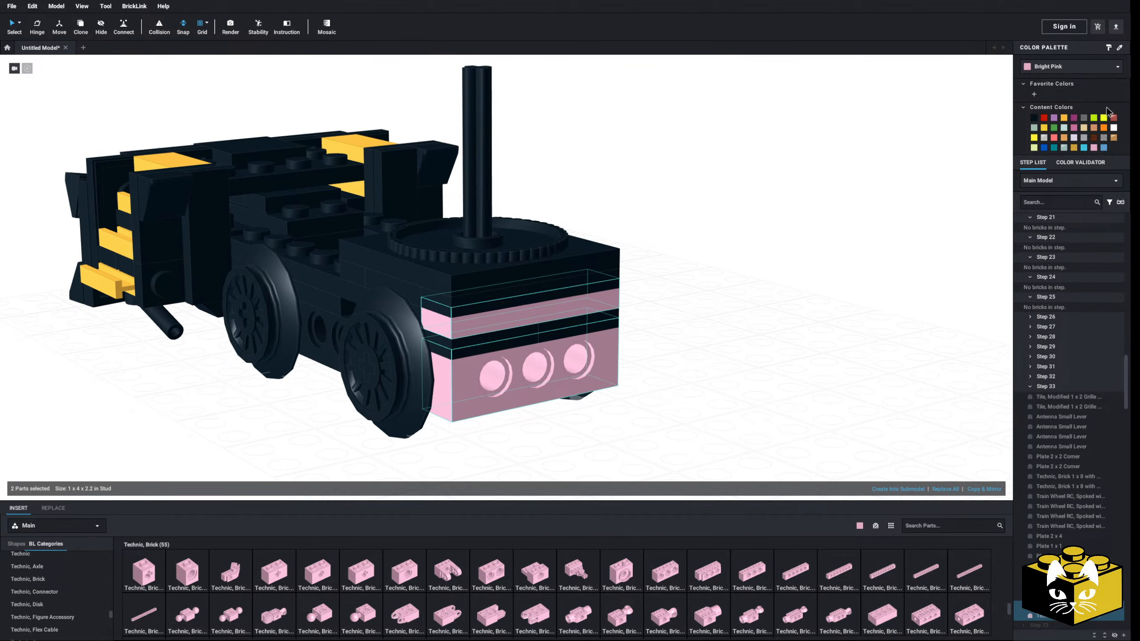
left_click(1034, 117)
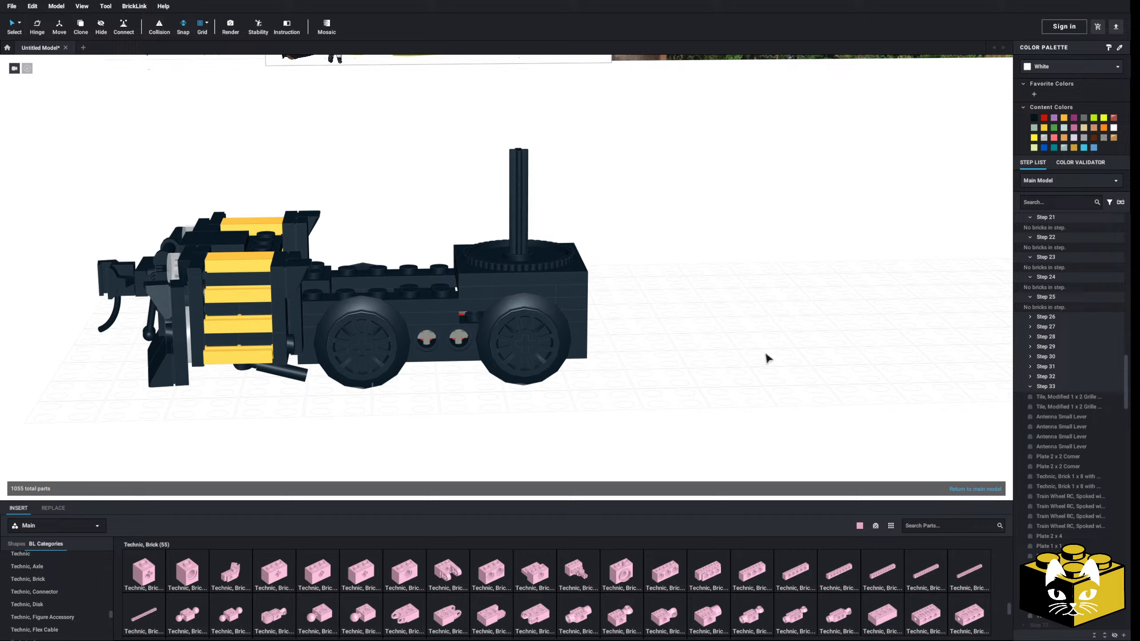
Delete the Technic brick, the crosswise Plate 1 x 4 and the two corner plates from the truck's free end
scroll(741, 361, "up", 3)
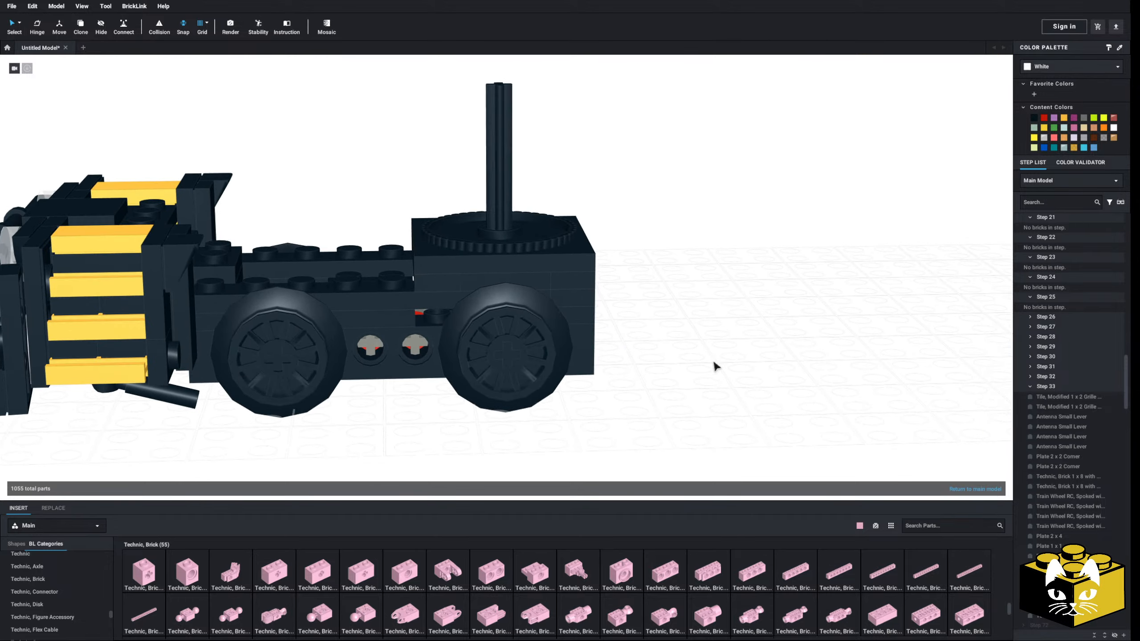
right_click_drag(714, 362, 711, 359)
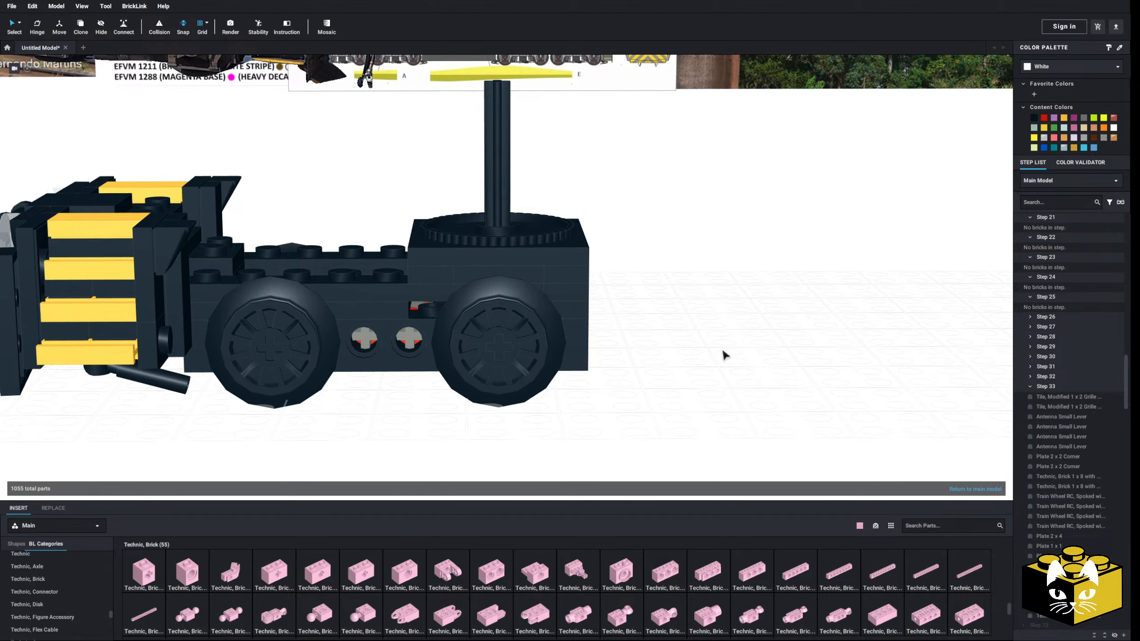
right_click_drag(718, 357, 618, 319)
scroll(704, 326, "up", 3)
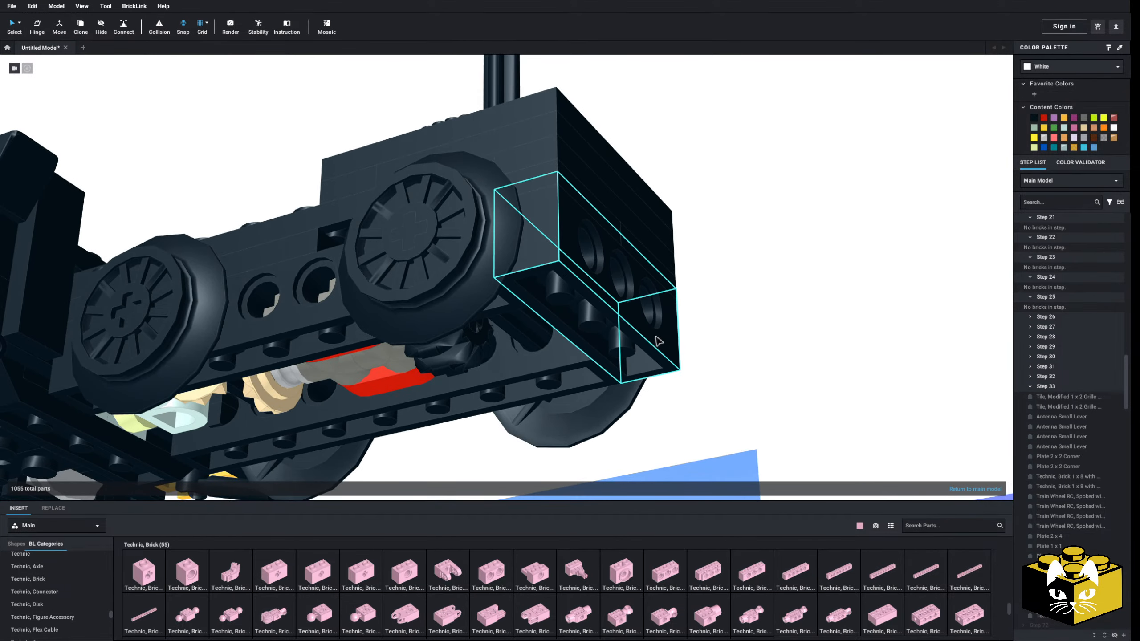
scroll(583, 289, "up", 3)
left_click(584, 289)
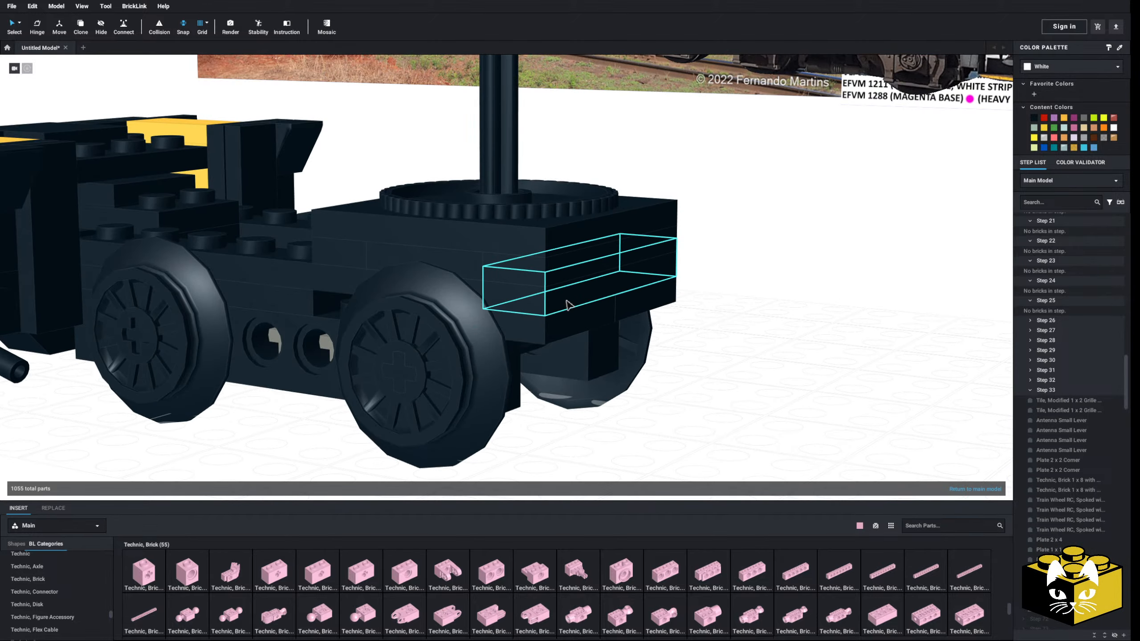
right_click_drag(584, 289, 581, 327)
key("Delete")
left_click(642, 306)
key("Delete")
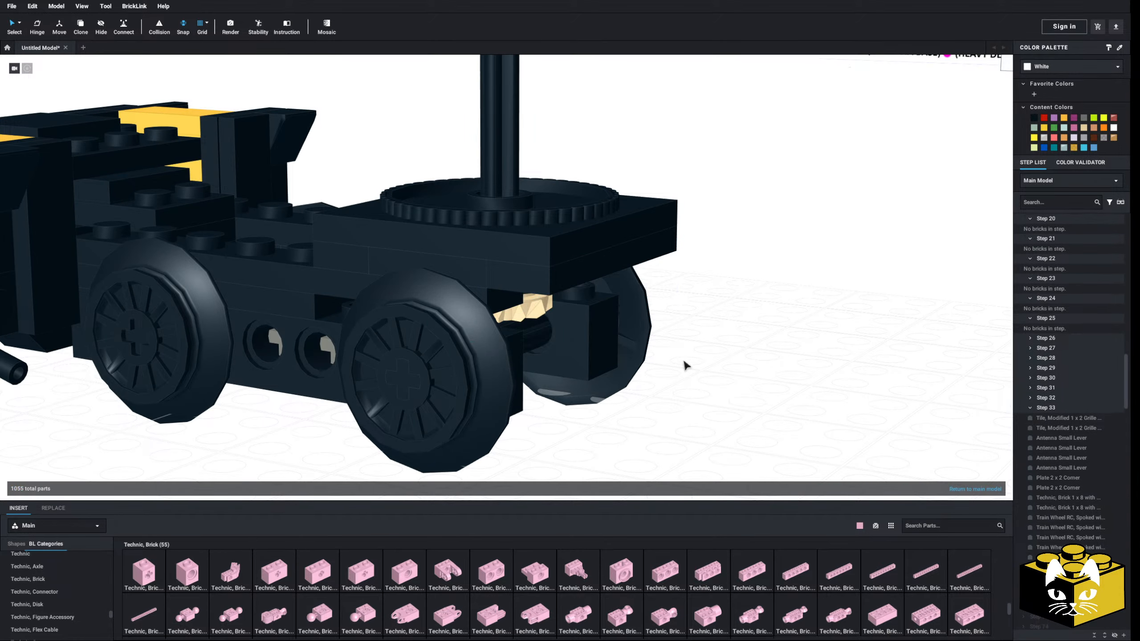
Insert two Plates 1 x 4 lengthwise, one on each side beam beneath the turntable plates
right_click_drag(687, 362, 688, 409)
scroll(51, 569, "up", 5)
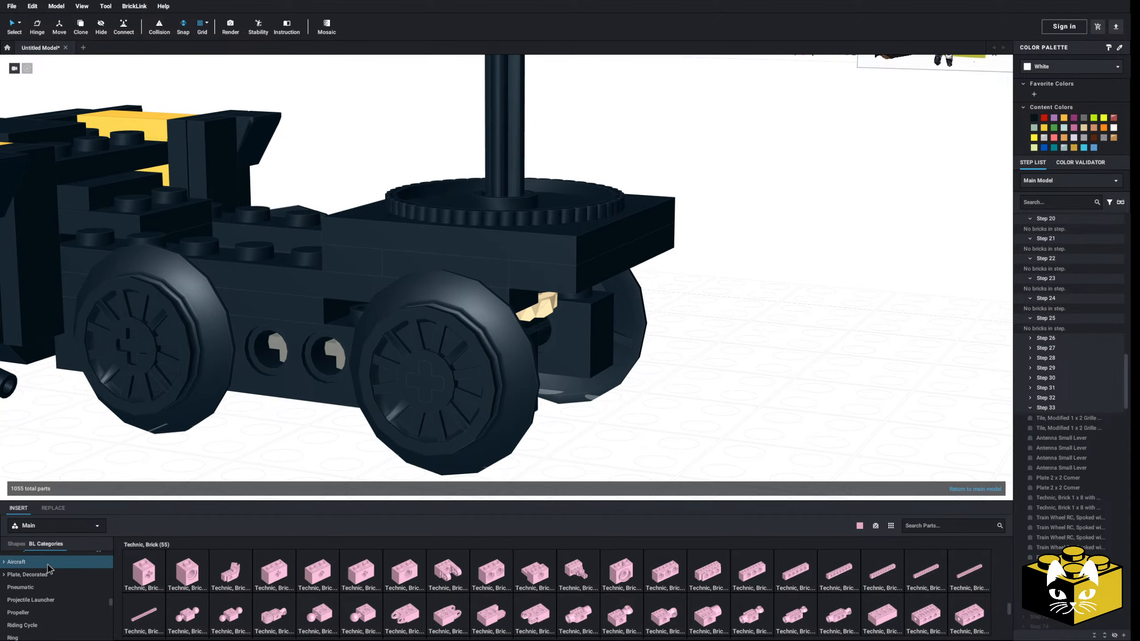
left_click(44, 577)
left_click(314, 580)
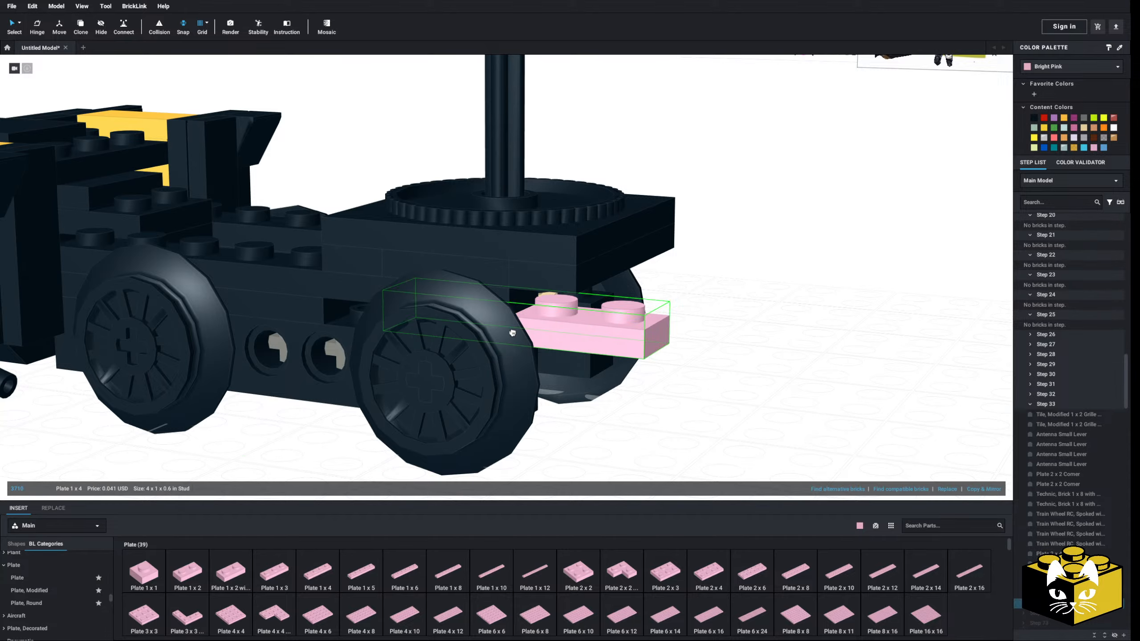
left_click(451, 332)
left_click(449, 334)
left_click(314, 580)
right_click_drag(561, 395, 433, 372)
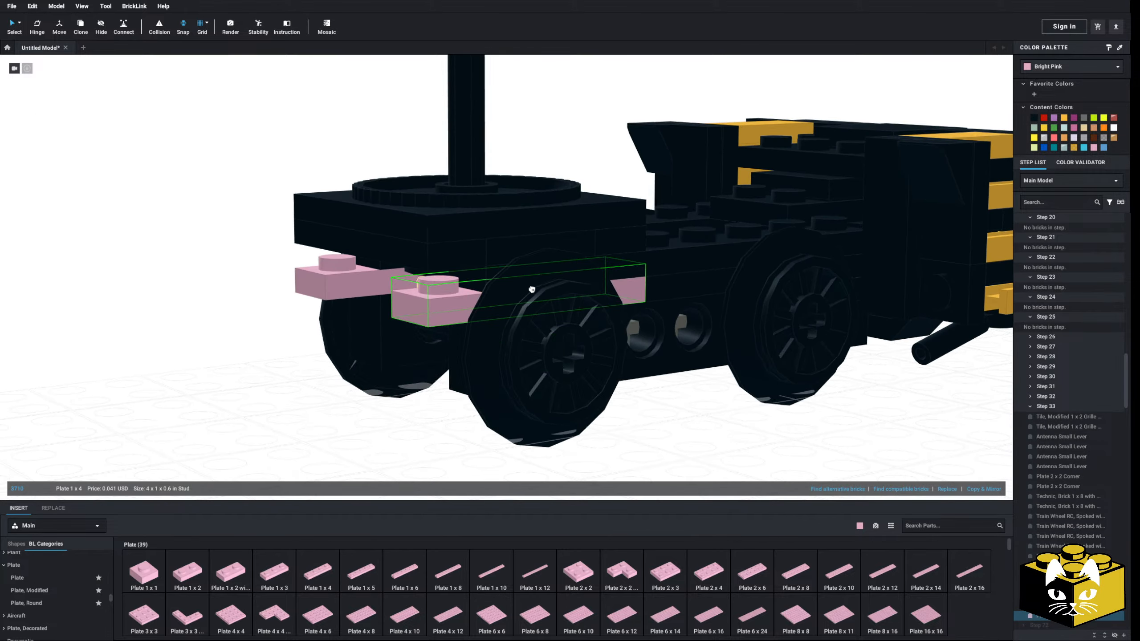
left_click(529, 288)
left_click(529, 289)
Insert a third Plate 1 x 4 crosswise at the truck's free end, on top of the two lengthwise plates
left_click(318, 369)
mouse_move(318, 370)
right_mouse_down()
mouse_move(356, 380)
mouse_move(323, 388)
right_mouse_up()
scroll(356, 380, "down", 5)
left_click(323, 576)
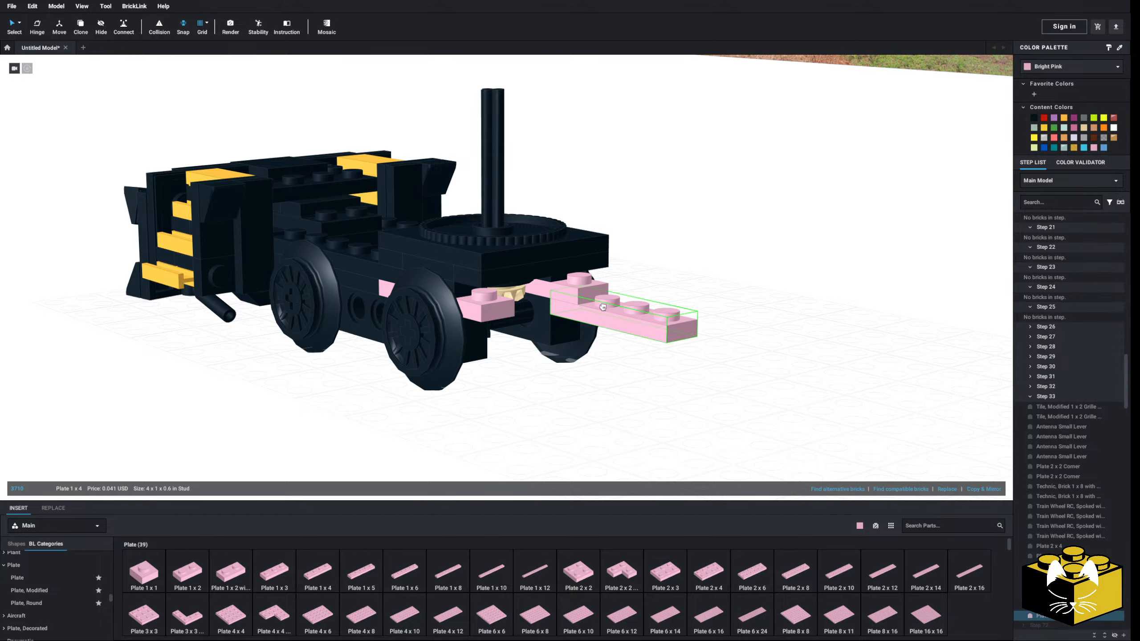
left_click(552, 283)
left_click(564, 320)
Recolor the three new Plates 1 x 4 black
left_click(614, 386)
right_click_drag(615, 386, 588, 317)
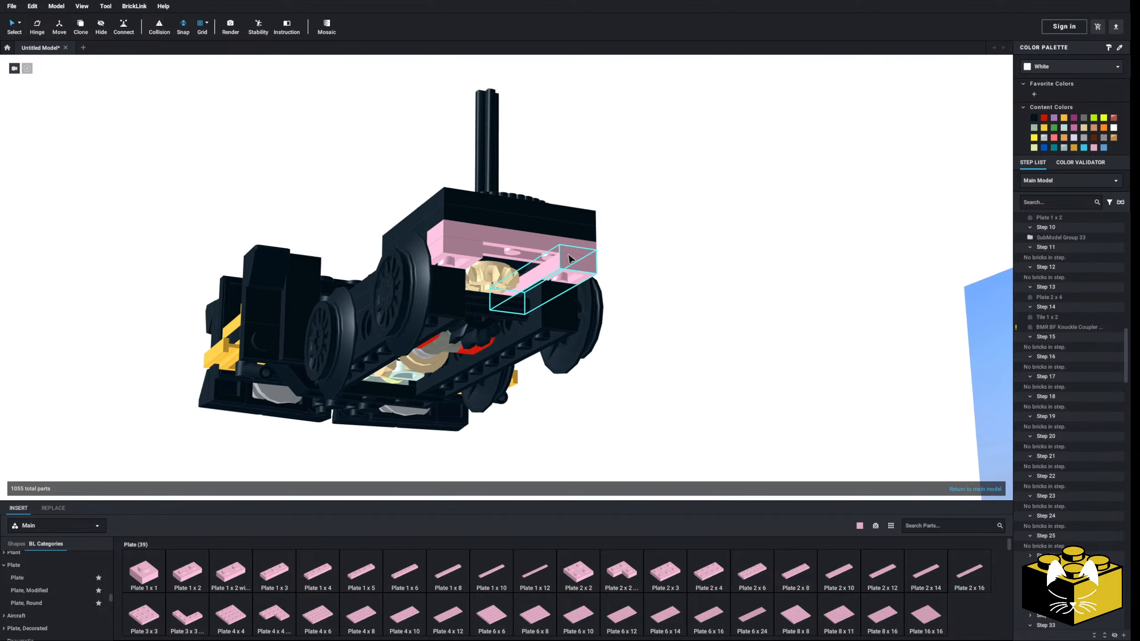
left_click(573, 259)
left_click(523, 242, "ctrl")
left_click(1034, 118)
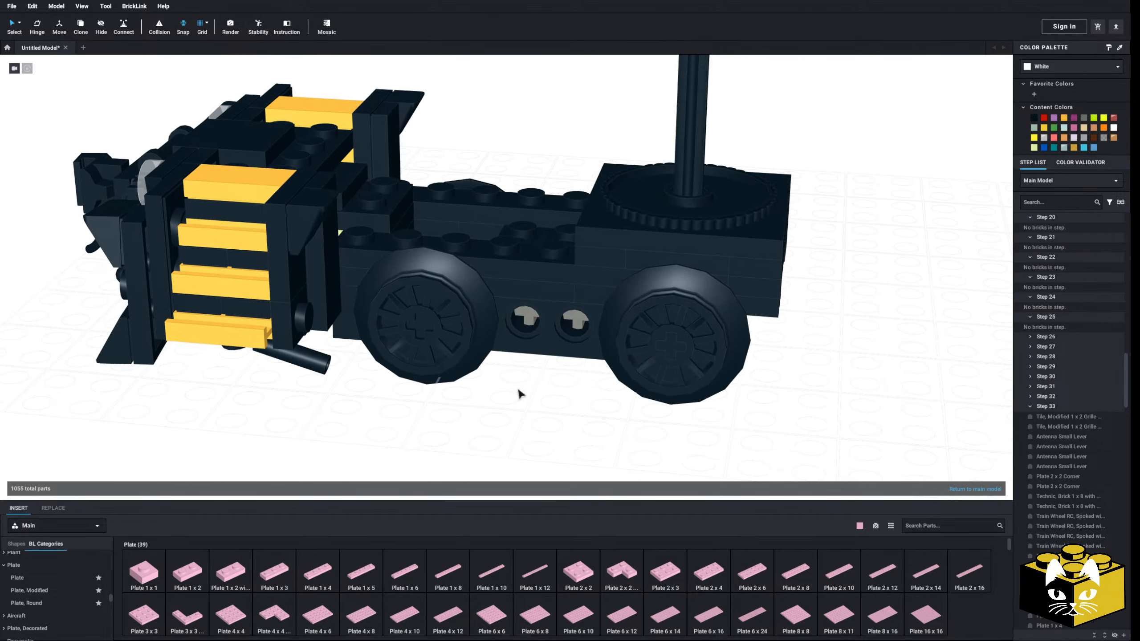
Examine the rebuilt truck against the trucks on the decal sheet drawing and the reference photos
middle_click_drag(431, 428, 413, 431)
right_click_drag(434, 404, 402, 393)
scroll(389, 369, "up", 10)
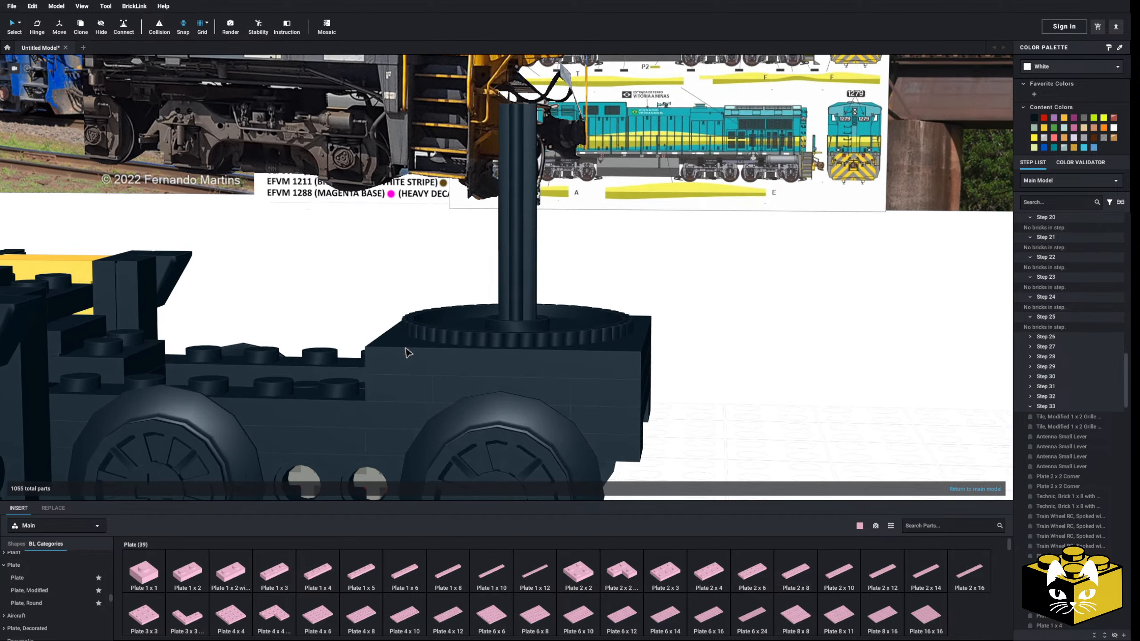
scroll(605, 249, "up", 10)
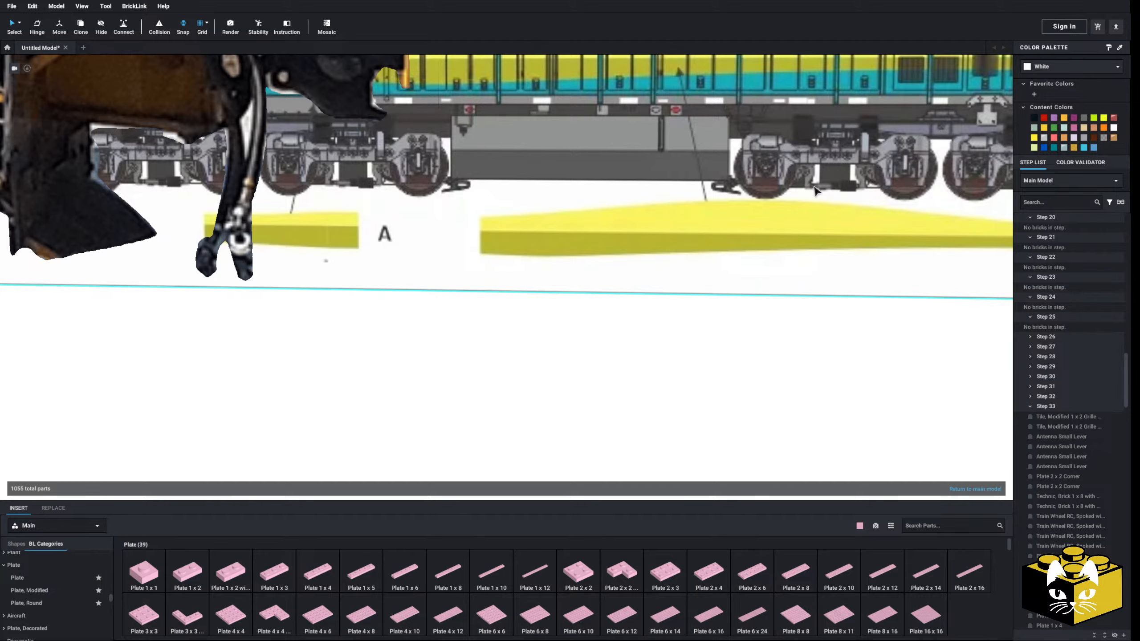
scroll(714, 260, "down", 5)
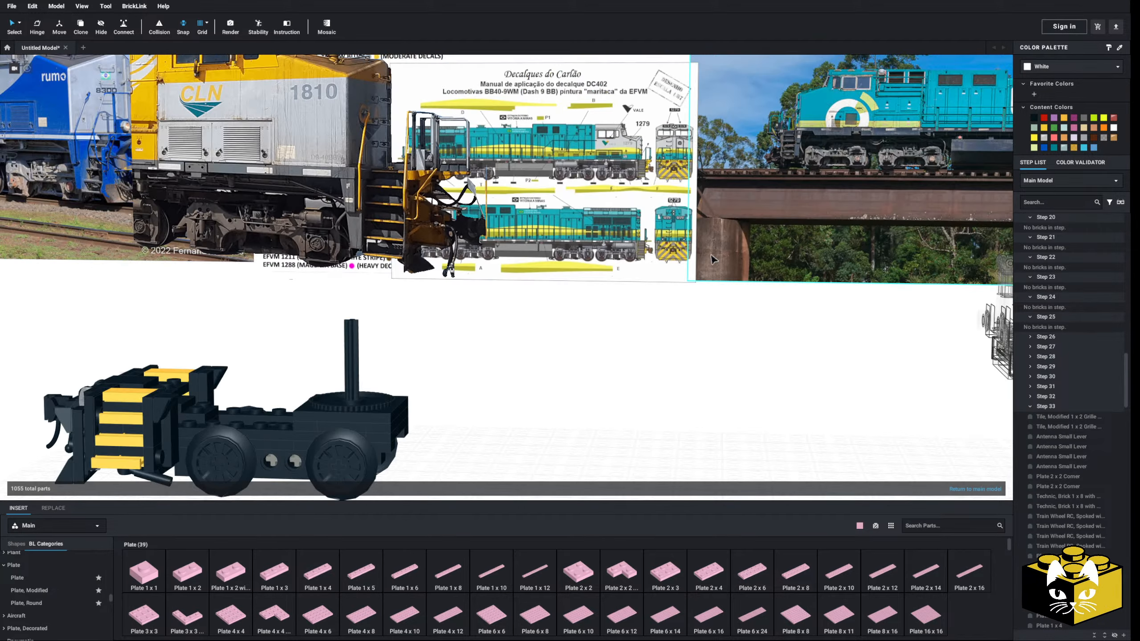
scroll(566, 338, "down", 10)
scroll(590, 326, "up", 10)
scroll(582, 327, "down", 4)
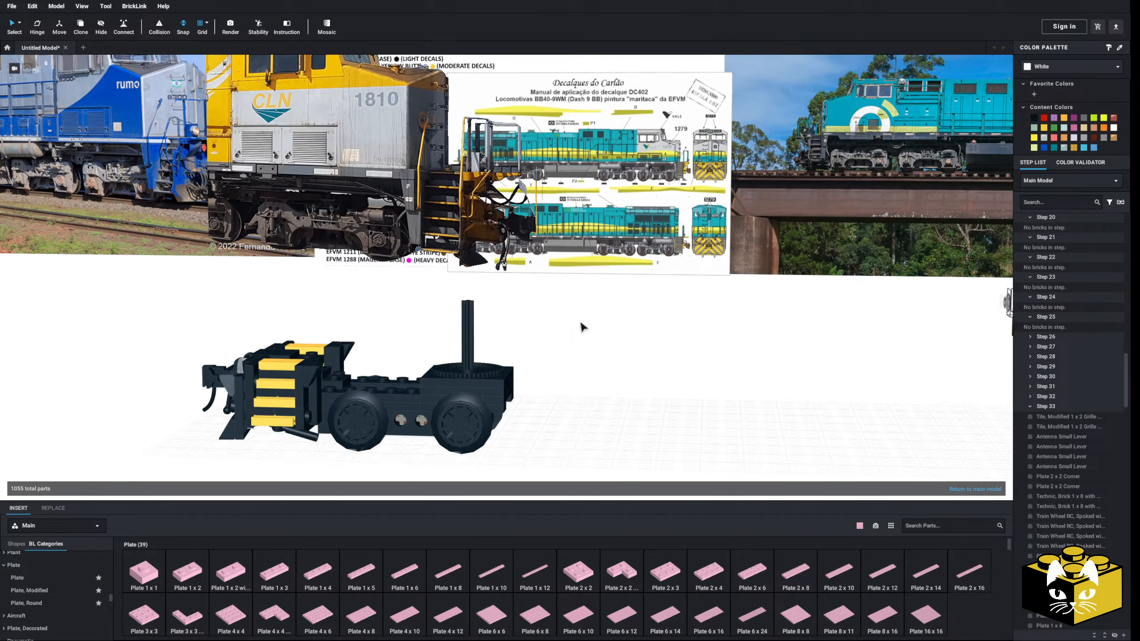
Move the BB40-9WM decal sheet image away from the other reference photos to the space in front of the locomotive
middle_click_drag(583, 327, 565, 369)
scroll(565, 370, "down", 5)
right_click_drag(565, 369, 567, 372)
middle_click_drag(566, 372, 536, 304)
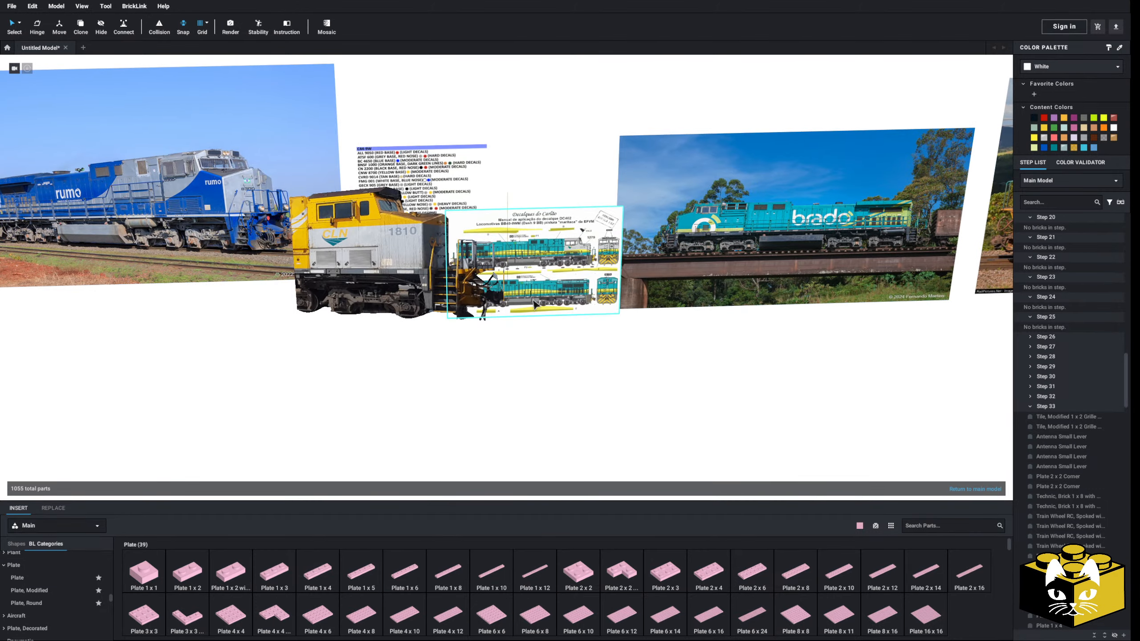
left_click_drag(535, 305, 626, 463)
scroll(625, 463, "up", 5)
left_click_drag(583, 349, 631, 343)
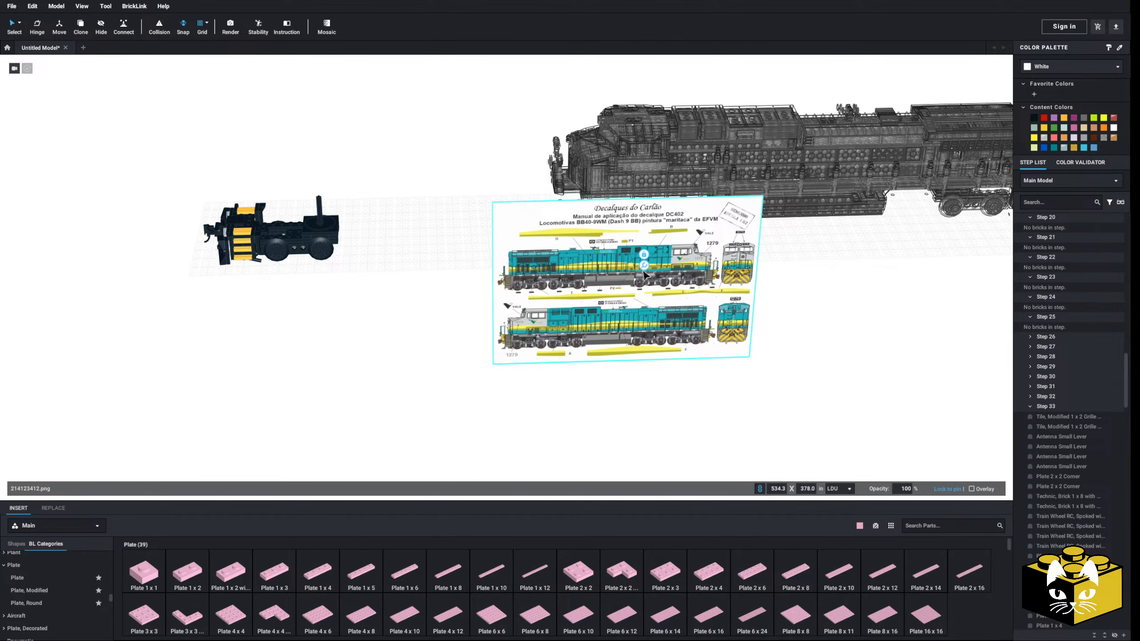
Enlarge the decal sheet image proportionally to about 1191 x 843 LDU and return to the main model
scroll(665, 270, "up", 5)
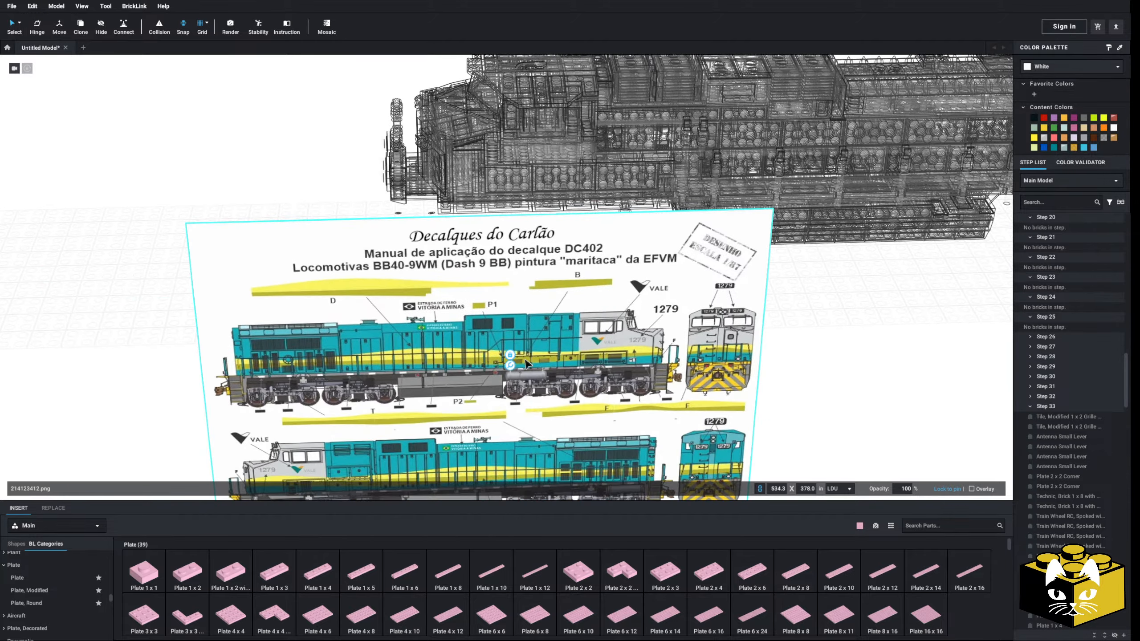
middle_click_drag(536, 370, 542, 337)
left_click(782, 259)
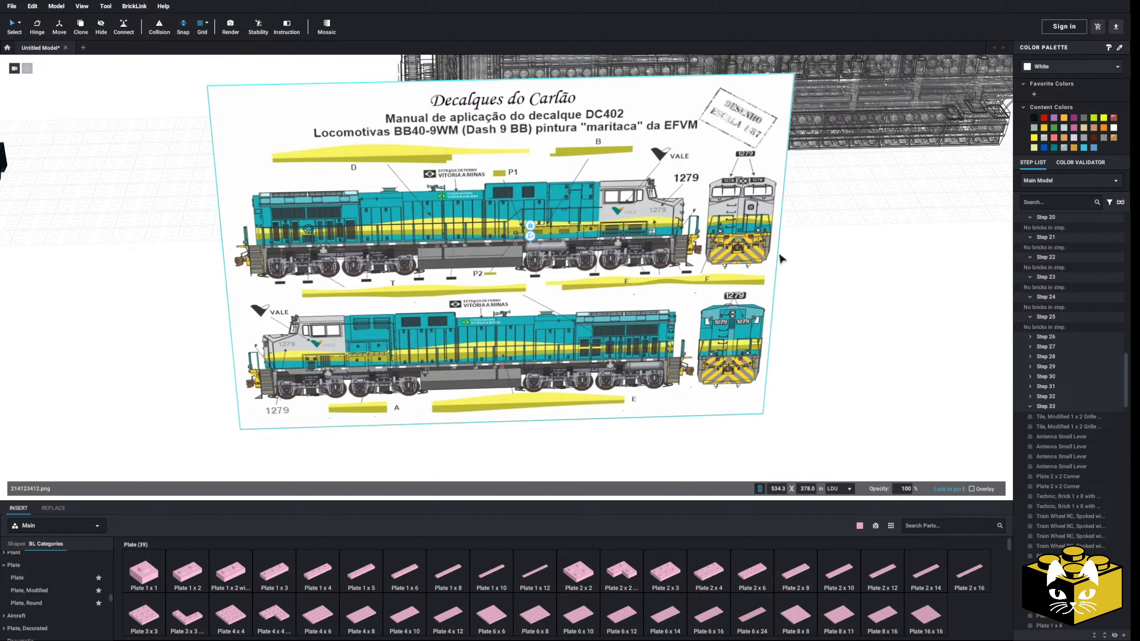
left_click(539, 237)
scroll(565, 245, "down", 5)
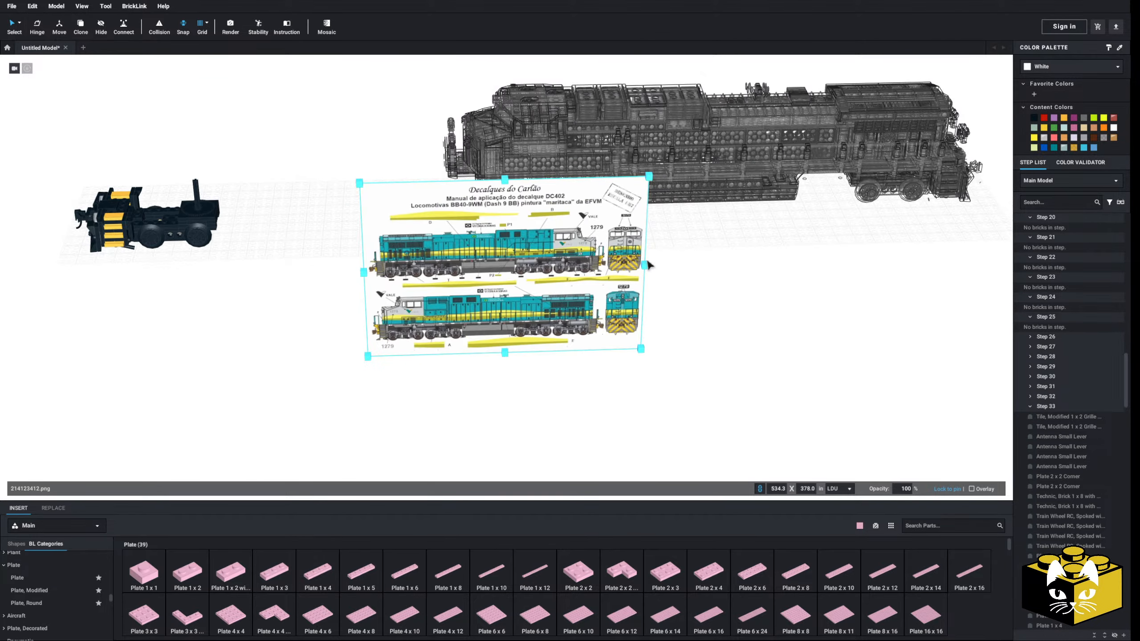
left_click_drag(689, 267, 985, 251)
middle_click_drag(698, 254, 475, 374)
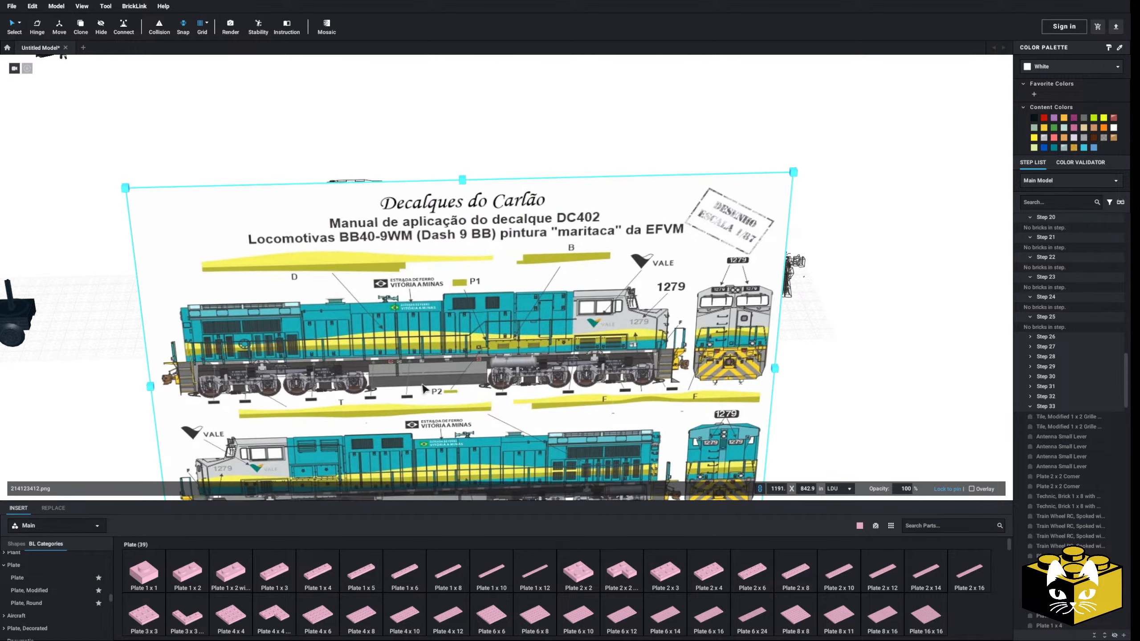
left_click_drag(426, 389, 41, 143)
middle_click_drag(40, 144, 507, 335)
left_click_drag(506, 336, 359, 378)
left_click(560, 369)
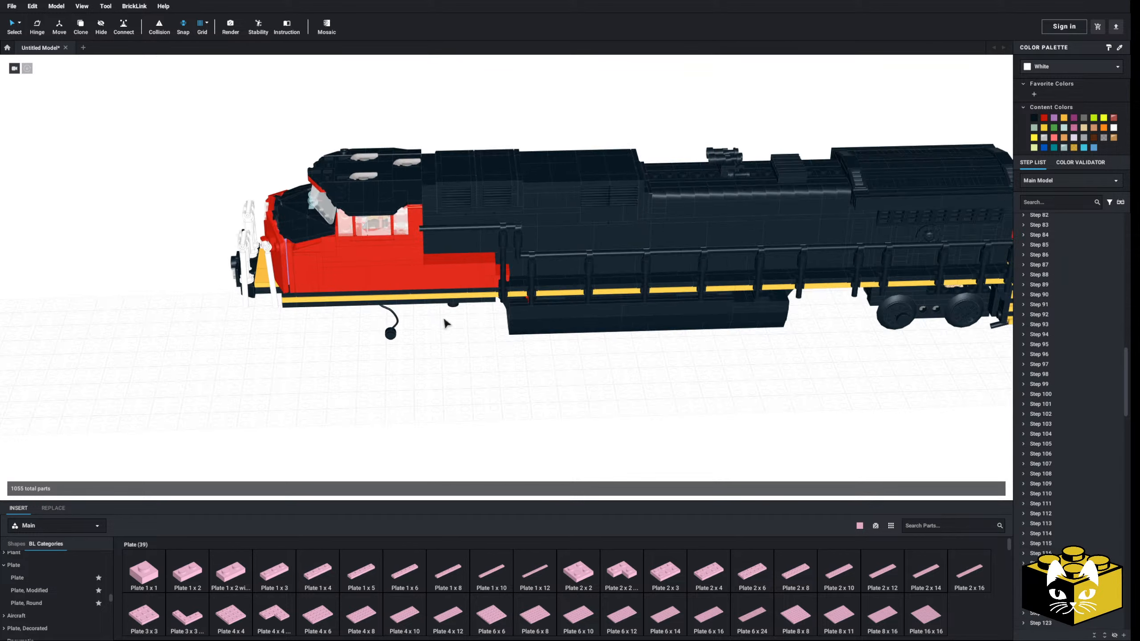
Examine the locomotive's cab end and the truck and steps at its opposite end
scroll(444, 319, "up", 3)
middle_click_drag(184, 342, 486, 345)
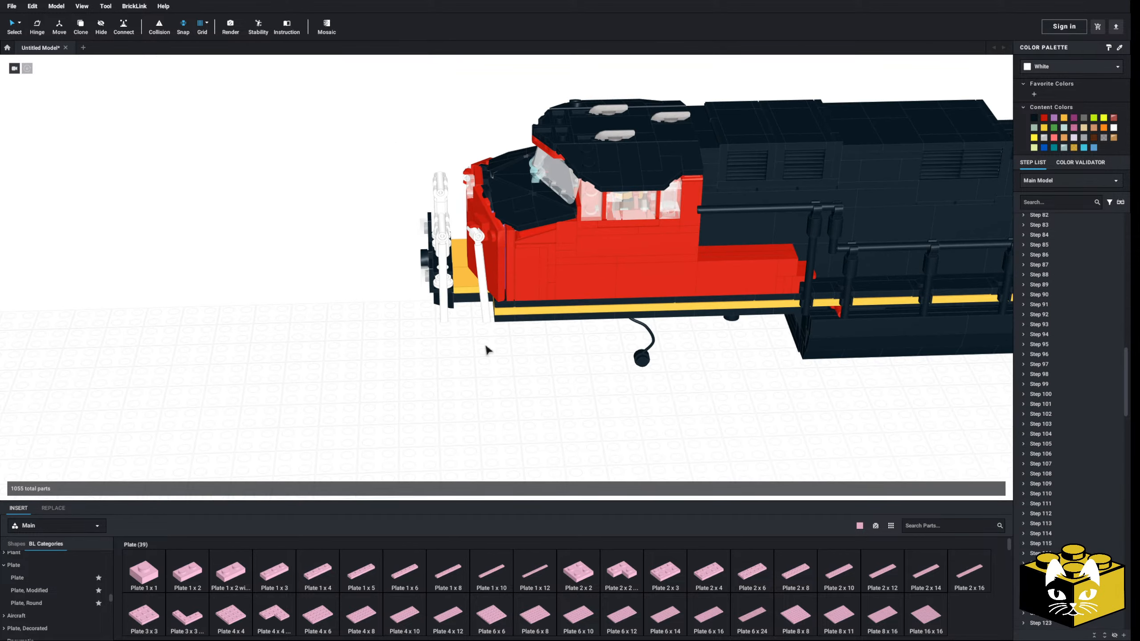
left_click(447, 299)
middle_click_drag(639, 371, 426, 351)
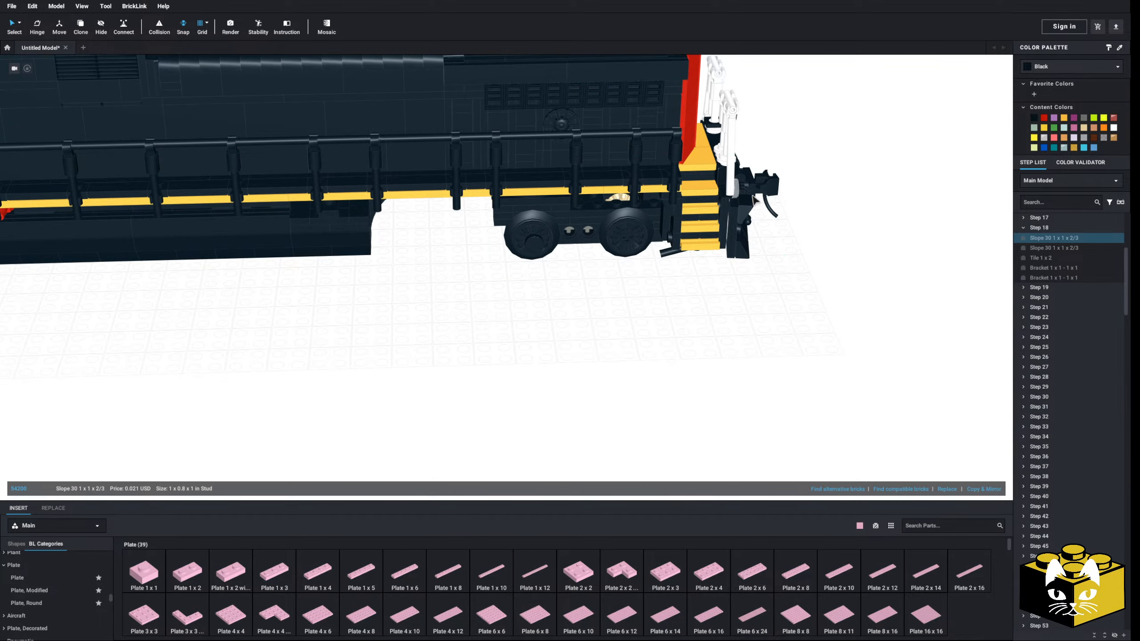
left_click(723, 175, "ctrl")
middle_click_drag(315, 353, 727, 372)
left_click(633, 381)
scroll(727, 372, "down", 4)
right_click_drag(728, 371, 583, 418)
middle_click_drag(583, 418, 620, 342)
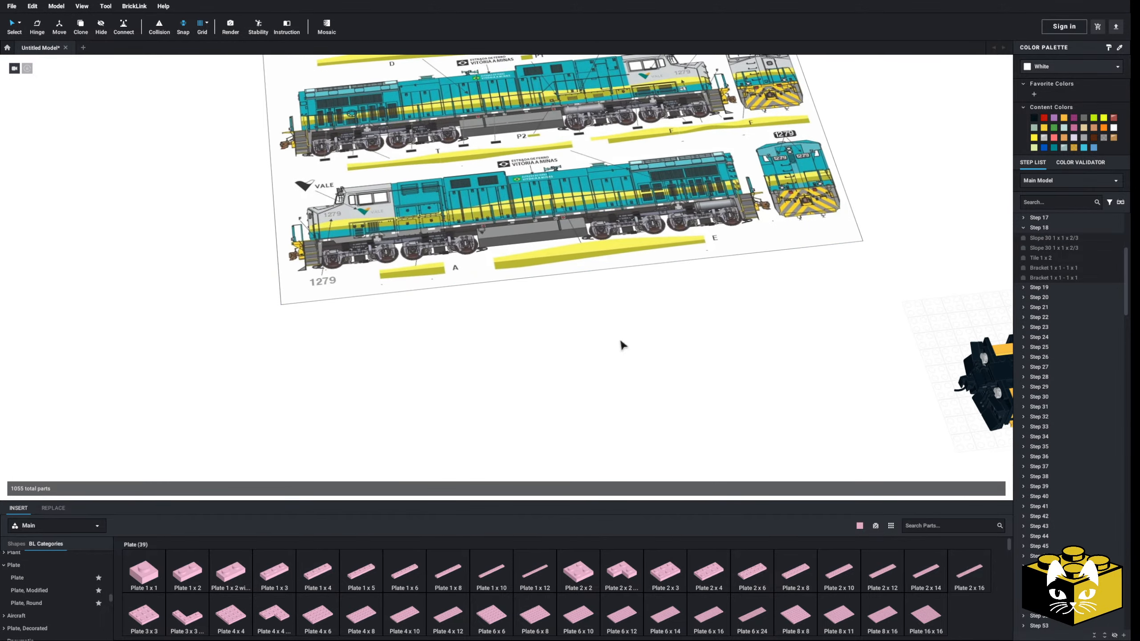
Insert a Plate 1 x 10 below the decal sheet and add copies end to end to form a row of five
left_click_drag(494, 572, 288, 415)
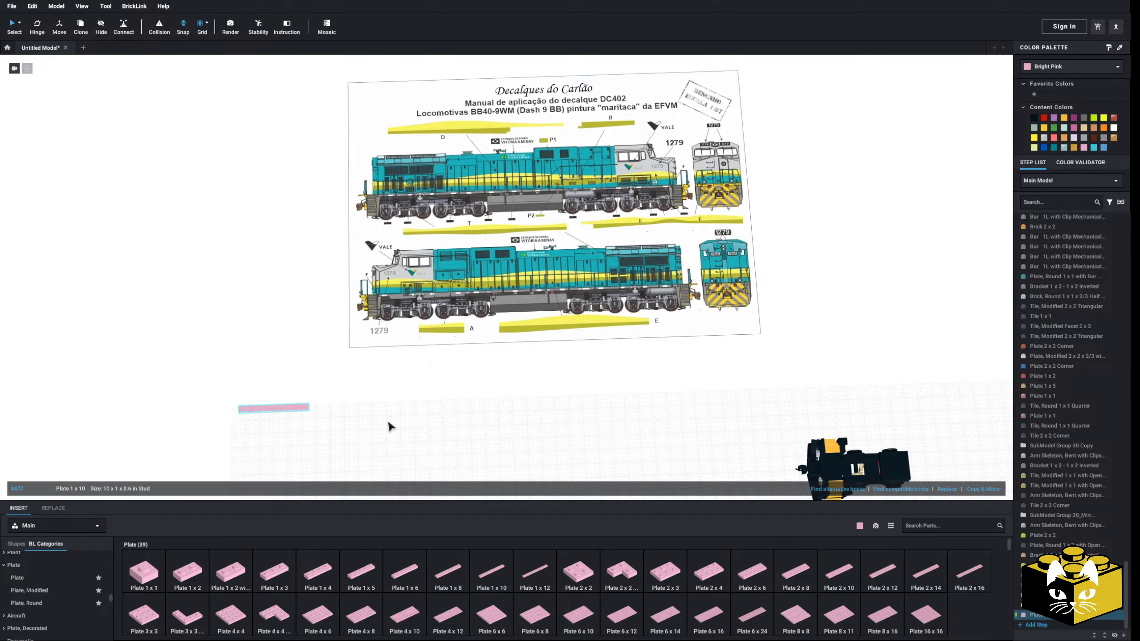
middle_click_drag(390, 426, 420, 407)
left_click(992, 492)
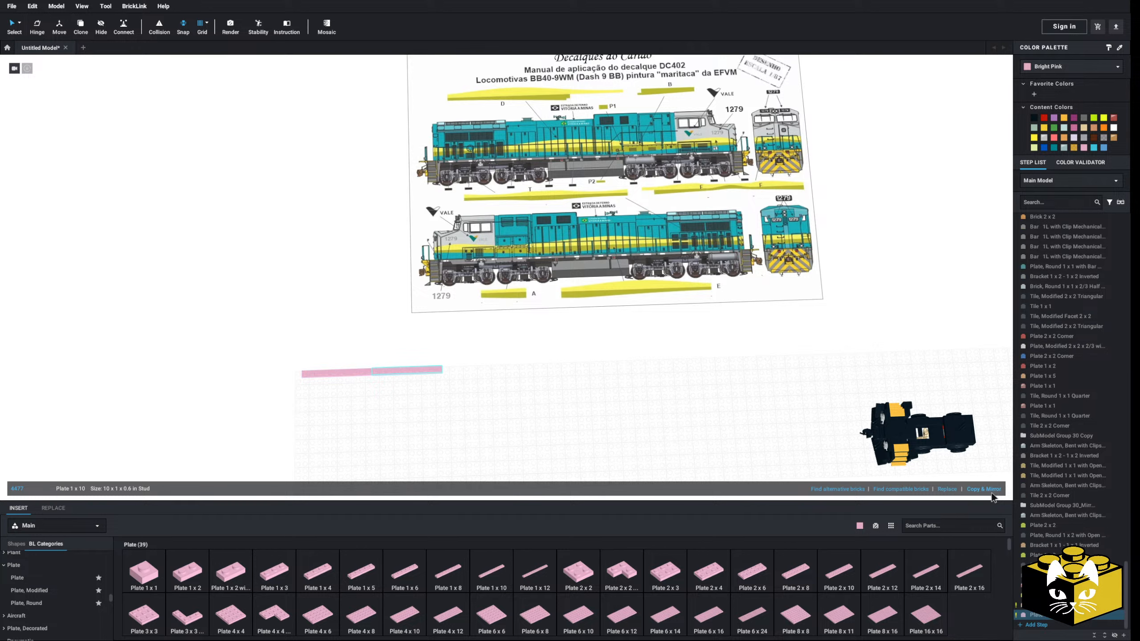
left_click(992, 492)
left_click(991, 493)
left_click(992, 492)
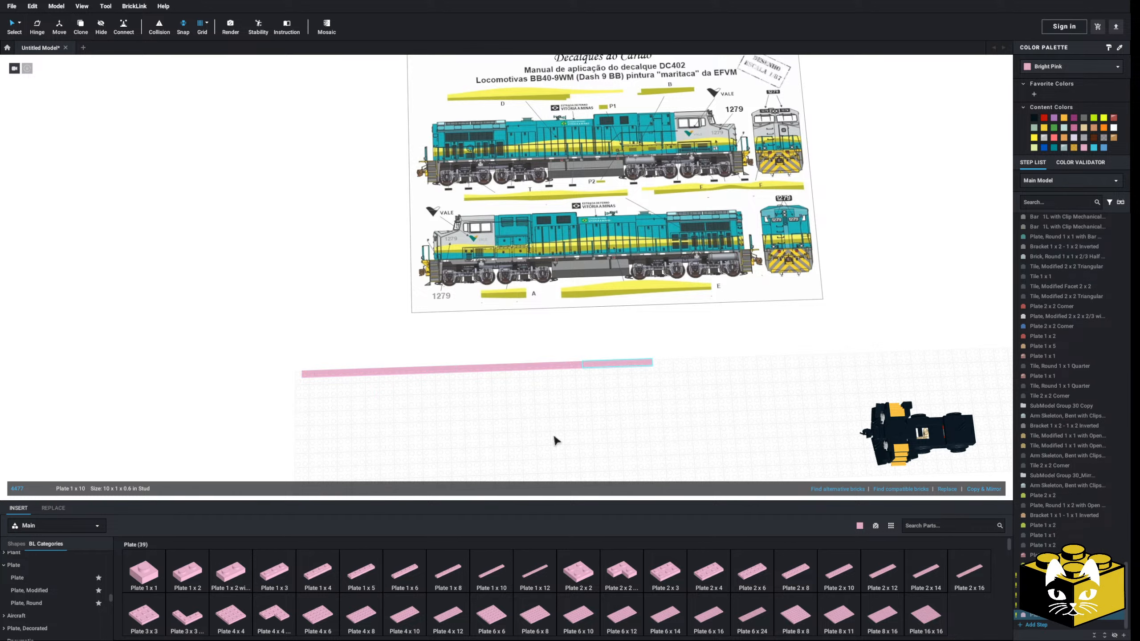
Extend the row of pink plates below the decal sheet with a Plate 1 x 8 at its end
left_click_drag(331, 393, 638, 362)
left_click(634, 391)
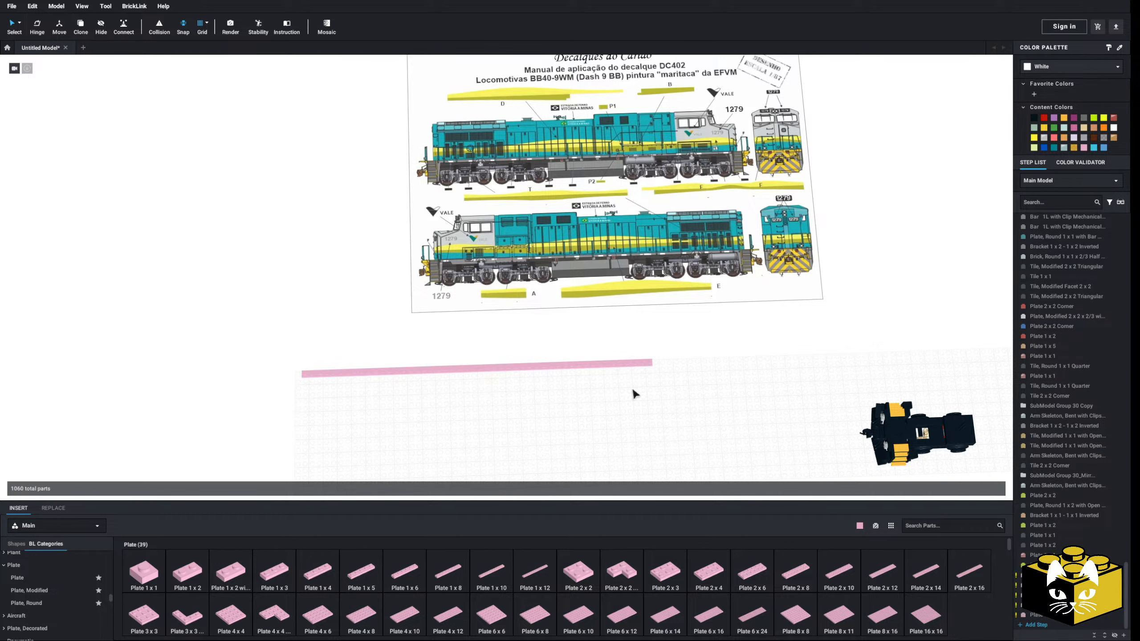
left_click_drag(455, 576, 691, 365)
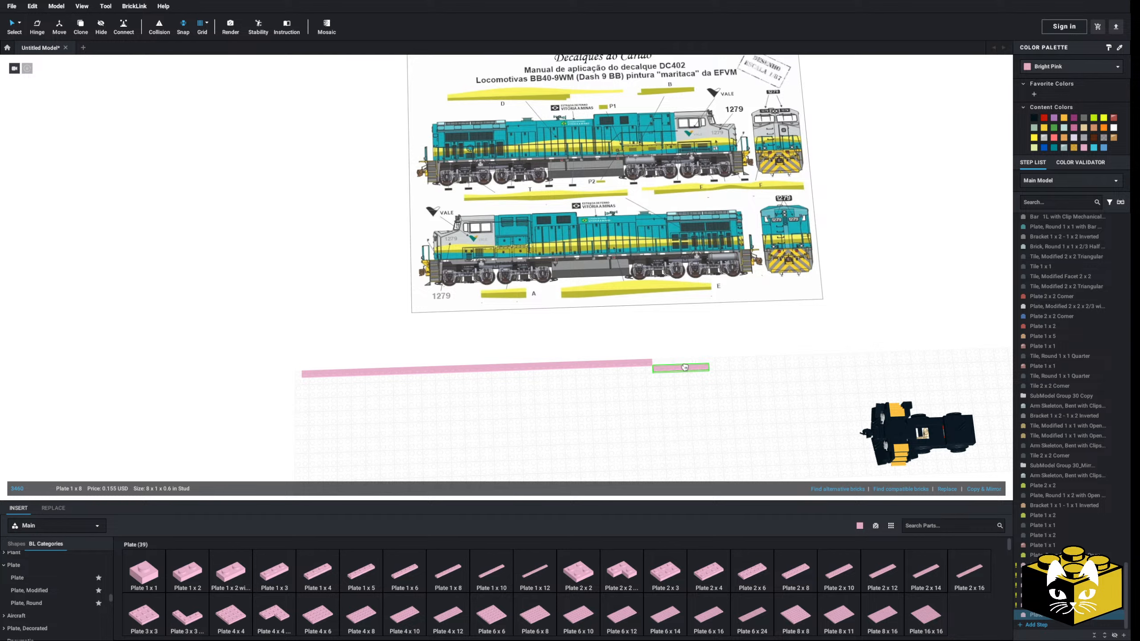
Position the decal sheet so its lower locomotive lies along the plate row and enlarge it proportionally to about 1419 x 1004 LDU
left_click_drag(594, 287, 479, 397)
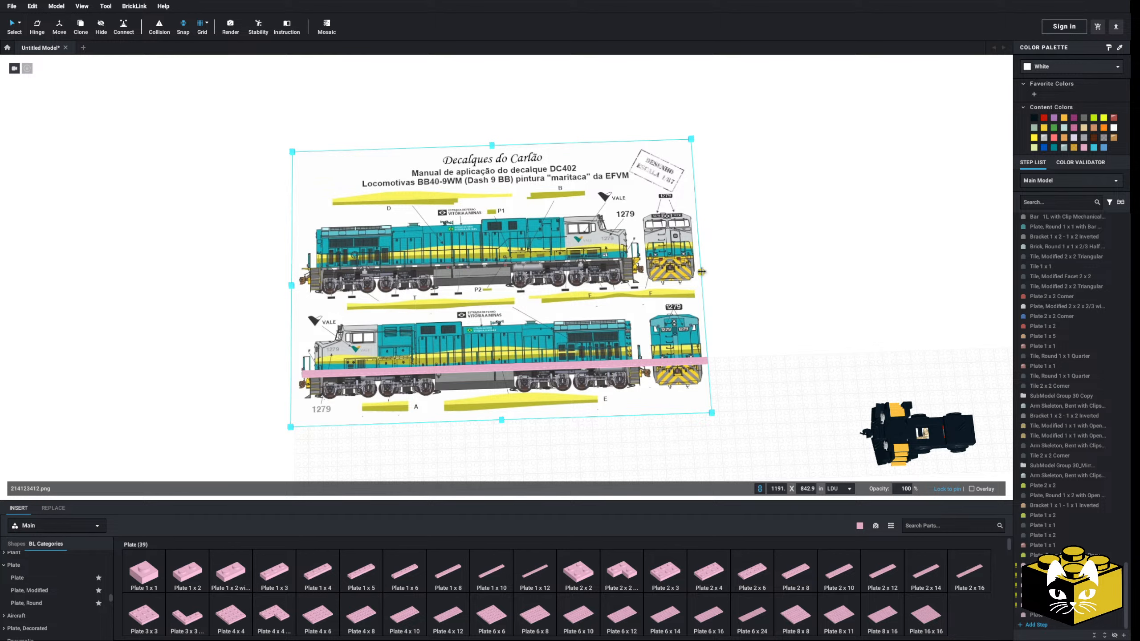
left_click_drag(701, 271, 781, 271)
left_click_drag(683, 304, 684, 289)
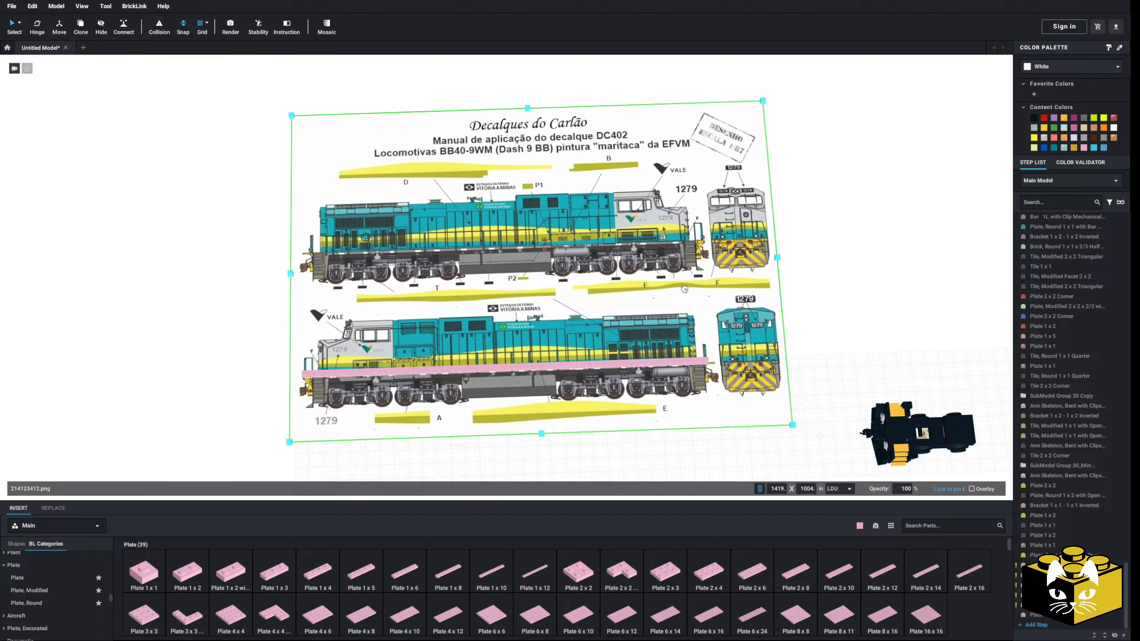
left_click(16, 28)
Try a Plate 1 x 2 on the second wheel of the lower locomotive drawing and remove it
scroll(449, 413, "up", 6)
middle_click_drag(348, 420, 526, 356)
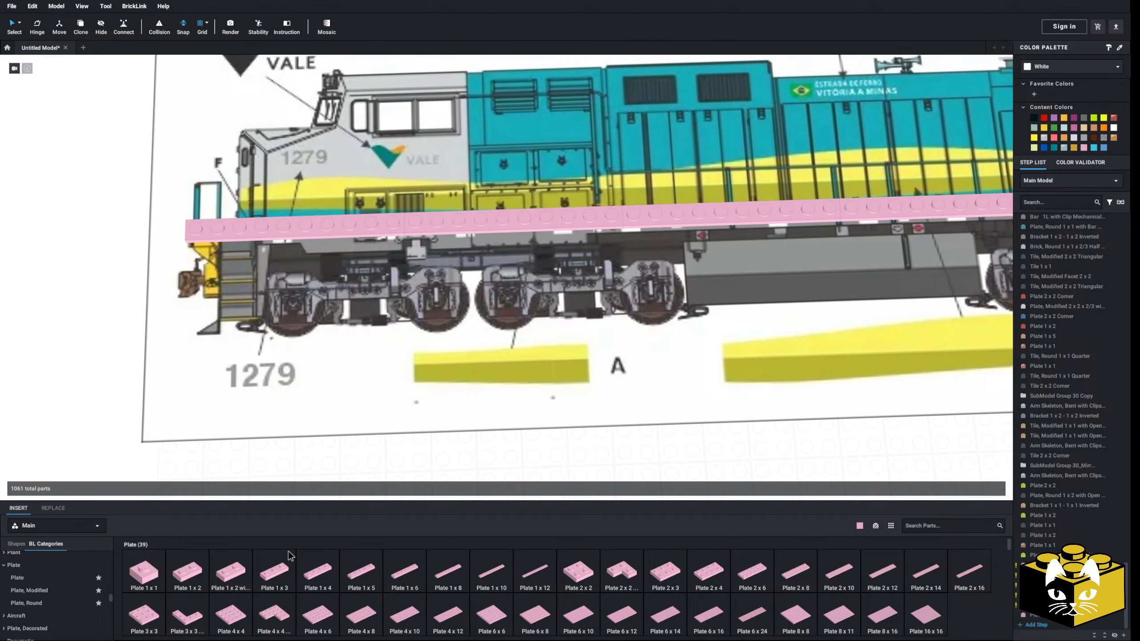
left_click_drag(187, 571, 440, 302)
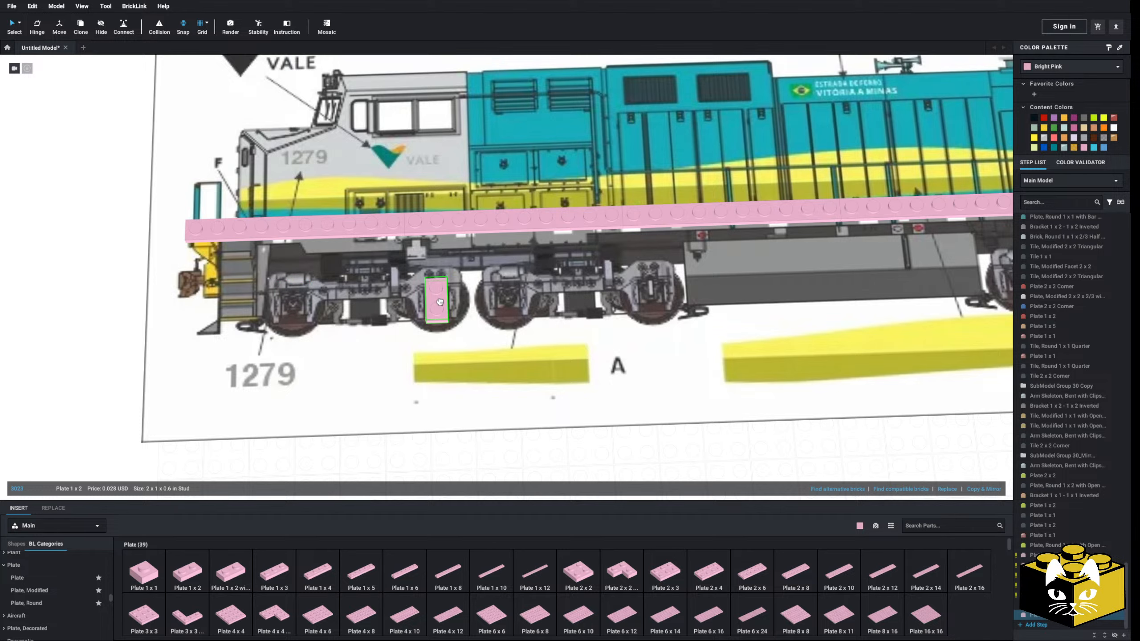
key("Delete")
Insert a Brick, Round 1 x 1 x 2/3 Half Circle Extended with Stud on Side upright over the front wheel's axle box in the drawing
middle_click_drag(331, 378, 433, 338)
mouse_move(433, 338)
right_mouse_down()
mouse_move(521, 275)
mouse_move(273, 343)
right_mouse_up()
scroll(259, 347, "up", 5)
middle_click_drag(259, 349, 259, 389)
scroll(45, 596, "down", 2)
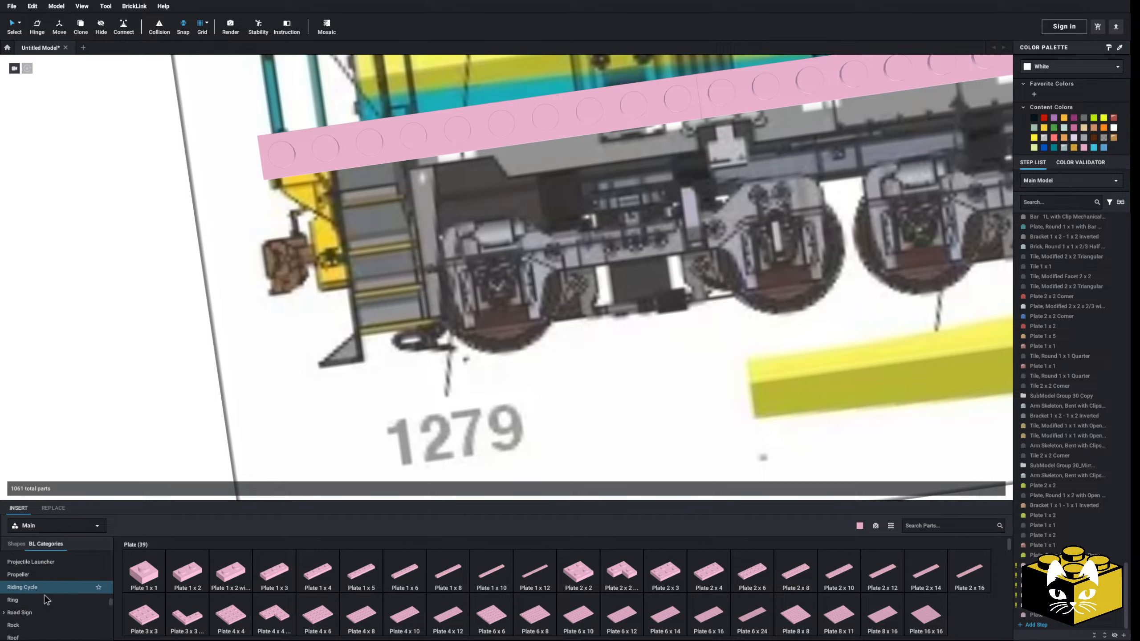
scroll(81, 597, "down", 2)
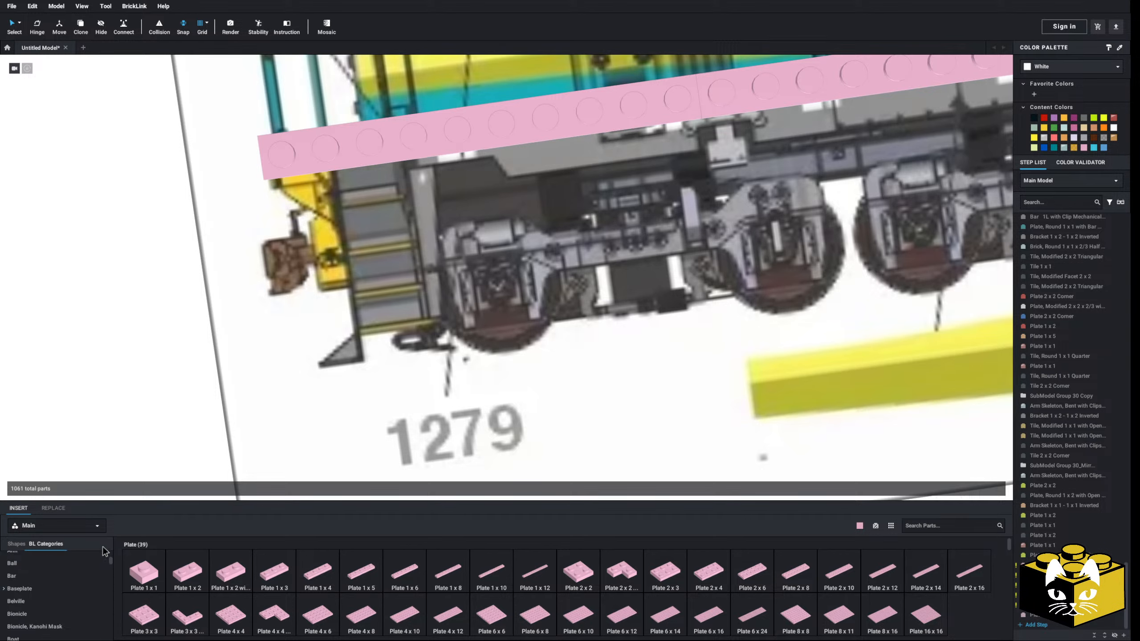
scroll(63, 567, "down", 4)
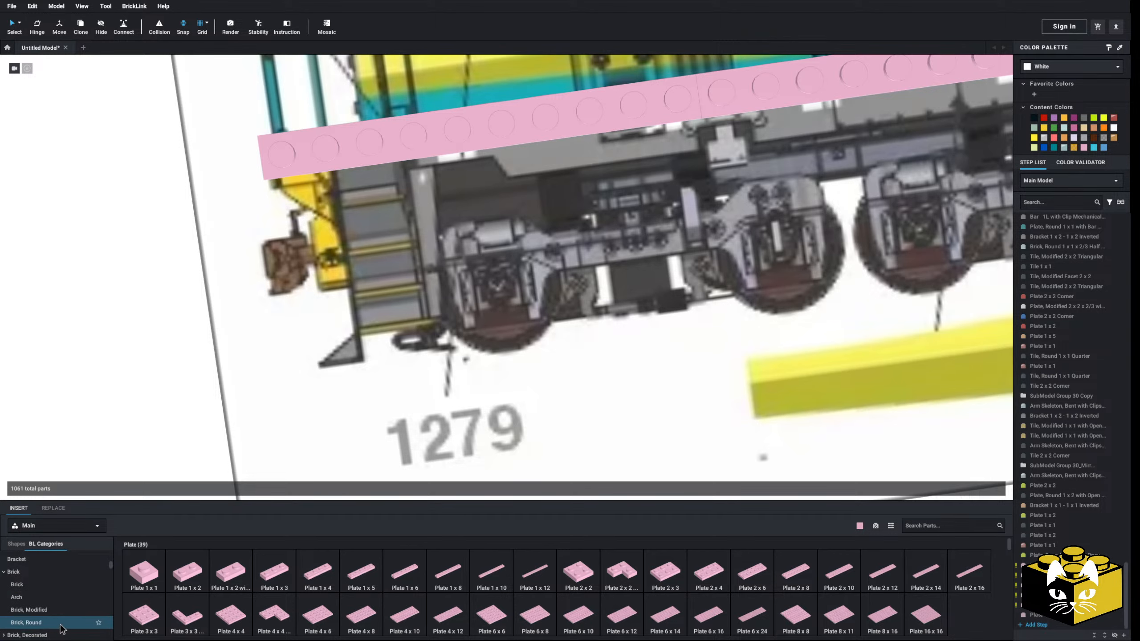
left_click(61, 623)
left_click_drag(577, 466, 501, 293)
key("Left")
key("Left")
key("Up")
key("Up")
right_click_drag(501, 293, 499, 291)
middle_click_drag(499, 290, 475, 323)
mouse_move(441, 313)
left_mouse_down()
mouse_move(445, 329)
mouse_move(441, 314)
left_mouse_up()
Copy the half-circle round brick onto the second wheel of the front truck in the drawing
right_click(440, 313)
left_click(449, 329)
scroll(443, 329, "down", 3)
right_click(212, 324)
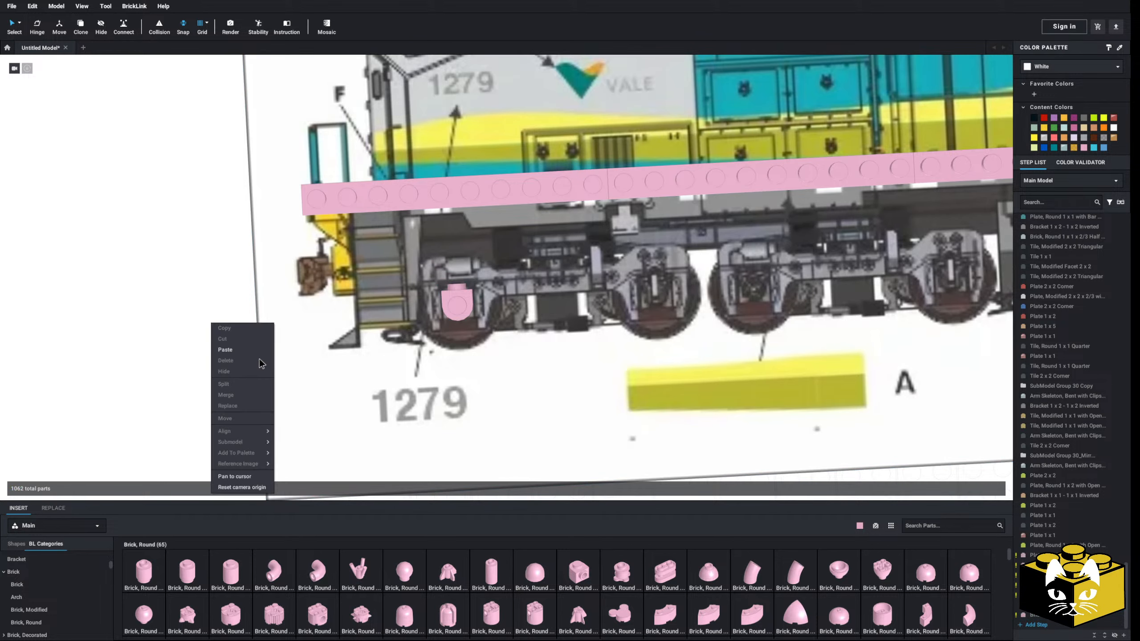
left_click(260, 352)
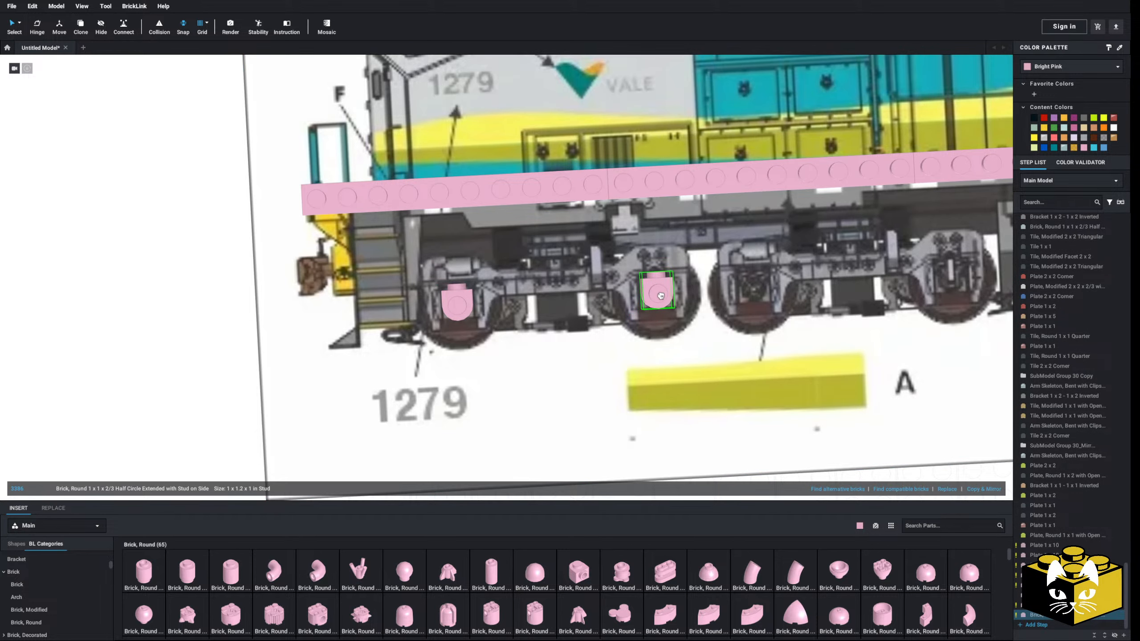
left_click(661, 295)
left_click(237, 339)
Try a Plate 1 x 6 on top of the front half-circle brick as the truck side frame and delete it
scroll(241, 331, "up", 3)
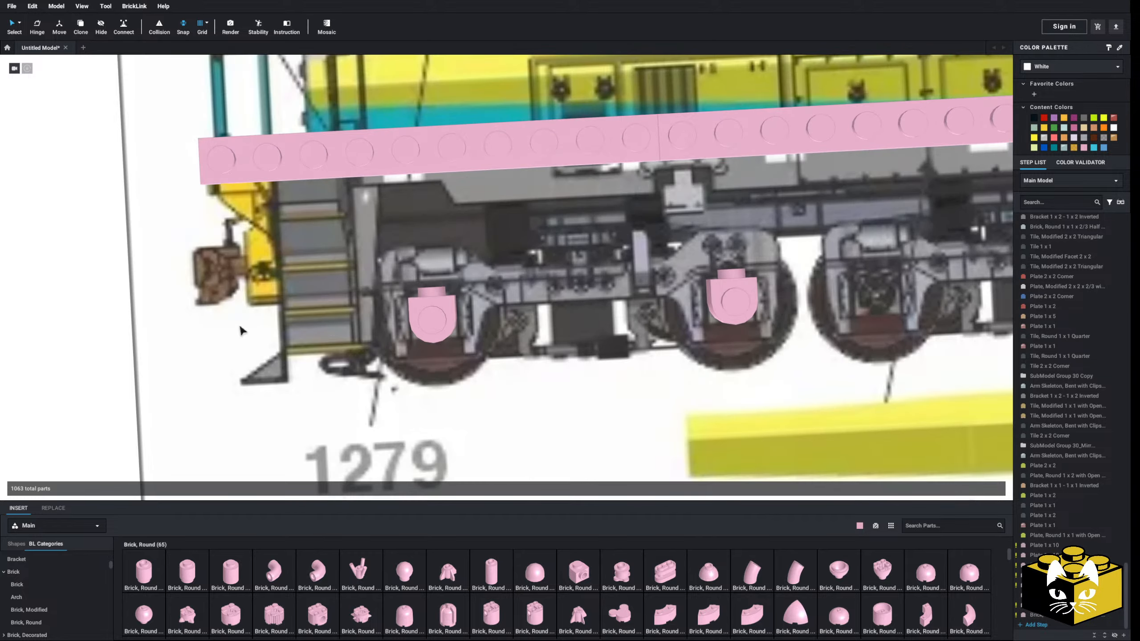
scroll(54, 579, "down", 5)
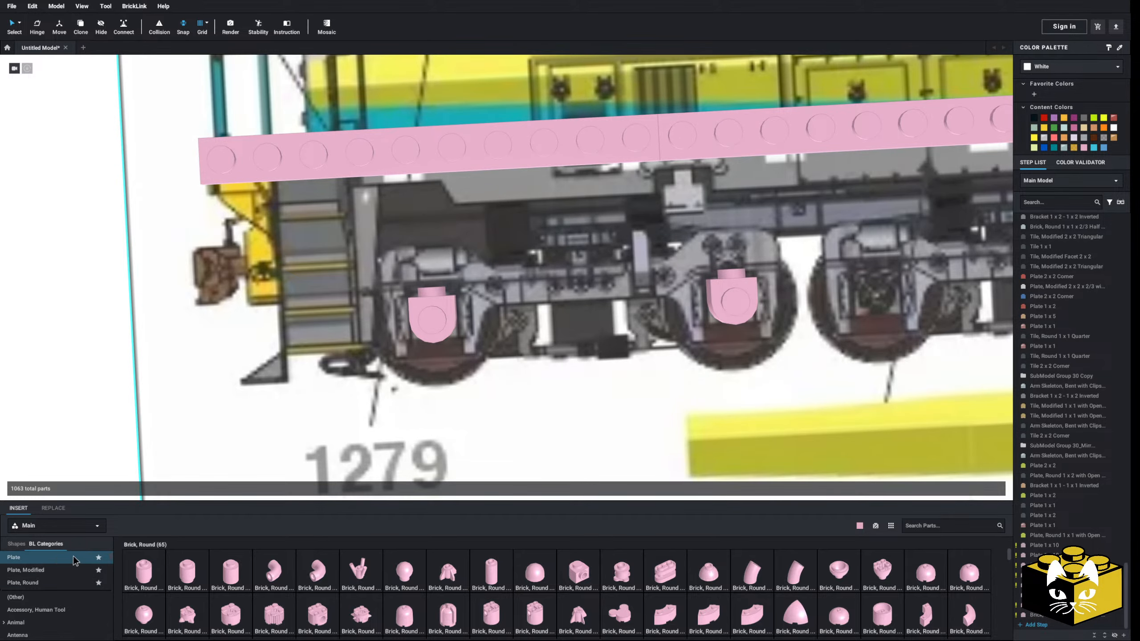
left_click(51, 557)
left_click(405, 572)
left_click(558, 286)
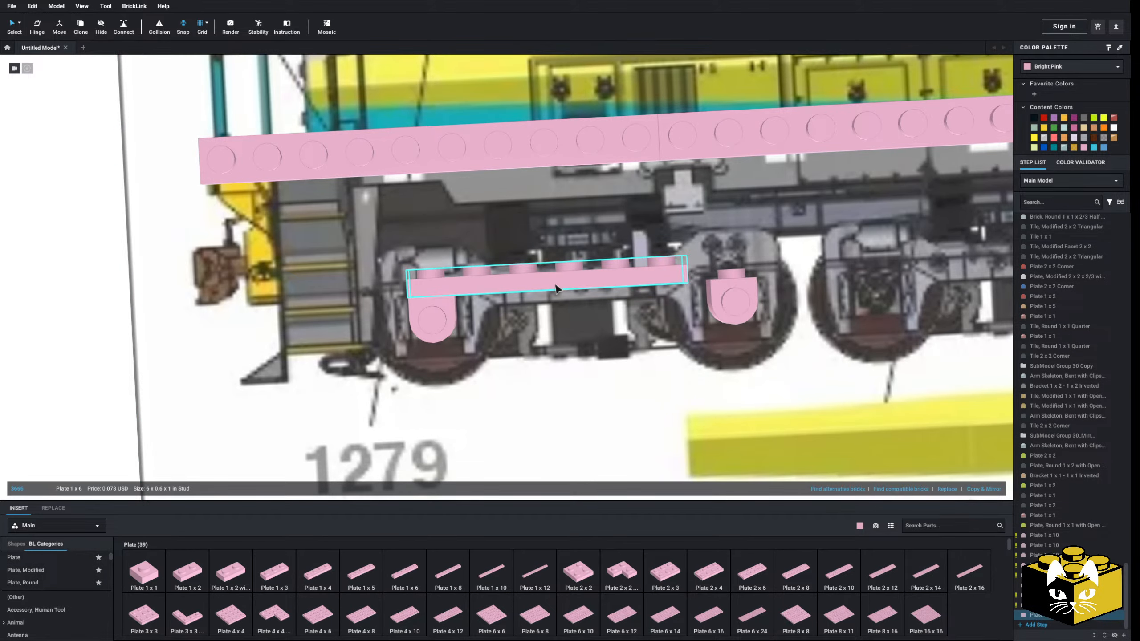
middle_click_drag(557, 288, 385, 292)
right_click_drag(385, 292, 506, 344)
mouse_move(505, 340)
middle_mouse_down()
mouse_move(512, 353)
mouse_move(493, 338)
middle_mouse_up()
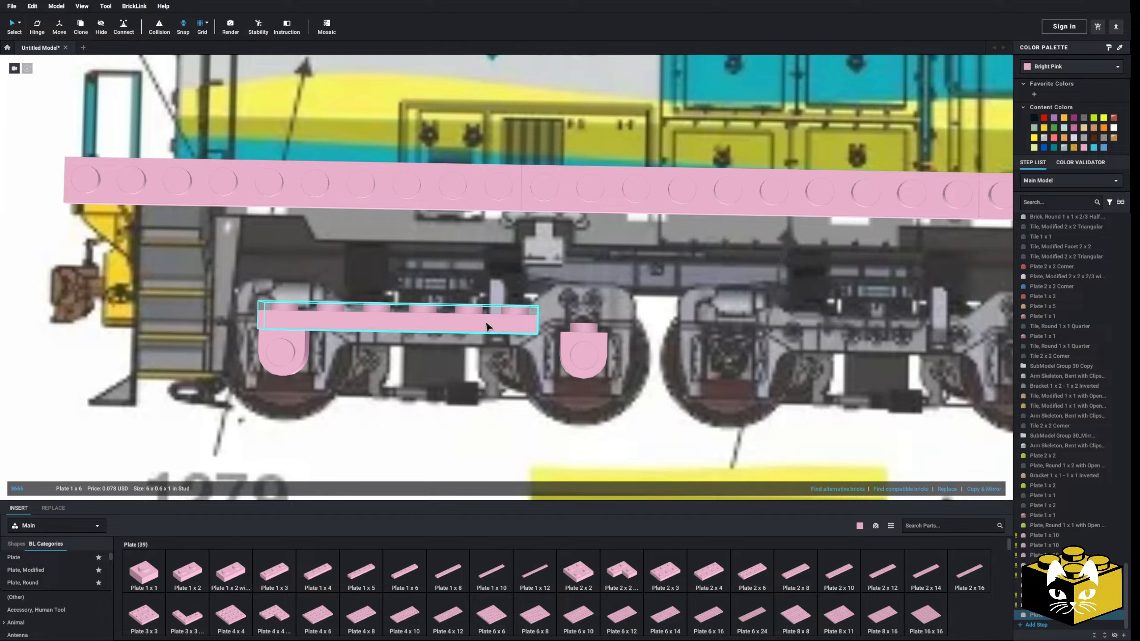
key("Delete")
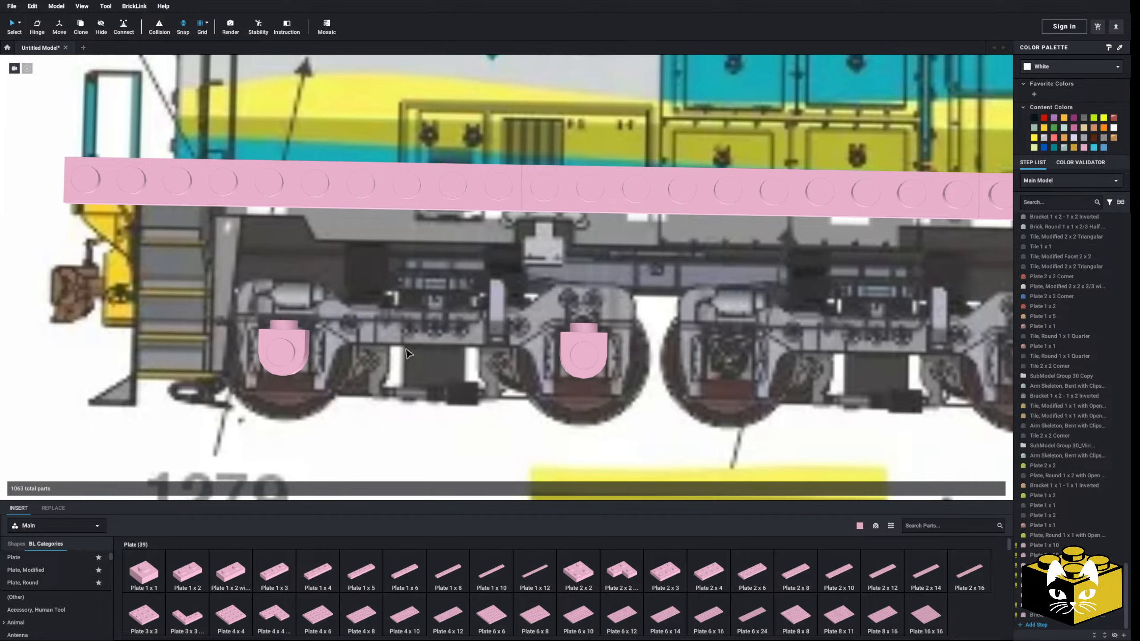
Try a Plate 1 x 8 bridging both half-circle bricks, check it against the truck drawing and delete it
left_click(456, 575)
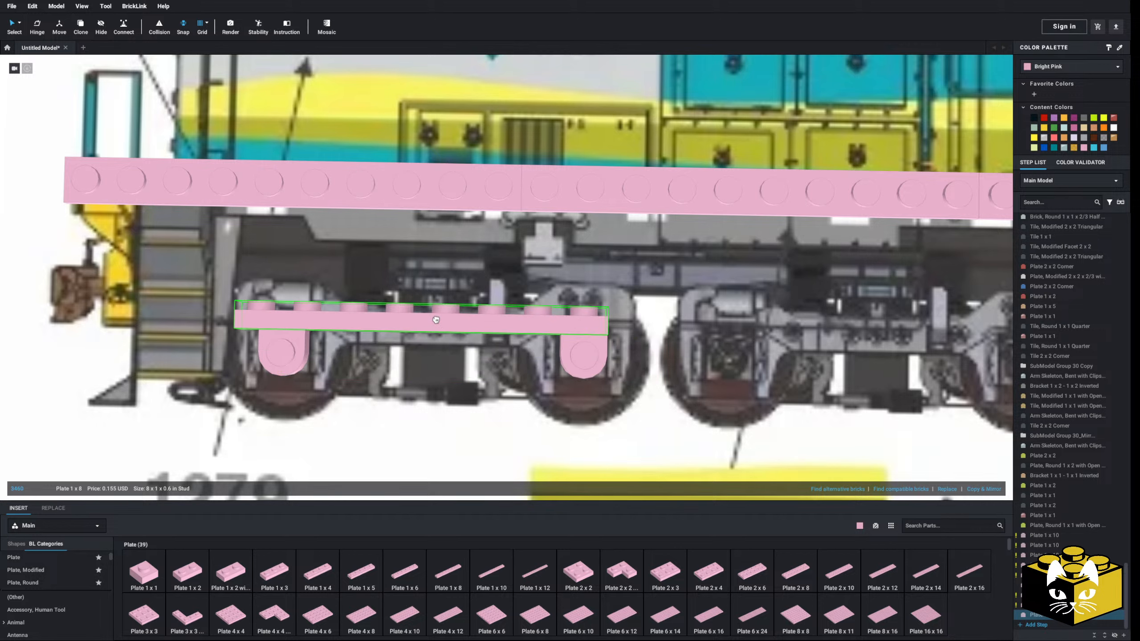
left_click(587, 355)
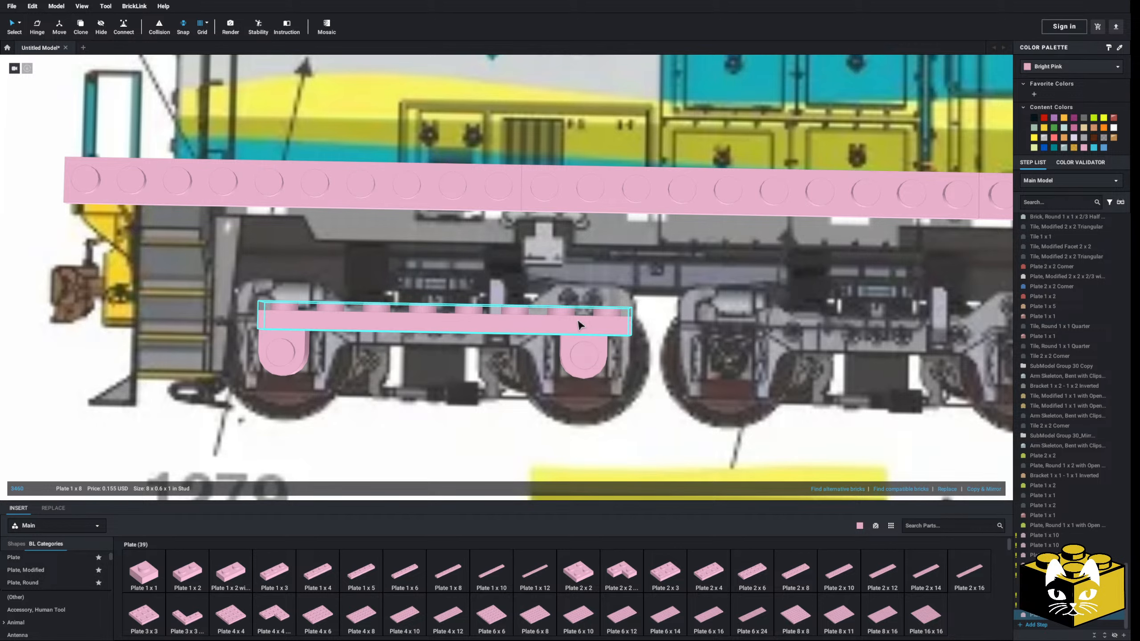
scroll(574, 325, "down", 5)
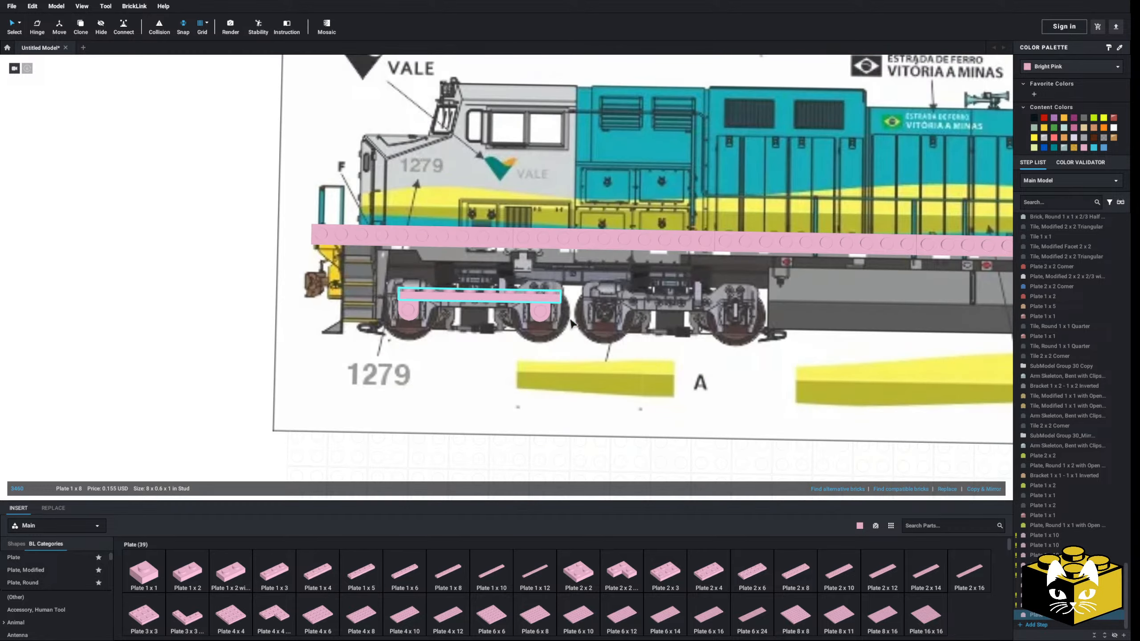
left_click(295, 331)
scroll(305, 346, "up", 2)
right_click_drag(306, 346, 307, 360)
scroll(306, 360, "up", 3)
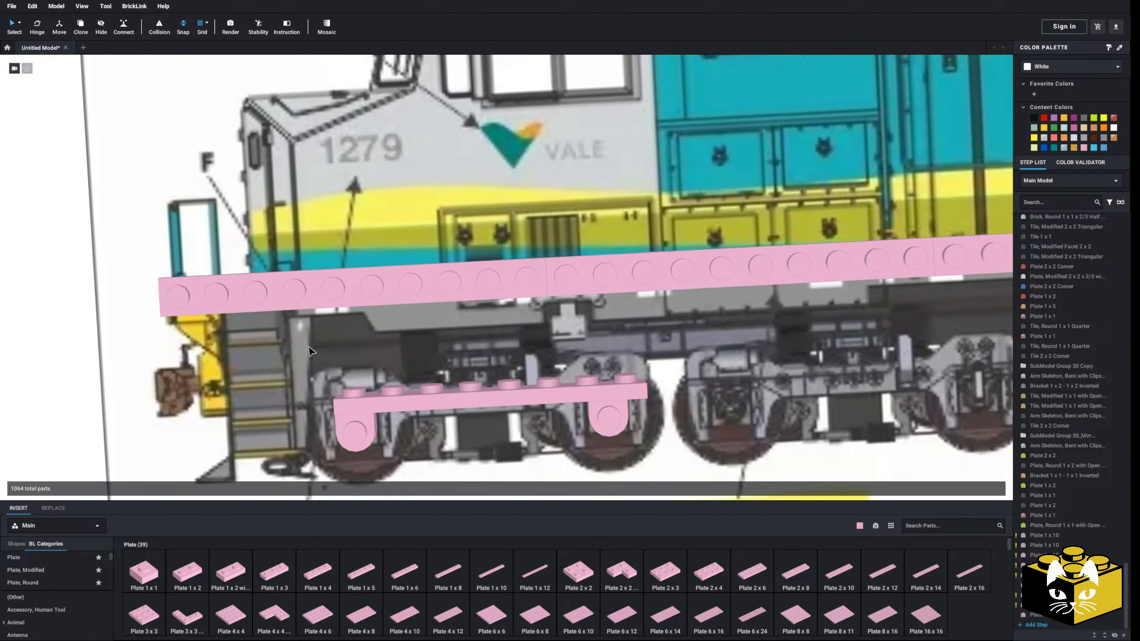
scroll(324, 364, "up", 3)
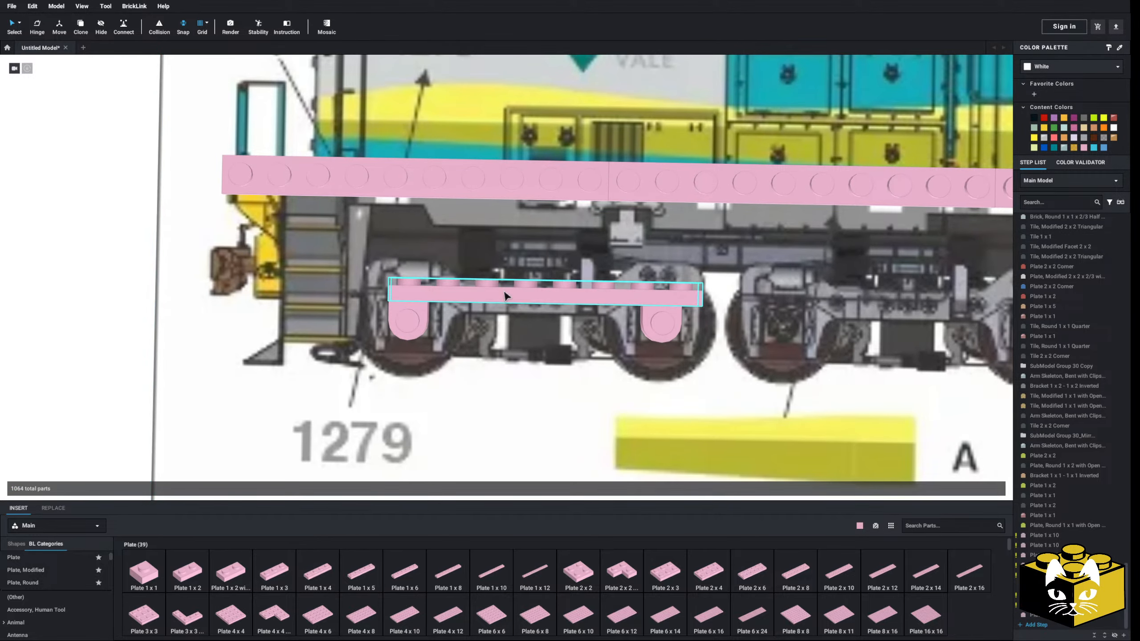
scroll(381, 414, "up", 3)
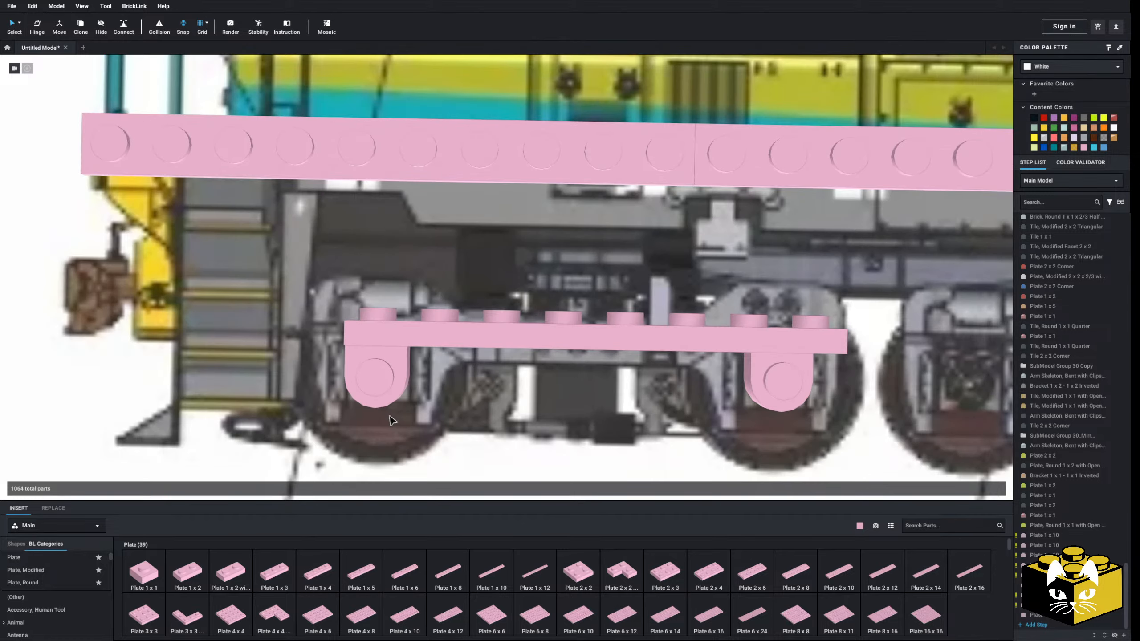
scroll(392, 420, "down", 2)
left_click(496, 287)
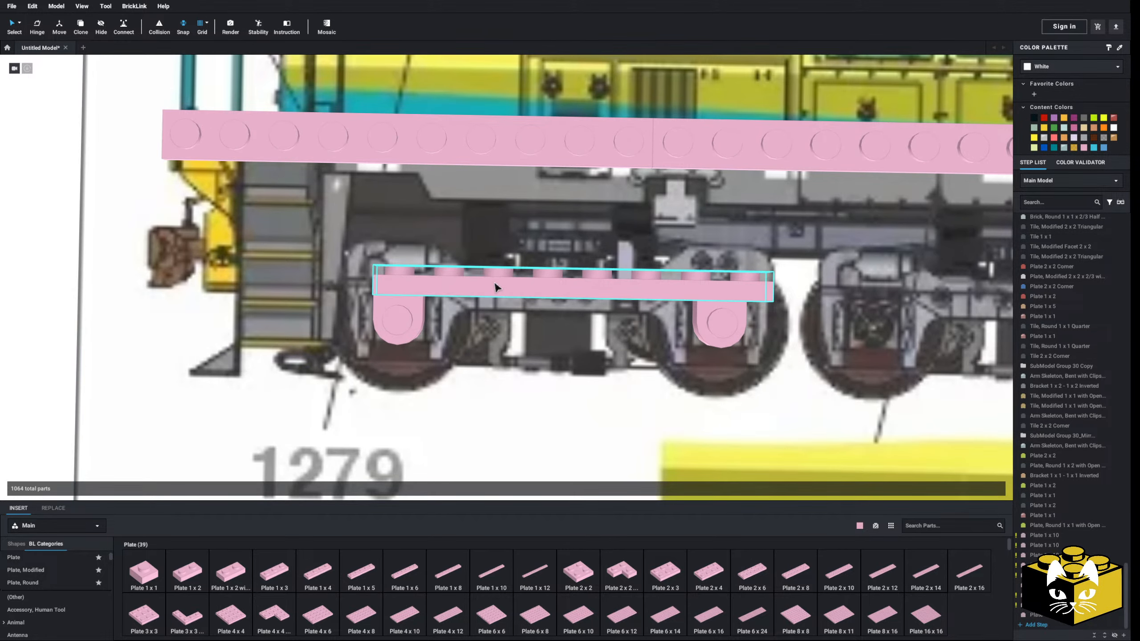
key("Delete")
Try a Plate 1 x 3 on the front half-circle brick, first flush with its edge and removed, then centred over it
left_click(278, 577)
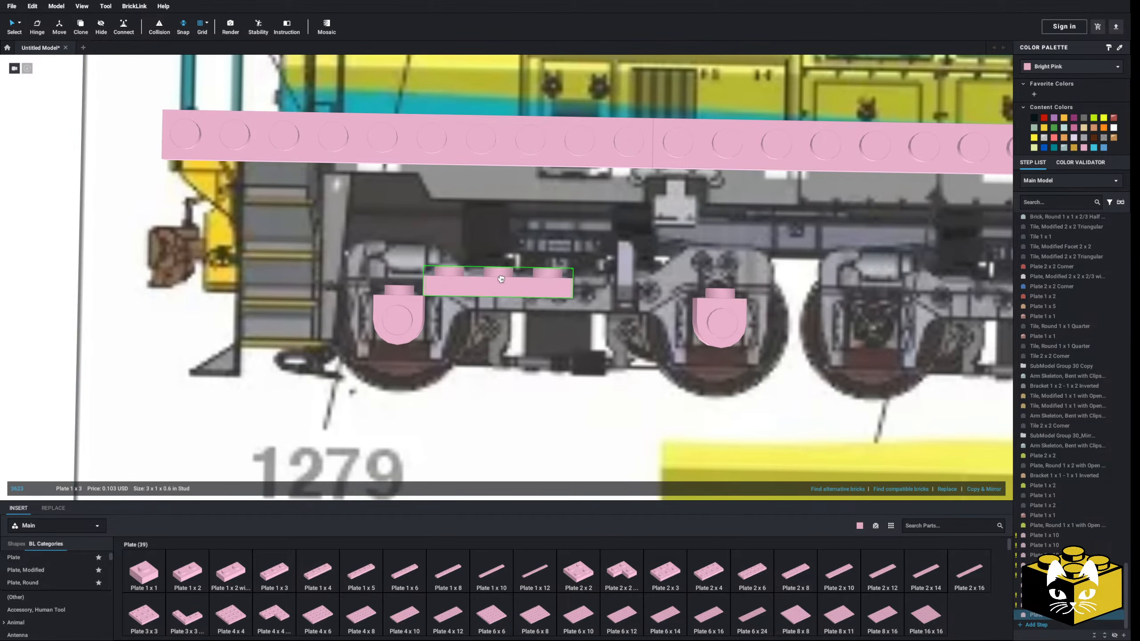
left_click(449, 287)
middle_click_drag(533, 314, 440, 328)
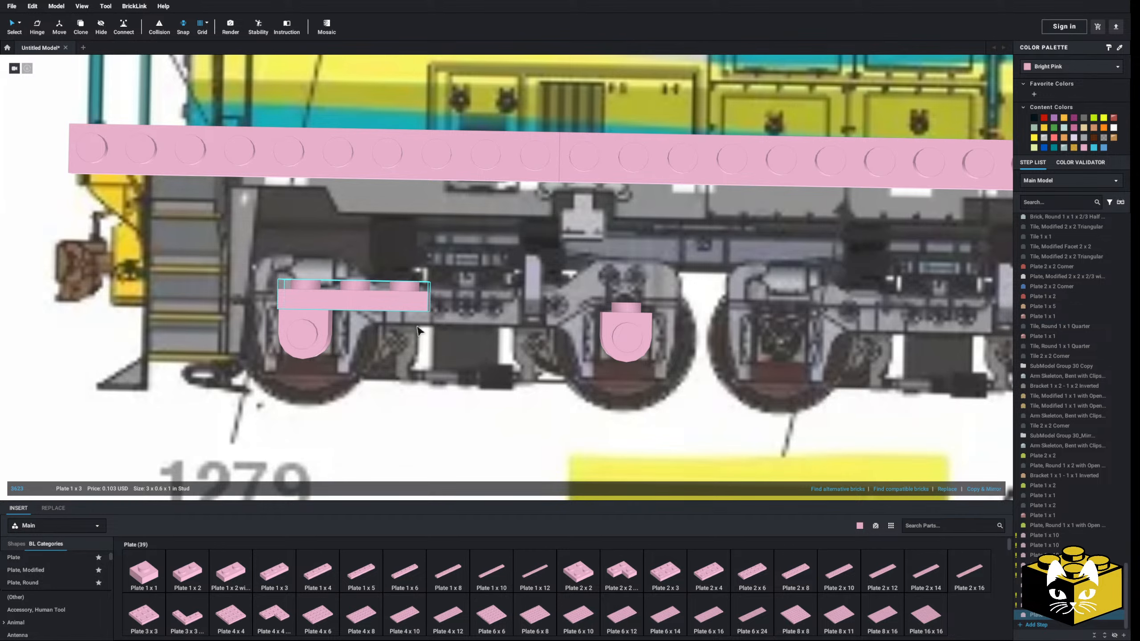
key("Delete")
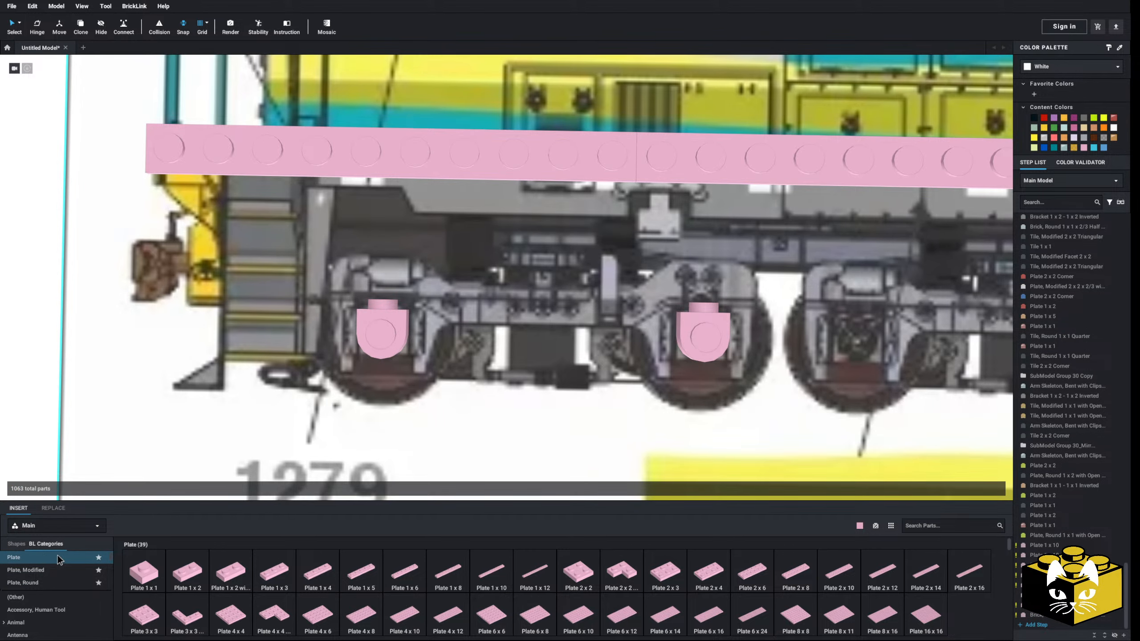
left_click(278, 574)
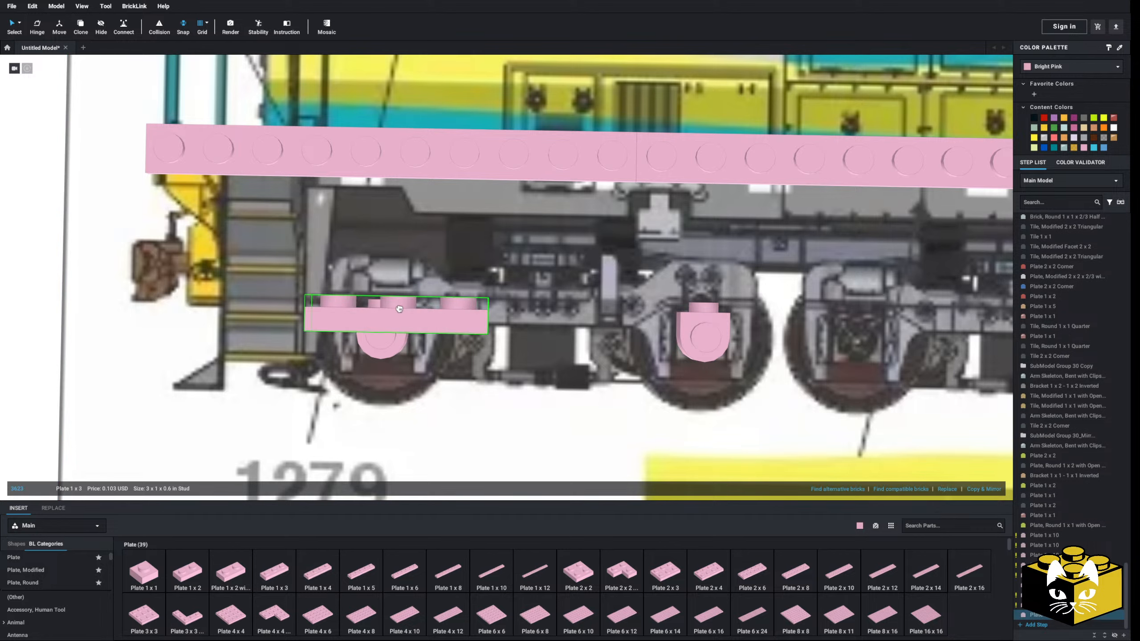
left_click(382, 295)
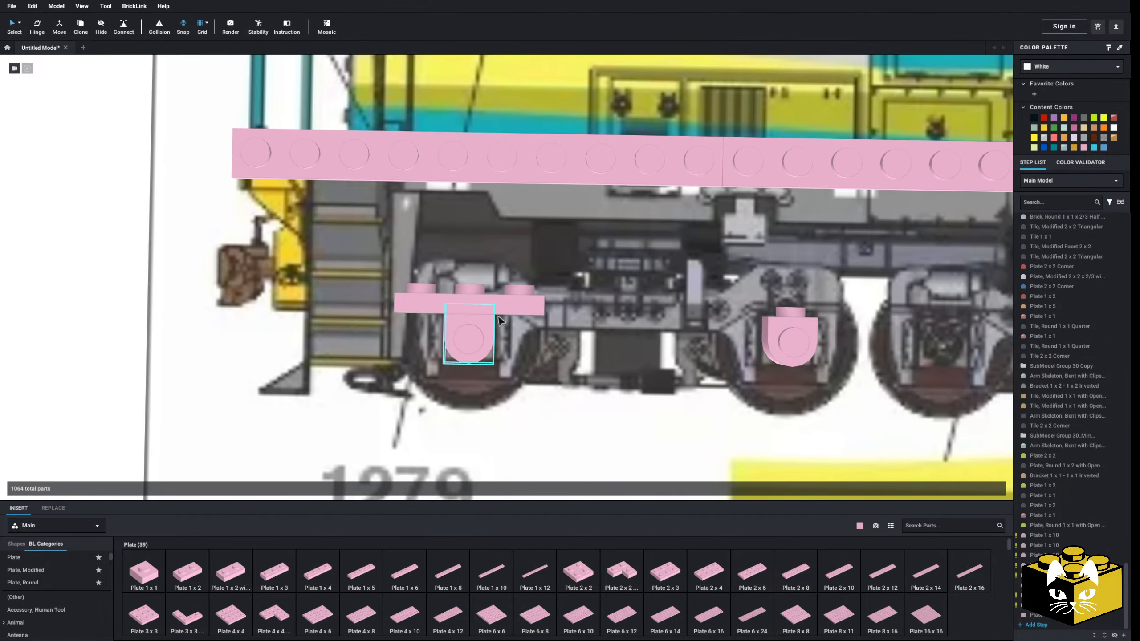
Replace the centred Plate 1 x 3 with a copy of the half-circle brick, its side stud facing the locomotive's steps
left_click(53, 595)
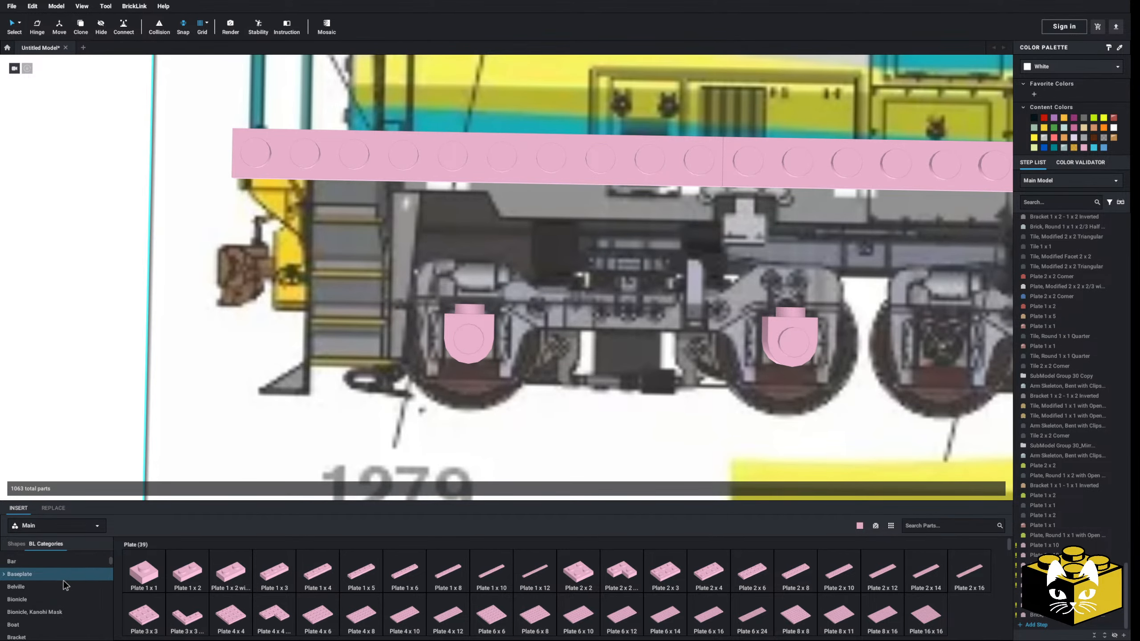
left_click(57, 591)
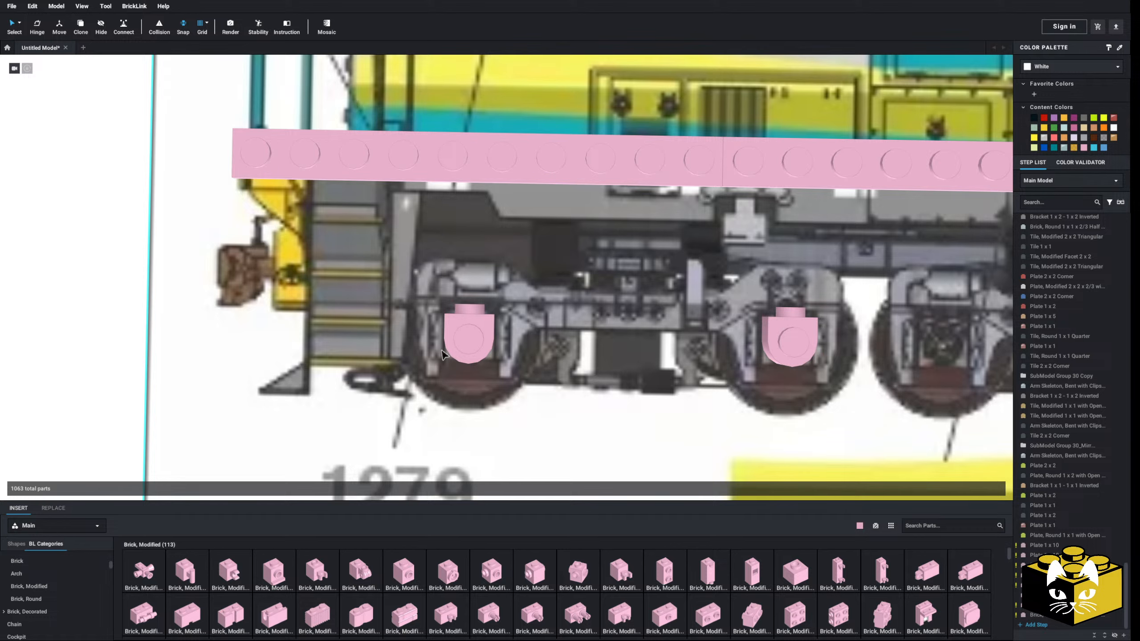
right_click(88, 329)
left_click(103, 354)
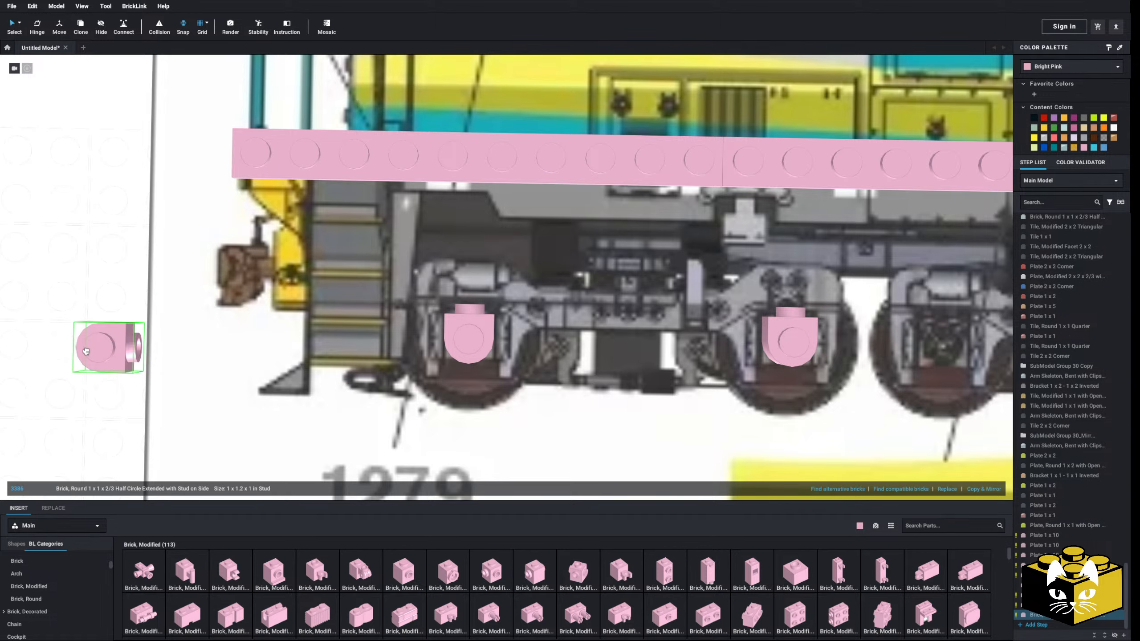
left_click(117, 345)
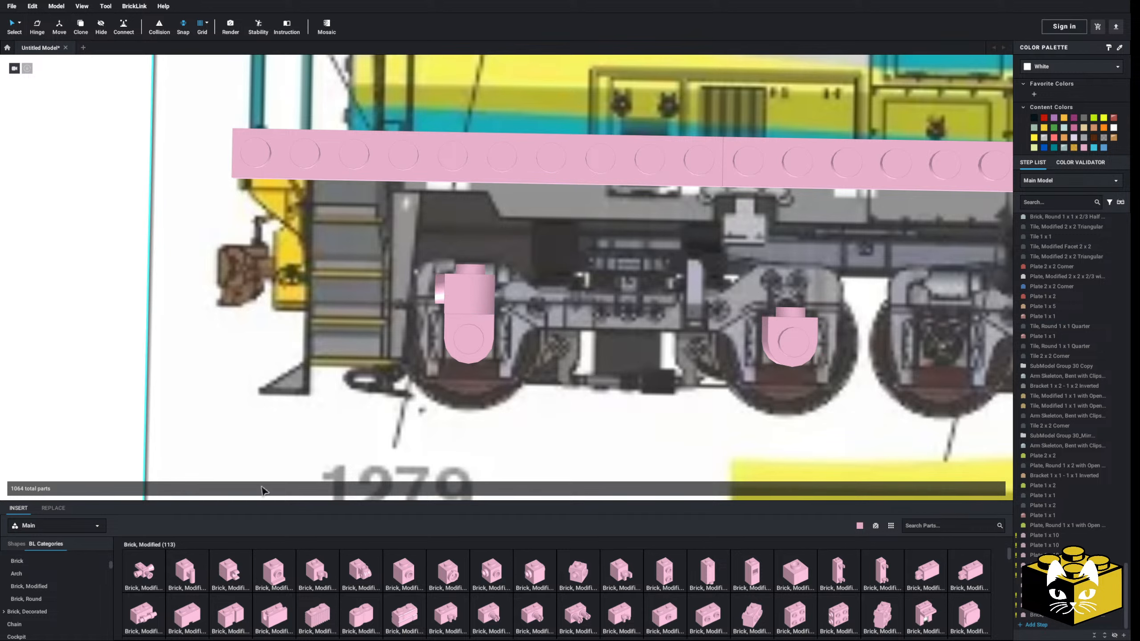
Attach a Plate 1 x 2 upright to the stacked round bricks on the side facing the steps
scroll(67, 593, "down", 4)
scroll(67, 593, "up", 6)
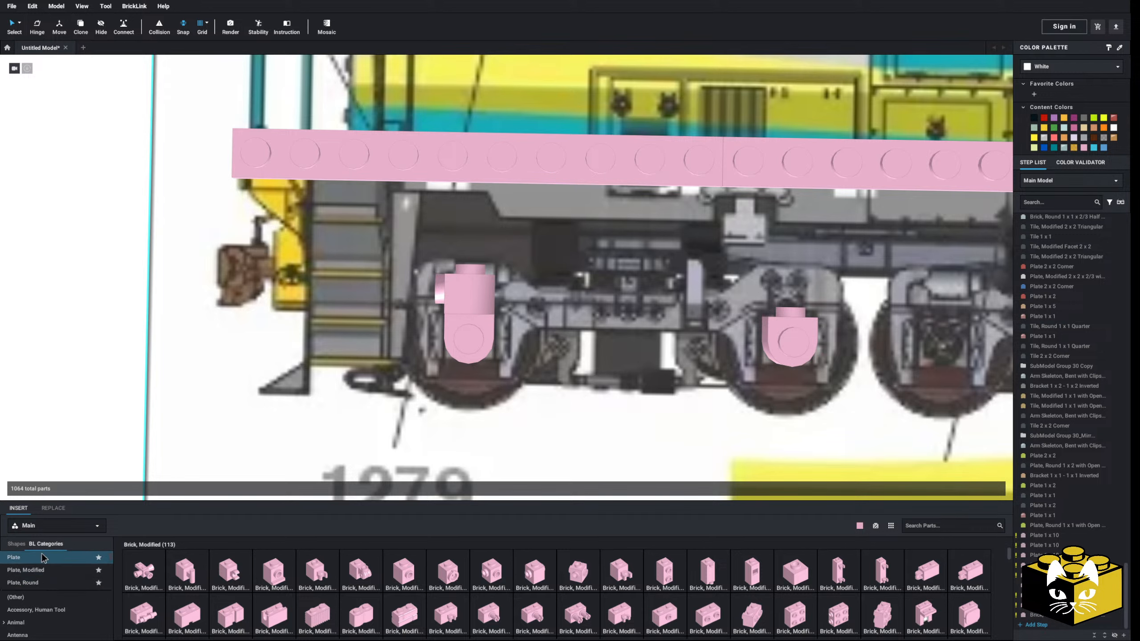
left_click(50, 556)
left_click_drag(128, 422, 428, 326)
left_click(135, 373)
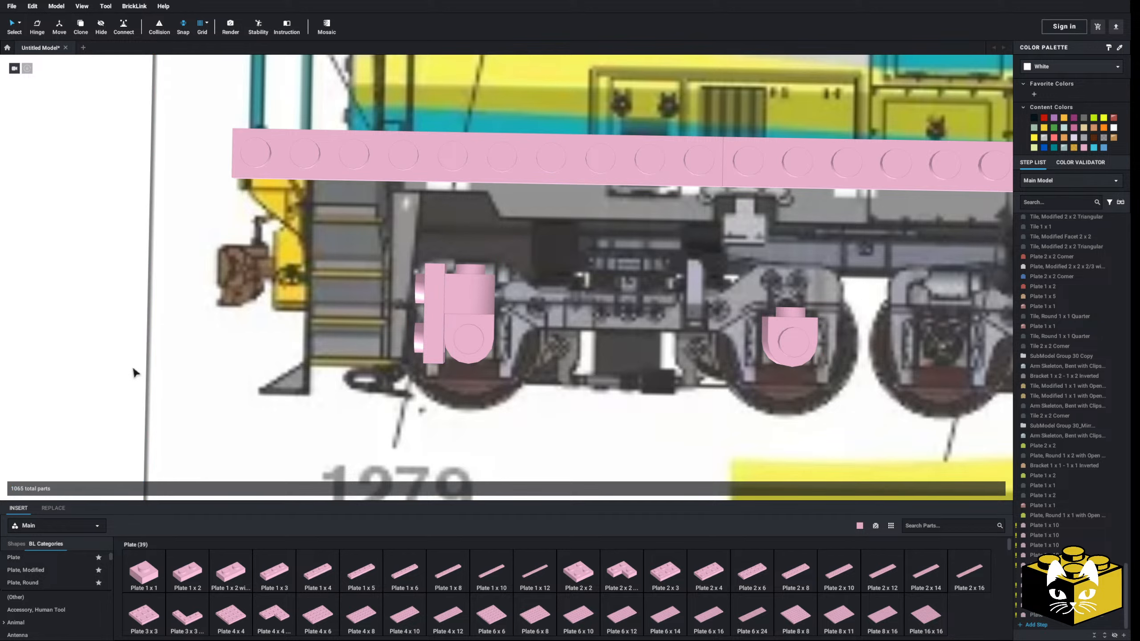
Place a Slope 45 2 x 1 with Cutout without Stud over the front stacked round bricks, sloping down away from the steps
right_click_drag(137, 365, 109, 373)
scroll(41, 567, "down", 3)
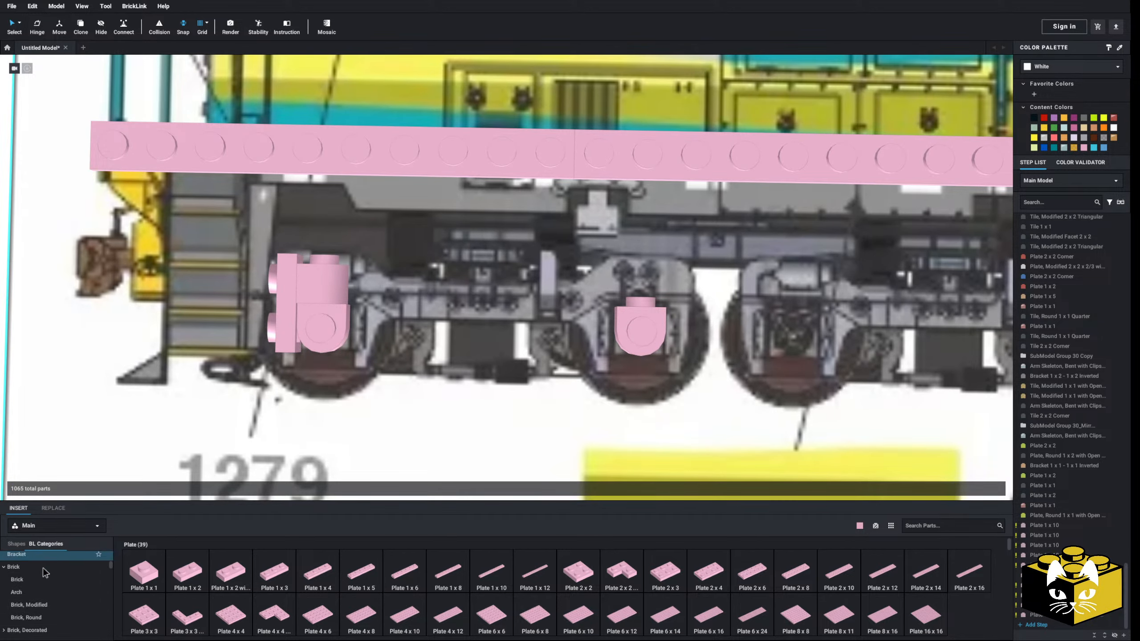
scroll(48, 571, "down", 8)
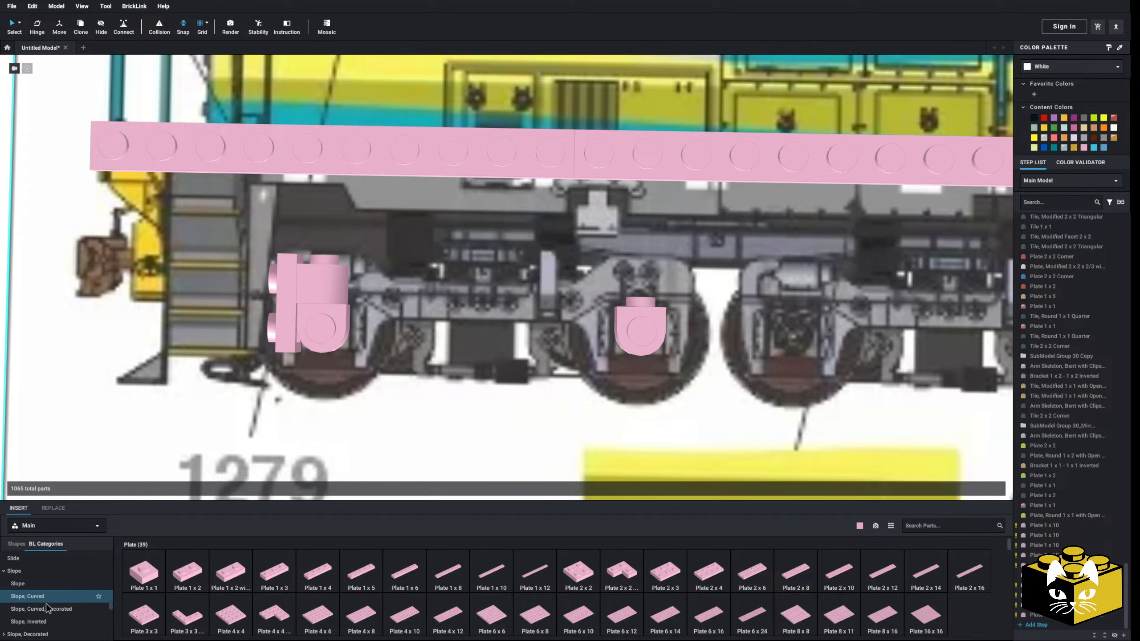
left_click(27, 578)
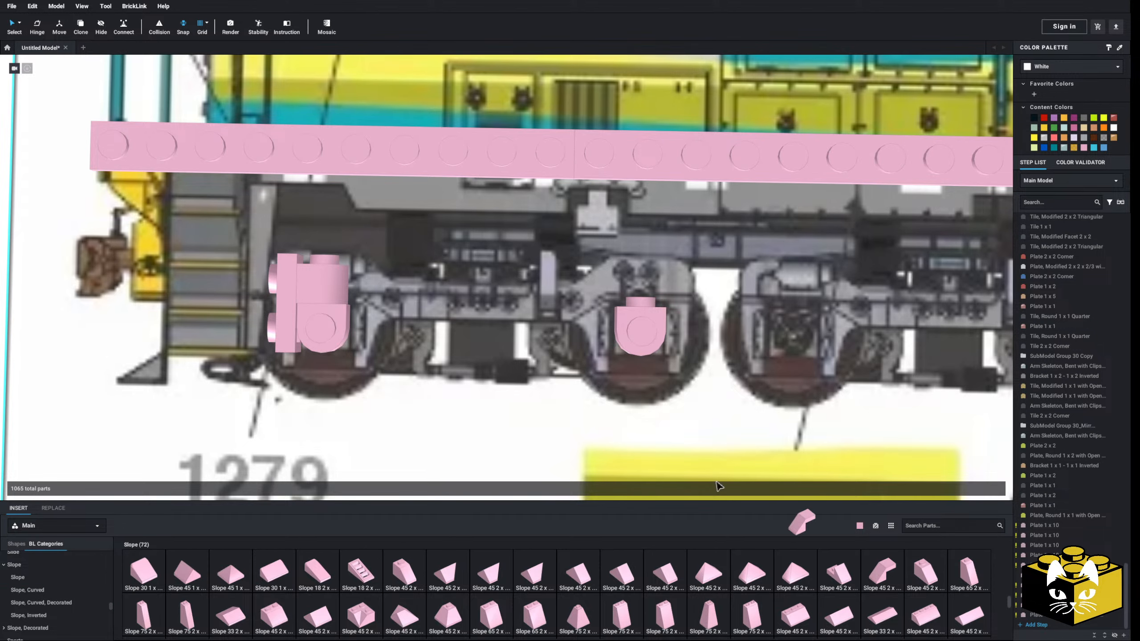
key("Right")
left_click_drag(720, 486, 316, 279)
key("Right")
key("Up")
scroll(315, 279, "down", 3)
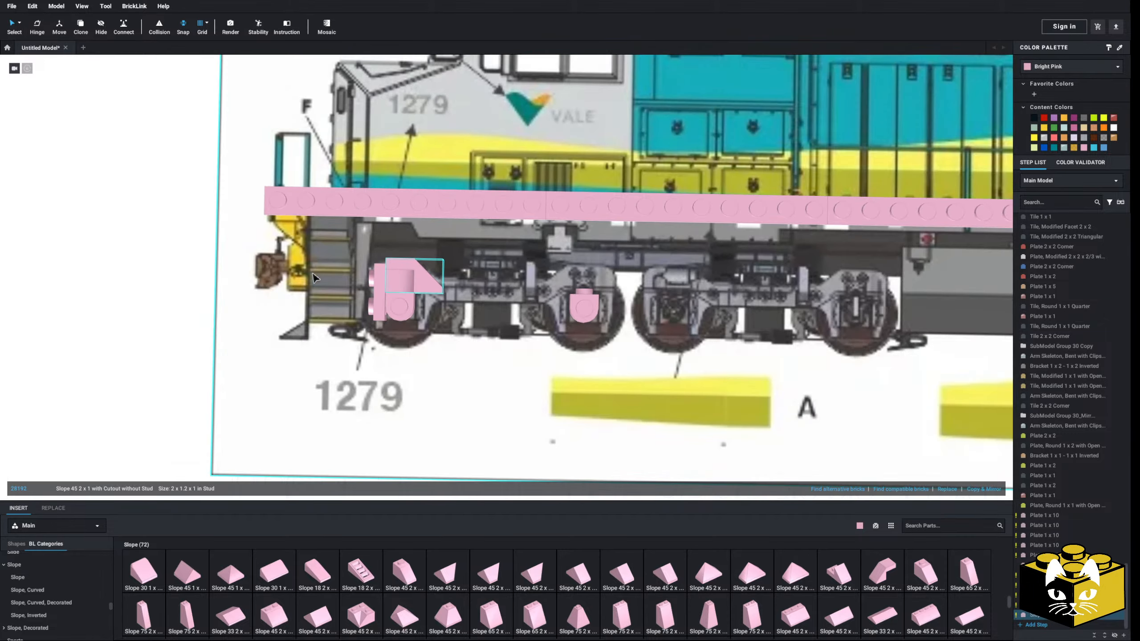
left_click(100, 305)
scroll(100, 305, "up", 2)
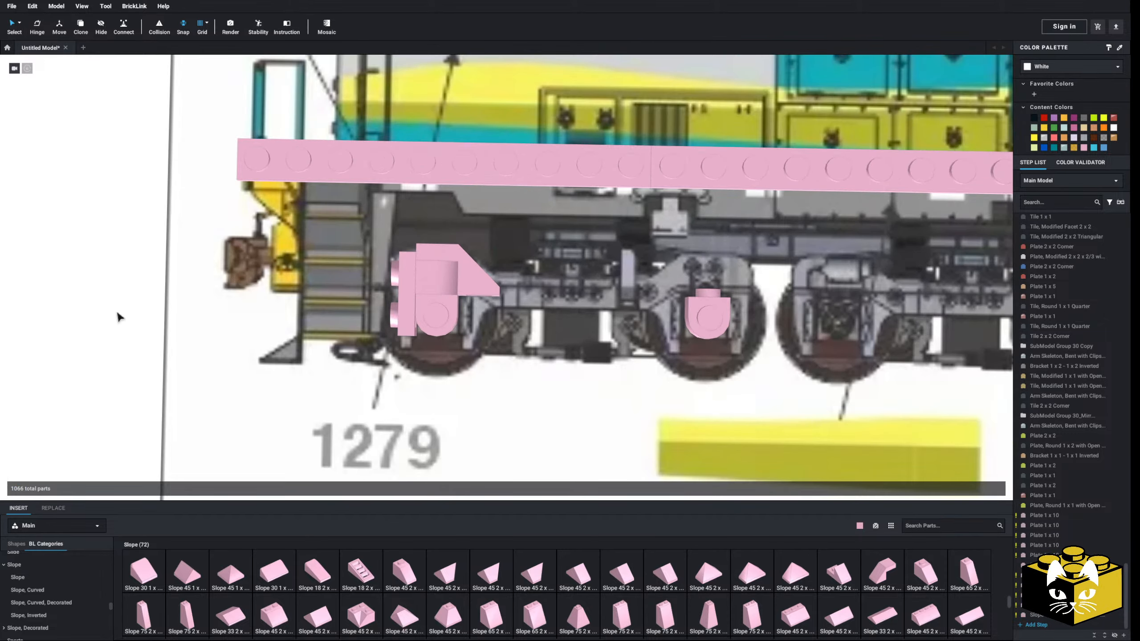
Replace the upright Plate 1 x 2 facing the steps with an upright Minifigure, Utensil Ingot 1 x 2, found by searching "ingot"
left_click(425, 288)
key("Delete")
left_click(927, 525)
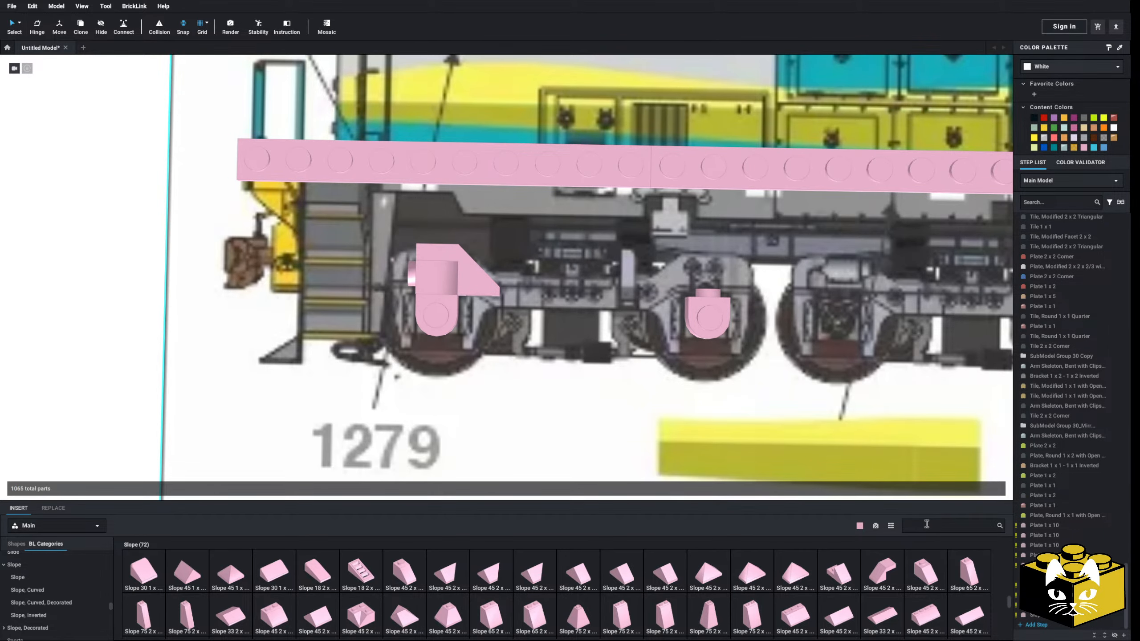
type("ingot")
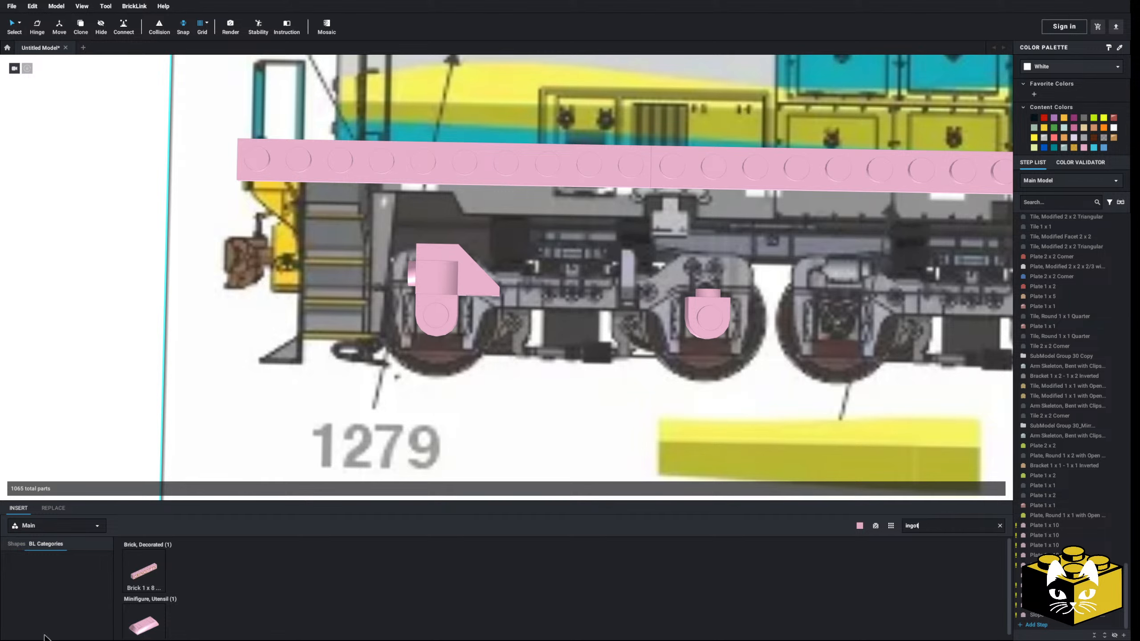
left_click_drag(131, 634, 404, 307)
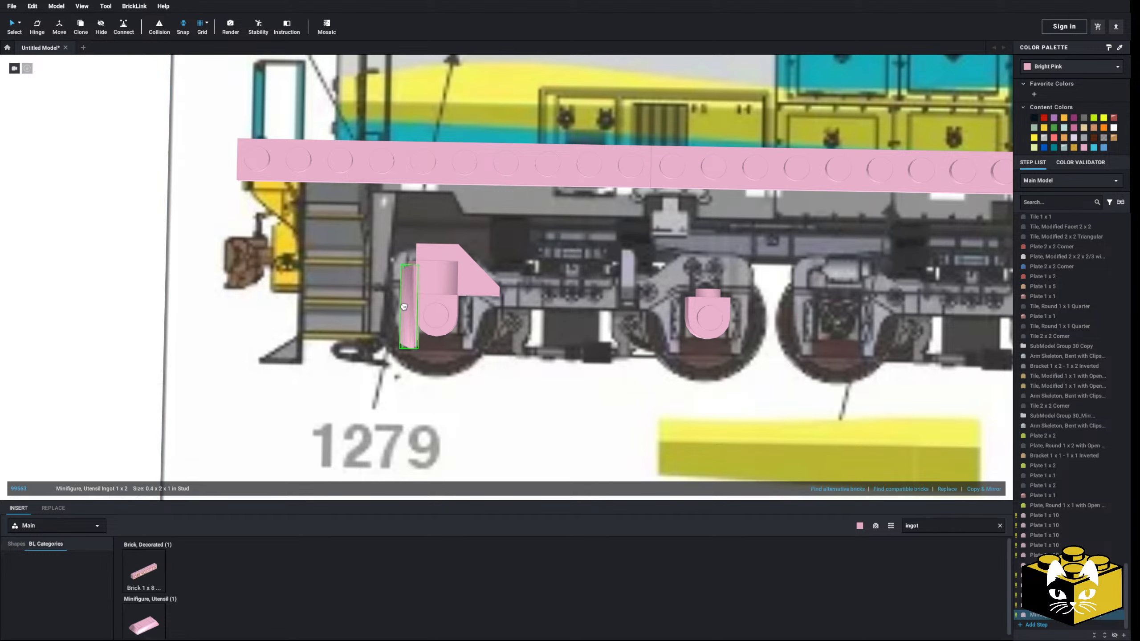
left_click(122, 384)
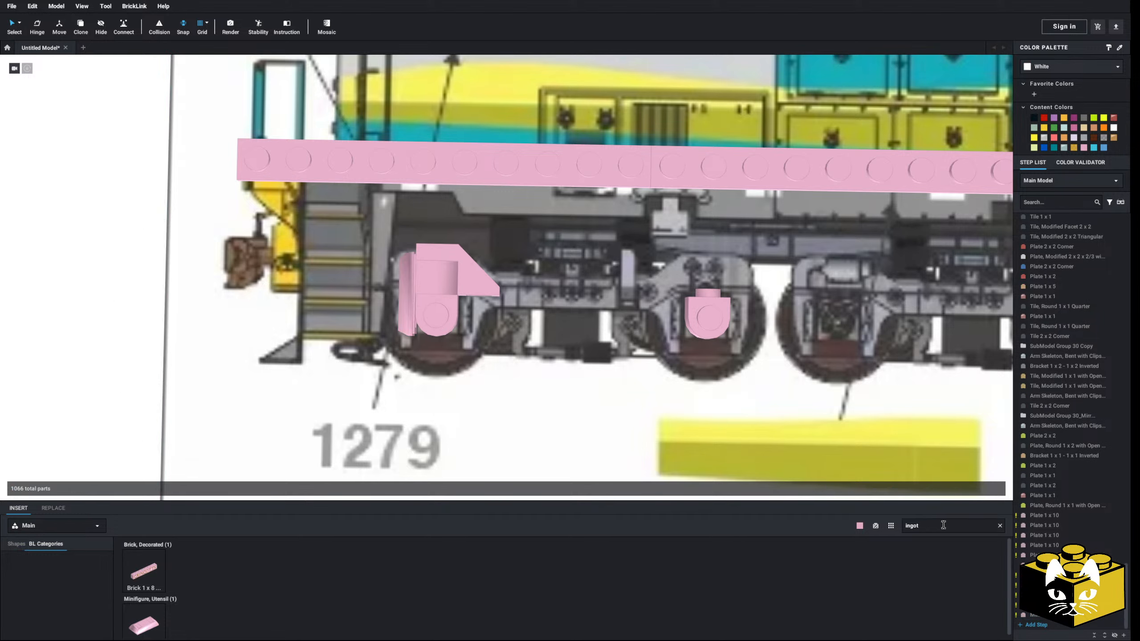
Place a Bracket 1 x 1 - 1 x 2 Inverted beside the front half-circle brick, its long arm extending toward the second axle
left_click(16, 544)
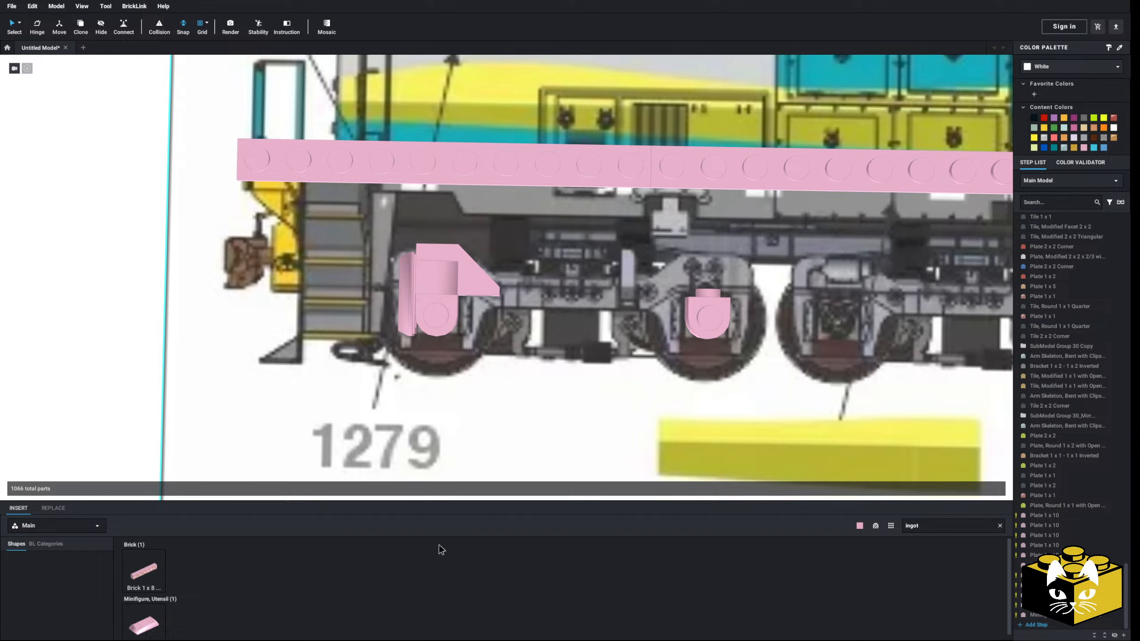
left_click(999, 526)
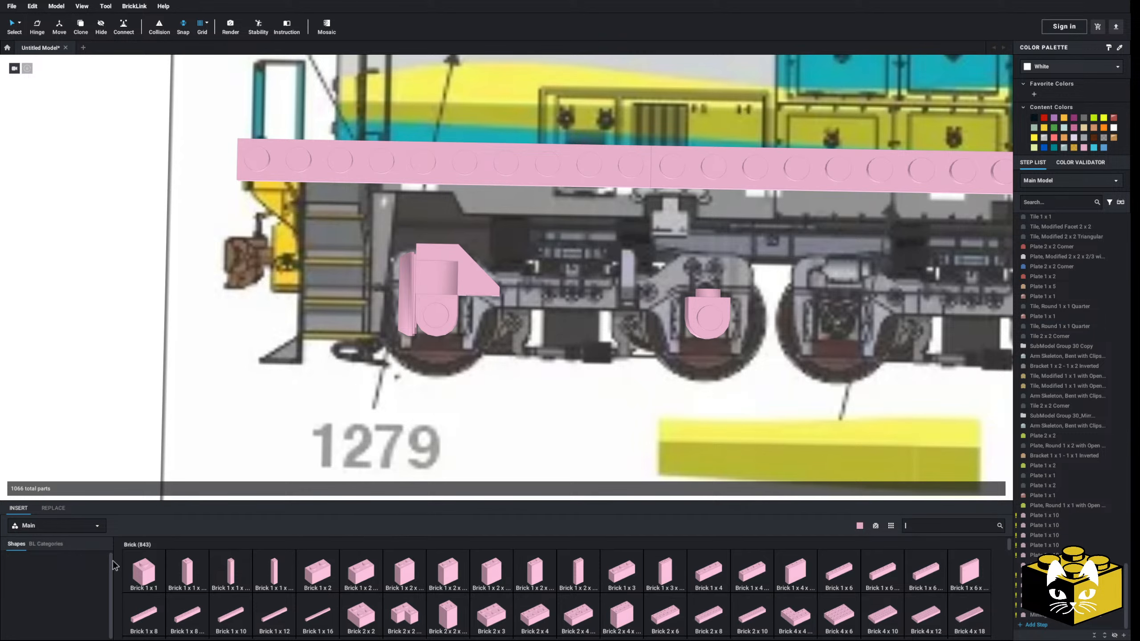
left_click(53, 545)
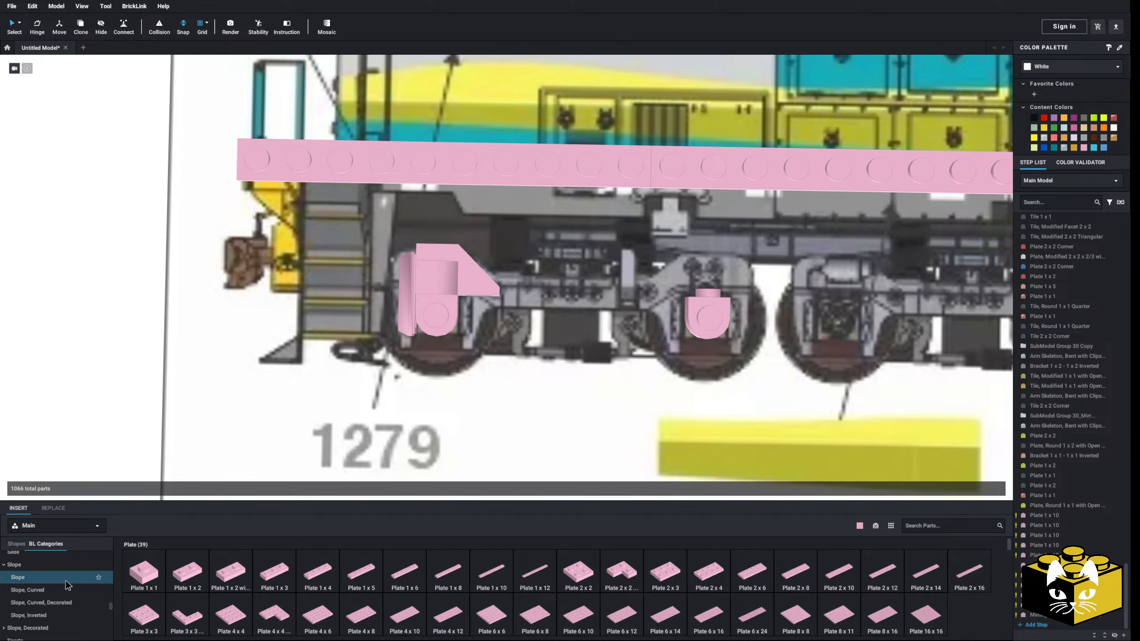
scroll(66, 581, "down", 10)
scroll(87, 605, "down", 5)
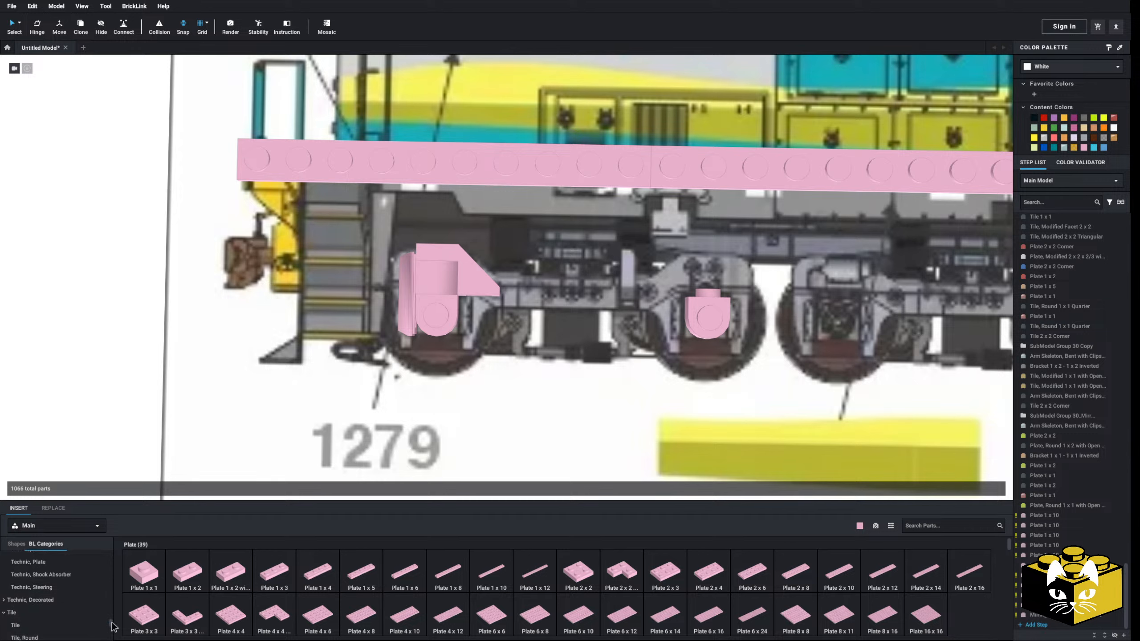
scroll(90, 574, "down", 3)
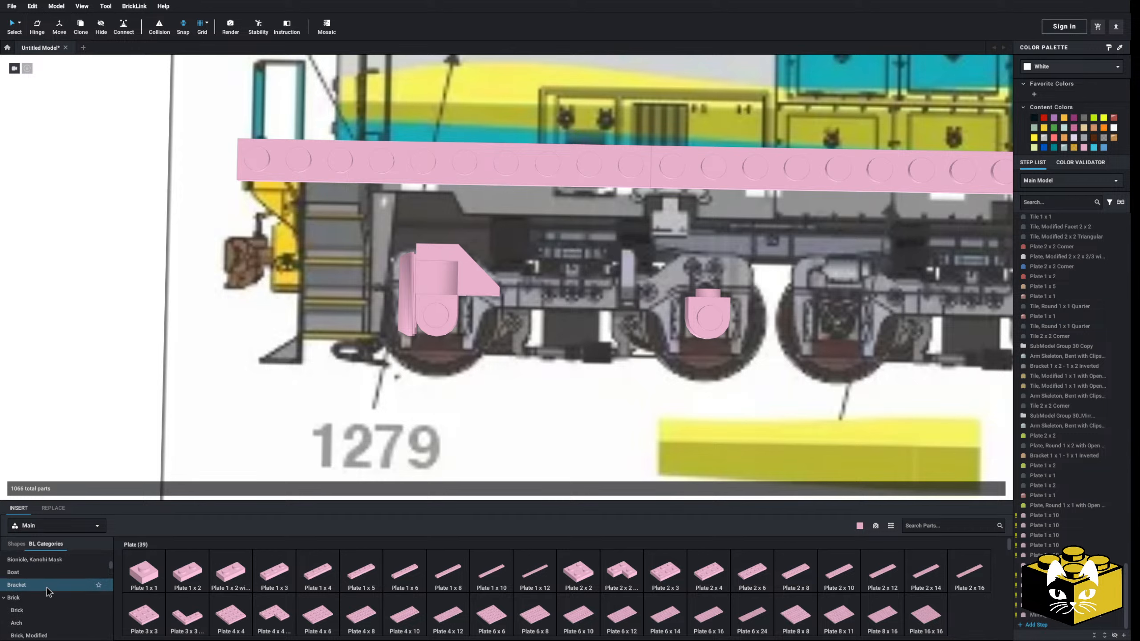
left_click(46, 587)
left_click(273, 574)
key("Up")
key("Left")
left_click(479, 330)
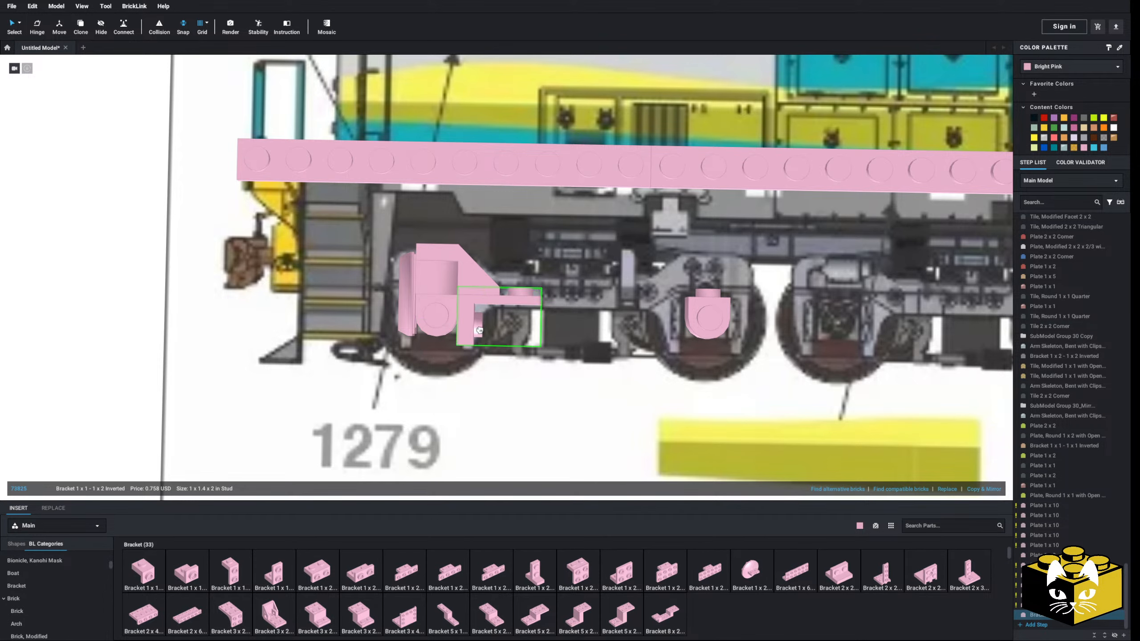
left_click(91, 374)
Attach a Slope 30 1 x 1 x 2/3 beneath the bracket's arm, tapering downward on the side toward the second axle
scroll(54, 570, "down", 5)
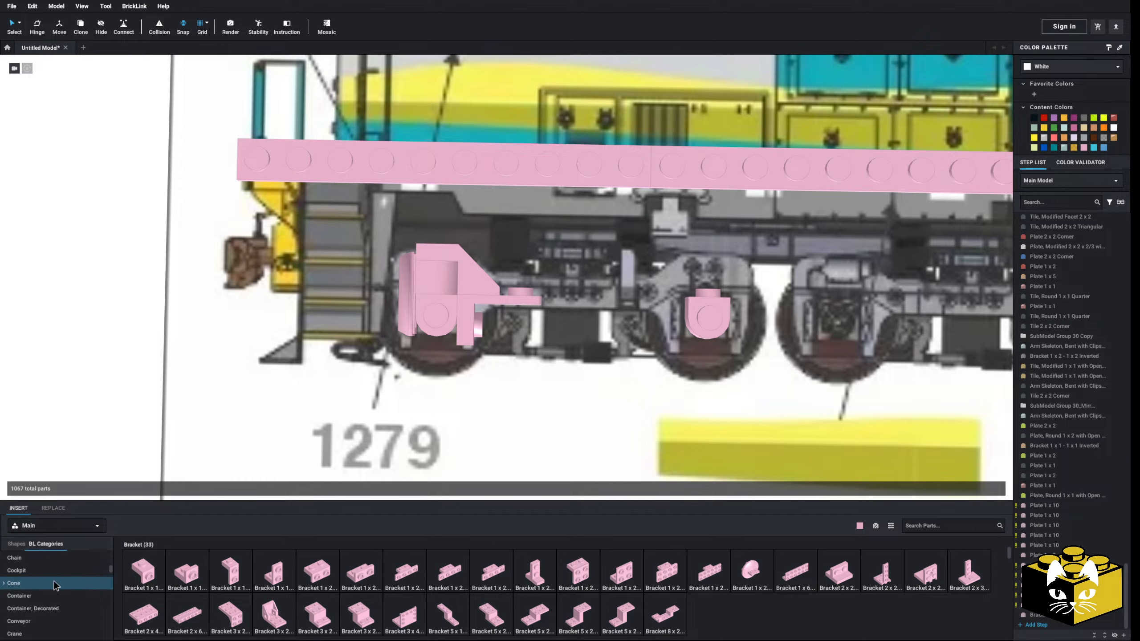
scroll(55, 569, "down", 10)
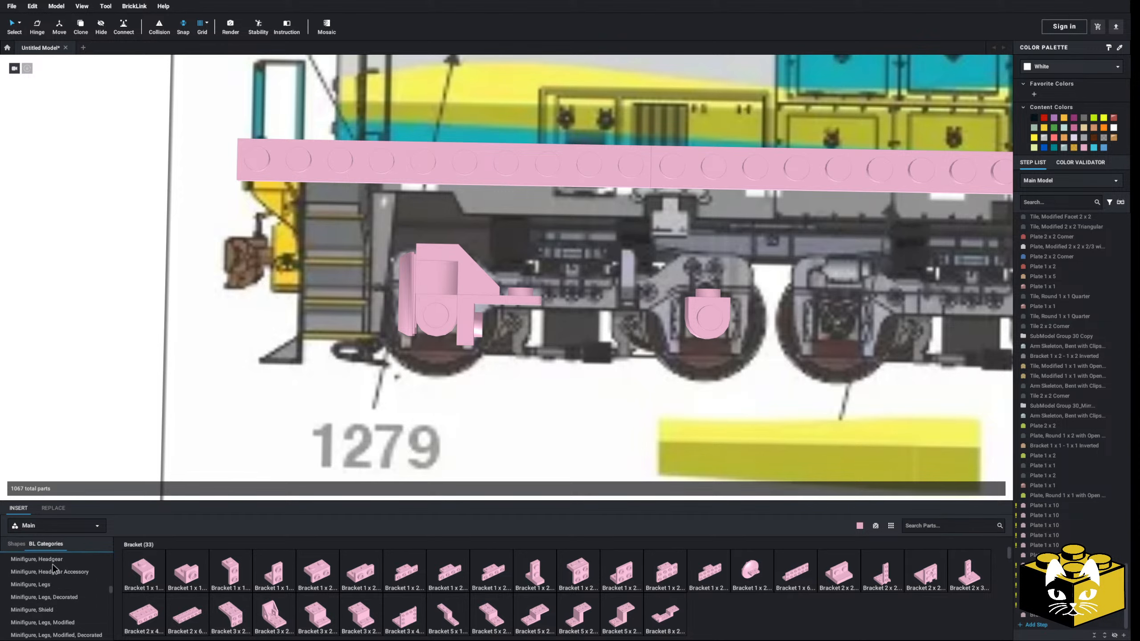
left_click(50, 572)
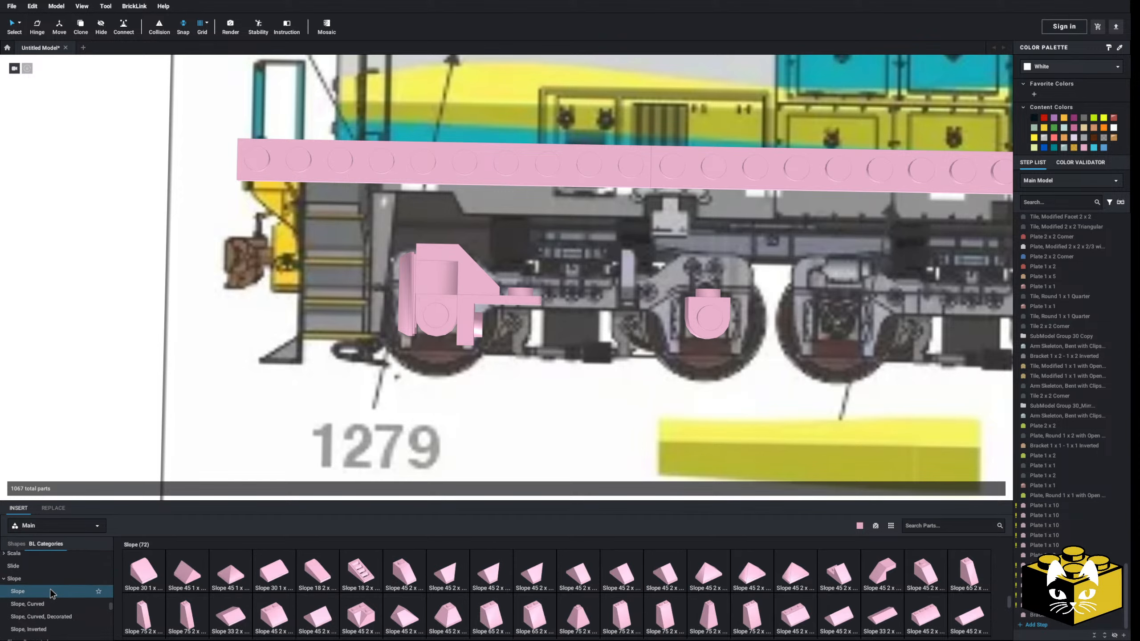
left_click(143, 573)
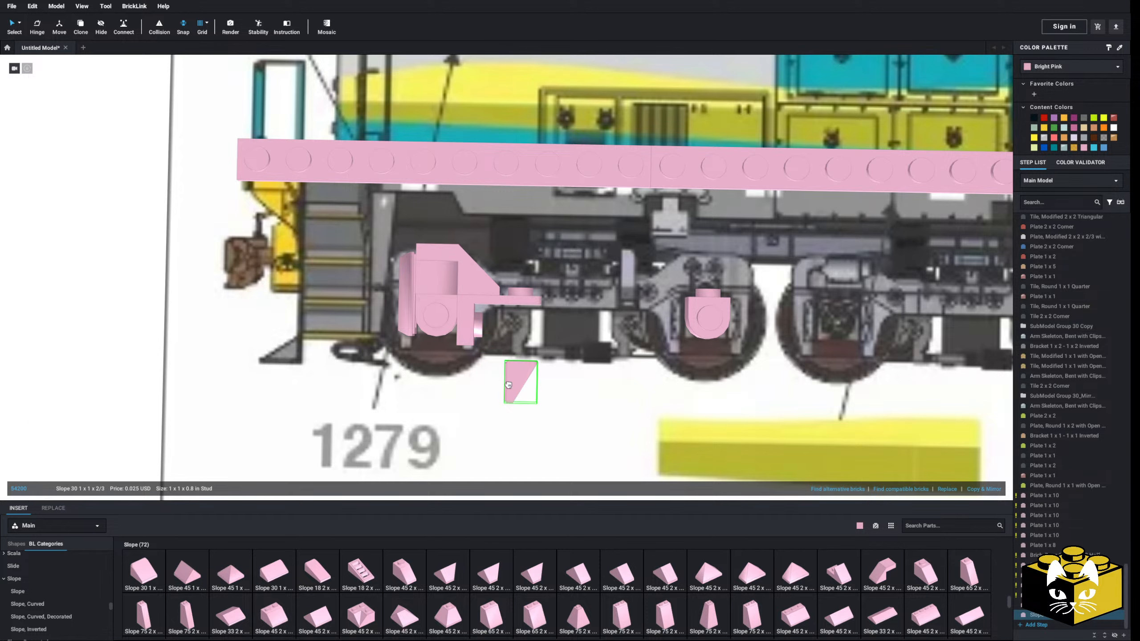
left_click(503, 326)
middle_click_drag(145, 349, 46, 369)
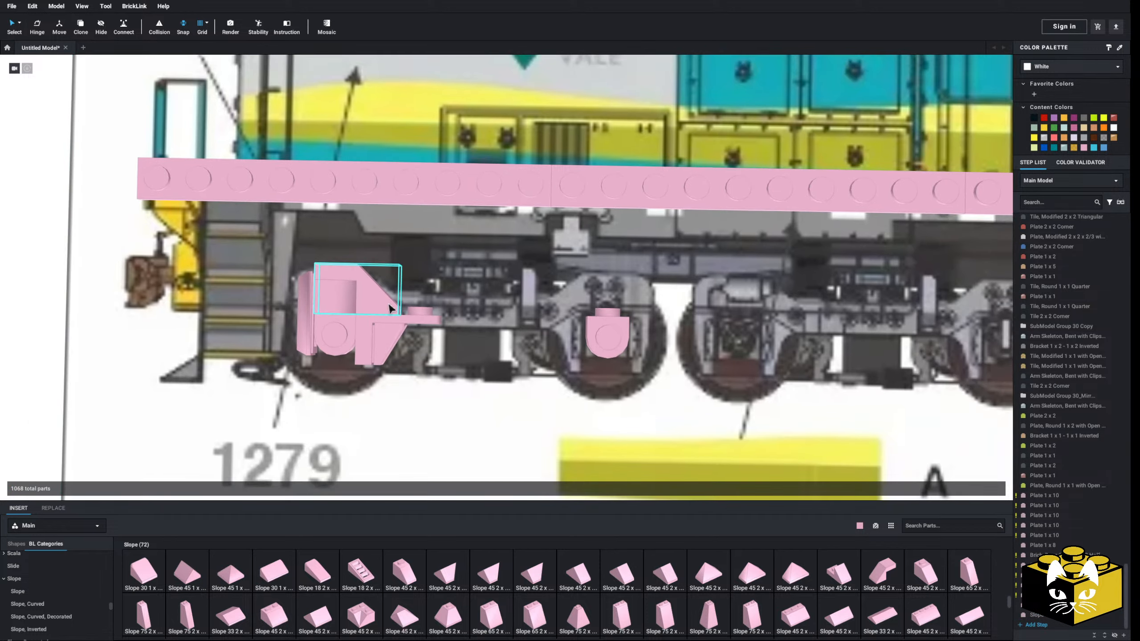
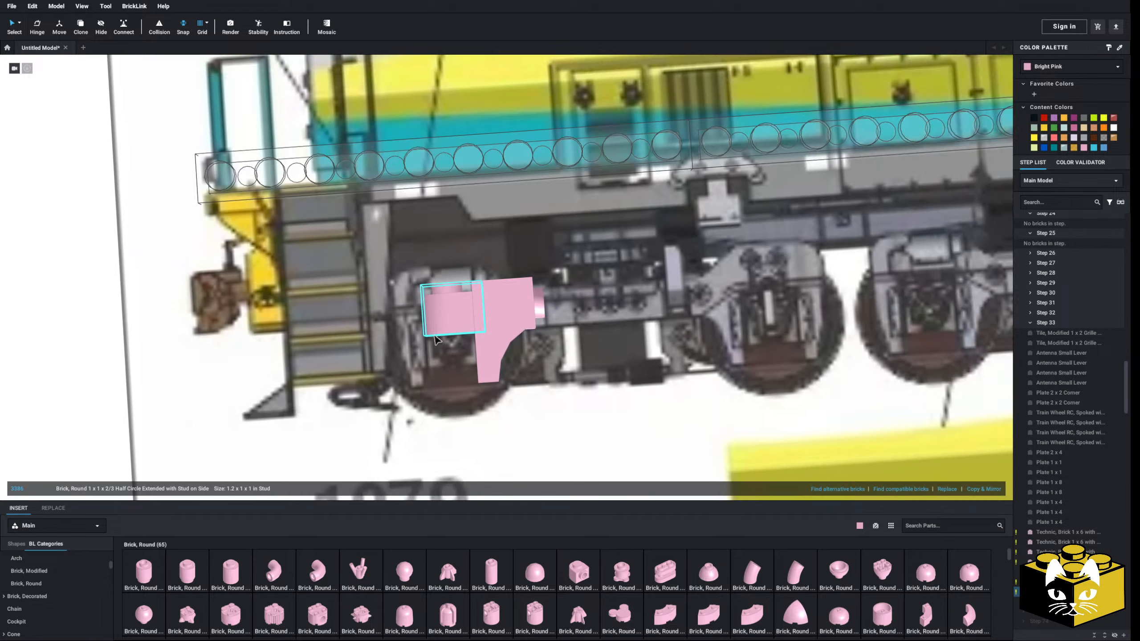
Delete the half-circle round brick mocked up over the front axle
left_click(93, 378)
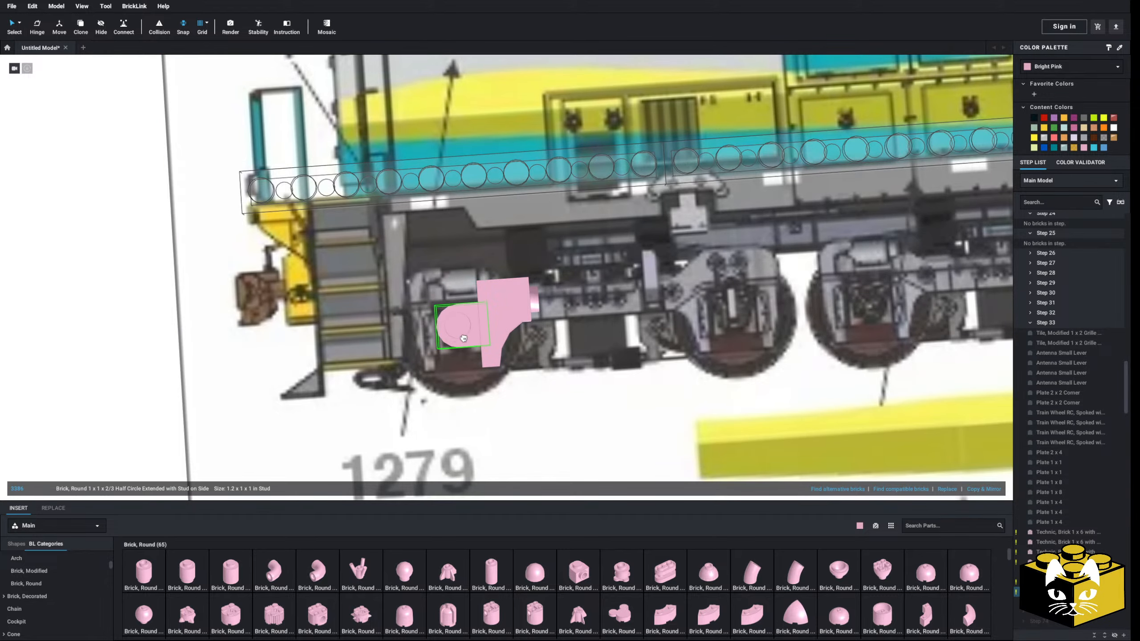
left_click(137, 382)
middle_click_drag(137, 381, 175, 381)
right_click_drag(175, 380, 186, 394)
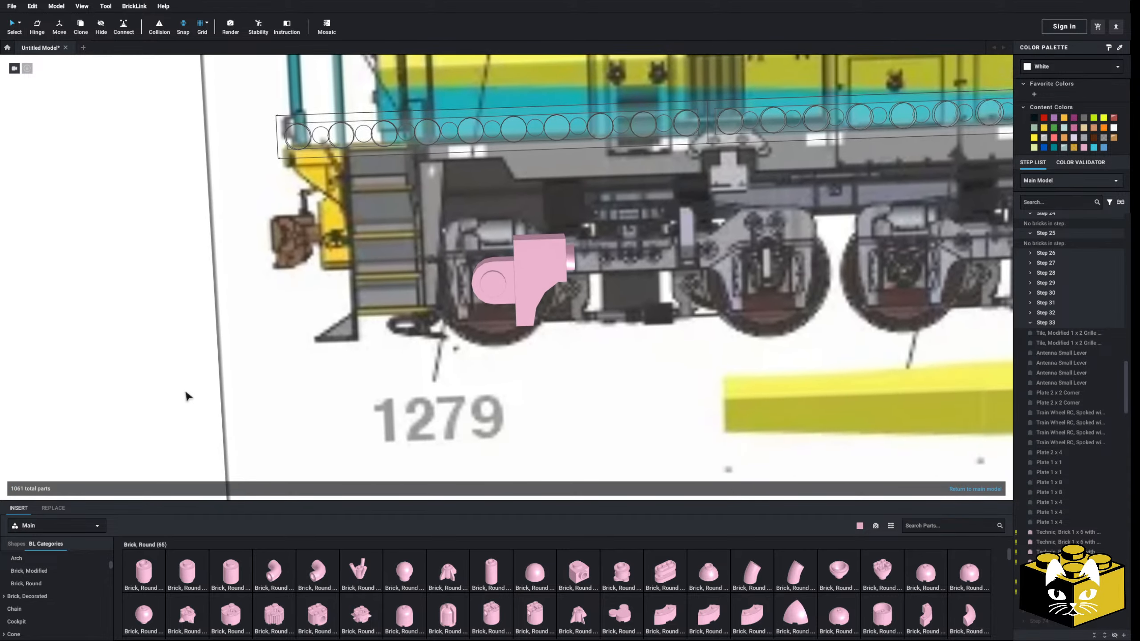
scroll(499, 310, "up", 3)
middle_click_drag(519, 316, 483, 349)
right_click_drag(483, 349, 481, 340)
left_click(460, 387)
key("Delete")
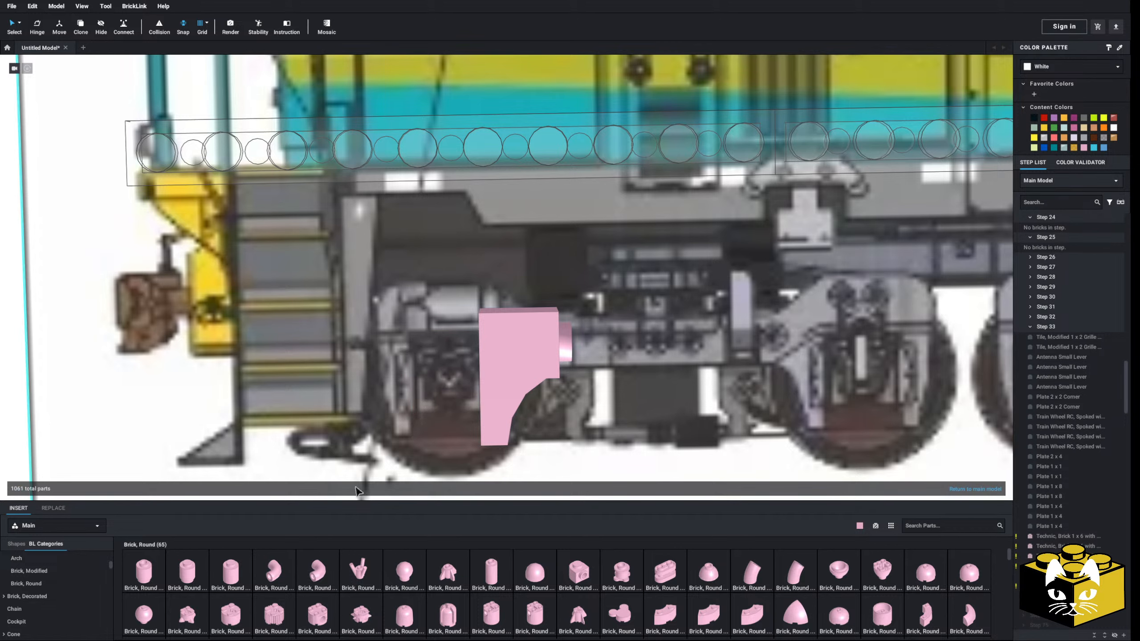
Place a Brick, Modified 1 x 1 with Studs on 4 Sides over the front axle box, against the inverted bracket
scroll(69, 572, "up", 1)
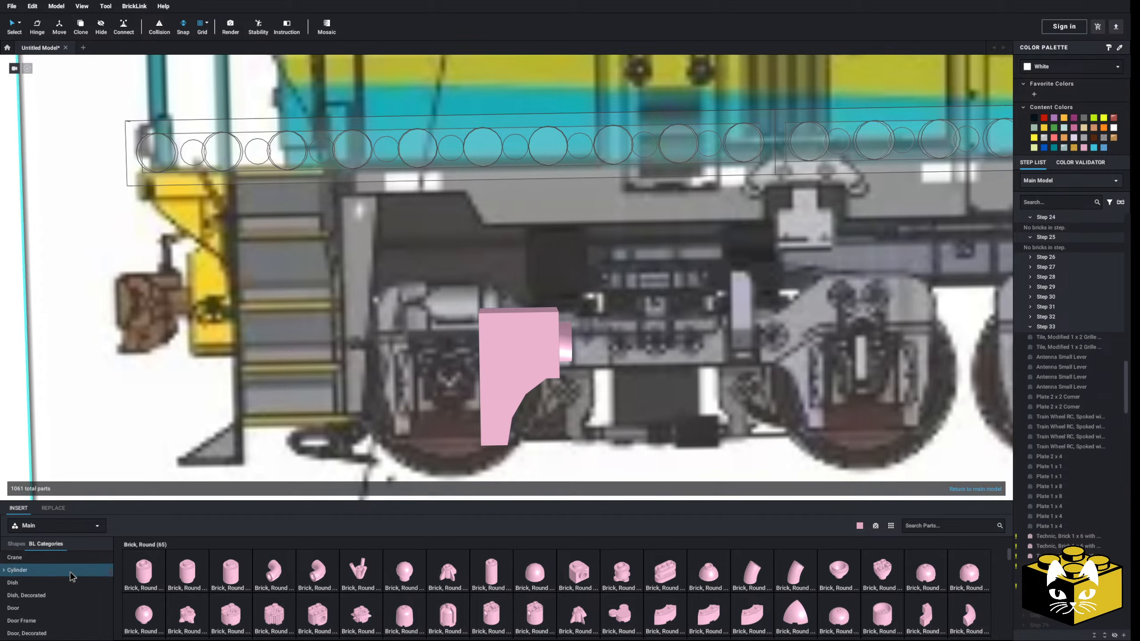
scroll(70, 572, "up", 2)
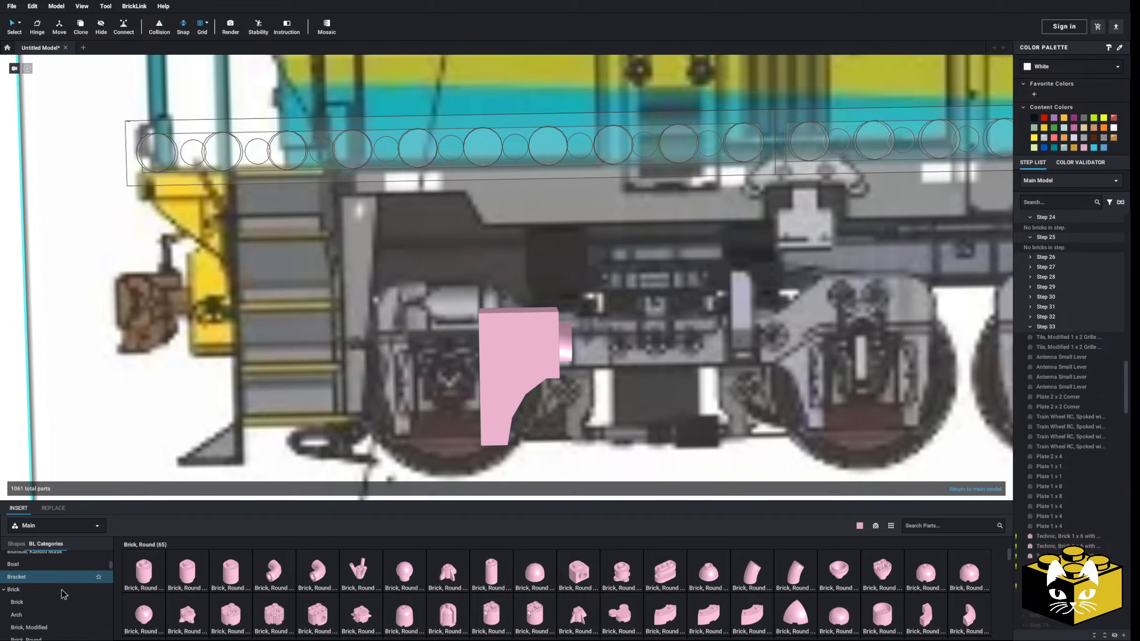
left_click(62, 599)
scroll(62, 599, "up", 1)
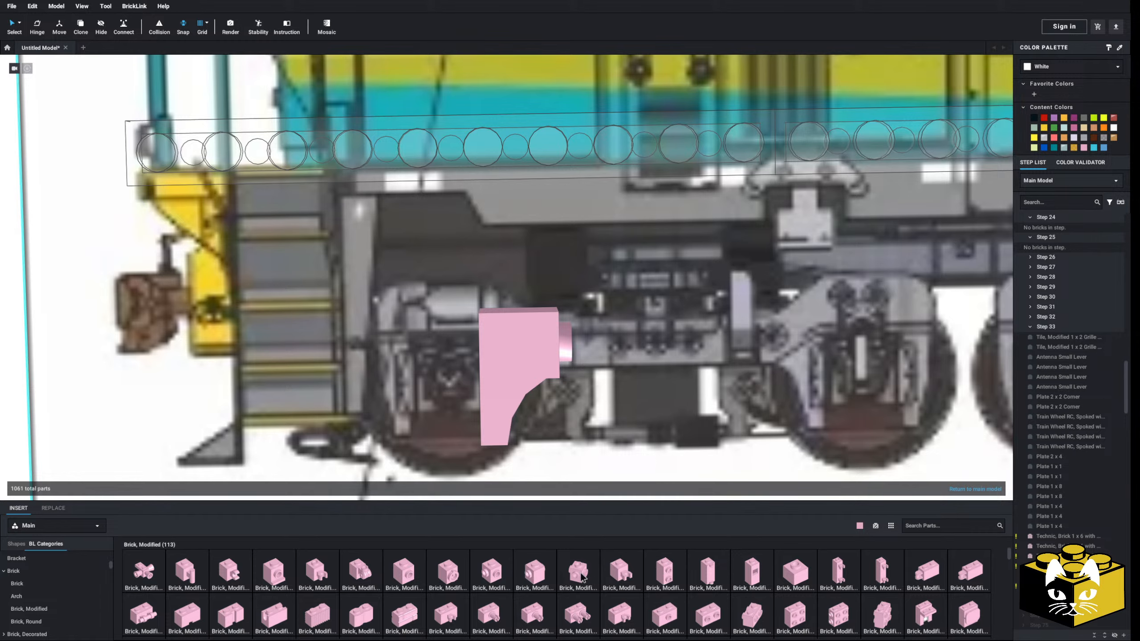
left_click(579, 573)
scroll(440, 394, "up", 2)
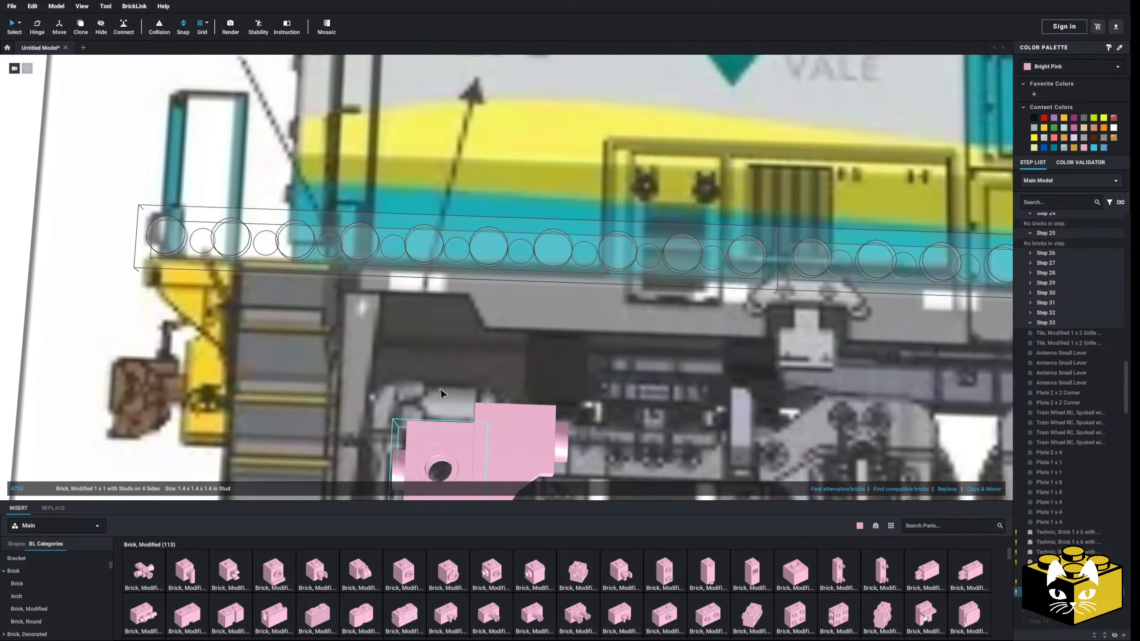
scroll(442, 394, "down", 3)
left_click(150, 354)
right_click_drag(150, 354, 150, 383)
Delete the inverted bracket assembly and the 1 x 1 brick with studs on four sides, clearing the front axle
left_click(520, 354)
key("Delete")
left_click(468, 353)
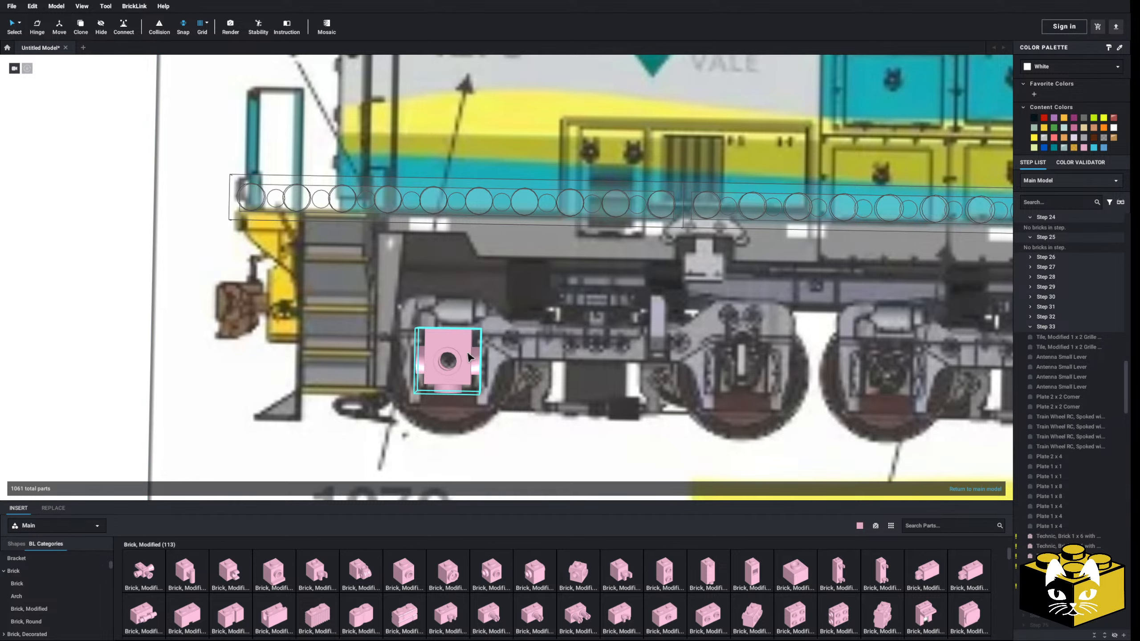
key("Delete")
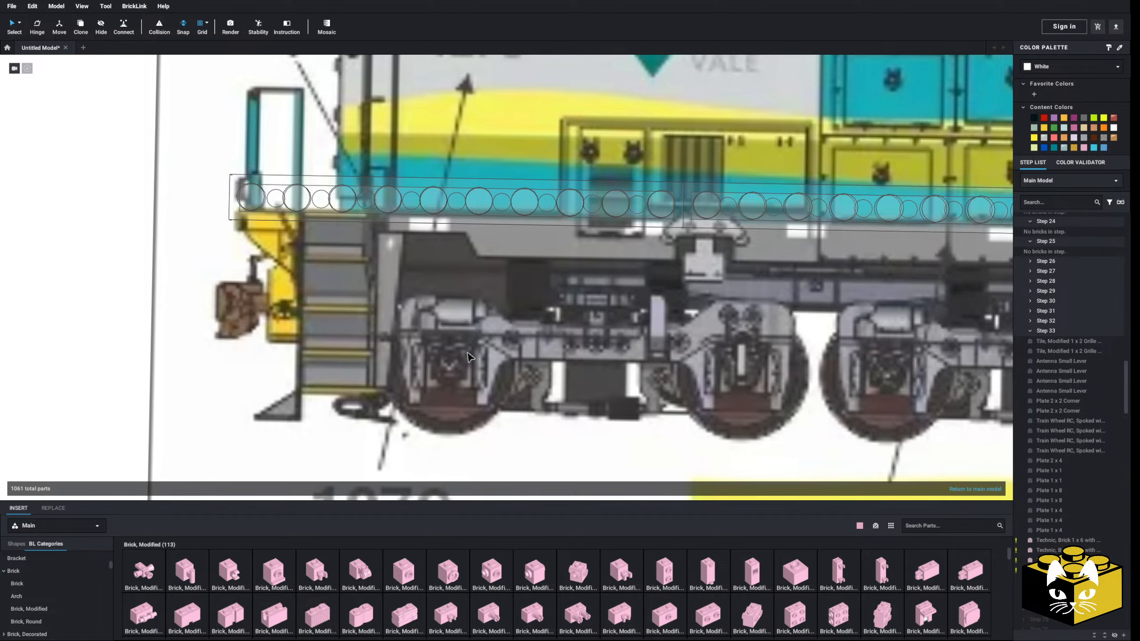
Place a Slope 30 1 x 1 x 2/3 on the truck frame just ahead of the second axle, rising toward that axle
scroll(476, 356, "up", 5)
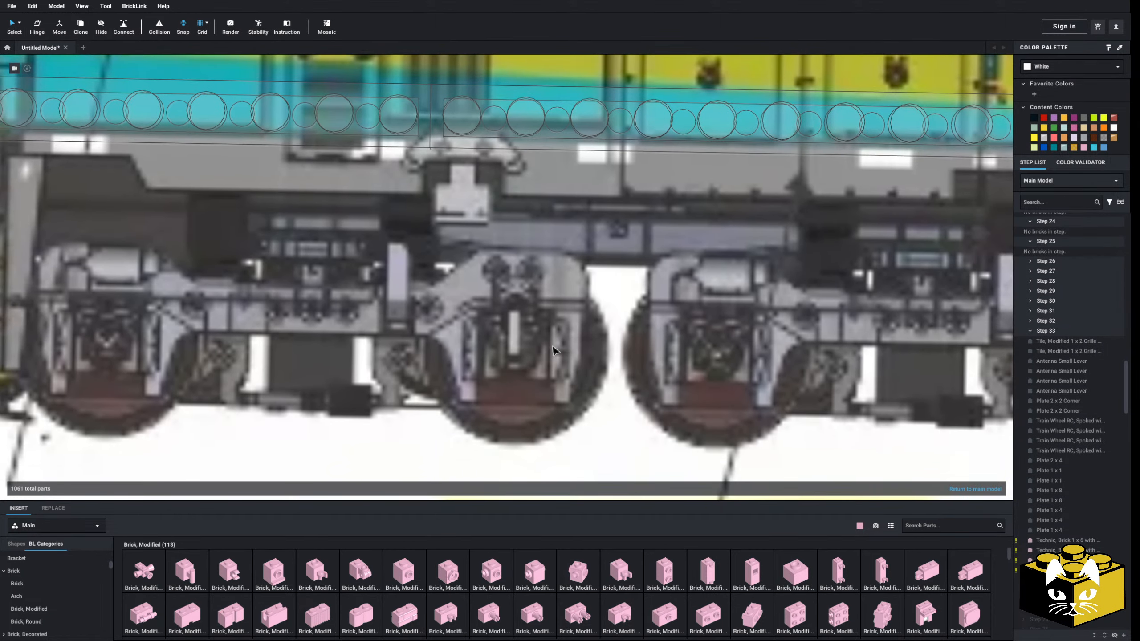
middle_click_drag(406, 359, 538, 352)
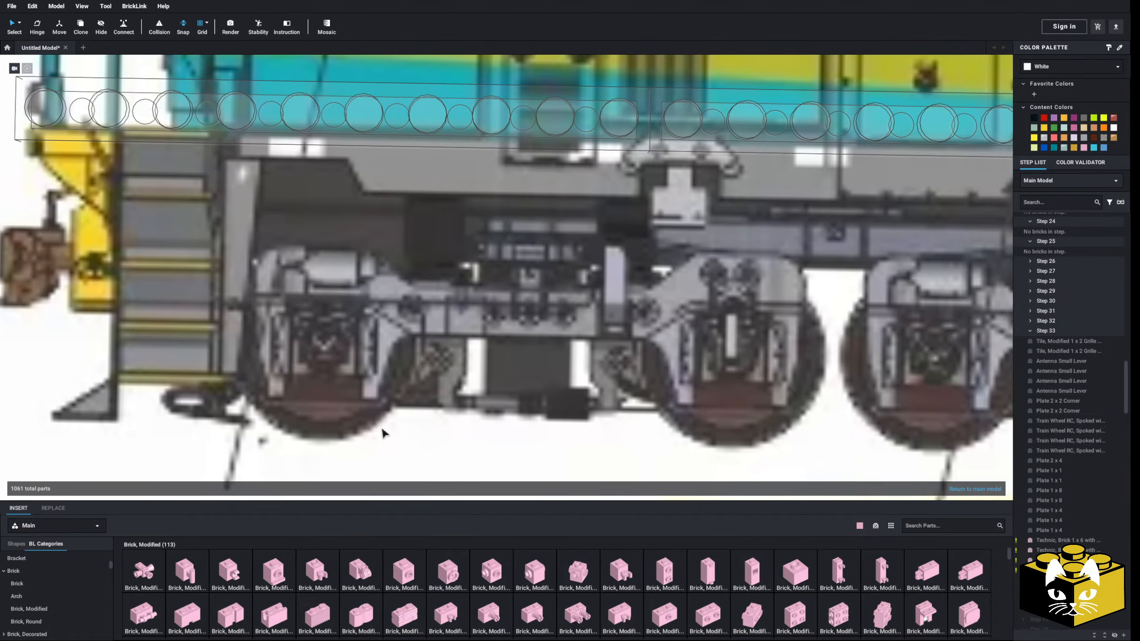
scroll(78, 597, "up", 4)
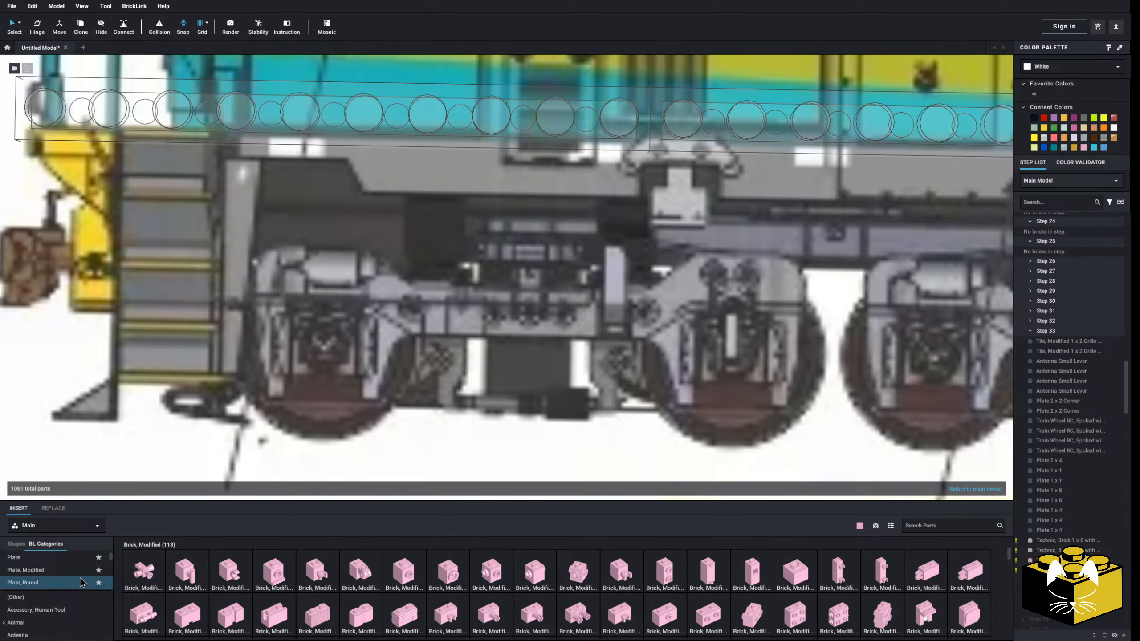
scroll(79, 581, "down", 10)
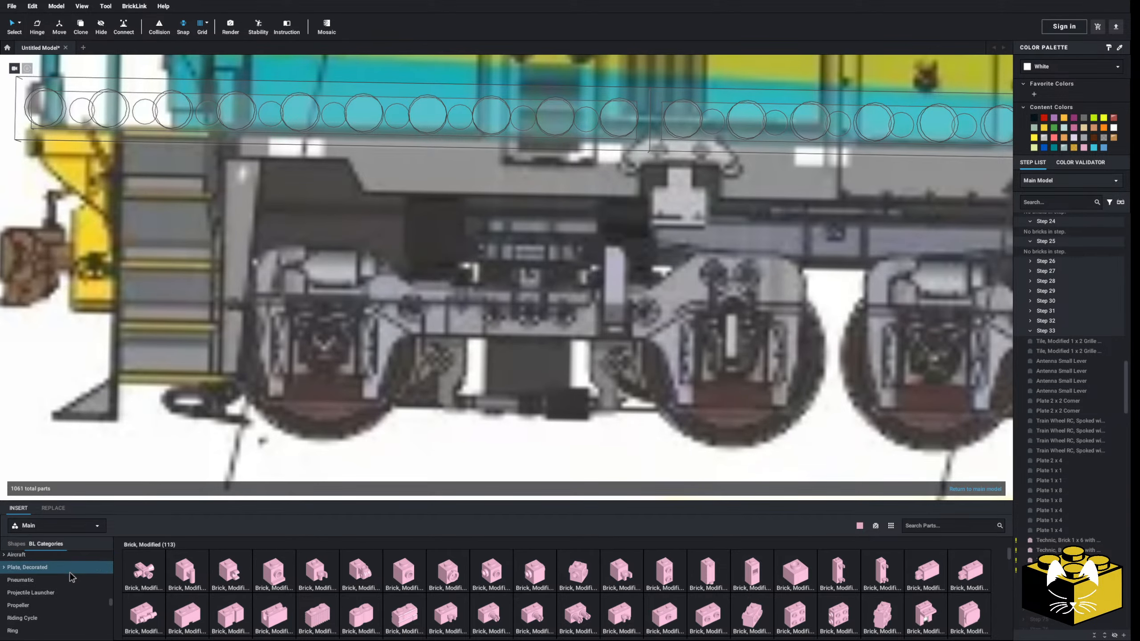
scroll(70, 573, "down", 5)
left_click(89, 599)
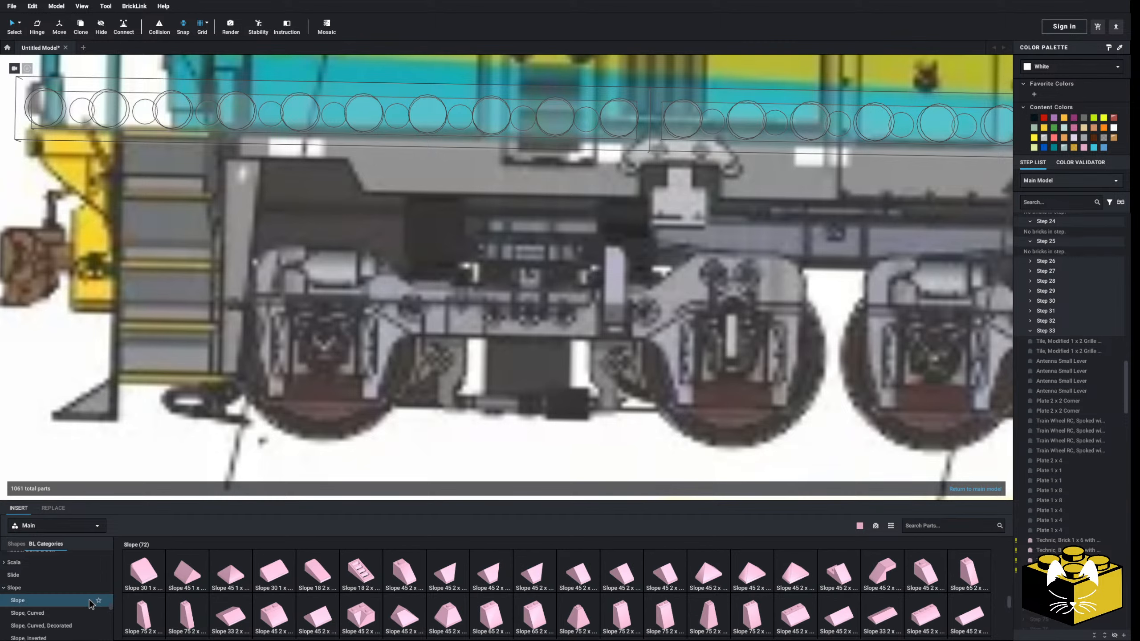
left_click_drag(296, 477, 681, 304)
key("Up")
key("Right")
middle_click_drag(692, 295, 571, 300)
left_click_drag(598, 309, 583, 305)
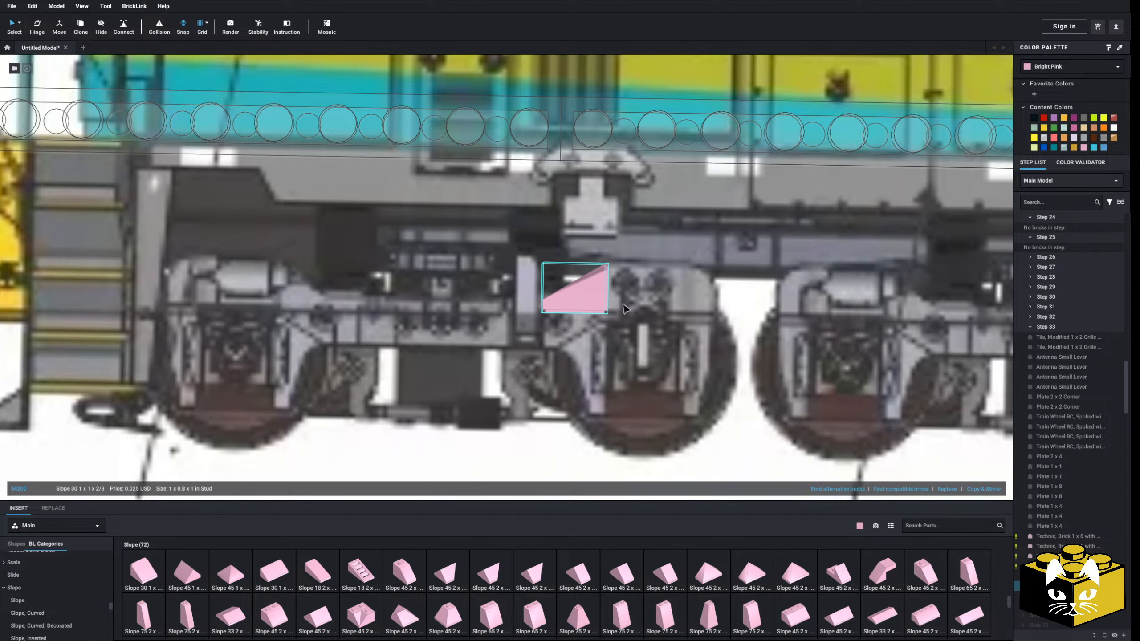
scroll(401, 352, "down", 2)
left_click(25, 333)
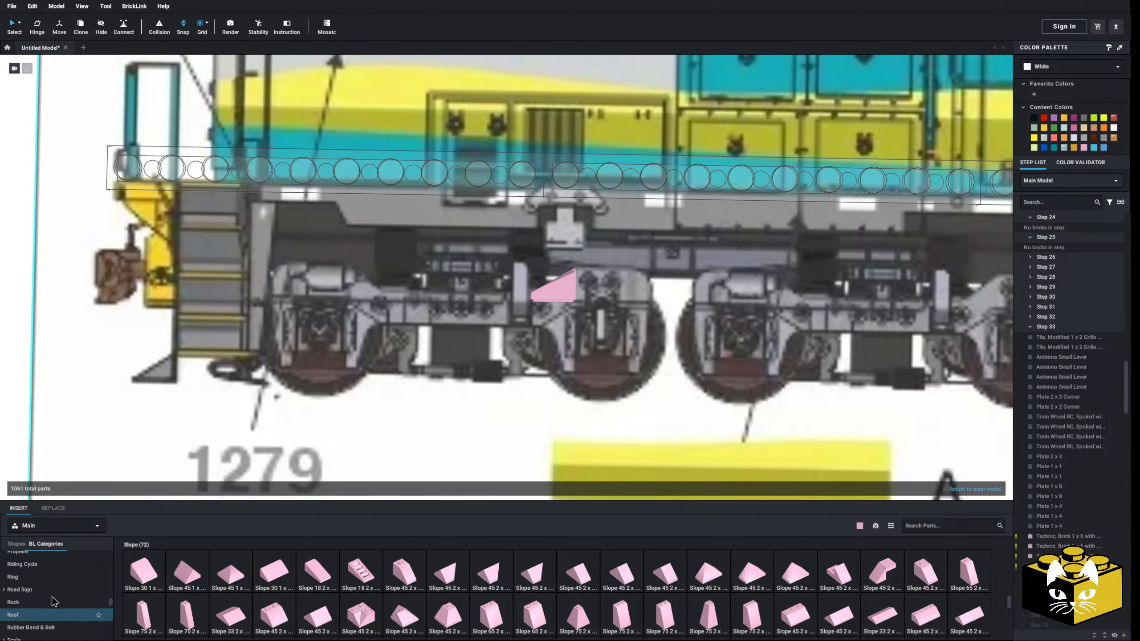
Attach a Plate 1 x 5 beneath the slope, extending from the second axle toward the first axle as the truck side beam
scroll(39, 566, "down", 3)
left_click(37, 559)
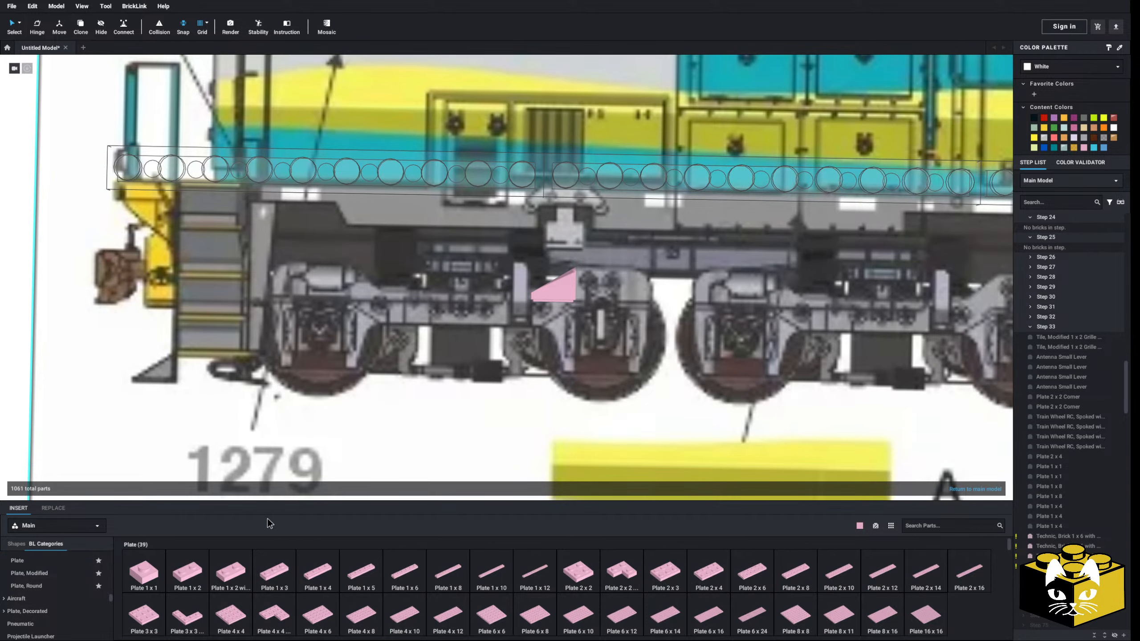
left_click(325, 567)
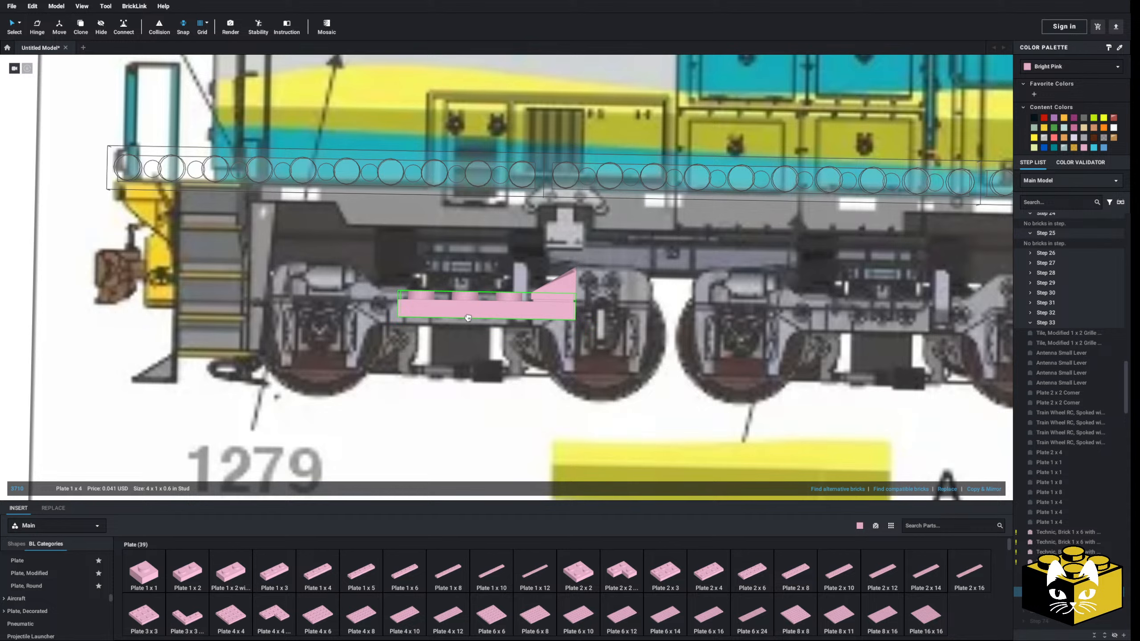
key("ctrl+z")
left_click(412, 562)
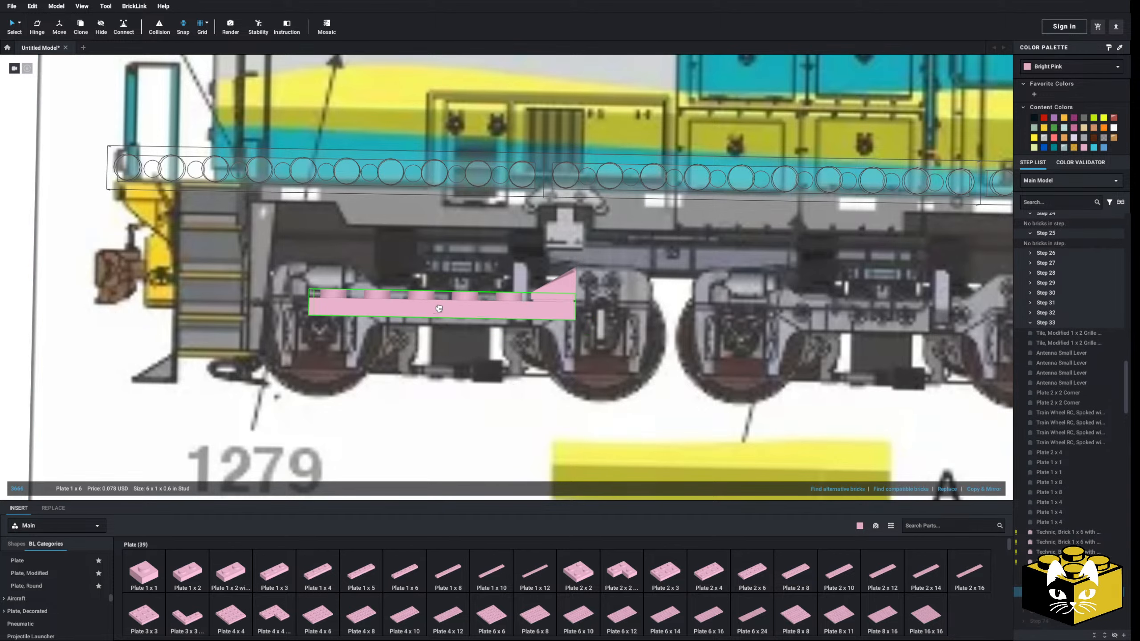
left_click(363, 577)
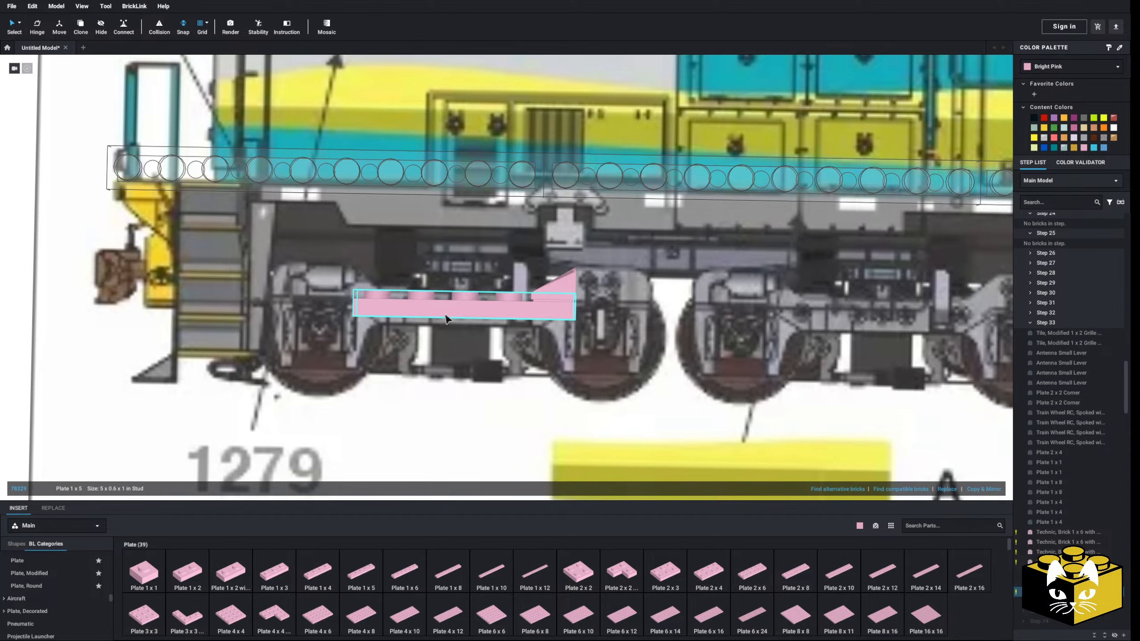
scroll(445, 315, "down", 3)
left_click(117, 376)
scroll(120, 370, "up", 3)
mouse_move(118, 376)
middle_mouse_down()
mouse_move(227, 385)
mouse_move(122, 398)
middle_mouse_up()
scroll(391, 376, "down", 1)
scroll(396, 371, "up", 2)
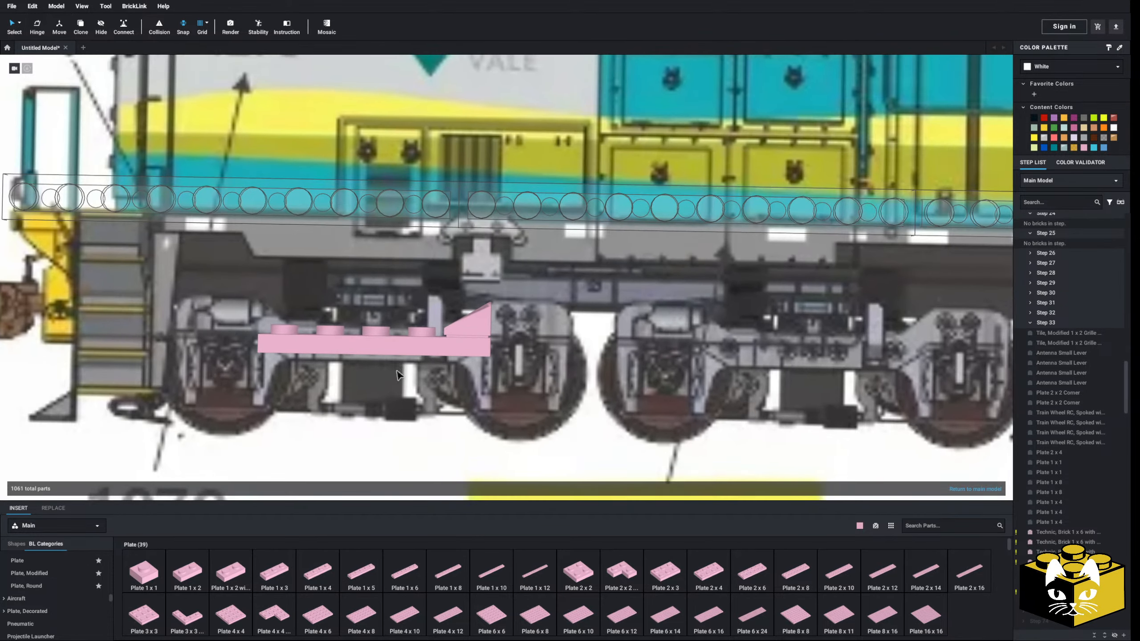
middle_click_drag(399, 375, 392, 353)
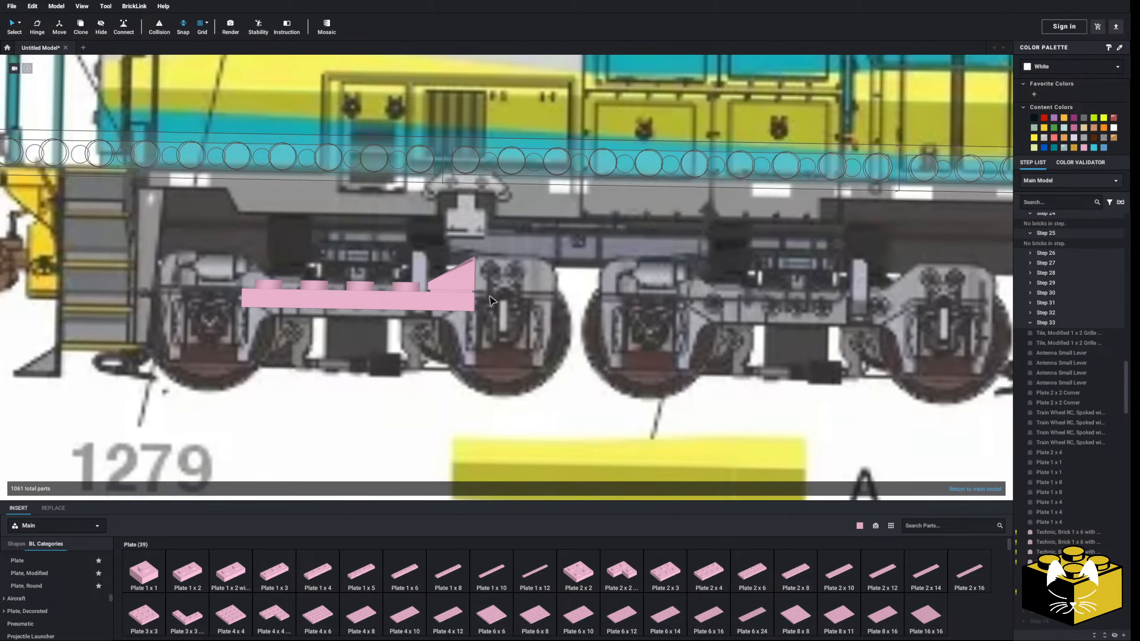
Place a Slope, Curved 1 x 1 on the far side of the second axle, its curve facing away from the 30-degree slope
scroll(49, 560, "down", 2)
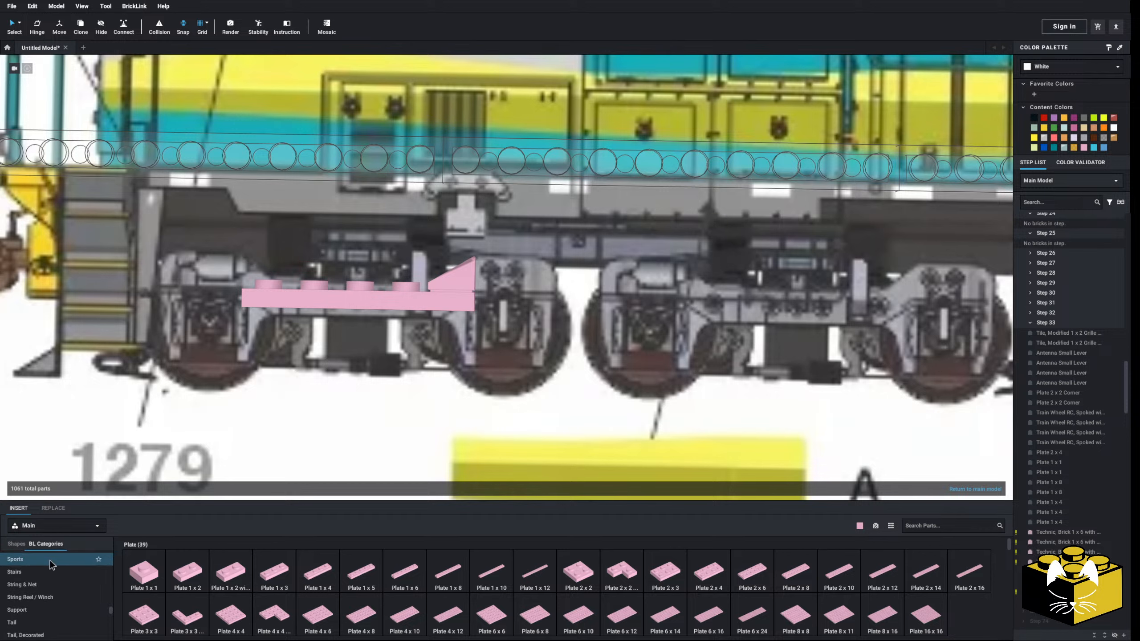
left_click(50, 560)
left_click(64, 587)
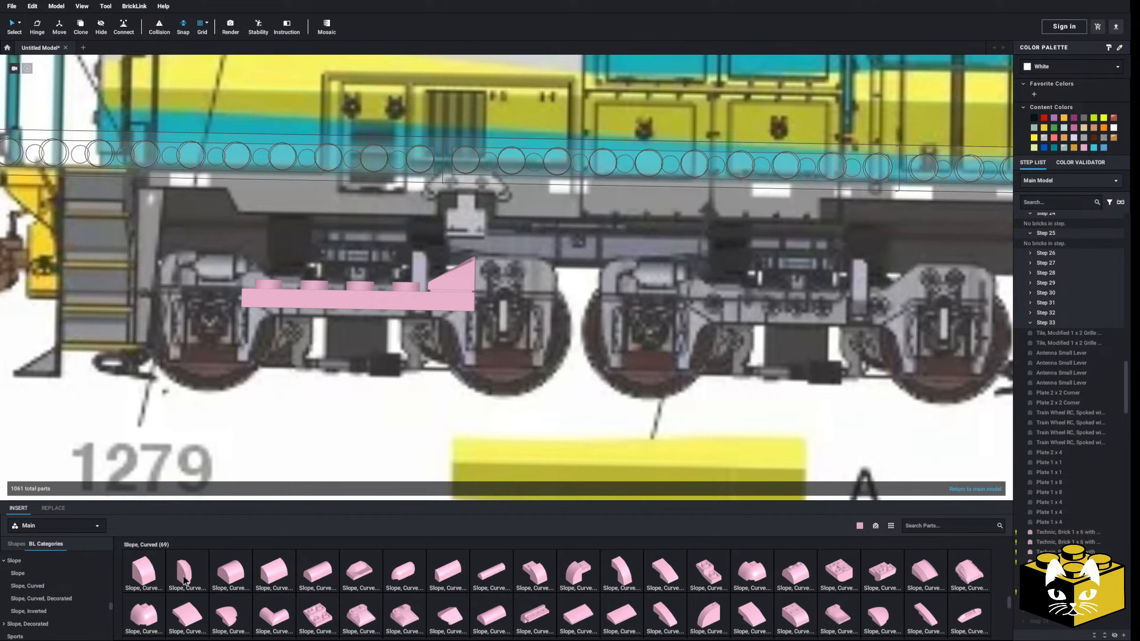
left_click(184, 581)
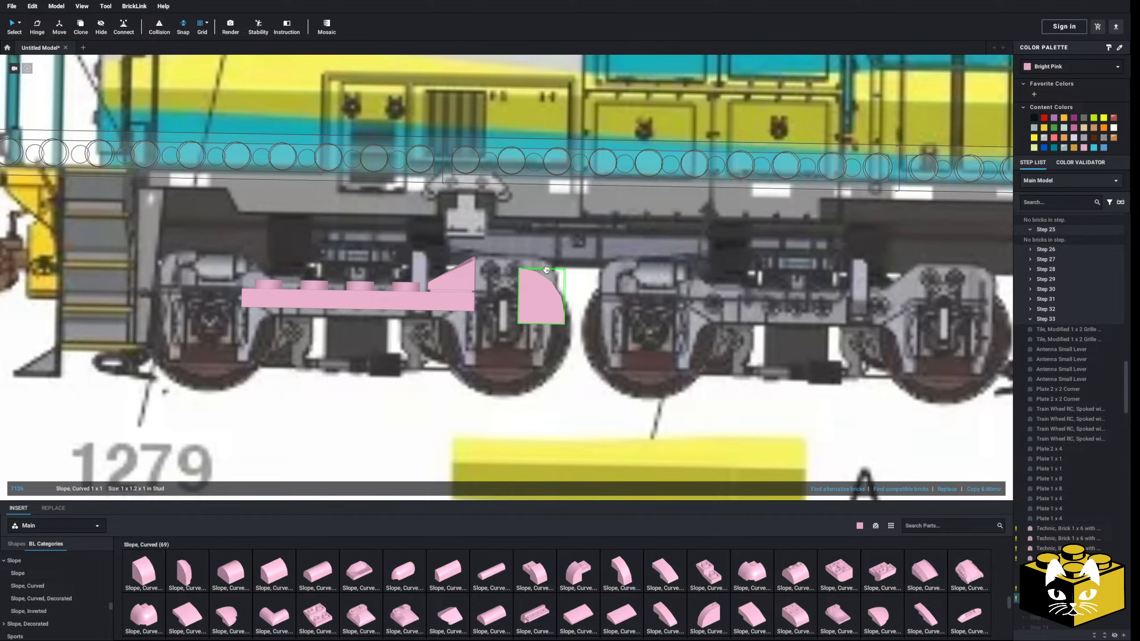
left_click(550, 259)
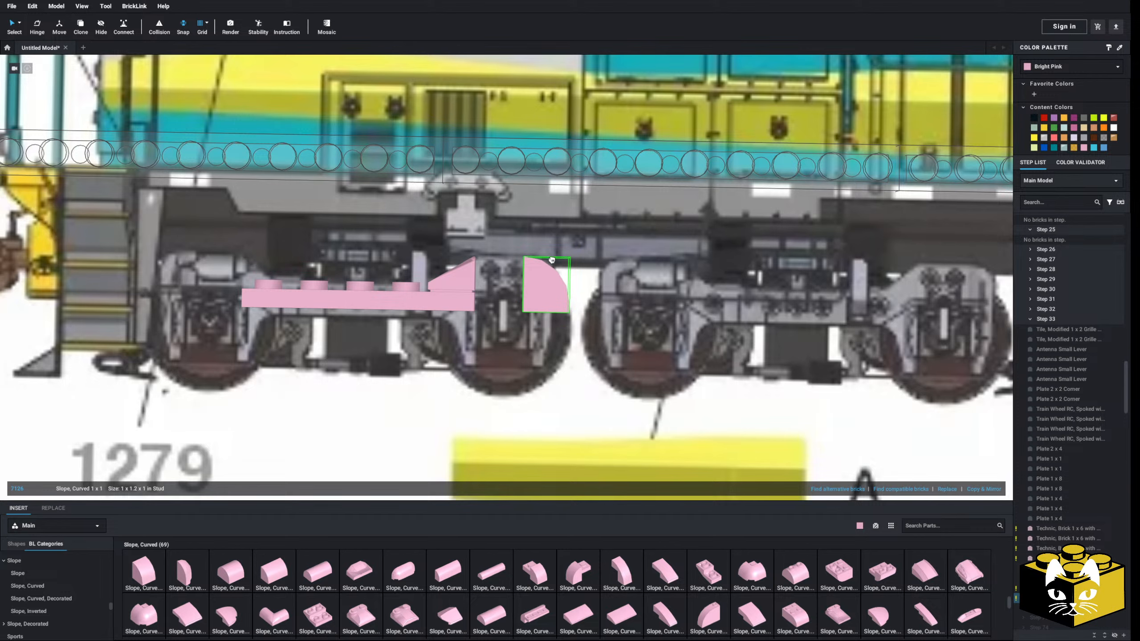
scroll(550, 259, "down", 3)
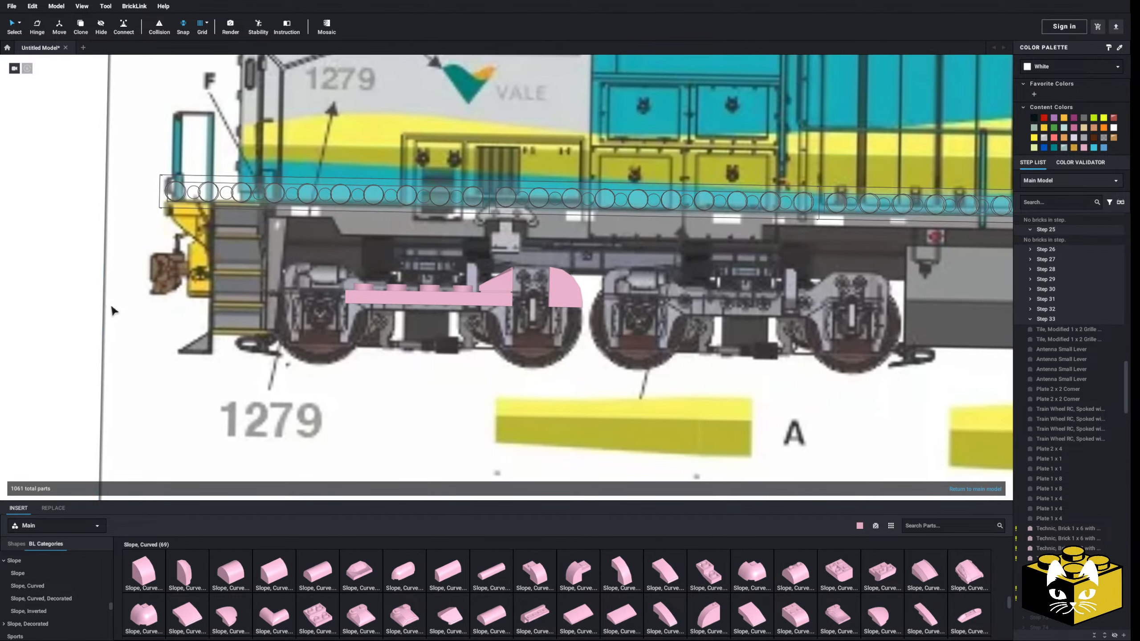
scroll(345, 337, "up", 3)
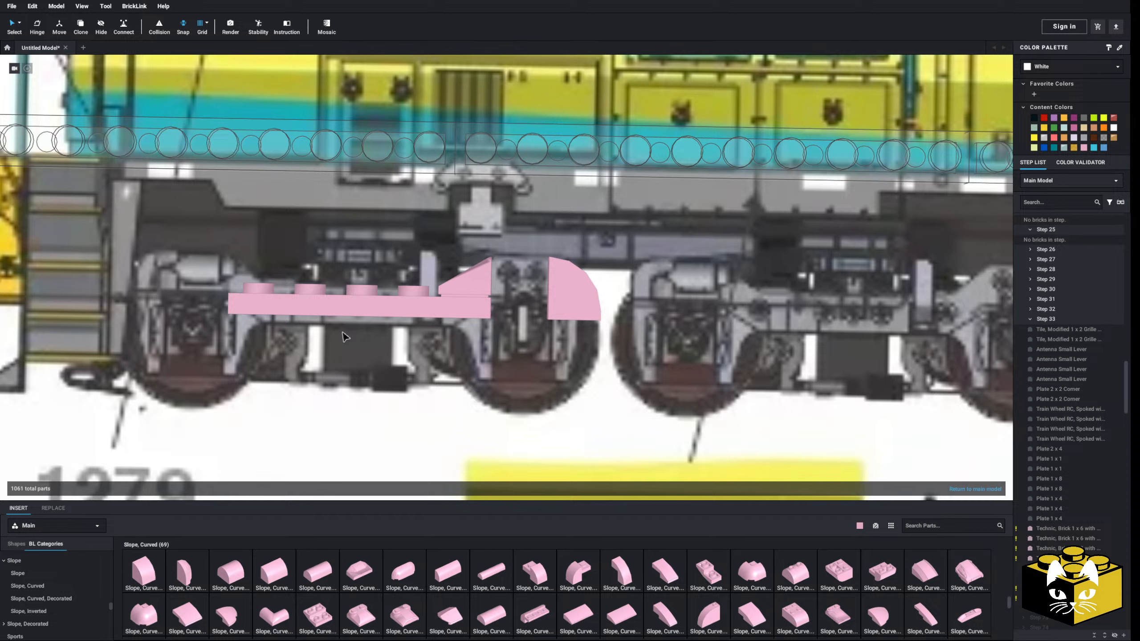
Attach a Plate 1 x 4 beneath the curved slope, running back under the end of the Plate 1 x 5
scroll(39, 568, "up", 10)
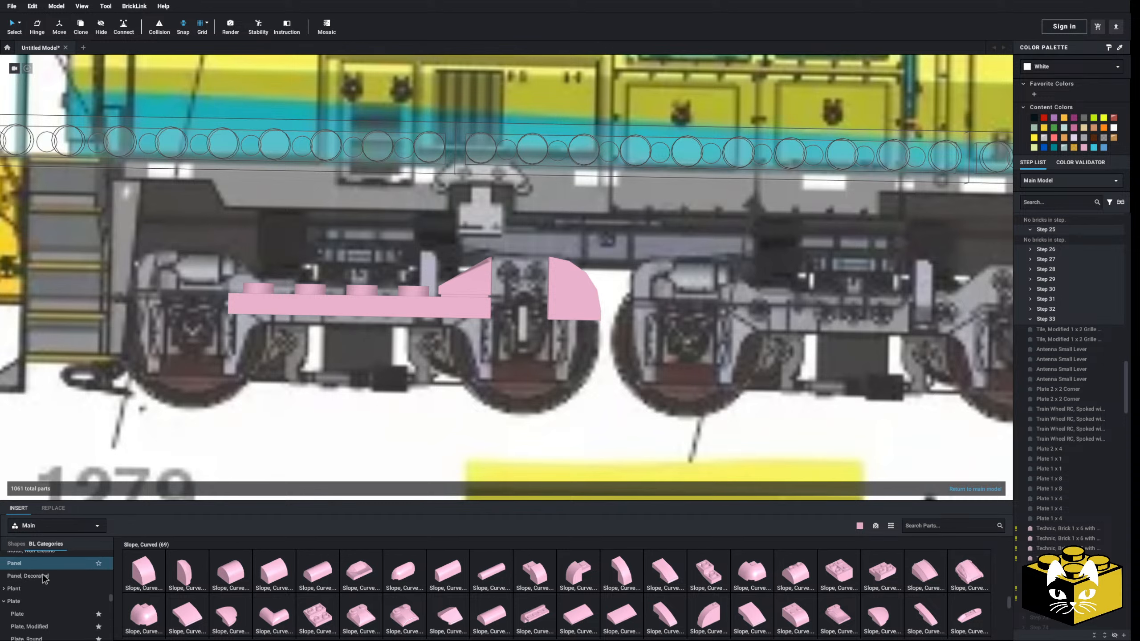
left_click(53, 558)
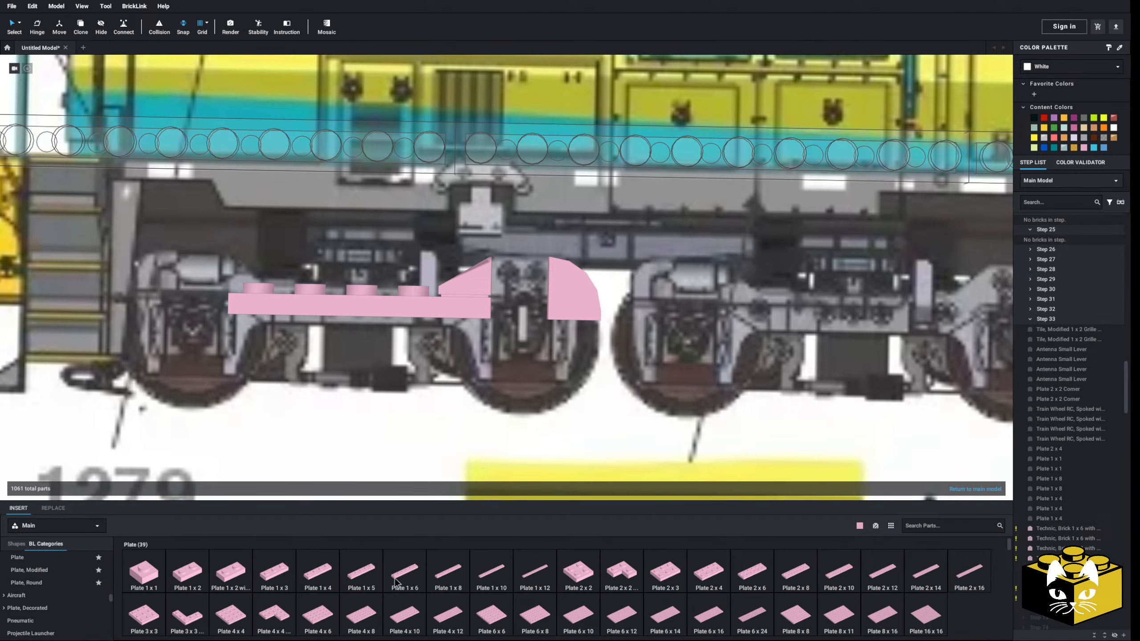
left_click(303, 584)
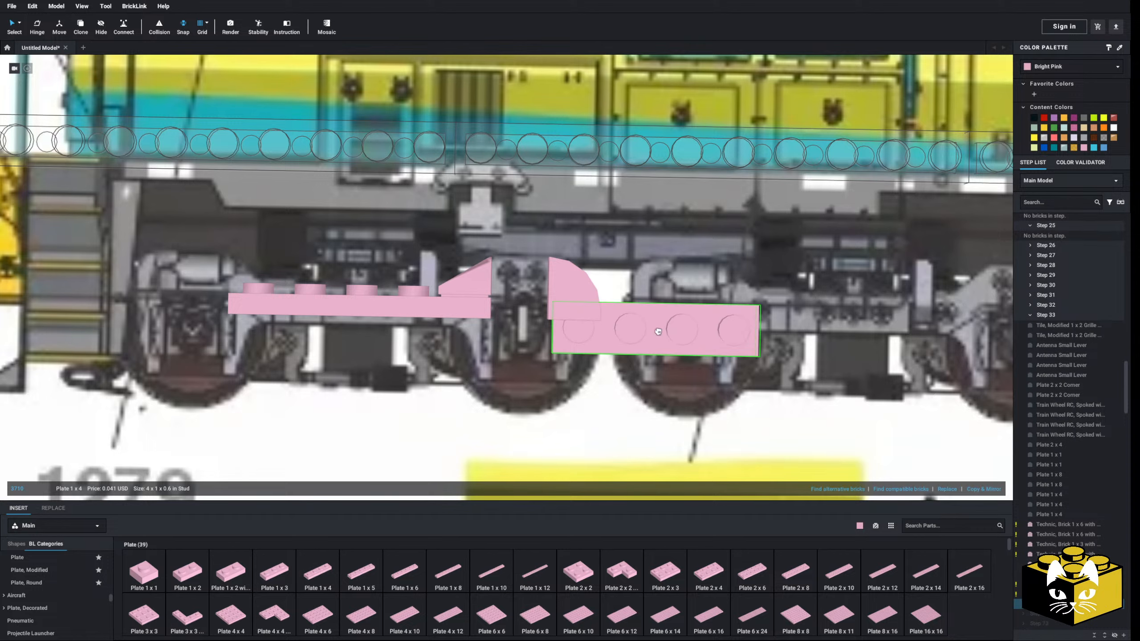
scroll(401, 351, "down", 3)
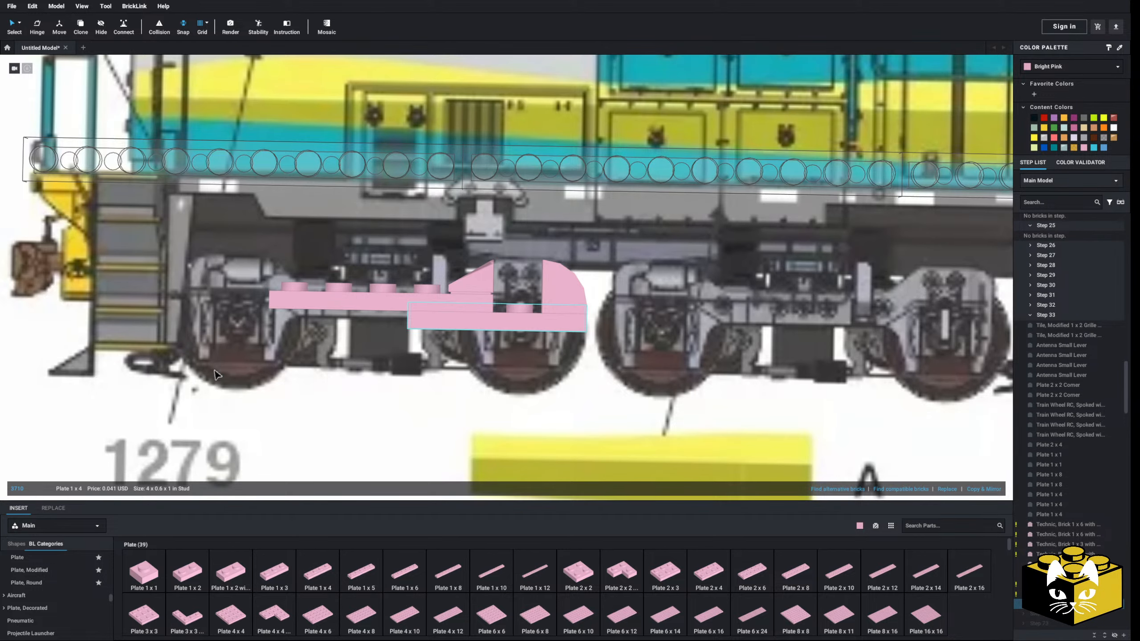
scroll(331, 382, "down", 2)
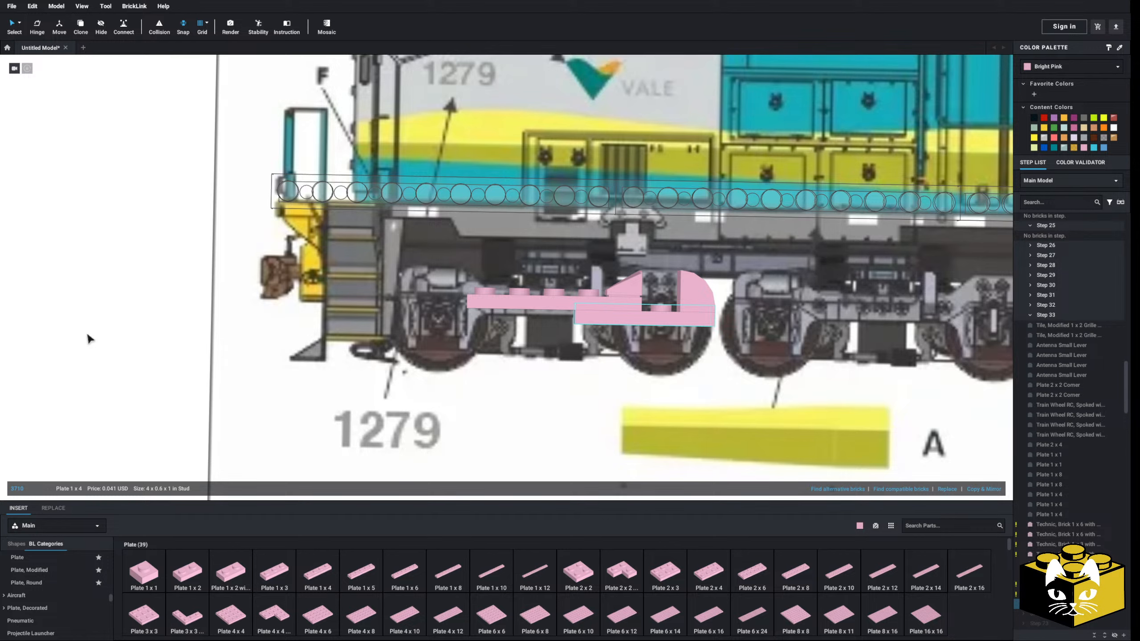
left_click(100, 324)
scroll(106, 327, "up", 5)
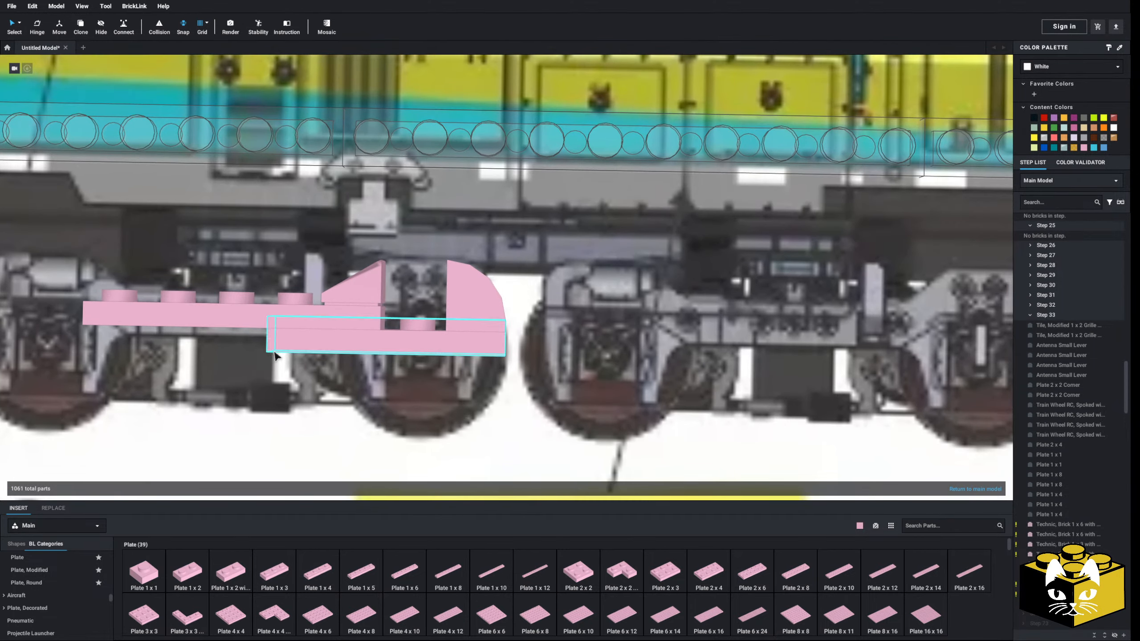
middle_click_drag(275, 353, 302, 364)
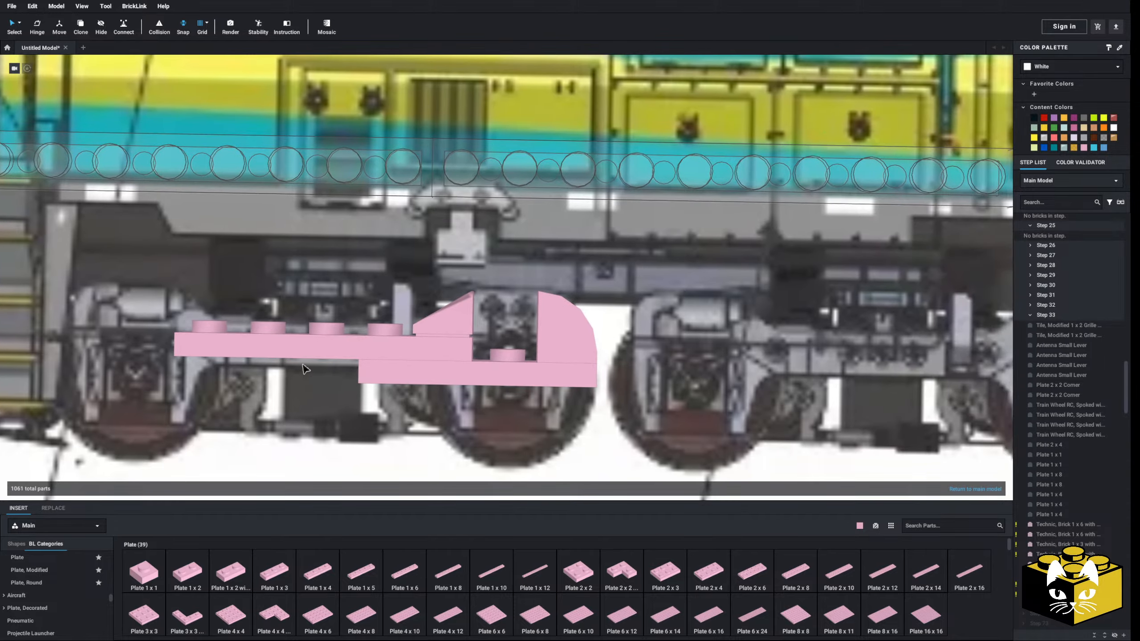
Try a small round brick as the axle box beneath the Plate 1 x 4 at the second axle
scroll(53, 566, "down", 3)
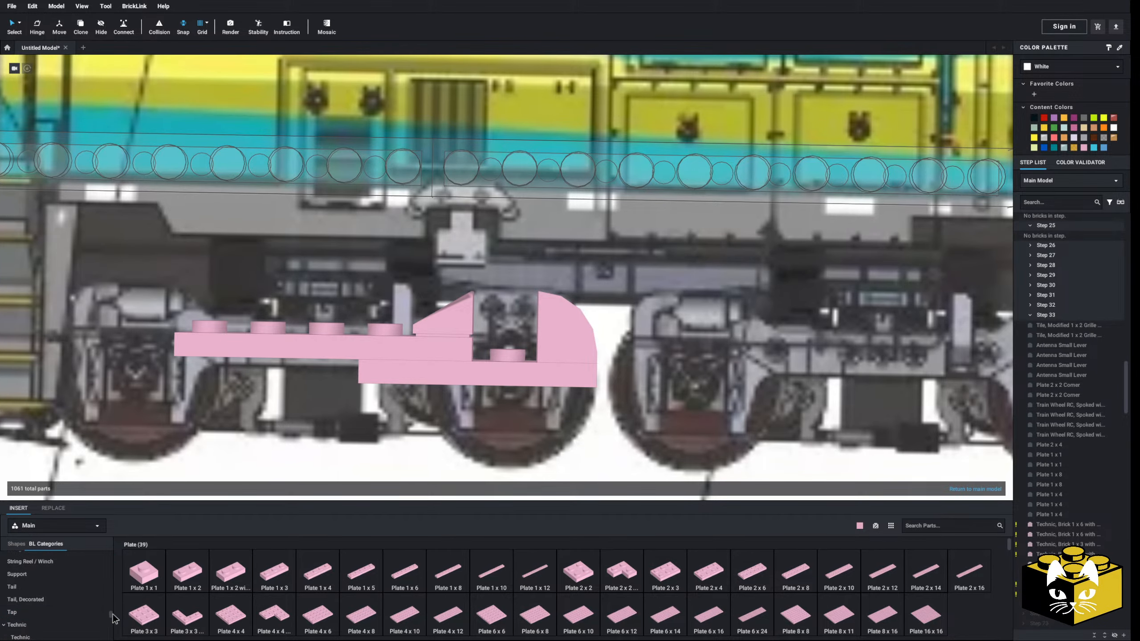
left_click_drag(111, 611, 112, 560)
scroll(58, 570, "down", 2)
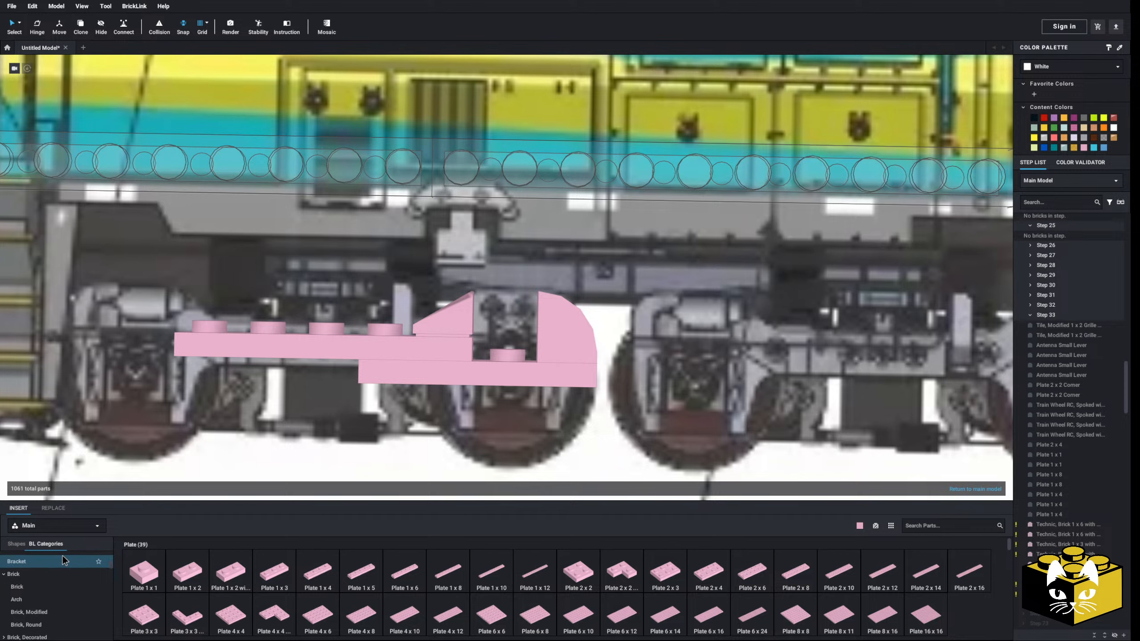
left_click(62, 560)
left_click(54, 625)
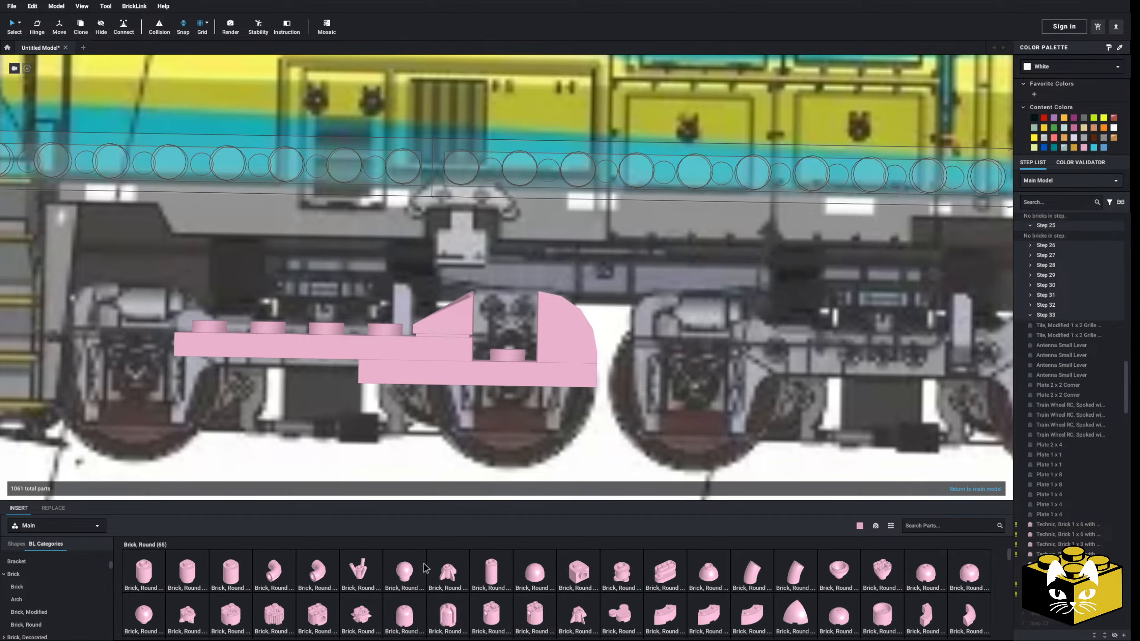
left_click_drag(558, 506, 505, 417)
left_click(506, 418)
scroll(500, 420, "down", 3)
right_click_drag(488, 422, 460, 410)
scroll(461, 410, "down", 3)
left_click(103, 362)
scroll(431, 398, "up", 4)
middle_click_drag(433, 398, 373, 411)
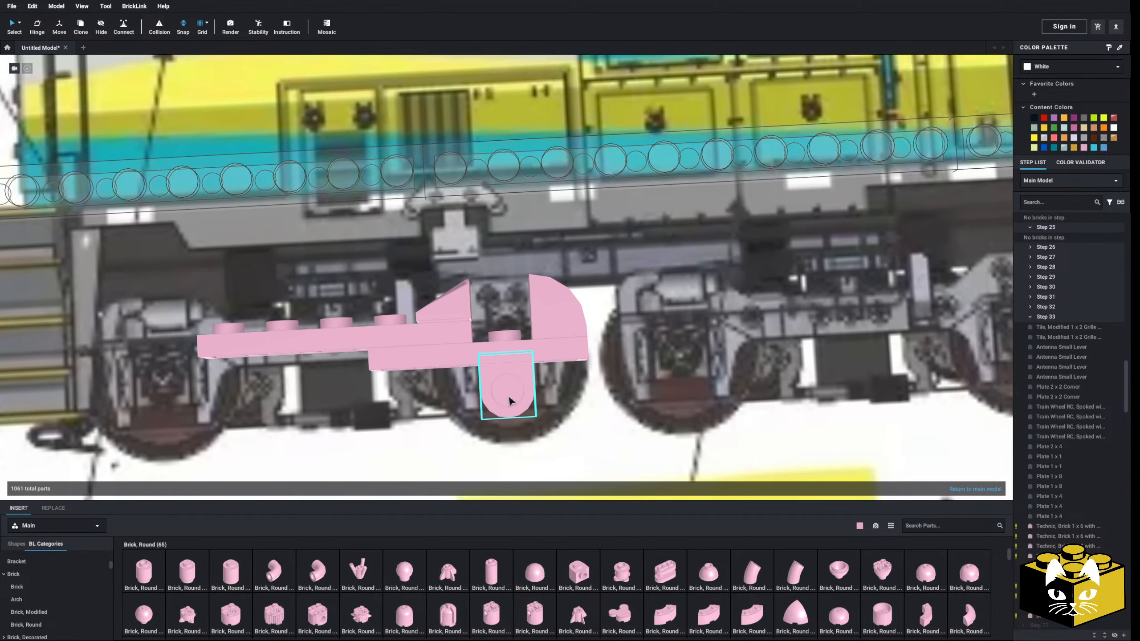
Delete the Plate 1 x 4 and the round brick beneath it at the second axle
left_click_drag(529, 389, 505, 349)
left_click(547, 320)
key("Delete")
Place a Bracket 1 x 1 - 1 x 1 Inverted at the centre of the second axle, its side stud facing outward from the truck side
scroll(50, 577, "up", 2)
scroll(50, 579, "up", 1)
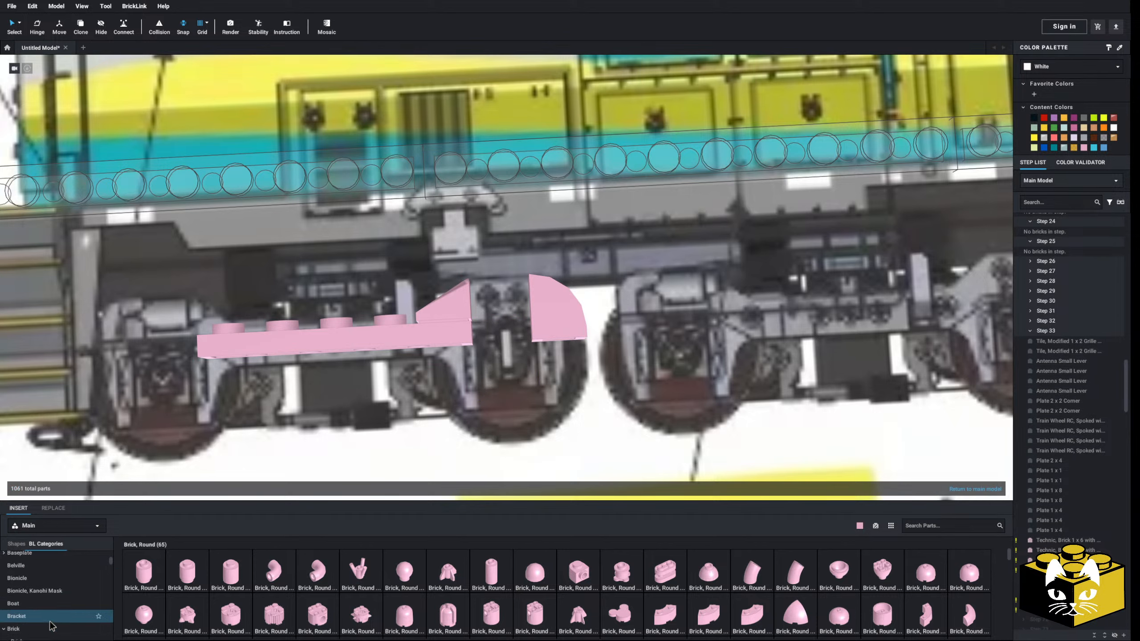
left_click(18, 616)
left_click(187, 573)
left_click_drag(575, 381, 510, 363)
left_click(510, 363)
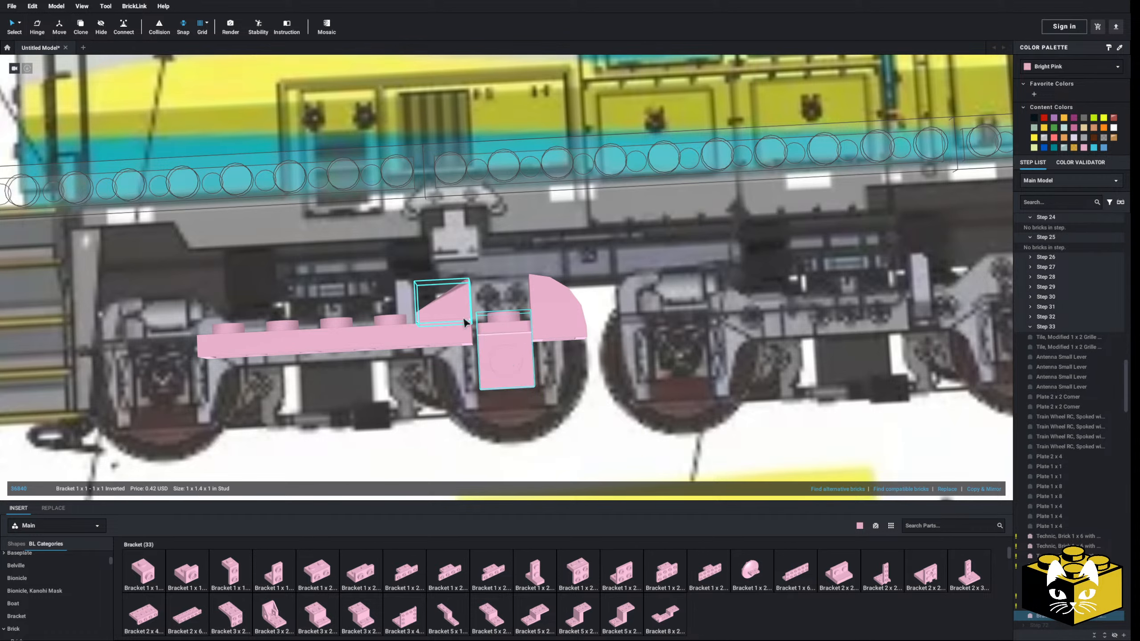
Add a Bracket 1 x 1 - 1 x 1 Inverted on each side of the centre bracket, with their side studs pointing away from the axle
left_click_drag(190, 577, 458, 391)
left_click(530, 355)
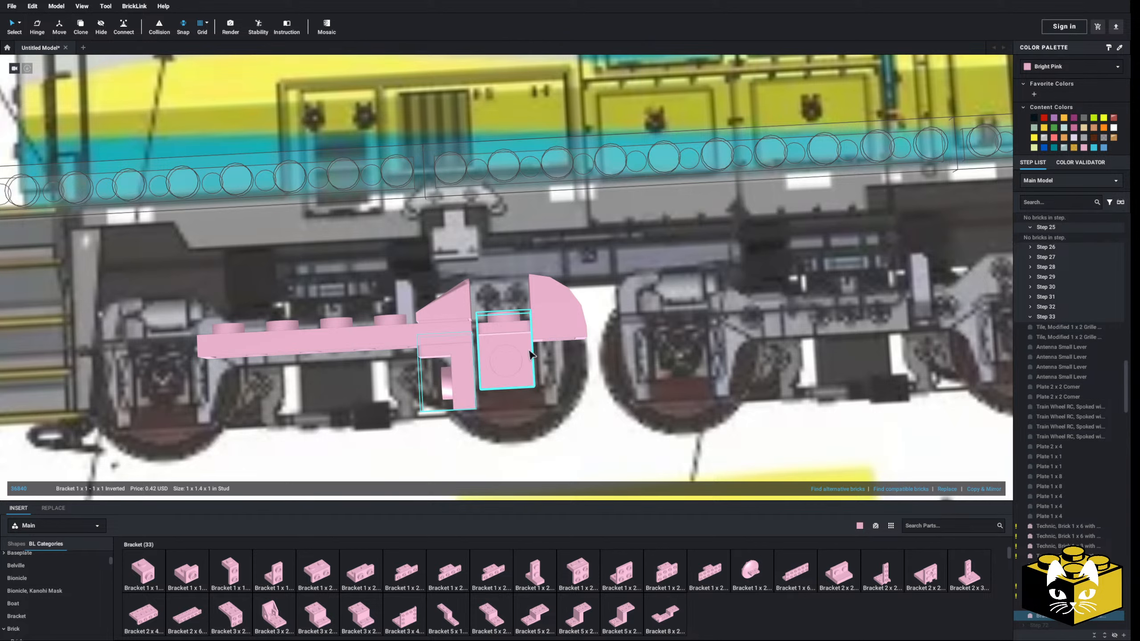
left_click_drag(231, 566, 580, 398)
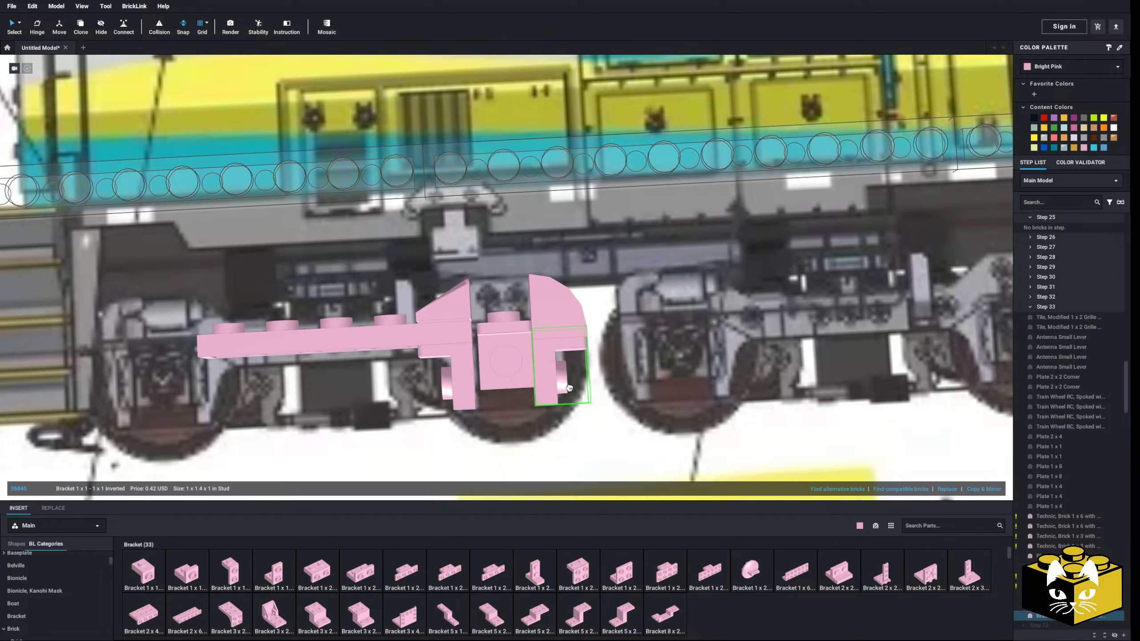
Delete the Slope, Curved 1 x 1 and the Slope 30 1 x 1 x 2/3 above the second axle
left_click(546, 295)
key("Delete")
left_click(451, 297)
key("Delete")
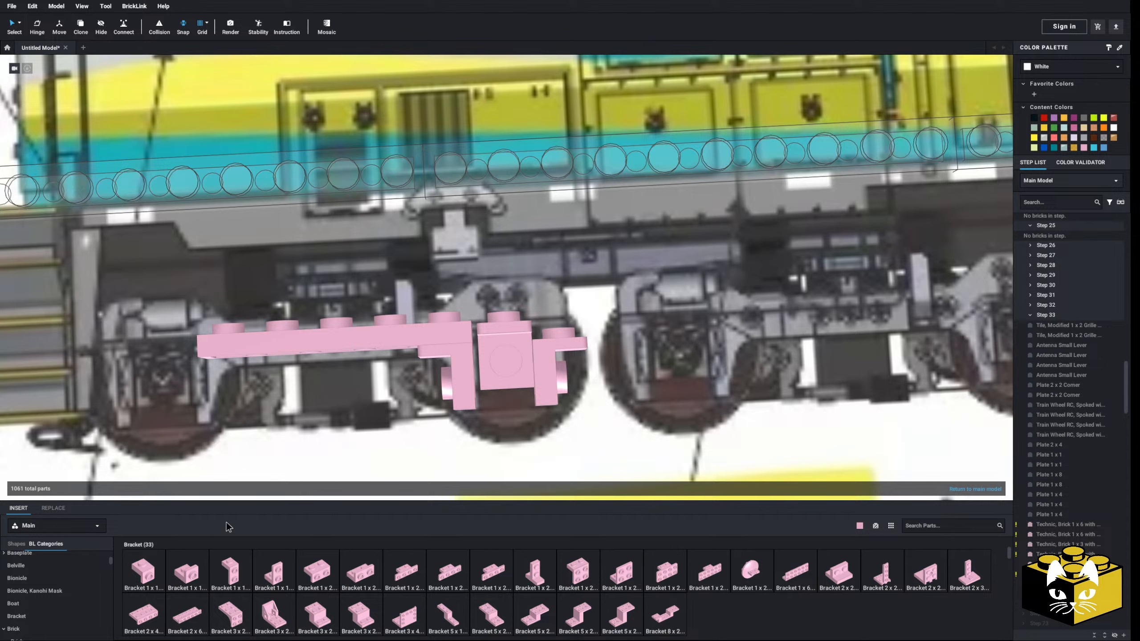
Cap the second axle's brackets with a studded Slope, Curved 2 x 1 curving away from the beam and a Slope, Curved 2 x 1 x 2/3 descending onto the beam
scroll(8, 626, "down", 3)
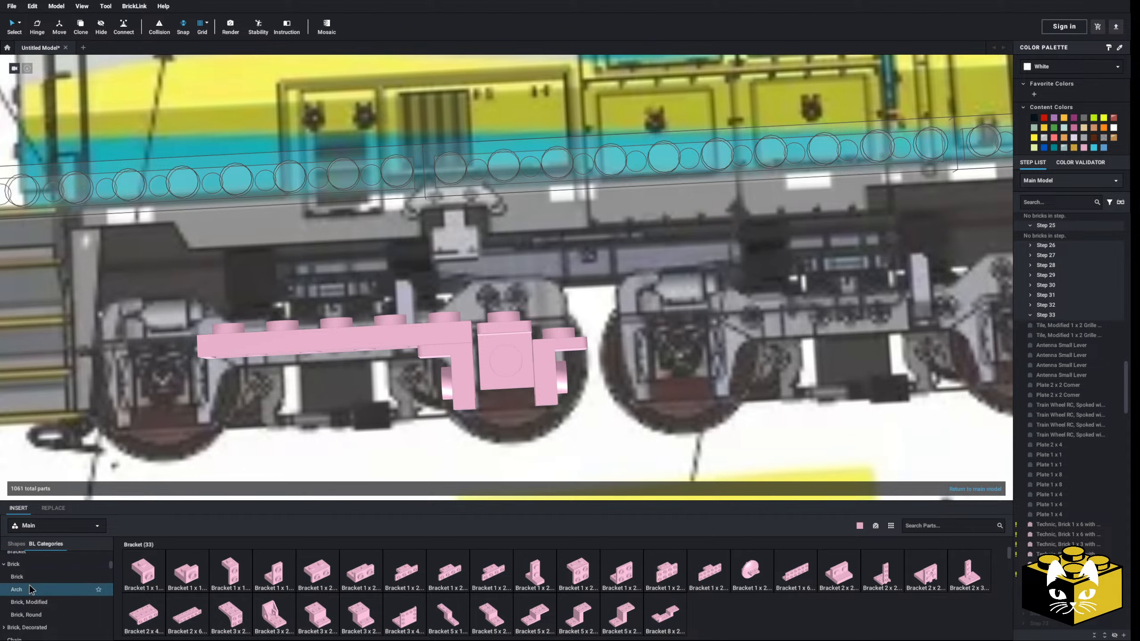
scroll(29, 584, "down", 8)
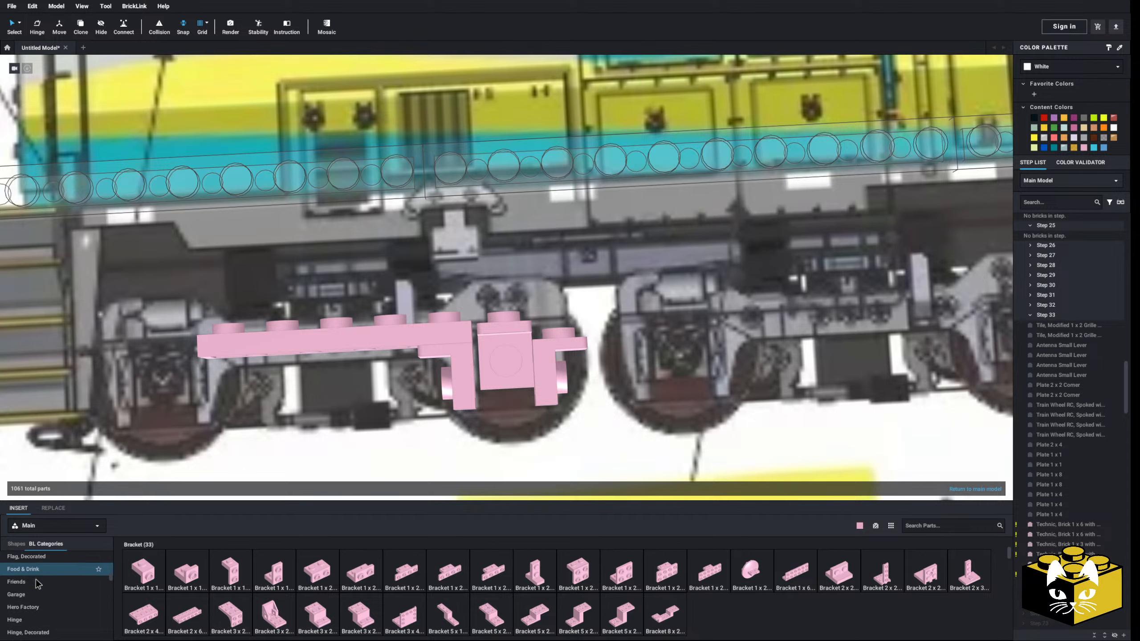
scroll(36, 580, "down", 10)
scroll(36, 579, "down", 3)
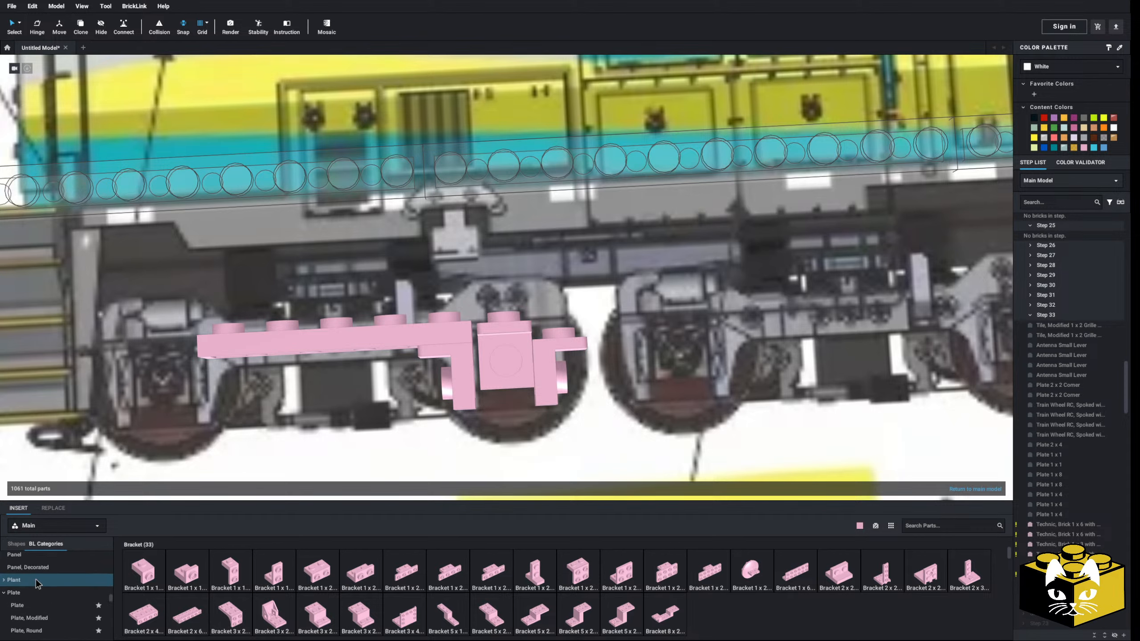
scroll(36, 579, "down", 10)
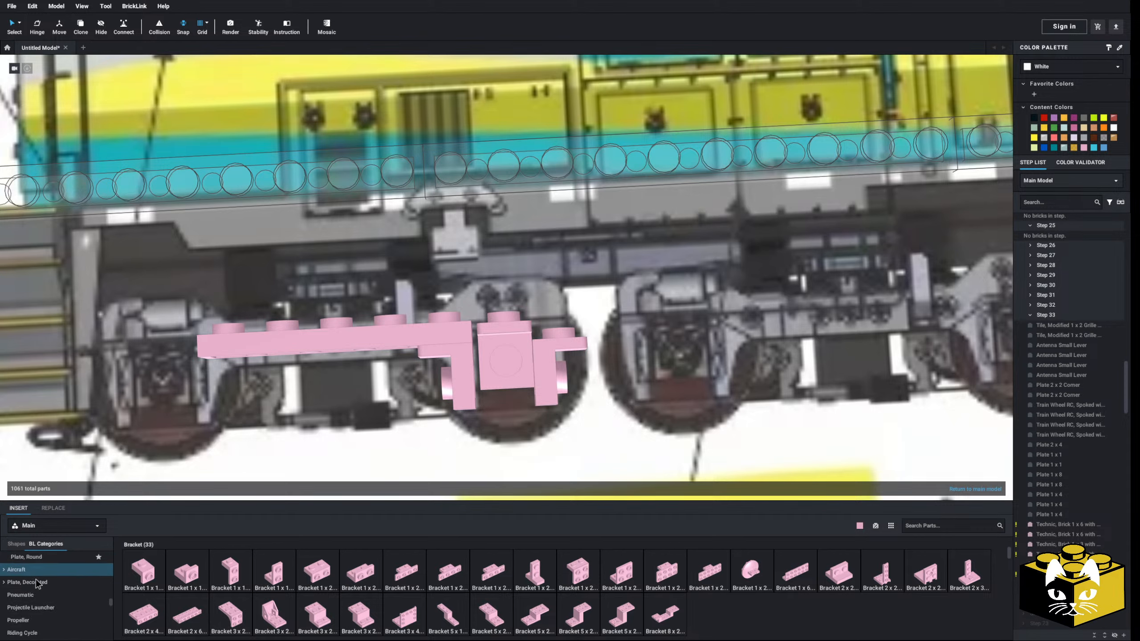
scroll(37, 577, "up", 3)
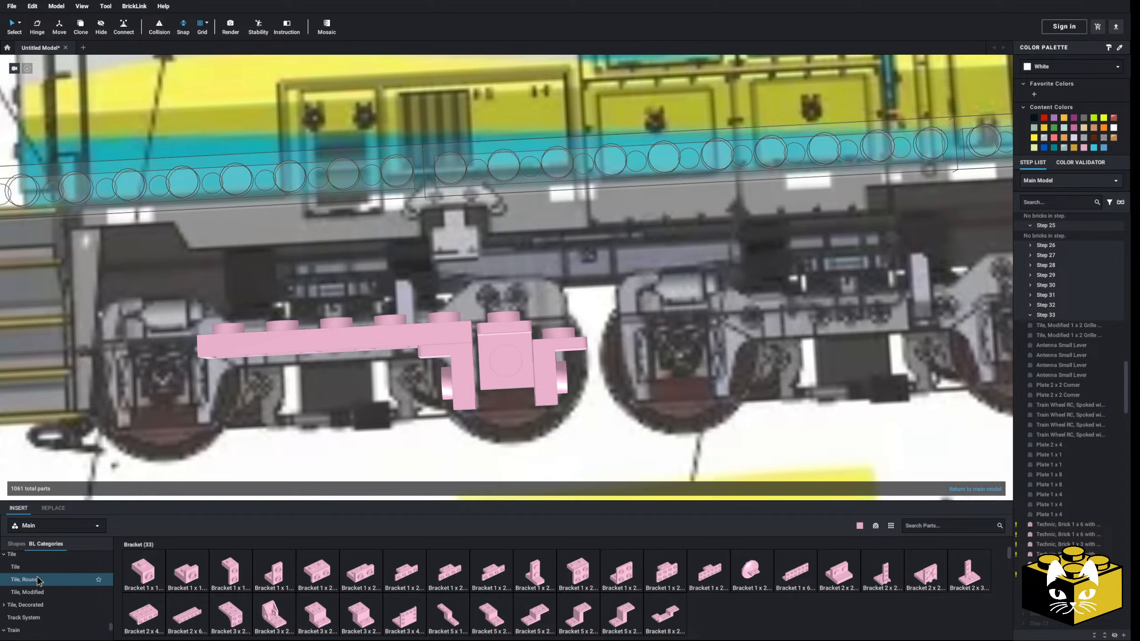
scroll(37, 577, "up", 8)
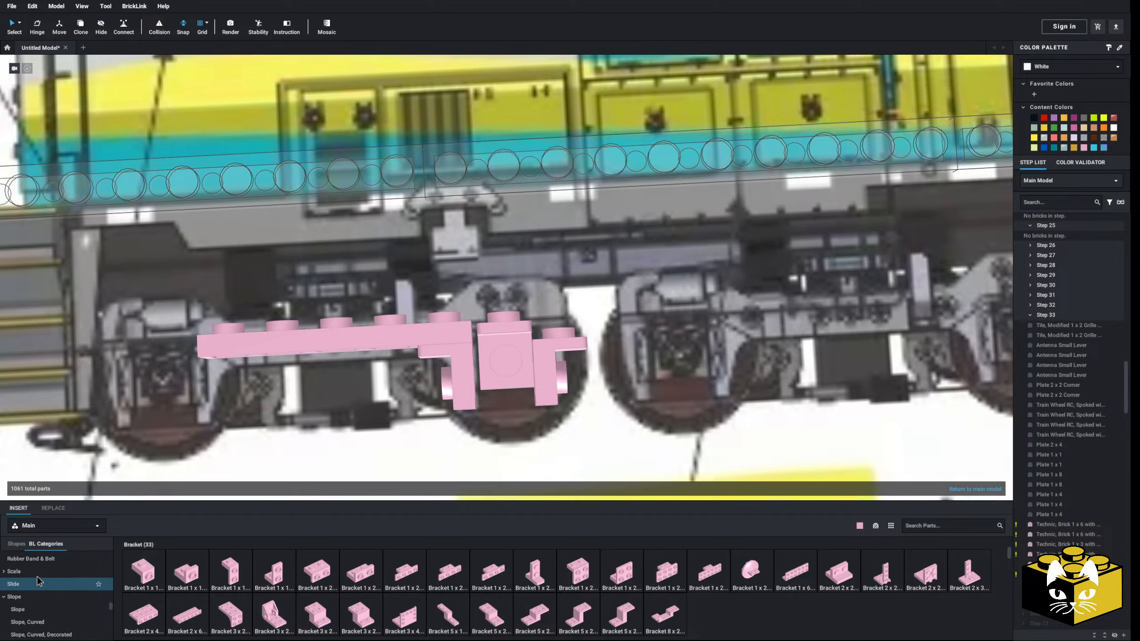
left_click(31, 634)
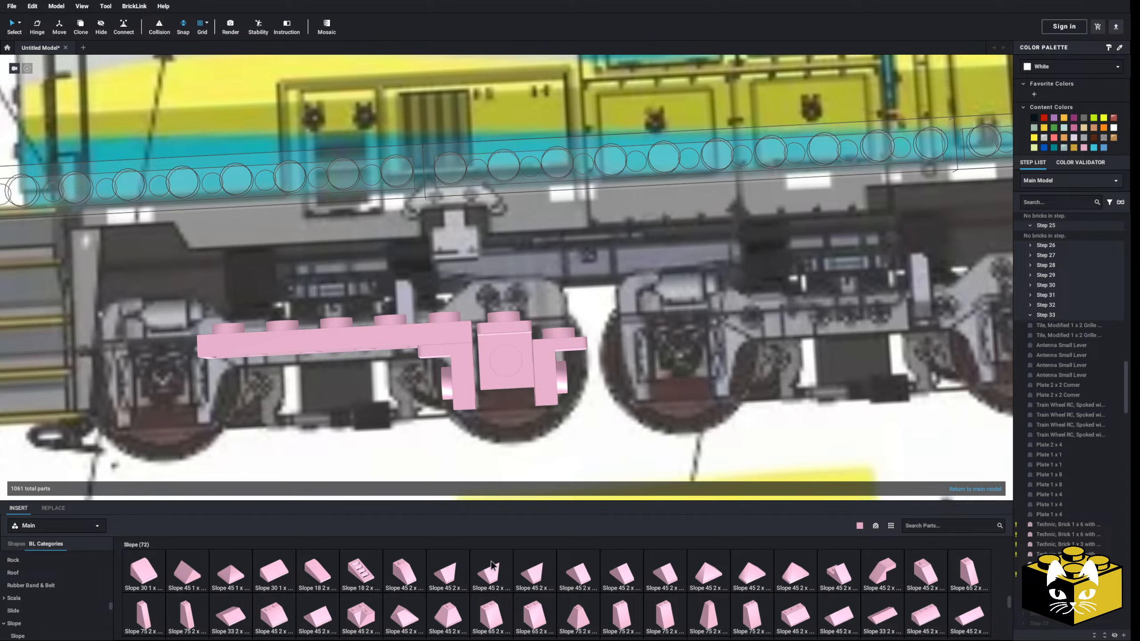
scroll(45, 601, "down", 3)
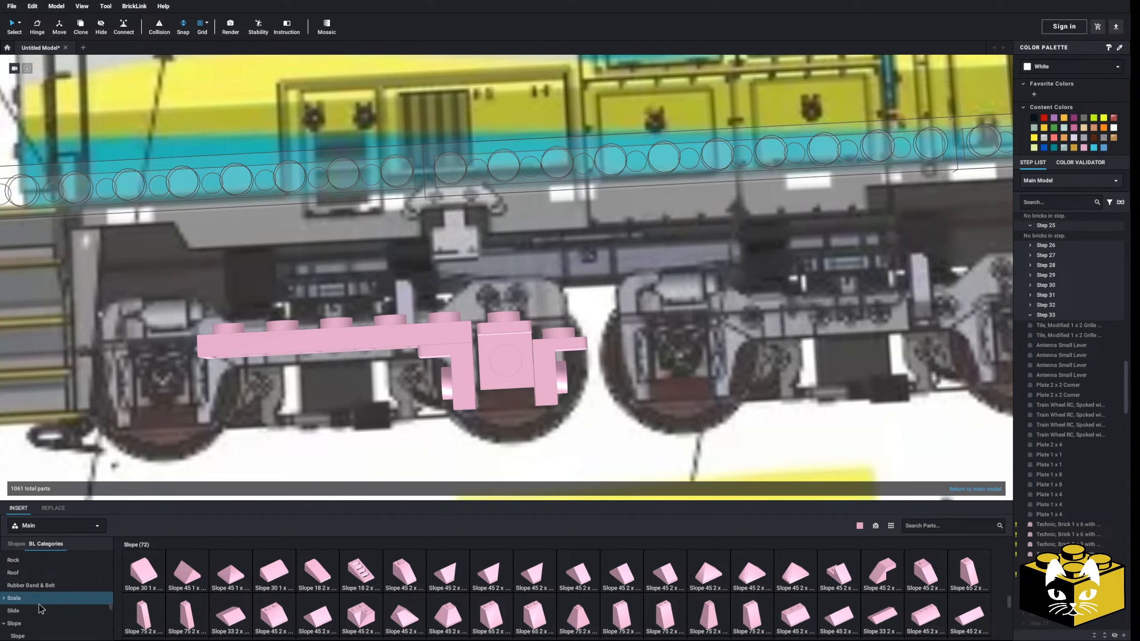
left_click(27, 595)
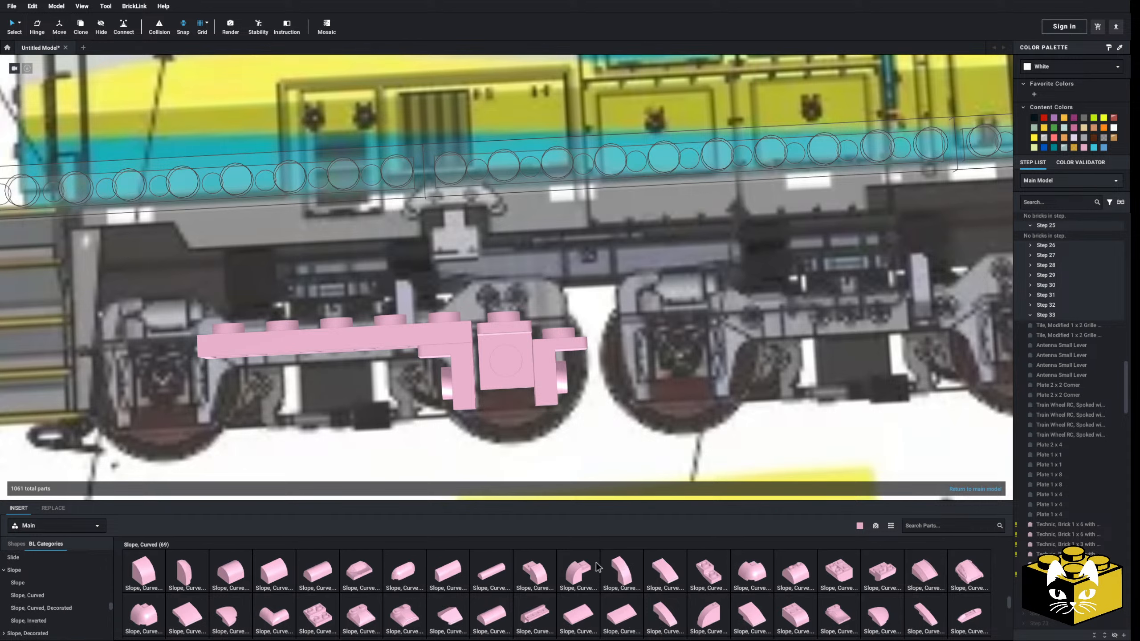
left_click(534, 573)
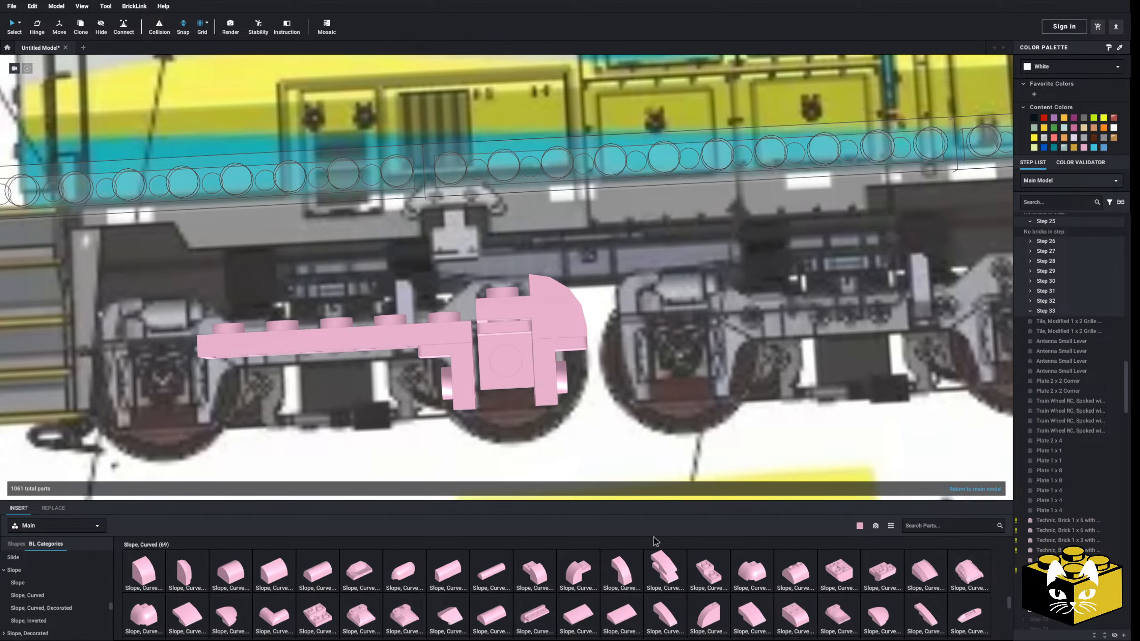
left_click(472, 318)
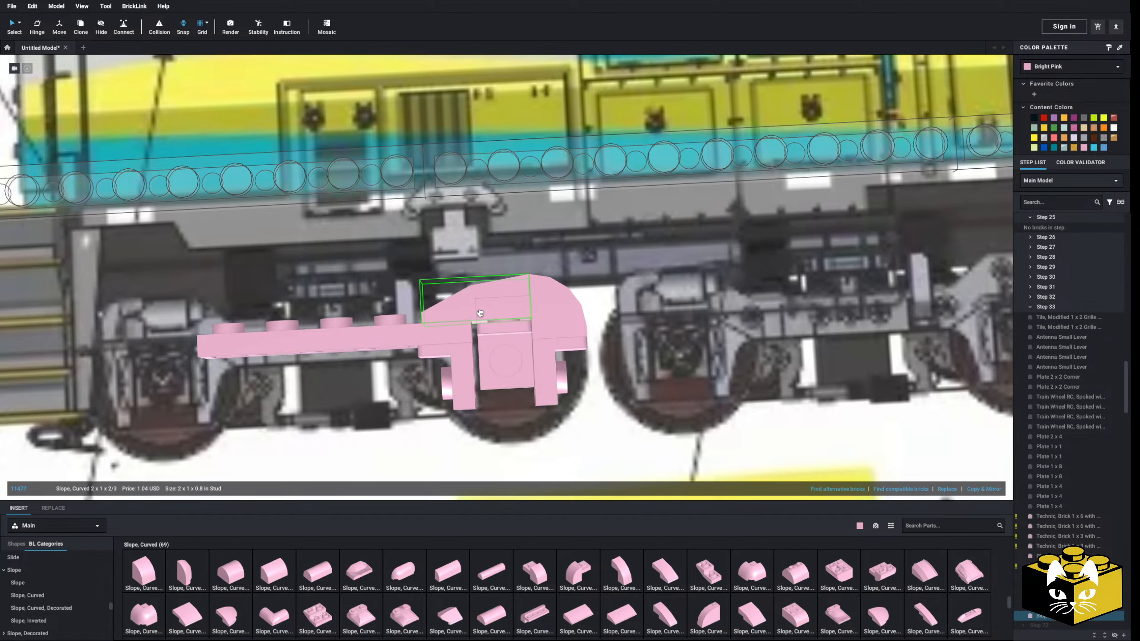
left_click(507, 341)
left_click(460, 338)
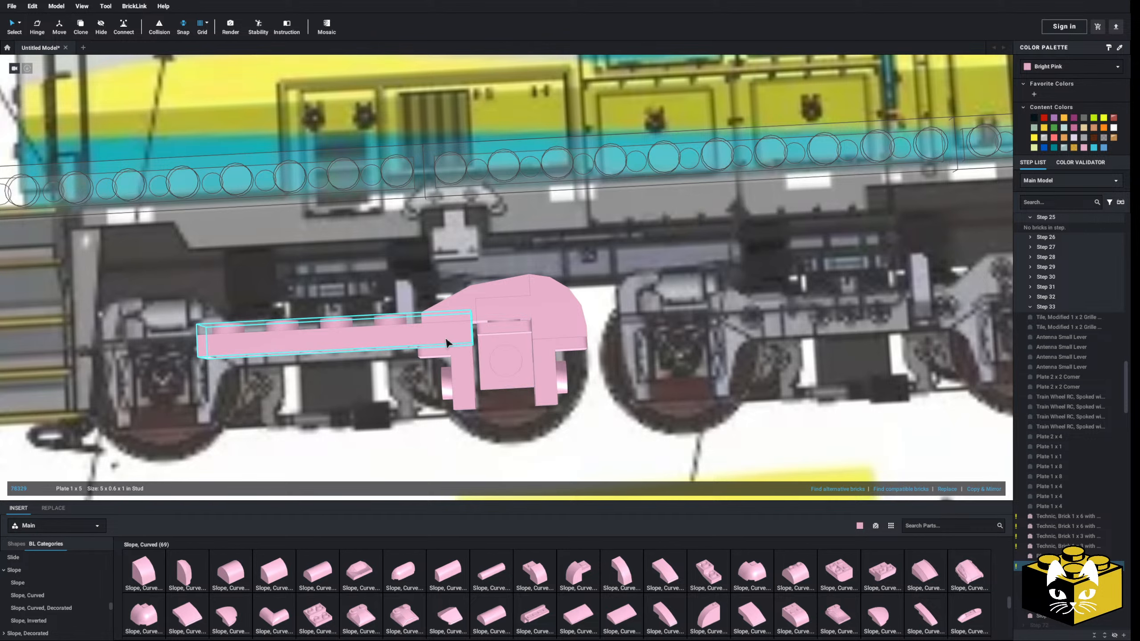
left_click_drag(503, 340, 456, 337)
left_click(454, 358)
scroll(425, 407, "down", 3)
scroll(425, 408, "down", 4)
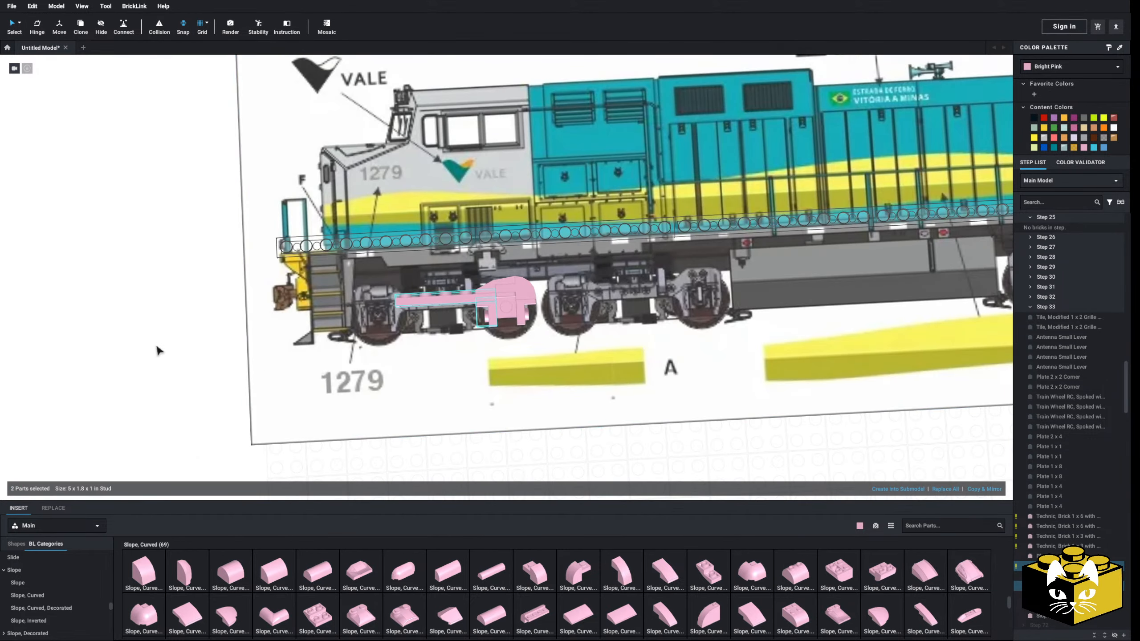
left_click(156, 347)
Copy and mirror the second axle's two curved slopes and three brackets, and attach the copy at the first axle end of the Plate 1 x 5
right_click_drag(158, 347, 216, 356)
scroll(220, 356, "up", 4)
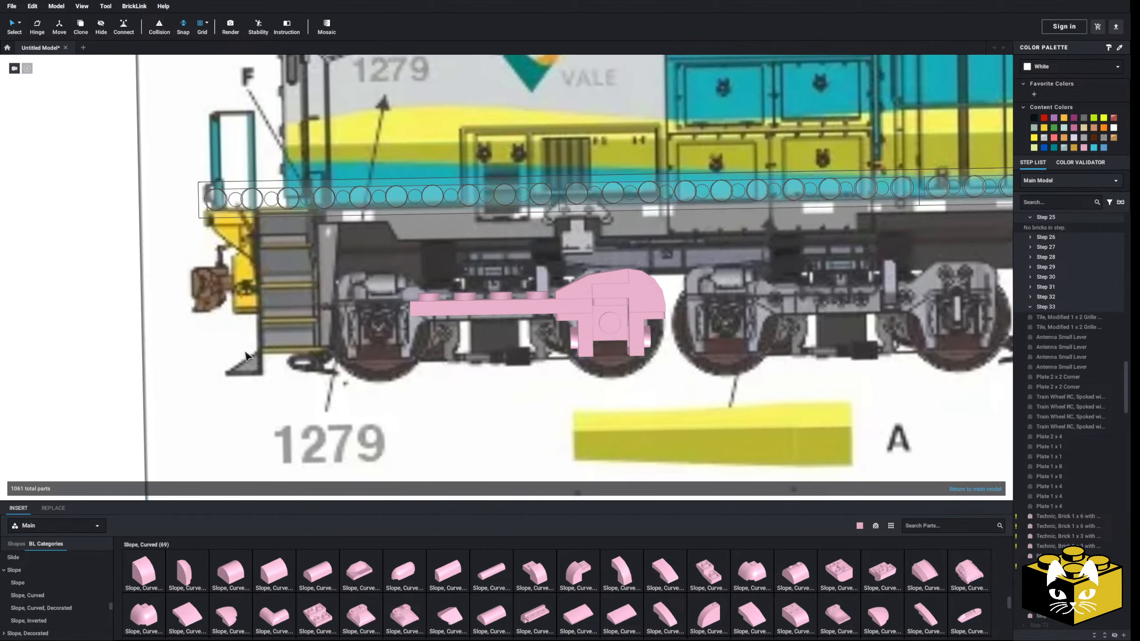
middle_click_drag(216, 356, 280, 351)
left_click(645, 285)
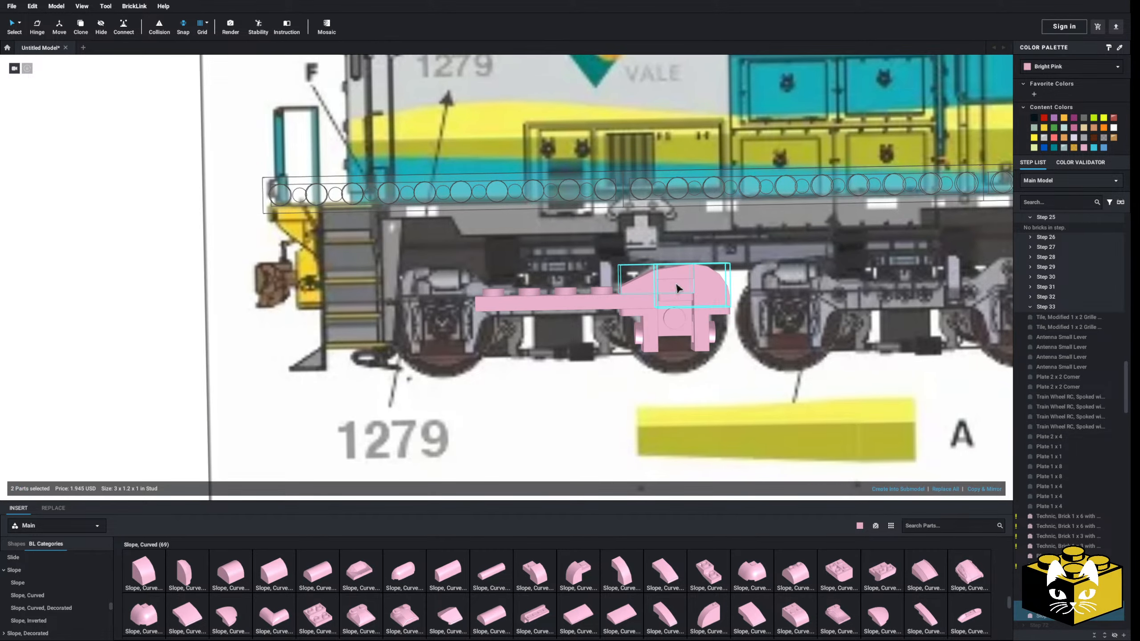
left_click(702, 327, "ctrl")
left_click(645, 325, "ctrl")
left_click(980, 490)
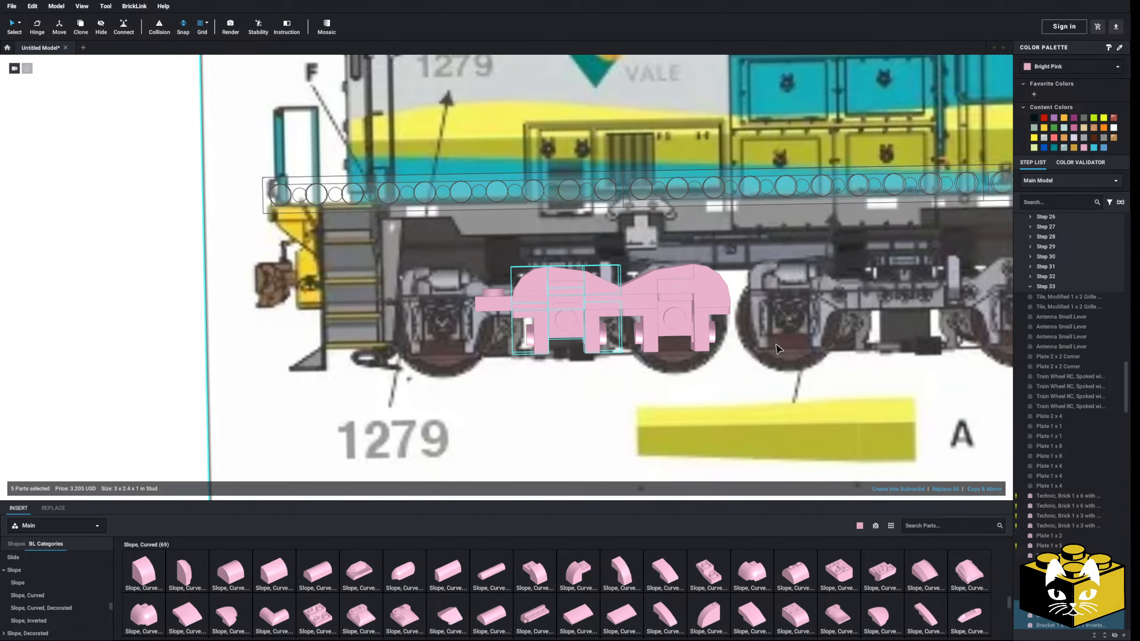
left_click_drag(595, 284, 480, 291)
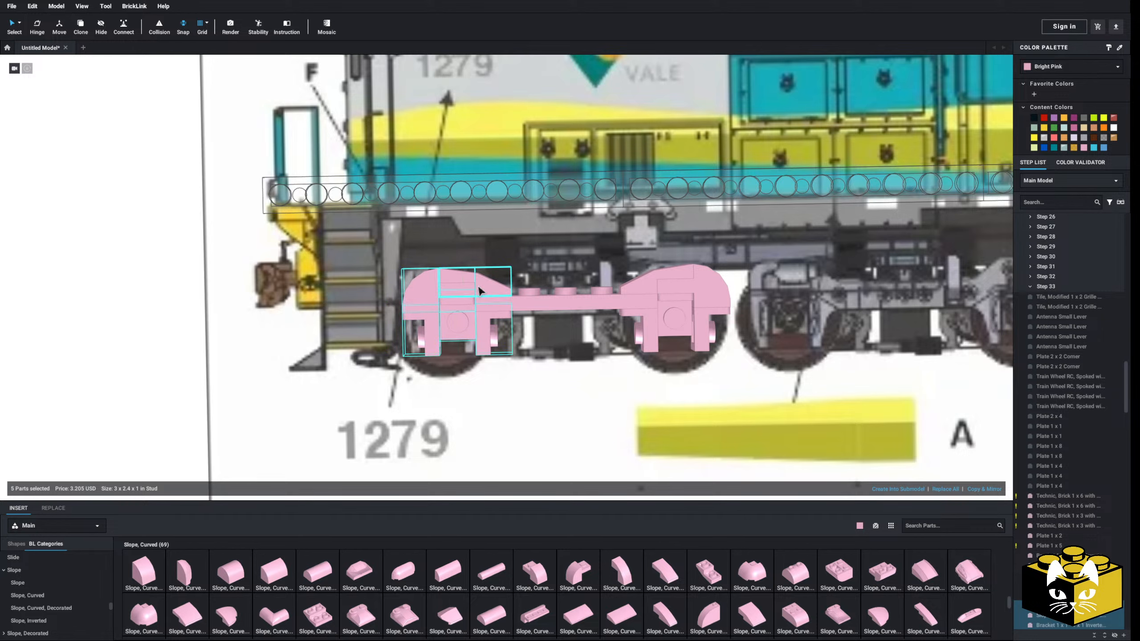
left_click(161, 363)
Cover the exposed studs of the side beam between the two axle assemblies with a Tile 1 x 3
scroll(173, 351, "down", 3)
scroll(199, 354, "up", 4)
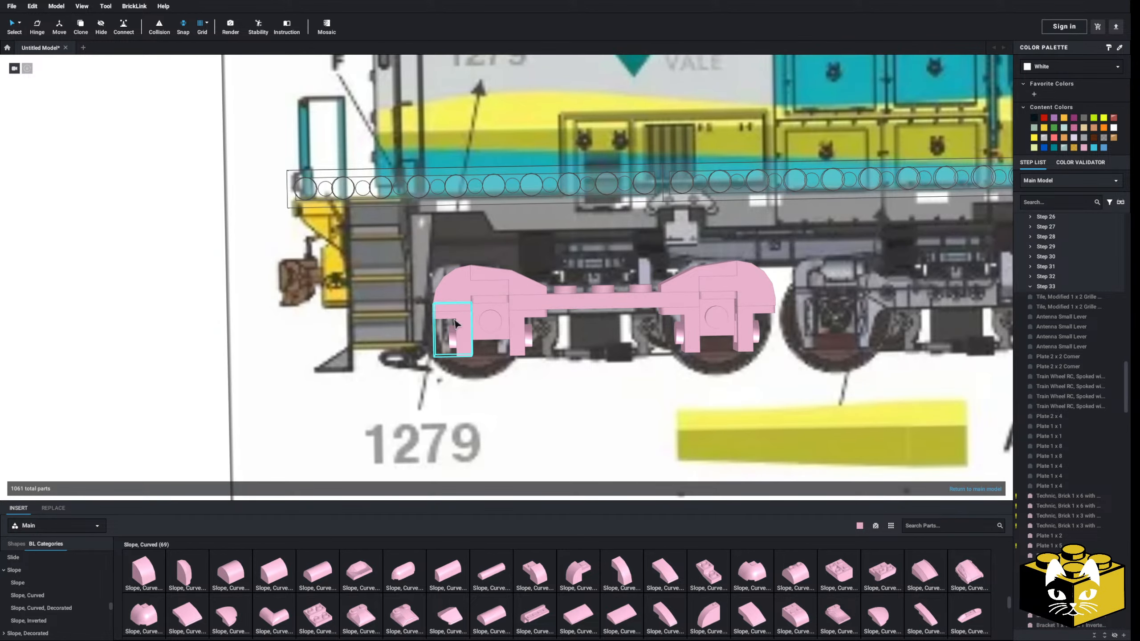
scroll(641, 349, "down", 2)
scroll(525, 422, "up", 4)
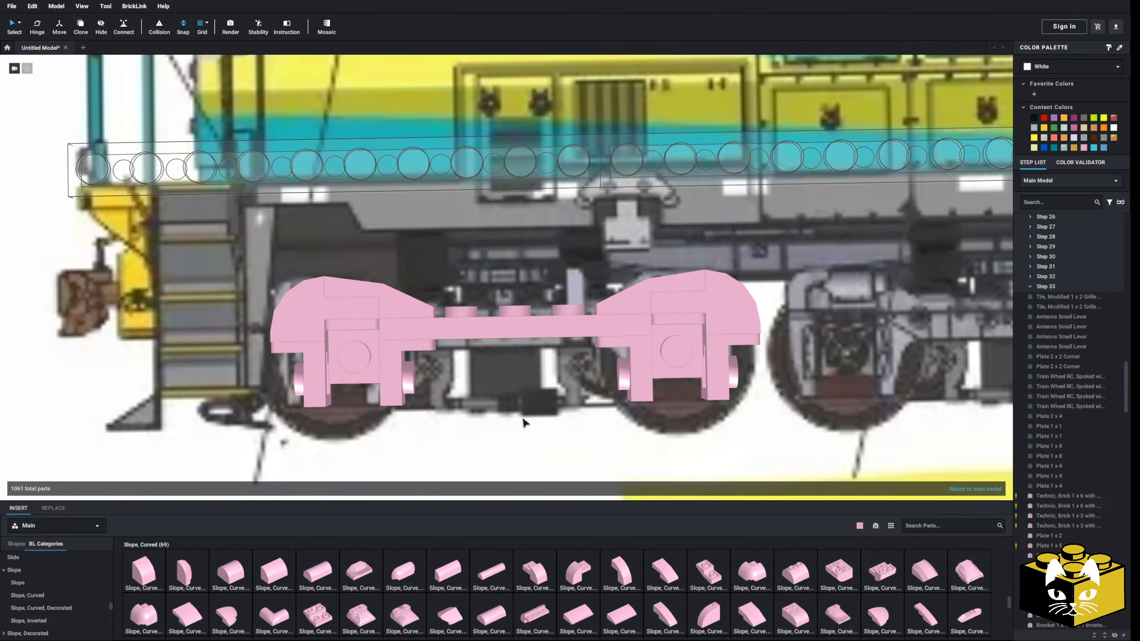
scroll(43, 583, "down", 1)
scroll(45, 584, "down", 10)
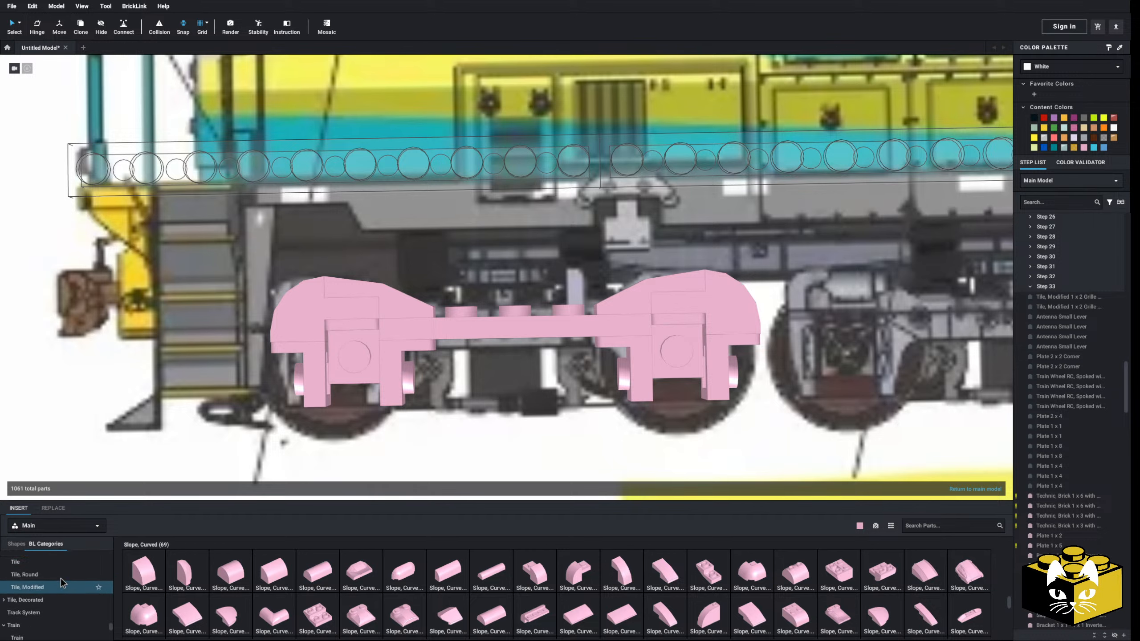
left_click(51, 584)
left_click_drag(374, 505, 512, 307)
Attach a Tile 1 x 1 to the outer end bracket's side stud at both the first and second axles
scroll(507, 307, "down", 3)
left_click(130, 368)
scroll(246, 355, "up", 3)
middle_click_drag(248, 355, 290, 357)
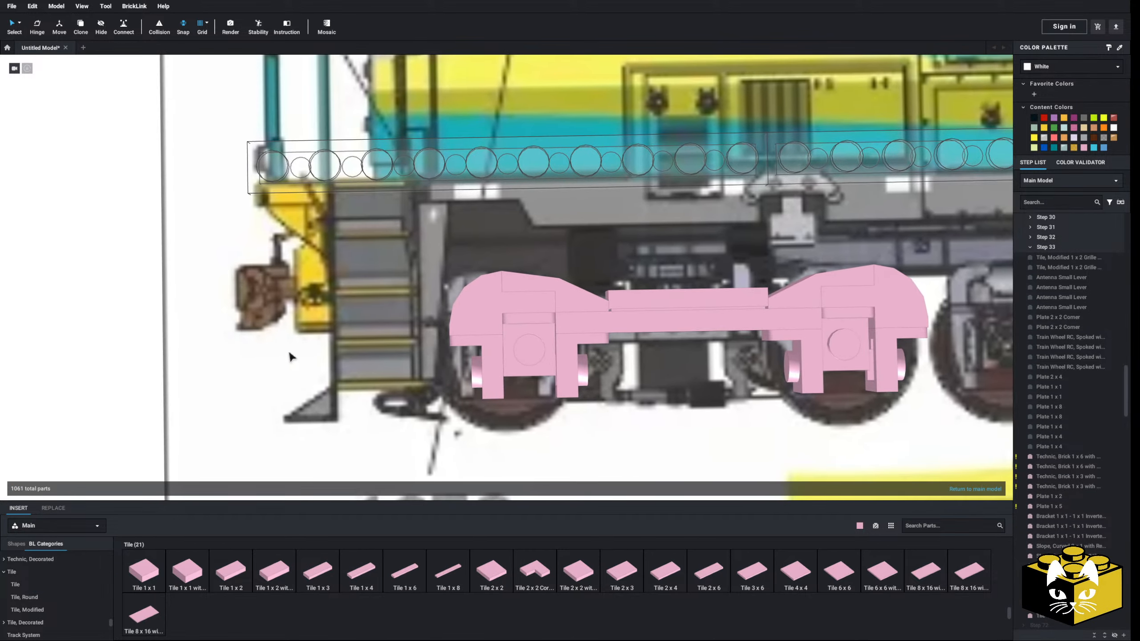
left_click_drag(229, 570, 450, 376)
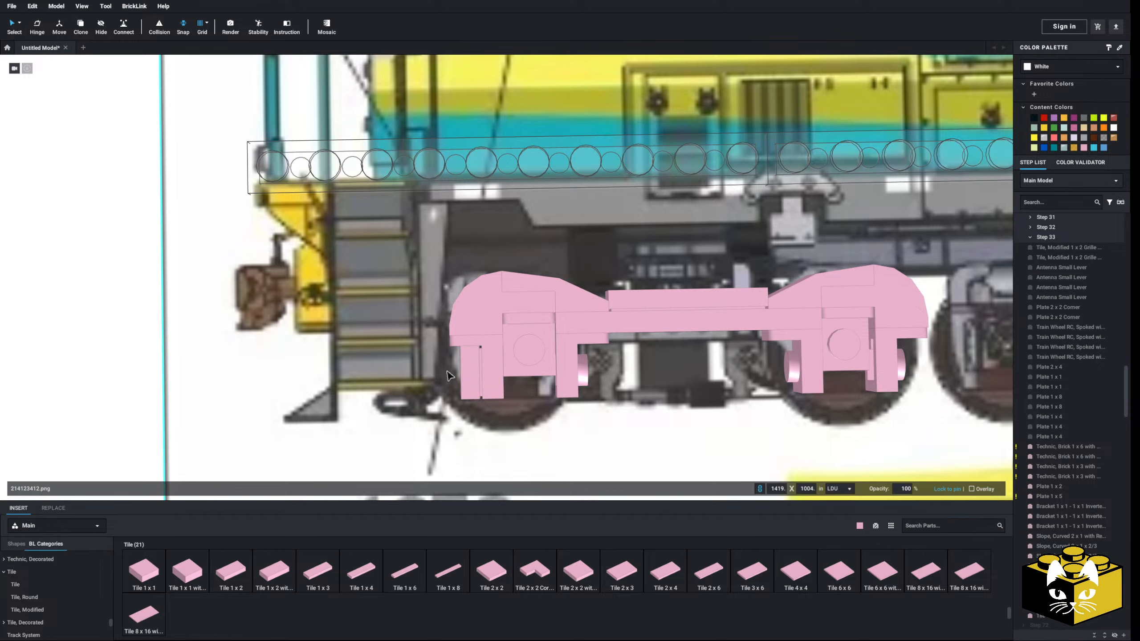
left_click(143, 573)
middle_click_drag(128, 400, 18, 387)
left_click(678, 357)
Attach a Slope 30 1 x 1 x 2/3 to the first axle's inner bracket stud, tapering down toward the axle
middle_click_drag(284, 453, 359, 447)
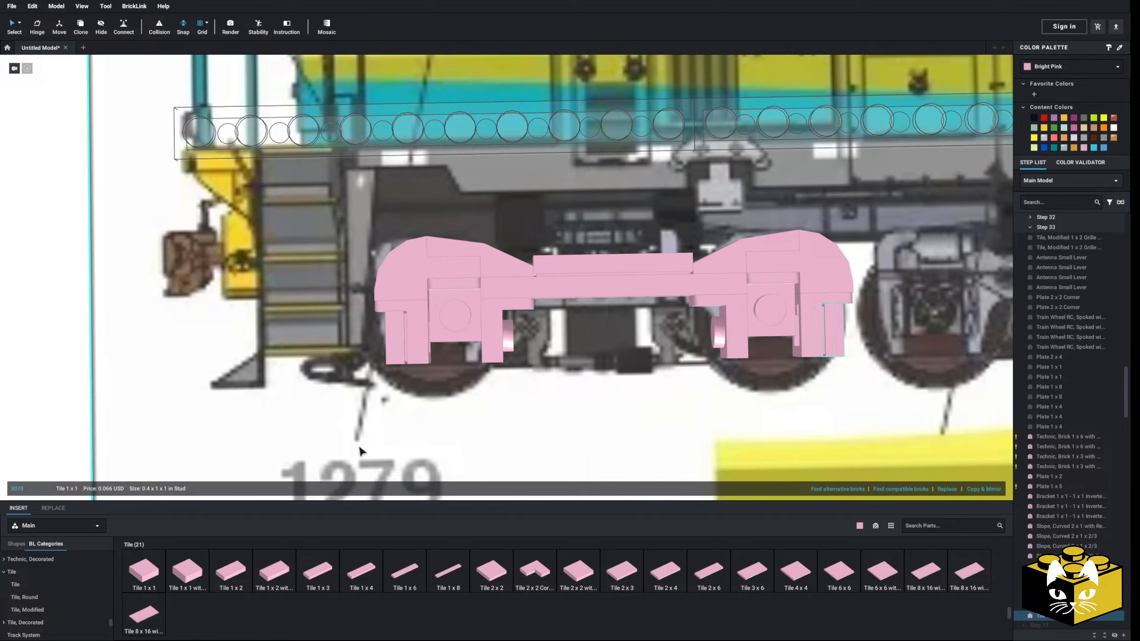
scroll(67, 593, "up", 5)
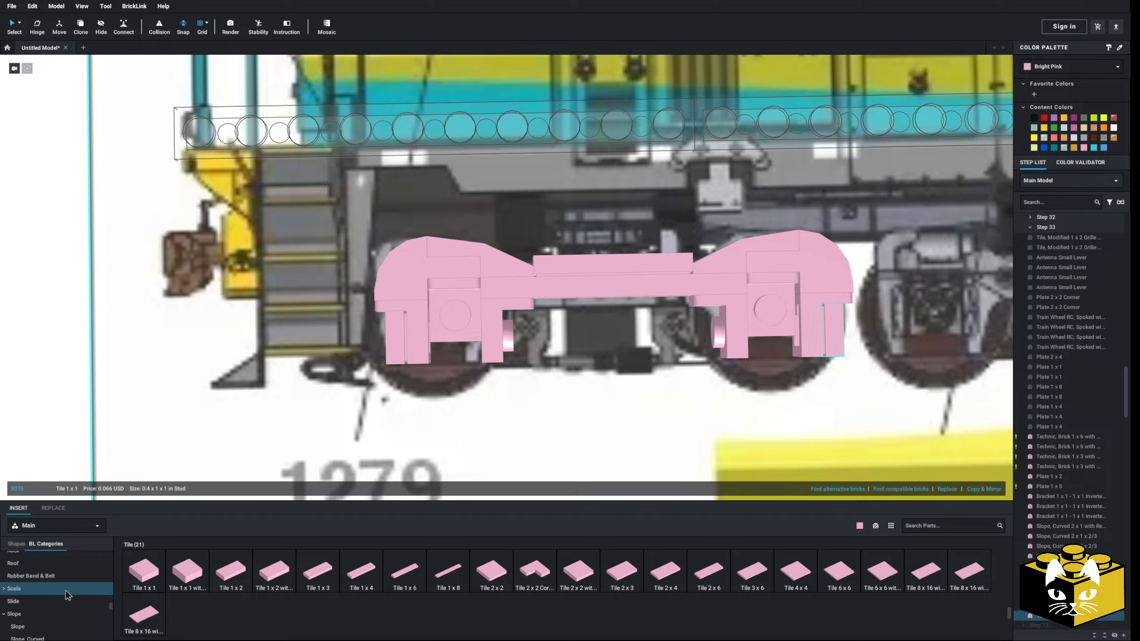
left_click(17, 627)
left_click(144, 572)
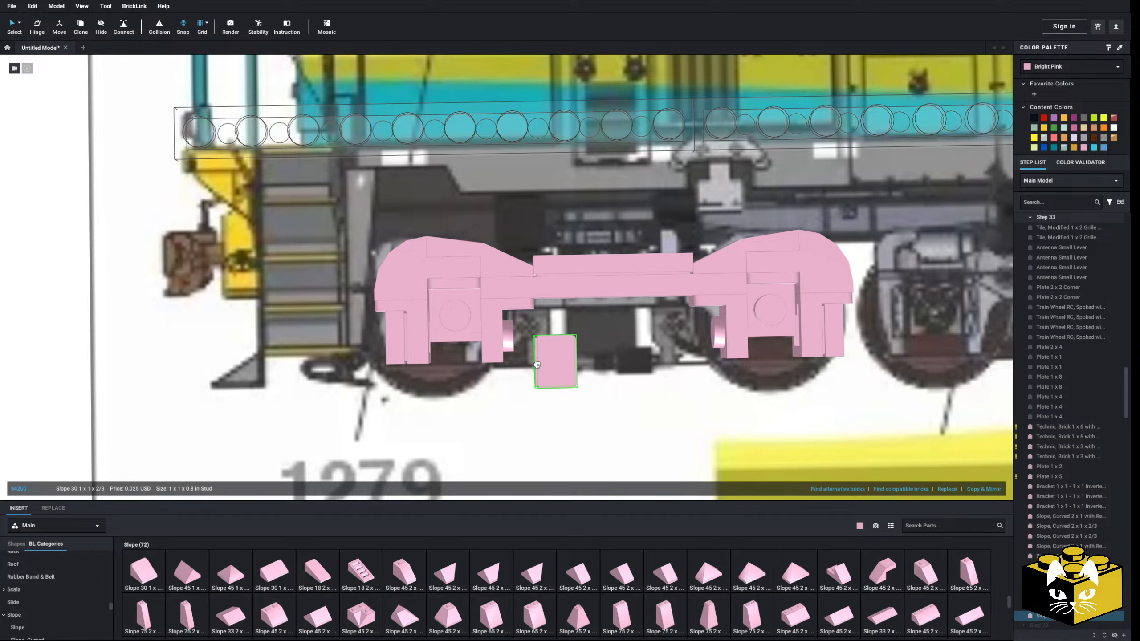
left_click(509, 337)
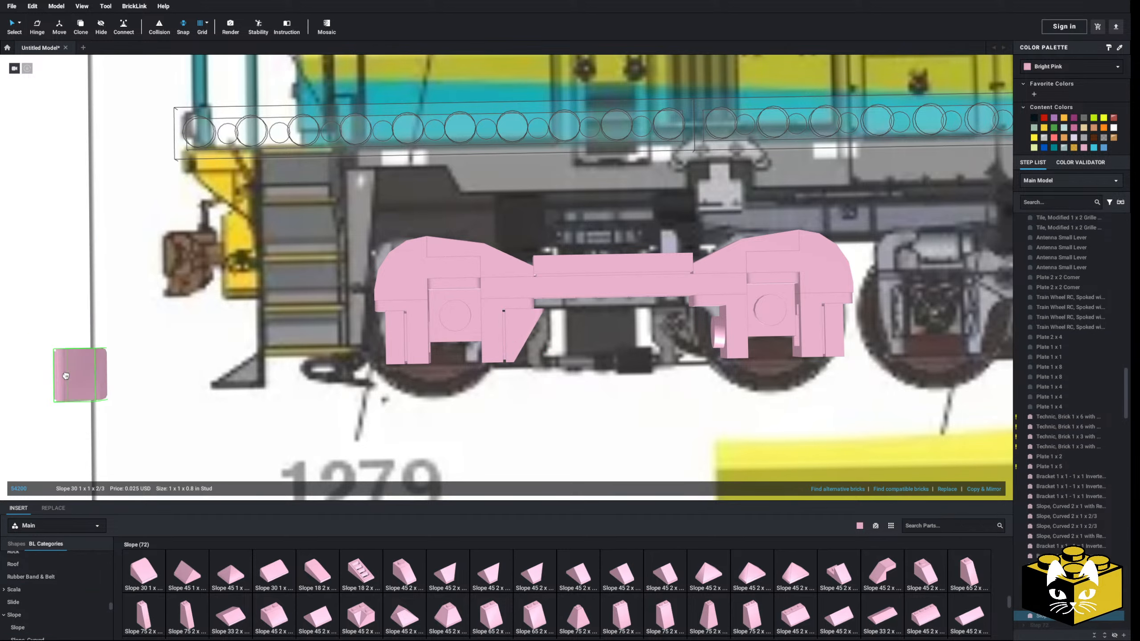
Attach a Slope 30 1 x 1 x 2/3 to the second axle's inner bracket and place a Plate 1 x 1 over the centre of each axle
left_click(689, 334)
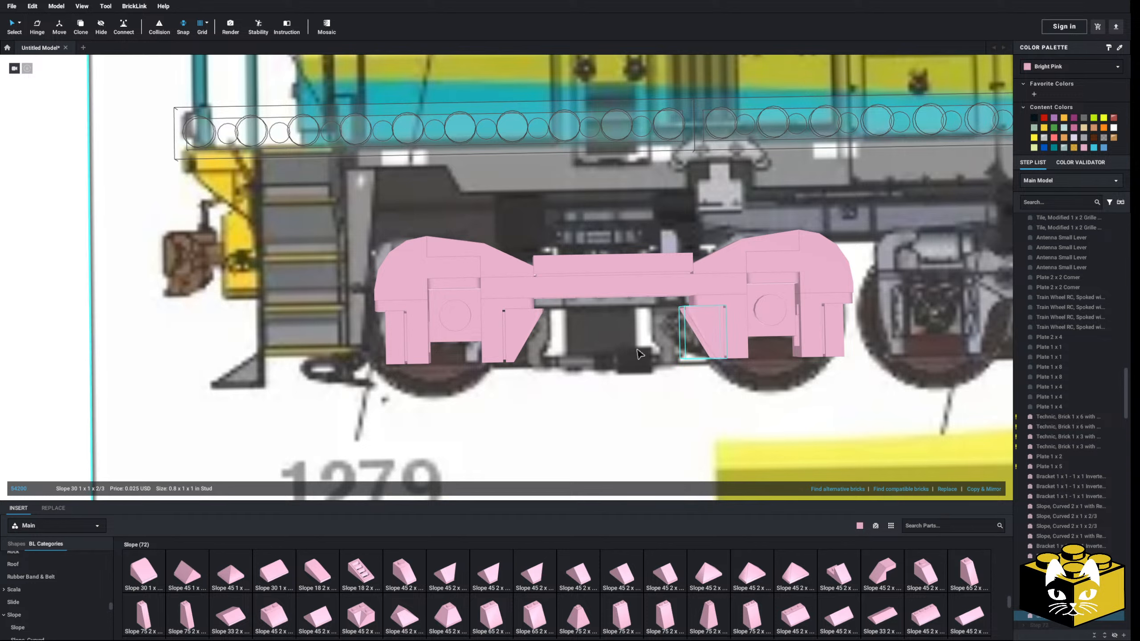
scroll(88, 567, "up", 6)
scroll(37, 586, "down", 1)
left_click(38, 576)
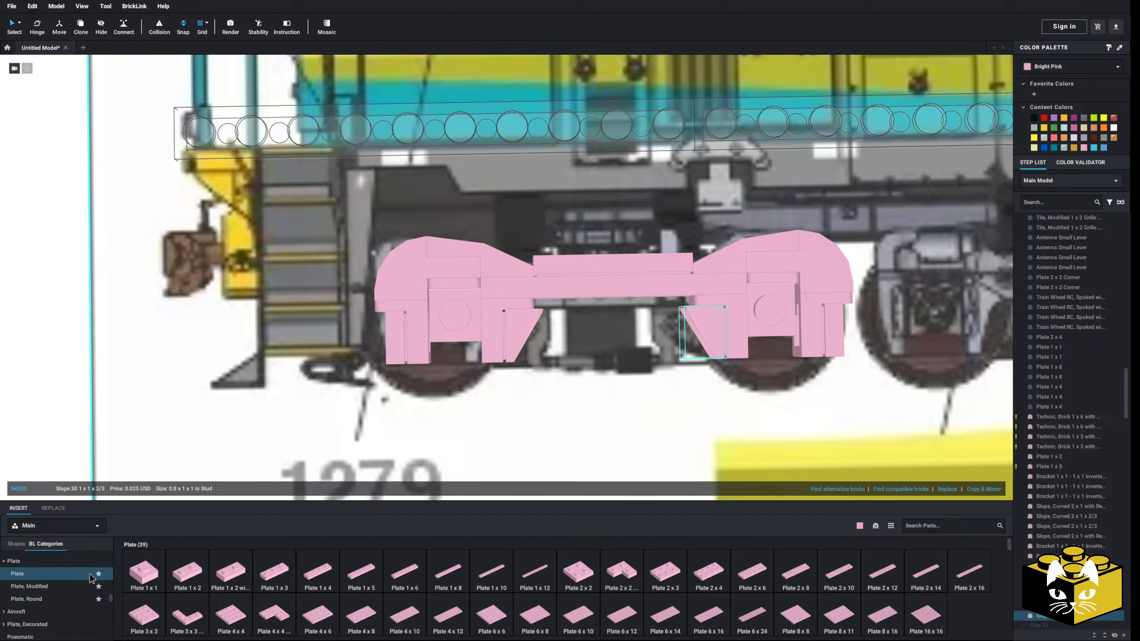
left_click(144, 573)
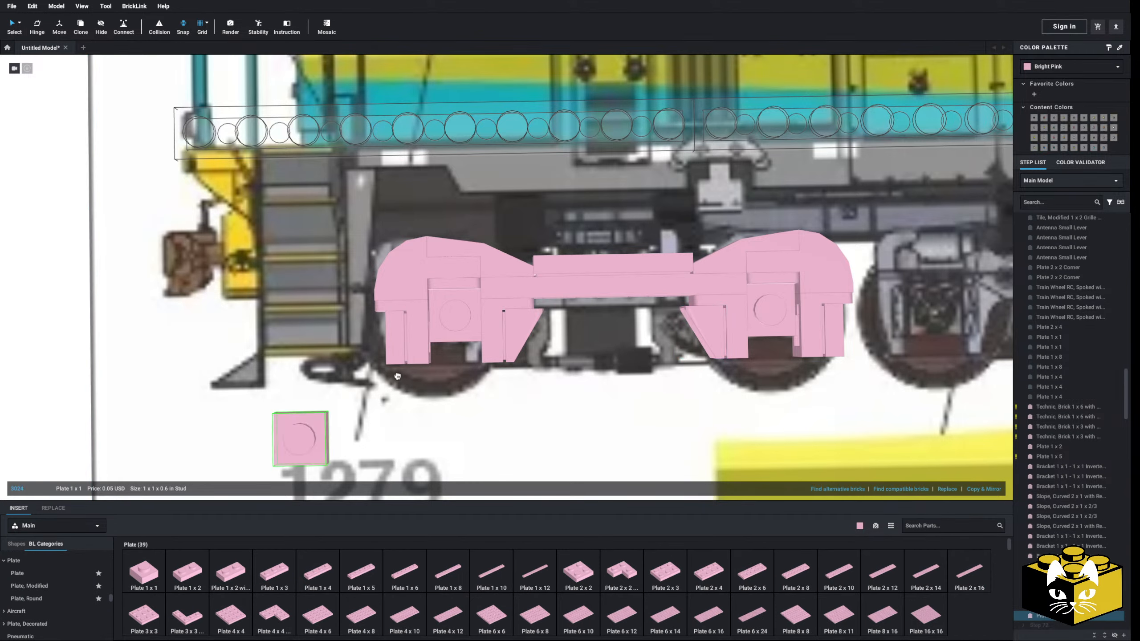
left_click(155, 568)
left_click(778, 319)
Delete the outer curved slope above the first axle to expose the studs beneath it
right_click_drag(472, 353, 398, 340)
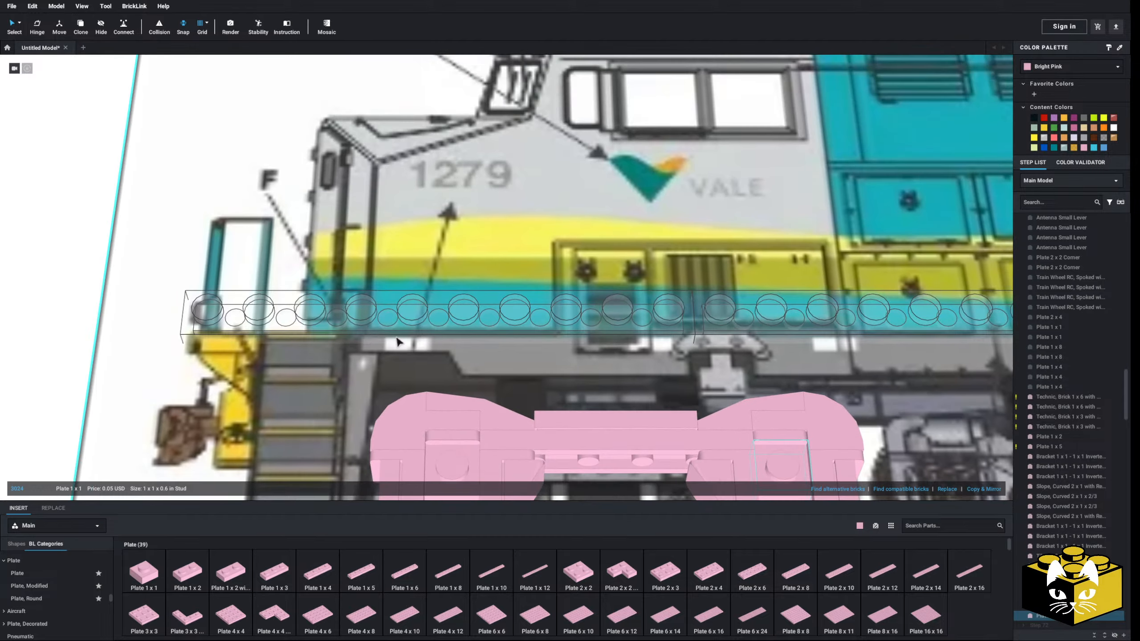
middle_click_drag(232, 395, 385, 320)
left_click(168, 313)
middle_click_drag(375, 380, 136, 317)
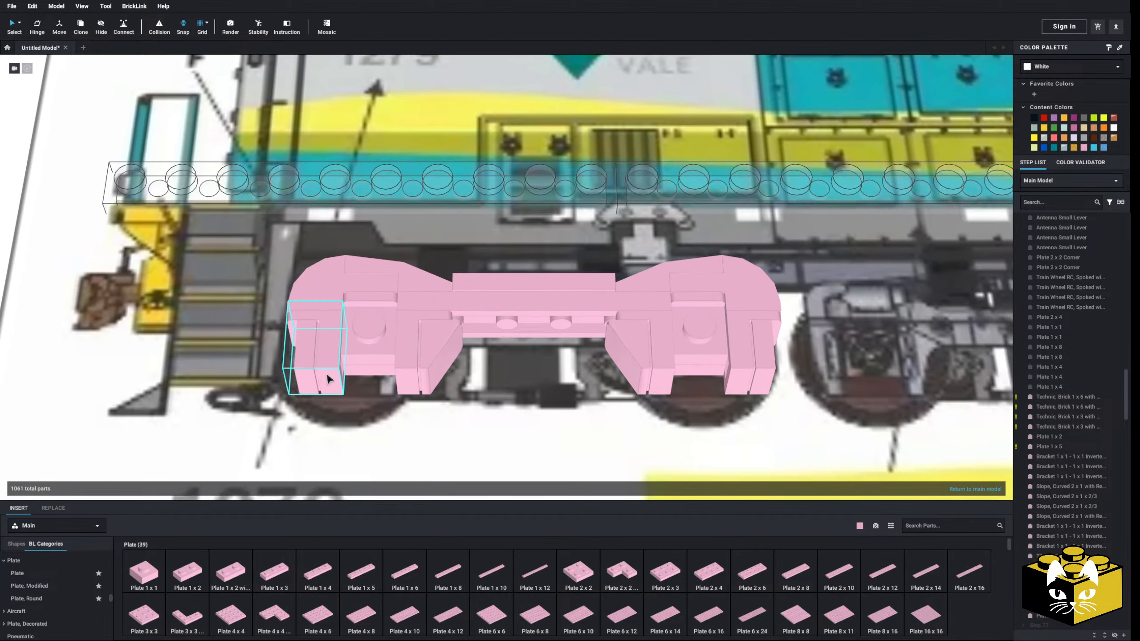
right_click_drag(332, 373, 387, 438)
middle_click_drag(419, 328, 503, 322)
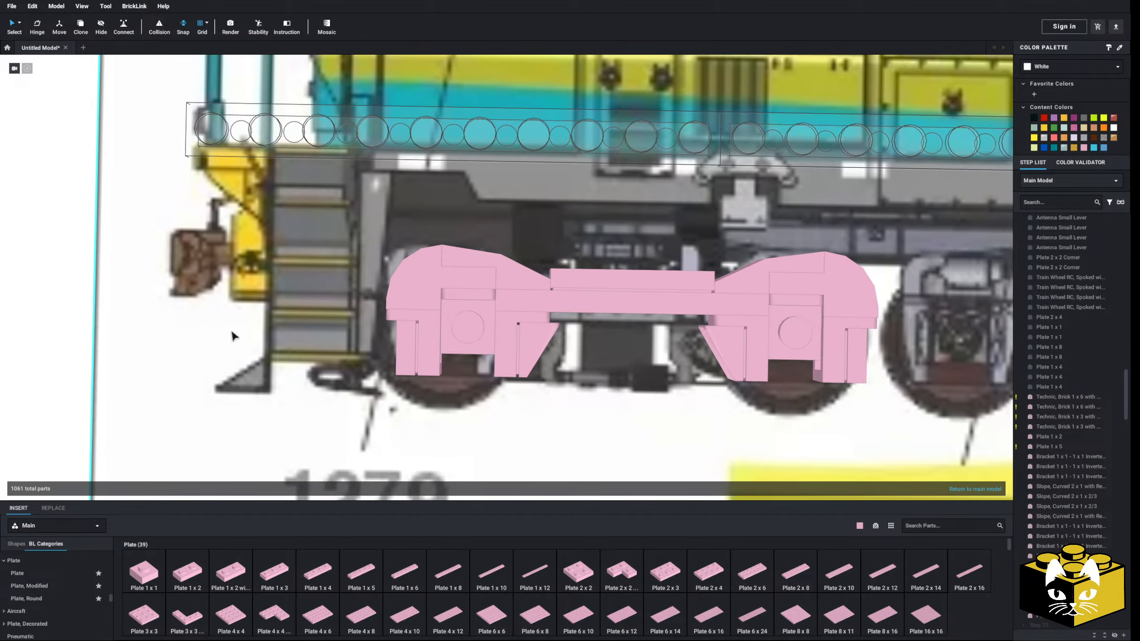
scroll(211, 329, "down", 3)
scroll(152, 323, "up", 5)
left_click(419, 263)
key("Delete")
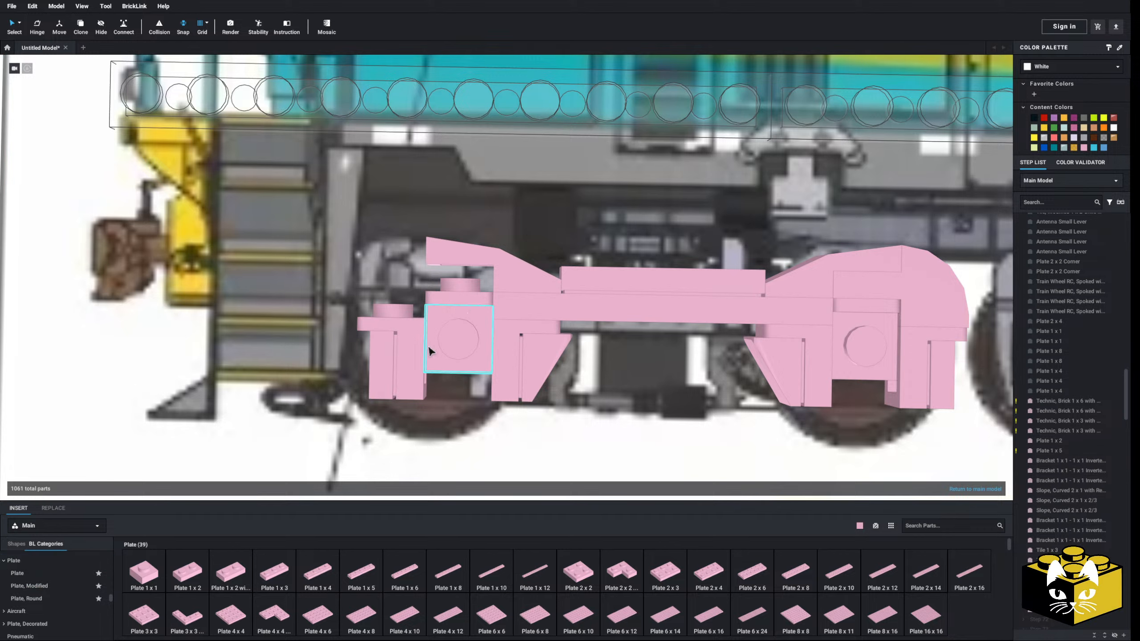
Attach a Plate, Modified 1 x 2 with Clip on Side above the first axle and fill beneath its outer end with a Plate 1 x 1
left_click(55, 588)
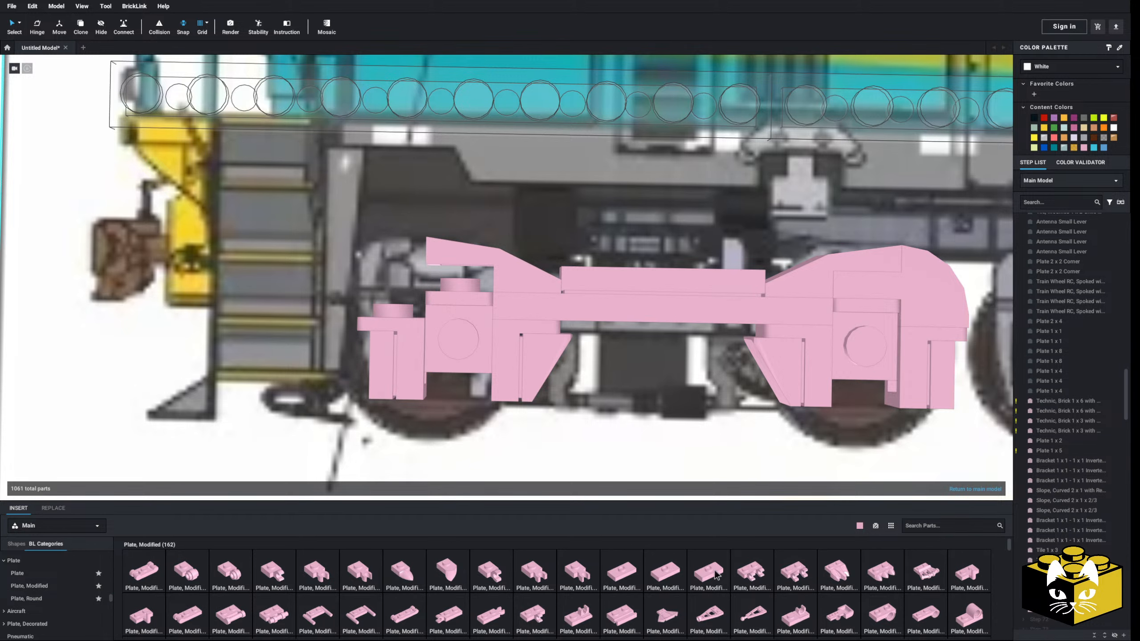
left_click(547, 607)
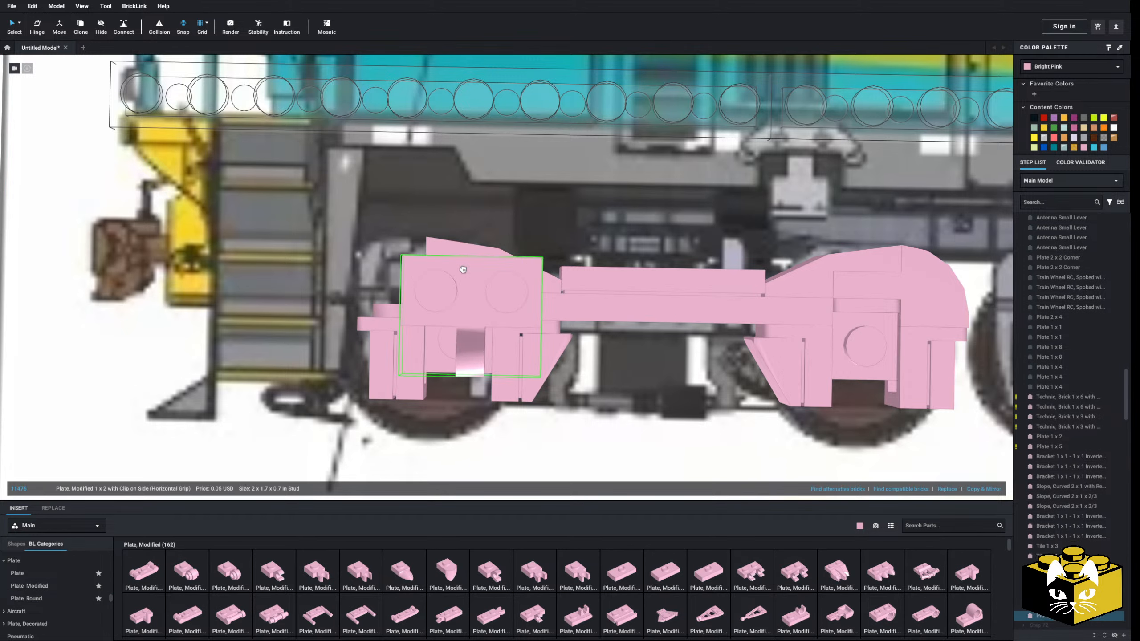
left_click(428, 272)
scroll(280, 309, "down", 2)
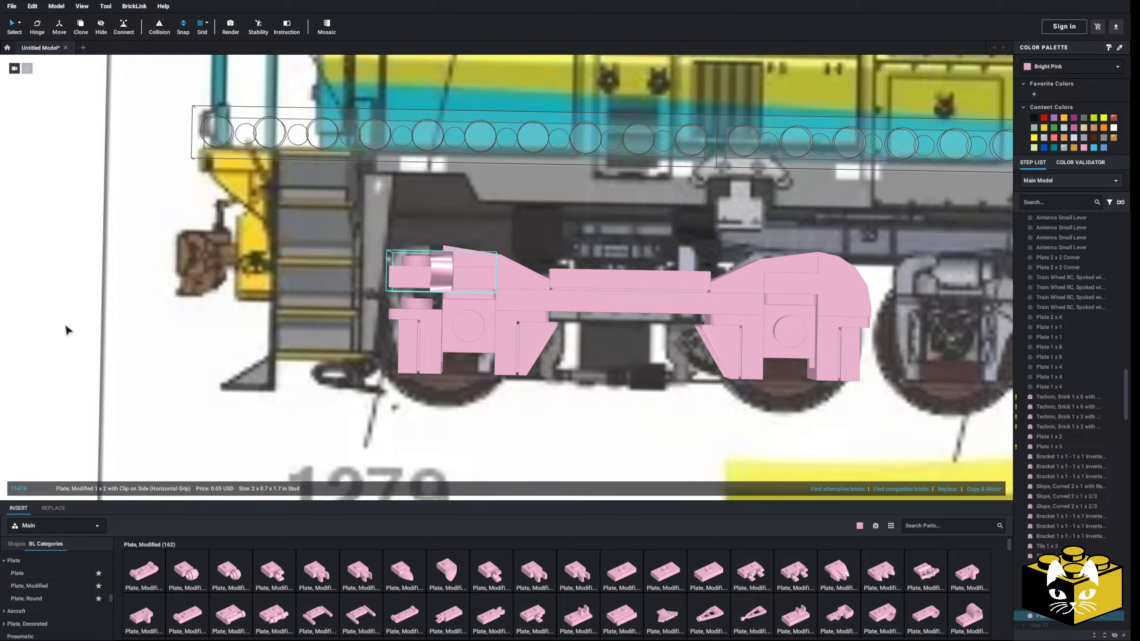
left_click(17, 573)
left_click(144, 573)
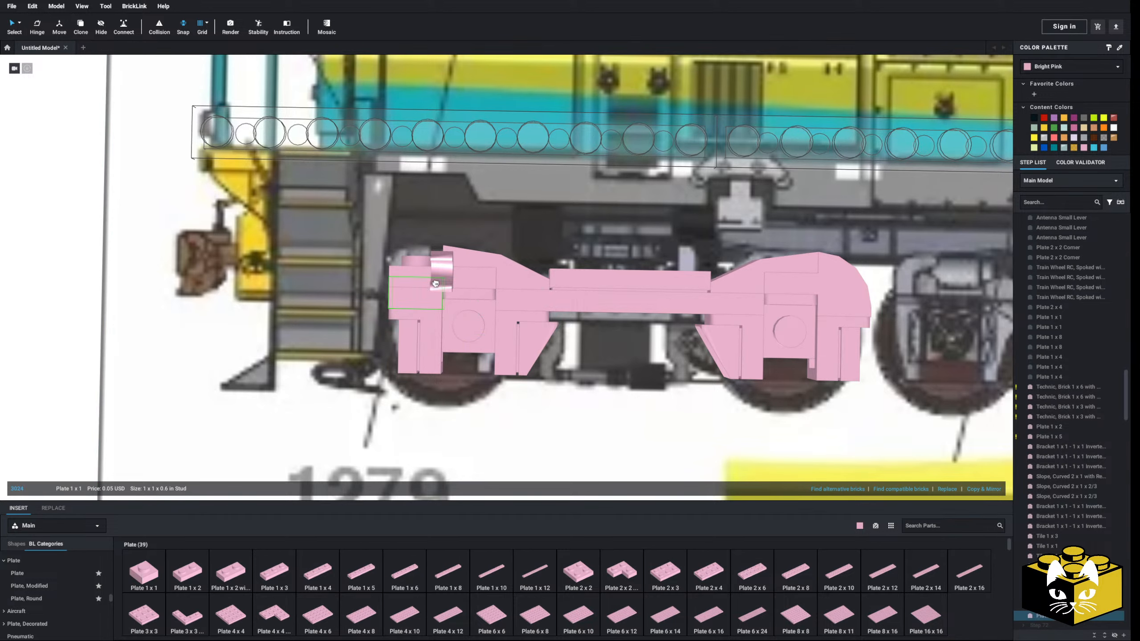
Copy the Tile 1 x 1 from the first axle's outer bracket and paste it on top of the clip plate's outer stud
scroll(77, 576, "down", 4)
right_click(411, 343)
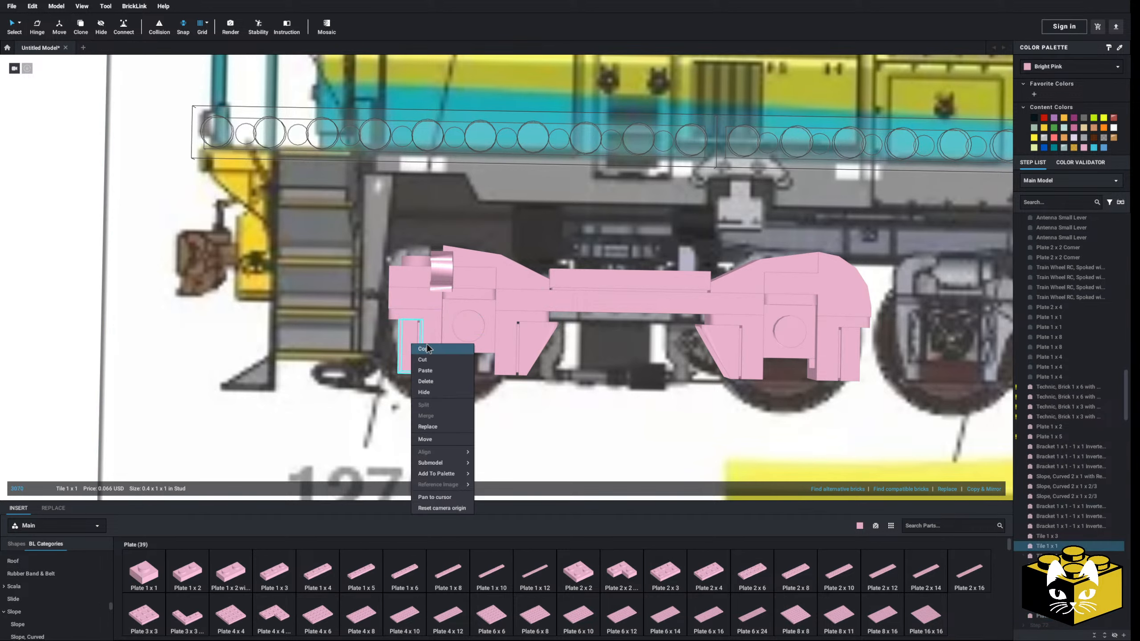
left_click(424, 350)
right_click(54, 294)
left_click(68, 319)
right_click(67, 319)
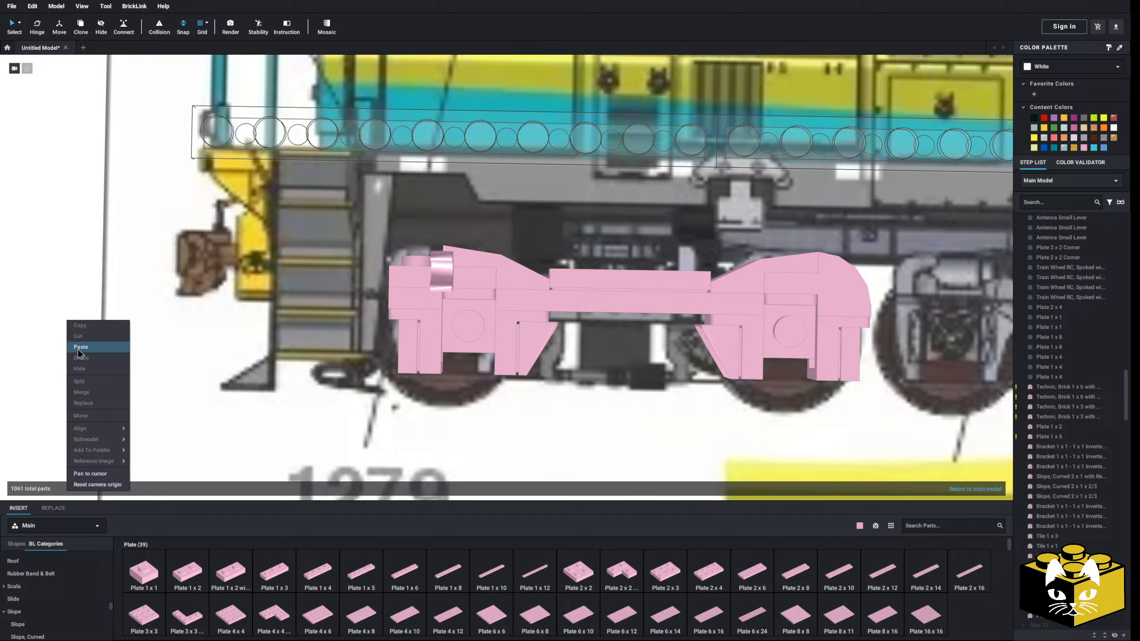
left_click(80, 345)
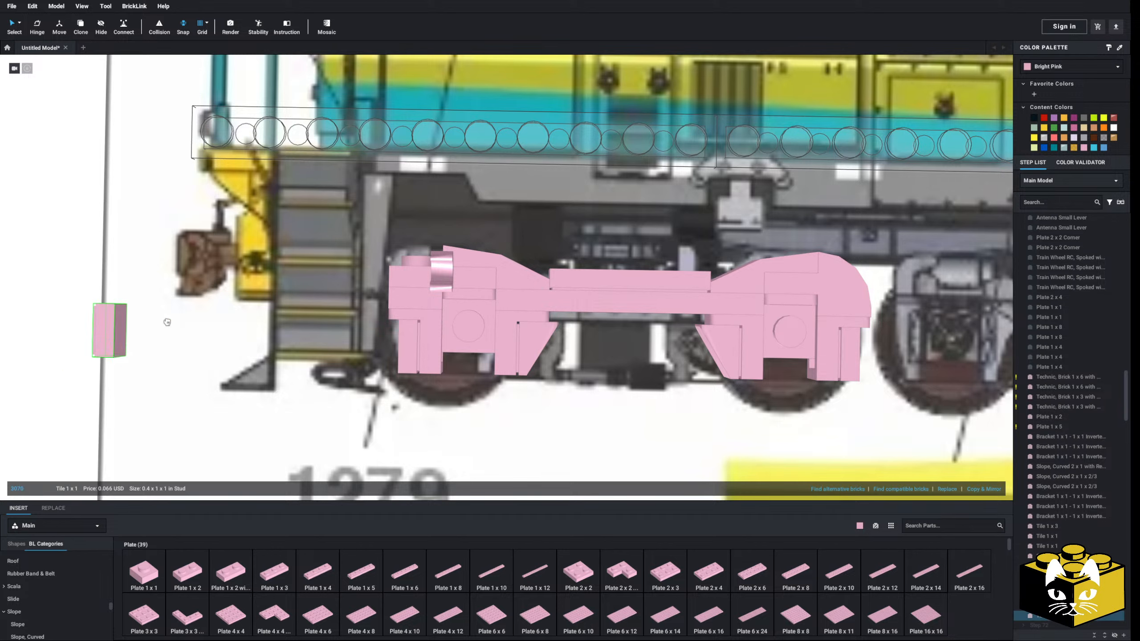
left_click(423, 266)
left_click(50, 356)
Attach a Tile, Round 1 x 1 with Bar and Pin Holder to the clip above the first axle
scroll(42, 597, "down", 5)
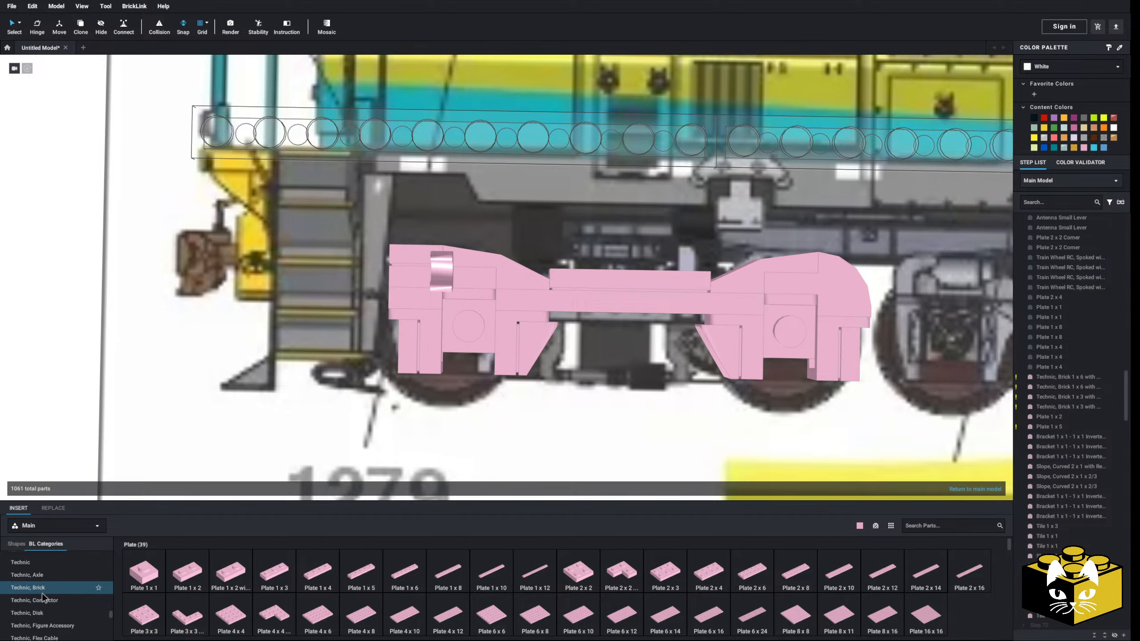
left_click(43, 597)
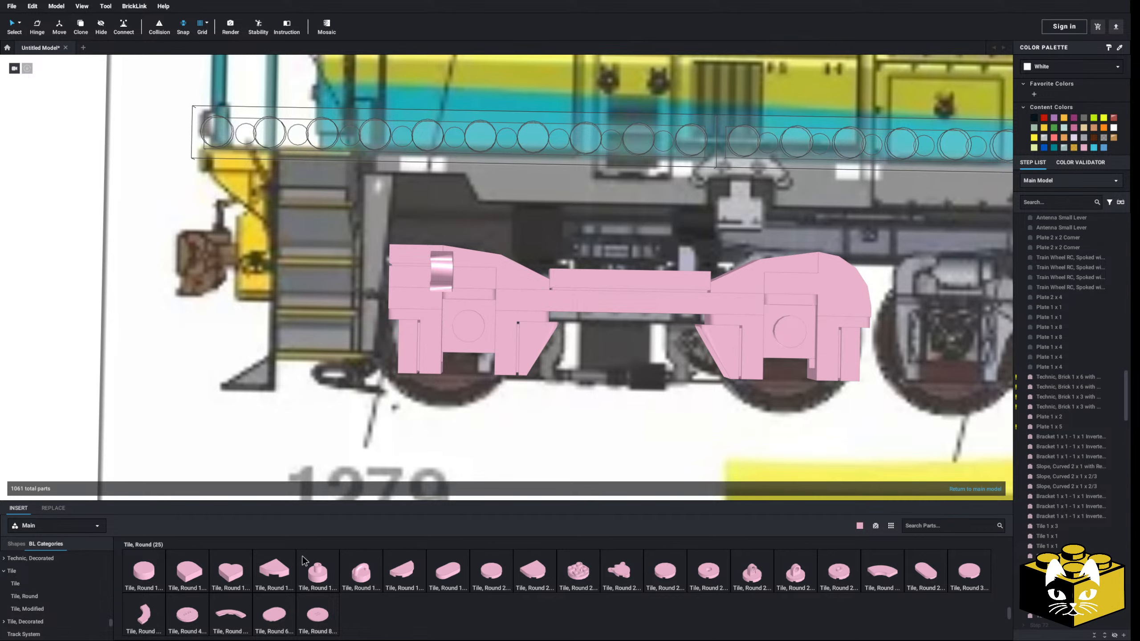
left_click(318, 571)
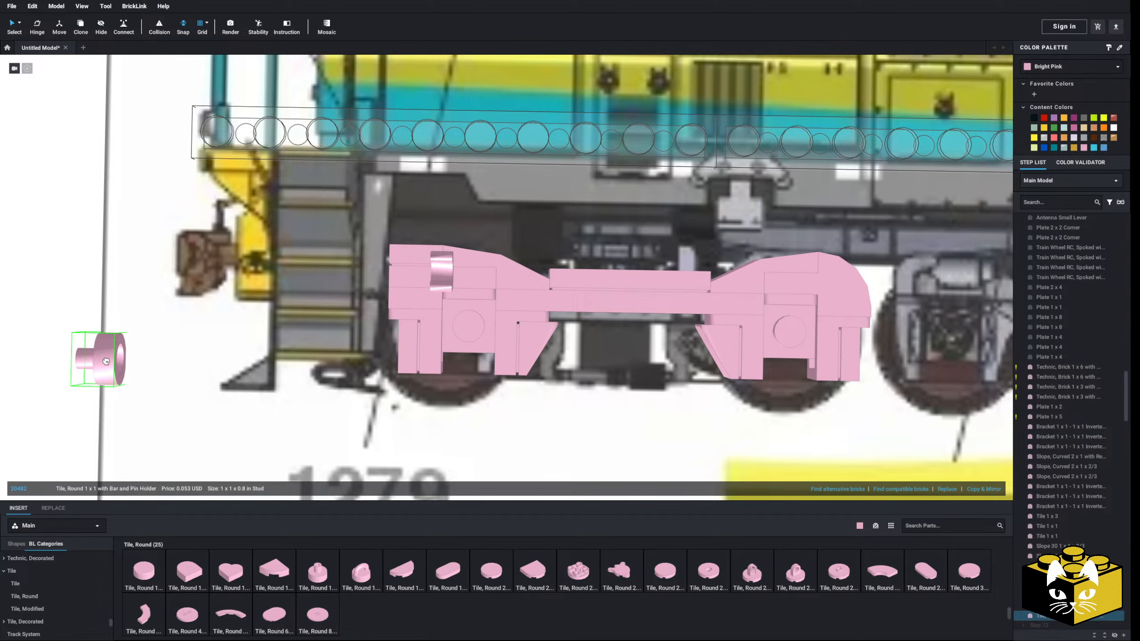
left_click(454, 270)
middle_click_drag(109, 349, 84, 356)
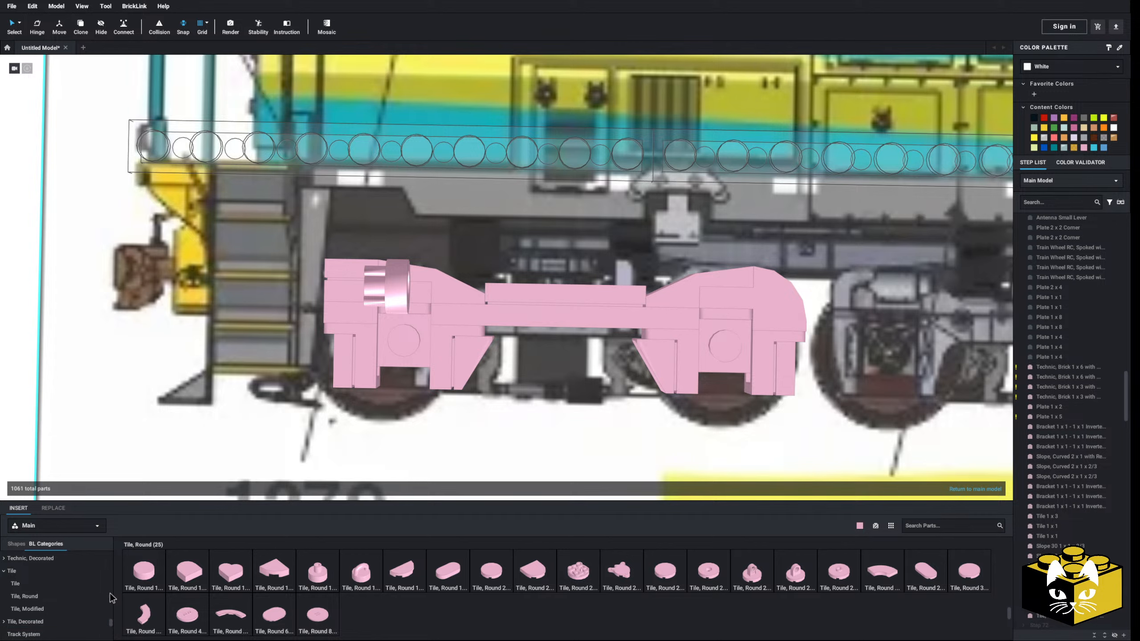
Extend the pin holder tile above the first axle with a round brick to mock up a horizontal cylinder
scroll(90, 597, "up", 15)
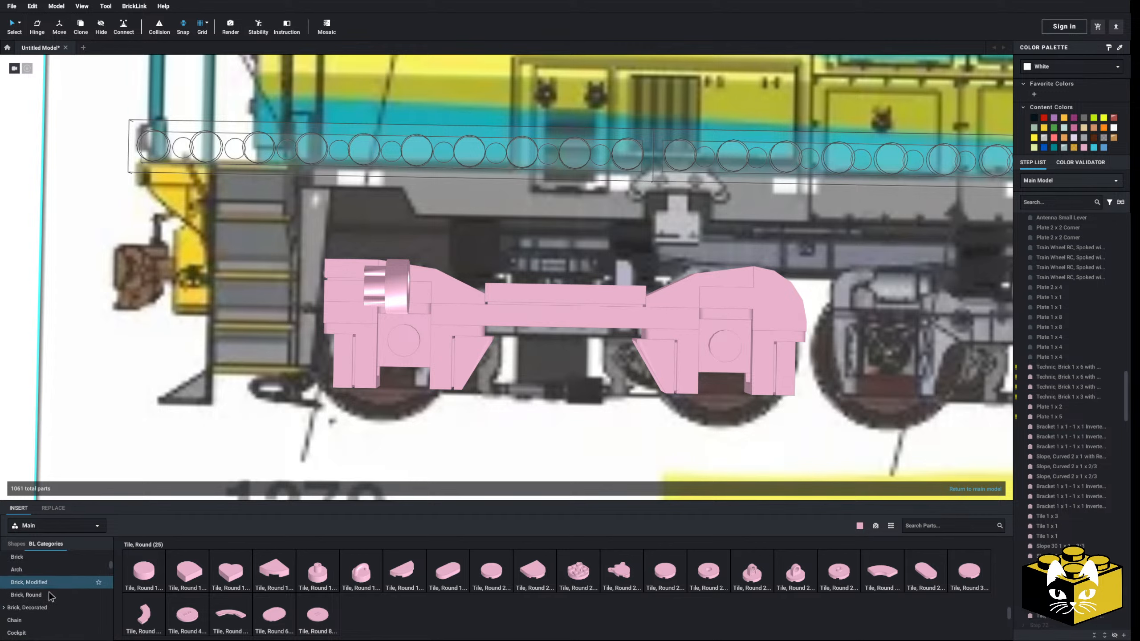
left_click(41, 595)
left_click_drag(152, 580, 434, 302)
scroll(435, 304, "down", 4)
left_click(203, 325)
mouse_move(203, 325)
right_mouse_down()
mouse_move(202, 344)
mouse_move(201, 317)
right_mouse_up()
scroll(270, 382, "up", 4)
right_click_drag(300, 409, 270, 395)
scroll(58, 567, "up", 5)
Cover the Plate 1 x 1 at the first axle's centre with a round tile and delete the parts at the second axle's centre
left_click(49, 582)
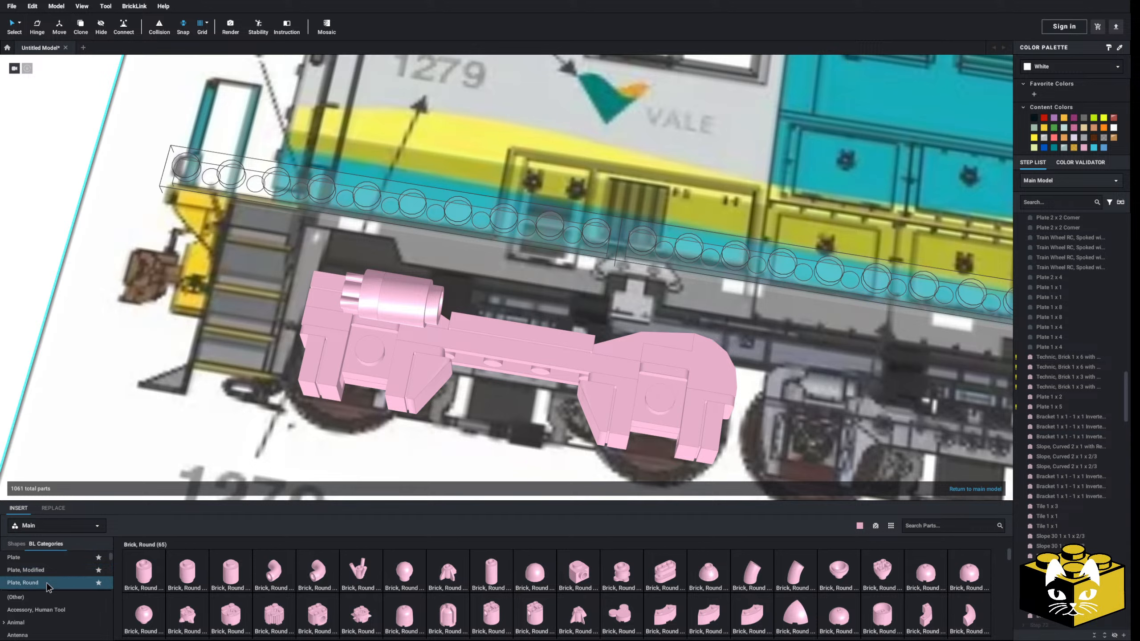
scroll(67, 572, "down", 15)
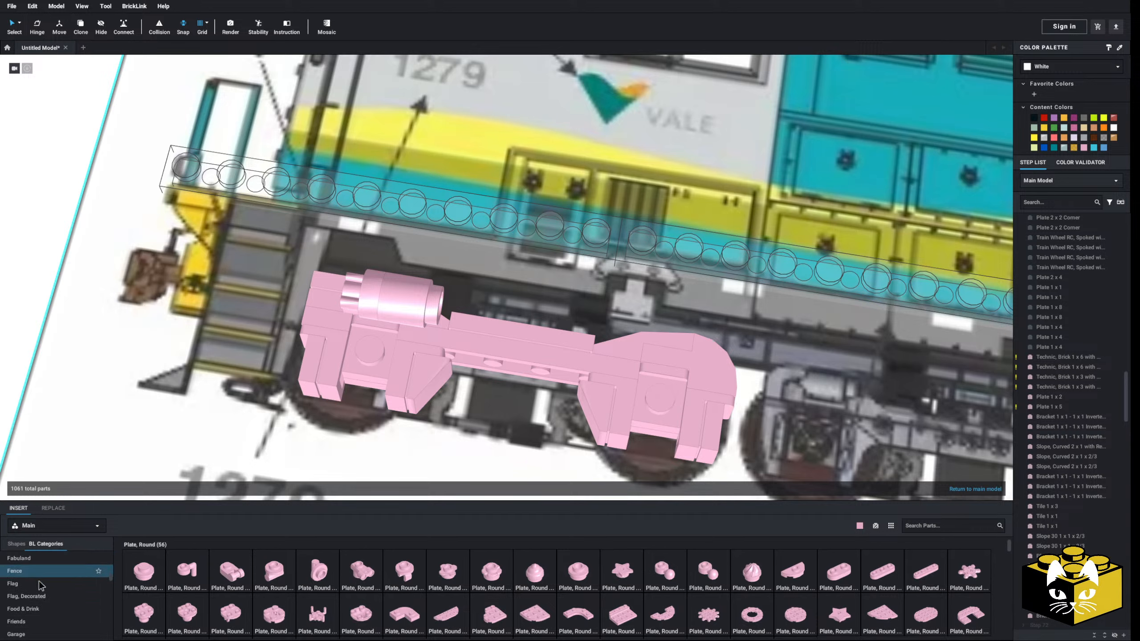
scroll(45, 584, "down", 10)
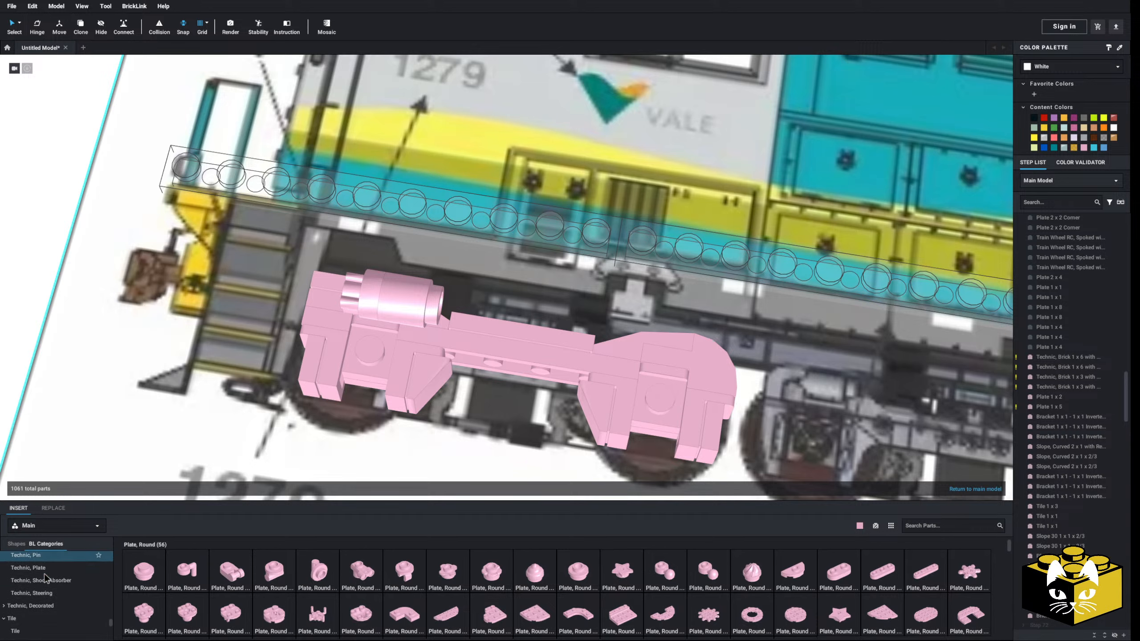
scroll(54, 580, "up", 1)
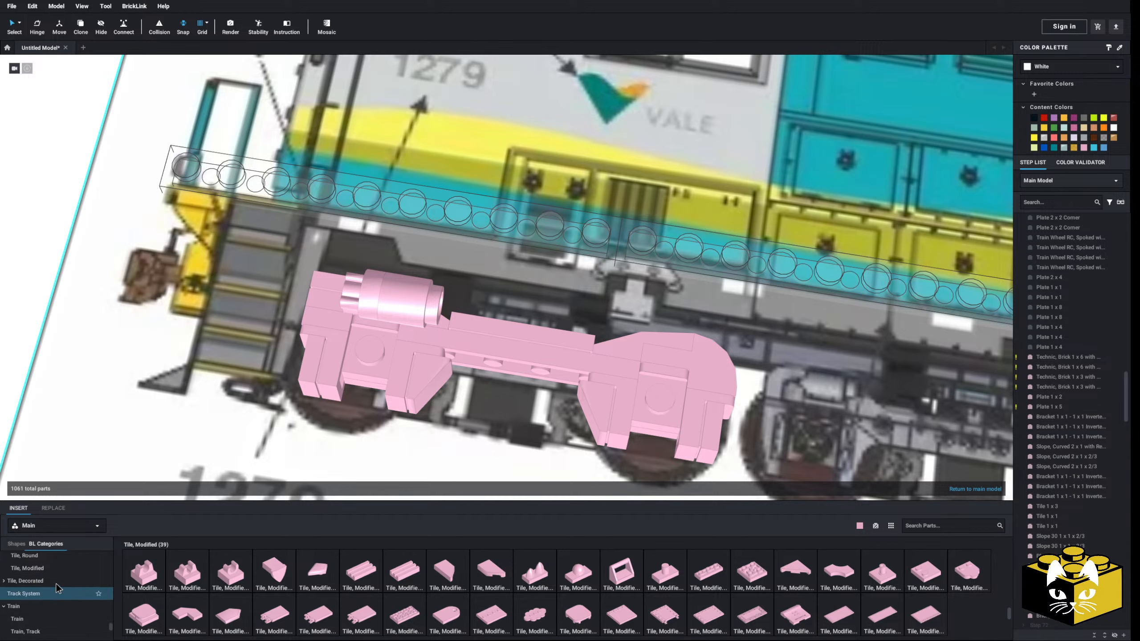
left_click(99, 573)
left_click_drag(154, 569, 369, 349)
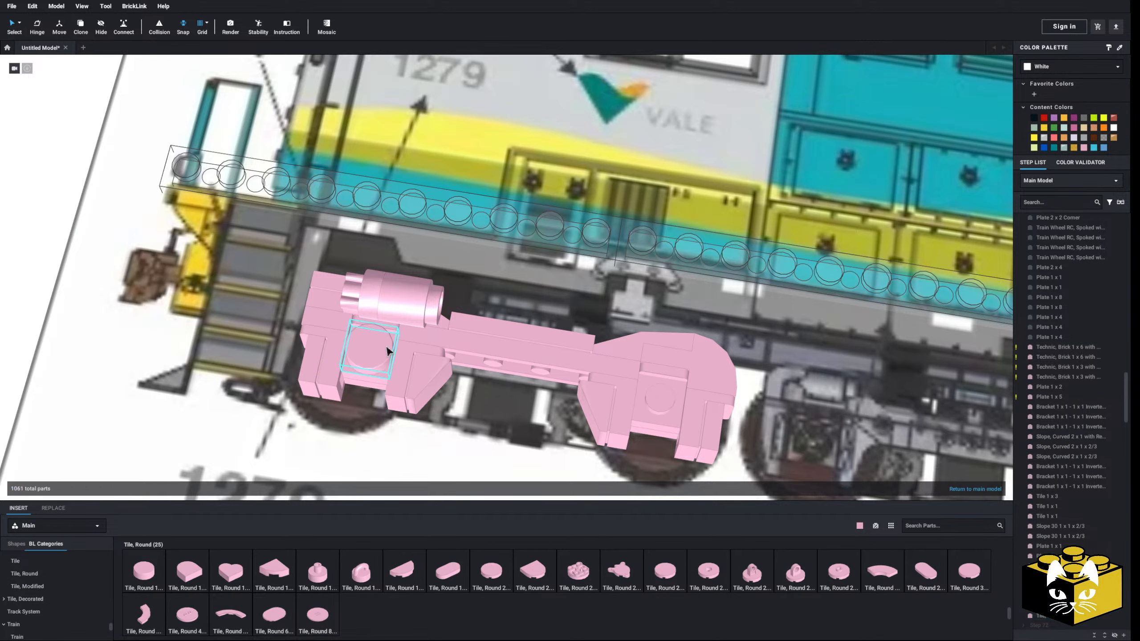
middle_click_drag(559, 403, 339, 329)
key("Delete")
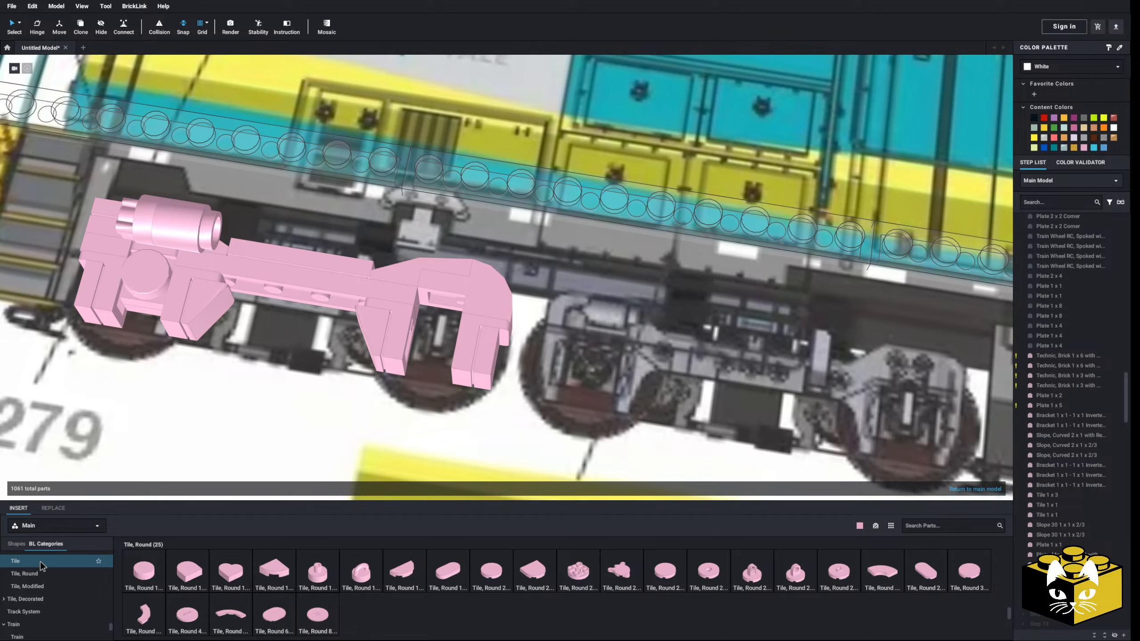
Delete the round brick, the round tile with bar and pin holder, and the clip plate above the first axle
middle_click_drag(176, 407, 413, 474)
left_click(438, 338)
key("Delete")
left_click(422, 316)
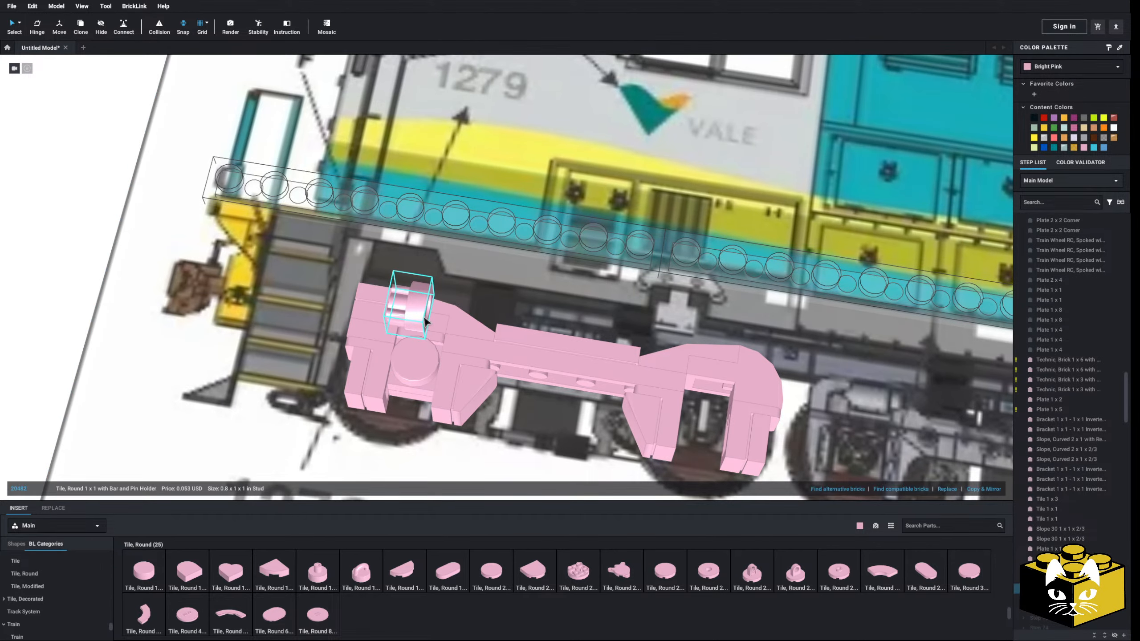
key("Delete")
middle_click_drag(379, 368, 467, 400)
scroll(464, 398, "up", 3)
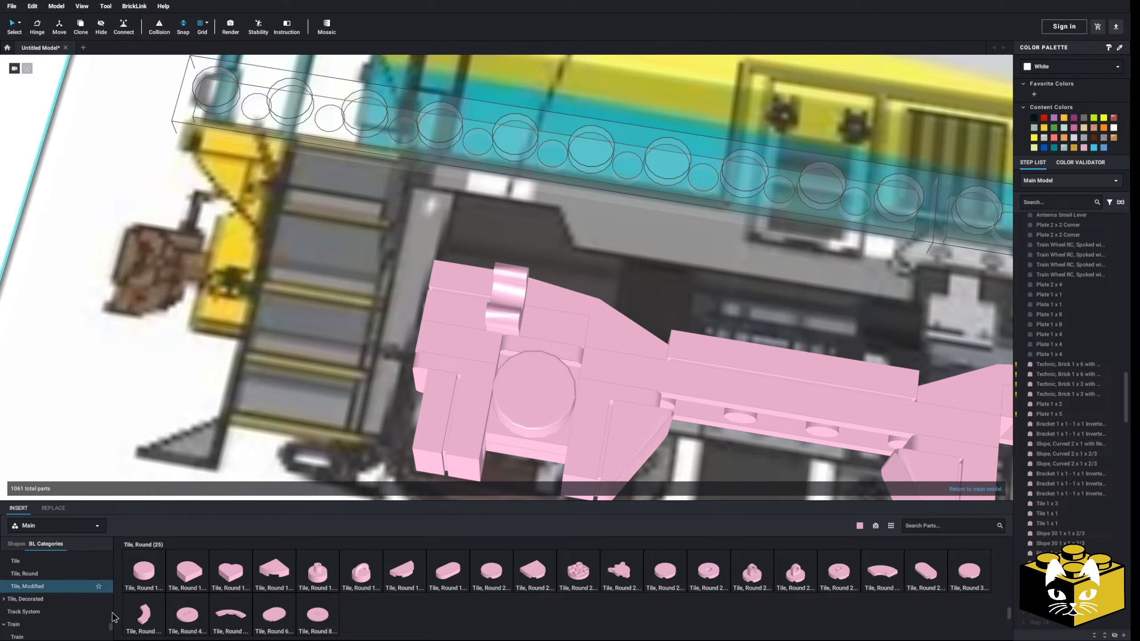
left_click(487, 305)
key("Delete")
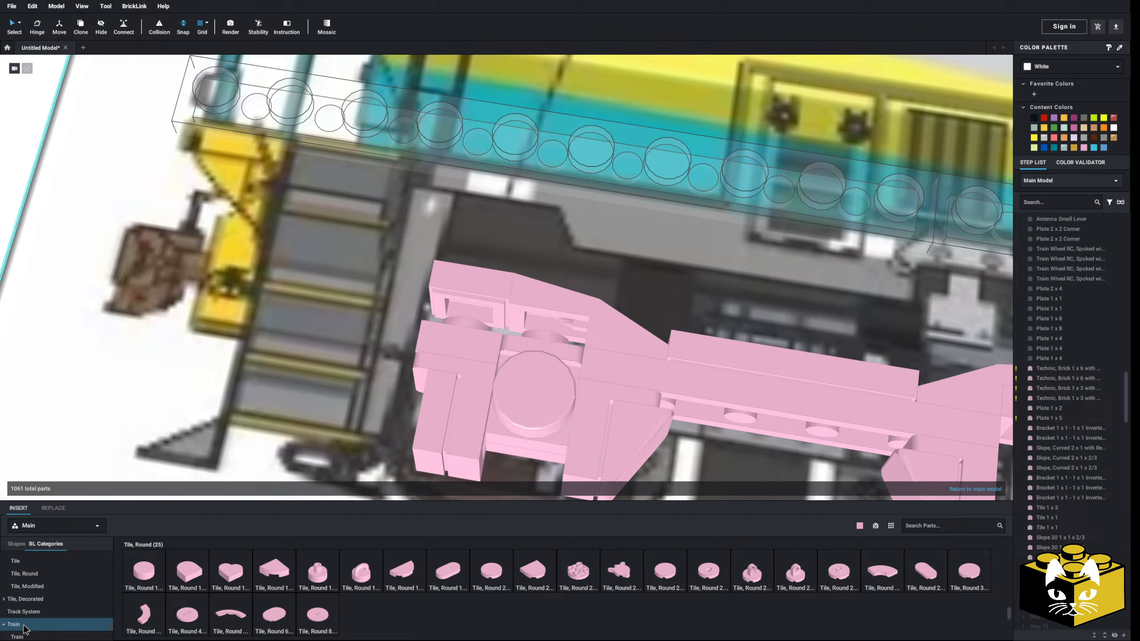
Try a Plate, Modified 1 x 1 with Light Attachment - Thick Ring above the first axle
scroll(61, 571, "up", 10)
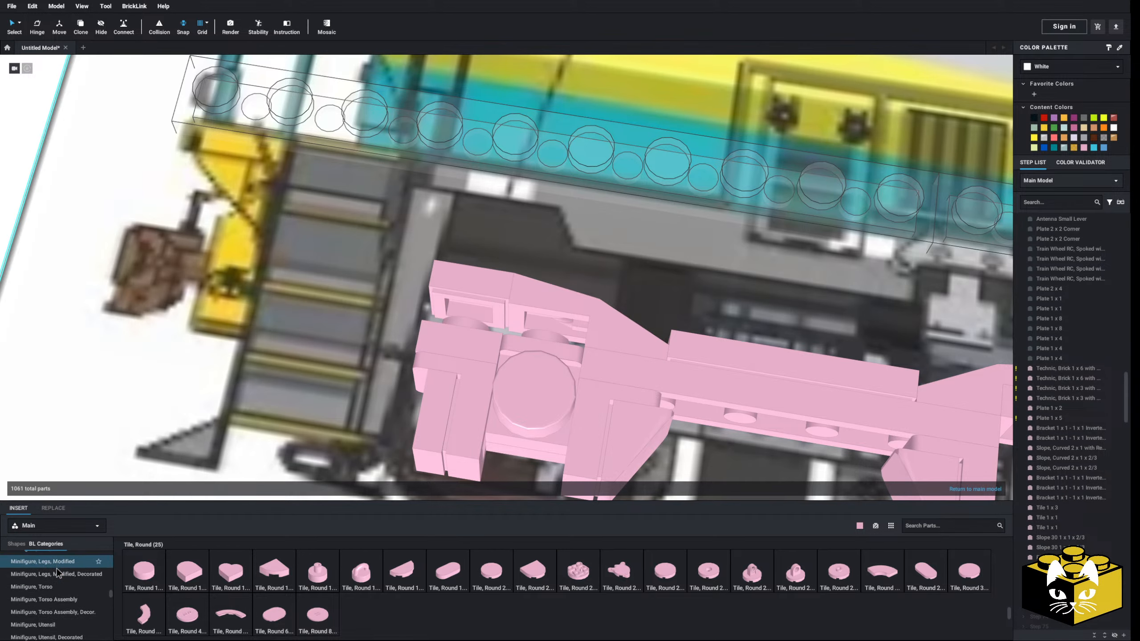
scroll(59, 573, "down", 1)
left_click(29, 598)
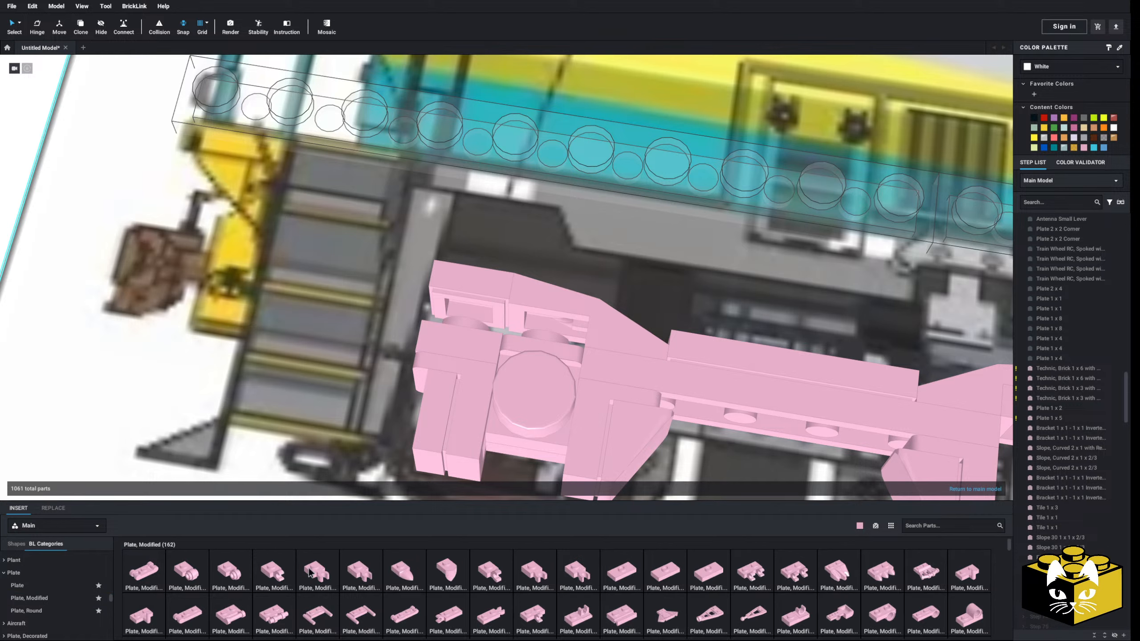
left_click(197, 582)
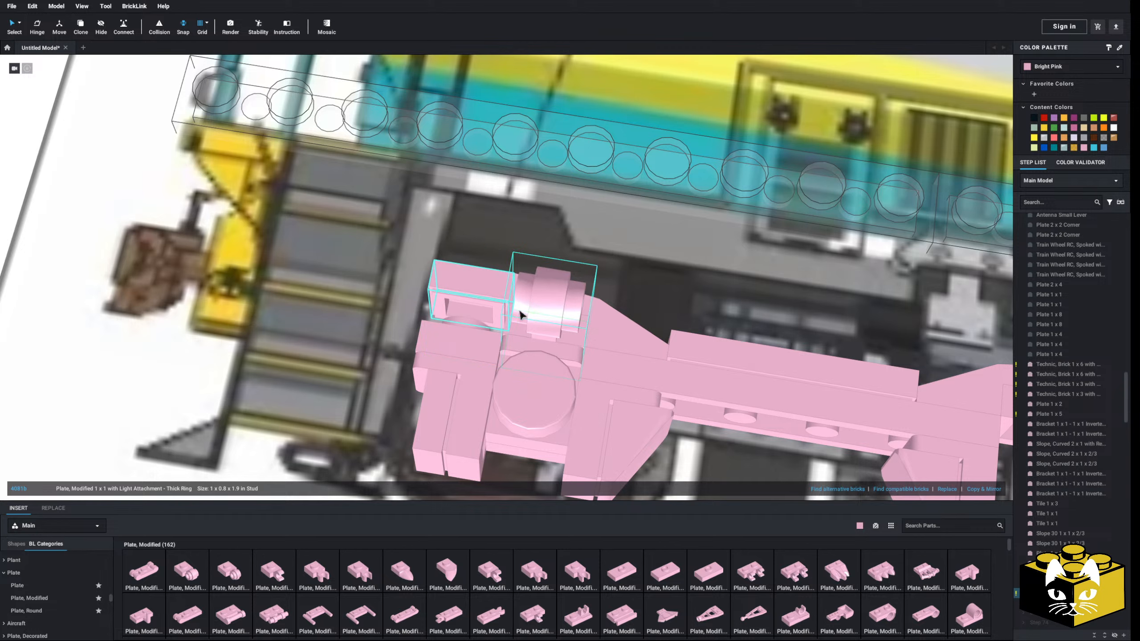
key("Escape")
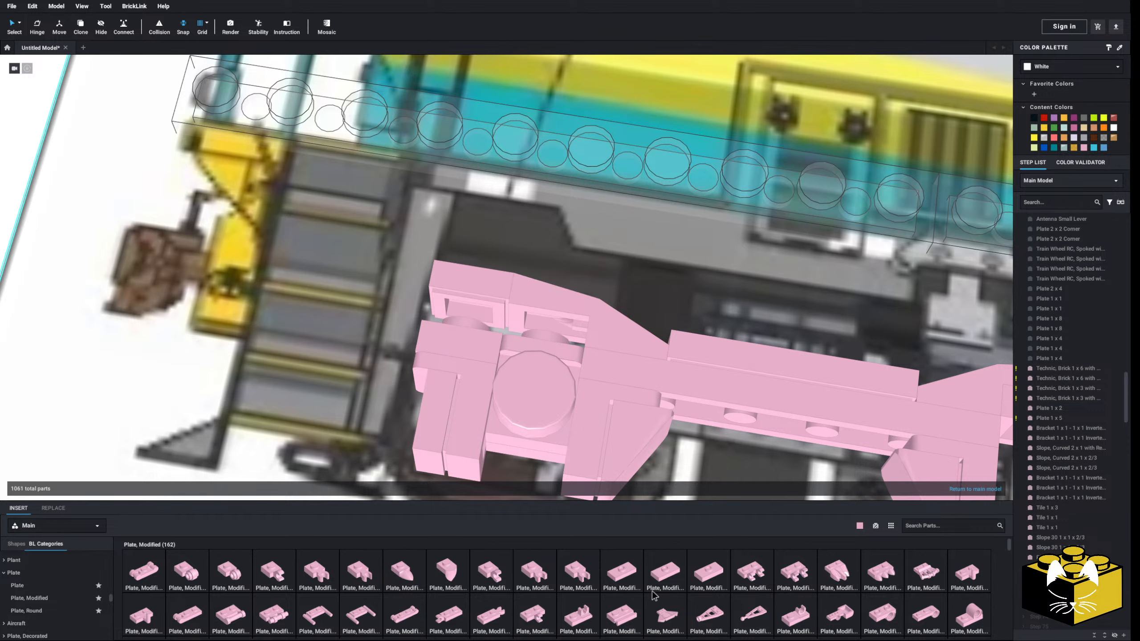
Attach a Plate, Modified 1 x 2 with Clip on Side (Horizontal Grip) beneath the floating tile above the first axle and check it against the drawing
left_click(530, 603)
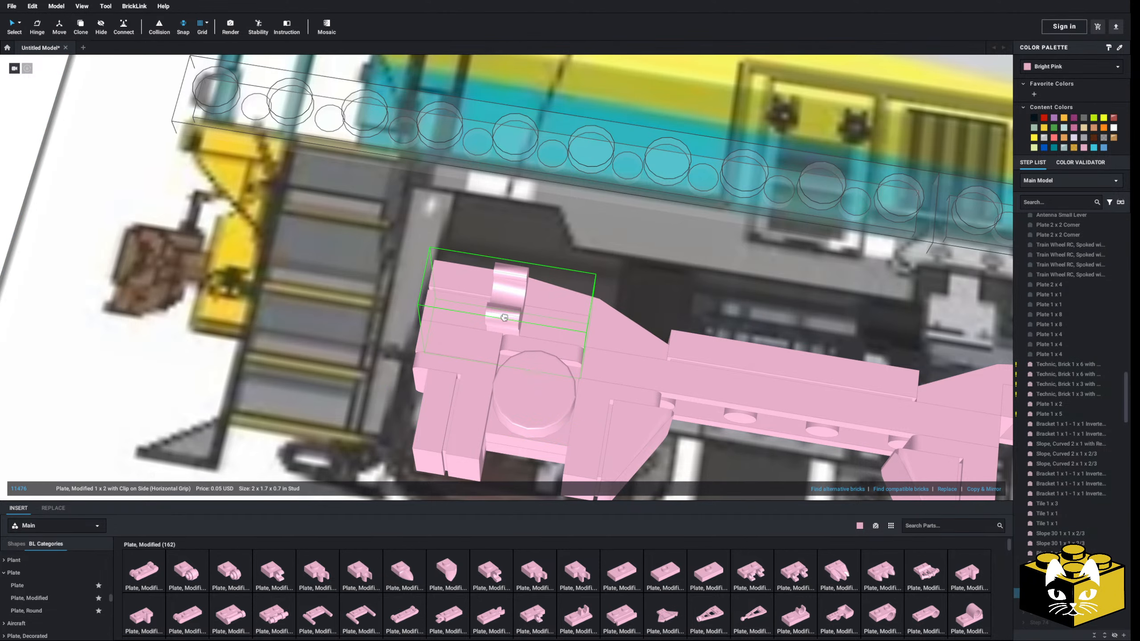
left_click(492, 324)
scroll(491, 324, "down", 4)
left_click(96, 277)
scroll(514, 373, "up", 4)
middle_click_drag(515, 375, 483, 372)
right_click_drag(484, 372, 473, 403)
scroll(473, 406, "down", 3)
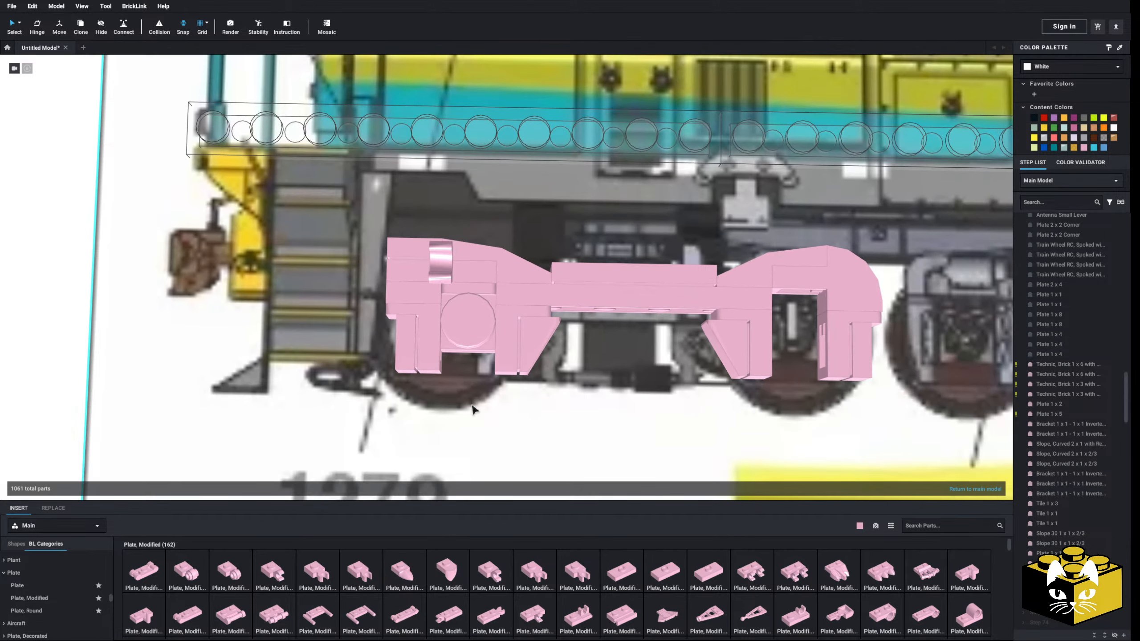
right_click_drag(352, 395, 342, 386)
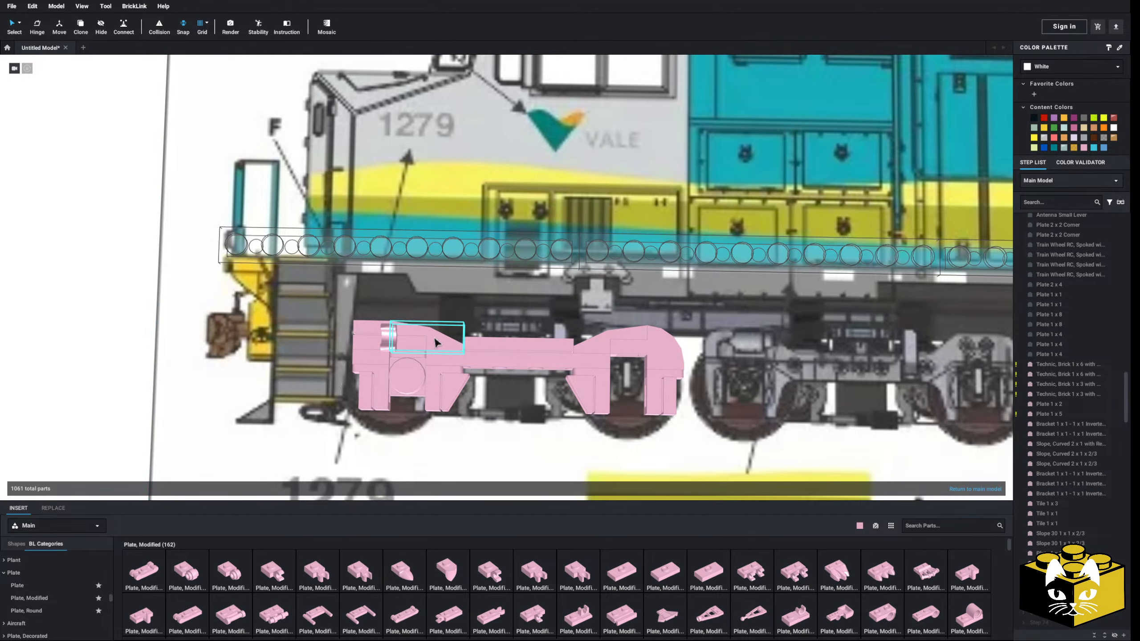
Place a Bracket 1 x 1 - 1 x 1 Inverted at the centre of the second axle
middle_click_drag(422, 381, 307, 330)
scroll(399, 360, "up", 3)
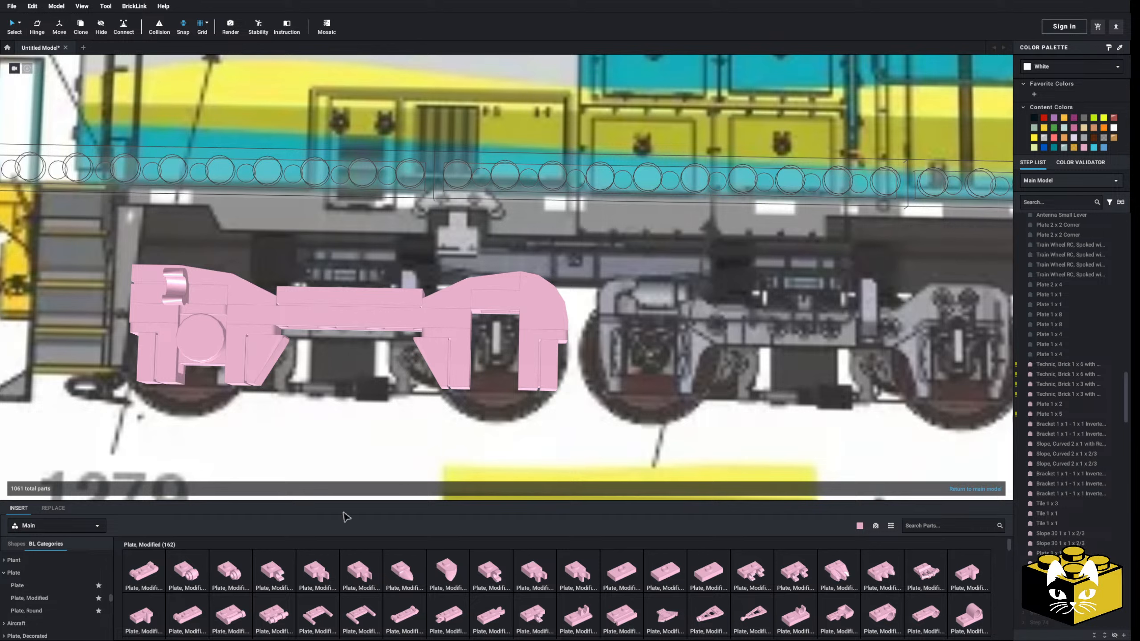
scroll(65, 596, "down", 3)
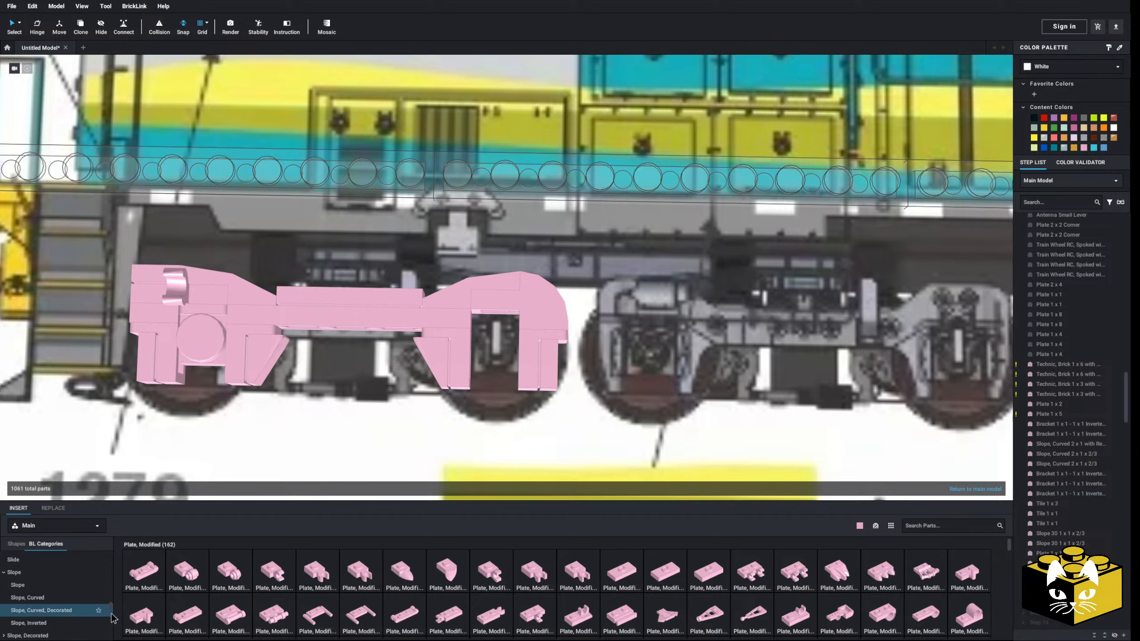
scroll(78, 589, "down", 3)
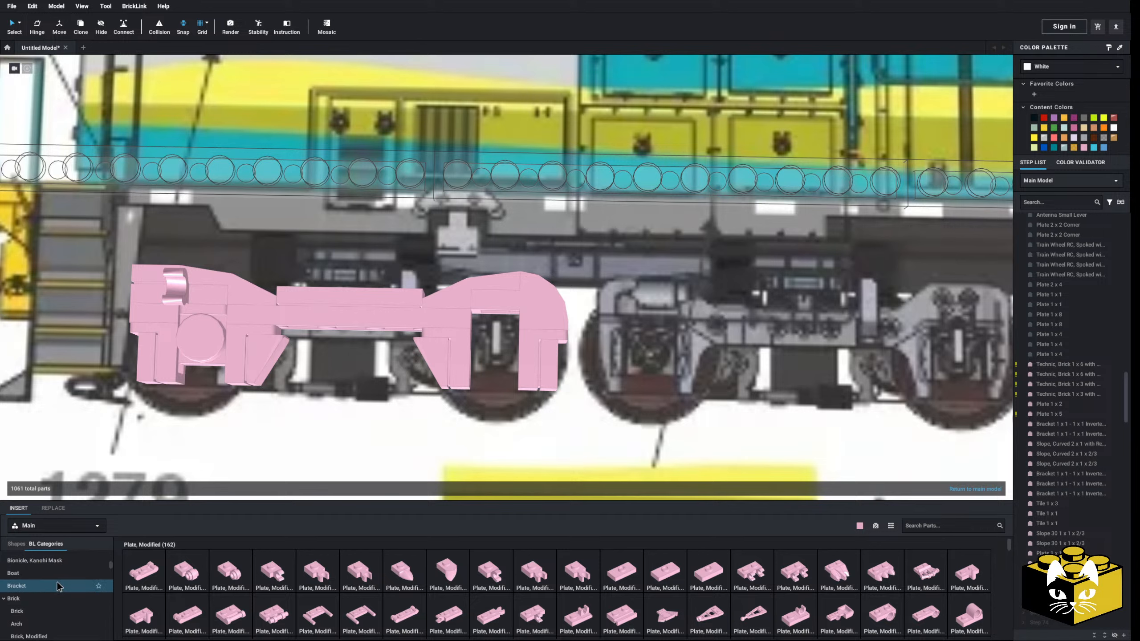
left_click(76, 587)
left_click(170, 573)
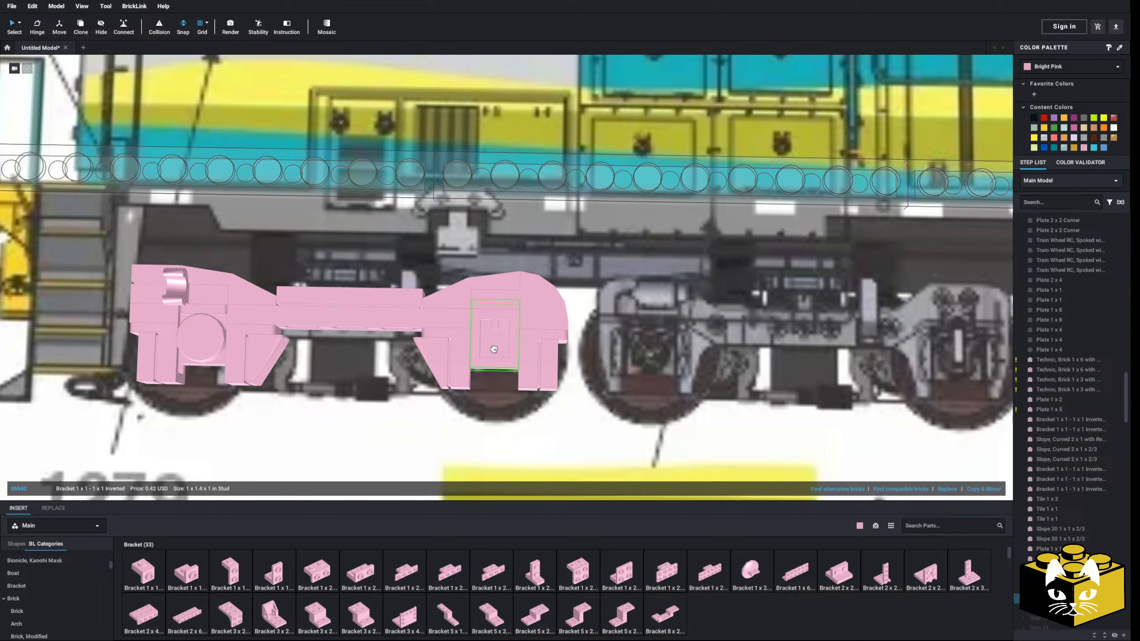
left_click(492, 346)
scroll(491, 375, "down", 2)
middle_click_drag(422, 370, 561, 399)
left_click(104, 349)
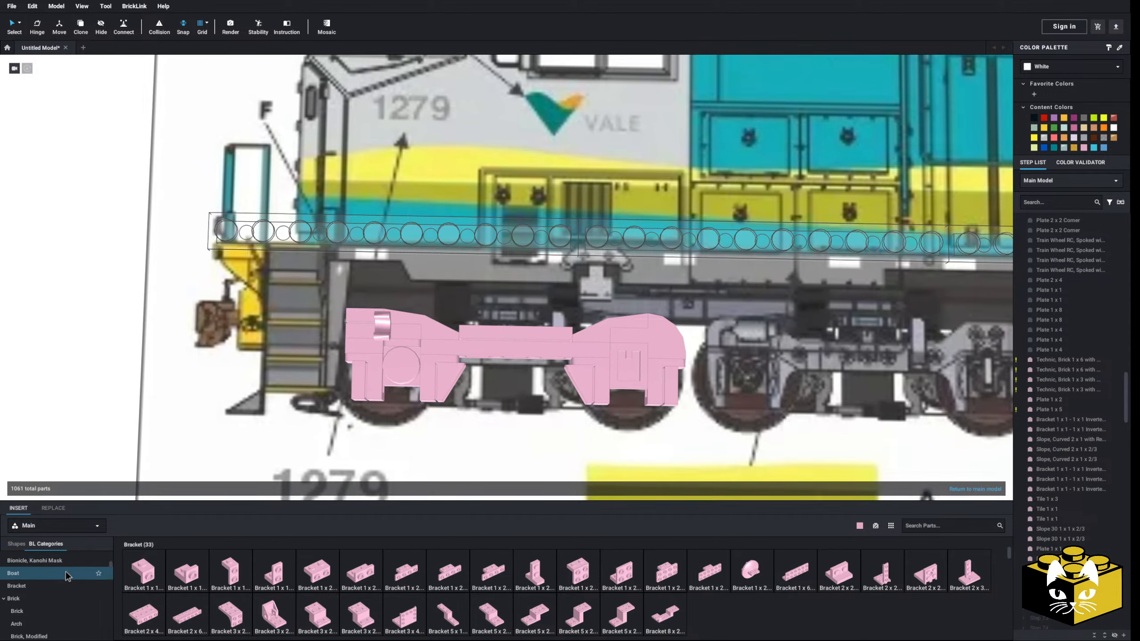
Attach a Plate, Round 1 x 1 with Clip on Bottom to the bracket at the second axle's centre
scroll(63, 577, "up", 5)
left_click(52, 583)
left_click(187, 571)
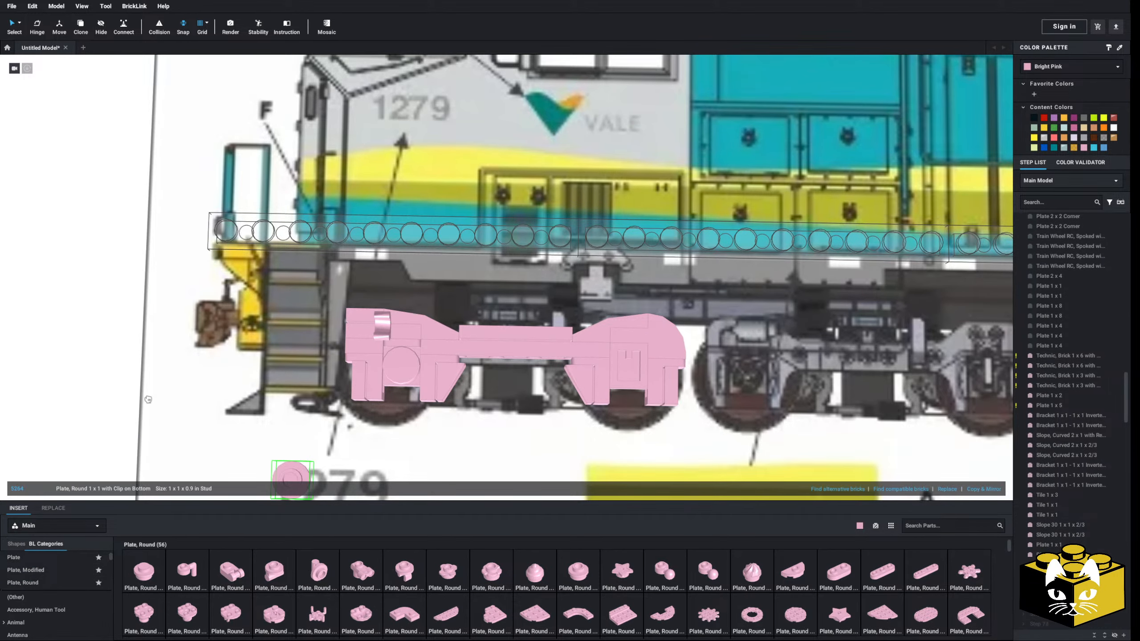
left_click(580, 373)
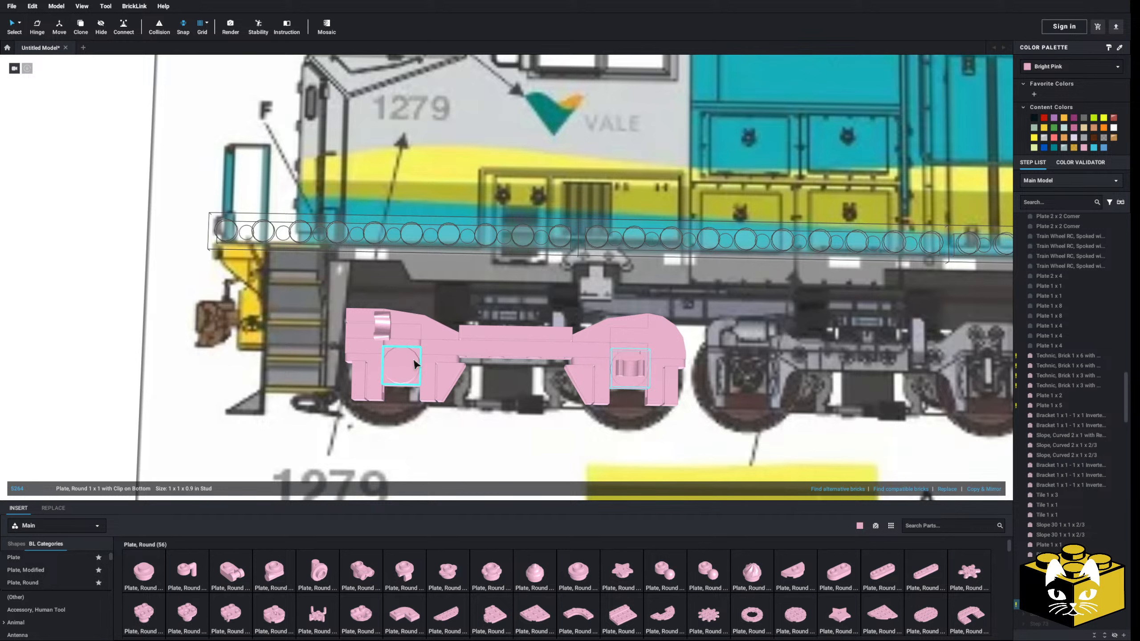
left_click(56, 374)
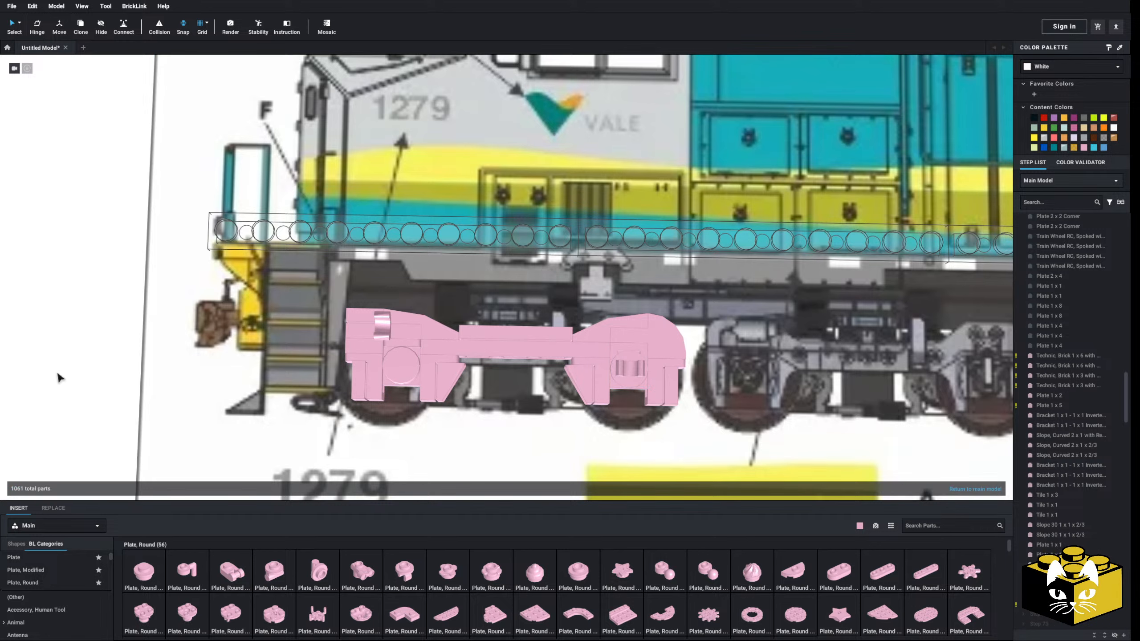
middle_click_drag(120, 382, 57, 389)
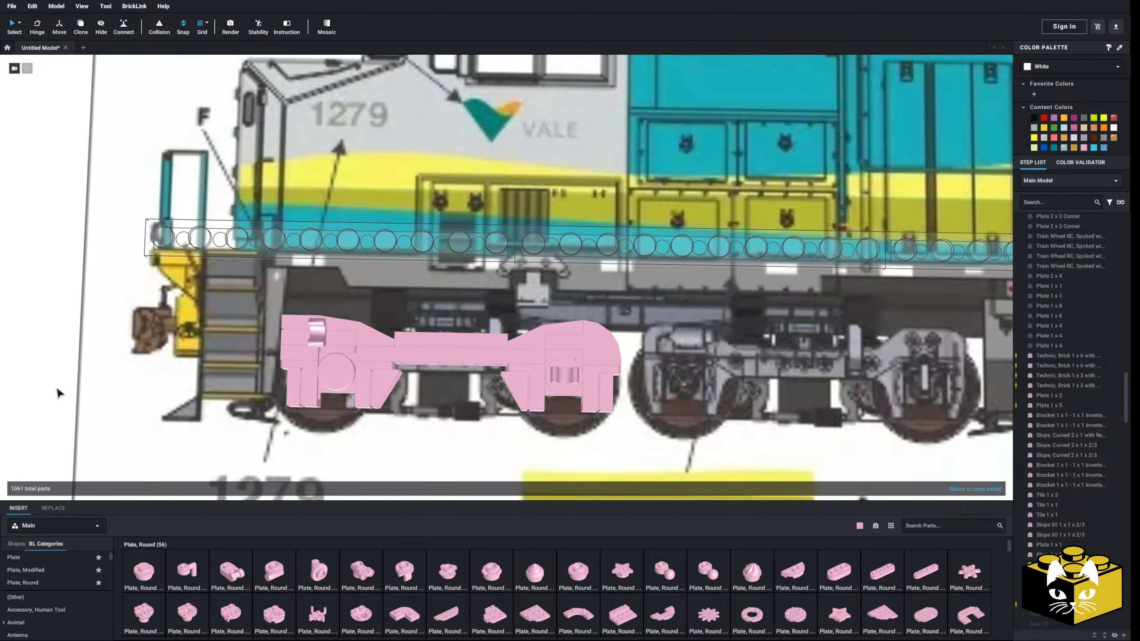
Search the parts for "candle" and try a Minifigure, Utensil Candle upright in the clip at the second axle
left_click(927, 524)
type("can")
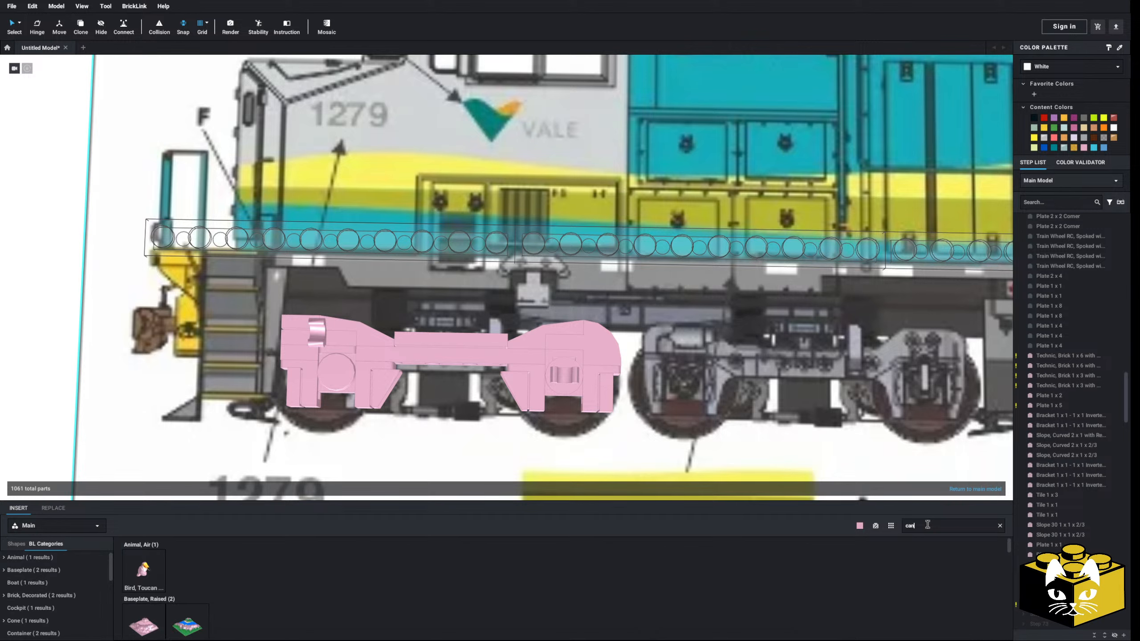
type("dle")
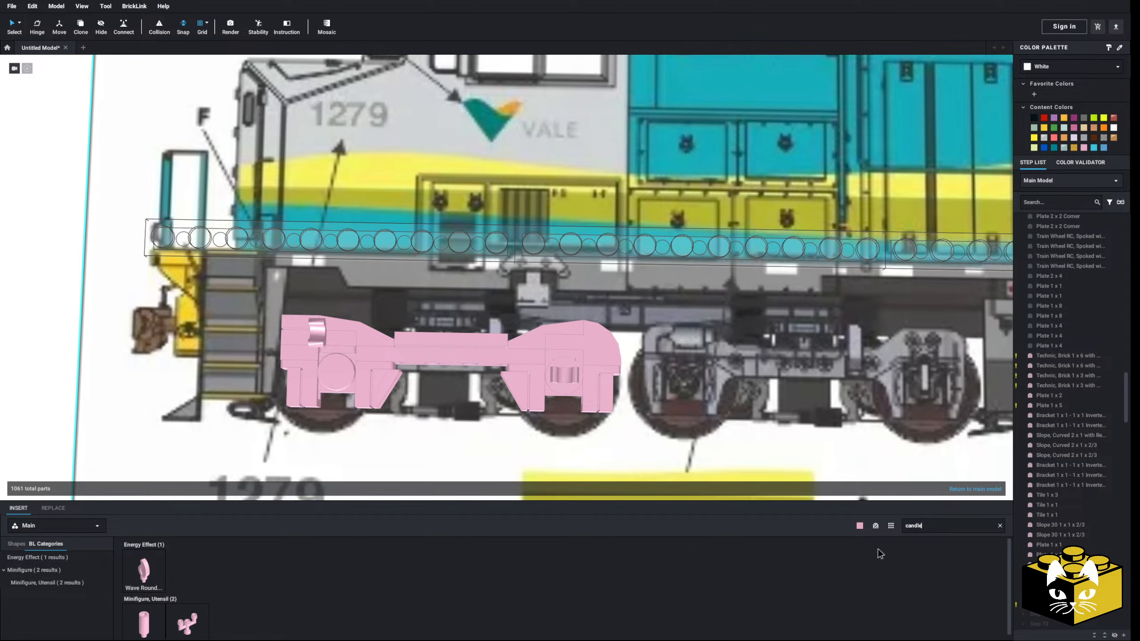
left_click(144, 624)
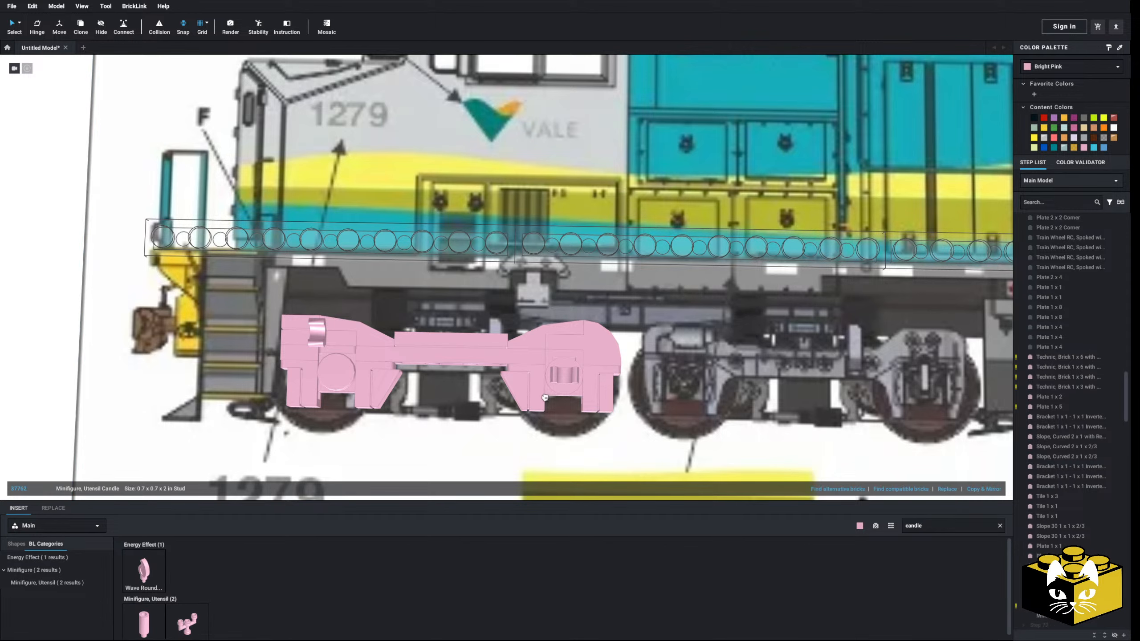
left_click(567, 375)
scroll(567, 375, "down", 4)
left_click(186, 324)
right_click_drag(186, 324, 233, 314)
scroll(233, 313, "up", 5)
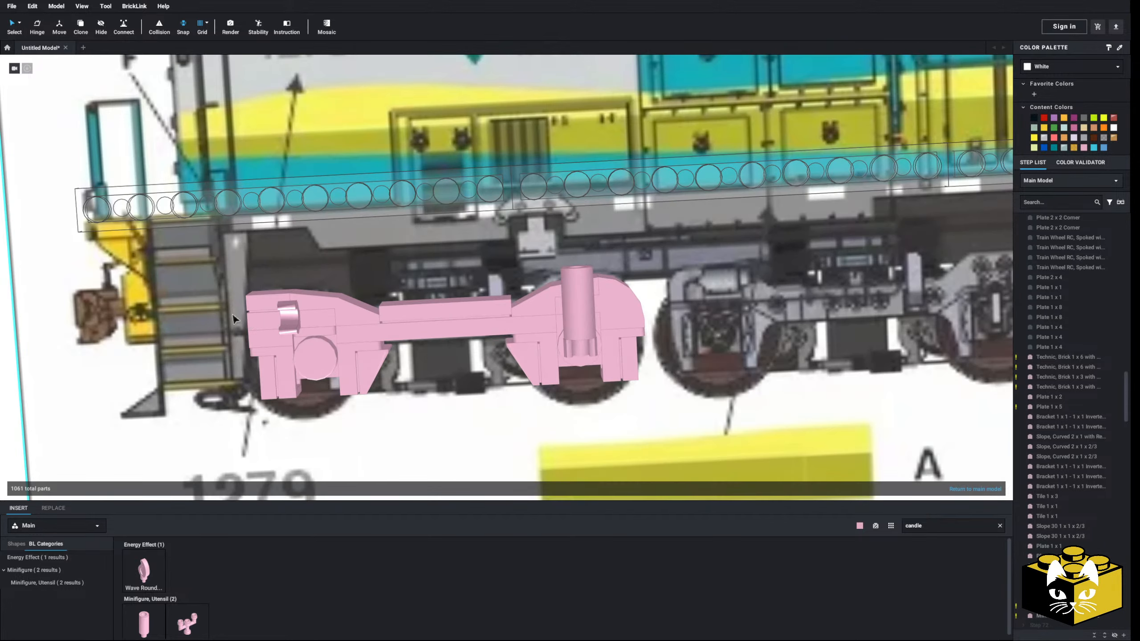
Delete the candle from the clip at the second axle
middle_click_drag(442, 339, 335, 351)
right_click_drag(333, 349, 334, 346)
left_click(471, 351)
key("Delete")
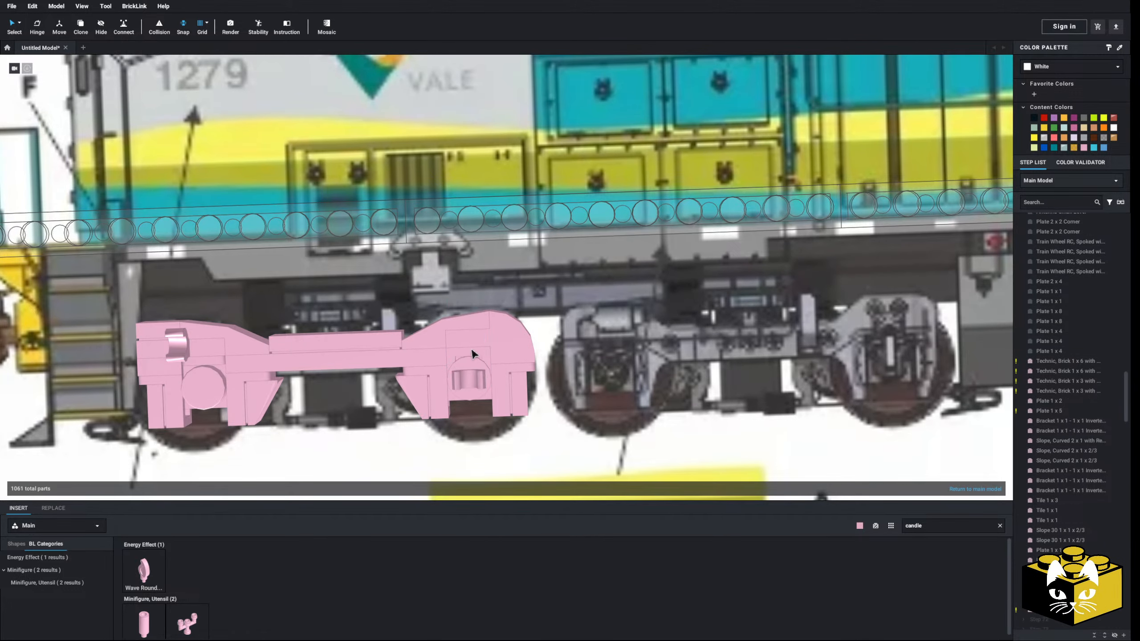
Insert a Bar 2L with Stop Ring upright in the clip at the second axle
middle_click_drag(426, 379, 638, 366)
left_click(1000, 526)
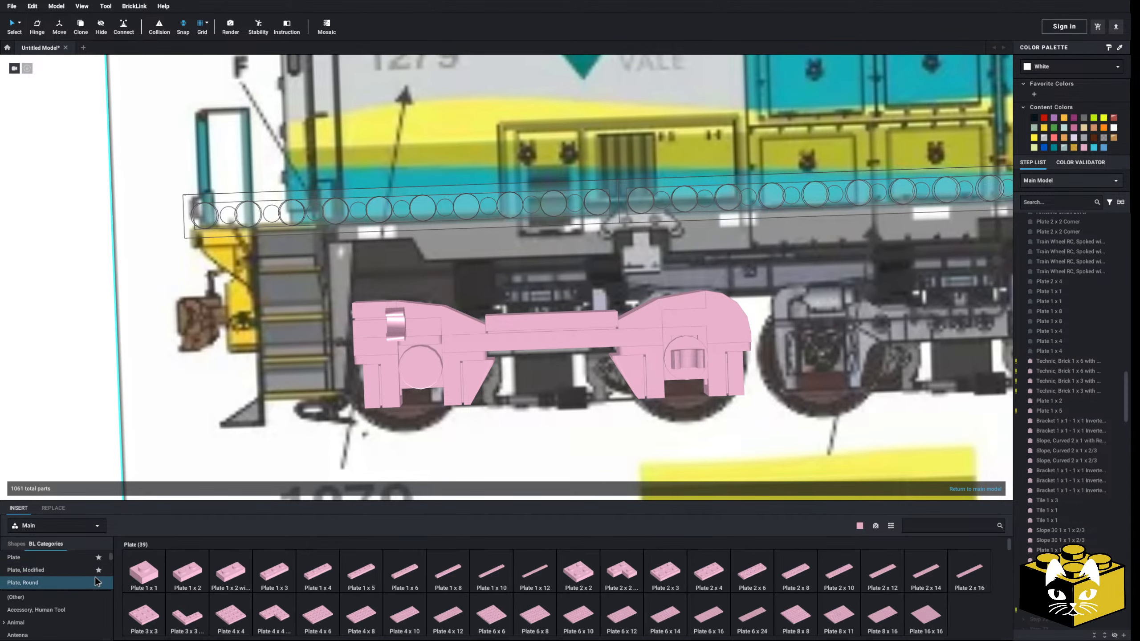
left_click(41, 595)
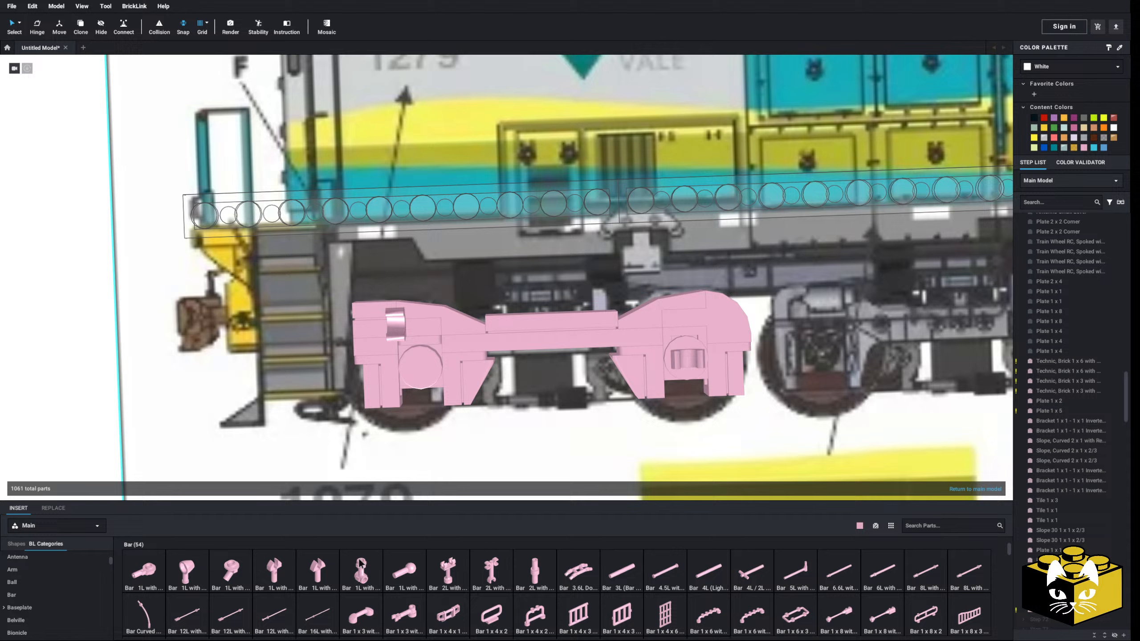
left_click(535, 572)
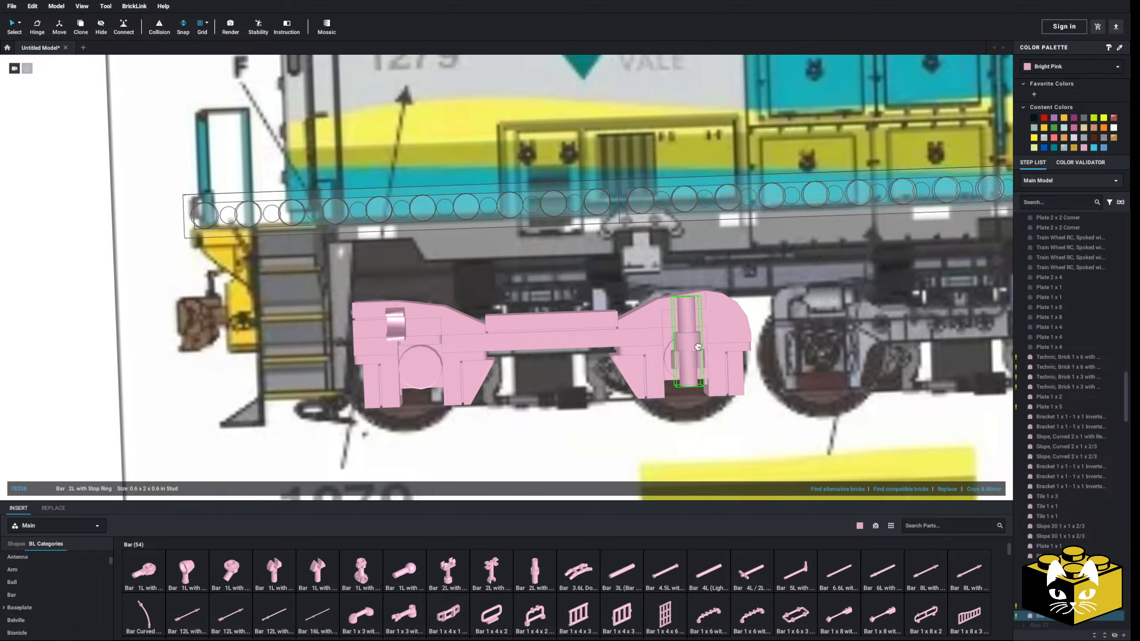
left_click(698, 346)
scroll(698, 347, "down", 3)
left_click(152, 376)
right_click_drag(152, 376, 177, 360)
scroll(345, 426, "up", 4)
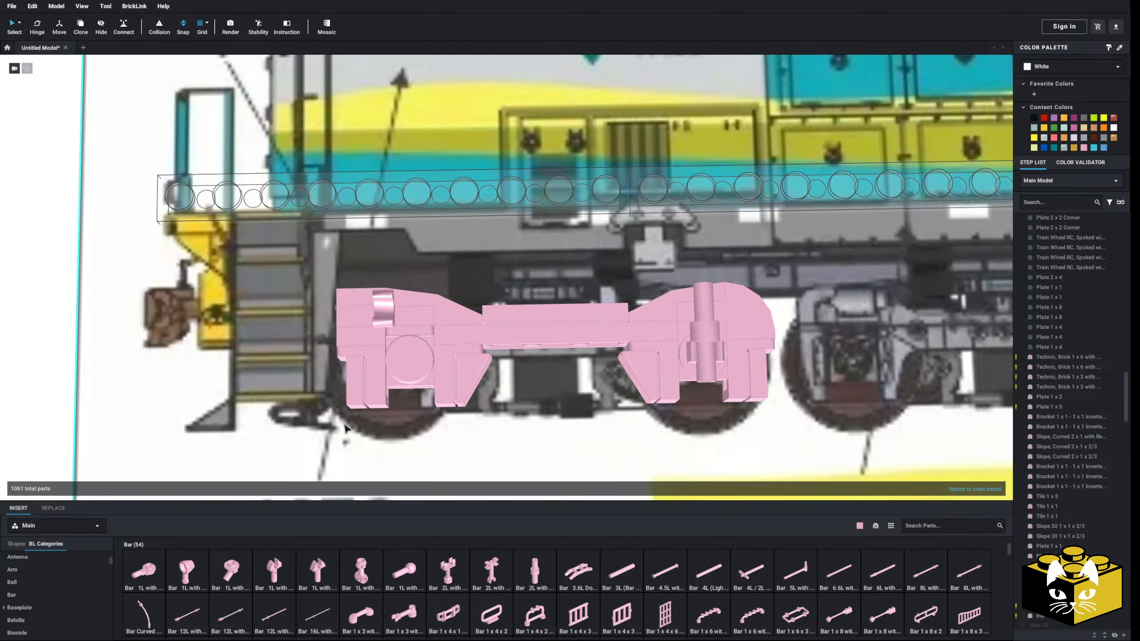
Compare the truck side frame and its upright bar with the drawing, ending at the clip above the first axle
middle_click_drag(330, 414, 265, 393)
scroll(264, 392, "down", 3)
right_click_drag(265, 393, 267, 398)
middle_click_drag(266, 398, 302, 412)
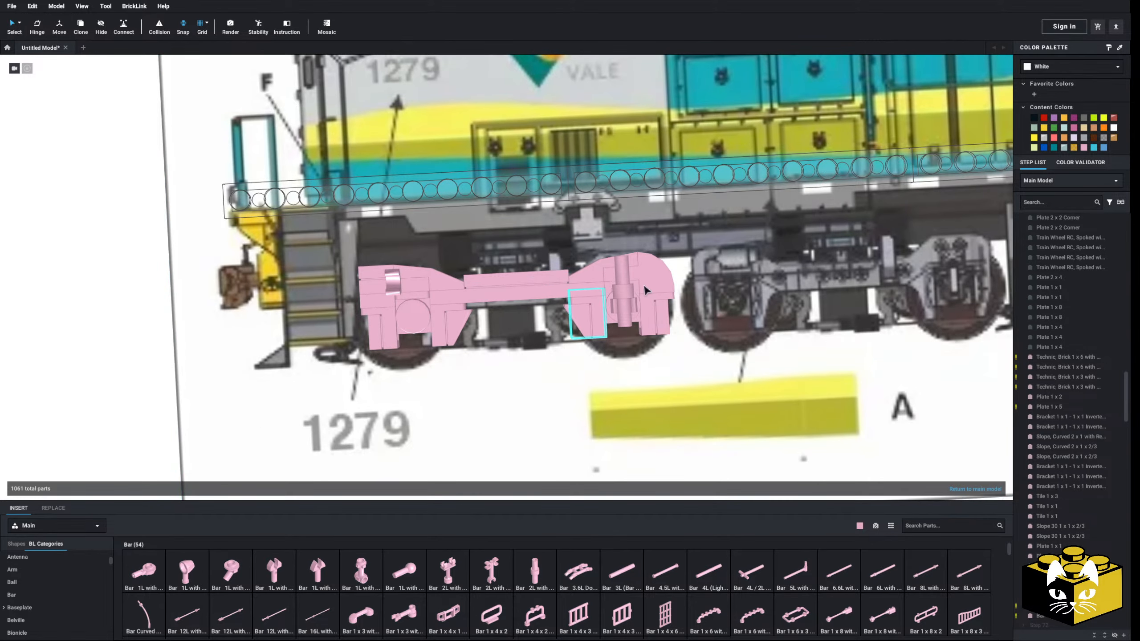
scroll(278, 308, "up", 2)
middle_click_drag(497, 344, 357, 331)
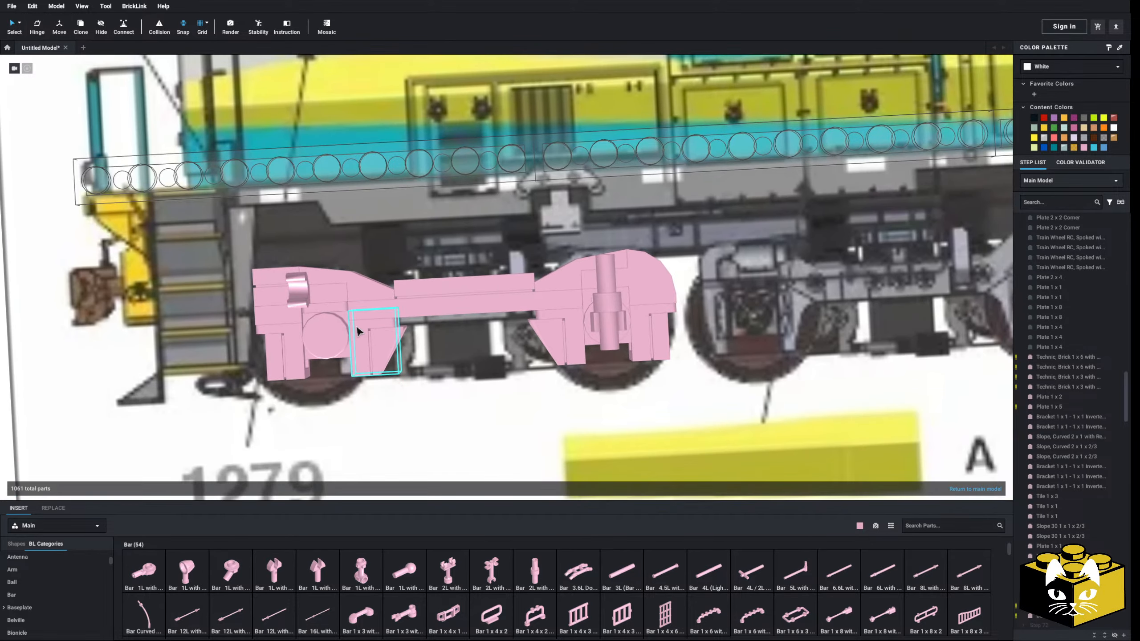
middle_click_drag(358, 377, 498, 398)
scroll(469, 359, "up", 2)
middle_click_drag(430, 354, 486, 366)
scroll(486, 366, "up", 1)
Browse the bar parts and try a Minifigure, Utensil Candle horizontally in the clip above the first axle
scroll(584, 534, "down", 5)
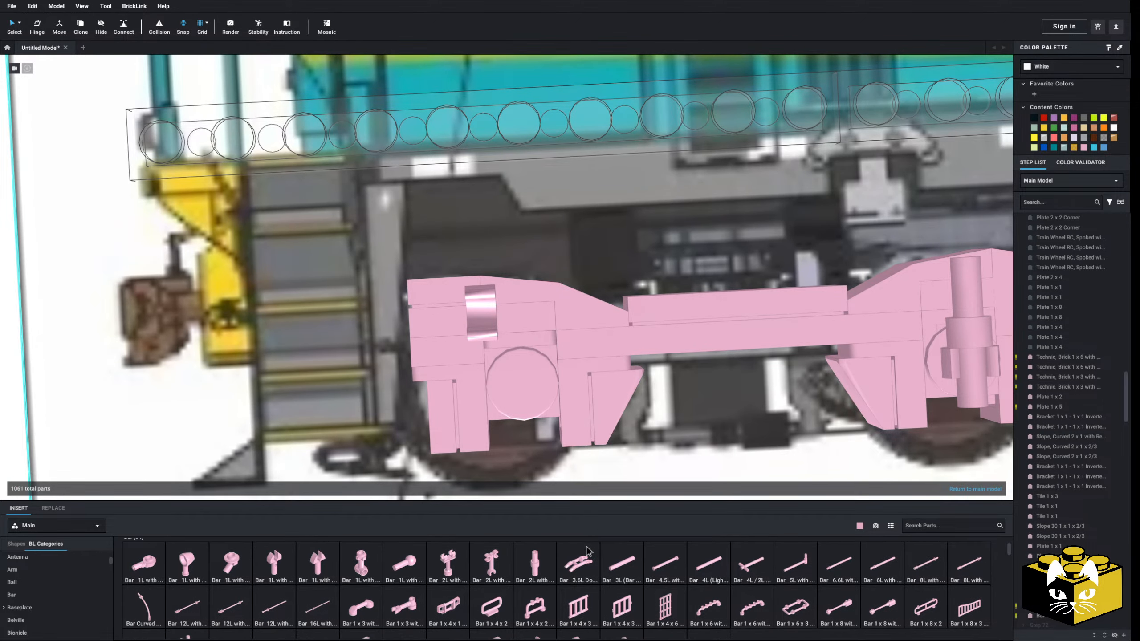
scroll(587, 543, "up", 3)
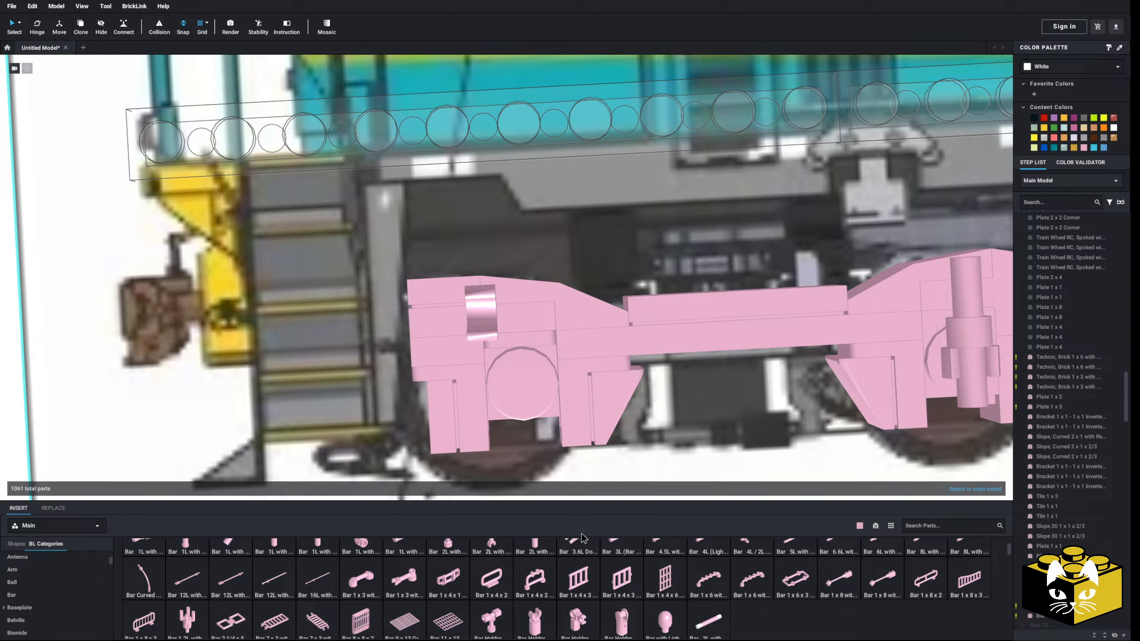
scroll(580, 535, "up", 2)
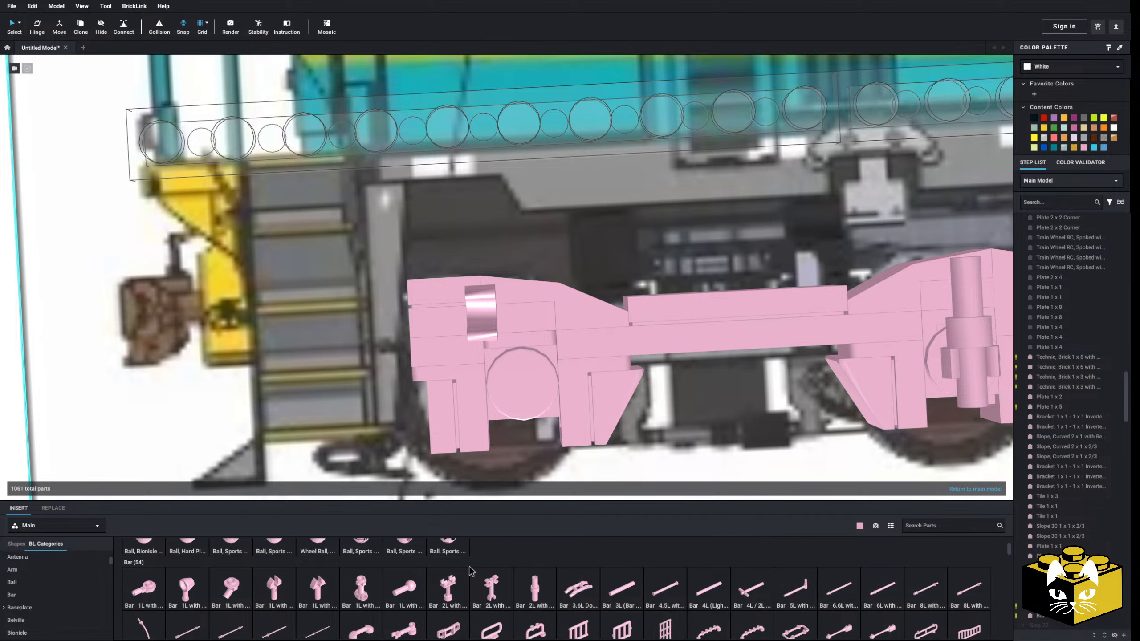
scroll(456, 579, "up", 1)
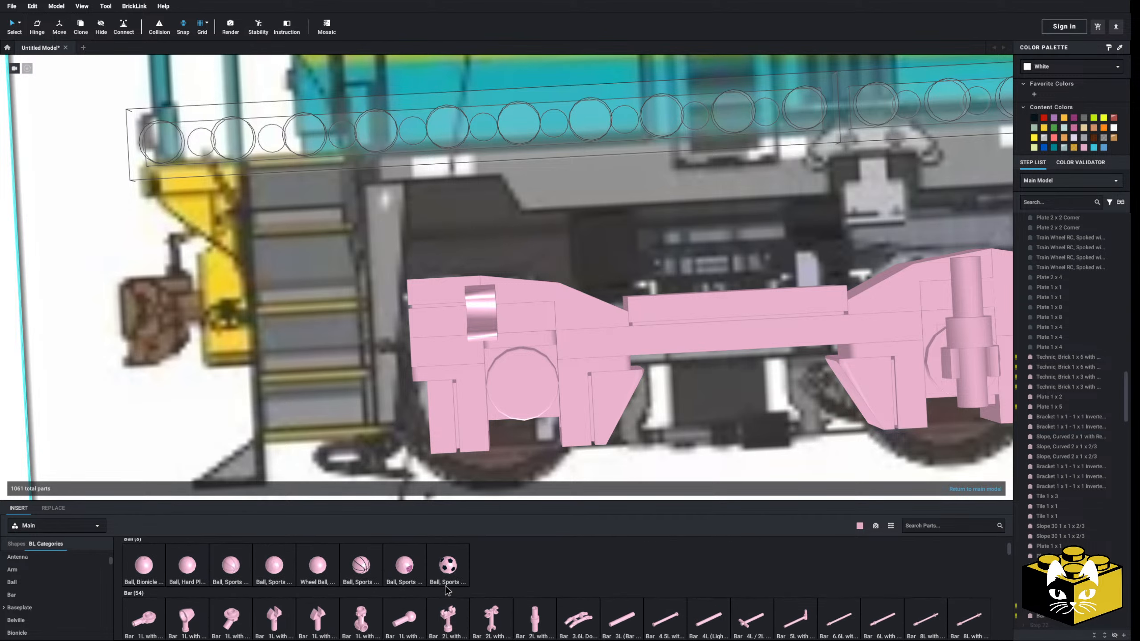
scroll(448, 586, "down", 2)
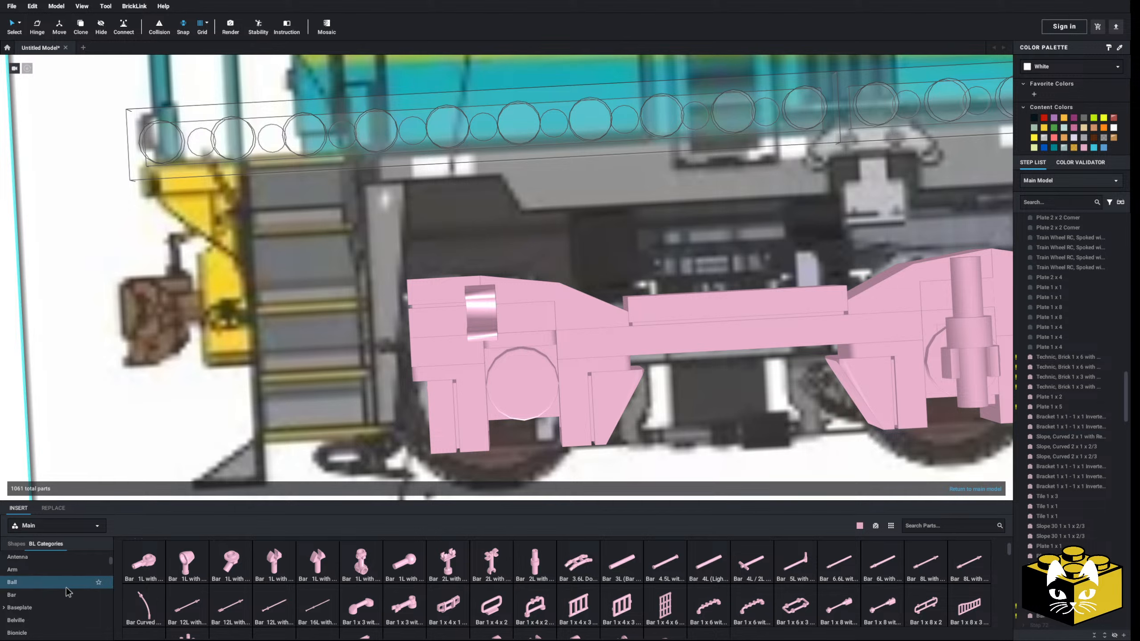
left_click(915, 528)
type("c")
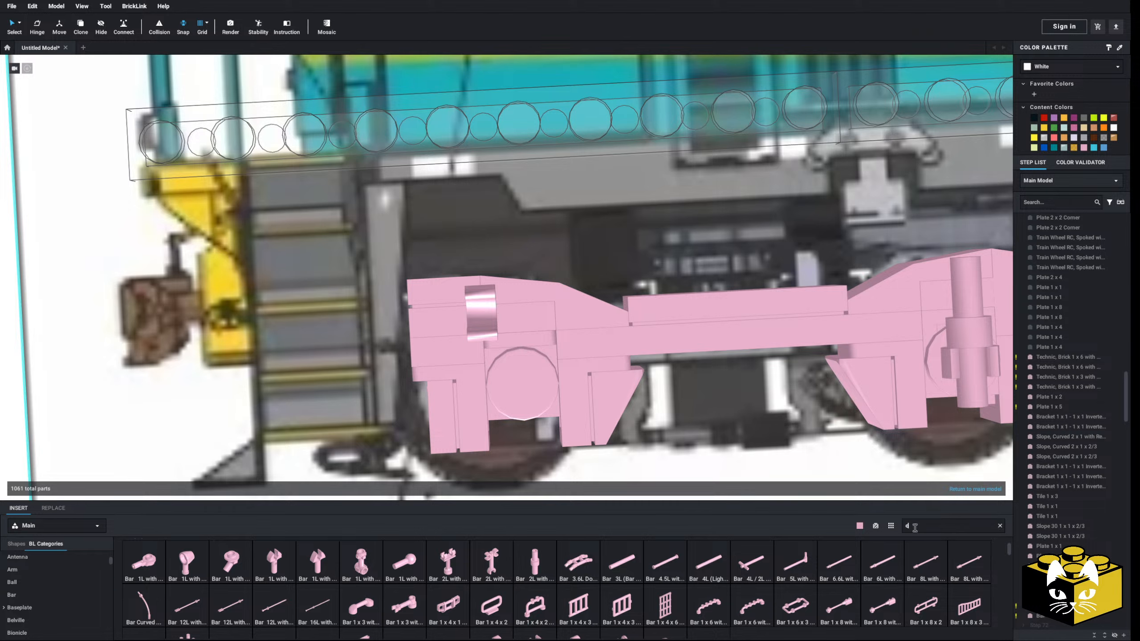
type("andle")
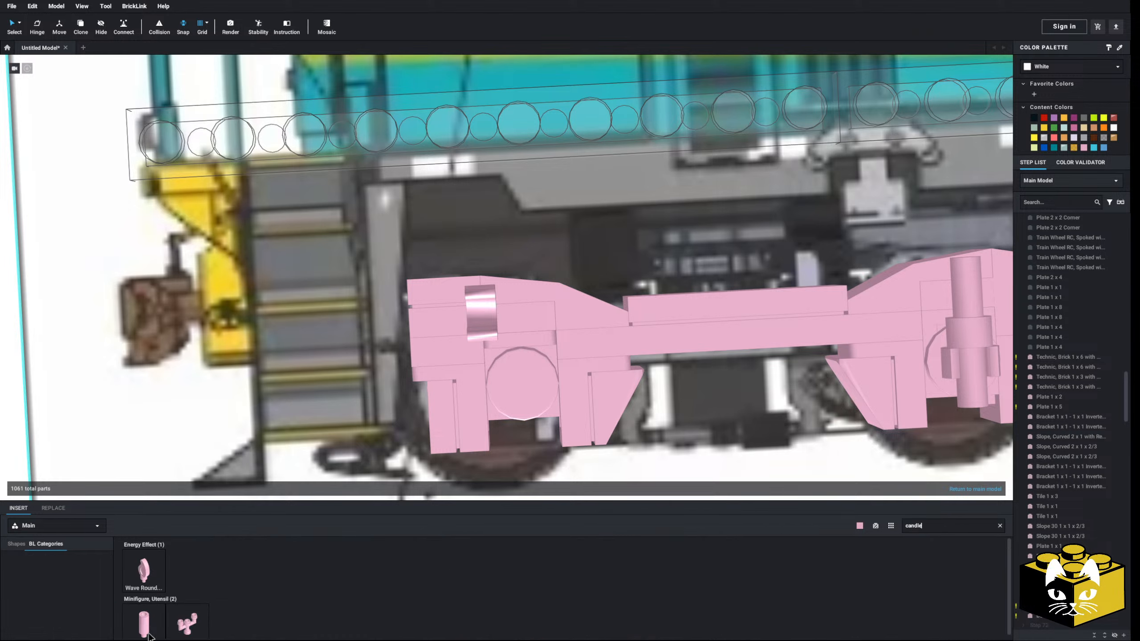
left_click_drag(149, 637, 497, 319)
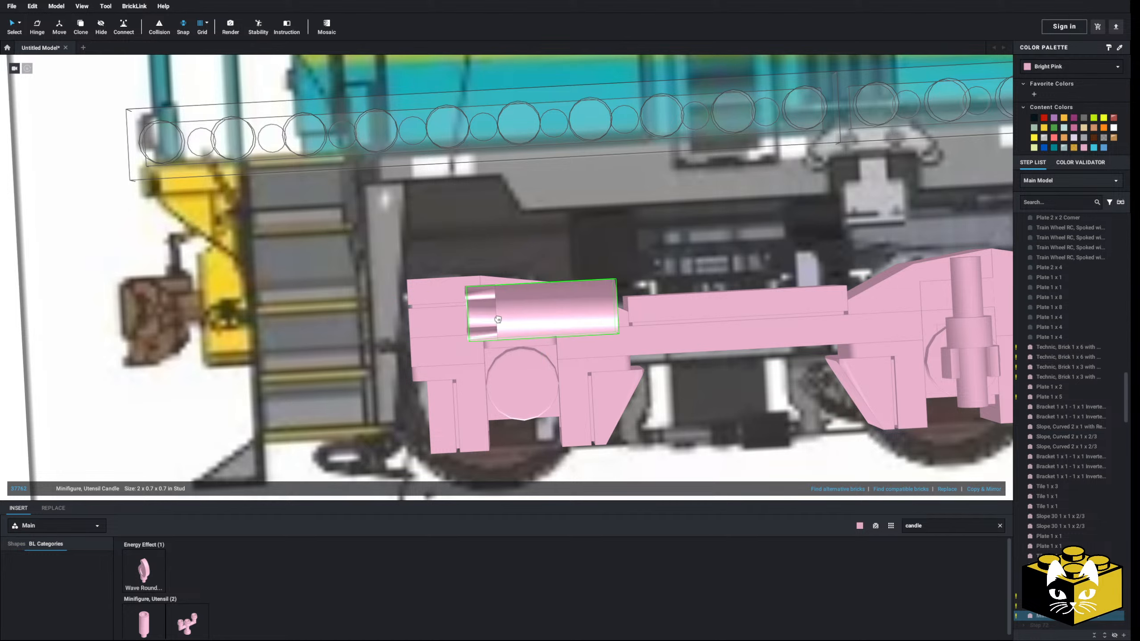
left_click(497, 322)
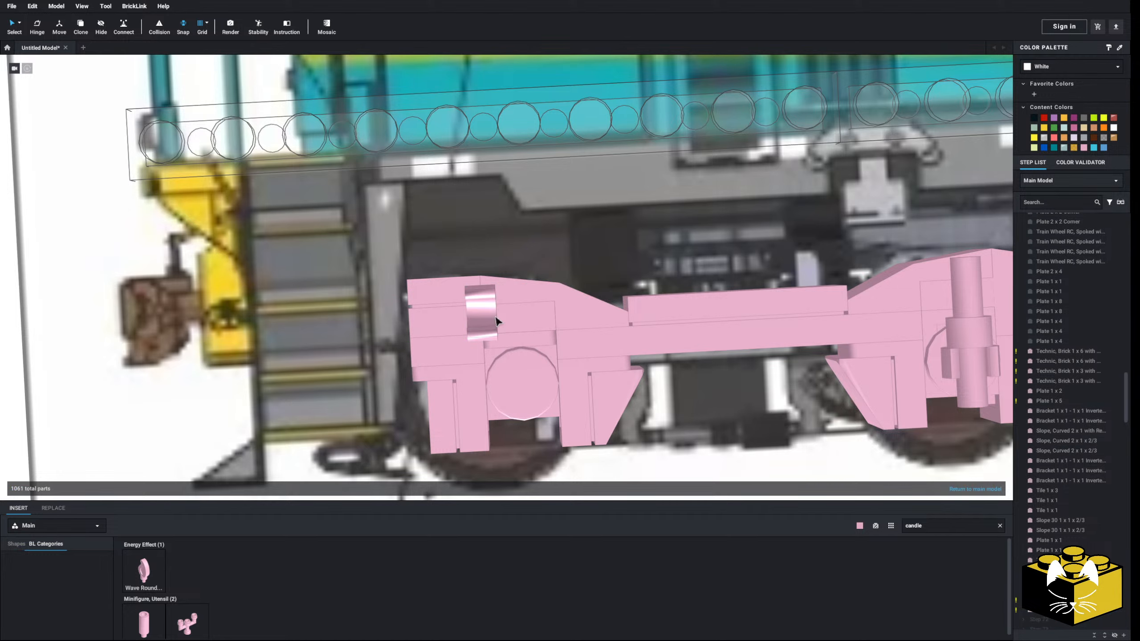
Insert a Bar 2L with Stop Ring horizontally in the clip above the first axle and compare the side frame with the drawing
left_click(1001, 526)
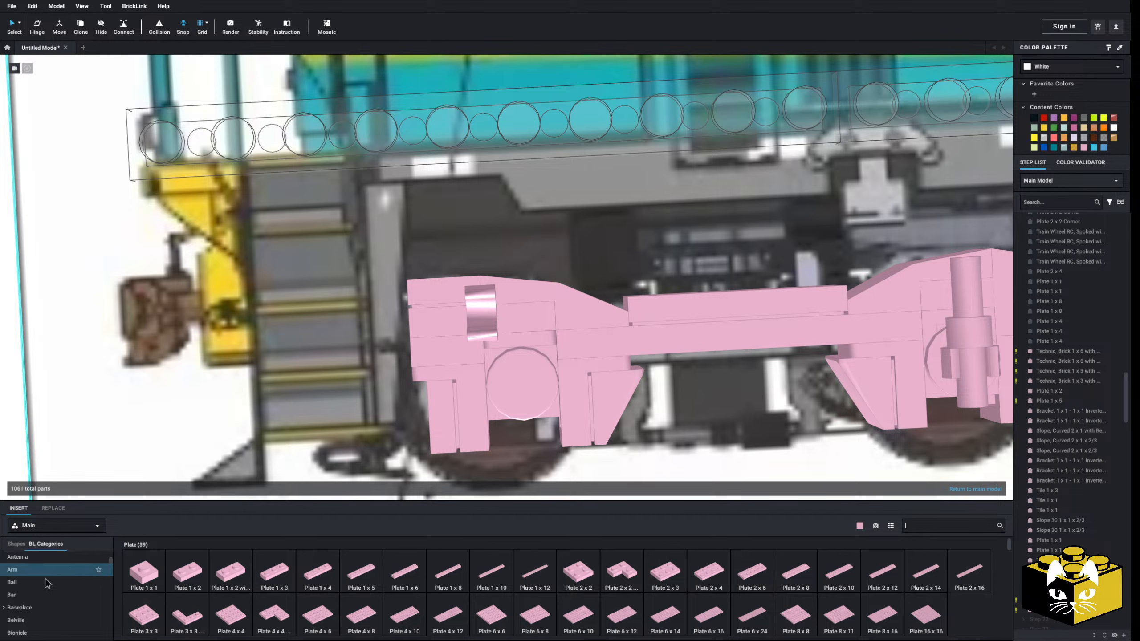
scroll(42, 587, "up", 1)
left_click(27, 597)
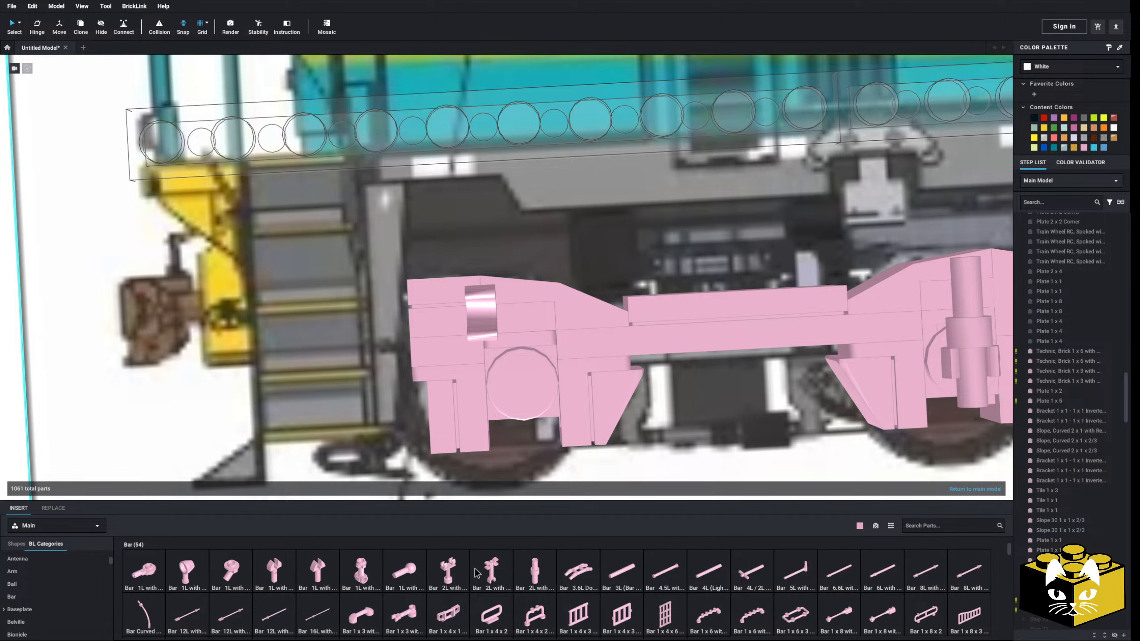
left_click_drag(551, 462, 506, 316)
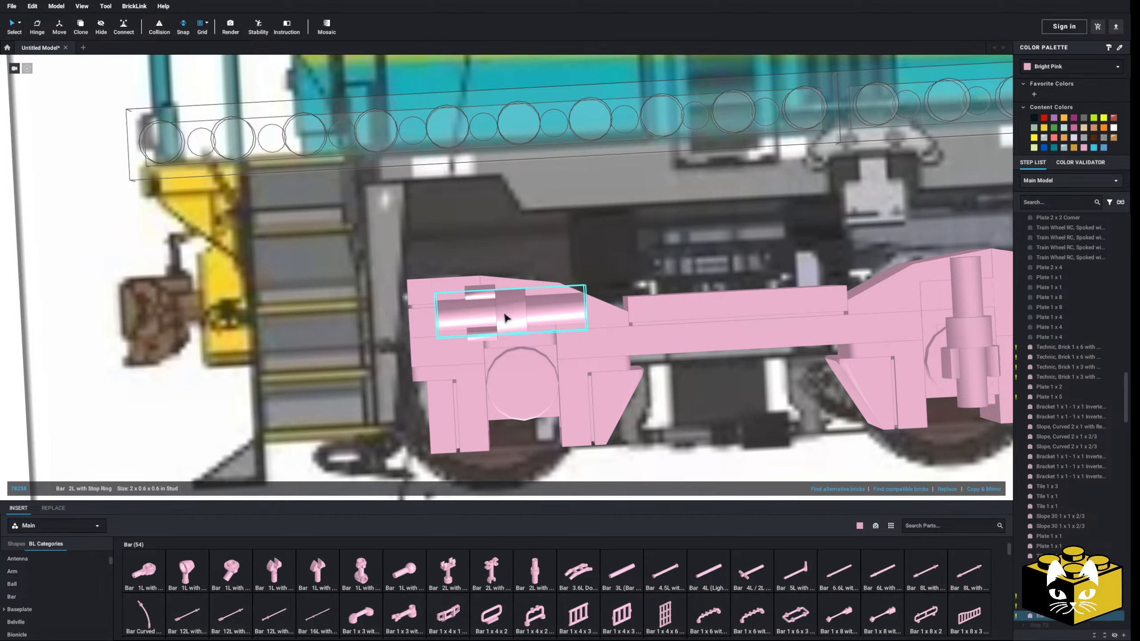
scroll(504, 314, "down", 7)
left_click(121, 335)
scroll(122, 336, "down", 1)
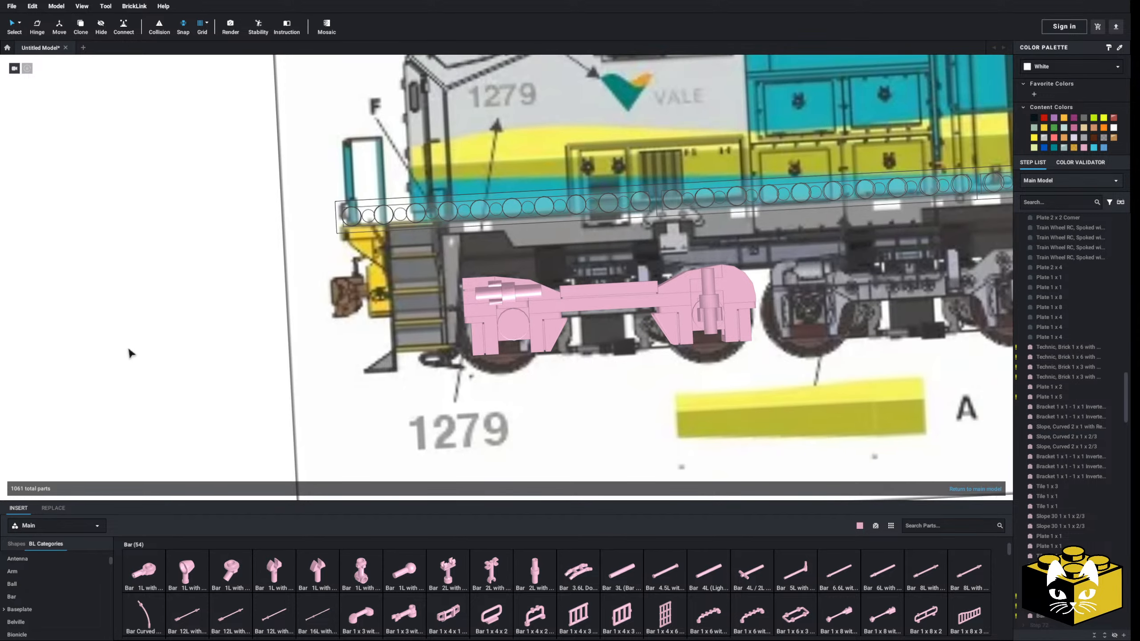
middle_click_drag(134, 365, 90, 368)
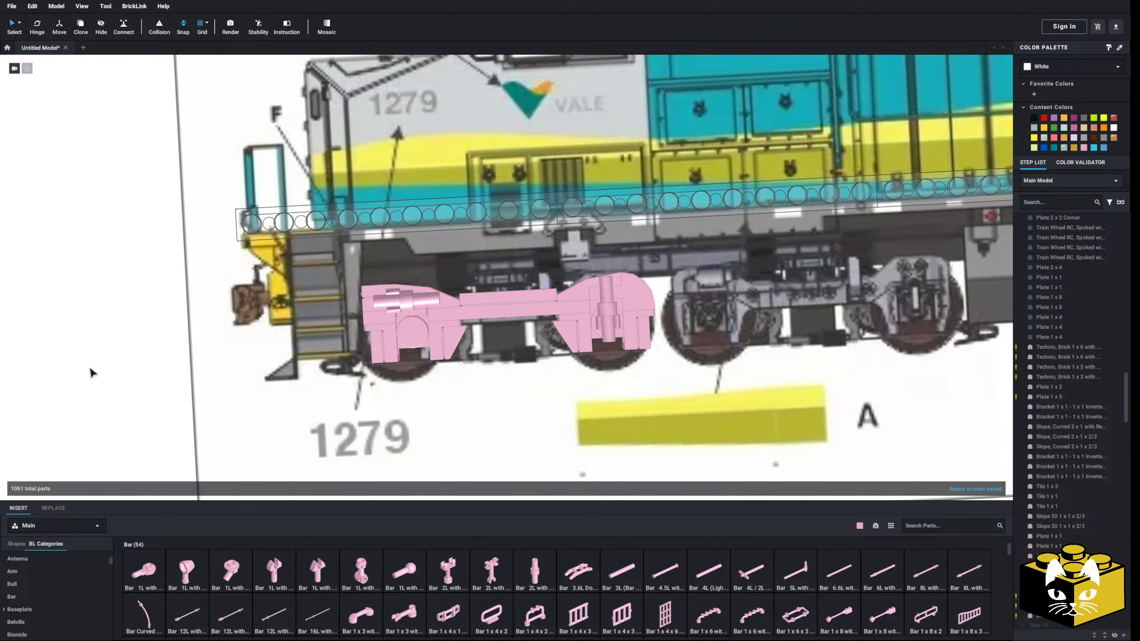
middle_click_drag(685, 387, 486, 421)
middle_click_drag(354, 409, 567, 372)
scroll(579, 316, "up", 4)
middle_click_drag(301, 416, 540, 406)
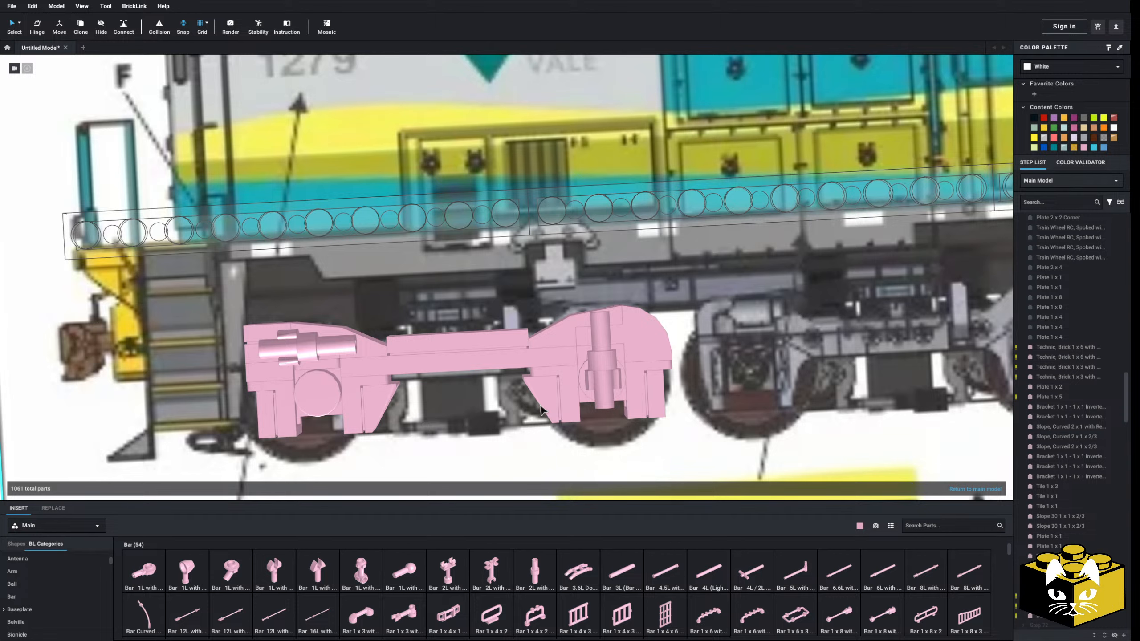
Select the entire connected side frame and pull it off the drawing to the empty grid area
scroll(541, 409, "down", 5)
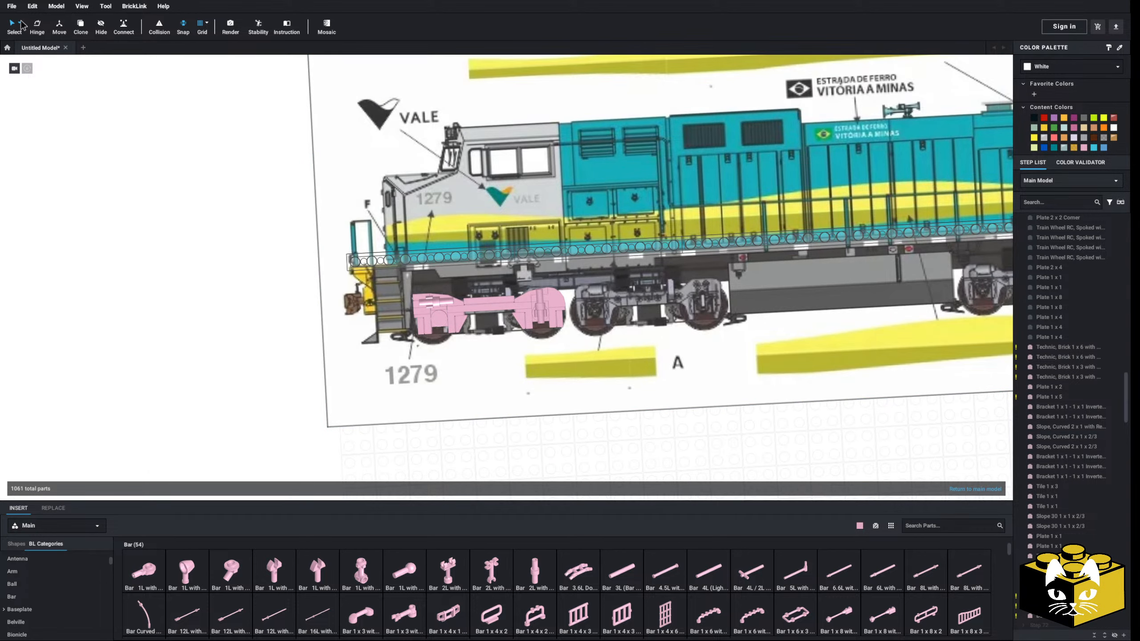
left_click(19, 24)
left_click(45, 68)
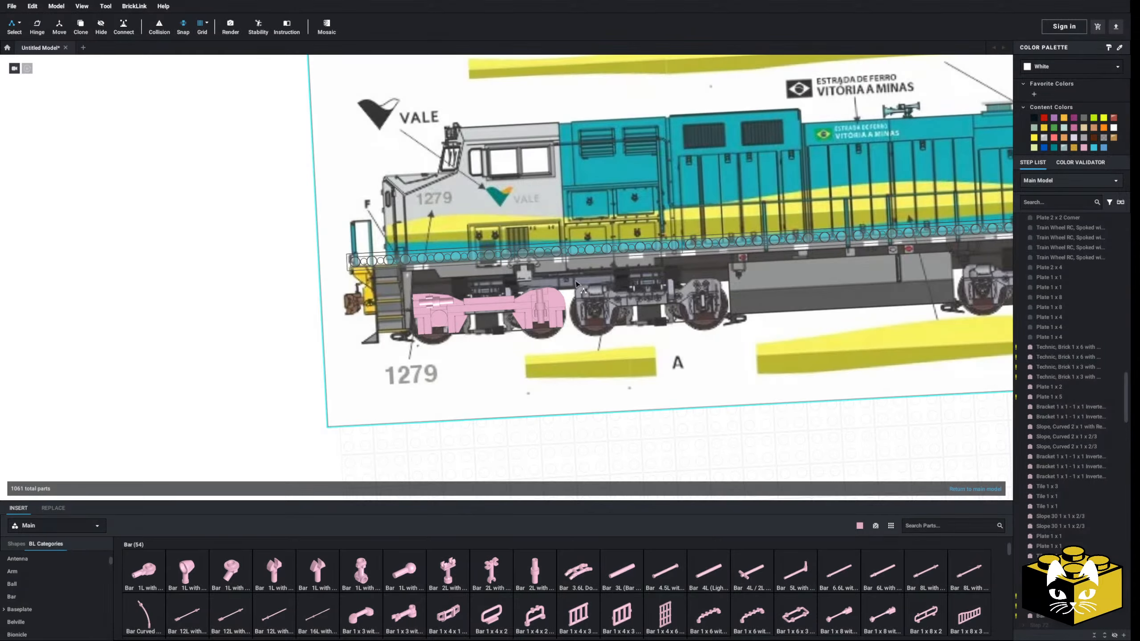
left_click(502, 330)
left_click_drag(501, 330, 797, 435)
middle_click_drag(796, 436, 424, 366)
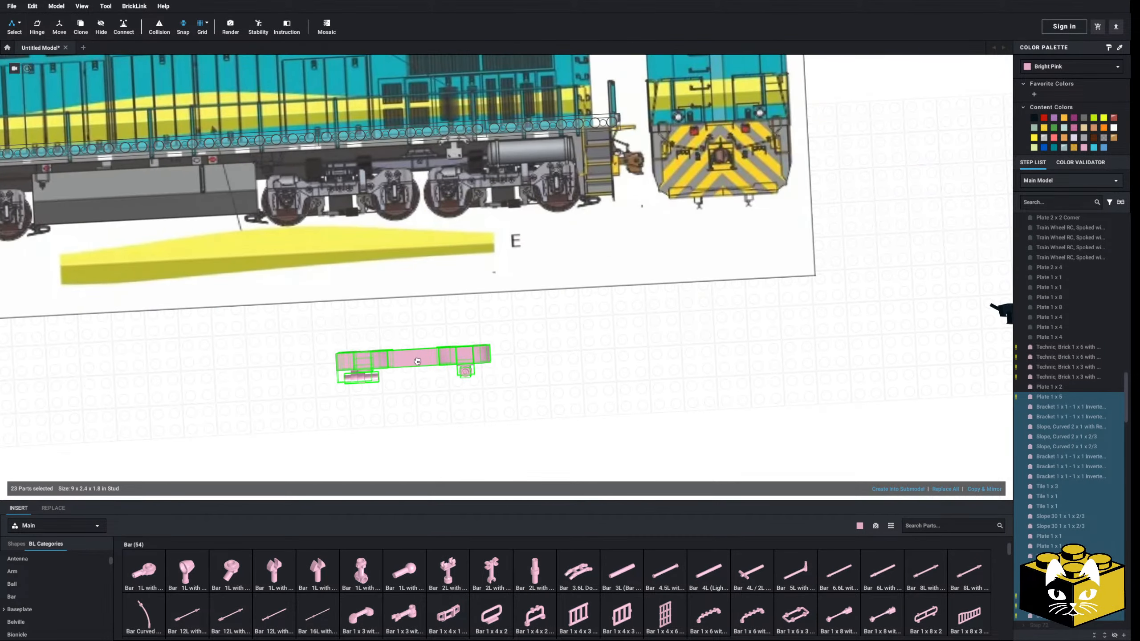
Move the selected side frame alongside the wheels of the locomotive model's two-axle truck, lined up with both axles
right_click_drag(424, 366, 415, 345)
left_click_drag(415, 373, 613, 382)
middle_click_drag(613, 381, 448, 373)
left_click_drag(449, 373, 563, 377)
scroll(383, 367, "up", 4)
middle_click_drag(384, 367, 581, 384)
left_click_drag(582, 384, 402, 349)
right_click_drag(401, 349, 421, 383)
left_click_drag(421, 383, 438, 352)
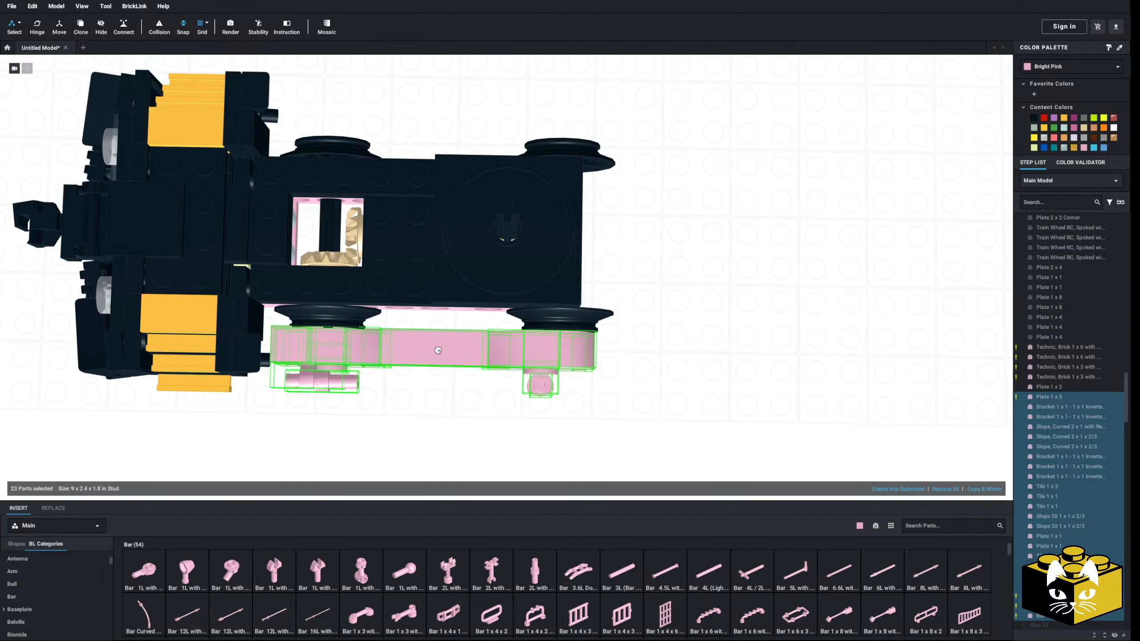
right_click_drag(438, 351, 440, 320)
middle_click_drag(440, 320, 460, 381)
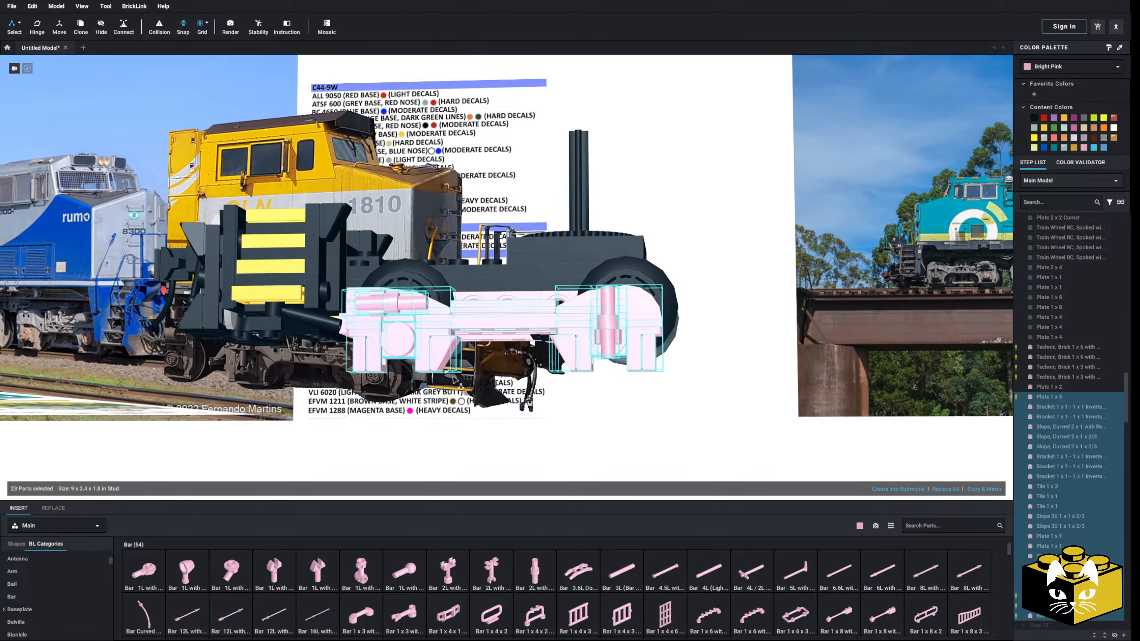
Raise the side frame to cover the truck's wheels, then restore single-part selection and clear the selection
right_click_drag(460, 382, 428, 382)
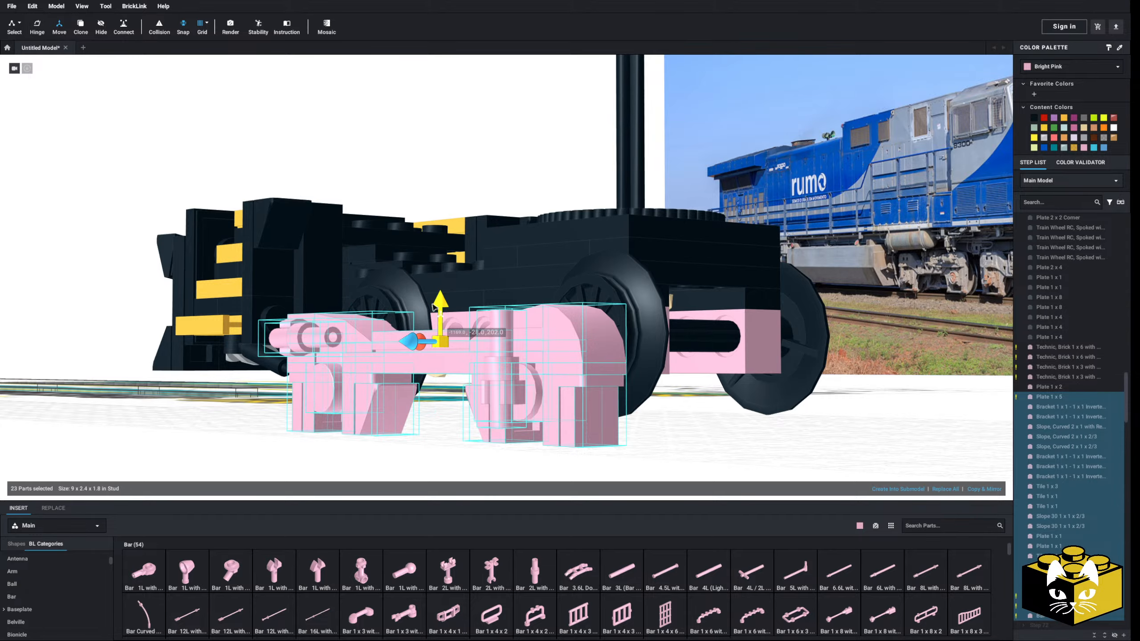
left_click_drag(443, 306, 445, 225)
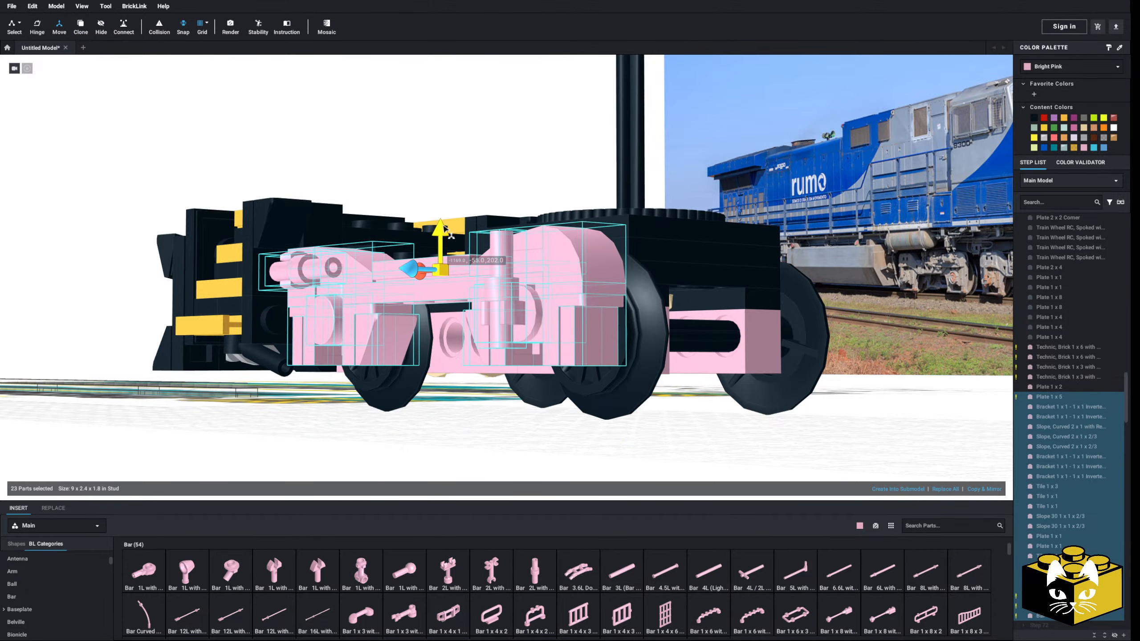
right_click_drag(449, 237, 489, 241)
left_click_drag(512, 230, 512, 238)
right_click_drag(498, 353, 479, 360)
right_click_drag(467, 354, 488, 363)
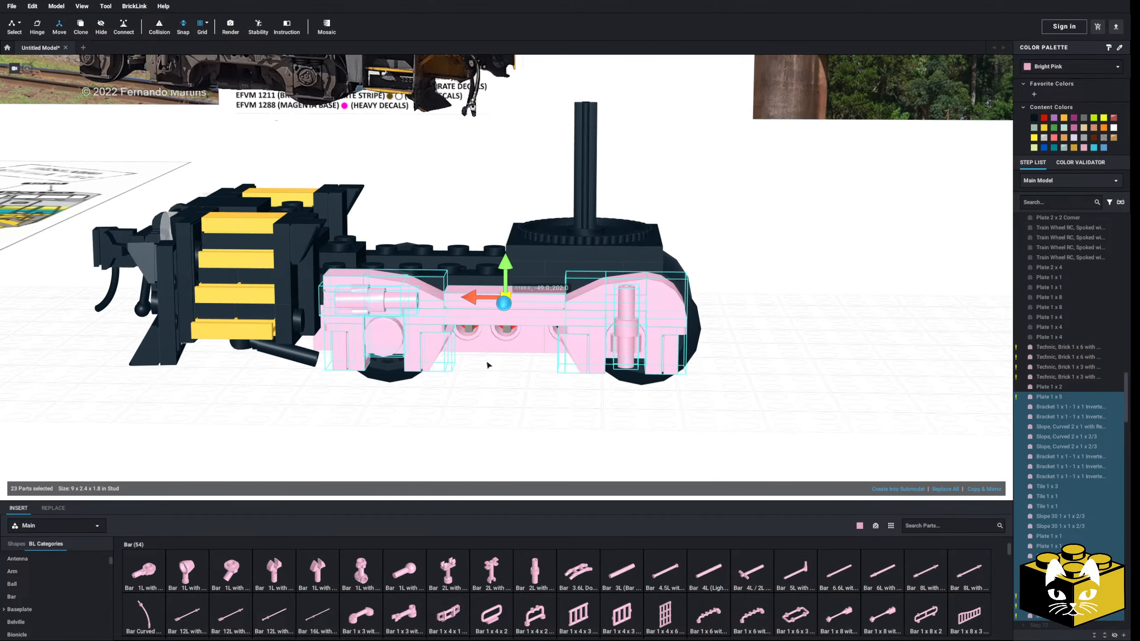
left_click(19, 27)
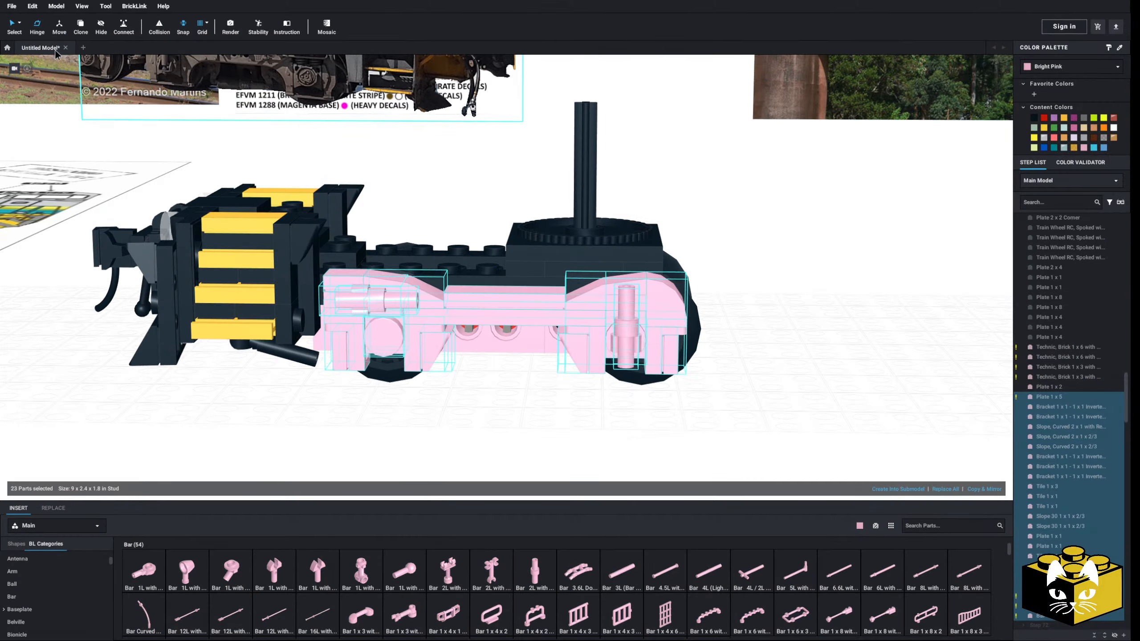
left_click(412, 397)
Compare the mounted side frame with the drawing's truck, examining the area between the two axles and the Technic brick behind
right_click_drag(401, 383, 424, 368)
scroll(403, 373, "up", 4)
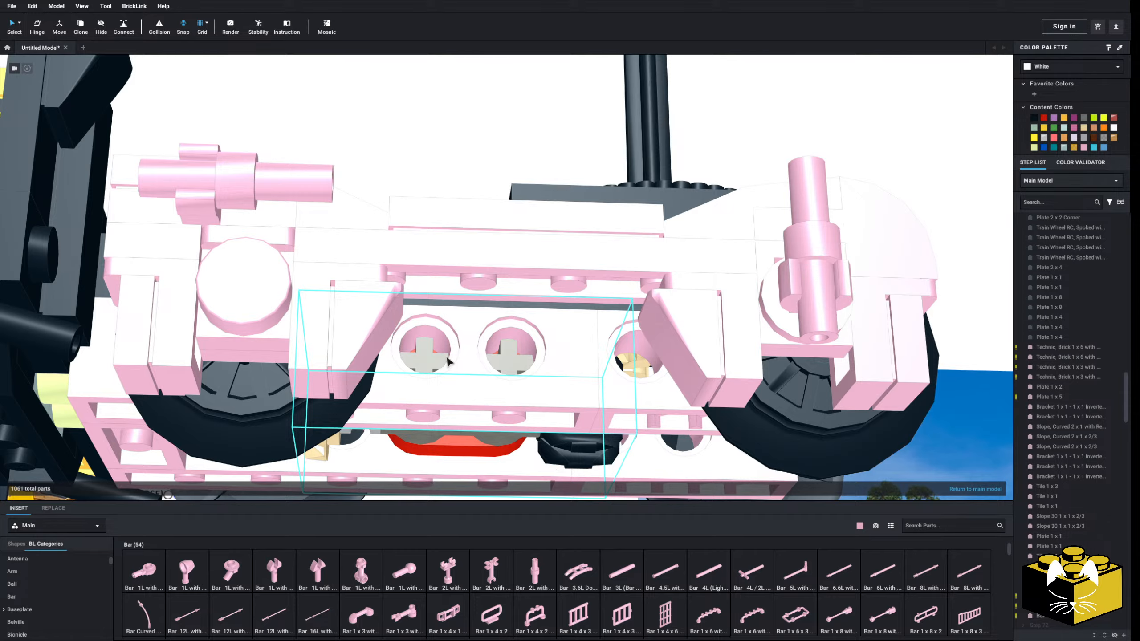
scroll(449, 363, "down", 5)
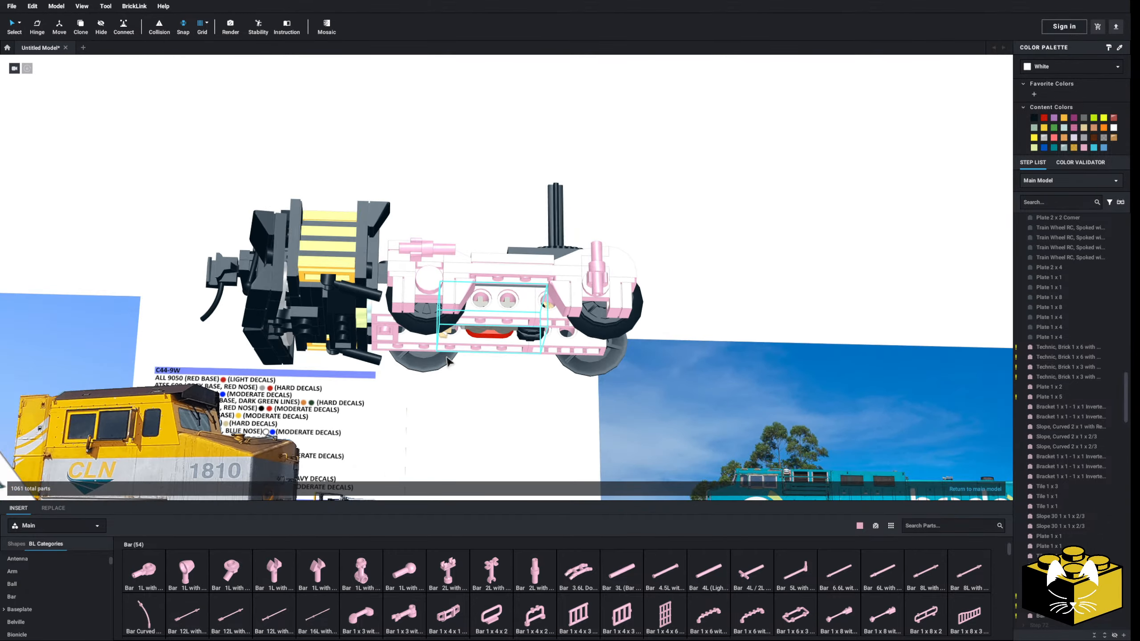
right_click_drag(449, 363, 504, 408)
middle_click_drag(504, 407, 600, 406)
scroll(600, 406, "up", 10)
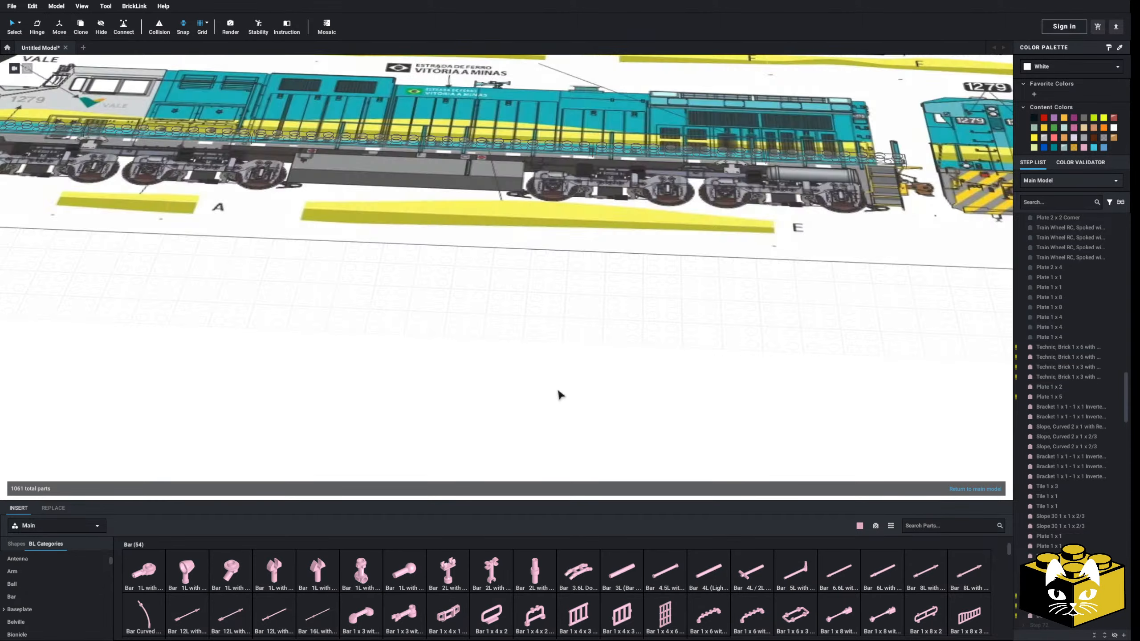
scroll(682, 407, "down", 3)
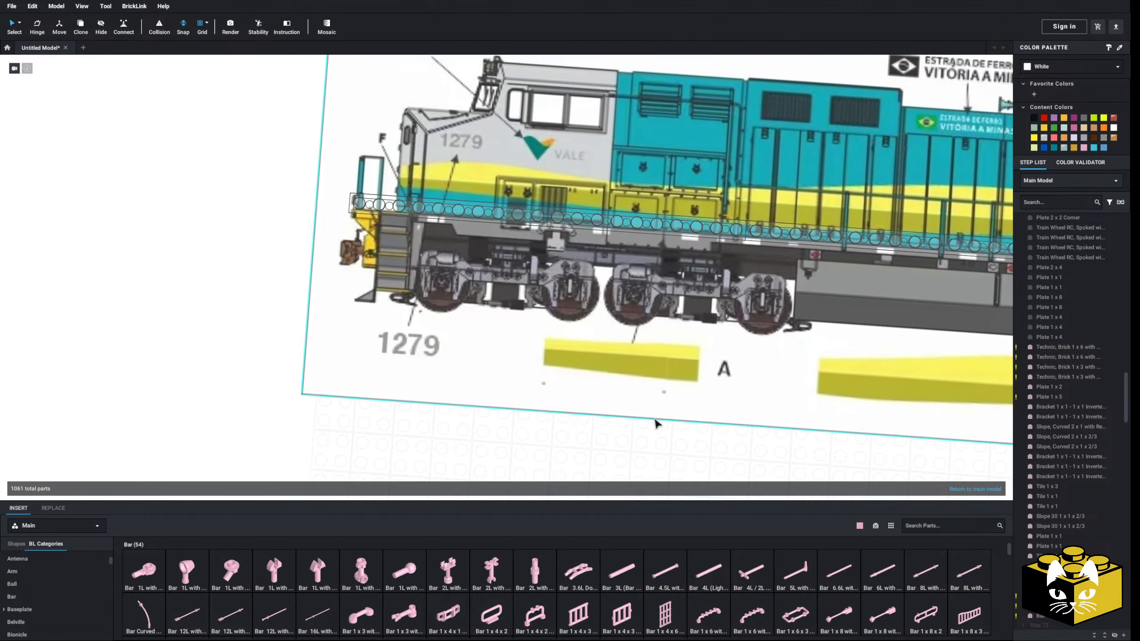
scroll(646, 418, "up", 8)
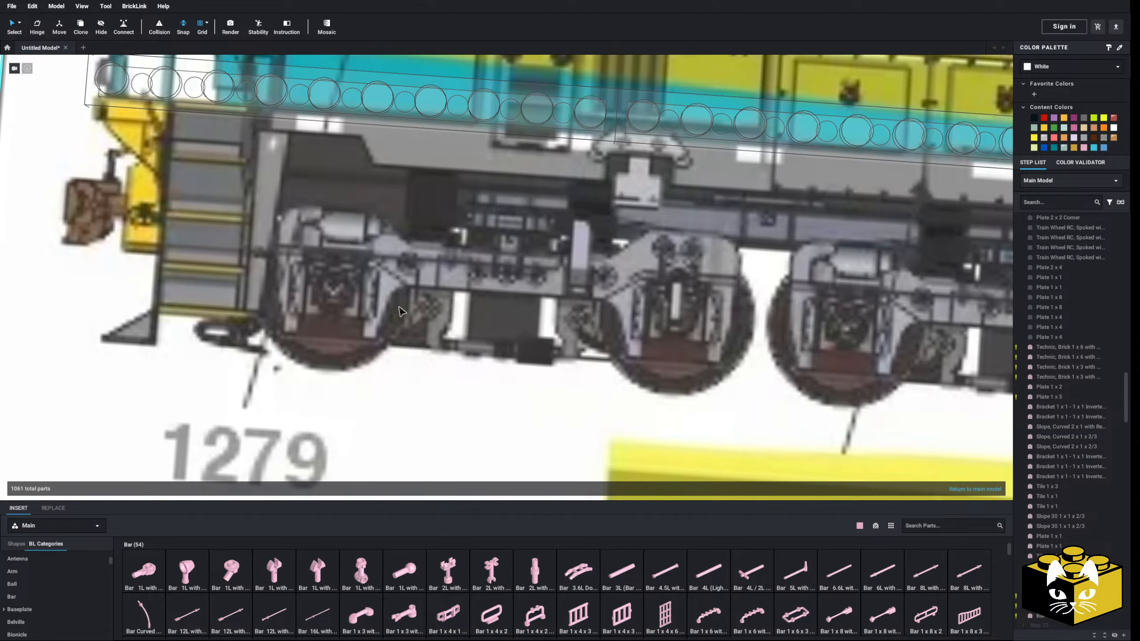
scroll(491, 349, "down", 5)
scroll(527, 416, "up", 3)
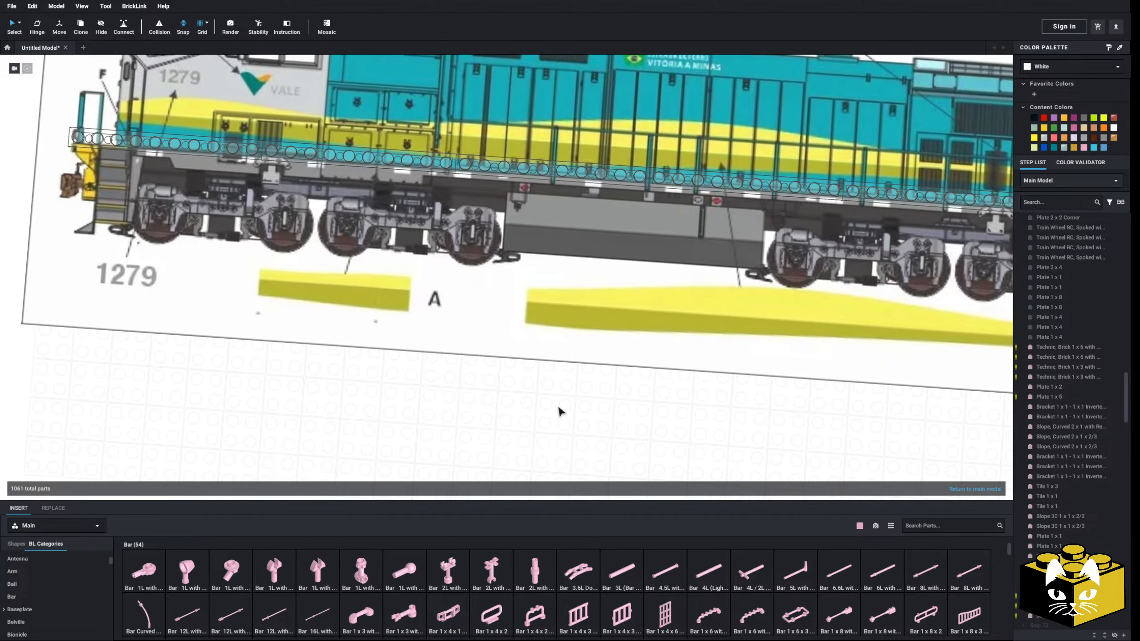
mouse_move(653, 423)
middle_mouse_down()
mouse_move(570, 390)
mouse_move(424, 372)
mouse_move(165, 304)
middle_mouse_up()
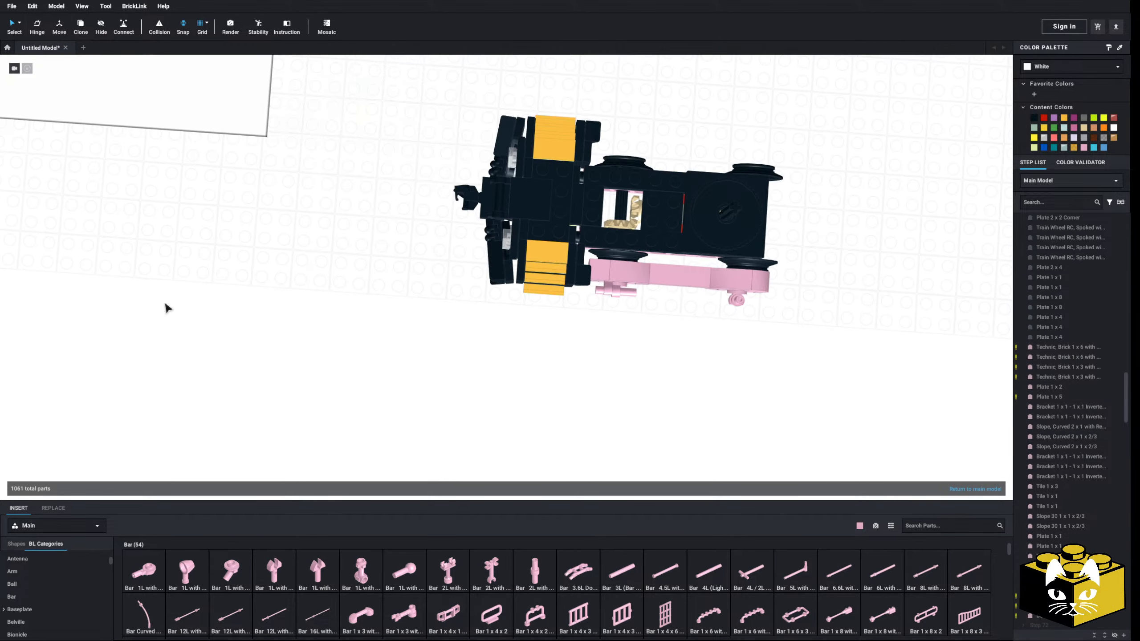
right_click_drag(165, 304, 399, 316)
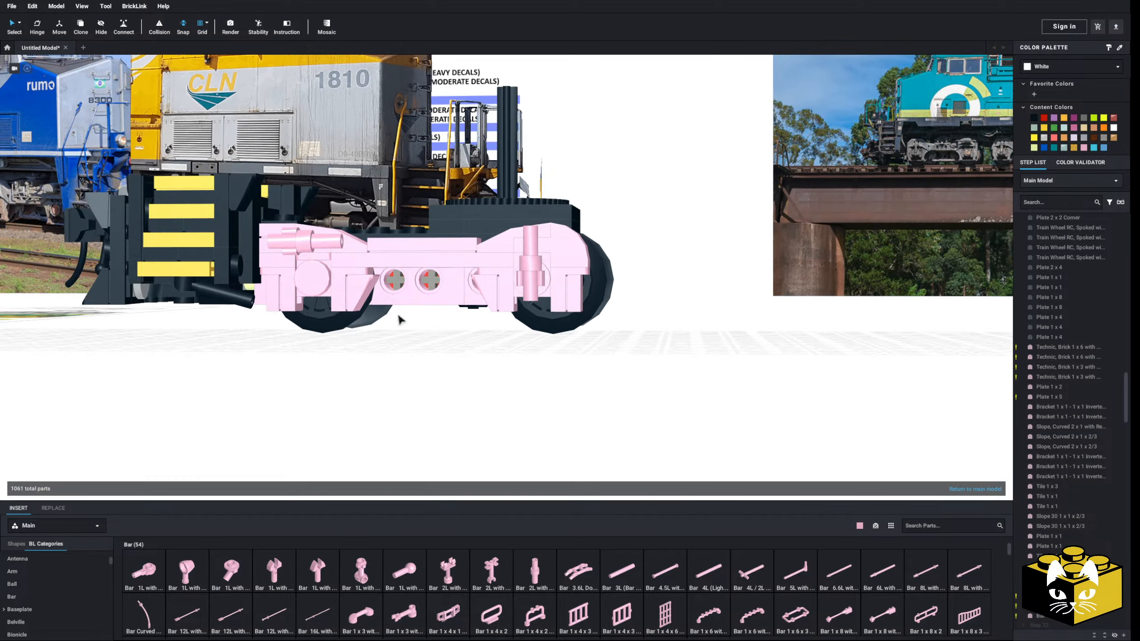
scroll(432, 365, "up", 4)
scroll(425, 400, "down", 1)
scroll(36, 598, "up", 2)
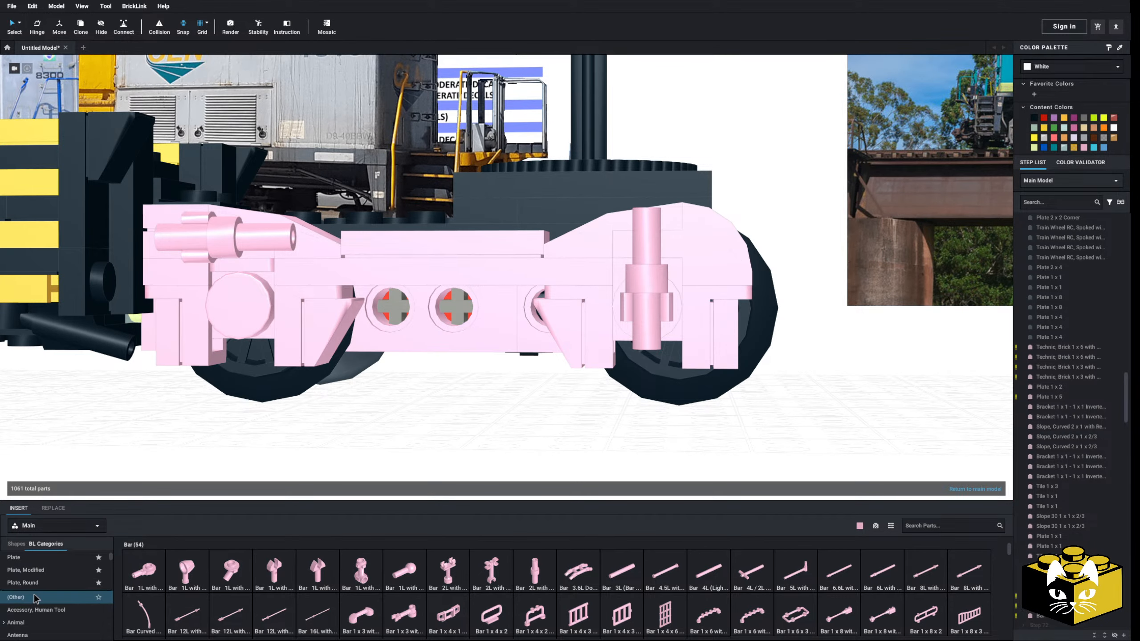
Look through the modified plates and open the Bracket parts
left_click(37, 571)
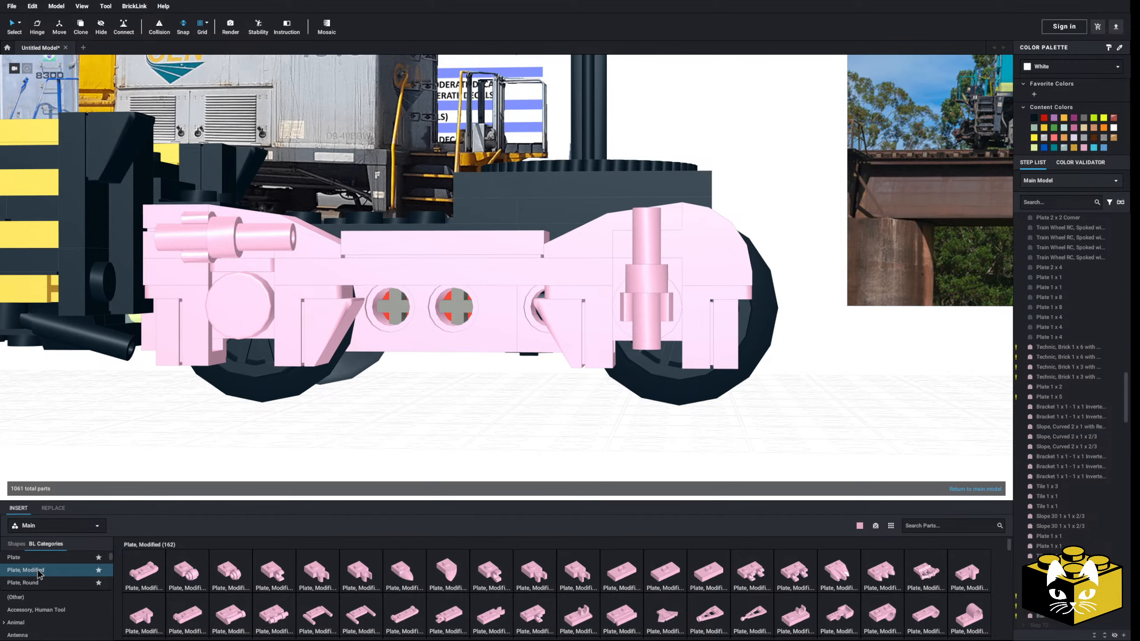
scroll(63, 599, "down", 2)
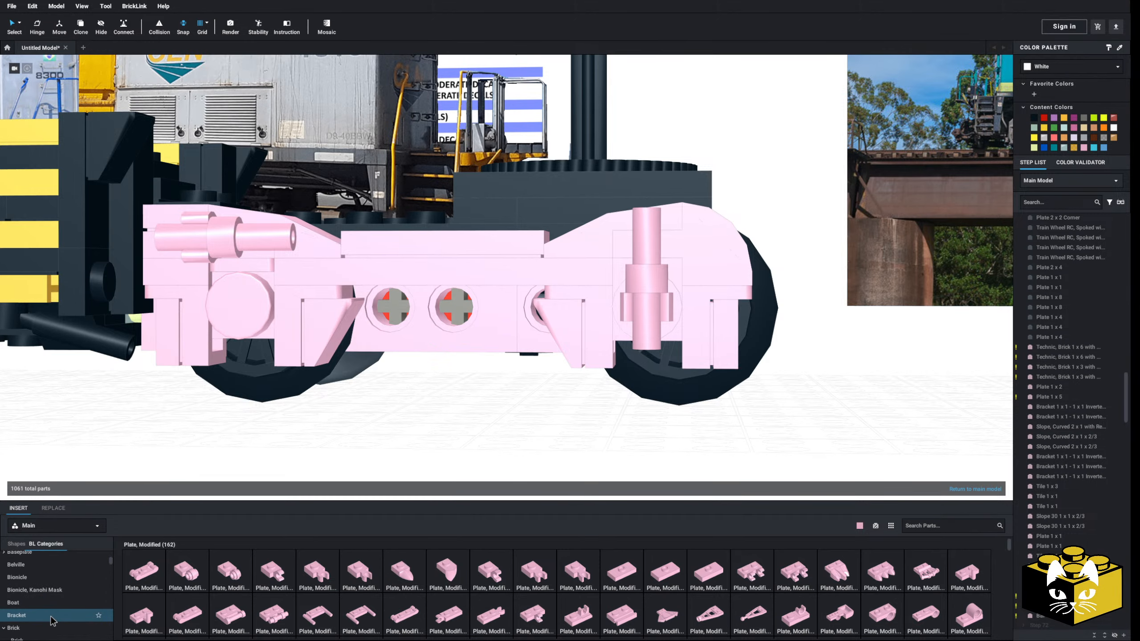
left_click(18, 615)
Try a 1 x 1 bracket on the Technic brick between the axles and delete it
left_click(193, 580)
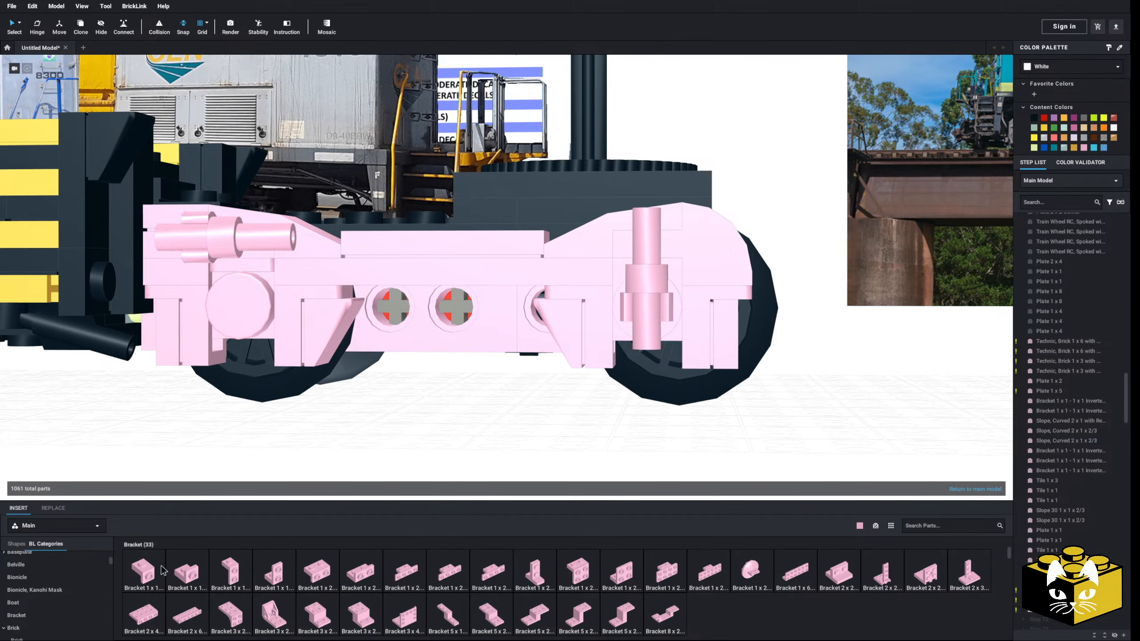
left_click(456, 321)
left_click(452, 320)
right_click_drag(451, 320, 440, 315)
key("Delete")
Insert an inverted Bracket 1 x 1 - 1 x 1 on the Technic brick between the two axles, behind the side frame
middle_click_drag(643, 391, 582, 392)
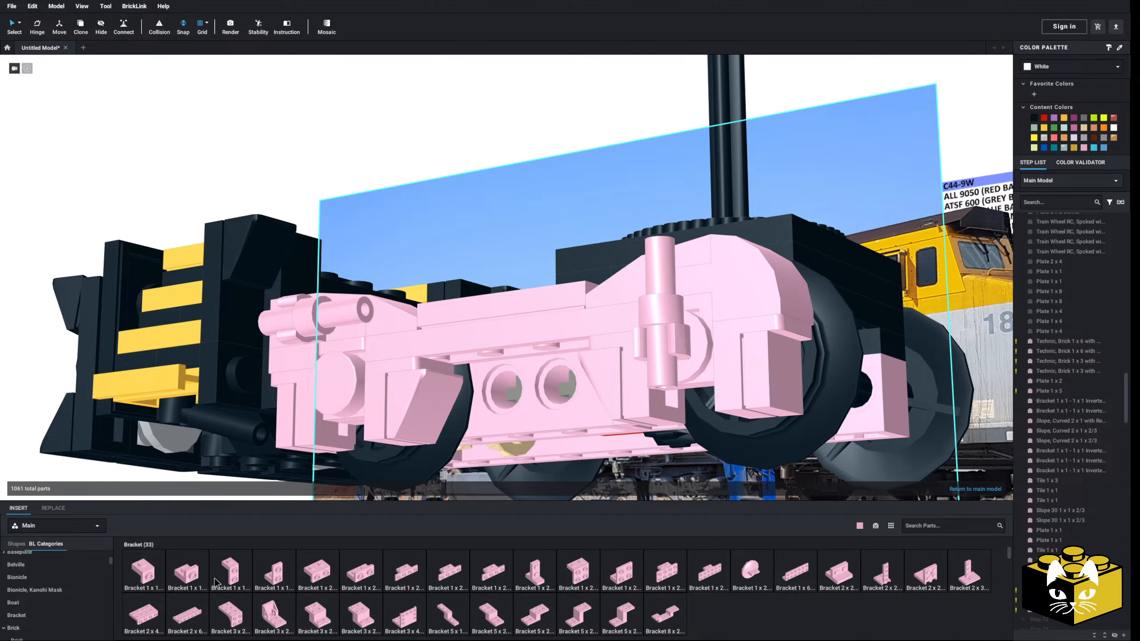
left_click(185, 579)
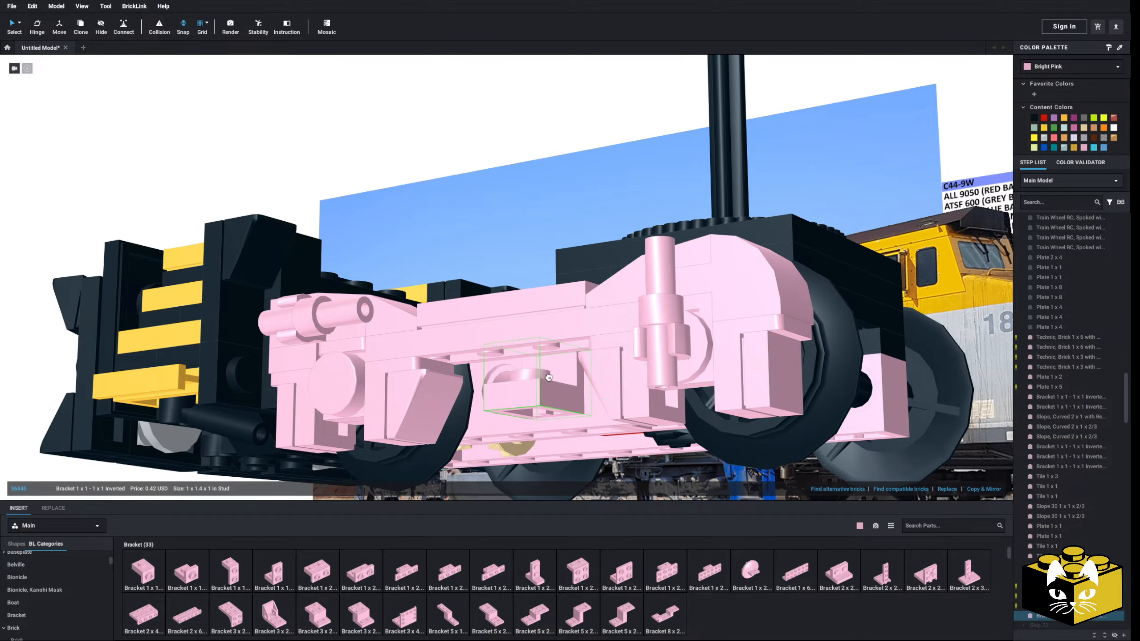
right_click_drag(546, 376, 467, 427)
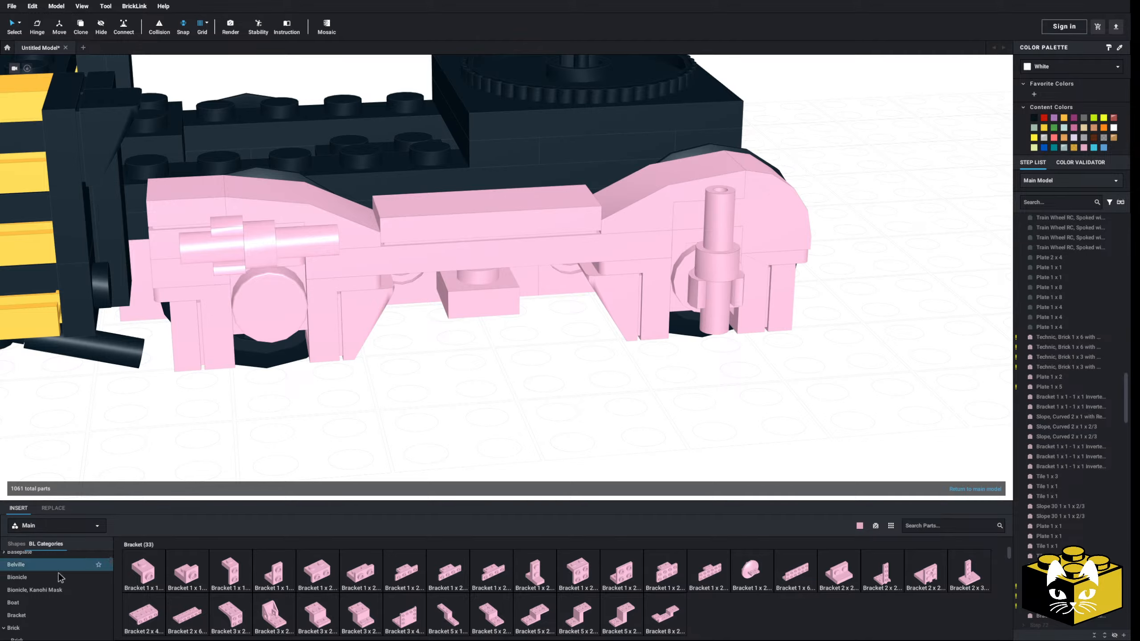
Insert two Plate 1 x 1 pieces at the bracket to bridge the gap between the truck and the side frame
scroll(60, 578, "up", 5)
left_click(13, 558)
left_click(144, 572)
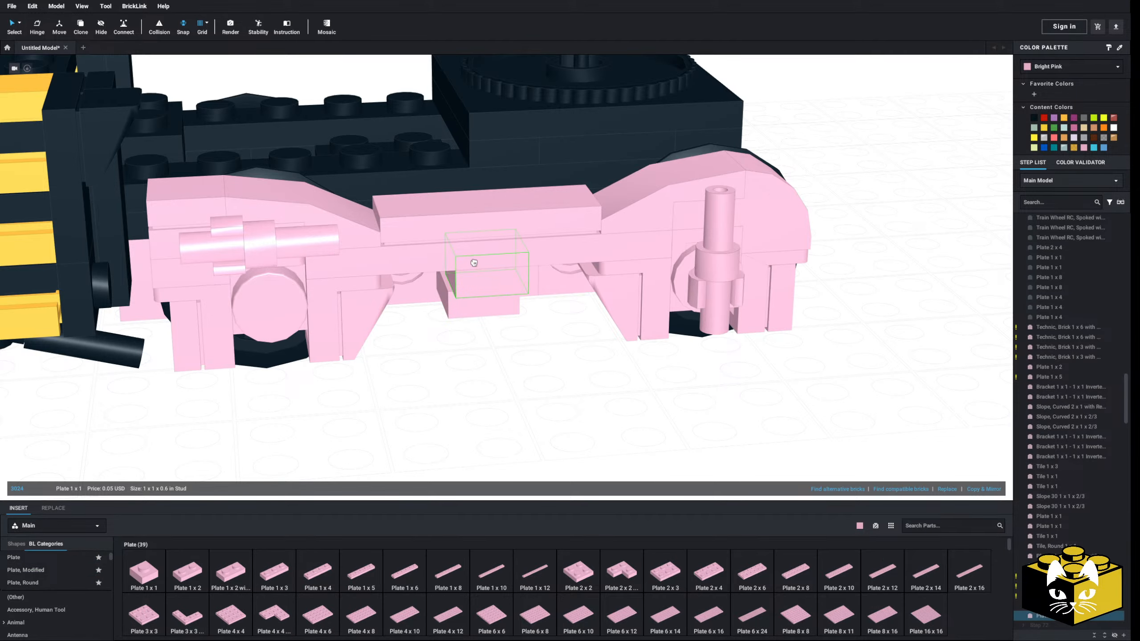
right_click_drag(472, 353, 489, 417)
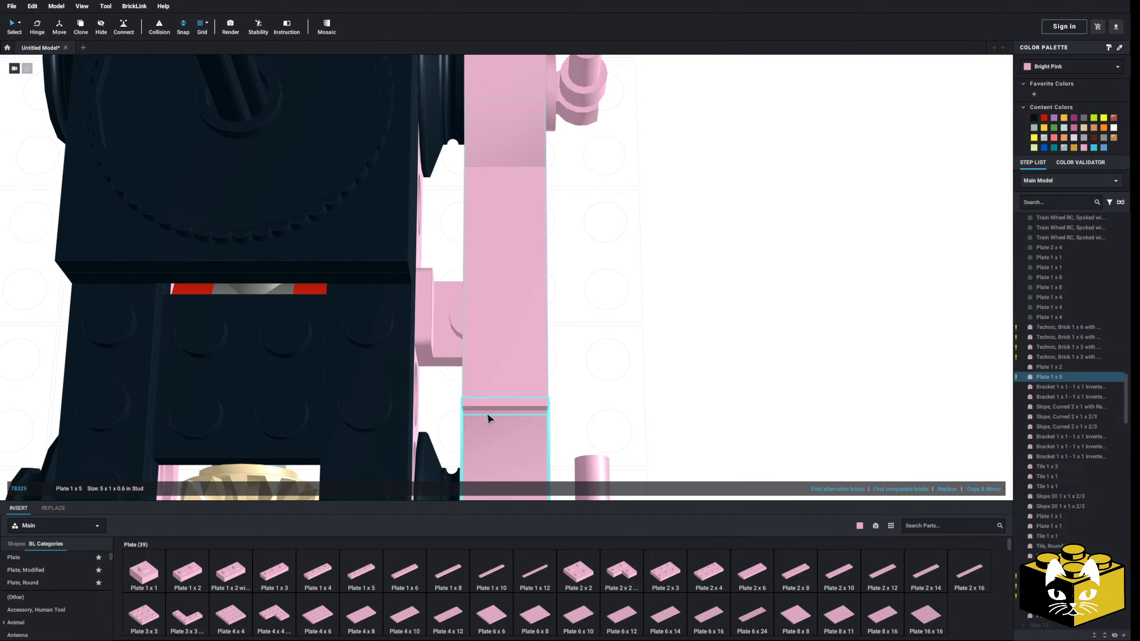
left_click_drag(439, 317, 473, 326)
left_click(144, 573)
left_click(429, 330)
left_click(635, 333)
Detach the connected side frame with its added plates and reattach it to the truck at the middle, checking its fit
right_click_drag(635, 333, 417, 390)
left_click_drag(478, 258, 368, 220)
left_click(399, 279)
right_click_drag(399, 287, 448, 255)
left_click(508, 290)
left_click_drag(417, 182, 250, 464)
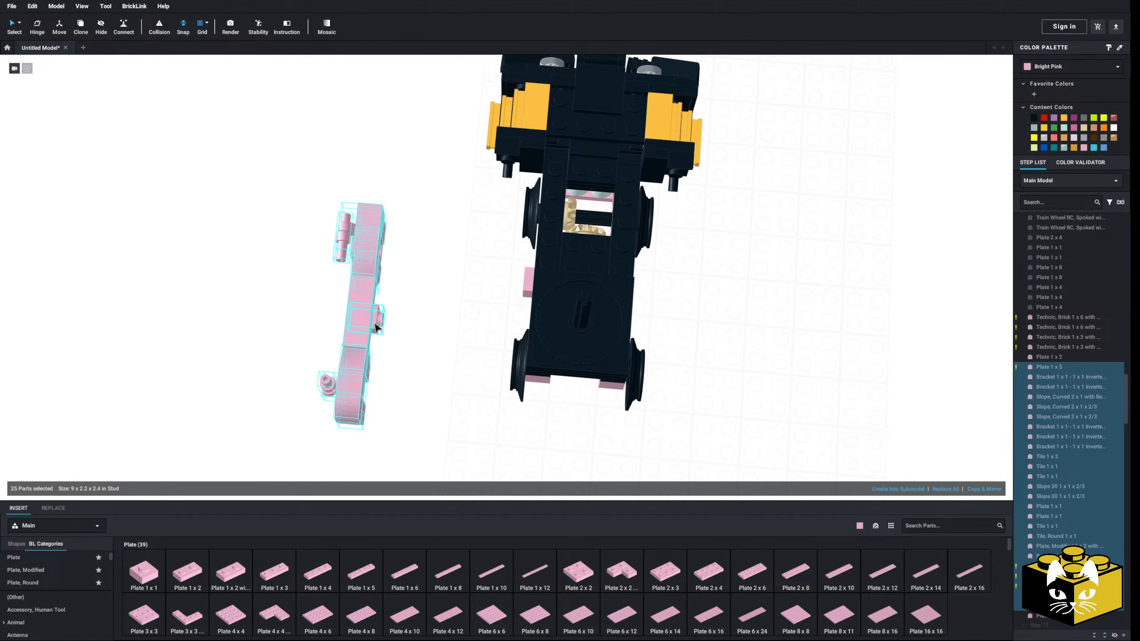
left_click_drag(376, 326, 521, 290)
left_click(412, 343)
right_click_drag(412, 342, 475, 396)
scroll(463, 430, "up", 5)
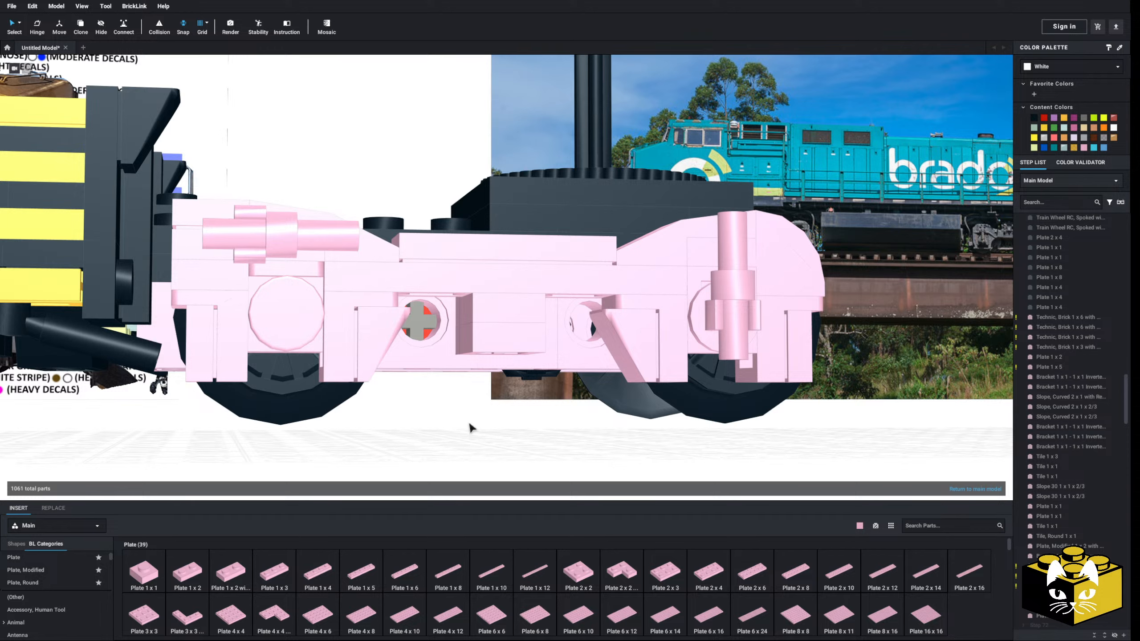
scroll(463, 428, "down", 10)
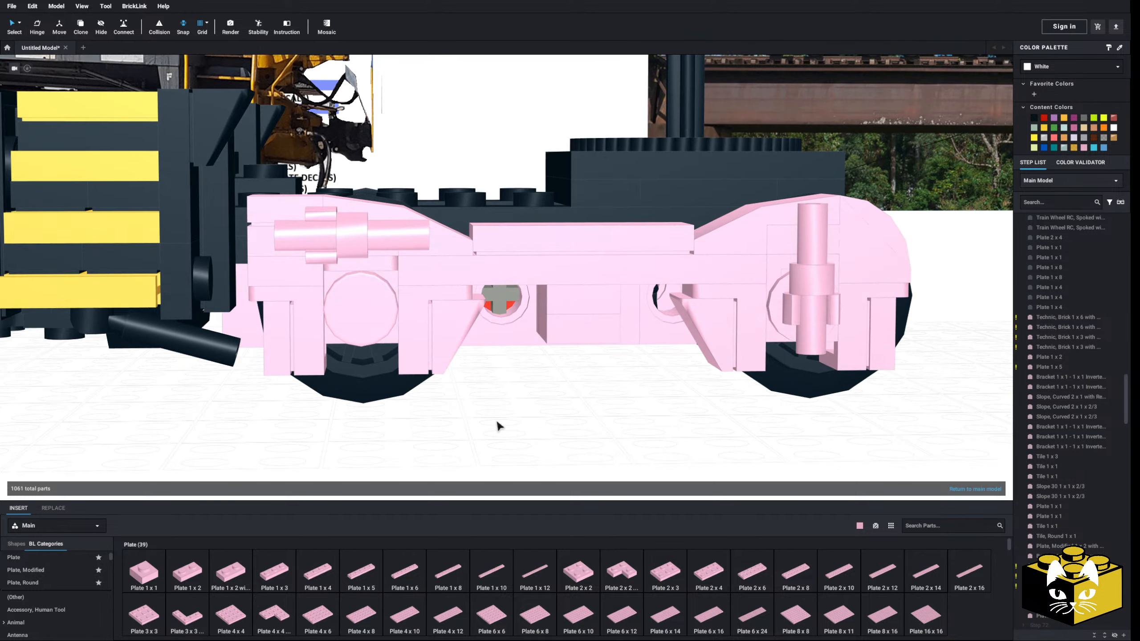
scroll(44, 575, "down", 3)
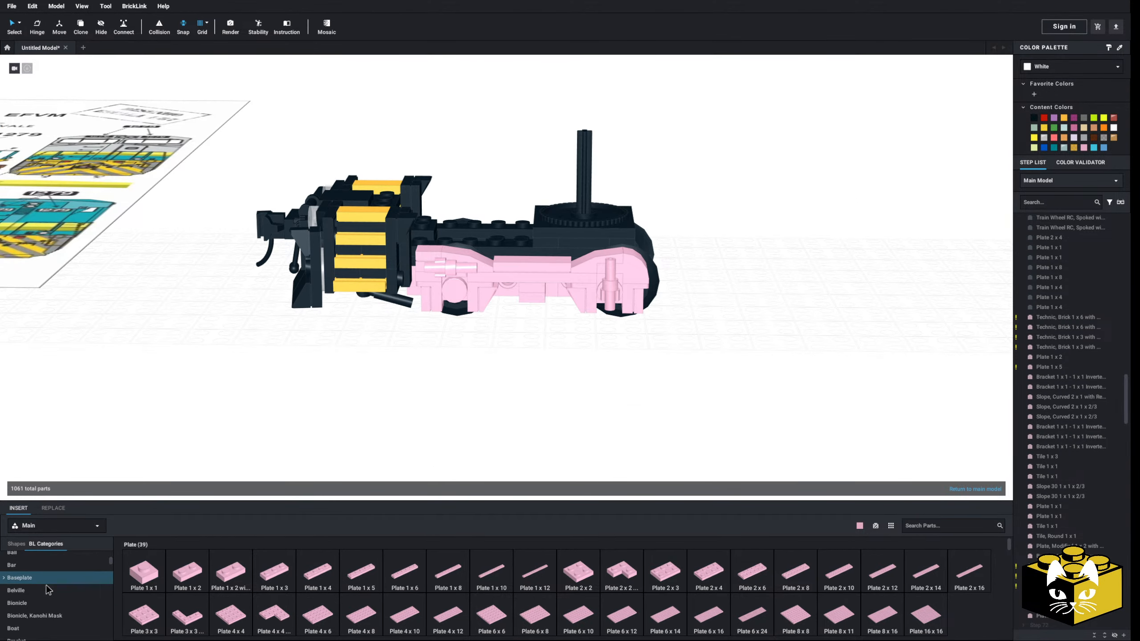
Try Bar 1L pieces with an angled hollow stud and with top and side studs in front of the truck and discard them
left_click(44, 577)
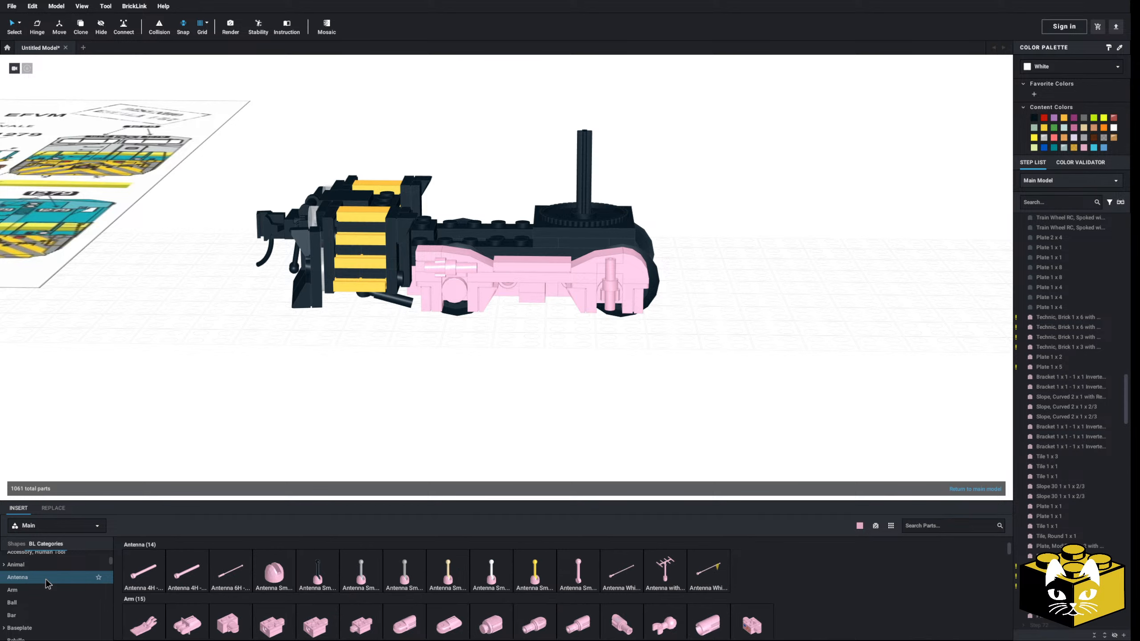
scroll(47, 580, "down", 3)
scroll(48, 584, "up", 2)
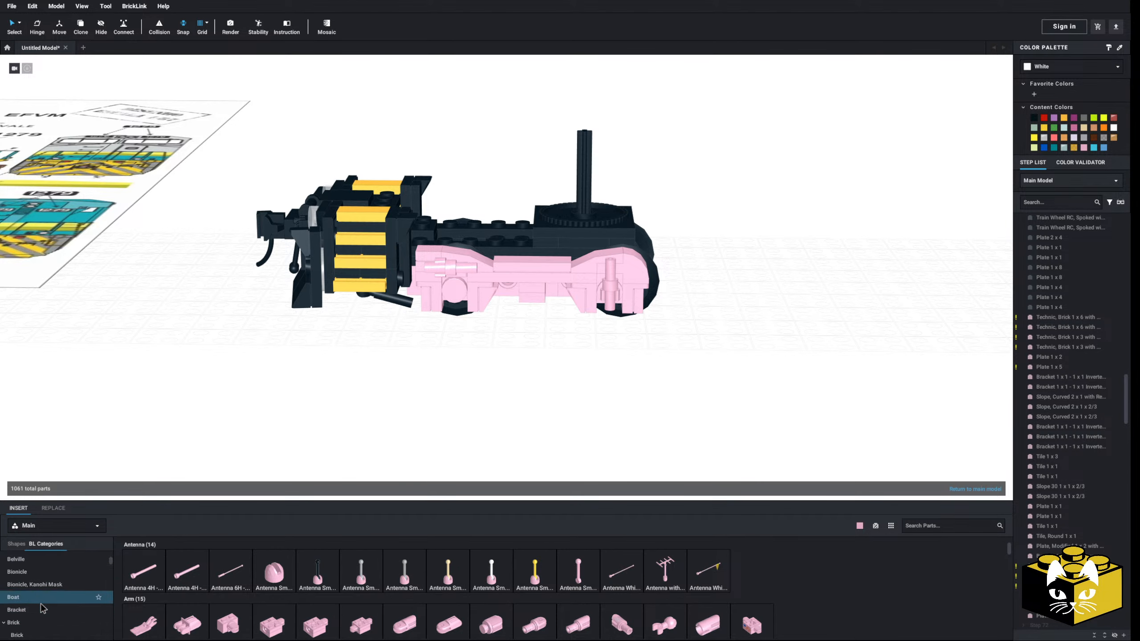
left_click(45, 589)
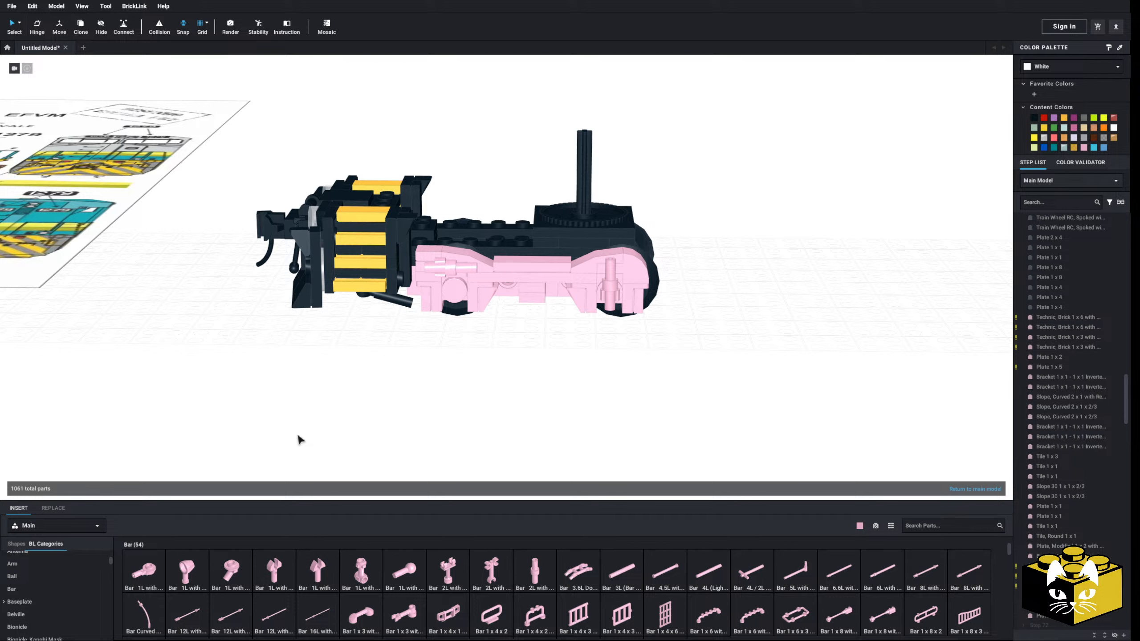
scroll(300, 440, "up", 2)
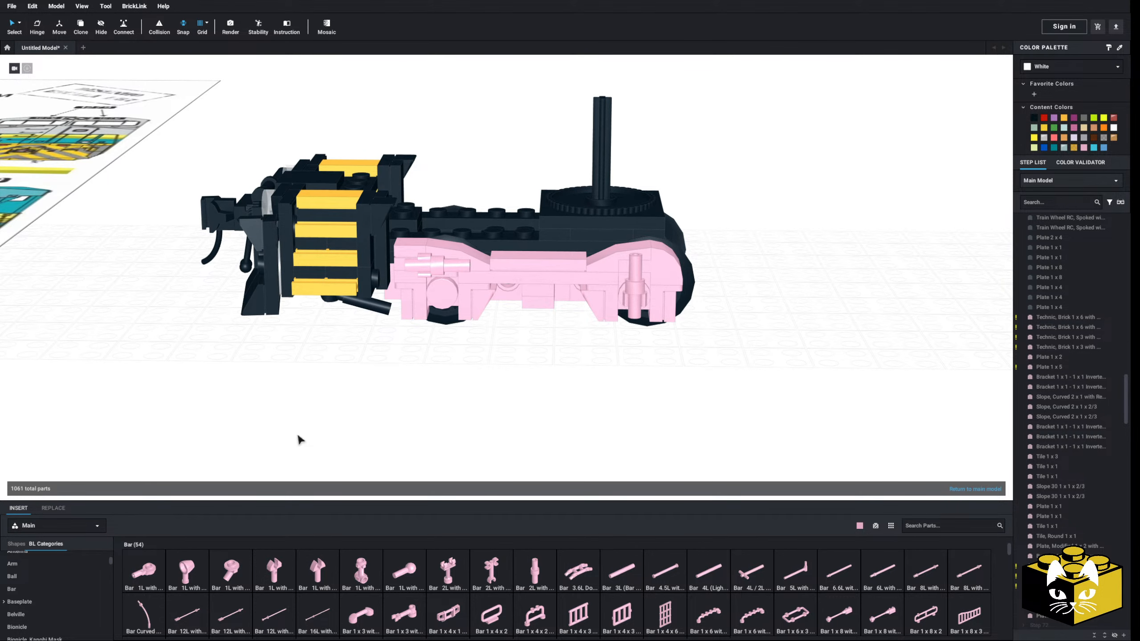
scroll(299, 440, "up", 2)
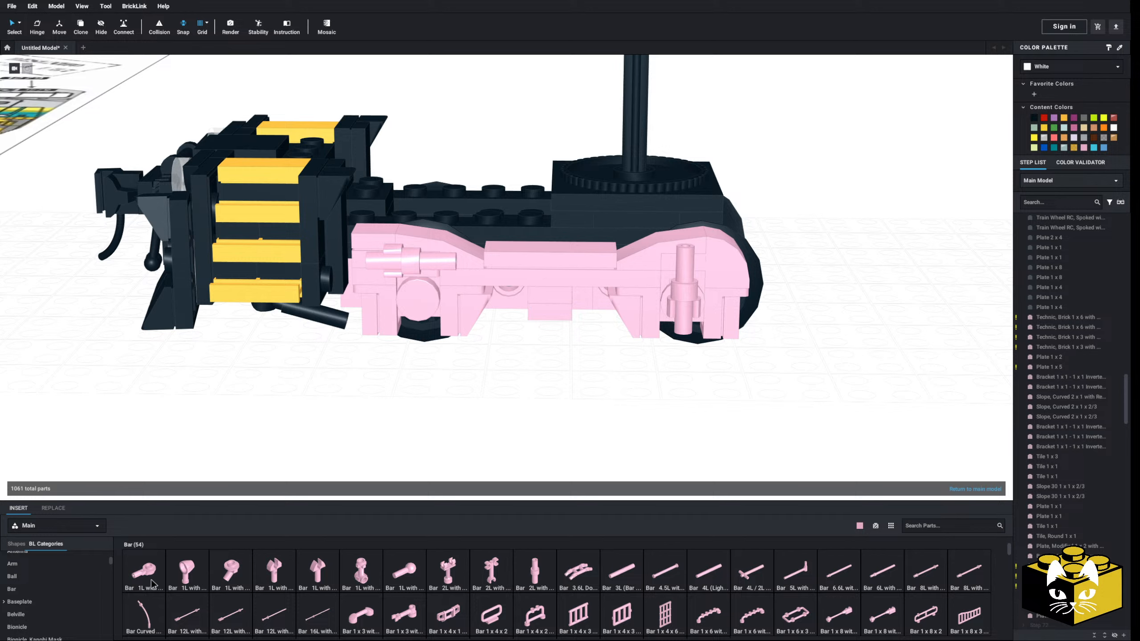
left_click(231, 582)
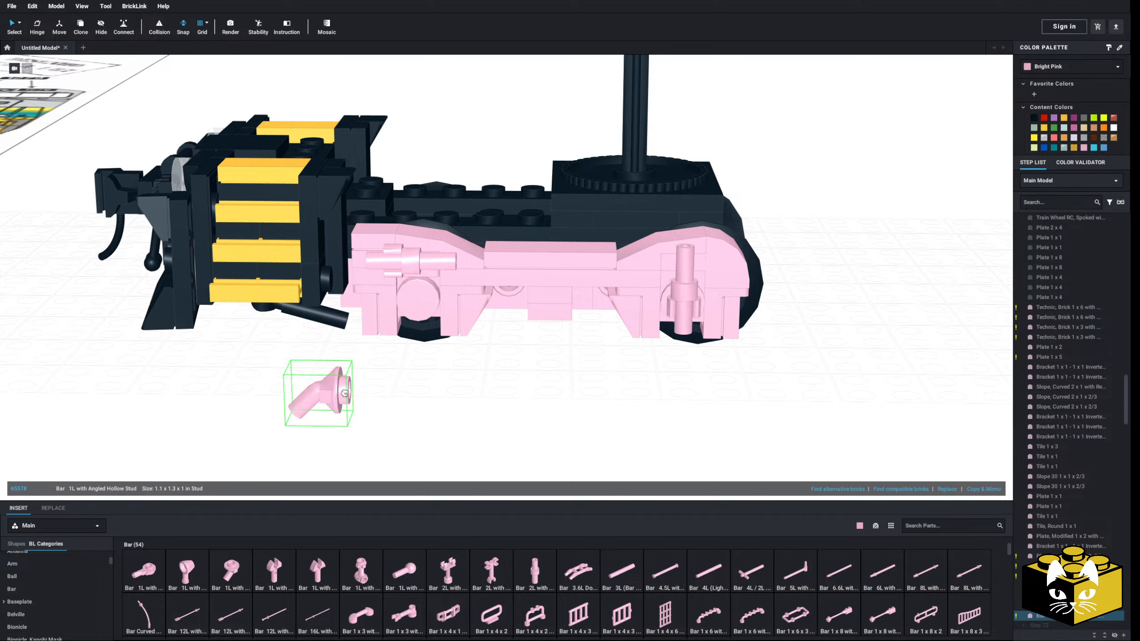
left_click(361, 570)
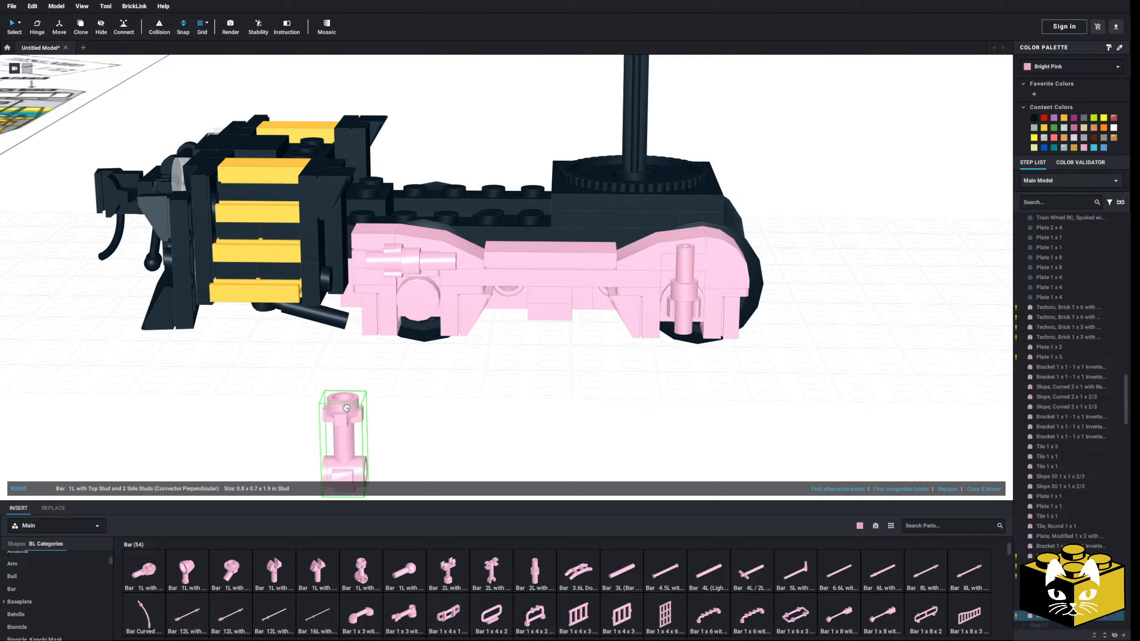
key("Escape")
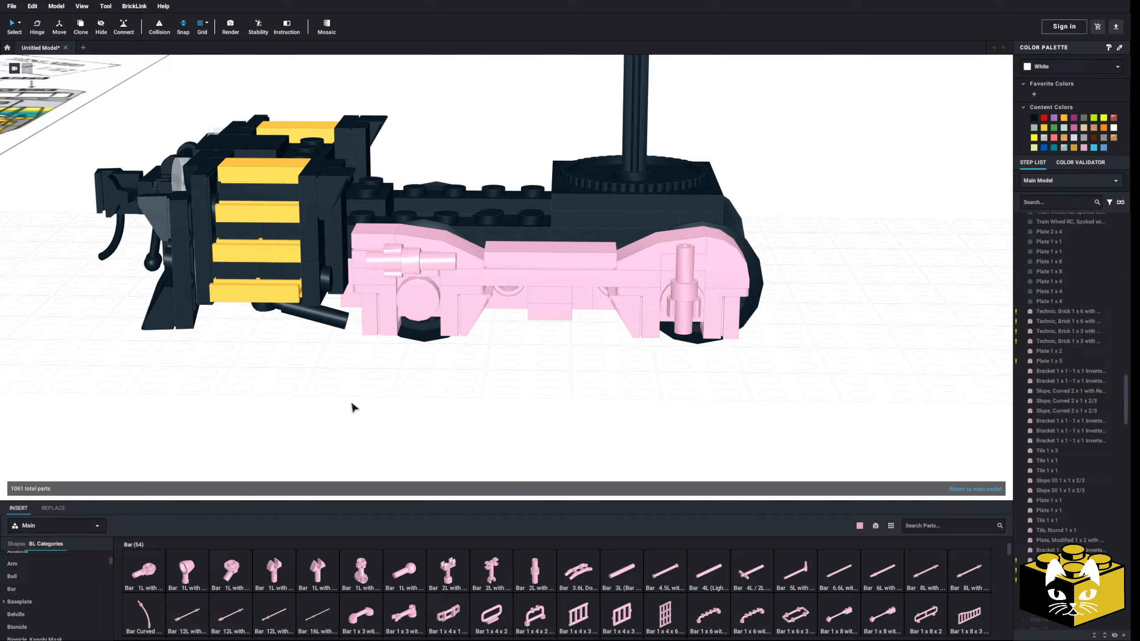
left_click(403, 556)
key("Escape")
Insert a Brick, Round 1 x 1 x 2/3 Half Circle Extended with Stud on Side at the rear end of the reference drawing's air tank
scroll(427, 415, "down", 8)
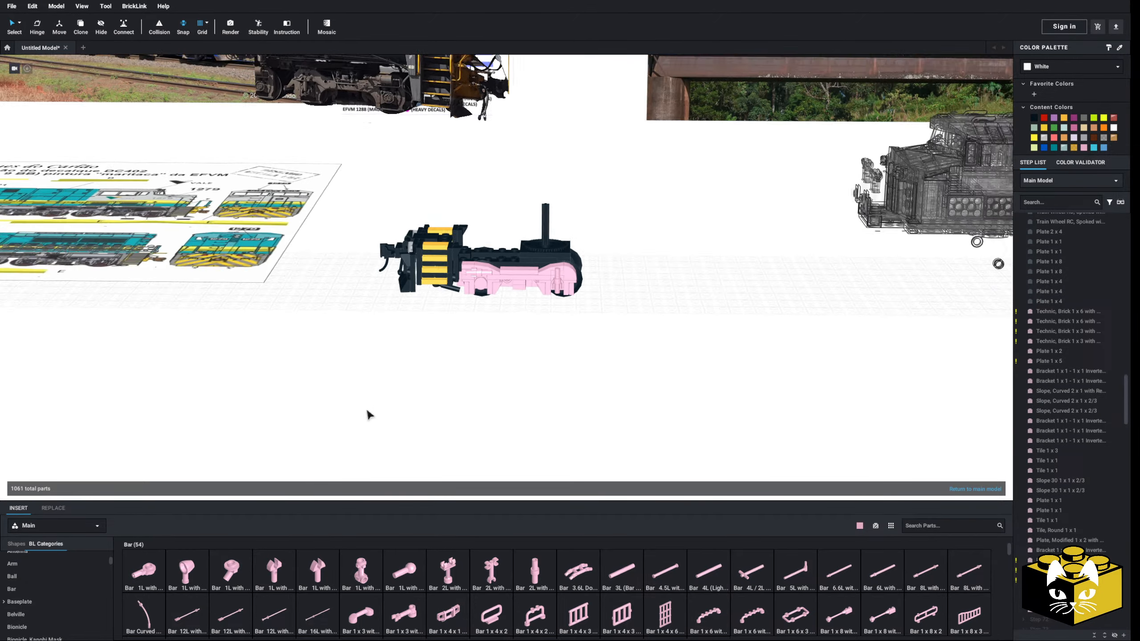
middle_click_drag(369, 411, 437, 399)
mouse_move(438, 399)
right_mouse_down()
mouse_move(453, 390)
mouse_move(449, 399)
right_mouse_up()
middle_click_drag(449, 399, 364, 463)
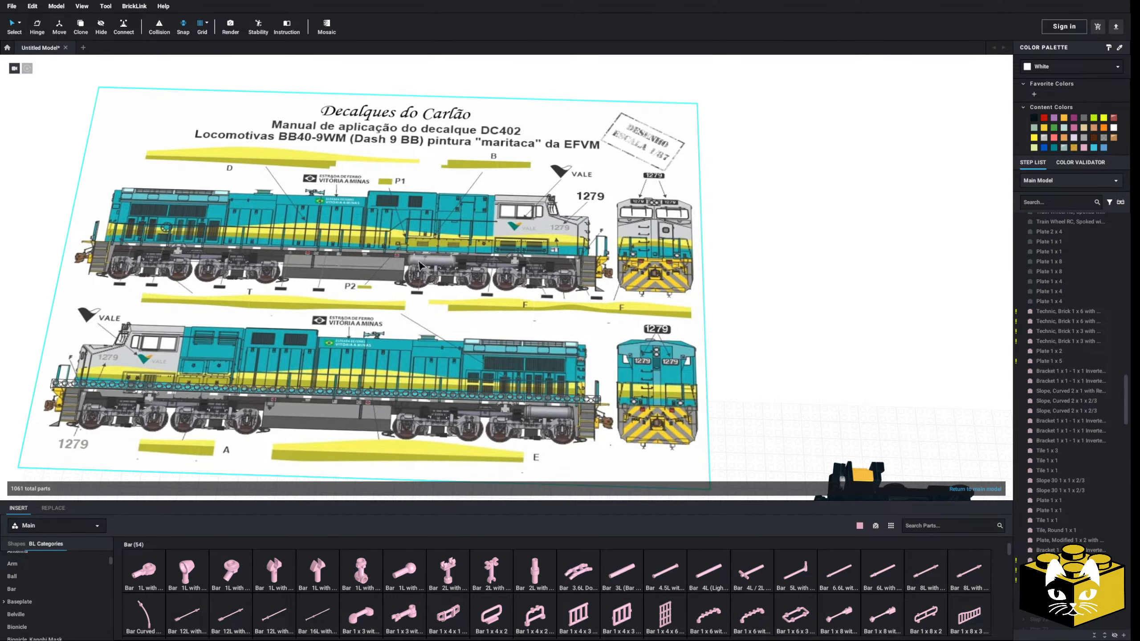
scroll(425, 261, "up", 5)
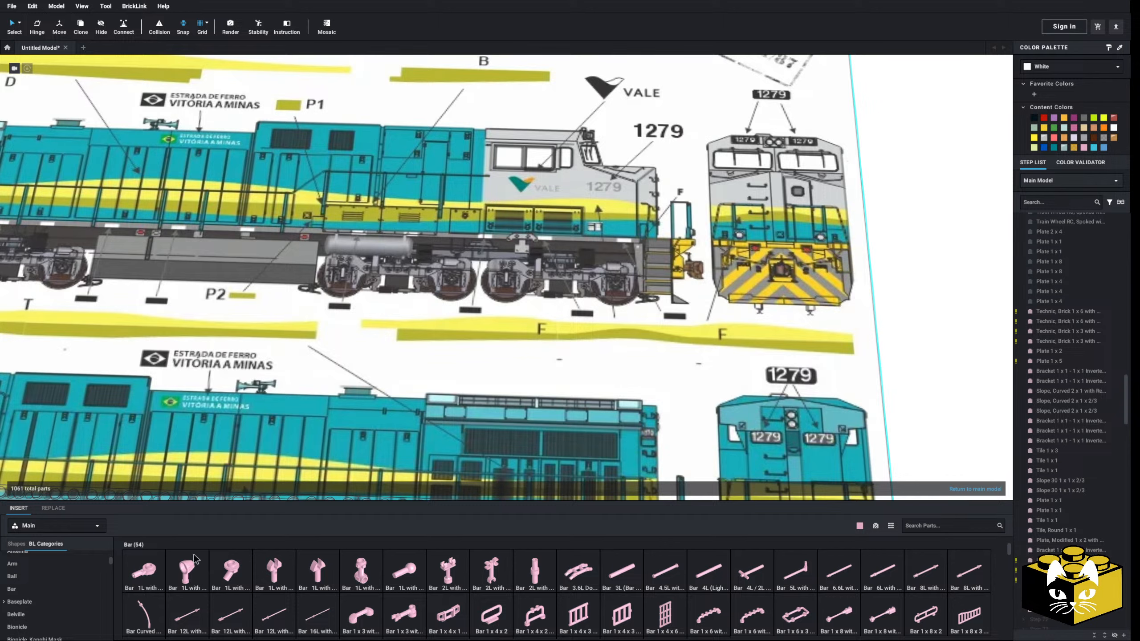
scroll(99, 591, "down", 3)
left_click(99, 590)
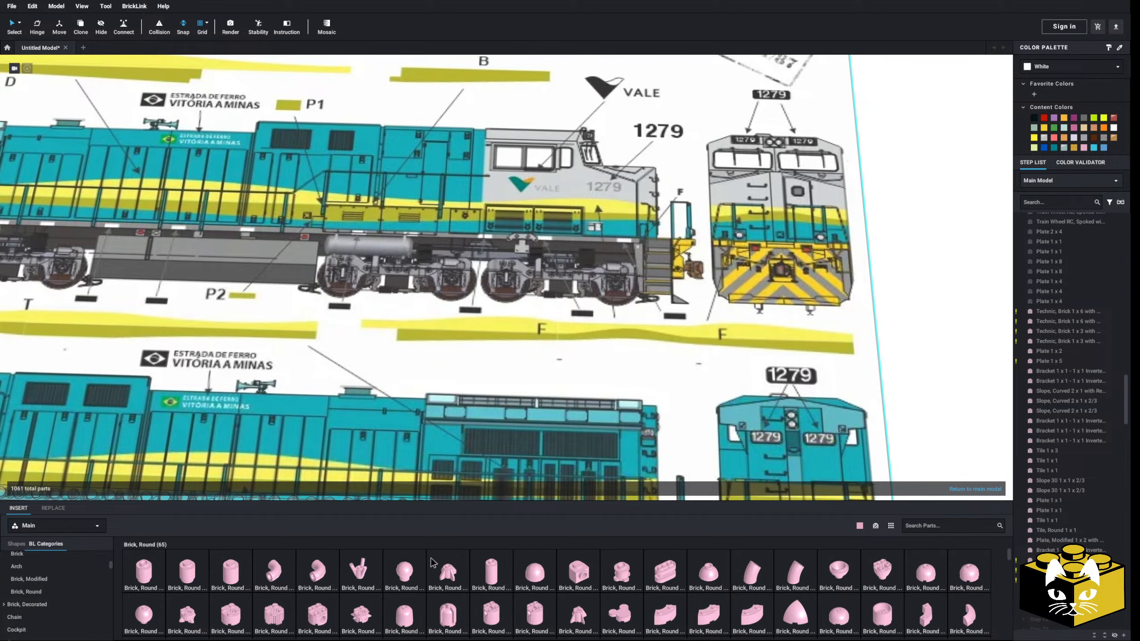
left_click(578, 577)
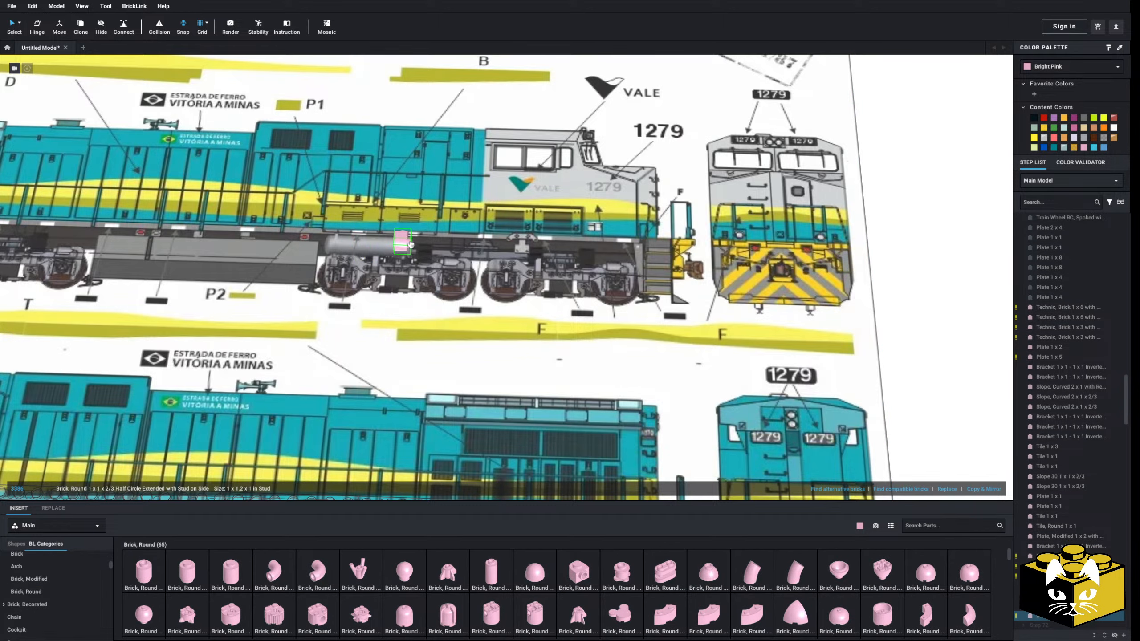
right_click_drag(411, 245, 411, 256)
middle_click_drag(411, 256, 505, 359)
scroll(508, 361, "up", 3)
scroll(559, 369, "up", 1)
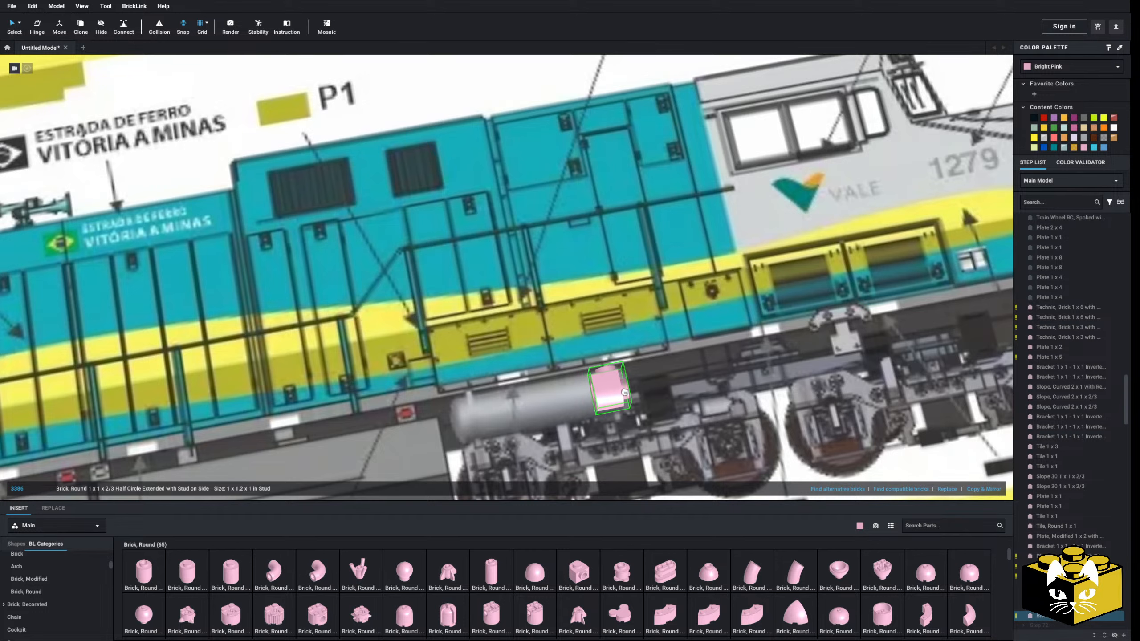
middle_click_drag(624, 392, 518, 373)
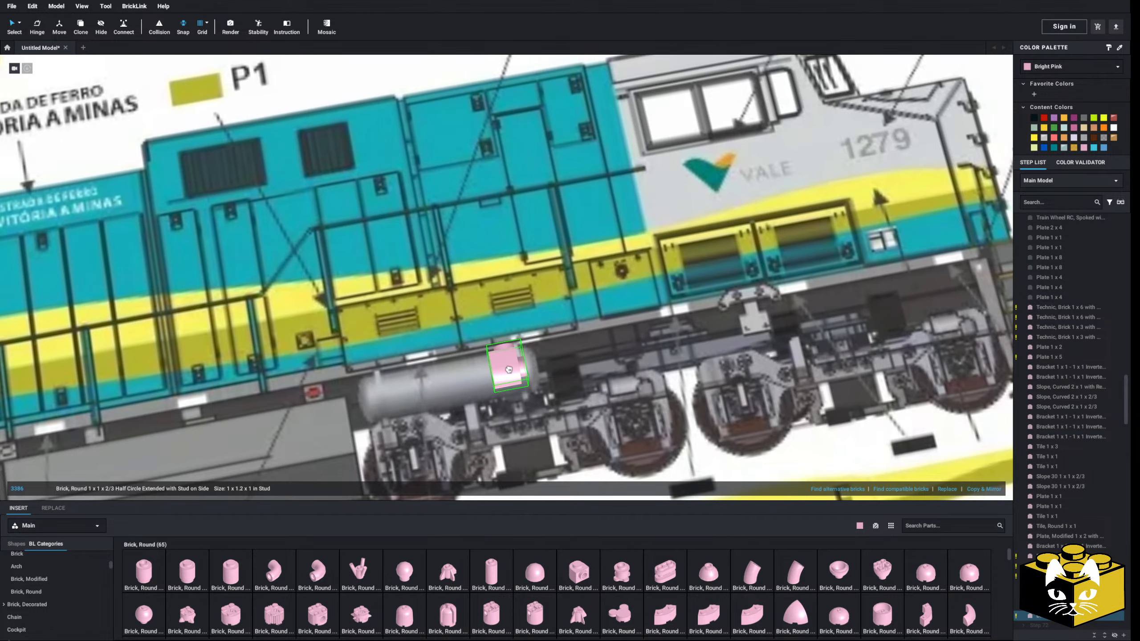
left_click(508, 370)
left_click_drag(508, 369, 369, 400)
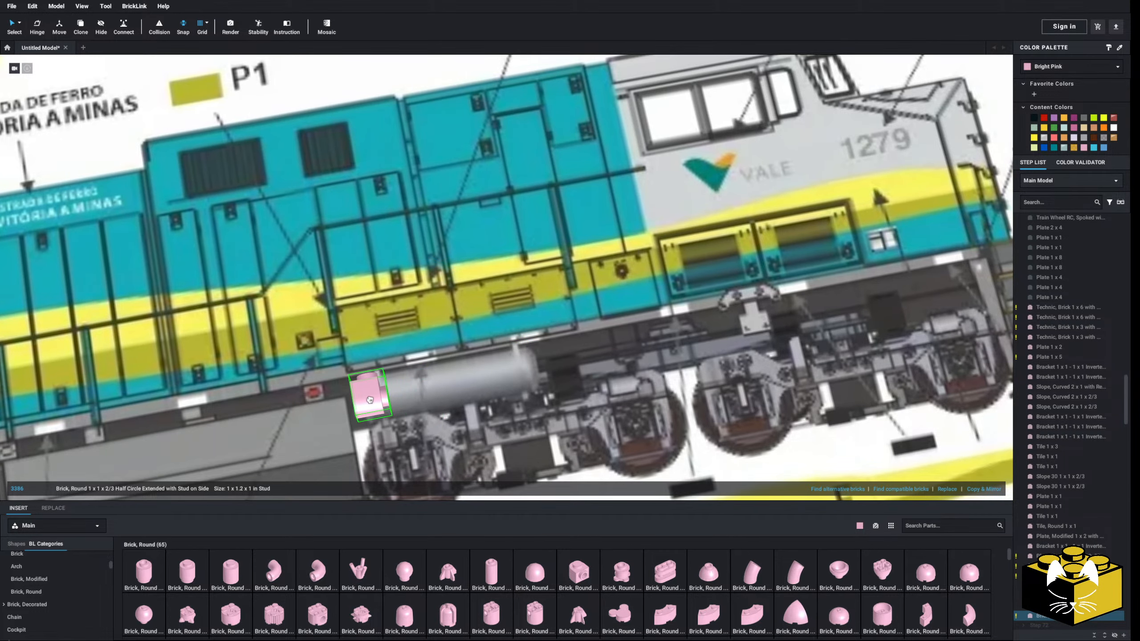
Add a Brick, Round 1 x 1 beside the half-circle brick and a copy of the half-circle brick beyond it along the drawn tank
scroll(383, 395, "down", 5)
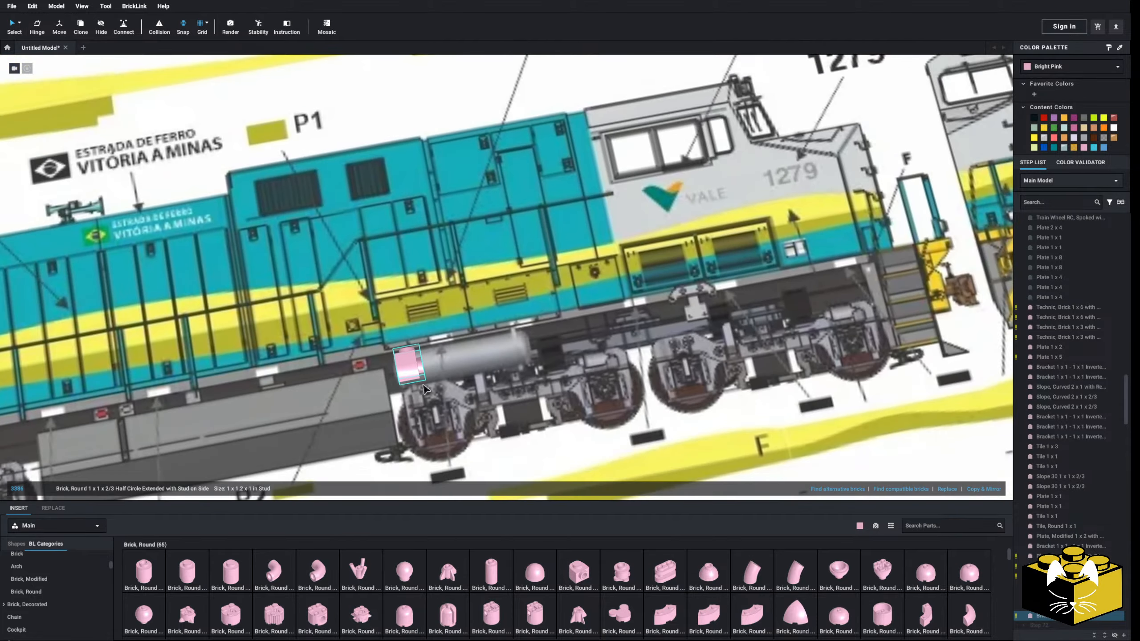
scroll(383, 395, "up", 3)
left_click(152, 572)
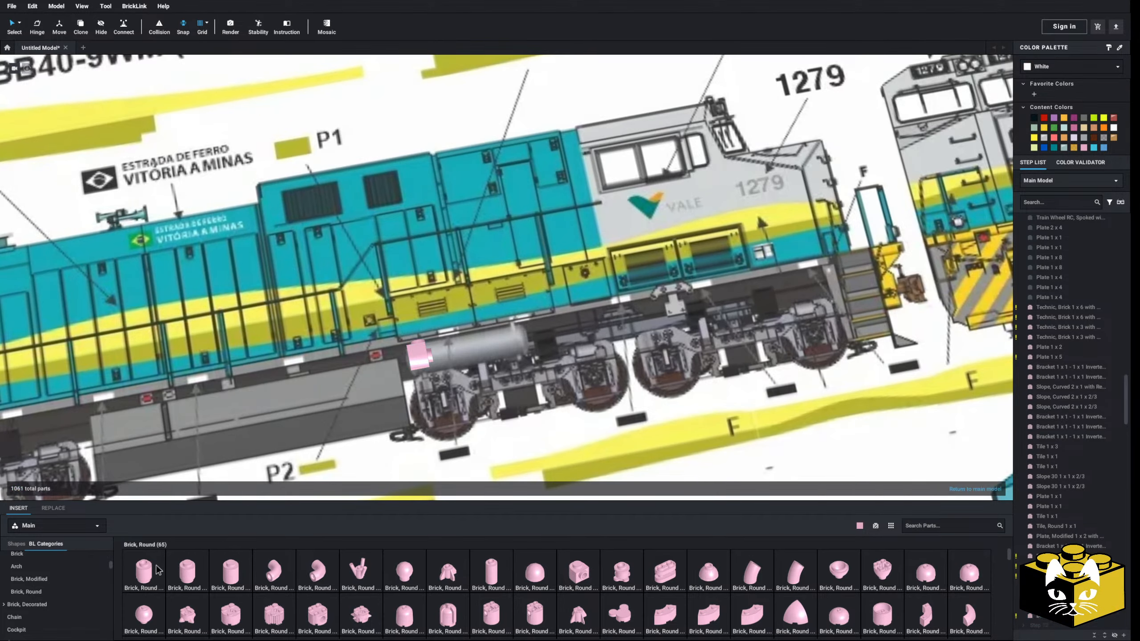
left_click(443, 358)
left_click(416, 363)
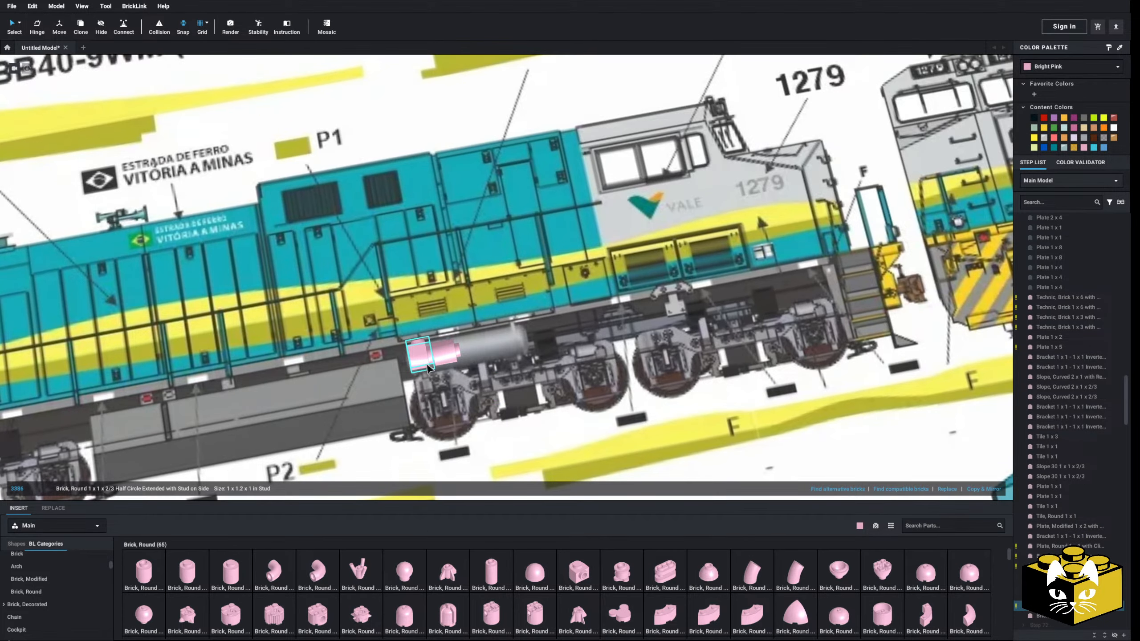
right_click(419, 359)
right_click(430, 366)
right_click(418, 362)
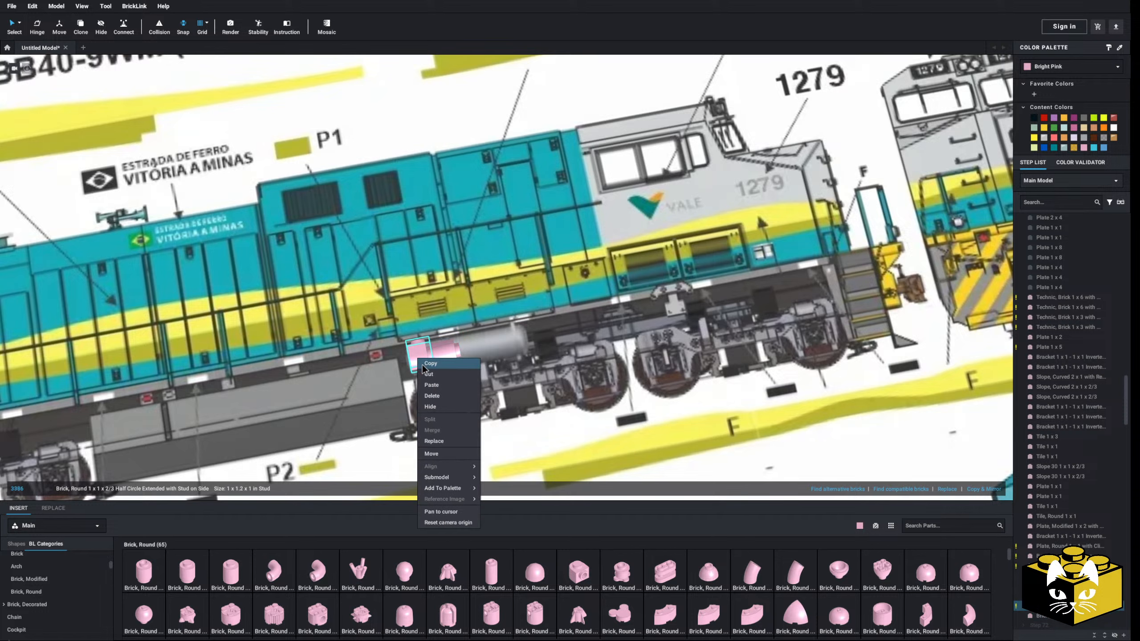
right_click(443, 355)
left_click(472, 386)
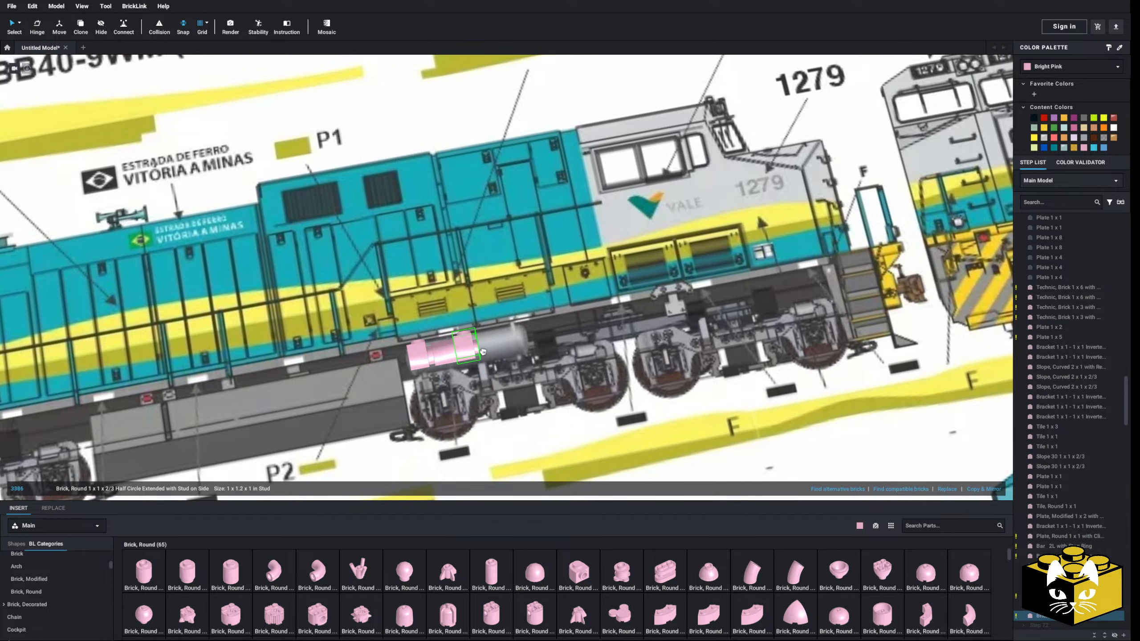
left_click(472, 347)
Duplicate the round brick and half-circle brick pair to extend the row to the front end of the drawn tank
scroll(471, 345, "down", 3)
left_click(460, 331, "ctrl")
right_click(460, 331)
left_click(472, 335)
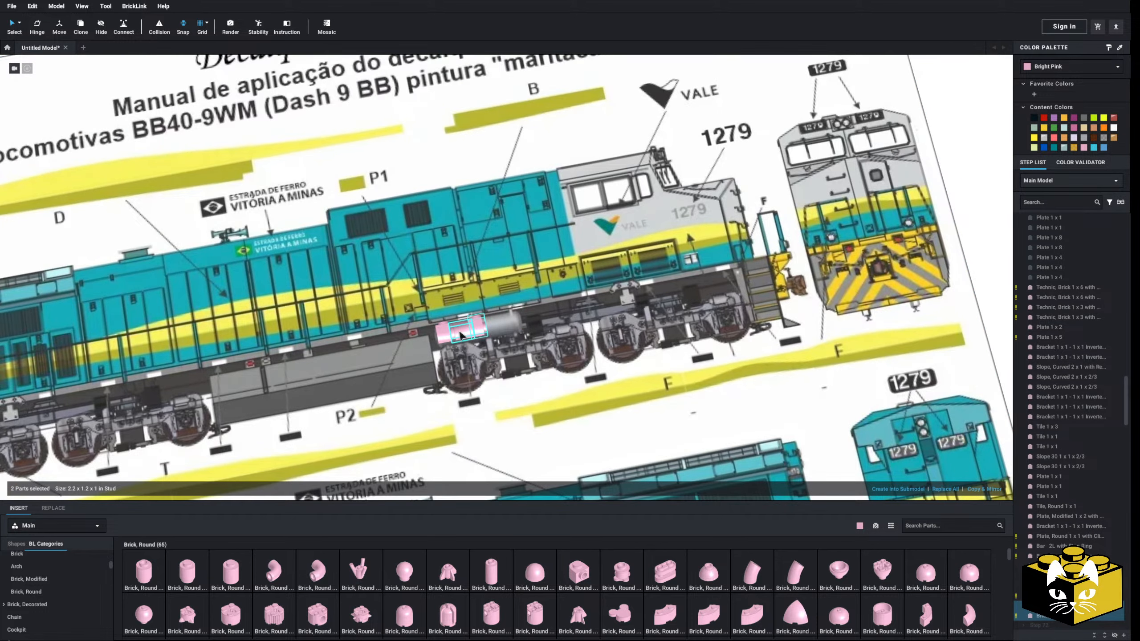
right_click(461, 330)
left_click(473, 357)
right_click_drag(468, 362, 475, 335)
scroll(476, 335, "down", 5)
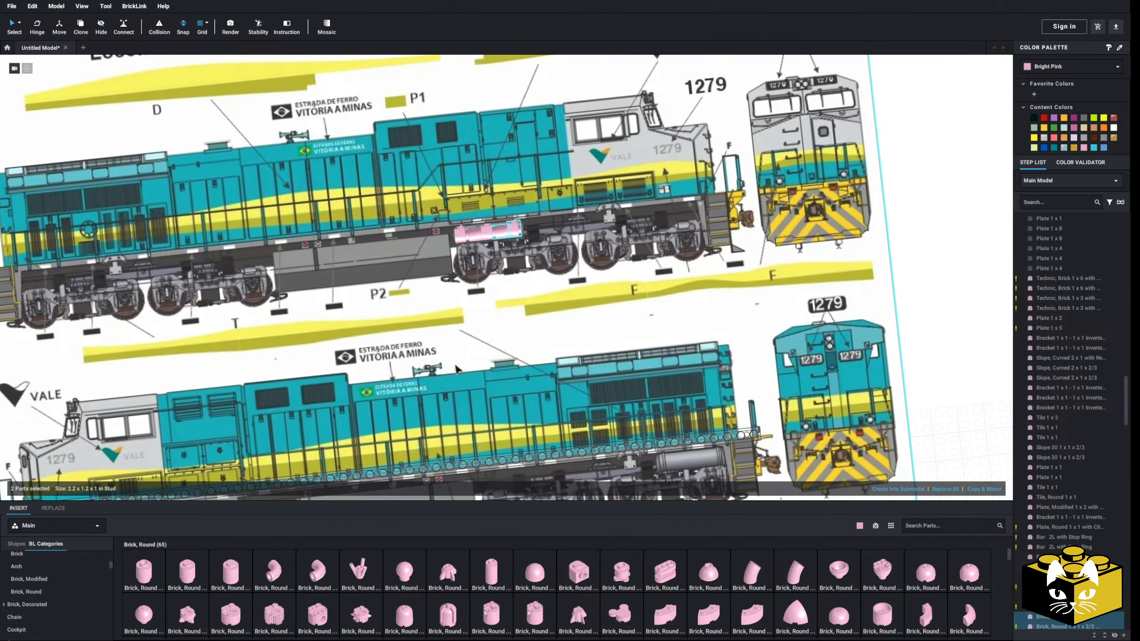
Remove the whole row of trial round bricks from the air tank on the reference drawing
left_click(835, 262)
scroll(547, 242, "up", 6)
left_click(511, 201)
left_click(496, 203, "ctrl")
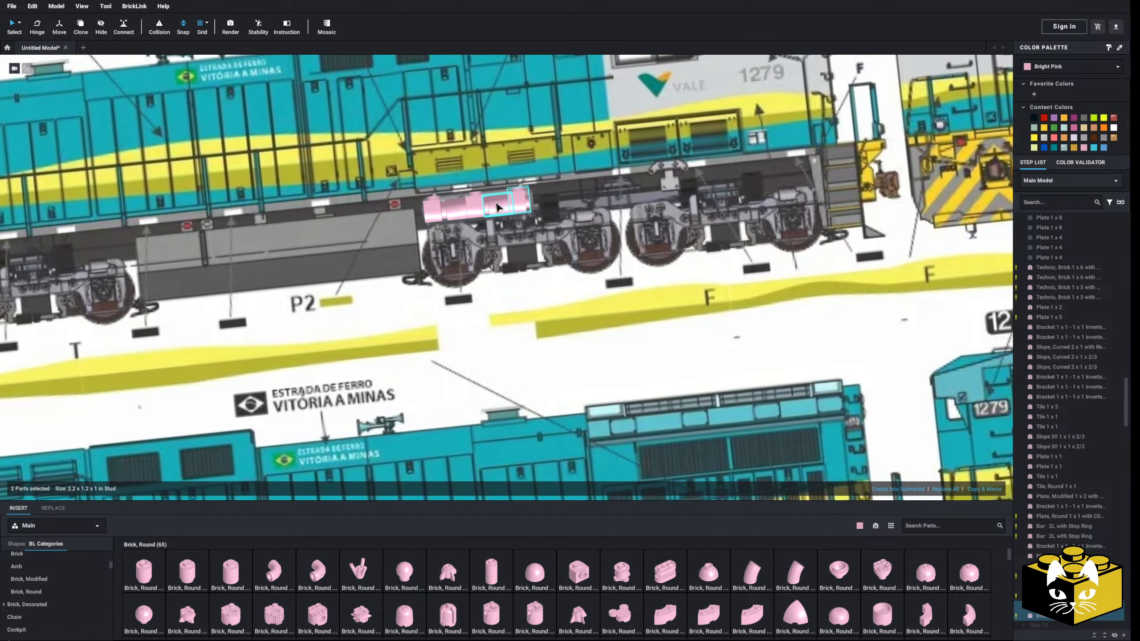
key("ctrl+x")
left_click(436, 216)
Insert a Brick, Round 1 x 1 x 2/3 Dome Top on the ground in front of the truck's side frame
scroll(449, 256, "down", 8)
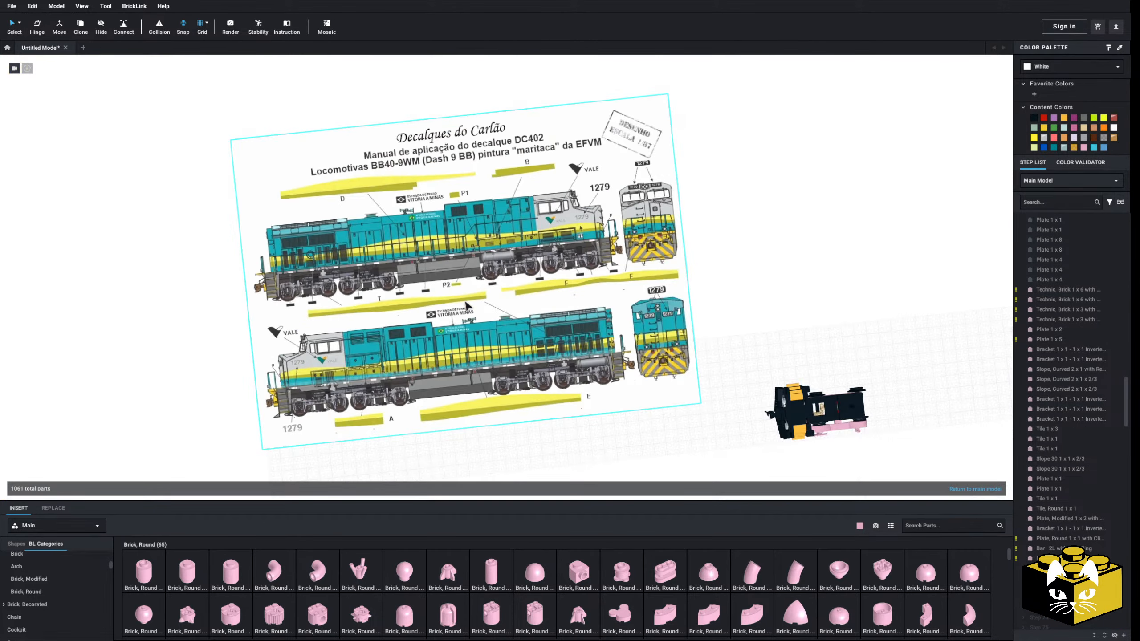
left_click(547, 426)
middle_click_drag(547, 425, 447, 397)
right_click_drag(444, 399, 442, 381)
scroll(442, 404, "up", 5)
right_click_drag(442, 438, 377, 357)
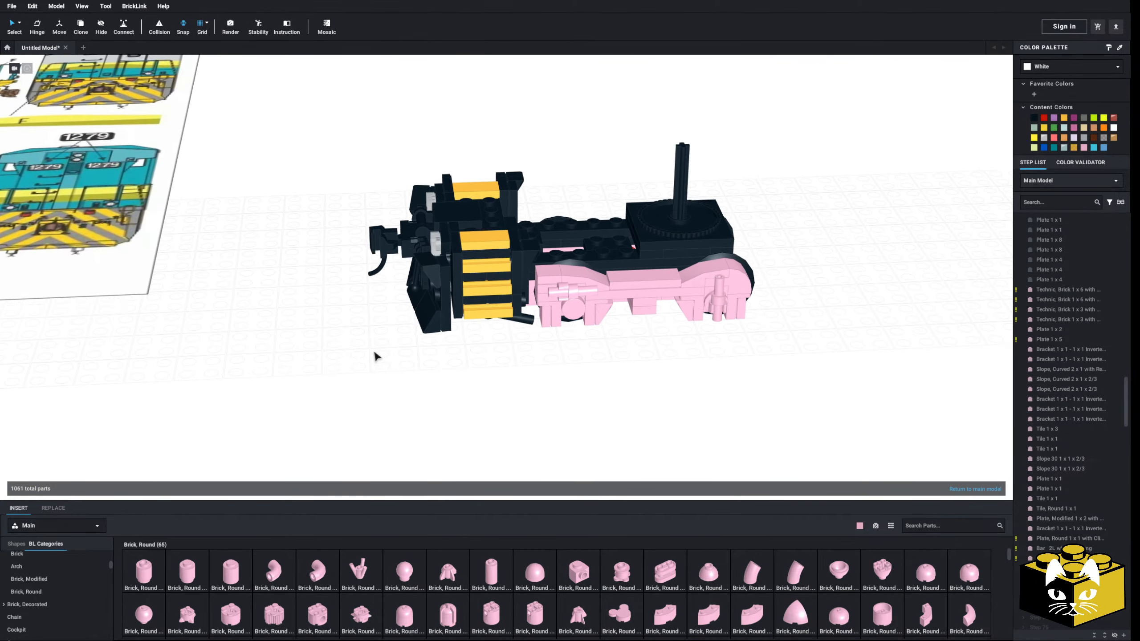
scroll(489, 433, "up", 6)
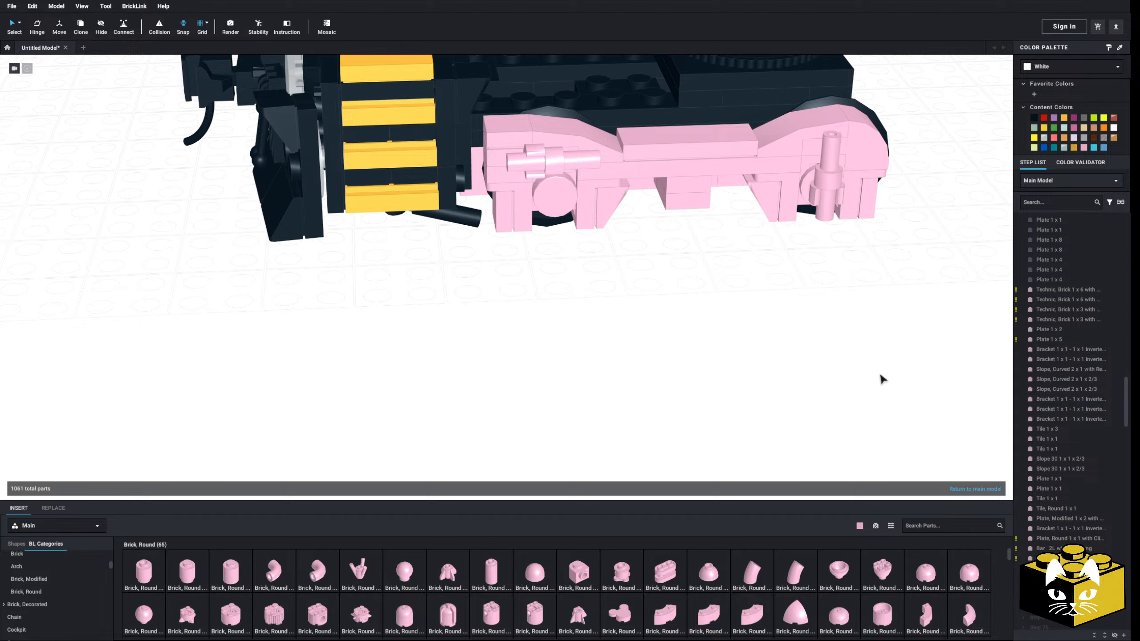
left_click(540, 601)
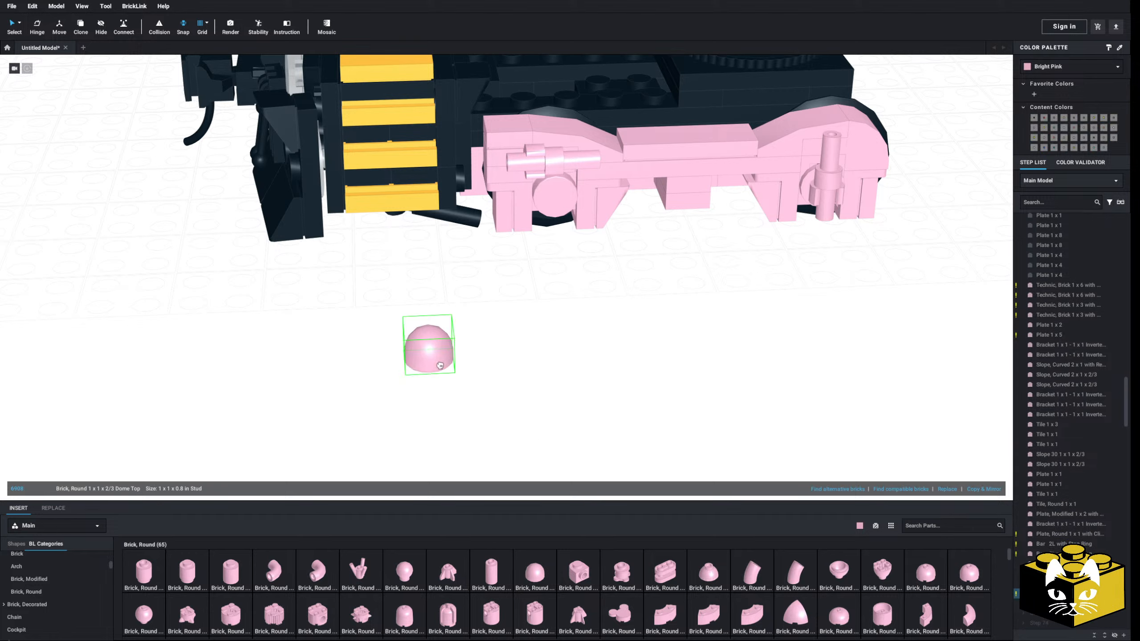
scroll(457, 319, "up", 2)
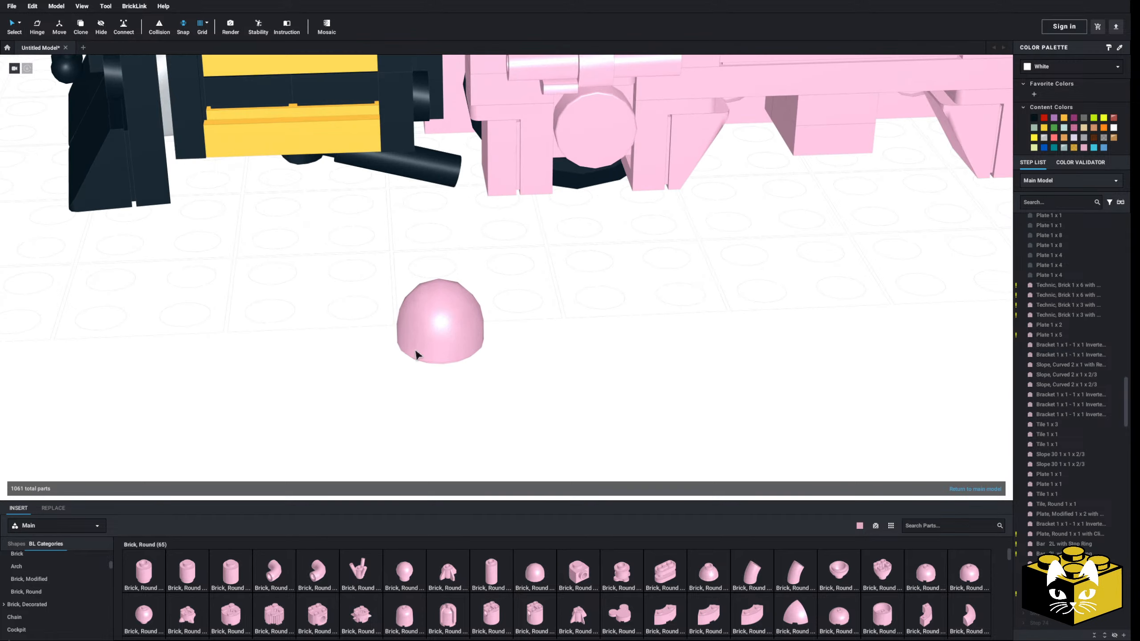
Reposition the dome on the ground and set its color to Trans-Orange
left_click_drag(450, 341, 577, 325)
key("Up")
key("Up")
key("Up")
key("Up")
left_click(1062, 74)
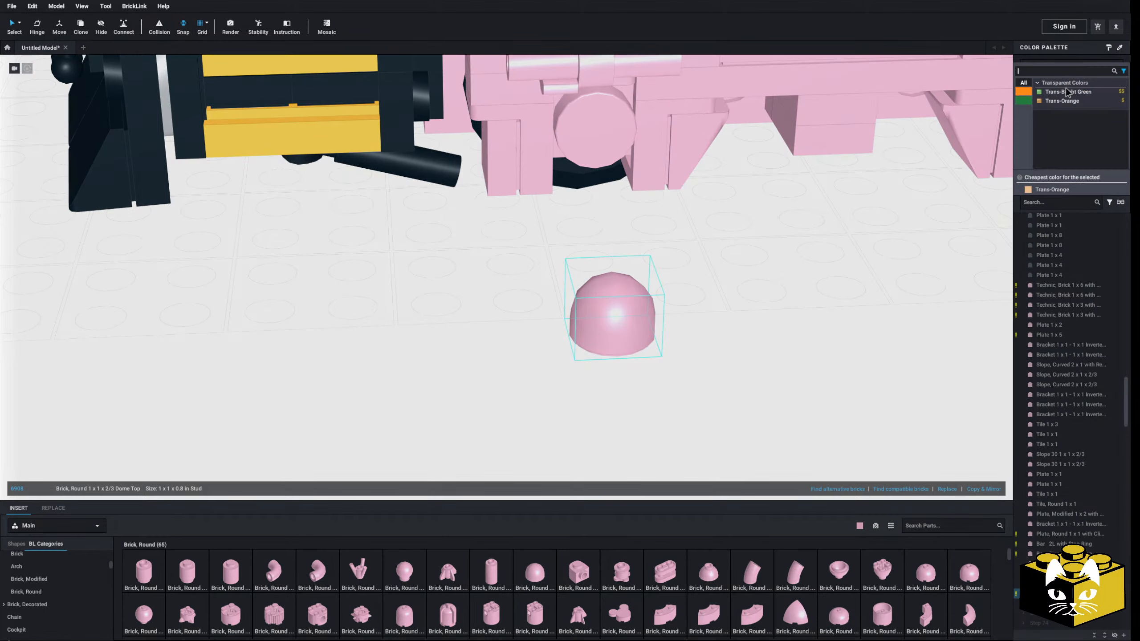
left_click(1061, 108)
Insert a Brick, Round 1 x 1 in front of the truck and stack the Trans-Orange dome on top of it
left_click_drag(613, 316, 444, 318)
key("Up")
key("Up")
key("Up")
key("Up")
left_click(577, 360)
left_click_drag(137, 573, 584, 359)
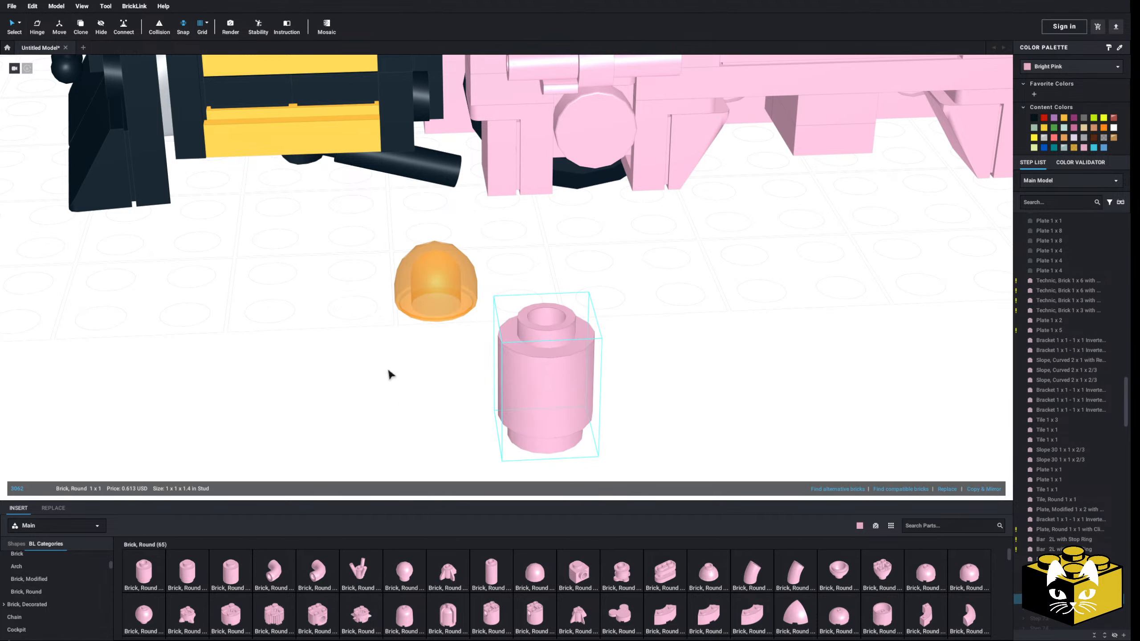
left_click(389, 372)
left_click_drag(430, 288, 534, 314)
left_click(338, 383)
right_click_drag(339, 380, 385, 367)
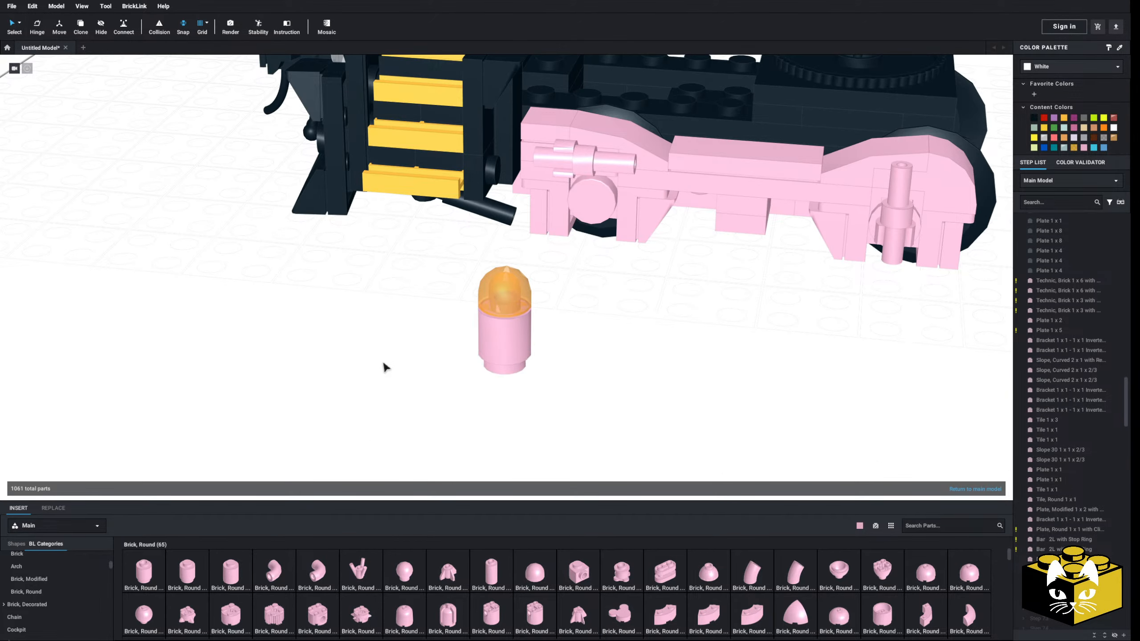
Delete the trial dome and the 1 x 1 round brick in front of the truck
left_click_drag(514, 318, 382, 346)
left_click(511, 310)
key("Delete")
key("Delete")
Examine the side frame's middle section and its attachment to the truck from below and from above
right_click_drag(441, 323, 323, 341)
scroll(426, 325, "down", 5)
scroll(357, 331, "up", 6)
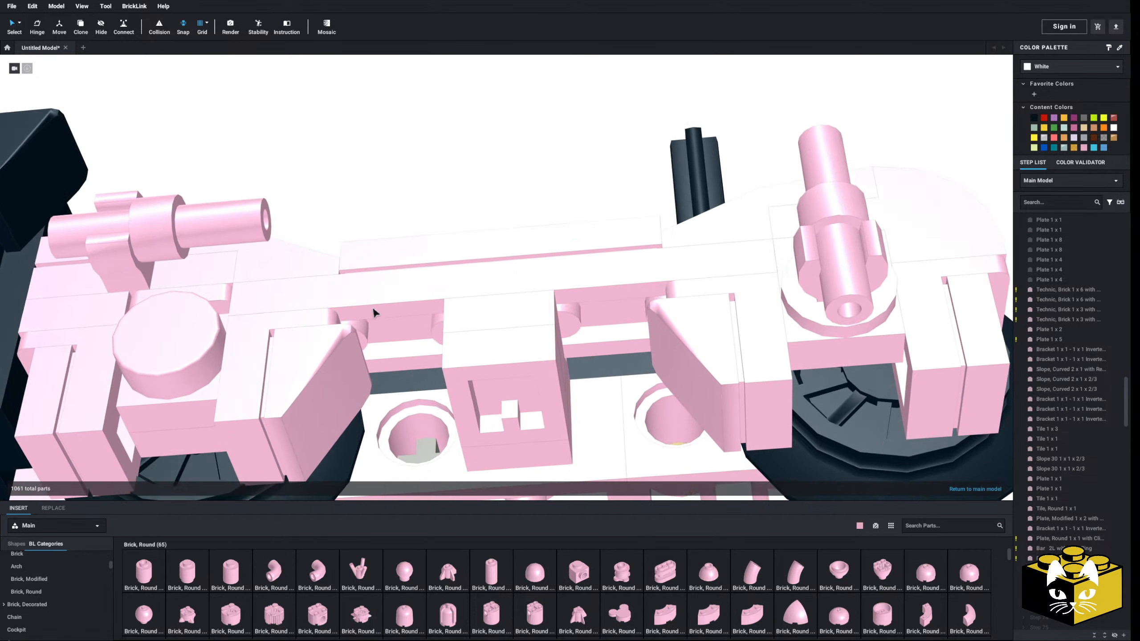
middle_click_drag(374, 308, 365, 301)
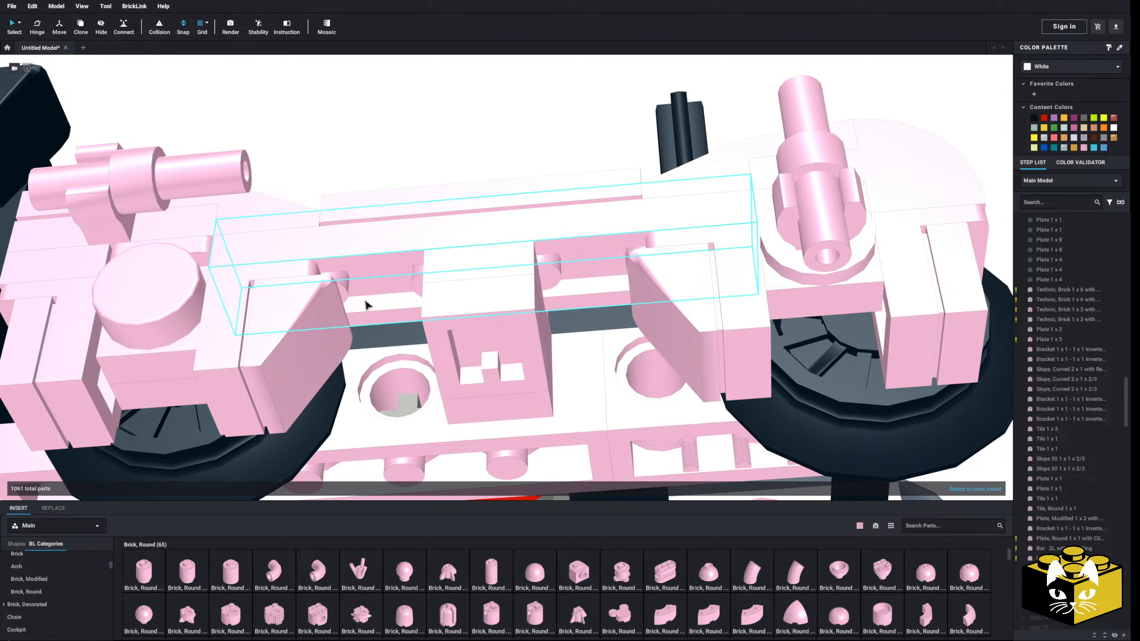
right_click_drag(366, 301, 381, 327)
scroll(383, 327, "down", 4)
middle_click_drag(384, 309, 416, 358)
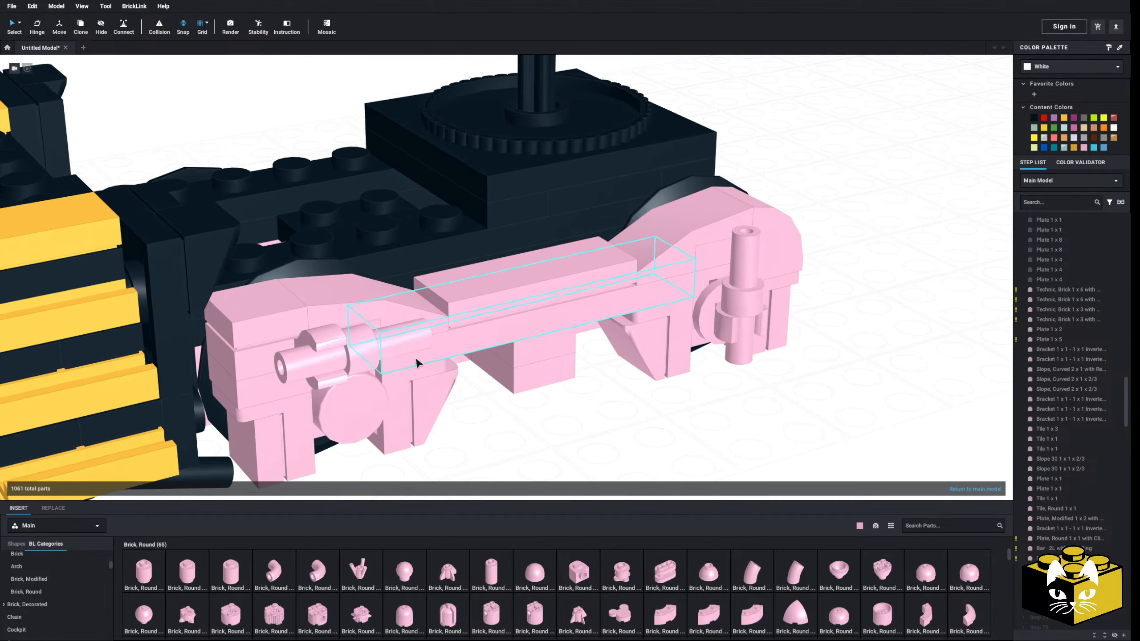
Inspect the side frame's hanging centre block and the Technic bricks behind it from the end, the front and underneath
right_click_drag(416, 359, 434, 374)
right_click_drag(484, 345, 430, 338)
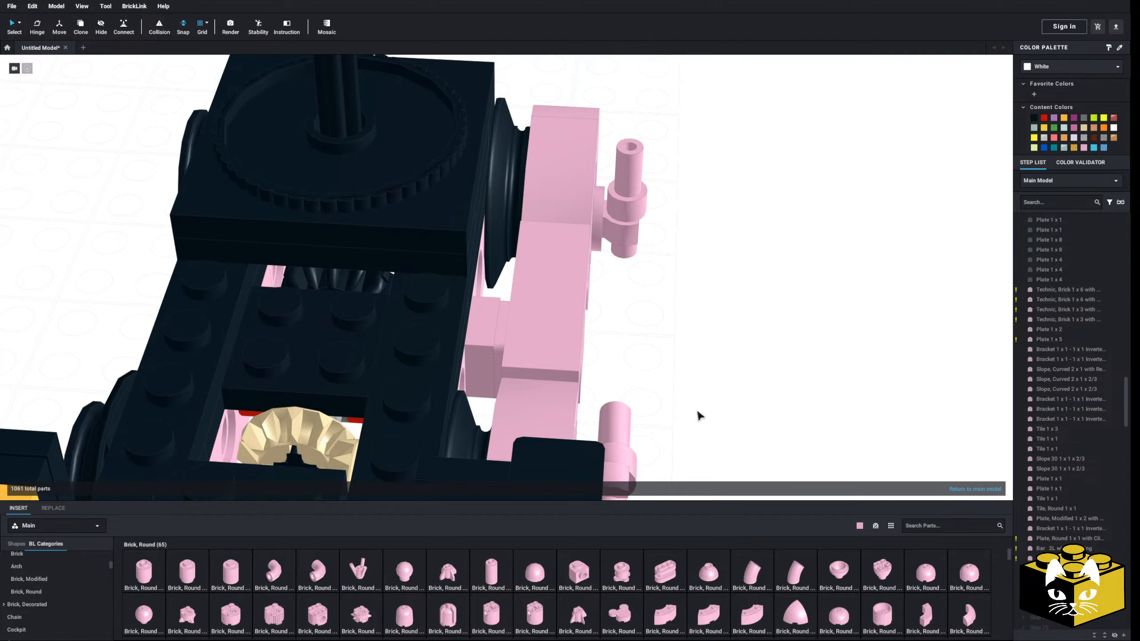
right_click_drag(701, 416, 531, 424)
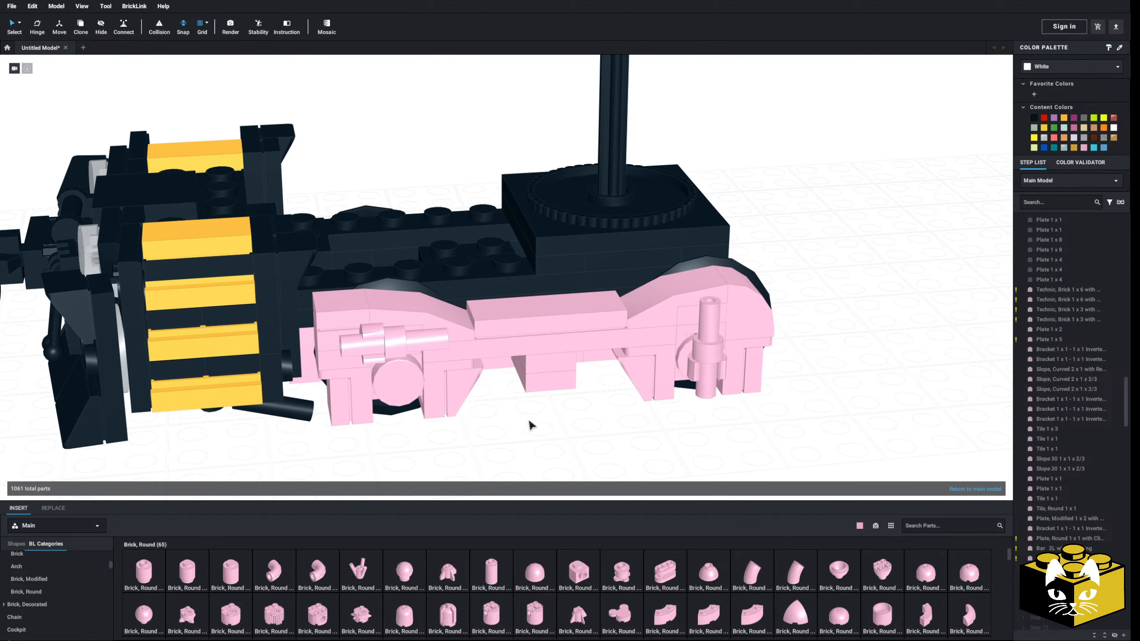
scroll(530, 424, "up", 2)
scroll(499, 408, "up", 2)
left_click(535, 572)
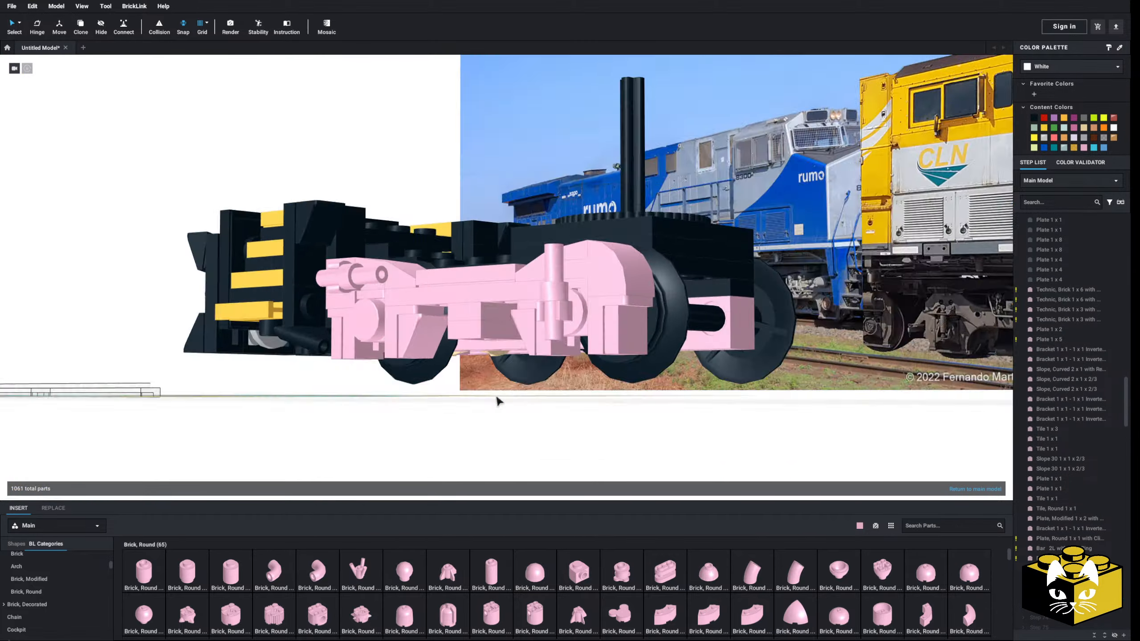
scroll(527, 413, "up", 3)
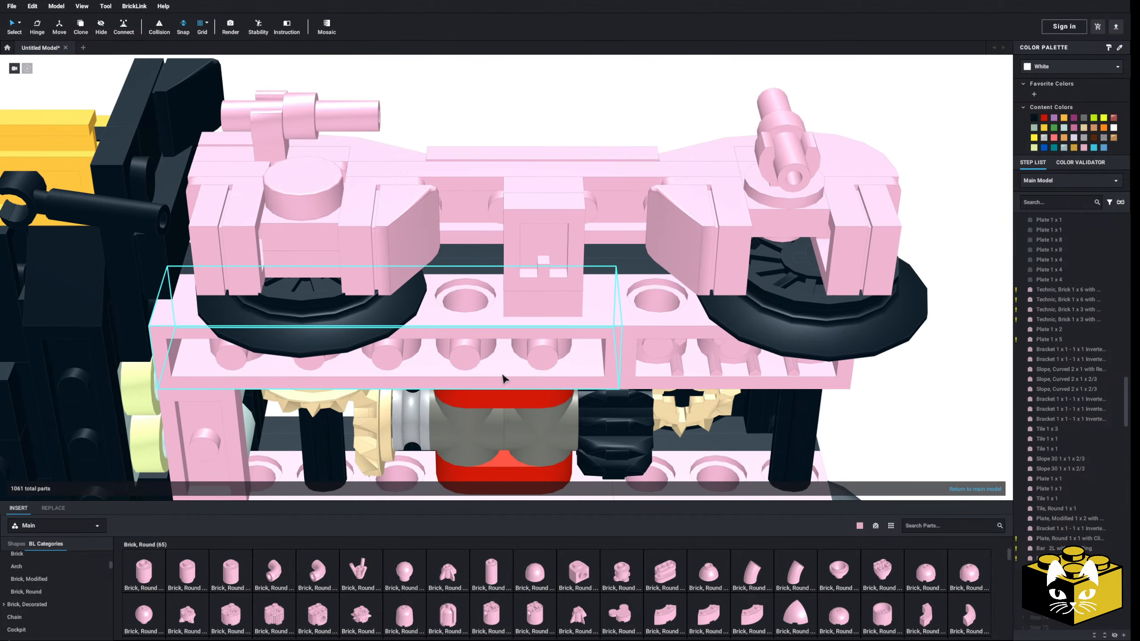
right_click_drag(503, 374, 496, 398)
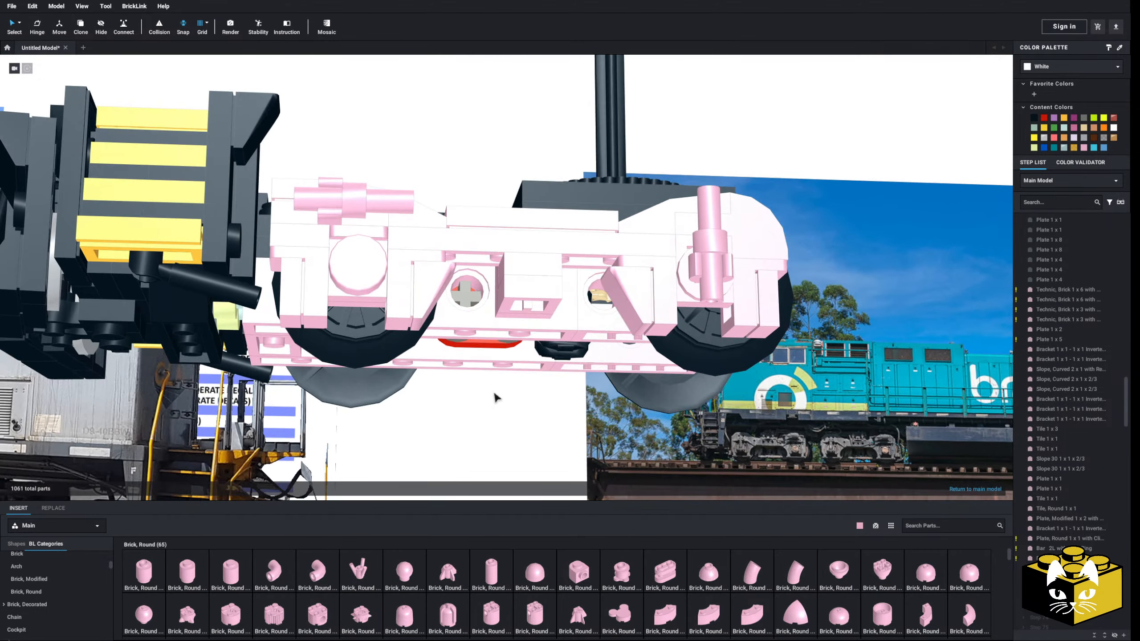
Delete the parts of the hanging block below the middle of the side frame
right_click_drag(526, 309, 210, 496)
scroll(517, 324, "up", 3)
key("Delete")
left_click(524, 387)
key("Delete")
left_click(463, 373)
key("Delete")
scroll(475, 384, "down", 3)
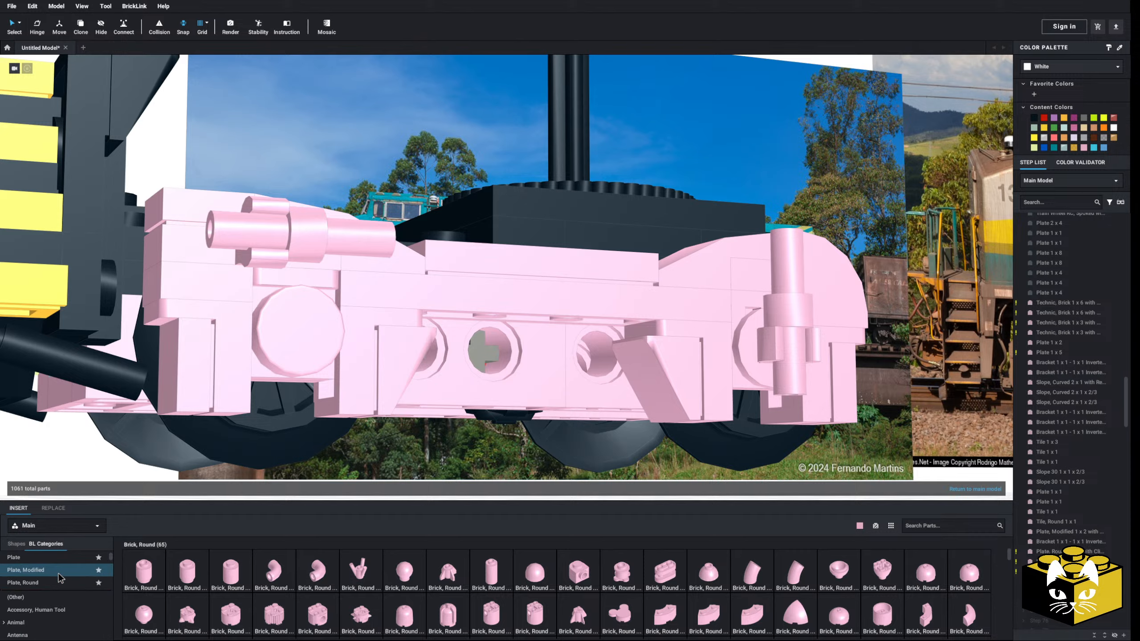
Try fitting two modified plates with clips to the holed Technic brick behind the side frame's middle section
left_click(45, 570)
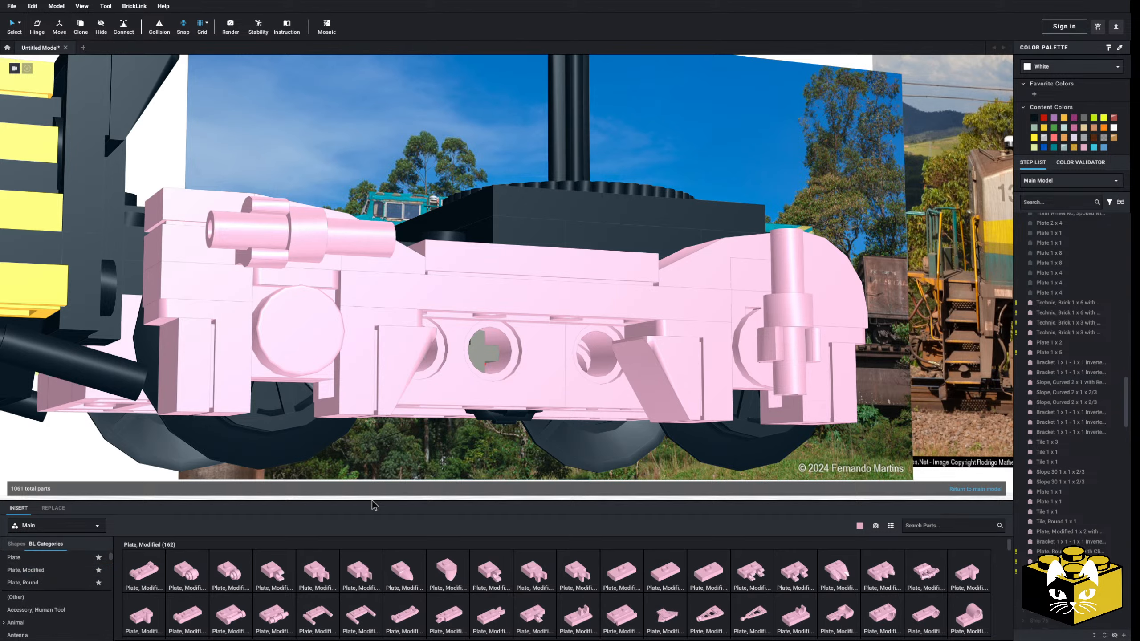
right_click_drag(387, 467, 391, 425)
left_click(317, 573)
left_click(496, 356)
right_click_drag(496, 355, 640, 362)
left_click(567, 384)
right_click(468, 347)
left_click(483, 355)
scroll(483, 355, "down", 3)
right_click_drag(483, 355, 490, 402)
right_click(486, 418)
left_click(501, 443)
left_click(450, 341)
left_click(476, 398)
Delete the Tile 1 x 3 from the top of the side frame's middle section
scroll(491, 402, "up", 3)
left_click(542, 342)
key("Delete")
right_click_drag(537, 344, 542, 400)
Try to fit a Bar 1L with 1 x 1 Round Plate with Hollow Stud into one of the clips behind the side frame
left_click(53, 579)
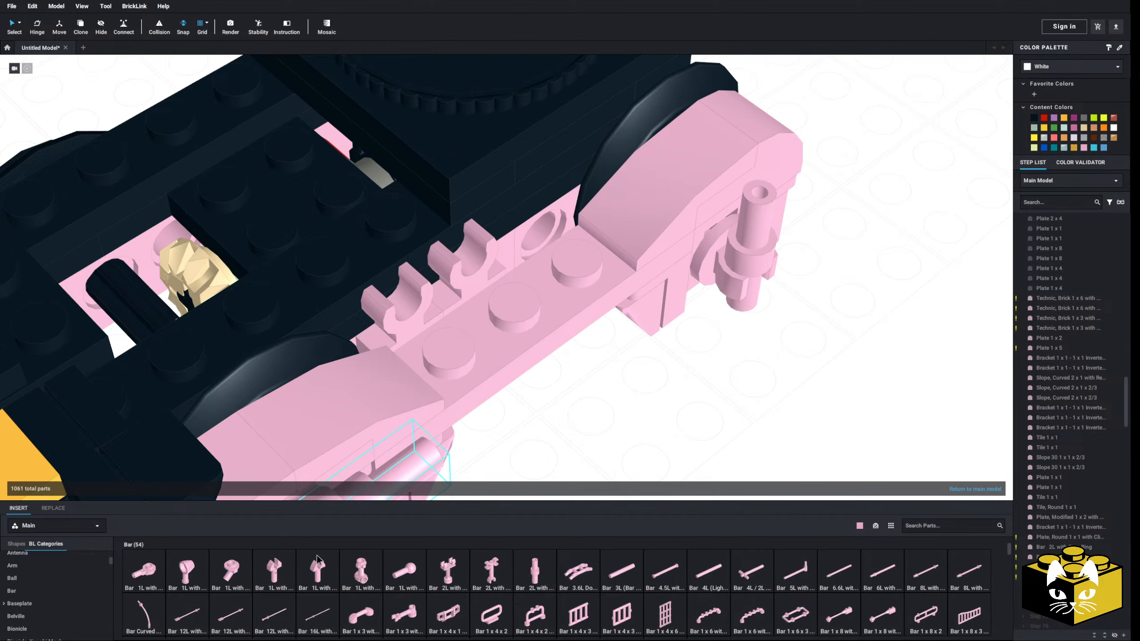
left_click(144, 570)
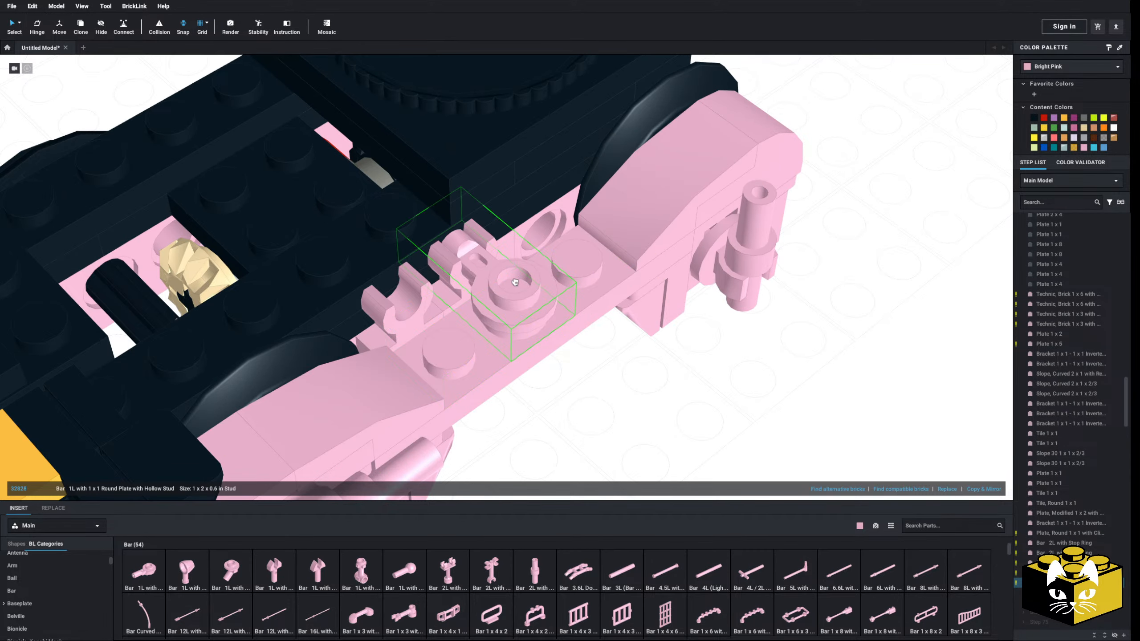
right_click_drag(515, 282, 454, 250)
key("Escape")
Delete both trial clip parts from behind the side frame's middle section
left_click(455, 246)
key("Delete")
left_click(404, 269)
key("Delete")
Try a Bracket 1 x 2 - 1 x 2 behind the side frame's middle section, next to the exposed studs
mouse_move(486, 389)
right_mouse_down()
mouse_move(485, 416)
mouse_move(481, 354)
mouse_move(484, 381)
right_mouse_up()
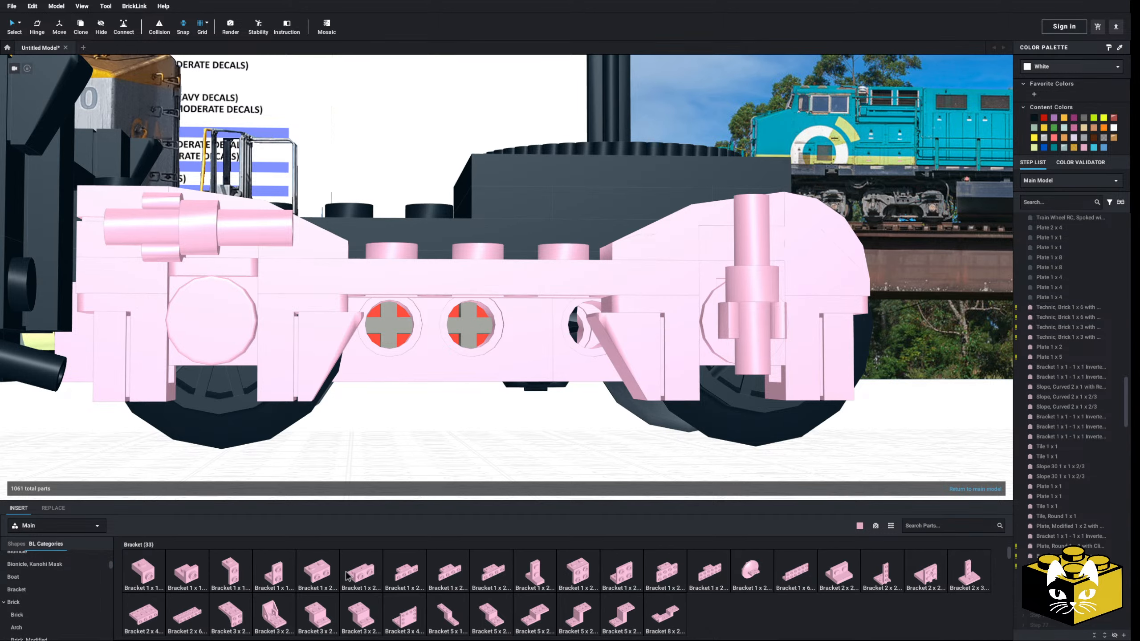
left_click(337, 574)
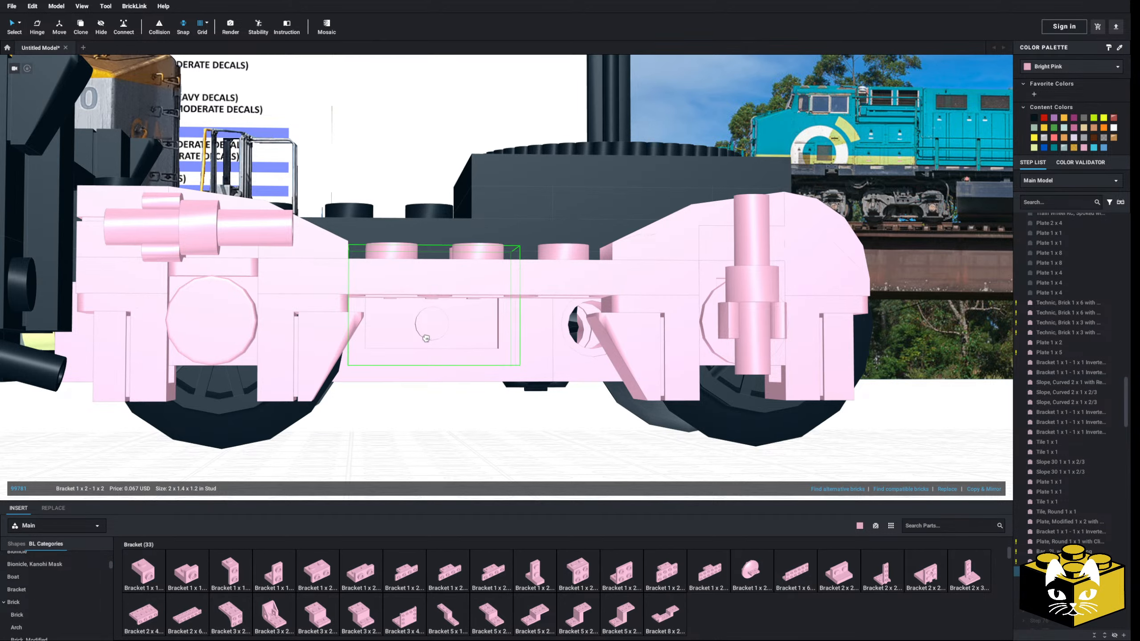
right_click_drag(423, 441, 417, 481)
scroll(416, 478, "down", 3)
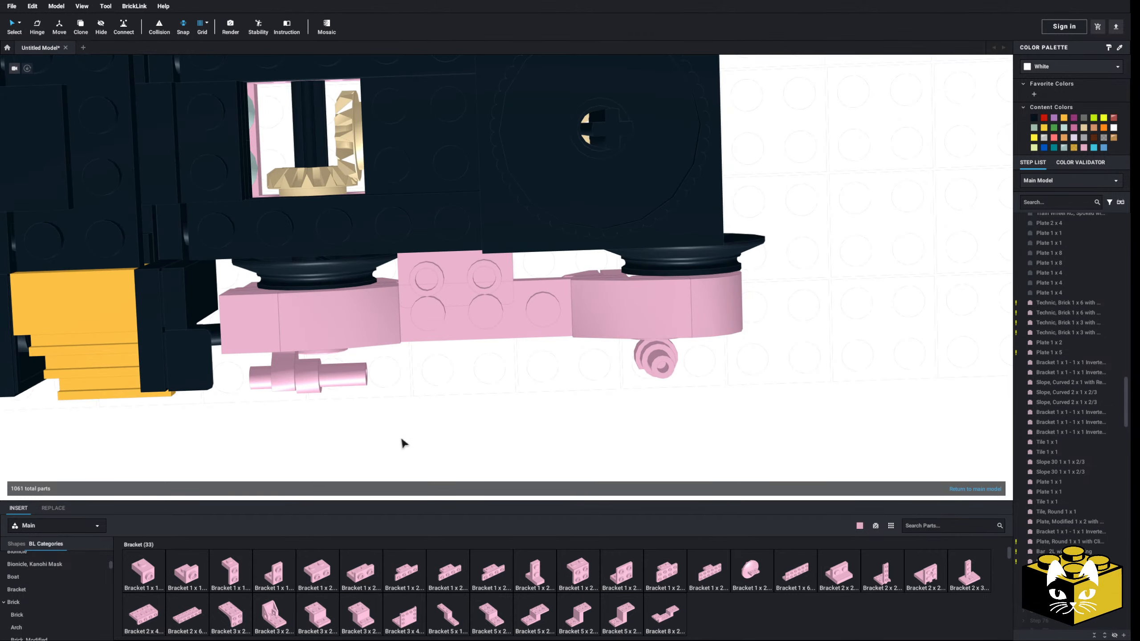
Examine the pipes, linkages and brake cylinder above the middle of the truck frame in the CLN locomotive reference photo
left_click_drag(674, 427, 265, 320)
left_click(692, 420)
left_click_drag(737, 417, 243, 326)
left_click(472, 436)
right_click_drag(474, 440, 442, 317)
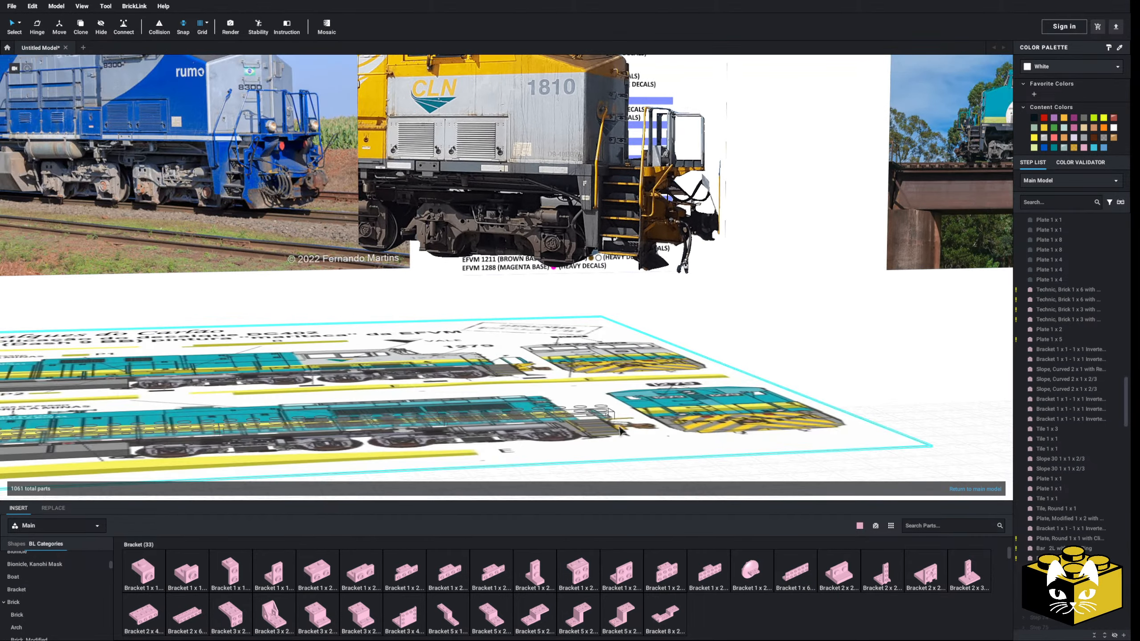
scroll(527, 265, "up", 7)
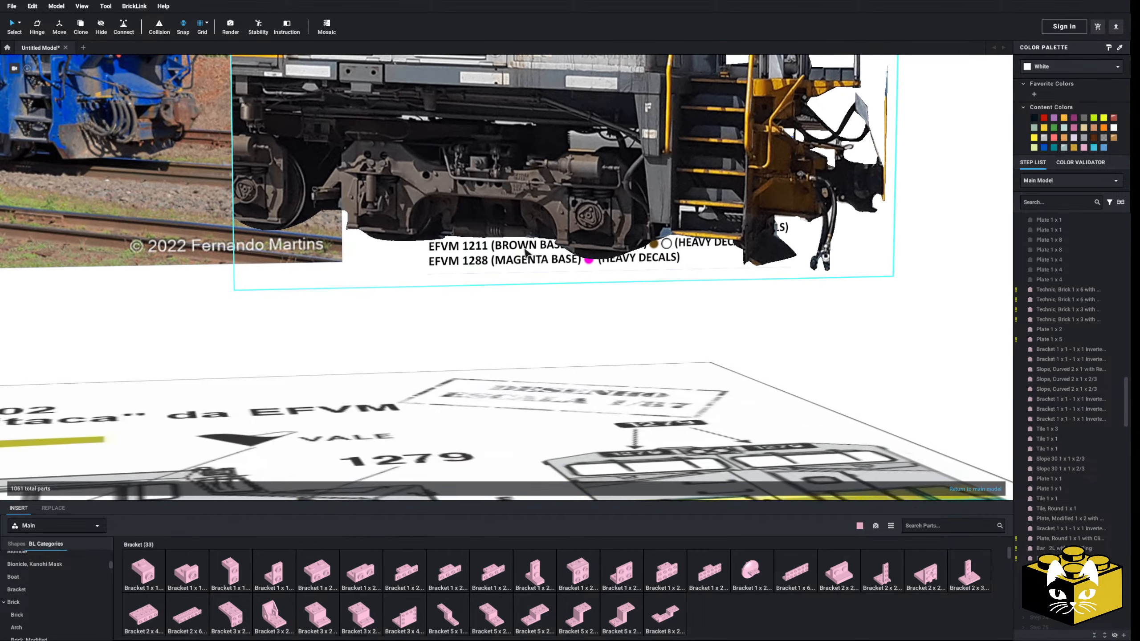
scroll(492, 261, "up", 10)
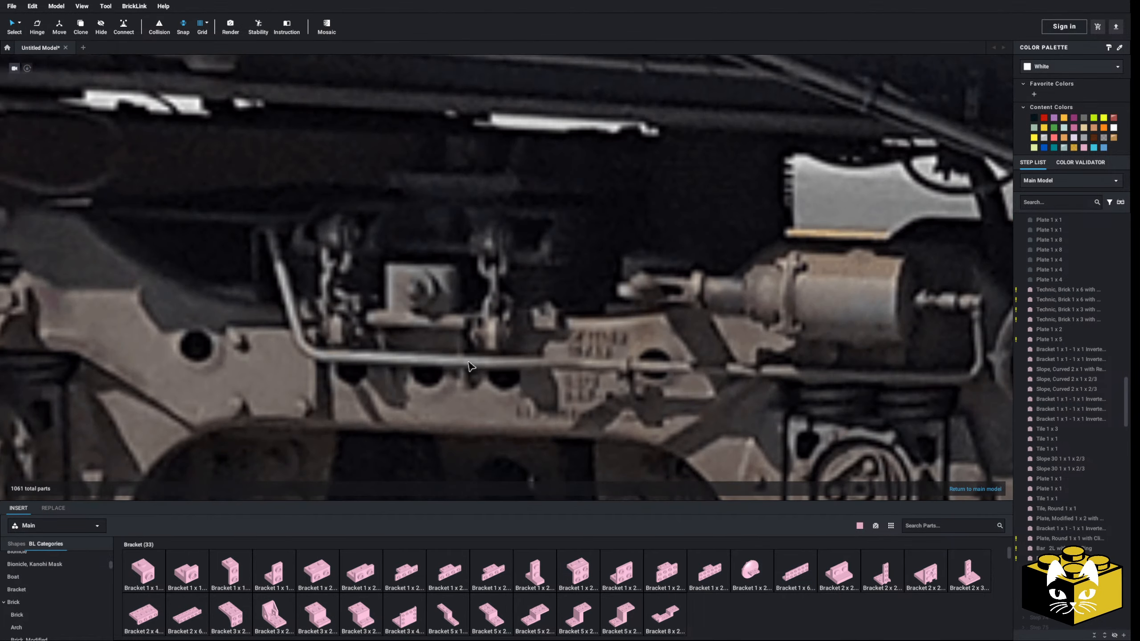
scroll(470, 299, "down", 10)
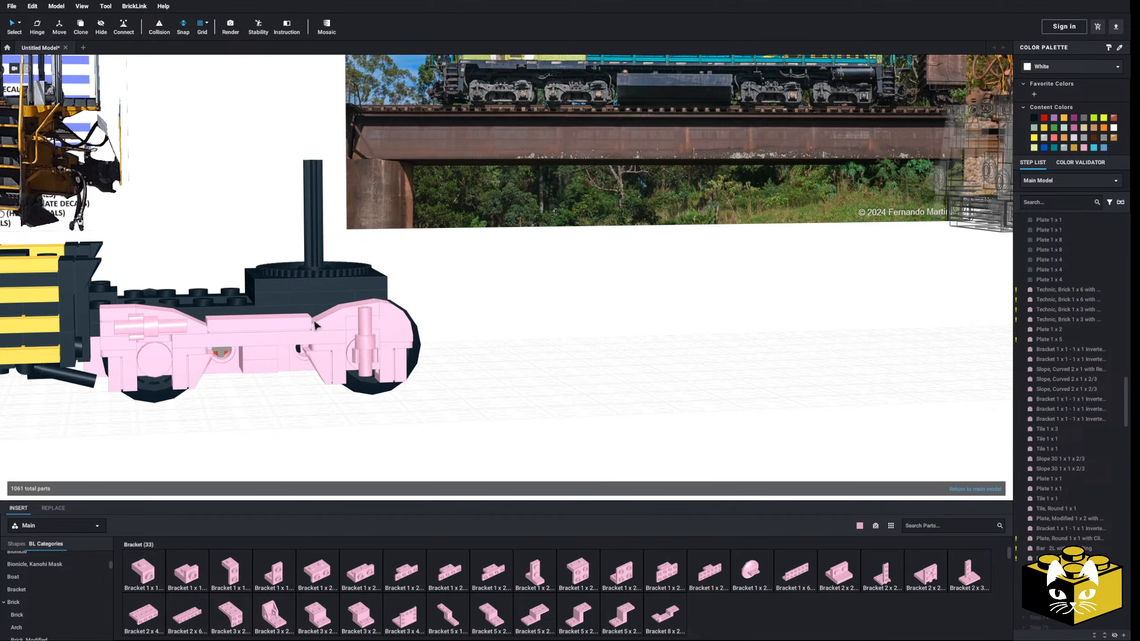
right_click_drag(314, 322, 271, 239)
scroll(327, 257, "up", 2)
scroll(295, 247, "up", 5)
scroll(271, 243, "down", 5)
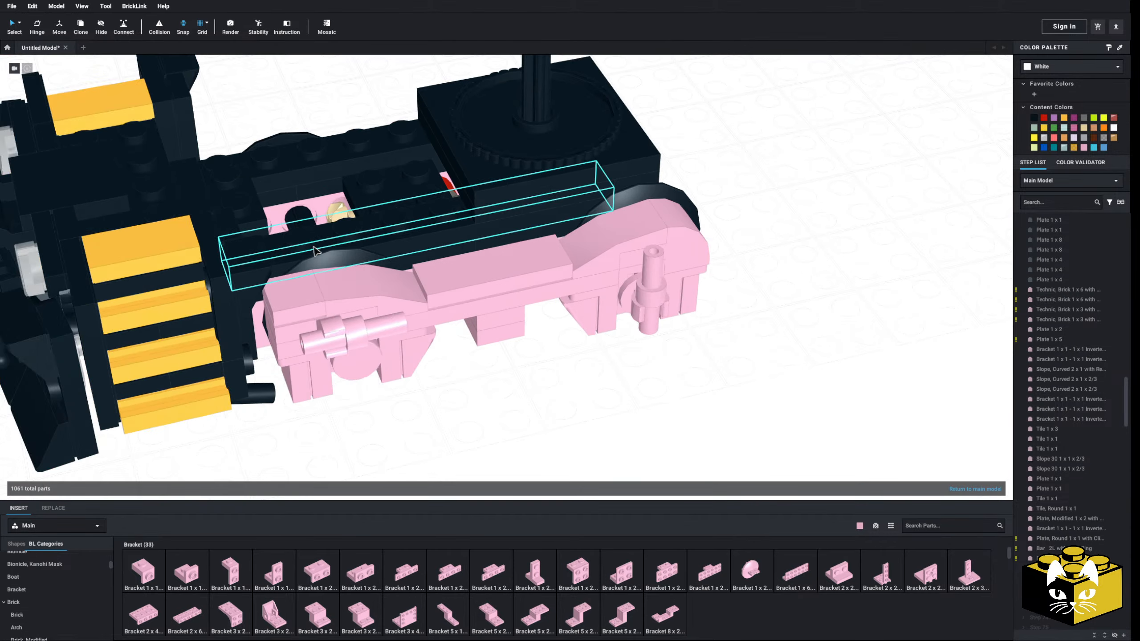
Replace the Tile 1 x 3 on top of the side frame's middle section with a Plate, Modified 1 x 3 with 2 Studs (Double Jumper)
left_click(479, 266)
key("Delete")
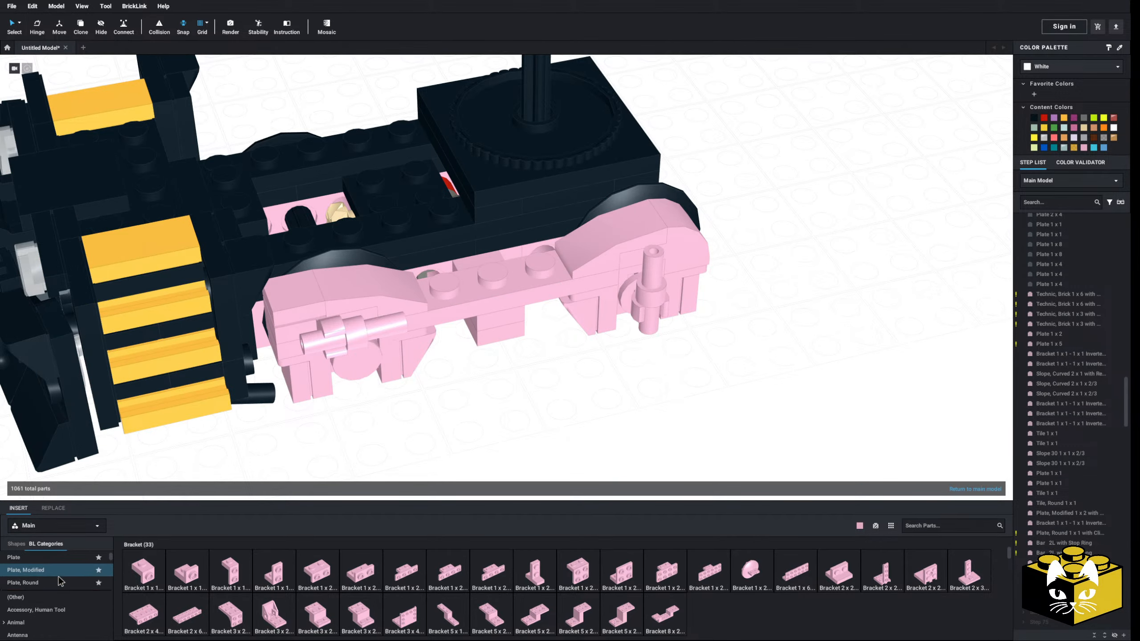
scroll(705, 583, "down", 5)
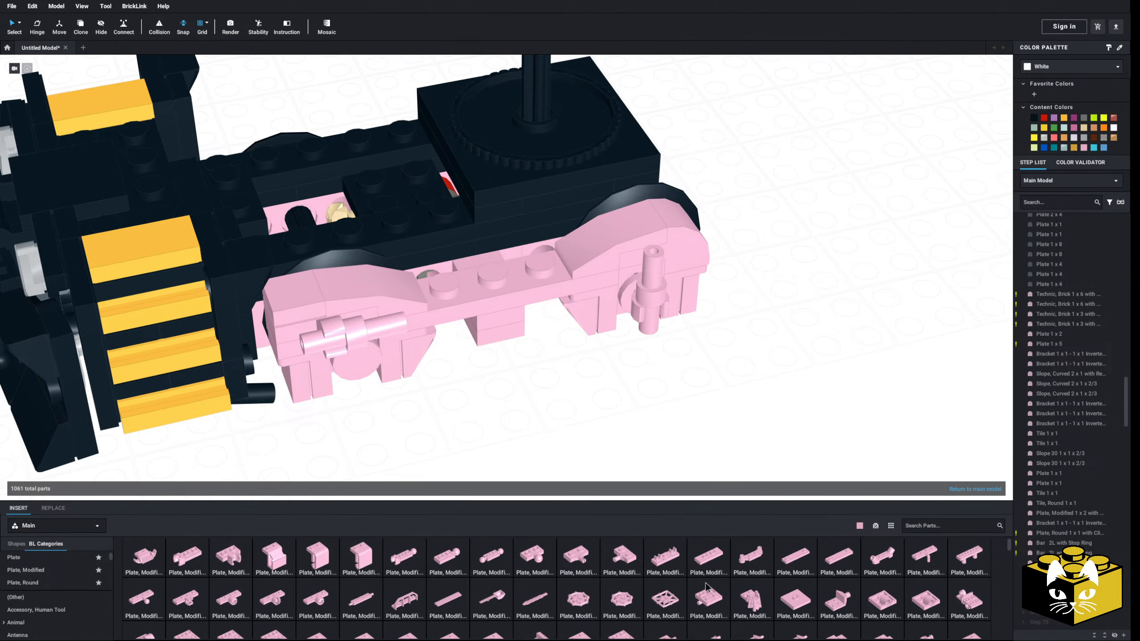
scroll(707, 587, "up", 3)
left_click(706, 588)
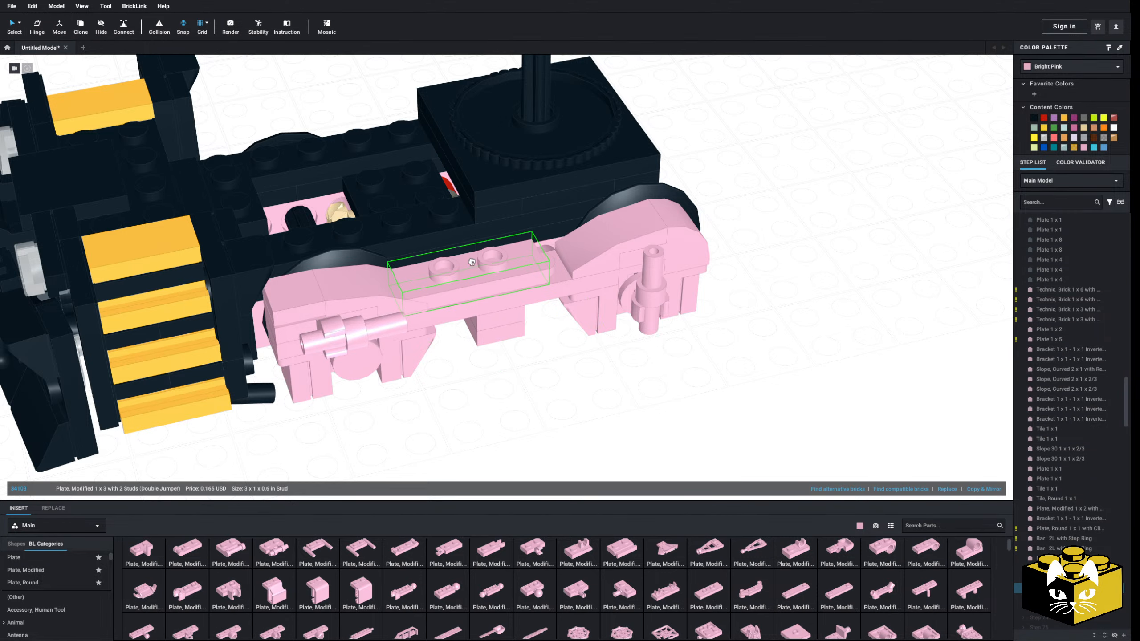
right_click_drag(491, 256, 494, 407)
Place a modified 1 x 2 plate with a bar along its outer side on the double jumper plate's studs
right_click_drag(472, 453, 433, 404)
scroll(429, 404, "up", 4)
middle_click_drag(426, 404, 428, 410)
scroll(429, 410, "down", 2)
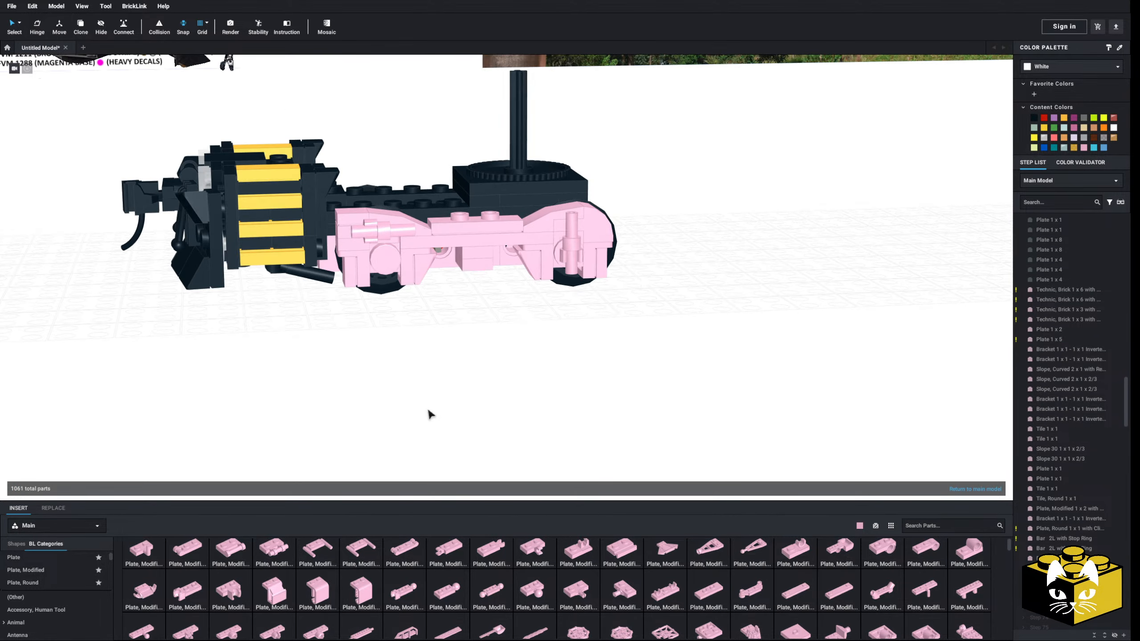
right_click_drag(428, 410, 430, 420)
middle_click_drag(430, 420, 433, 375)
scroll(433, 375, "up", 4)
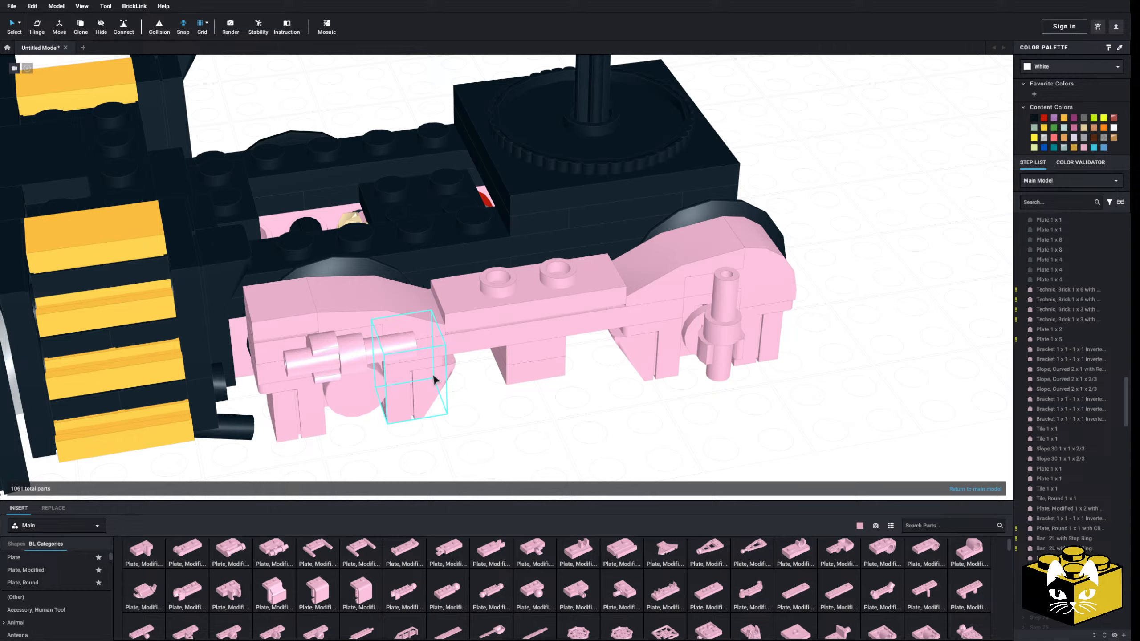
left_click(247, 546)
left_click(518, 409)
Examine how the bar plate fits the side frame and how the black chassis plates lie behind it
scroll(515, 409, "down", 6)
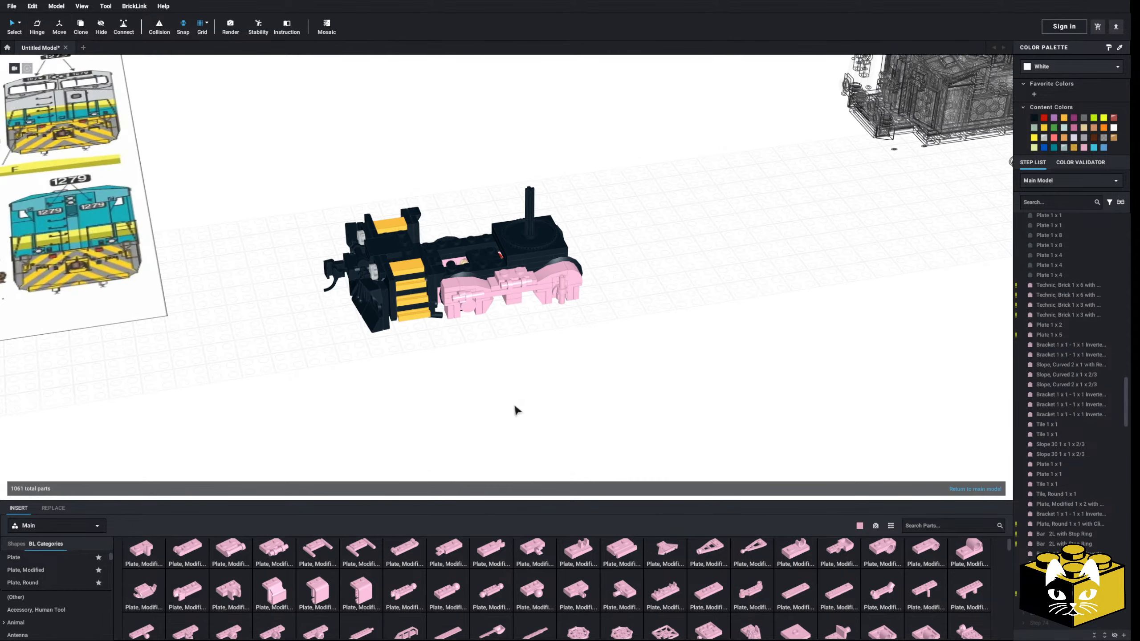
right_click_drag(514, 408, 434, 358)
middle_click_drag(433, 358, 393, 359)
scroll(420, 370, "up", 5)
scroll(407, 388, "down", 3)
scroll(522, 353, "up", 5)
middle_click_drag(521, 353, 507, 366)
scroll(536, 380, "up", 3)
right_click_drag(536, 379, 493, 433)
middle_click_drag(494, 433, 442, 407)
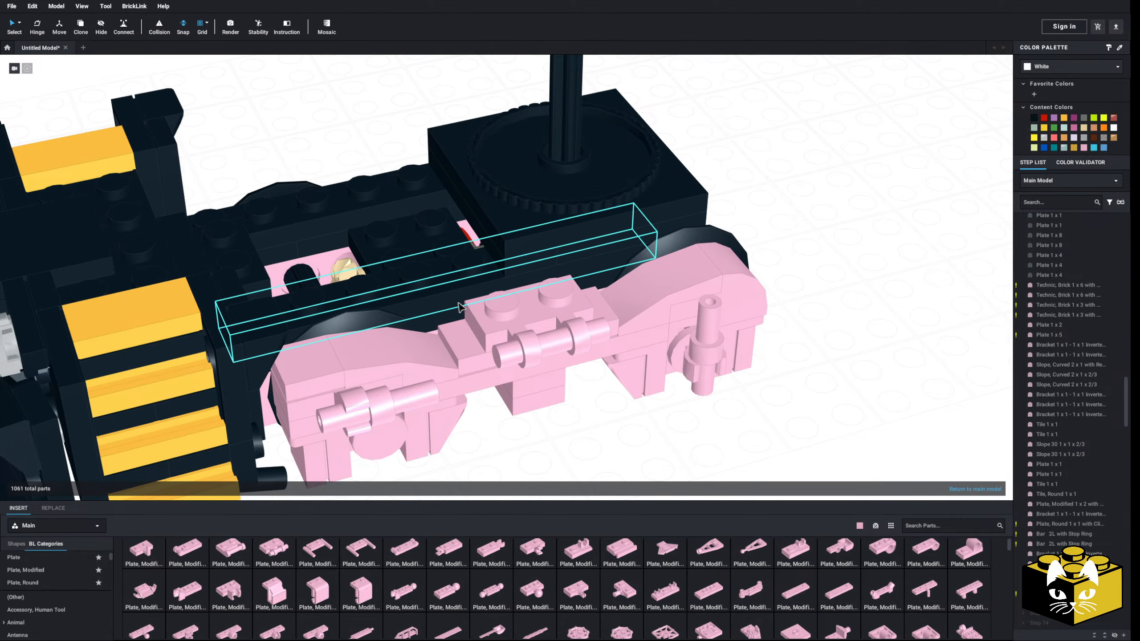
right_click_drag(459, 303, 464, 313)
mouse_move(429, 262)
middle_mouse_down()
mouse_move(404, 208)
mouse_move(432, 247)
middle_mouse_up()
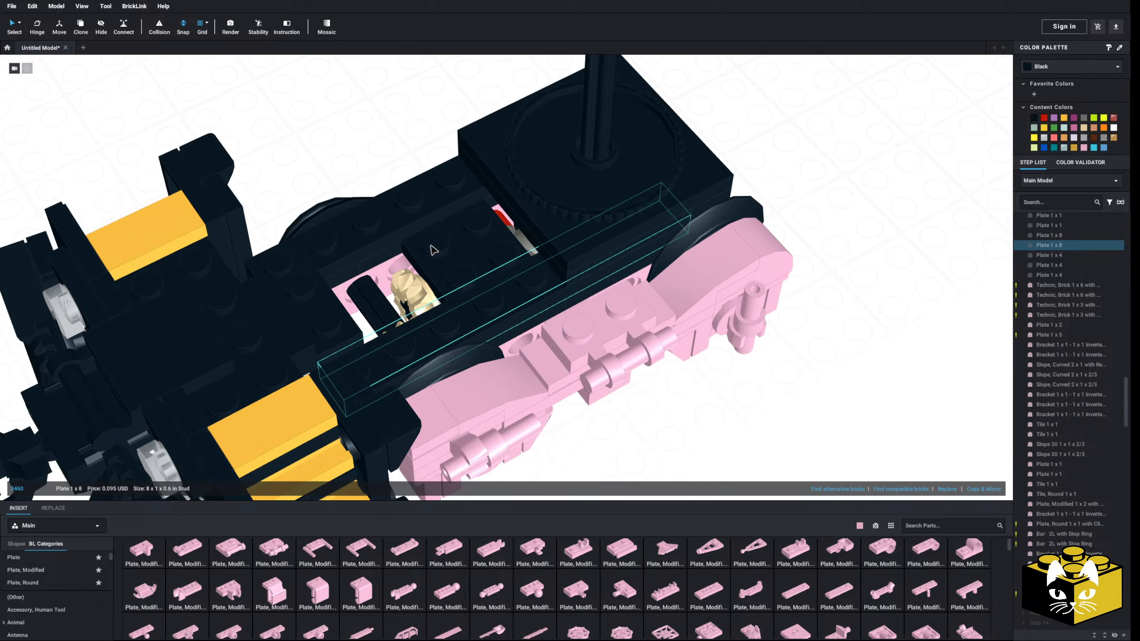
right_click_drag(432, 246, 424, 246)
middle_click_drag(432, 291, 457, 335)
scroll(419, 332, "up", 3)
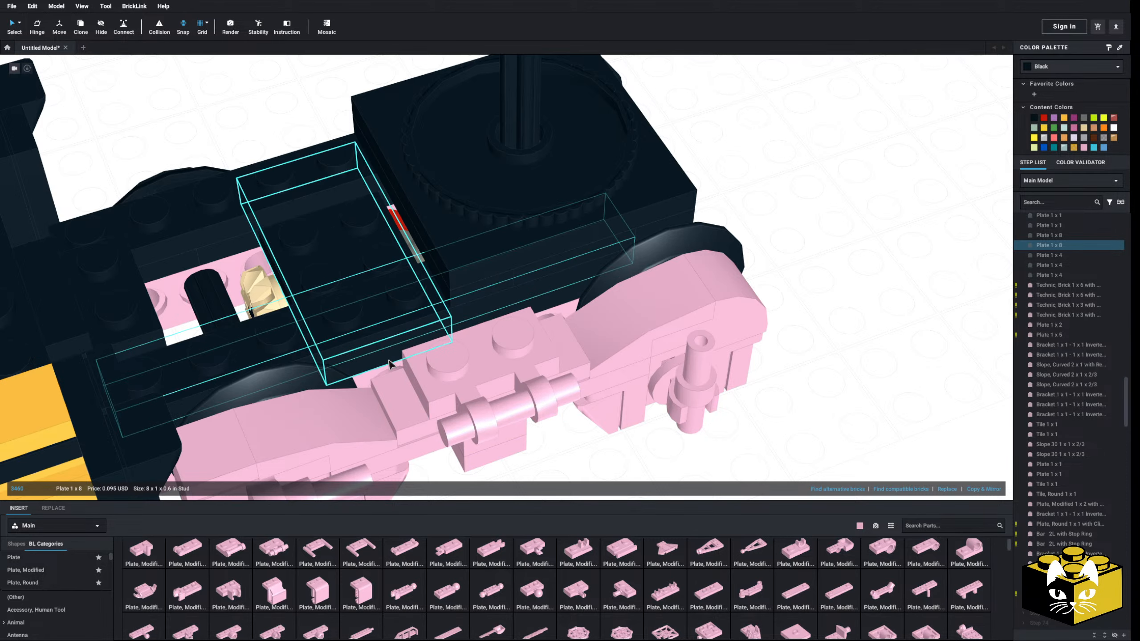
Cover the bar plate with a Tile 2 x 2 Corner whose extra leg points inward toward the truck's chassis
left_click(594, 470)
middle_click_drag(571, 471, 593, 433)
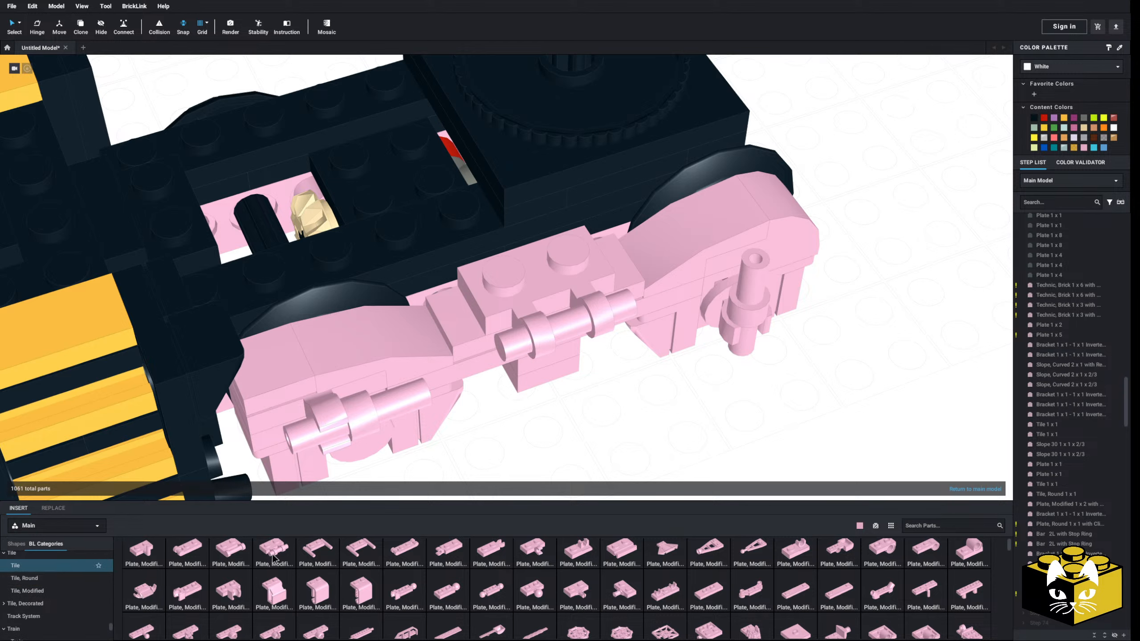
left_click(534, 570)
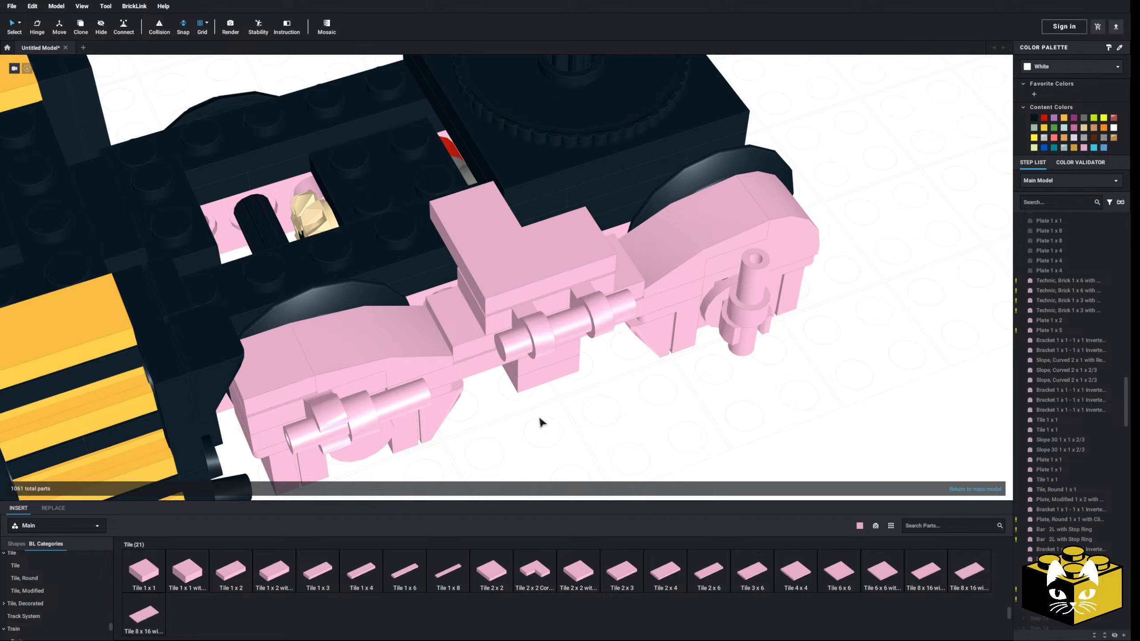
right_click_drag(539, 415, 406, 454)
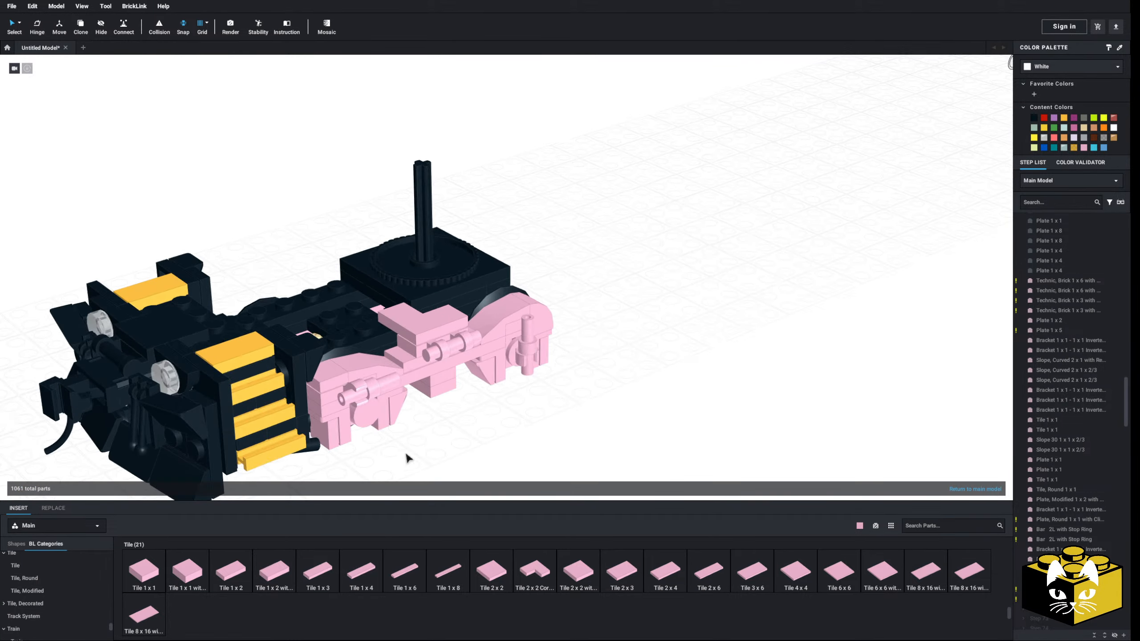
scroll(371, 437, "up", 3)
Delete the two black Plate 1 x 8 parts from the truck's chassis
right_click_drag(356, 352, 652, 349)
key("Delete")
scroll(578, 337, "down", 3)
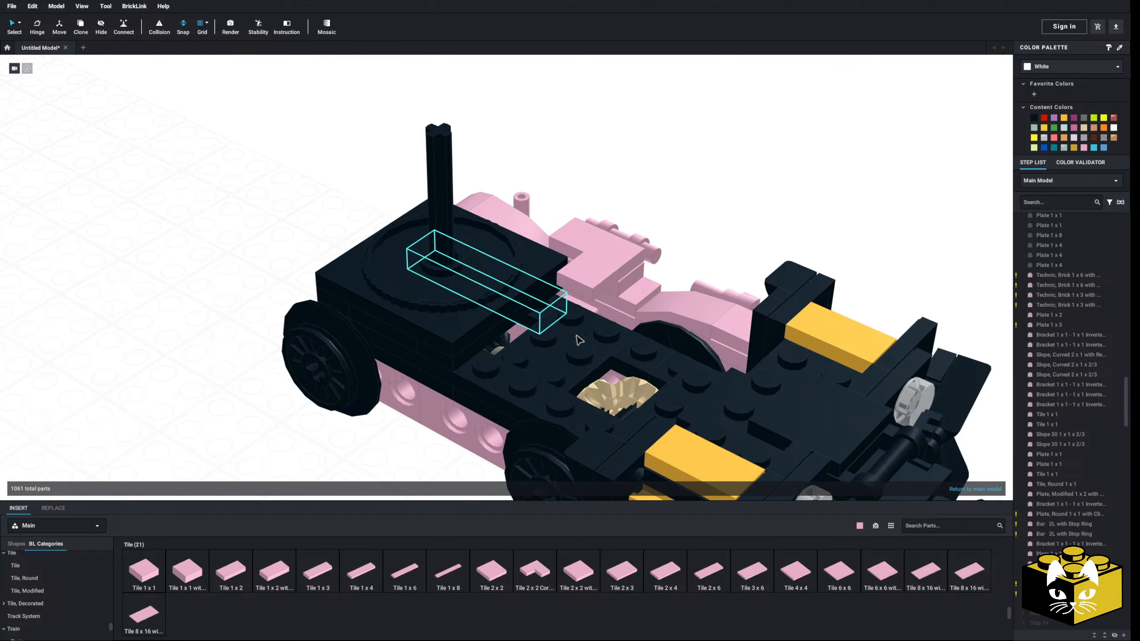
left_click(502, 412)
key("Delete")
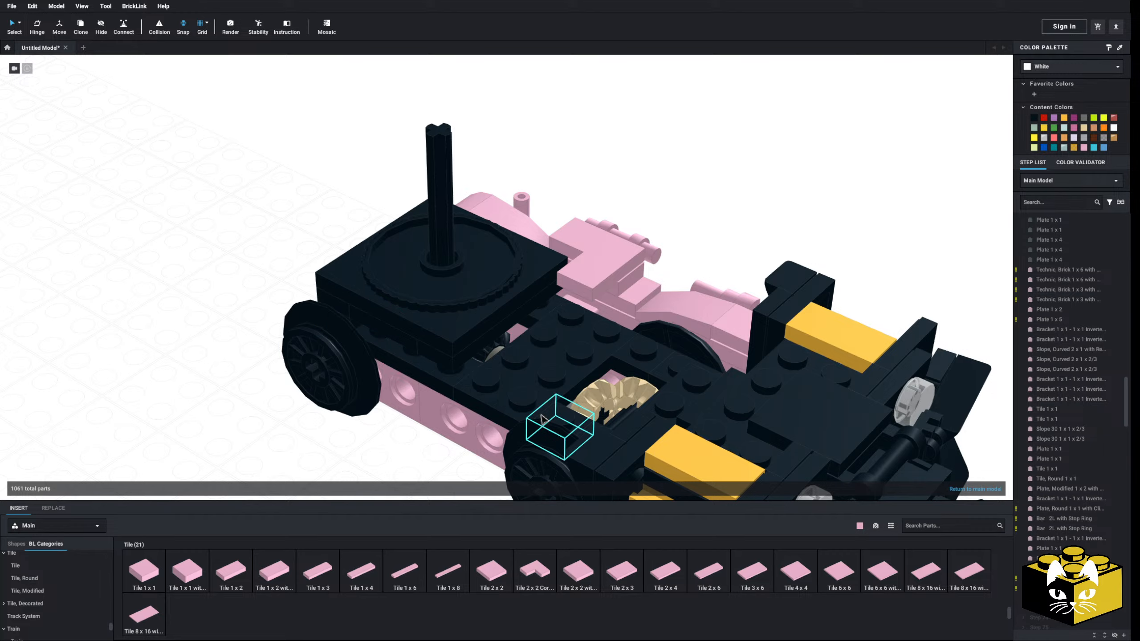
Place a Plate, Modified 1 x 4 with 2 Studs without Groove along each side of the truck's chassis, replacing the deleted black plates
scroll(534, 421, "up", 2)
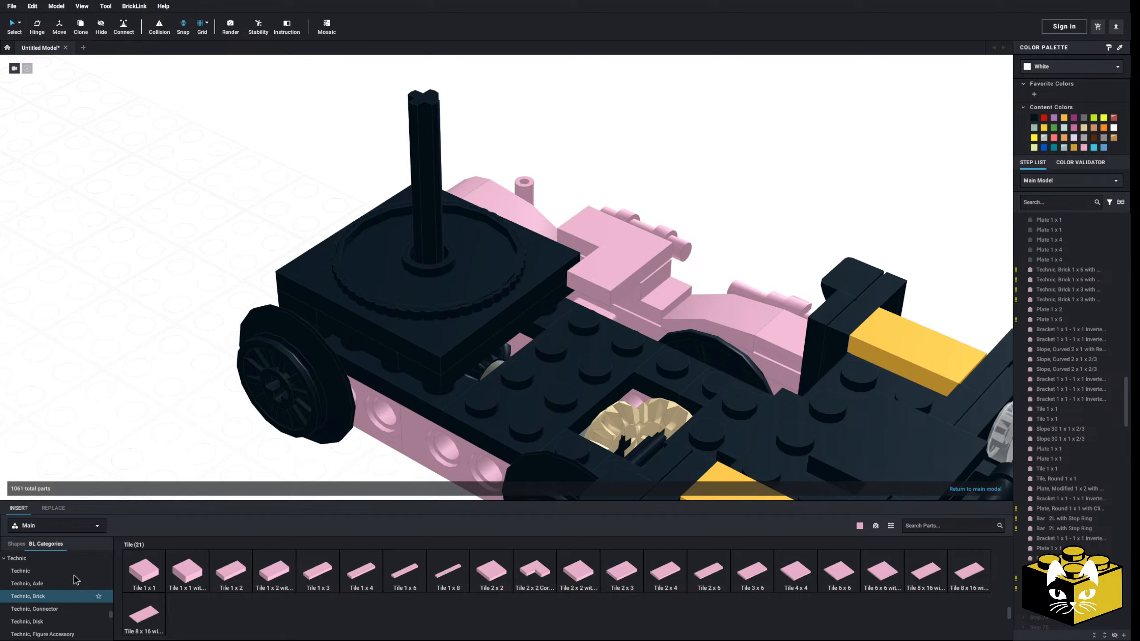
left_click(57, 571)
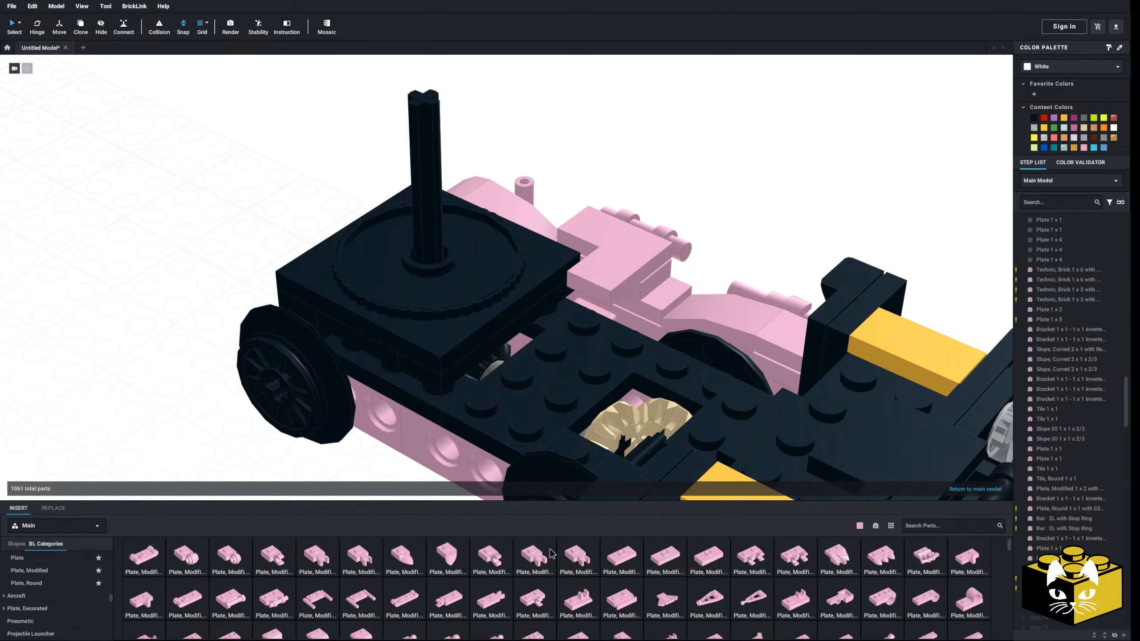
scroll(795, 584, "down", 5)
left_click(795, 585)
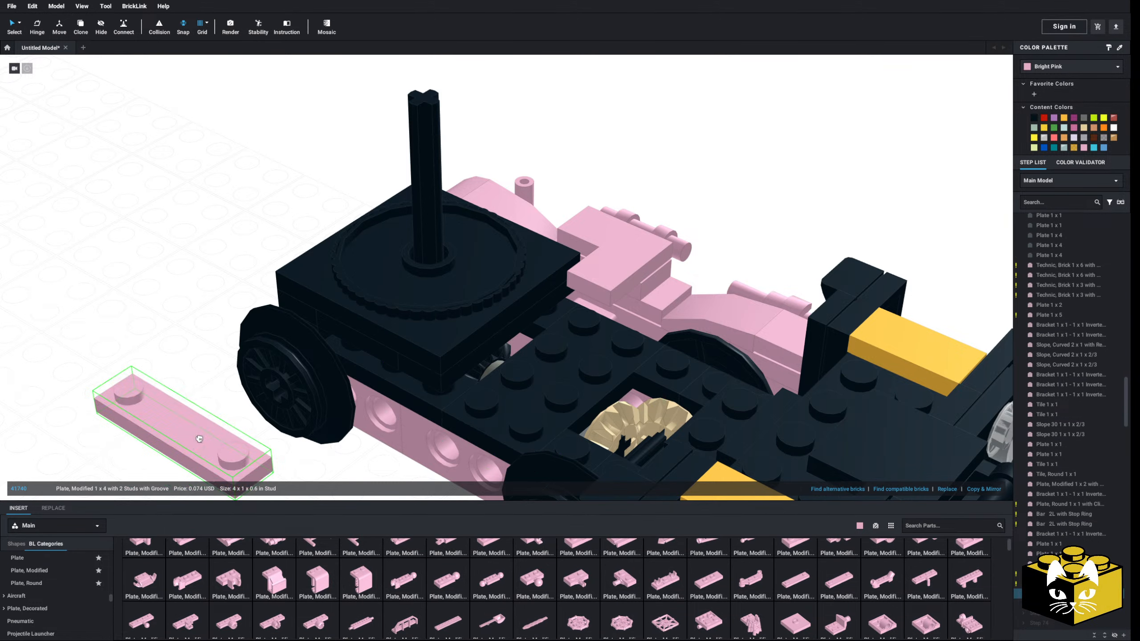
left_click(839, 582)
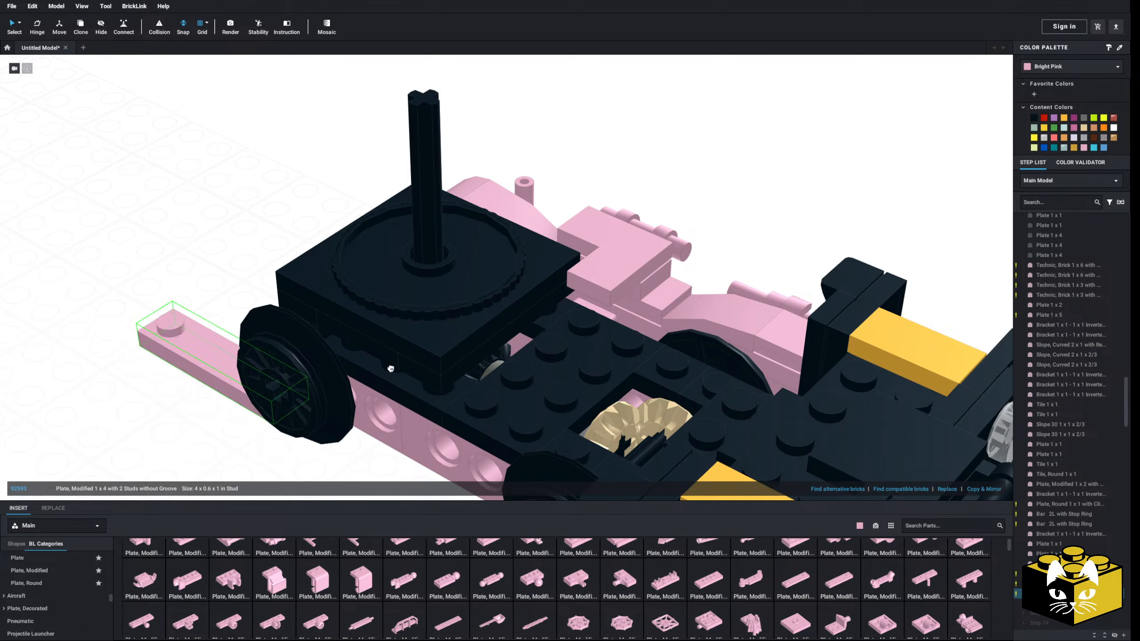
right_click(615, 321)
left_click(627, 337)
right_click(725, 236)
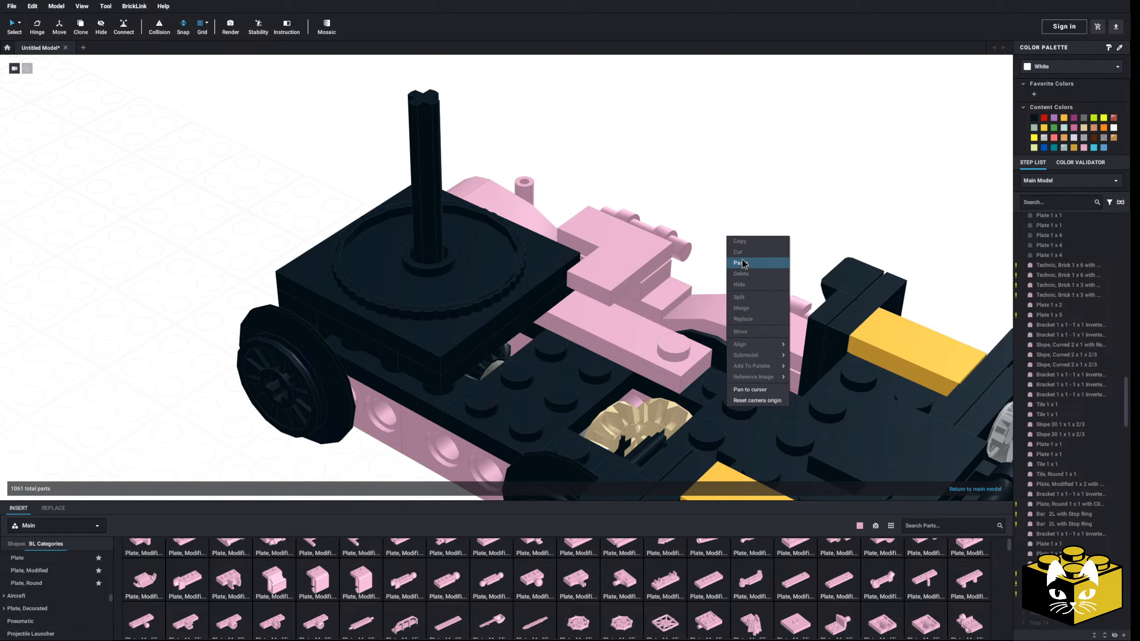
left_click(738, 263)
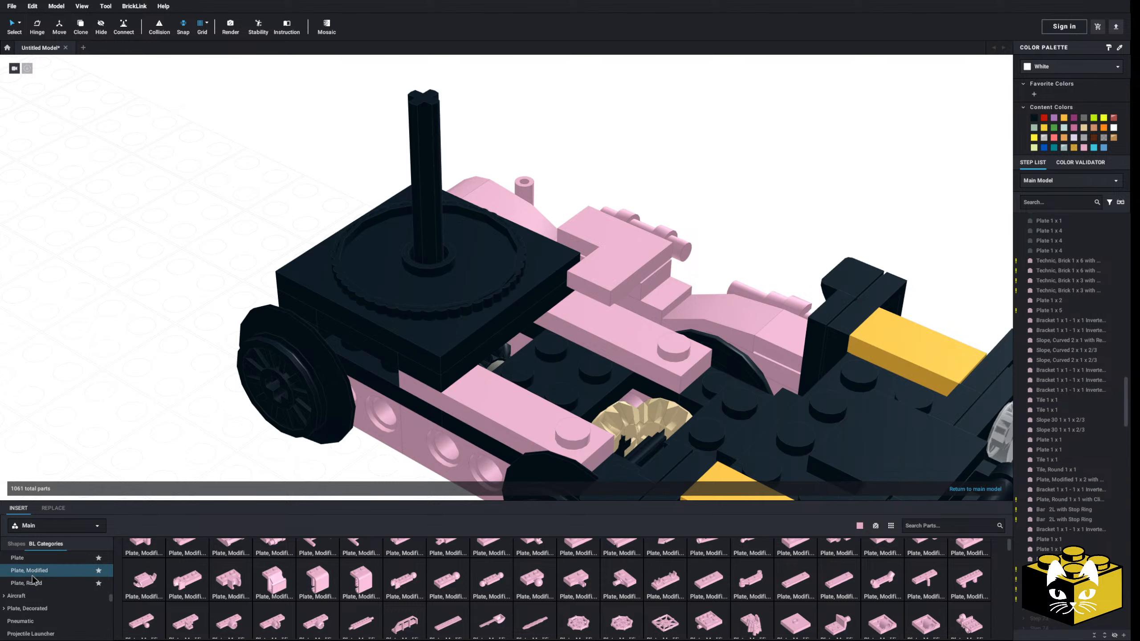
Add a pink Plate 1 x 2 under the turntable base on each side, in line with the modified 1 x 4 plates
left_click(26, 558)
key("Escape")
left_click(377, 342)
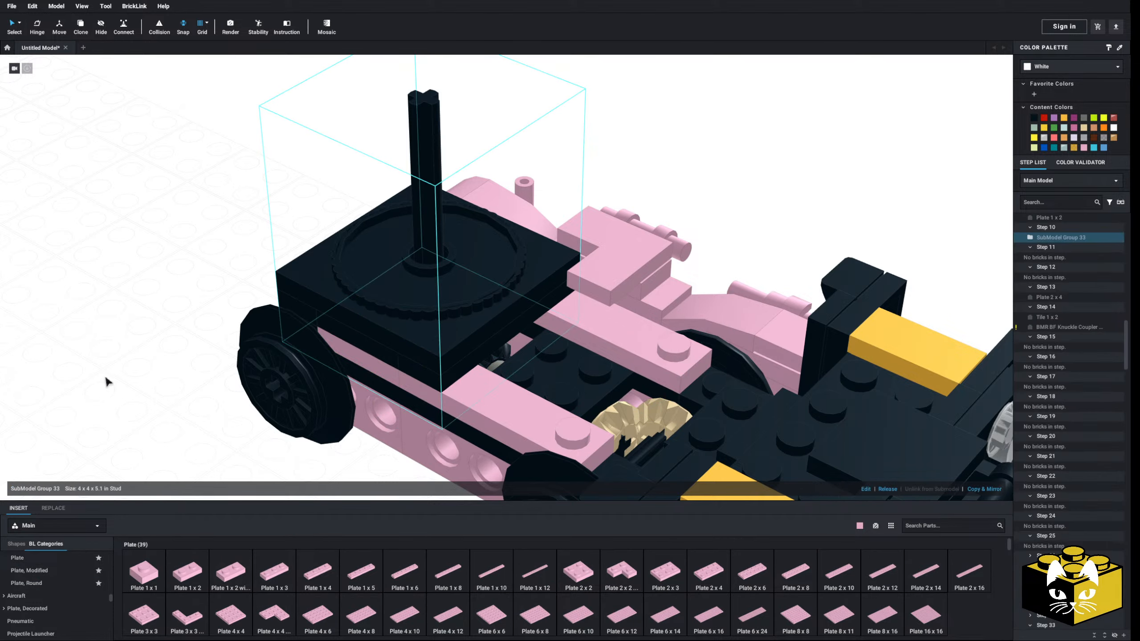
left_click(107, 382)
right_click_drag(107, 381, 279, 516)
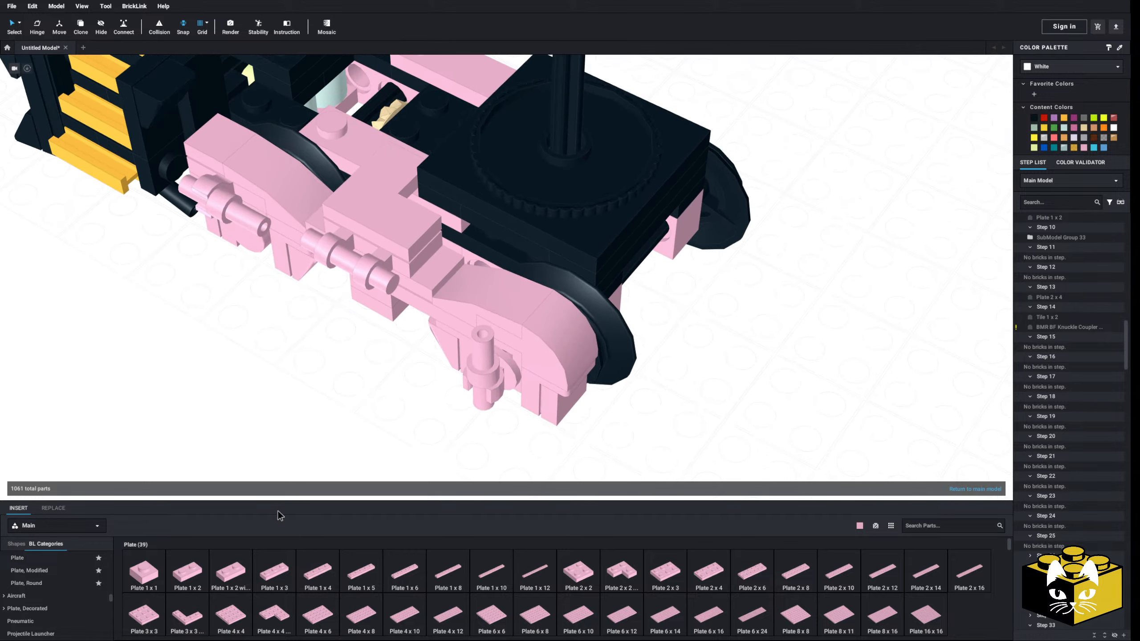
left_click(239, 574)
left_click(192, 570)
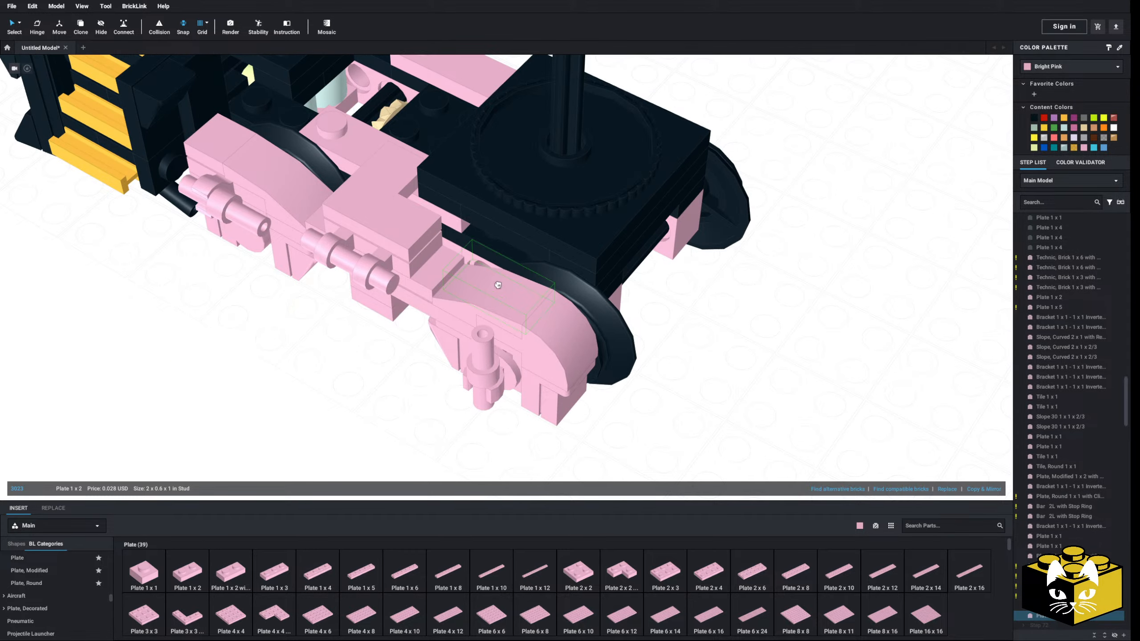
key("Escape")
left_click(526, 236)
Try a modified plate on top of the 1 x 4 plate beside the detailed side frame's corner tile
left_click(296, 363)
right_click_drag(296, 363, 397, 391)
scroll(556, 272, "up", 4)
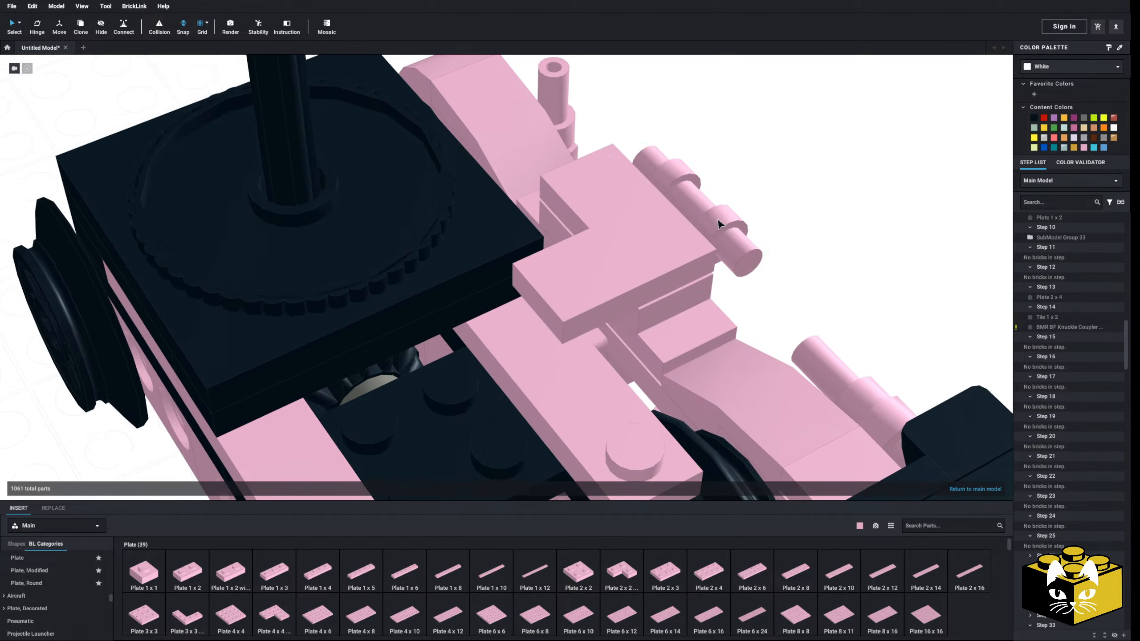
left_click(59, 575)
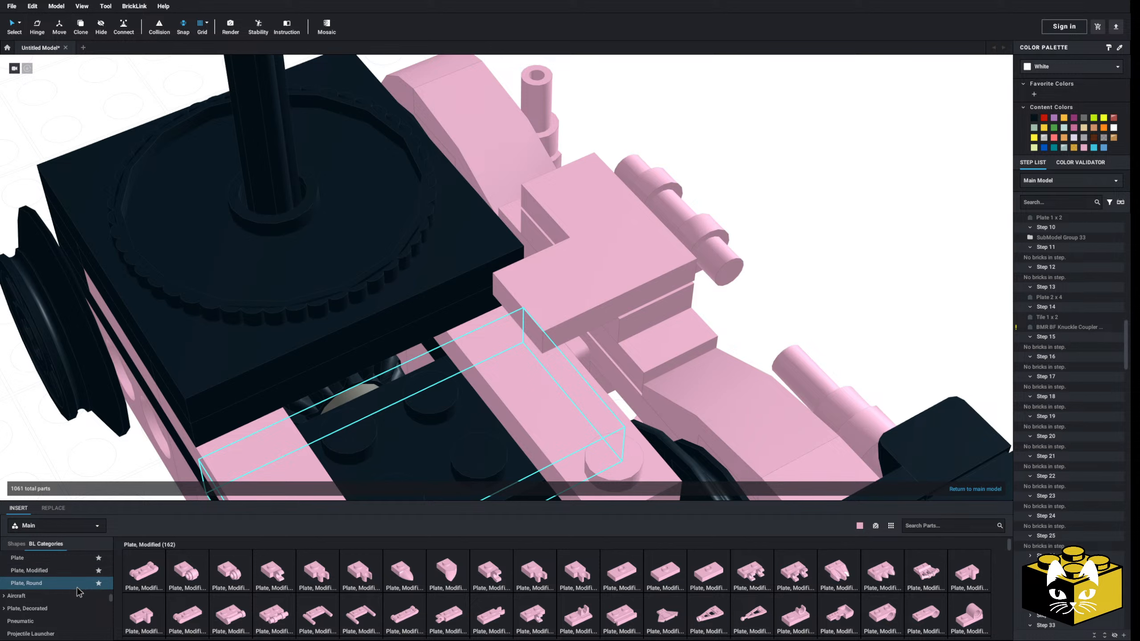
middle_click_drag(501, 486, 471, 423)
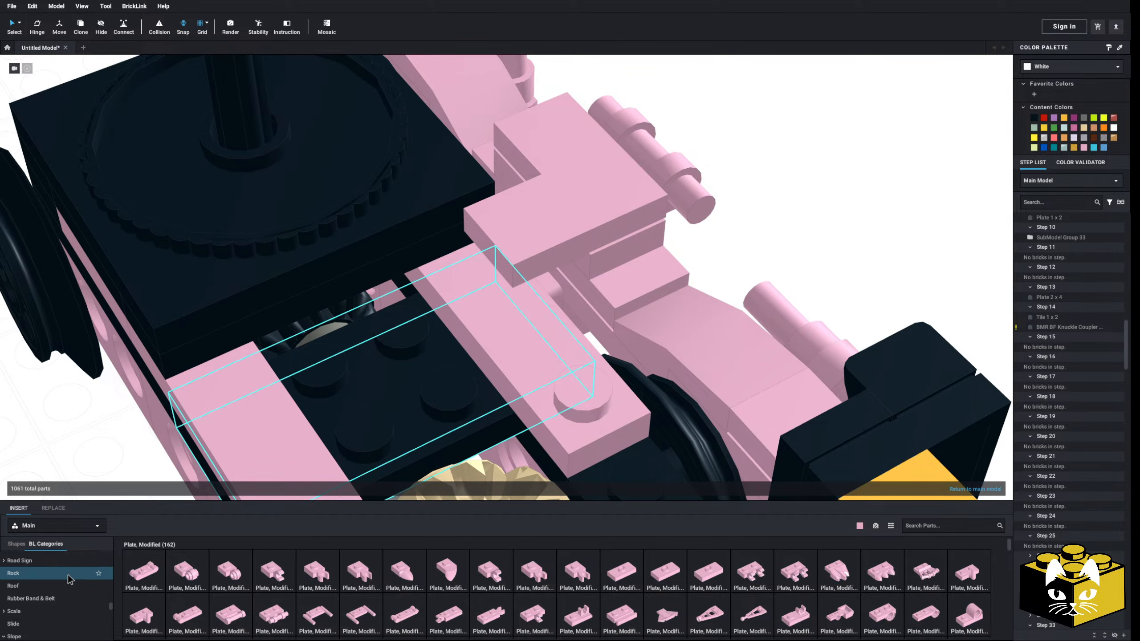
left_click(270, 575)
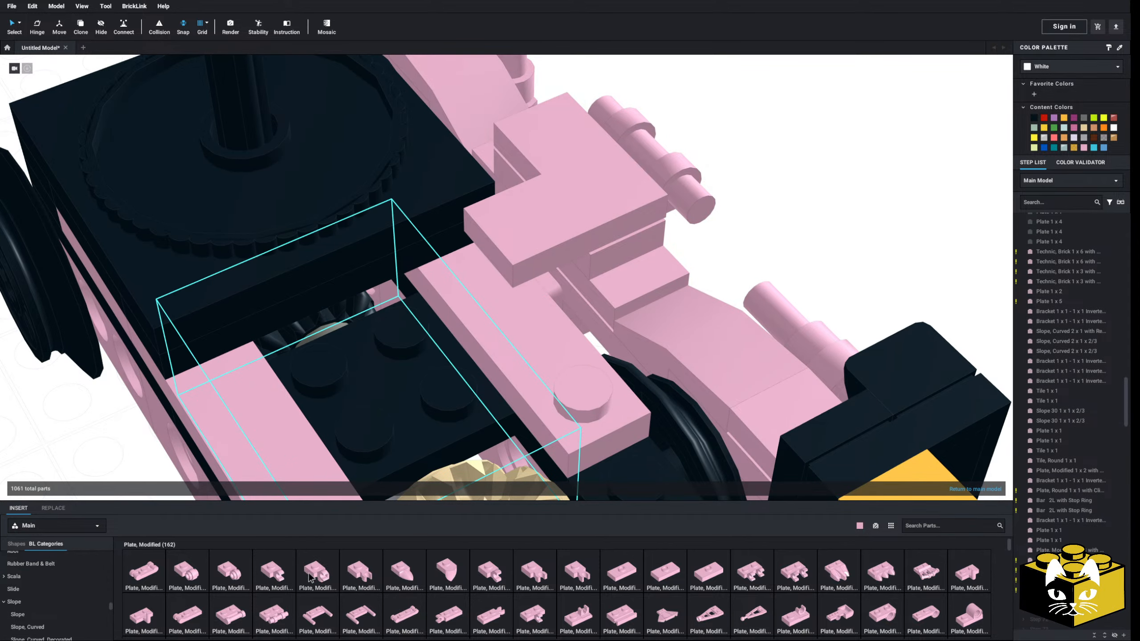
left_click(556, 376)
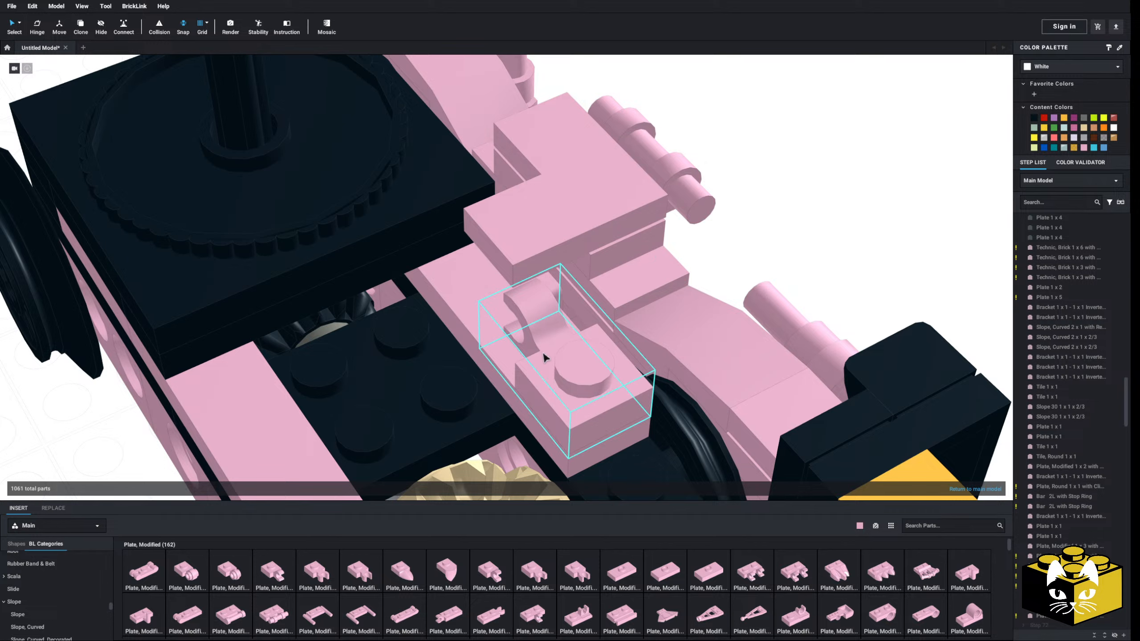
key("ctrl+z")
Try a Bar 1L fitting beneath the corner tile's inward-pointing leg, above the modified 1 x 4 plate
middle_click_drag(517, 361, 521, 378)
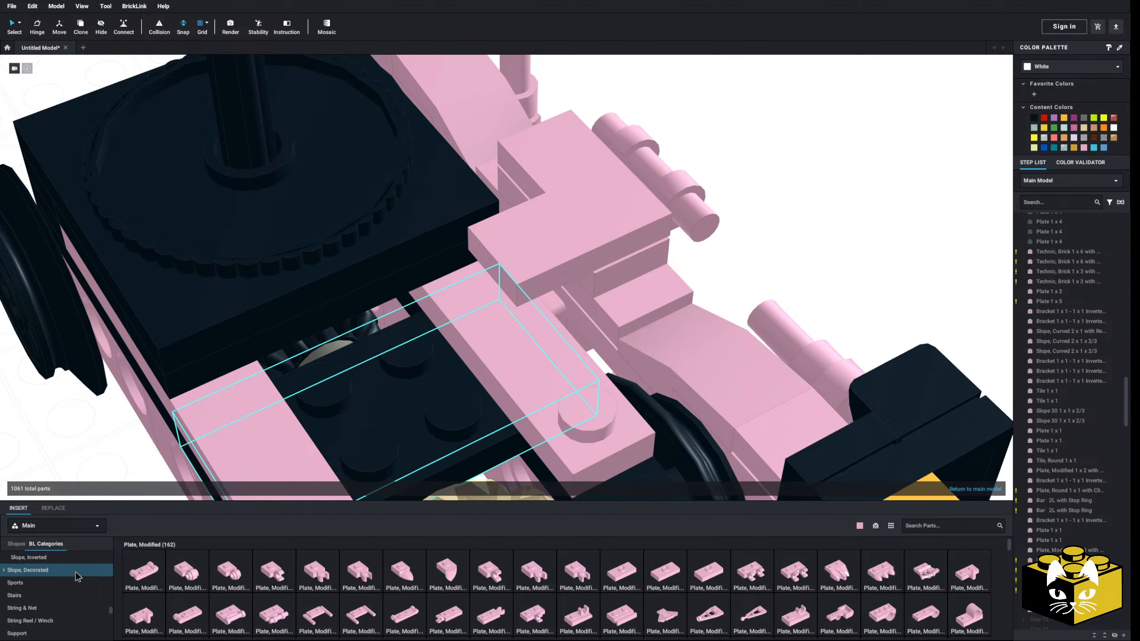
left_click(100, 566)
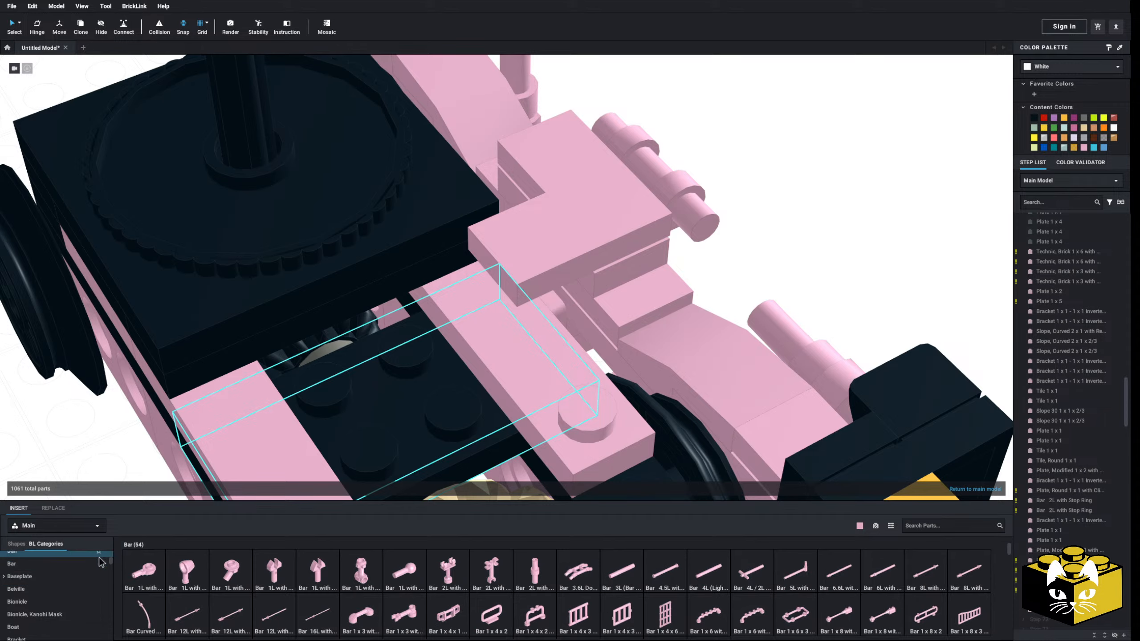
left_click(145, 573)
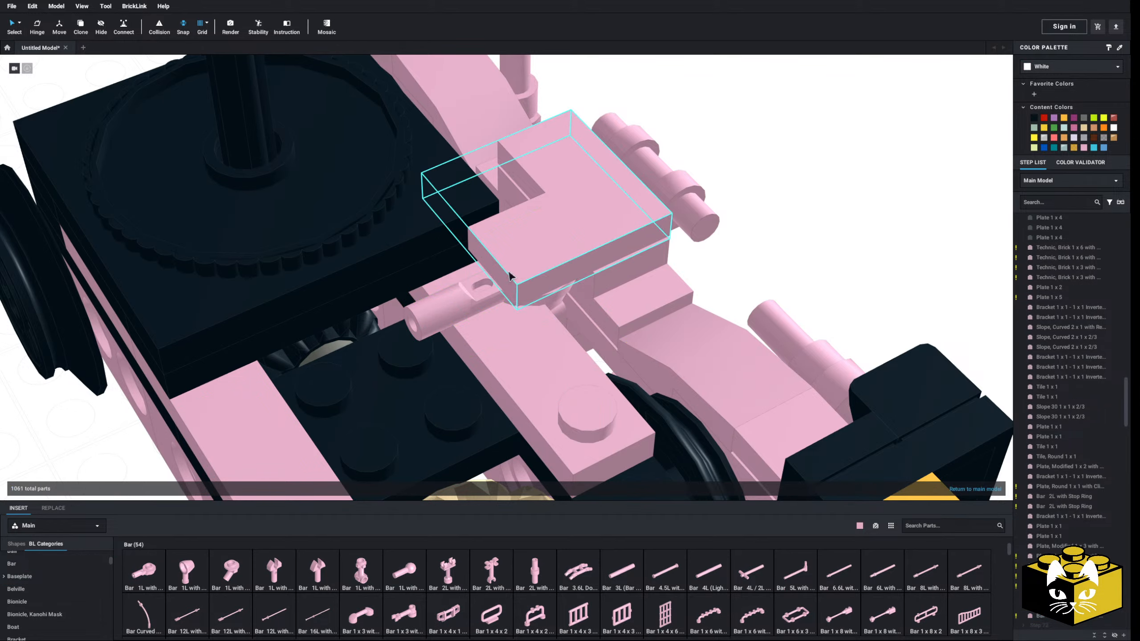
right_click_drag(791, 222, 811, 207)
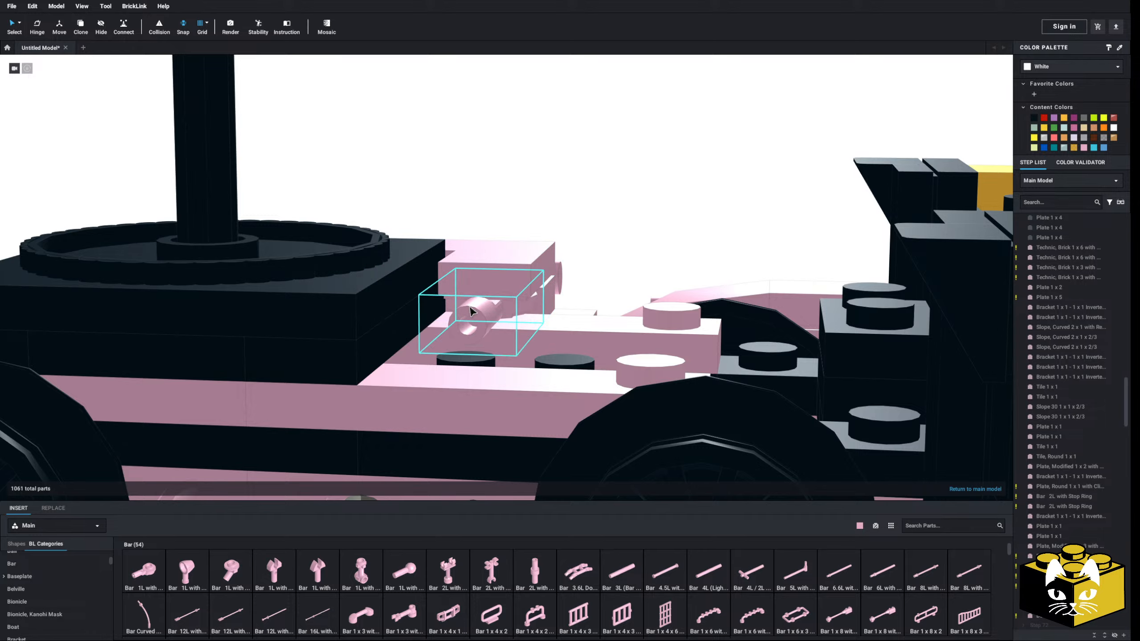
key("Escape")
Delete the corner tile from the bar plate and compare the side frame with the reference photos
right_click_drag(567, 301, 555, 316)
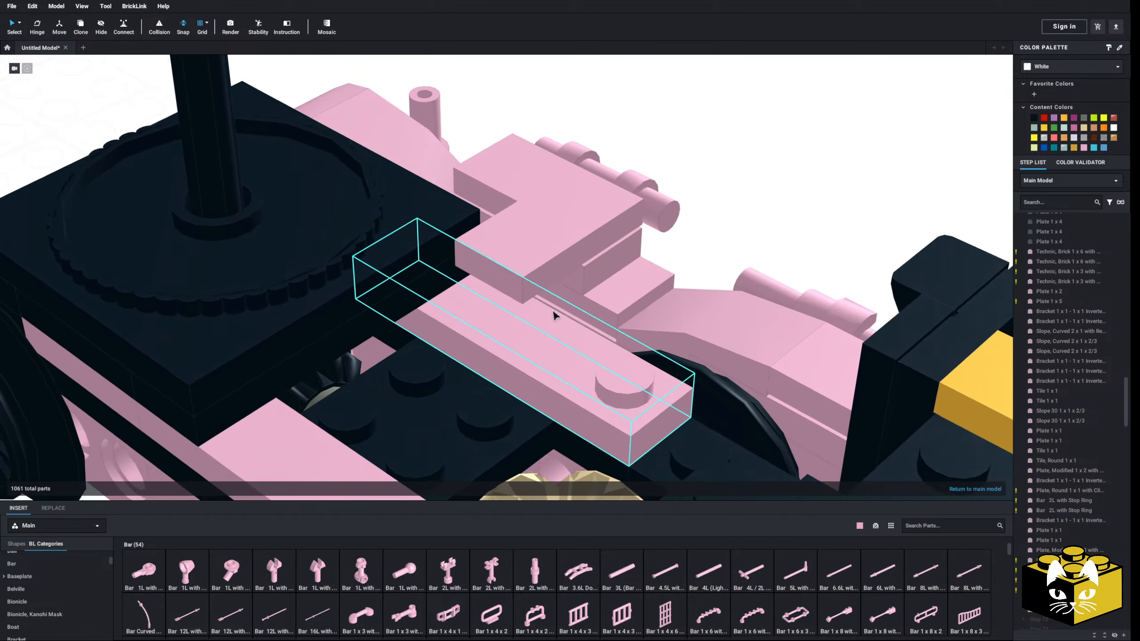
key("Delete")
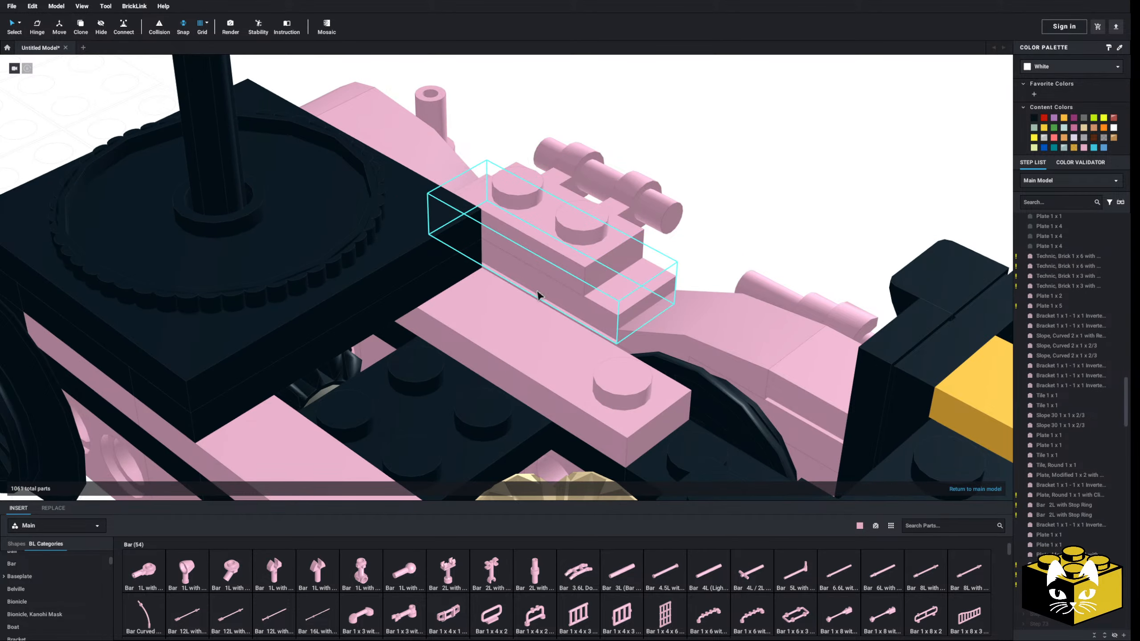
middle_click_drag(558, 264, 528, 290)
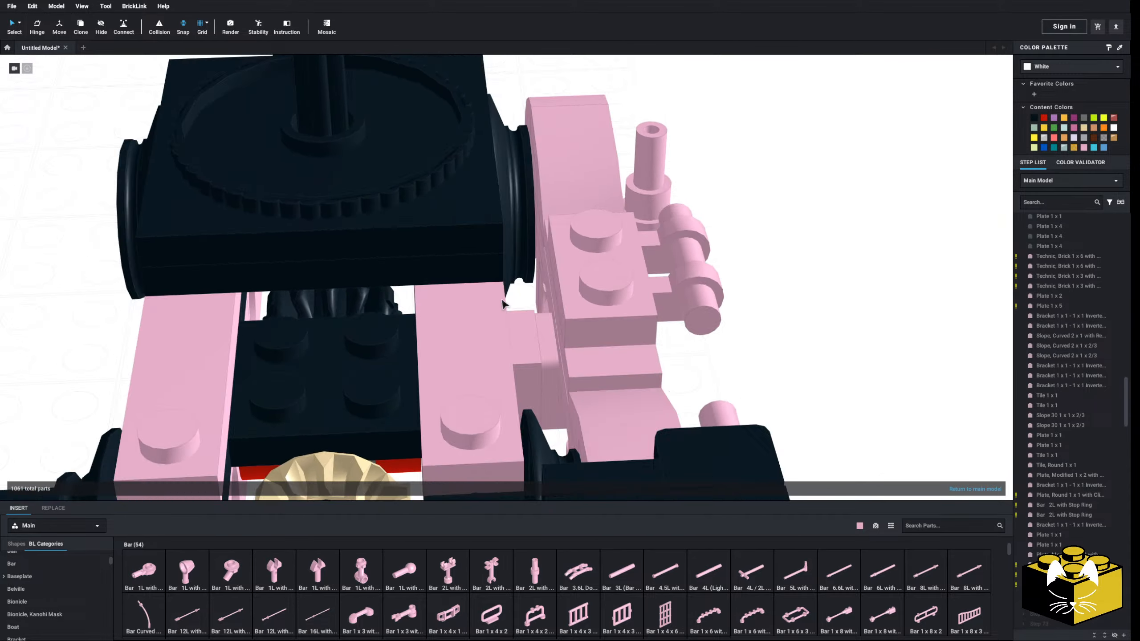
right_click_drag(503, 304, 445, 386)
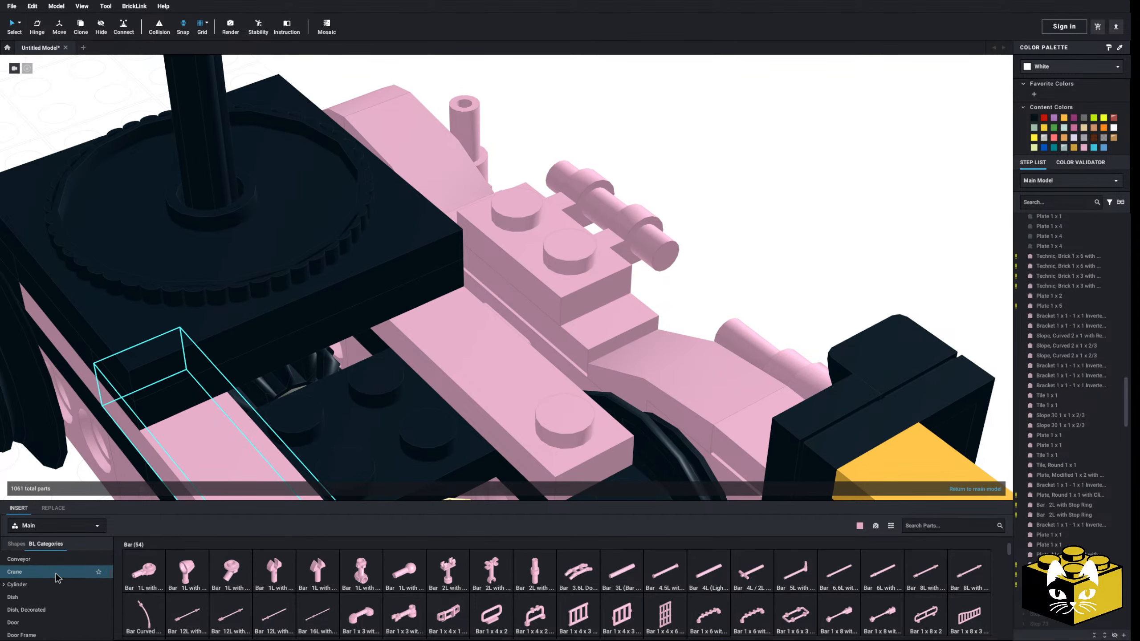
Cover the bar plate's two studs with slopes that descend from the chassis toward the outer bar
scroll(56, 579, "down", 10)
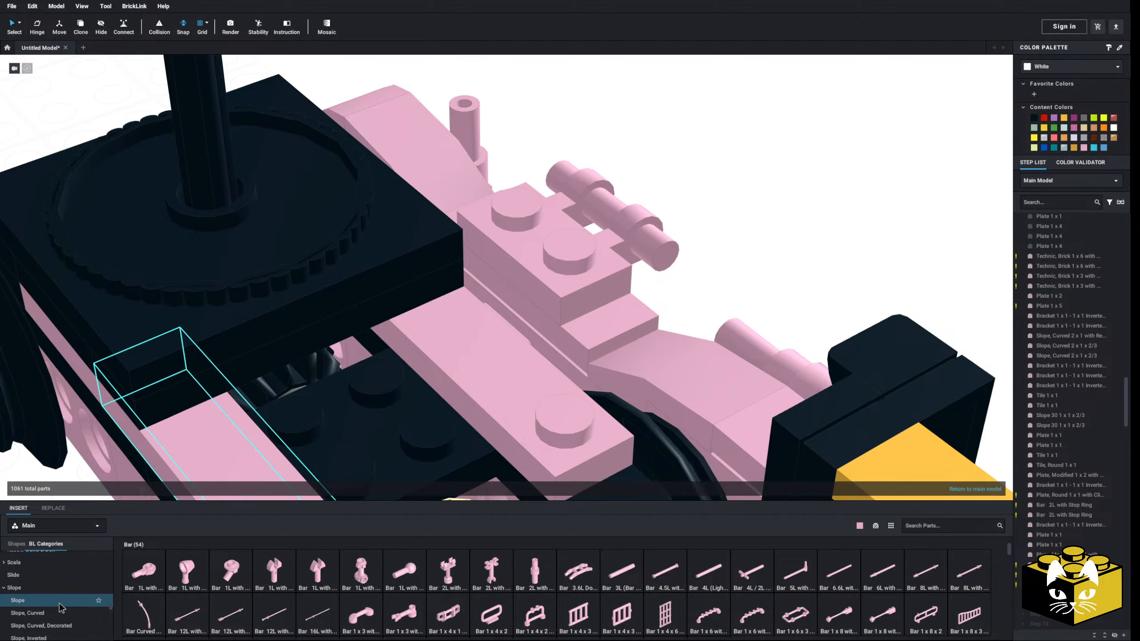
left_click(60, 604)
left_click(73, 614)
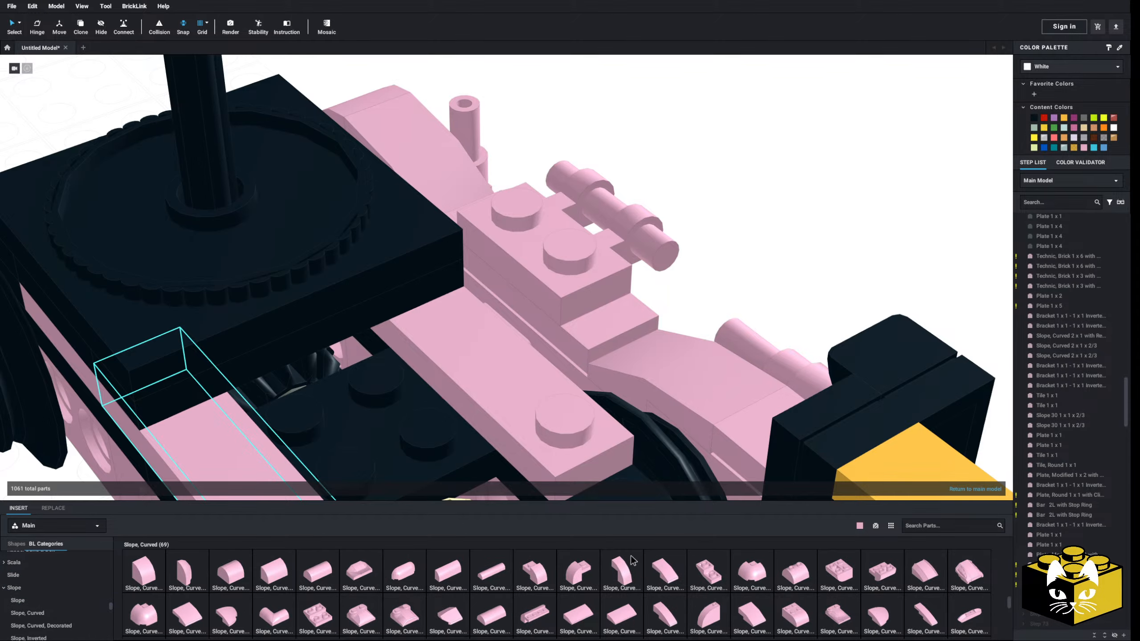
left_click(671, 573)
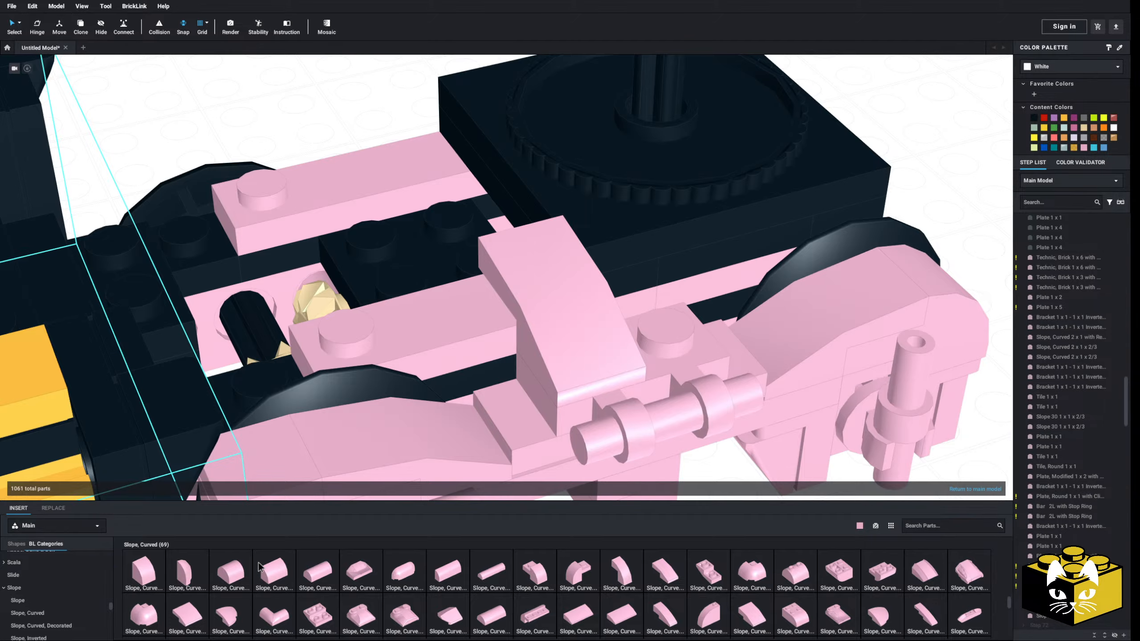
left_click(65, 600)
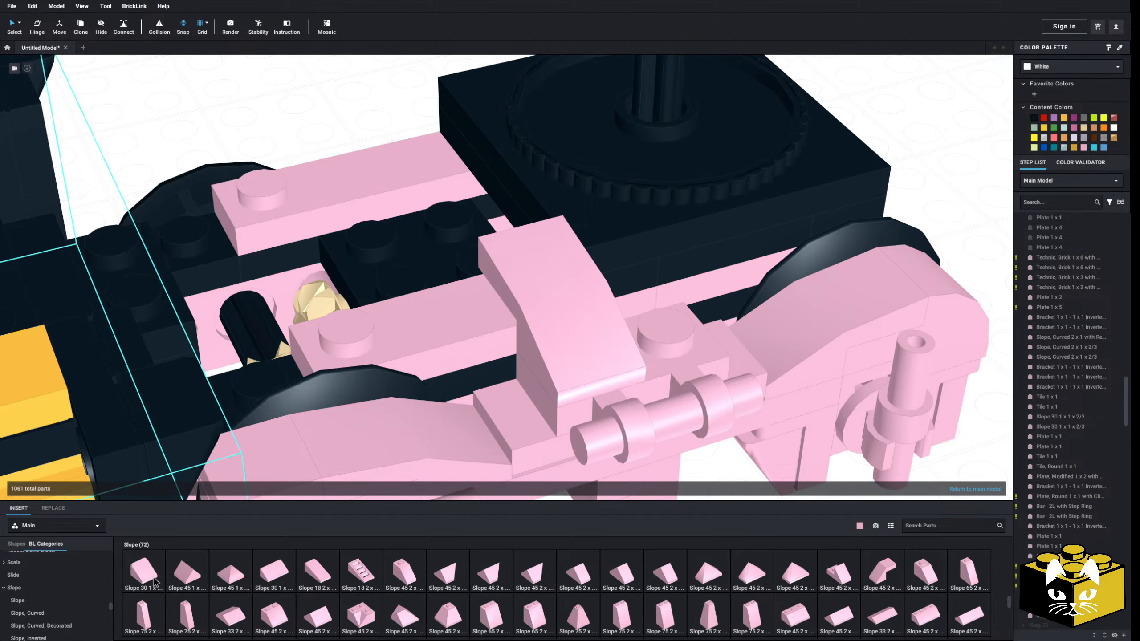
left_click(144, 572)
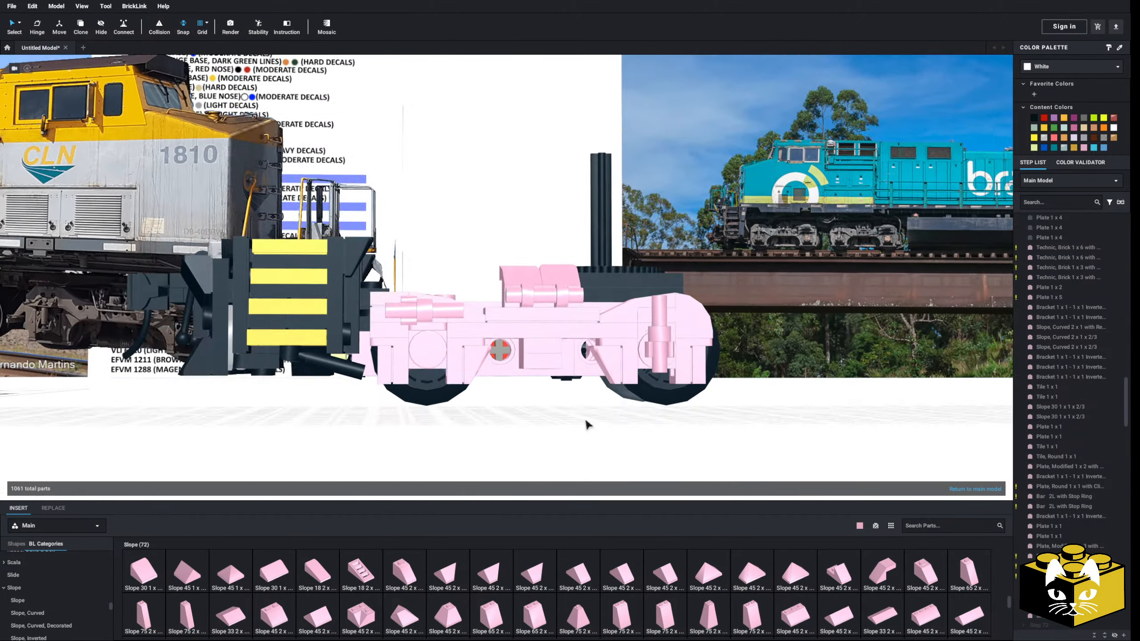
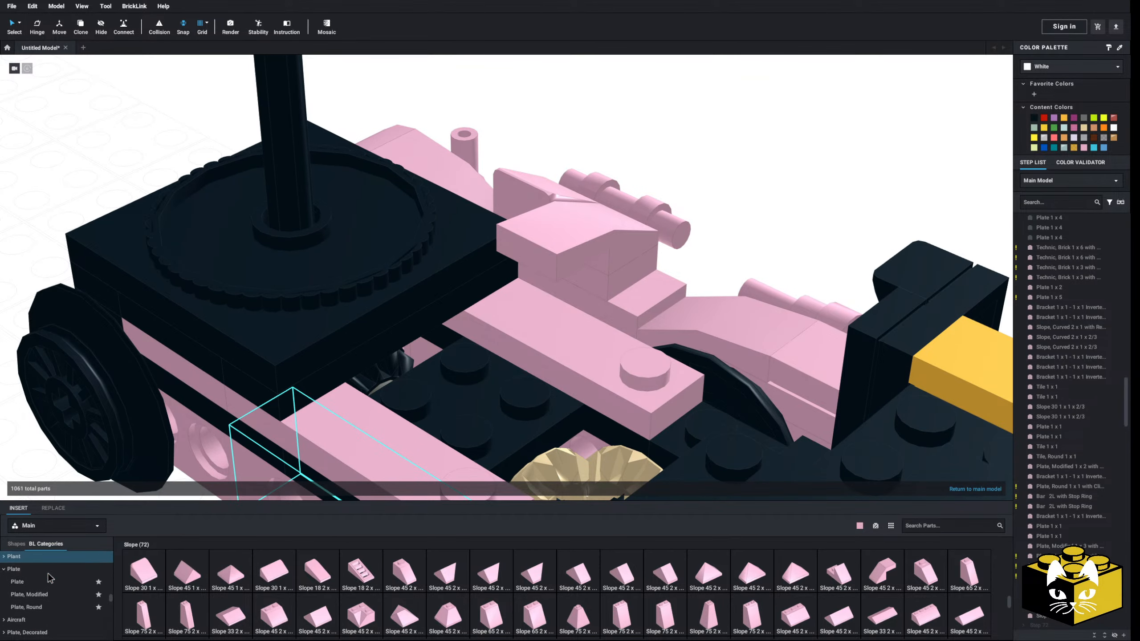
scroll(50, 579, "down", 1)
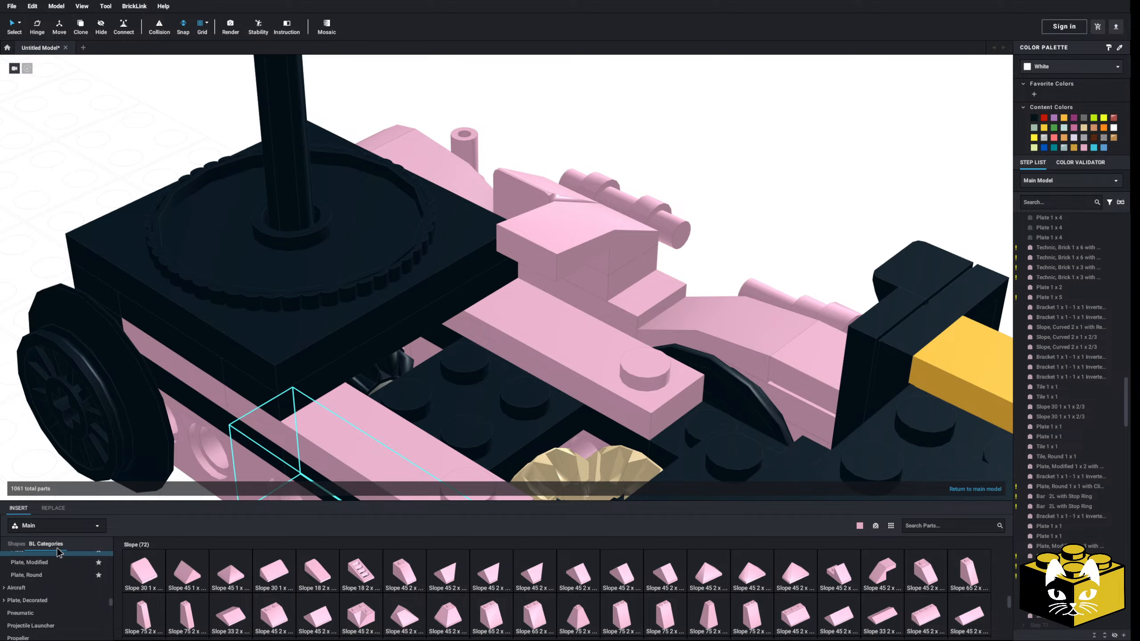
left_click(56, 563)
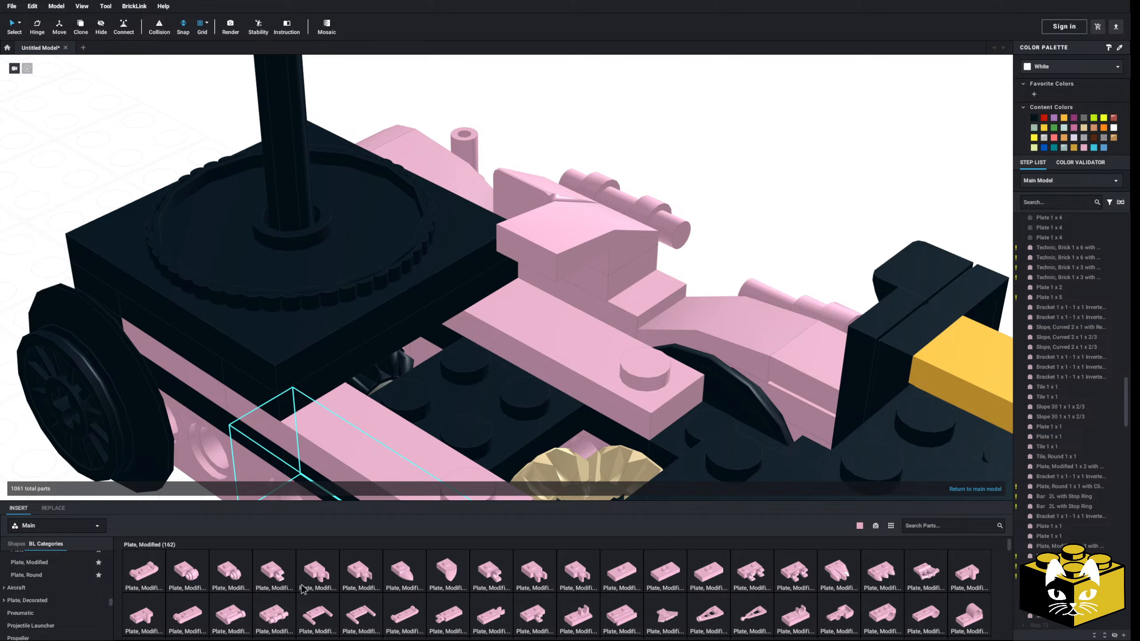
mouse_move(486, 360)
right_mouse_down()
mouse_move(469, 361)
mouse_move(507, 358)
right_mouse_up()
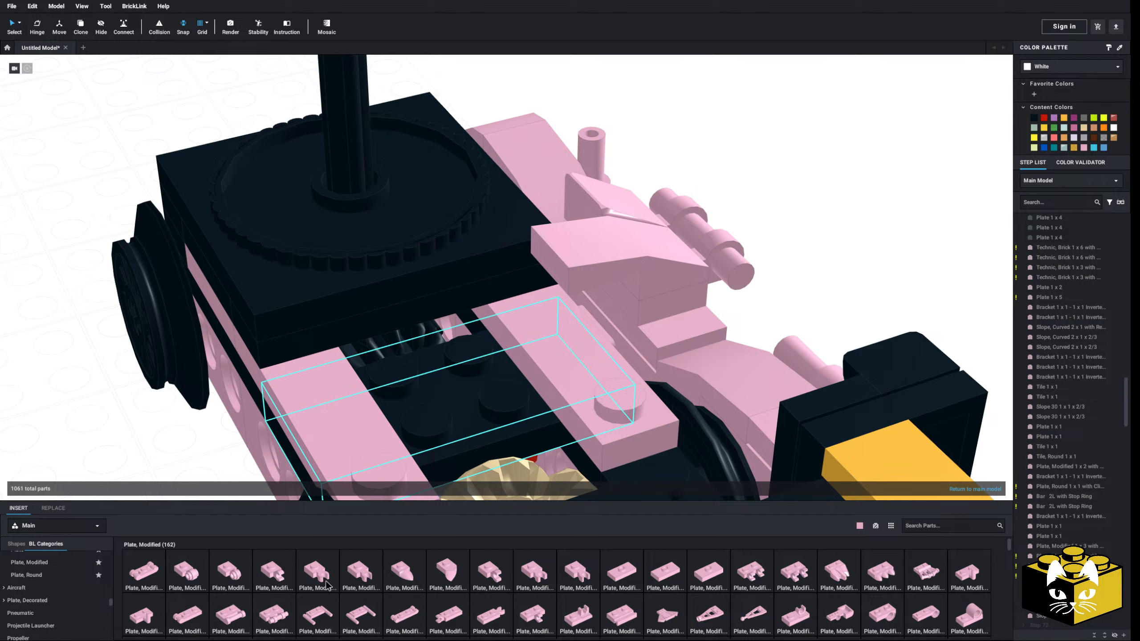
right_click_drag(599, 373, 609, 371)
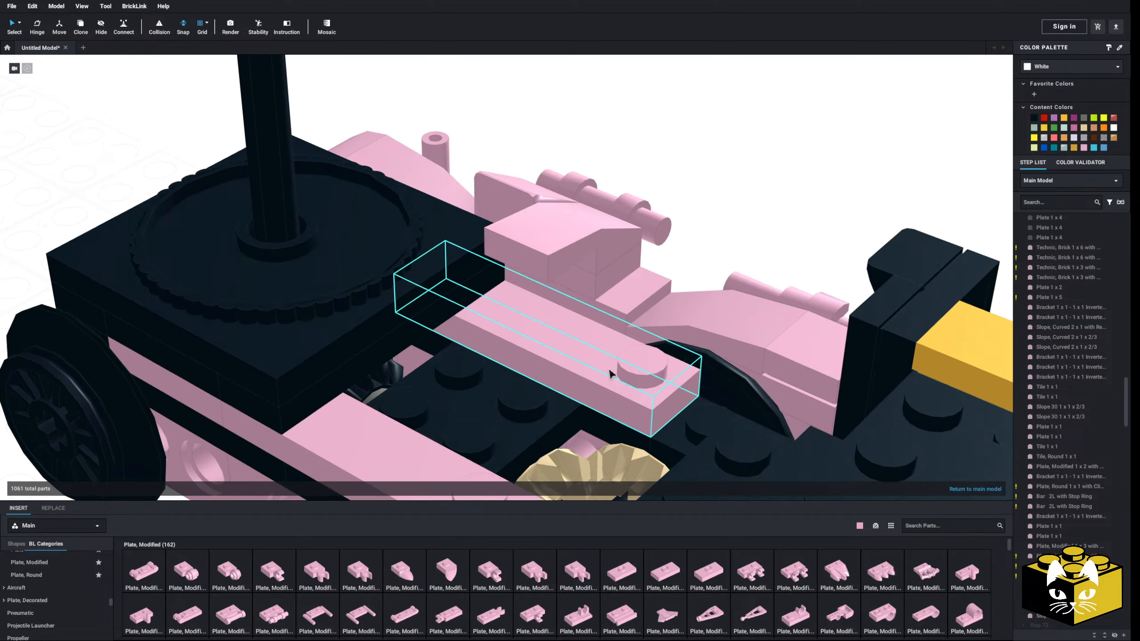
right_click_drag(333, 444, 319, 444)
scroll(76, 583, "down", 6)
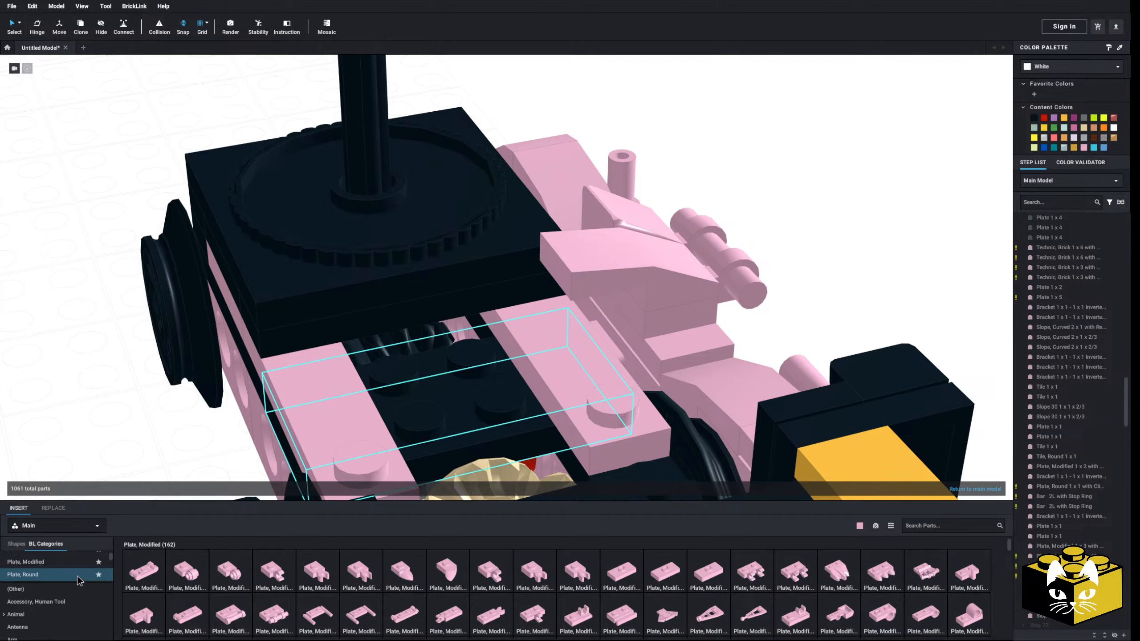
Try a Bar 1L with 1 x 1 Round Plate with Hollow Stud beneath the chassis end of the side frame's slopes
scroll(78, 581, "down", 3)
left_click(54, 563)
left_click(144, 570)
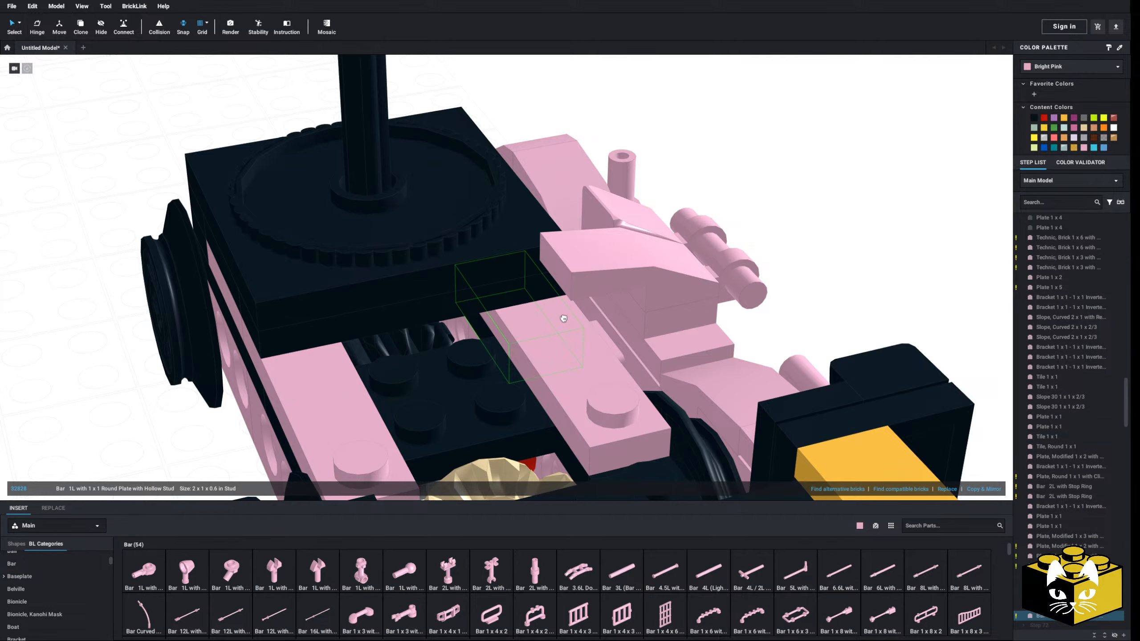
key("Left")
key("Left")
left_click(601, 275)
right_click_drag(887, 273, 791, 284)
scroll(795, 288, "down", 4)
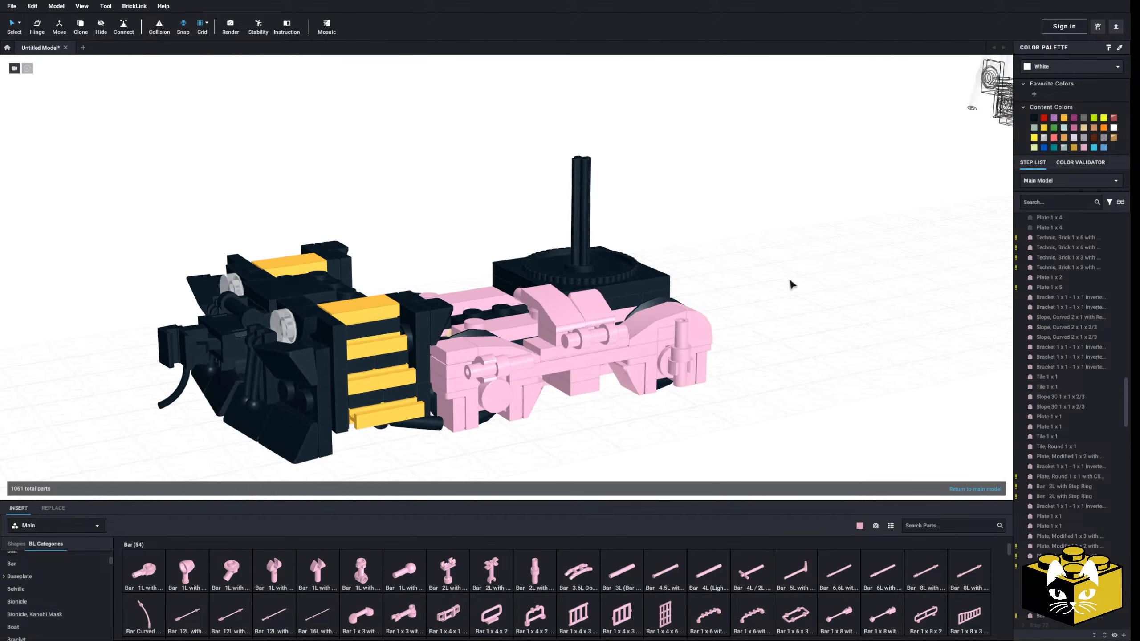
Delete the slopes, the round-plate bar fitting and the bar plate from the two-stud plate at the middle of the side frame
scroll(602, 305, "up", 3)
right_click_drag(556, 410, 507, 387)
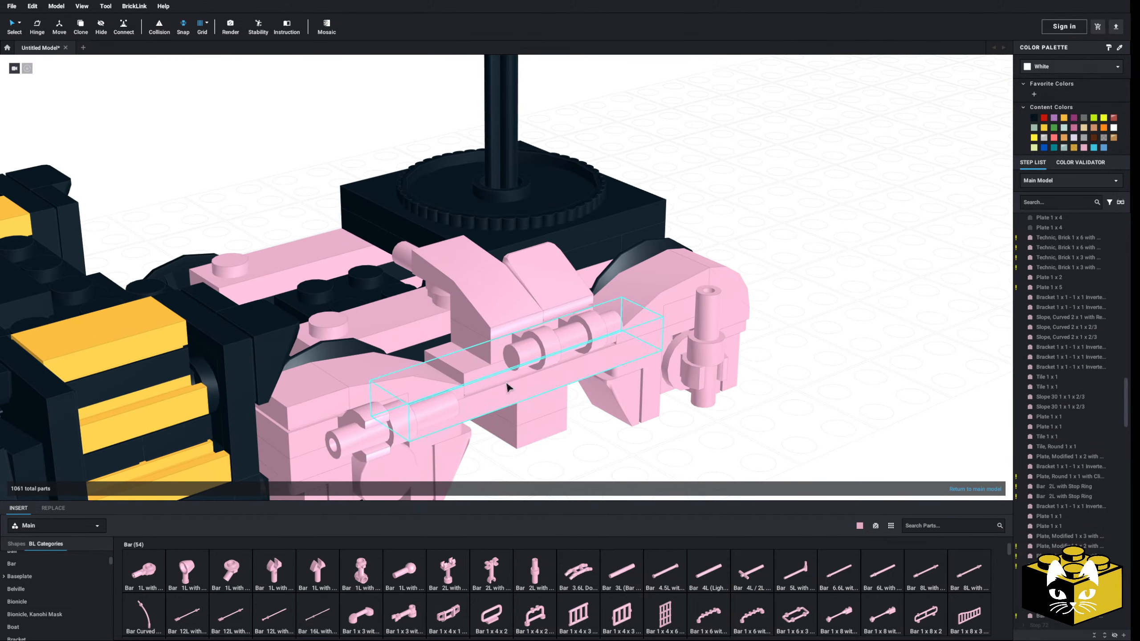
key("Delete")
left_click(544, 285)
key("Delete")
left_click(545, 335)
key("Delete")
left_click(442, 274)
key("Delete")
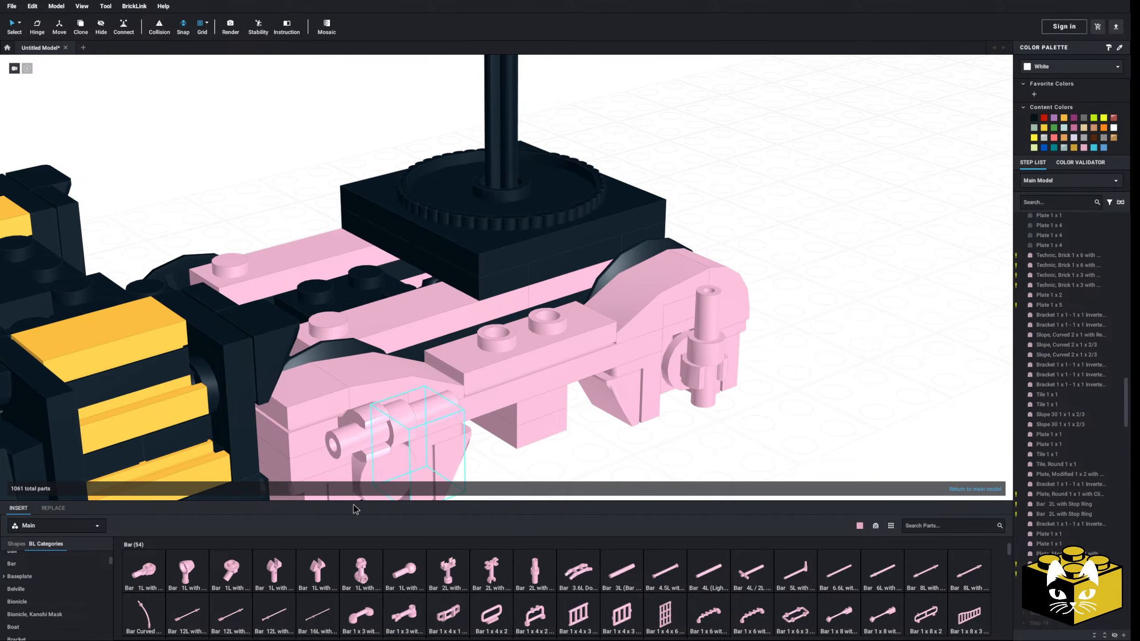
Place a pink Tile, Modified 1 x 1 with Open O Clip on each of the side frame's two middle studs
scroll(61, 588, "down", 3)
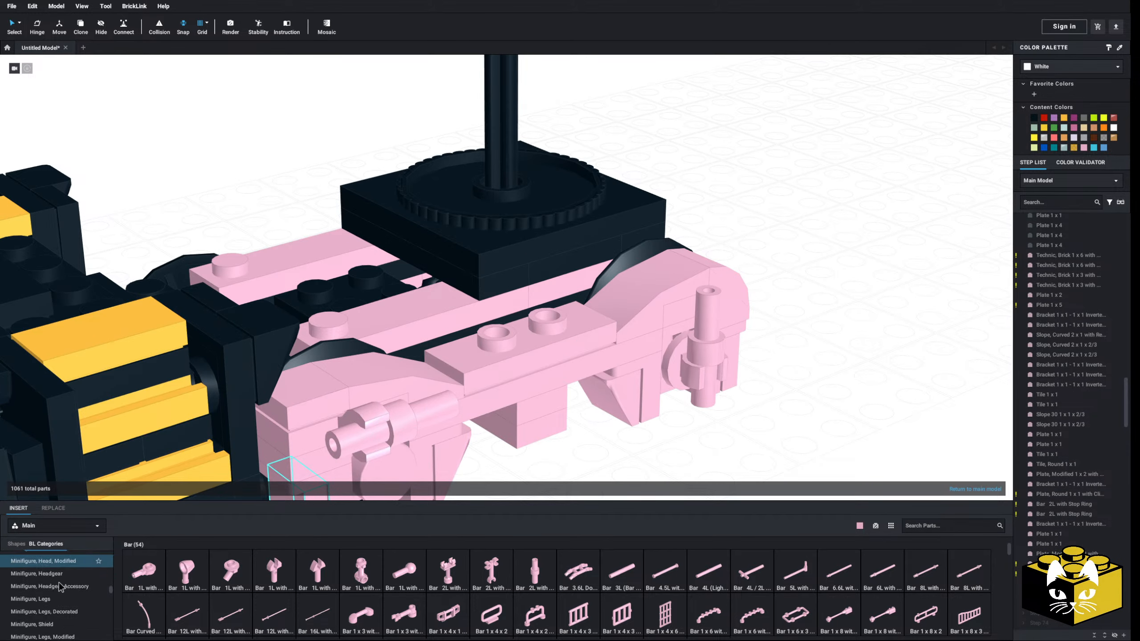
scroll(61, 581, "down", 5)
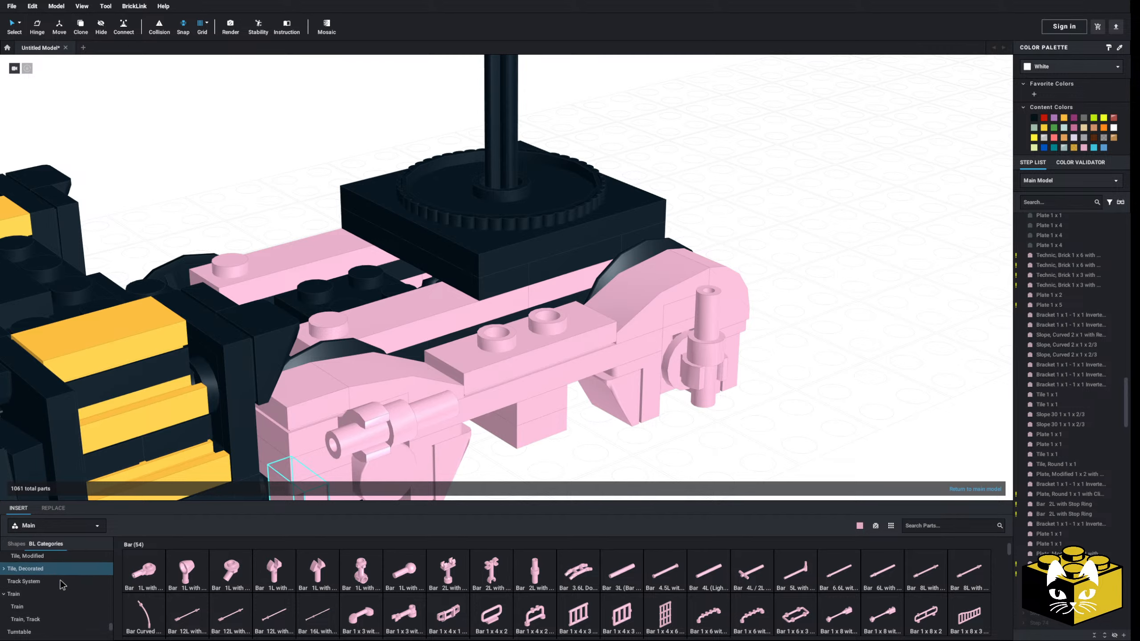
left_click(56, 598)
left_click(57, 611)
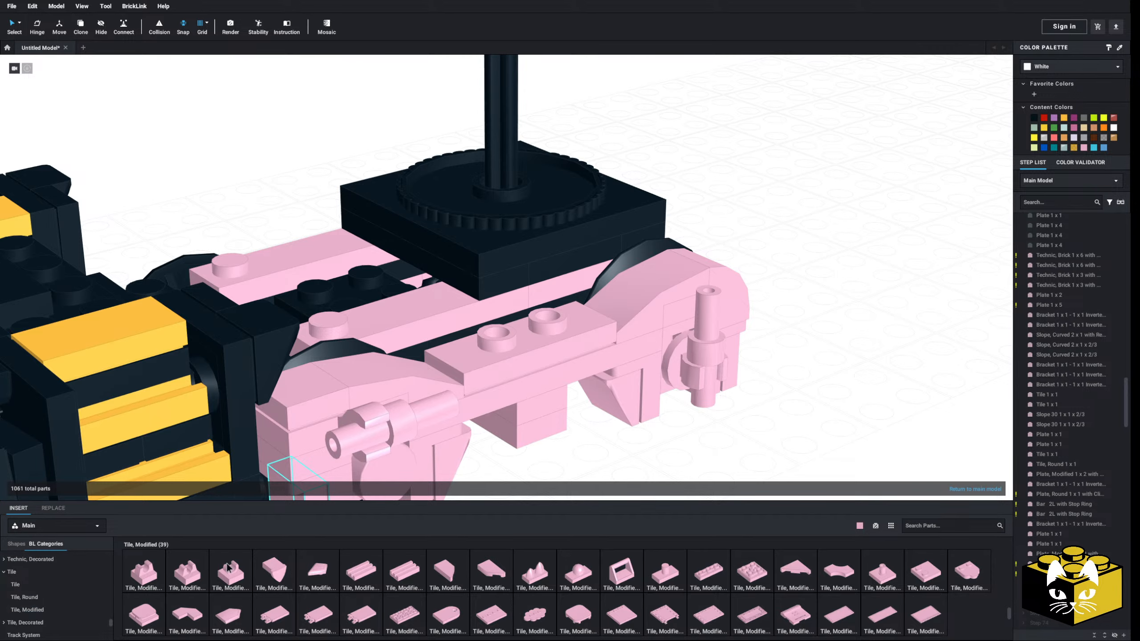
left_click(226, 563)
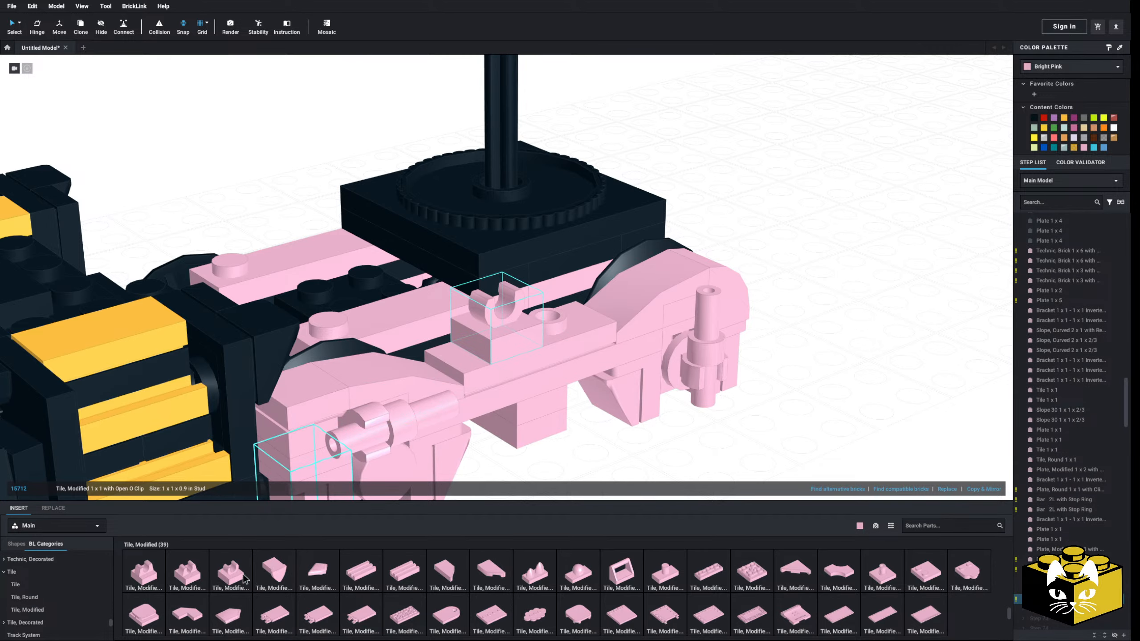
left_click(241, 574)
Clip a Bar 3L (Bar Arrow) into the O clip nearer the front end, extending inward over the chassis
right_click_drag(583, 434, 523, 453)
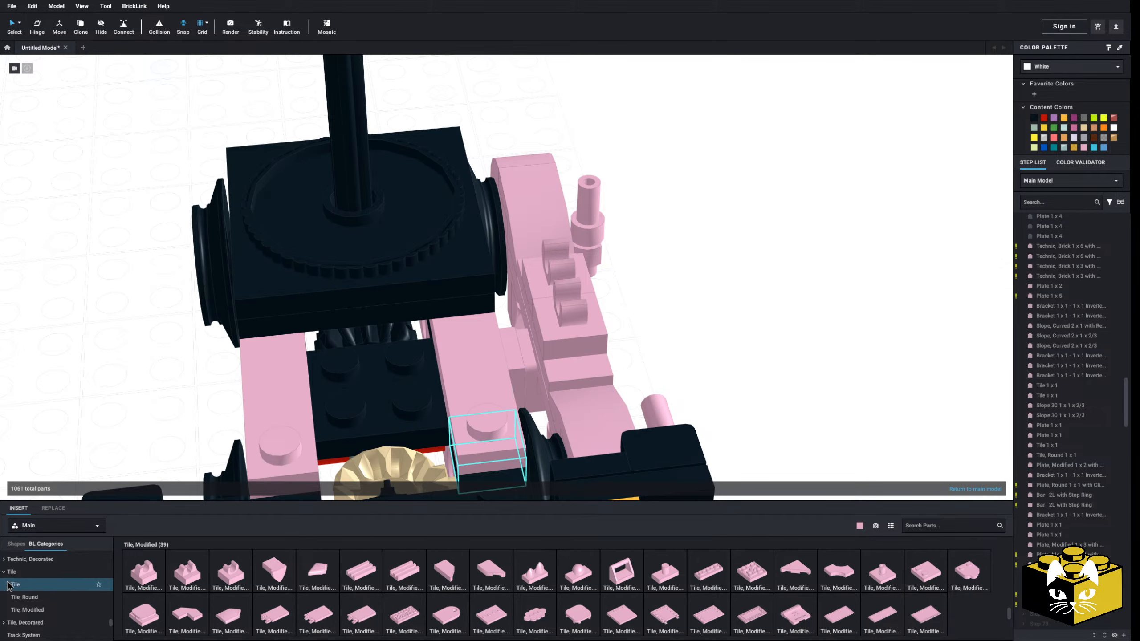
left_click(13, 617)
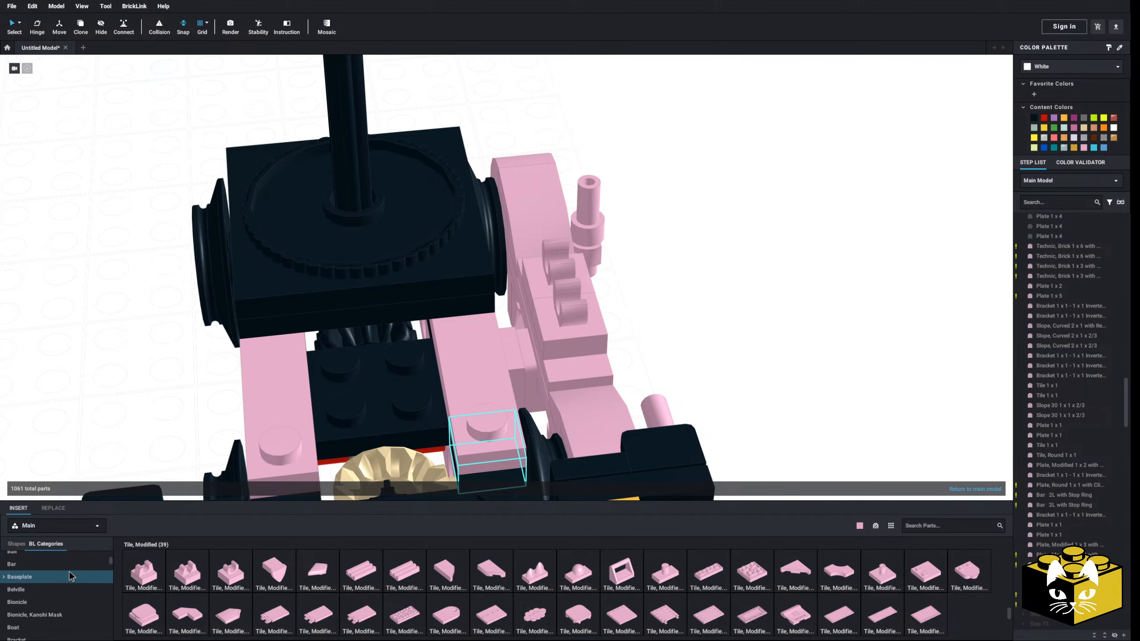
left_click(623, 572)
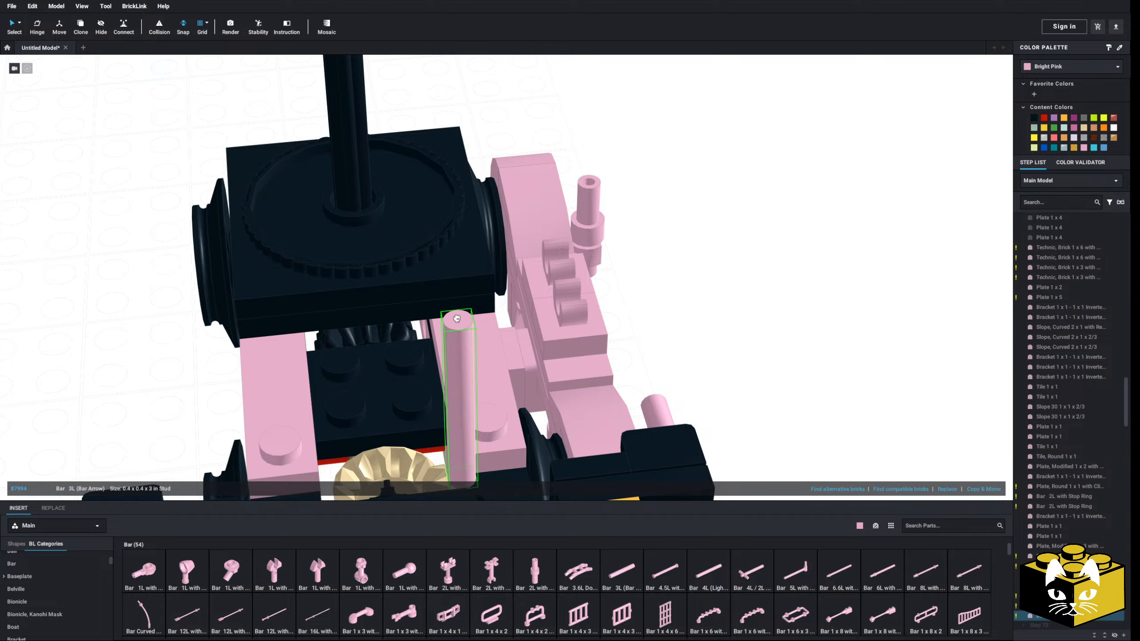
left_click(578, 300)
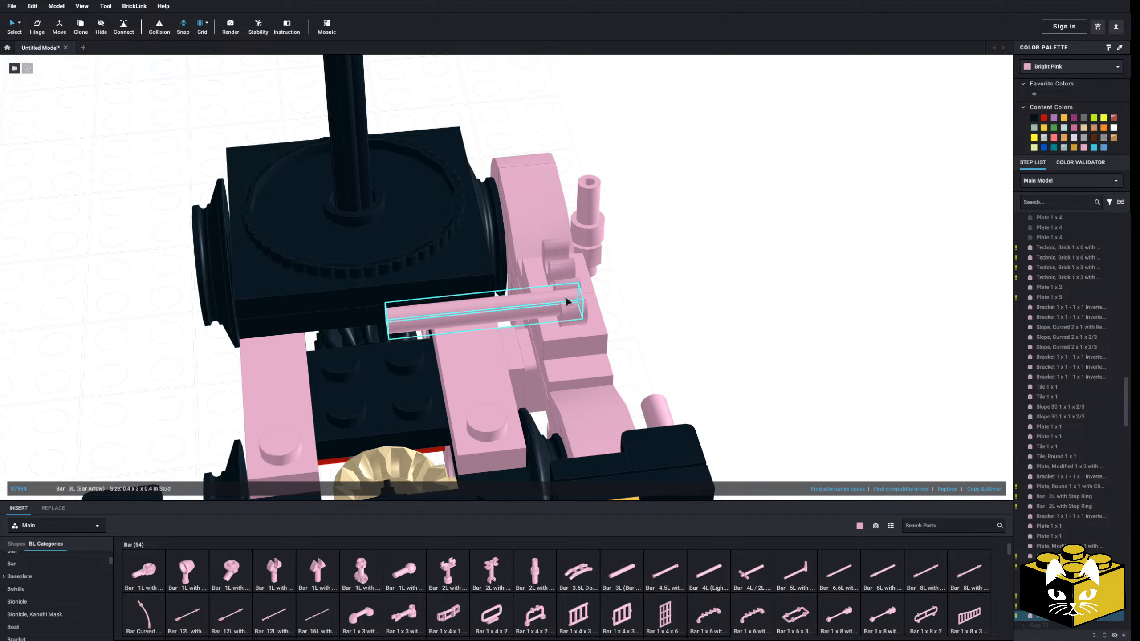
right_click_drag(678, 331, 721, 337)
right_click_drag(646, 346, 588, 334)
Try a third 1 x 1 Open O Clip tile next to the clip holding the bar, then delete it
right_click(576, 305)
left_click(589, 311)
right_click(673, 263)
left_click(686, 290)
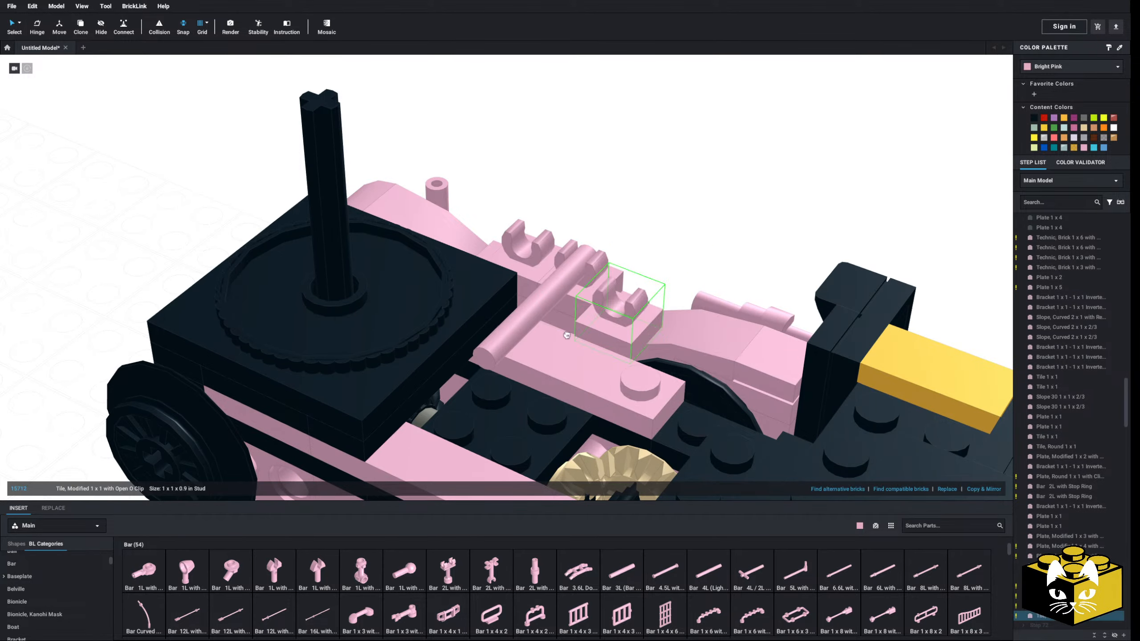
left_click(667, 270)
mouse_move(667, 270)
right_mouse_down()
mouse_move(678, 256)
mouse_move(670, 266)
right_mouse_up()
left_click(537, 356)
key("Delete")
right_click_drag(537, 356, 516, 370)
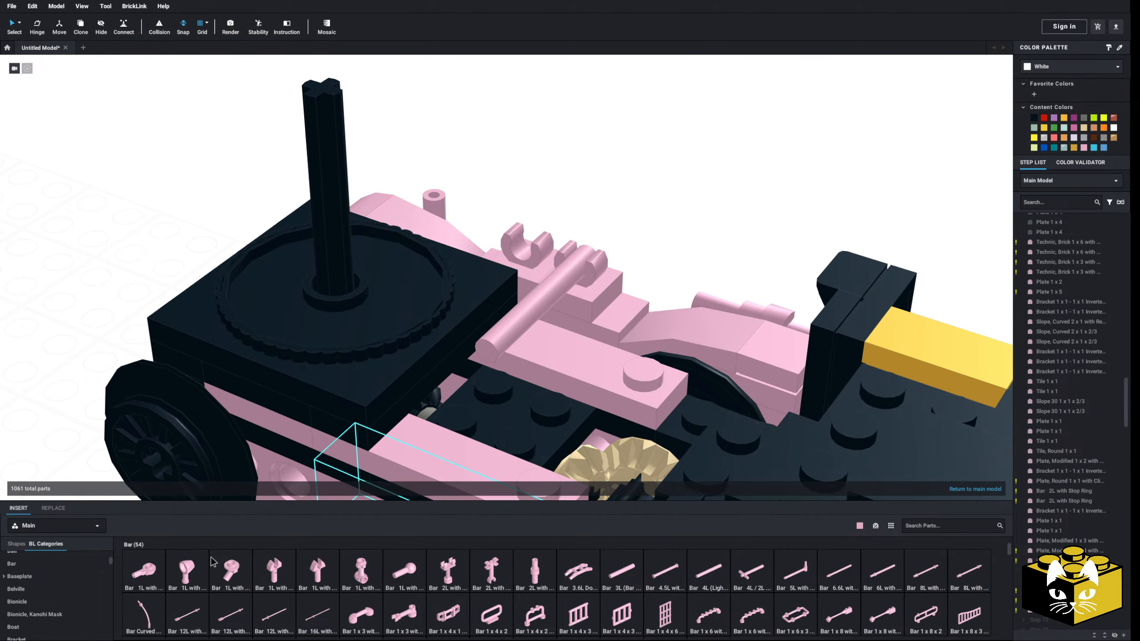
Try a Plate 1 x 4 crosswise over the end studs of the two pink side plates, above the gear
scroll(63, 579, "down", 3)
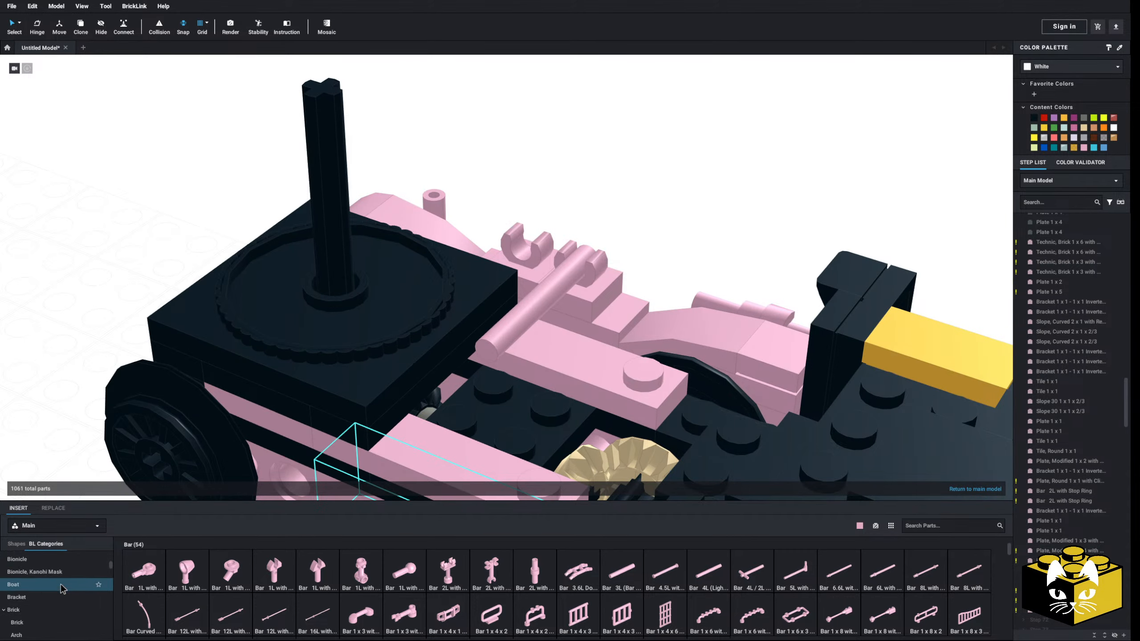
right_click_drag(497, 392, 483, 396)
middle_click_drag(483, 396, 451, 380)
scroll(72, 597, "up", 5)
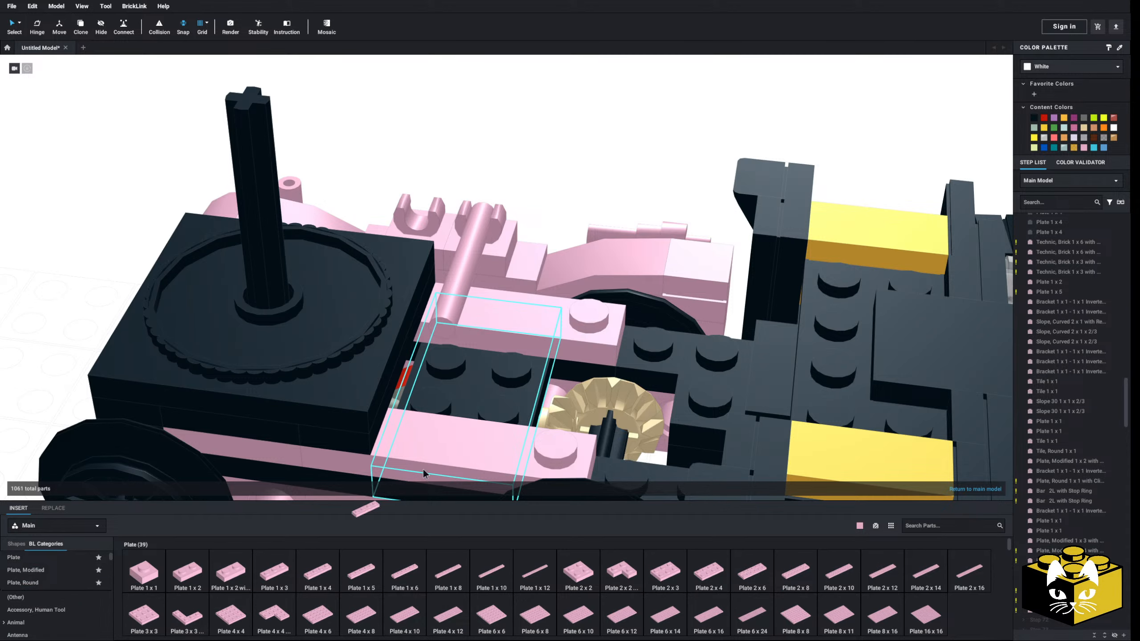
key("Right")
left_click(570, 326)
right_click_drag(570, 326, 579, 221)
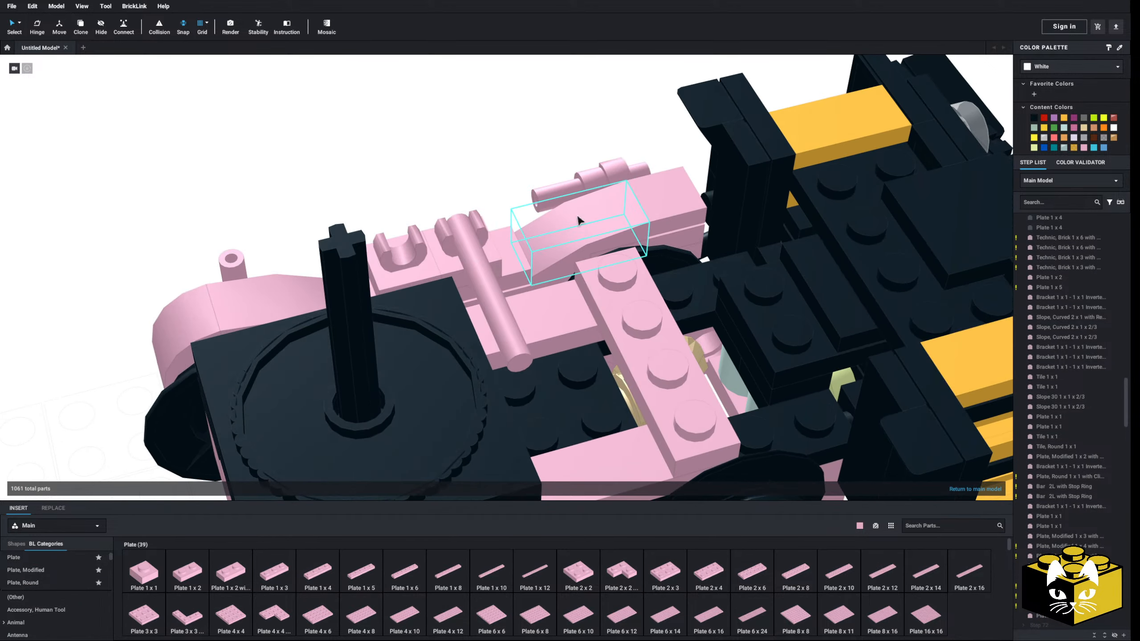
middle_click_drag(579, 221, 520, 231)
Replace the black chassis plate beside the gear with a pink Plate 2 x 4 and clear away the crosswise 1 x 4 plate
left_click(731, 401)
key("Delete")
middle_click_drag(760, 422, 668, 387)
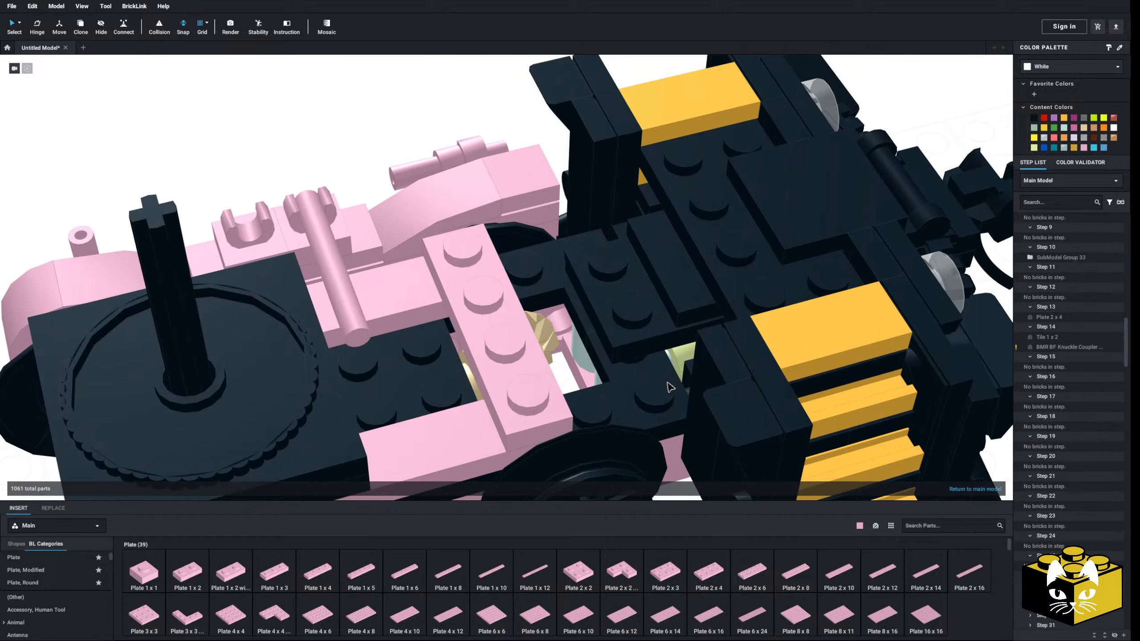
mouse_move(617, 412)
right_mouse_down()
mouse_move(617, 390)
mouse_move(627, 410)
right_mouse_up()
left_click(708, 572)
left_click(543, 314)
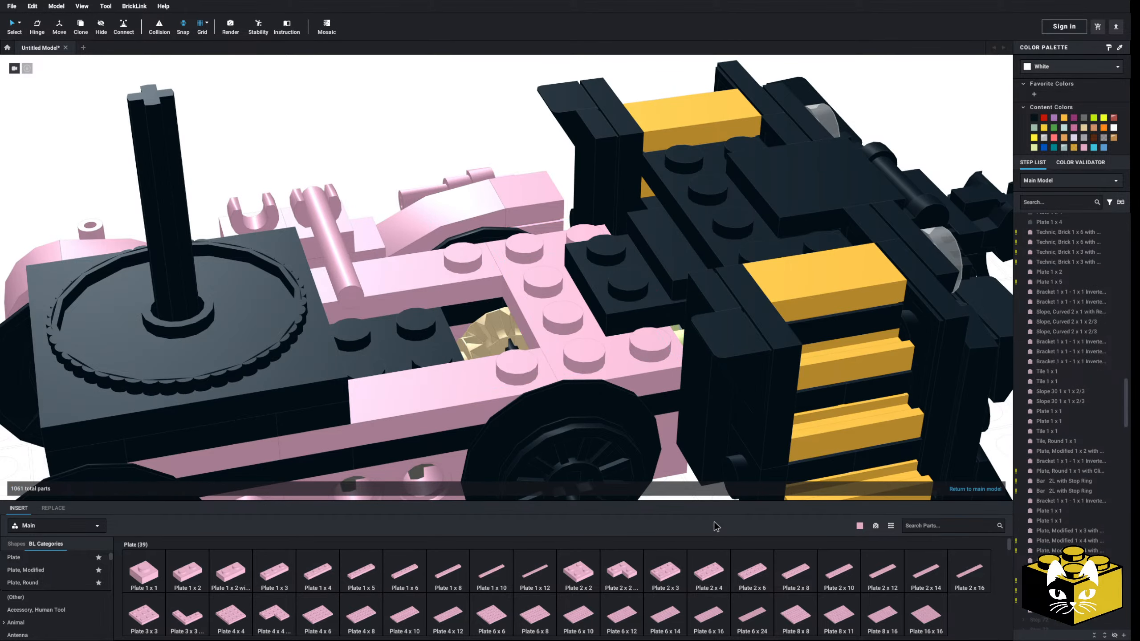
Add a second Plate 2 x 4 crosswise on top, bridging the side plates' end studs and the lower 2 x 4 plate
key("Right")
left_click(523, 298)
left_click(400, 145)
middle_click_drag(399, 145, 415, 180)
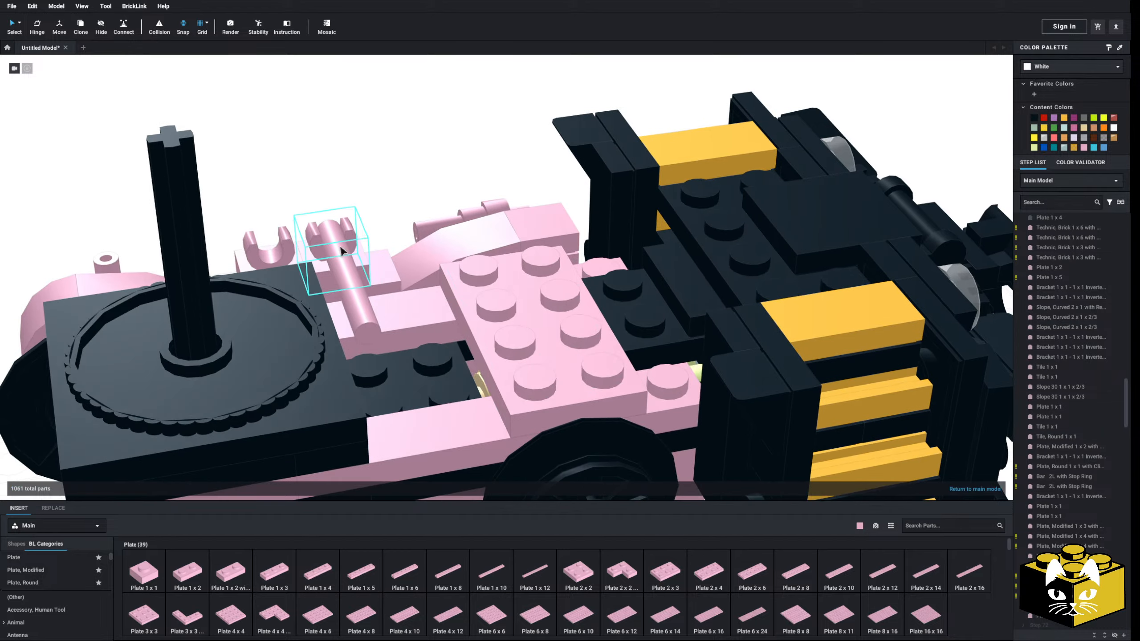
Try a Bracket 1 x 2 on the upper crosswise plate, then delete it
scroll(67, 590, "down", 3)
scroll(66, 586, "up", 1)
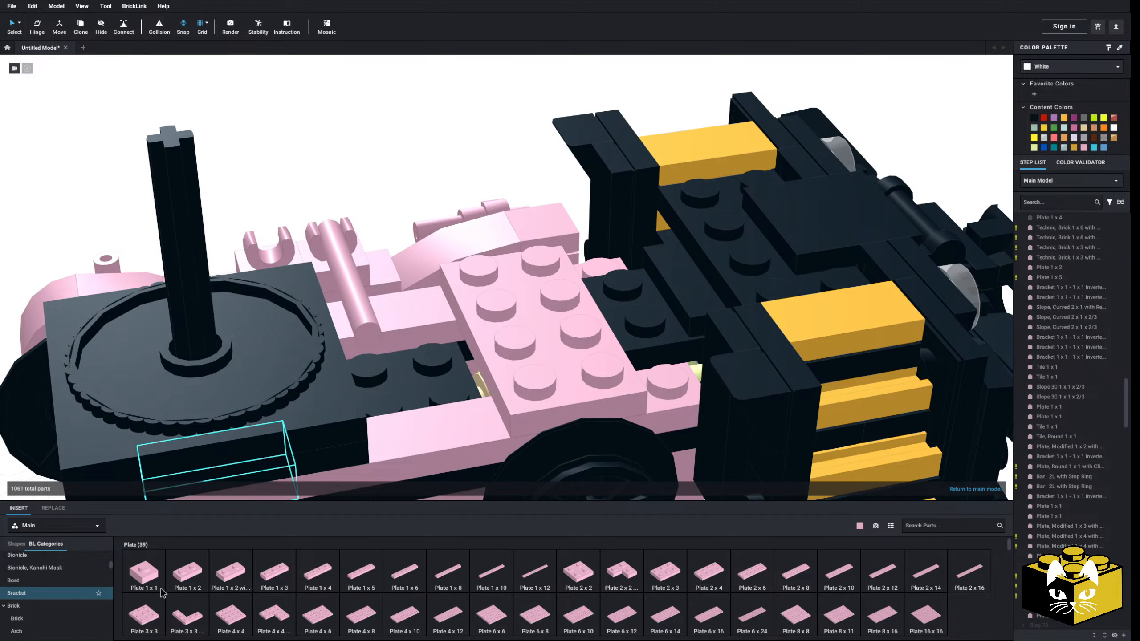
left_click(68, 593)
left_click(323, 574)
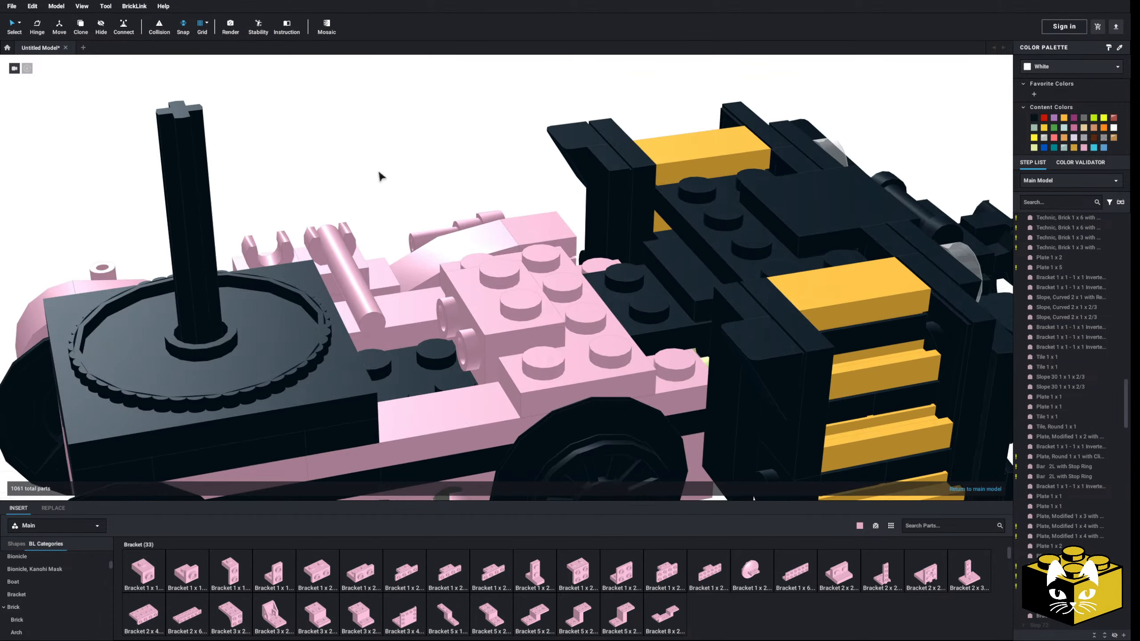
left_click(500, 322)
key("Delete")
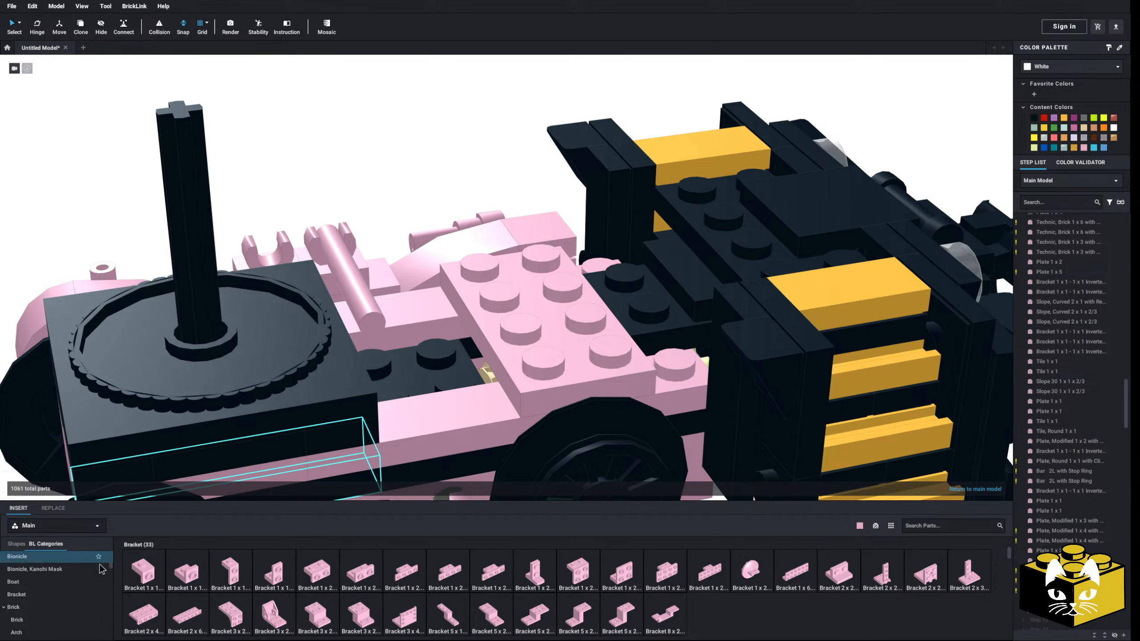
Delete the upper Plate 2 x 4 that bridges the pink side plates
scroll(68, 585, "up", 1)
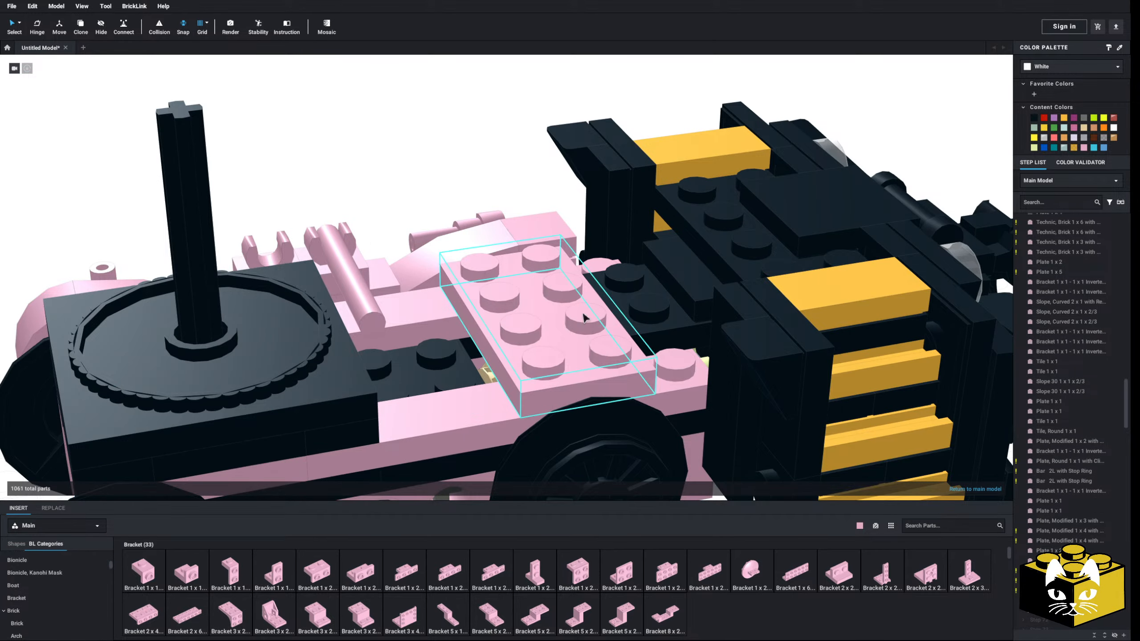
right_click_drag(359, 432, 328, 452)
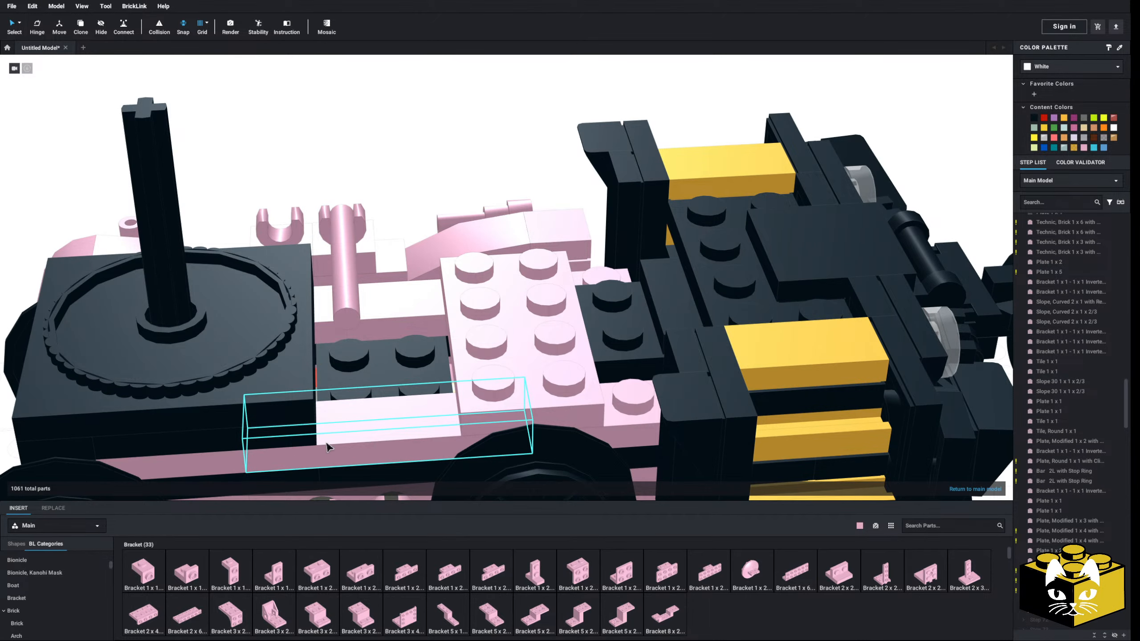
right_click_drag(332, 444, 339, 440)
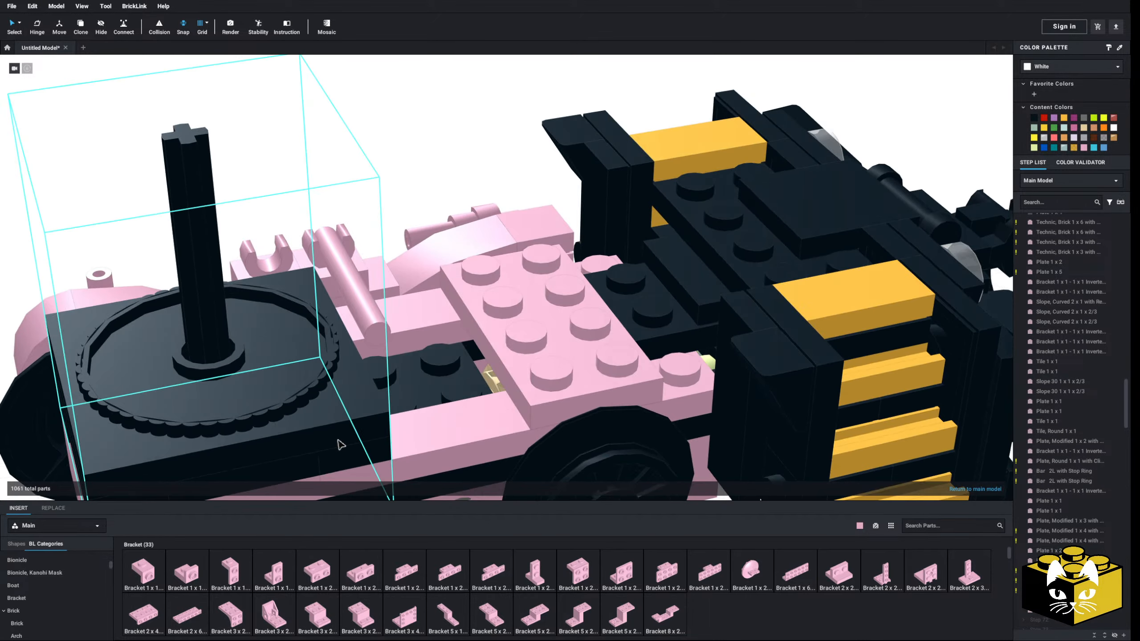
left_click(591, 352)
key("Delete")
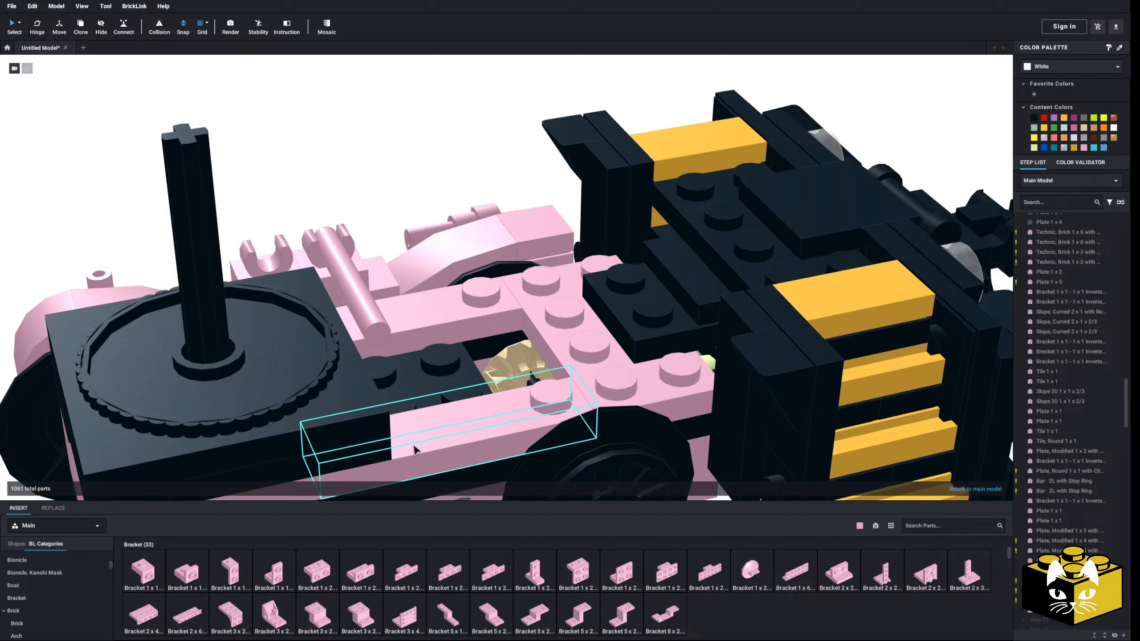
Place a pink Tile, Modified 2 x 2 with Studs on Edge between the side plates, beside the crosswise 2 x 4 plate
right_click_drag(415, 449, 400, 460)
scroll(51, 584, "up", 3)
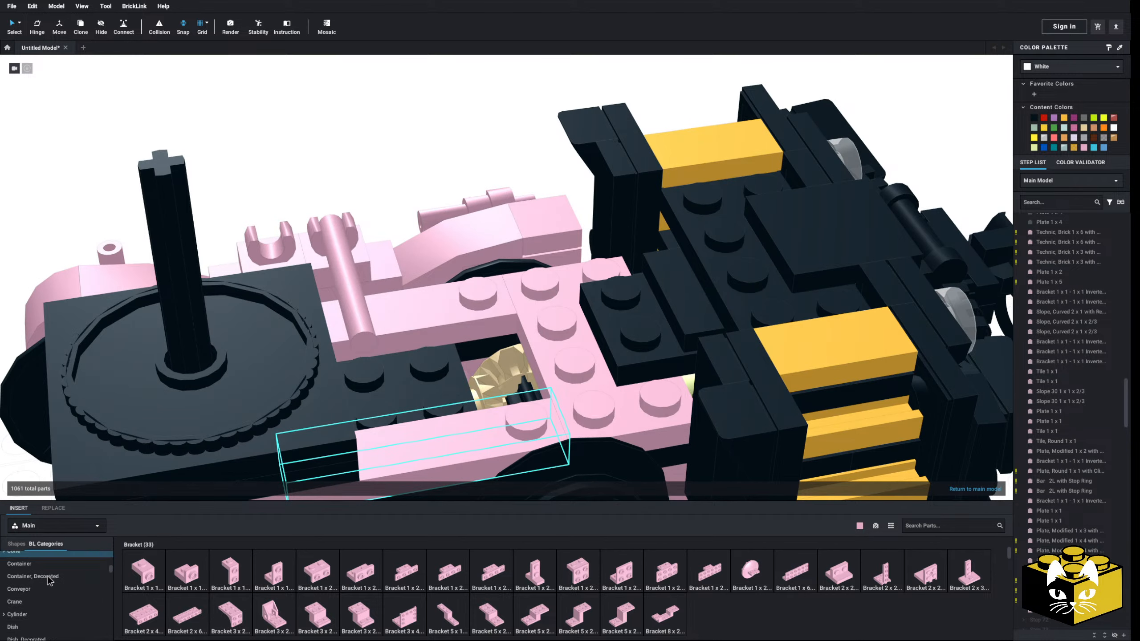
scroll(49, 579, "down", 5)
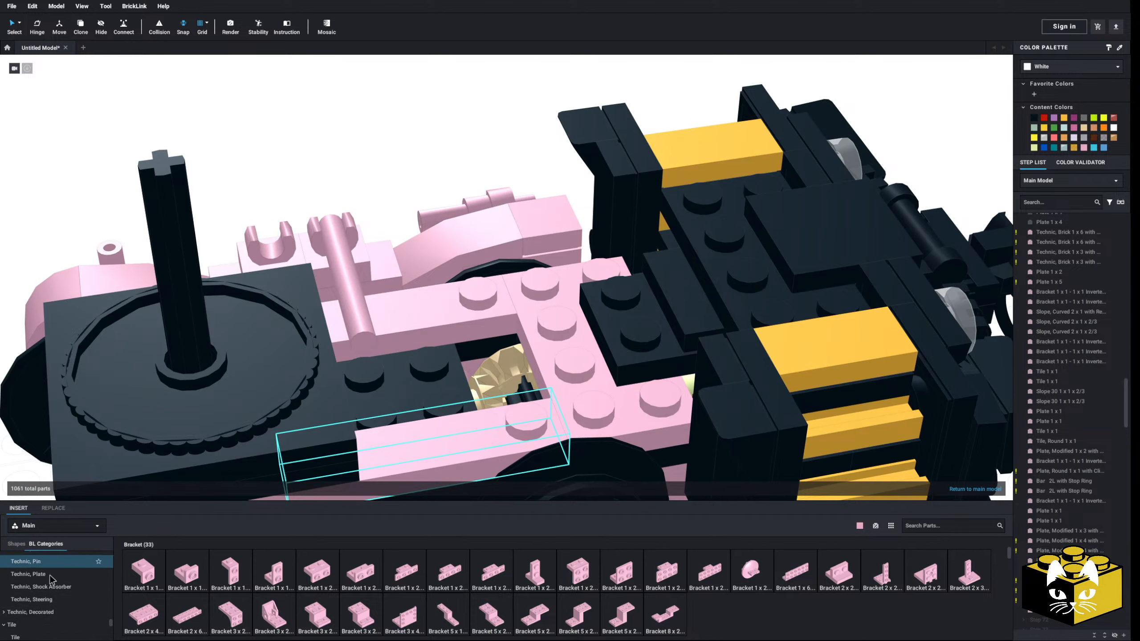
left_click(45, 572)
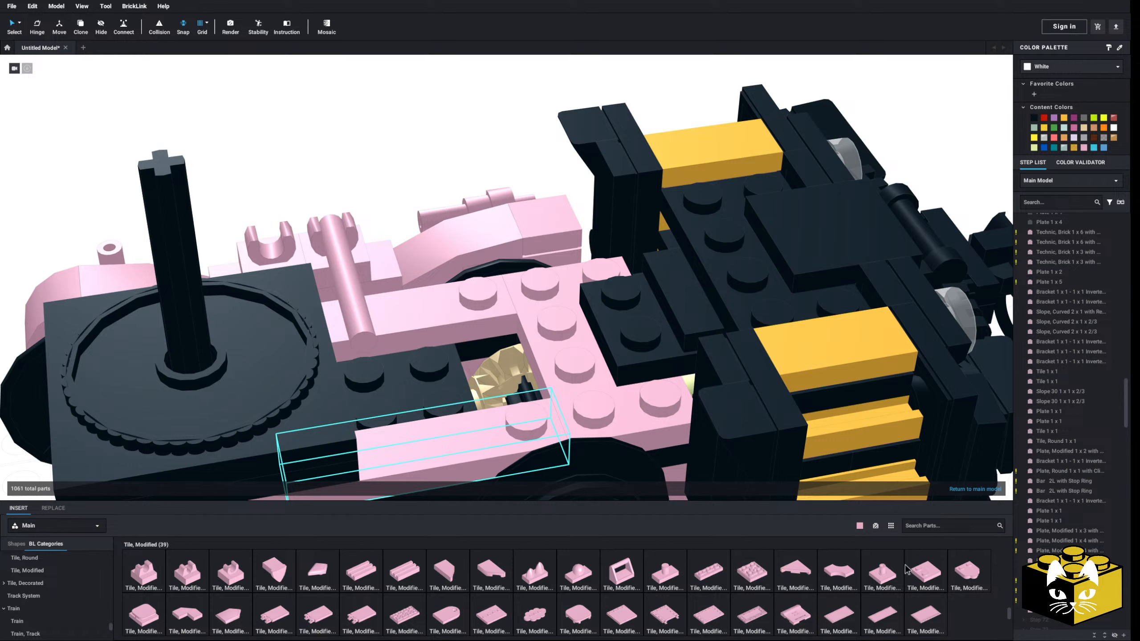
left_click_drag(859, 513, 468, 366)
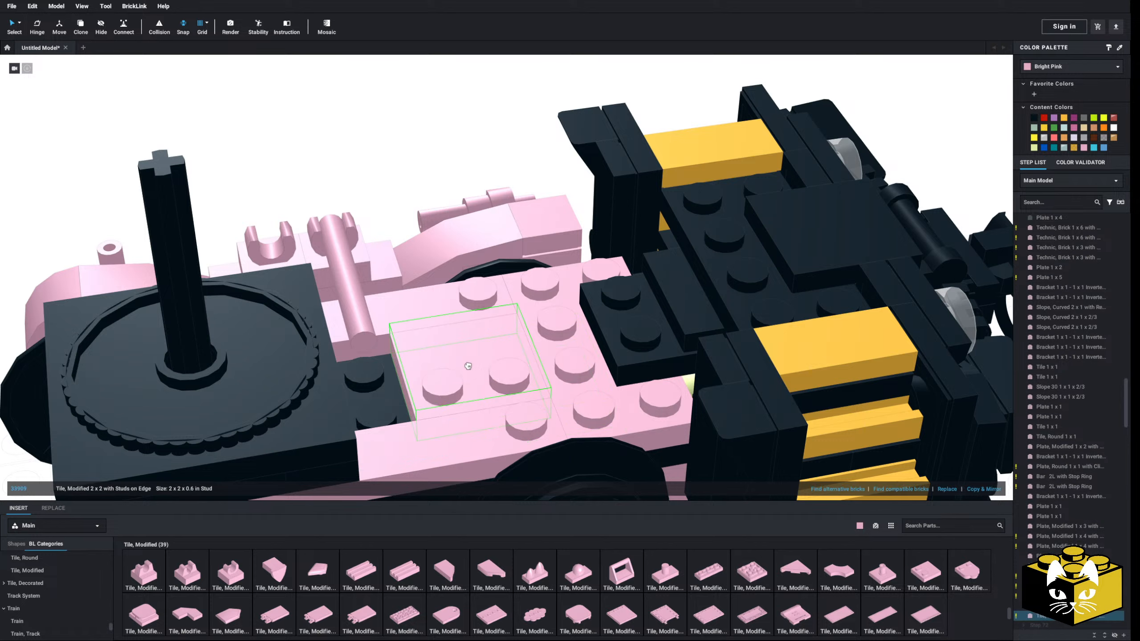
left_click(416, 165)
Add a Plate, Modified 2 x 2 x 2/3 with 2 Studs on Side on the middle studs, its side studs facing the gear
scroll(67, 575, "down", 3)
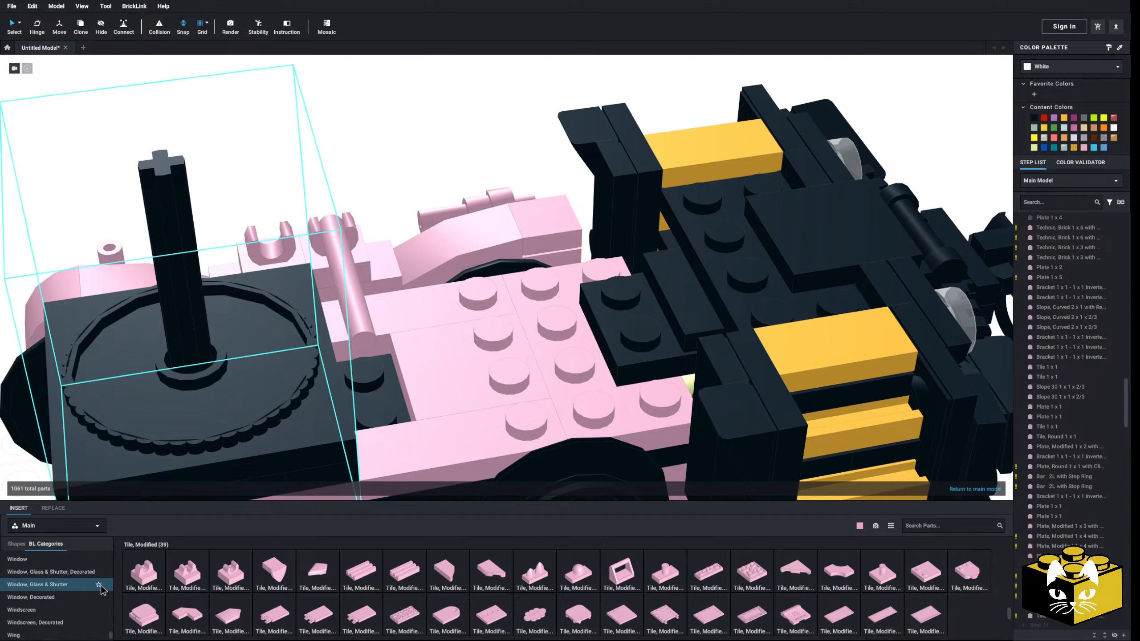
scroll(67, 588, "up", 15)
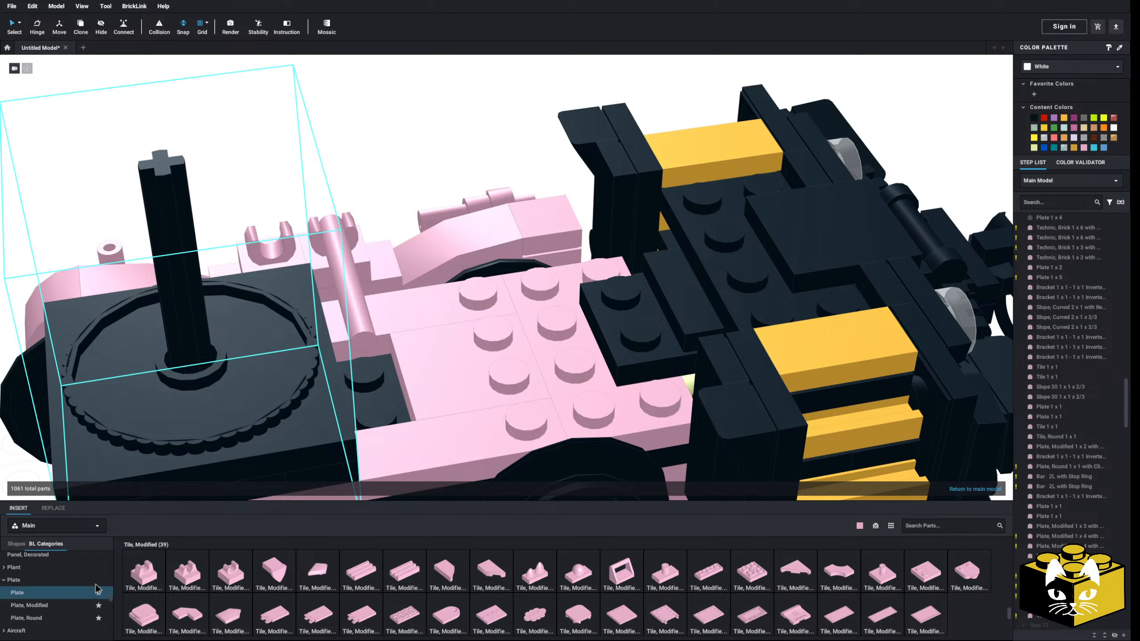
scroll(85, 606, "up", 1)
left_click(73, 618)
scroll(669, 576, "down", 4)
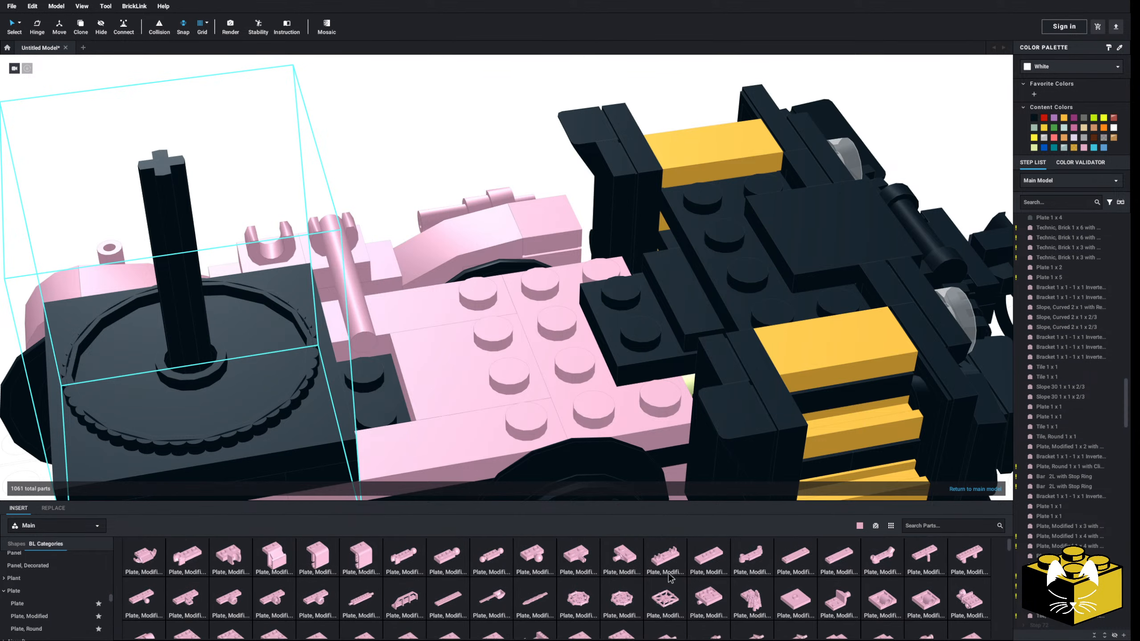
scroll(670, 578, "down", 1)
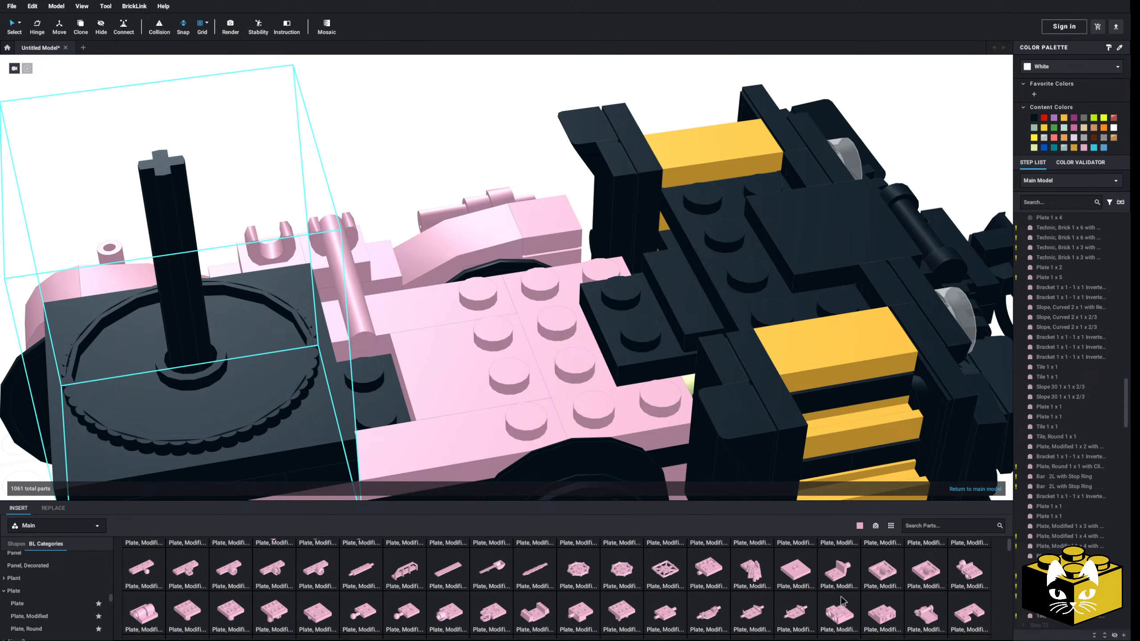
left_click(531, 321)
key("Escape")
mouse_move(339, 183)
right_mouse_down()
mouse_move(339, 169)
mouse_move(341, 179)
right_mouse_up()
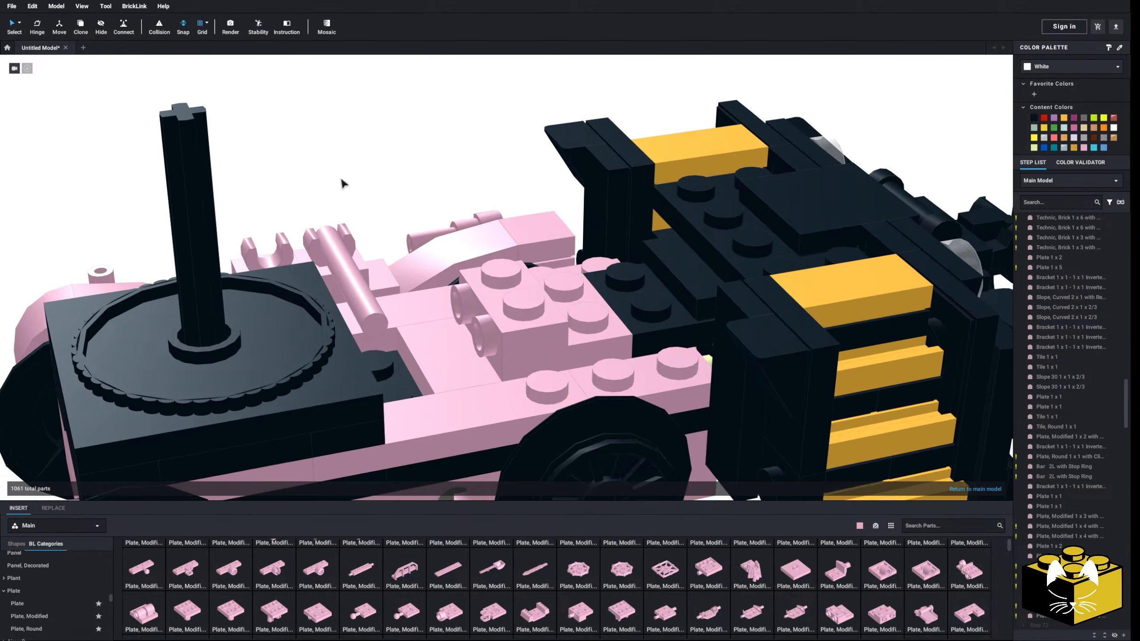
Stack two Plate 1 x 2 parts onto the side studs of the 2 x 2 x 2/3 plate, toward the gear
scroll(33, 586, "up", 2)
left_click(34, 605)
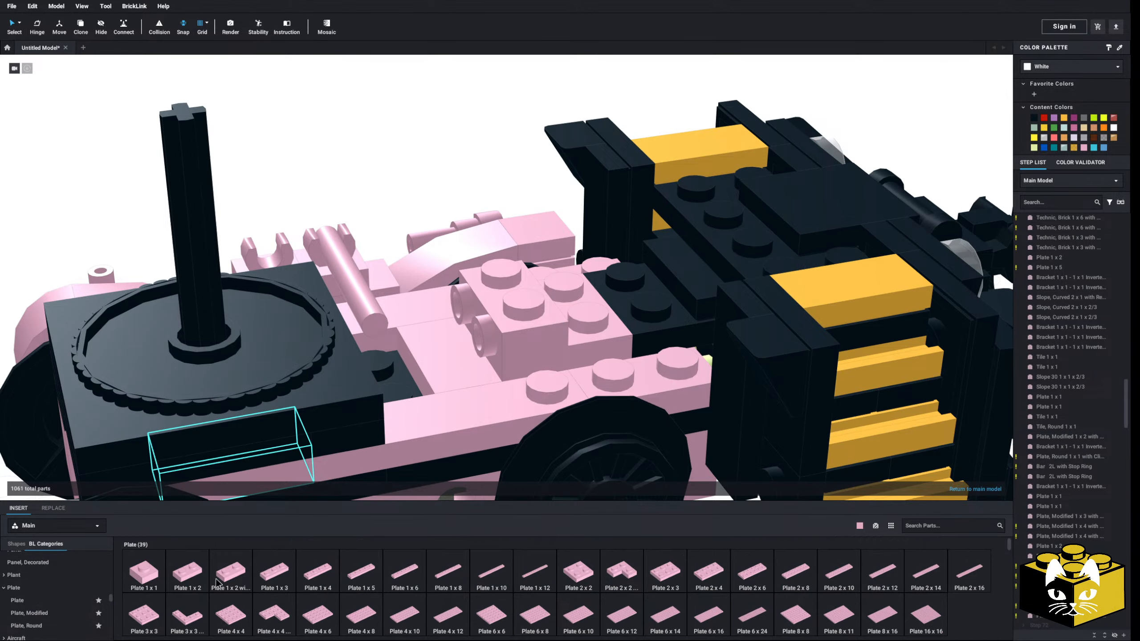
left_click(181, 579)
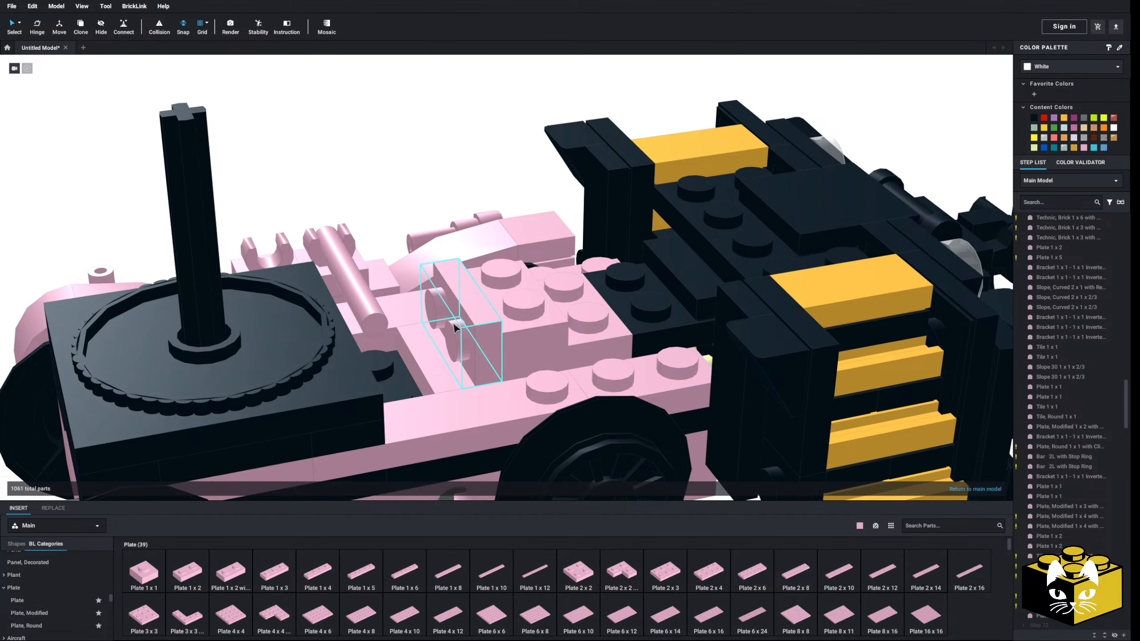
left_click(438, 365)
key("Right")
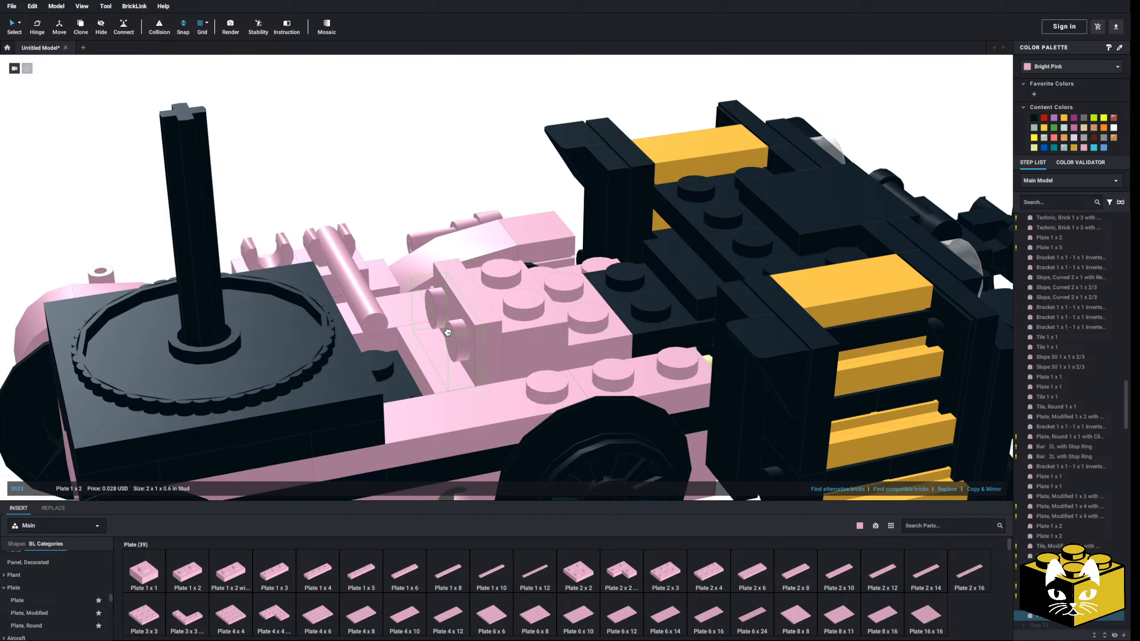
left_click(440, 336)
left_click(369, 173)
Attach a copy of the Tile, Modified 1 x 1 with Open O Clip to the side stud meeting the crosswise bar's end
right_click_drag(369, 173, 353, 231)
right_click(357, 229)
left_click(367, 247)
left_click(381, 193)
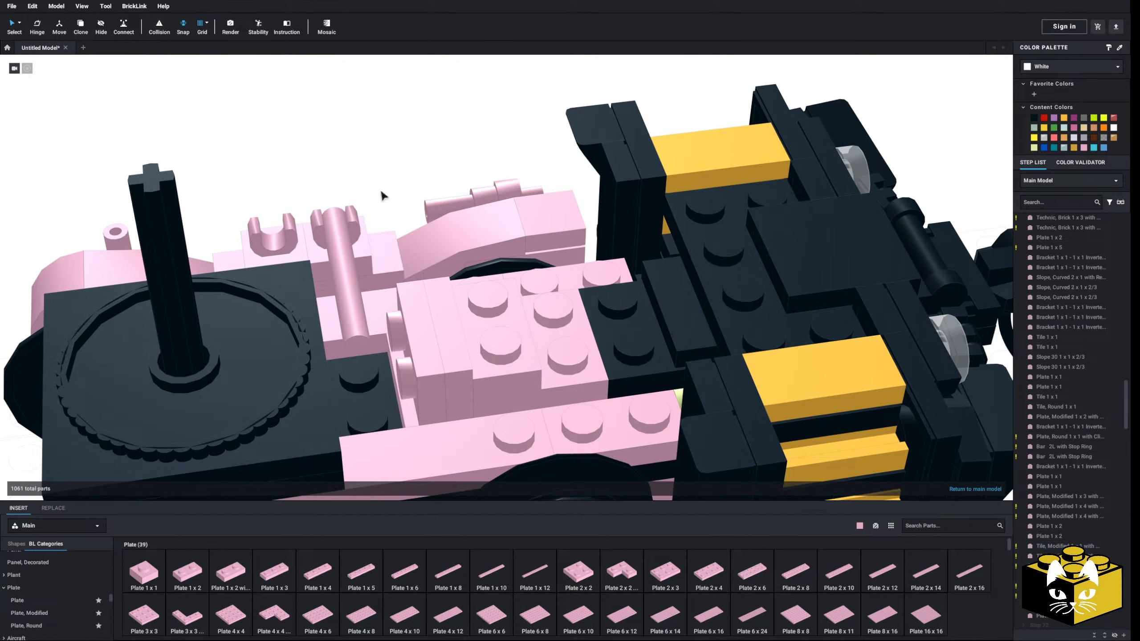
right_click(382, 193)
left_click(396, 218)
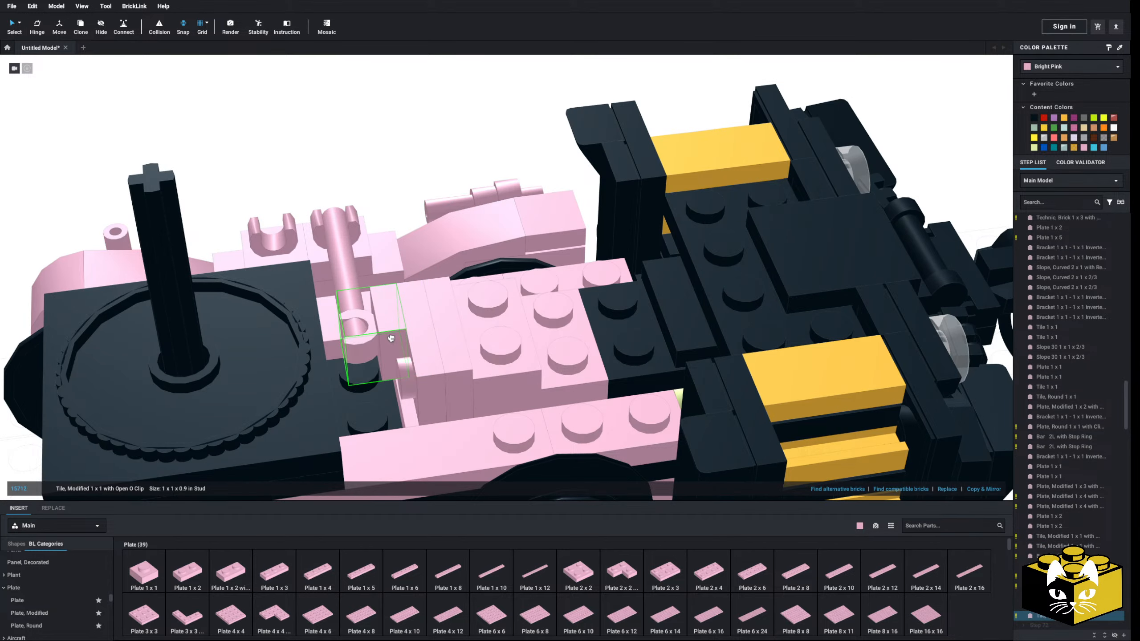
scroll(392, 258, "down", 5)
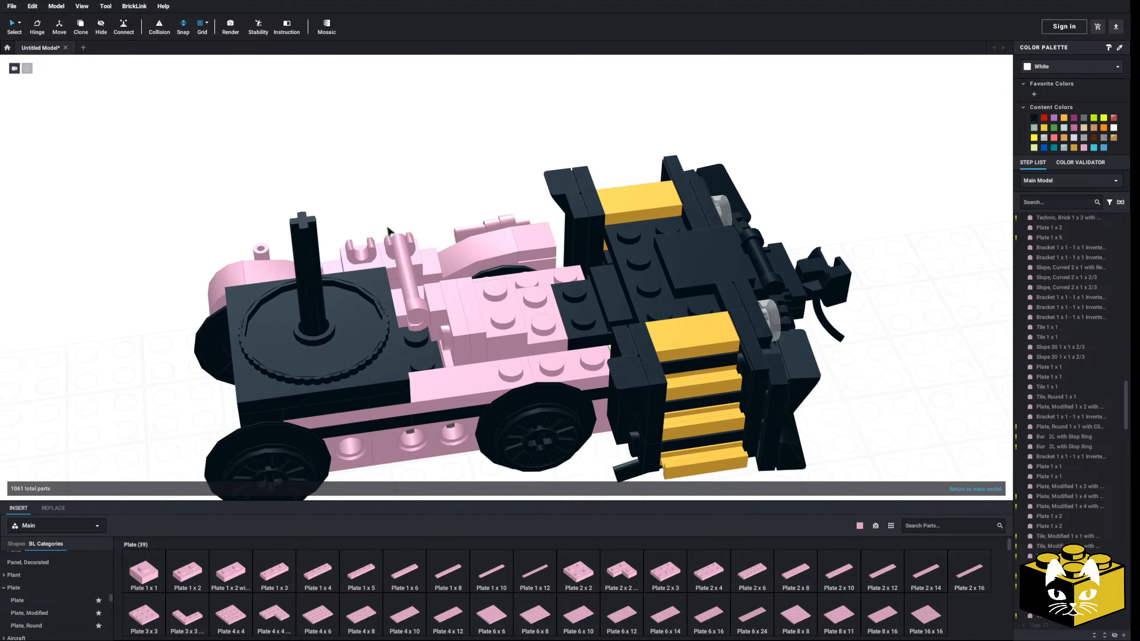
right_click_drag(390, 242, 431, 261)
scroll(429, 270, "up", 6)
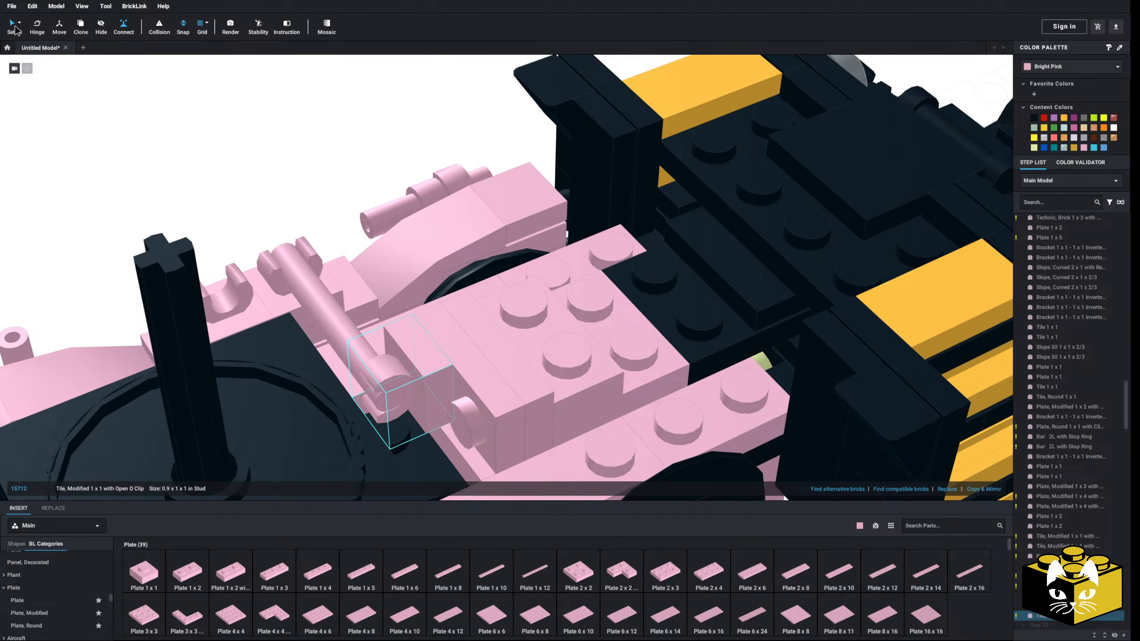
Examine the truck side frame against the reference photos and check the clipped crosswise bar from above
scroll(207, 210, "down", 5)
right_click_drag(220, 222, 354, 292)
scroll(305, 329, "down", 3)
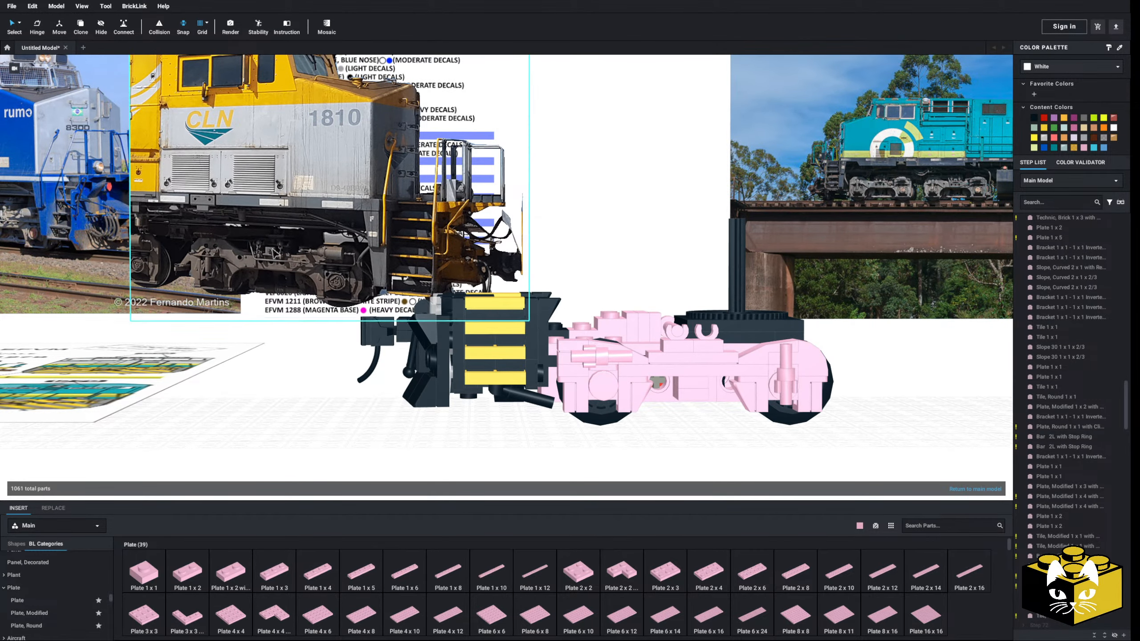
middle_click_drag(592, 442, 468, 427)
scroll(468, 427, "up", 5)
right_click_drag(498, 377, 368, 417)
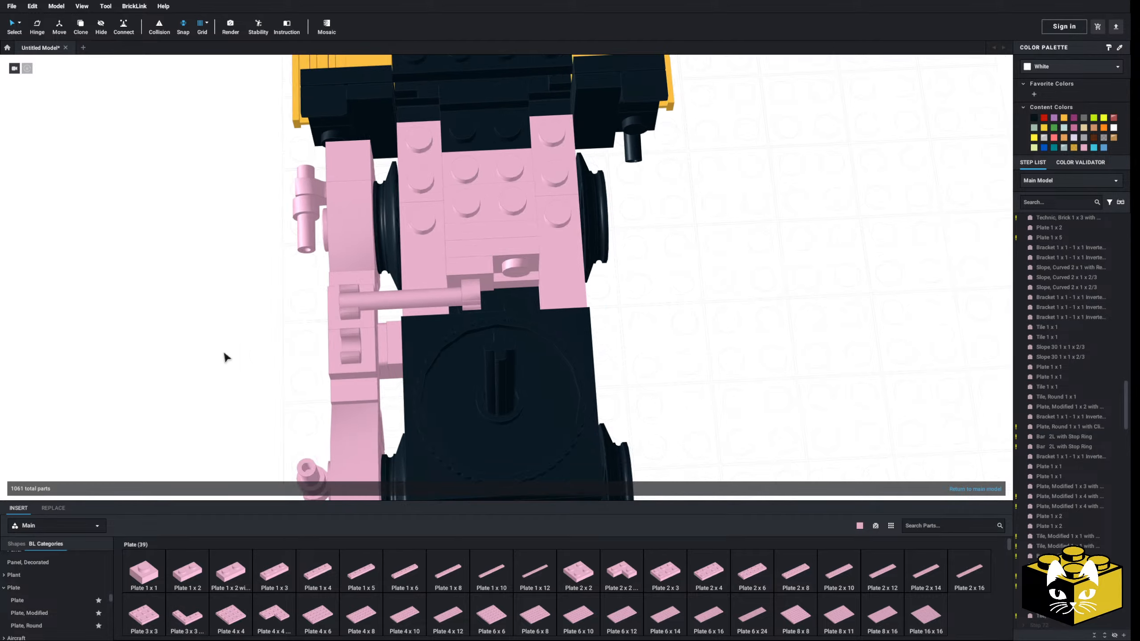
right_click_drag(225, 353, 273, 329)
right_click_drag(367, 429, 331, 403)
scroll(355, 418, "up", 3)
Try a copy of the Plate, Round 1 x 1 with Clip on Bottom under the side frame's central bracket, then delete it
right_click(578, 281)
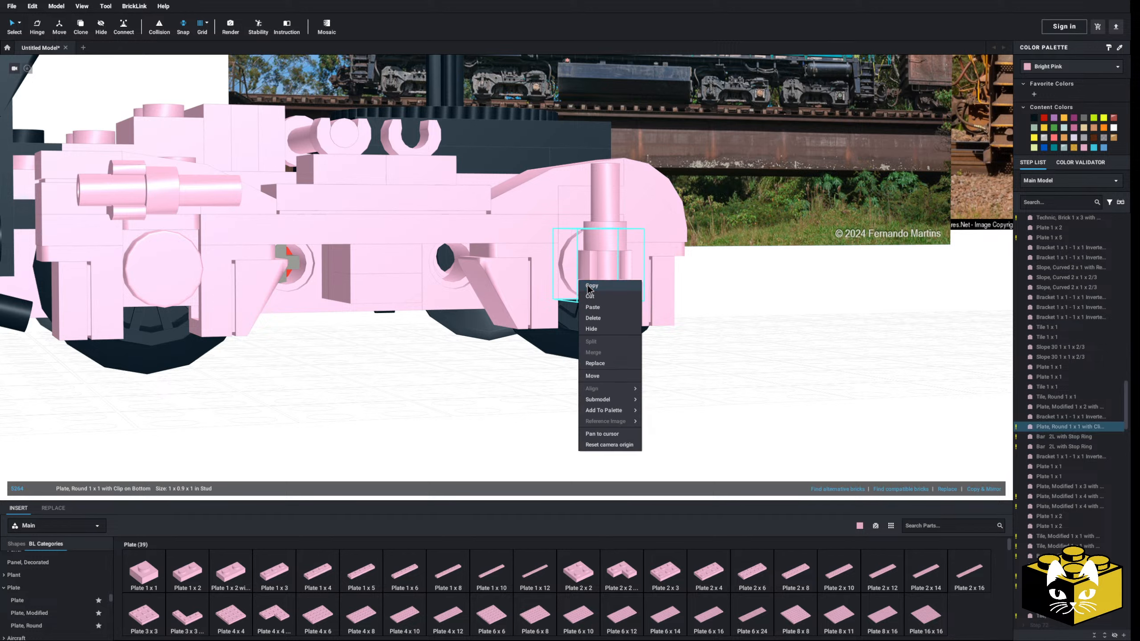
left_click(587, 298)
right_click(396, 387)
left_click(410, 417)
key("Up")
key("Up")
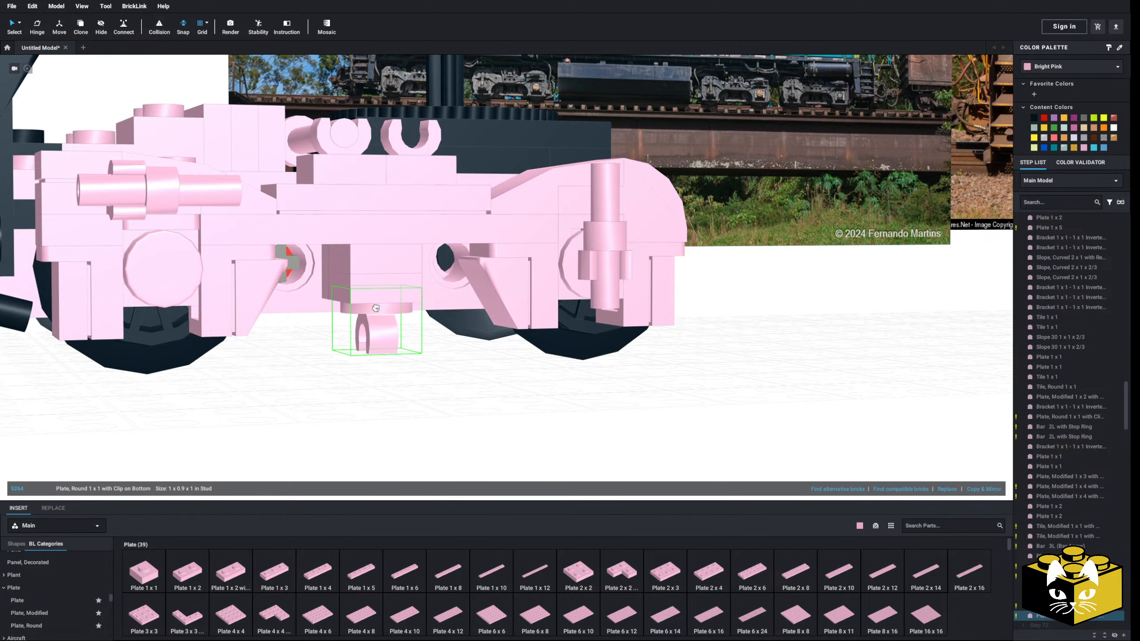
left_click(299, 379)
right_click_drag(299, 380, 415, 380)
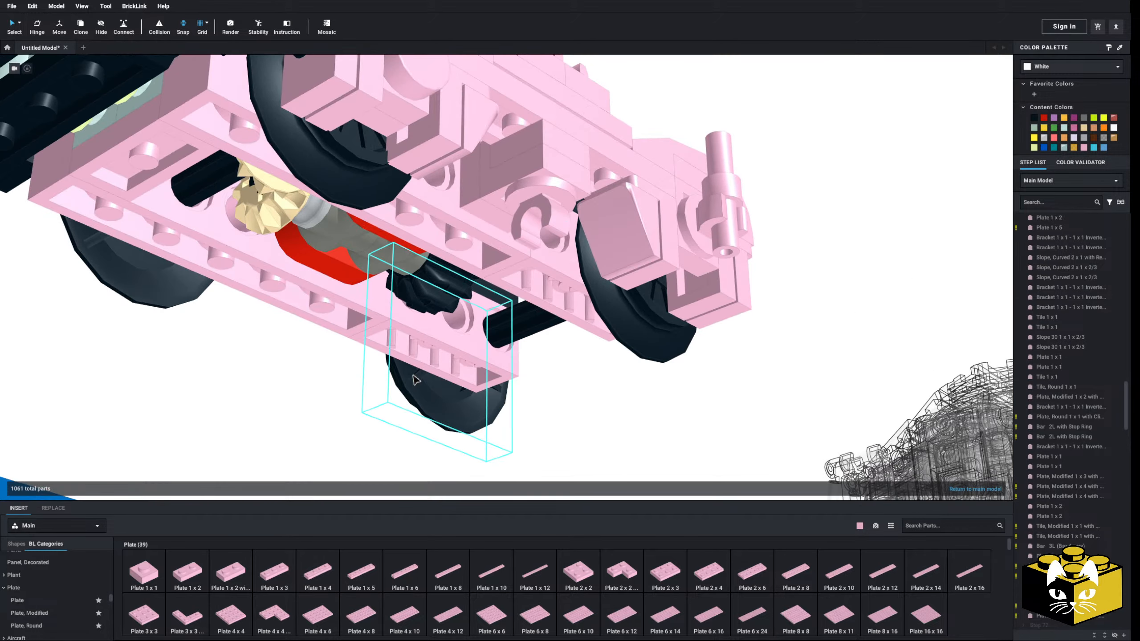
key("Delete")
Replace the Plate 1 x 1 behind the central bracket with a Plate, Modified 1 x 1 with Open O Clip (Horizontal Grip), clip pointing down
right_click_drag(527, 214, 479, 250)
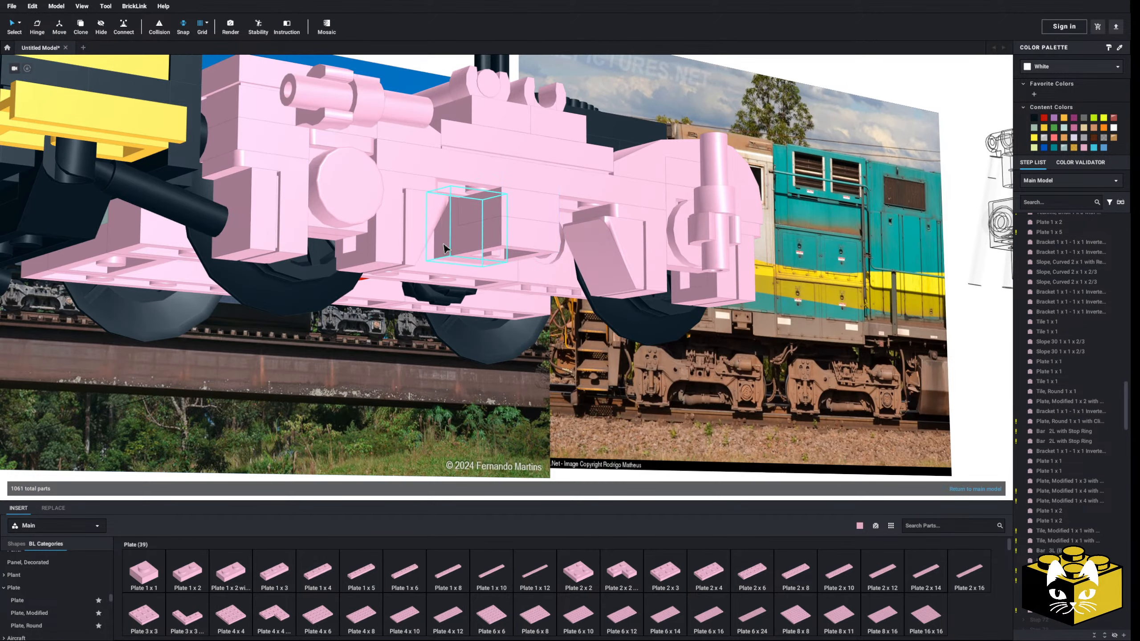
left_click(54, 614)
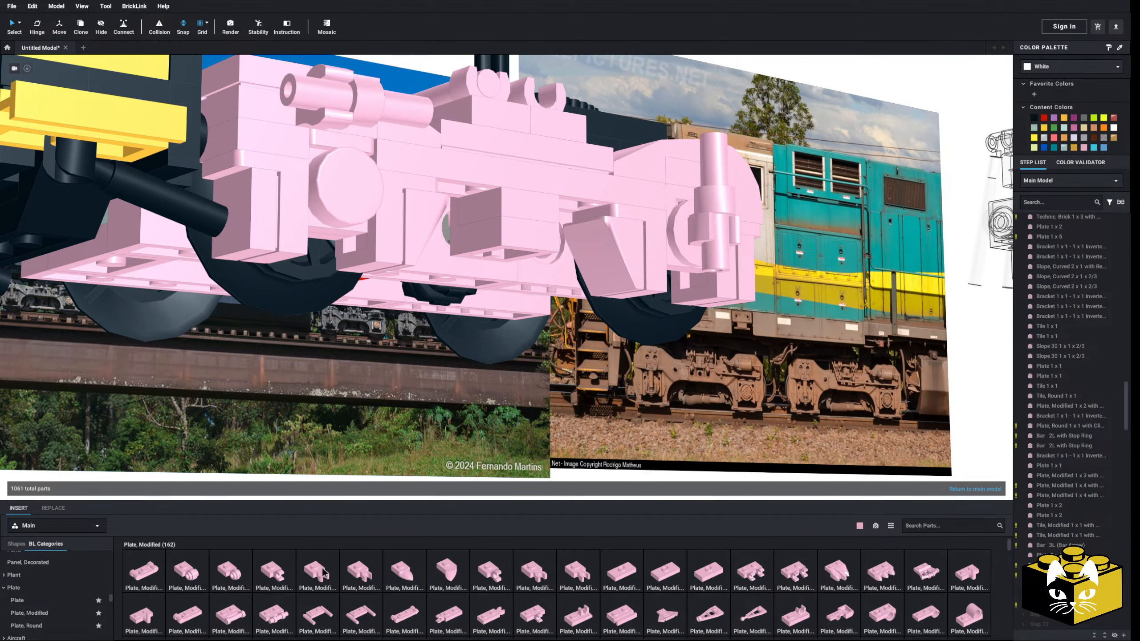
left_click(268, 573)
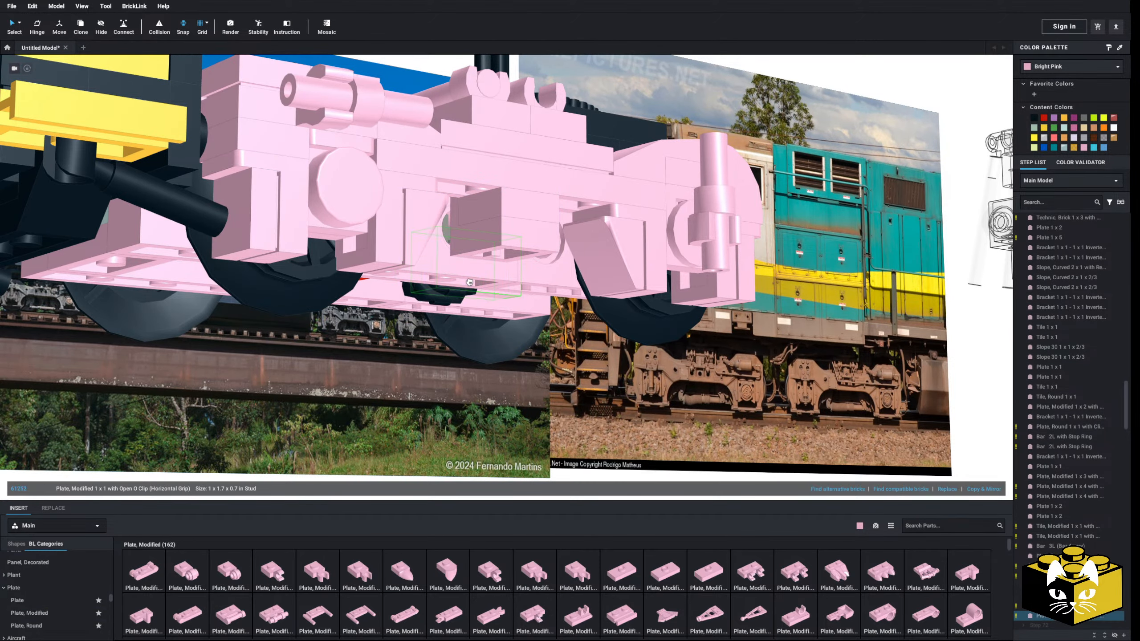
left_click(457, 239)
right_click_drag(457, 238, 392, 415)
scroll(397, 413, "up", 5)
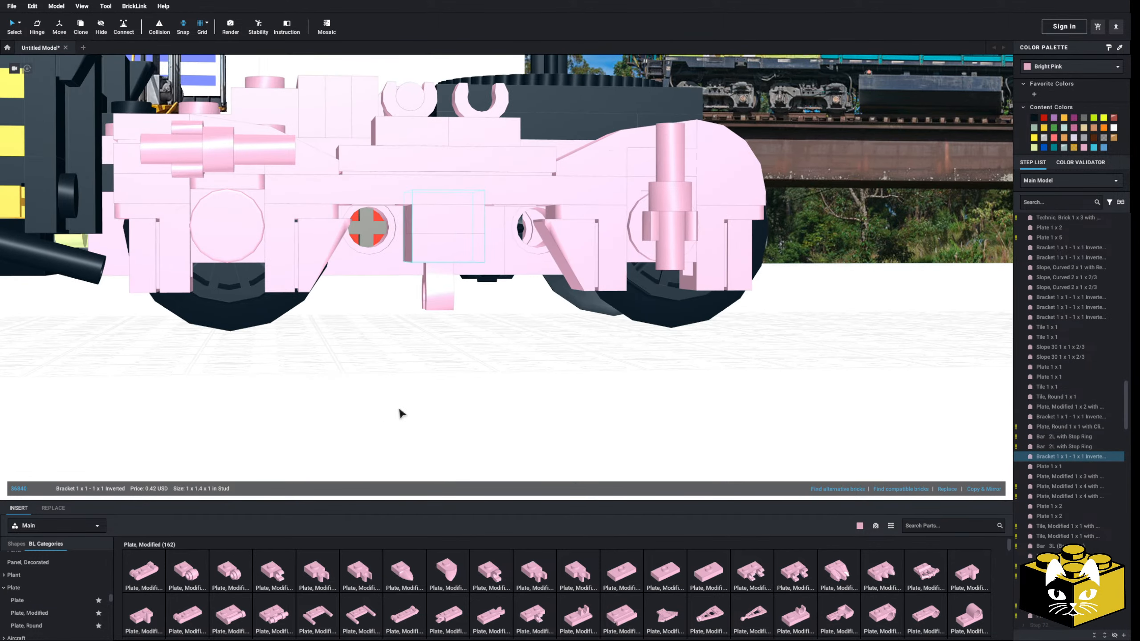
scroll(388, 421, "down", 10)
left_click(375, 407)
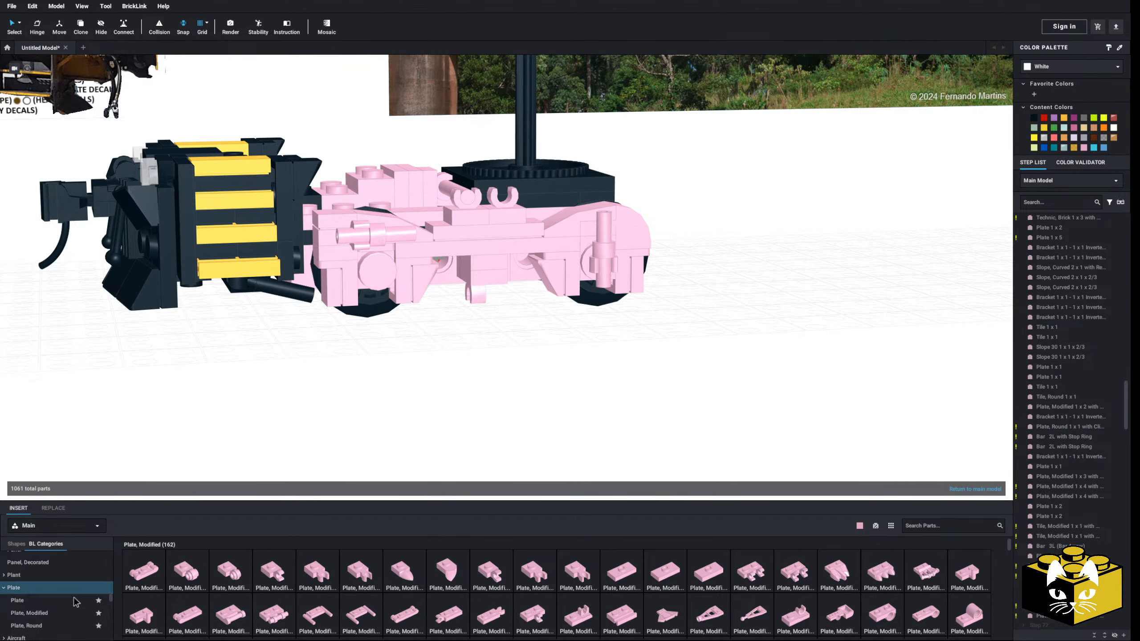
Insert a Train, Track 9V Straight from the train track parts, in line with the truck at the coupler end
scroll(30, 603, "down", 5)
scroll(31, 604, "down", 10)
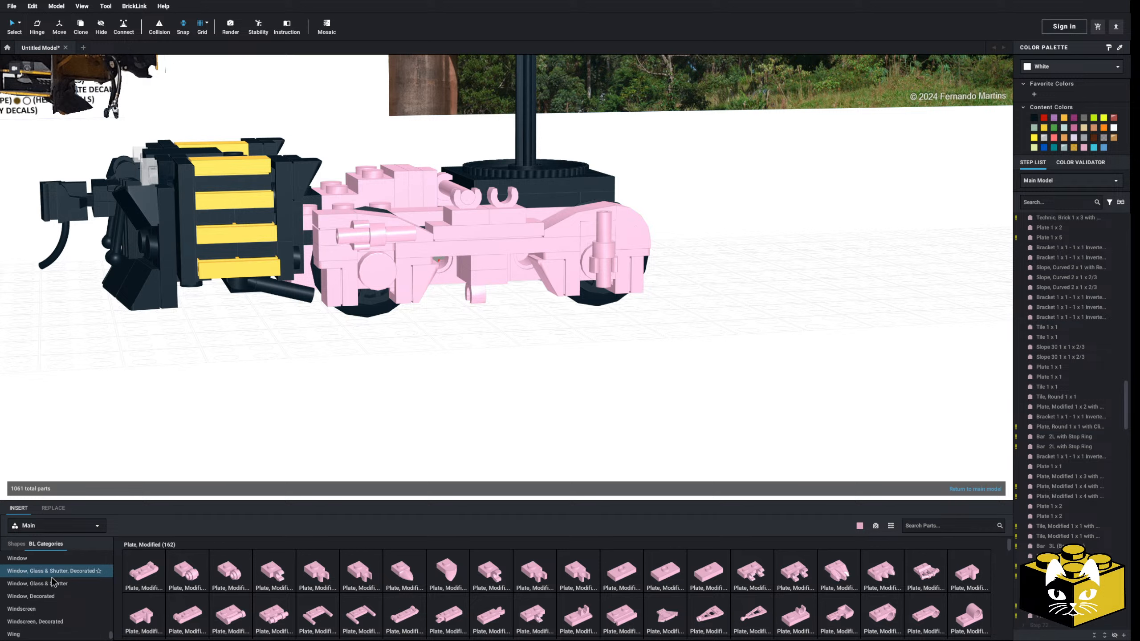
scroll(67, 592, "up", 2)
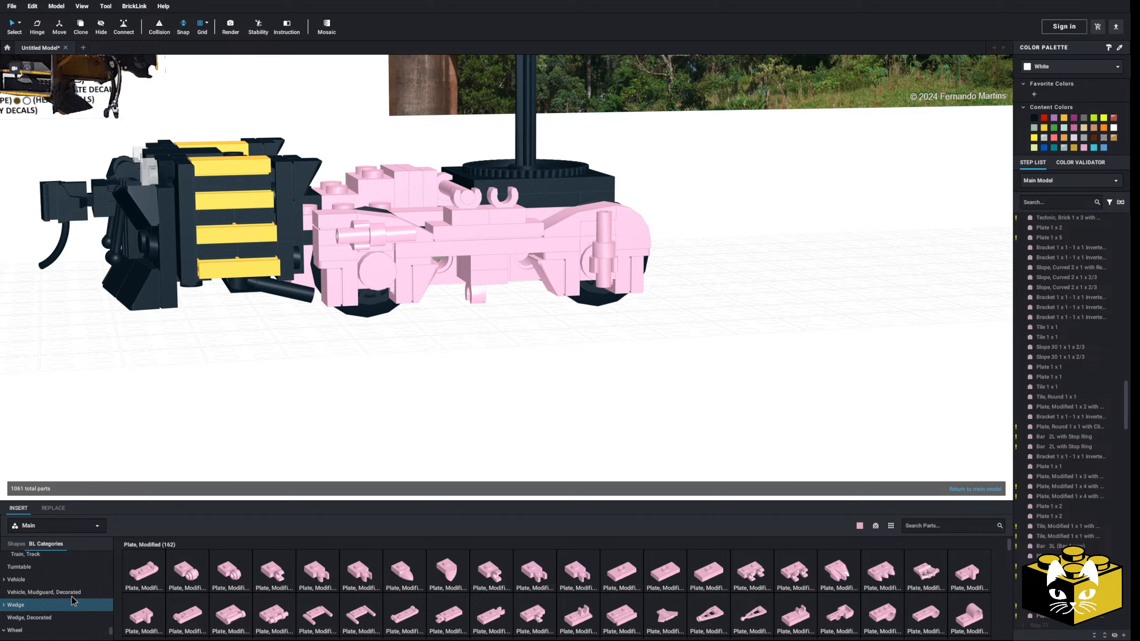
scroll(71, 597, "up", 2)
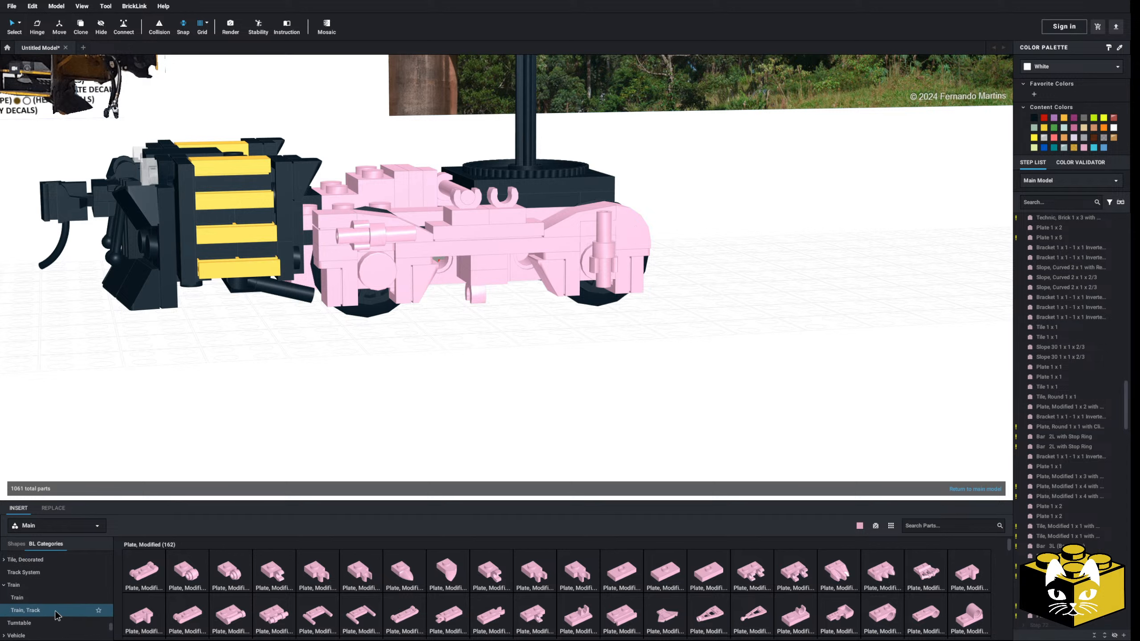
scroll(50, 625, "up", 1)
left_click(52, 633)
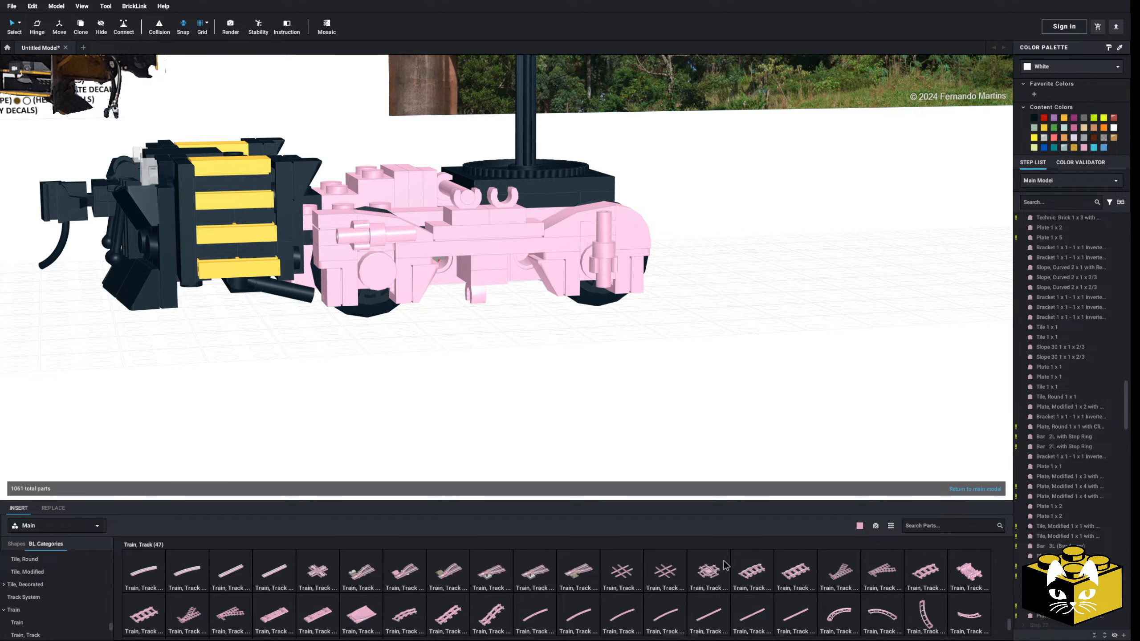
scroll(763, 584, "down", 1)
left_click(794, 568)
right_click_drag(467, 403, 541, 436)
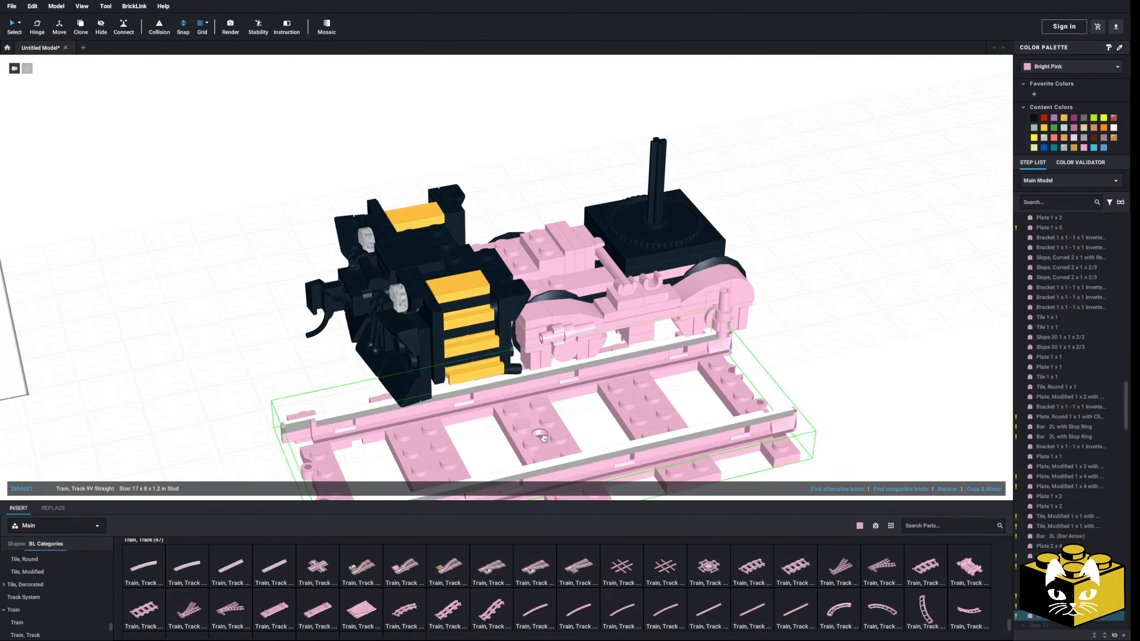
left_click(217, 430)
Move the straight track lengthwise until it lies beneath the truck's wheels and the step unit
right_click_drag(217, 430, 212, 420)
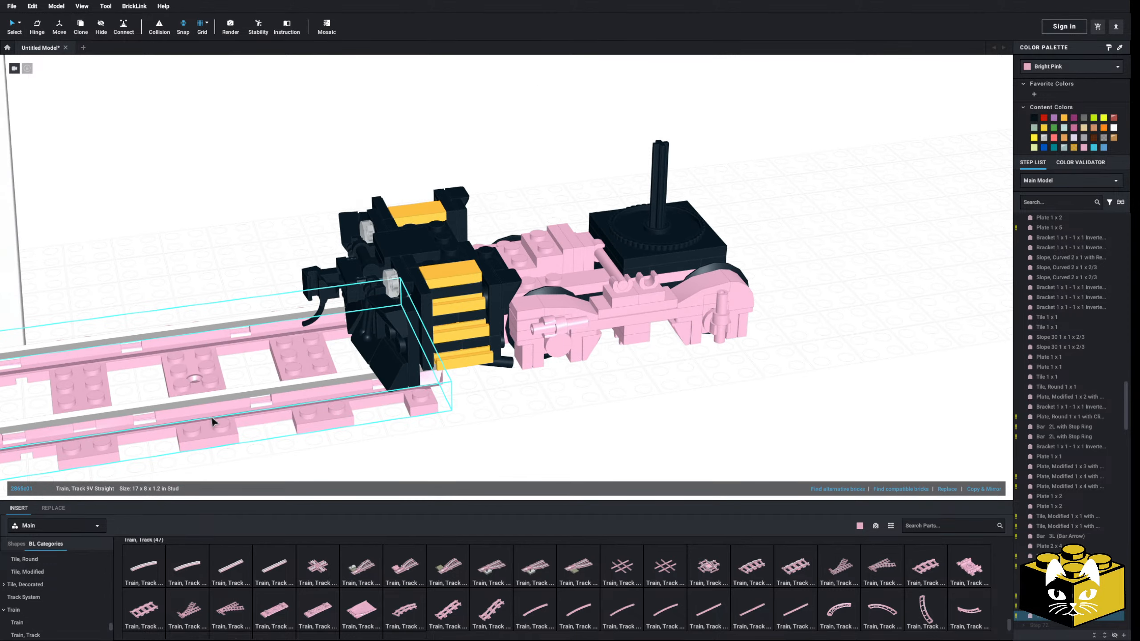
right_click_drag(189, 323, 153, 325)
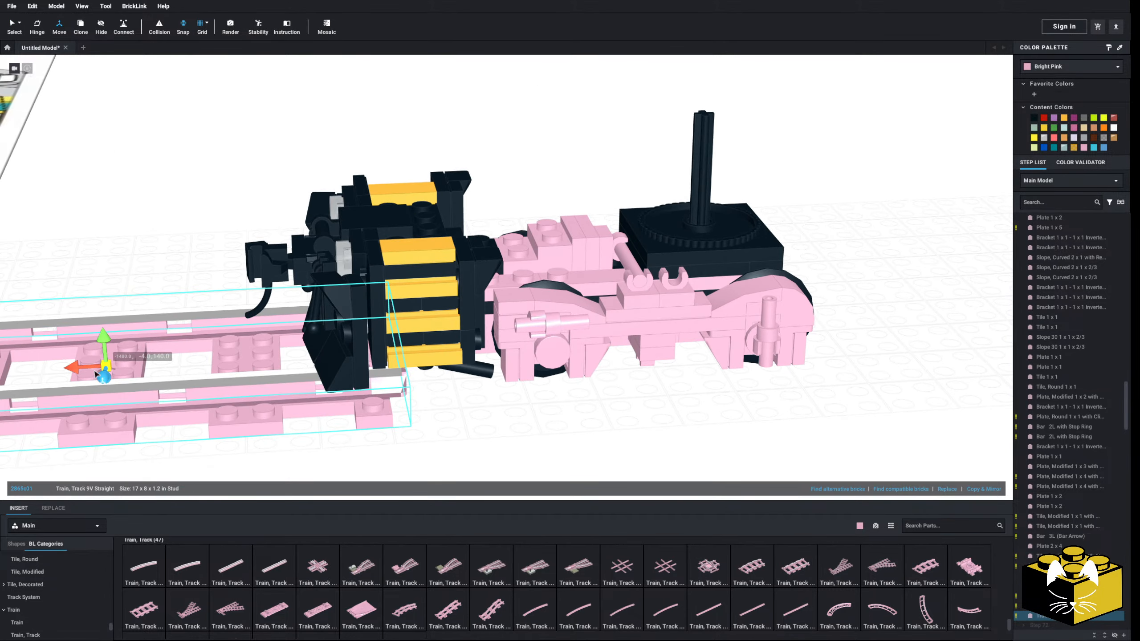
left_click_drag(86, 373, 553, 354)
right_click_drag(572, 368, 584, 361)
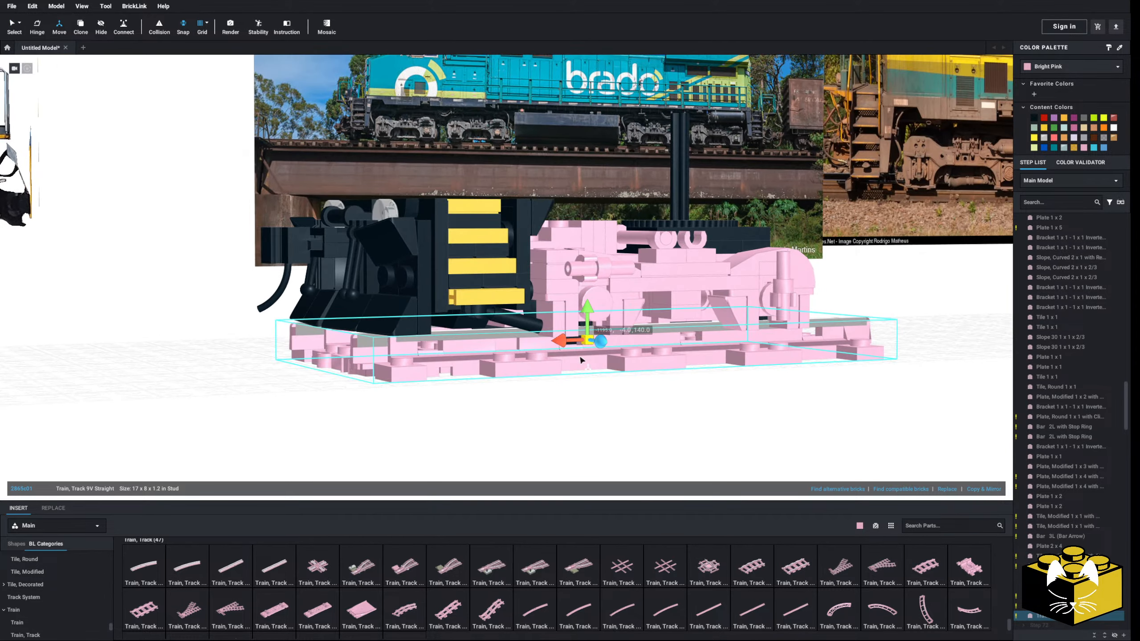
scroll(583, 361, "up", 3)
left_click_drag(629, 339, 632, 360)
right_click_drag(631, 359, 367, 280)
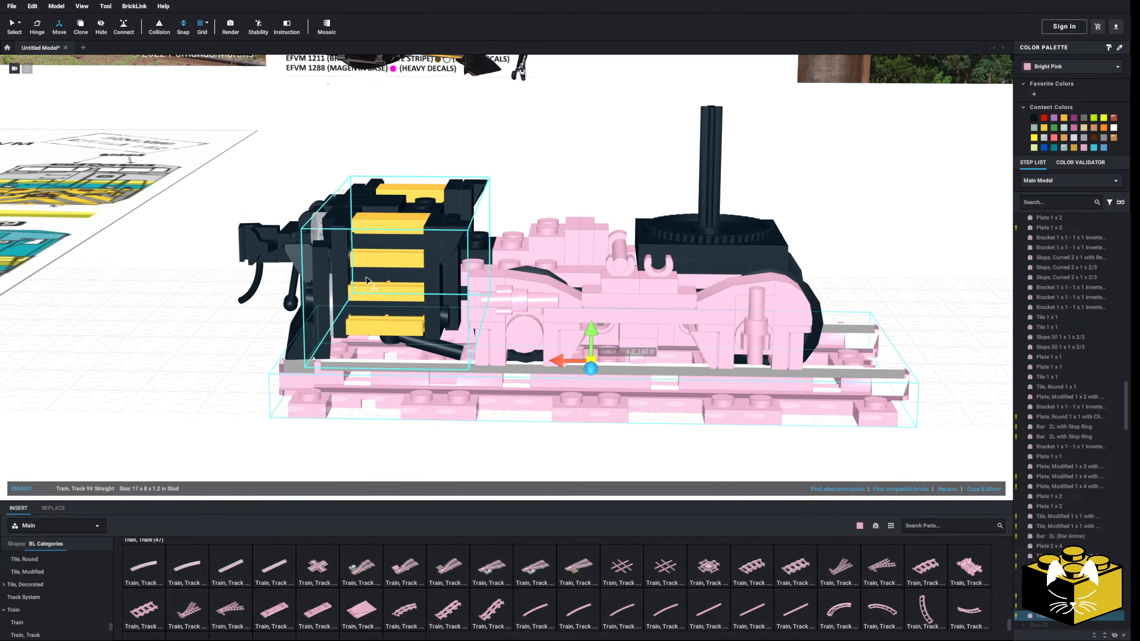
Delete the Plate, Modified 1 x 1 with Open O Clip (Horizontal Grip) from behind the side frame's central bracket
left_click(135, 329)
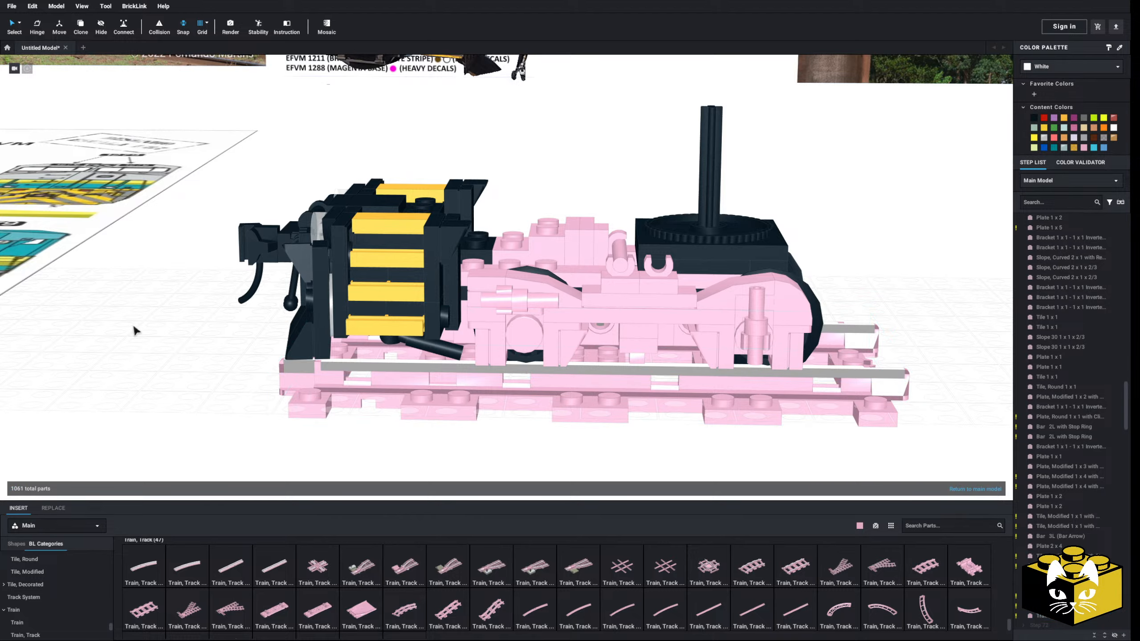
right_click_drag(134, 328, 280, 383)
middle_click_drag(467, 449, 425, 452)
scroll(642, 400, "up", 4)
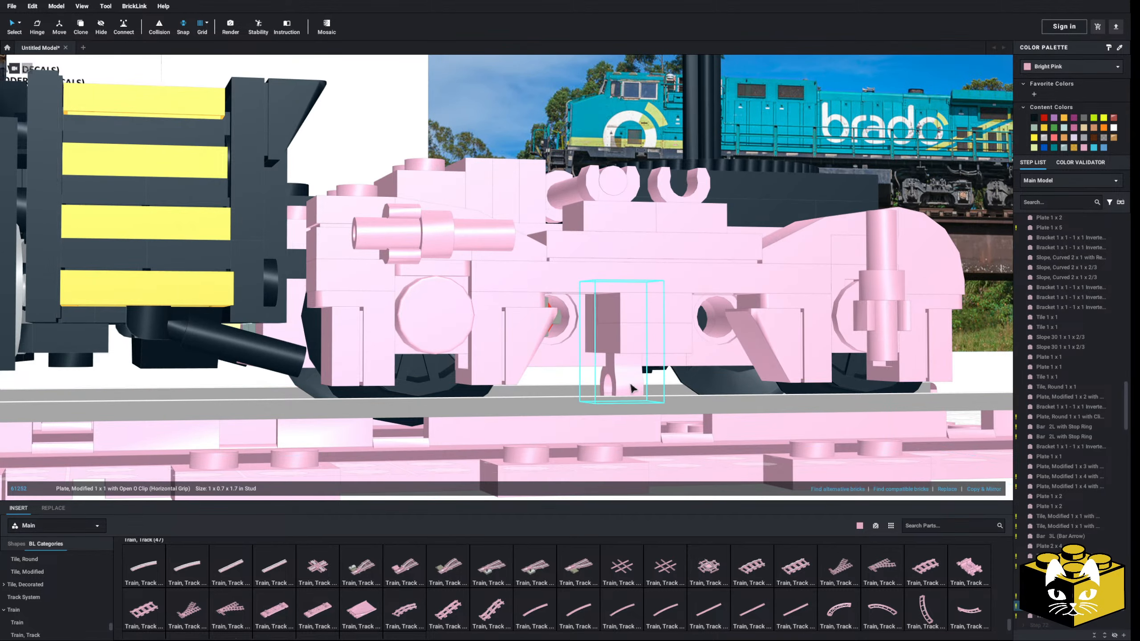
scroll(551, 373, "up", 5)
right_click_drag(531, 424, 596, 438)
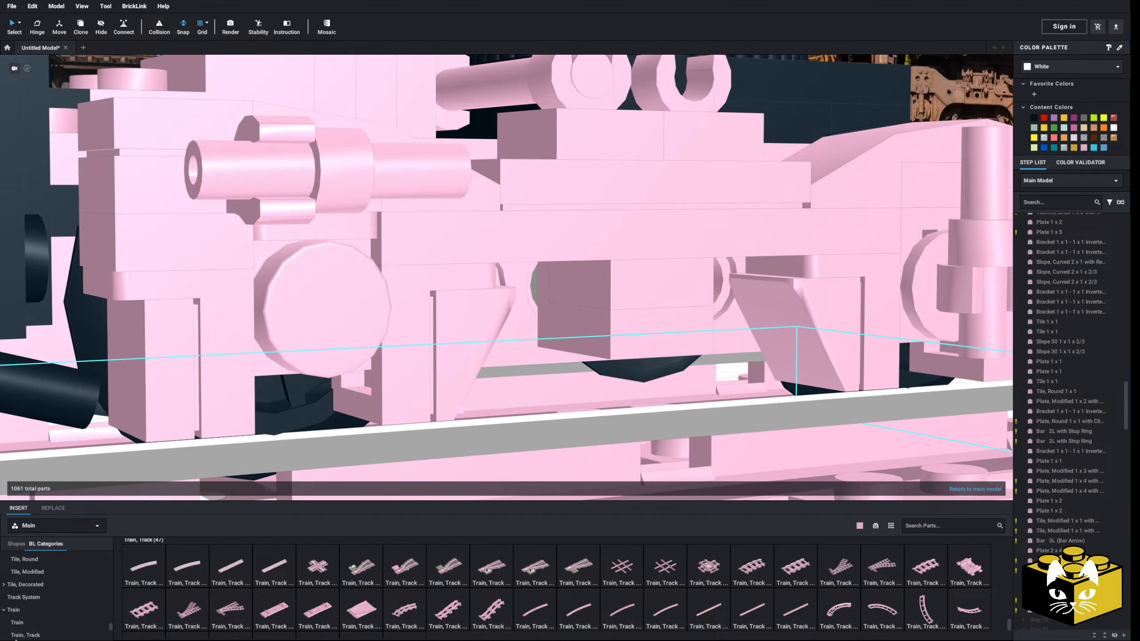
Try a Plate, Modified 1 x 1 with Open O Clip Thick (Vertical Grip) beside the central bracket, clip pointing down, then delete it
scroll(67, 586, "up", 4)
scroll(69, 587, "up", 5)
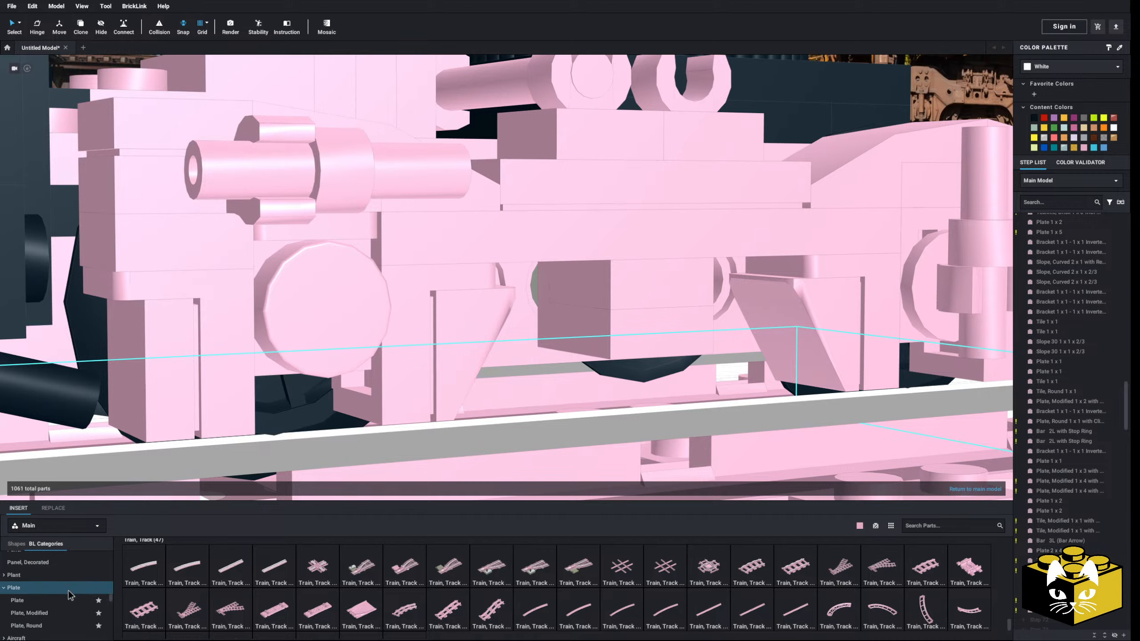
left_click(29, 619)
left_click(332, 575)
right_click_drag(584, 404, 505, 284)
left_click(390, 192)
left_click(388, 192)
scroll(390, 194, "down", 4)
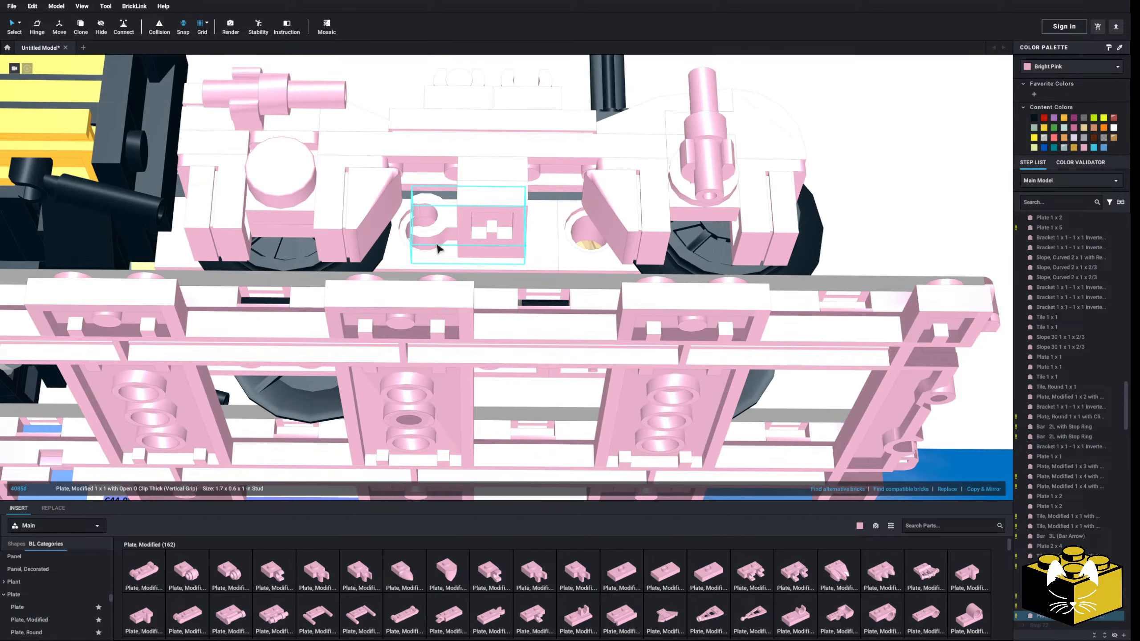
right_click_drag(437, 248, 455, 304)
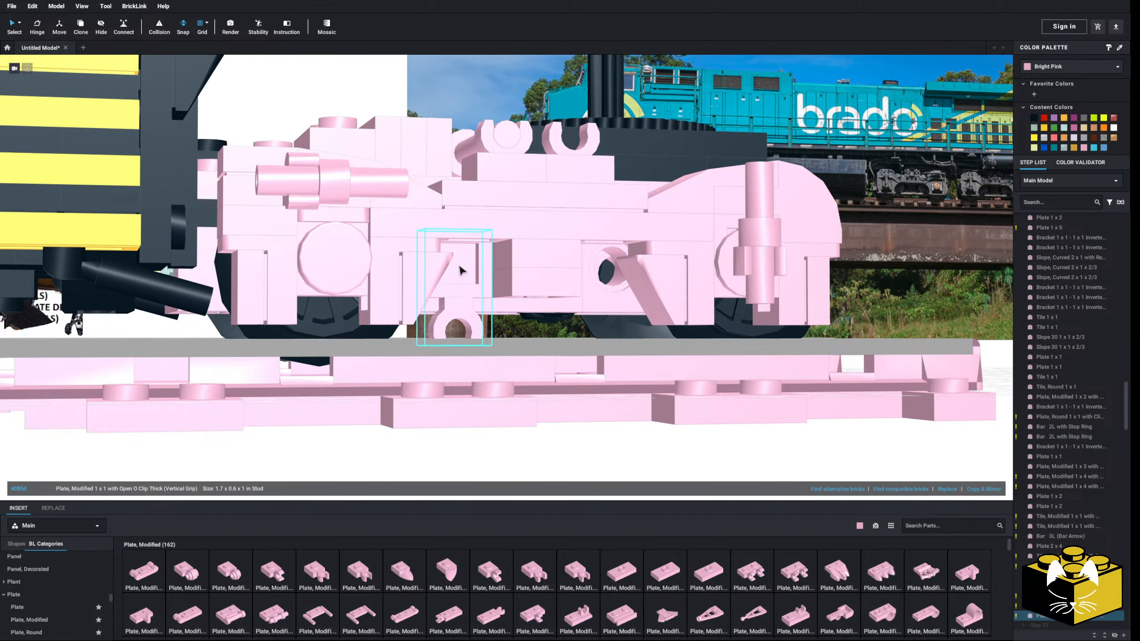
key("Delete")
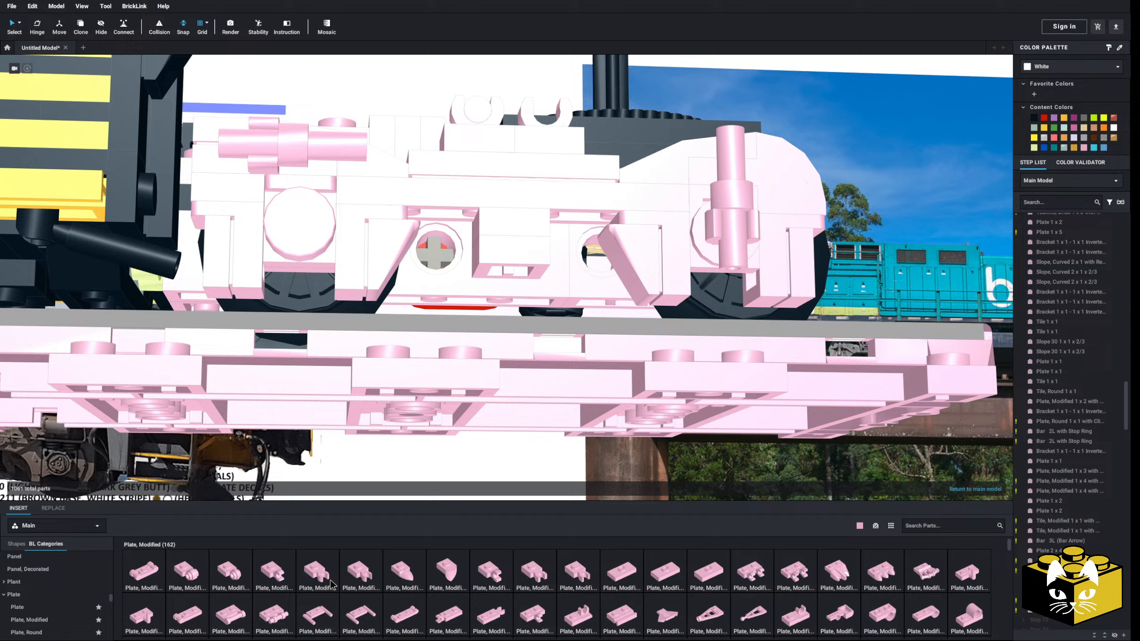
Try another Open O Clip Thick (Vertical Grip) plate at the underside of the central bracket, then delete it
left_click(317, 573)
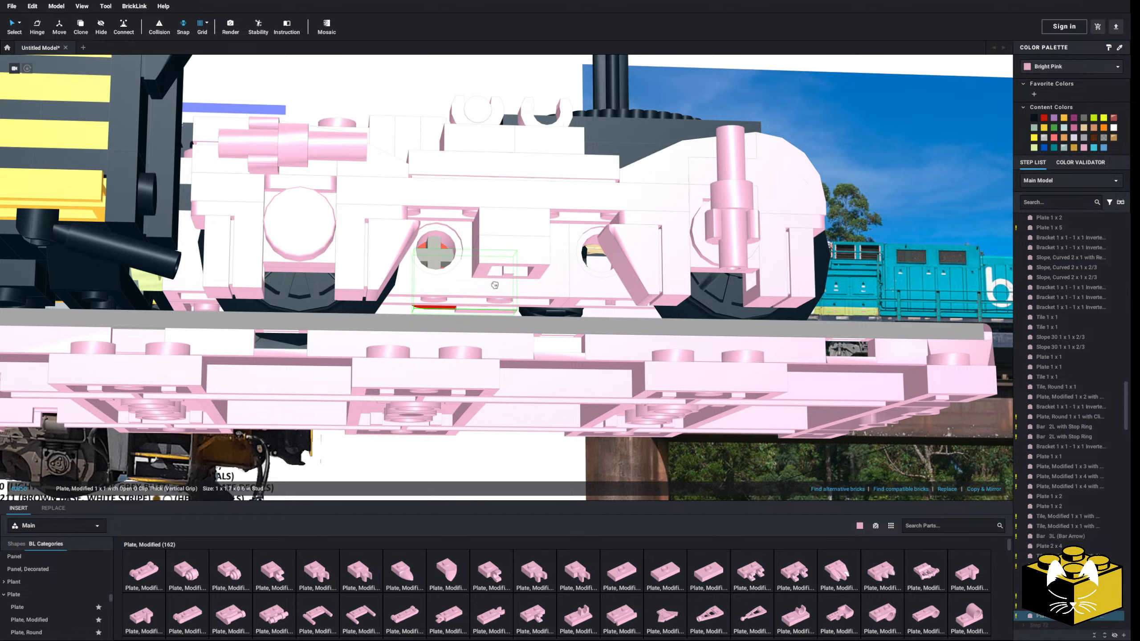
left_click(502, 260)
left_click(456, 265)
key("Delete")
Insert a Plate 1 x 1 from the plate parts behind the side frame's central bracket
left_click(25, 608)
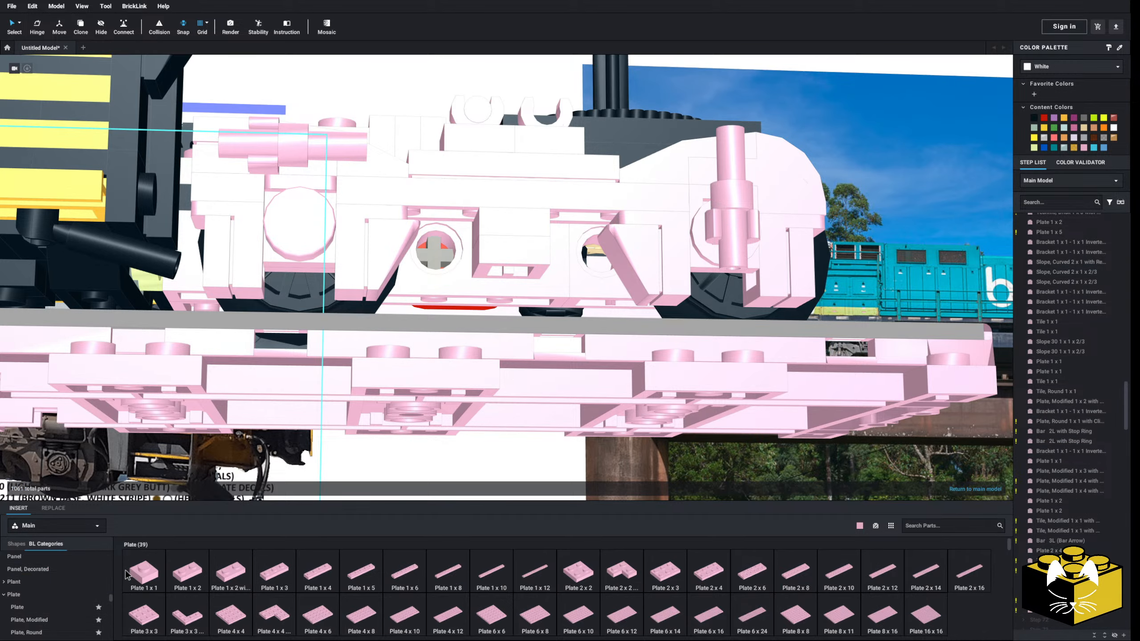
left_click(144, 573)
left_click(514, 258)
right_click_drag(514, 258, 533, 453)
left_click(525, 411)
scroll(533, 452, "down", 3)
scroll(417, 407, "down", 3)
scroll(505, 357, "up", 5)
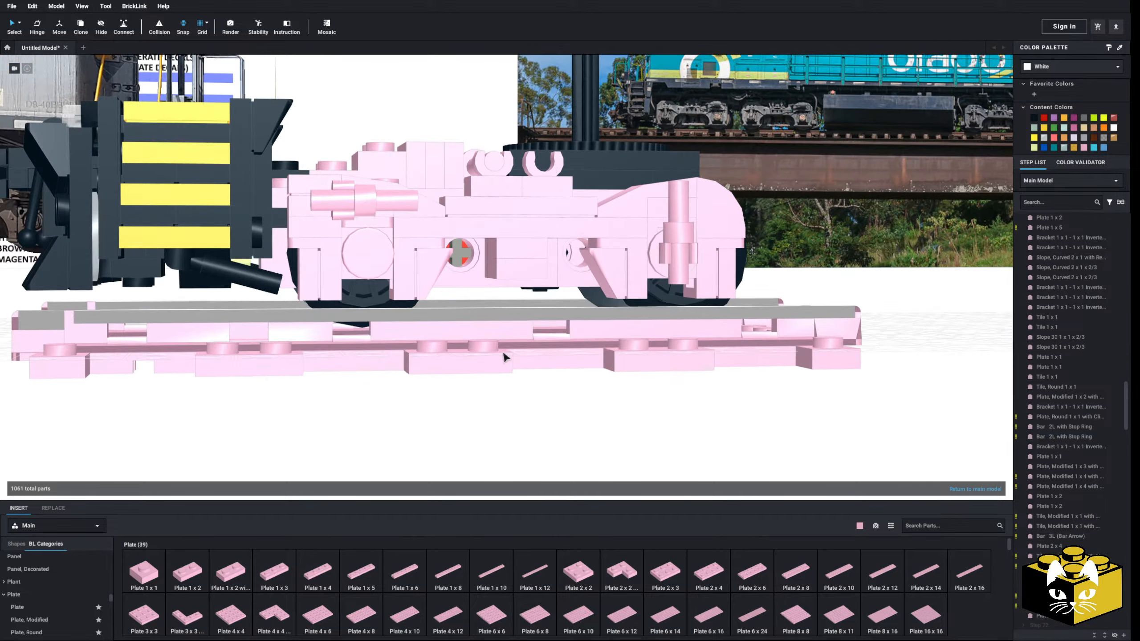
scroll(486, 382, "up", 5)
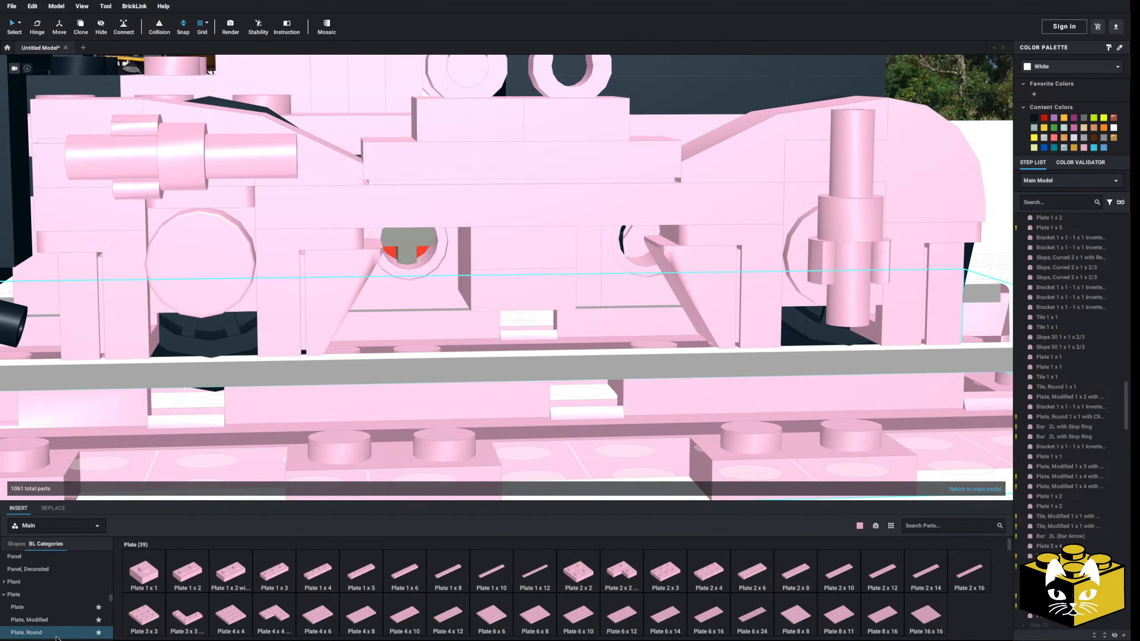
Browse the modified plates and examine the space around the side frame's central bracket above the track
left_click(32, 620)
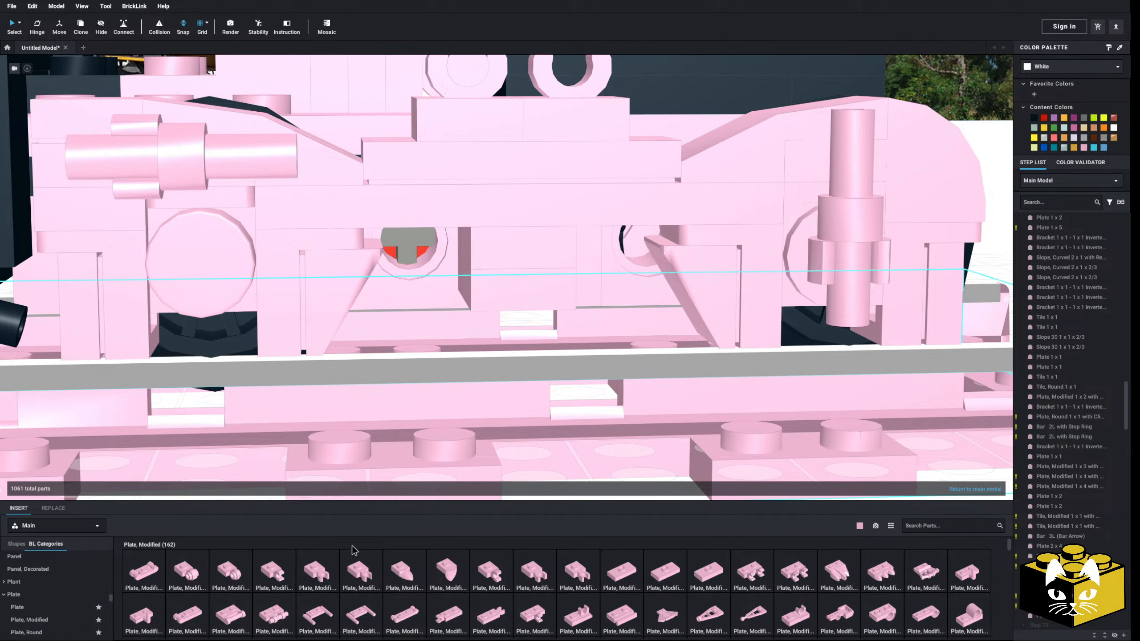
left_click(268, 579)
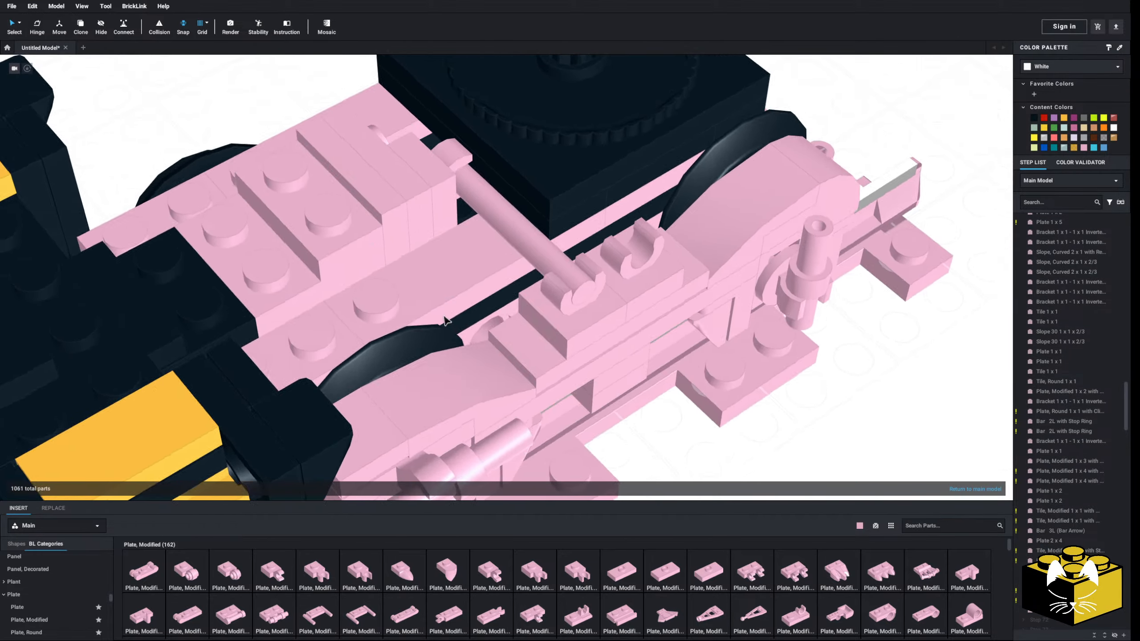
right_click_drag(443, 316, 451, 401)
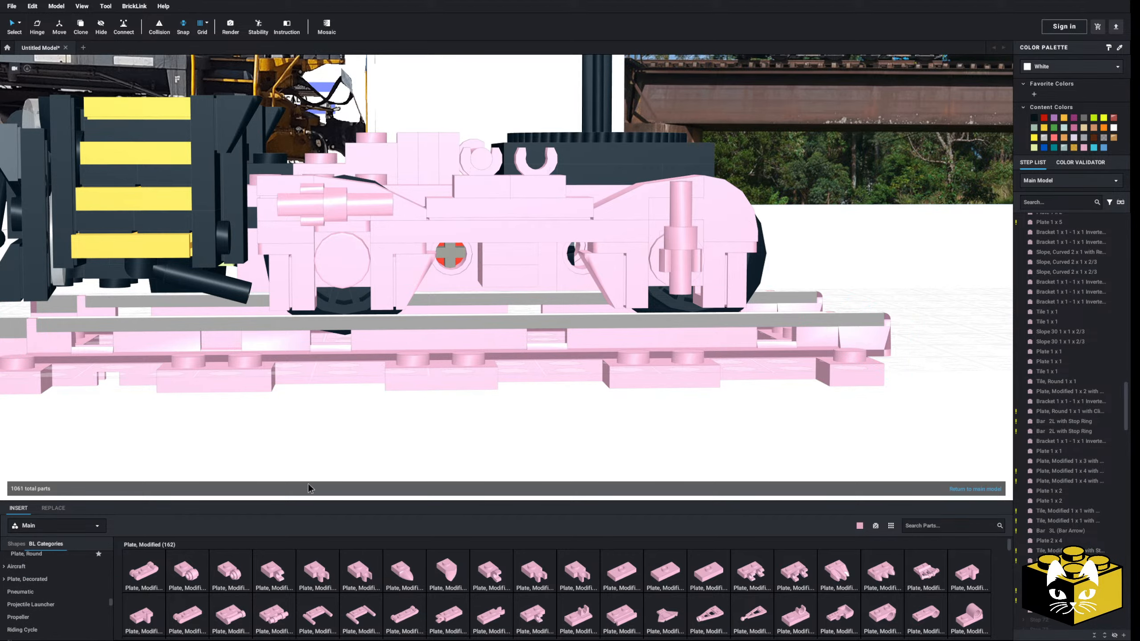
mouse_move(426, 445)
right_mouse_down()
mouse_move(438, 433)
mouse_move(439, 451)
mouse_move(438, 431)
right_mouse_up()
scroll(438, 438, "up", 2)
right_click_drag(452, 369, 464, 356)
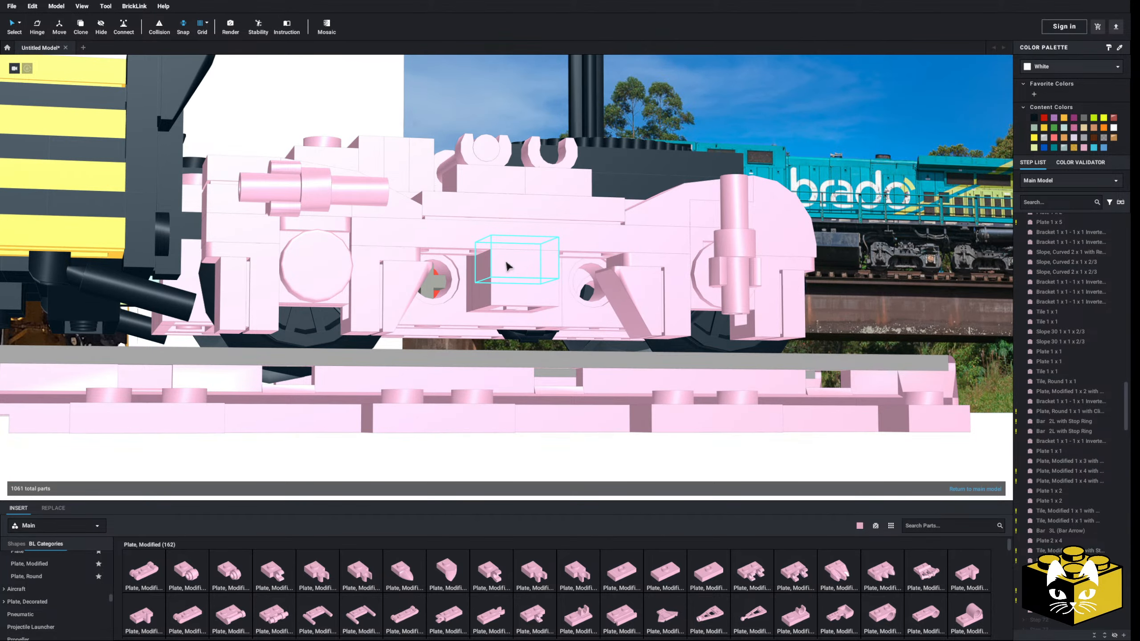
scroll(506, 266, "down", 3)
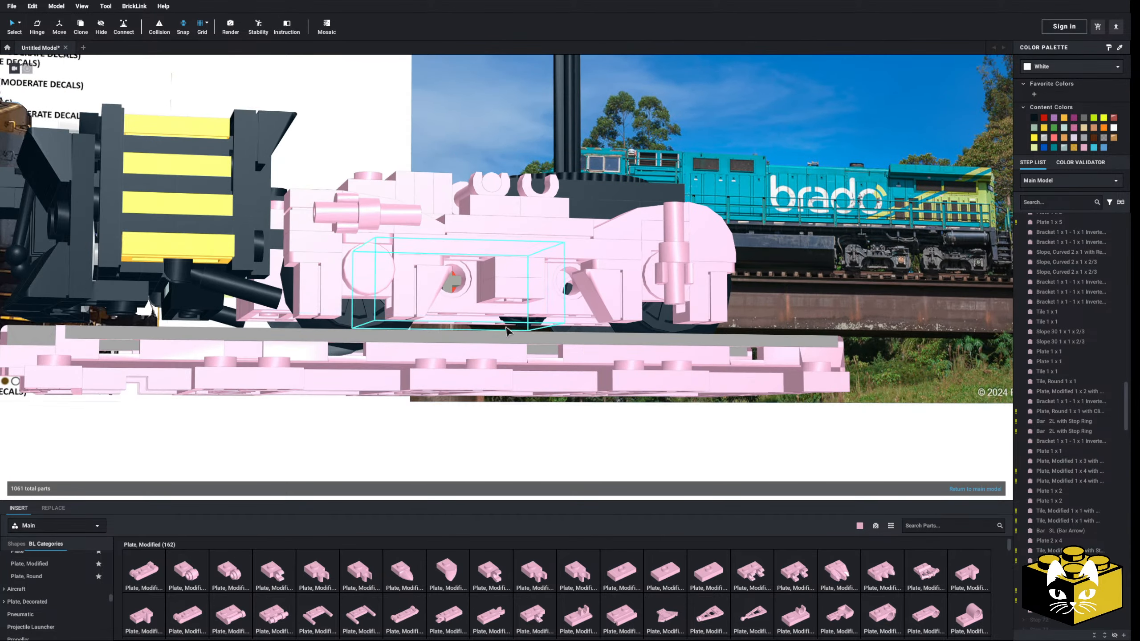
Delete the side frame's central bracket and the Plate 1 x 1 behind it
mouse_move(505, 435)
right_mouse_down()
mouse_move(504, 404)
mouse_move(501, 449)
mouse_move(491, 412)
mouse_move(474, 429)
mouse_move(471, 445)
mouse_move(491, 461)
mouse_move(499, 427)
mouse_move(450, 417)
mouse_move(509, 428)
right_mouse_up()
left_click(503, 293)
key("Delete")
left_click(503, 295)
key("Delete")
Delete the Plate 2 x 4 on top of the truck beside the coupler-end wheel
left_click(509, 428)
middle_click_drag(509, 428, 442, 428)
right_click_drag(443, 428, 444, 430)
scroll(445, 429, "up", 3)
mouse_move(427, 347)
right_mouse_down()
mouse_move(413, 361)
mouse_move(432, 340)
mouse_move(427, 359)
right_mouse_up()
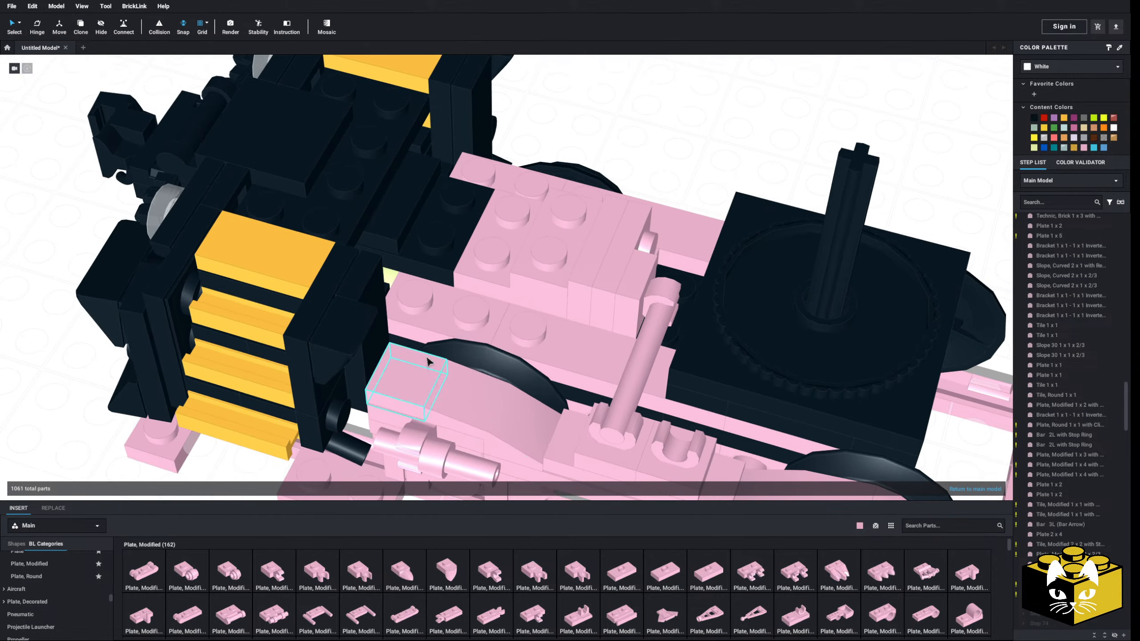
left_click(450, 319)
key("Delete")
Copy the Tile, Modified 2 x 2 with Studs on Edge into the removed plate's place and mirror it onto the truck's other side
right_click_drag(572, 335, 516, 310)
right_click(517, 308)
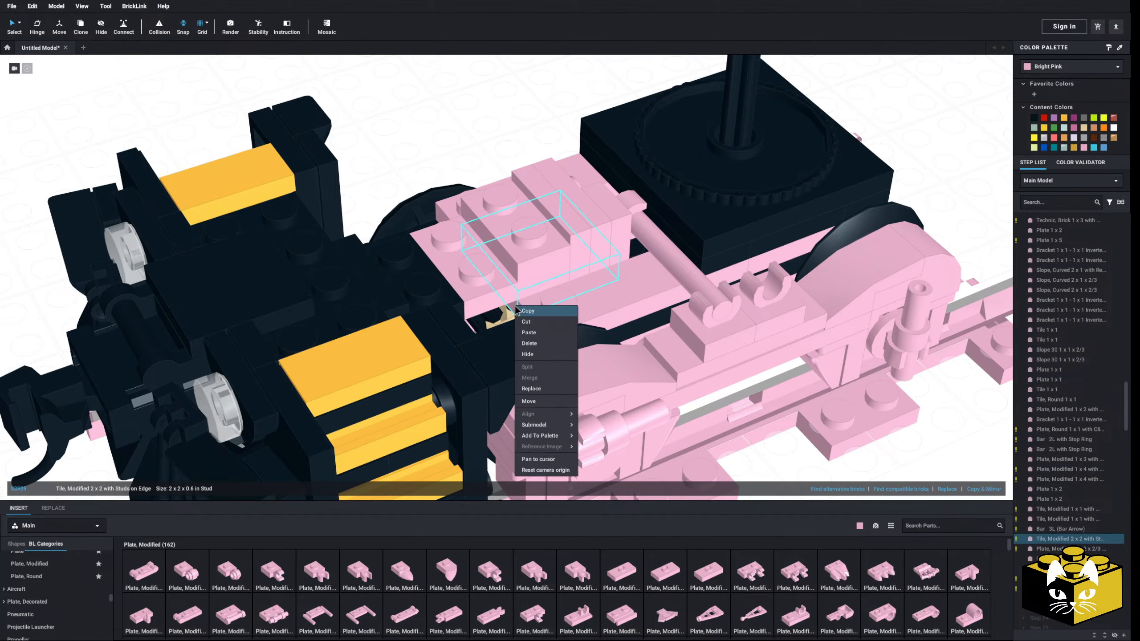
left_click(523, 324)
right_click(418, 151)
left_click(434, 179)
right_click_drag(477, 271, 569, 324)
left_click(458, 300)
left_click(976, 489)
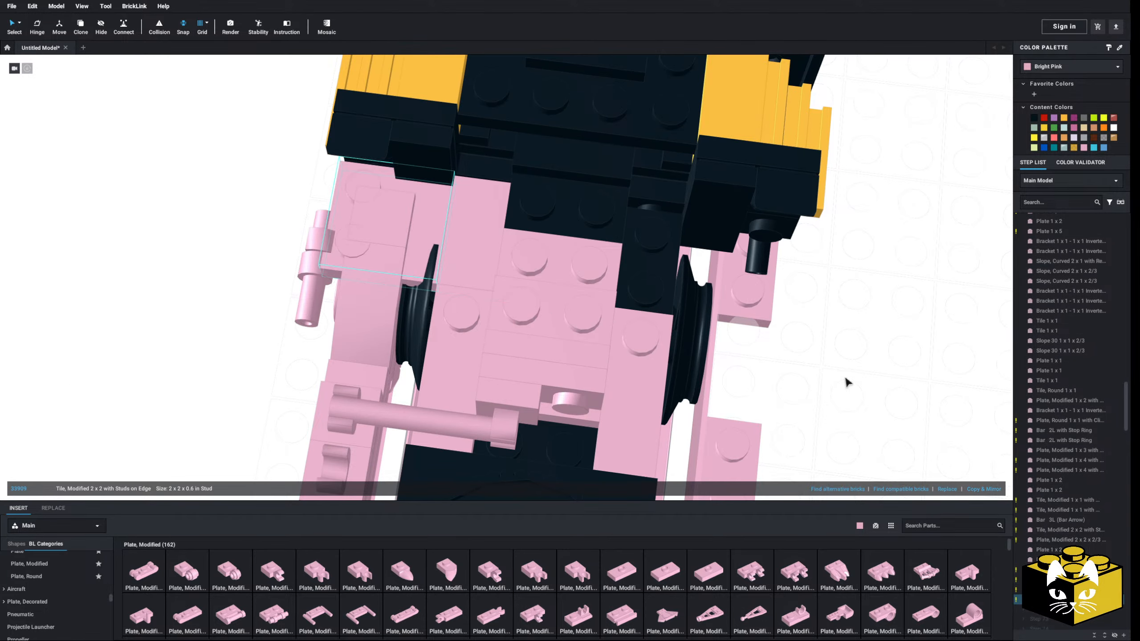
left_click_drag(413, 225, 637, 250)
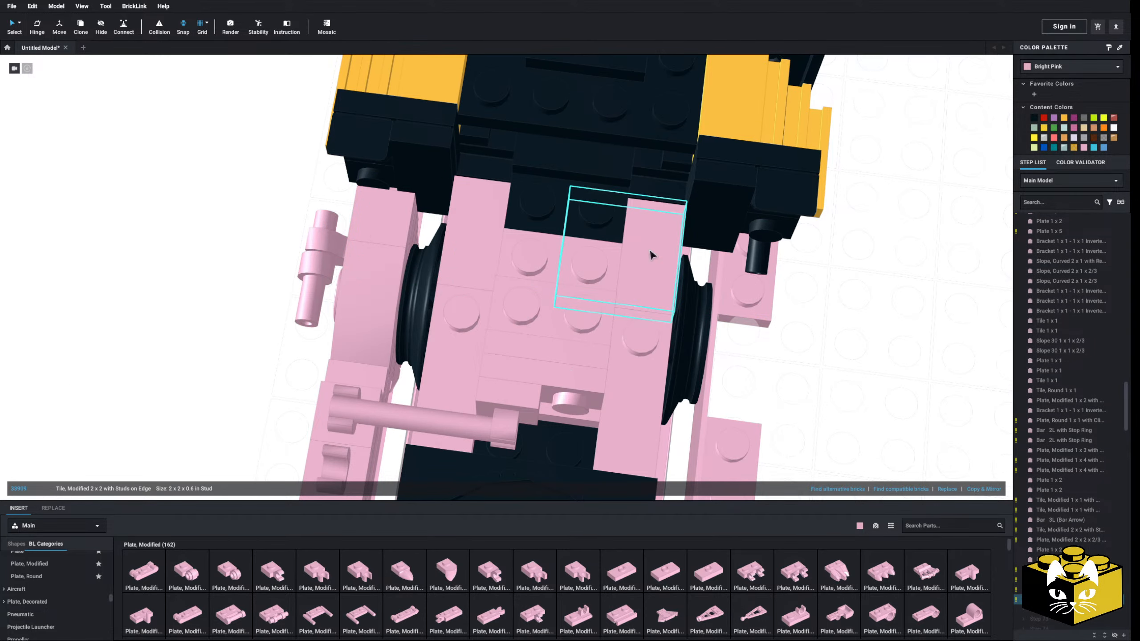
left_click(837, 341)
Replace the Tile 1 x 1 at the side frame's coupler end with a copy of the Tile, Modified 1 x 1 with Open O Clip
right_click_drag(837, 345, 896, 311)
left_click(420, 368)
key("Delete")
scroll(417, 366, "down", 1)
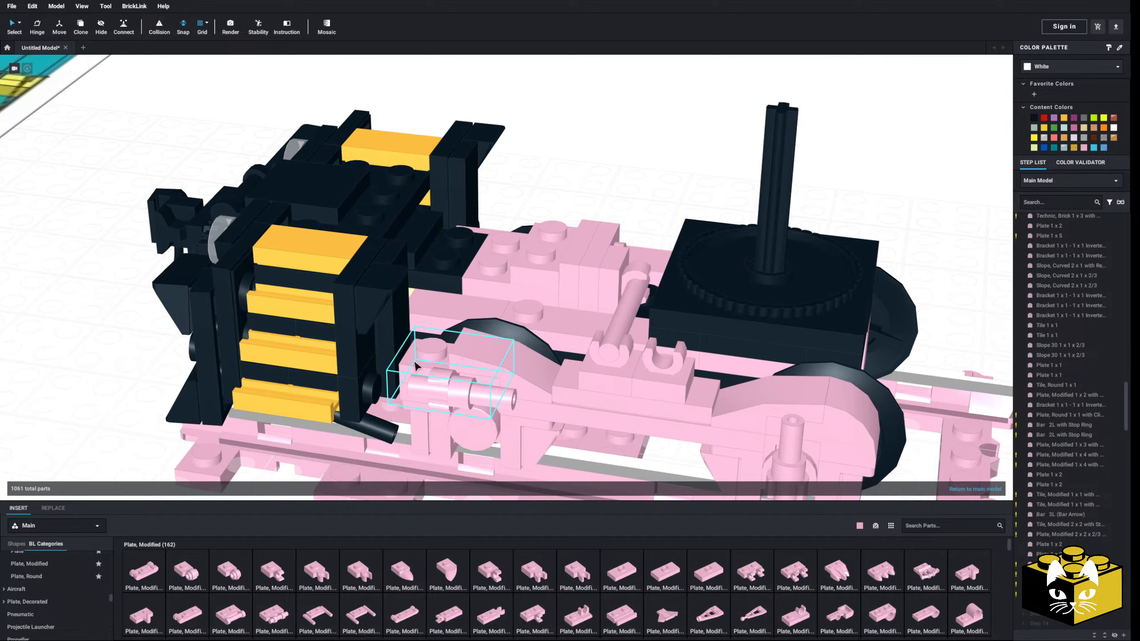
scroll(417, 367, "down", 1)
right_click(664, 372)
left_click(675, 388)
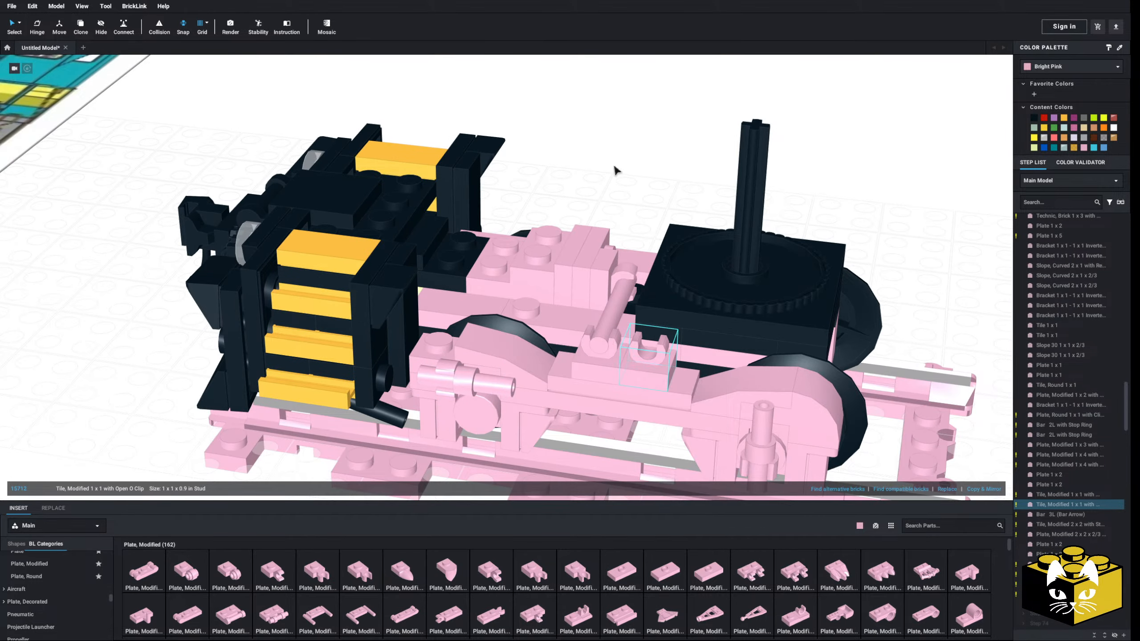
right_click(613, 165)
left_click(632, 195)
right_click_drag(588, 188, 534, 279)
Insert a part from the Brick, Round category beside the raised studs on top of the truck
scroll(613, 218, "up", 2)
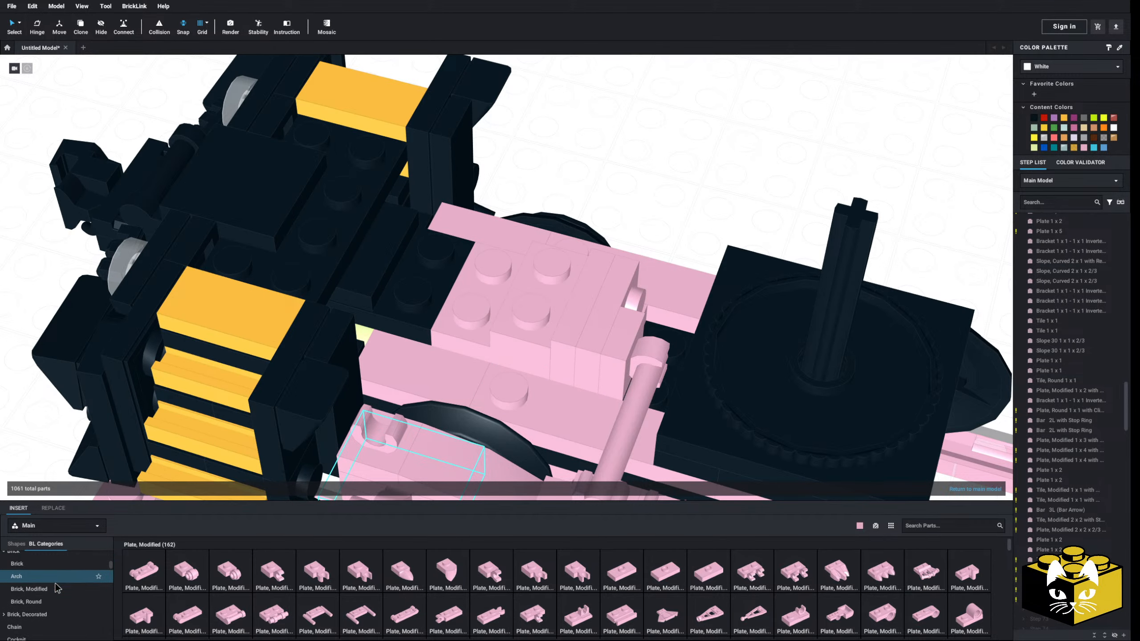
left_click(53, 599)
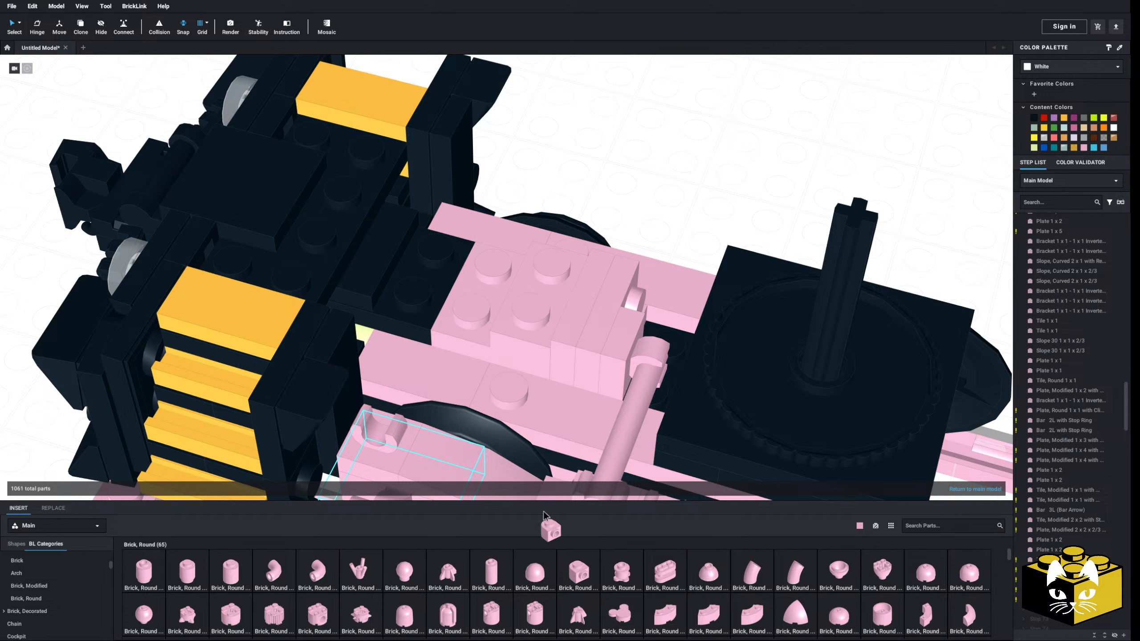
left_click_drag(544, 516, 501, 367)
Copy the two sideways Plate 1 x 2 parts next to the raised studs and paste them above the truck
right_click_drag(562, 226, 603, 279)
left_click(599, 275)
left_click(611, 271, "ctrl")
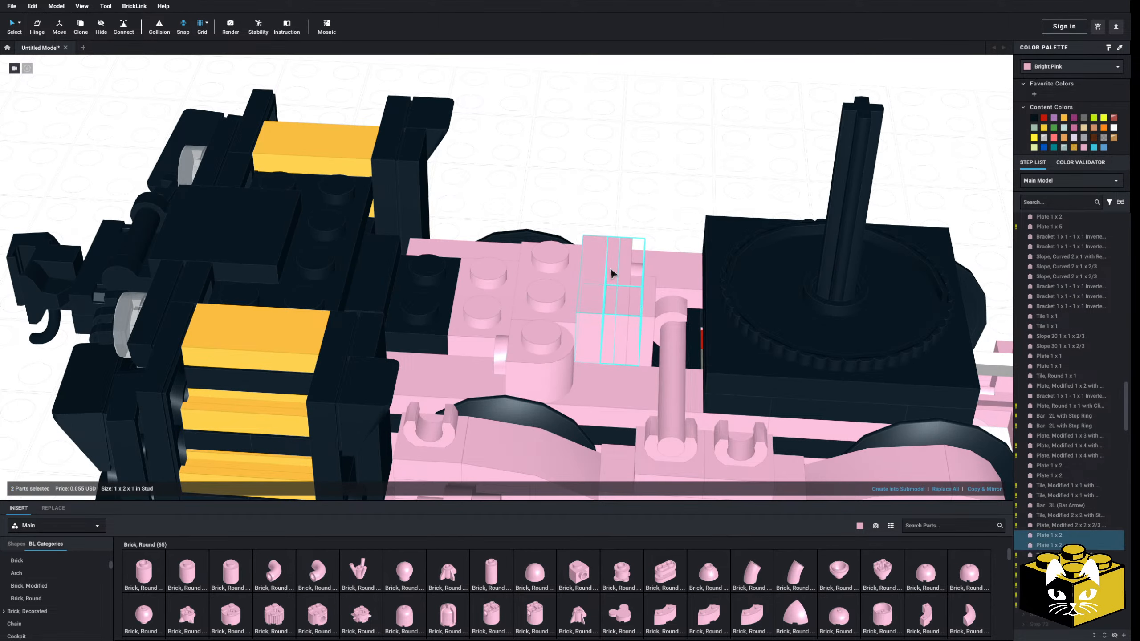
right_click(610, 268)
left_click(624, 292)
left_click(606, 200)
right_click(603, 191)
left_click(625, 226)
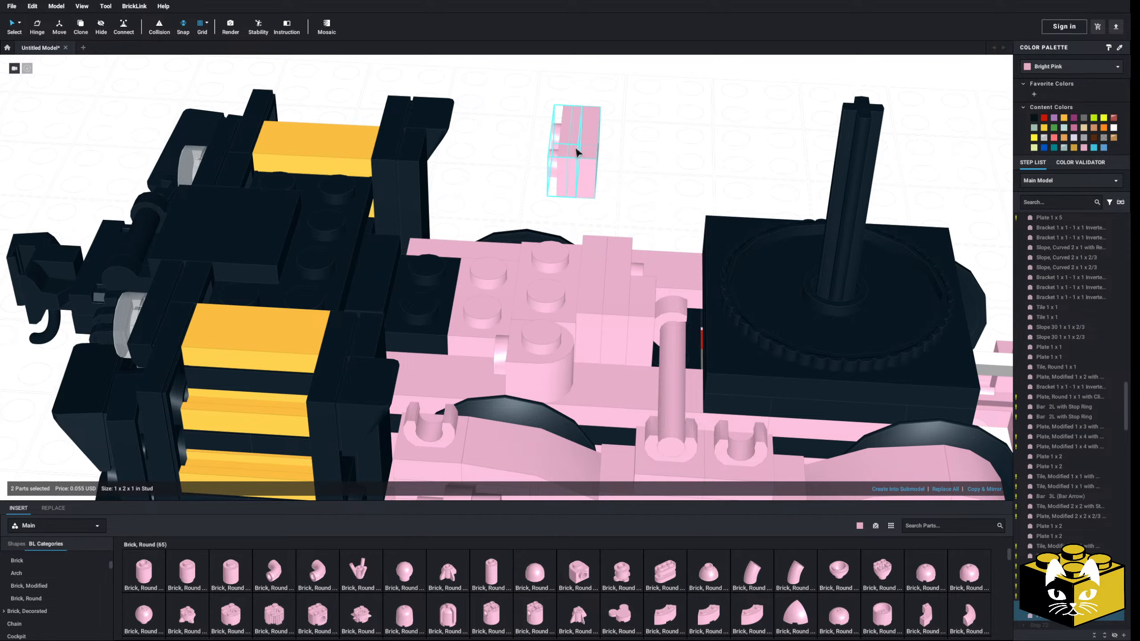
Split the pasted plates into Plate 1 x 1 parts and place two of them against the round brick
left_click(573, 149)
right_click(574, 149)
left_click(595, 211)
left_click(574, 160)
left_click(589, 169, "ctrl")
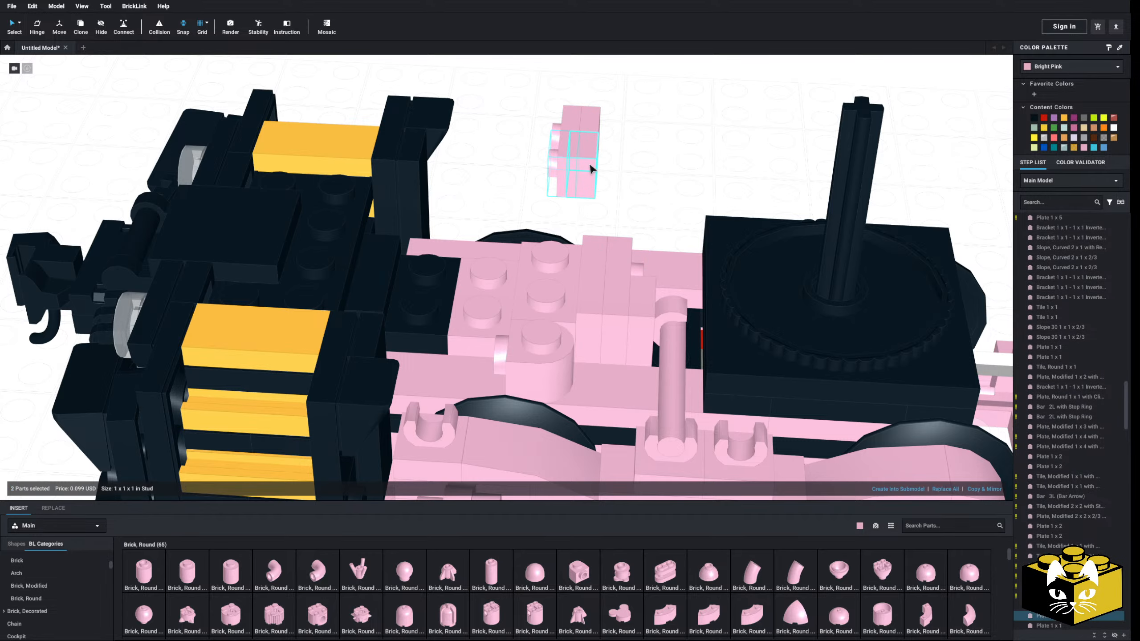
left_click_drag(589, 170, 501, 365)
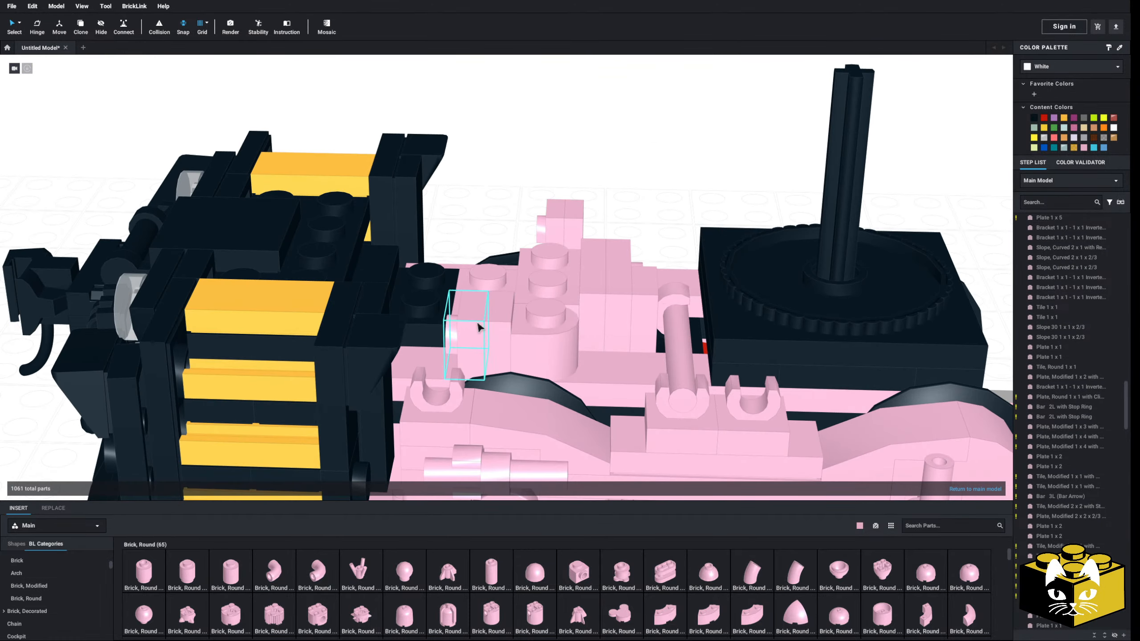
Delete the round brick and the two Plate 1 x 1 parts attached to it
left_click(519, 335)
key("Delete")
left_click(500, 341)
key("Delete")
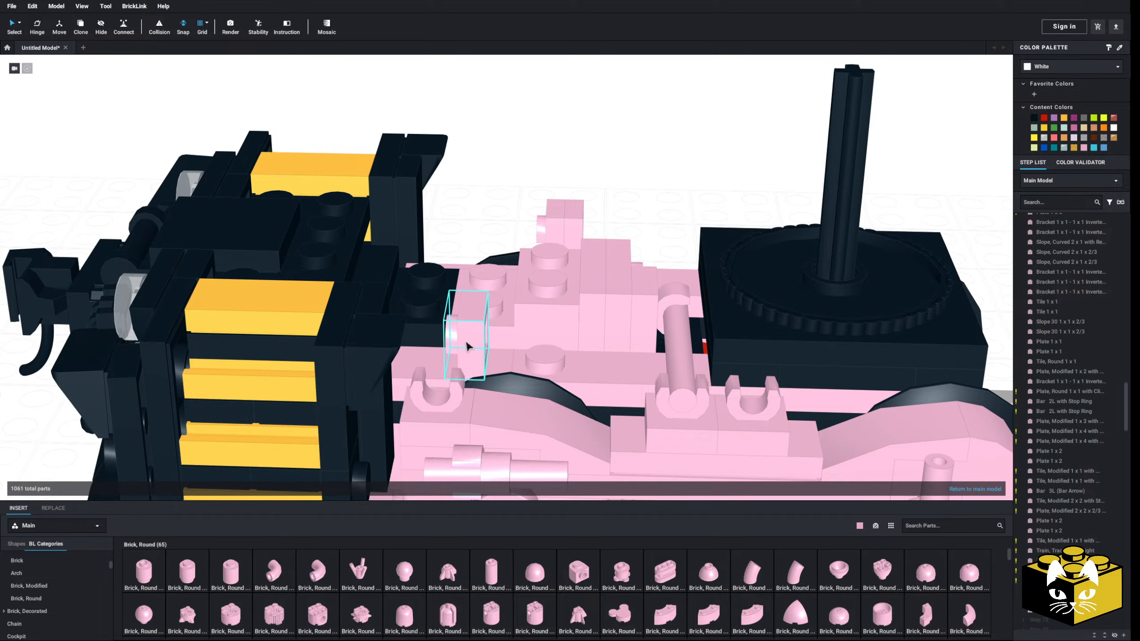
left_click(466, 346)
key("Delete")
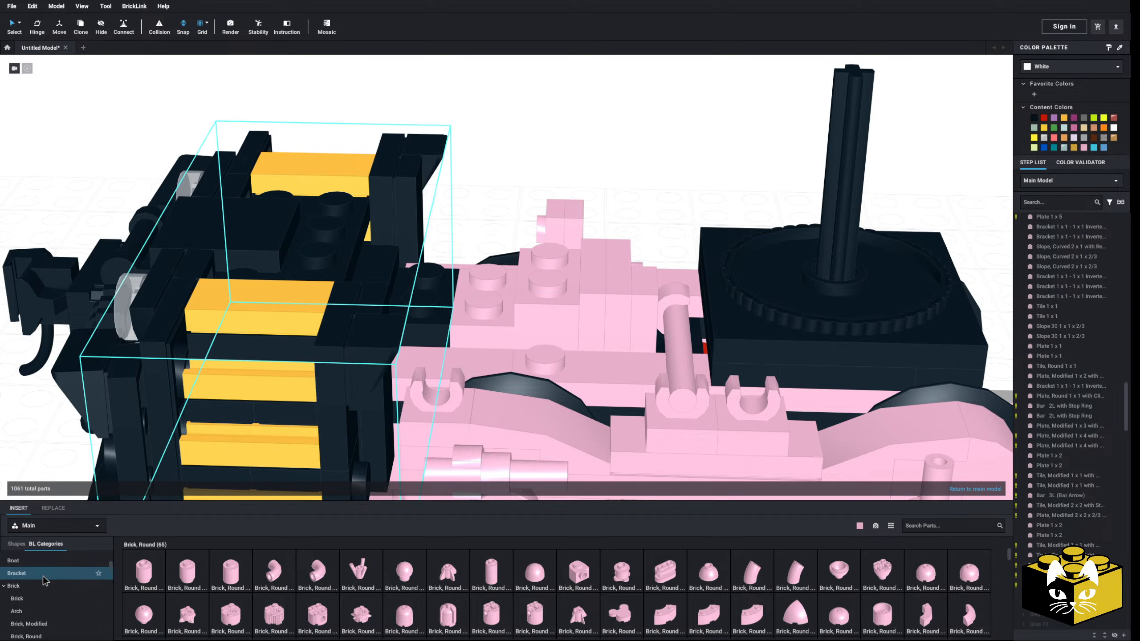
Insert a Bracket 1 x 1 - 1 x 1 Inverted on the truck's top stud, side stud facing the coupler end
left_click(67, 588)
left_click(178, 580)
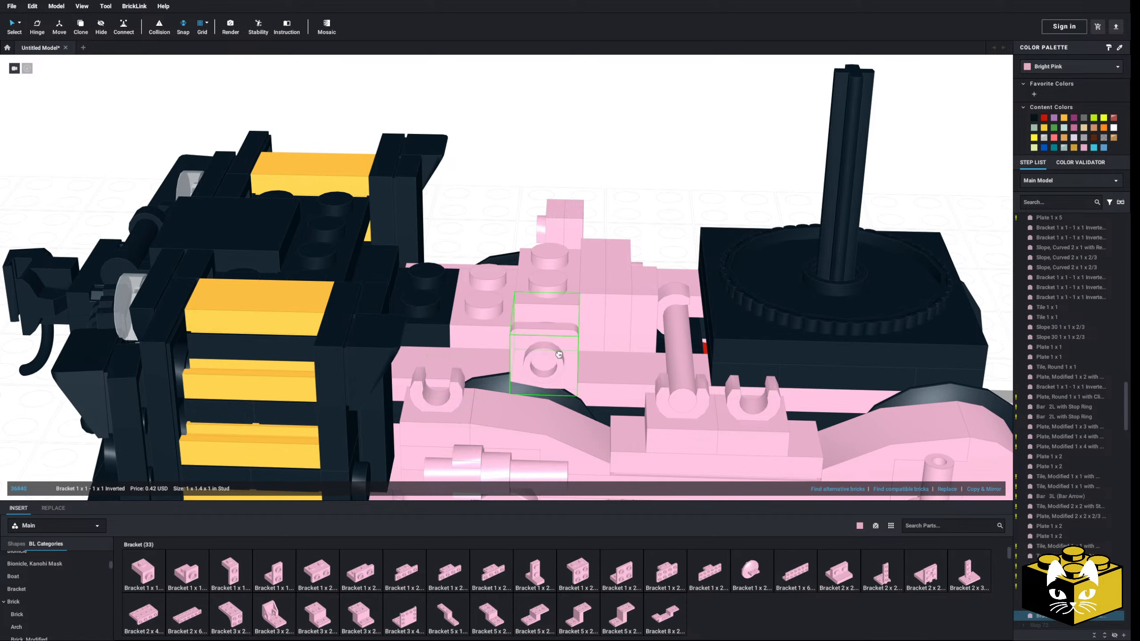
Copy the inner Tile, Modified 1 x 1 with Open O Clip onto the side stud of the new inverted bracket
right_click(659, 296)
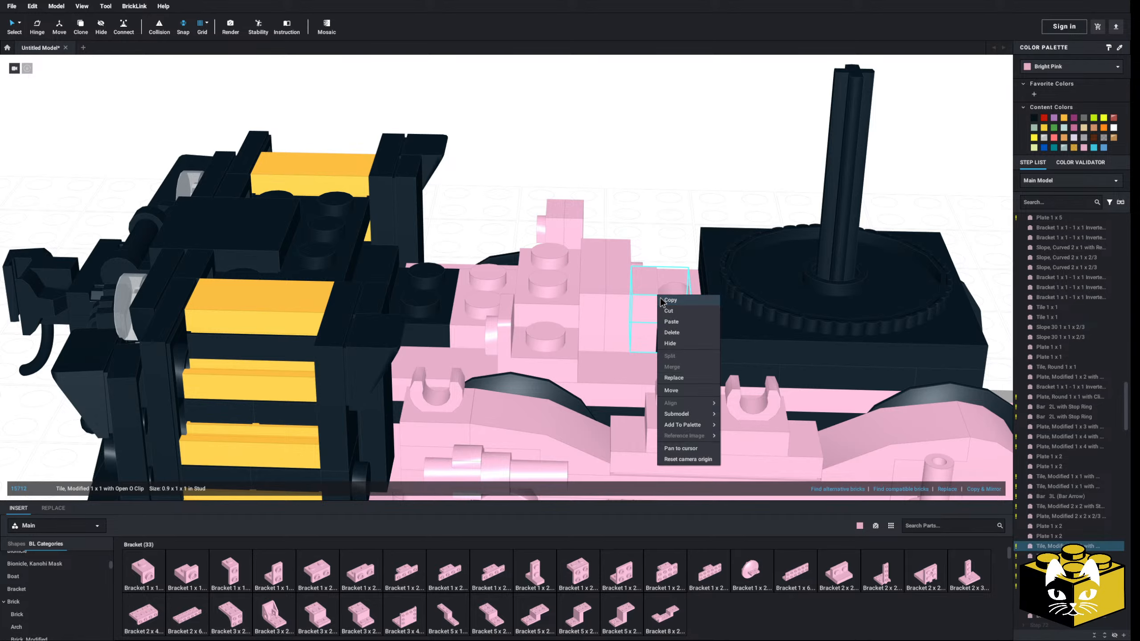
left_click(668, 311)
right_click(660, 222)
left_click(670, 250)
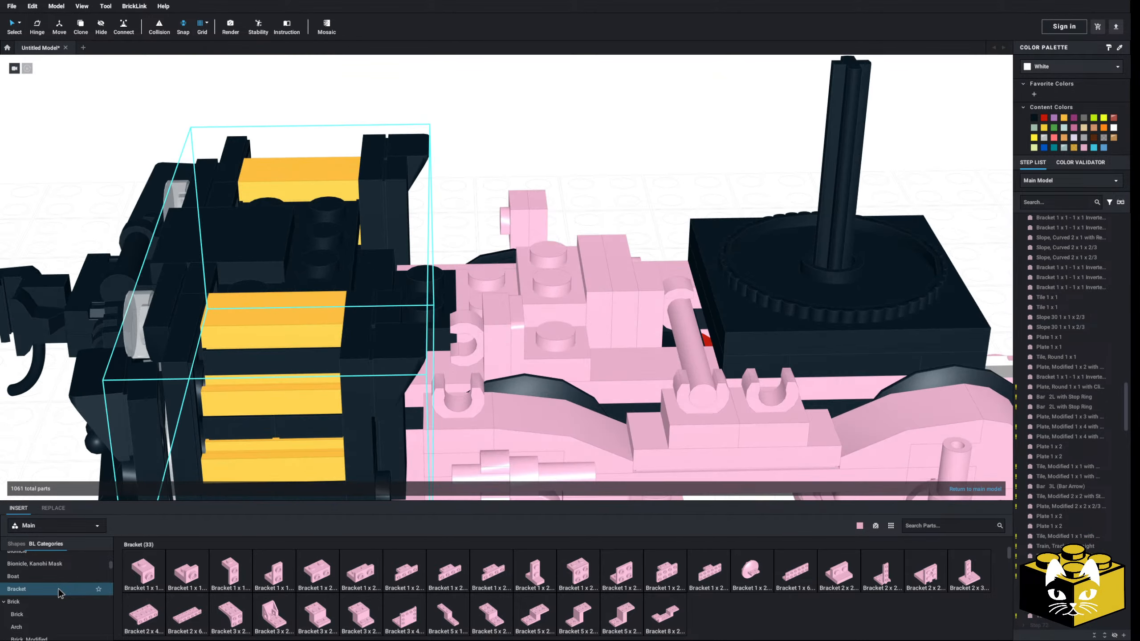
Insert a Bar 2L with Stop Ring from the bar parts into the two open clips at the truck's coupler end
scroll(56, 590, "up", 2)
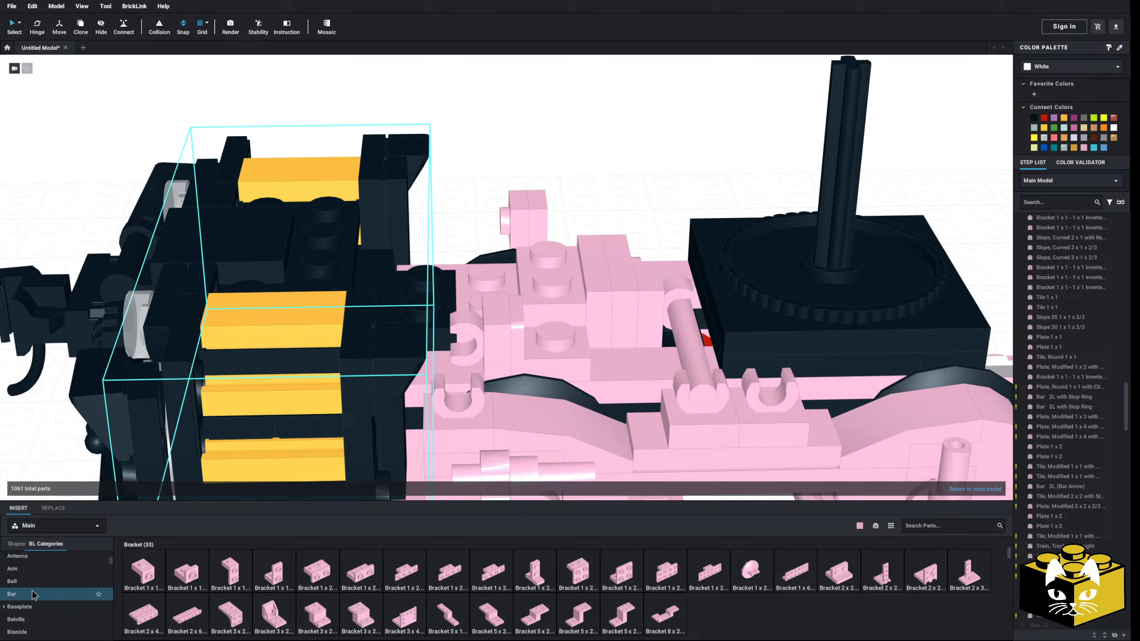
left_click(35, 596)
left_click_drag(540, 567, 463, 362)
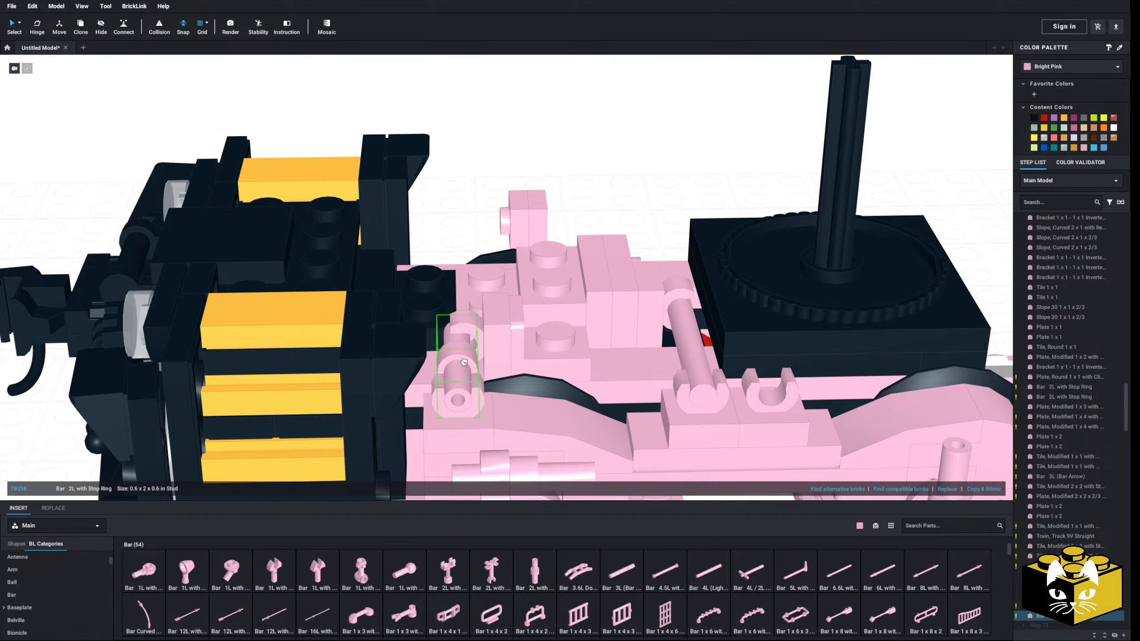
left_click(463, 369)
right_click_drag(463, 369, 466, 370)
left_click(461, 210)
scroll(464, 270, "up", 4)
right_click_drag(467, 306, 470, 276)
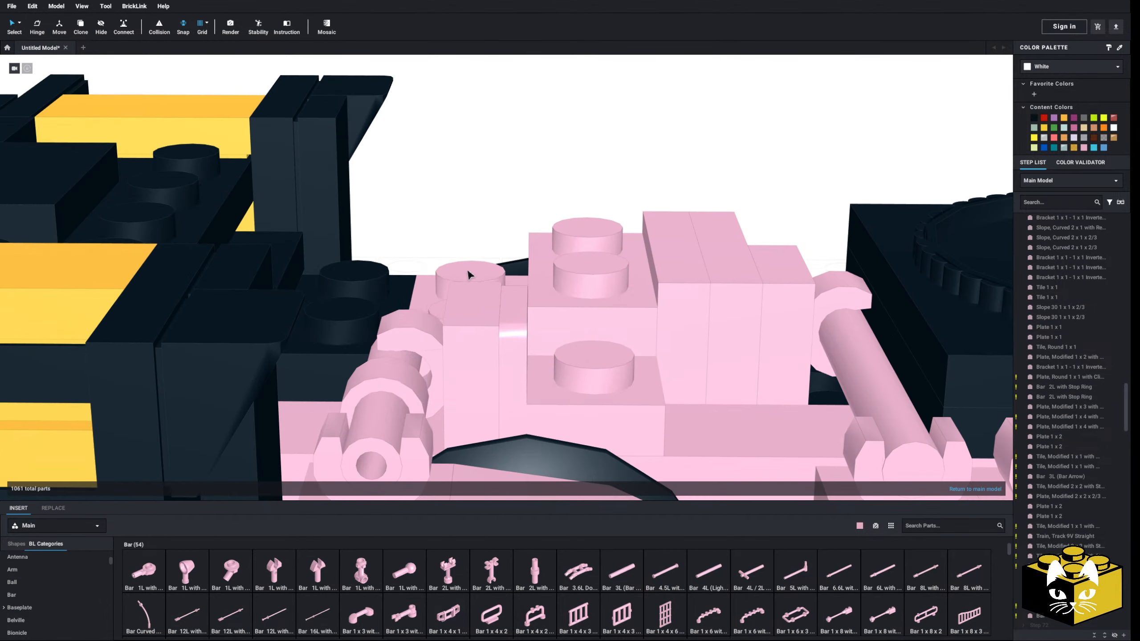
Delete the inverted bracket and its attached clip tile behind the stop-ring bar at the truck's coupler end
scroll(468, 362, "down", 3)
right_click_drag(468, 362, 438, 382)
scroll(434, 394, "down", 1)
left_click(475, 355)
key("Delete")
left_click(461, 359)
key("Delete")
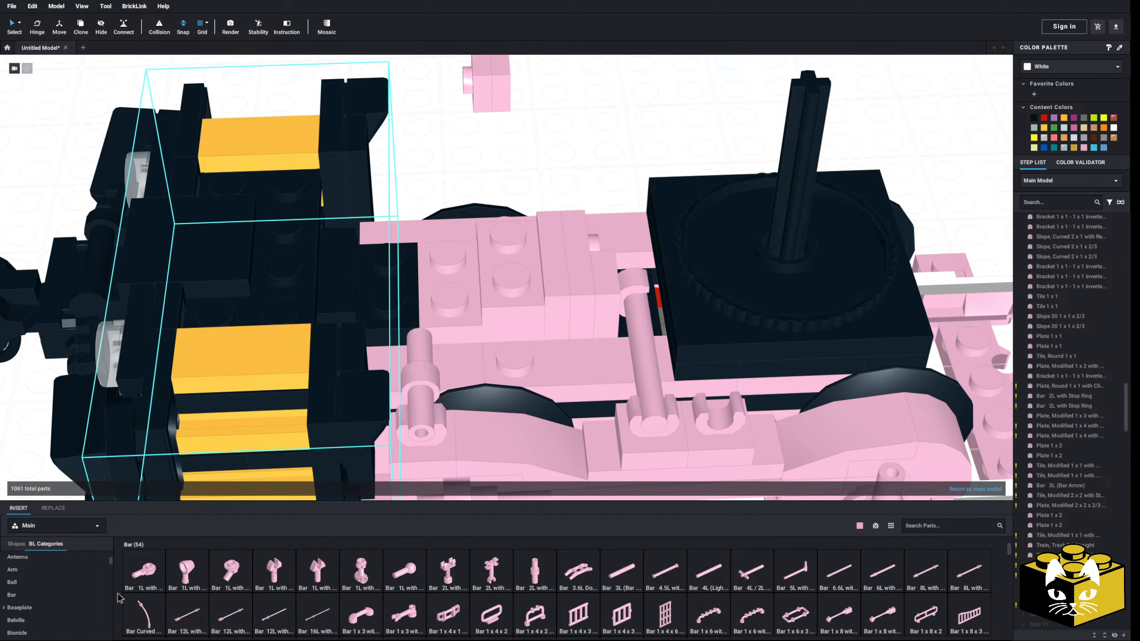
Insert a Brick, Round 1 x 1 x 2/3 Half Circle Extended with Stud on Side beside the truck's centre, side stud facing the coupler end
scroll(86, 590, "down", 2)
left_click(71, 591)
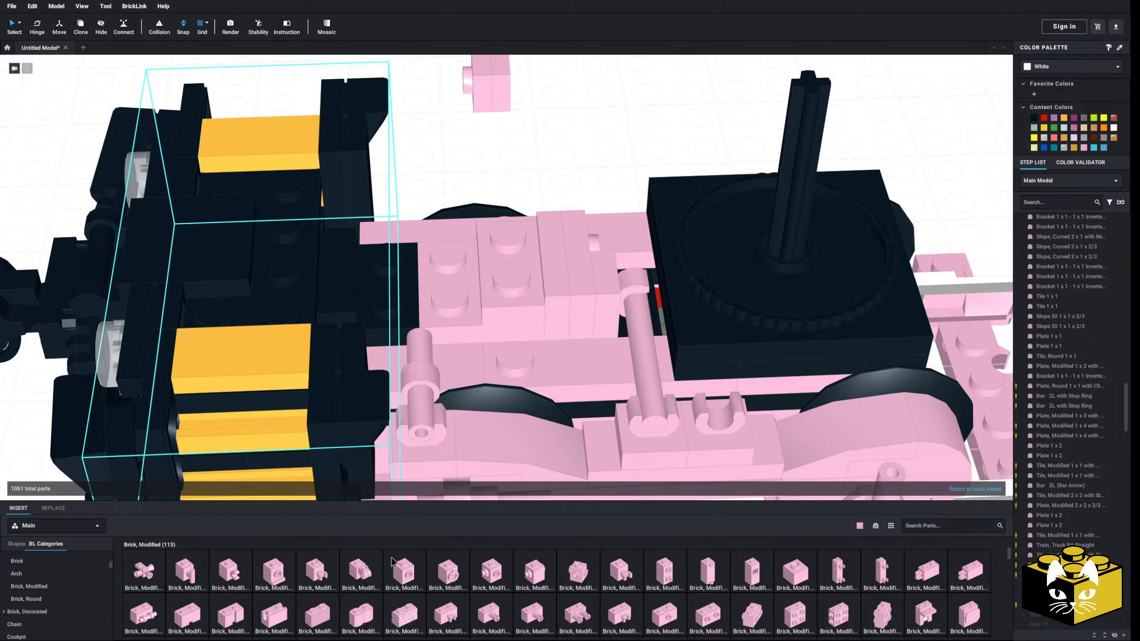
left_click(67, 599)
left_click(578, 582)
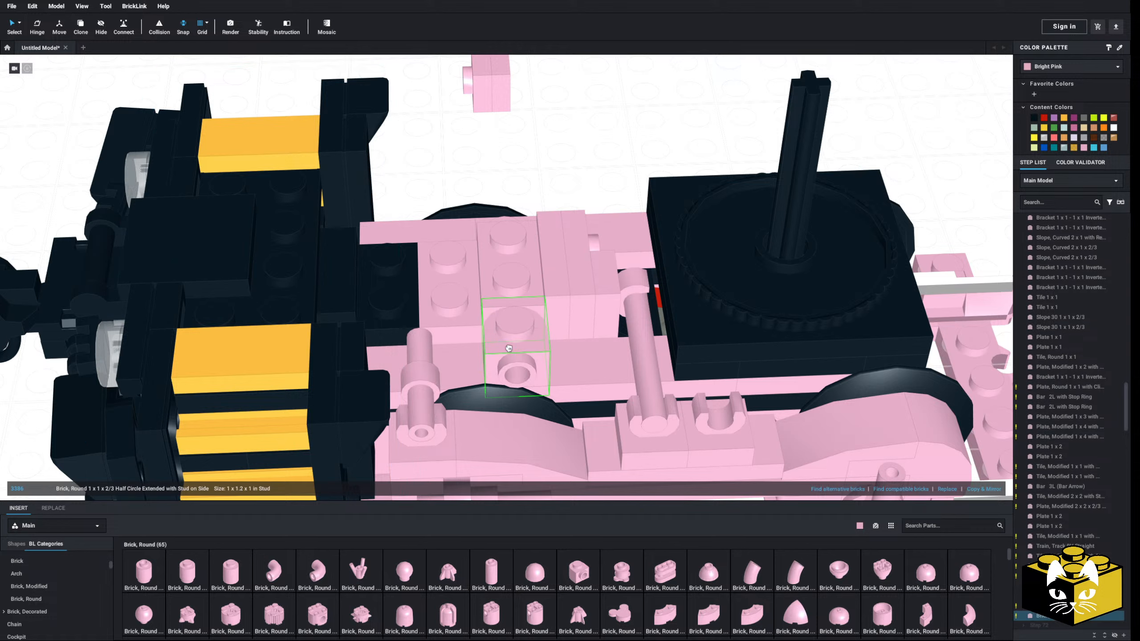
right_click_drag(565, 146, 555, 169)
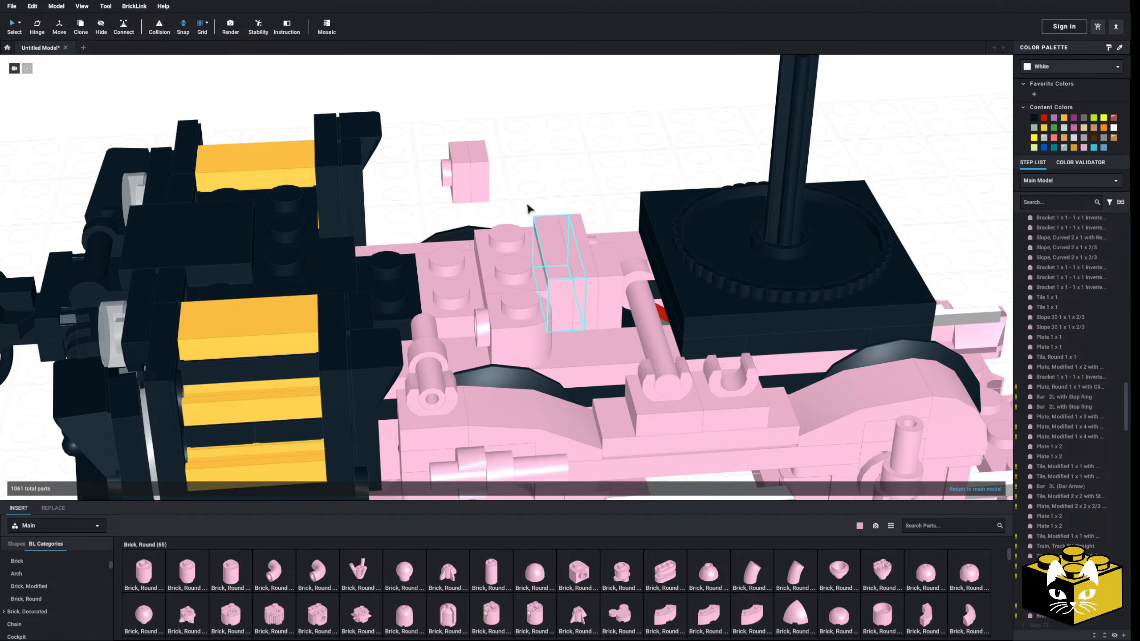
Move the loose 1 x 1 part onto the half-round brick's side stud and add a copy of the inner clip tile in front of it
left_click_drag(479, 151, 466, 173)
left_click_drag(466, 173, 466, 245)
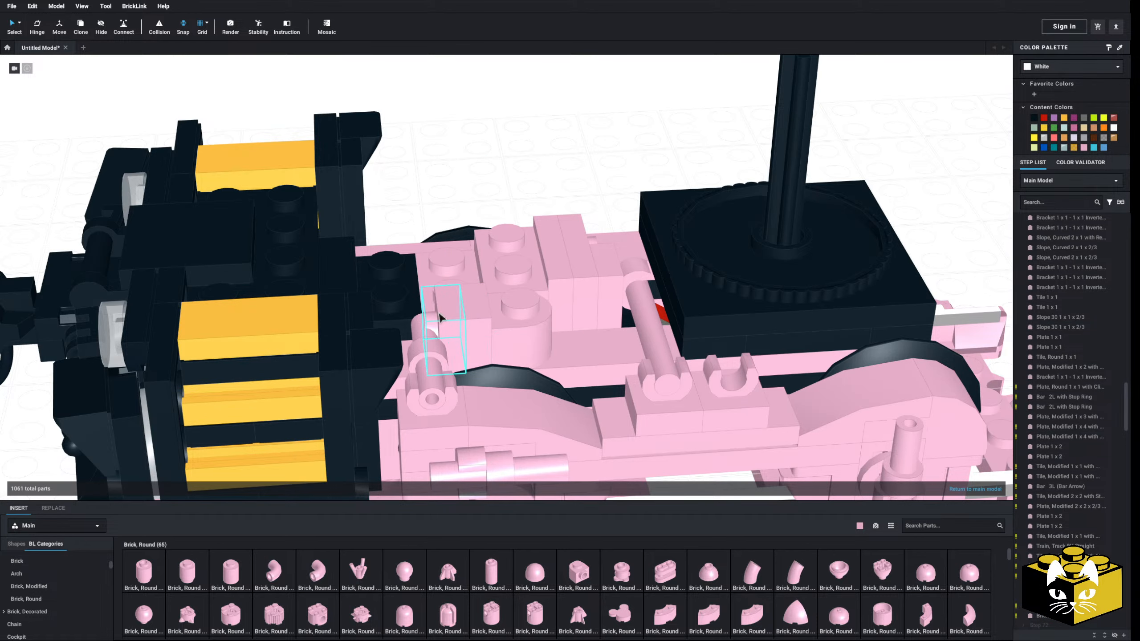
right_click(616, 267)
right_click(589, 183)
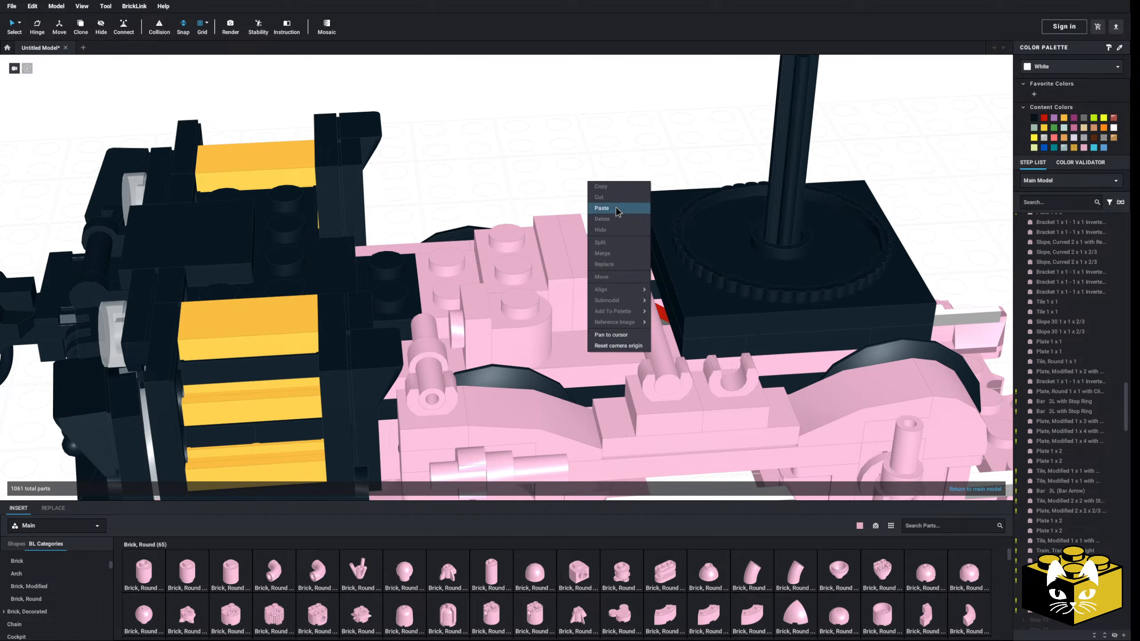
left_click(602, 208)
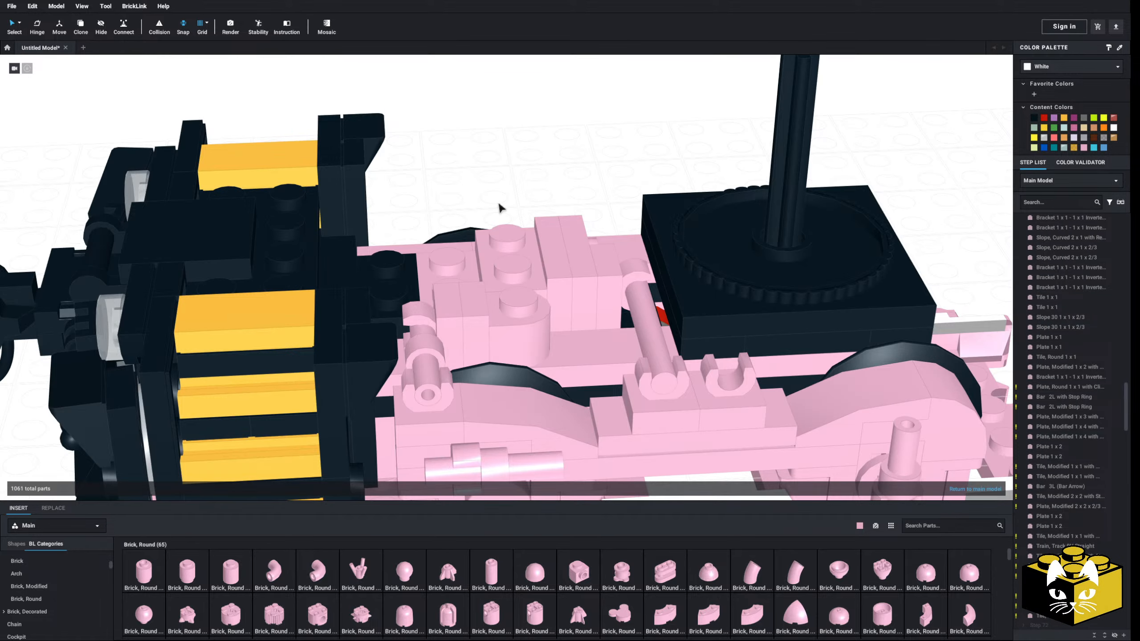
Delete the clip part on the coupler end of the truck's sideframe and the Bar 2L with Stop Ring it holds
scroll(482, 205, "up", 3)
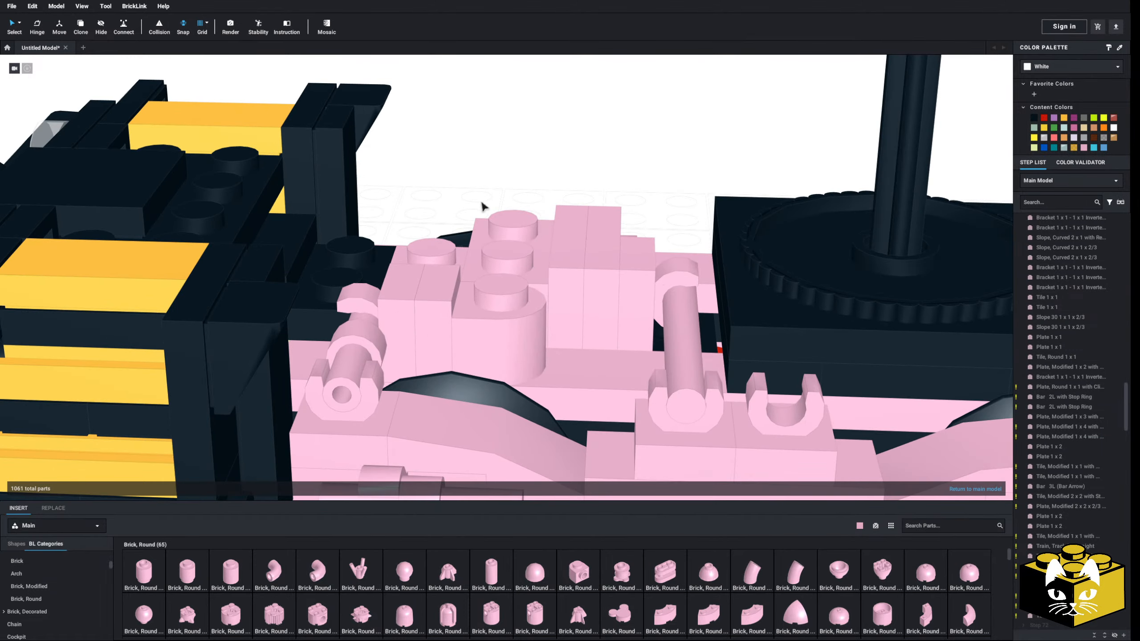
middle_click_drag(453, 234, 485, 188)
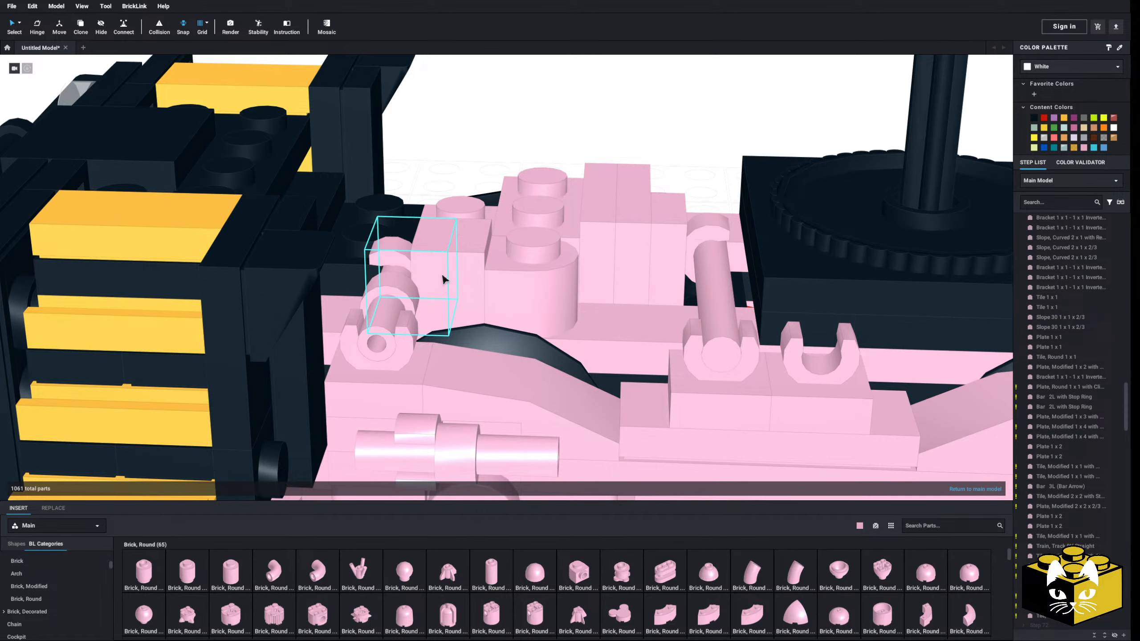
left_click(396, 372)
key("Delete")
left_click(387, 344)
key("Delete")
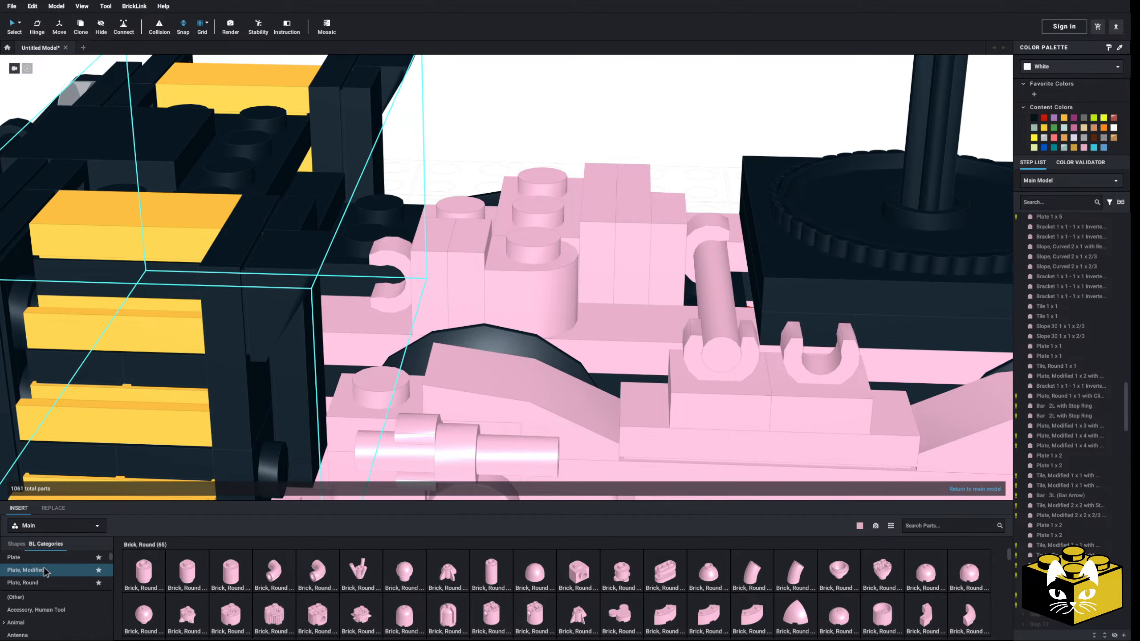
Stack a Plate 1 x 1 and a Bar 1L with 1 x 1 Round Plate with Hollow Stud on the exposed sideframe stud, bar pointing inward
left_click(57, 562)
left_click(143, 571)
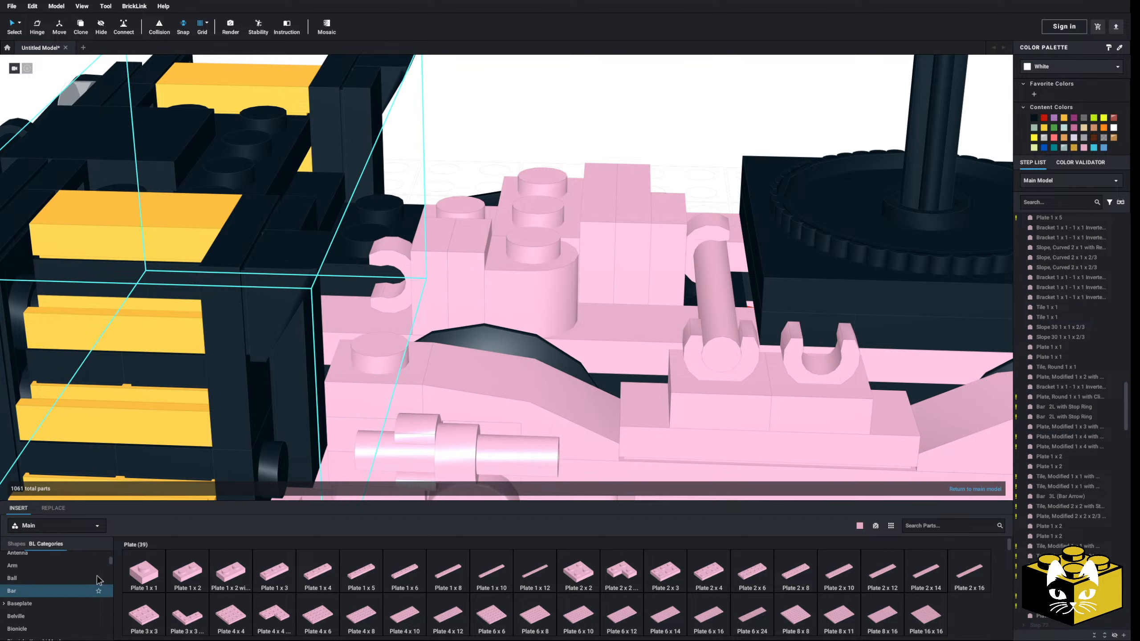
left_click(94, 590)
left_click(144, 571)
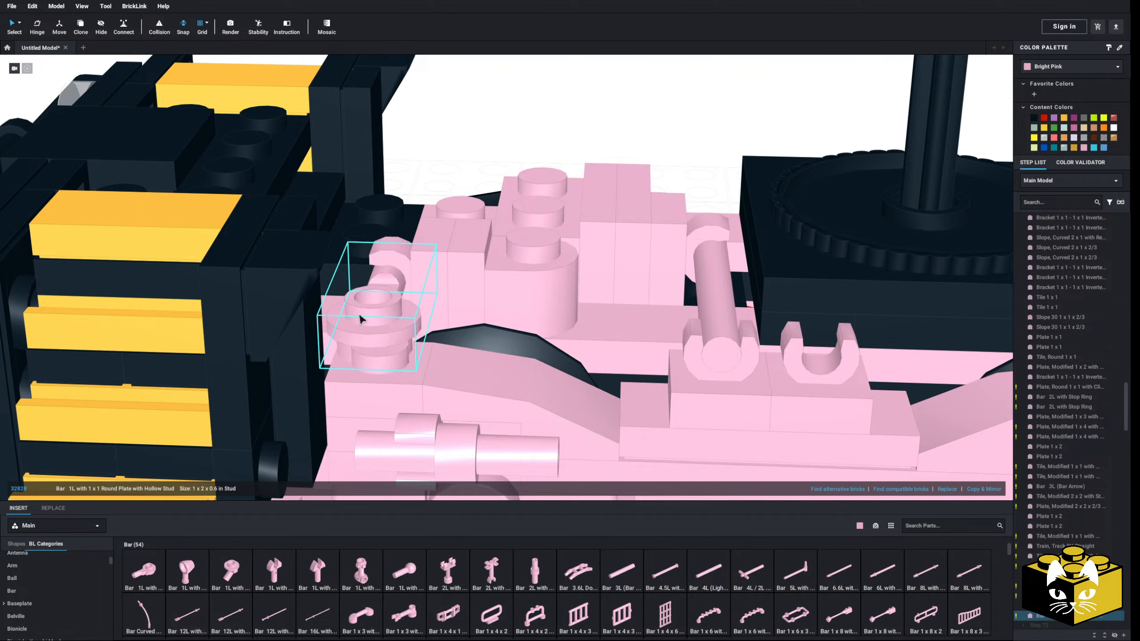
left_click(360, 326)
right_click_drag(360, 326, 396, 361)
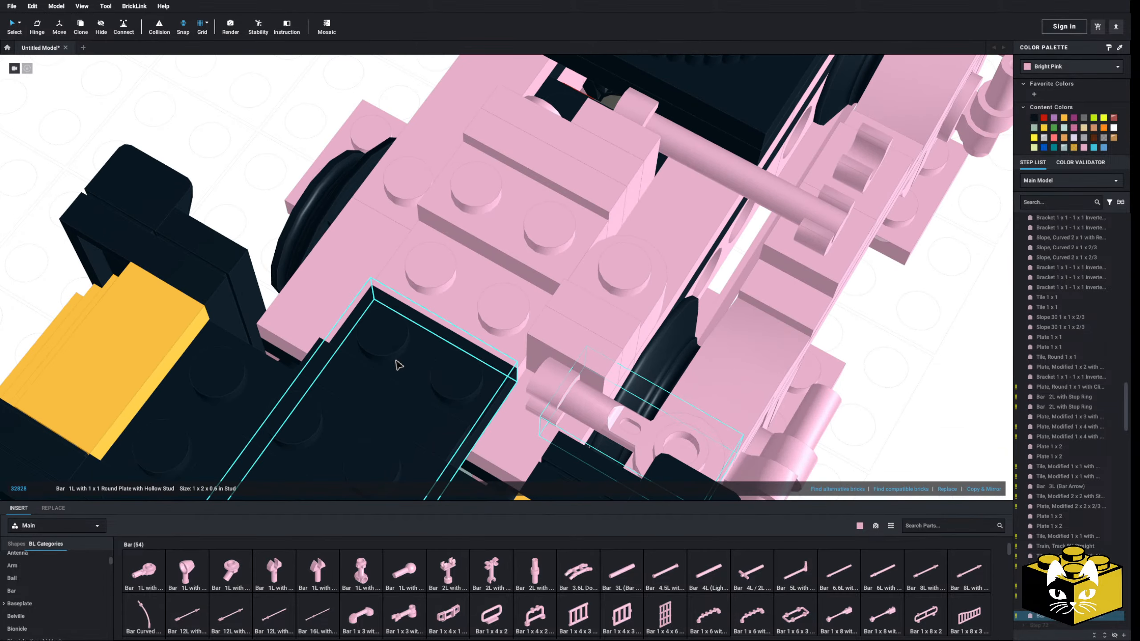
left_click(238, 185)
right_click_drag(238, 185, 191, 189)
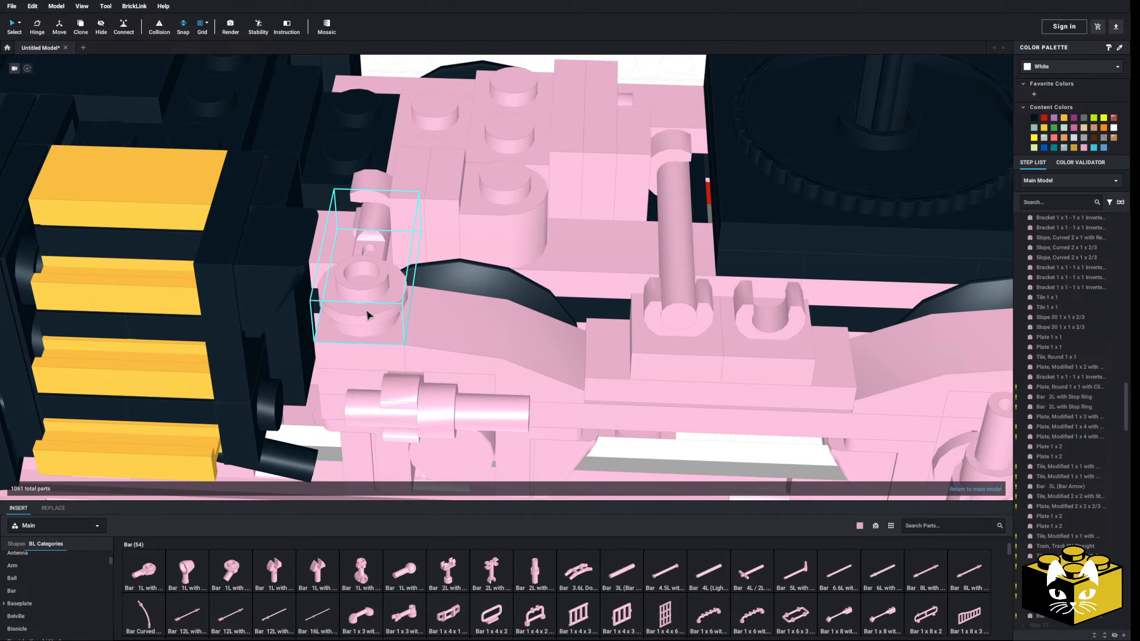
Delete the clip tile and the 1 x 1 part attached to the half-round brick's side stud
middle_click_drag(366, 312, 371, 348)
left_click(417, 273)
key("Delete")
left_click(452, 257)
key("Delete")
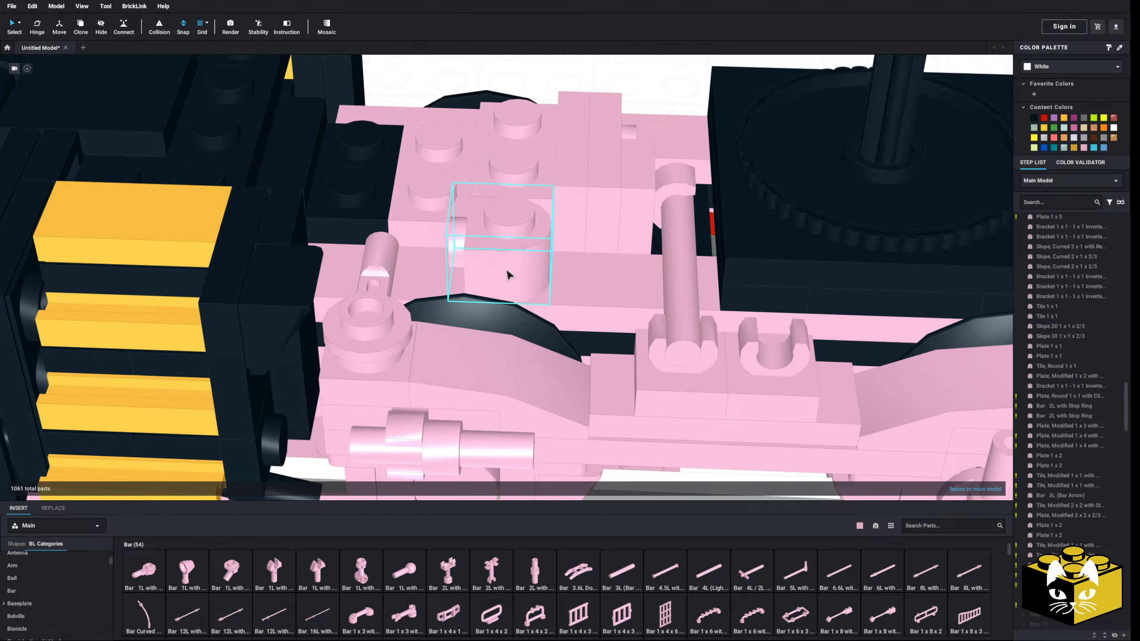
Replace the plate below the inward bar with a Plate, Modified 1 x 2 with 1 Stud (Jumper)
right_click_drag(404, 284, 425, 252)
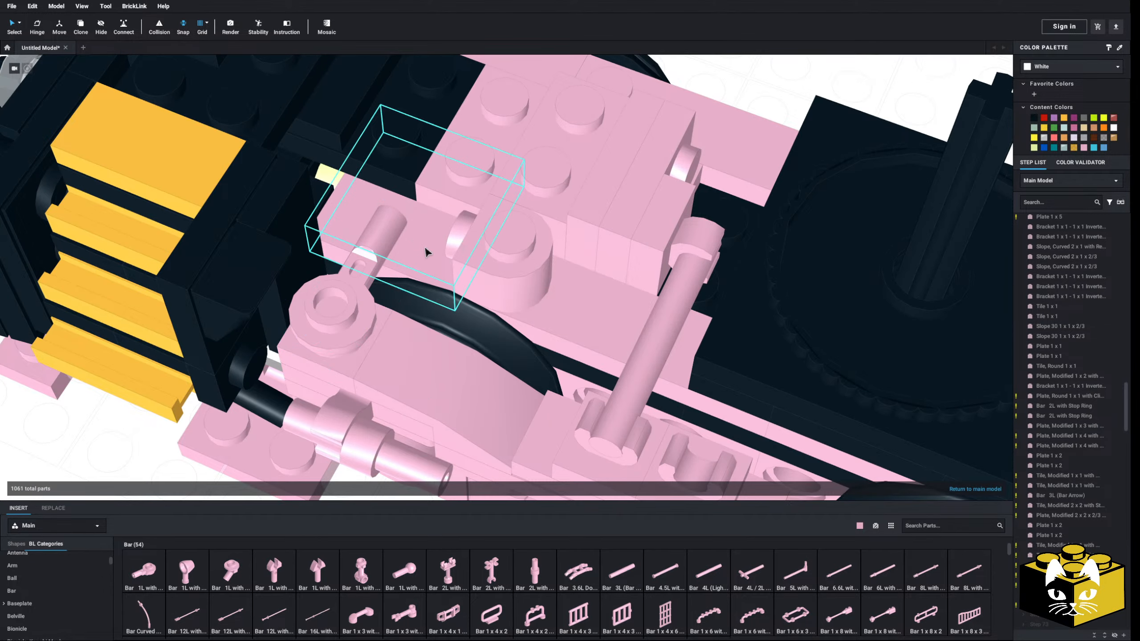
key("Delete")
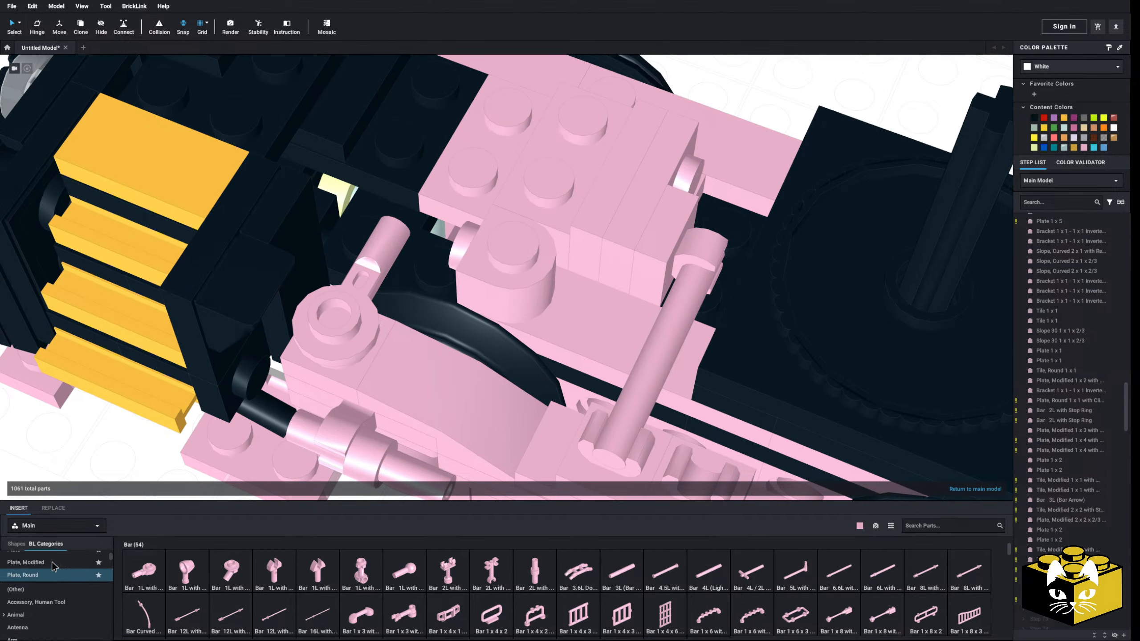
scroll(52, 562, "up", 1)
left_click(49, 580)
left_click(84, 572)
left_click(714, 566)
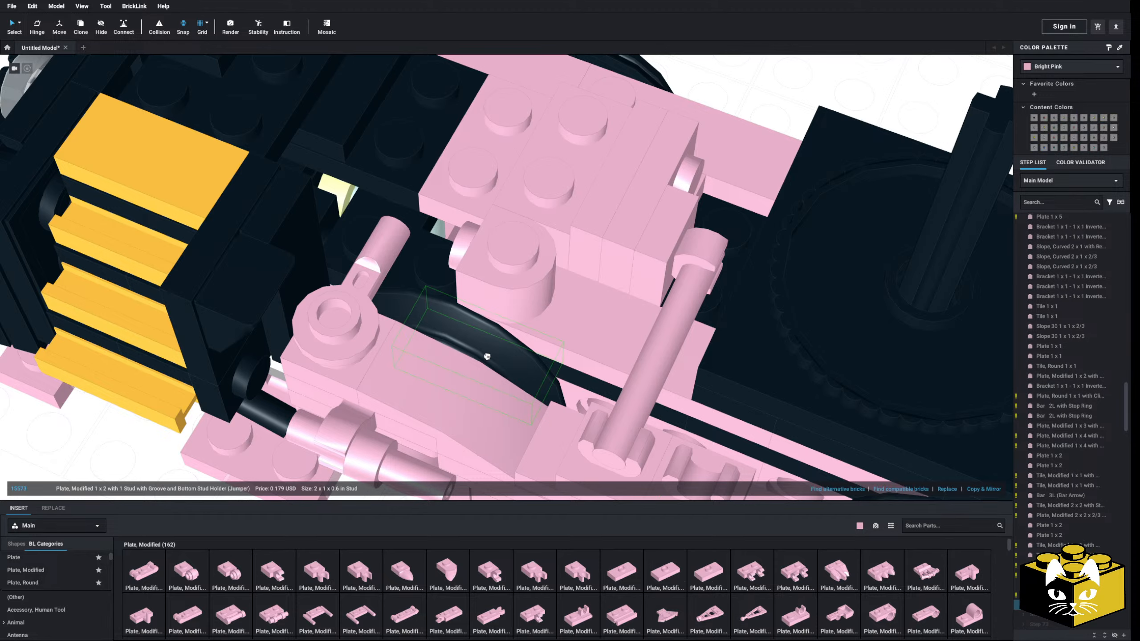
left_click(402, 248)
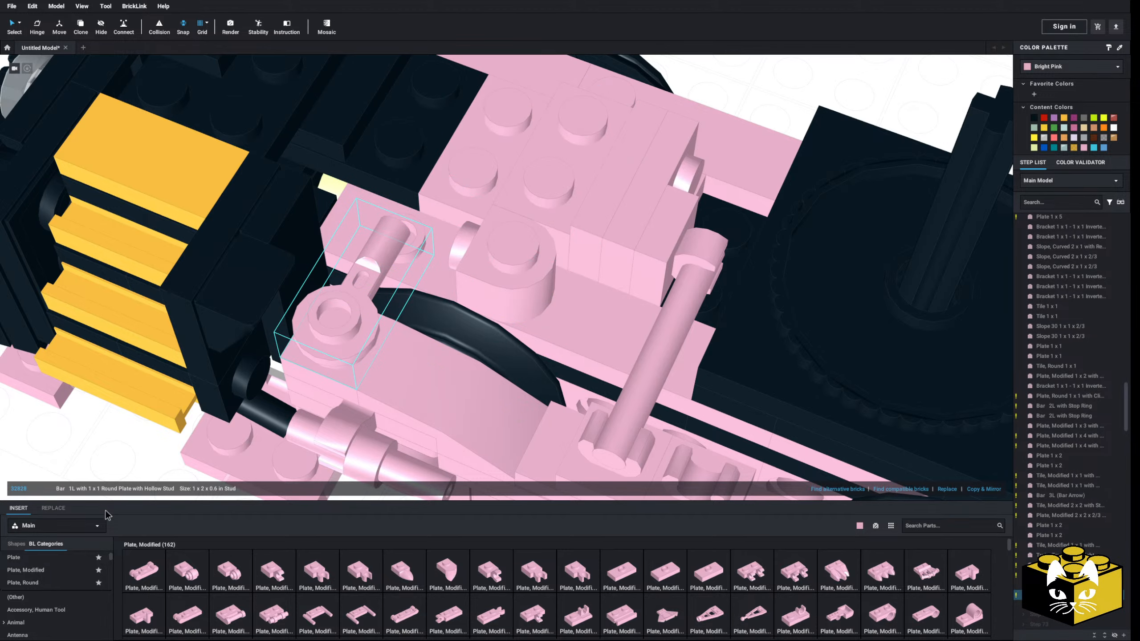
Delete the plate on the truck's opposite side and insert a Plate 2 x 2 across the pink and black studs of the centre deck
scroll(492, 229, "down", 4)
mouse_move(480, 264)
right_mouse_down()
mouse_move(516, 209)
mouse_move(490, 251)
right_mouse_up()
left_click(589, 374)
key("Delete")
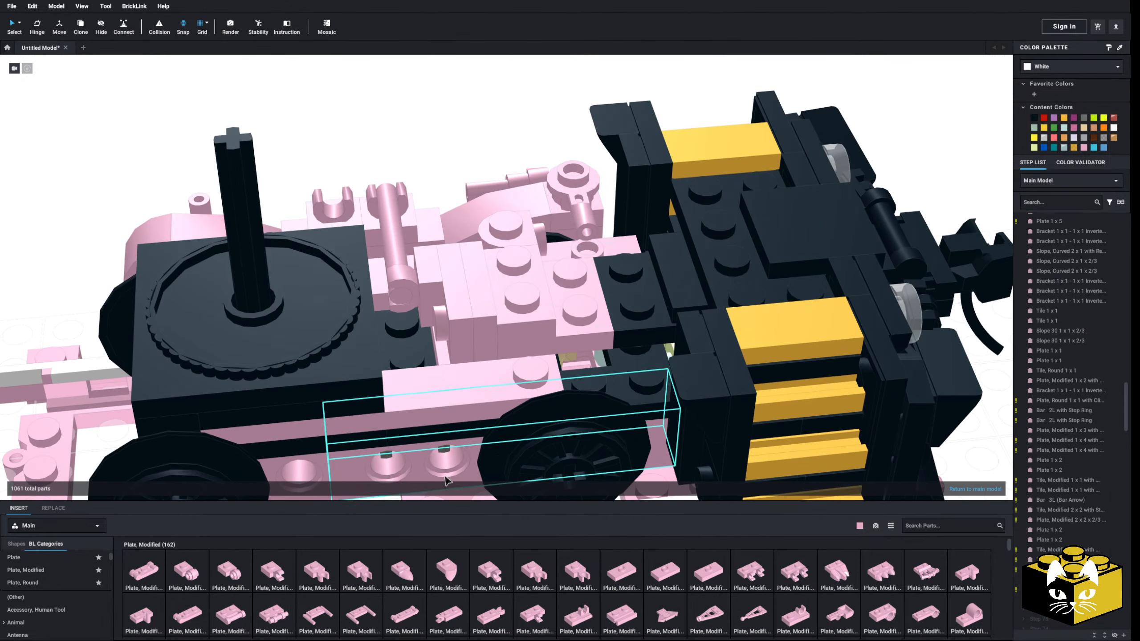
left_click(44, 561)
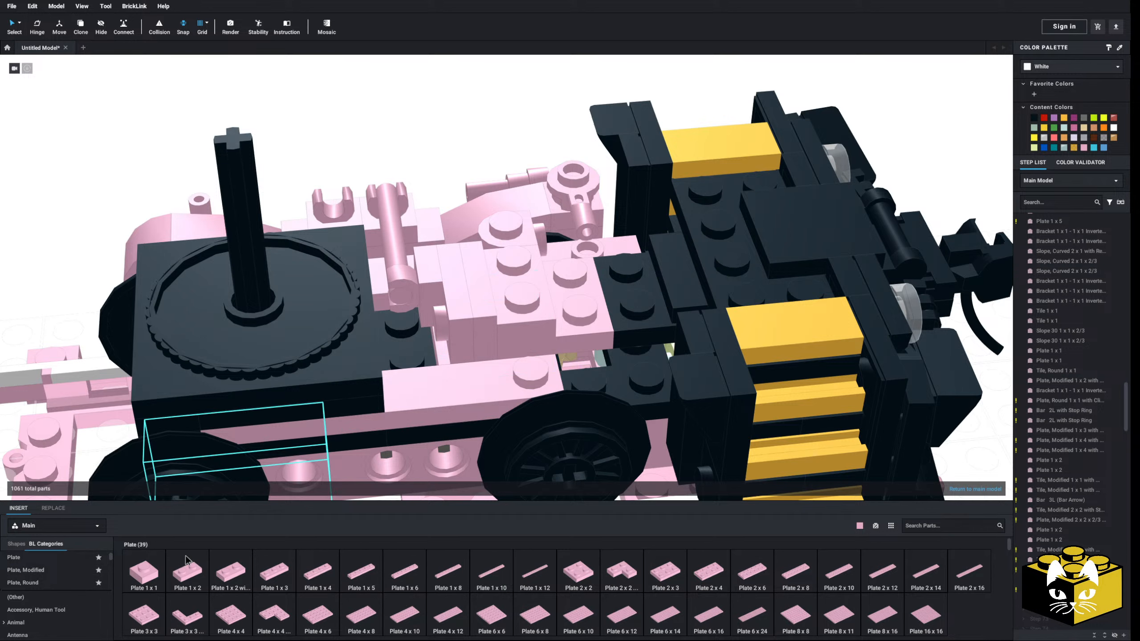
left_click(567, 576)
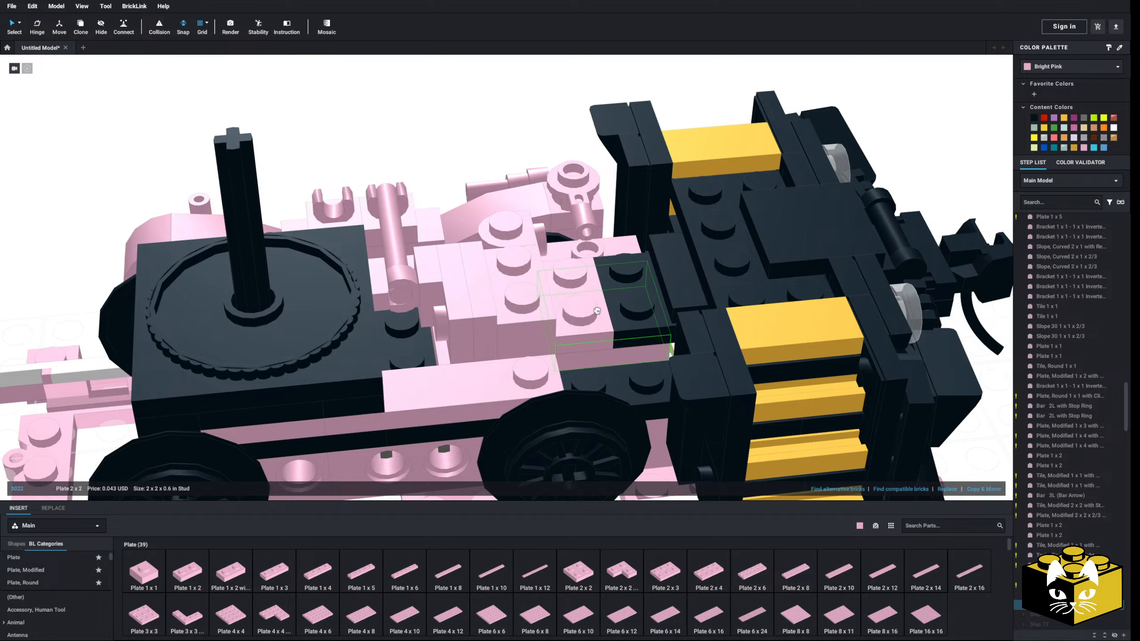
left_click(489, 104)
right_click_drag(490, 104, 502, 158)
Detach the half-round brick and connect its side stud to the end of the sideframe's inward bar
left_click_drag(479, 329, 423, 386)
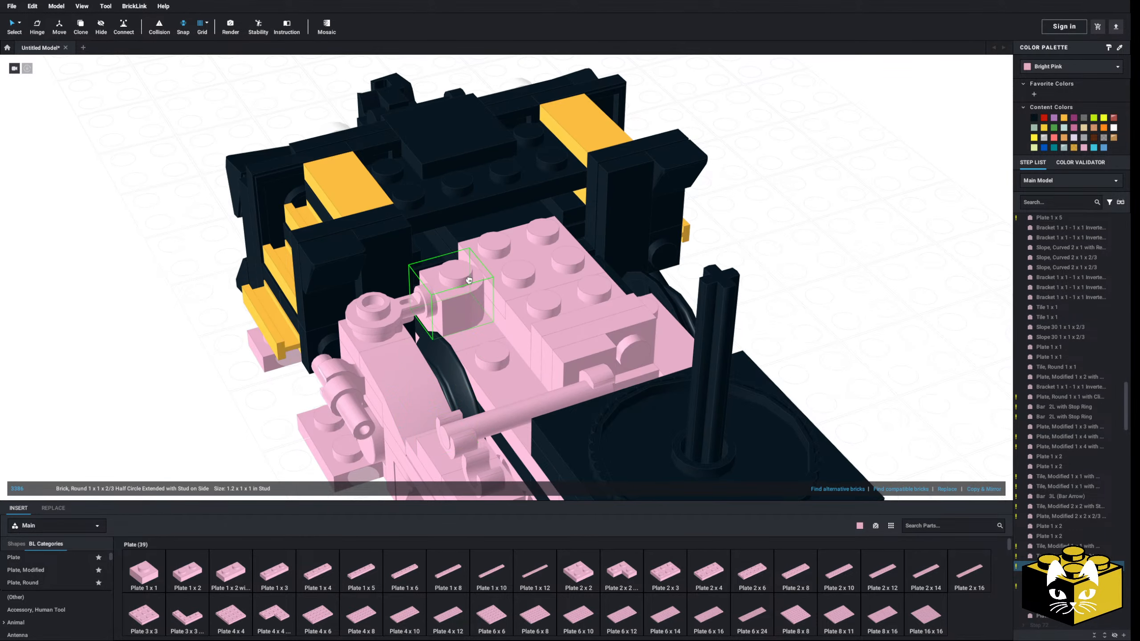
left_click_drag(469, 281, 123, 354)
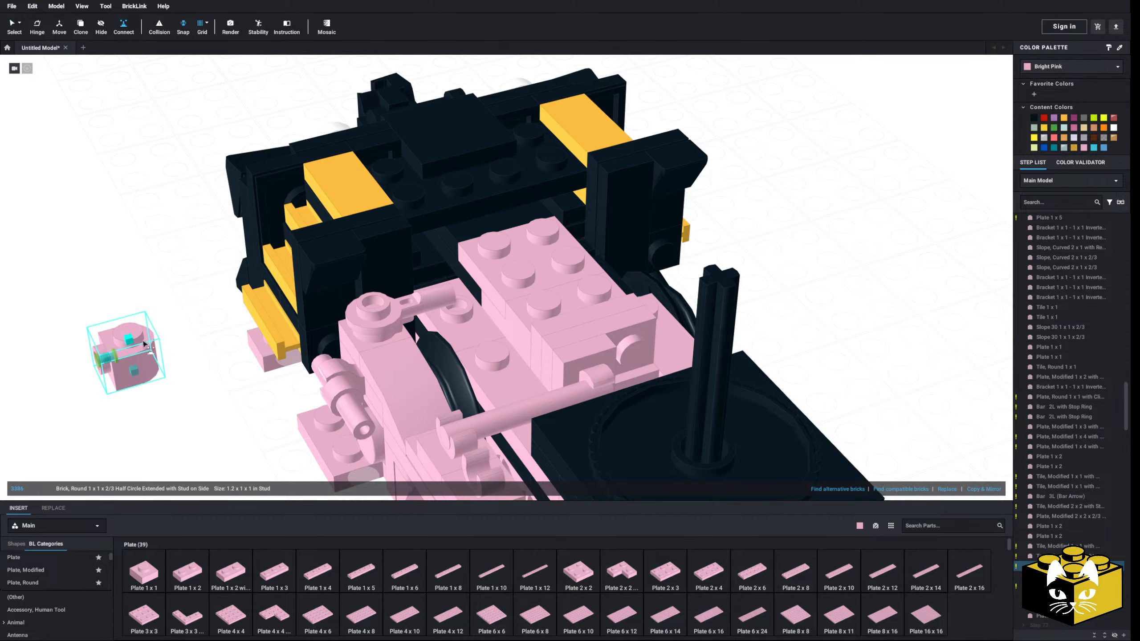
left_click(450, 314)
left_click(192, 407)
right_click_drag(193, 407, 147, 367)
scroll(178, 397, "down", 2)
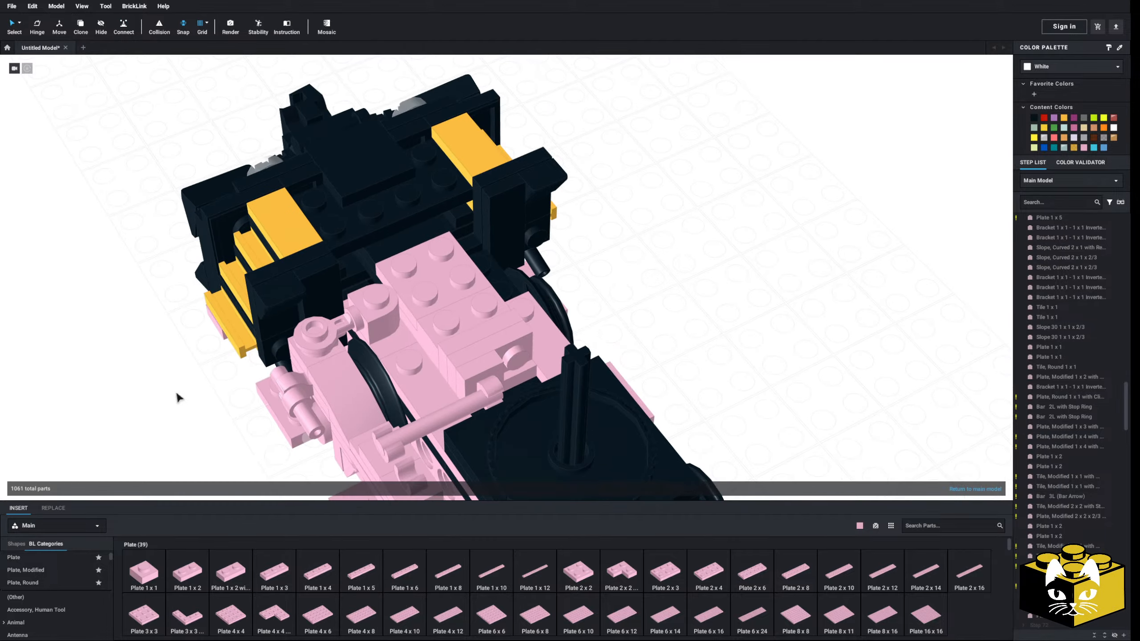
Examine the revised truck from above and its clearance to the track from underneath
left_click(165, 423)
right_click_drag(166, 424, 210, 373)
scroll(182, 373, "down", 3)
scroll(182, 400, "up", 3)
scroll(182, 397, "down", 5)
scroll(346, 449, "up", 4)
middle_click_drag(346, 448, 329, 450)
right_click_drag(329, 449, 414, 408)
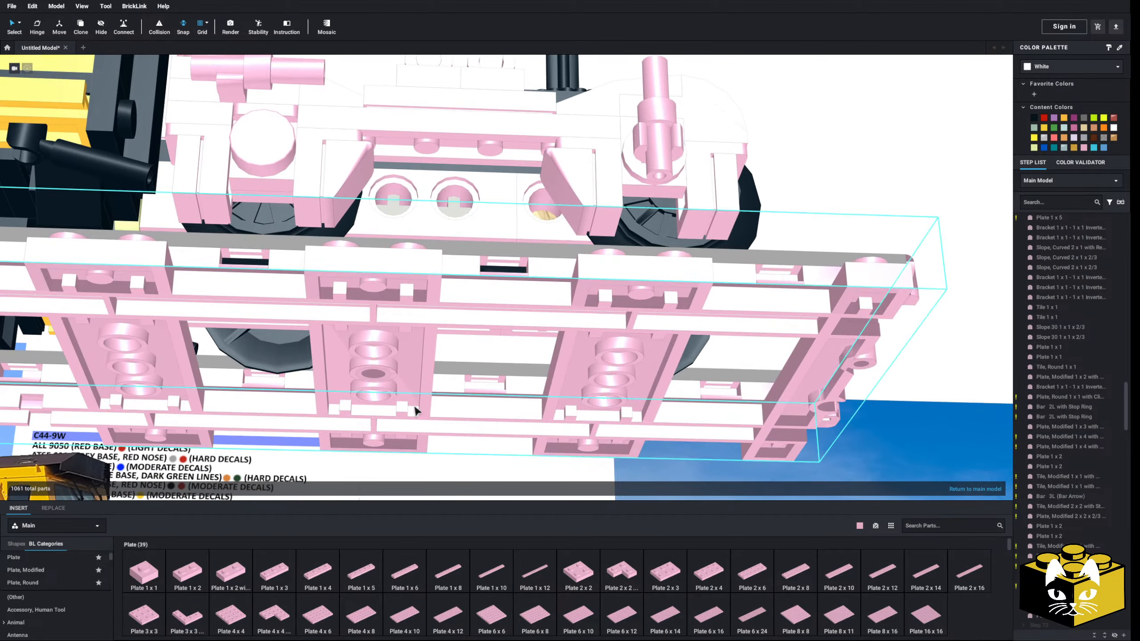
Copy the clip part holding the sideframe's vertical bar and place the copy in the middle of the truck frame
right_click_drag(436, 253, 697, 353)
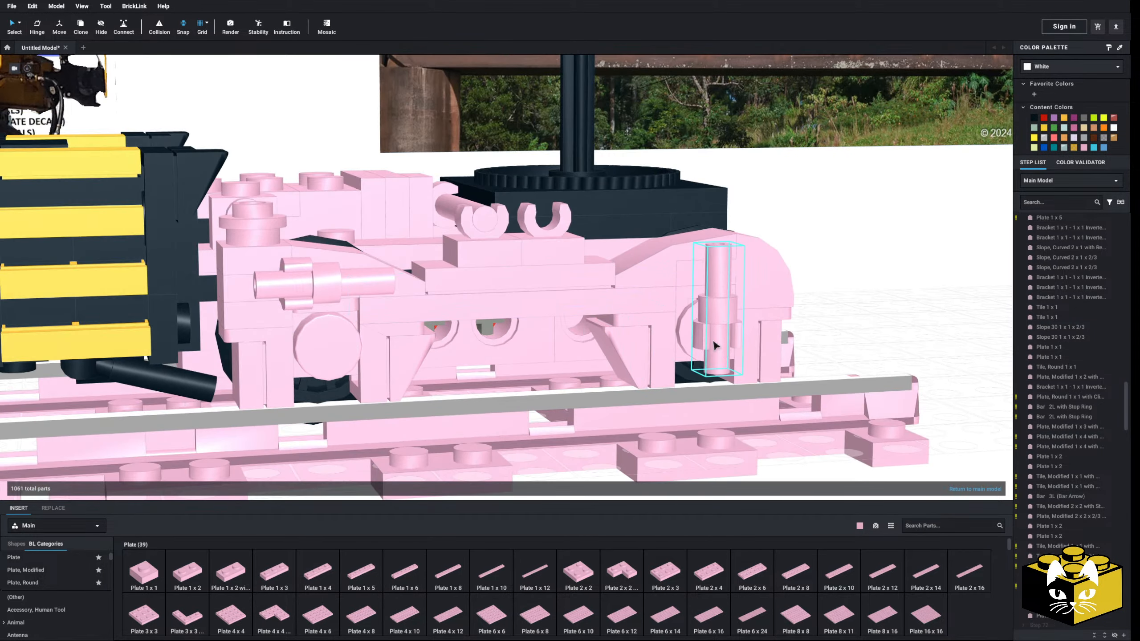
right_click(696, 339)
right_click(834, 331)
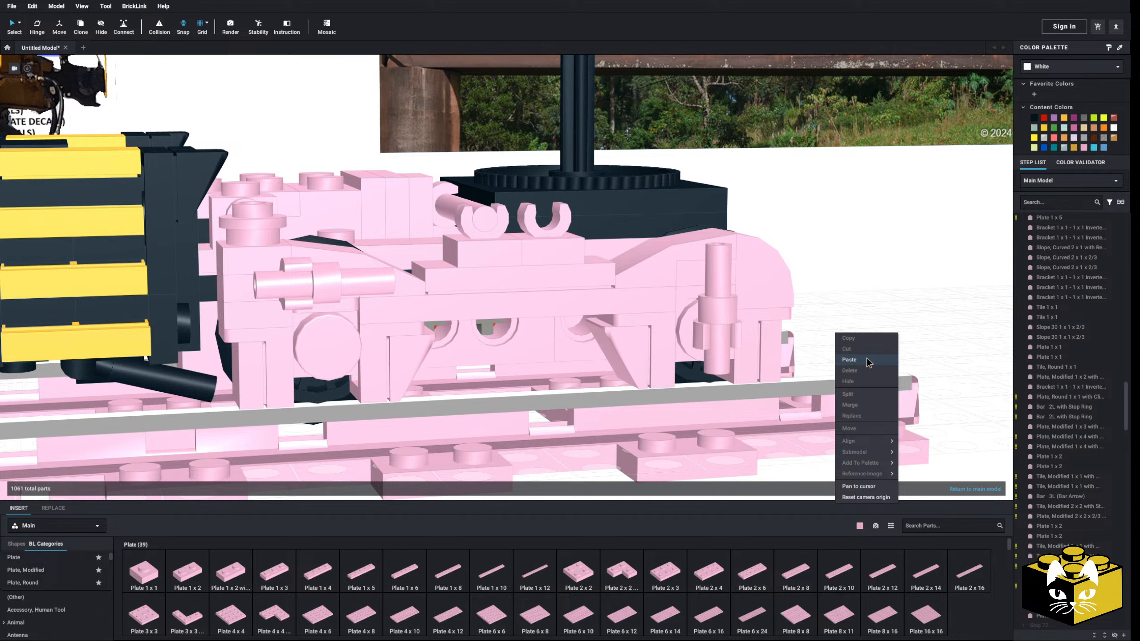
left_click(866, 358)
left_click(496, 334)
right_click_drag(503, 395, 569, 449)
left_click(557, 419)
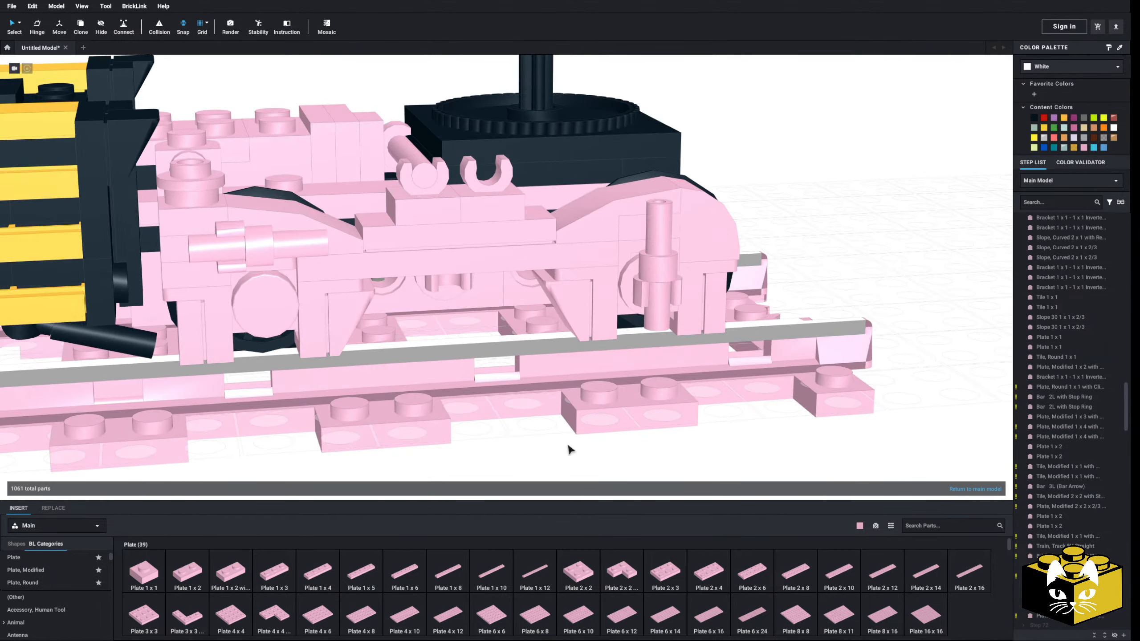
Browse the part categories for a linkage part and examine the truck beside the locomotive model and reference photos
scroll(49, 597, "down", 5)
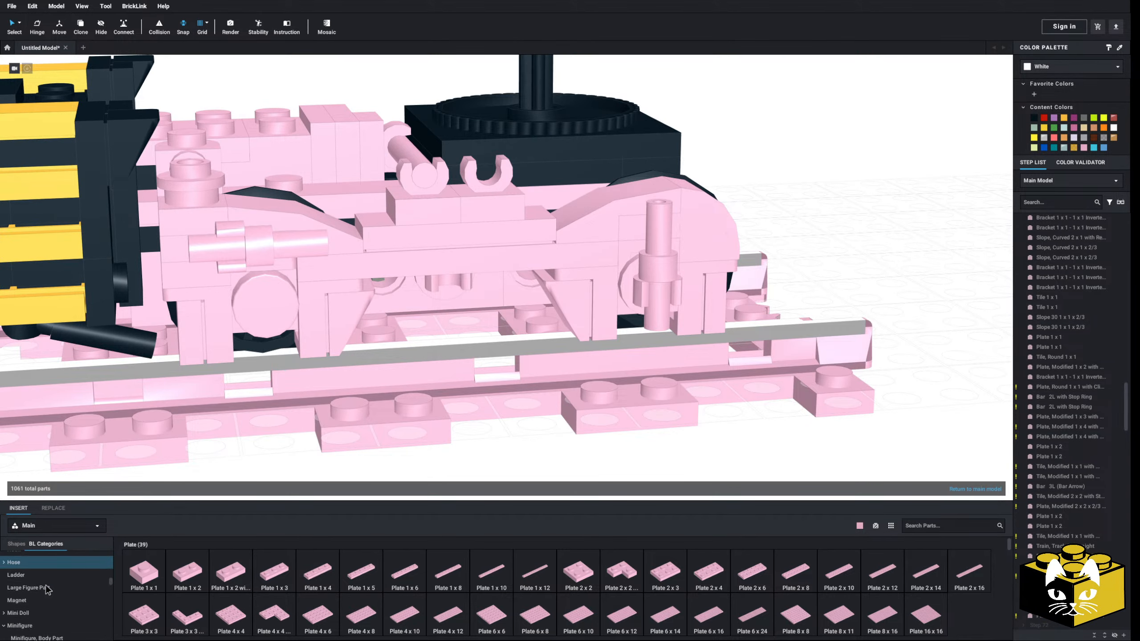
scroll(47, 591, "down", 6)
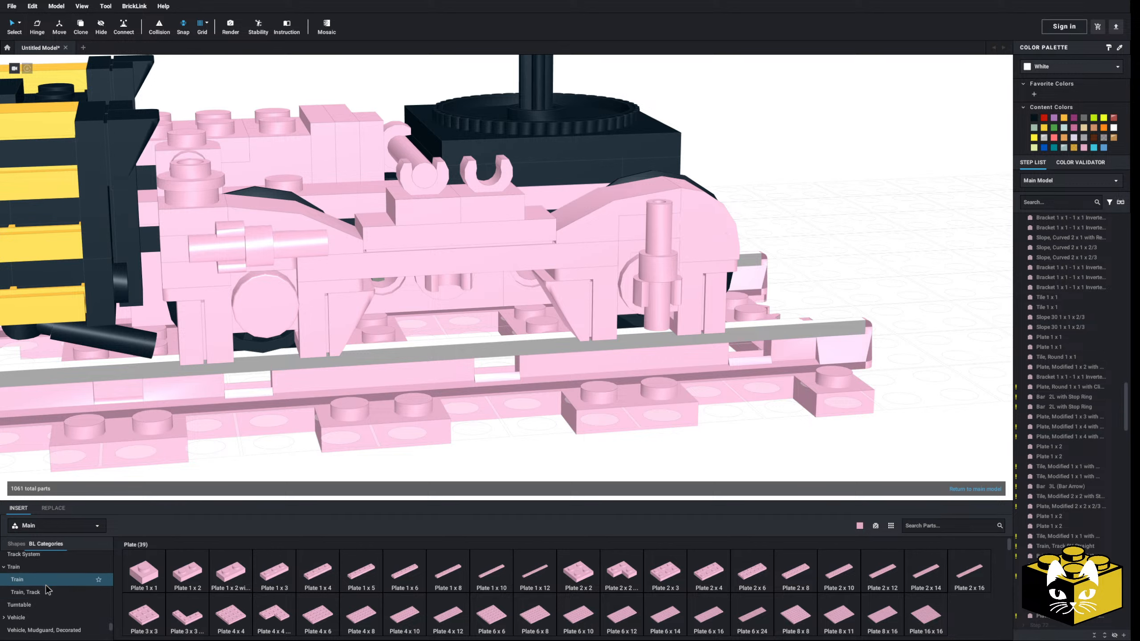
scroll(47, 590, "up", 1)
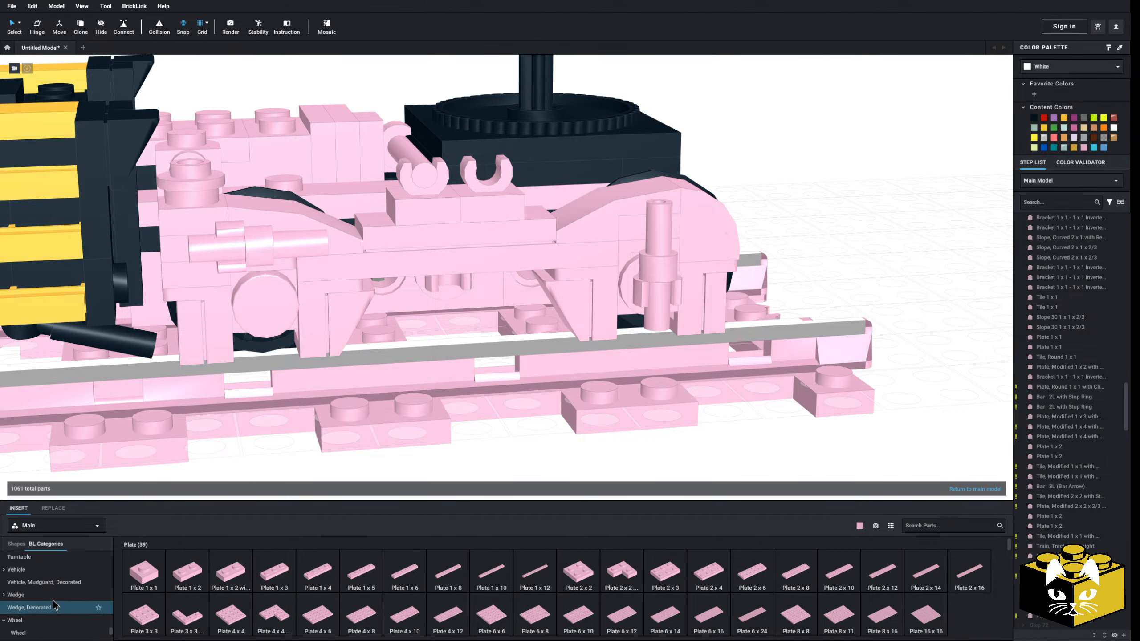
scroll(54, 606, "down", 2)
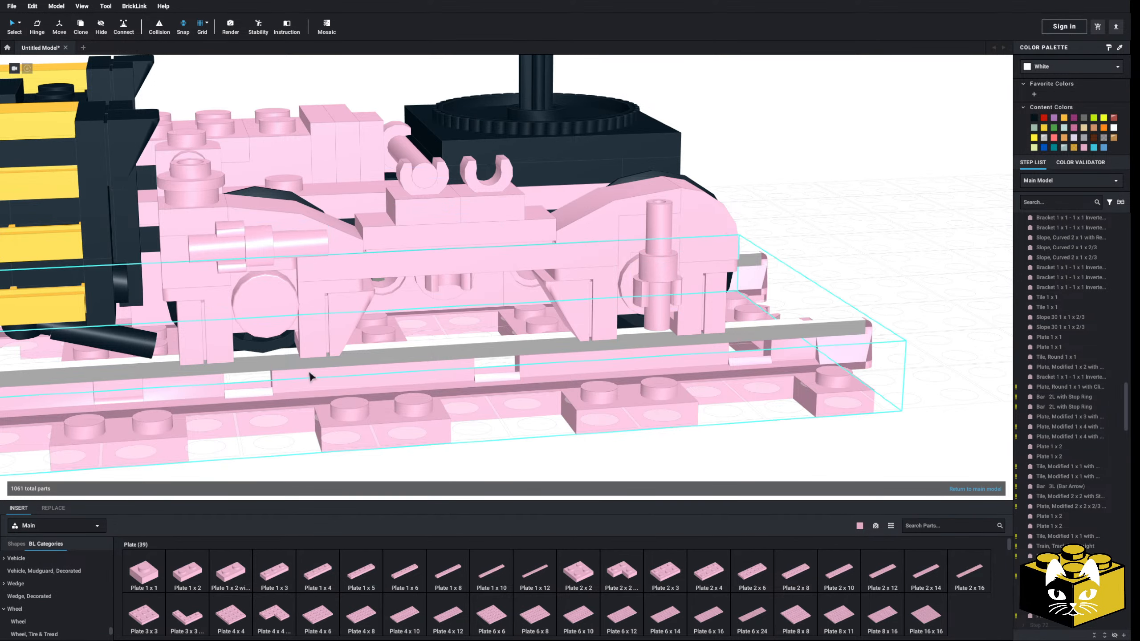
scroll(324, 430, "down", 6)
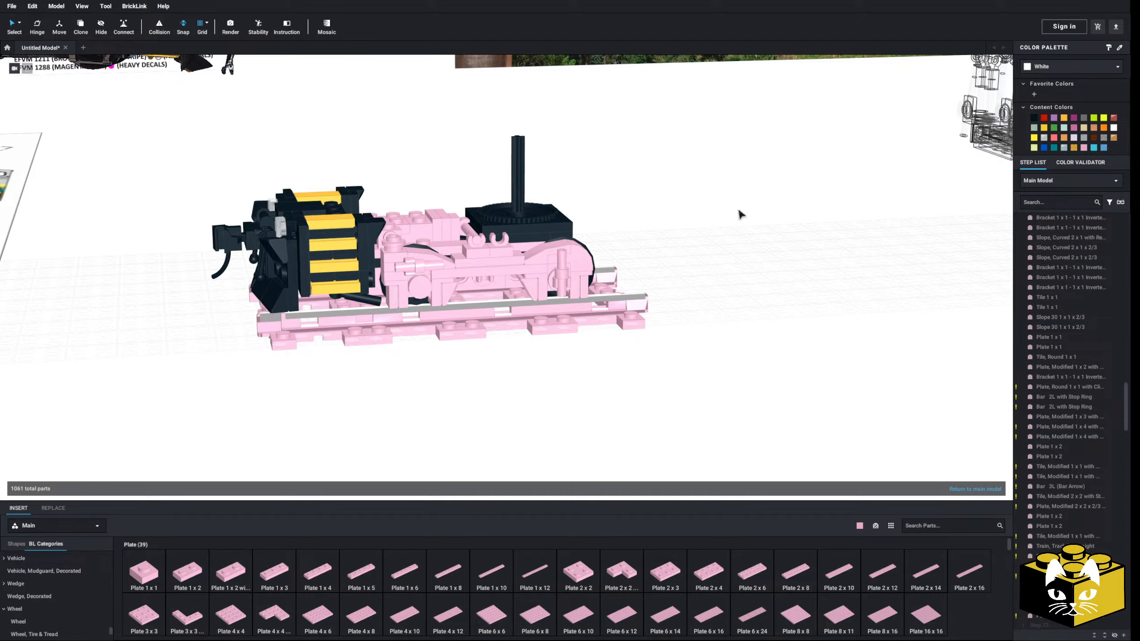
scroll(720, 245, "down", 6)
middle_click_drag(924, 247, 483, 313)
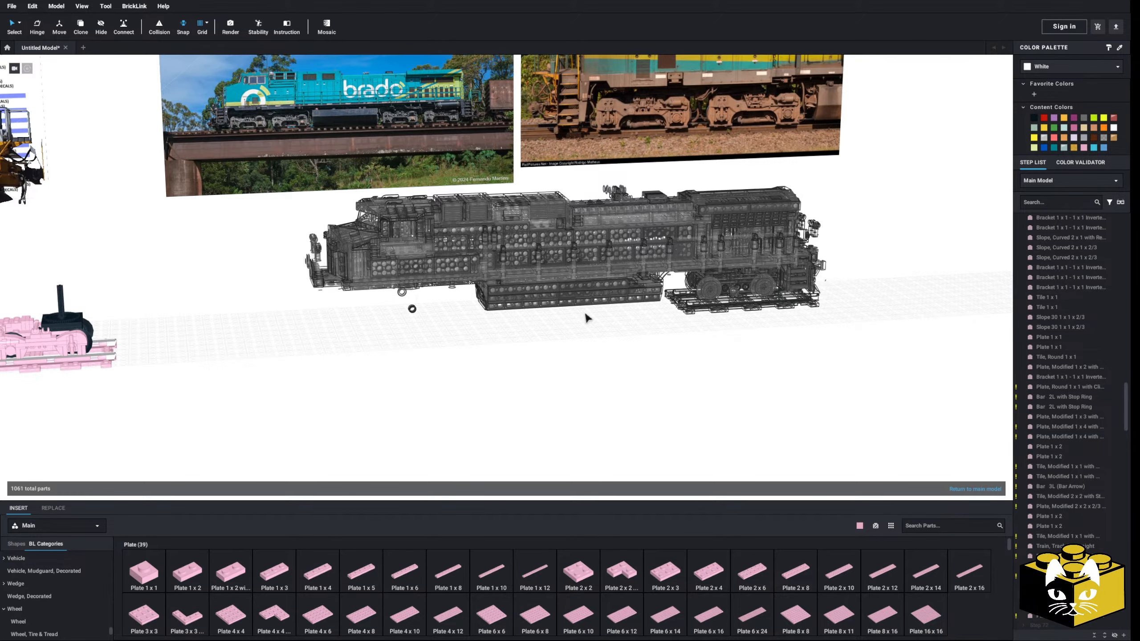
middle_click_drag(469, 389, 669, 356)
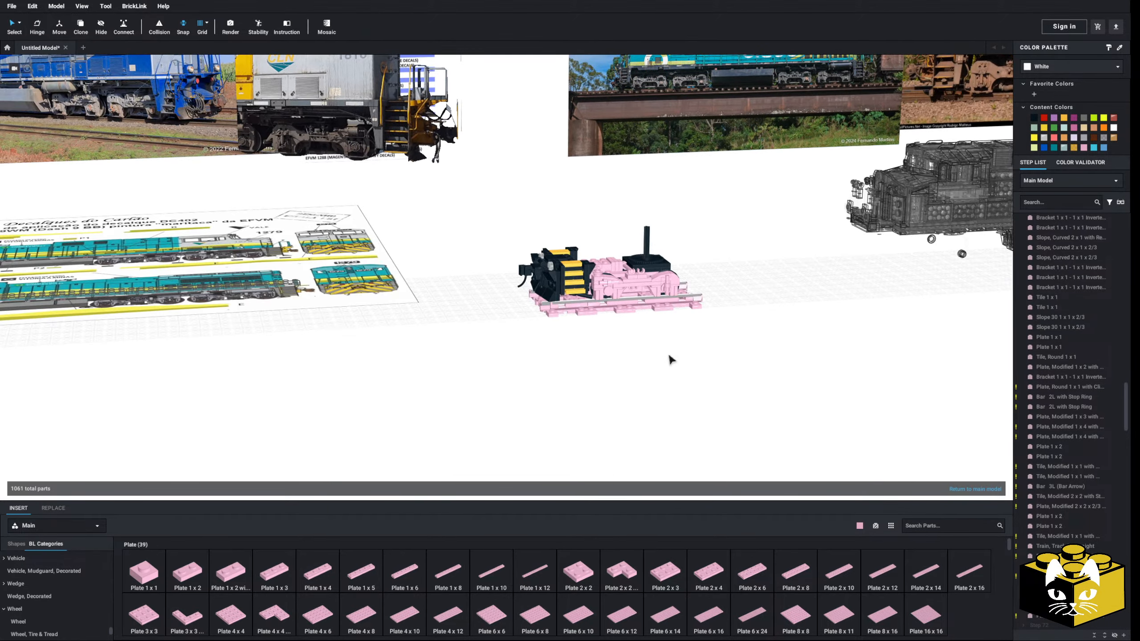
scroll(576, 435, "up", 10)
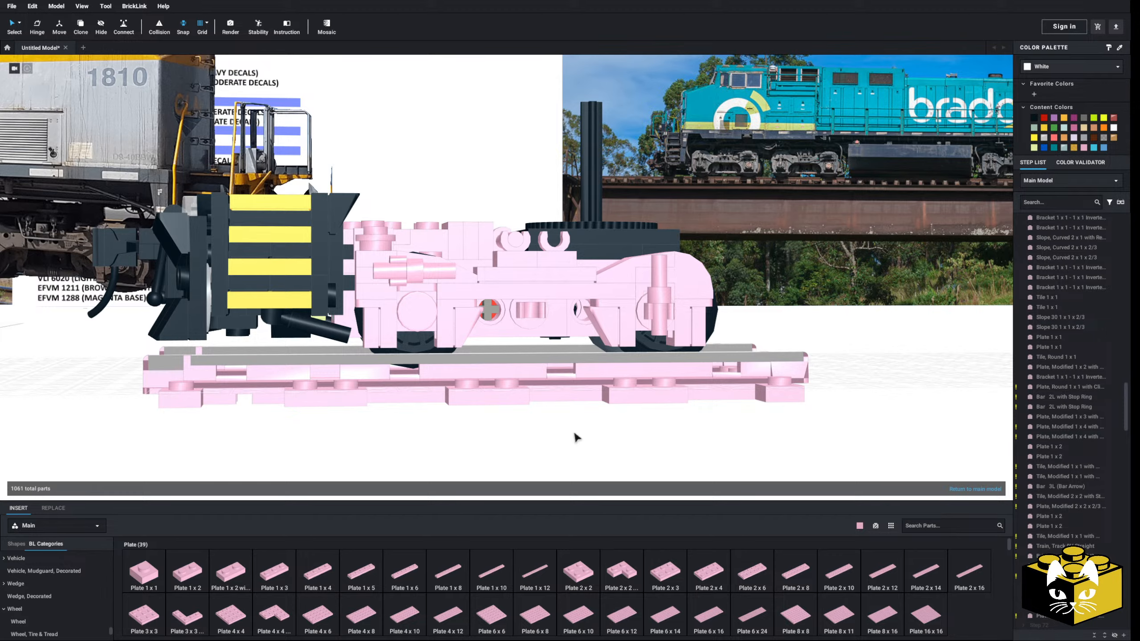
right_click_drag(574, 433, 493, 465)
scroll(566, 442, "up", 4)
scroll(90, 577, "up", 5)
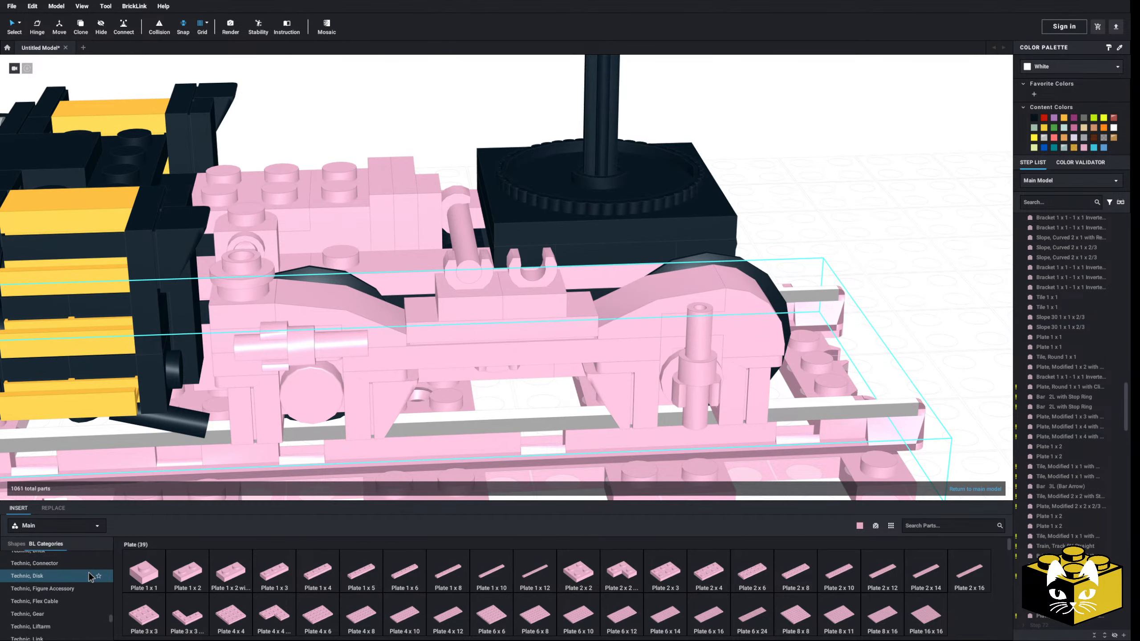
Find the Pneumatic parts category and choose the Pneumatic T Piece Second Version (T Bar with Ball in Center) for insertion
scroll(77, 577, "down", 3)
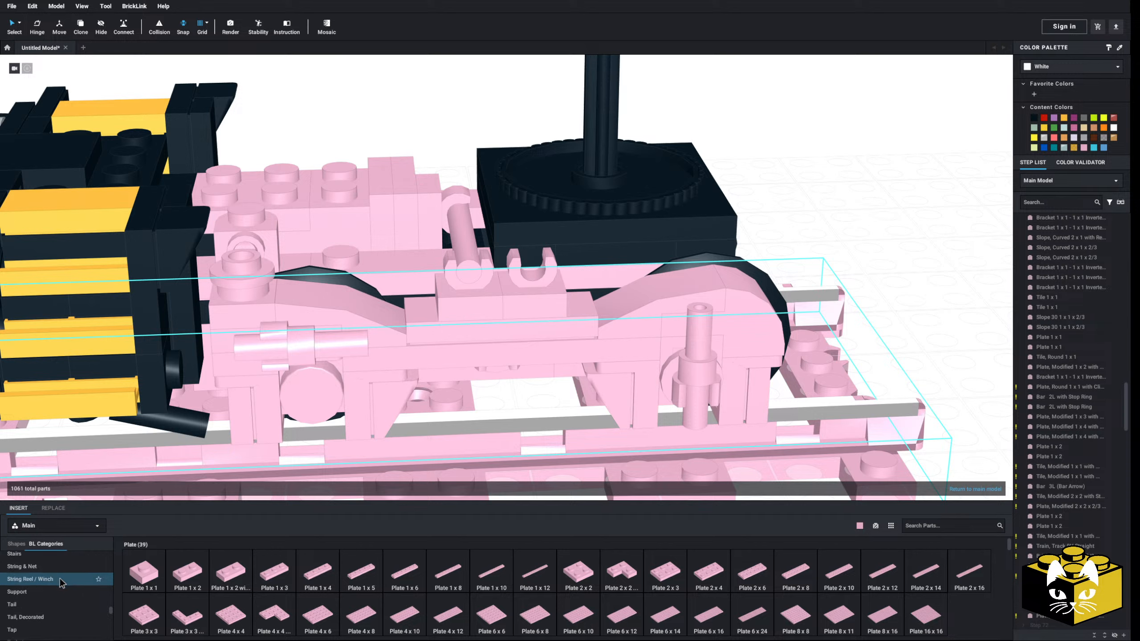
scroll(56, 592, "down", 4)
scroll(56, 585, "up", 4)
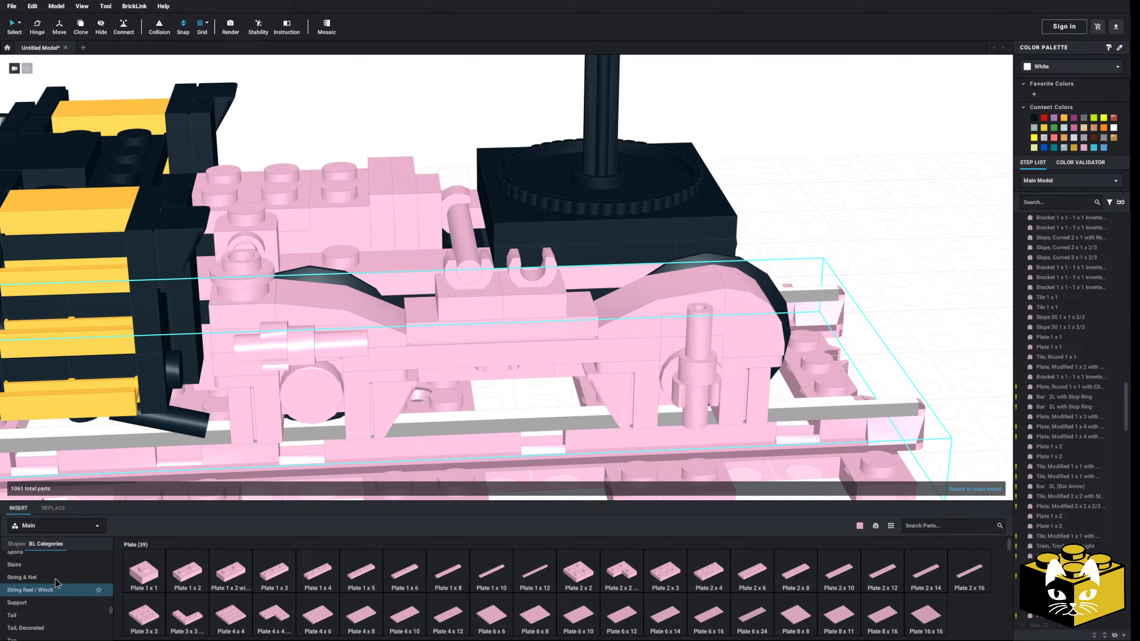
scroll(56, 584, "up", 3)
scroll(57, 583, "up", 1)
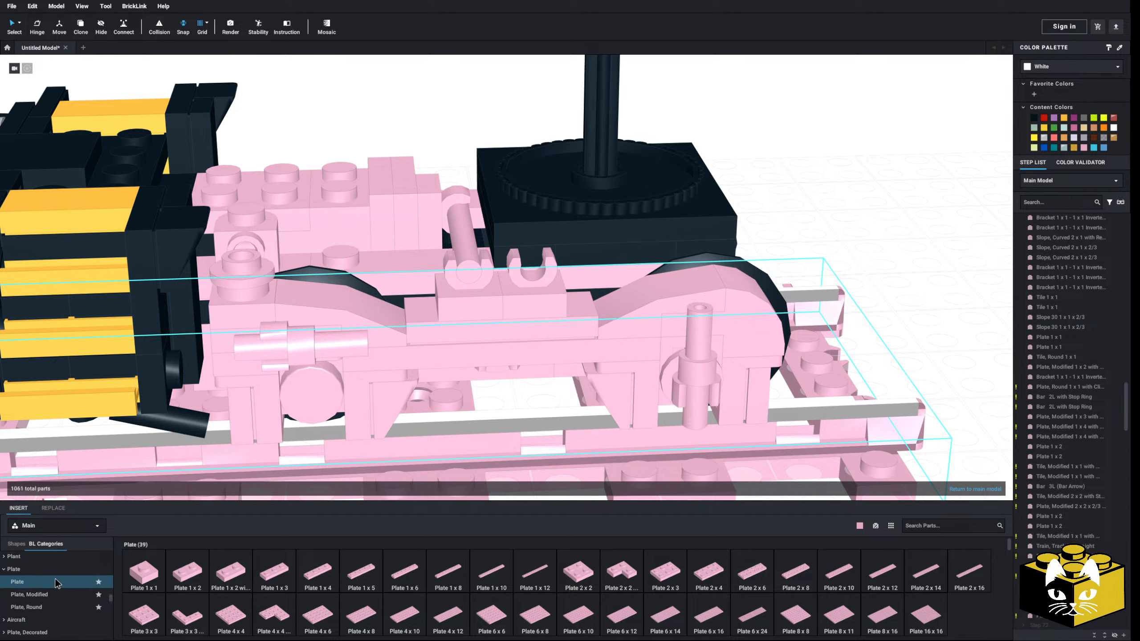
scroll(56, 583, "up", 2)
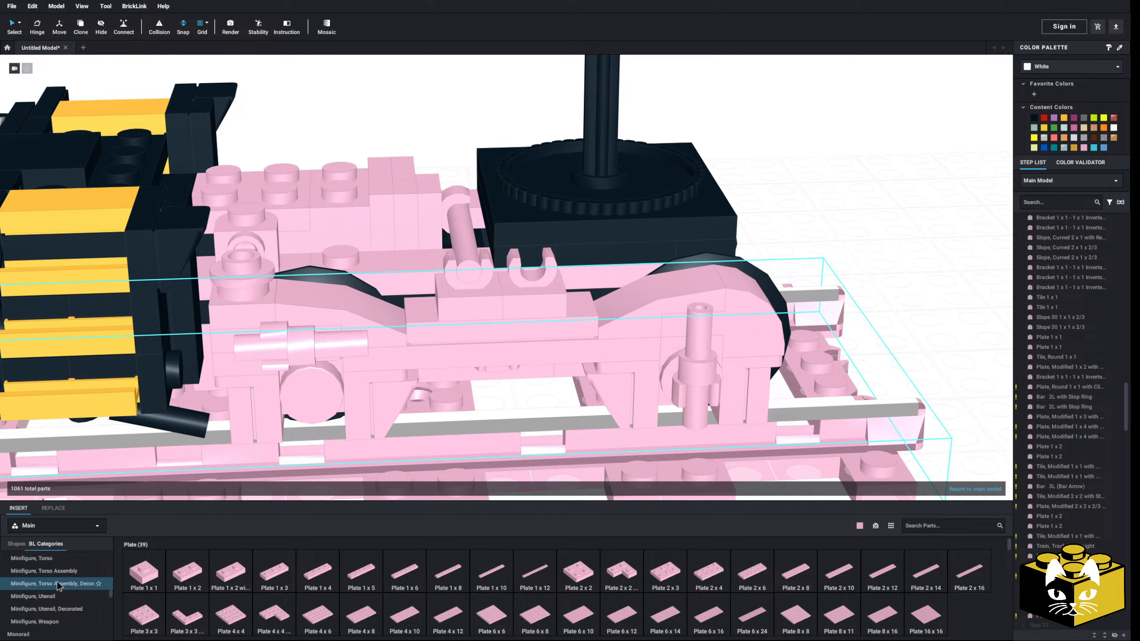
scroll(65, 606, "up", 1)
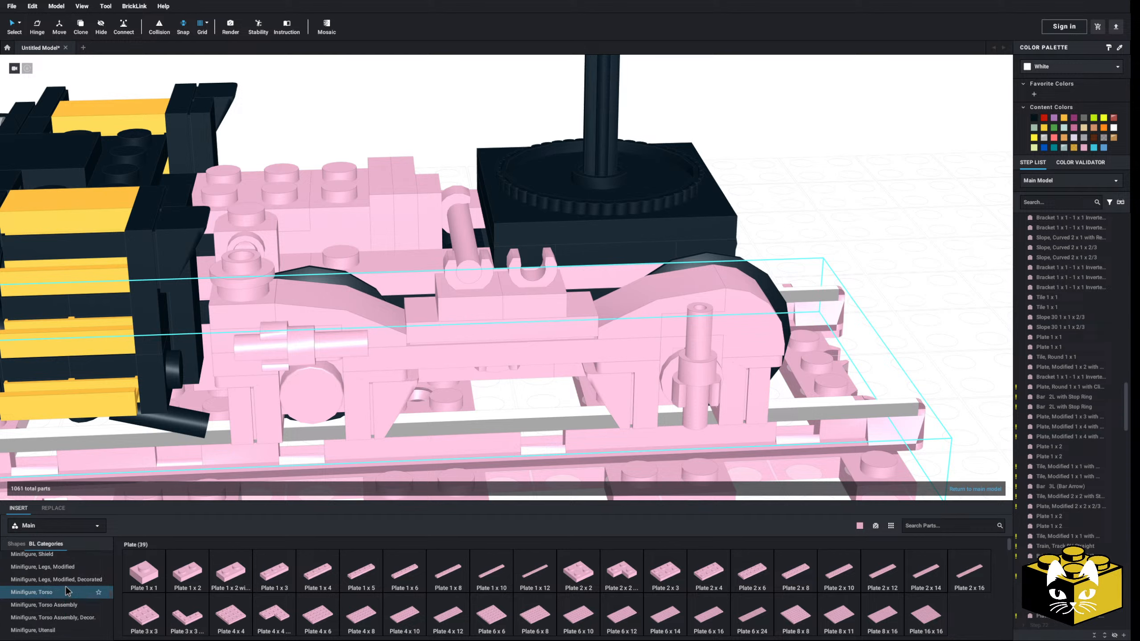
scroll(66, 592, "down", 3)
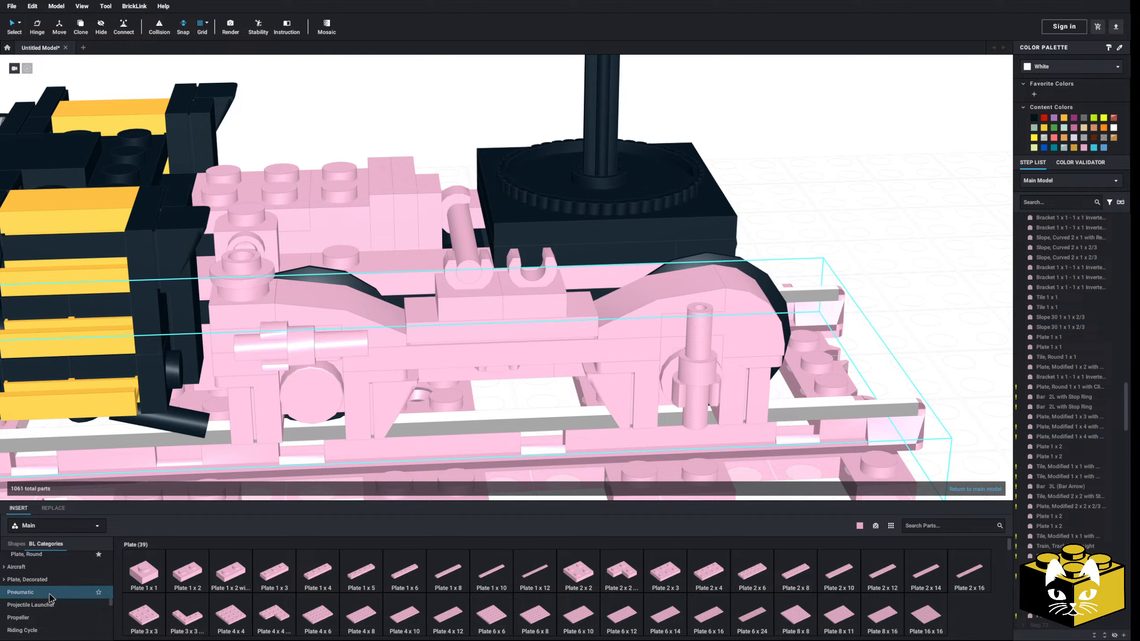
left_click(65, 593)
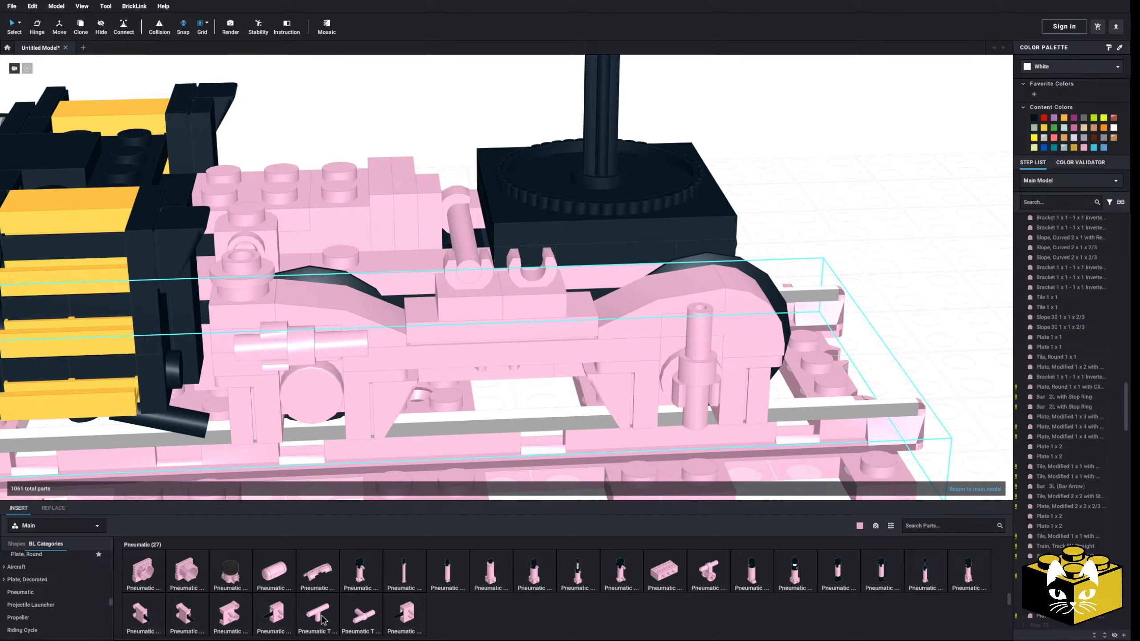
left_click(363, 616)
Rotate the T piece until its crossbar lies parallel to the track and attach its stem to the clip in the middle of the truck frame
middle_click_drag(415, 493, 450, 392)
key("Down")
key("Right")
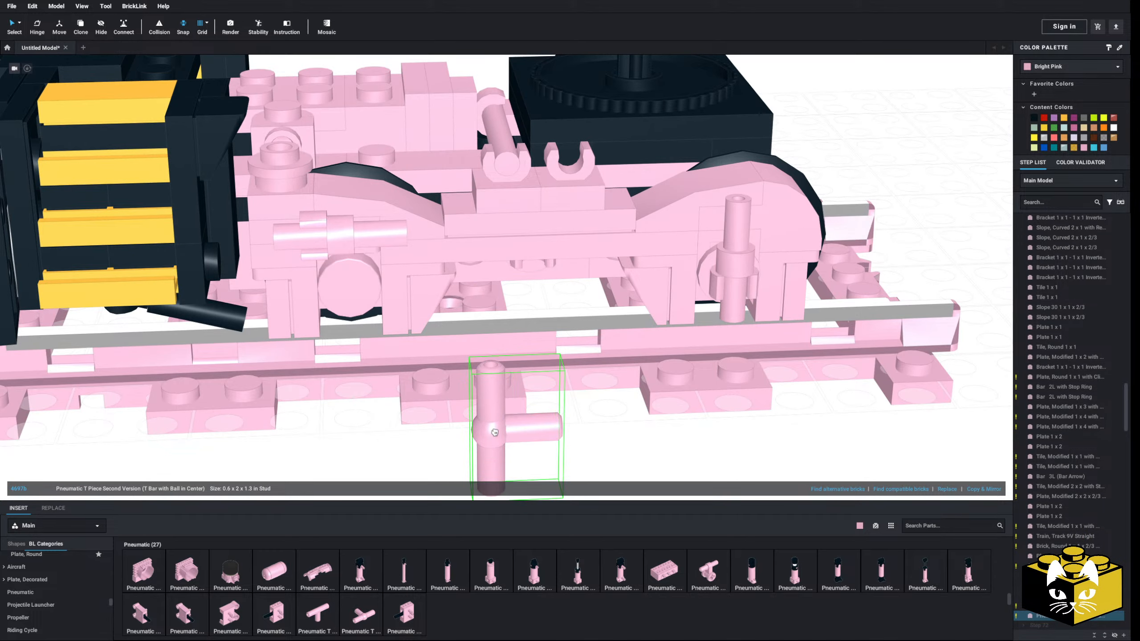
key("Right")
key("Down")
right_click_drag(494, 433, 492, 387)
key("Right")
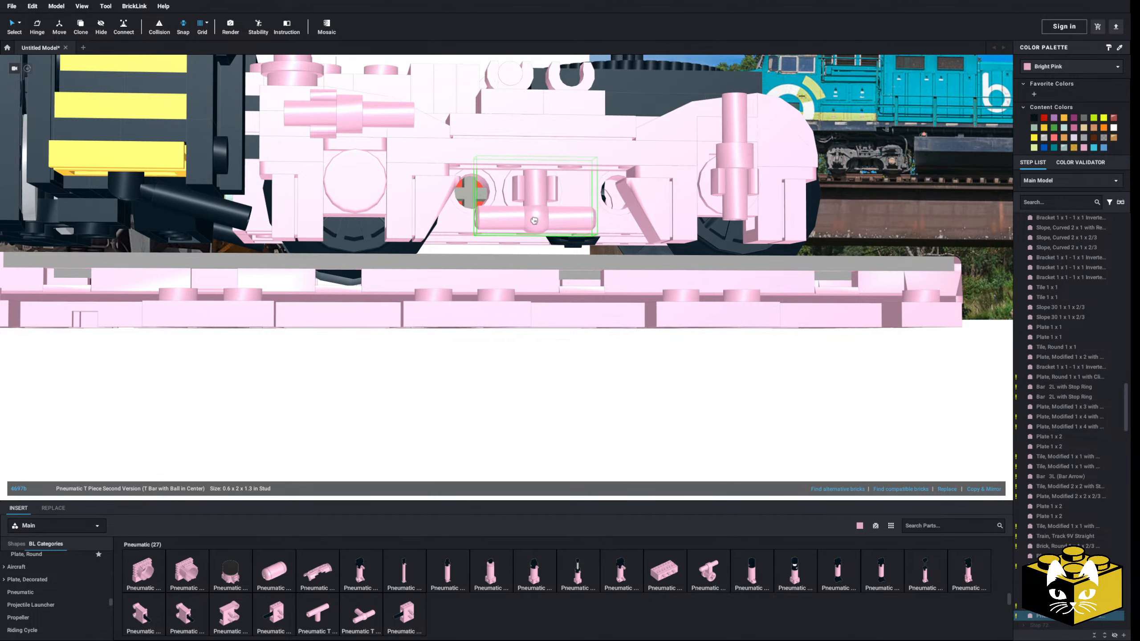
left_click(534, 228)
key("Escape")
left_click(534, 231)
right_click_drag(534, 231, 533, 245)
left_click(489, 400)
right_click_drag(489, 399, 434, 439)
scroll(440, 440, "up", 5)
middle_click_drag(442, 440, 472, 393)
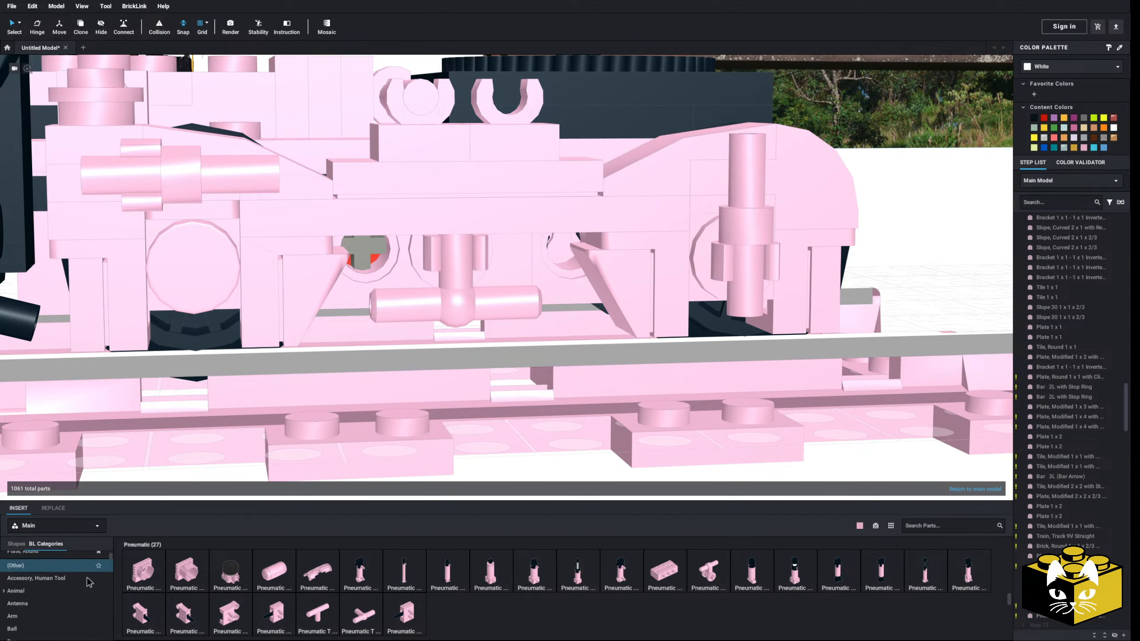
Try a Bar 1L with Angled Hollow Stud on one end of the T piece's crossbar and delete it
left_click(57, 584)
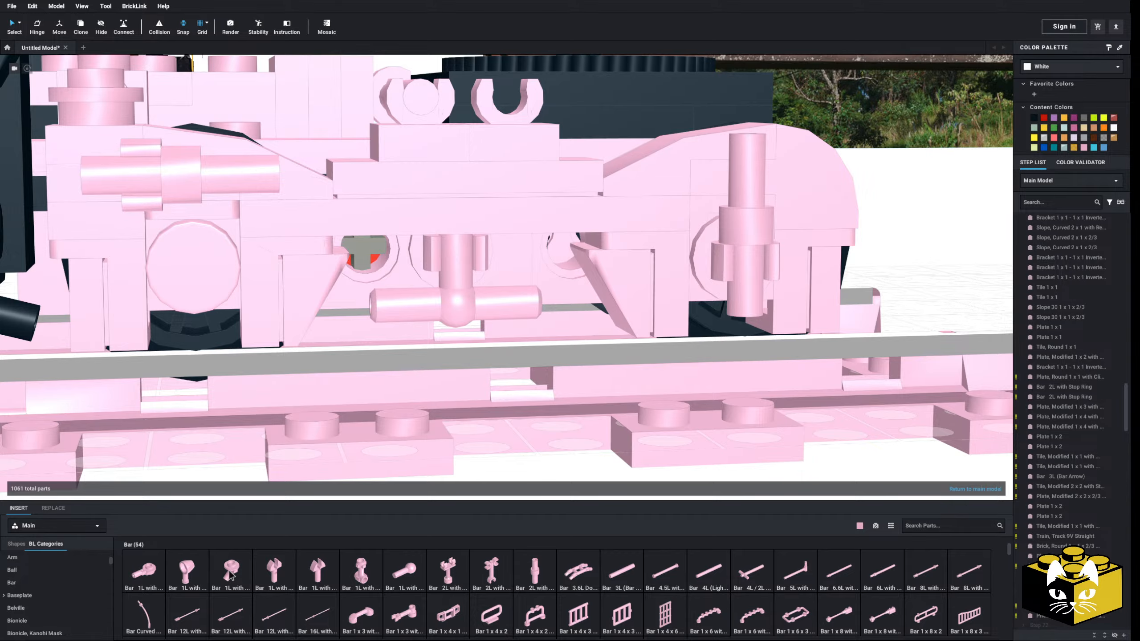
left_click(230, 576)
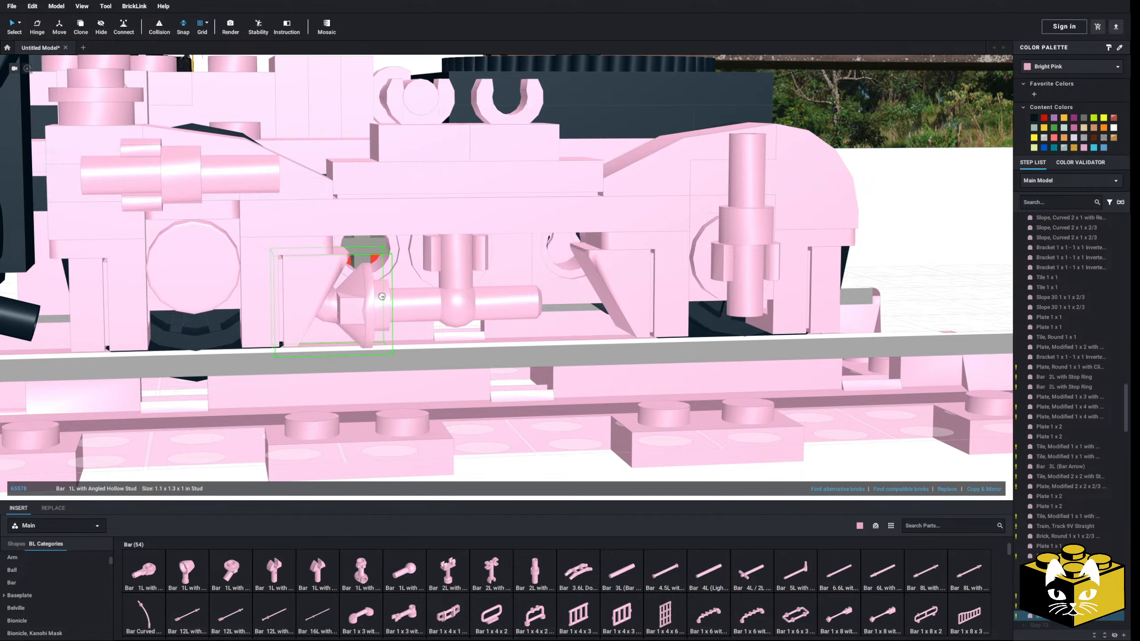
left_click(382, 297)
right_click_drag(382, 296, 259, 307)
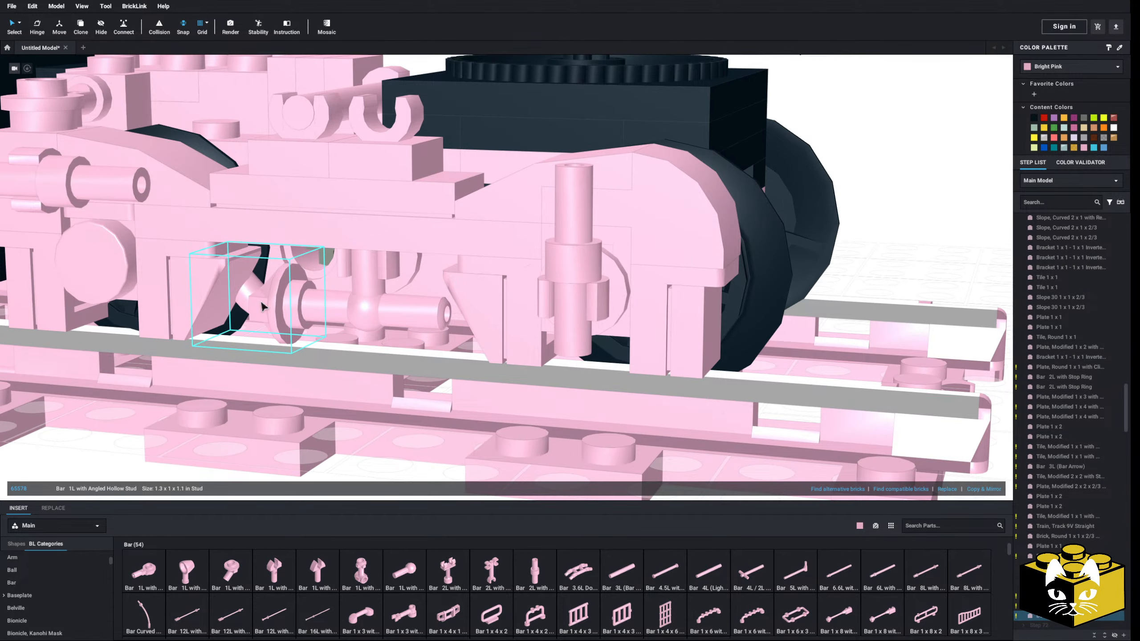
key("Delete")
Insert a Hand from the Minifigure, Body Part category onto the T piece's crossbar end nearer the coupler, its peg angled up to the sideframe
right_click_drag(258, 420, 262, 419)
scroll(388, 565, "down", 1)
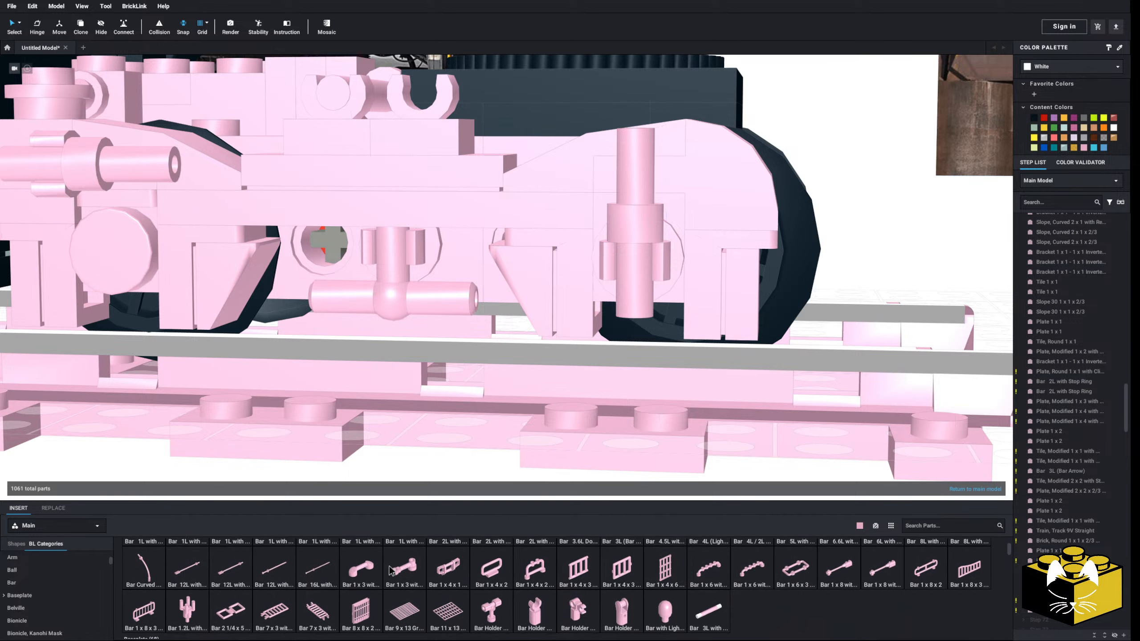
scroll(80, 584, "down", 2)
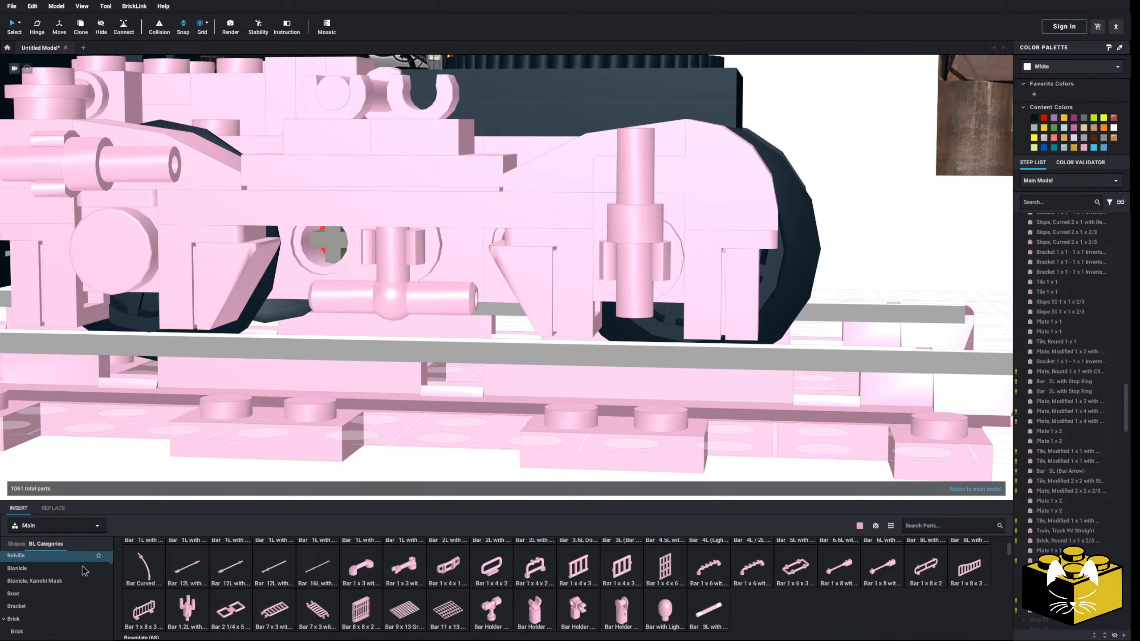
scroll(67, 572, "down", 10)
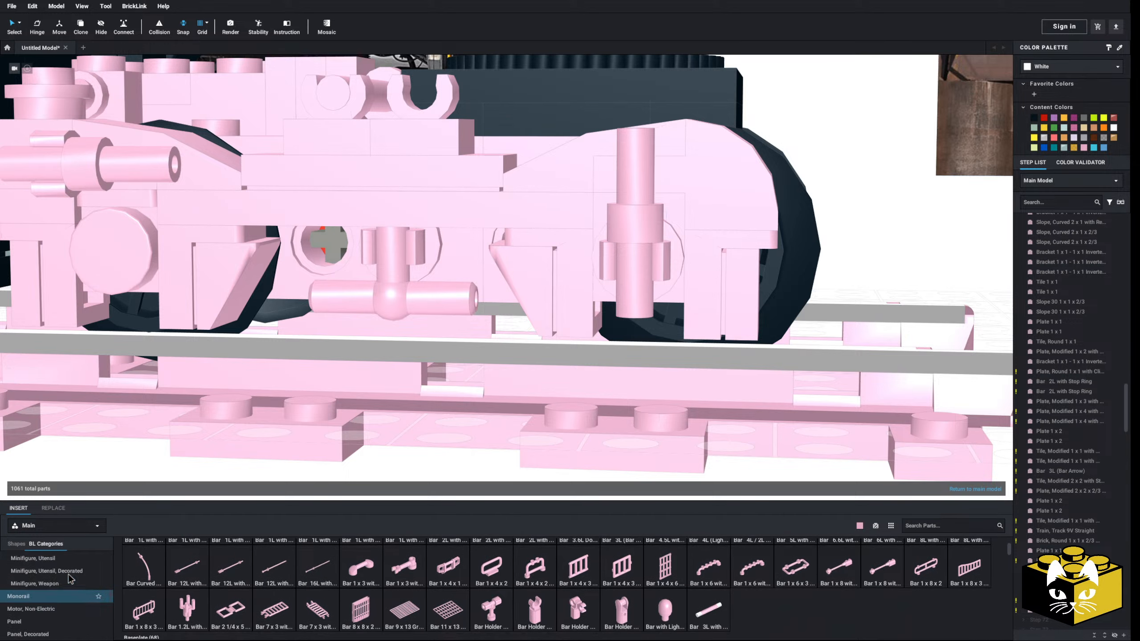
scroll(78, 594, "up", 3)
left_click(36, 618)
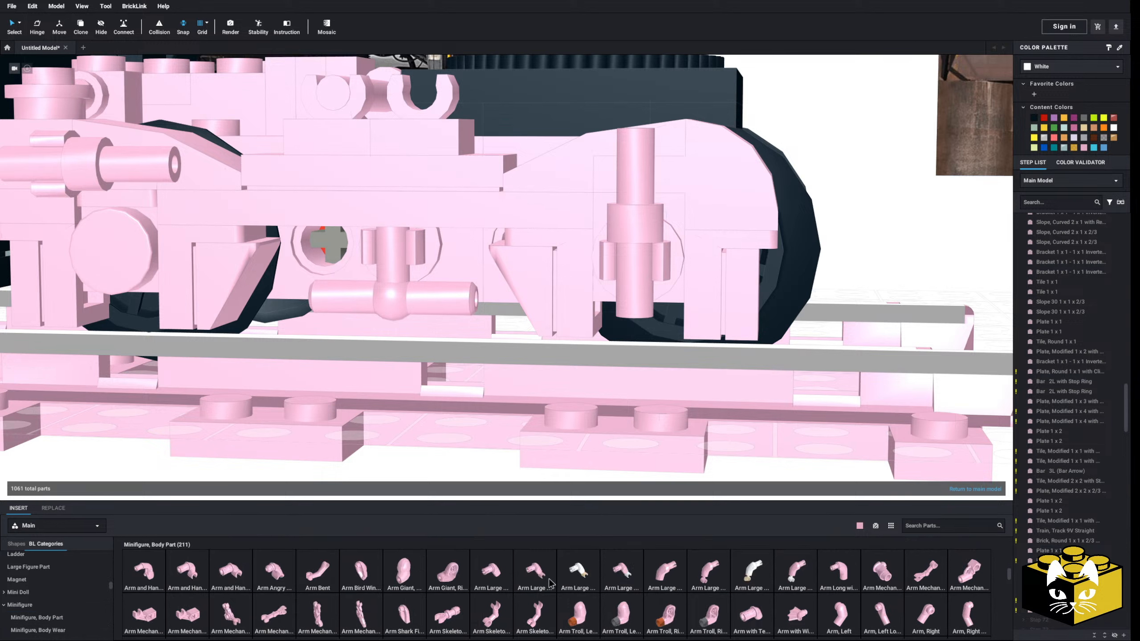
scroll(466, 583, "down", 1)
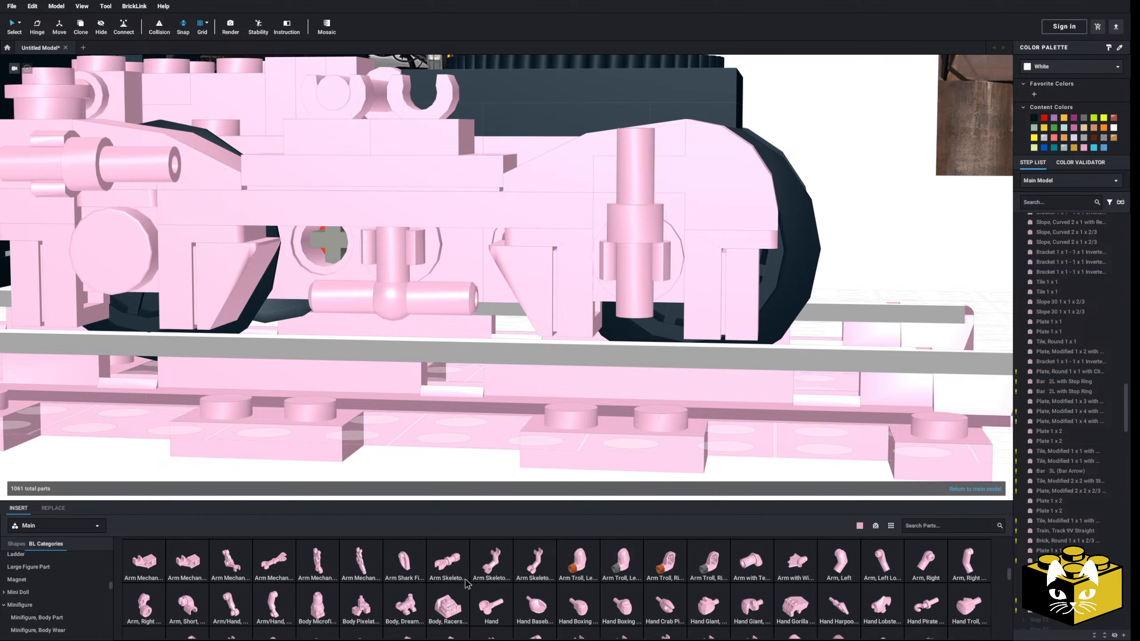
left_click(506, 616)
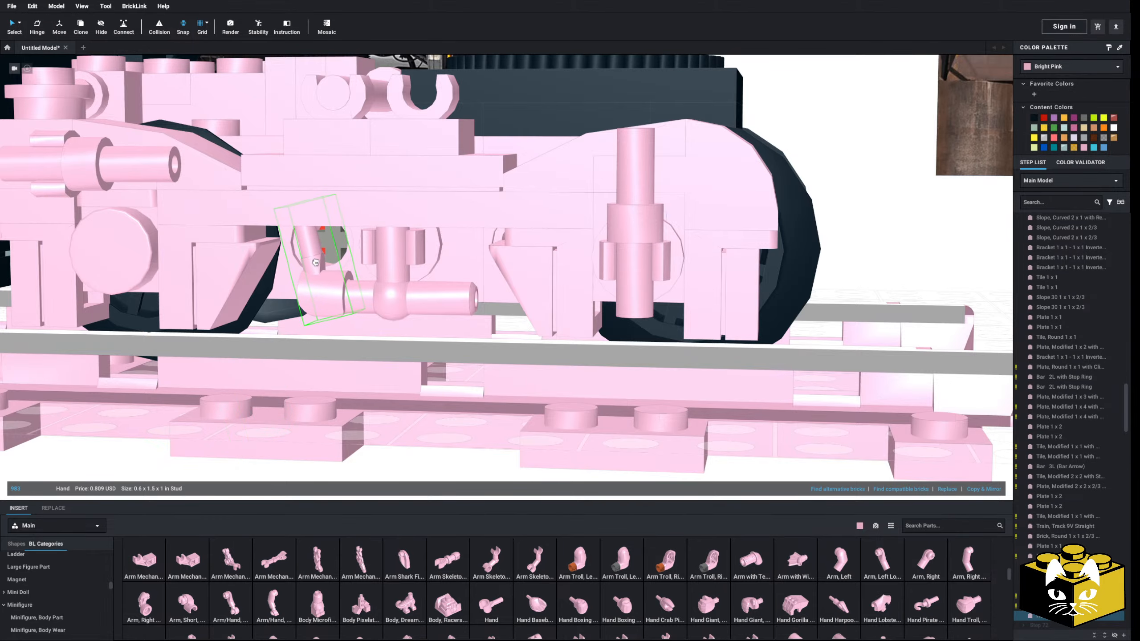
mouse_move(335, 295)
right_mouse_down()
mouse_move(385, 265)
mouse_move(359, 202)
mouse_move(335, 288)
right_mouse_up()
left_click(362, 255)
right_click(331, 282)
Add a second Hand on the opposite end of the T piece's crossbar, angled as a mirror image of the first
scroll(353, 322, "down", 2)
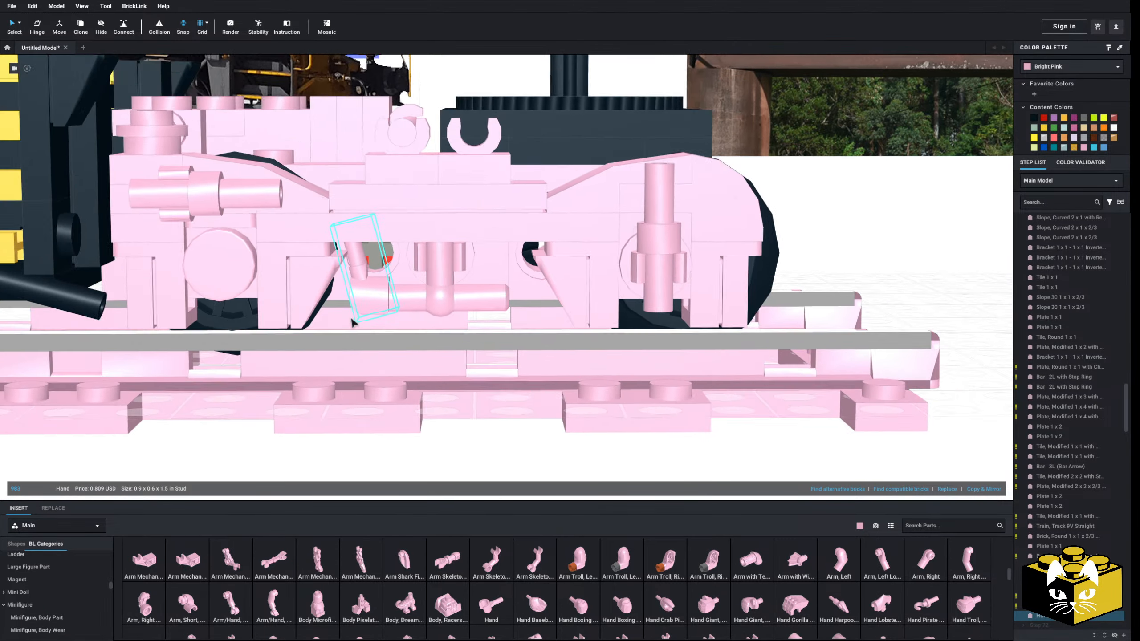
scroll(353, 323, "down", 1)
right_click(450, 441)
left_click(466, 468)
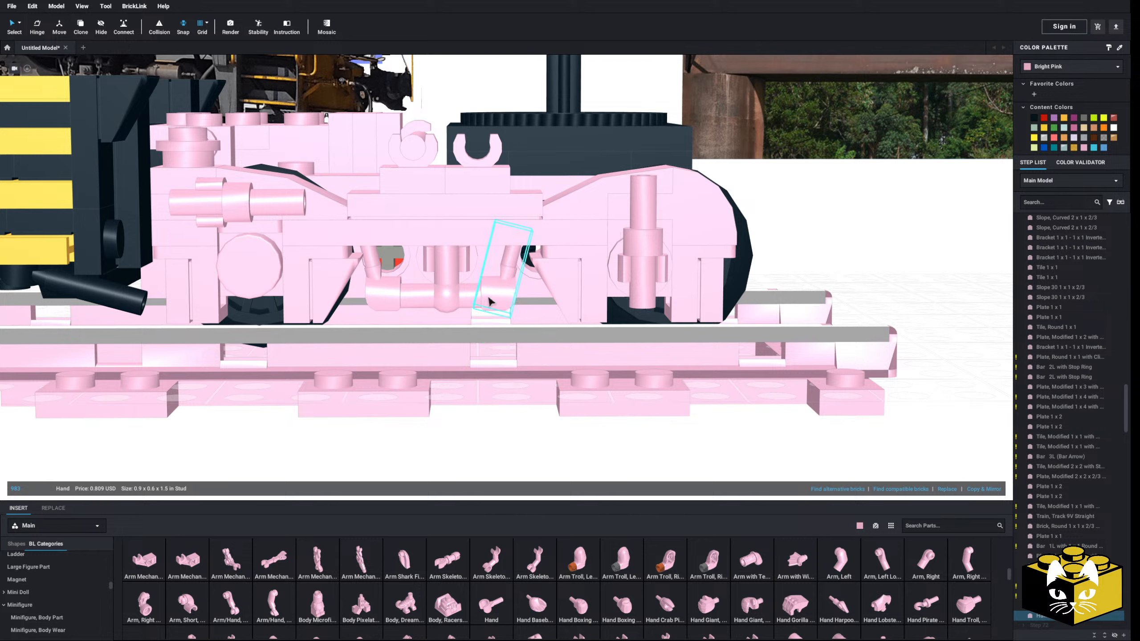
left_click(474, 423)
mouse_move(475, 423)
right_mouse_down()
mouse_move(488, 402)
mouse_move(495, 440)
mouse_move(522, 435)
mouse_move(477, 414)
mouse_move(469, 443)
right_mouse_up()
scroll(469, 368, "up", 3)
right_click_drag(507, 277, 496, 219)
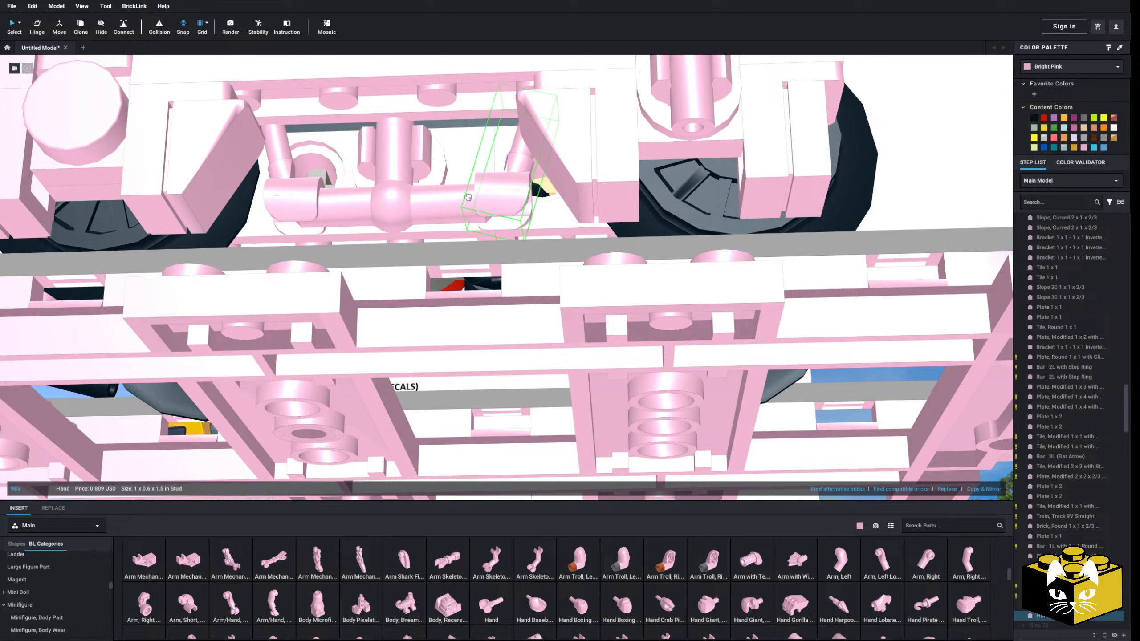
left_click(468, 198)
Delete the Train, Track 9V Straight piece from beneath the truck
left_click(70, 31)
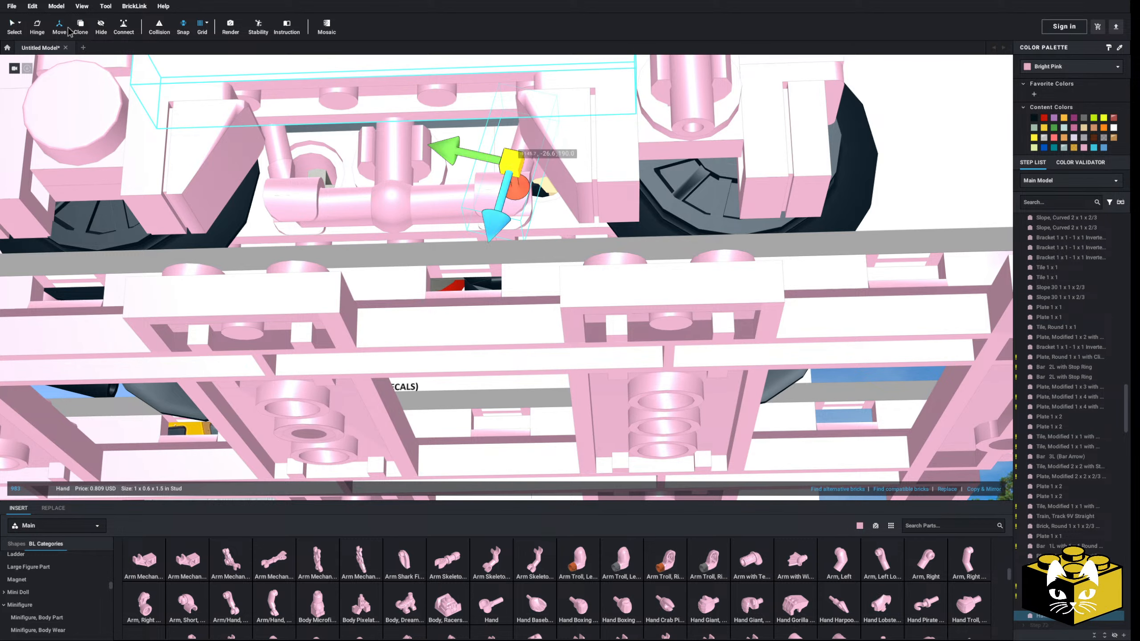
left_click(19, 25)
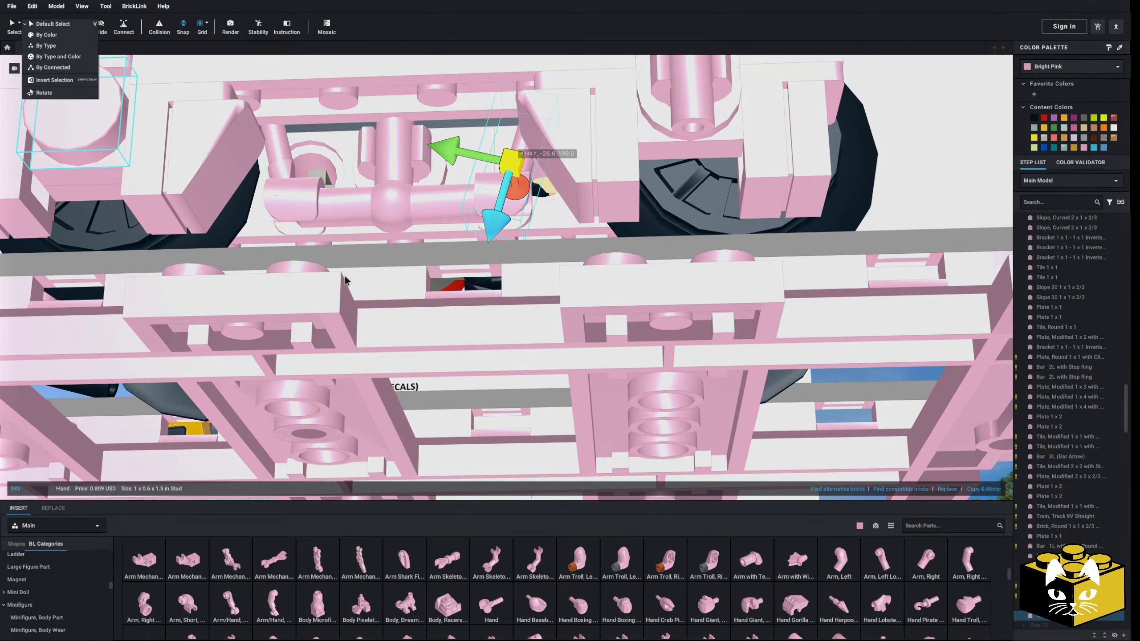
left_click(53, 35)
left_click(526, 318)
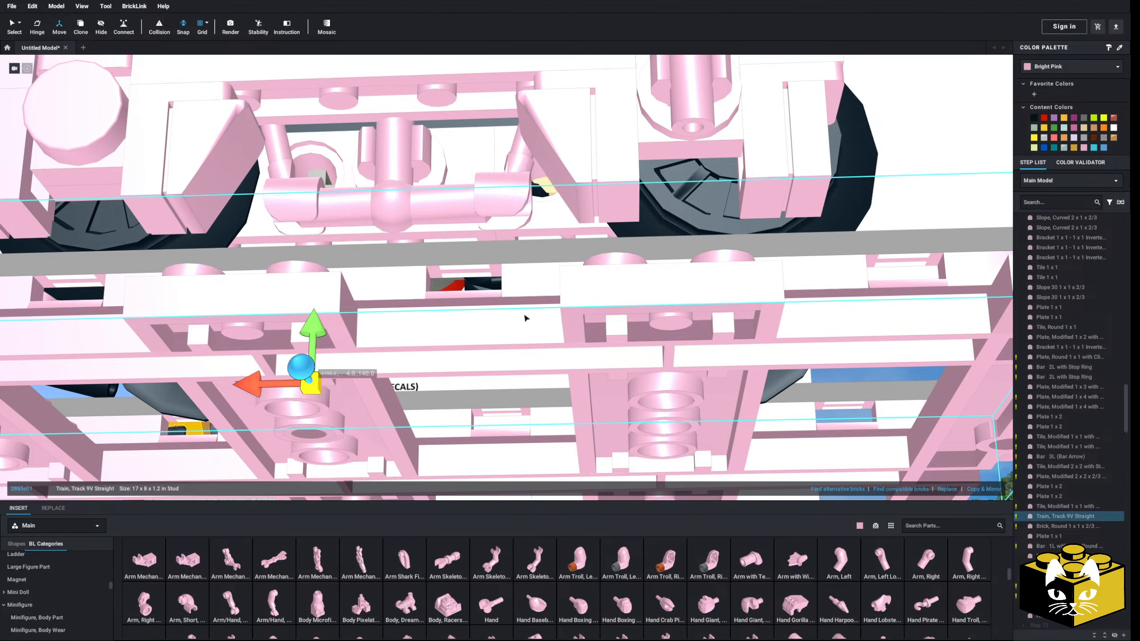
left_click(123, 59, "ctrl")
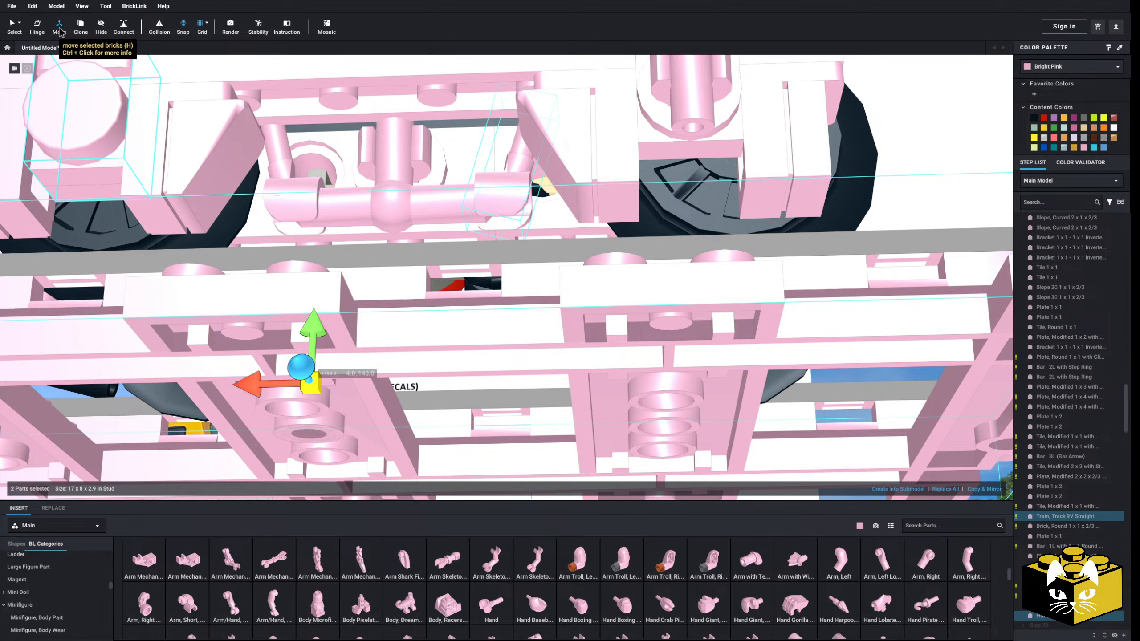
left_click_drag(250, 383, 230, 382)
scroll(231, 382, "down", 5)
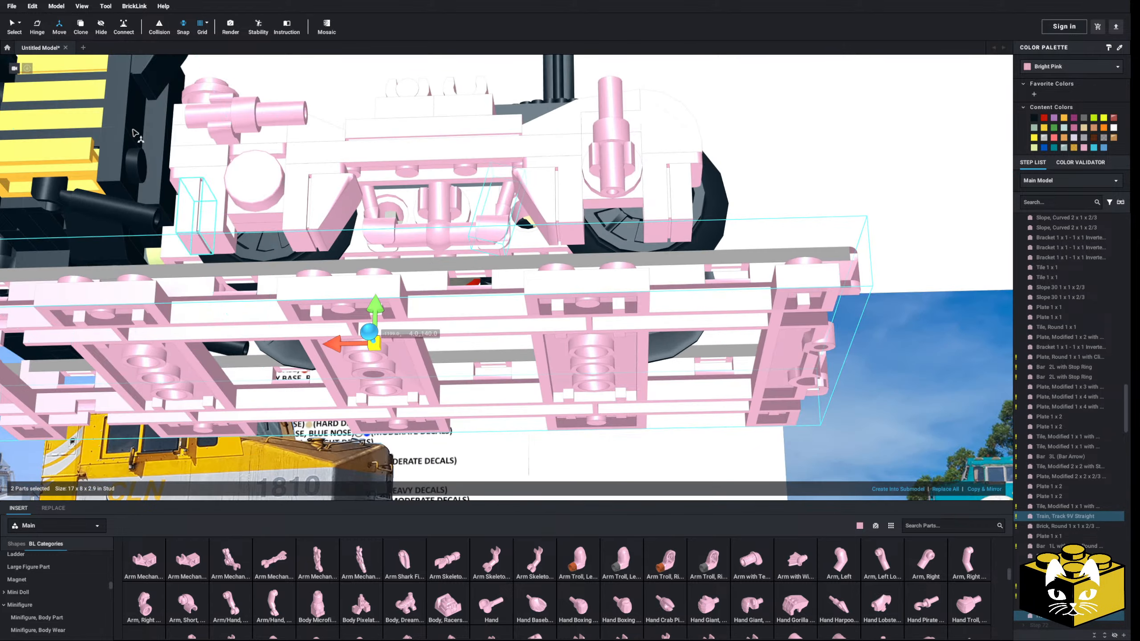
scroll(297, 360, "down", 2)
right_click_drag(296, 357, 367, 422)
left_click(414, 448)
scroll(404, 434, "down", 2)
Copy and mirror the complete sideframe assembly with its bars, hands and linkage, and attach the copy to the opposite side of the truck
scroll(343, 432, "up", 3)
scroll(335, 436, "up", 2)
right_click_drag(367, 276, 330, 398)
left_click_drag(324, 442, 427, 155)
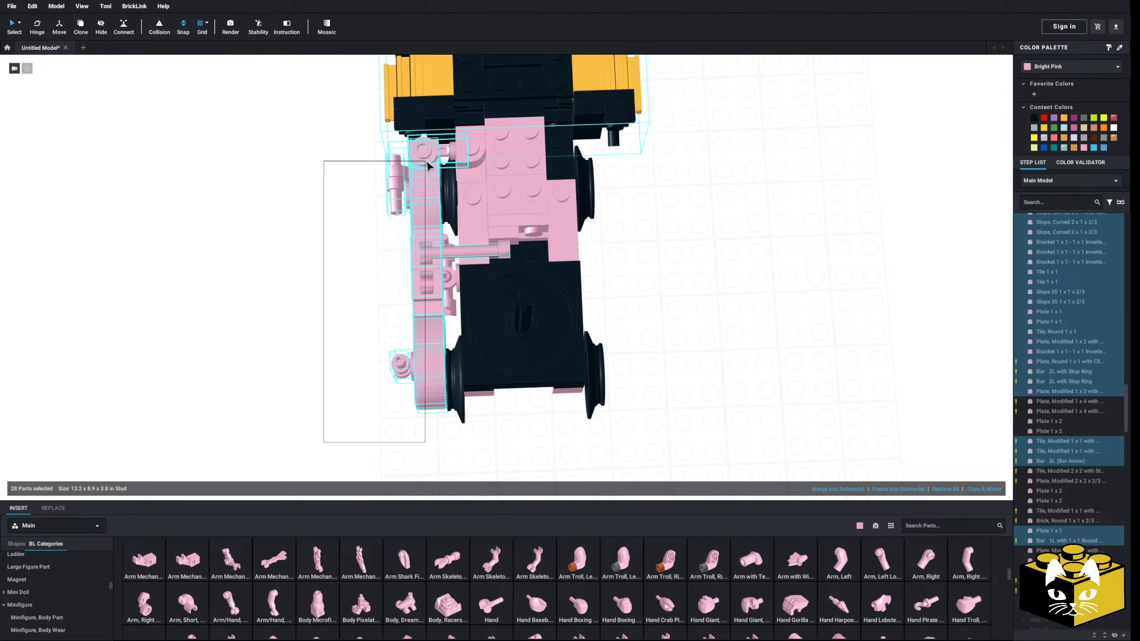
left_click(462, 155, "ctrl")
right_click_drag(464, 156, 456, 188)
left_click(499, 239, "ctrl")
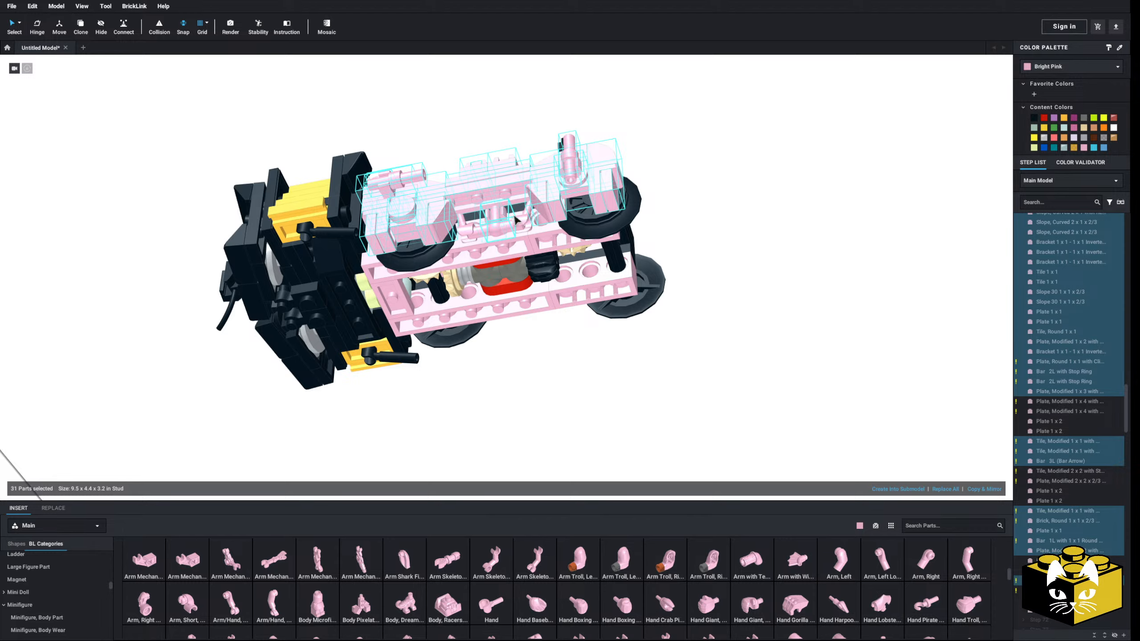
right_click_drag(466, 233, 771, 368)
left_click(992, 490)
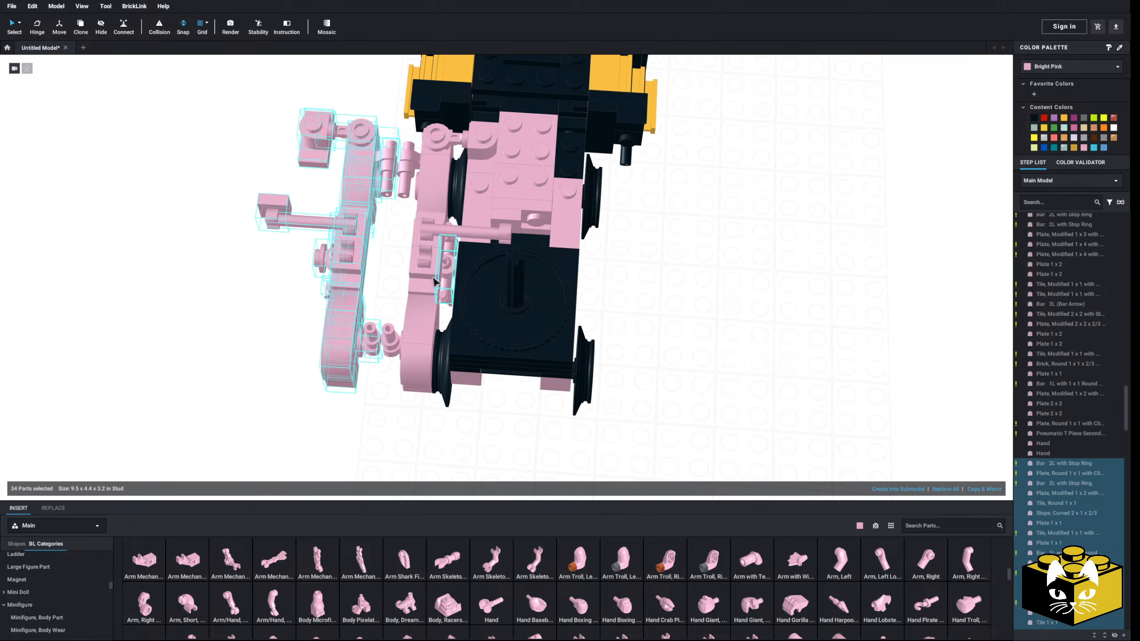
left_click_drag(280, 207, 647, 197)
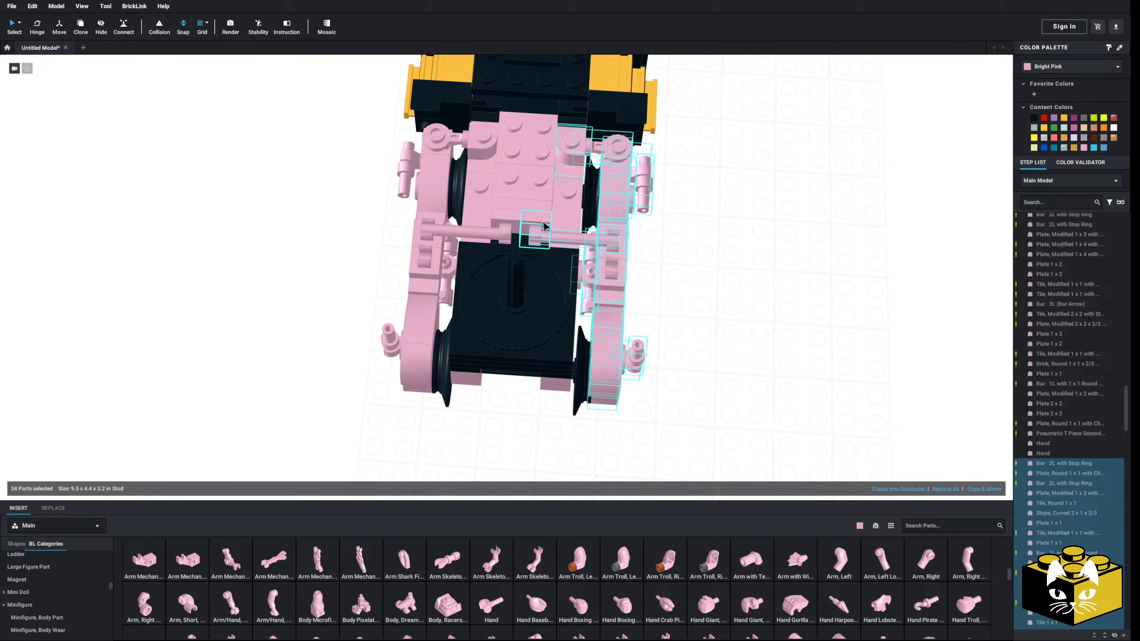
left_click(730, 335)
Select all Bright Pink truck parts by color, recolor them black and return to the default selection mode
right_click_drag(729, 335, 574, 417)
left_click(19, 25)
left_click(48, 38)
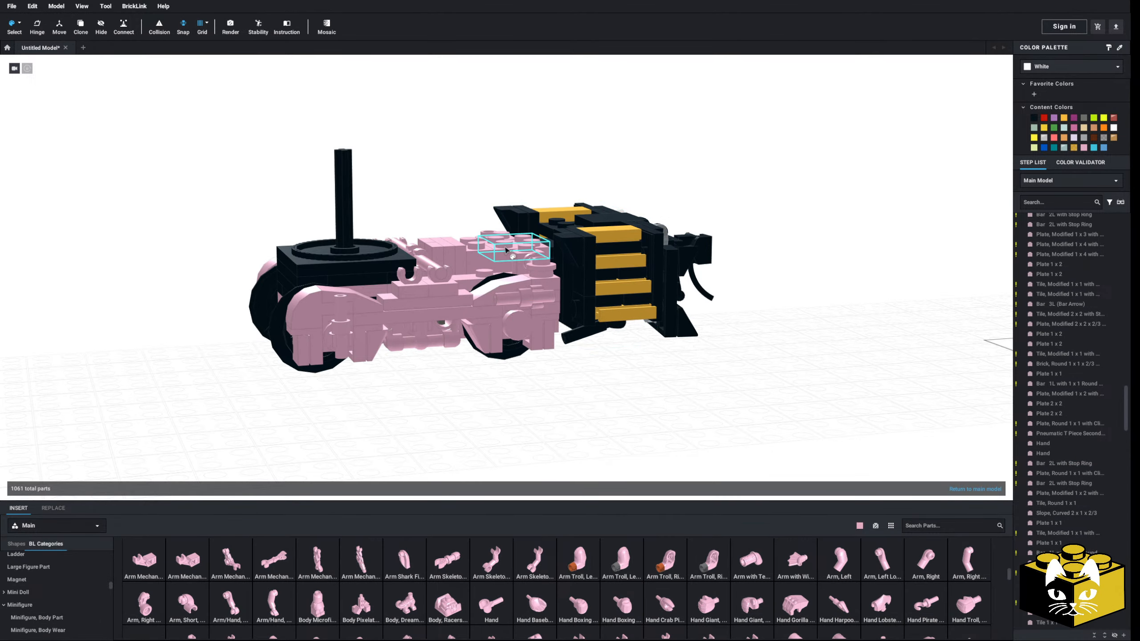
left_click(514, 250)
left_click(1035, 117)
left_click(776, 301)
right_click_drag(776, 300, 620, 285)
left_click(19, 25)
left_click(58, 24)
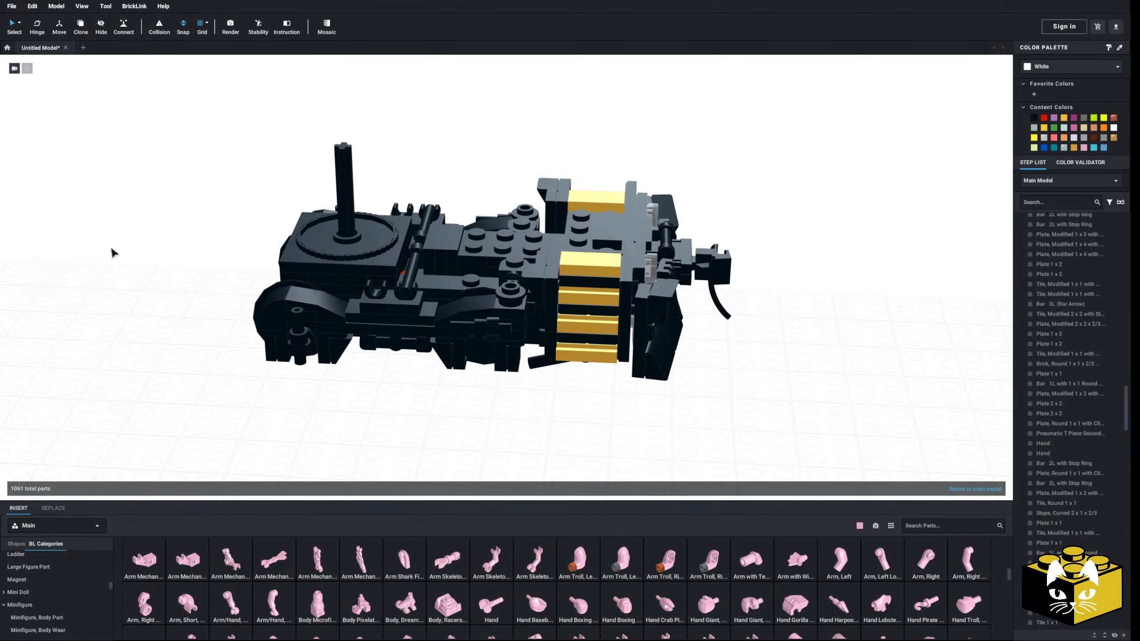
Try a Tile 2 x 4 from the Tile category over the studs between the truck's turntable and steps, and delete it
scroll(70, 583, "down", 8)
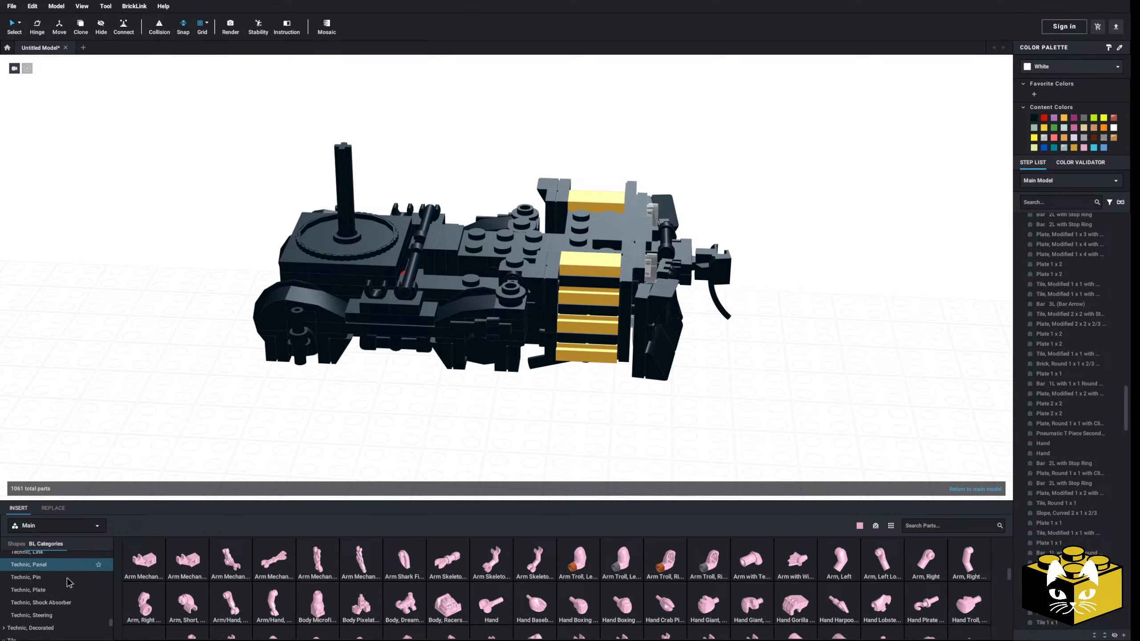
scroll(68, 583, "down", 6)
scroll(68, 580, "up", 1)
left_click(53, 568)
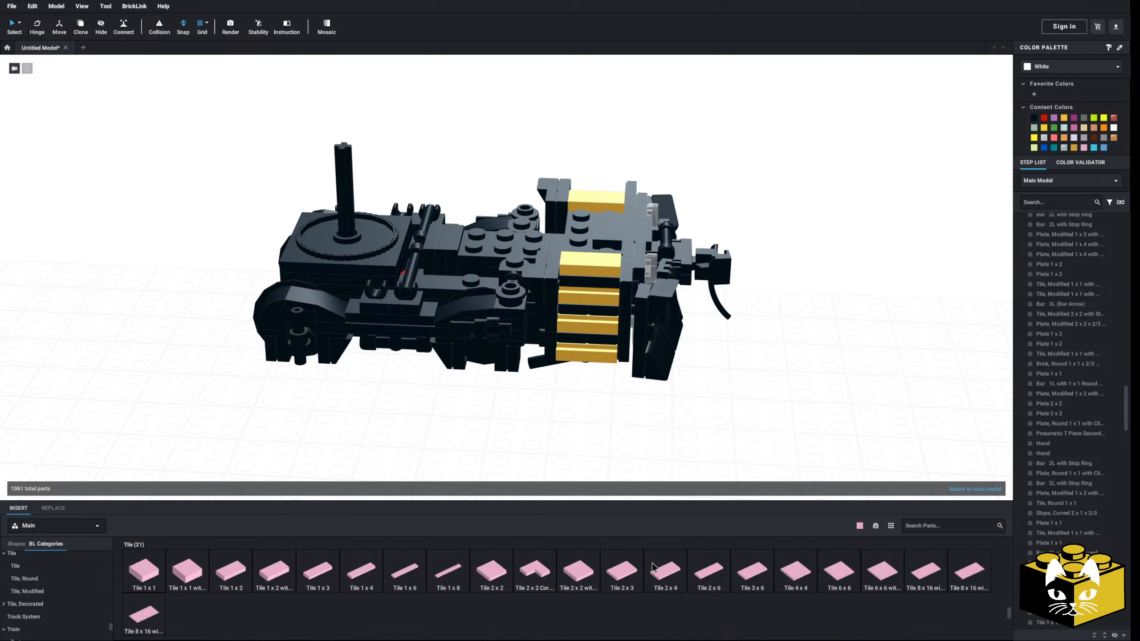
left_click_drag(623, 429, 534, 233)
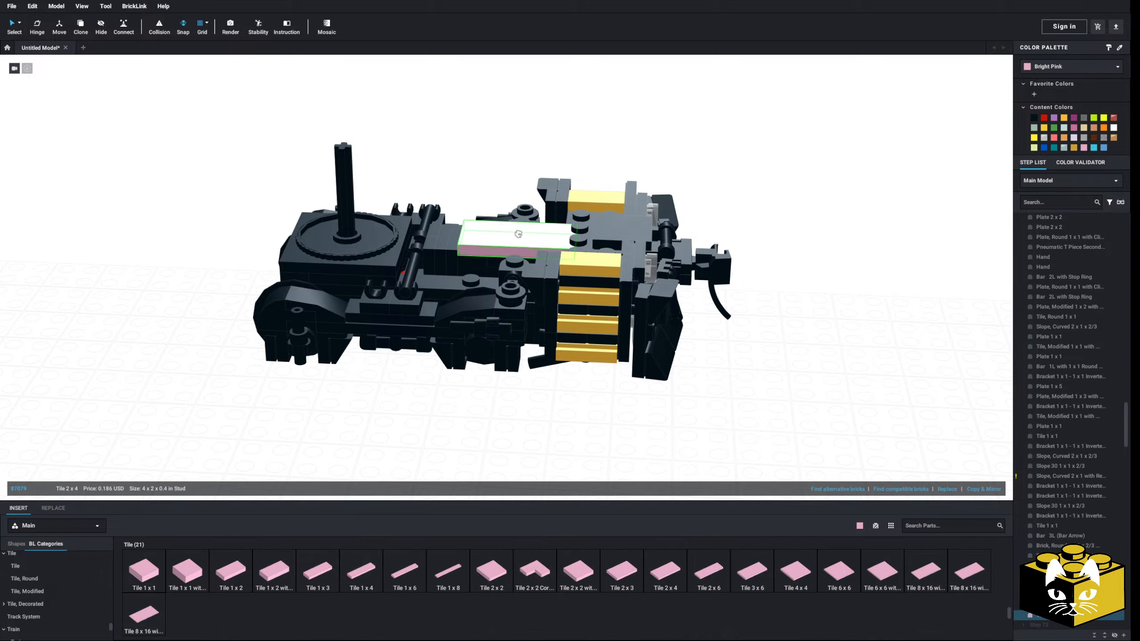
key("Delete")
Try a Tile 2 x 3 over the studs between the turntable and the steps, and delete it
left_click_drag(622, 571, 504, 239)
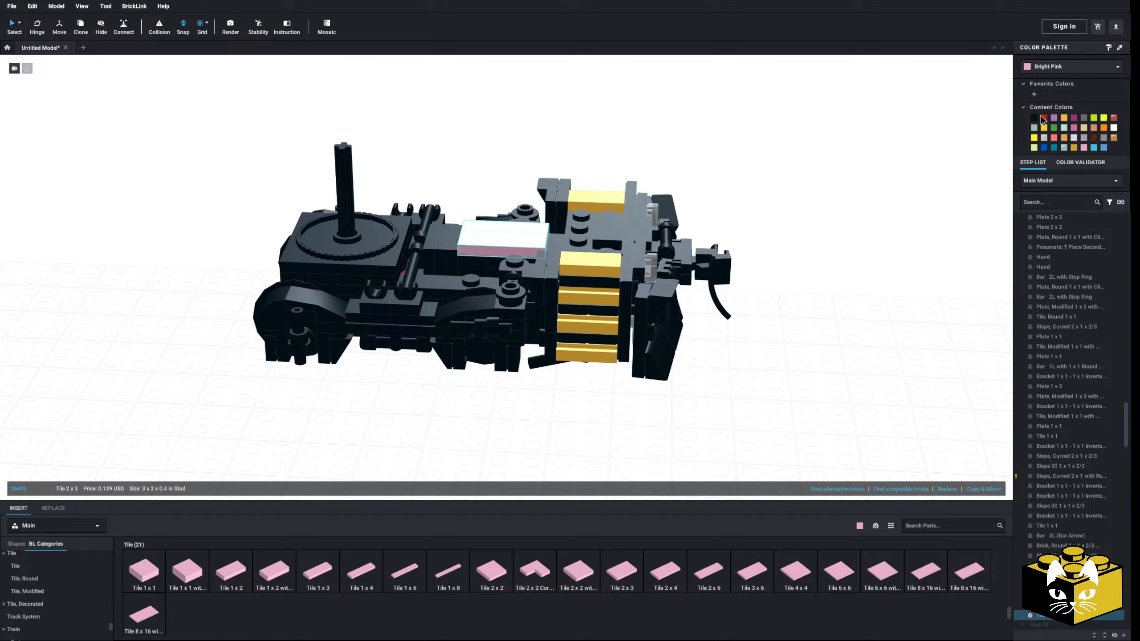
left_click(895, 274)
right_click_drag(896, 275, 788, 393)
right_click_drag(643, 425, 620, 469)
scroll(624, 426, "up", 4)
scroll(624, 426, "up", 1)
scroll(594, 448, "down", 4)
left_click(520, 240)
key("Delete")
Finish editing the truck submodel and return to the main model
scroll(619, 468, "up", 5)
scroll(619, 467, "down", 8)
scroll(615, 427, "up", 2)
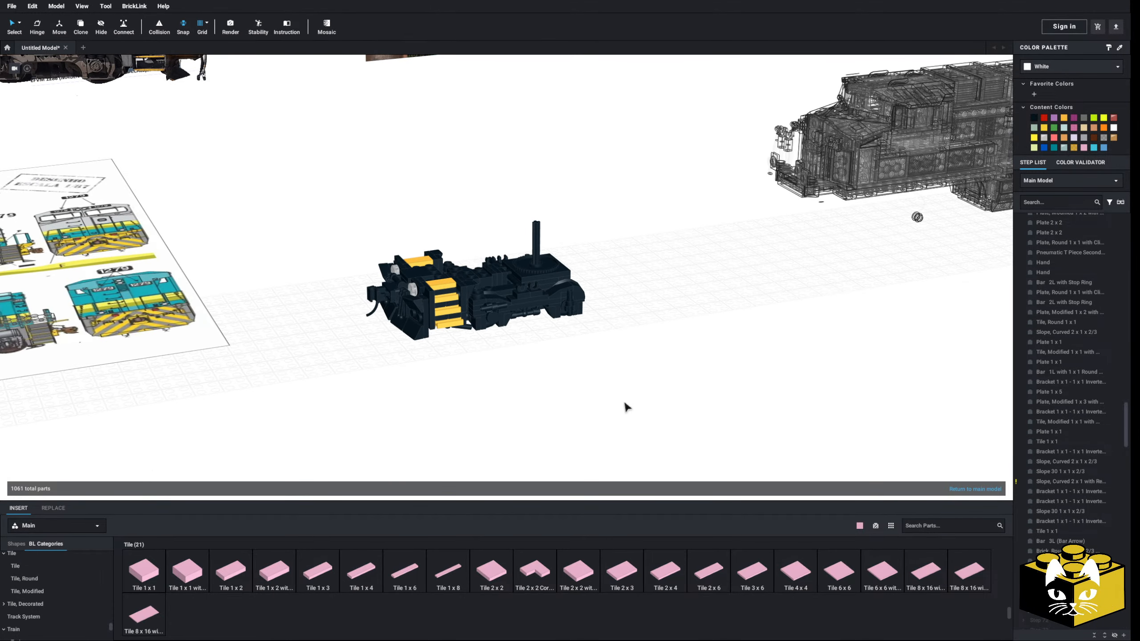
double_click(592, 349)
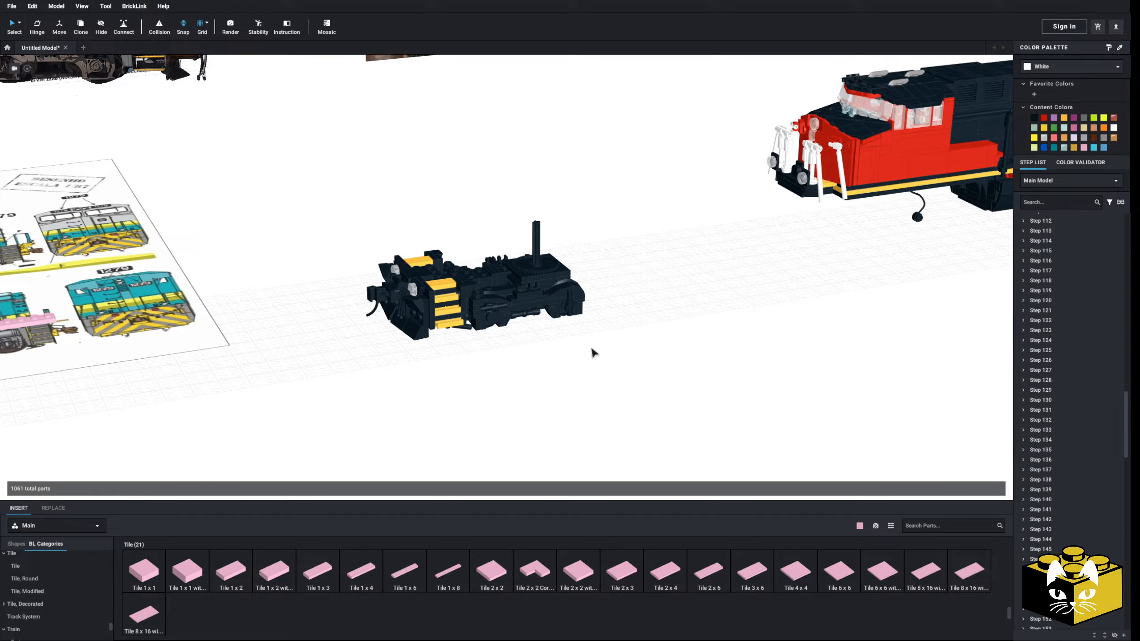
Delete the two loose Tile, Round 1 x 1 pieces floating beneath the cab end of the locomotive
middle_click_drag(592, 350, 557, 370)
scroll(561, 337, "up", 4)
right_click_drag(565, 319, 577, 310)
left_click(585, 346)
key("l")
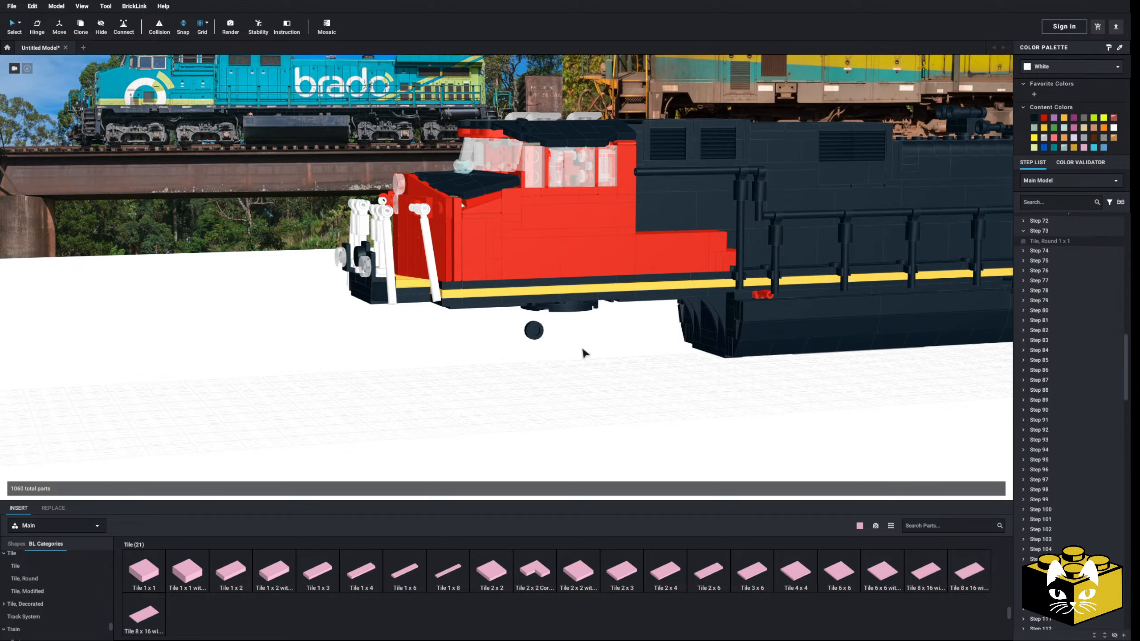
left_click(533, 336)
key("l")
Delete the truck submodel mounted beneath the rear end of the locomotive
middle_click_drag(785, 404, 438, 423)
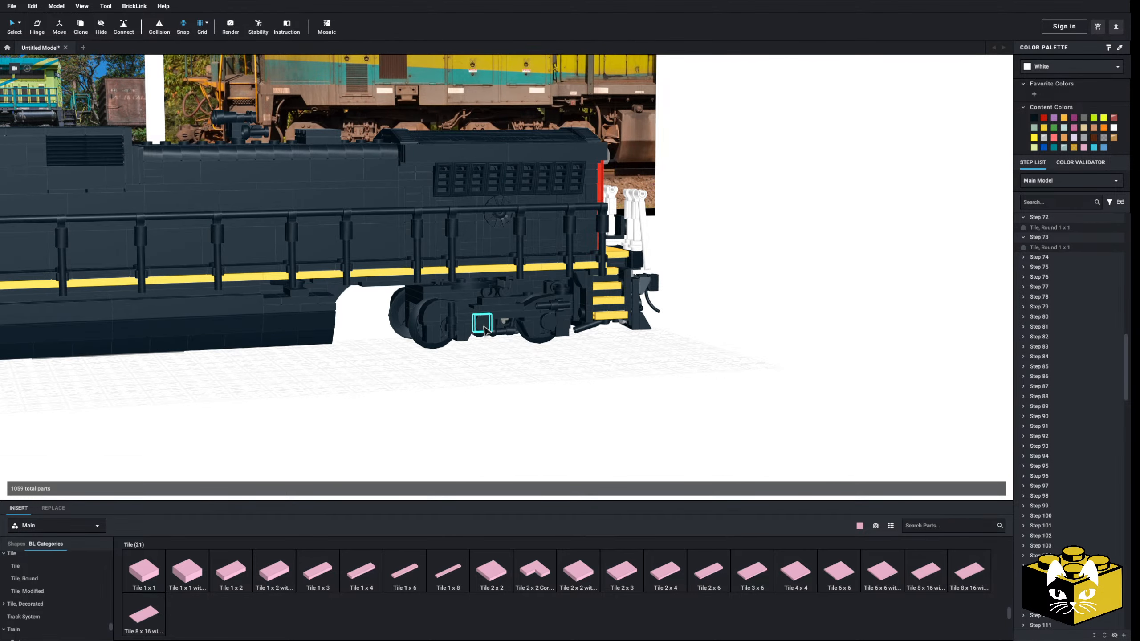
scroll(484, 326, "down", 4)
right_click_drag(485, 330, 465, 344)
middle_click_drag(466, 343, 531, 403)
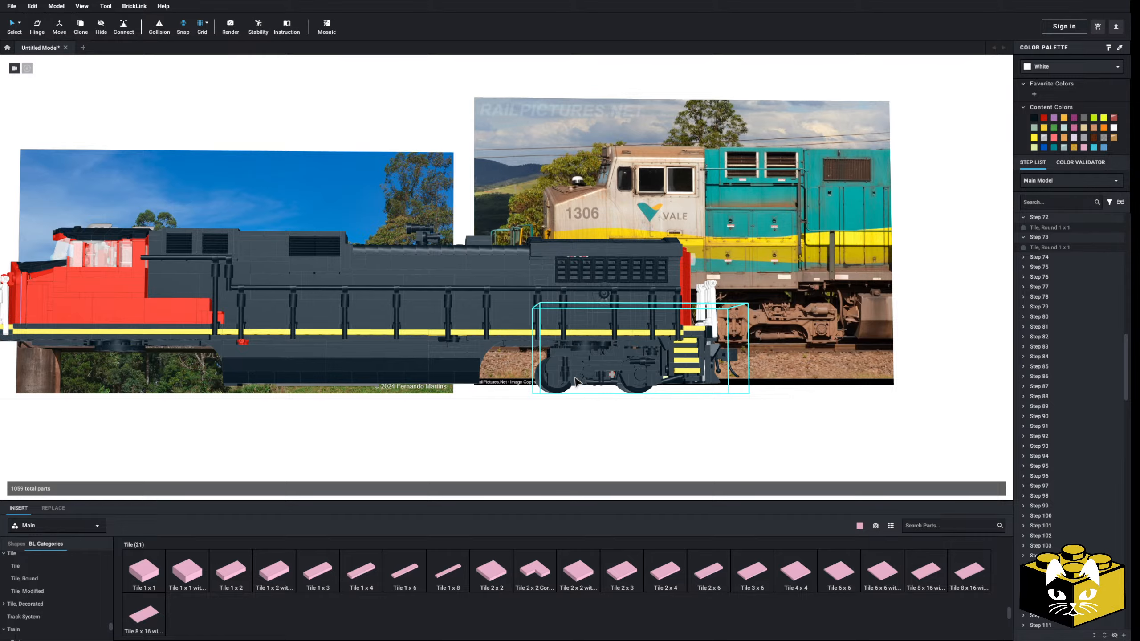
scroll(576, 381, "up", 6)
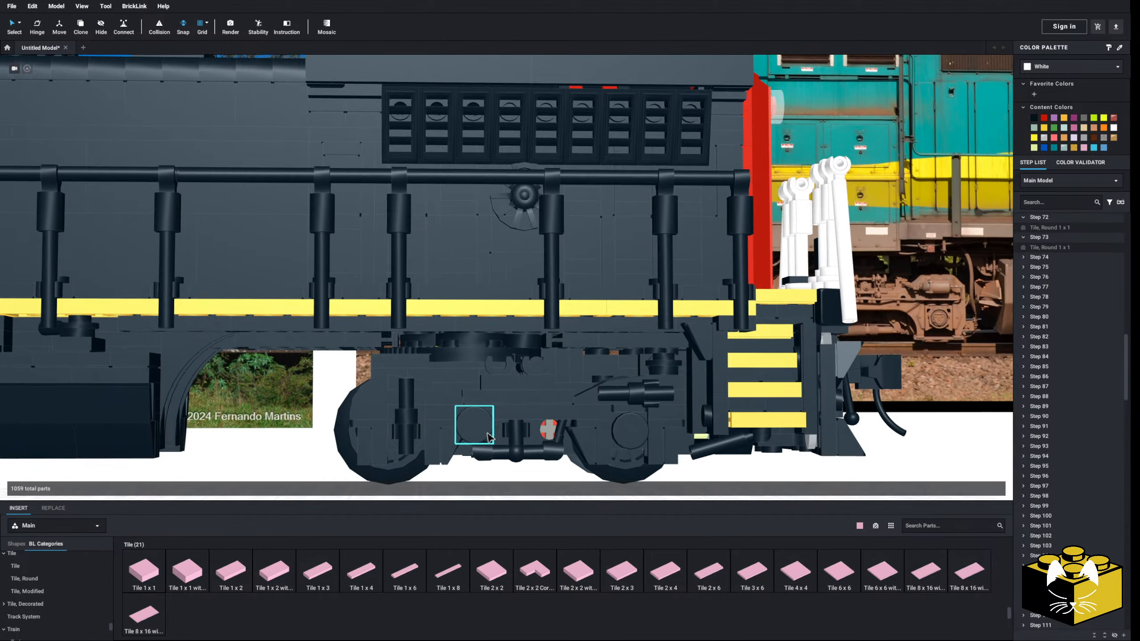
scroll(489, 438, "down", 4)
scroll(471, 405, "up", 4)
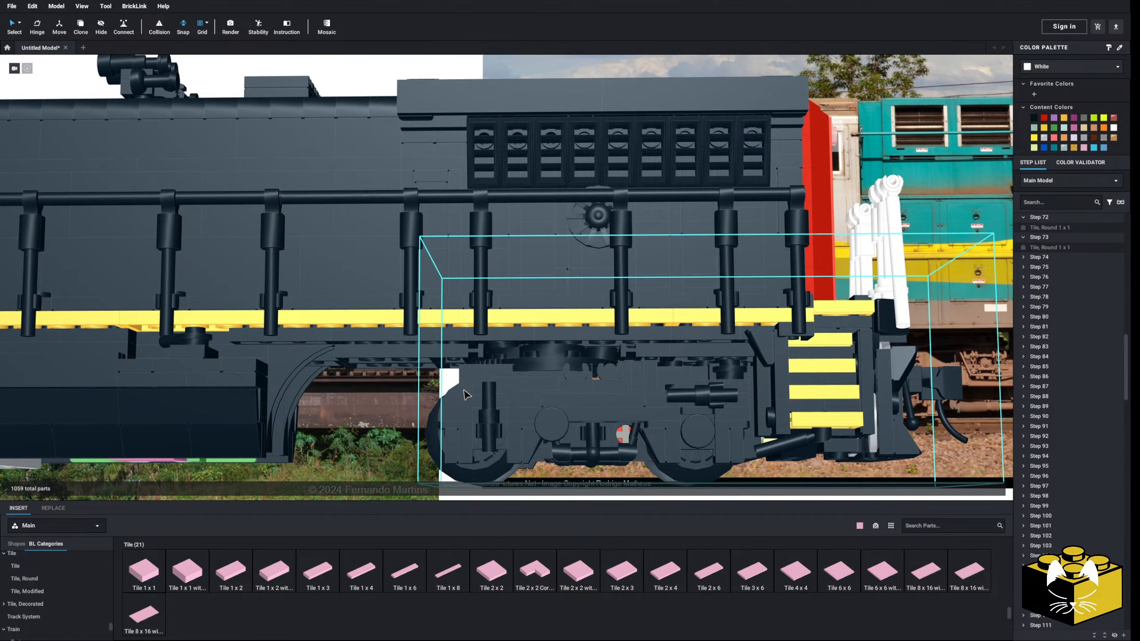
right_click_drag(464, 391, 464, 402)
middle_click_drag(507, 363, 470, 445)
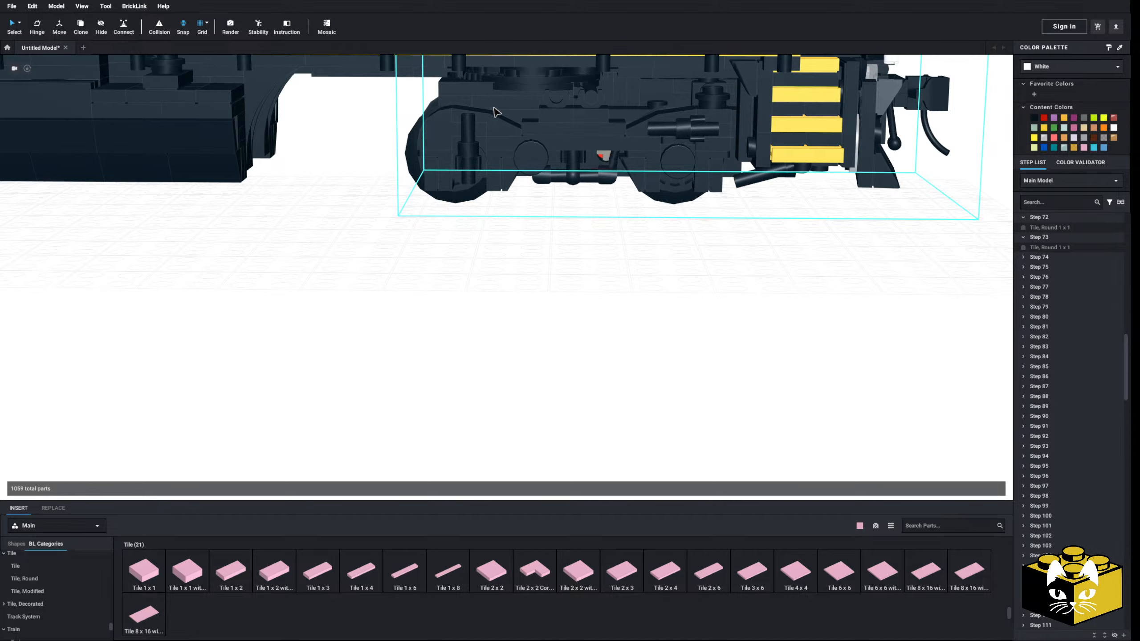
left_click(510, 163)
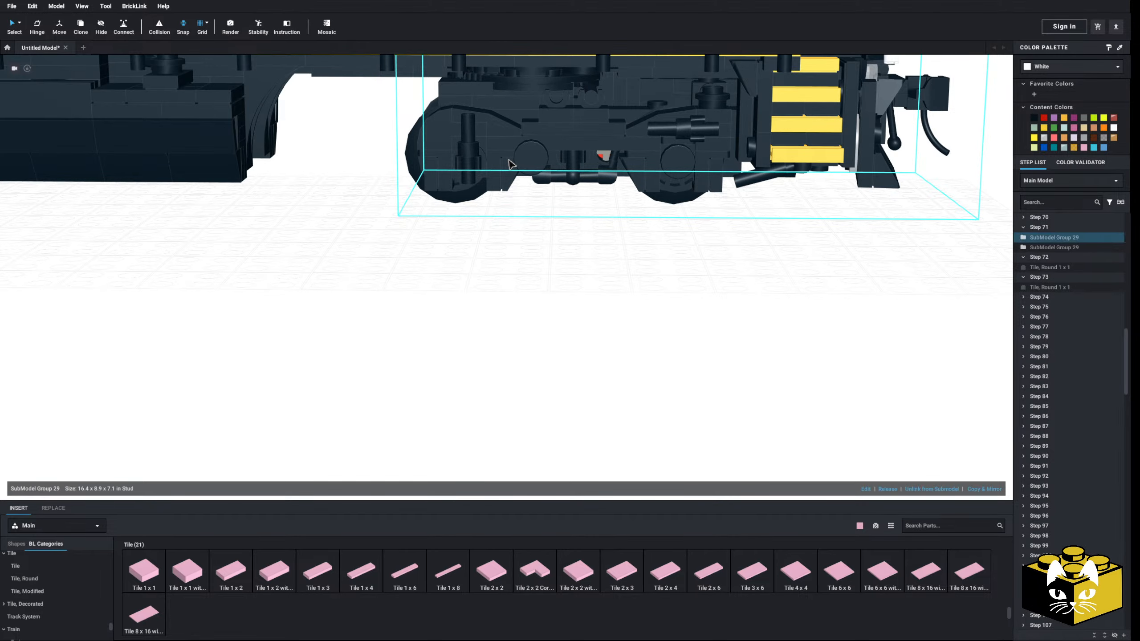
key("l")
Delete the two loose Tile, Round 1 x 1 pieces left beneath the rear end of the locomotive
scroll(499, 253, "down", 3)
left_click(529, 203)
key("Delete")
left_click(528, 173)
key("Delete")
Connect the standalone truck submodel's turntable to the chassis underside below the cab with the Connect tool
scroll(489, 278, "down", 3)
middle_click_drag(454, 351, 644, 367)
right_click_drag(644, 366, 632, 340)
middle_click_drag(642, 121, 670, 275)
left_click_drag(679, 205, 298, 468)
left_click_drag(493, 349, 843, 363)
middle_click_drag(843, 363, 453, 318)
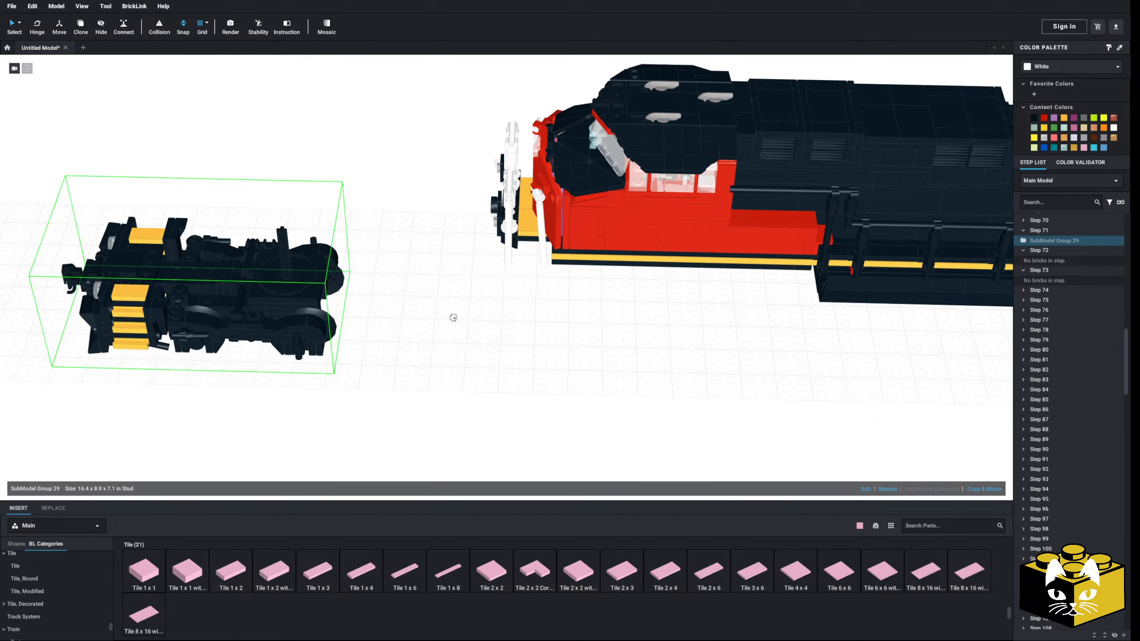
left_click_drag(453, 318, 426, 356)
scroll(500, 382, "up", 4)
left_click(120, 28)
middle_click_drag(468, 383, 490, 297)
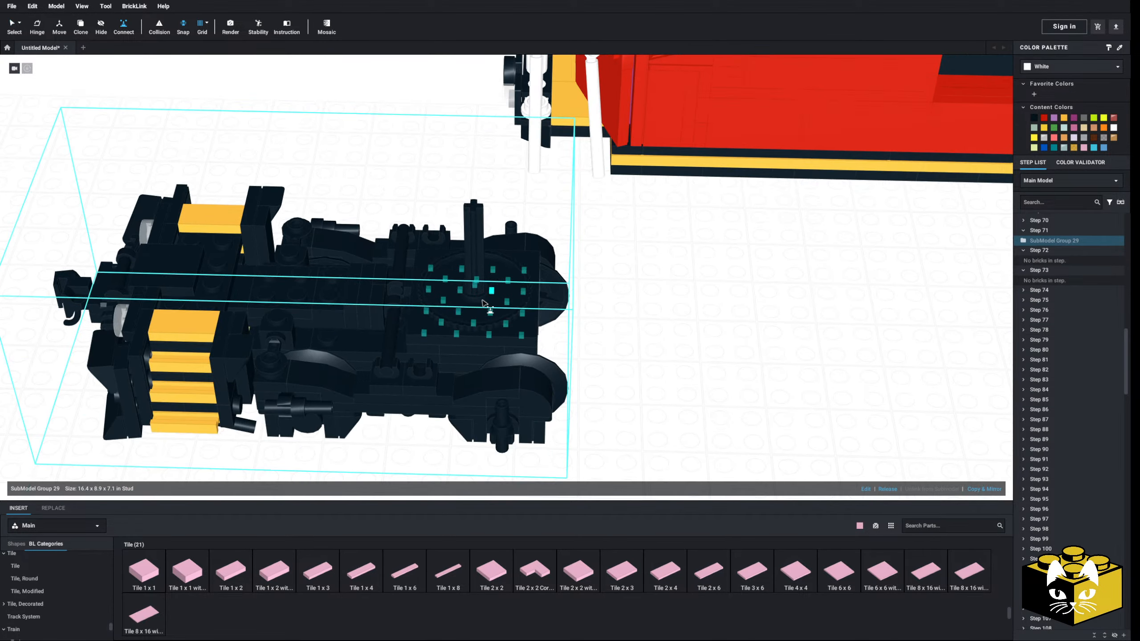
scroll(490, 303, "up", 3)
left_click(466, 288)
right_click_drag(788, 340, 571, 344)
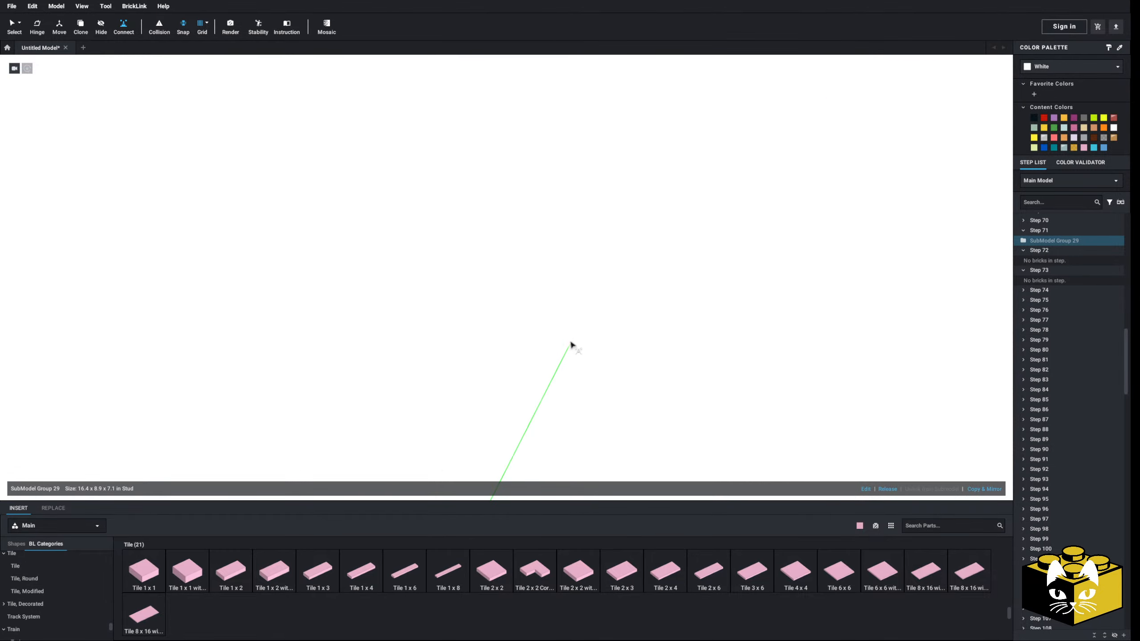
middle_click_drag(487, 449, 520, 320)
scroll(520, 330, "up", 6)
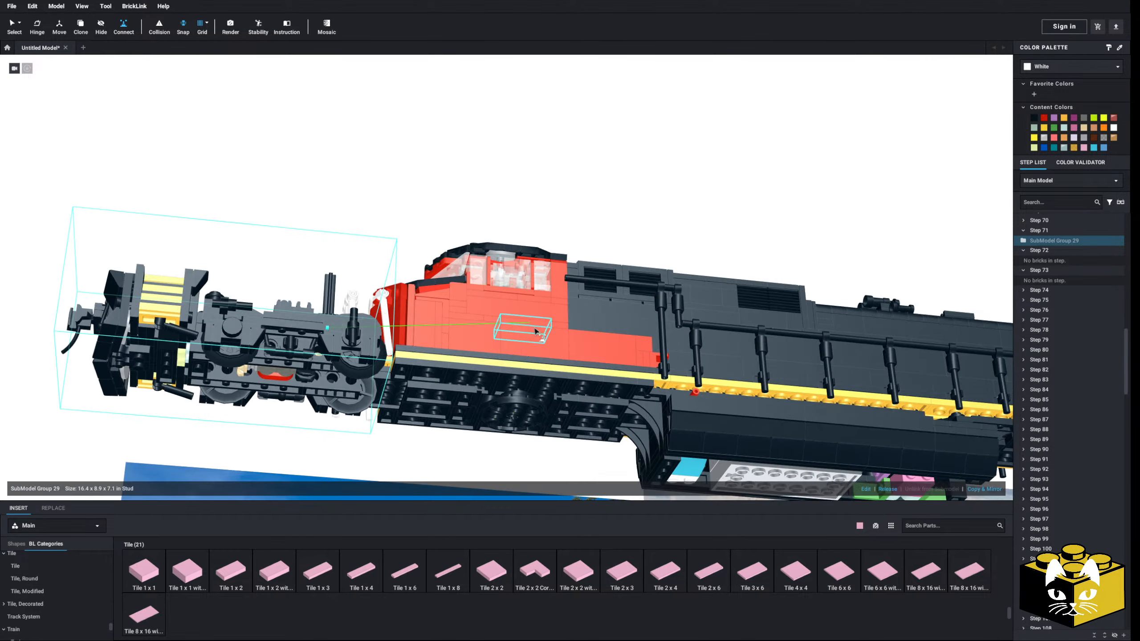
middle_click_drag(520, 404, 529, 299)
scroll(531, 306, "up", 2)
left_click(538, 388)
Examine how the truck, steps and coupler line up with the cab, handrails and chassis from several angles
scroll(538, 388, "down", 6)
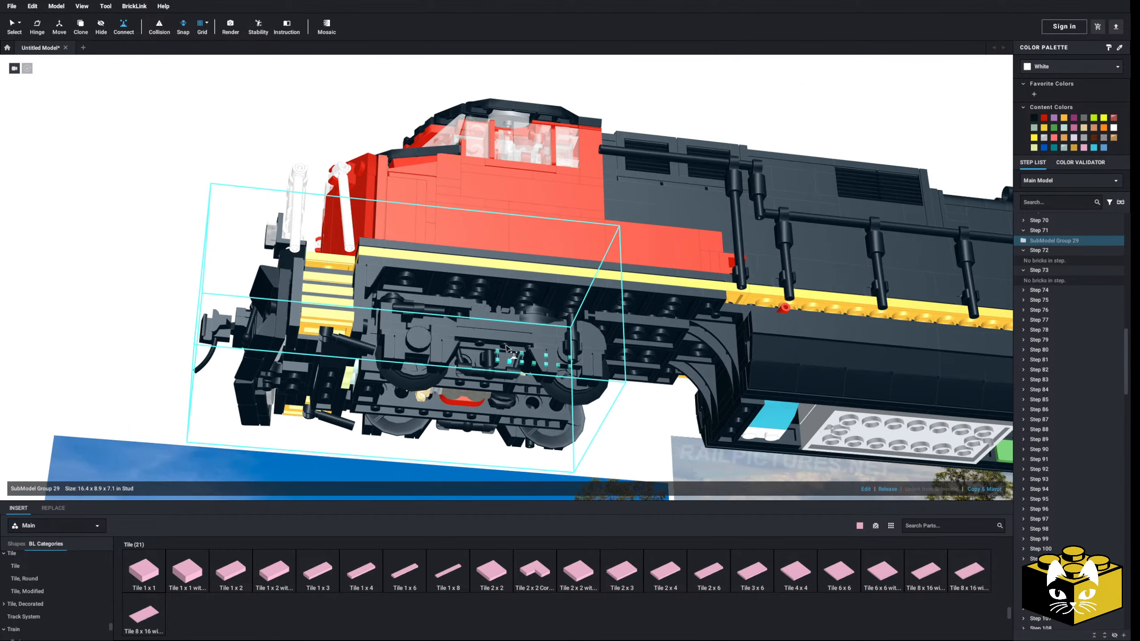
right_click_drag(508, 278, 491, 354)
middle_click_drag(449, 287, 507, 399)
right_click_drag(449, 372, 515, 400)
left_click(515, 400)
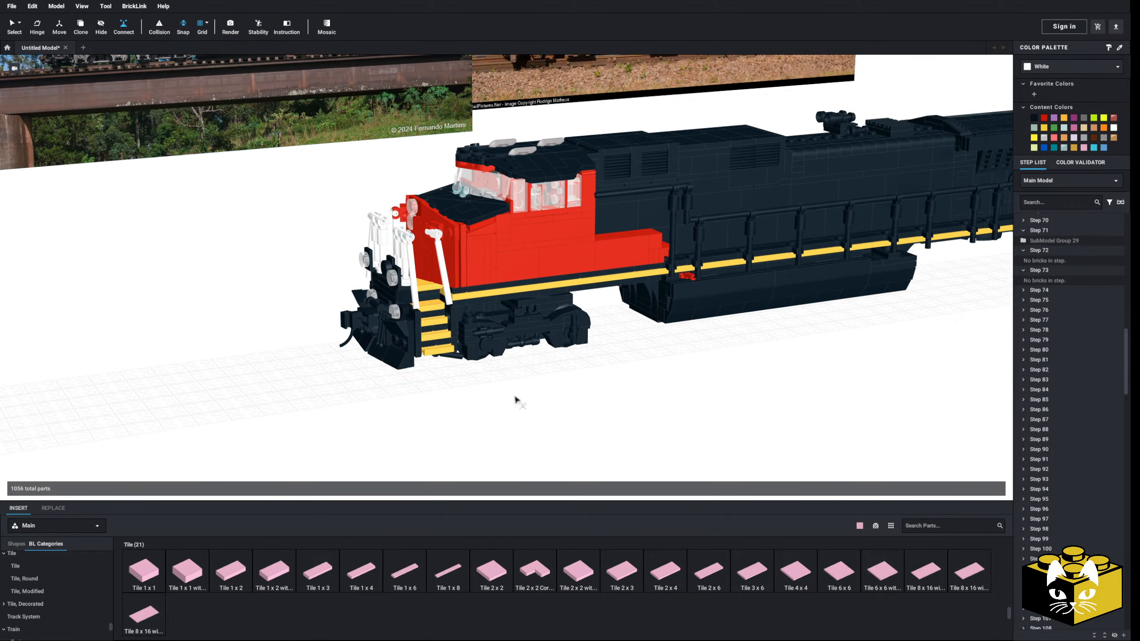
scroll(516, 395, "up", 8)
scroll(552, 375, "down", 10)
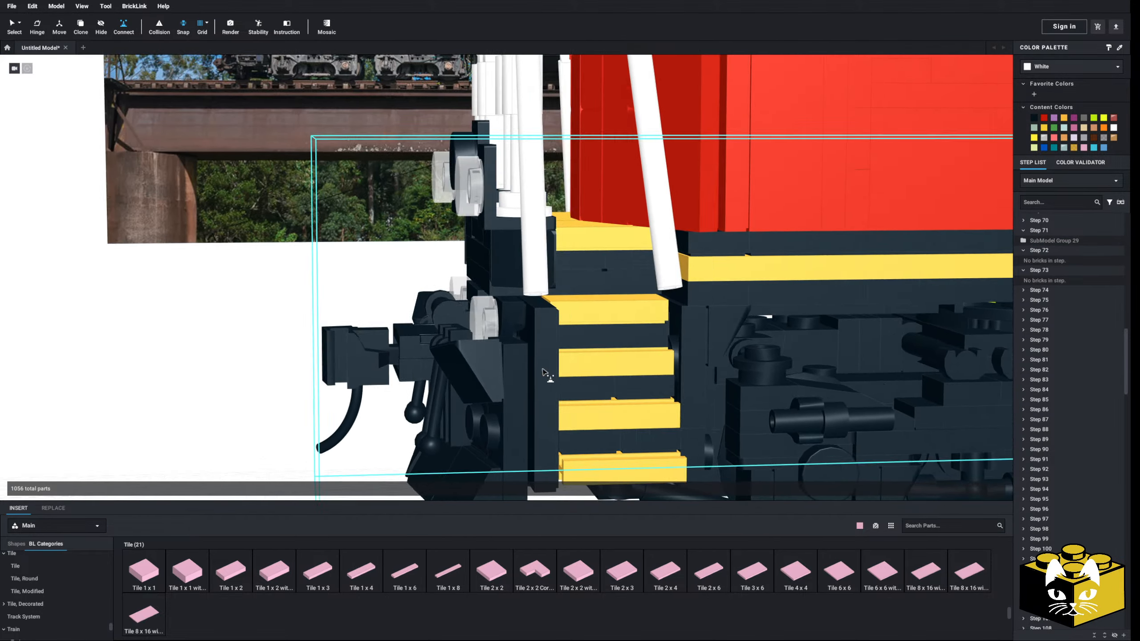
right_click_drag(359, 362, 369, 366)
left_click(10, 26)
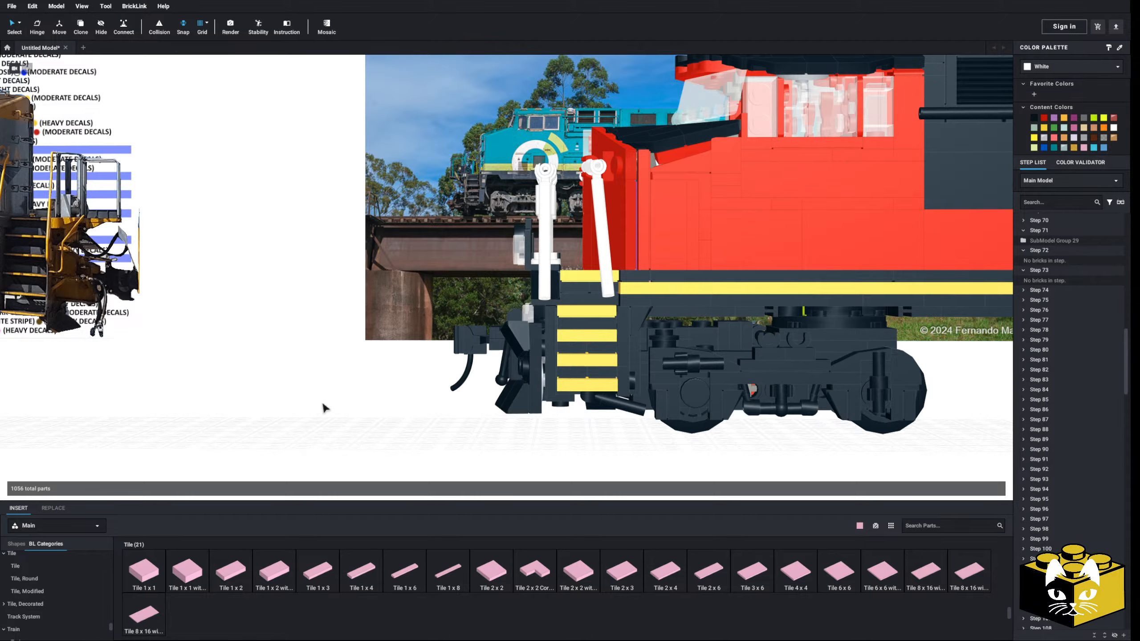
middle_click_drag(323, 407, 322, 395)
scroll(322, 395, "down", 5)
right_click_drag(322, 395, 366, 404)
scroll(377, 412, "up", 8)
scroll(390, 425, "down", 8)
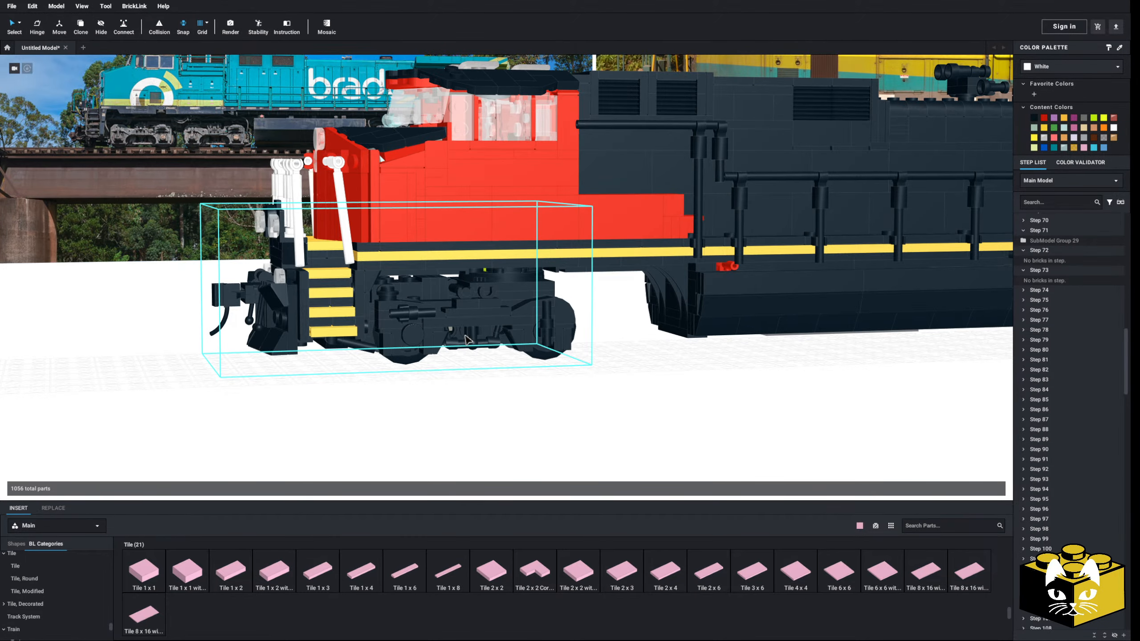
right_click_drag(509, 394, 560, 370)
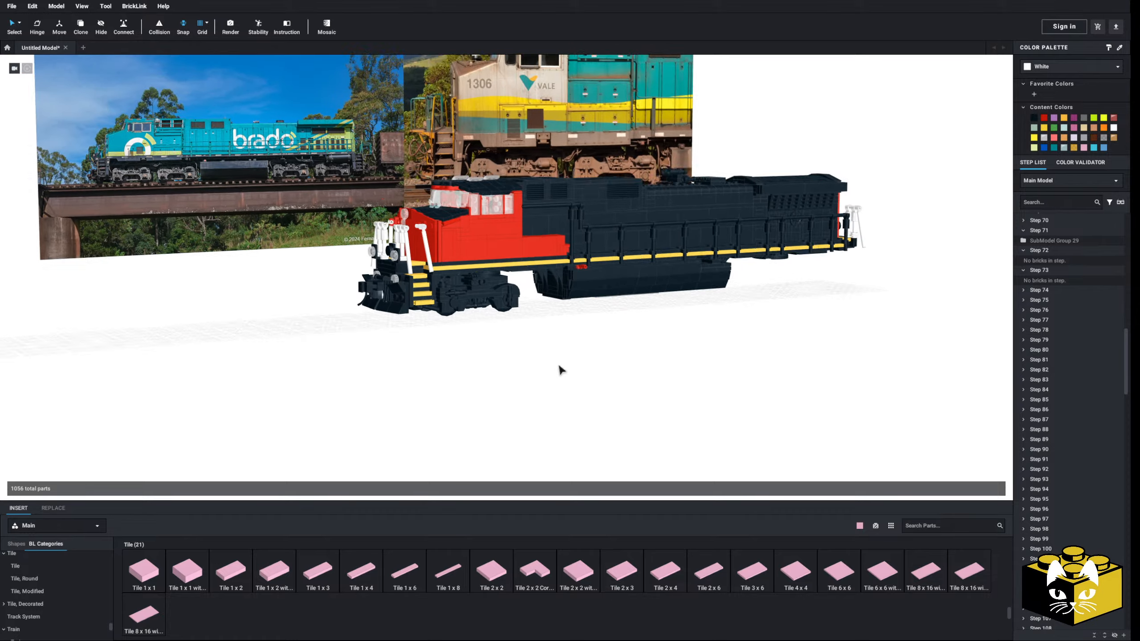
Create a mirrored copy of the truck submodel mounted beneath the cab
scroll(554, 368, "up", 2)
left_click(503, 300)
left_click(989, 488)
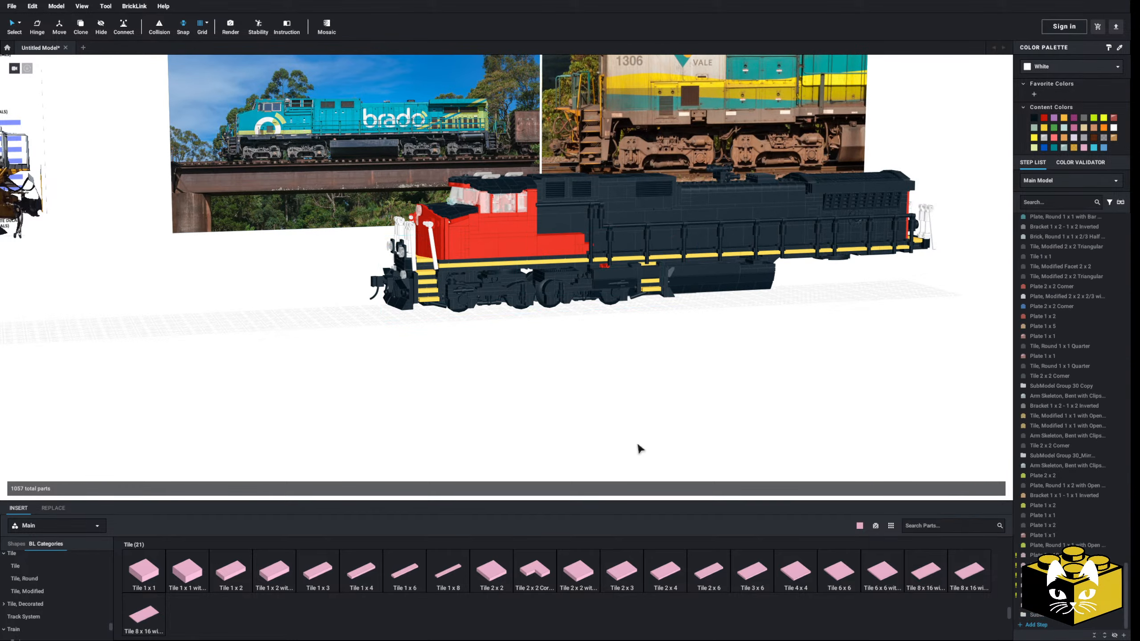
Remove the mirrored truck copy from beneath the chassis, keeping the original truck under the cab
mouse_move(636, 443)
right_mouse_down()
mouse_move(611, 438)
mouse_move(636, 443)
right_mouse_up()
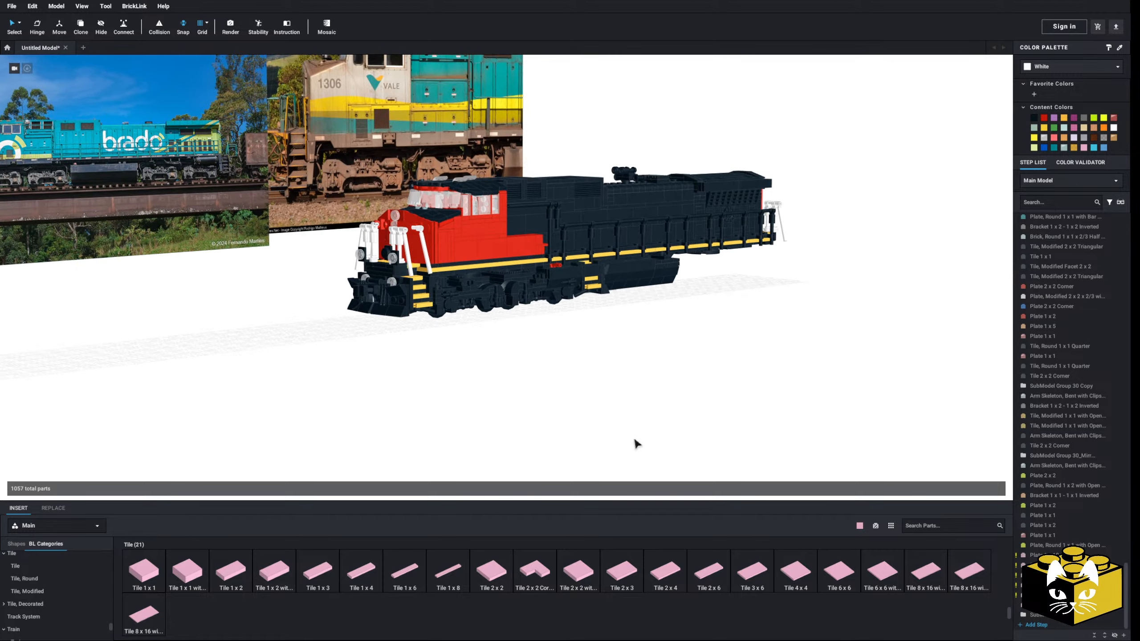
scroll(588, 423, "up", 3)
scroll(579, 411, "up", 5)
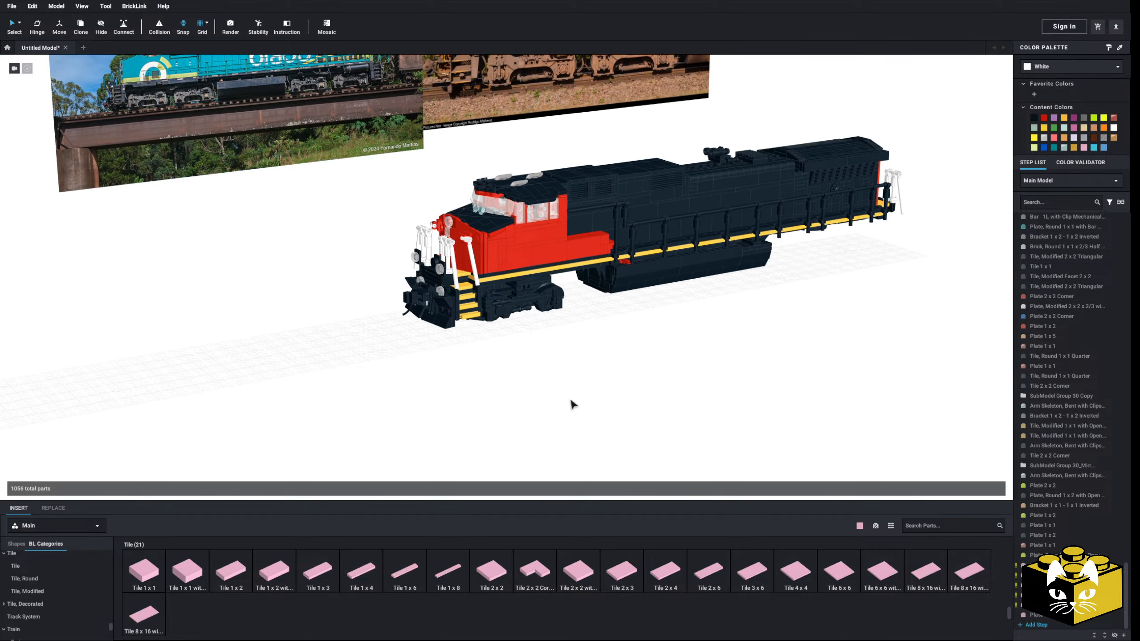
Examine the variant list image near the locomotive for the BB40-9WM designation and its livery entries
left_click(11, 6)
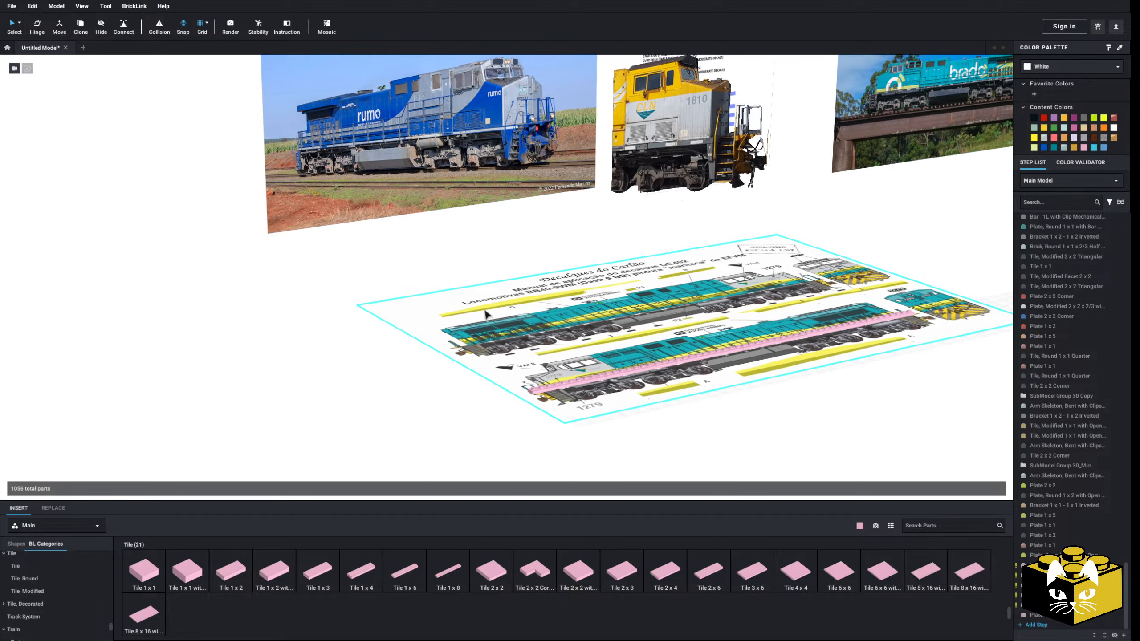
scroll(471, 307, "down", 2)
middle_click_drag(472, 306, 348, 330)
left_click_drag(555, 146, 669, 286)
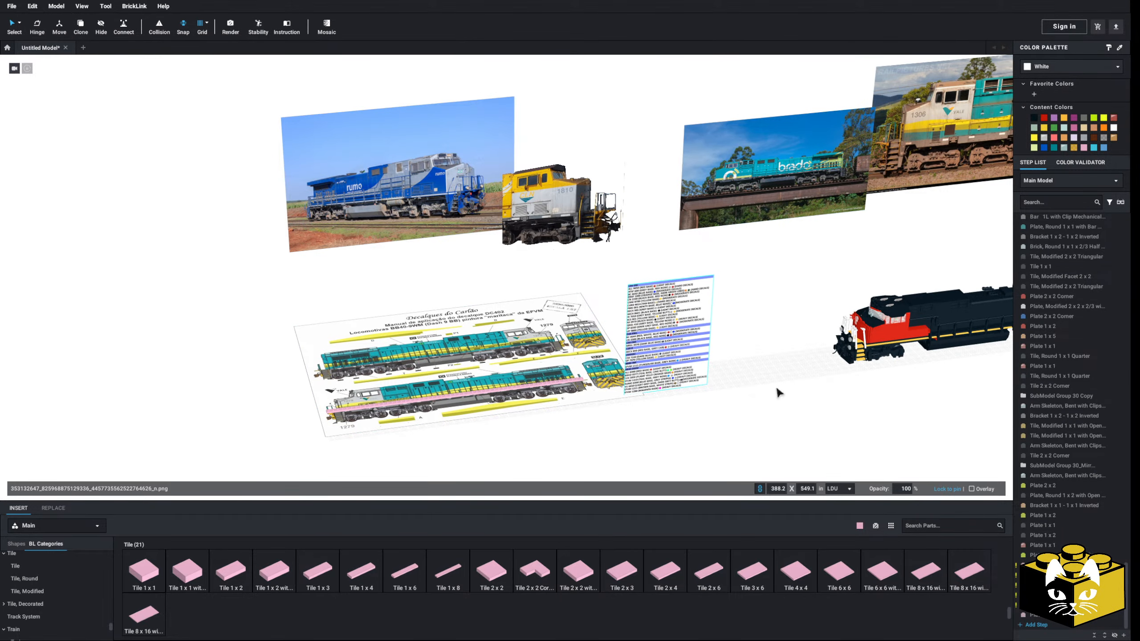
left_click(779, 392)
middle_click_drag(717, 382, 561, 329)
scroll(561, 329, "up", 1)
scroll(561, 329, "up", 1)
left_click_drag(498, 297, 662, 298)
left_click(707, 407)
middle_click_drag(706, 407, 554, 392)
scroll(533, 340, "up", 10)
scroll(556, 397, "down", 2)
left_click(585, 364)
scroll(586, 364, "up", 2)
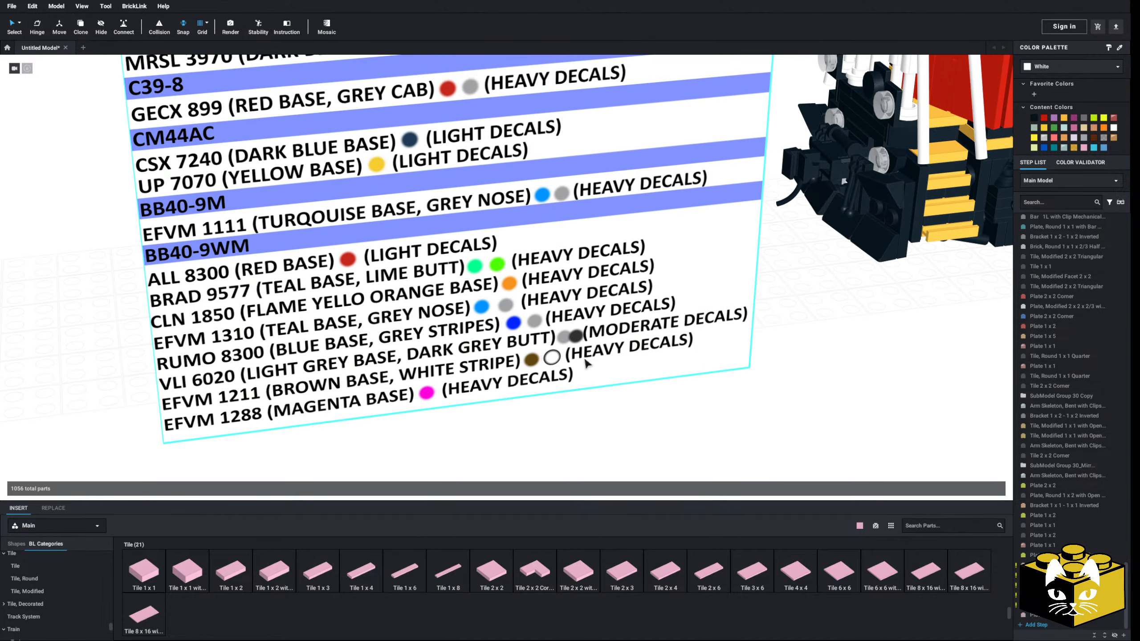
left_click(673, 388)
middle_click_drag(669, 350, 555, 366)
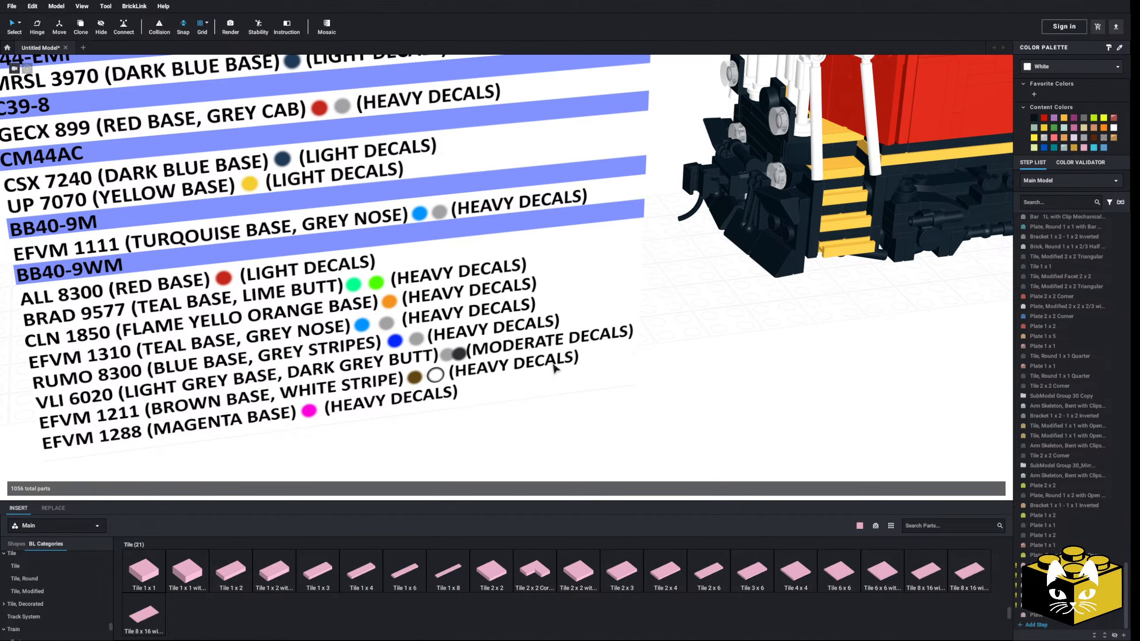
left_click(555, 365)
left_click(641, 378)
middle_click_drag(641, 377, 567, 377)
scroll(490, 405, "down", 3)
scroll(485, 404, "up", 3)
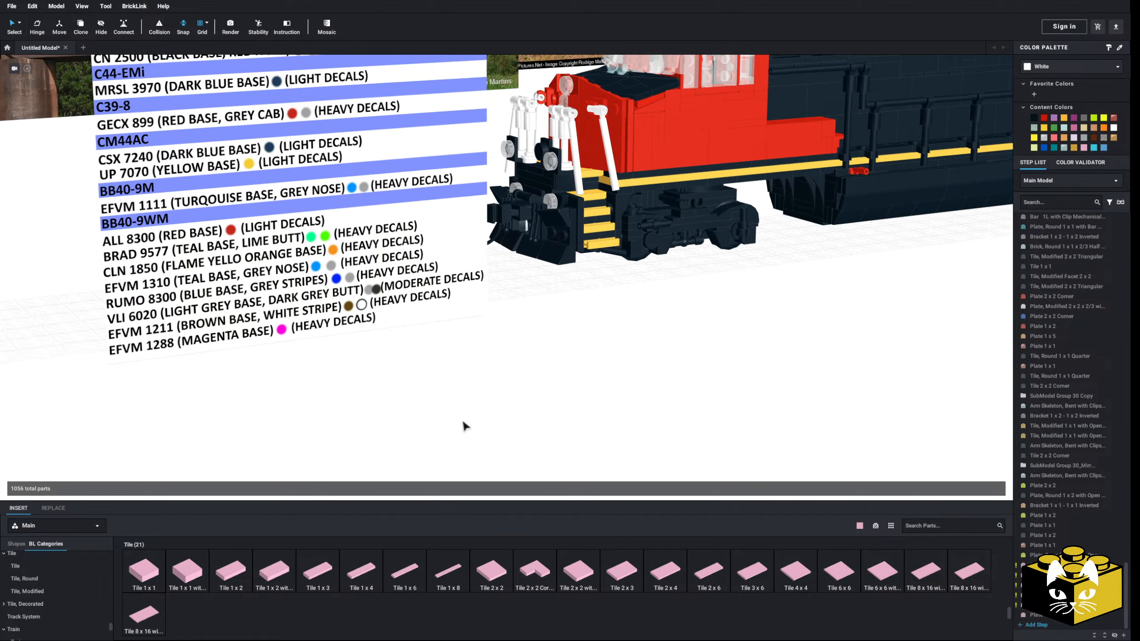
Save the untitled model as Dash 9 BB40.io
scroll(518, 384, "down", 1)
left_click(489, 368)
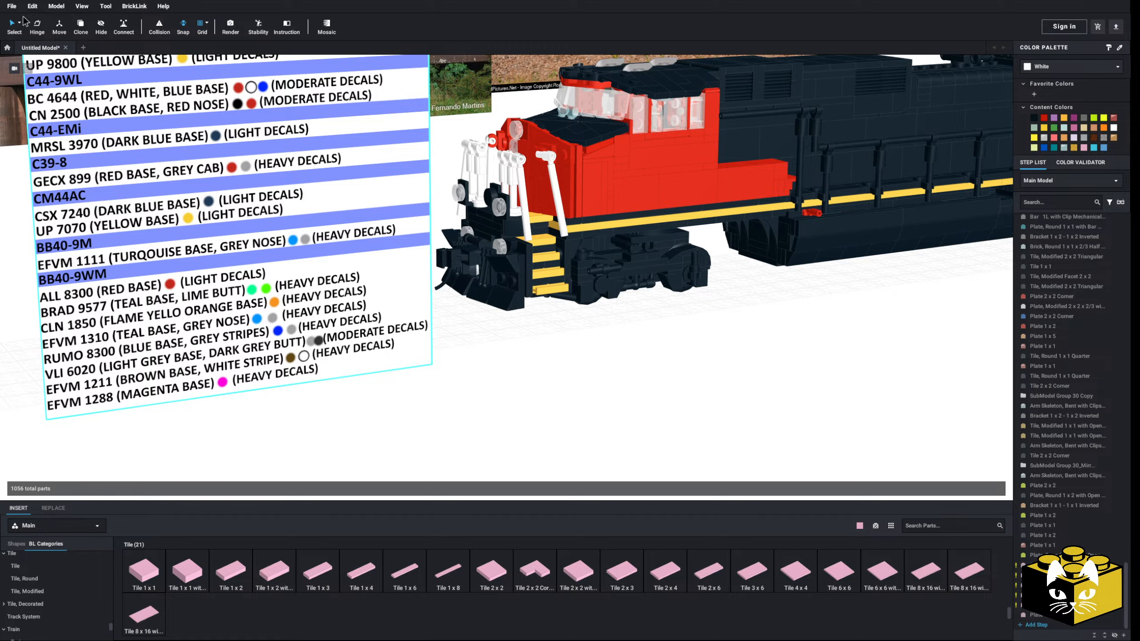
left_click(11, 6)
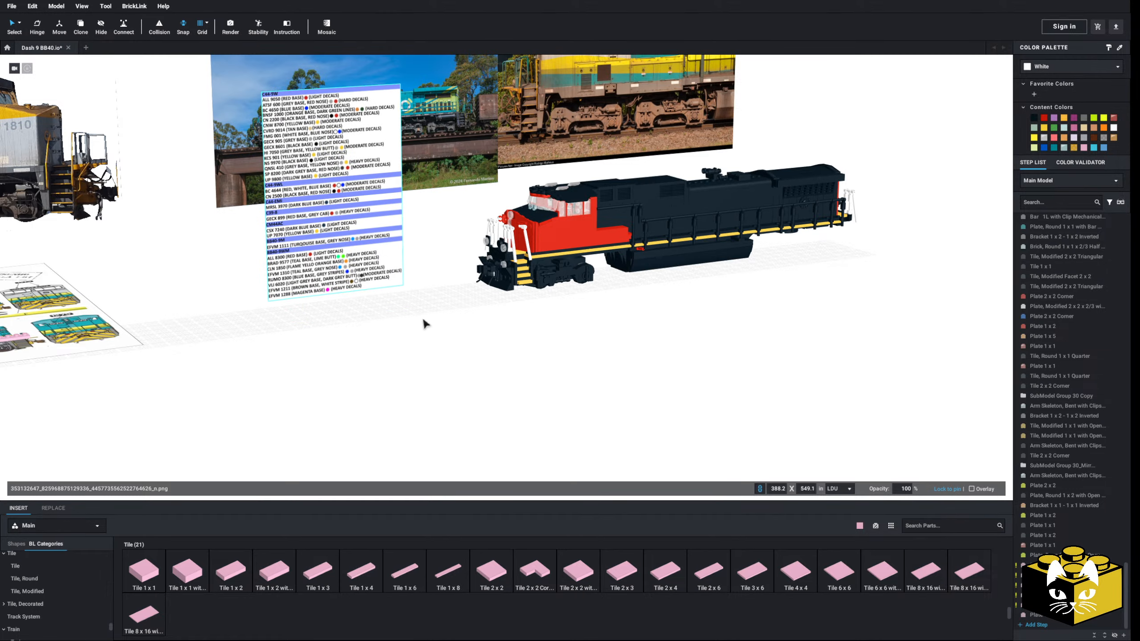
Examine the front truck, steps and fuel tank beneath the locomotive from several angles and compare them with the reference photos
scroll(422, 317, "up", 5)
right_click_drag(348, 348, 367, 418)
scroll(367, 418, "up", 2)
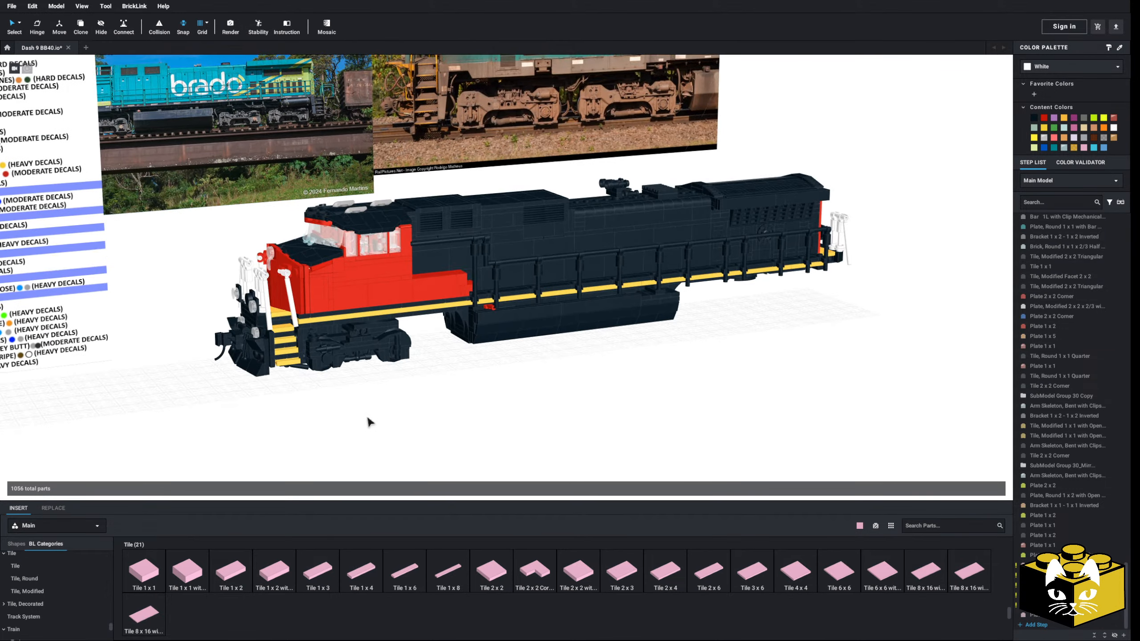
right_click_drag(466, 380, 464, 377)
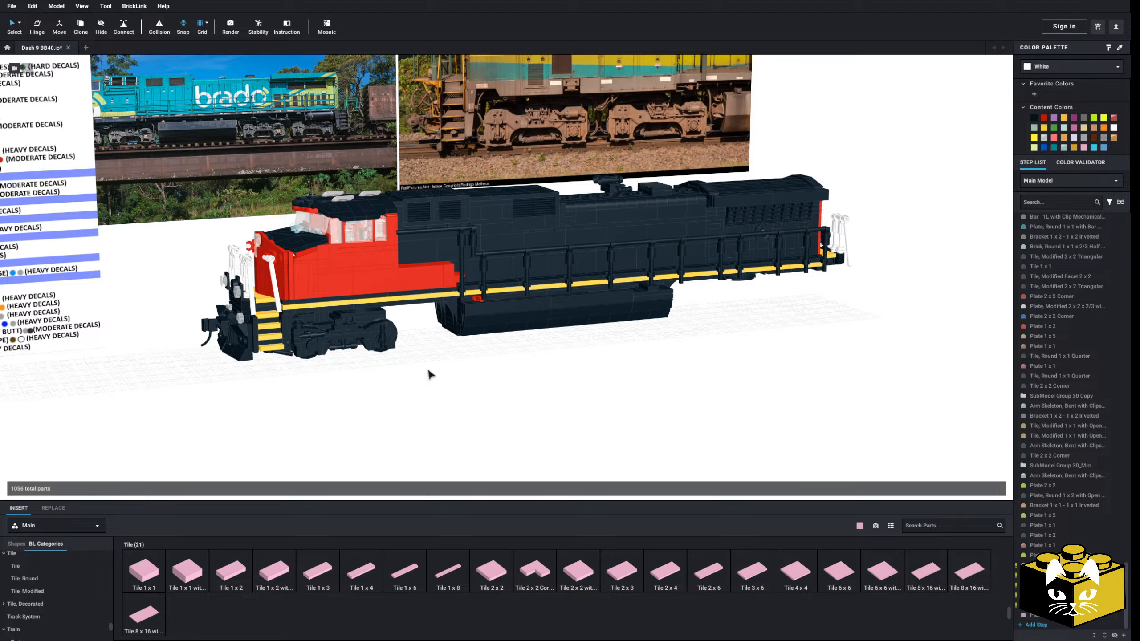
right_click_drag(414, 384, 461, 358)
scroll(462, 358, "up", 3)
middle_click_drag(462, 357, 483, 398)
scroll(483, 398, "up", 2)
right_click_drag(482, 398, 460, 403)
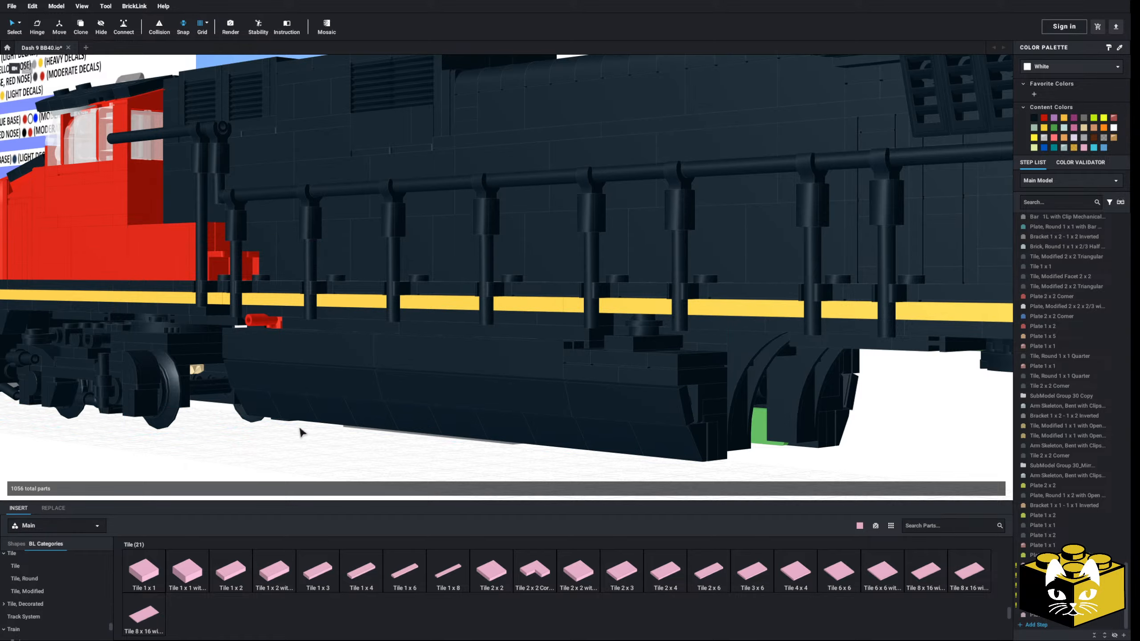
right_click_drag(300, 431, 333, 437)
middle_click_drag(334, 437, 299, 363)
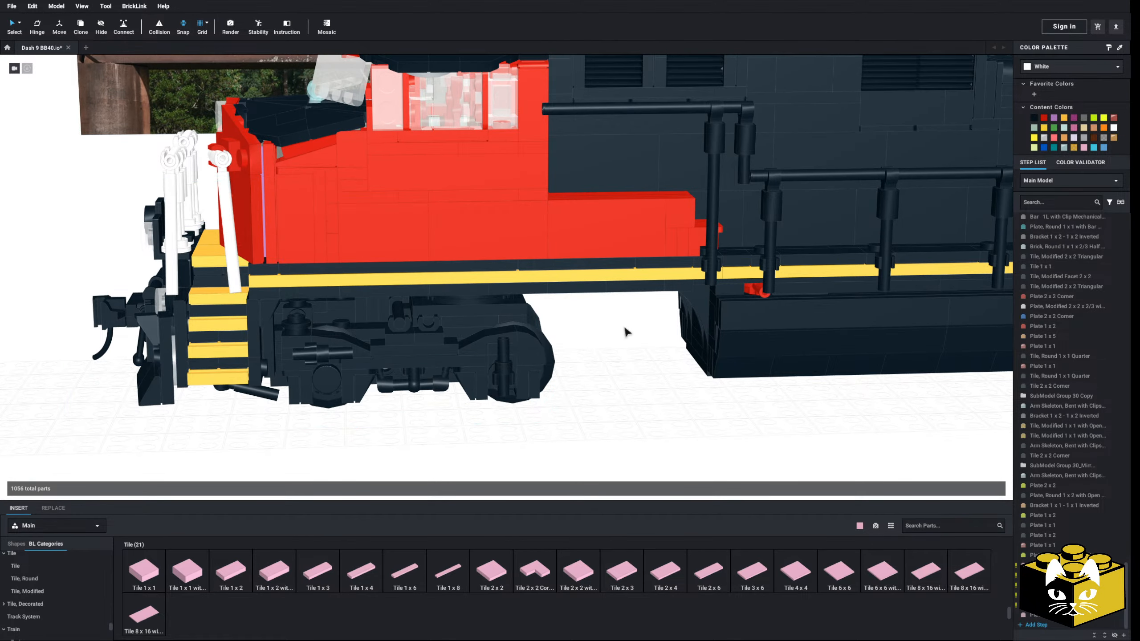
scroll(598, 350, "down", 4)
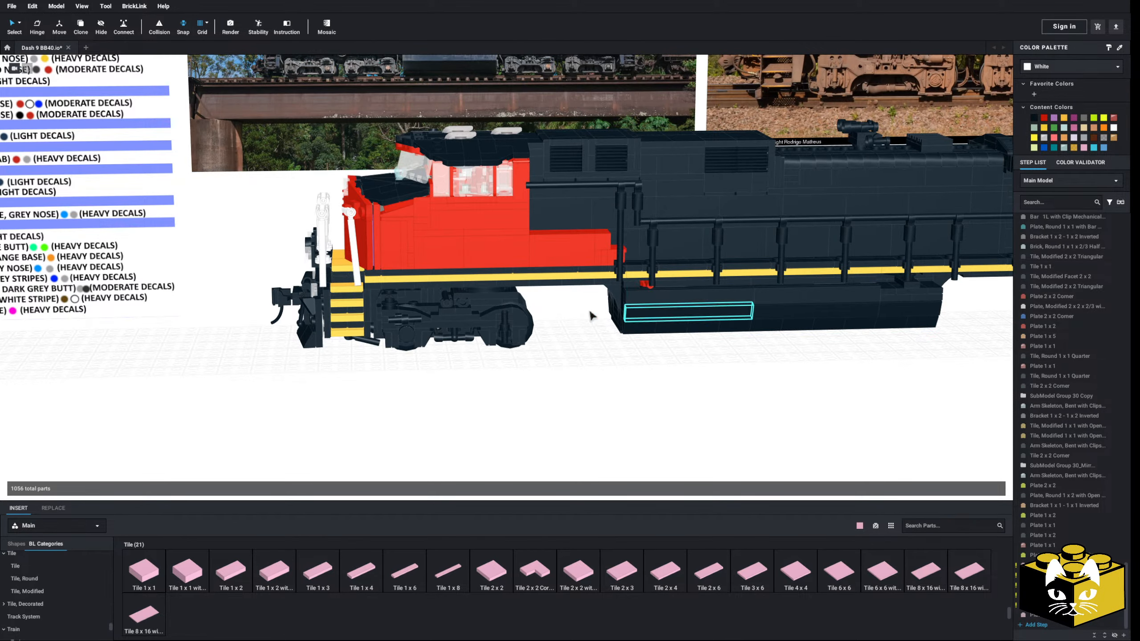
right_click_drag(566, 419, 569, 407)
scroll(556, 410, "up", 3)
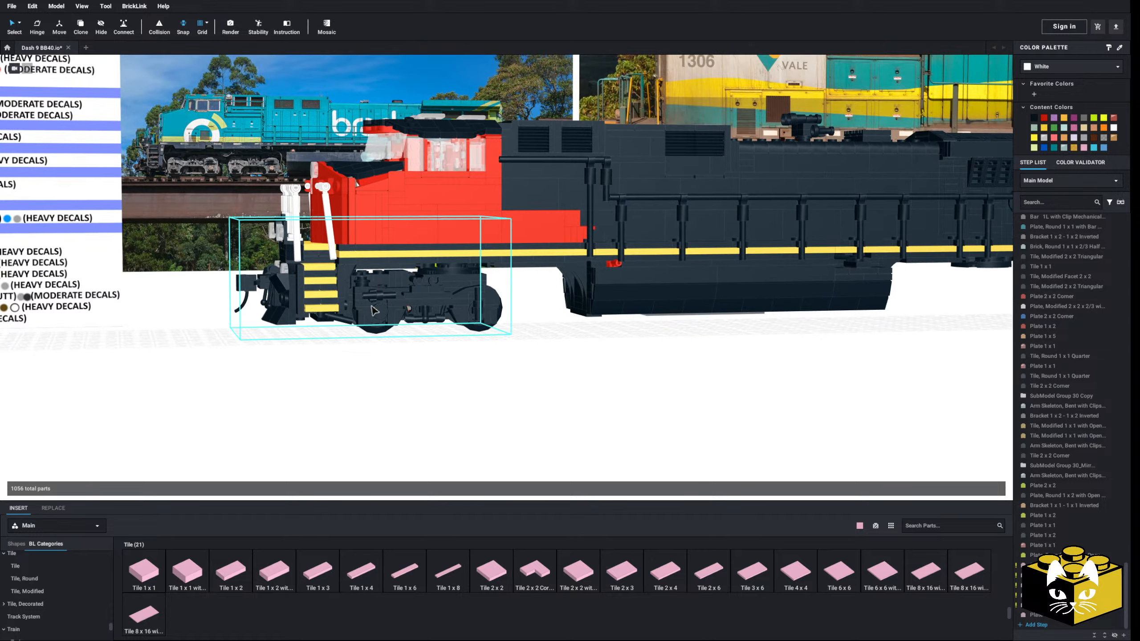
scroll(516, 400, "down", 3)
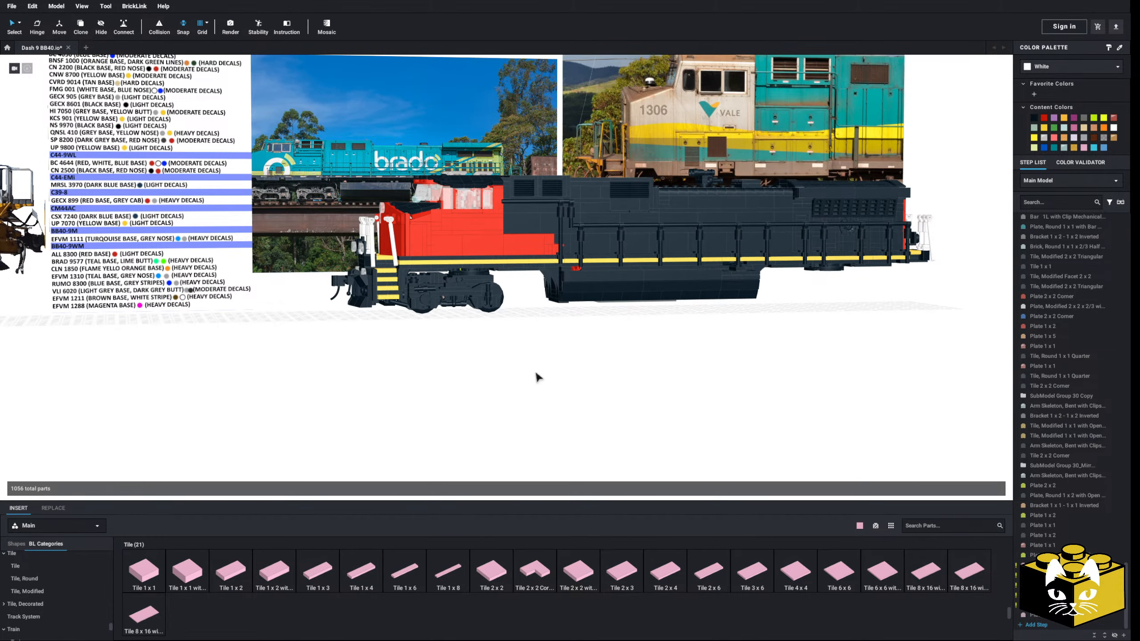
mouse_move(537, 377)
right_mouse_down()
mouse_move(578, 375)
mouse_move(535, 379)
right_mouse_up()
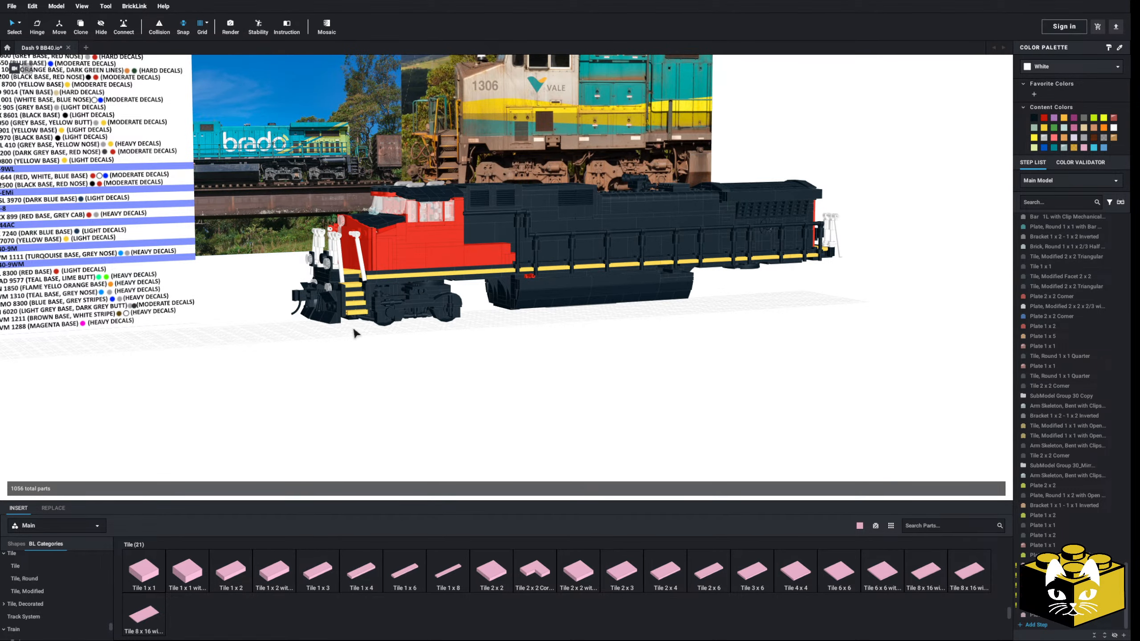